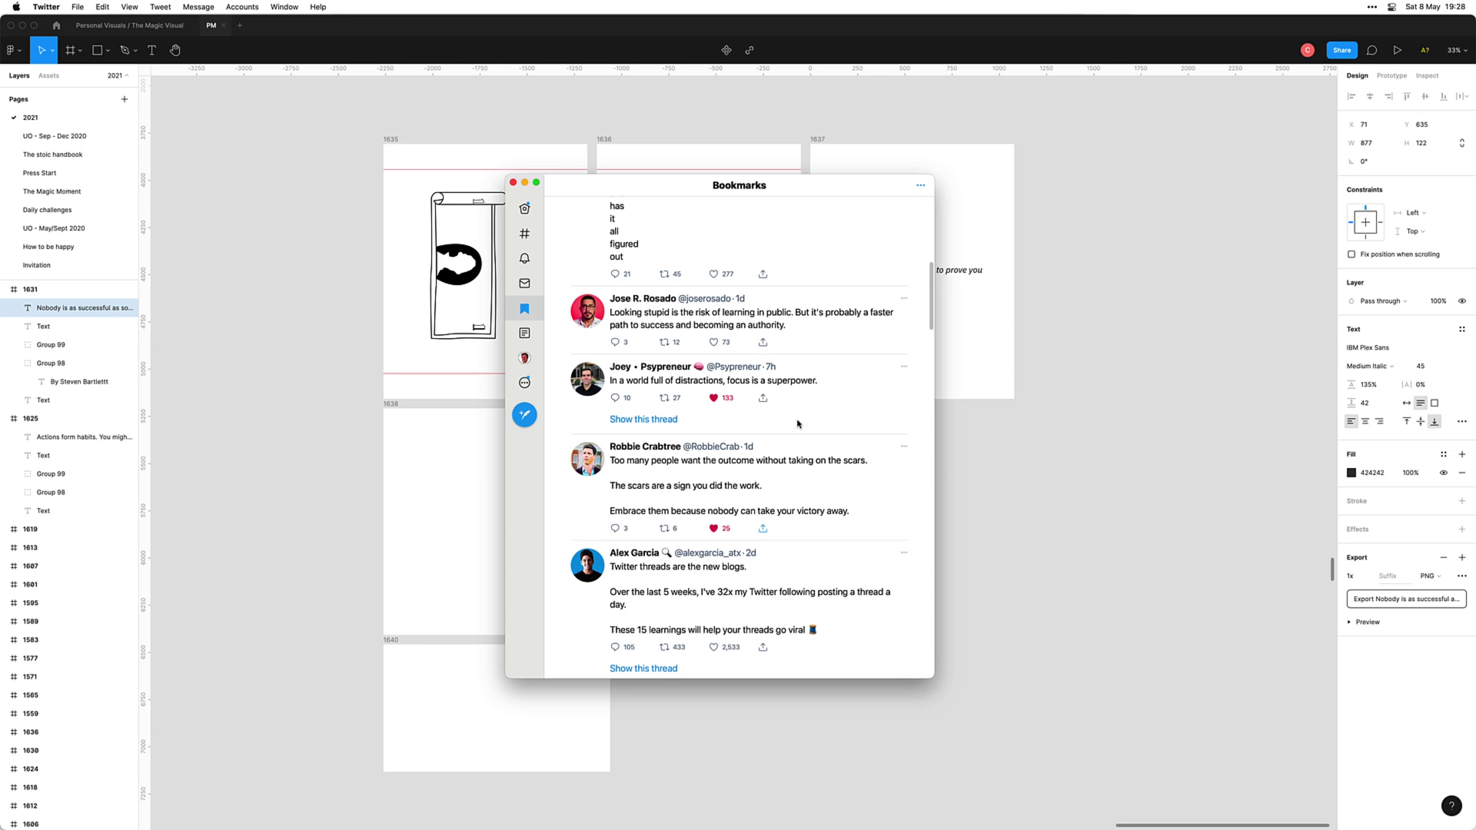
Step: Switch Twitter to the _unobvious account and view its profile page
click(525, 383)
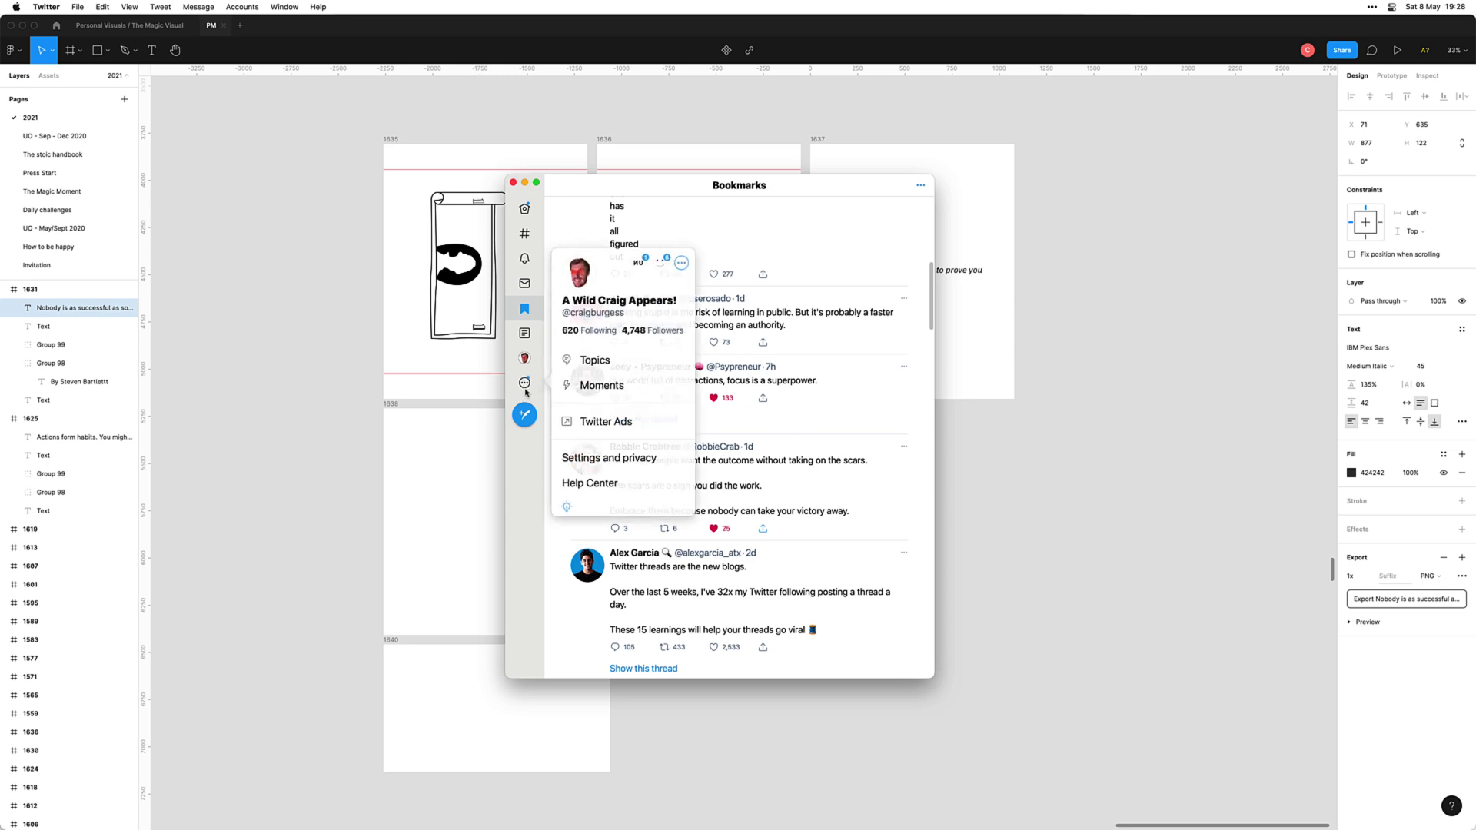
click(639, 264)
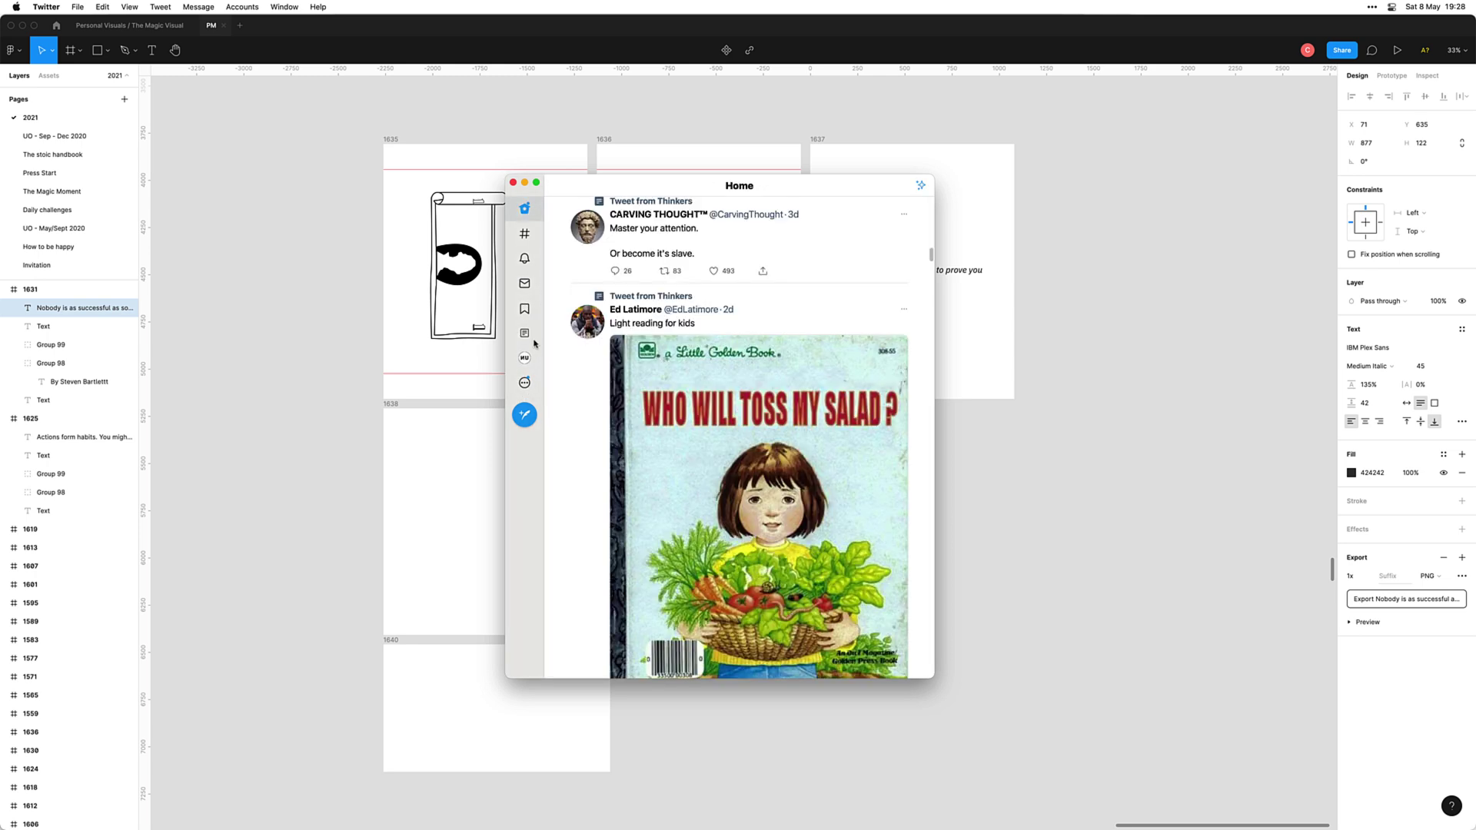
click(525, 358)
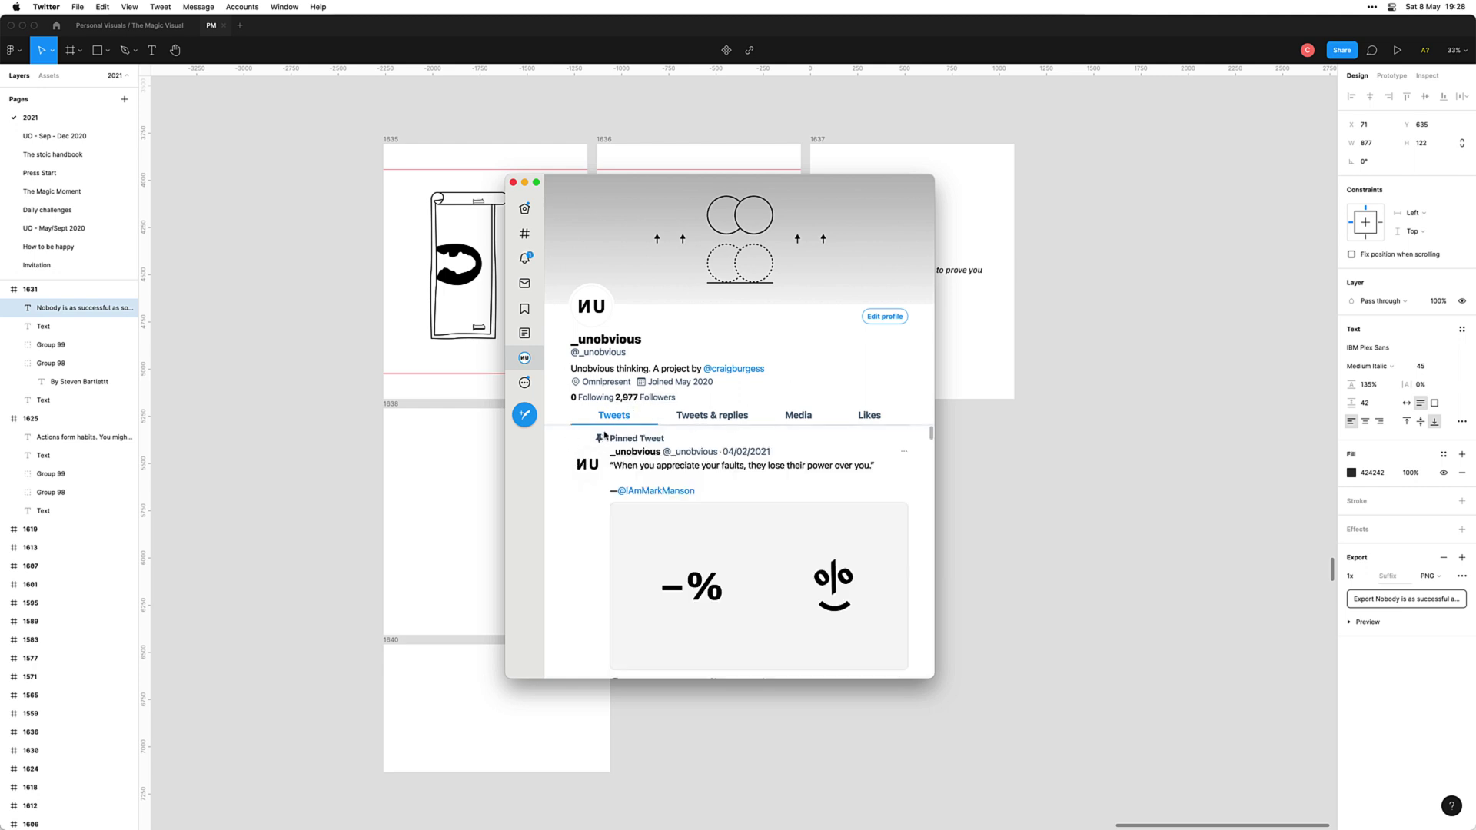
Step: Switch back to the personal Twitter account and open its profile page
click(525, 382)
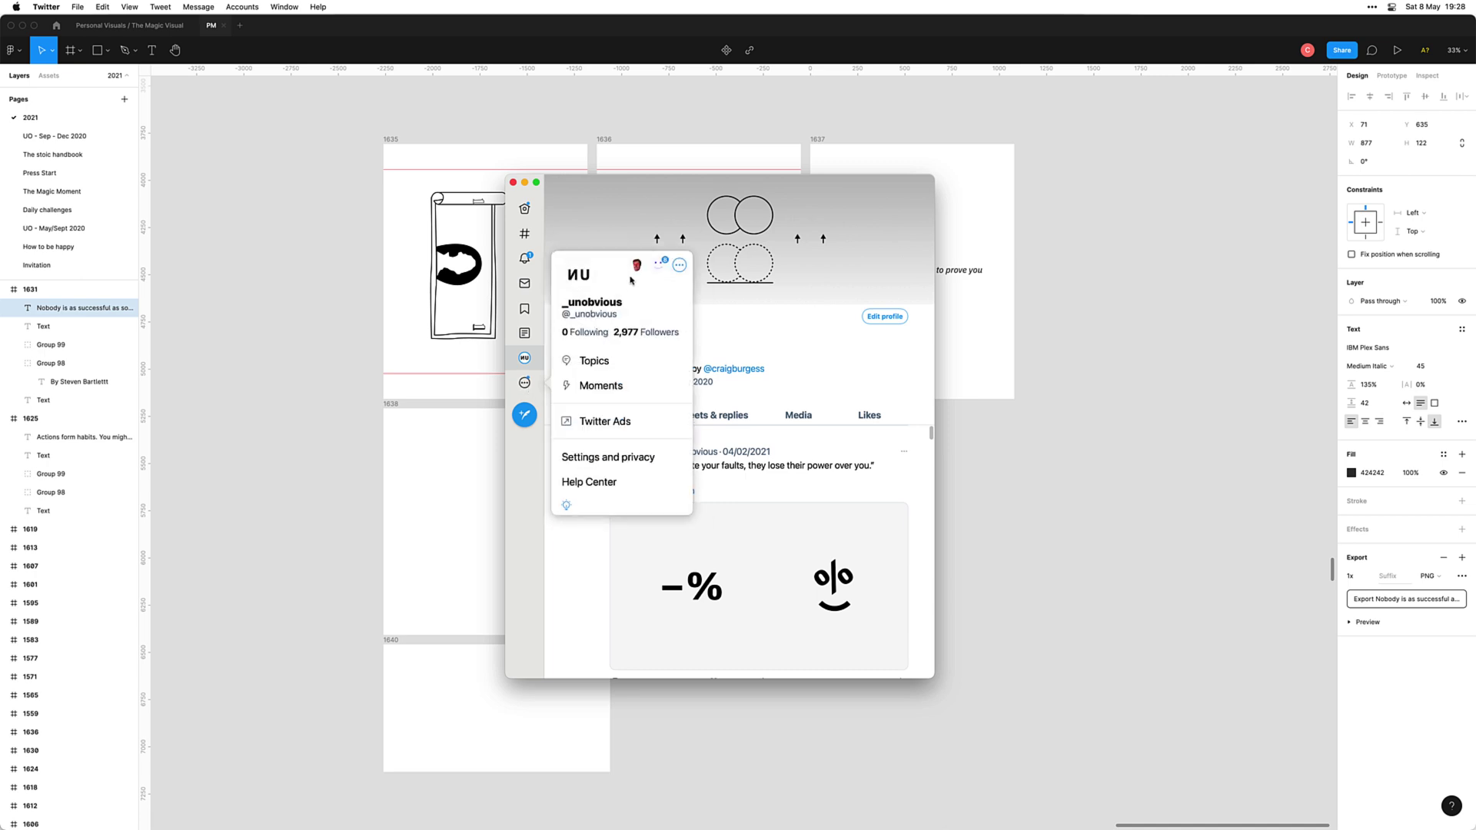
click(635, 271)
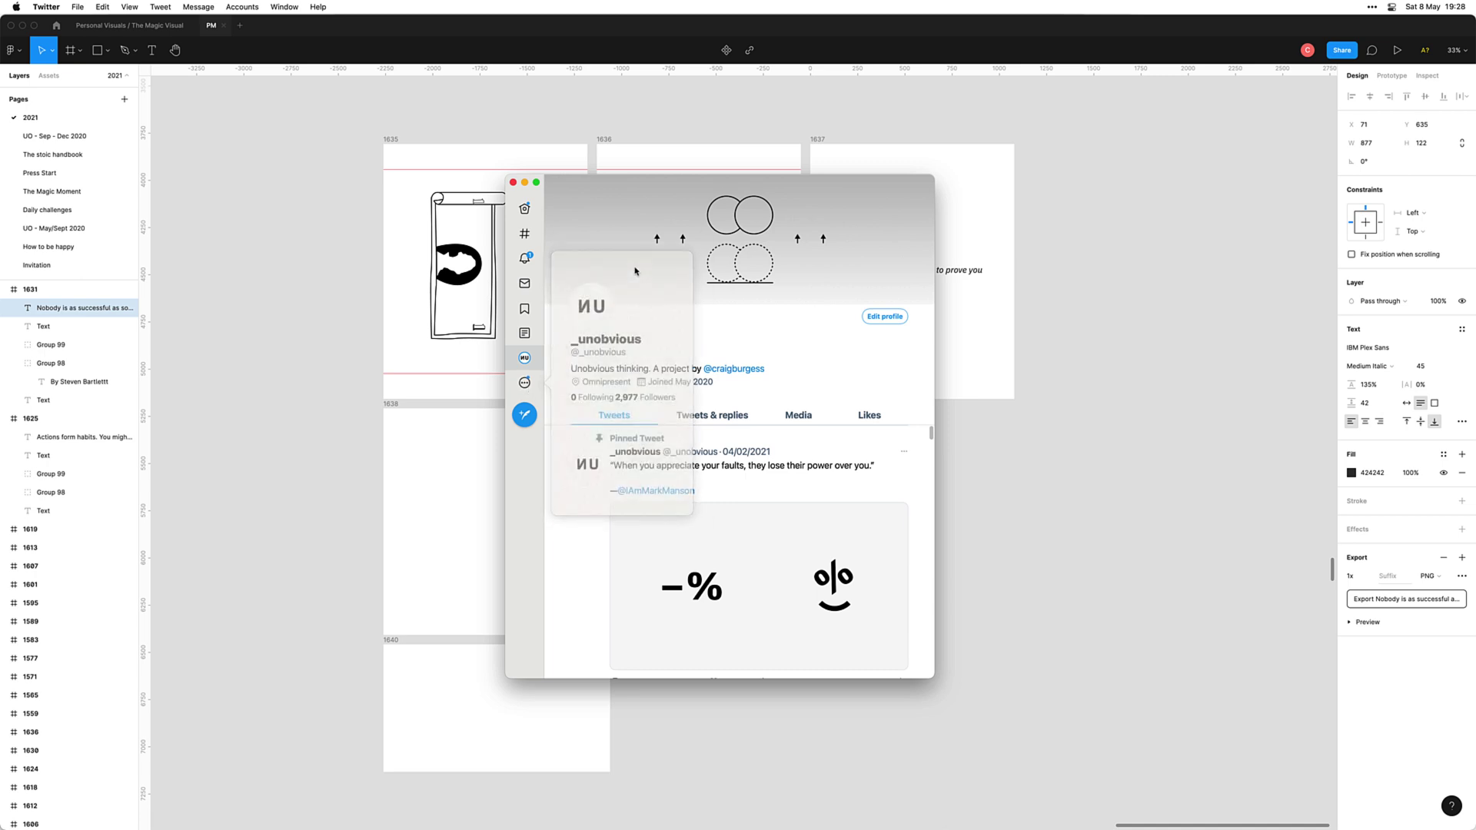
click(529, 261)
click(526, 358)
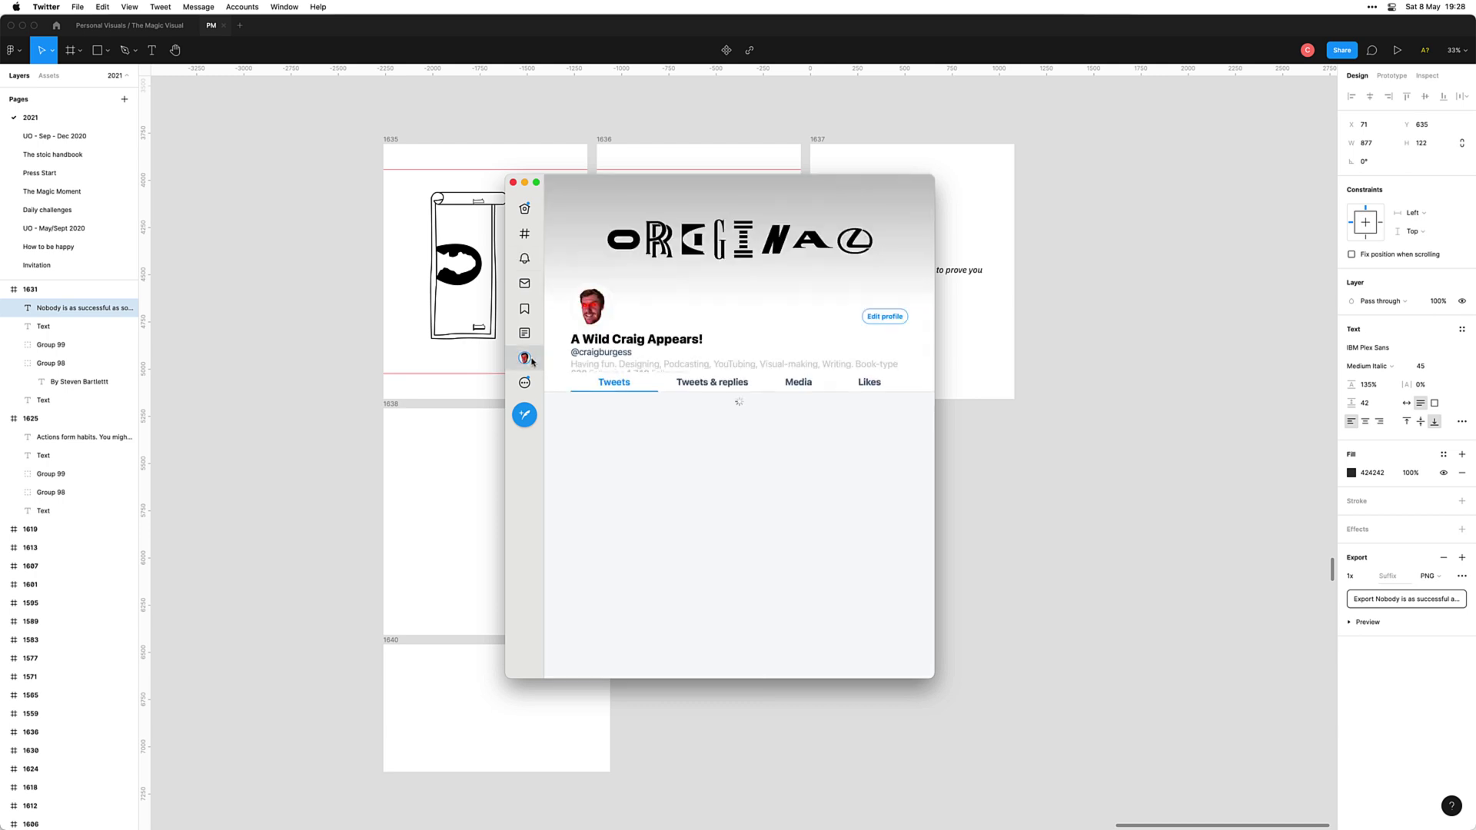
Step: Open the thread asking for favourite tweets to visualise on Unobvious and read through the quoted tweets in it
scroll(738, 554, down, 5)
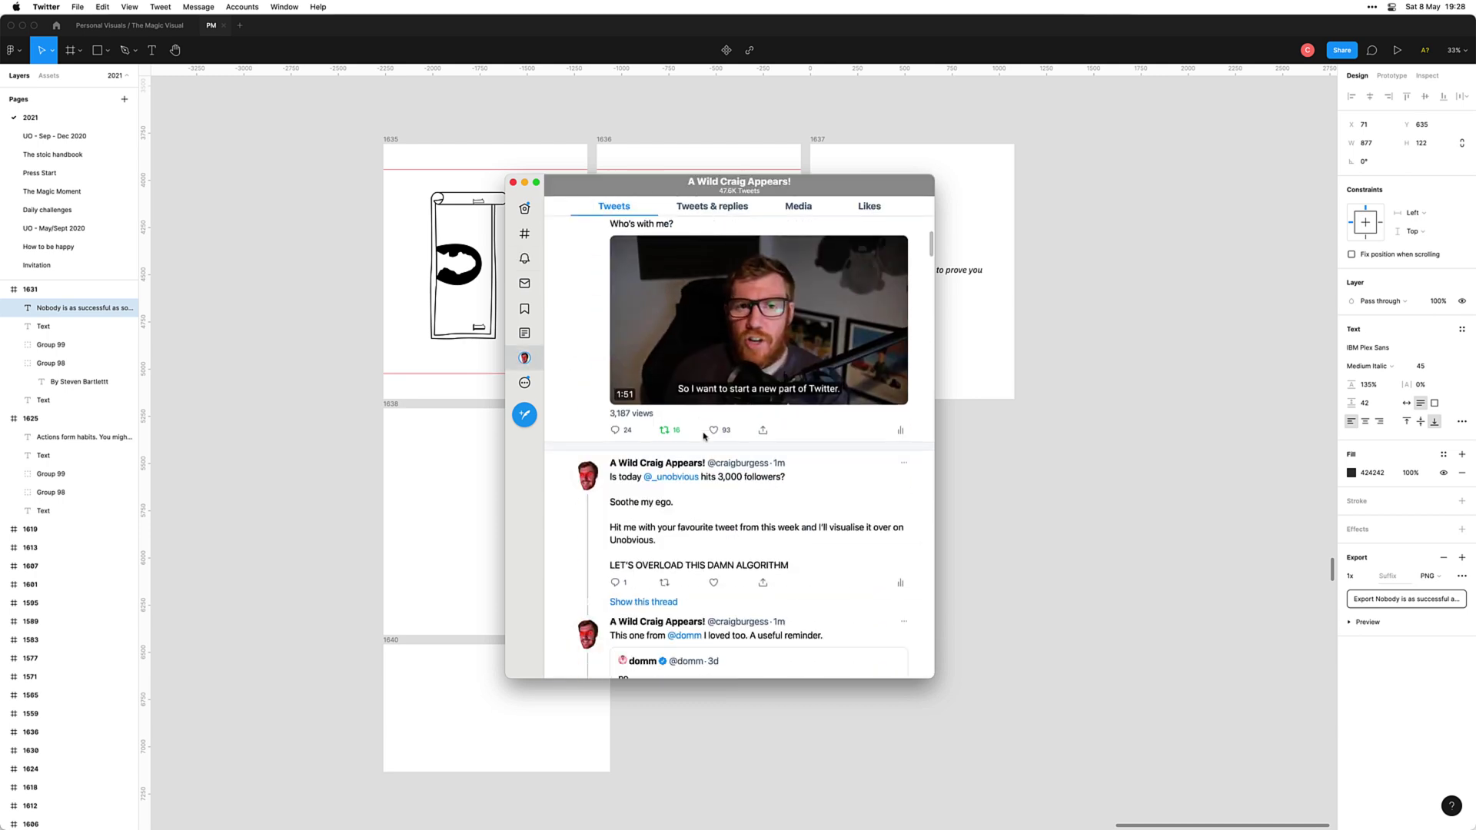
click(738, 554)
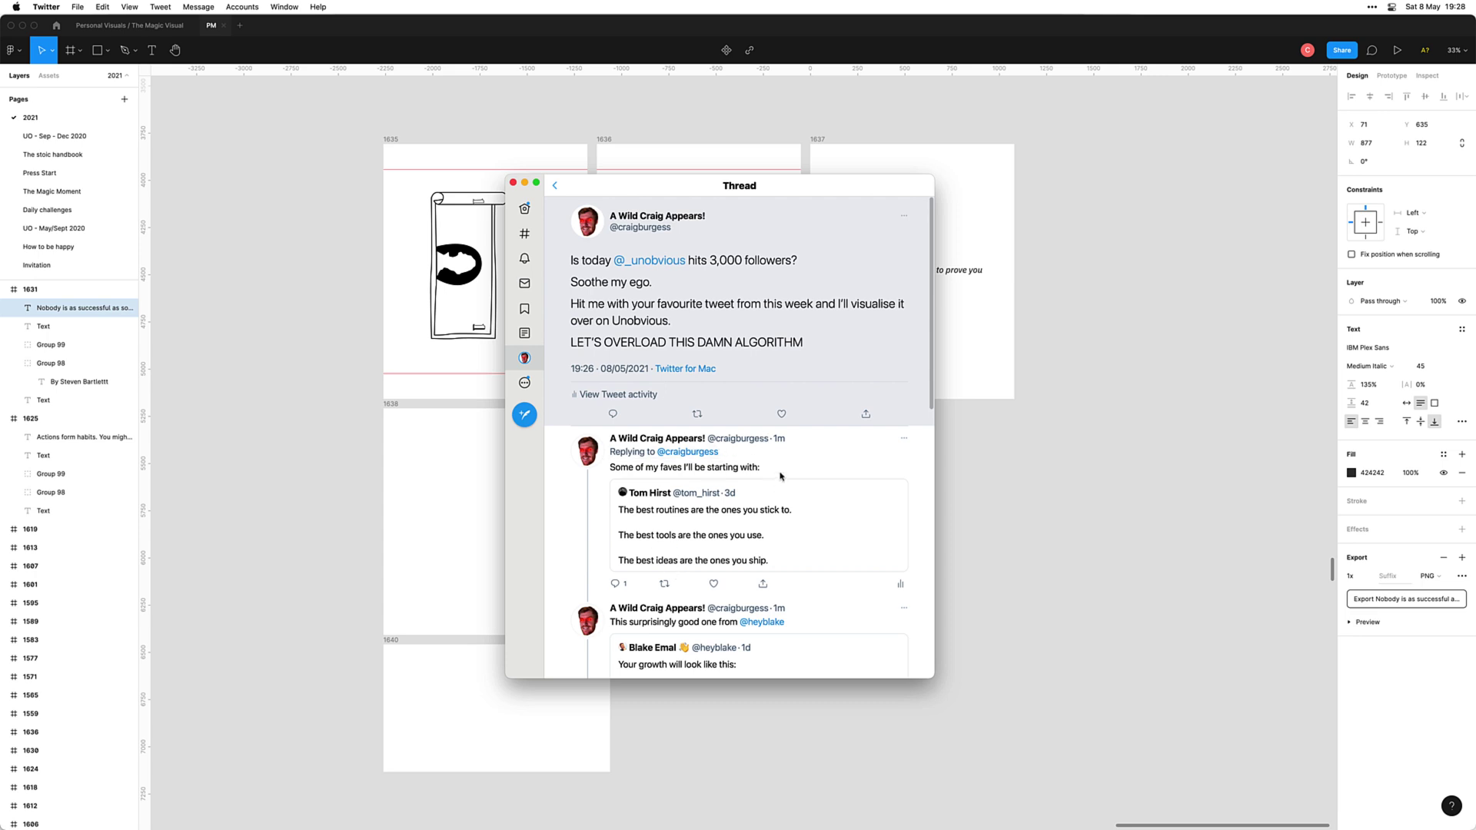
scroll(780, 475, down, 6)
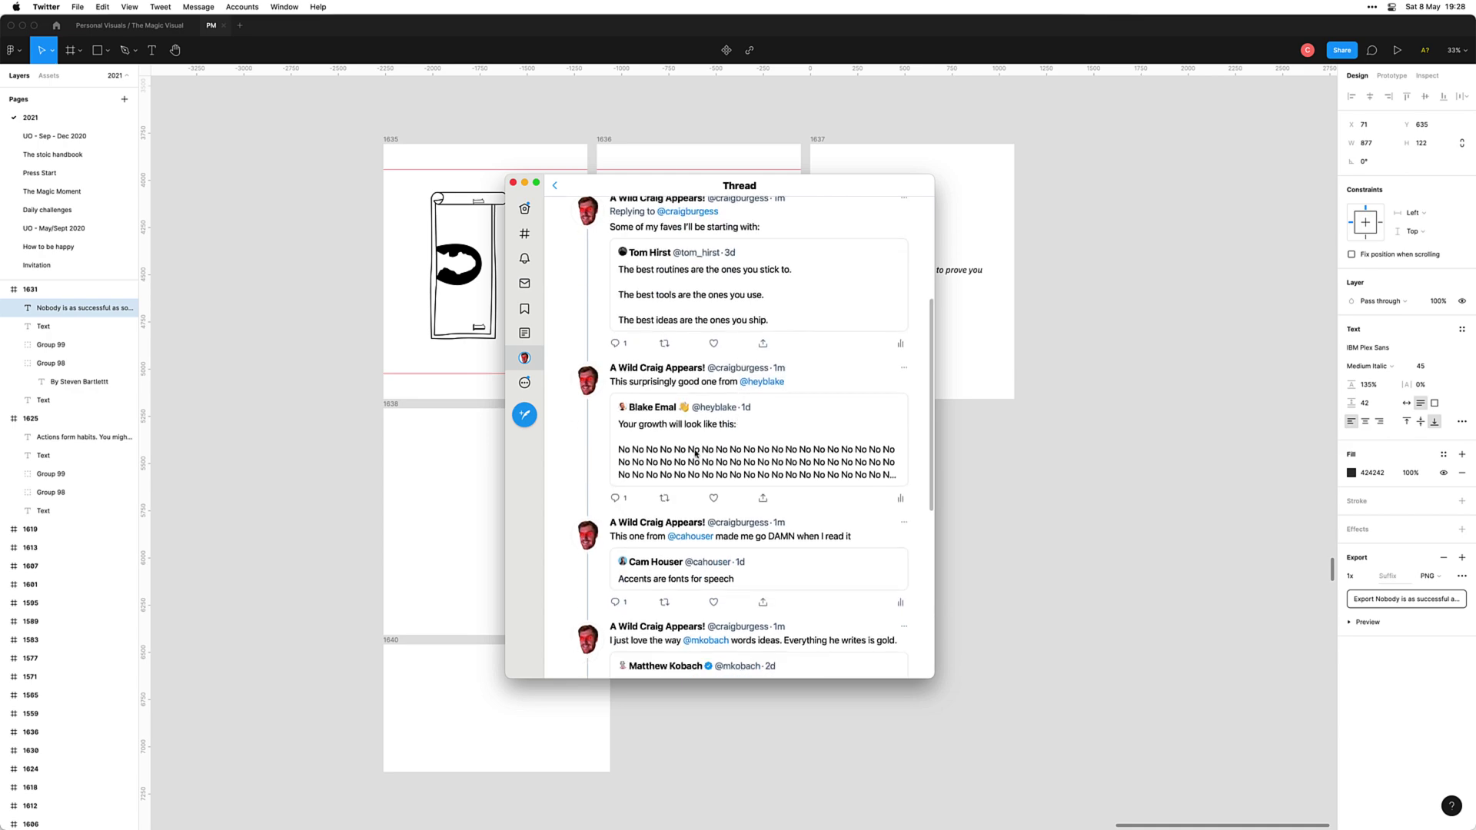
scroll(696, 453, down, 5)
scroll(697, 452, down, 5)
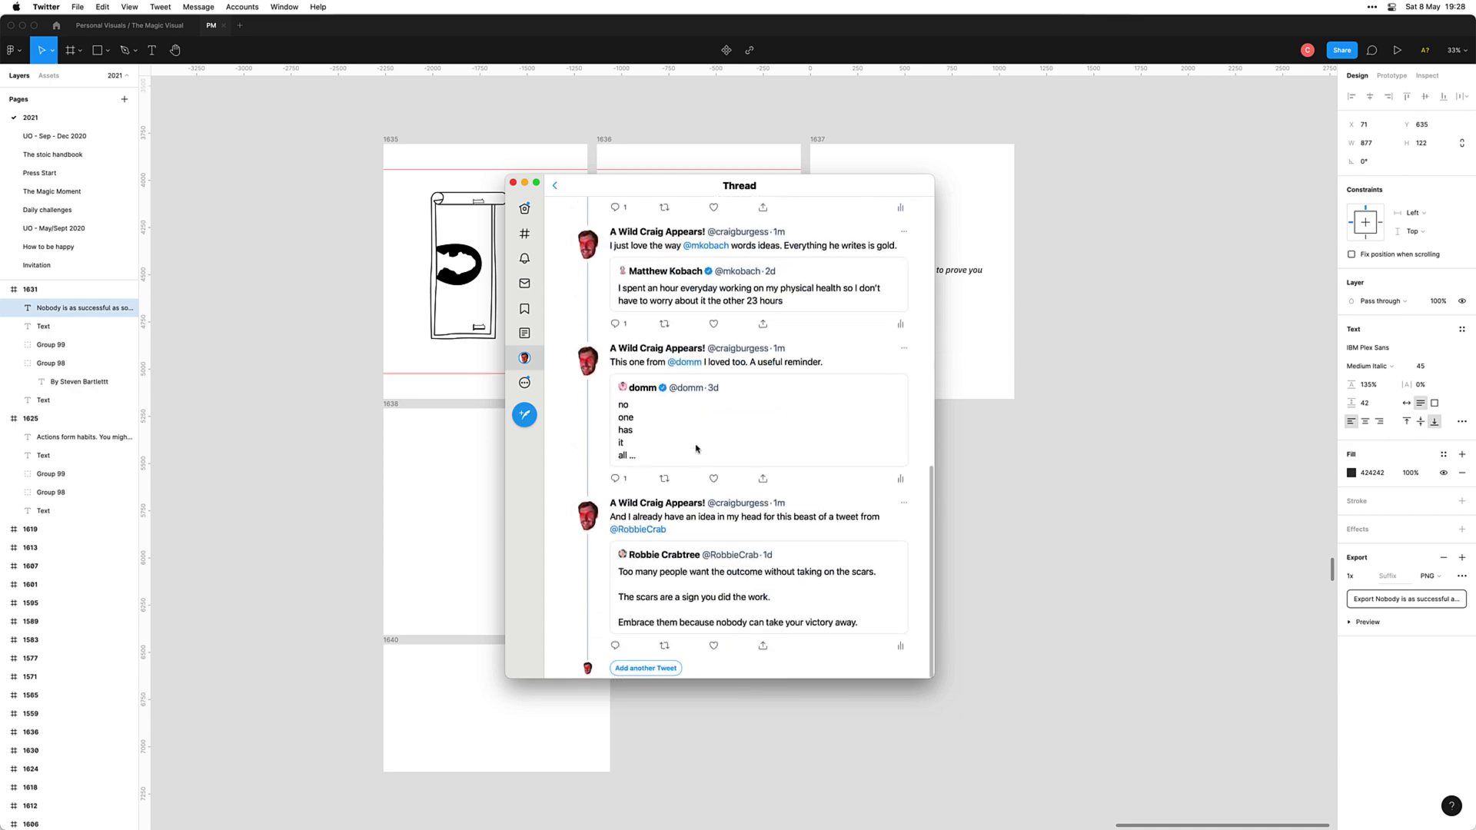
Step: Open the quoted tweet about taking on the scars and copy its full three-sentence text
click(780, 528)
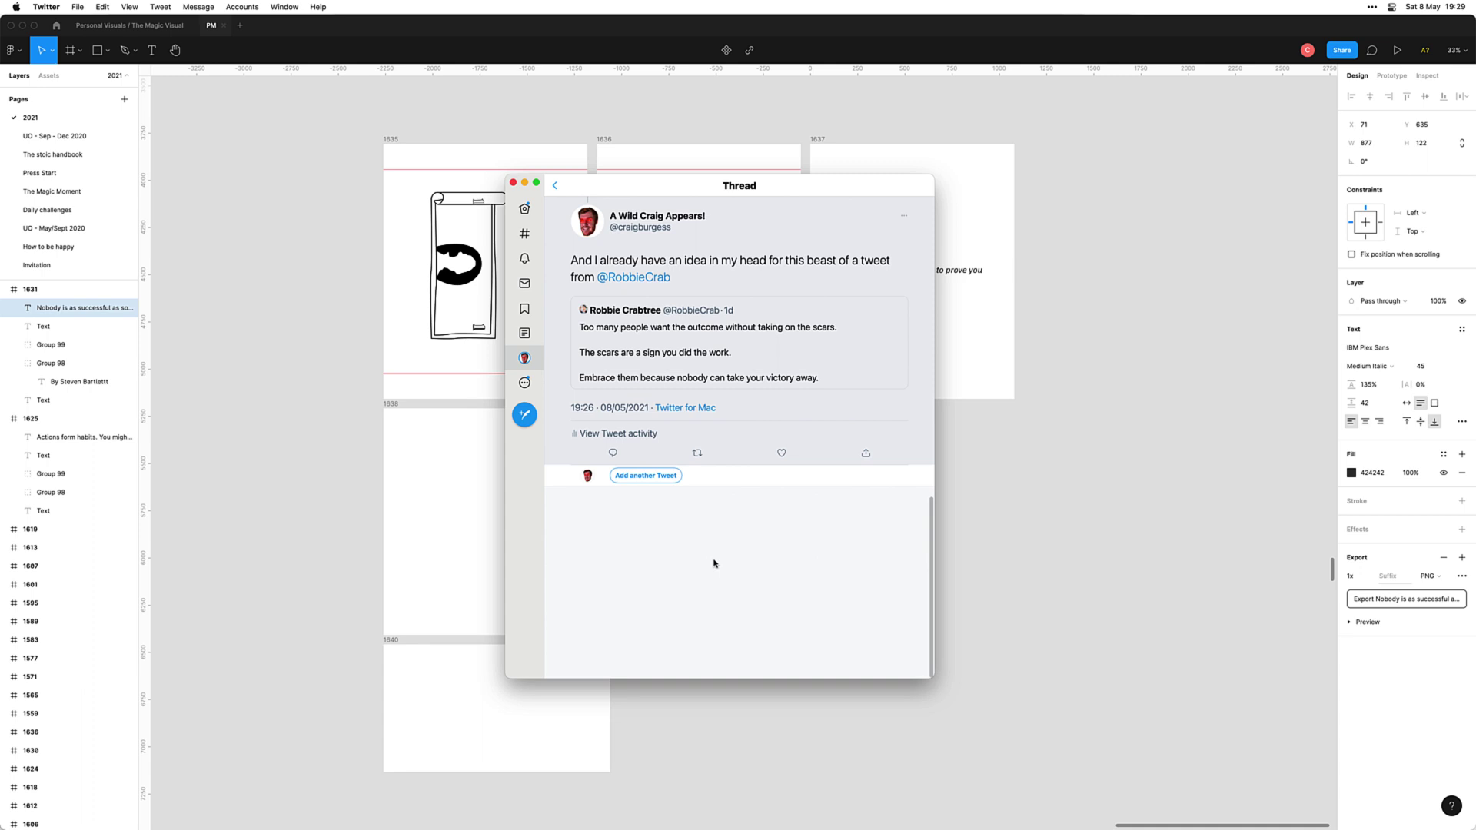
click(570, 375)
click(887, 305)
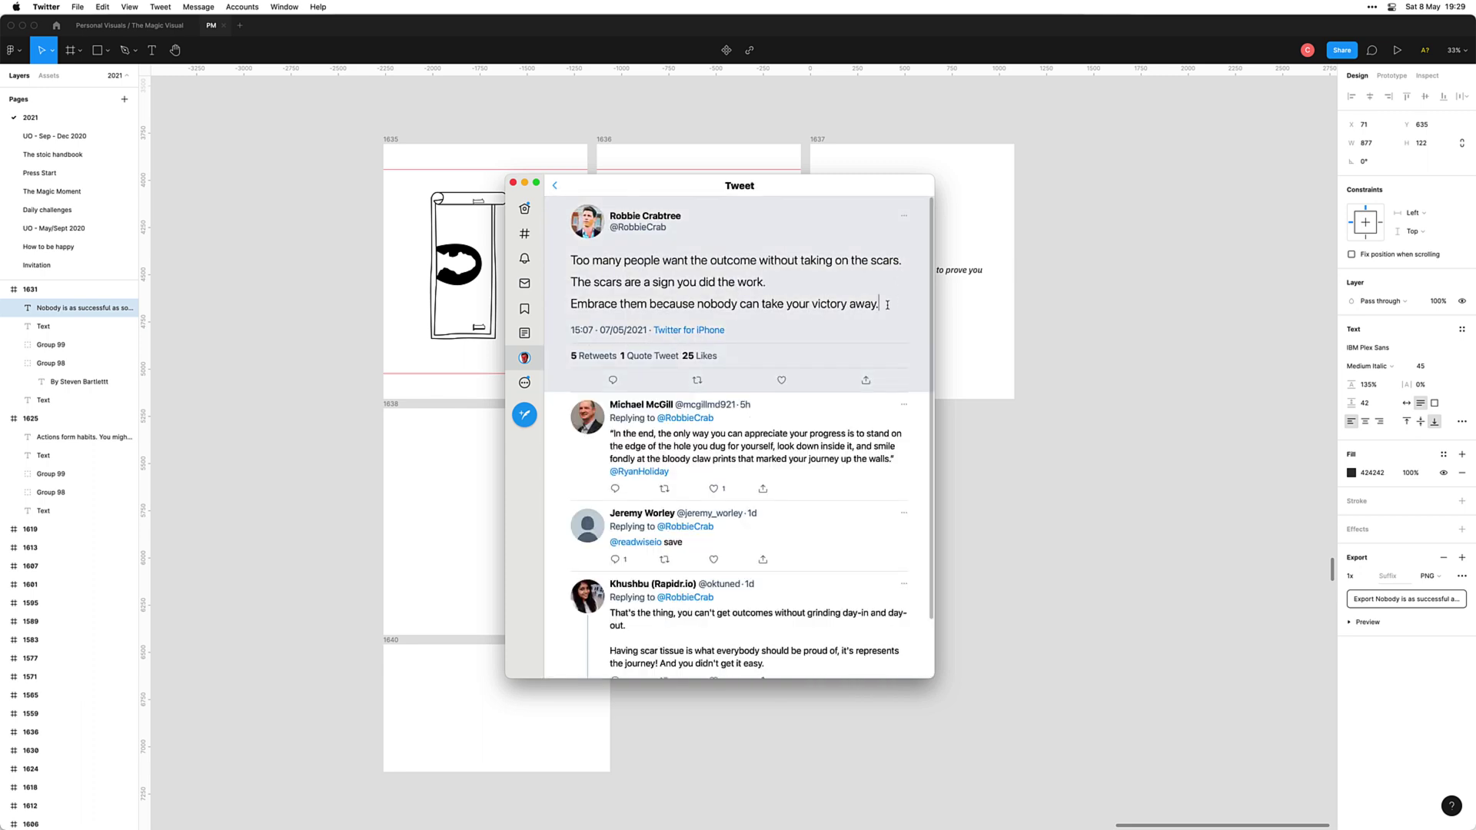
drag(887, 305, 568, 262)
key(ctrl+c)
Step: Switch to Figma and duplicate the six frames 1635 to 1640 as a set directly below the originals
key(super+Tab)
scroll(772, 405, down, 5)
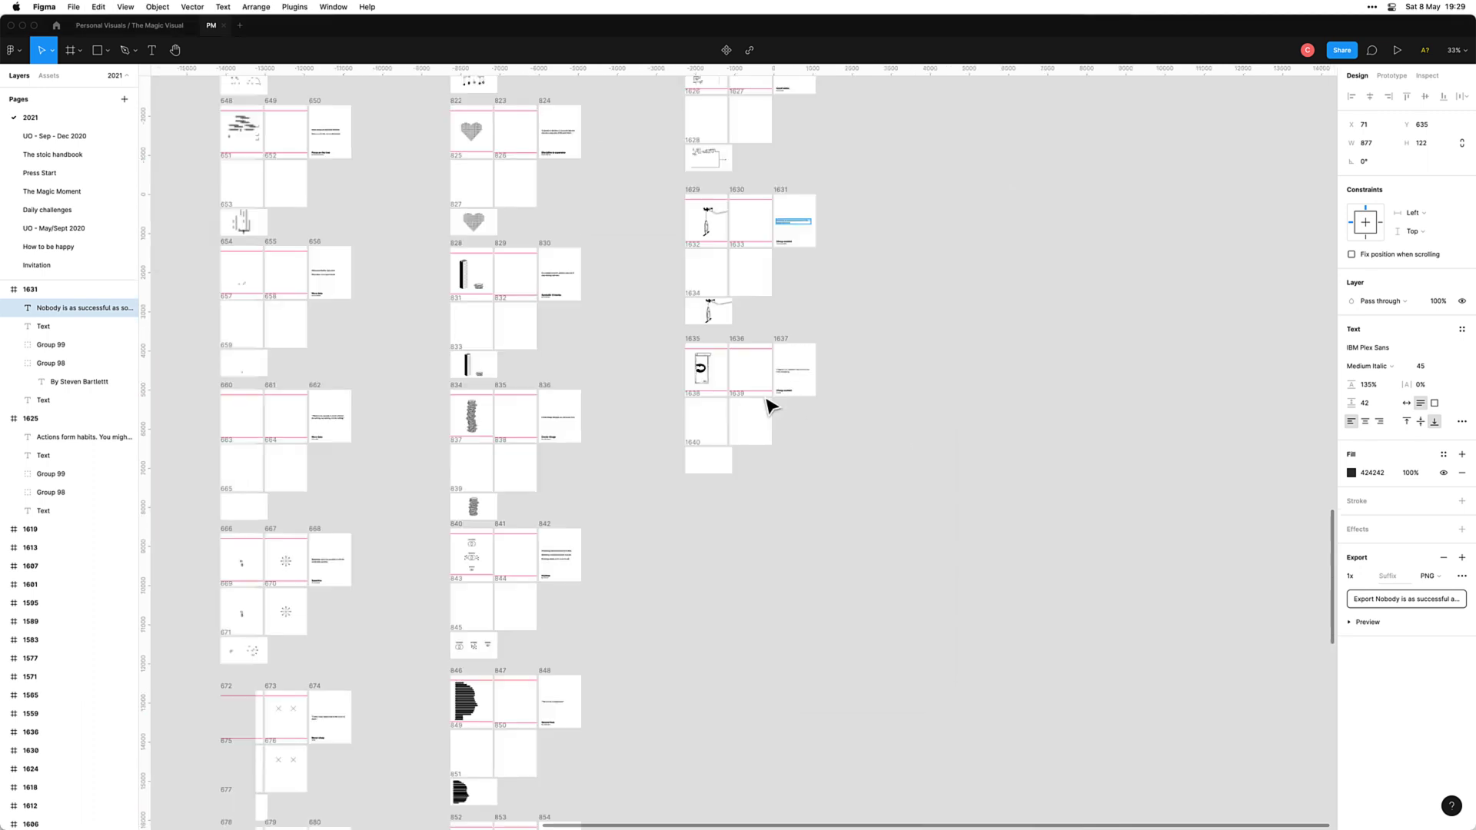
scroll(771, 429, down, 1)
scroll(729, 518, up, 5)
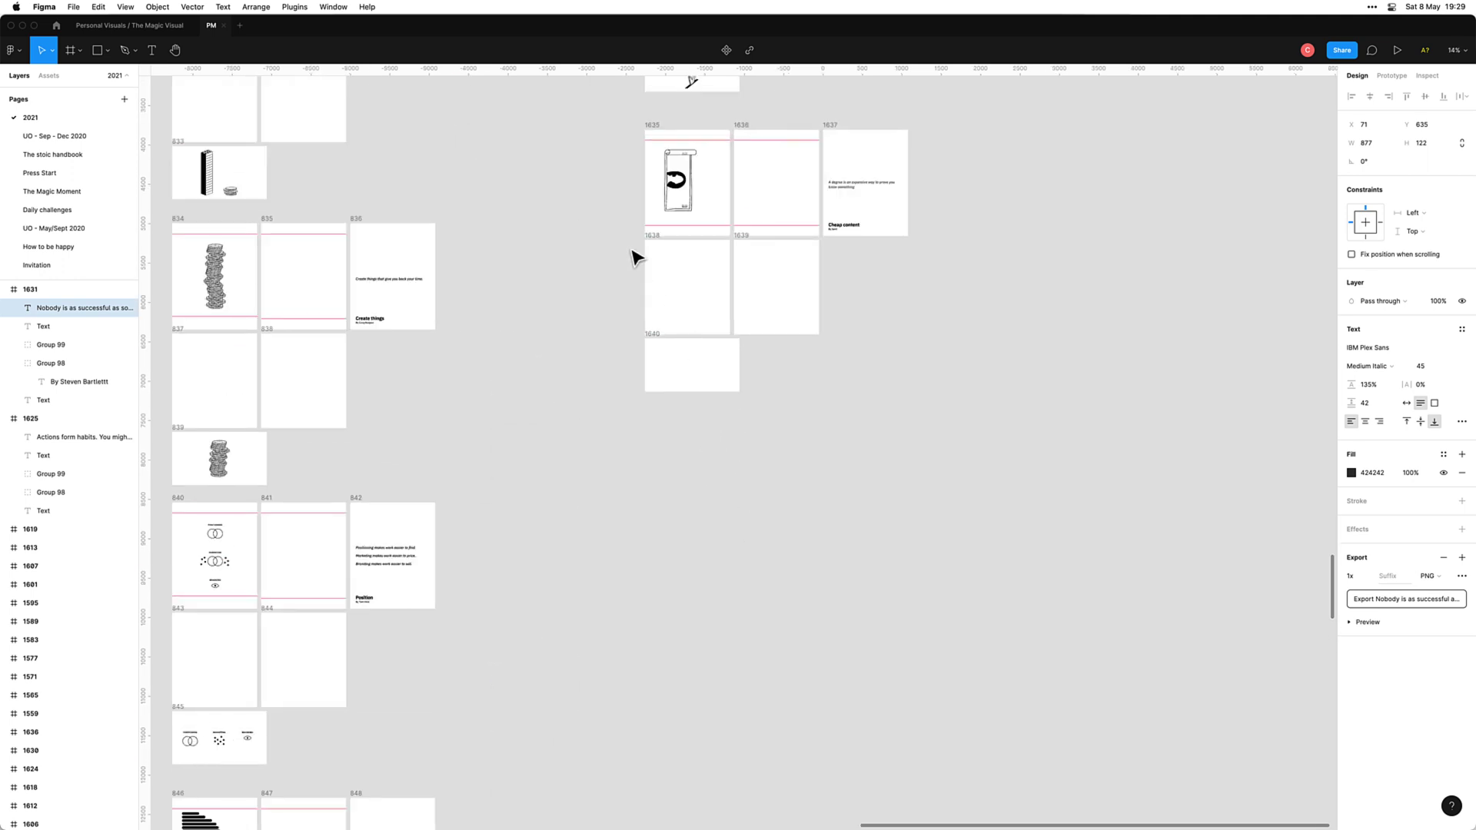
click(619, 111)
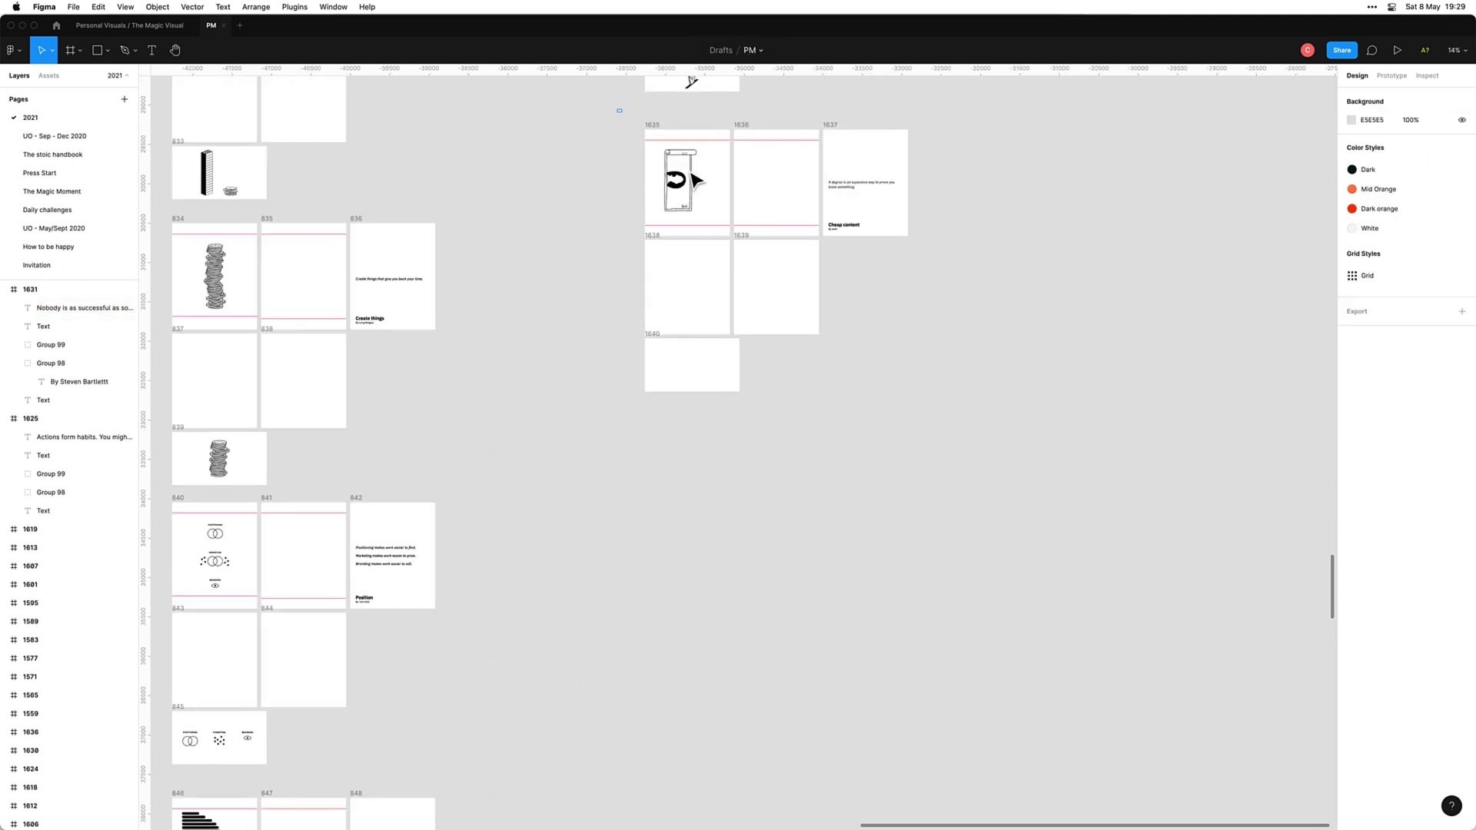
drag(617, 108, 954, 450)
drag(782, 148, 775, 451)
Step: Replace the quote in frame 1643 with the copied tweet text and remove the extra blank lines between its sentences
scroll(838, 505, up, 1)
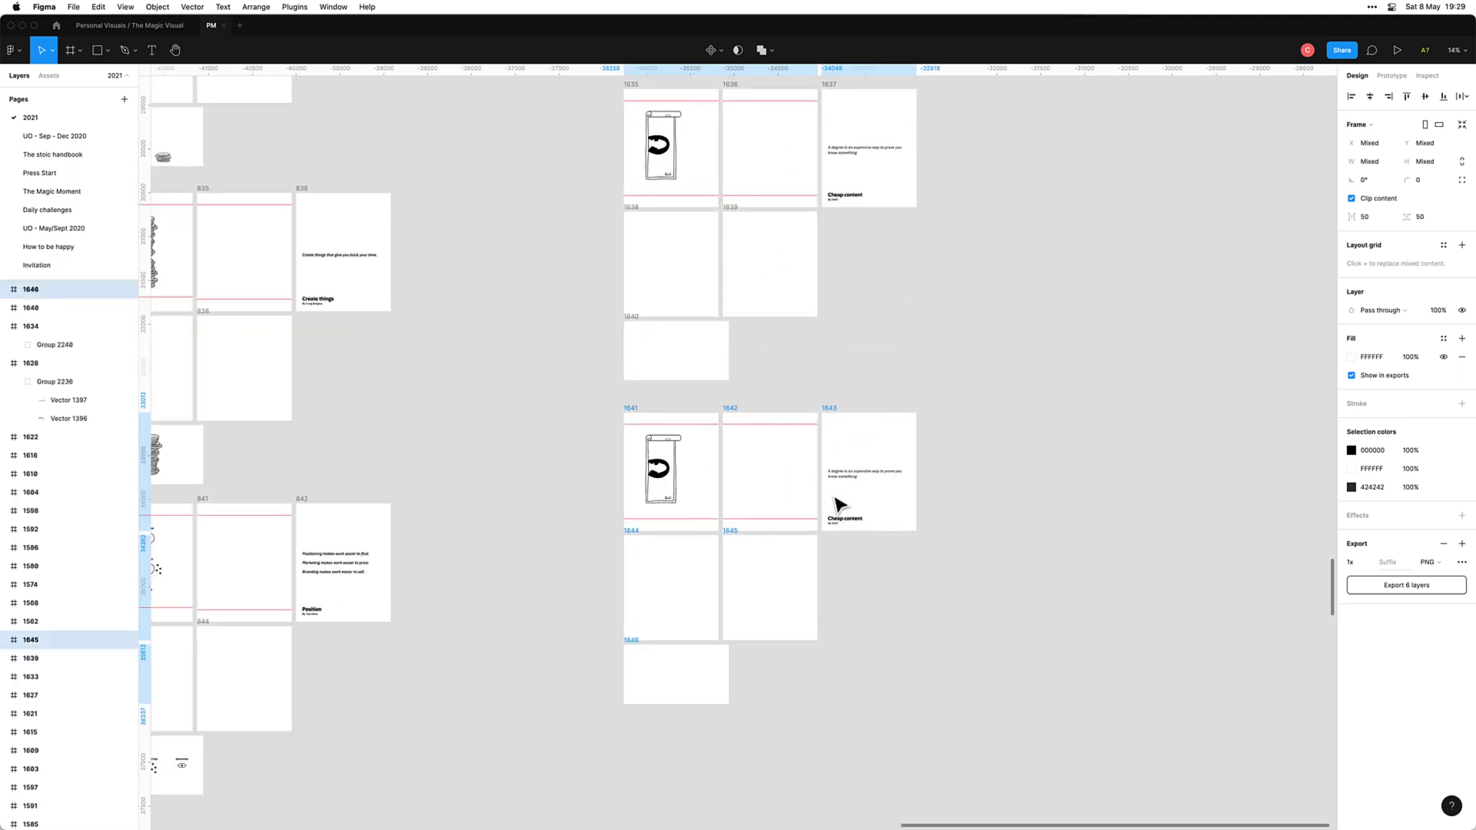
scroll(838, 505, up, 3)
double_click(843, 482)
key(ctrl+v)
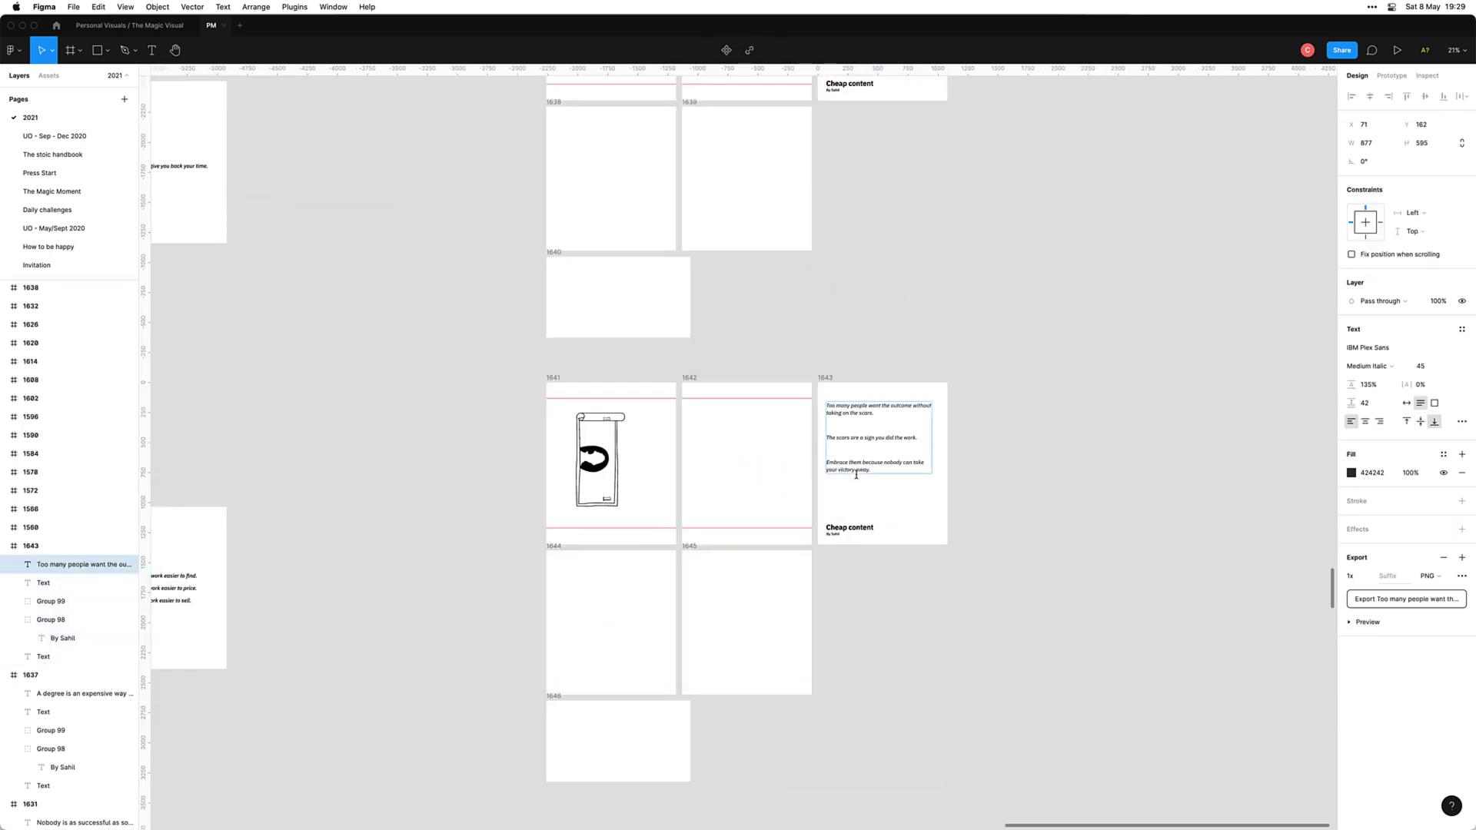
scroll(856, 475, up, 1)
key(BackSpace)
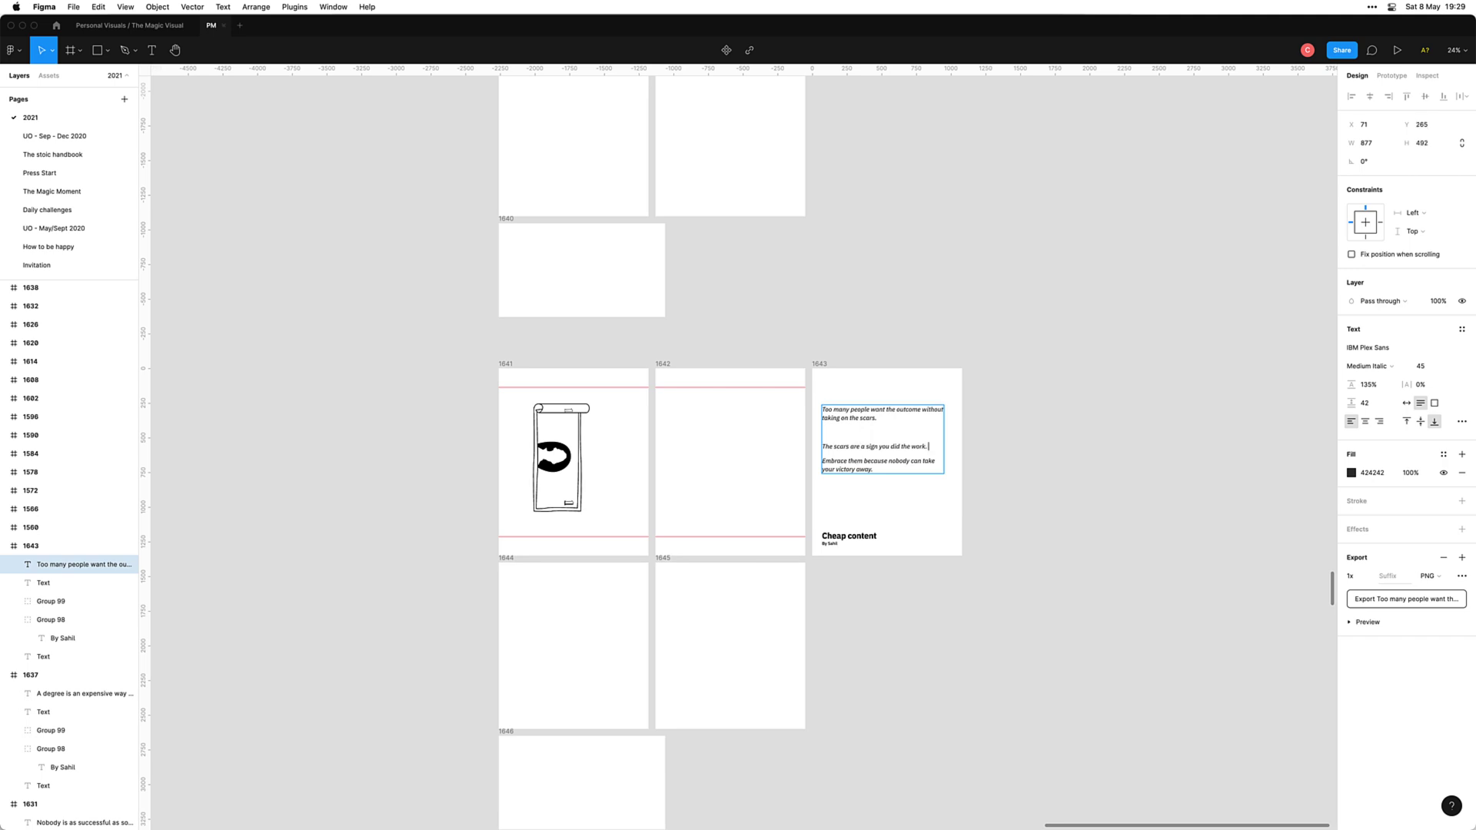
key(Escape)
scroll(916, 454, up, 1)
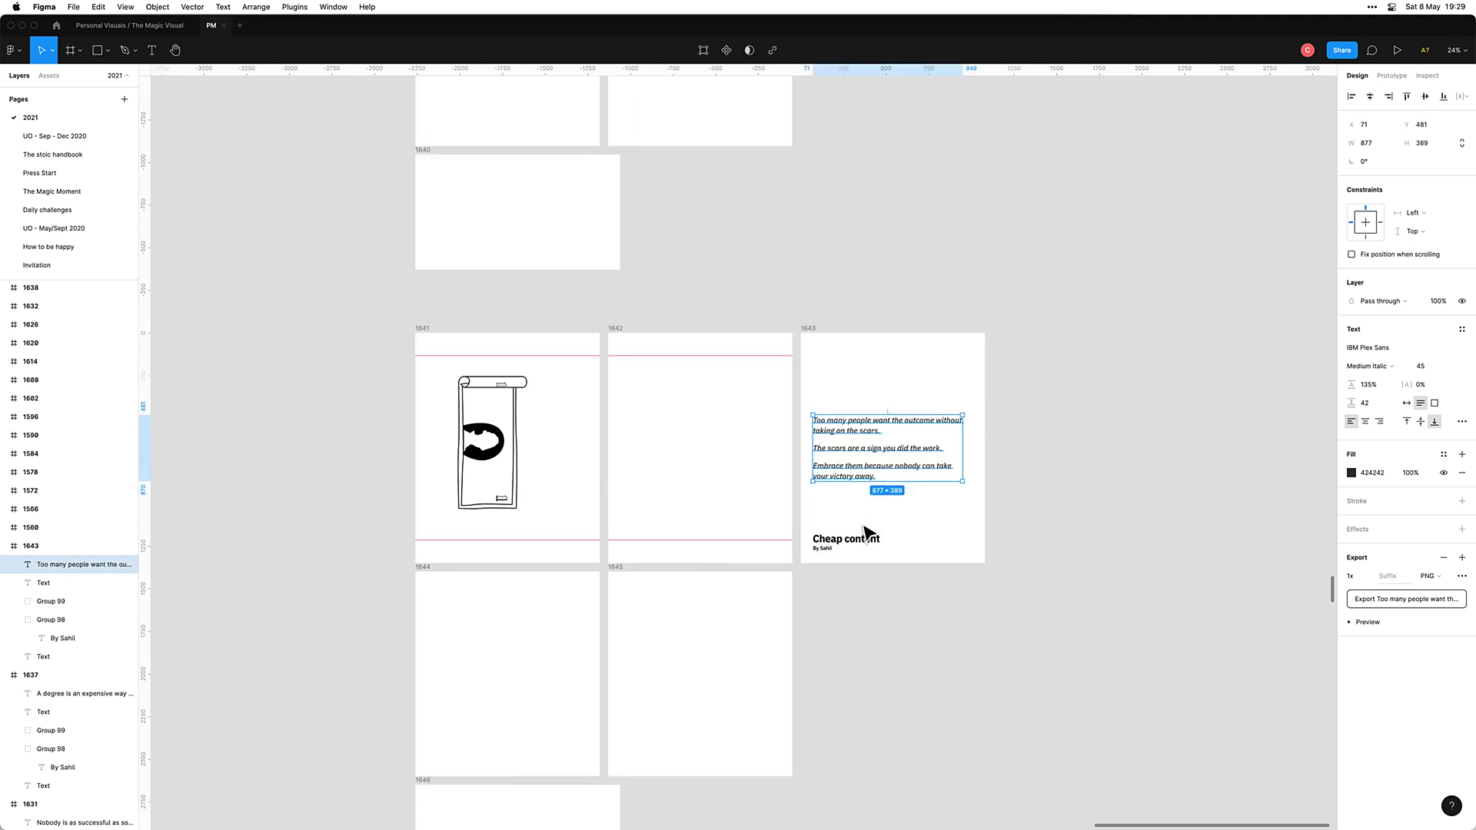
Step: Check the author on the tweet in Twitter and change the byline in Figma's frame 1643 to the author's full name
key(super+Tab)
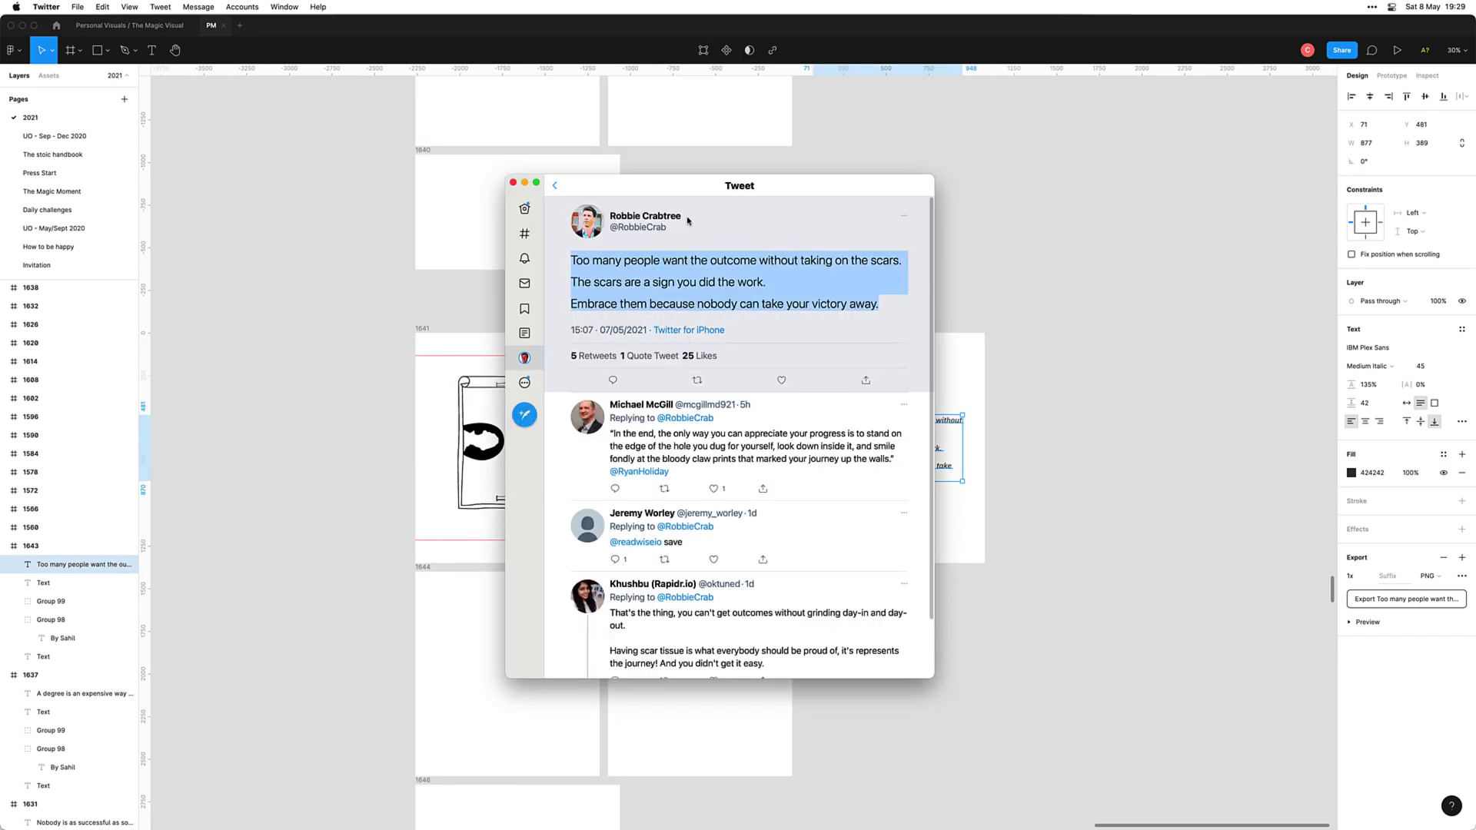
drag(688, 219, 833, 593)
scroll(834, 593, up, 5)
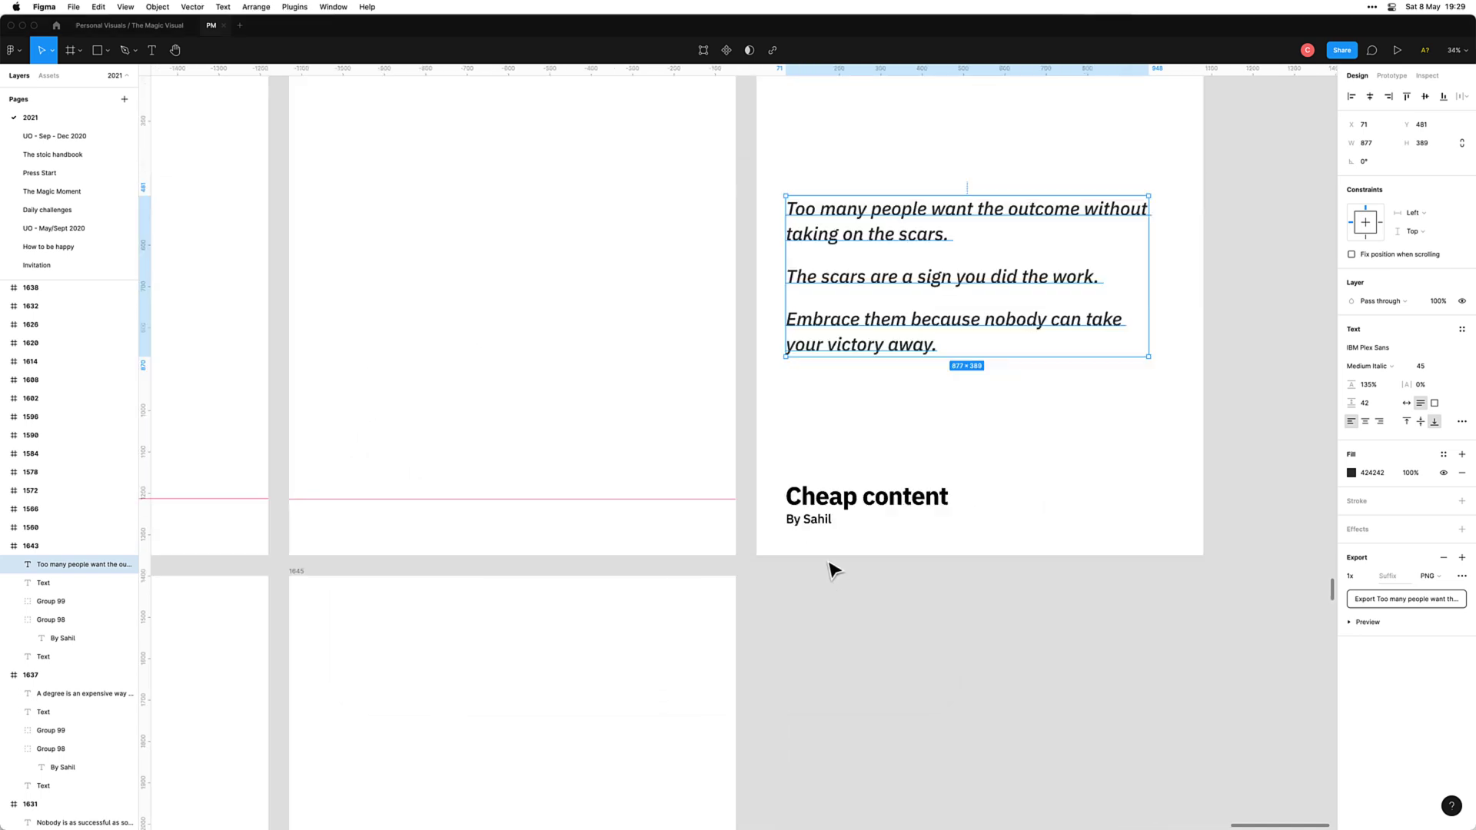
click(822, 536)
double_click(828, 528)
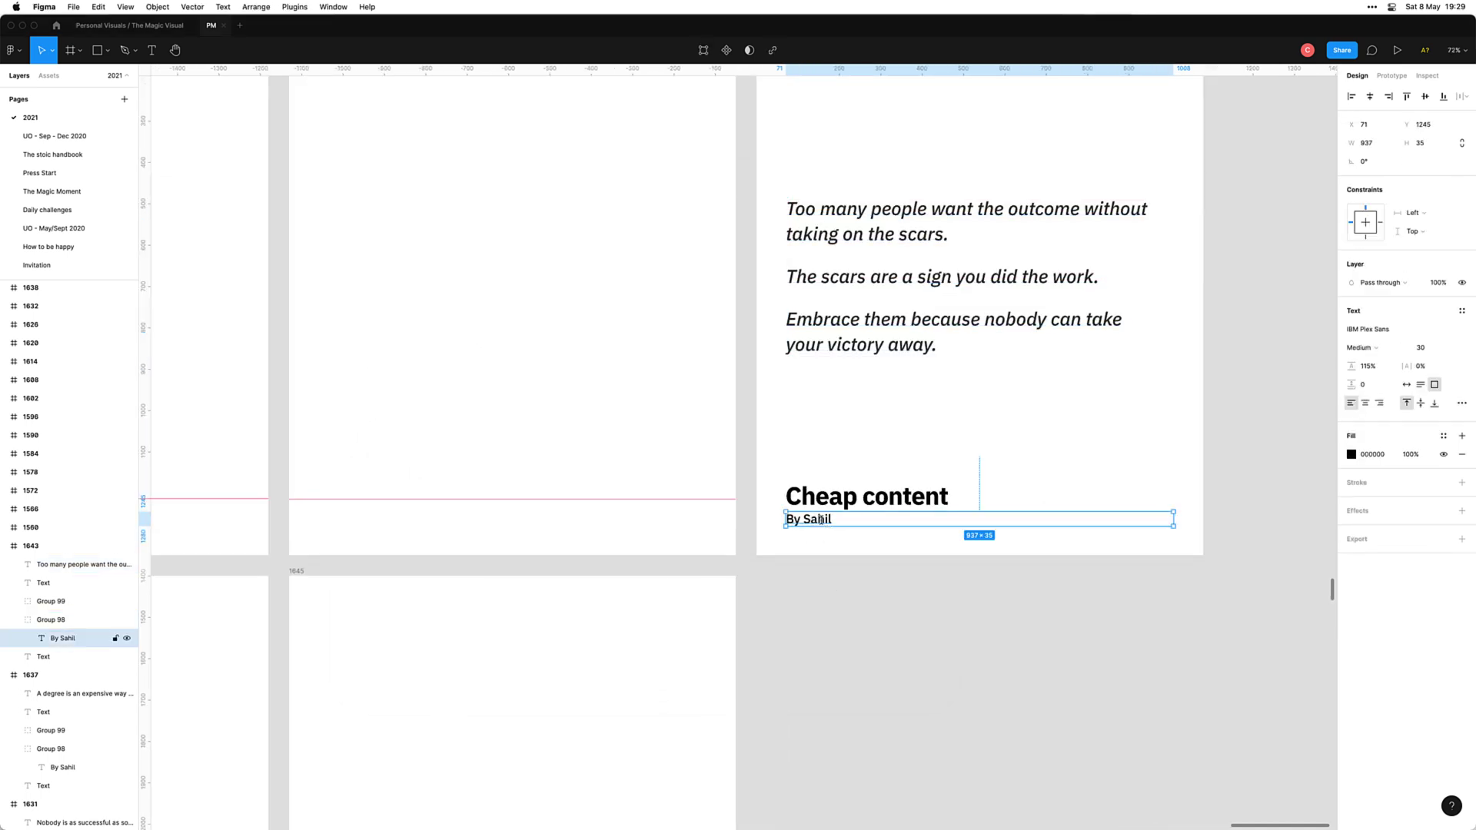
double_click(824, 520)
double_click(824, 520)
text(Robb)
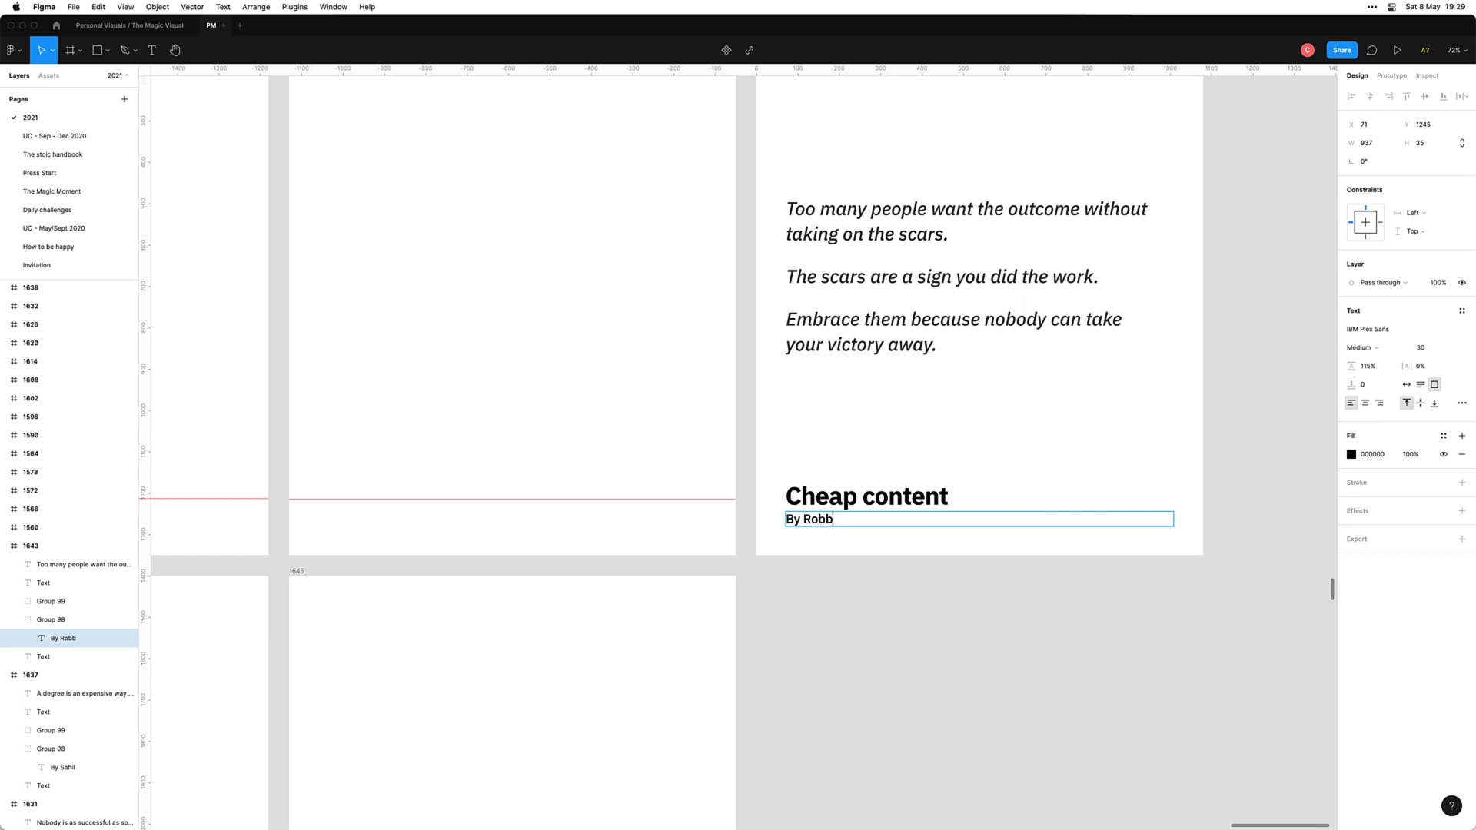
text(ie Crabtree)
key(Escape)
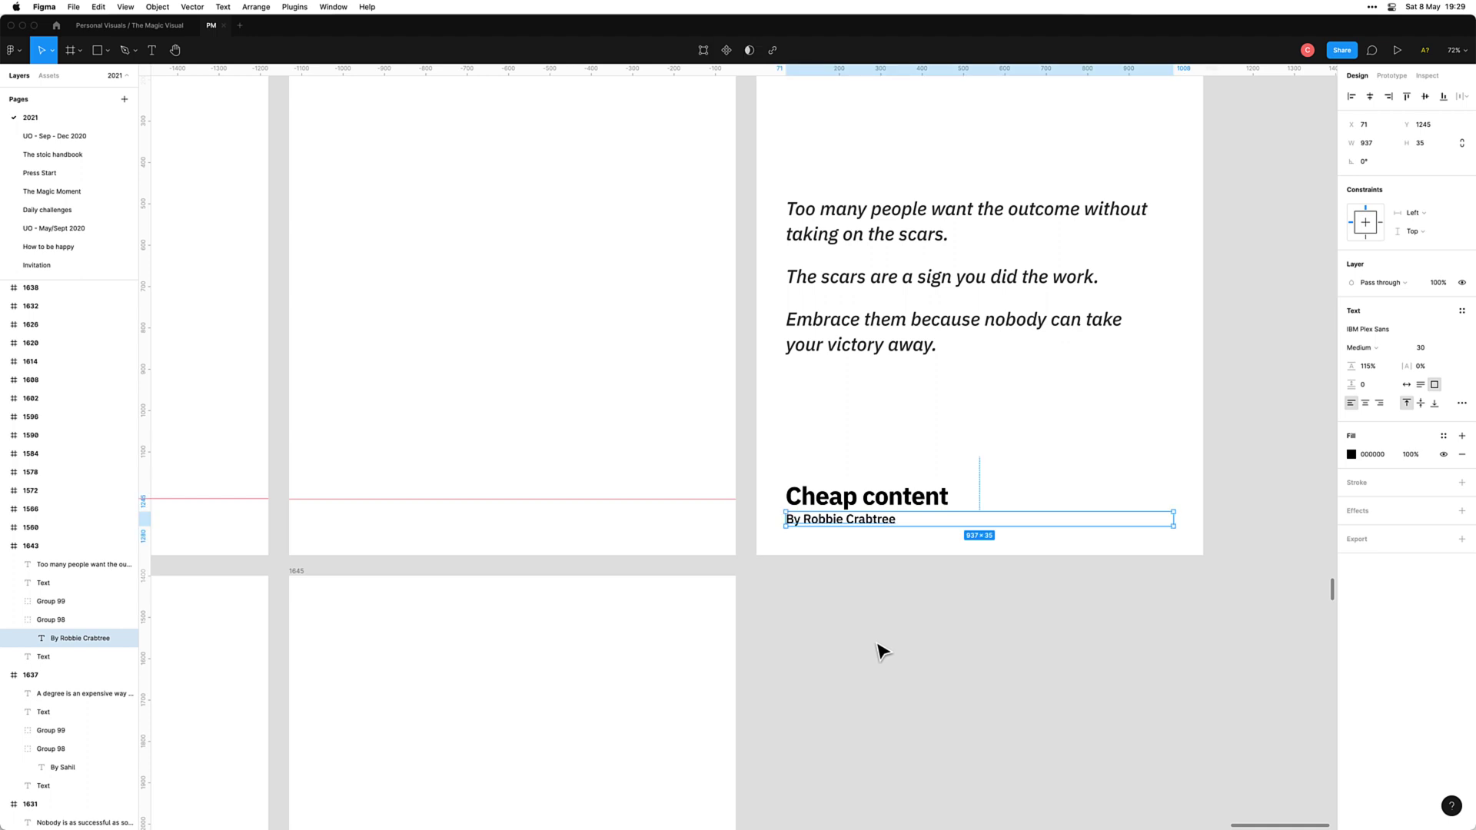
Step: Delete all the parts of the copied scroll drawing from frame 1641
click(893, 500)
click(926, 577)
scroll(923, 567, down, 5)
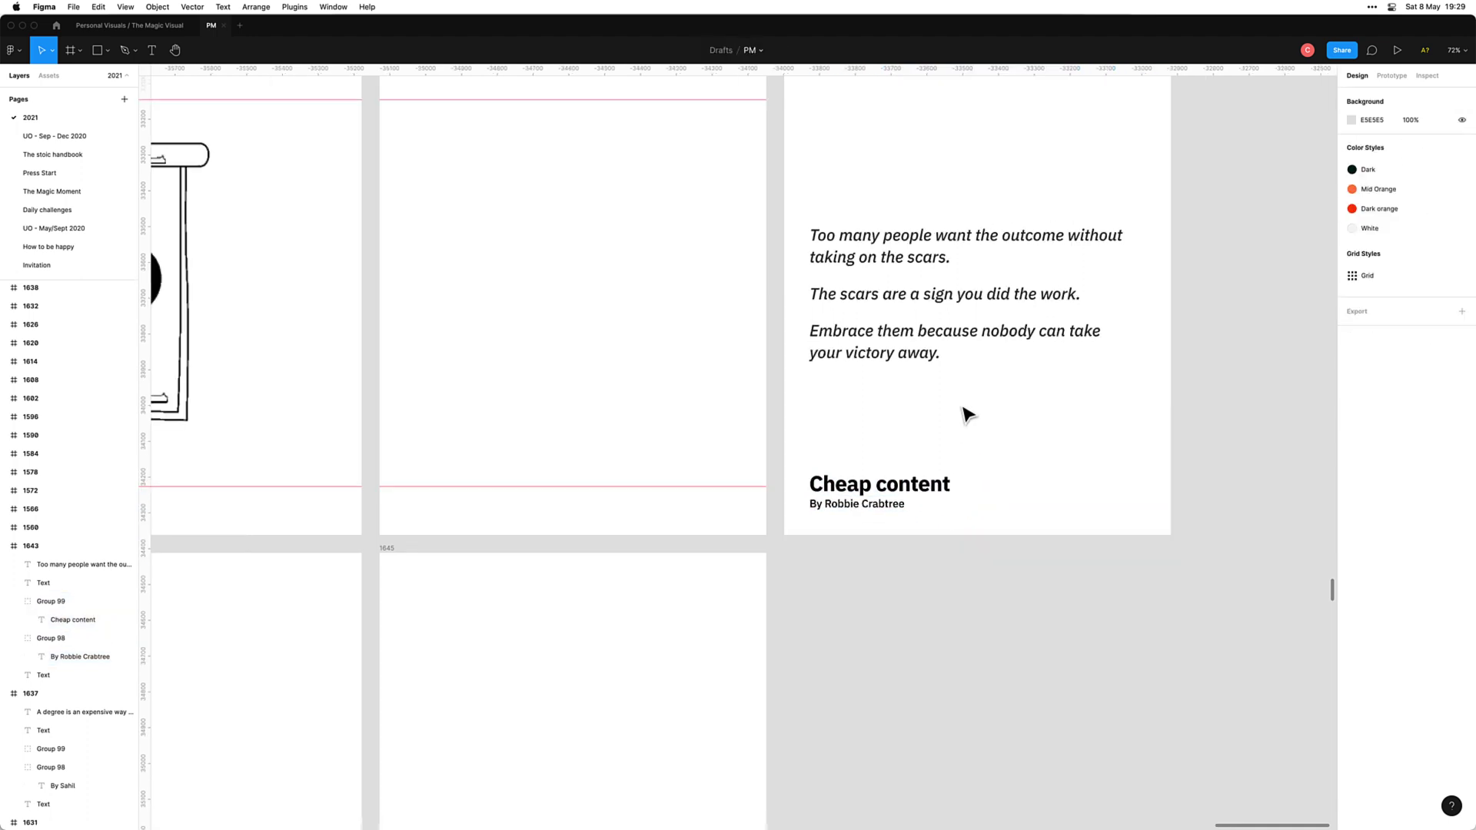
drag(956, 606, 949, 632)
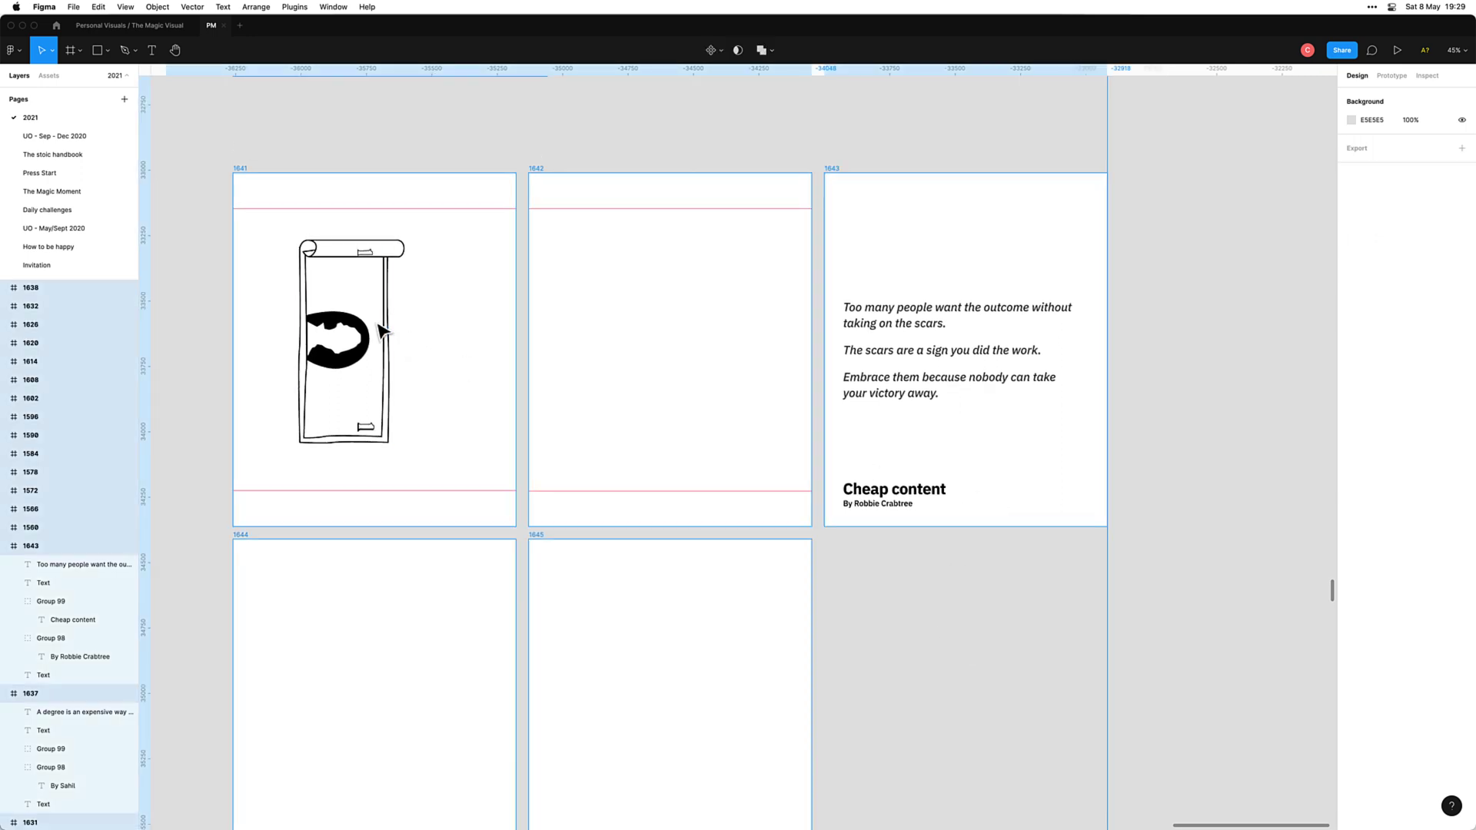
key(super+a)
key(Escape)
click(362, 268)
key(super+a)
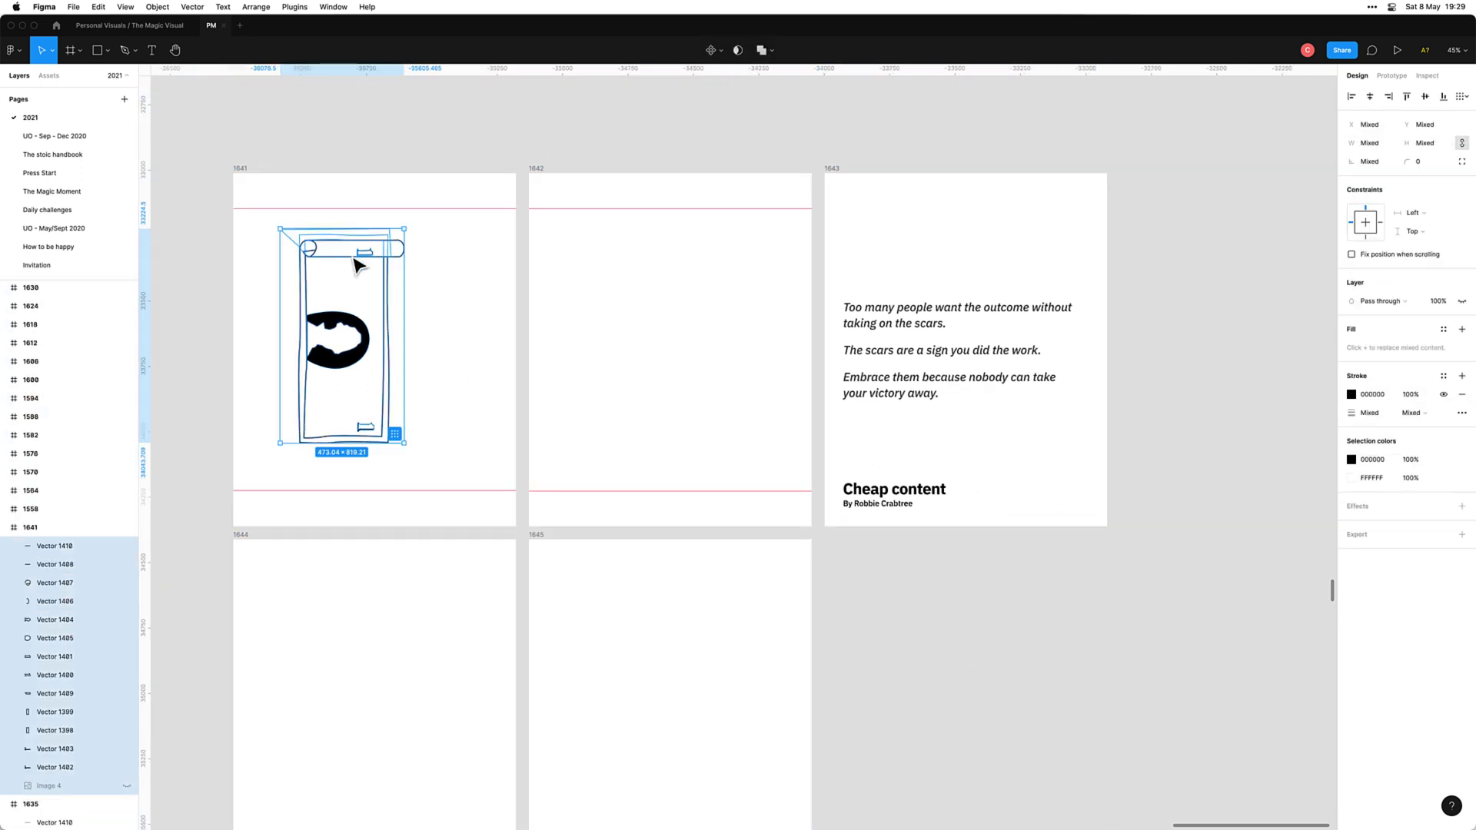
key(BackSpace)
key(Escape)
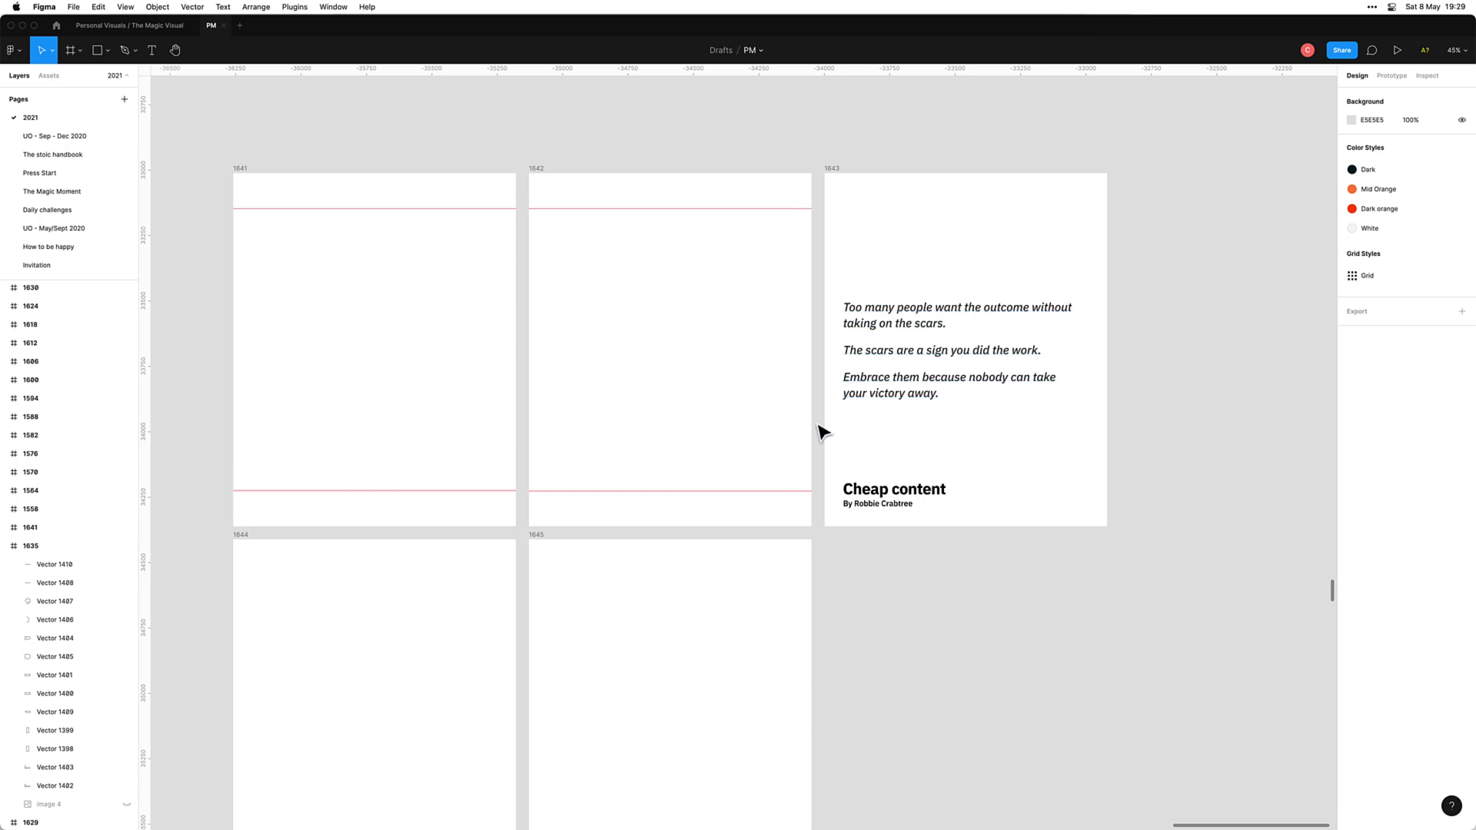
Step: Change the "Cheap content" heading in frame 1643 to "The scars are the work"
scroll(1176, 429, right, 3)
scroll(922, 451, up, 2)
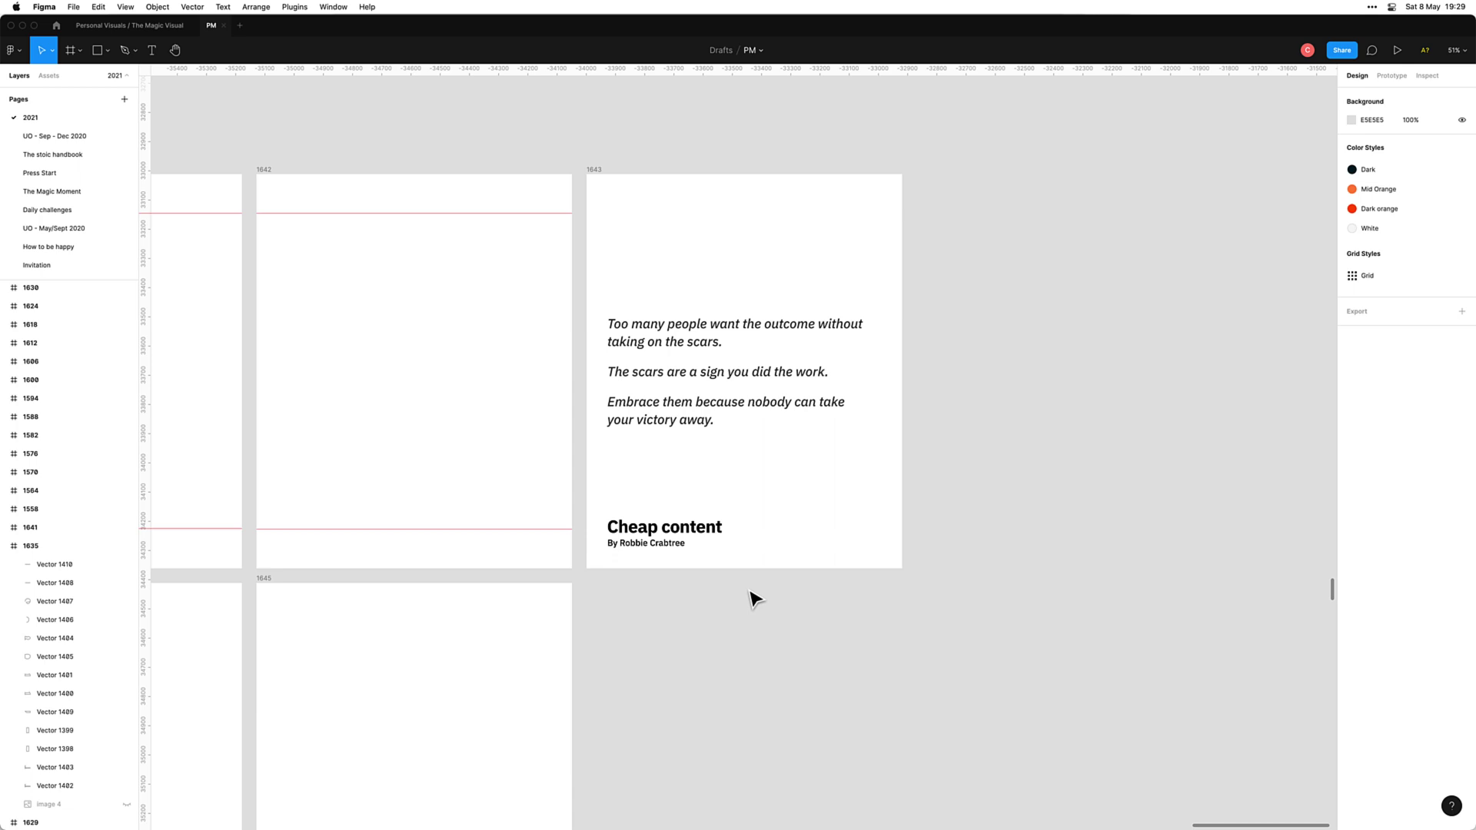
double_click(705, 530)
double_click(704, 530)
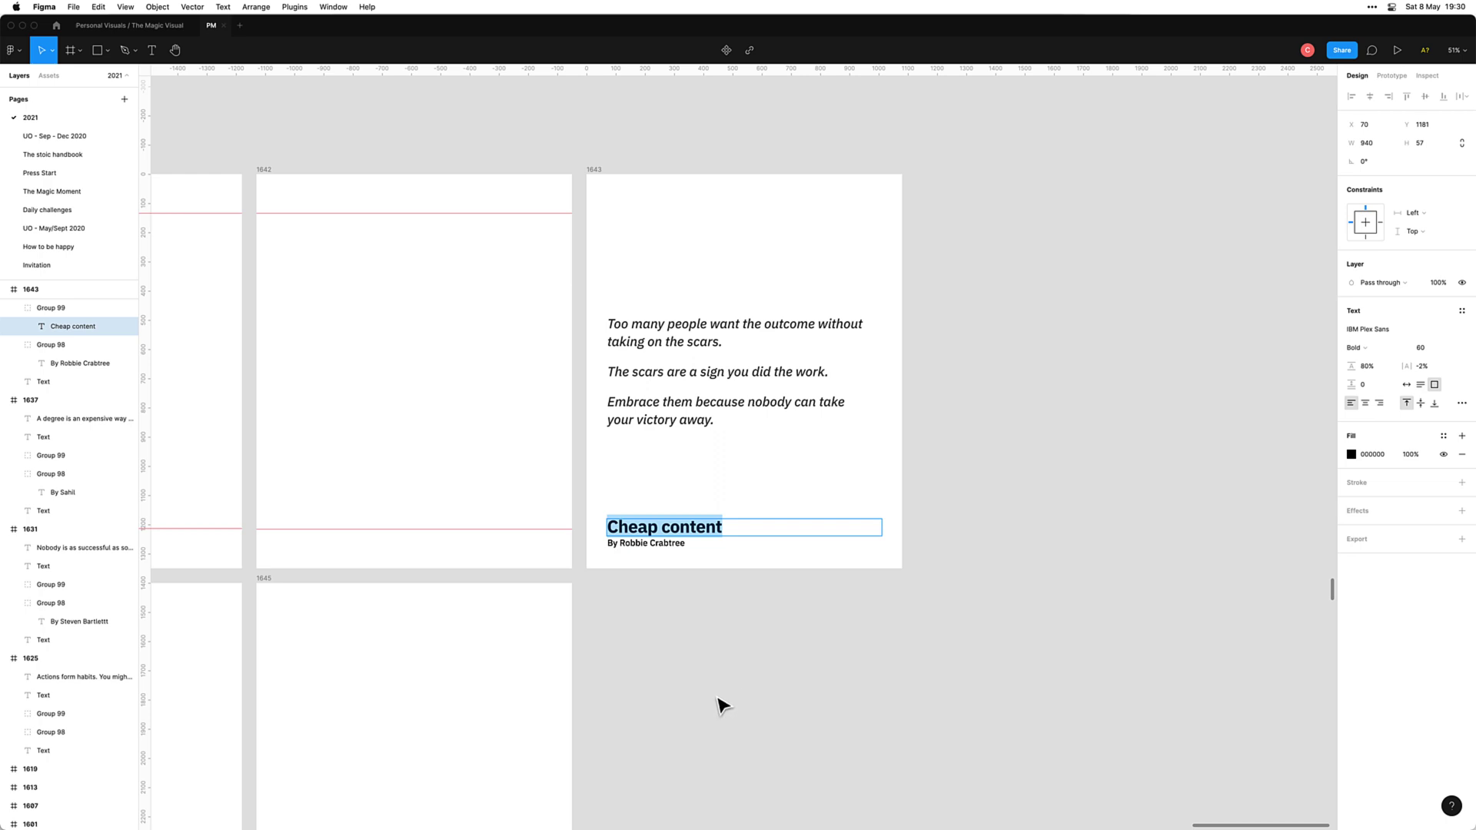
text(The s)
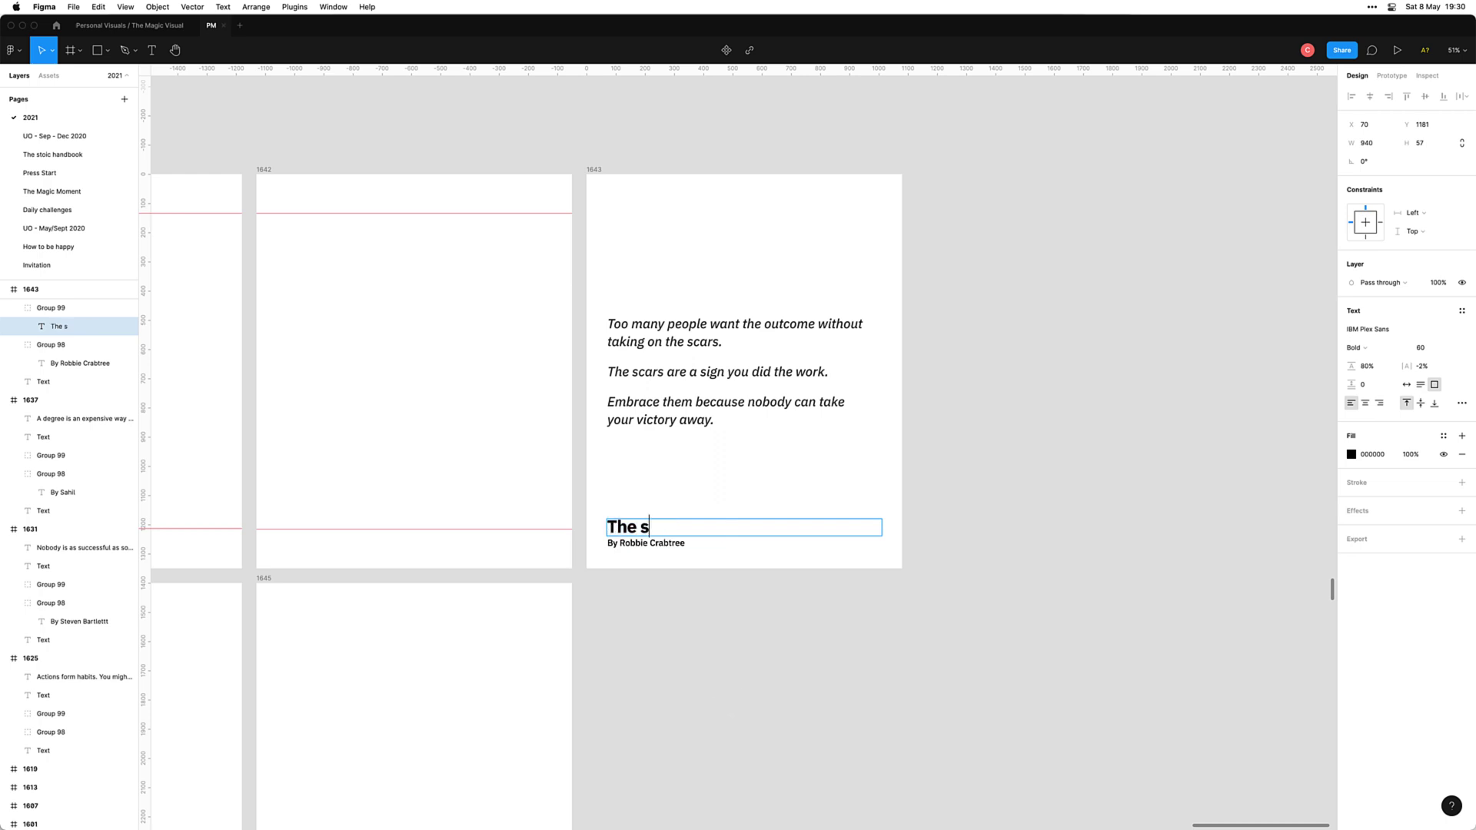
text(cars are a sign you did th)
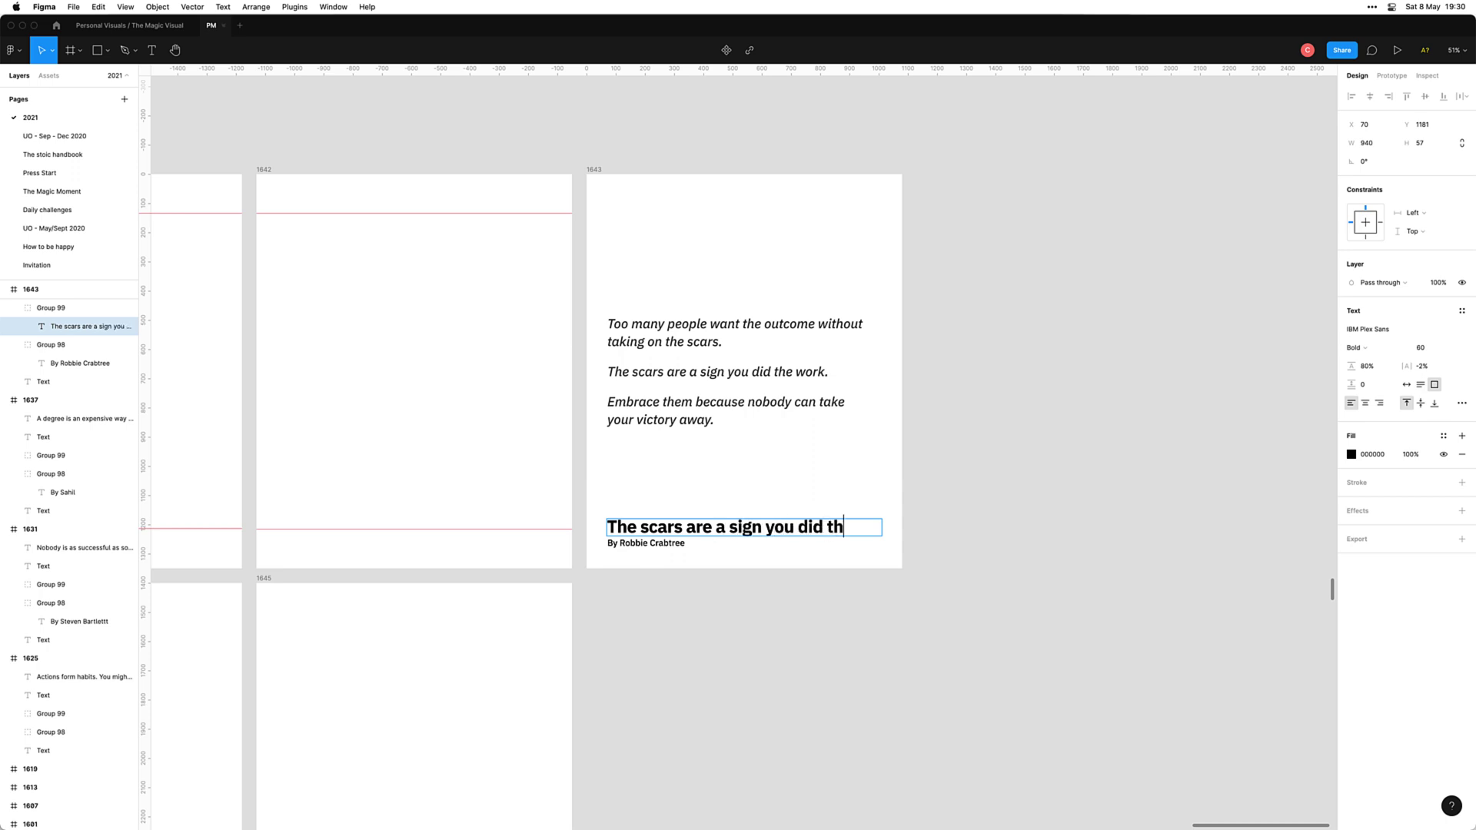
key(BackSpace)
key(BackSpace)
key(BackSpace)
key(BackSpace)
key(BackSpace)
key(BackSpace)
key(BackSpace)
key(BackSpace)
key(BackSpace)
key(BackSpace)
key(BackSpace)
key(BackSpace)
key(BackSpace)
key(BackSpace)
key(BackSpace)
key(BackSpace)
key(BackSpace)
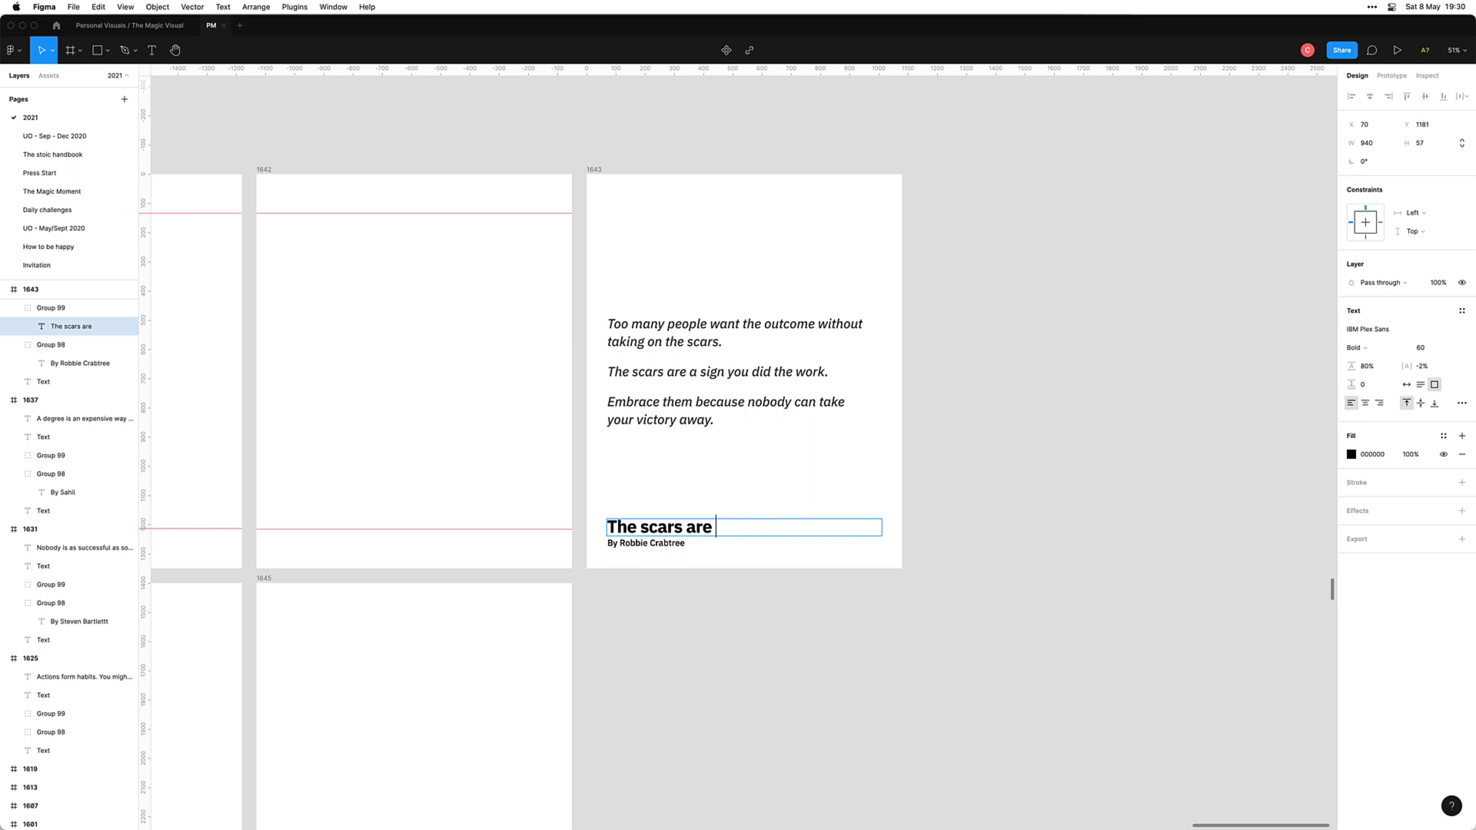
text(the work)
key(Escape)
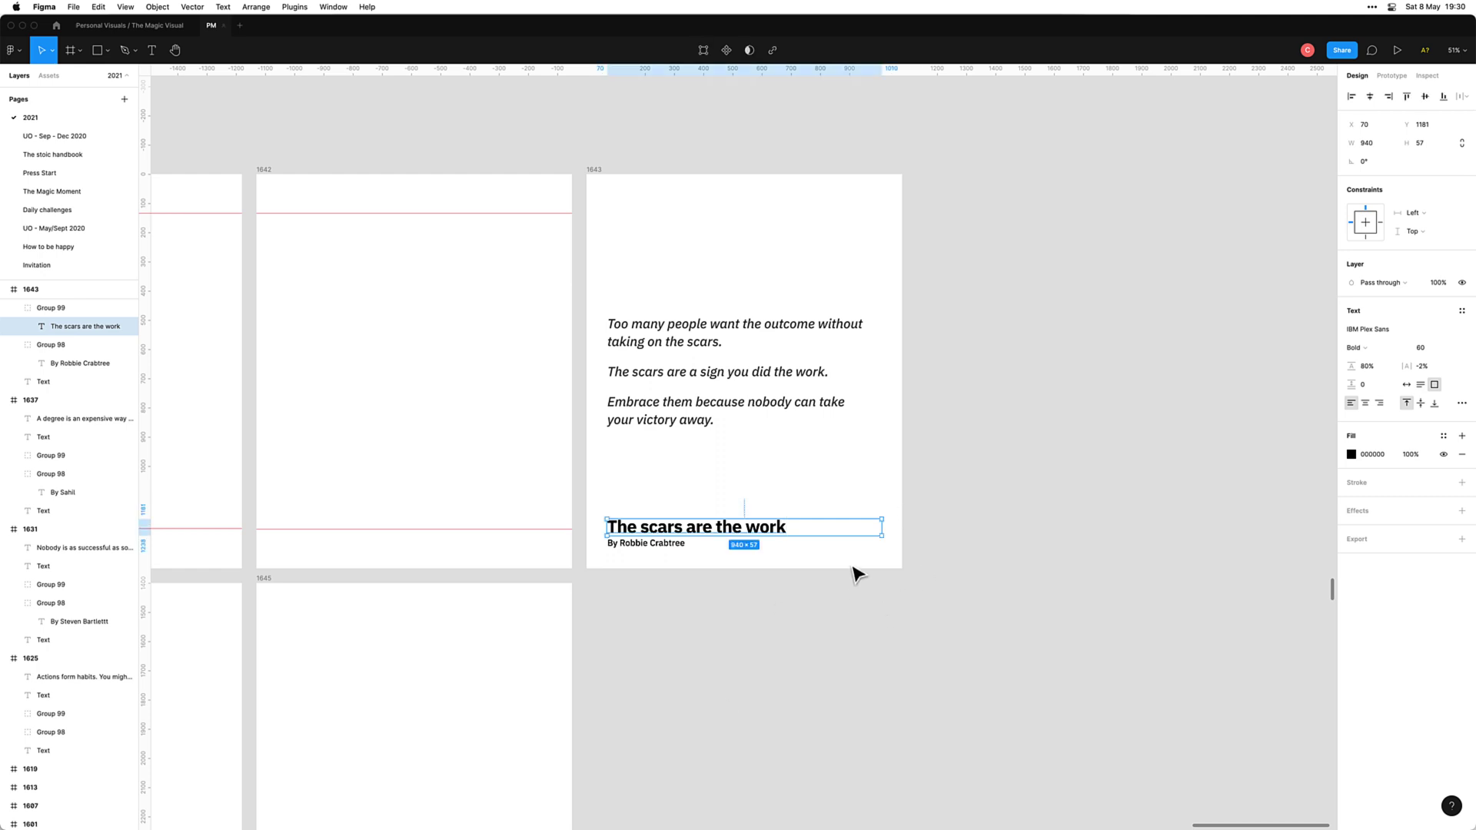
click(807, 607)
drag(728, 620, 952, 587)
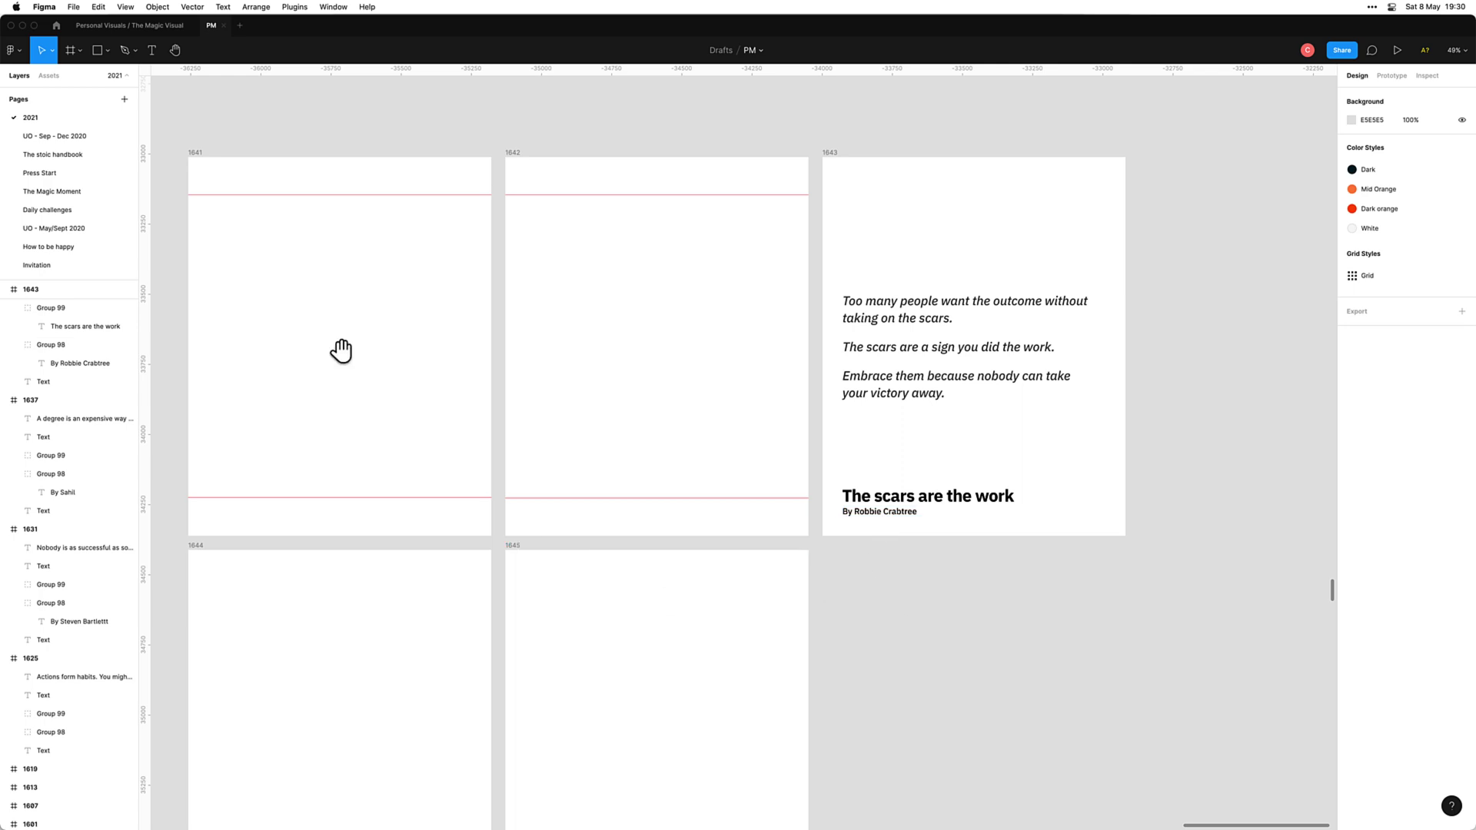
Step: Draw a square about 620 × 620 in frame 1641 with no fill and a black stroke of weight 4
drag(340, 350, 616, 369)
key(r)
drag(526, 281, 700, 455)
click(1463, 348)
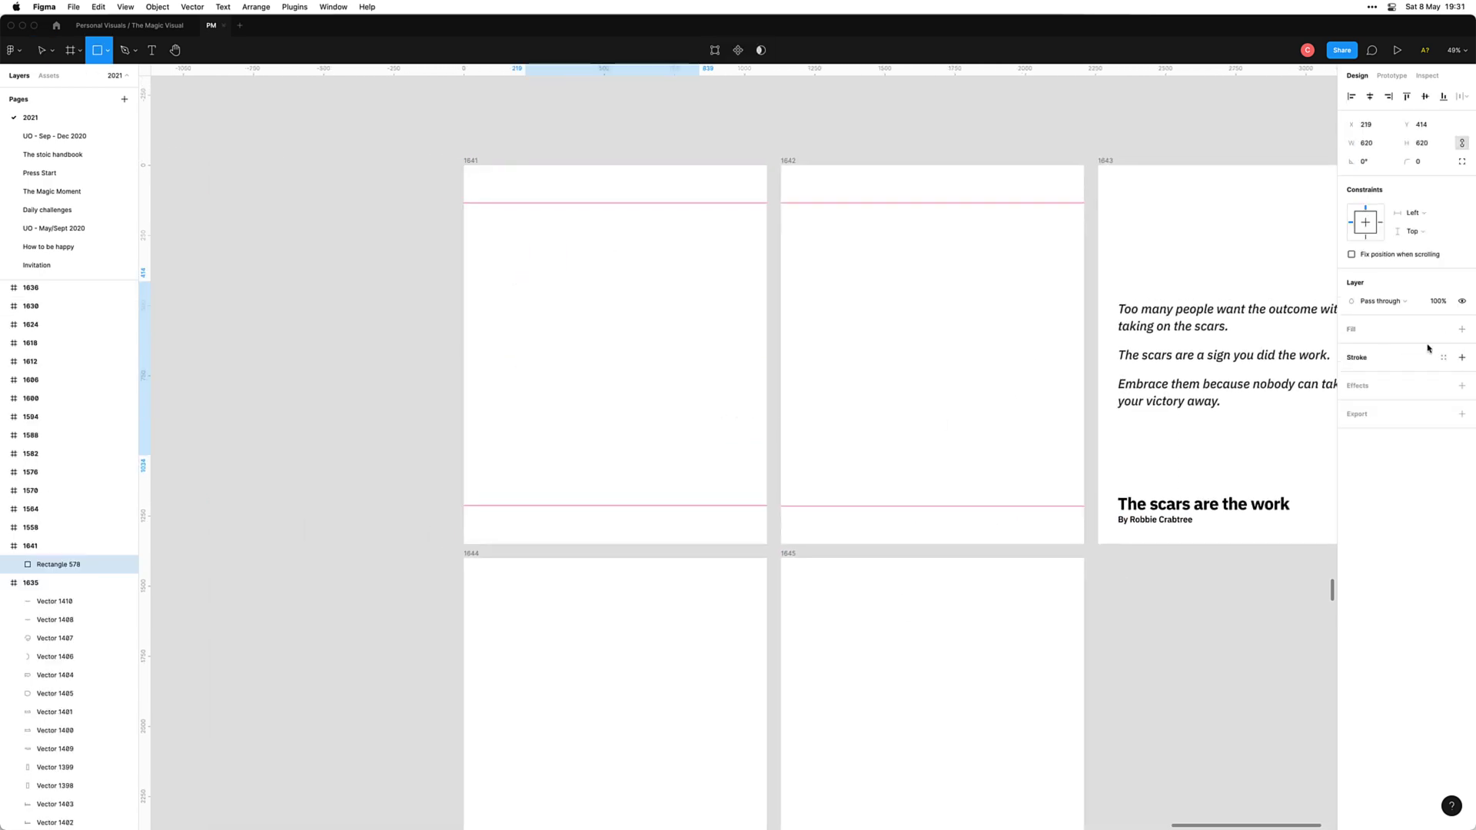
click(1463, 358)
click(1370, 394)
text(4)
key(Return)
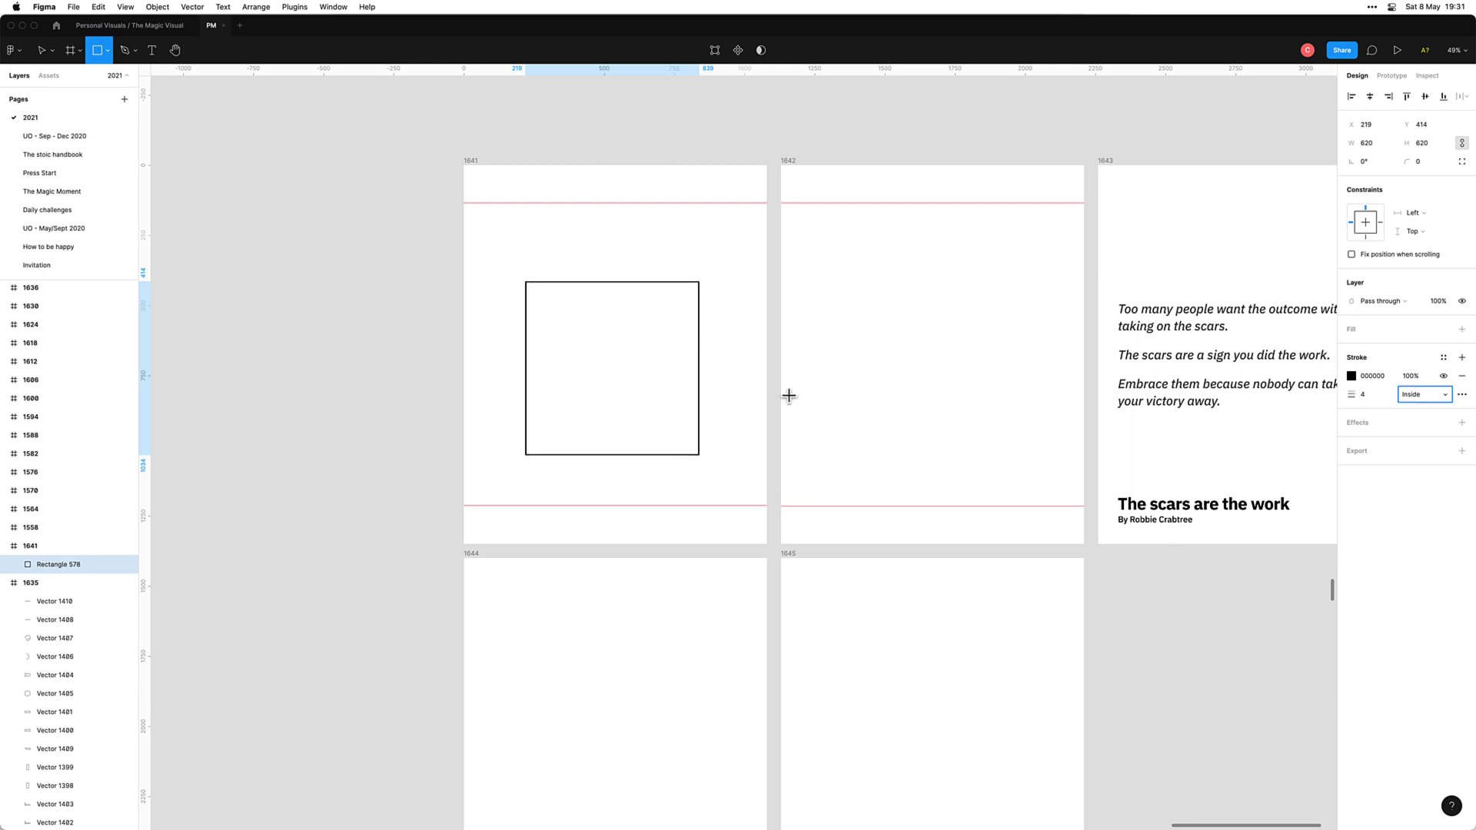
Step: Delete the square's upper-right corner point to leave an L-shaped pair of graph axes
key(v)
double_click(697, 292)
click(699, 283)
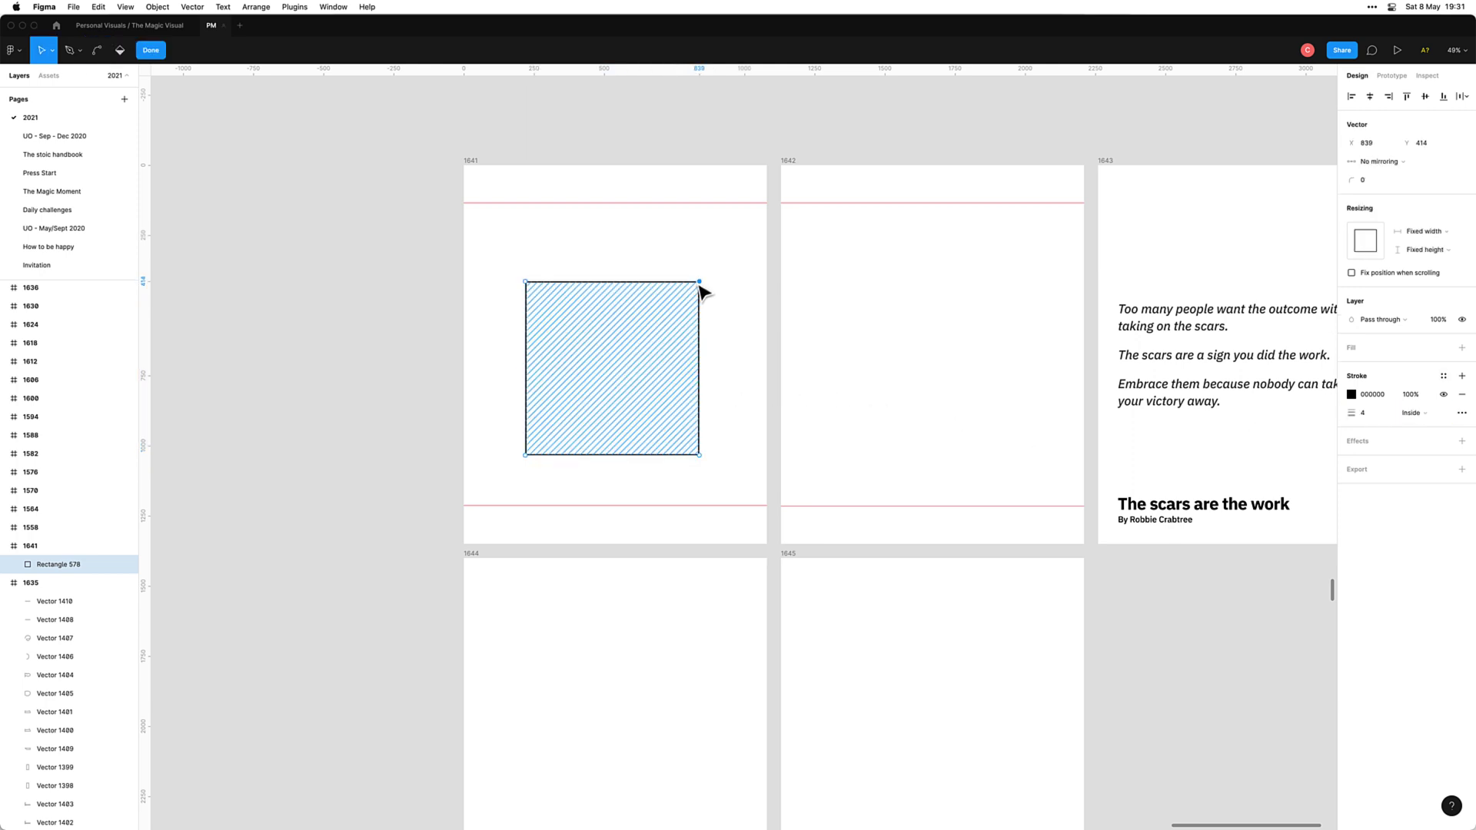
key(Delete)
key(Escape)
key(Escape)
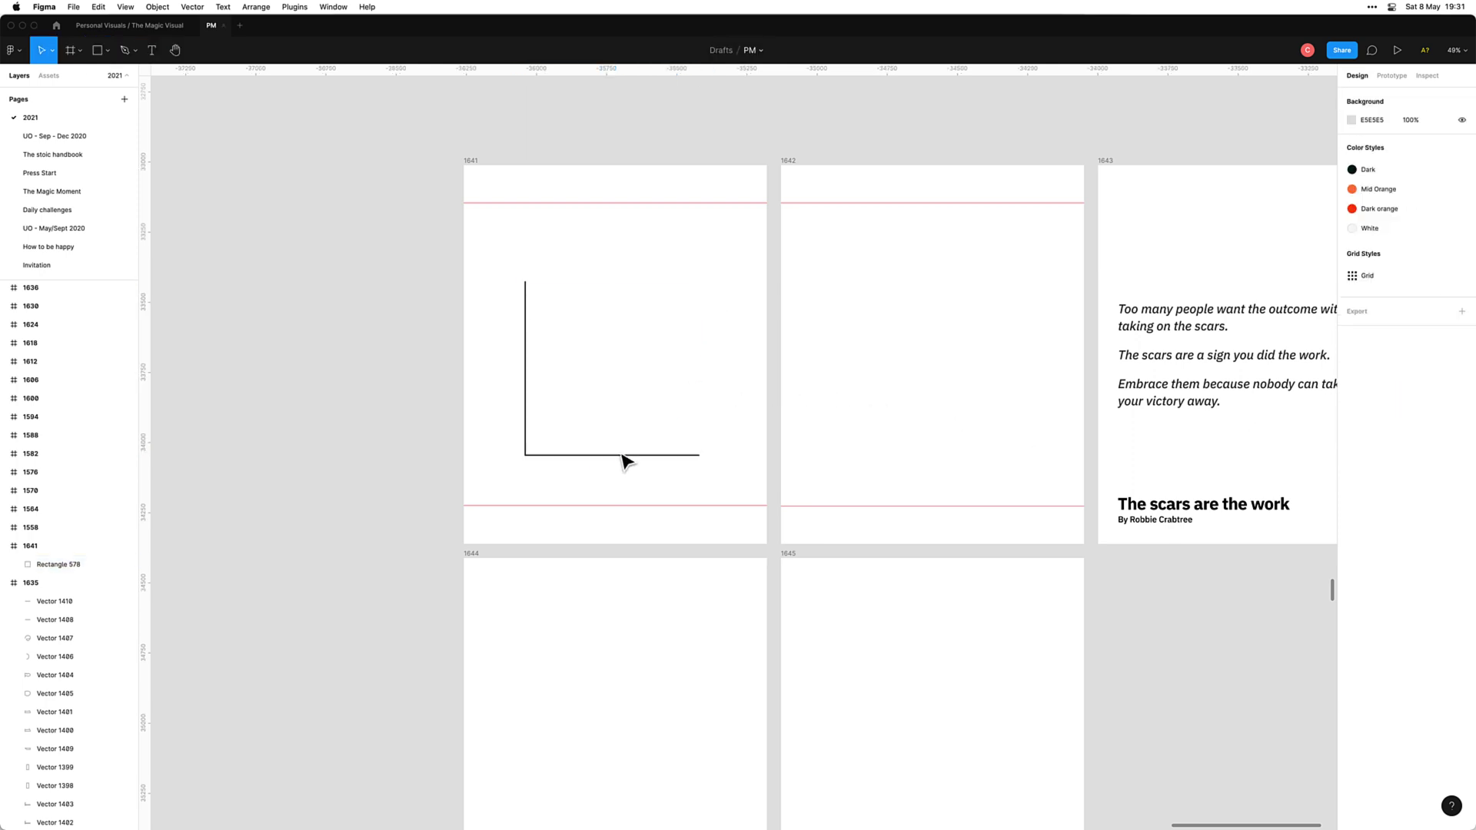
Step: Move the L-shaped axes in frame 1641 to X 230, Y 385
click(623, 460)
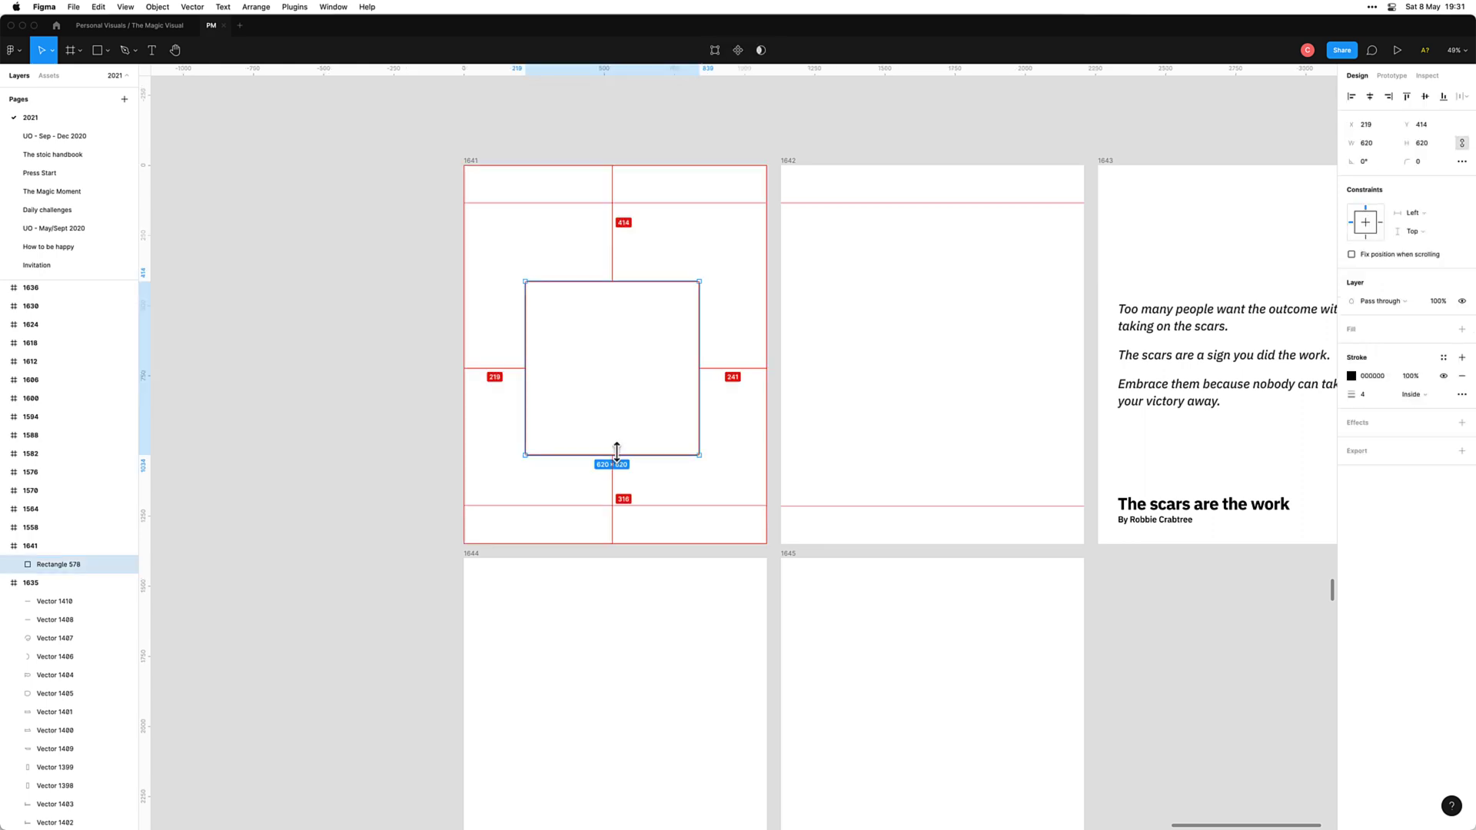
key(shift+Up)
key(shift+Up)
key(shift+Up)
key(Escape)
scroll(599, 462, right, 1)
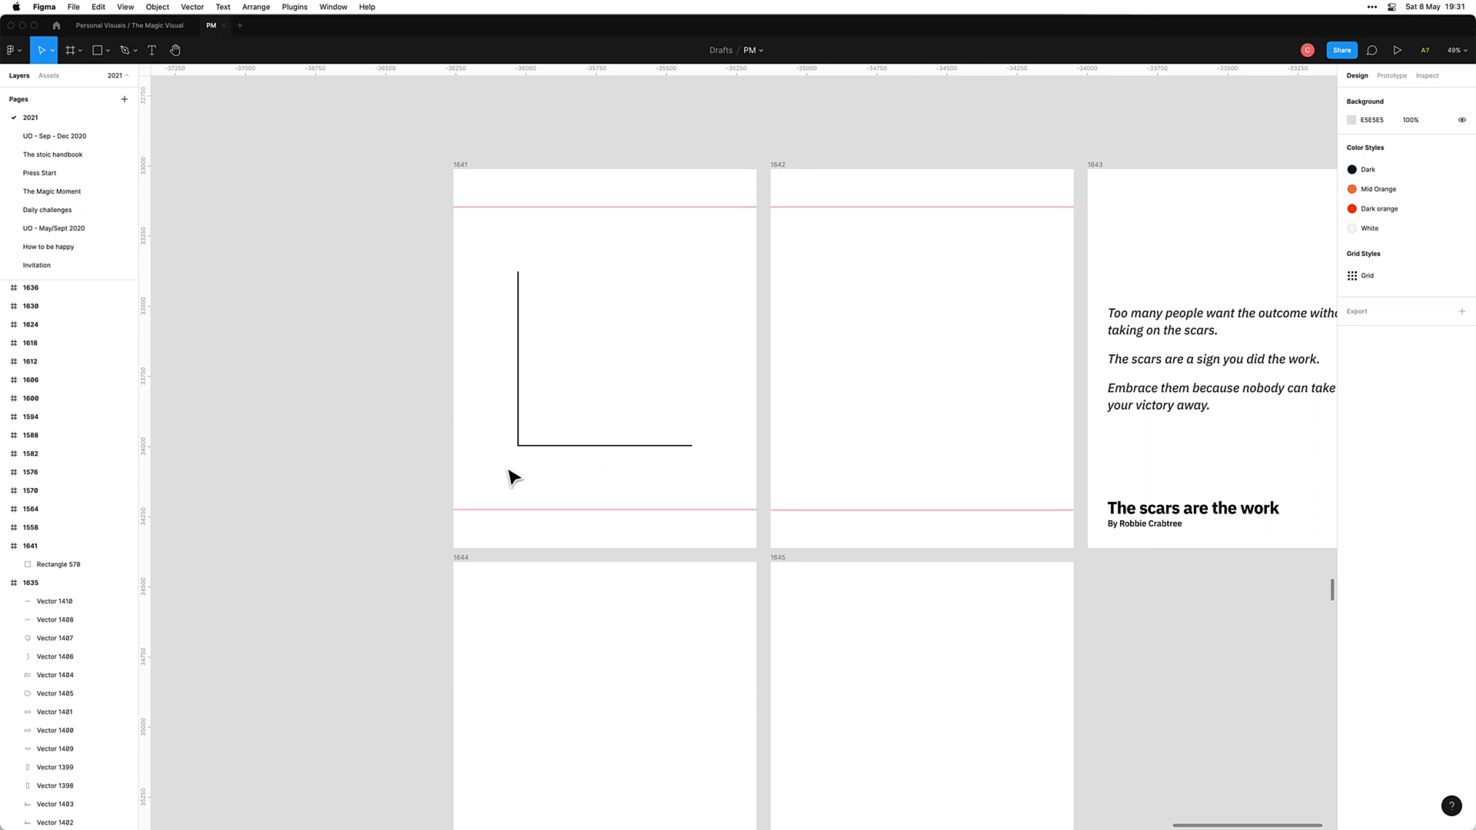
click(550, 448)
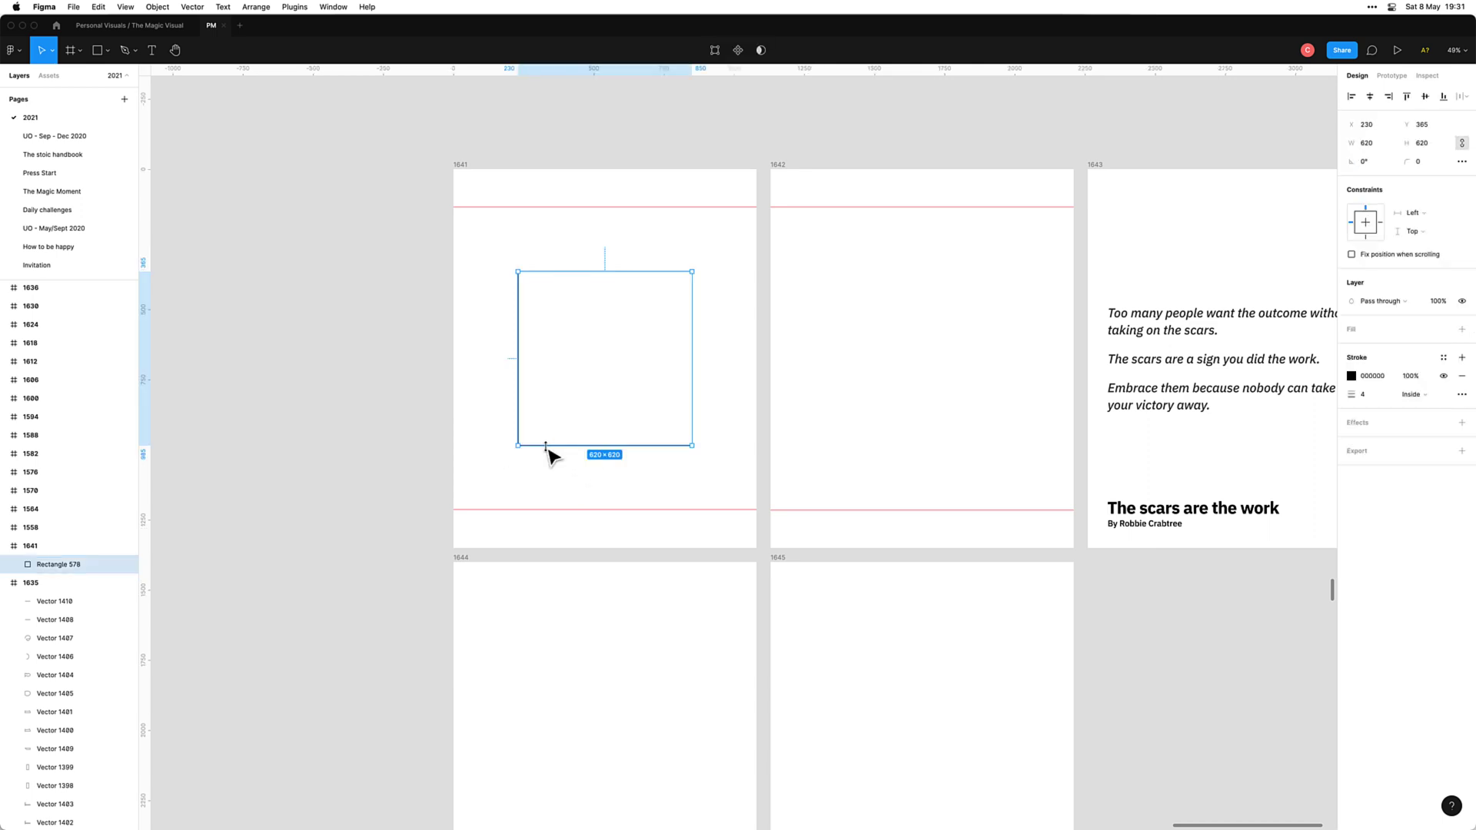
click(587, 471)
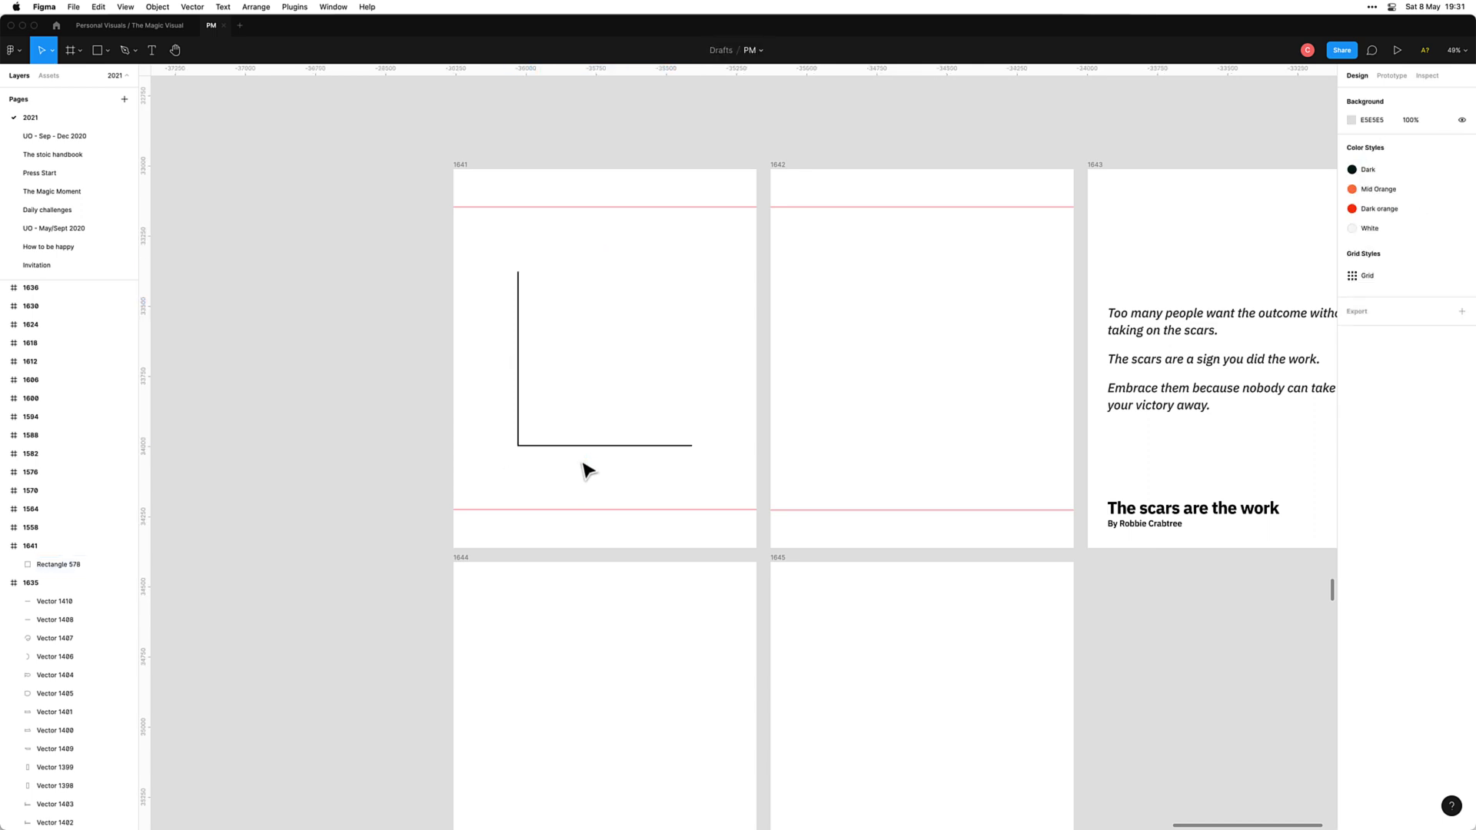
Step: Draw a steepening upward curve about 495 × 483 inside the axes with the Pen tool and set its stroke weight to 4
key(p)
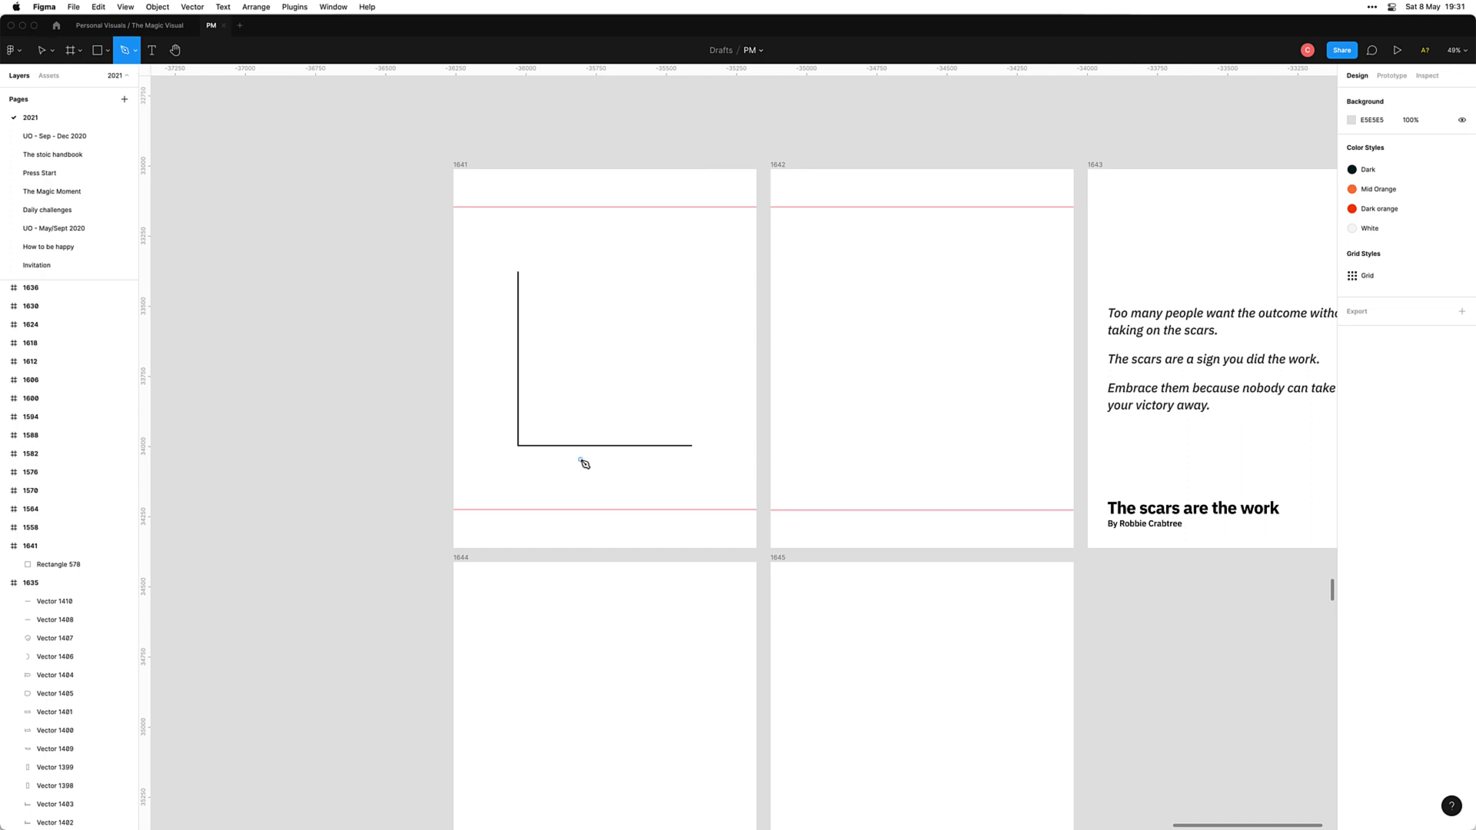
click(526, 436)
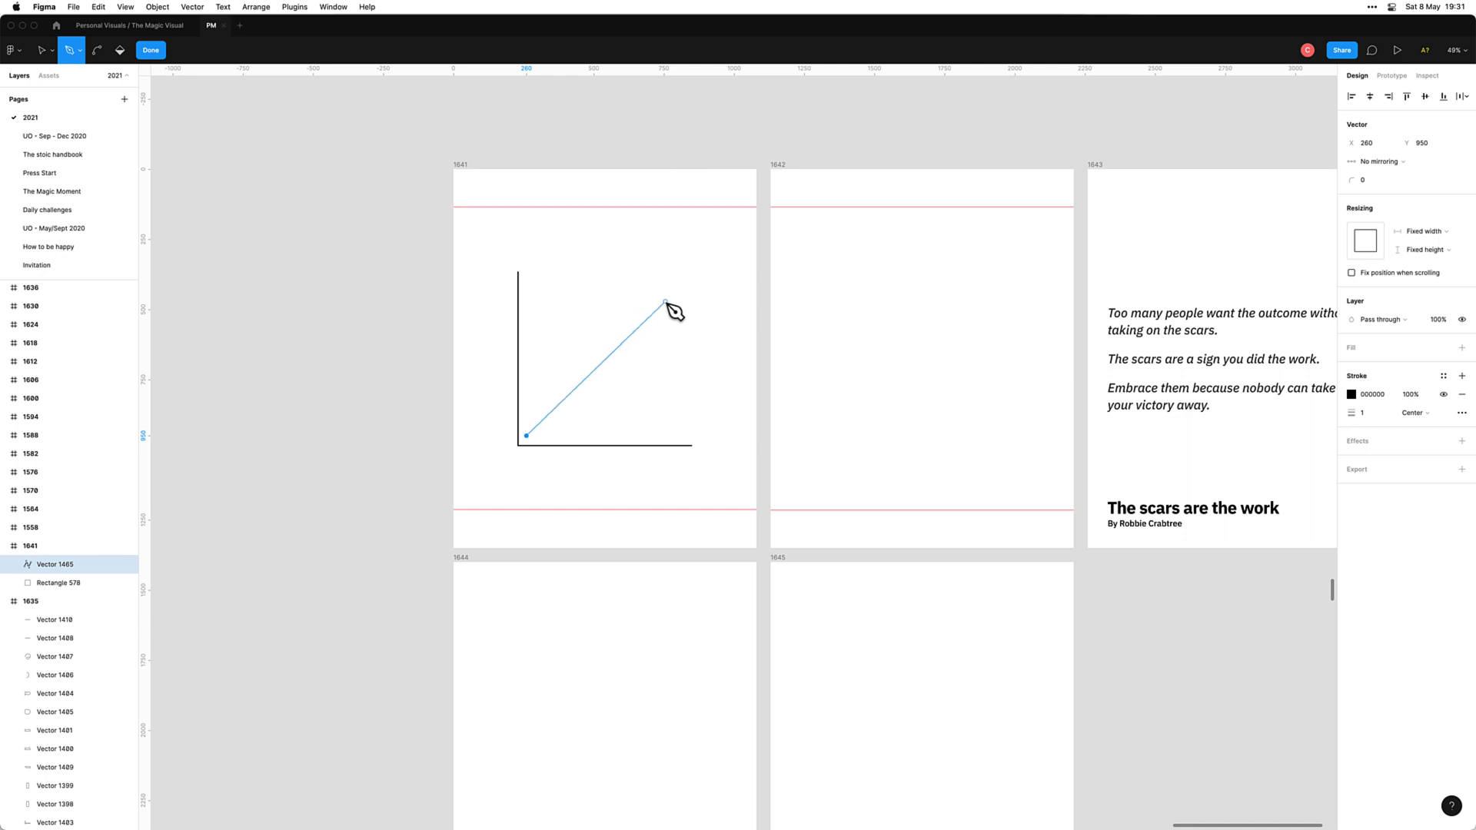
drag(665, 300, 665, 165)
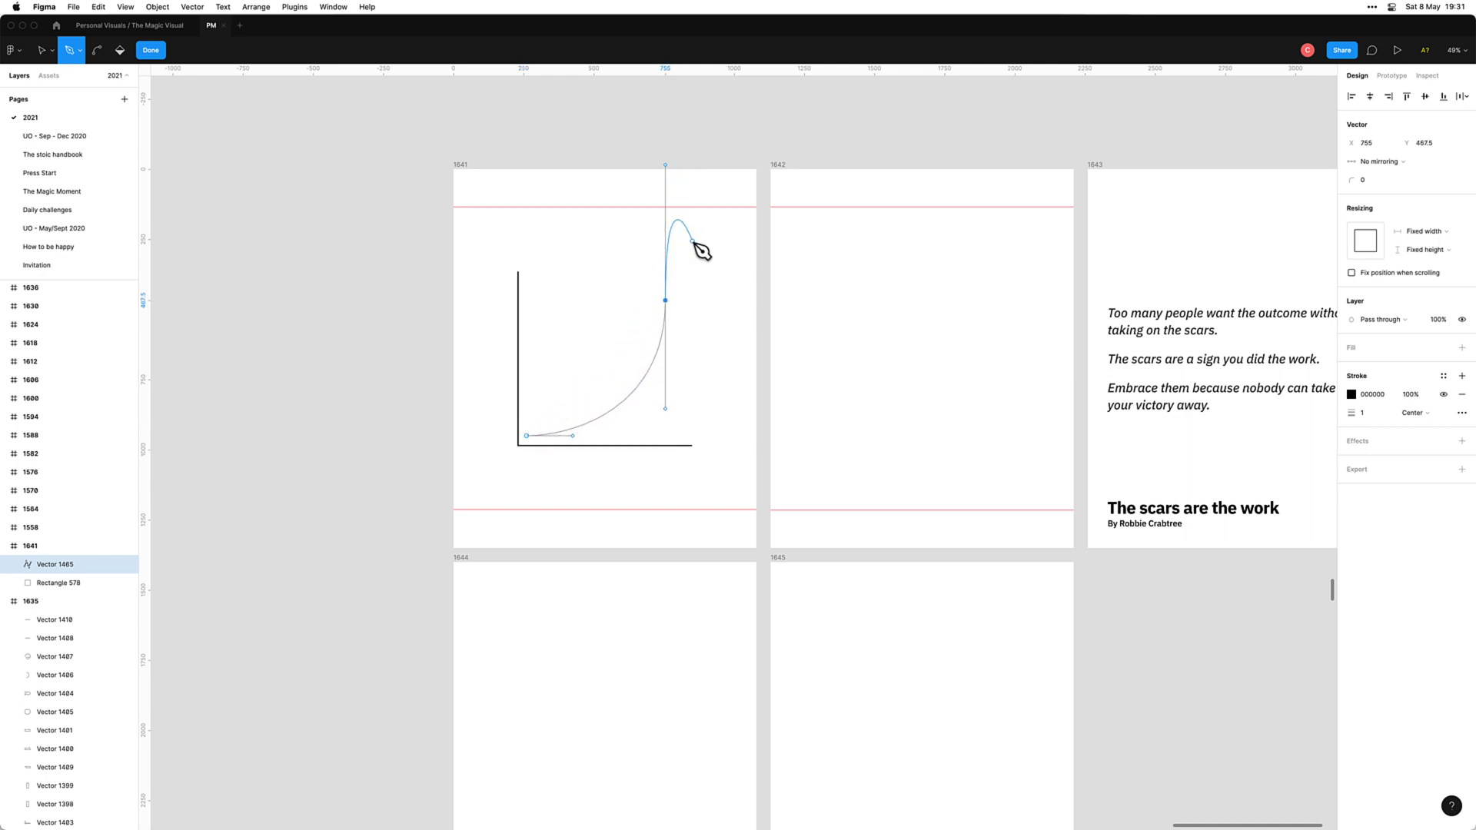
key(Return)
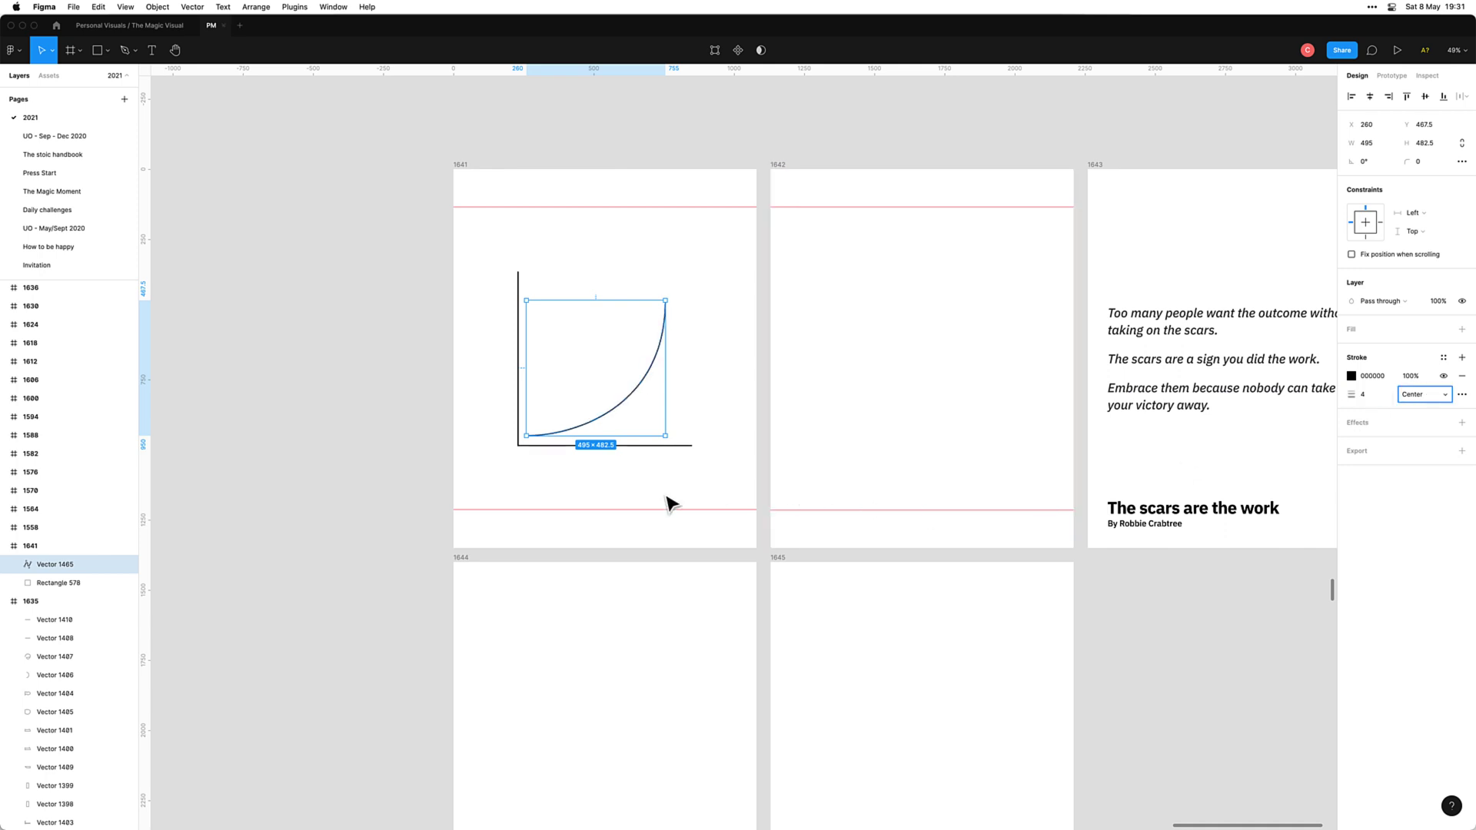
click(667, 501)
Step: Enlarge the curve to about 565 × 551 and shift it within the axes to X 257, Y 400
drag(663, 301, 686, 287)
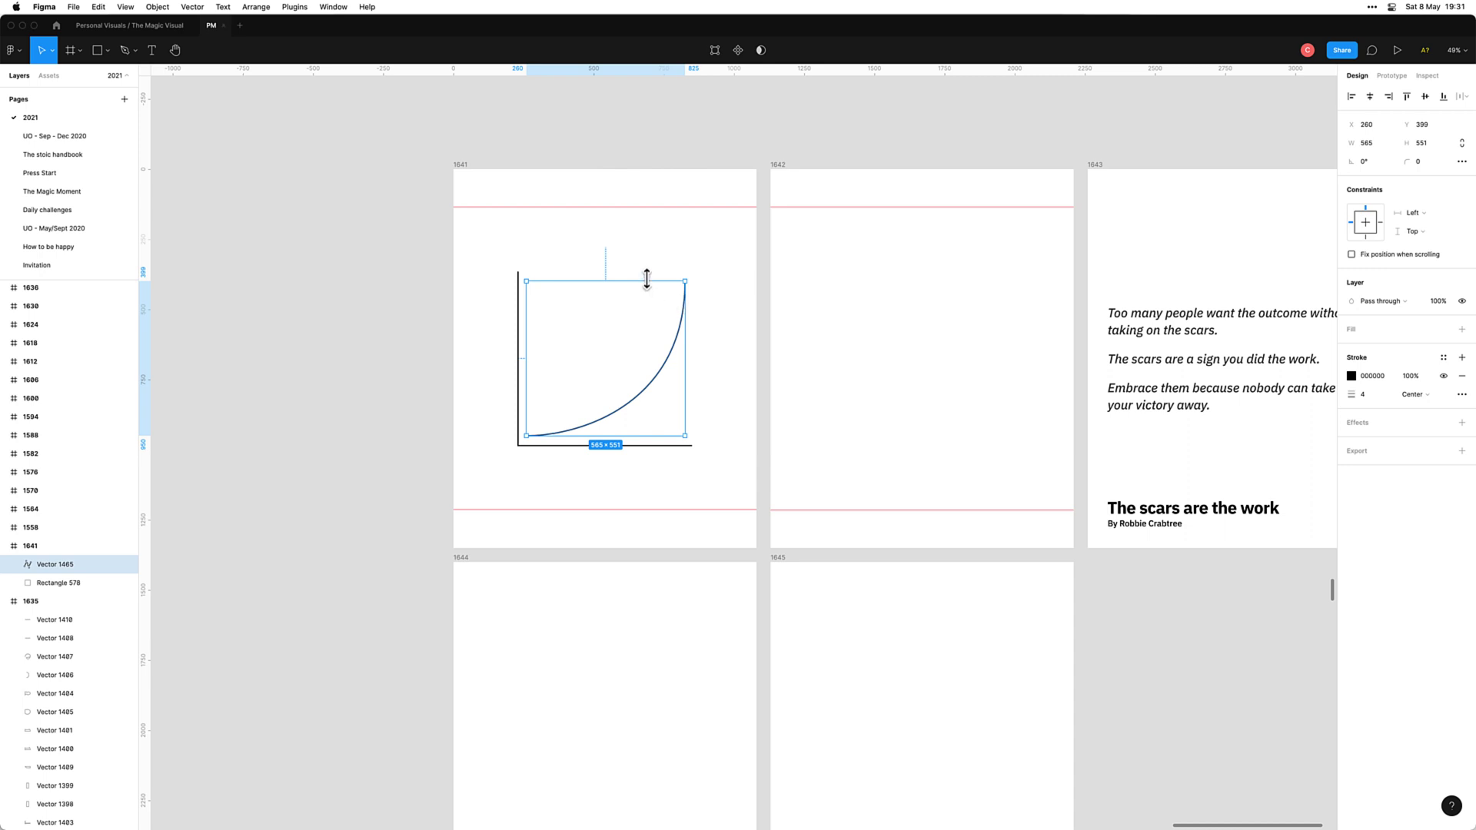
click(429, 425)
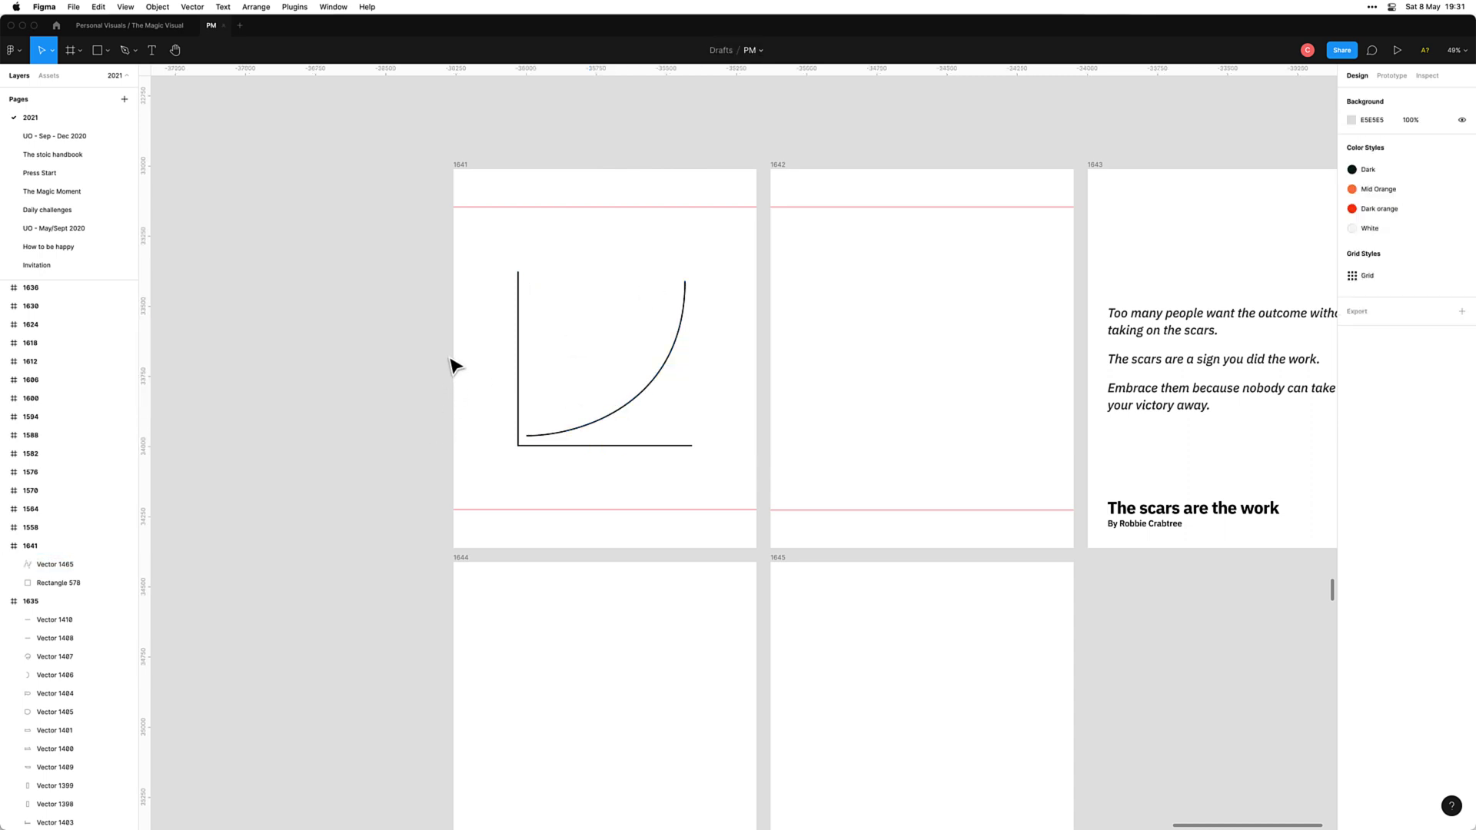
drag(476, 346, 627, 461)
key(alt)
click(620, 469)
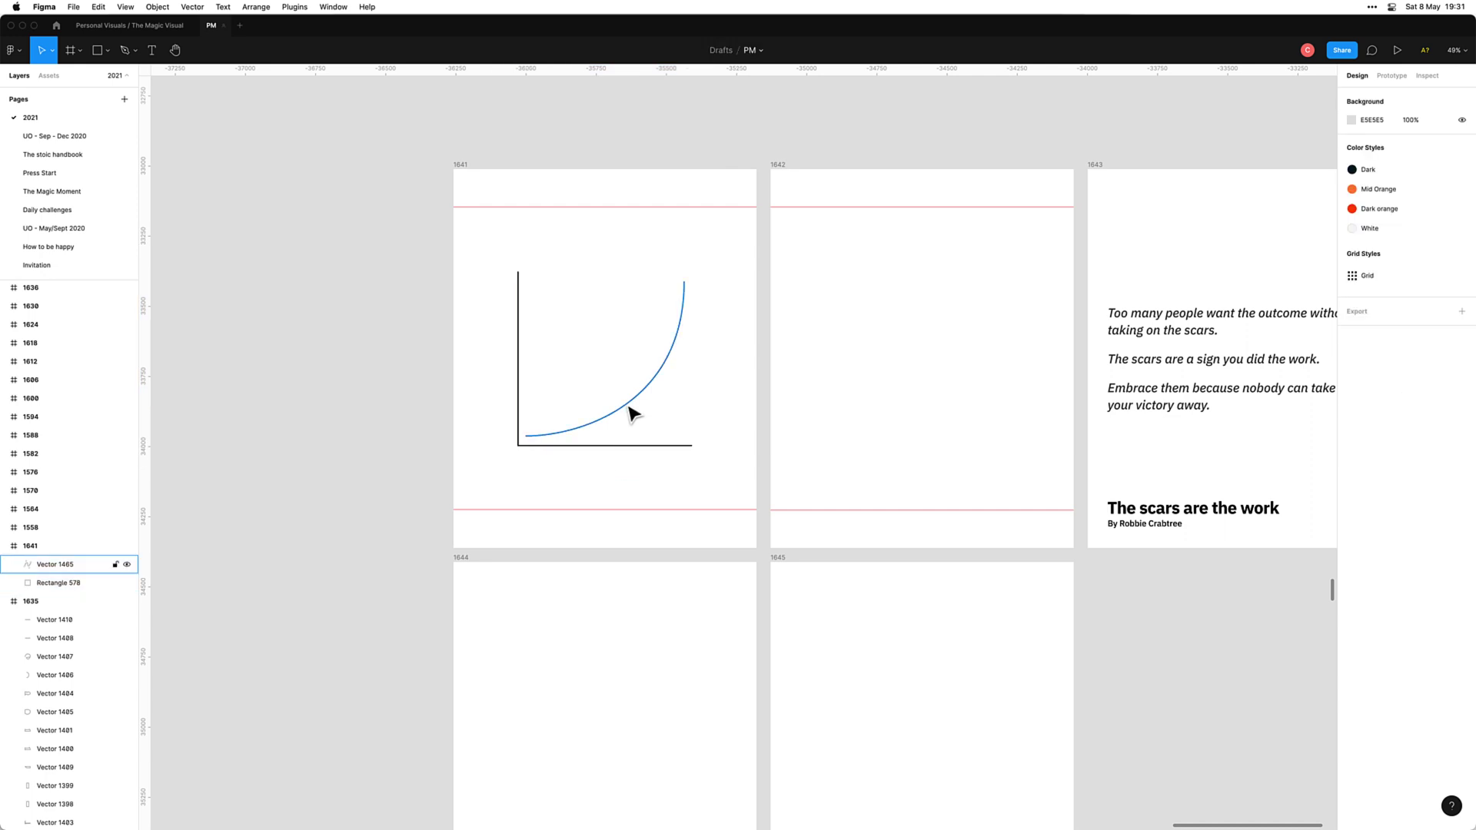
click(634, 413)
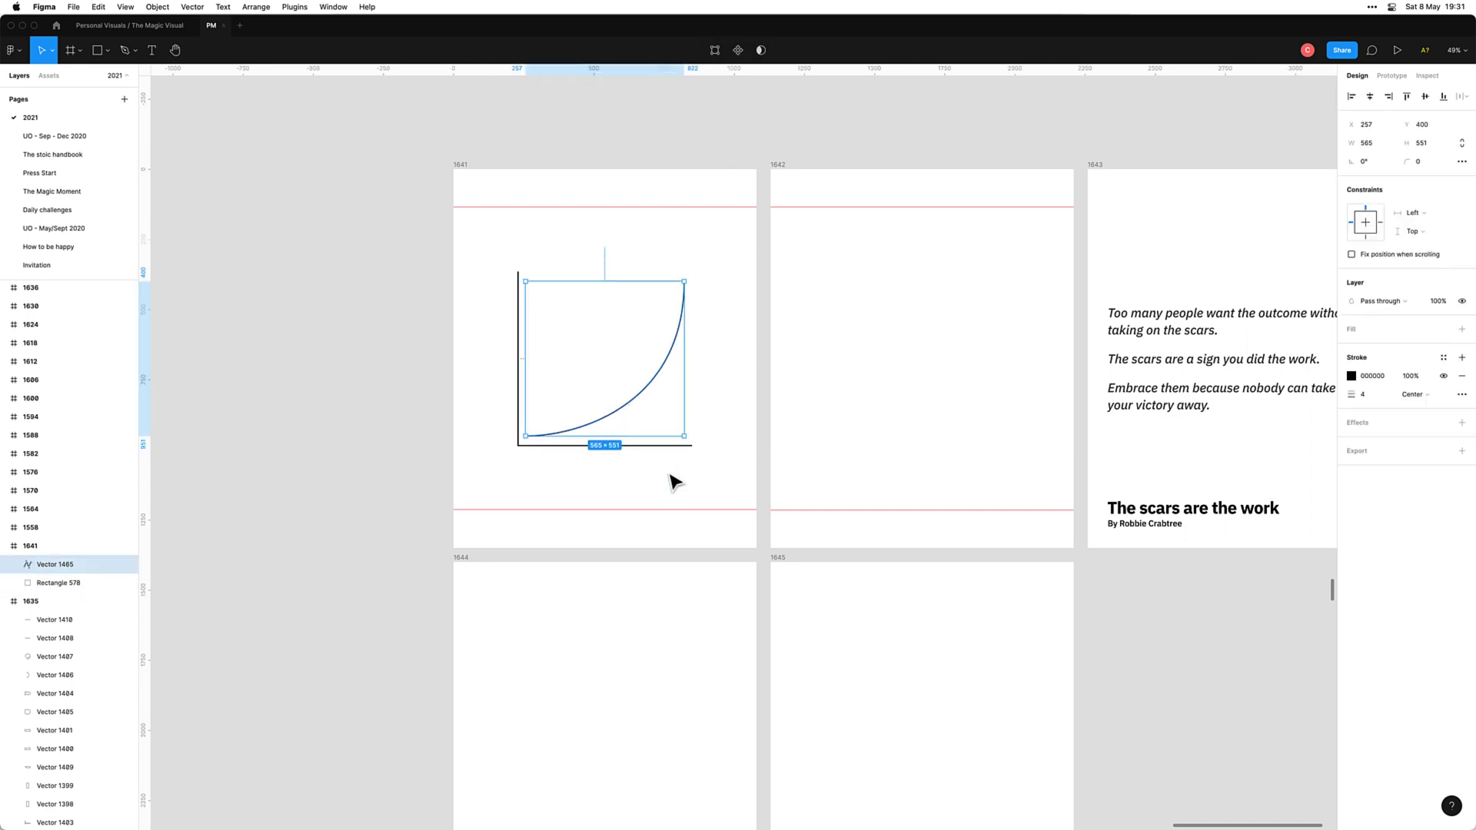
Step: Set the curve's stroke weight to 10
click(1382, 393)
key(Return)
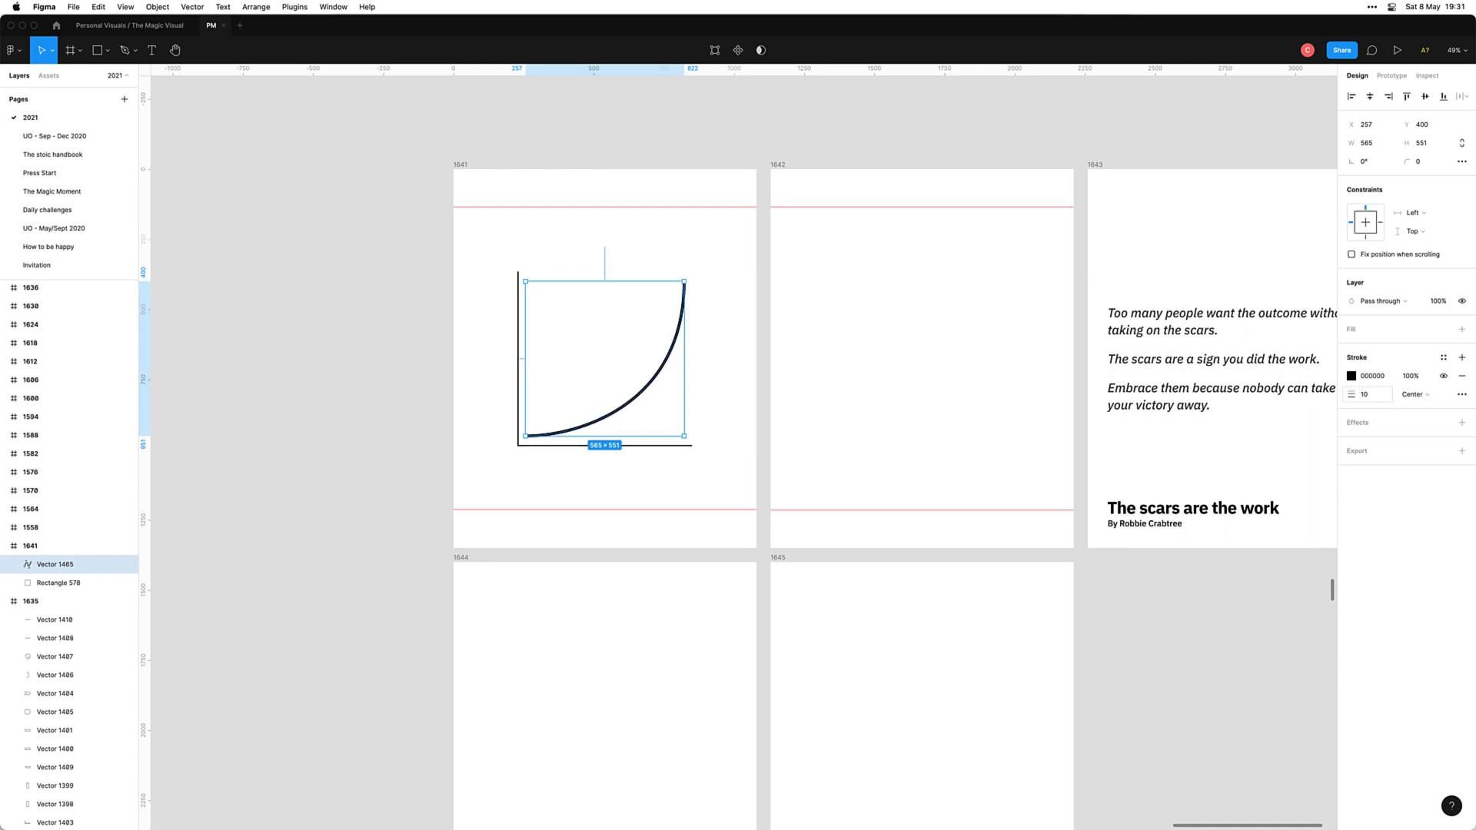
click(681, 508)
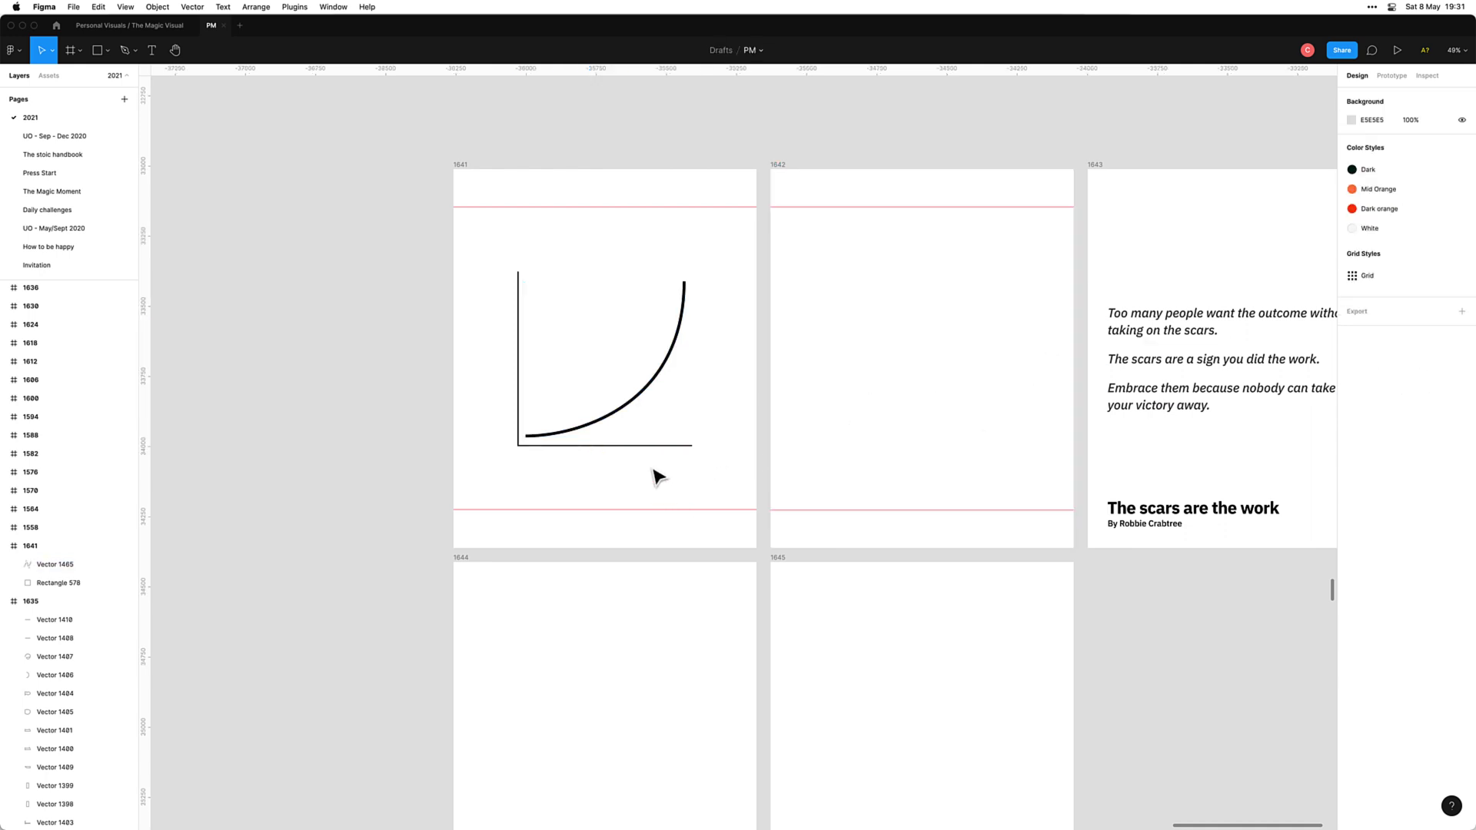
Step: Draw a short freehand stitch mark about 5 × 34 across the curve's lower end with the Pencil tool
drag(676, 478, 649, 488)
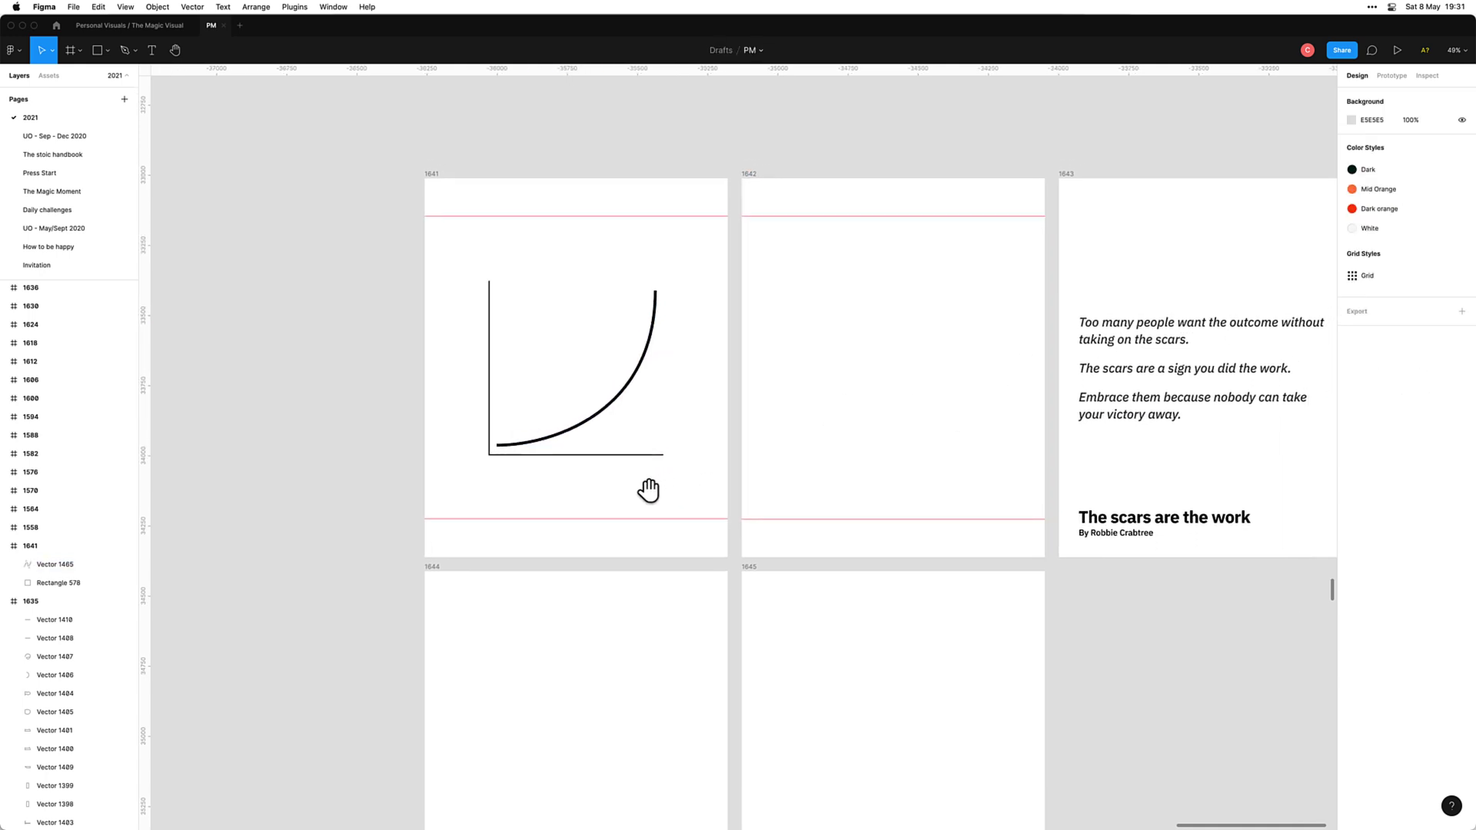
scroll(511, 482, up, 5)
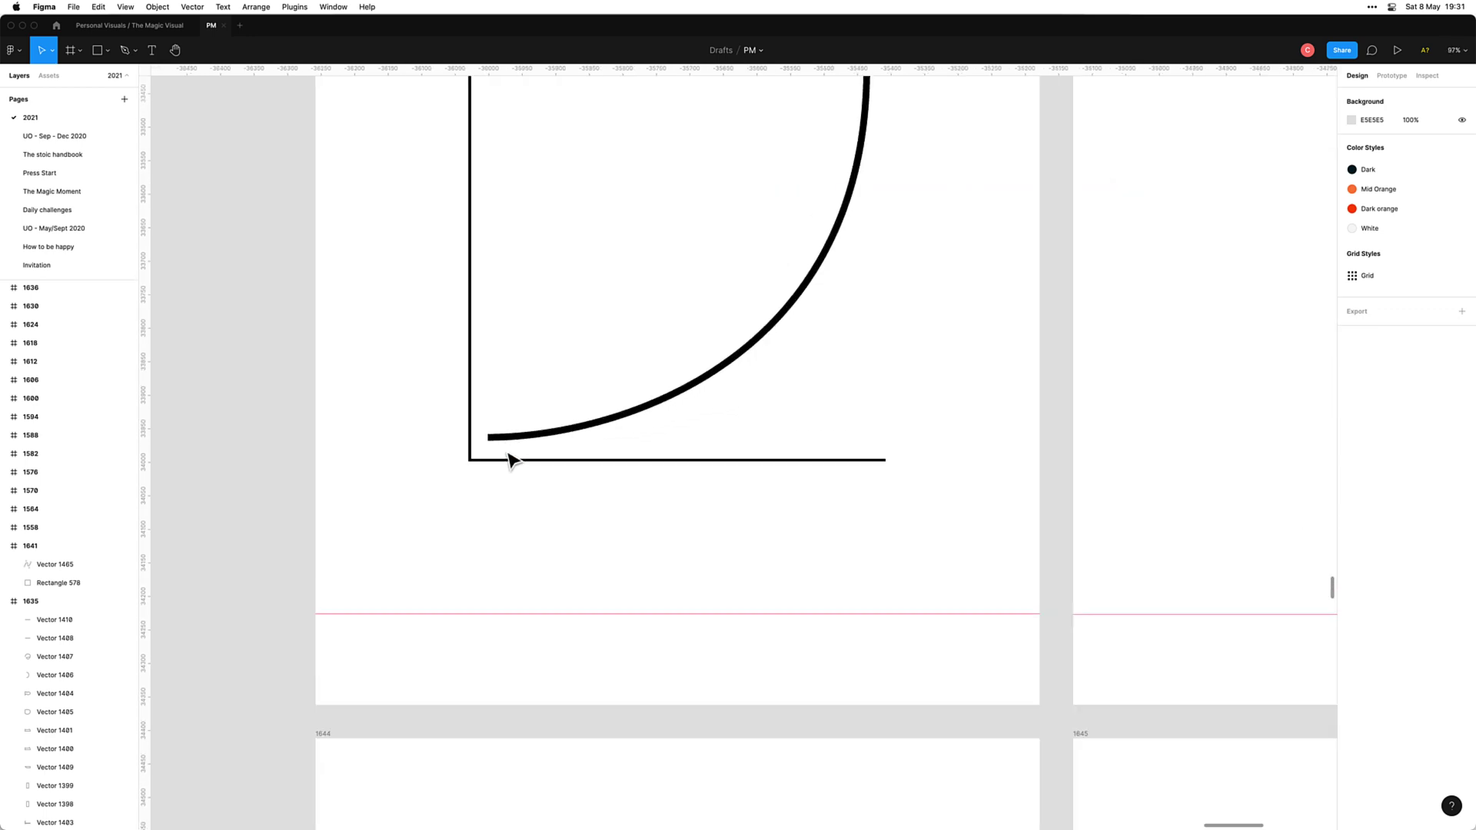
key(p)
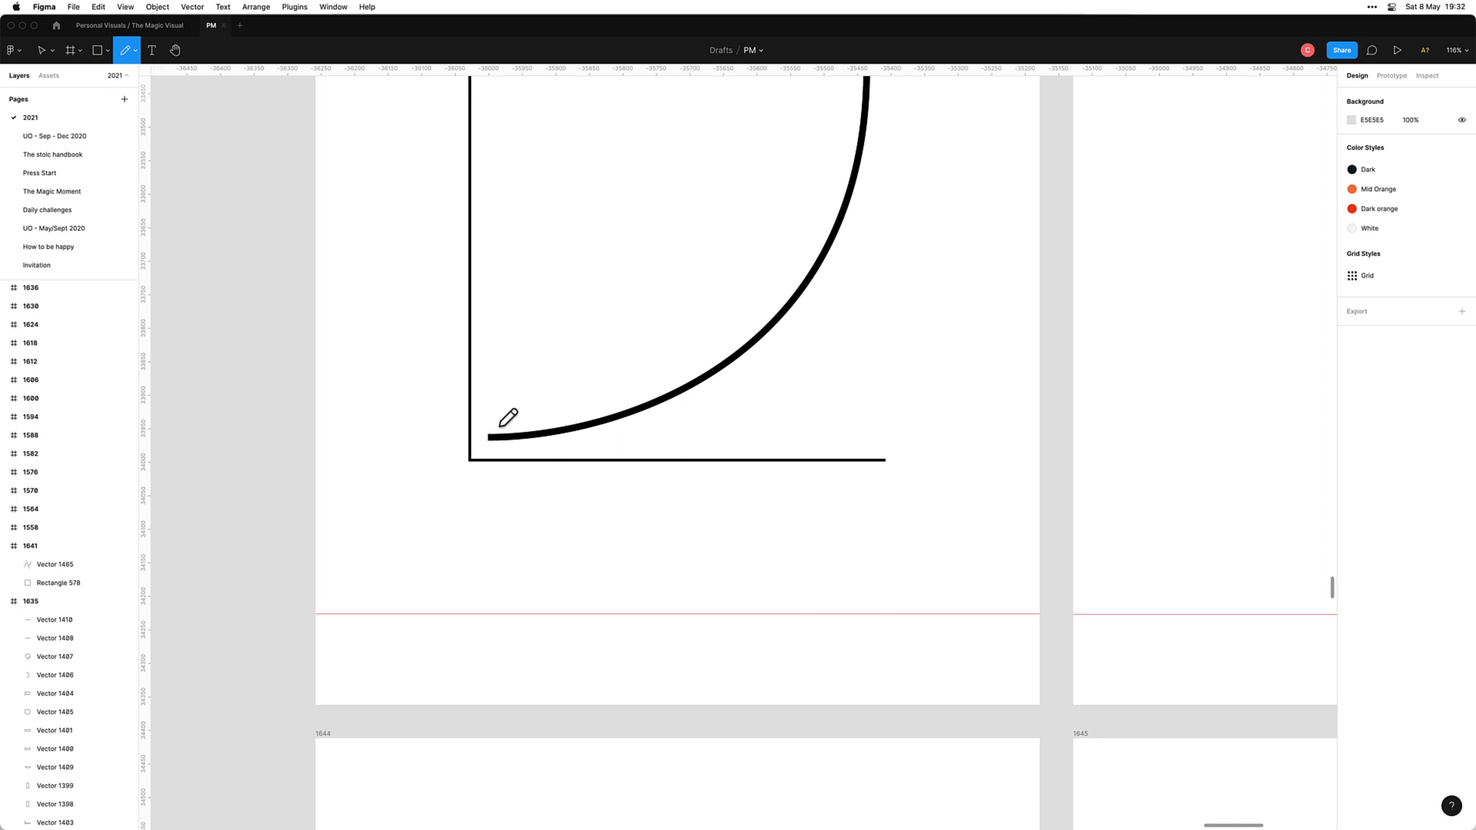
click(501, 433)
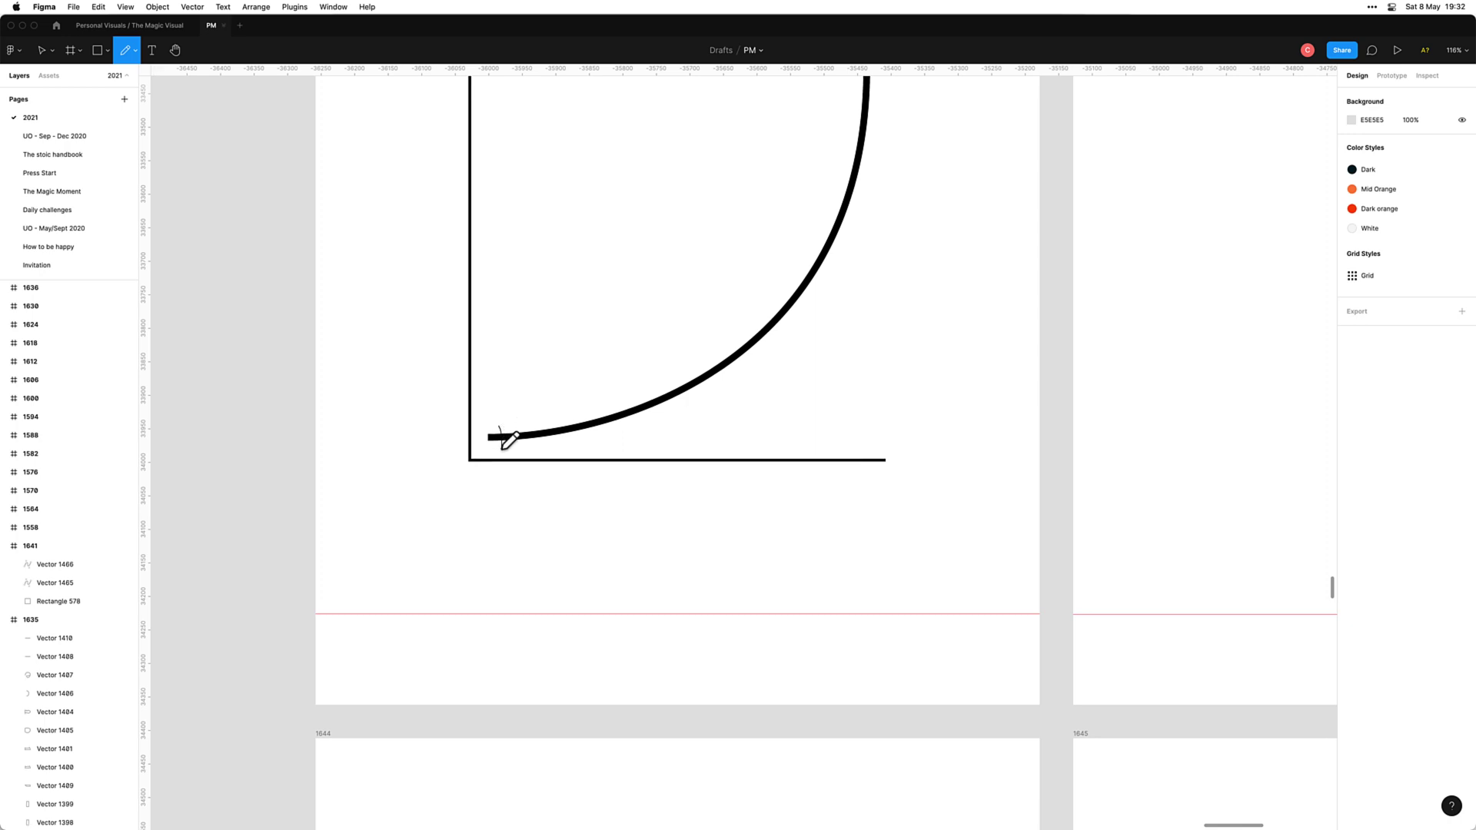
scroll(508, 434, up, 3)
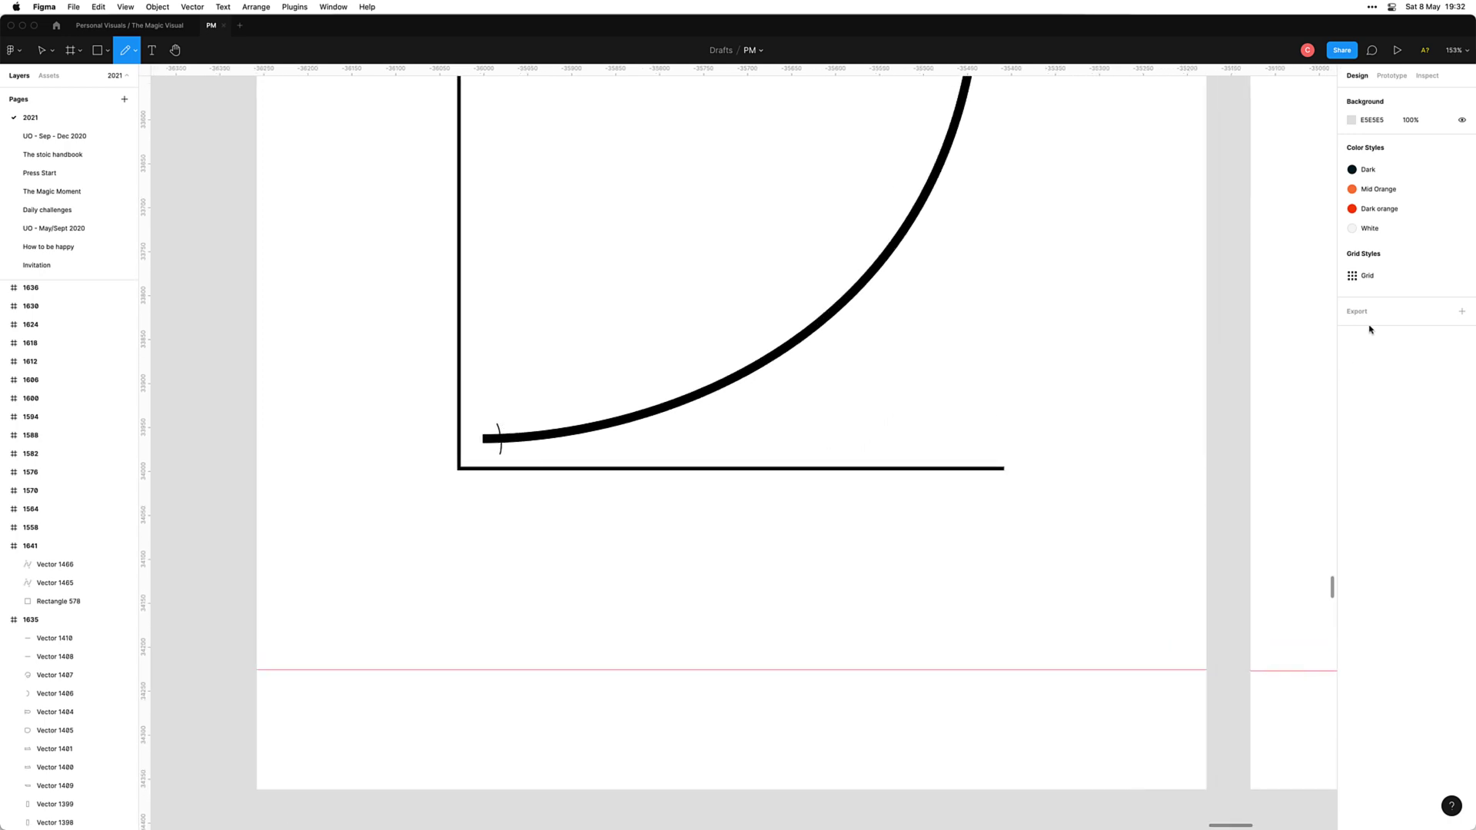
key(Escape)
Step: Set the stitch mark's stroke weight to 4
click(501, 437)
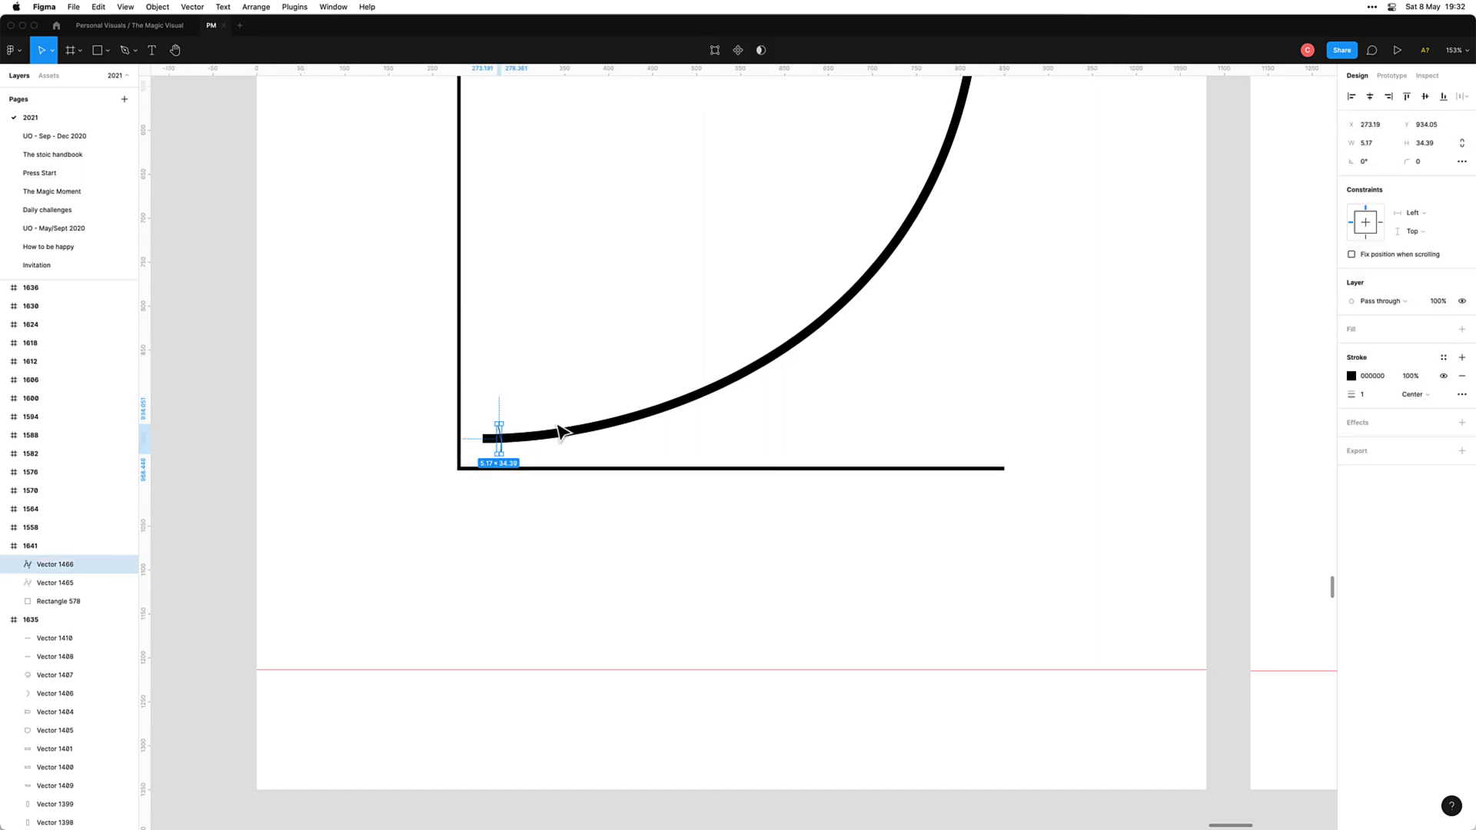
click(1361, 394)
text(4)
key(Tab)
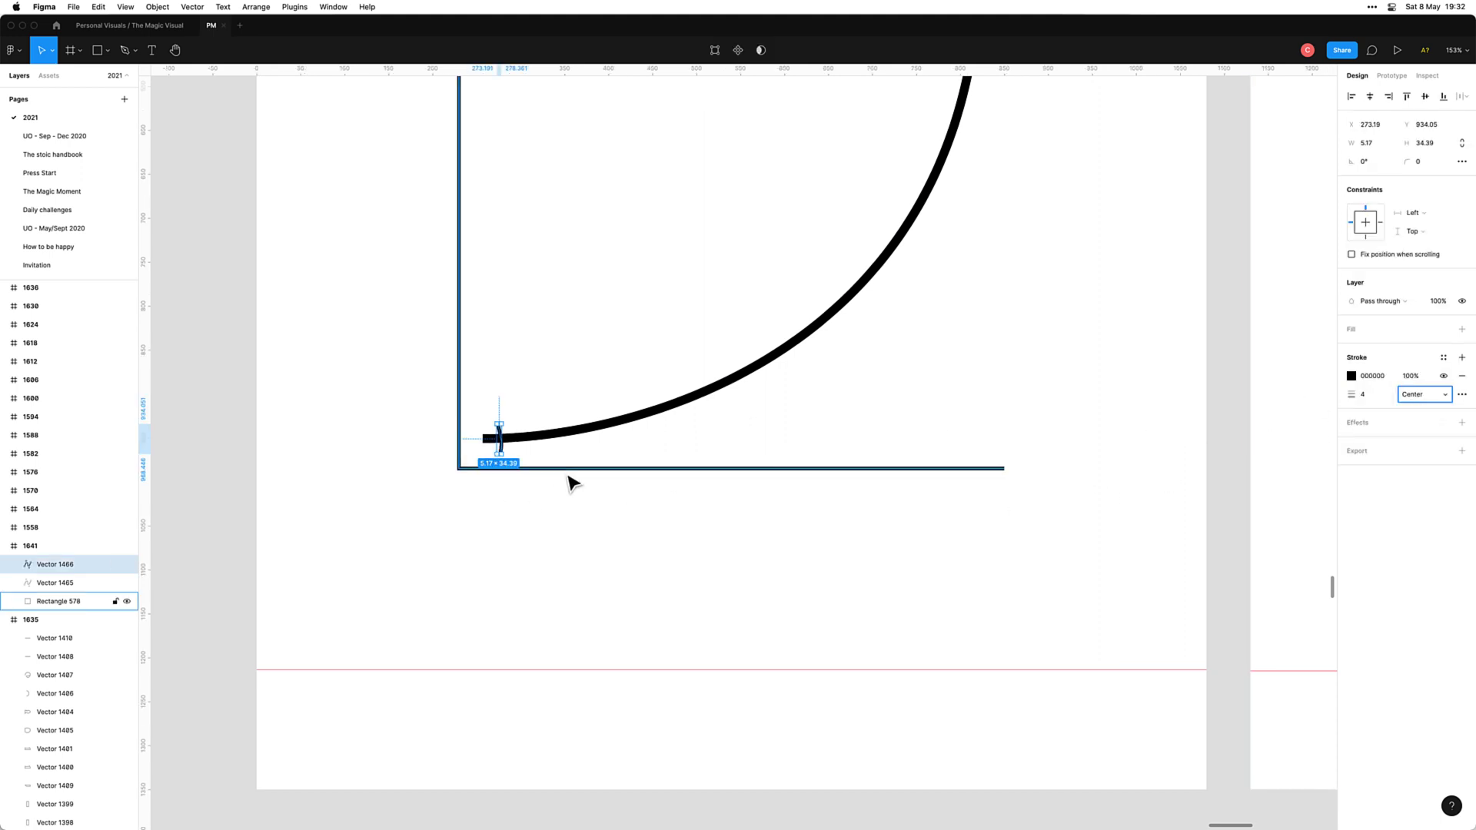
scroll(573, 483, up, 2)
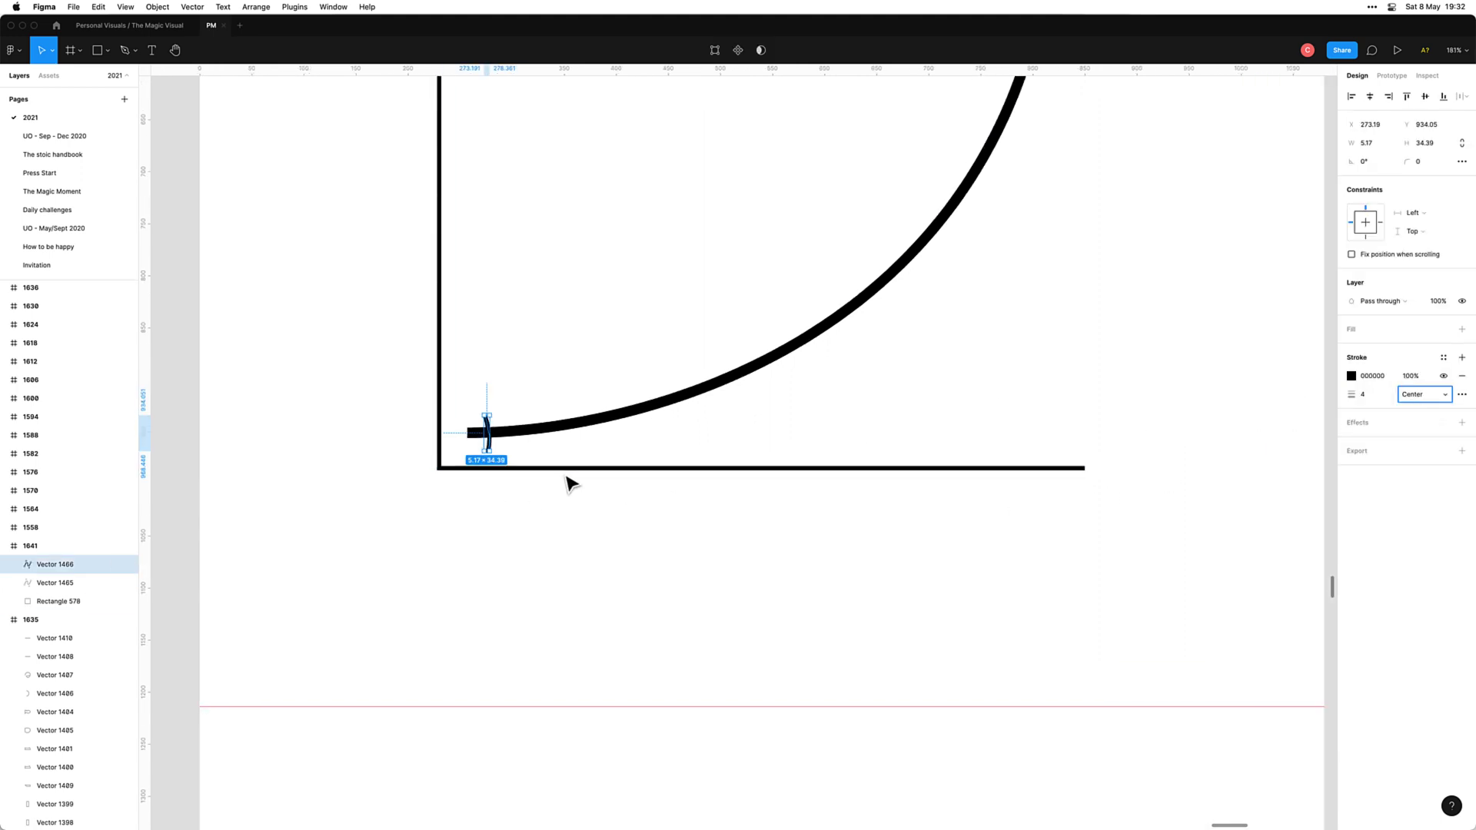
click(569, 455)
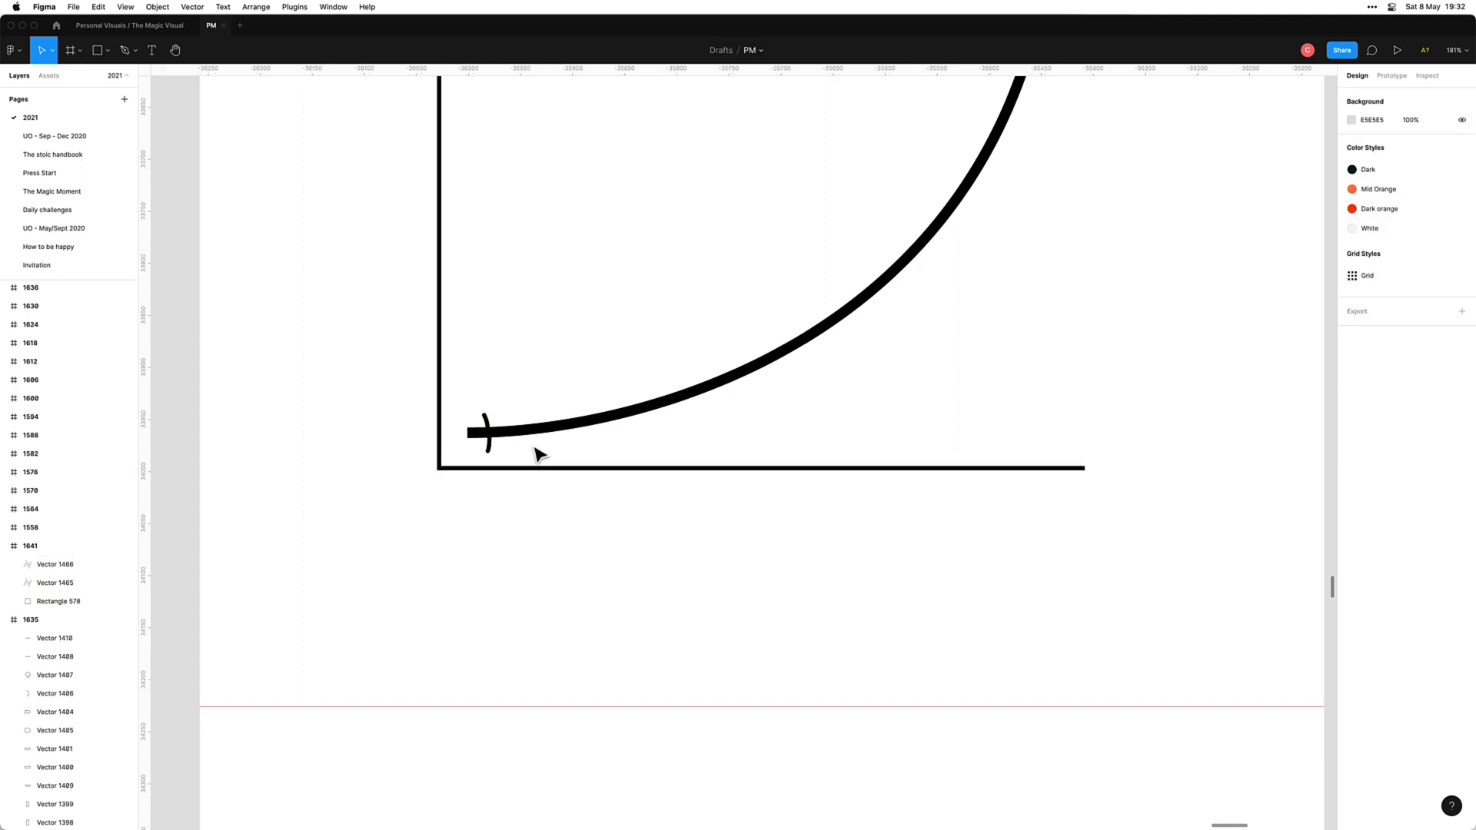
Step: Draw a closely spaced row of freehand stitch marks across the curve, from the first mark to roughly halfway along it
key(shift+p)
mouse_move(505, 417)
mouse_down()
mouse_move(514, 443)
mouse_move(531, 424)
mouse_move(534, 446)
mouse_move(646, 422)
mouse_up()
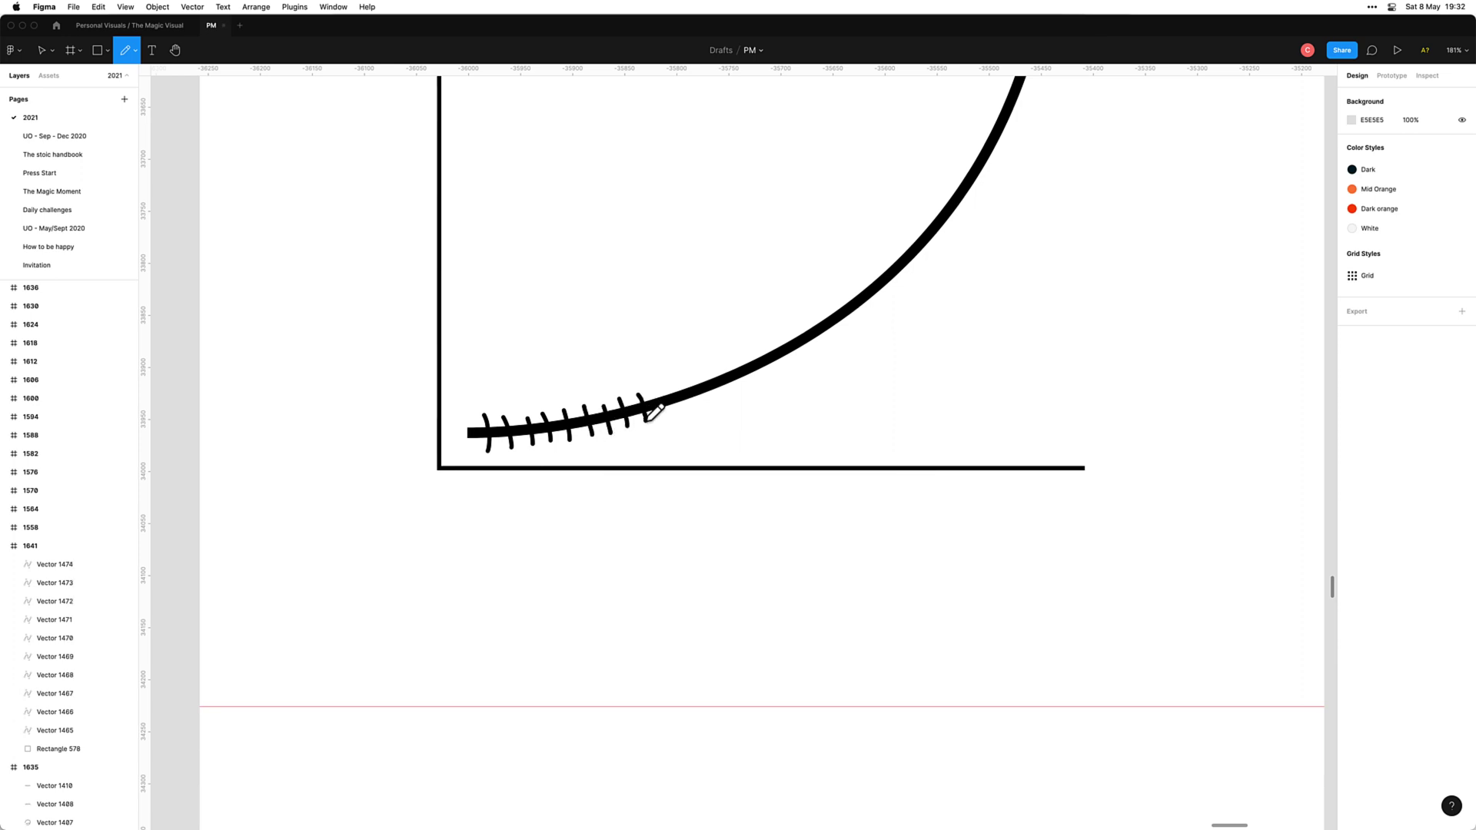
mouse_move(743, 398)
mouse_down()
mouse_move(692, 430)
mouse_move(559, 459)
mouse_move(550, 476)
mouse_move(519, 467)
mouse_up()
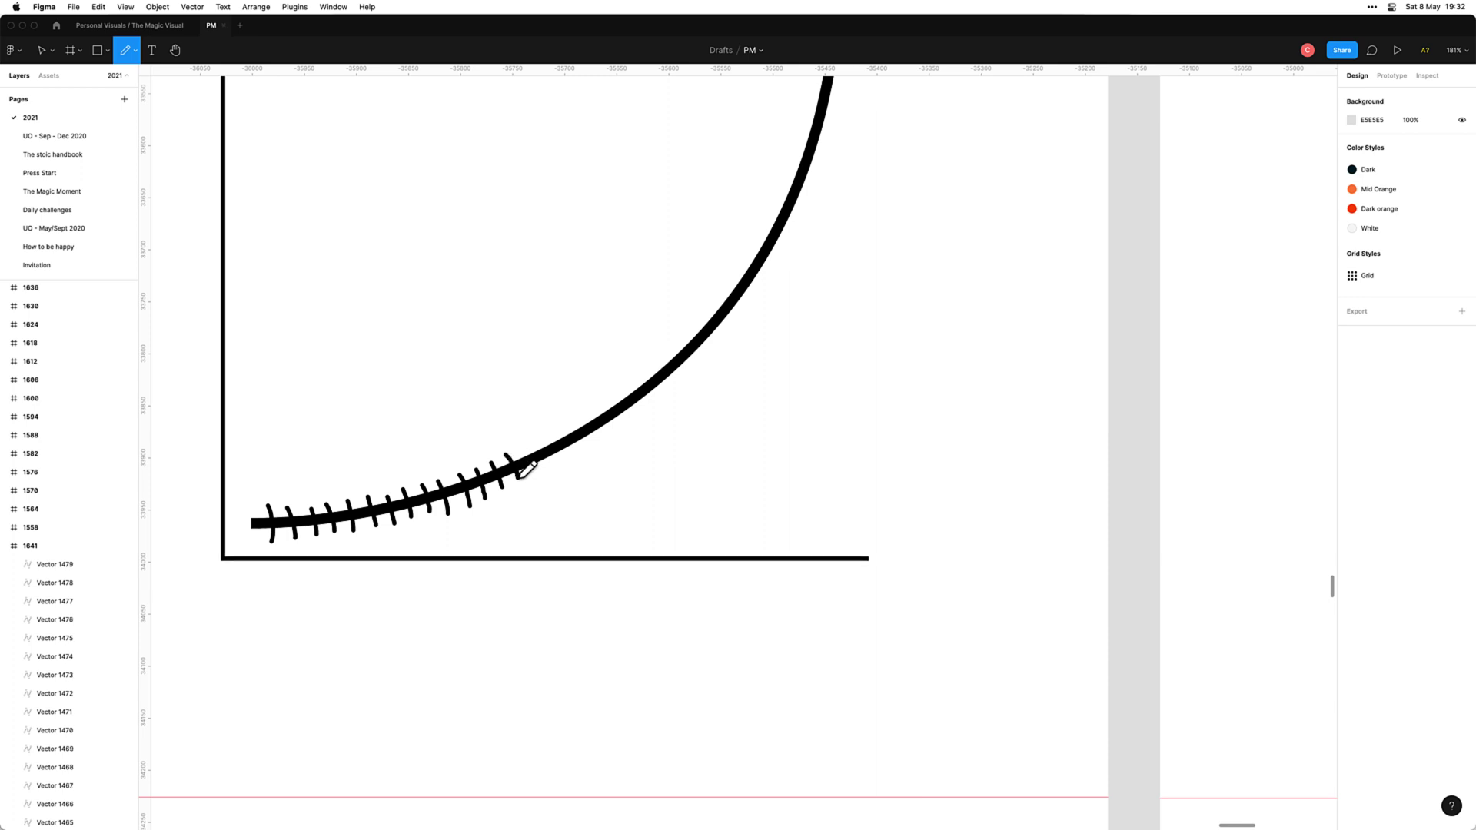
scroll(530, 465, right, 2)
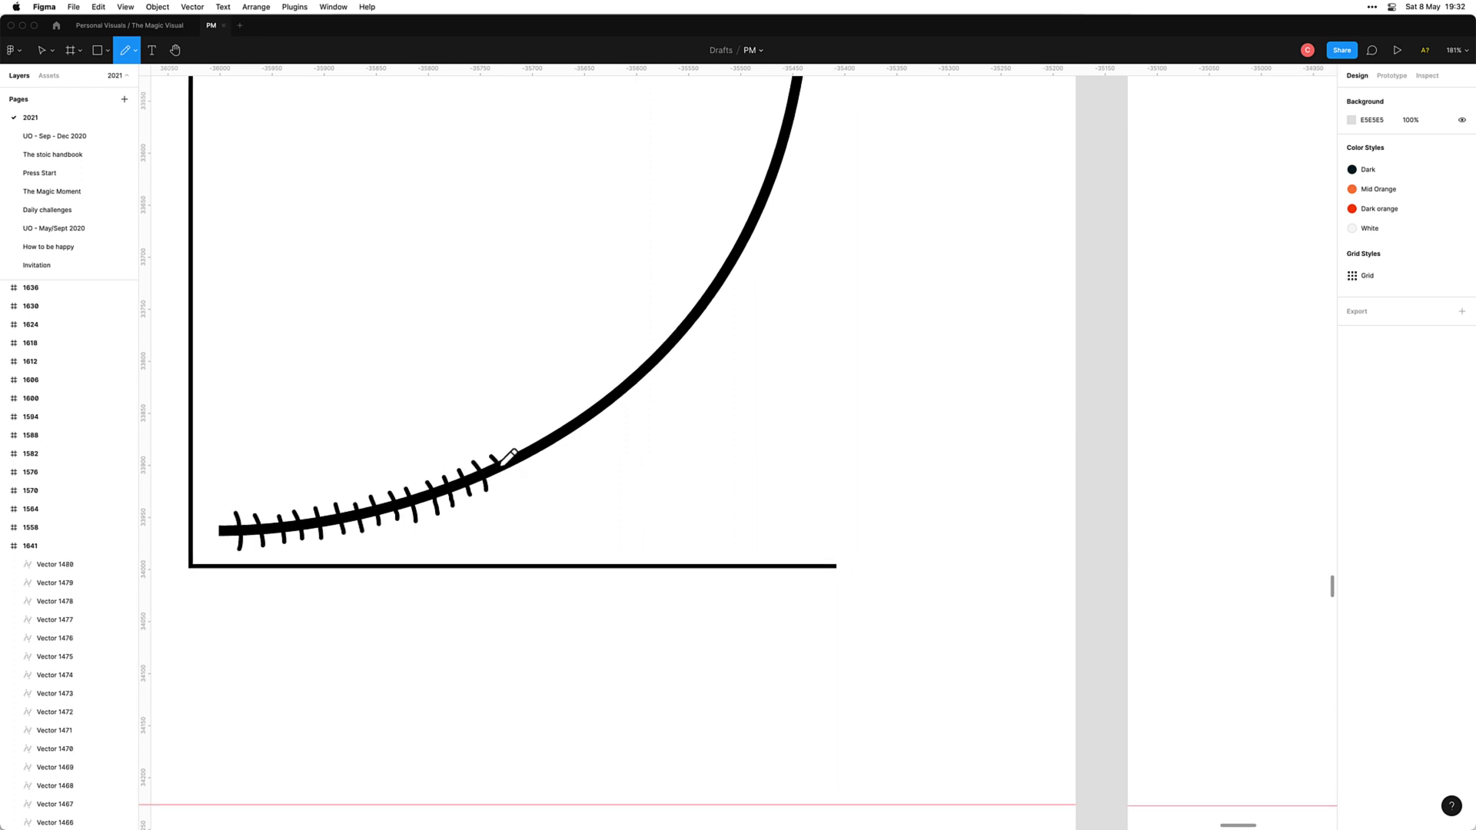
mouse_move(493, 456)
mouse_down()
mouse_move(504, 483)
mouse_move(528, 477)
mouse_up()
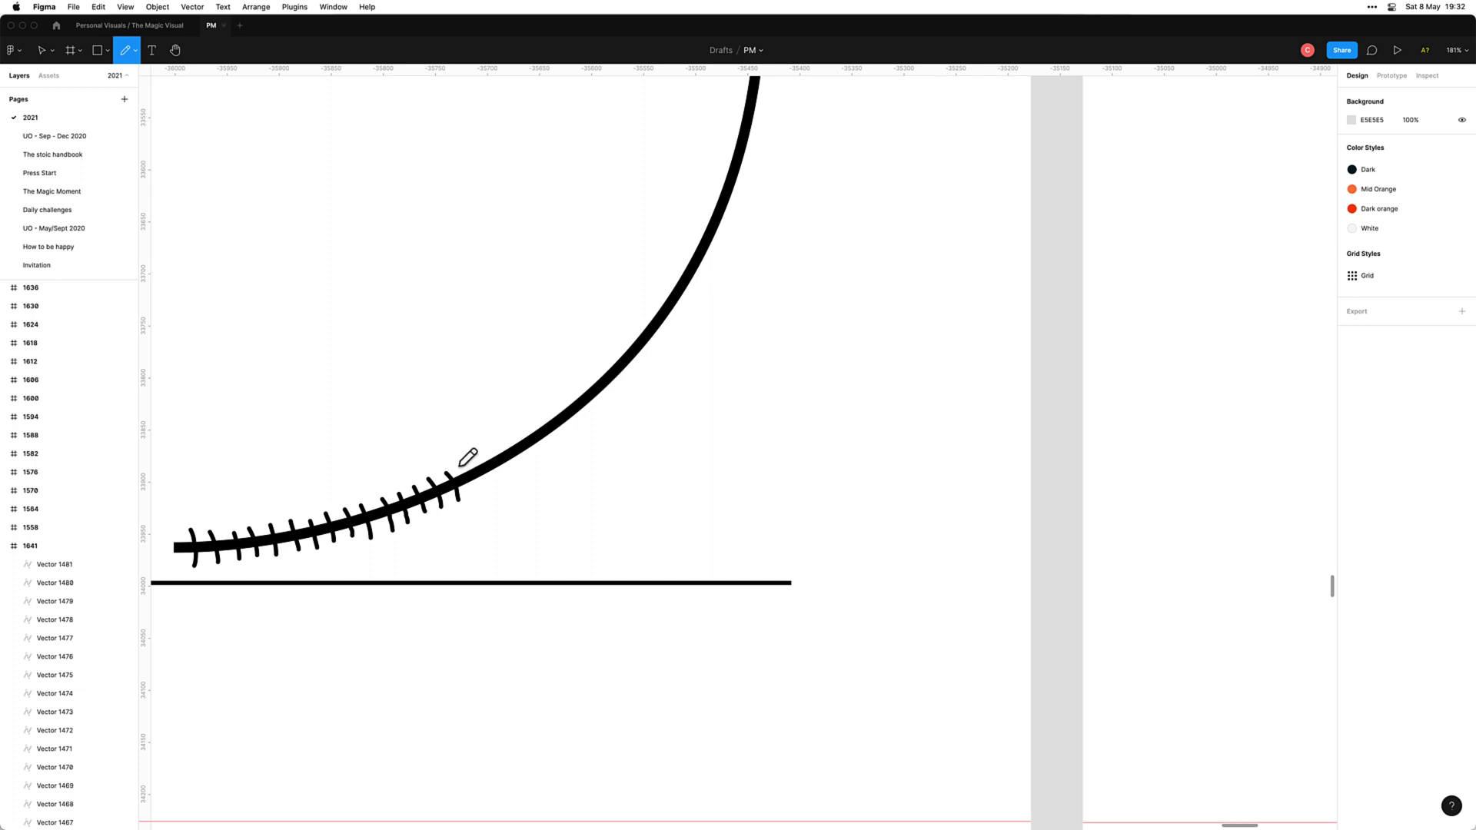
scroll(473, 485, right, 2)
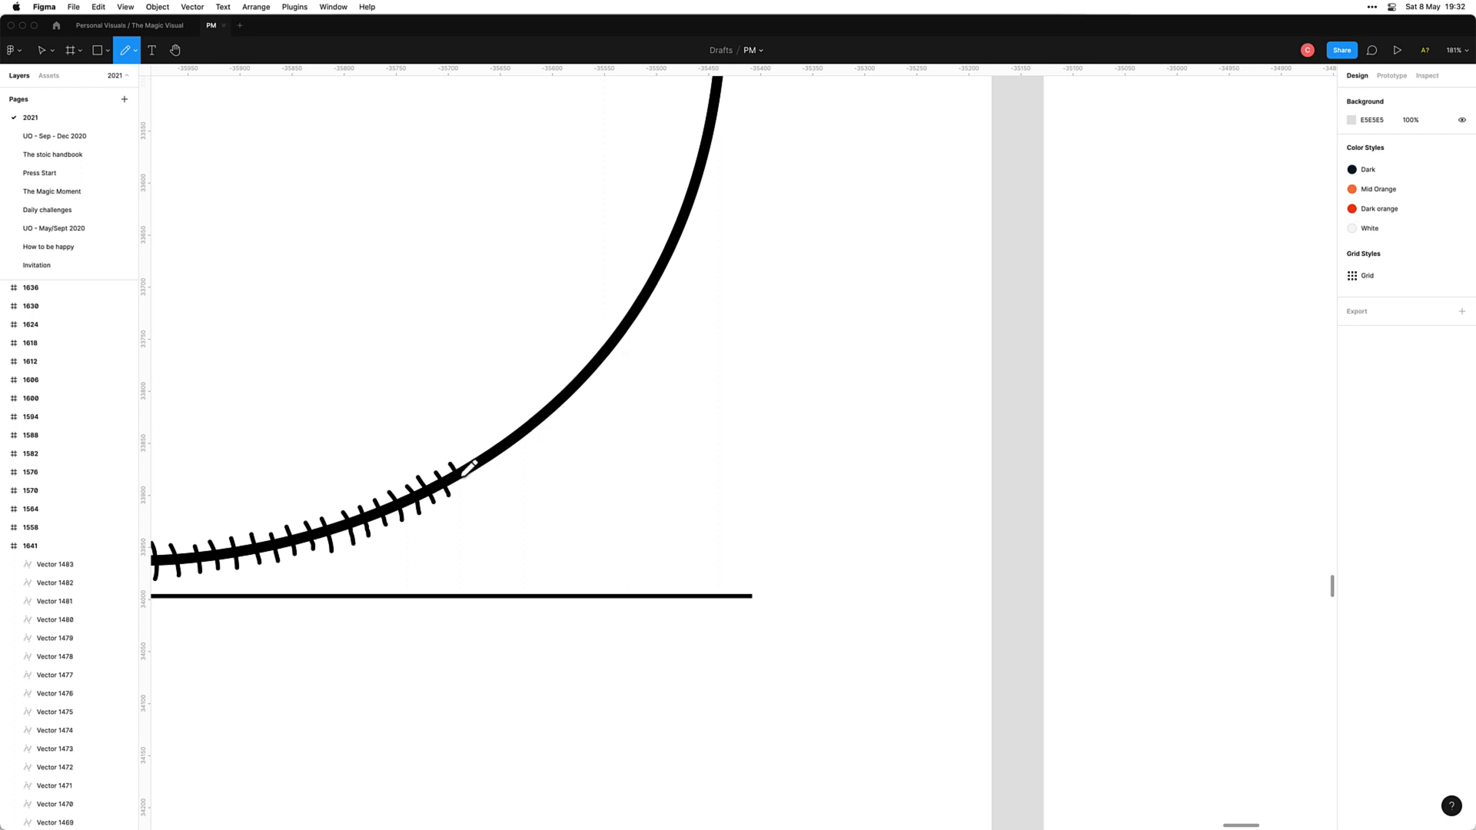
scroll(453, 473, right, 2)
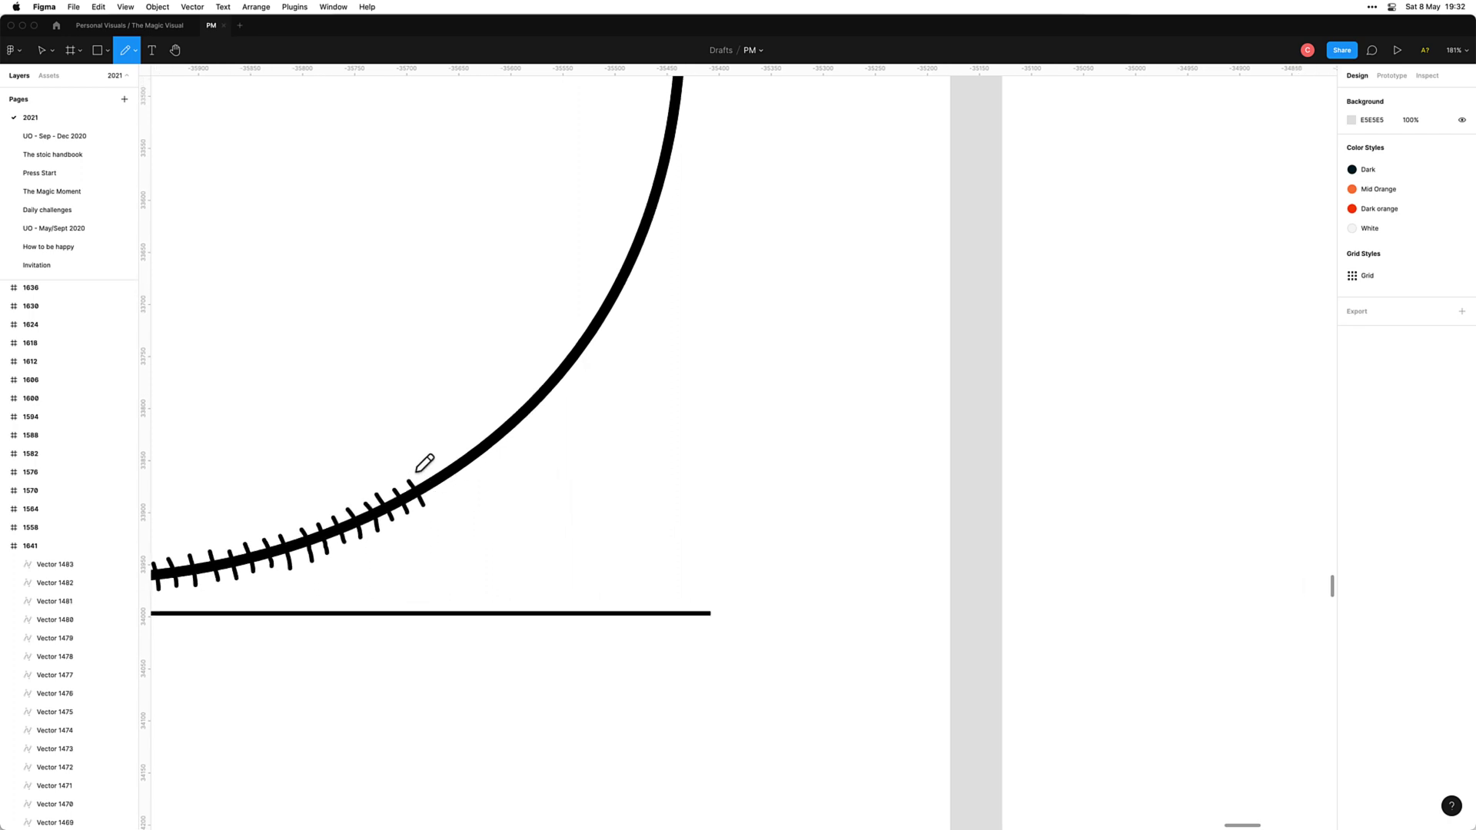
drag(417, 471, 440, 489)
scroll(486, 466, right, 2)
drag(410, 462, 429, 489)
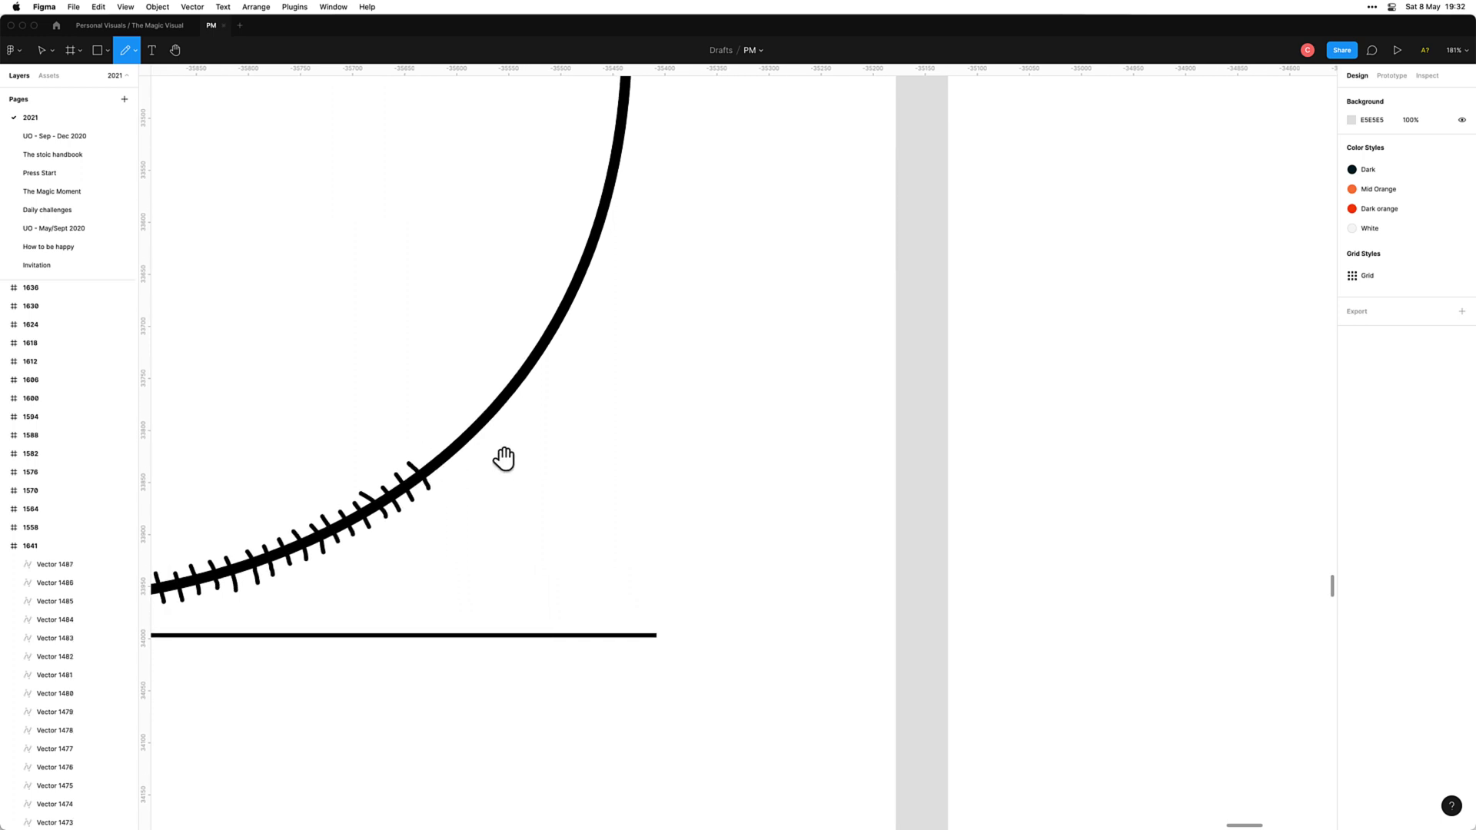
scroll(504, 459, right, 2)
scroll(607, 422, down, 5)
scroll(725, 399, up, 1)
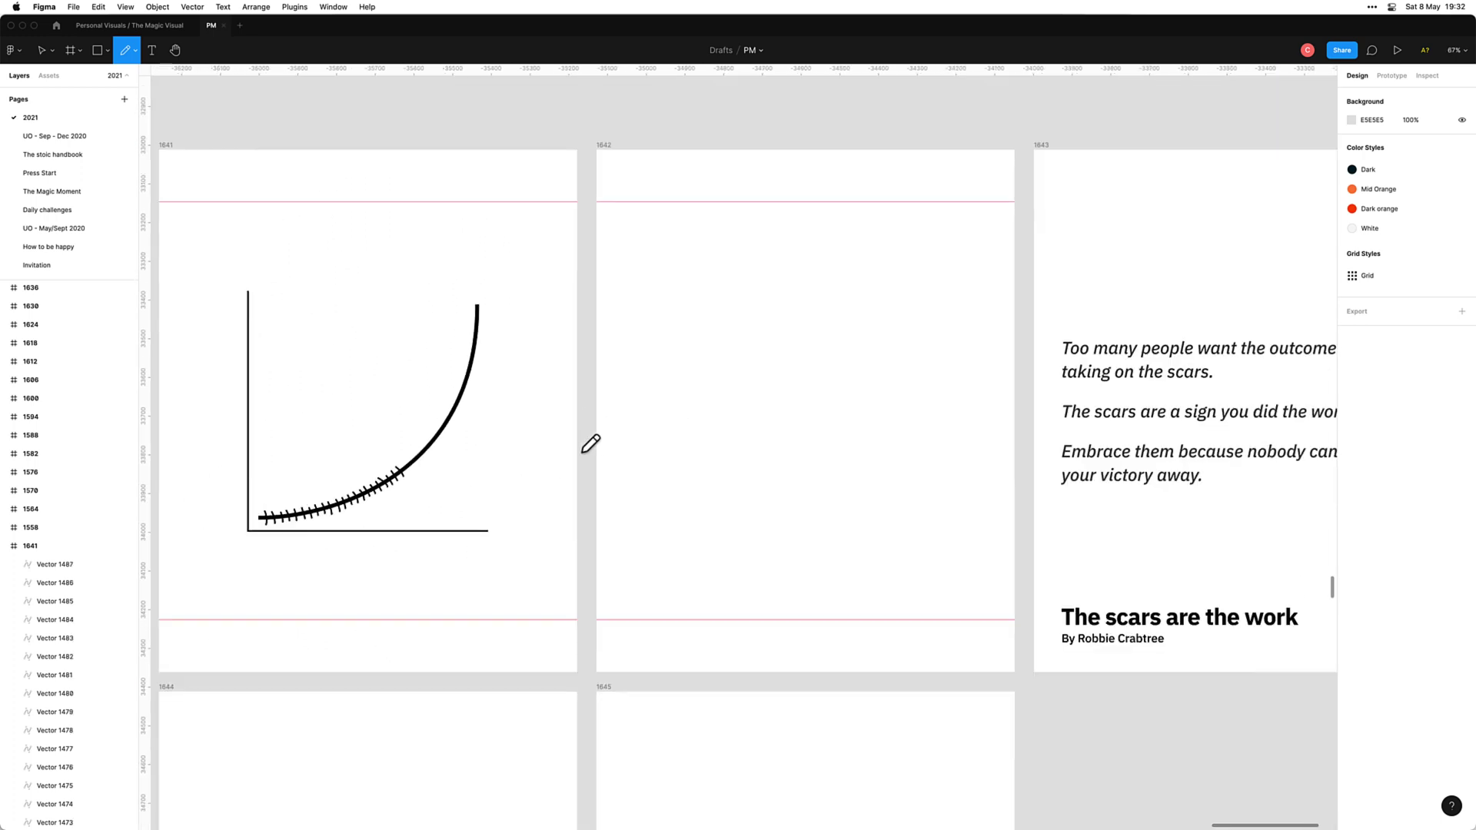
Step: Draw a closely spaced row of freehand stitch marks across the remaining half of the curve, up to its upper end
scroll(438, 461, up, 6)
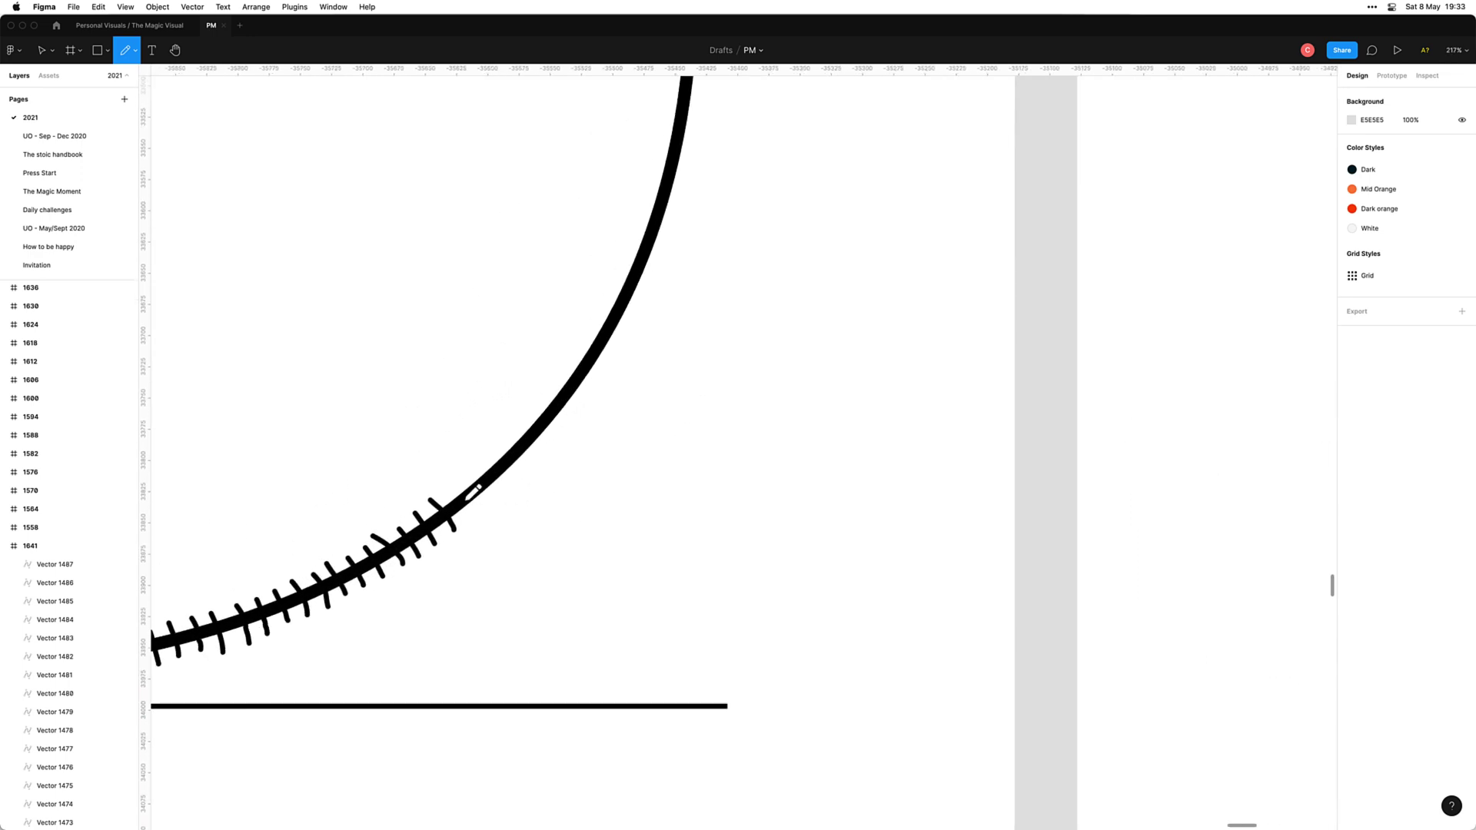
mouse_move(462, 479)
mouse_down()
mouse_move(477, 519)
mouse_move(468, 484)
mouse_move(489, 500)
mouse_move(530, 446)
mouse_move(536, 466)
mouse_move(531, 420)
mouse_move(547, 442)
mouse_move(536, 404)
mouse_move(557, 428)
mouse_move(555, 387)
mouse_move(571, 407)
mouse_move(567, 375)
mouse_move(584, 394)
mouse_move(568, 358)
mouse_move(596, 387)
mouse_move(630, 364)
mouse_move(553, 403)
mouse_move(523, 388)
mouse_move(529, 406)
mouse_move(535, 373)
mouse_move(441, 416)
mouse_move(457, 429)
mouse_move(415, 448)
mouse_up()
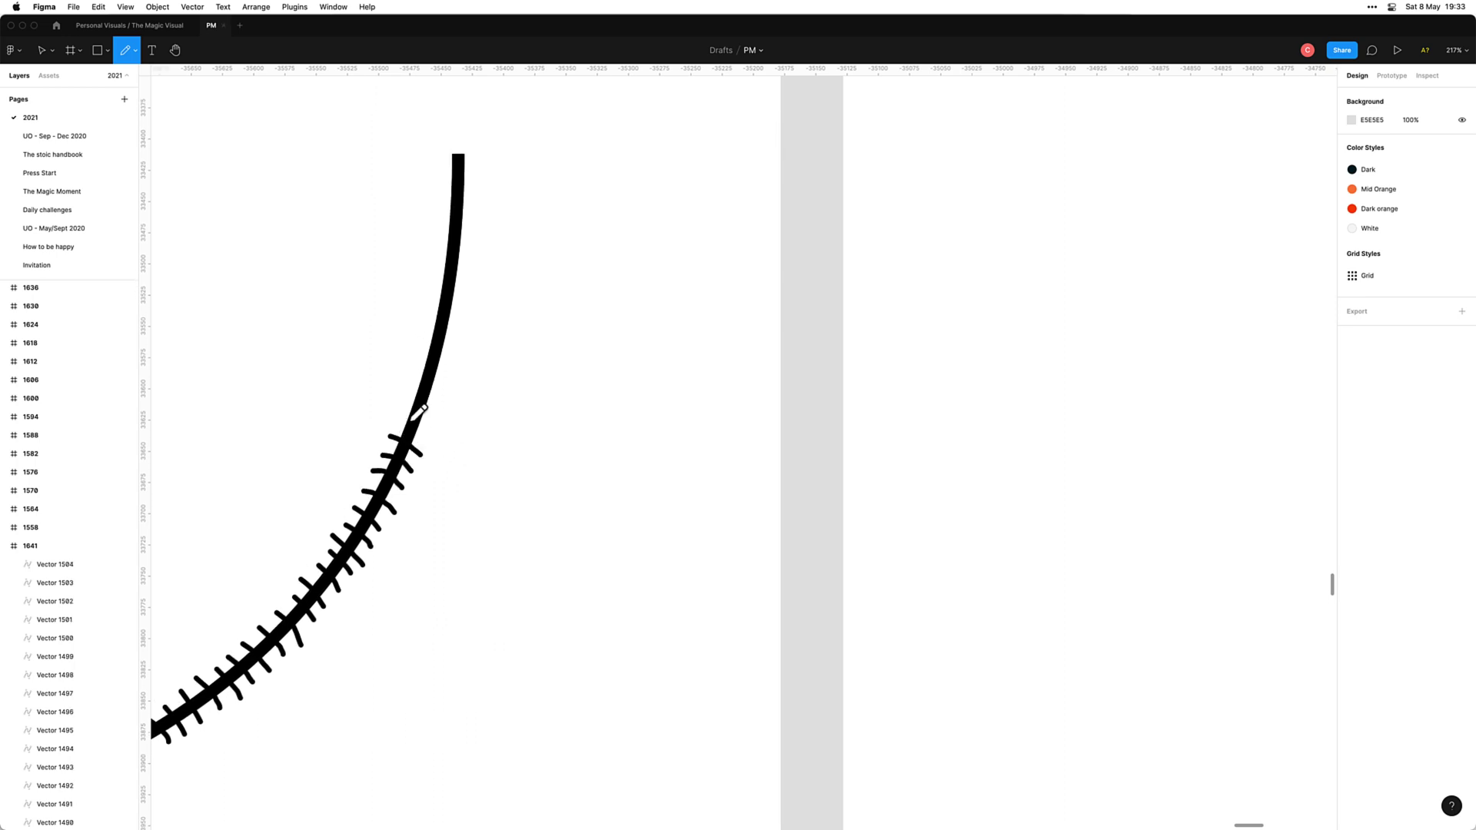
mouse_move(405, 399)
mouse_down()
mouse_move(414, 379)
mouse_move(441, 392)
mouse_move(409, 356)
mouse_move(458, 379)
mouse_up()
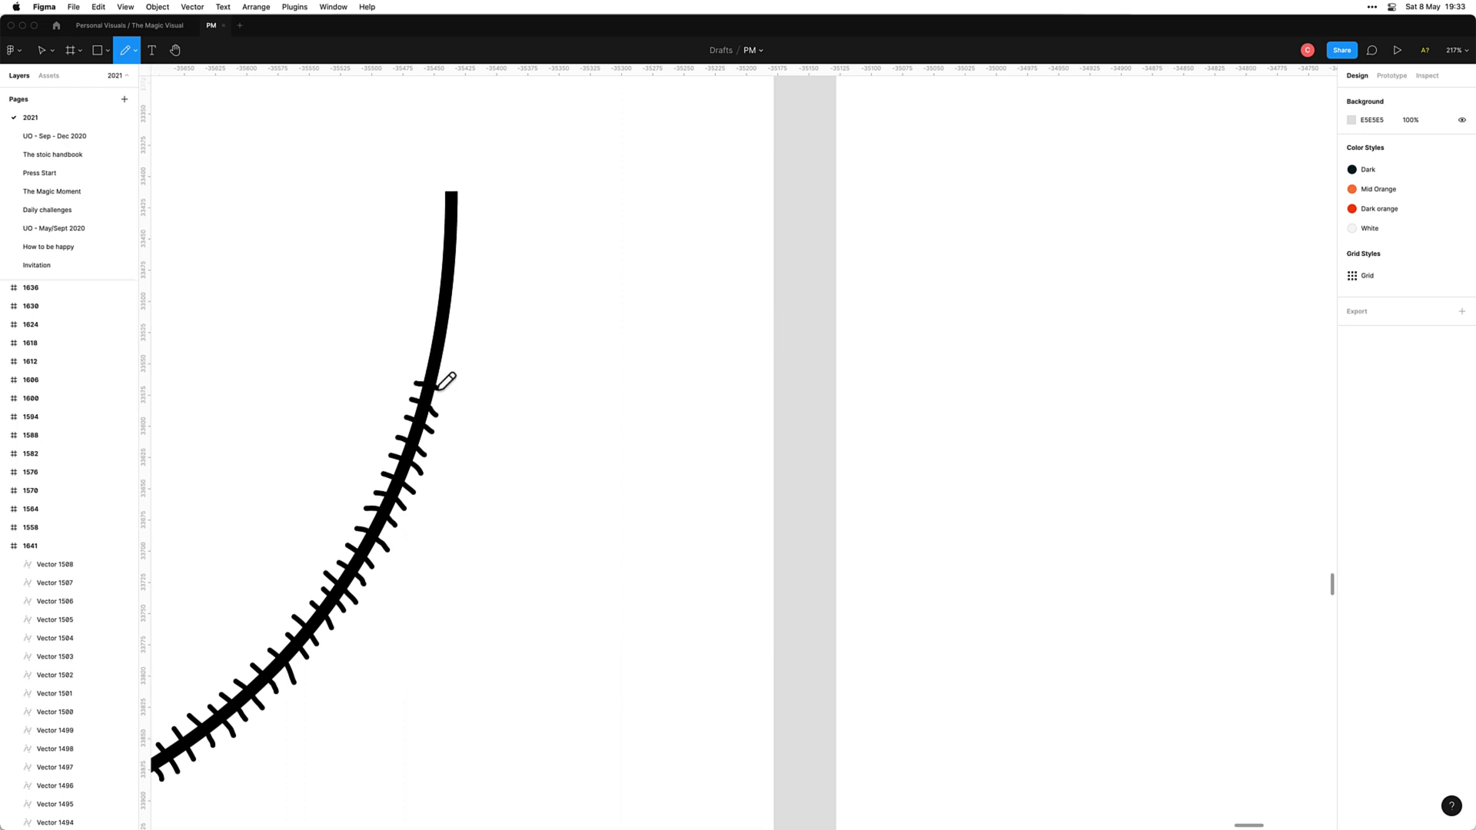
mouse_move(418, 367)
mouse_down()
mouse_move(440, 314)
mouse_move(457, 328)
mouse_move(439, 300)
mouse_move(458, 309)
mouse_move(445, 283)
mouse_move(464, 293)
mouse_move(433, 270)
mouse_move(461, 275)
mouse_move(461, 237)
mouse_up()
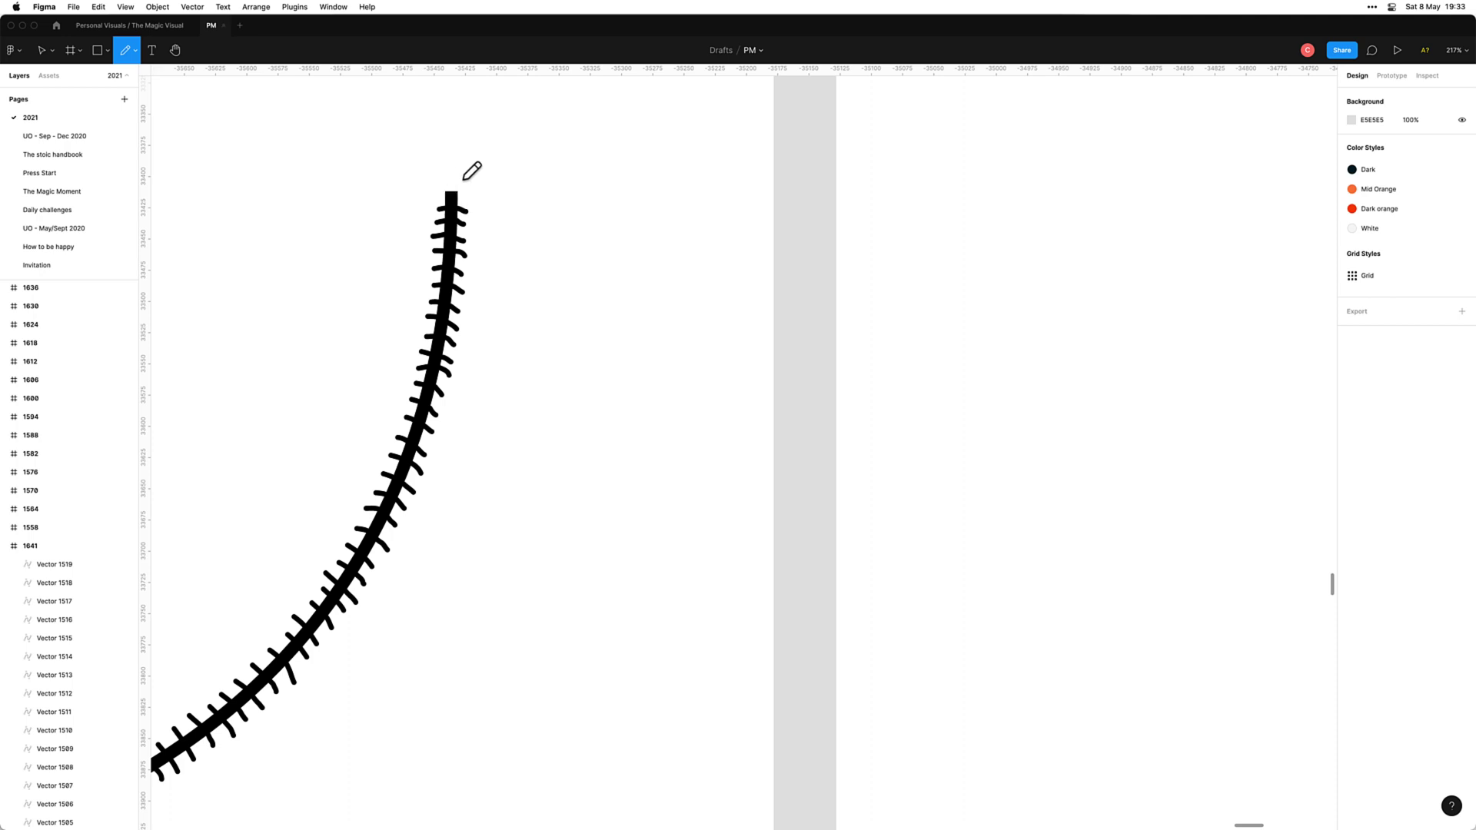
scroll(477, 203, down, 10)
scroll(446, 290, up, 5)
scroll(451, 290, left, 2)
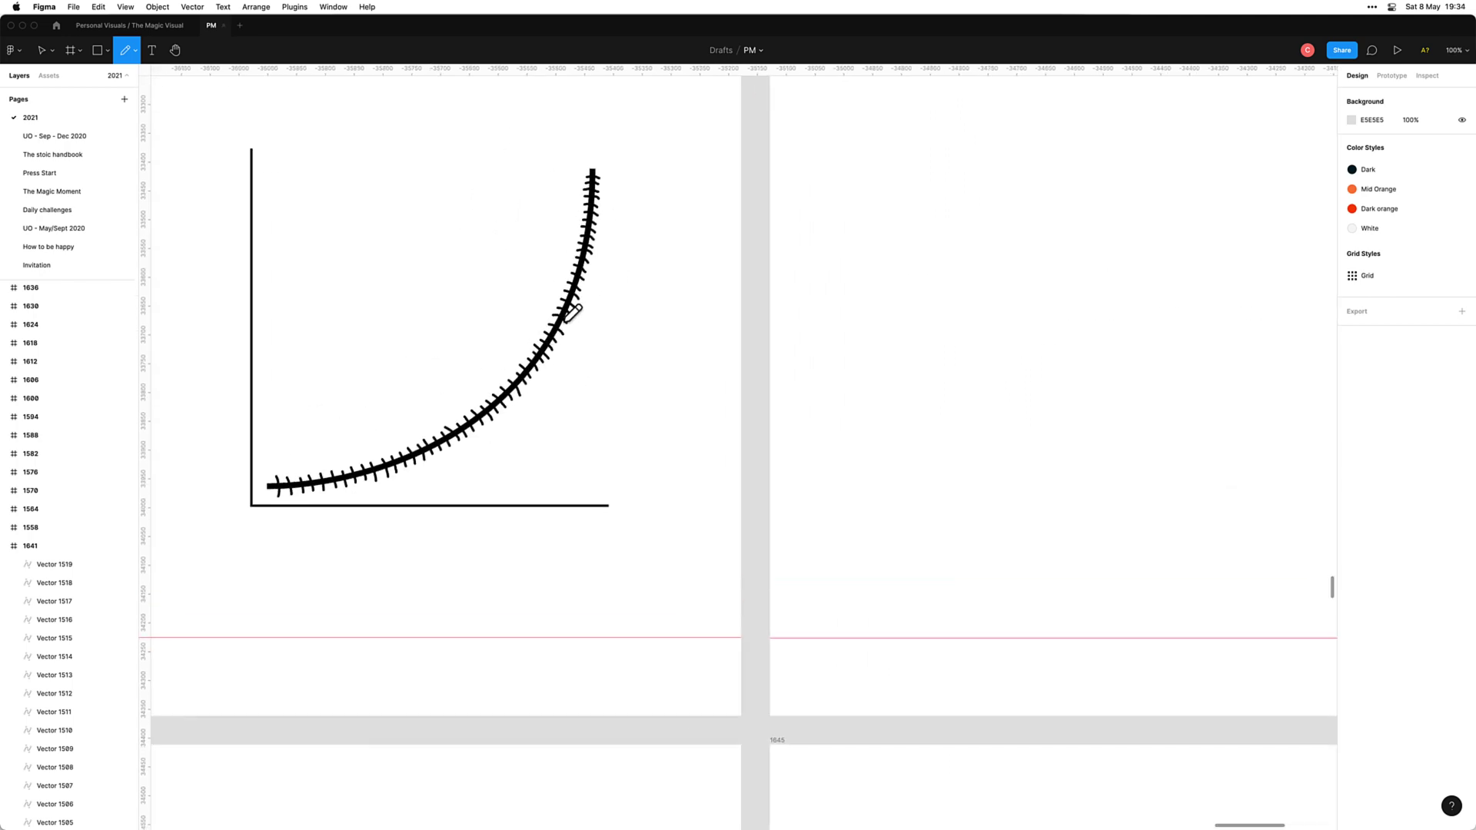
key(v)
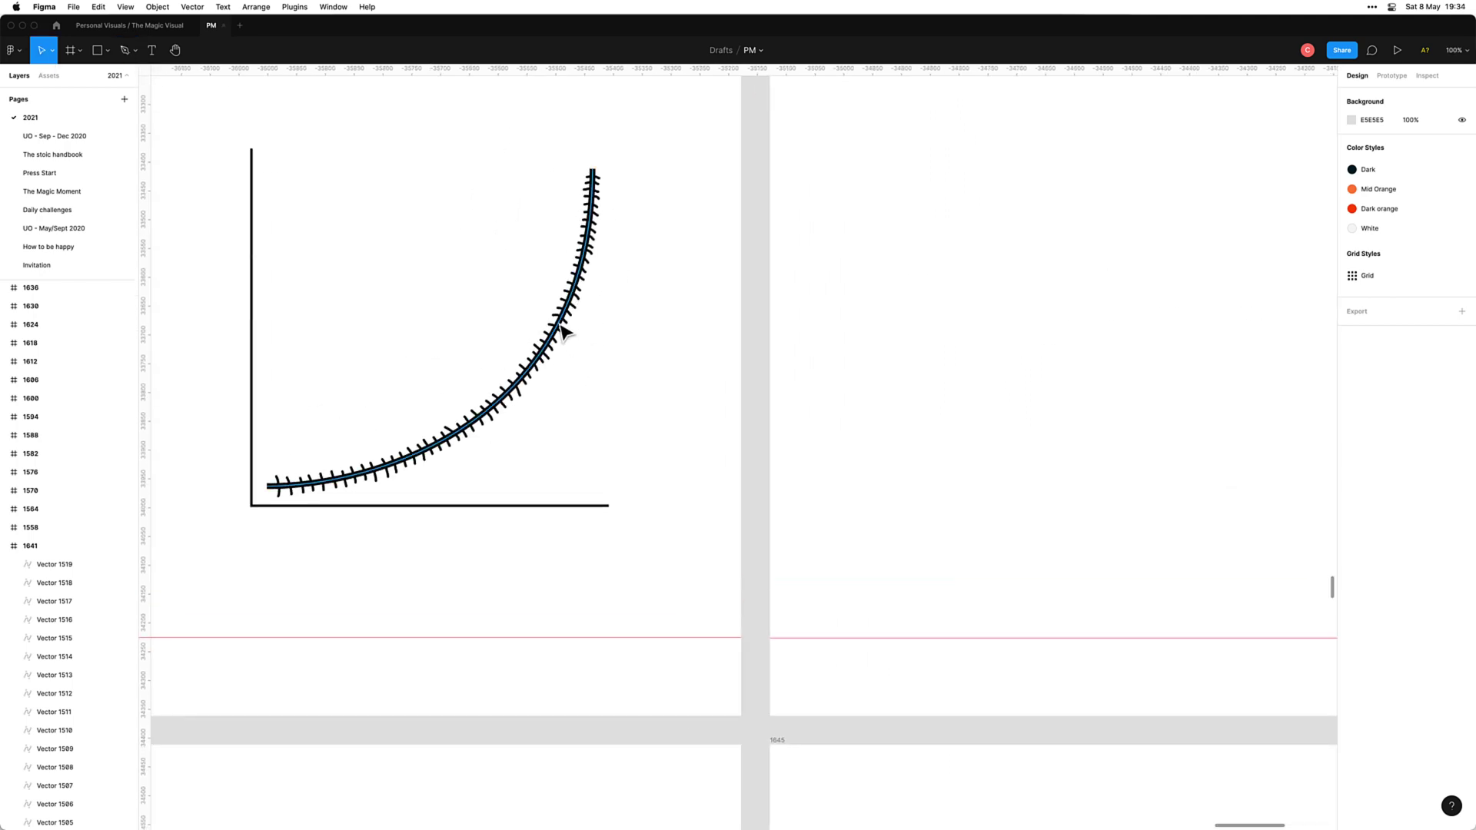
click(561, 330)
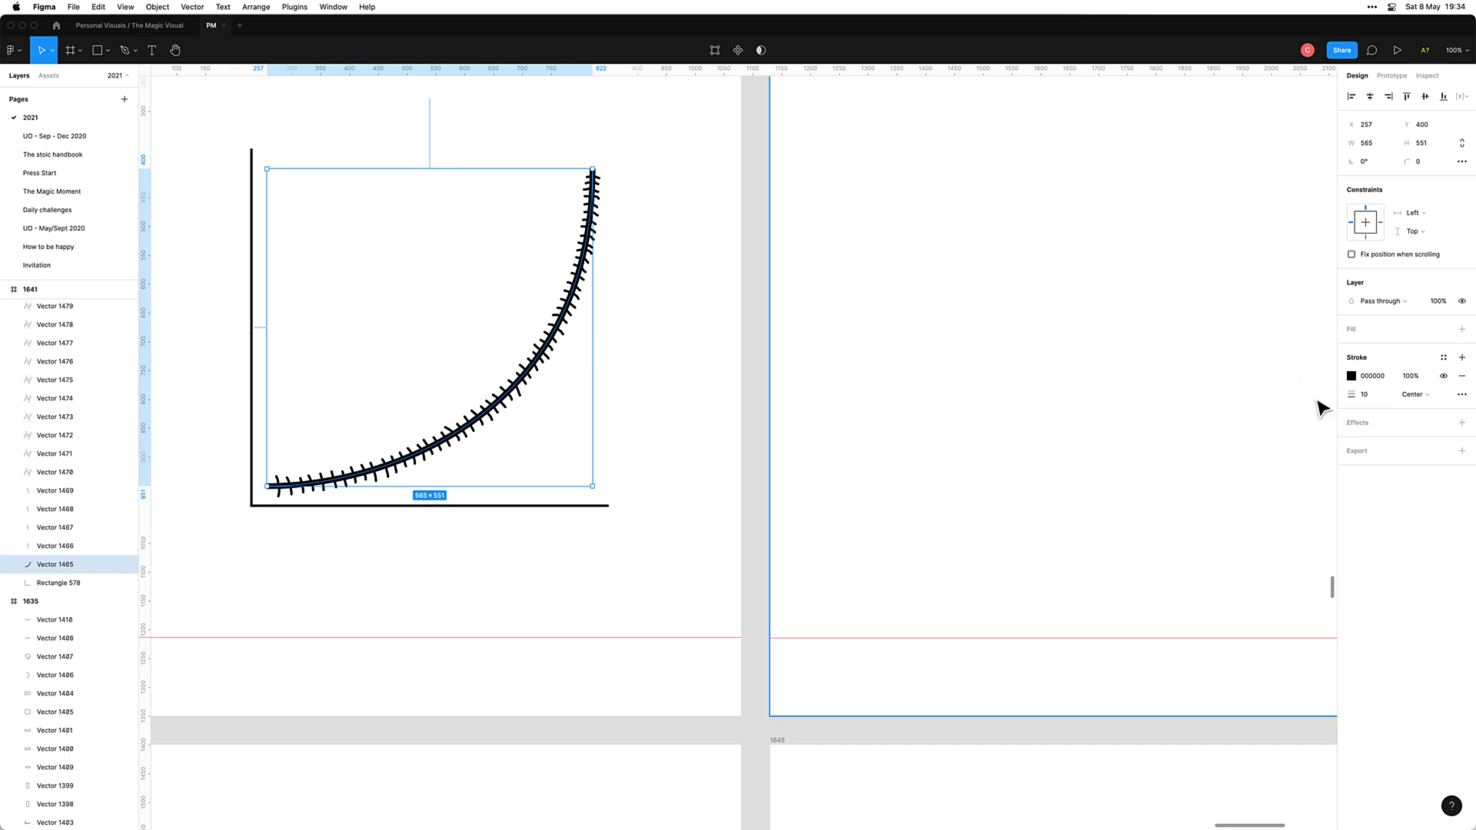
key(Tab)
key(8)
click(678, 452)
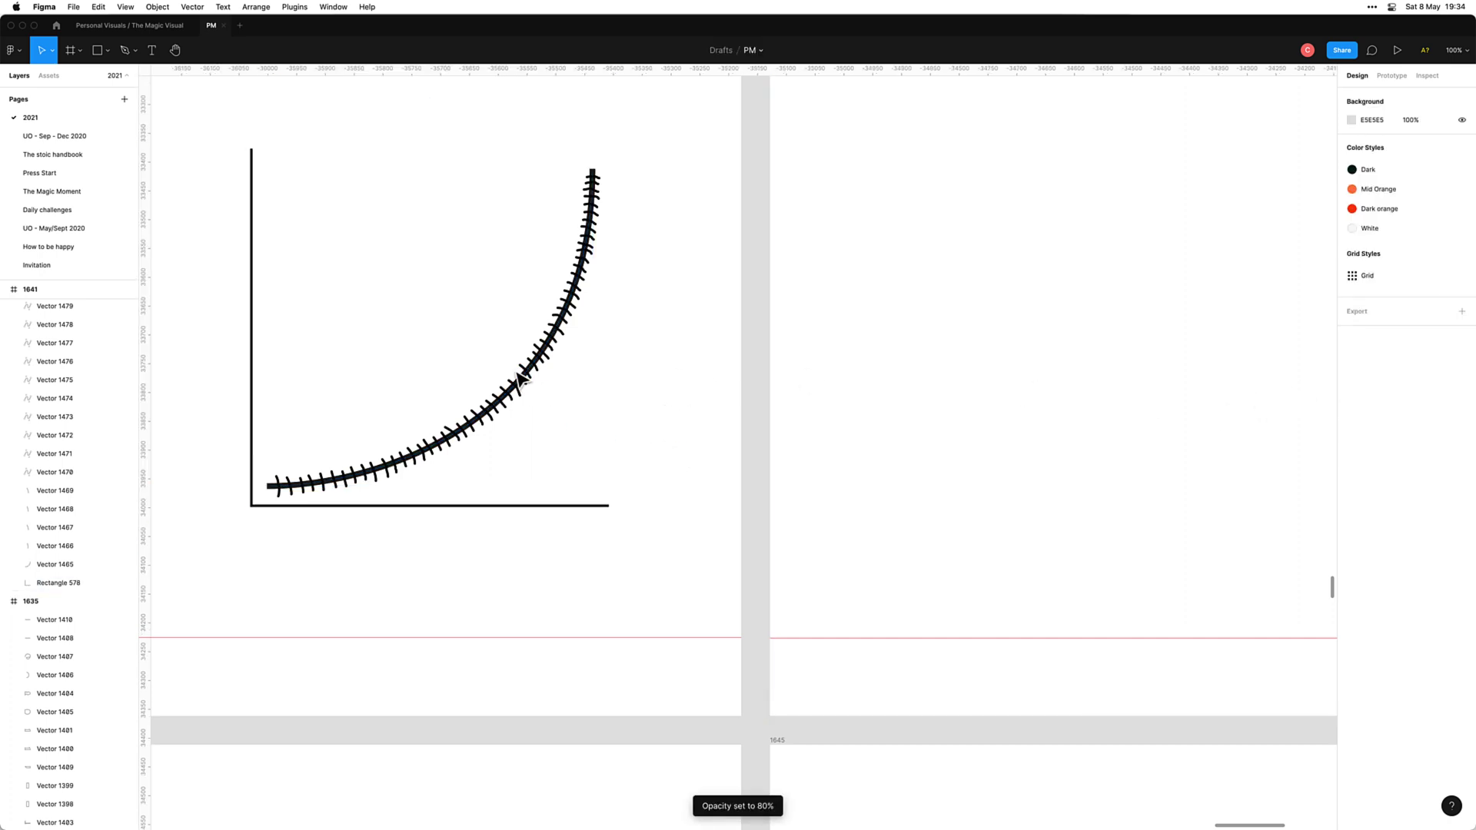
click(521, 378)
click(608, 254)
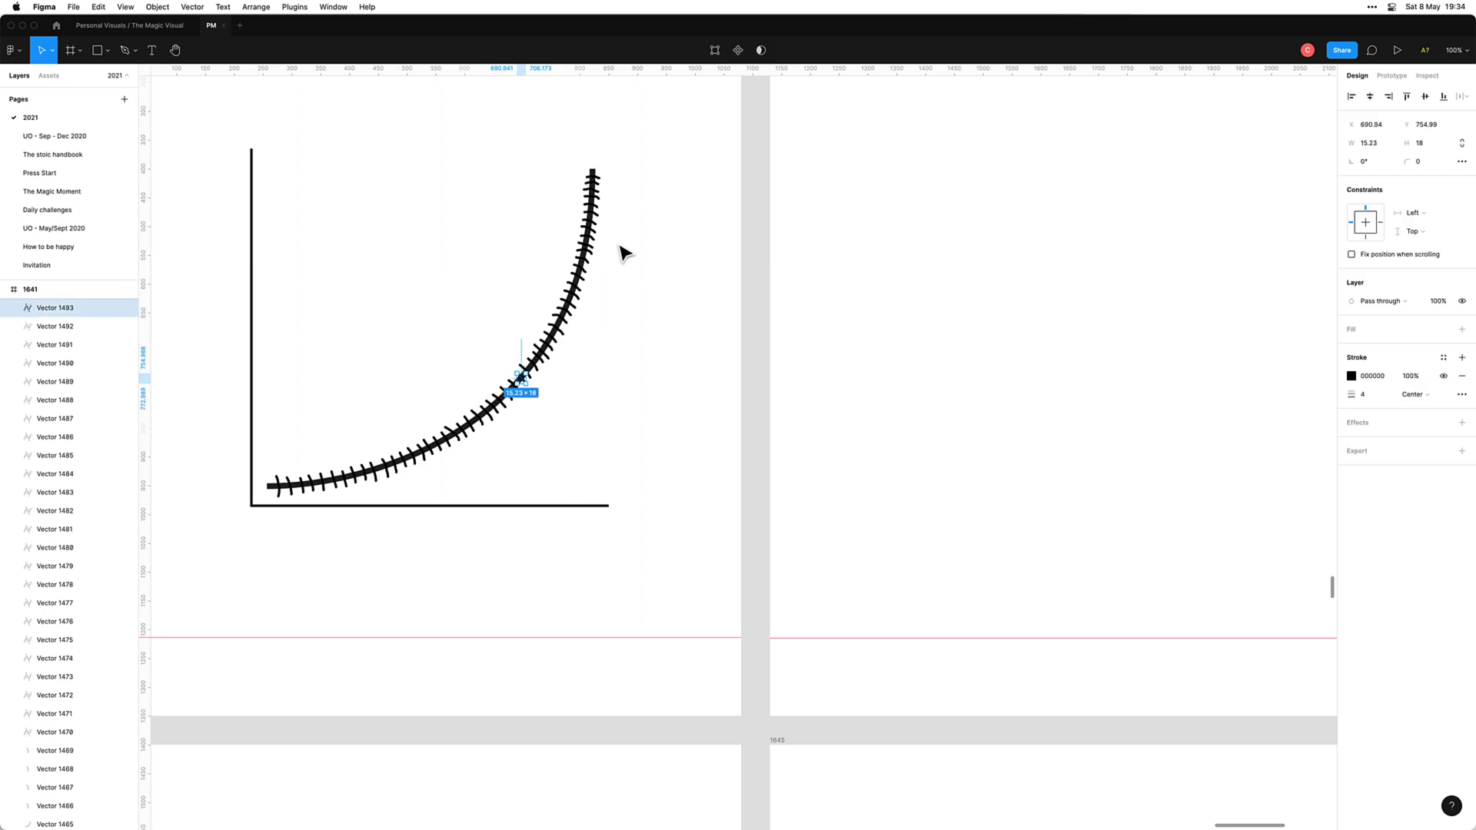
key(super+z)
key(super+z)
key(super+z)
key(super+z)
key(super+z)
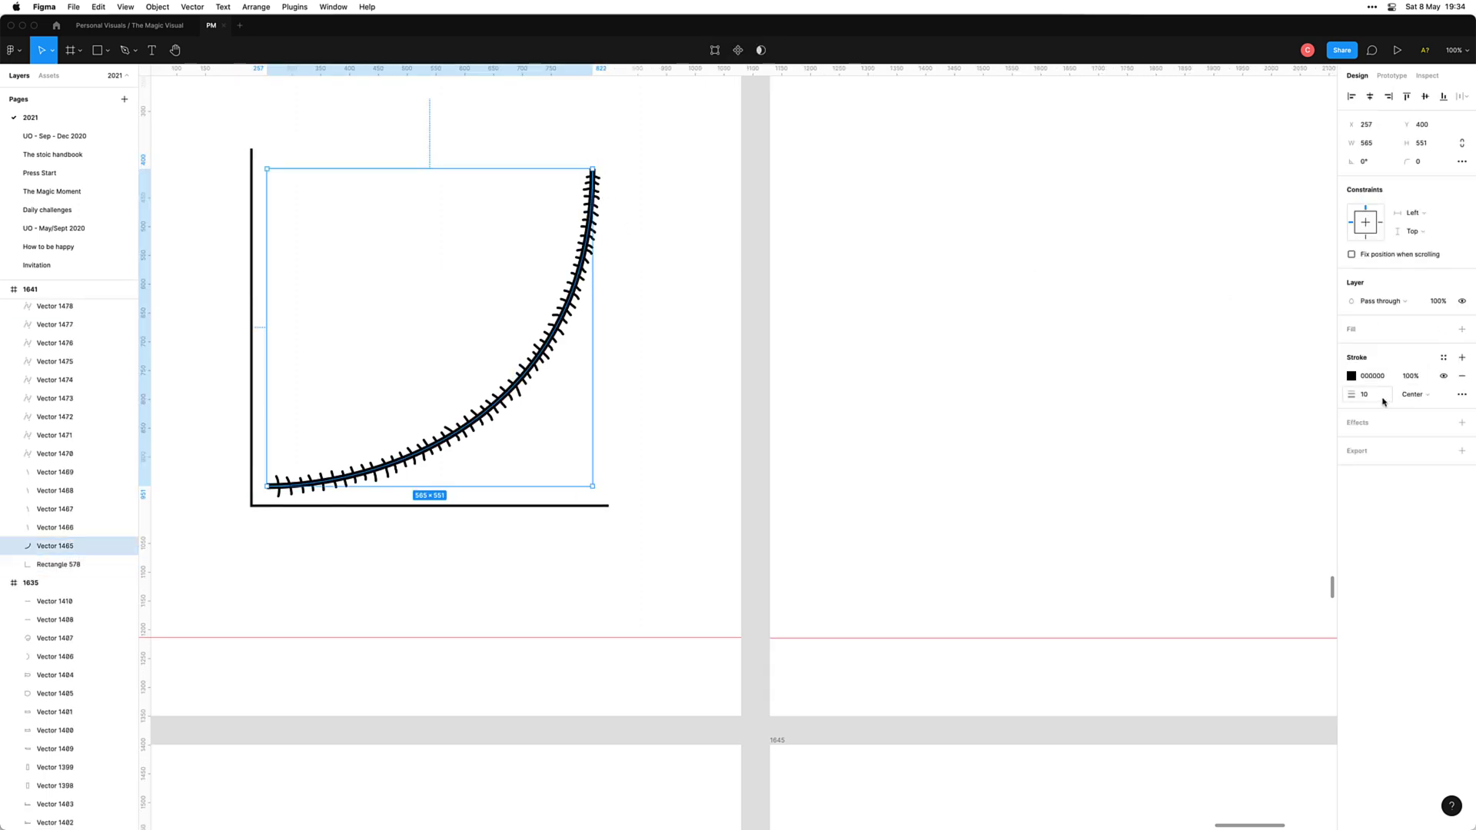
Step: Set the curve's stroke weight to 6 and deselect it
click(1381, 398)
key(Tab)
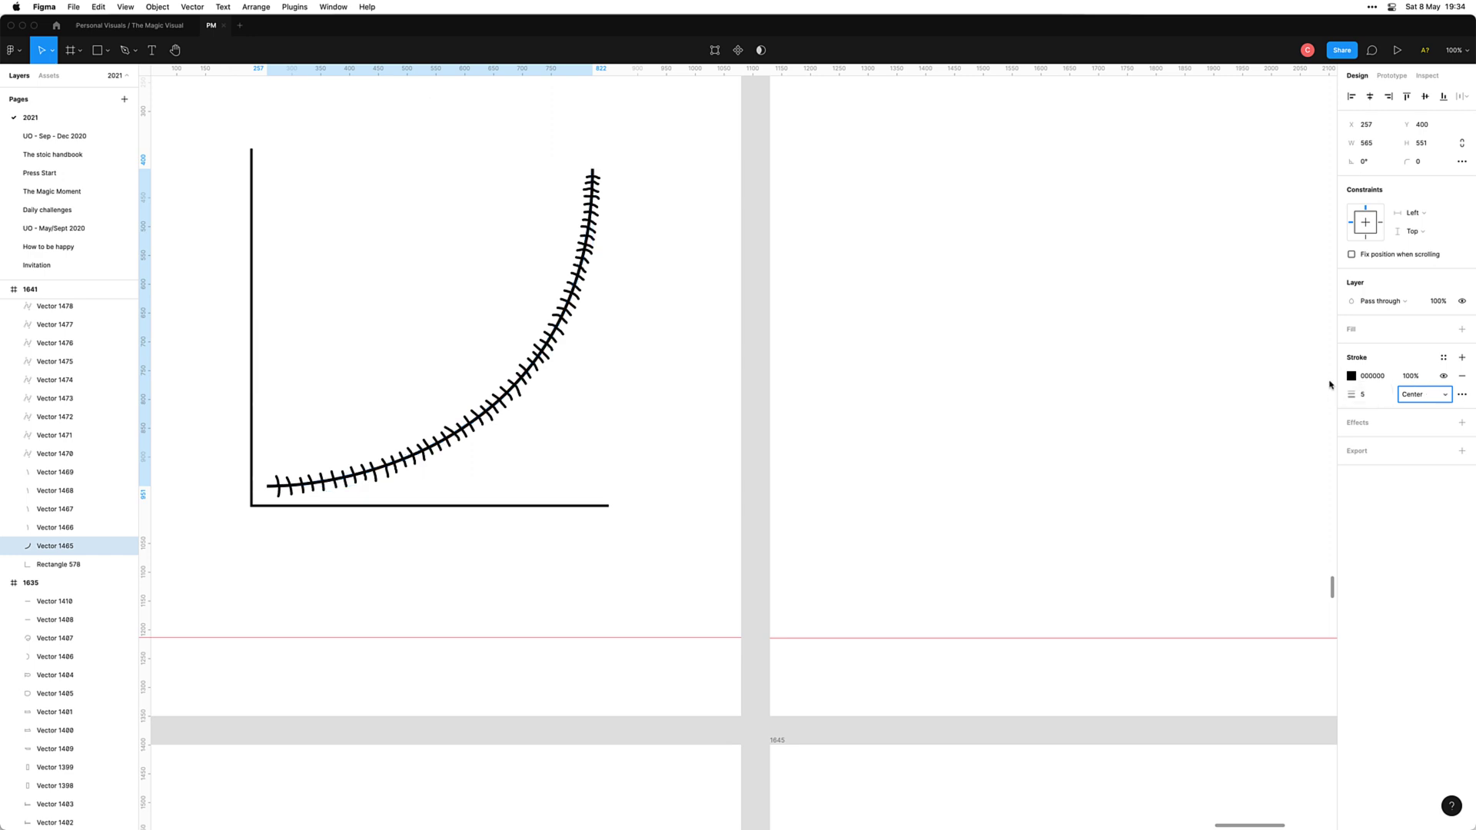
click(1379, 400)
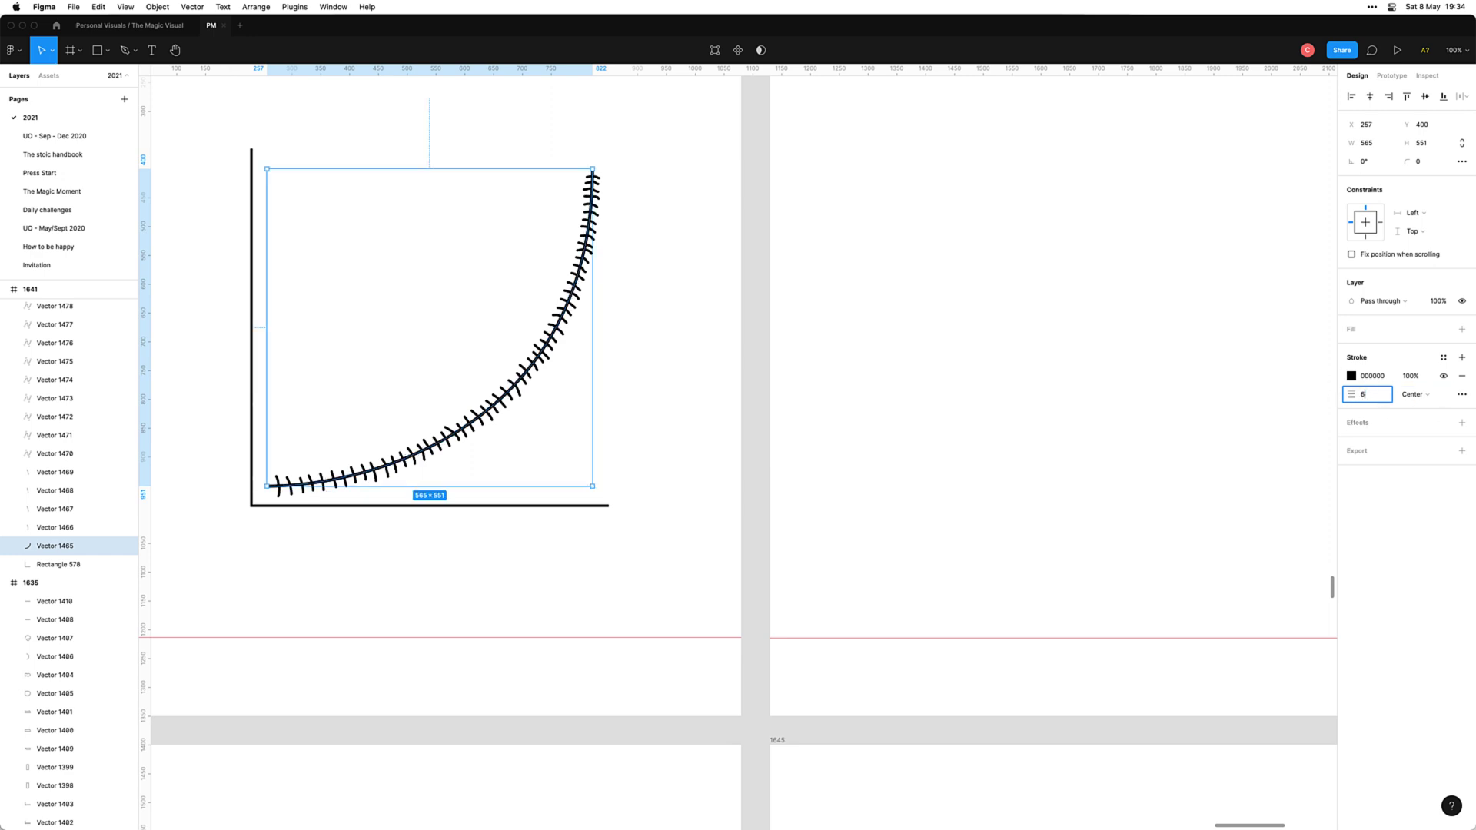
text(6)
key(Return)
click(663, 475)
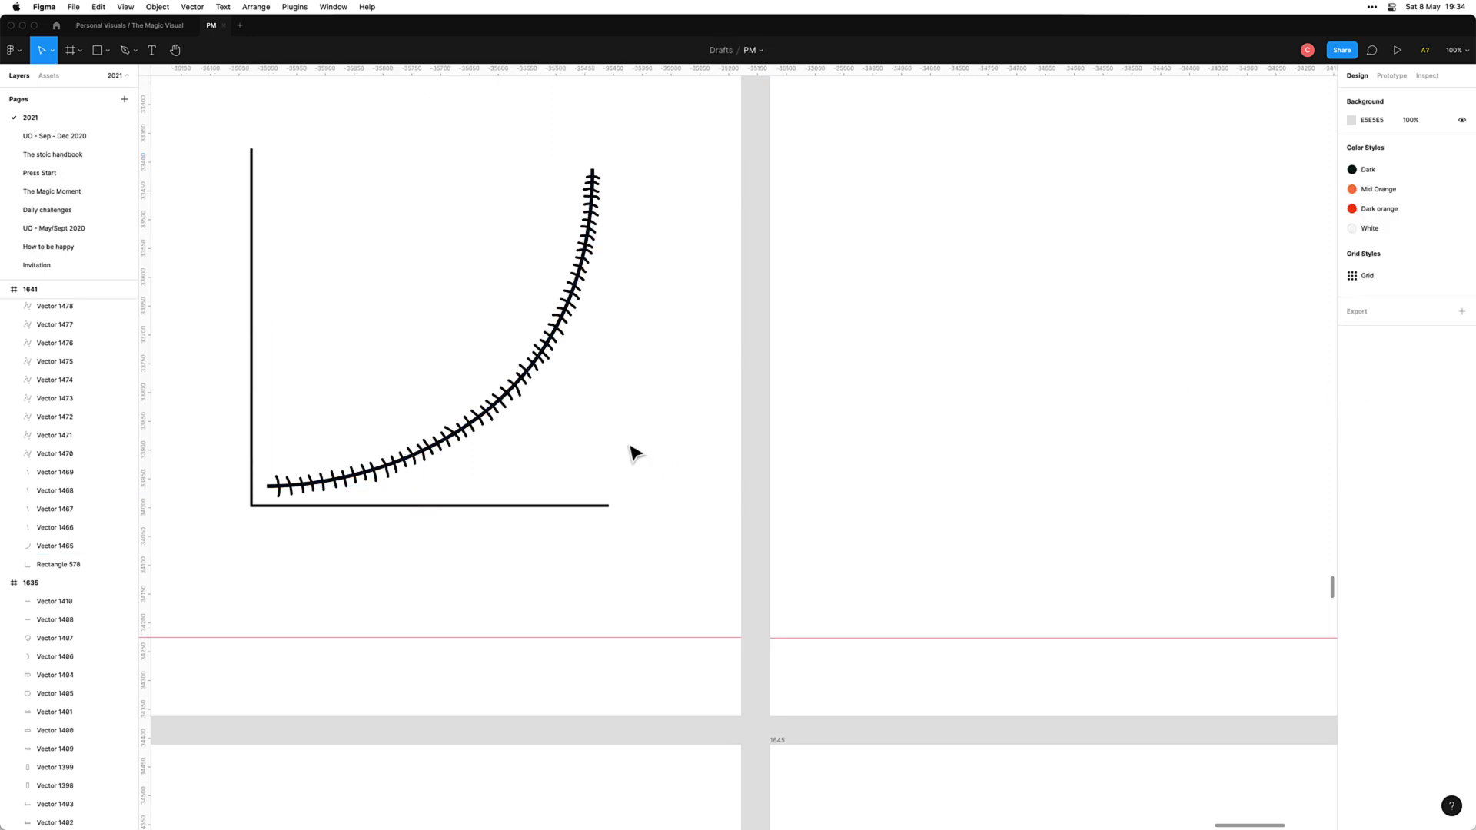
Step: Trim the quote in frame 1643 to the single sentence "The scars are a sign you did the work."
scroll(675, 415, down, 3)
scroll(675, 415, right, 3)
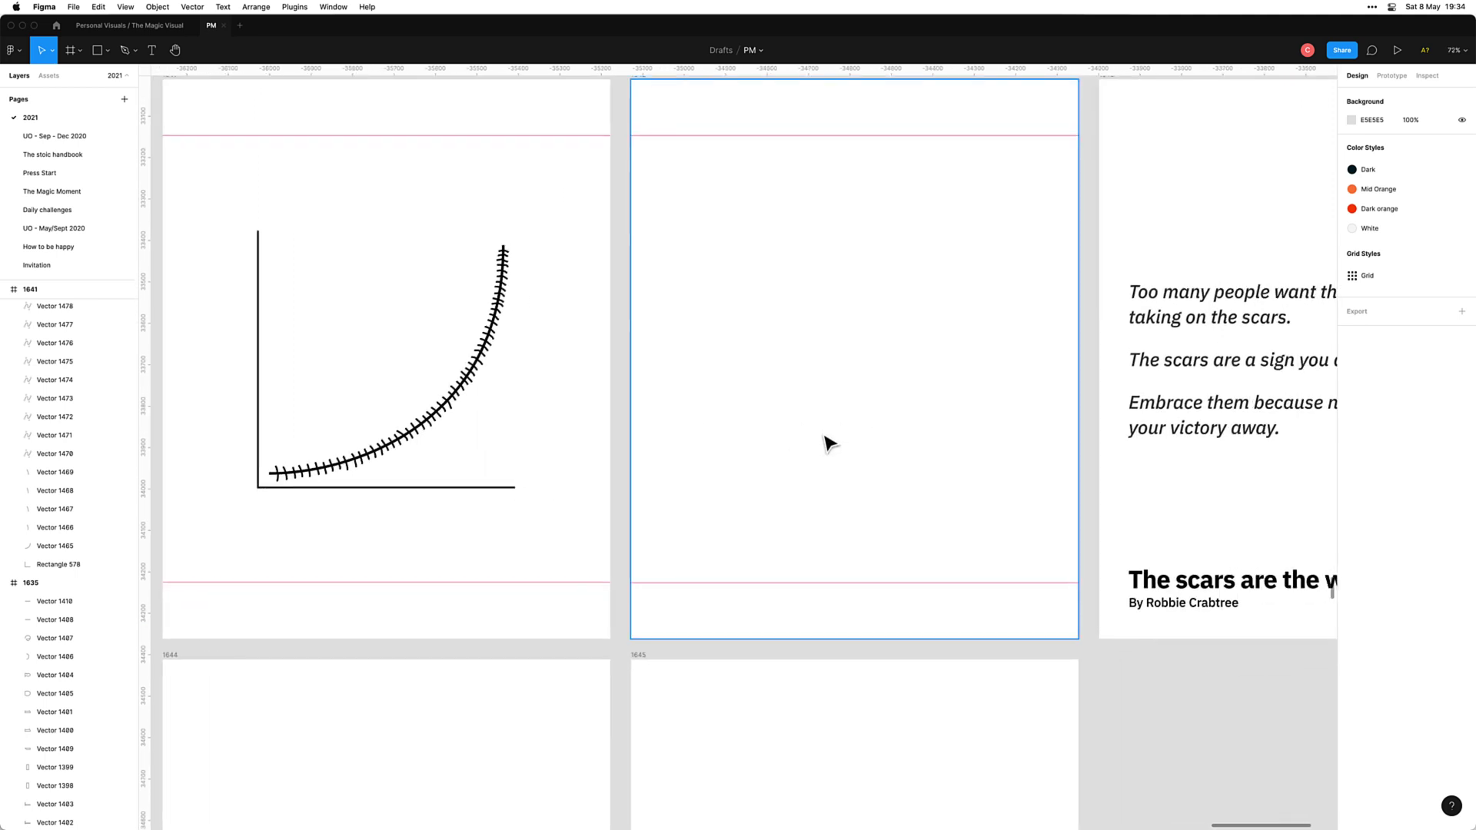
scroll(828, 442, down, 1)
scroll(779, 462, right, 3)
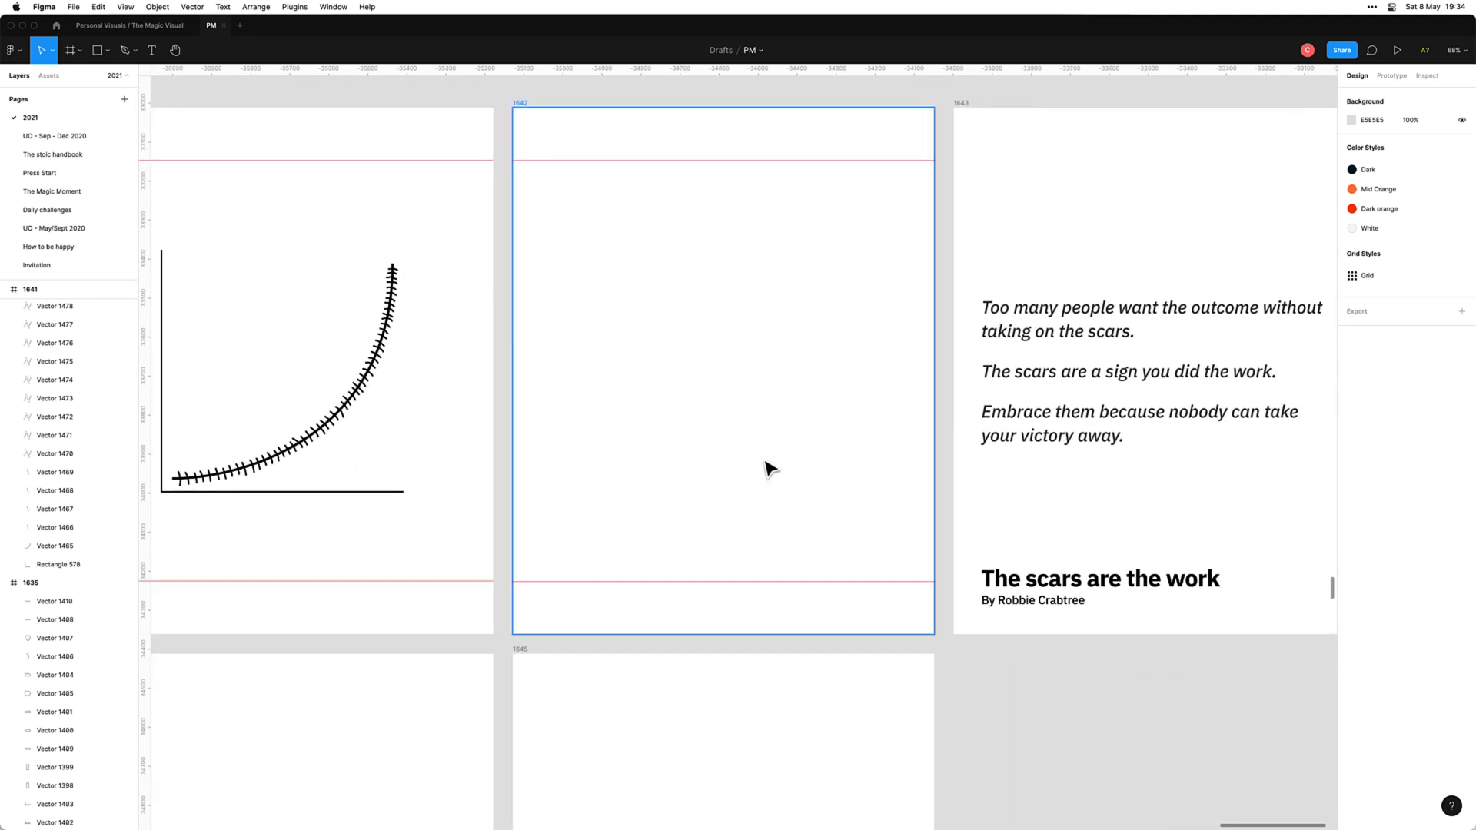
triple_click(1100, 422)
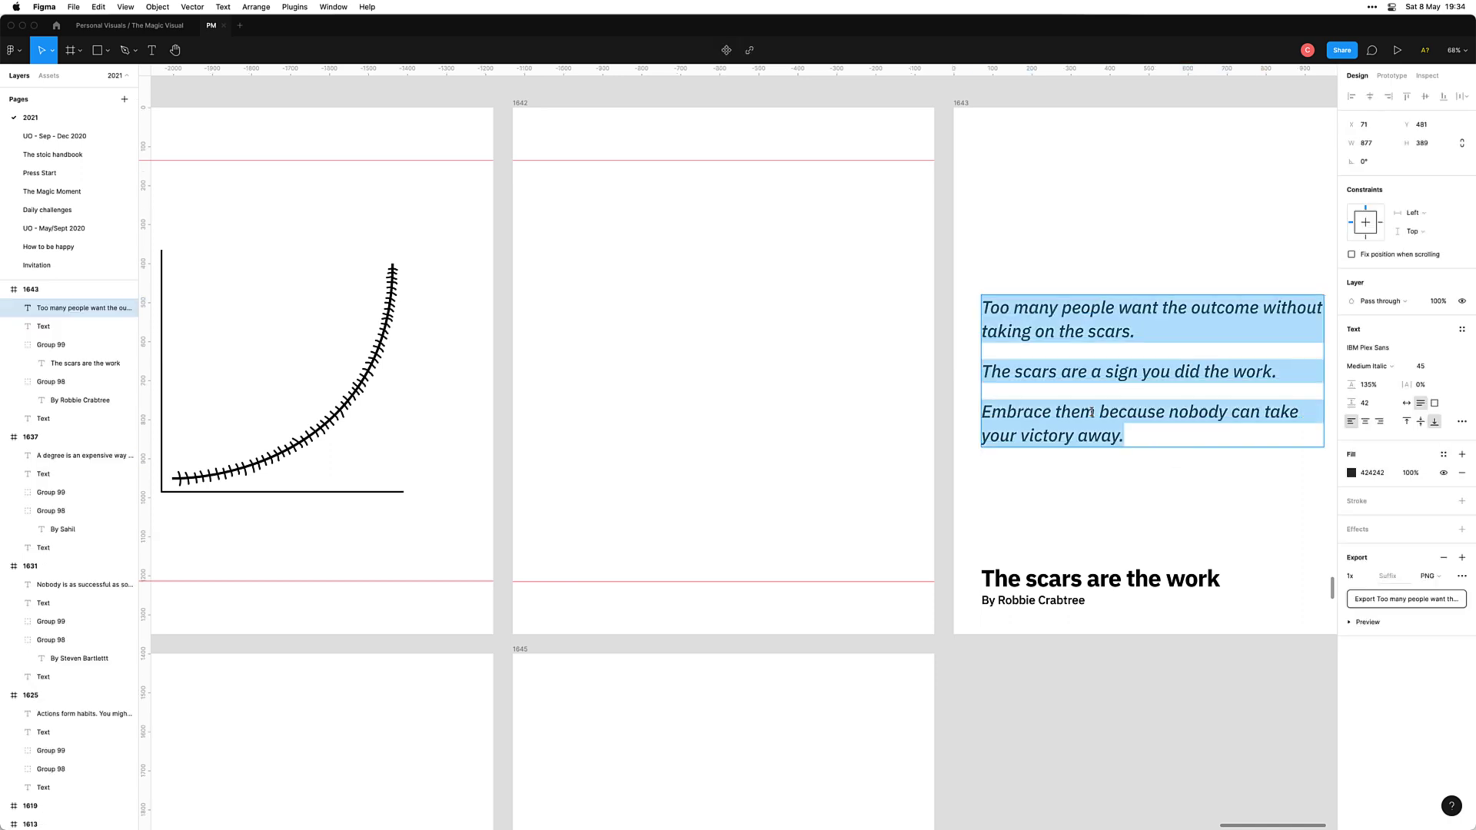
drag(1153, 437, 958, 425)
key(BackSpace)
key(BackSpace)
key(BackSpace)
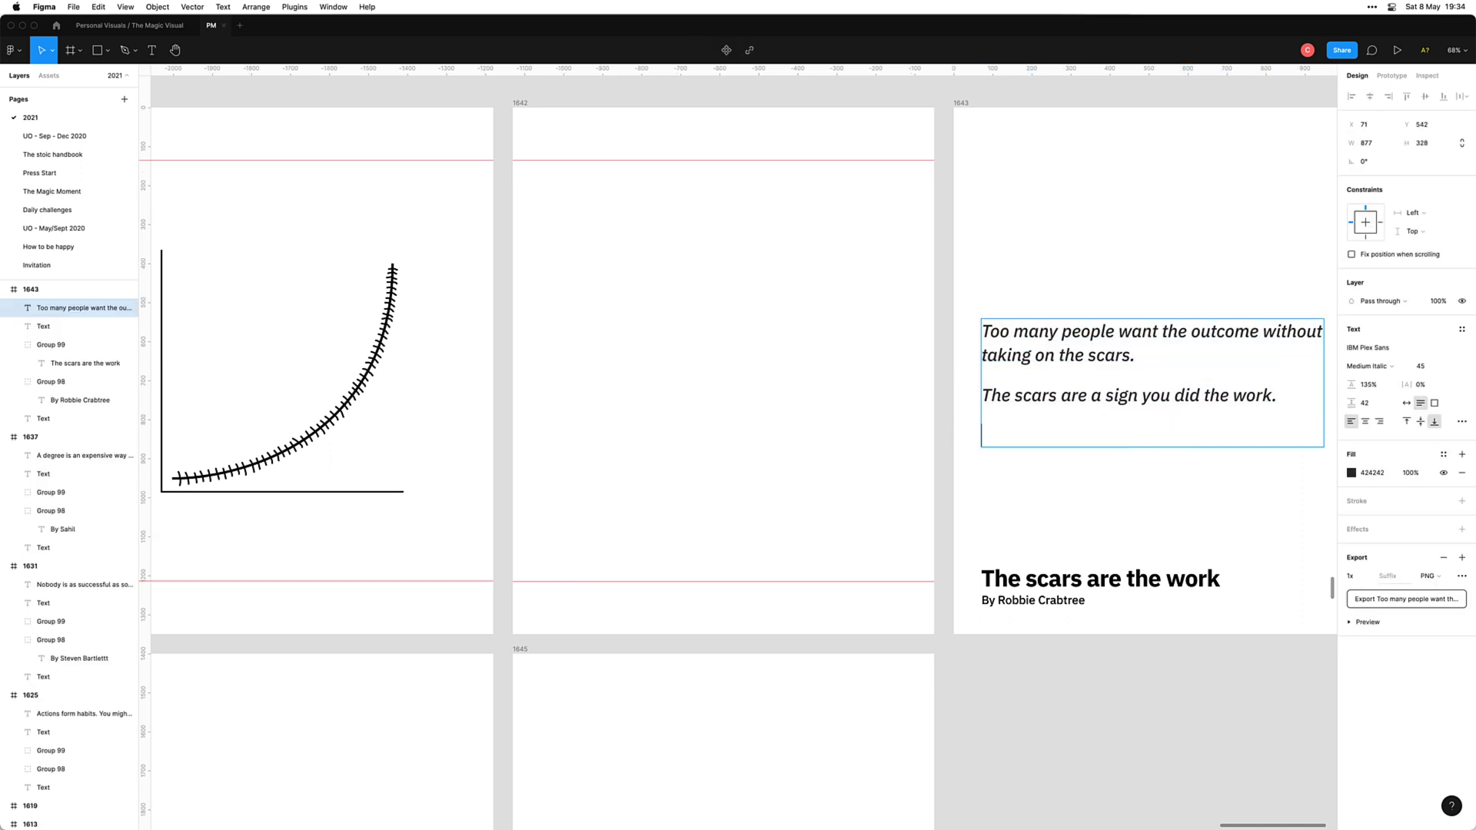
key(BackSpace)
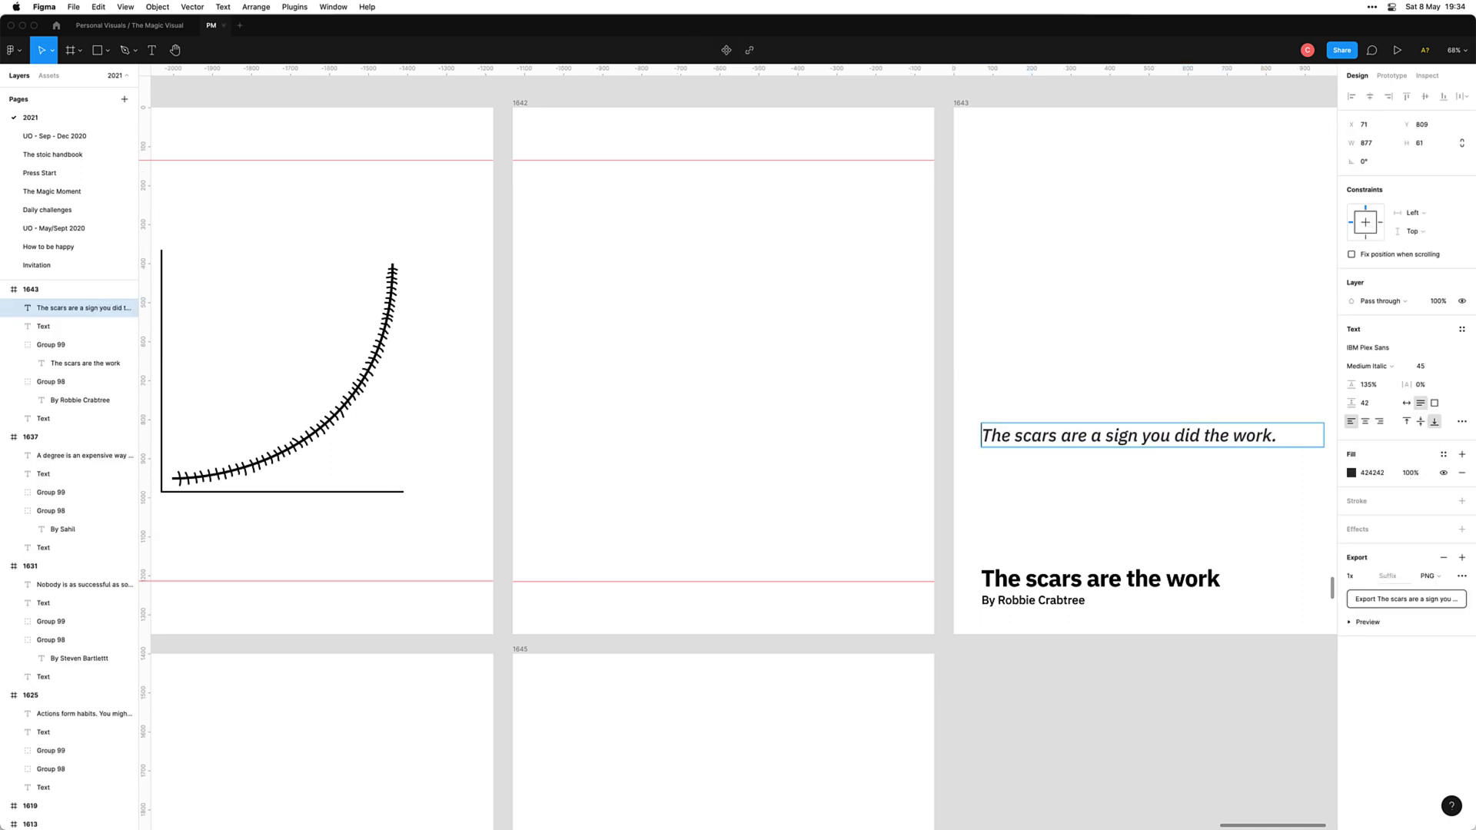
key(Escape)
click(1035, 475)
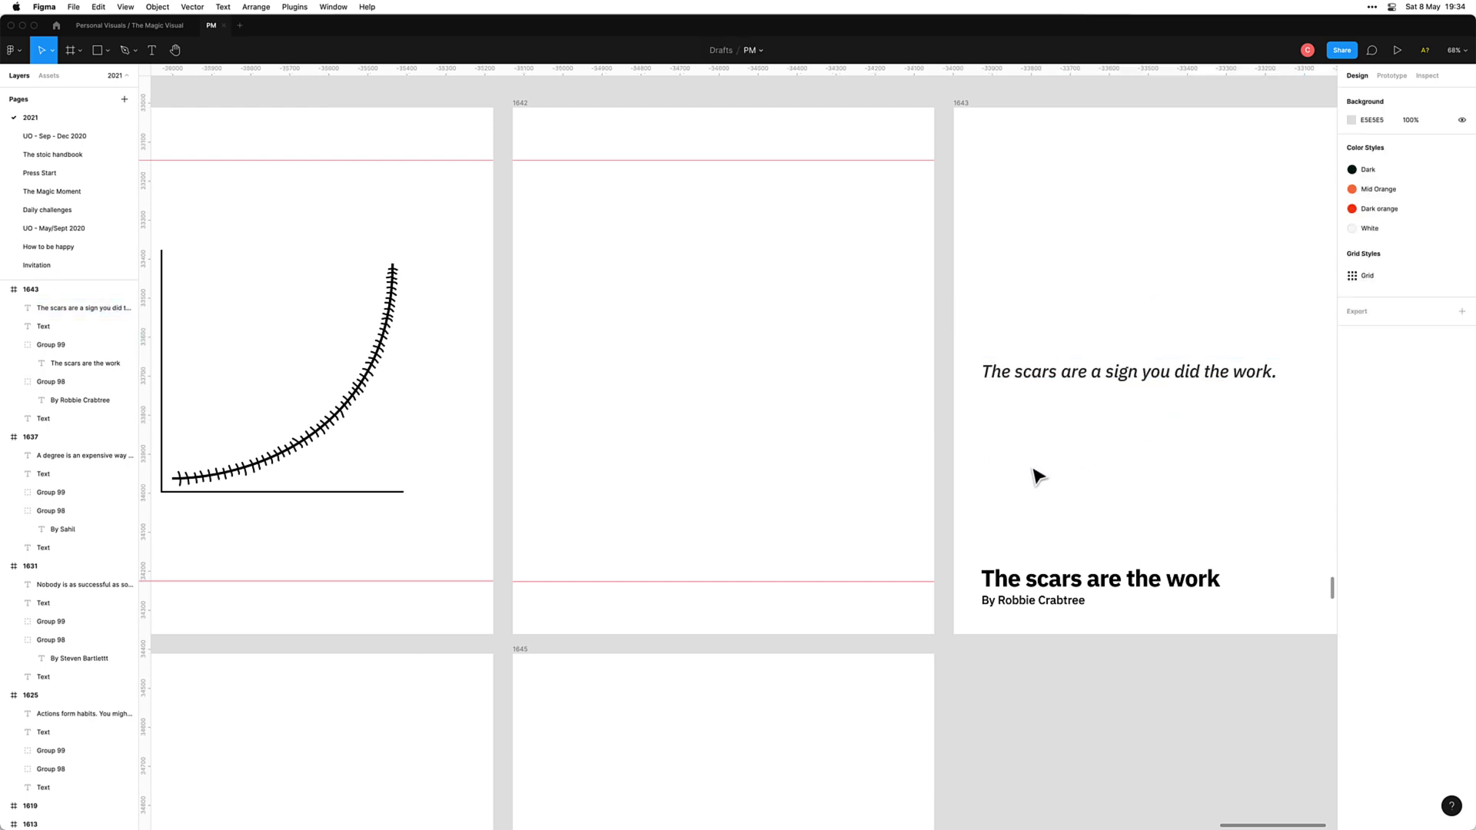
Step: Open Hypefury on its queue and hide it again to return to Figma
scroll(1010, 492, down, 3)
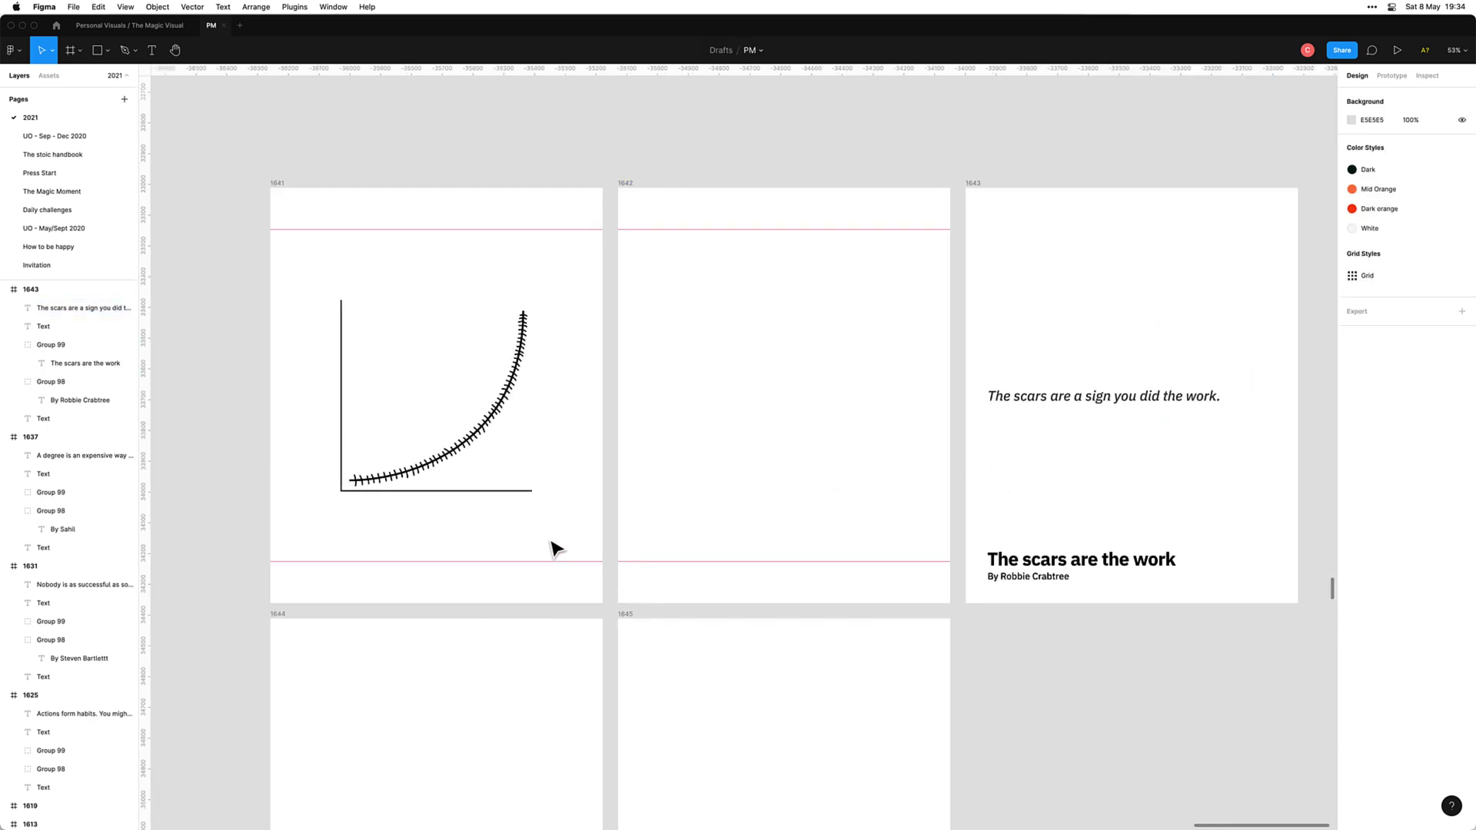
key(super+slash)
text(hype)
key(Return)
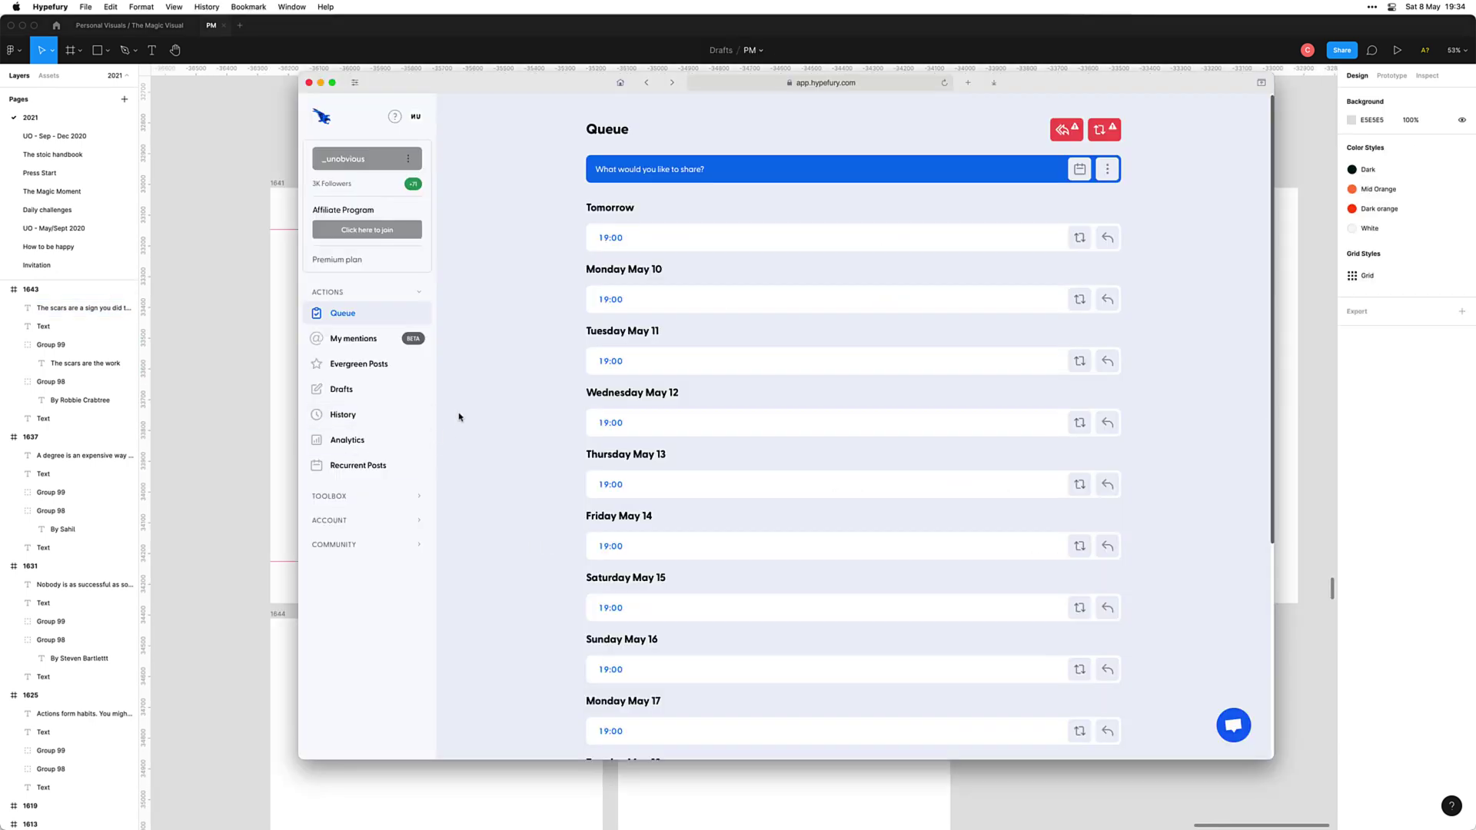
key(super+h)
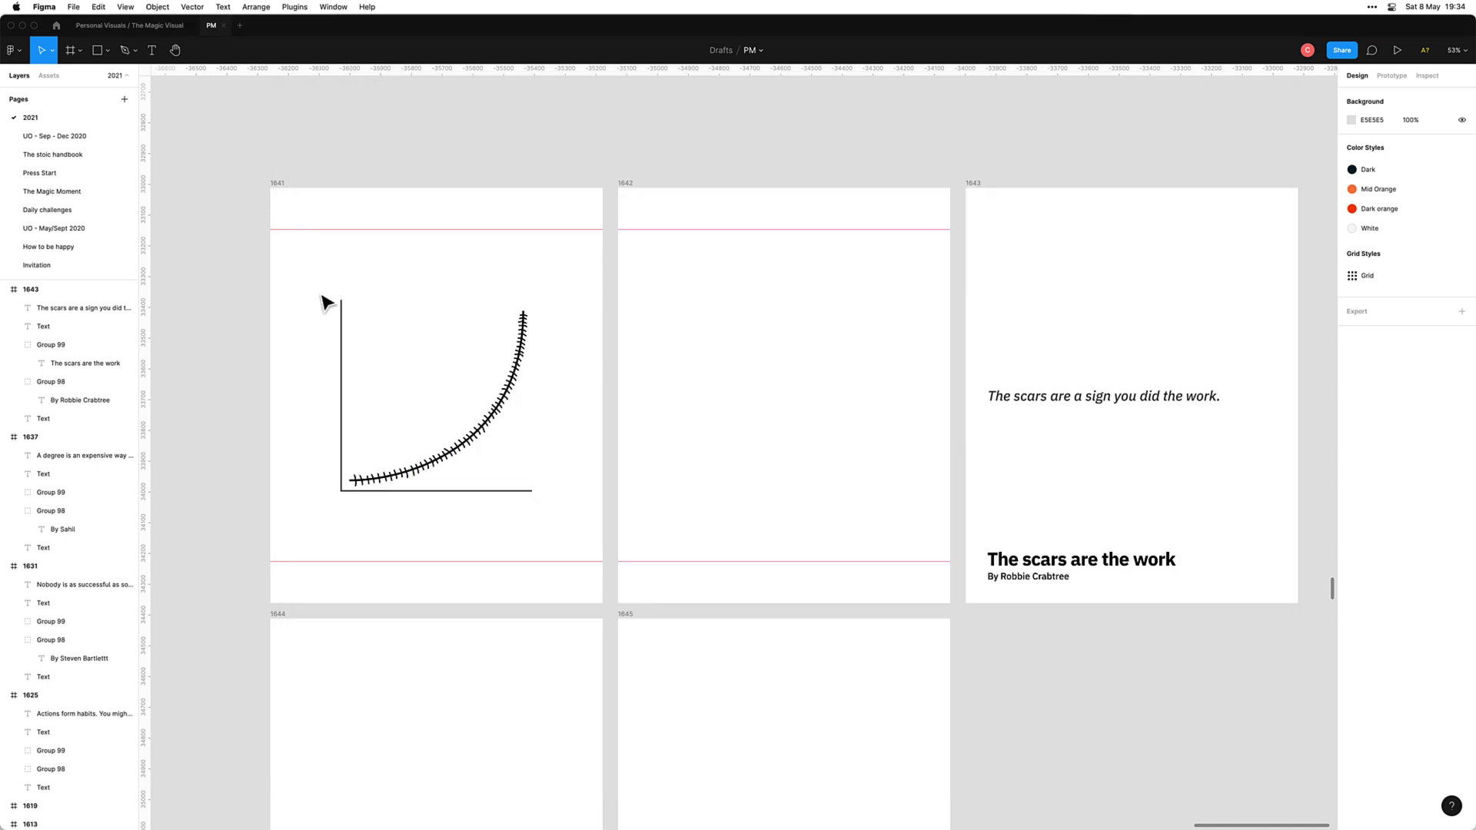
Step: Copy the axes, curve and all stitch marks from frame 1641 into frame 1646
drag(309, 285, 585, 530)
scroll(484, 489, down, 6)
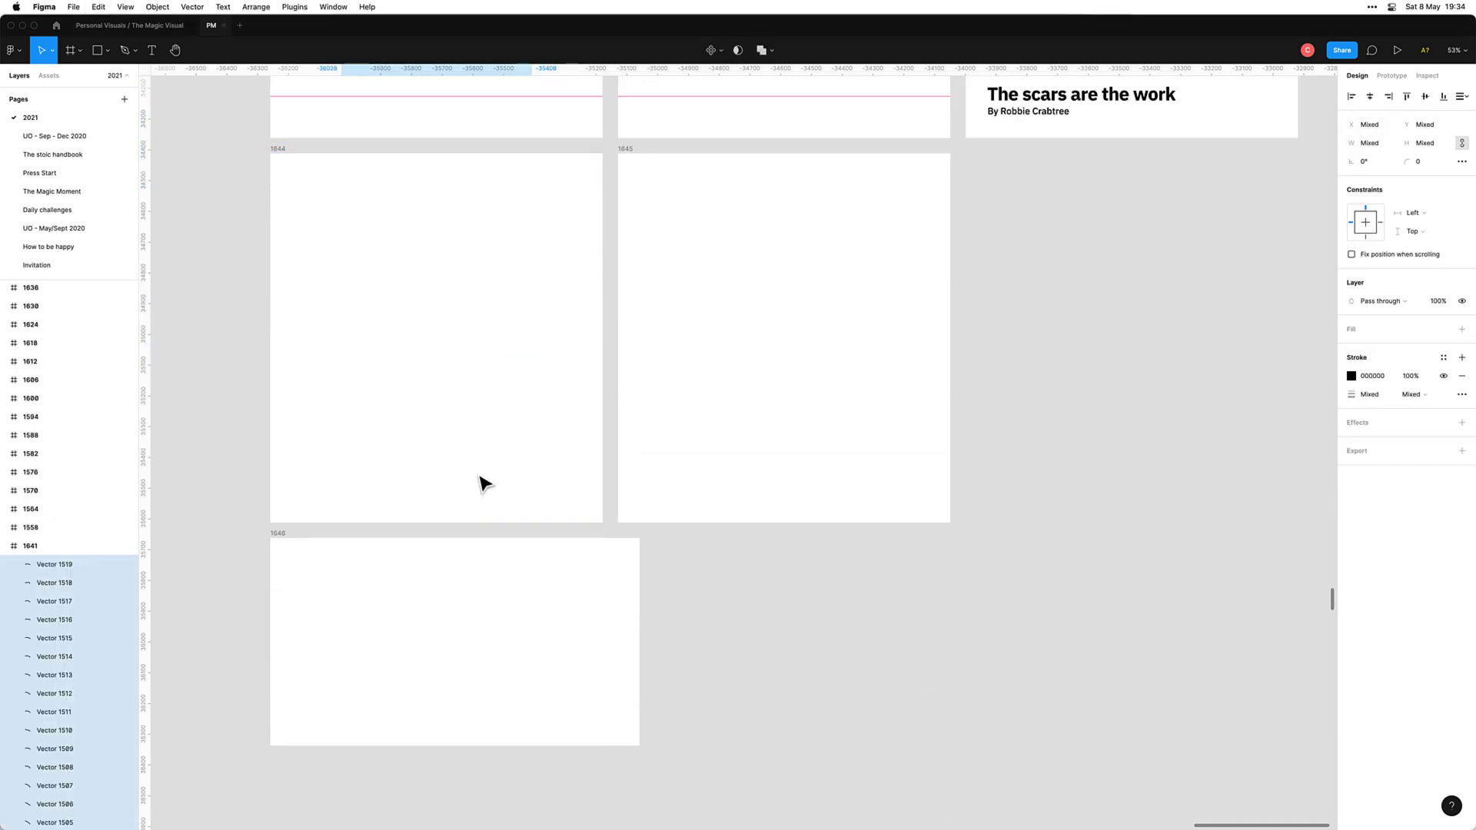
click(288, 543)
key(super+v)
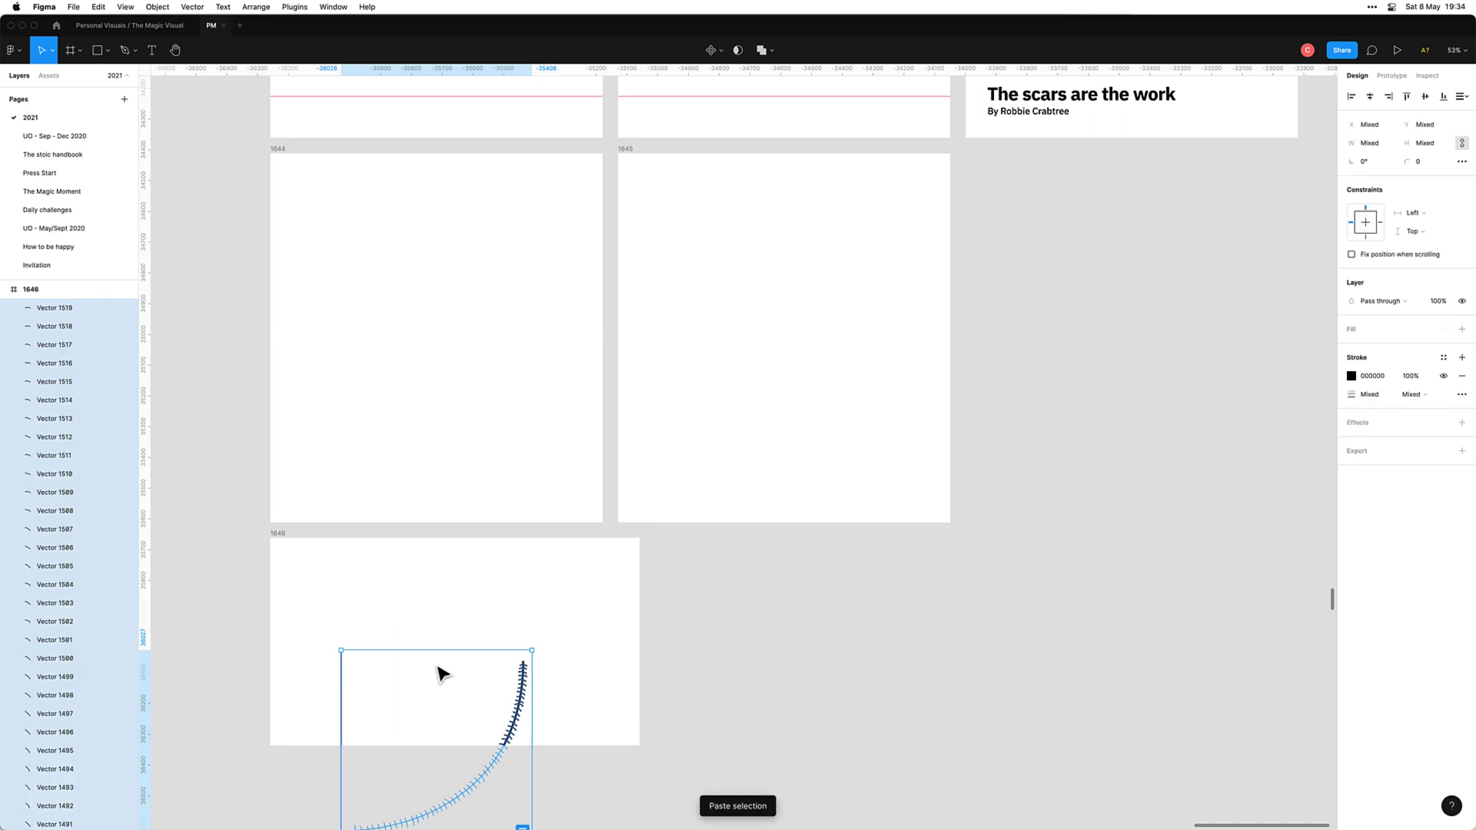
Step: Group the pasted graph, move it up inside frame 1646 and scale it down slightly to leave a margin
key(super+g)
drag(515, 738, 534, 635)
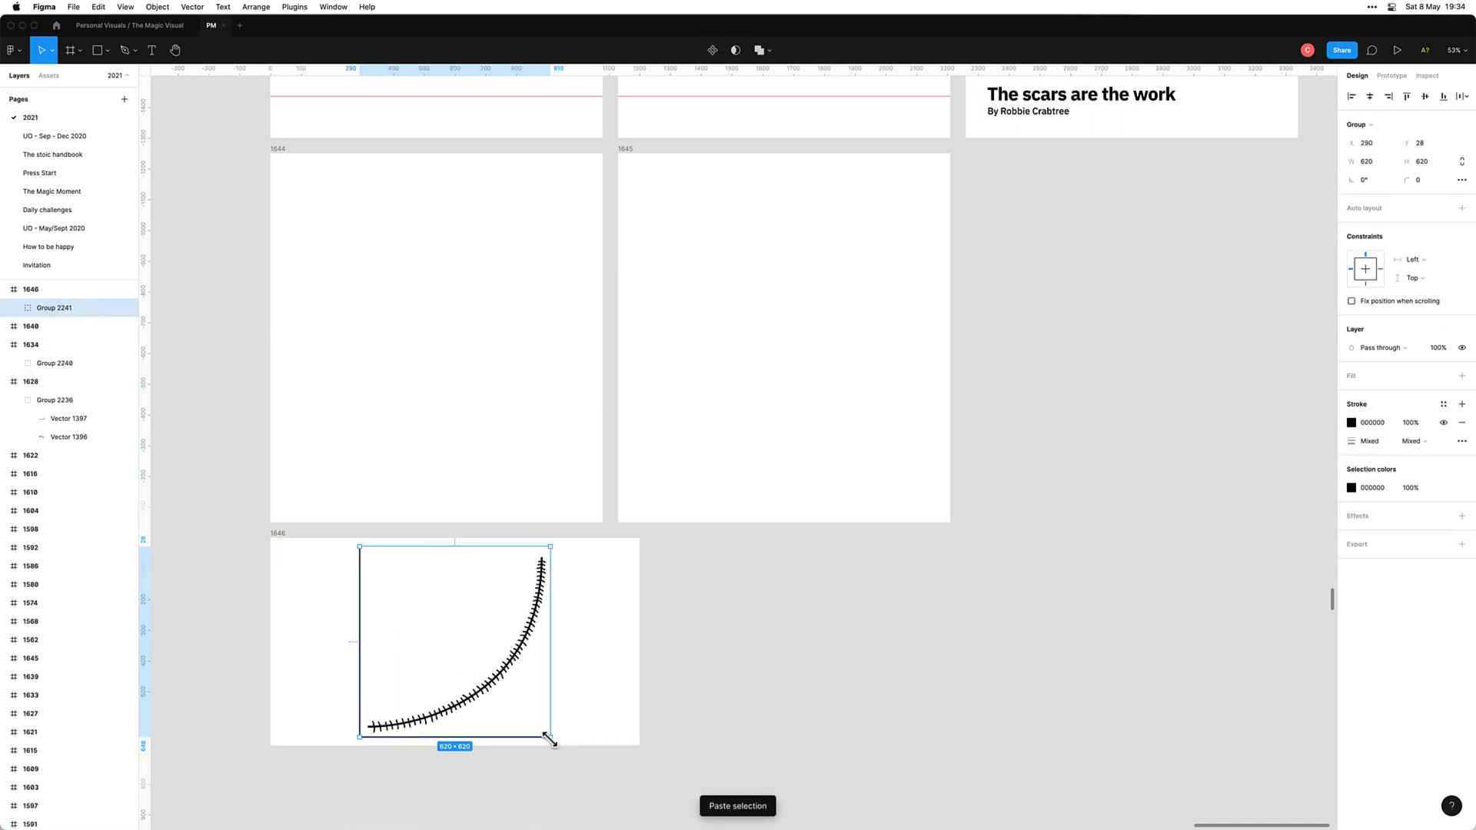
drag(550, 739, 540, 727)
click(600, 708)
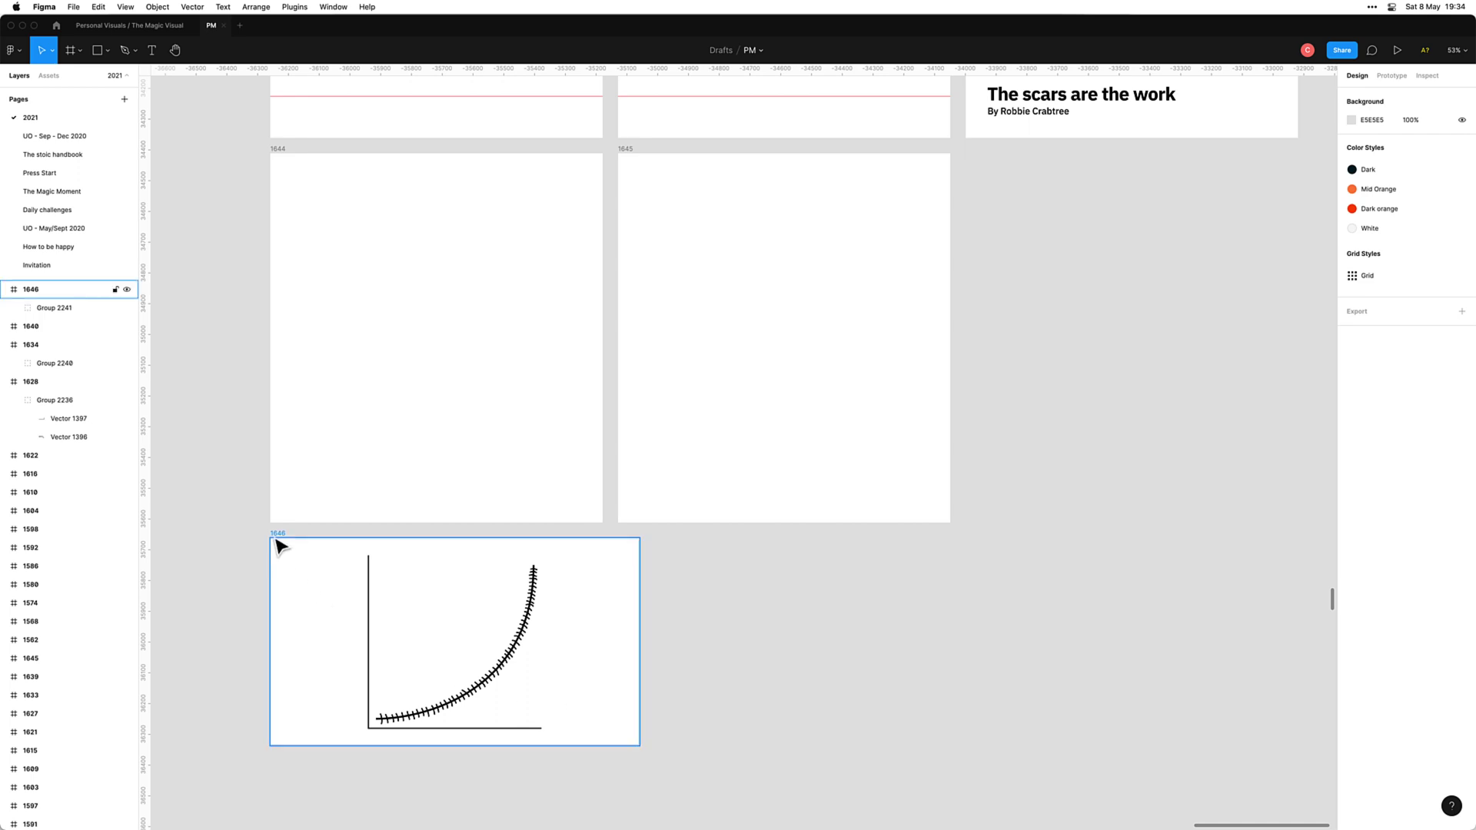
Step: Export frame 1646 as 1646.png to the Desktop, replacing the existing file
click(276, 542)
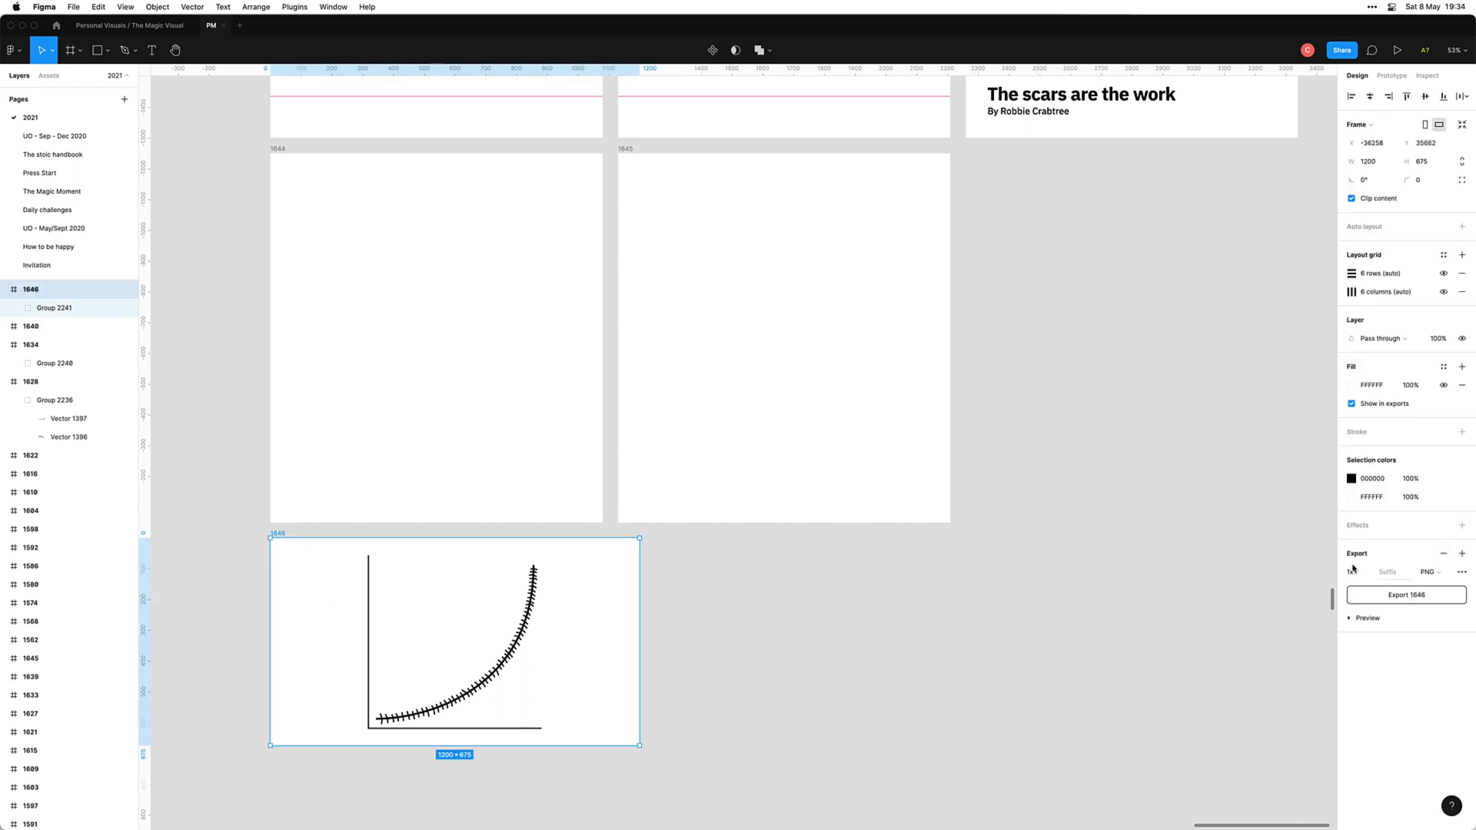
click(1433, 594)
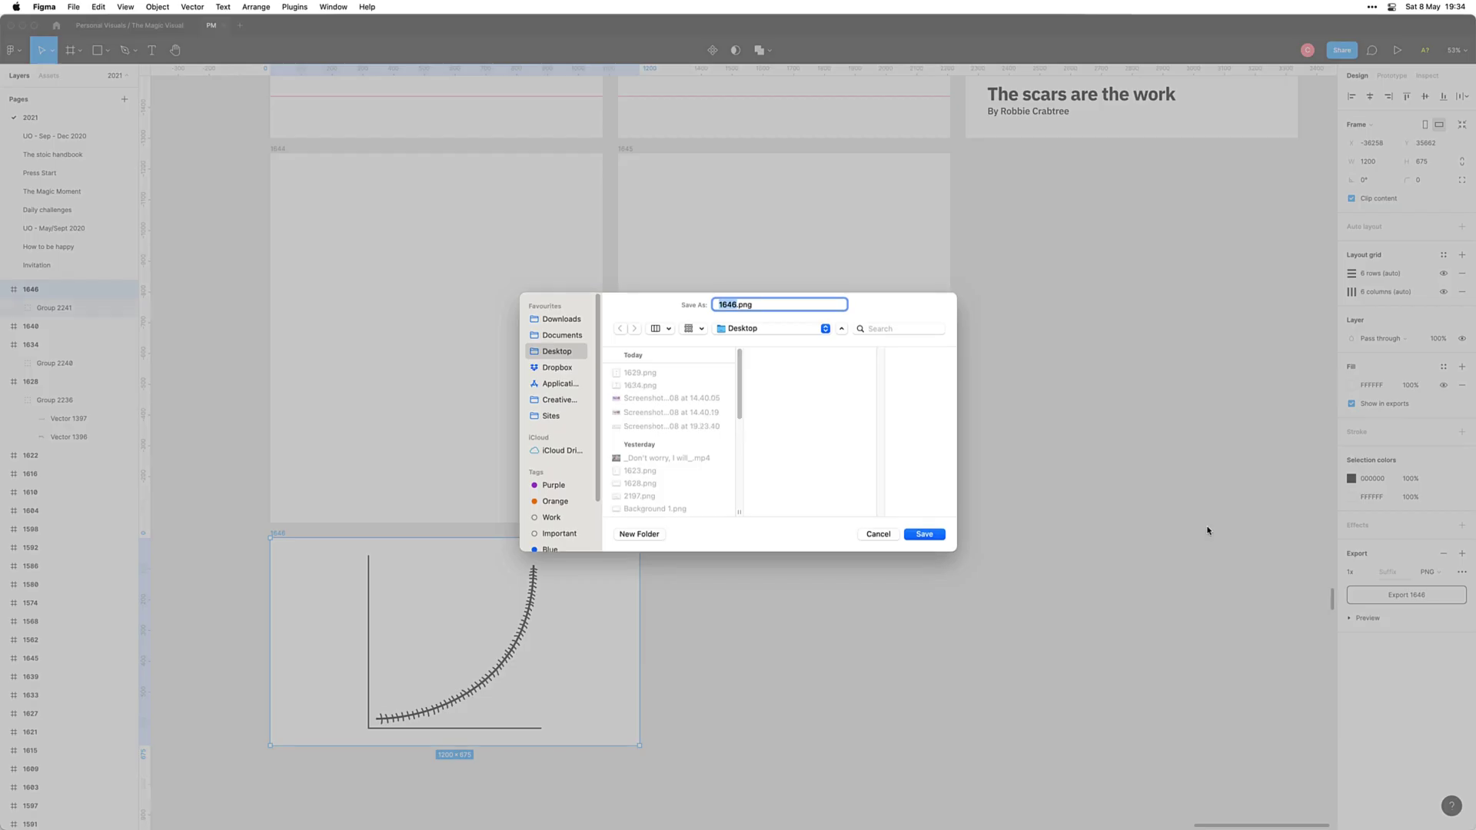
key(Return)
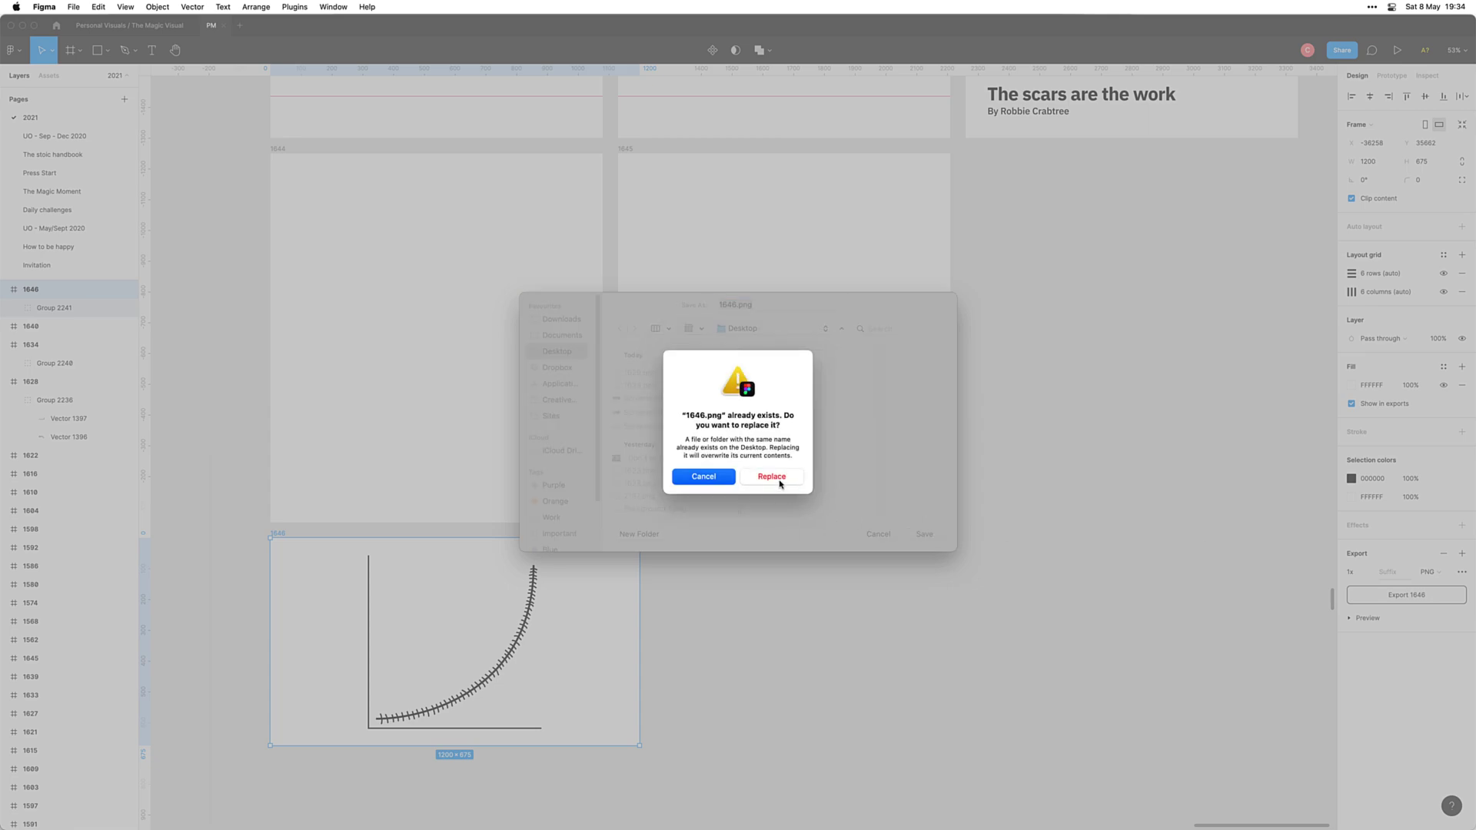
click(772, 476)
Step: Copy the trimmed quote from Figma into a new Hypefury thread and enclose it in quotation marks
key(super+Tab)
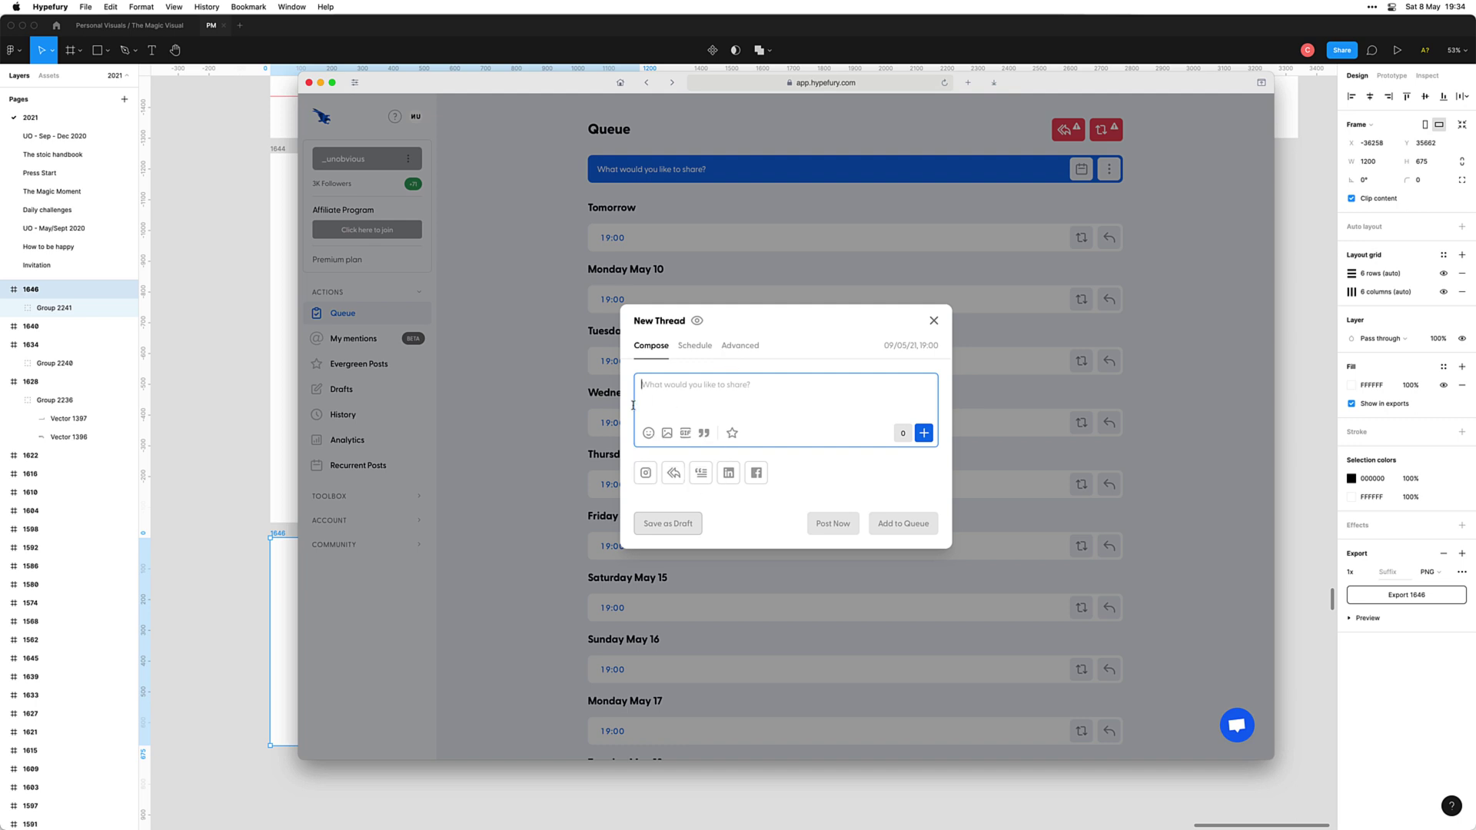
key(super+Tab)
scroll(979, 376, up, 3)
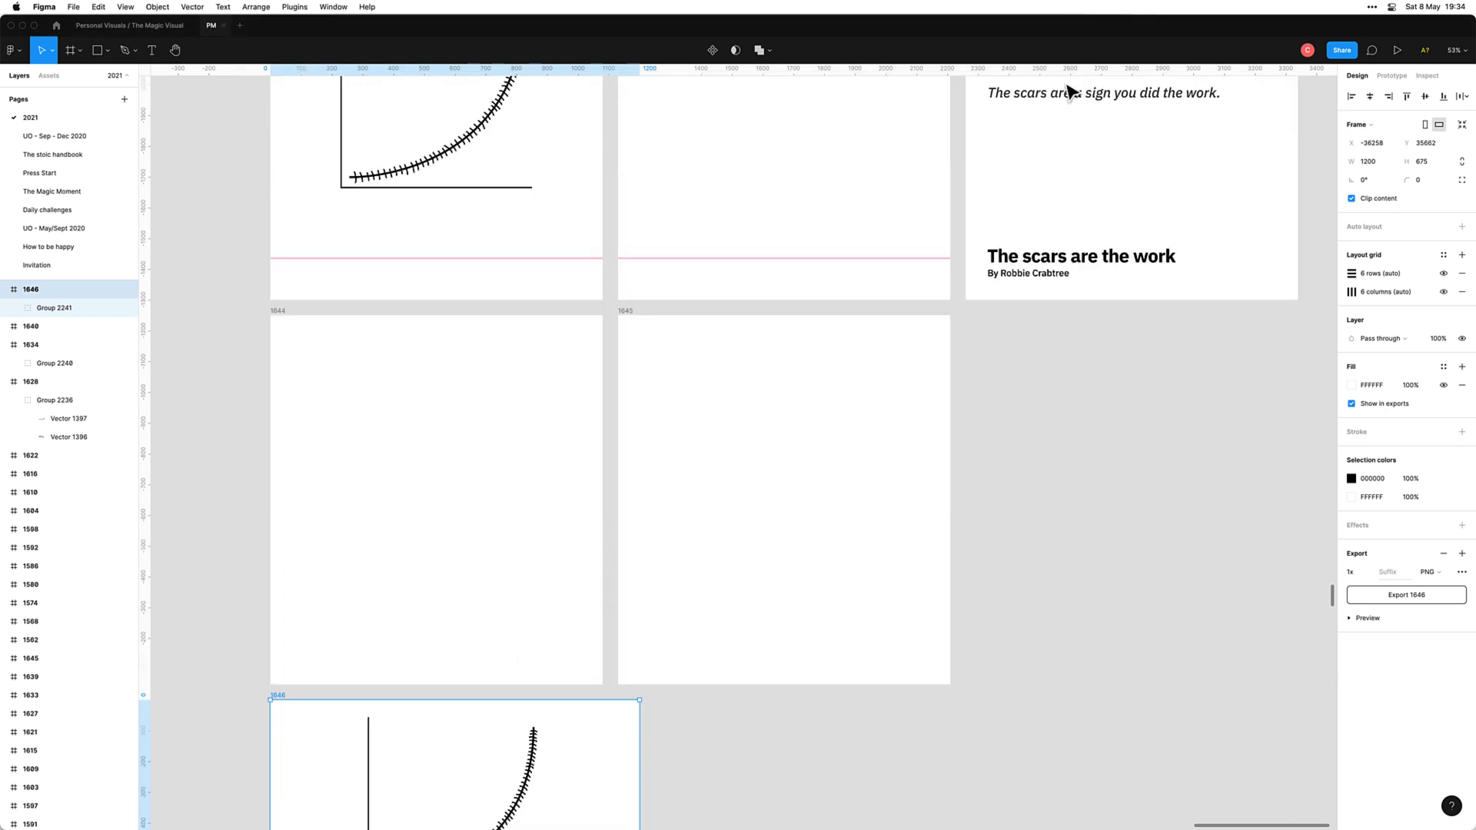
click(1105, 93)
key(super+Tab)
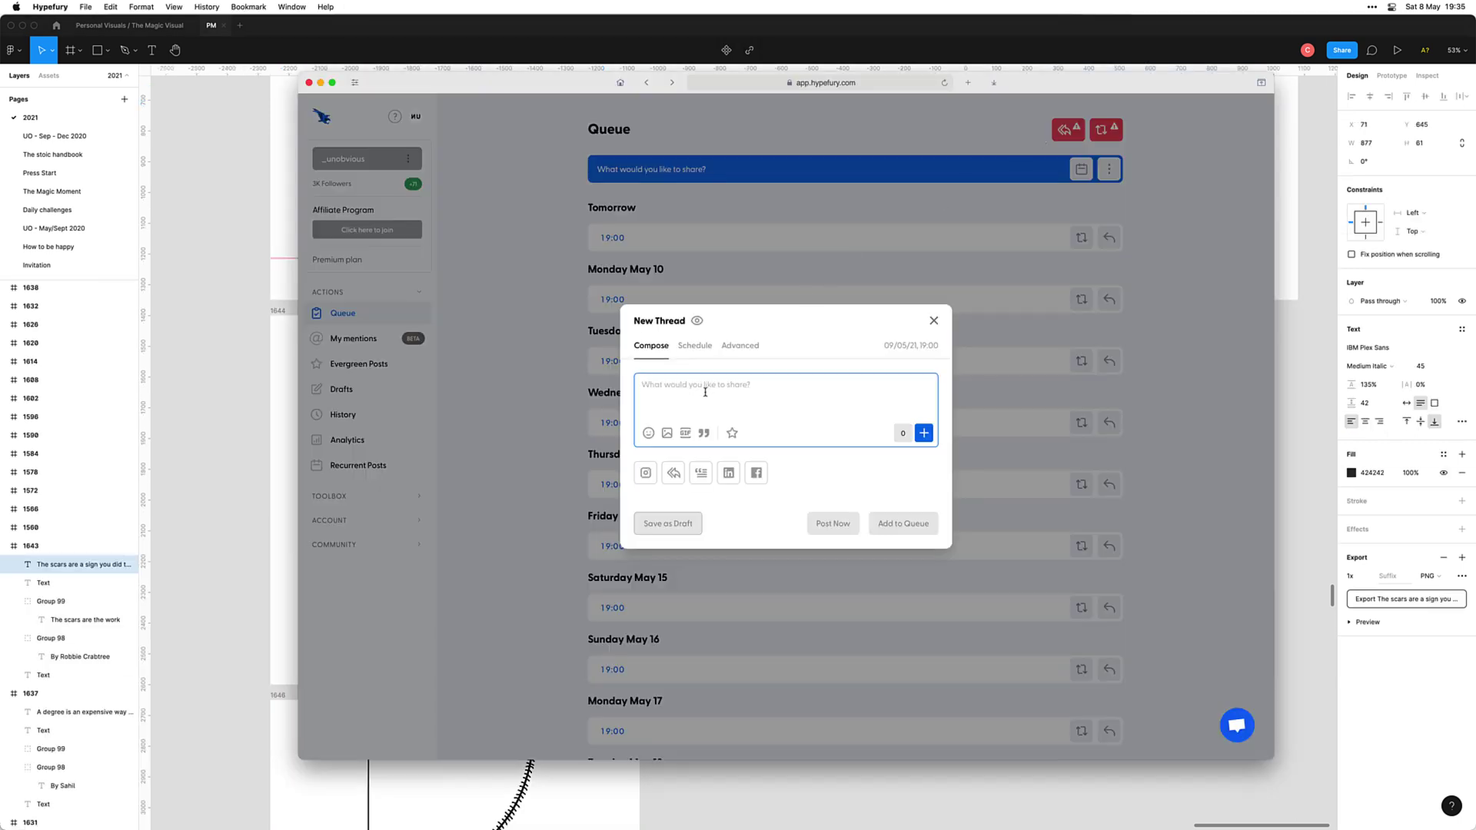
text(The scars are a sign you did the work.)
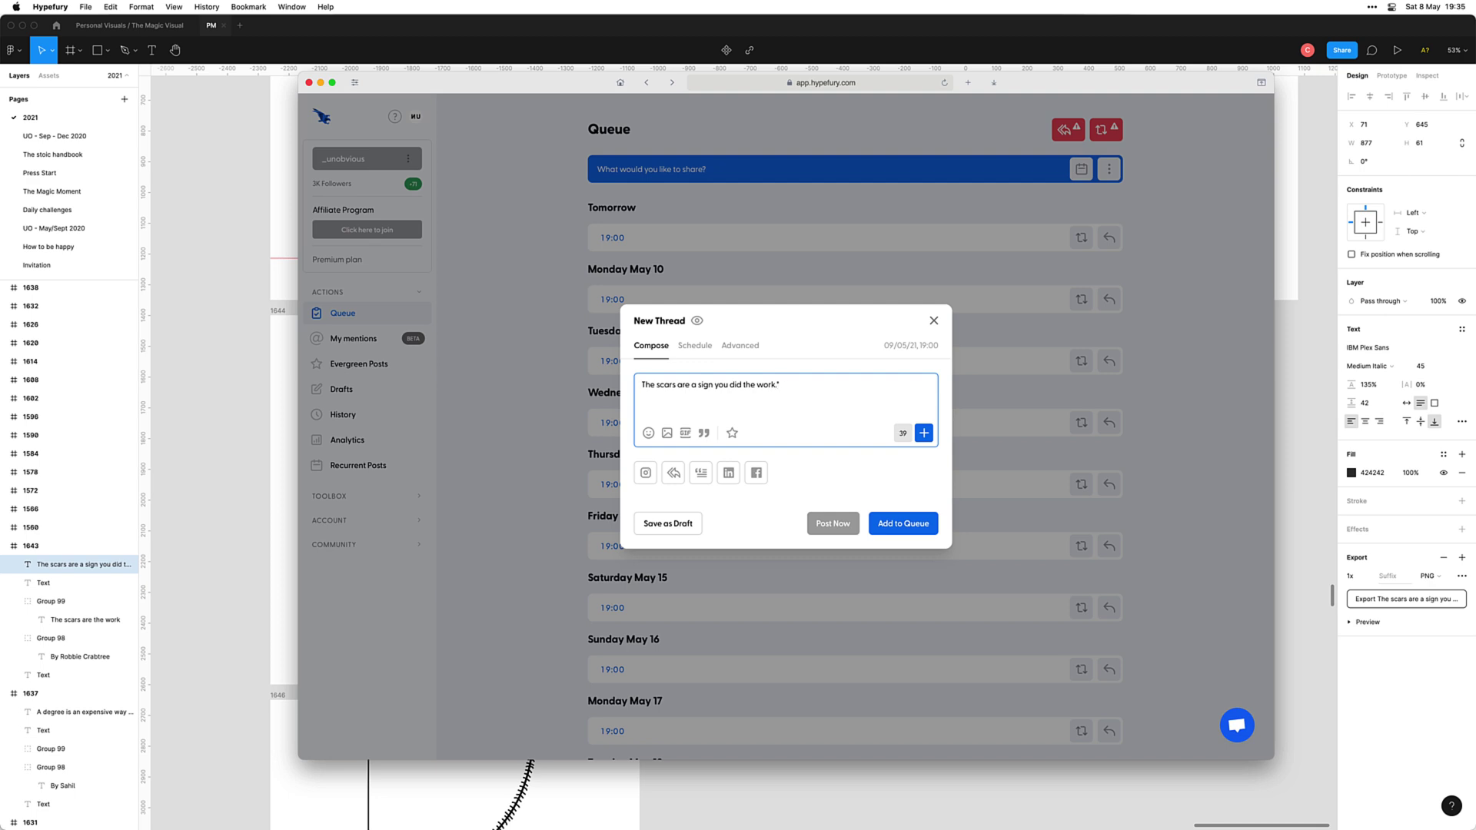
text(“)
Step: Check the quote's author in Figma and add an attribution line tagging the author's Twitter handle below the quote in Hypefury
key(super+Tab)
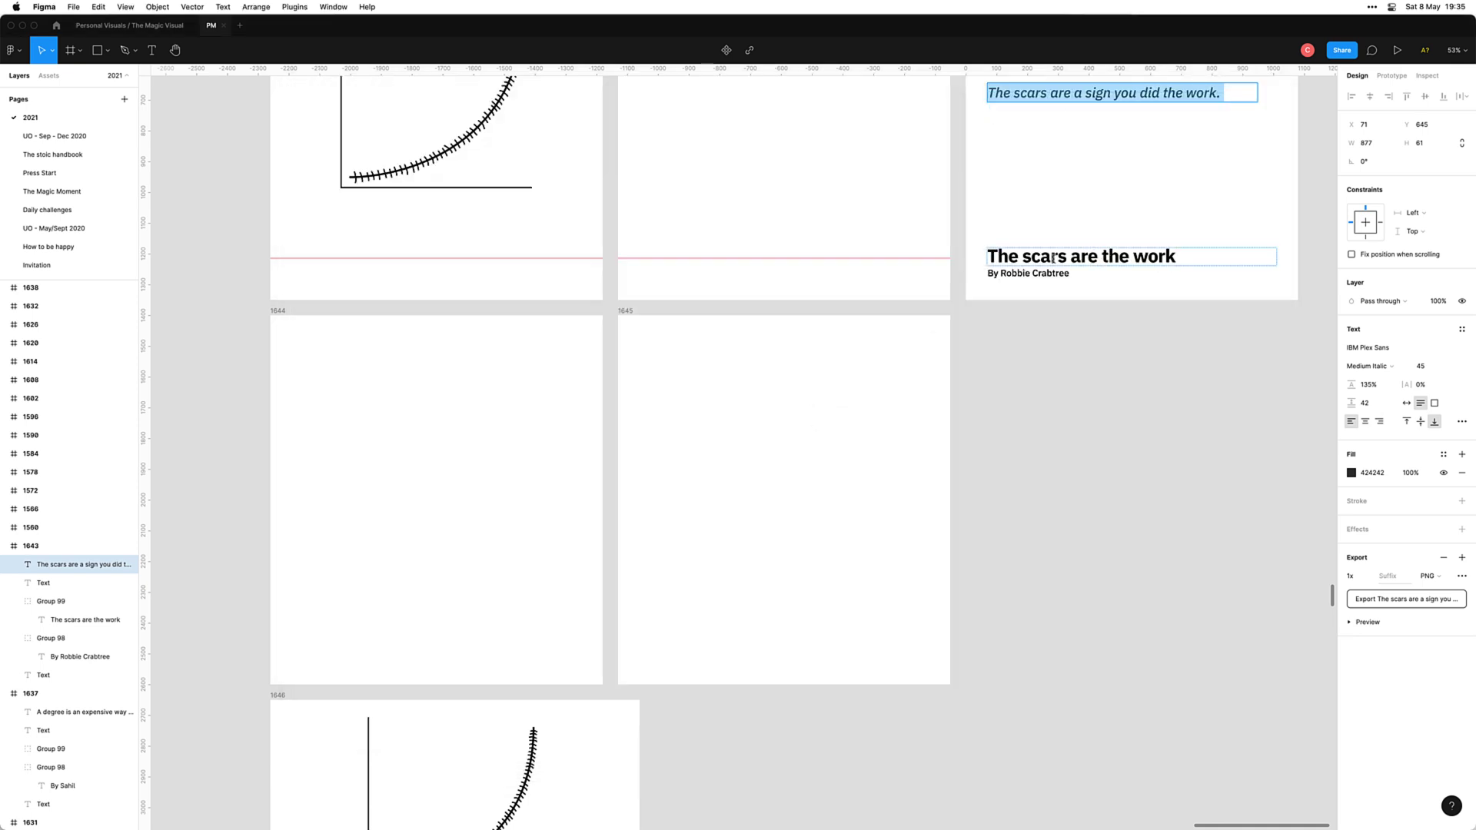
key(super+Tab)
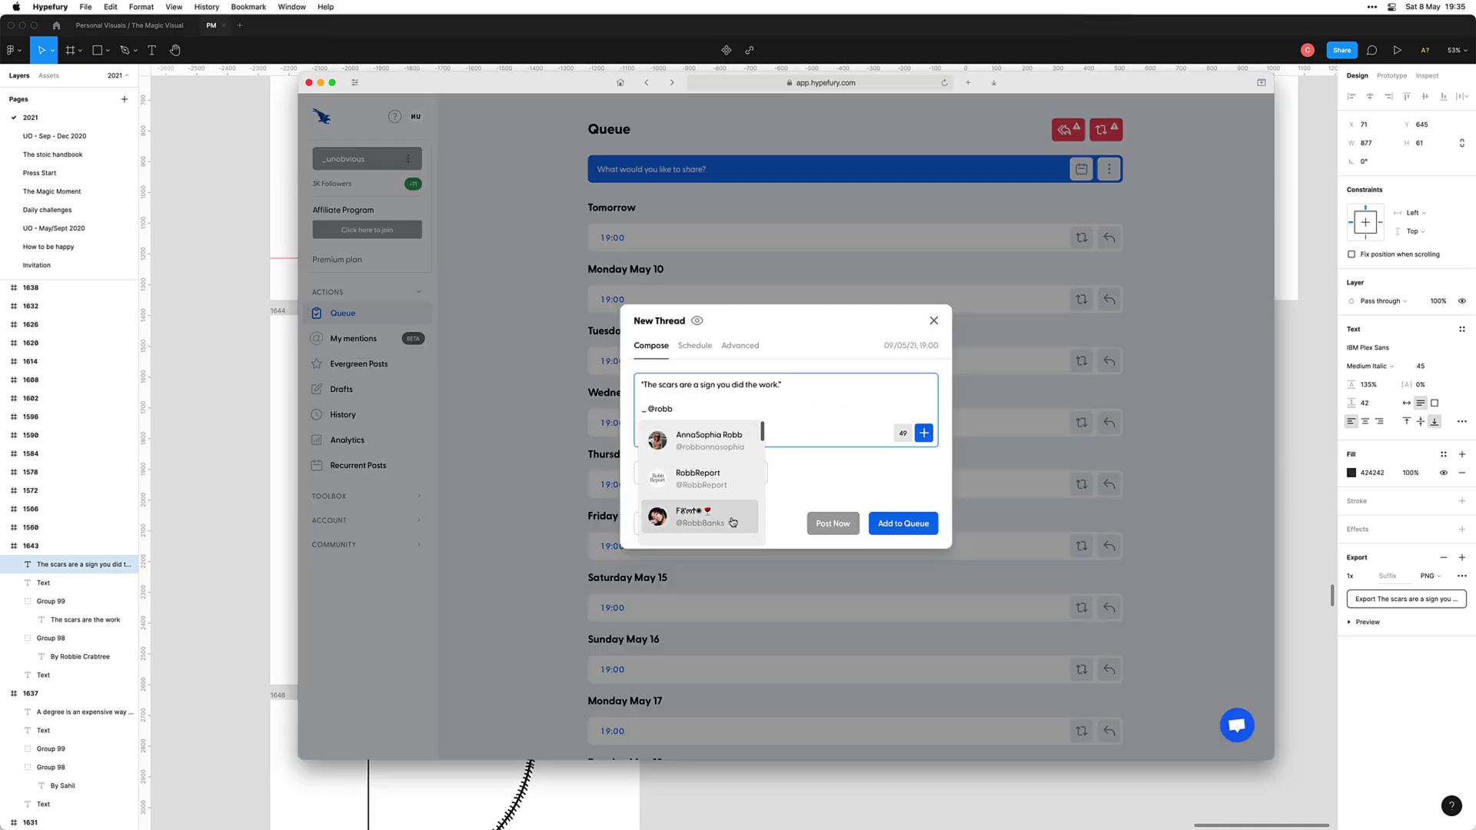
text(abtr)
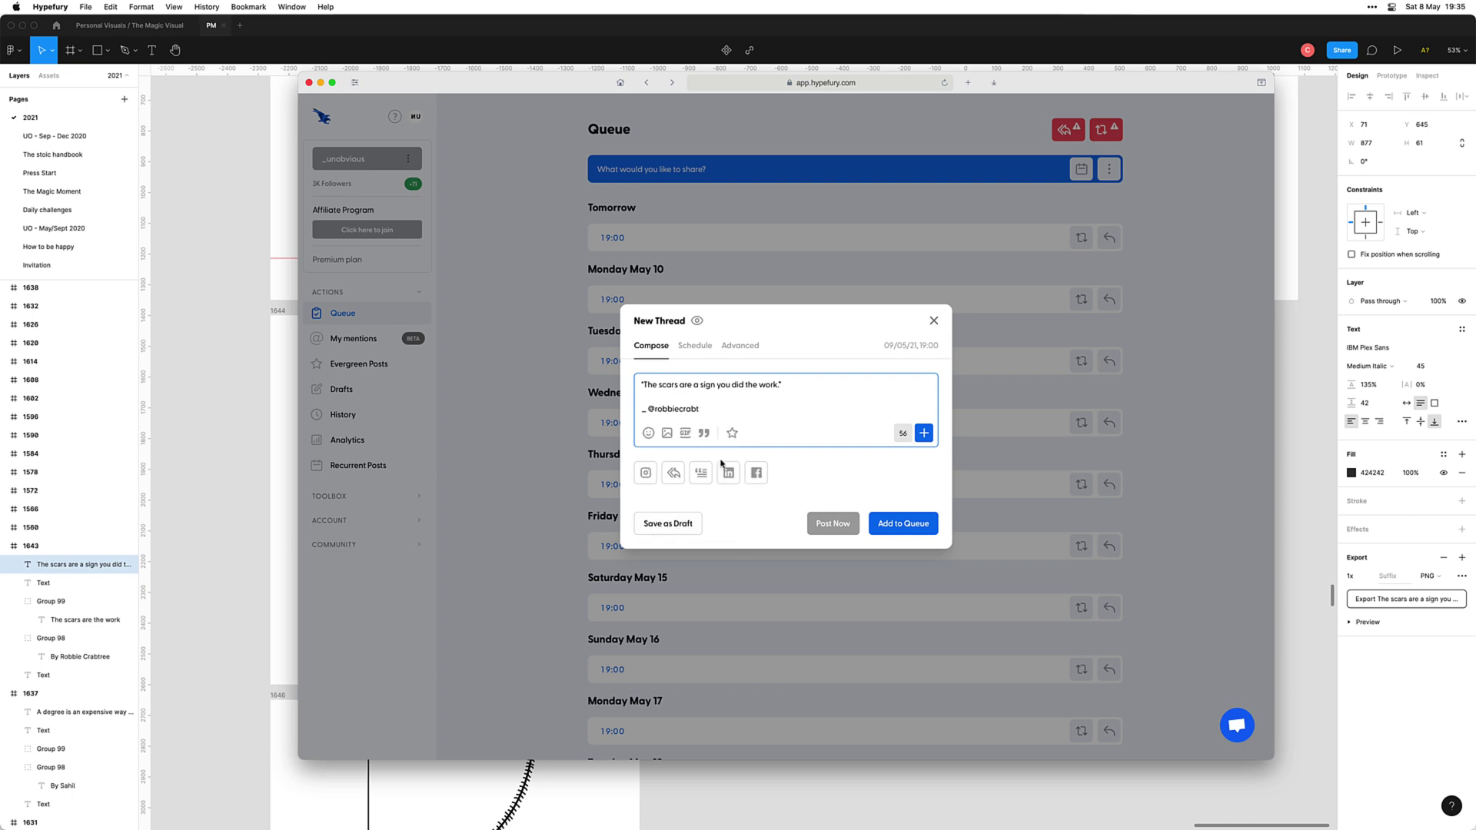
key(alt+BackSpace)
text(robbiecra)
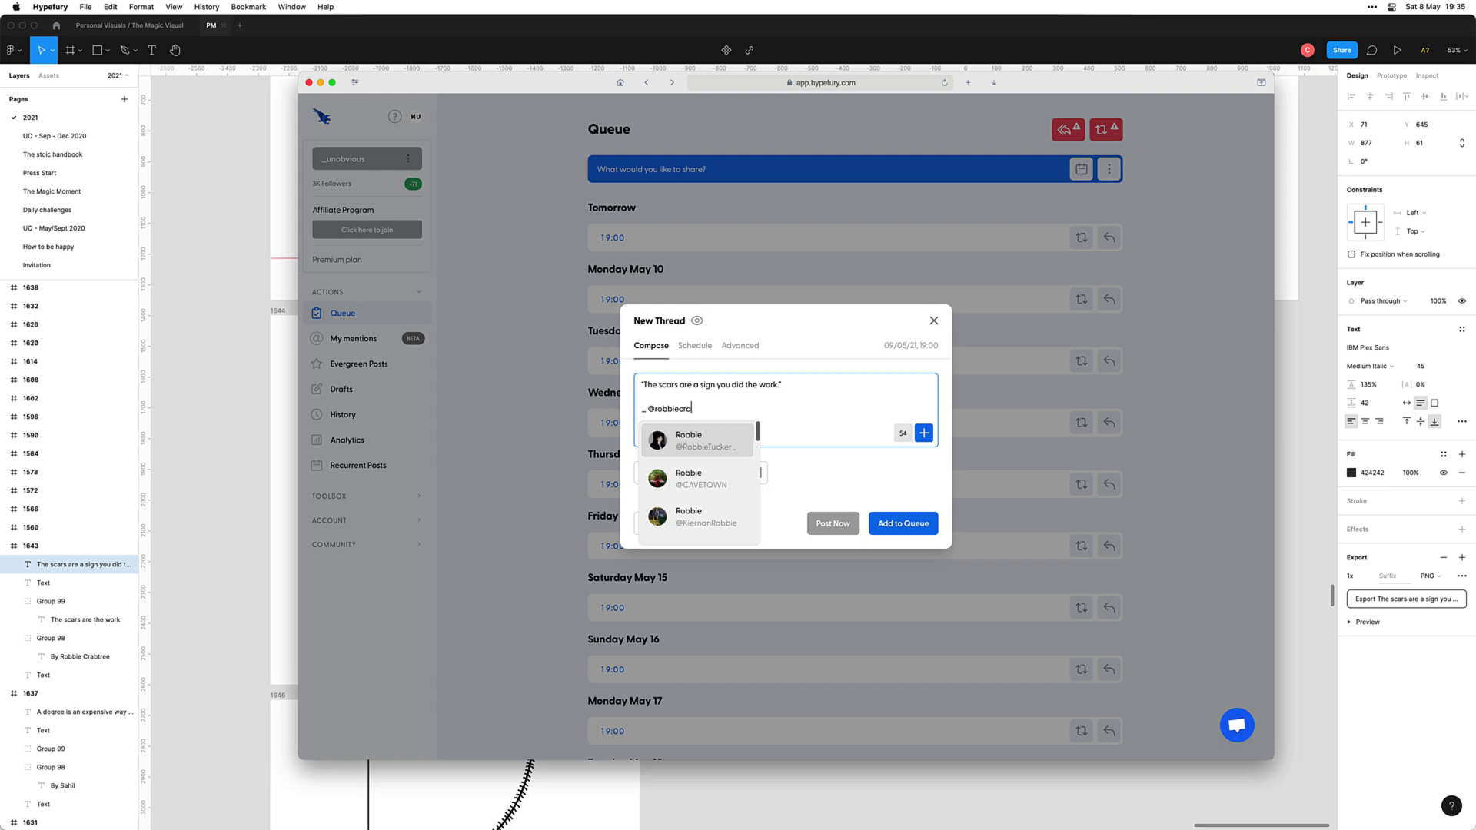
text(b)
click(703, 440)
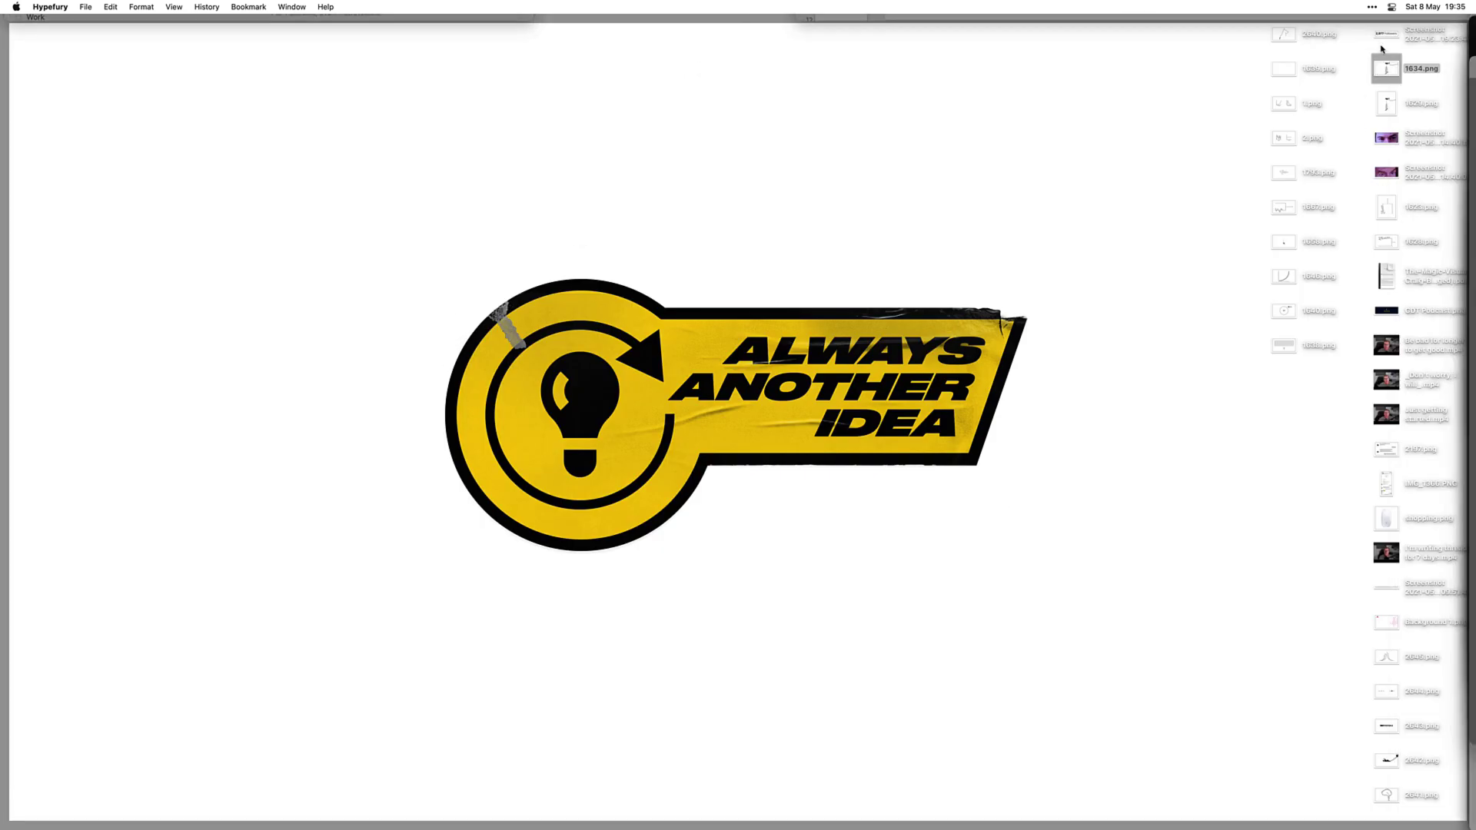
Step: Export frame 1646 from Figma again as 1646.png to the Desktop, replacing the existing file
click(1390, 115)
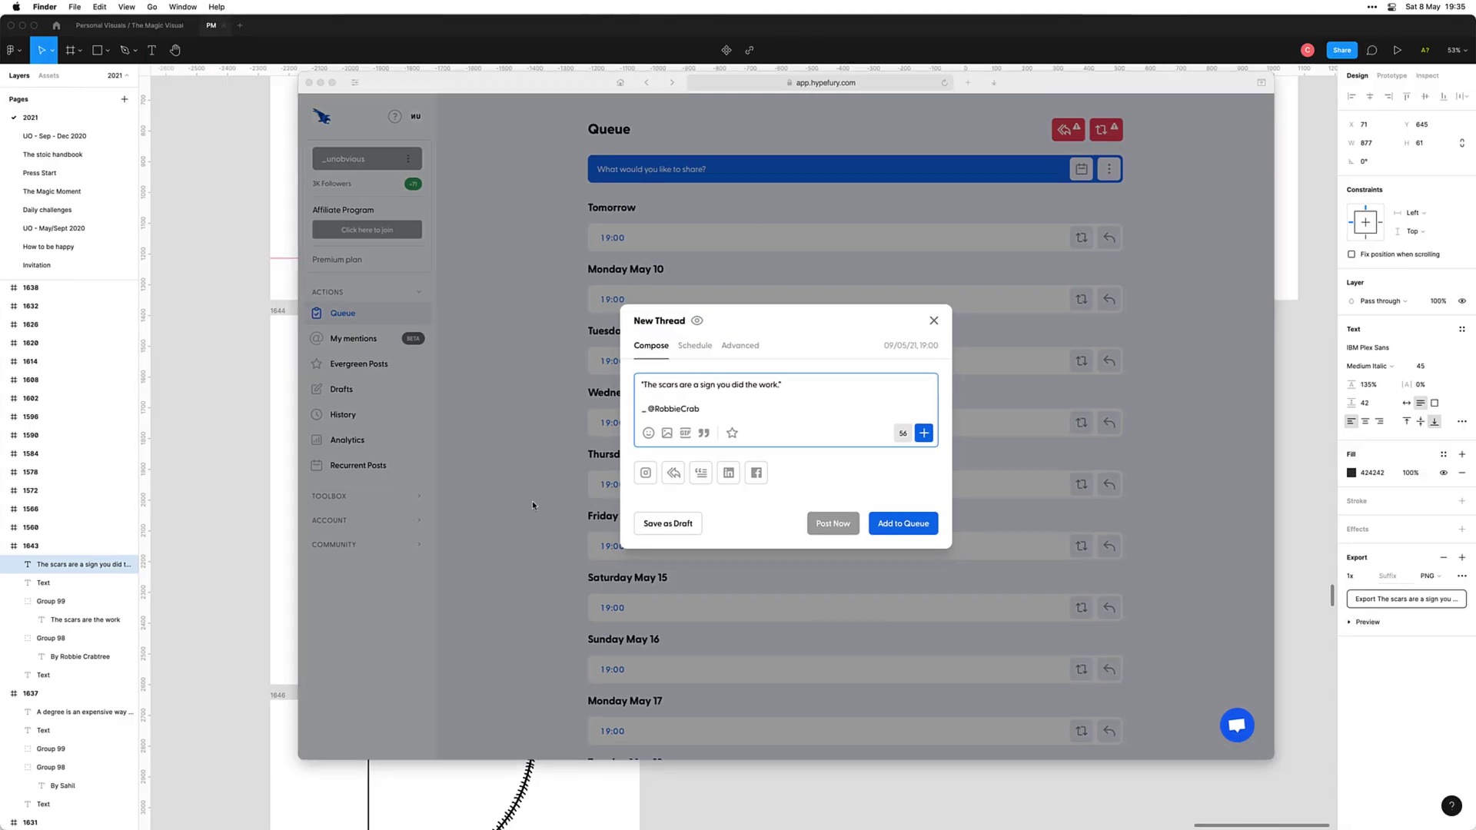
click(215, 679)
click(277, 697)
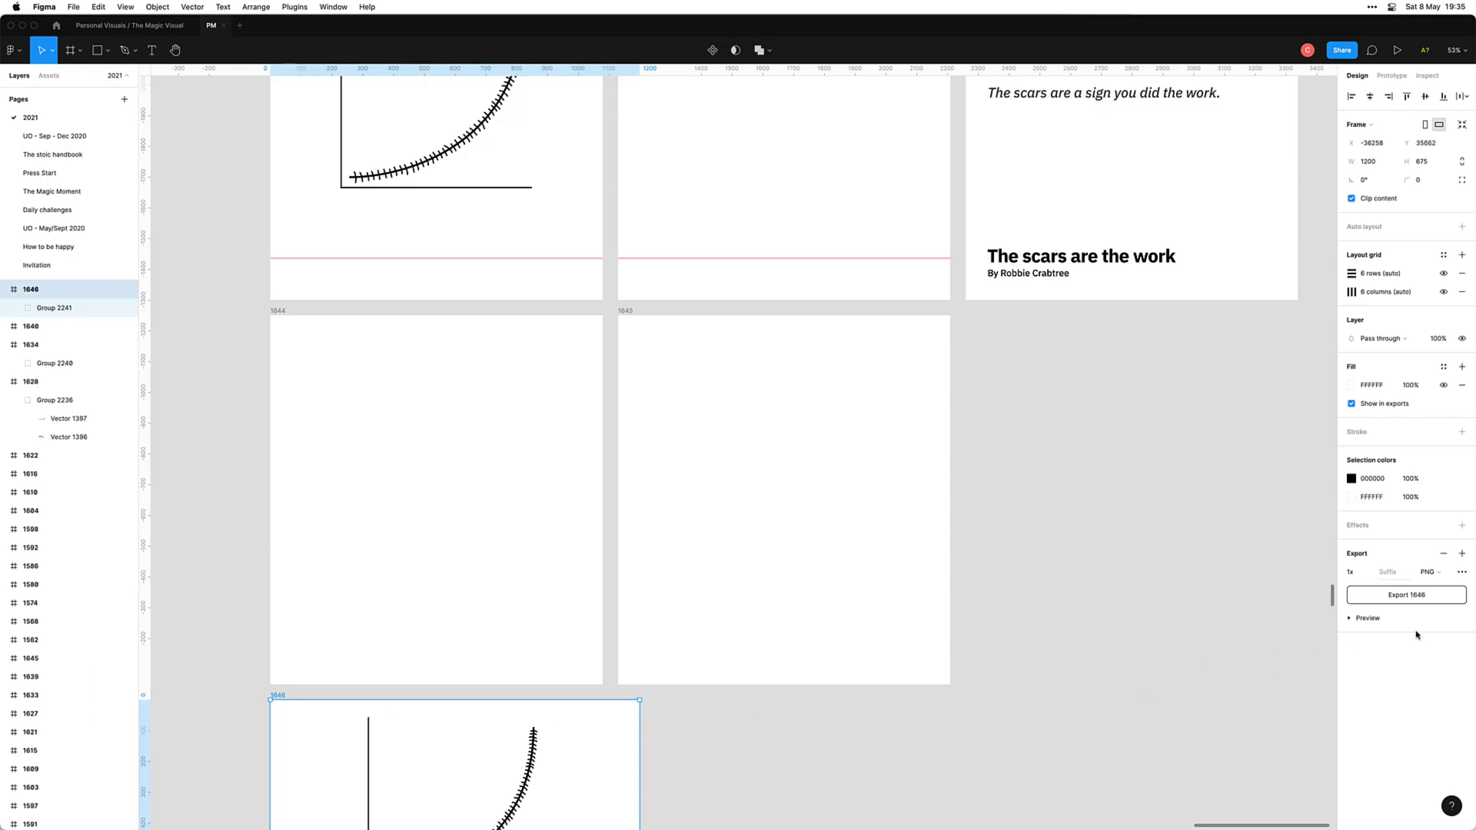
click(1429, 596)
click(925, 533)
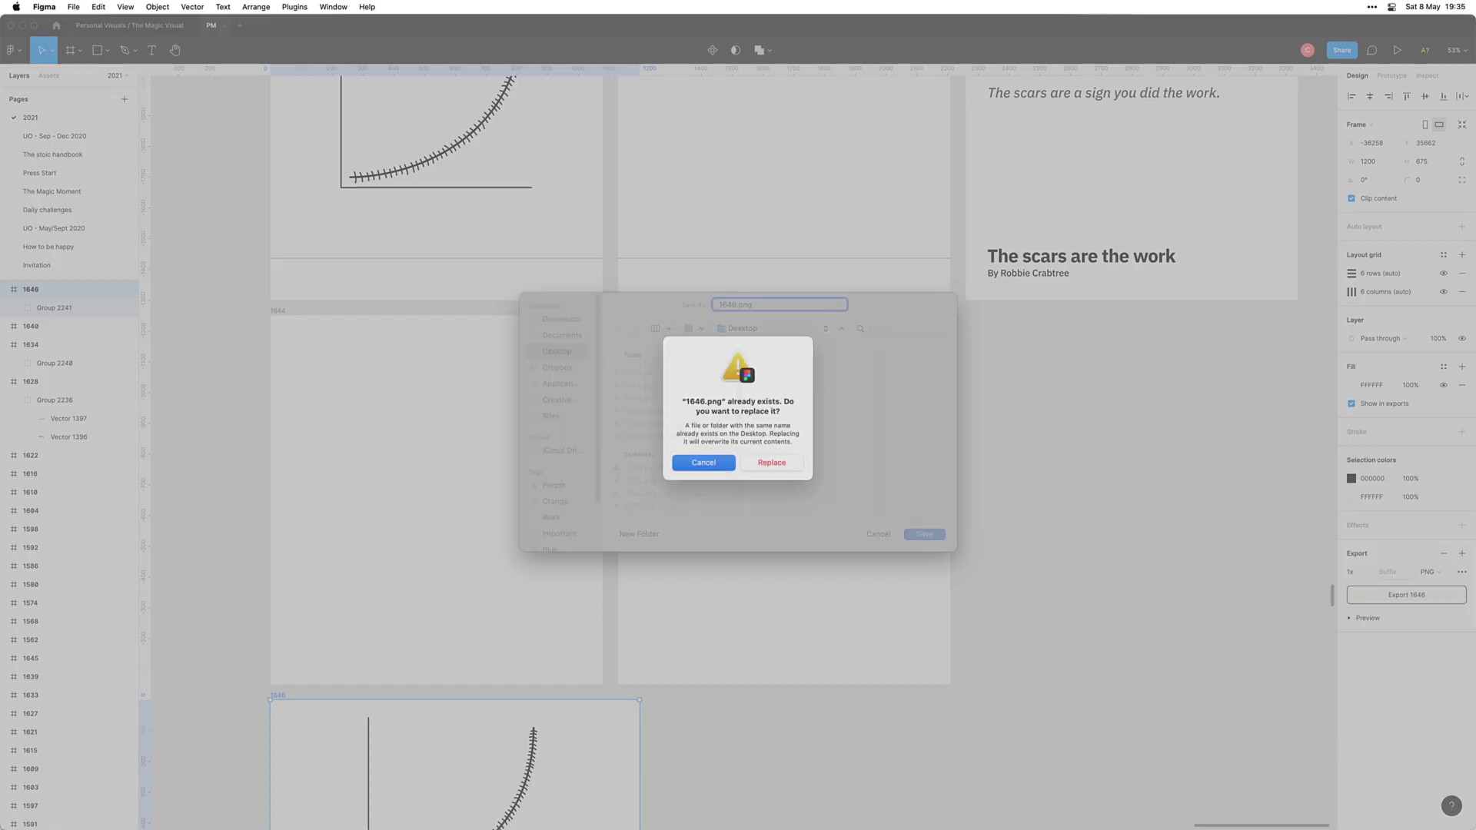
click(761, 482)
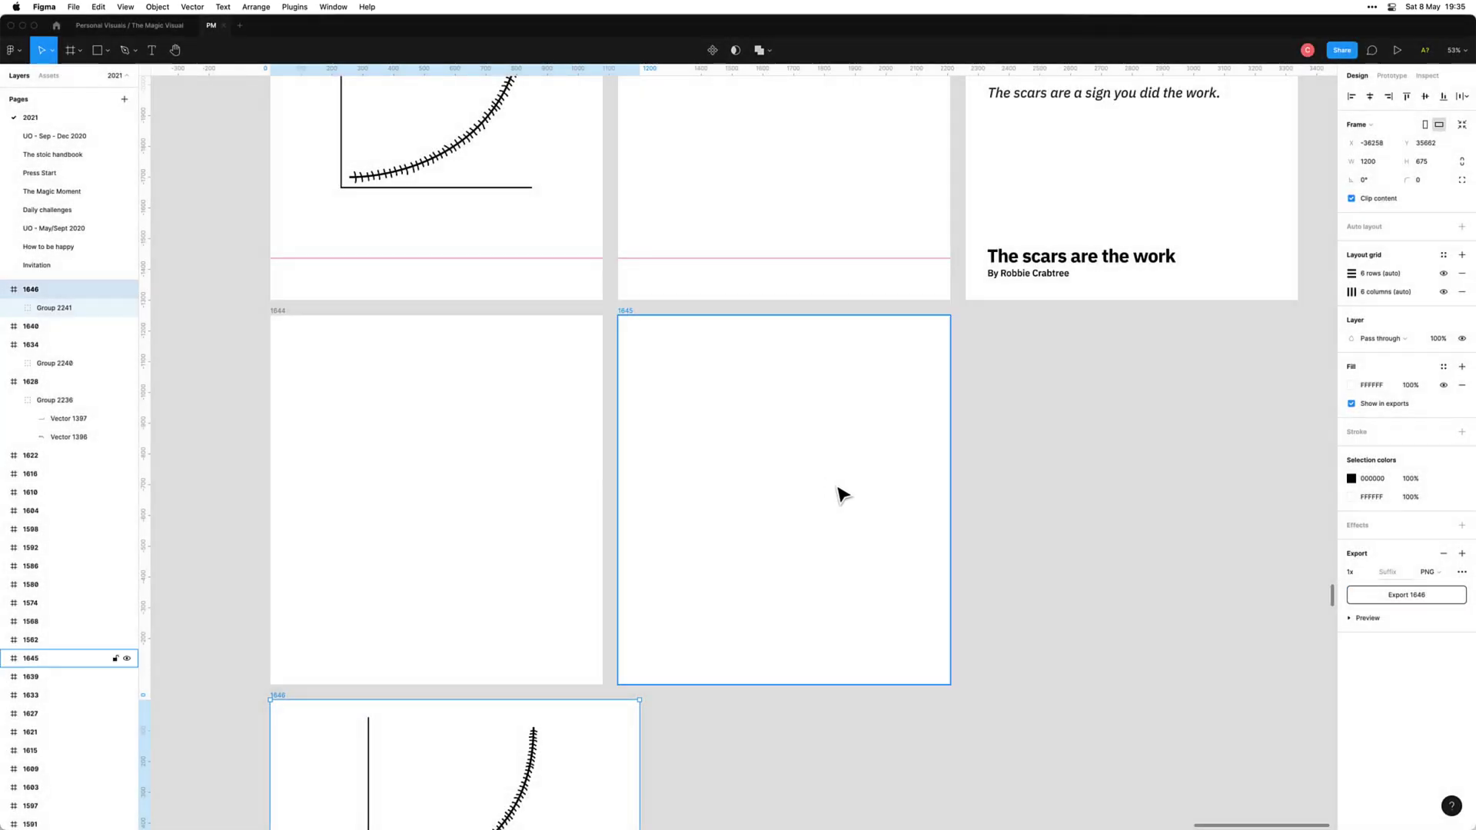
Step: Close the open Finder windows and preview the exported 1646.png on the Desktop
key(super+Tab)
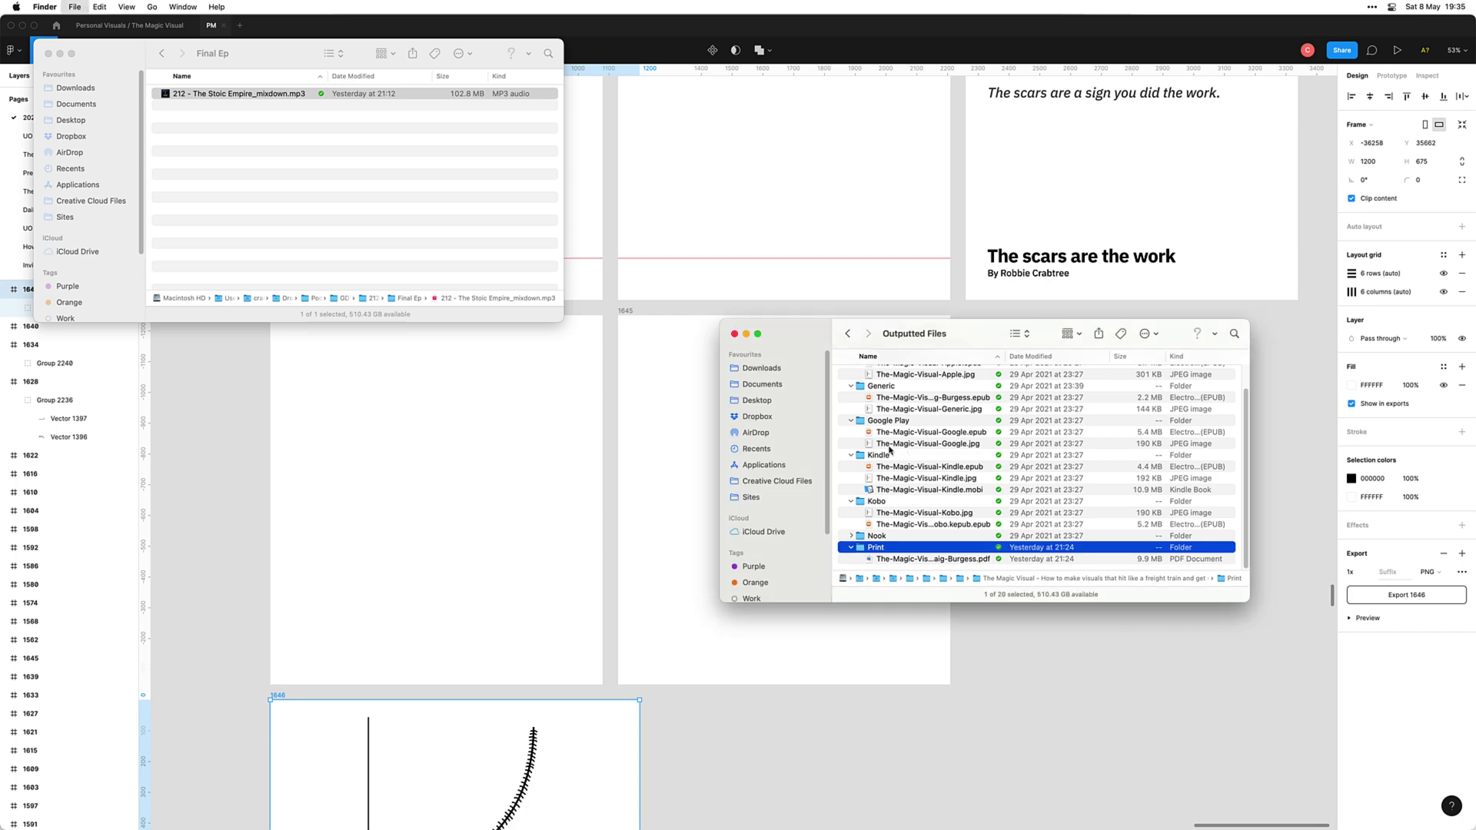
key(super+w)
key(super+w)
key(ctrl+Left)
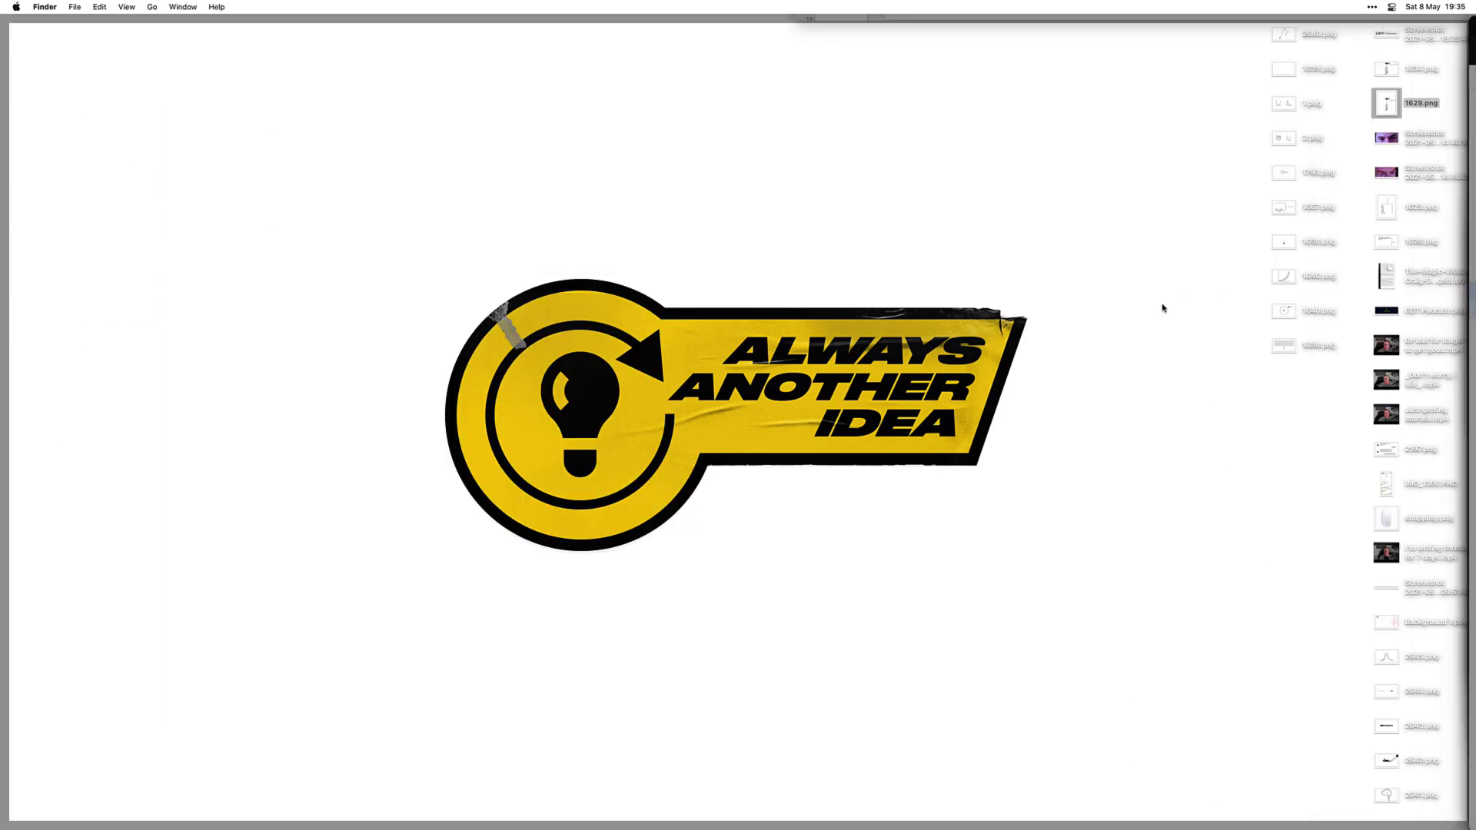
click(1223, 209)
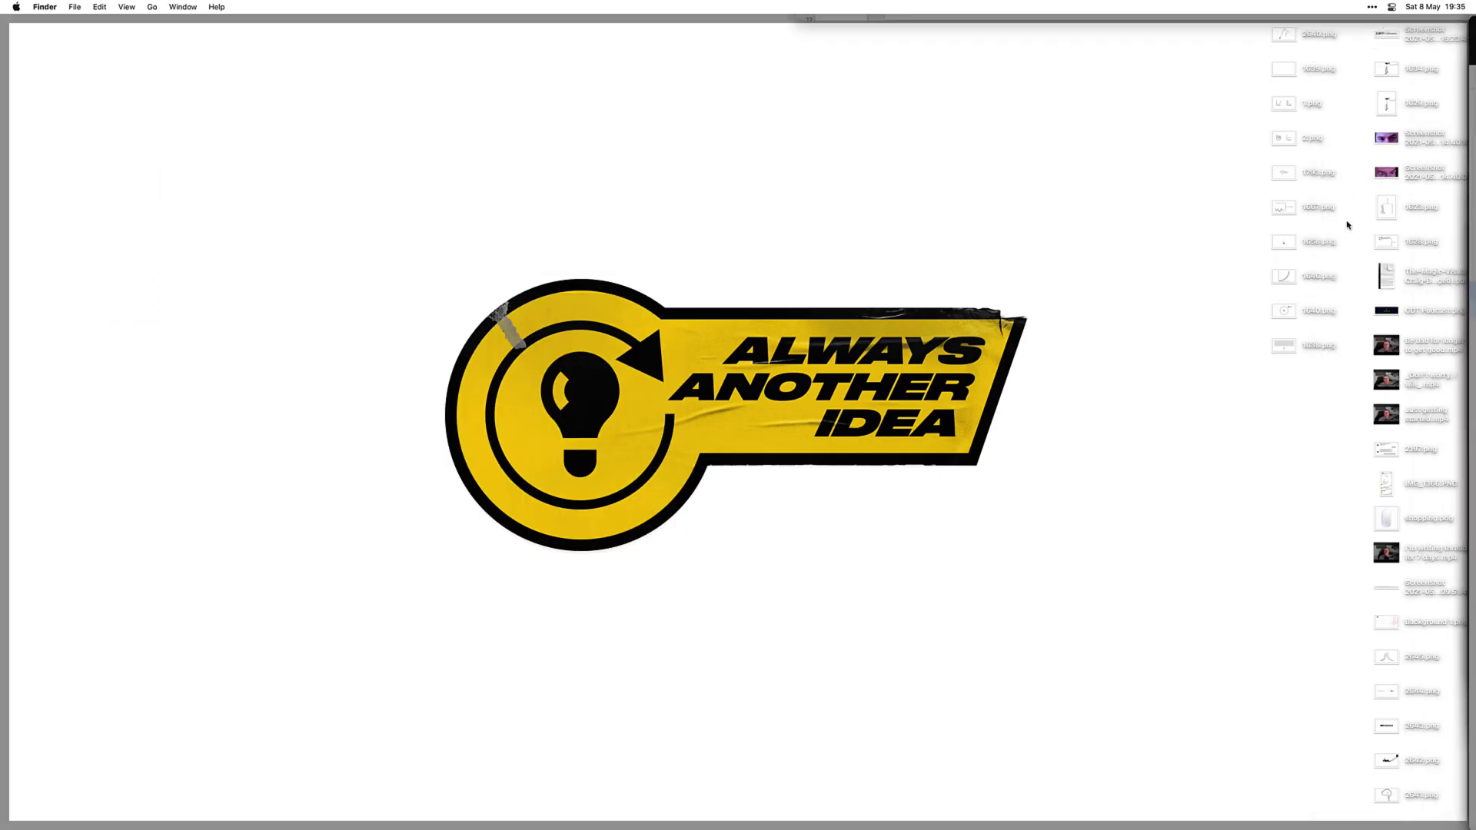
click(1284, 276)
key(space)
key(space)
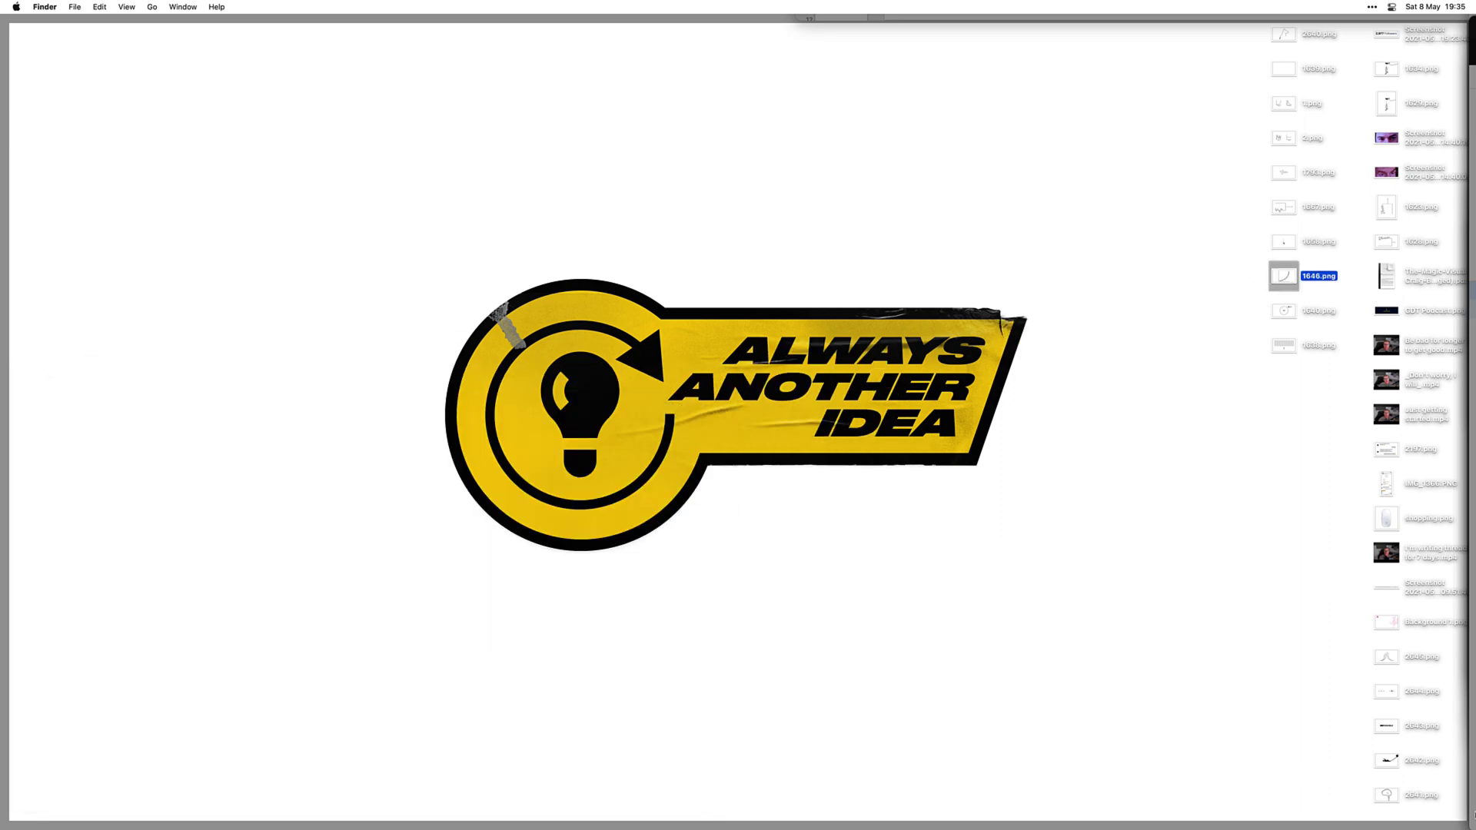
Step: Switch to WhatsApp and close it
key(ctrl+Right)
key(super+Tab)
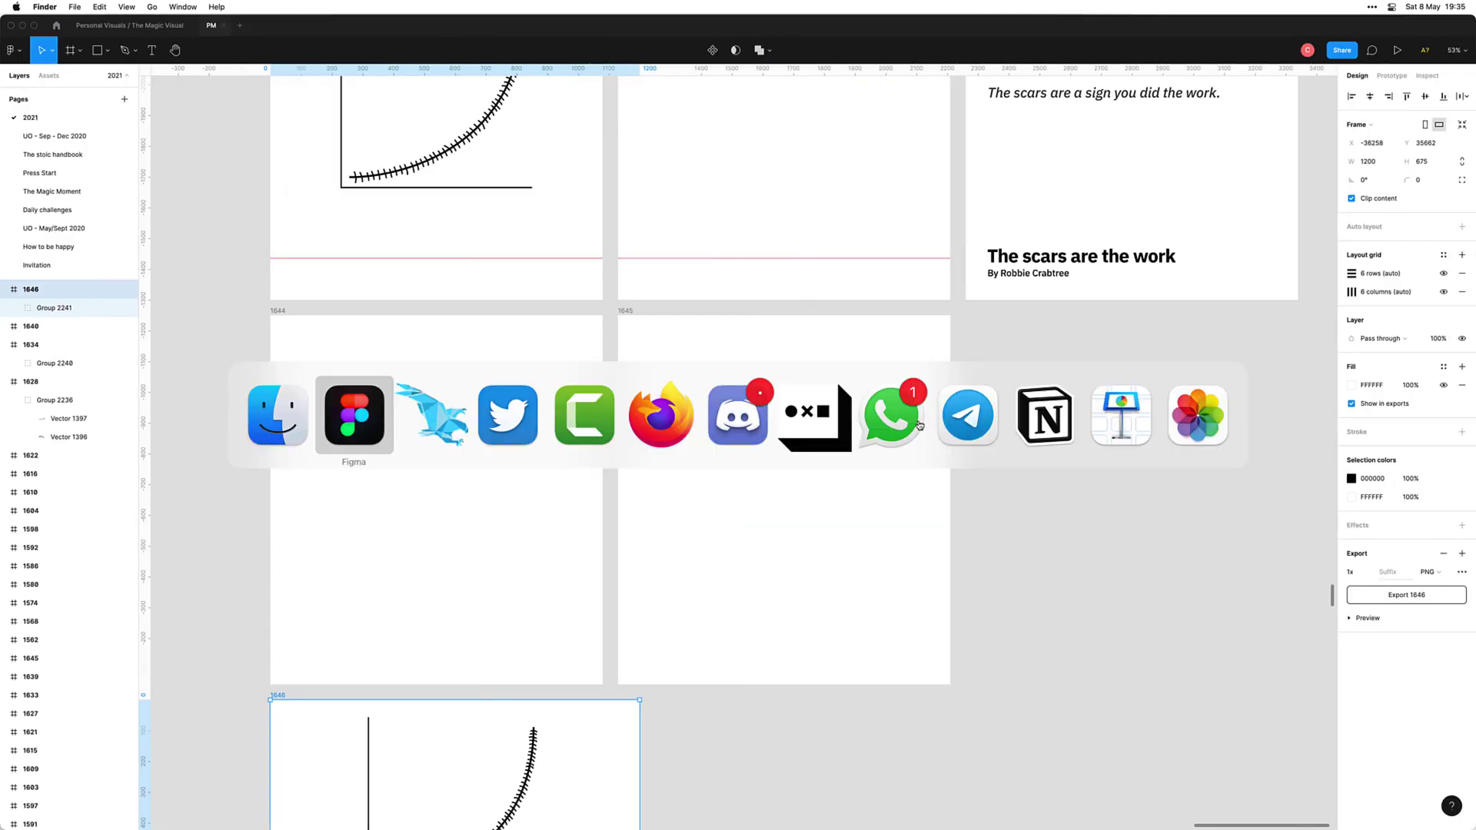
click(919, 425)
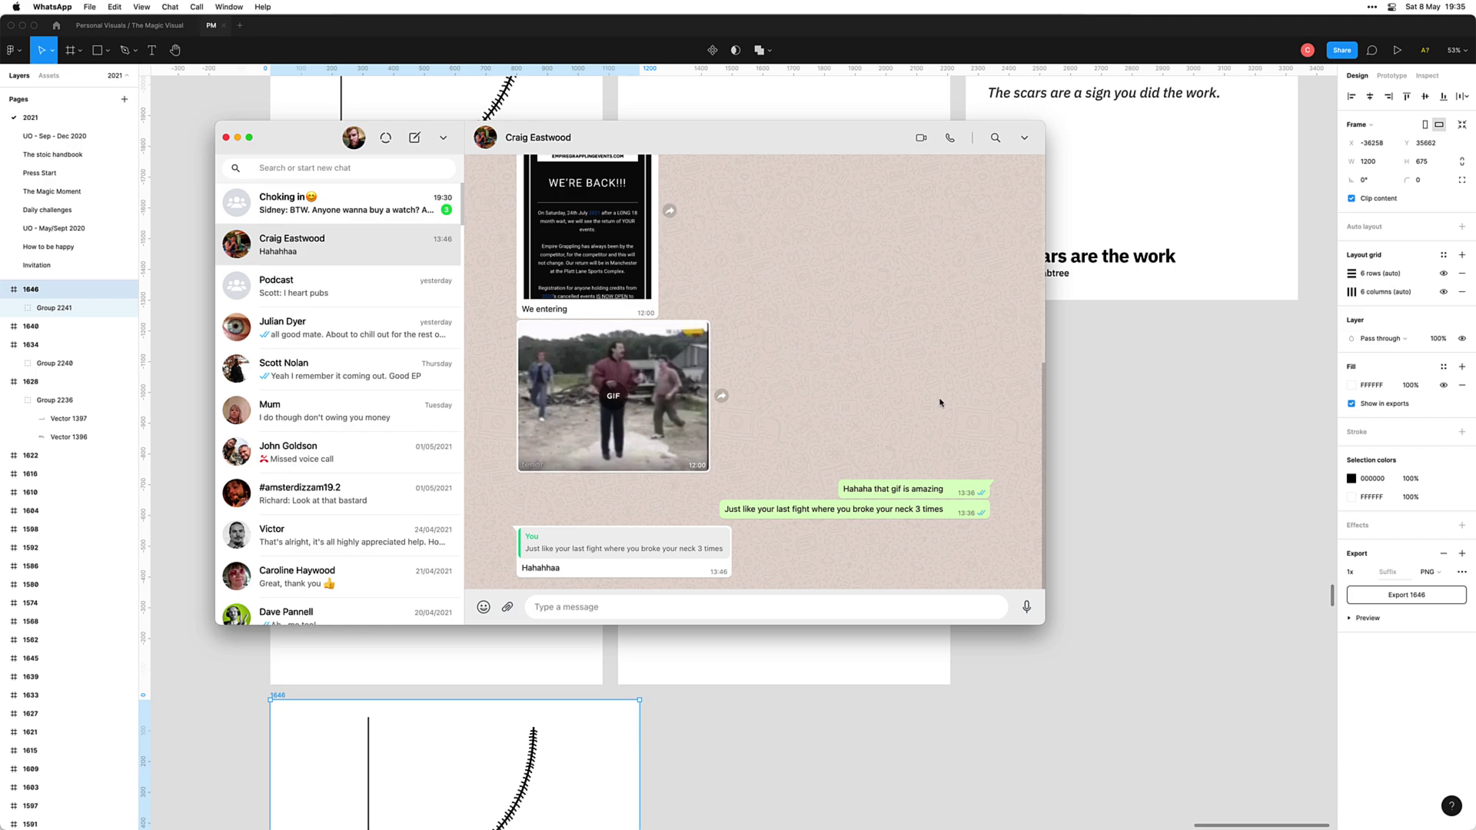
key(super+h)
key(super+Tab)
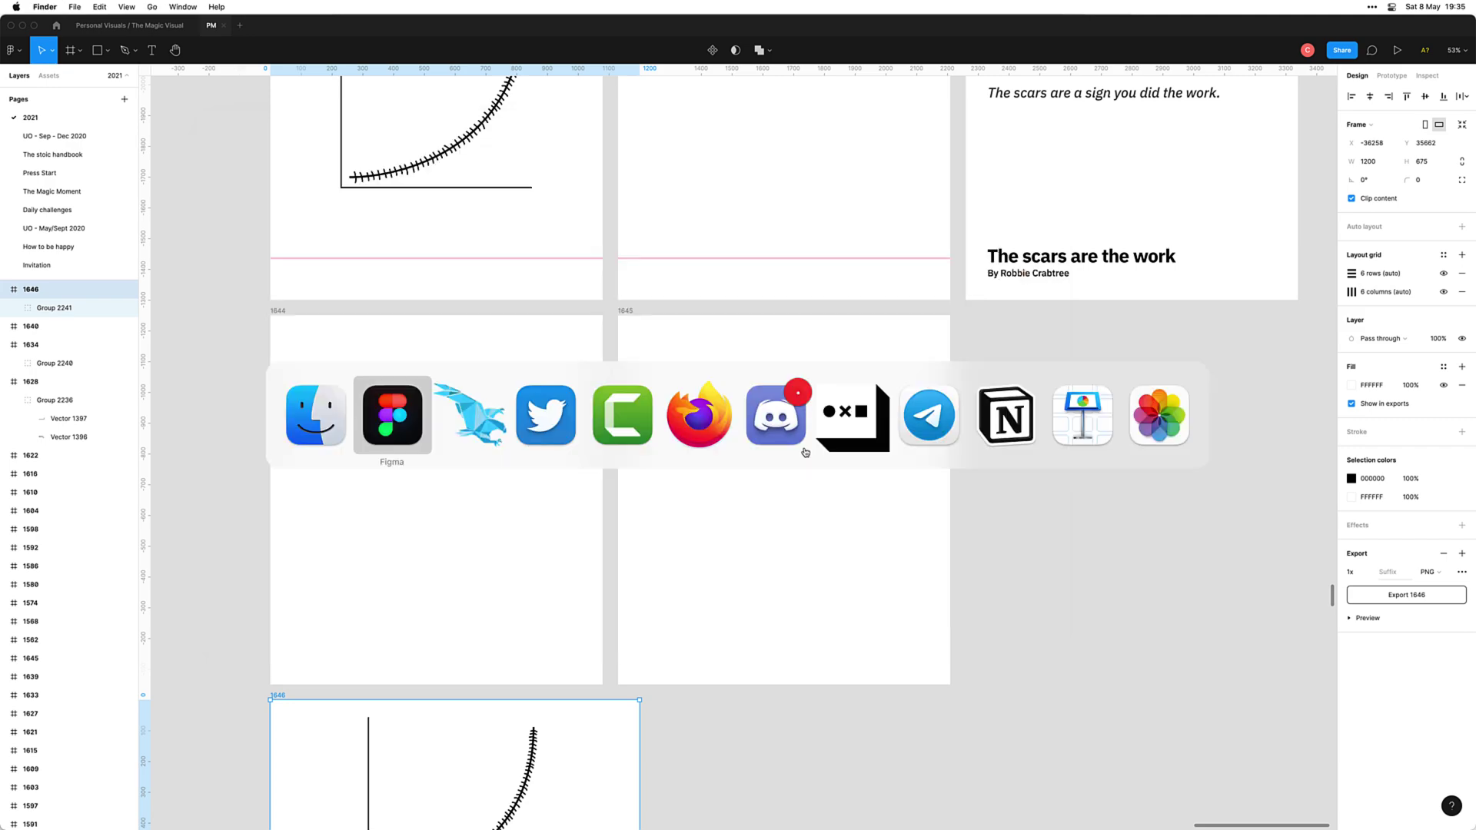
Step: Attach the exported stitched-graph image to the Hypefury thread and add it to the queue, closing the empty thread dialog
key(super+Tab)
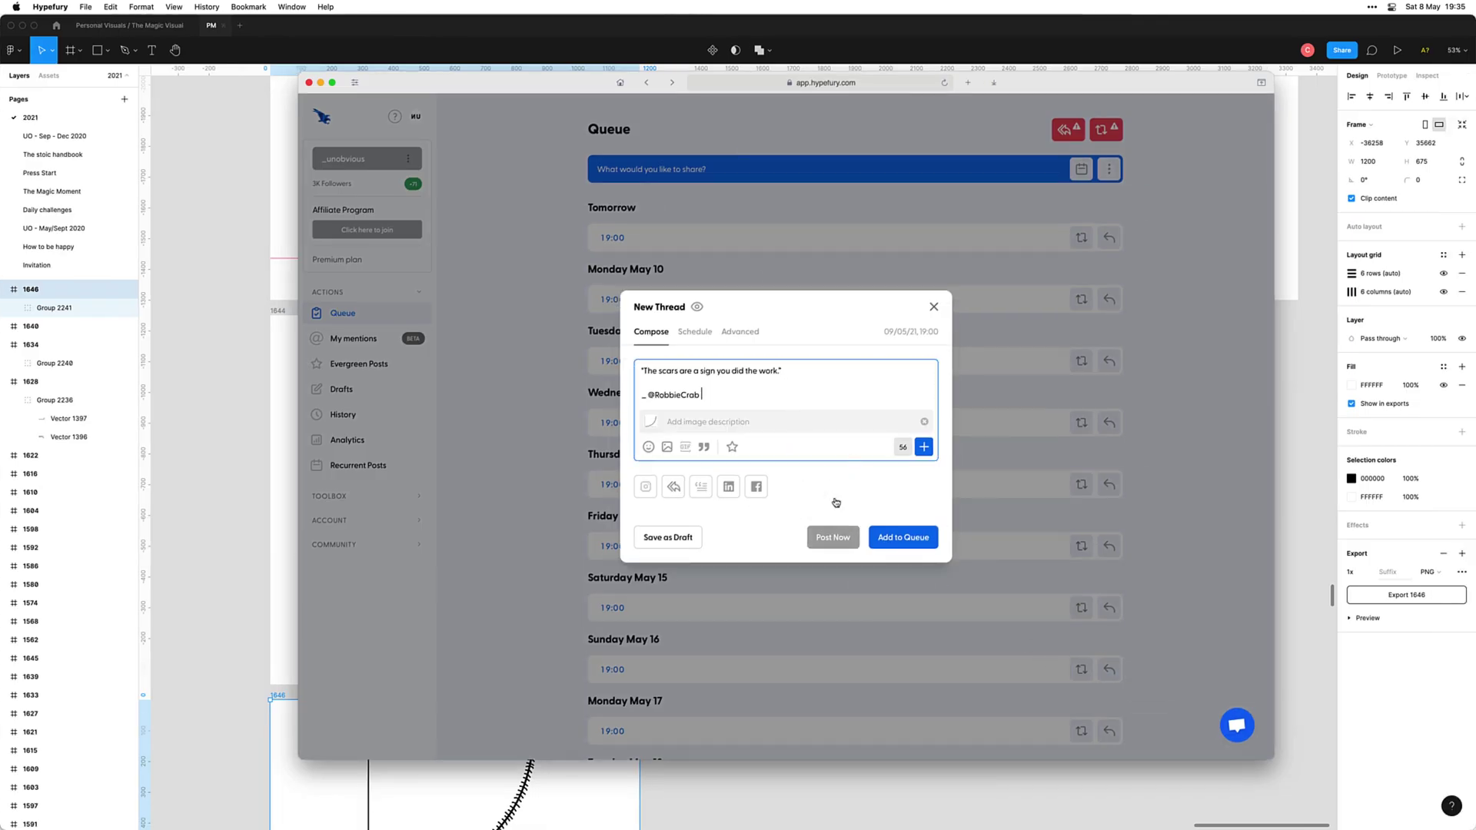
click(888, 542)
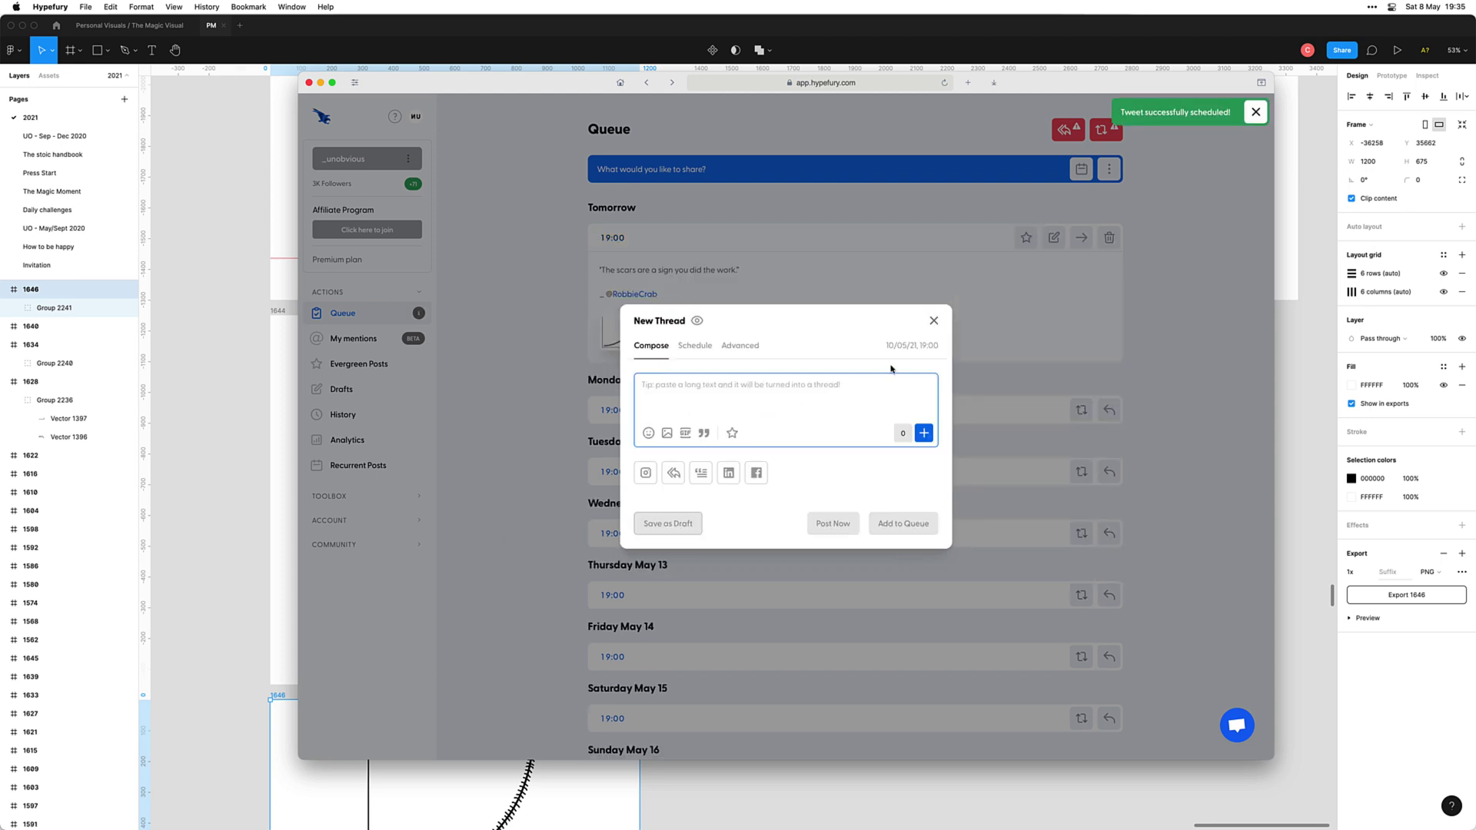
click(935, 321)
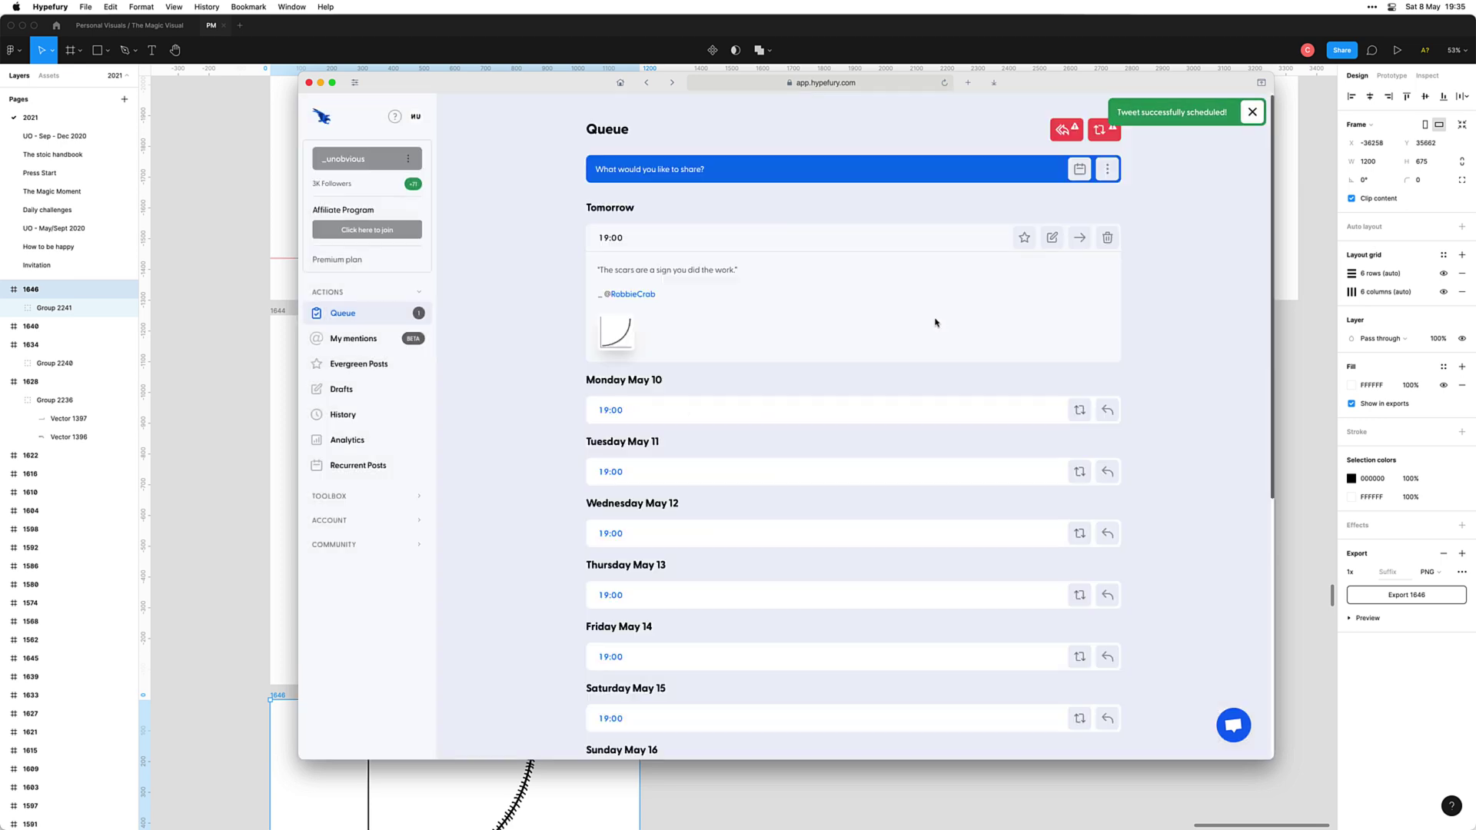
Step: Publish the queued scars post immediately instead of waiting for its 19:00 slot
click(1079, 237)
click(886, 462)
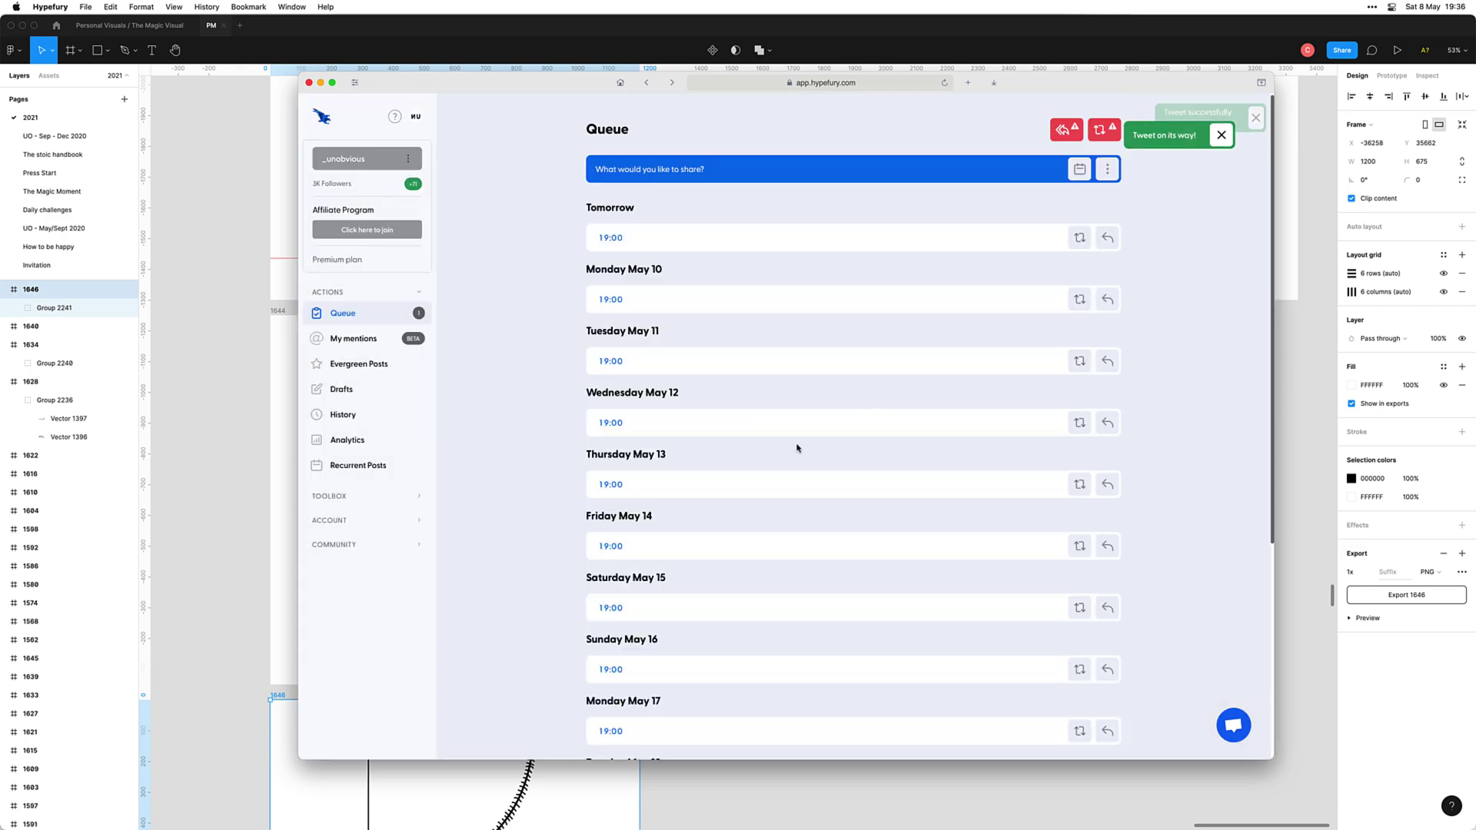
key(Return)
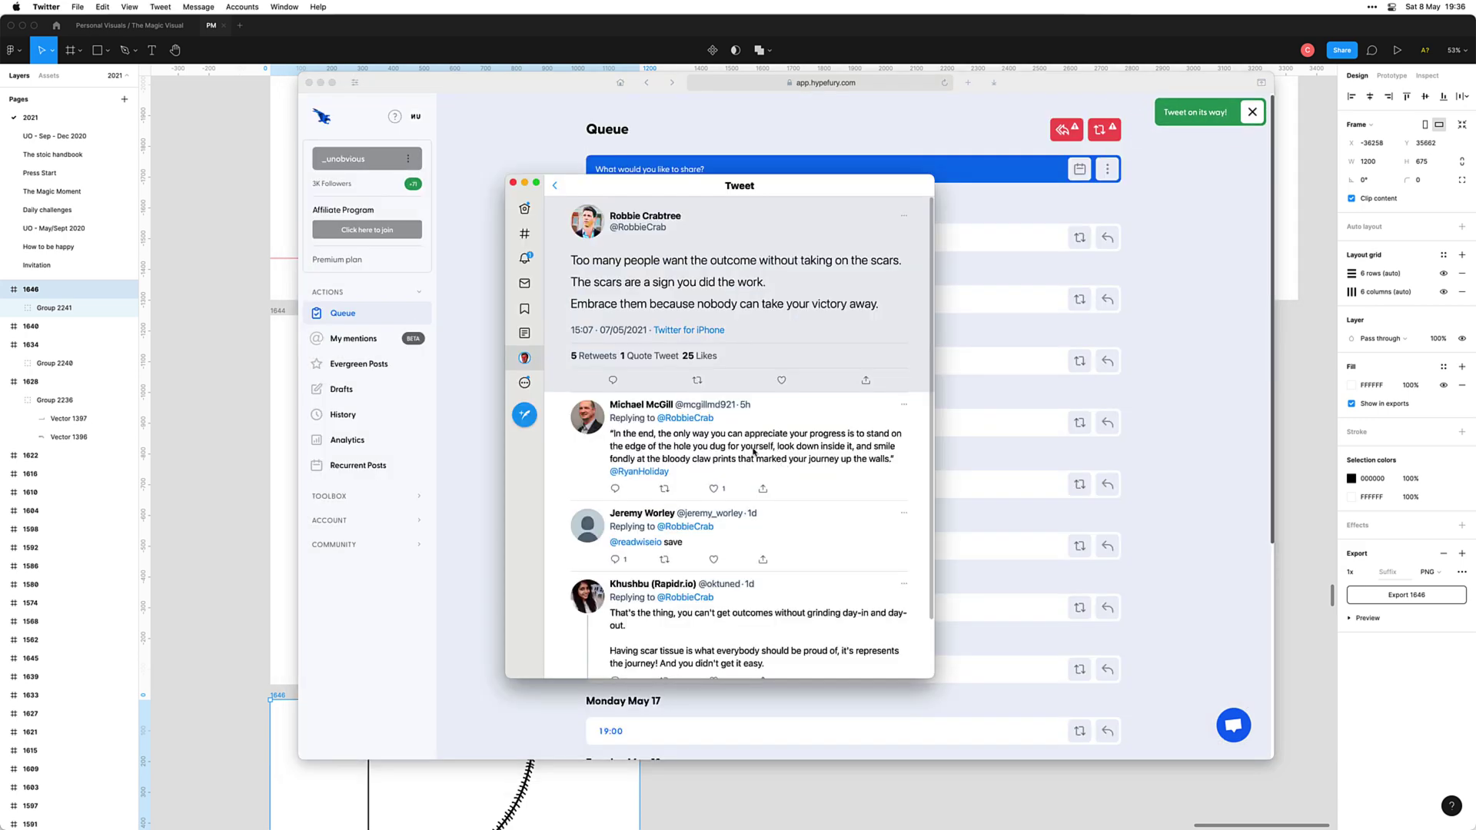
click(525, 384)
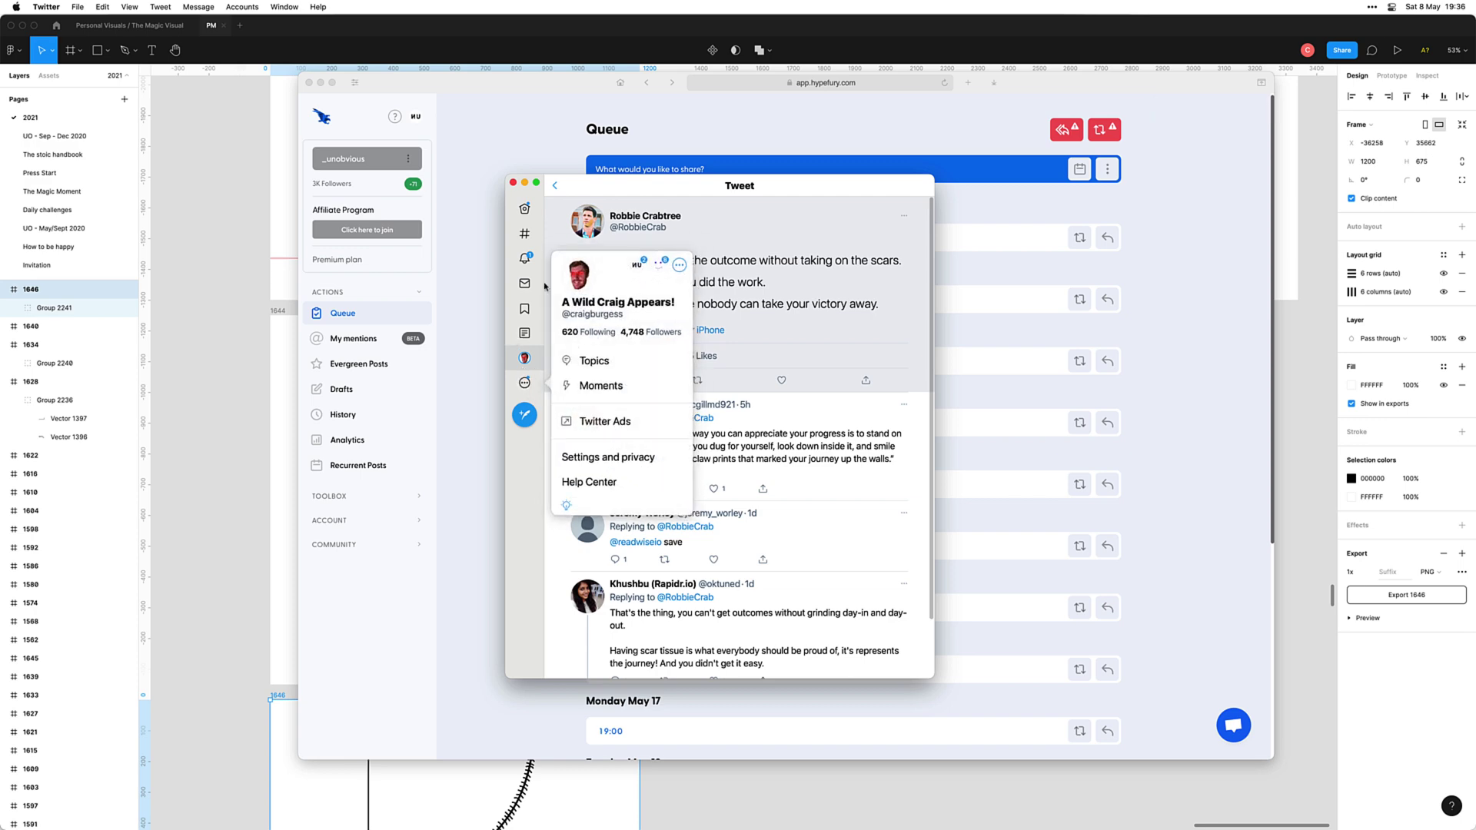
click(618, 302)
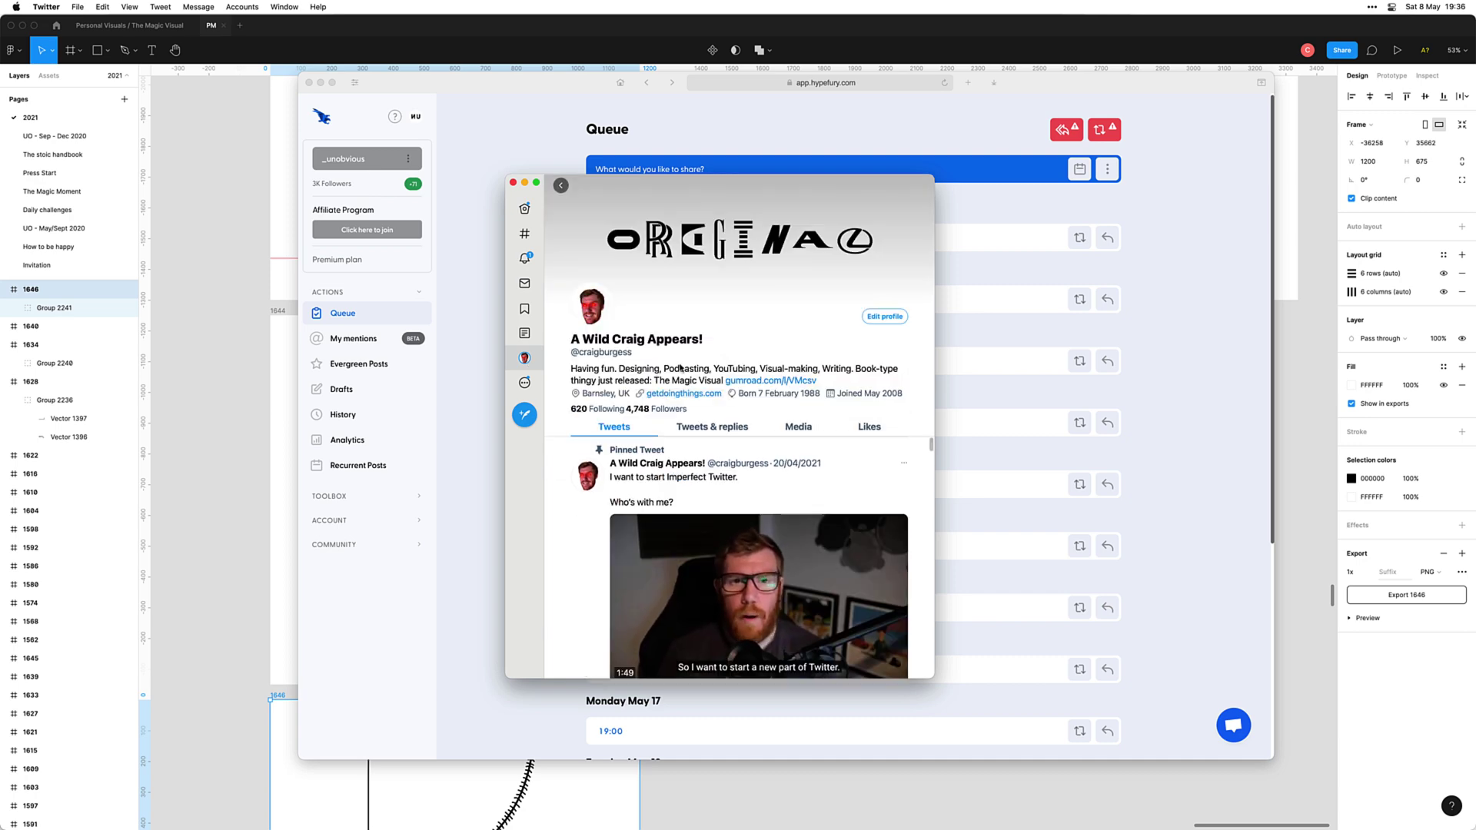
scroll(680, 362, down, 3)
scroll(680, 362, down, 1)
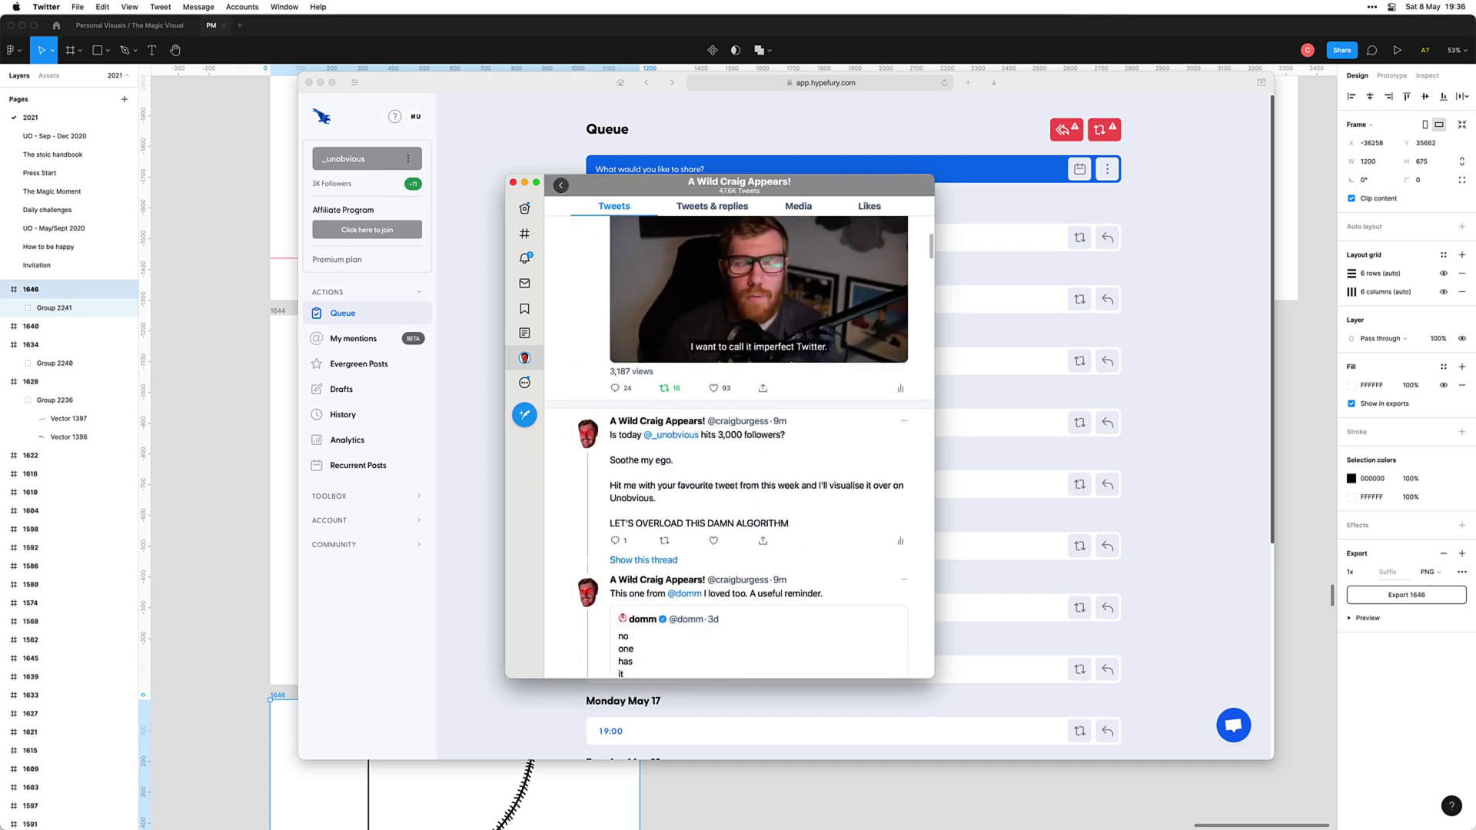
scroll(681, 358, up, 5)
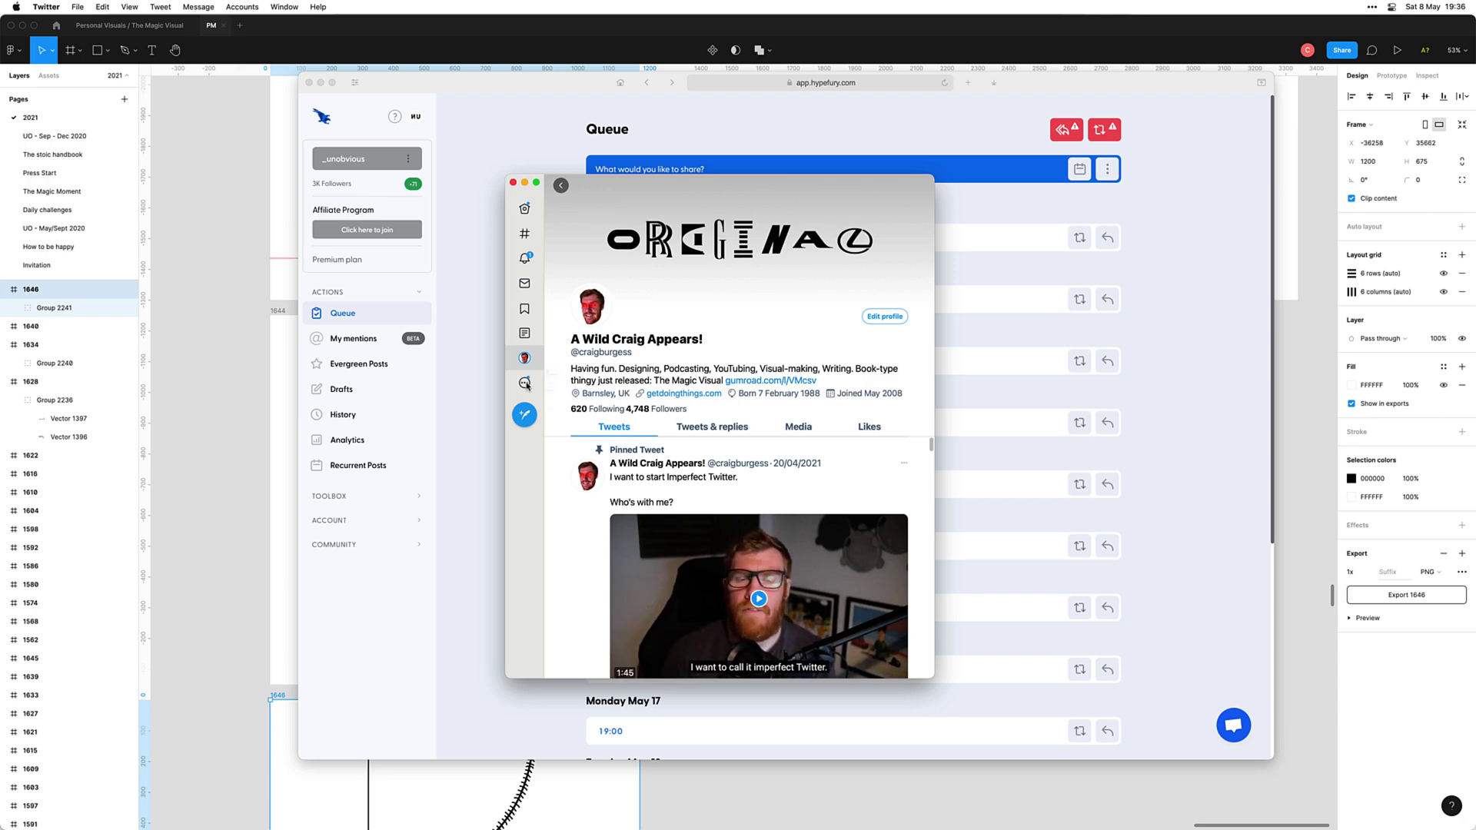
scroll(663, 385, down, 5)
click(673, 397)
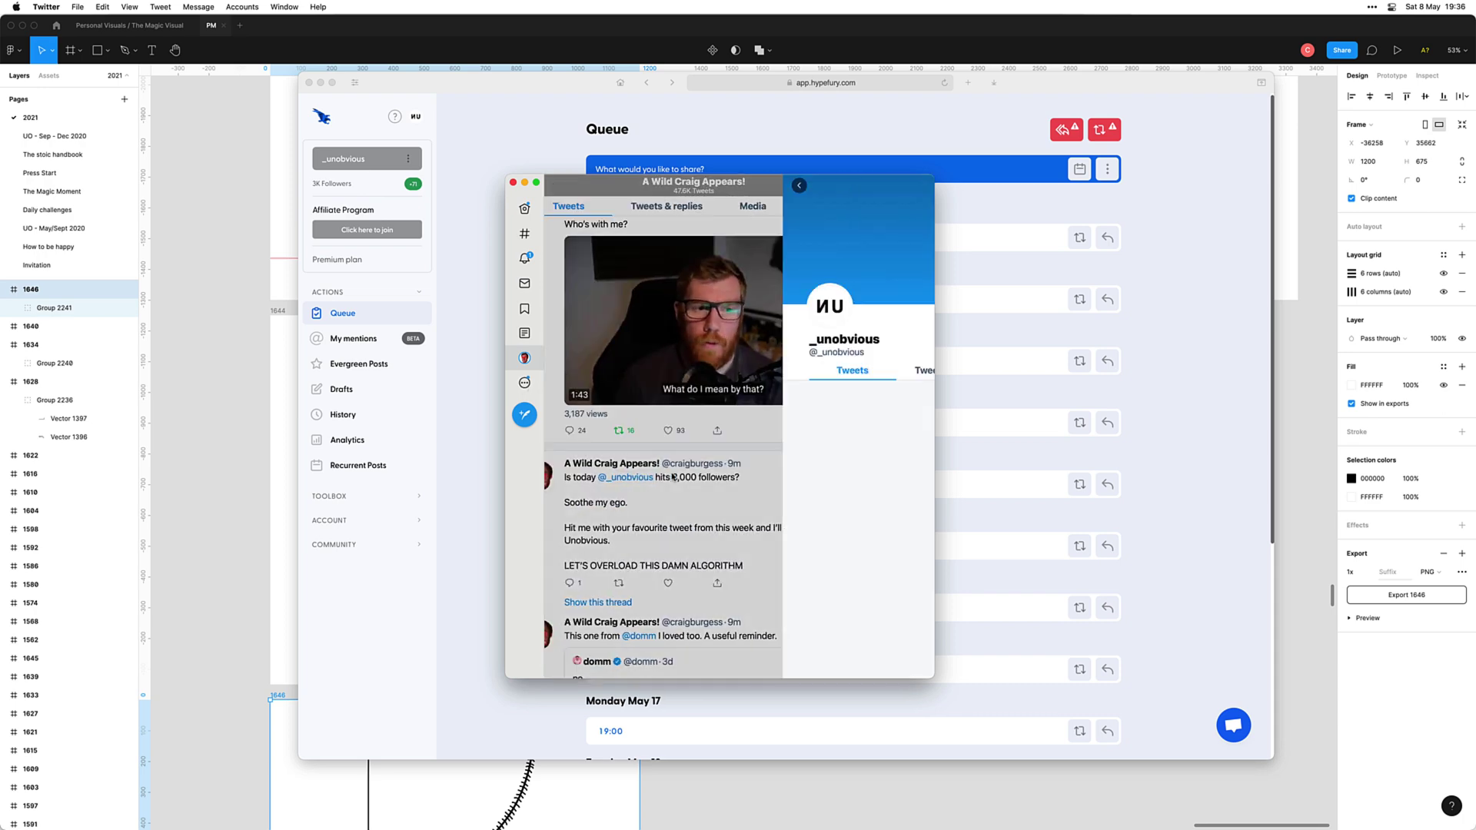
scroll(718, 461, down, 10)
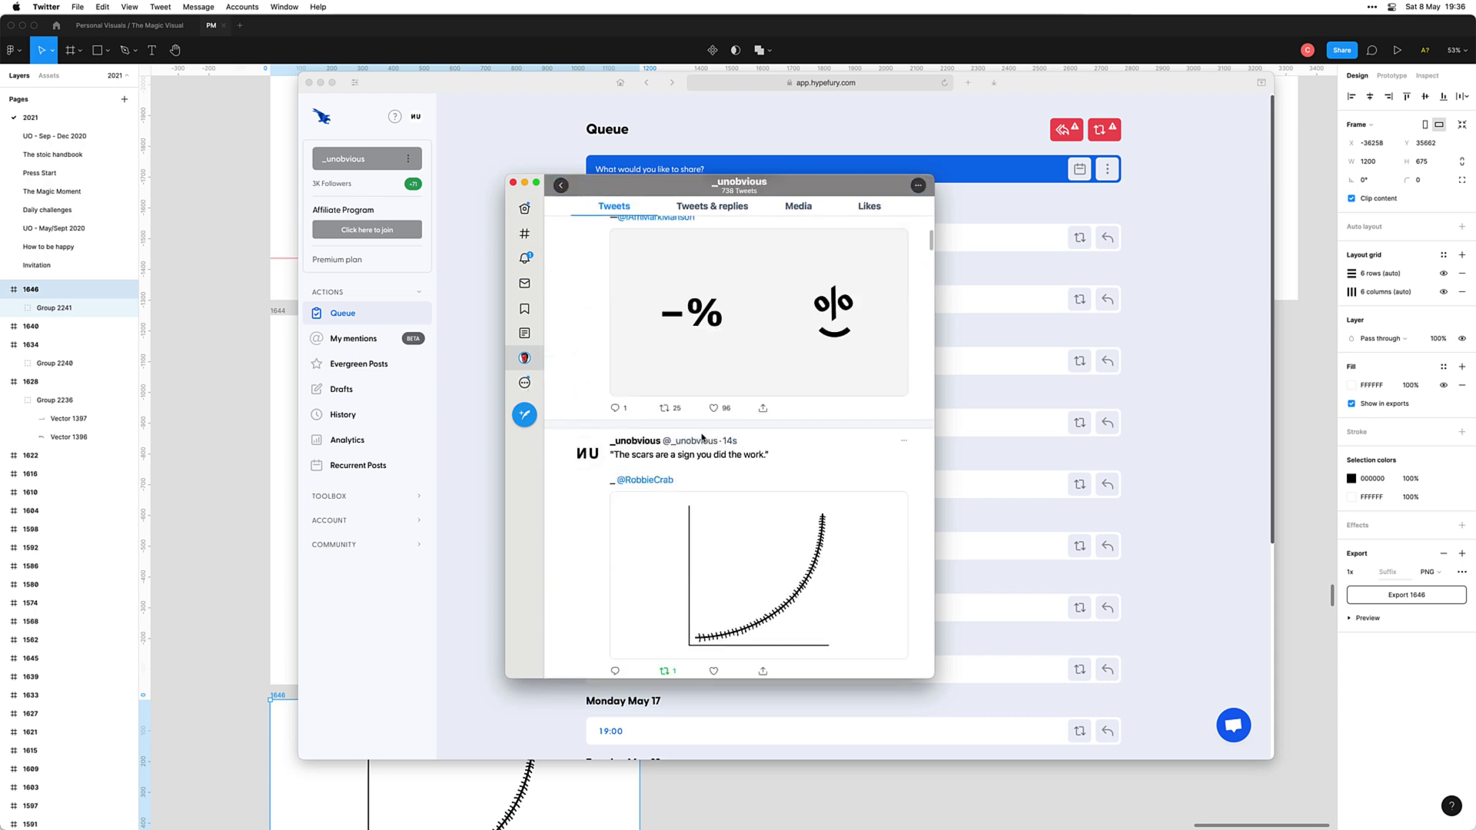
click(762, 569)
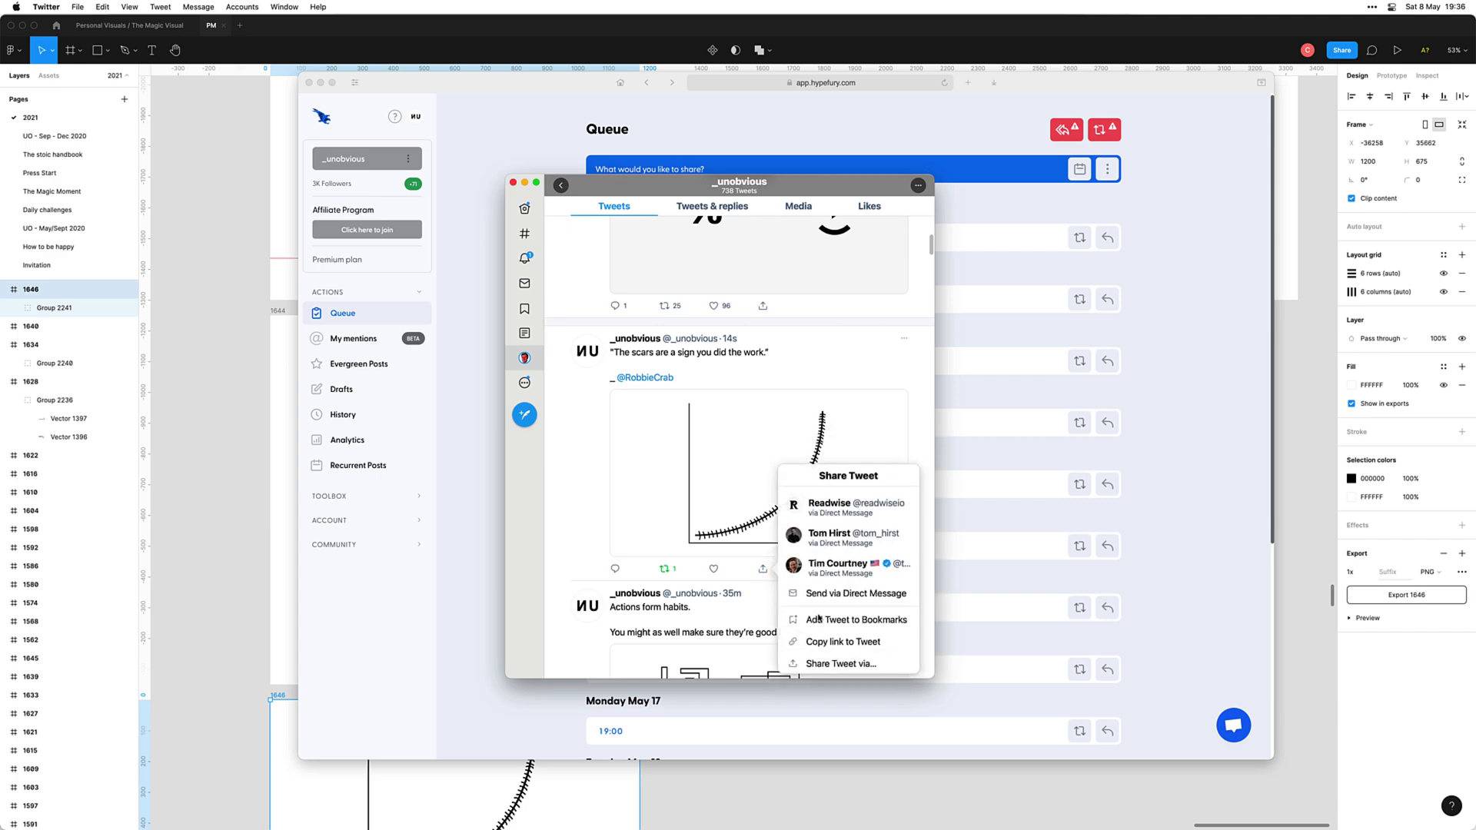
click(830, 642)
click(562, 185)
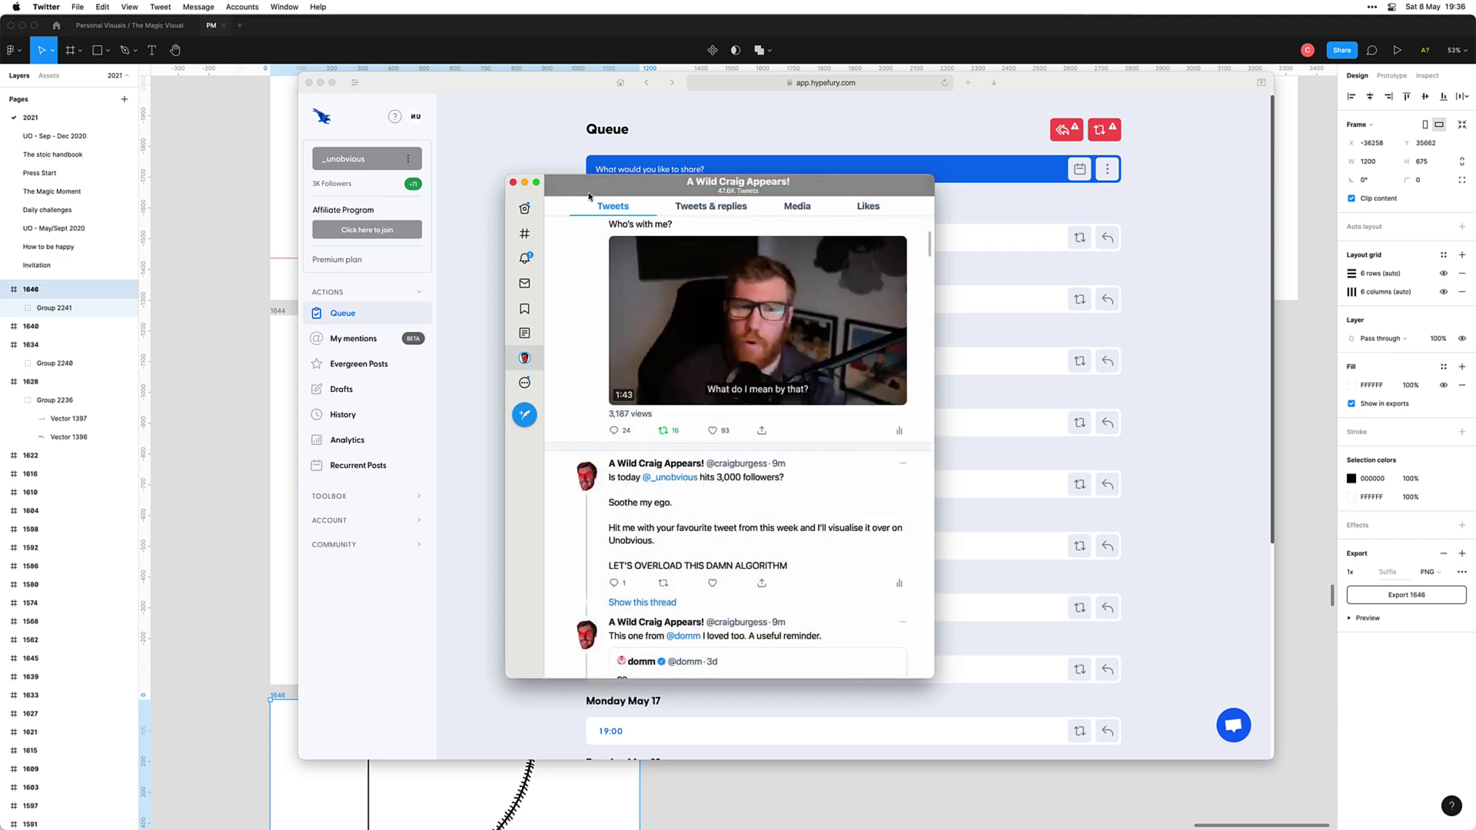
scroll(691, 446, down, 5)
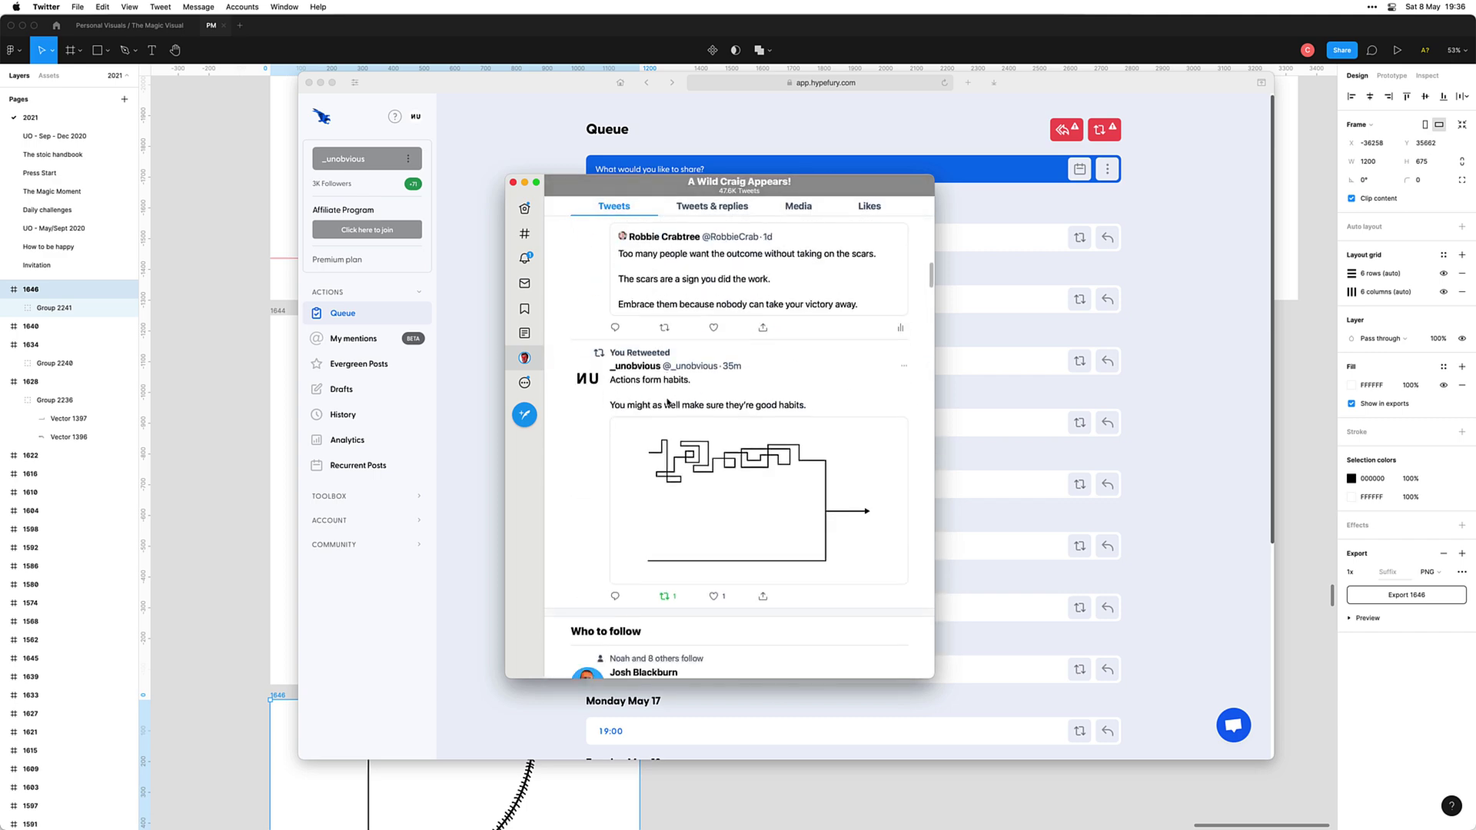
scroll(726, 340, up, 2)
click(742, 310)
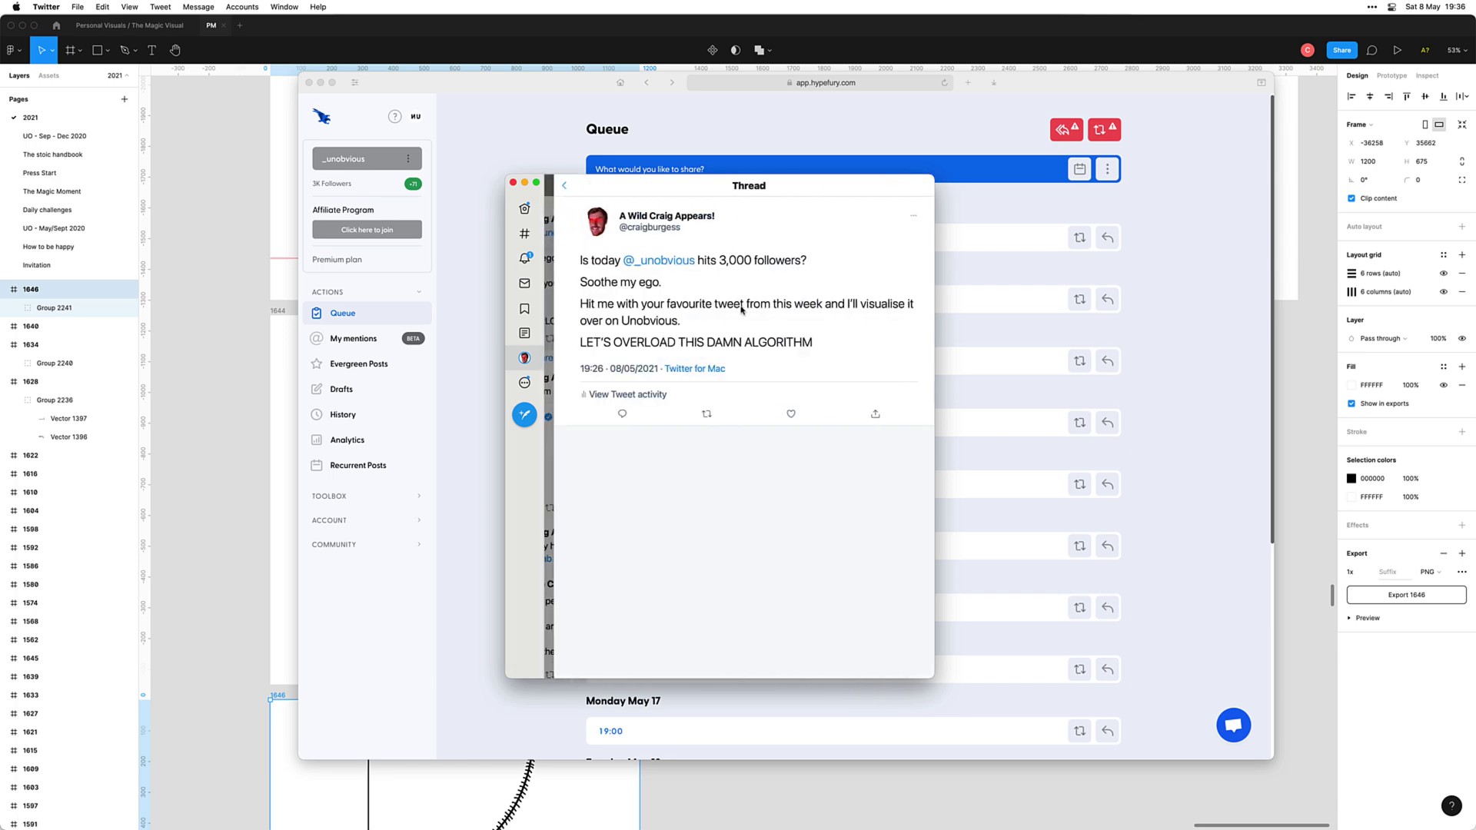
Step: Add another tweet at the end of the thread containing the copied tweet link and post it
scroll(720, 419, down, 10)
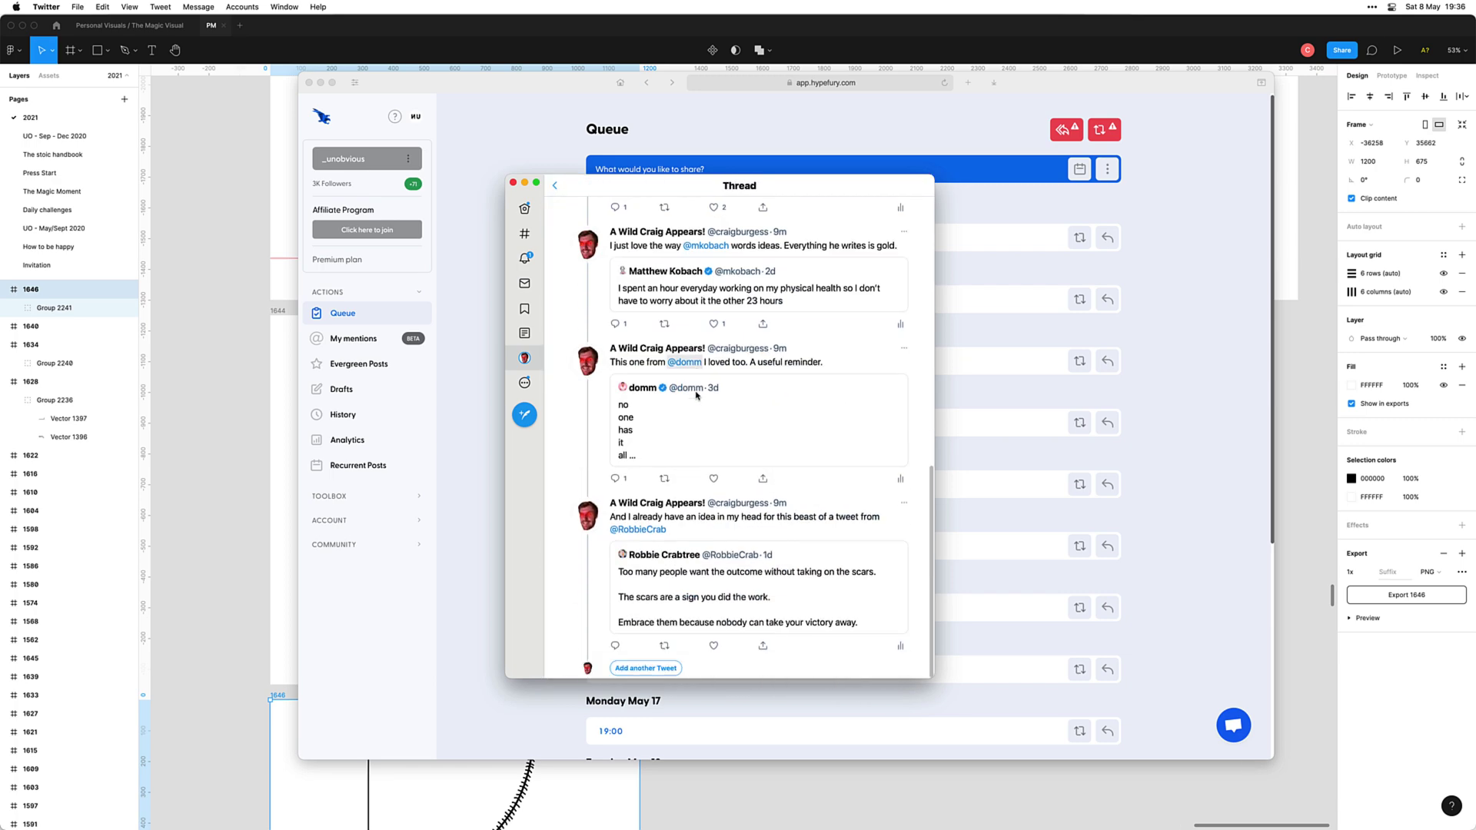
click(664, 668)
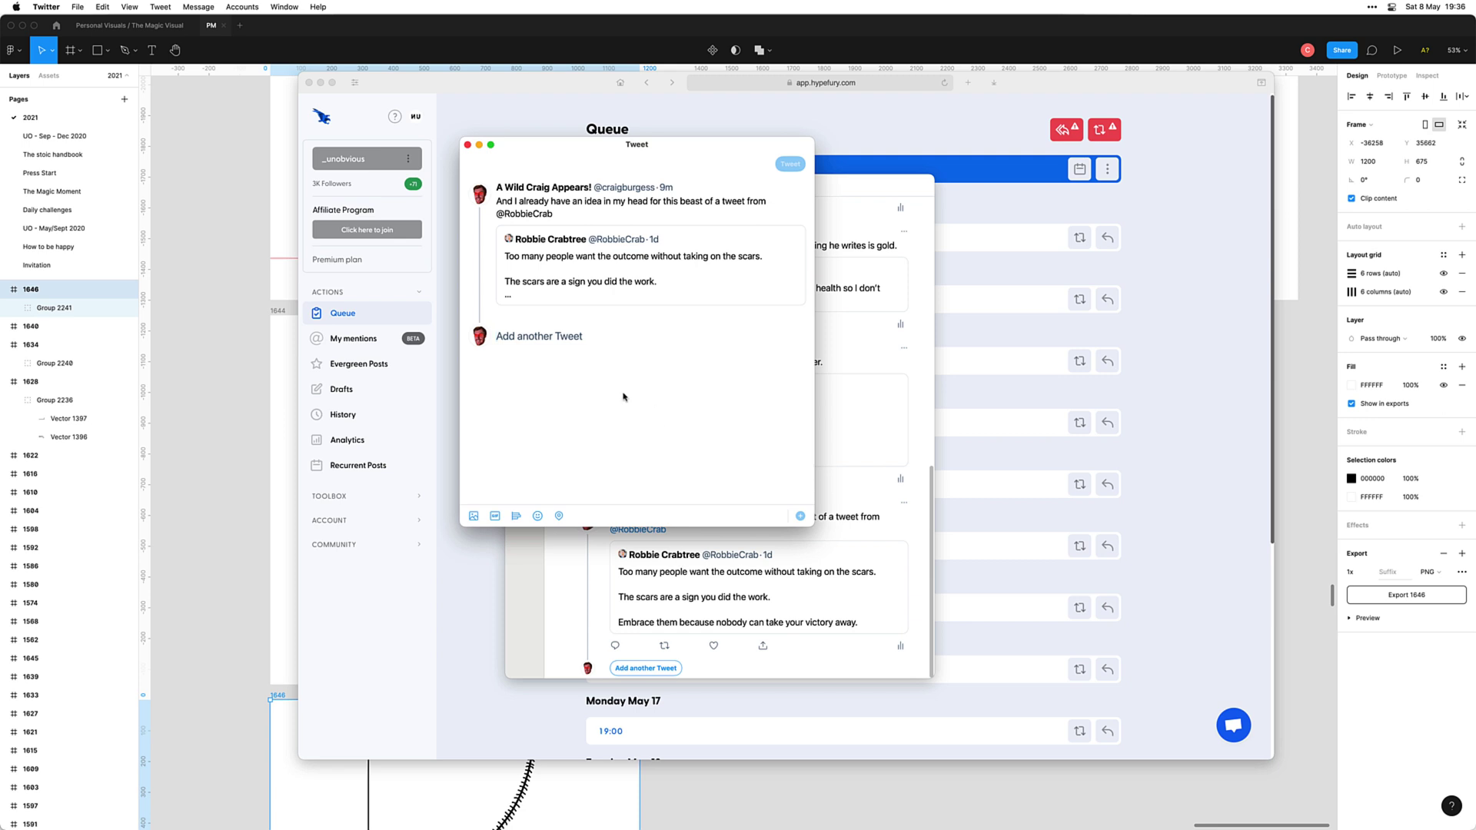
key(super+v)
click(790, 164)
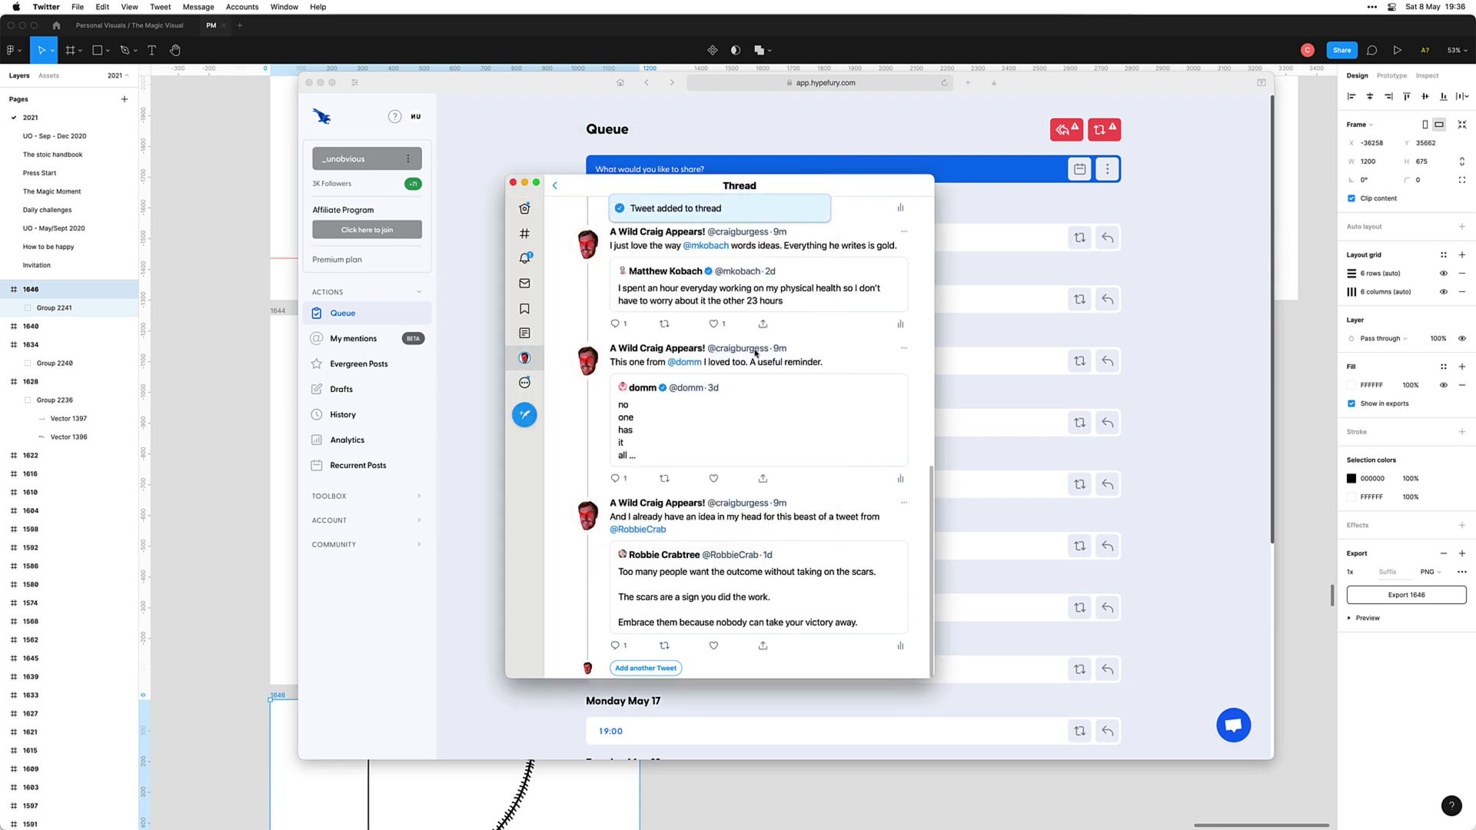
scroll(680, 440, up, 5)
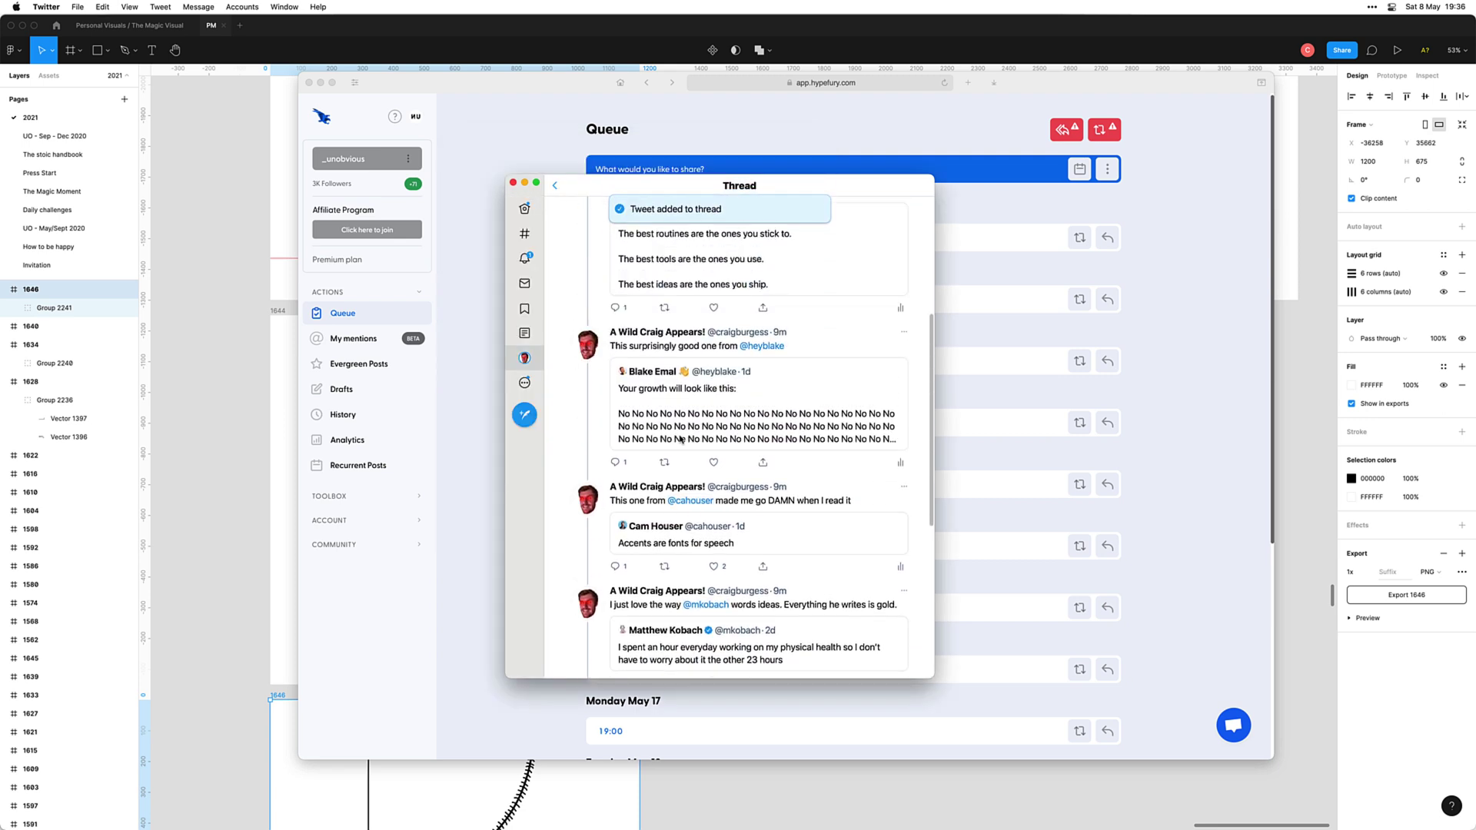
click(681, 440)
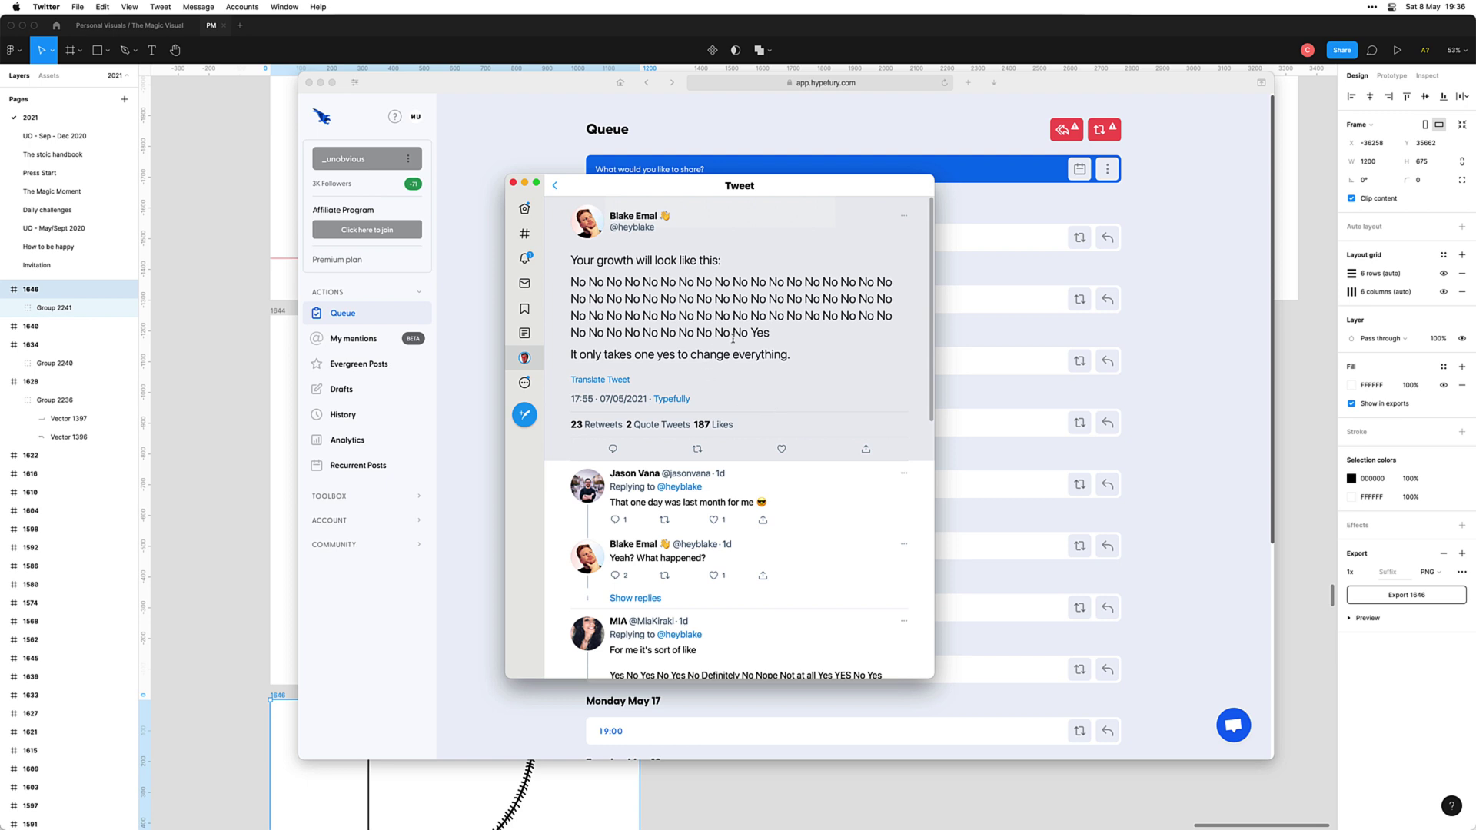
drag(808, 359, 571, 258)
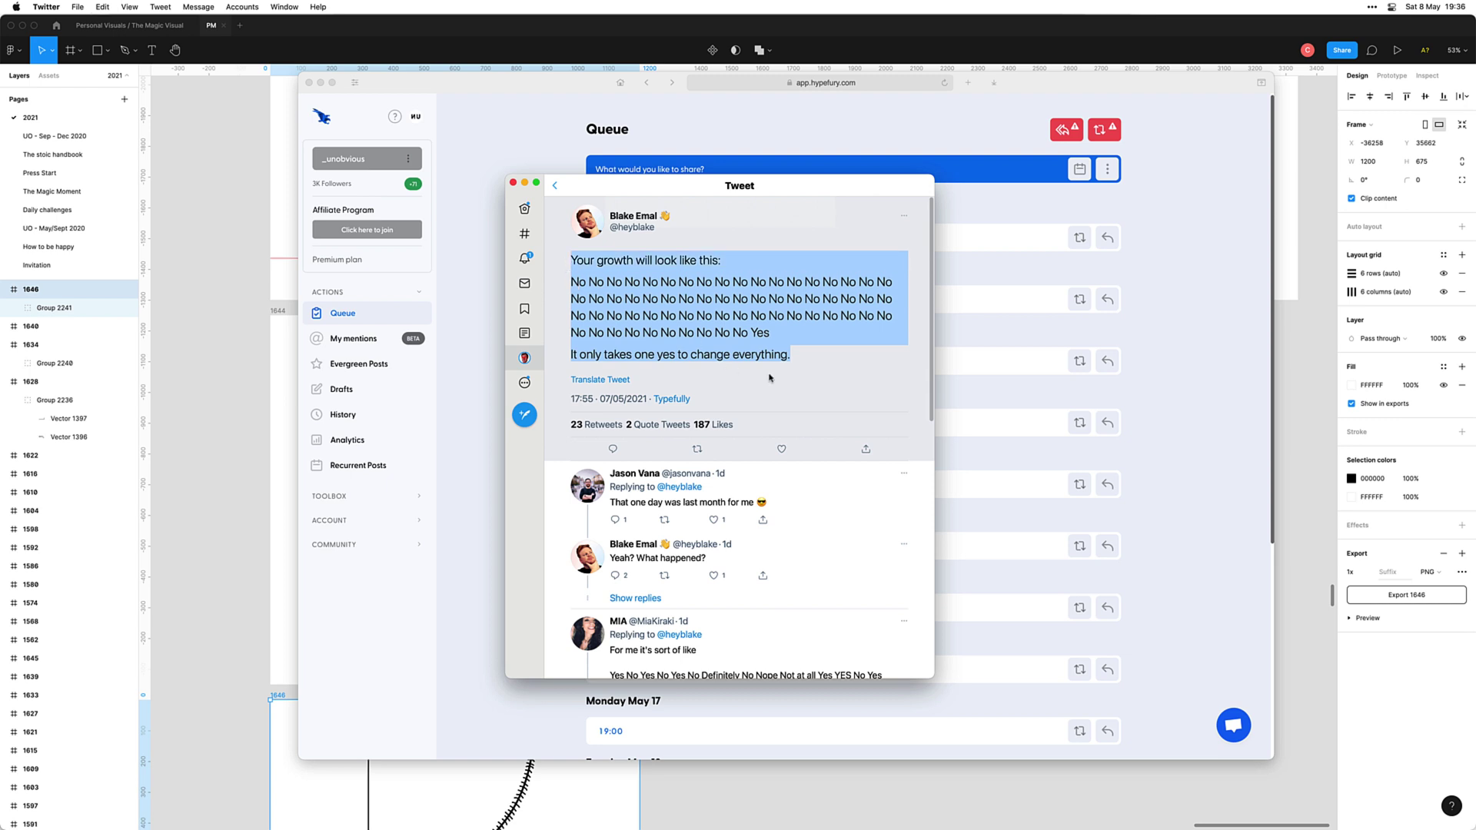
key(super+c)
Step: Switch to Figma and duplicate the set of frames 1641 to 1646 directly below the originals
click(261, 635)
scroll(626, 511, down, 10)
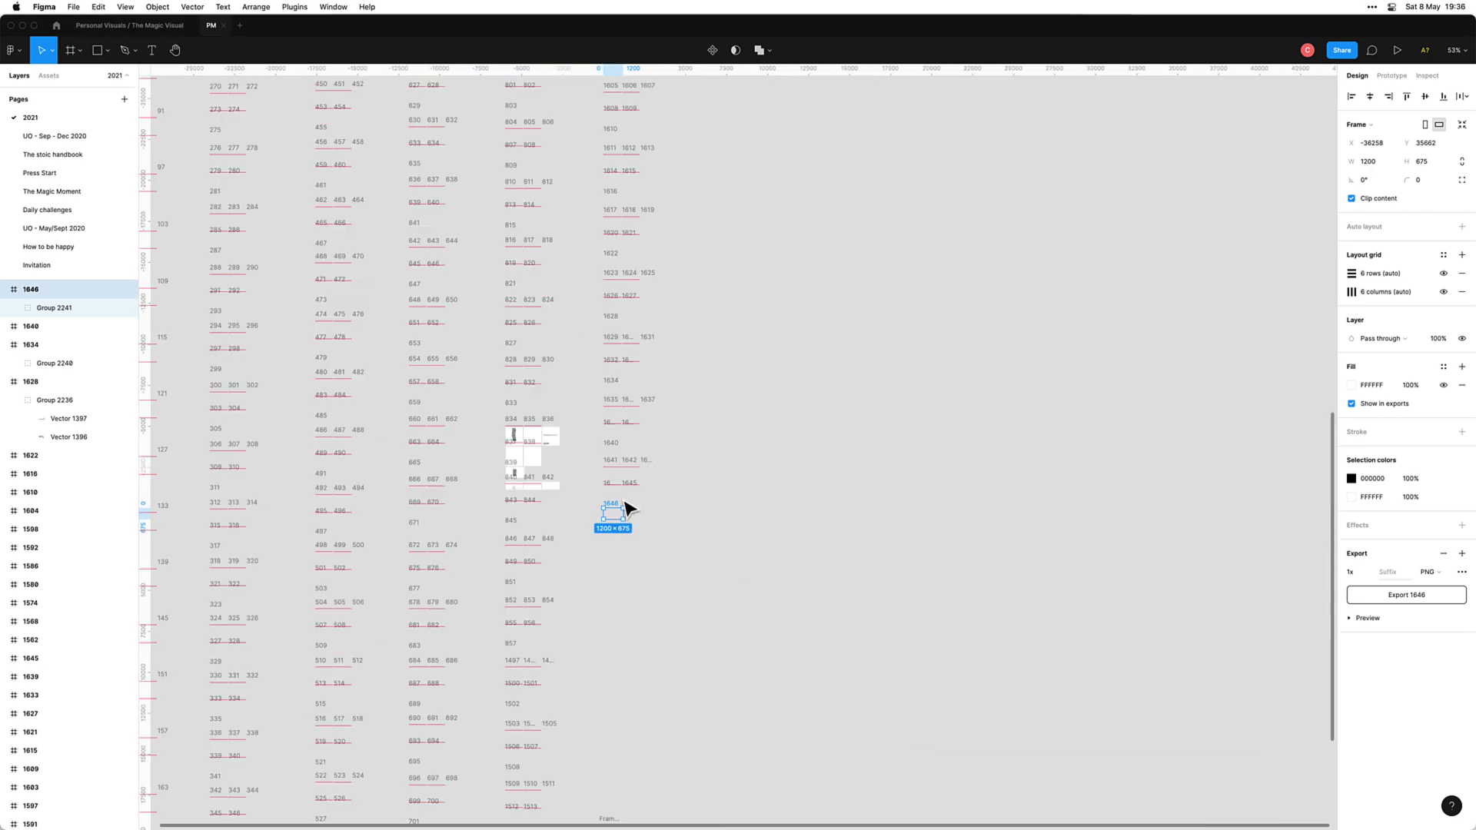
click(666, 558)
scroll(636, 528, up, 8)
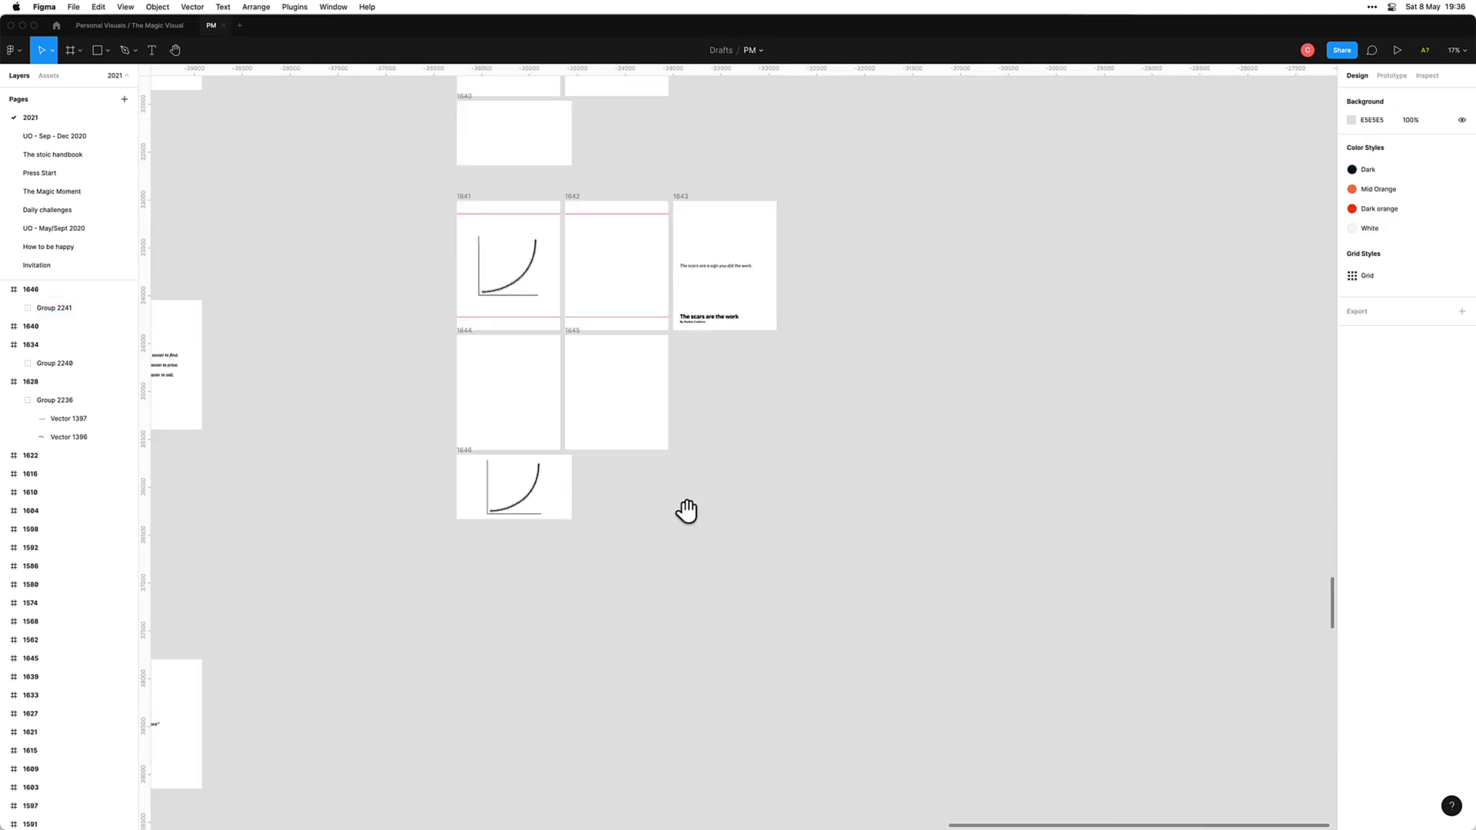
drag(445, 177, 884, 545)
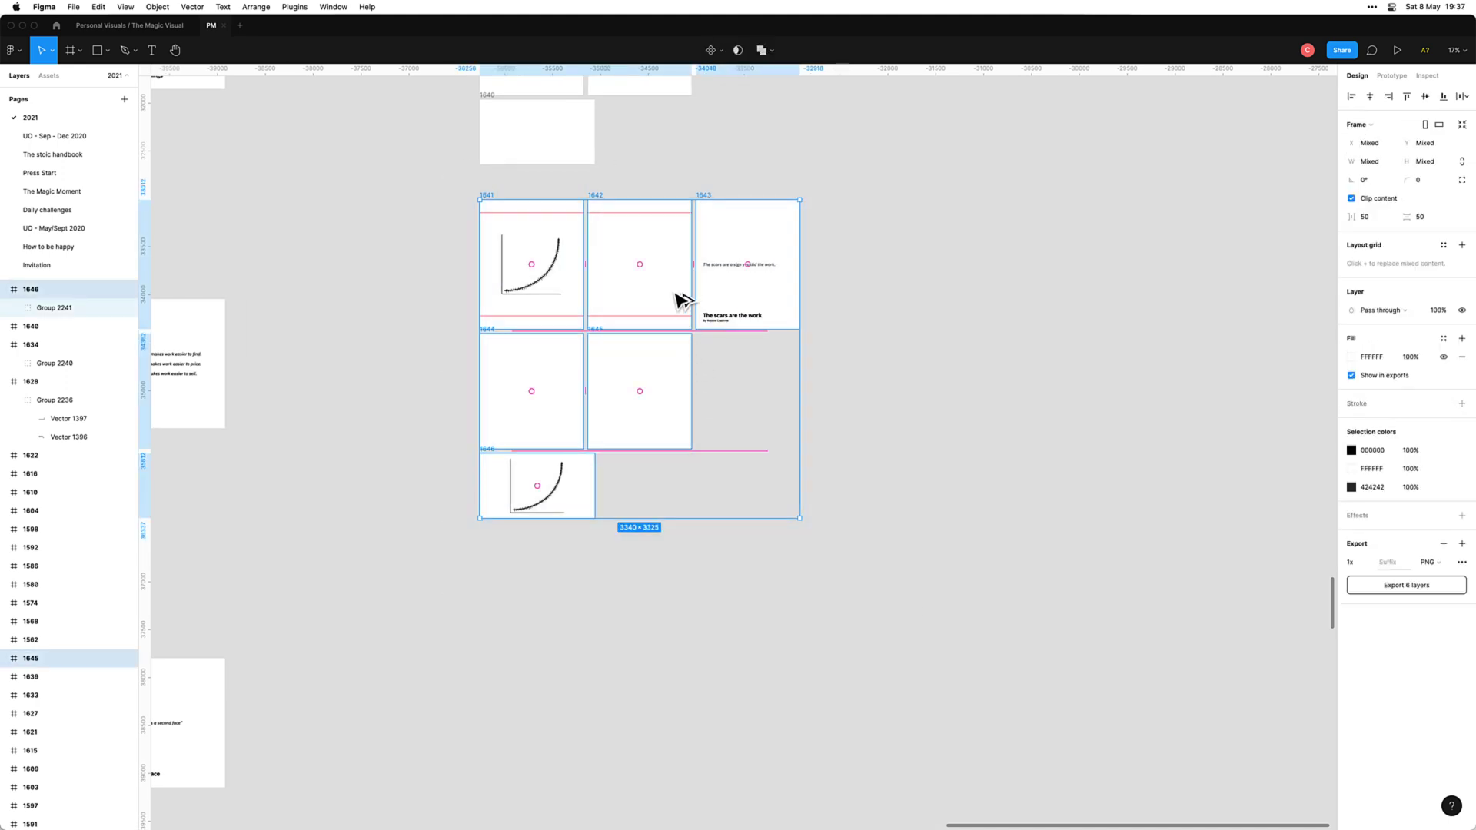
alt+drag(675, 462, 671, 632)
scroll(669, 631, down, 2)
scroll(610, 566, up, 5)
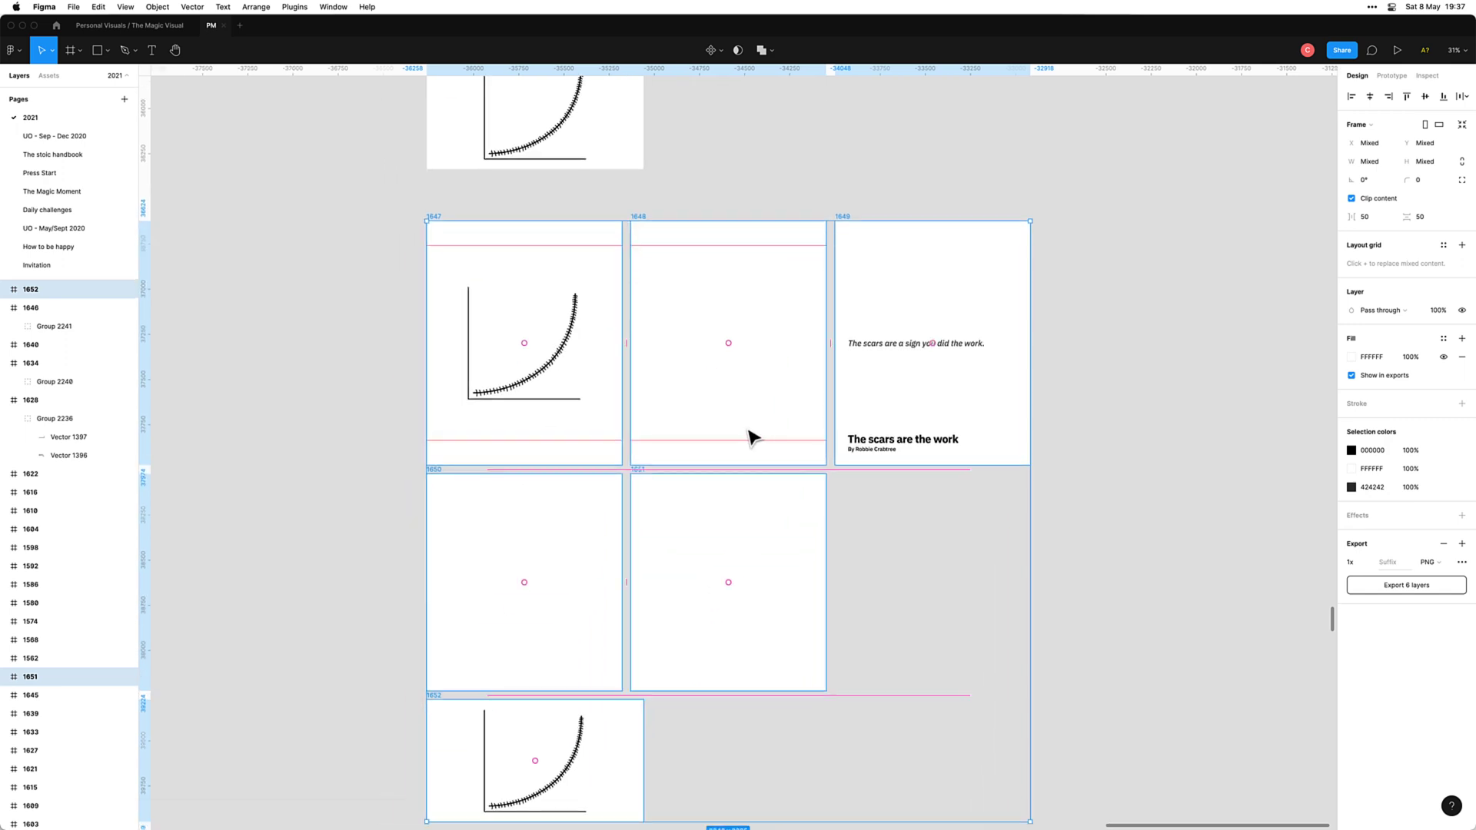
Step: Replace the italic quote in frame 1649 with the copied tweet text and remove the extra blank lines between its paragraphs
double_click(935, 350)
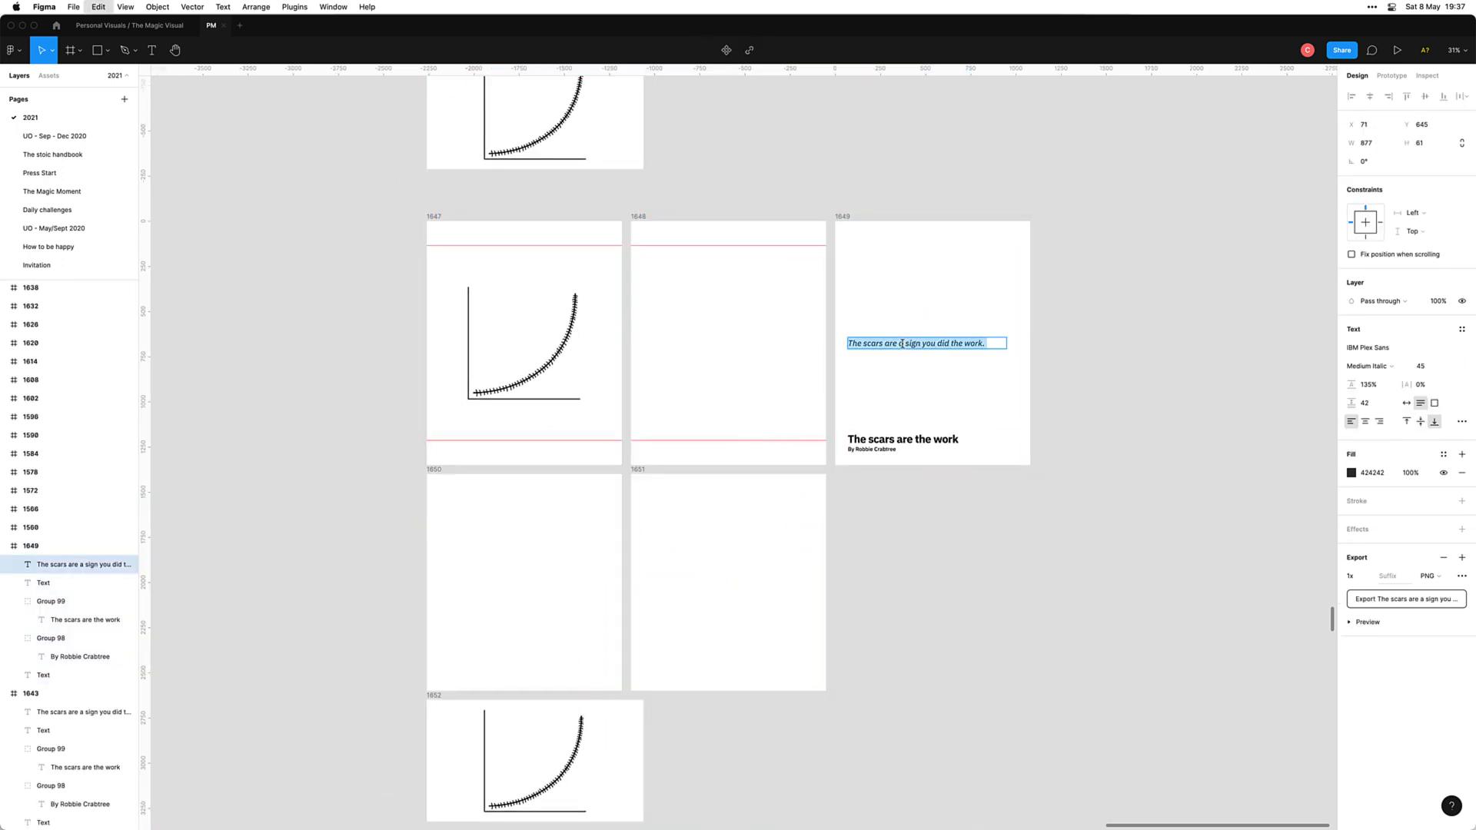
key(super+v)
key(Escape)
key(Escape)
click(900, 339)
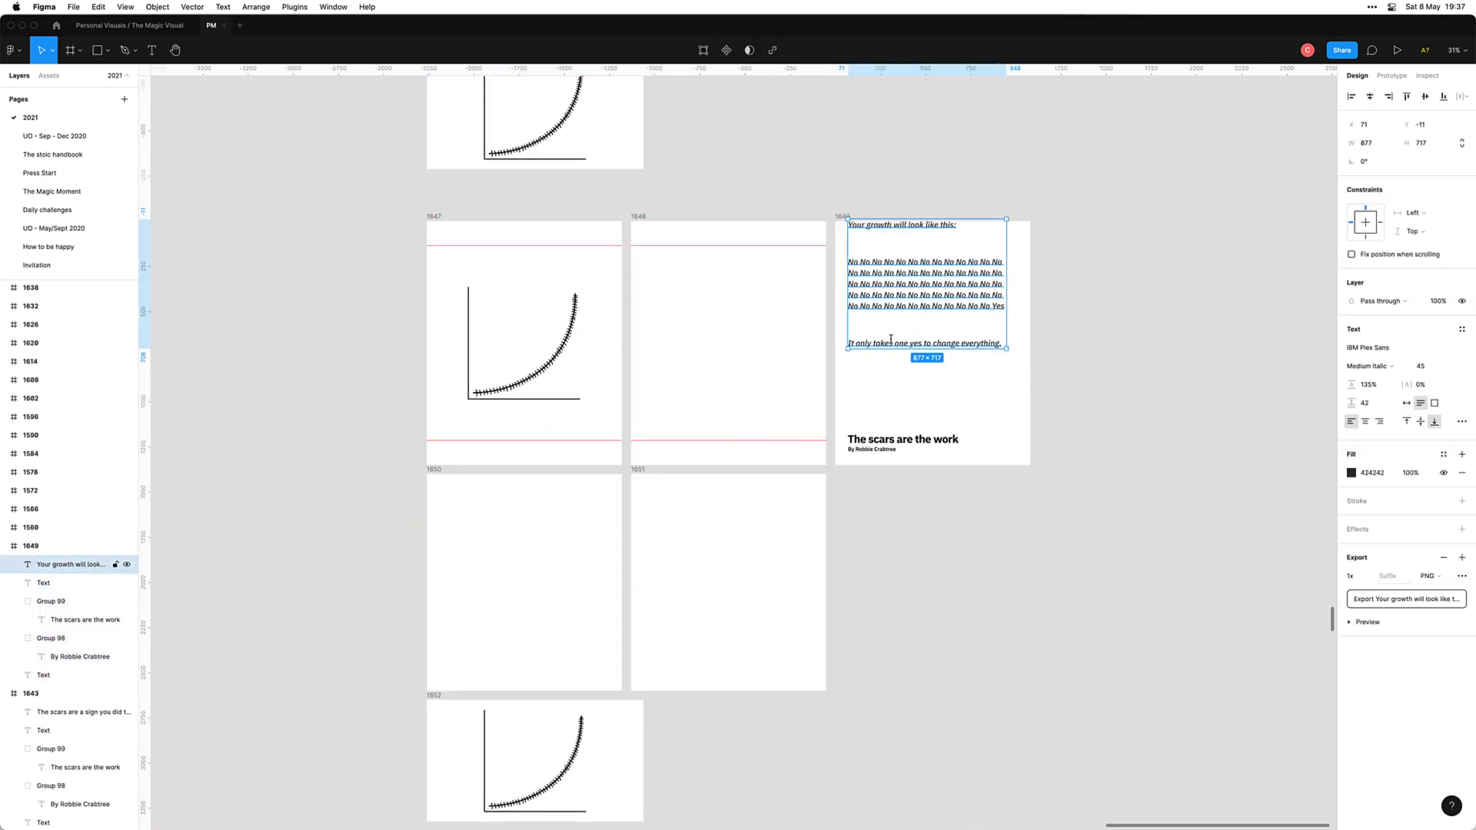
double_click(882, 339)
key(BackSpace)
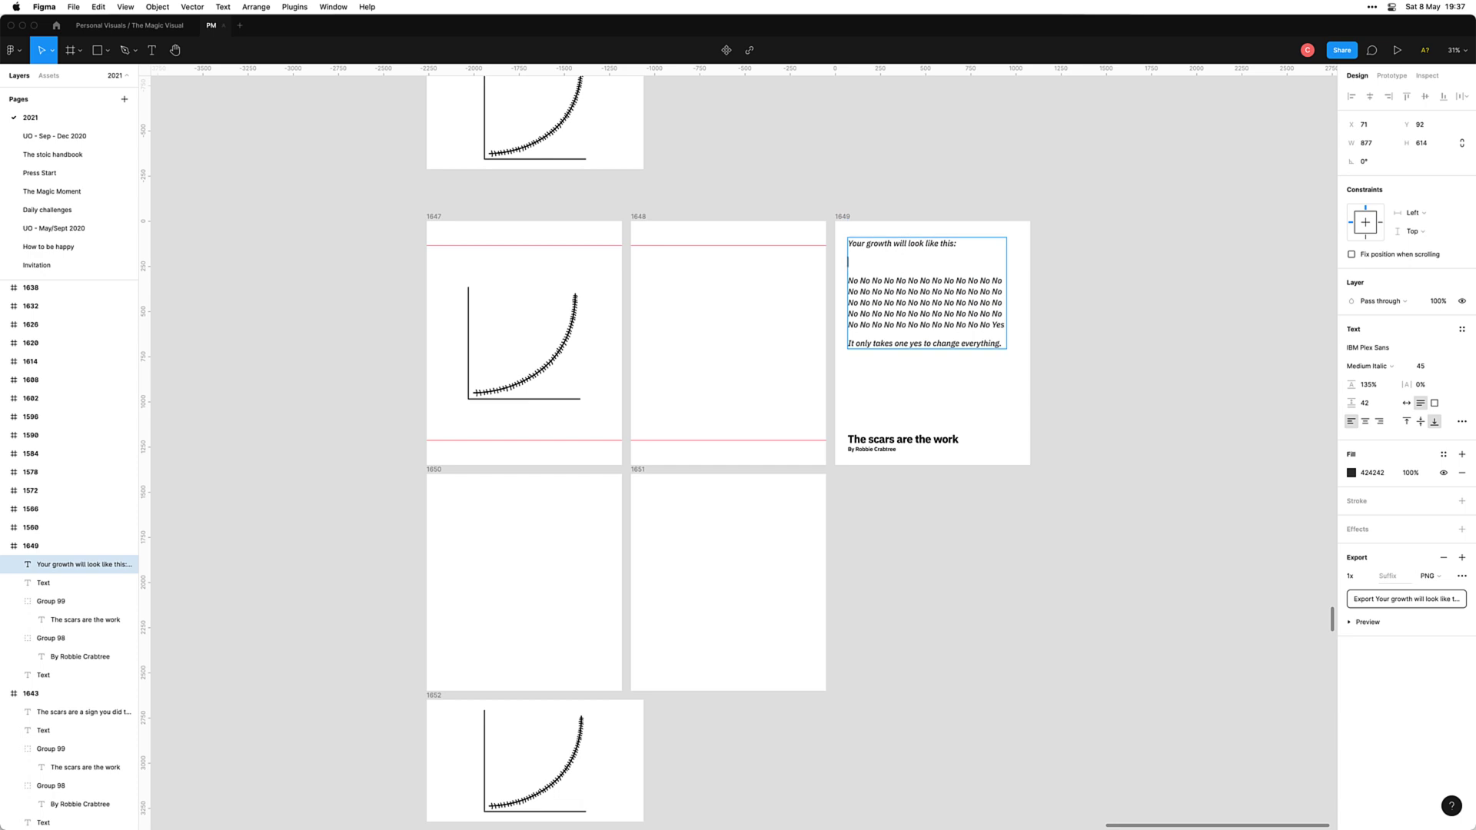
key(BackSpace)
click(1120, 343)
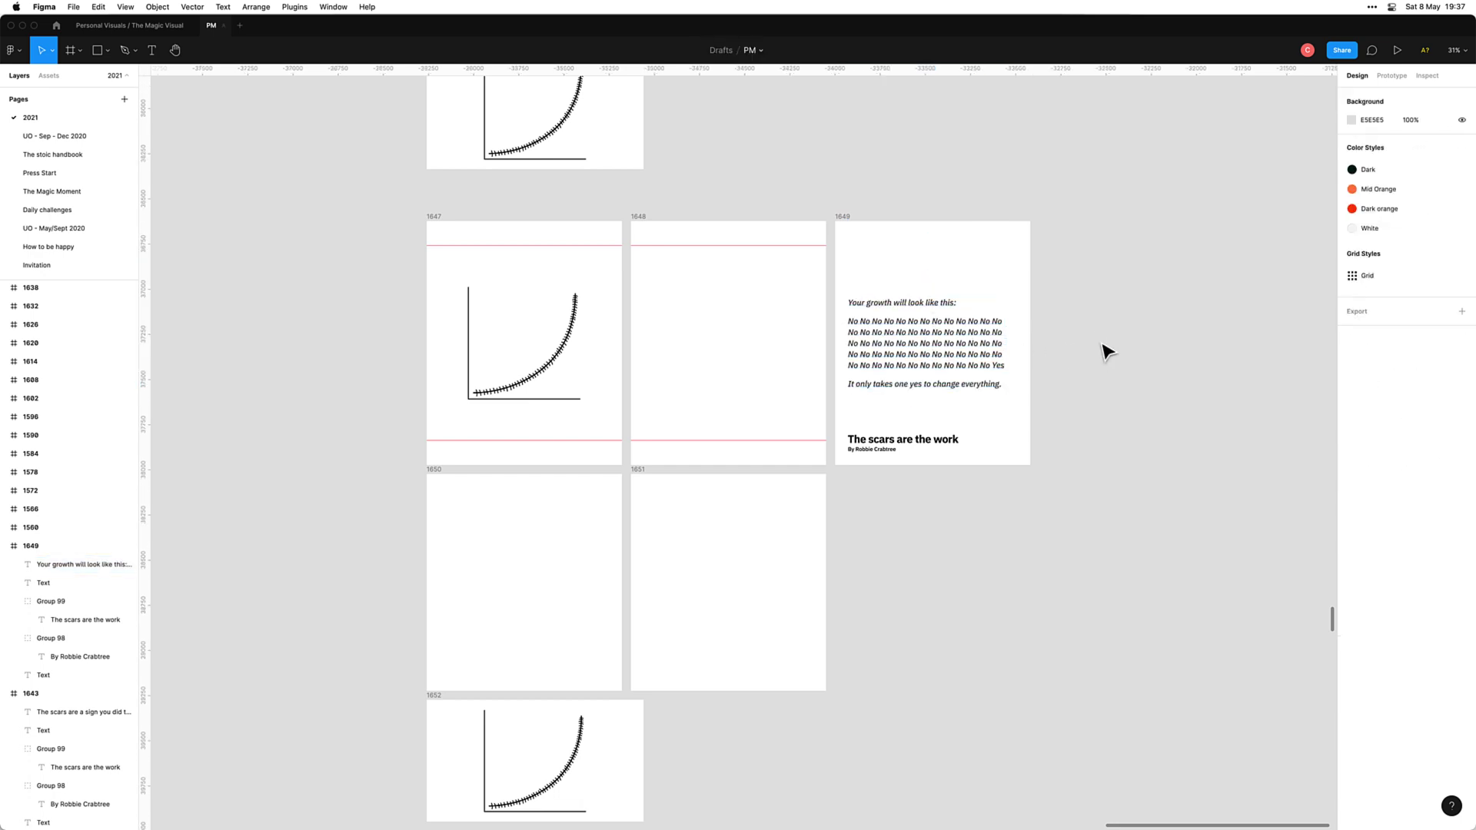
Step: Check the tweet author's name in Twitter and enter it in the byline of frame 1649 after "By"
scroll(1107, 352, up, 5)
key(super+Tab)
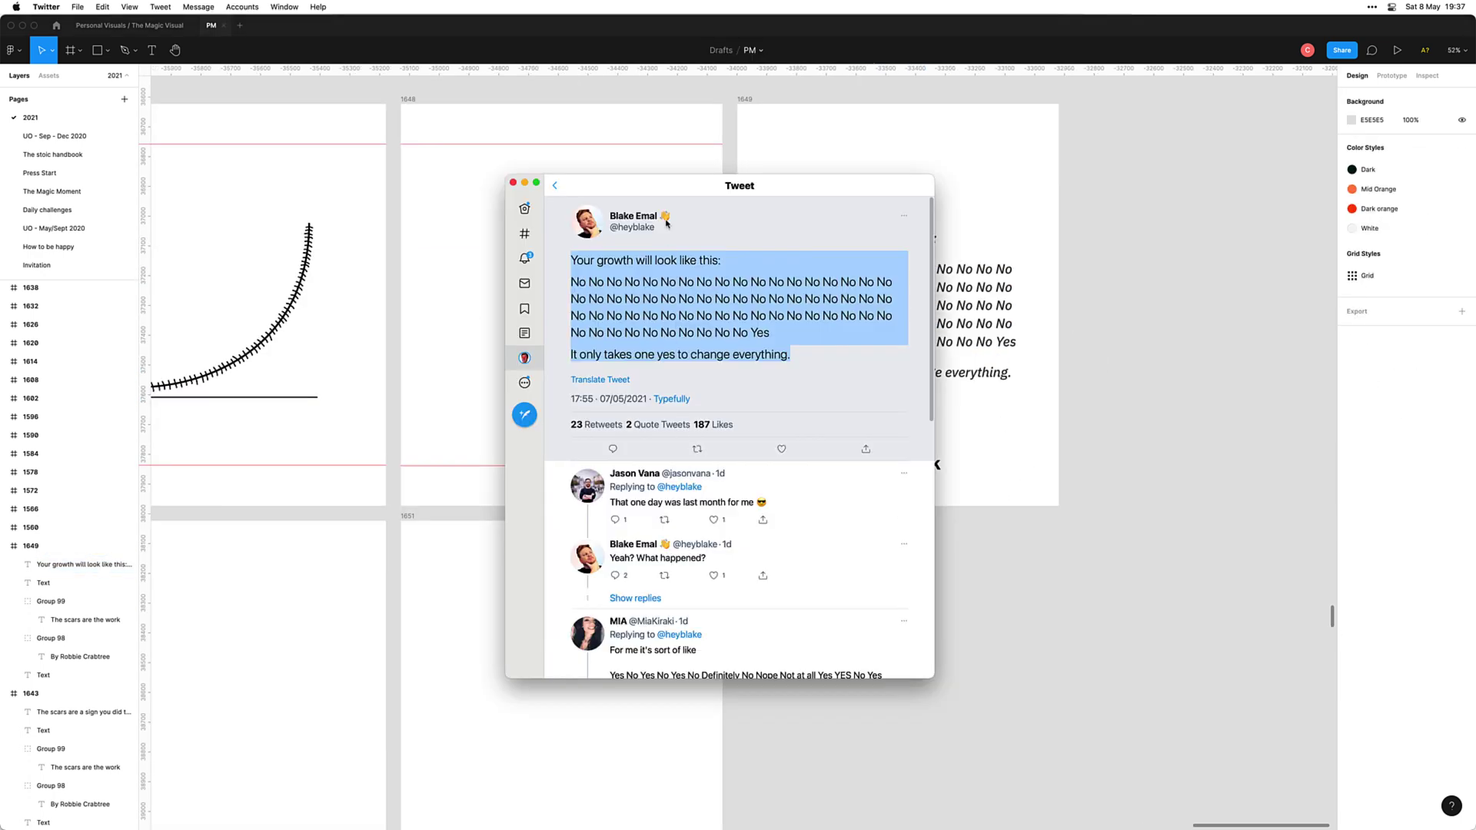
key(super+Tab)
click(819, 477)
double_click(789, 480)
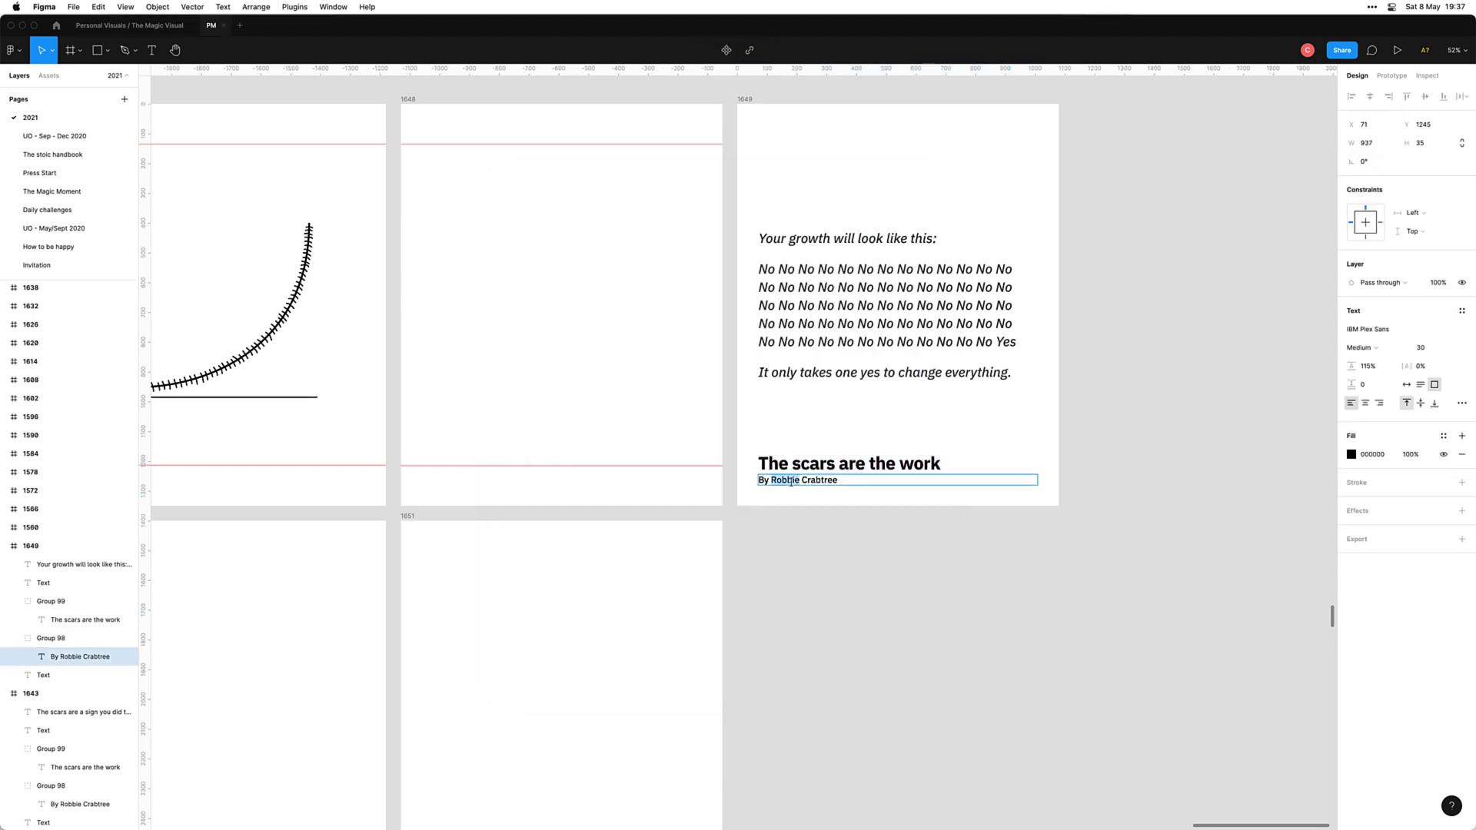
triple_click(788, 481)
drag(838, 481, 771, 481)
text(bl)
key(alt+BackSpace)
click(864, 570)
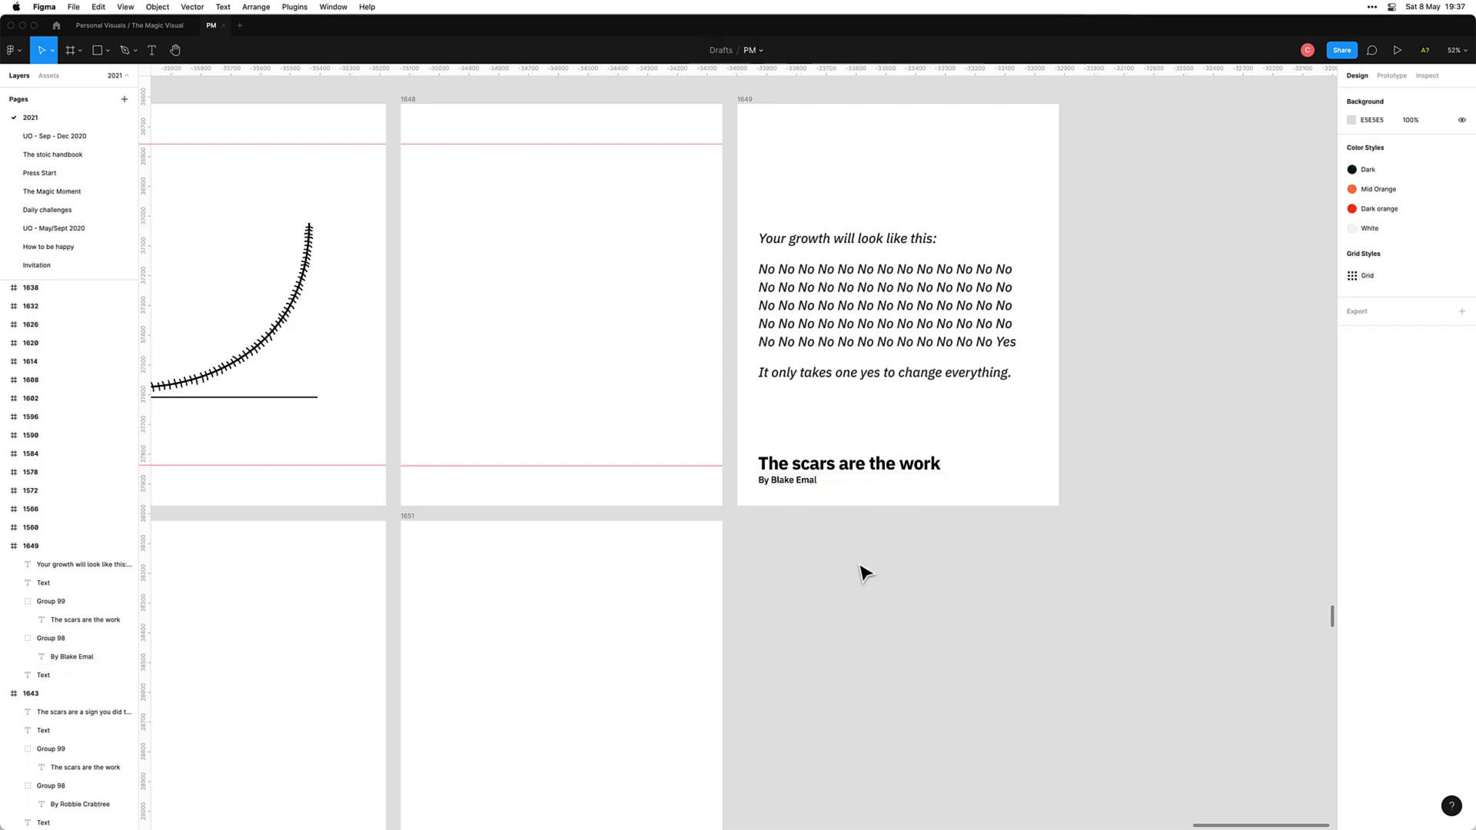
Step: Lock the L-shaped graph axes in frame 1647
drag(823, 577, 927, 597)
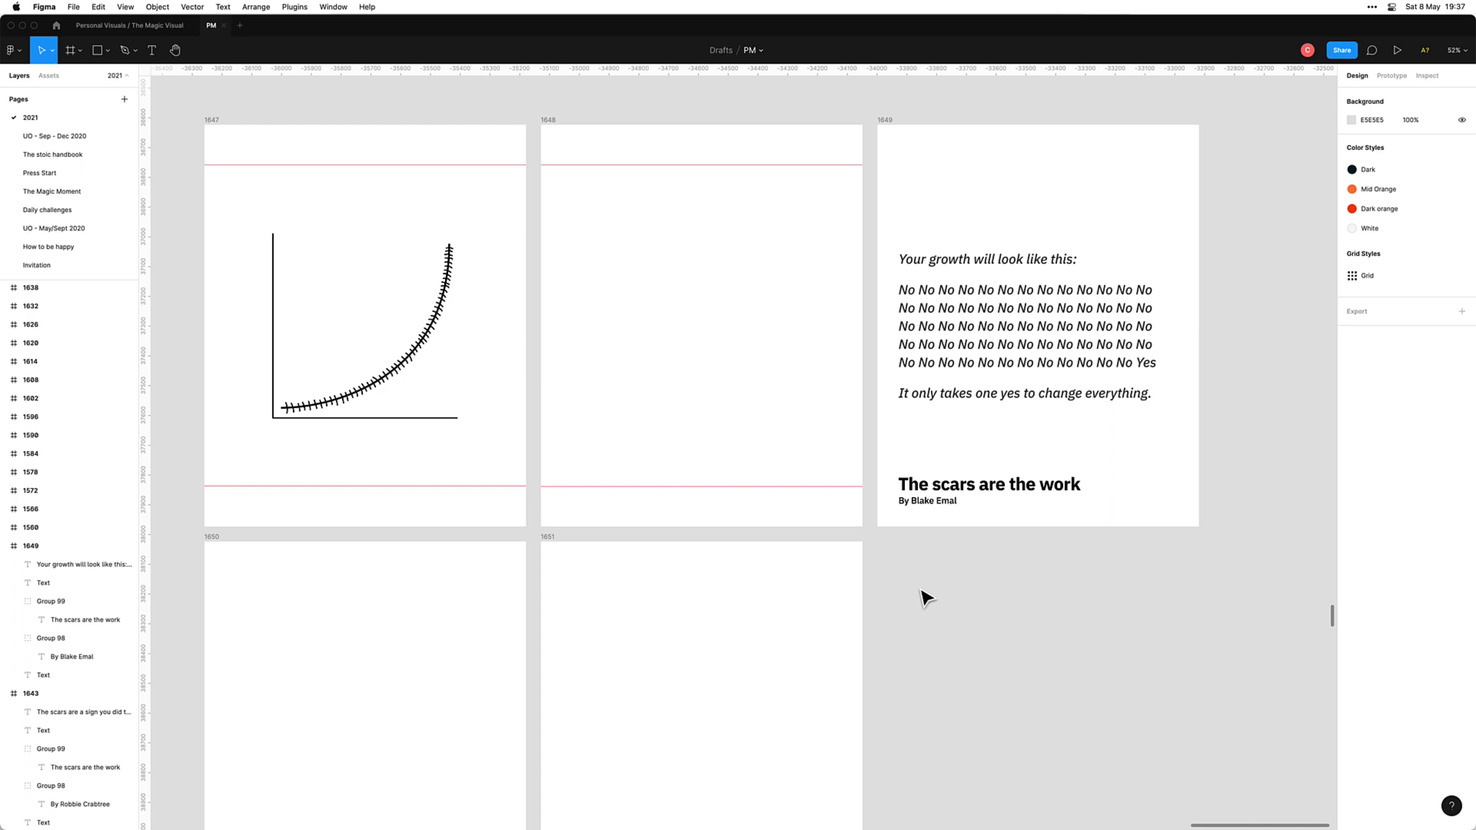
click(271, 281)
drag(334, 348, 484, 346)
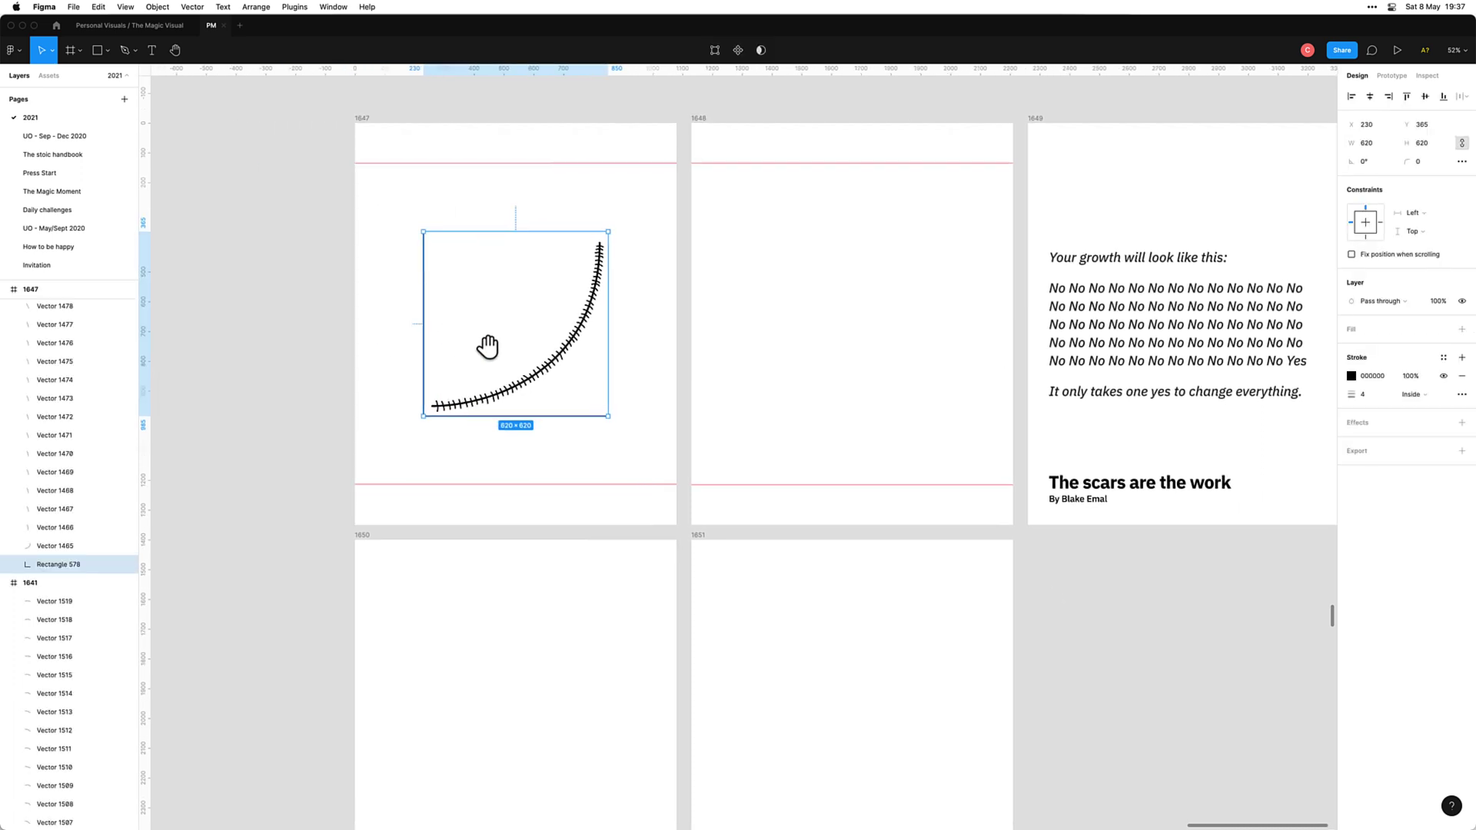
key(super+a)
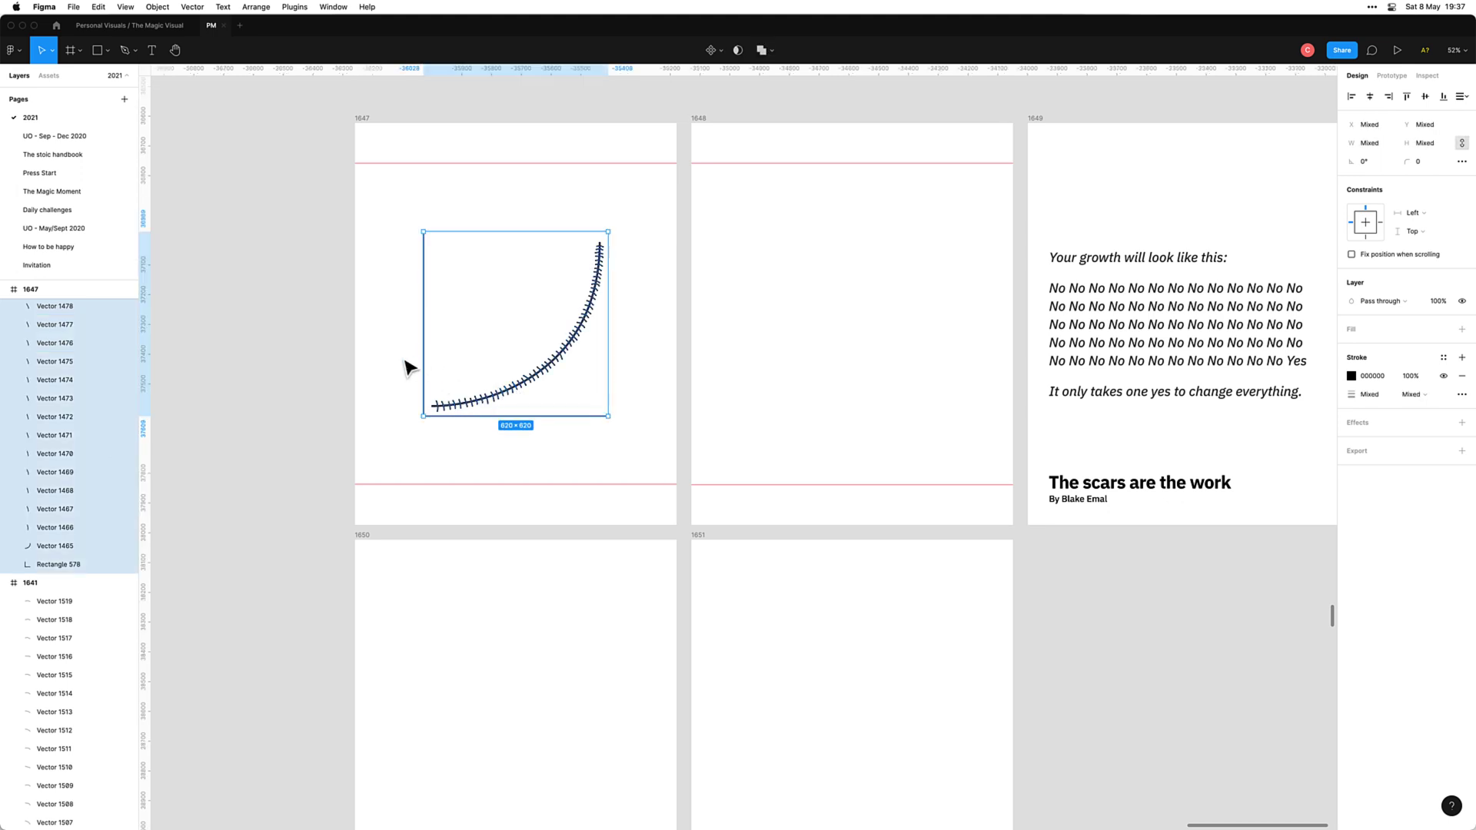
click(411, 373)
click(456, 404)
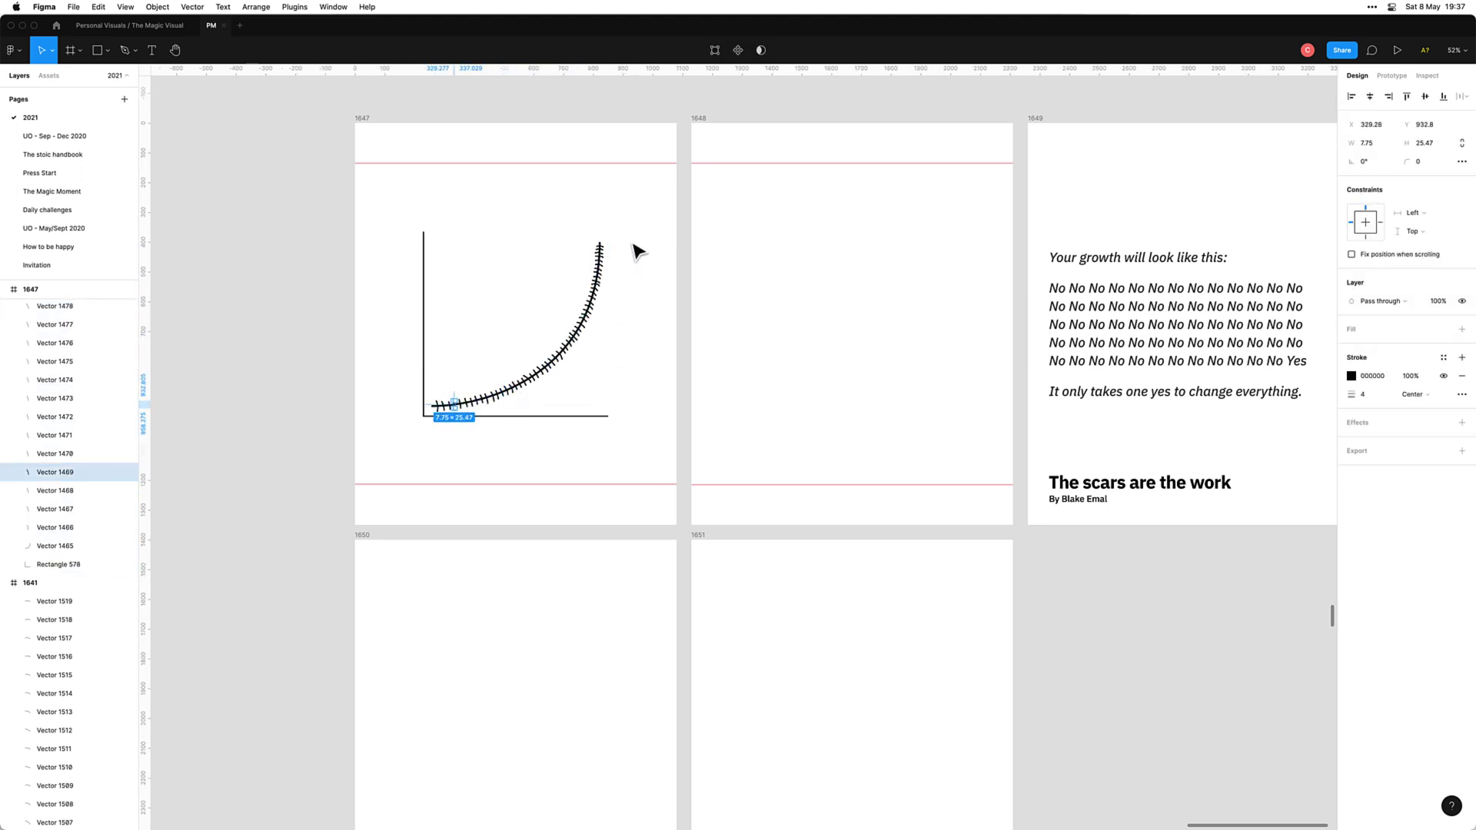
drag(635, 247, 402, 366)
click(419, 360)
click(423, 346)
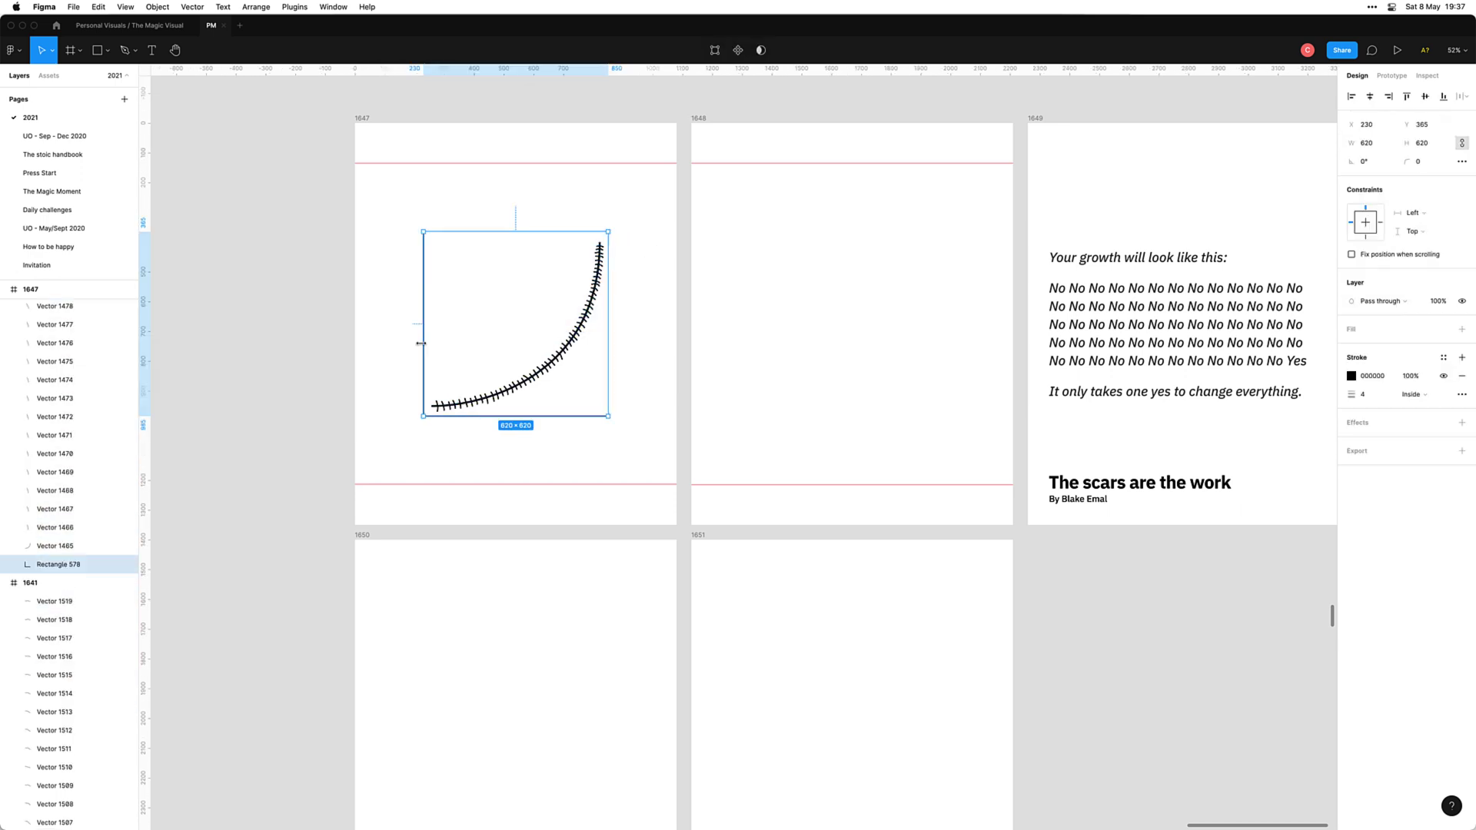
click(379, 382)
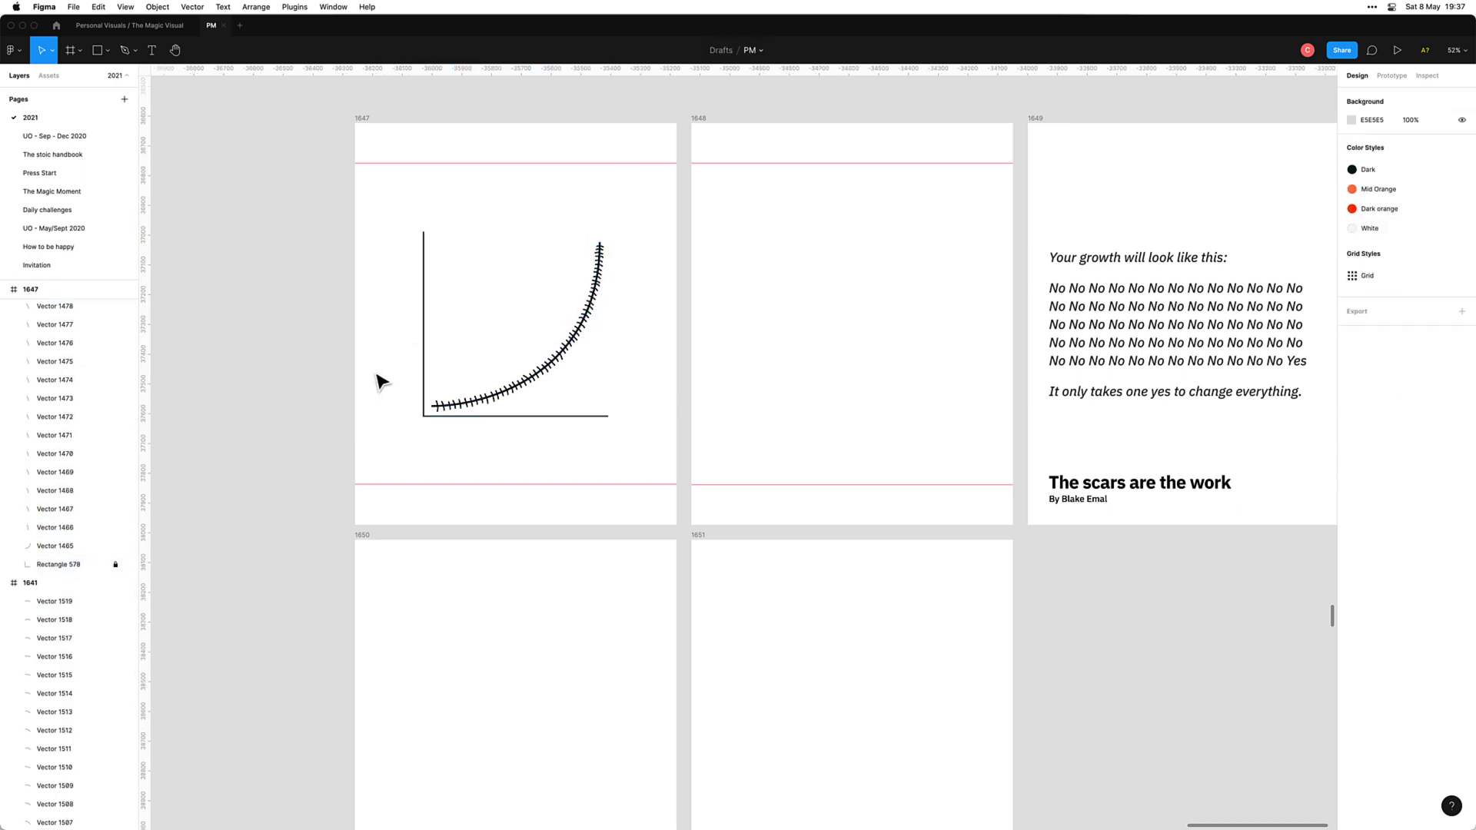
Step: Select the curve and all its stitches in frame 1647 and delete them, keeping the axes
click(469, 403)
click(615, 251)
drag(615, 251, 402, 454)
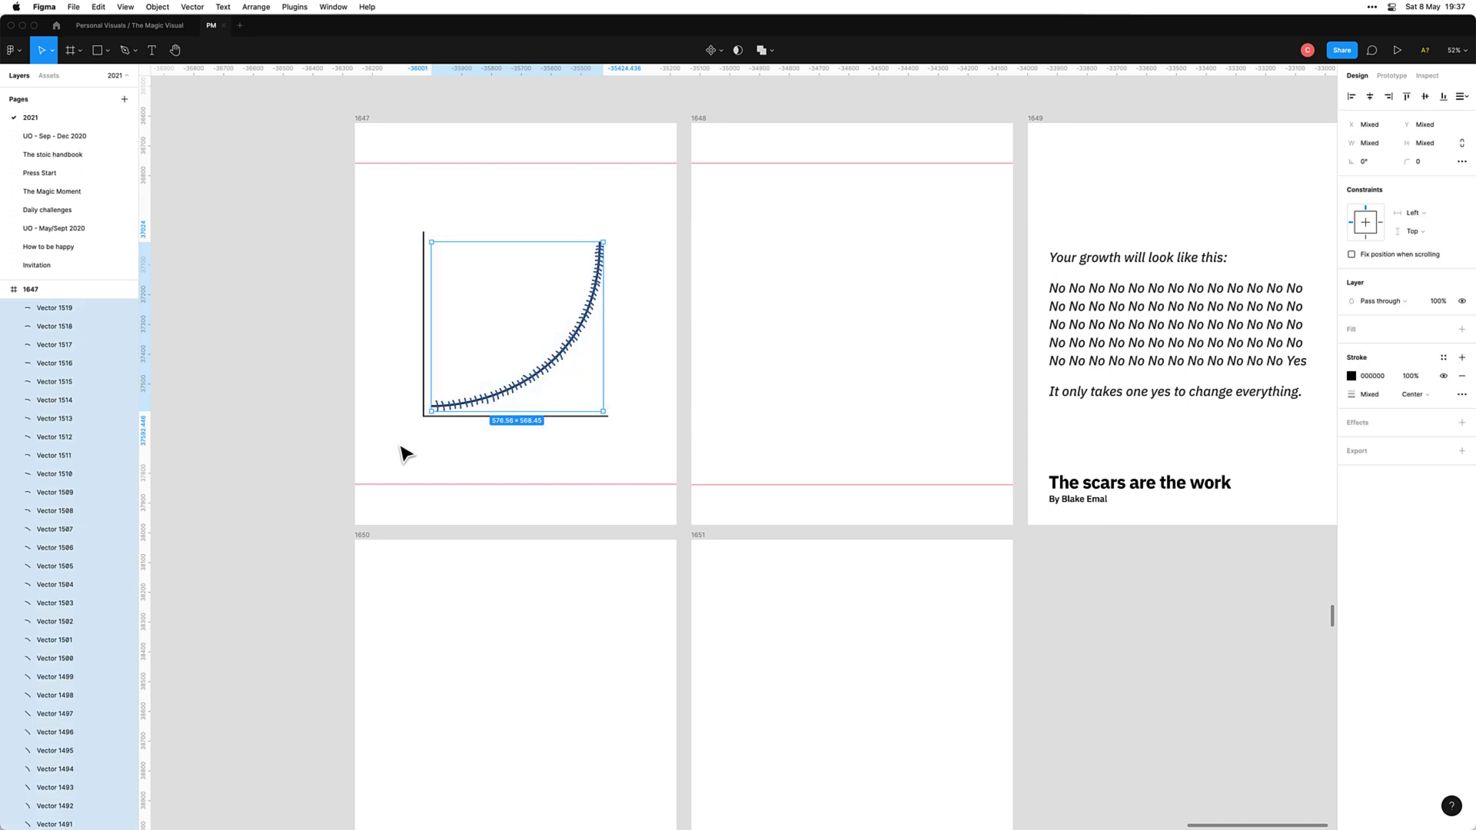
key(Delete)
Step: Add the text label "NO" just inside the corner of the graph axes in frame 1647
scroll(536, 435, up, 8)
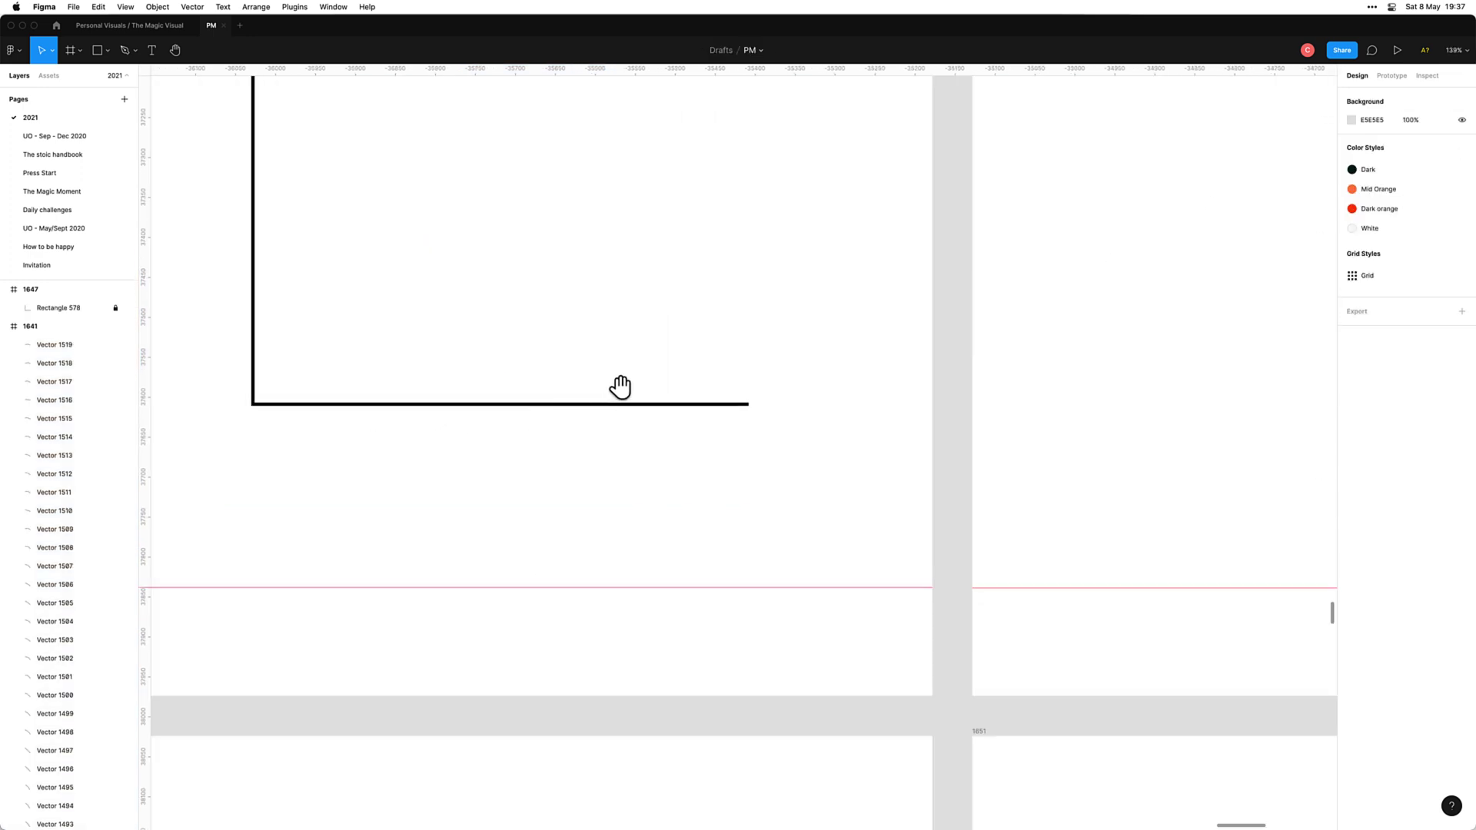
scroll(561, 412, down, 6)
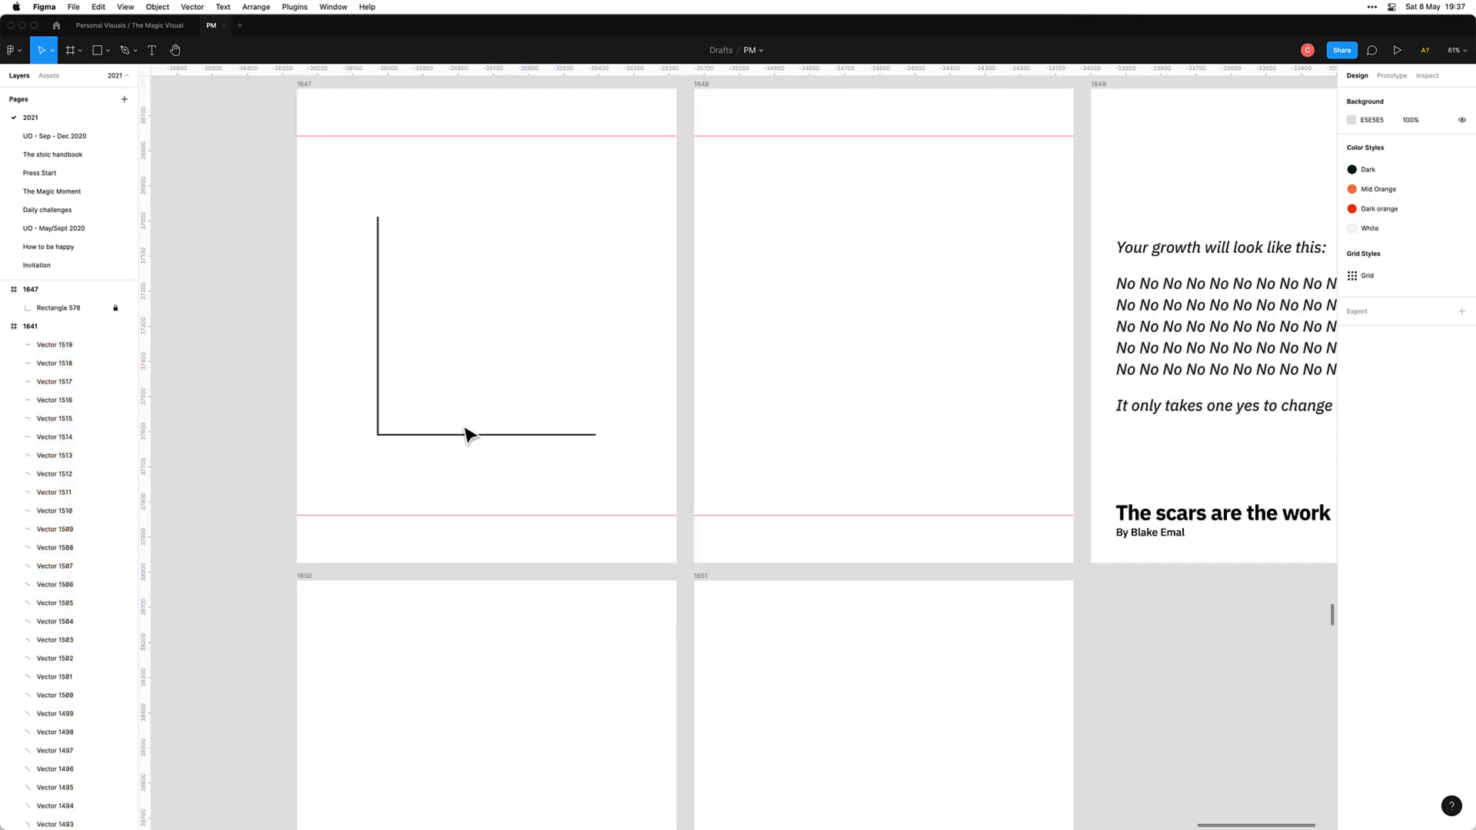
key(t)
scroll(386, 419, up, 4)
click(386, 419)
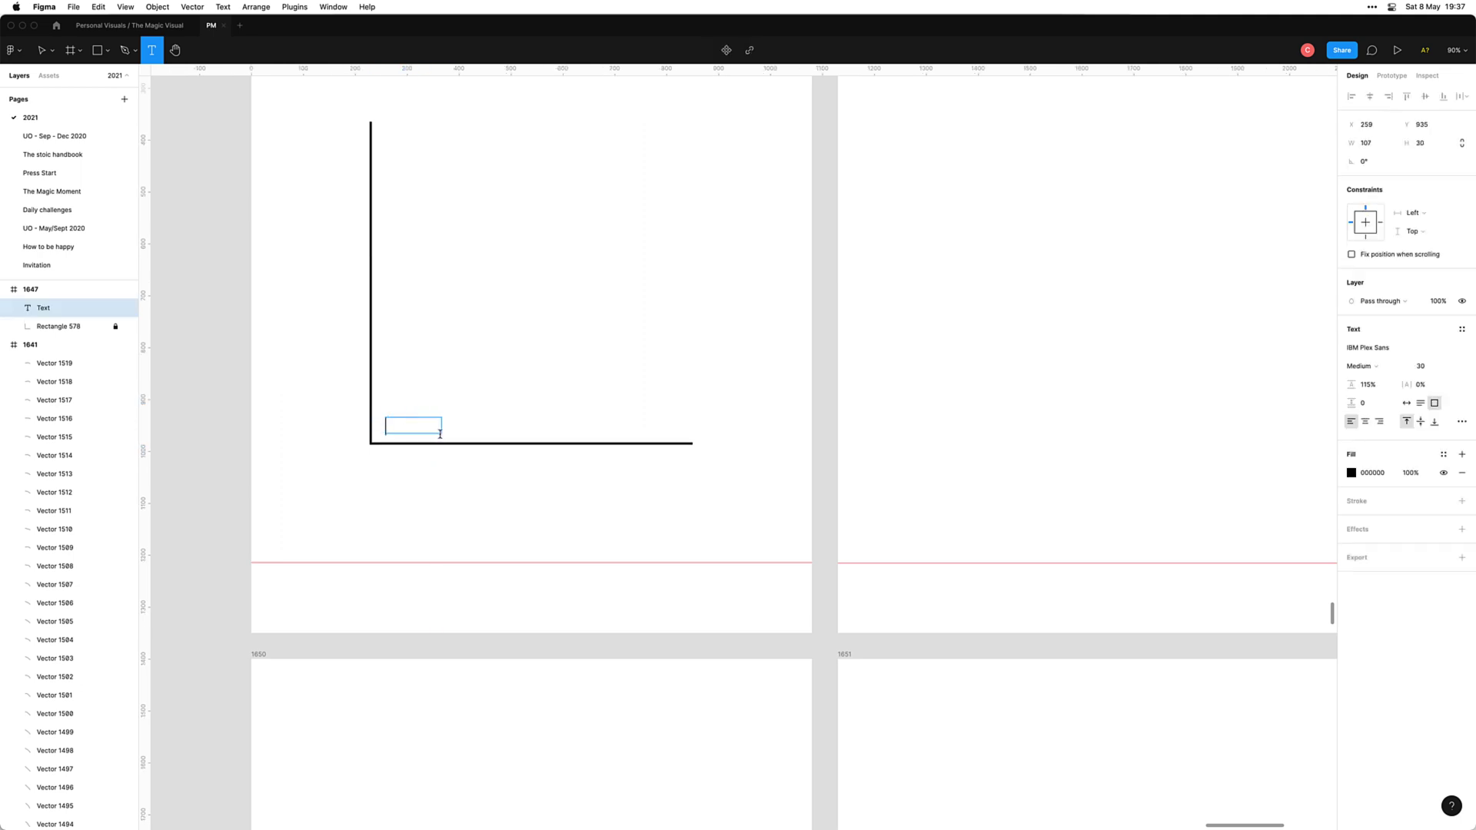
text(BO)
key(super+a)
click(1376, 347)
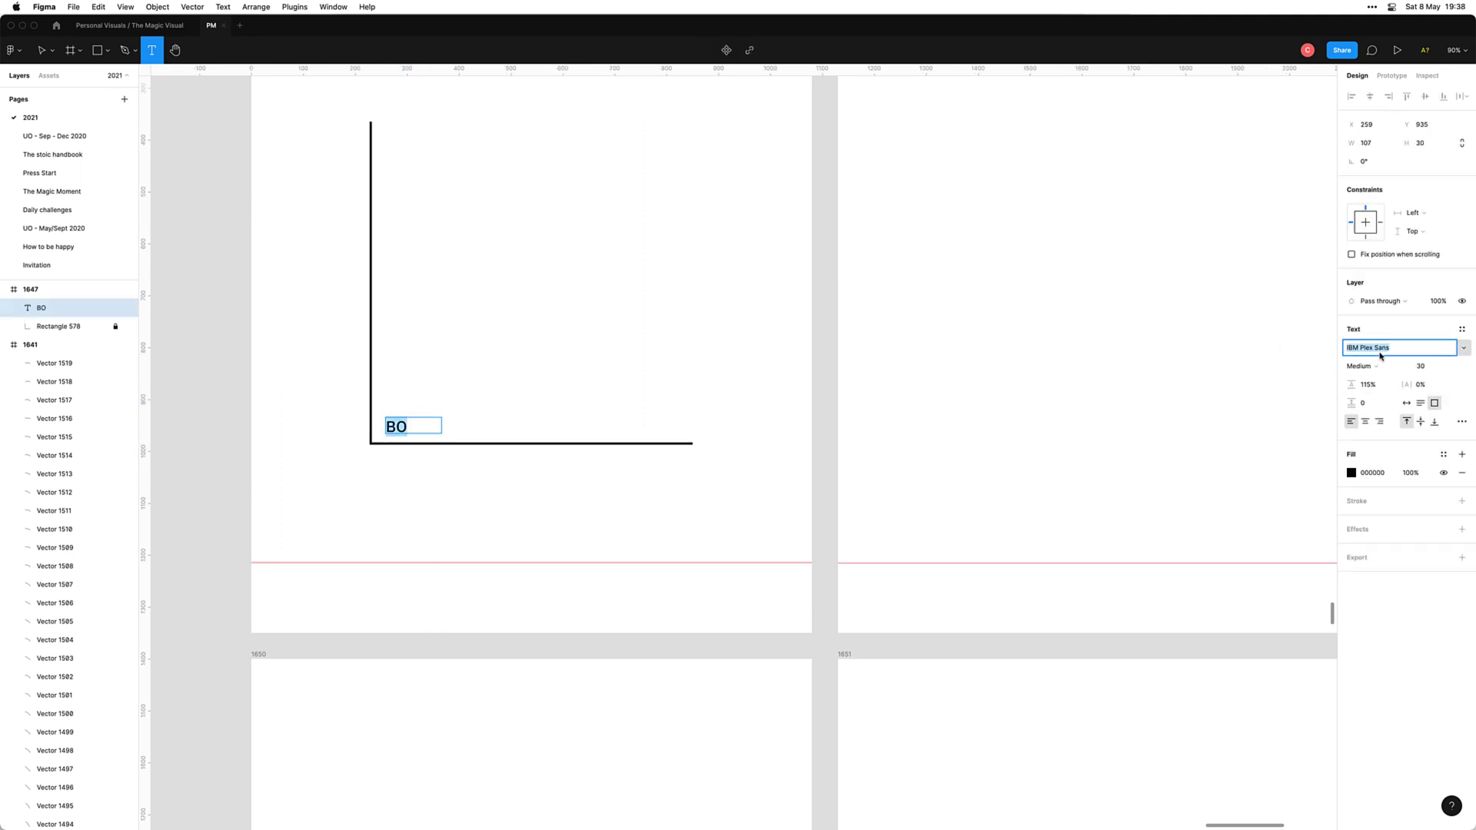
key(Escape)
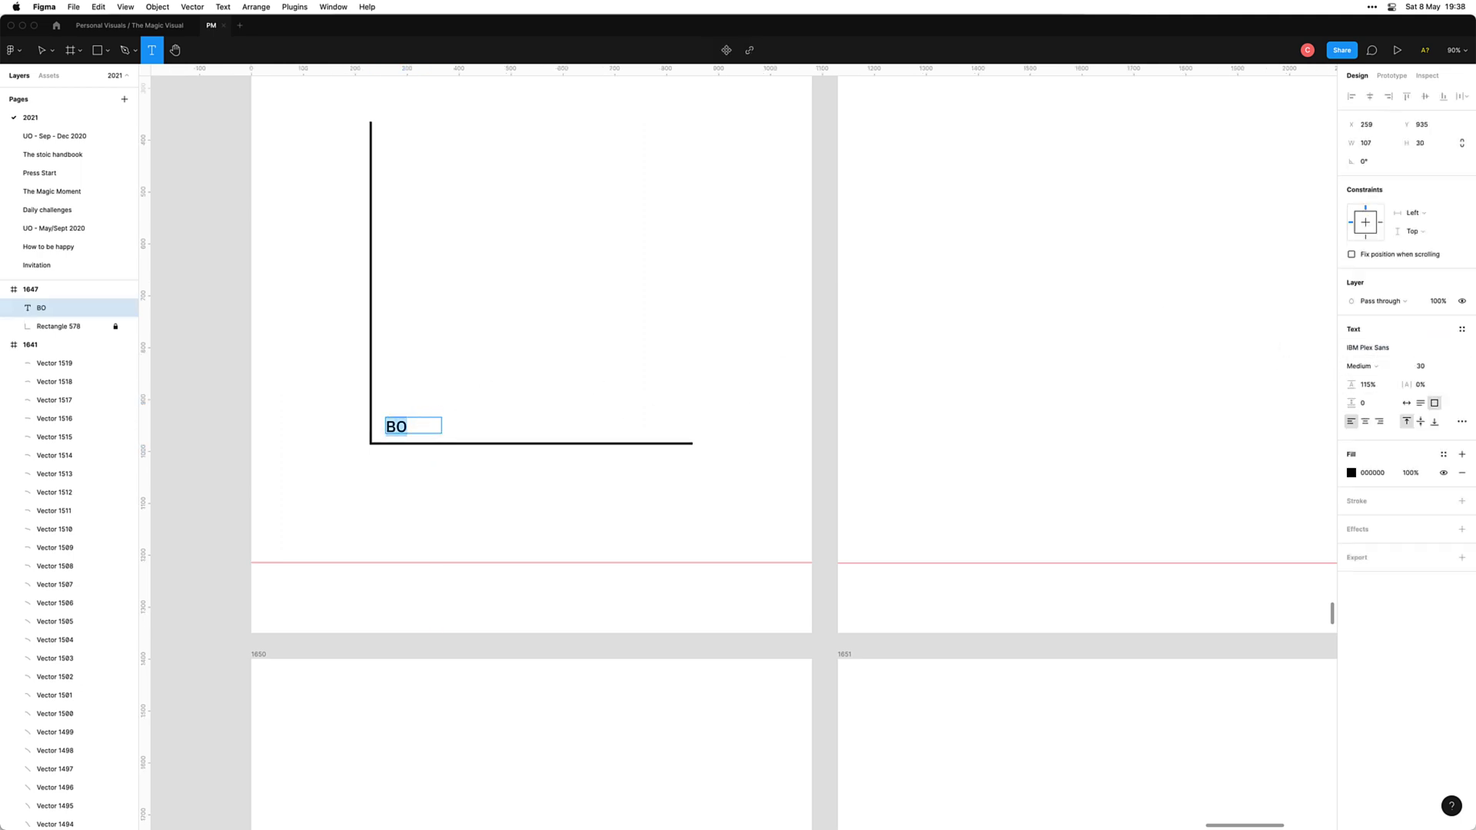
text(NI)
text(O)
Step: Format the "NO" label as Bold with 5% letter spacing and auto-width resizing
key(super+a)
click(1365, 366)
click(1384, 407)
click(1429, 384)
text(5)
key(Tab)
key(Escape)
key(Escape)
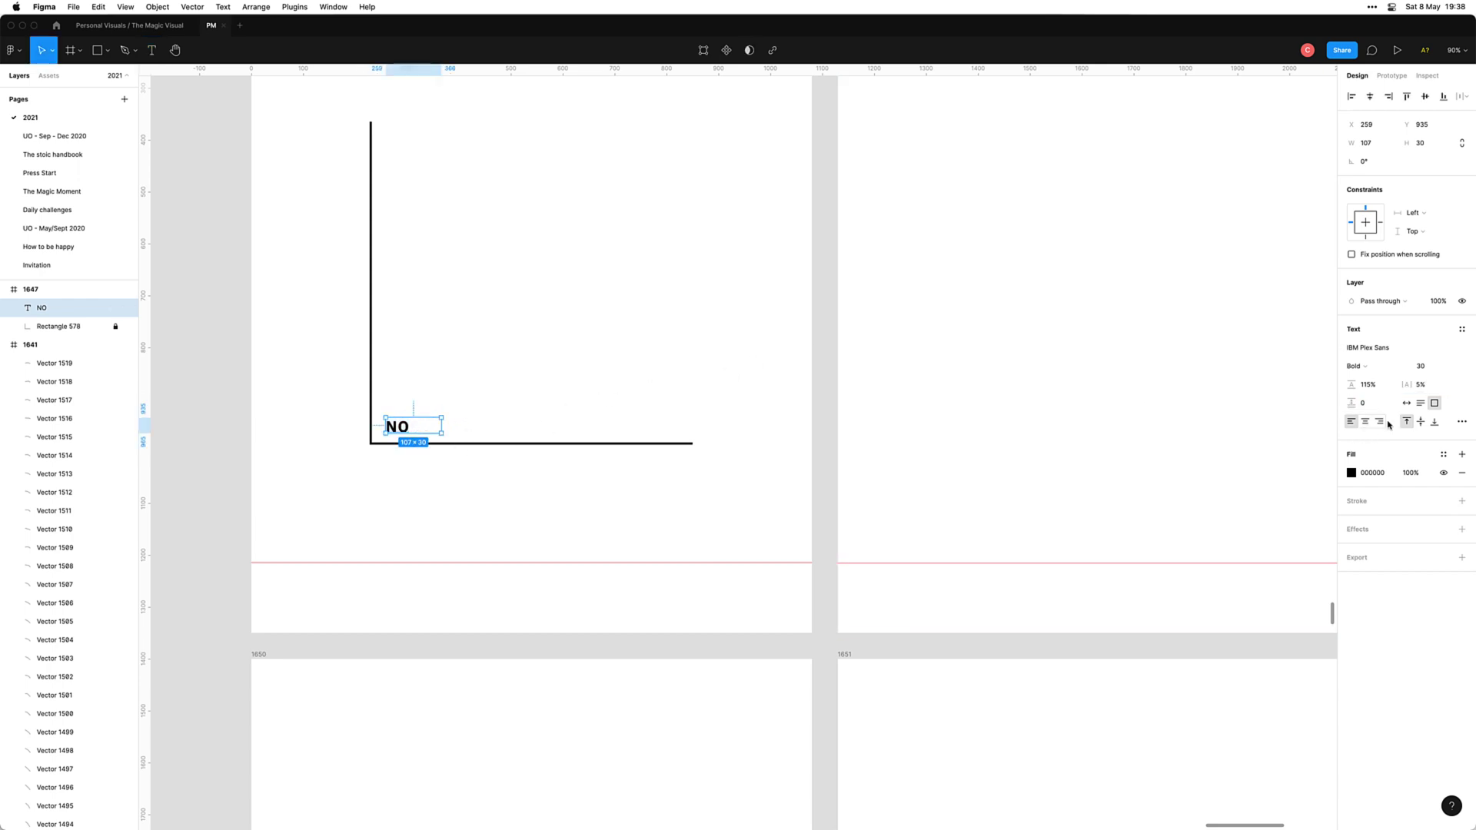
click(1407, 403)
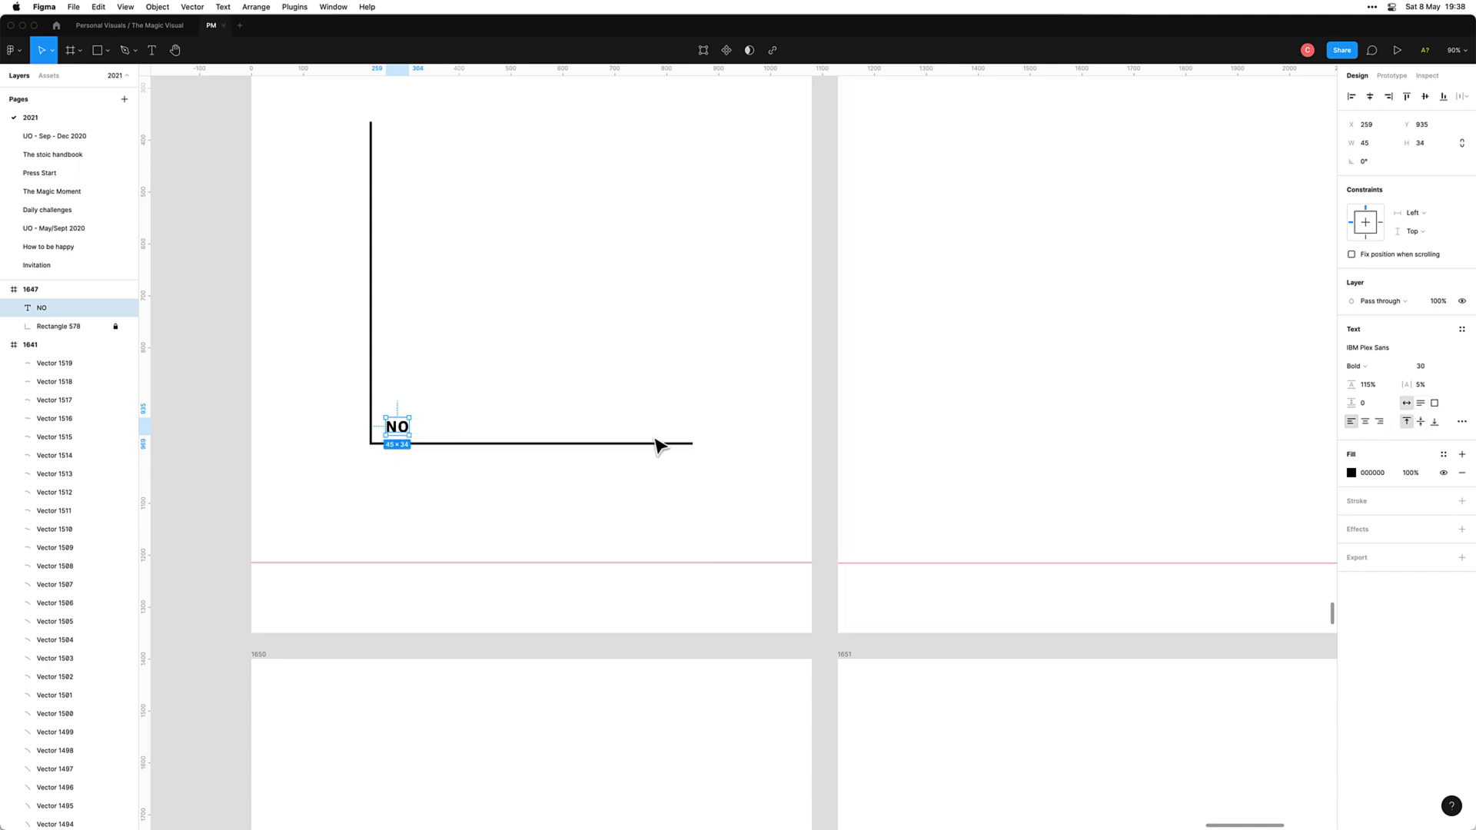
Step: Nudge the "NO" label slightly up from the horizontal axis and scale it down to about 38 px wide
click(493, 523)
click(398, 431)
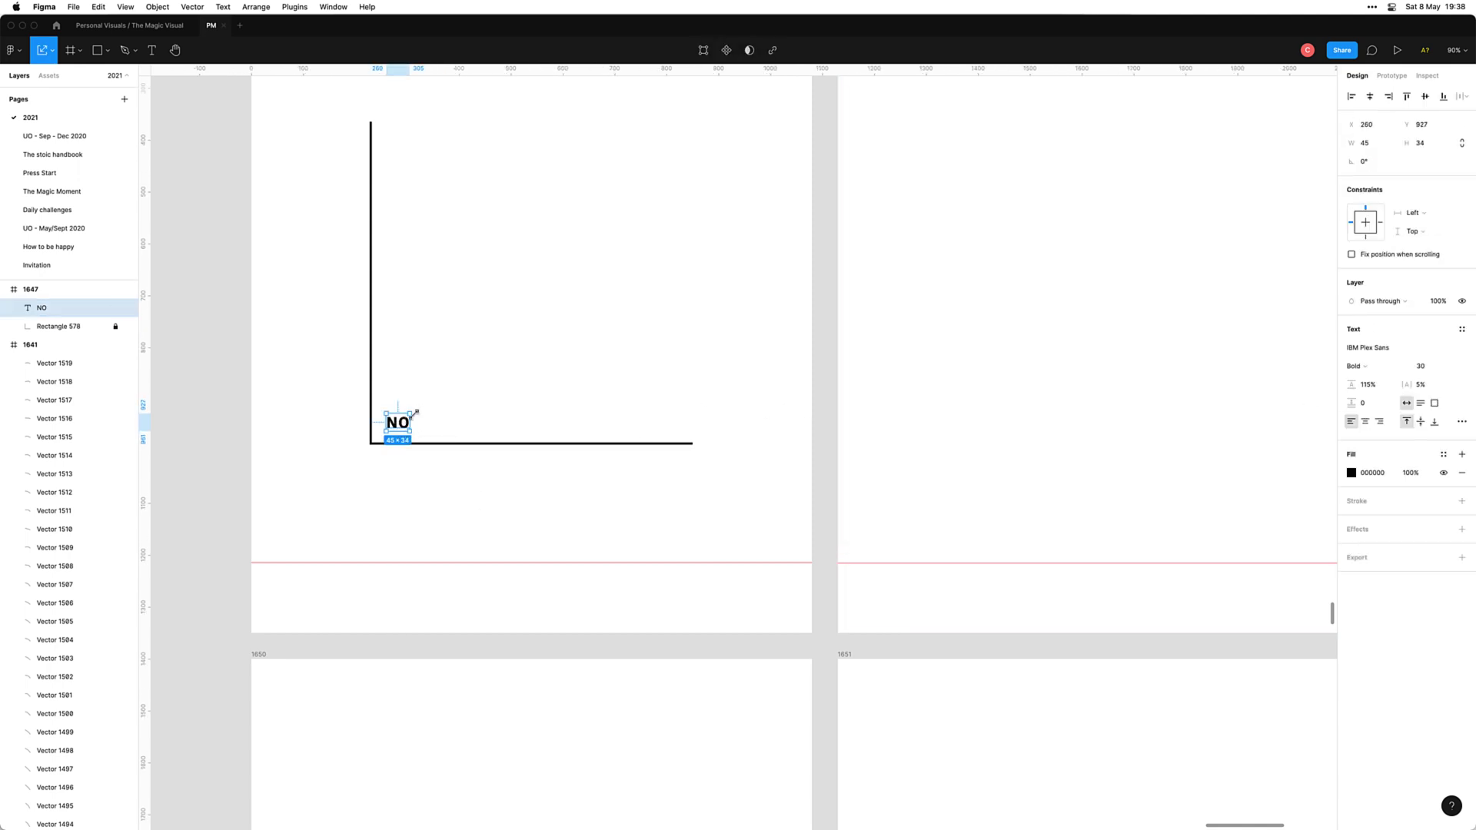
drag(416, 412, 408, 416)
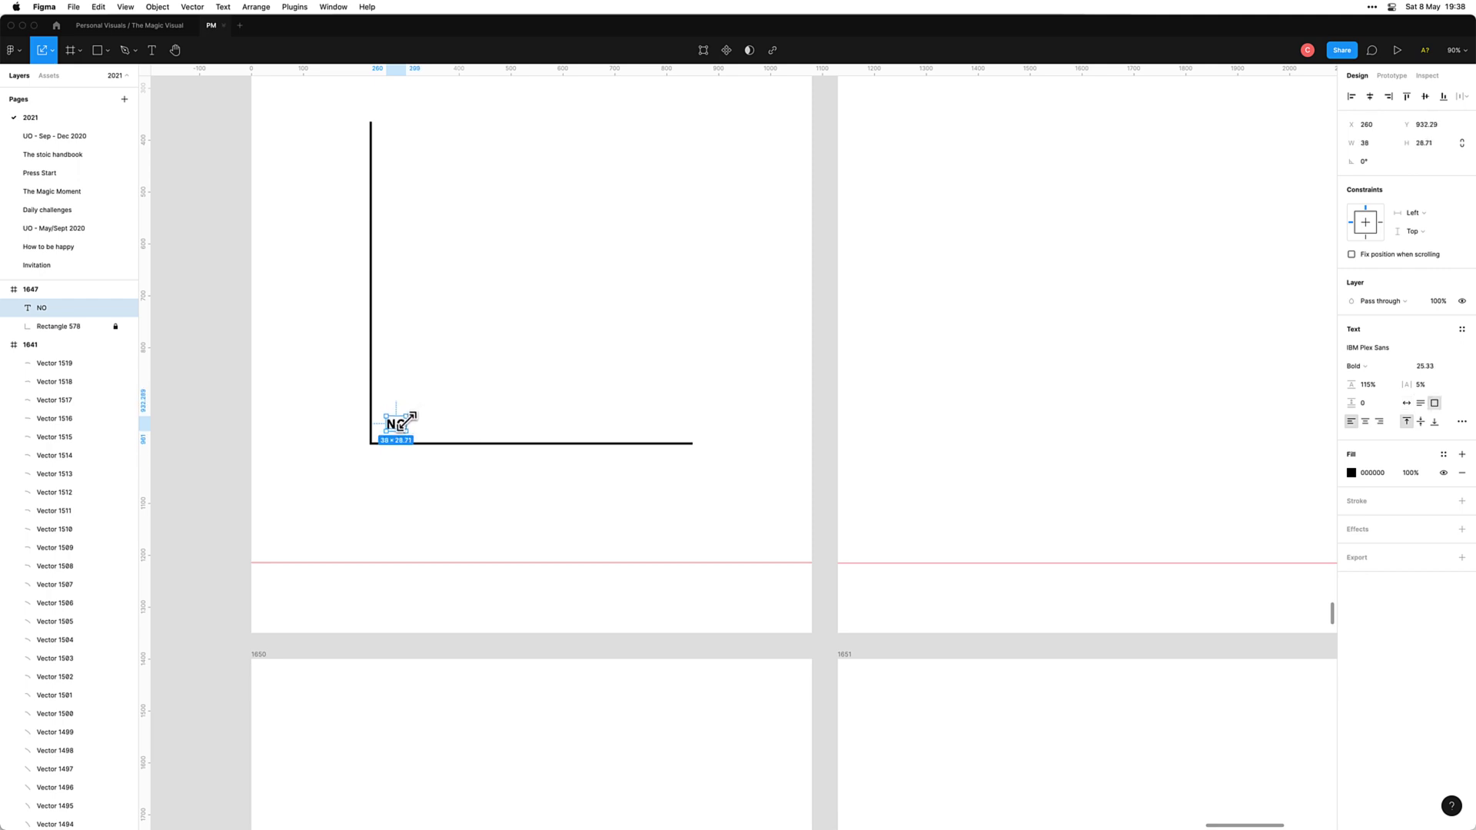
click(402, 482)
drag(465, 478, 435, 510)
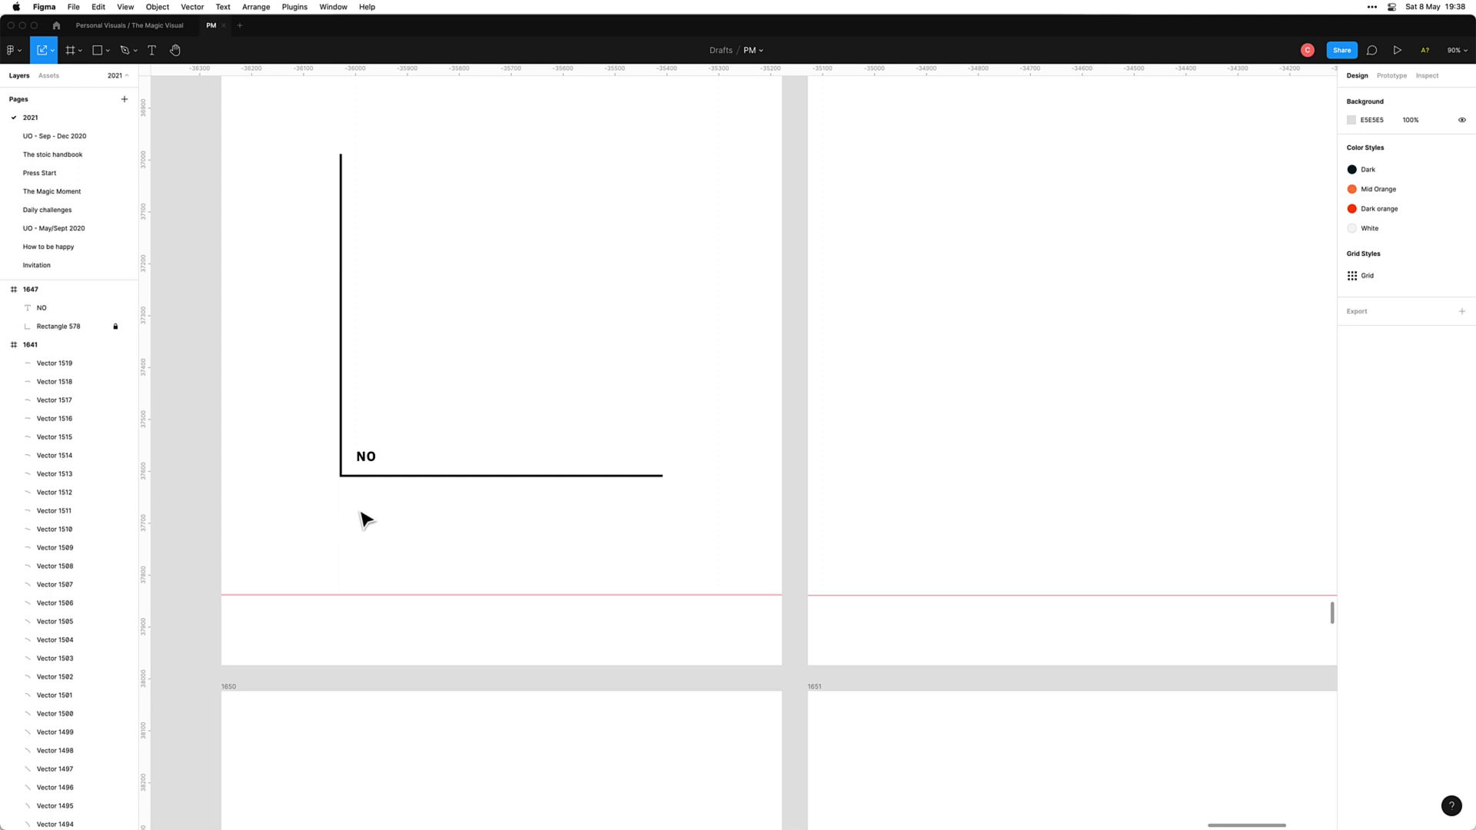
Step: Draw a Pen tool path from below "NO", nearly flat and wavy along the horizontal axis before curving steeply upward, with stroke width 5
key(p)
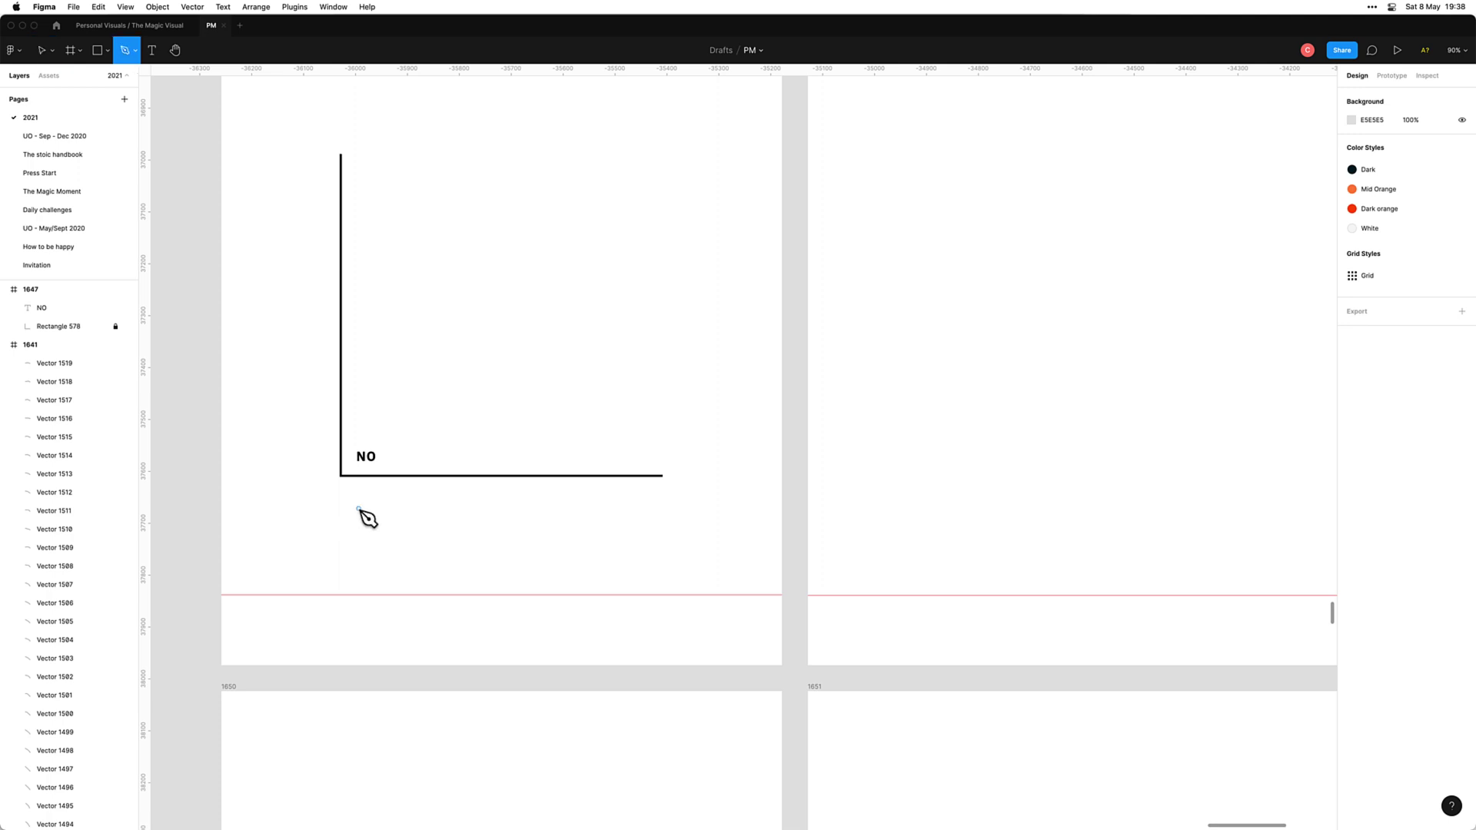
drag(357, 466, 393, 463)
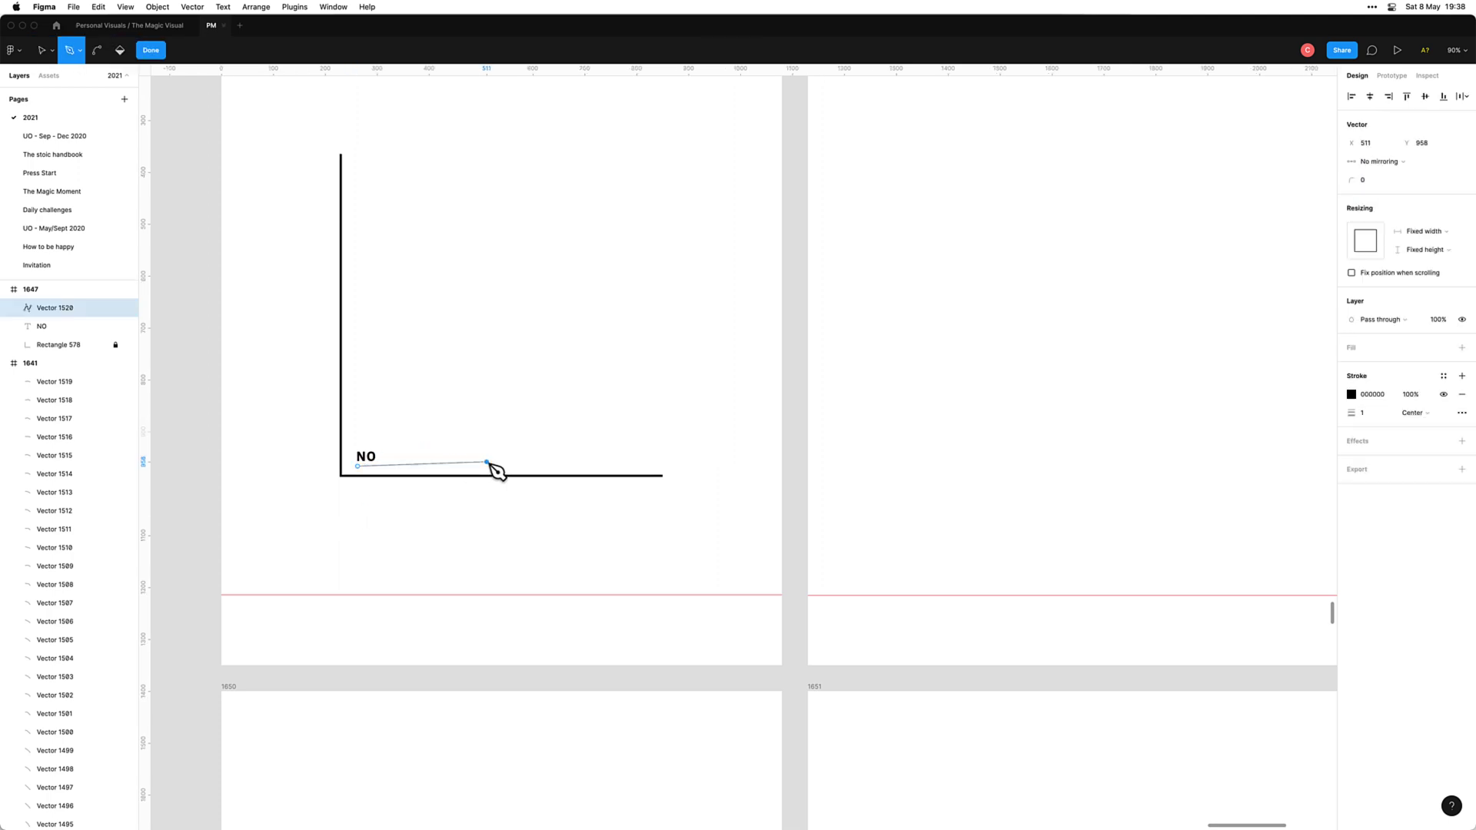
drag(487, 462, 615, 466)
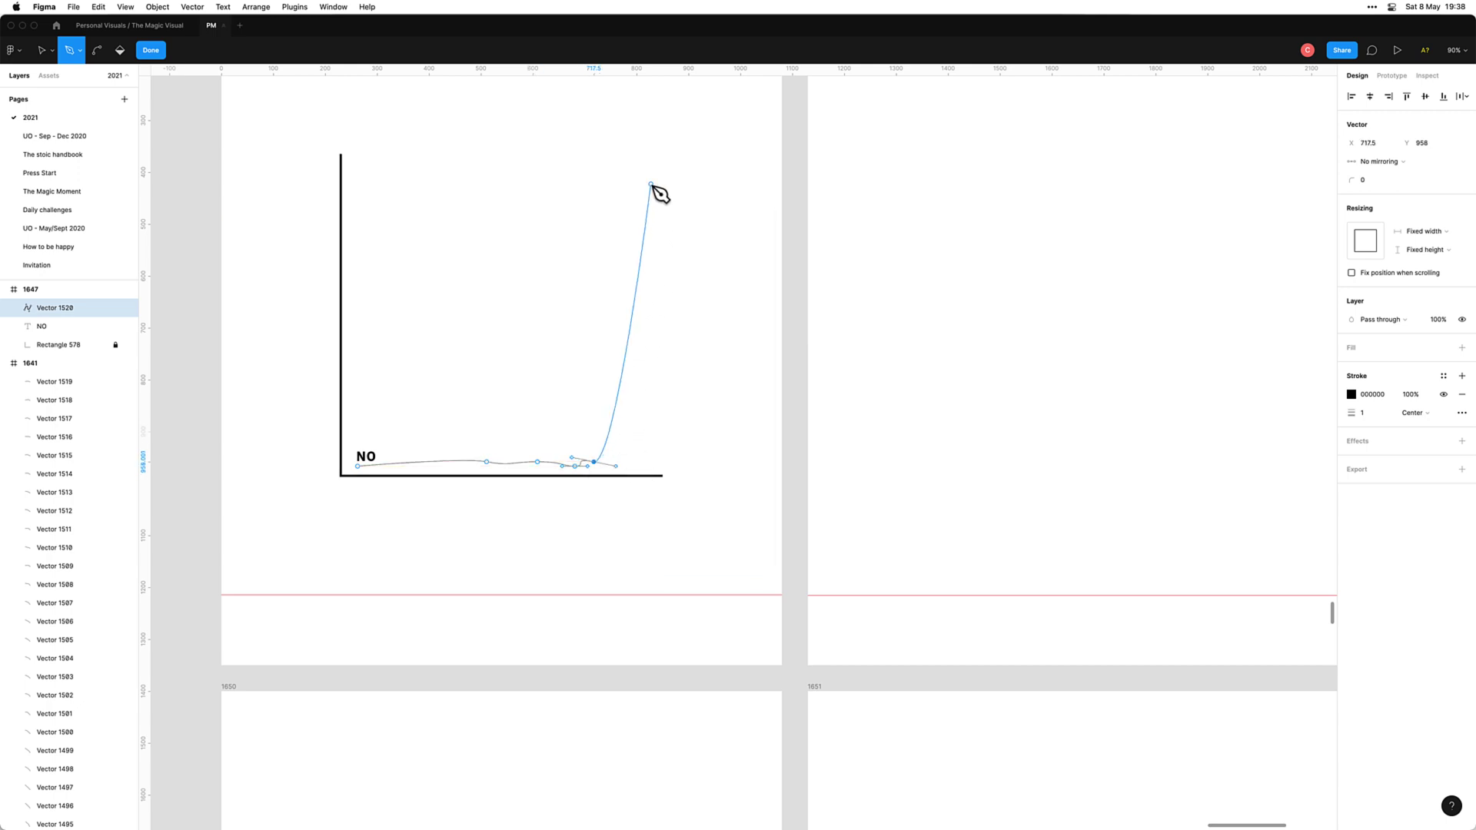
mouse_move(650, 184)
mouse_down()
mouse_move(667, 70)
mouse_move(676, 169)
mouse_move(657, 162)
mouse_up()
key(Escape)
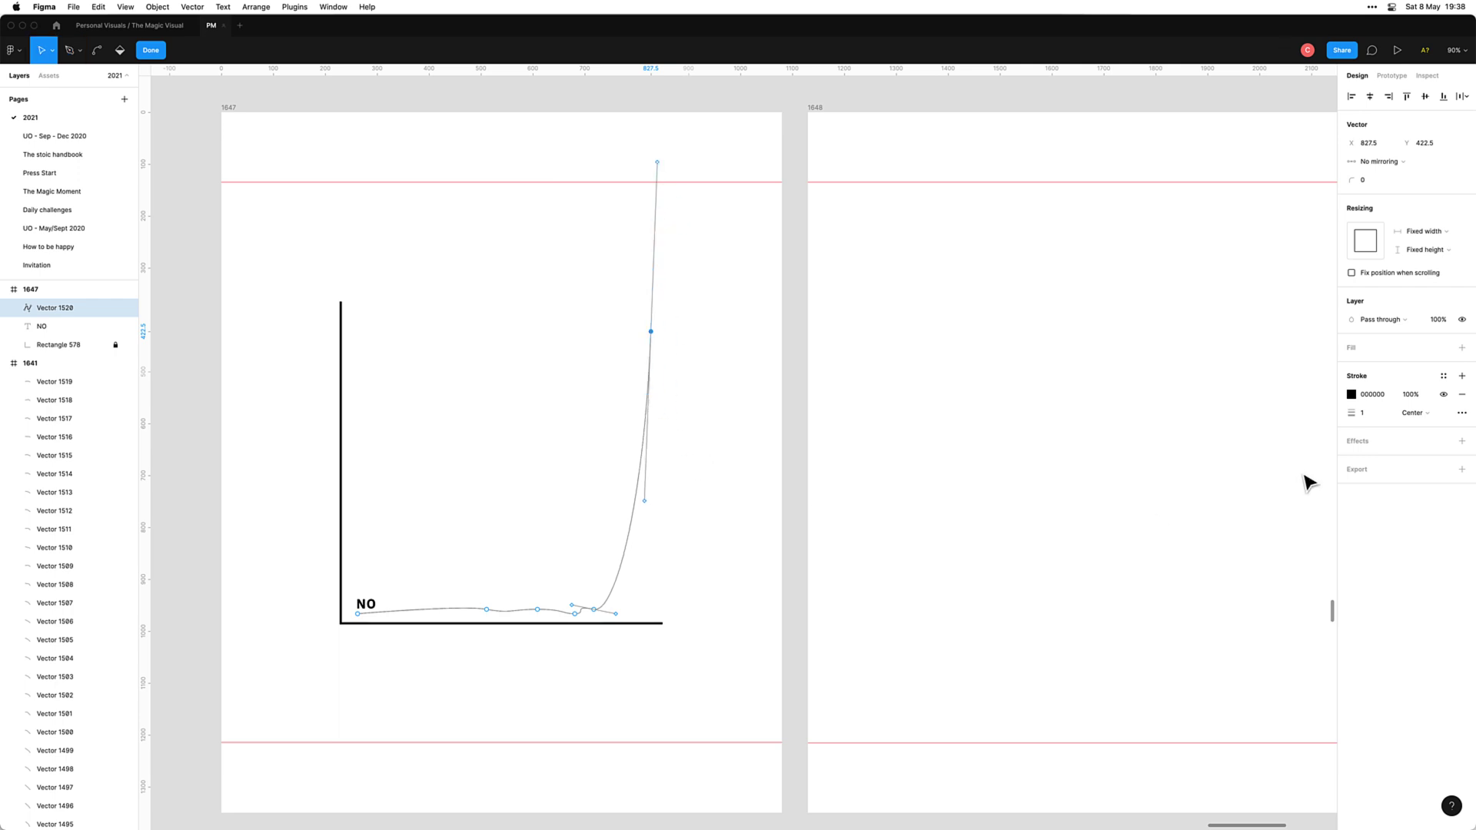
click(1375, 417)
key(Tab)
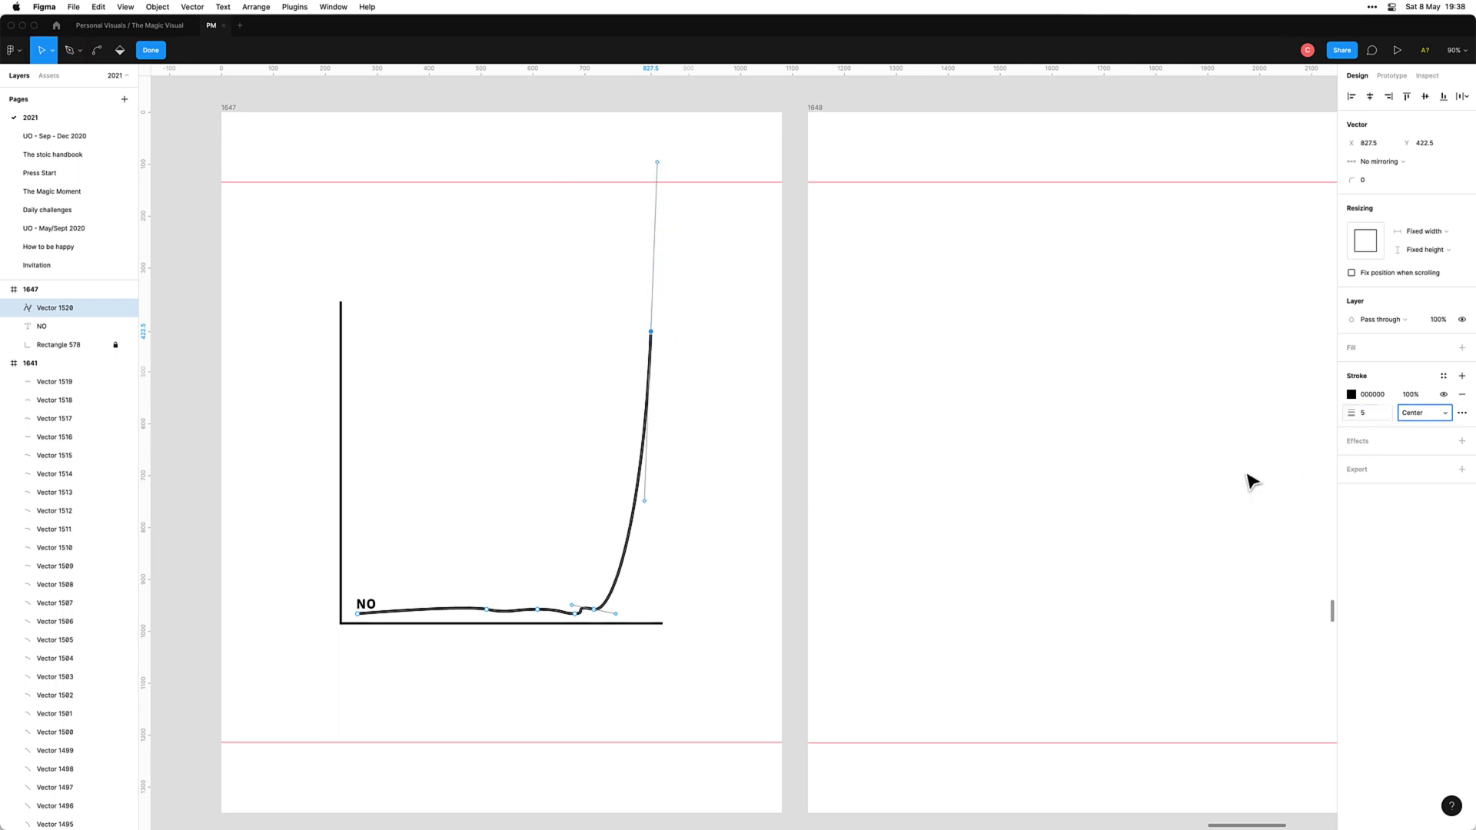
Step: Set the curve's stroke width to 4 and finish editing its path
click(1376, 420)
text(4)
key(Return)
click(503, 684)
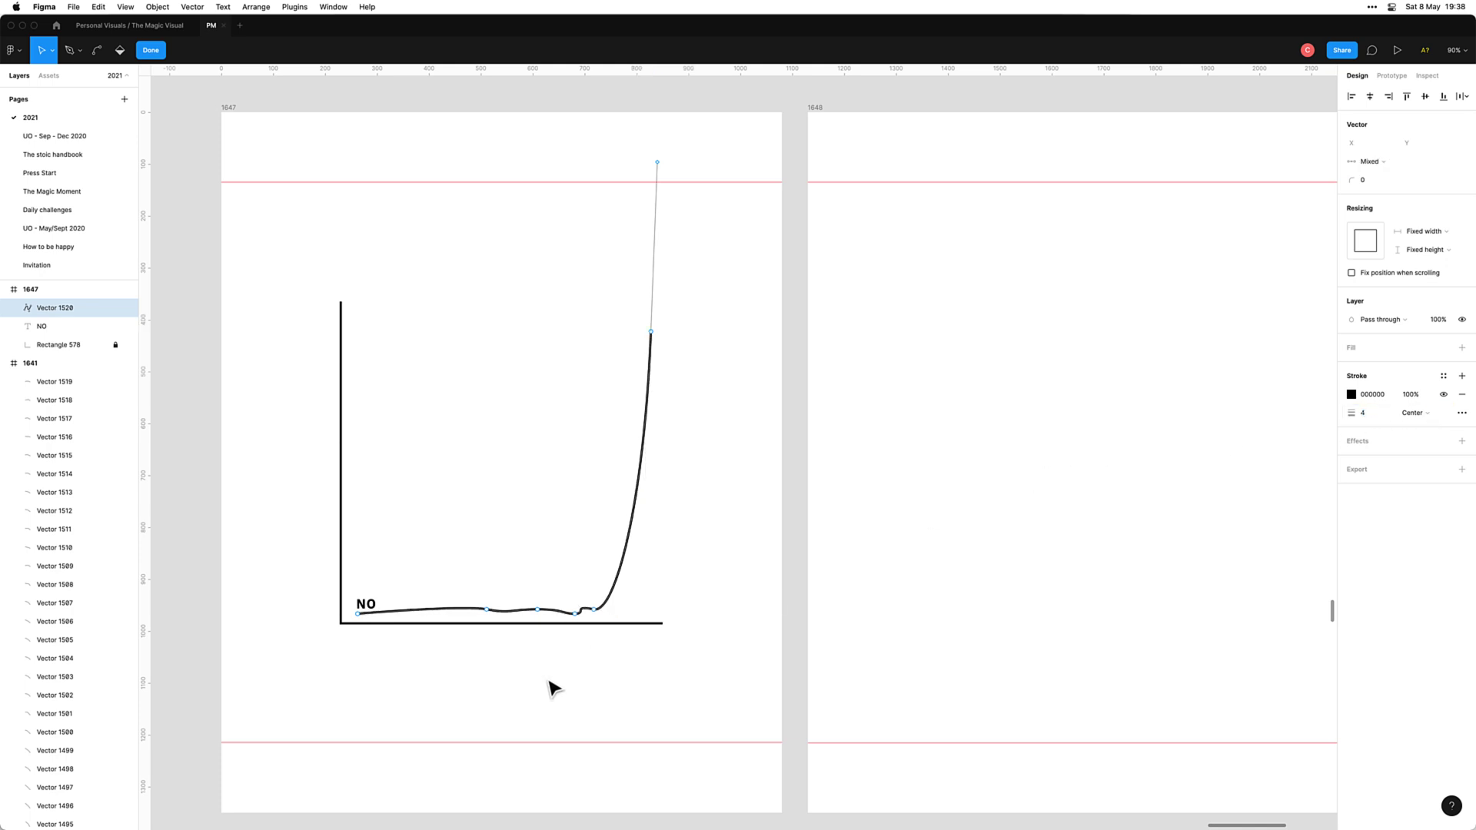
key(Escape)
key(Escape)
scroll(547, 690, down, 1)
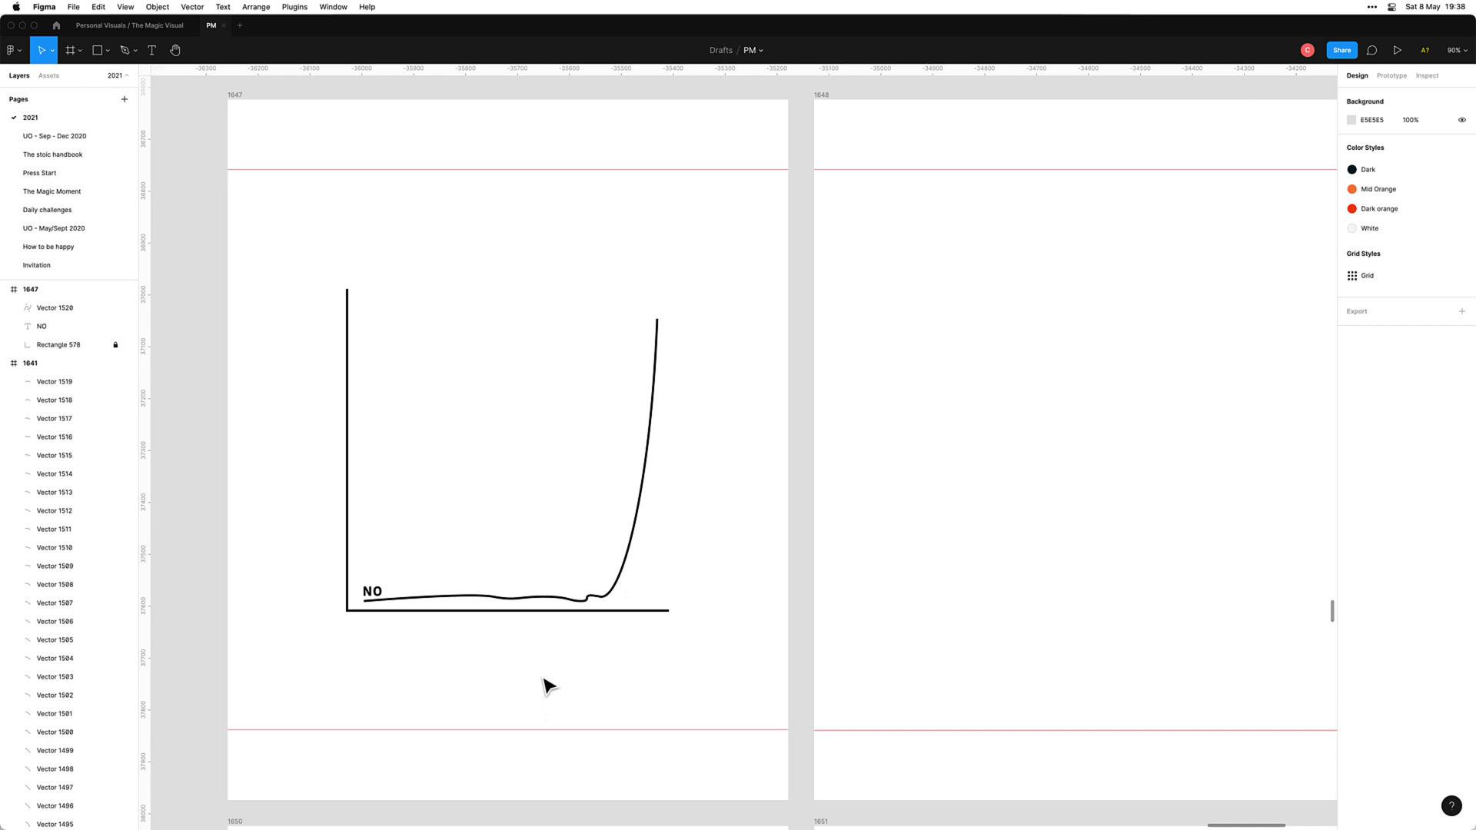
Step: Unlock the graph axes and move the curve up over the "NO" label, to X 257, Y 414
click(559, 599)
drag(544, 594, 545, 586)
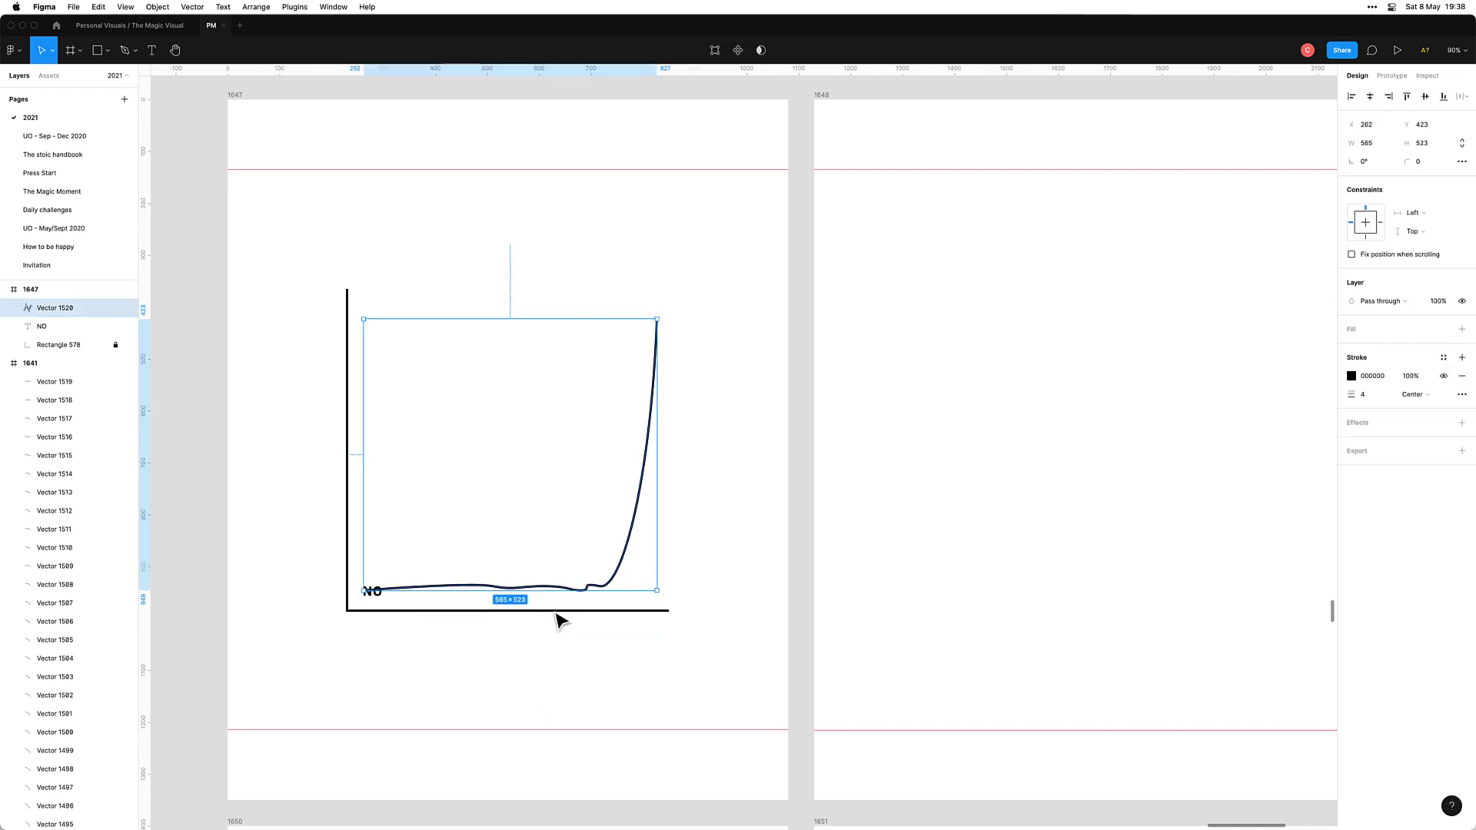
click(348, 604)
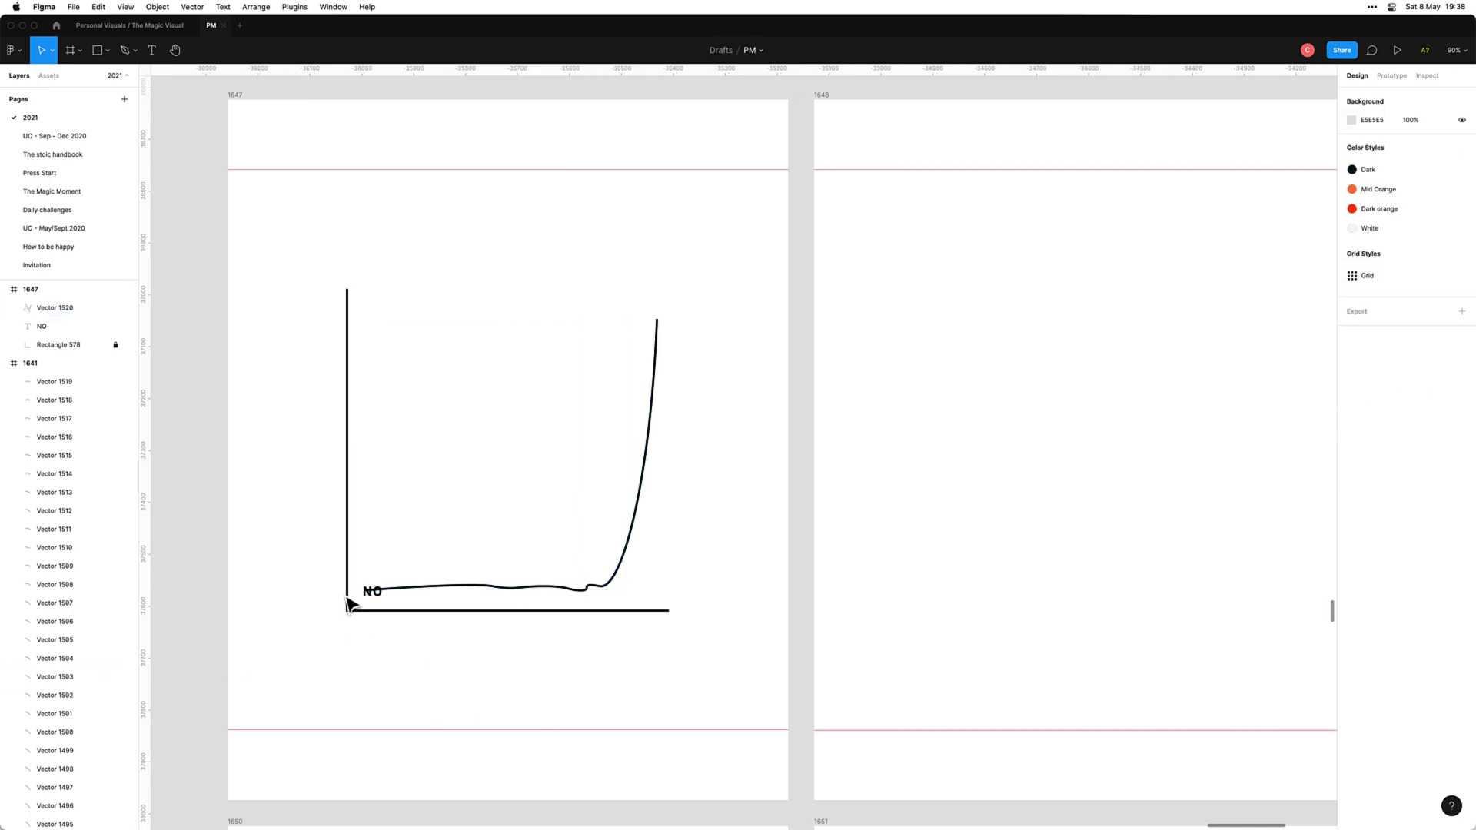
click(114, 346)
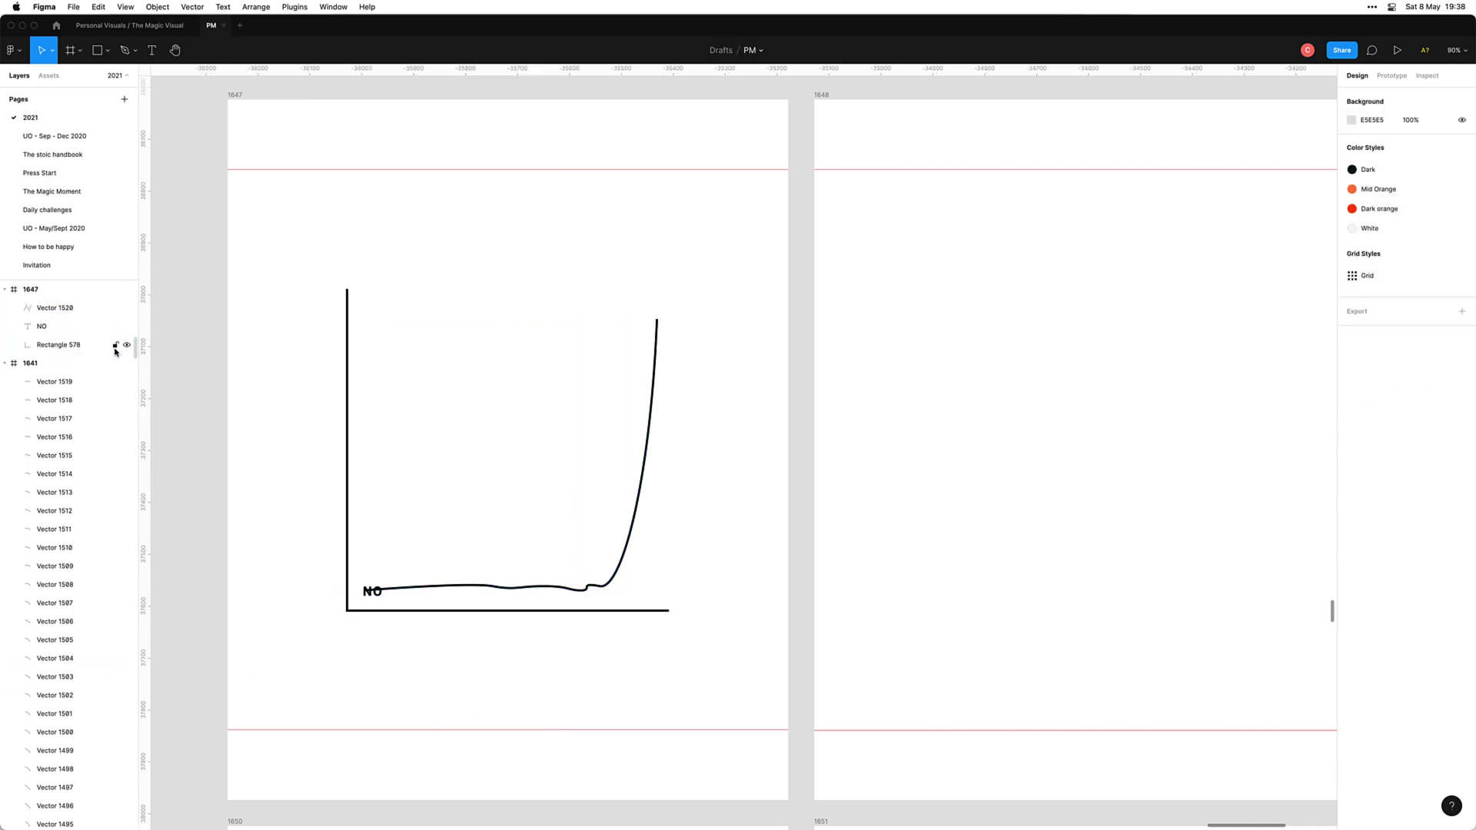
click(416, 589)
shift+click(461, 611)
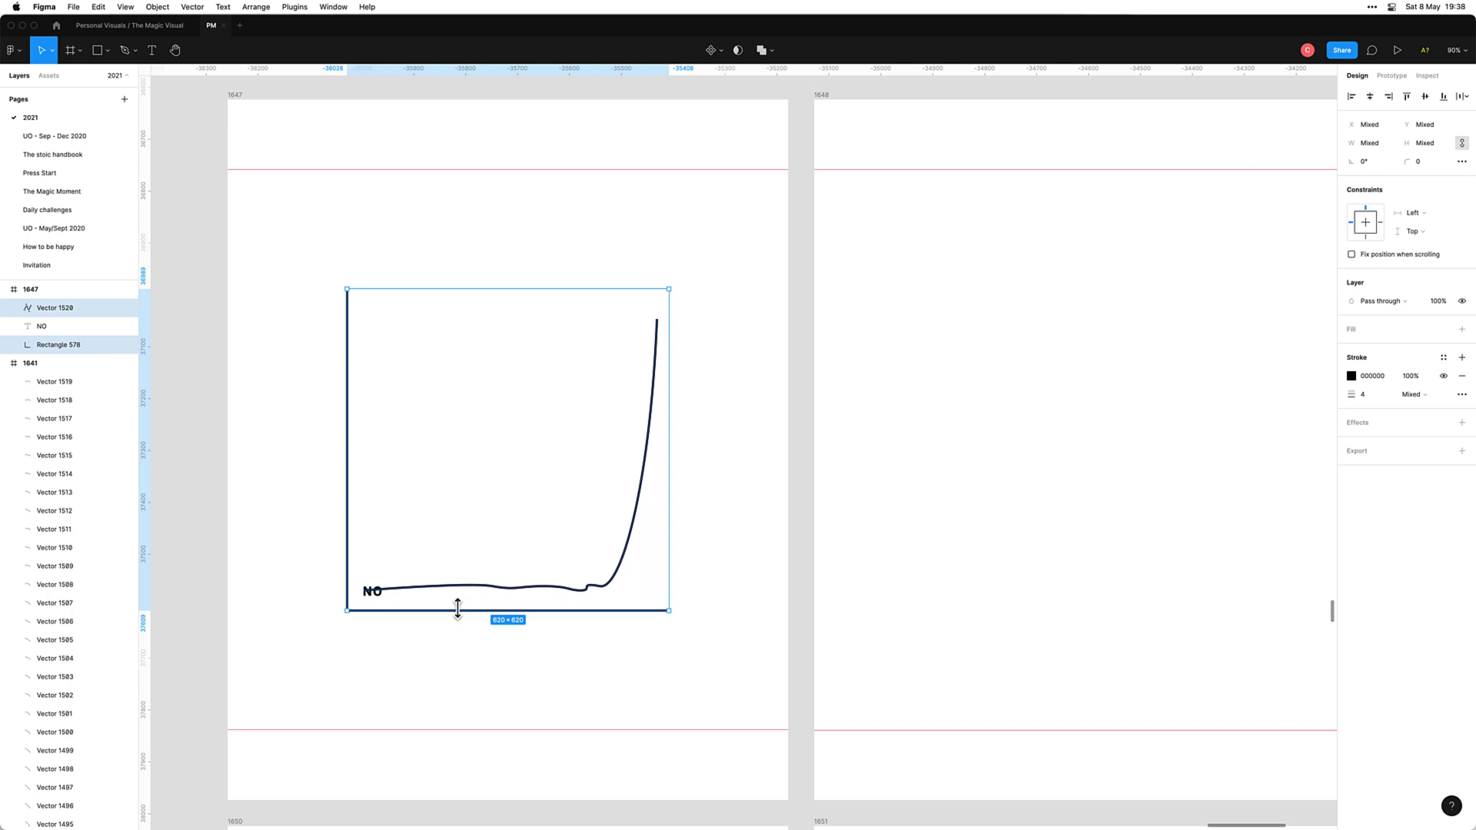
click(455, 636)
Step: Set the "NO" label's font size to 22 and move it up onto the start of the curve
click(371, 593)
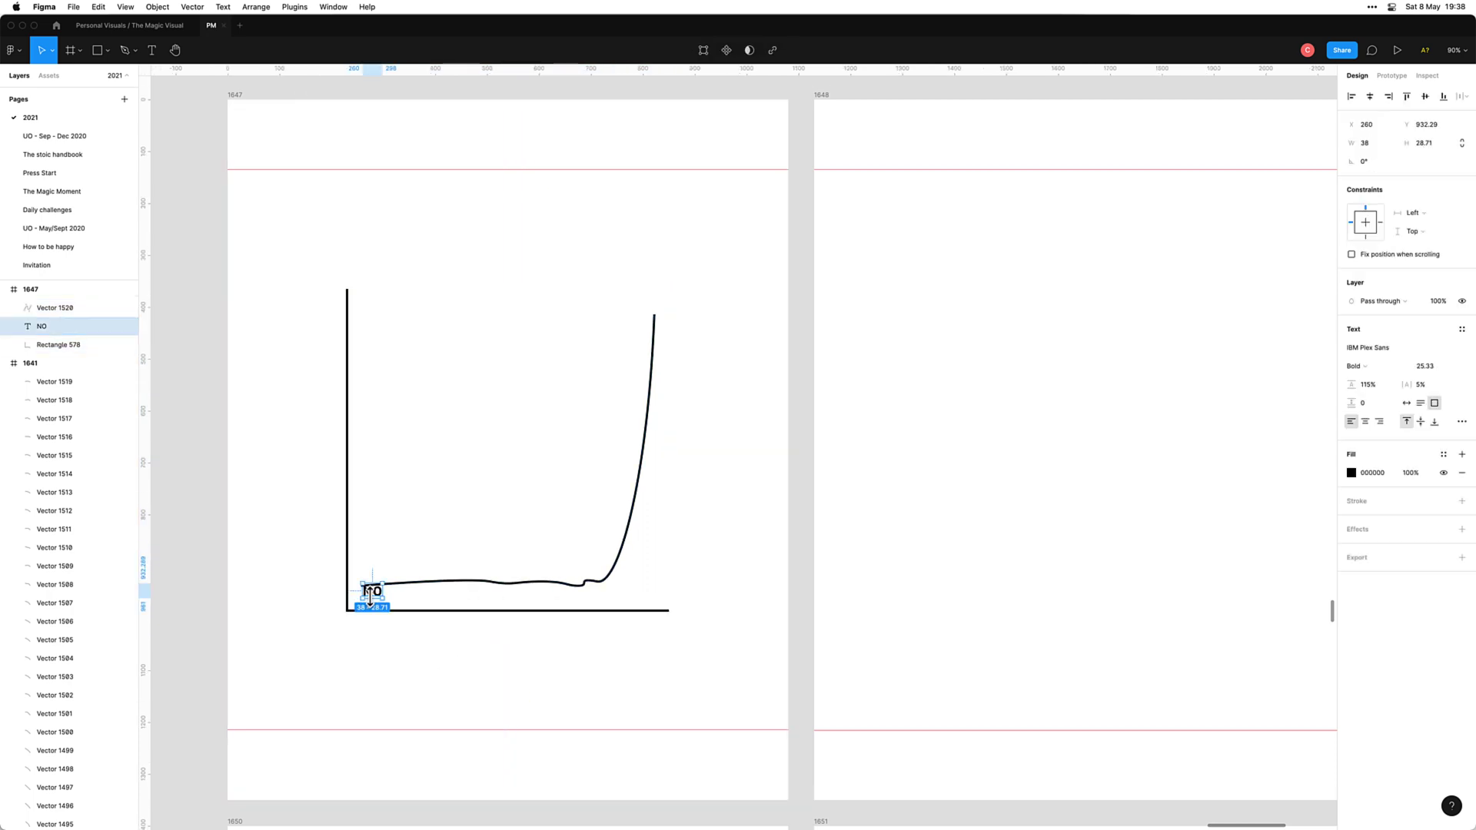
drag(370, 597, 370, 594)
click(1432, 366)
text(22)
key(Return)
click(377, 673)
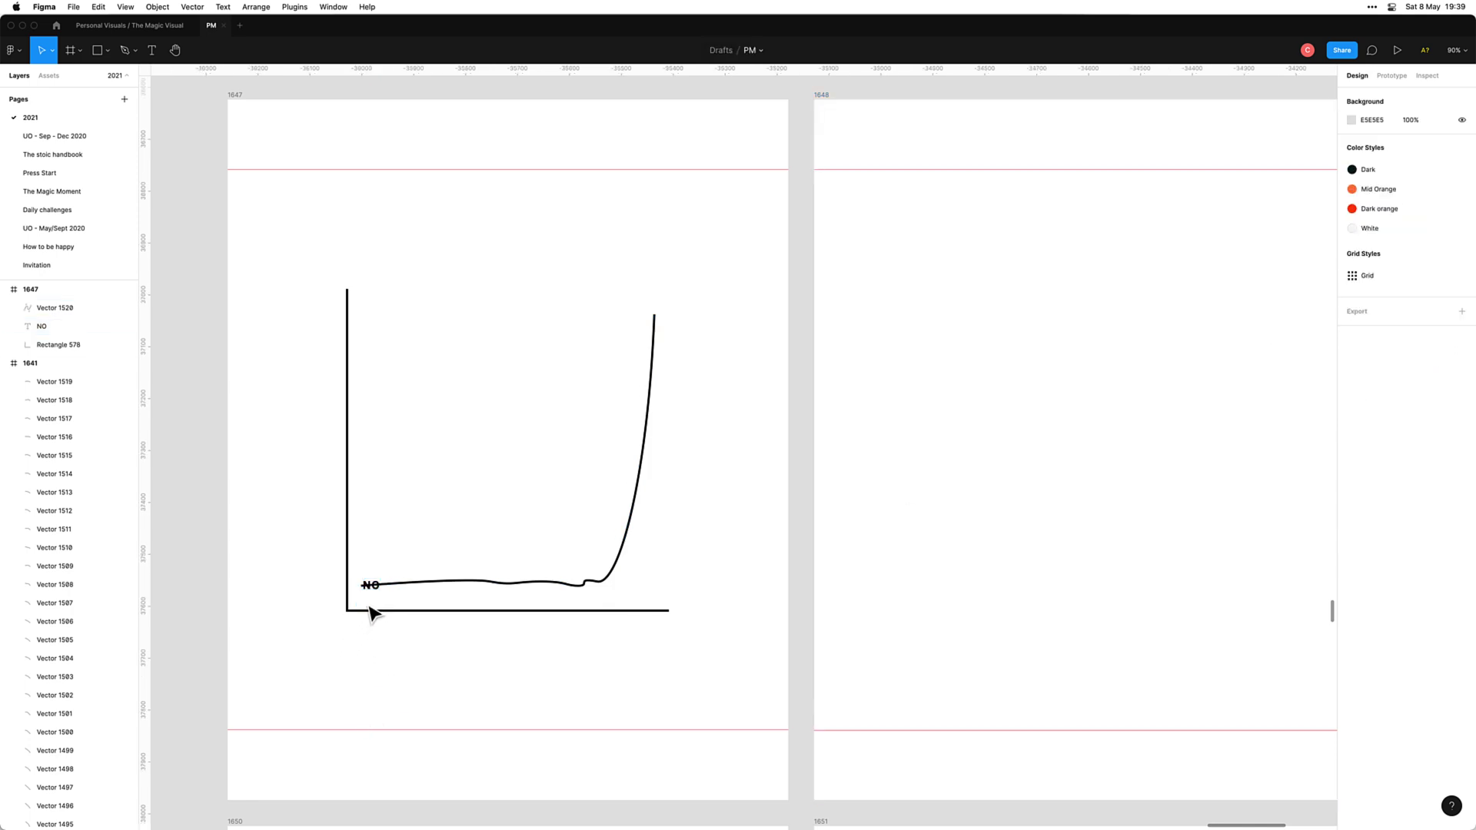
click(369, 586)
click(393, 624)
Step: Lock the curve and the graph axes so only the text labels can be moved
click(492, 582)
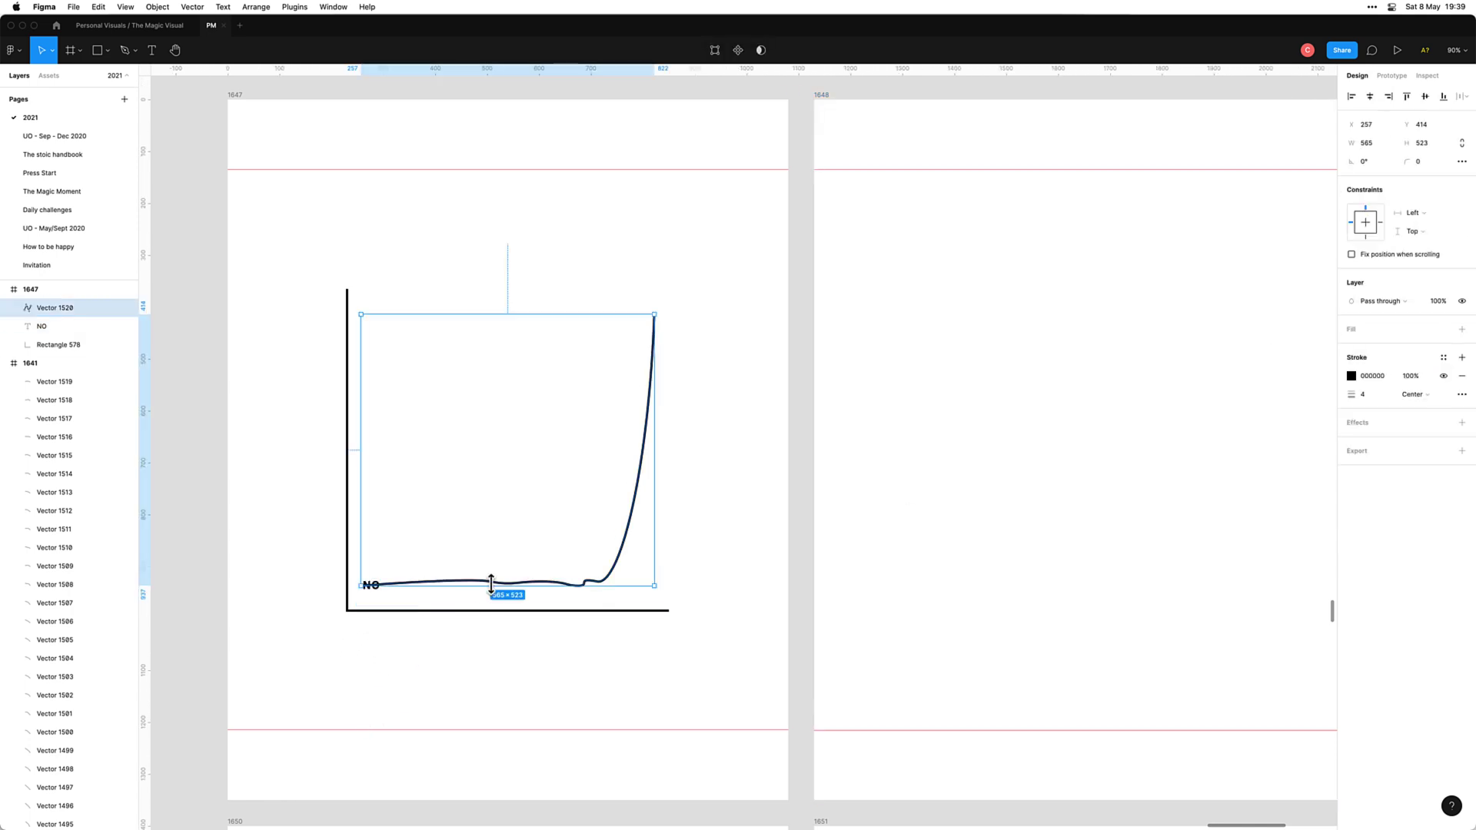
click(438, 626)
click(436, 612)
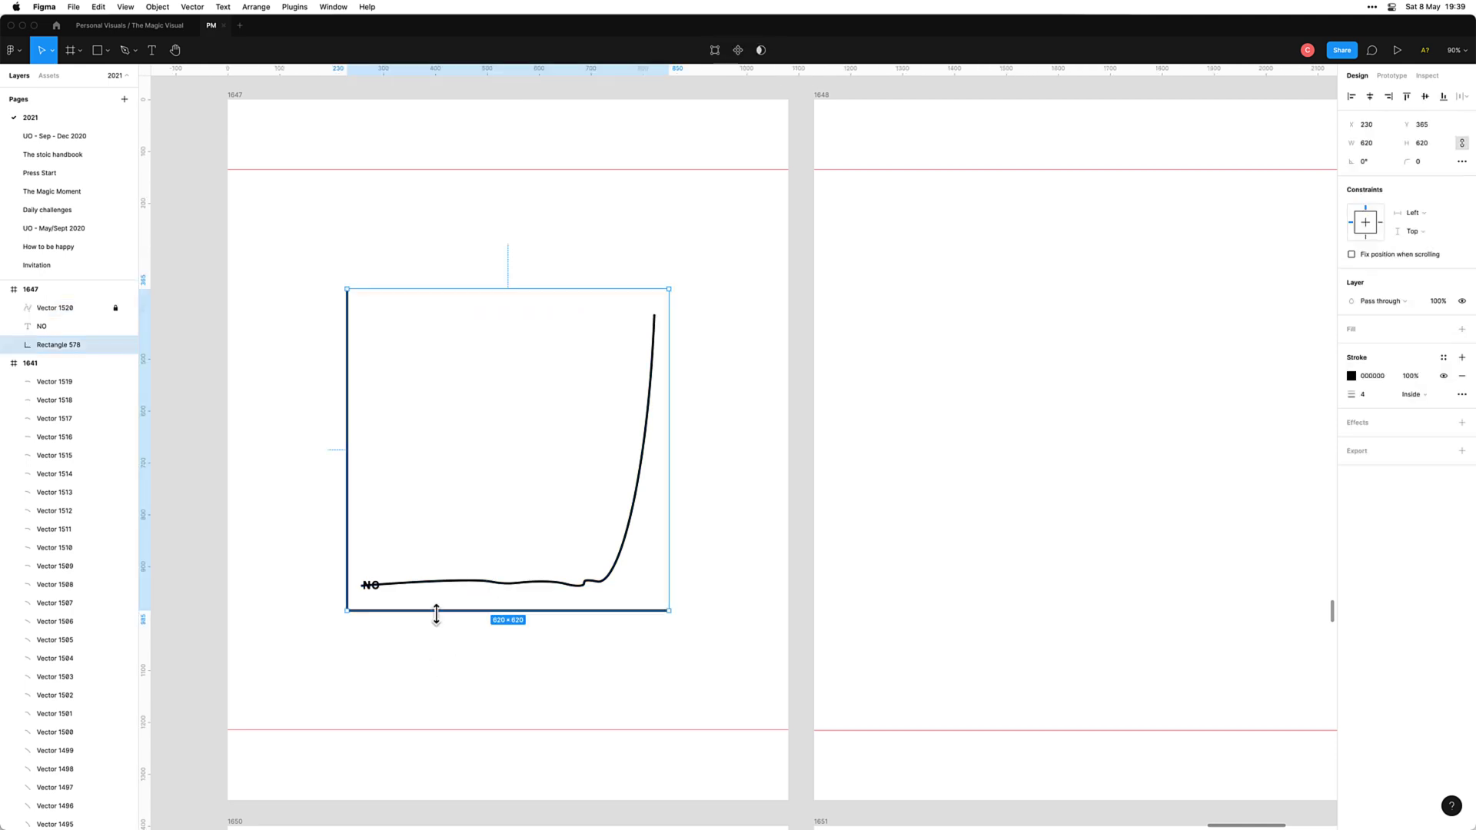
click(370, 616)
Step: Duplicate the "NO" label and place the copy beside the original along the curve, at about X 299
click(370, 586)
key(super+d)
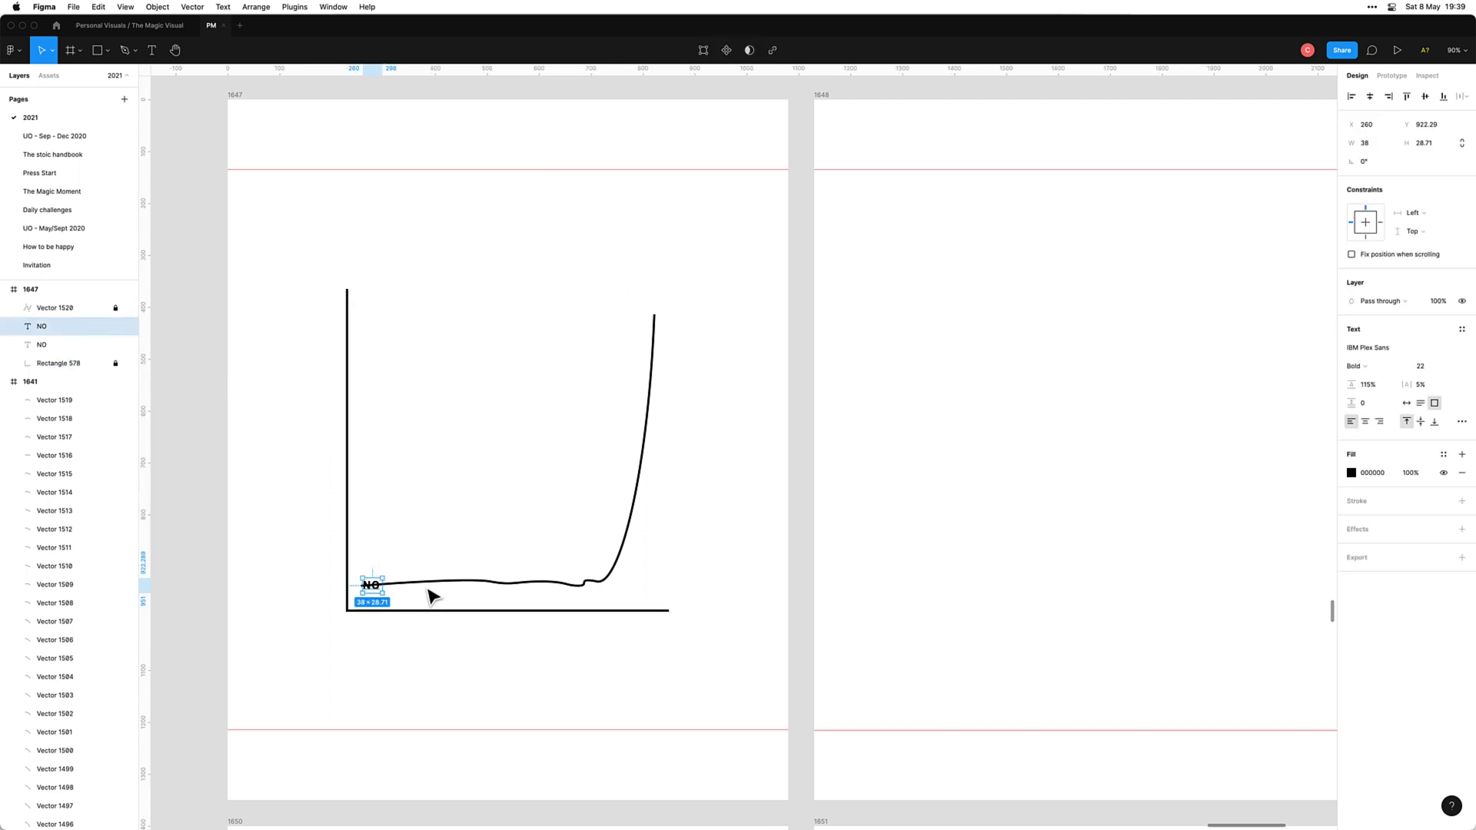
key(shift+Right)
key(shift+Right)
key(shift+Right)
key(shift+Right)
key(shift+Right)
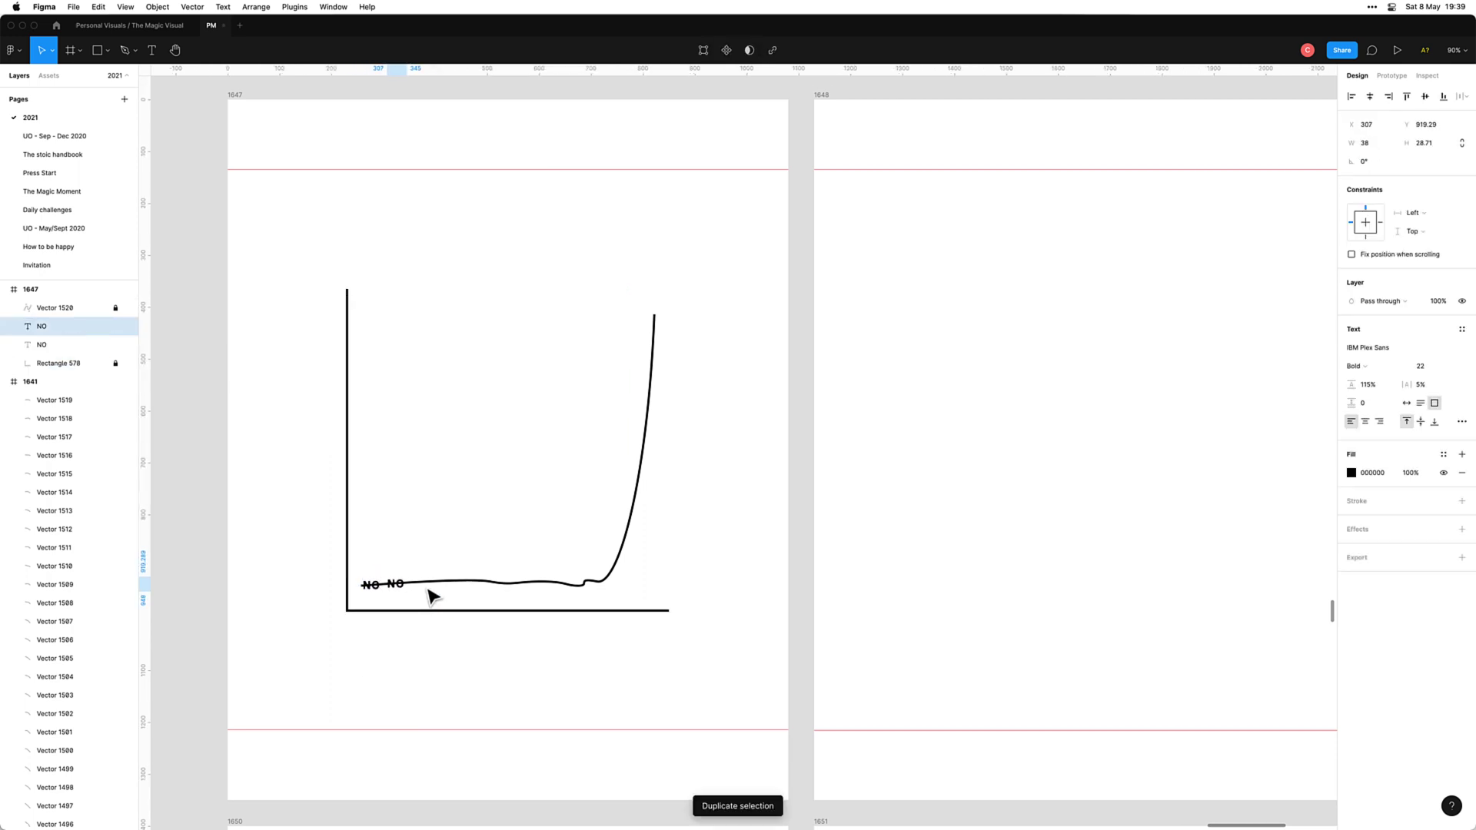
key(Left)
key(Left)
key(Left)
key(Left)
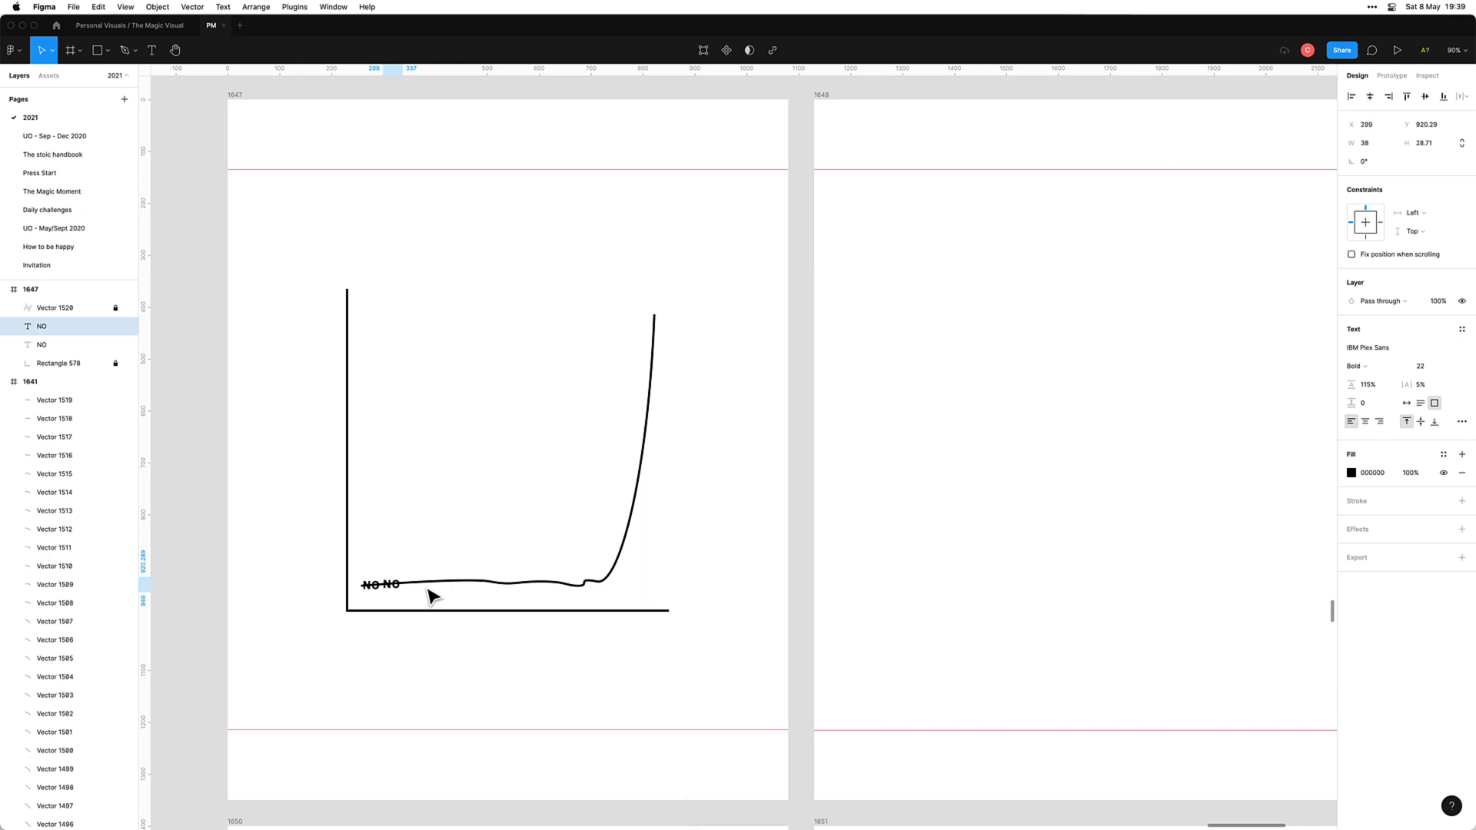
Step: Duplicate the "NO" label repeatedly along the curve's flat wavy part, making a row of 13 labels ending at X 728
key(super+d)
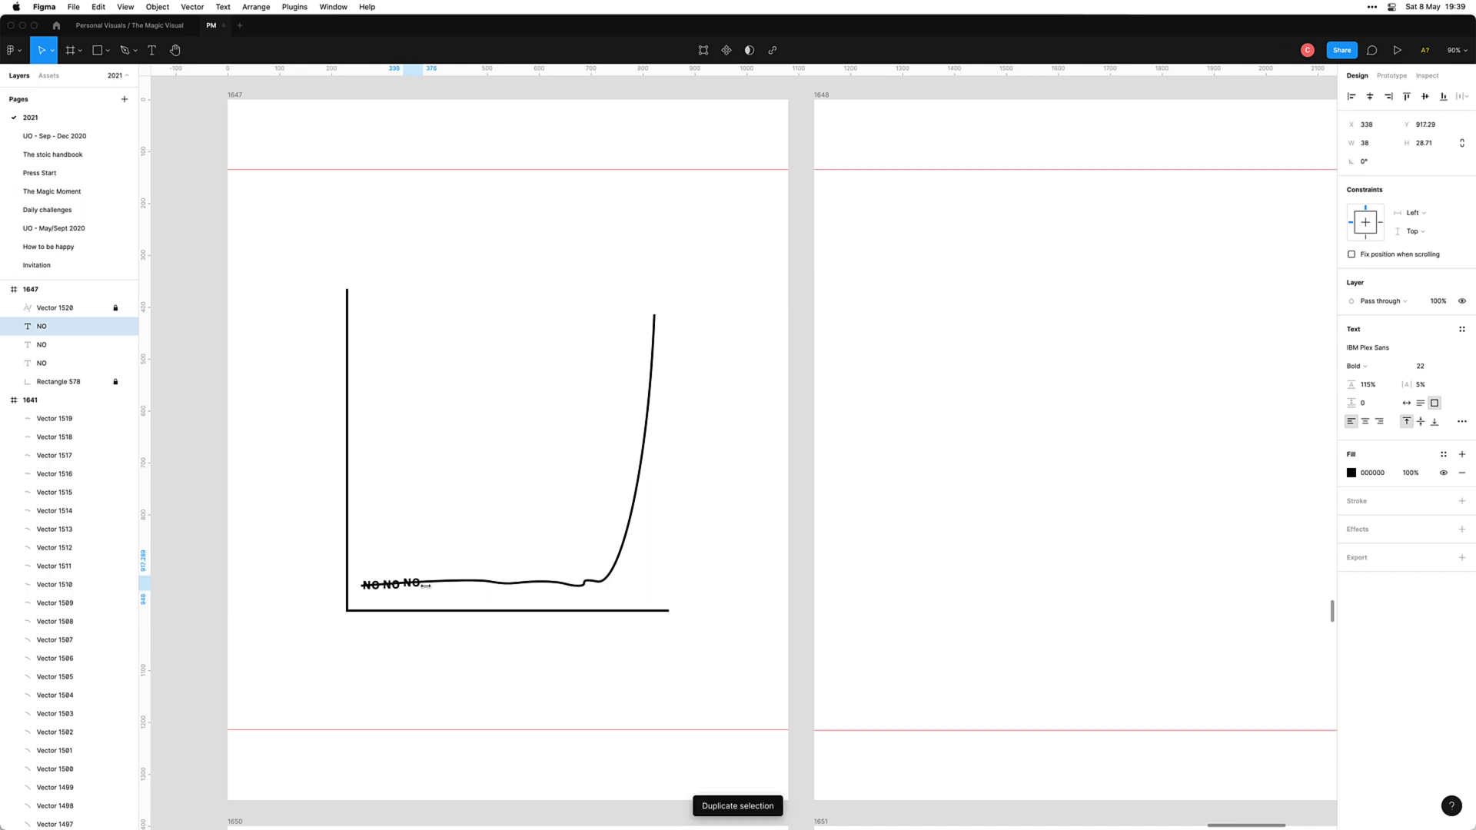
key(super+d)
key(super+d)
key(super+d)
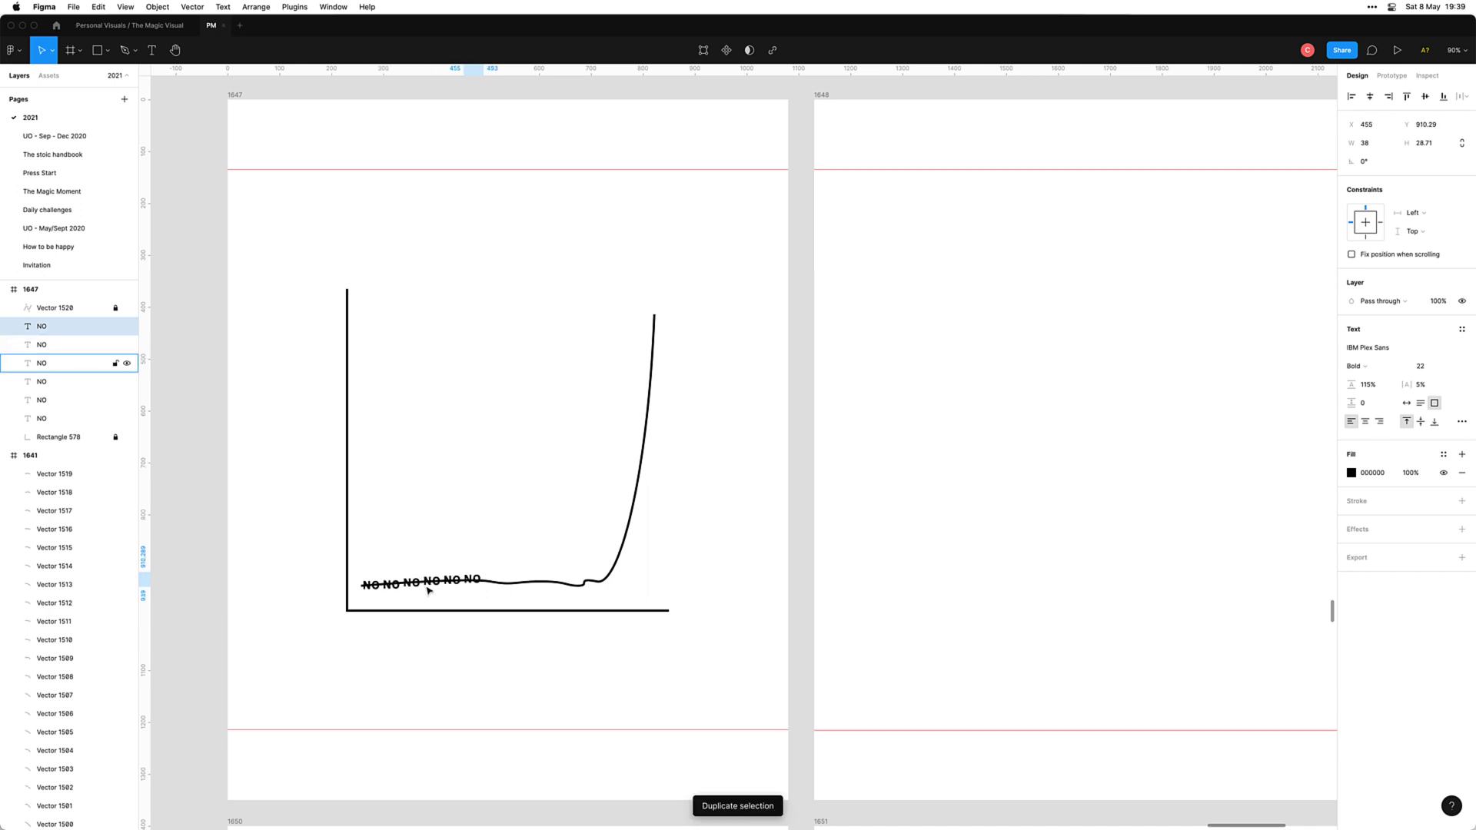
key(super+d)
key(super+d)
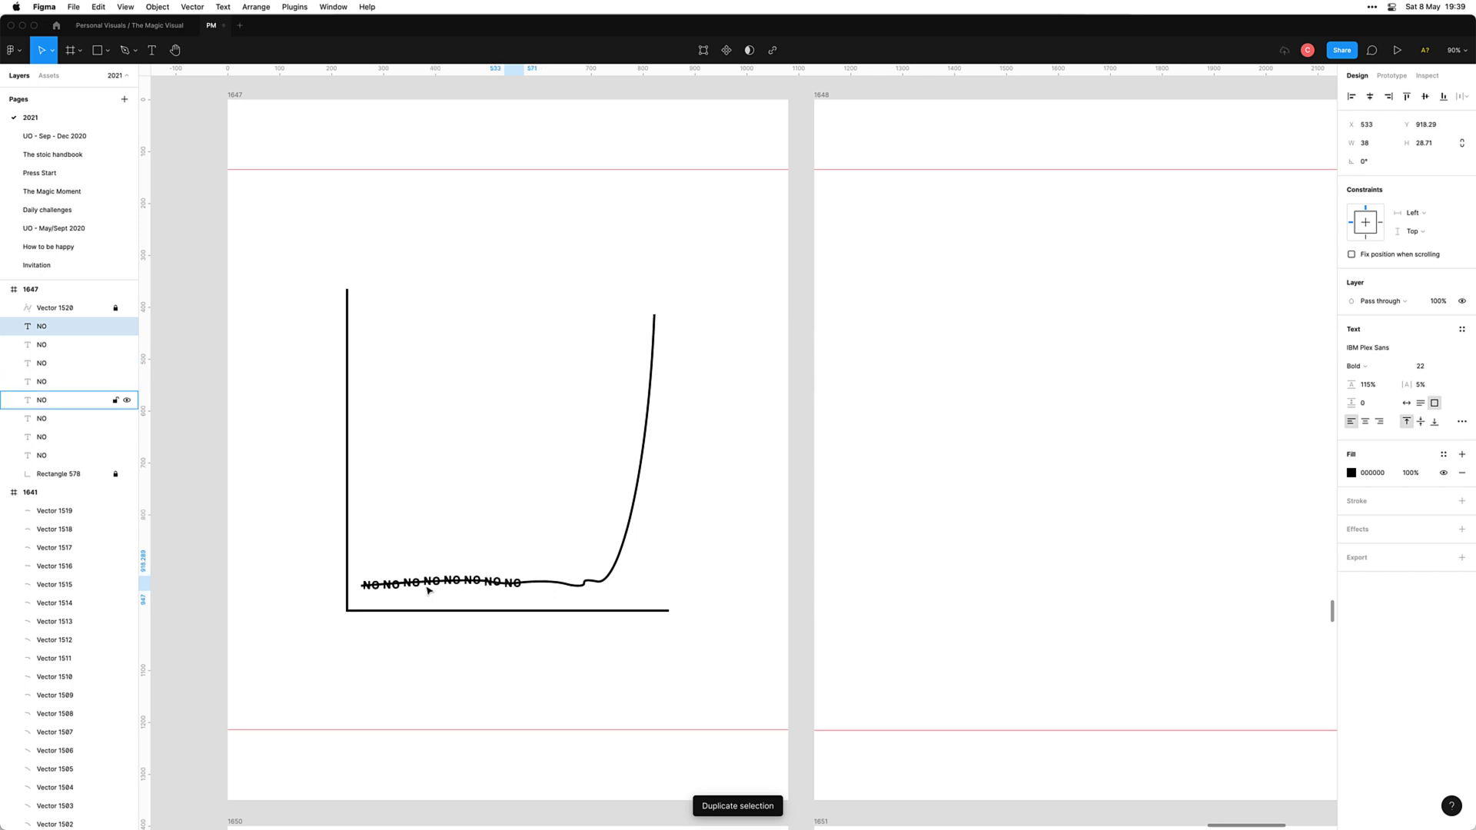
key(super+d)
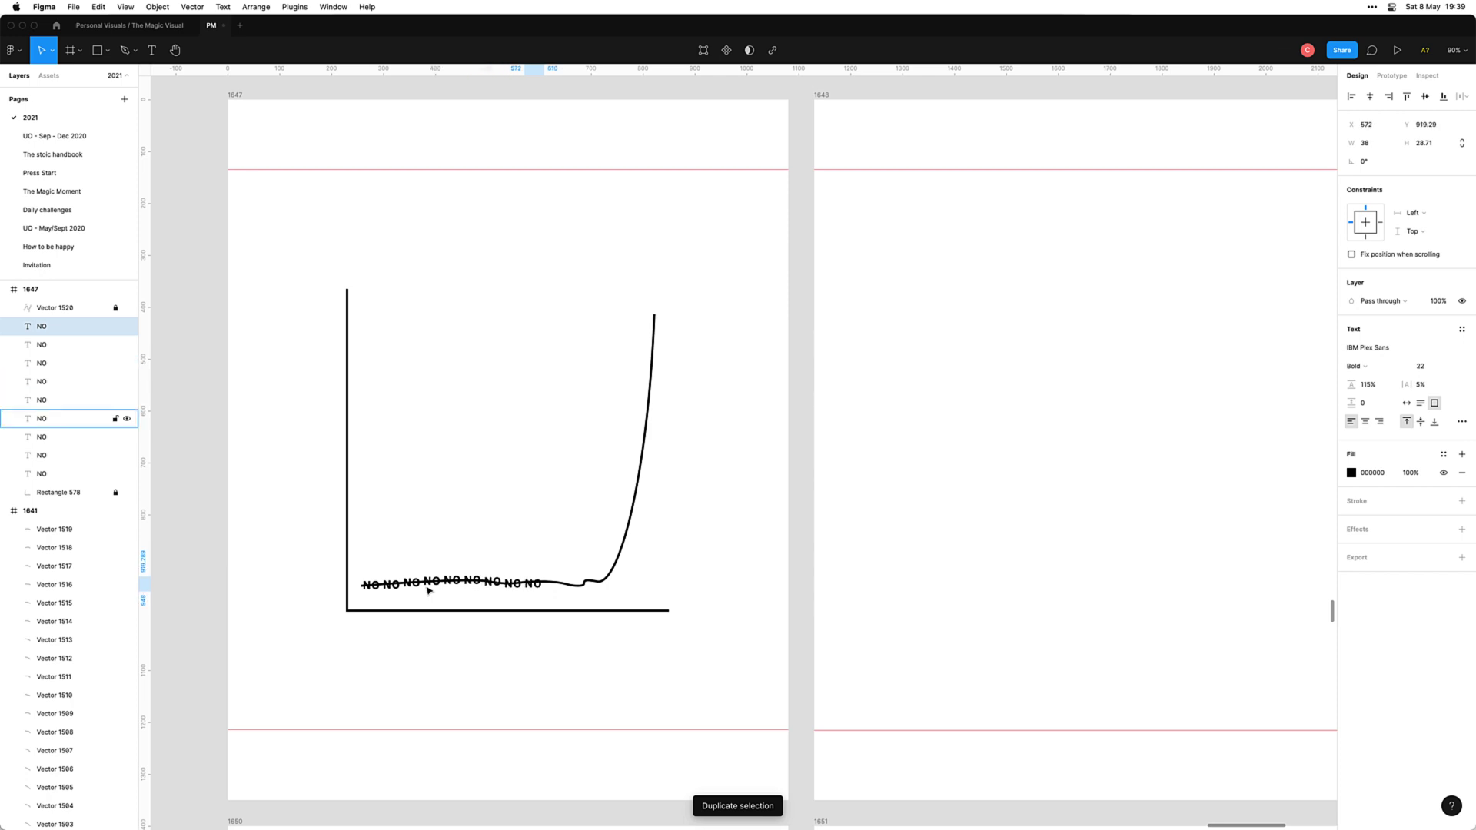
key(super+d)
key(super+d)
key(super+d)
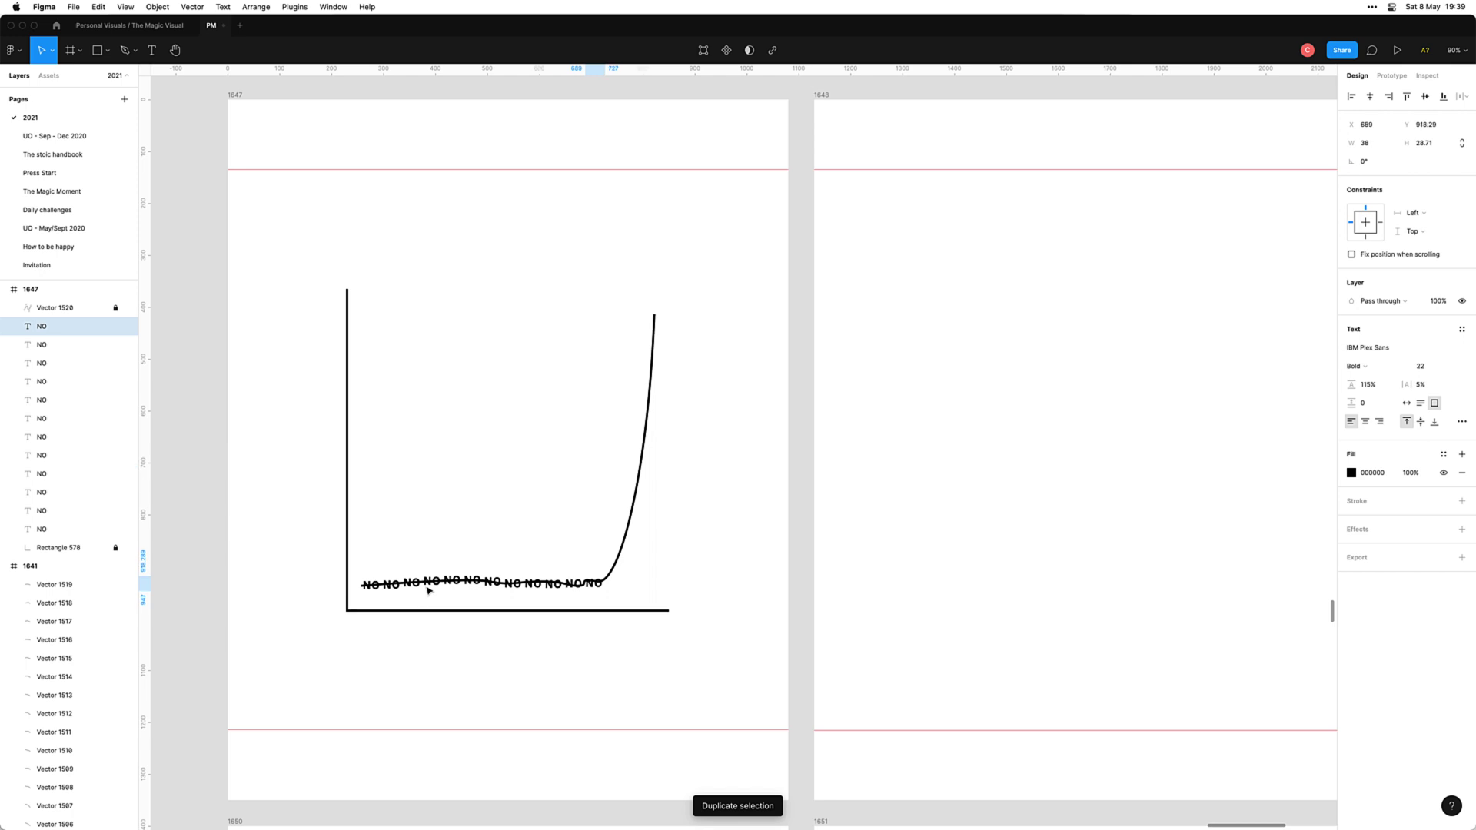
key(super+d)
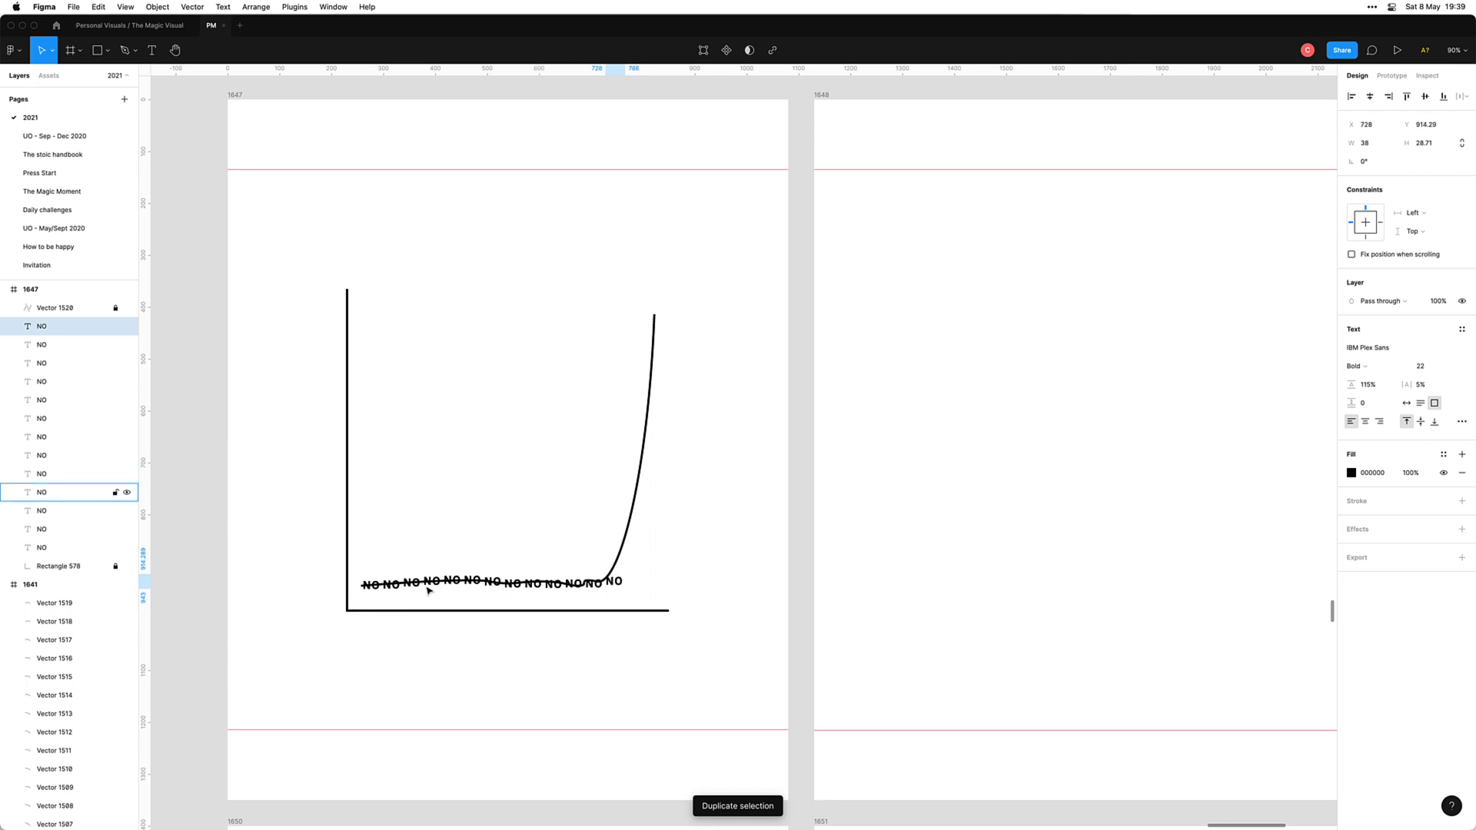
Step: Duplicate the last "NO" label once more and move the copy up beside the curve's upper end, to X 767, Y 424
key(super+d)
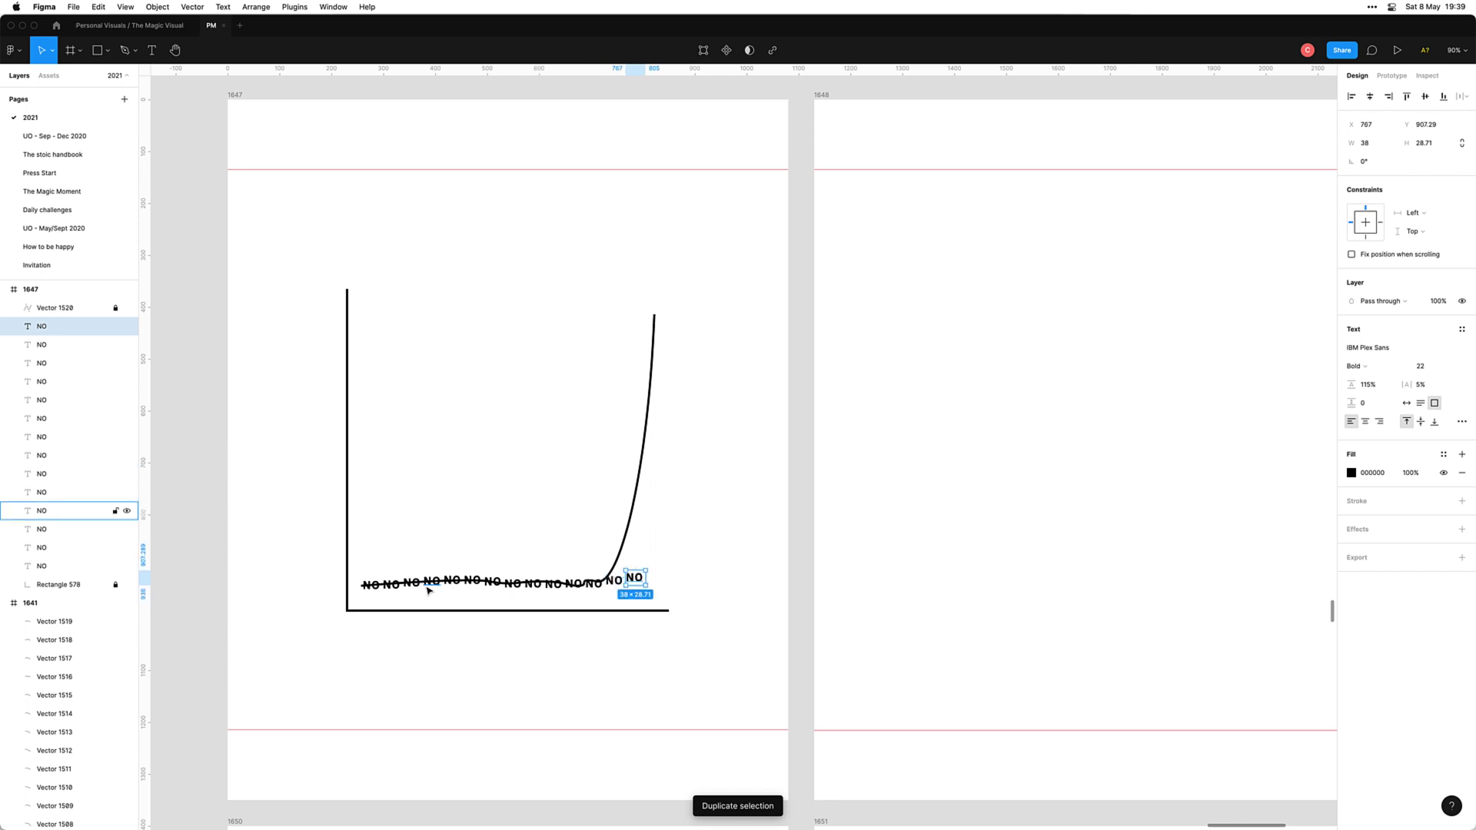
key(Up)
key(Up)
key(shift+Up)
key(shift+Up)
key(shift+Up)
key(shift+Up)
key(shift+Up)
key(shift+Up)
key(shift+Up)
key(shift+Up)
key(shift+Up)
key(shift+Up)
key(shift+Up)
key(shift+Up)
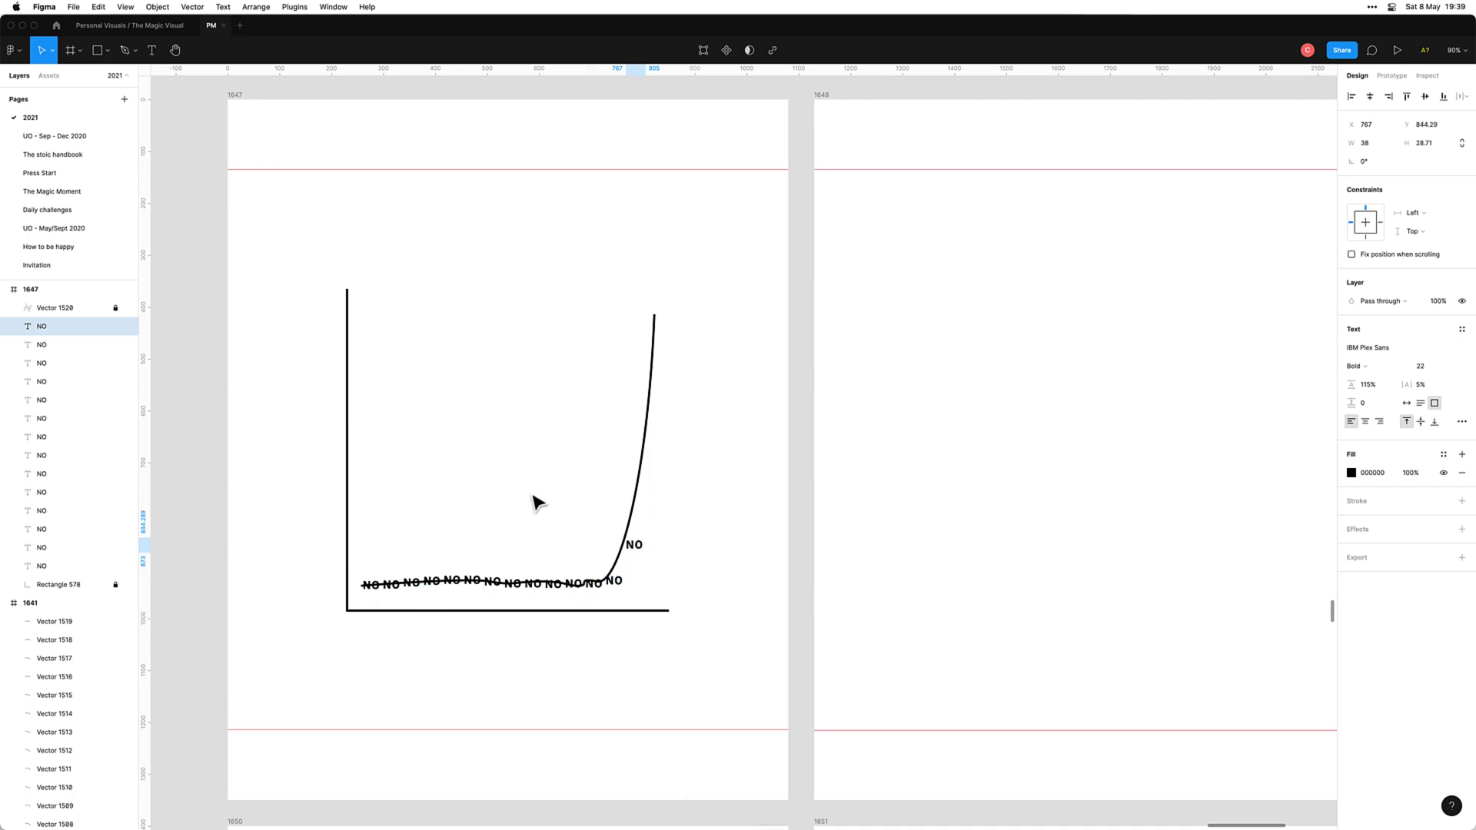
key(shift+Up)
key(shift+Up)
key(shift+Up)
key(shift+Up)
key(shift+Up)
key(shift+Up)
key(shift+Up)
key(shift+Up)
key(shift+Up)
key(shift+Up)
key(shift+Up)
key(shift+Up)
key(shift+Up)
key(shift+Up)
key(shift+Up)
key(shift+Up)
key(shift+Up)
key(shift+Up)
key(shift+Up)
key(shift+Up)
key(shift+Up)
key(shift+Up)
key(shift+Up)
key(shift+Up)
key(shift+Up)
key(shift+Up)
key(shift+Up)
key(shift+Up)
key(shift+Up)
key(shift+Up)
key(shift+Up)
key(shift+Up)
Step: Change the topmost label's text to "YES" and widen its text box to 55 px so it fits one line
double_click(634, 327)
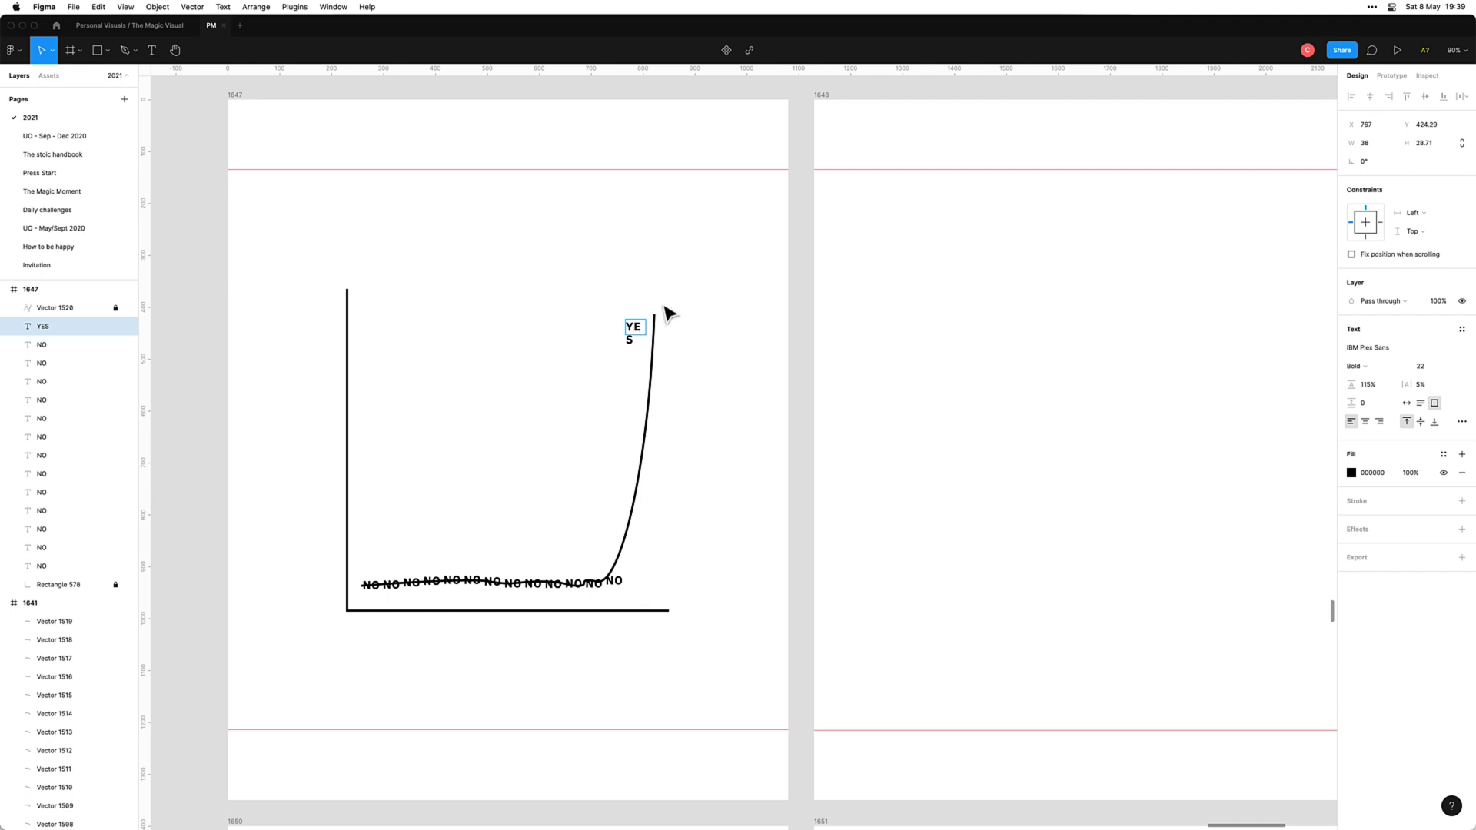
key(Escape)
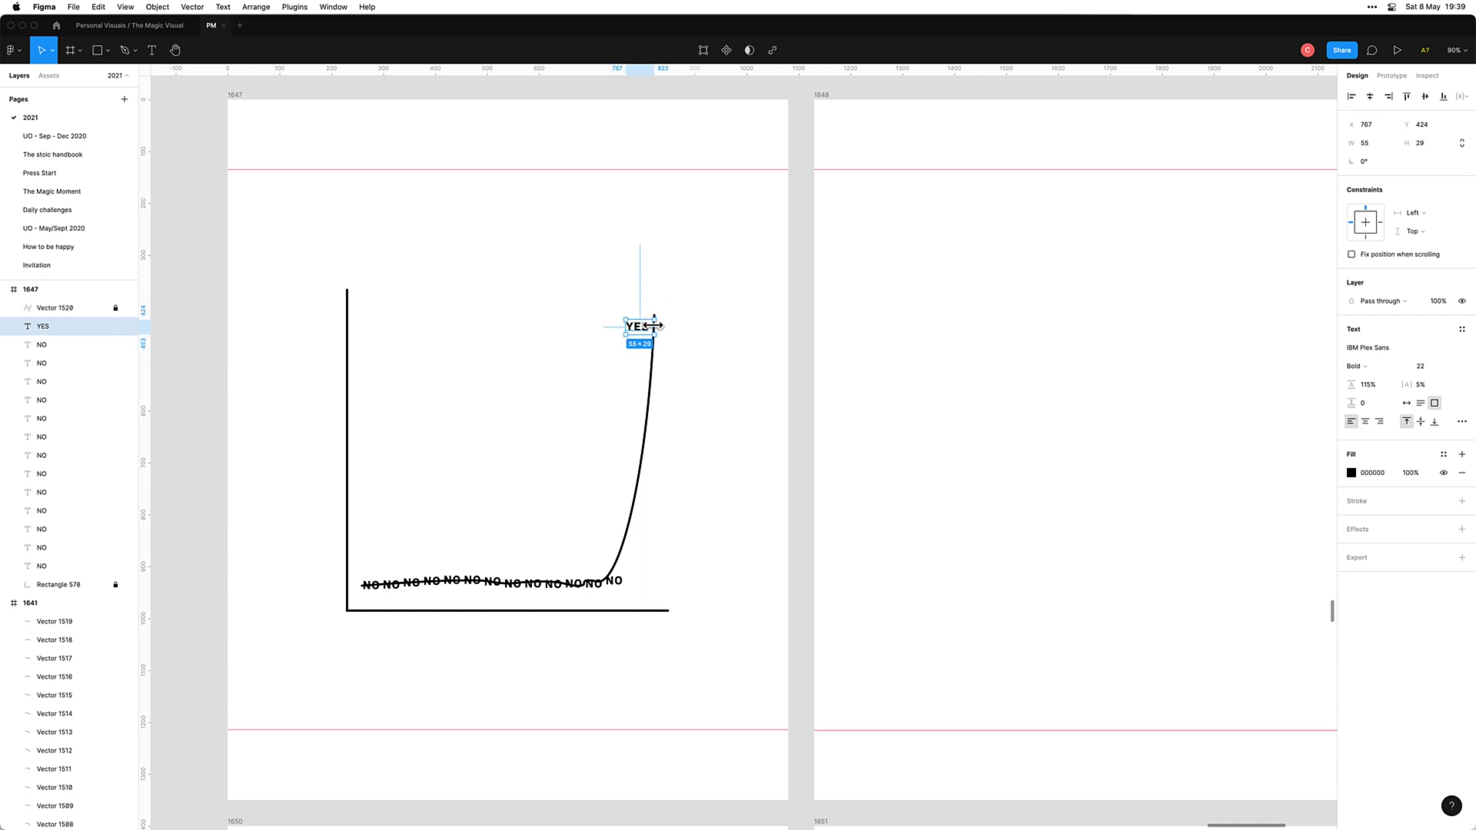
click(696, 377)
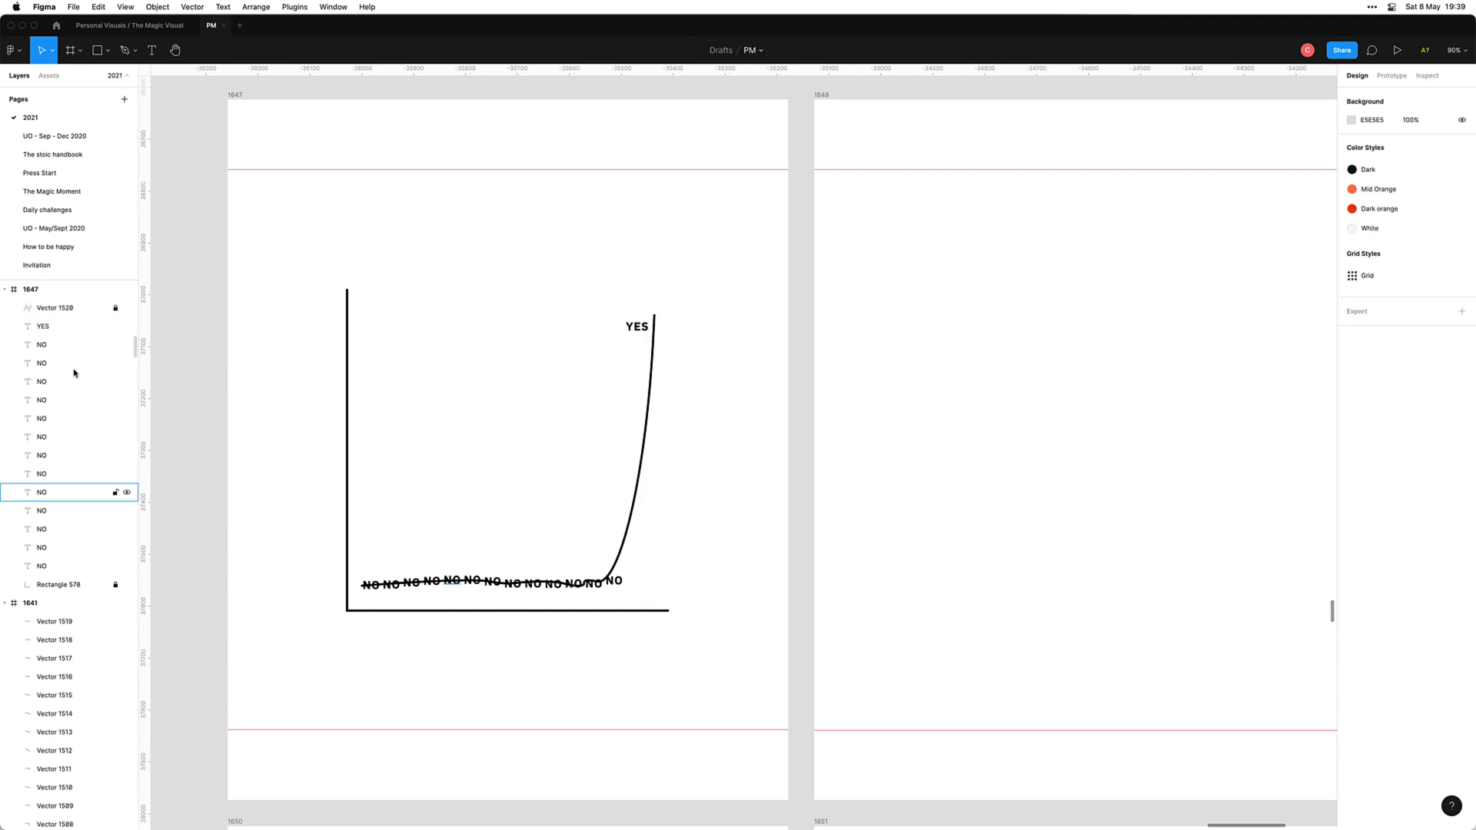
Step: Delete the guide curve from frame 1647, keeping the text labels and the axes
click(76, 585)
click(70, 308)
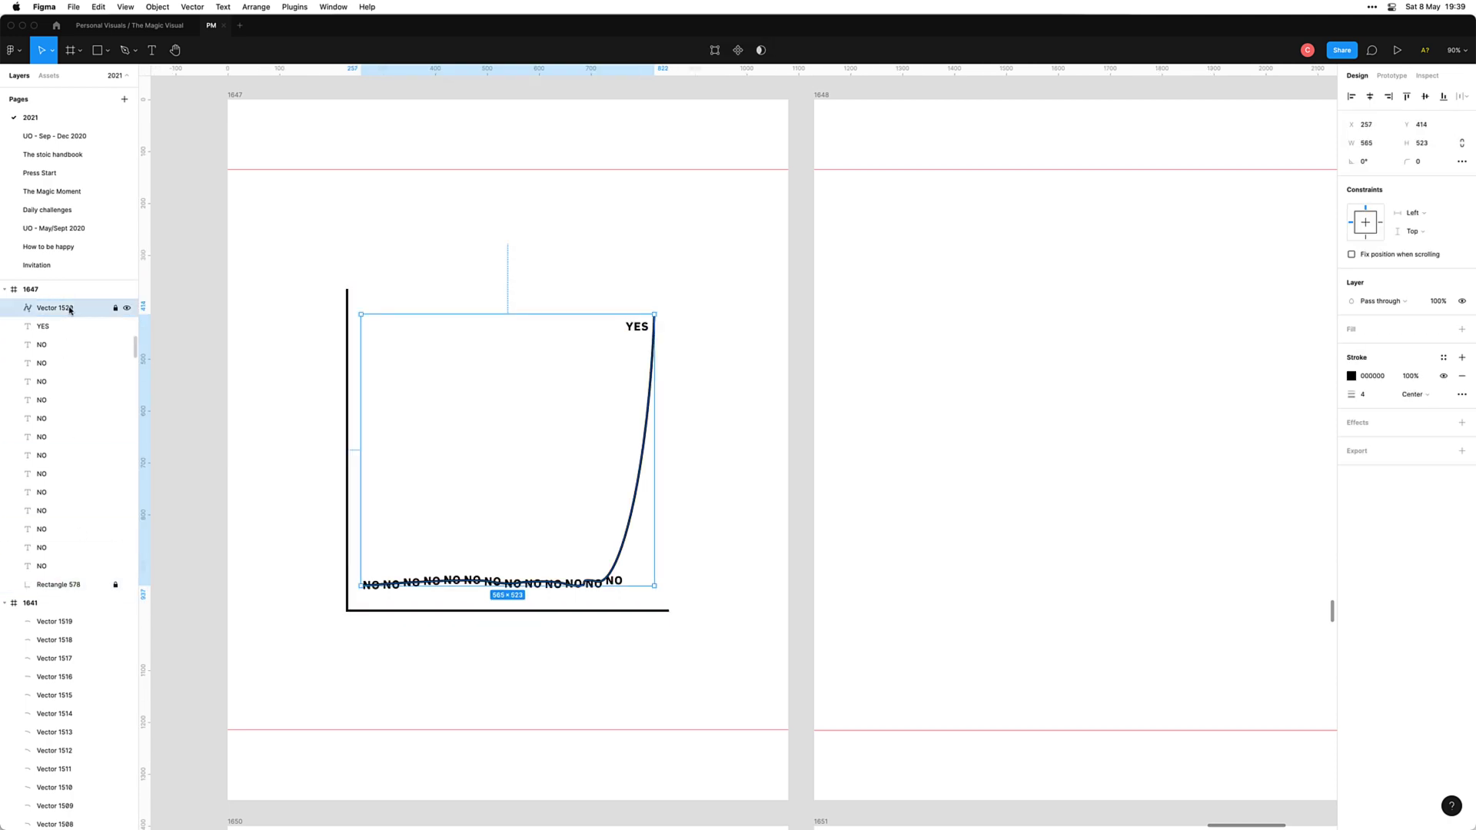
key(Delete)
Step: Nudge the "YES" label about 20 px right and 10 px up
click(645, 330)
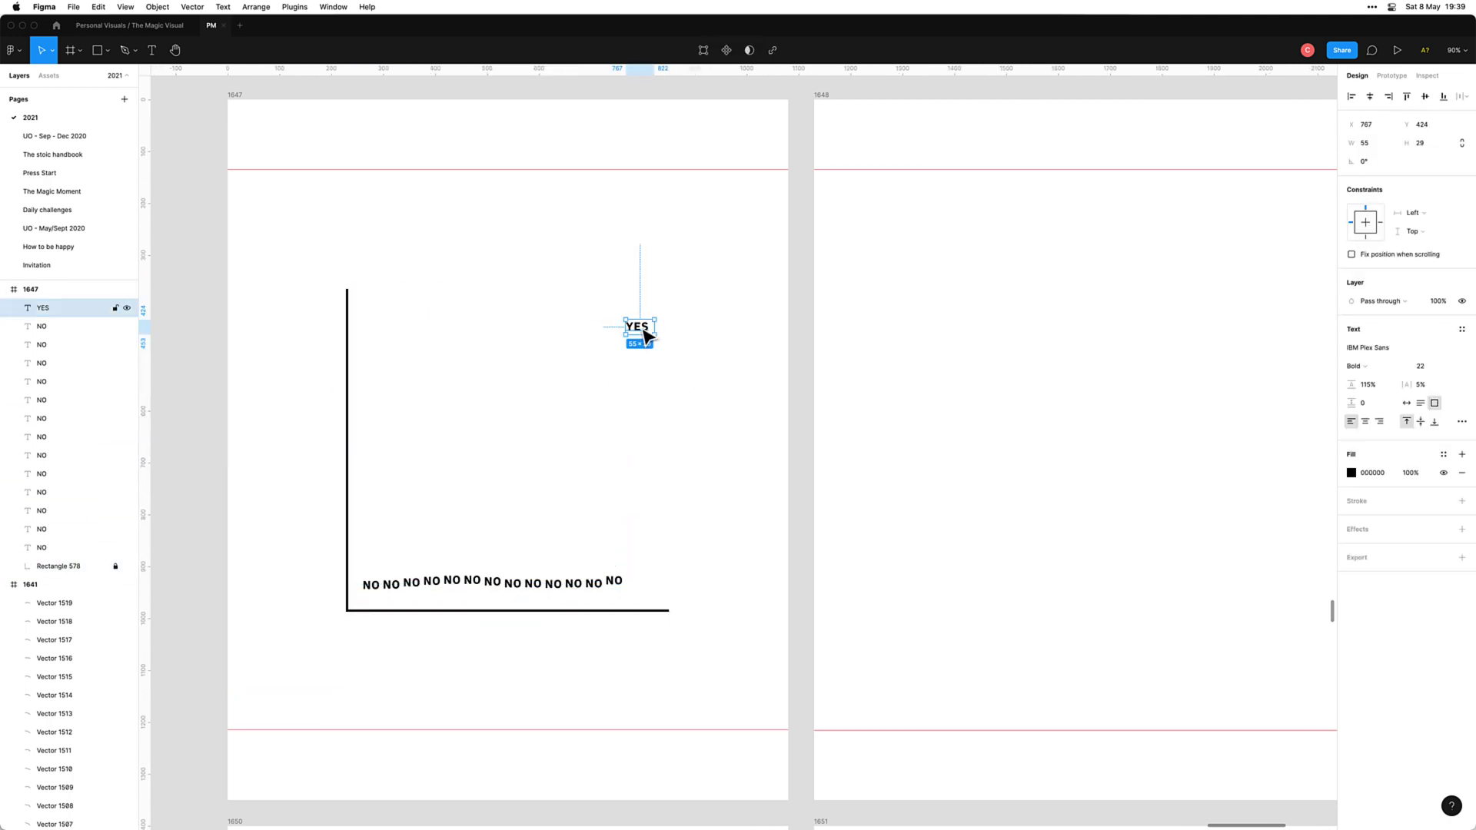
key(shift+Right)
key(shift+Up)
key(shift+Right)
click(734, 519)
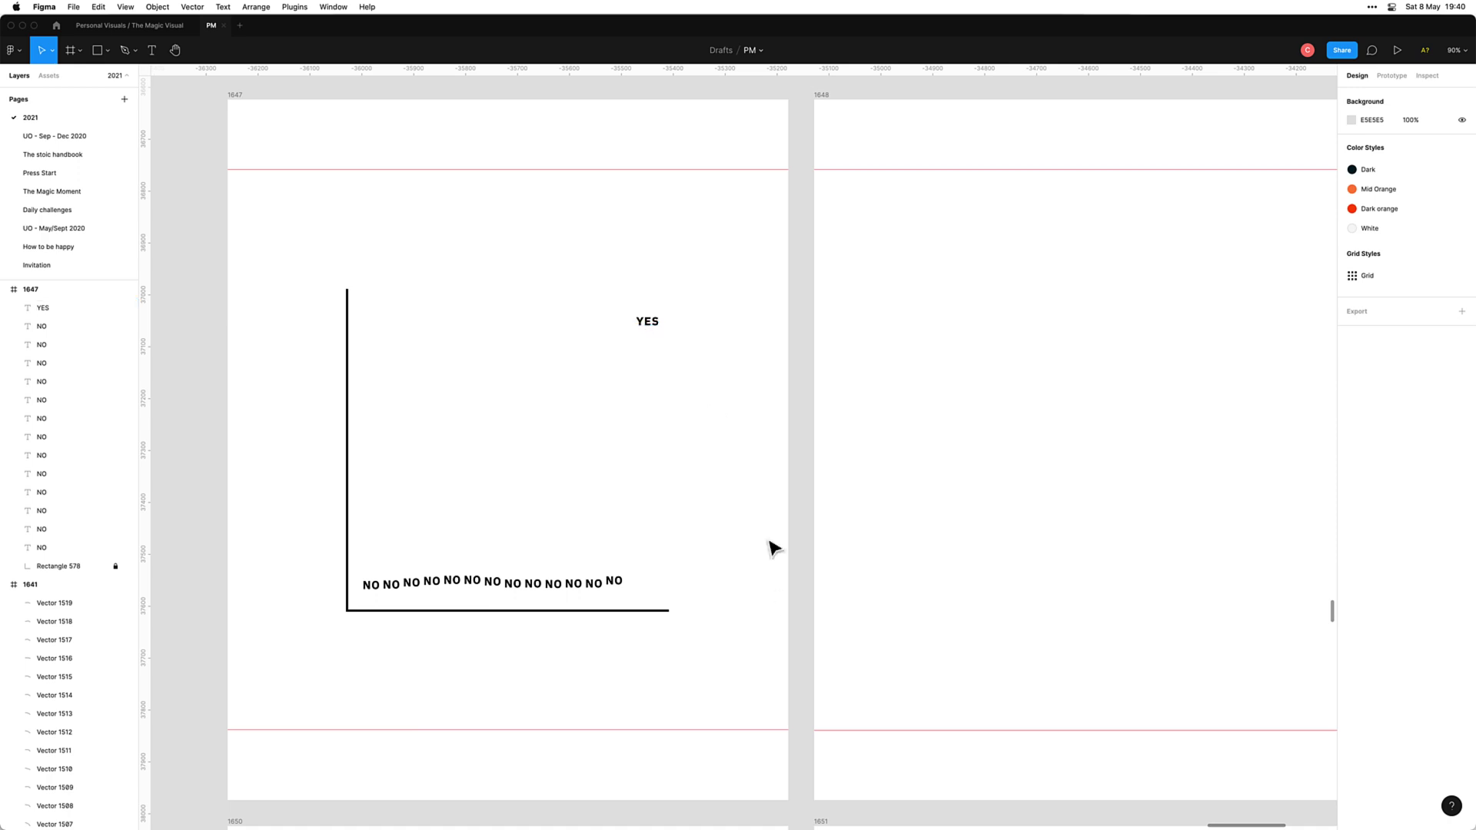
Step: Duplicate the last "NO" of the row and offset the copy up and to the right to begin the curve's rise
scroll(722, 597, down, 3)
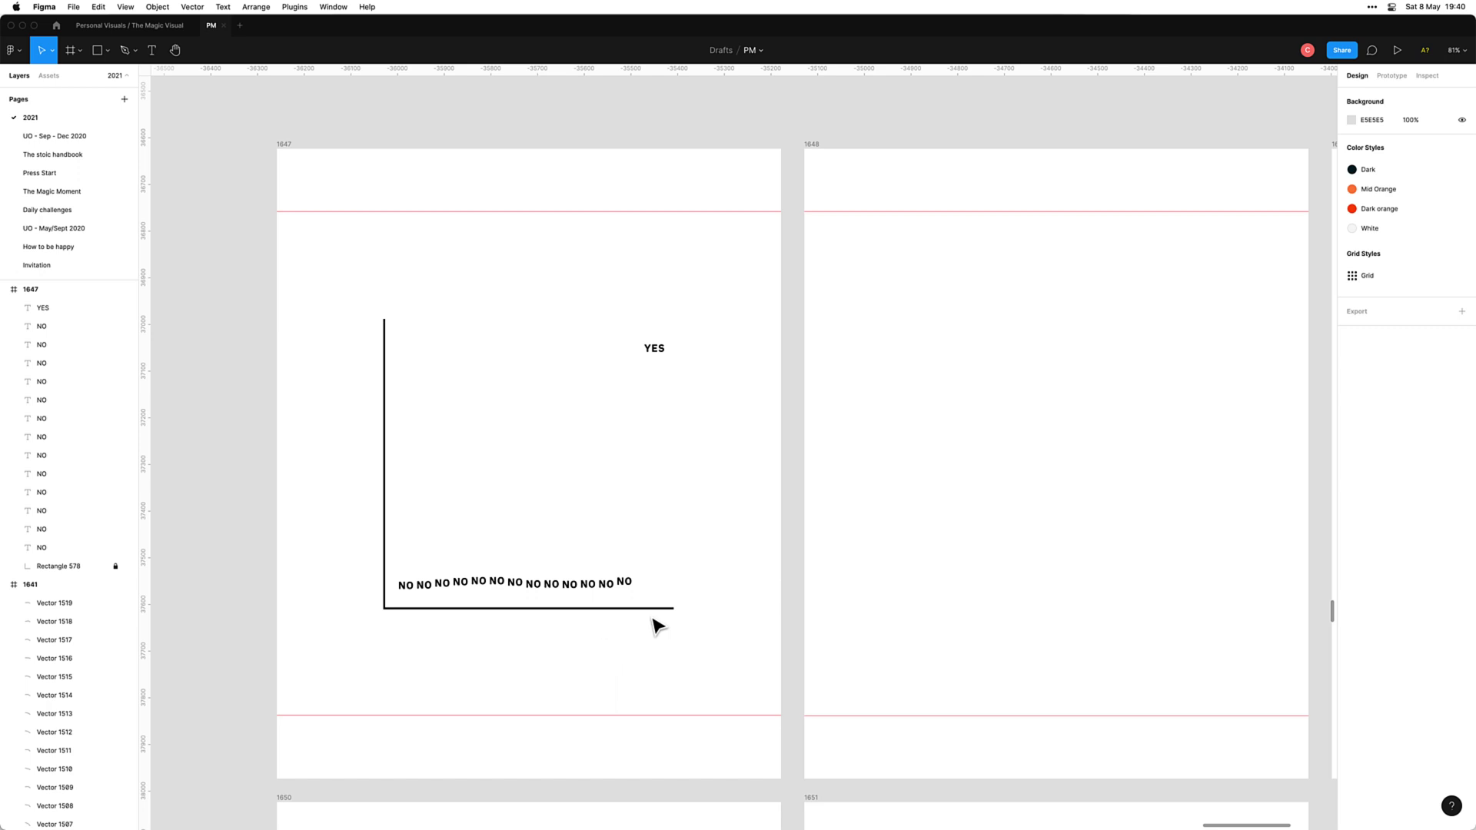
click(635, 586)
key(ctrl+d)
key(shift+Up)
key(shift+Up)
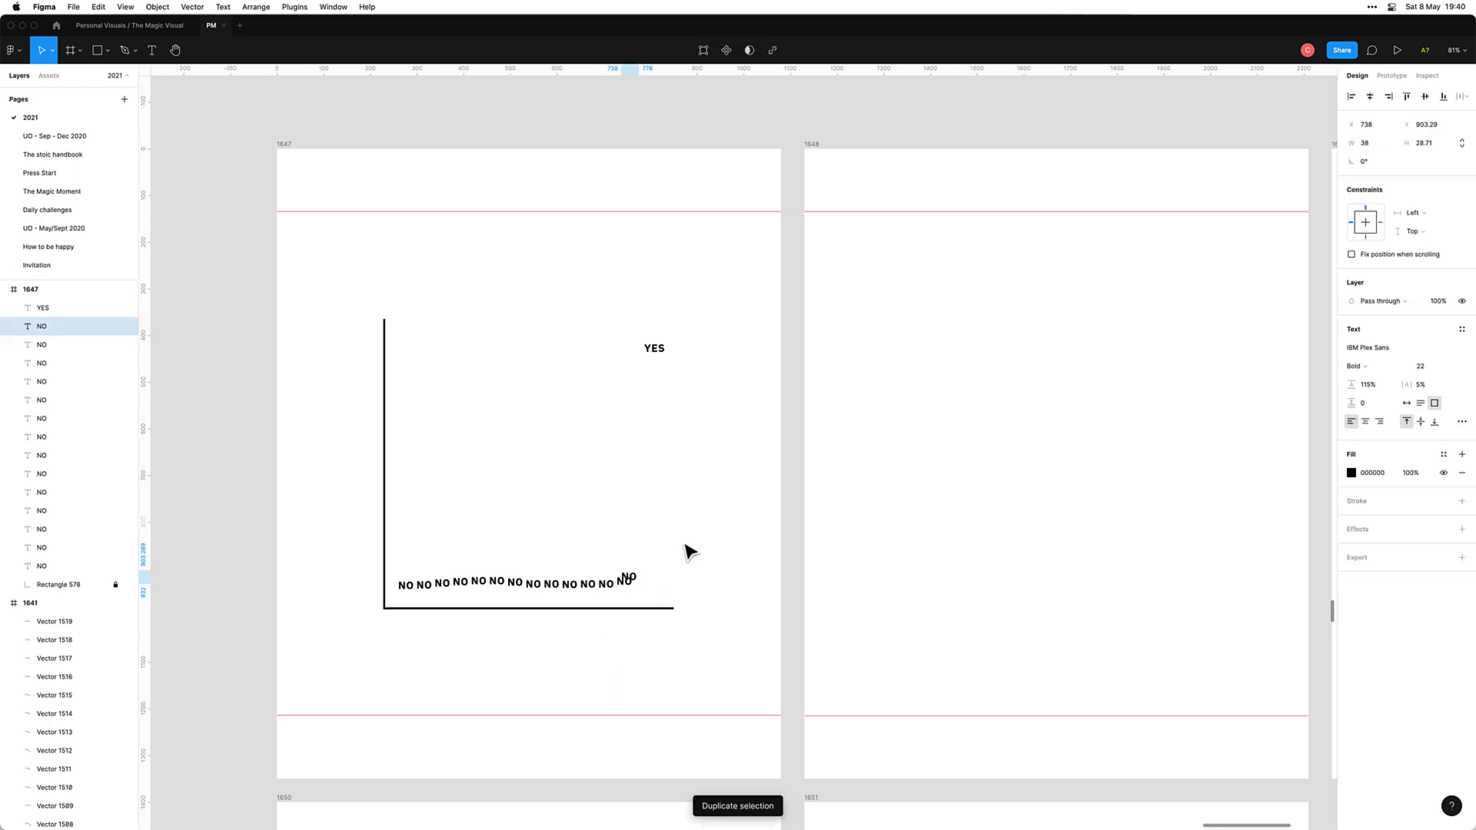
key(shift+Right)
key(shift+Right)
key(shift+Right)
Step: Add three more "NO" copies climbing the bend, each higher with a smaller shift to the right, up to Y 828
key(ctrl+d)
key(Left)
key(Left)
key(Left)
key(Left)
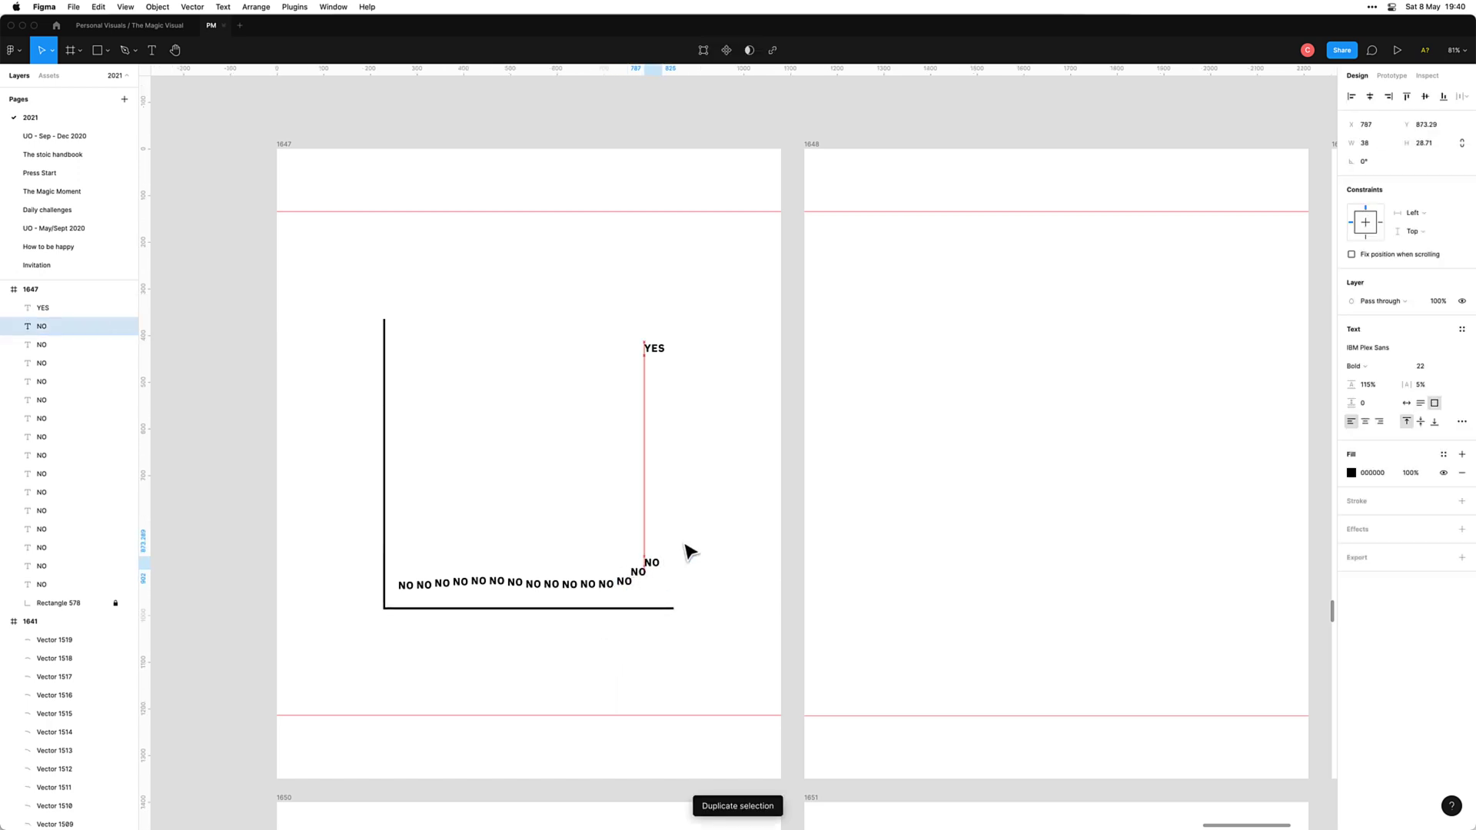
key(ctrl+d)
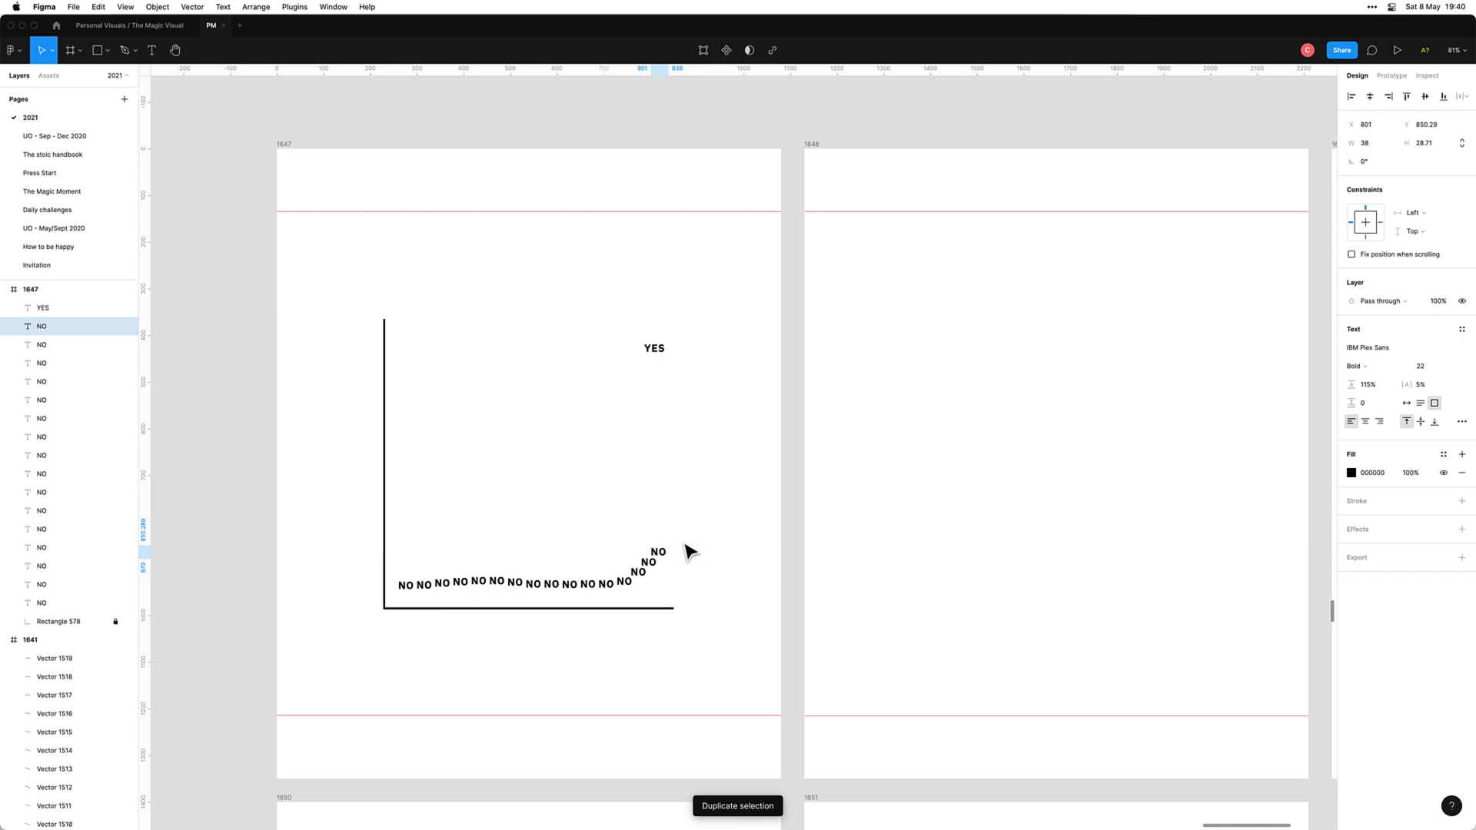
key(ctrl+d)
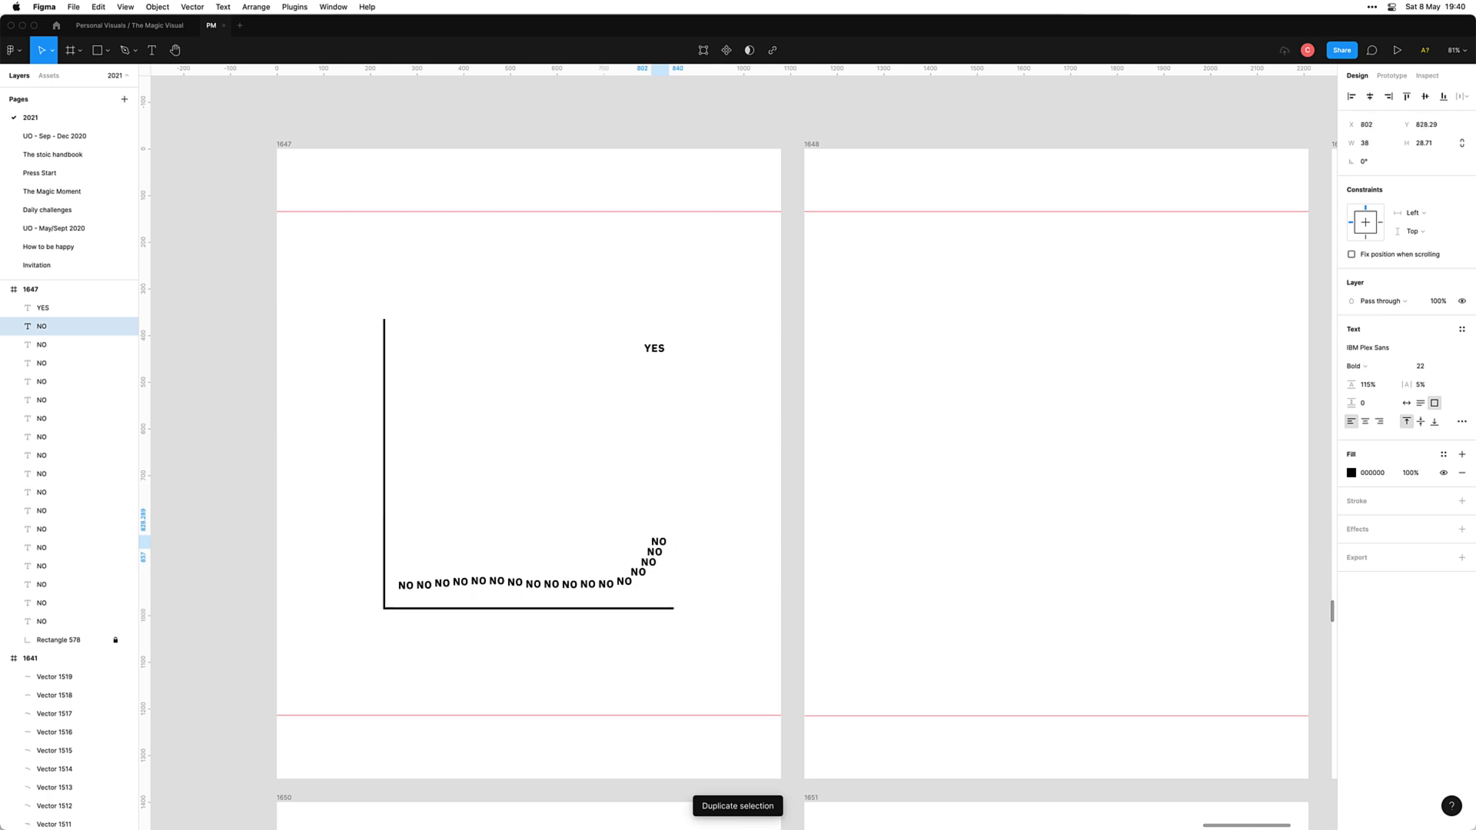
Step: Keep duplicating the "NO" label upward in an almost vertical column to X 810, Y 476, just below "YES"
key(ctrl+d)
key(ctrl+d)
key(ctrl+d)
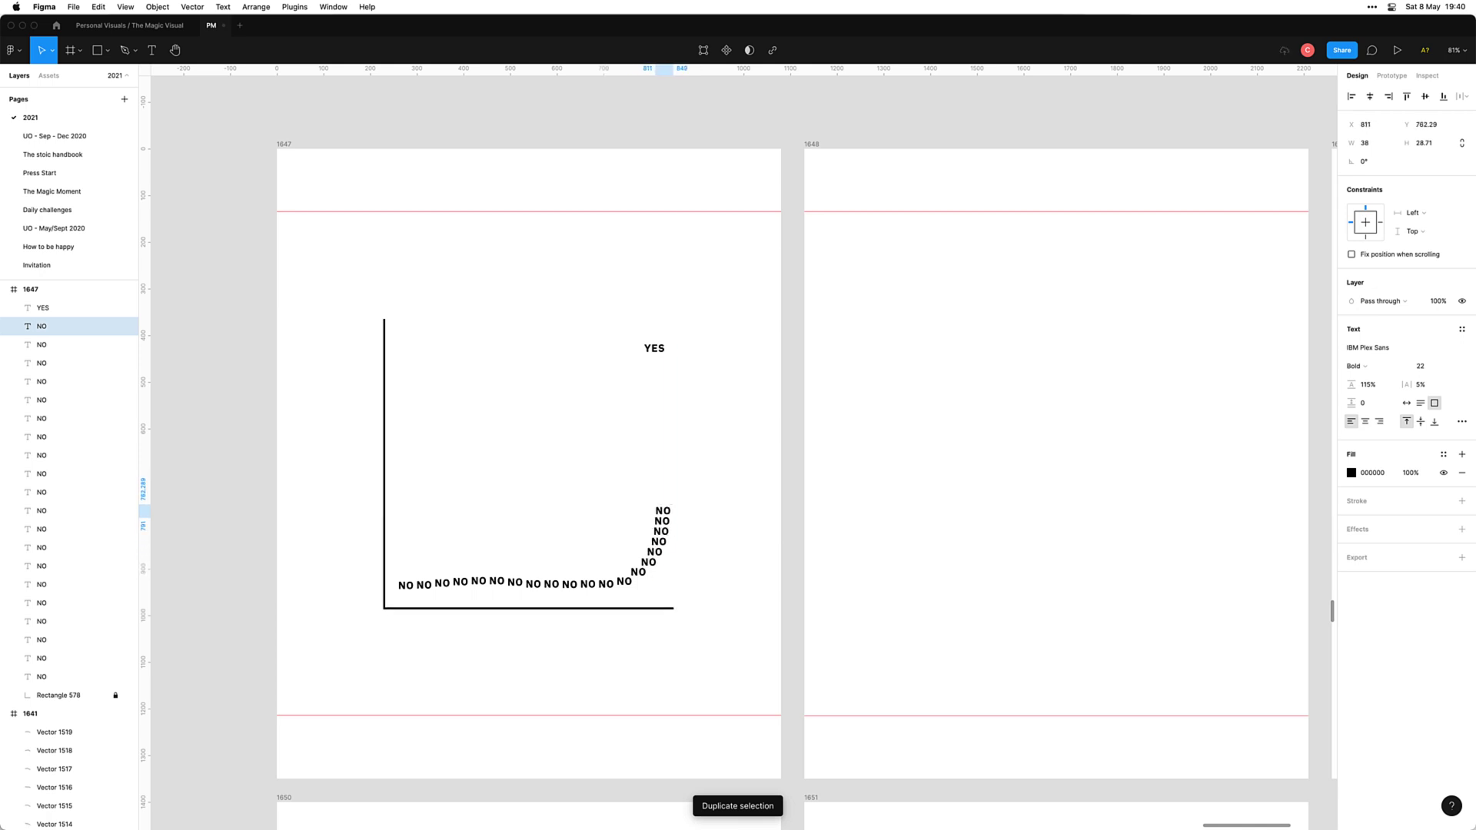
key(ctrl+d)
key(ctrl+d)
key(ctrl+d)
key(ctrl+d)
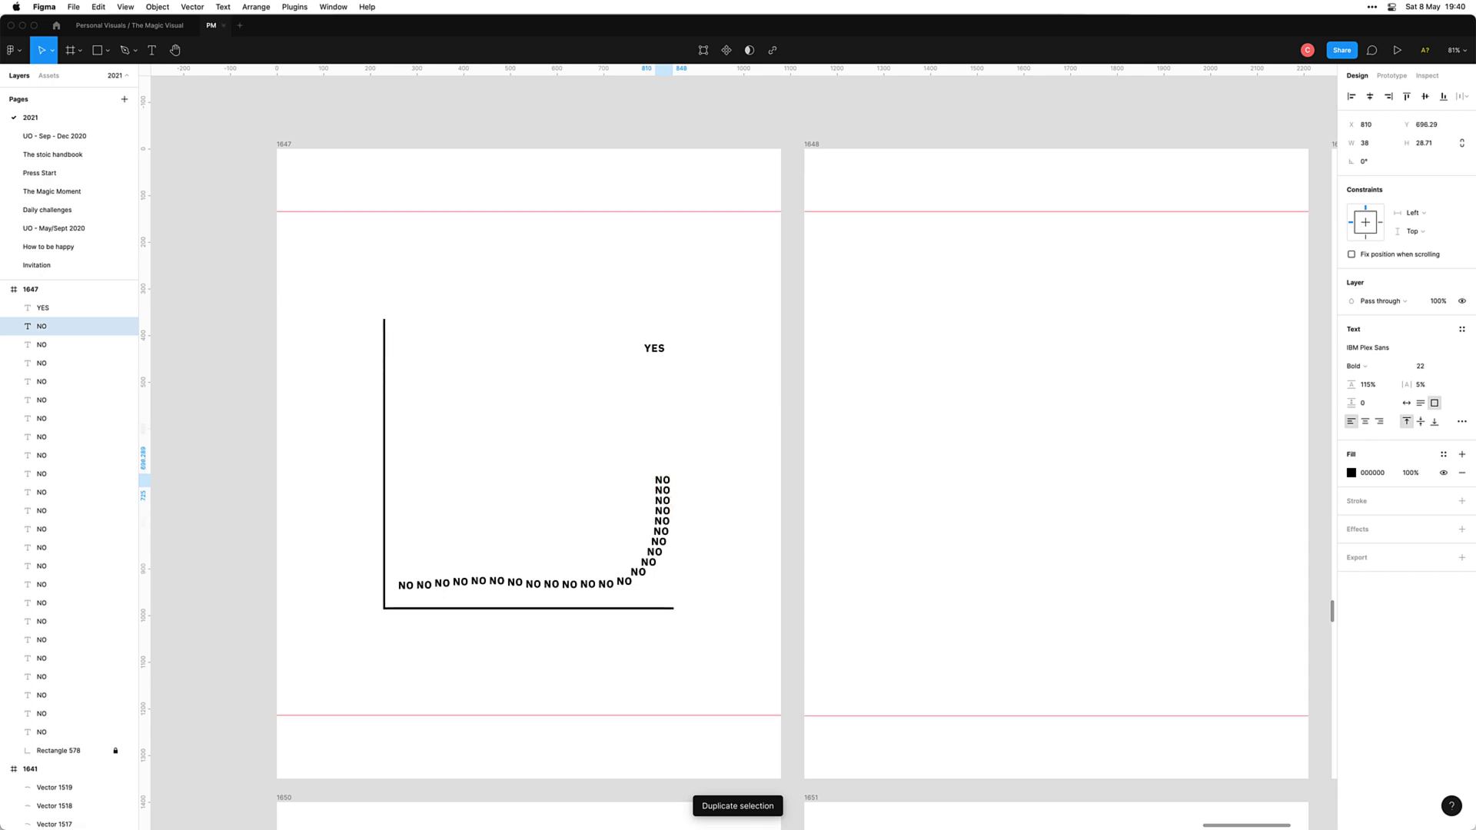
key(ctrl+d)
key(ctrl+d)
key(ctrl+d)
key(ctrl+d)
key(ctrl+d)
key(ctrl+d)
key(ctrl+d)
key(ctrl+d)
key(ctrl+d)
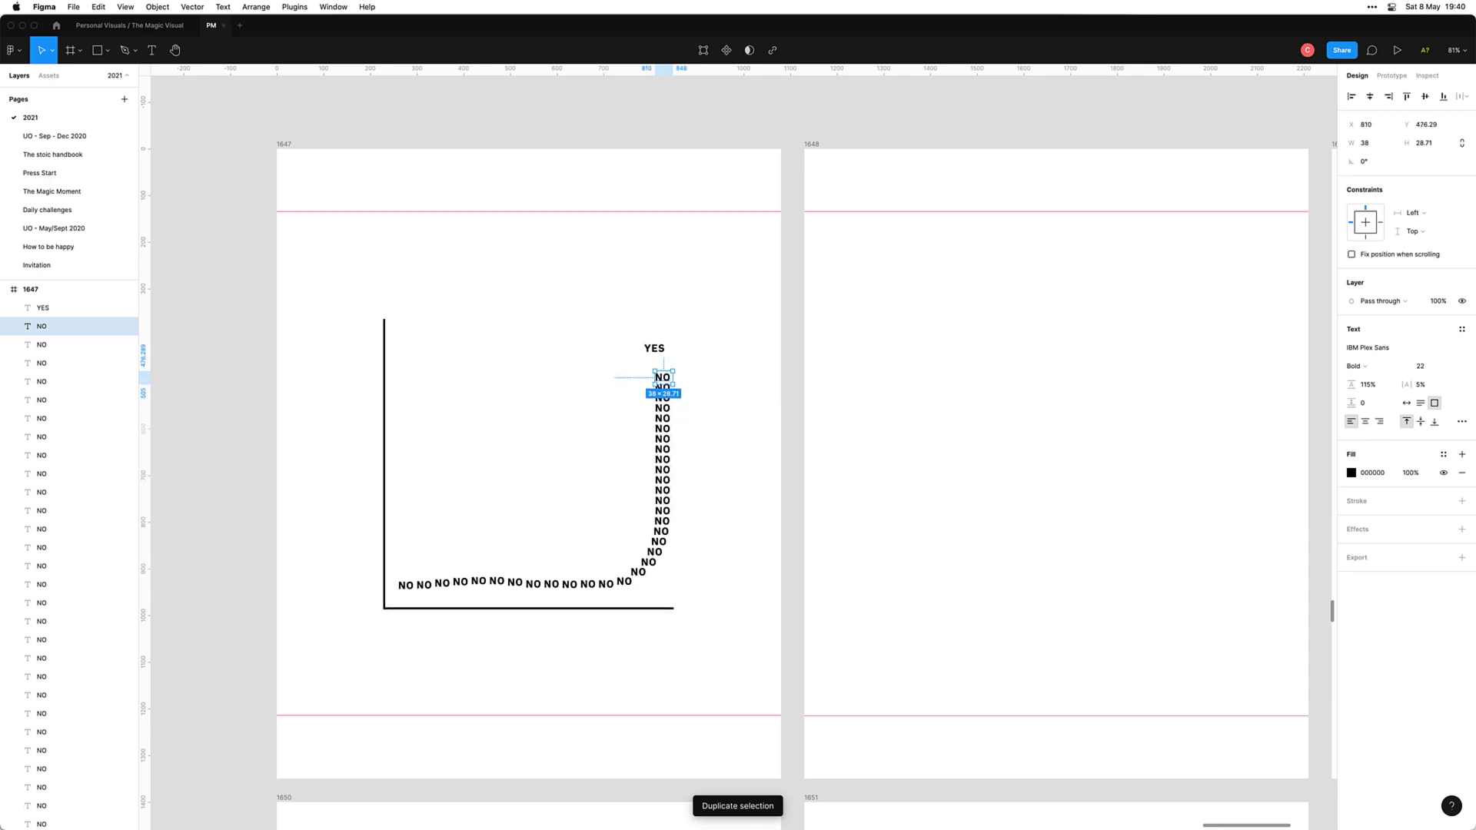
Step: Duplicate the topmost "NO" and move the copy 20 px straight up to X 810, Y 456
click(614, 569)
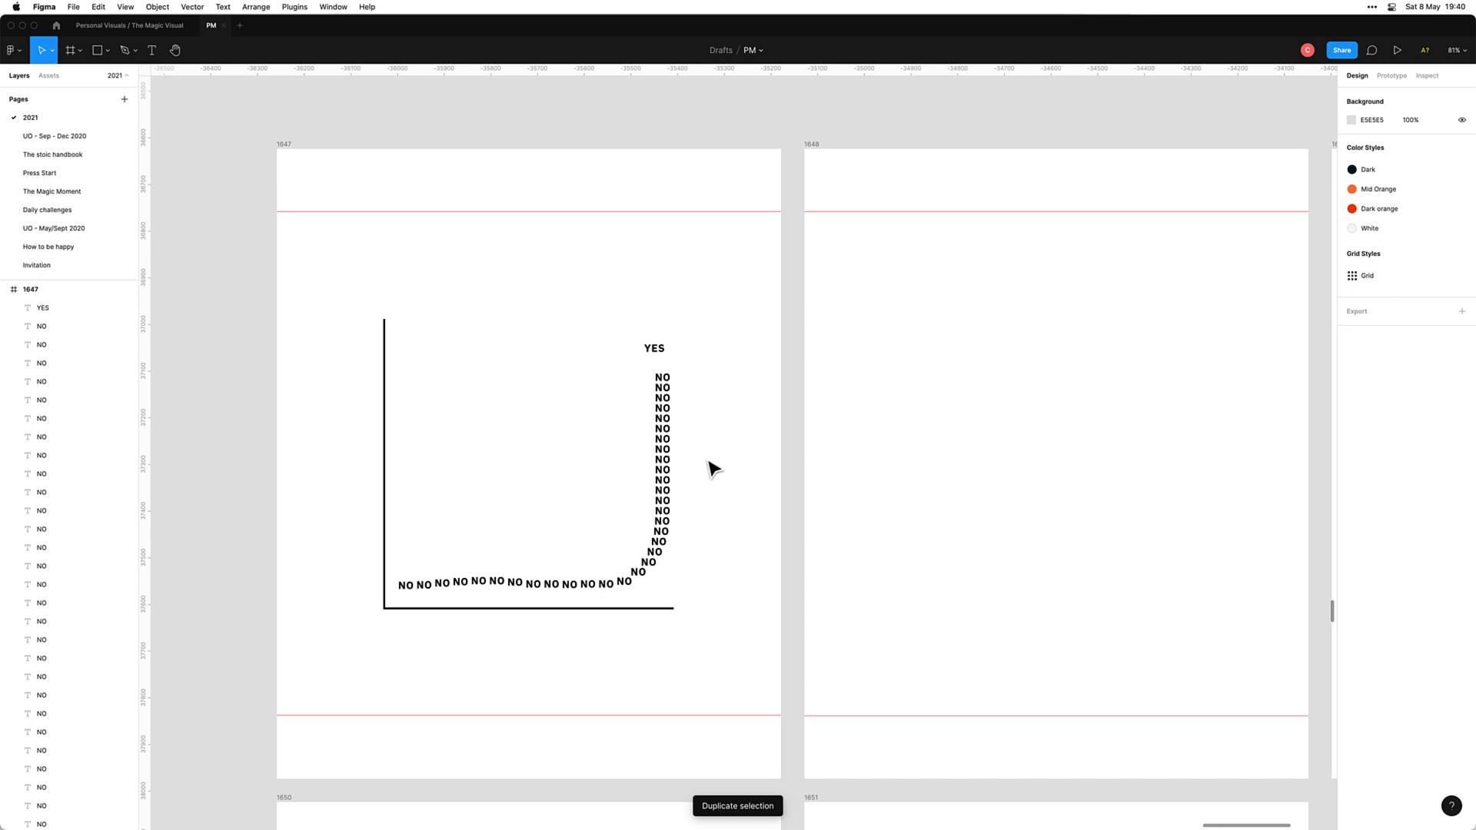
click(666, 378)
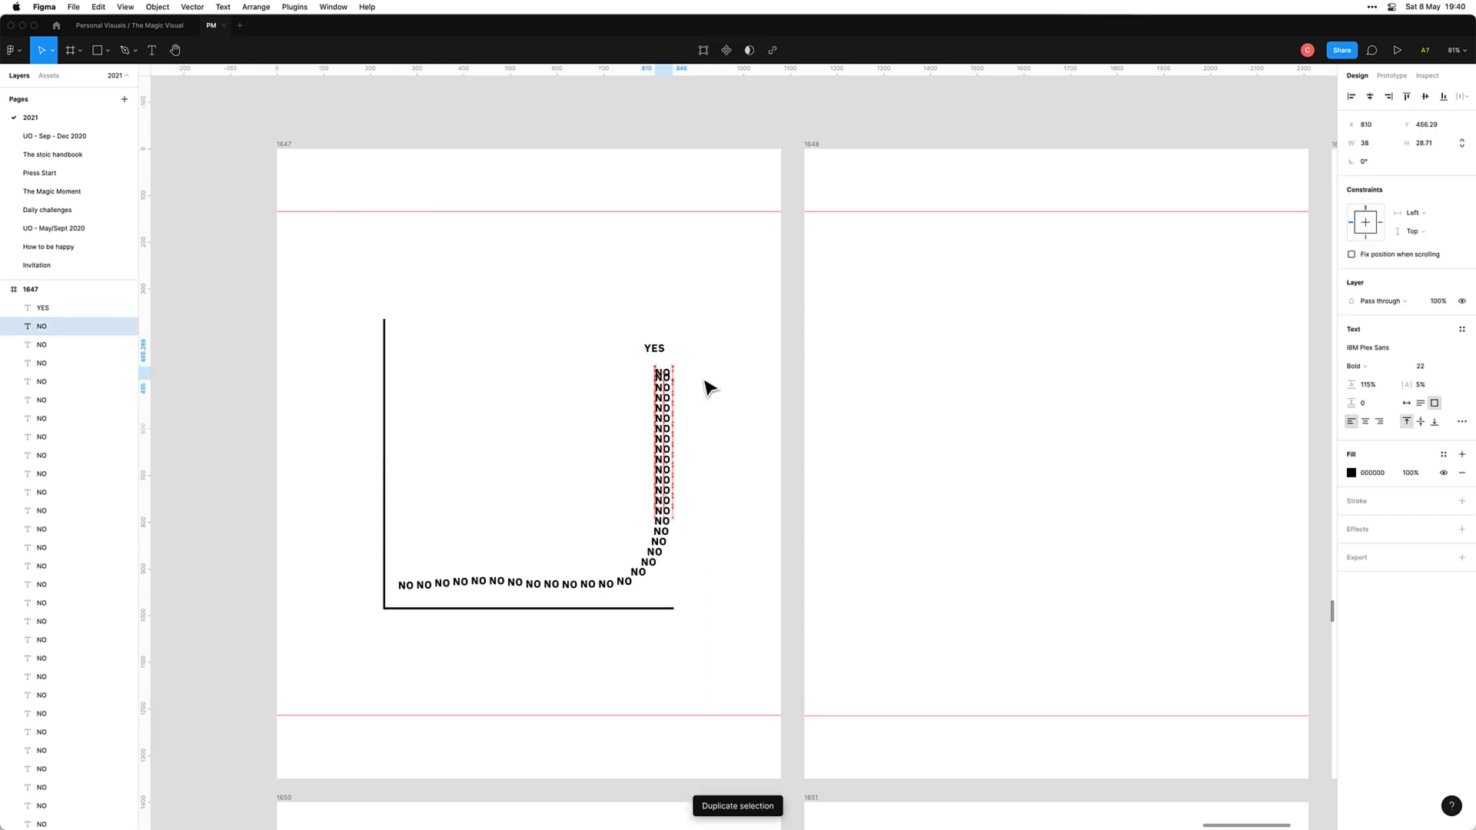
key(shift+Up)
key(shift+Up)
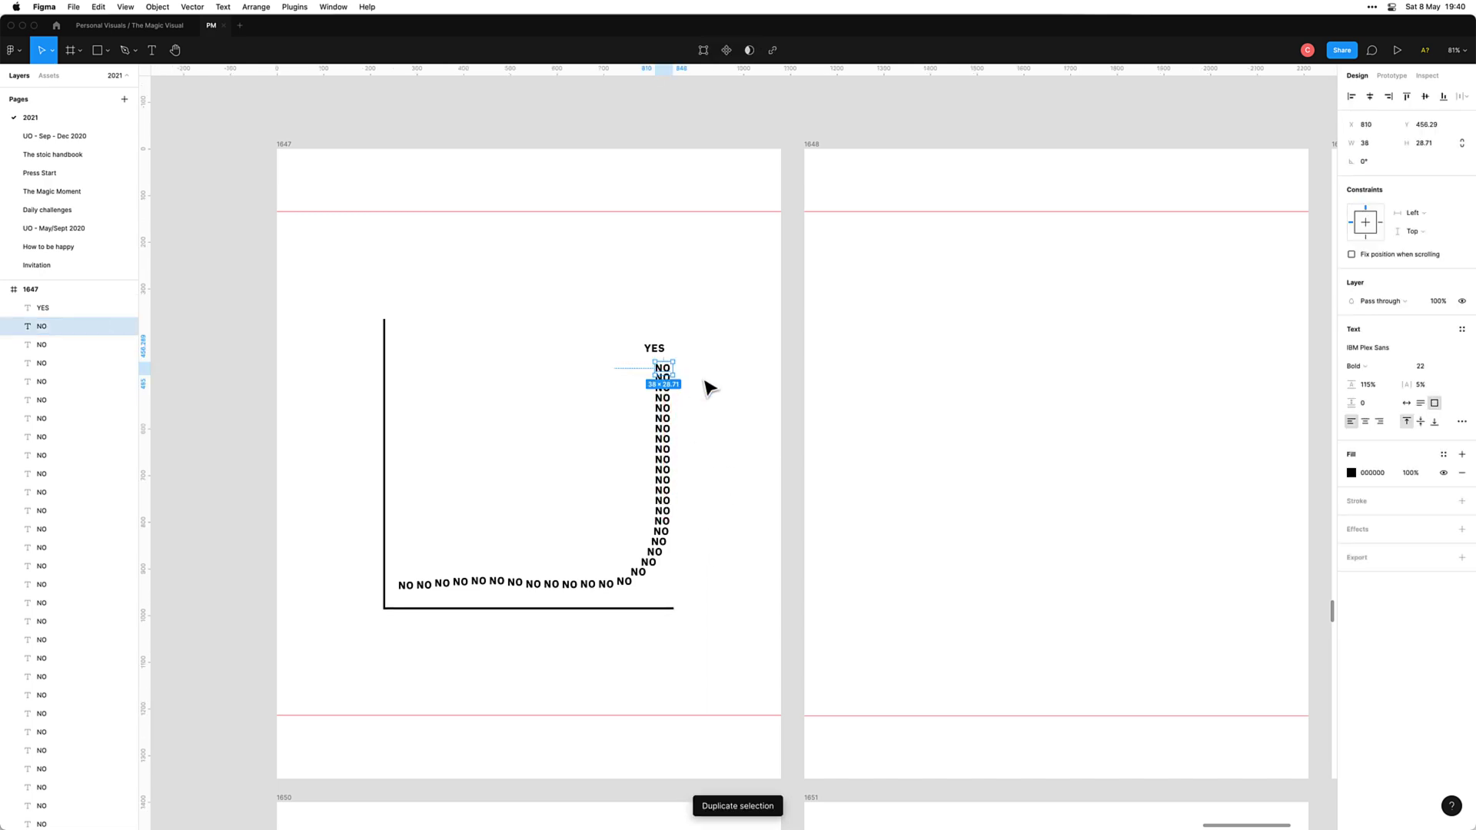
click(708, 385)
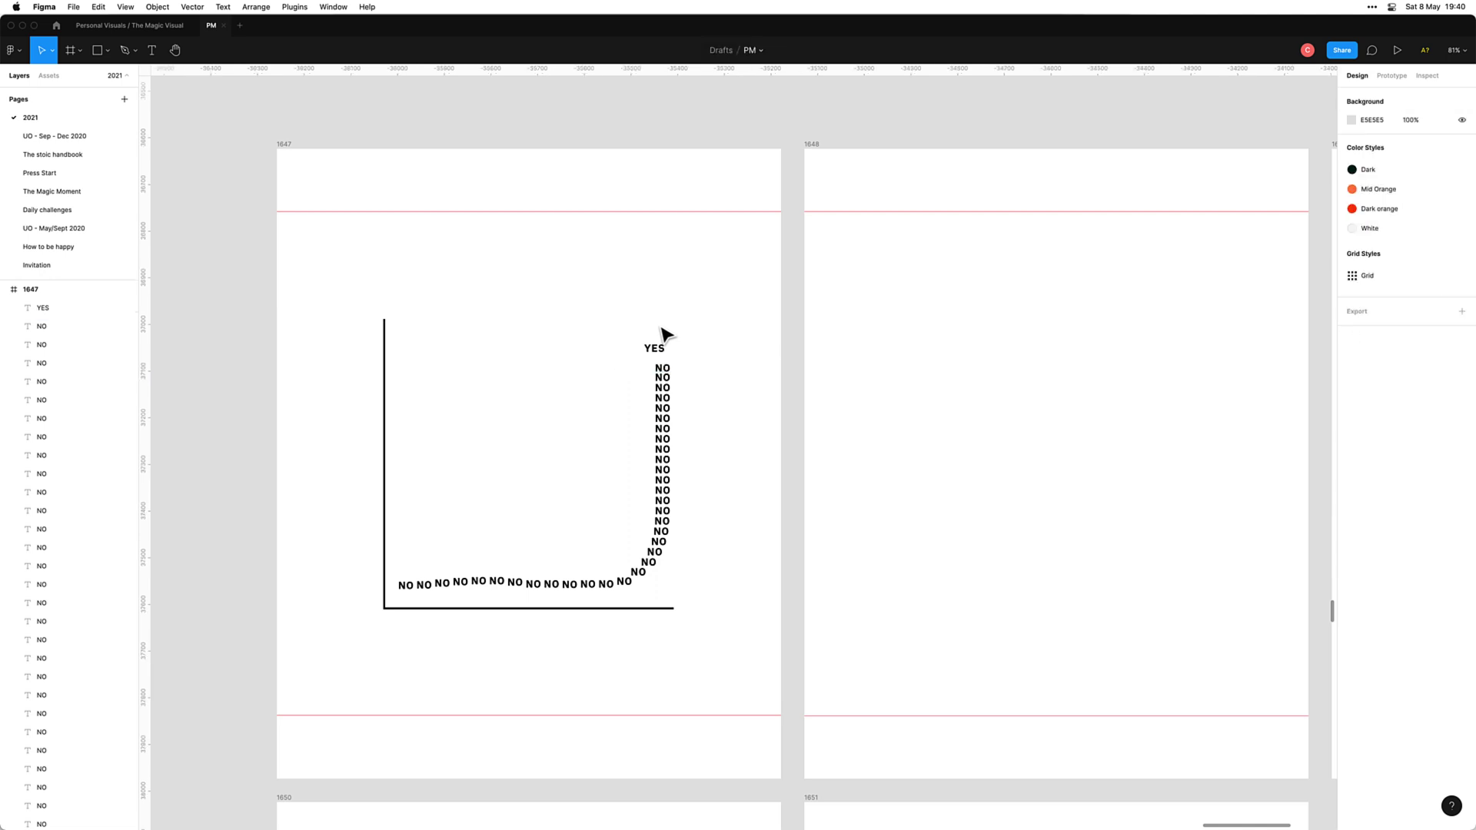
Step: Shift the "YES" label right above the "NO" column and raise it to X 815, Y 395
click(657, 349)
key(shift+Right)
key(shift+Right)
key(shift+Right)
key(Right)
key(Right)
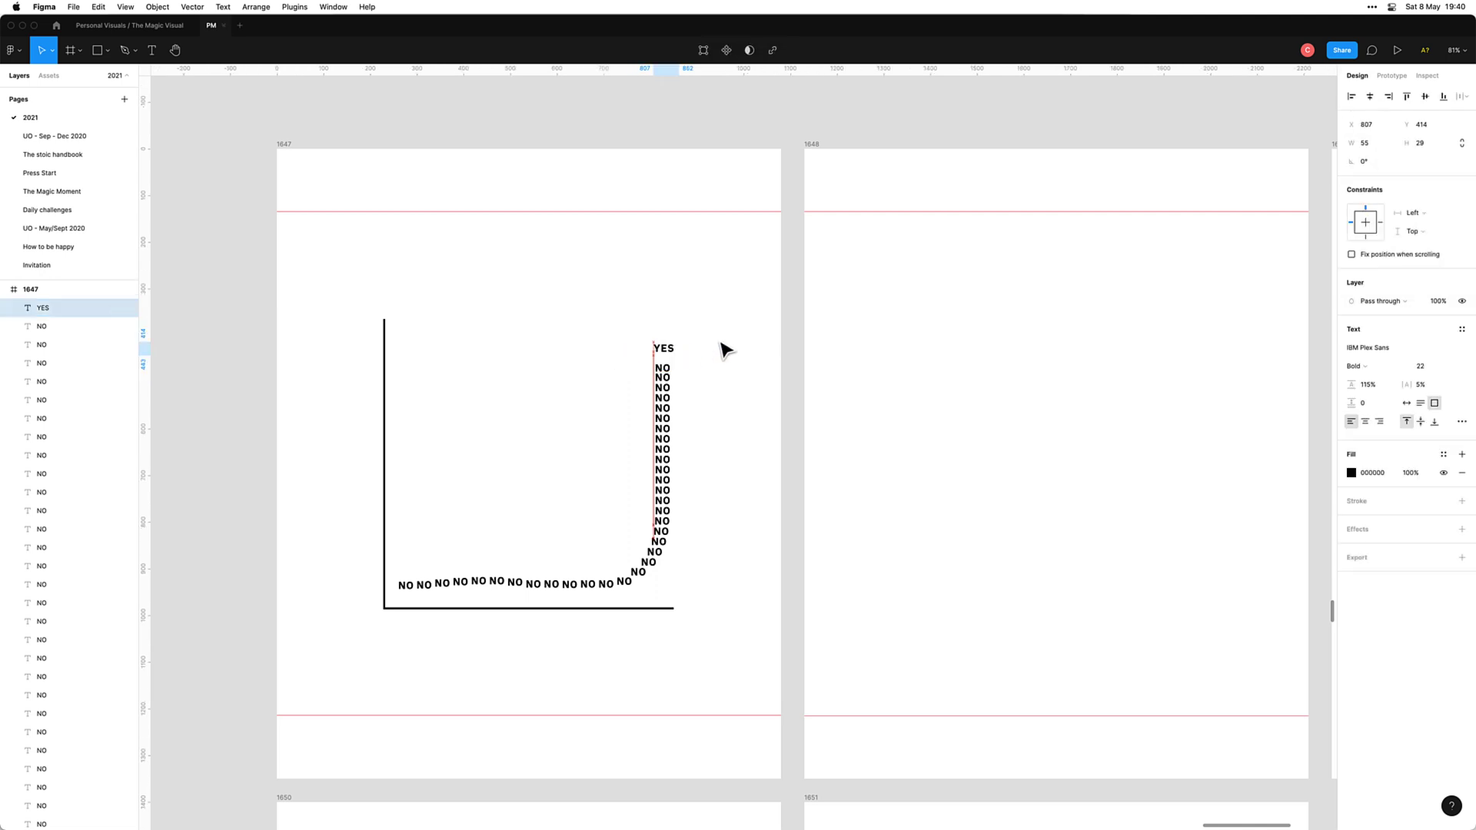
key(shift+Down)
key(Down)
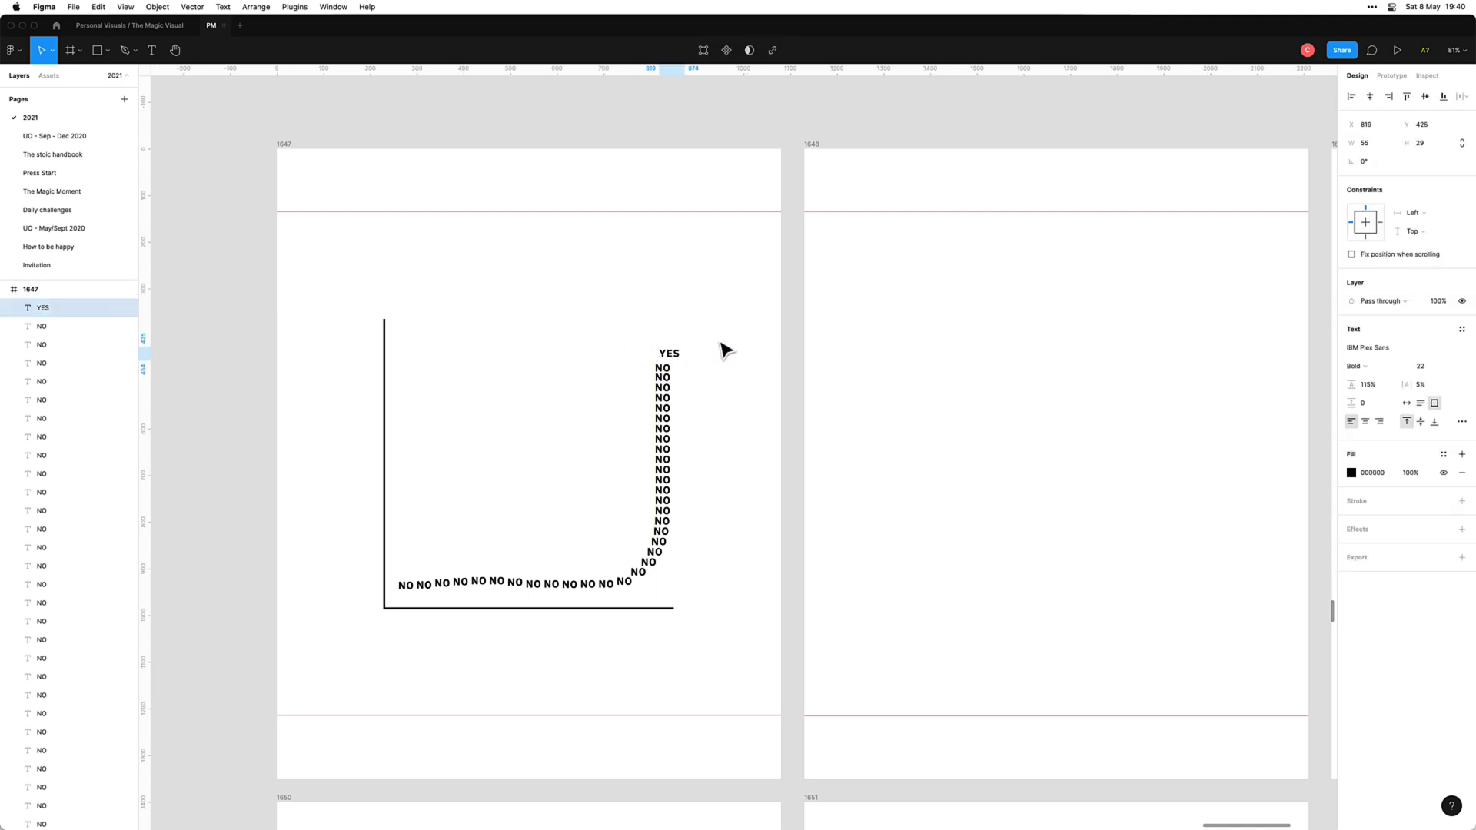
key(shift+Down)
click(721, 346)
click(682, 363)
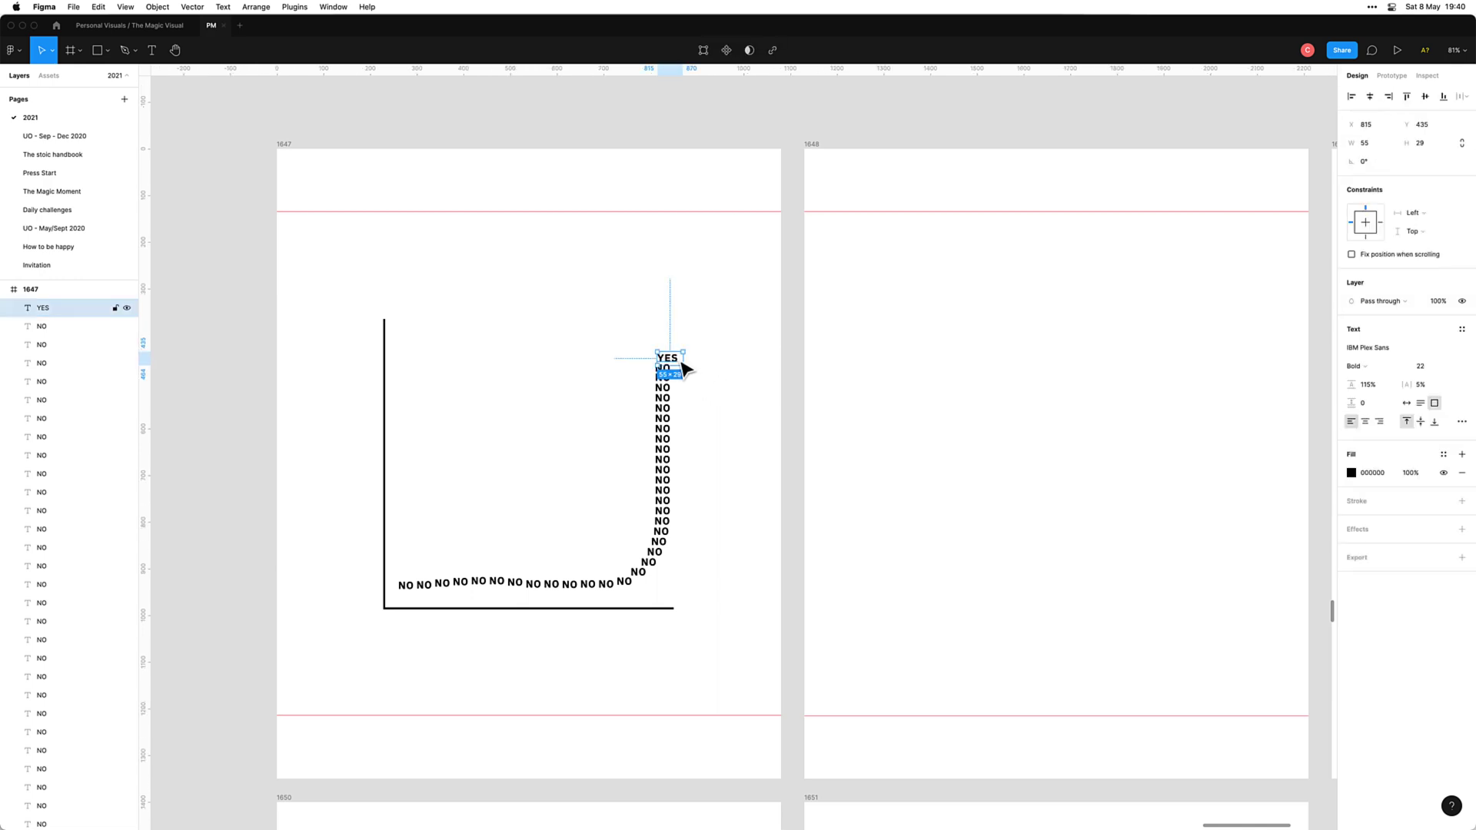
drag(685, 369, 679, 353)
Step: Add two more "NO" copies above the column, leaning slightly right, with the last at X 820, Y 414
click(677, 385)
click(665, 371)
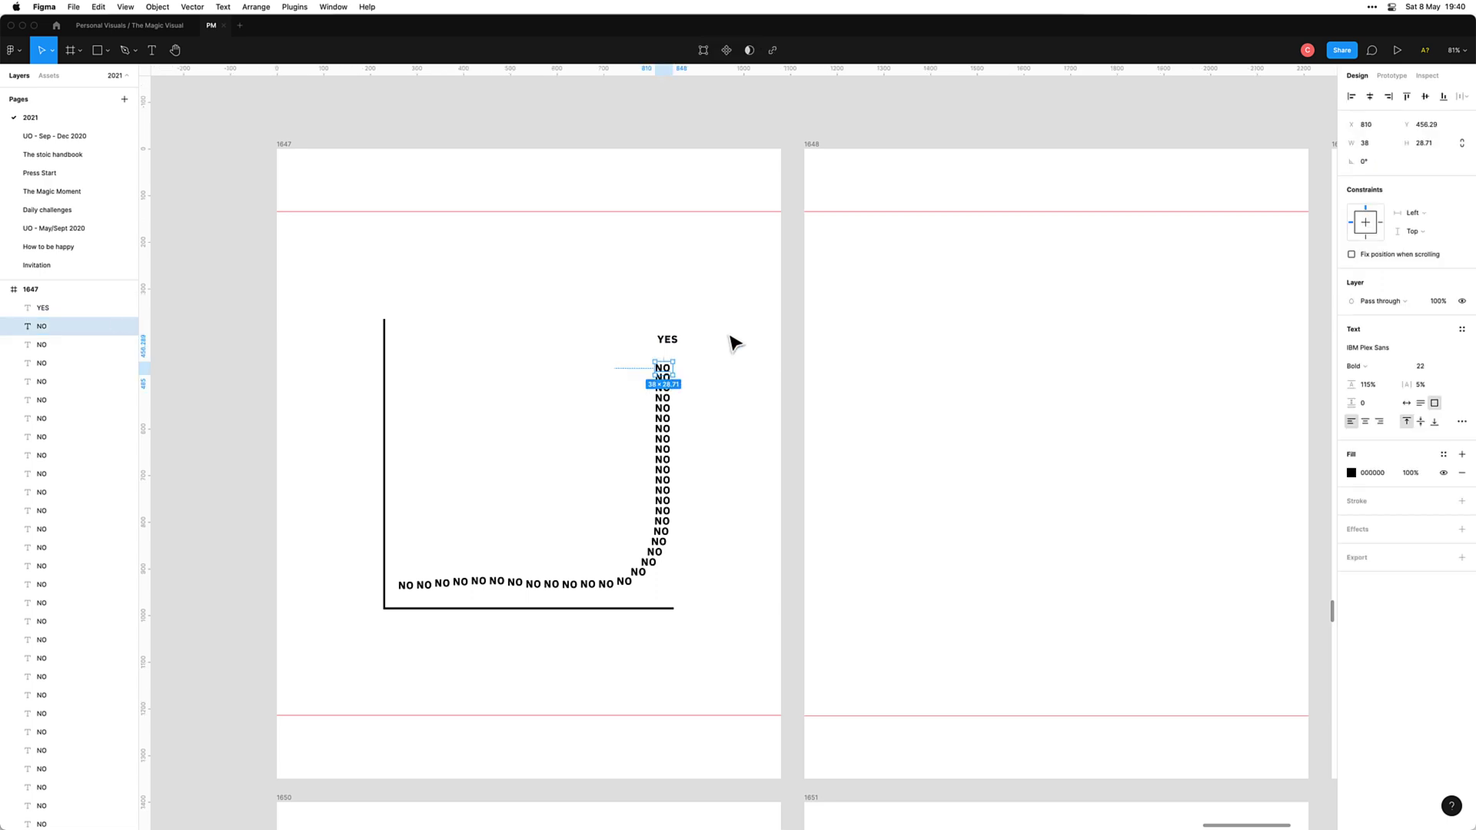
key(super+d)
key(shift+Up)
key(shift+Up)
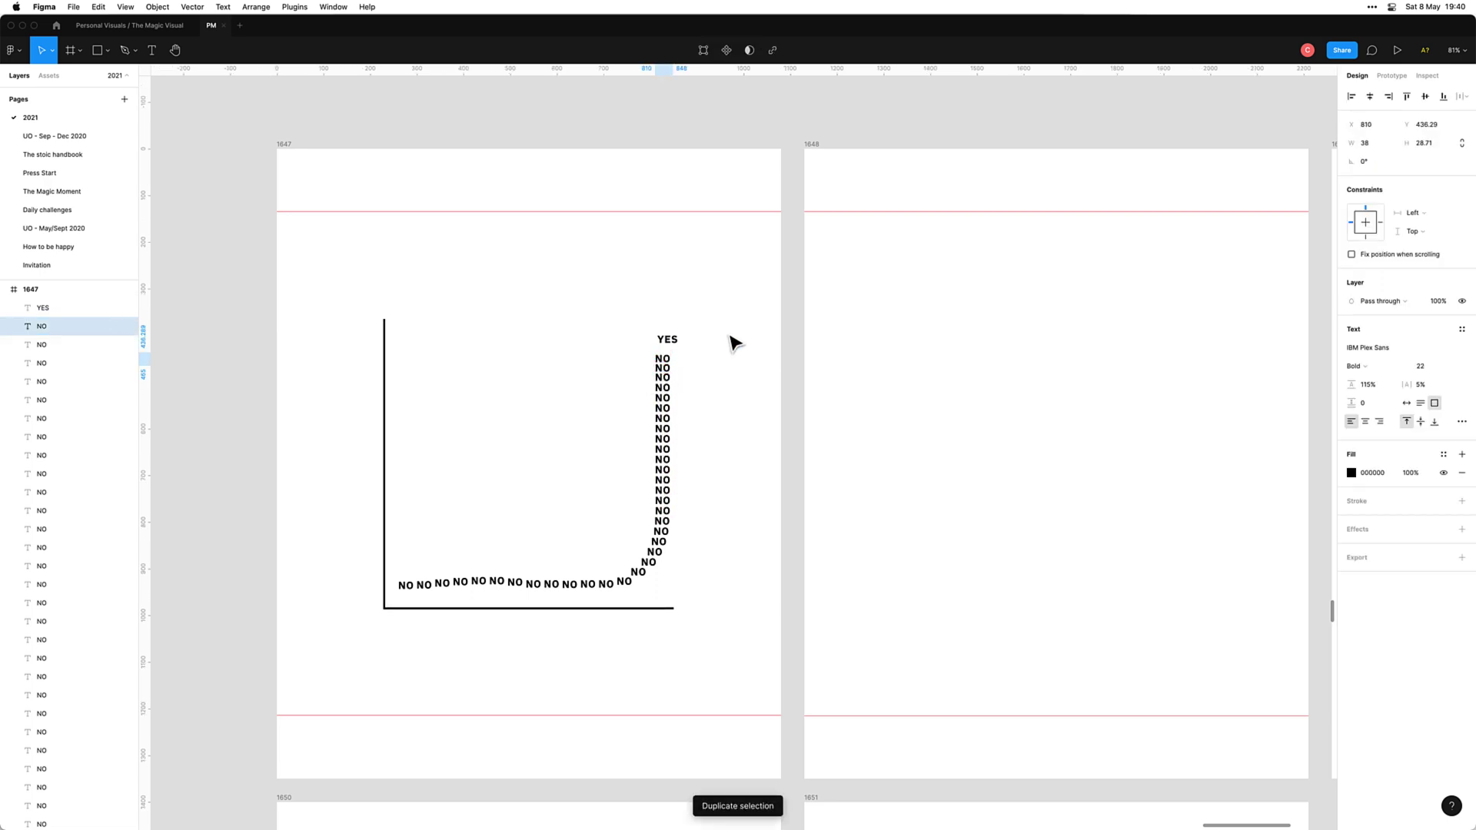
key(shift+Right)
key(shift+Up)
key(shift+Up)
key(Up)
key(Up)
key(super+d)
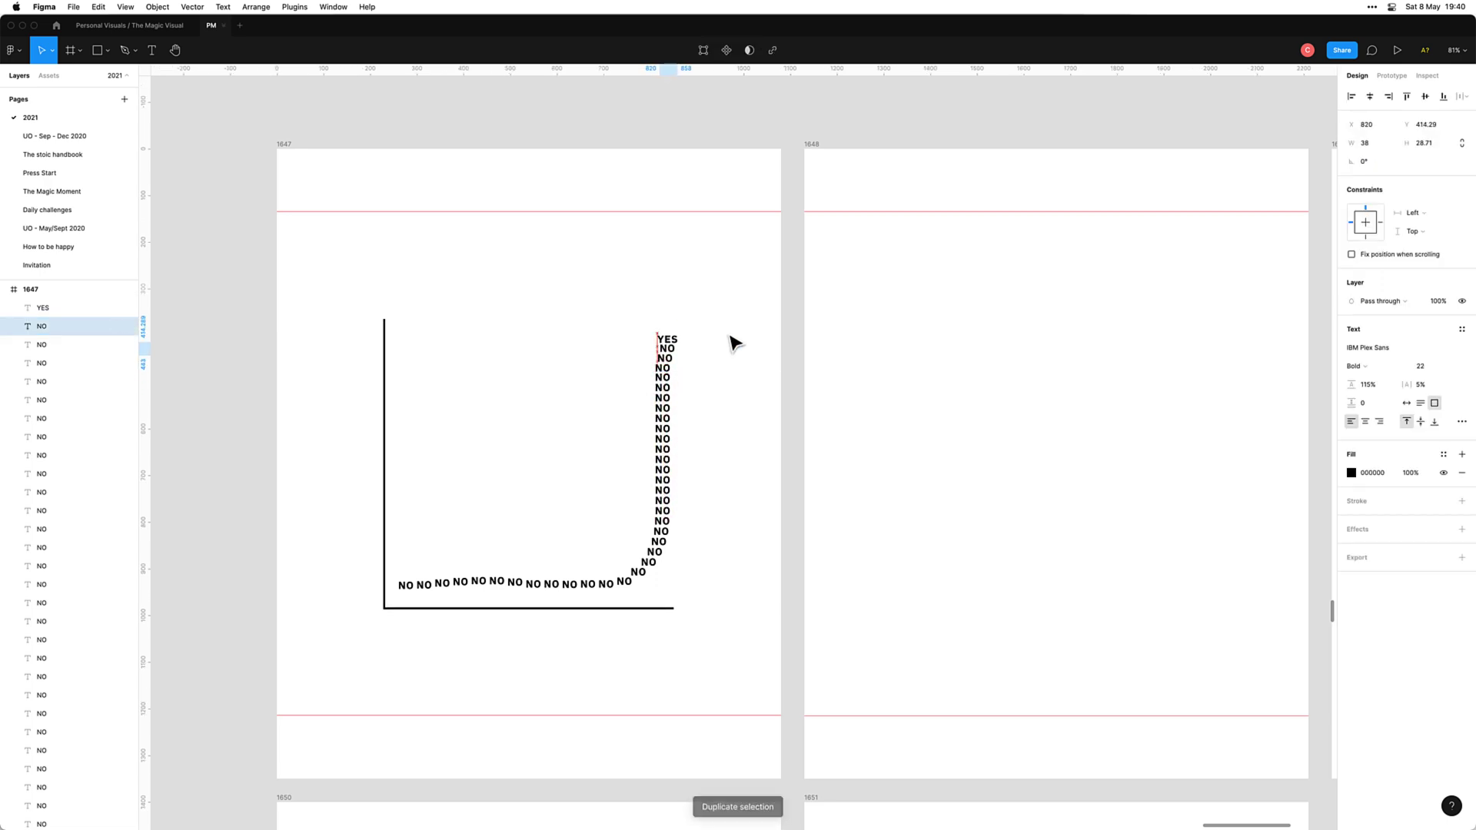
click(731, 339)
Step: Nudge the "YES" label to X 825, Y 393 so it continues the curve's lean
click(674, 339)
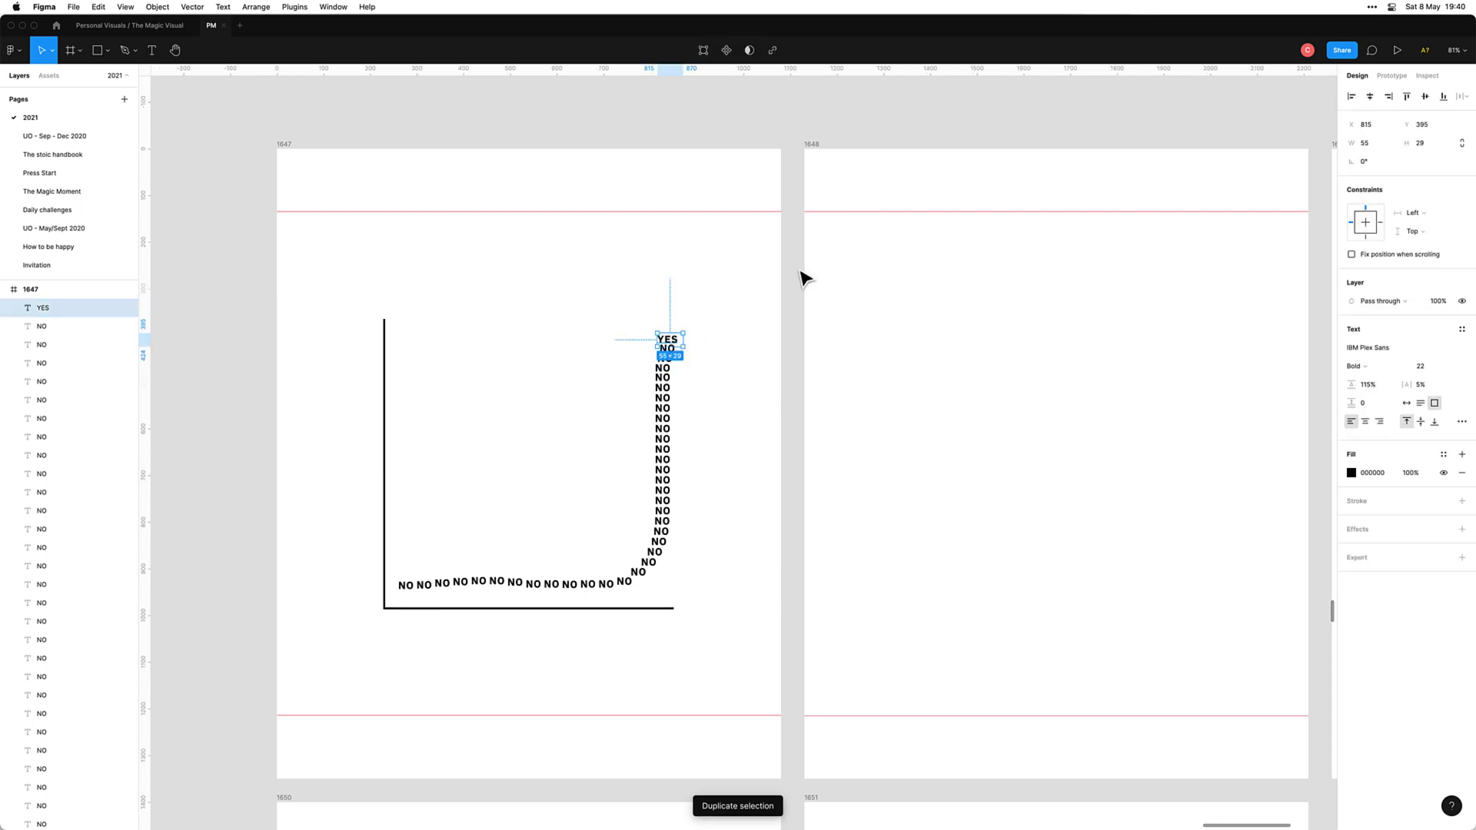
key(Up)
key(Up)
key(Up)
key(Up)
key(shift+Right)
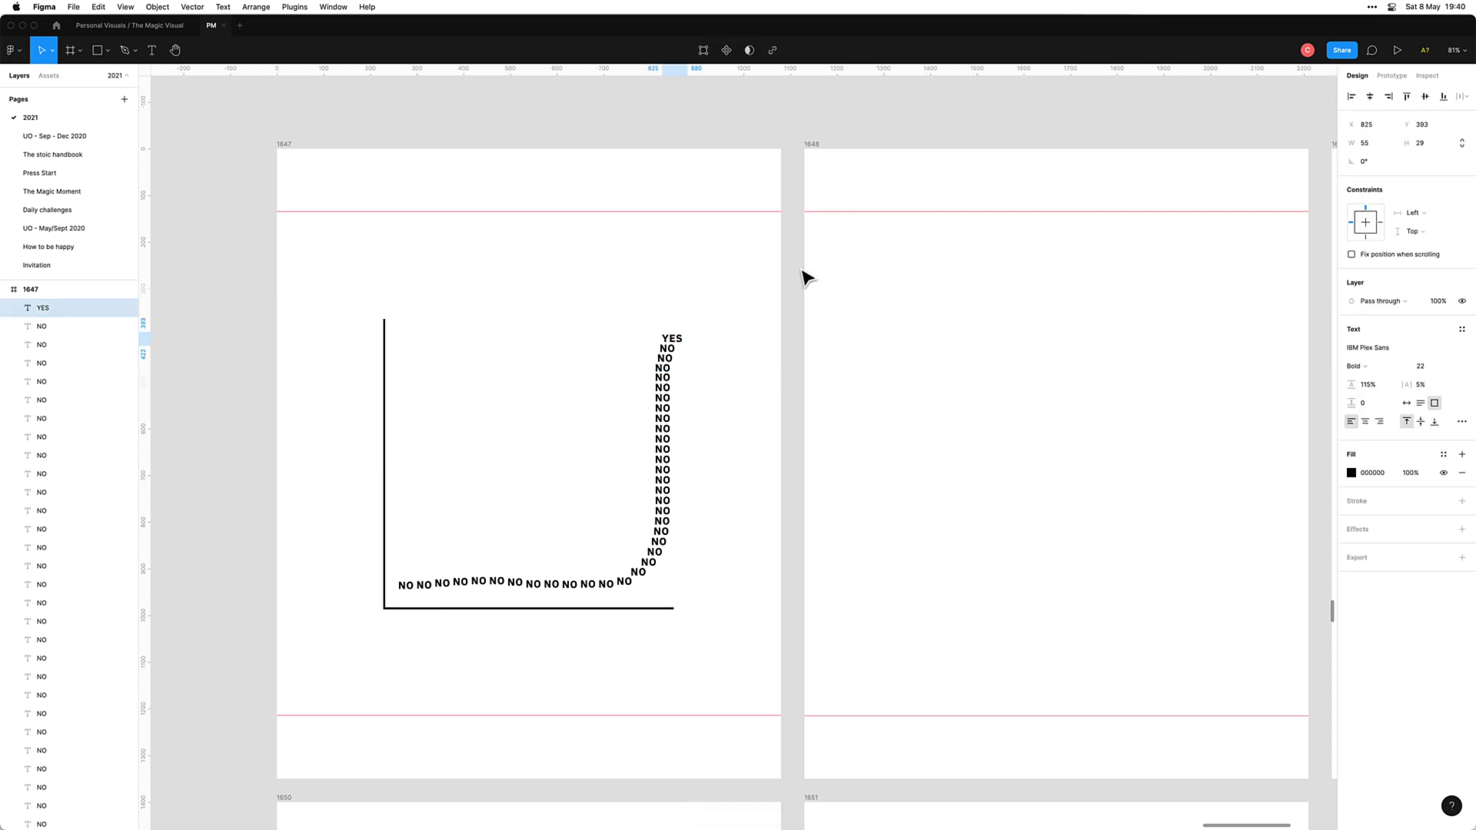
click(692, 452)
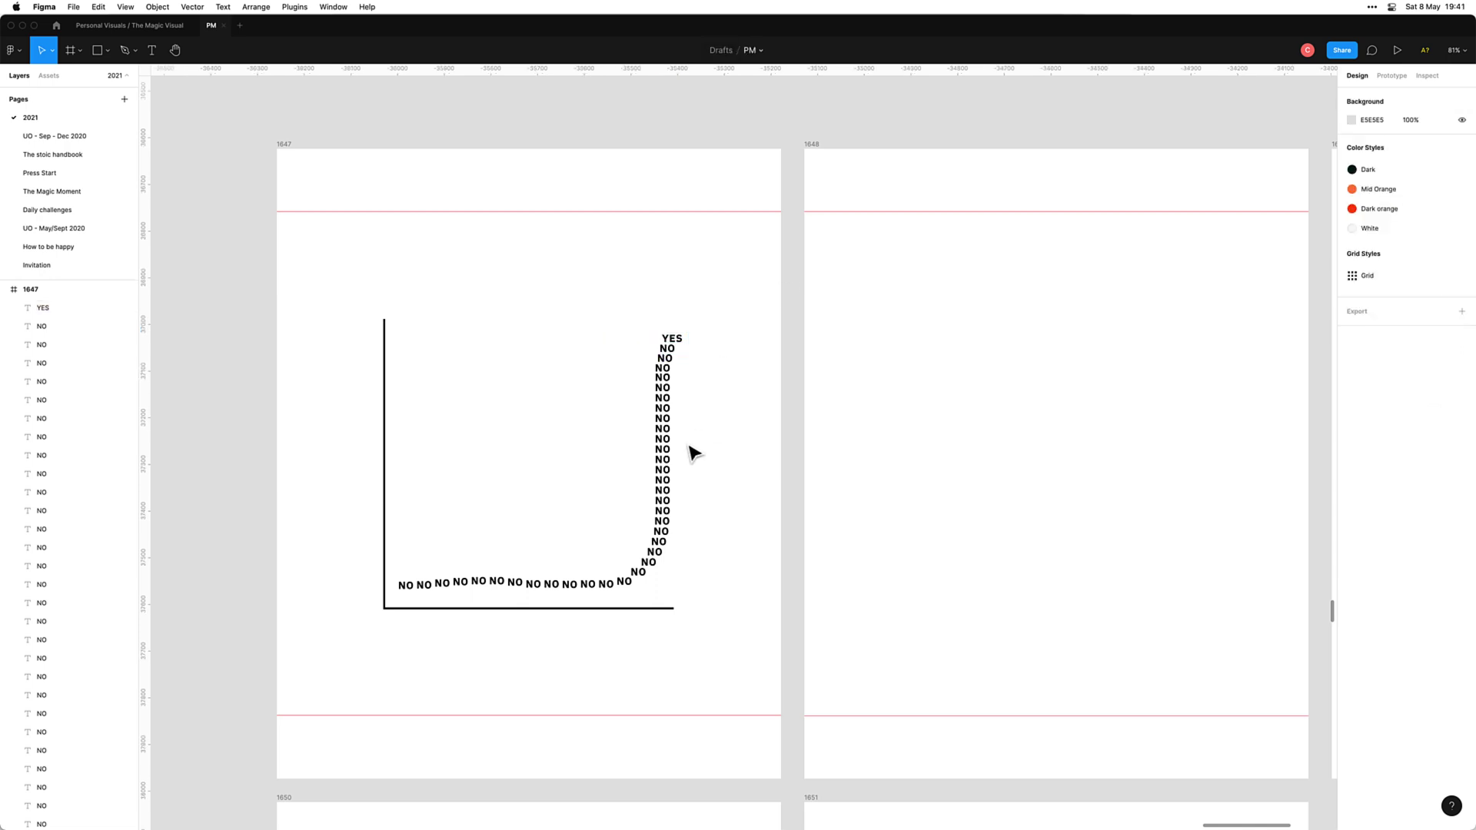
Step: Narrow all the "NO" and "YES" labels together horizontally so the curve ends within the horizontal axis
drag(701, 321, 402, 603)
drag(688, 480, 676, 485)
click(715, 493)
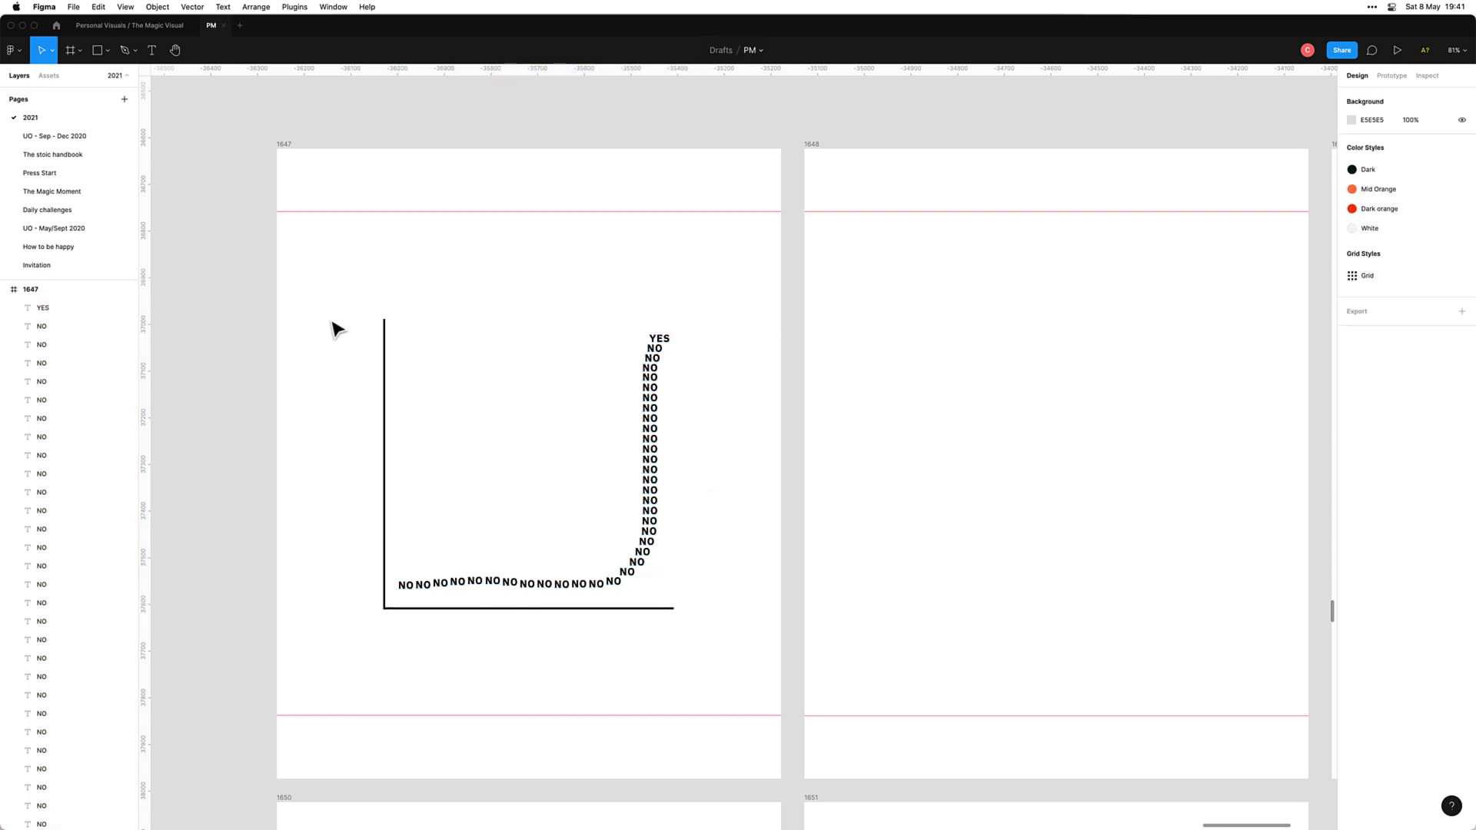
Step: Group the axes together with all the "NO" and "YES" labels in frame 1647
scroll(109, 662, down, 10)
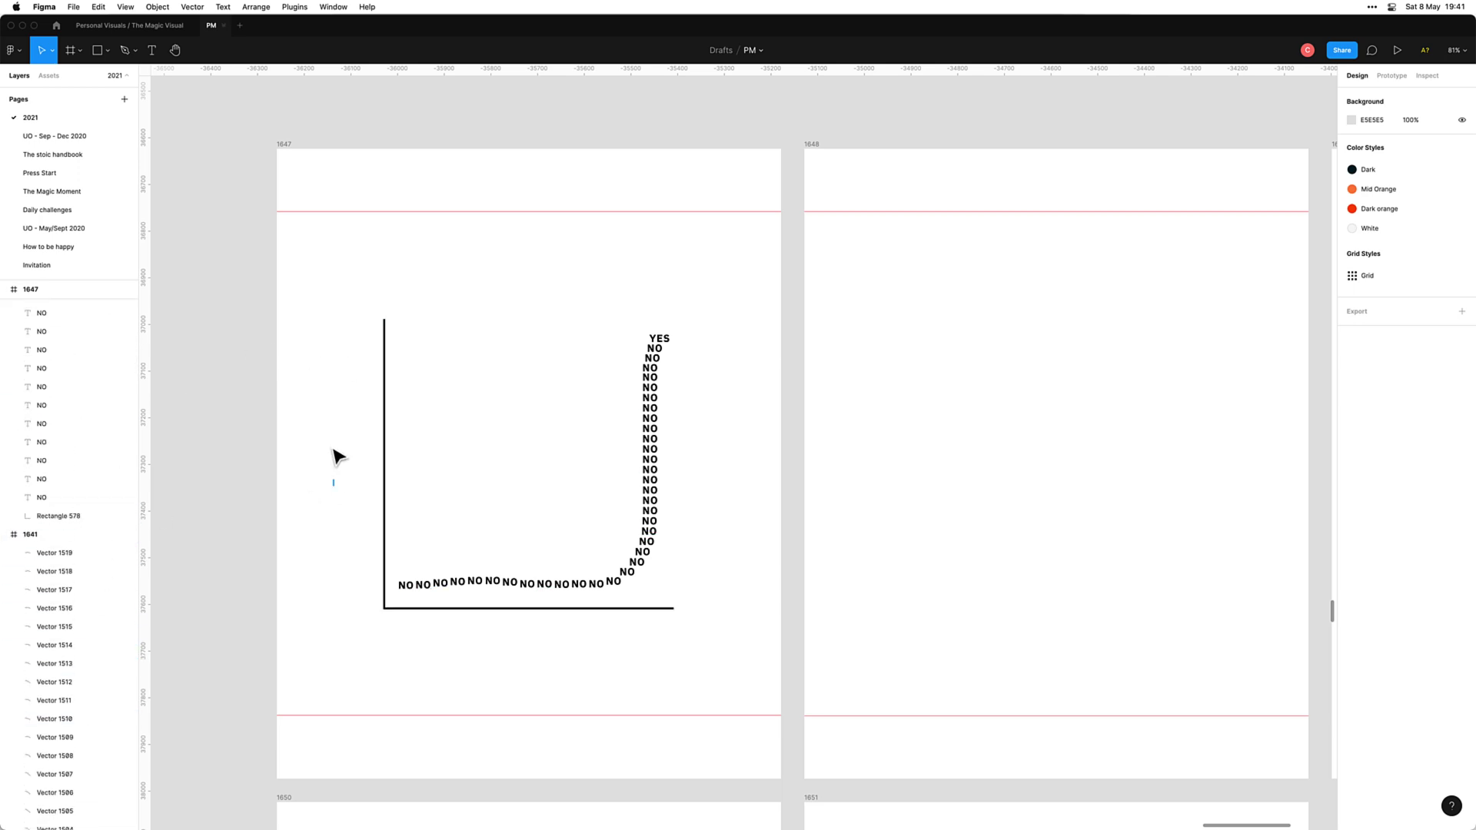
drag(326, 297, 728, 666)
key(super+g)
scroll(577, 612, down, 15)
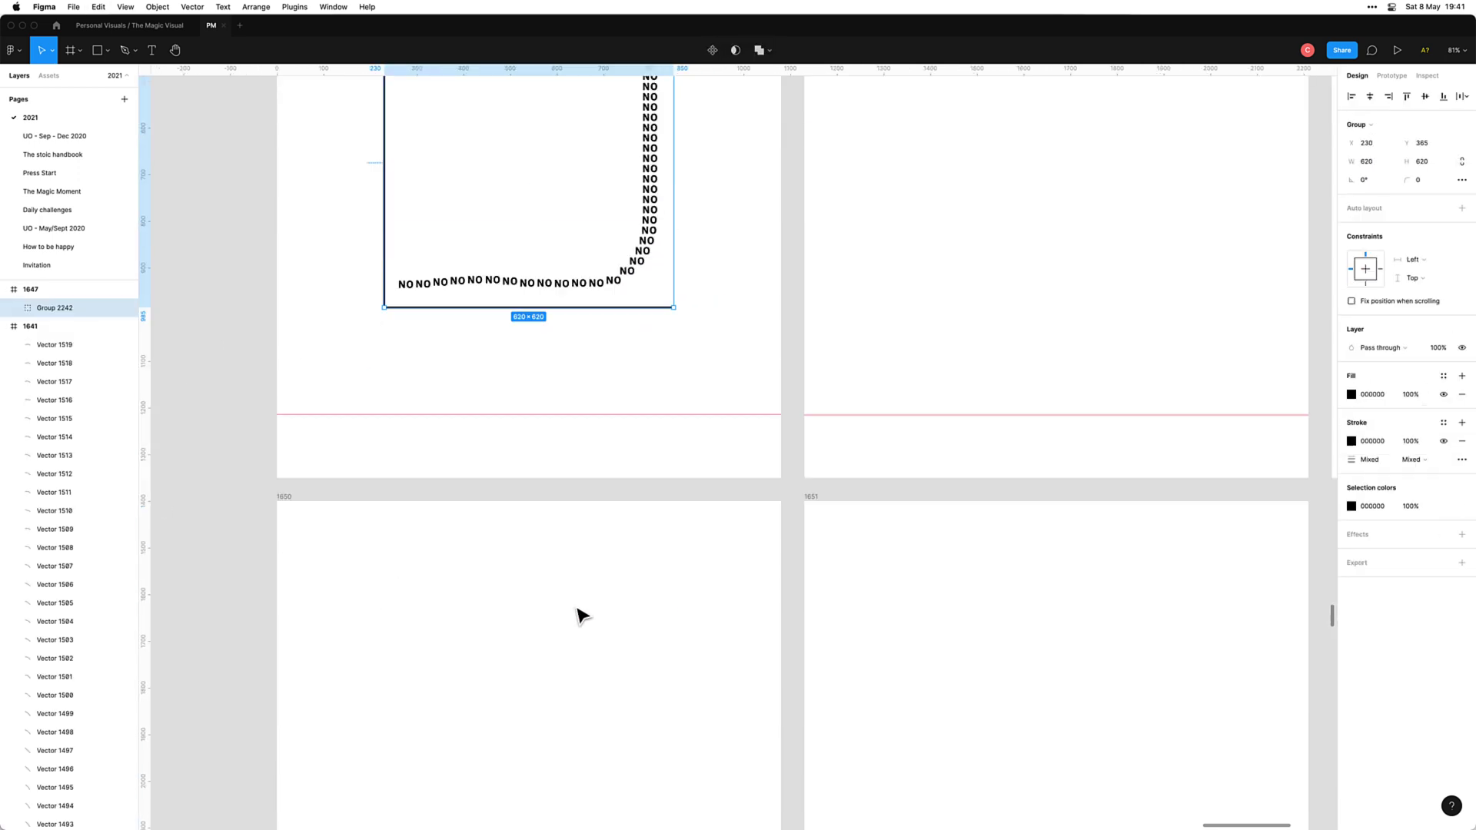
Step: Clear the landscape frame 1652 and paste a copy of the graph group into it
click(422, 608)
key(Delete)
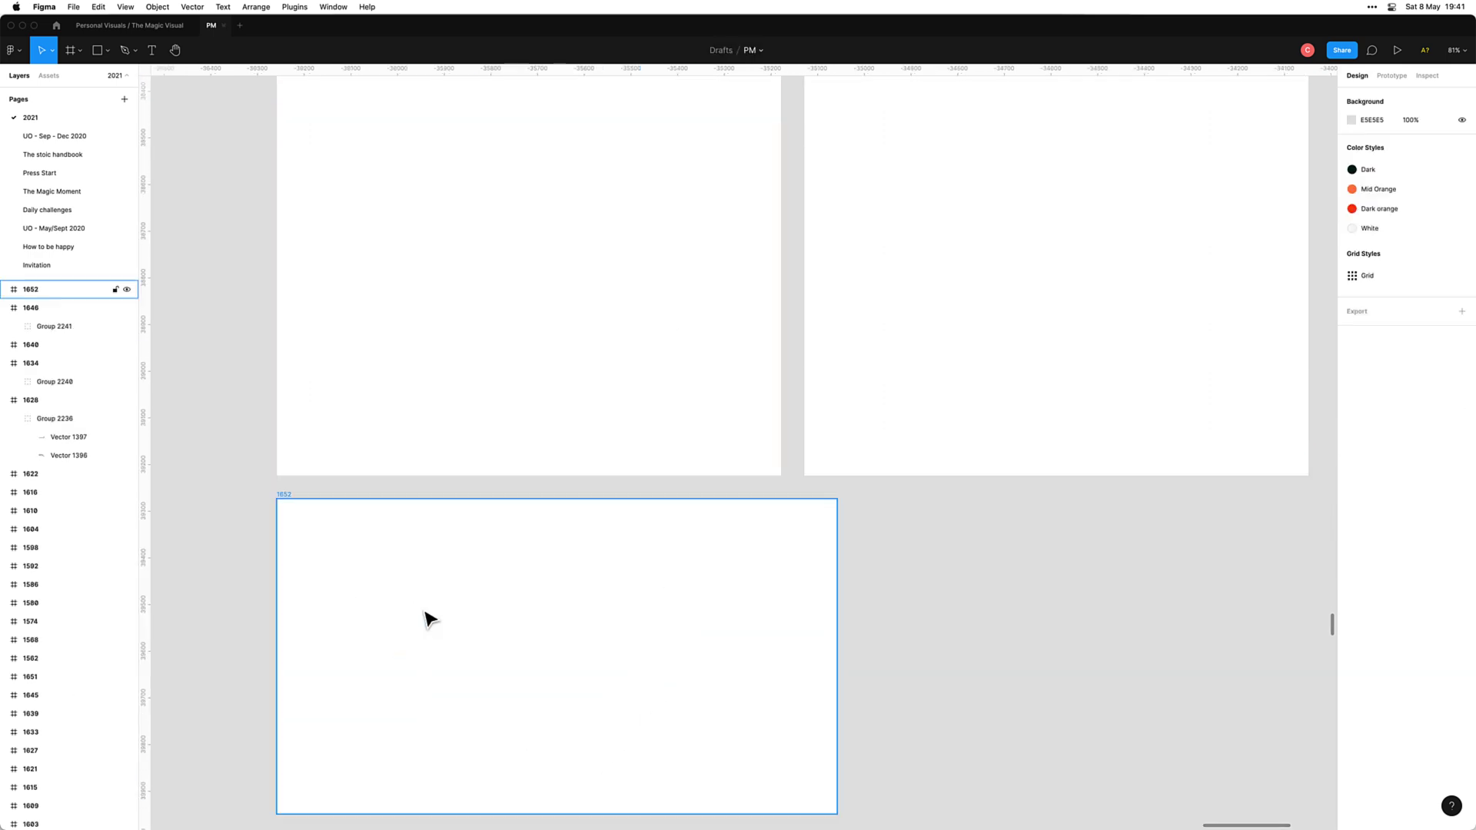
click(285, 500)
key(super+v)
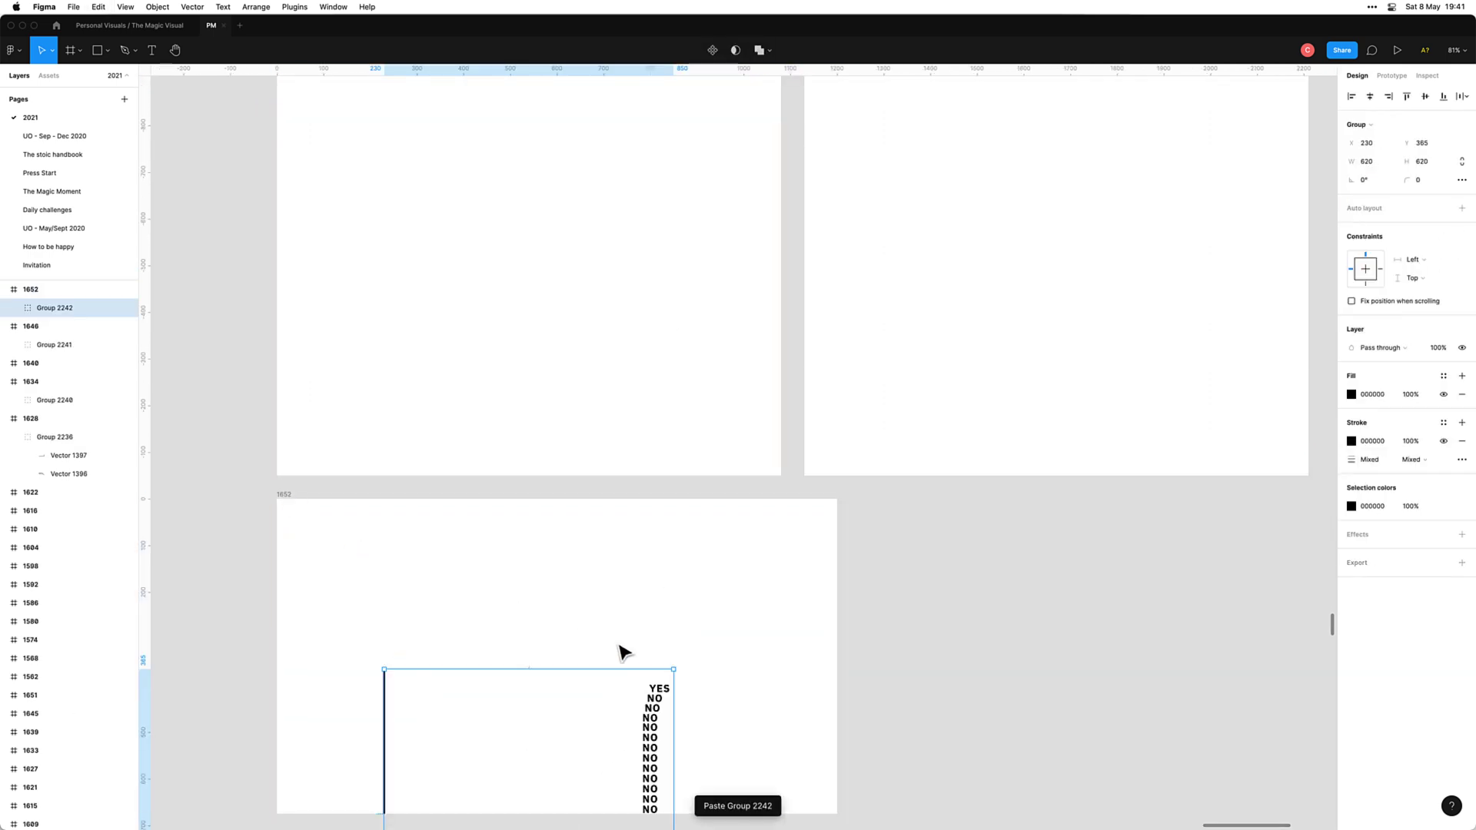
Step: Scale the pasted graph down to 570 × 570 and center it within frame 1652
drag(649, 725, 683, 592)
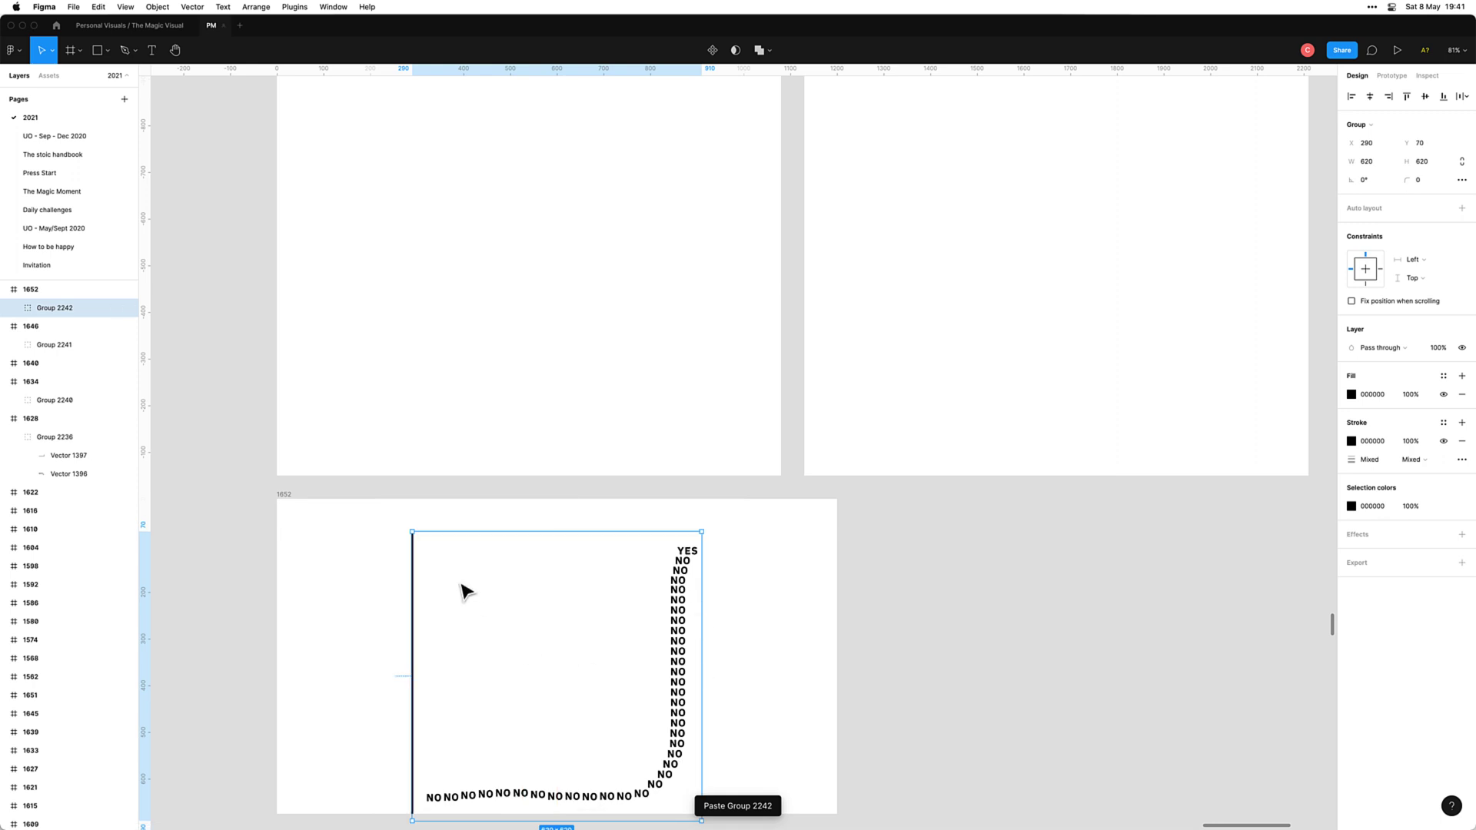
drag(405, 534, 487, 603)
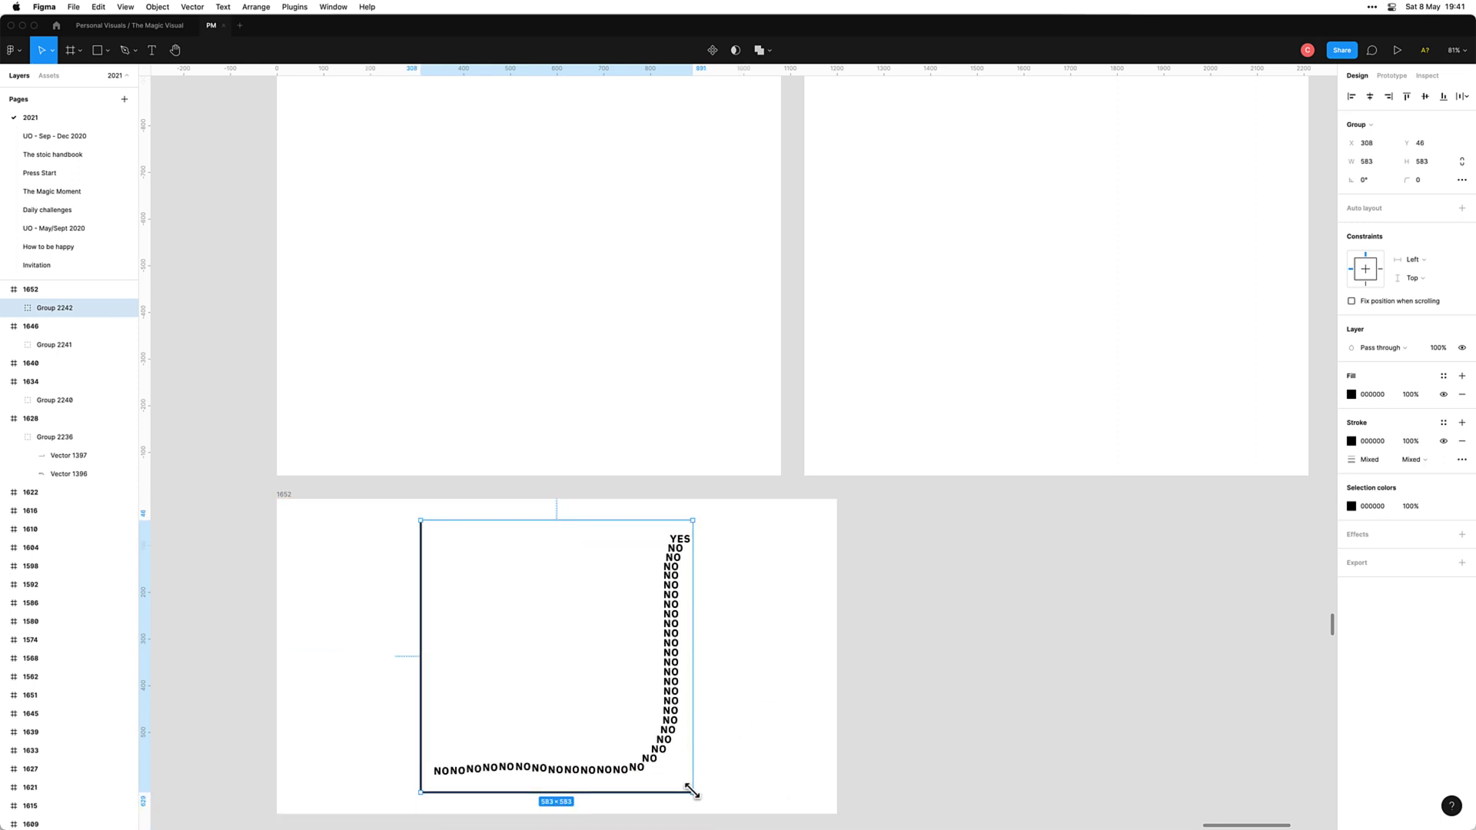
drag(689, 788, 686, 787)
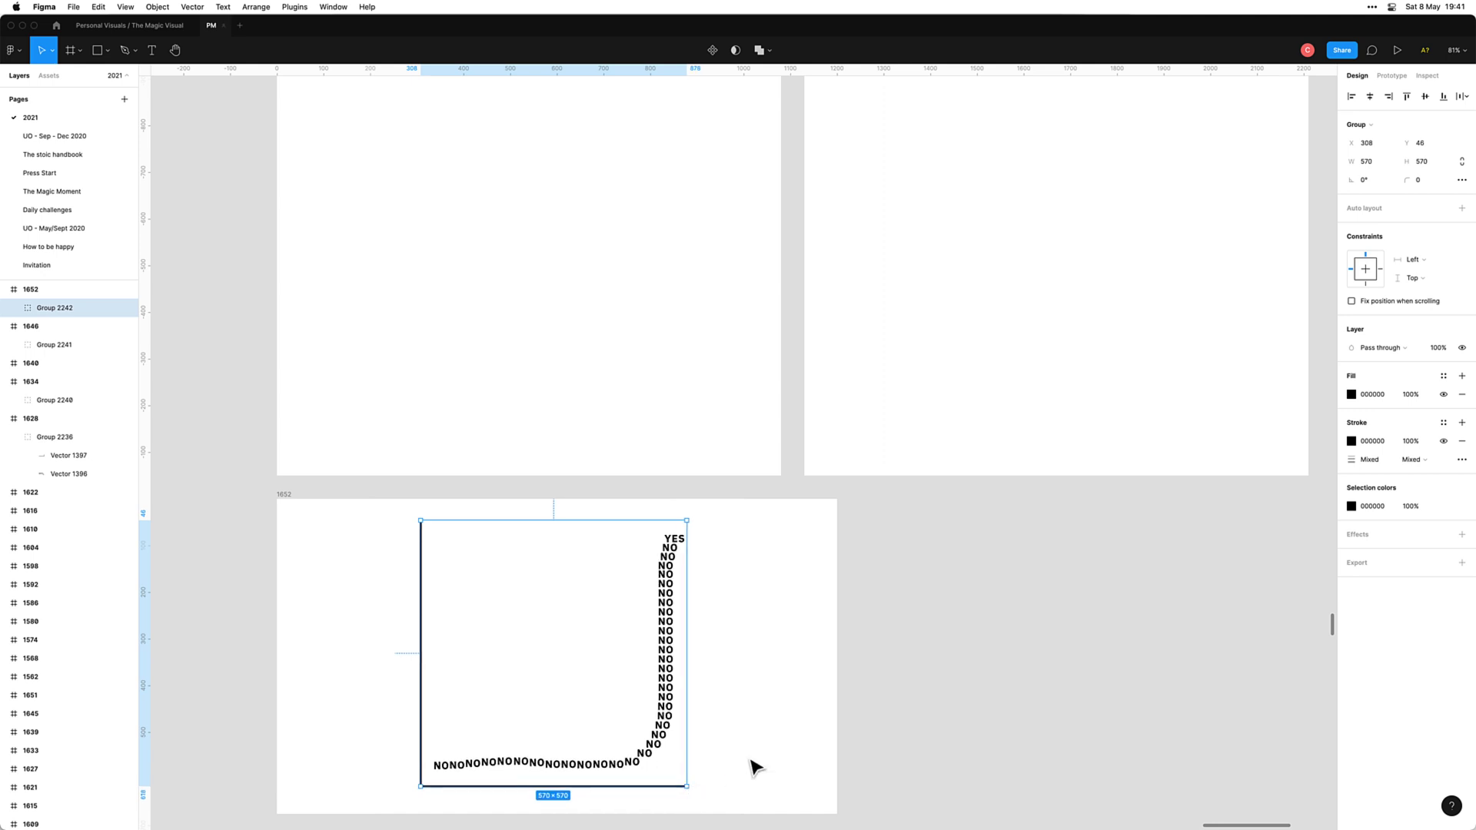
click(767, 757)
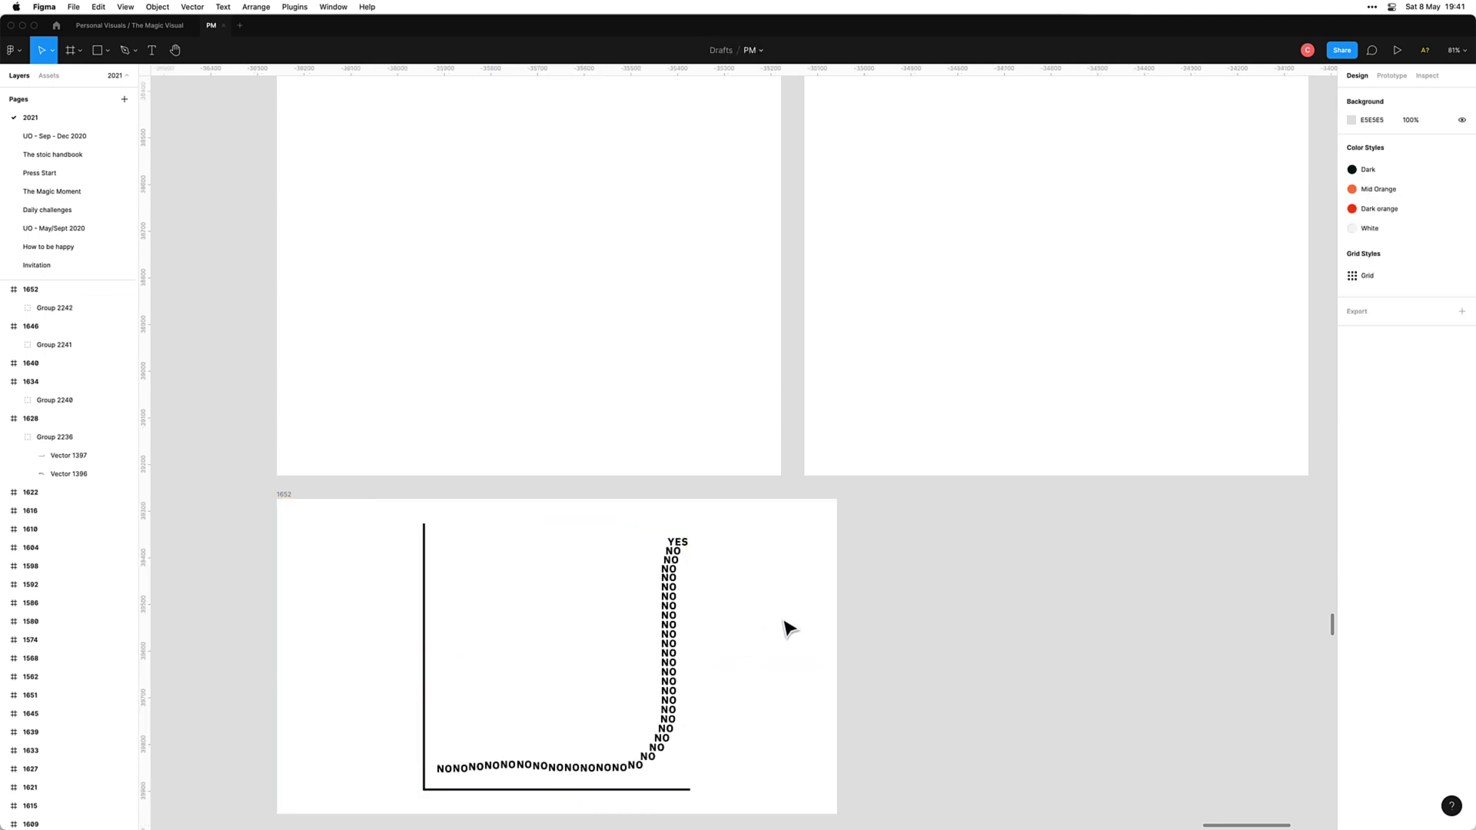
Step: Export frame 1652 as the PNG file 1652.png to the Desktop
scroll(790, 628, down, 1)
click(333, 510)
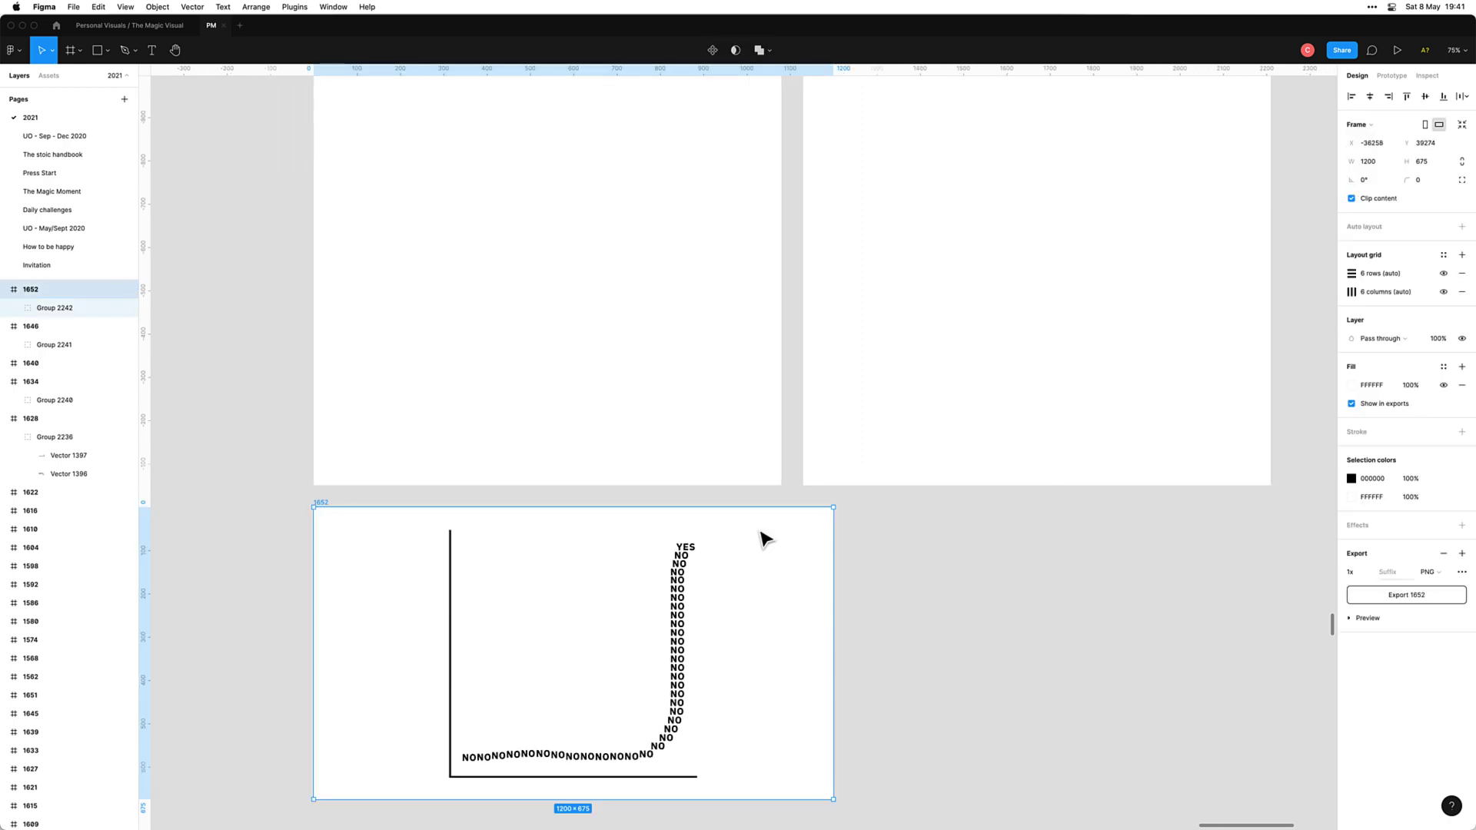
click(1413, 596)
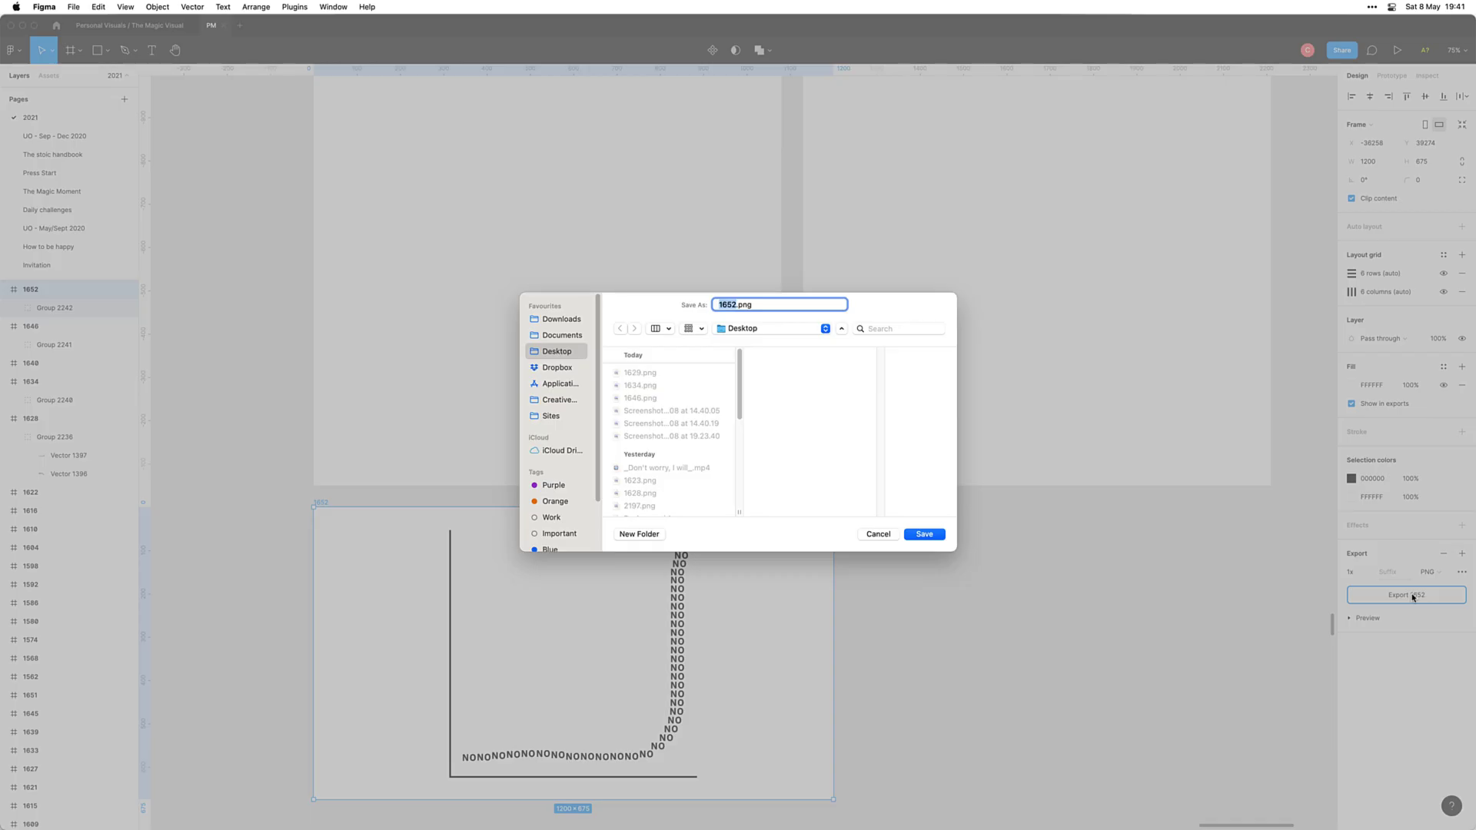
key(Return)
Step: Switch to Hypefury and start composing a new thread
key(super+space)
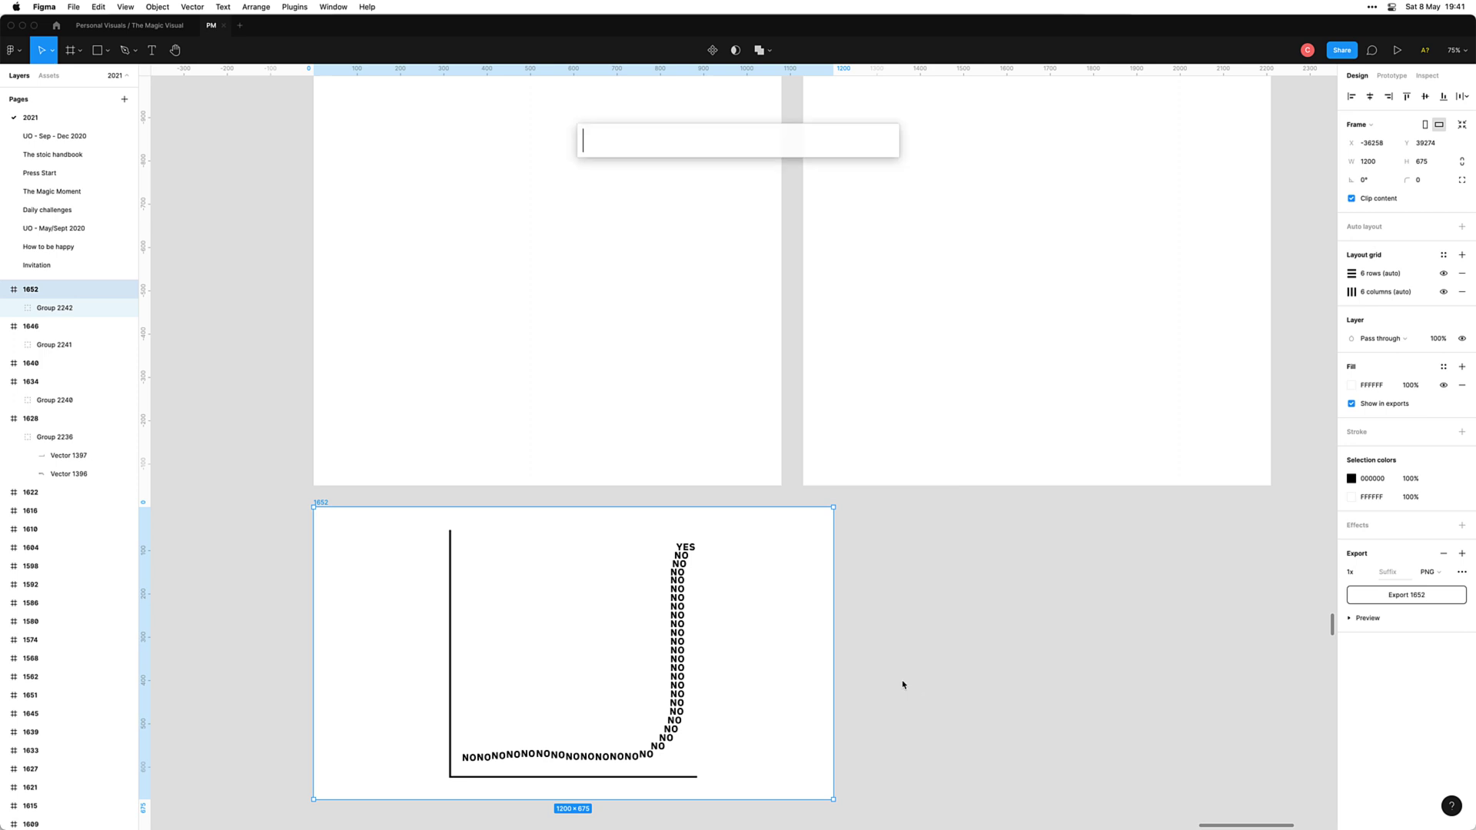
text(hy)
key(Return)
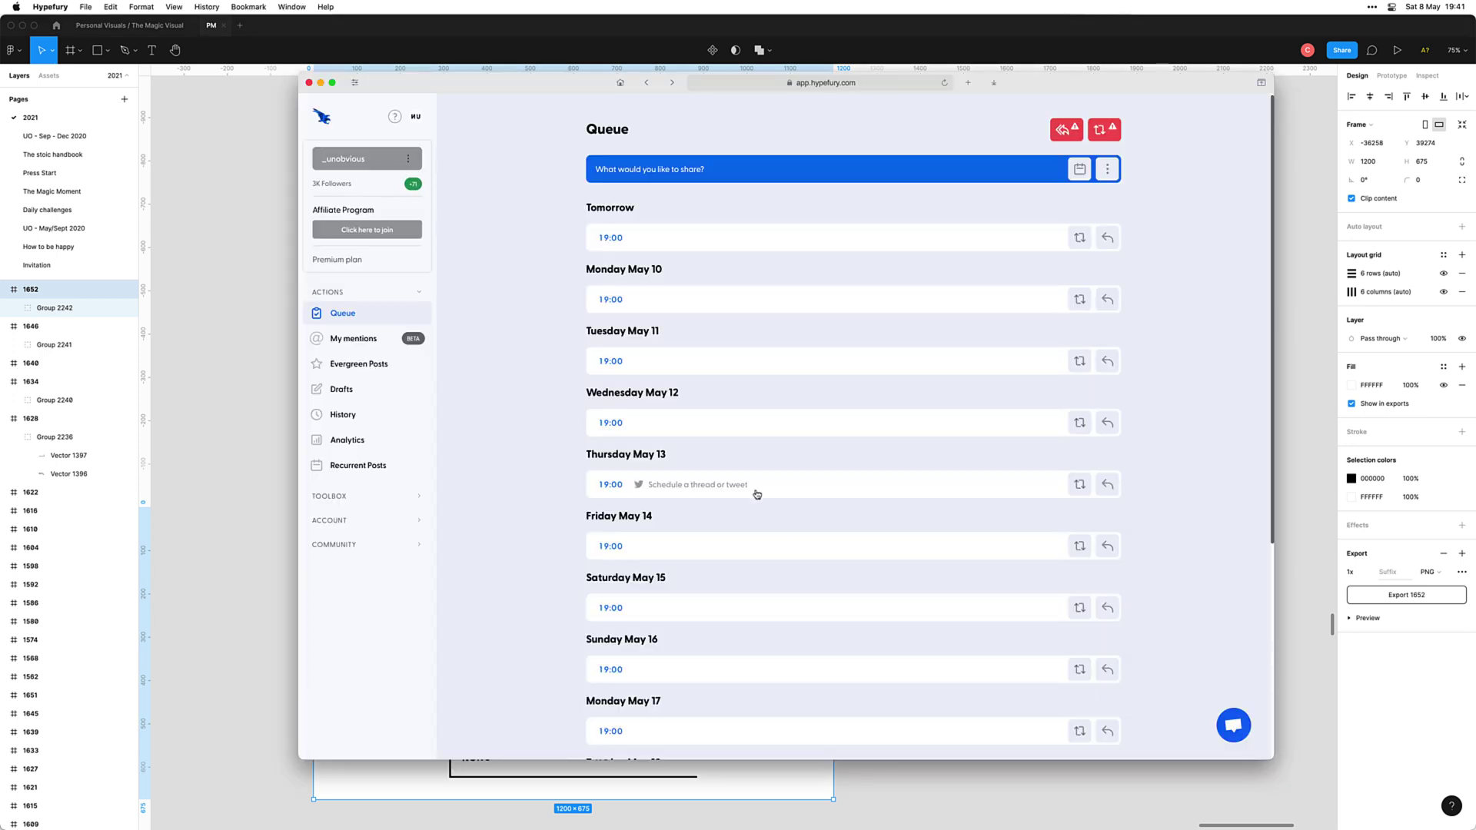
click(716, 165)
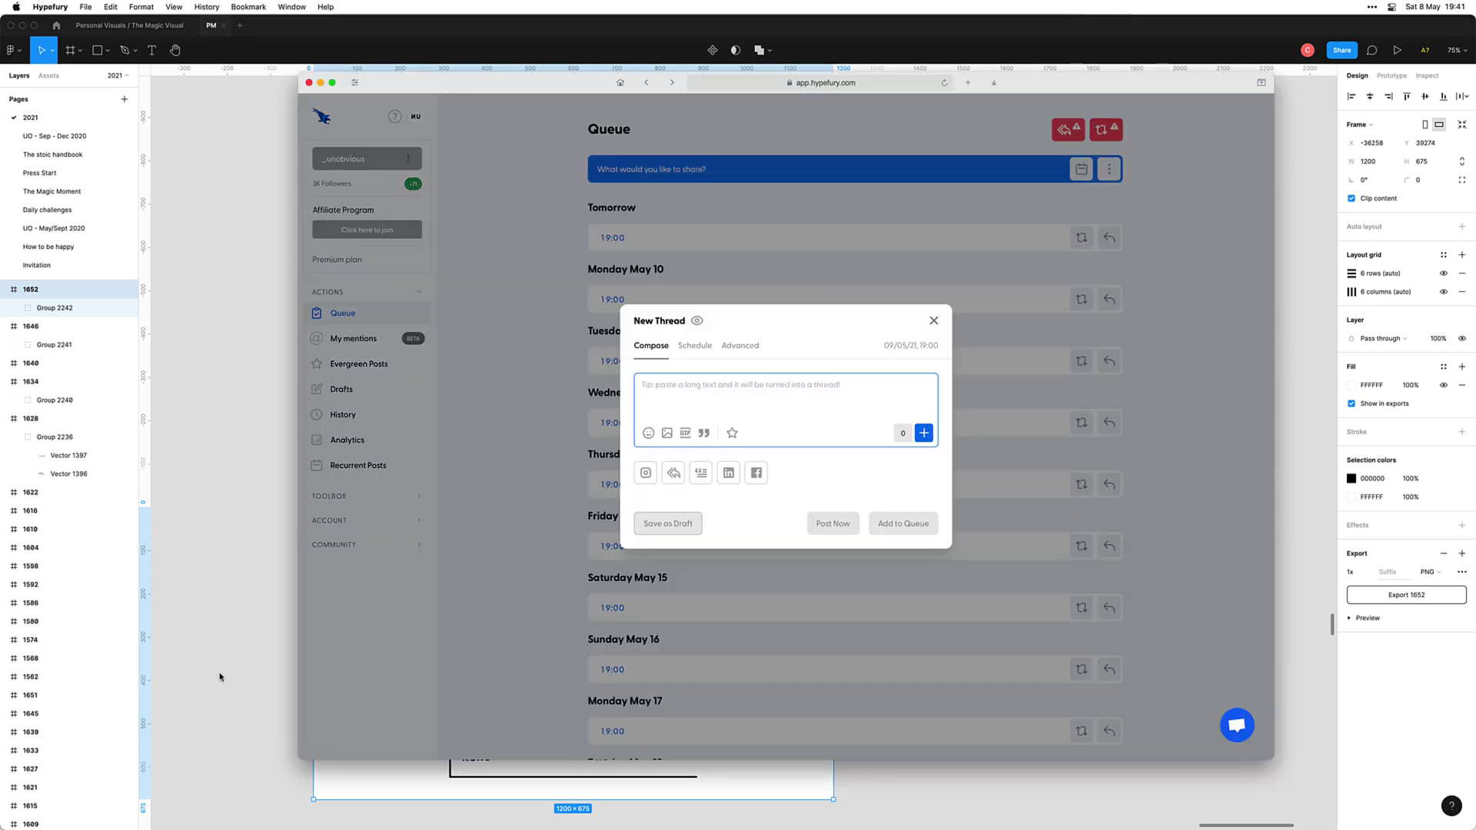
Step: Copy the "Your growth will look like this:" quote from frame 1649 in Figma into the new Hypefury thread
key(super+Tab)
scroll(1041, 393, up, 5)
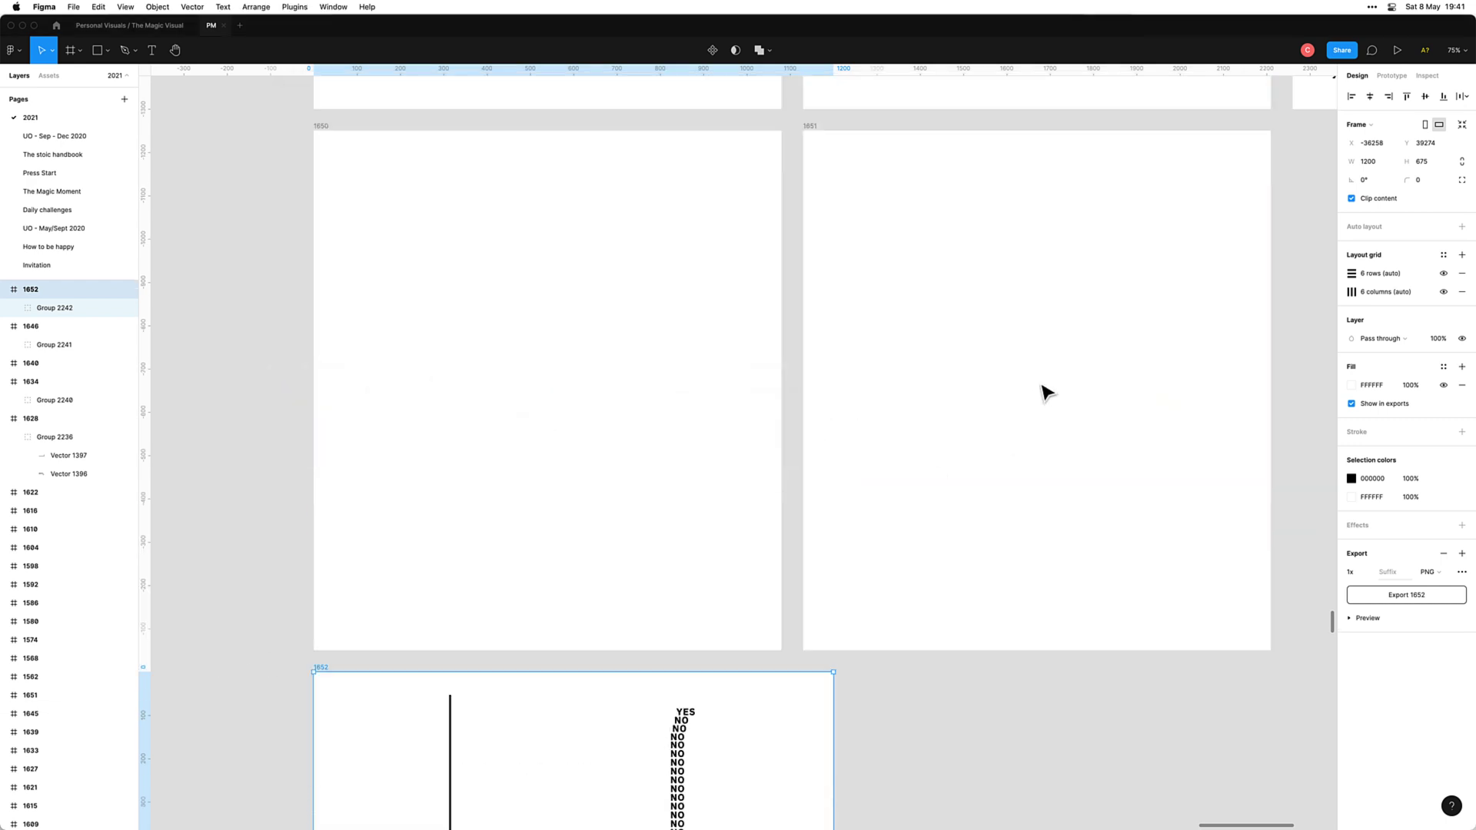
scroll(1051, 382, down, 5)
click(1222, 276)
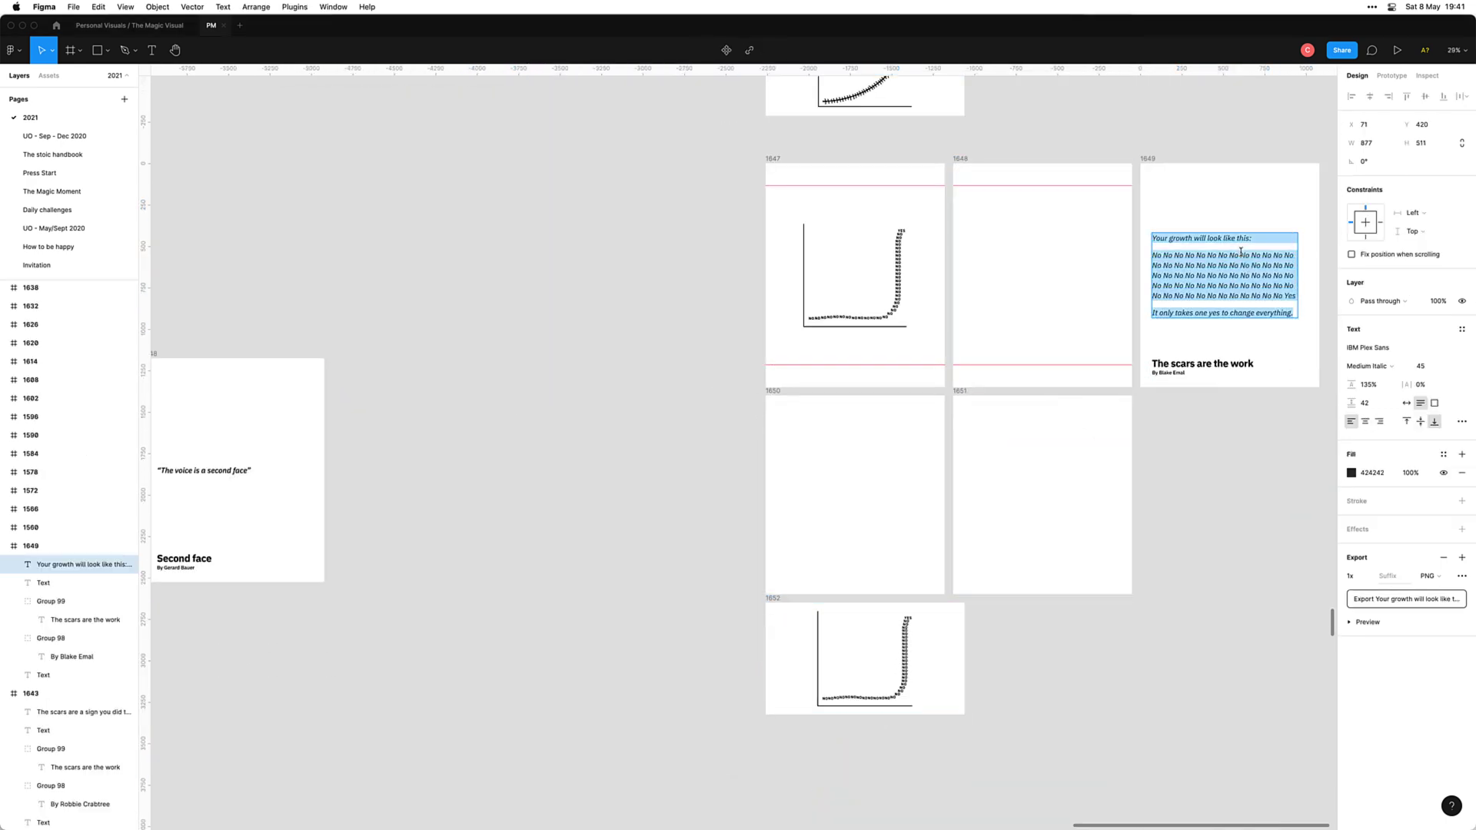
key(super+Tab)
text(Your growth will look like this: No No No No No No No No No No No No No No No No No No No No No No No No No No No No No No No No No No No No No No No No No No No No No No No No No No No No No No No No No No No No No No No No Yes It only takes one yes to change everything.)
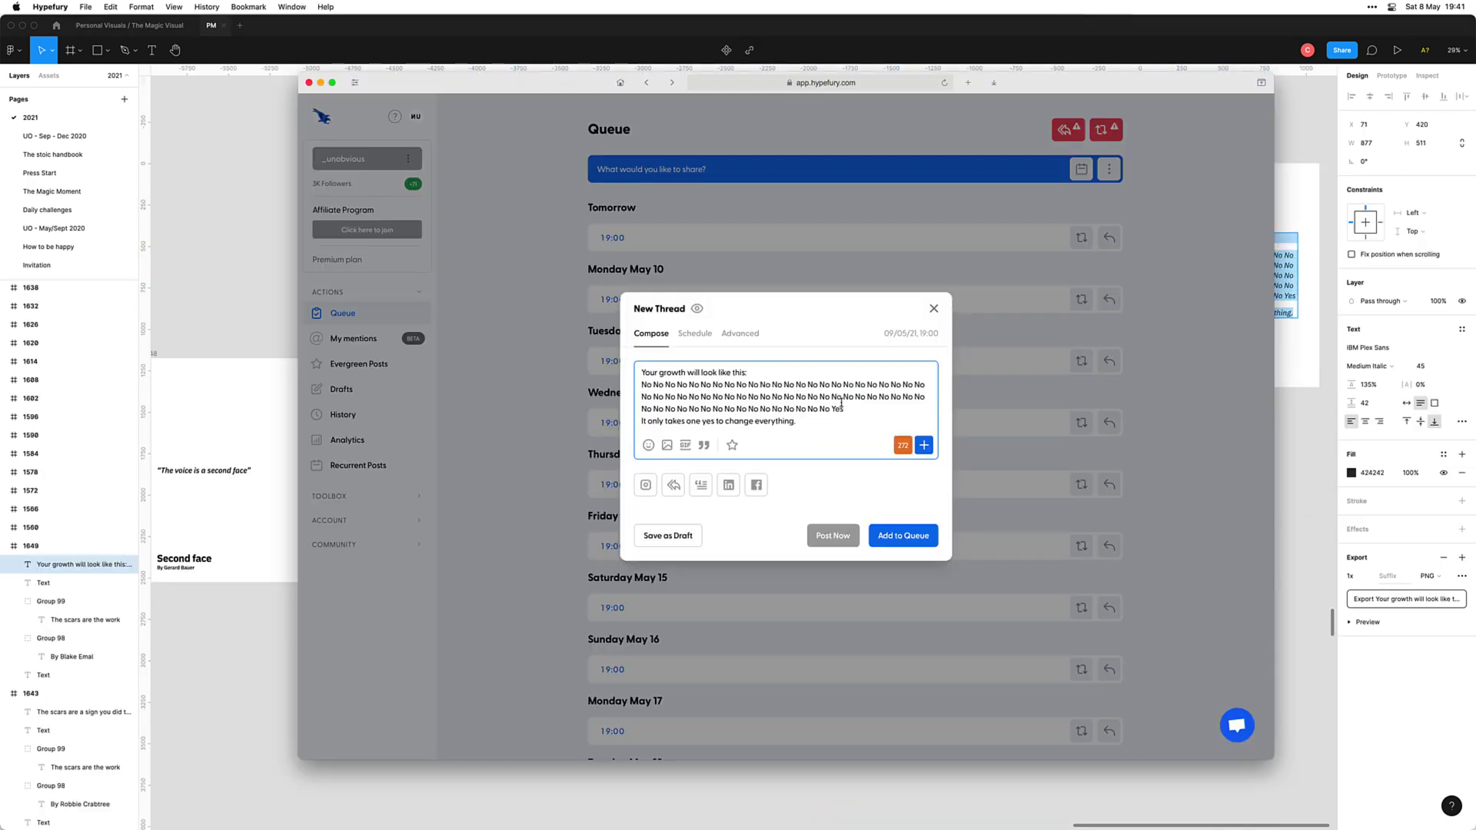
Step: Separate the quote's three parts with blank lines and enclose the whole text in quotation marks
key(Return)
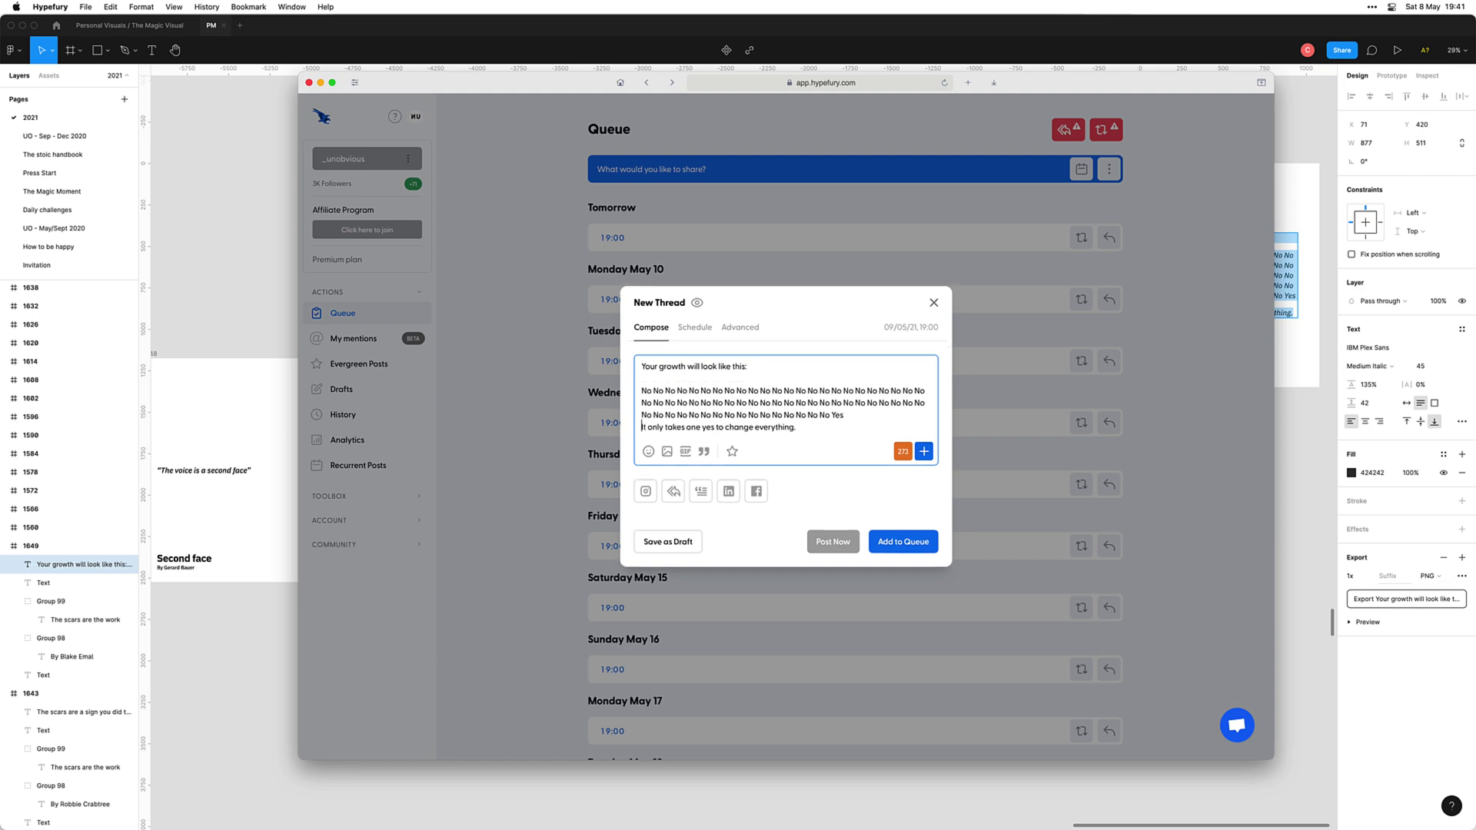
click(844, 415)
key(Return)
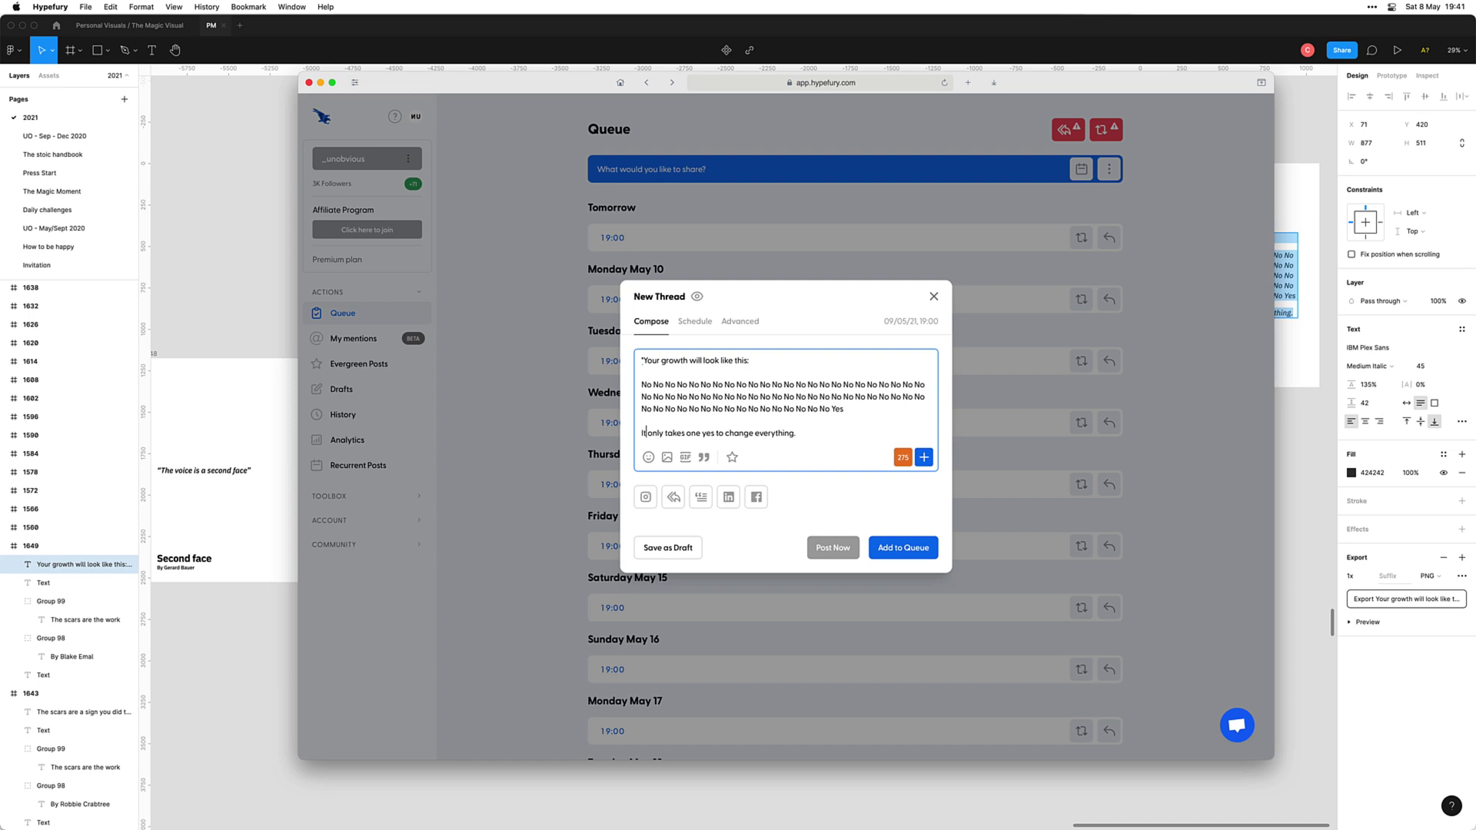
click(796, 433)
text(")
key(Return)
key(Return)
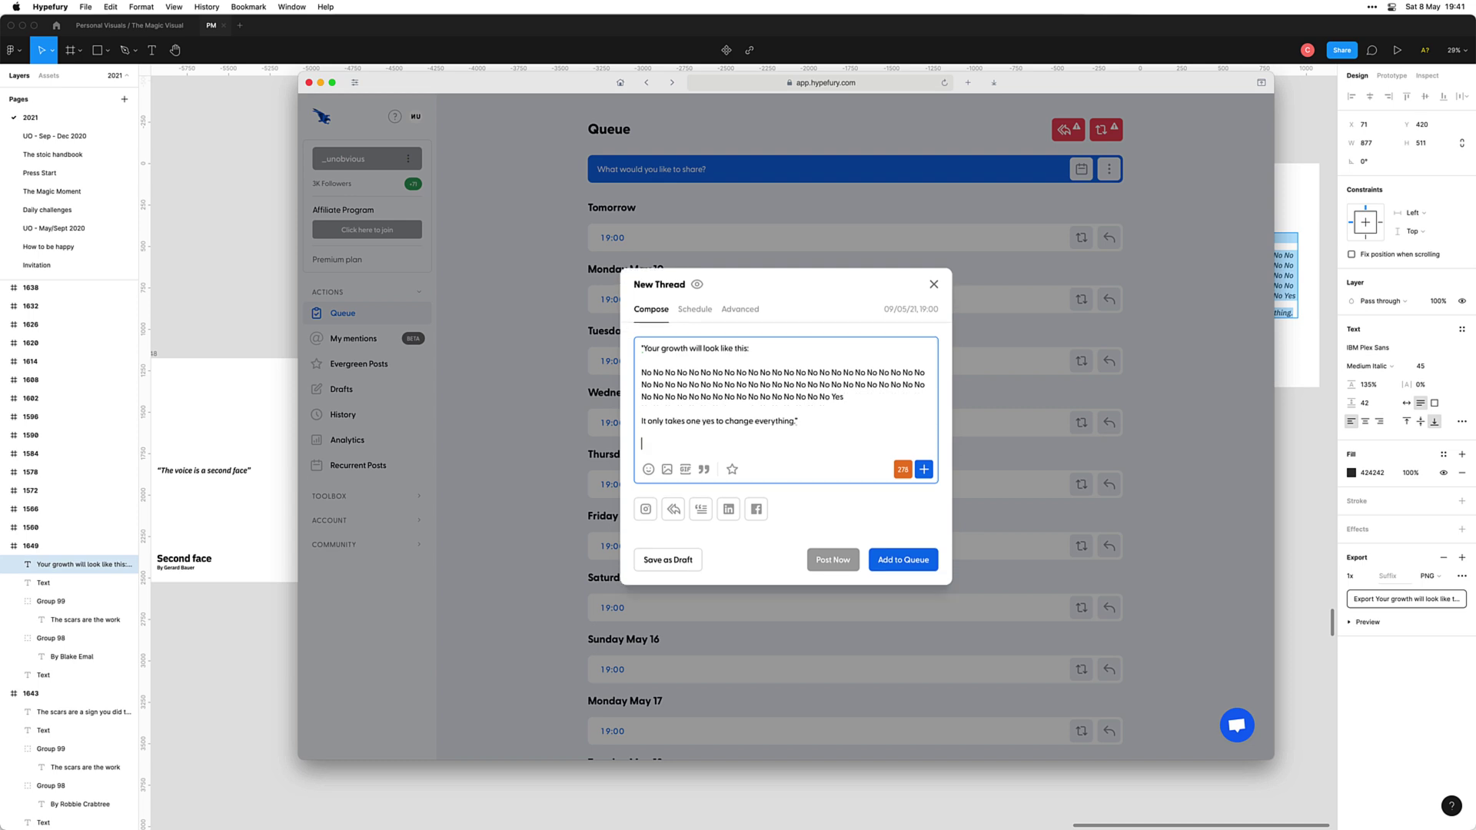
text(_ @hey)
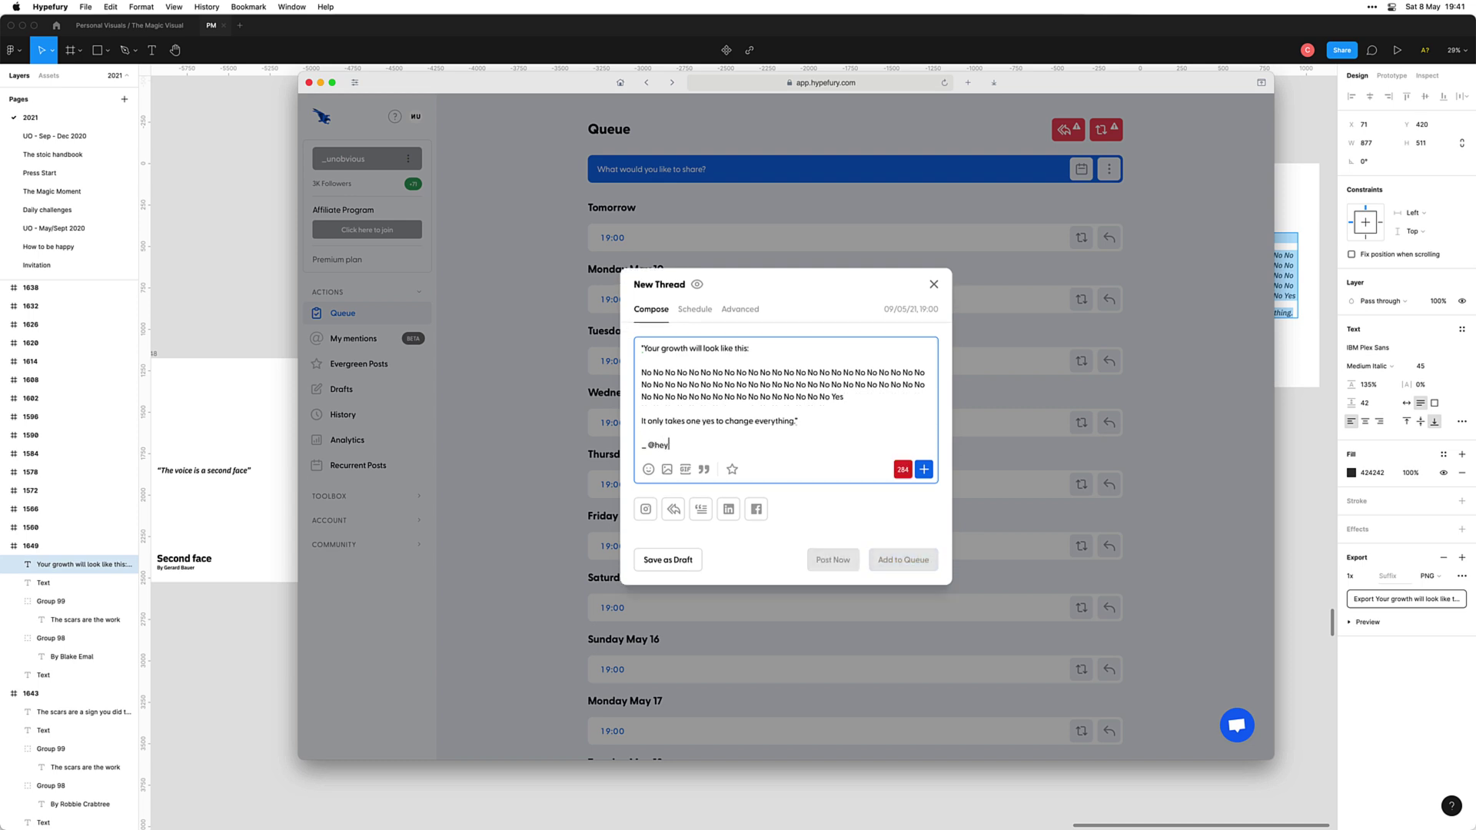
text(bak)
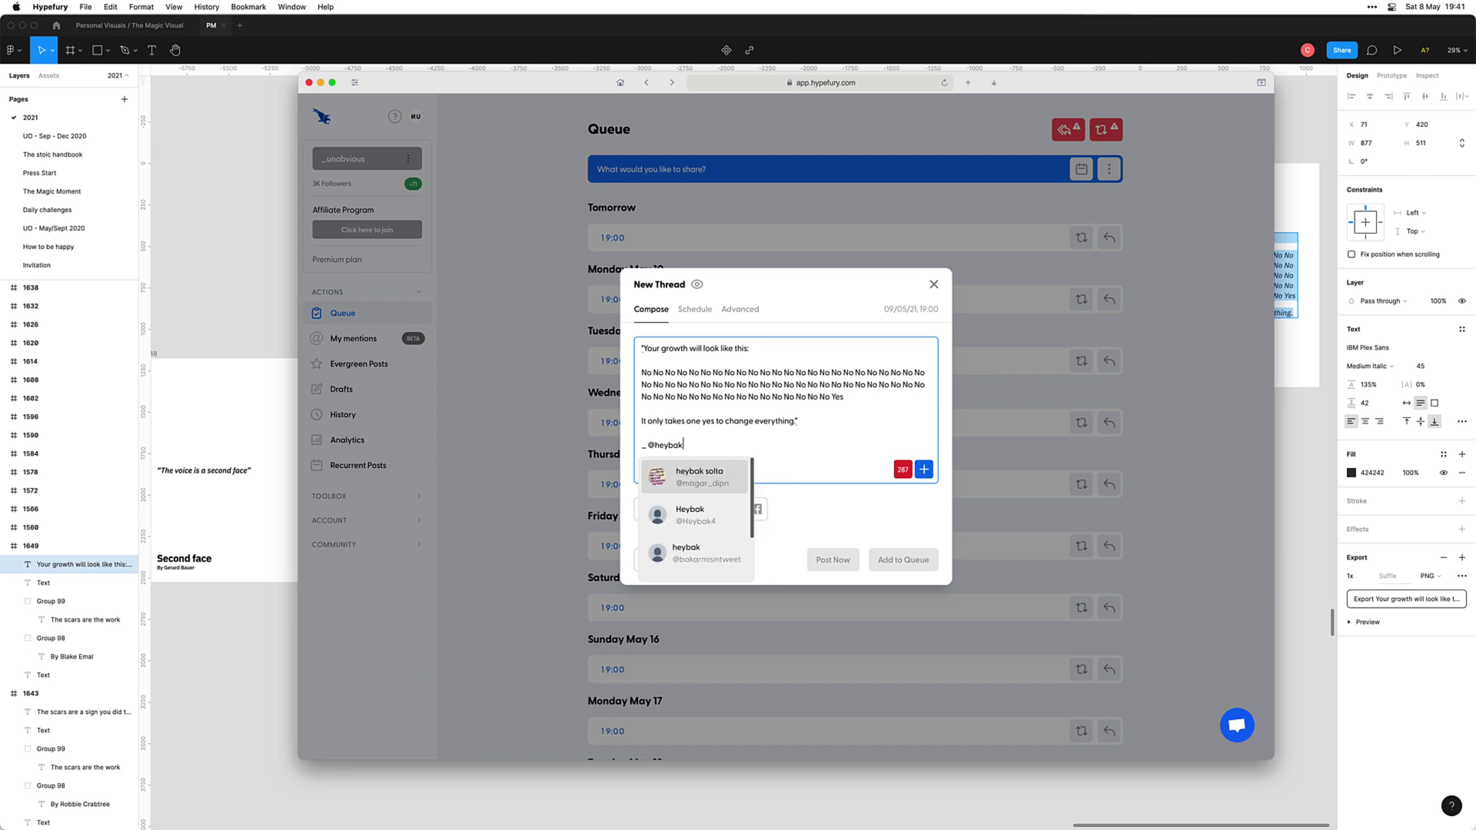
key(Escape)
key(shift+super+Left)
key(BackSpace)
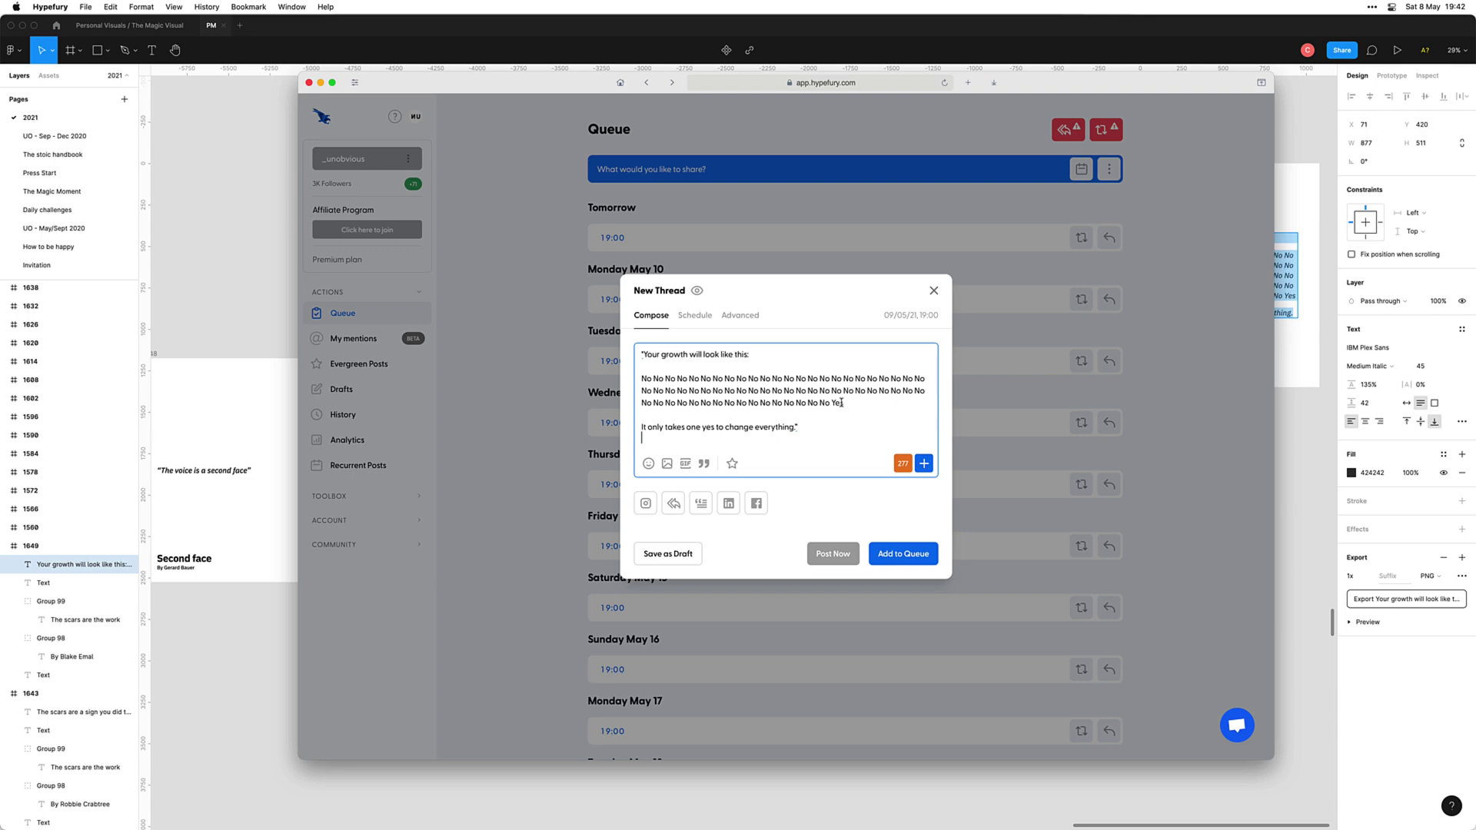
Step: Attach the exported growth graph image from the Desktop and shorten the quote by deleting its last row of "No" words before "Yes"
key(F11)
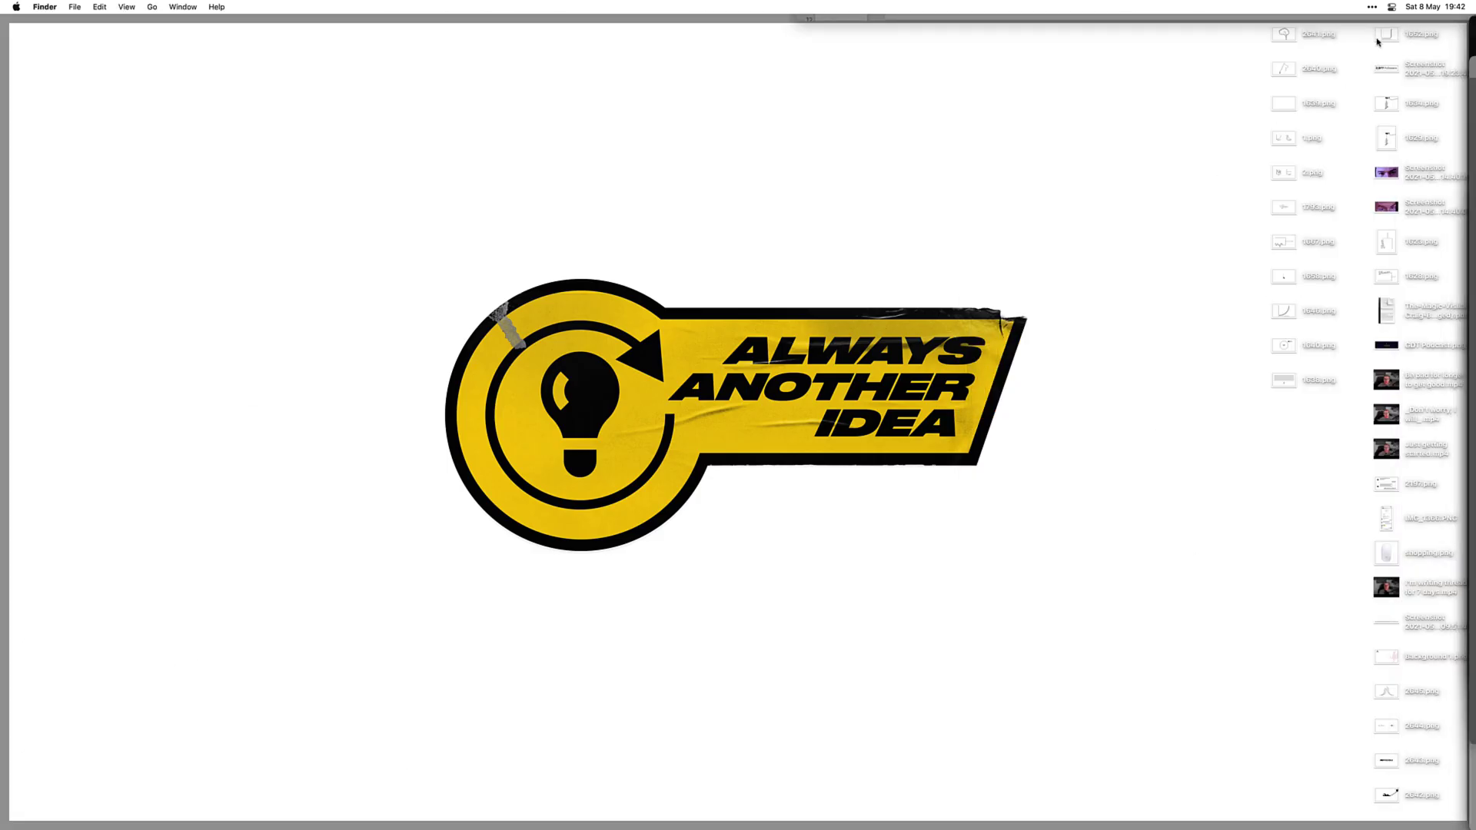
drag(1378, 41, 780, 419)
key(super+shift+Left)
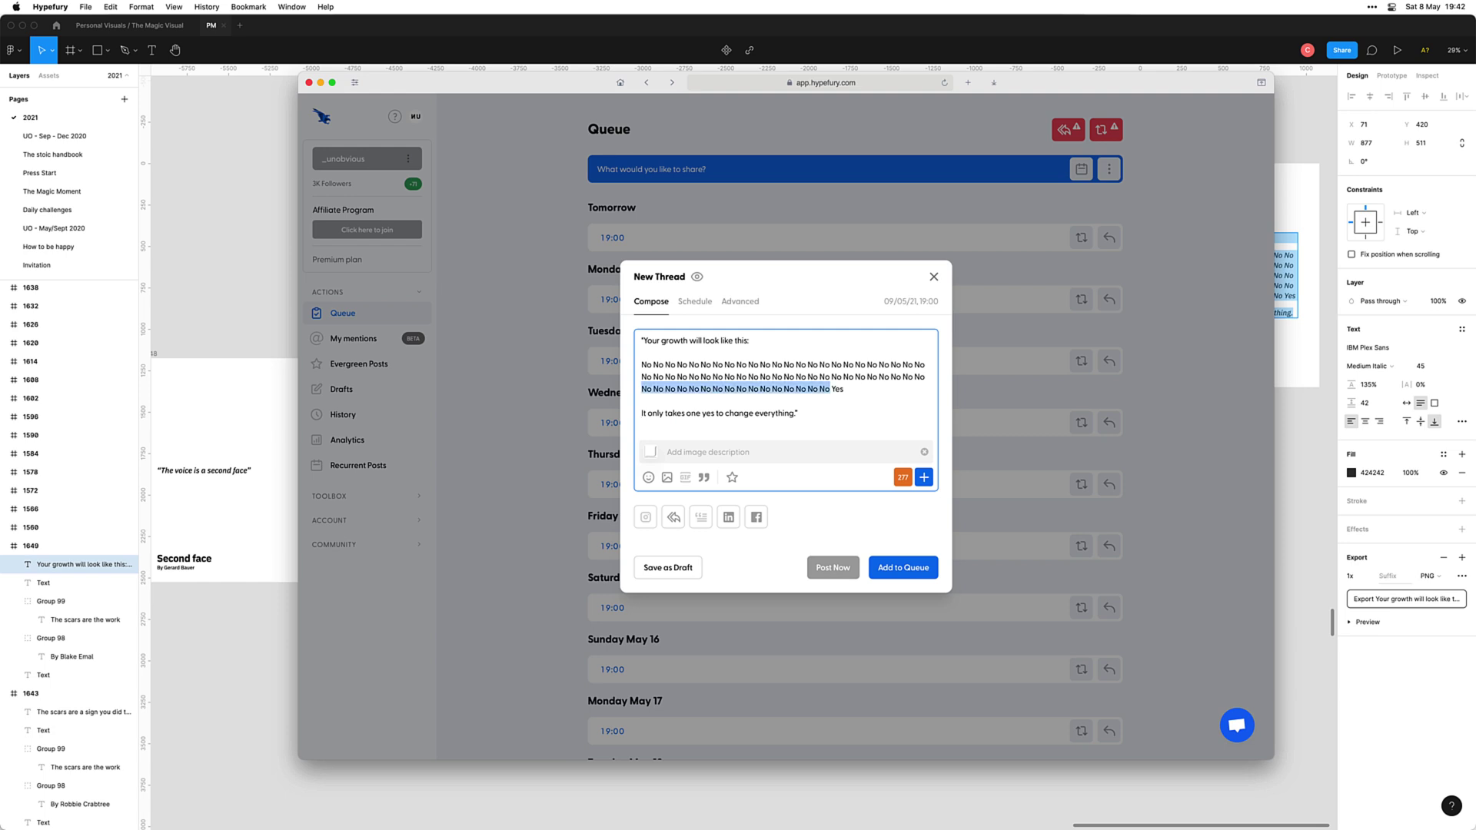
key(BackSpace)
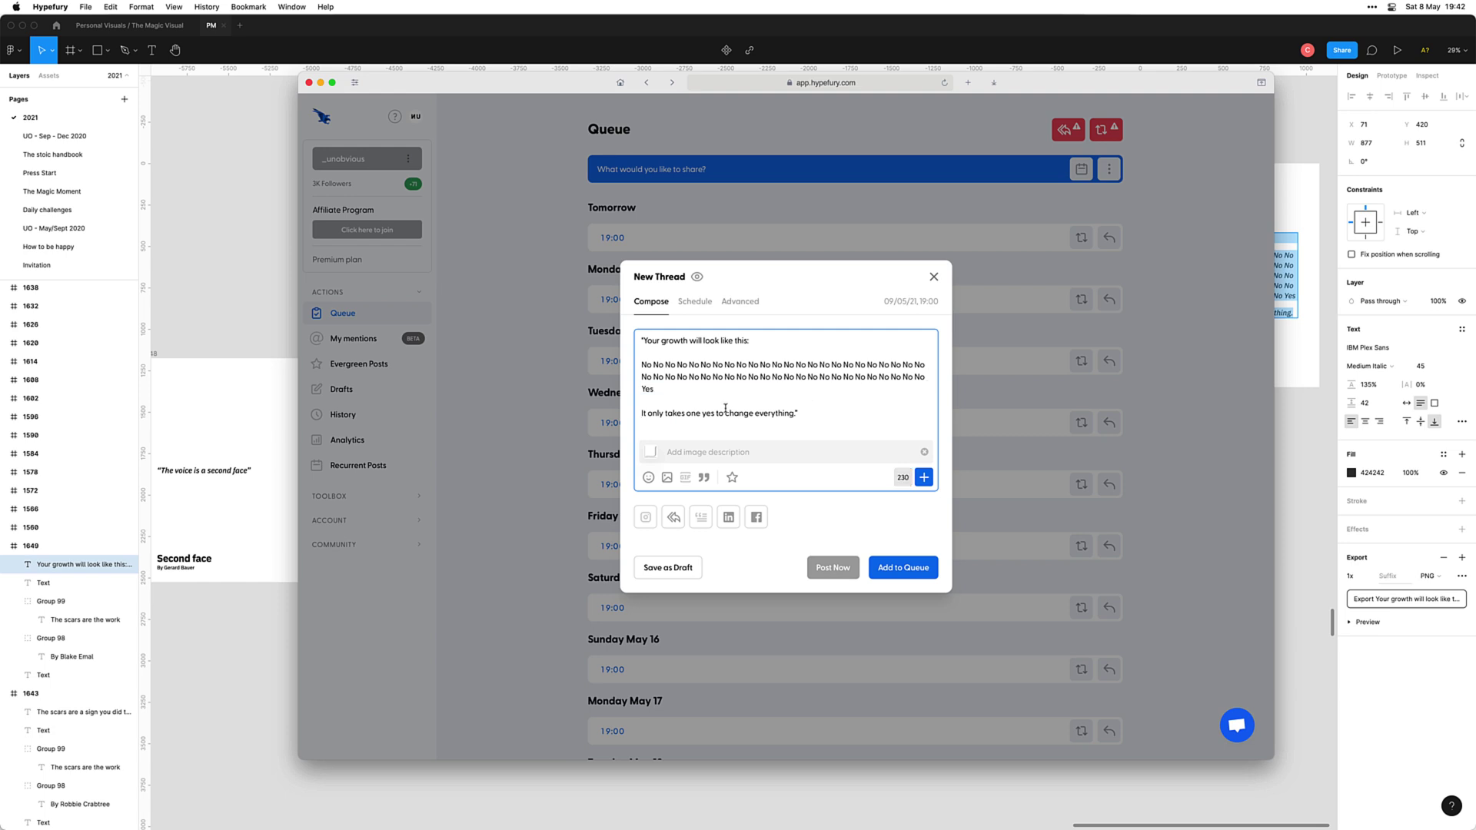
Step: Credit the quote author's Twitter handle below a blank line at the end of the text and publish the post immediately
key(Return)
key(Return)
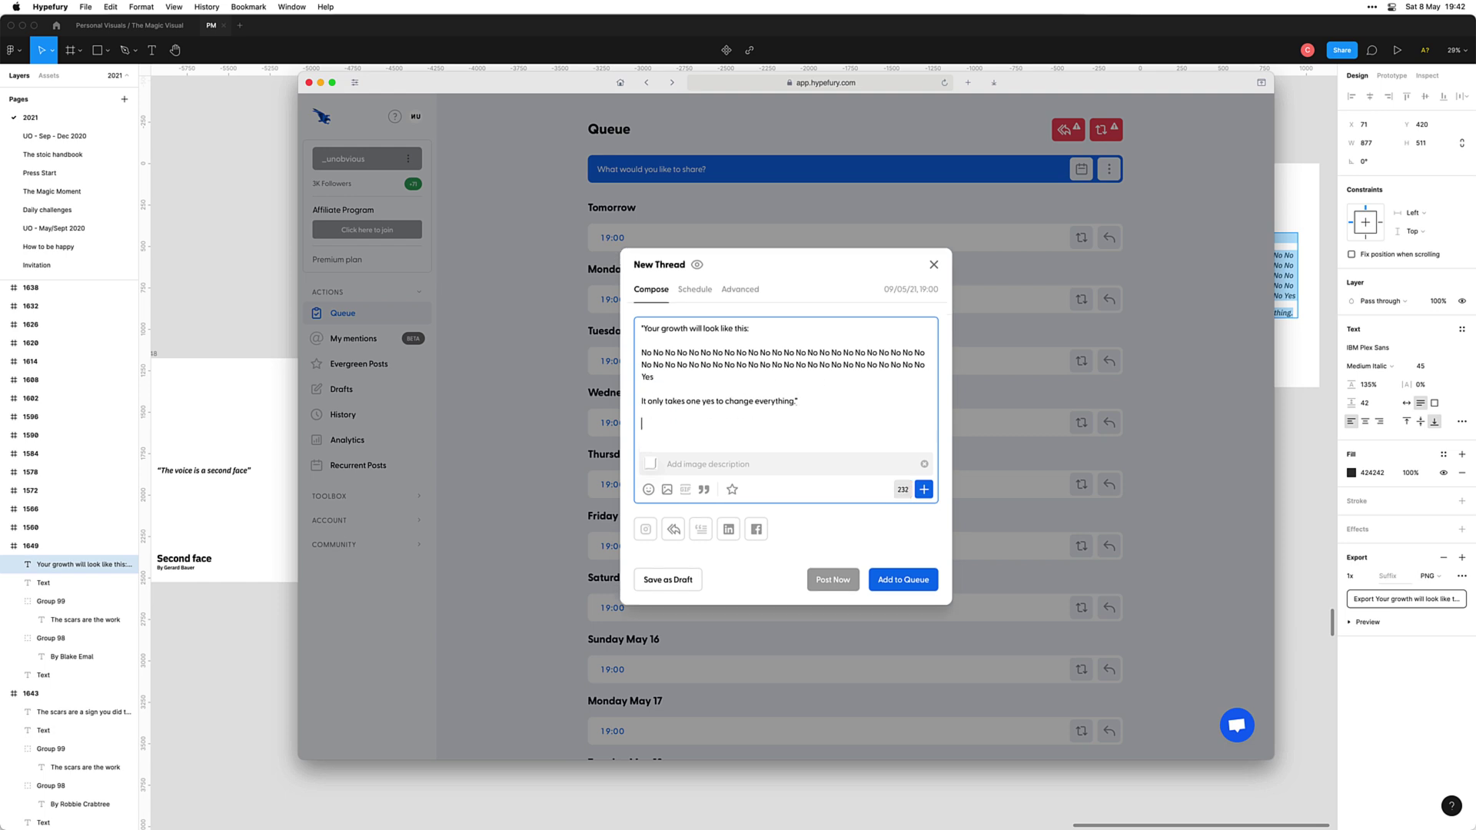
text(_ @heybu)
key(alt+BackSpace)
text(hey)
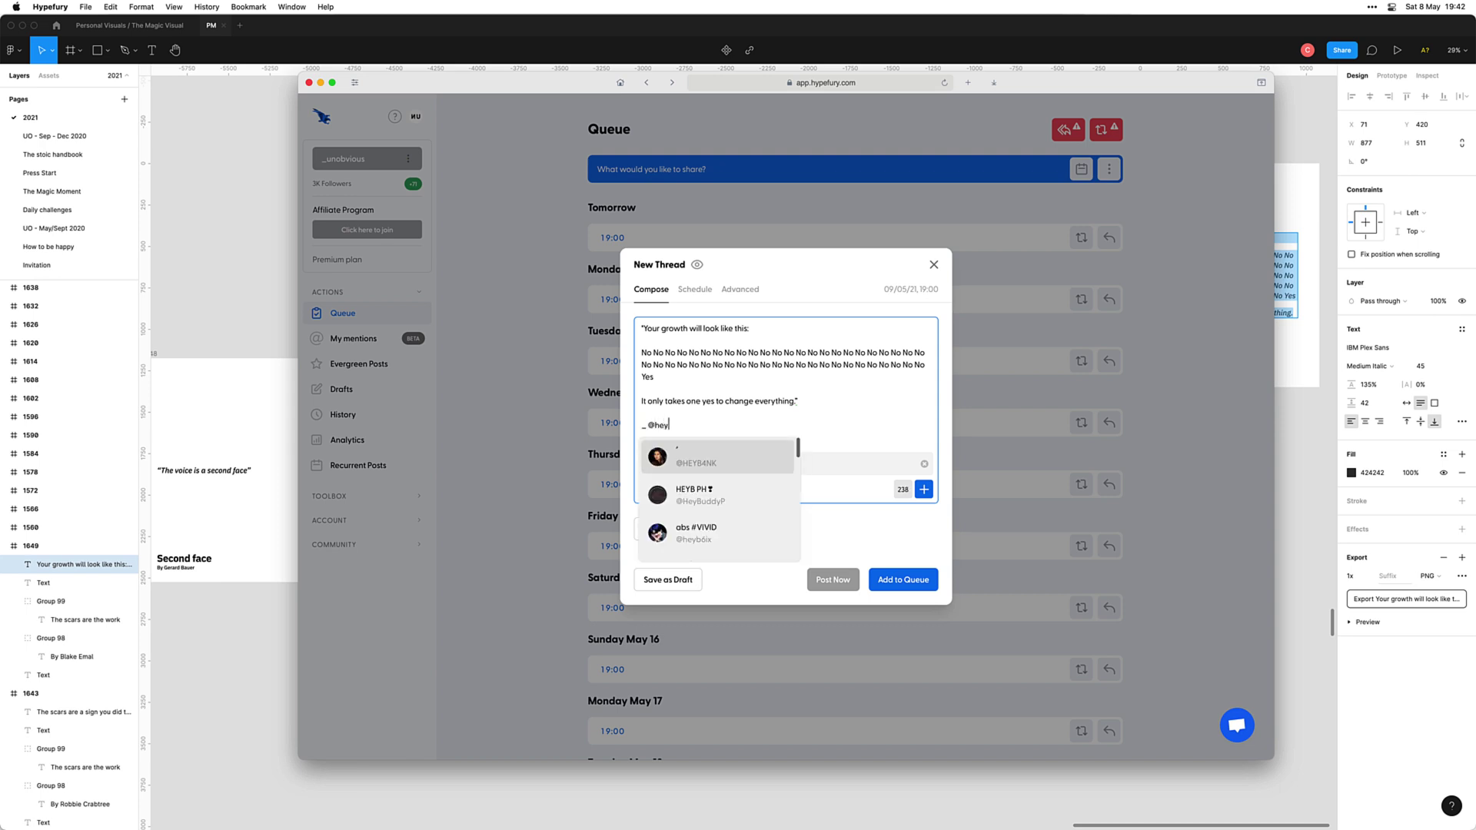
text(blake)
key(Escape)
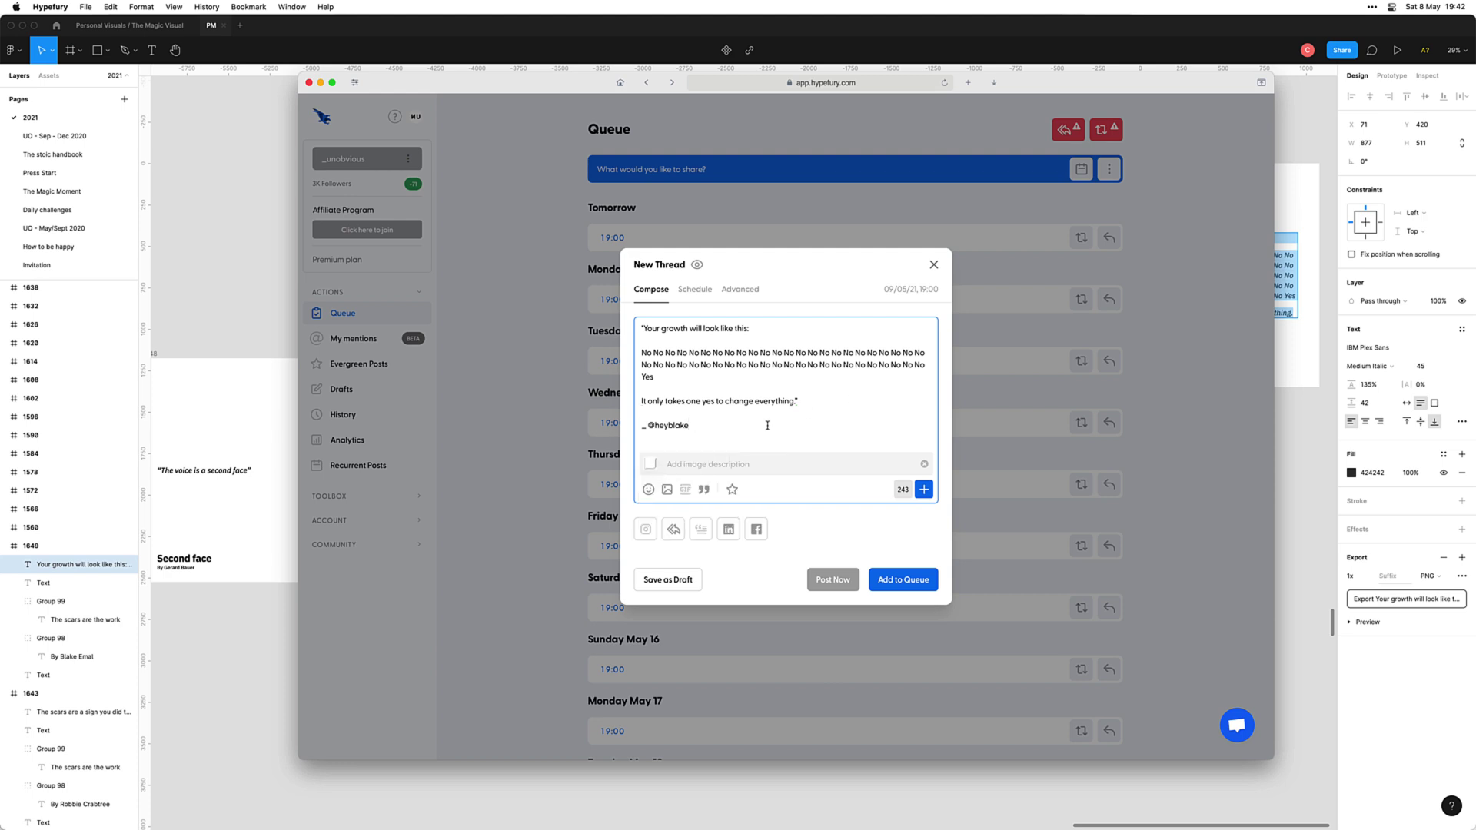
click(831, 580)
click(902, 460)
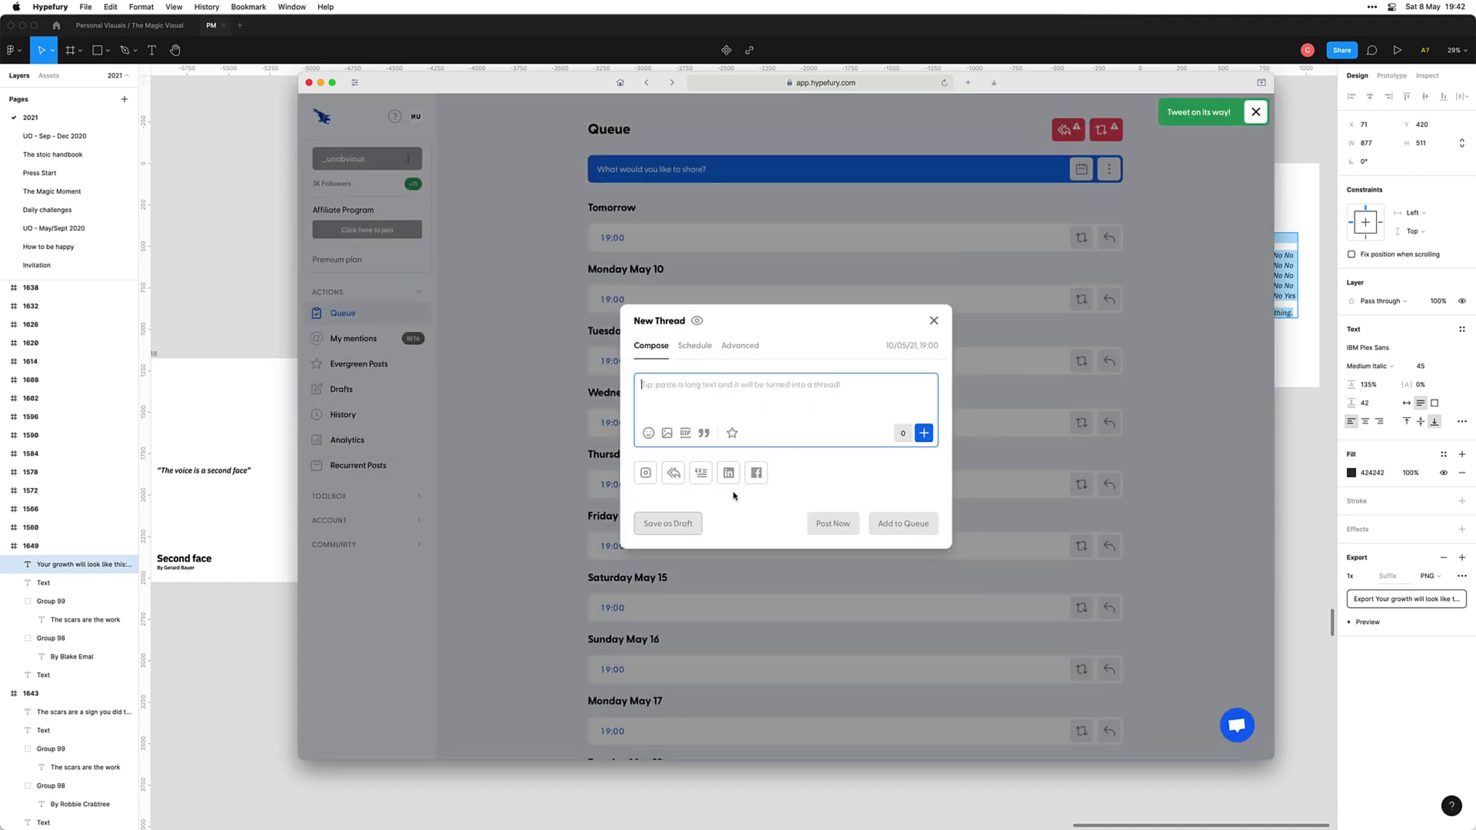
Step: Switch to the Twitter app and change to the _unobvious account
key(super+Tab)
key(super+Tab)
key(super+Tab)
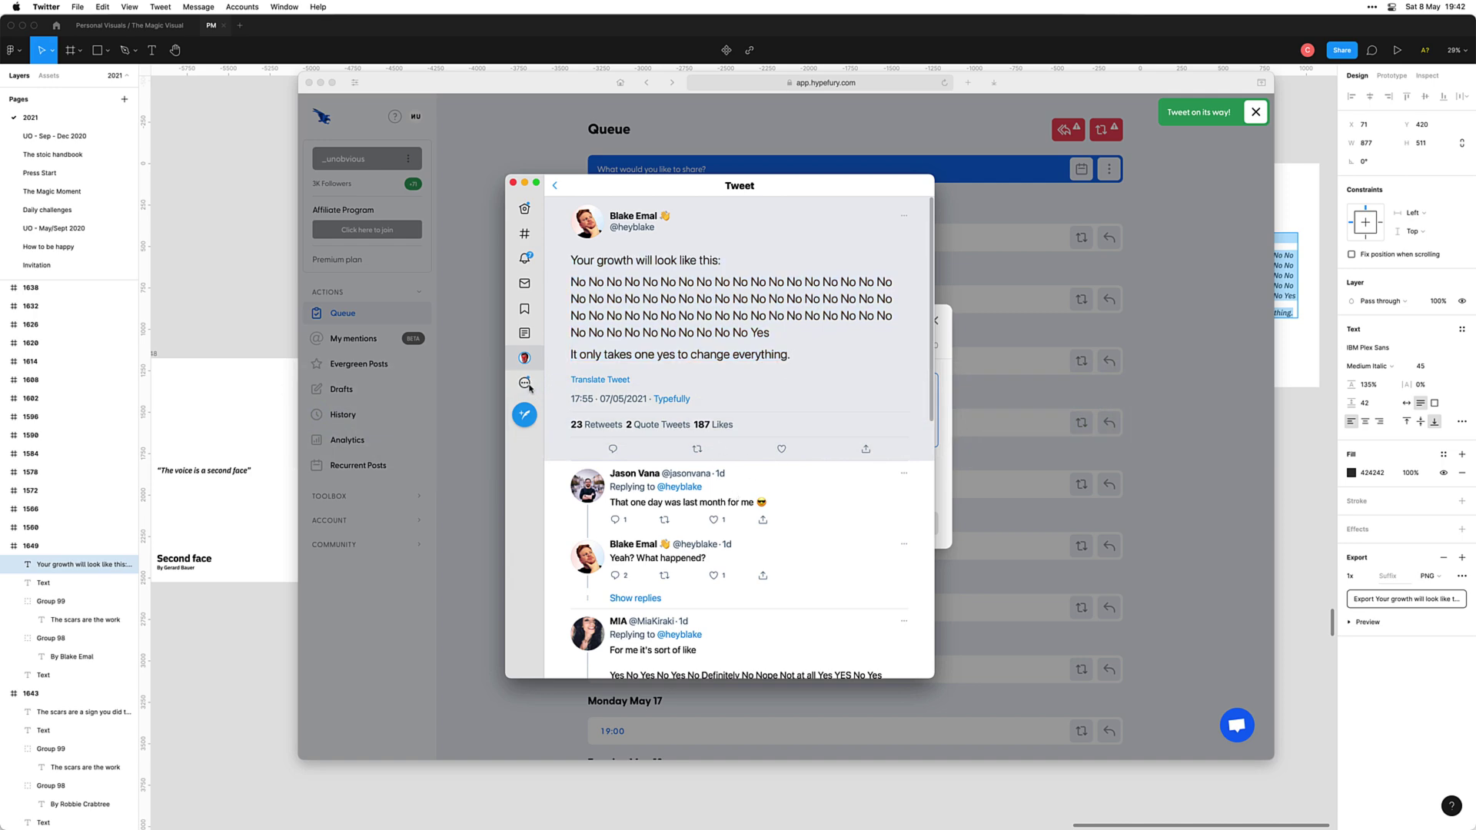
click(525, 383)
click(642, 269)
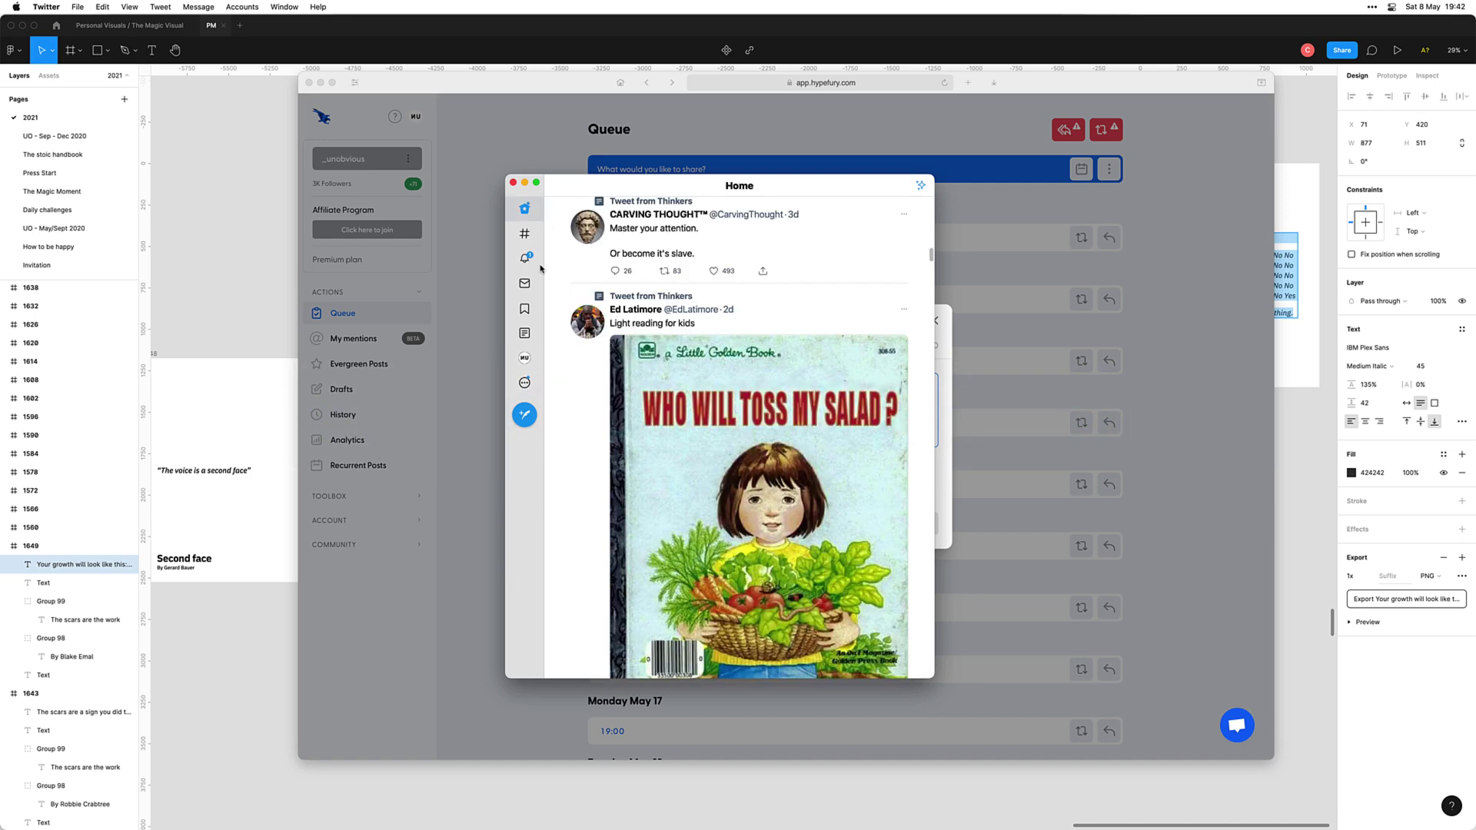
Step: Look through the _unobvious account's notifications, including its tweet "The scars are a sign you did the work."
click(530, 264)
scroll(588, 352, down, 5)
scroll(588, 352, up, 4)
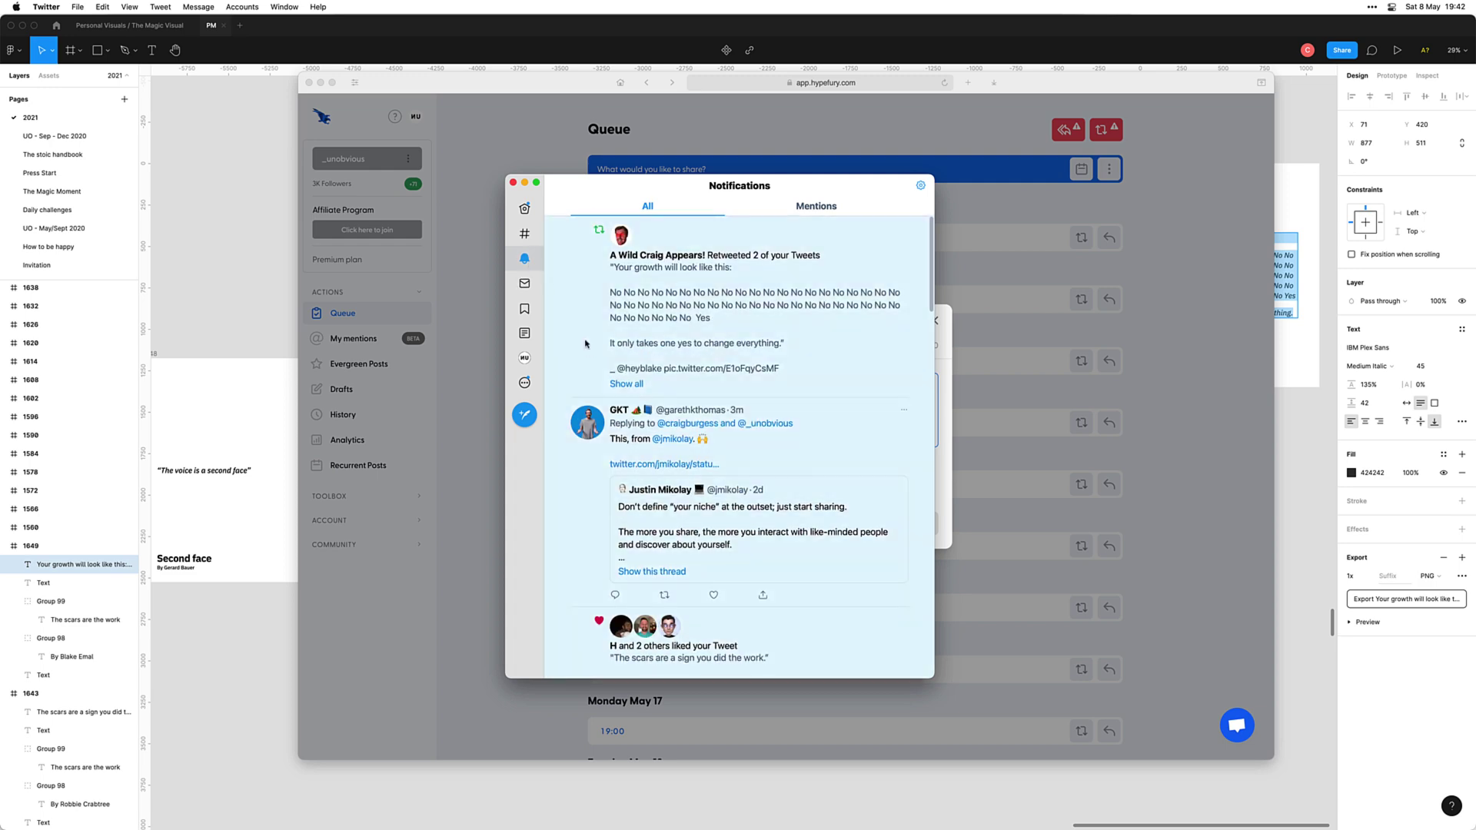
scroll(589, 352, down, 5)
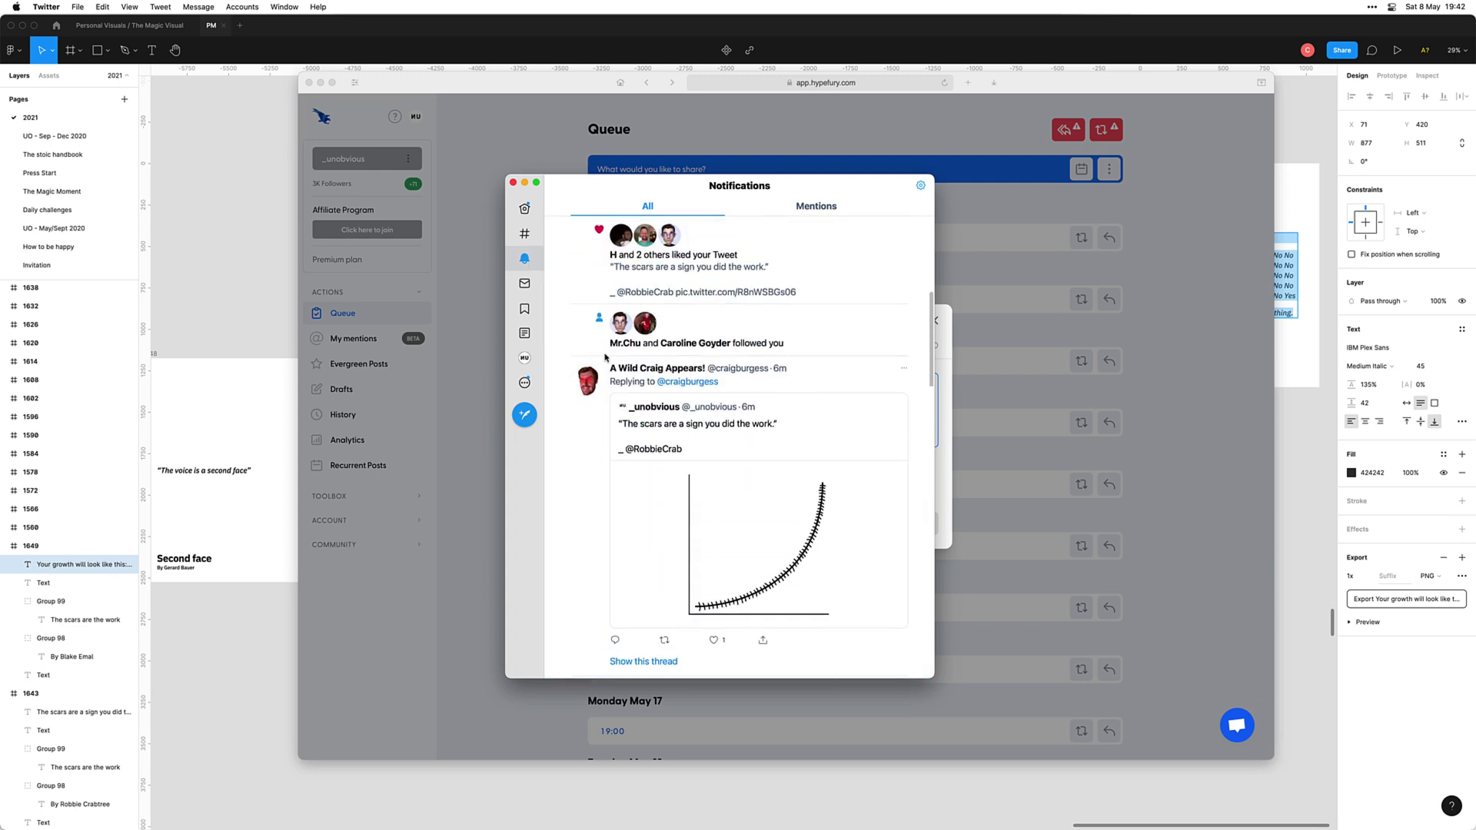
click(794, 426)
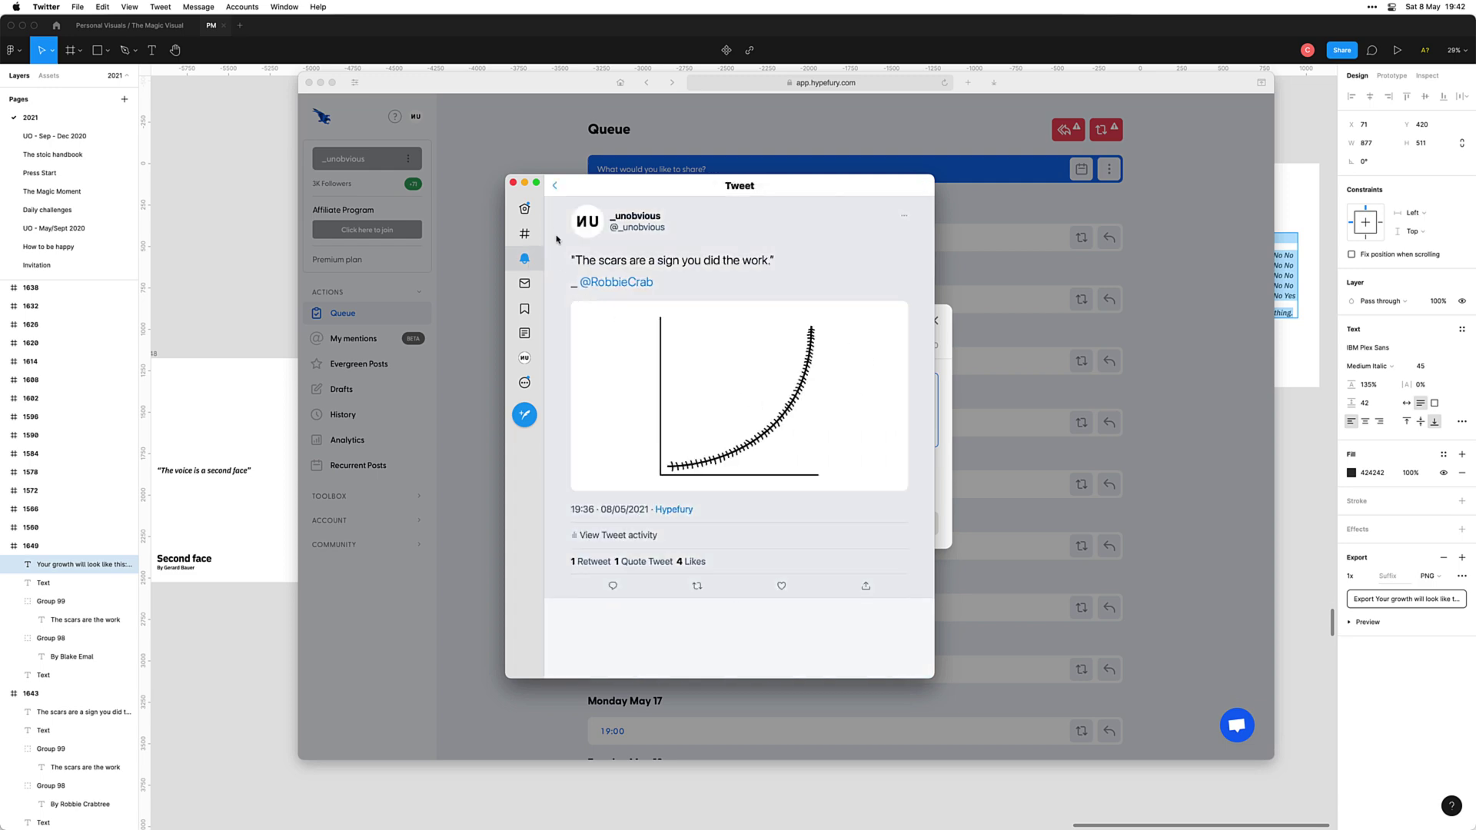
click(554, 188)
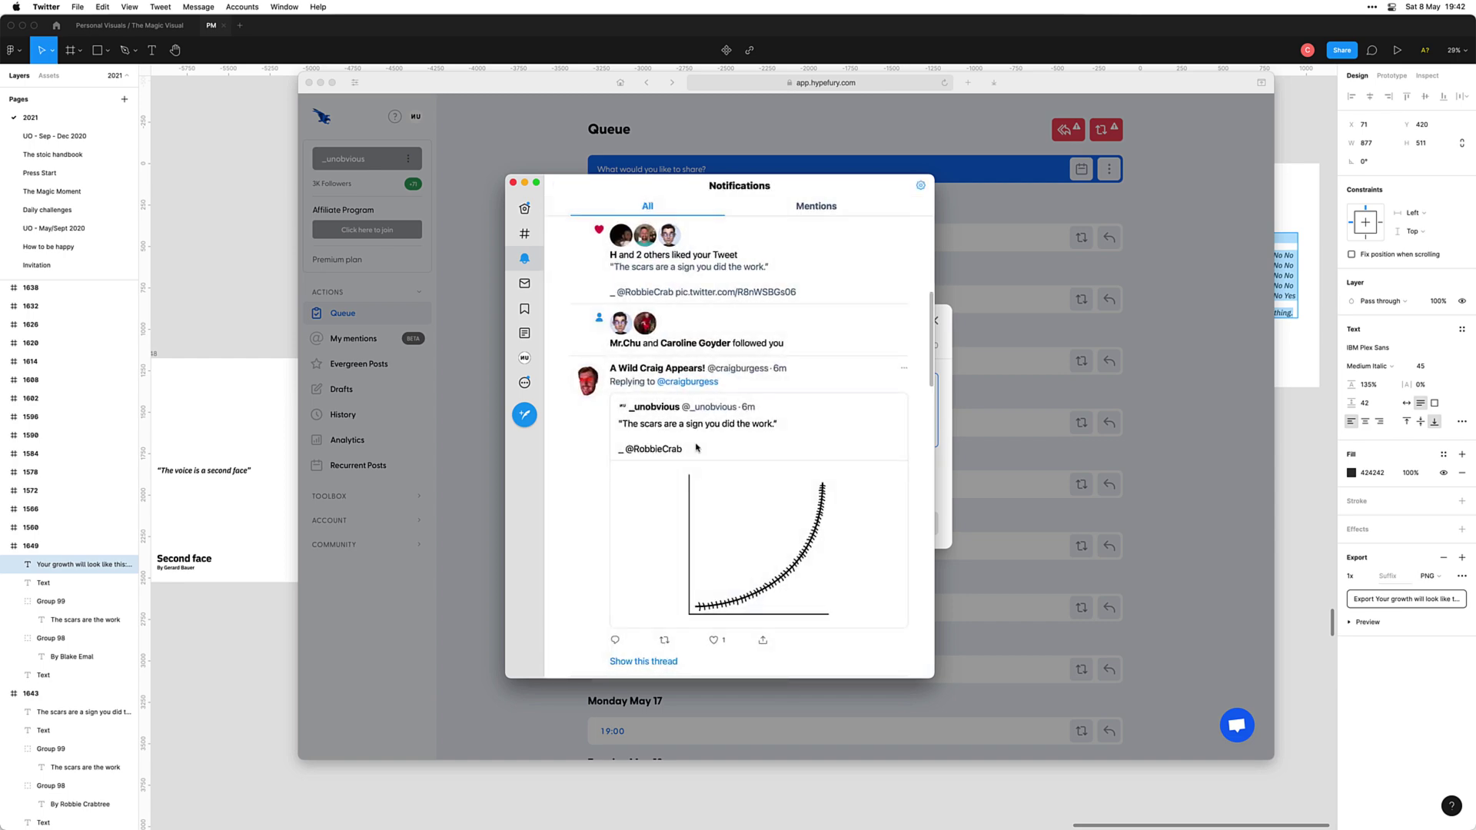
scroll(697, 446, down, 5)
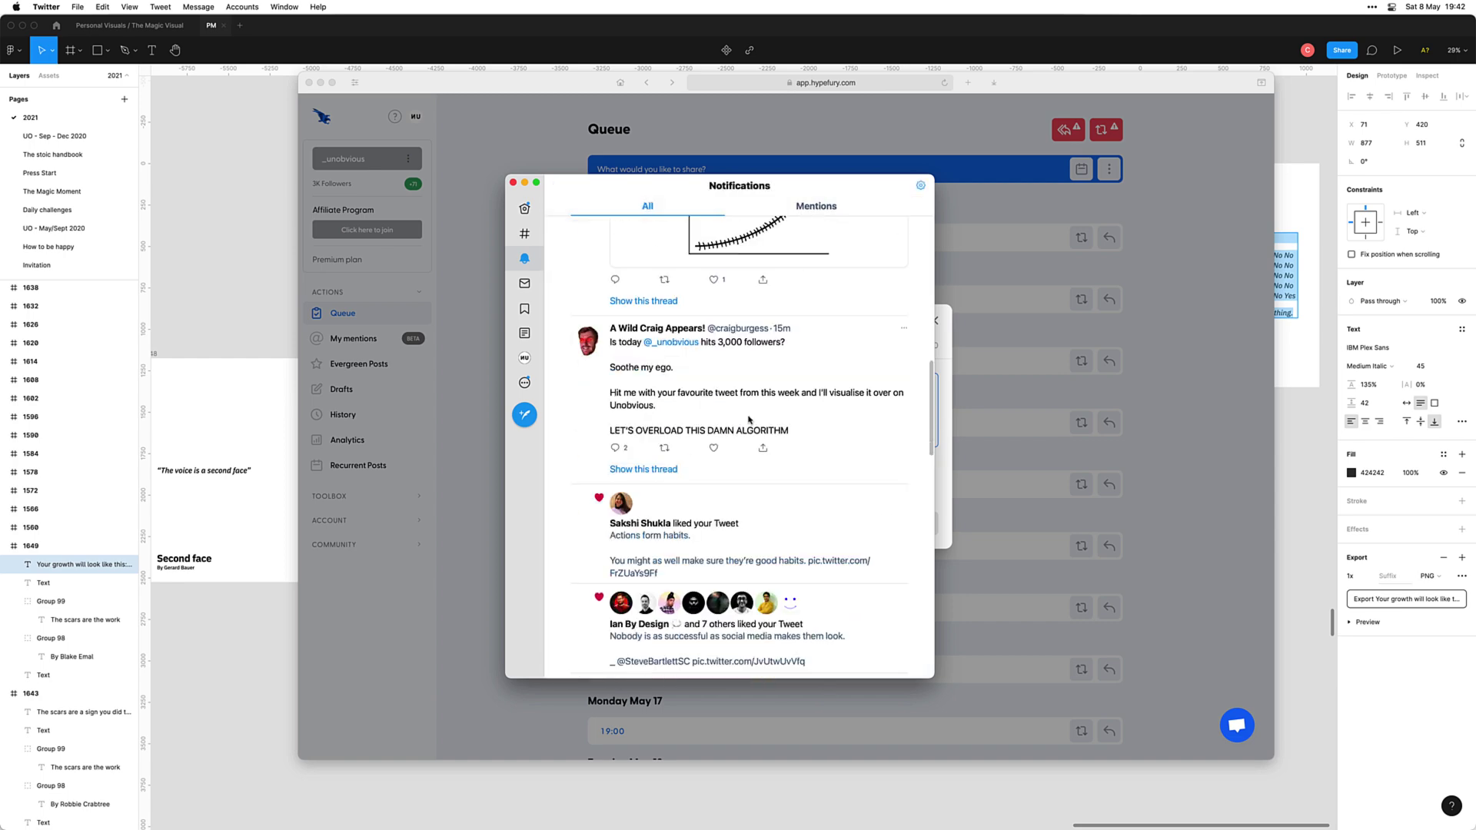
scroll(707, 431, up, 10)
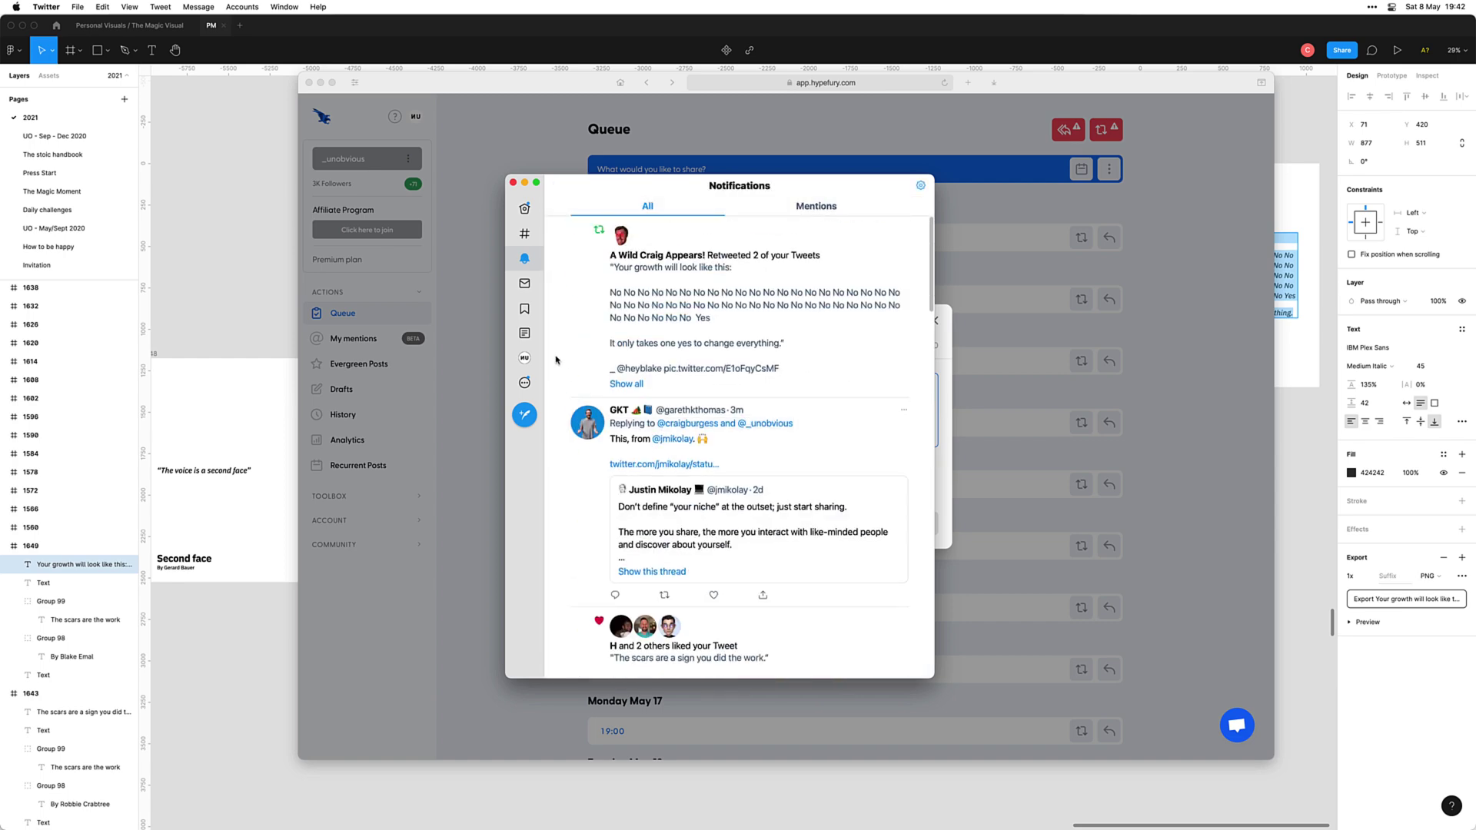
Step: Copy the link to the newly published "Your growth will look like this:" tweet from the _unobvious profile
click(525, 360)
scroll(737, 459, down, 6)
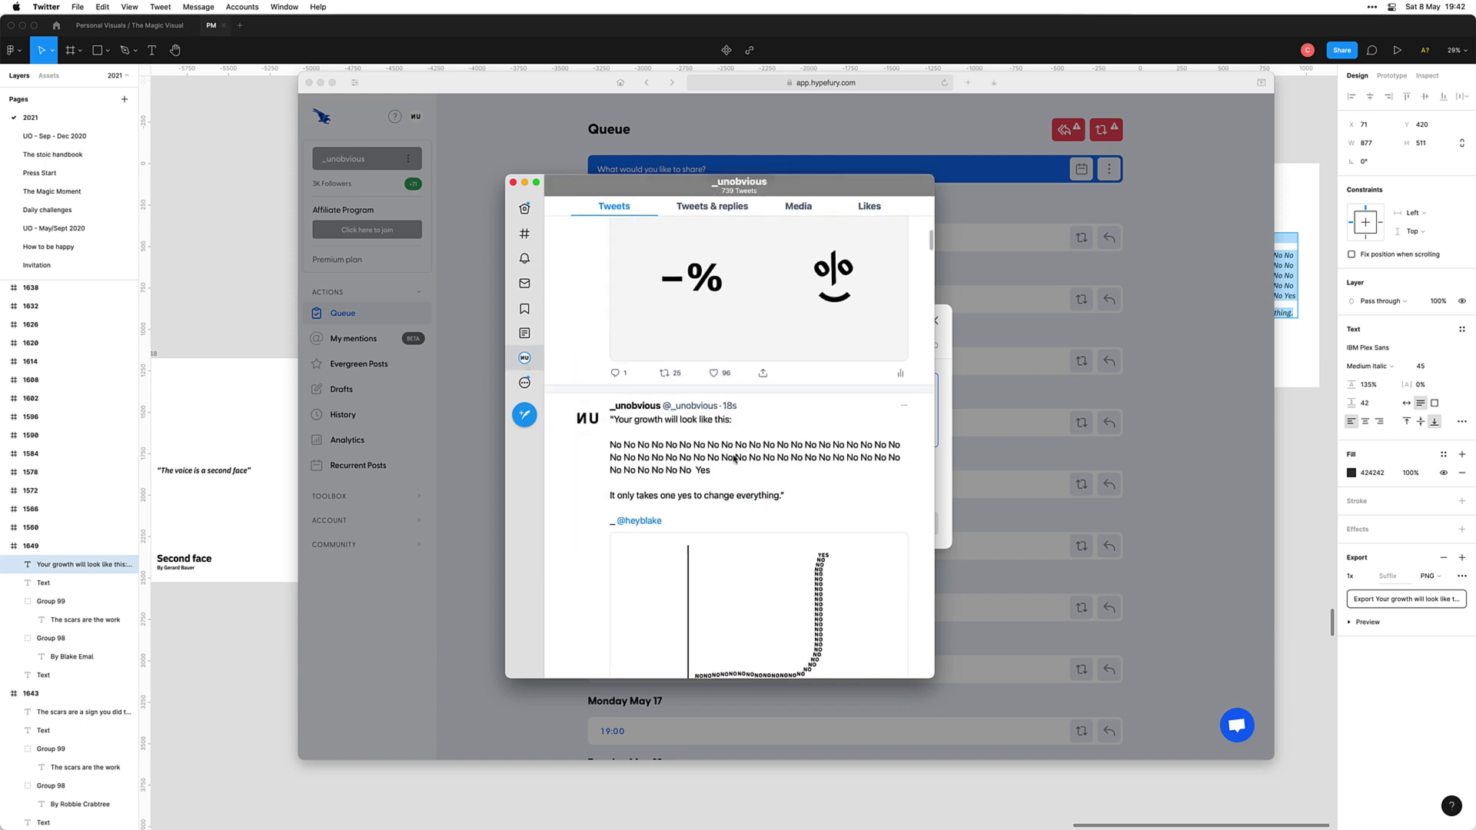
click(764, 468)
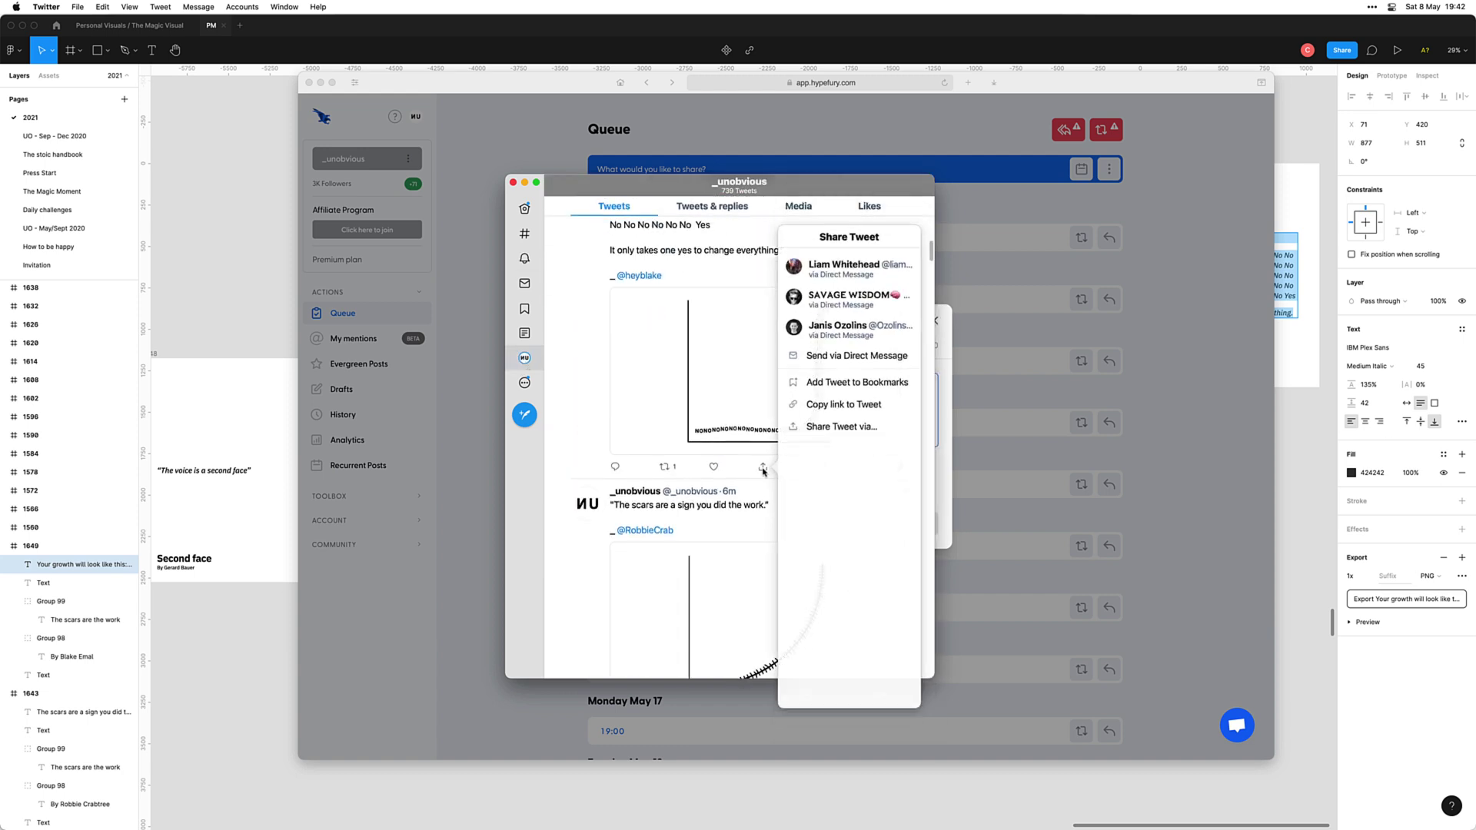
click(842, 405)
click(526, 382)
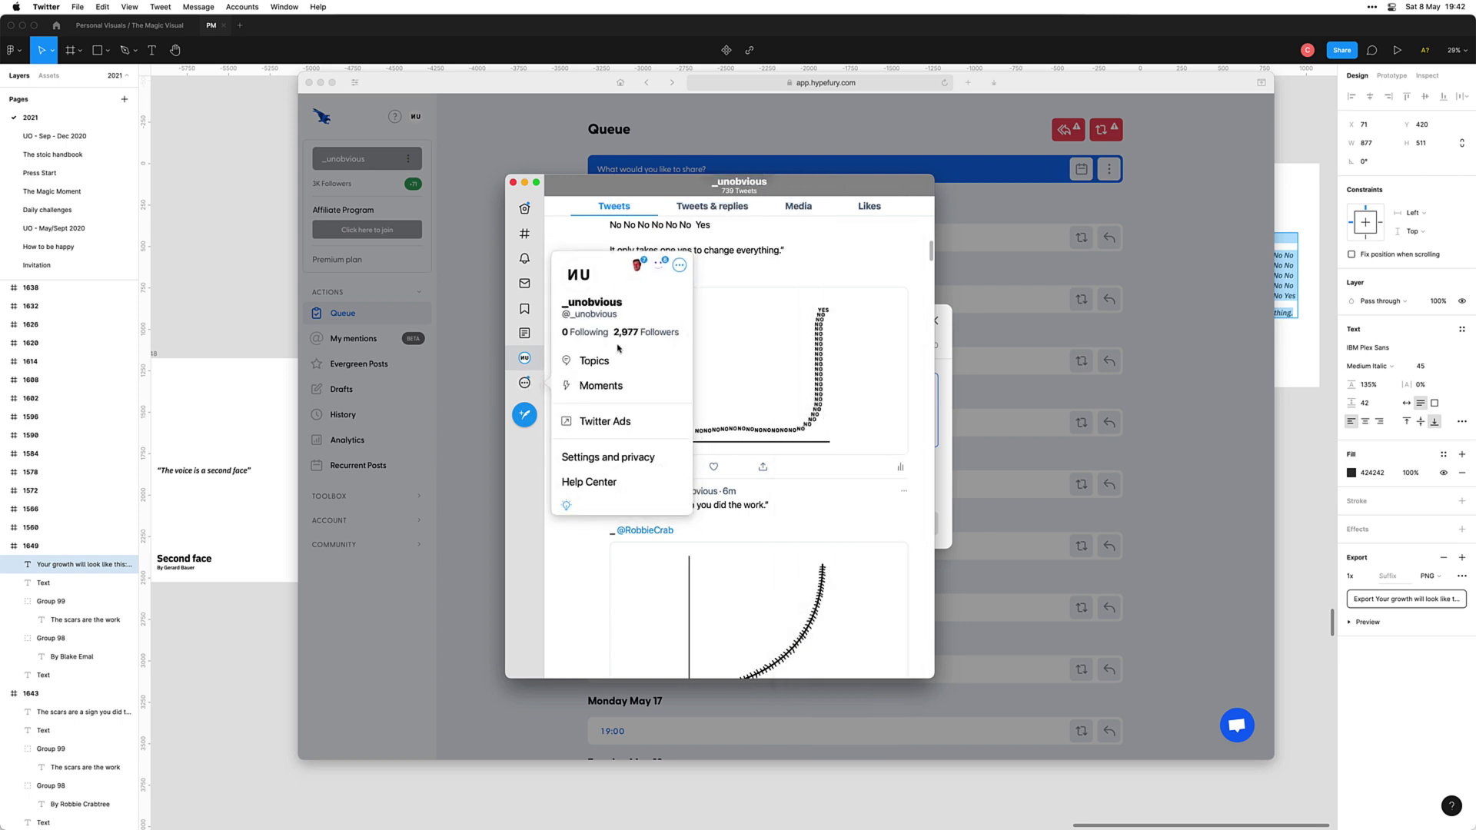
click(636, 269)
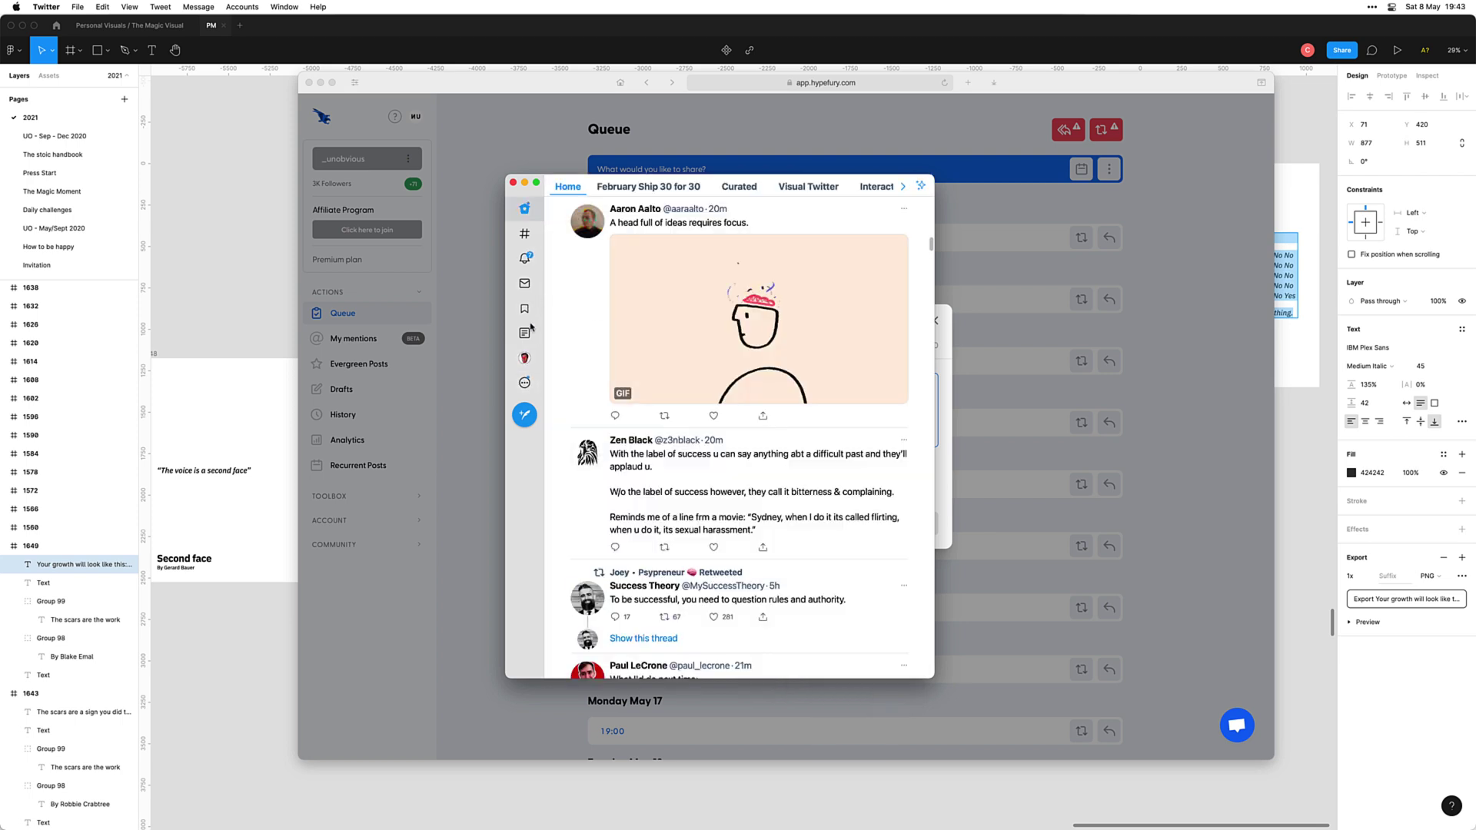
click(526, 259)
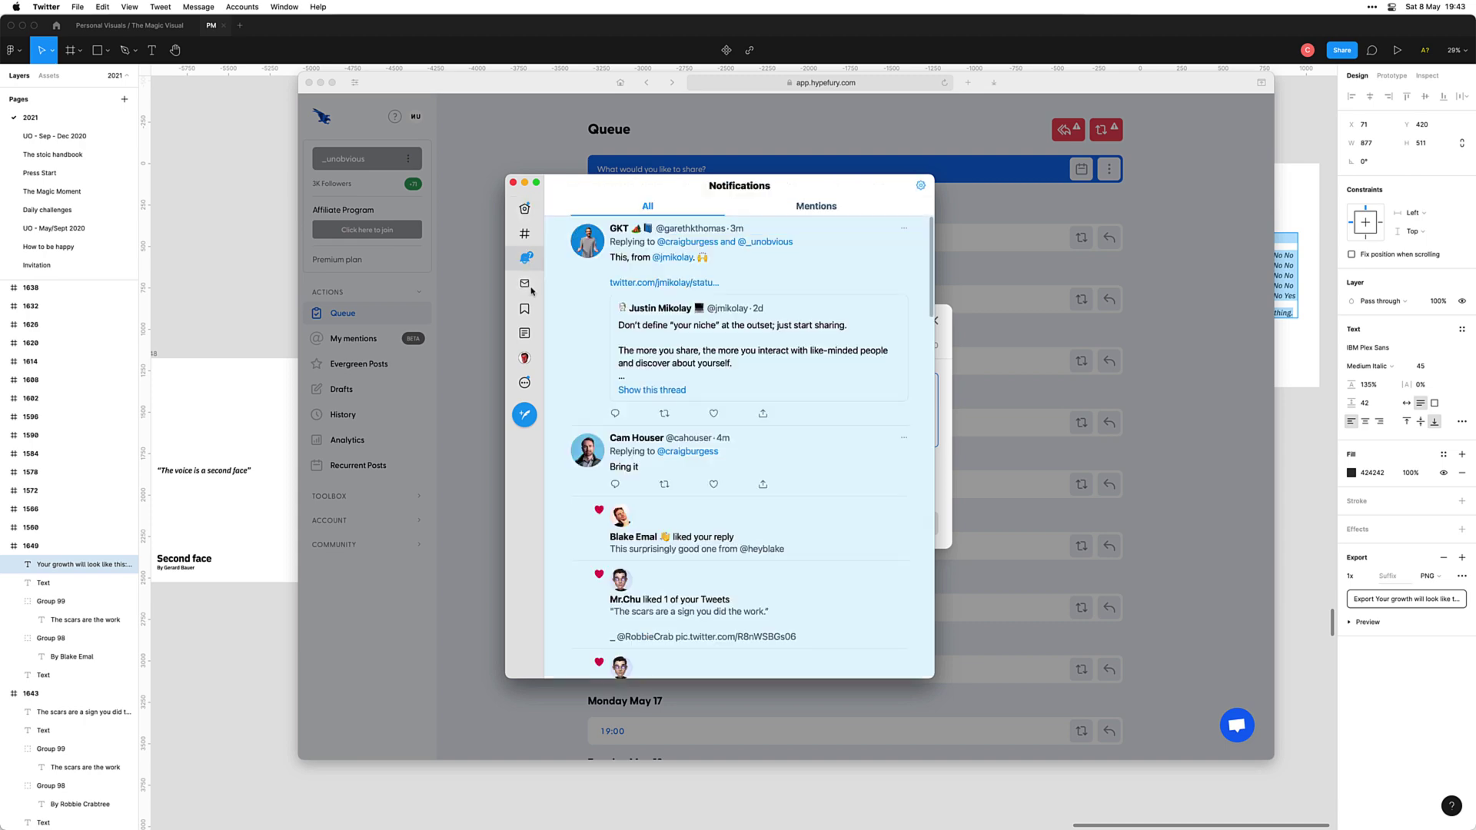
click(723, 387)
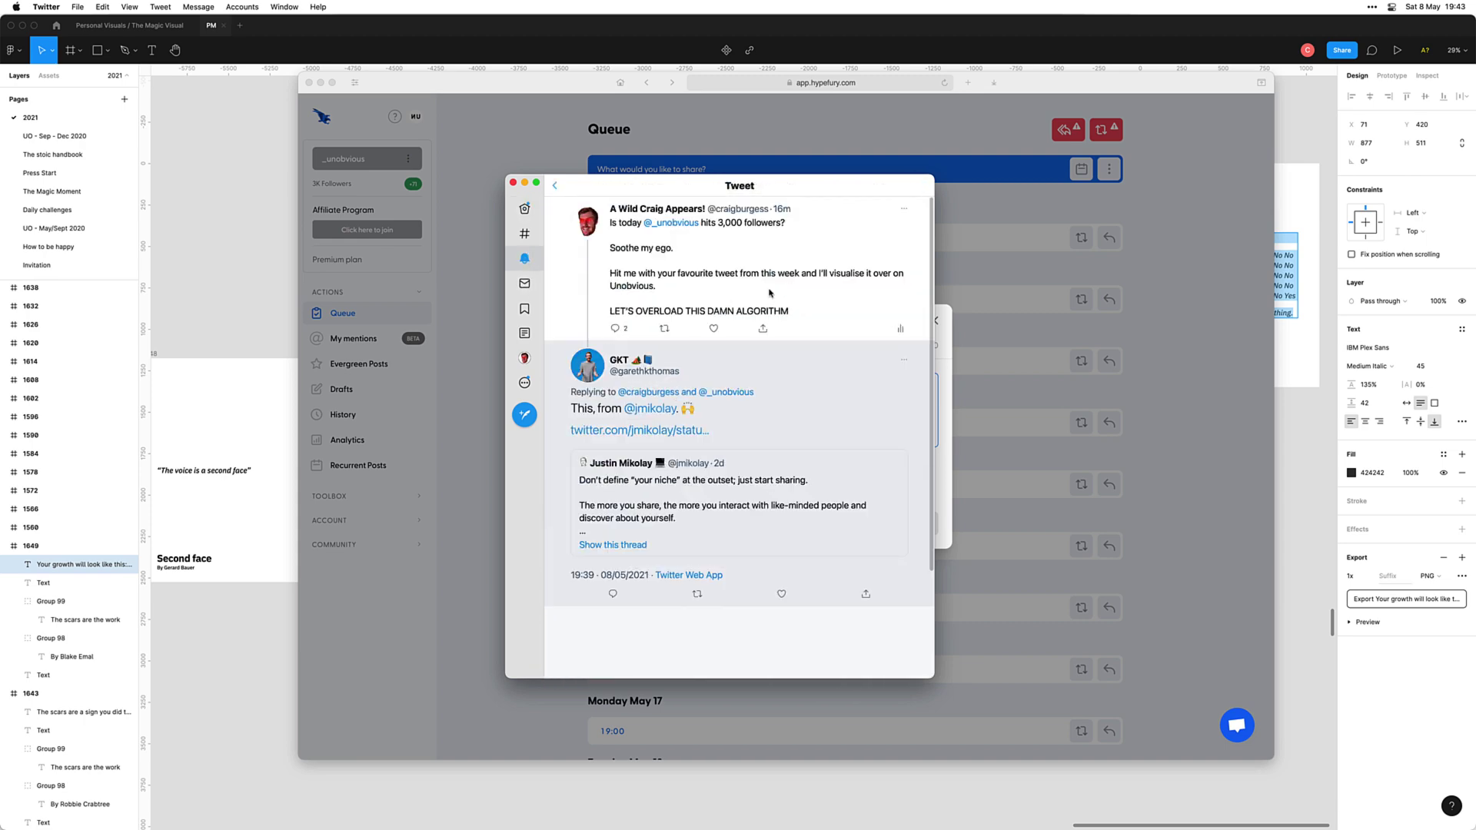
click(770, 293)
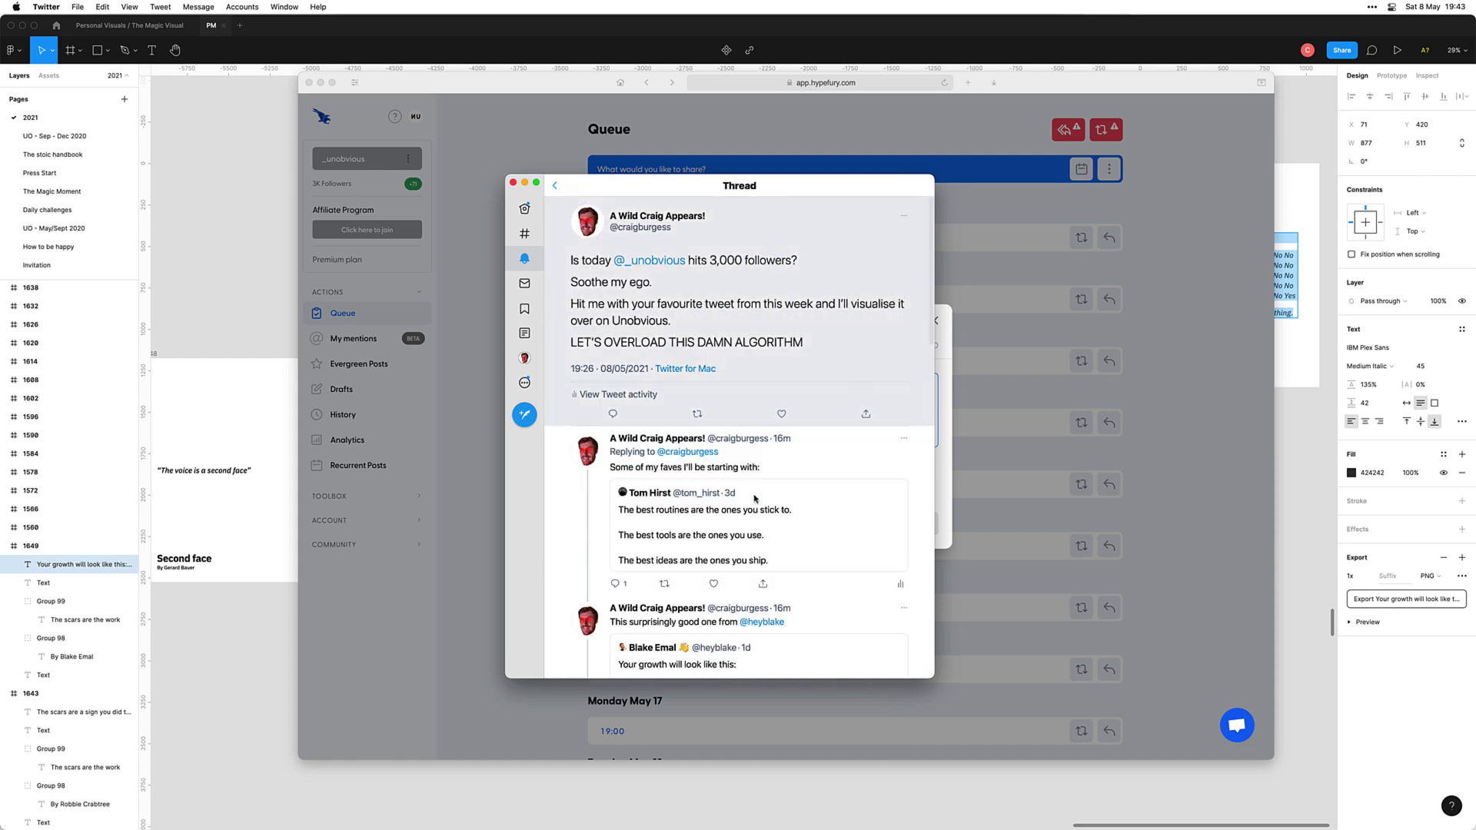
Step: Add another tweet to the end of the thread quoting the copied "Your growth will look like this:" tweet
scroll(734, 480, down, 15)
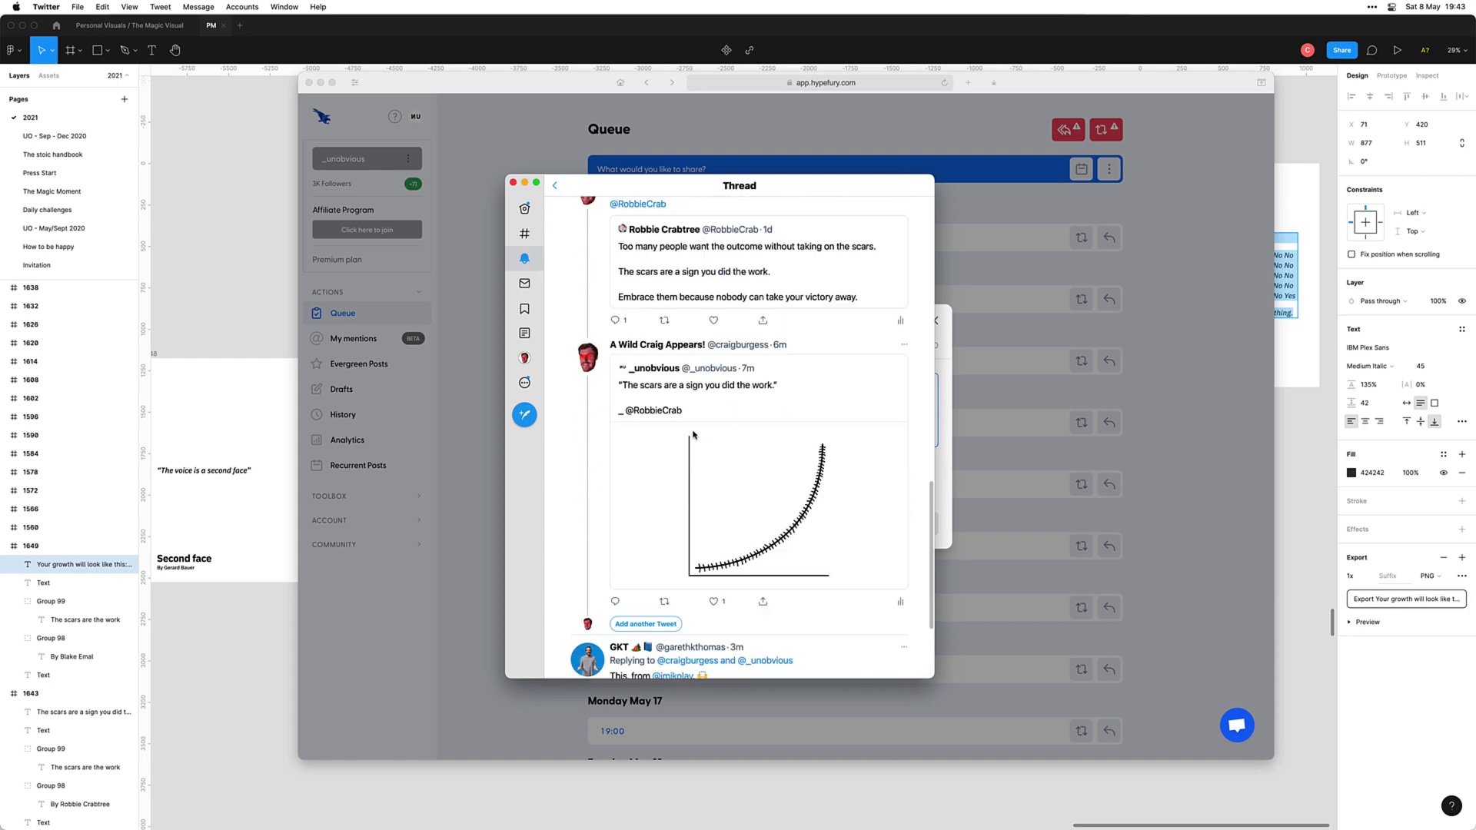
click(647, 459)
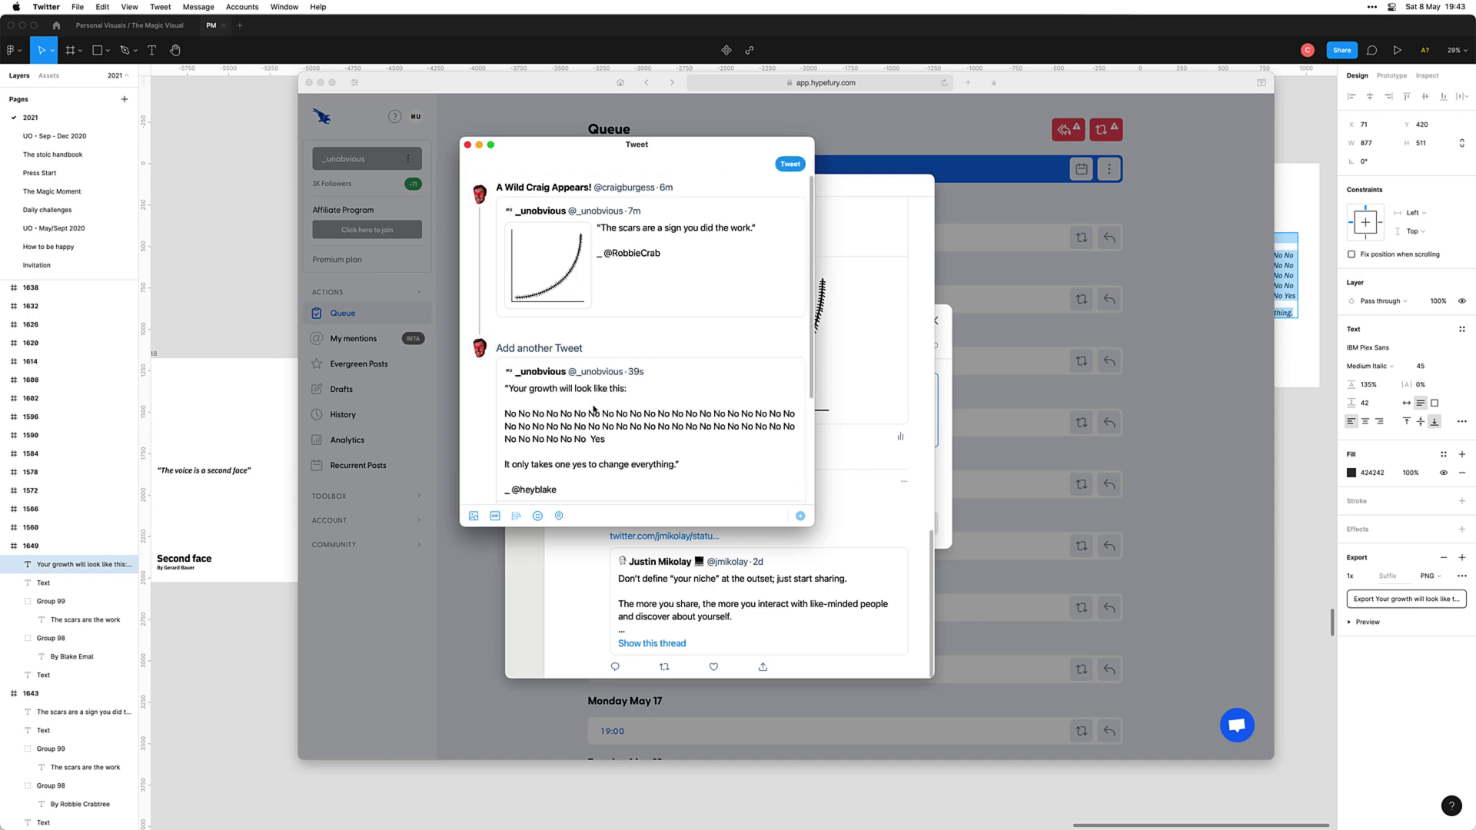
key(super+Return)
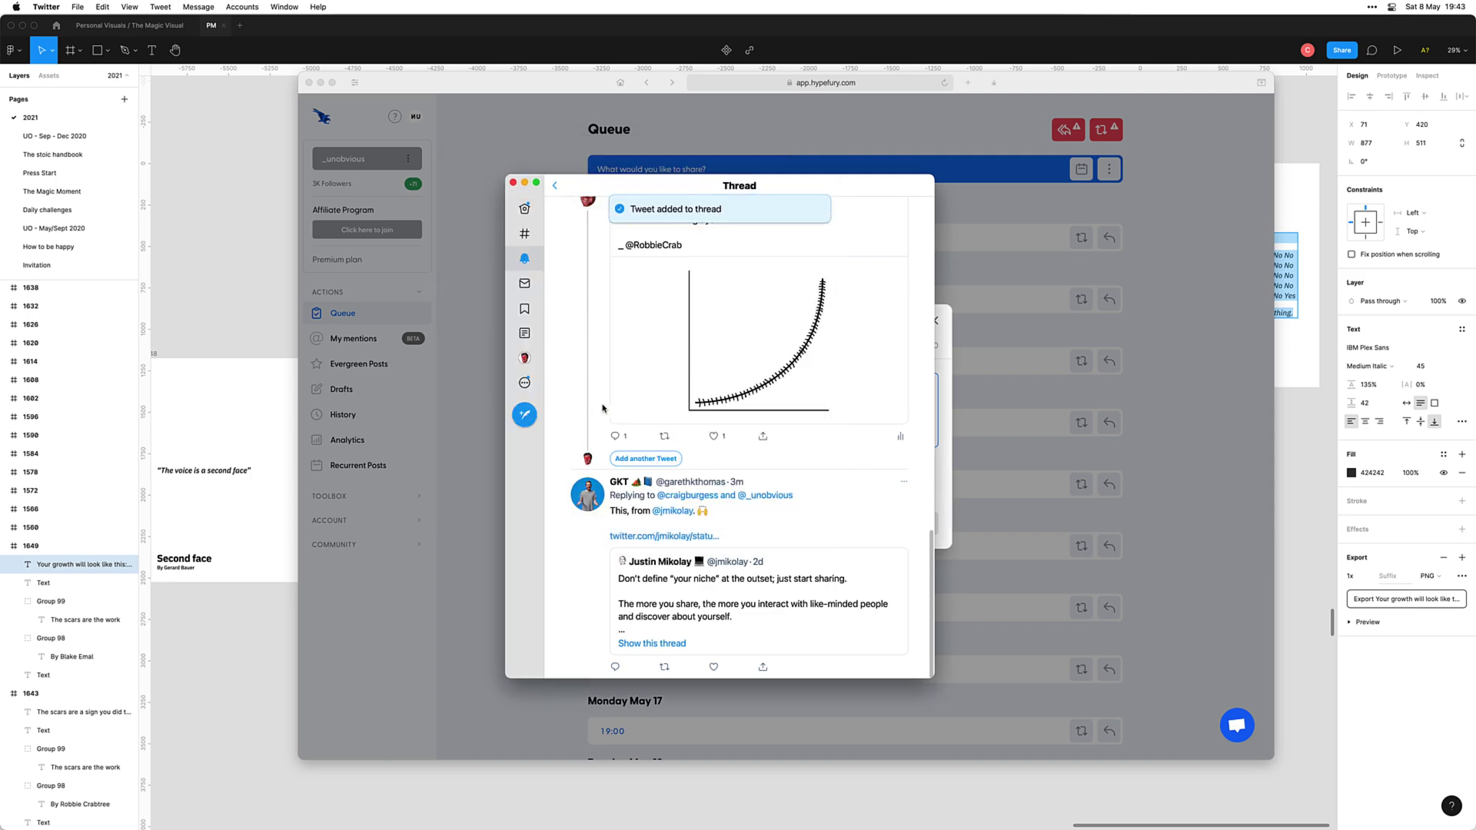
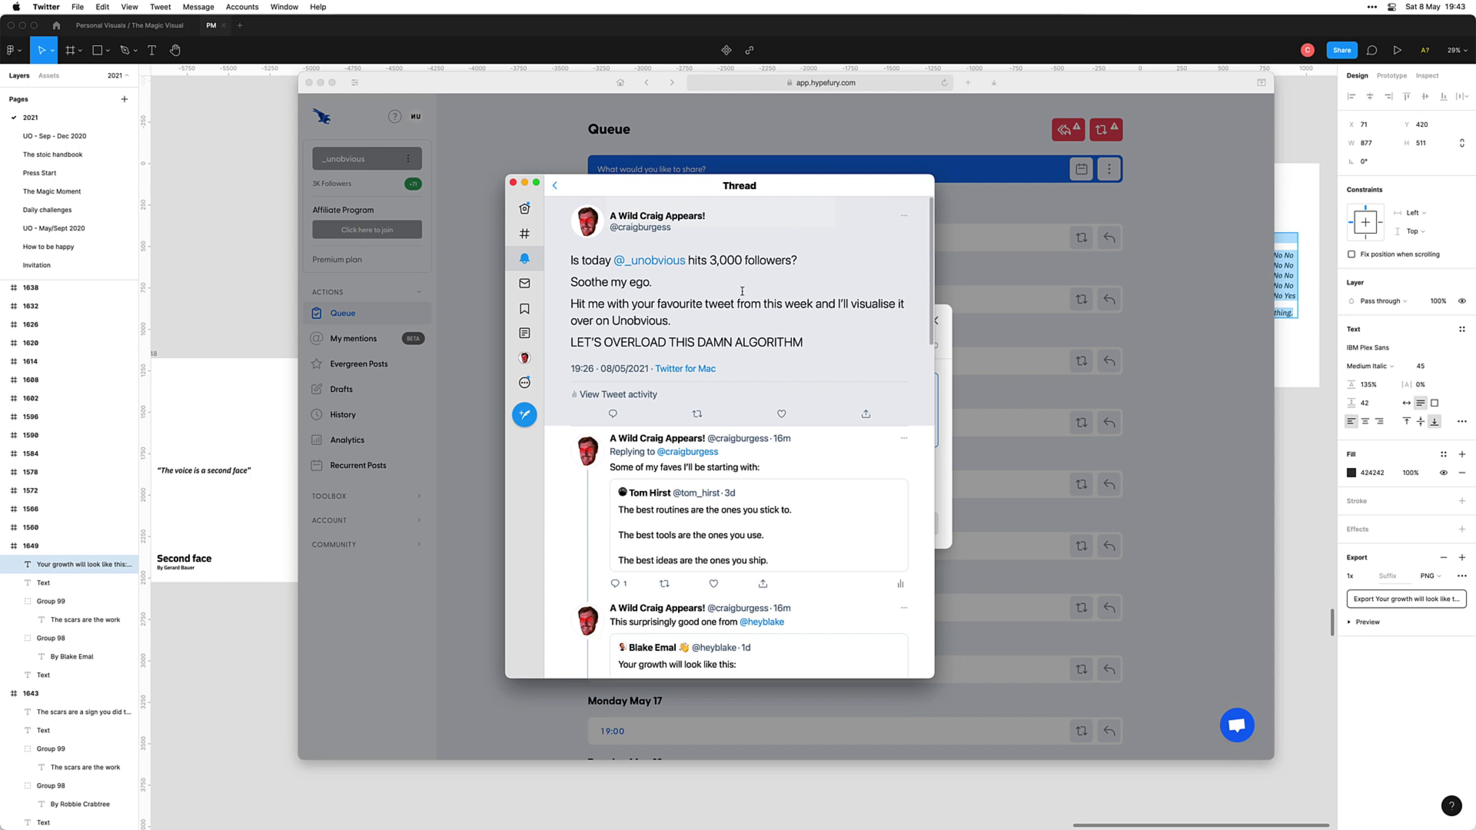
Step: Open the quoted tweet "Accents are fonts for speech" from the thread, copy its text, and return to Figma
scroll(700, 310, down, 7)
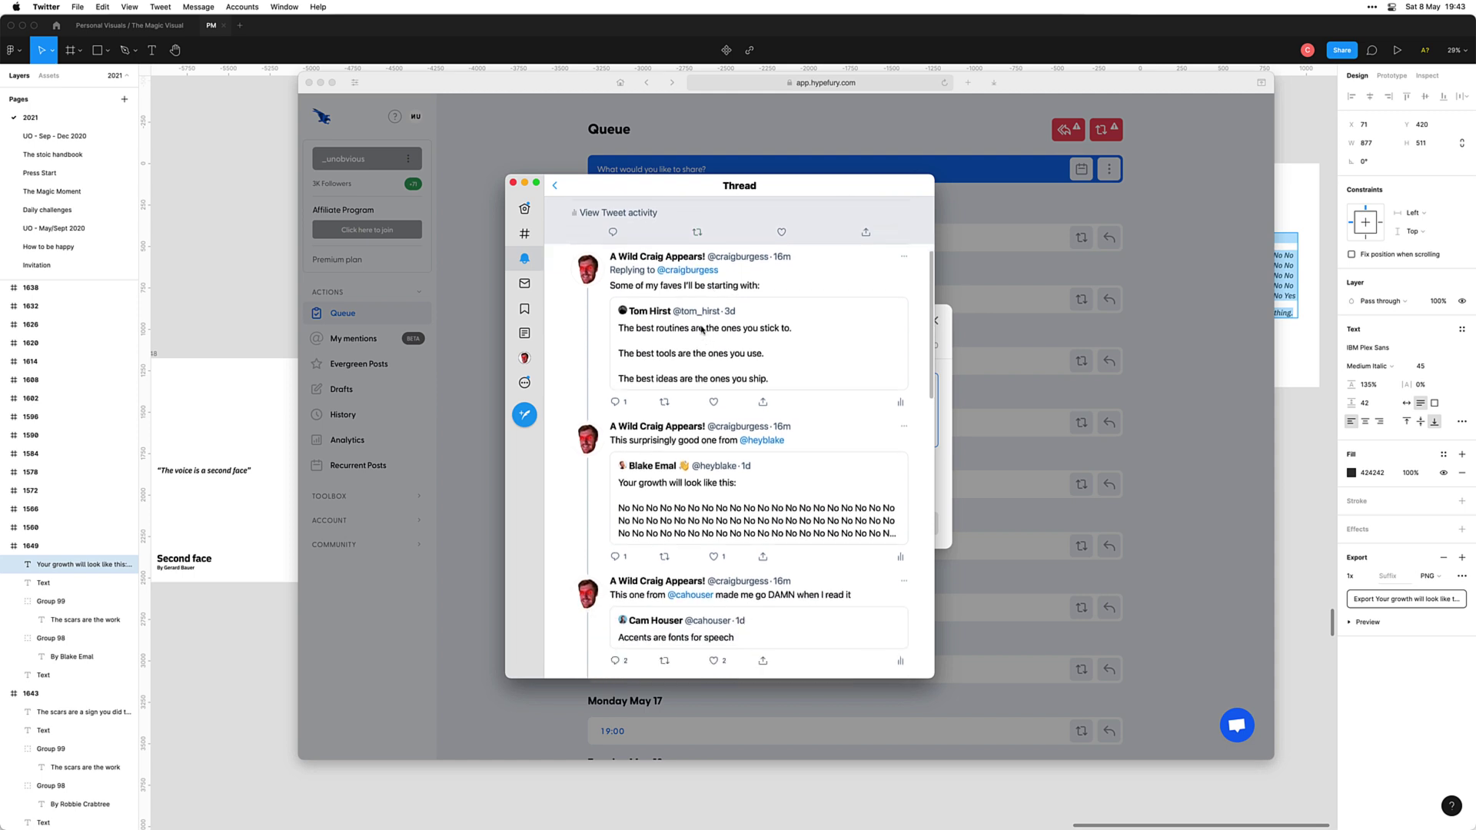
click(775, 547)
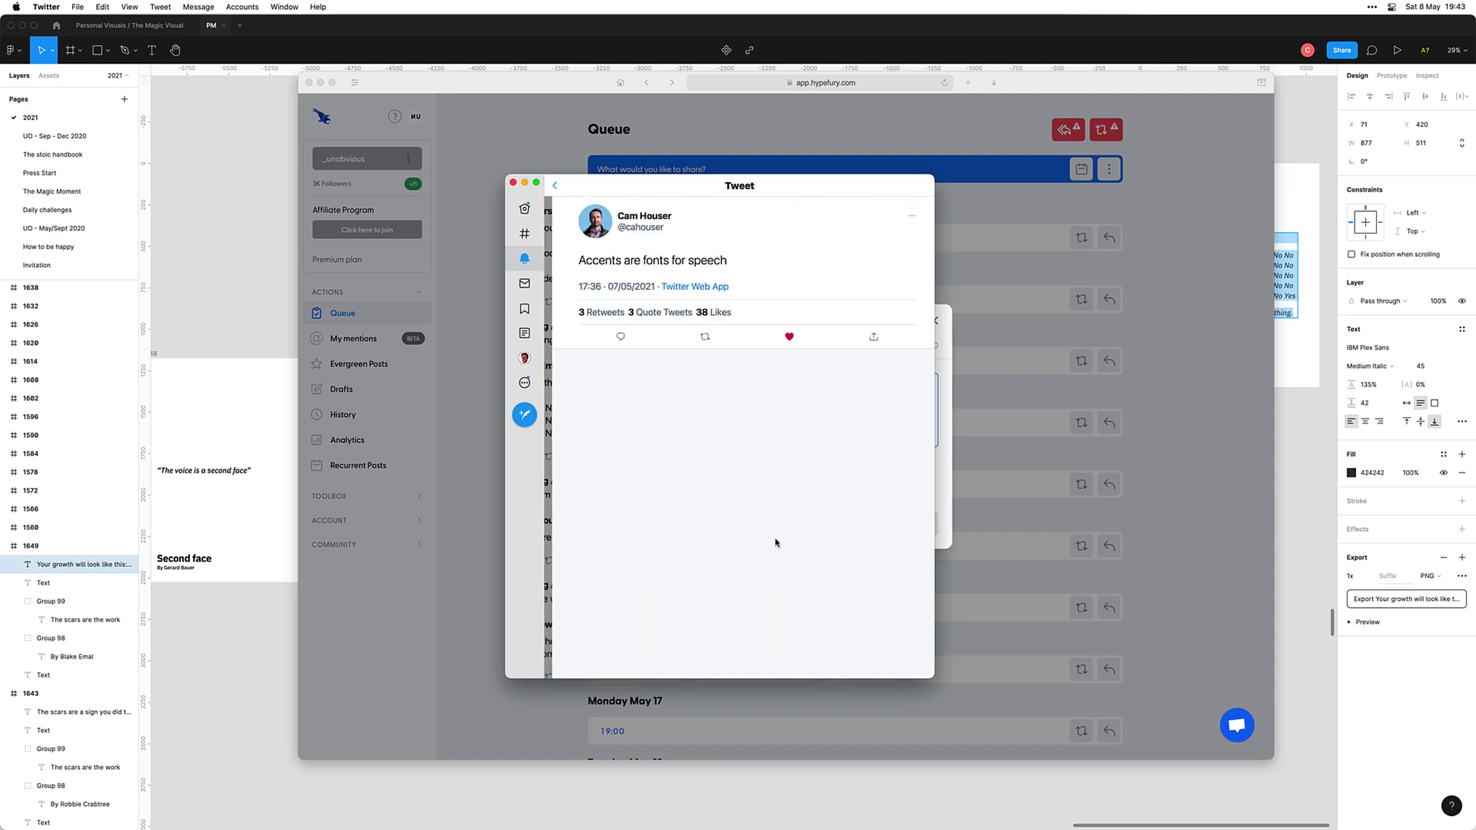
click(769, 471)
key(Escape)
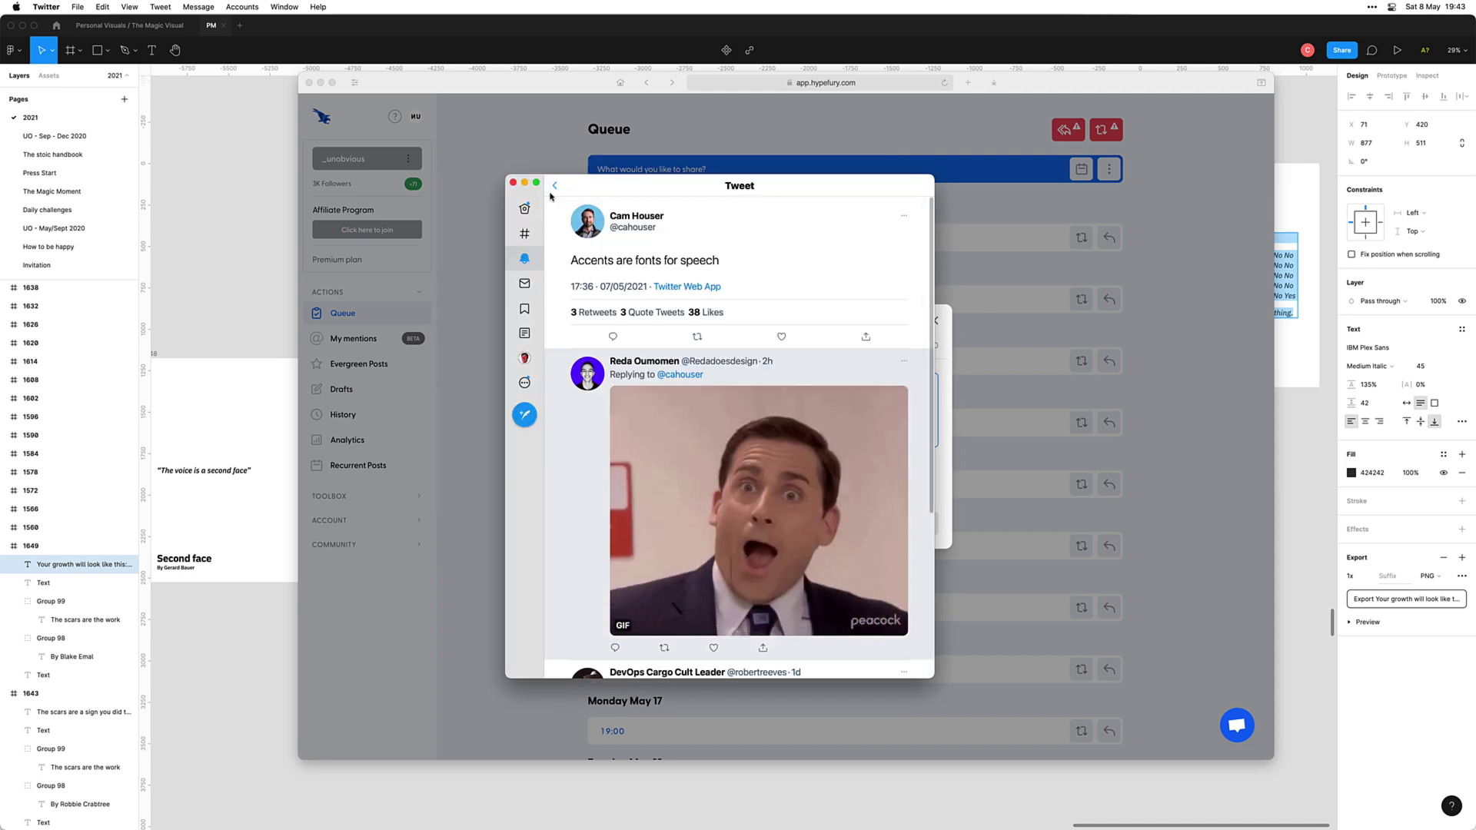
drag(728, 262, 567, 262)
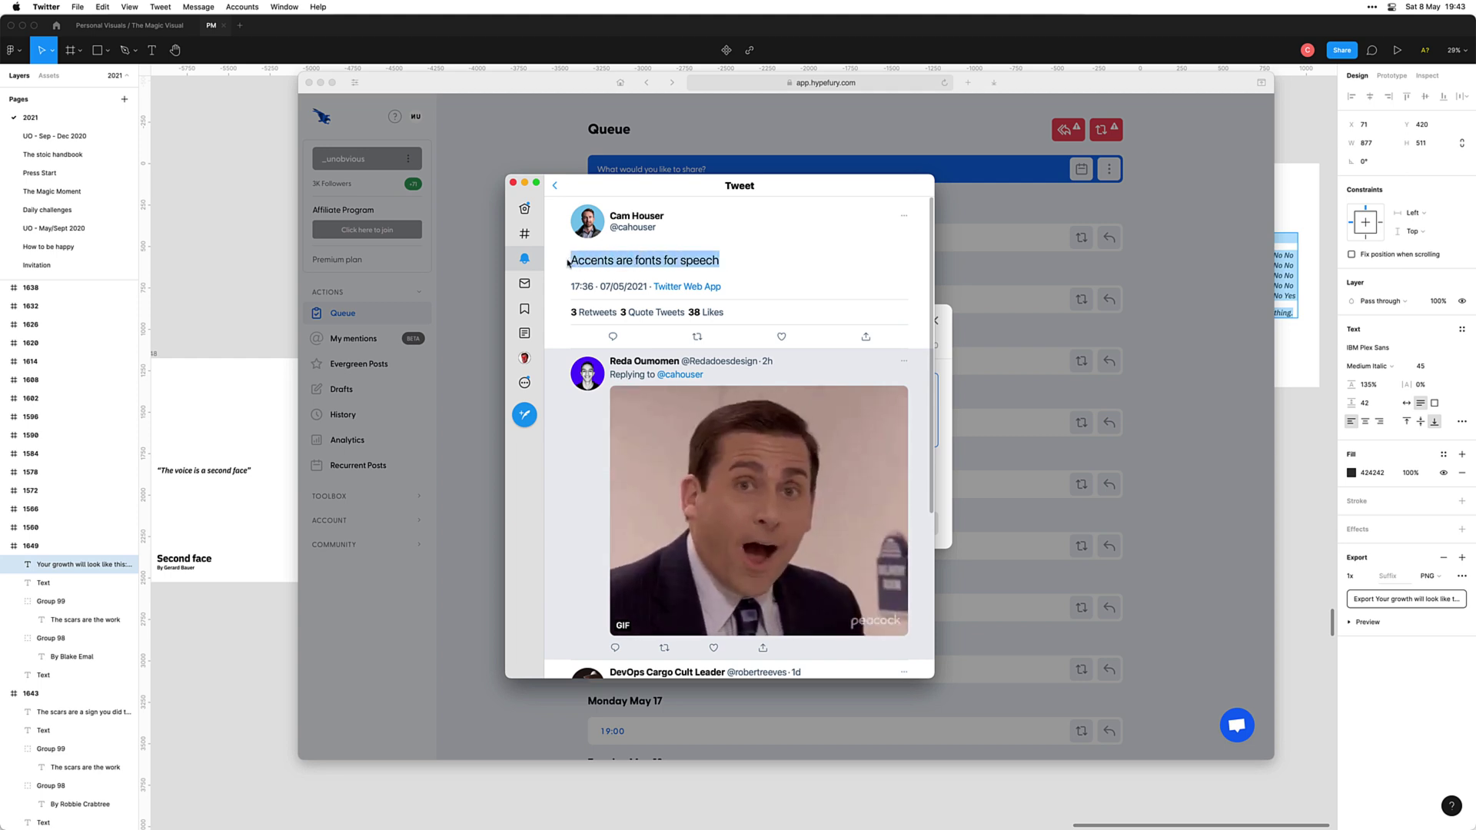
click(213, 689)
scroll(672, 534, down, 1)
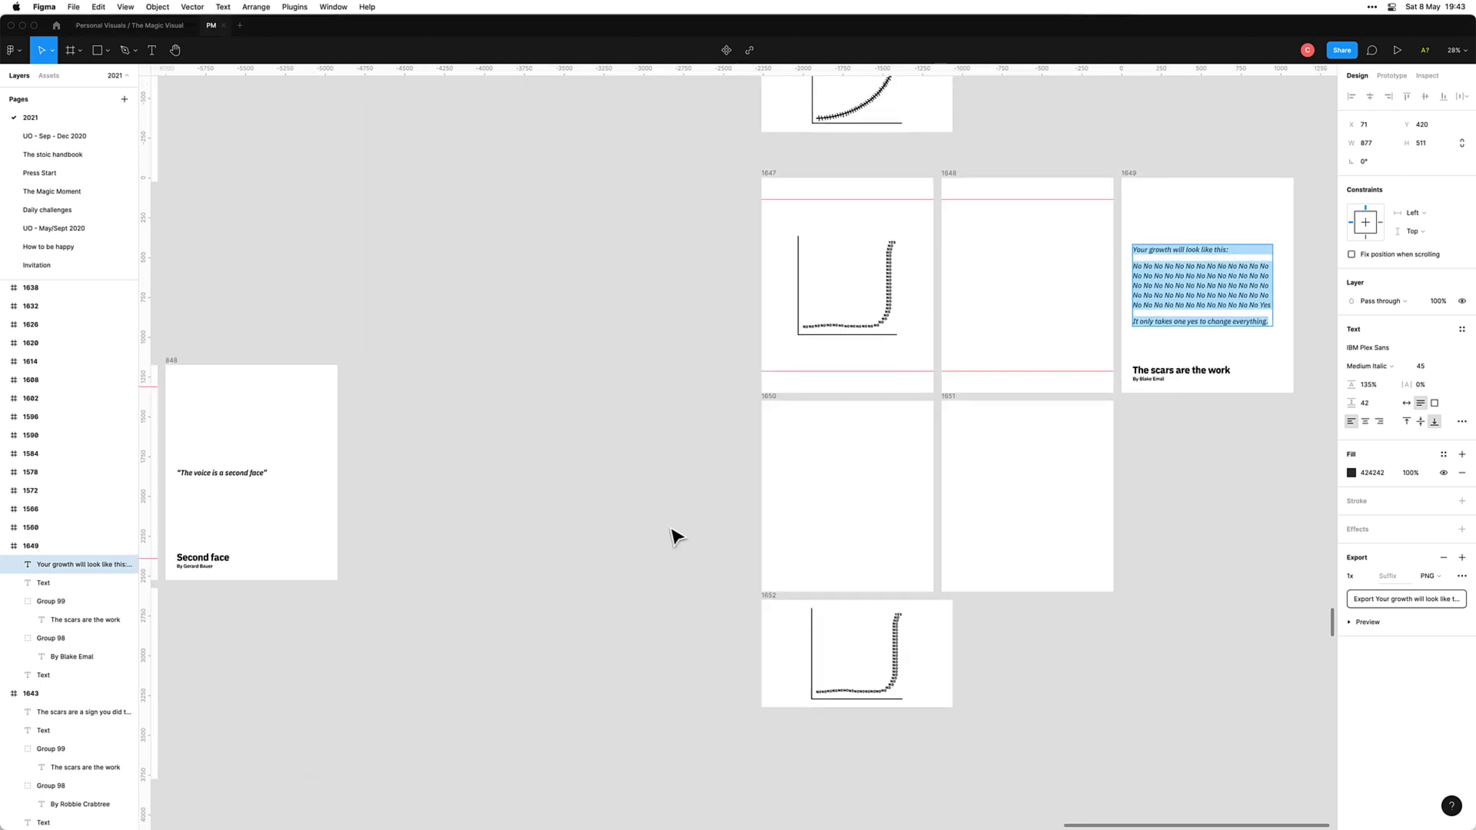
Step: Return from the tweet to Figma and duplicate the six frames 1647 to 1652 directly below the originals
drag(1242, 546, 1029, 550)
key(super+Tab)
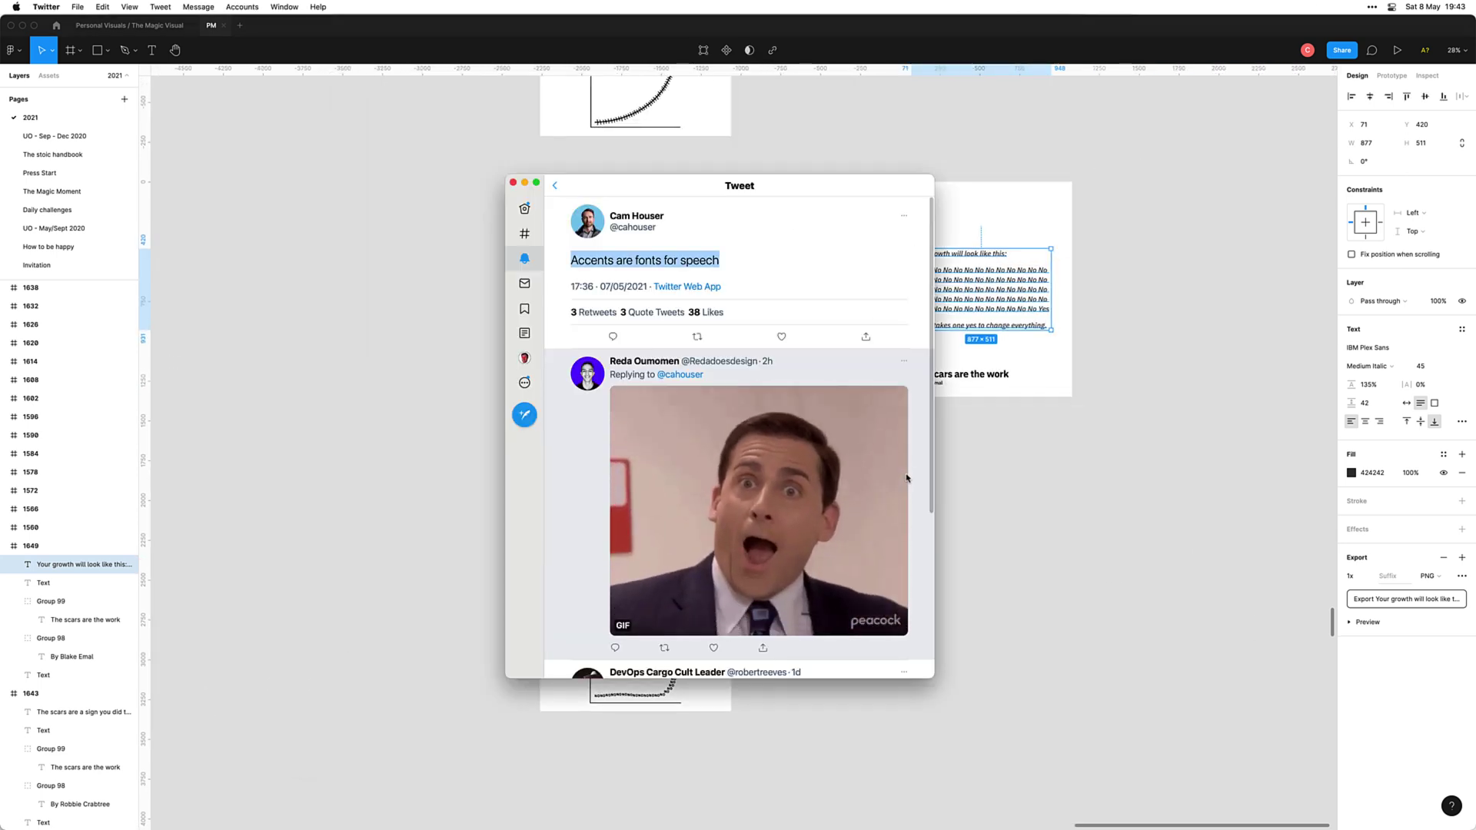
click(798, 278)
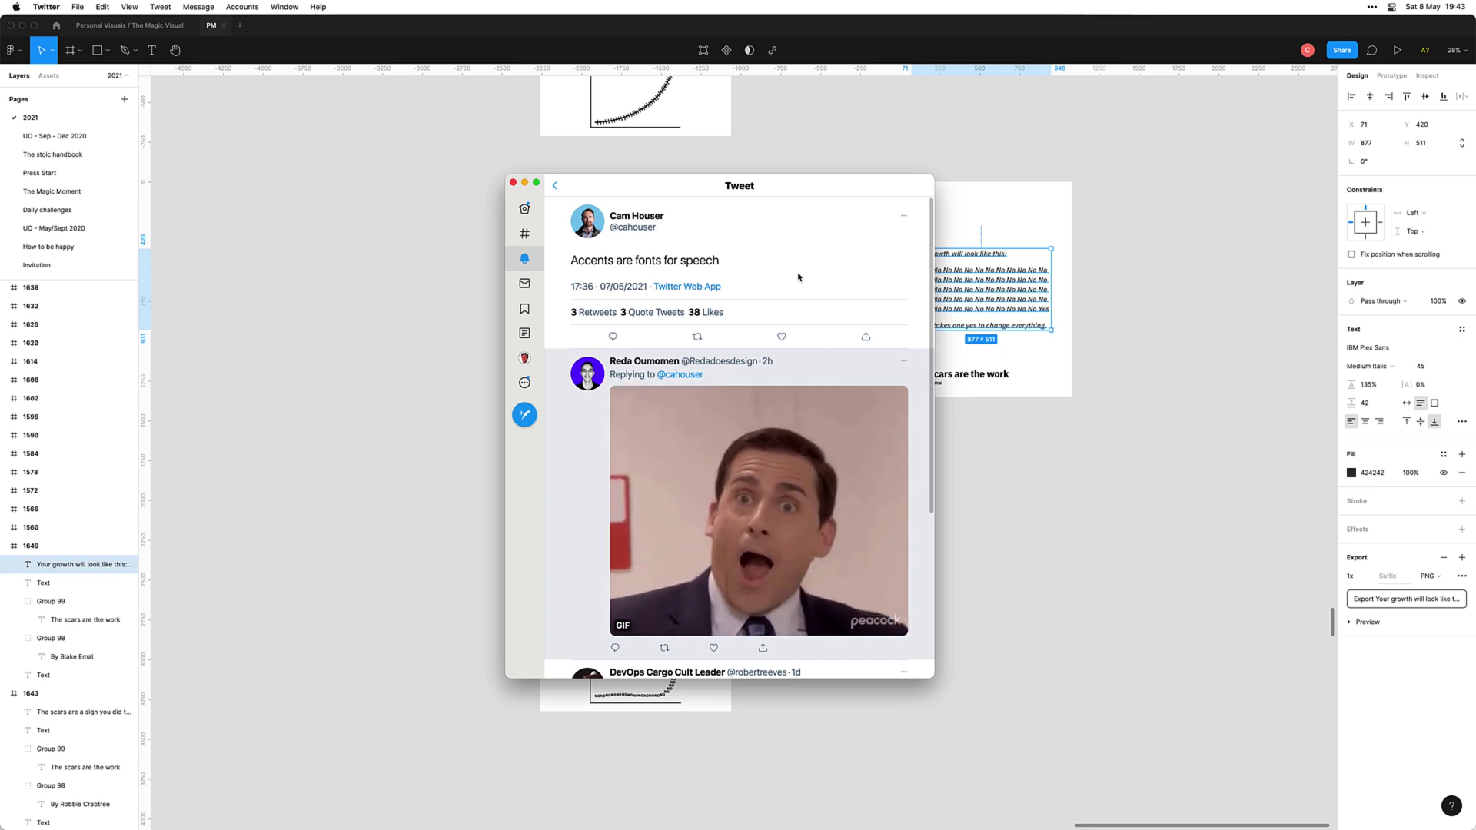
click(1116, 527)
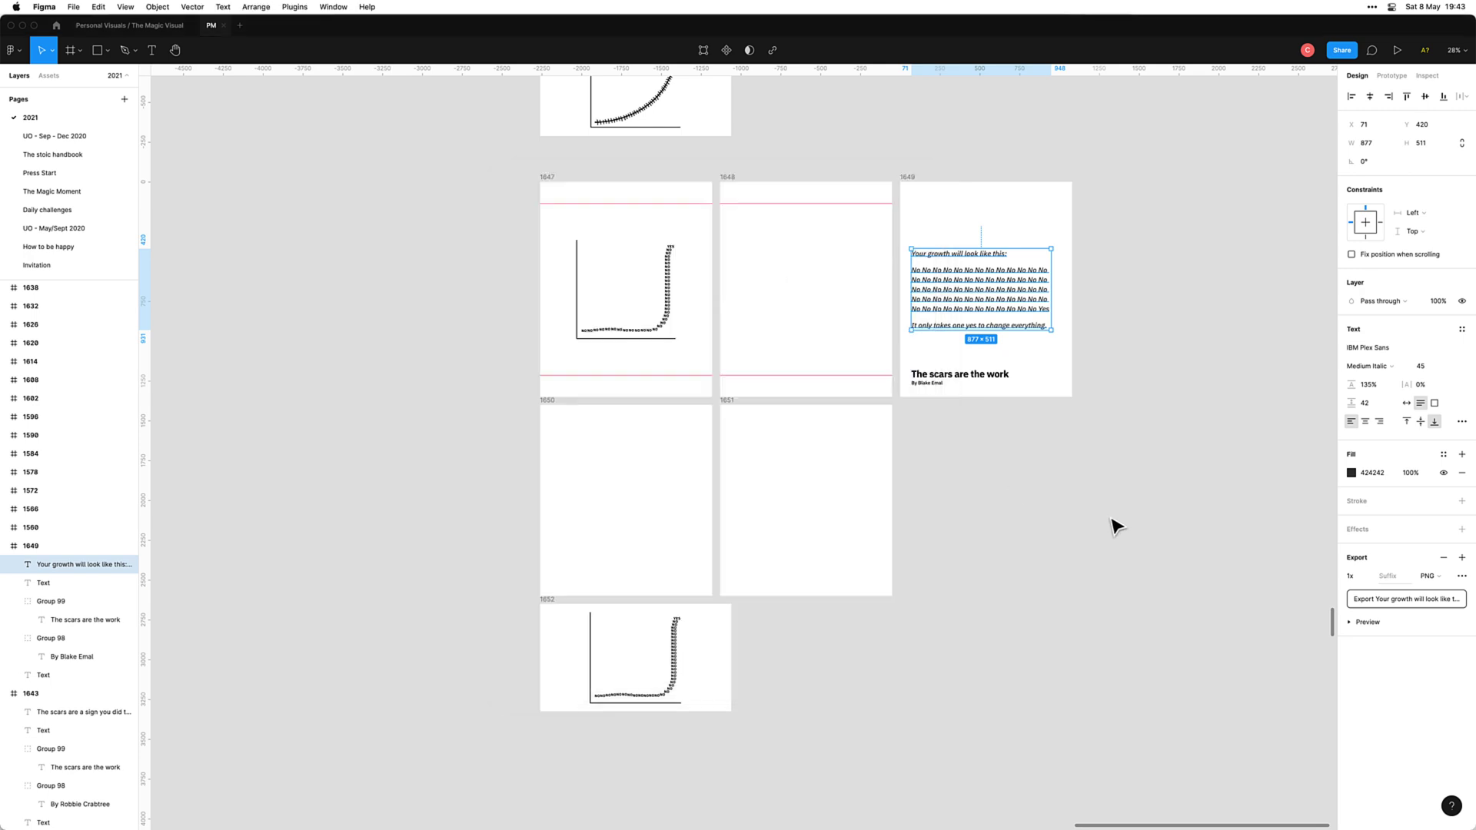
click(1116, 526)
drag(527, 157, 1071, 747)
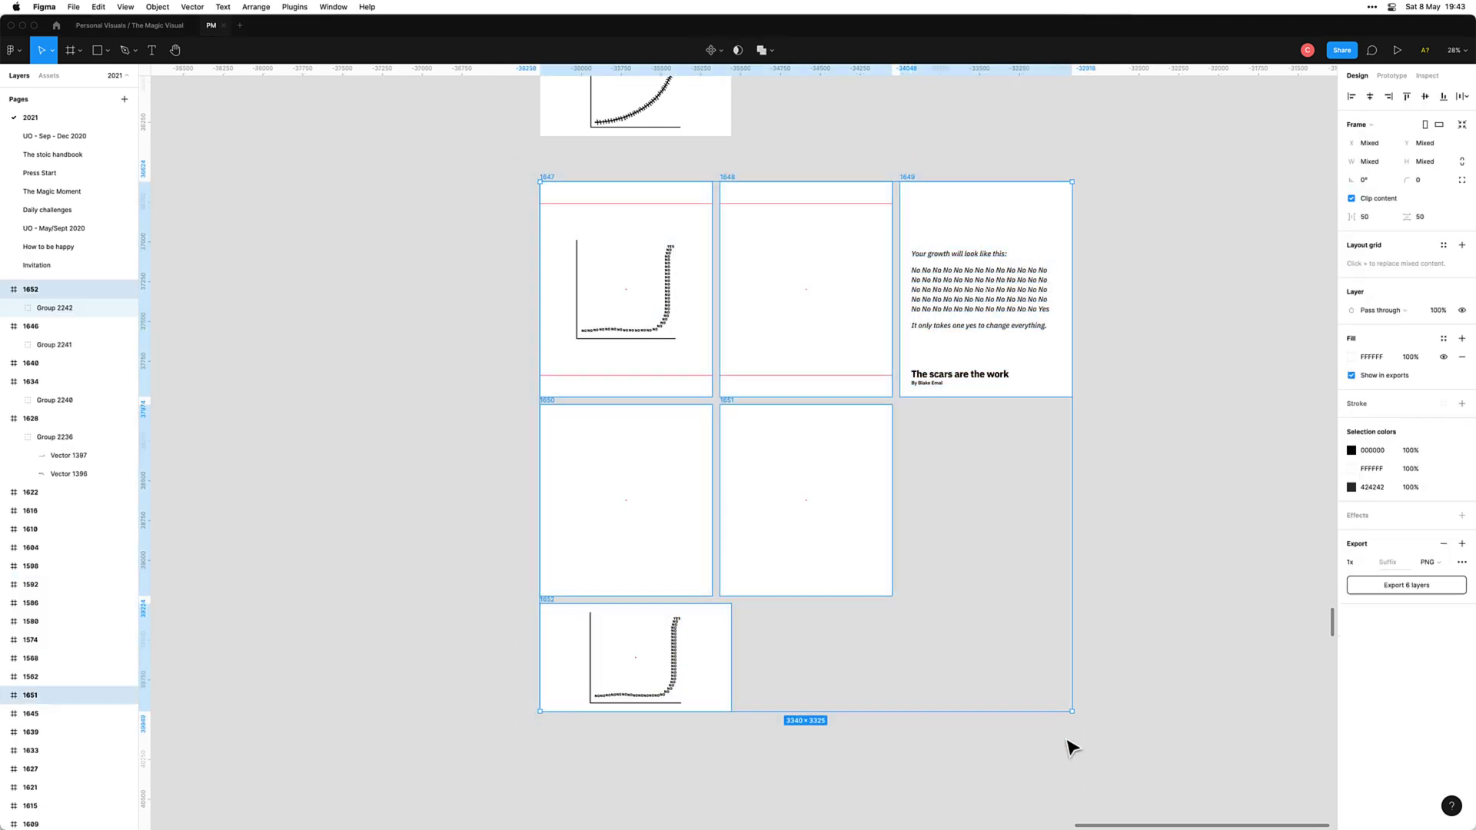
scroll(1099, 731, down, 2)
scroll(992, 592, down, 5)
drag(864, 472, 727, 811)
Step: Copy the tweet text "Accents are fonts for speech" from Twitter and replace the italic quote in frame 1655 with it
key(super+Tab)
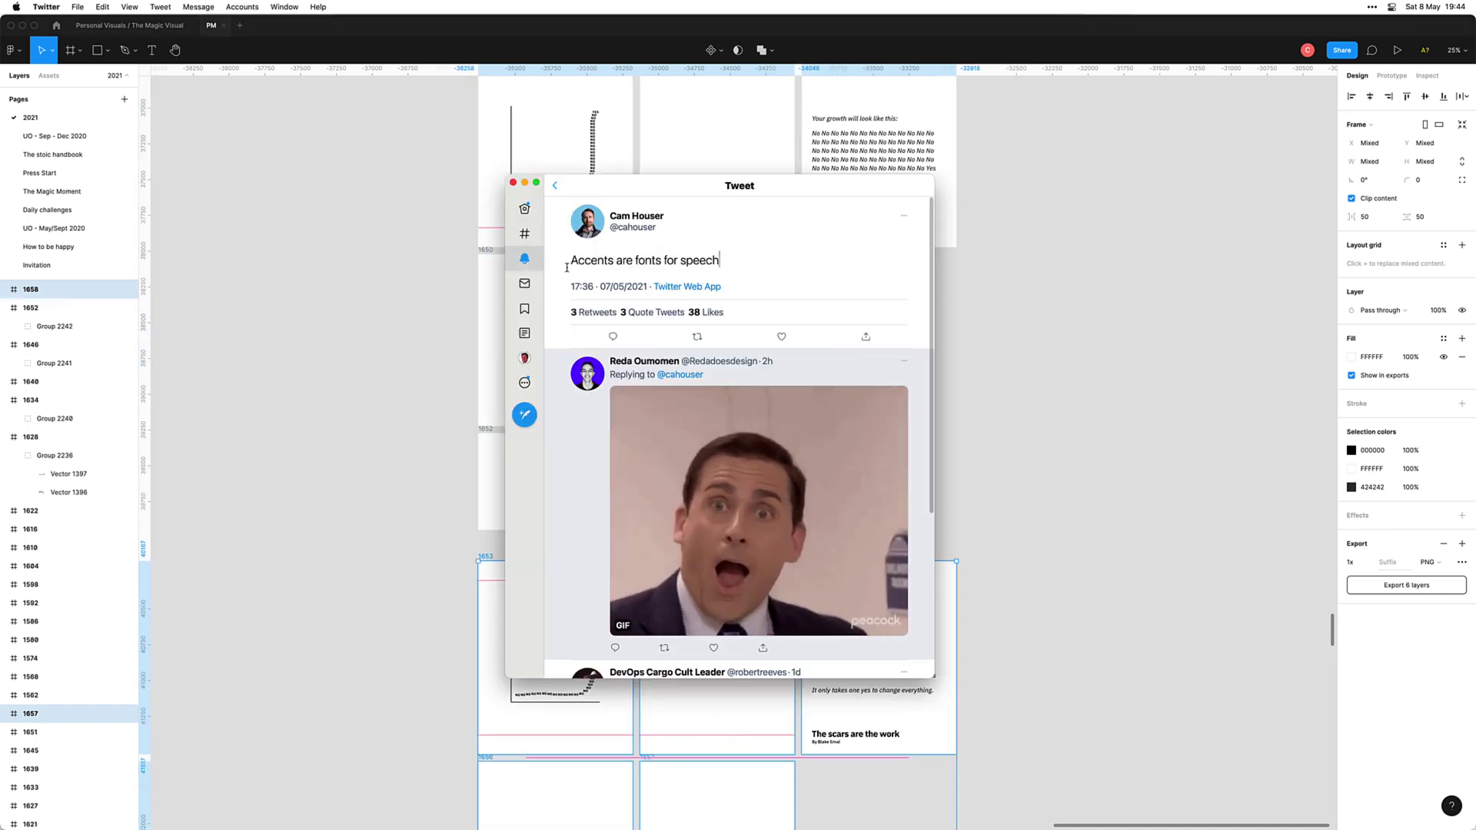
drag(567, 267, 722, 262)
key(ctrl+c)
key(super+Tab)
double_click(855, 665)
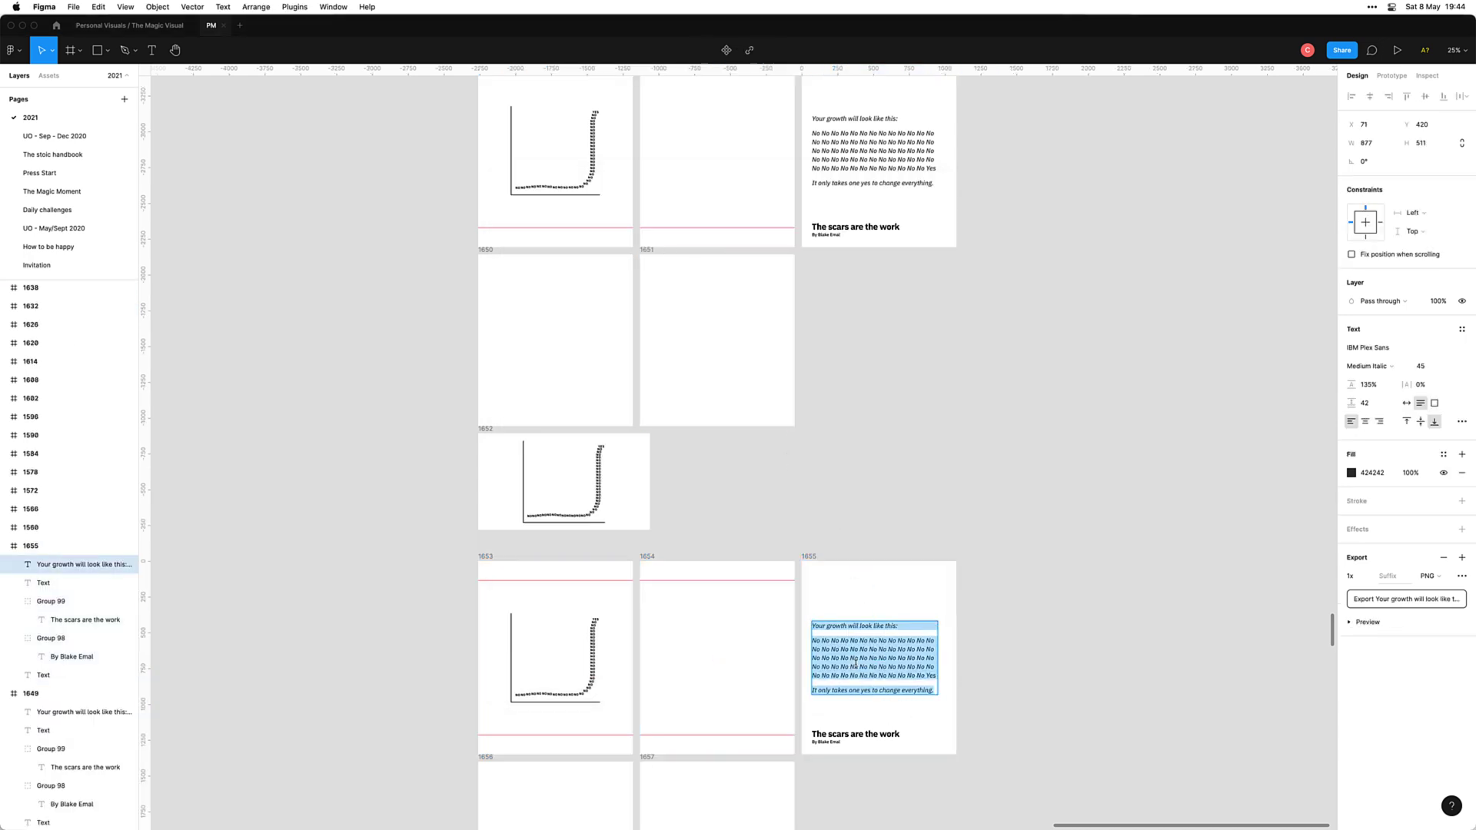
key(ctrl+v)
scroll(907, 680, up, 2)
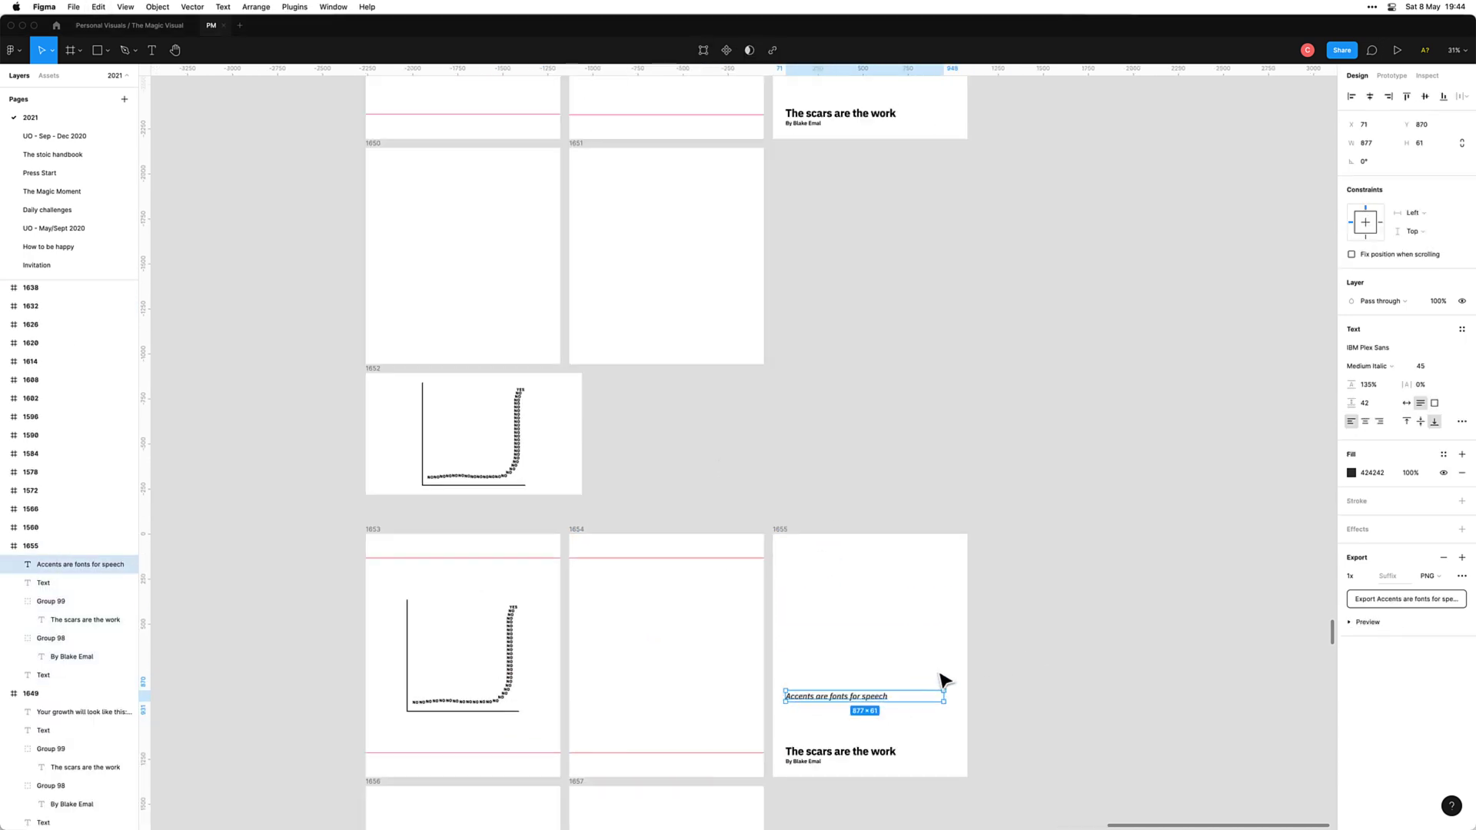
key(Escape)
key(Escape)
Step: Replace the name in frame 1655's byline with the tweet author's full name, checking it against the tweet
scroll(811, 757, up, 2)
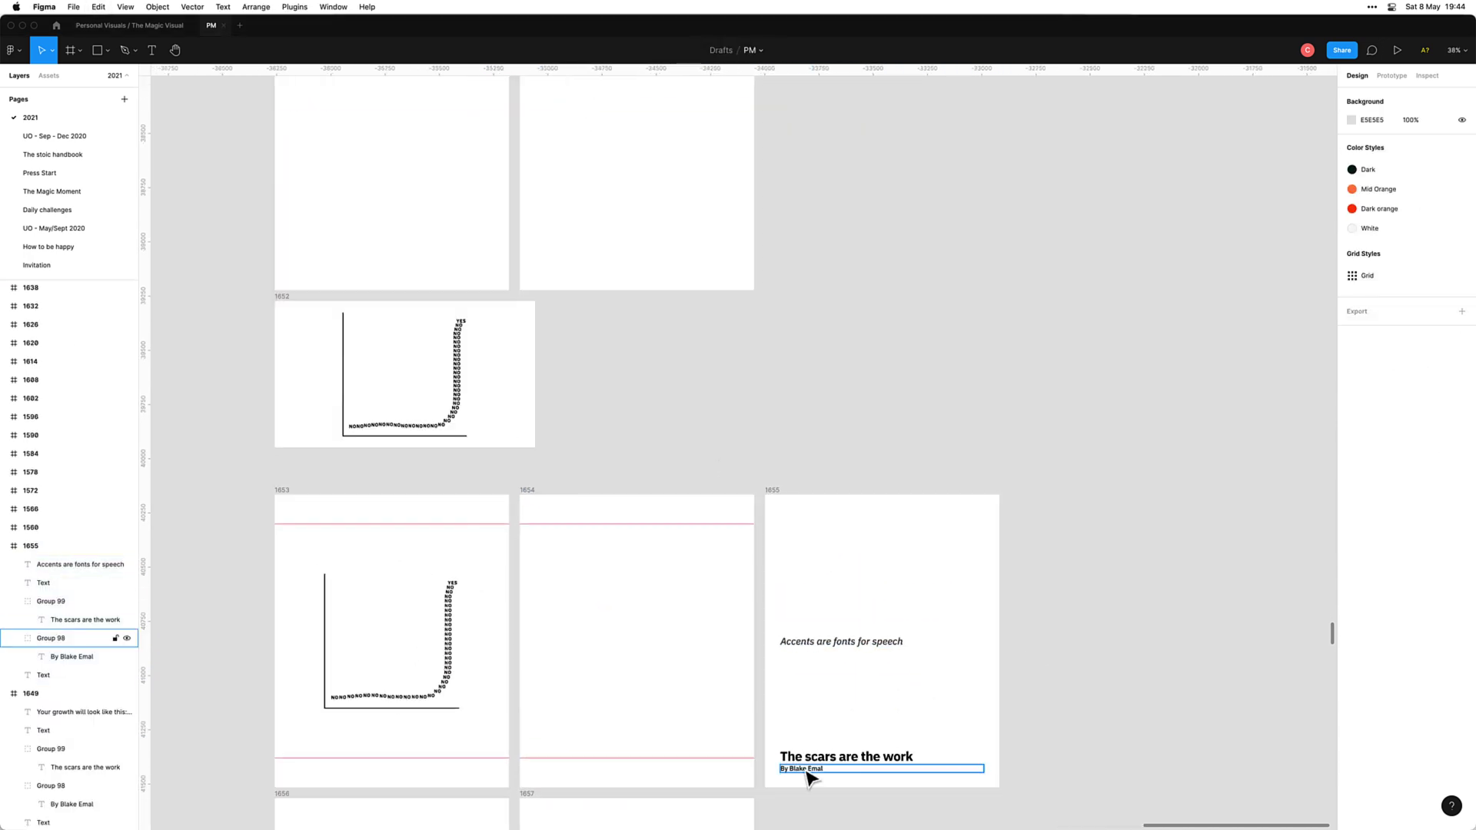
key(super+Tab)
key(super+Tab)
double_click(802, 770)
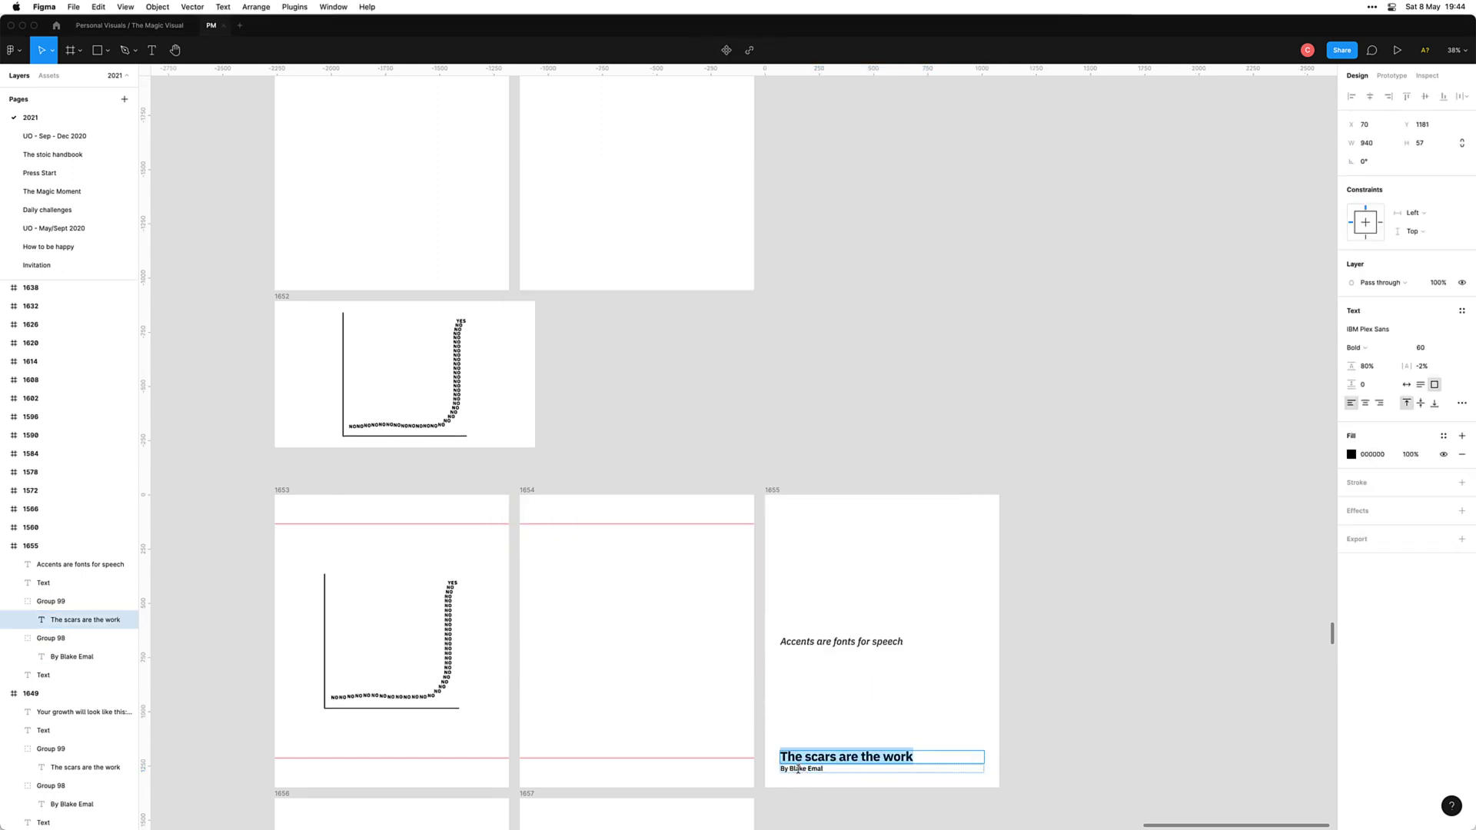
double_click(802, 771)
text(Cam)
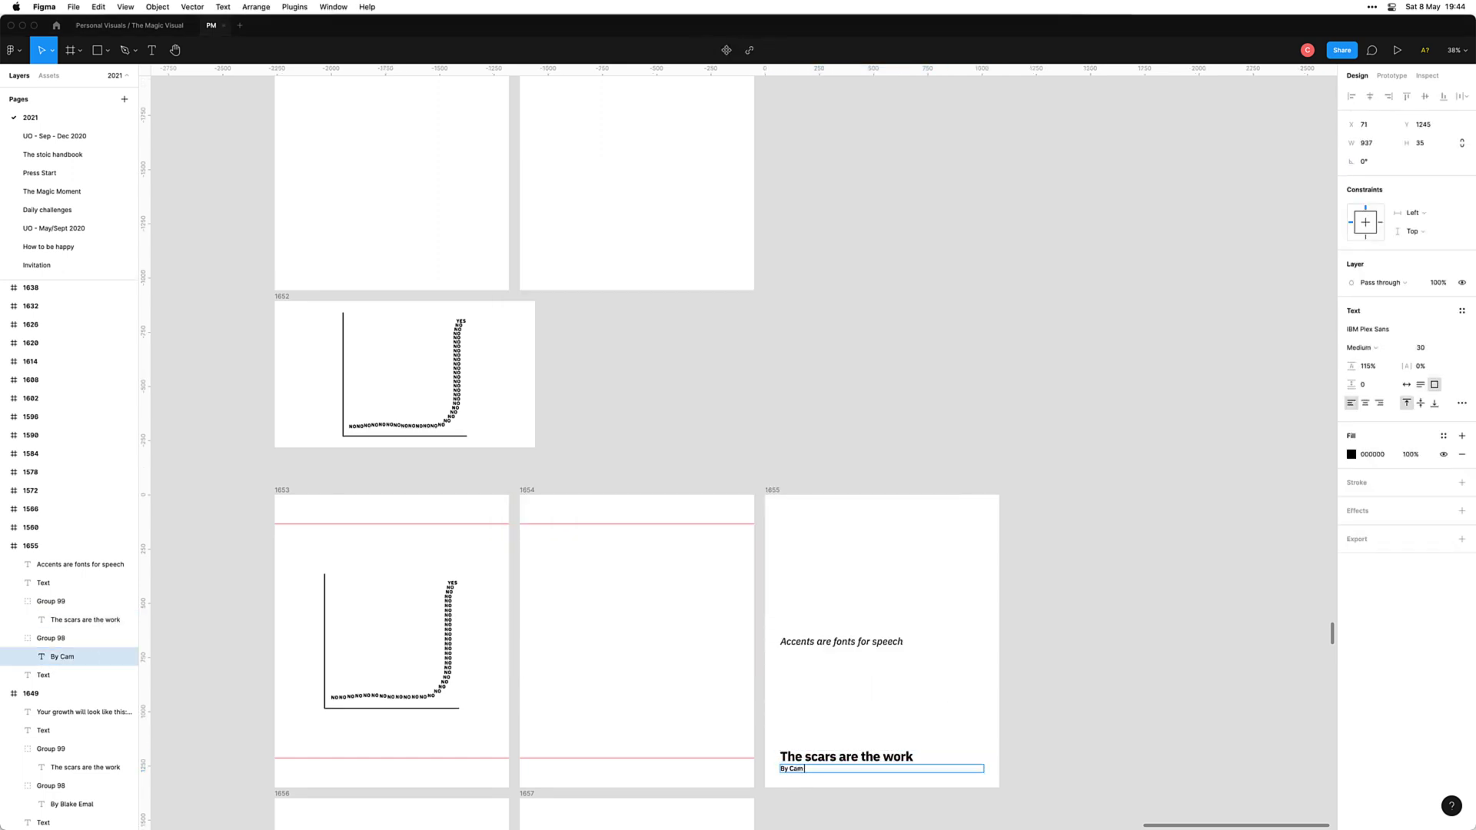
text( Houser)
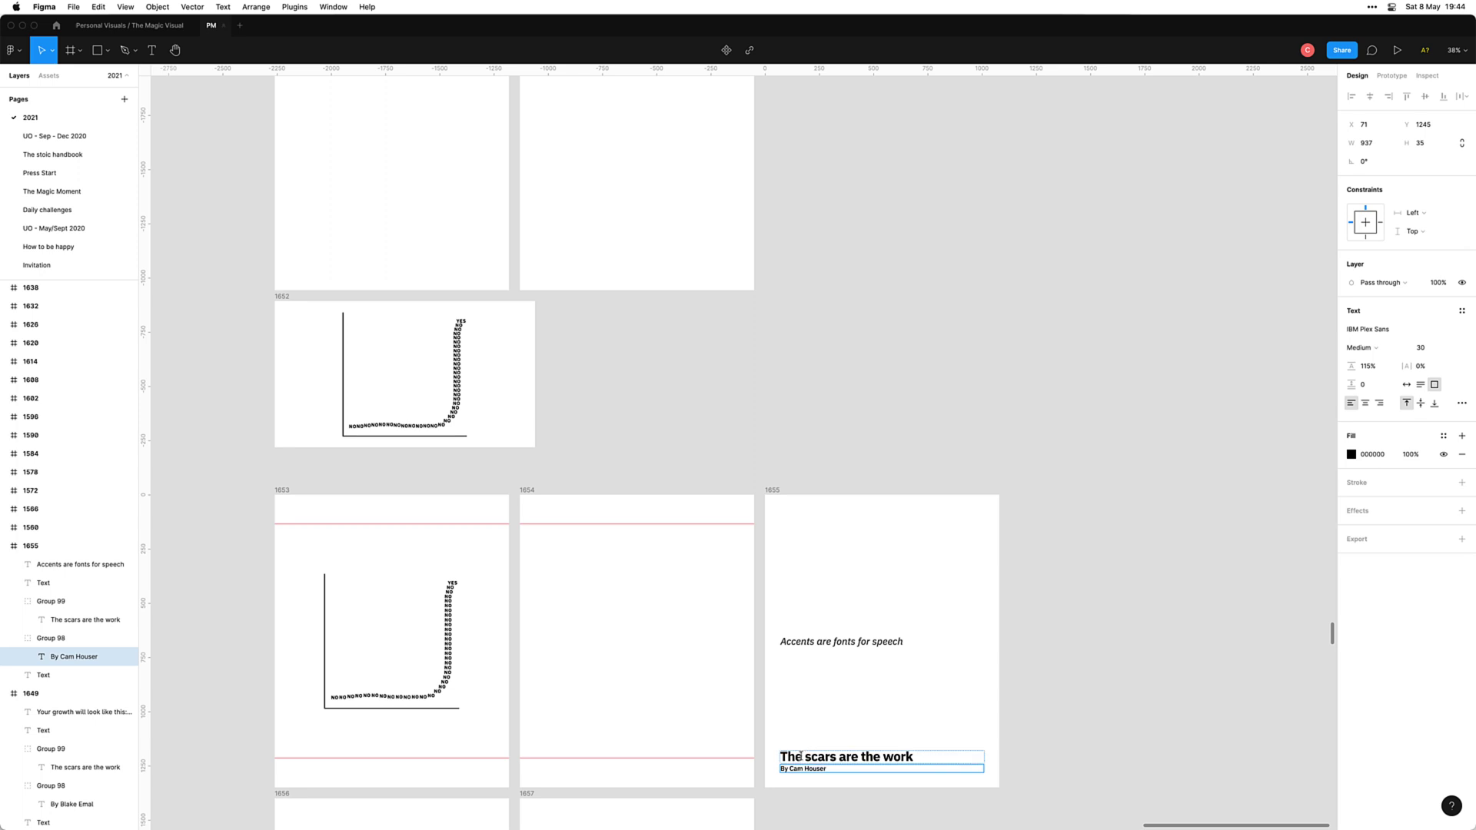
scroll(833, 705, down, 2)
drag(844, 689, 855, 526)
key(super+Tab)
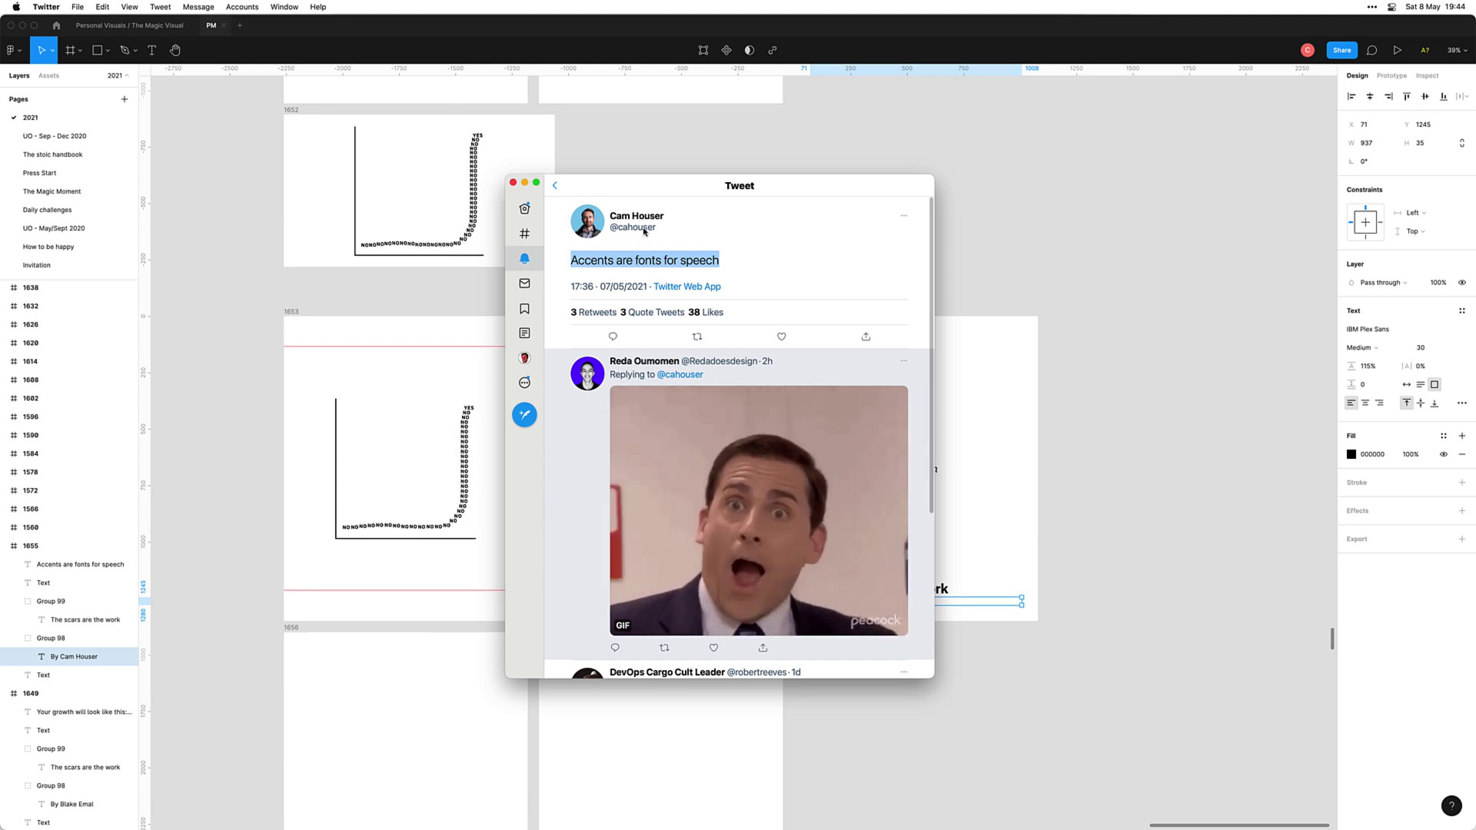
key(super+Tab)
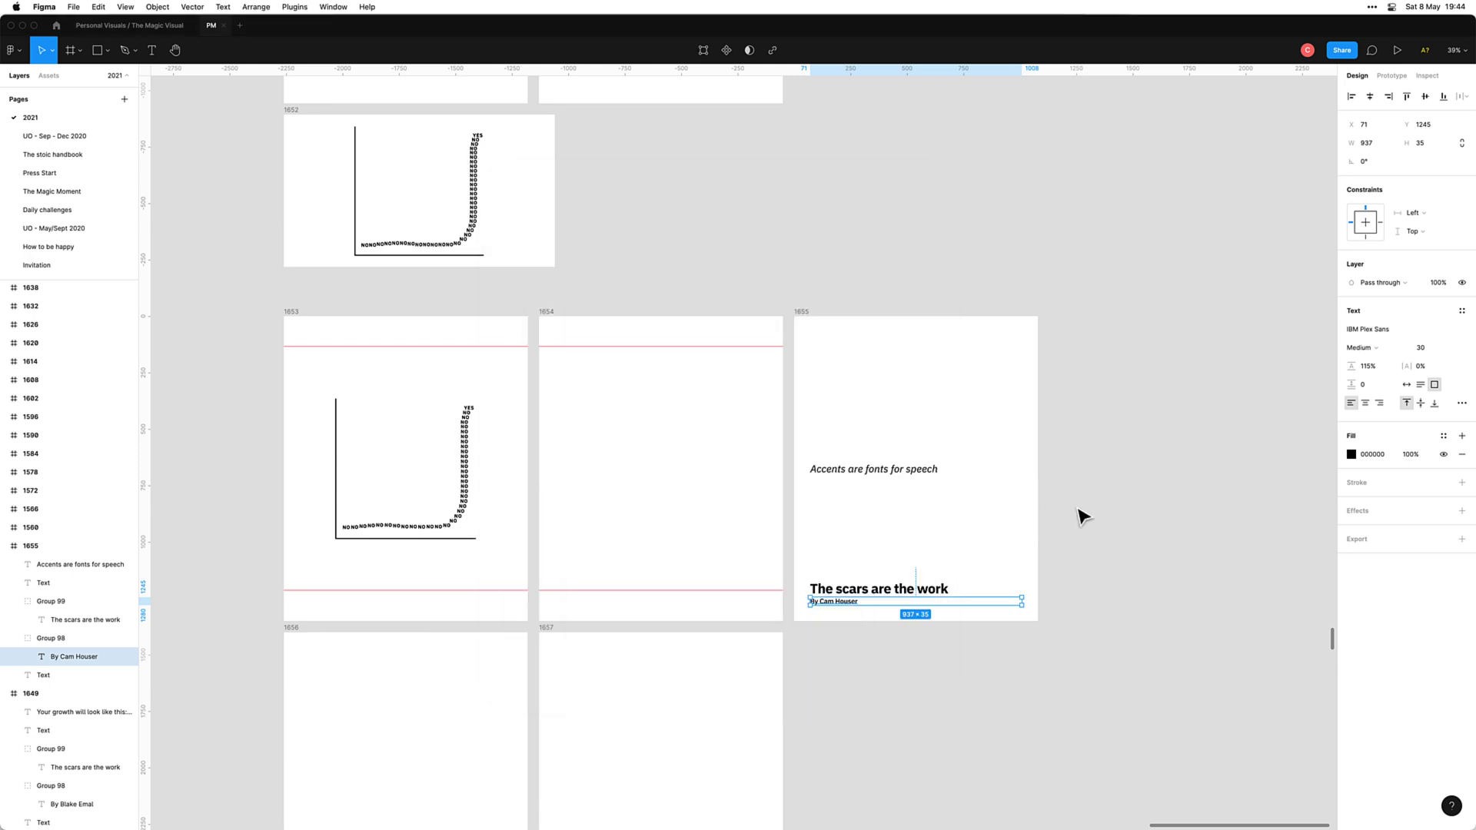
Step: Change the title in frame 1655 to "Accents"
double_click(897, 587)
text(Accebnt)
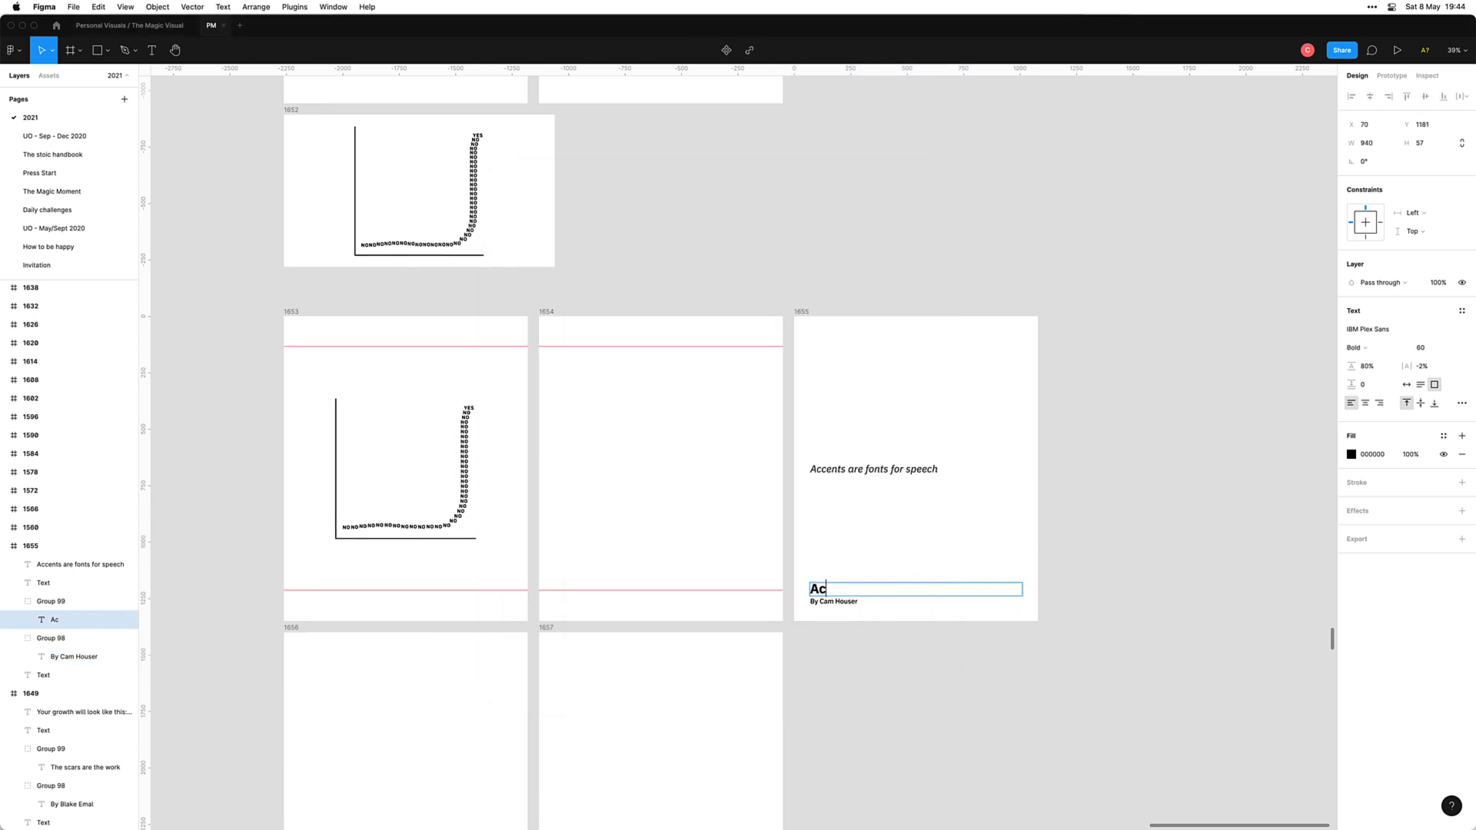
key(BackSpace)
key(BackSpace)
text(nts)
key(Escape)
click(1042, 439)
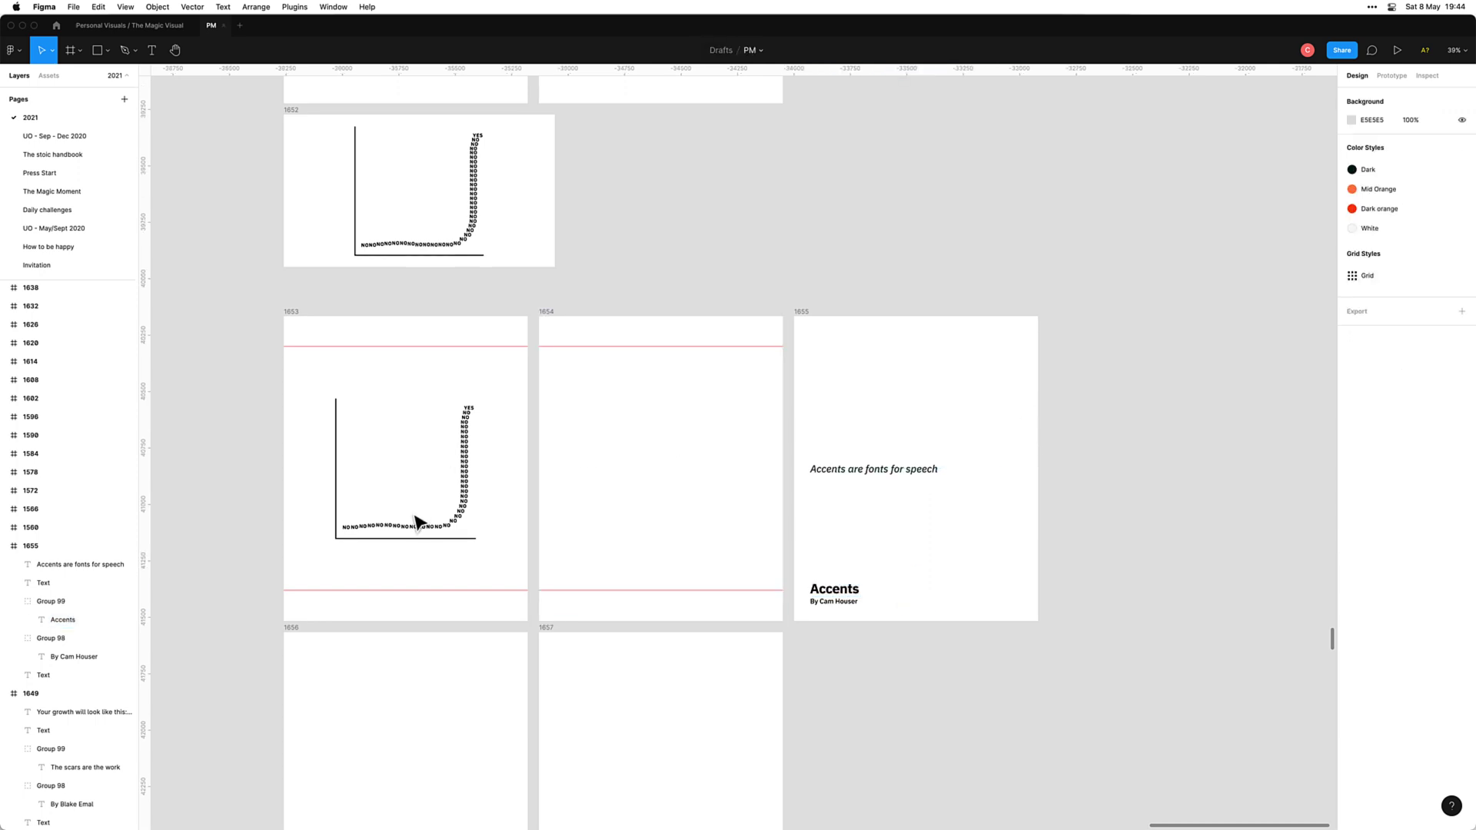
Step: Delete the leftover growth graphs from the duplicated frames 1653 and 1658
click(413, 538)
key(BackSpace)
scroll(428, 500, down, 5)
click(478, 751)
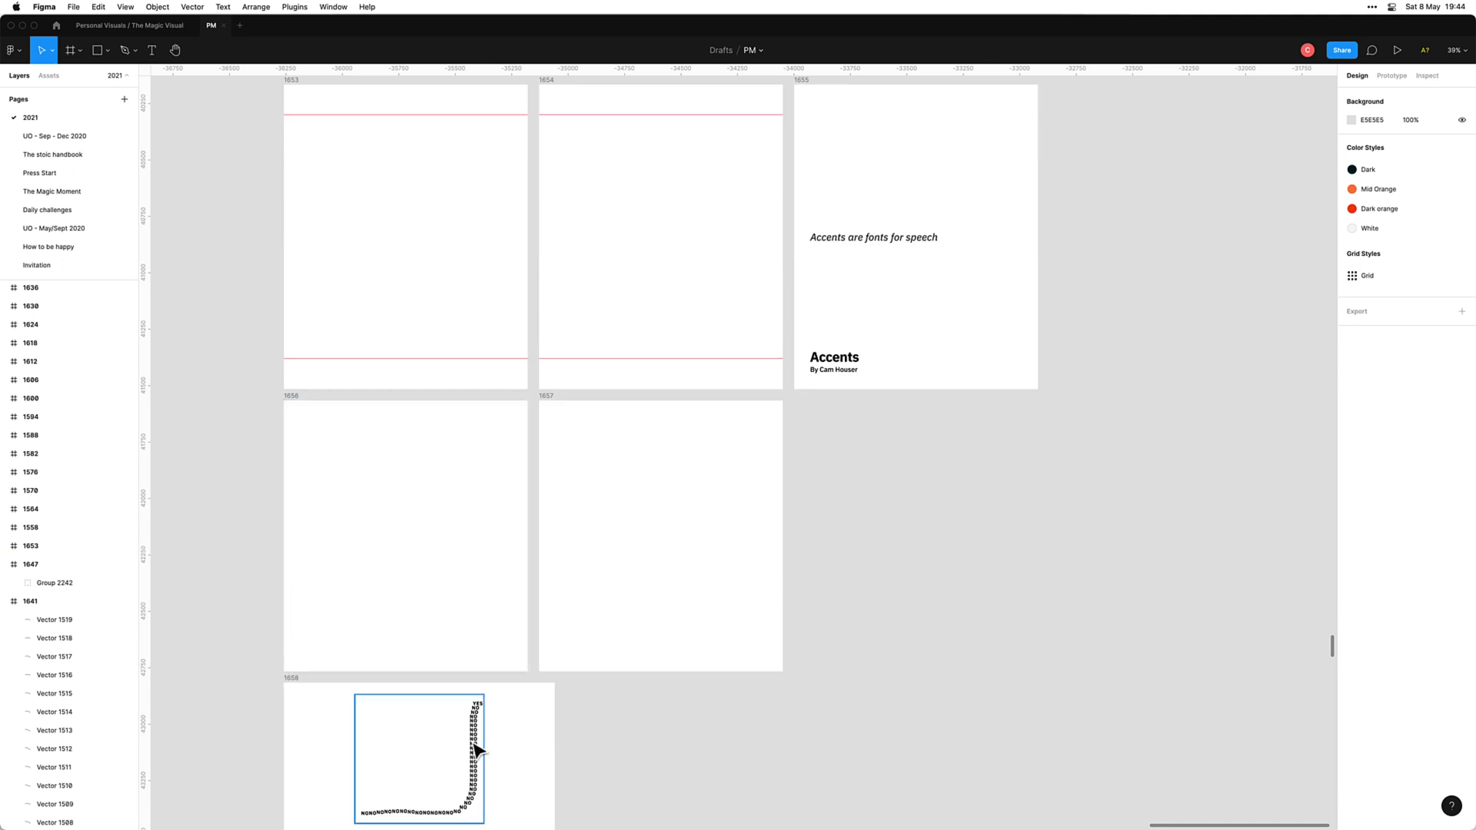
key(BackSpace)
scroll(498, 705, up, 3)
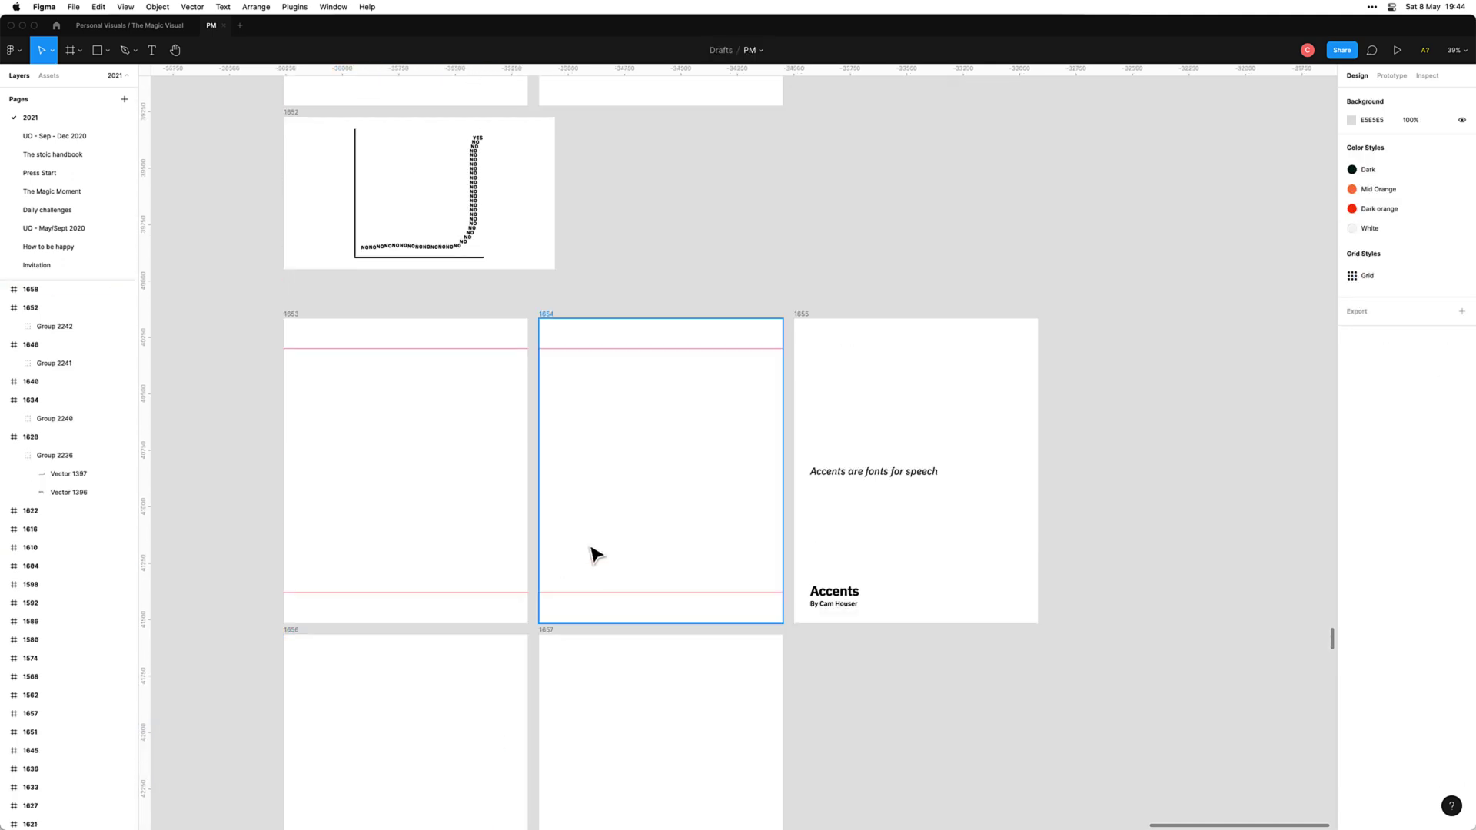
Step: Copy the quote text from frame 1655 into frame 1654 and move it up to about X 203, Y 462
drag(594, 554, 644, 480)
scroll(708, 442, down, 2)
scroll(718, 441, up, 5)
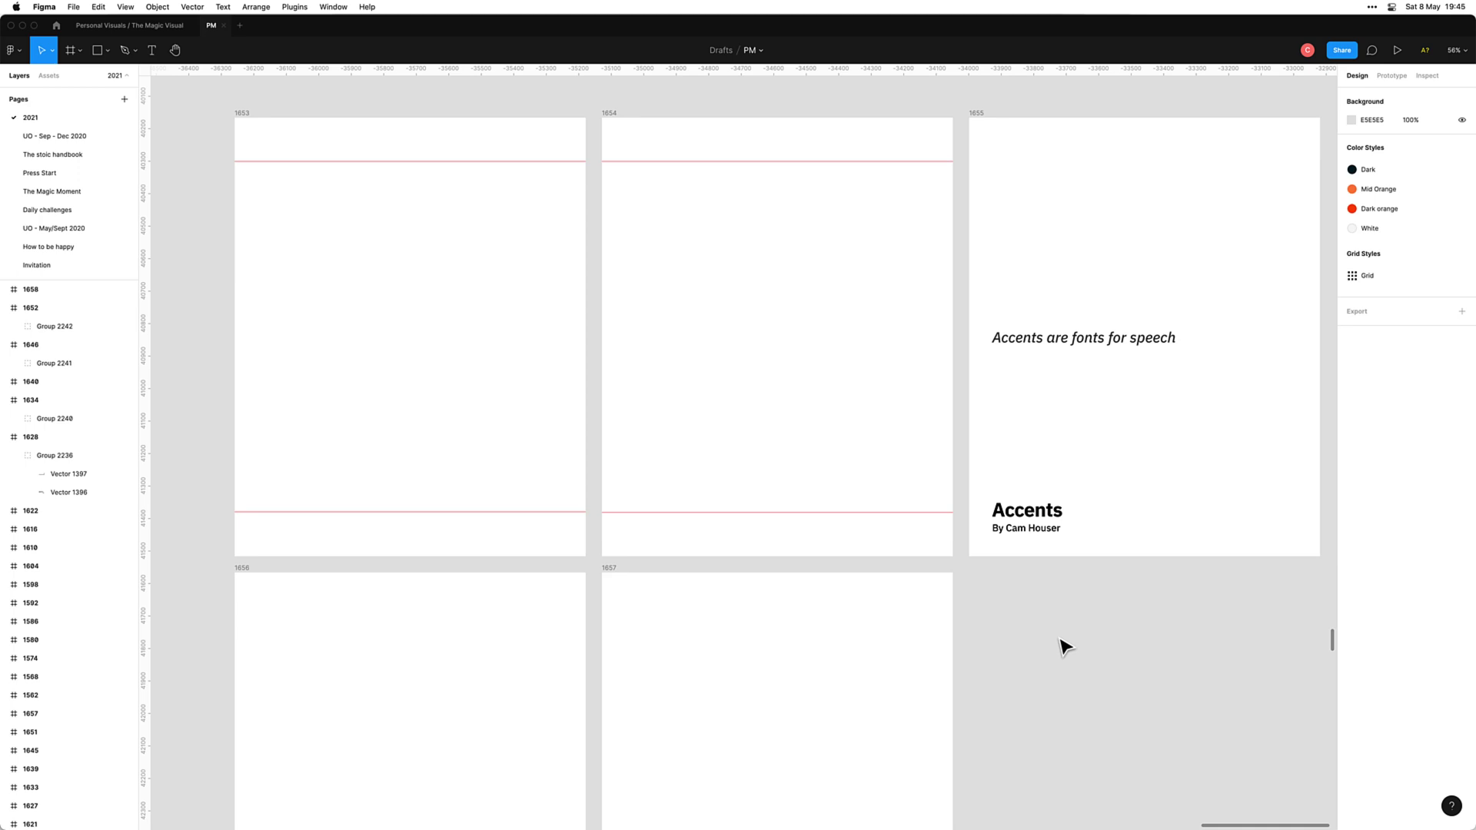
click(1119, 344)
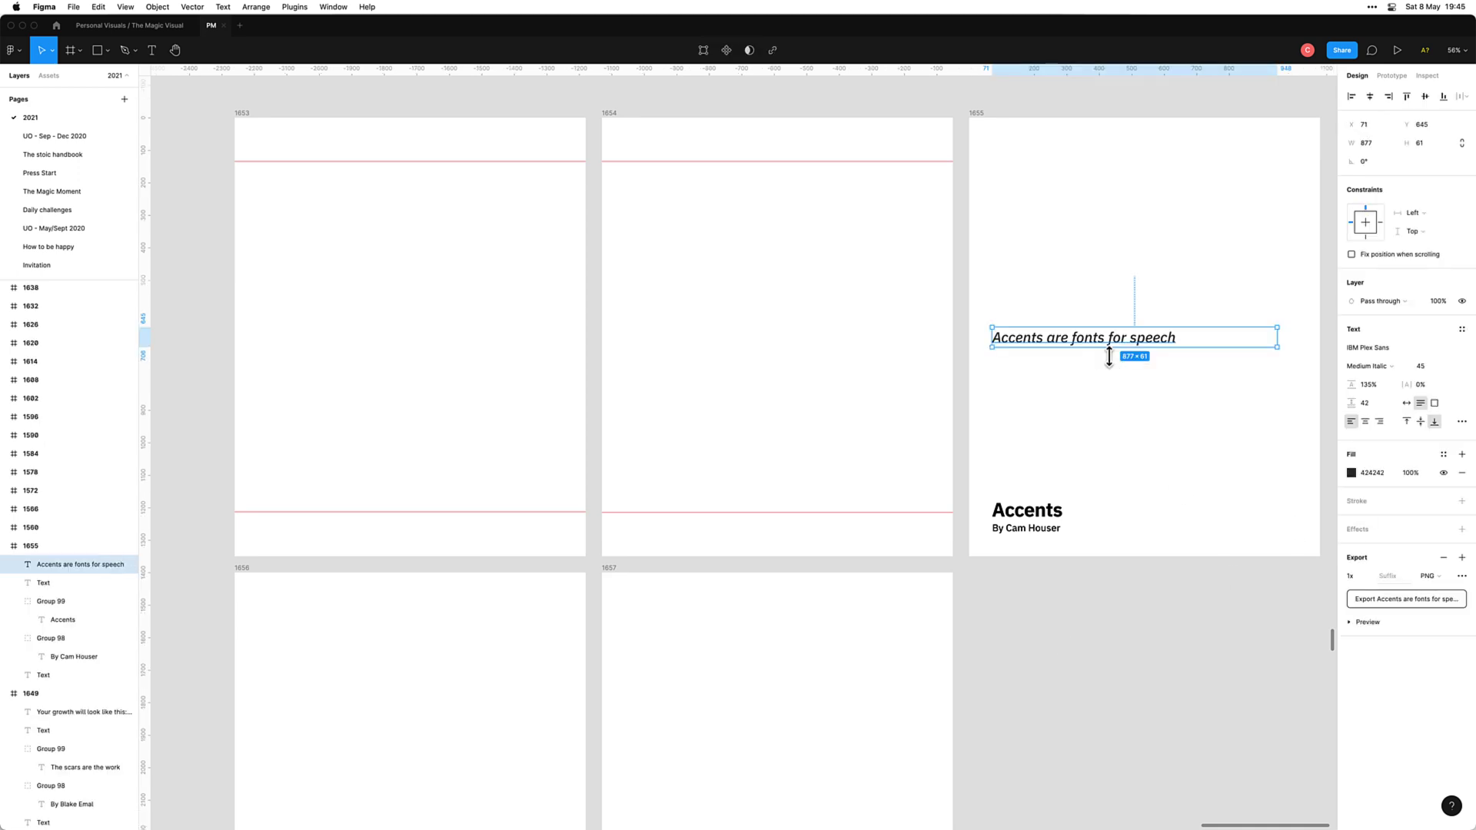
click(731, 349)
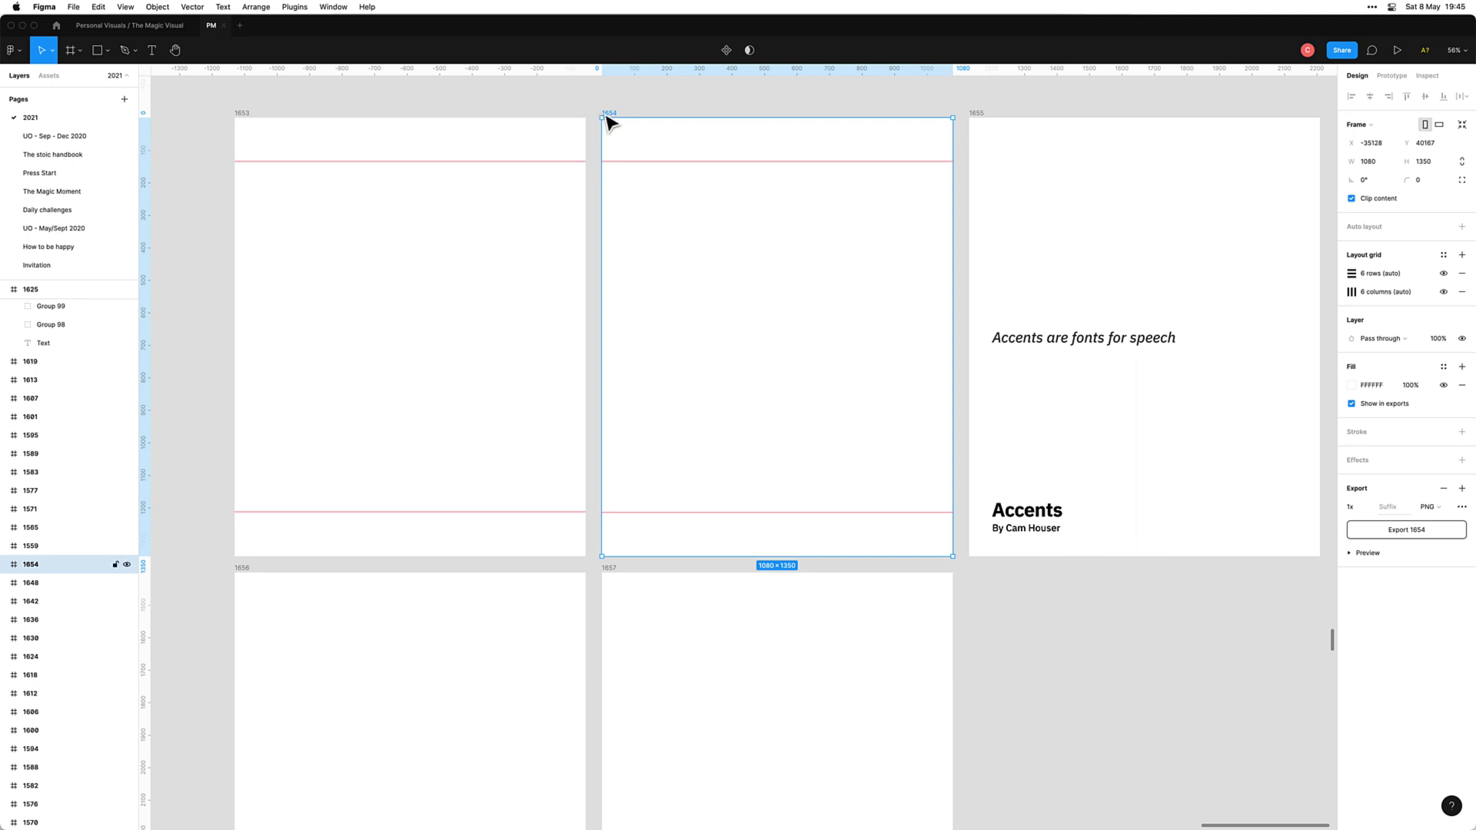
text(Accents are fonts for speech)
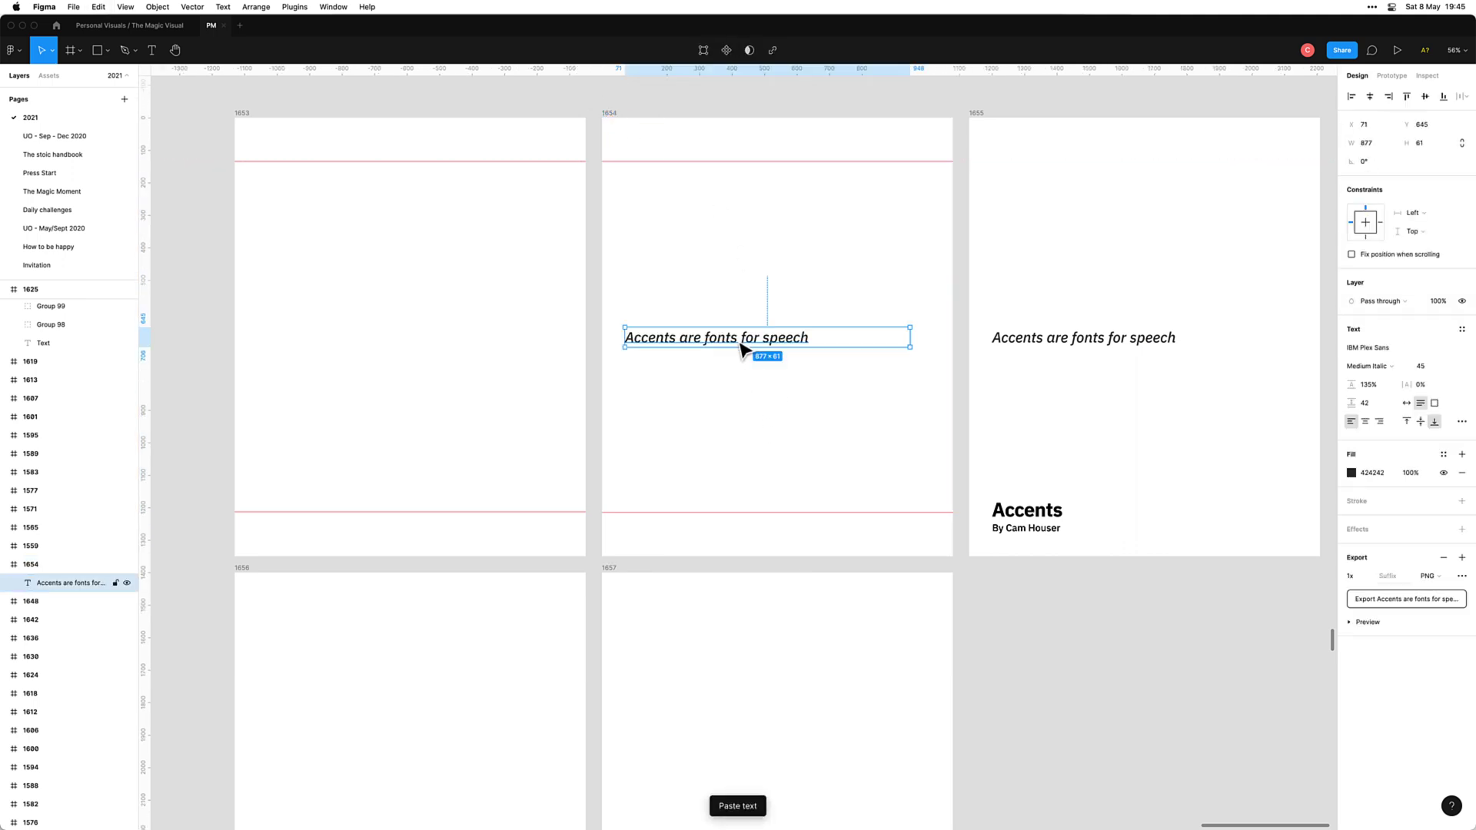
drag(743, 350, 785, 287)
Step: Break the quote in frame 1654 into the lines "Accents", "are", "fonts for" and "speech", and move it down to about Y 447
click(781, 307)
click(804, 291)
double_click(808, 279)
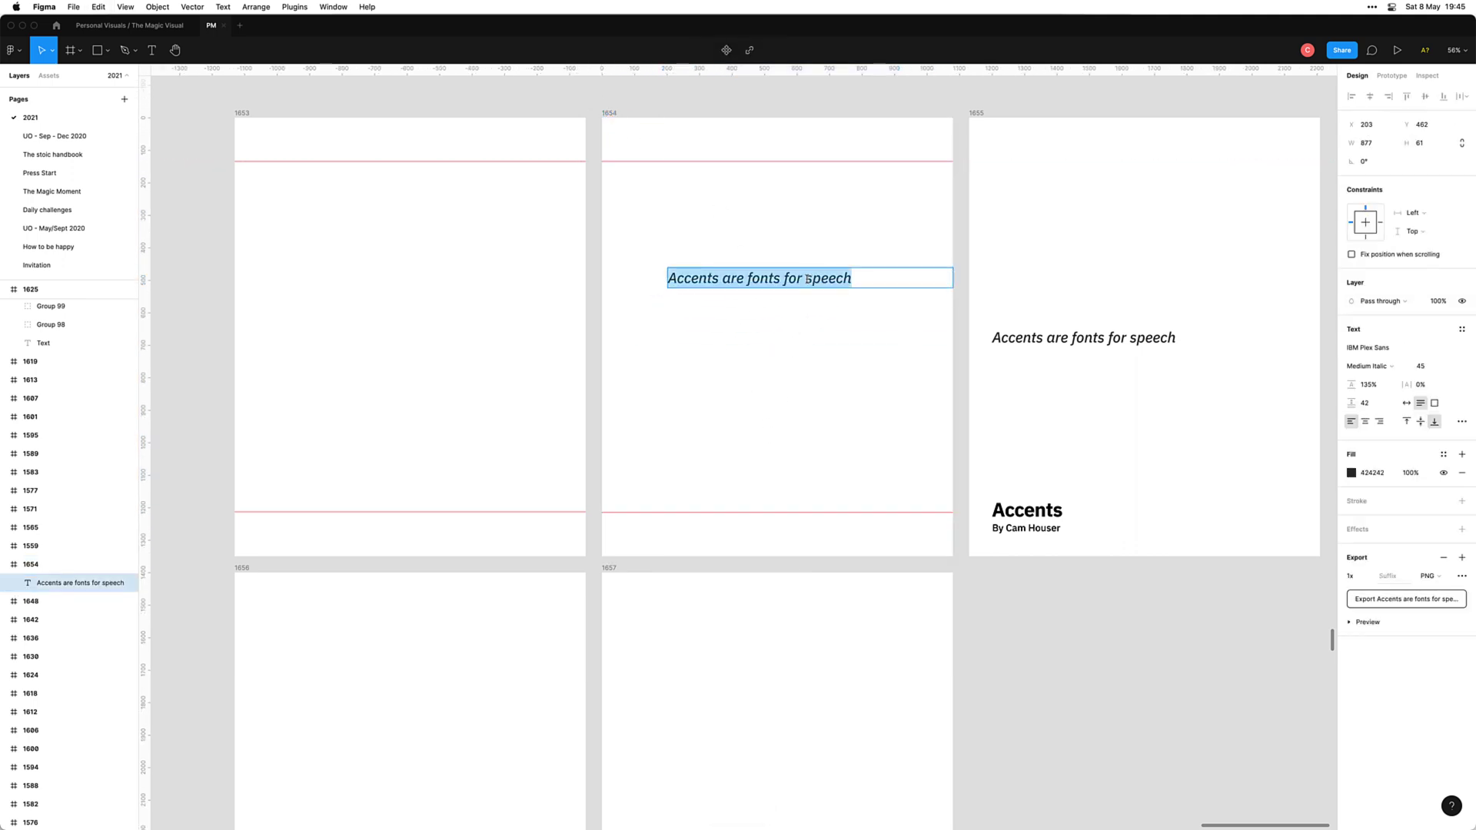
click(804, 280)
click(728, 277)
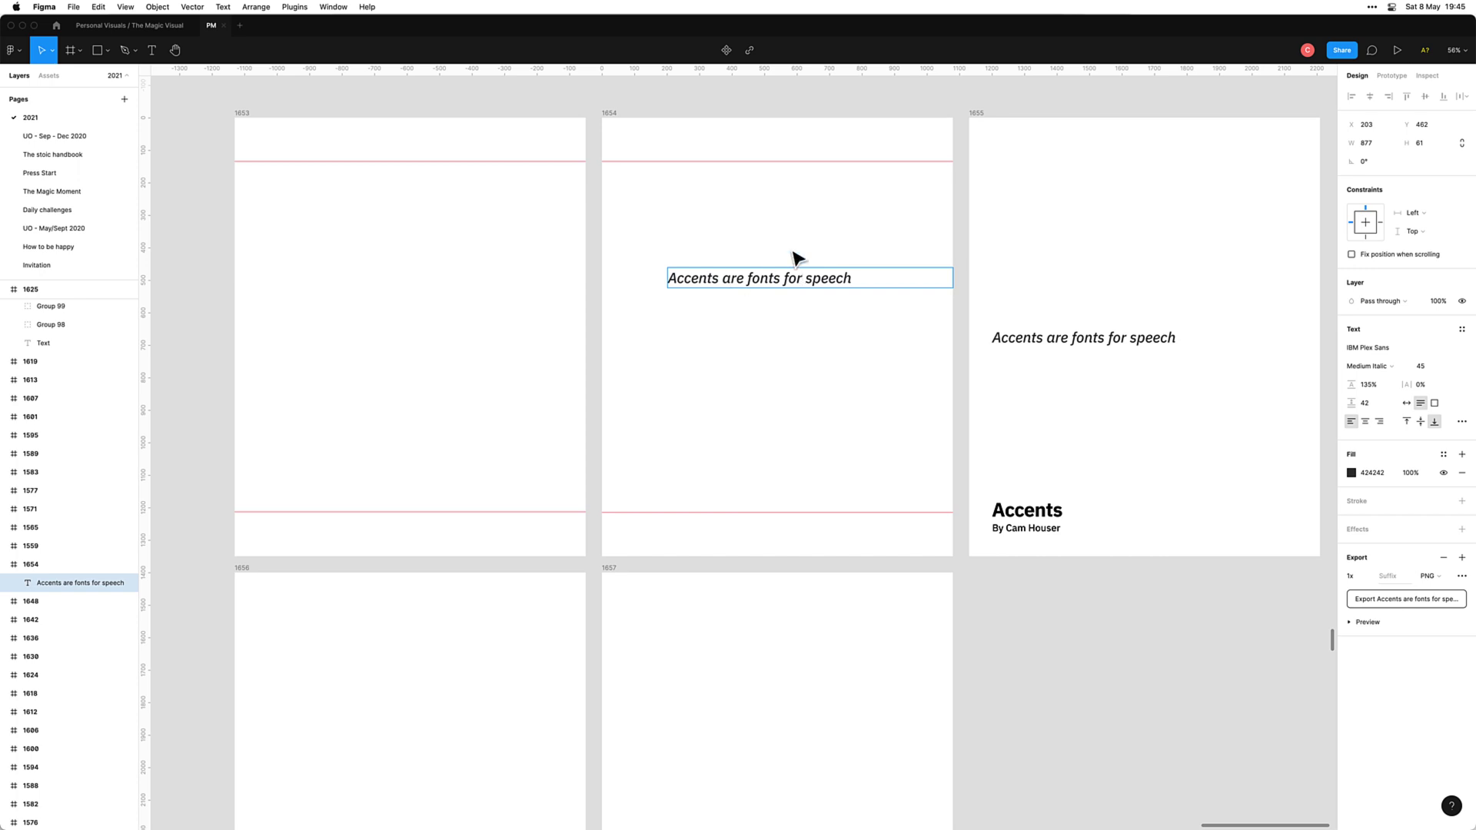
key(Return)
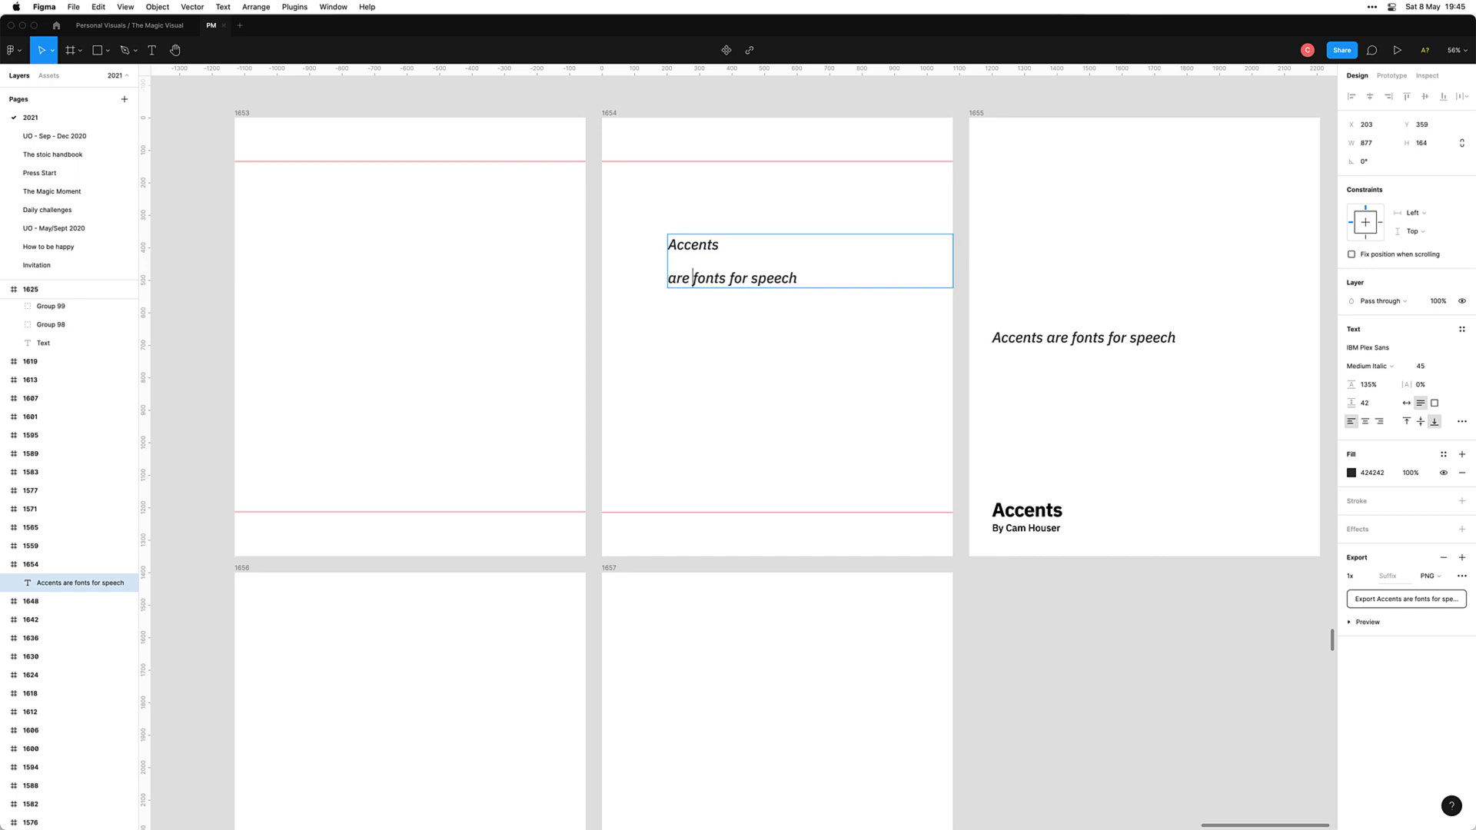
click(693, 278)
key(Return)
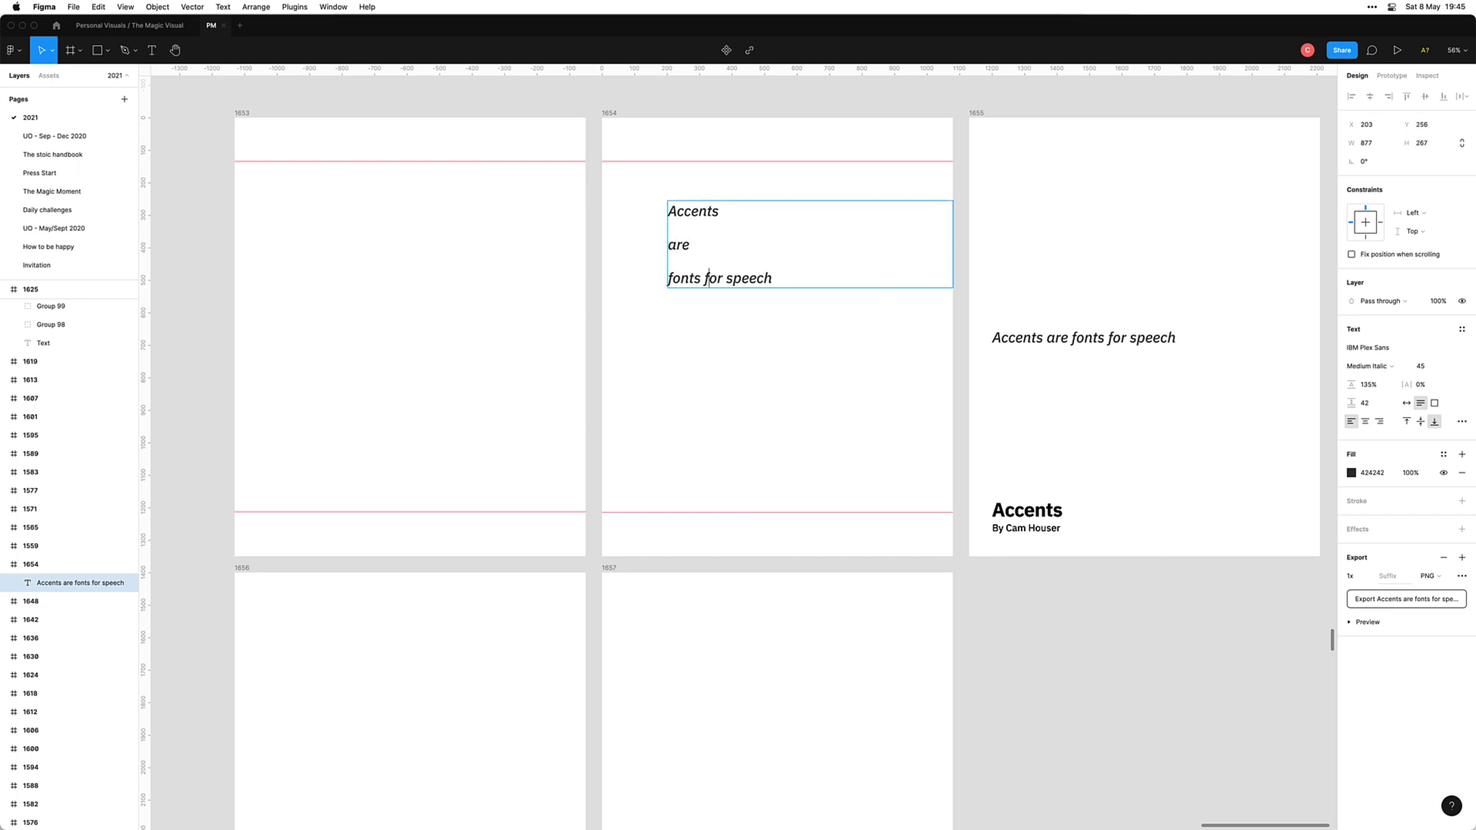
key(Return)
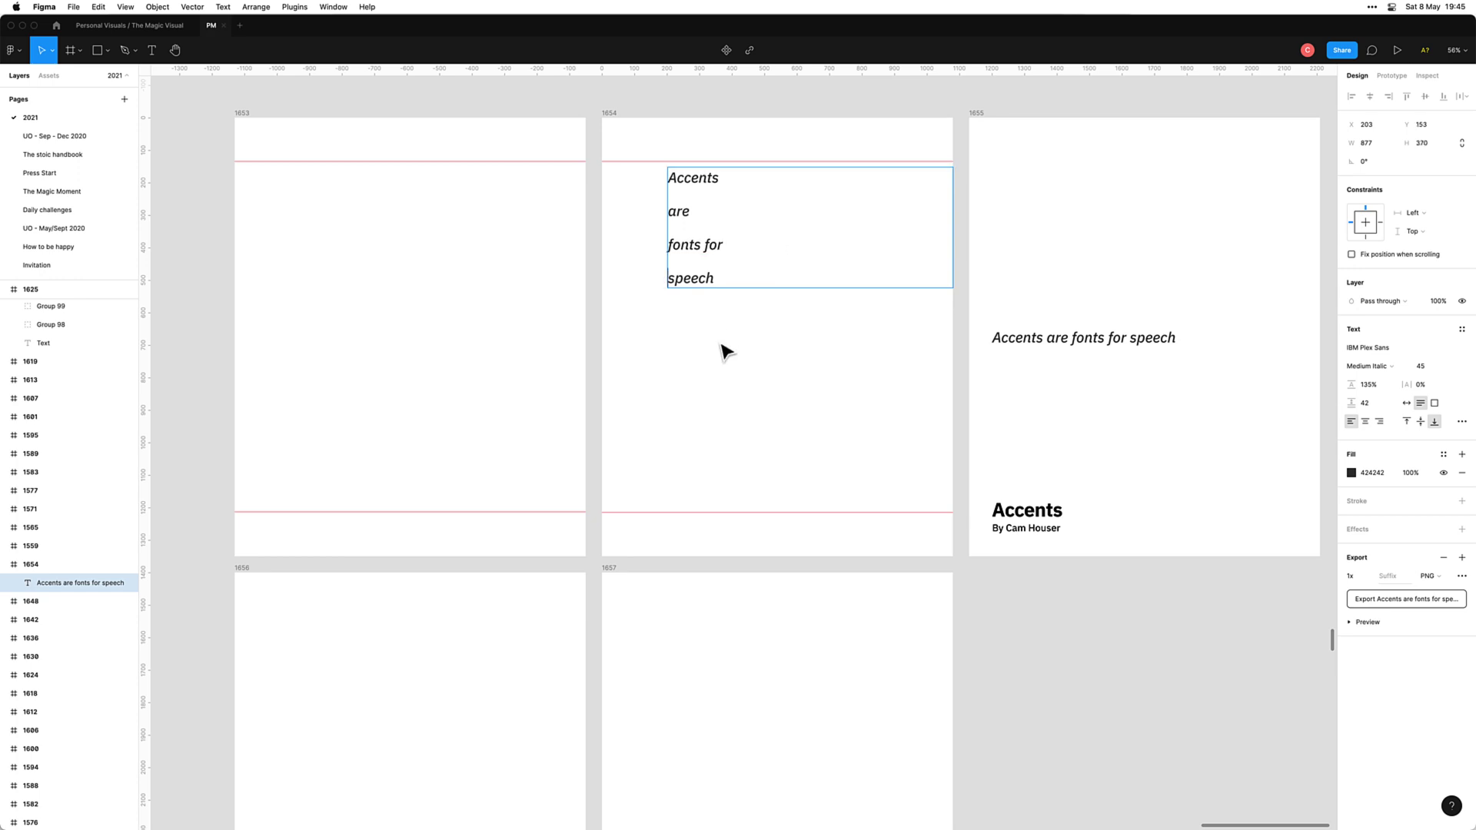
key(Escape)
drag(702, 254, 711, 361)
click(746, 477)
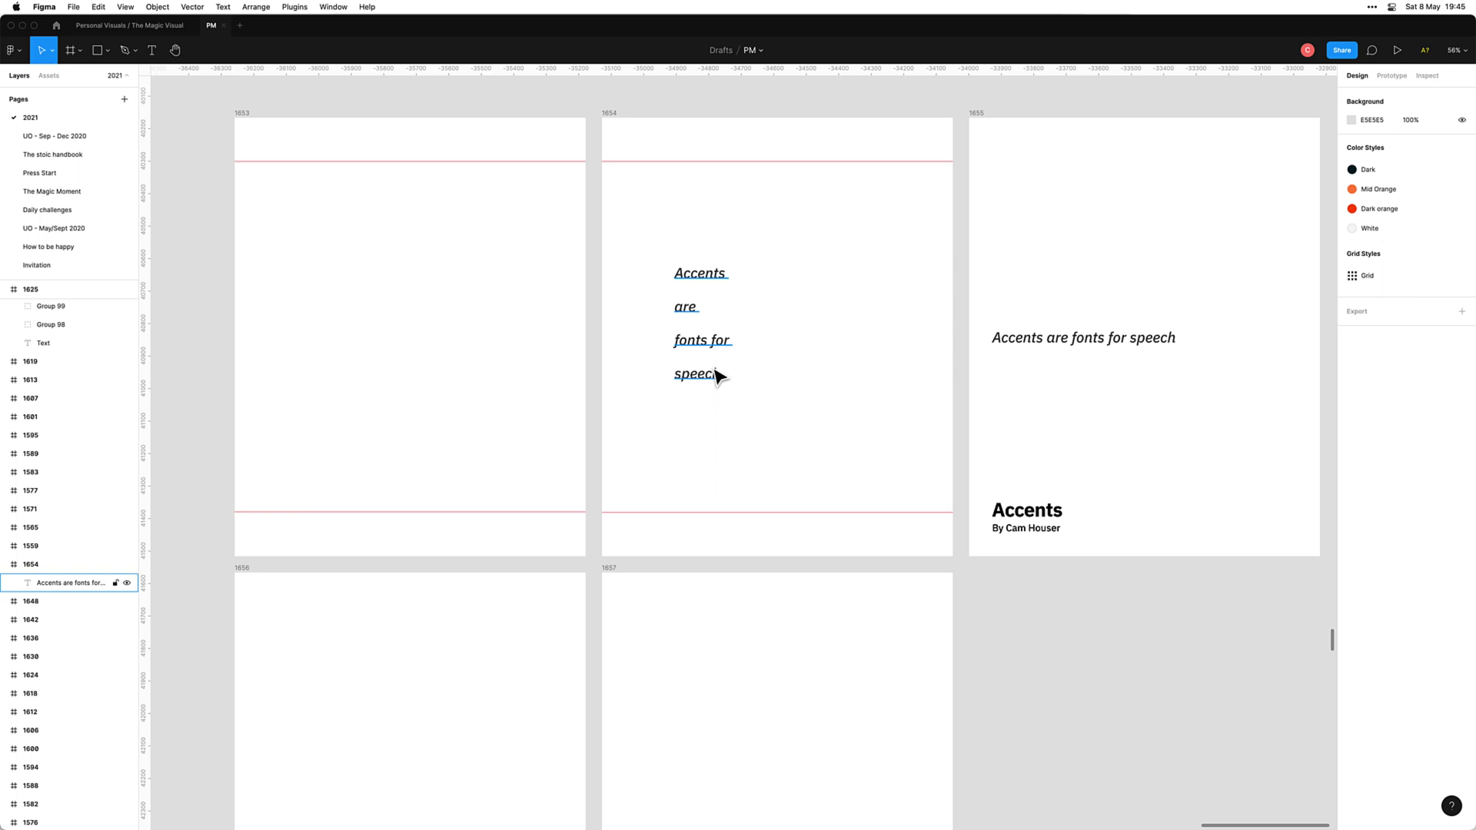
Step: Make the words "Accents", "fonts" and "speech" bold in the stacked text of frame 1654
double_click(692, 311)
key(cmd+c)
click(703, 308)
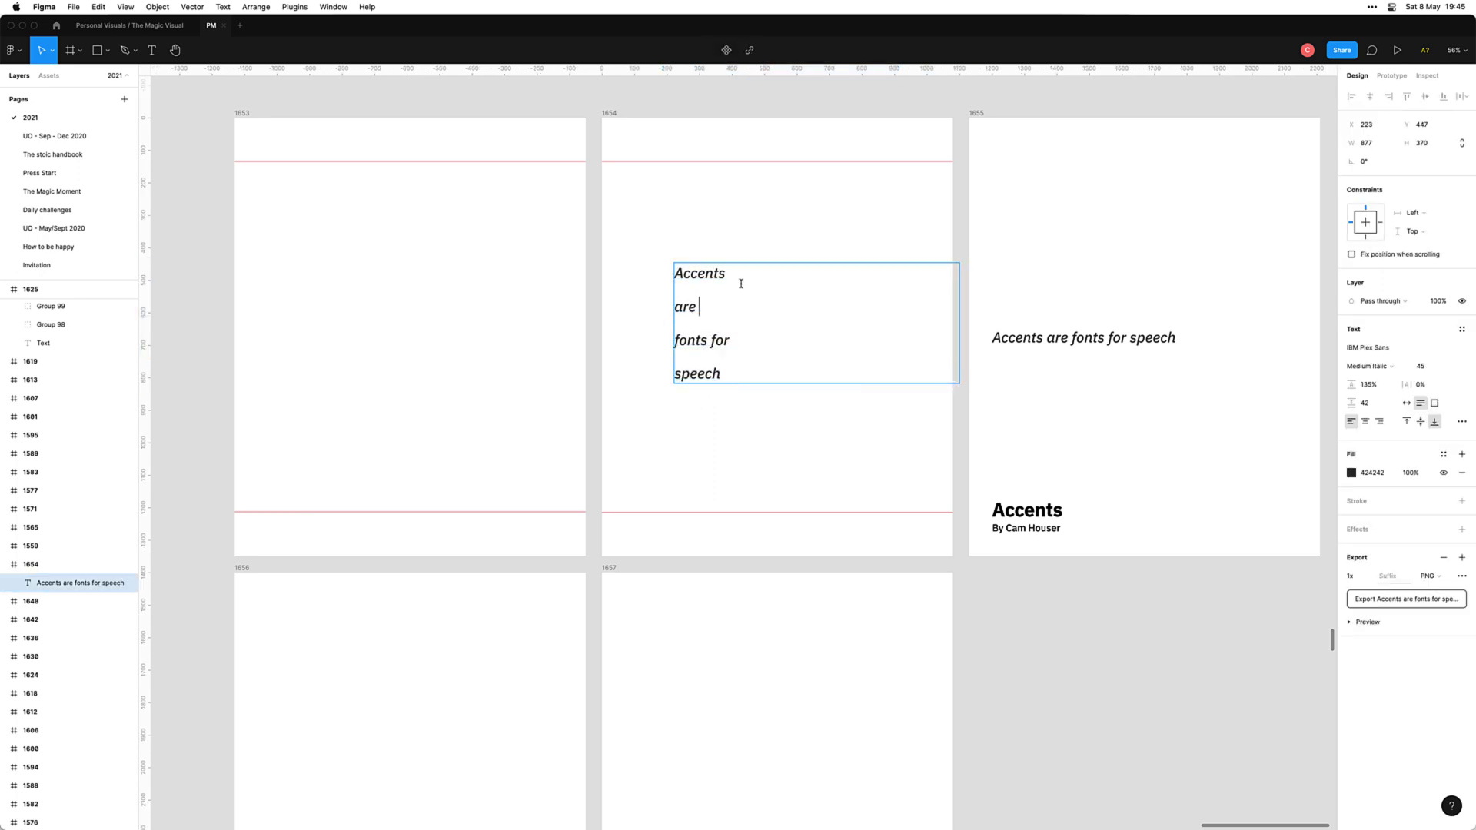
drag(741, 283, 623, 277)
key(cmd+v)
key(cmd+z)
key(cmd+equal)
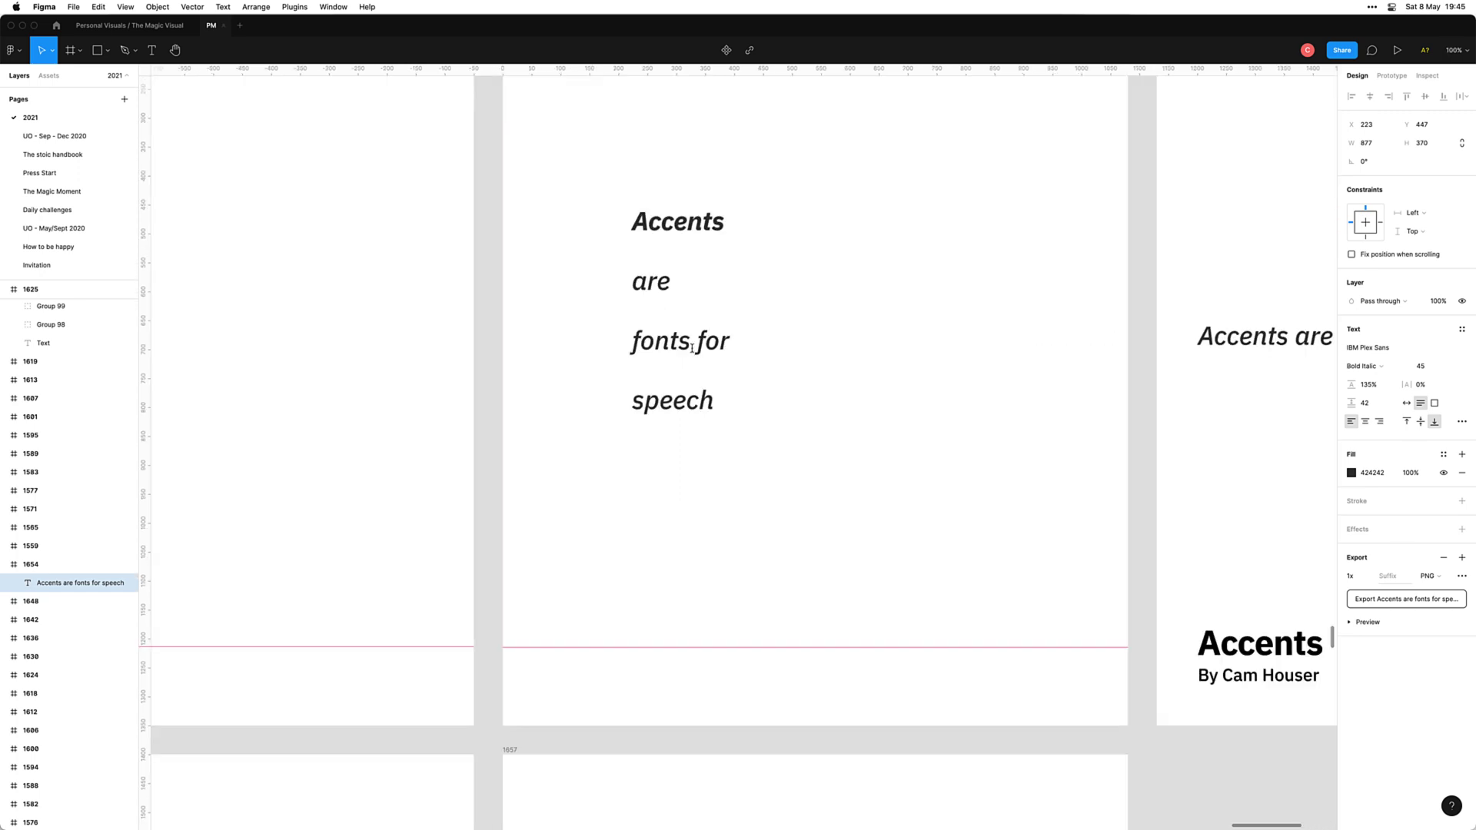
drag(691, 344, 613, 353)
key(super+b)
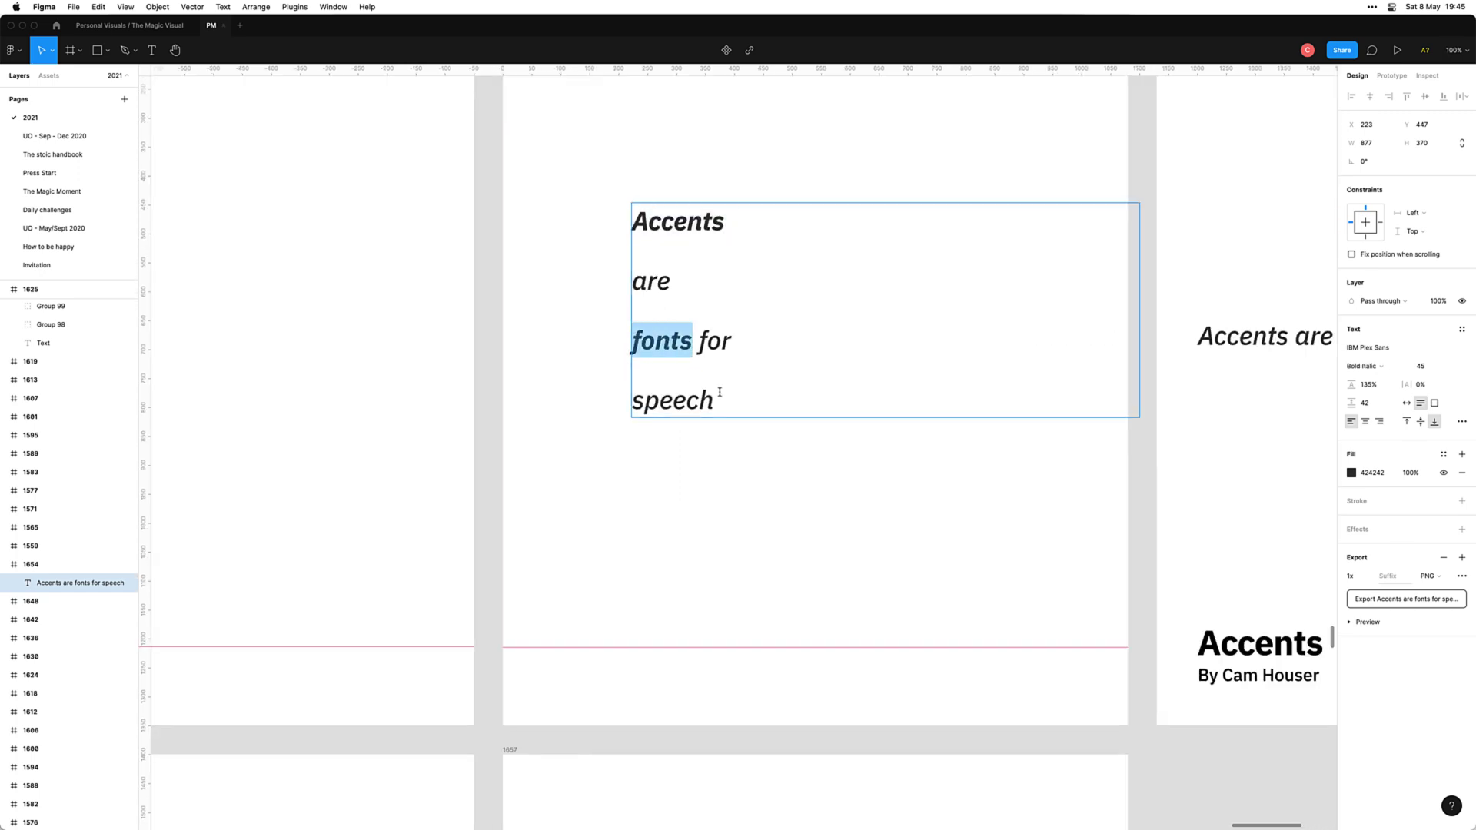
drag(719, 393, 574, 400)
key(super+b)
key(Escape)
key(Escape)
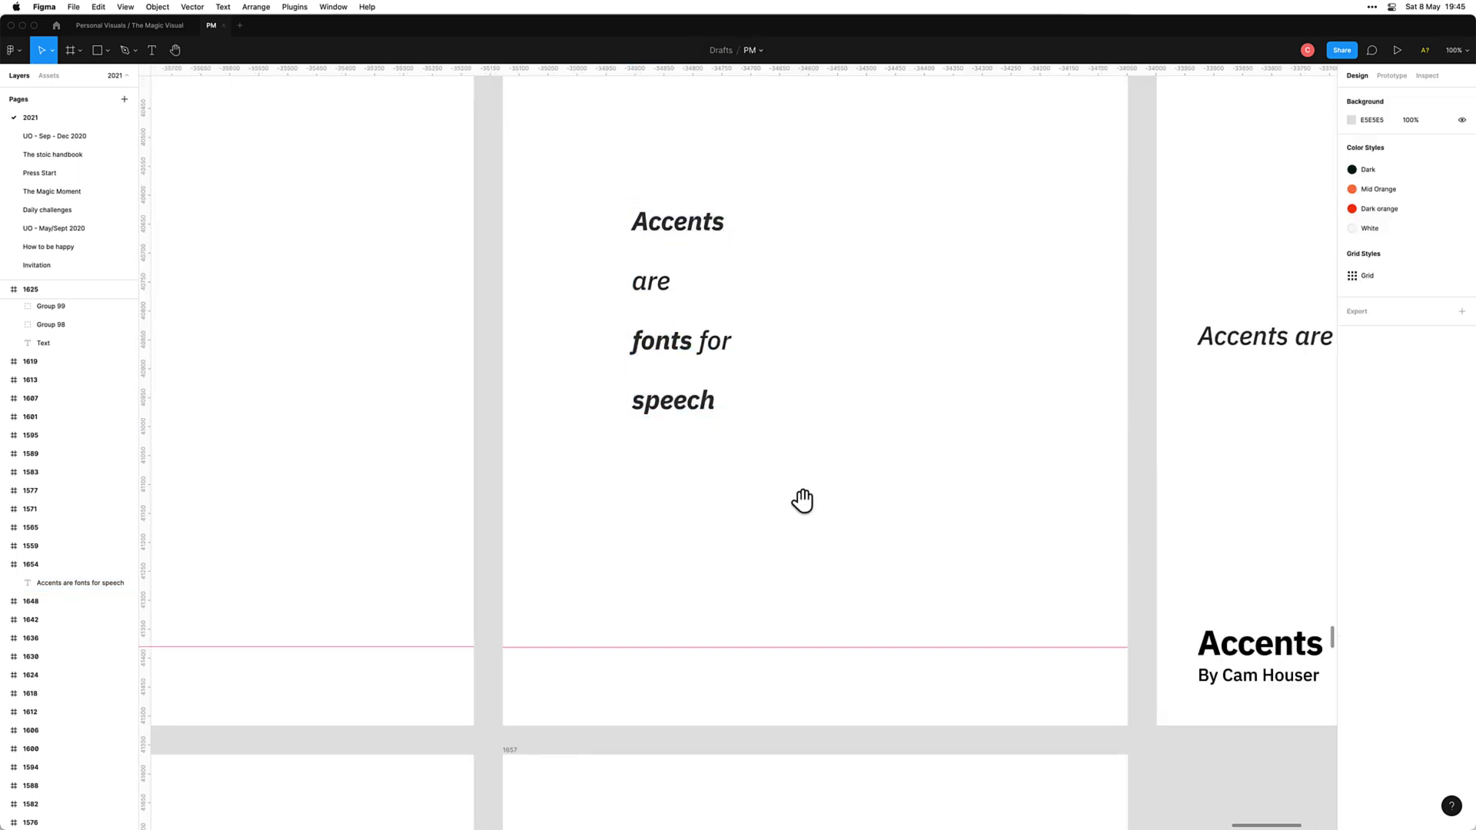
Step: Remove the words "for" and "are" from the stacked text in frame 1654
drag(839, 516, 788, 578)
double_click(645, 405)
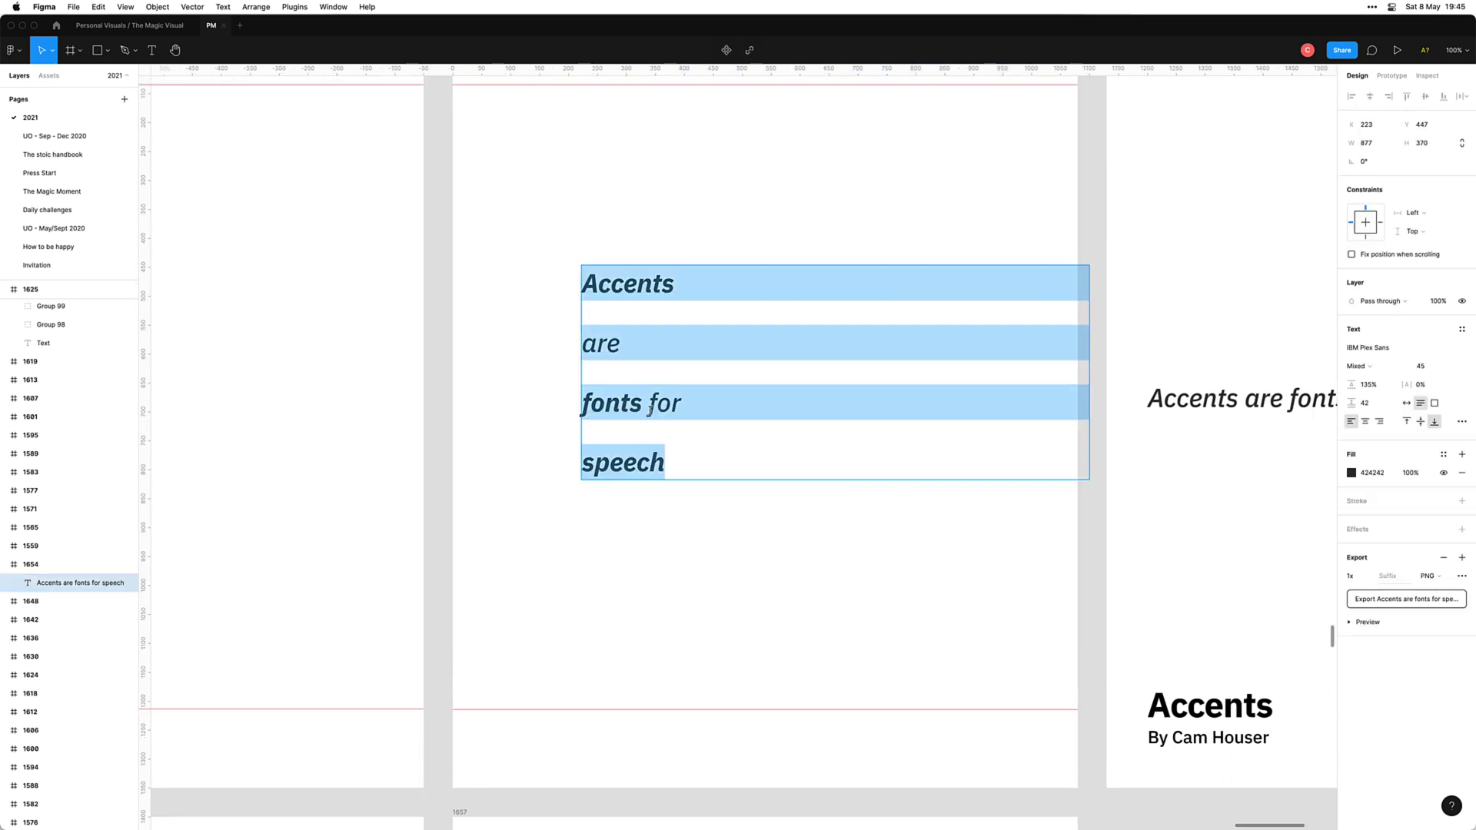
click(648, 404)
drag(649, 404, 692, 404)
key(BackSpace)
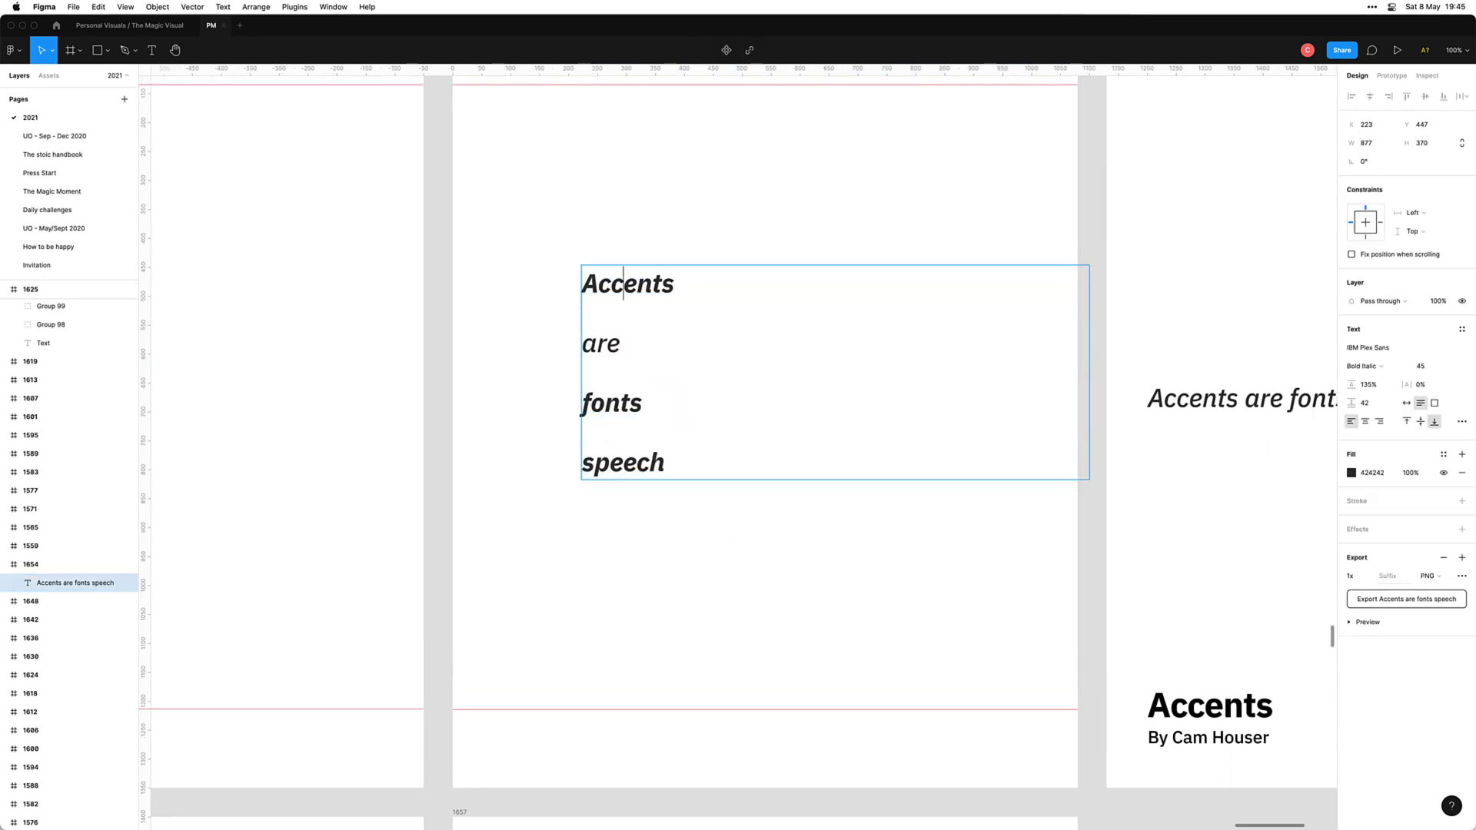
key(Up)
key(BackSpace)
key(BackSpace)
key(BackSpace)
key(BackSpace)
key(Escape)
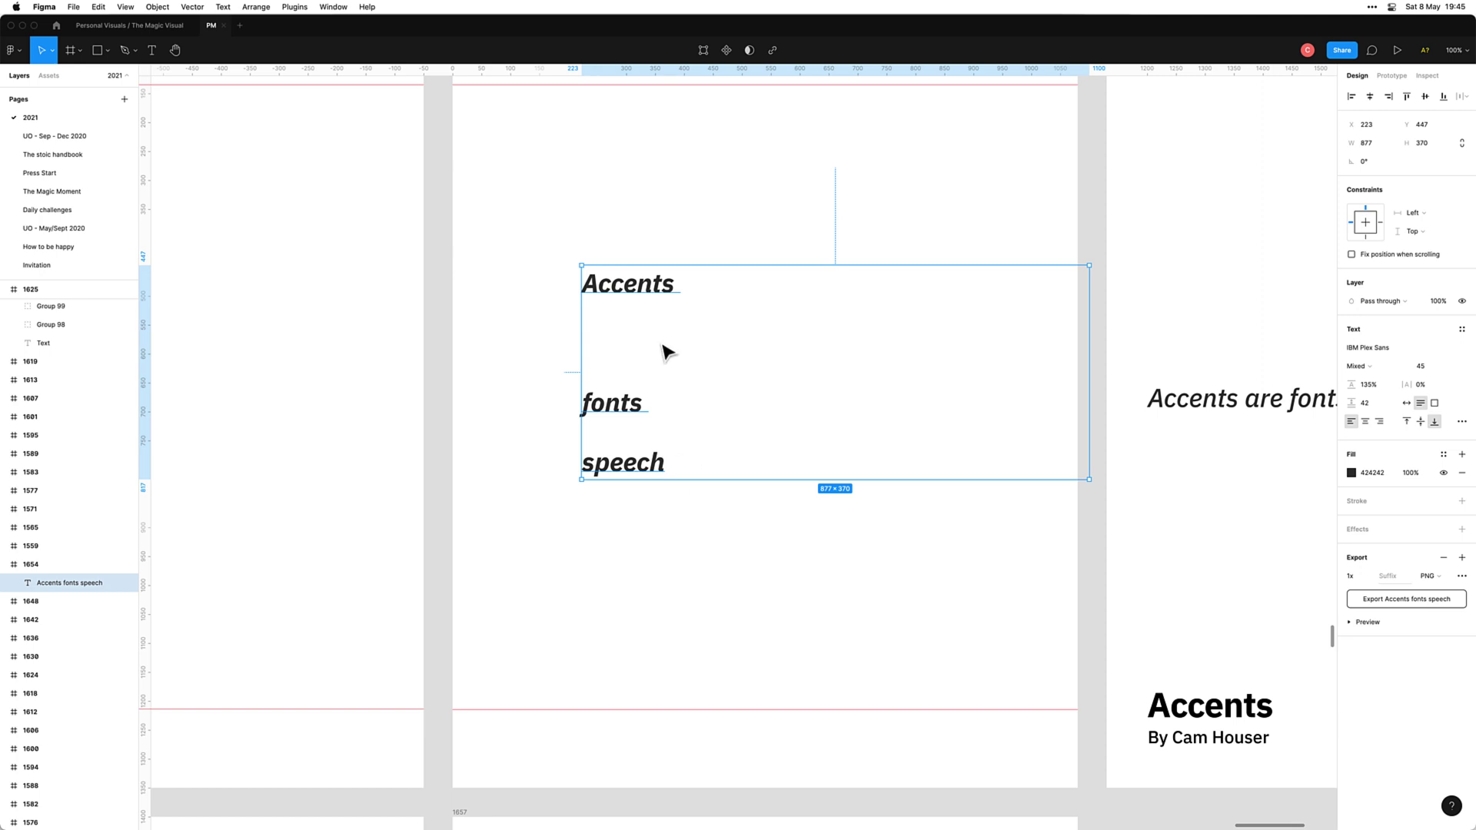
Step: Remove the blank line between "Accents" and "fonts" in the stacked text of frame 1654
key(Escape)
click(623, 352)
double_click(609, 348)
click(682, 344)
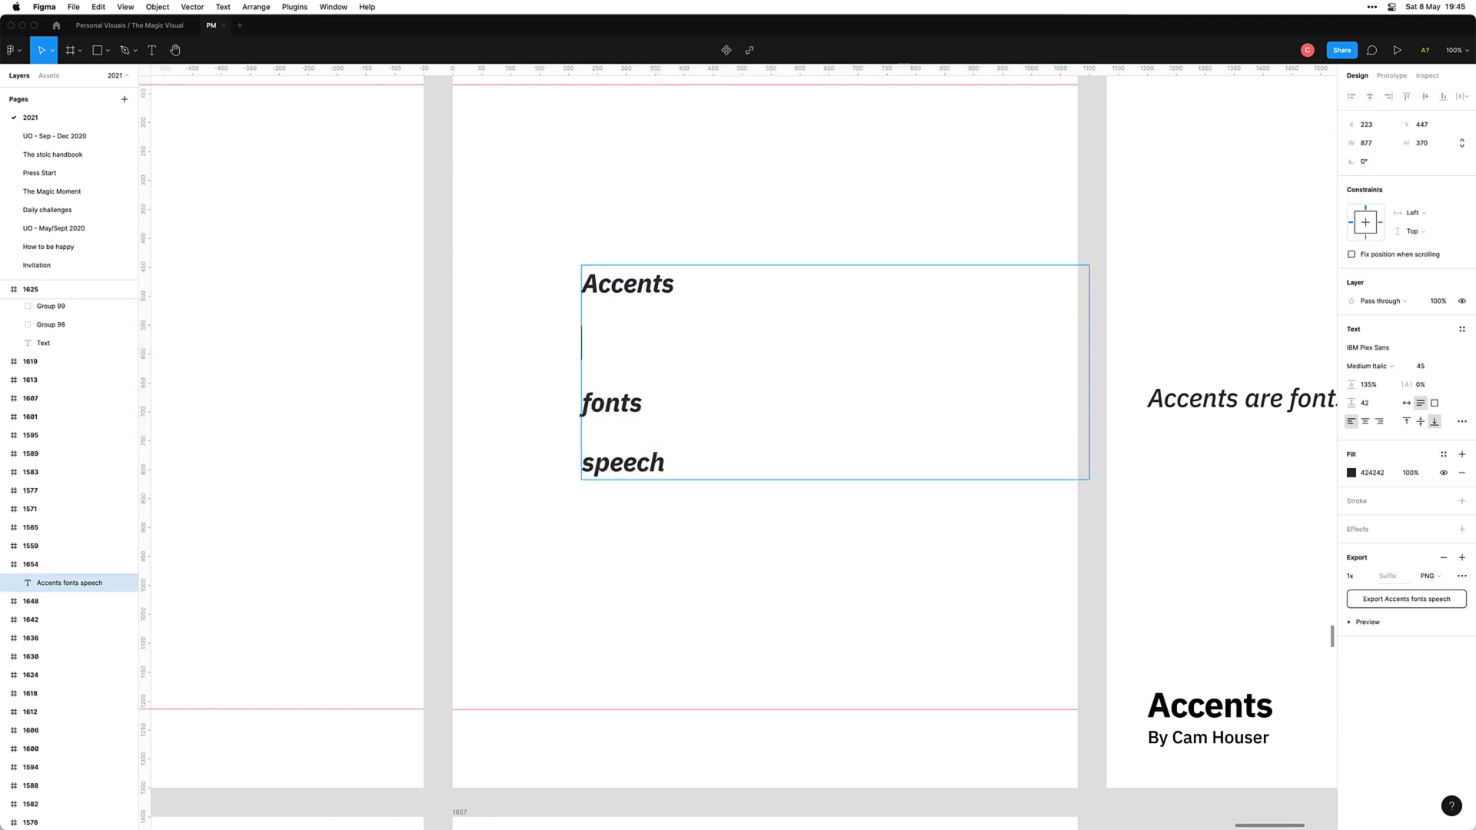
key(Escape)
key(Escape)
scroll(791, 515, down, 2)
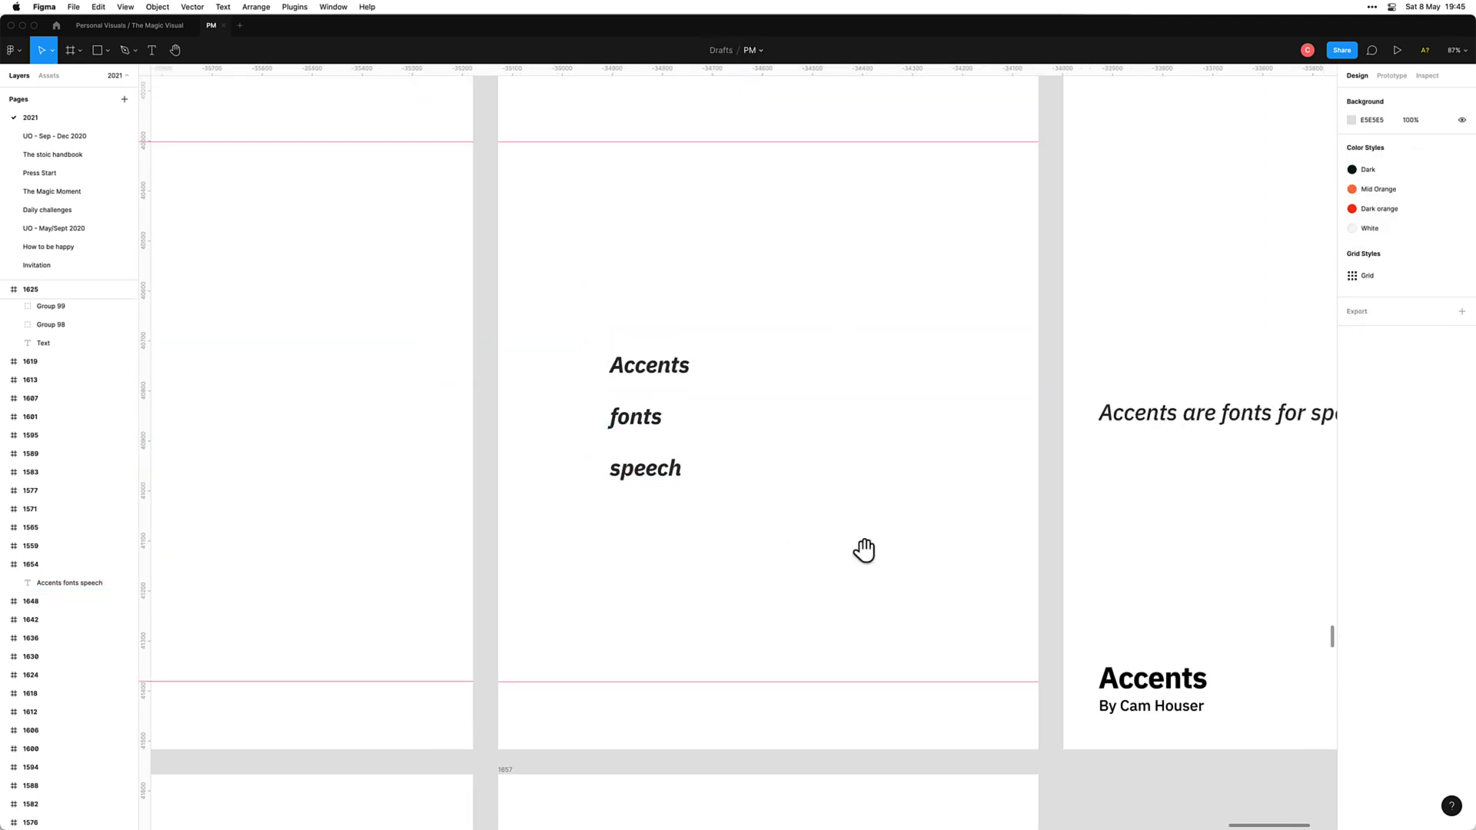
drag(863, 551, 784, 517)
scroll(776, 525, down, 1)
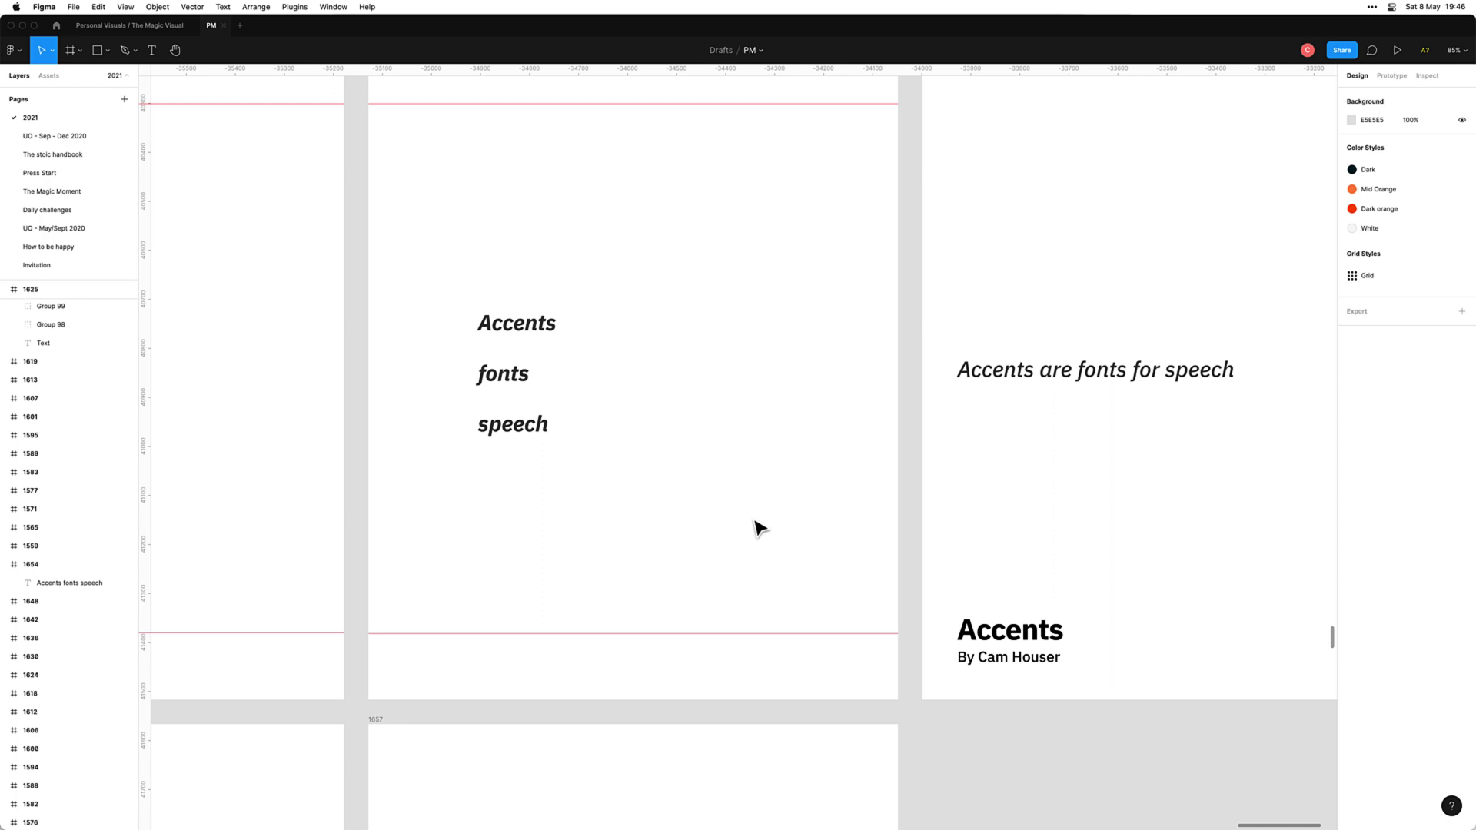
Step: Add a text box about 751 × 324 reading "SPEECH" in the middle of frame 1653
ctrl+scroll(695, 468, down, 5)
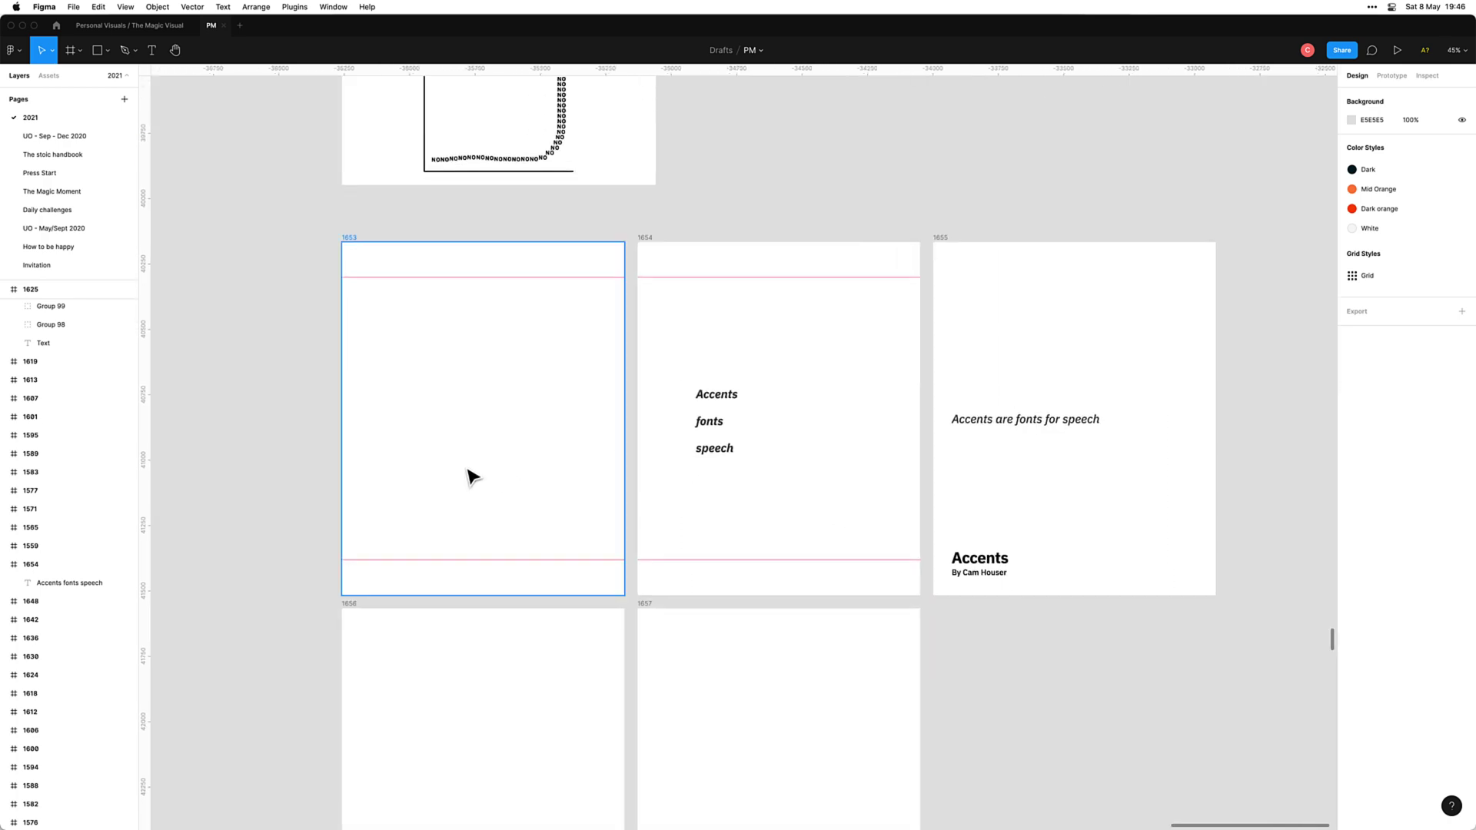
key(t)
drag(383, 377, 580, 462)
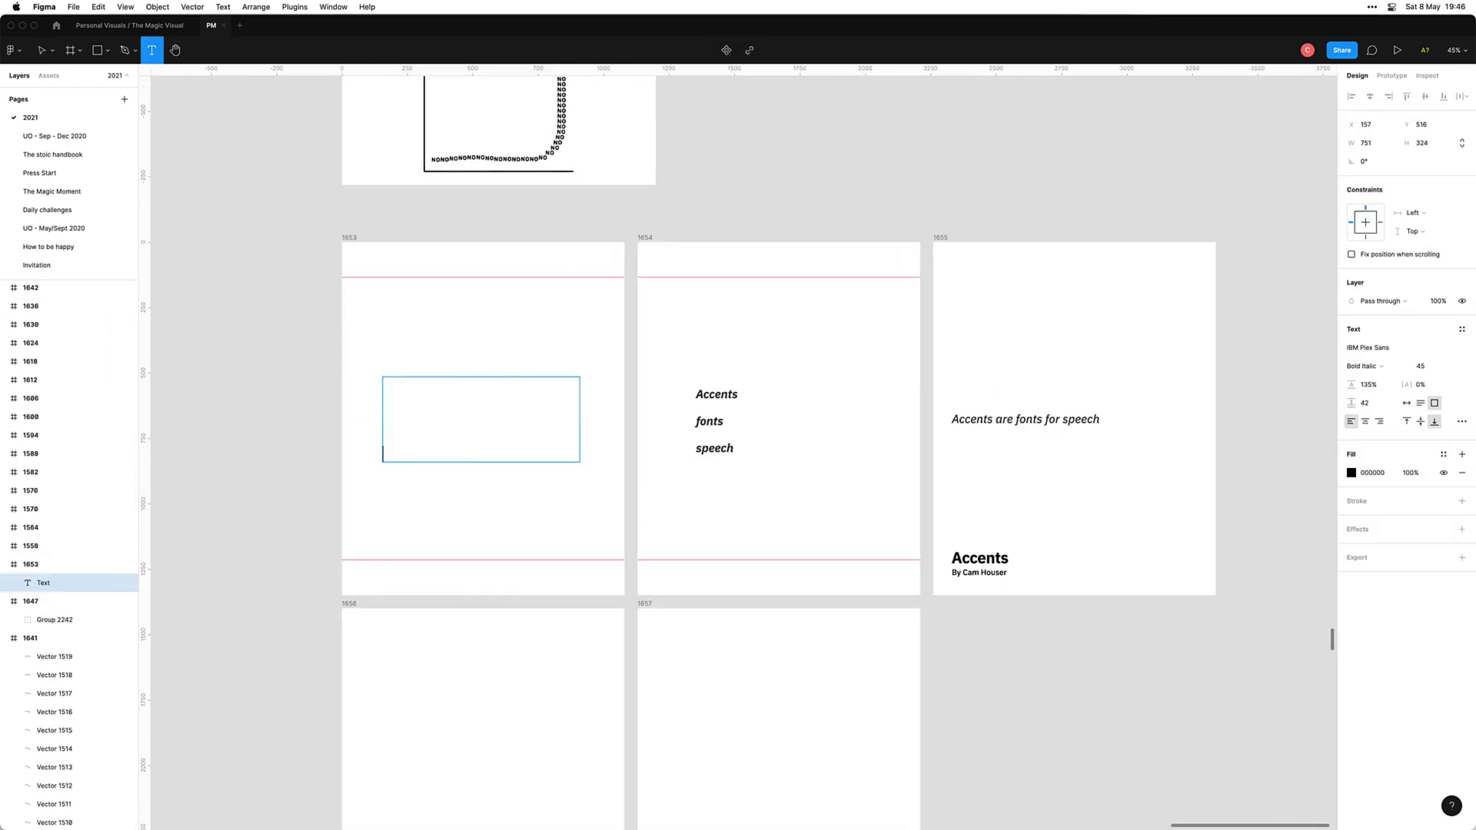
text(SPEECH)
key(super+a)
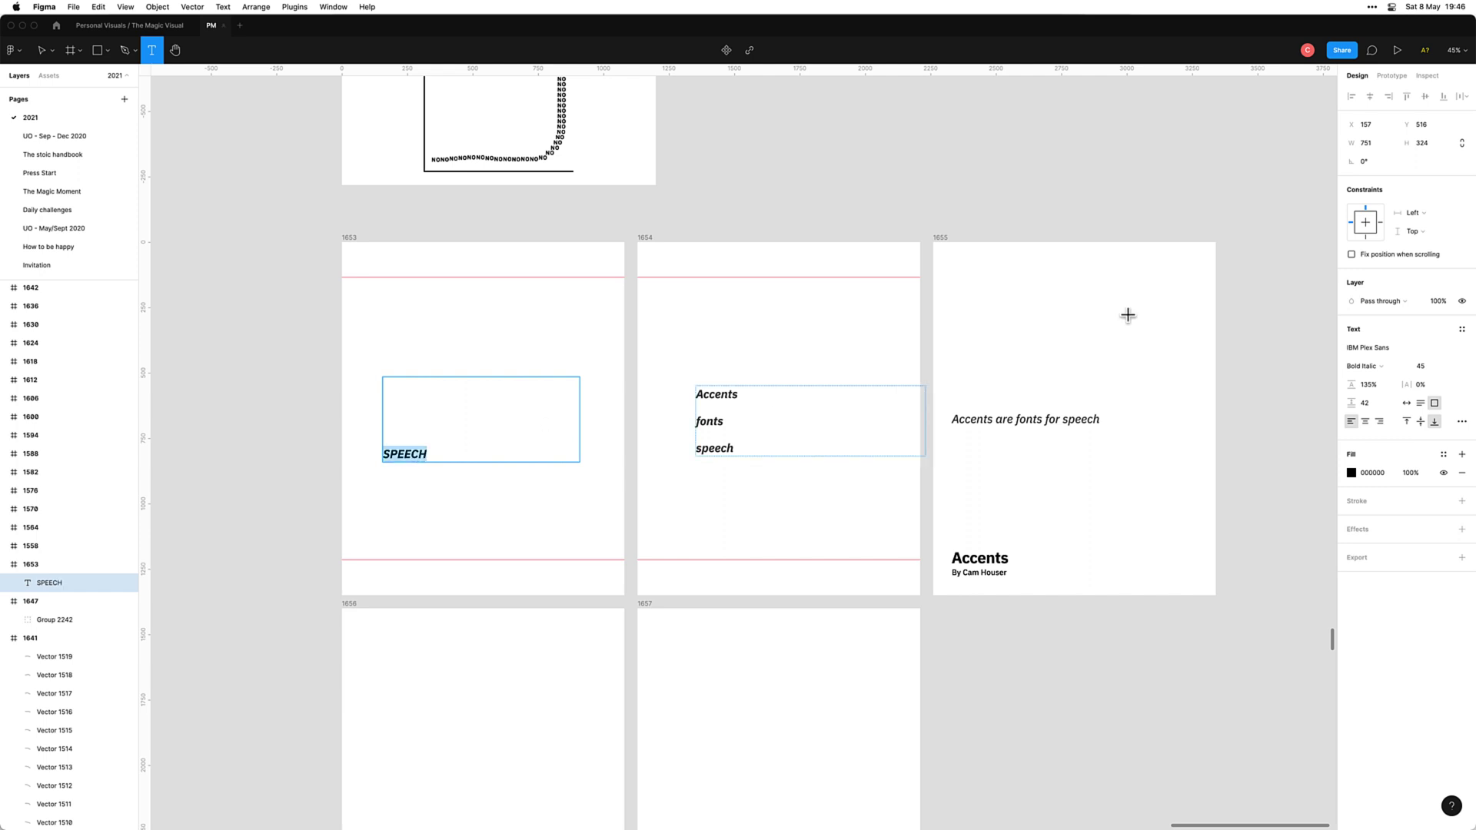
Step: Set the font size of the SPEECH text to 145
click(1421, 366)
text(55)
key(Return)
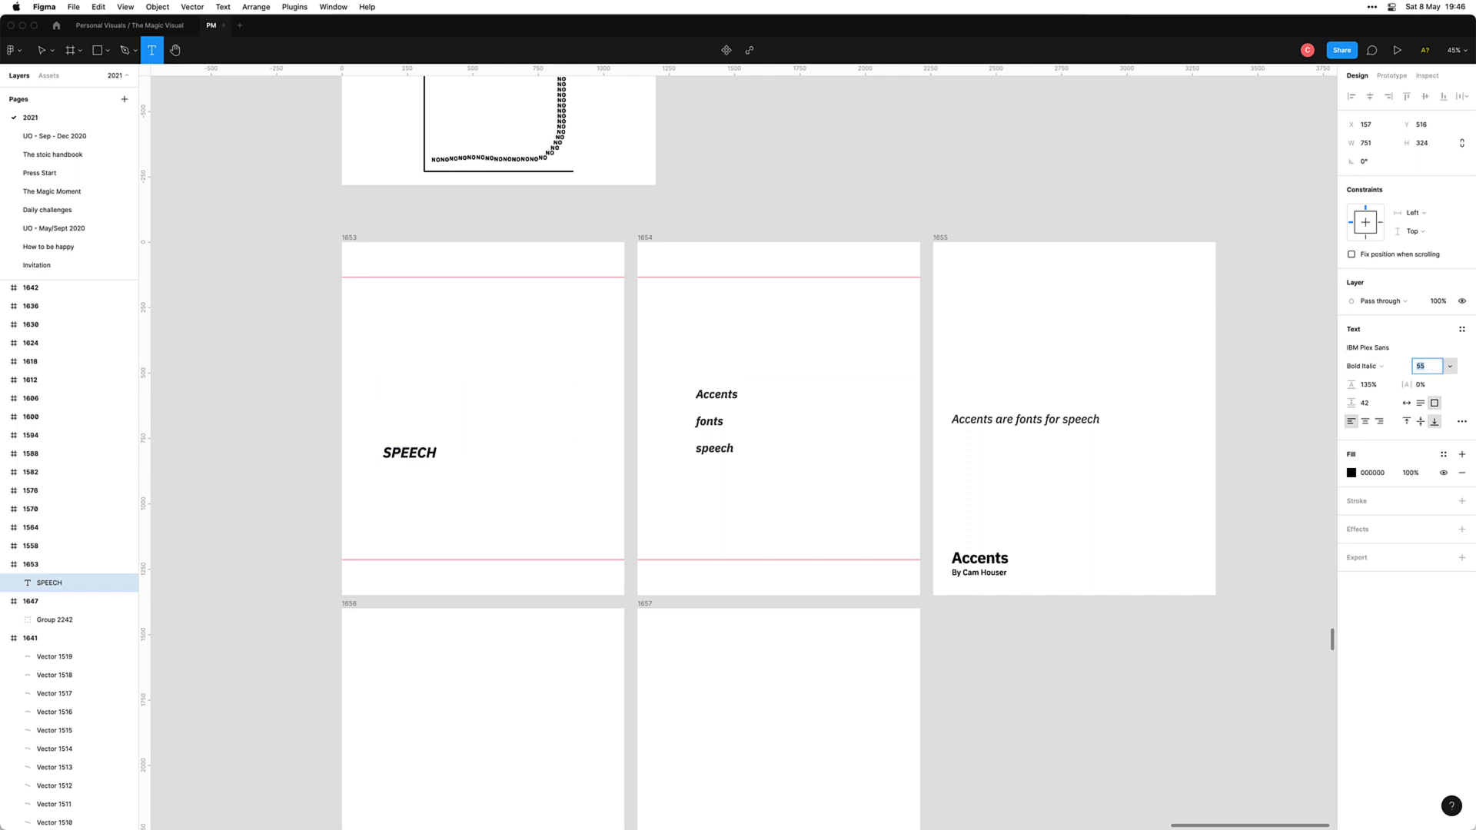
key(shift+Up)
key(shift+Up)
key(shift+Up)
key(shift+Up)
key(shift+Up)
key(shift+Up)
key(shift+Up)
key(shift+Up)
key(shift+Up)
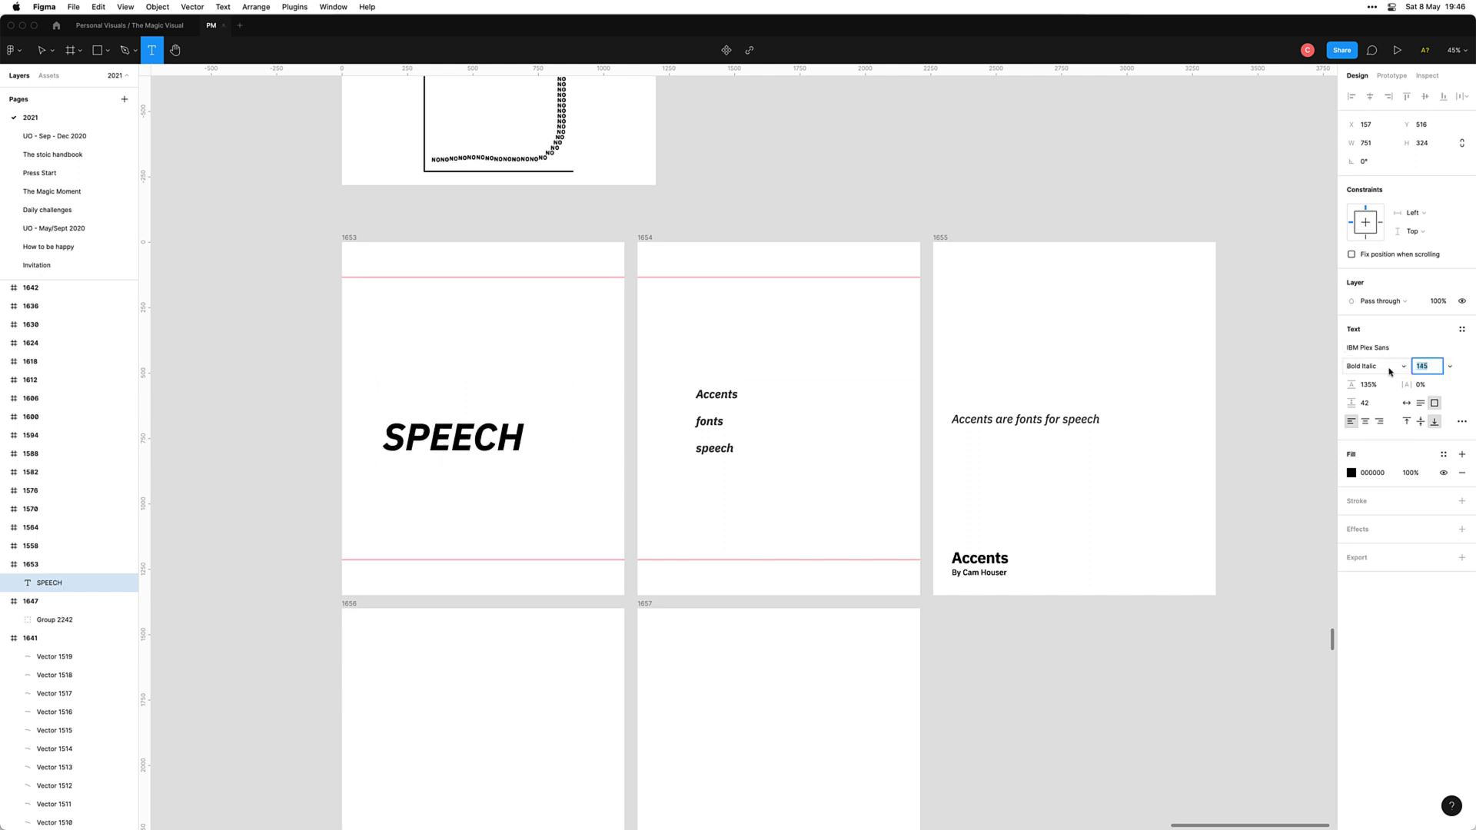
Step: Change the SPEECH text to the Bold style and set its letter spacing to 5%
click(1389, 369)
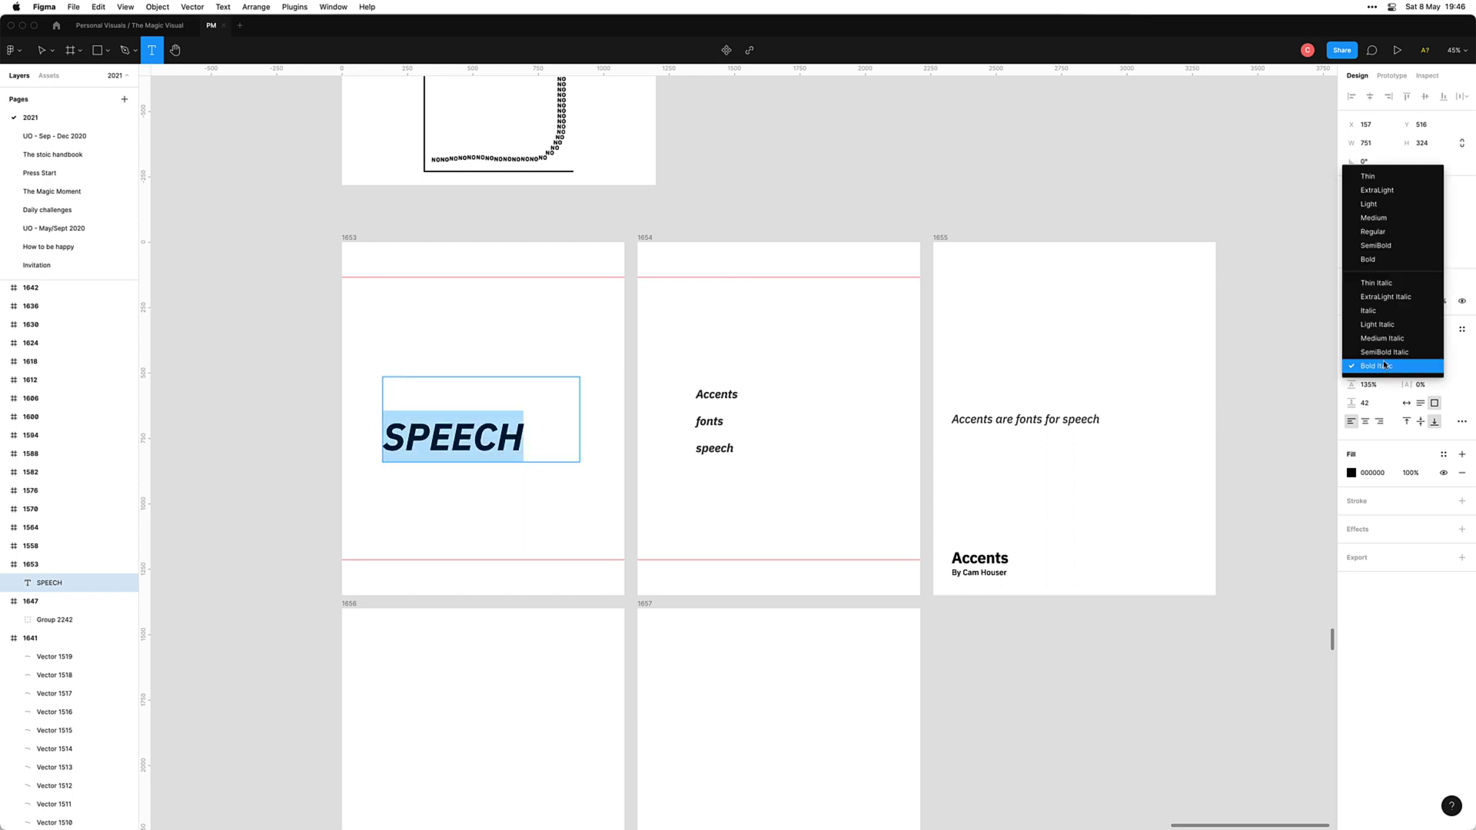
click(1389, 261)
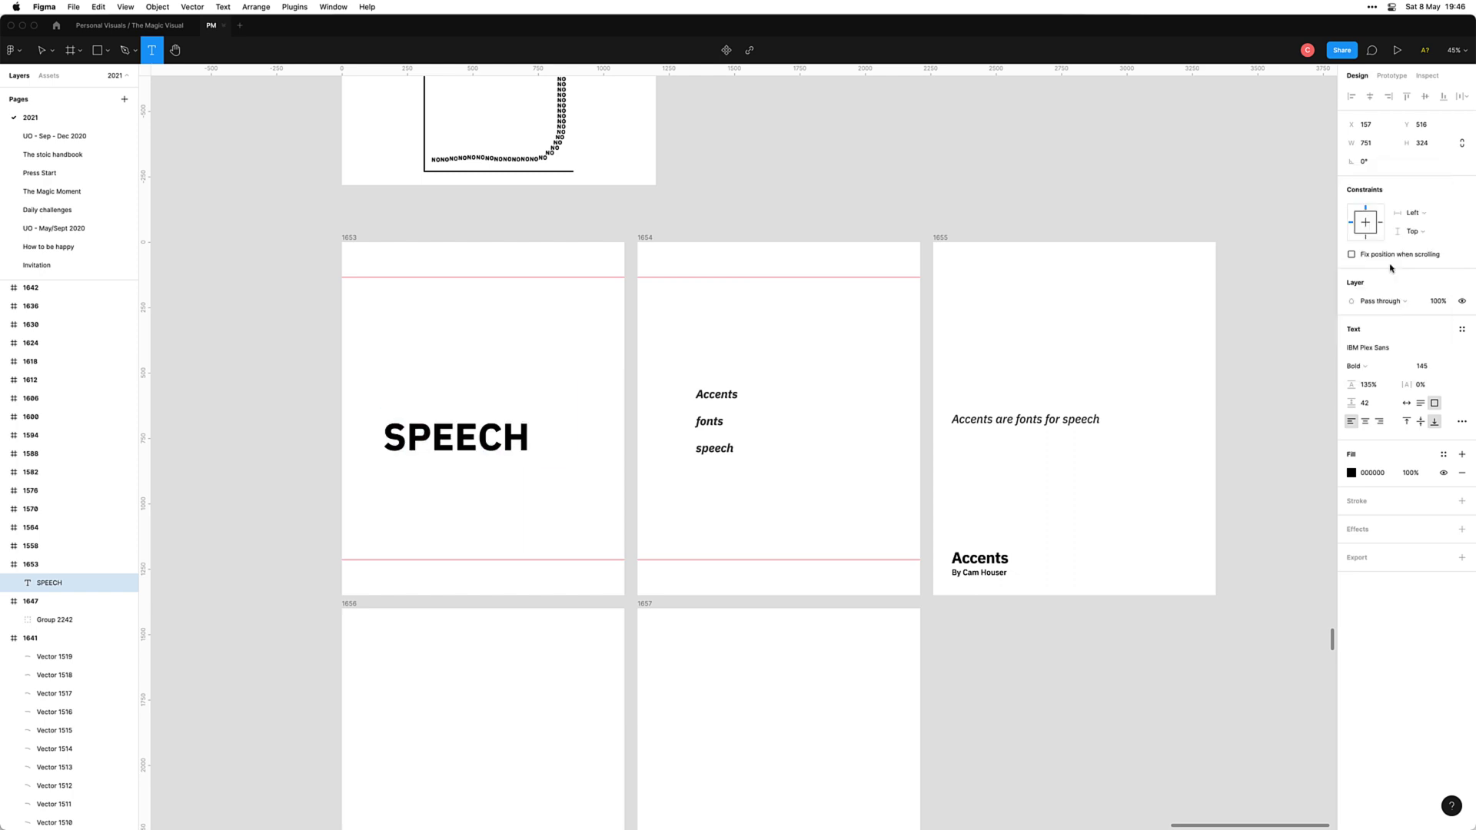
click(1425, 384)
text(5)
key(Return)
key(Escape)
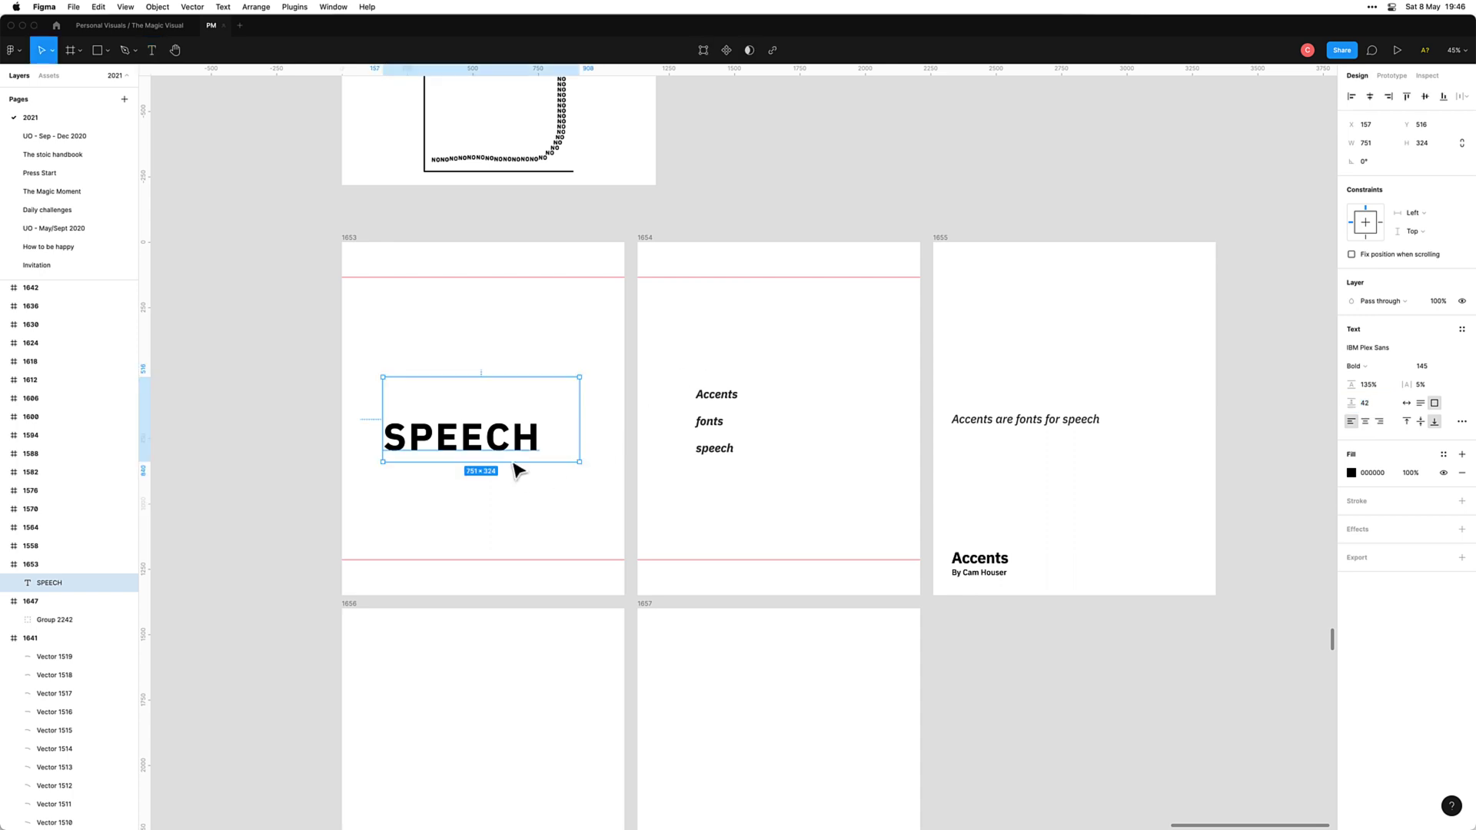
Step: Narrow the SPEECH text box to about 606 wide so it fits the word
drag(576, 429, 543, 434)
click(550, 438)
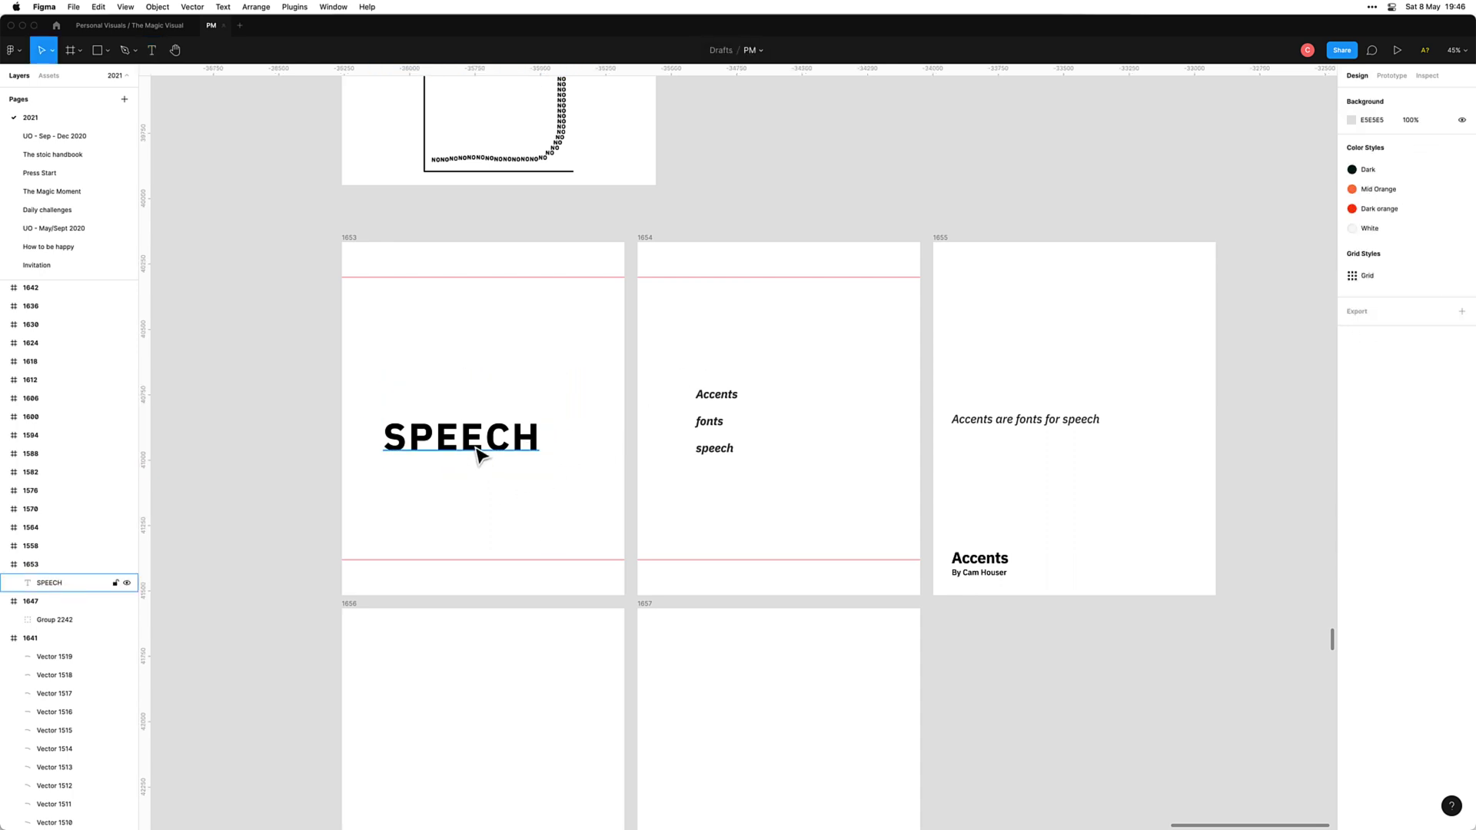
click(471, 382)
click(472, 384)
click(471, 385)
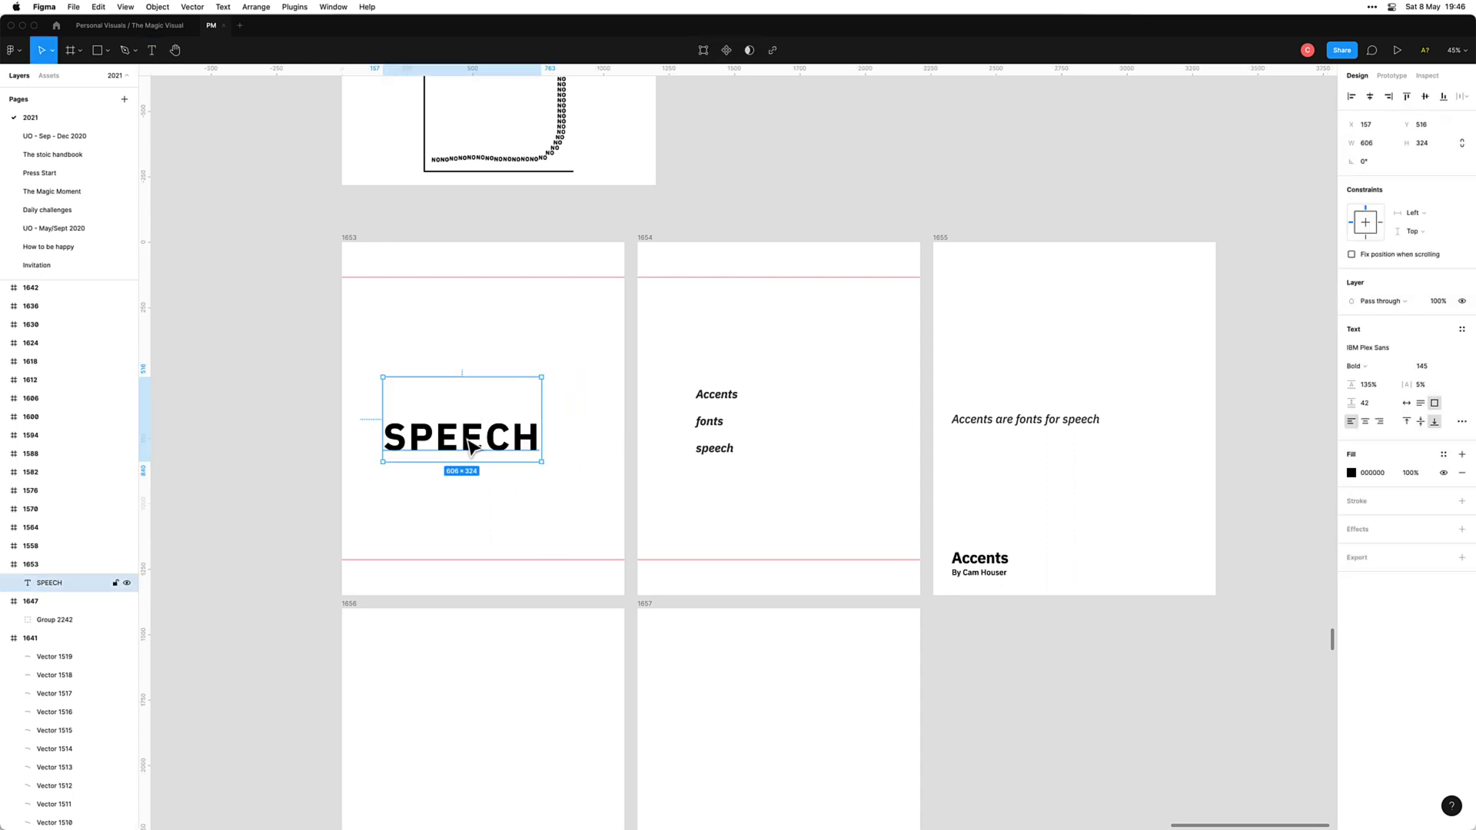
Step: Flatten the SPEECH text into a vector shape and enlarge it to about 869 × 157 in the centre of frame 1653
key(super+e)
click(477, 491)
click(519, 442)
drag(531, 422, 555, 396)
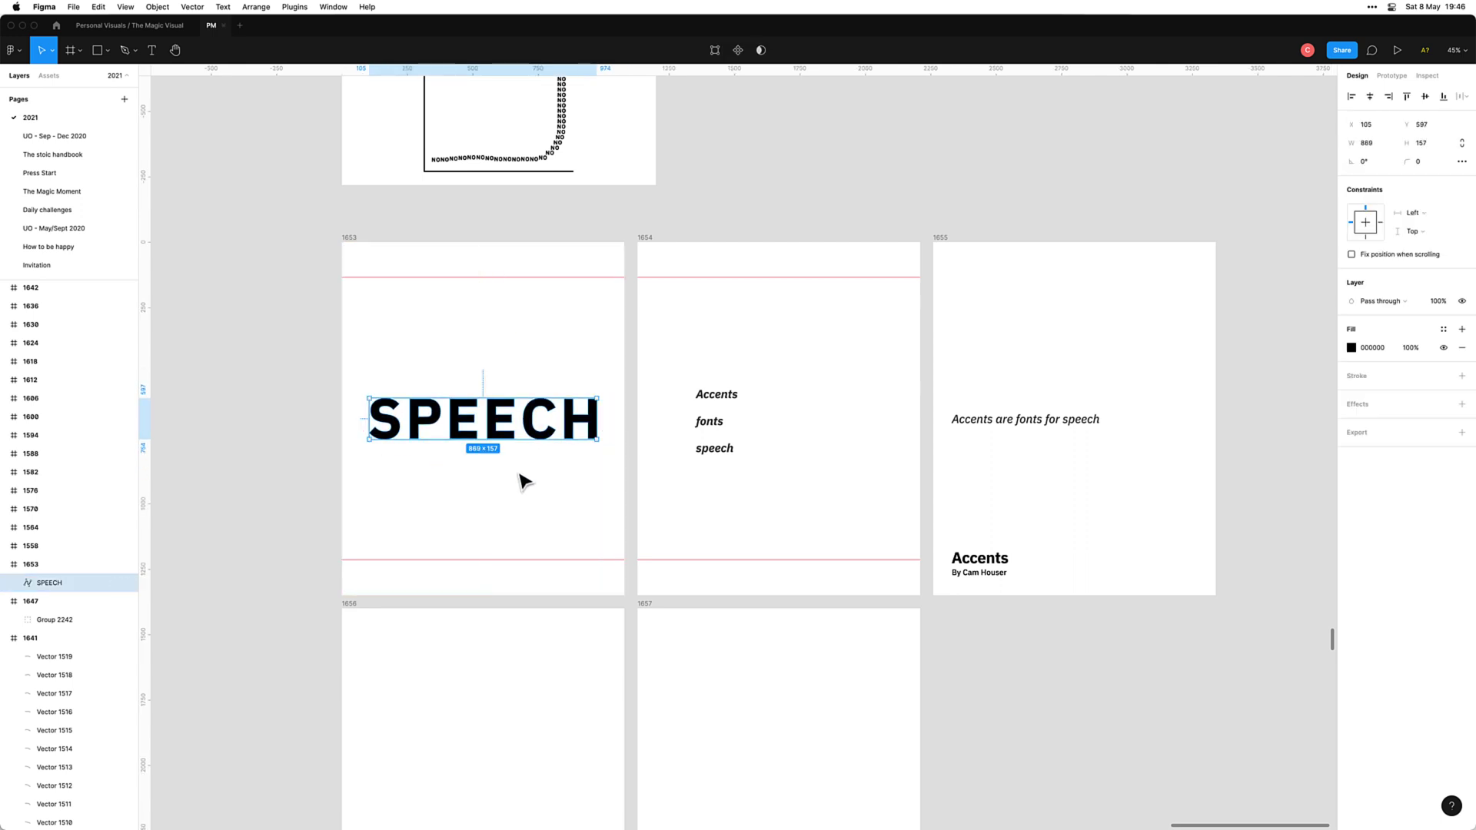
click(511, 477)
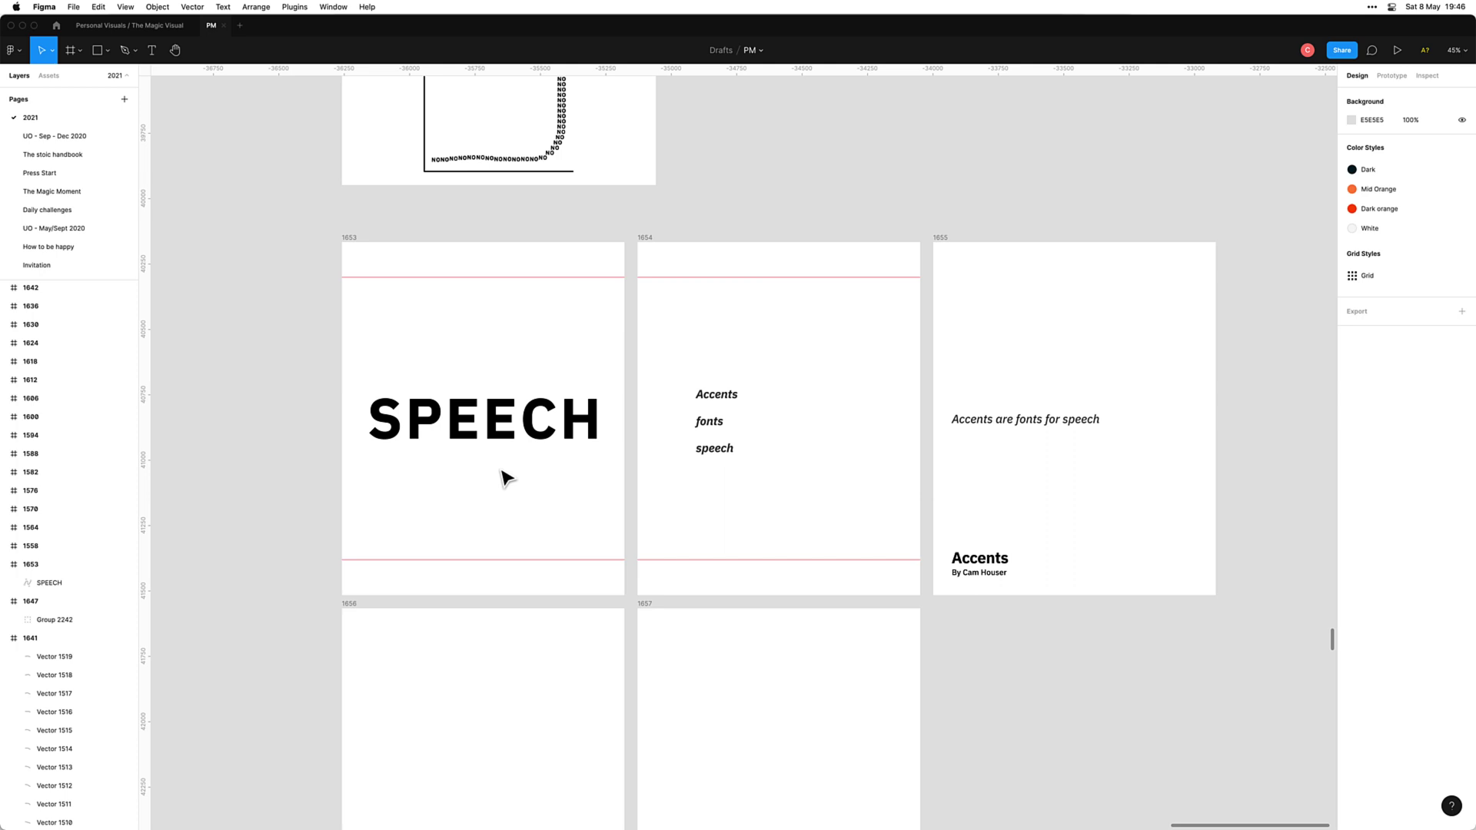
Step: Switch to the Typeface app, narrow its window and browse the fonts in the collection beside the design
key(super+space)
text(ty)
key(Return)
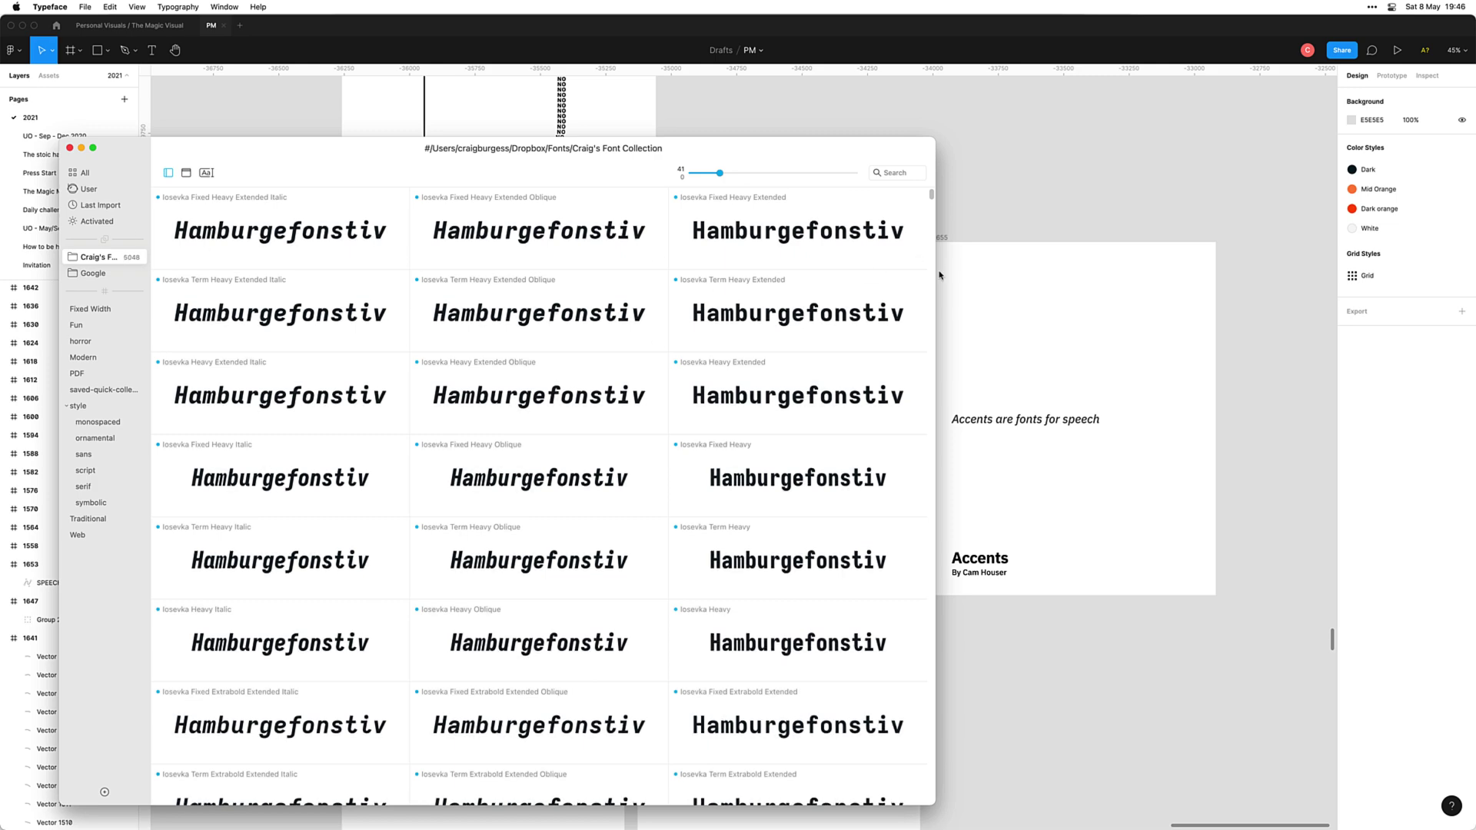
drag(936, 279, 516, 322)
scroll(313, 353, down, 10)
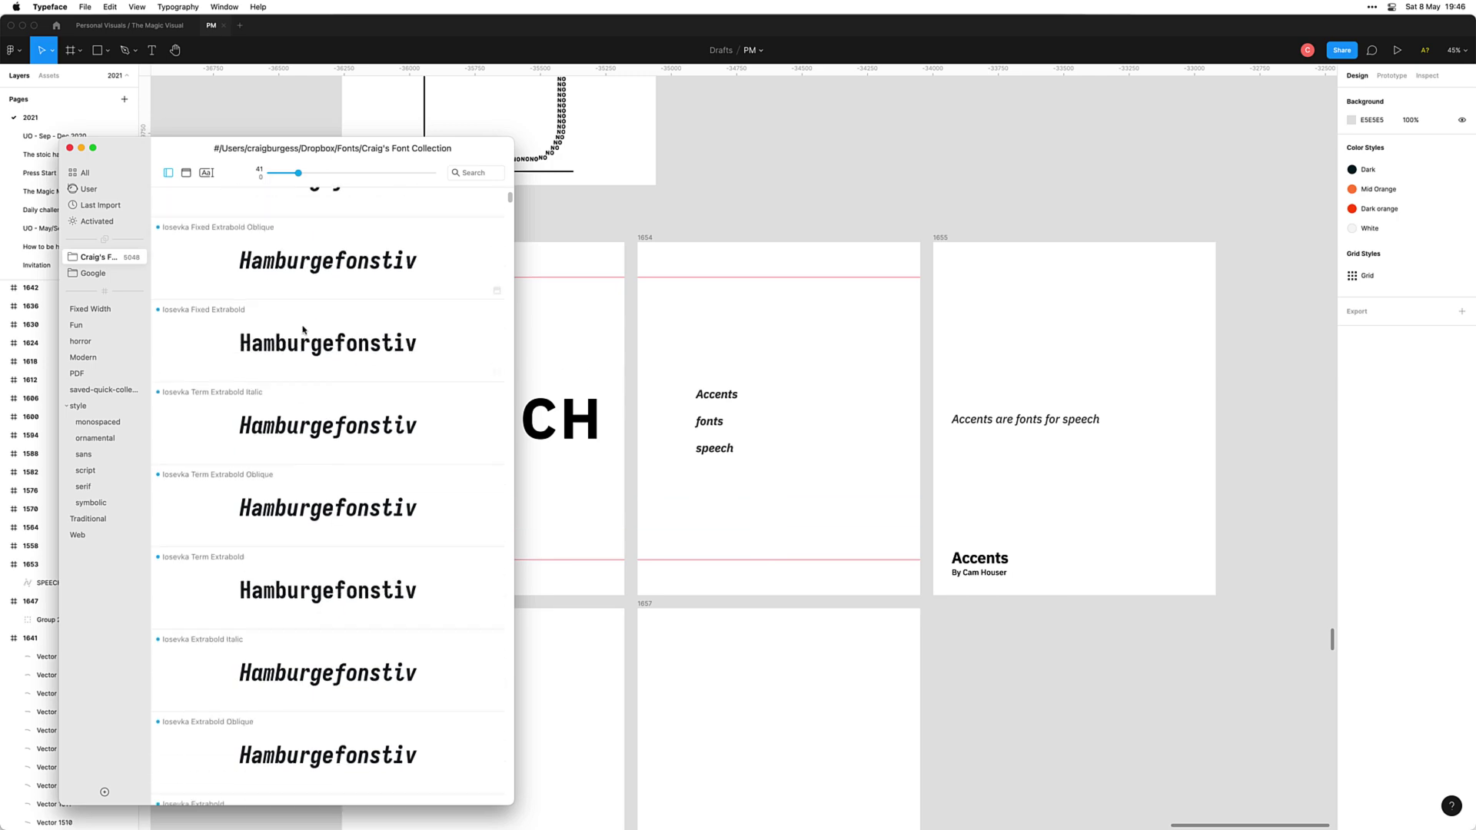
scroll(304, 309, down, 8)
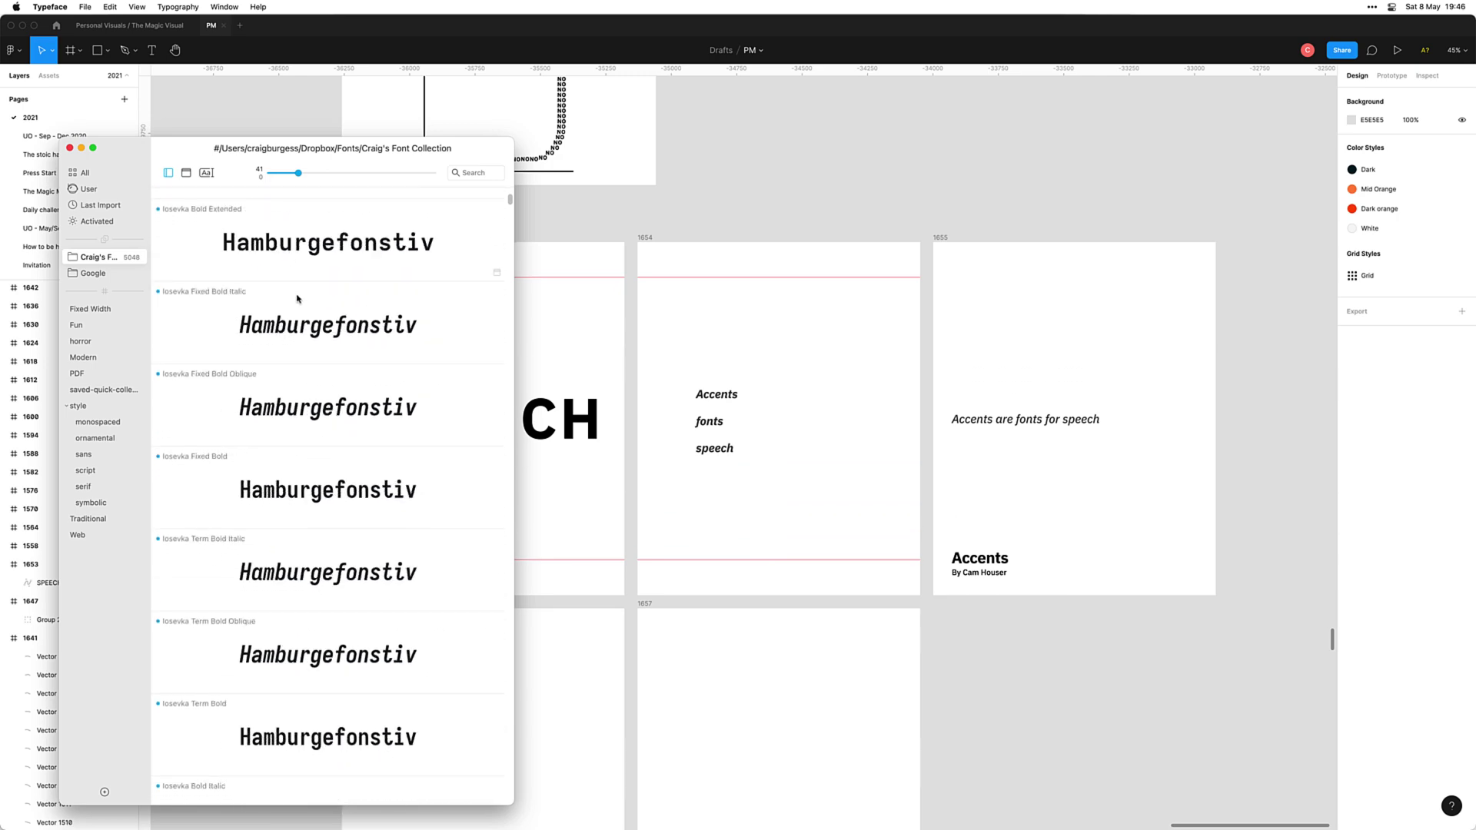
scroll(311, 514, down, 8)
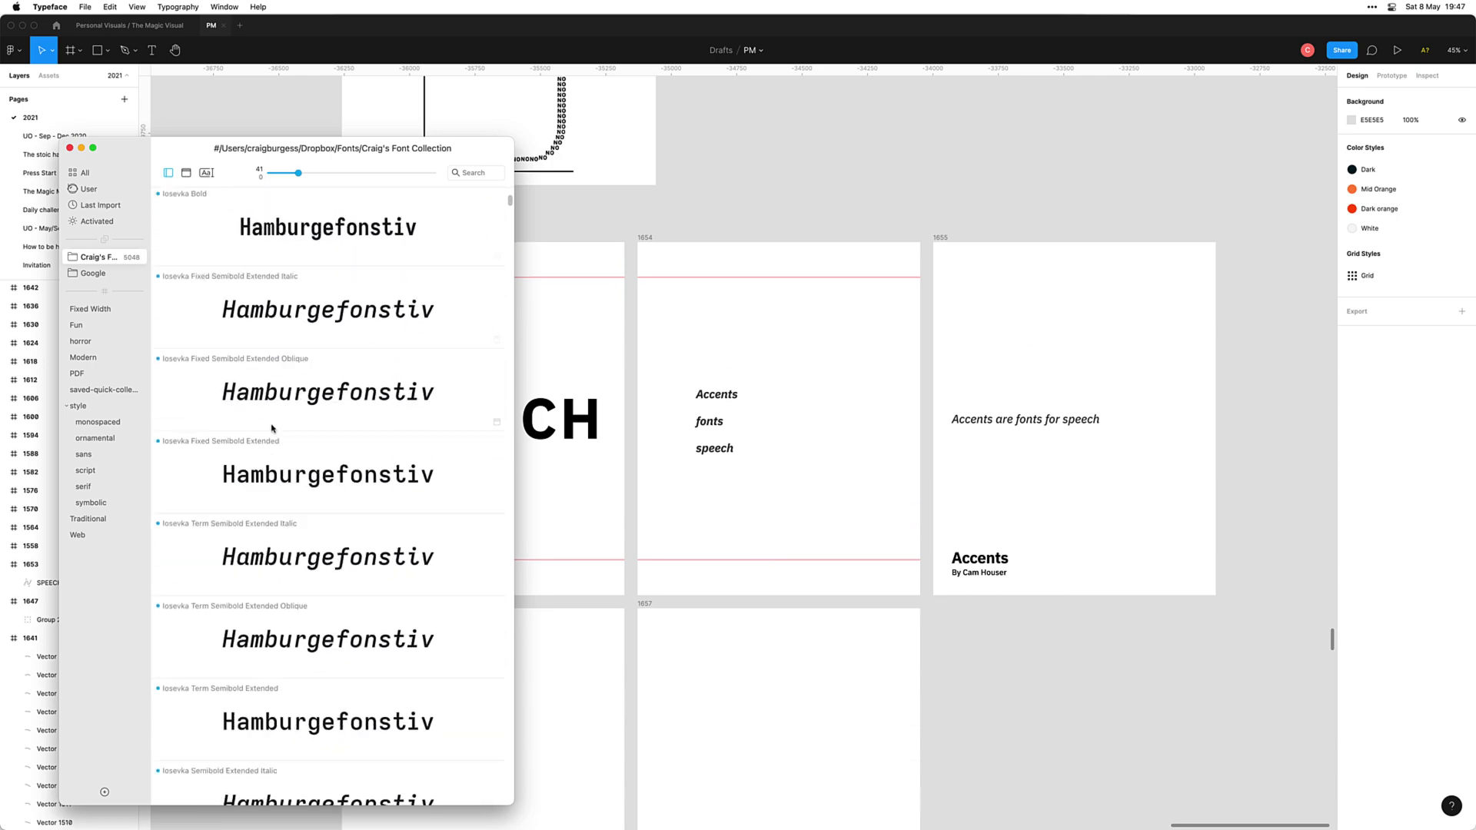
scroll(269, 408, down, 8)
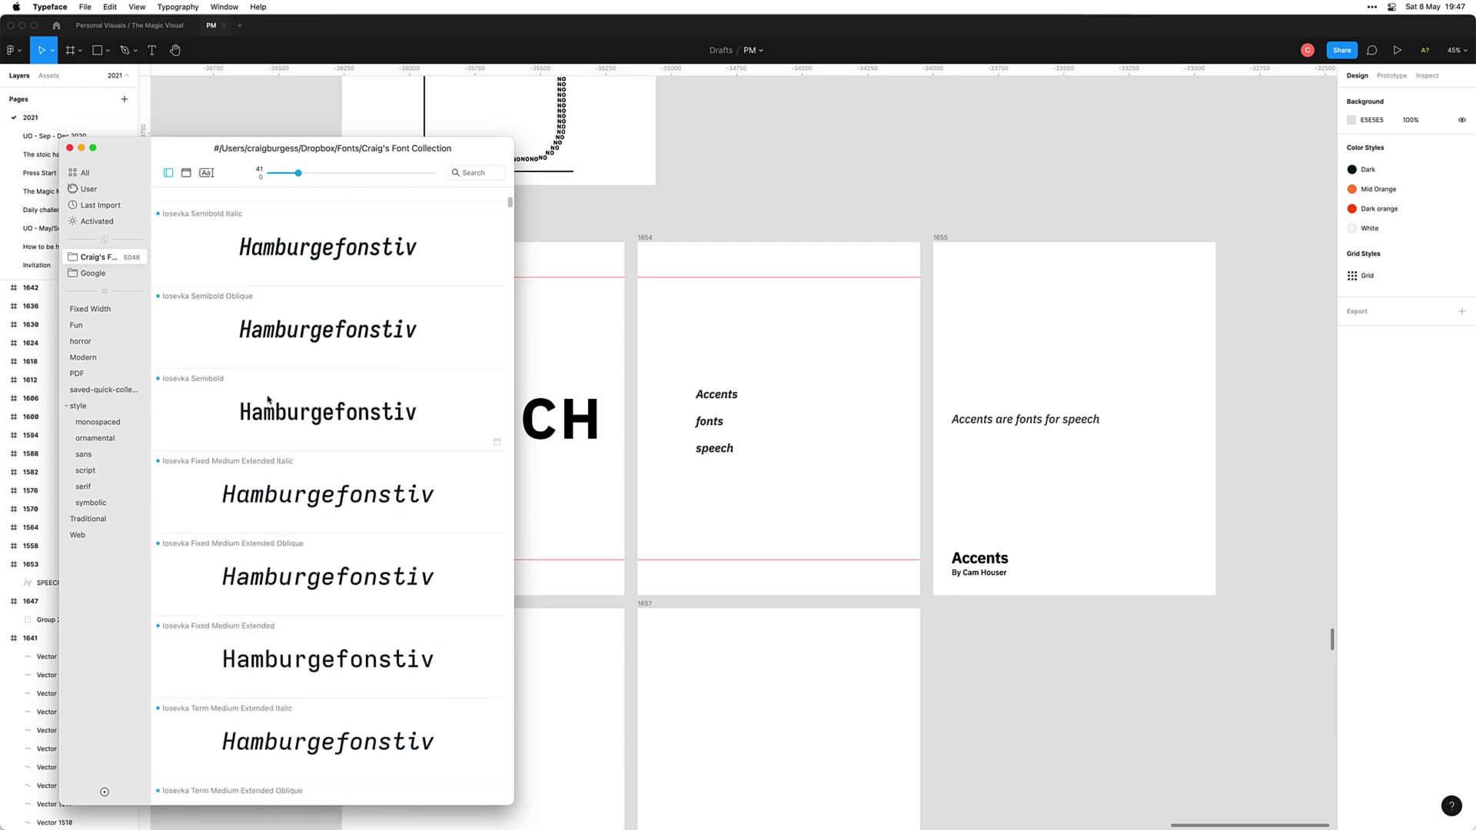
scroll(268, 399, down, 5)
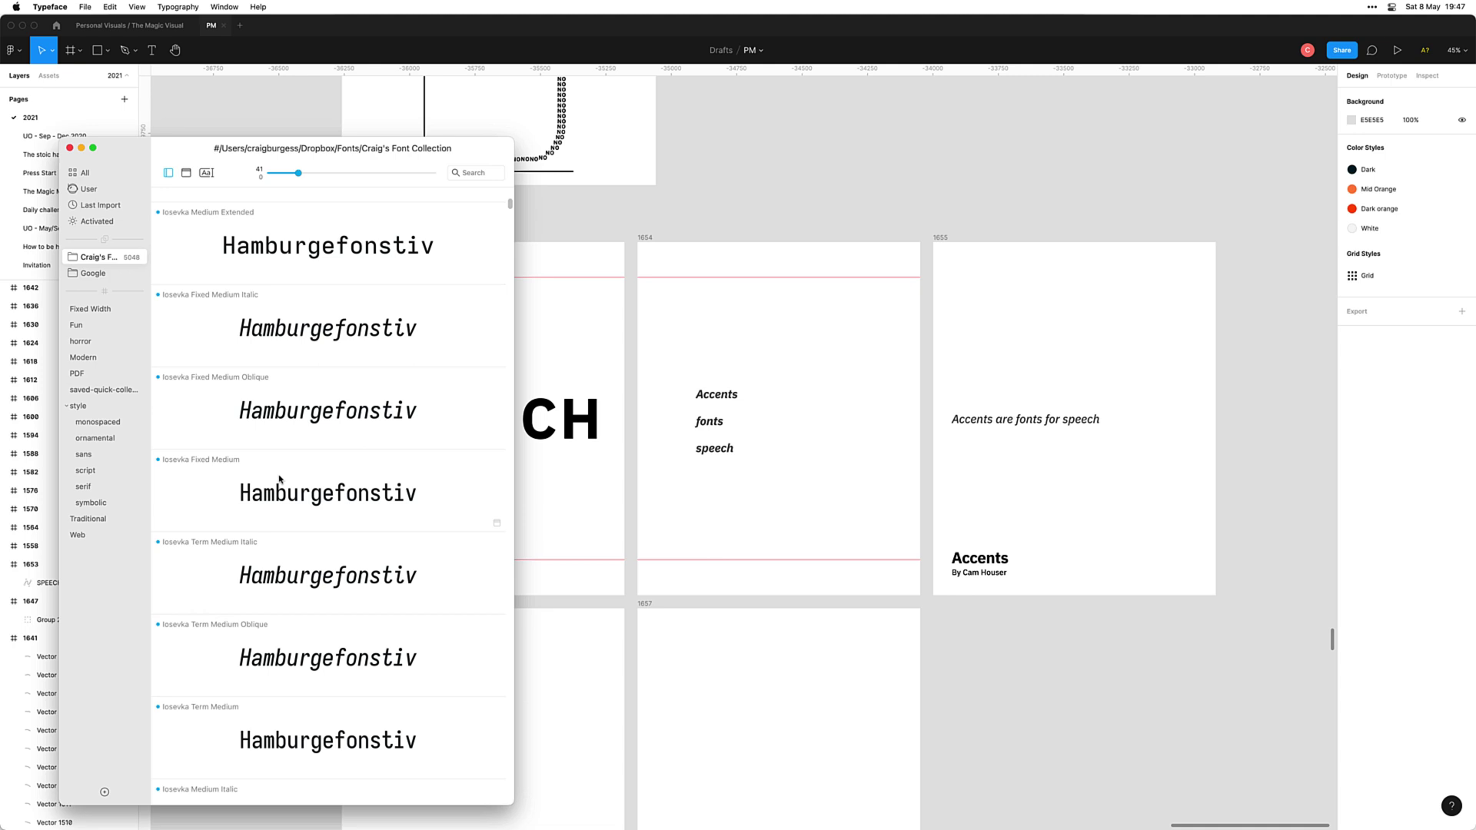
Step: Return to Figma and delete the SPEECH lettering from frame 1653
click(578, 430)
click(578, 430)
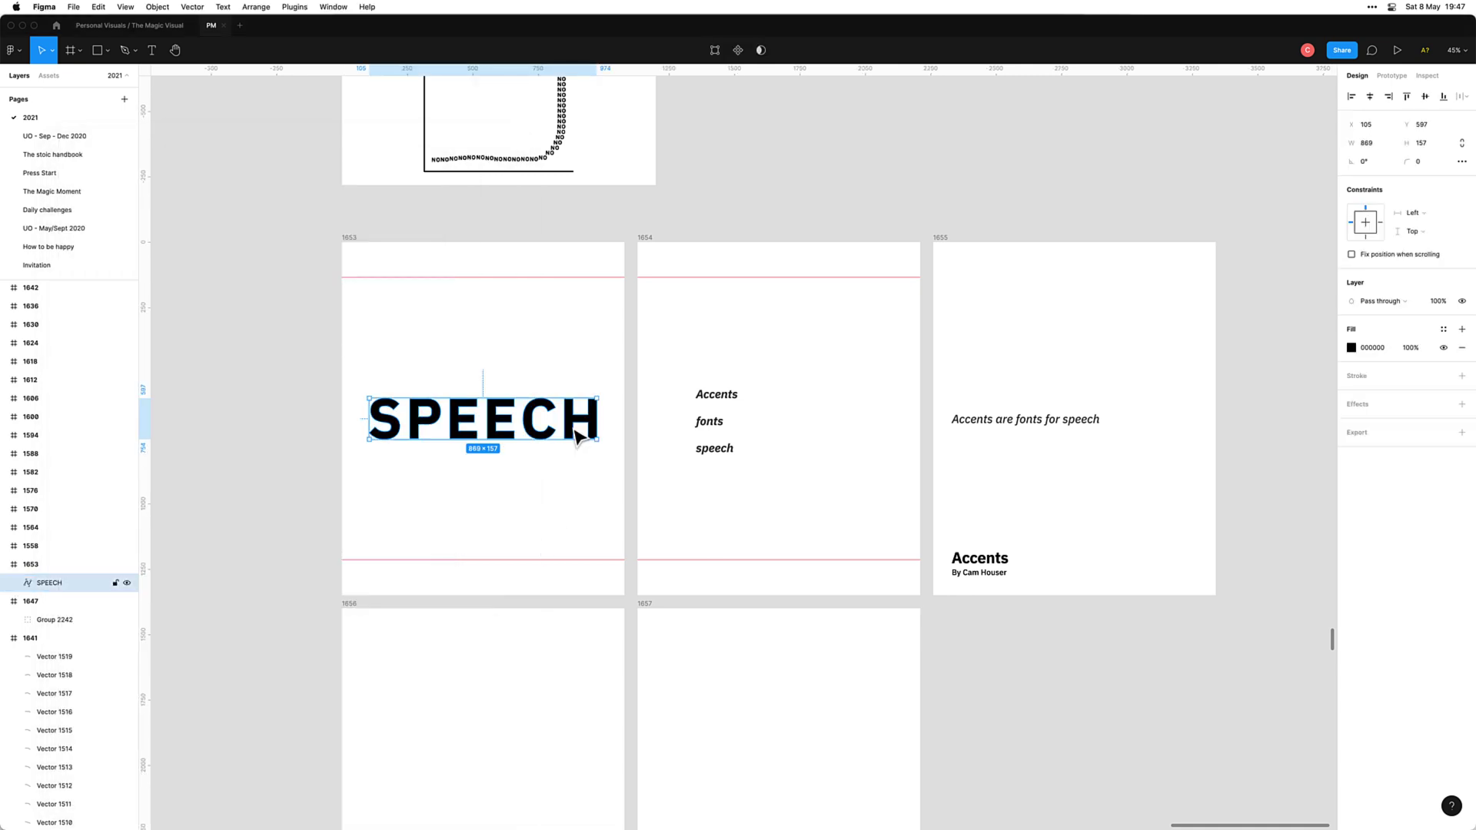
key(Delete)
Step: Draw a horizontal line about 872.5 wide across the upper part of frame 1653 at about Y 361.5 with the Pen tool
key(p)
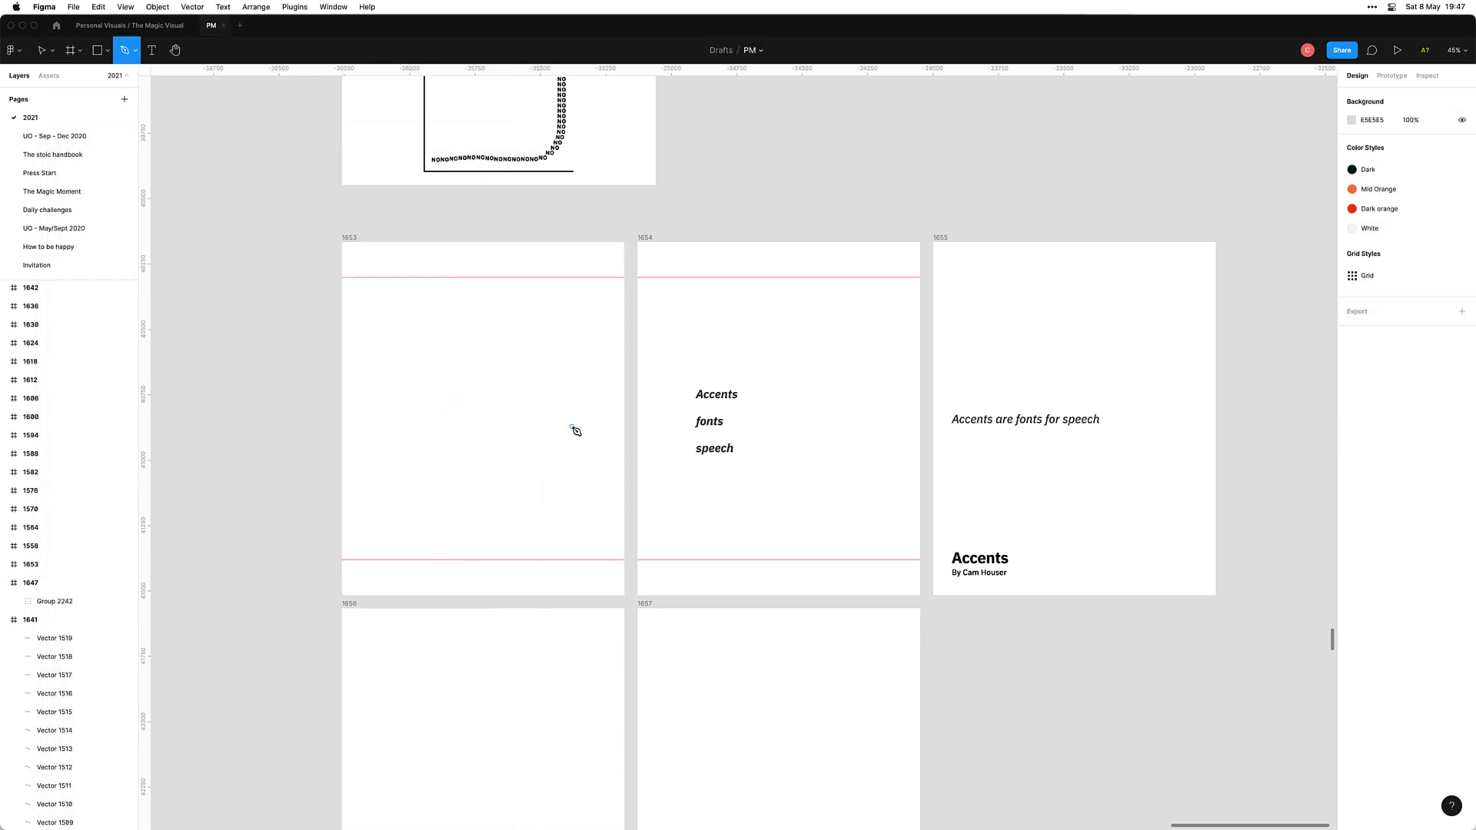
click(371, 337)
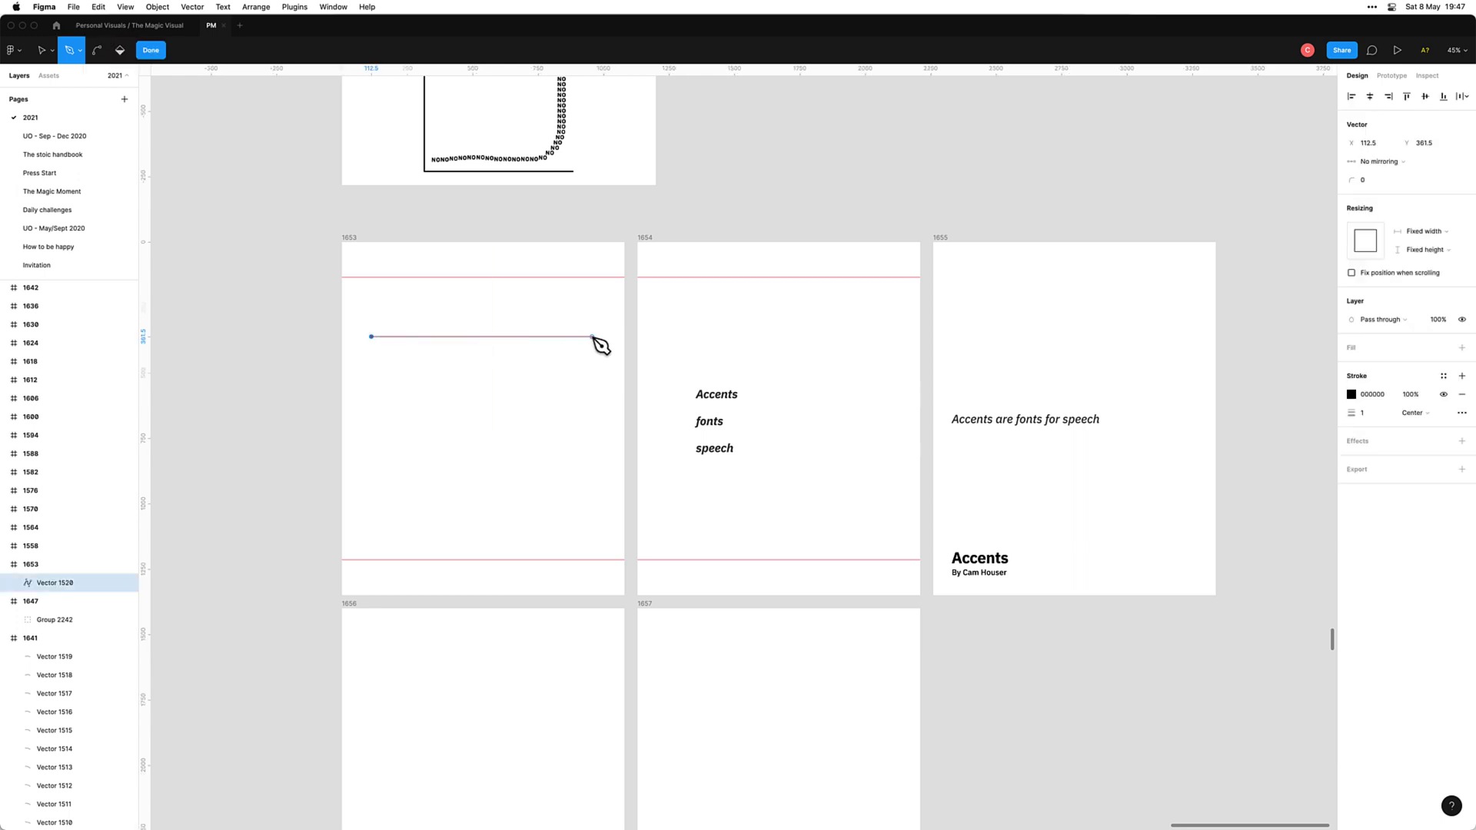
click(597, 337)
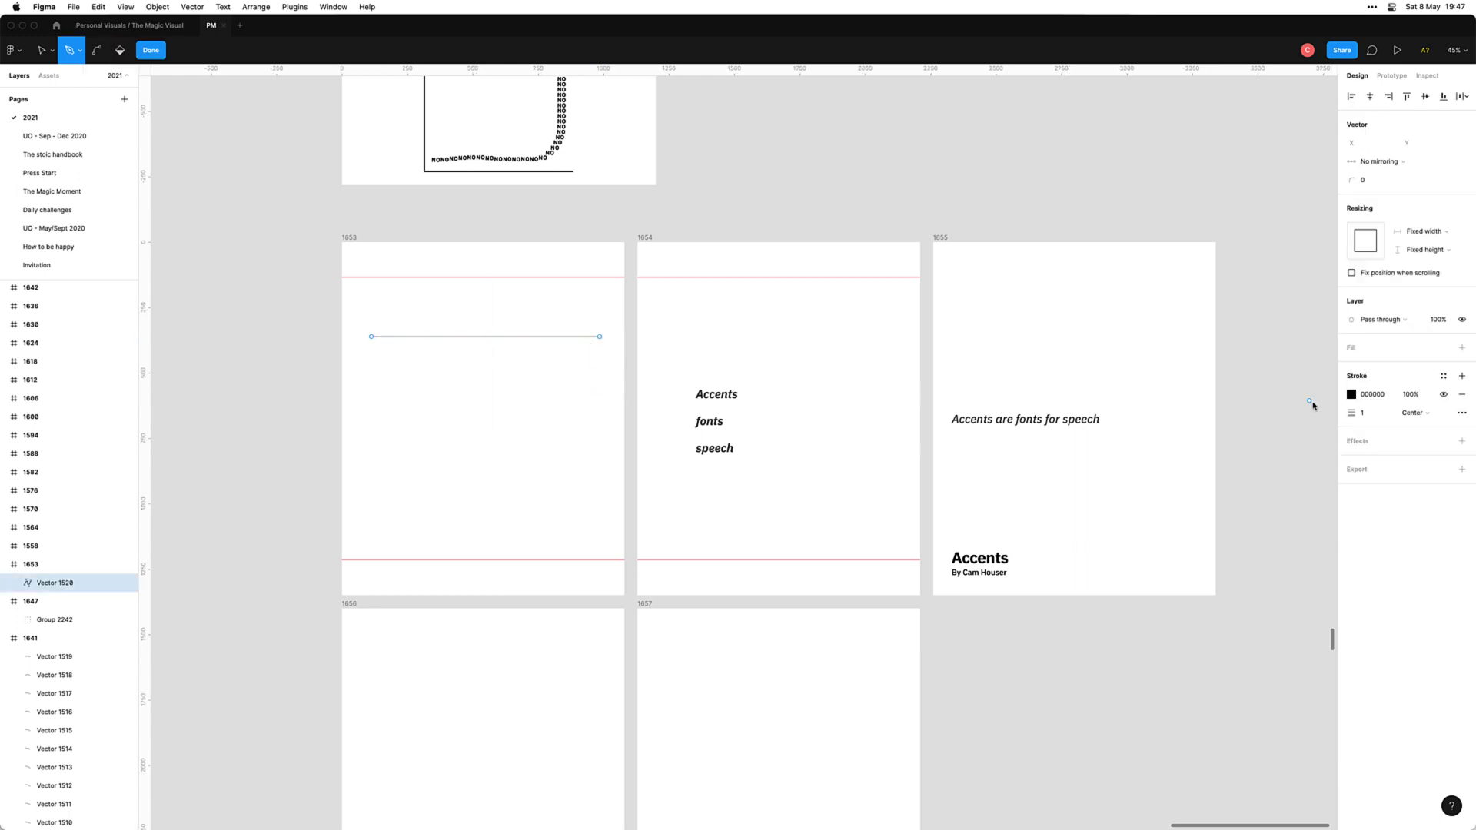
Step: Set the line's stroke width to 4 and centre it horizontally in frame 1653
click(1364, 413)
text(4)
key(Tab)
key(Escape)
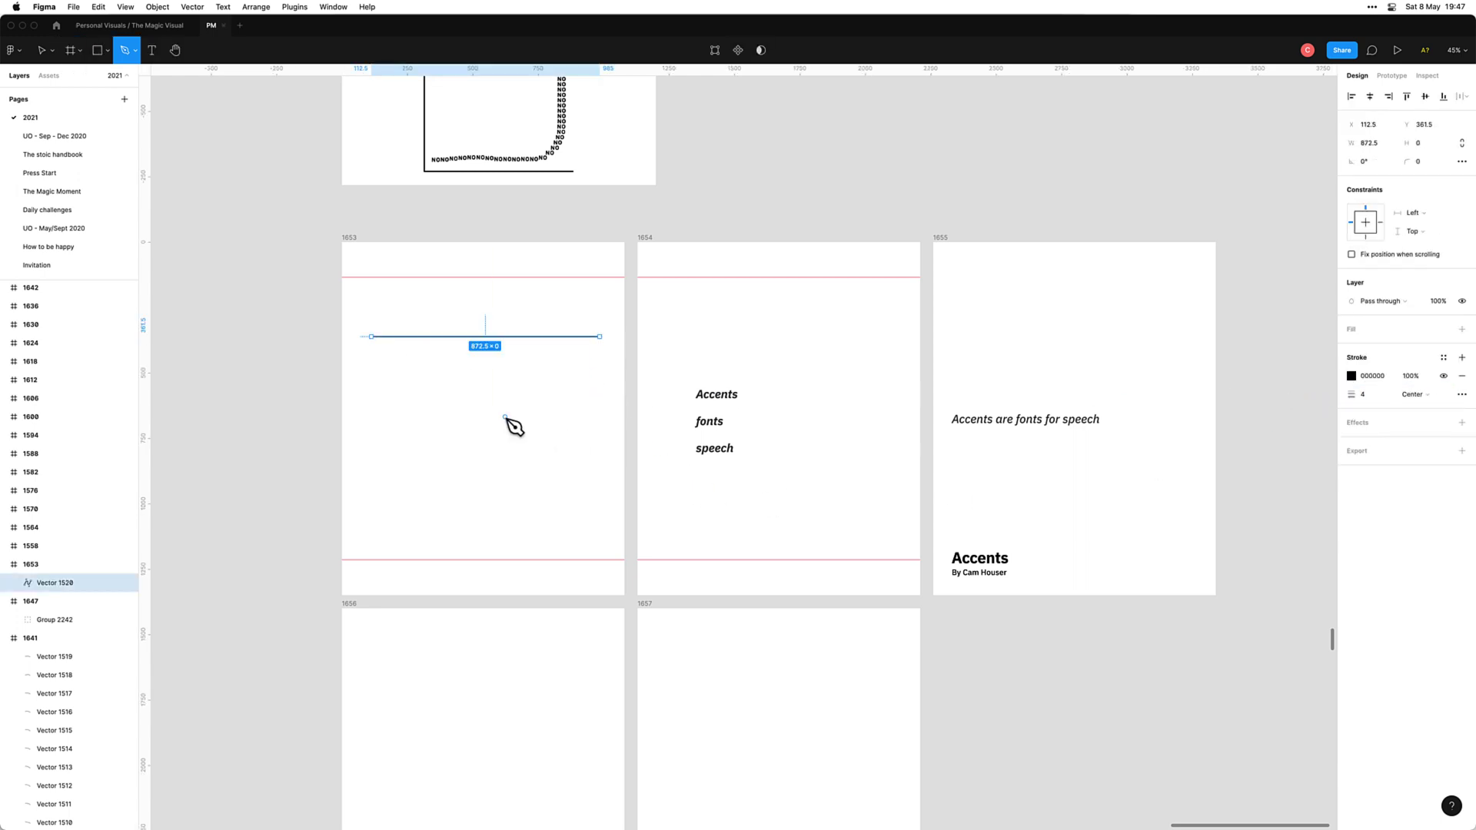
key(Escape)
click(567, 336)
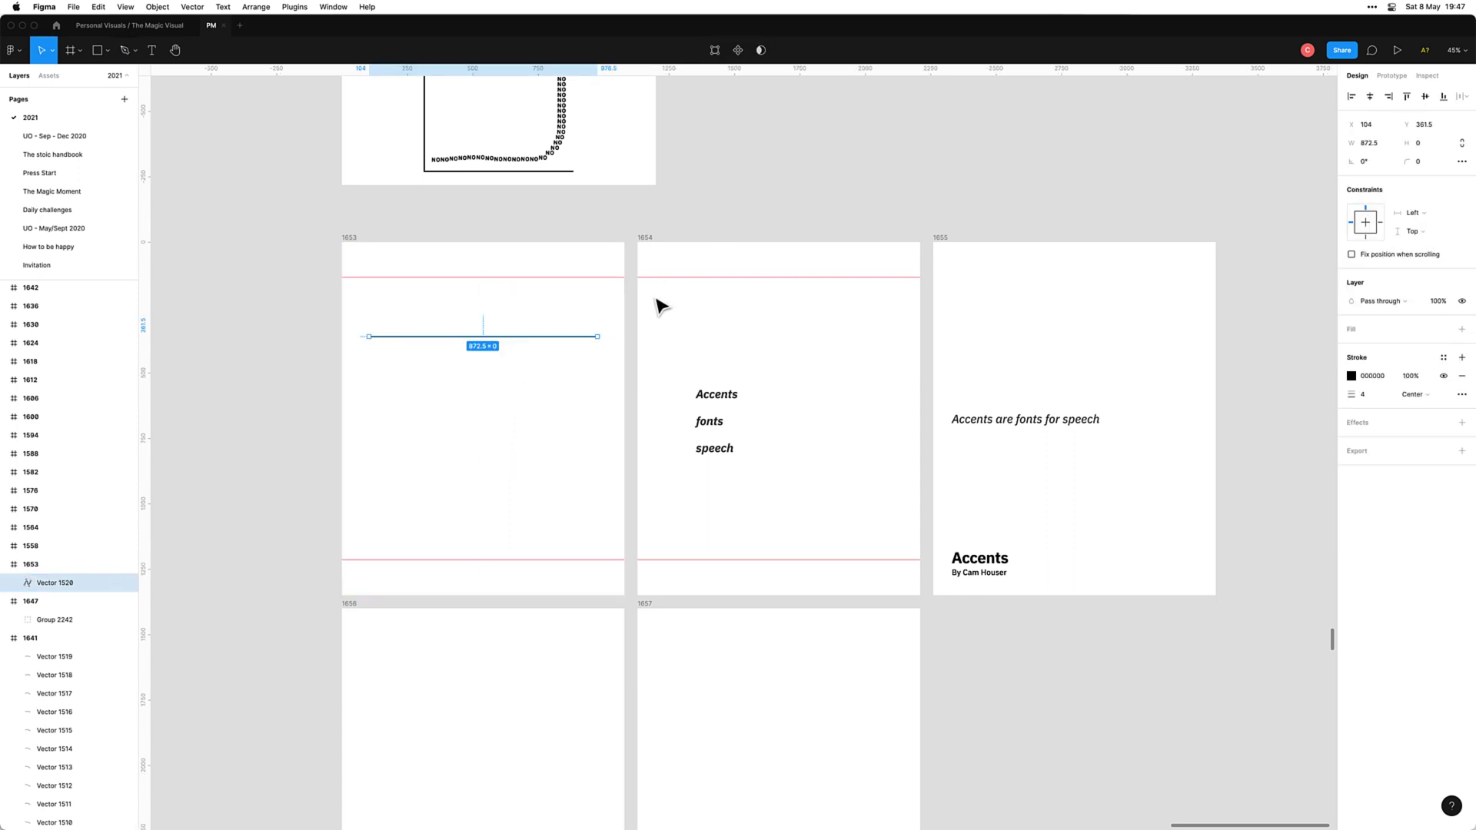
Step: Duplicate the line 210 lower and repeat the duplication twice to make four evenly spaced lines in frame 1653
key(super+d)
key(shift+Down)
key(shift+Down)
key(shift+Down)
key(shift+Down)
key(shift+Down)
key(shift+Down)
key(shift+Down)
key(shift+Down)
key(shift+Down)
key(shift+Down)
key(shift+Down)
key(shift+Down)
key(shift+Down)
key(shift+Down)
key(shift+Down)
key(shift+Down)
key(shift+Down)
key(shift+Down)
key(shift+Down)
key(shift+Down)
key(shift+Down)
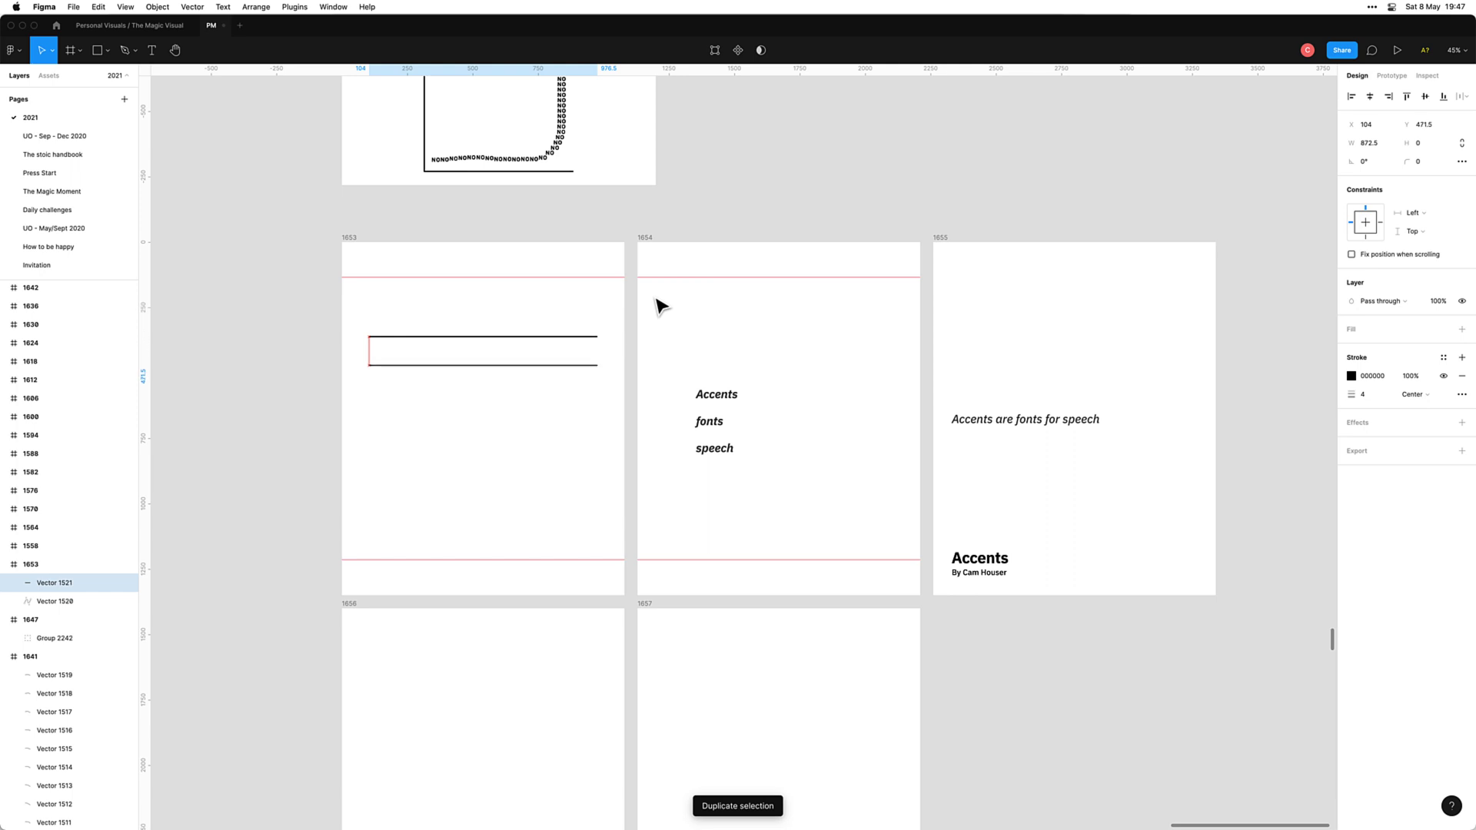
key(super+d)
key(super+d)
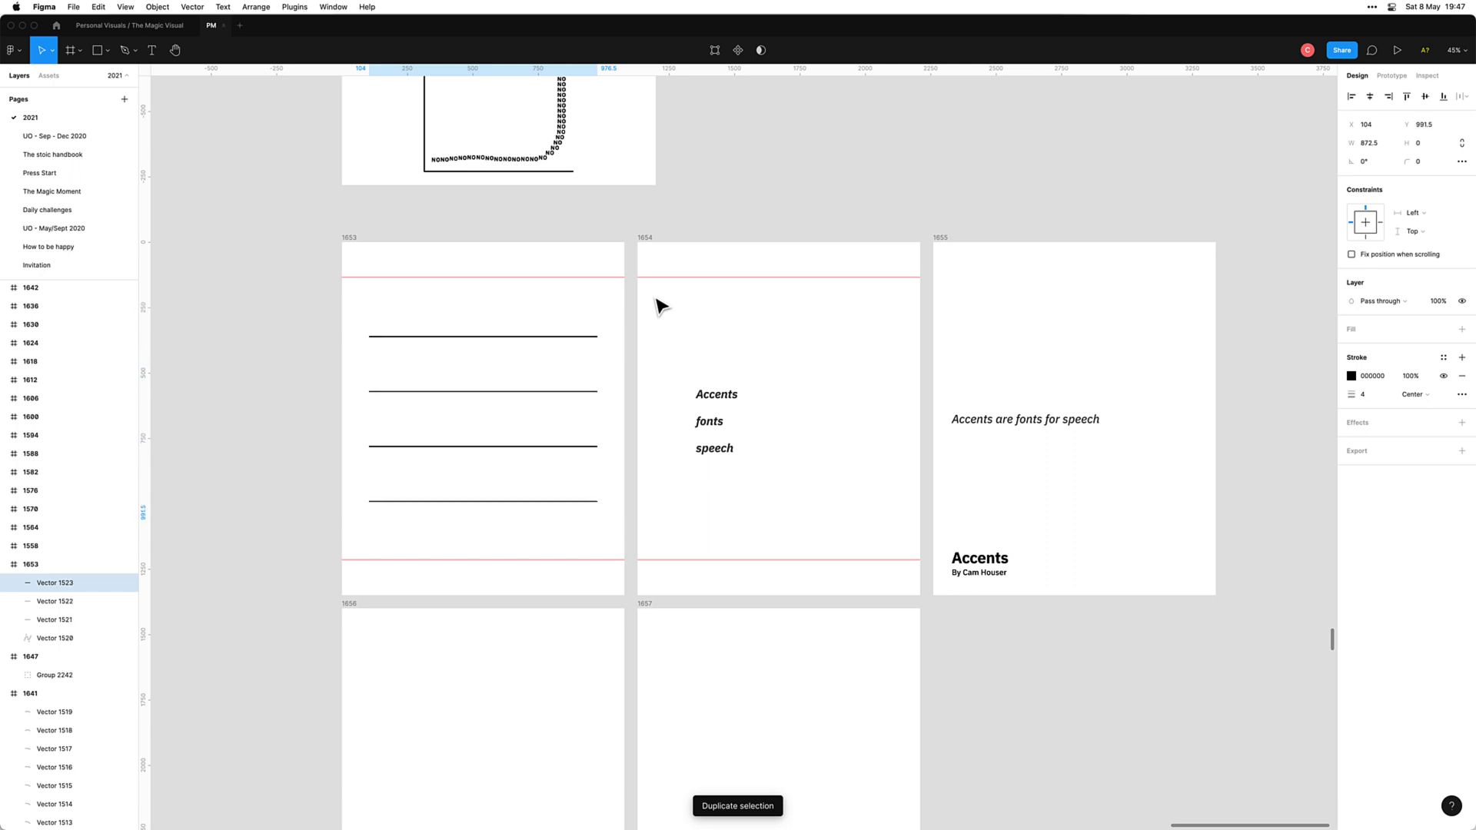
Step: Group the four horizontal lines in frame 1653
click(567, 531)
drag(567, 530, 514, 347)
key(super+g)
click(490, 531)
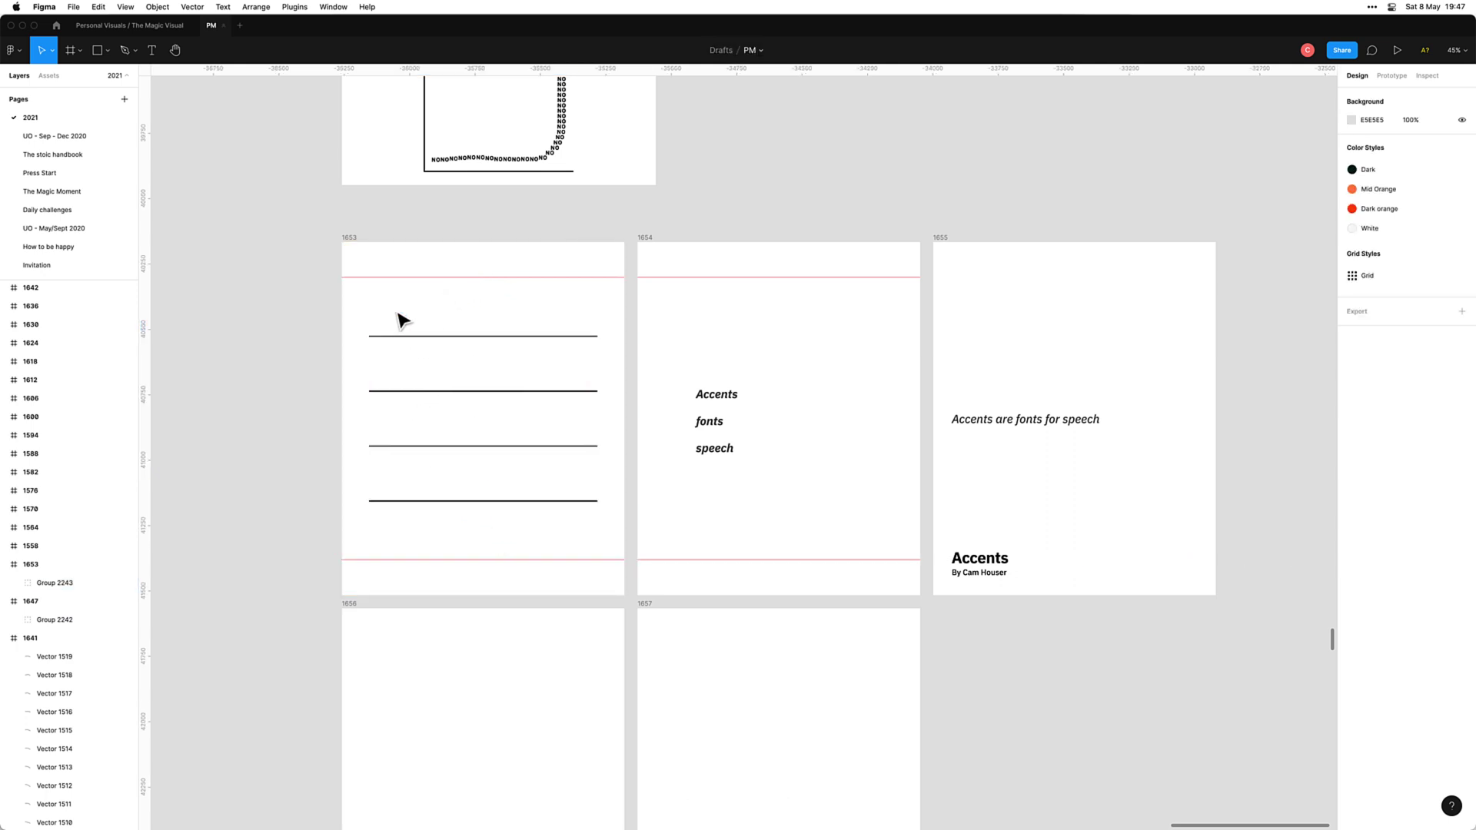
Step: Add a text box about 705 × 101 reading "Hello." above the first line in frame 1653
key(t)
drag(370, 295, 554, 322)
text(Hello)
key(super+a)
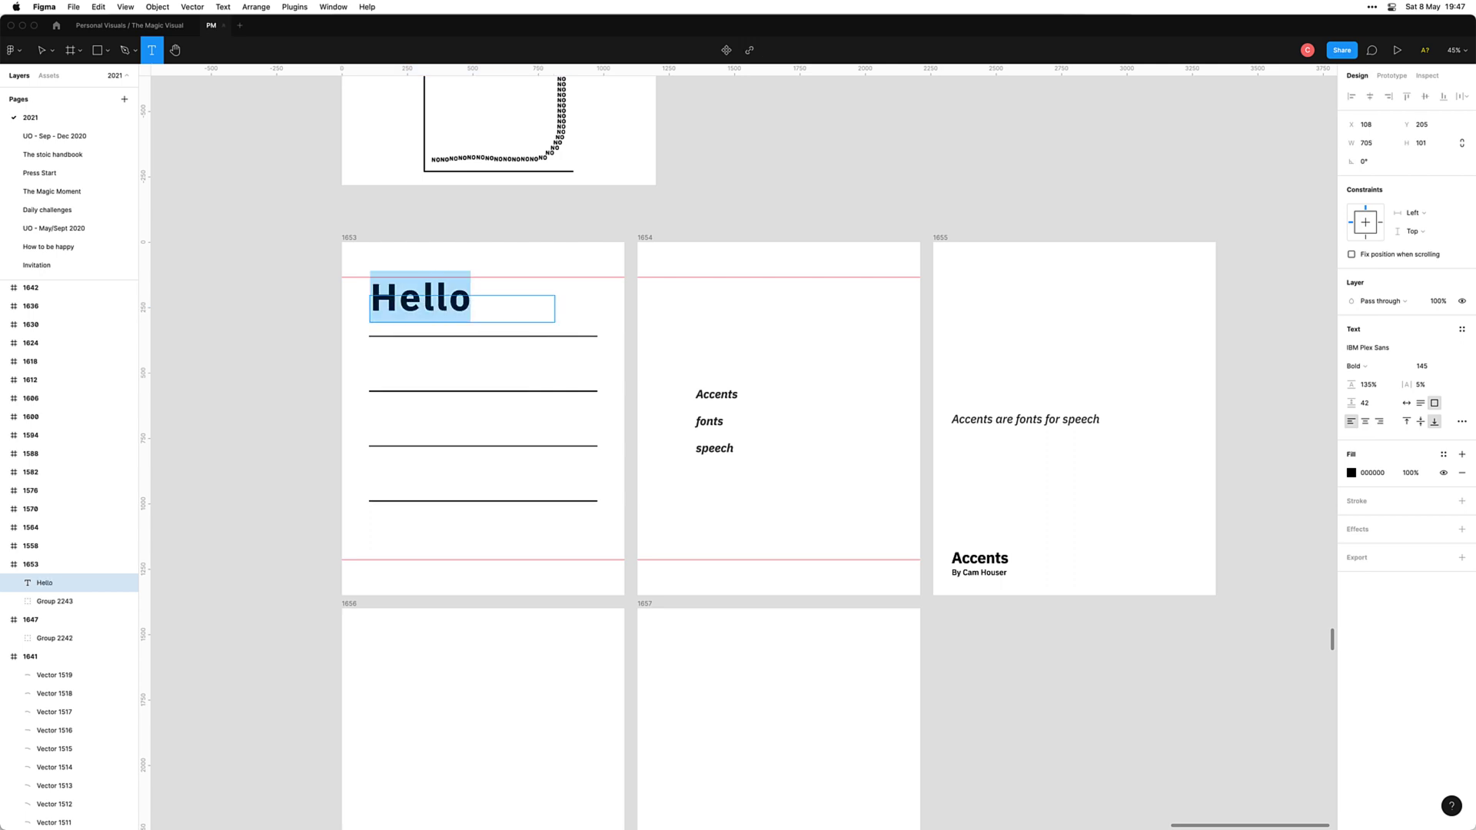
key(Right)
text(.)
Step: Set the "Hello." text's letter spacing to 0% and its font size to 50
key(super+a)
click(1429, 387)
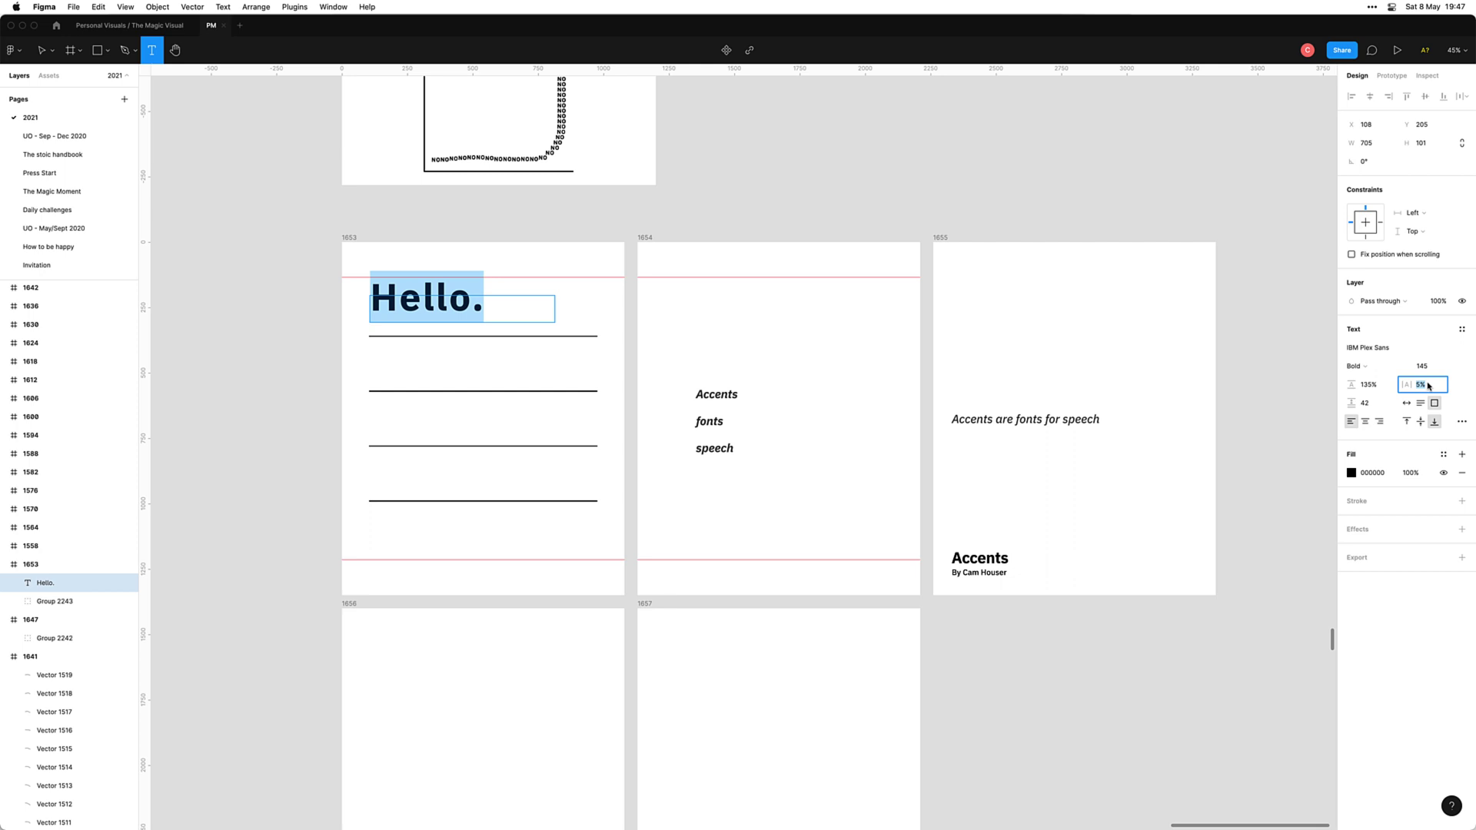
text(0)
key(Return)
click(442, 303)
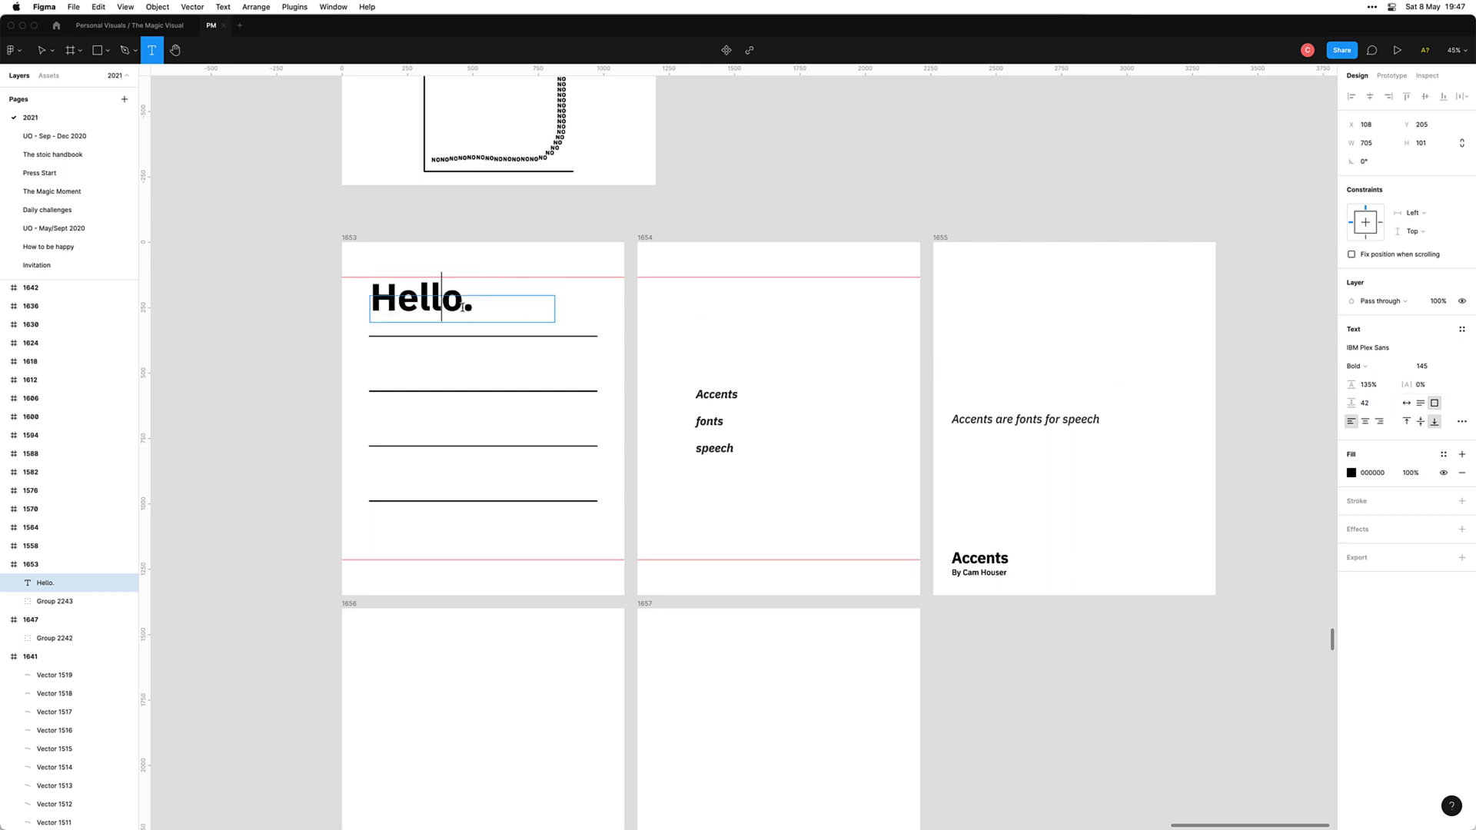
key(super+a)
click(1432, 366)
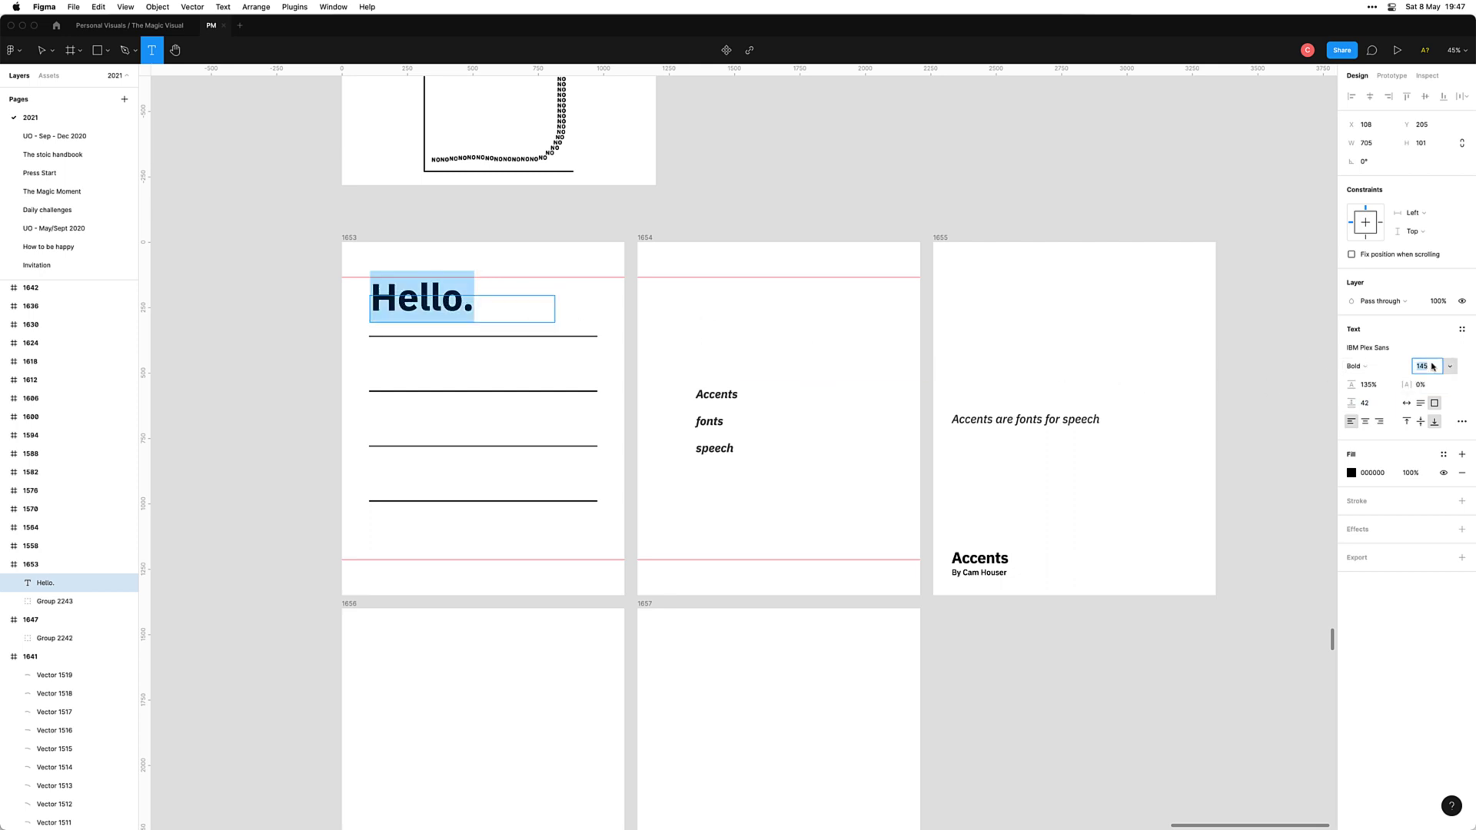
text(50)
key(Tab)
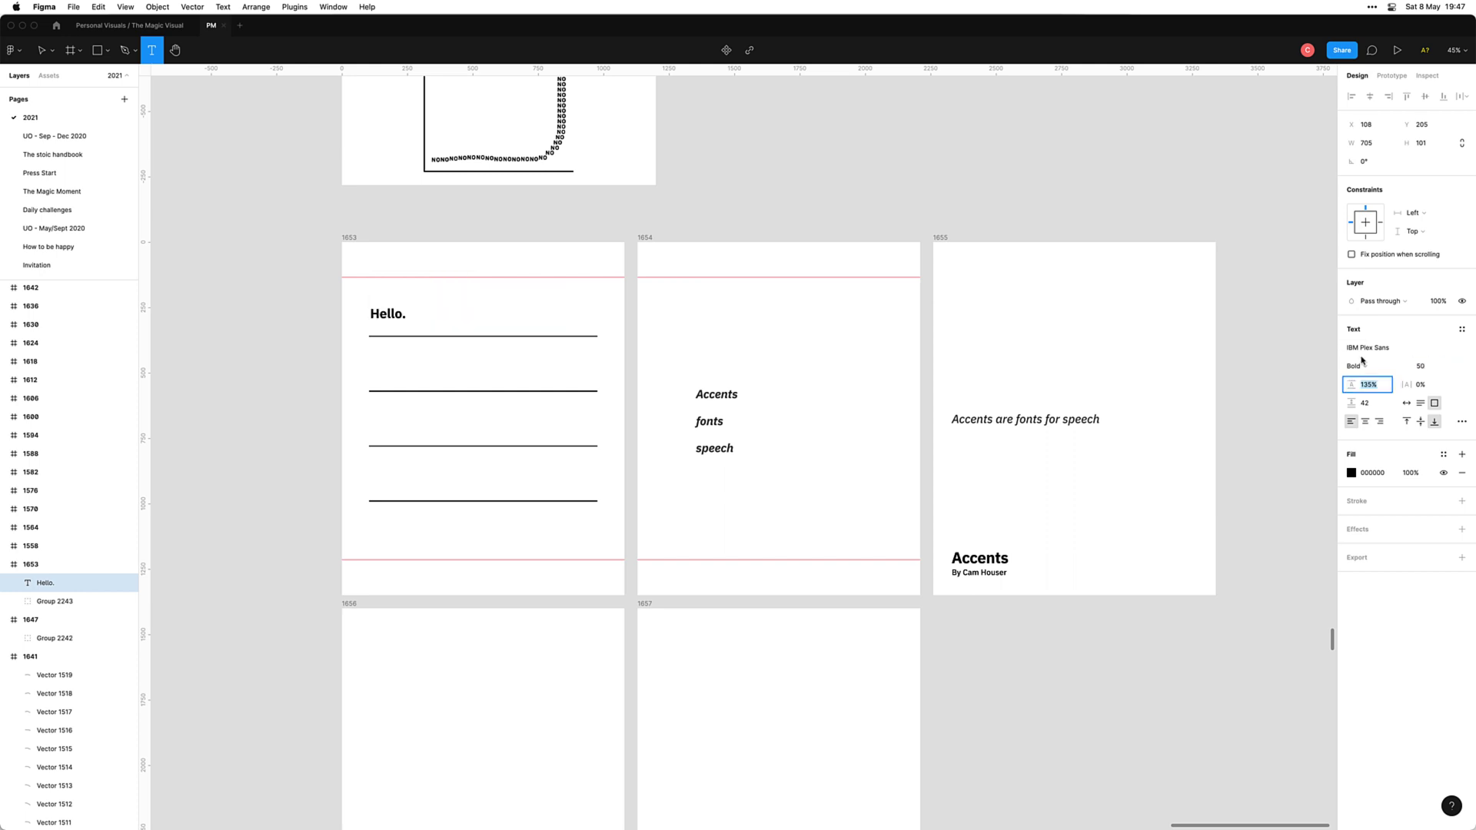
Step: Set the "Hello." text's font size to 90 and move it 20 lower, to Y 225, in frame 1653
click(1432, 367)
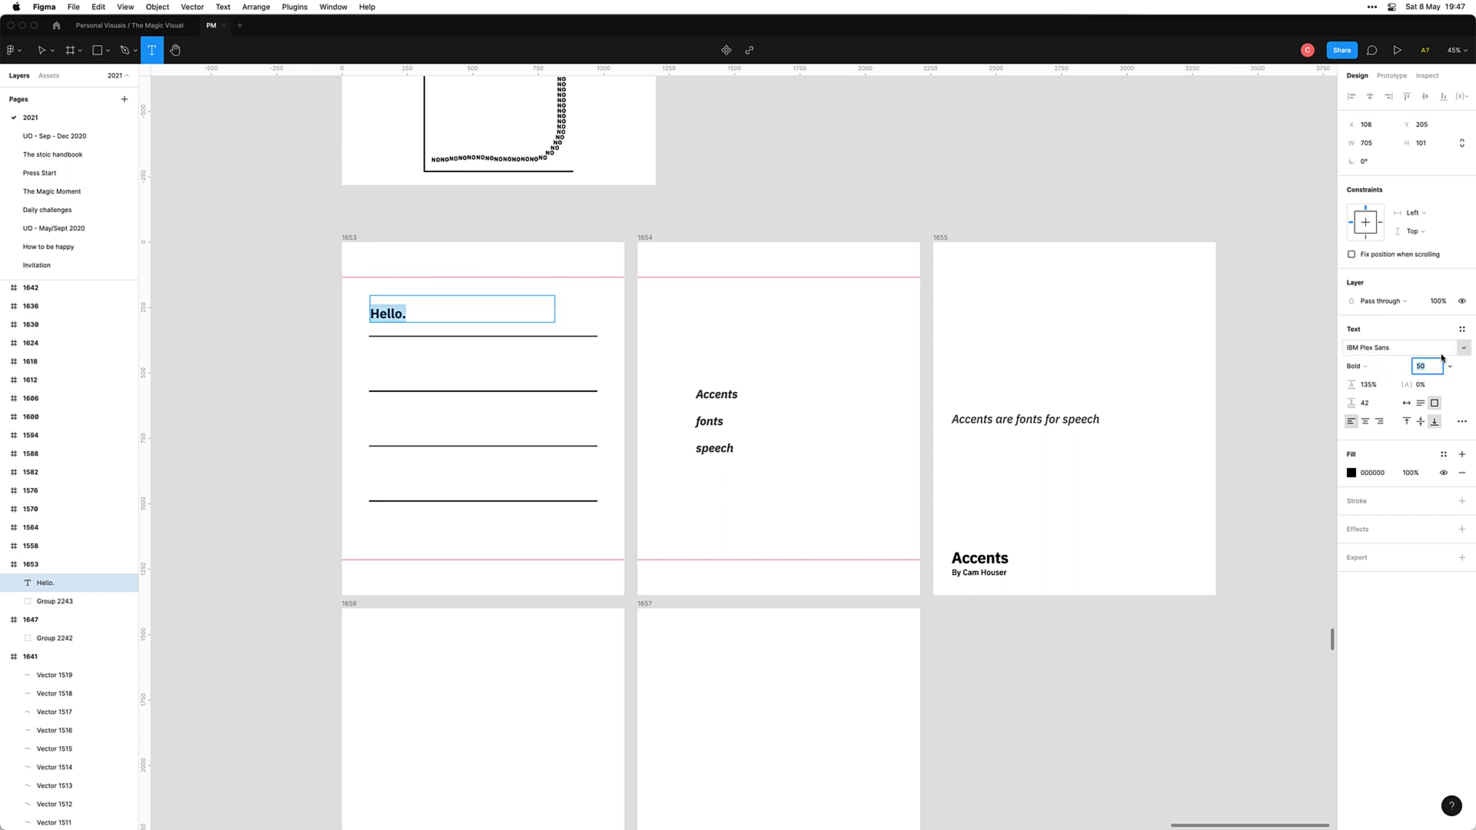
text(80)
key(Return)
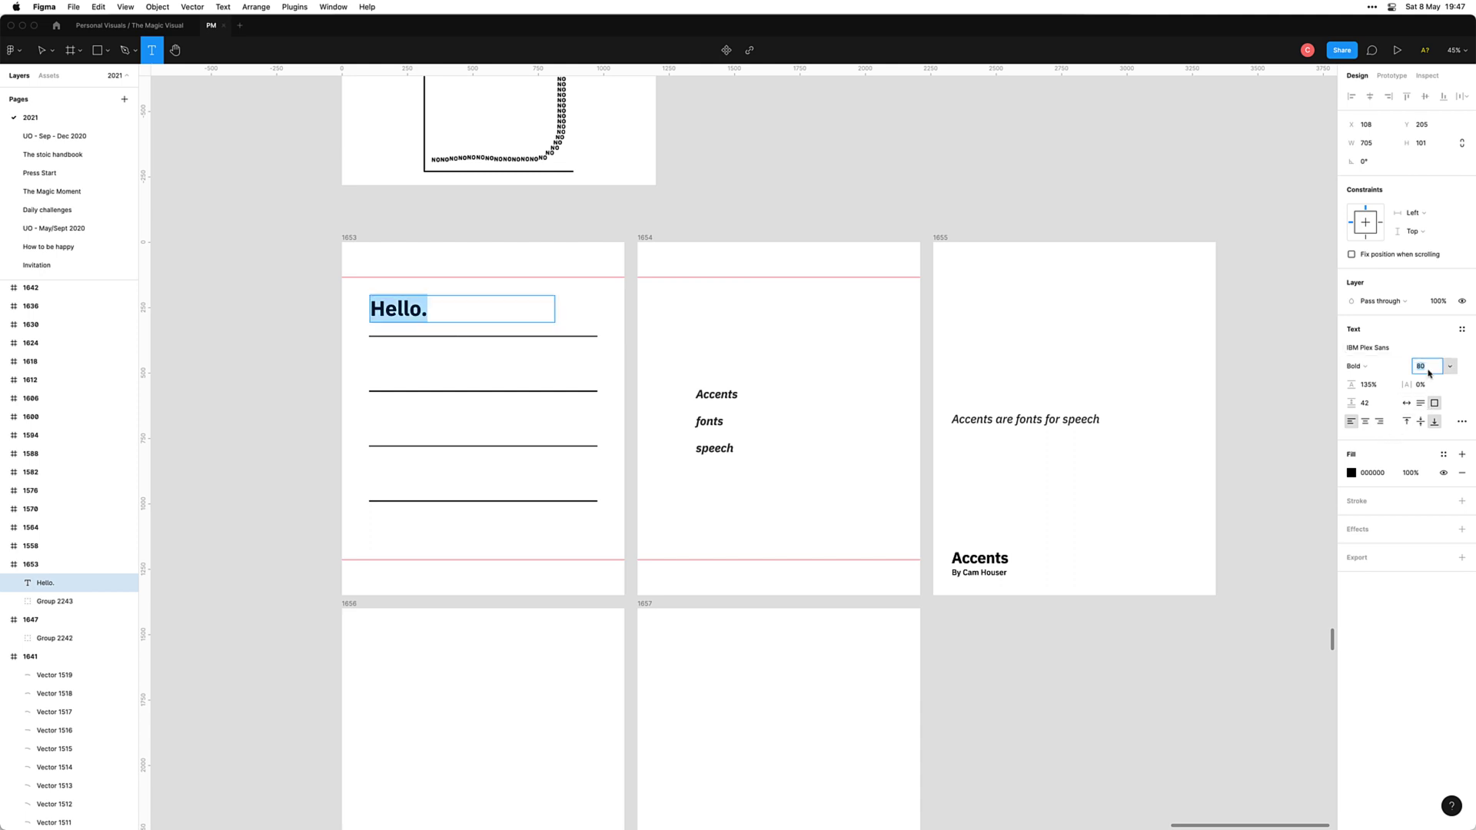
text(90)
key(Return)
key(Escape)
key(Escape)
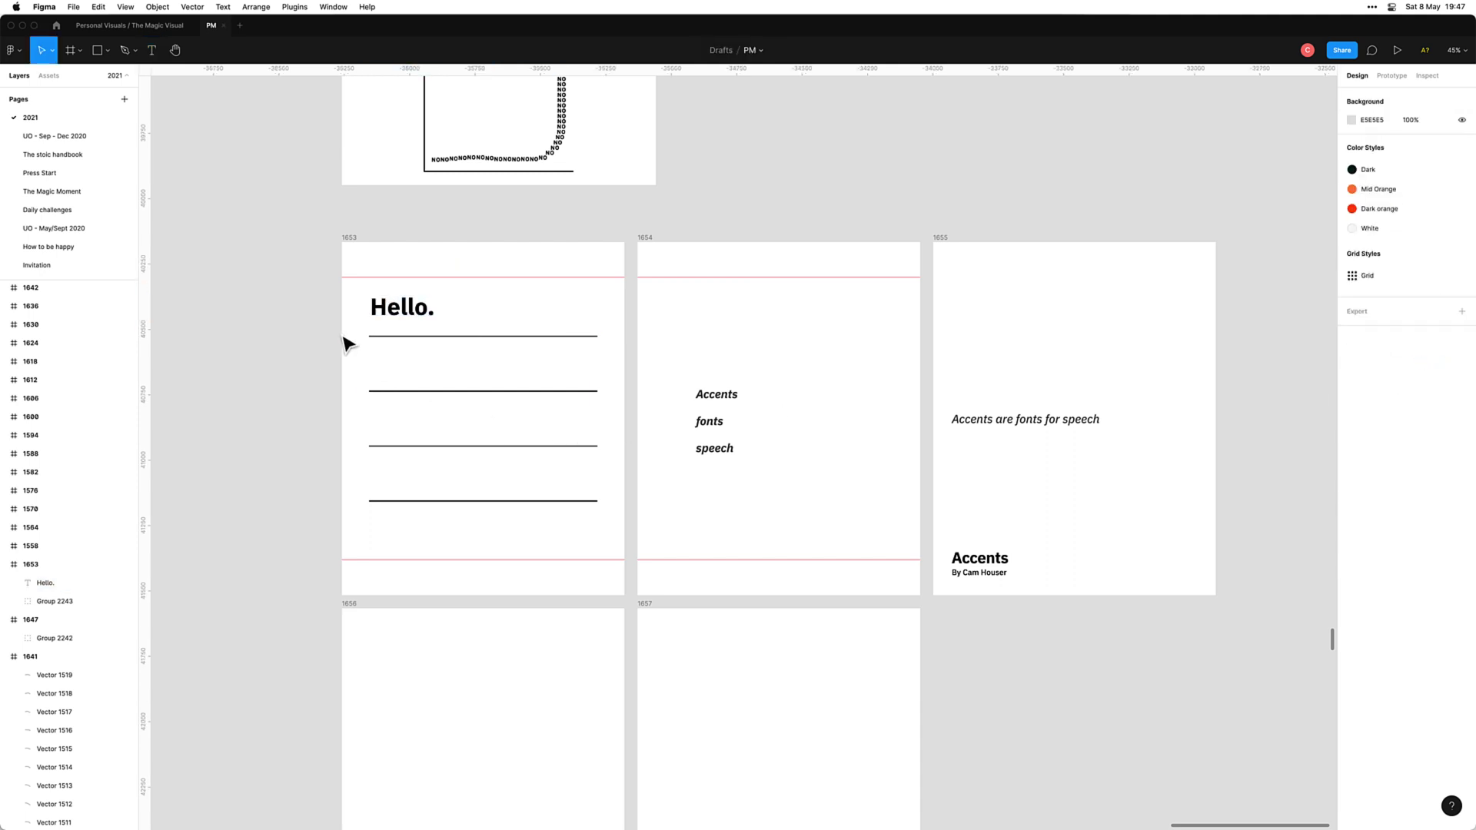
click(394, 318)
key(shift+Down)
key(shift+Down)
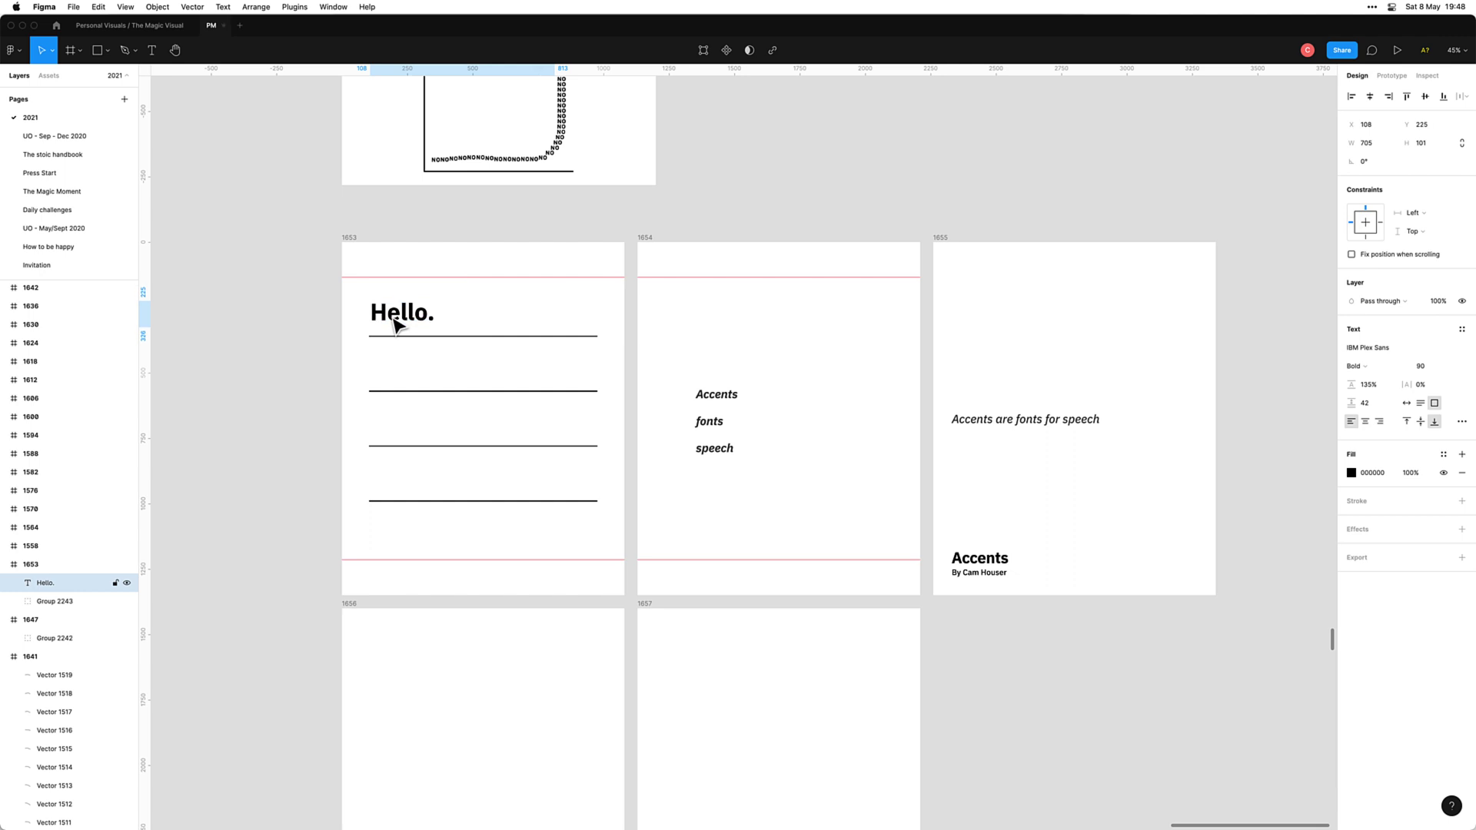
click(313, 357)
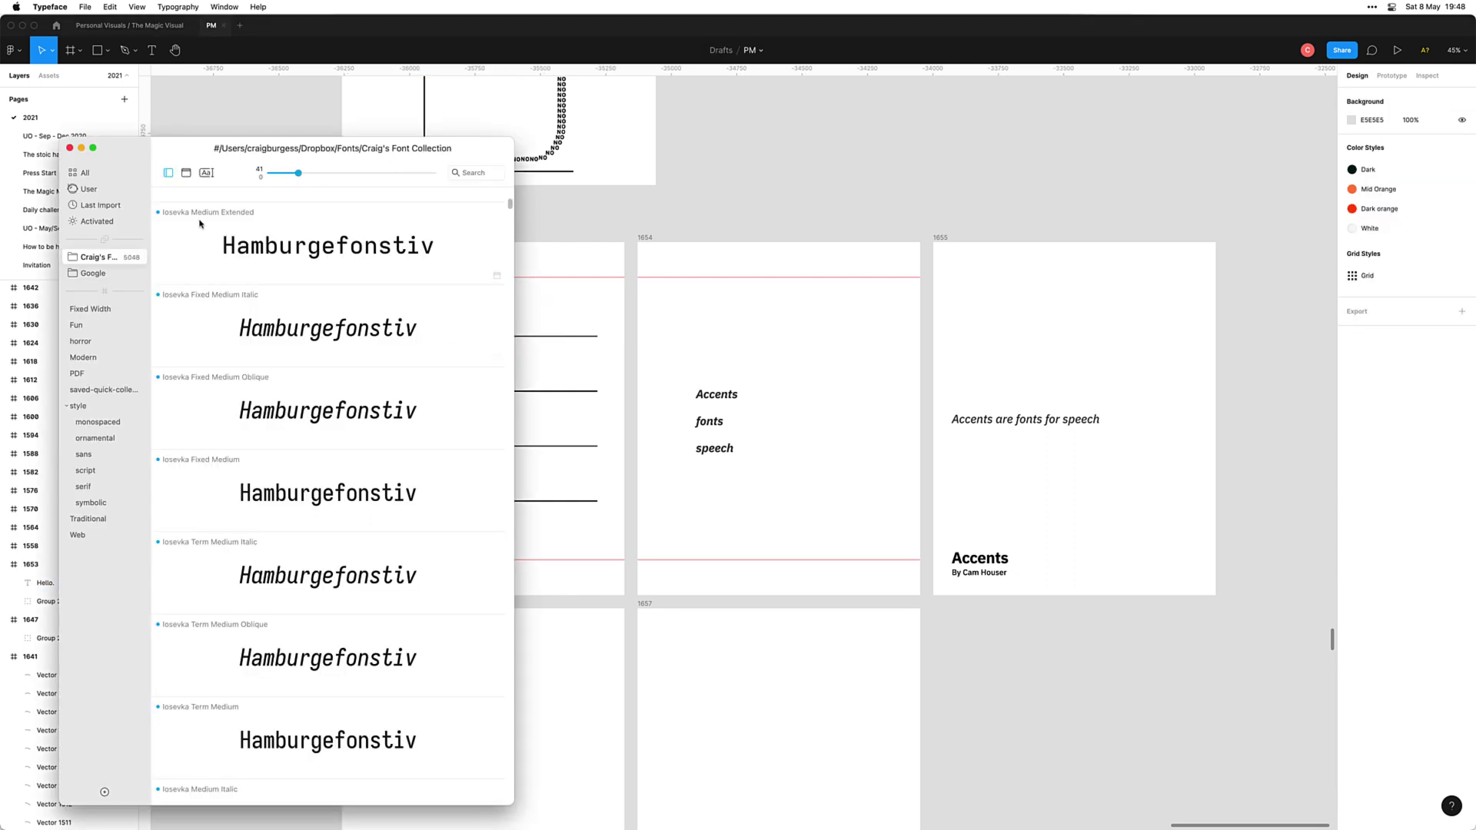
Step: Duplicate the "Hello." text, move the copy 60 higher and change its wording to "EnglishAccent.ttf"
key(super+Tab)
click(421, 320)
key(super+d)
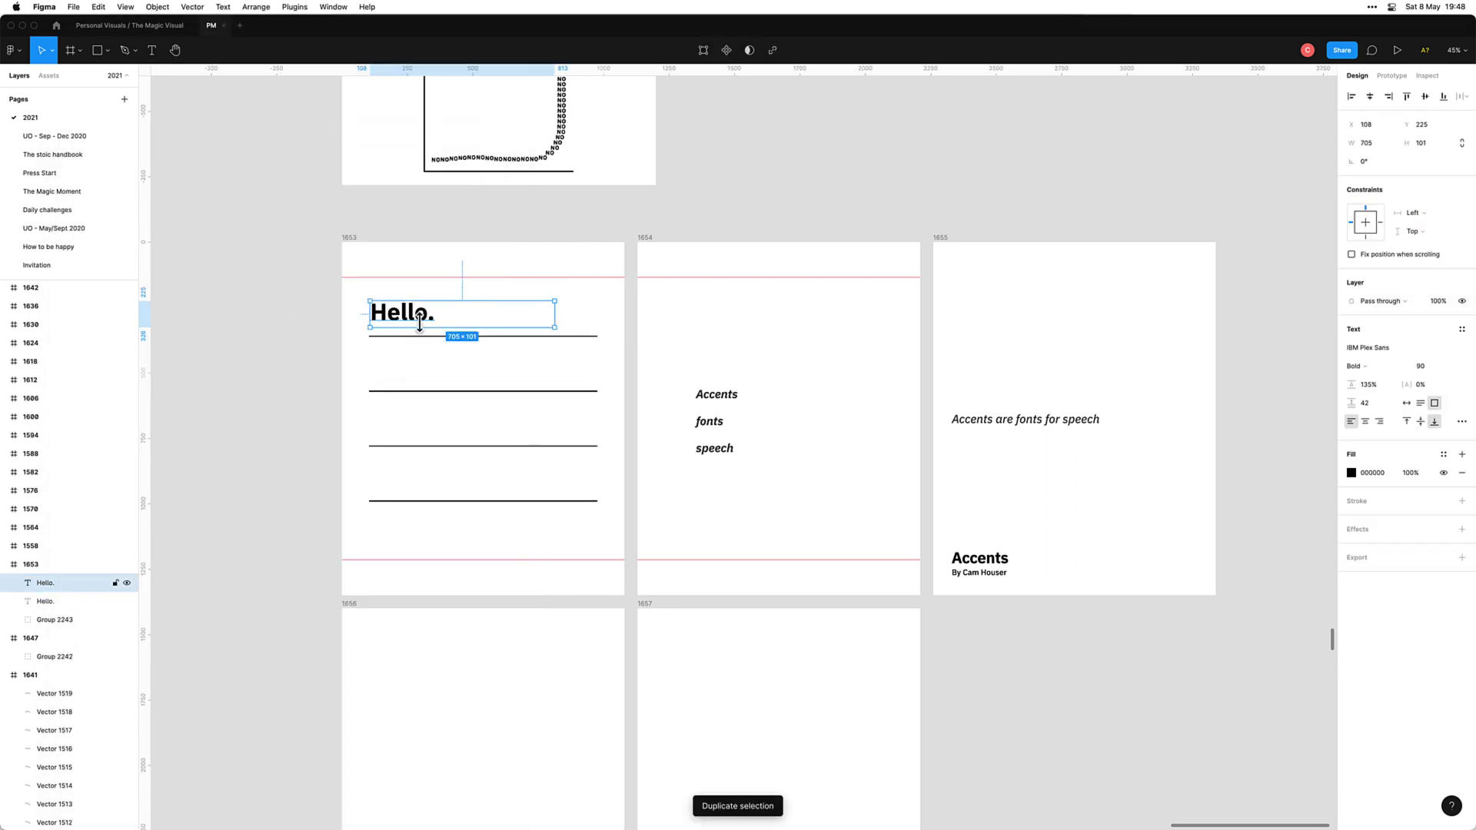
drag(420, 323, 453, 282)
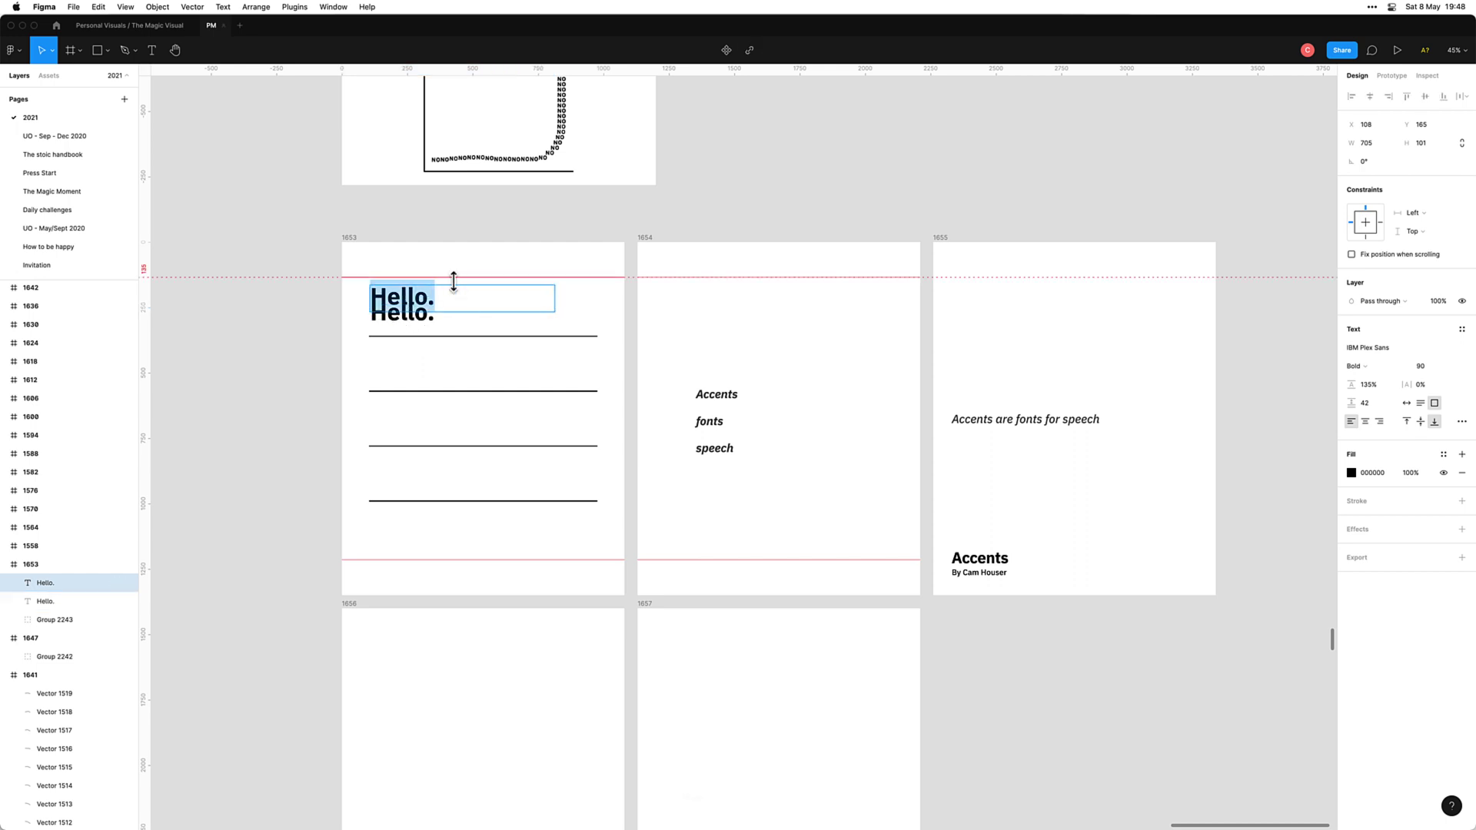
text(E)
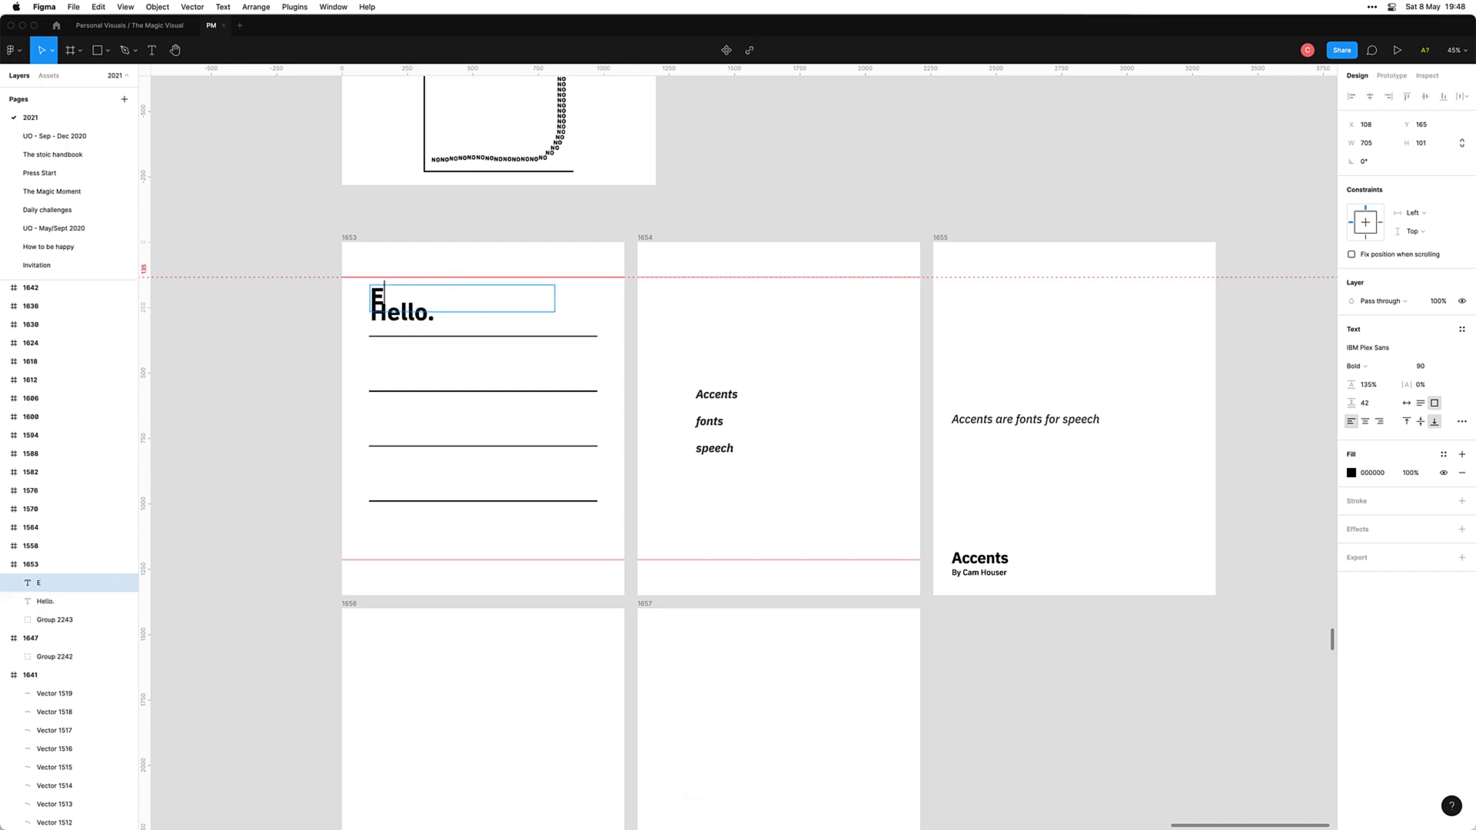
text(nglish Acce)
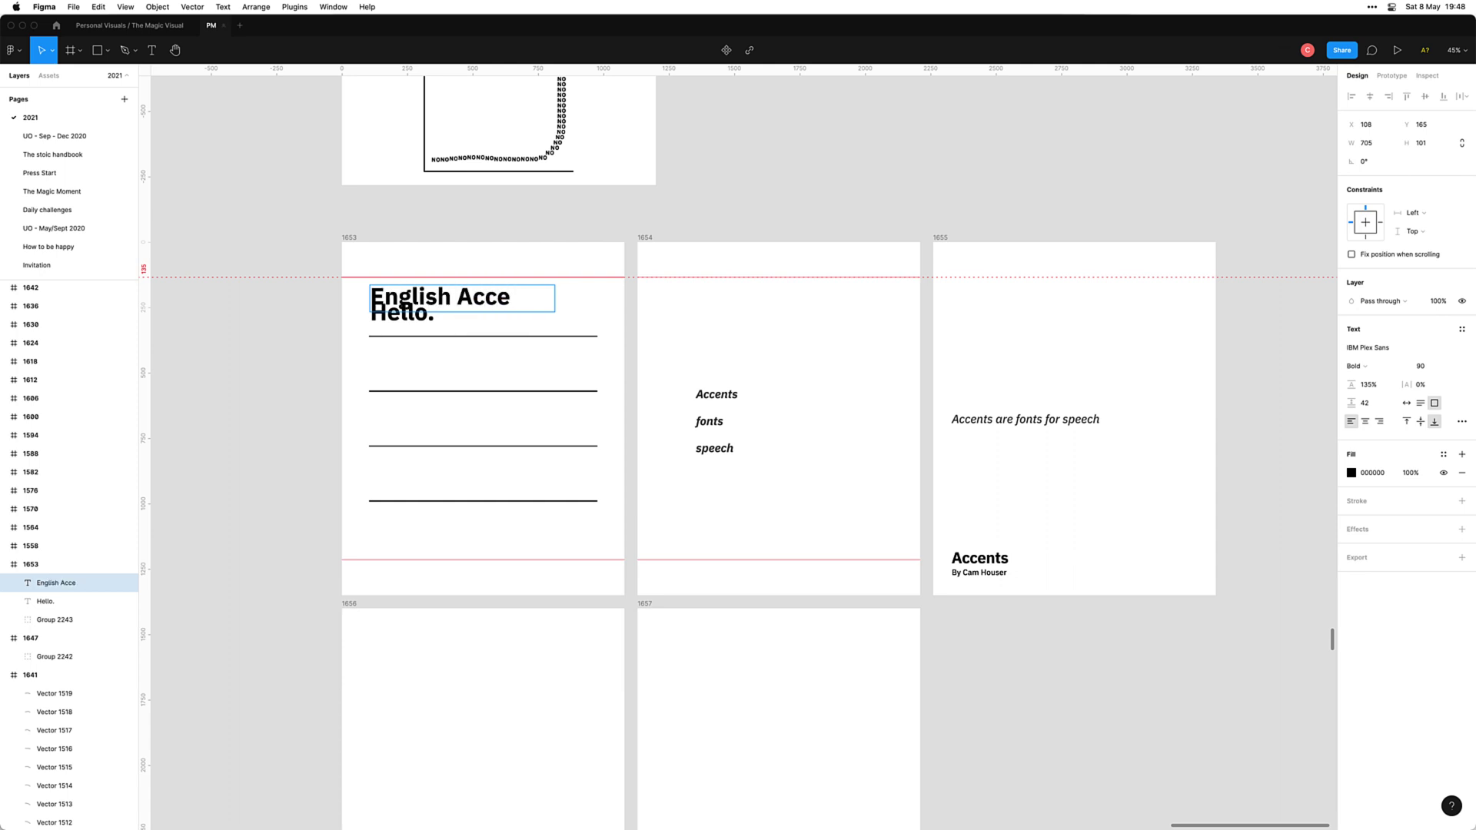
text(nt)
key(alt+Left)
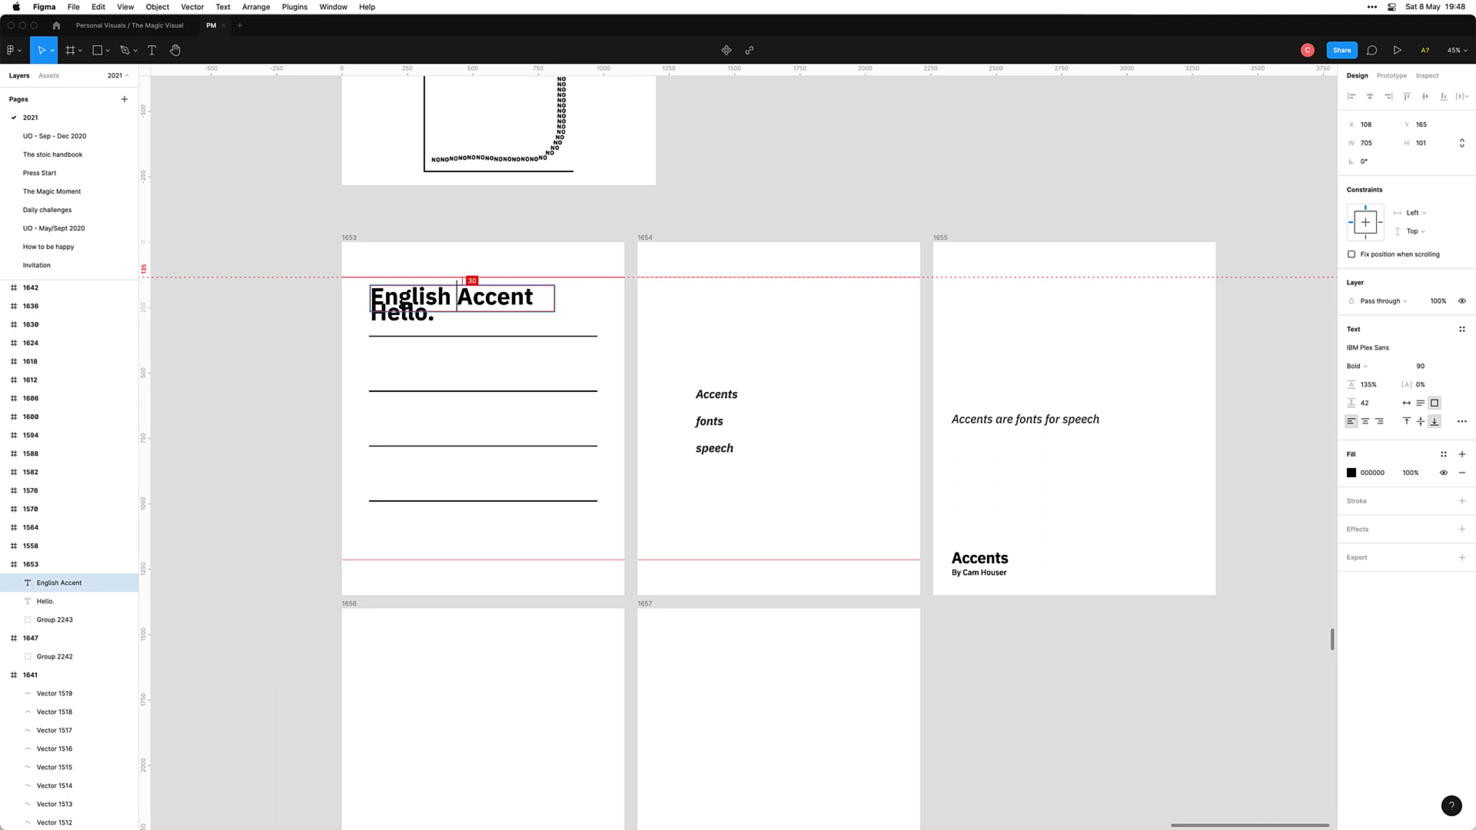
key(BackSpace)
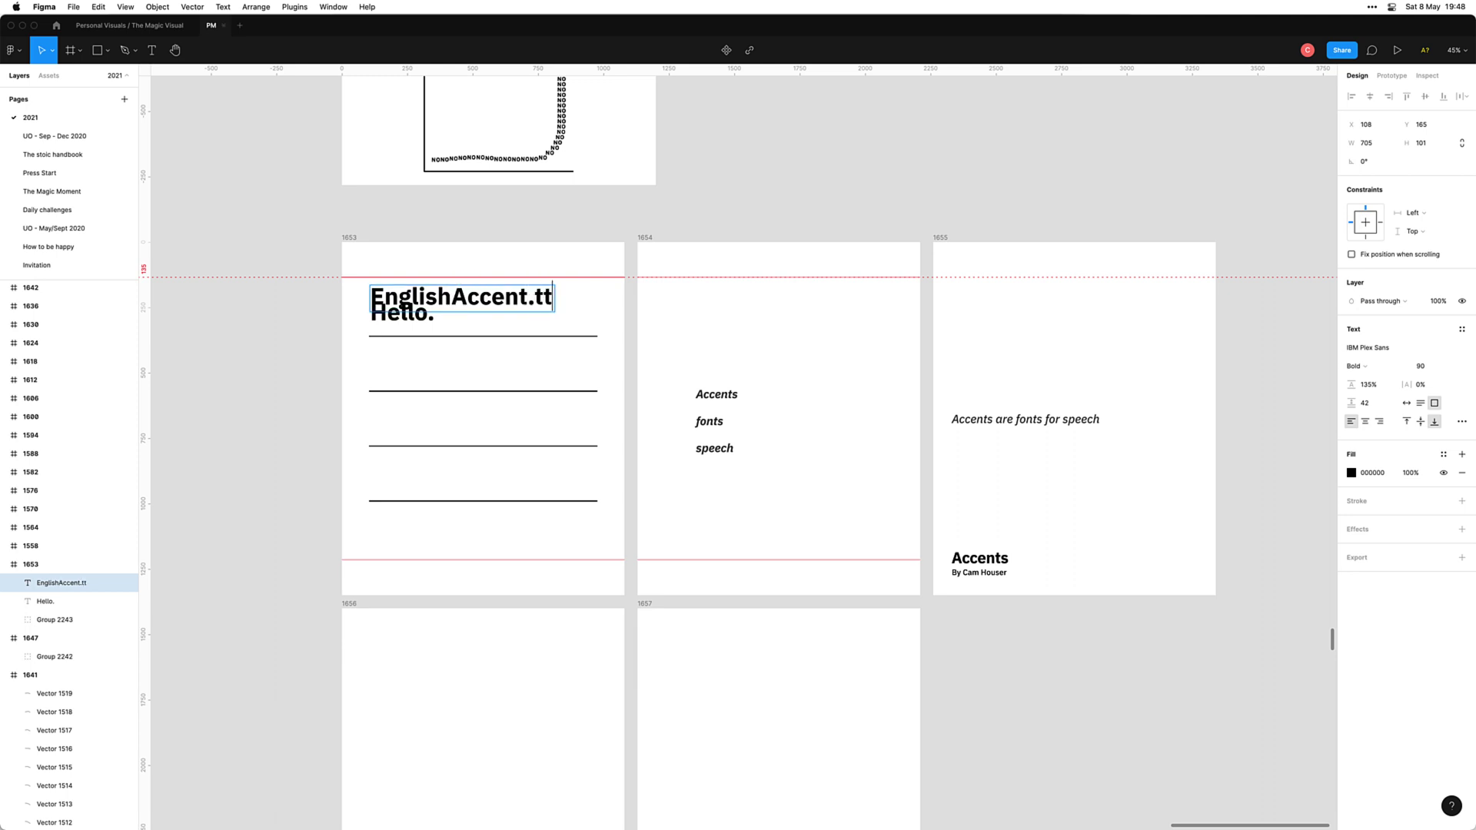
text(f)
Step: Set the "EnglishAccent.ttf" label's font size to 20 and move it 50 higher
key(super+a)
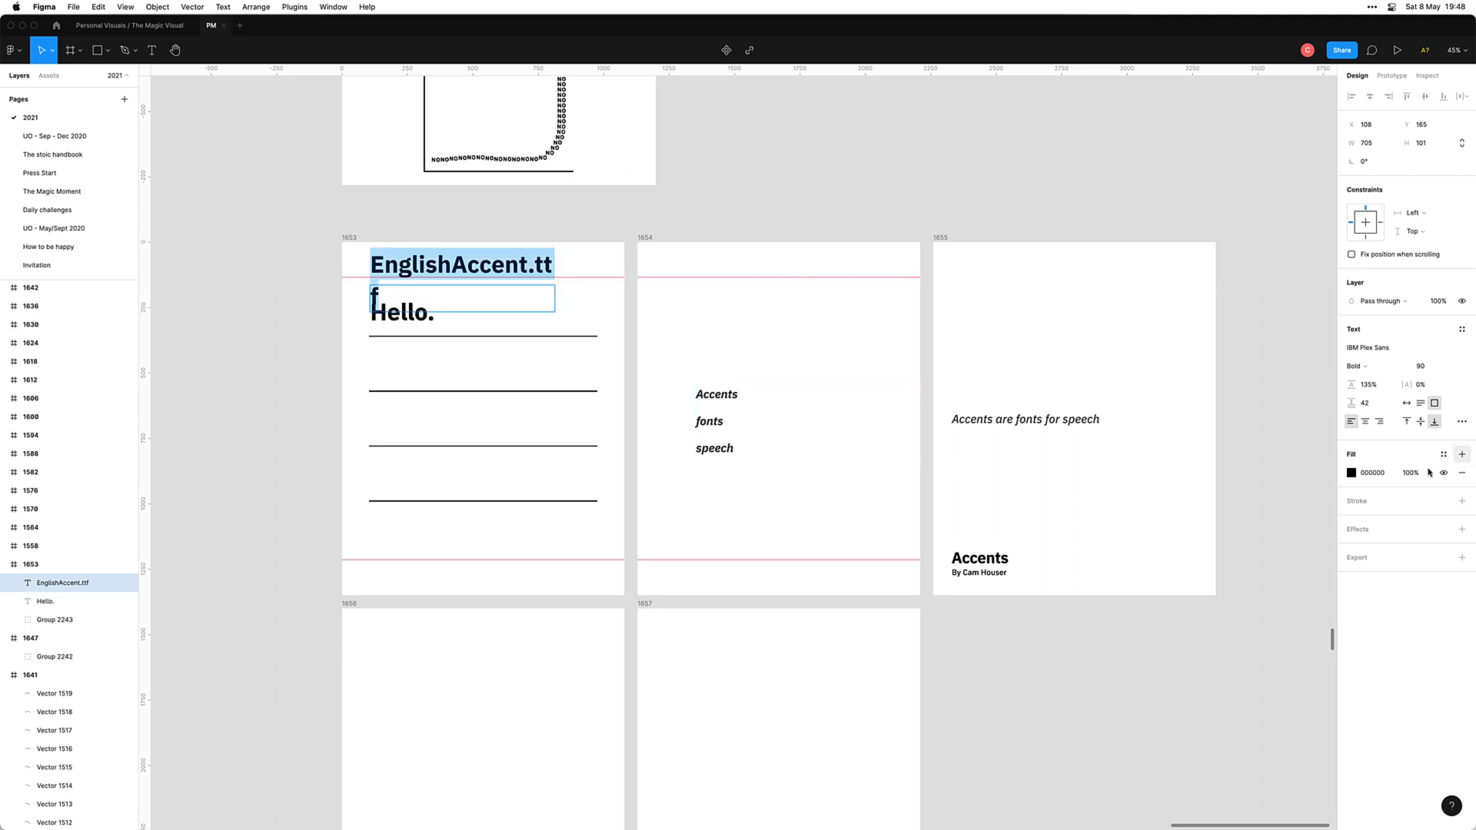
click(1429, 367)
key(Return)
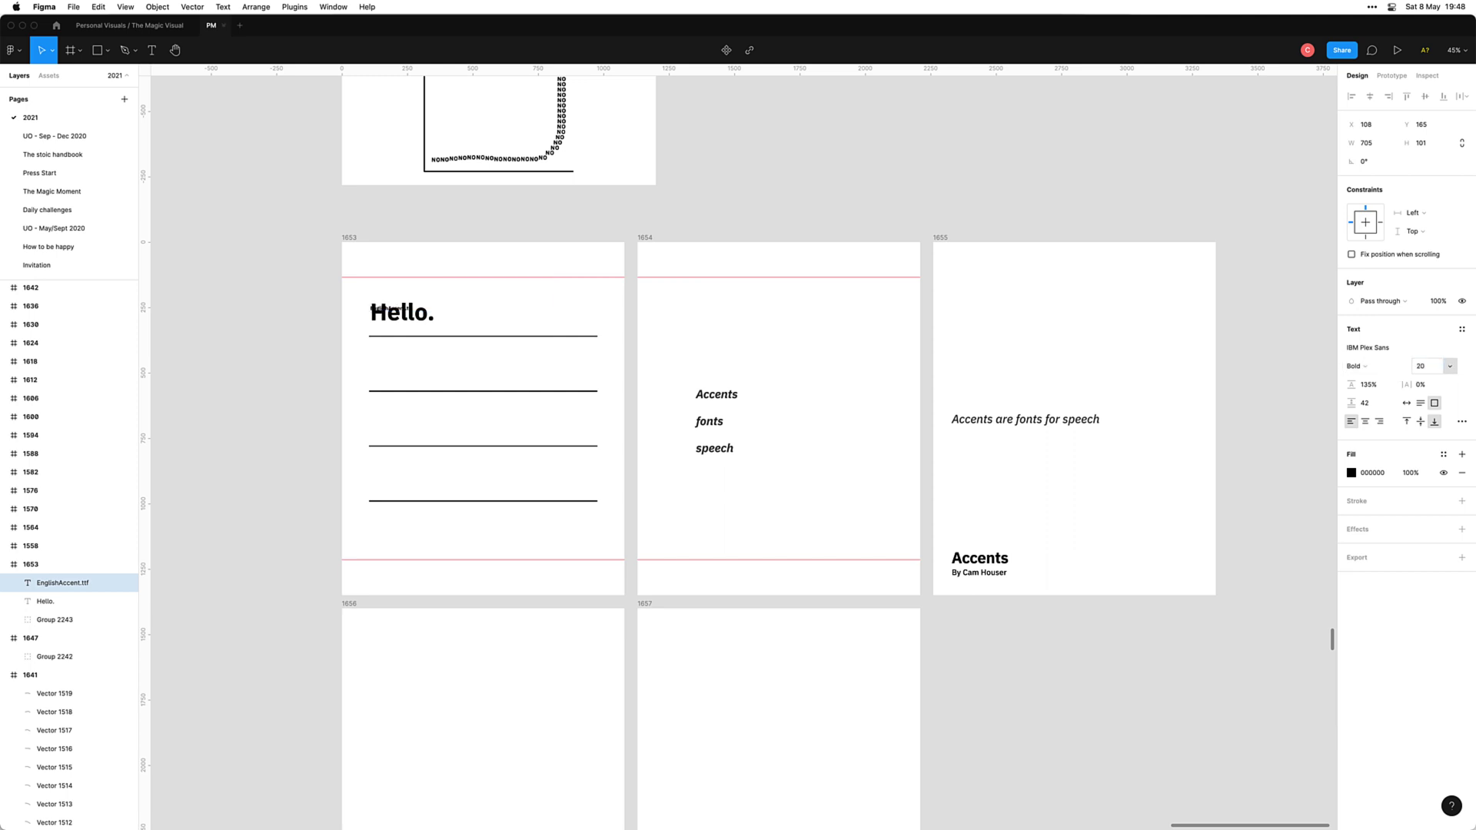
key(Escape)
key(shift+Up)
key(shift+Up)
key(shift+Up)
key(shift+Up)
key(shift+Up)
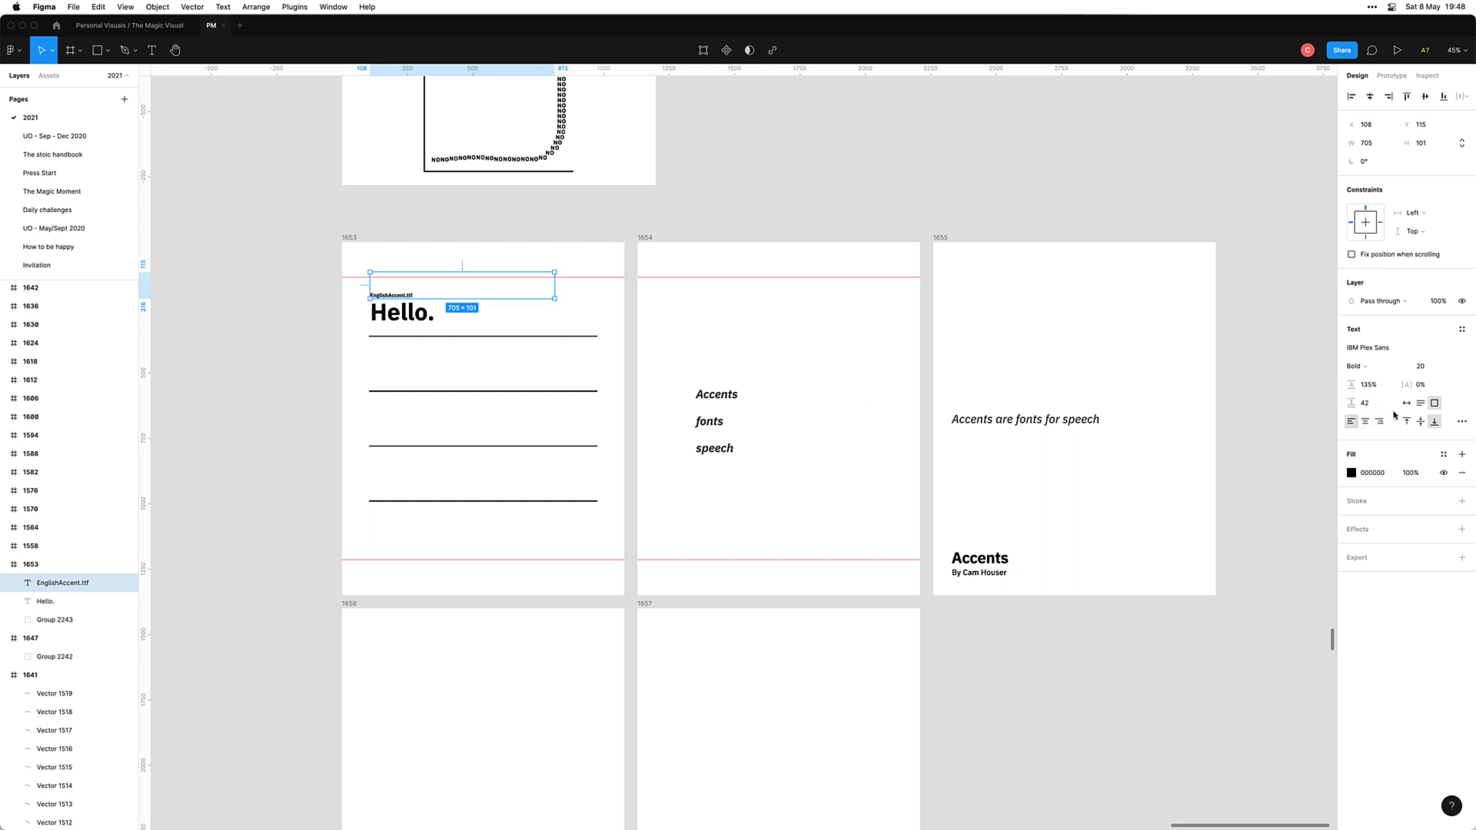
Step: Top-align the "EnglishAccent.ttf" text in its box, and place the box above "Hello." at Y 175 with a height of 27
click(1408, 423)
key(shift+Down)
key(shift+Down)
key(shift+Down)
key(shift+Down)
key(shift+Down)
key(shift+Down)
key(shift+Down)
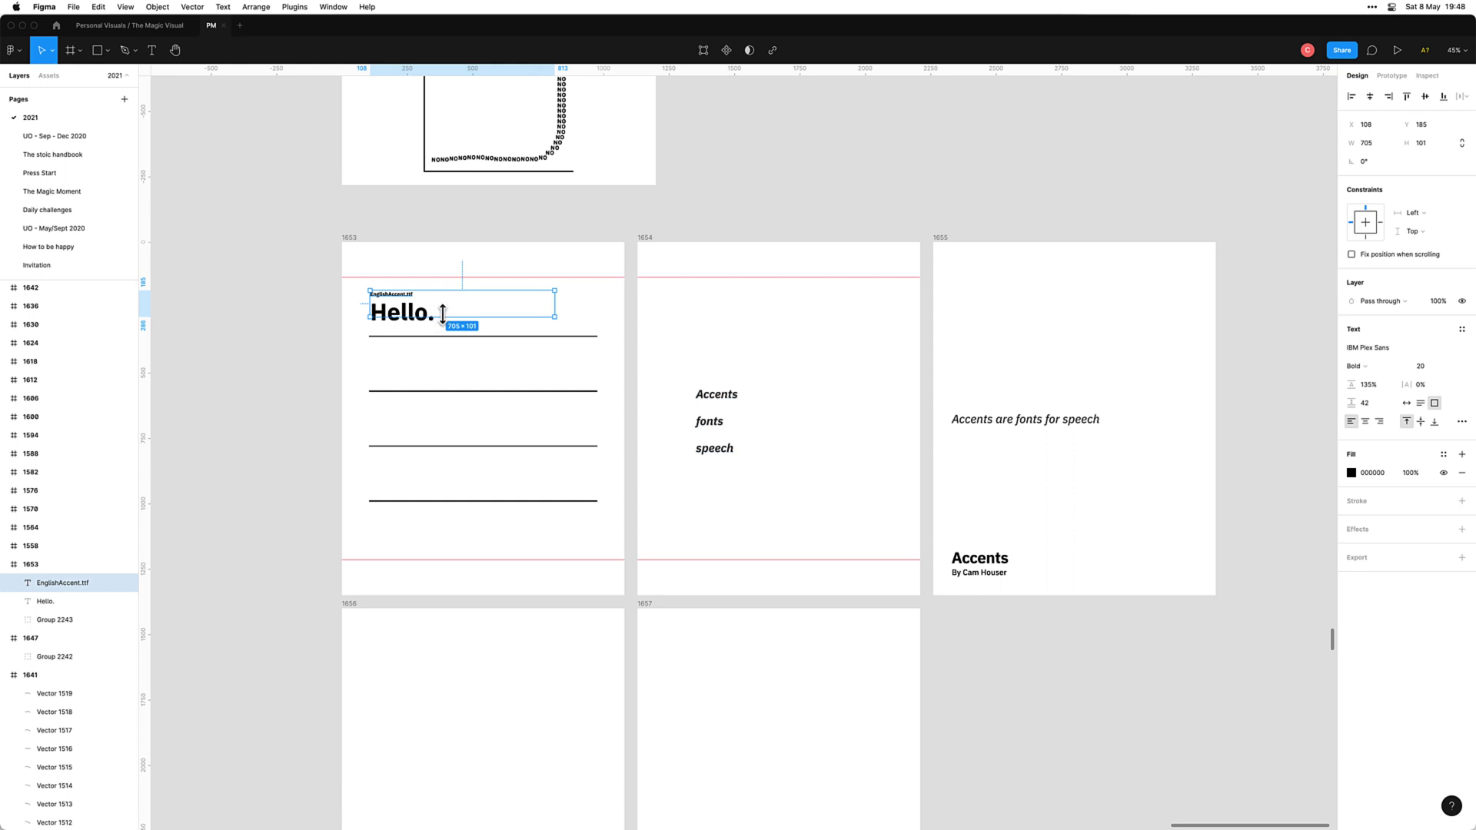
mouse_move(443, 306)
mouse_down()
mouse_move(443, 291)
mouse_move(443, 304)
mouse_up()
Step: Set the "EnglishAccent.ttf" label's font size to 25 and its weight to Regular
click(1437, 369)
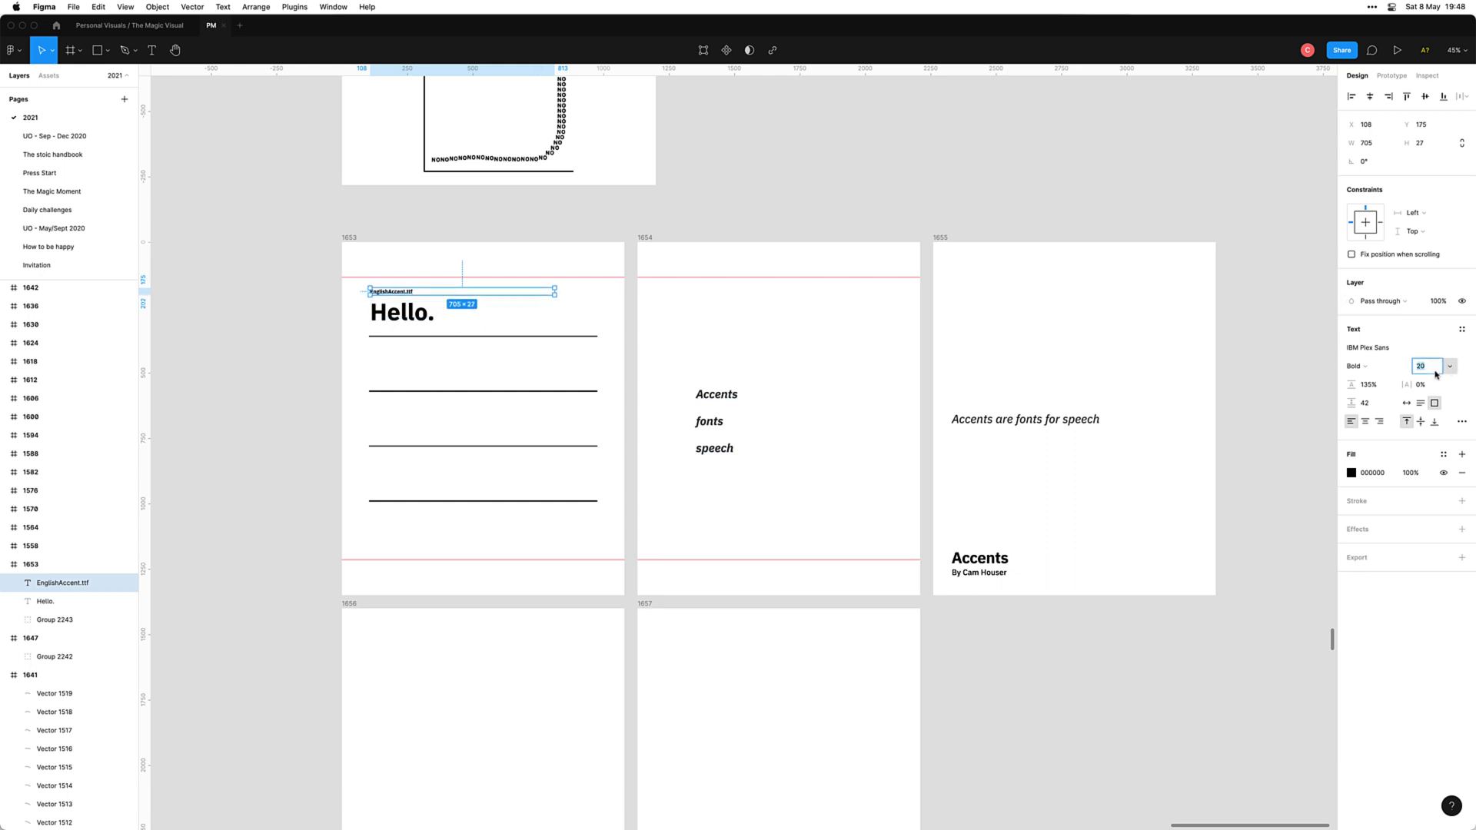
text(25)
key(Tab)
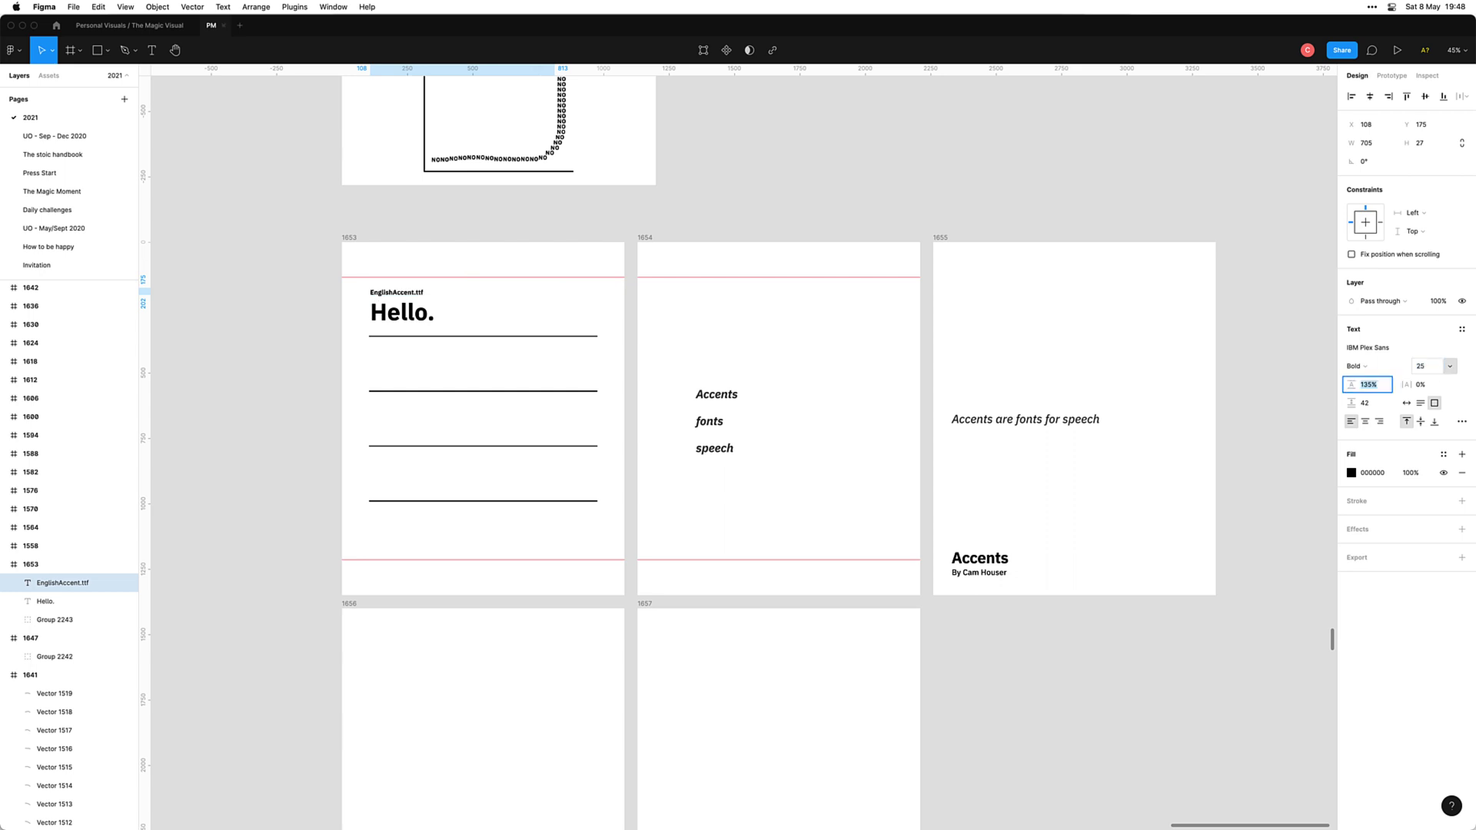
click(1357, 366)
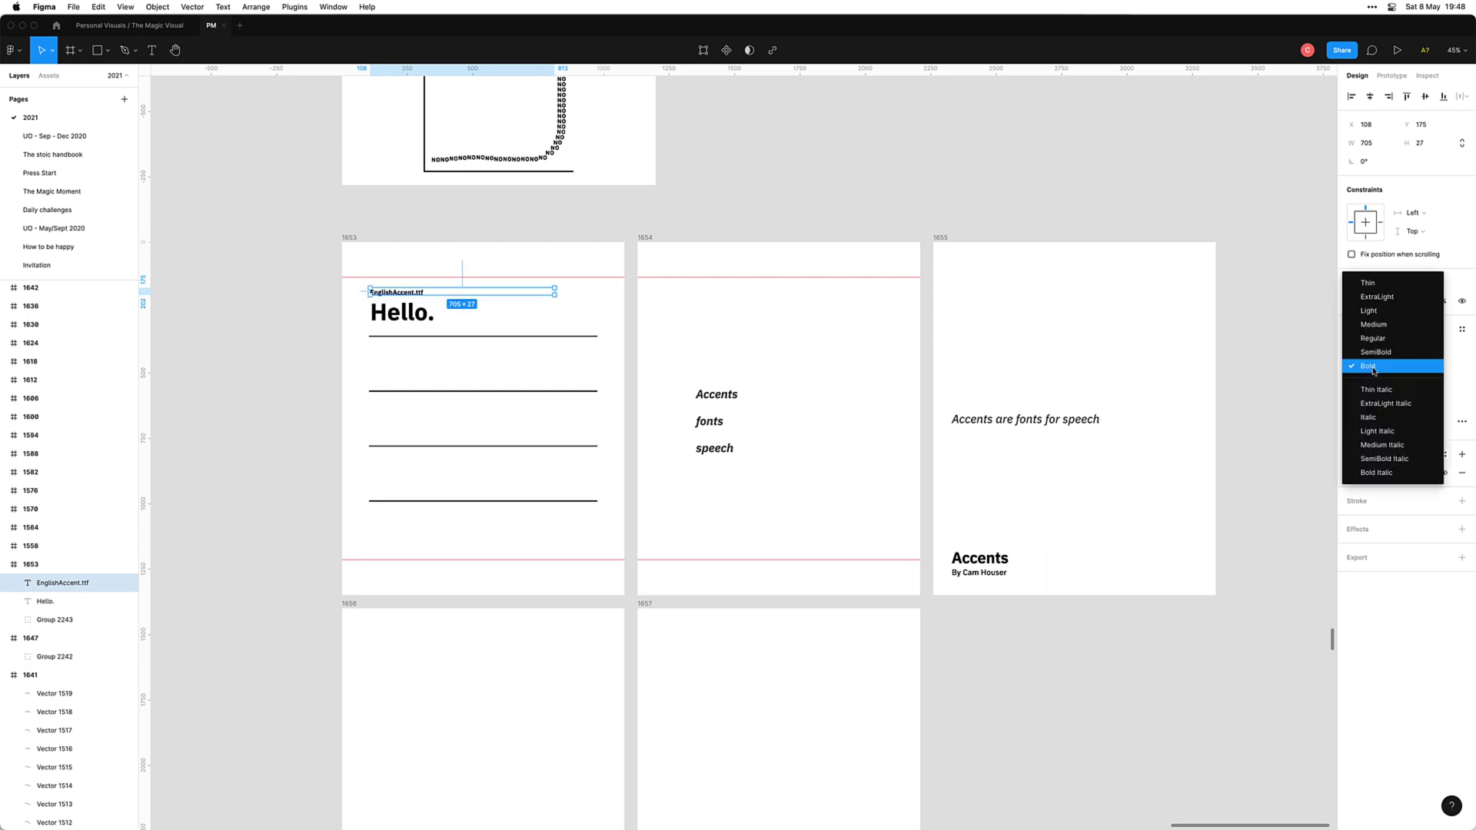
click(1380, 340)
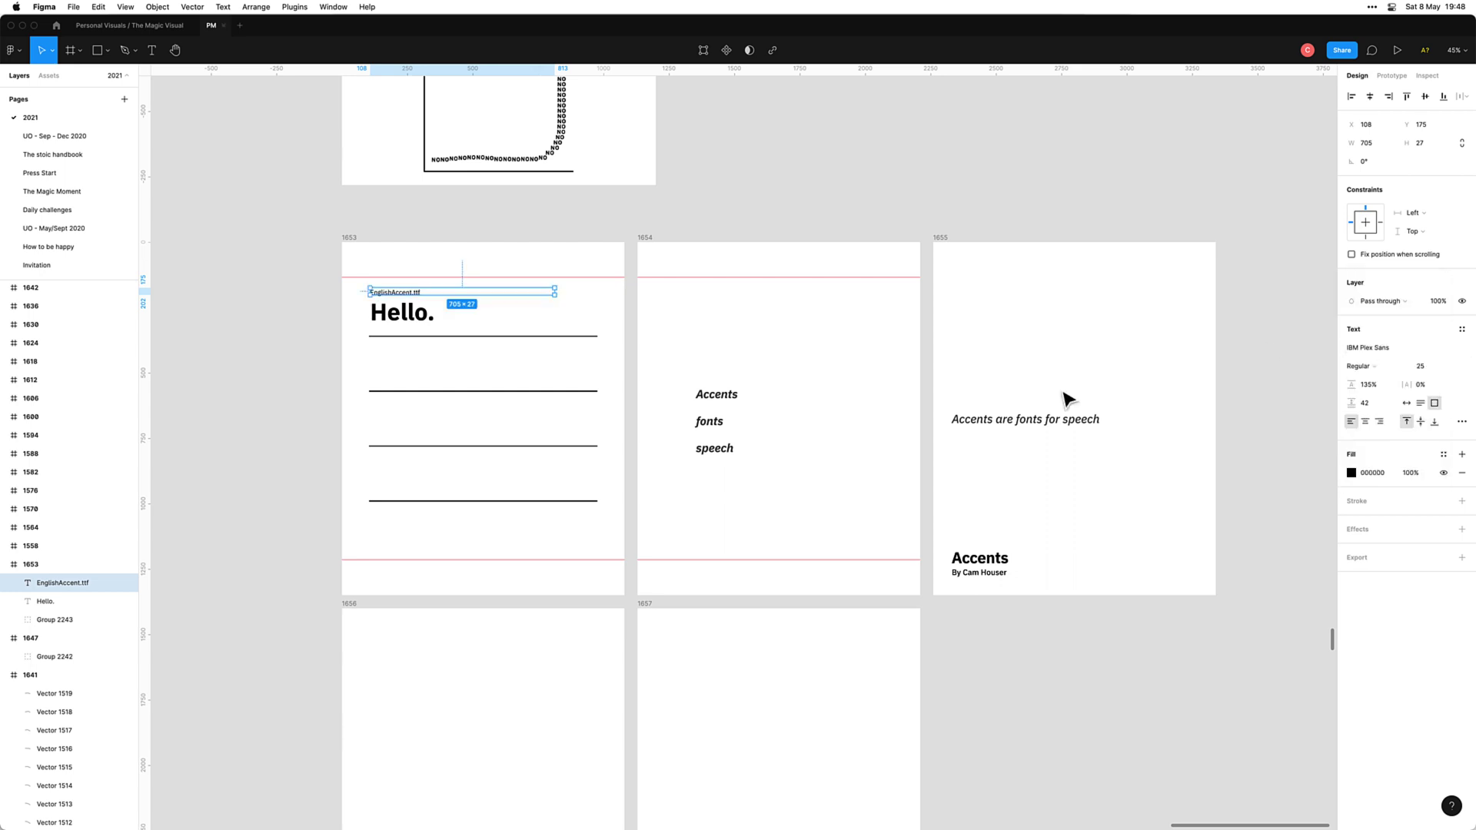
click(300, 418)
click(399, 292)
click(271, 375)
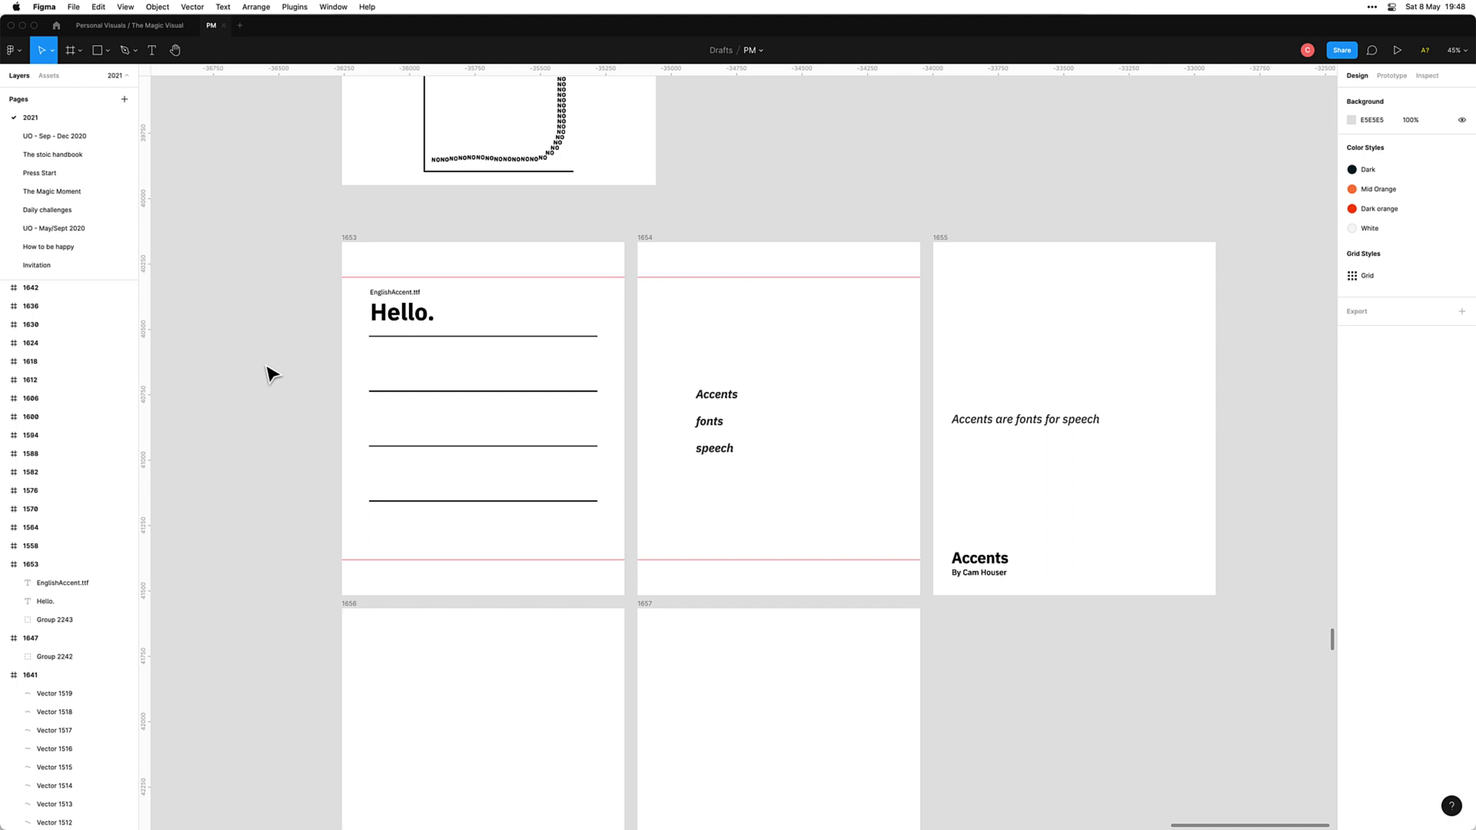
Step: Change the "Hello." text to "Hello my good sir" and widen its box to 868, matching the lines' right end
click(402, 312)
double_click(481, 305)
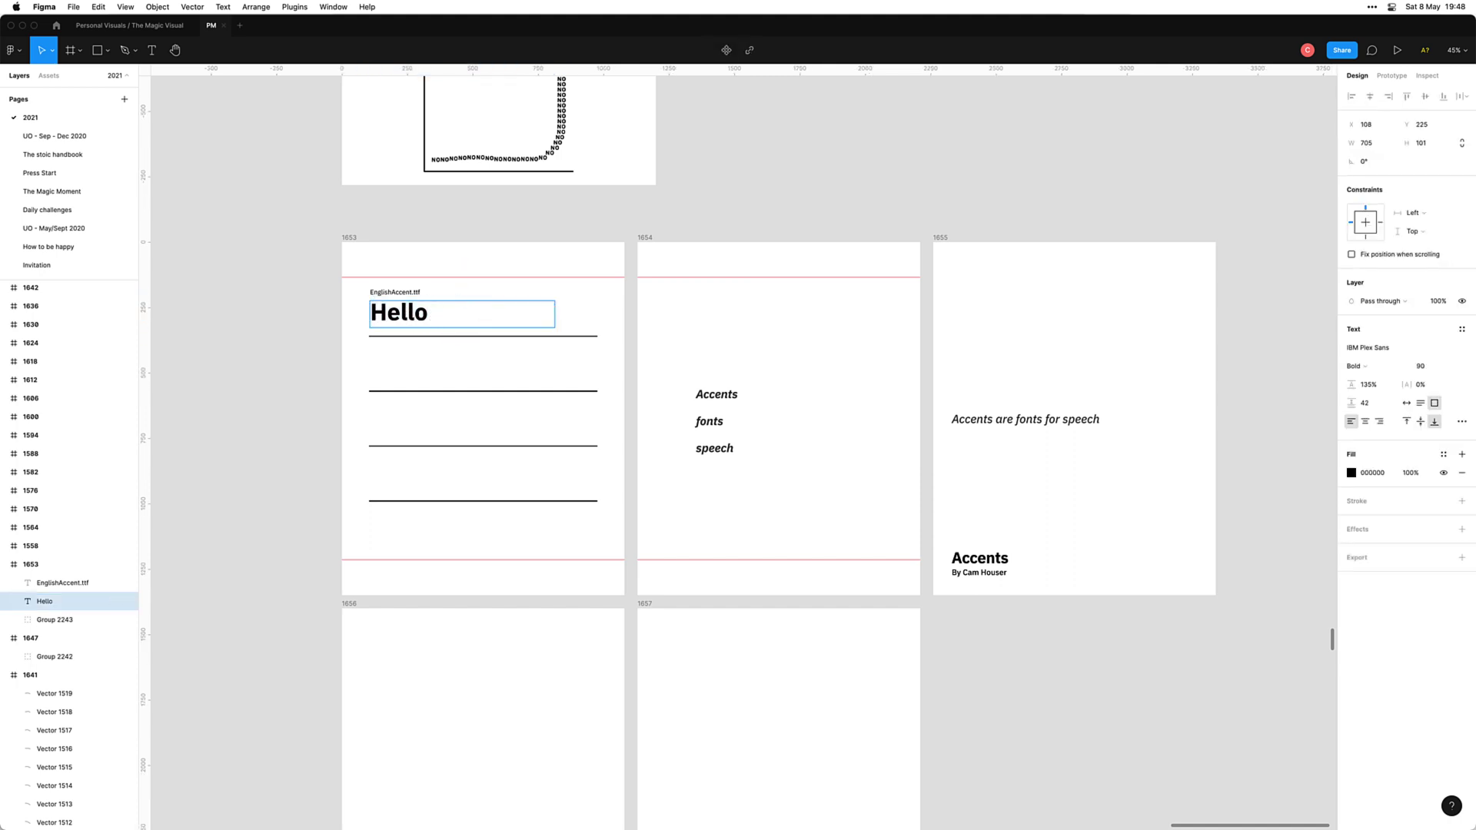
text(my goo)
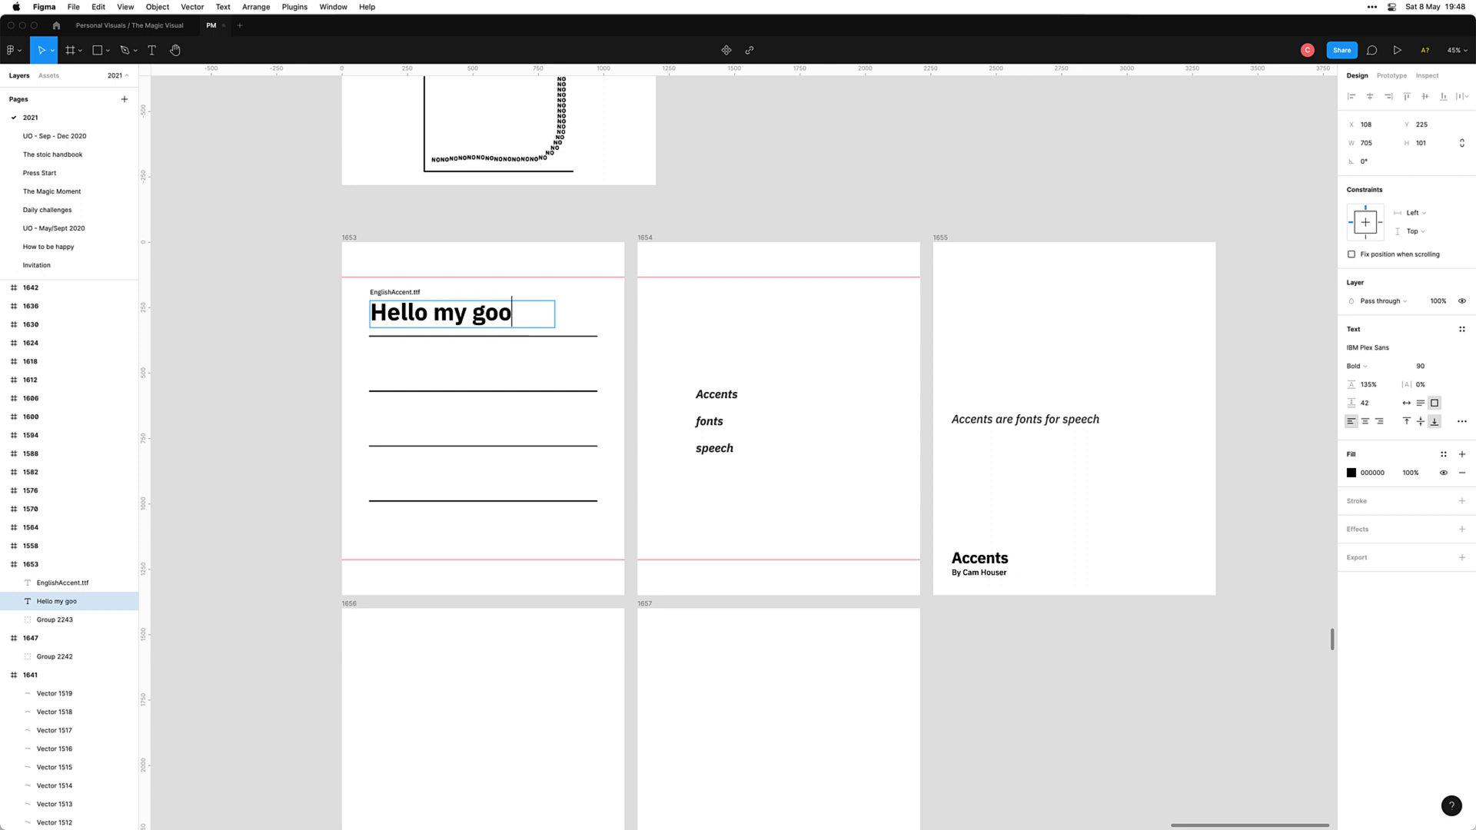
text(d sir)
key(Escape)
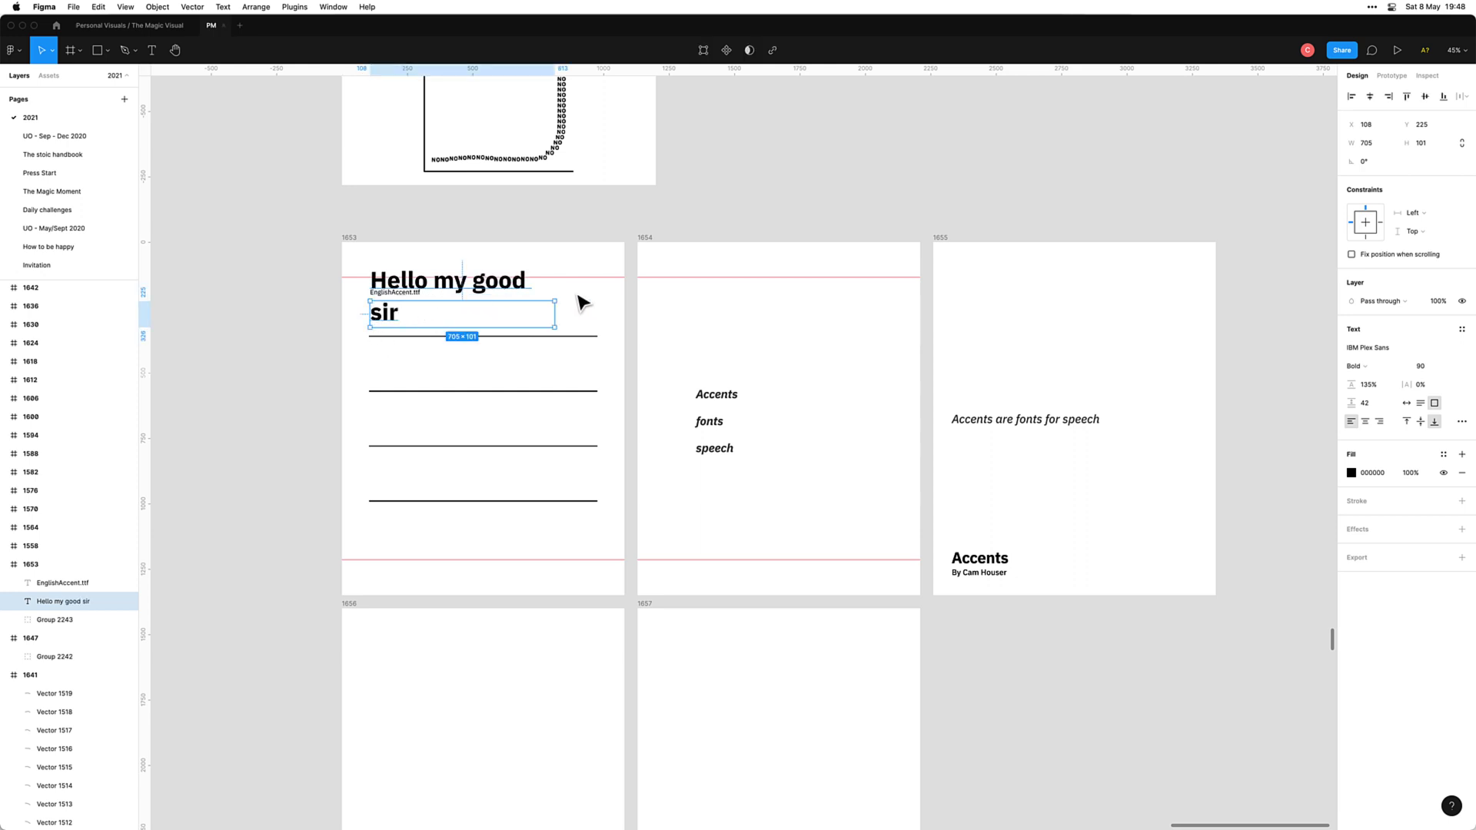
drag(553, 317, 598, 318)
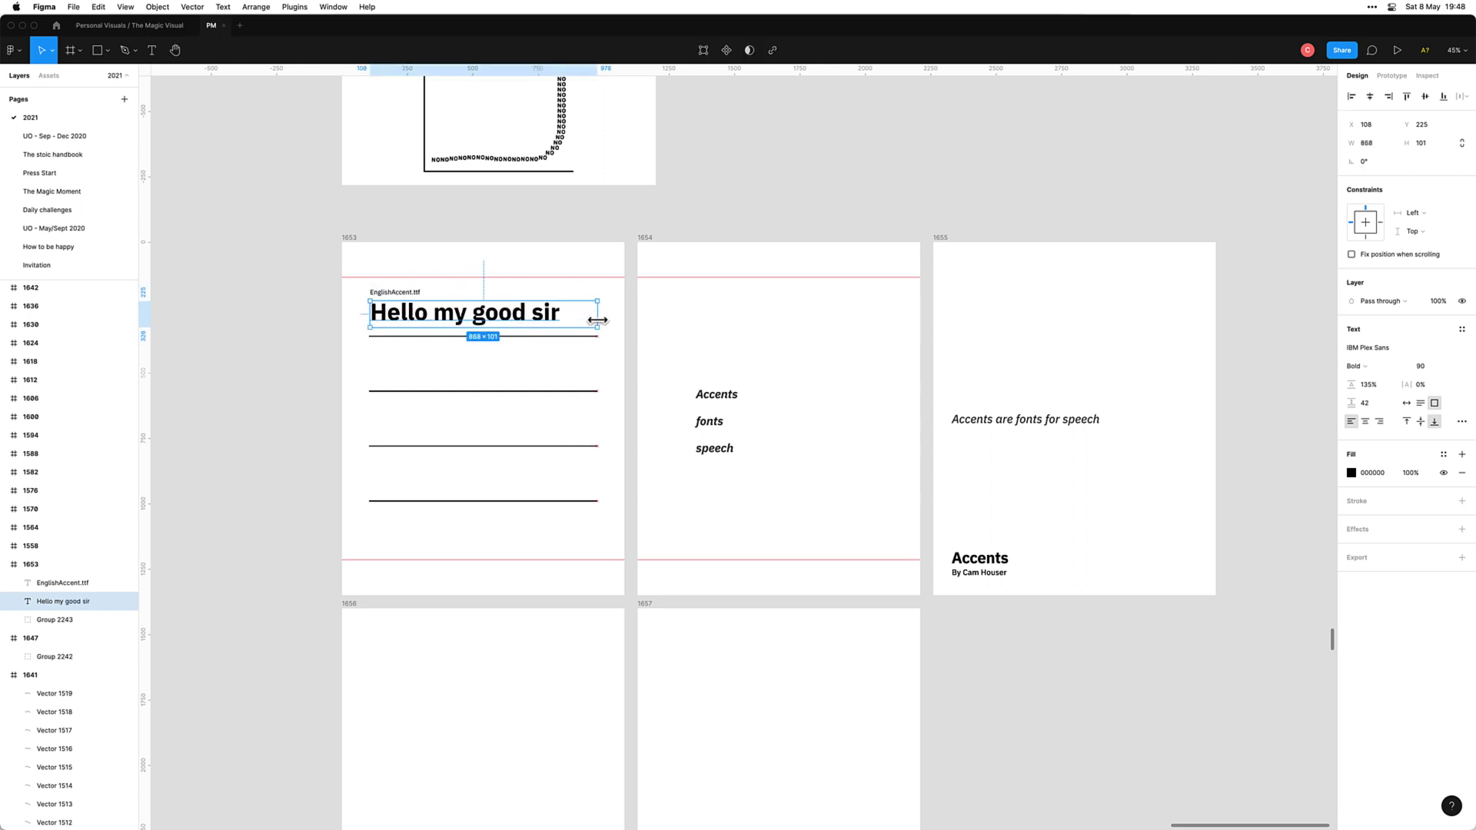
Step: Group the "EnglishAccent.ttf" label with the "Hello my good sir" text
click(388, 315)
shift+click(400, 292)
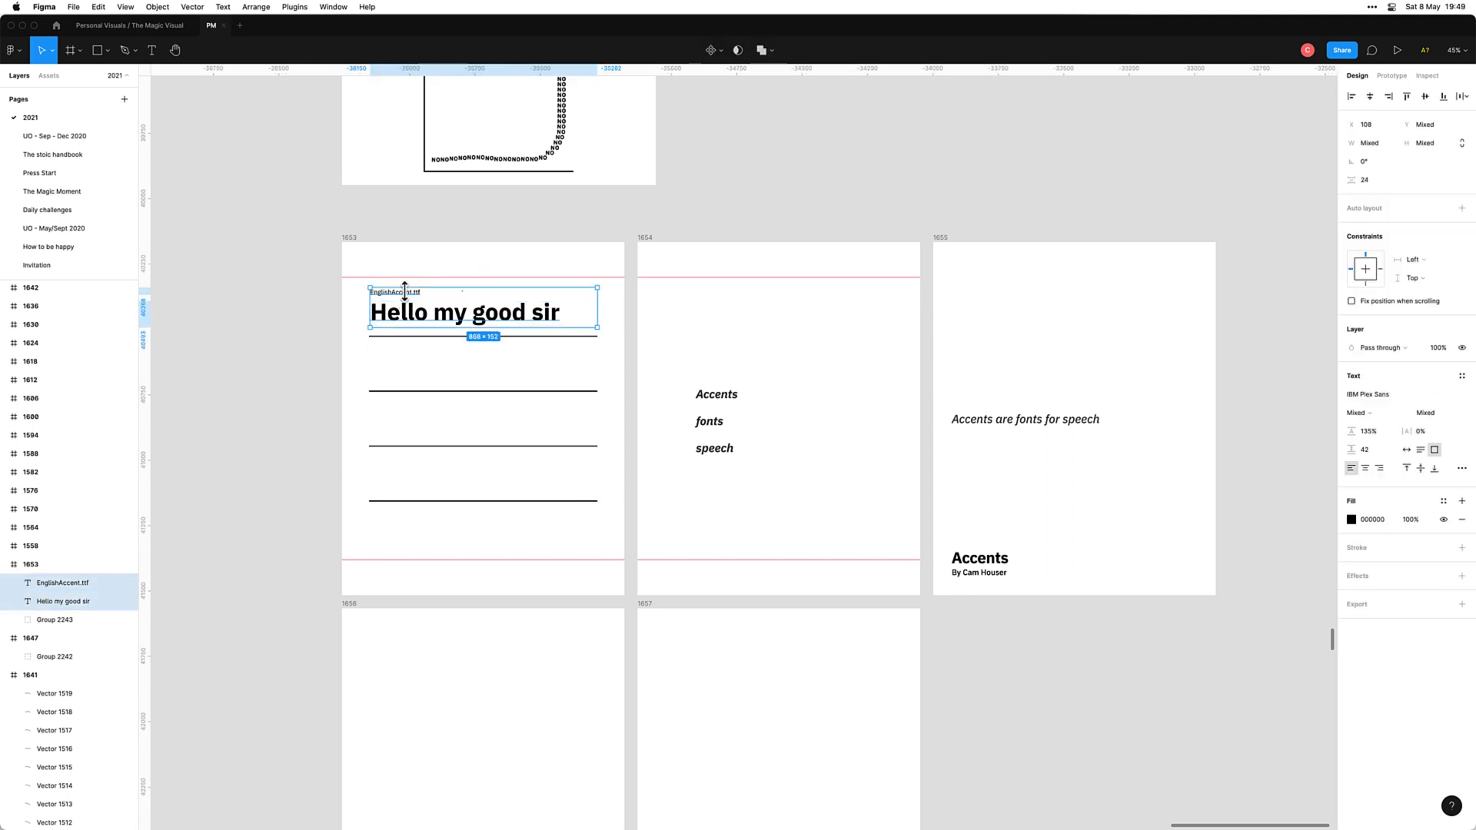
key(super+g)
Step: Duplicate the text group and move the copy 212 lower, to Y 386, so it sits above the second line
key(super+d)
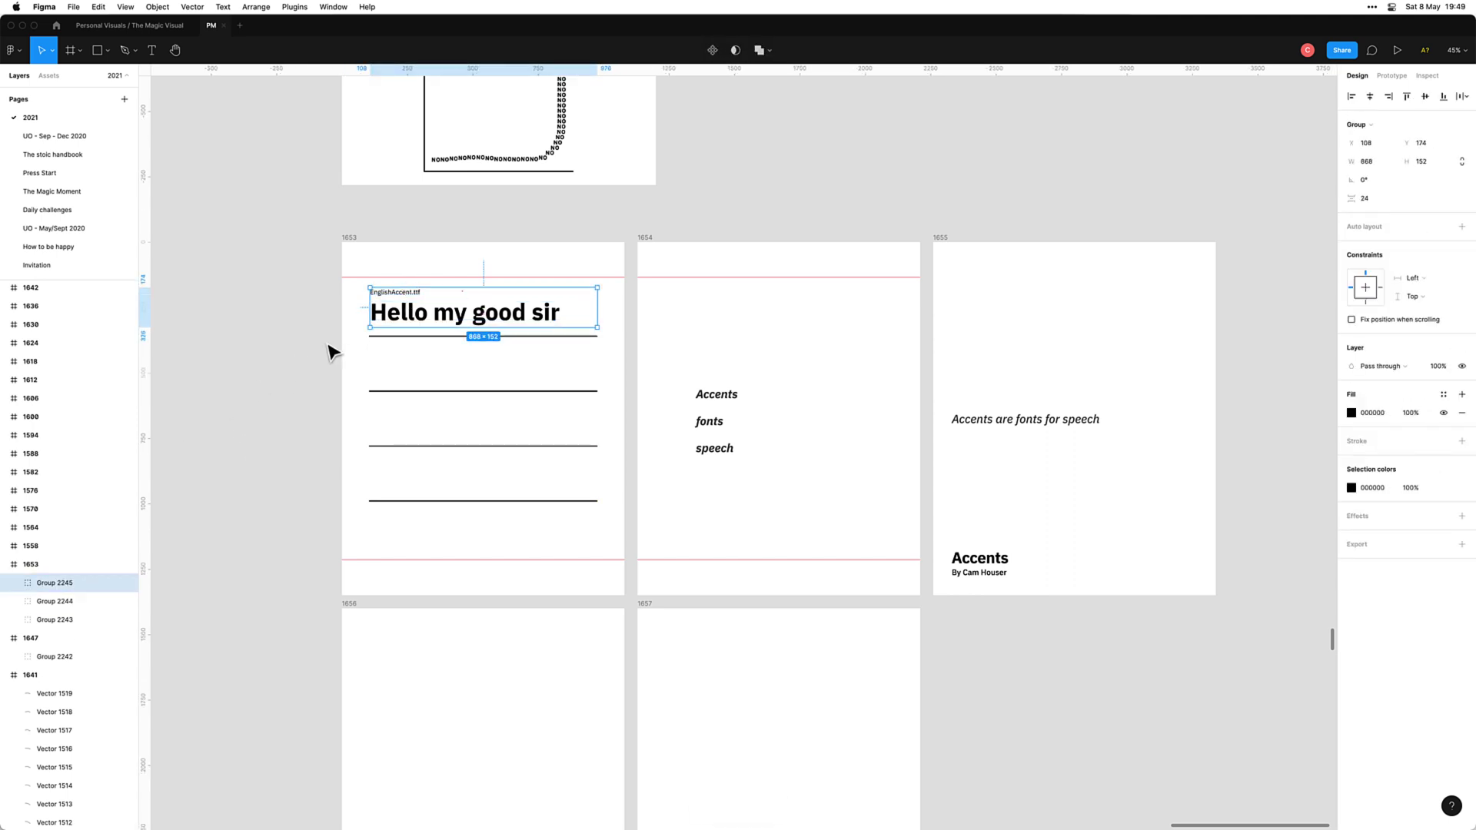
key(shift+Down)
key(shift+Down)
key(shift+Down)
key(shift+Down)
key(shift+Down)
key(shift+Down)
key(shift+Down)
key(shift+Down)
key(shift+Down)
key(shift+Down)
key(shift+Down)
key(shift+Down)
key(shift+Down)
key(shift+Down)
key(shift+Down)
key(shift+Down)
key(shift+Down)
key(shift+Down)
key(shift+Down)
key(shift+Down)
key(shift+Down)
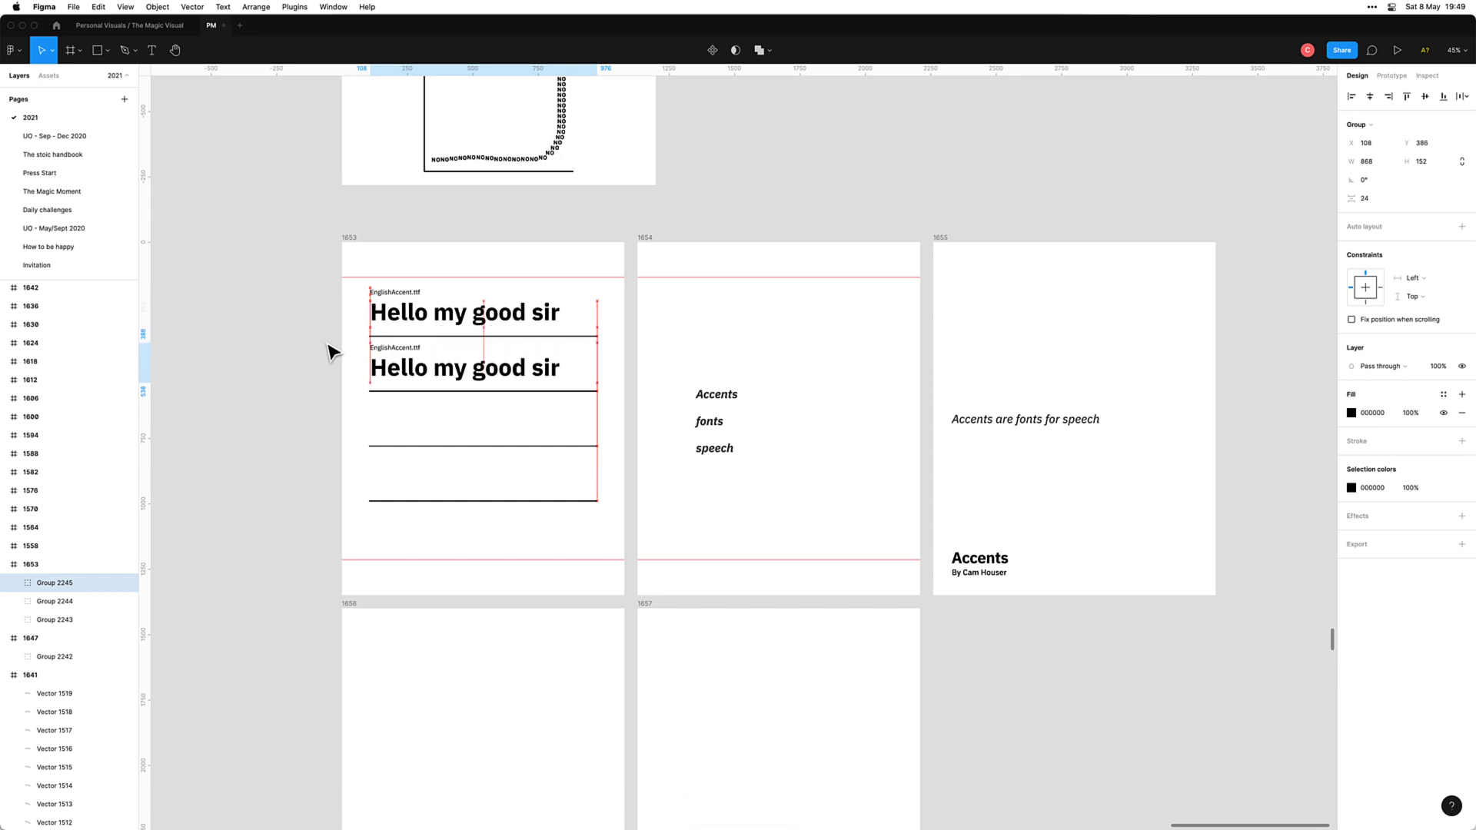
click(330, 350)
Step: Change the label in the copied group to "AustrailianAccent.ttf"
super+click(403, 355)
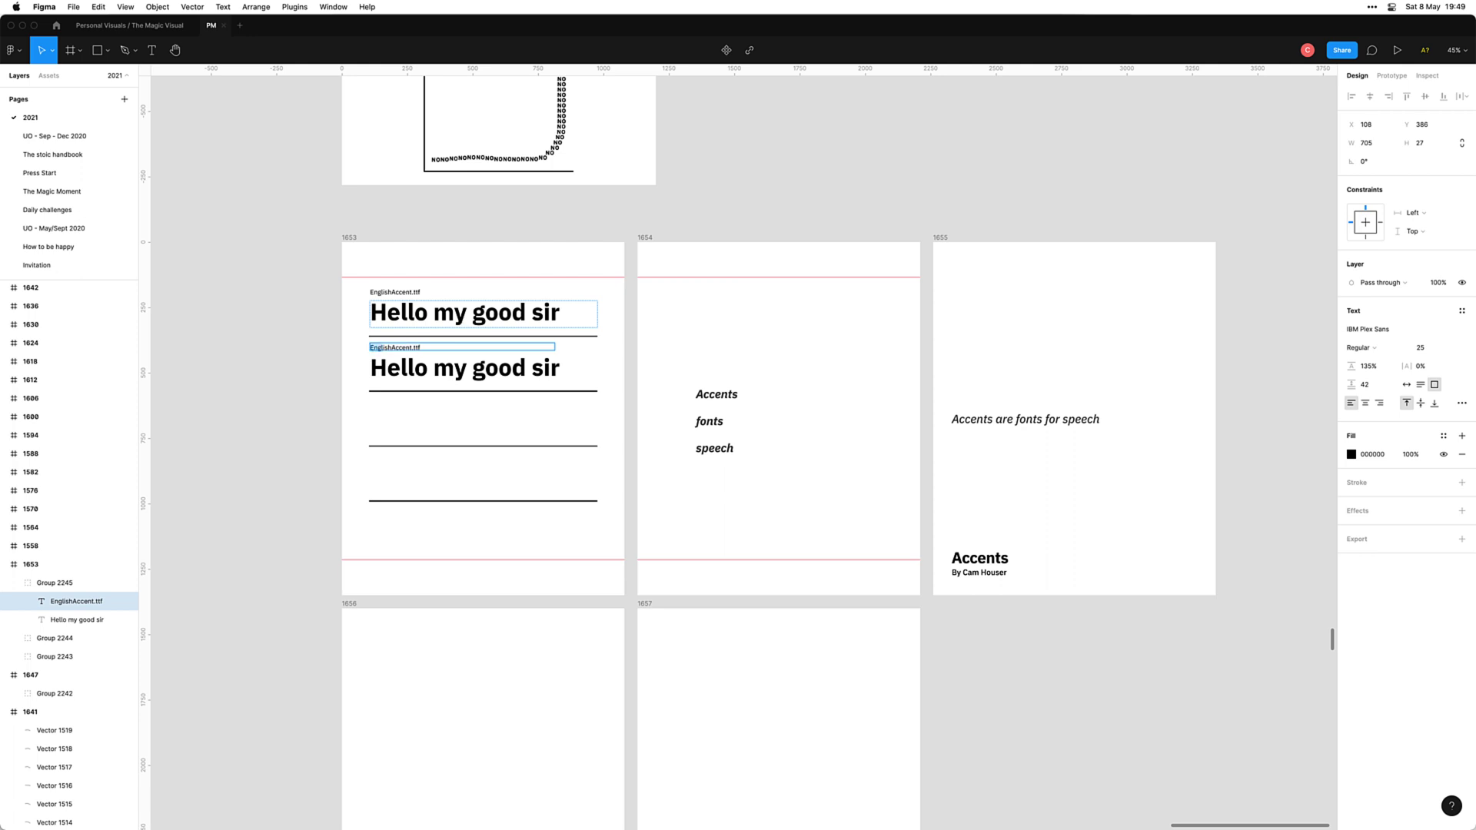
text(Austr)
scroll(300, 376, up, 5)
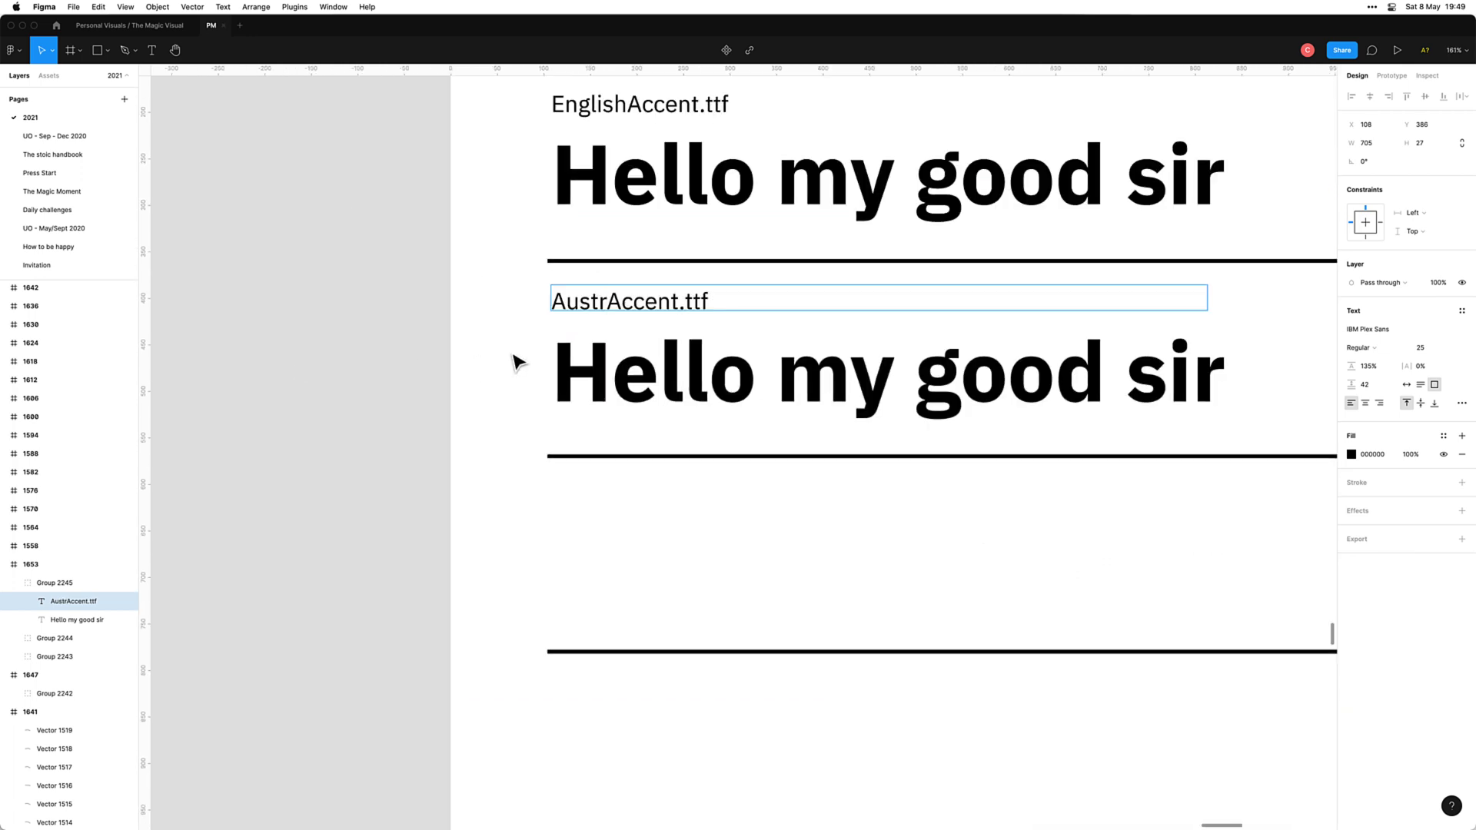
key(alt+shift+Left)
text(Austr)
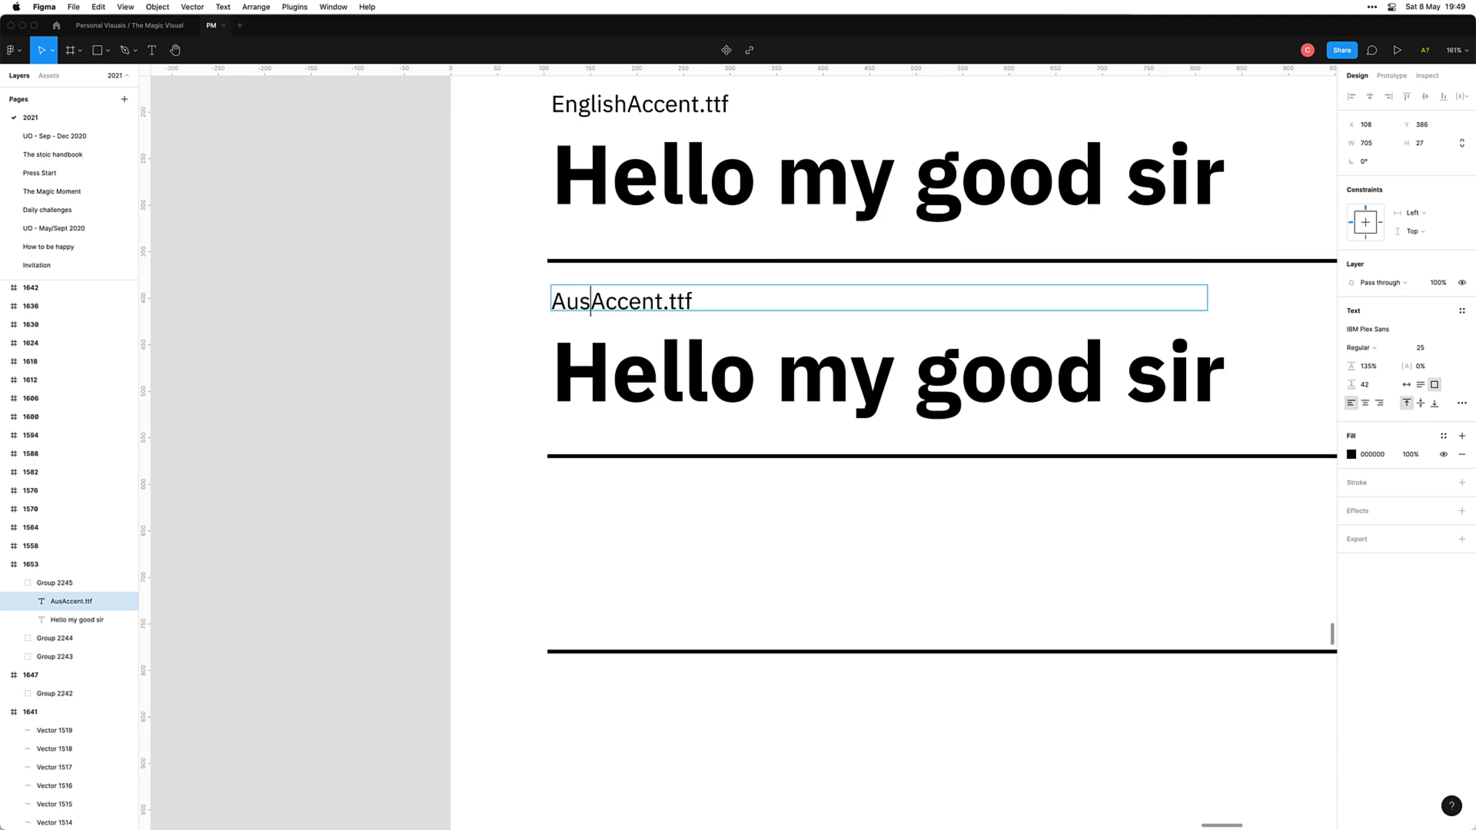
text(ailian)
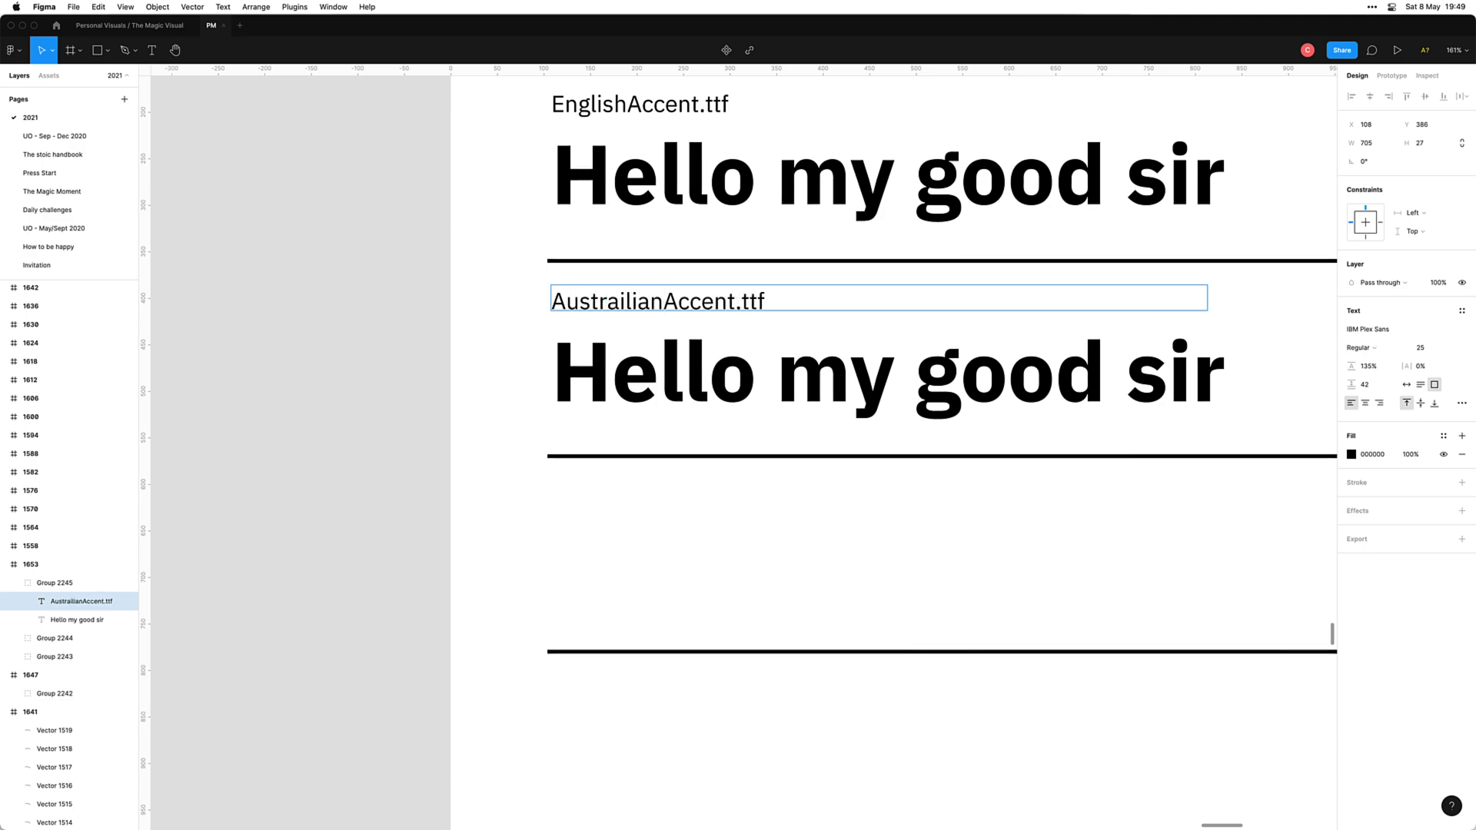
Step: Copy the accent name from the second group's label and switch to Firefox
key(alt+shift+Left)
key(super+c)
key(super+Tab)
key(super+Tab)
key(super+Tab)
key(super+Tab)
key(super+Tab)
key(super+Tab)
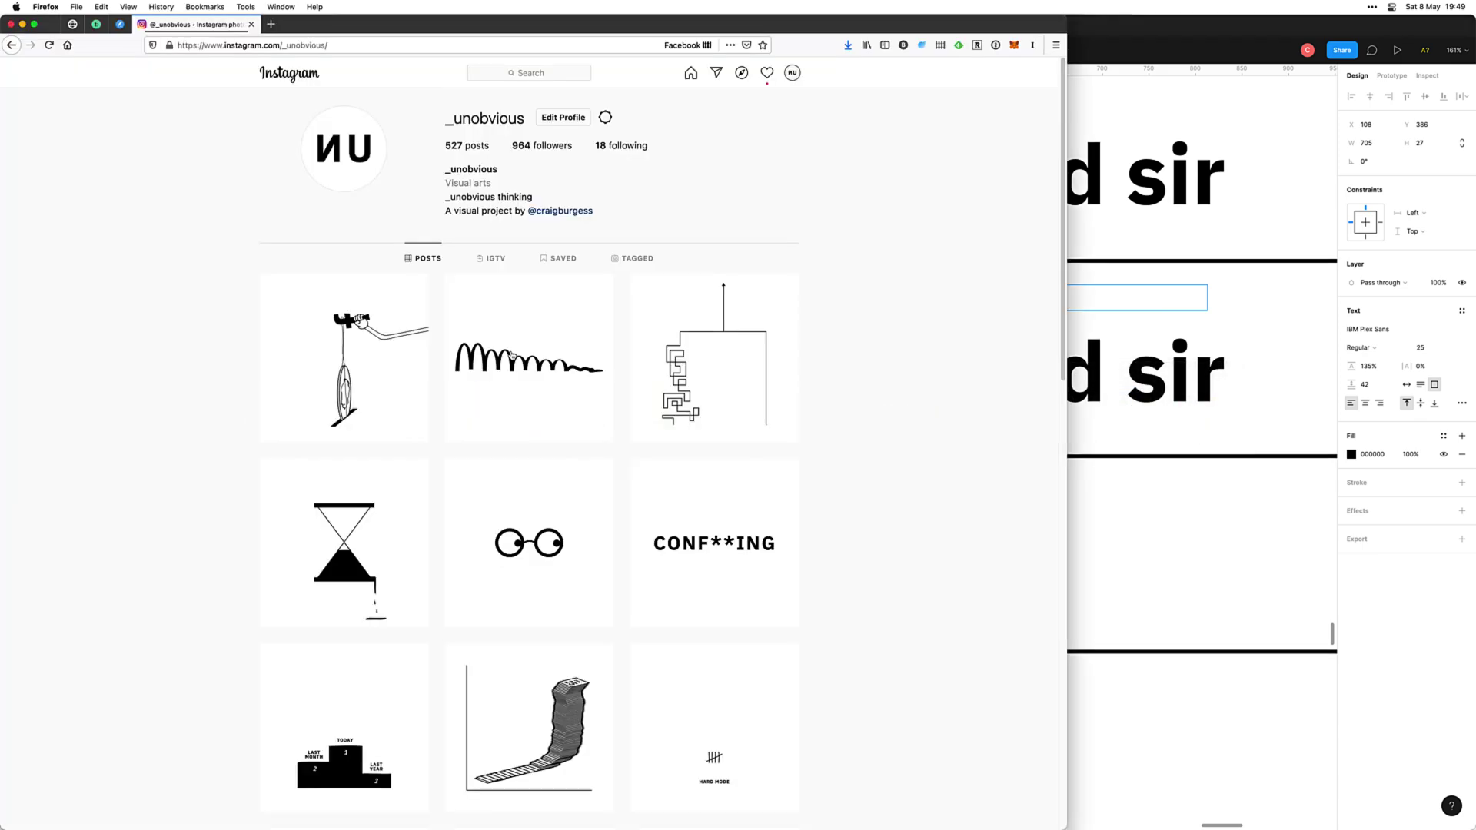
Step: Search the web for the pasted word "Austrailian" in a new tab and copy the corrected spelling "Australian"
key(super+t)
key(super+v)
key(Return)
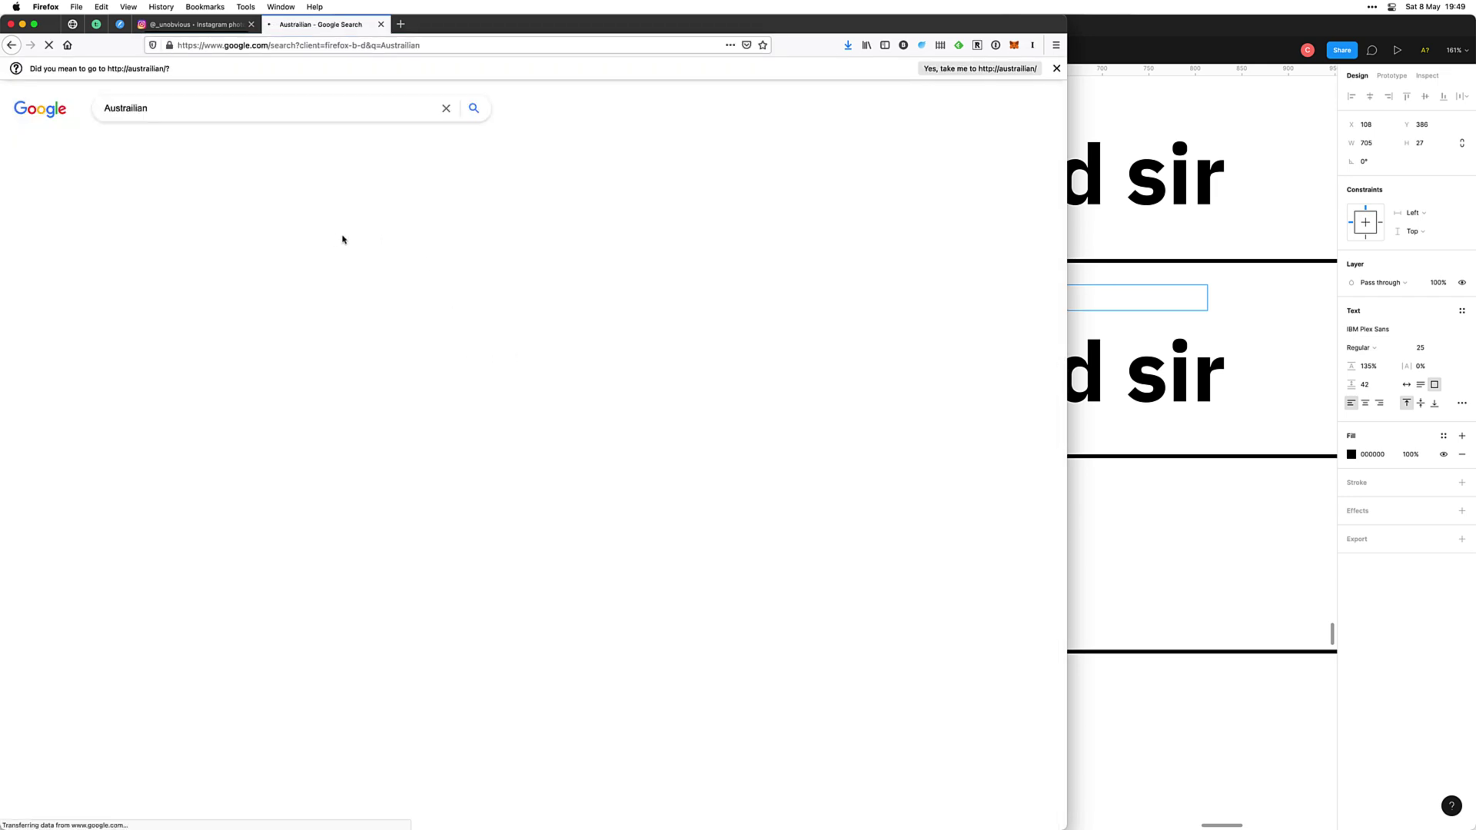
double_click(220, 194)
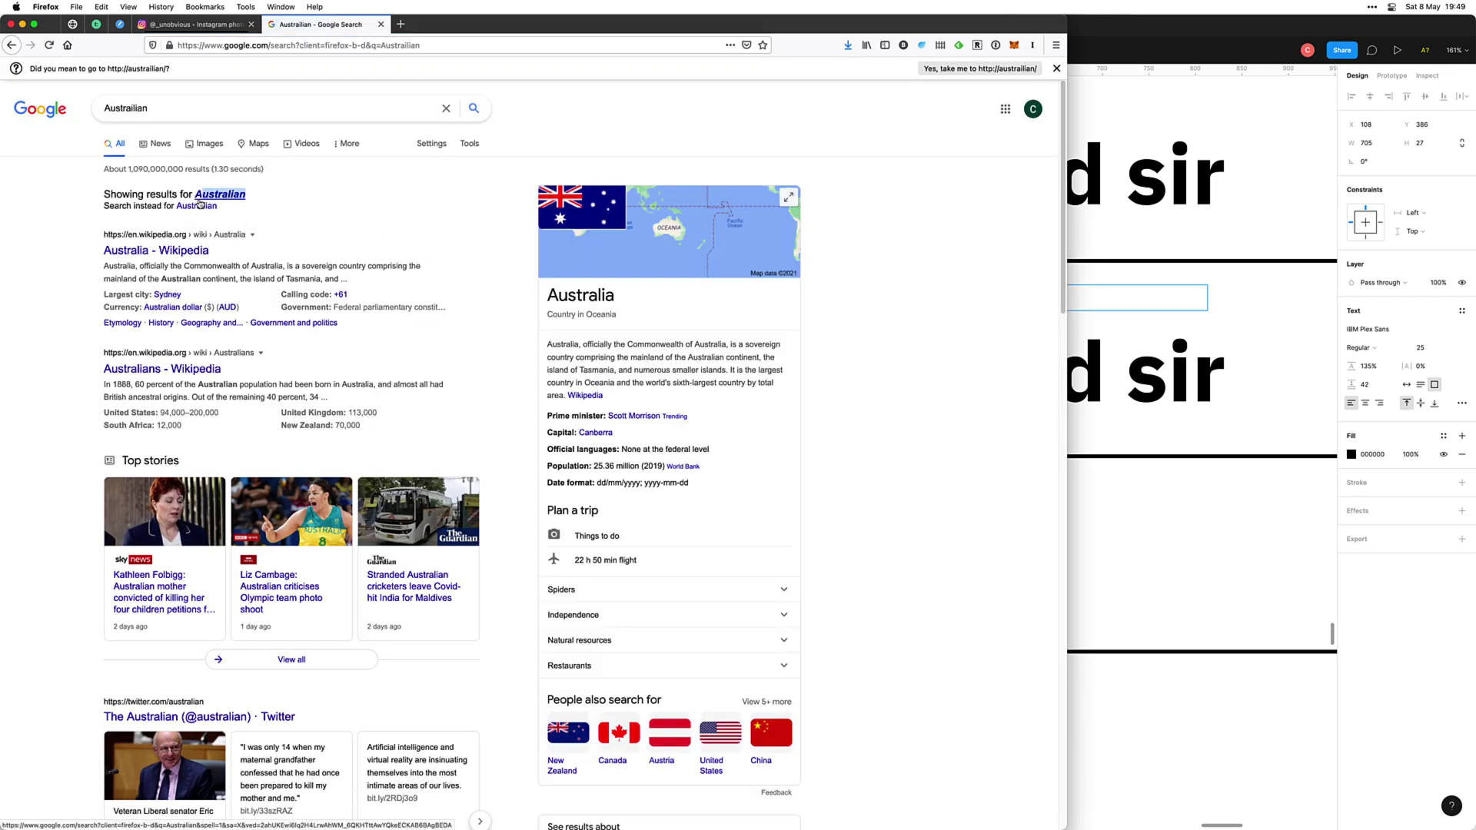
key(super+c)
Step: Switch to Figma and replace the misspelled word in the second accent label so it reads "AustralianAccent.ttf"
key(super+Tab)
key(alt+Right)
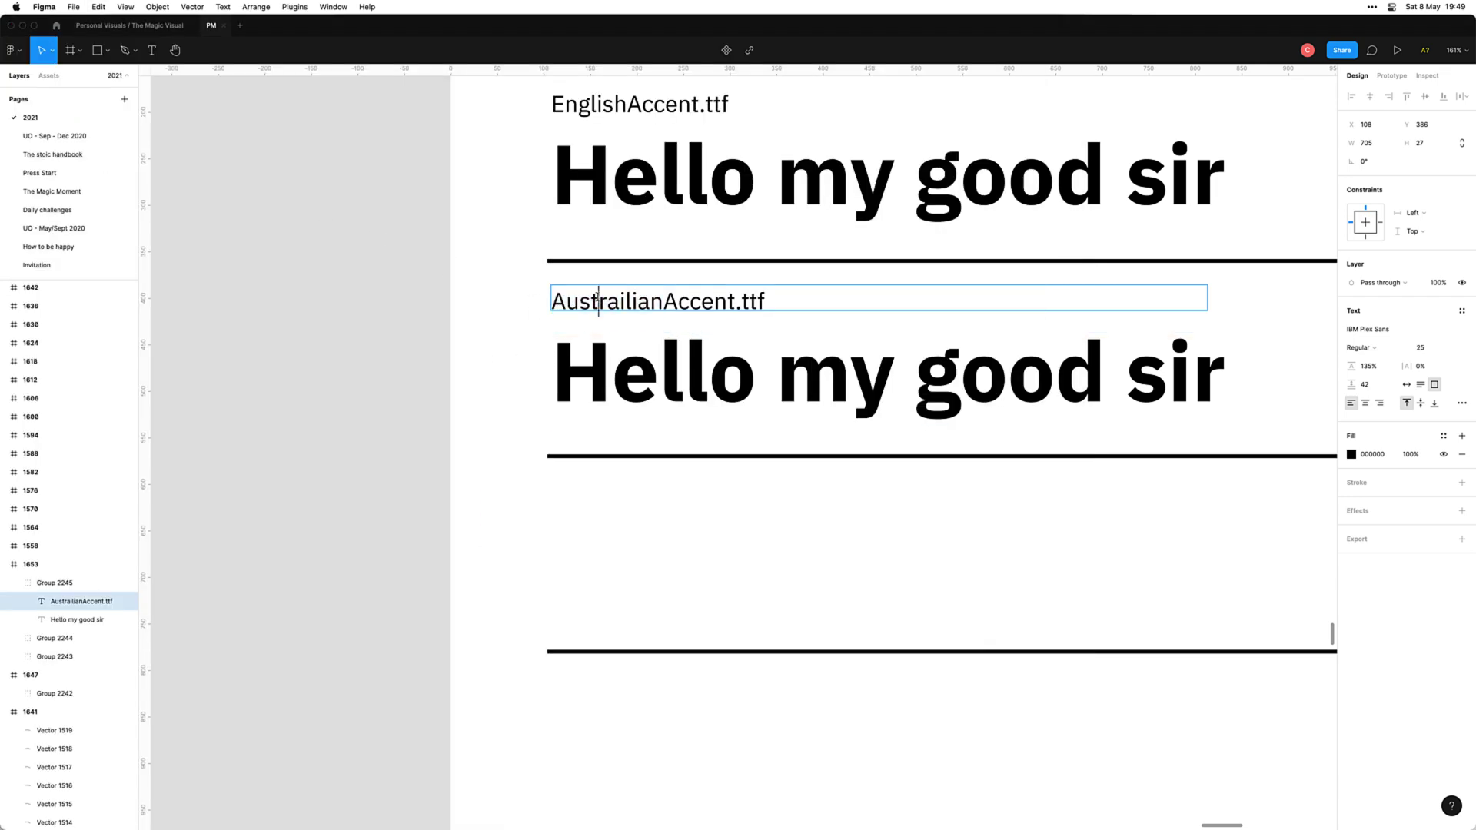
key(alt+shift+Left)
key(super+v)
key(super+z)
click(663, 300)
key(alt+shift+Left)
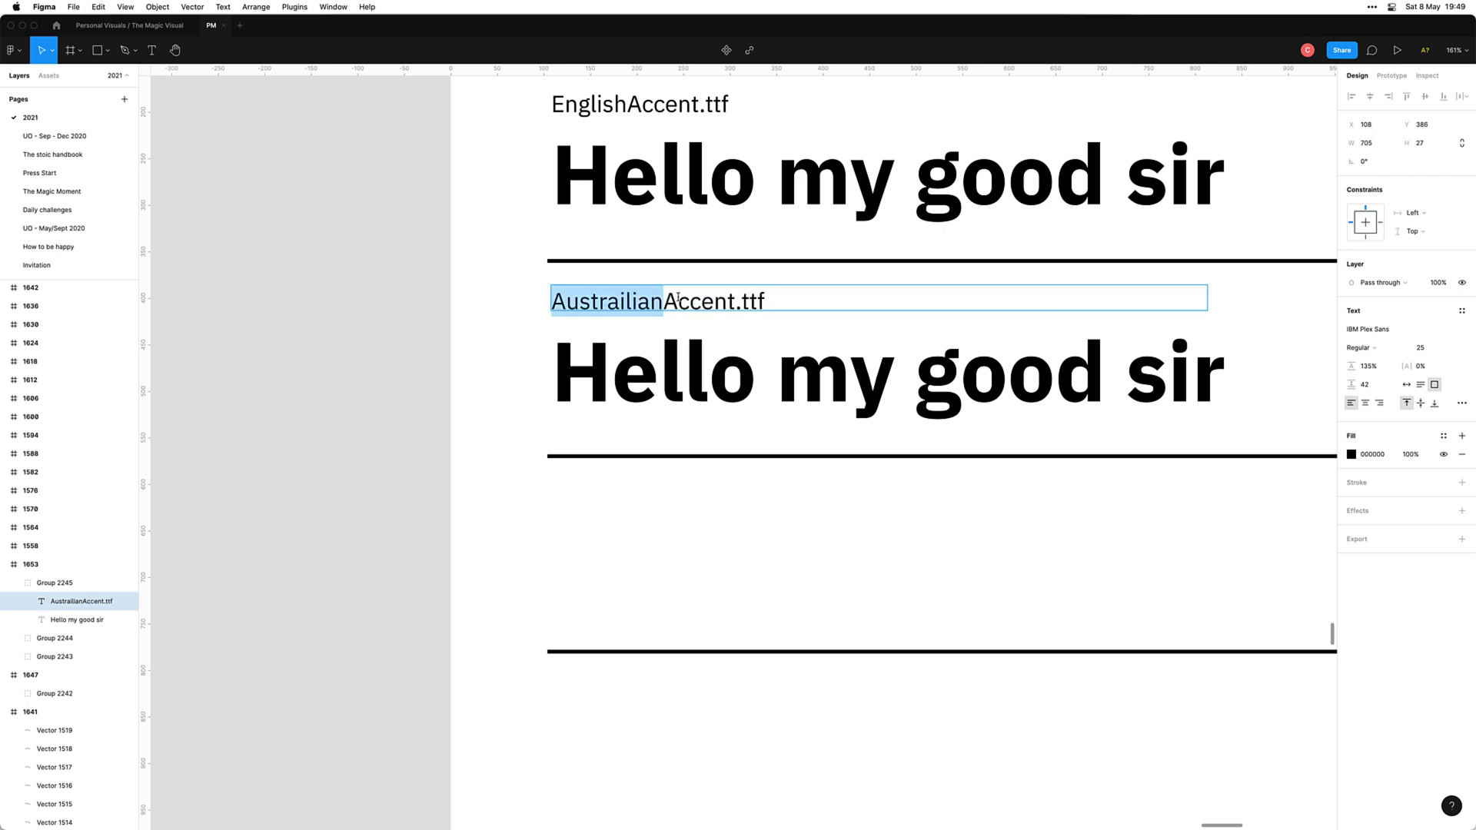
key(super+v)
key(Escape)
Step: Replace the large sample text below the AustralianAccent.ttf label with "G’day mate"
scroll(550, 362, down, 5)
click(729, 367)
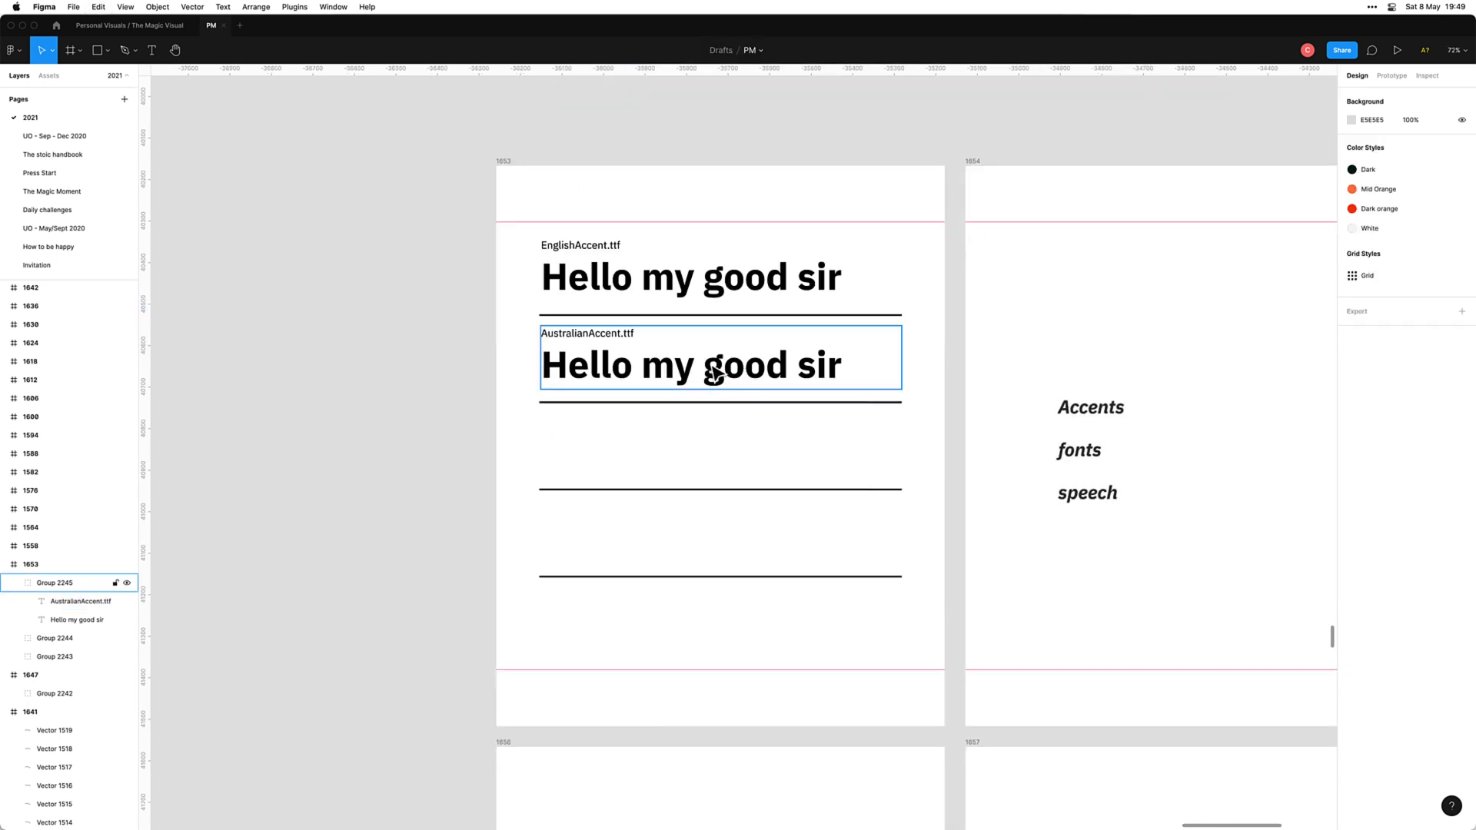
double_click(729, 366)
text(G’day ma)
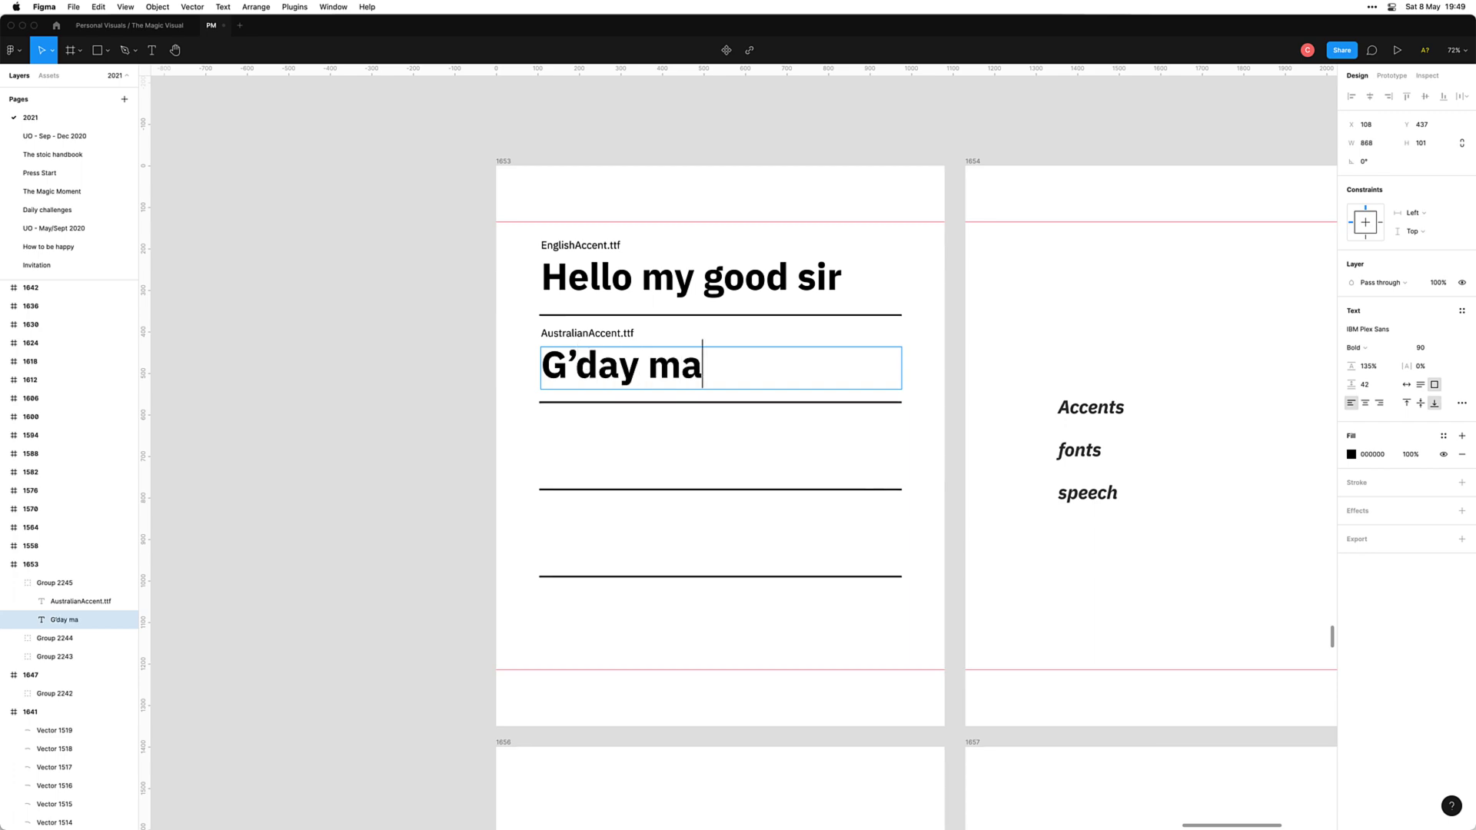
Step: Switch to Firefox, search Google for "g'day", and return to the Figma canvas with nothing selected
key(super+Tab)
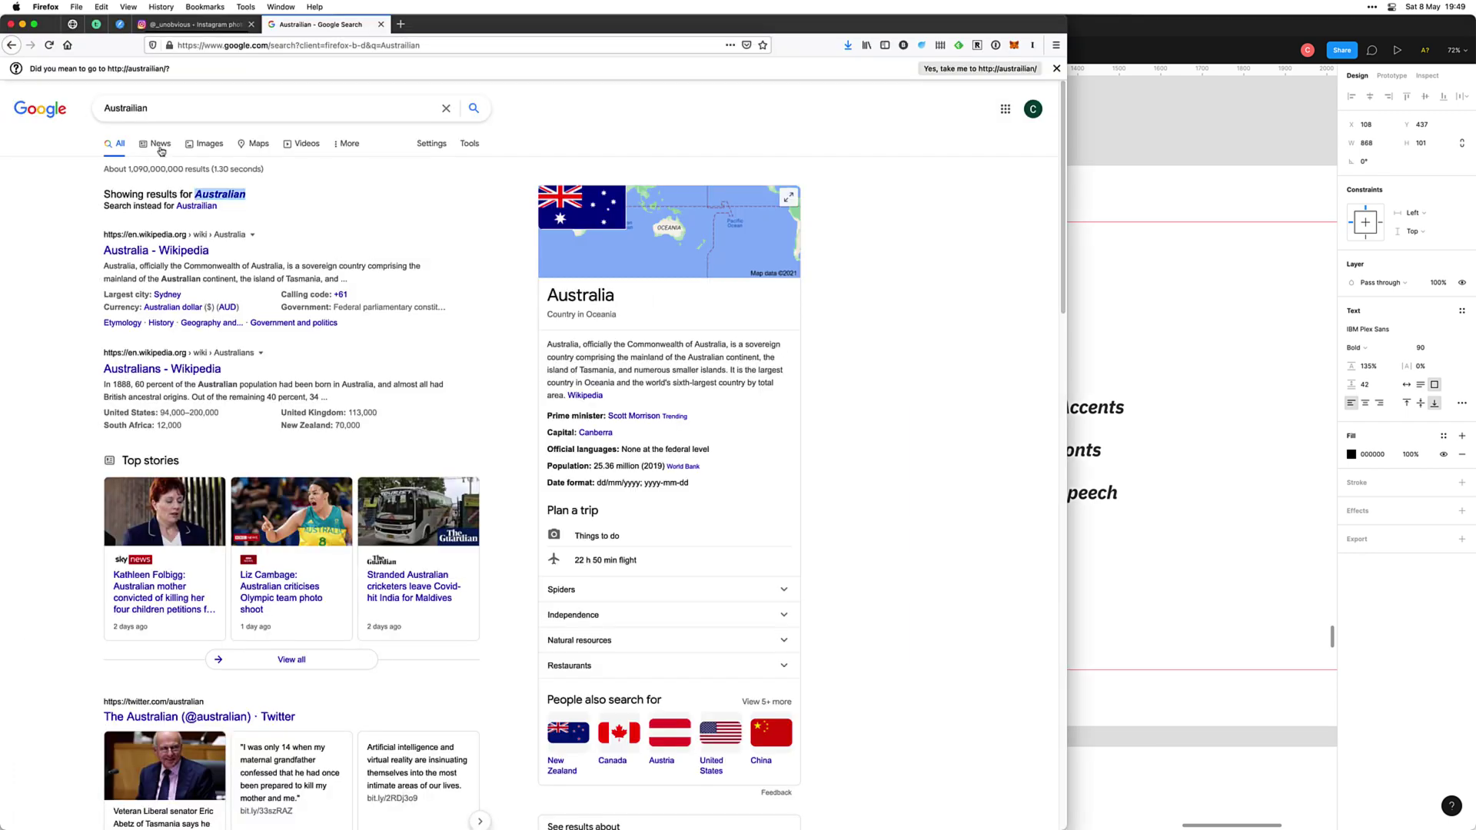
click(167, 107)
double_click(167, 106)
text(g'day)
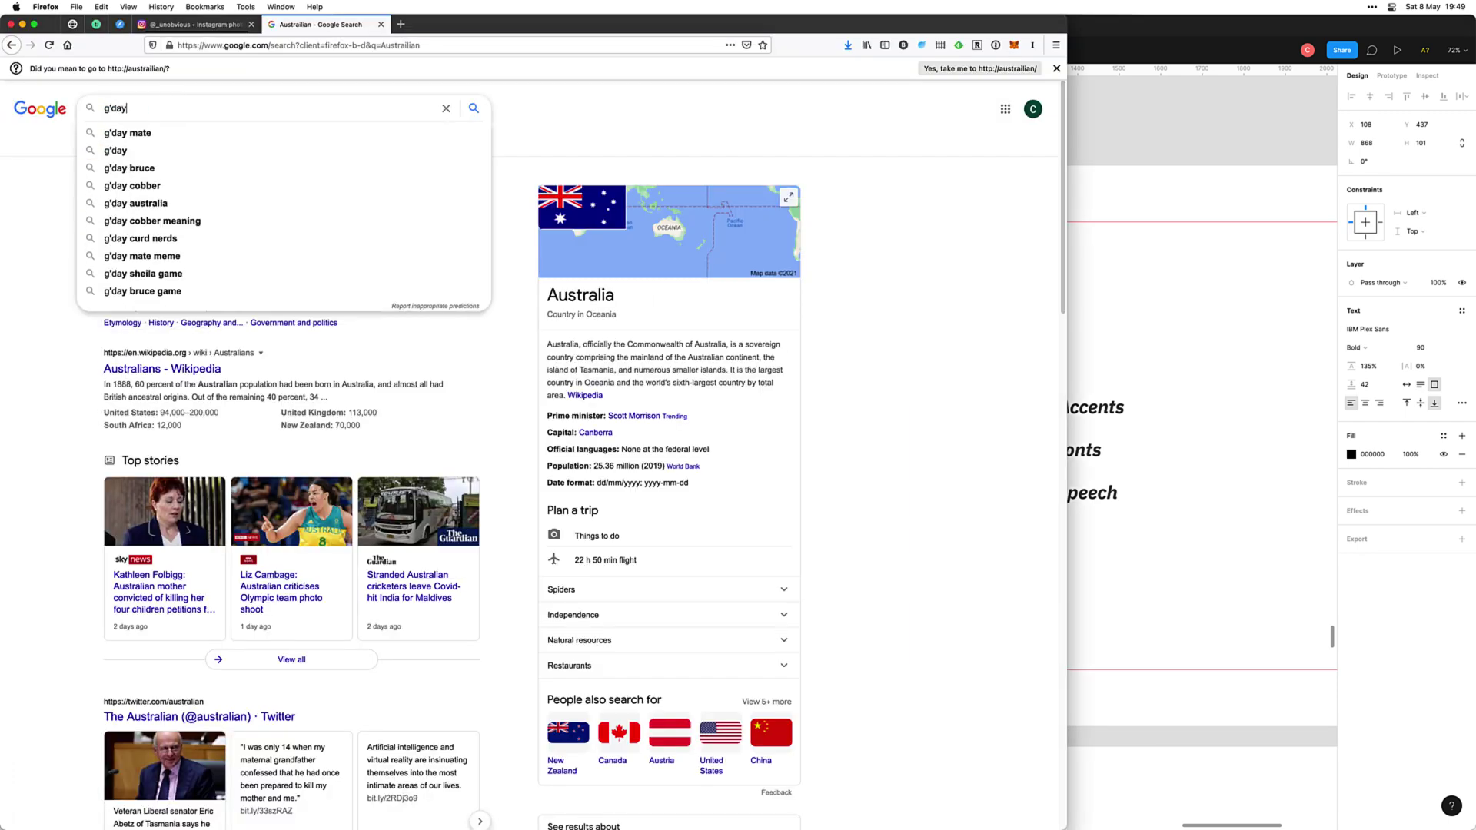
key(Return)
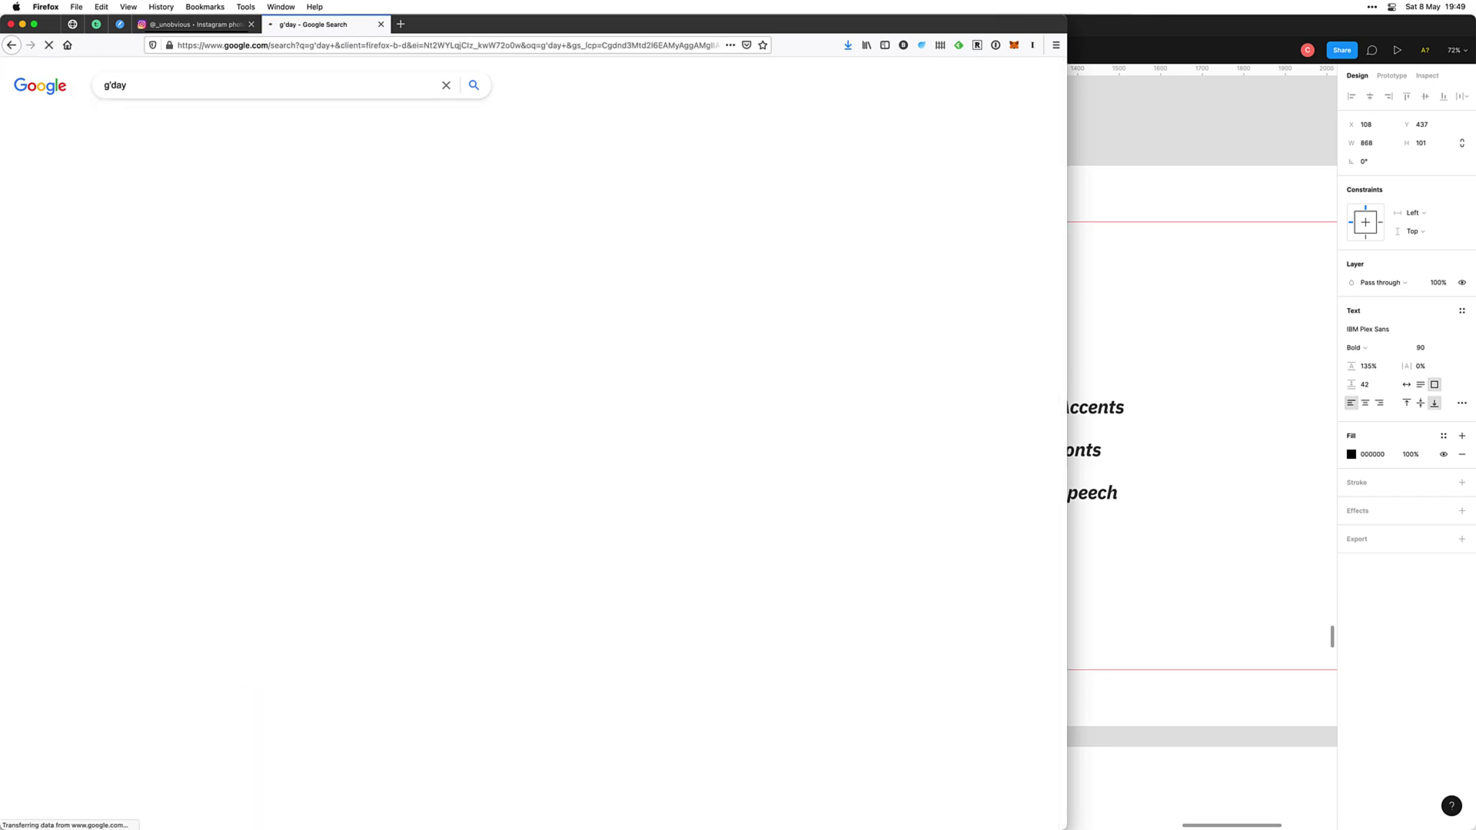
key(super+Tab)
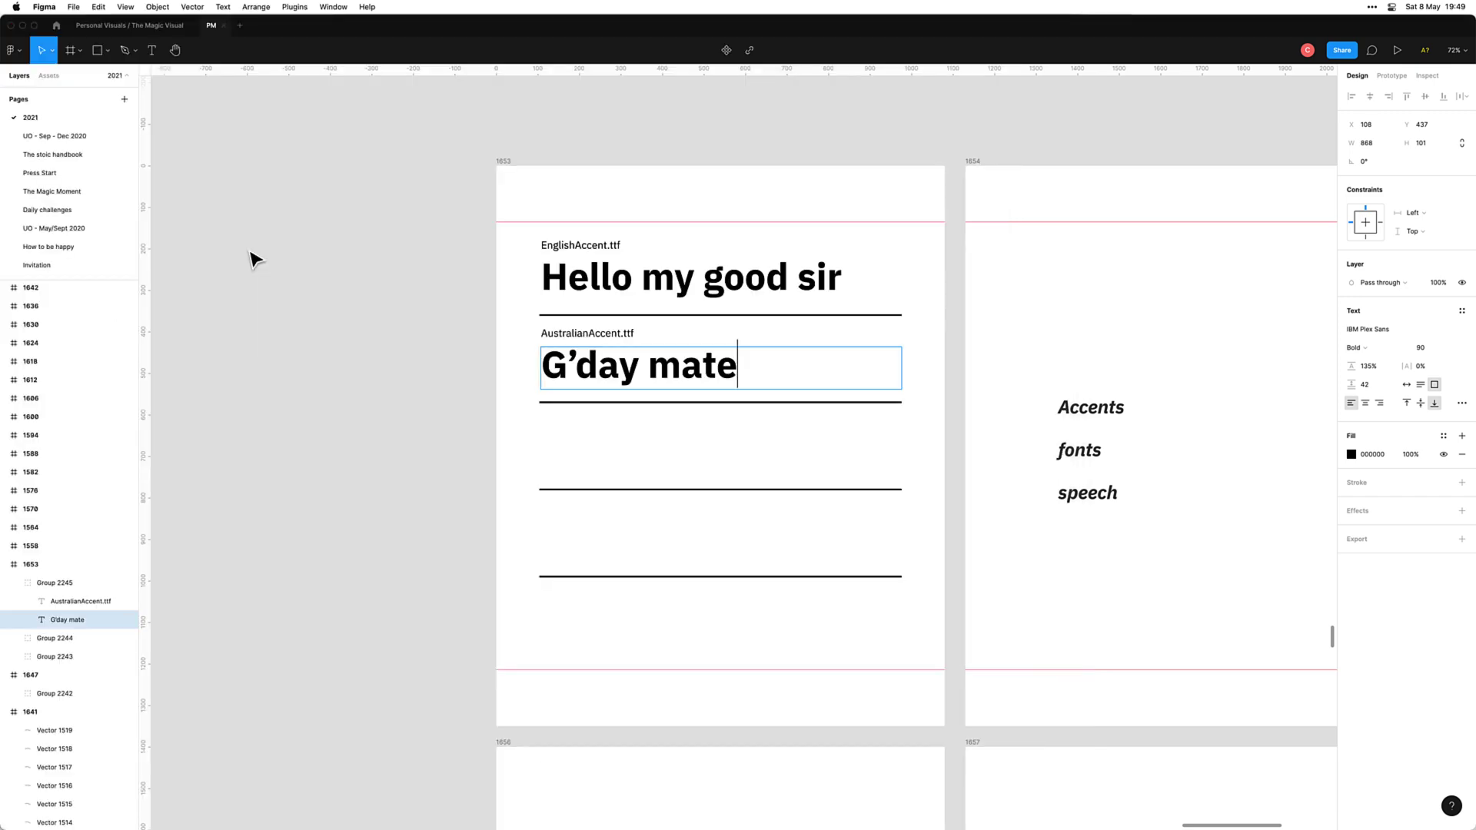
drag(382, 336, 316, 356)
click(369, 403)
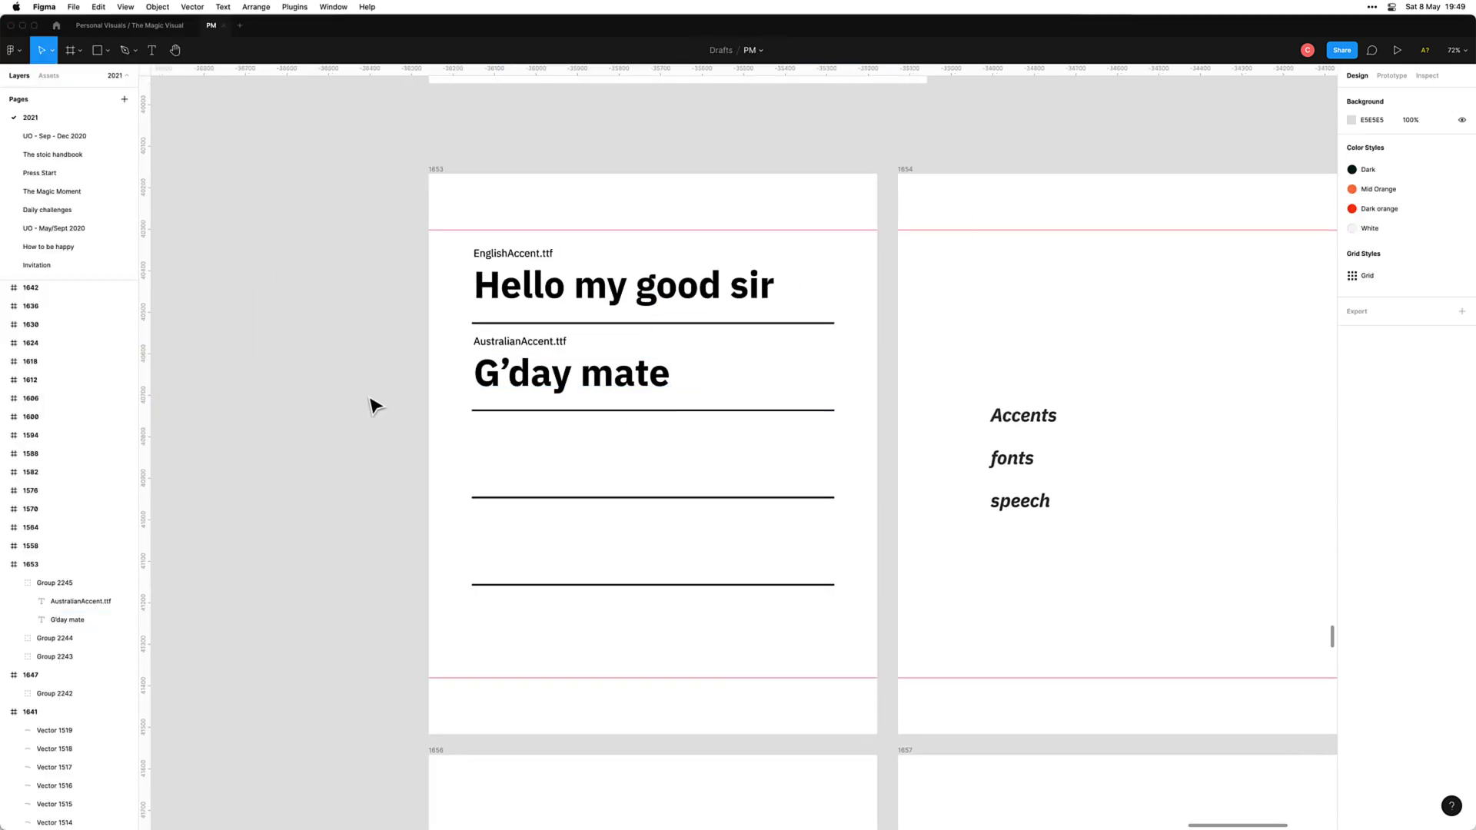
Step: Select the "G’day mate" text, open the Typeface app, widen its window and browse the font collection
click(534, 395)
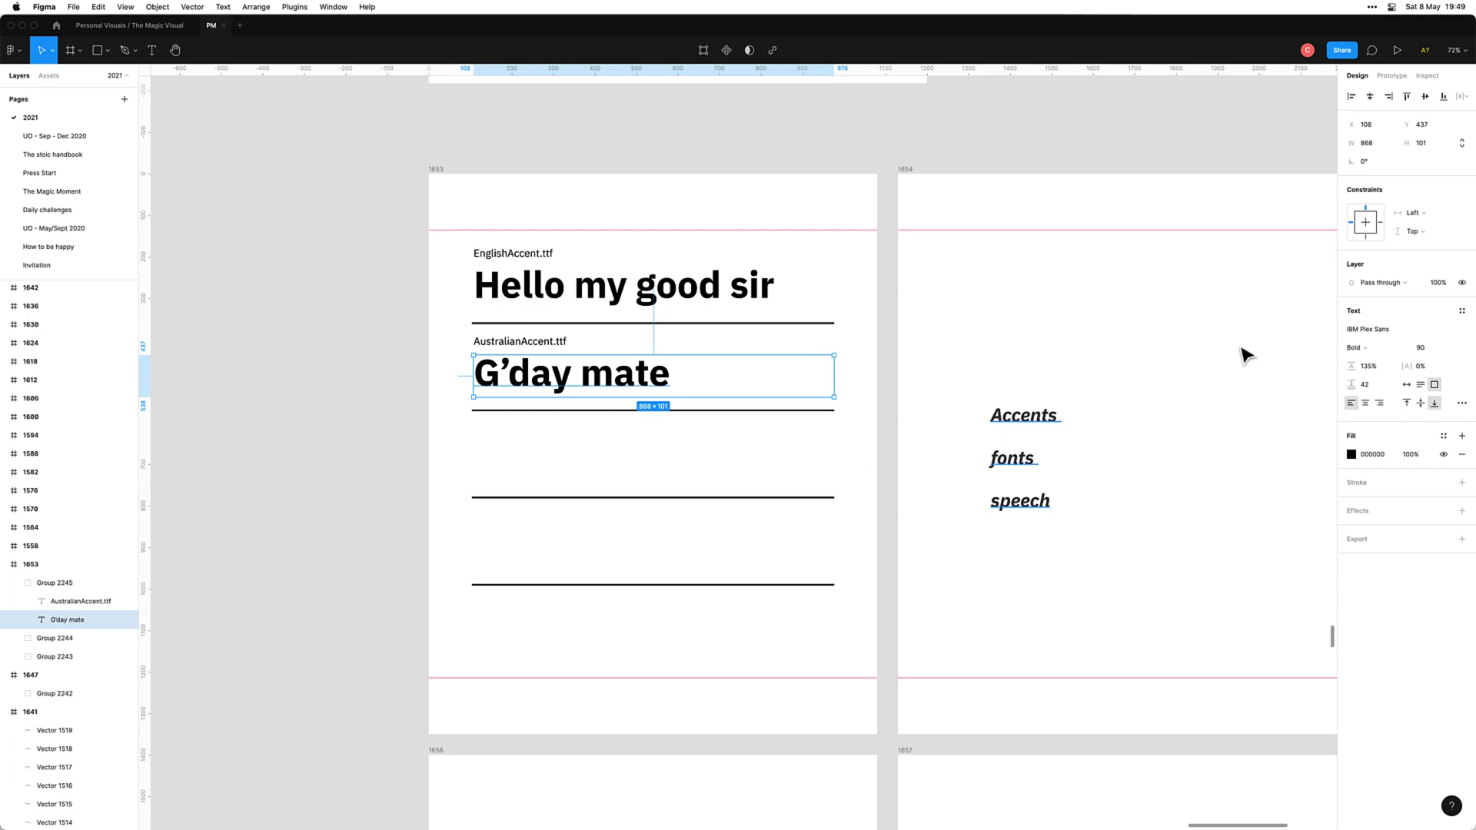
key(super+space)
text(ty)
key(Return)
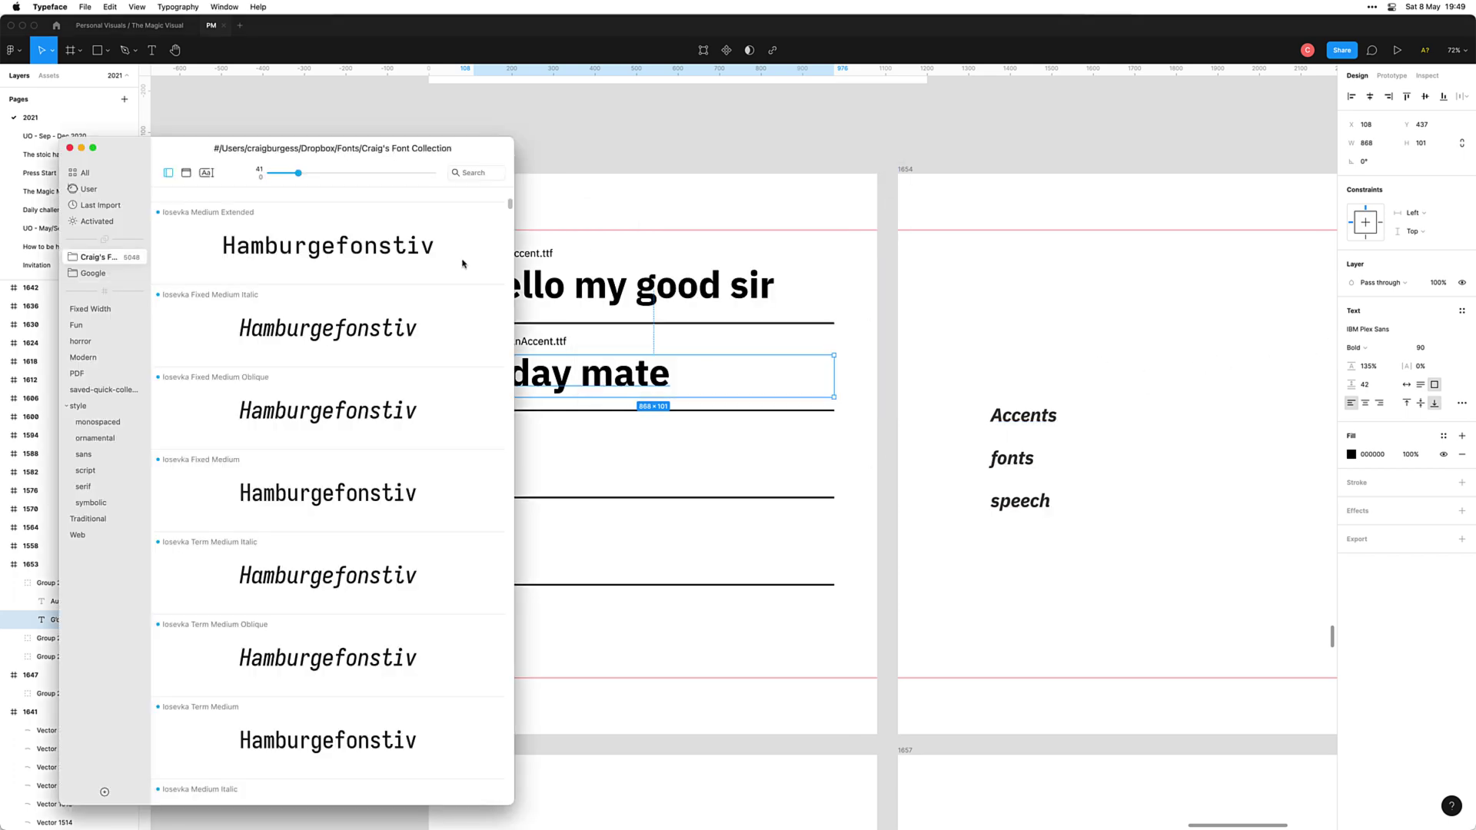
drag(514, 339, 1169, 338)
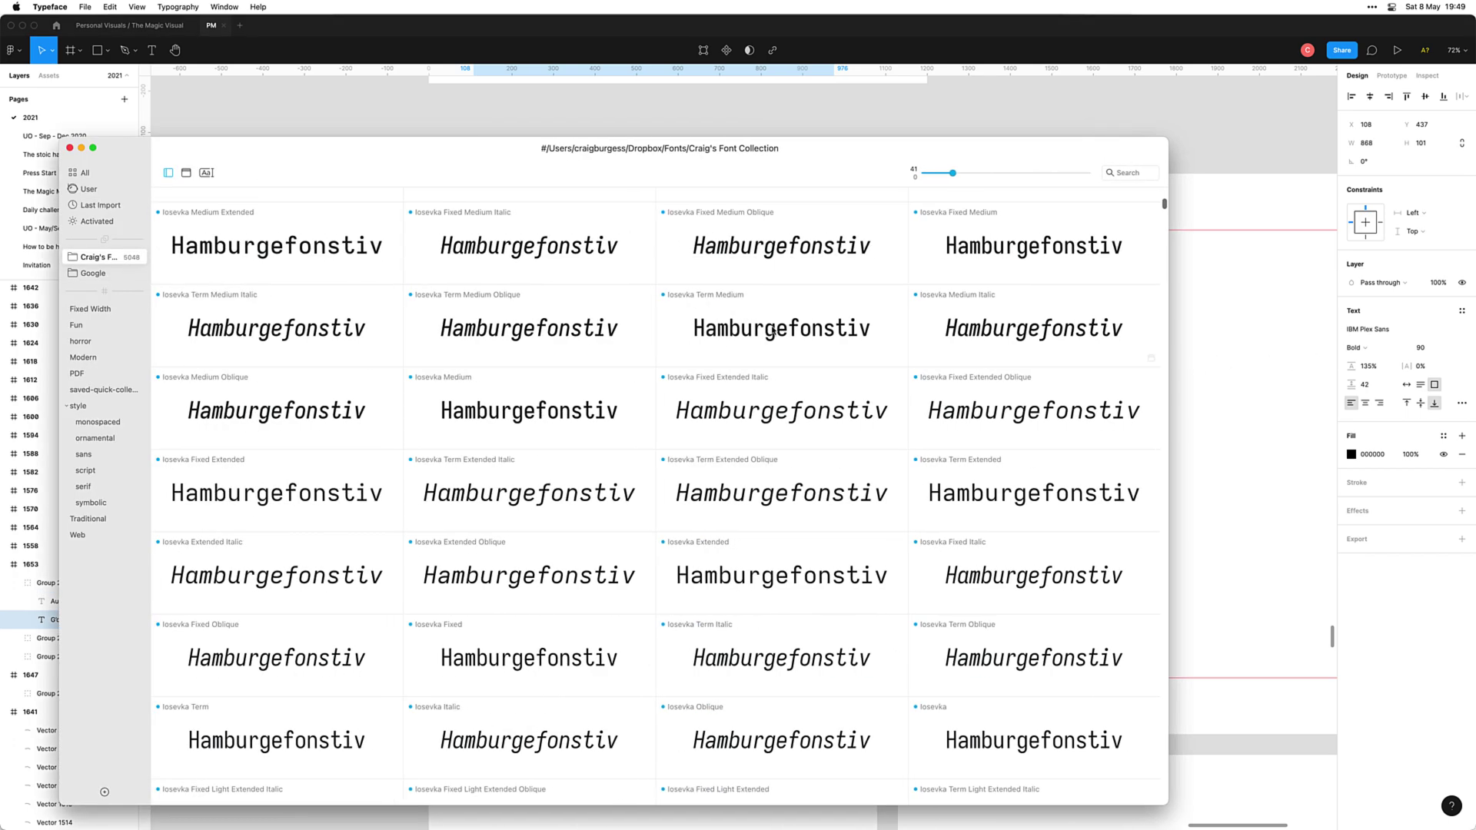
scroll(771, 332, down, 15)
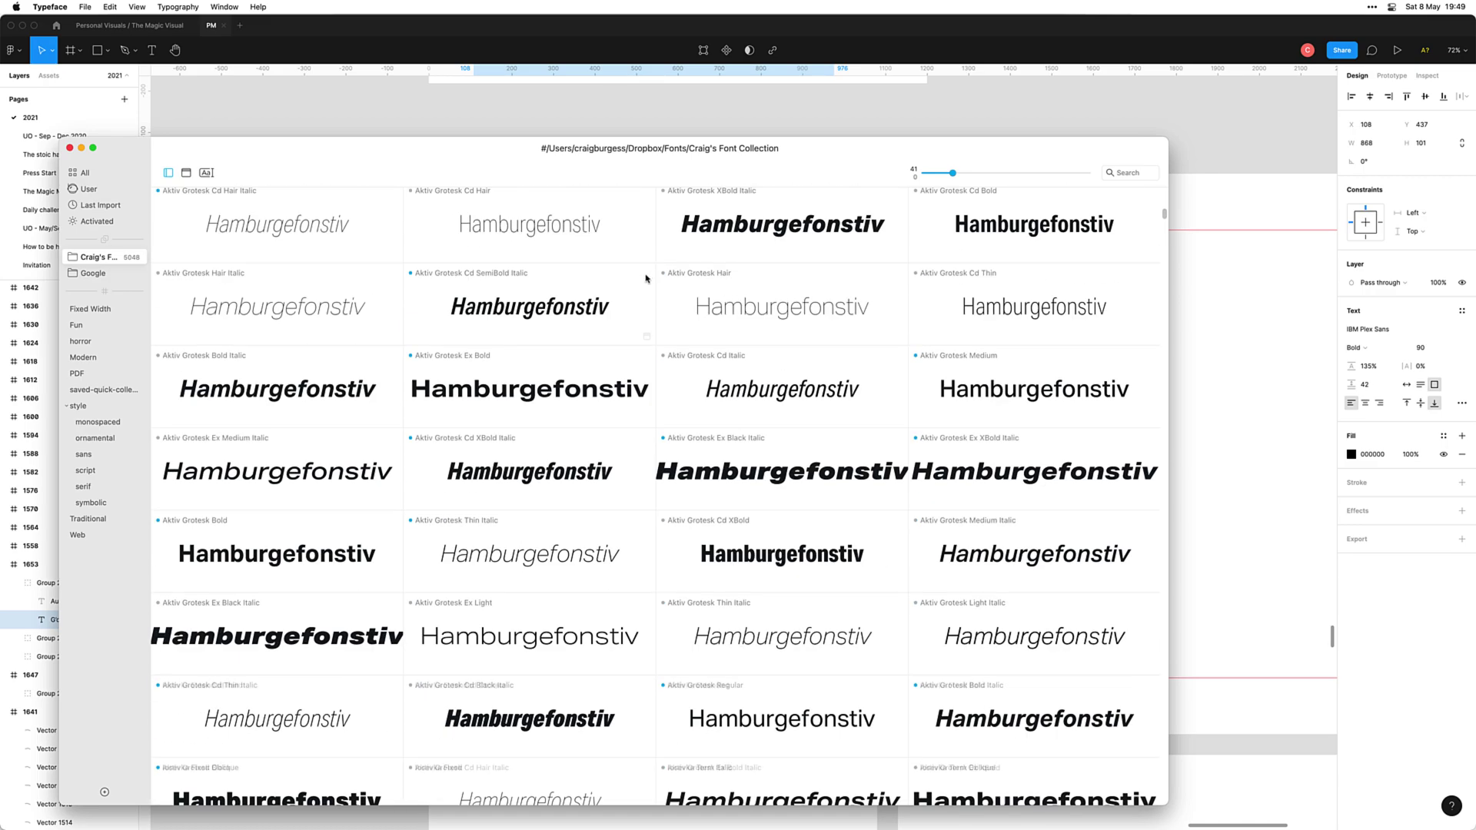
scroll(646, 278, down, 15)
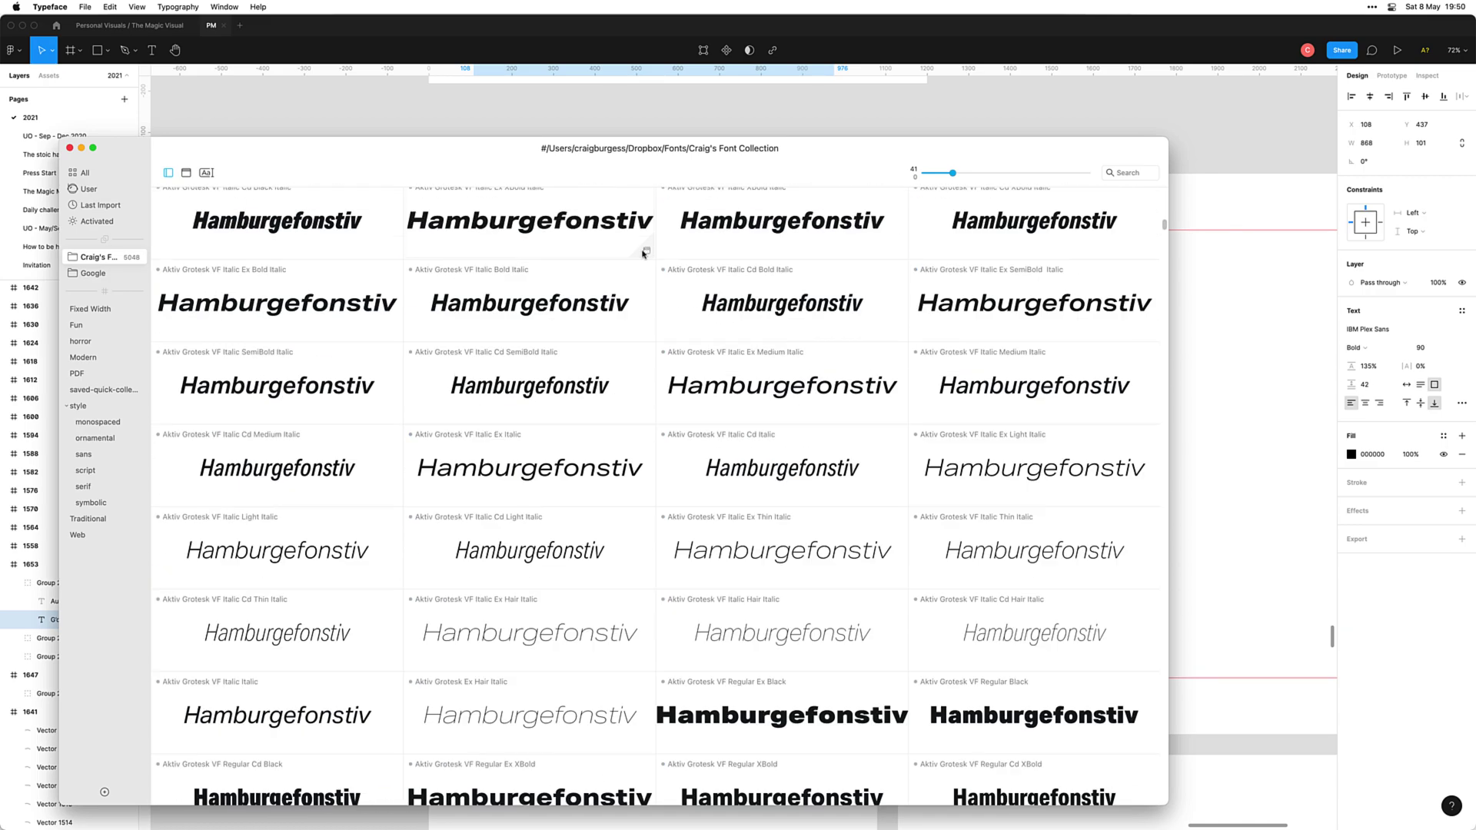
scroll(644, 254, down, 15)
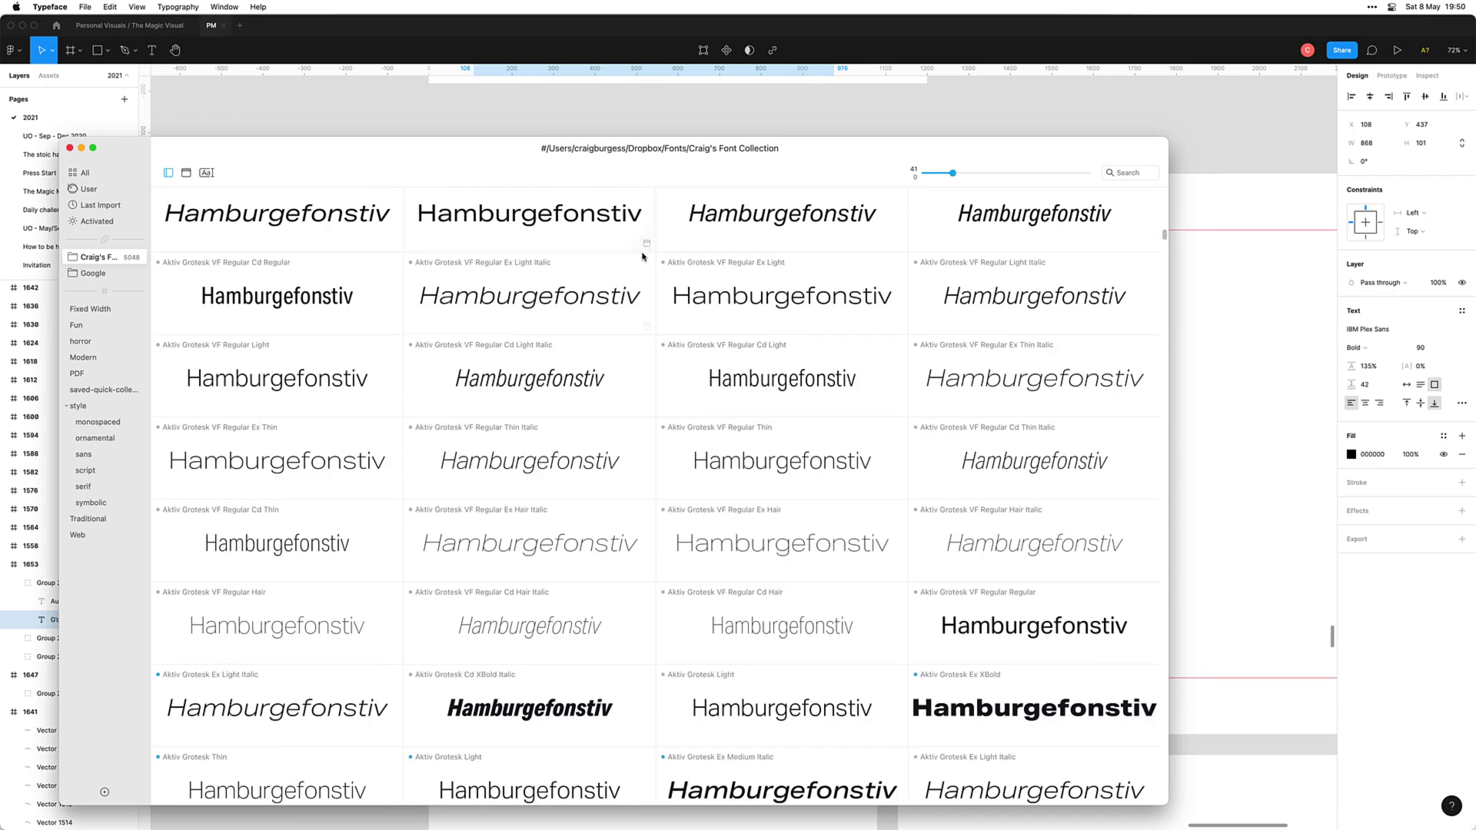
scroll(644, 257, down, 15)
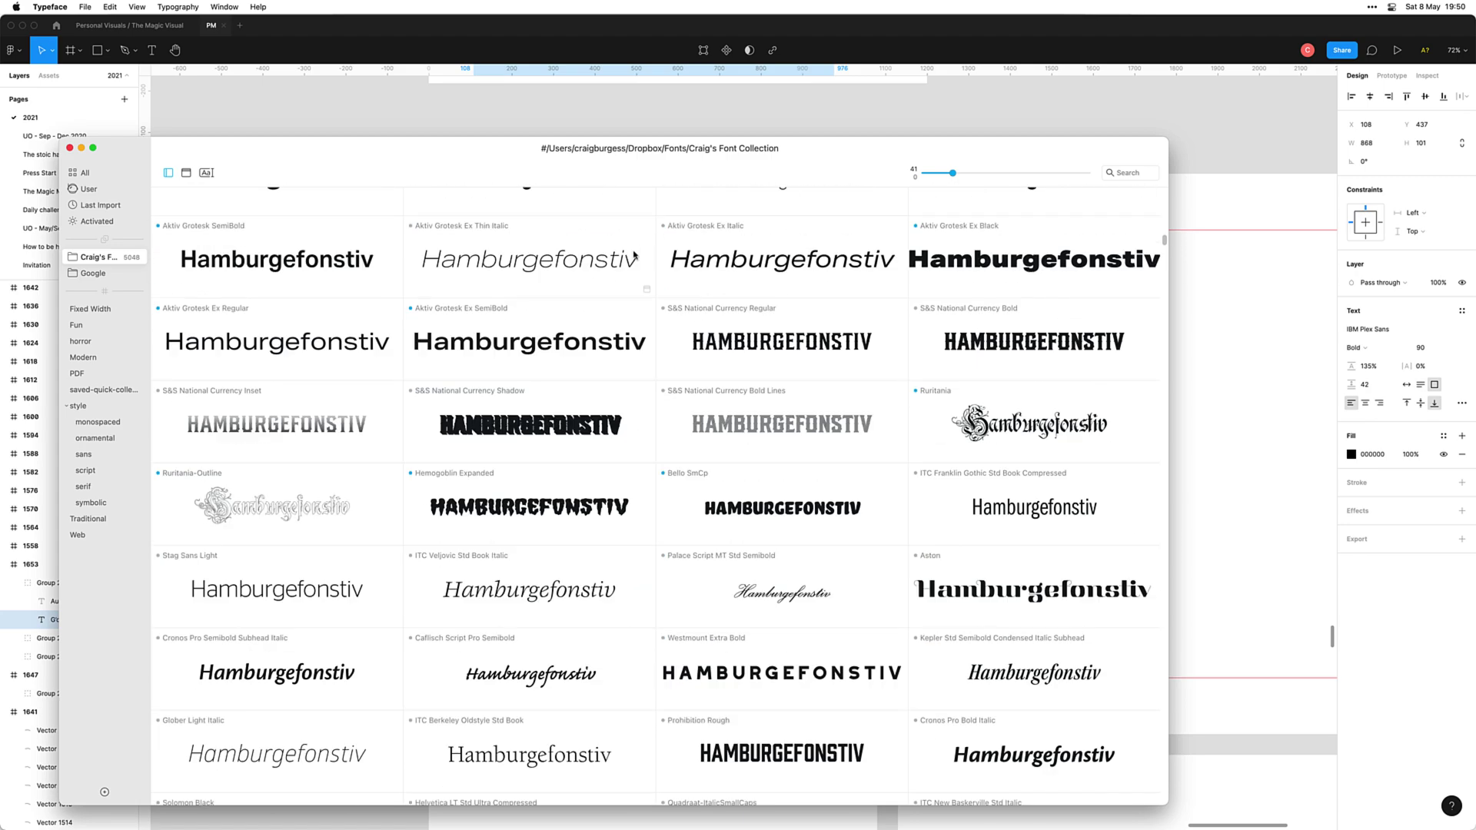
scroll(634, 256, down, 15)
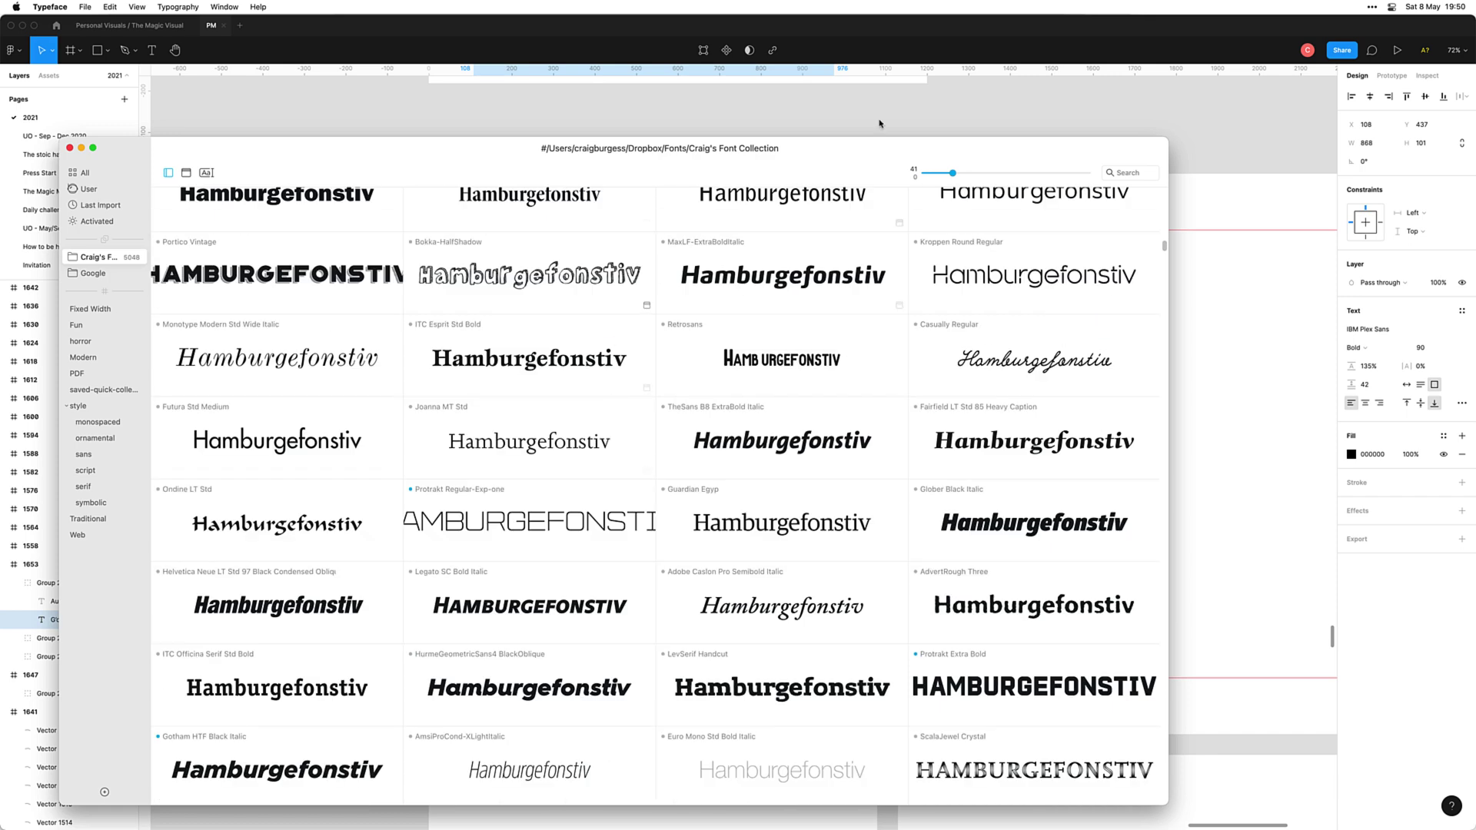
Step: Search the font collection for "hand" to find handwritten typefaces
click(1126, 173)
text(han)
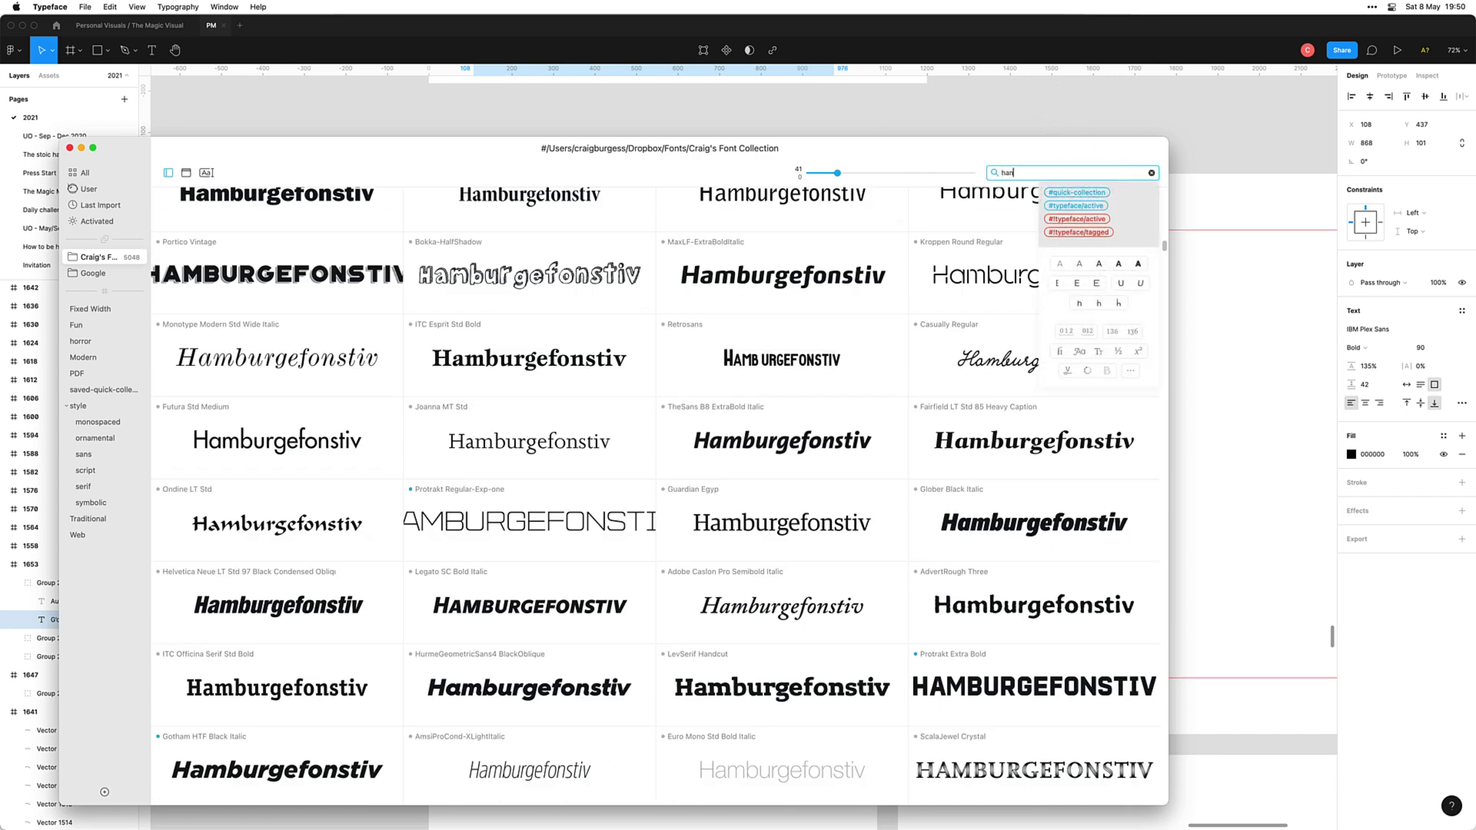
text(d)
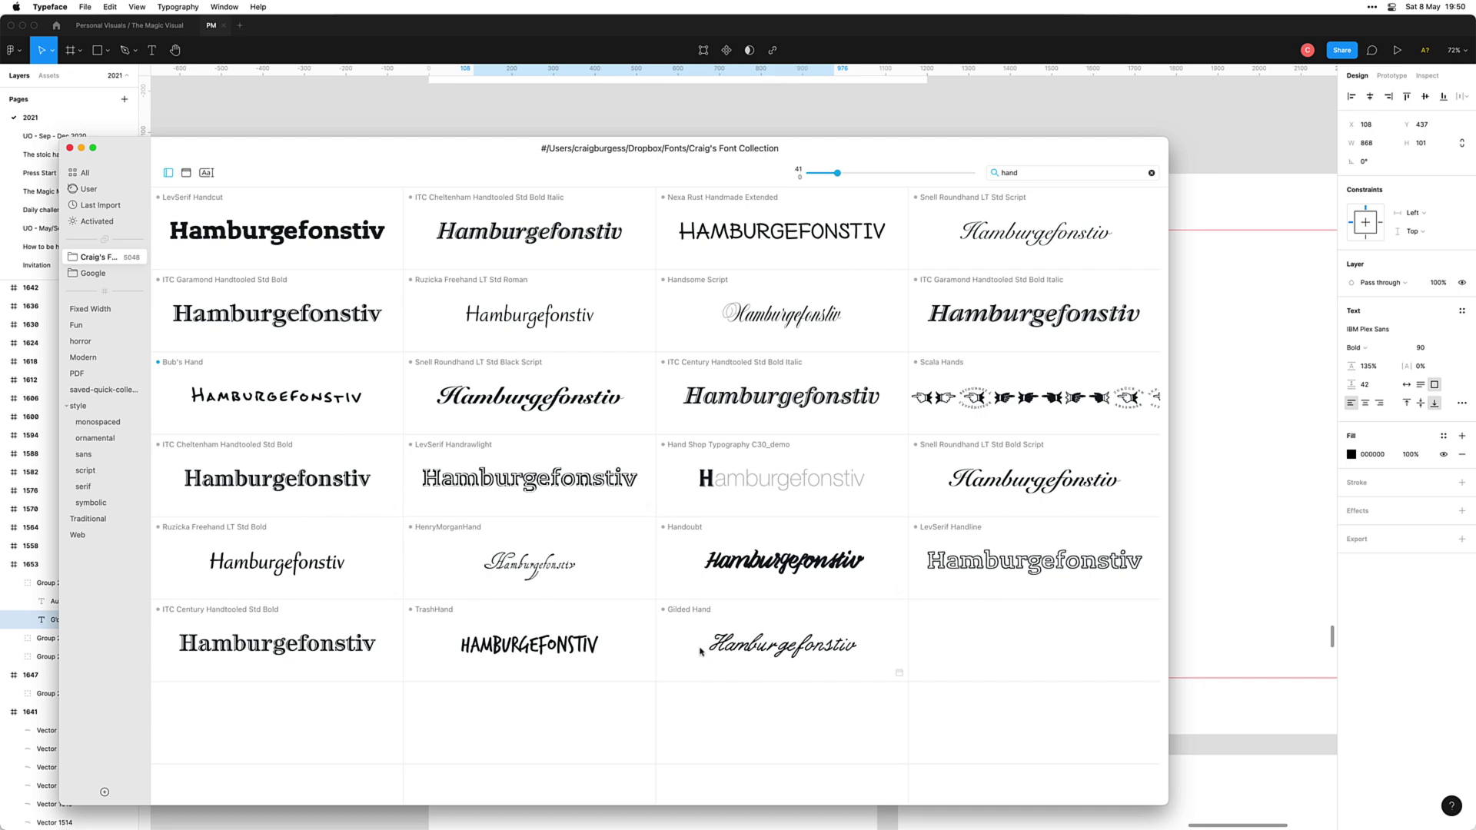
Step: Search the font collection for "script" instead and examine the script typefaces for one suited to "G’day mate"
click(1071, 166)
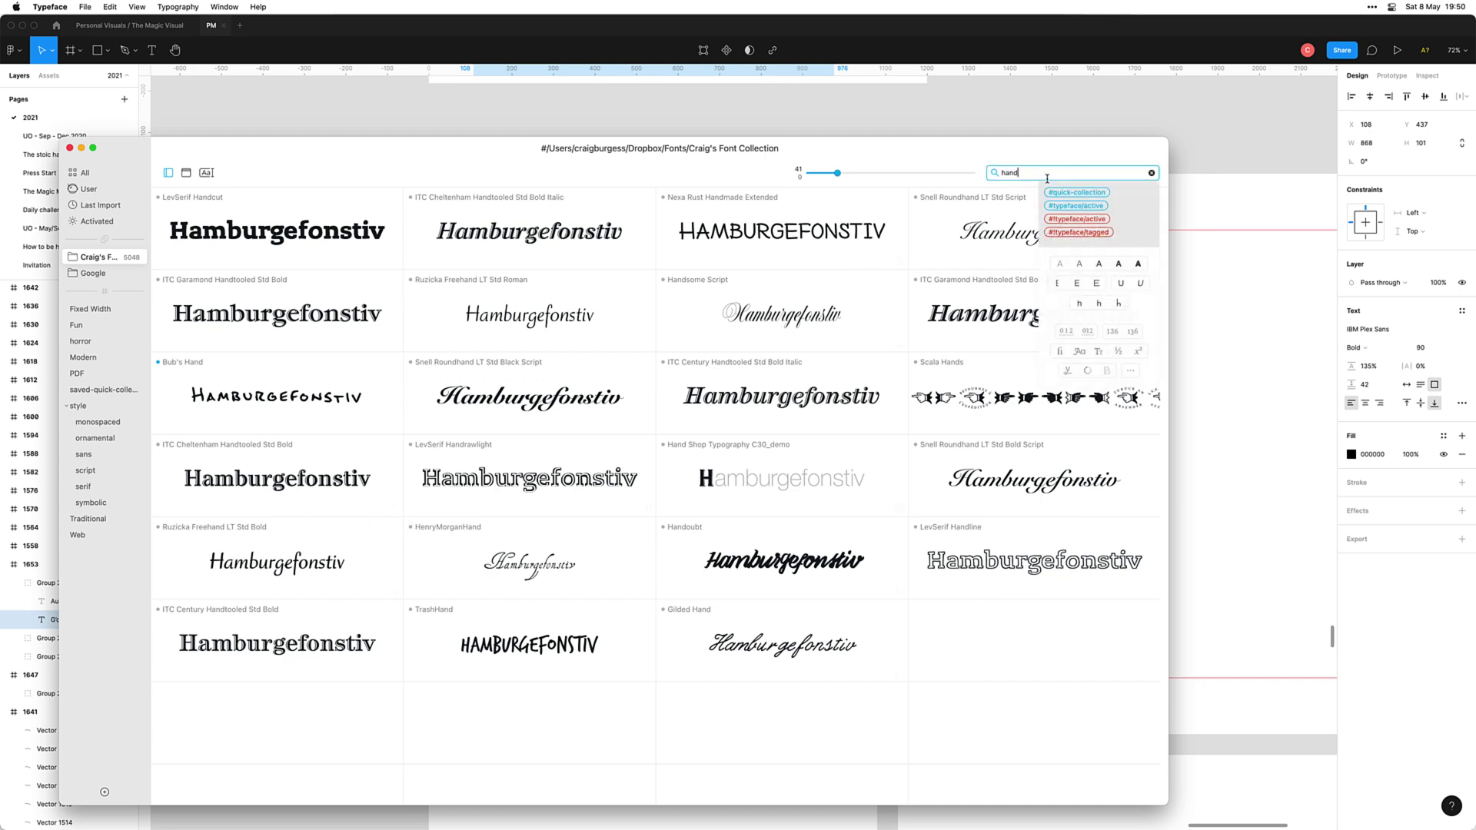
key(super+a)
text(script)
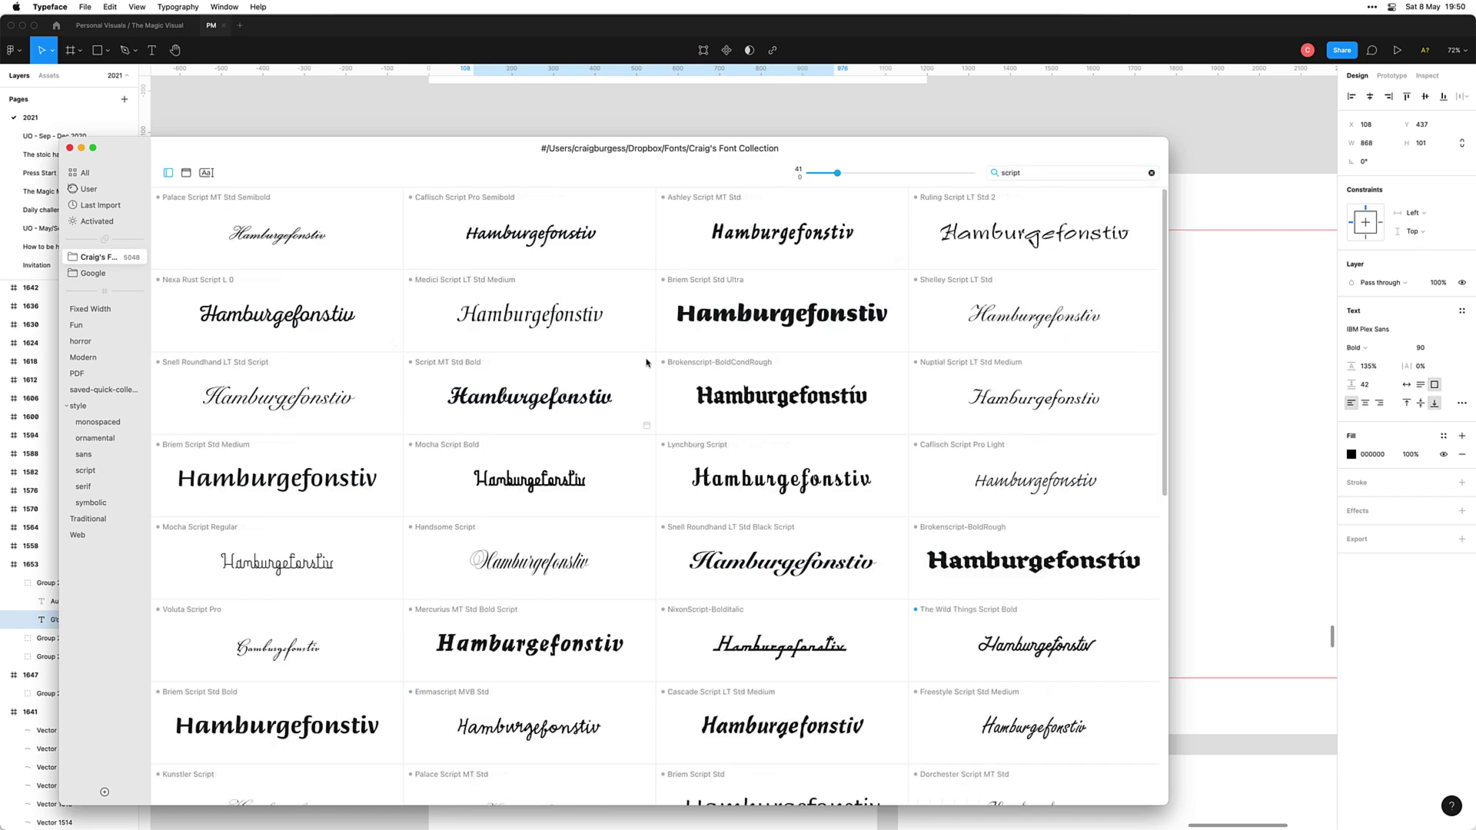
scroll(925, 668, down, 3)
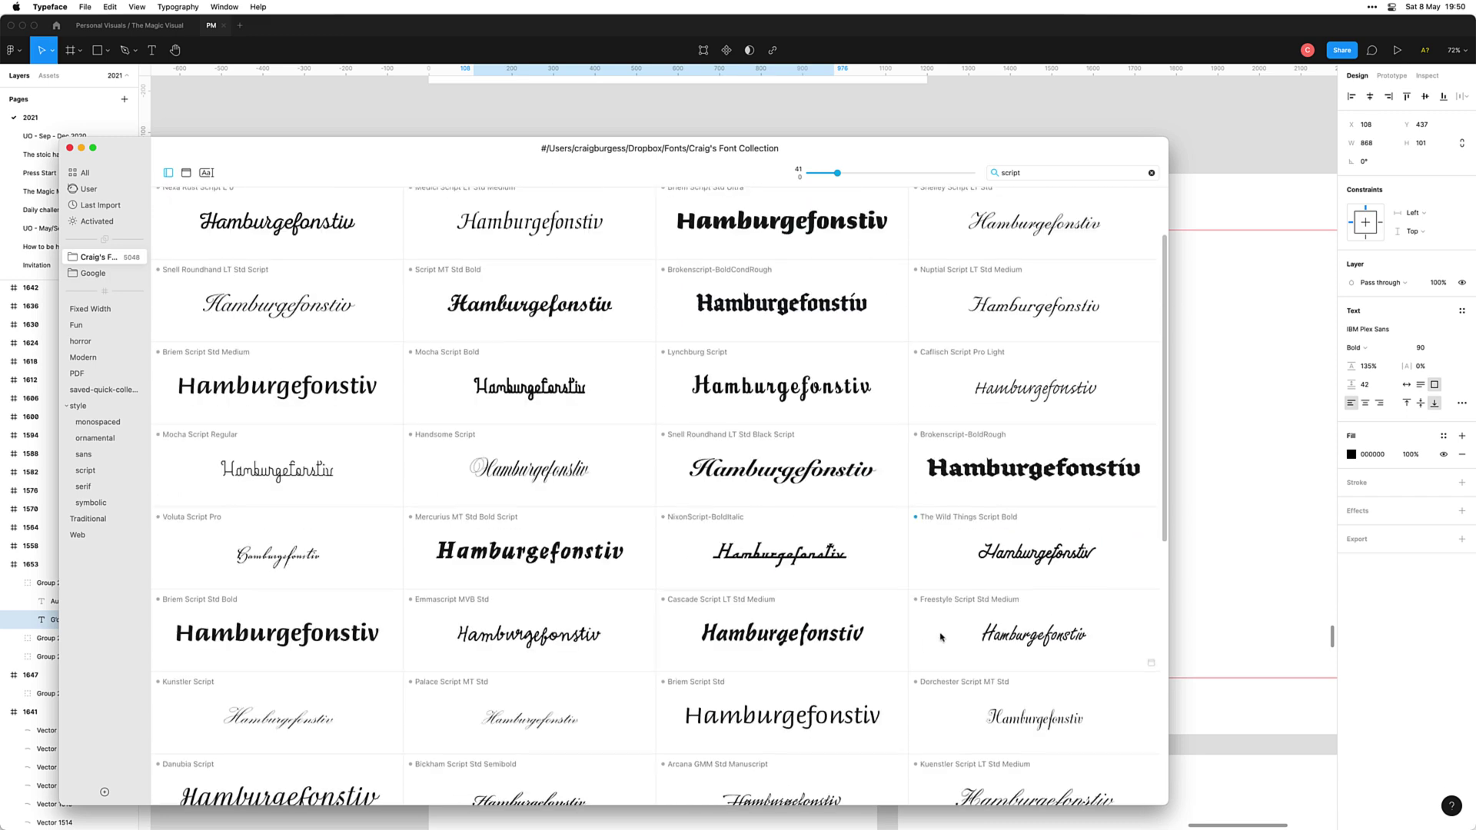
scroll(941, 637, down, 2)
scroll(588, 604, down, 3)
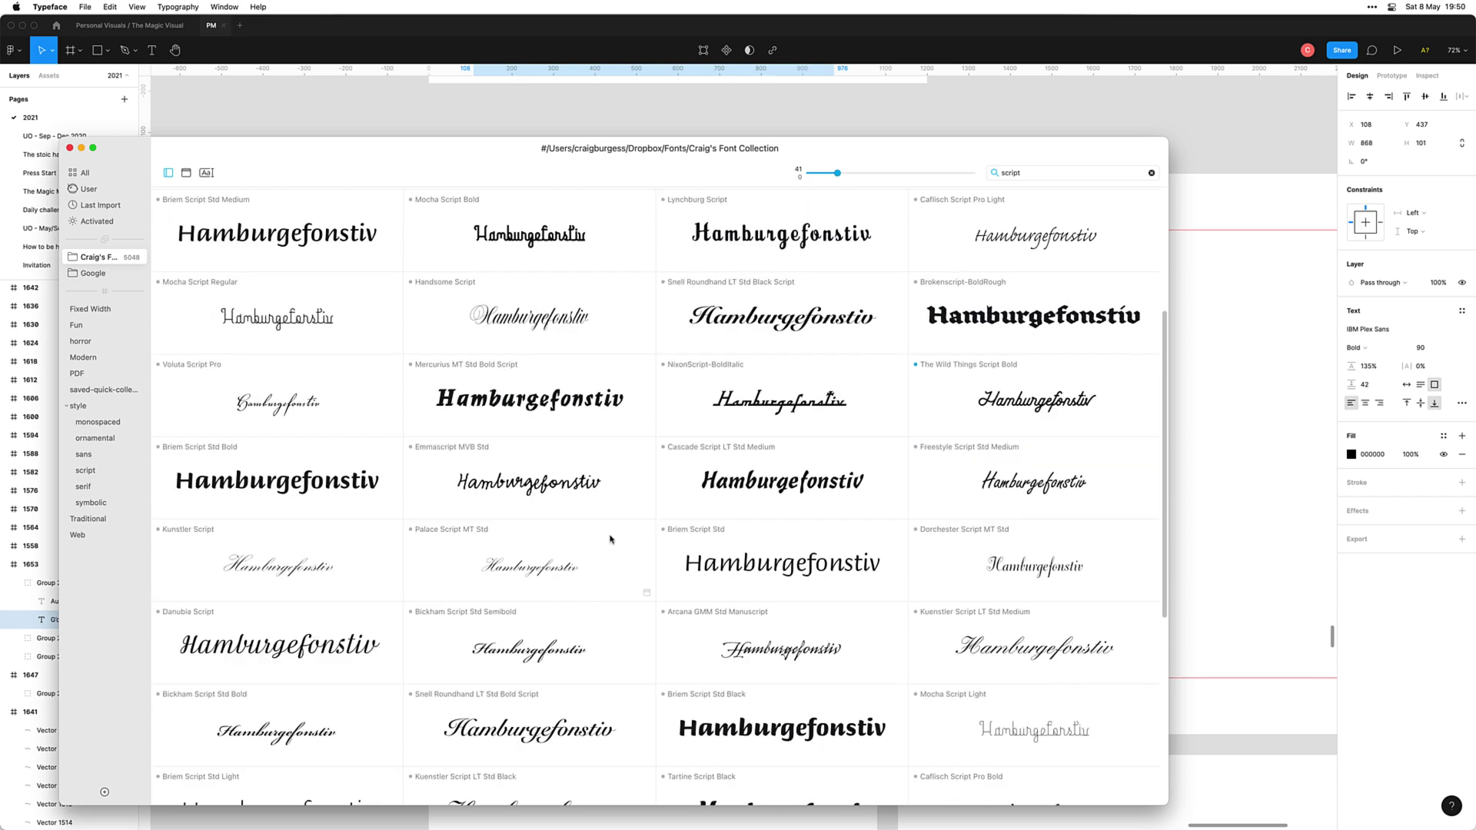
scroll(561, 559, down, 5)
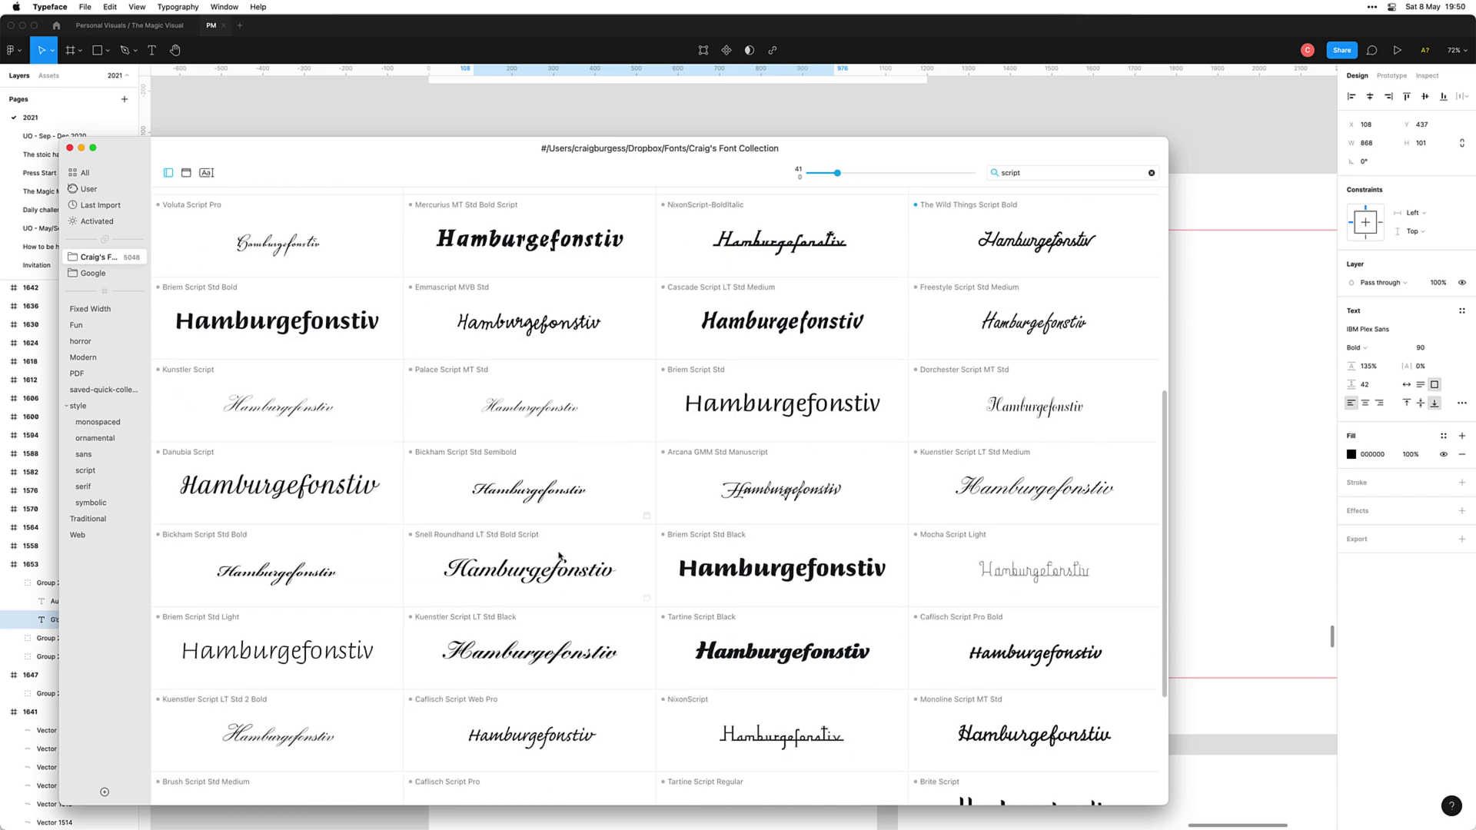
scroll(561, 559, down, 4)
scroll(561, 552, down, 3)
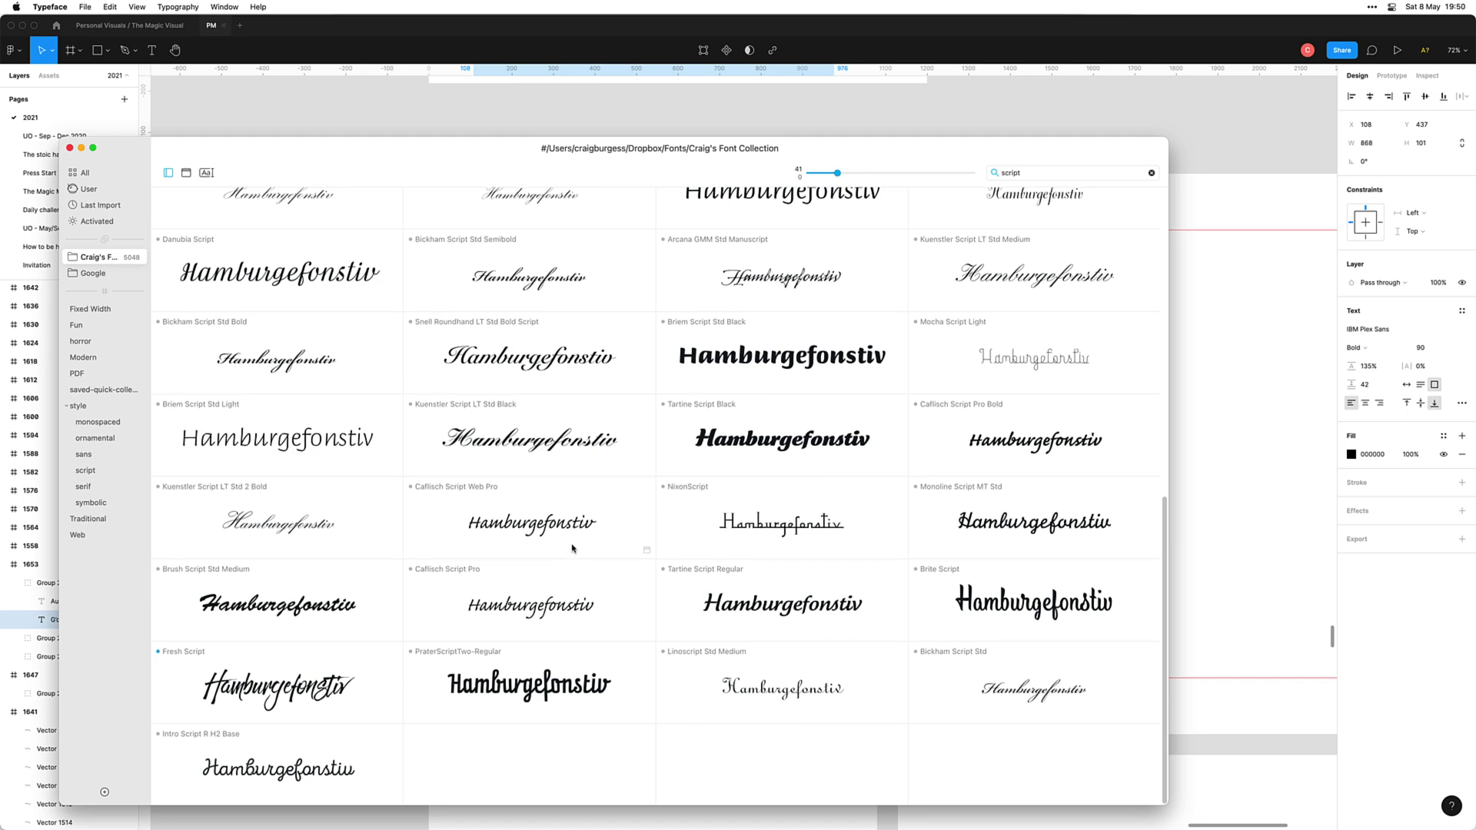
scroll(573, 549, up, 4)
scroll(560, 540, up, 1)
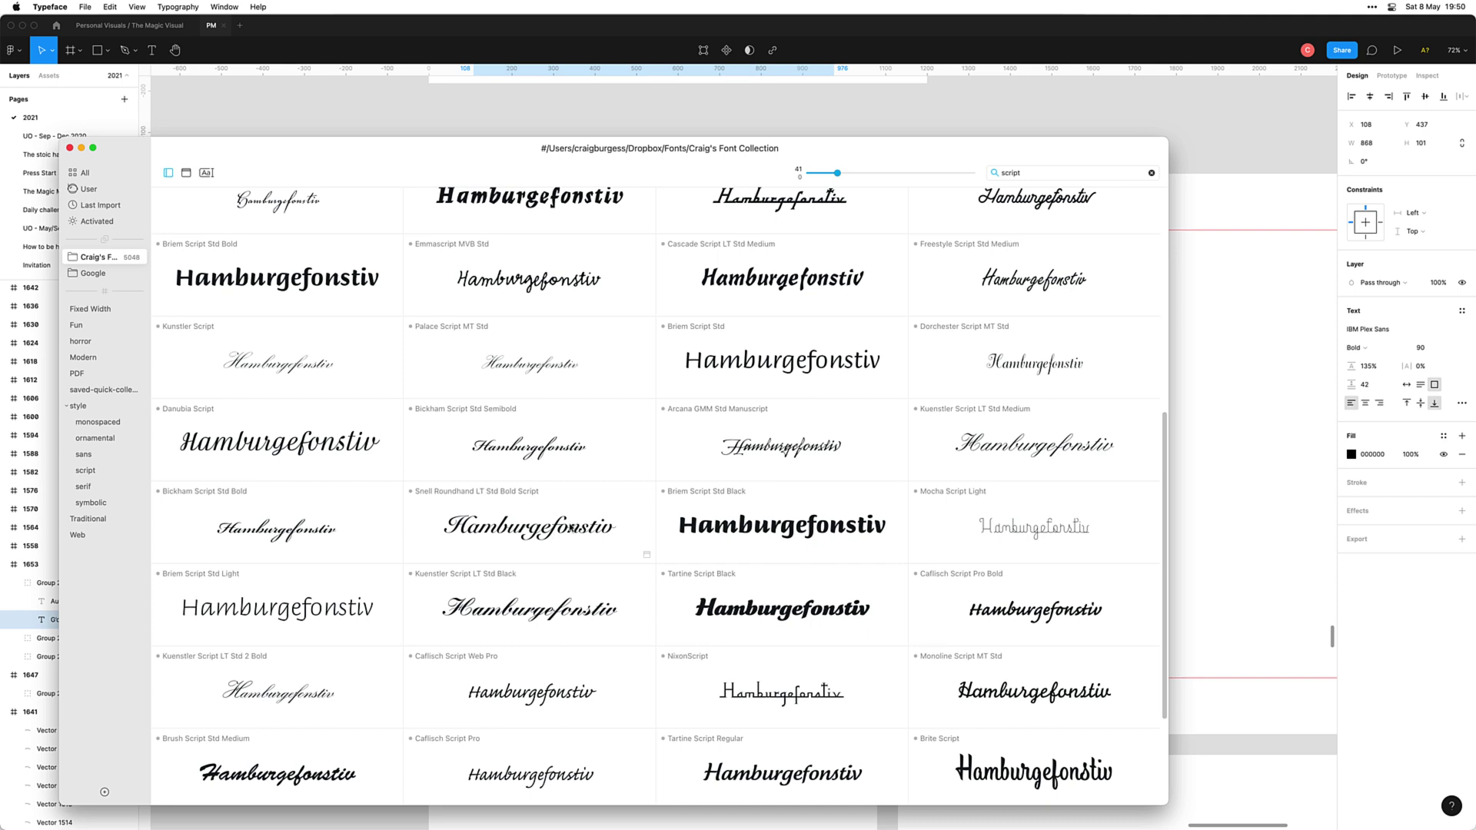
scroll(1000, 530, up, 2)
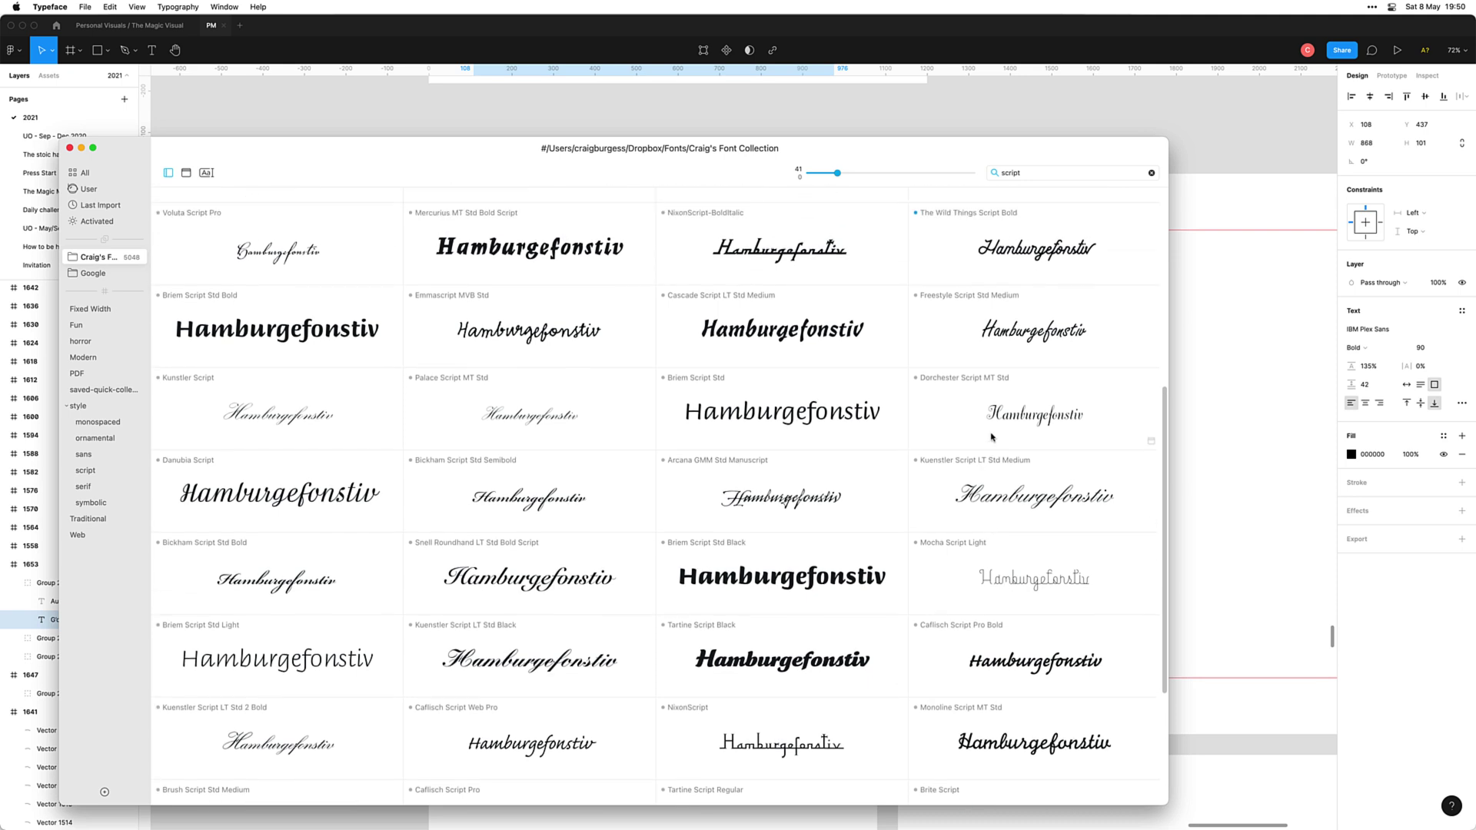
scroll(994, 348, up, 1)
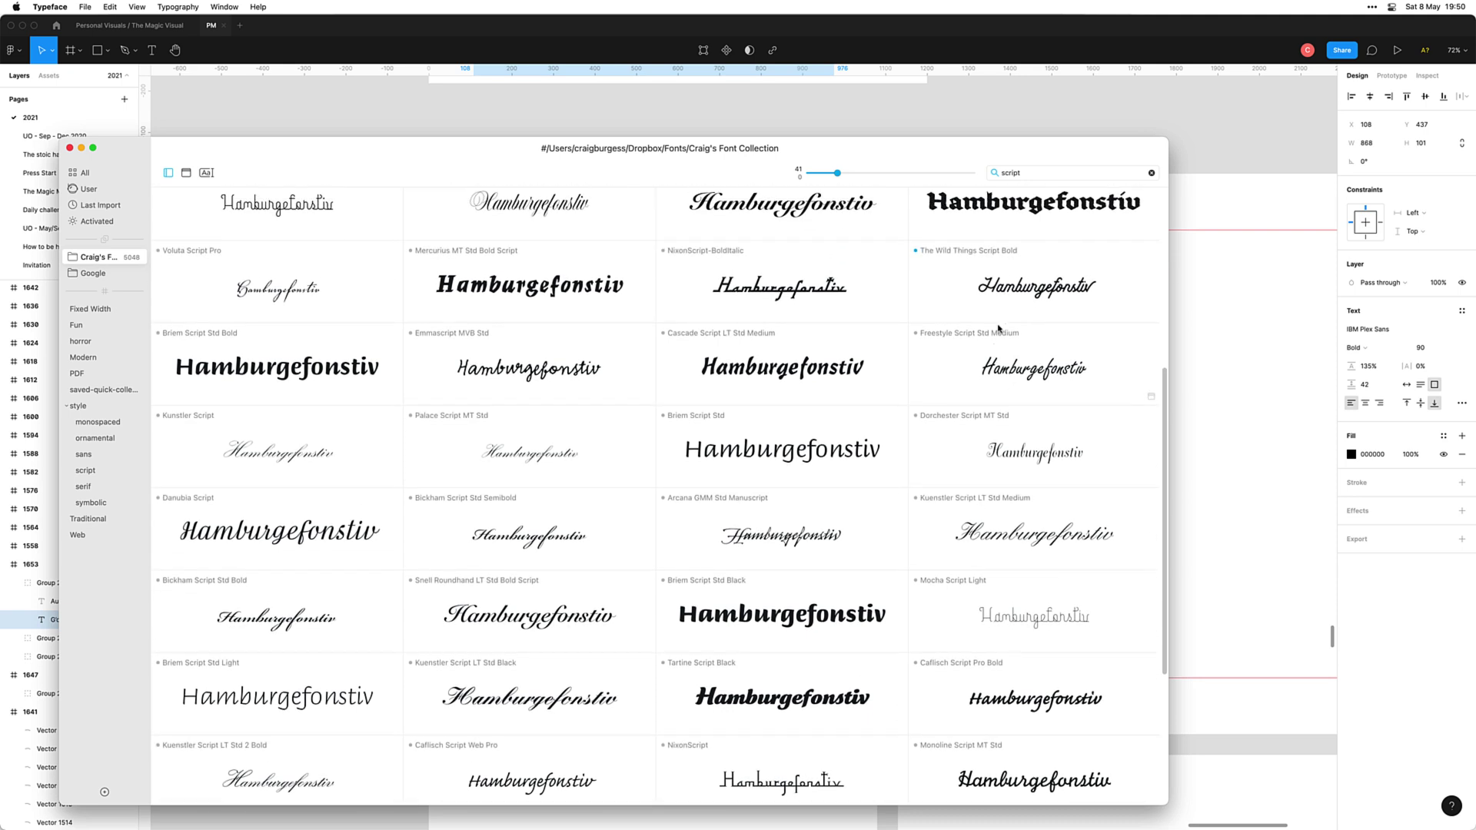
Step: Switch to Figma and set the font of the "G’day mate" text to The Wild Things Script
key(super+Tab)
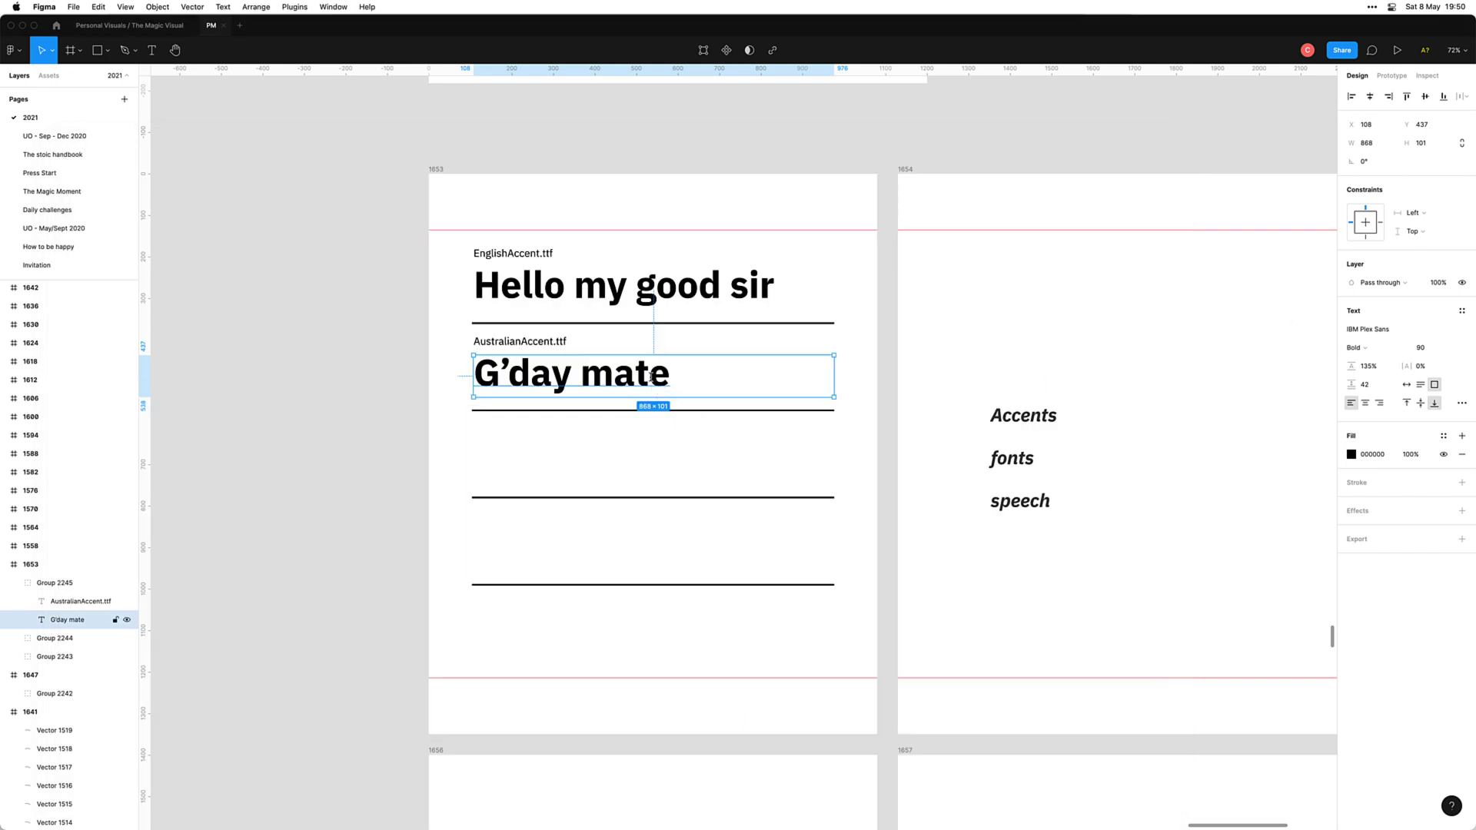
double_click(654, 380)
click(1379, 332)
text(The Wi)
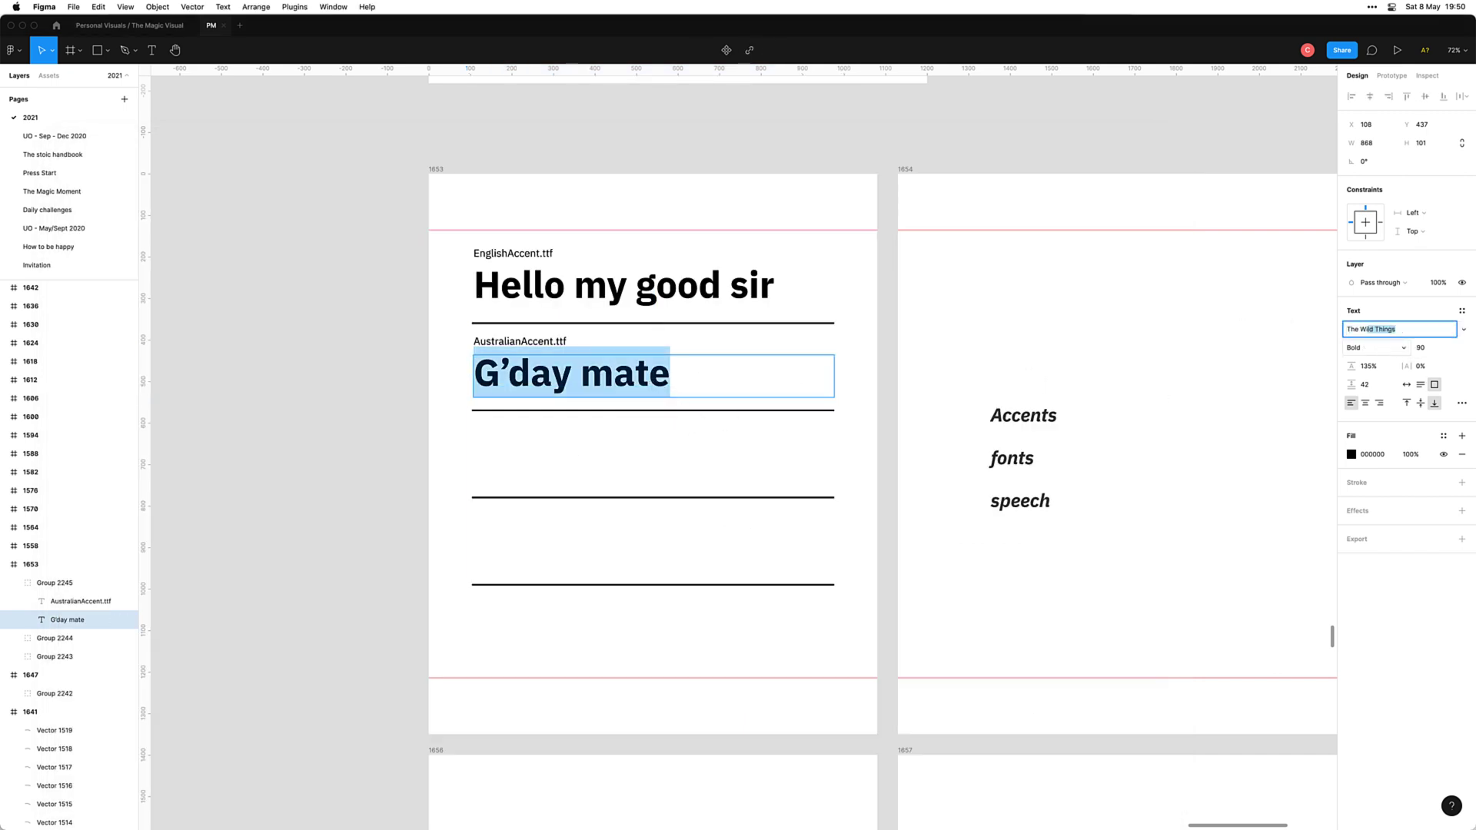
text(ld)
key(Return)
key(Escape)
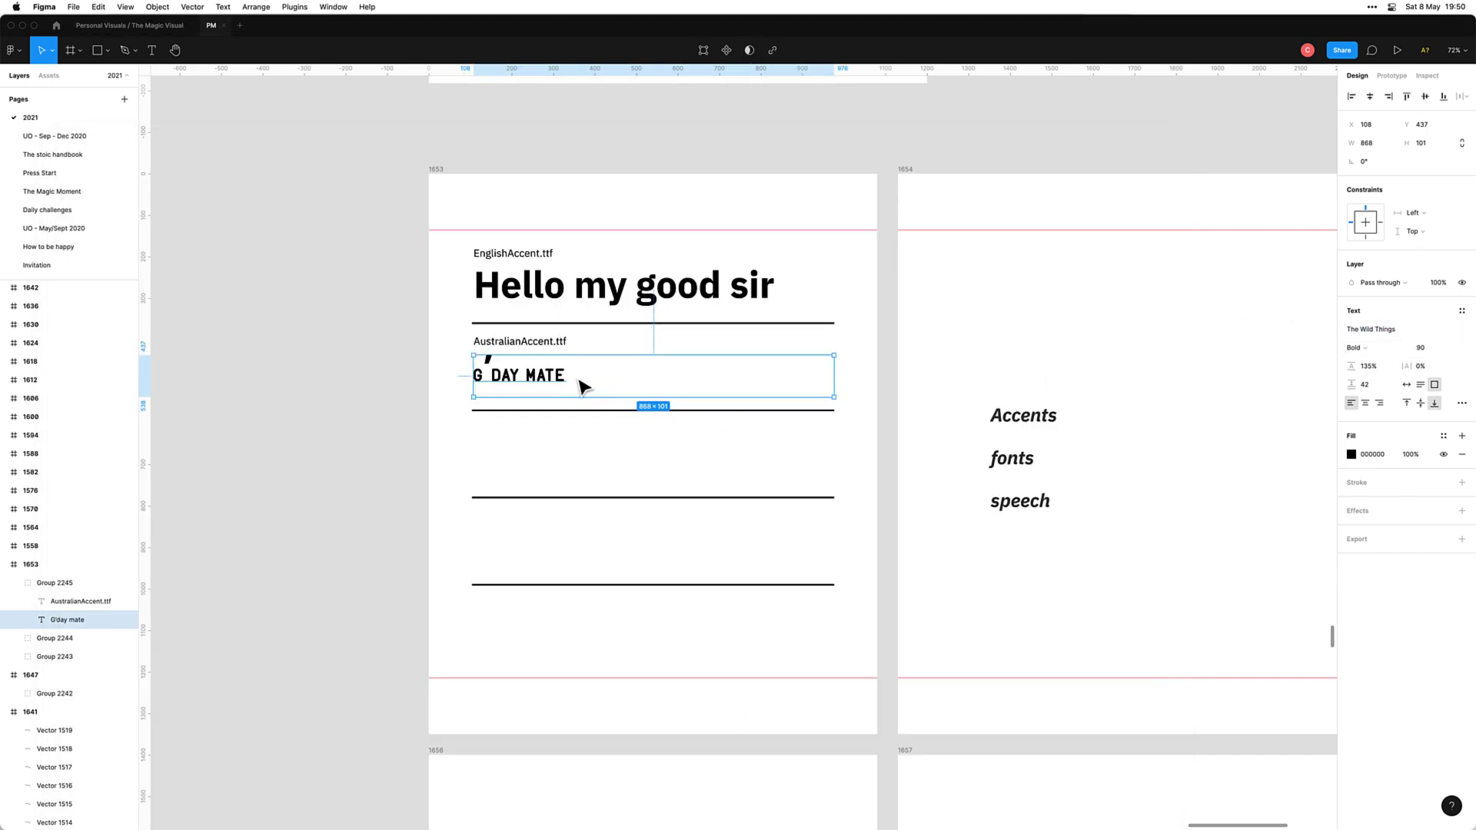
click(1356, 347)
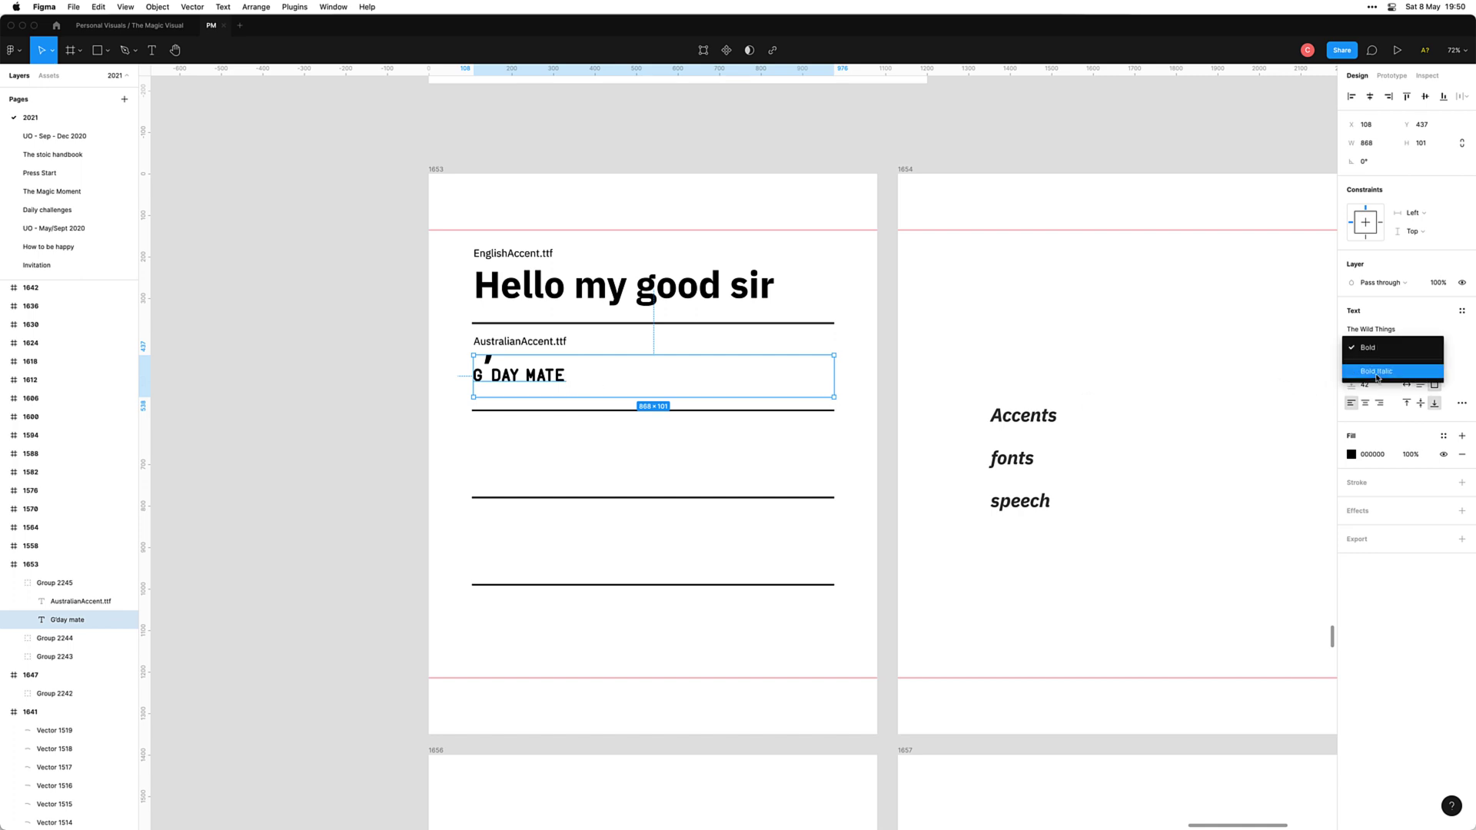
key(Escape)
click(1384, 329)
key(Down)
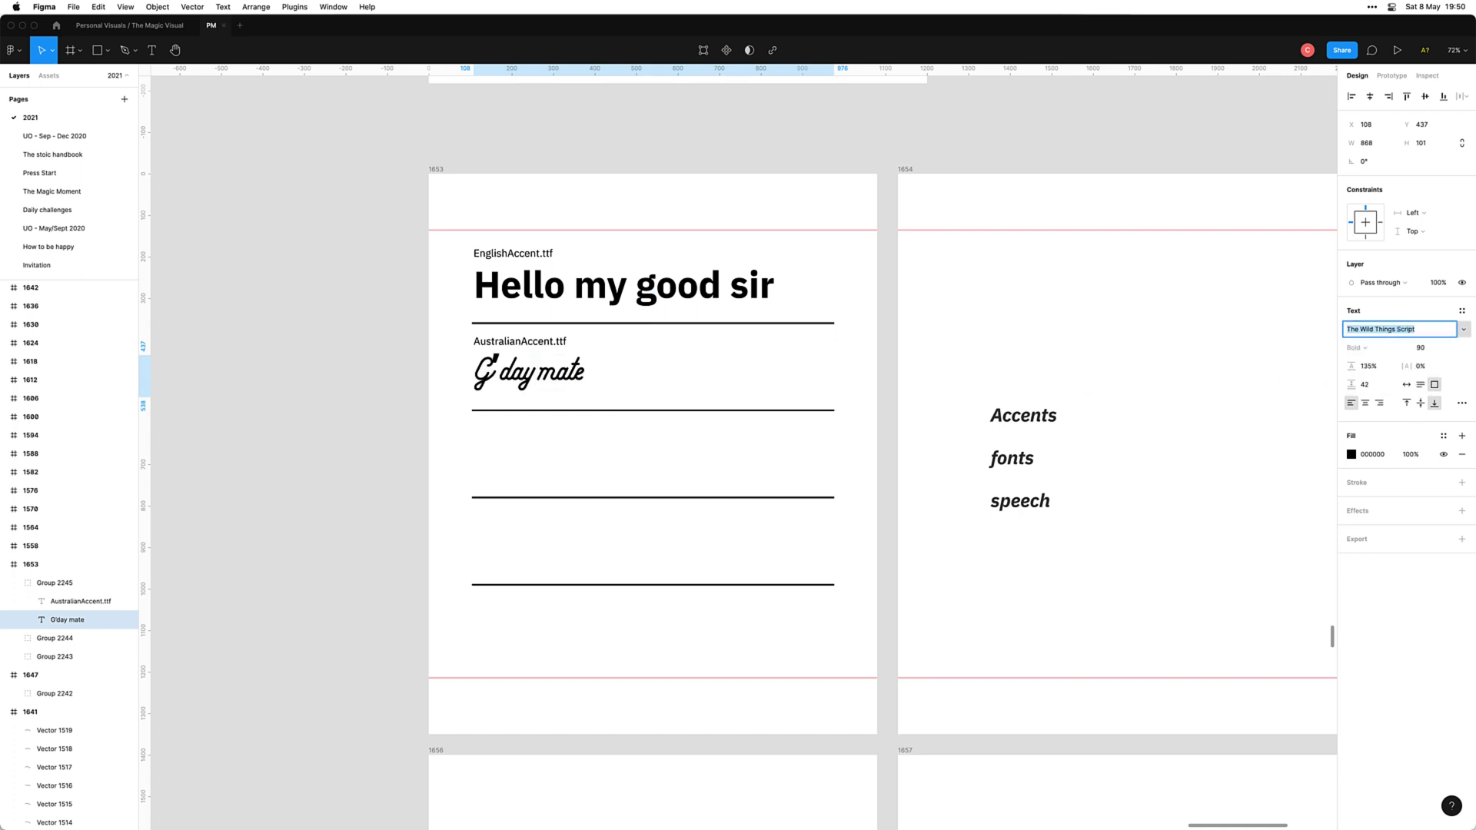
Step: Change the capital G of the Australian greeting to lowercase so the text reads "g'day mate"
key(Return)
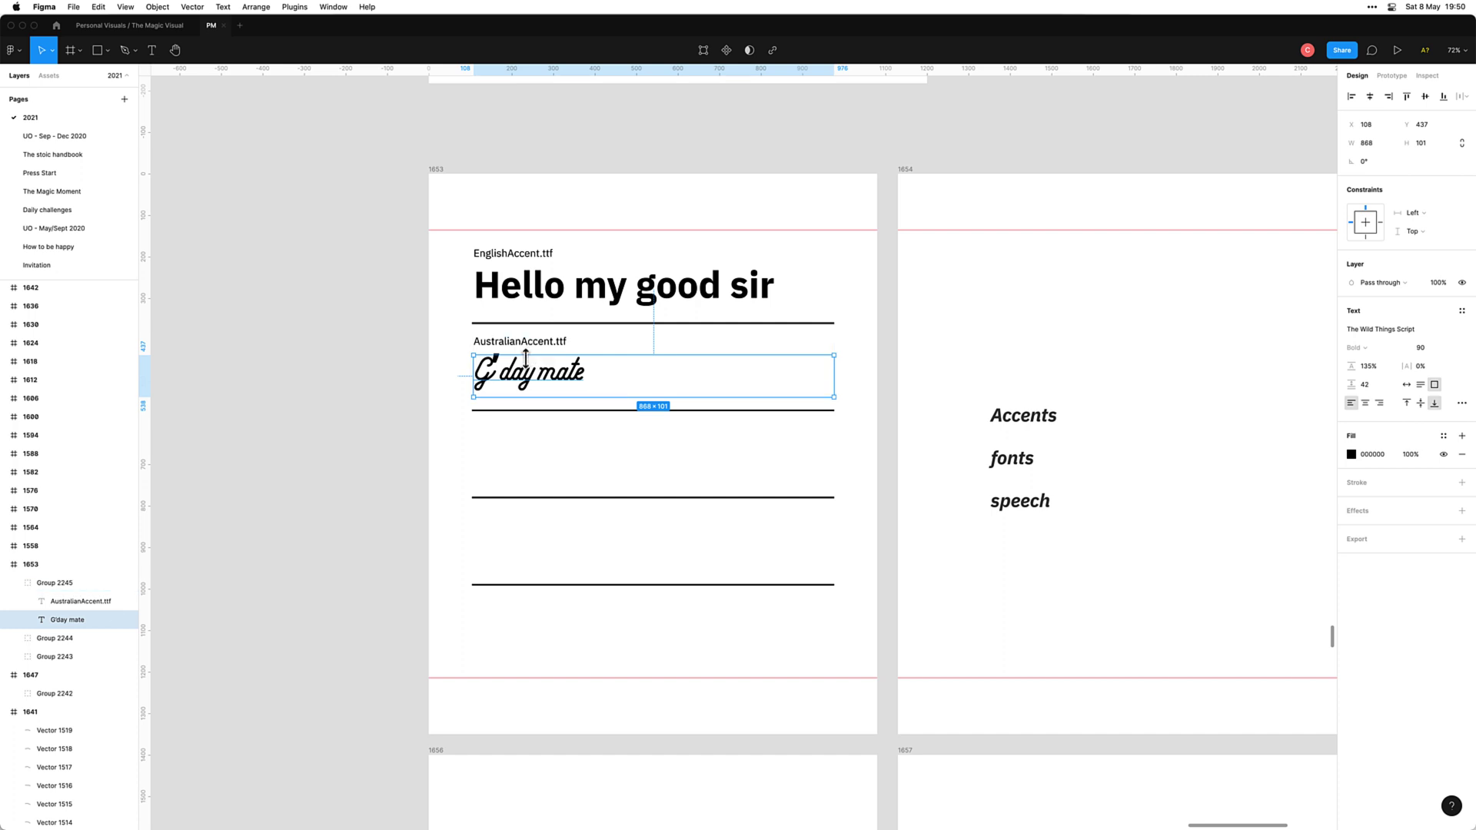
double_click(514, 362)
key(Left)
key(Delete)
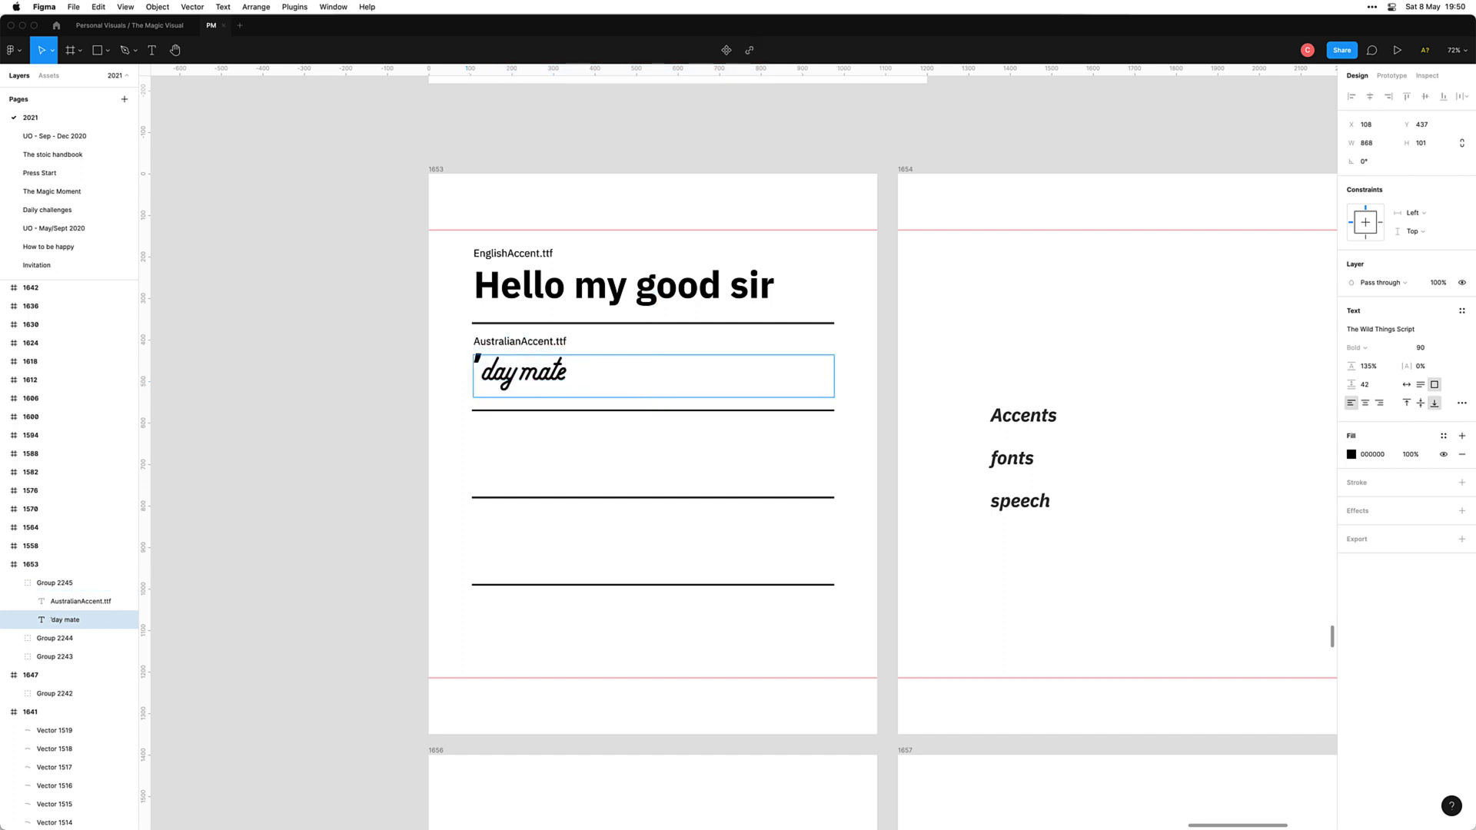
text(g)
key(Delete)
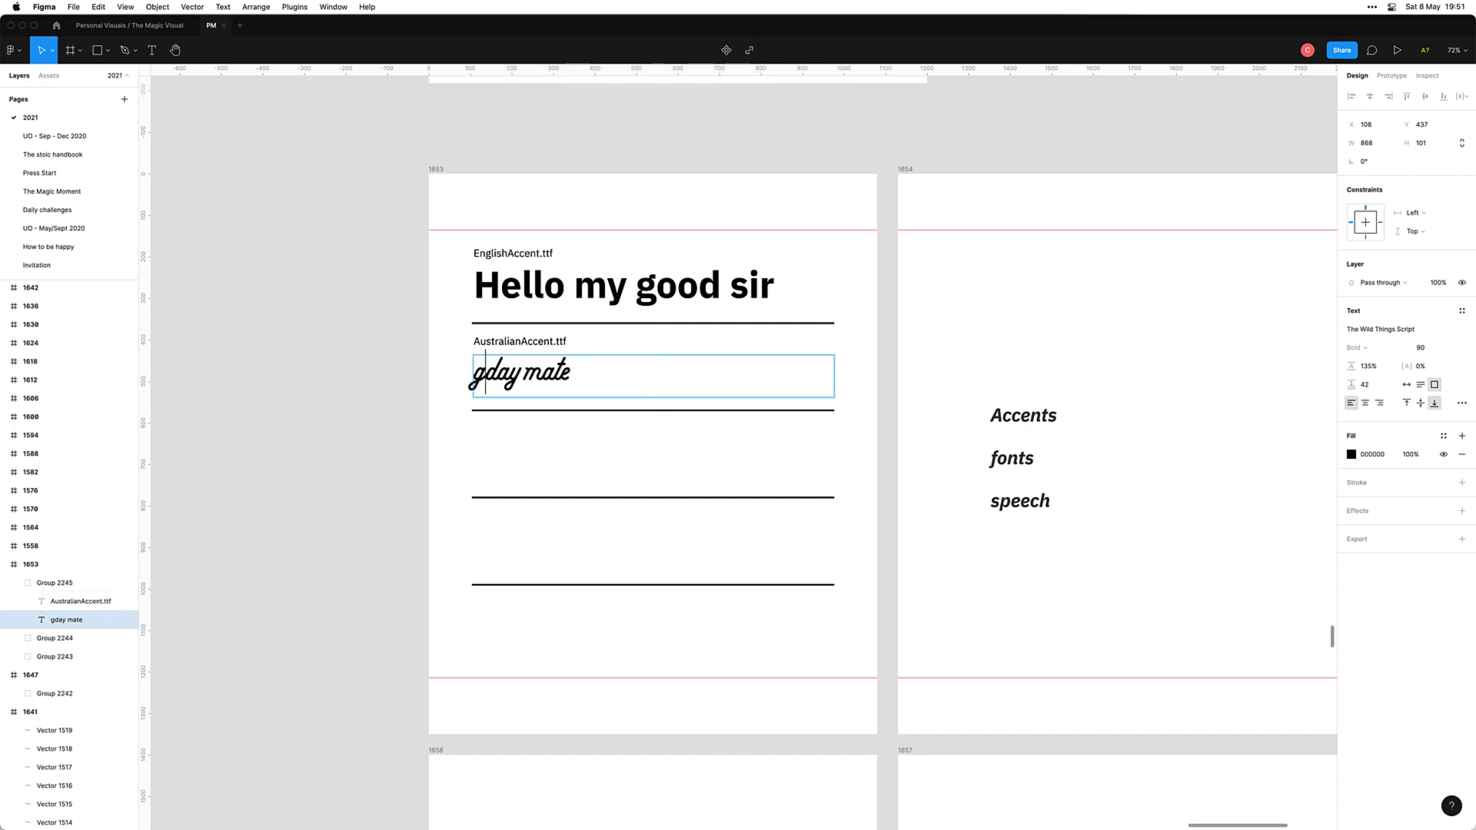
text(')
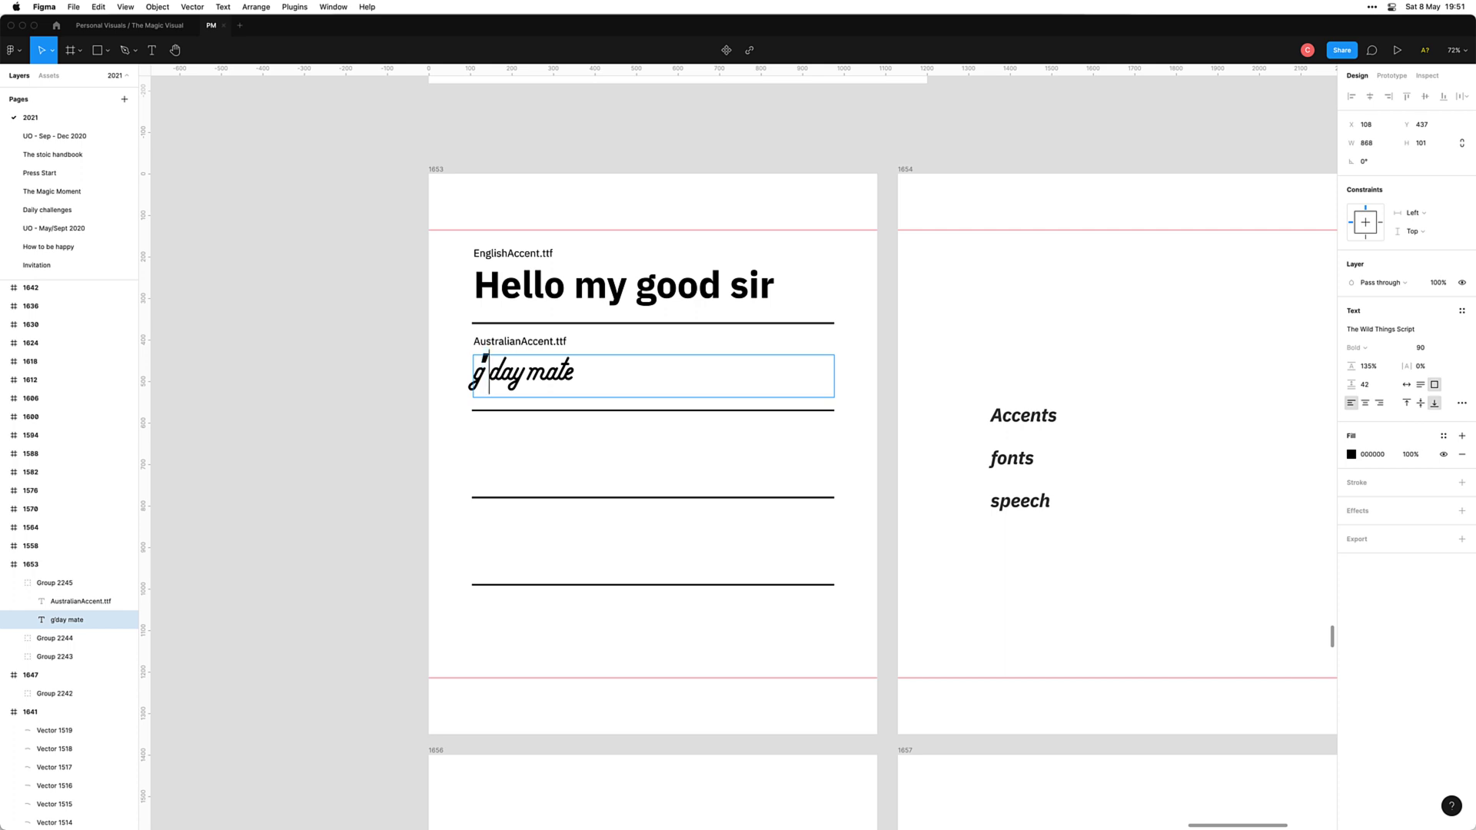
key(Escape)
click(276, 396)
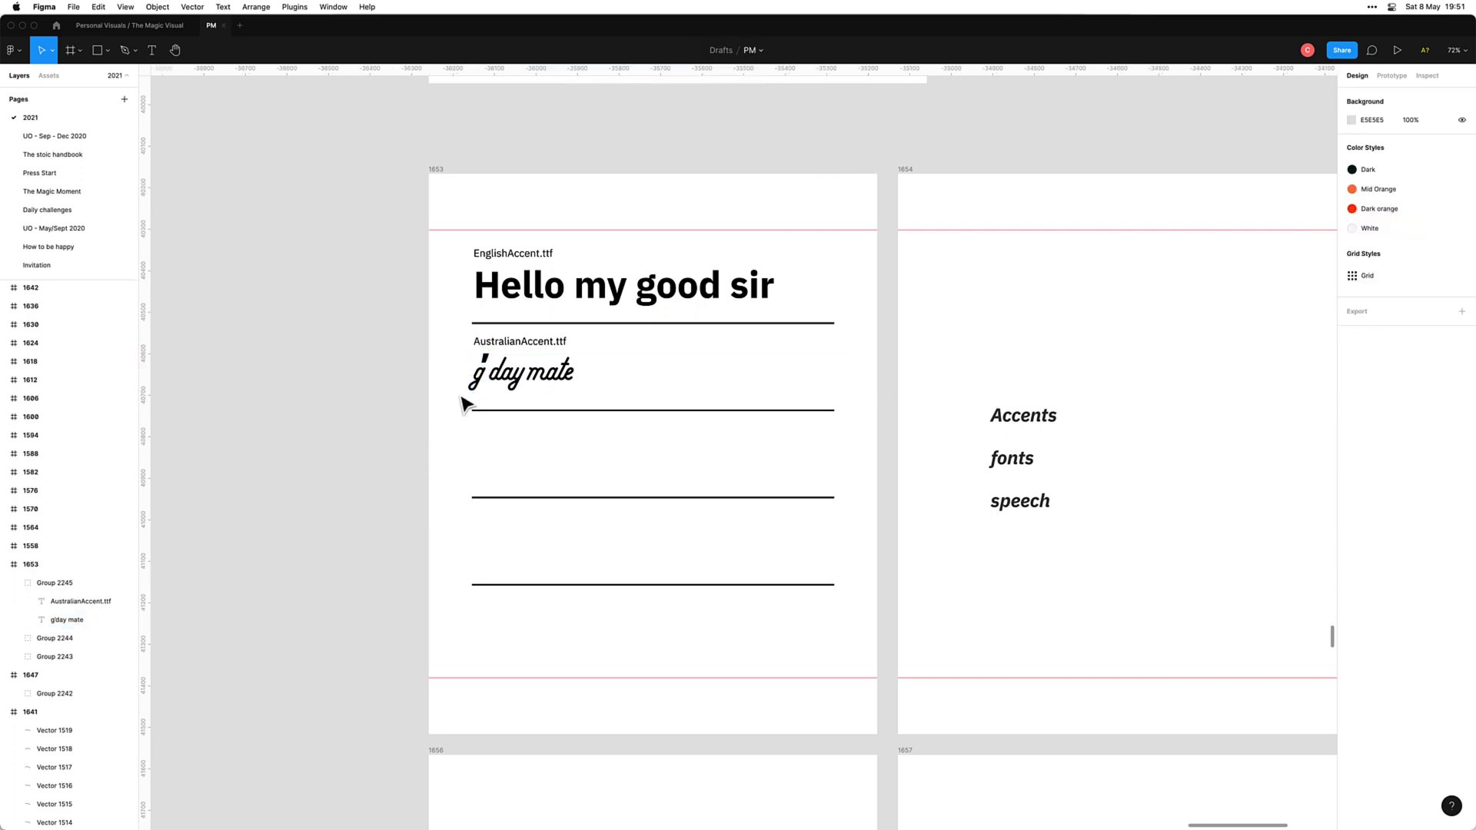
Step: Reduce the font size of only the apostrophe in "g'day mate" to 50
scroll(464, 399, up, 5)
double_click(510, 312)
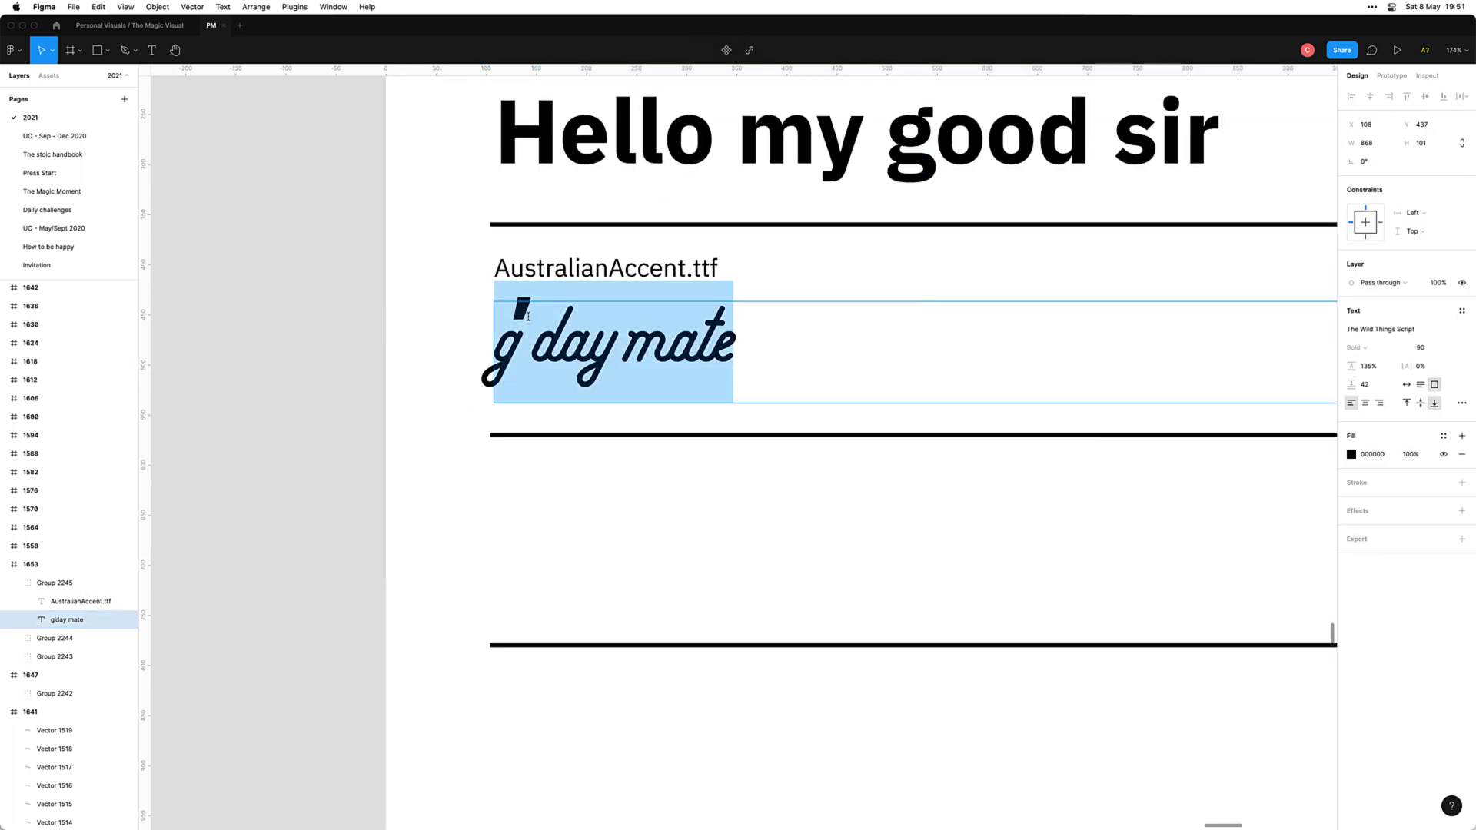
click(510, 312)
key(shift+Left)
click(1424, 351)
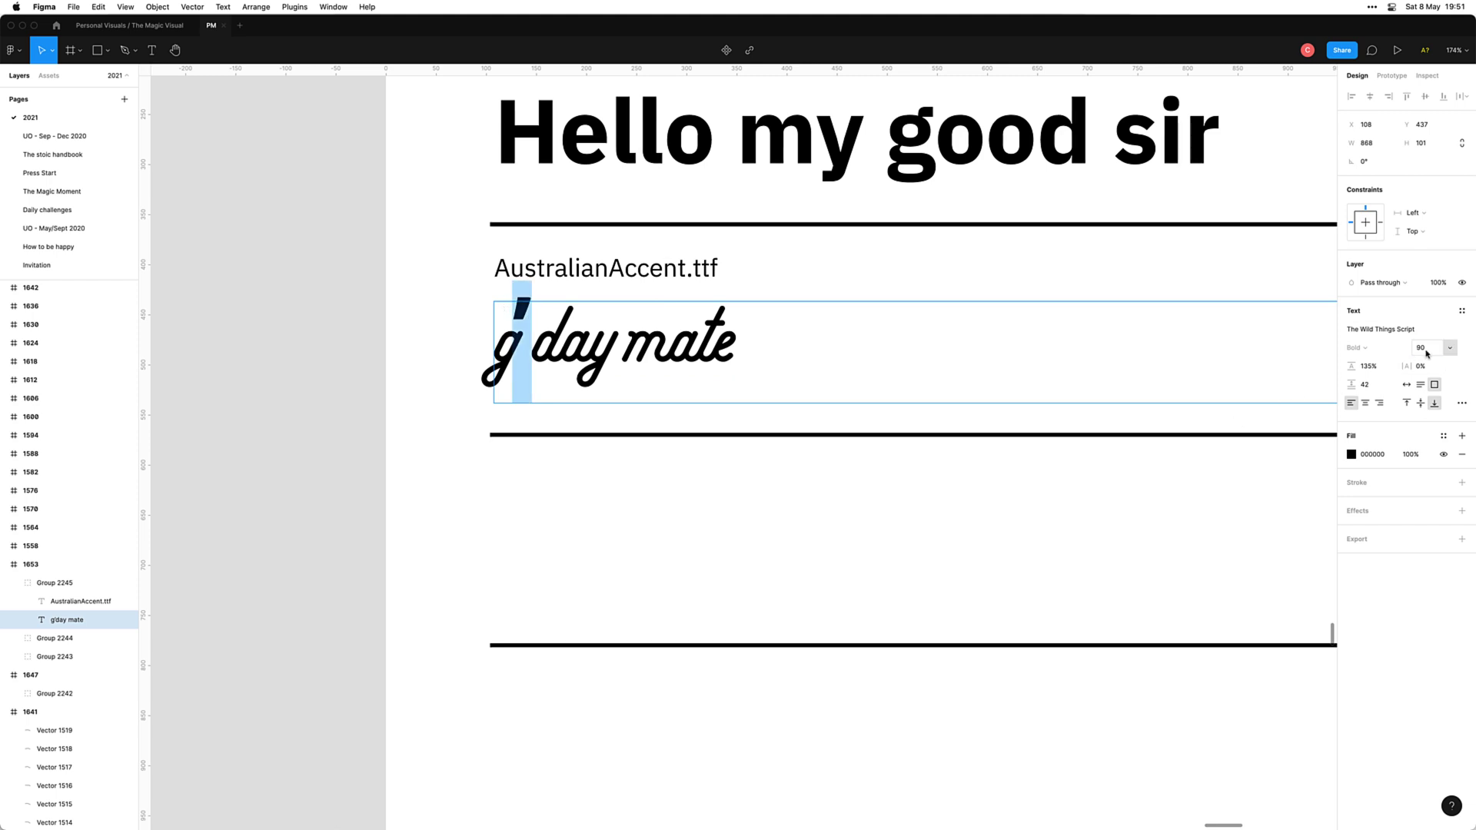
key(Down)
key(Down)
key(Down)
key(Down)
key(Down)
key(Down)
key(Down)
key(Down)
key(Down)
key(Down)
key(Down)
key(Down)
key(Down)
key(Down)
key(Down)
key(Down)
key(Down)
key(Down)
key(Down)
key(Down)
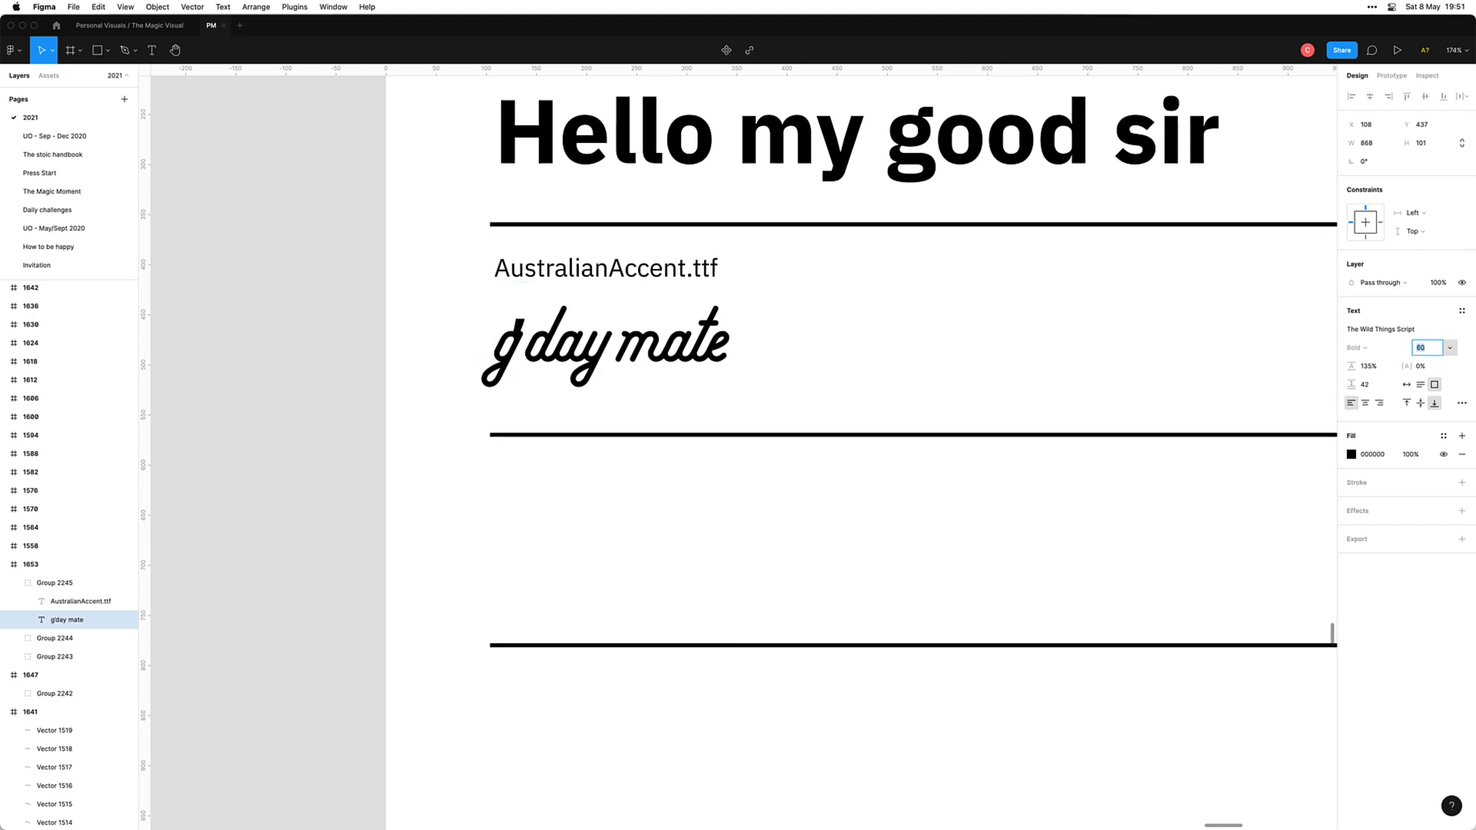
key(Down)
key(Down)
key(Down)
key(Down)
key(Down)
key(Down)
key(Down)
key(Down)
key(Down)
key(Down)
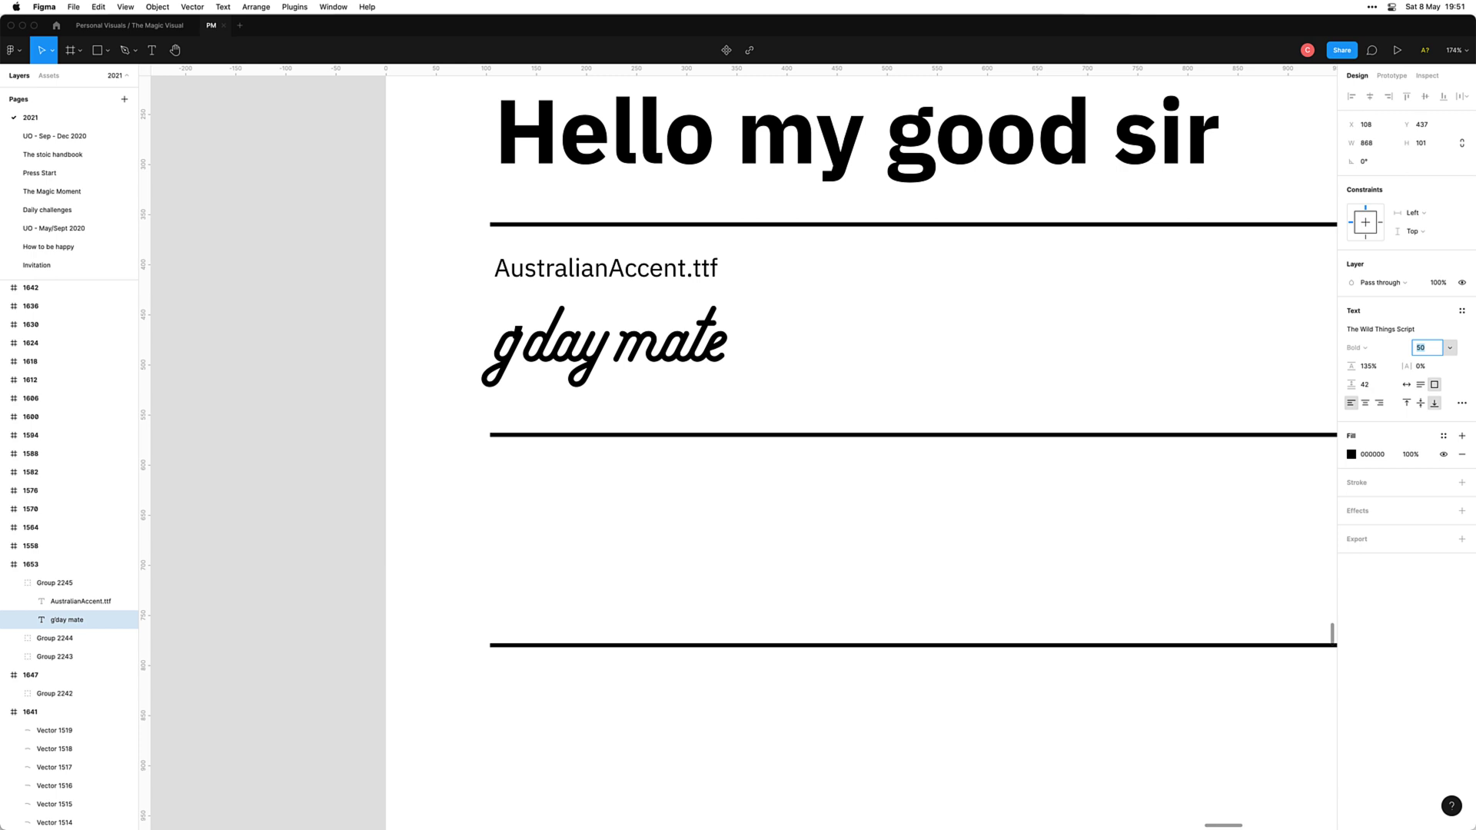
key(Escape)
Step: Insert a space between the "g" and the apostrophe in the Australian greeting
key(Right)
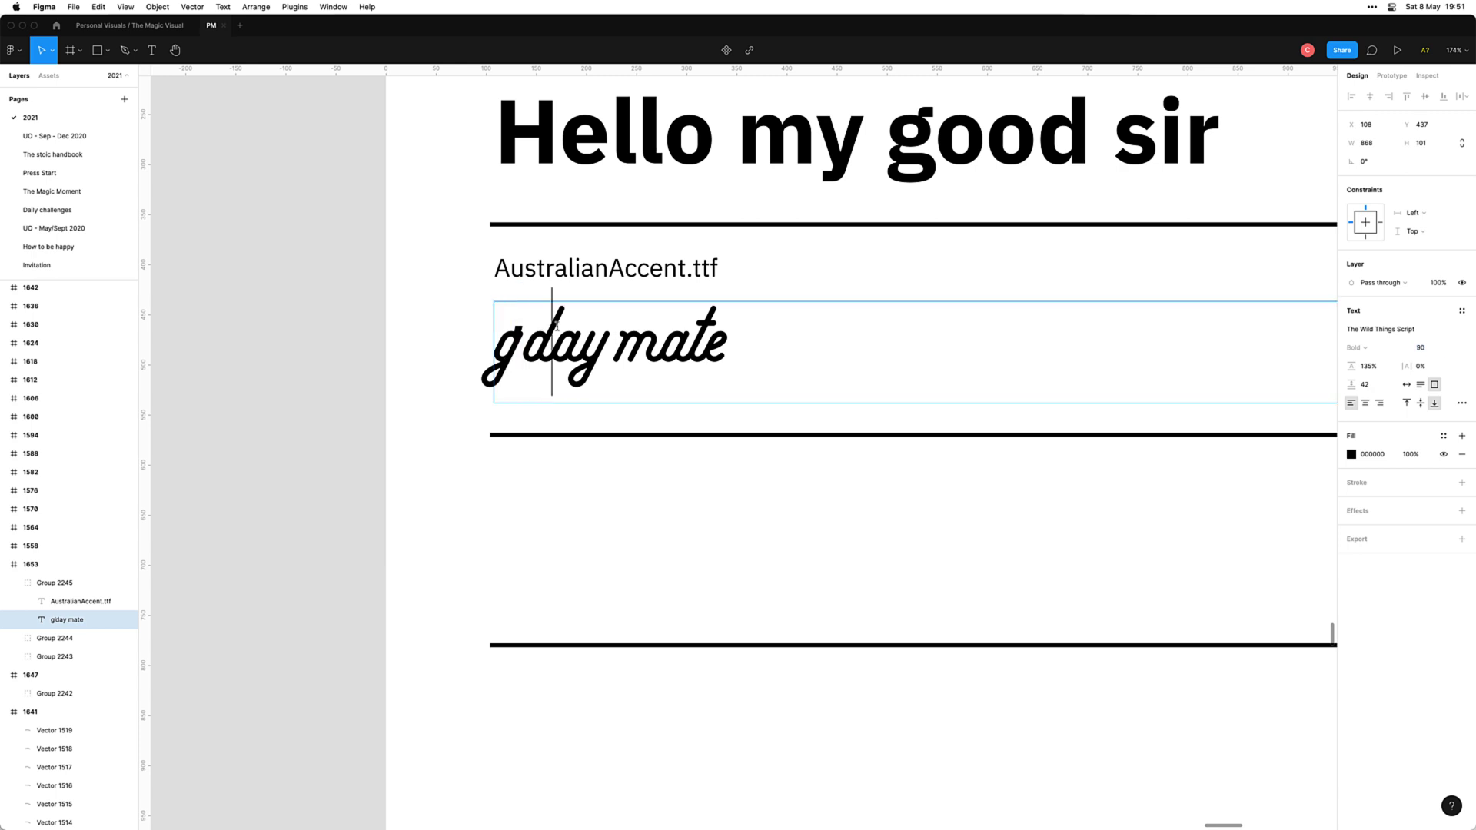
key(Left)
key(Left)
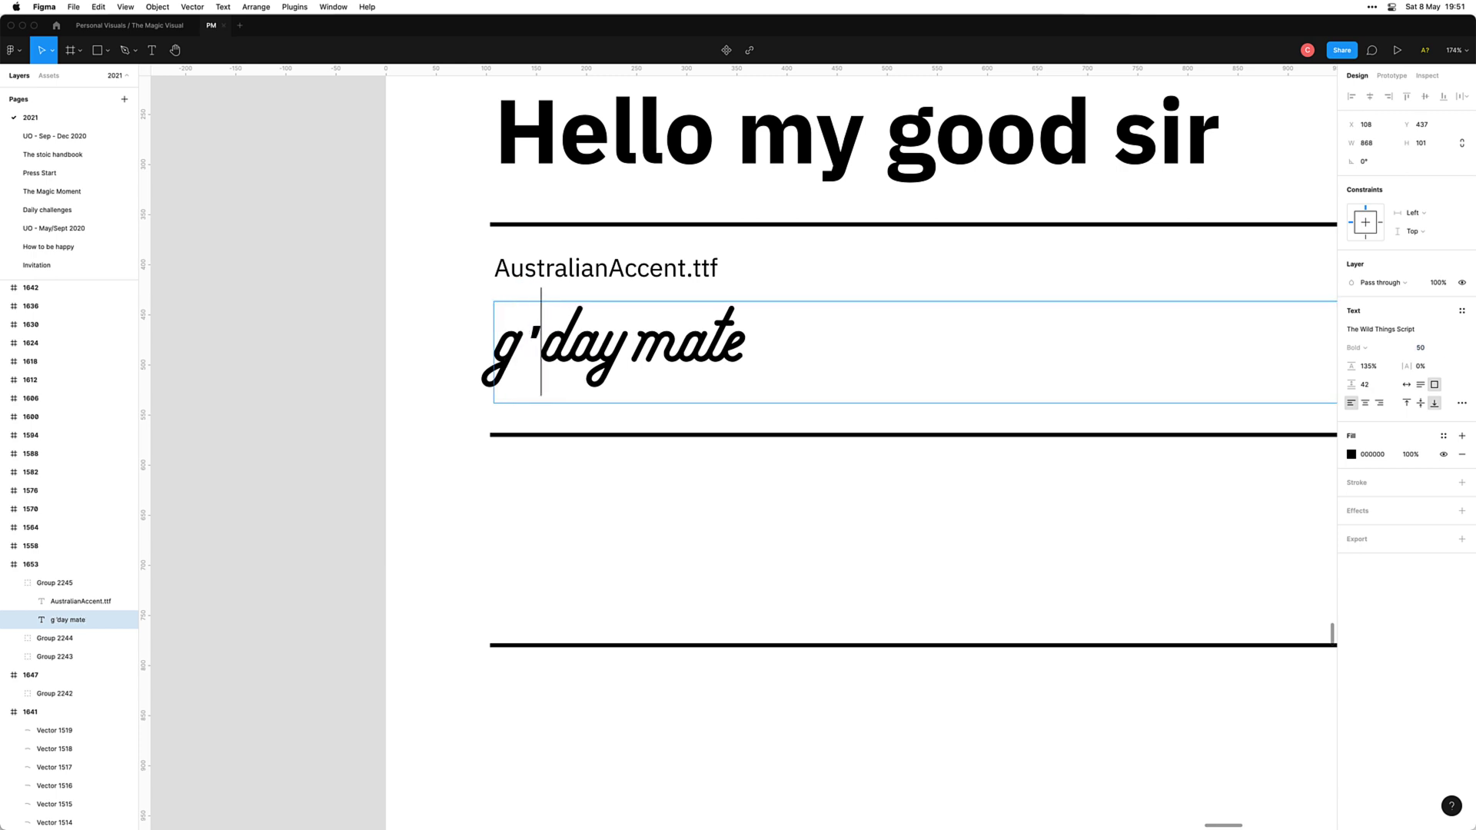
click(376, 405)
scroll(488, 429, down, 5)
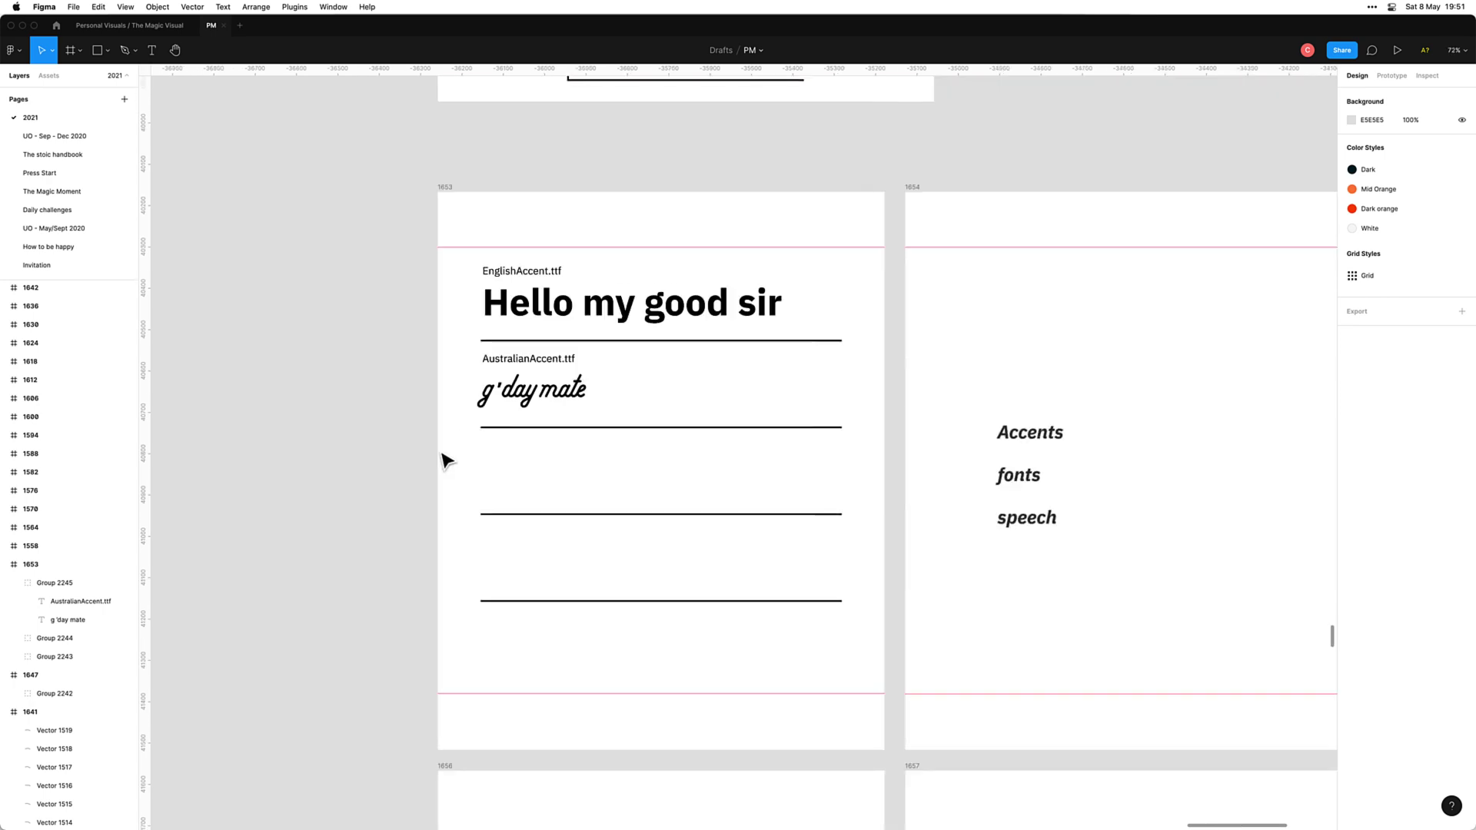
Step: Shift the Australian greeting text horizontally so its X position is 118
scroll(477, 381, up, 3)
click(538, 417)
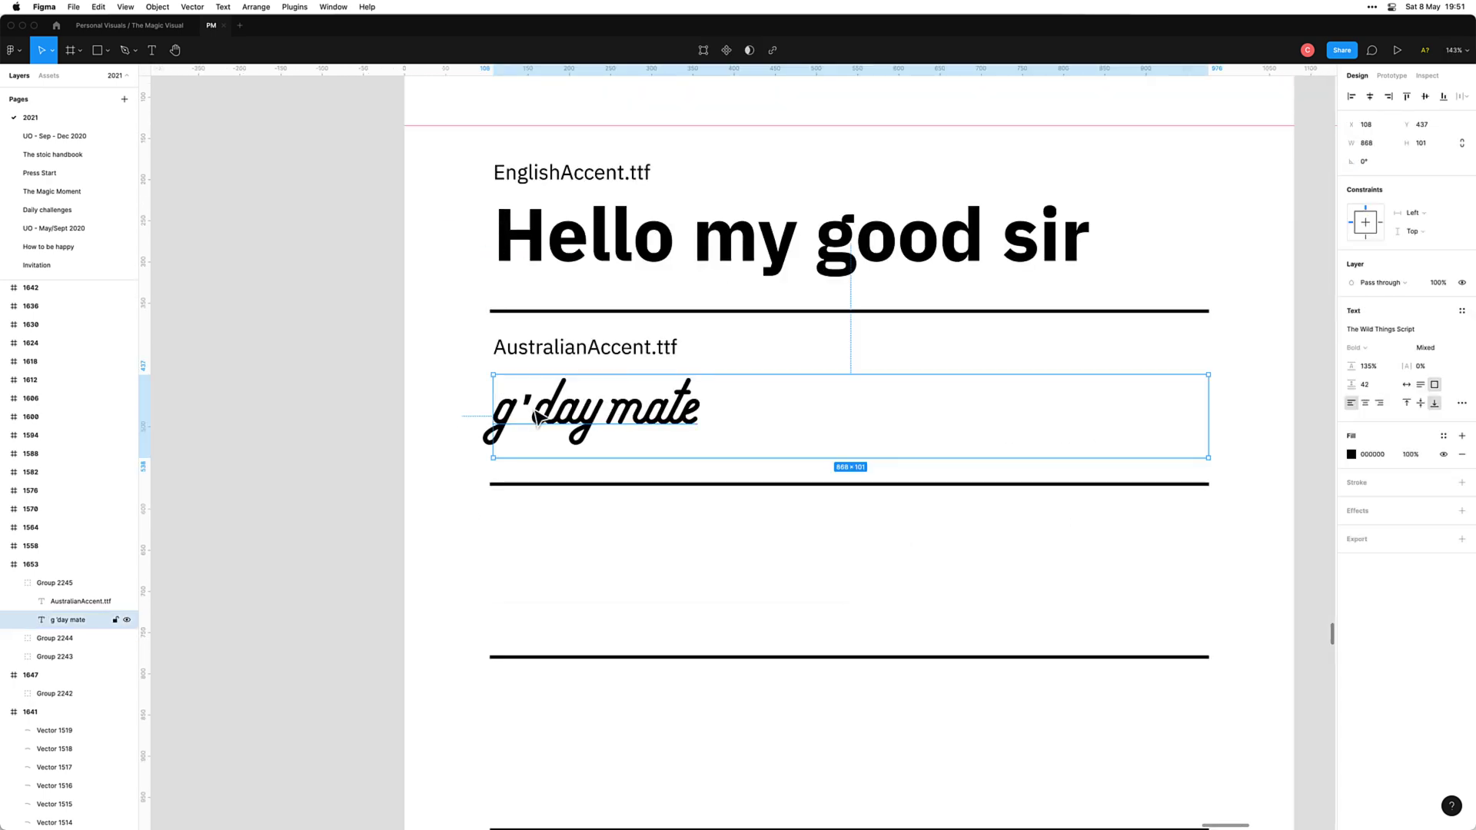
key(Left)
key(Left)
click(370, 428)
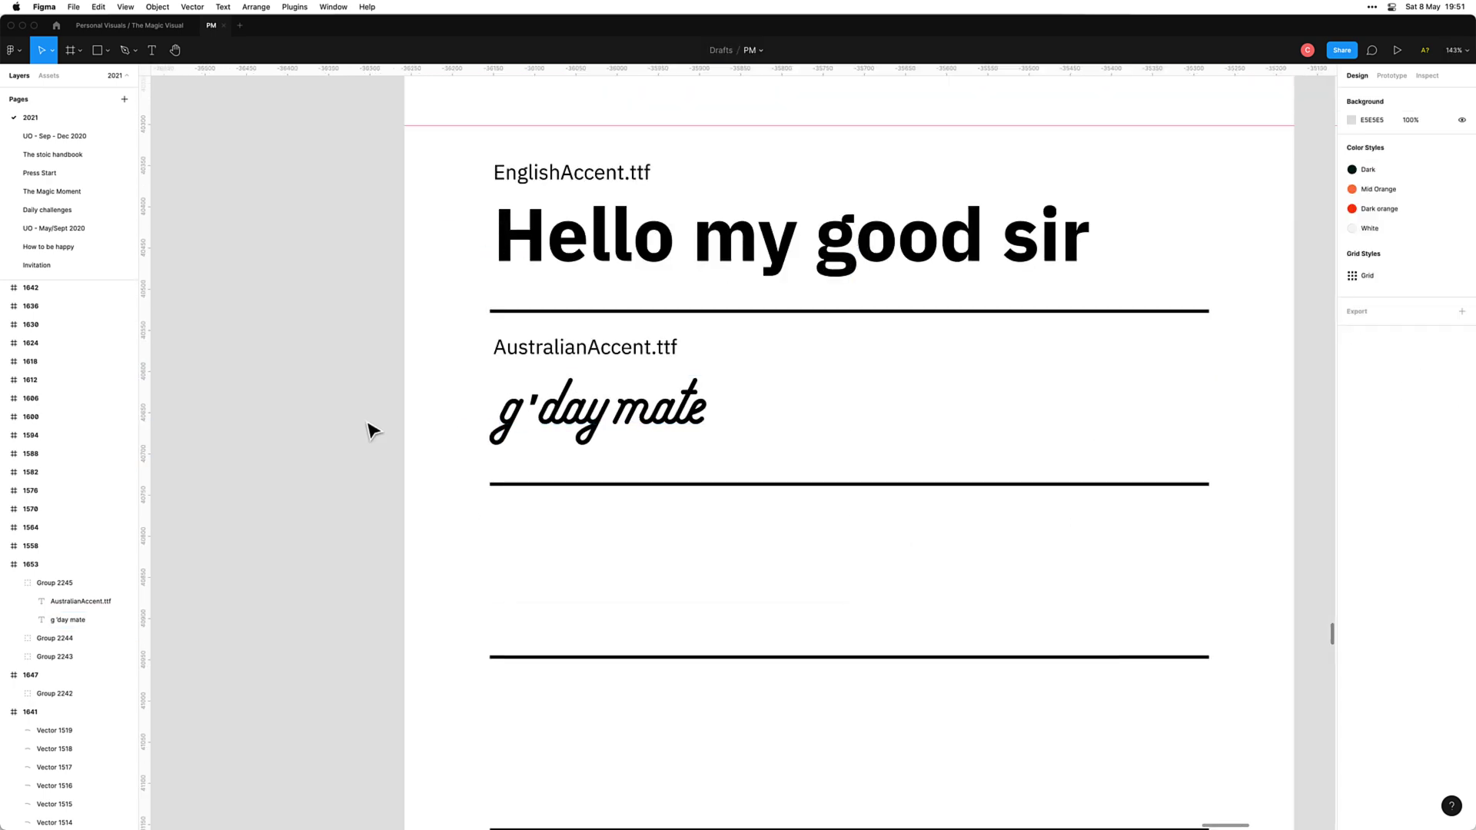
Step: Tighten the letter spacing of only the "g" in the Australian greeting to -6%
scroll(590, 409, up, 3)
click(519, 404)
double_click(519, 404)
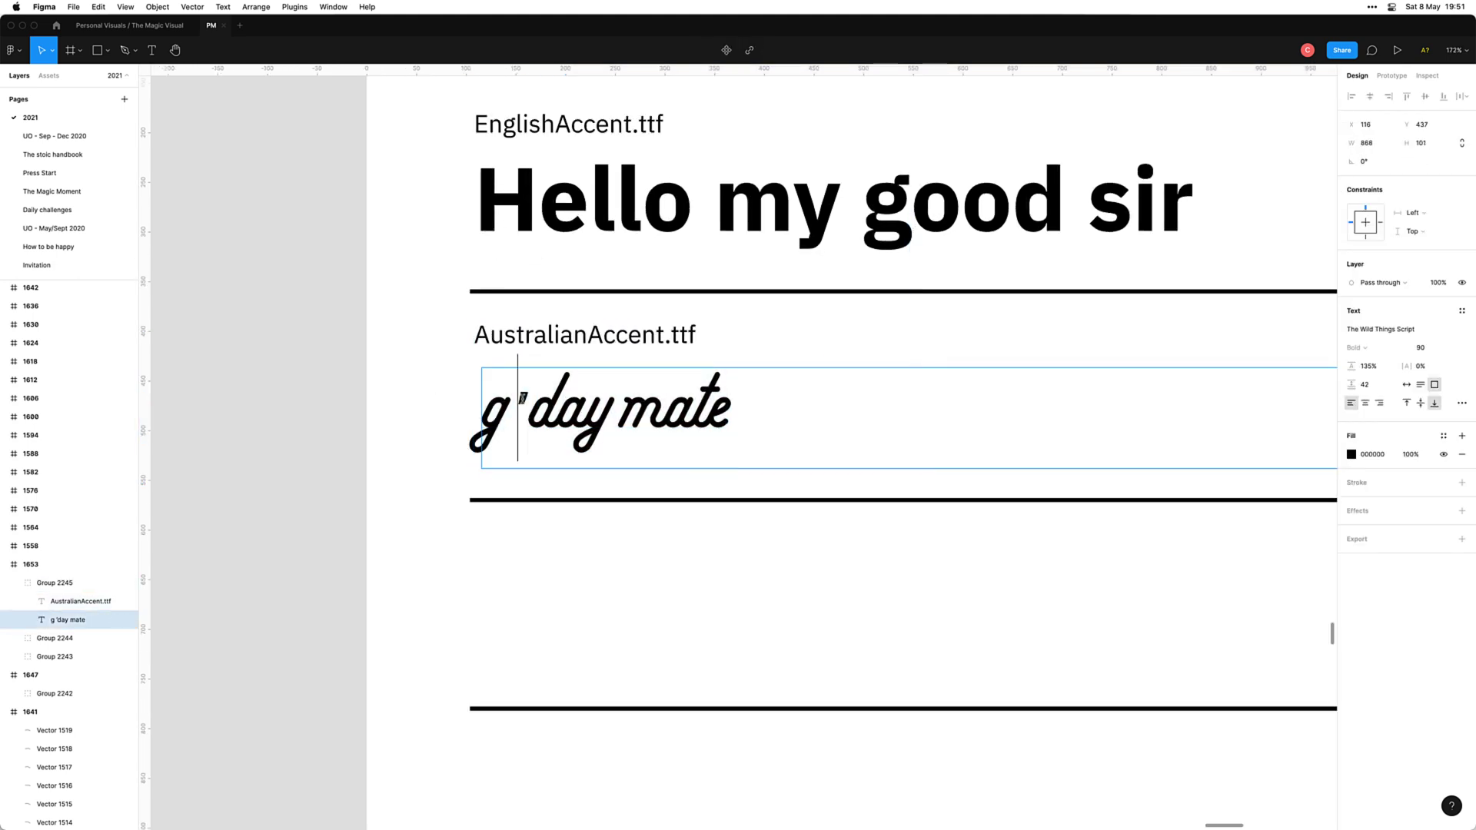
key(Right)
key(shift+Left)
click(1430, 373)
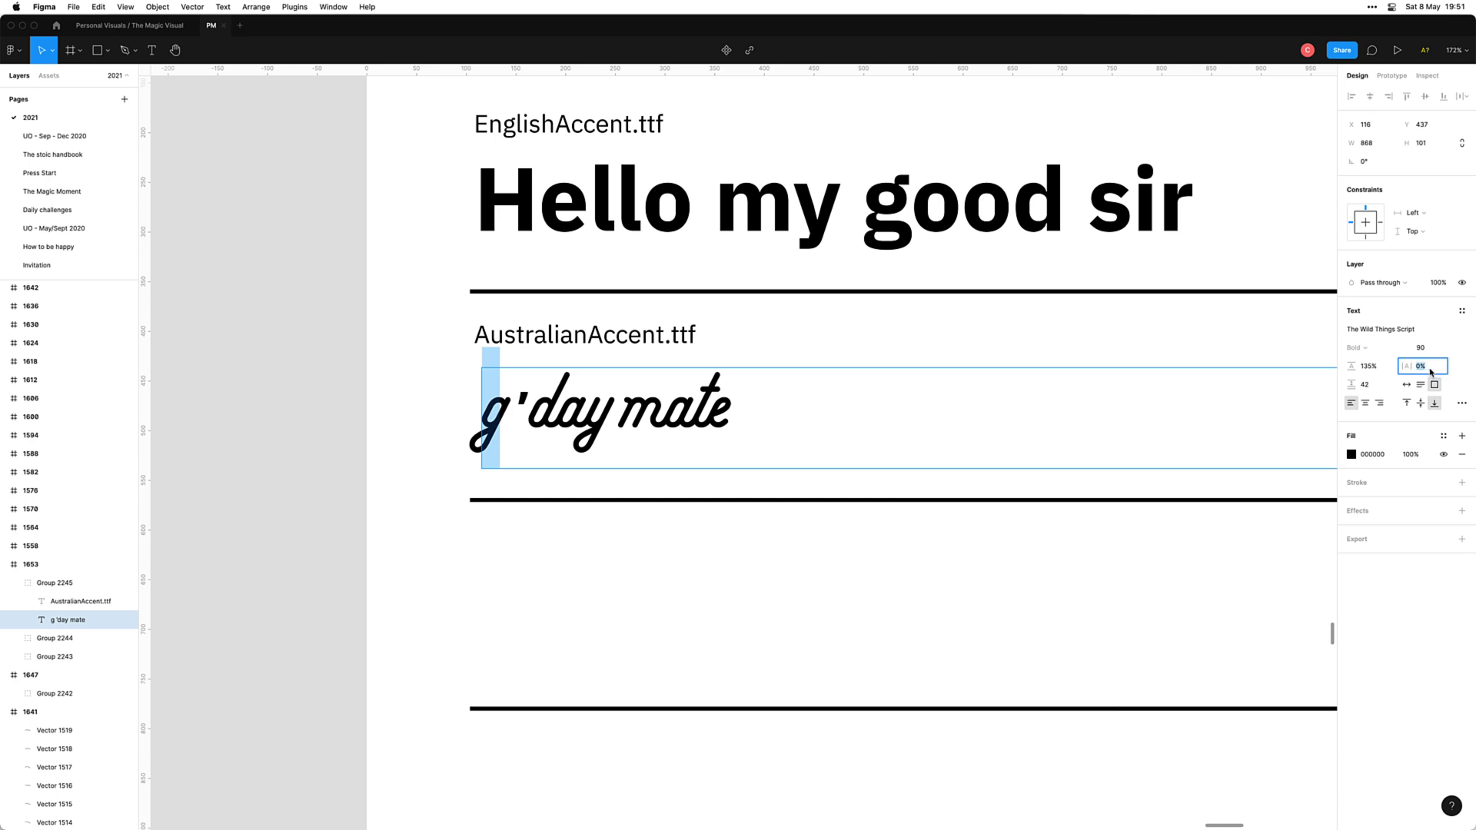
key(Down)
key(Down)
key(Down)
key(Down)
key(Down)
key(Down)
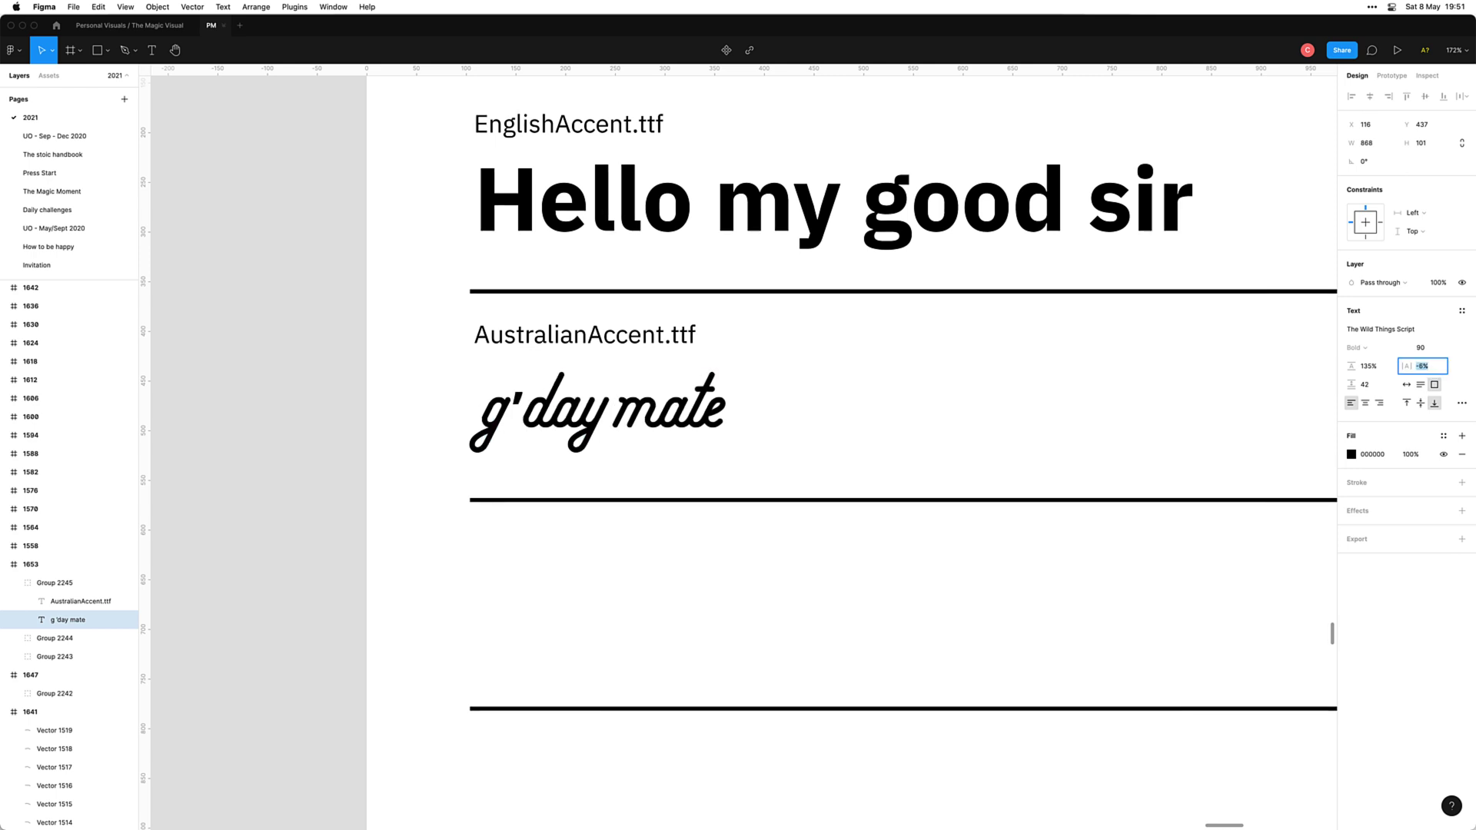
key(Return)
Step: Set the letter spacing of only the apostrophe in the Australian greeting to -10%
key(Right)
key(shift+Right)
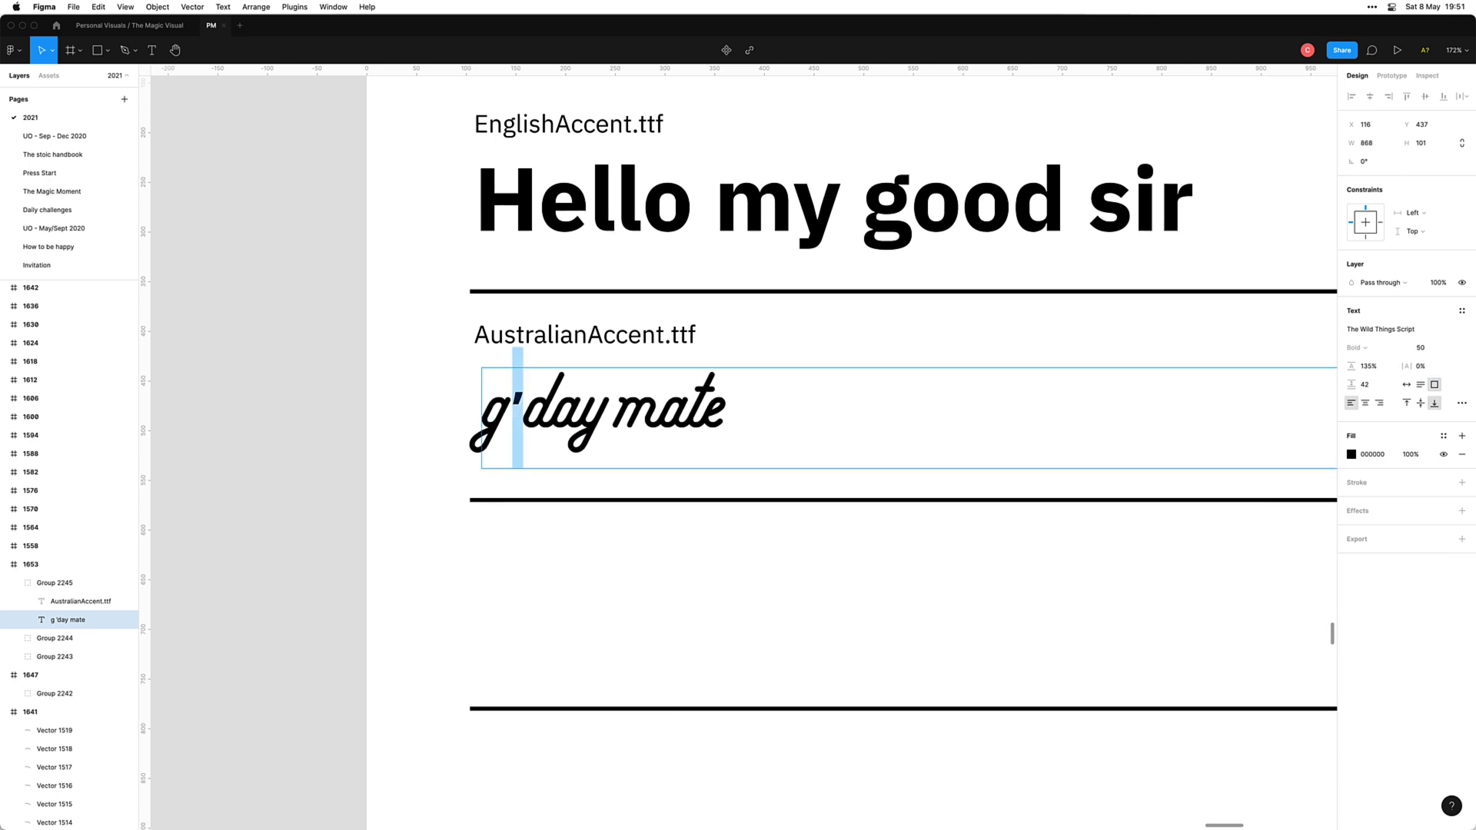
click(1440, 369)
key(shift+Down)
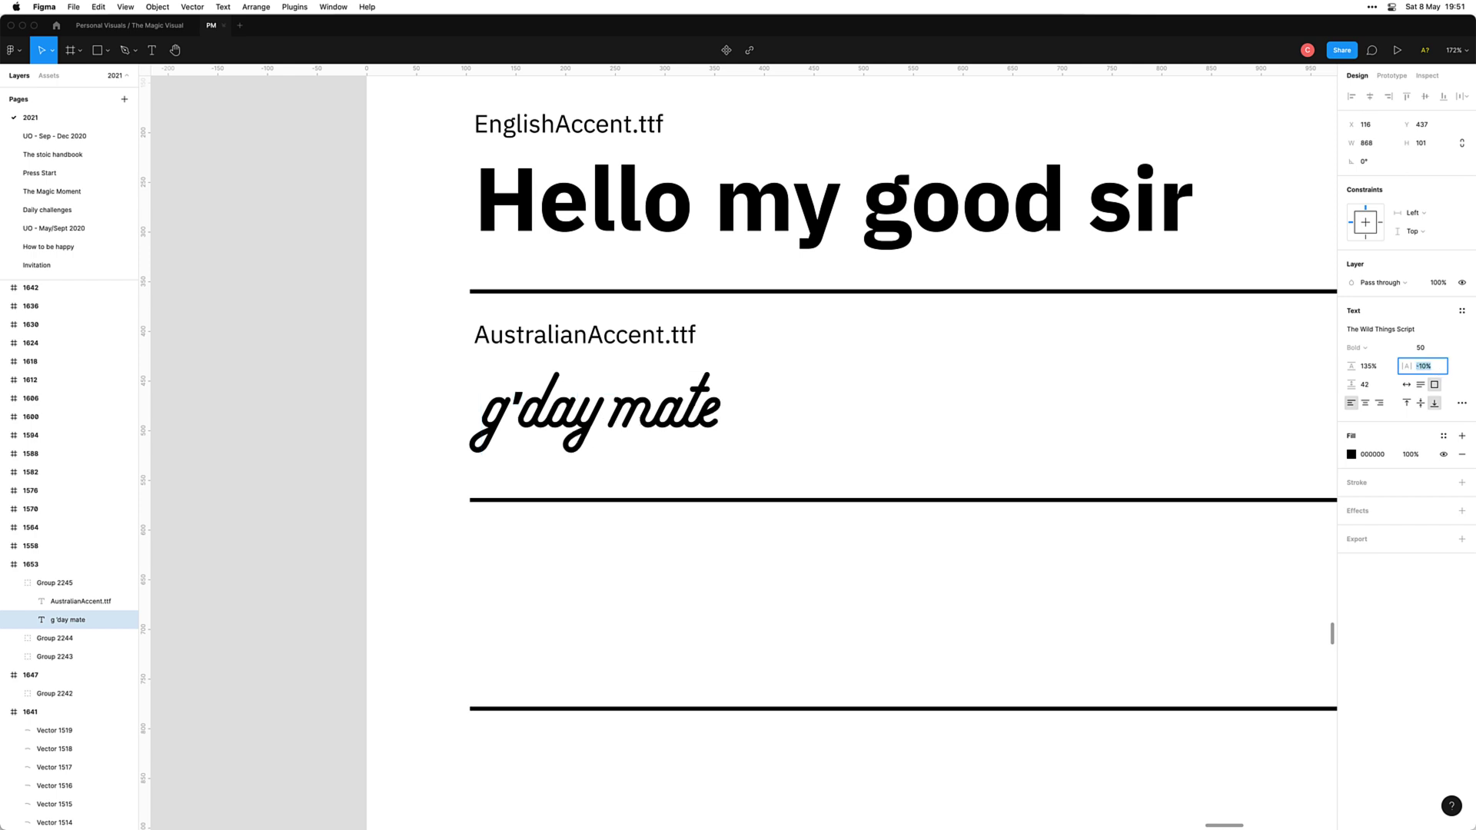
key(Escape)
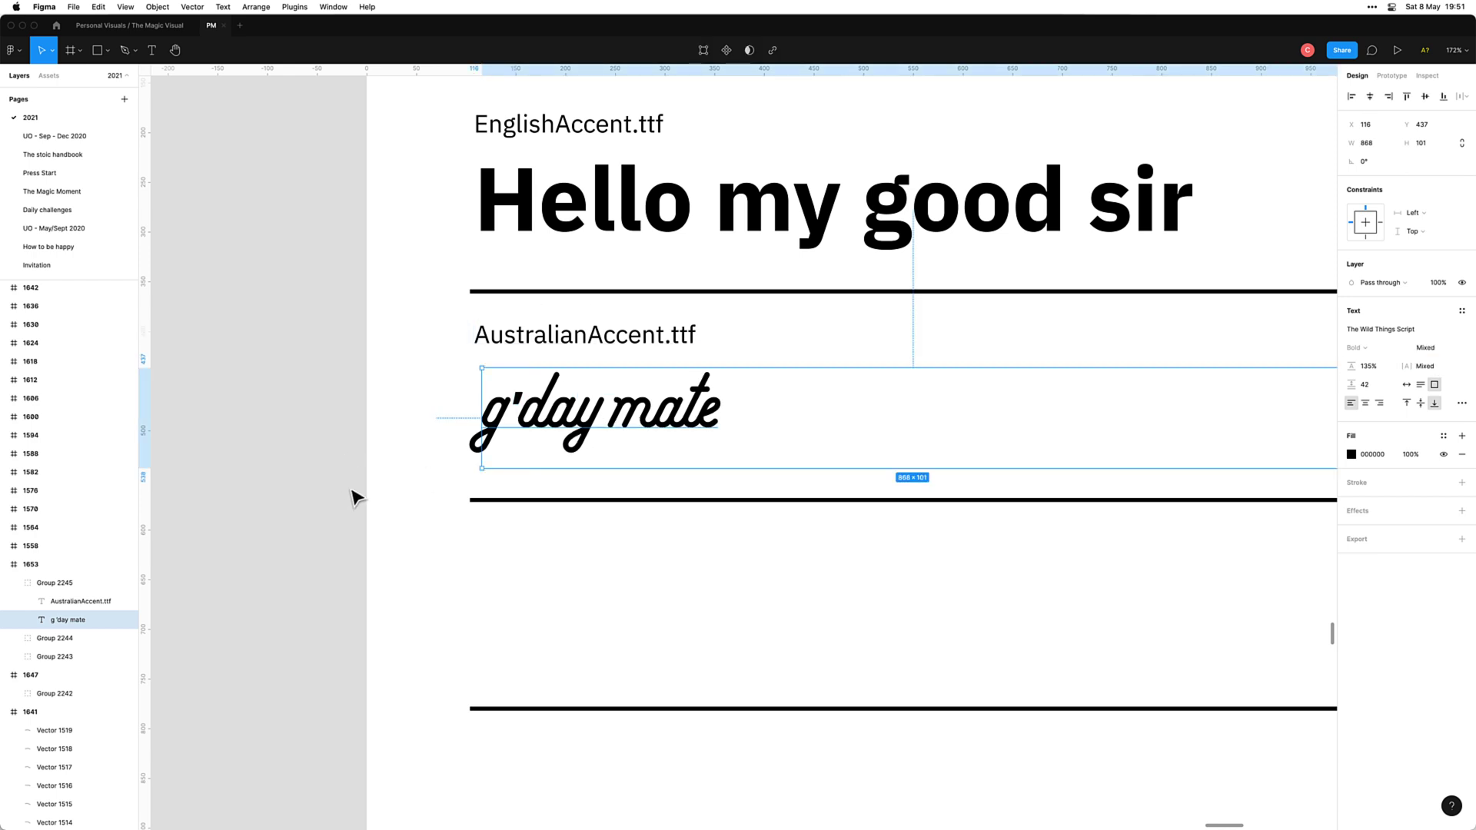
scroll(346, 507, down, 5)
click(316, 583)
scroll(307, 573, up, 5)
scroll(315, 569, down, 5)
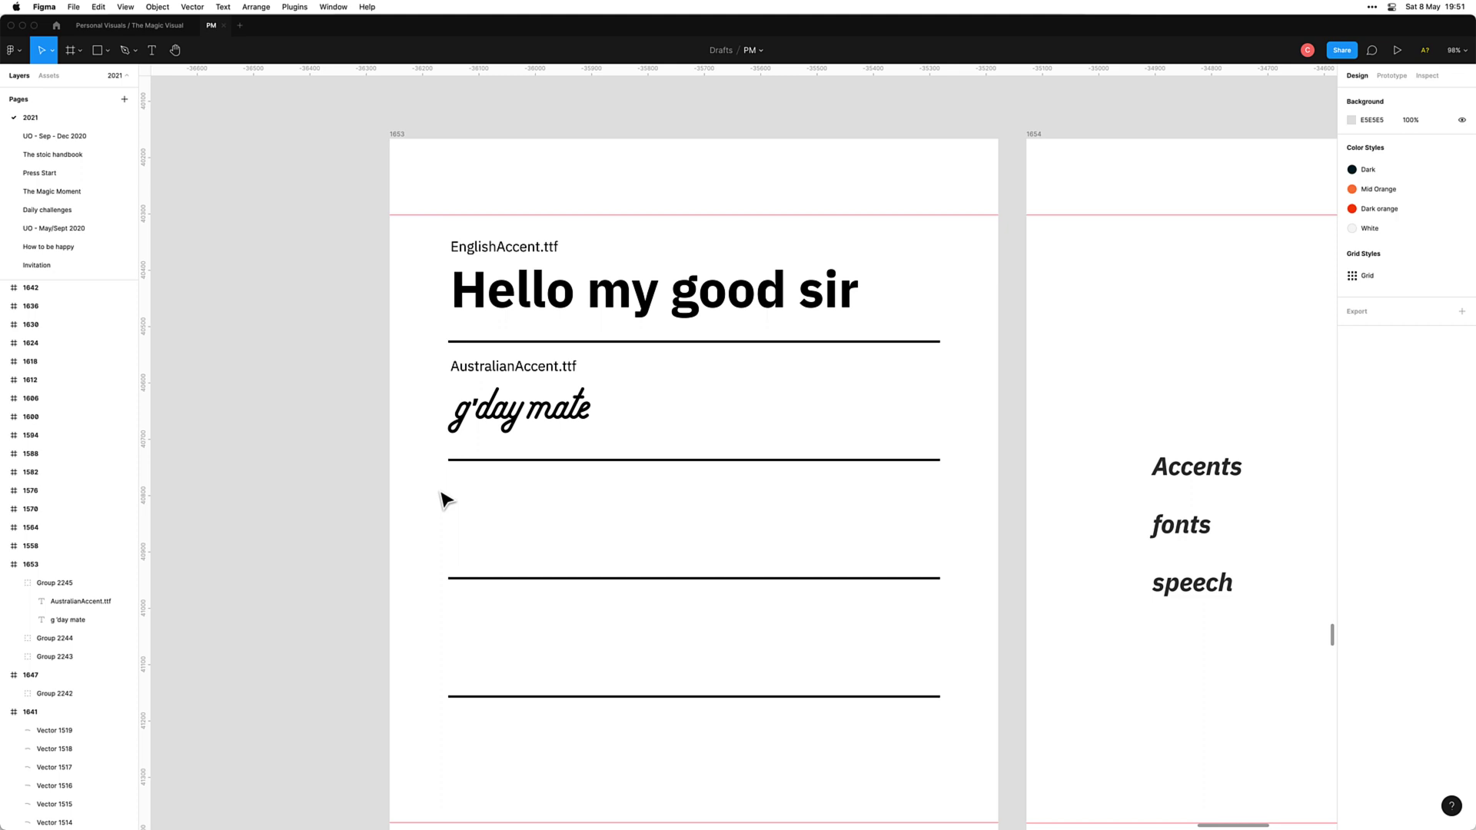
Step: Duplicate the AustralianAccent.ttf group and place the copy in the empty row directly below it
click(512, 417)
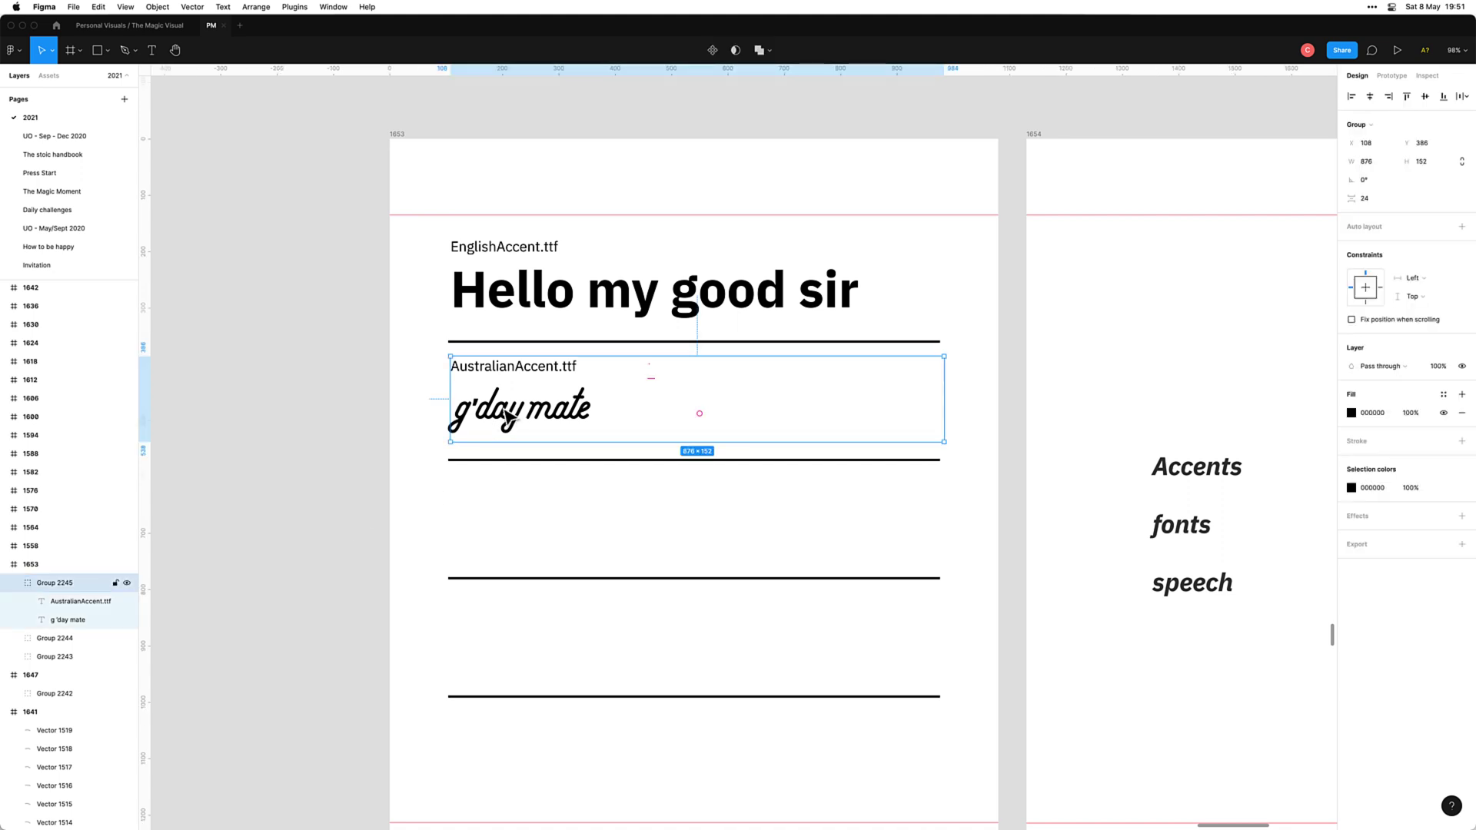
key(super+d)
drag(567, 436, 567, 536)
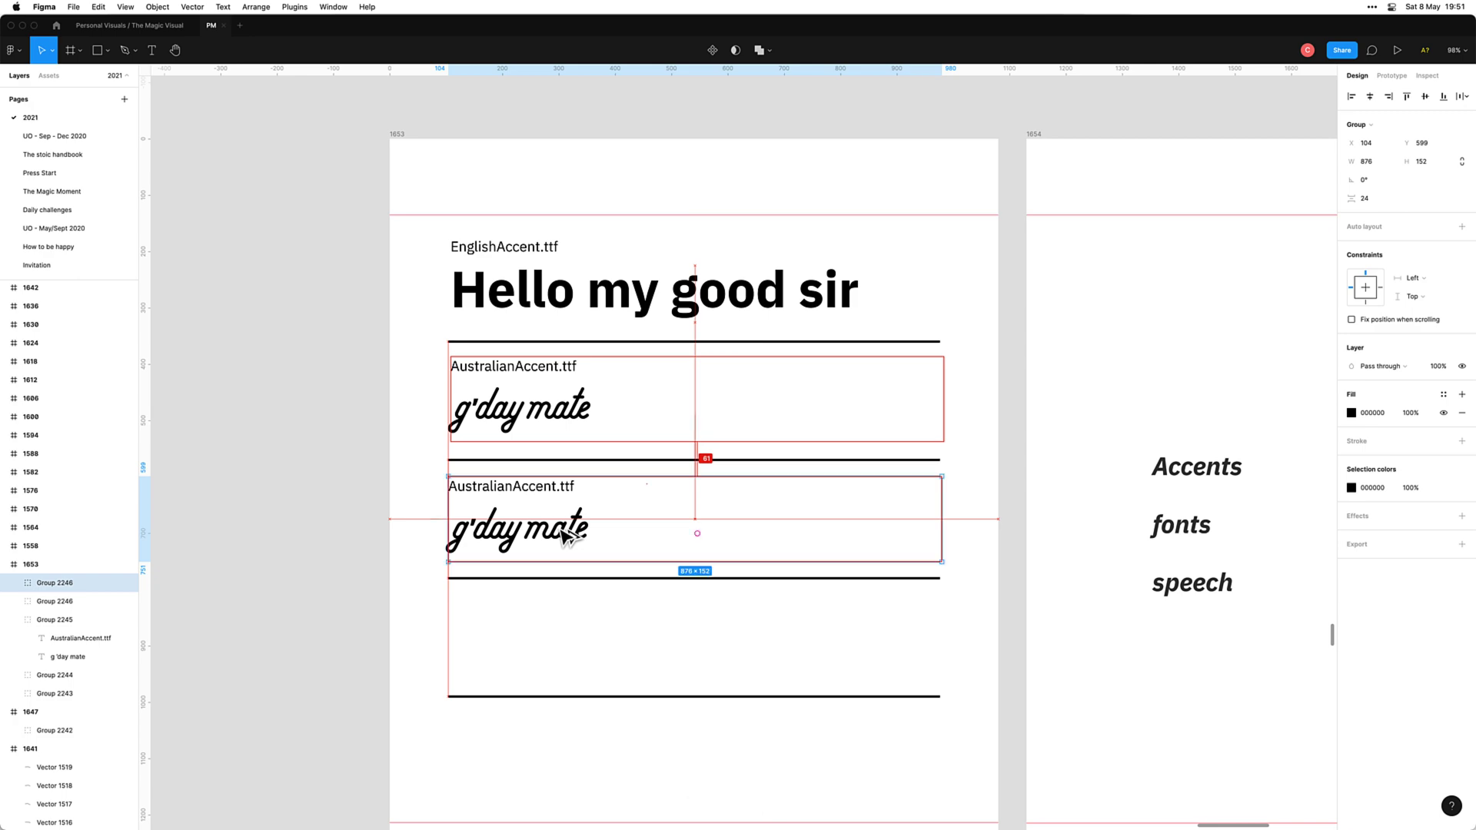
Step: Switch to Firefox and search the web in a new tab for "how do new yorkers say hello"
key(super+Tab)
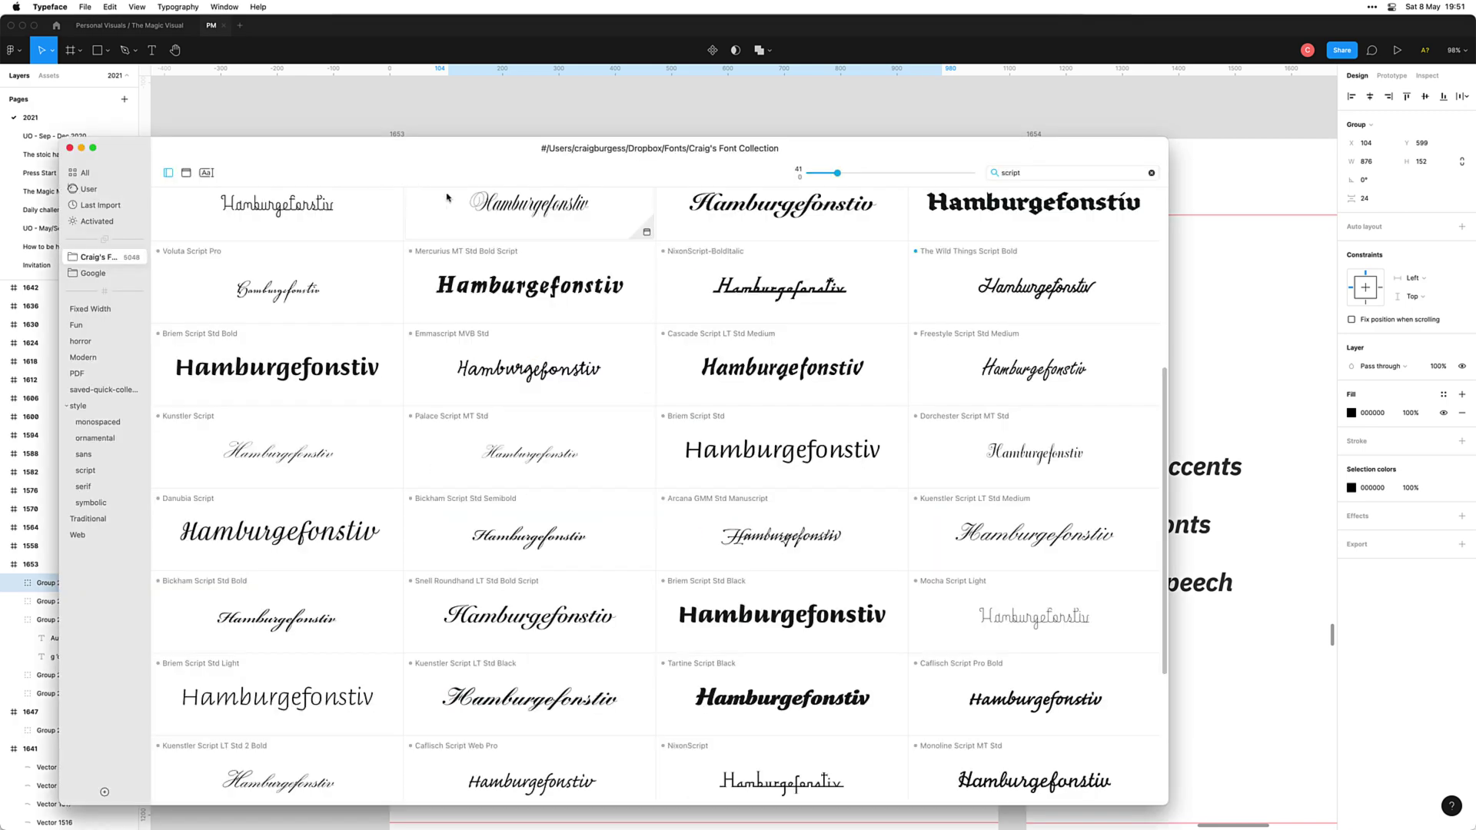
key(super+Tab)
key(super+Tab)
key(super+t)
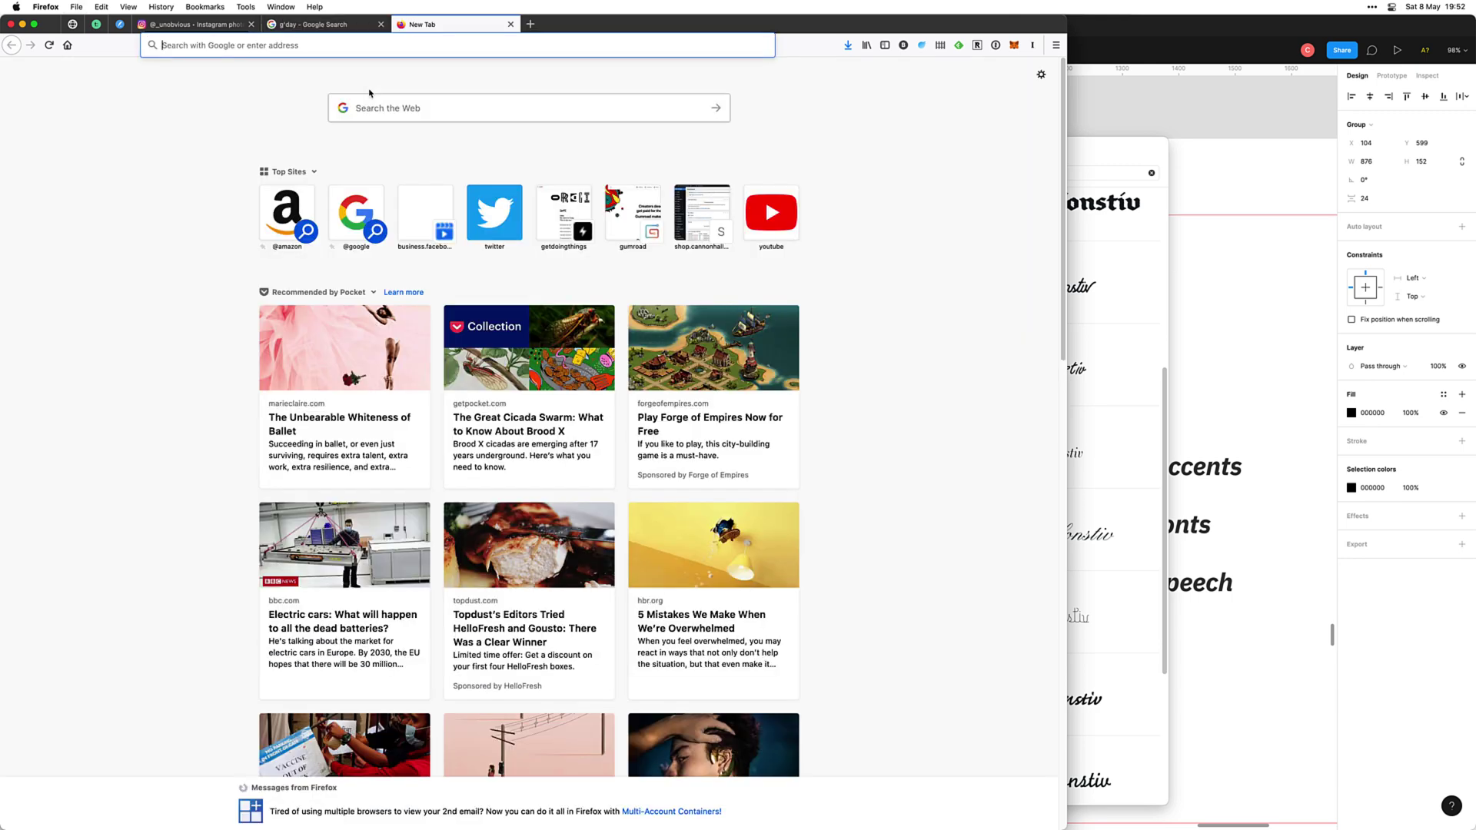
text(how do new yorkians)
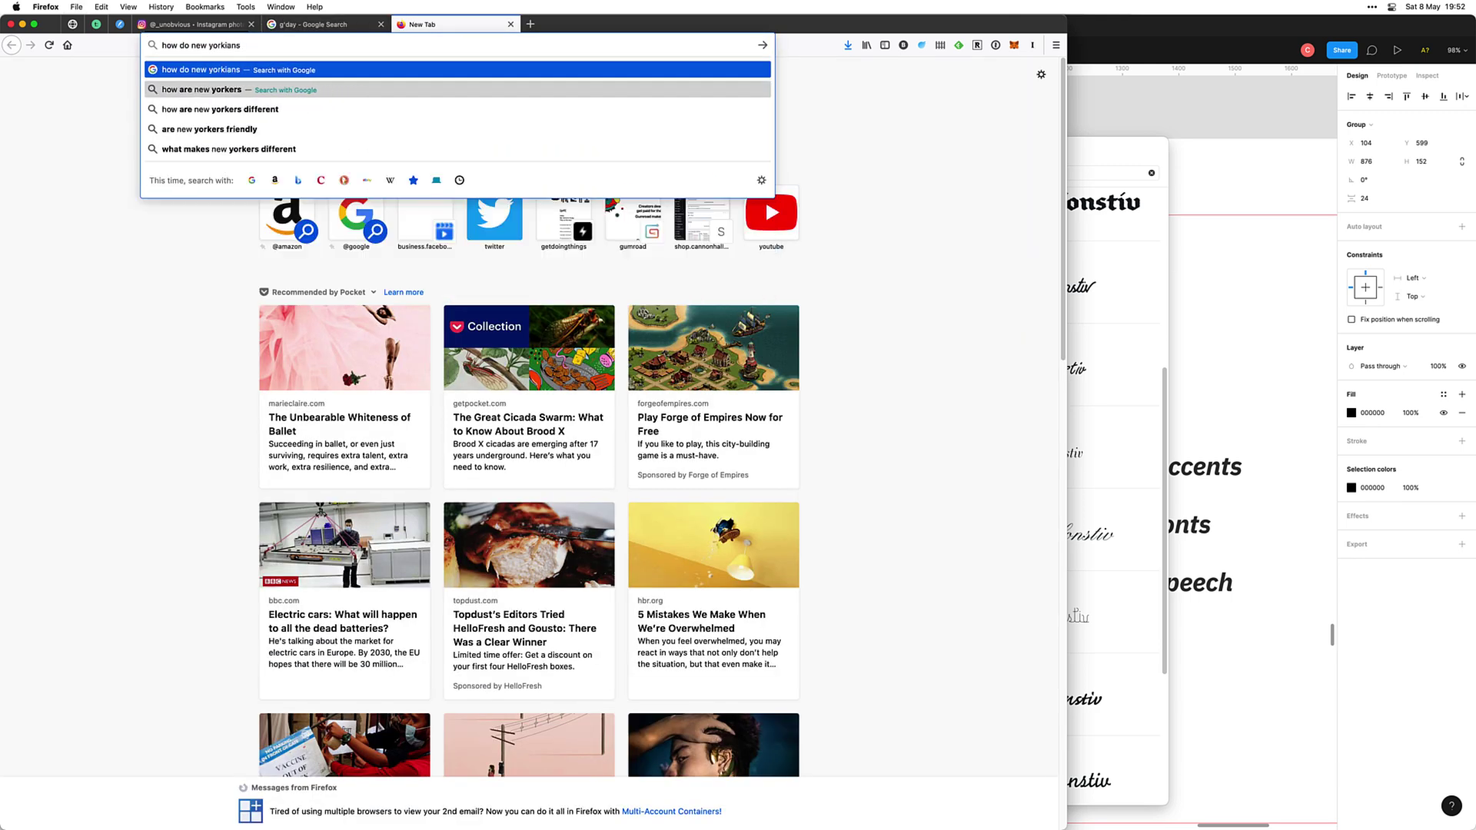
key(BackSpace)
key(BackSpace)
key(BackSpace)
key(BackSpace)
key(BackSpace)
text(ers s)
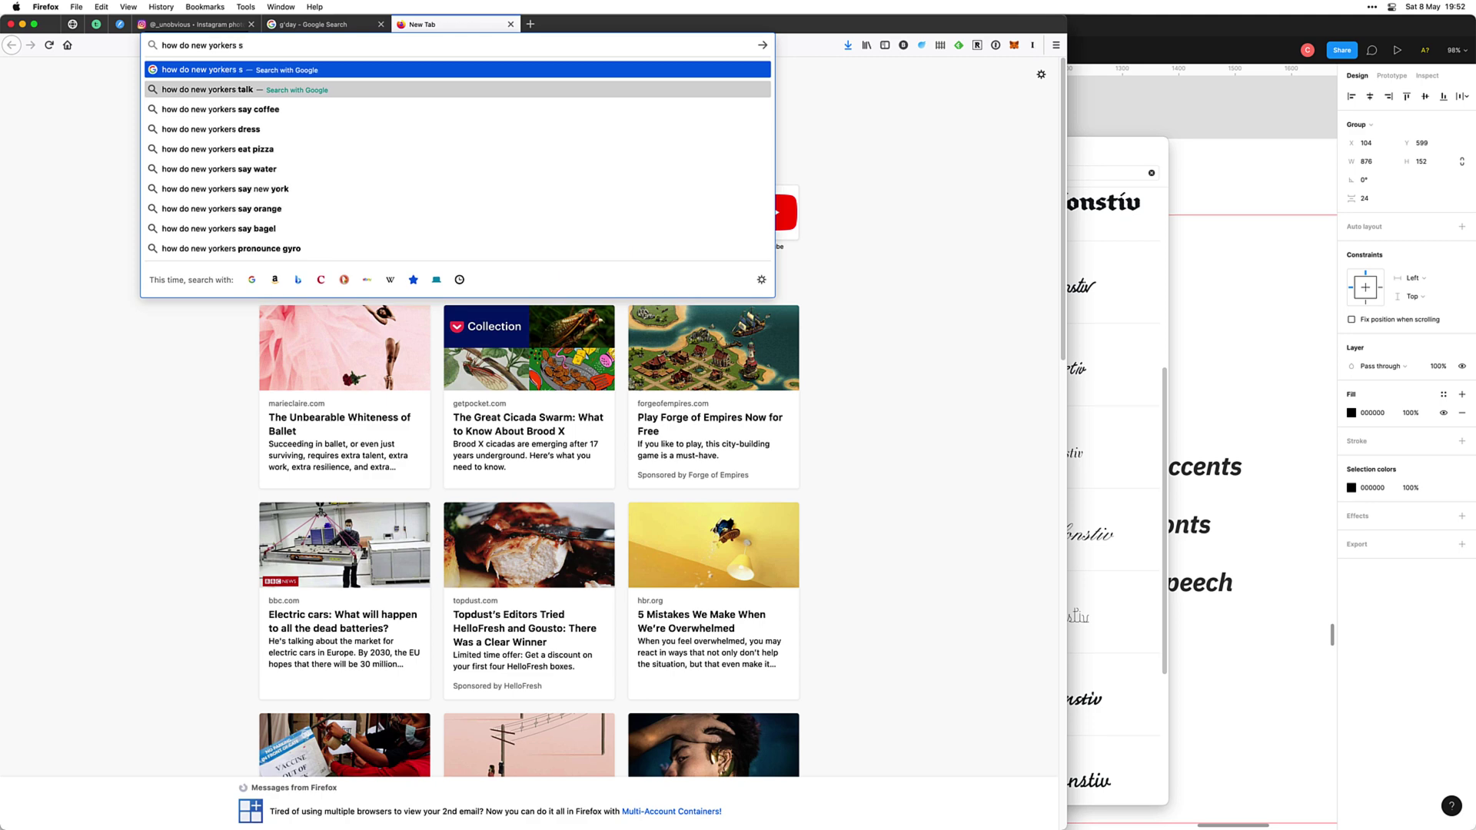
text(ay hello)
key(Return)
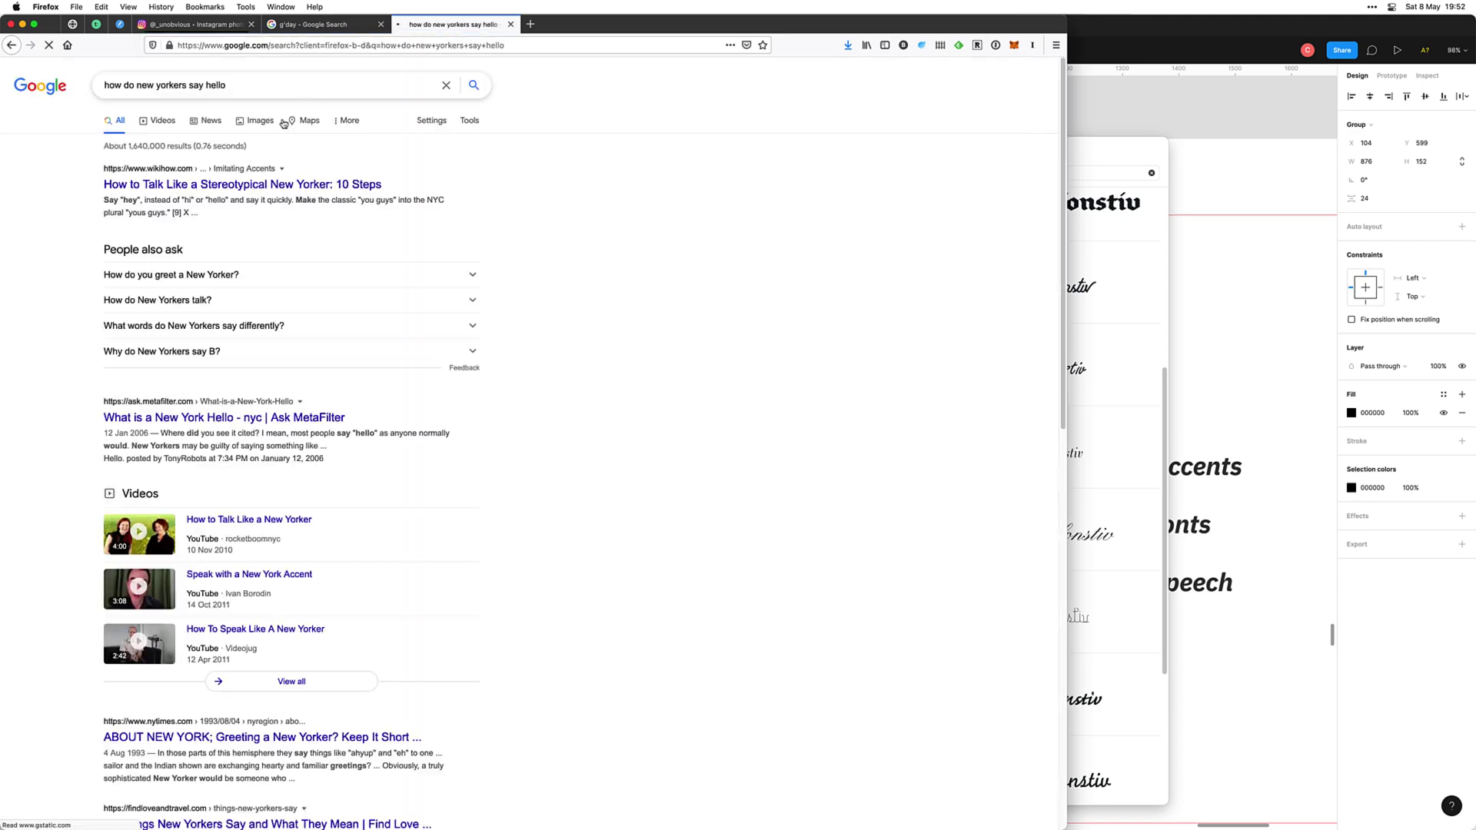
Step: Open the wikiHow article on talking like a stereotypical New Yorker and find where it mentions "hello"
super+click(298, 185)
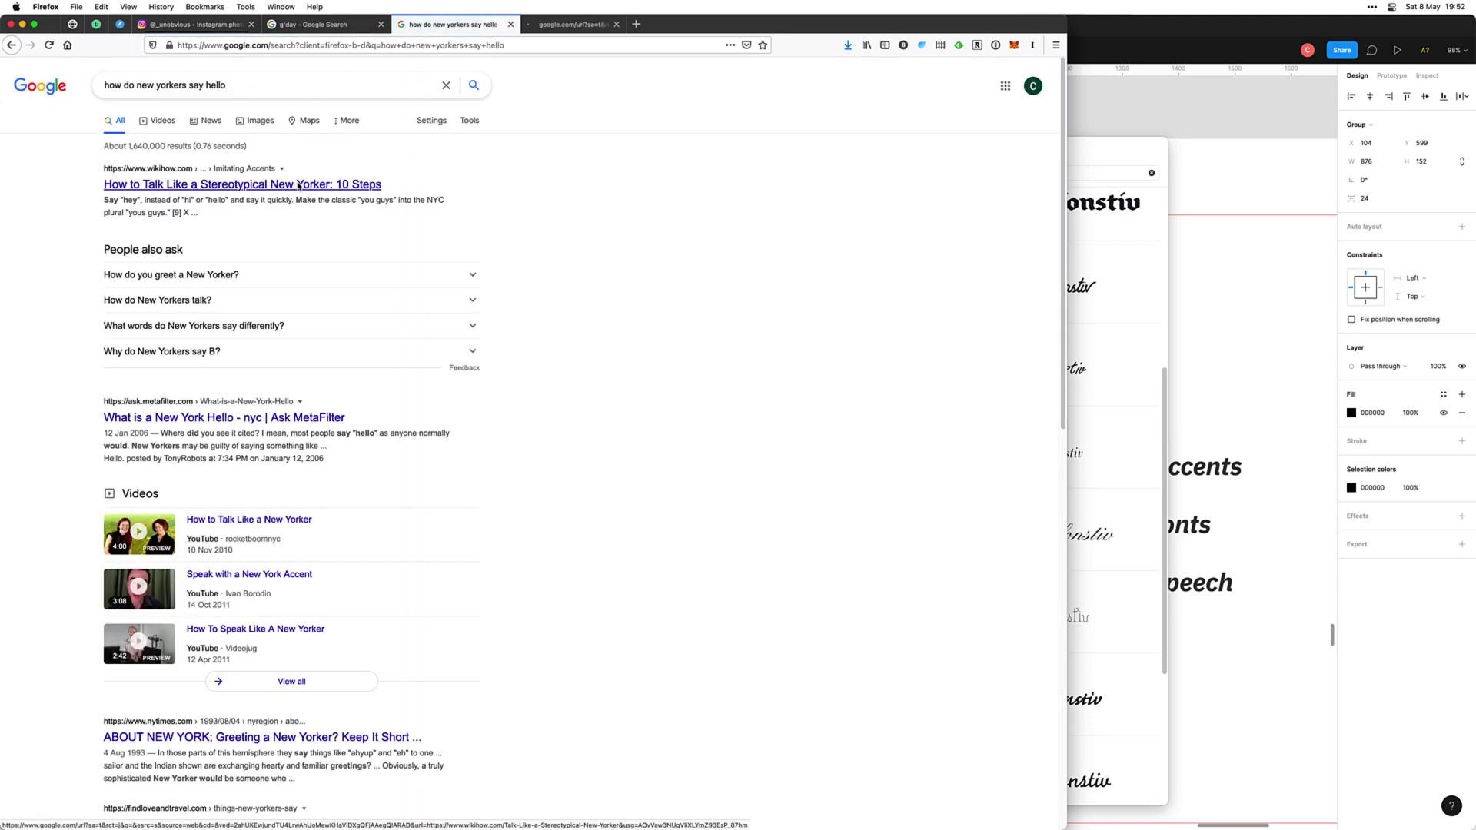
click(541, 28)
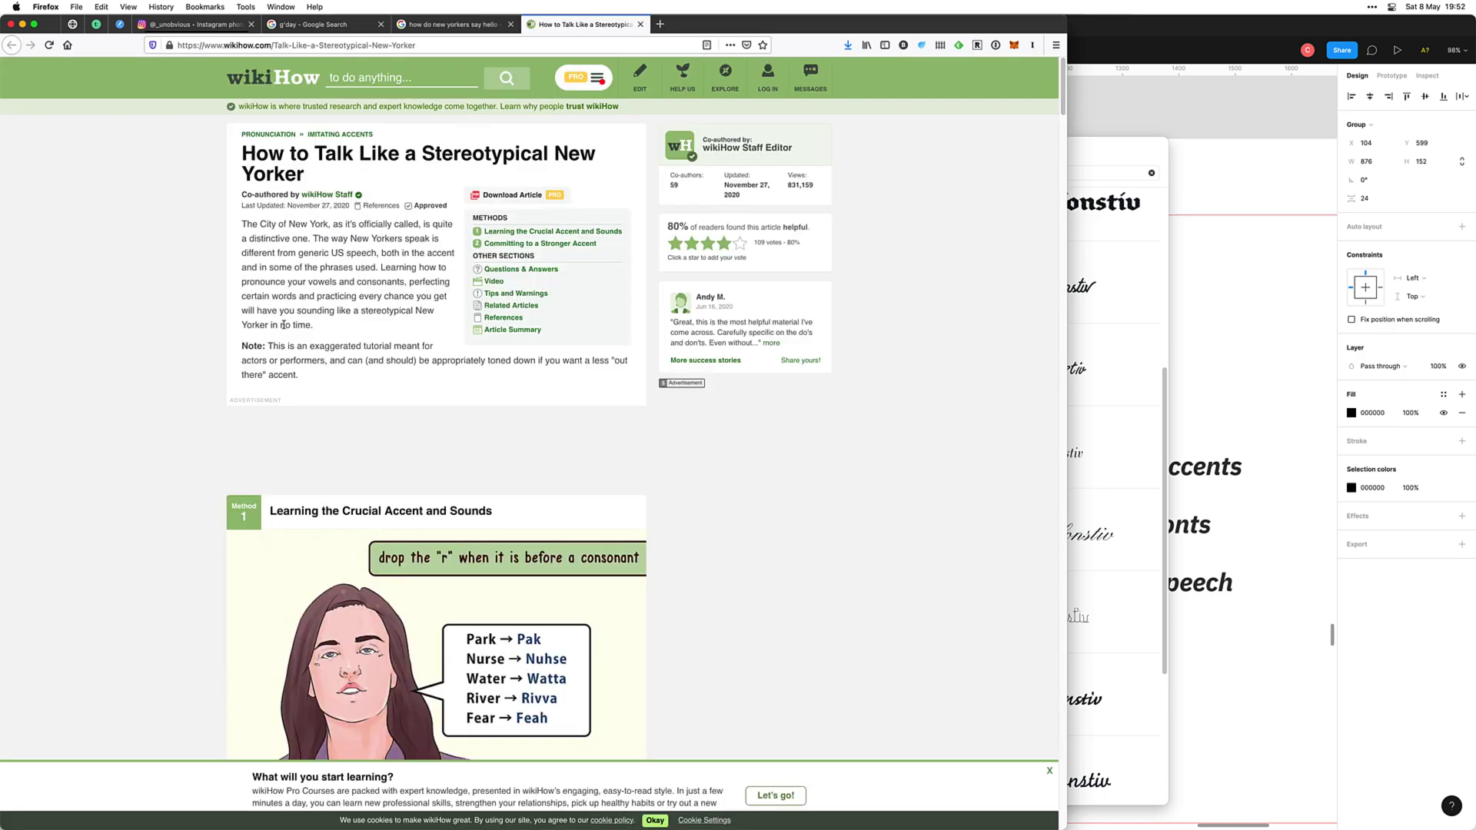
scroll(238, 335, down, 5)
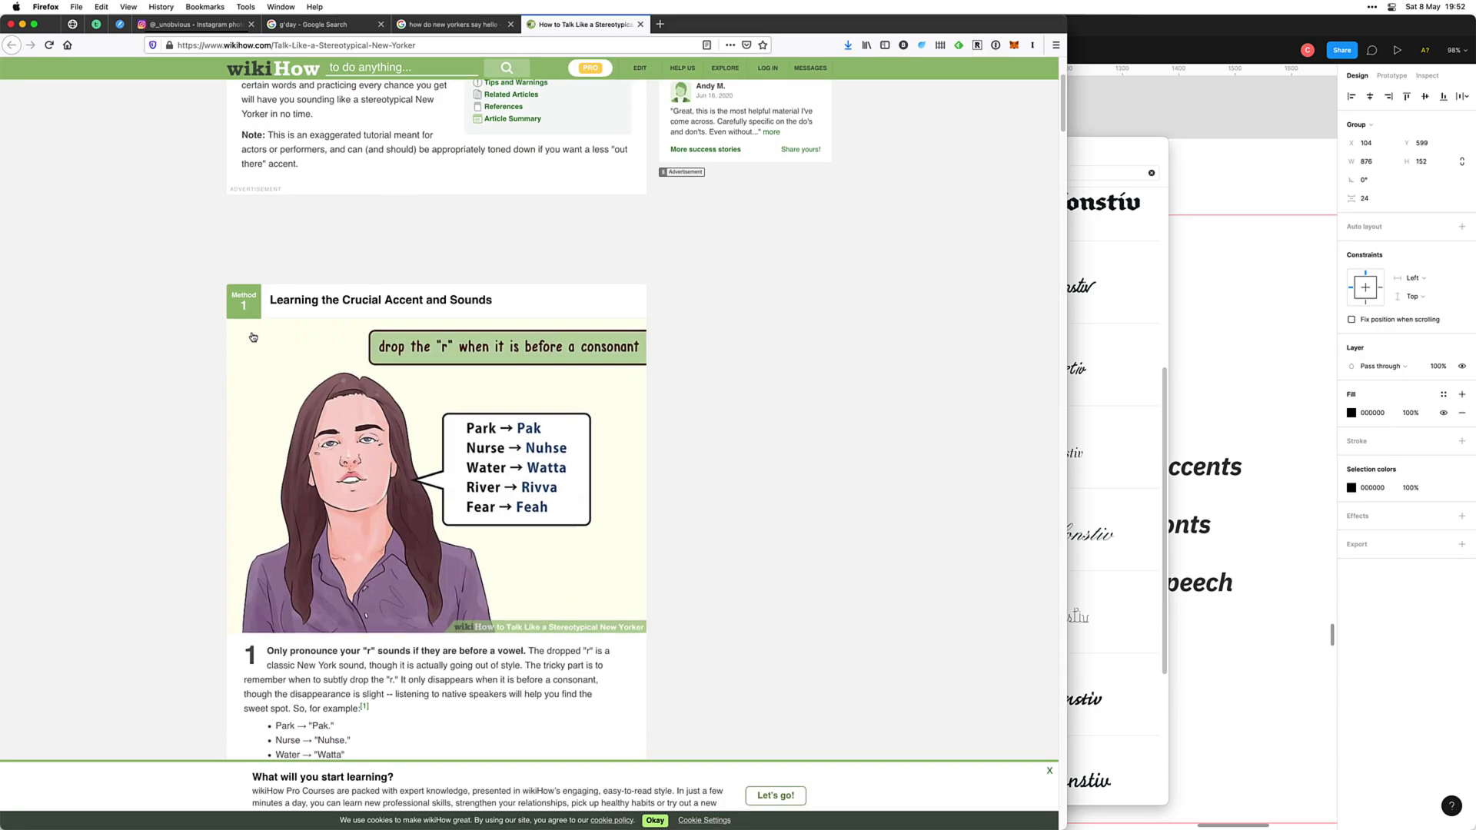
scroll(583, 338, down, 2)
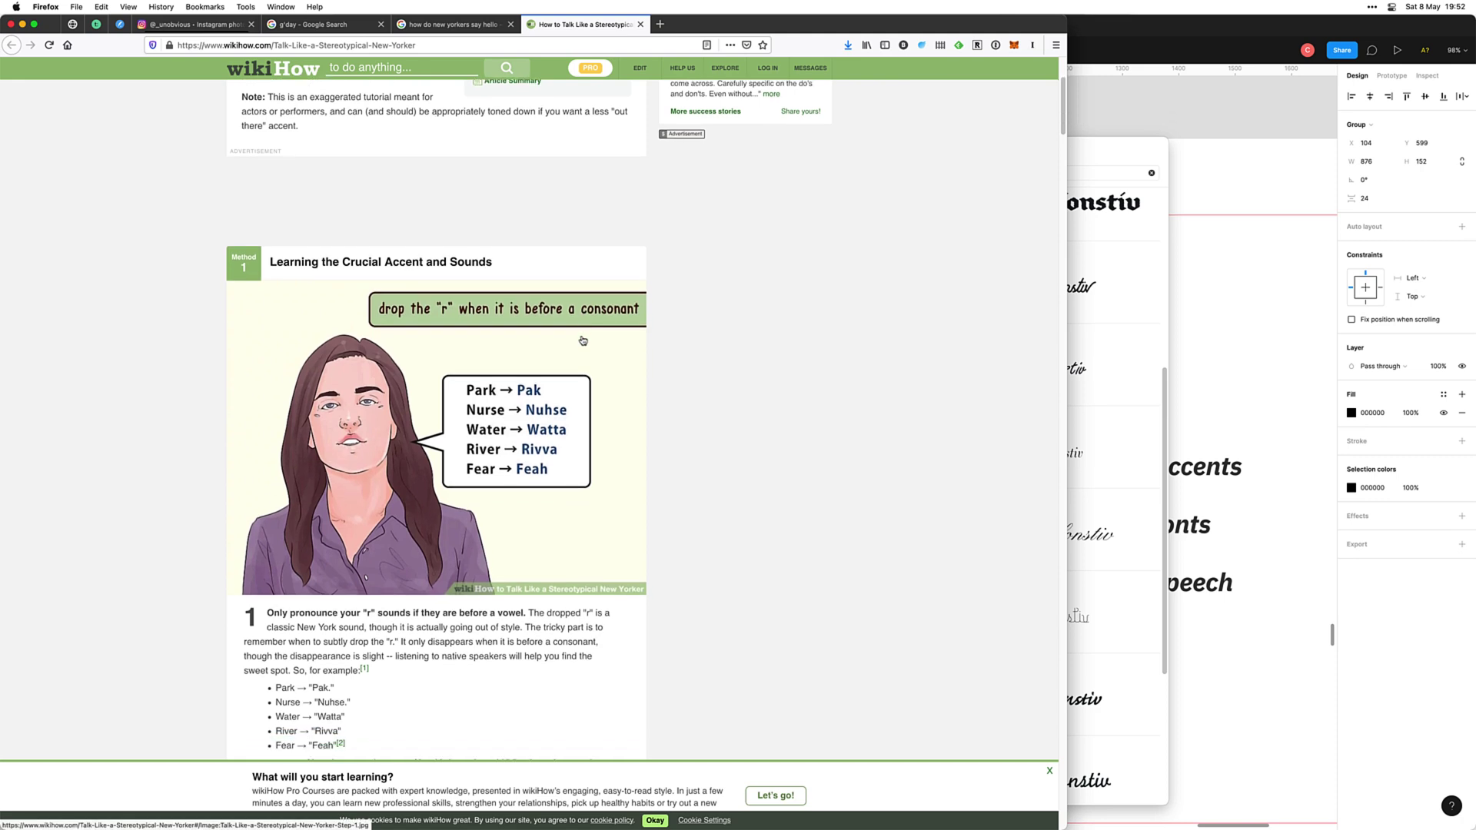
scroll(537, 380, down, 1)
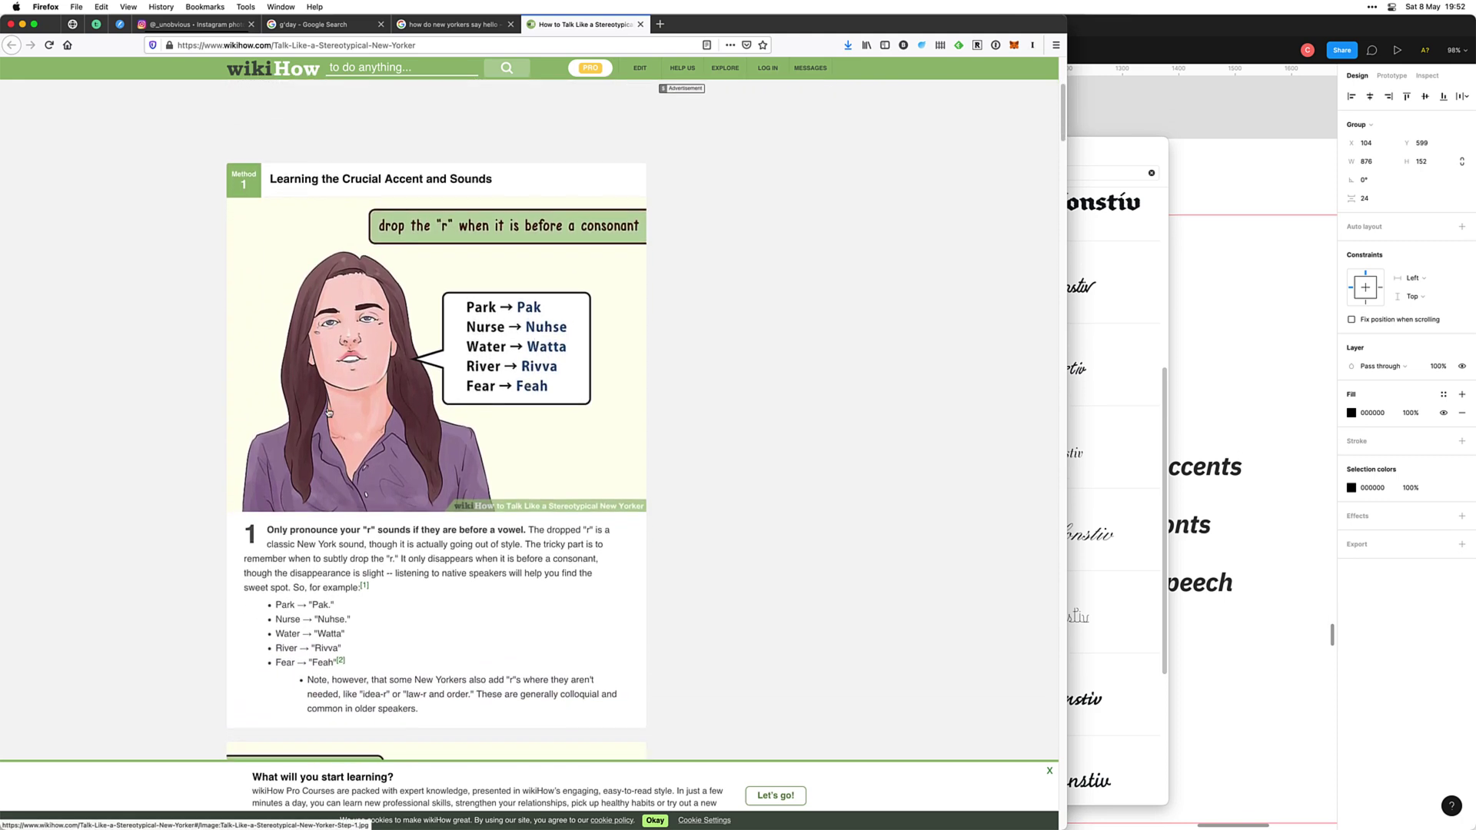
scroll(327, 412, down, 7)
key(super+f)
text(hello)
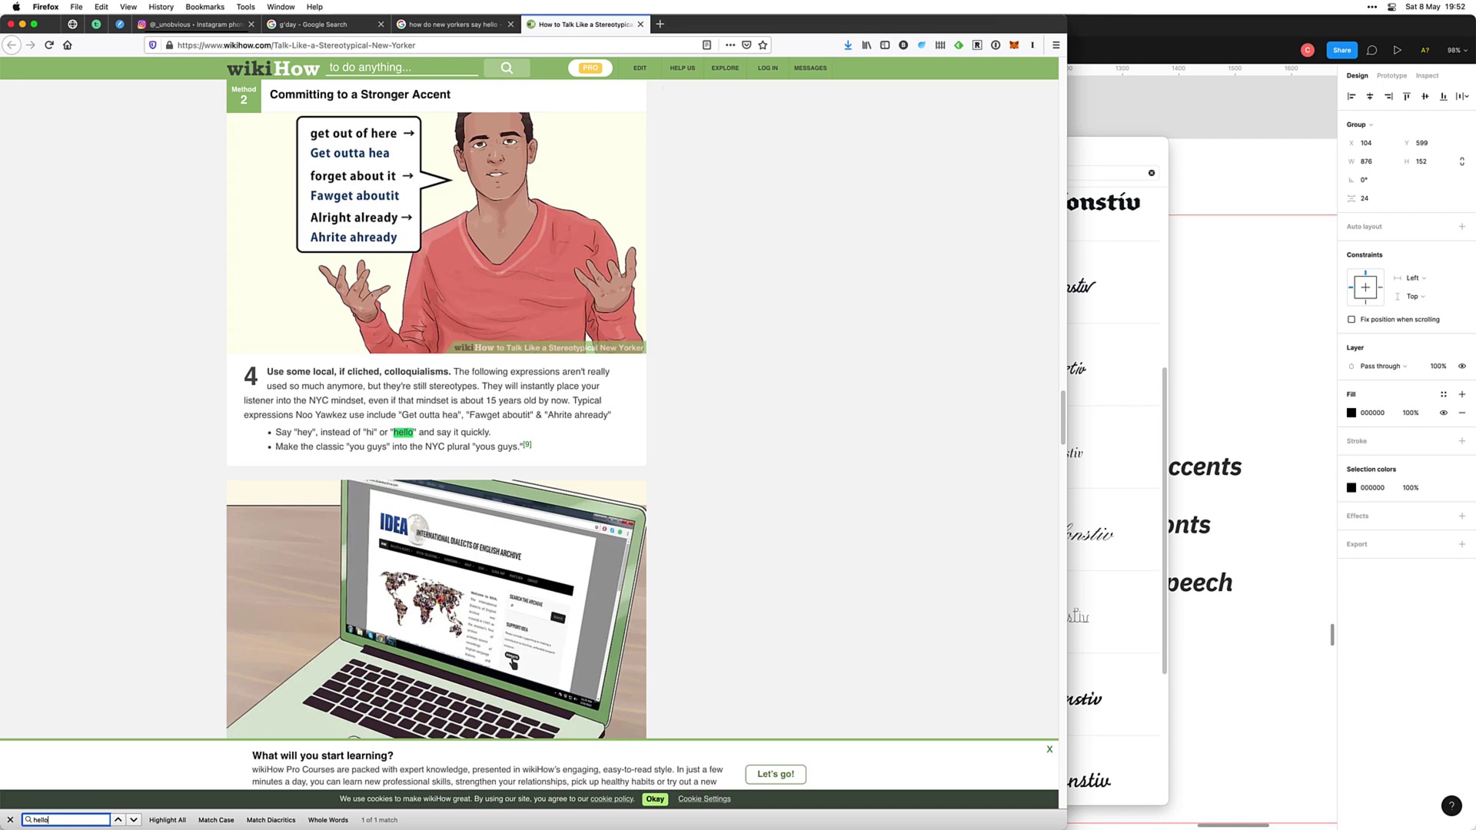
key(Escape)
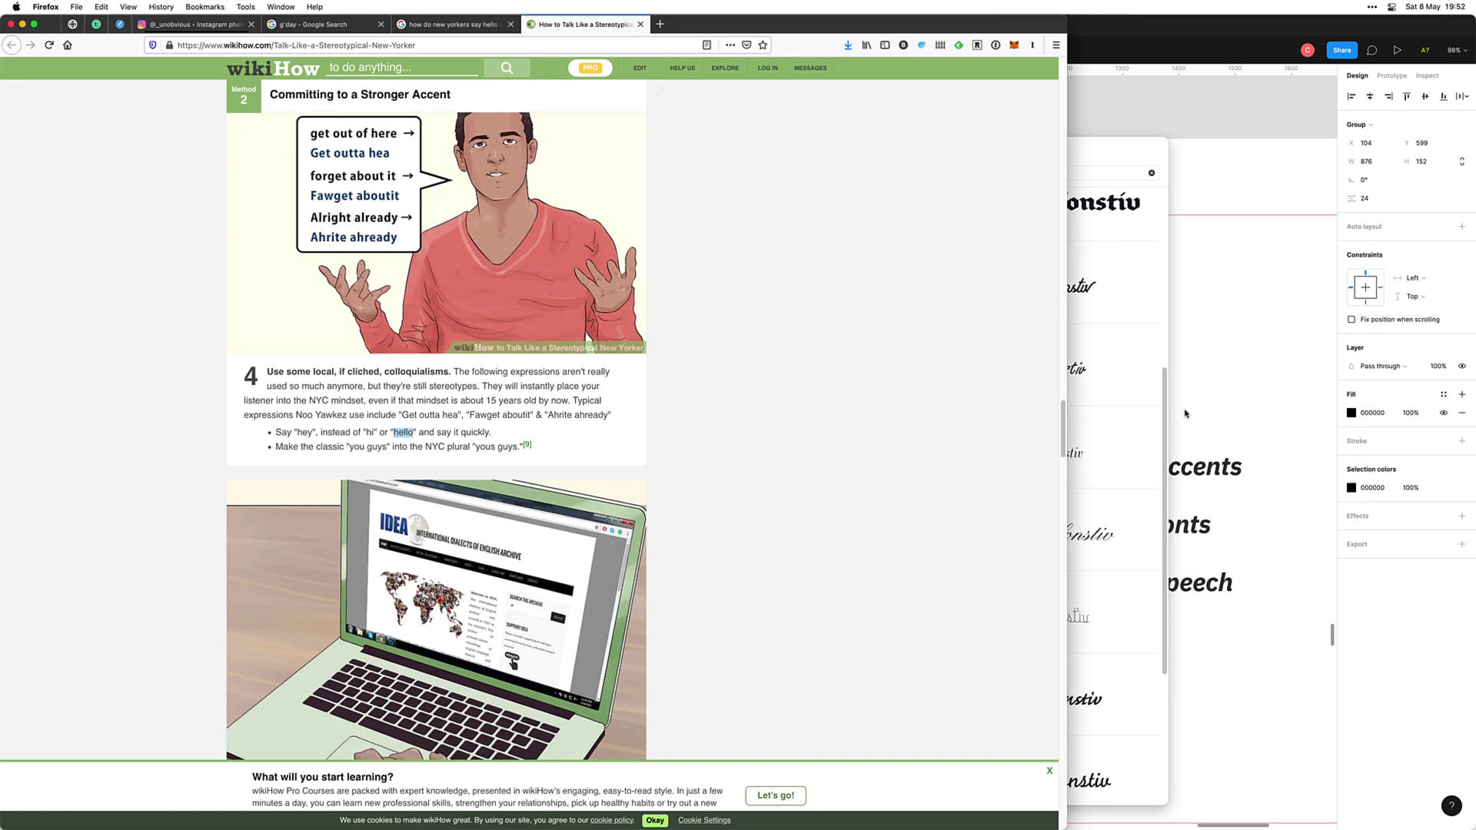
Step: Switch back to Figma and replace the duplicated greeting in the third row with "hey"
click(1204, 391)
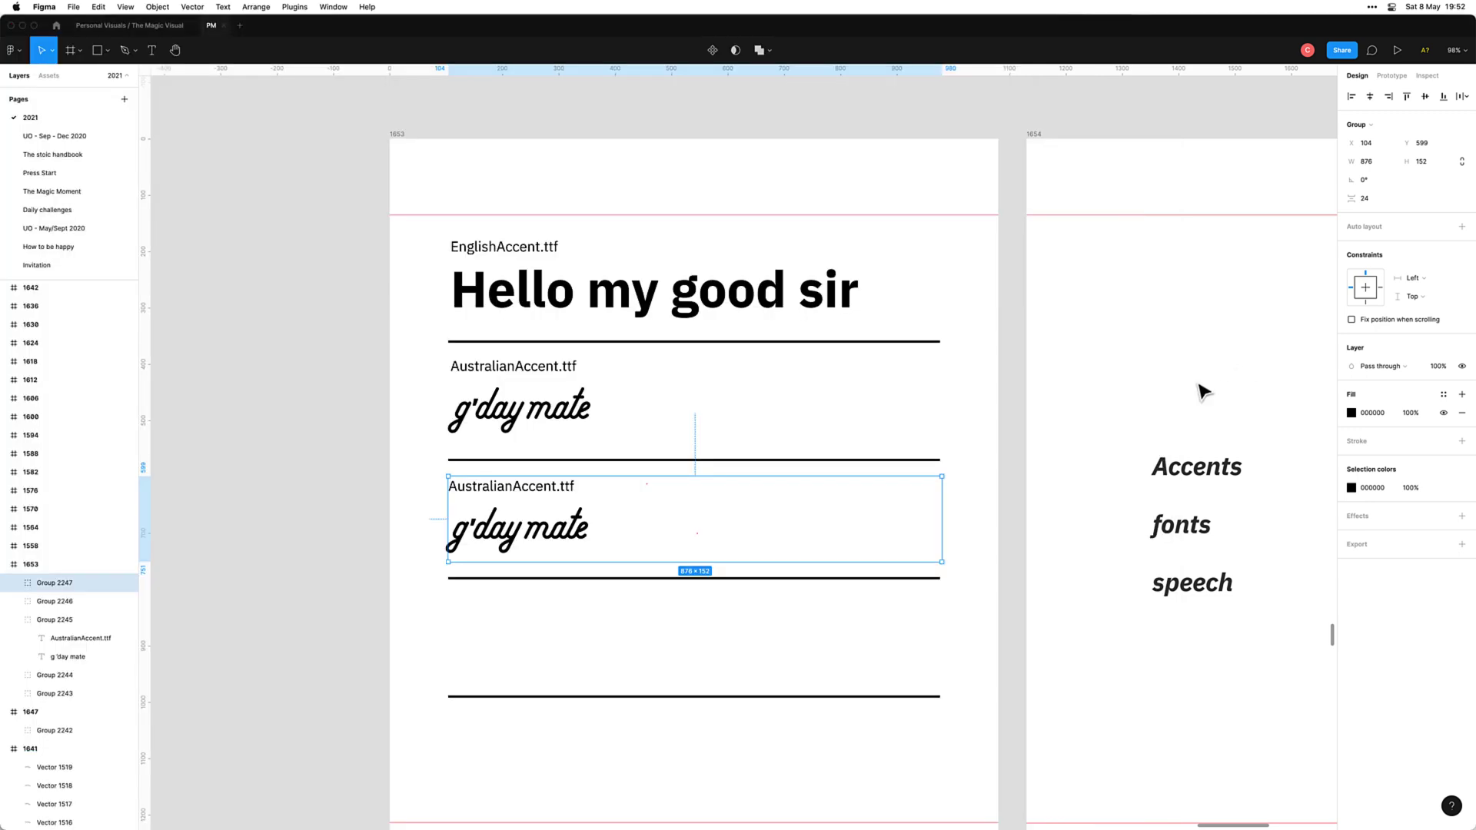
double_click(550, 524)
click(634, 525)
key(super+a)
text(hey)
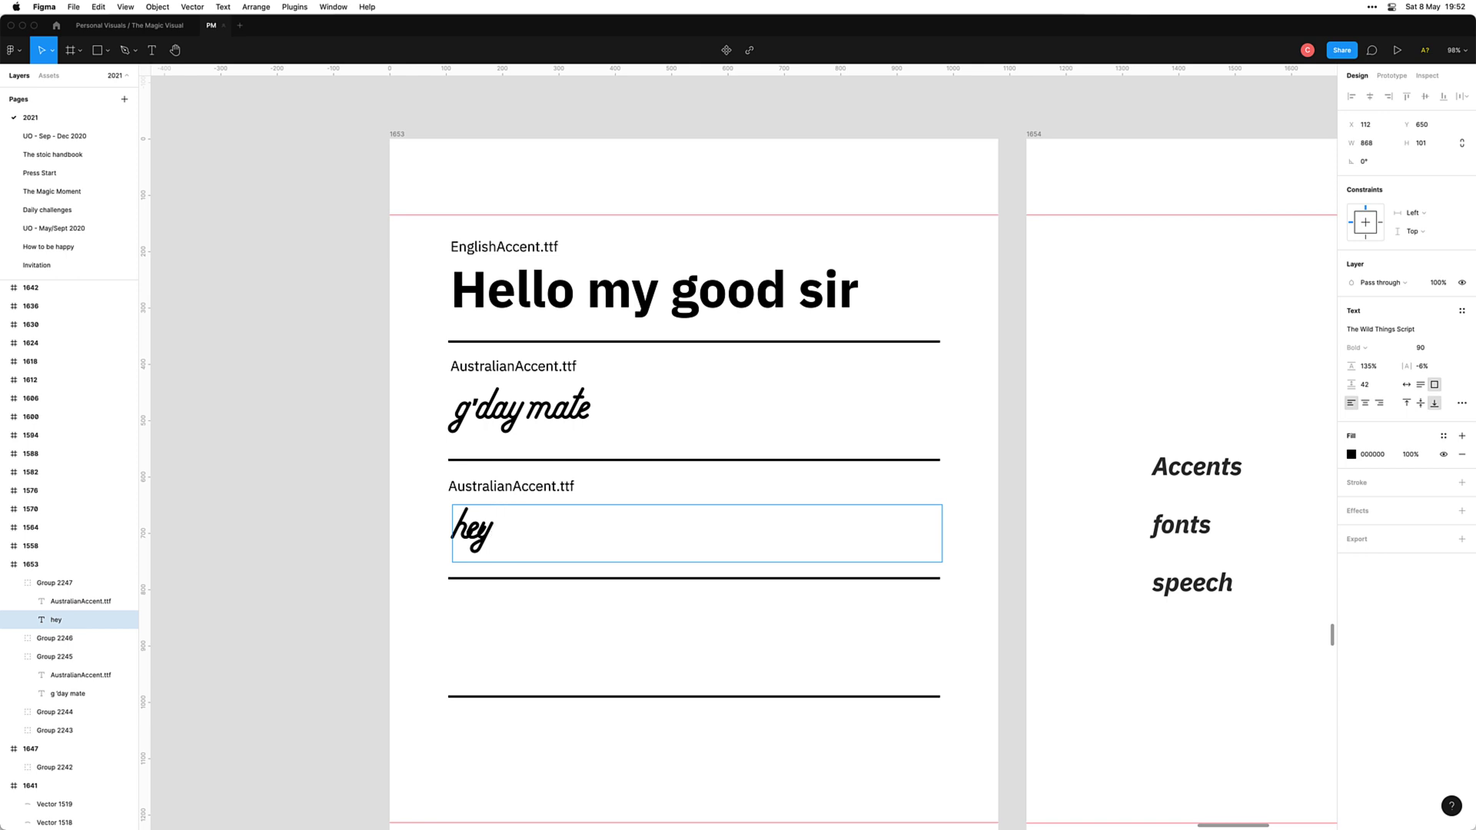
Step: Set the third-row greeting's letter spacing to 0% and extend its text to "hey yous guys"
key(super+a)
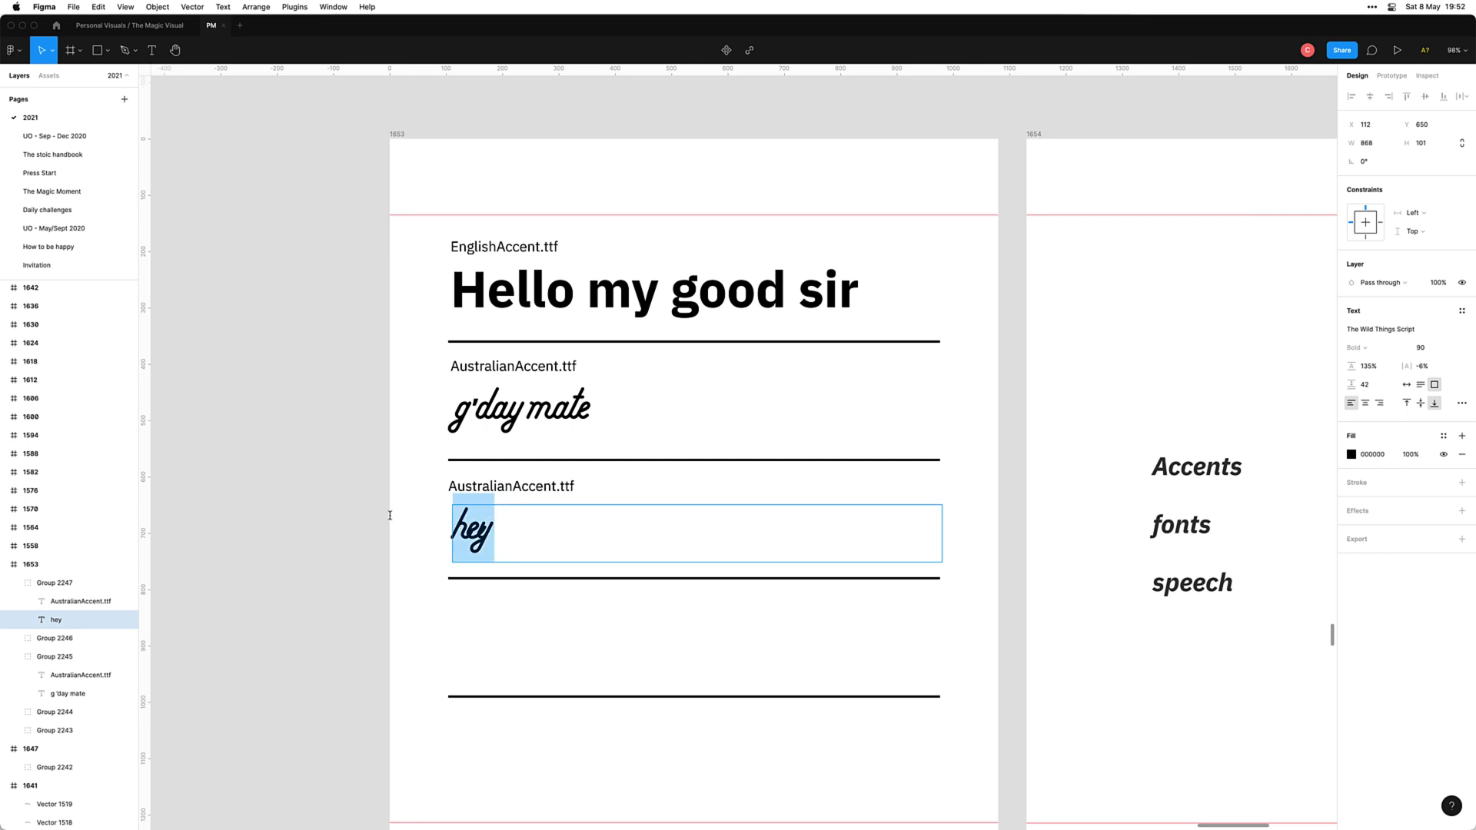
click(1435, 369)
text(0)
key(Tab)
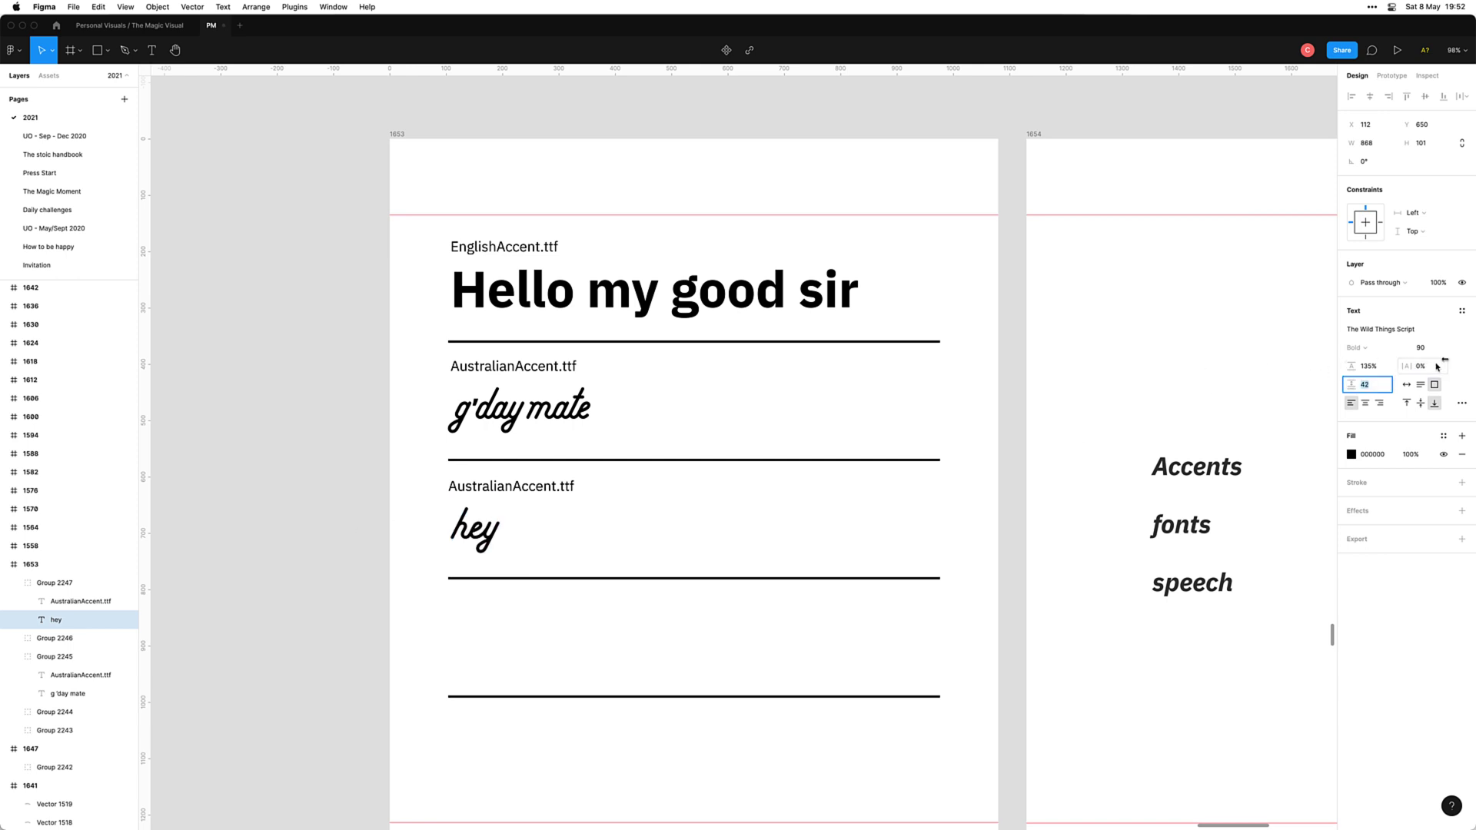
click(523, 528)
text(yous guys)
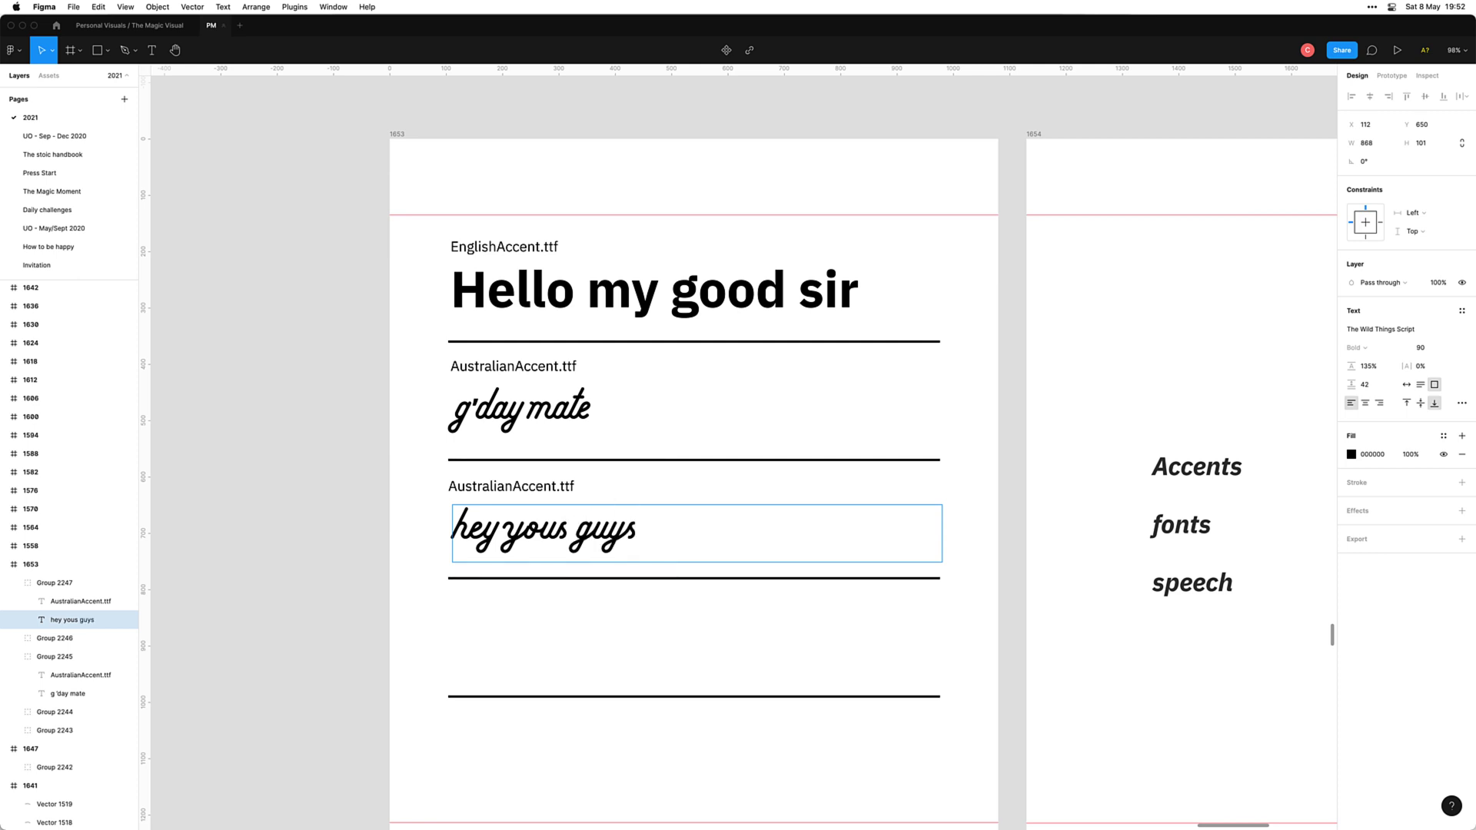
Step: Look up the typeface of the title on the first slide of the Keynote presentation, and return to Figma
key(super+a)
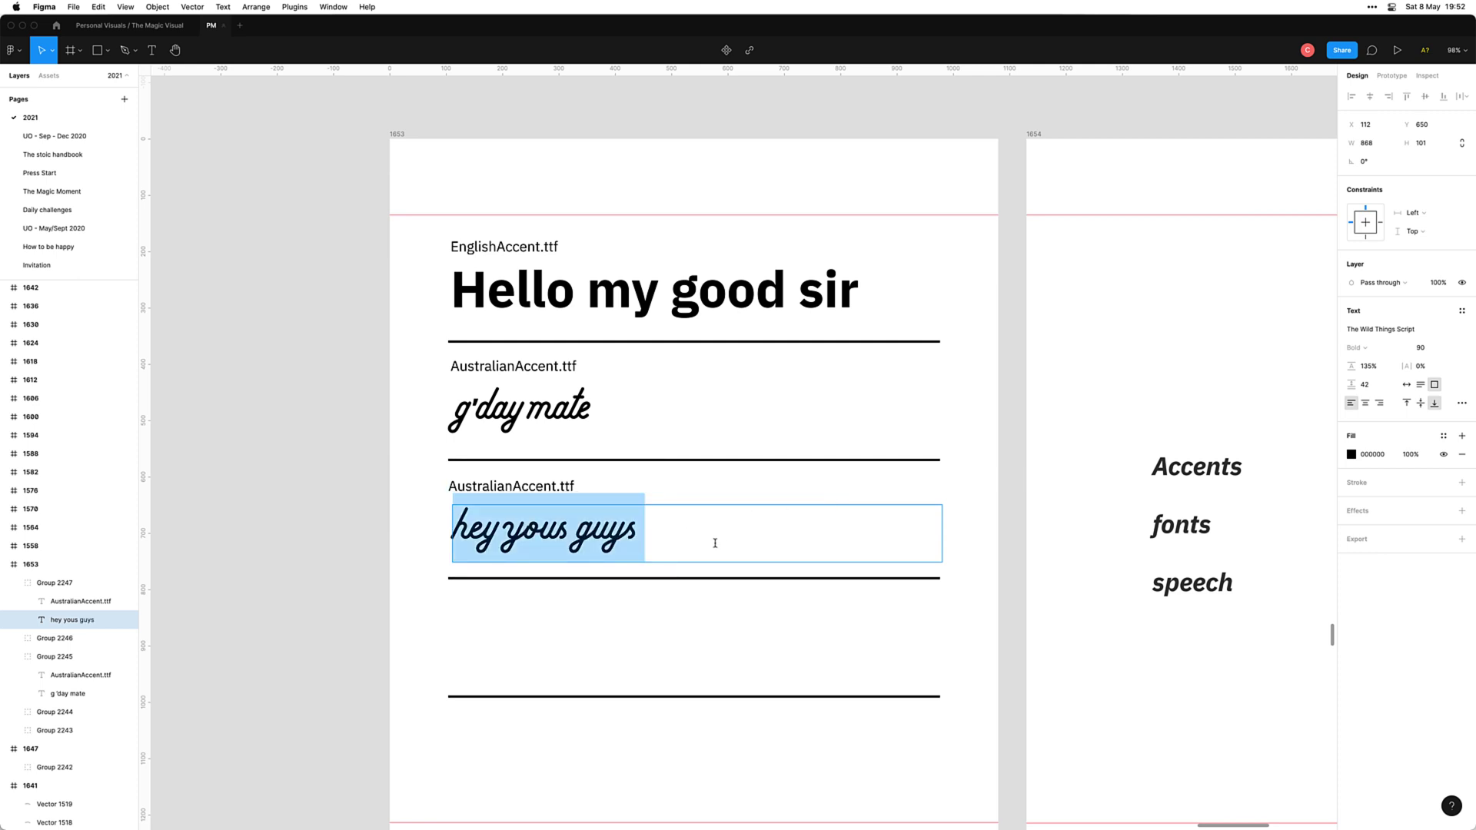
key(super+slash)
text(key)
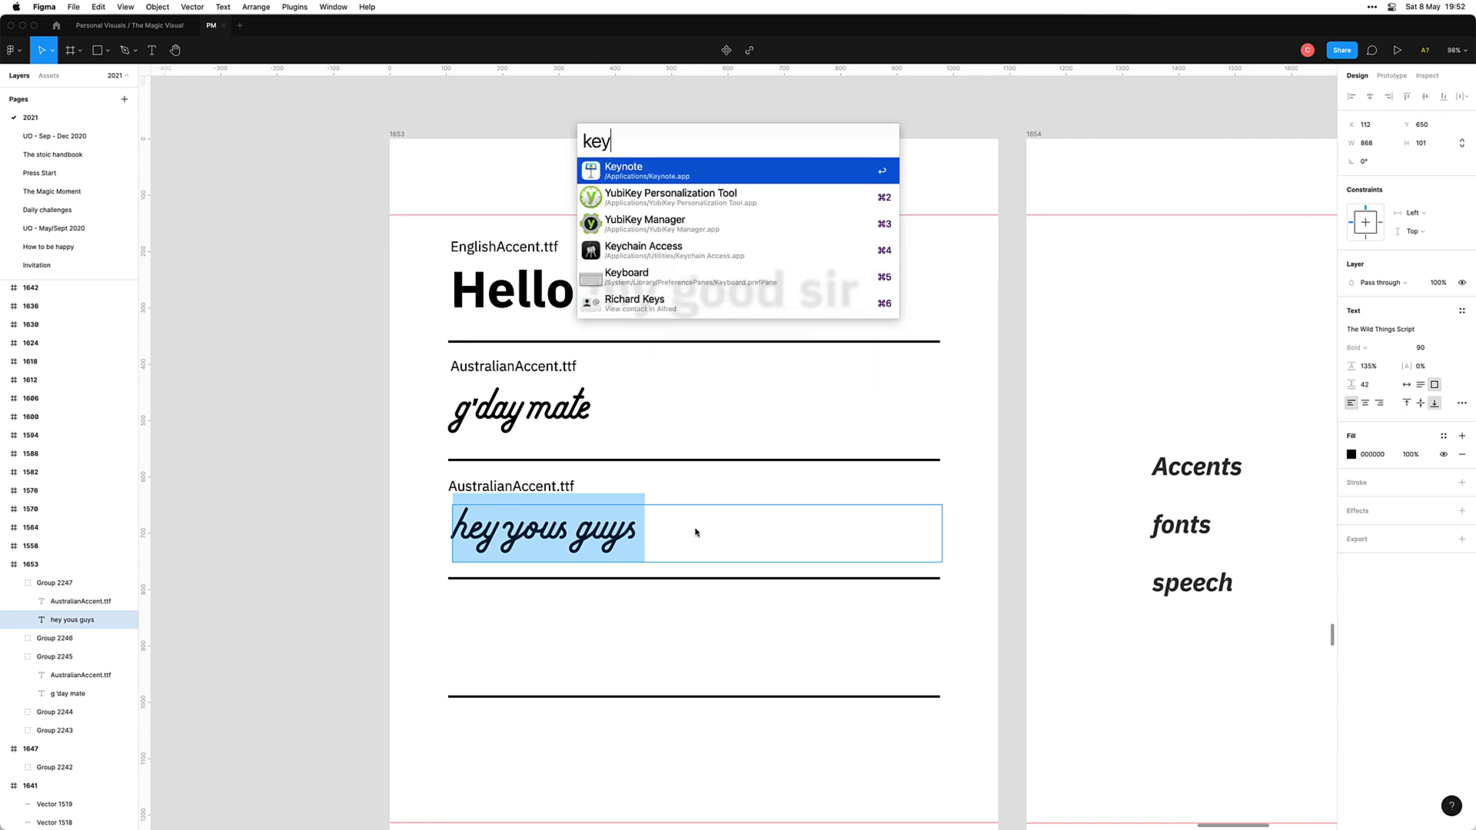
key(Escape)
key(super+Tab)
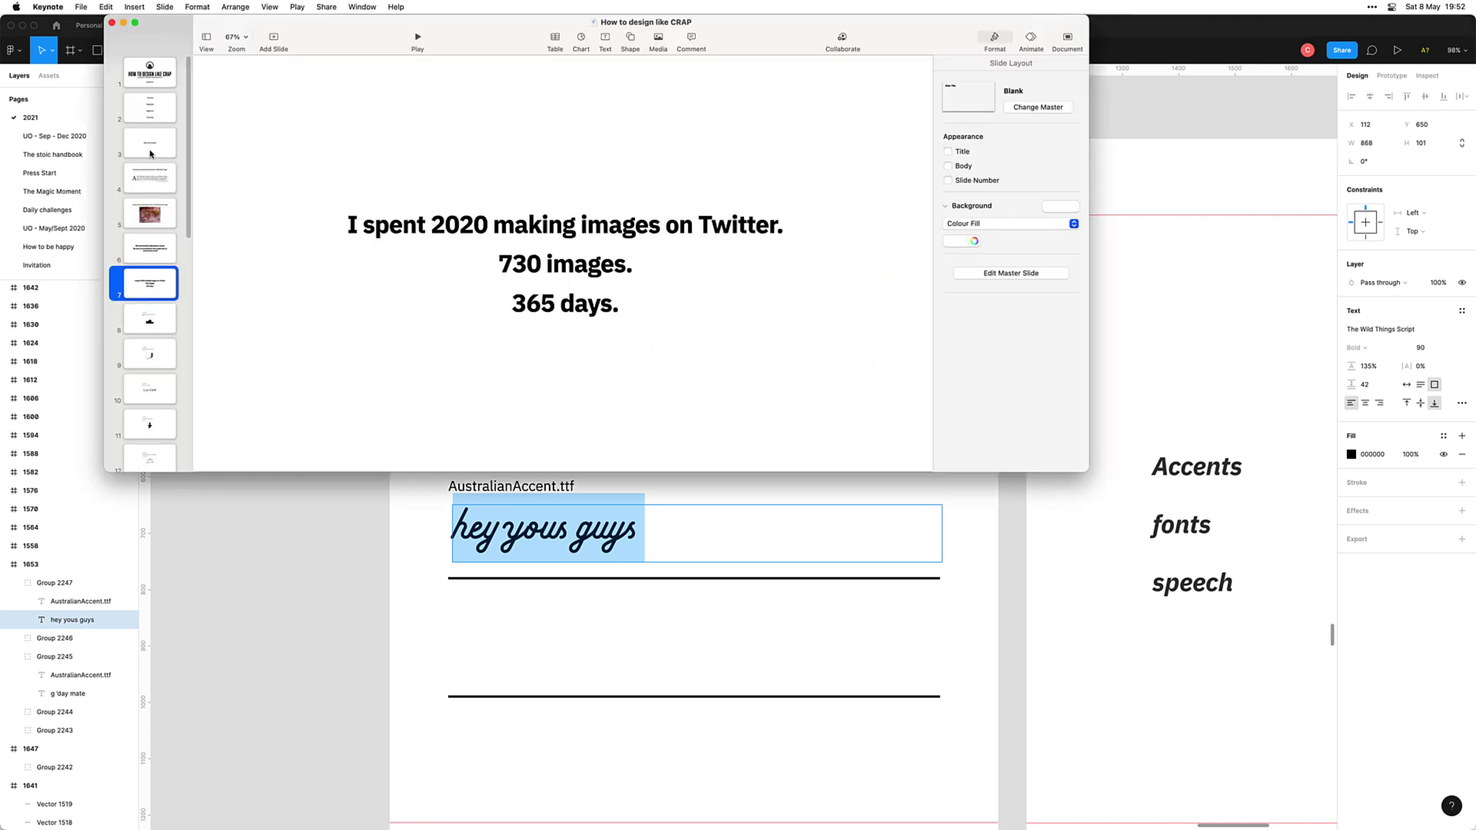
click(155, 80)
double_click(610, 287)
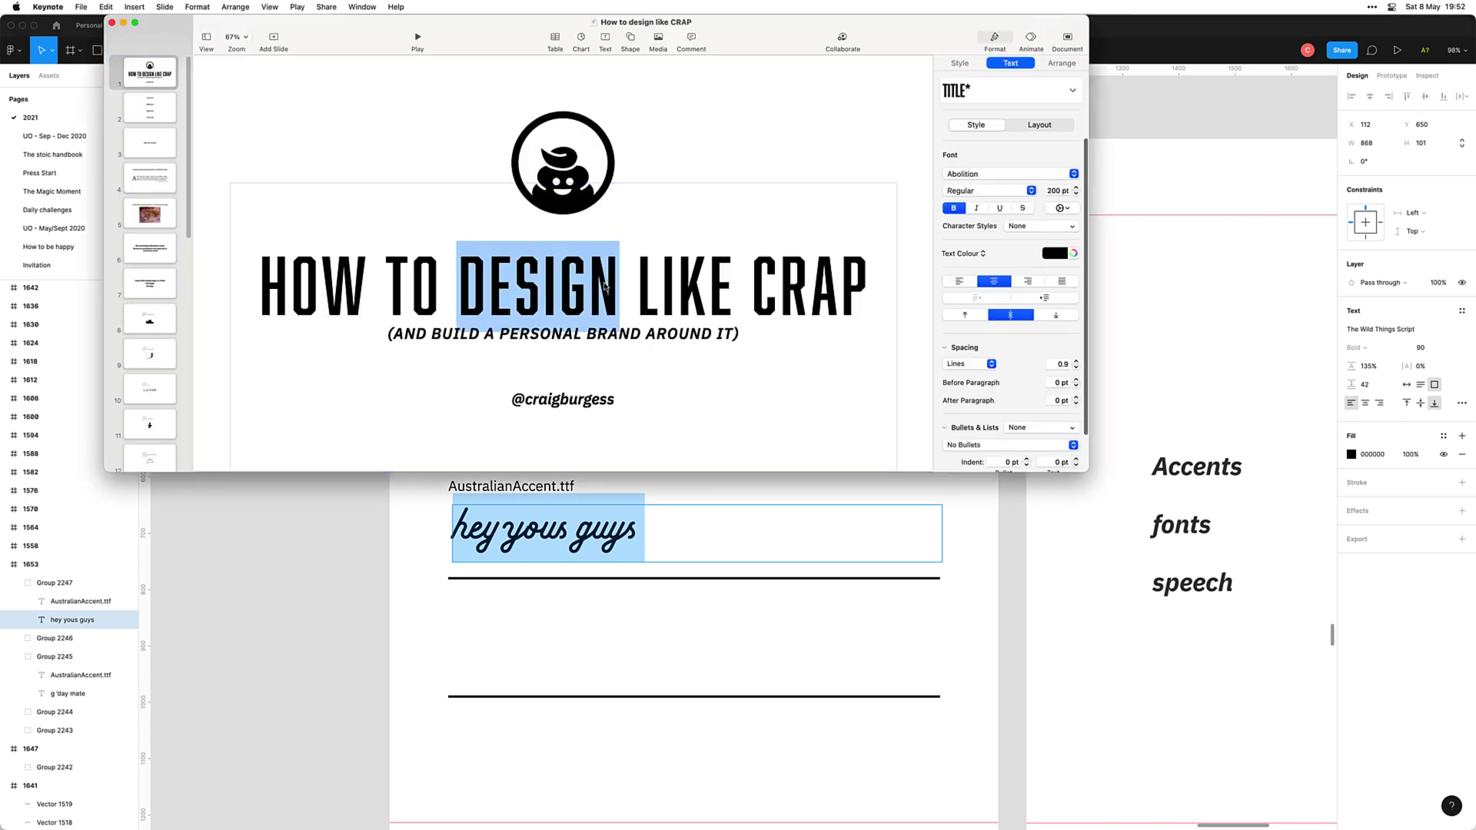
drag(592, 287, 624, 287)
click(522, 446)
key(super+Tab)
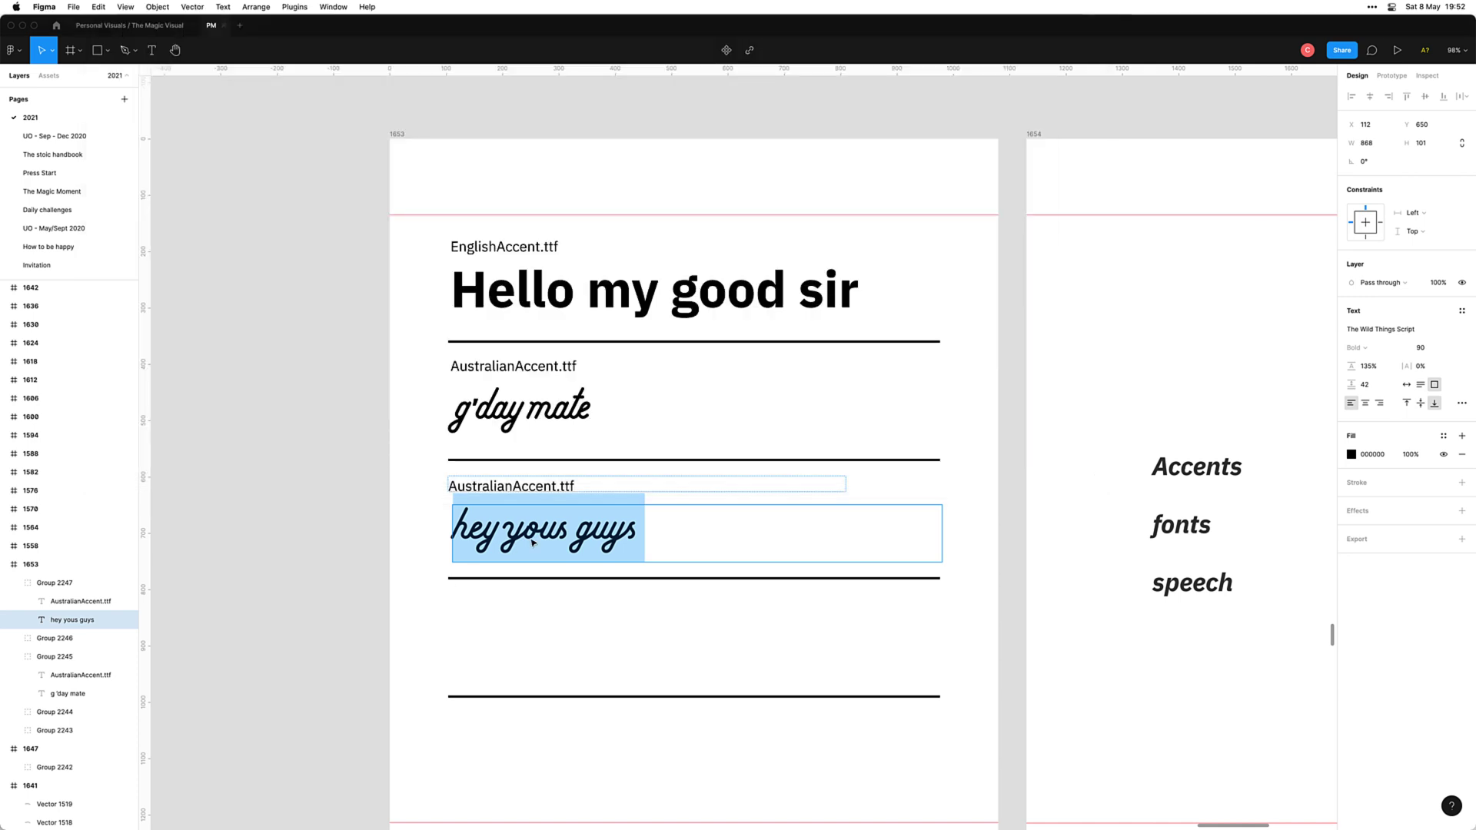
Step: Change the font of the "hey yous guys" greeting to Abolition
click(1381, 329)
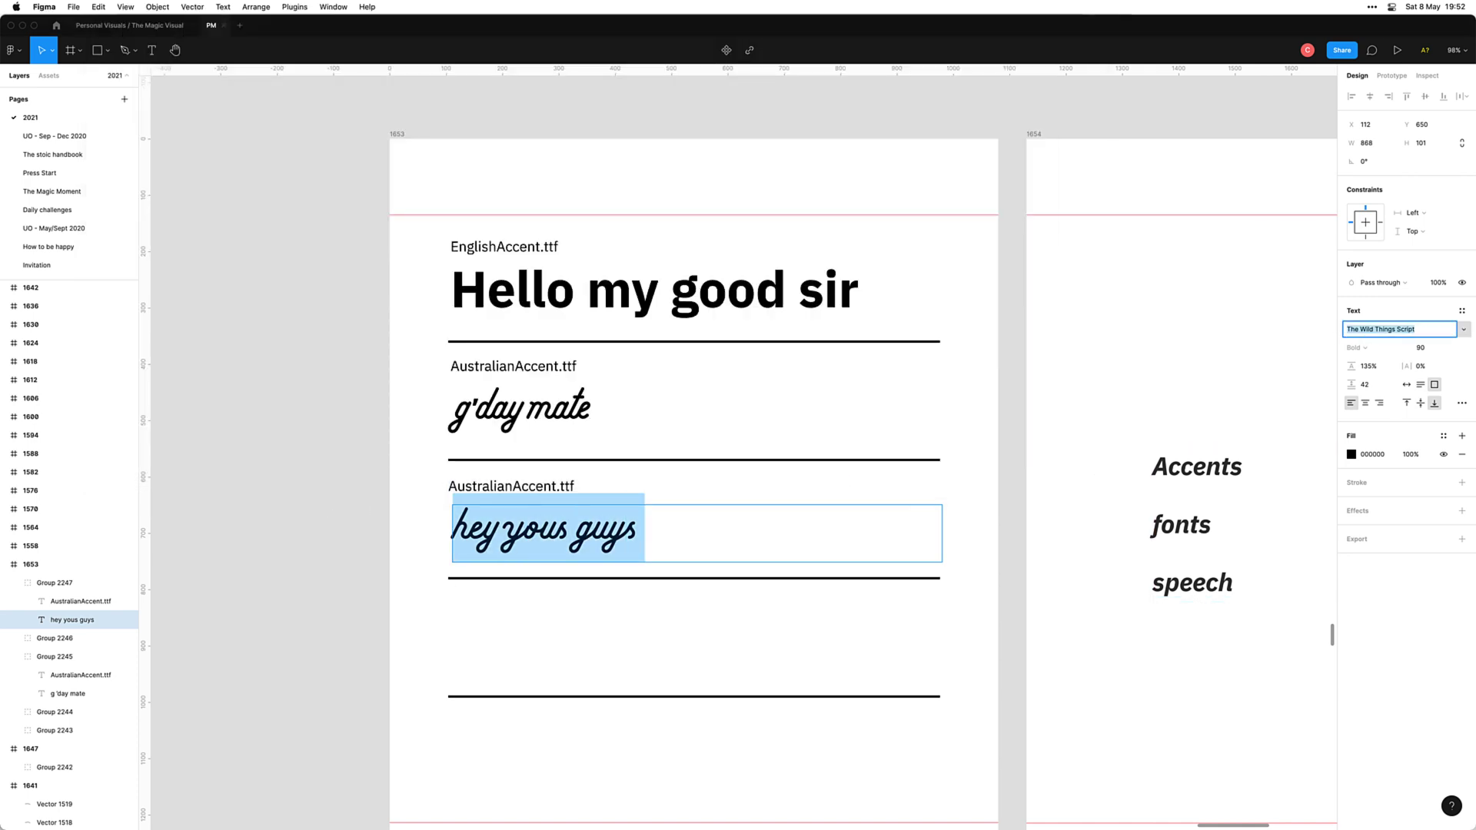
text(ABo)
key(Return)
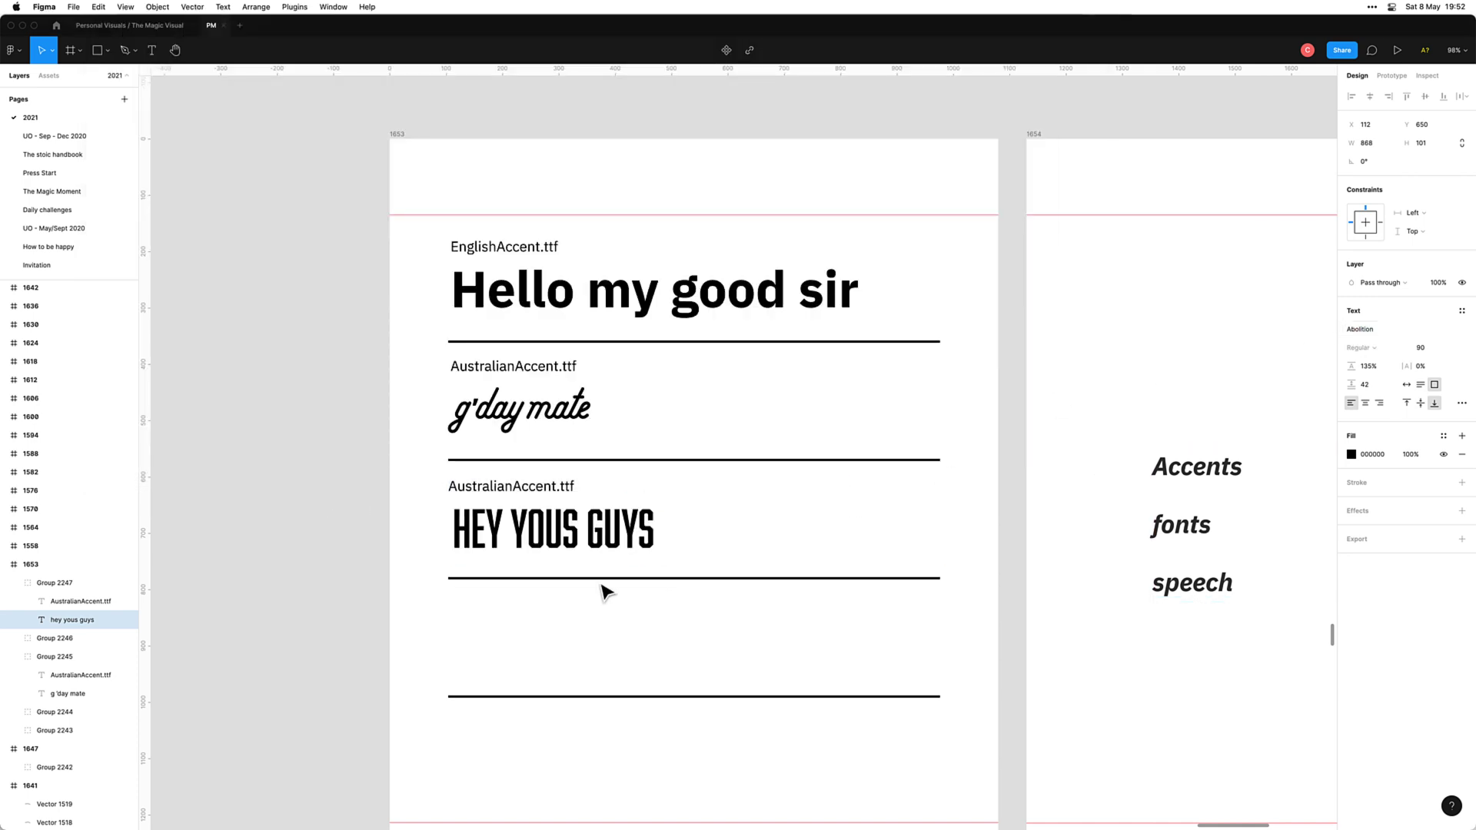
Step: Align the left edges of the "hey yous guys" greeting and the label above it
double_click(457, 550)
key(Escape)
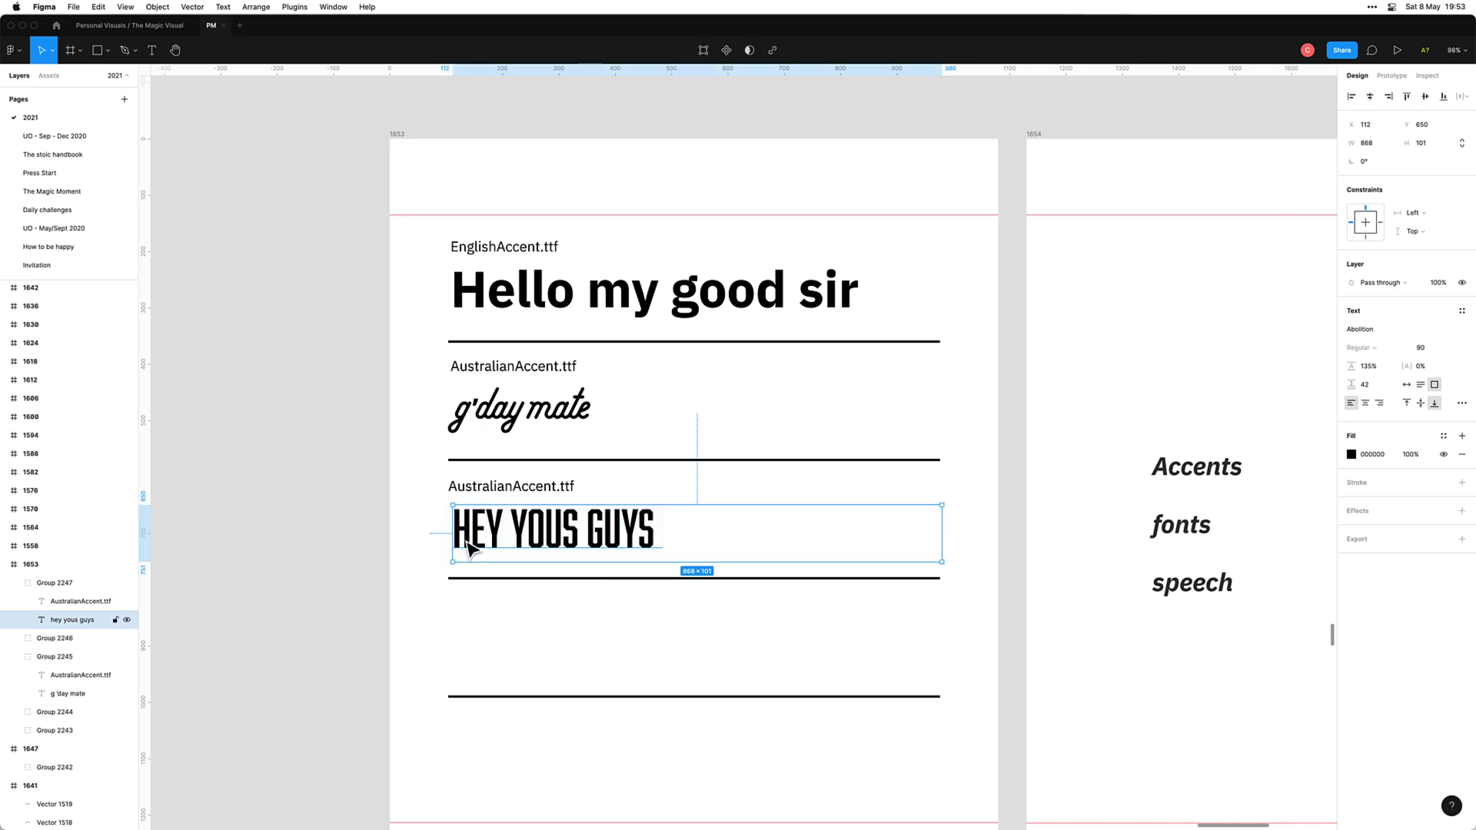
key(Right)
key(Right)
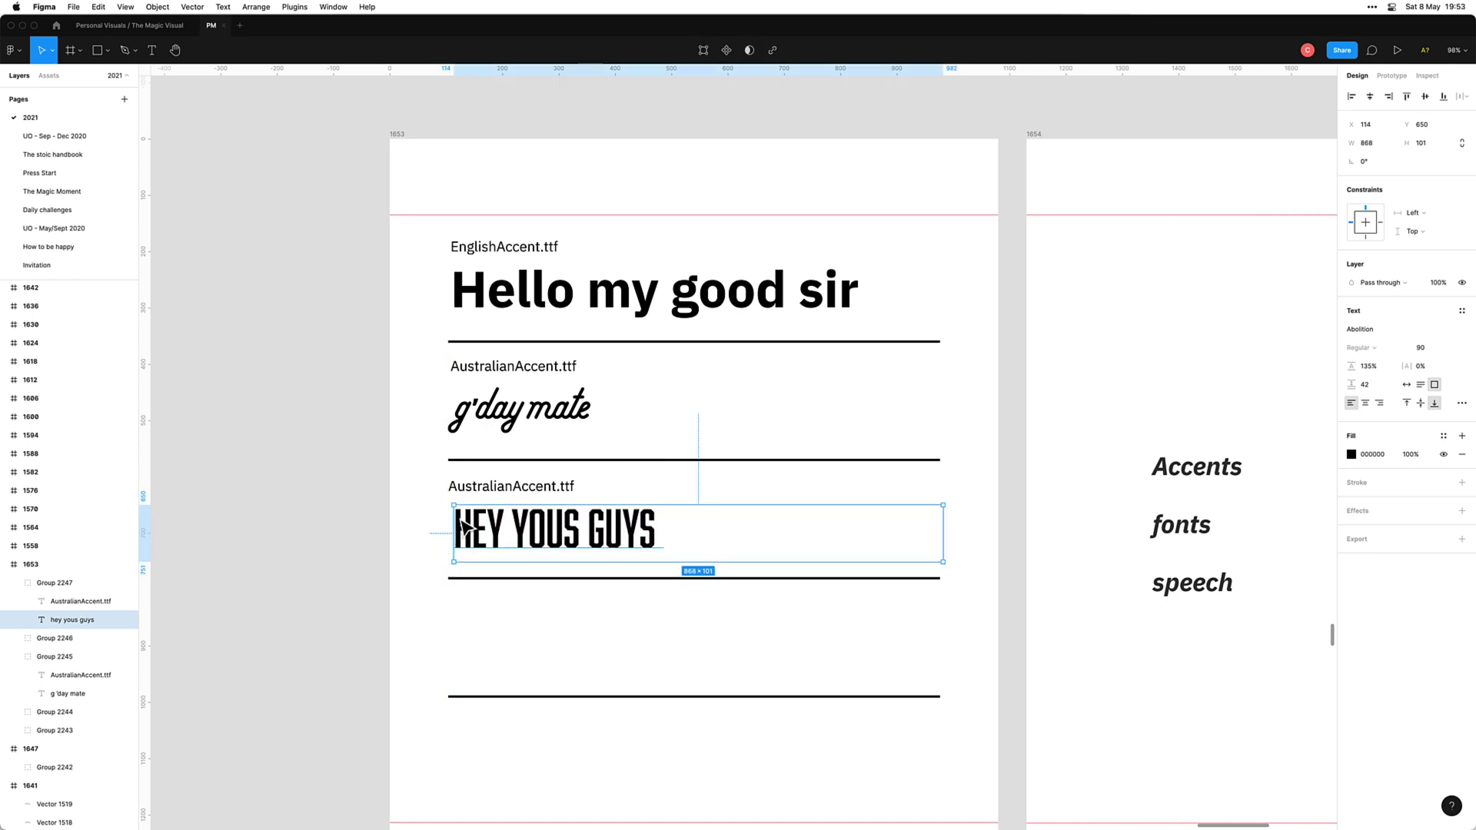
shift+click(481, 487)
key(alt+a)
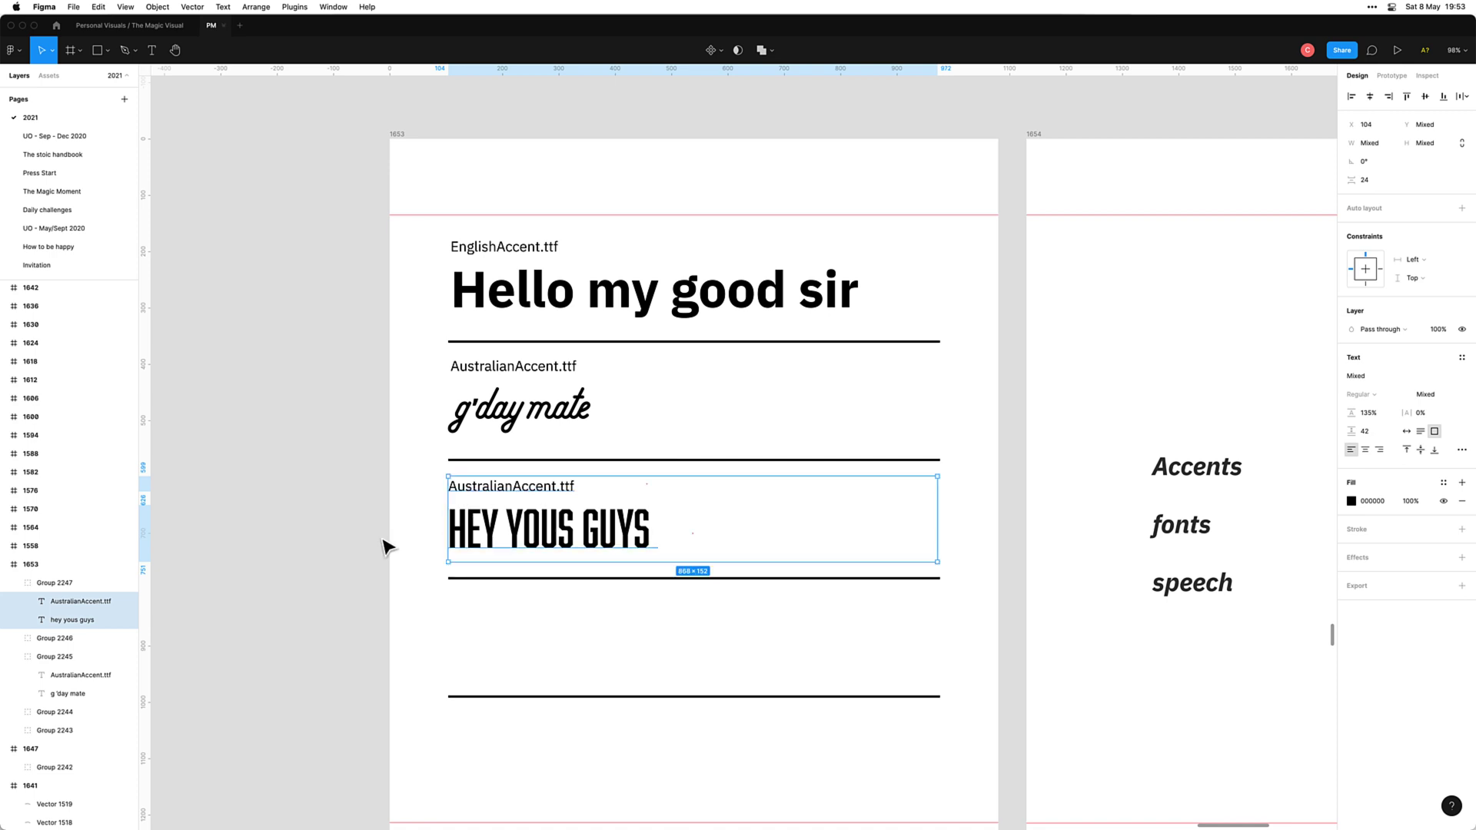
click(388, 548)
Step: Rename the label above "hey yous guys" as NewYorkAccent.ttf
double_click(528, 486)
click(528, 486)
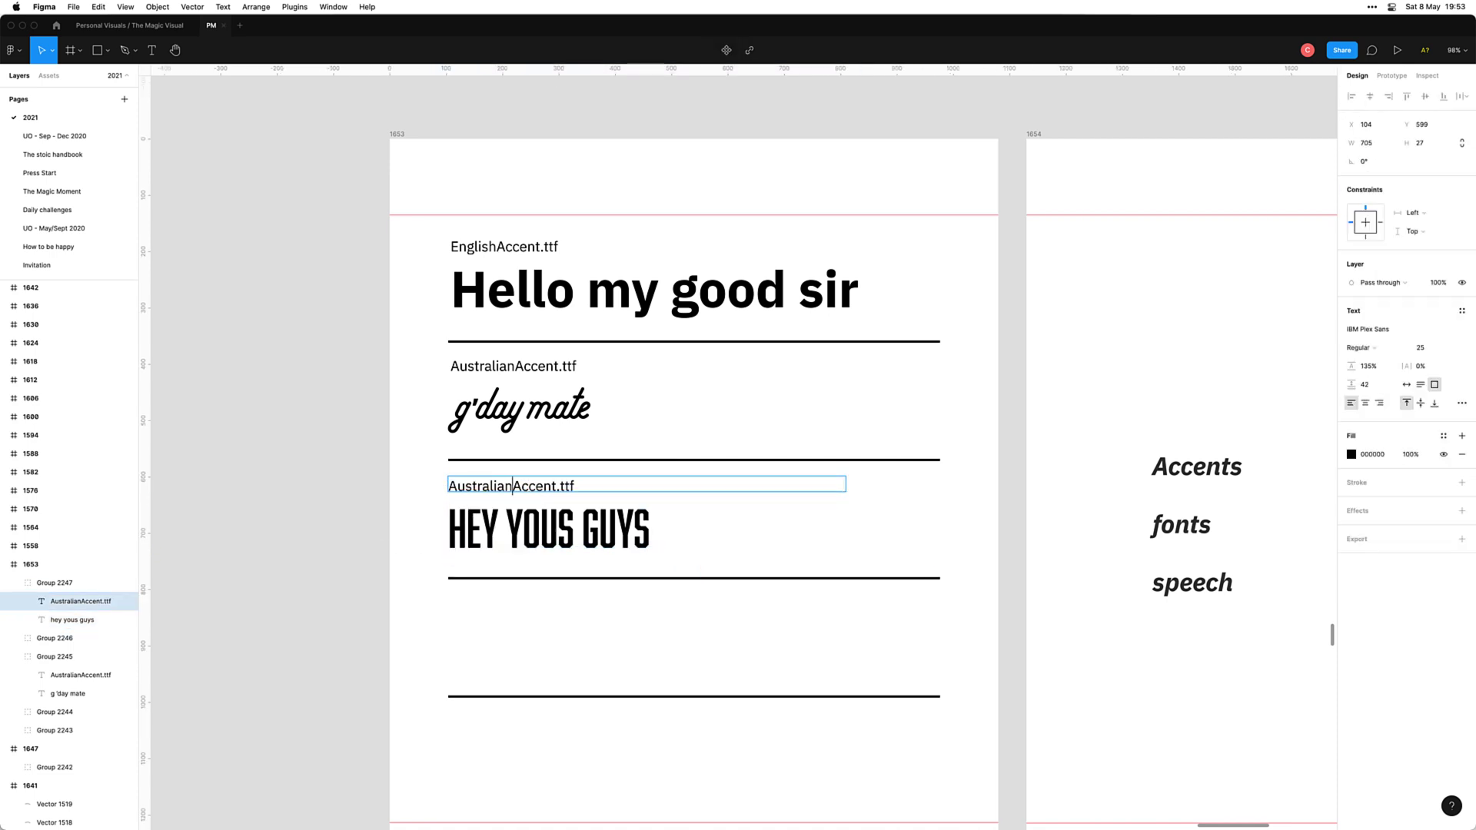
key(super+shift+Left)
text(New)
text(York)
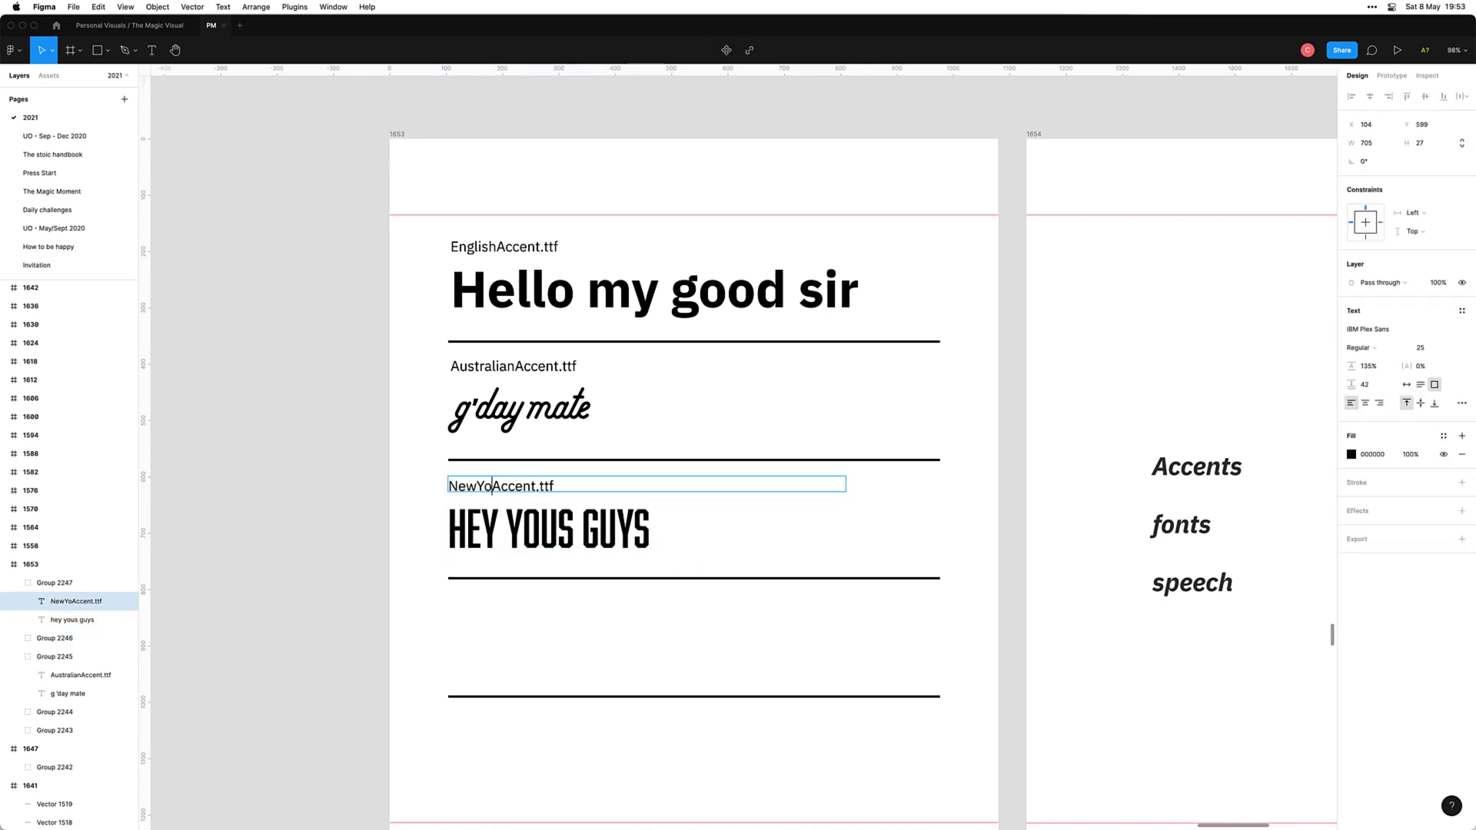
click(356, 527)
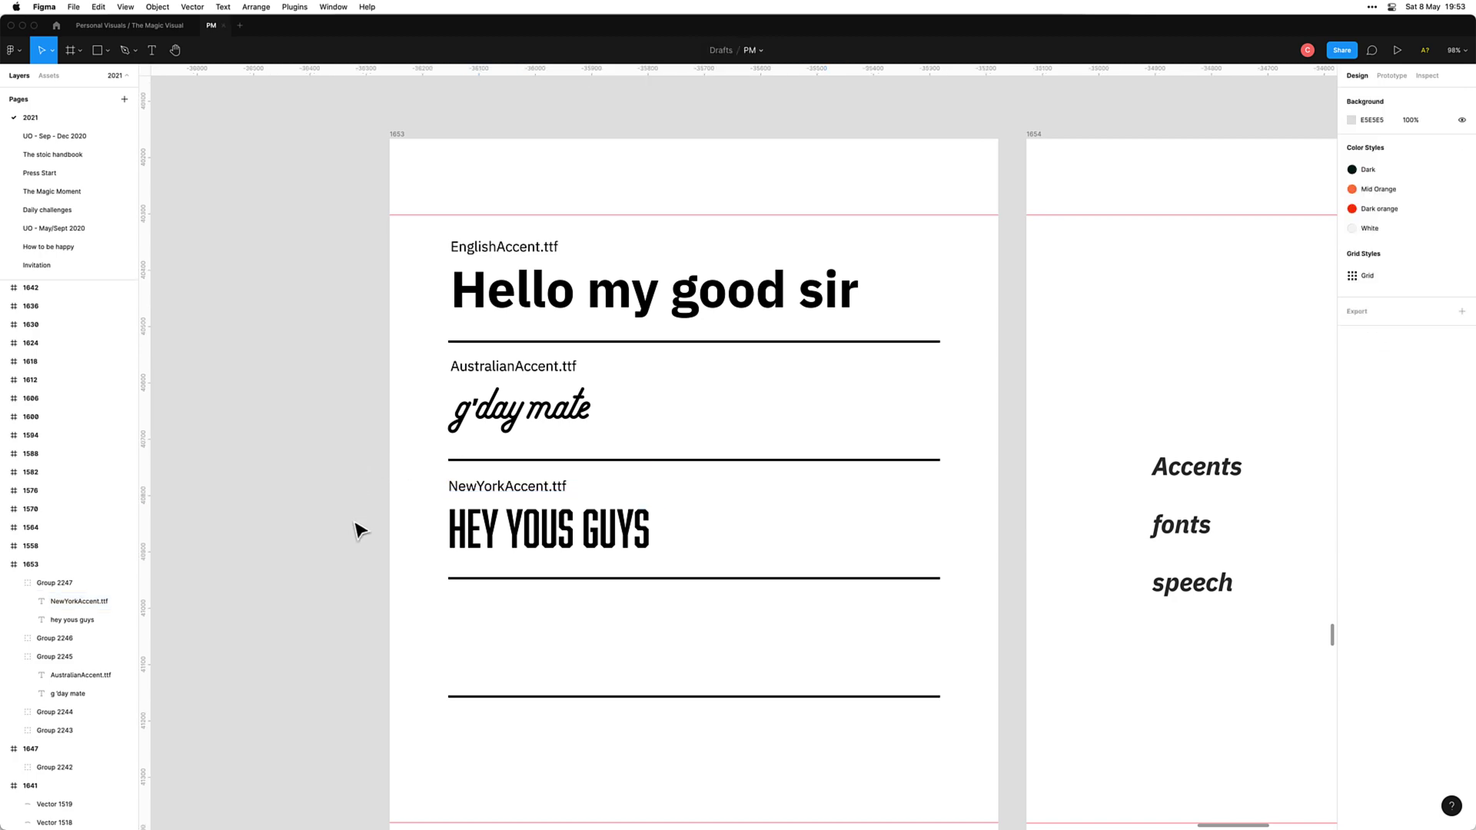
Step: Switch to Firefox and search the web in a new tab for "most famous accent"
scroll(330, 551, down, 2)
key(super+Tab)
key(super+Tab)
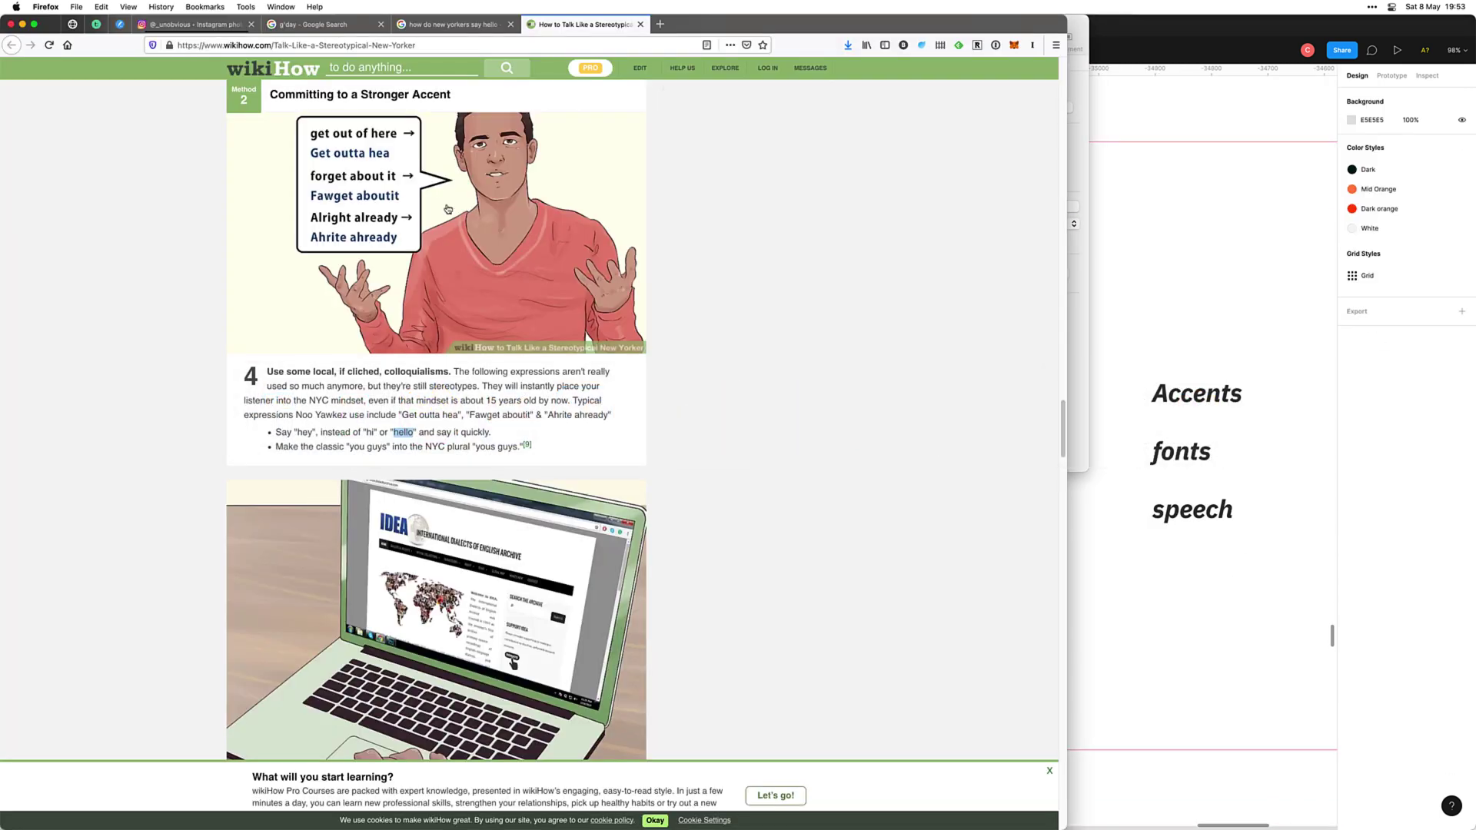
key(super+Tab)
key(super+Tab)
key(super+t)
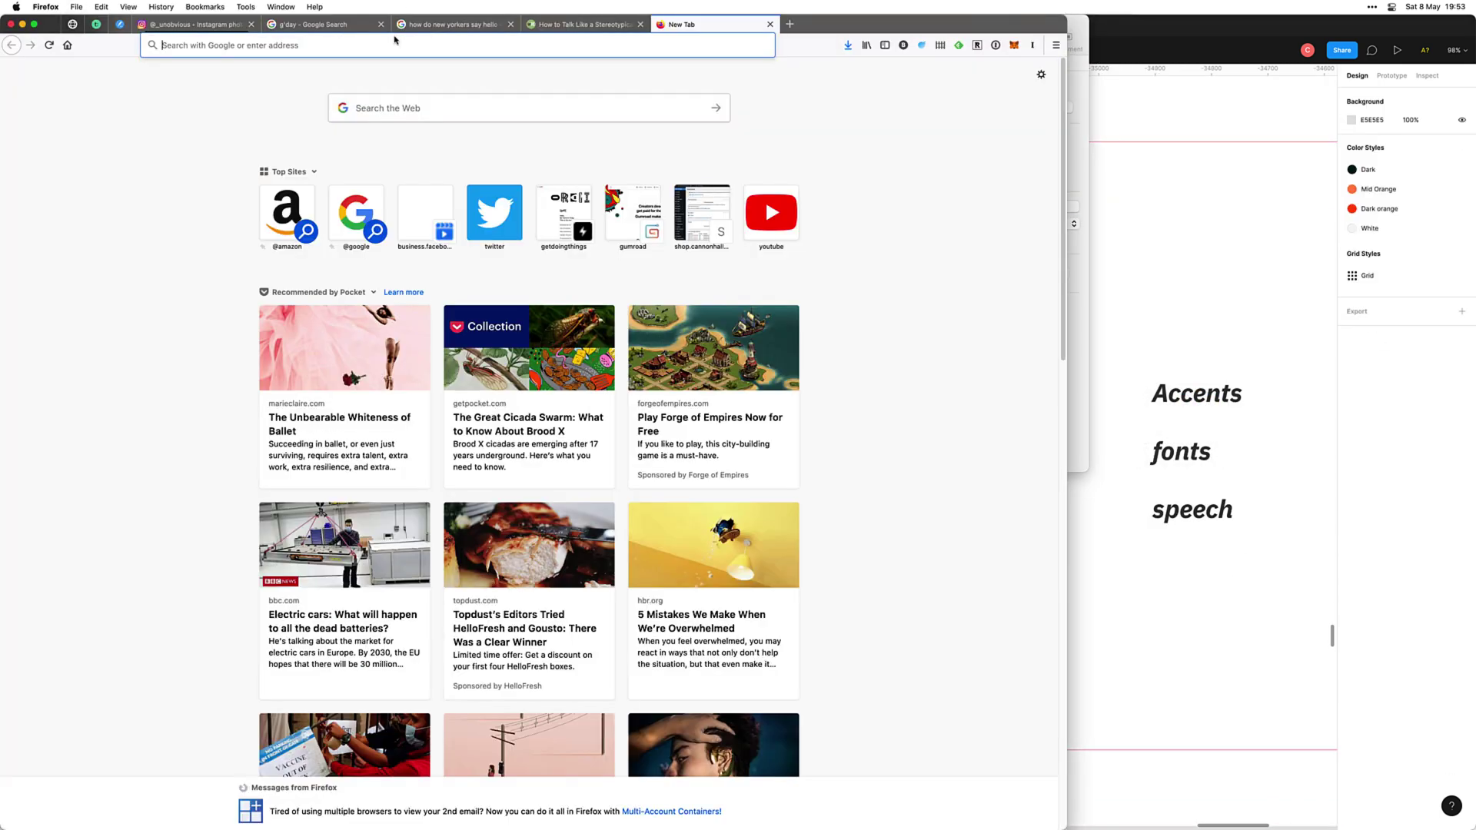
text(mio)
key(BackSpace)
key(BackSpace)
text(ost)
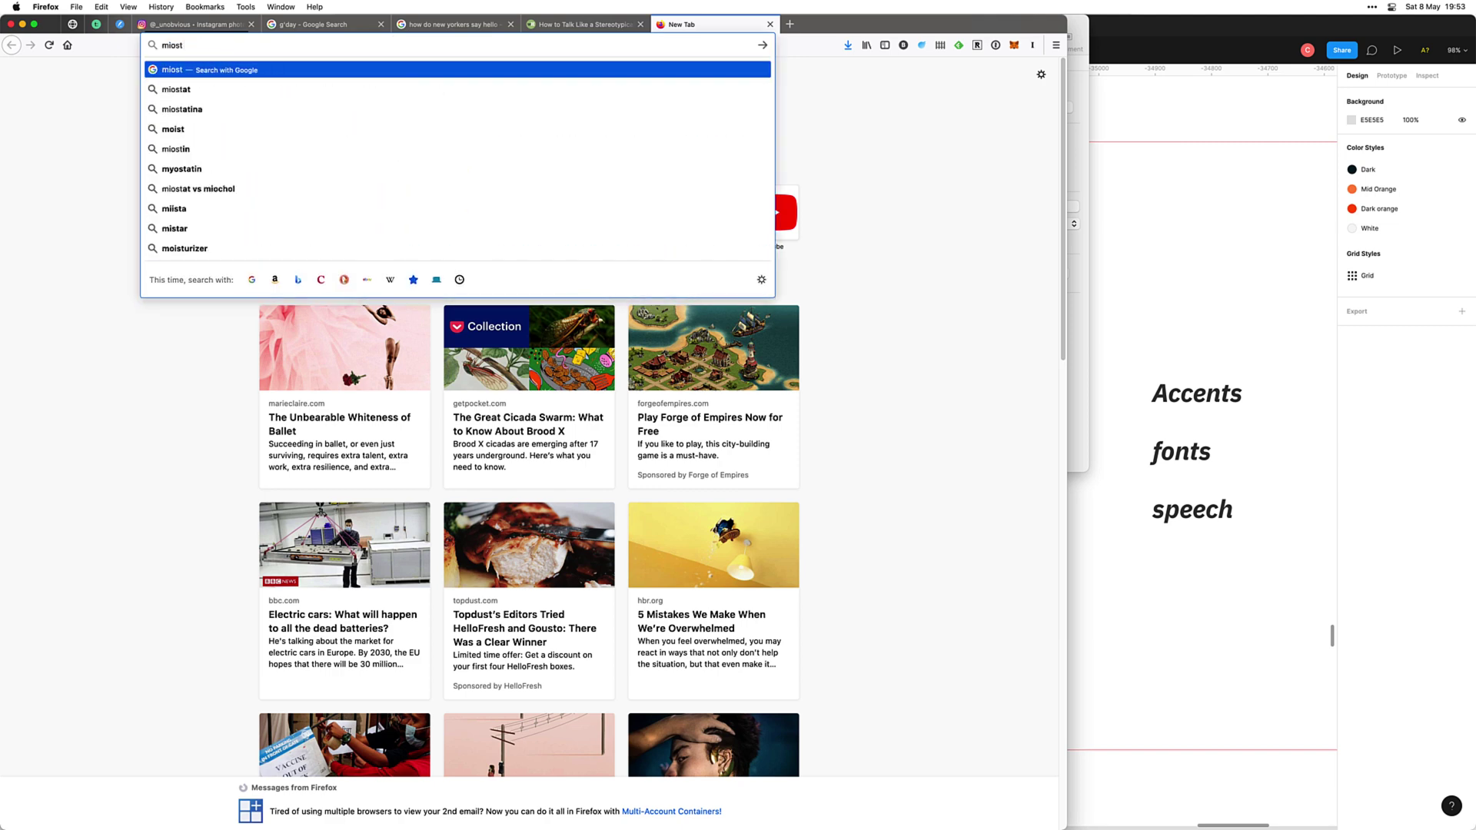
text( famous accents)
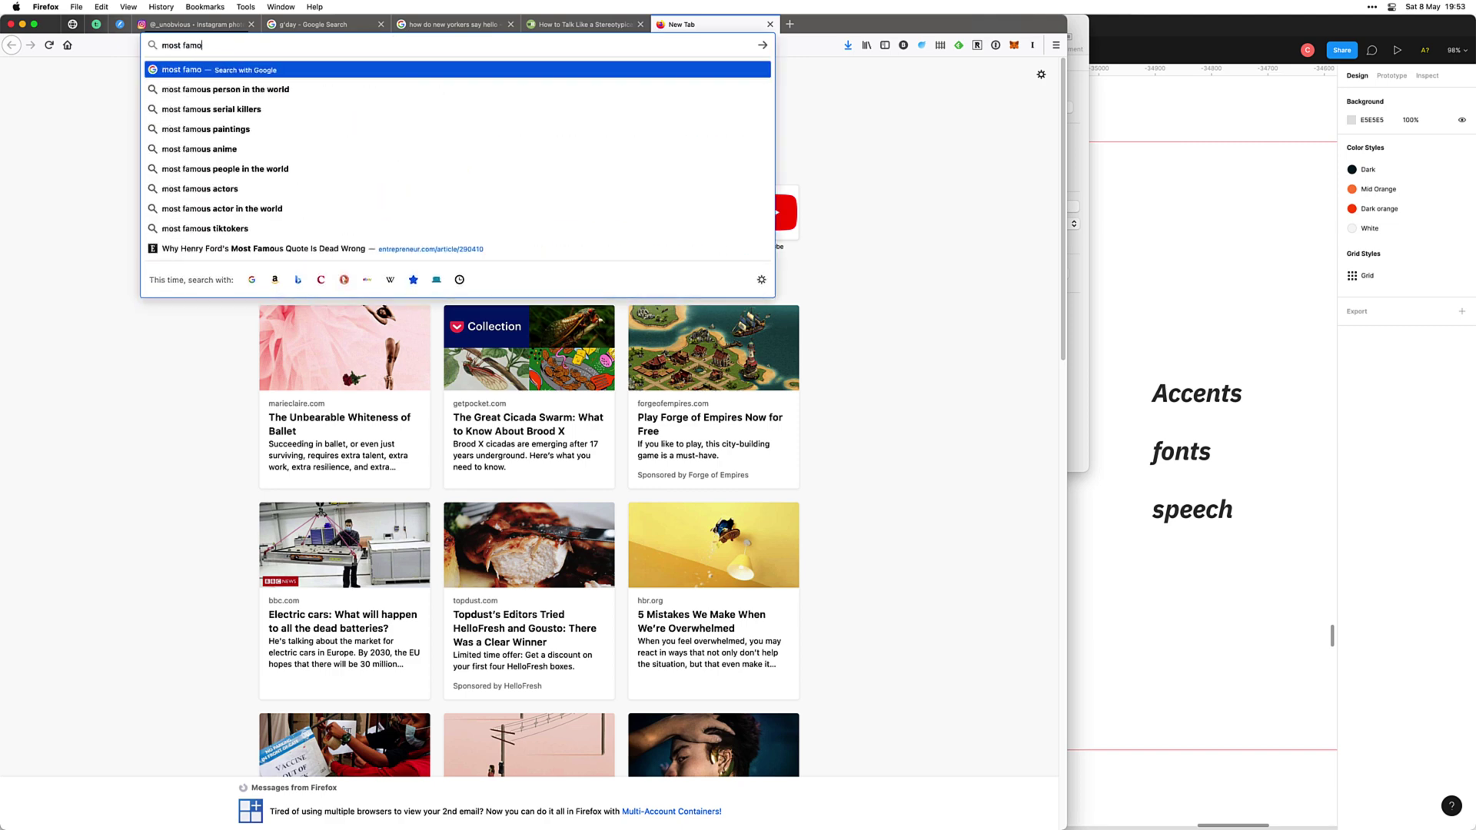
key(Return)
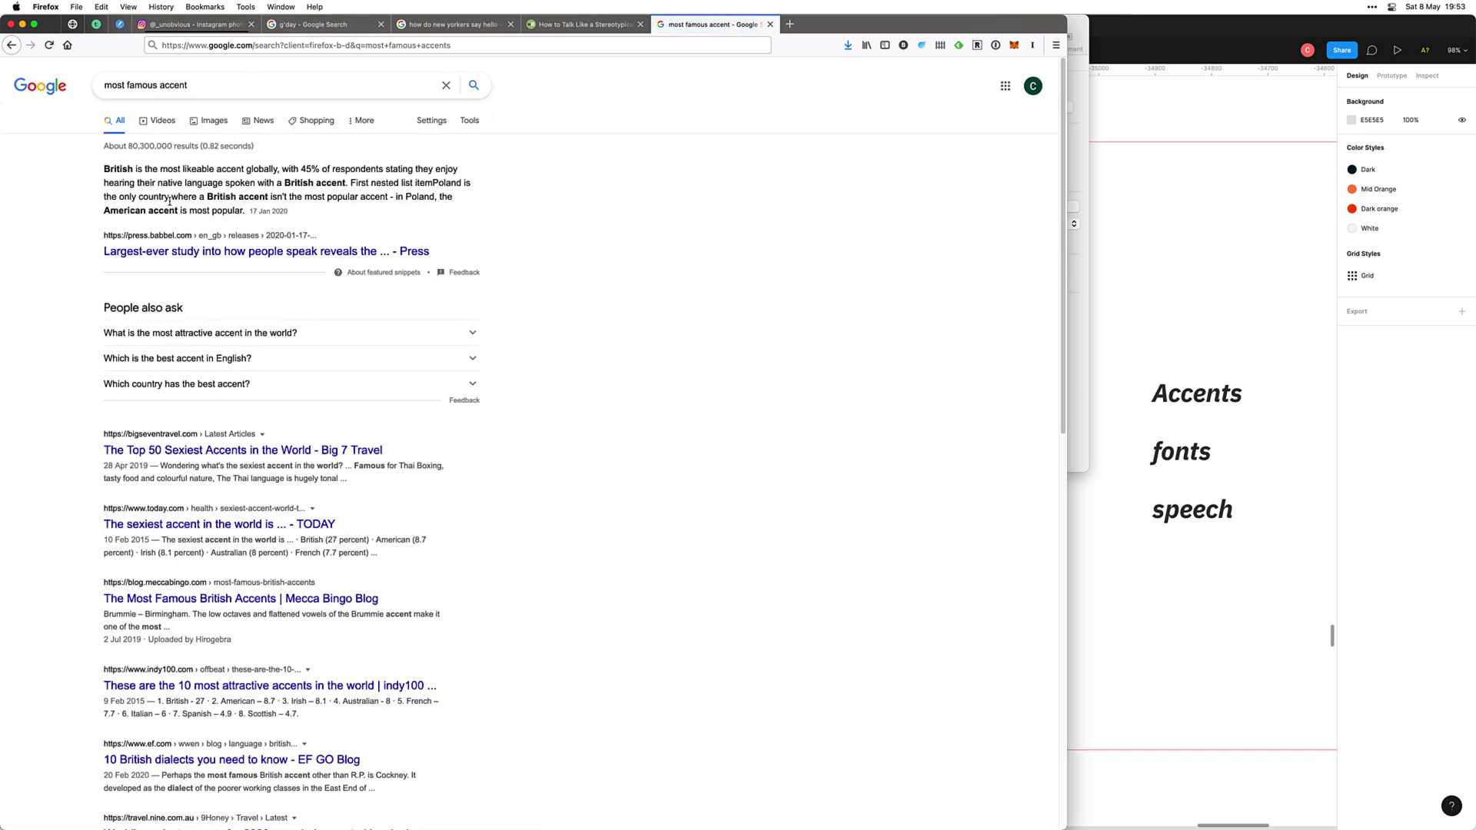
Step: Open the Babbel press article on accents in a new tab, accept its cookies and read the attributes associated with each accent
super+click(243, 252)
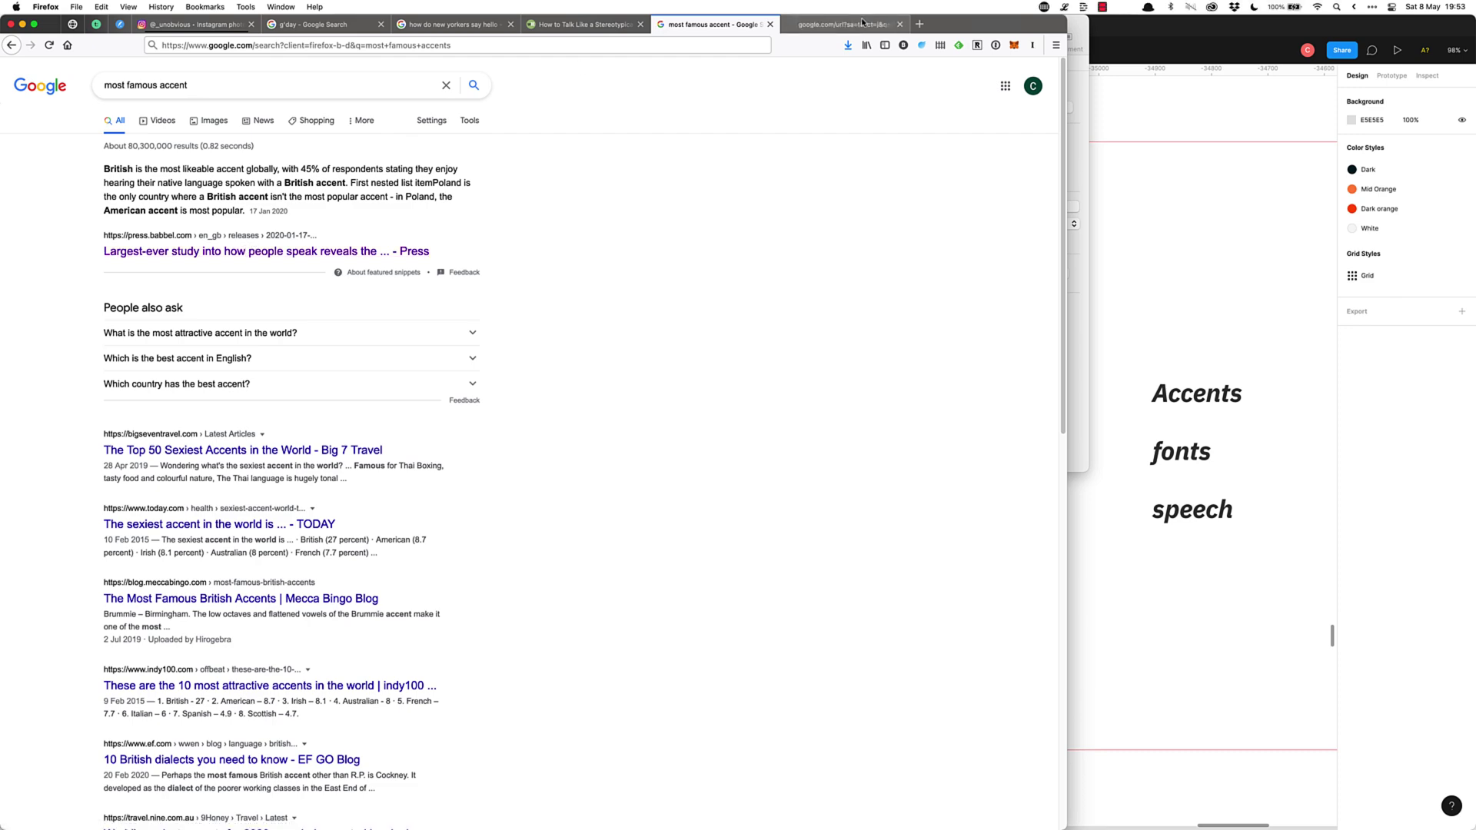
click(855, 26)
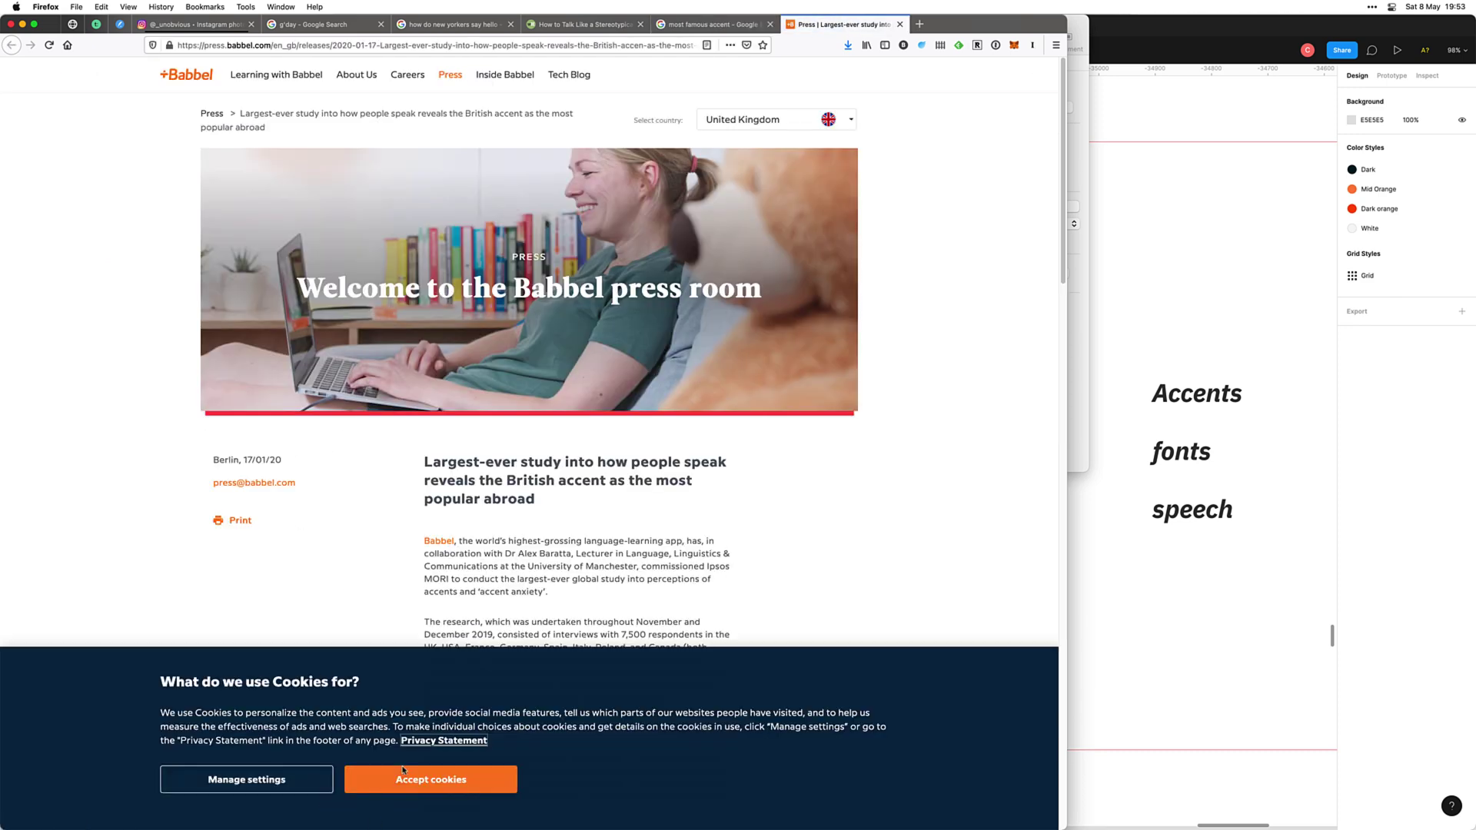
click(399, 781)
scroll(406, 549, down, 7)
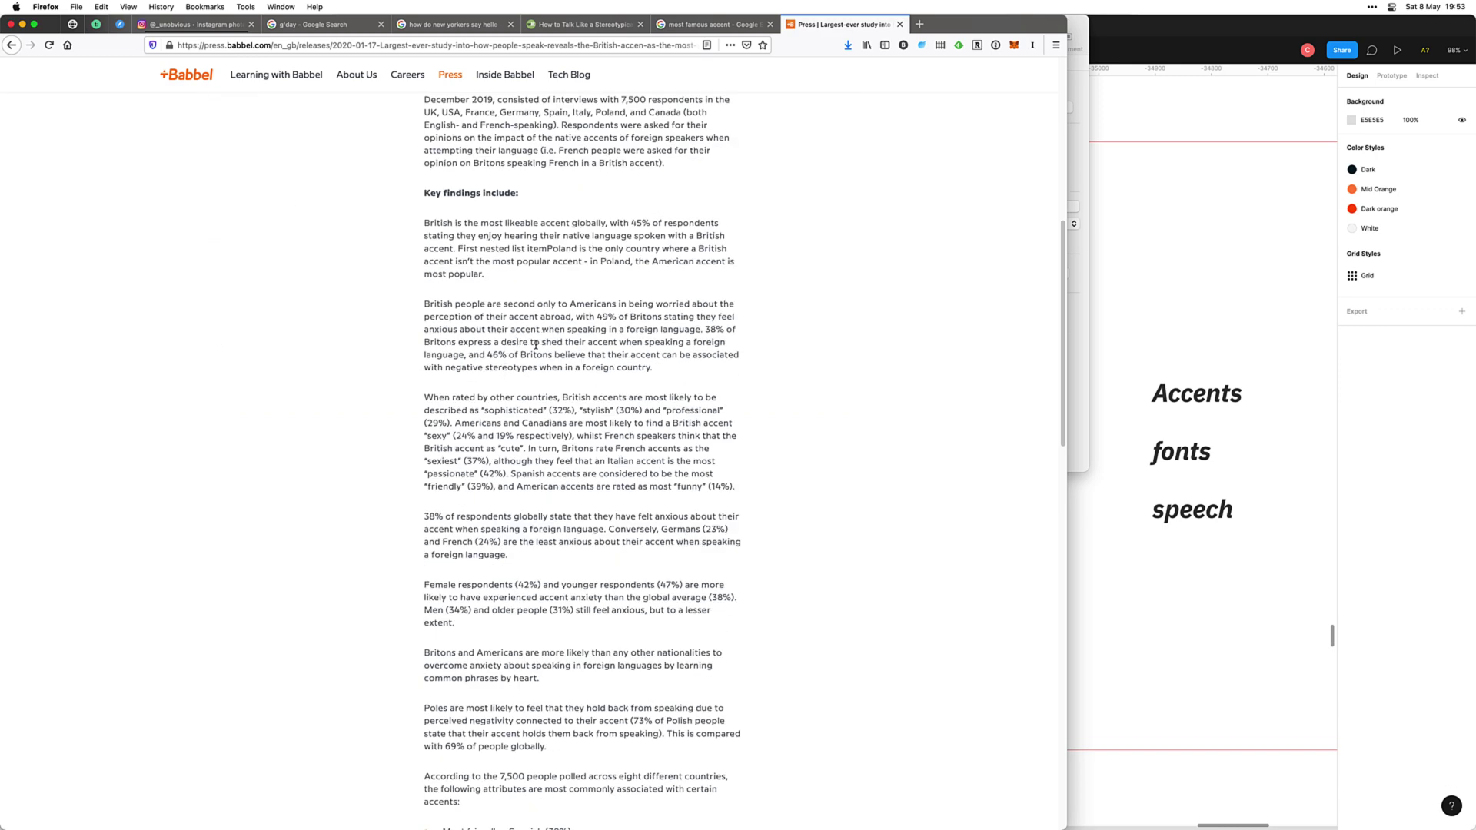
scroll(536, 345, down, 4)
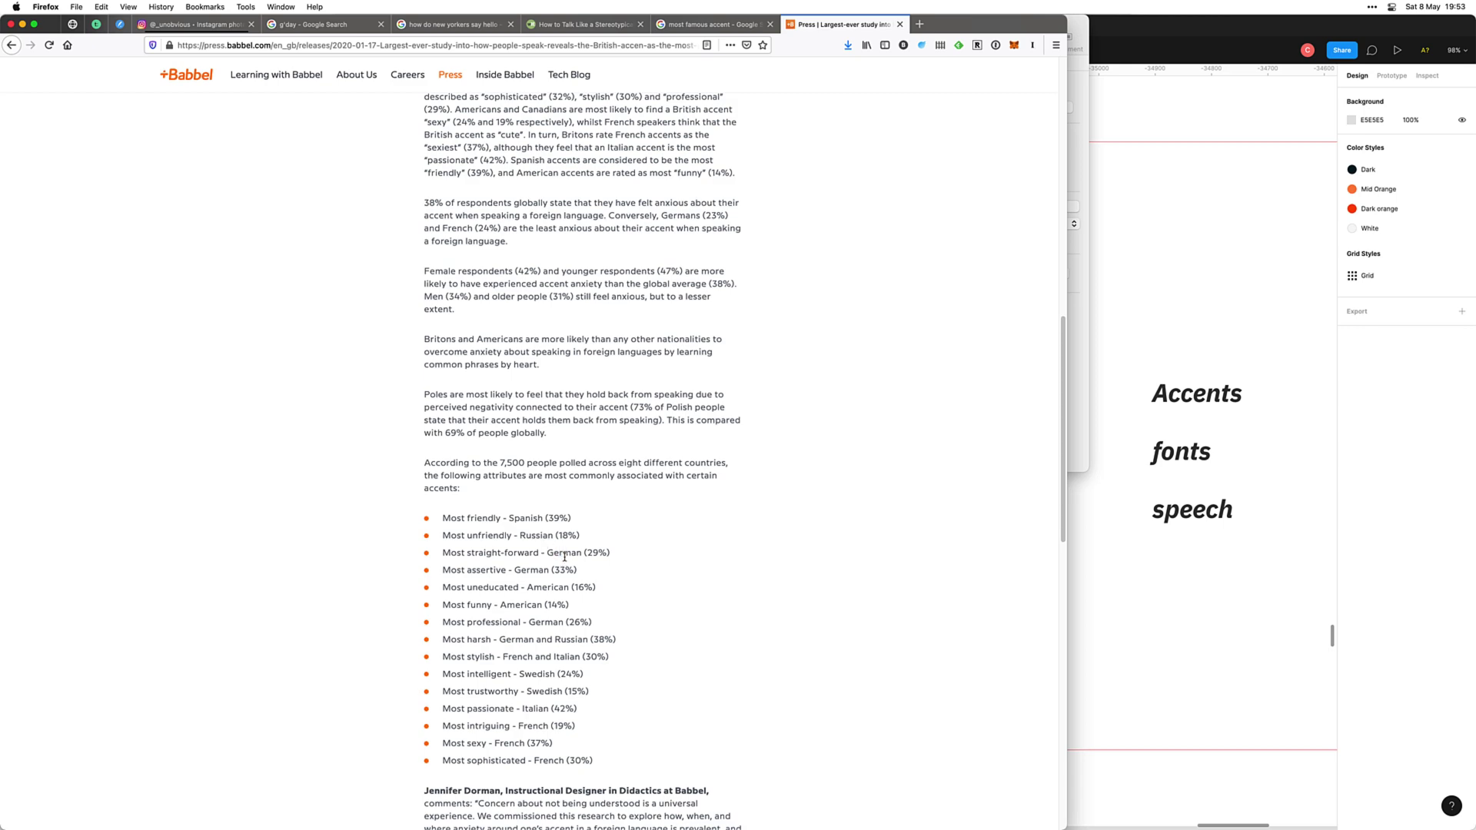
Step: Search in a new tab for "how to say hello in a german accent" and look through the results
key(super+t)
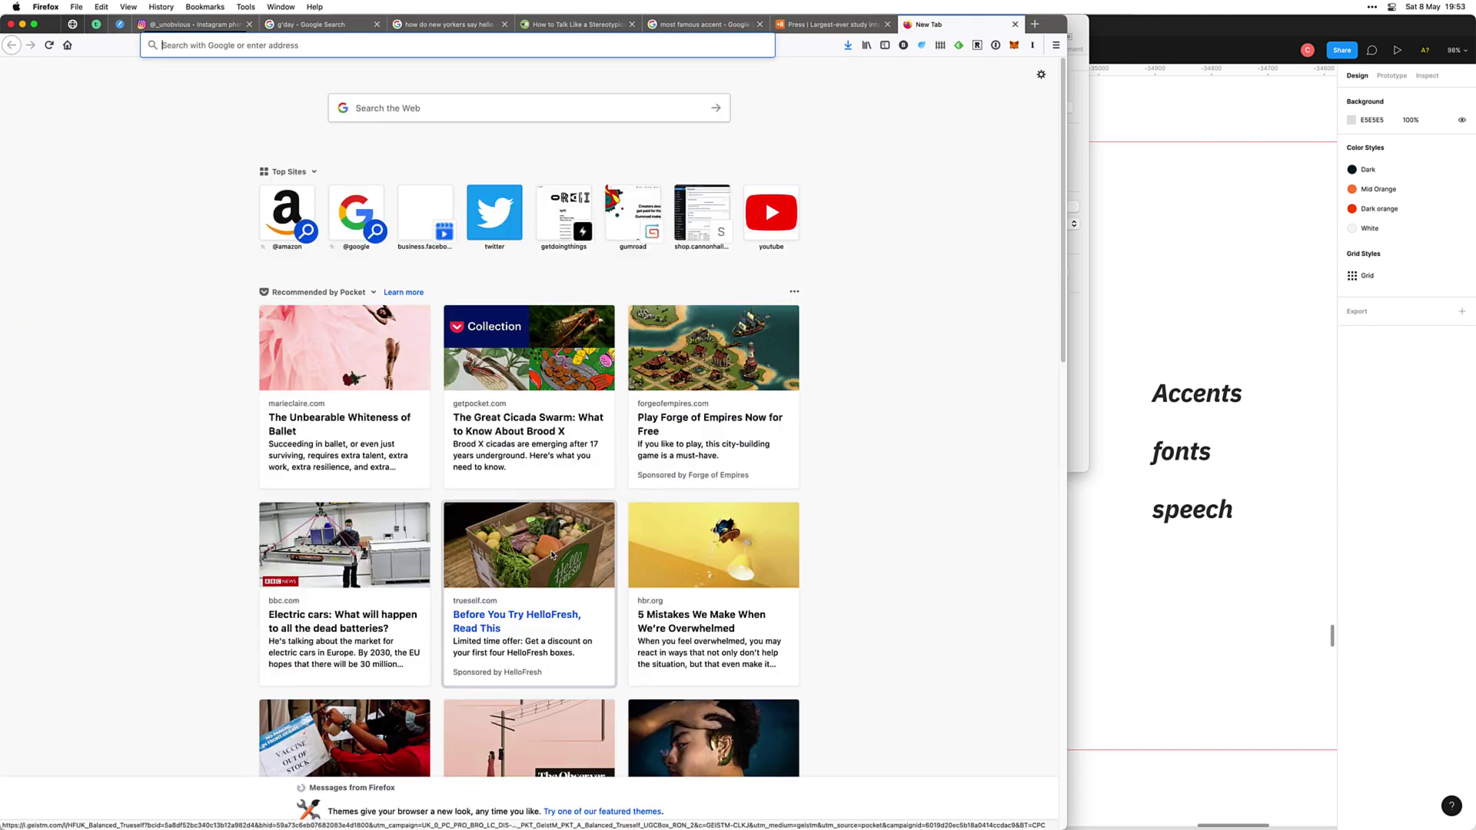
text(how do yo us)
key(BackSpace)
key(BackSpace)
key(BackSpace)
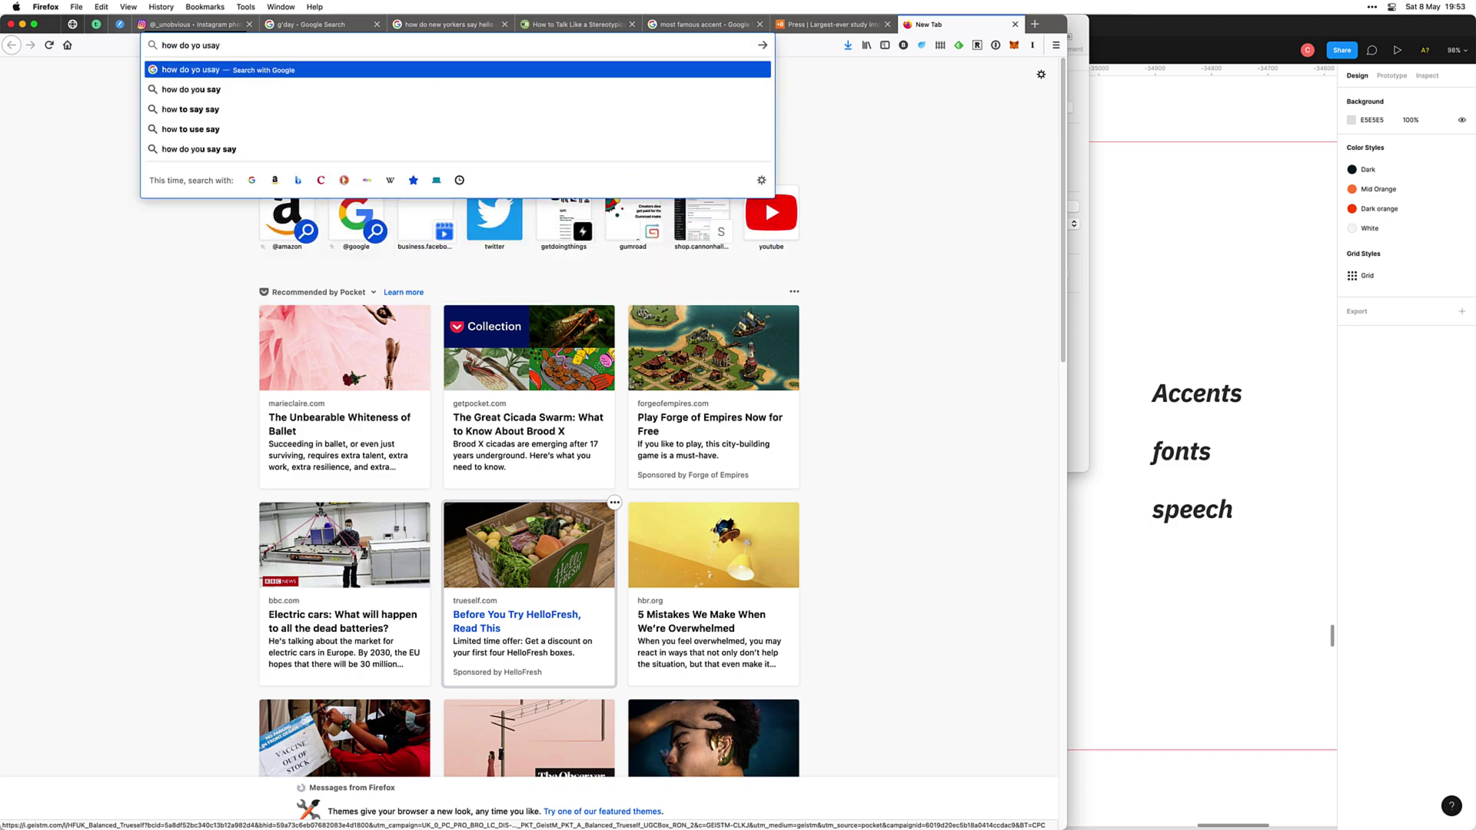
text(u )
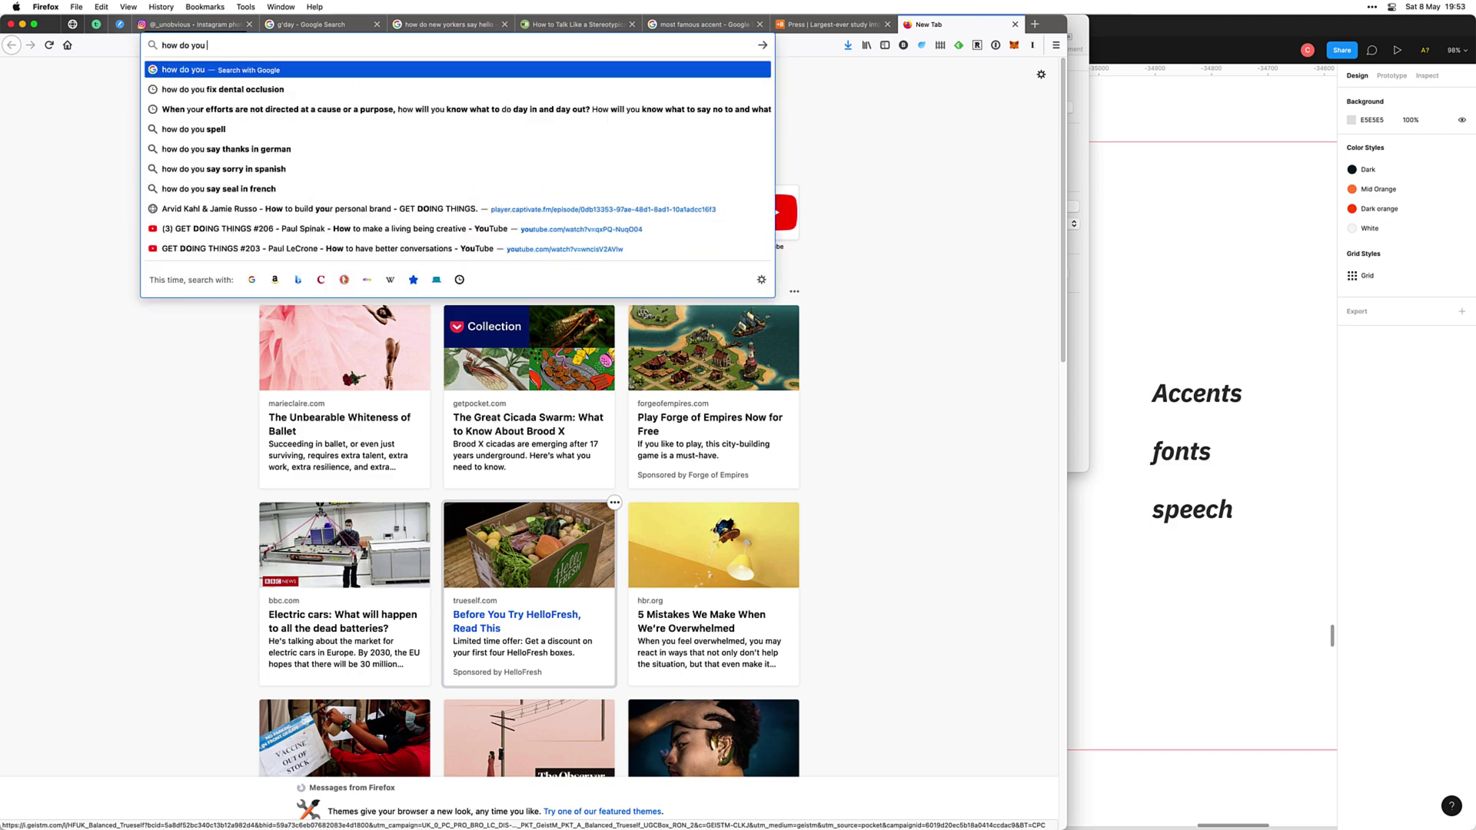
text(hello in a german acc)
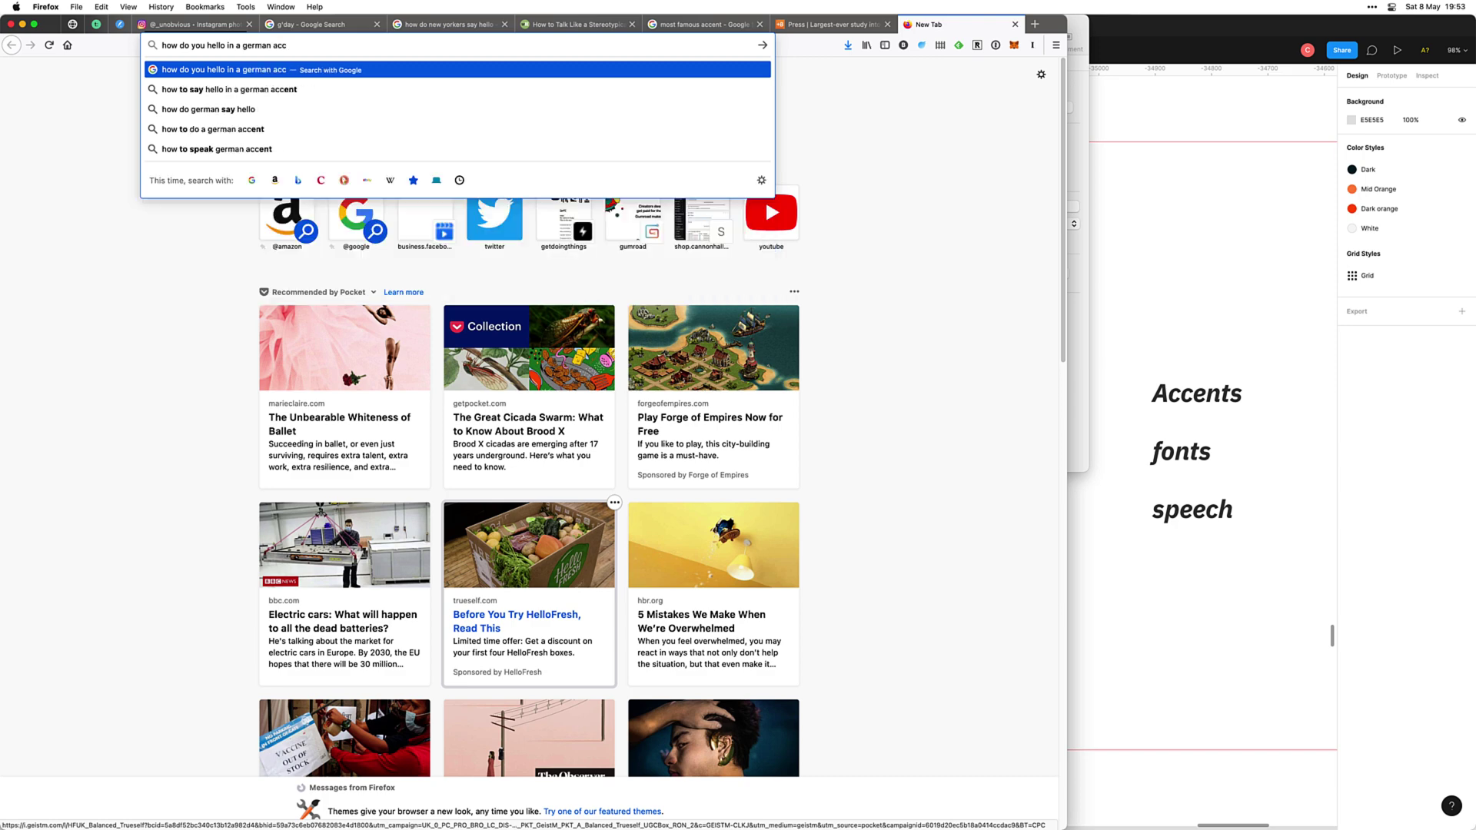
key(Down)
key(Return)
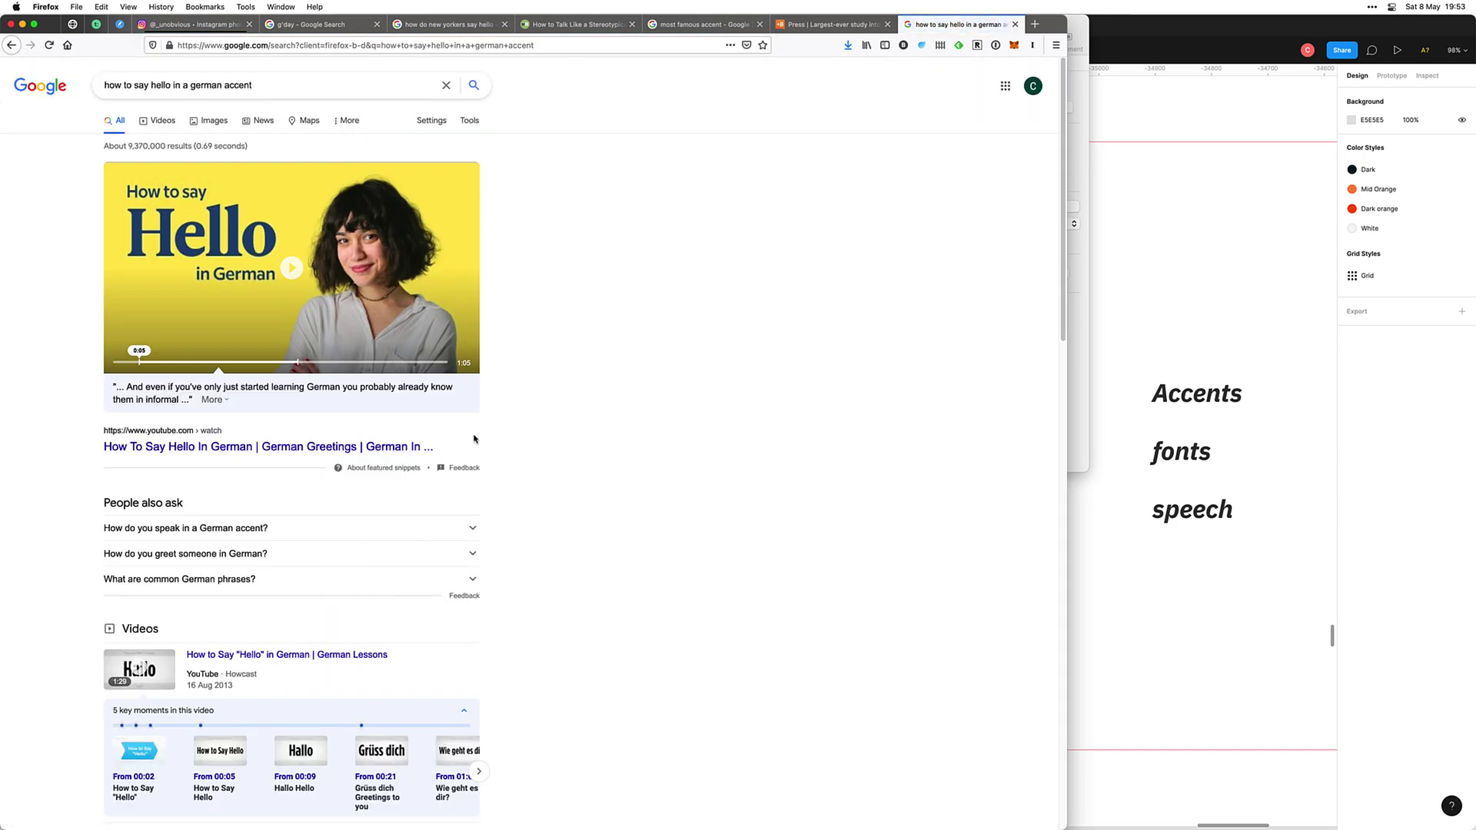
scroll(399, 461, down, 6)
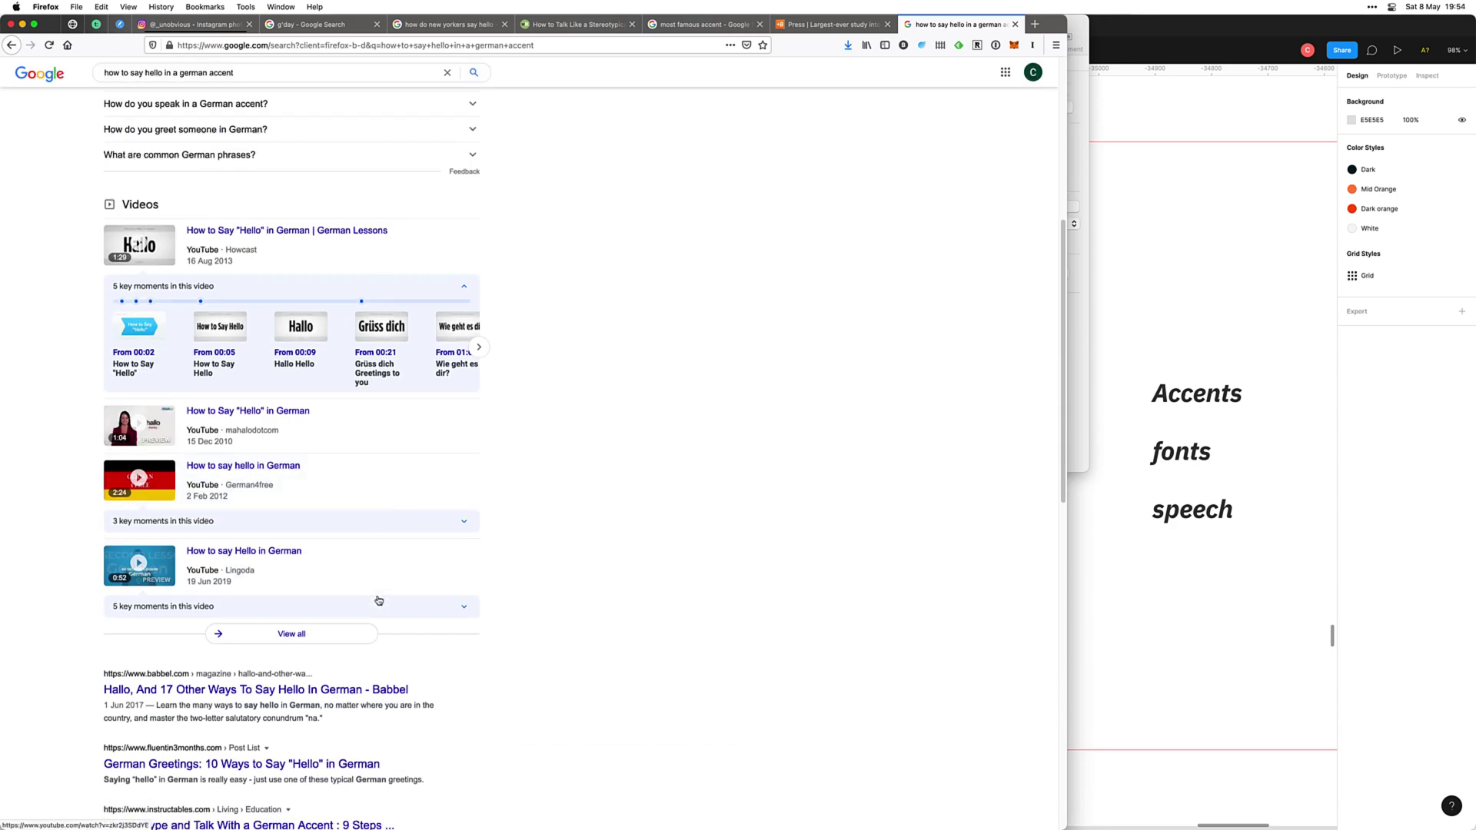
scroll(293, 696, down, 1)
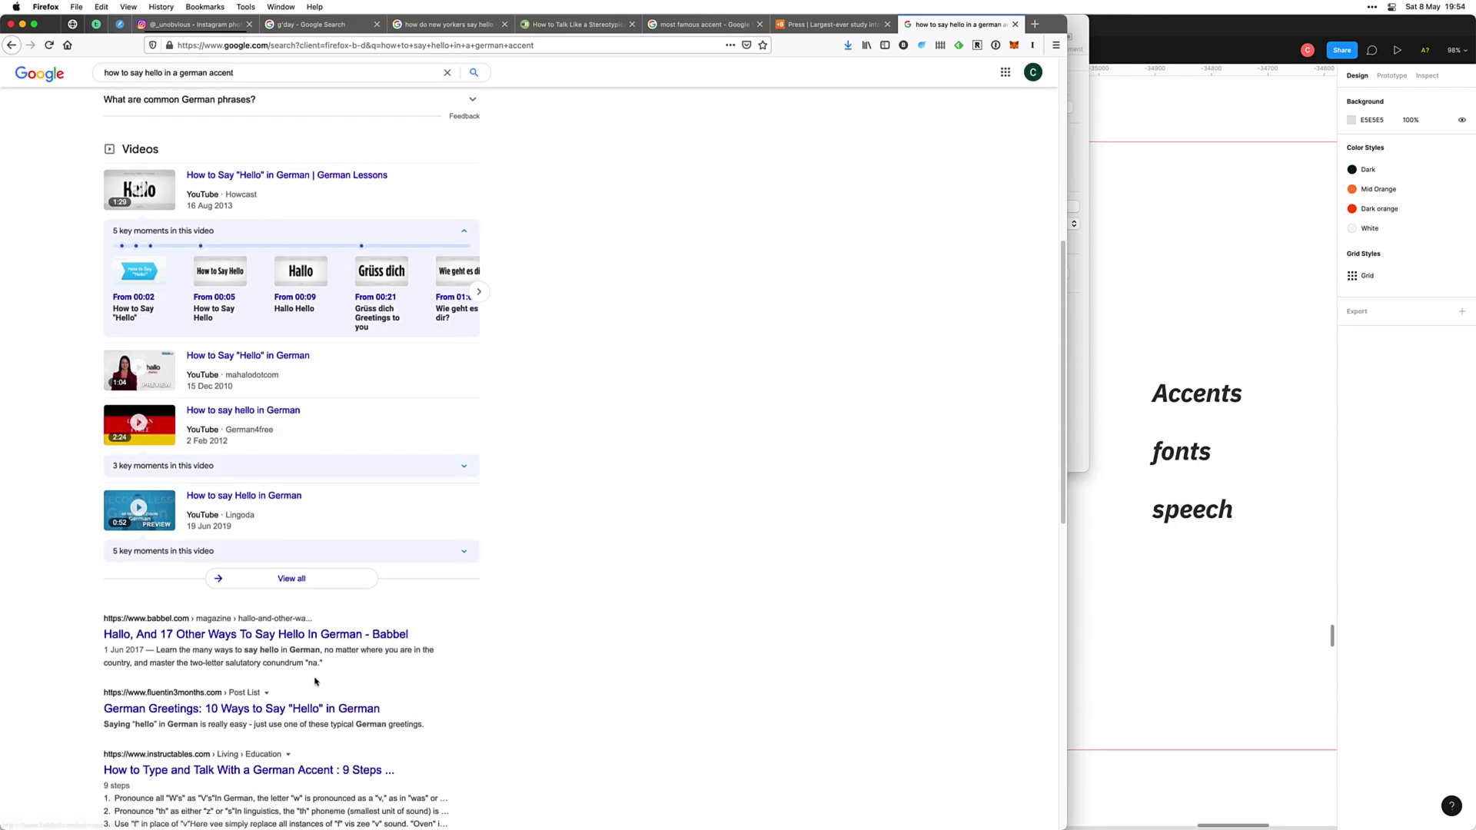
scroll(285, 649, down, 1)
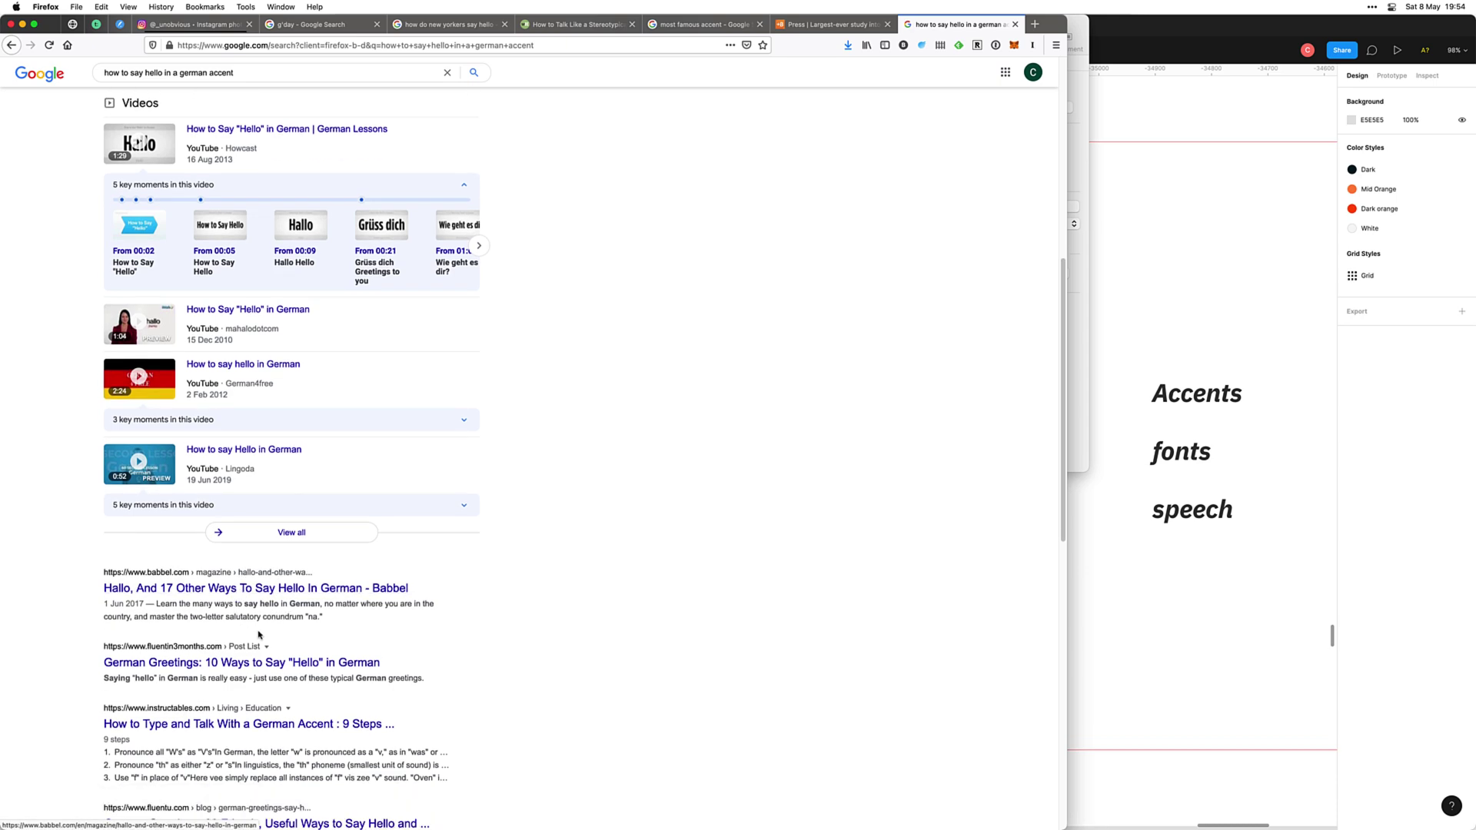
Step: Leave the German greeting results and search the web for "hello in spanish"
click(12, 45)
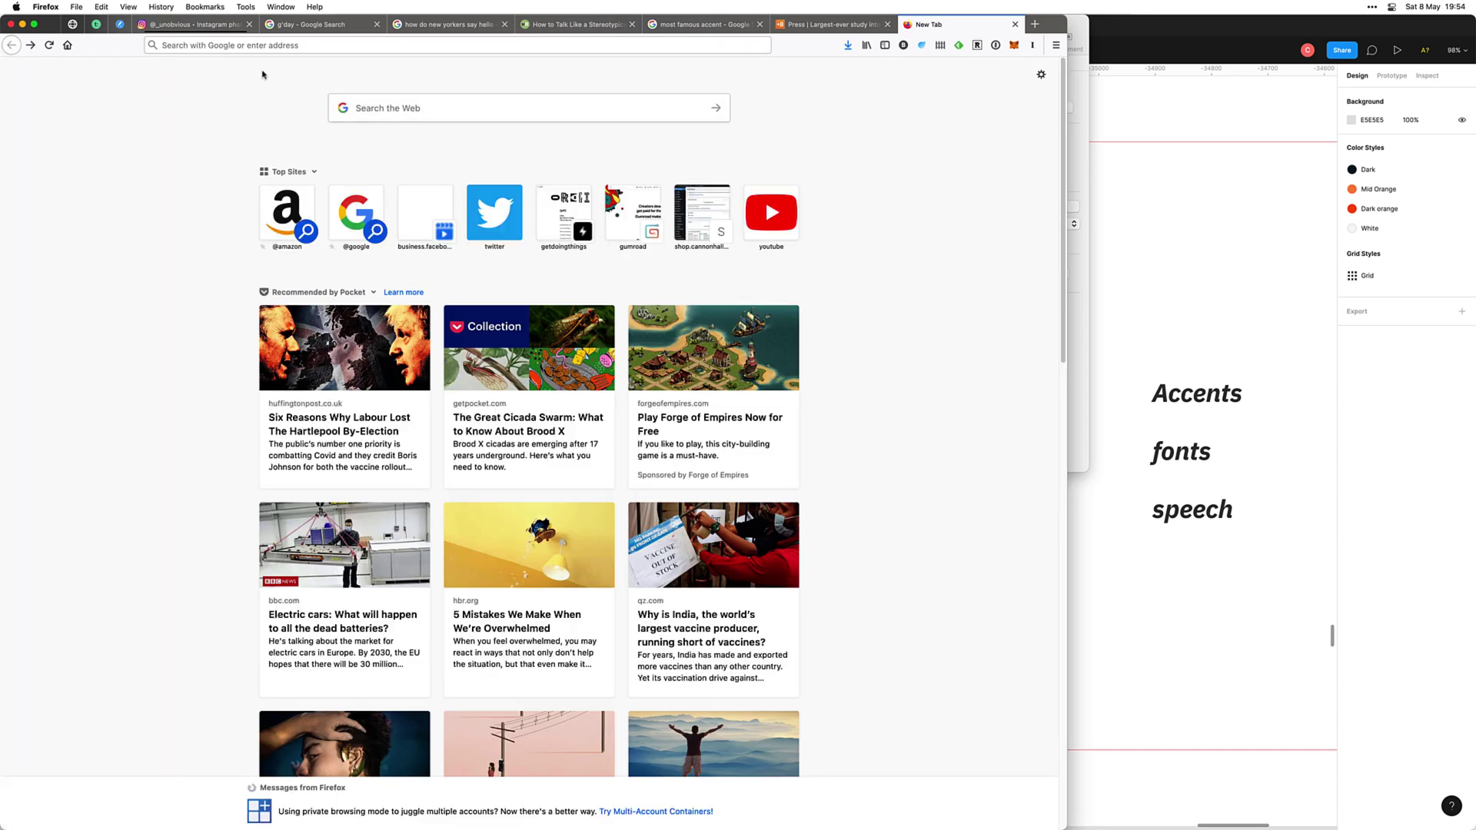
key(super+l)
text(hello in)
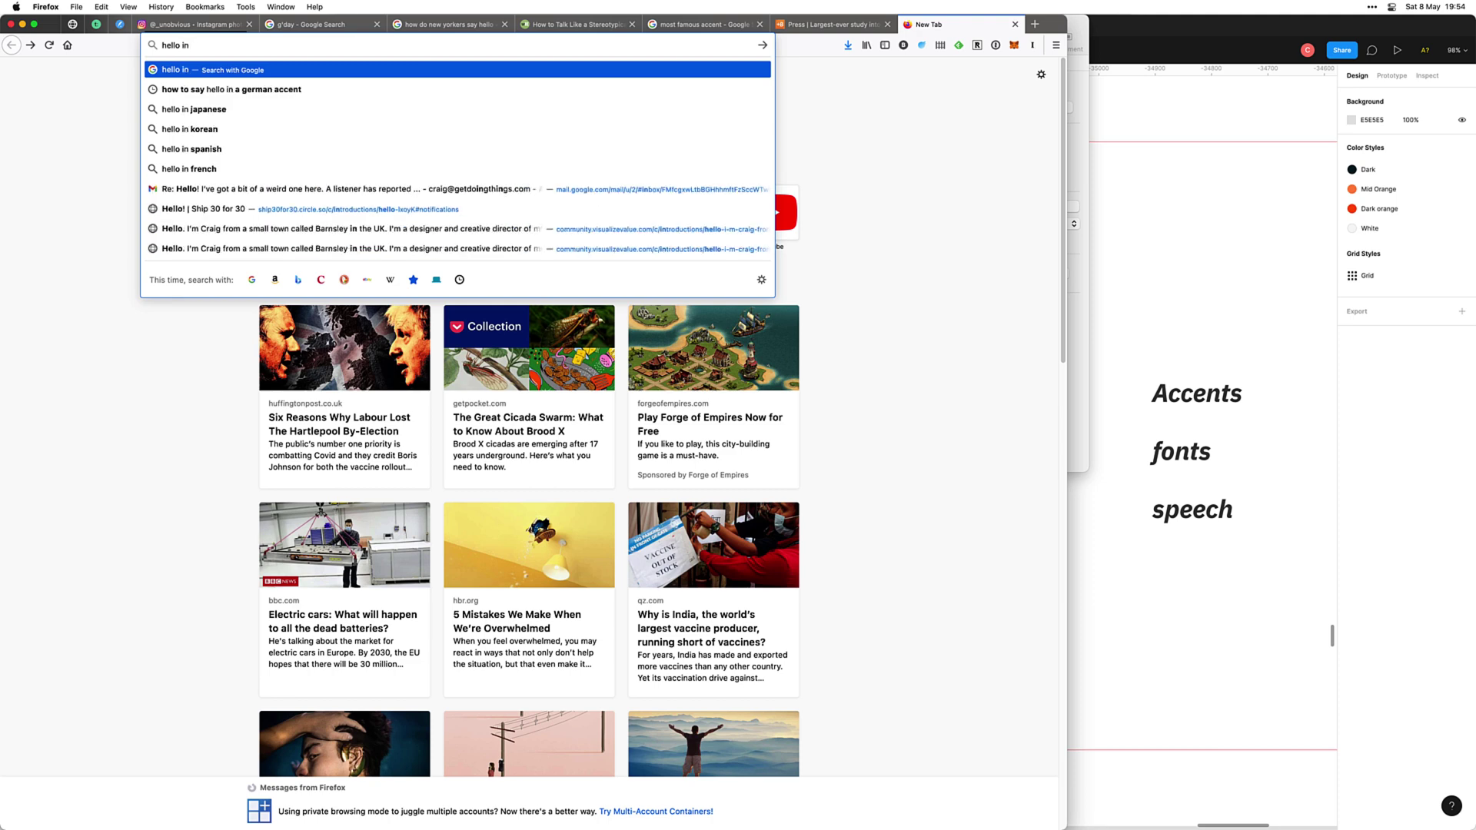
text( spanish)
key(Return)
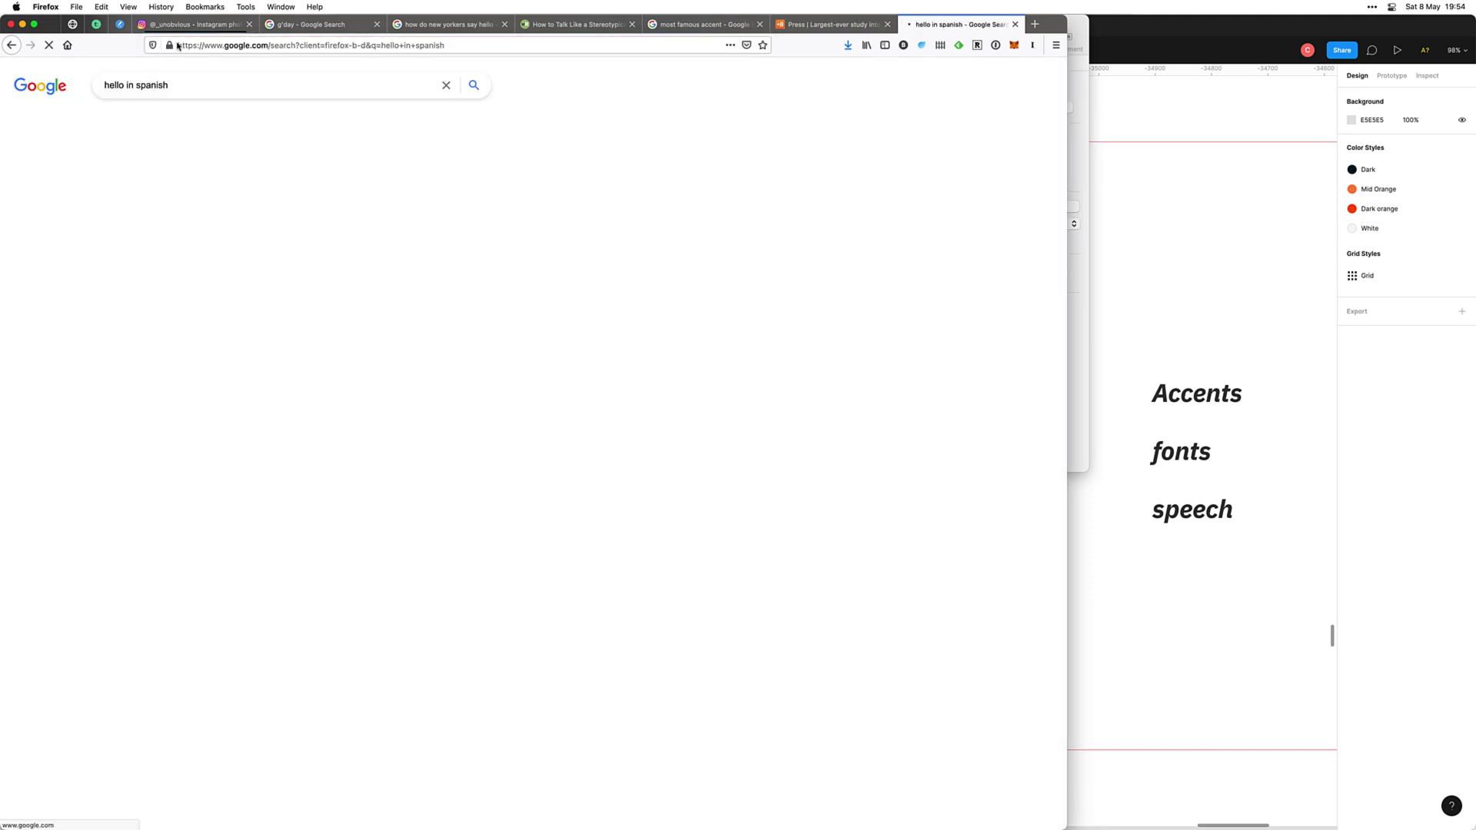
Step: Switch to Figma and duplicate the NewYorkAccent.ttf label and greeting group into the empty row below it
click(1117, 313)
click(555, 464)
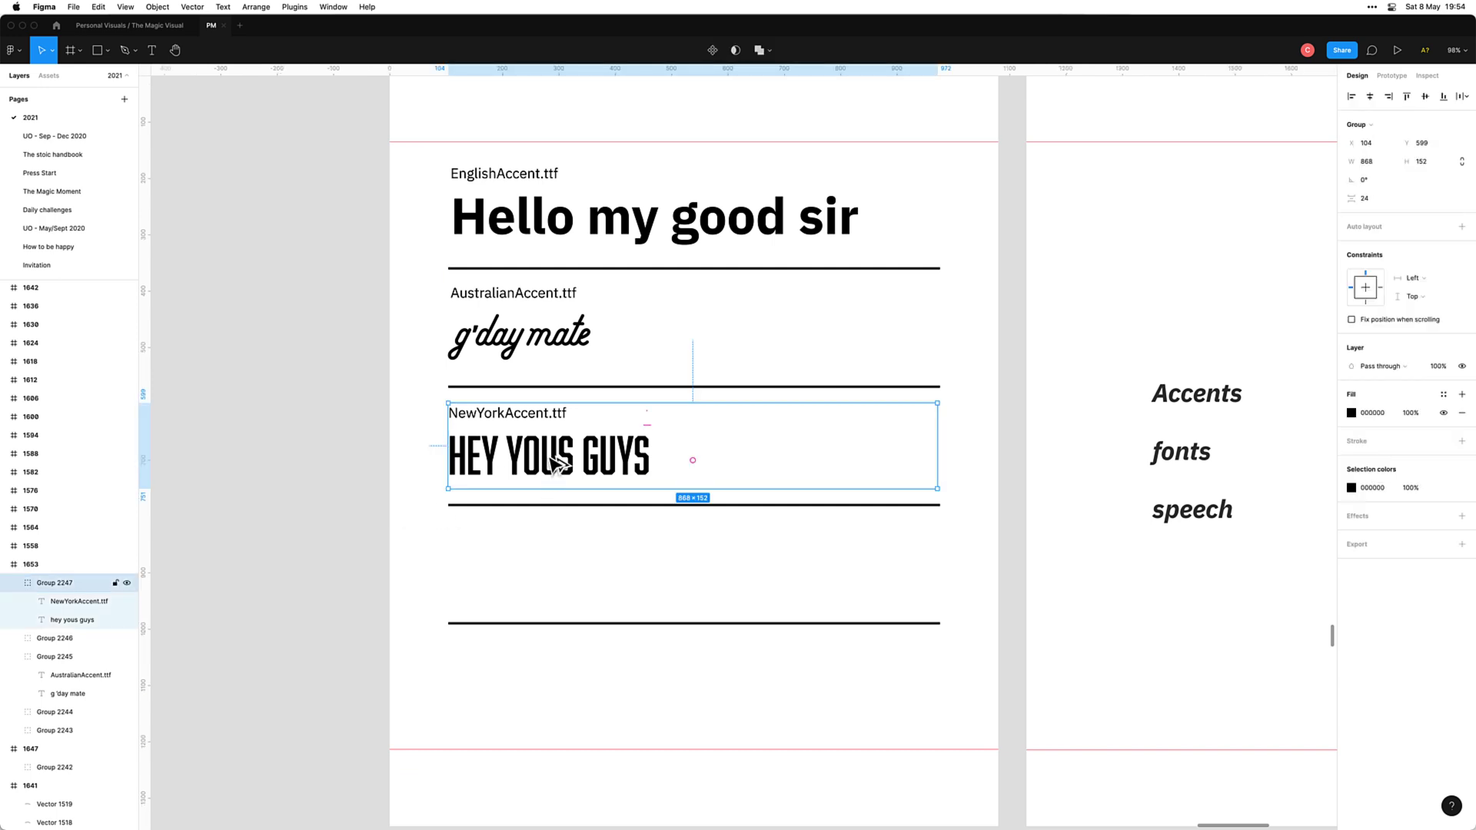
drag(555, 464, 555, 575)
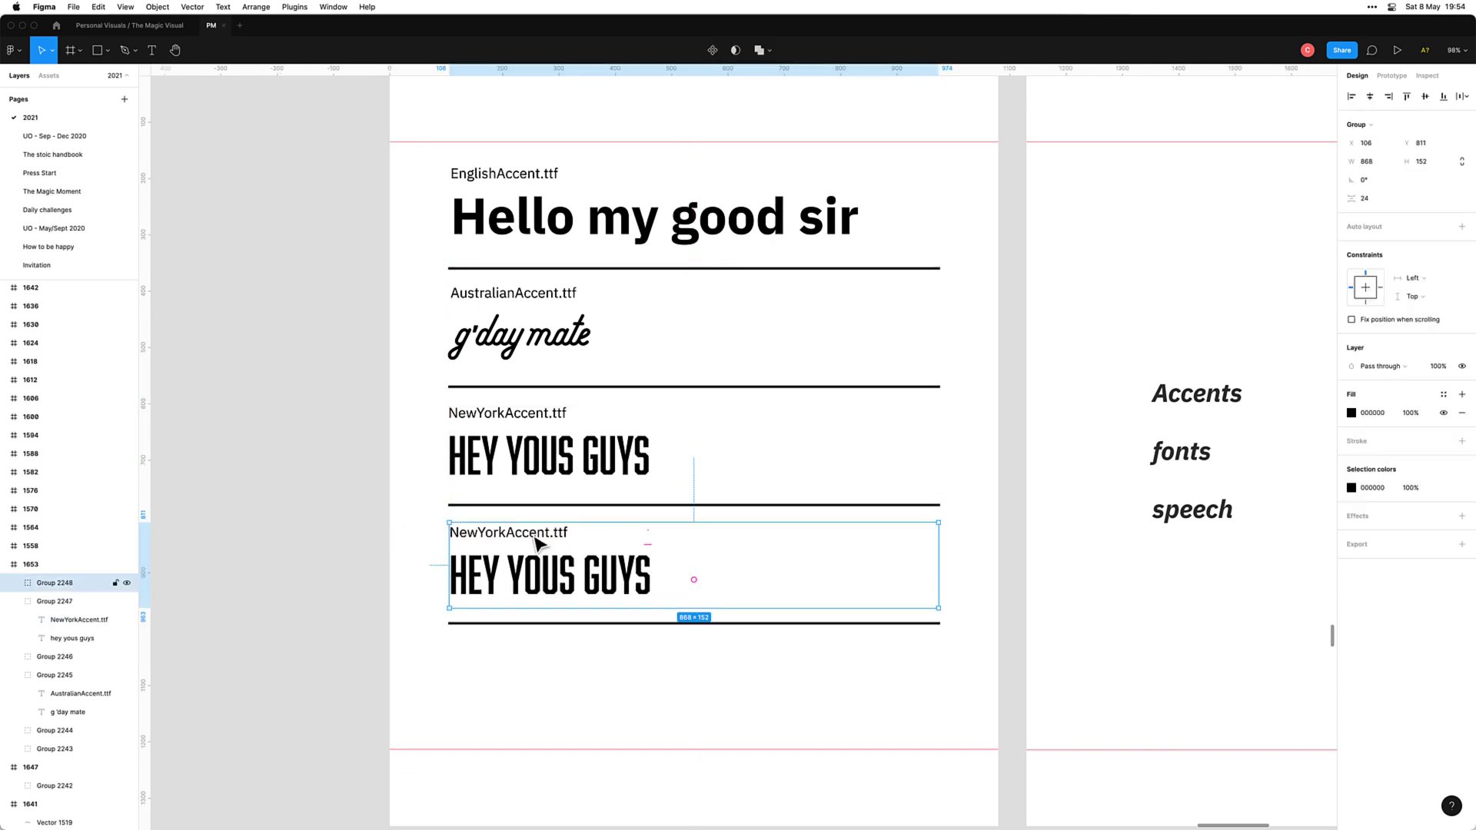
Step: Rename the label of the duplicated bottom row as SpanishAccent.ttf
double_click(525, 532)
click(525, 532)
key(super+shift+Left)
text(Spanis)
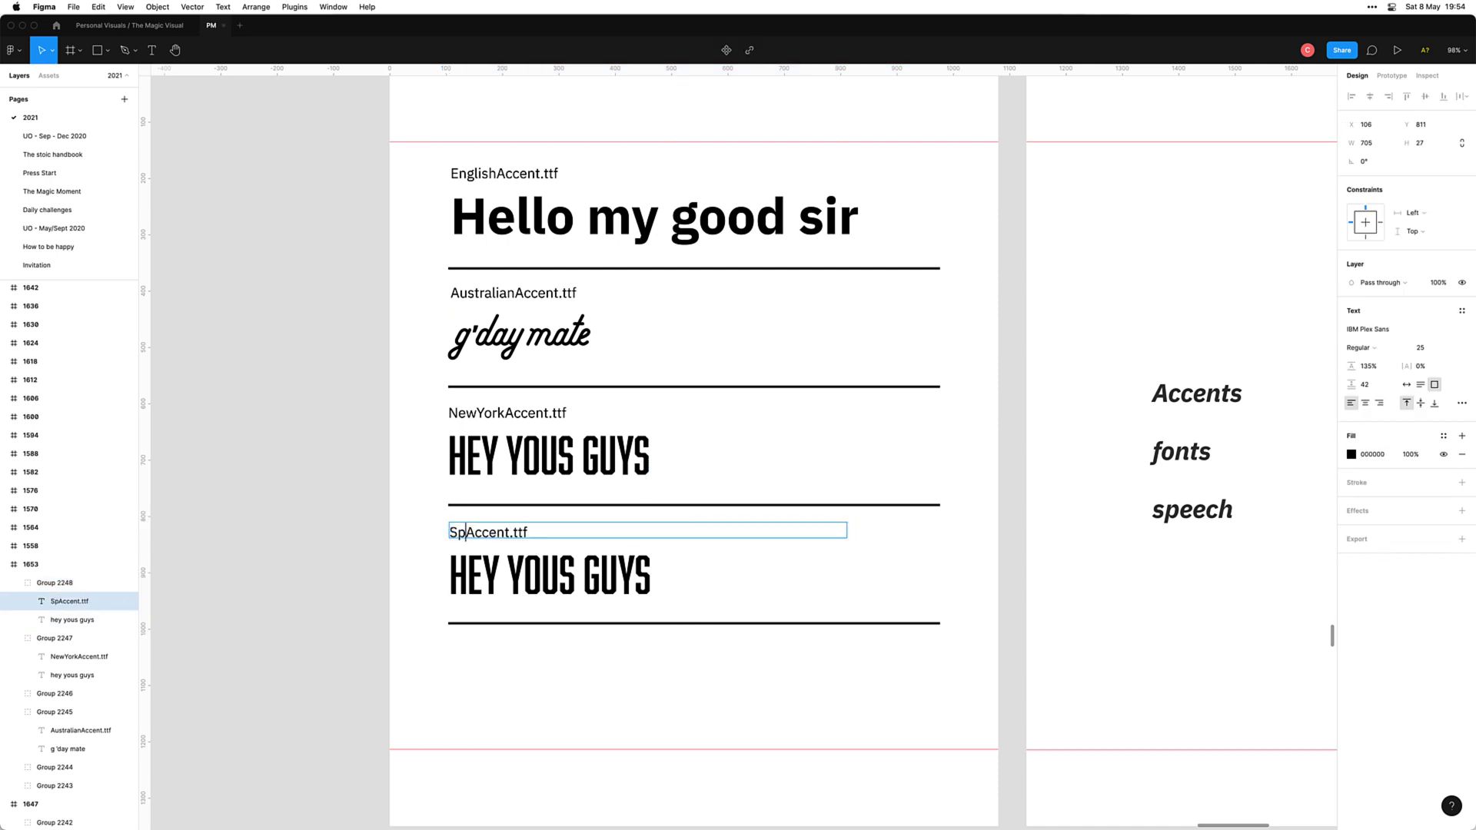
text(h)
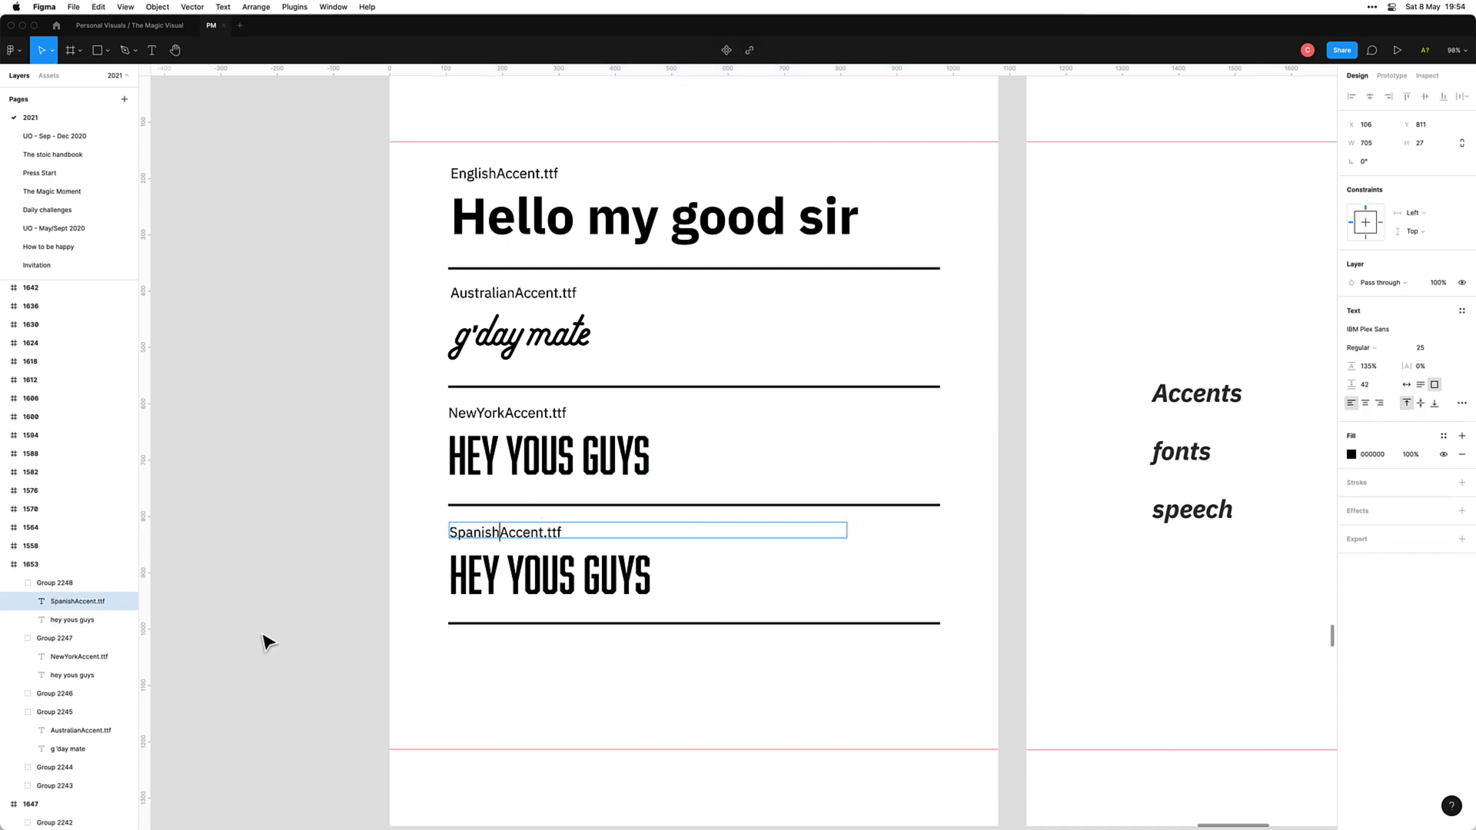
key(Escape)
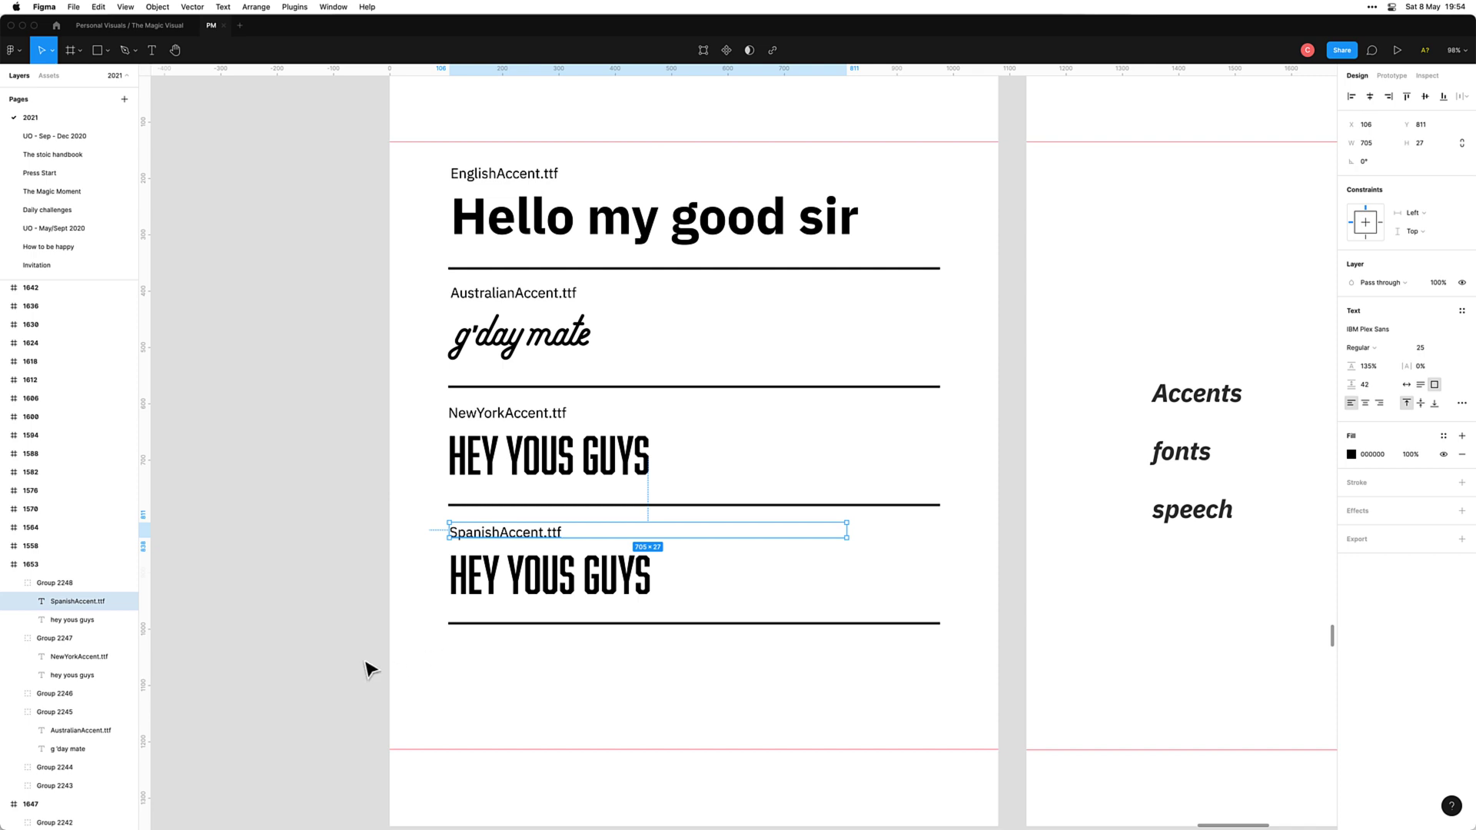
Step: Replace the greeting under SpanishAccent.ttf with "hola" and select the whole text
double_click(541, 586)
text(hola)
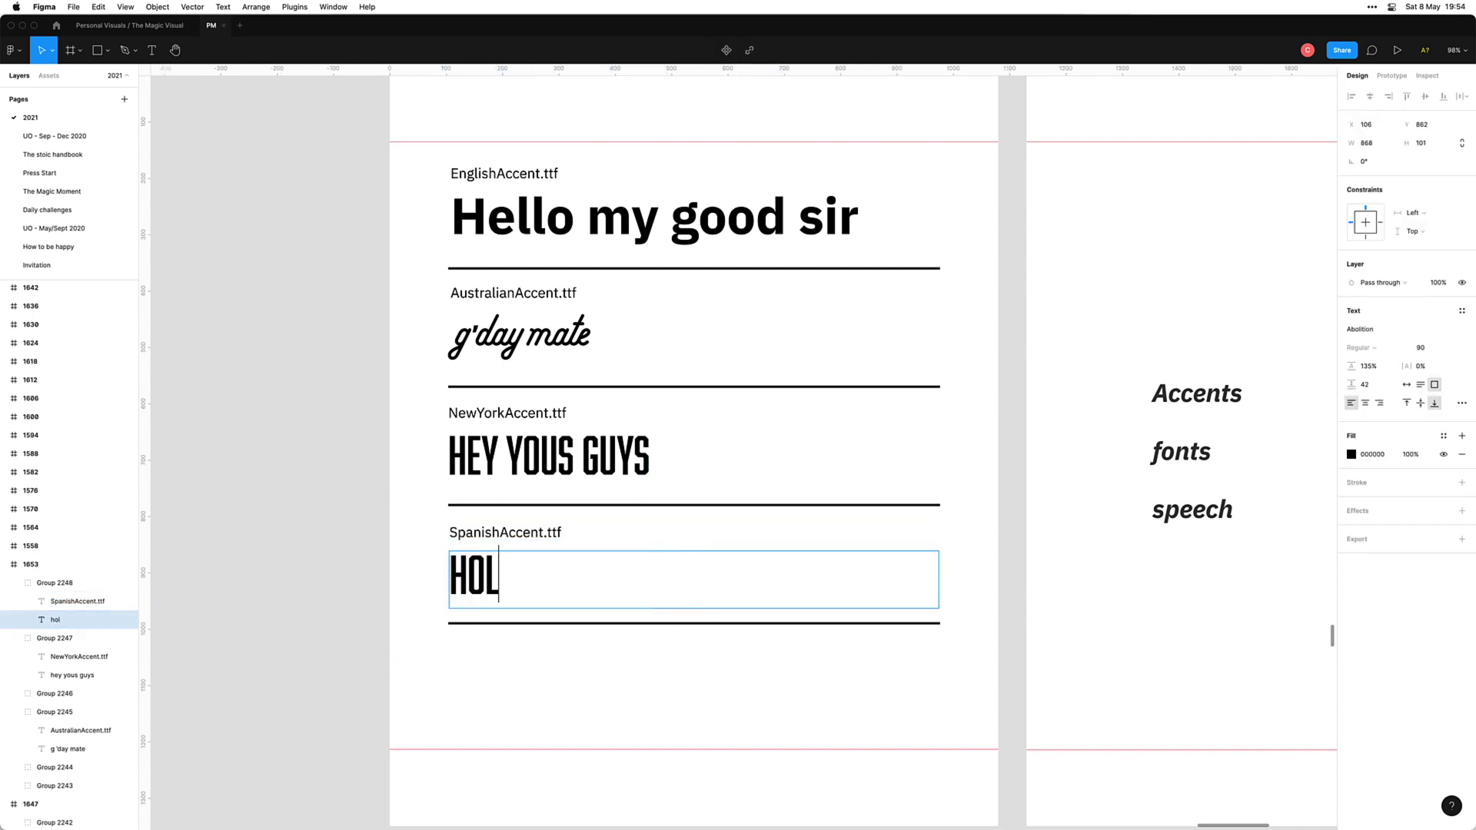
key(super+a)
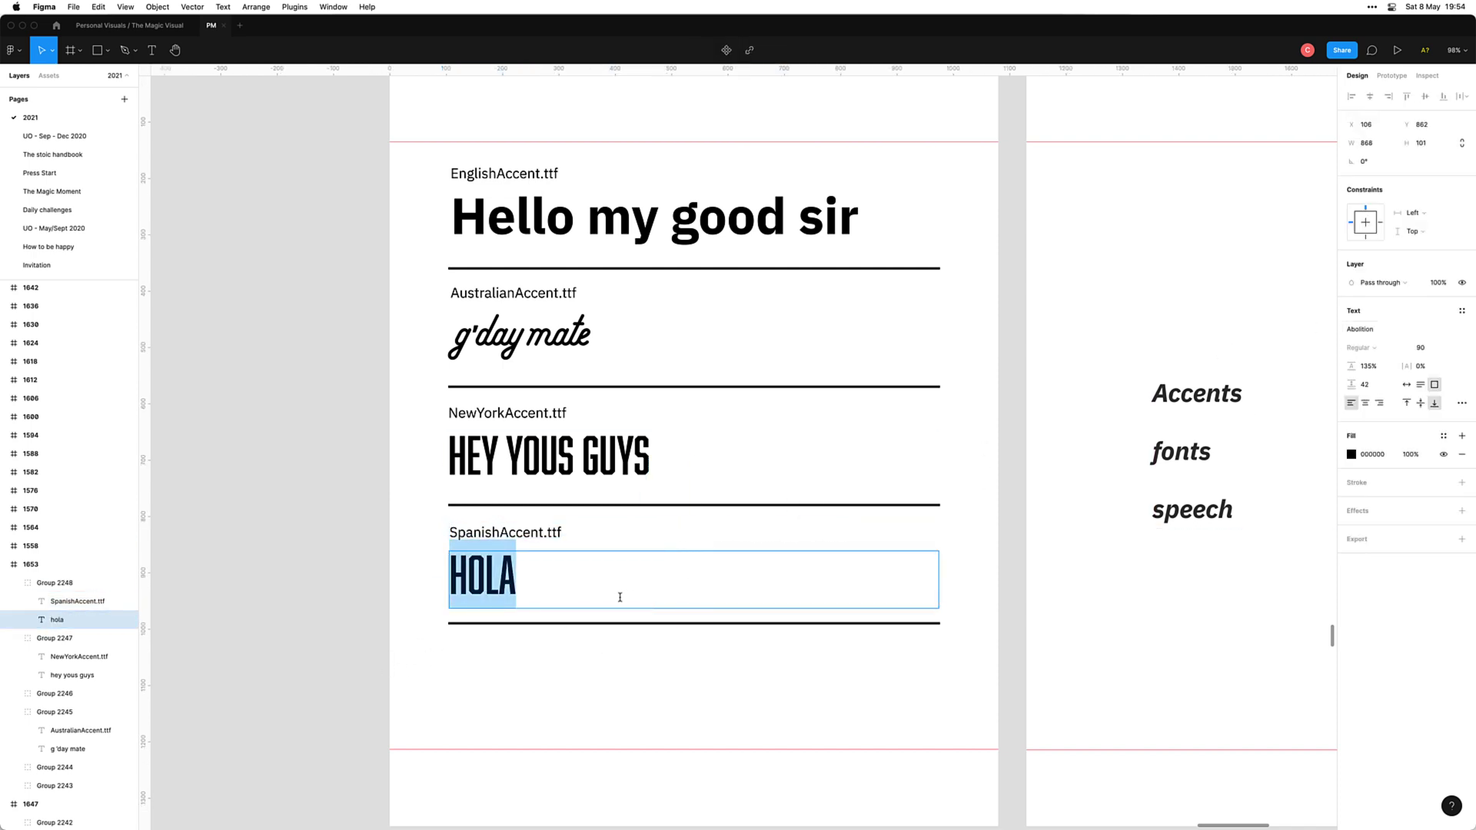
Step: Switch to Typeface and look through the "script" fonts in the personal collection and among all fonts for a Spanish-looking typeface
key(super+Tab)
key(super+Tab)
key(super+Tab)
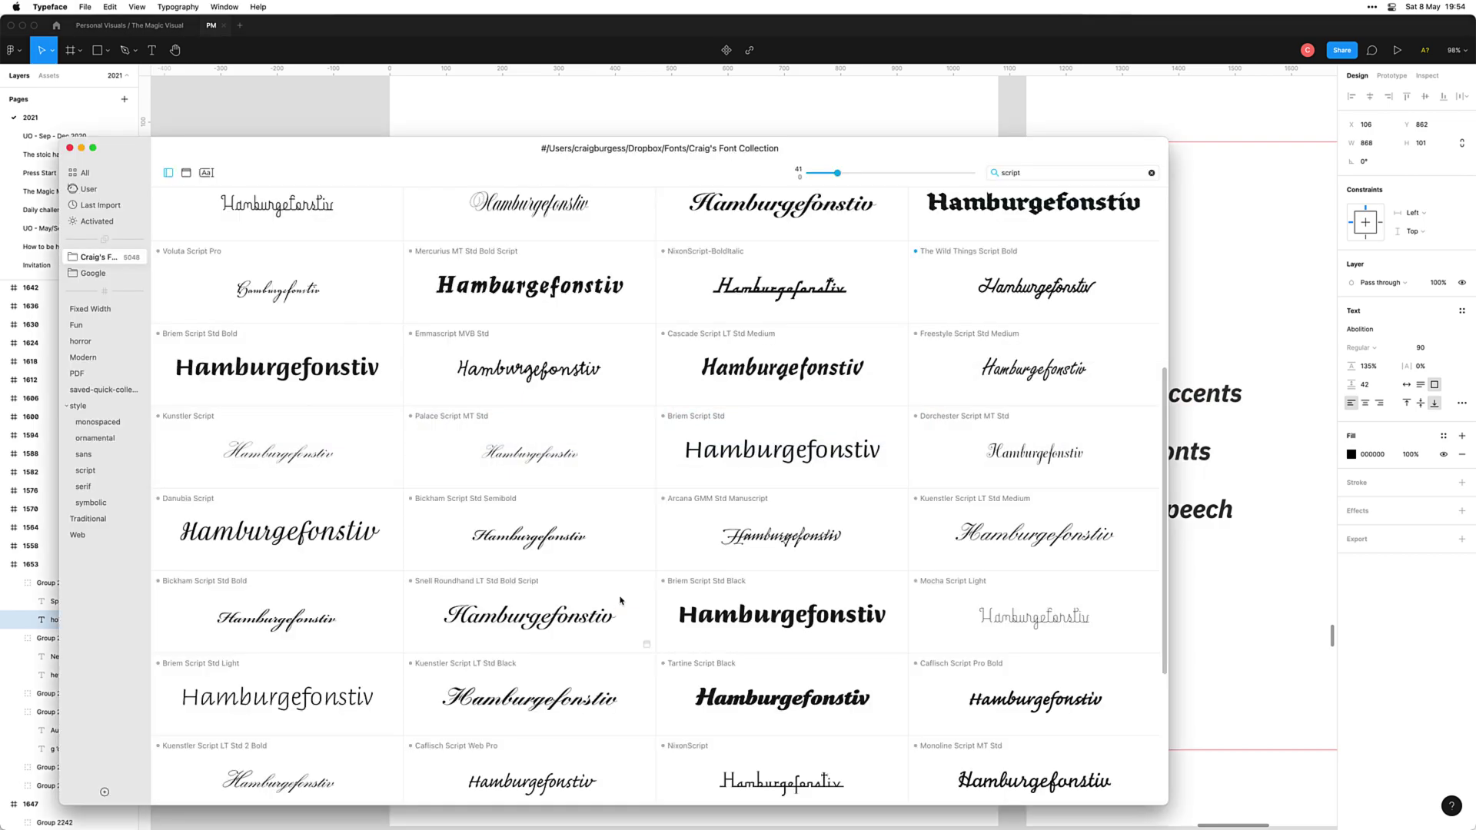
scroll(693, 481, down, 5)
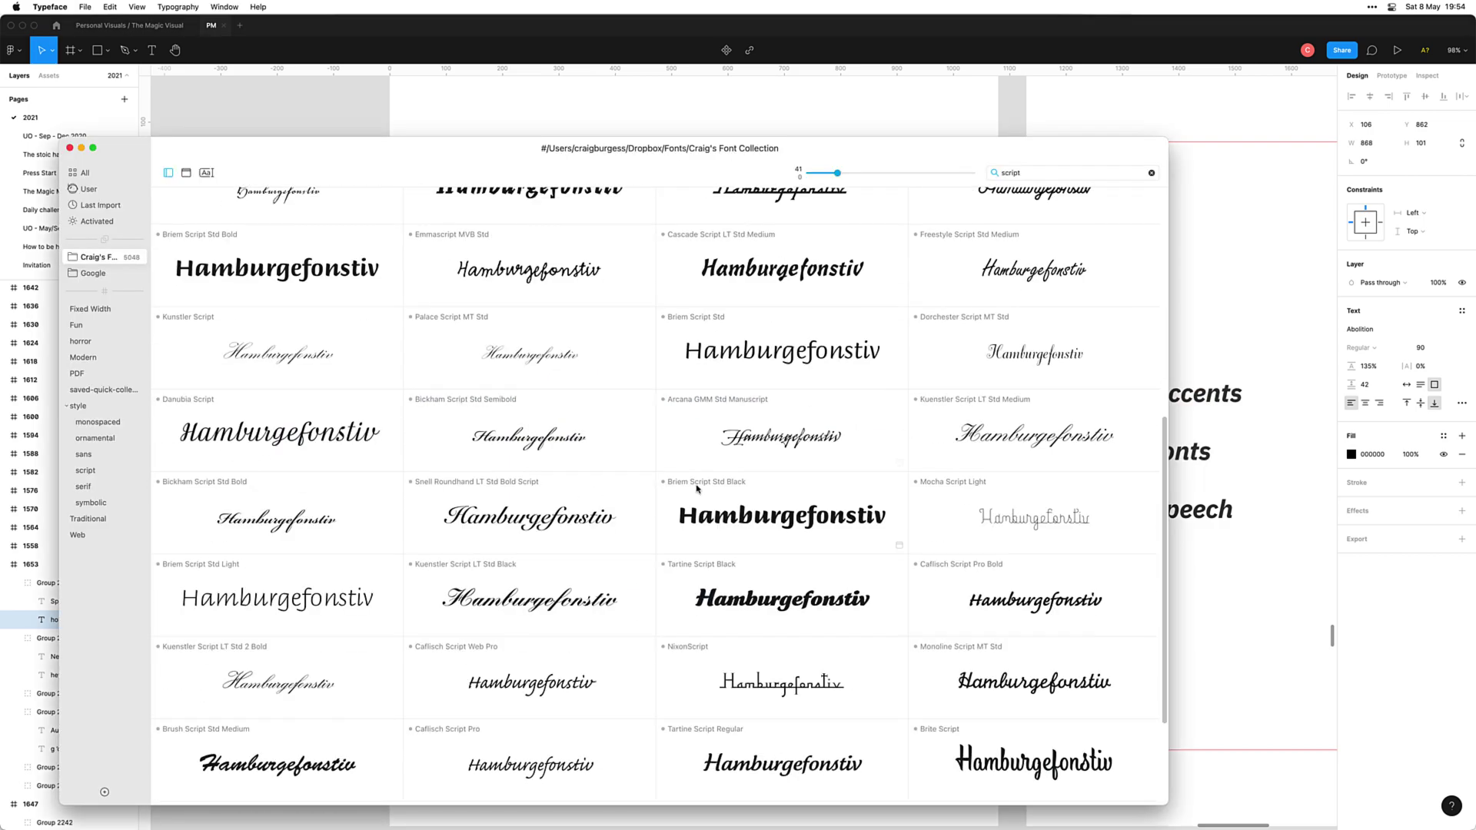
scroll(693, 471, up, 10)
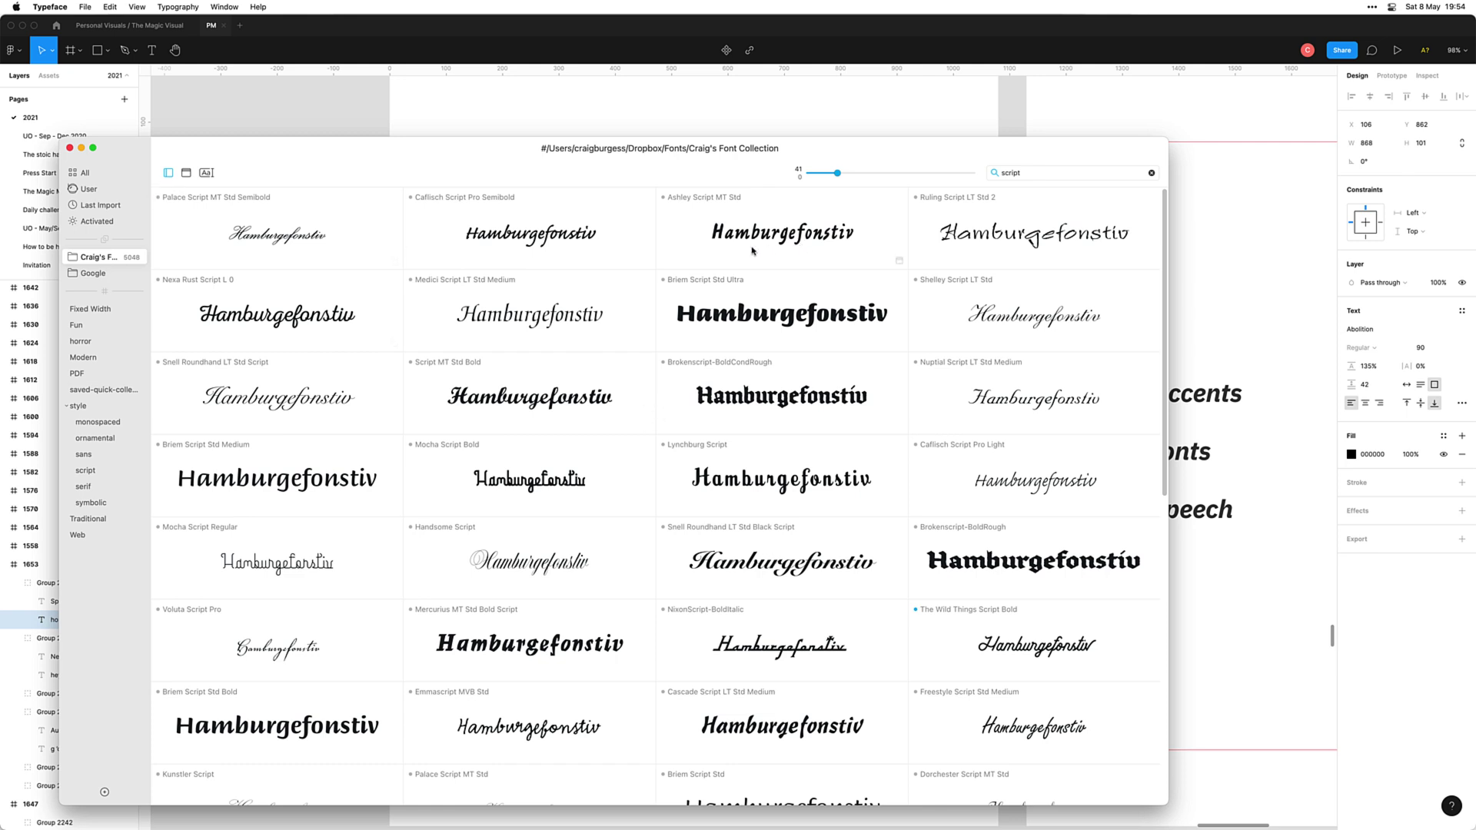
click(88, 174)
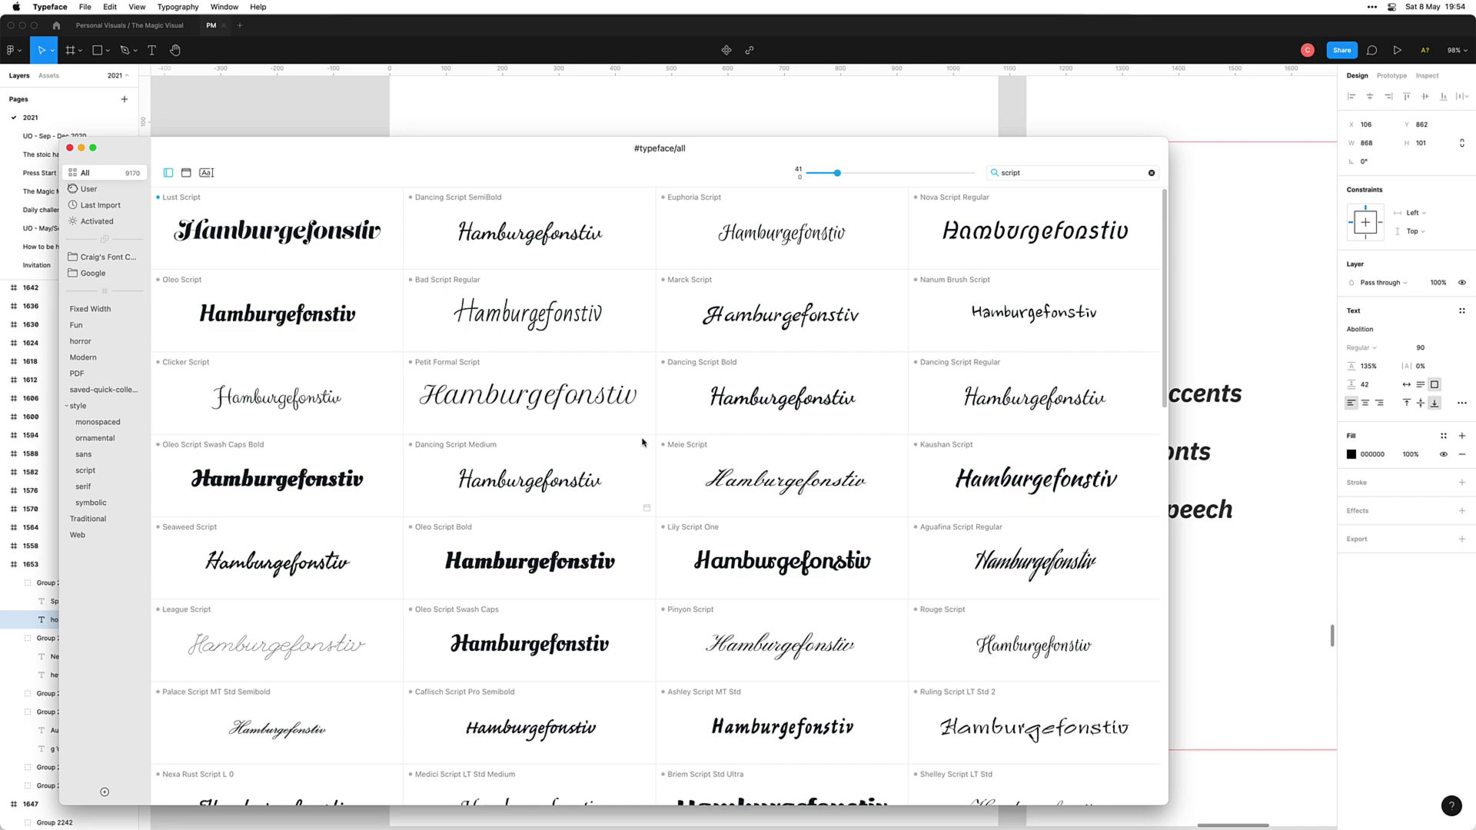
scroll(643, 443, down, 5)
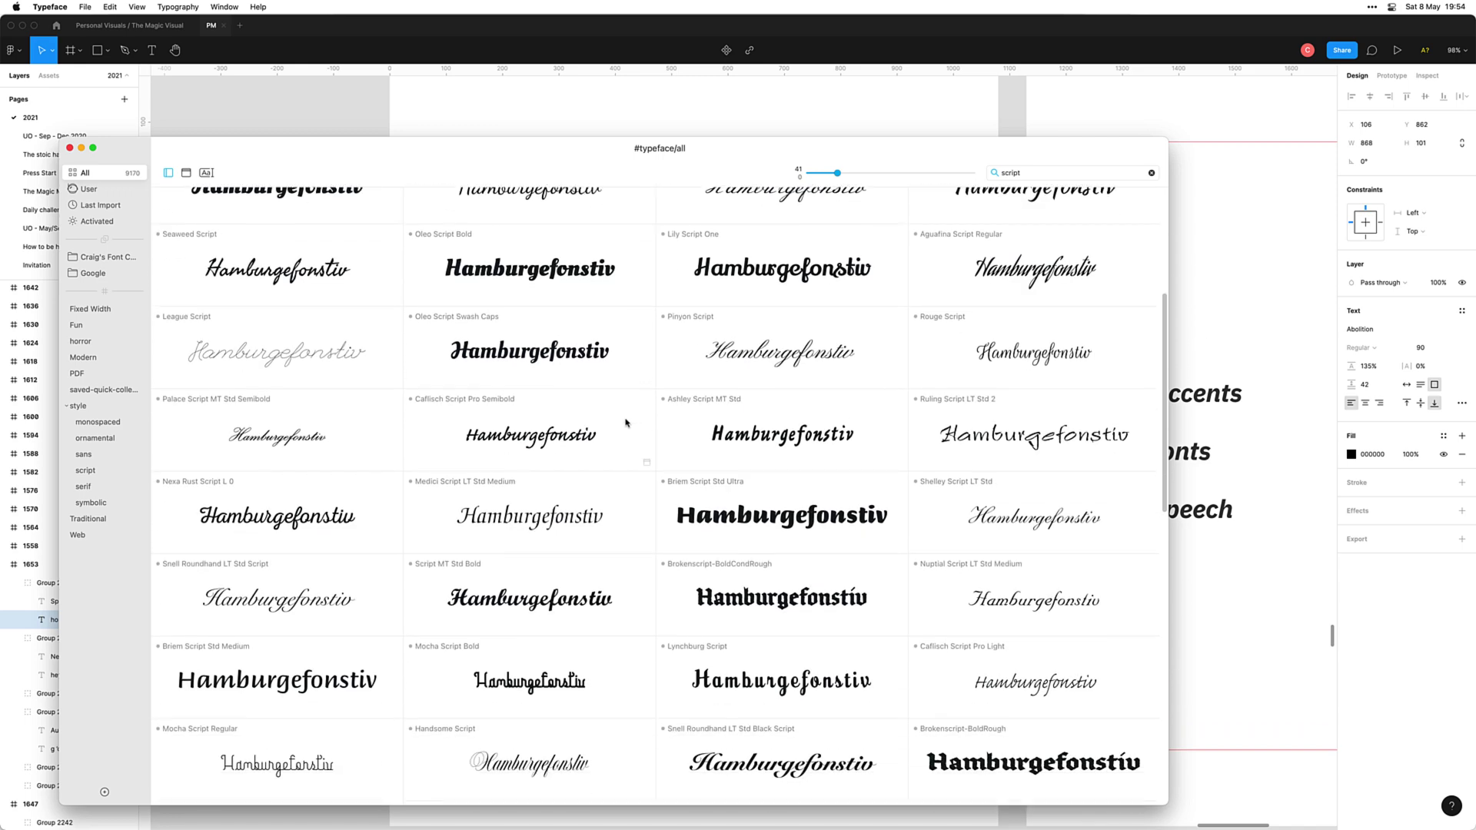
scroll(626, 422, down, 10)
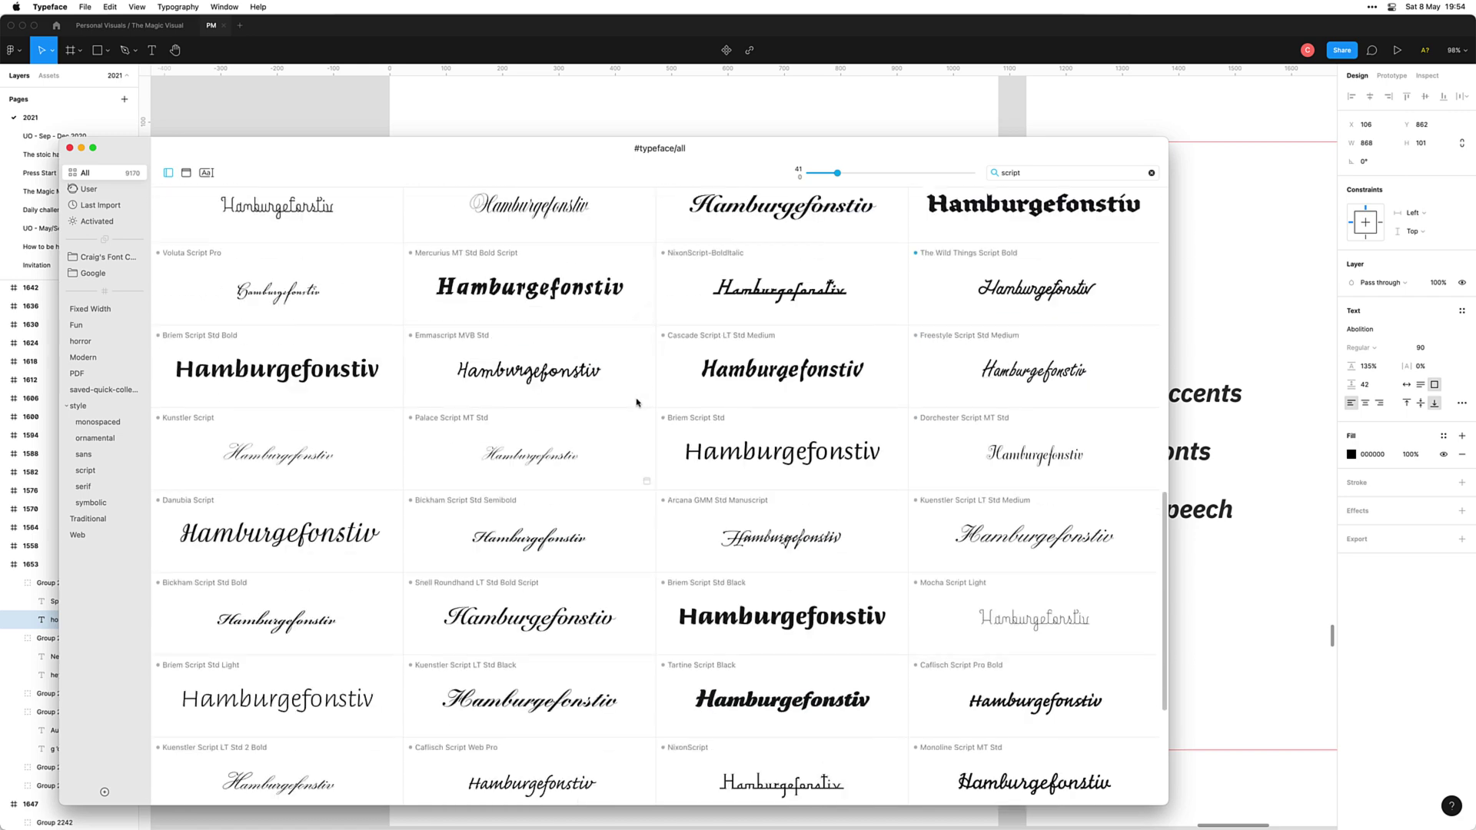
scroll(636, 402, down, 5)
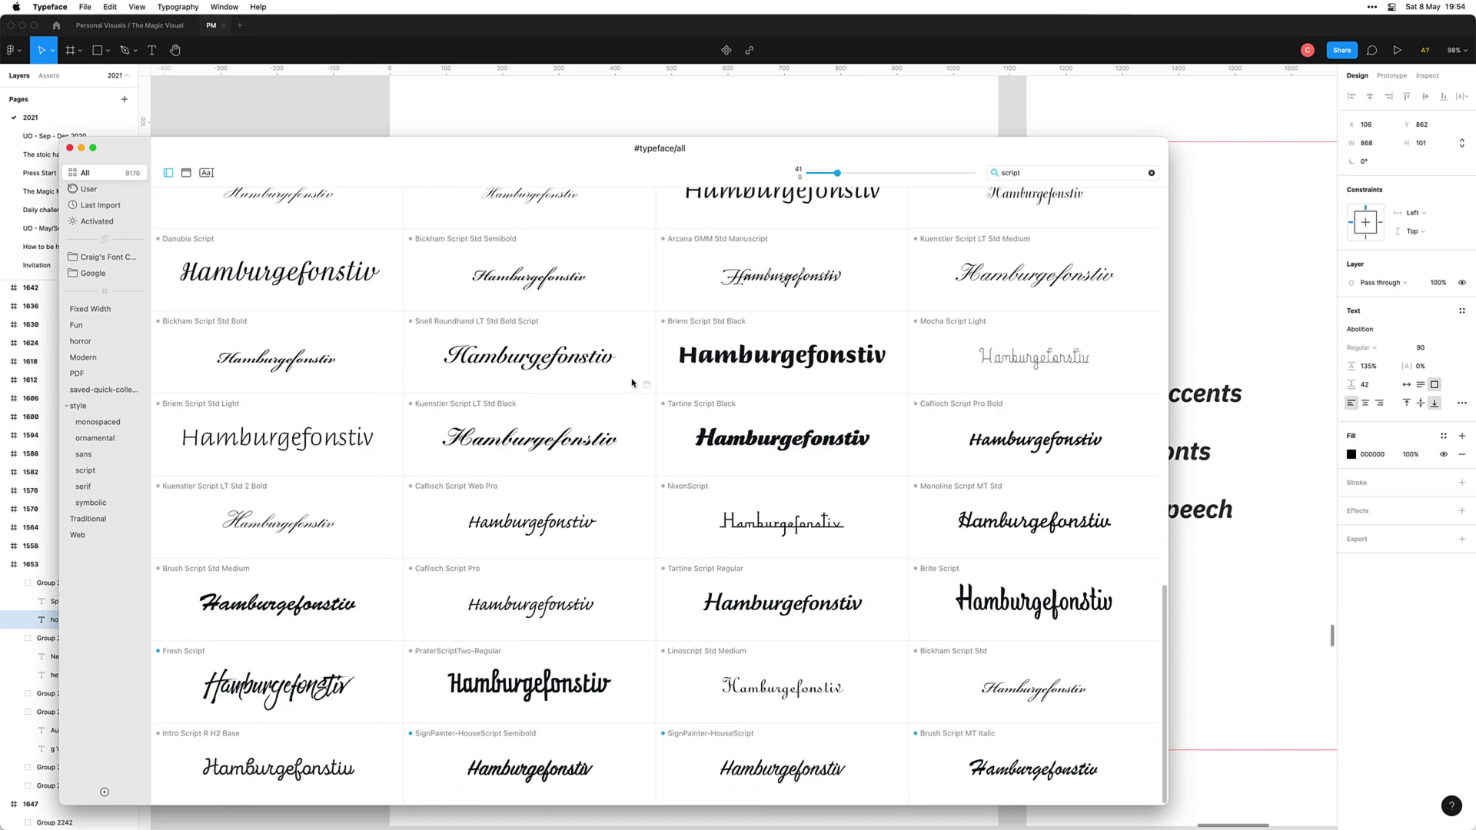
scroll(632, 383, up, 5)
Step: Clear the font search and browse the Fun, horror, Modern and PDF collections
click(1151, 173)
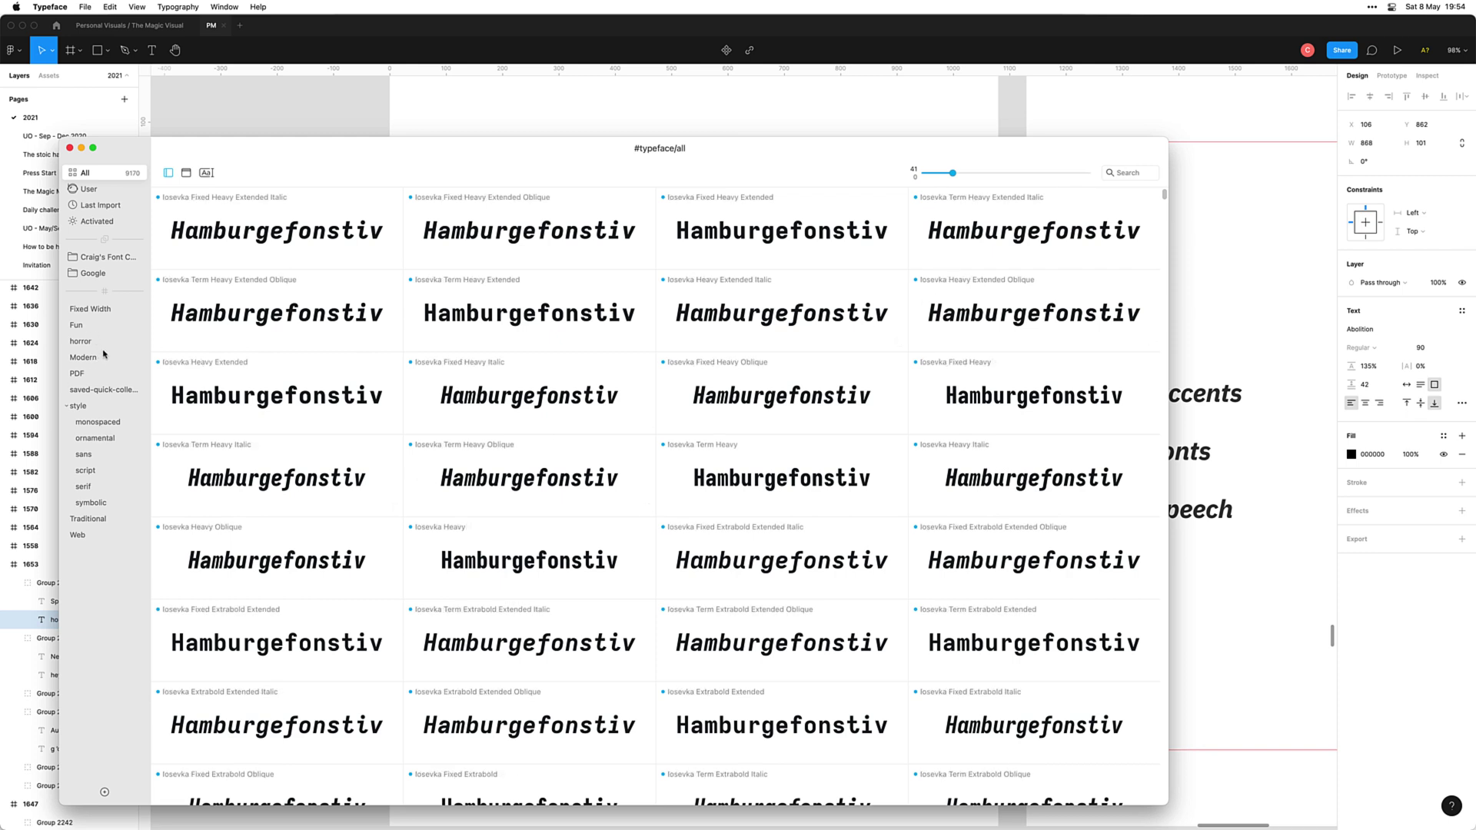
click(97, 326)
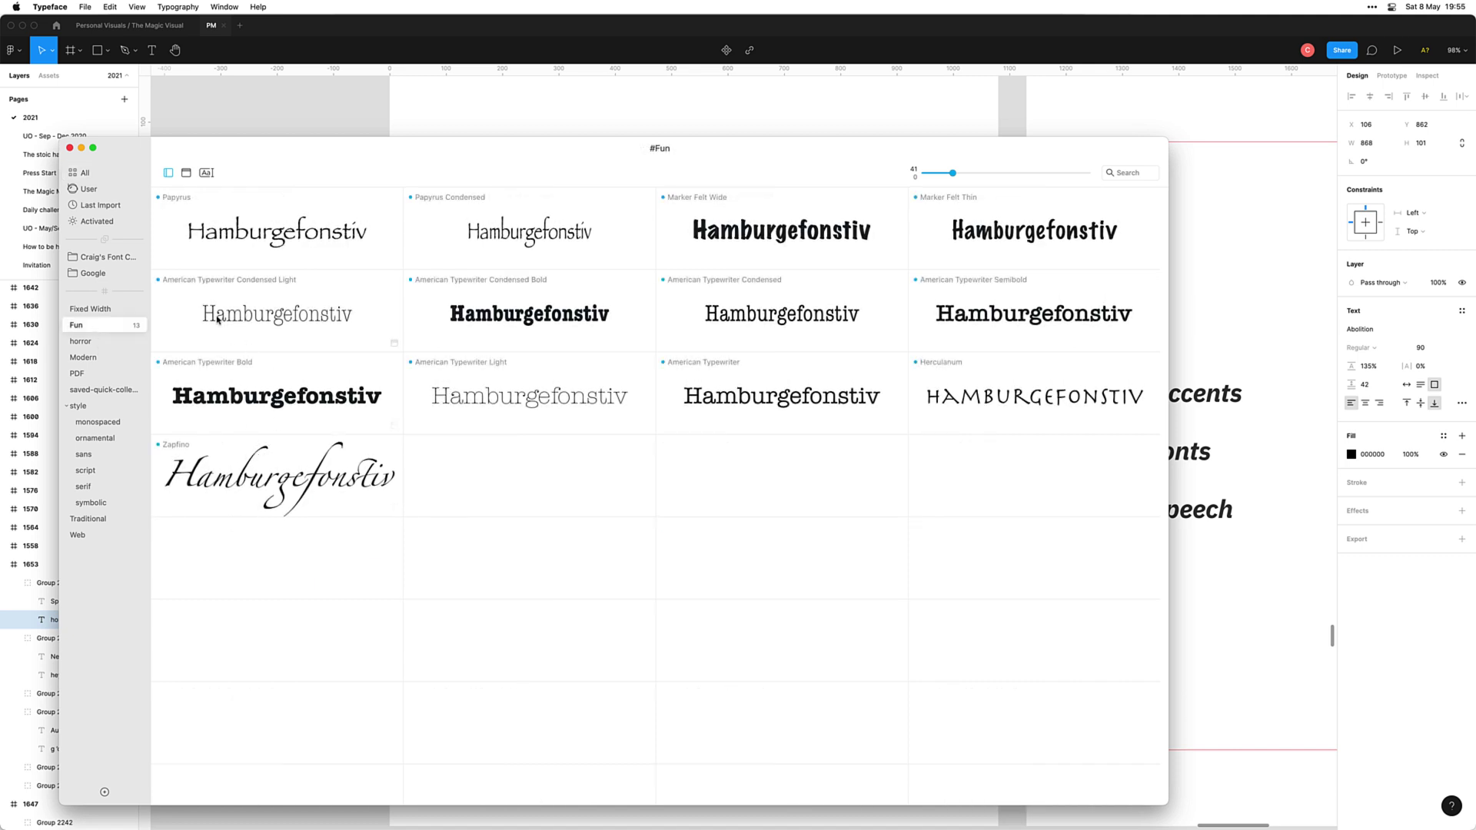
click(113, 340)
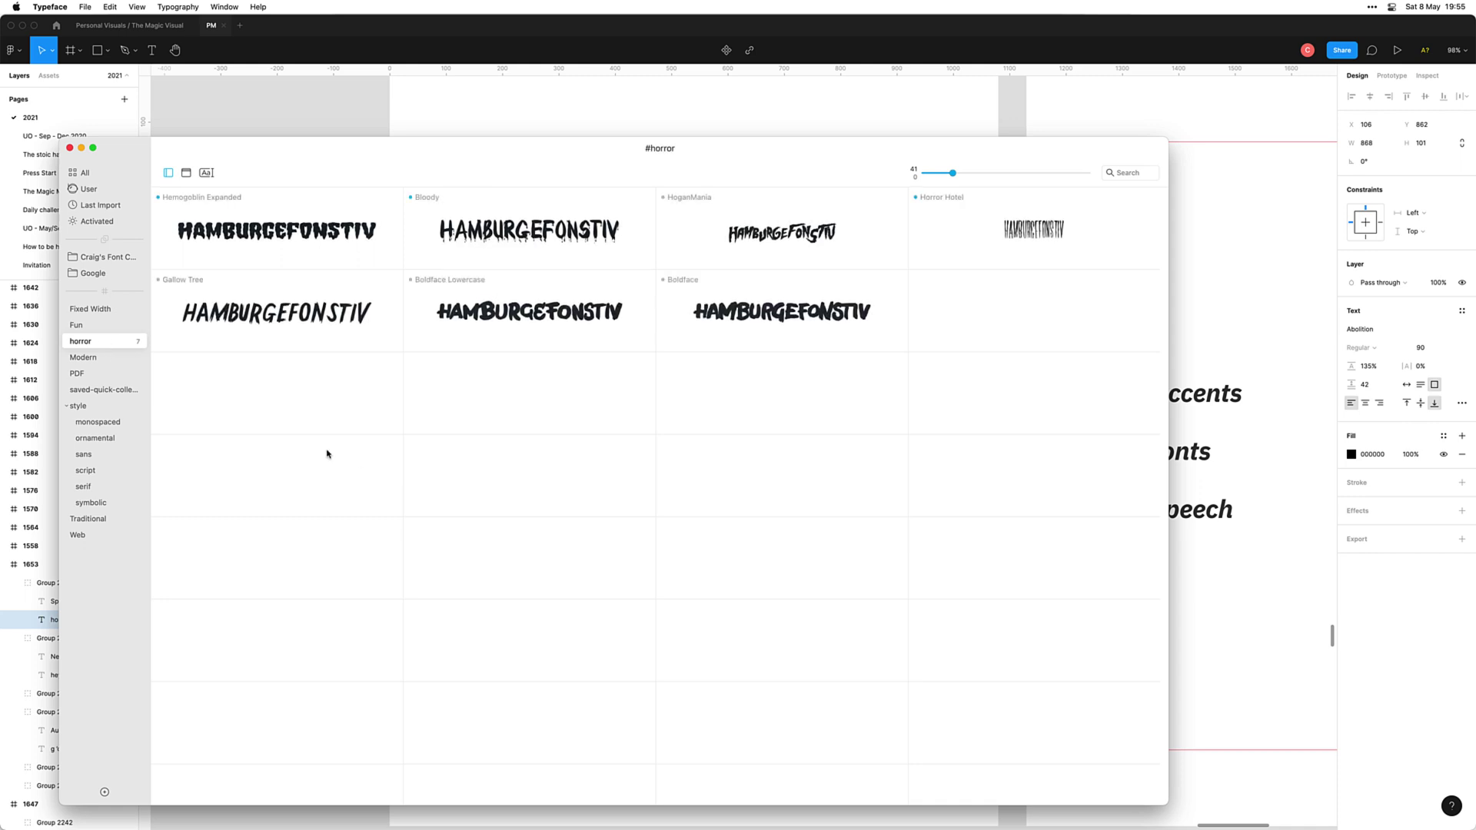
click(106, 358)
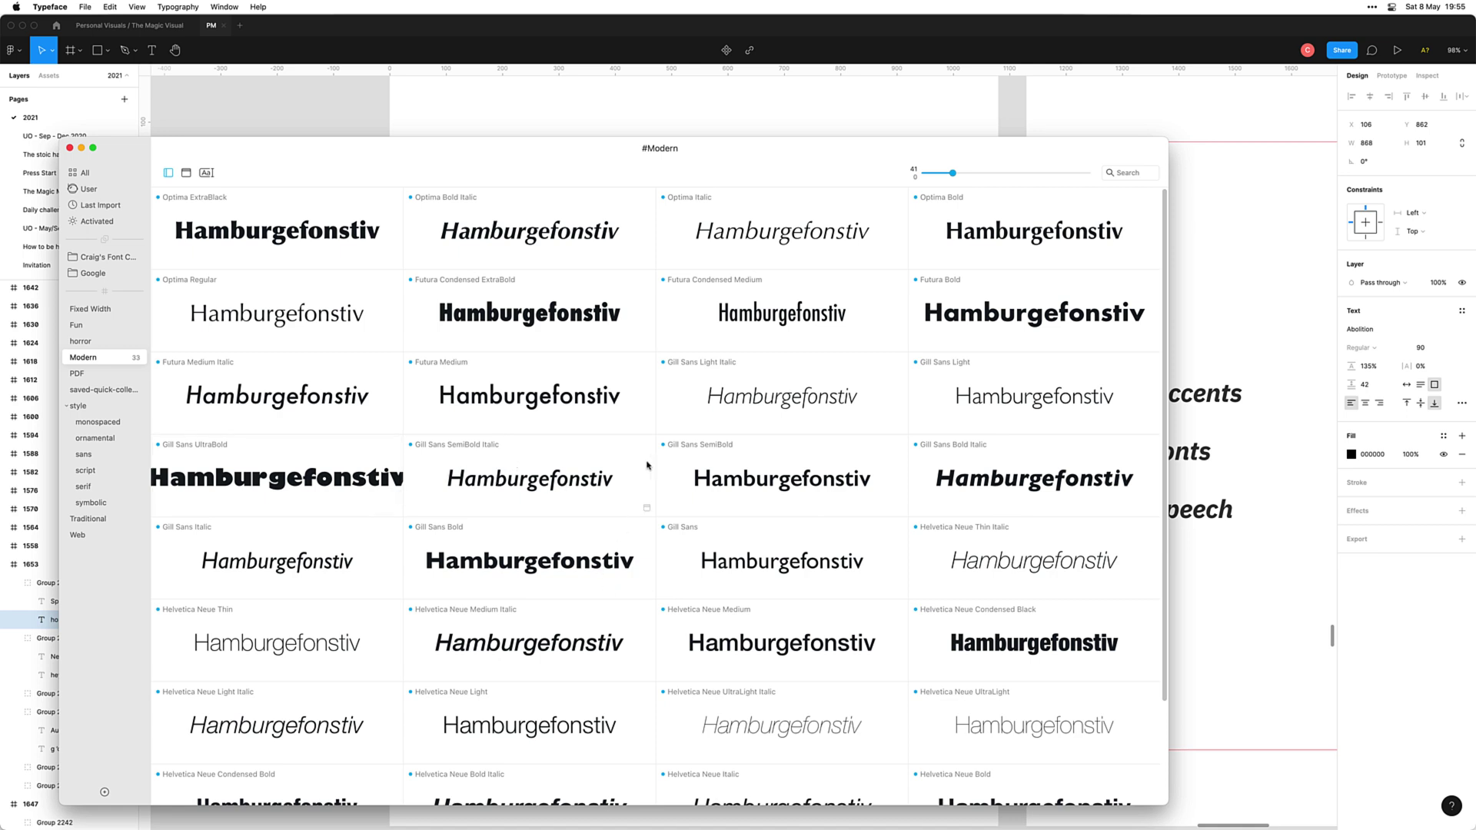
scroll(460, 344, down, 3)
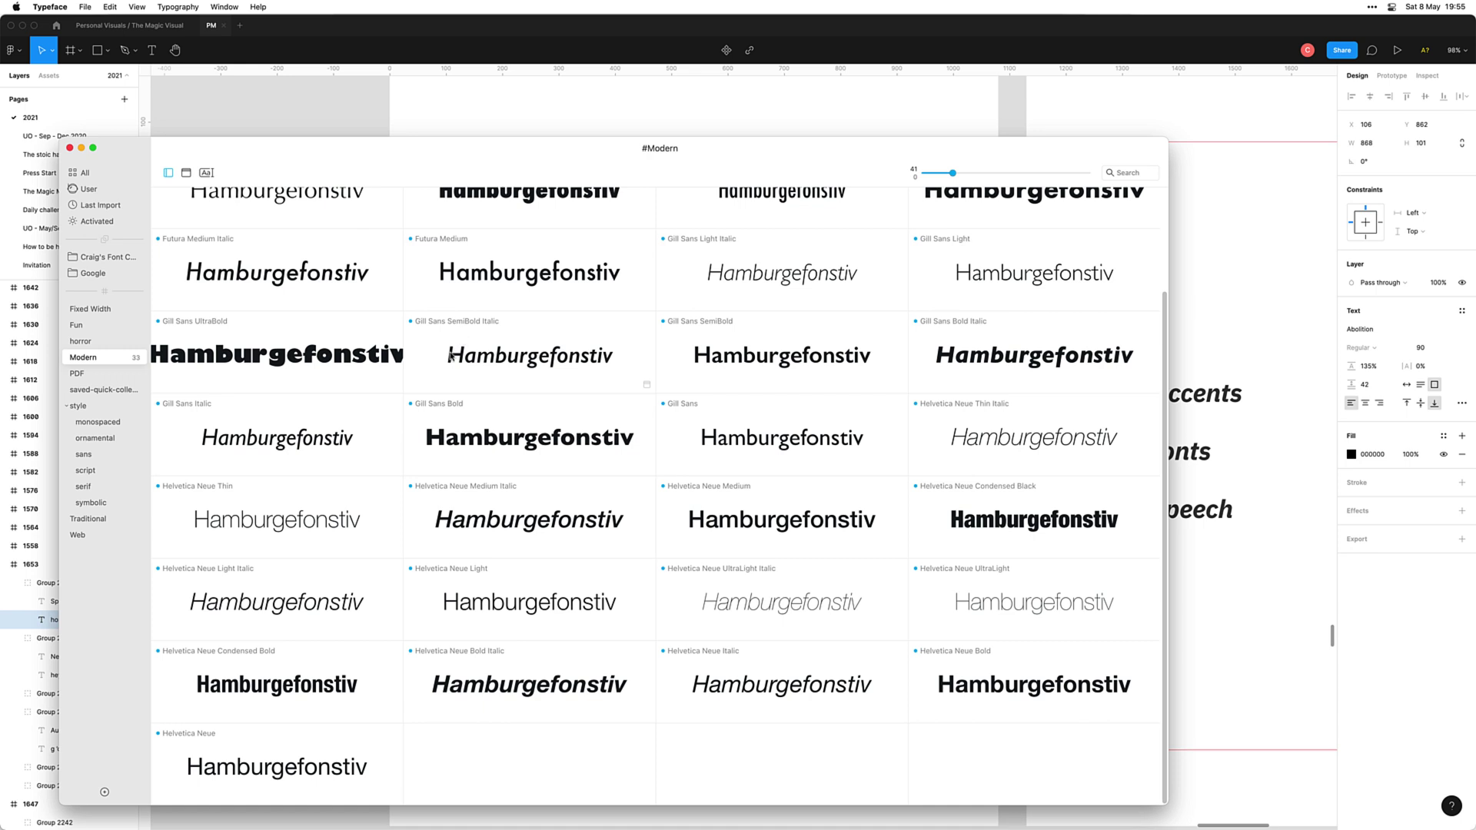
click(81, 372)
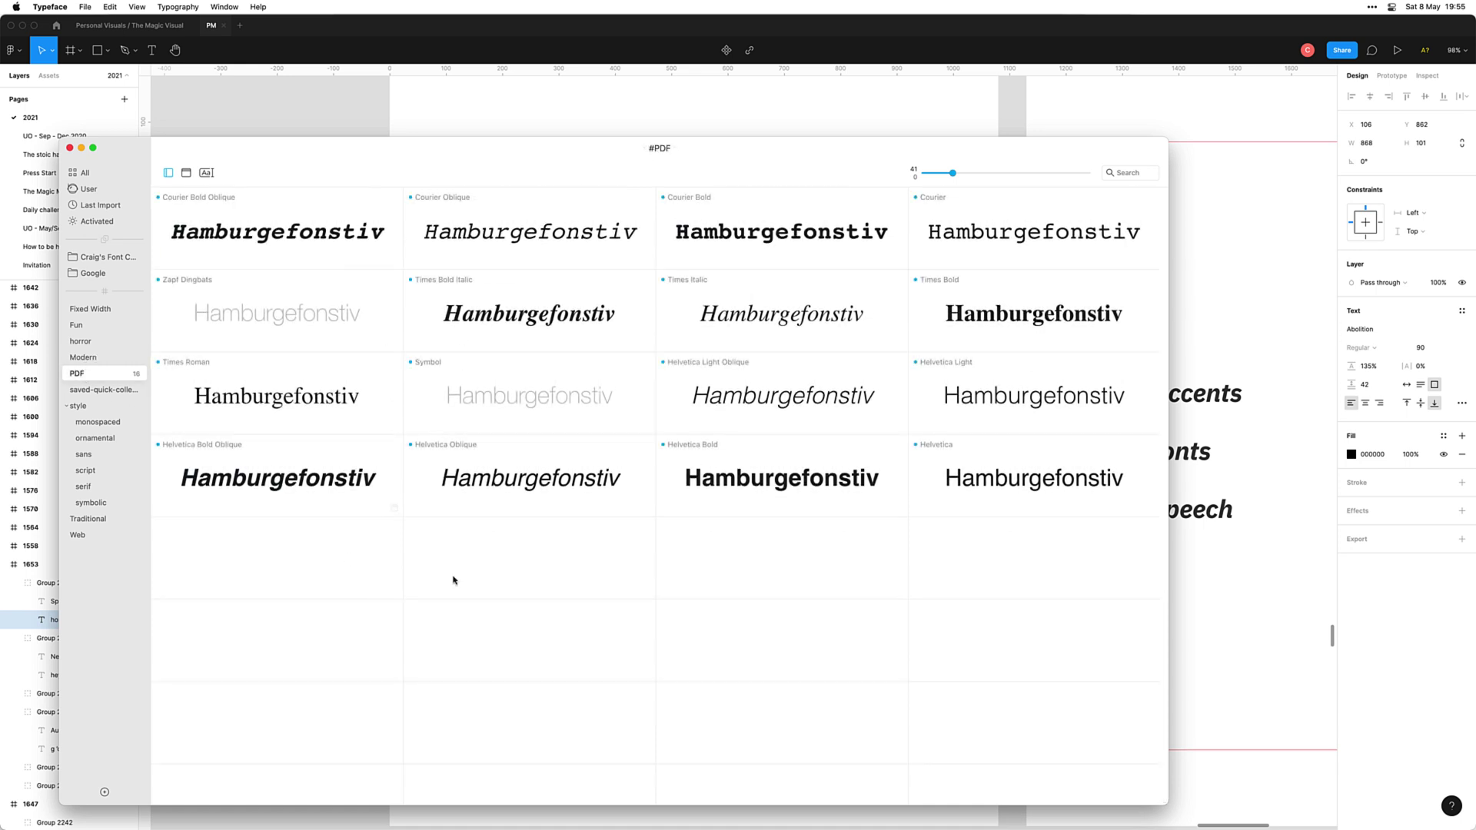
click(99, 325)
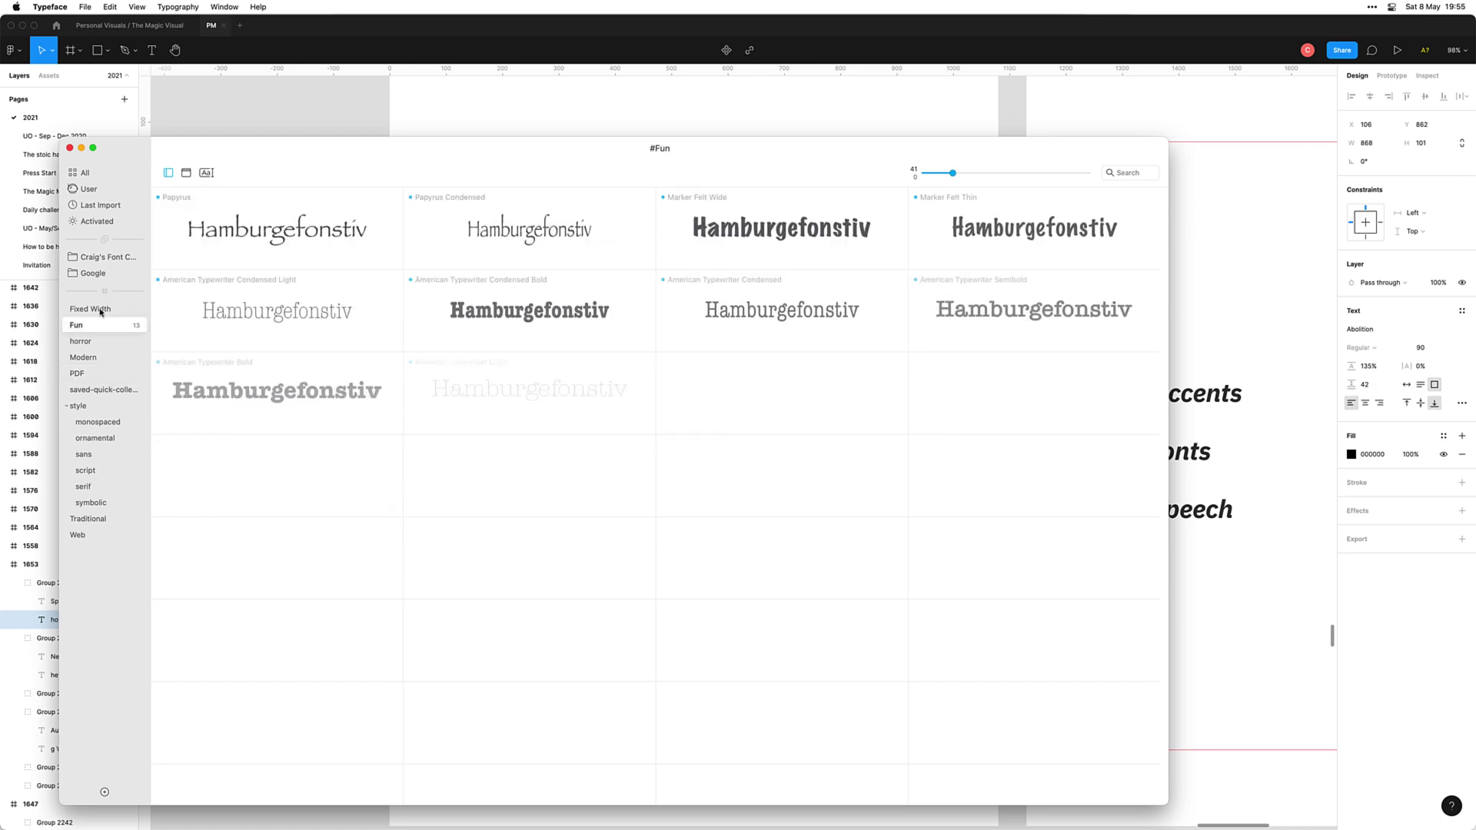
Step: Browse the fonts tagged Fixed Width, monospaced, ornamental, sans, serif and Traditional, examining the ornamental ones down to the end
click(92, 308)
click(120, 422)
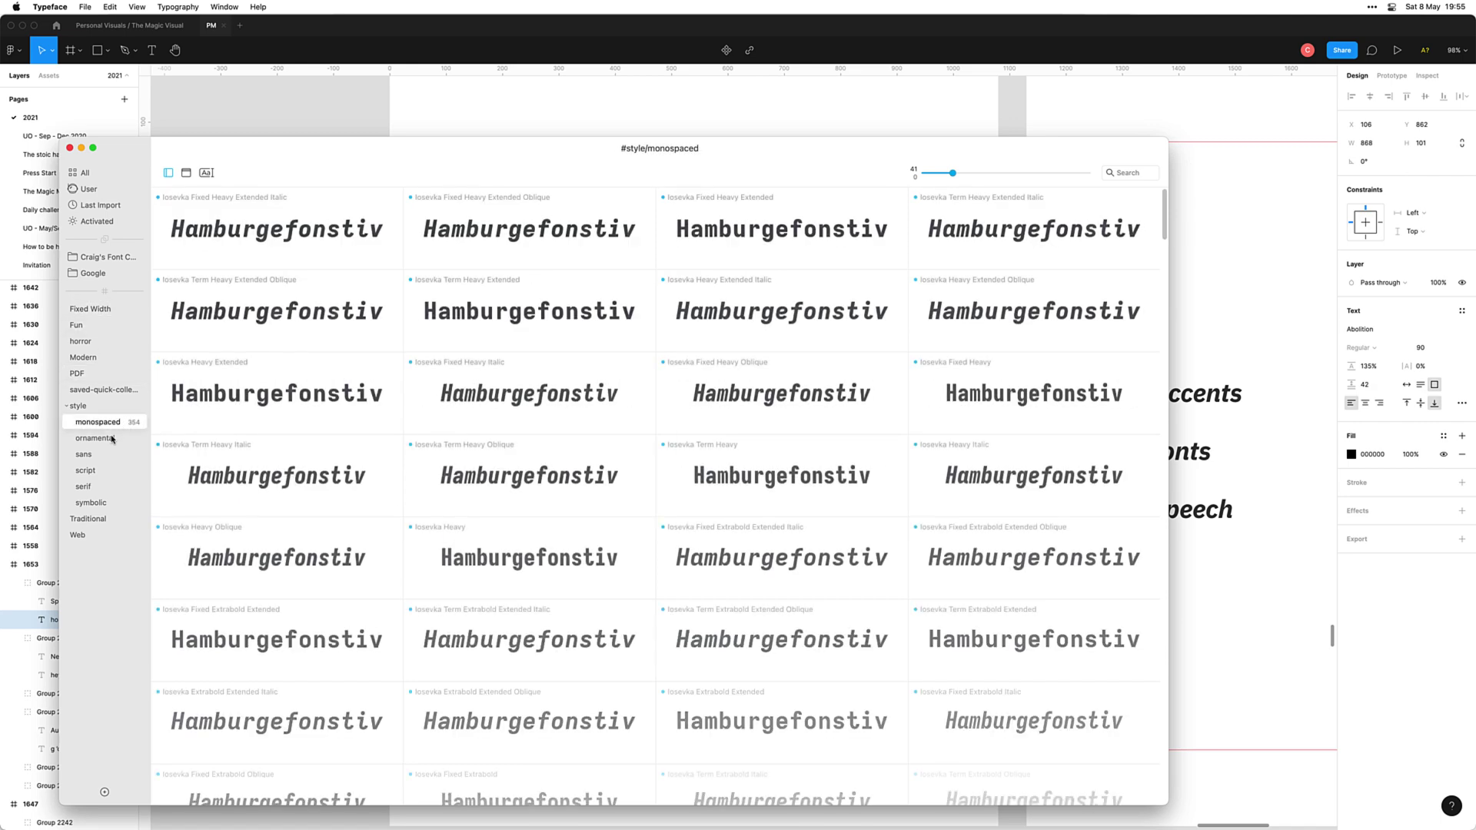
click(95, 438)
click(84, 454)
click(110, 437)
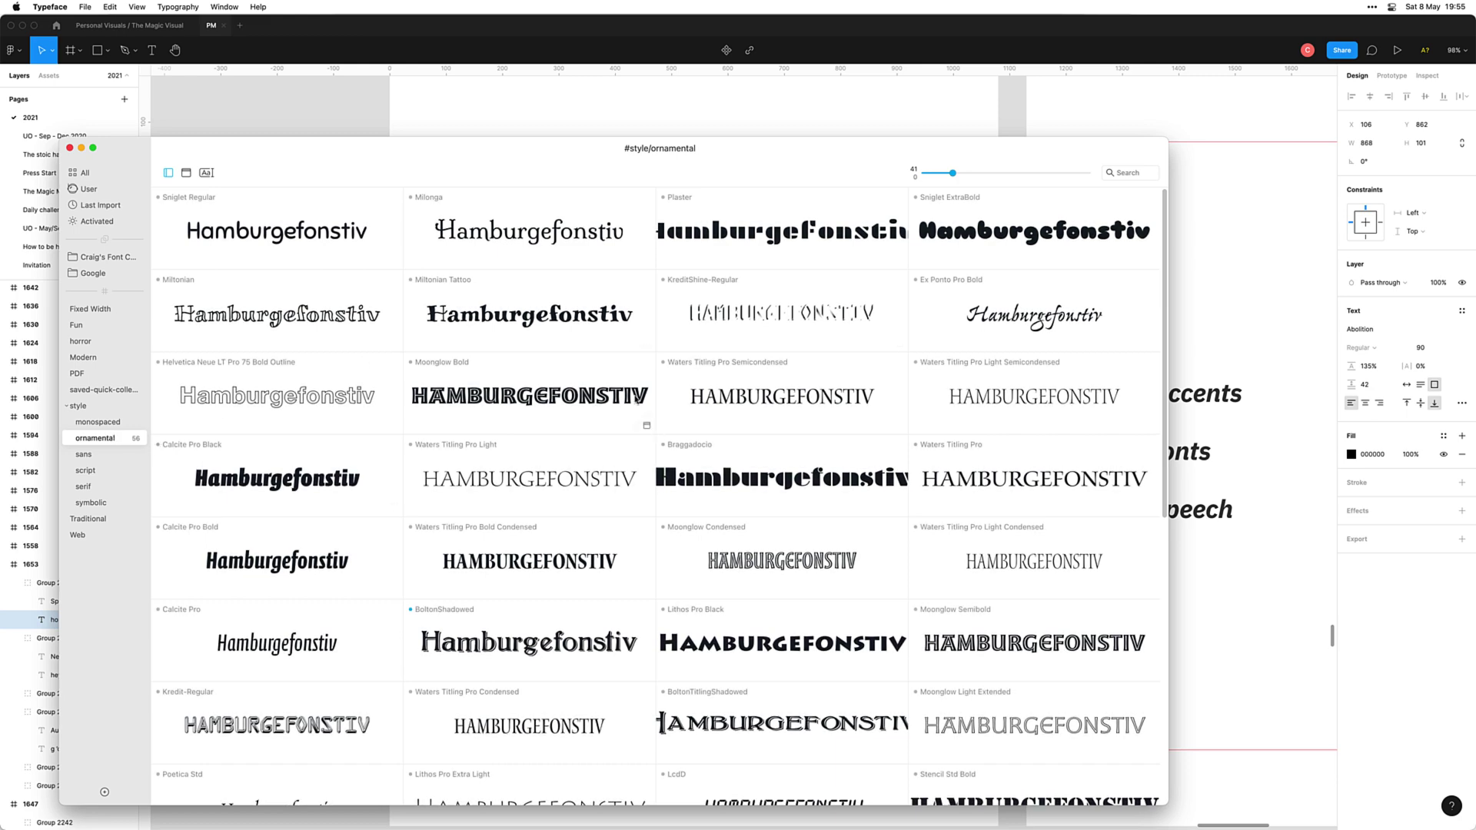
scroll(522, 370, down, 10)
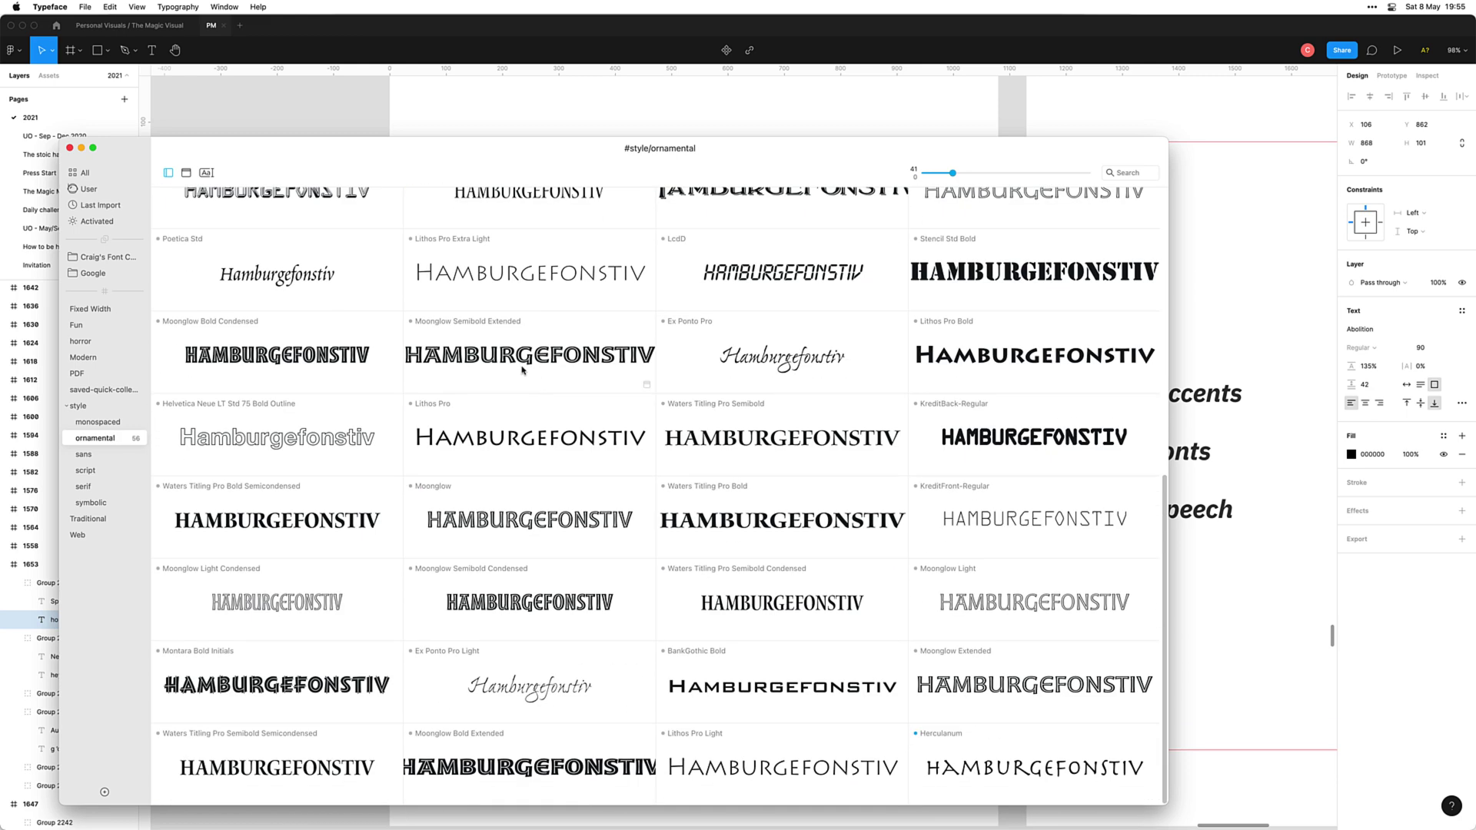
click(84, 453)
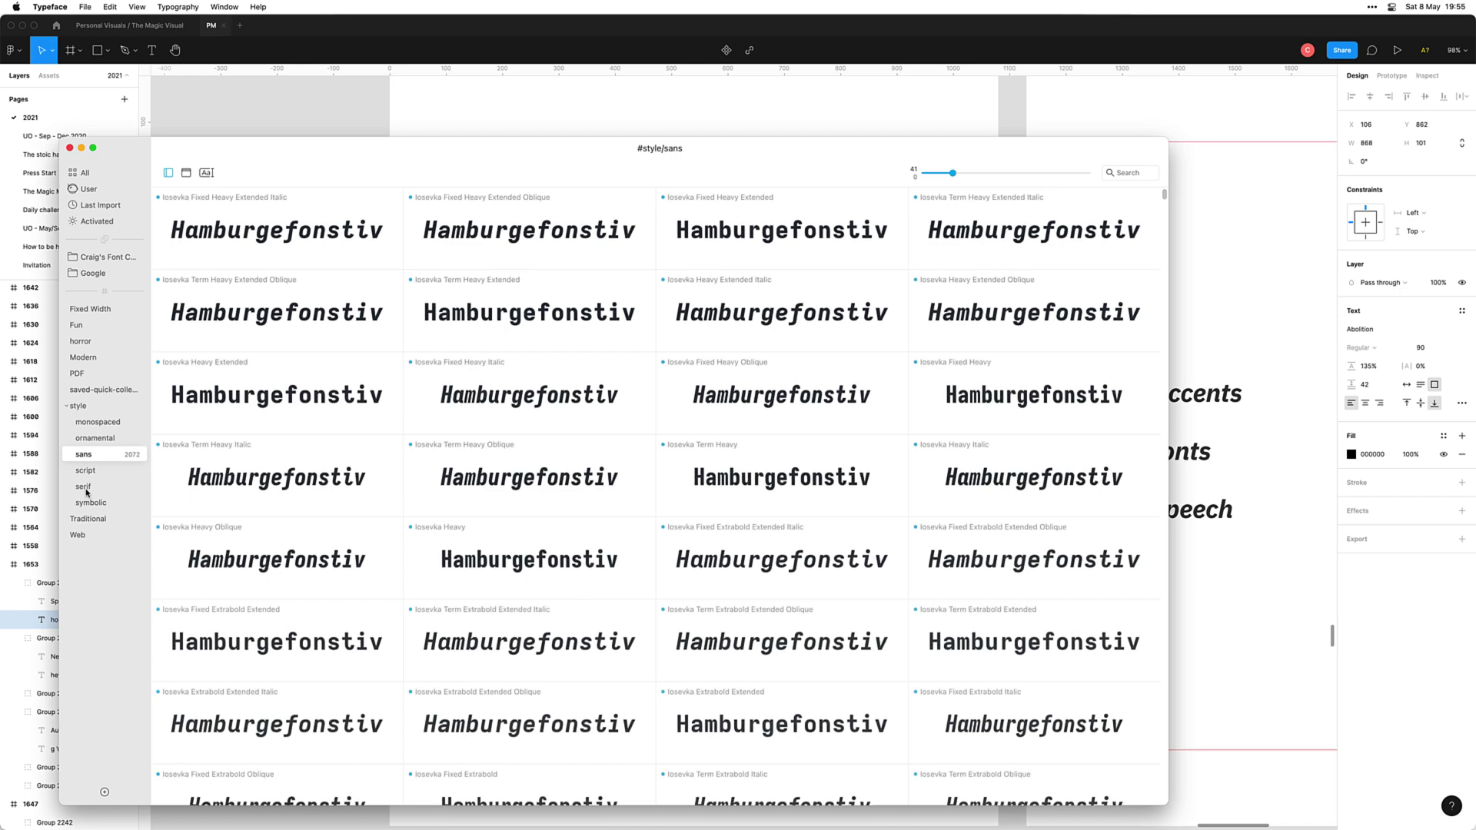
click(89, 493)
click(92, 519)
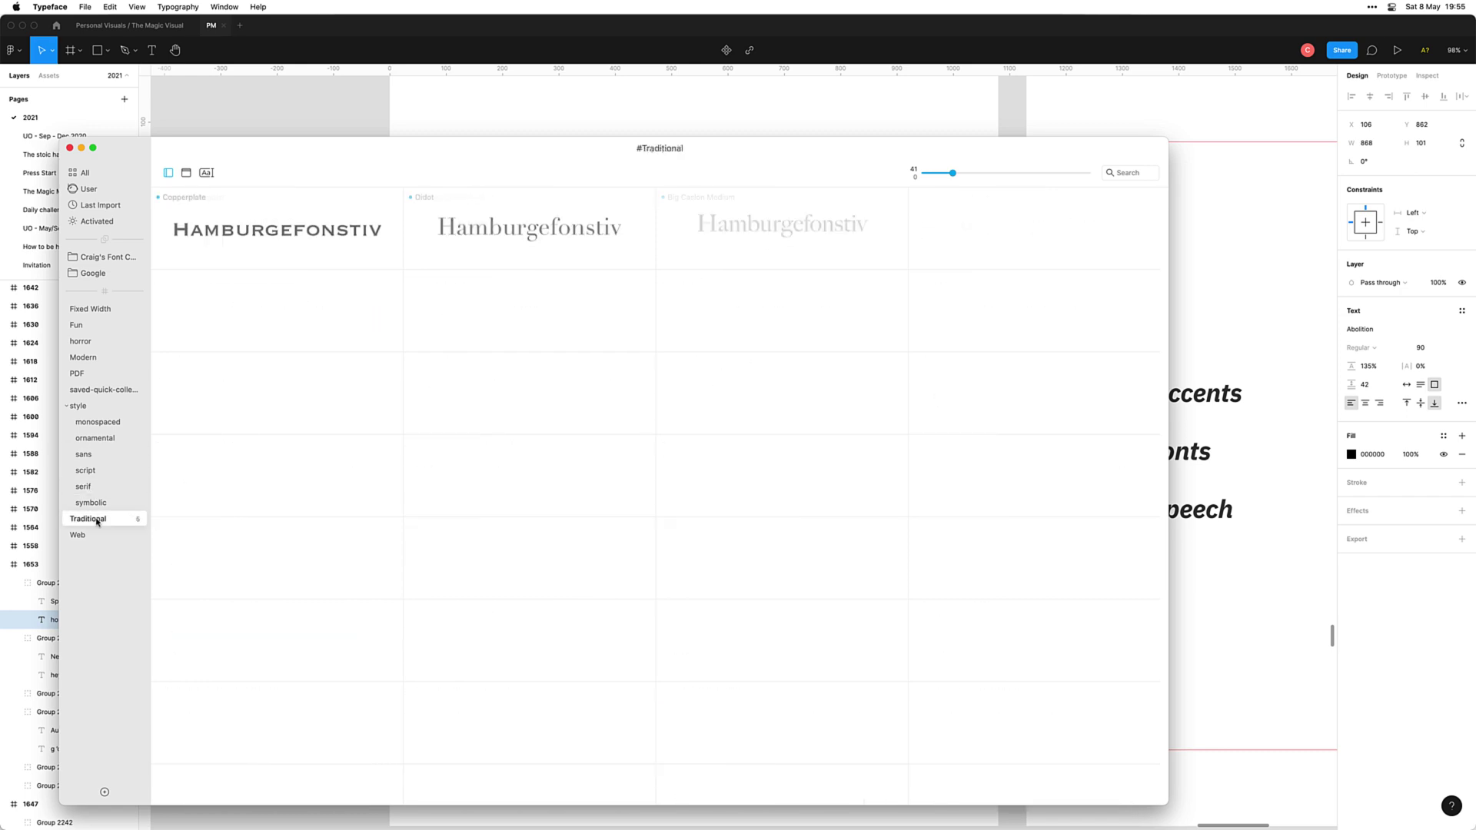
Step: Browse the Google font folder, inspect the characters of Annie Use Your Telescope Regular and return to the personal font collection
click(104, 316)
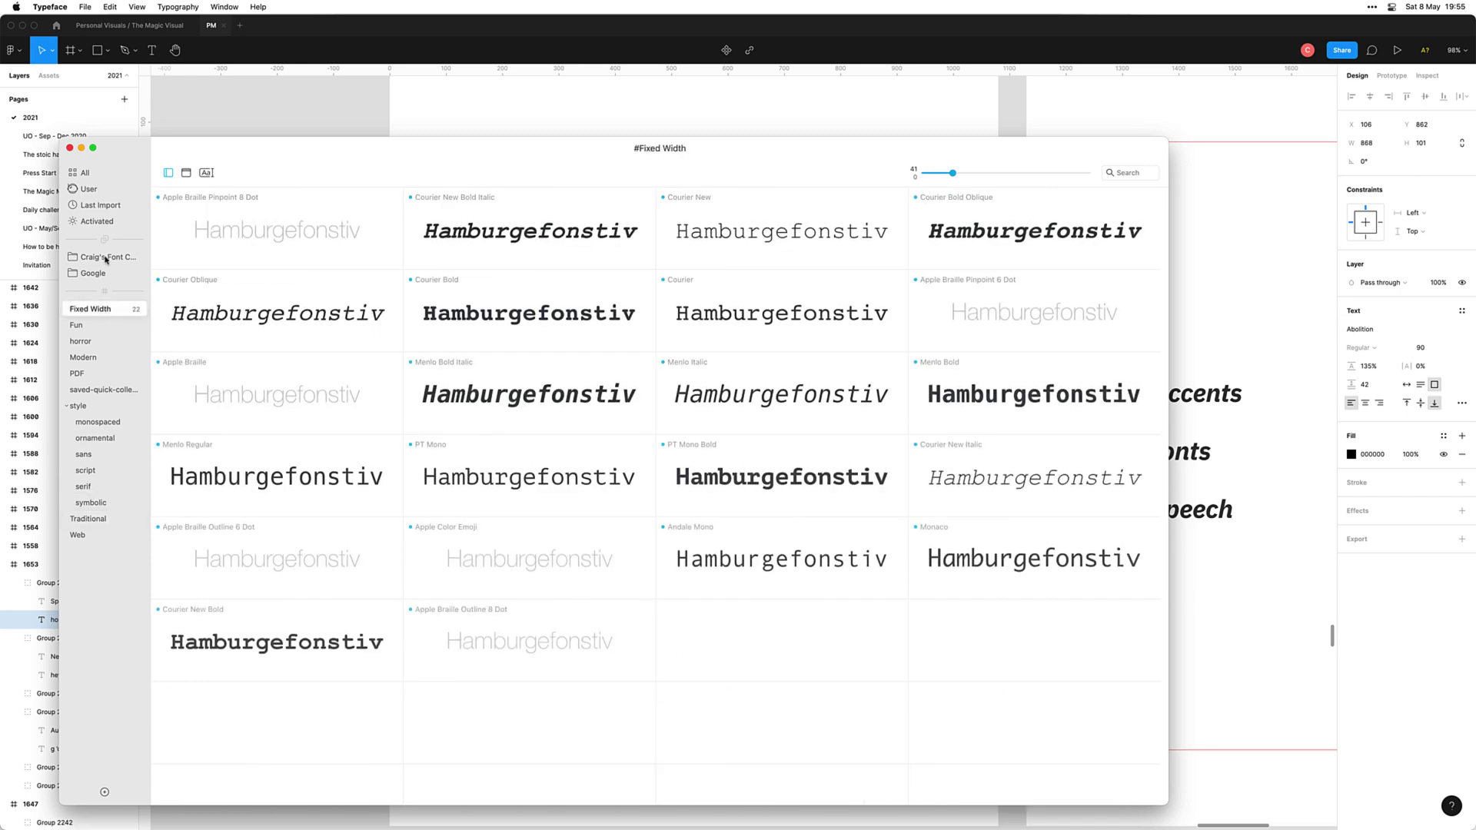
click(109, 257)
click(93, 273)
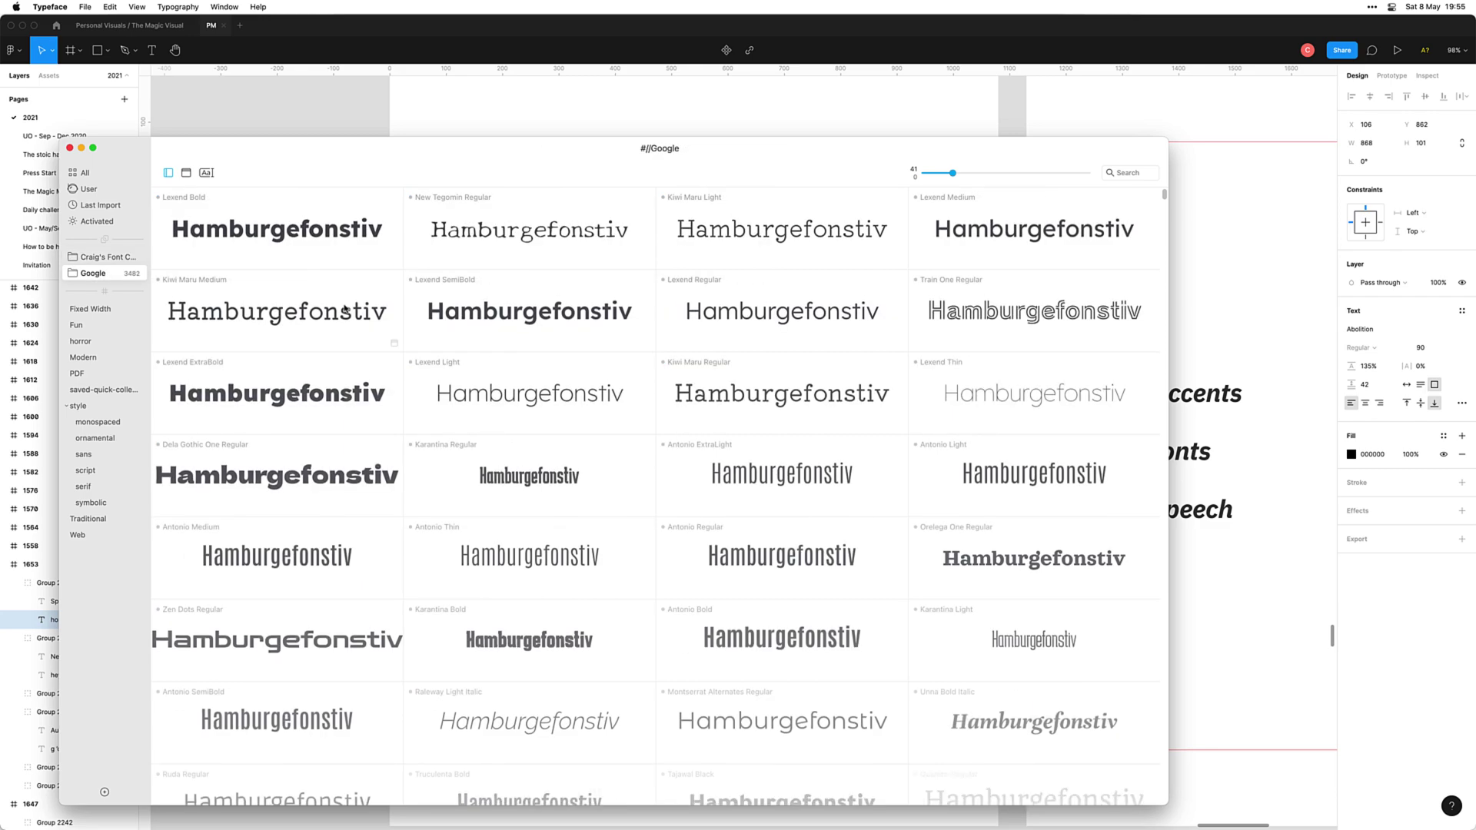
scroll(477, 367, down, 15)
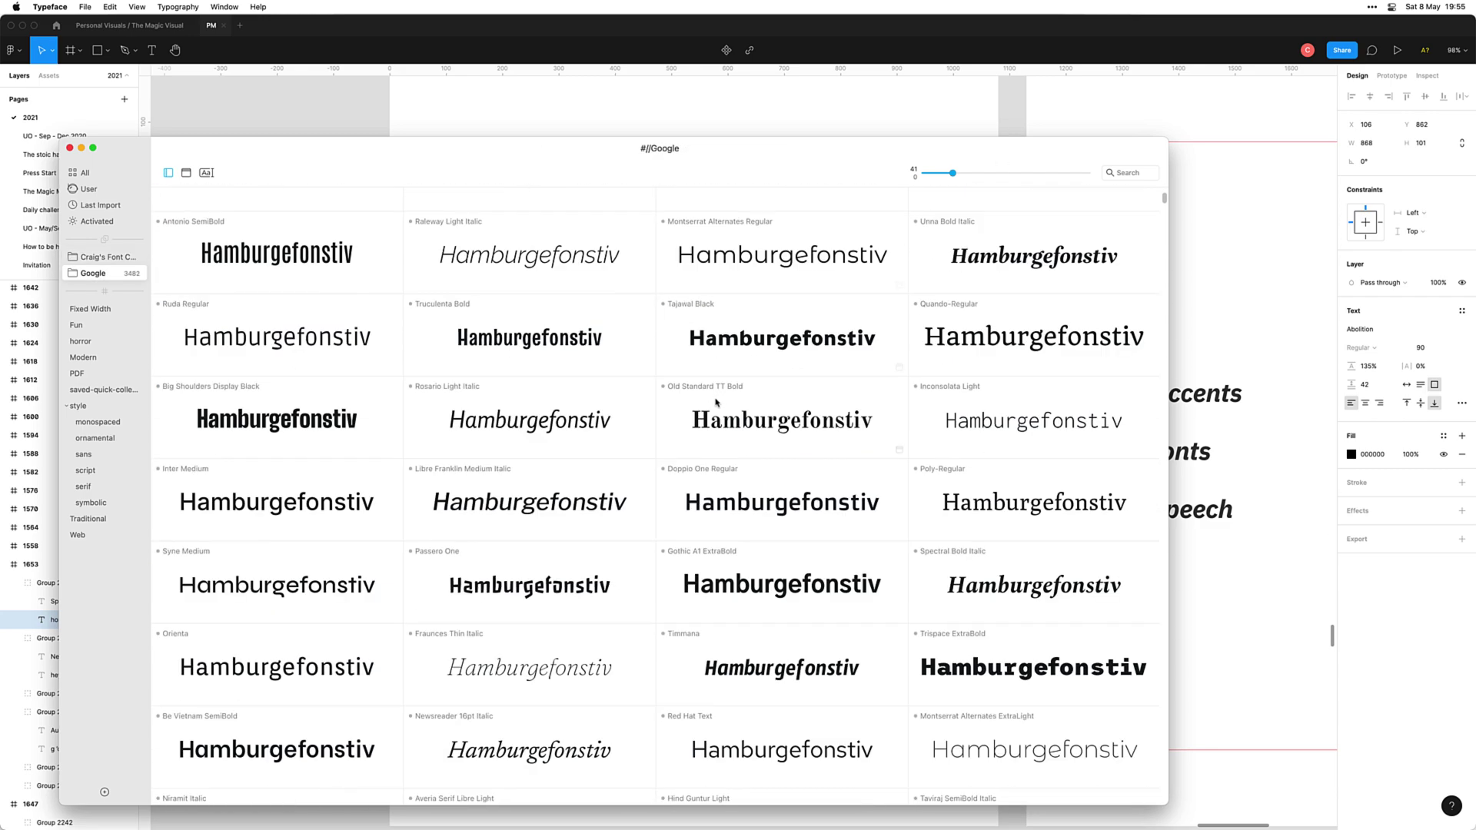
scroll(639, 392, down, 3)
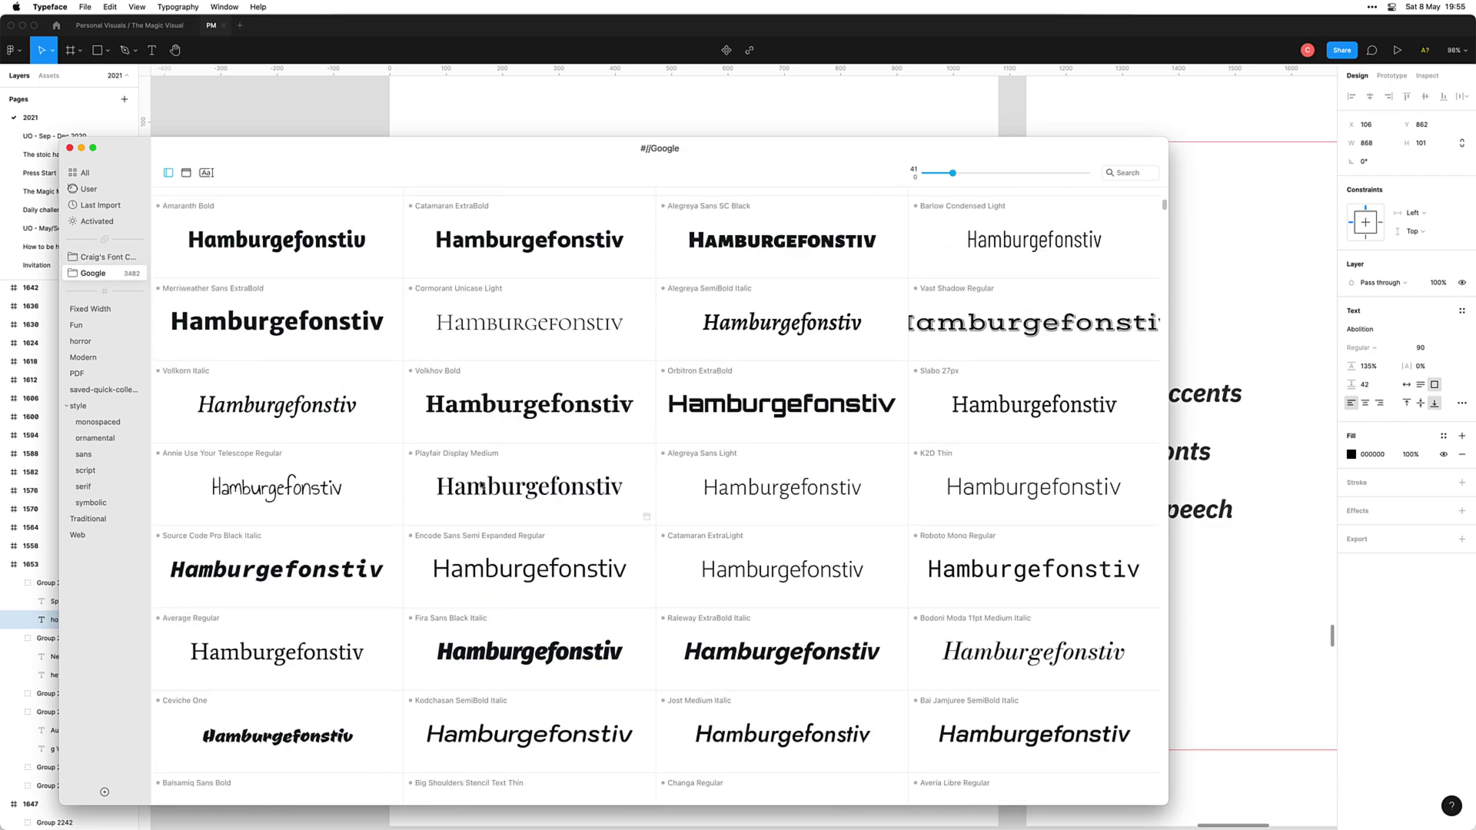
double_click(222, 498)
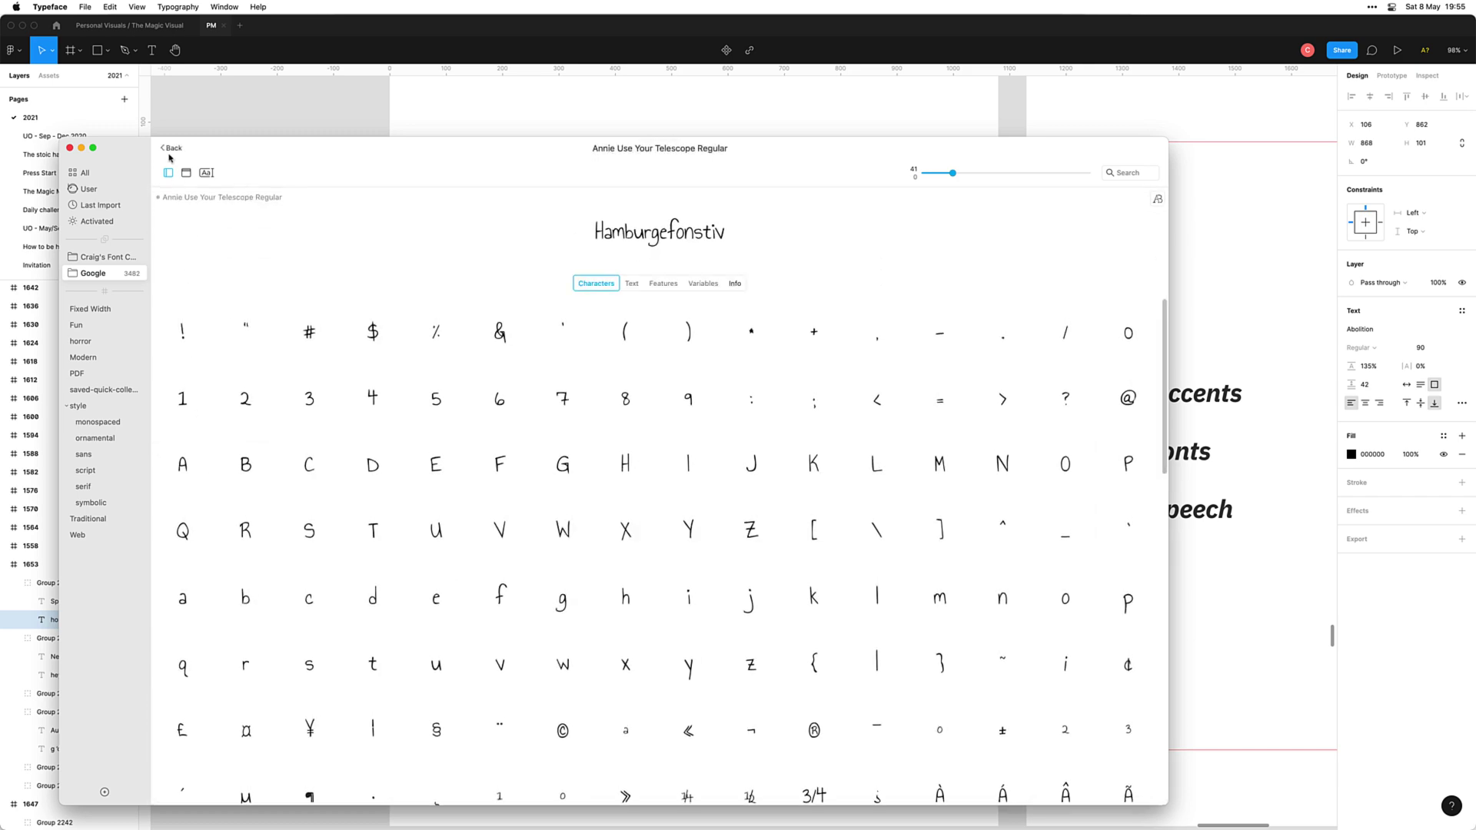
click(98, 256)
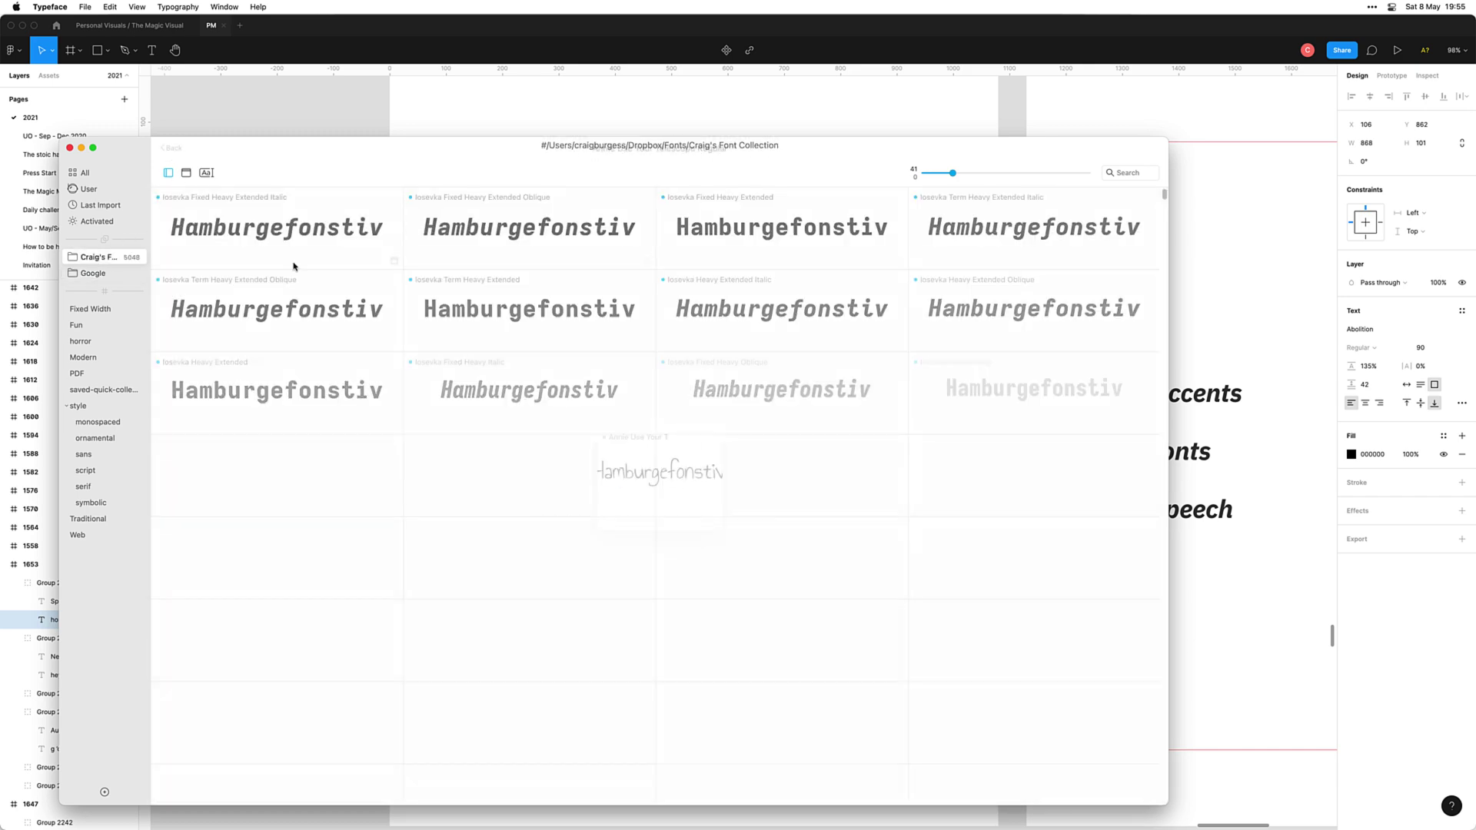
Step: Search the personal font collection for "hand" to look through handwritten typefaces
click(1115, 174)
text(ahnd)
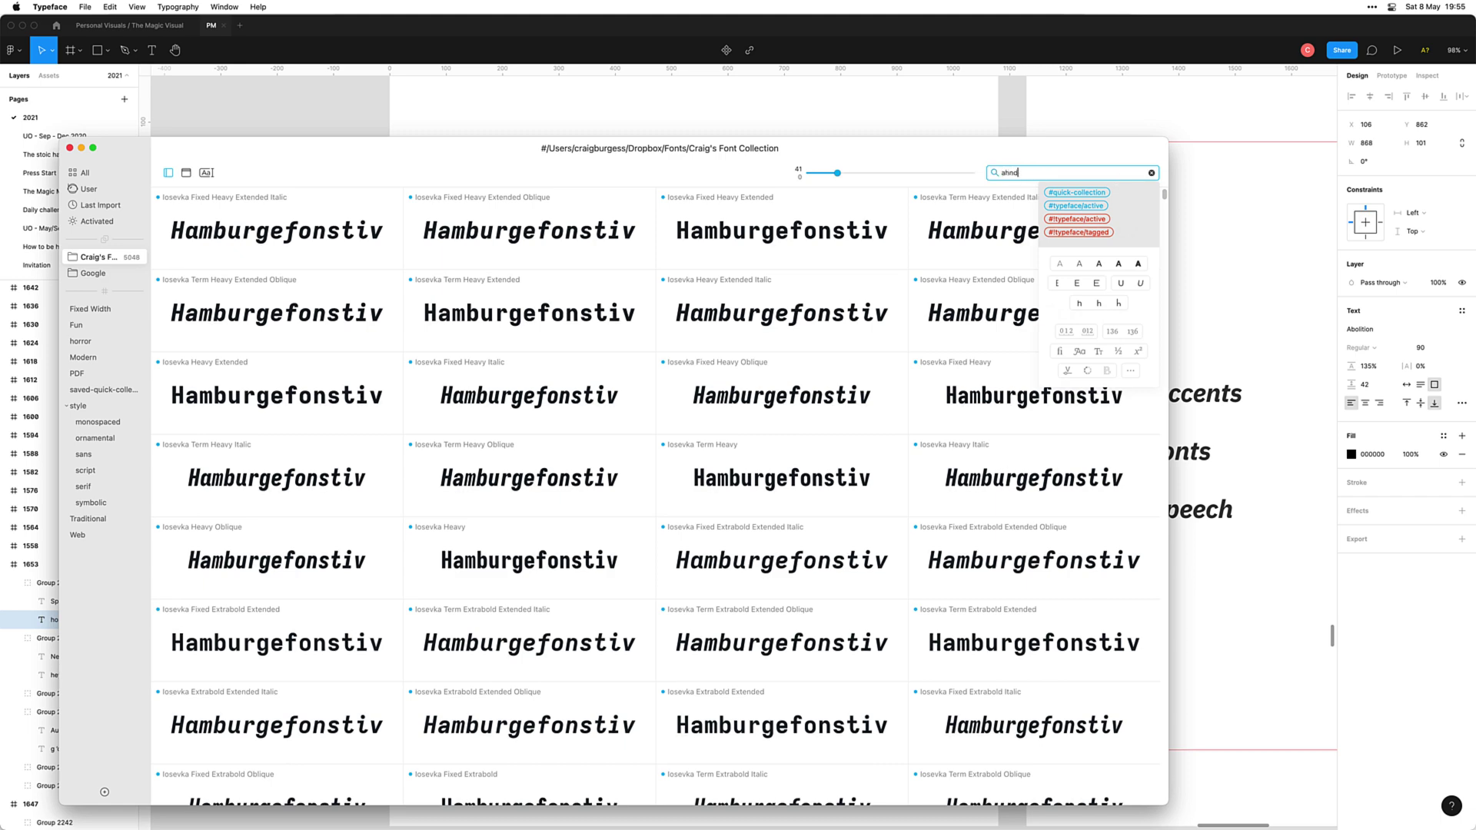
key(BackSpace)
key(BackSpace)
key(BackSpace)
key(BackSpace)
text(hand)
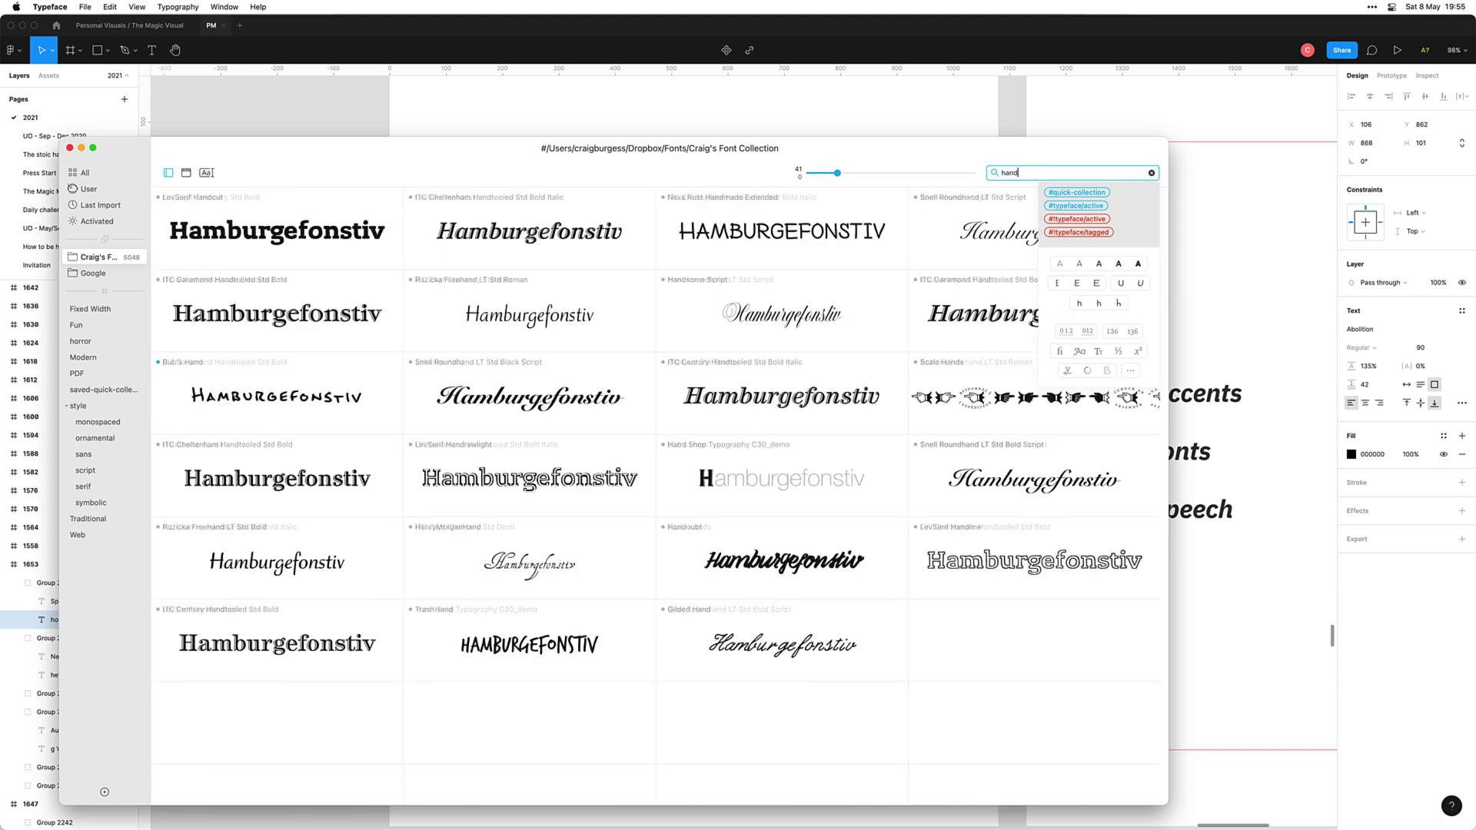
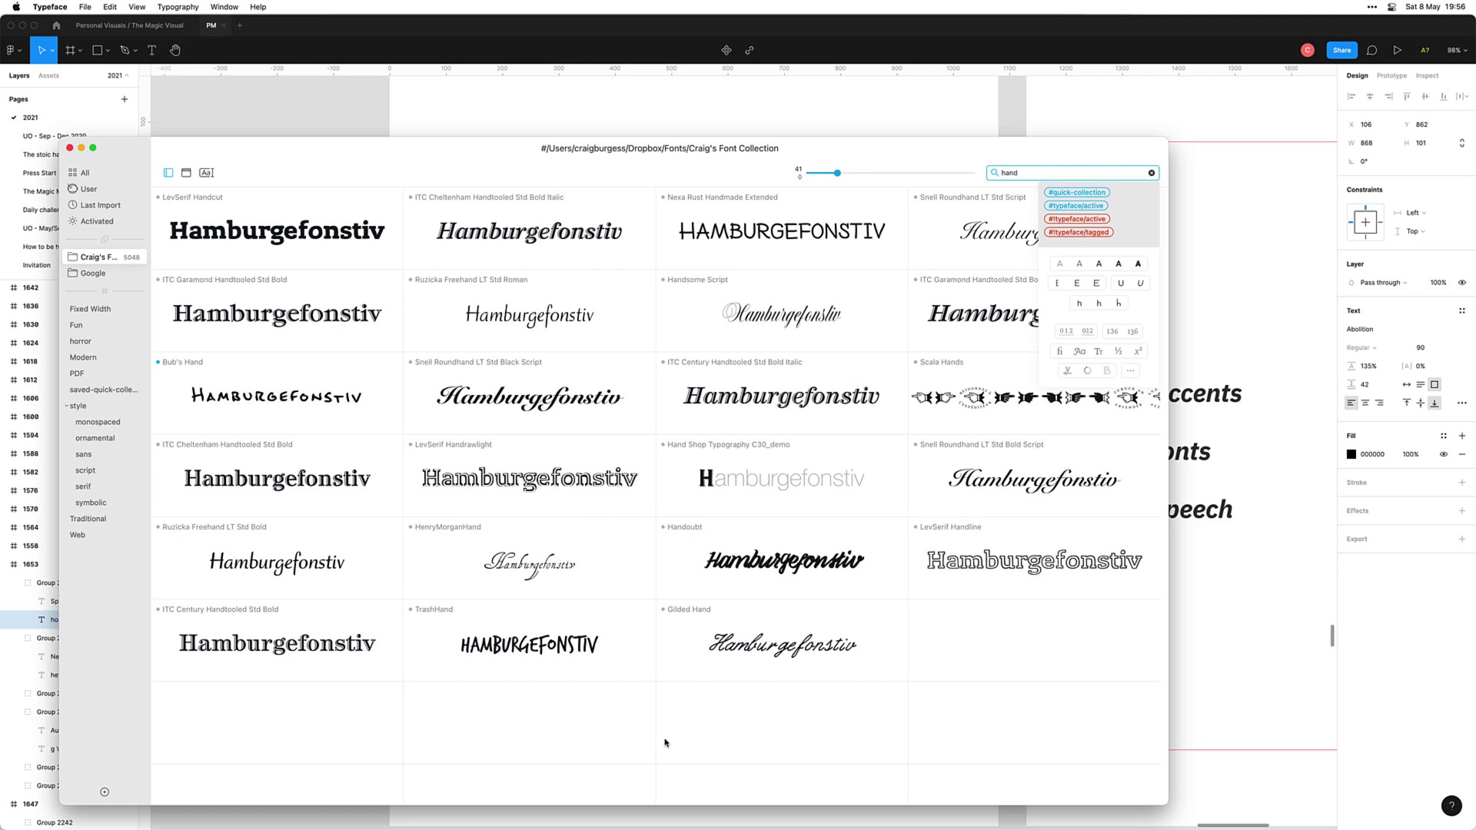
Step: Return to Figma and set the "hola" greeting's font to Bub's Hand
key(Escape)
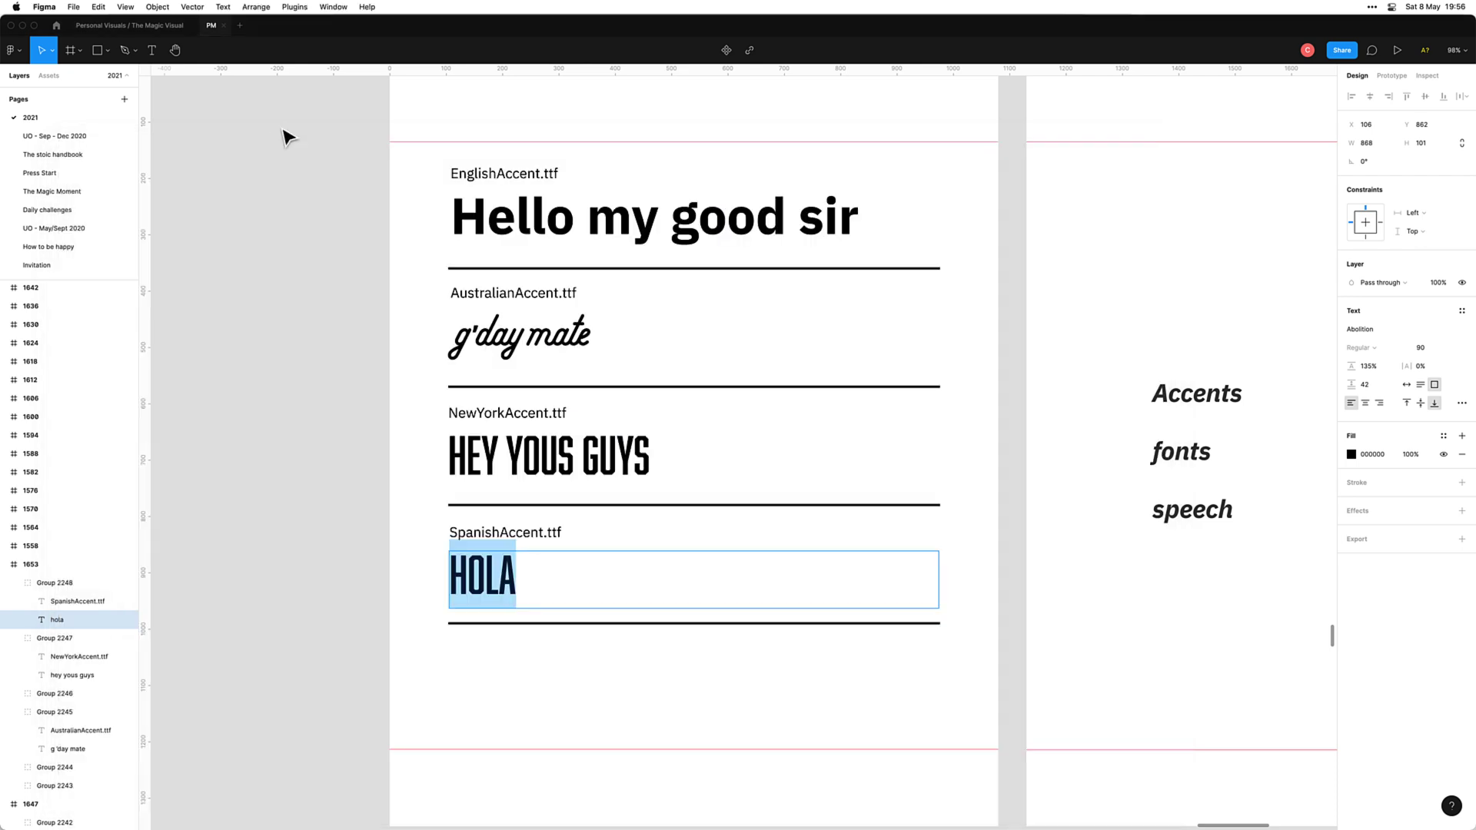
click(1377, 331)
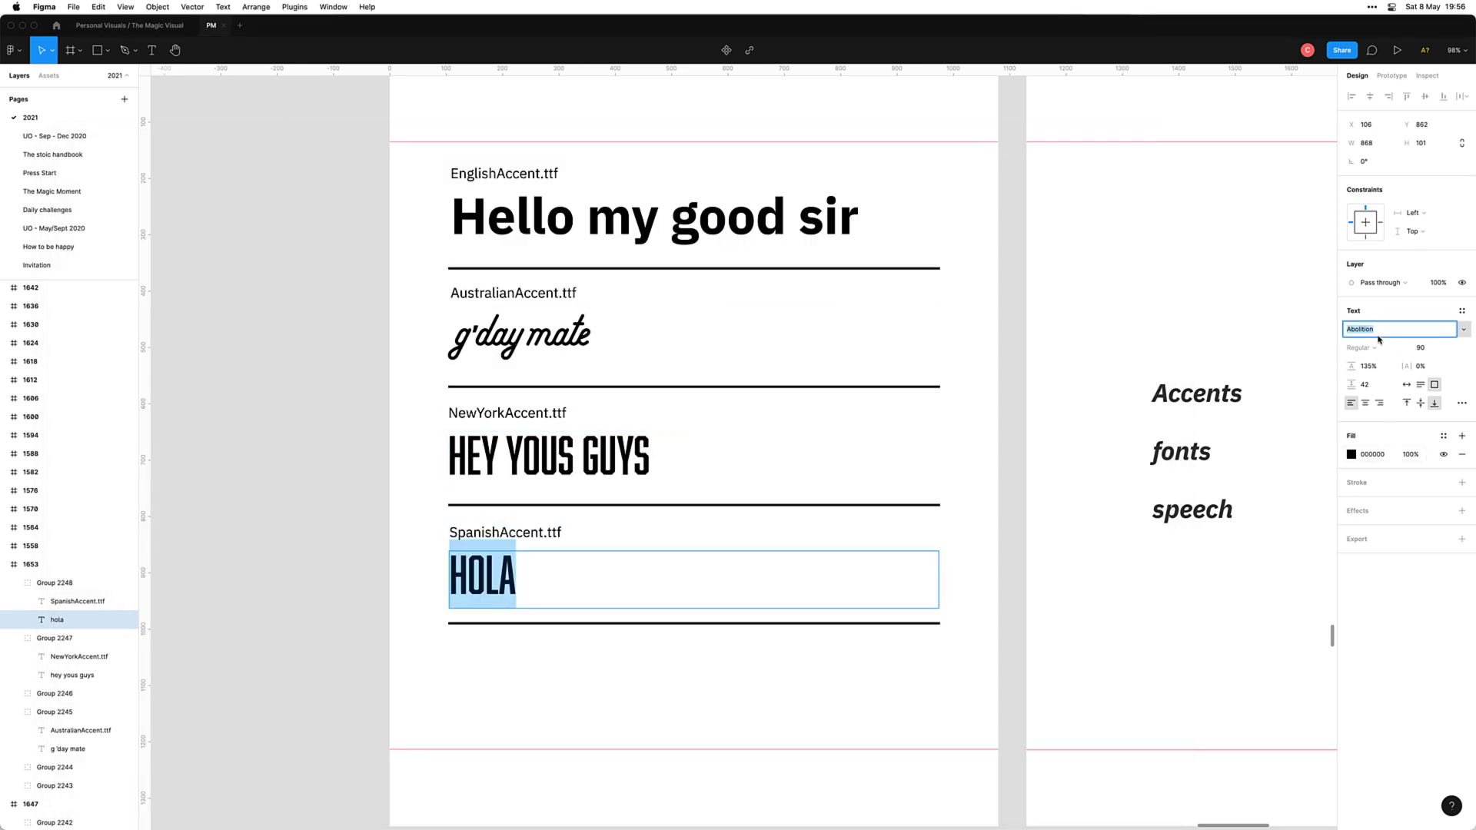
text(Bub's Hand)
key(Return)
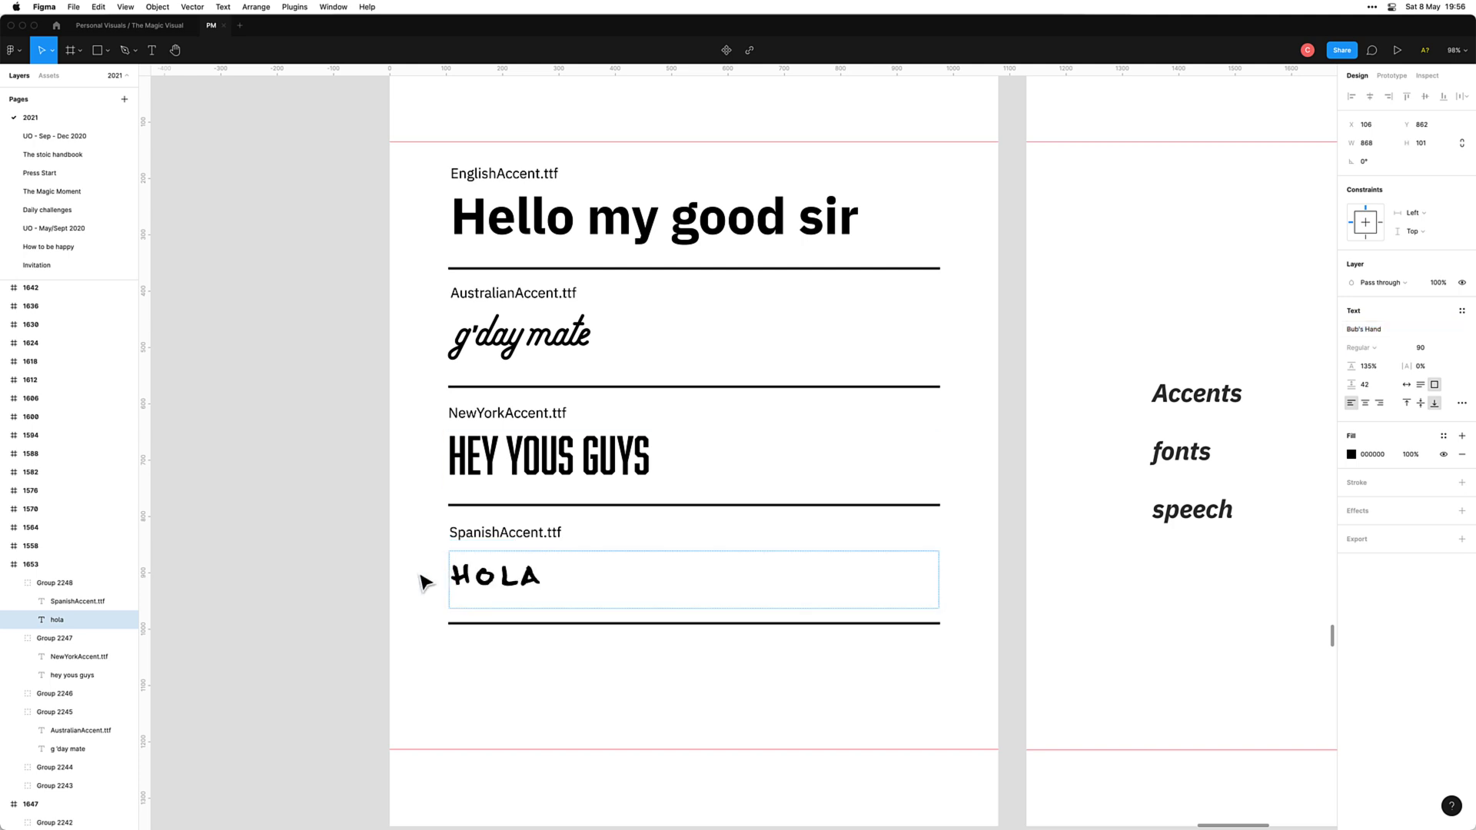
click(438, 609)
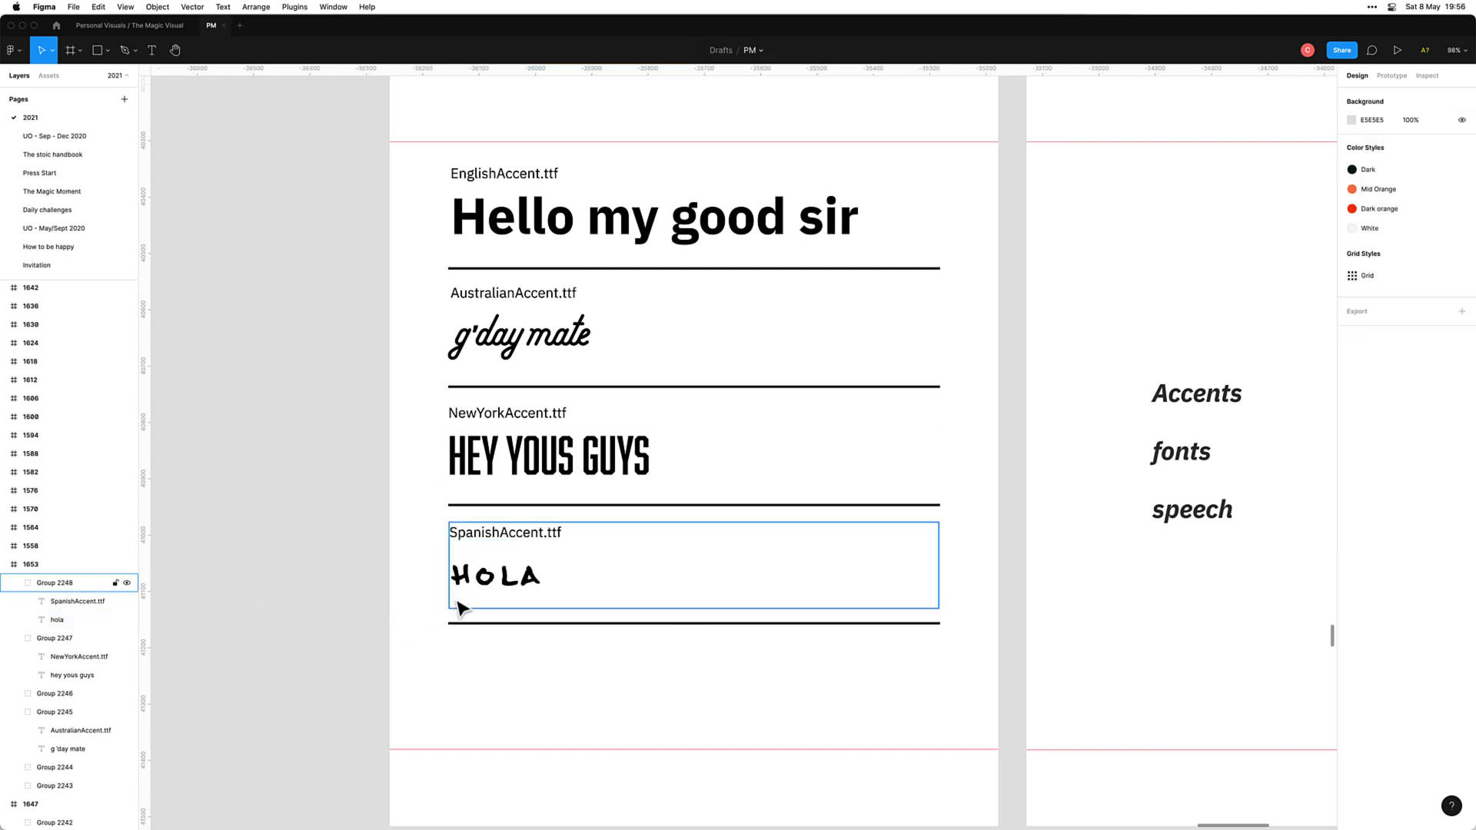
double_click(490, 602)
click(360, 647)
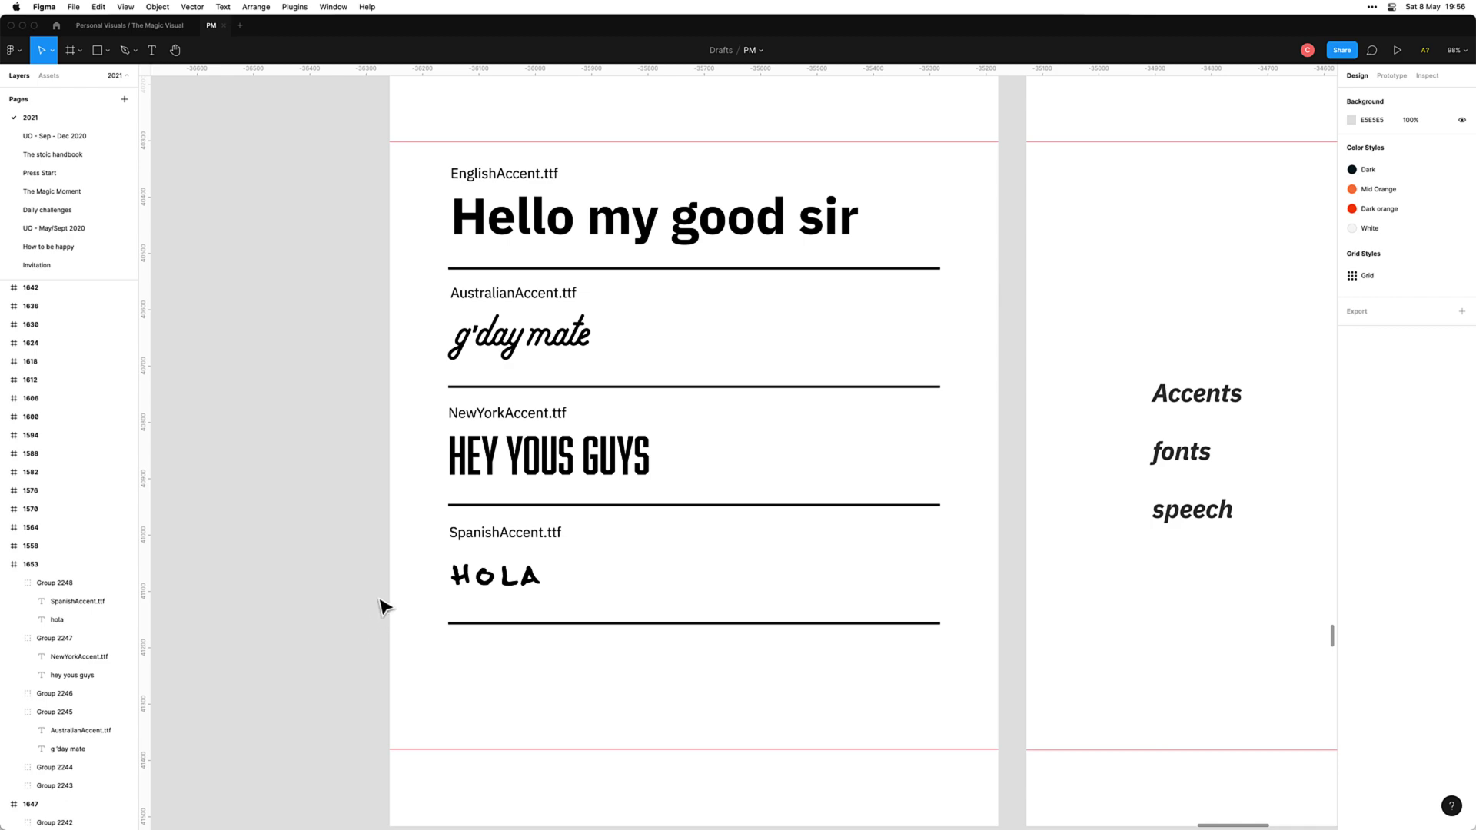
ctrl+scroll(380, 604, down, 2)
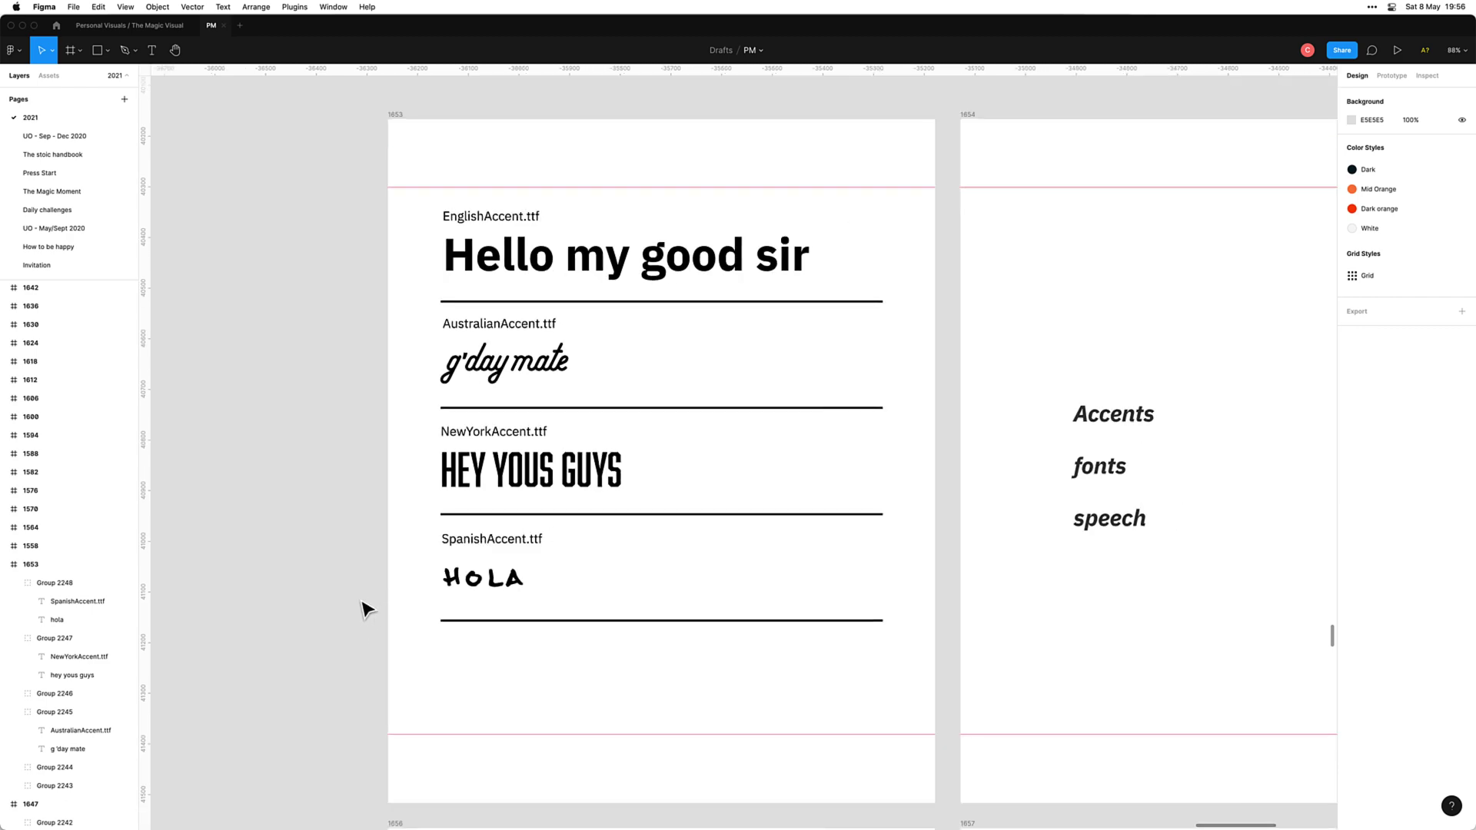
Step: Switch to Firefox, close the "hello in spanish" search page and return to Figma
key(super+Tab)
key(super+Tab)
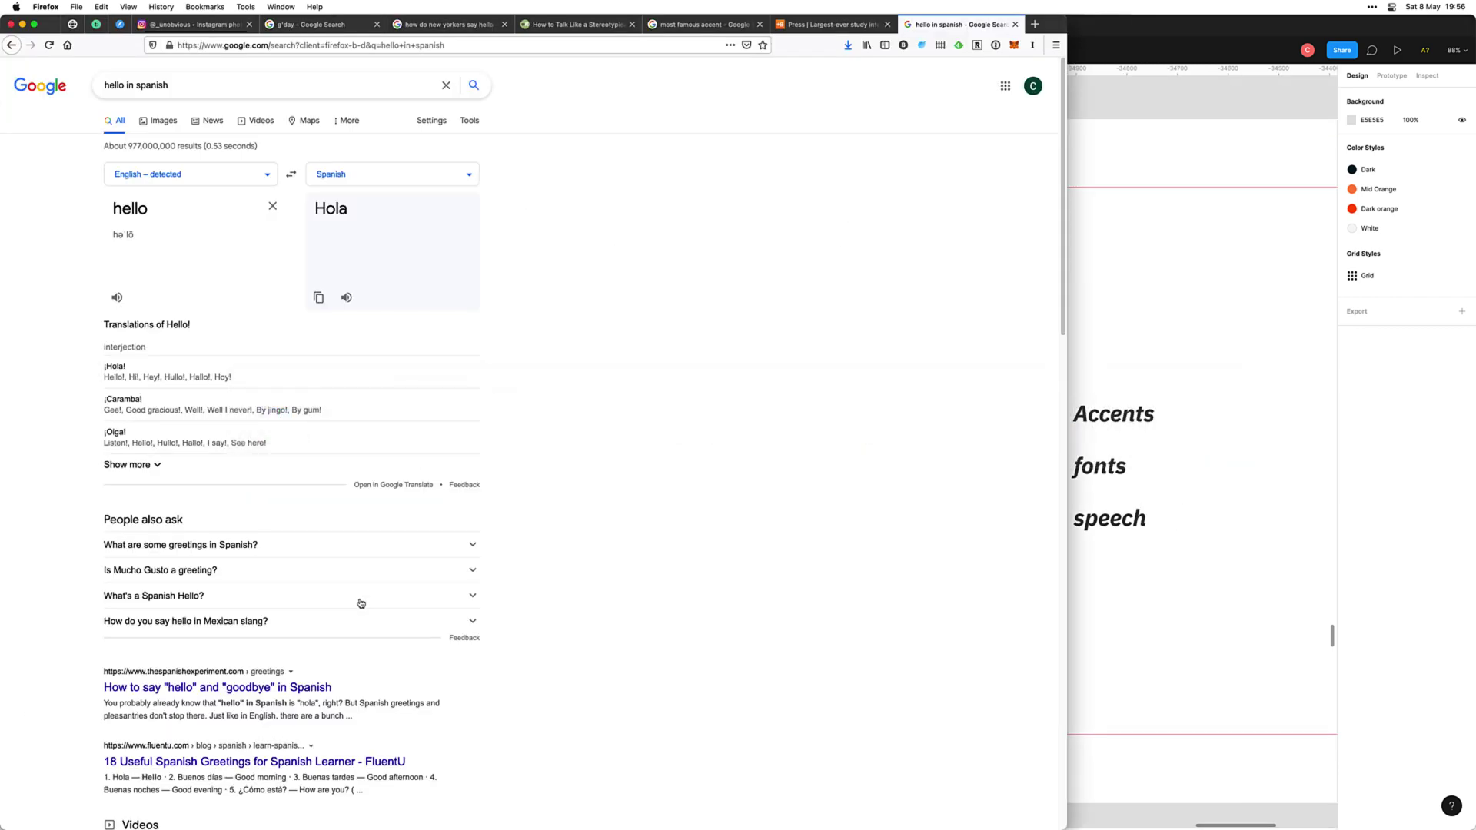
key(super+w)
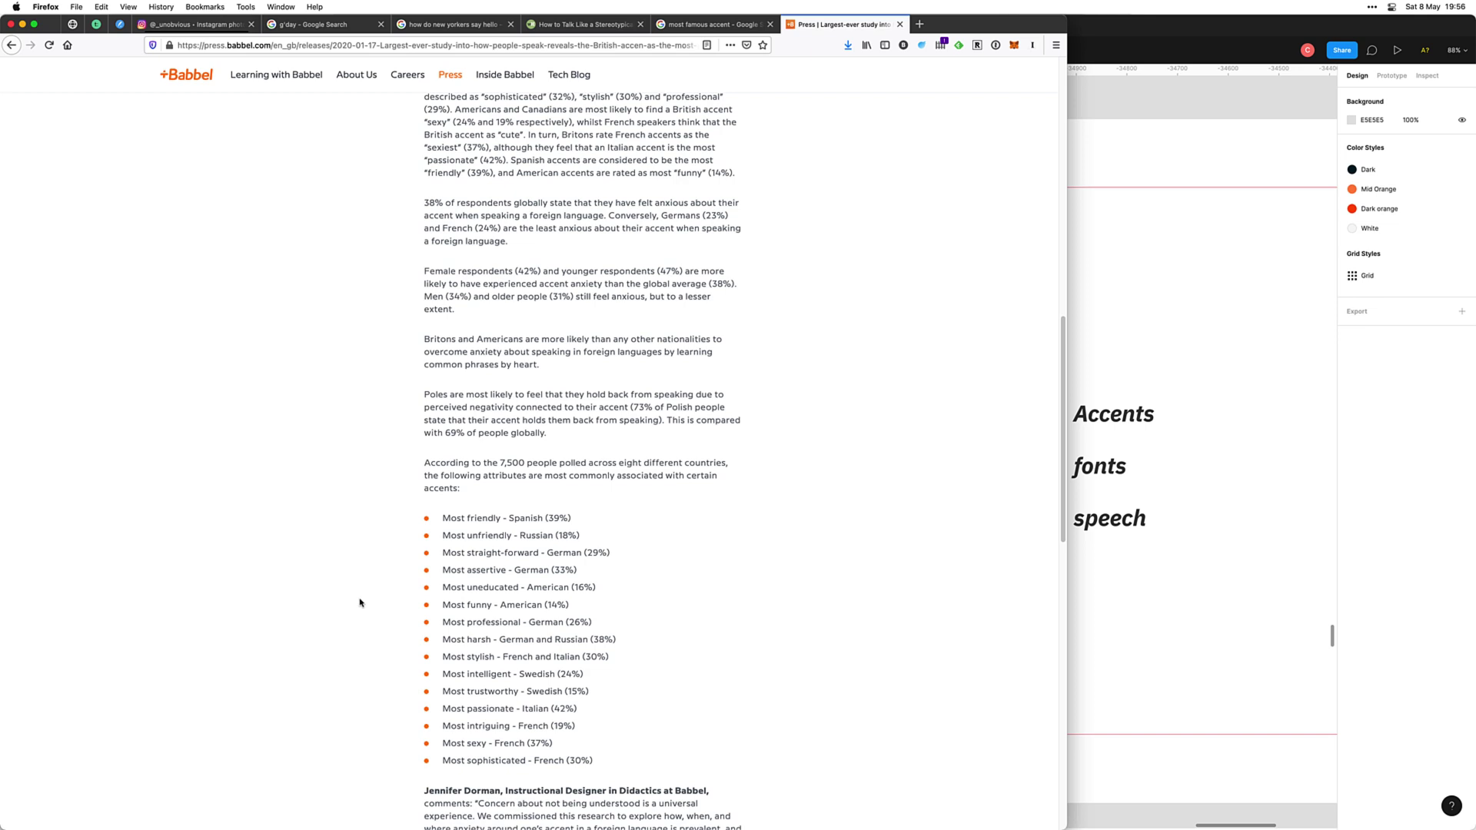
key(super+Tab)
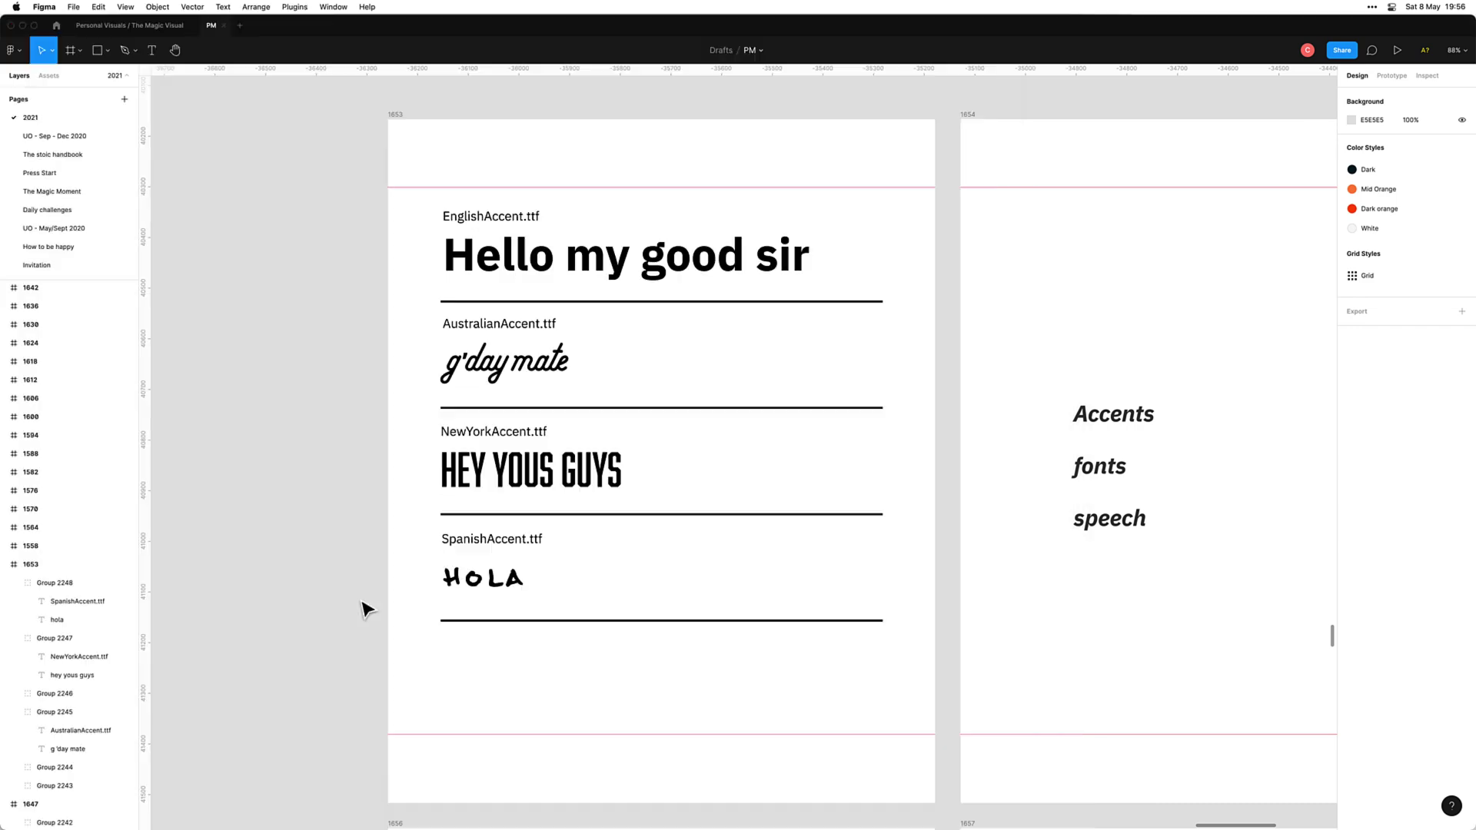
Step: Switch to Firefox and search Google for "how do canandians say hello"
key(super+Tab)
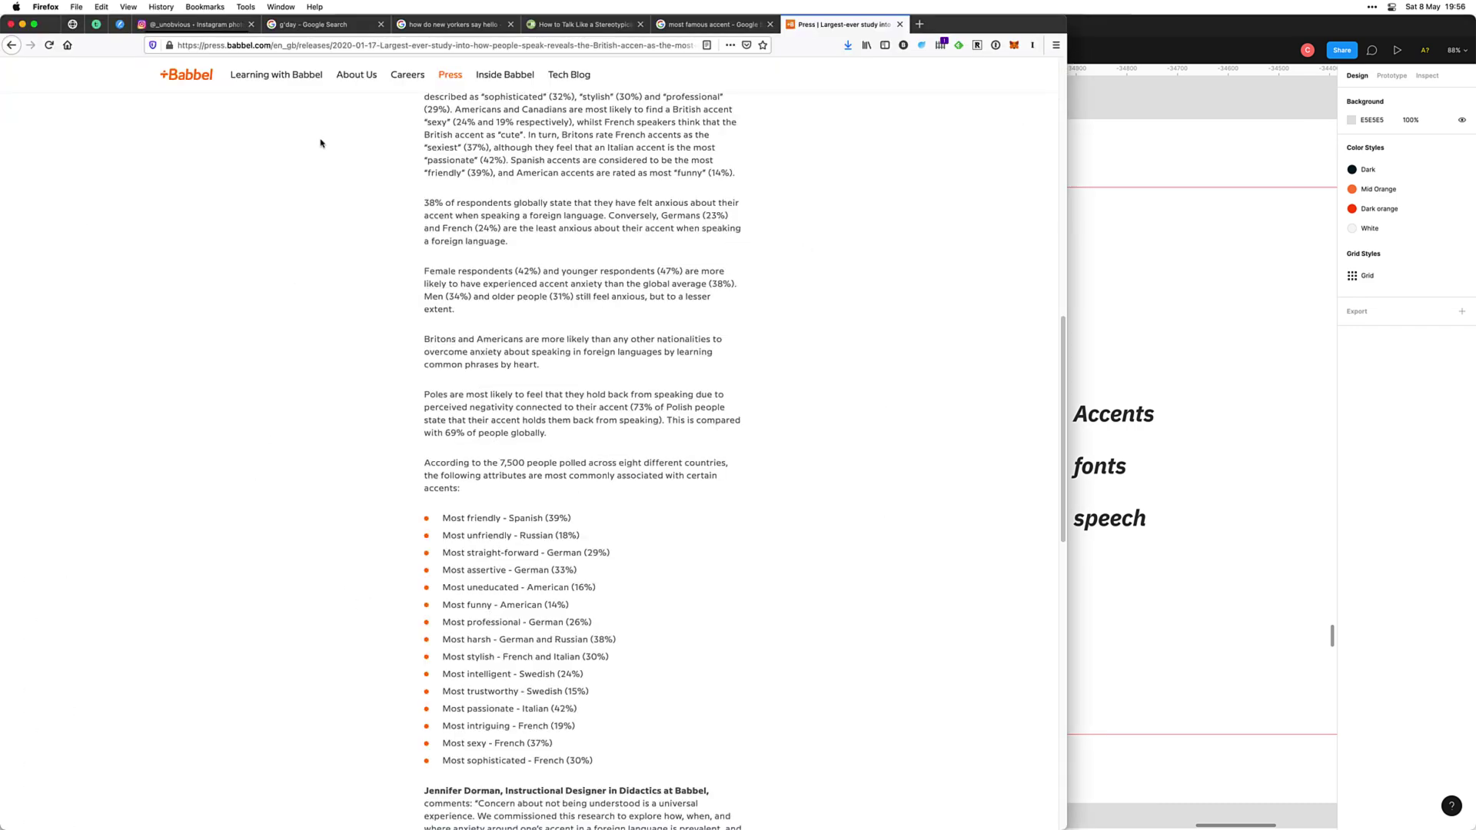
click(377, 48)
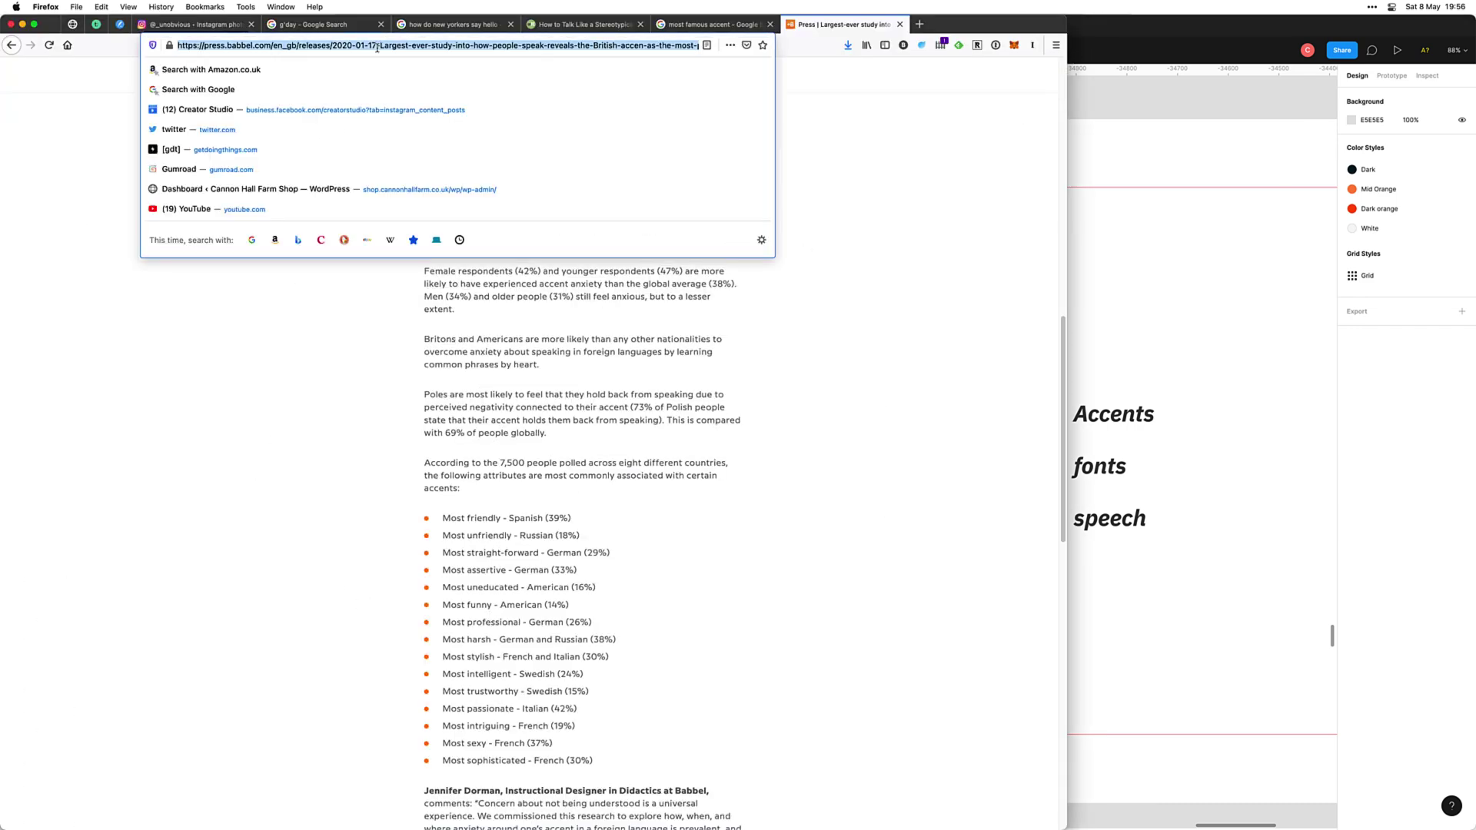
text(how d)
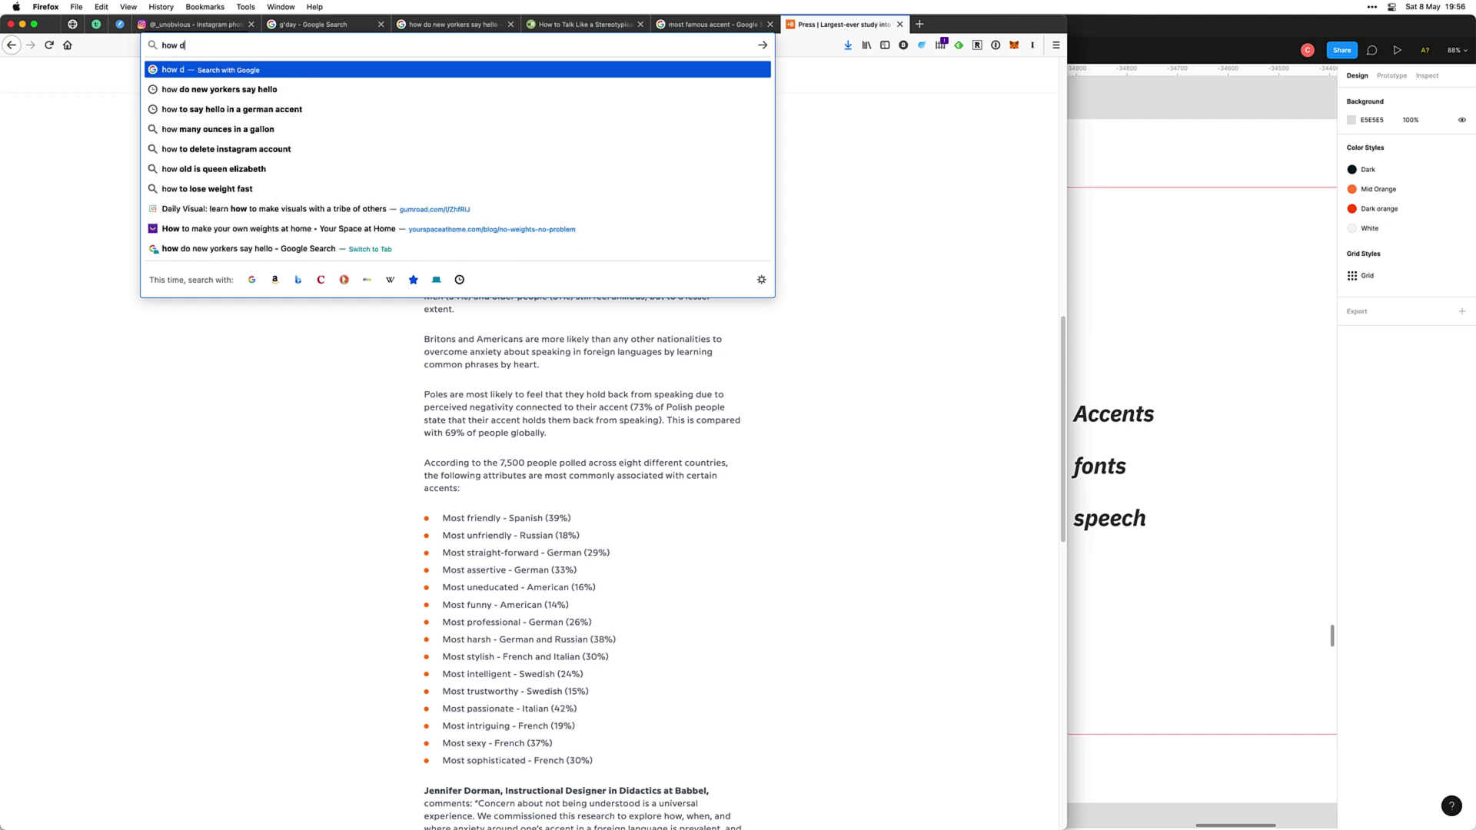
text(o canandia)
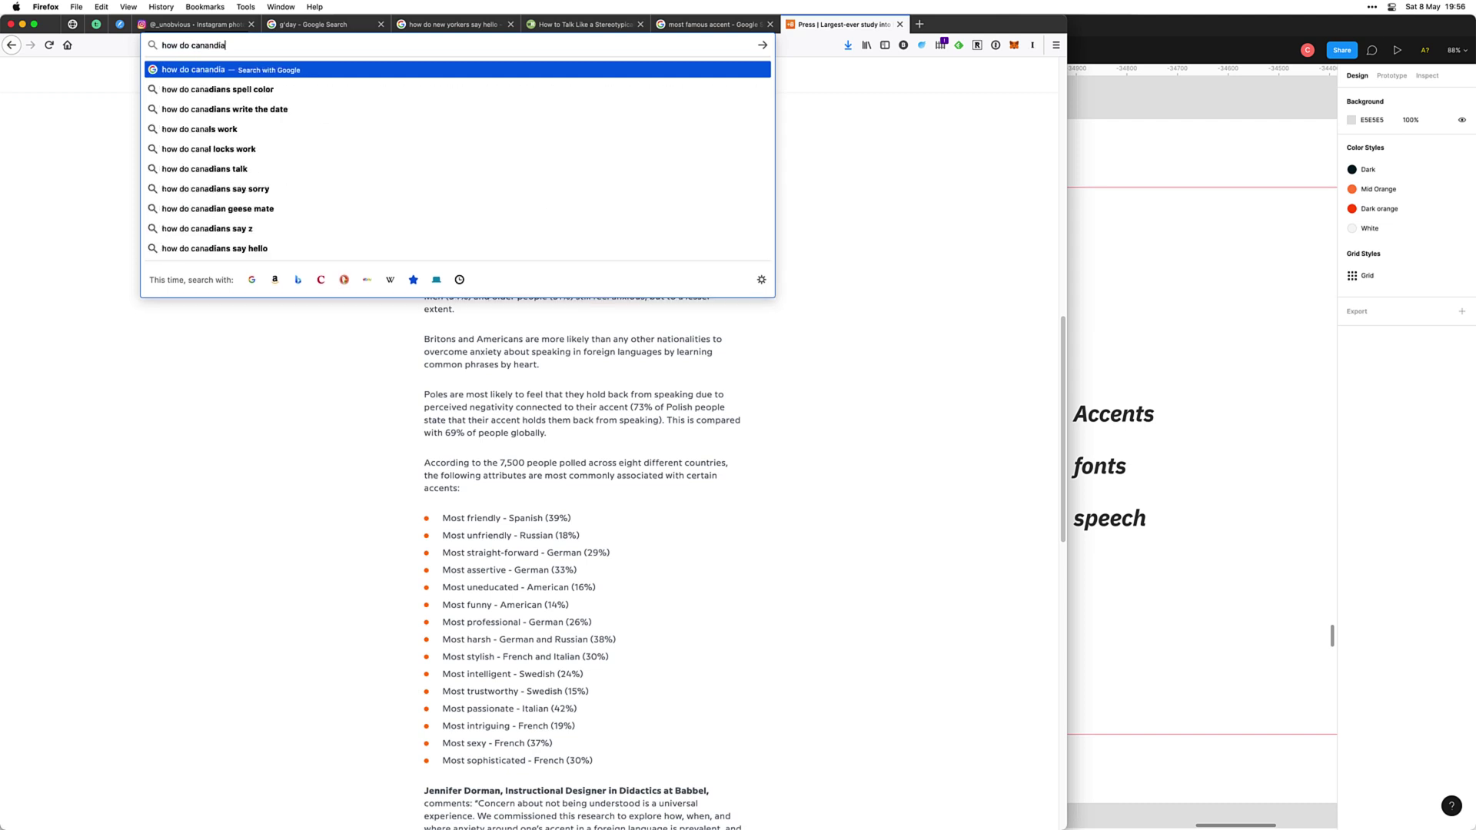
text(ns say hello)
key(Return)
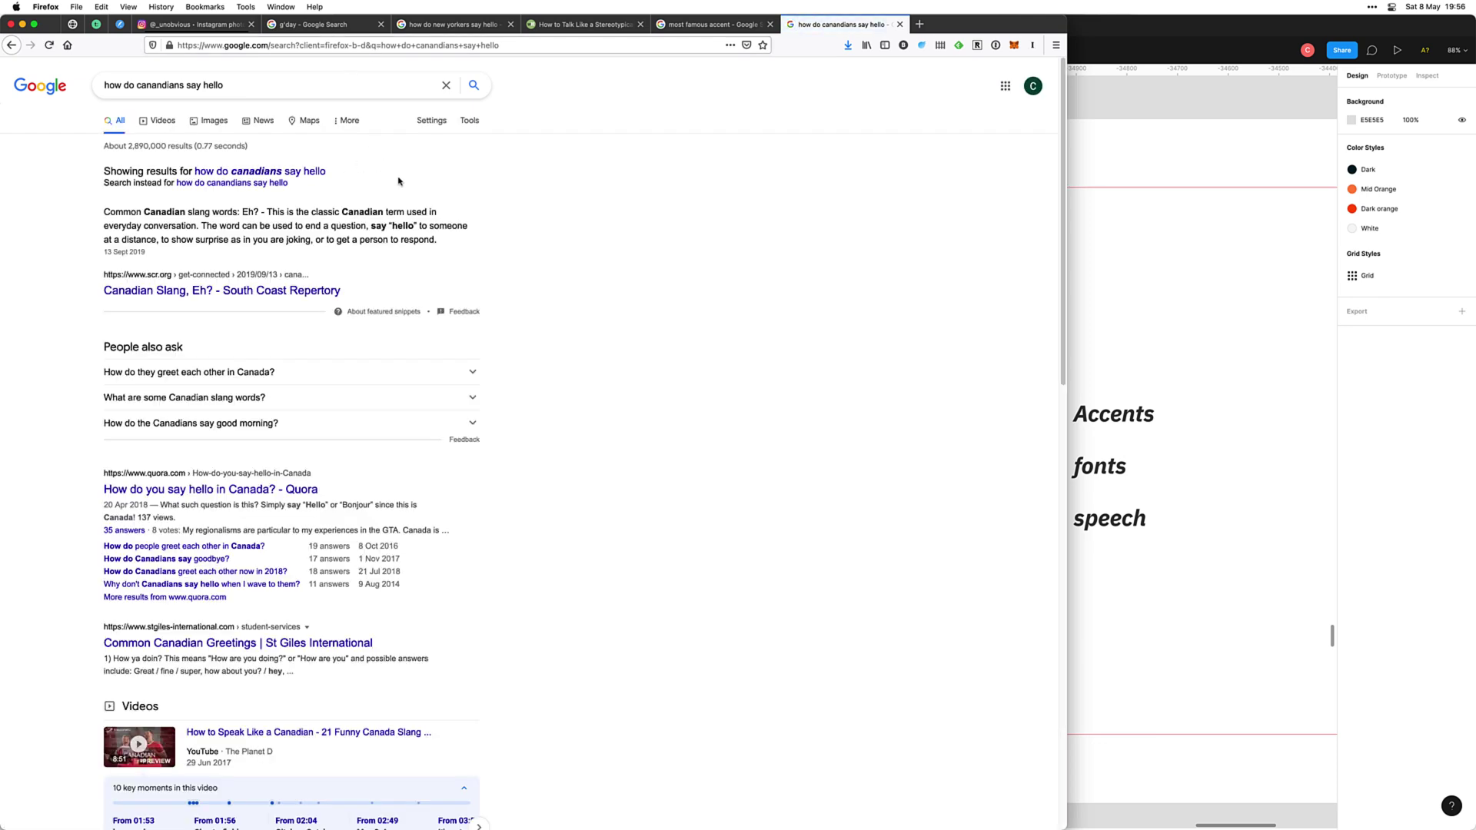
Step: In Figma, duplicate the Spanish accent group and move the copy down 203 px, below the last divider line
key(super+Tab)
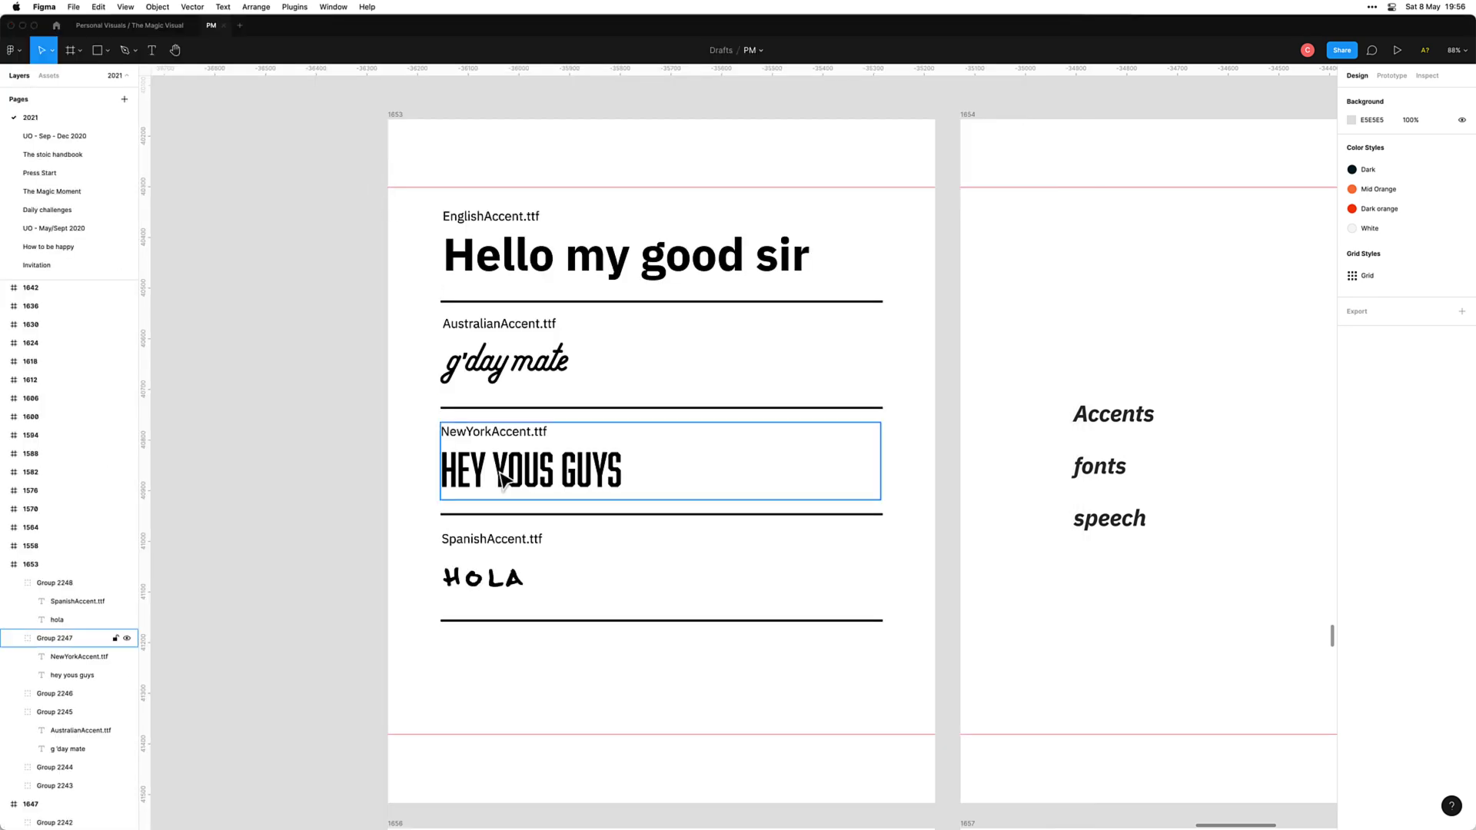
click(458, 584)
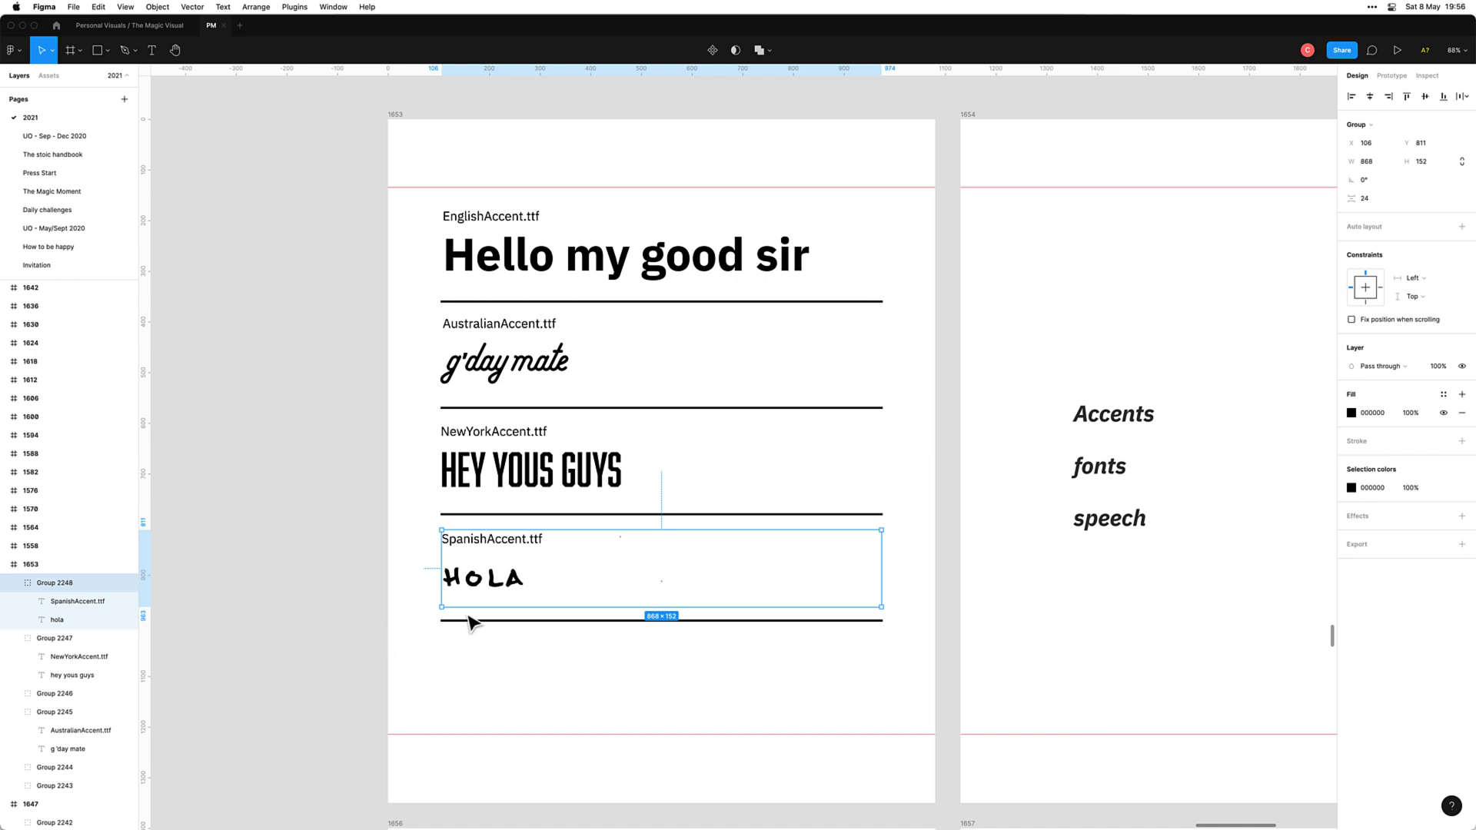
key(super+d)
key(shift+Down)
key(shift+Down)
key(shift+Down)
key(shift+Down)
key(shift+Down)
key(shift+Down)
key(shift+Down)
key(shift+Down)
key(shift+Down)
key(shift+Down)
key(shift+Down)
key(shift+Down)
key(shift+Down)
key(shift+Down)
key(shift+Down)
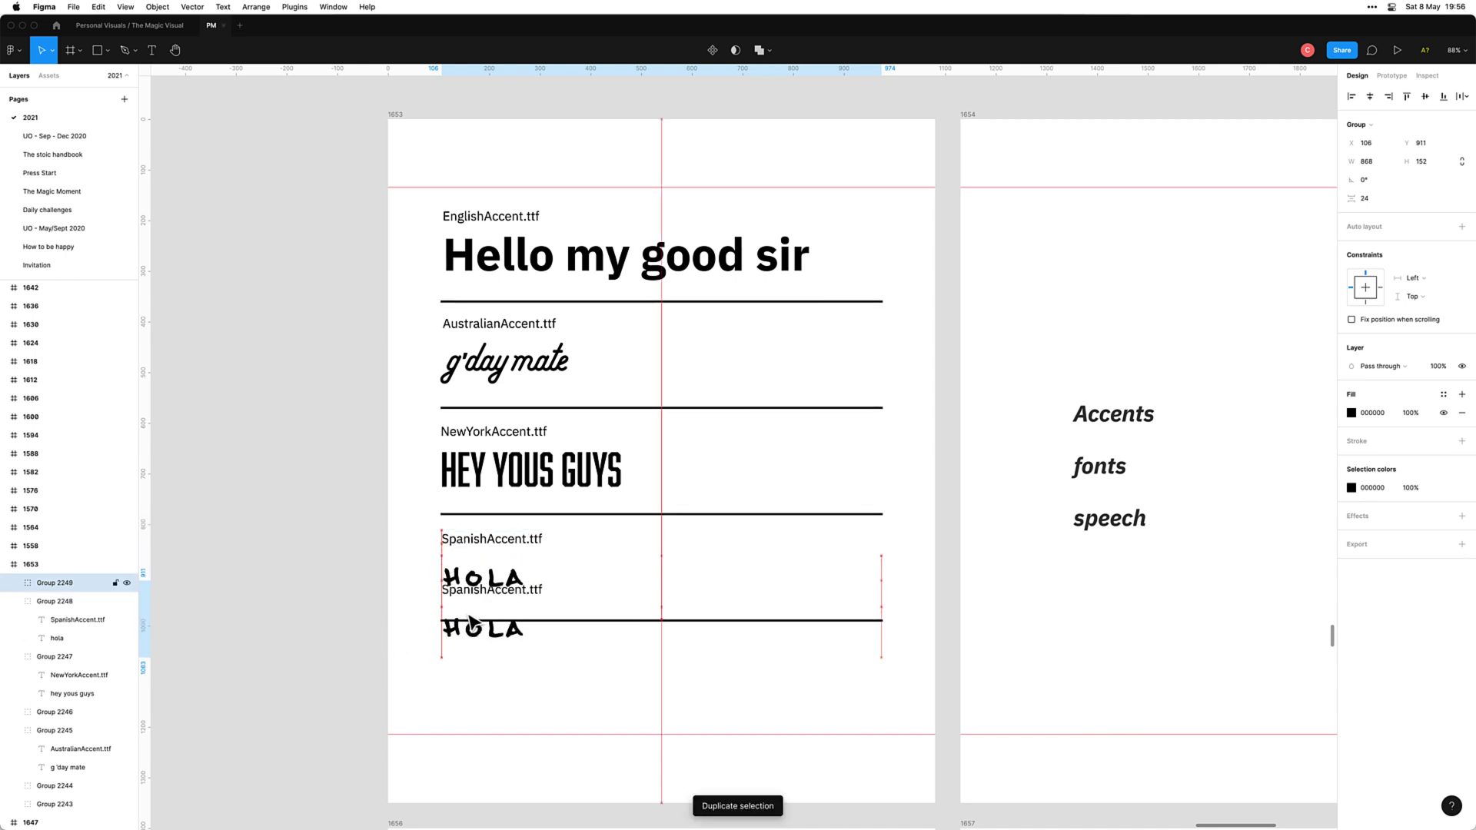
key(shift+Down)
key(shift+Down)
key(shift+Down)
key(shift+Down)
key(shift+Down)
key(Down)
key(Down)
key(Down)
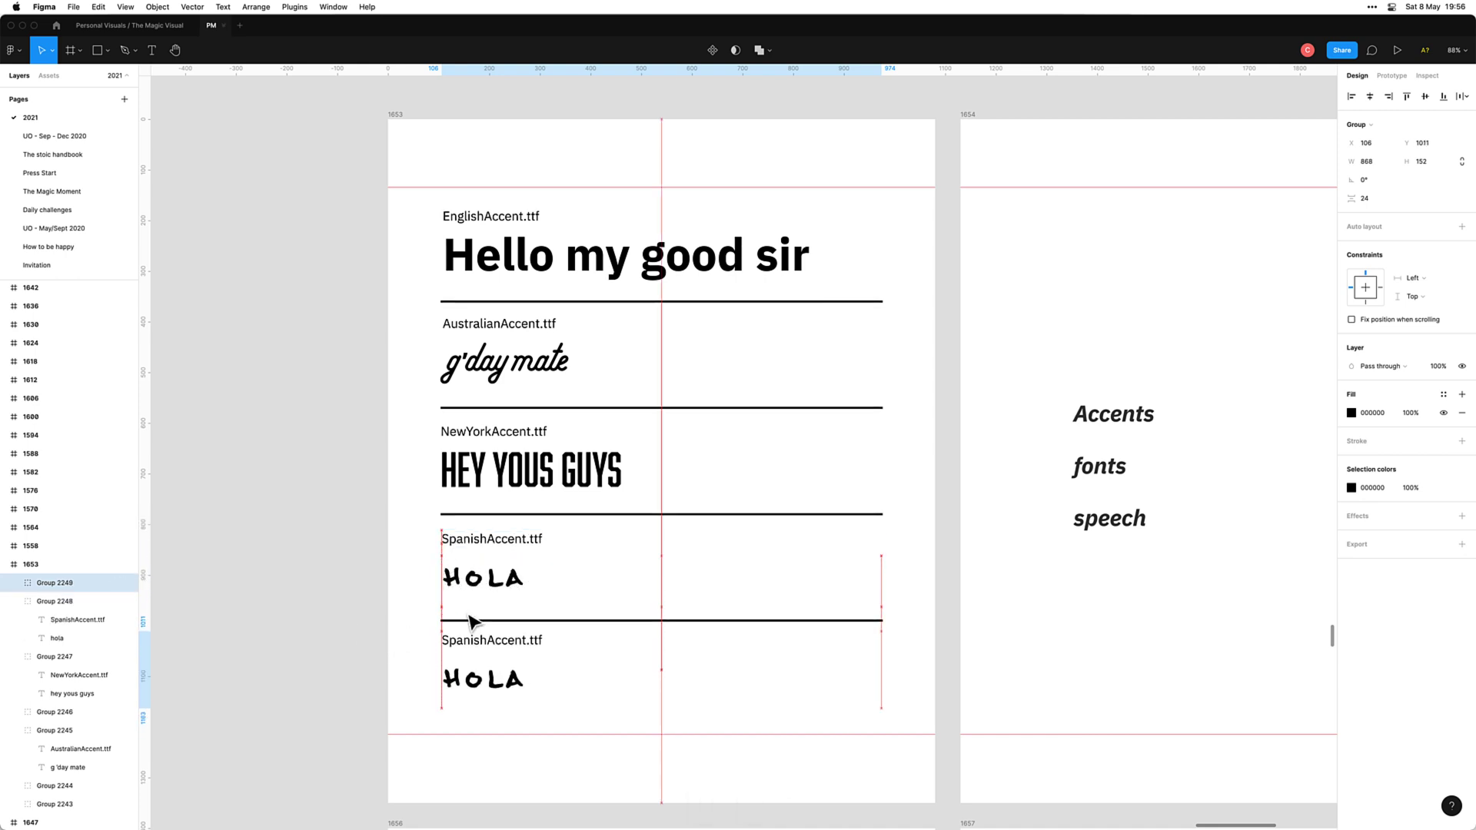
Step: Change the duplicated group's file label to "GermanAccent.ttf"
double_click(487, 645)
double_click(488, 642)
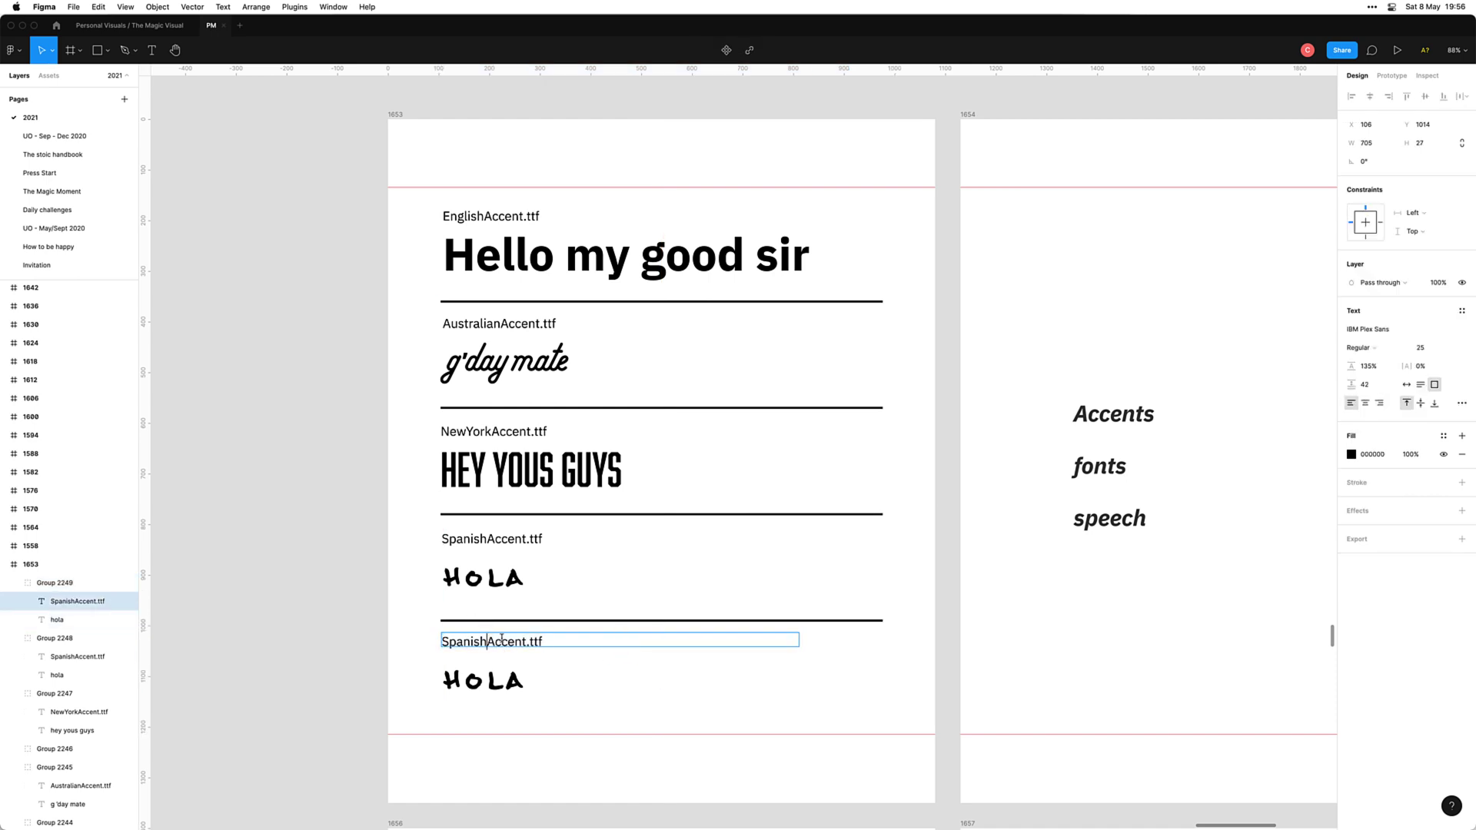
key(alt+shift+Left)
key(BackSpace)
text(Ge)
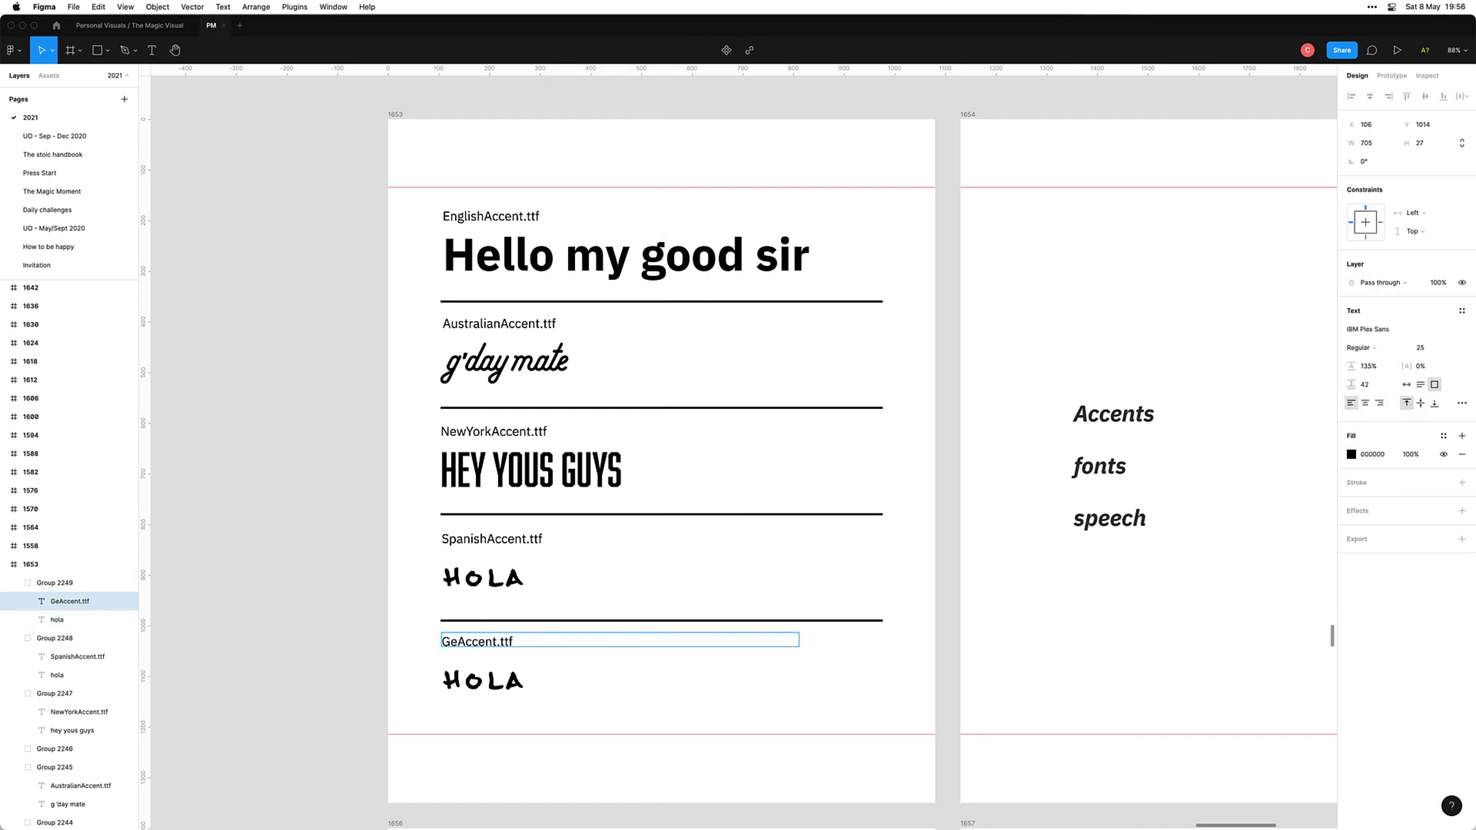
text(rman)
Step: Copy "Eh?" from the Canadian slang result in Firefox and replace the duplicated "hola" greeting with it in Figma
key(super+Tab)
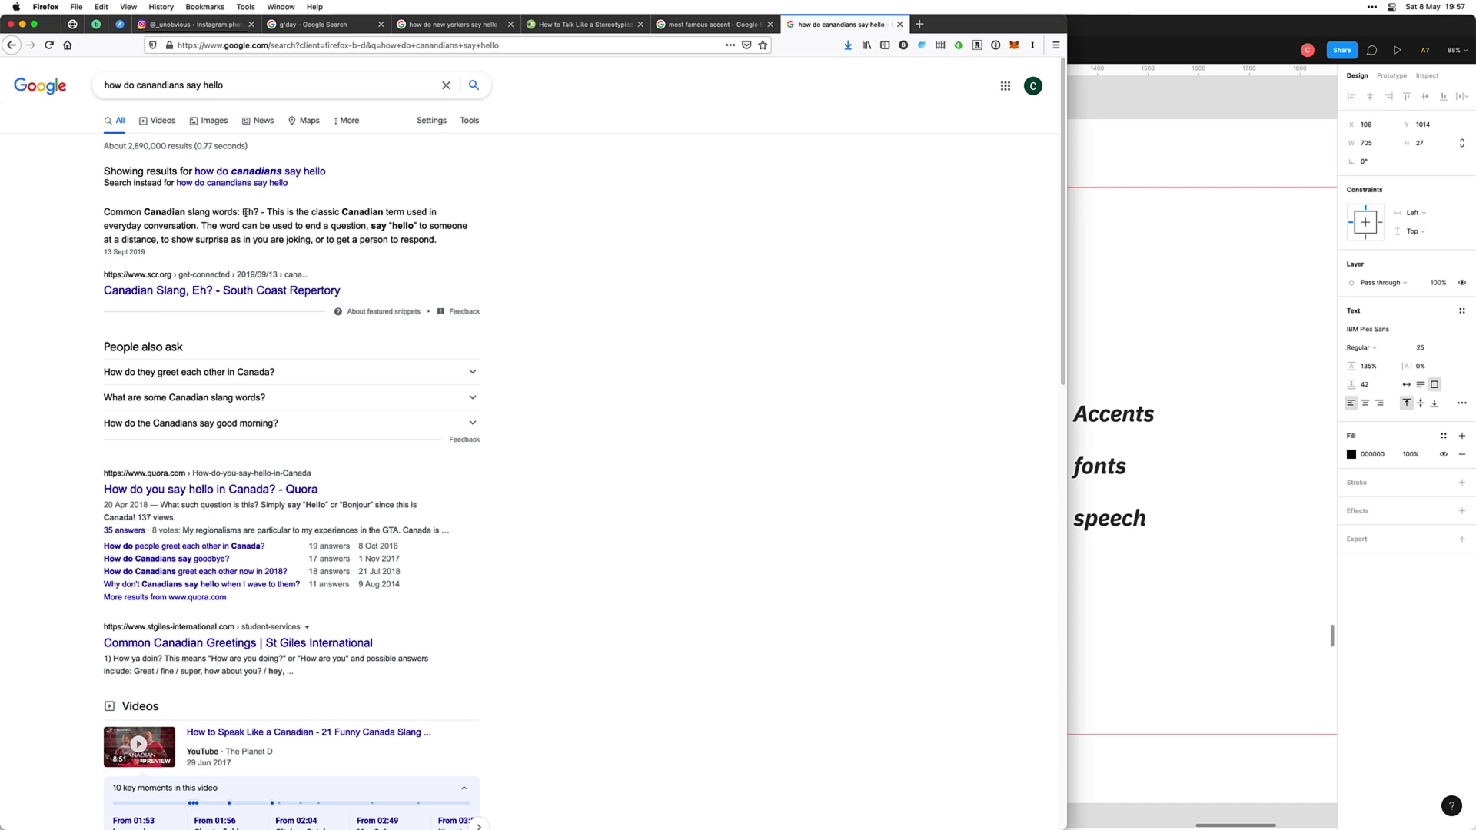
key(super+c)
key(super+Tab)
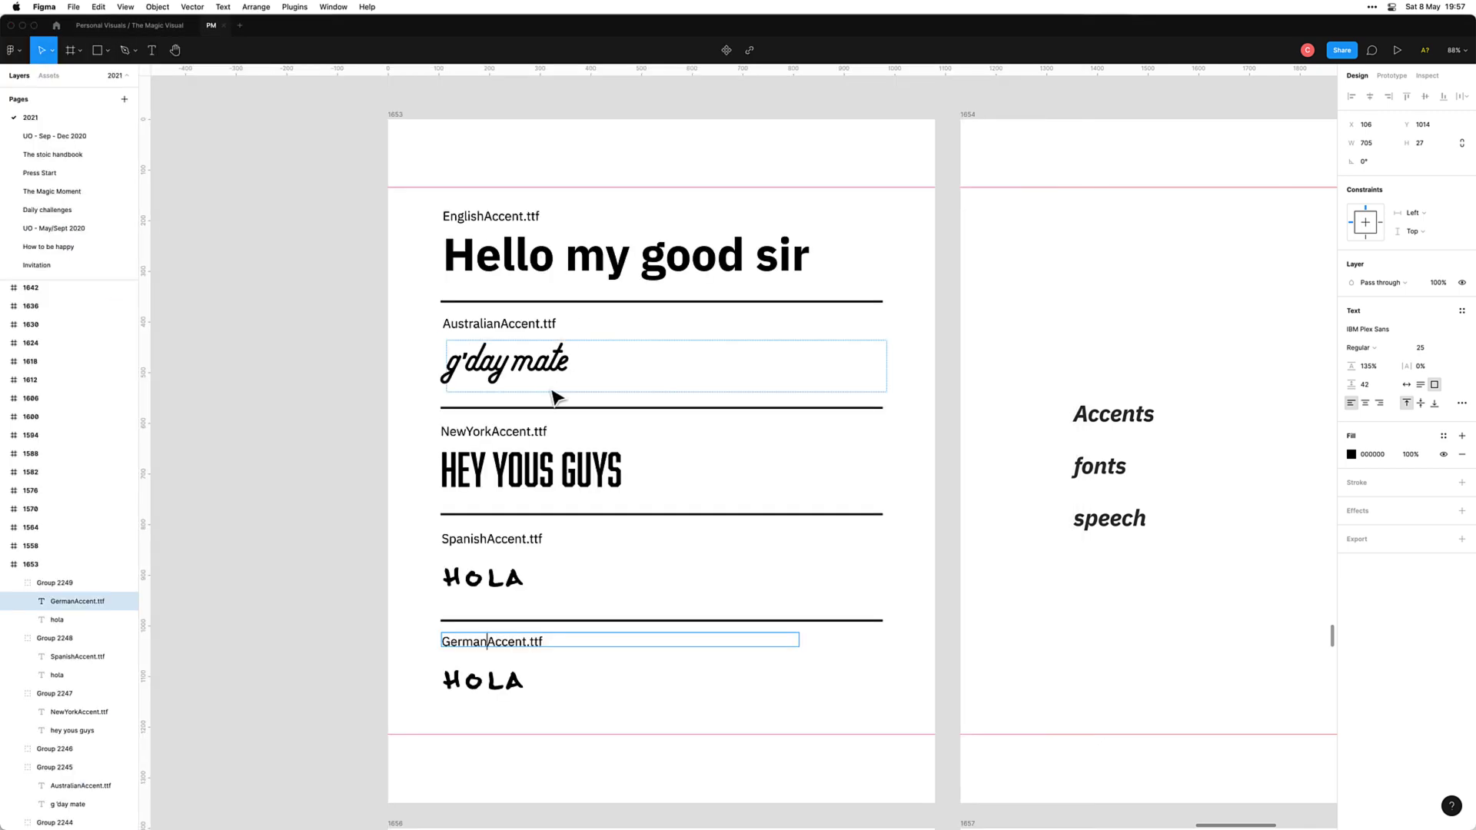
double_click(536, 666)
key(super+v)
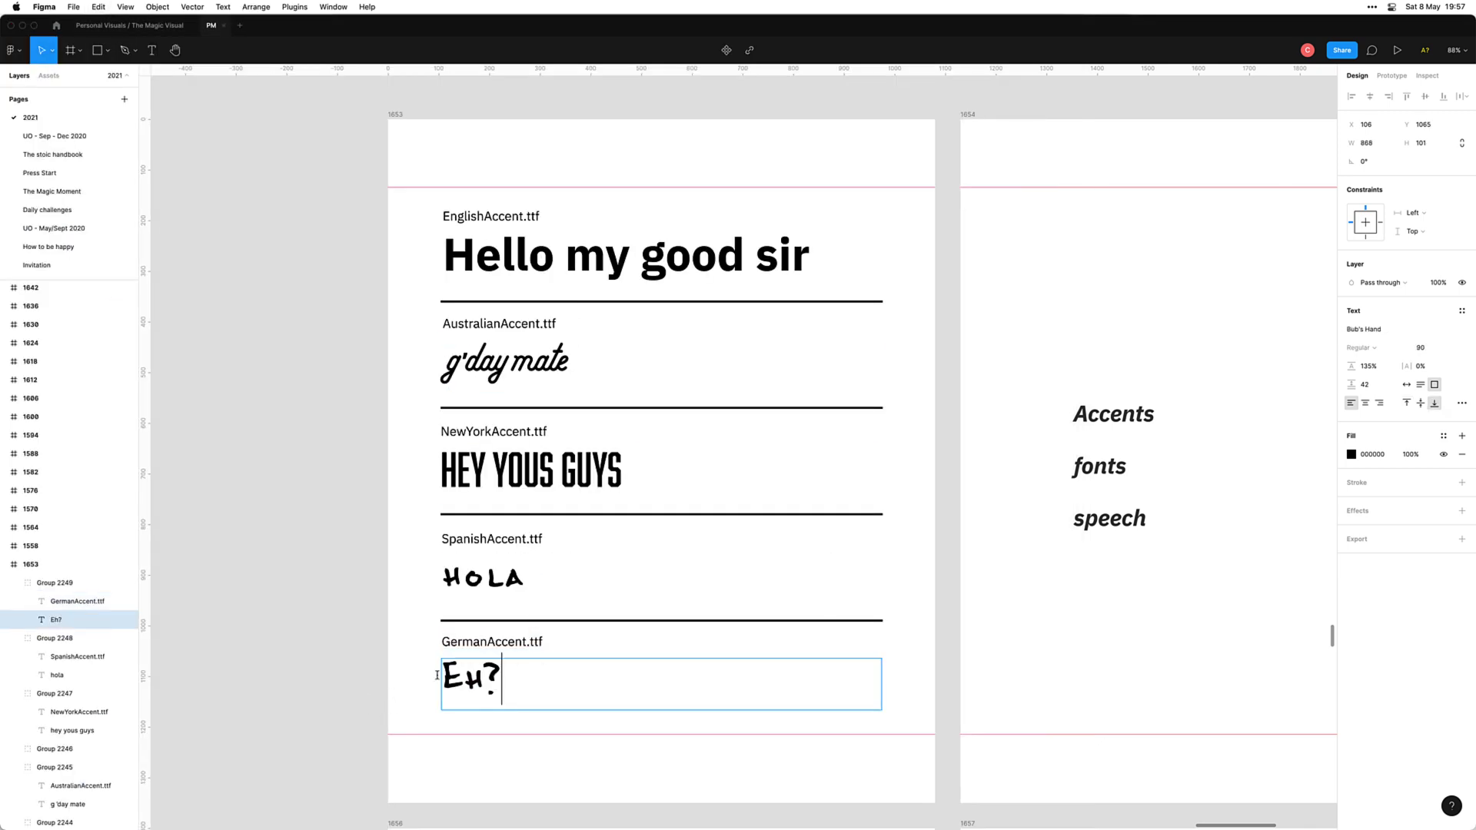
Step: Change the file label above the "Eh?" greeting to "CanadianAccent.ttf"
double_click(481, 641)
key(shift+super+Left)
text(Cana)
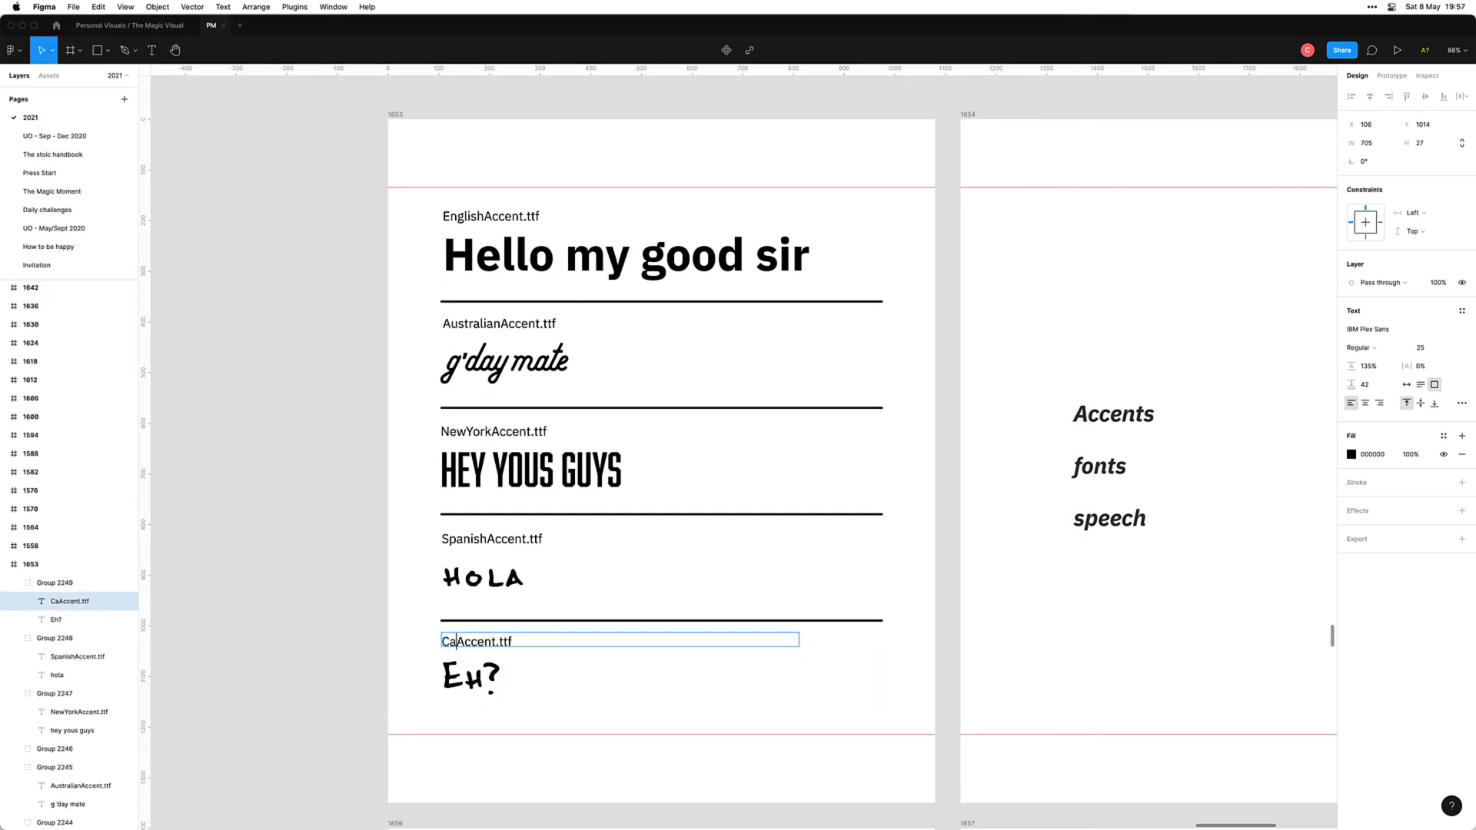
text(dian)
click(366, 652)
Step: Try the Archivo font on the "Eh?" greeting
double_click(469, 679)
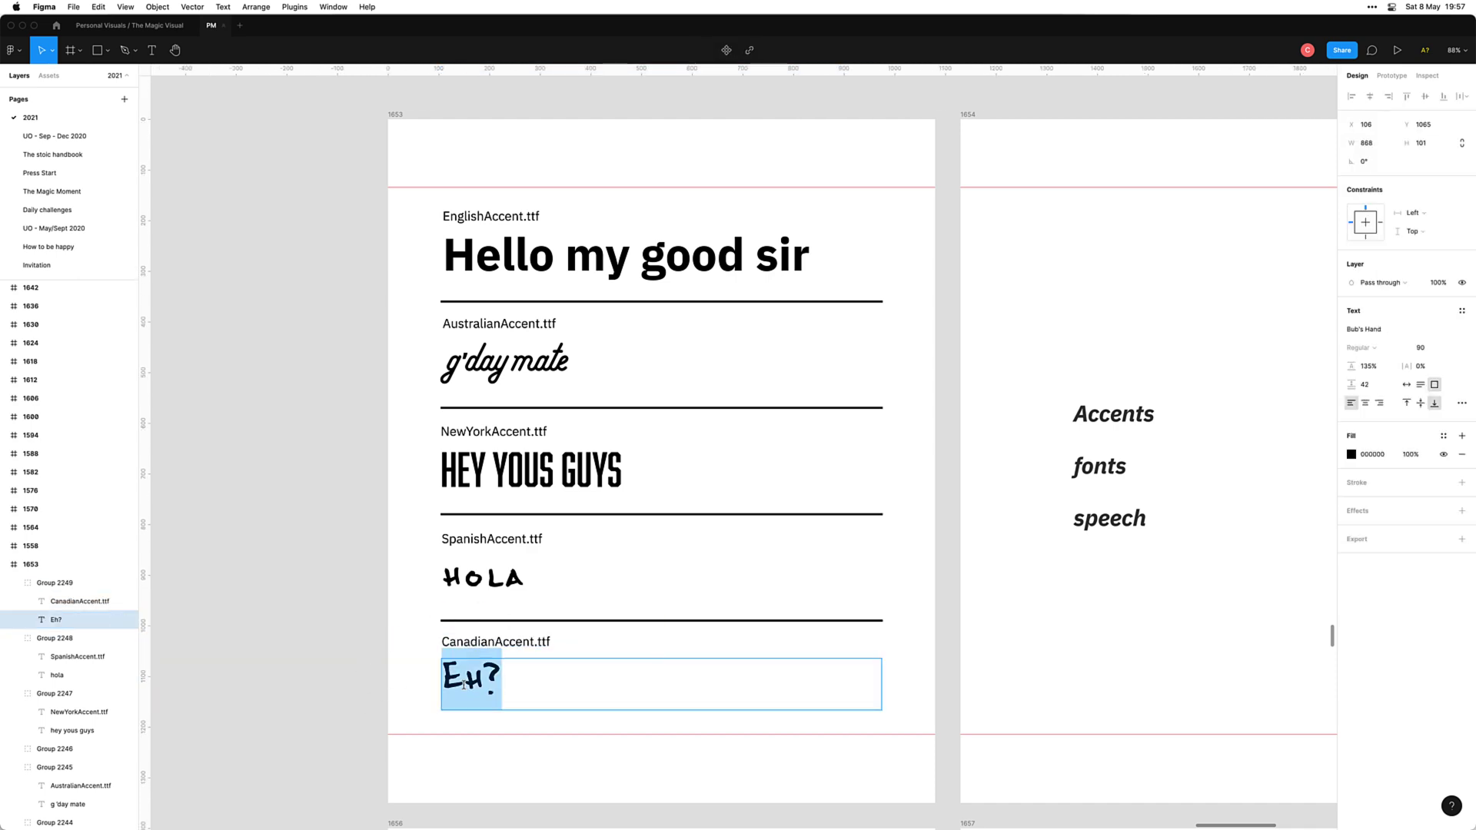
click(1394, 333)
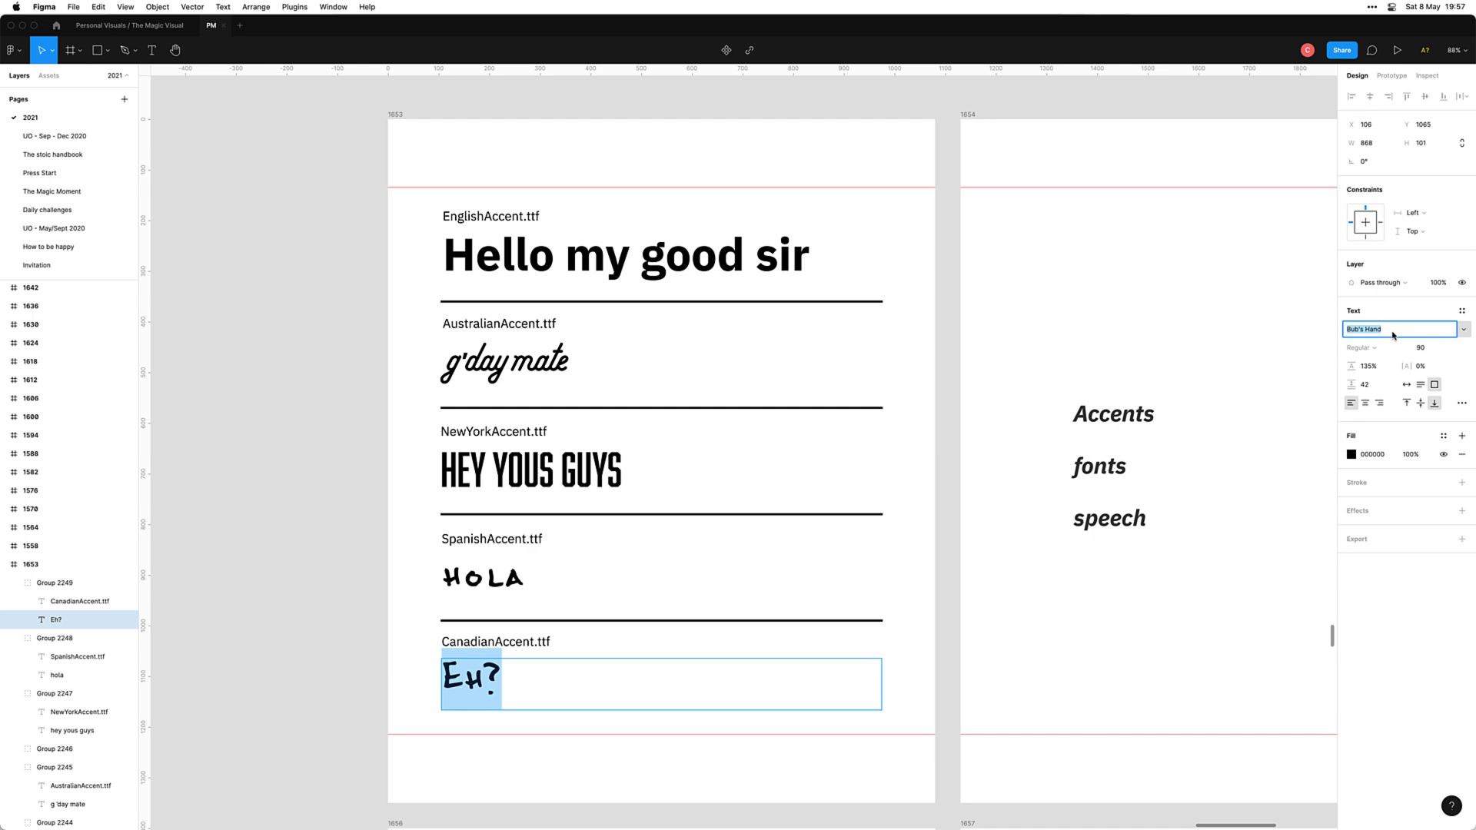
click(1456, 336)
scroll(1394, 266, up, 10)
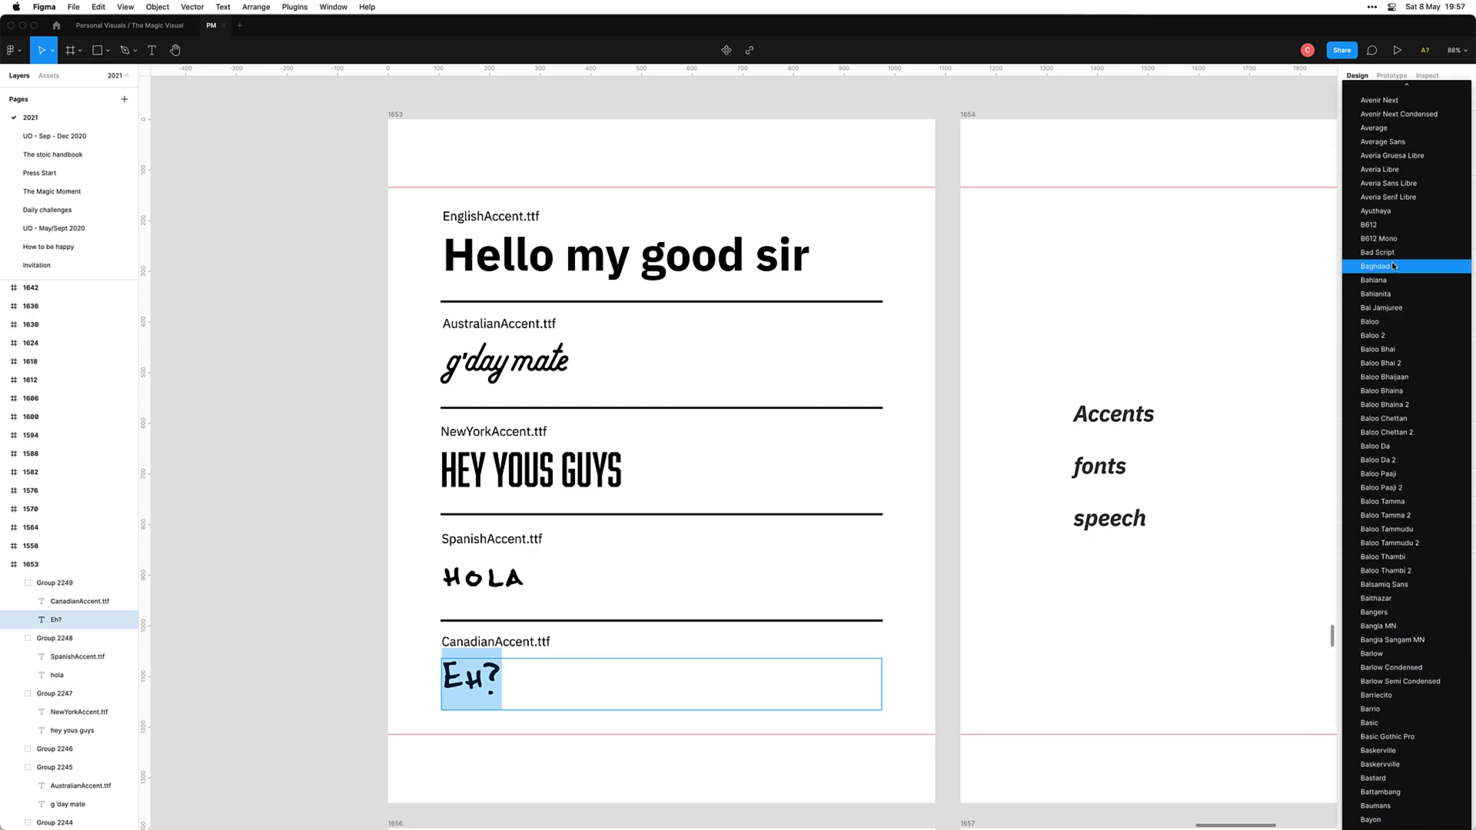
scroll(1394, 262, up, 5)
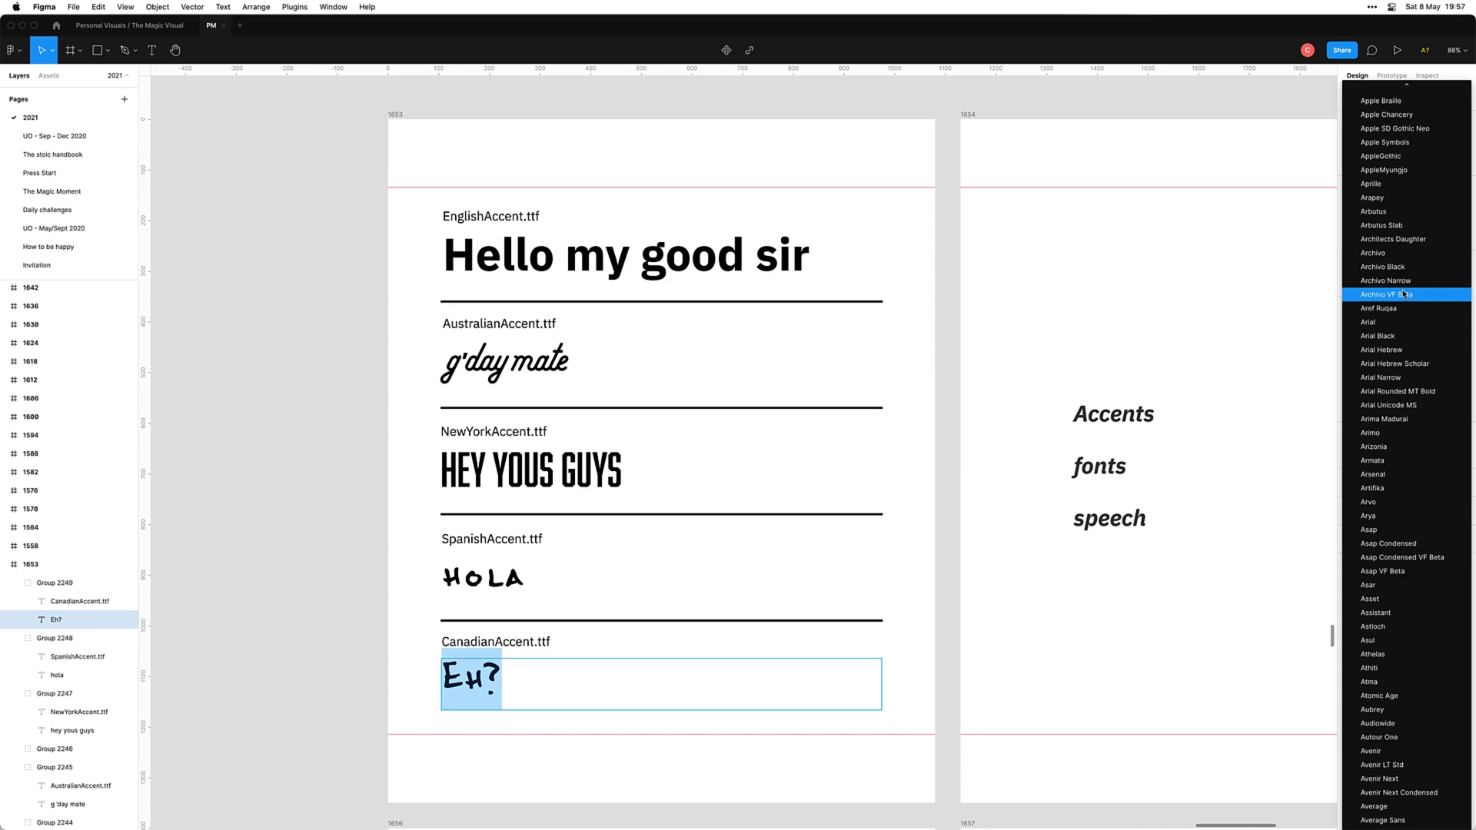
click(1373, 253)
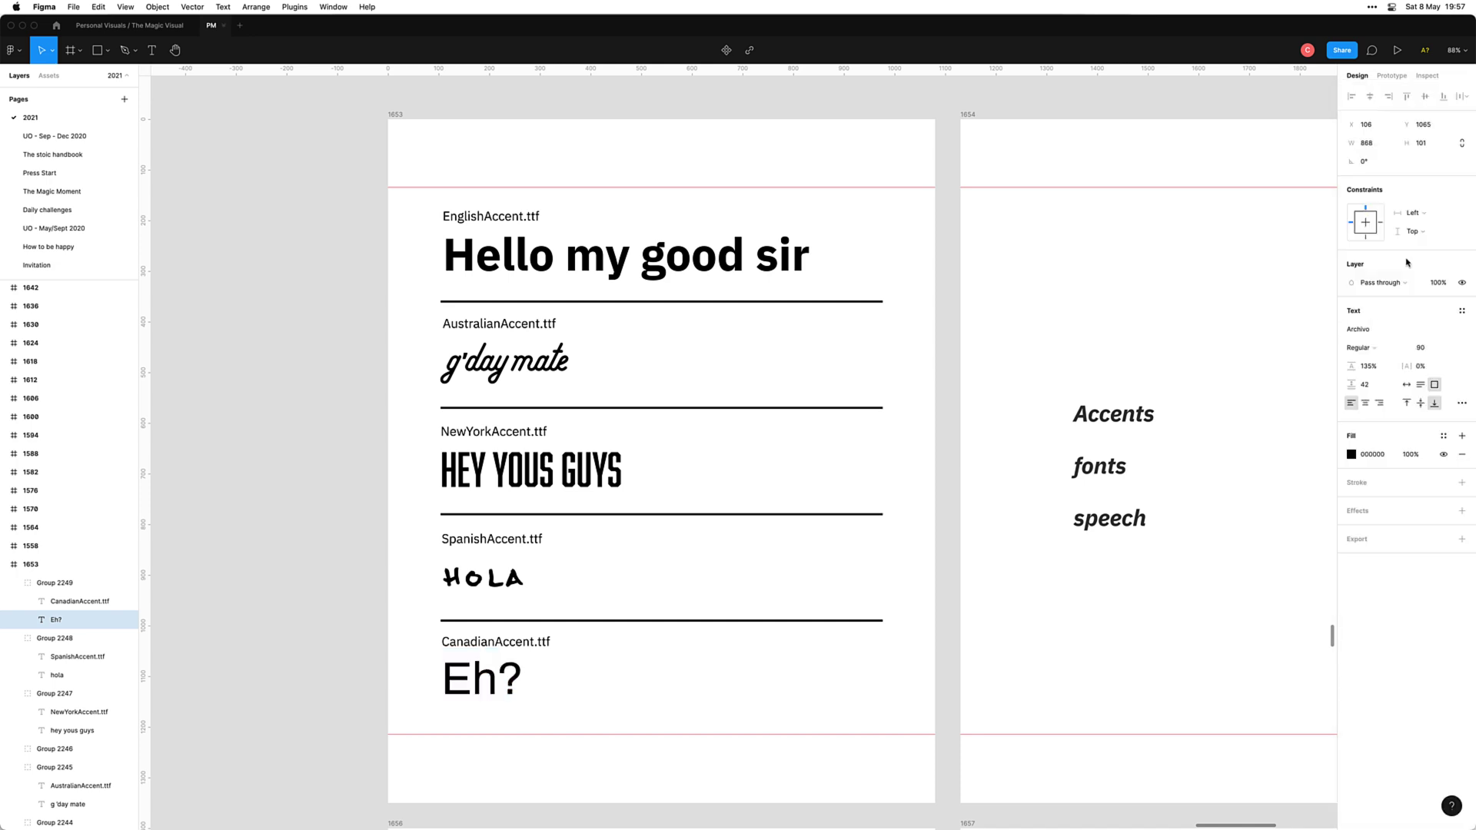
Step: Set the "Eh?" greeting's font to B612
key(Return)
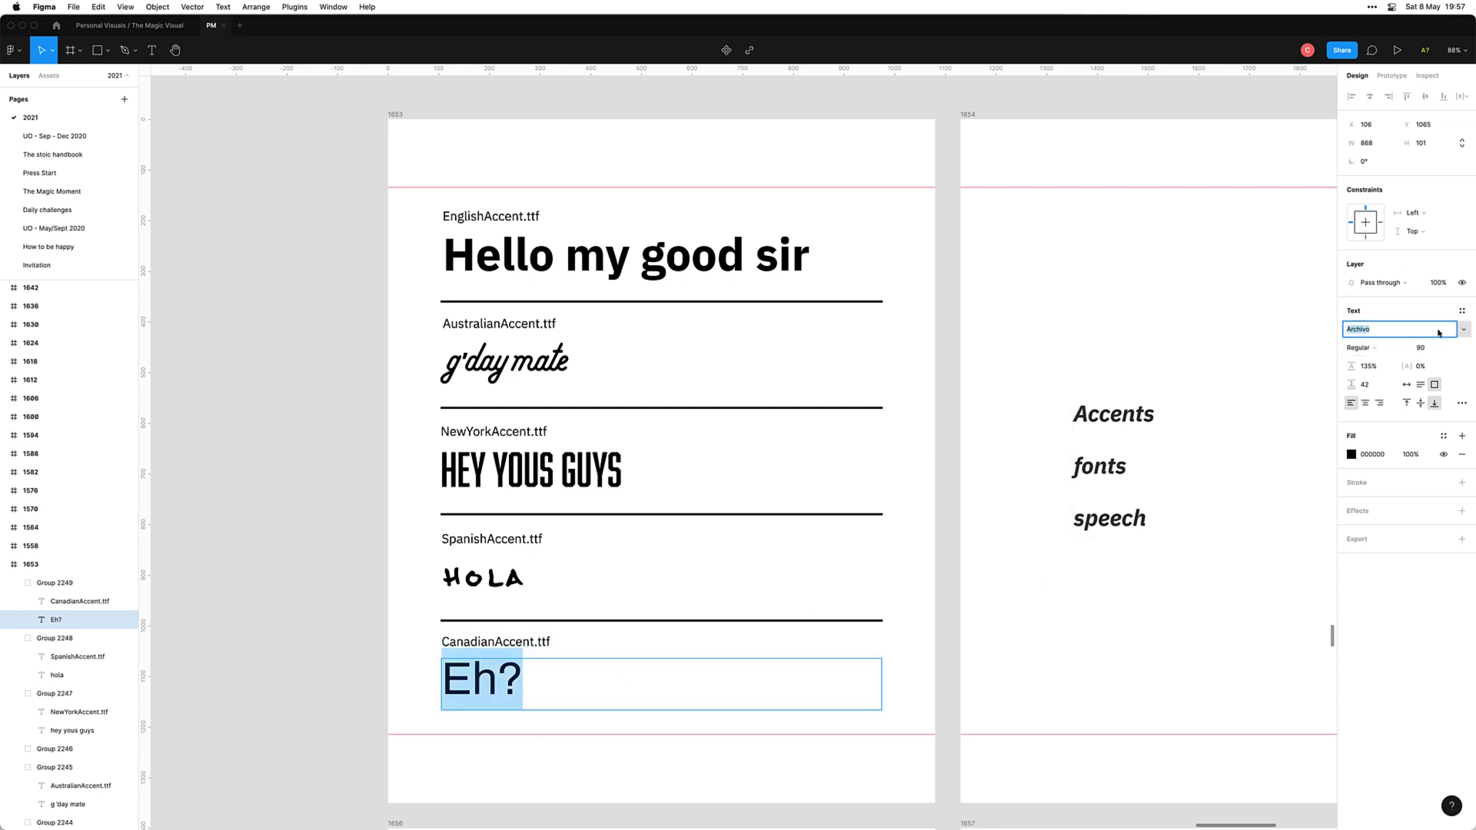
click(1464, 334)
scroll(1394, 407, down, 10)
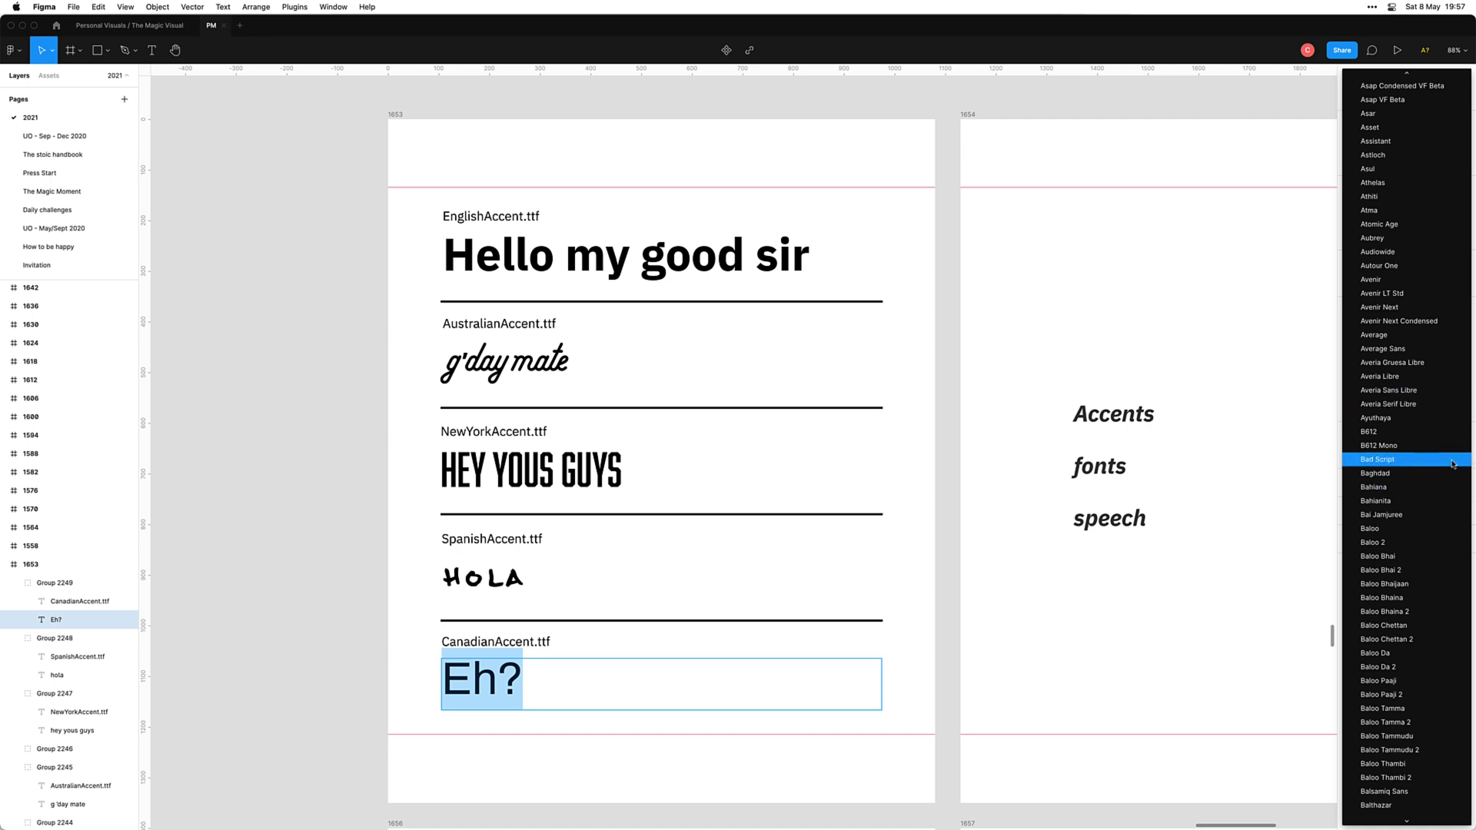
click(1404, 432)
click(1384, 329)
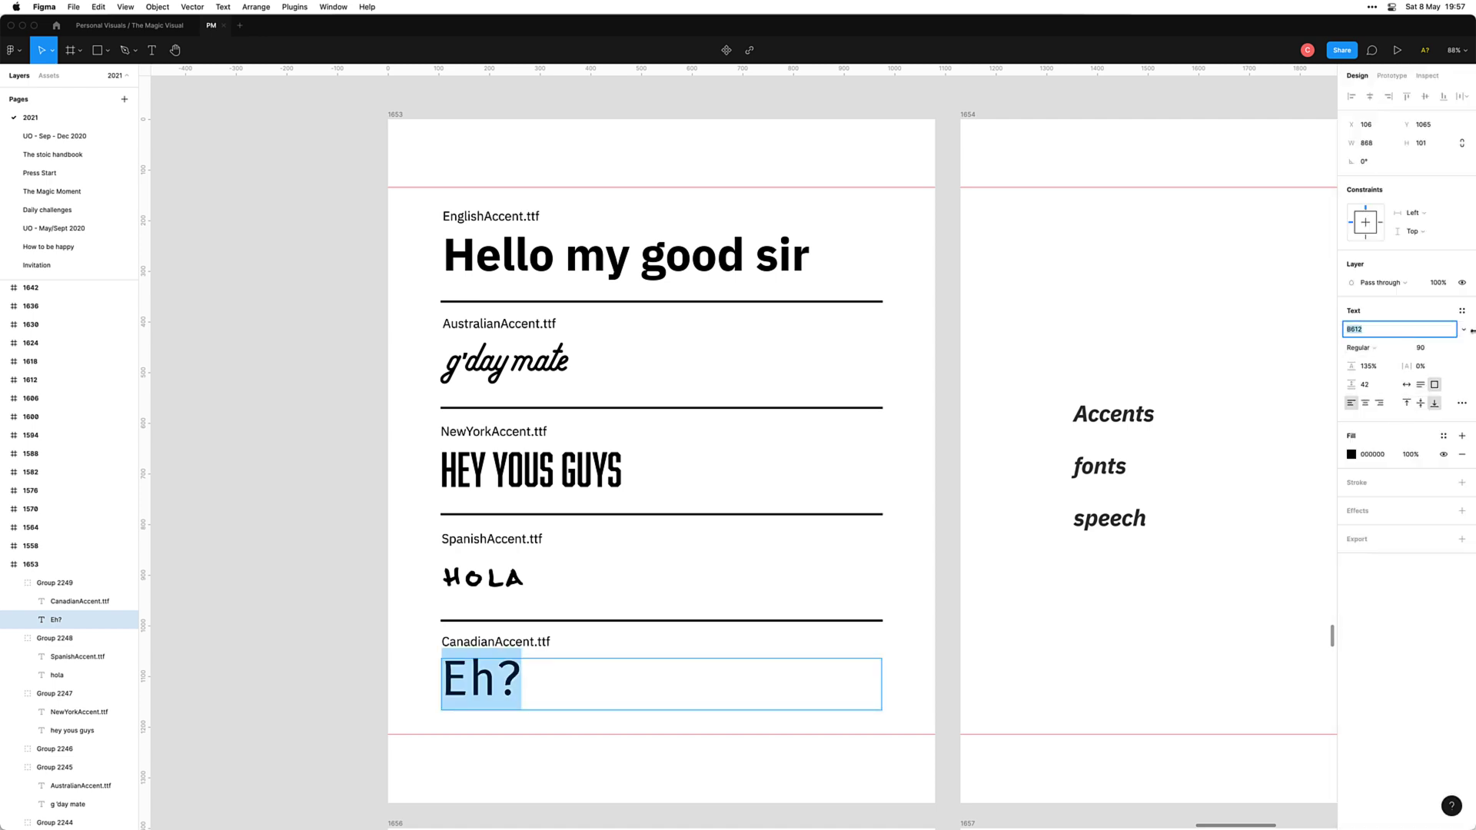
Step: Try the BLOKK and Buda fonts on the "Eh?" greeting
click(1464, 331)
scroll(1406, 484, down, 10)
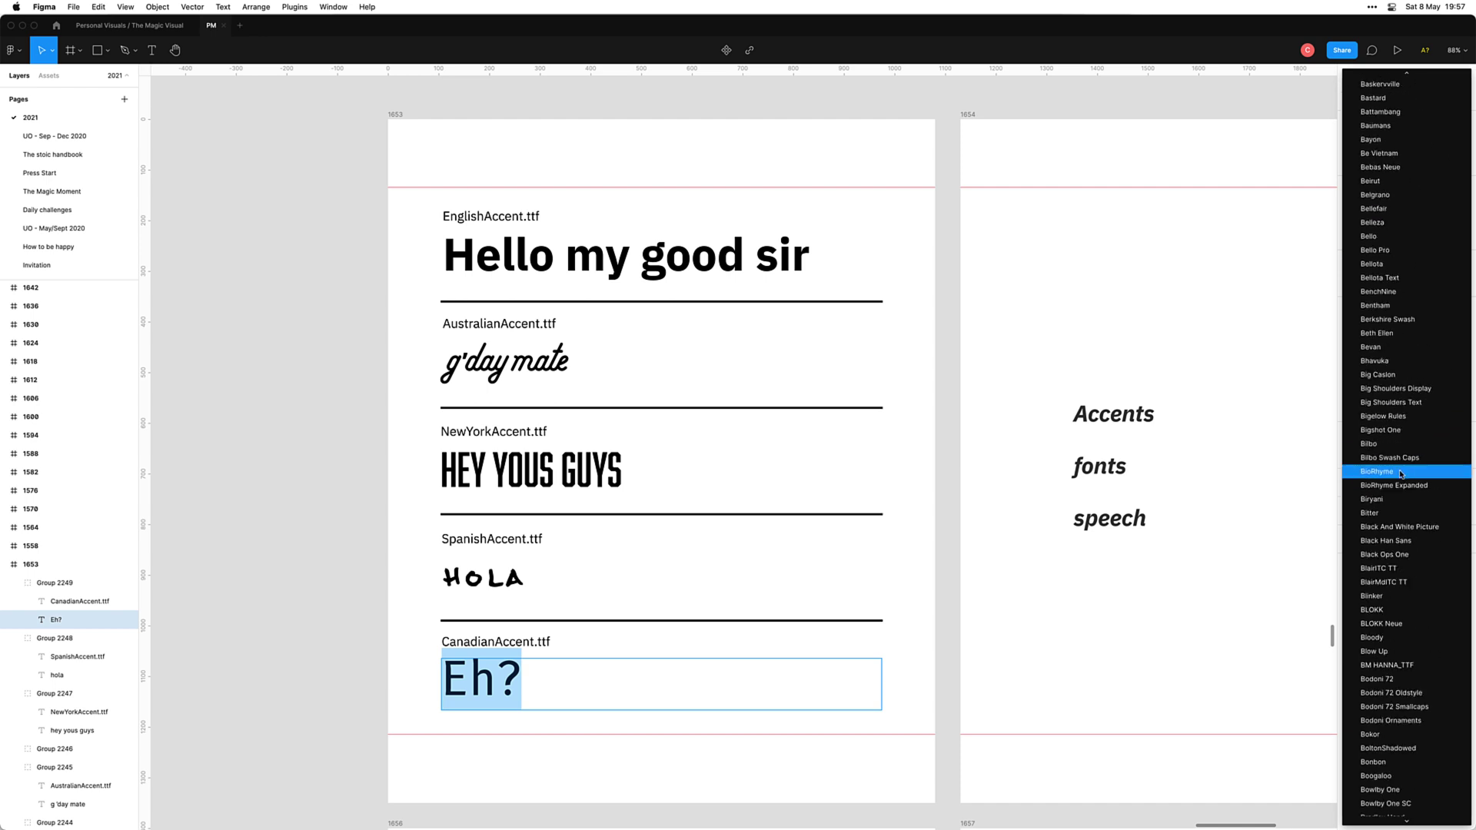
click(1387, 610)
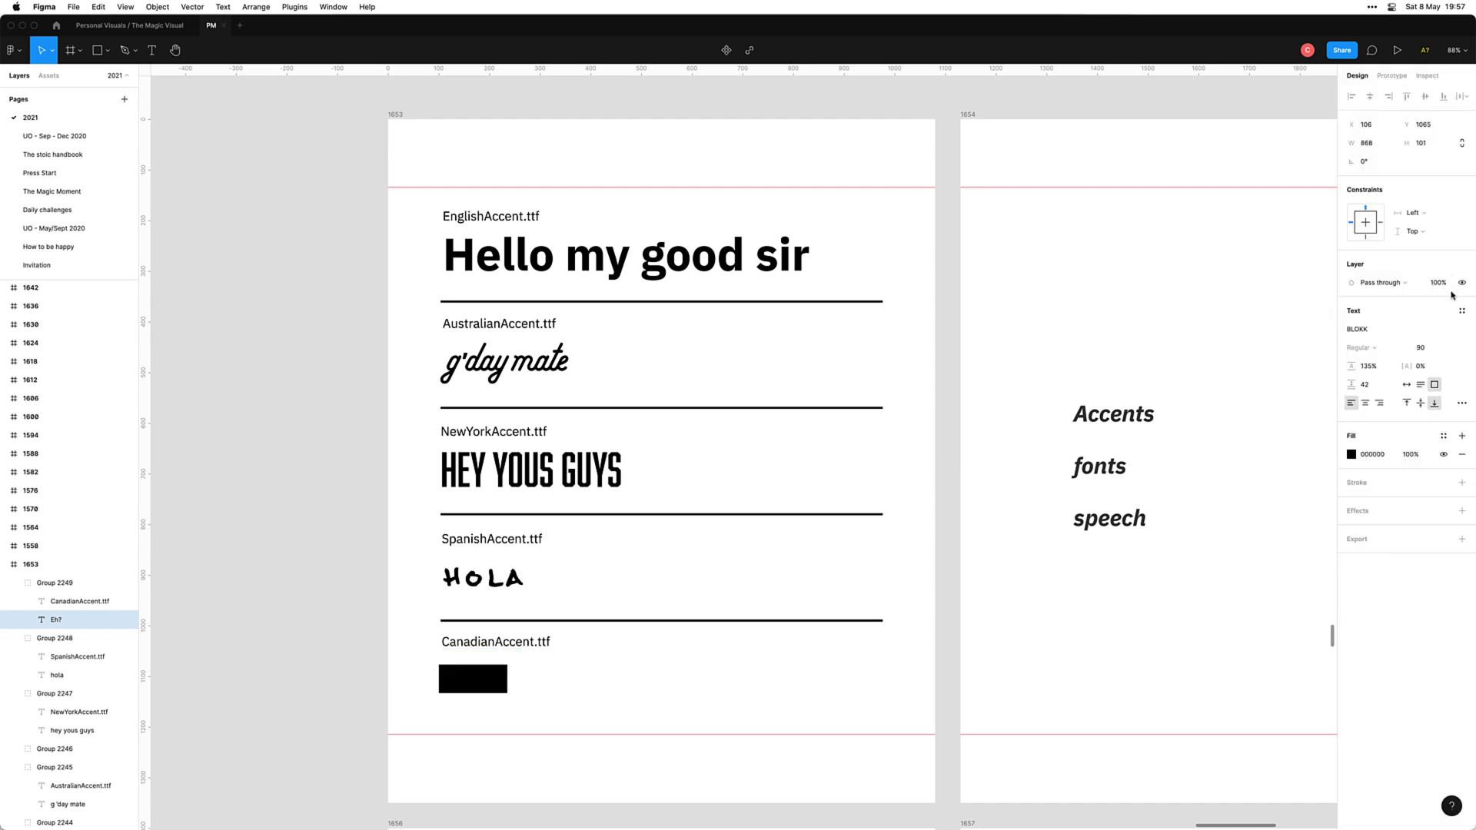
click(1446, 329)
click(1464, 331)
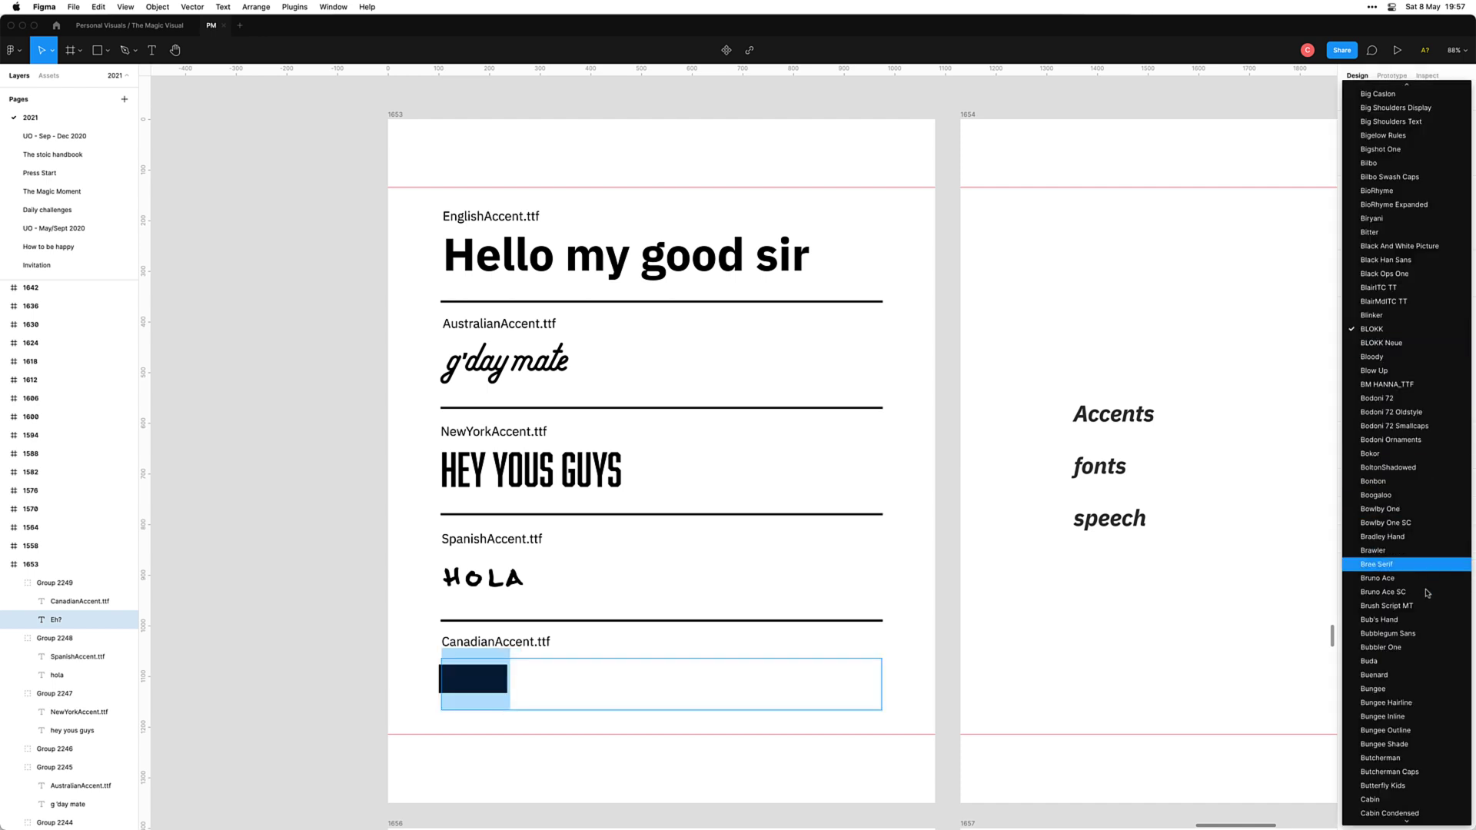
click(1381, 663)
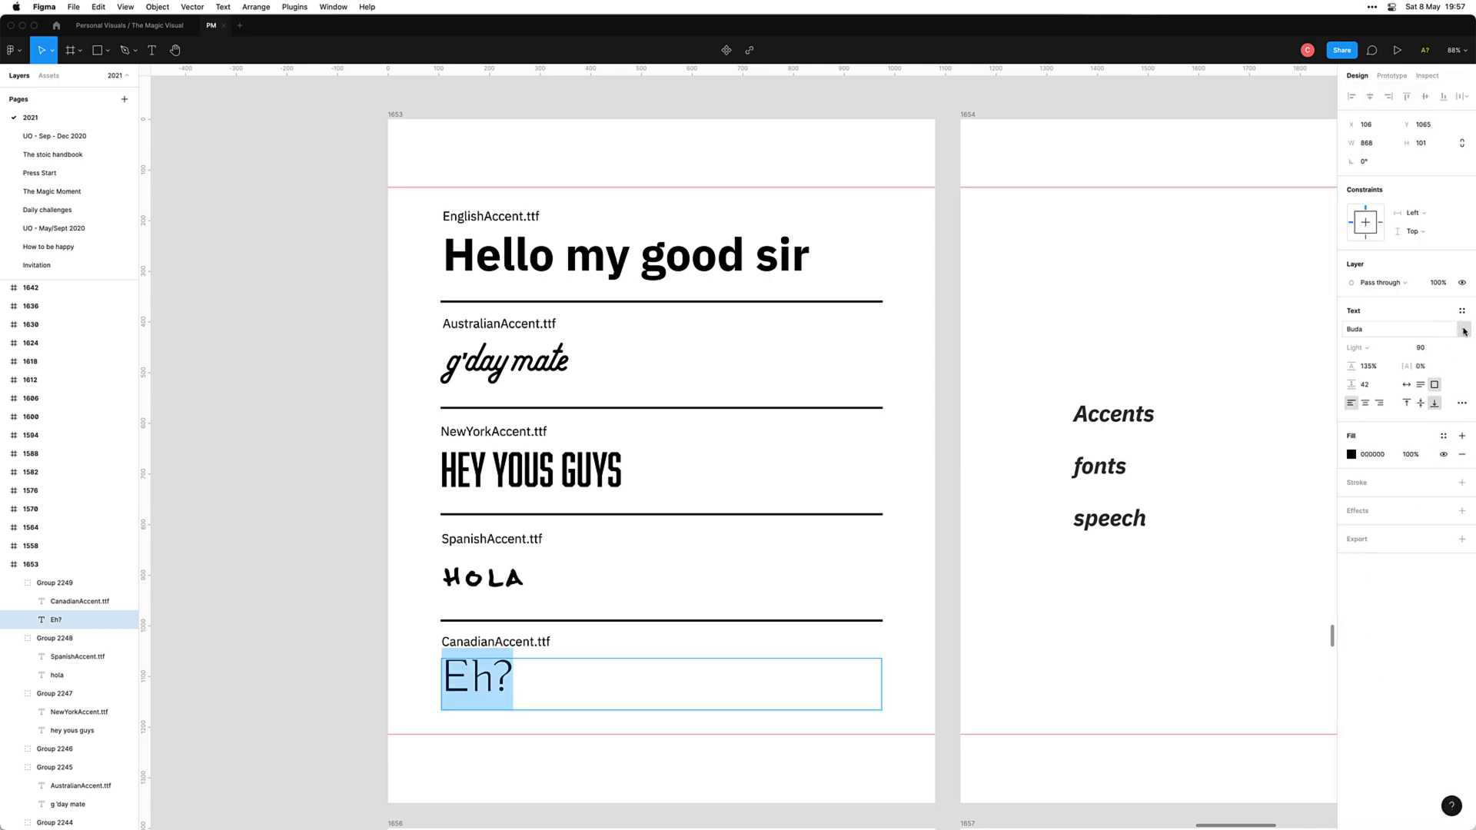
Step: Set the "Eh?" greeting's font to Buenard and deselect it
click(1407, 329)
text(Bungee)
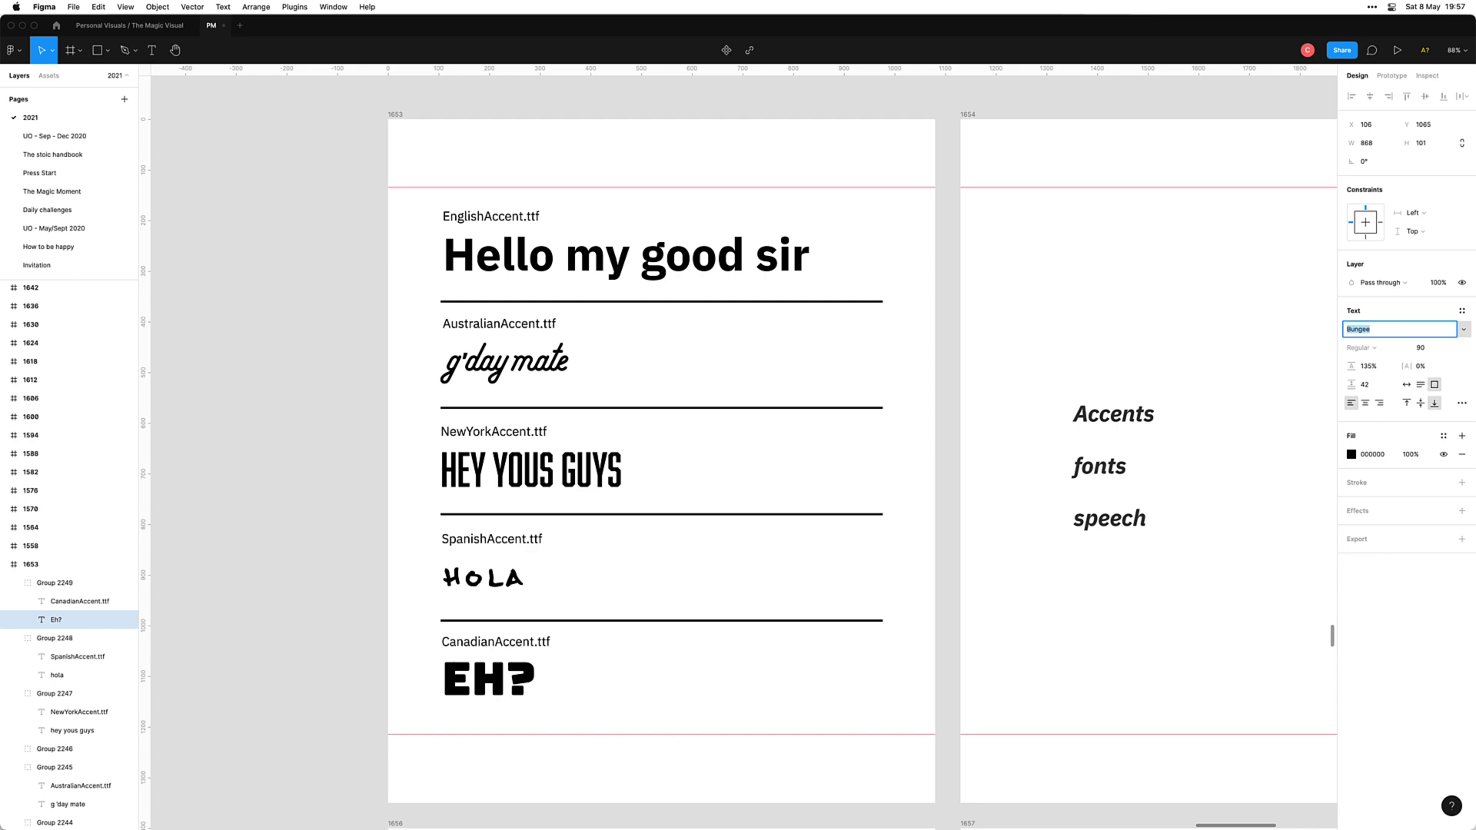
key(Up)
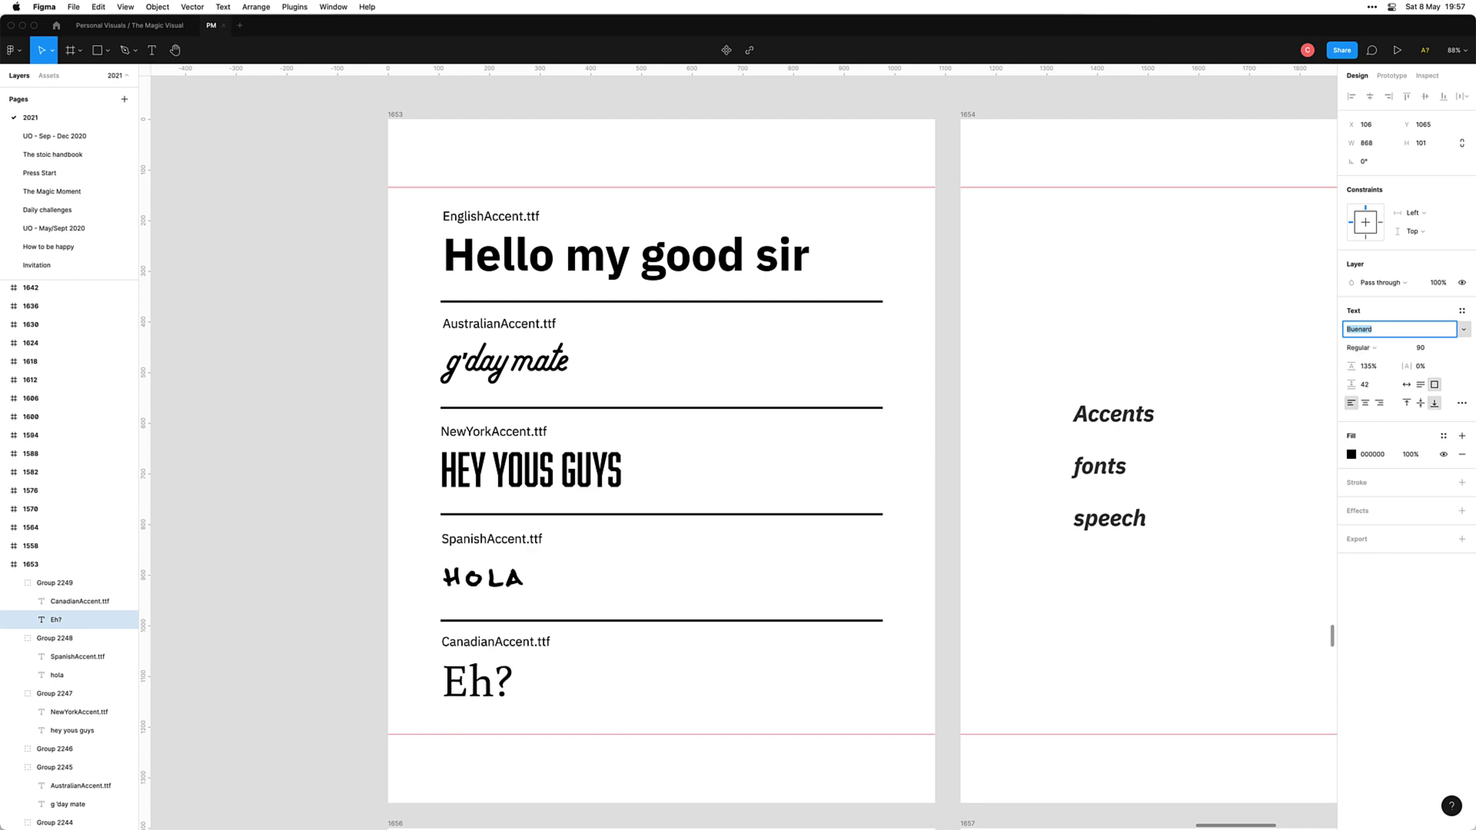
key(Return)
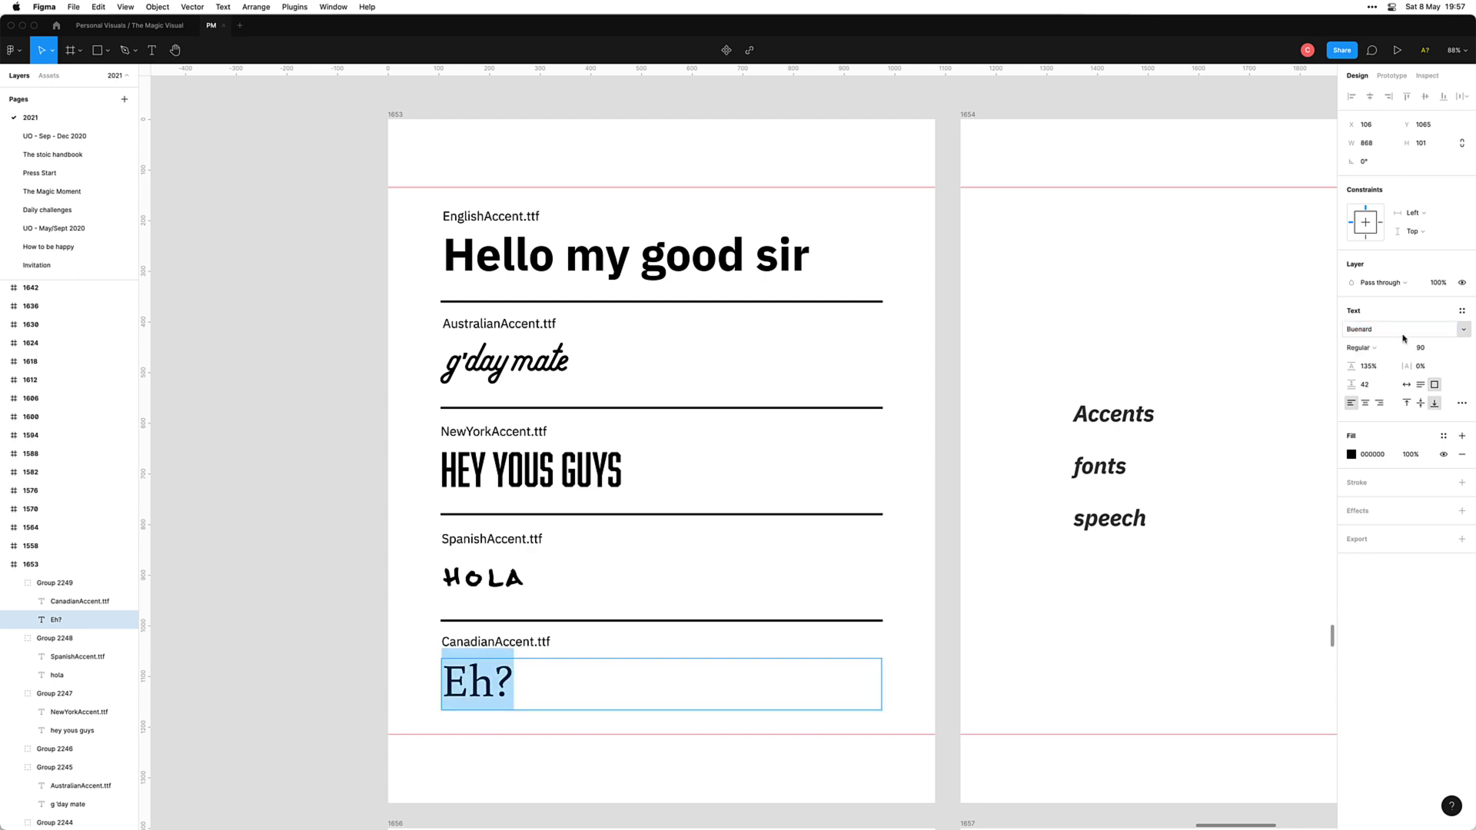
key(Escape)
click(405, 682)
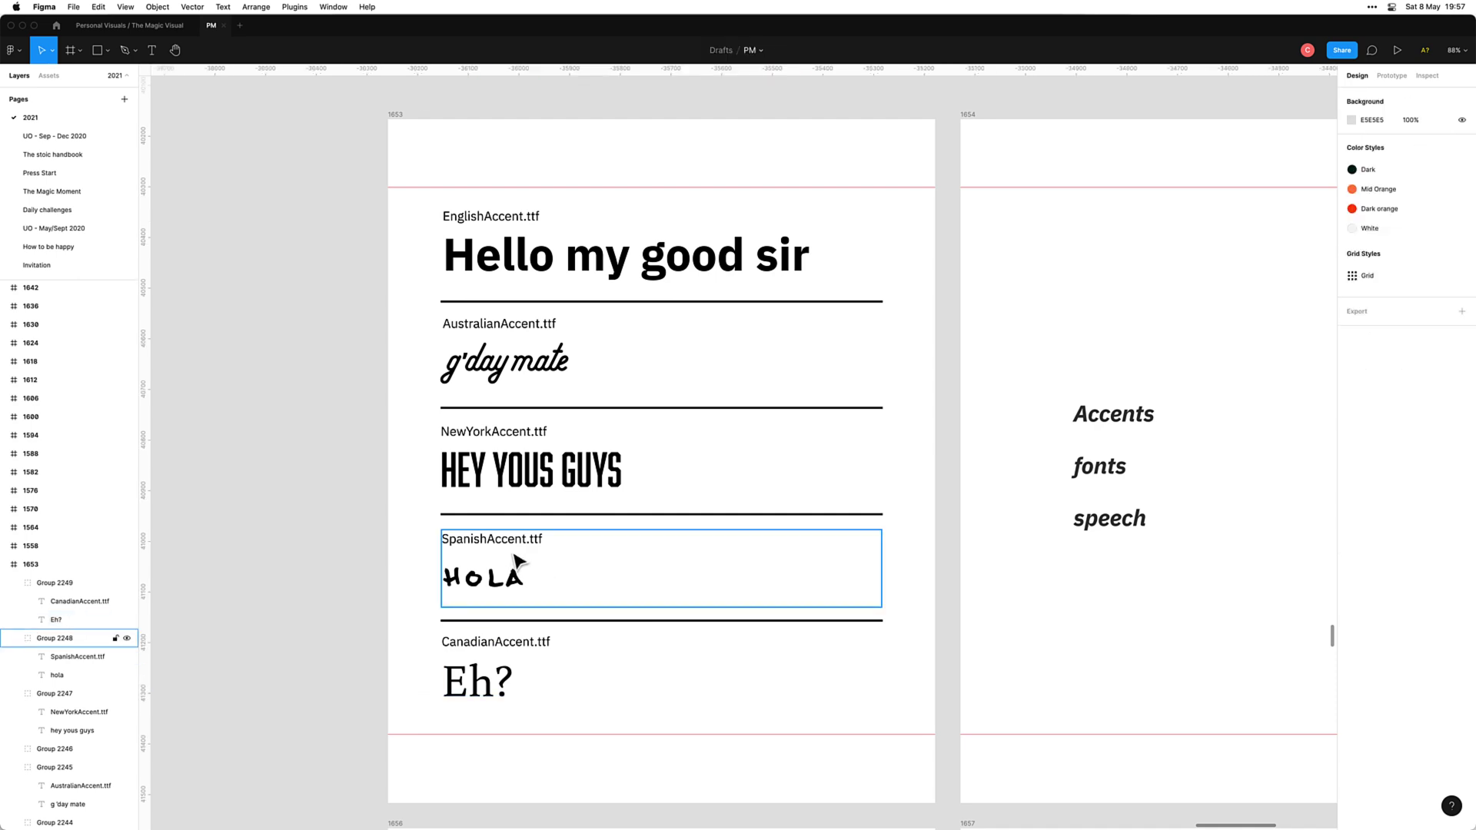
click(547, 578)
click(336, 624)
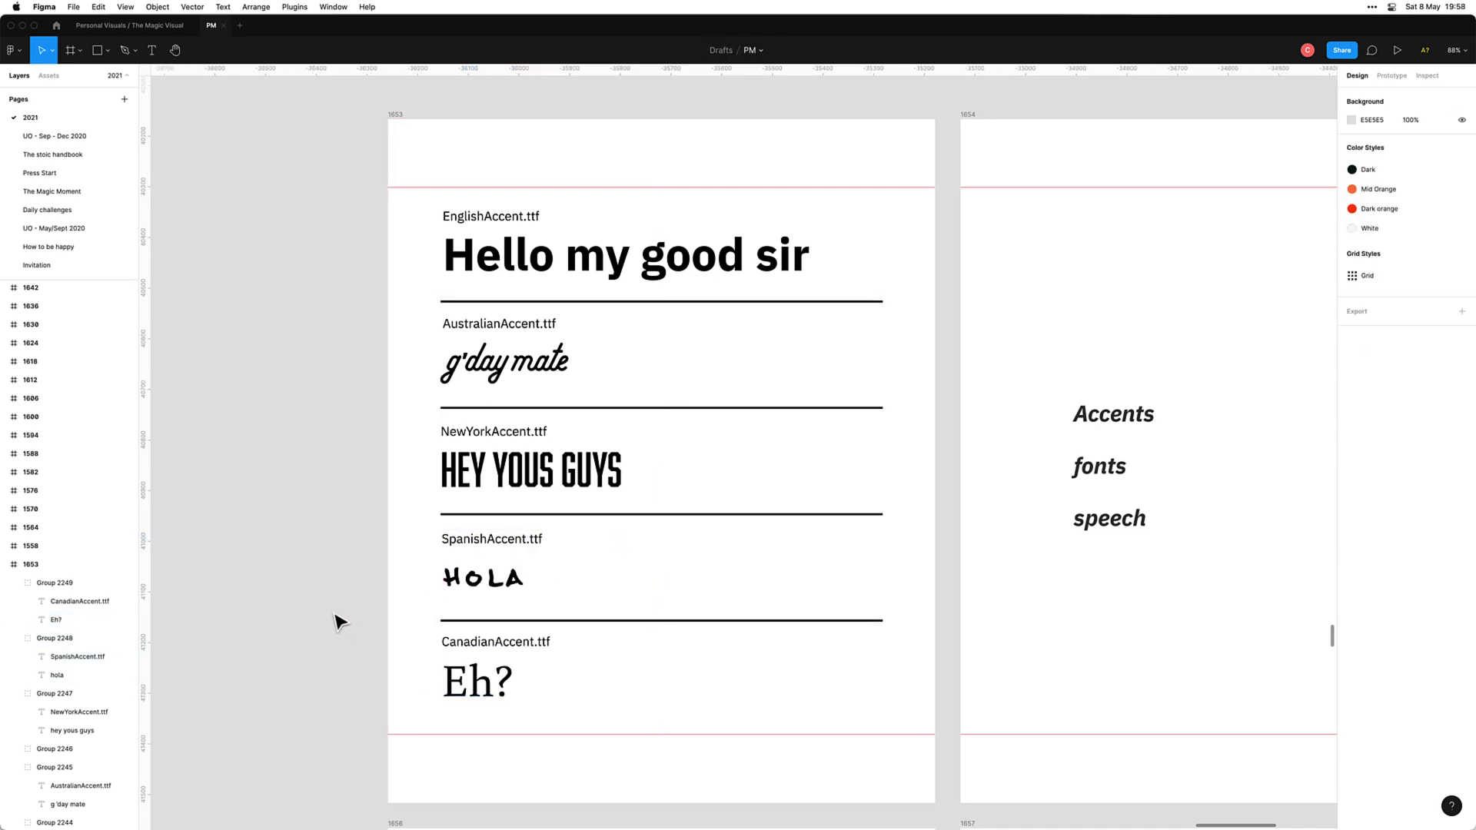
Step: Set the opacity of the four divider lines between the accent entries to 20%
double_click(607, 302)
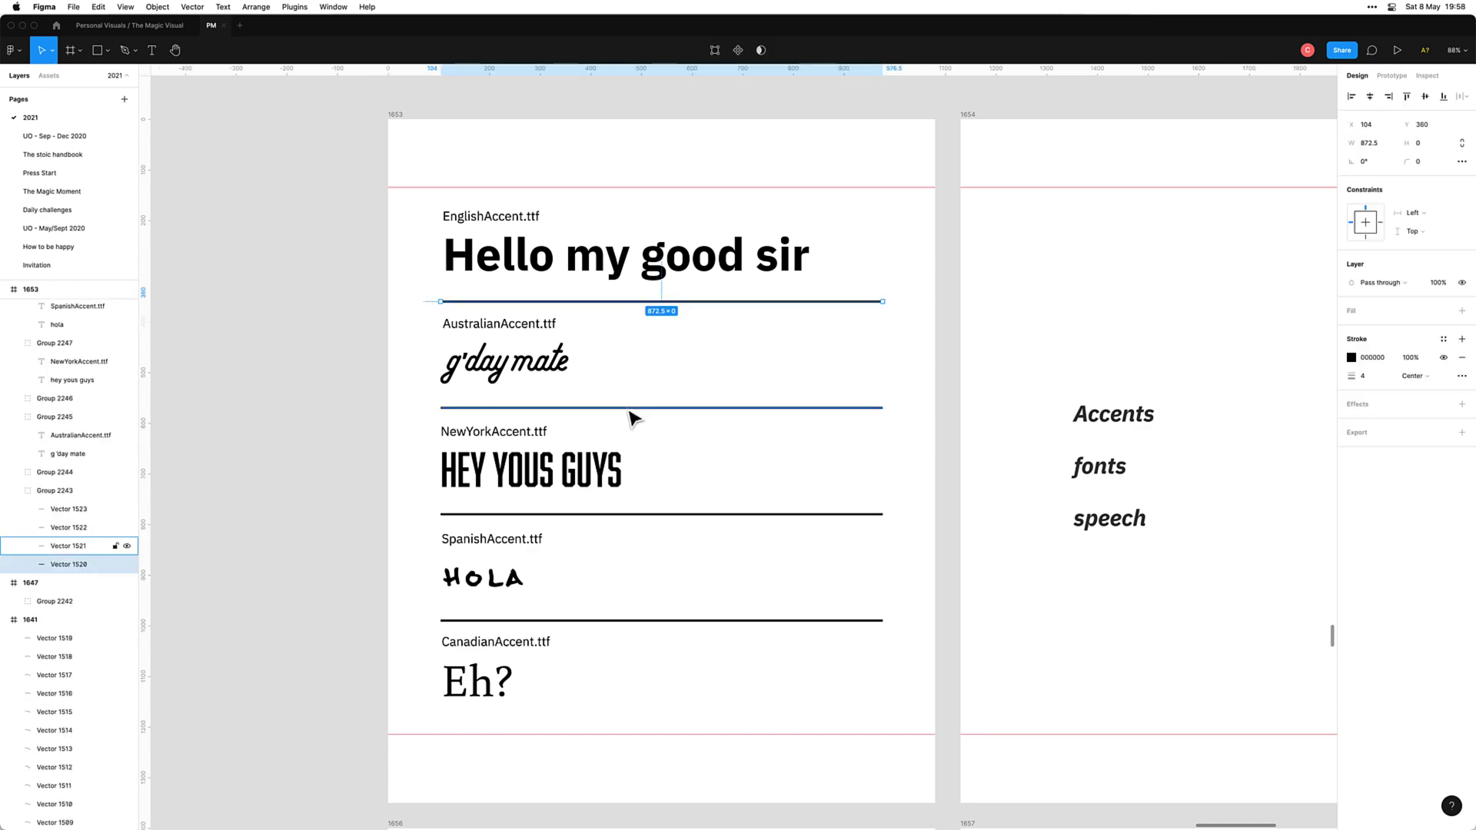
shift+click(628, 408)
shift+click(623, 514)
shift+click(609, 621)
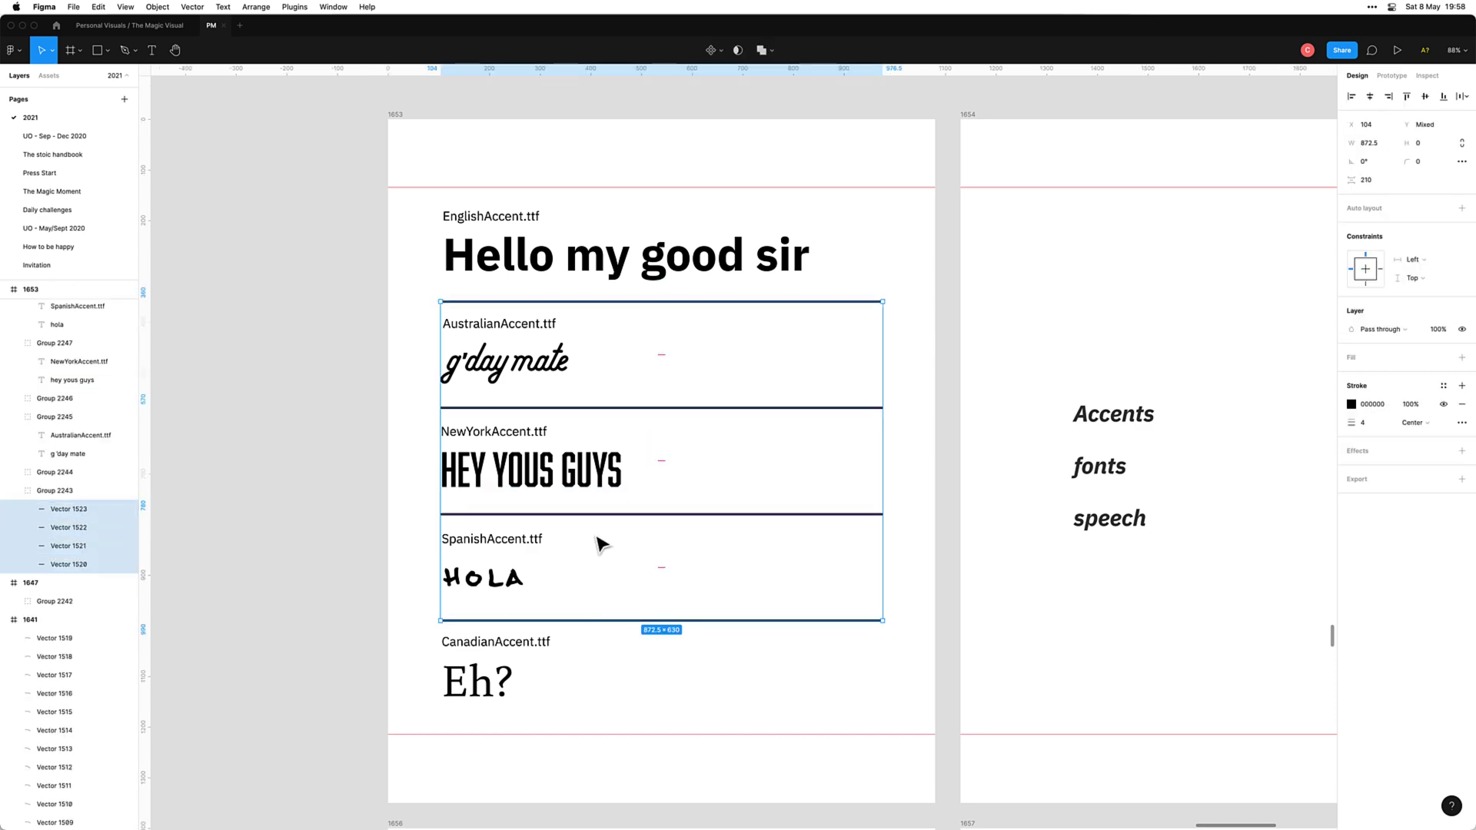
key(5)
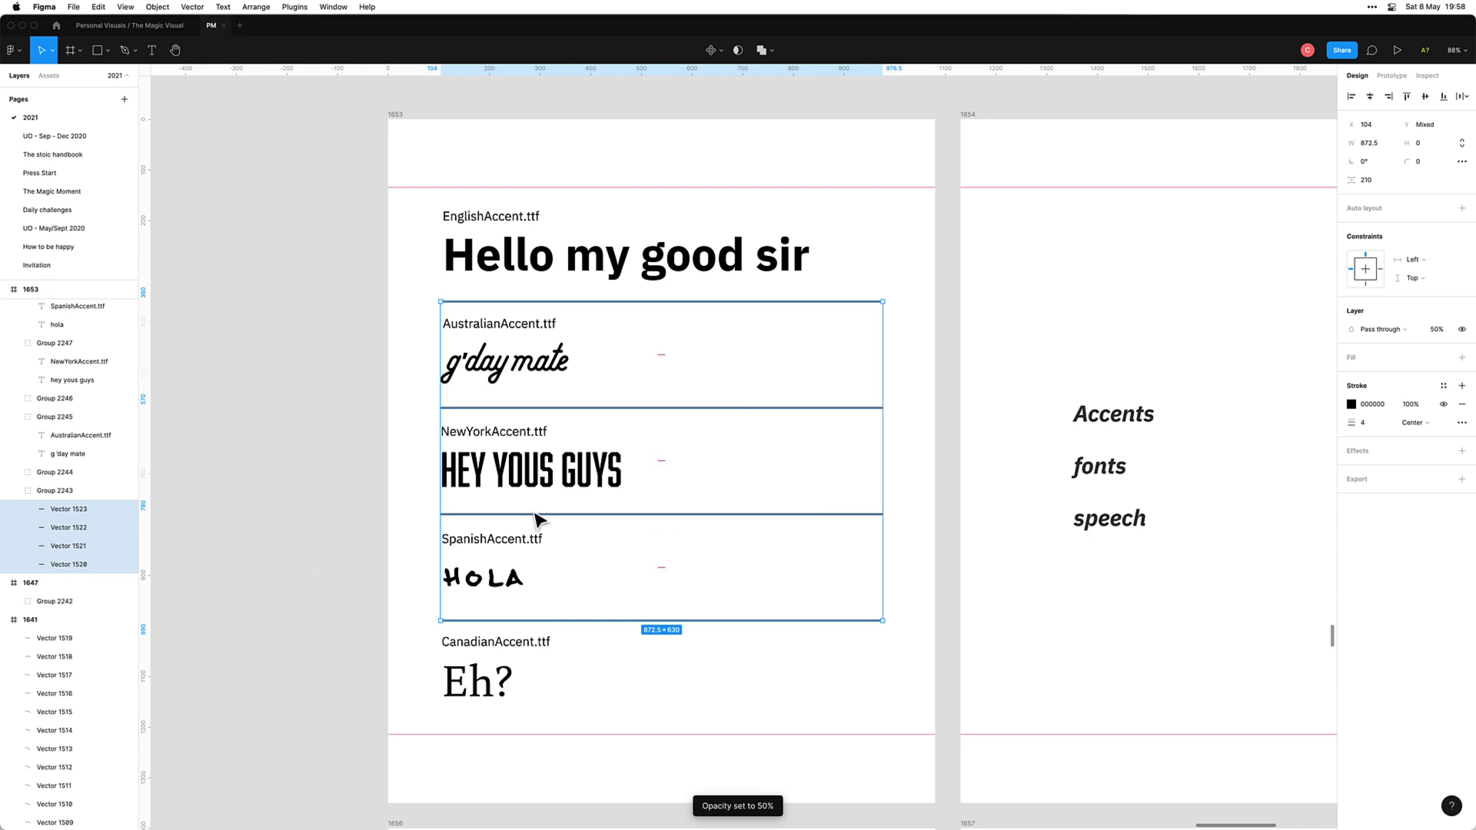
key(2)
click(330, 576)
scroll(284, 576, down, 1)
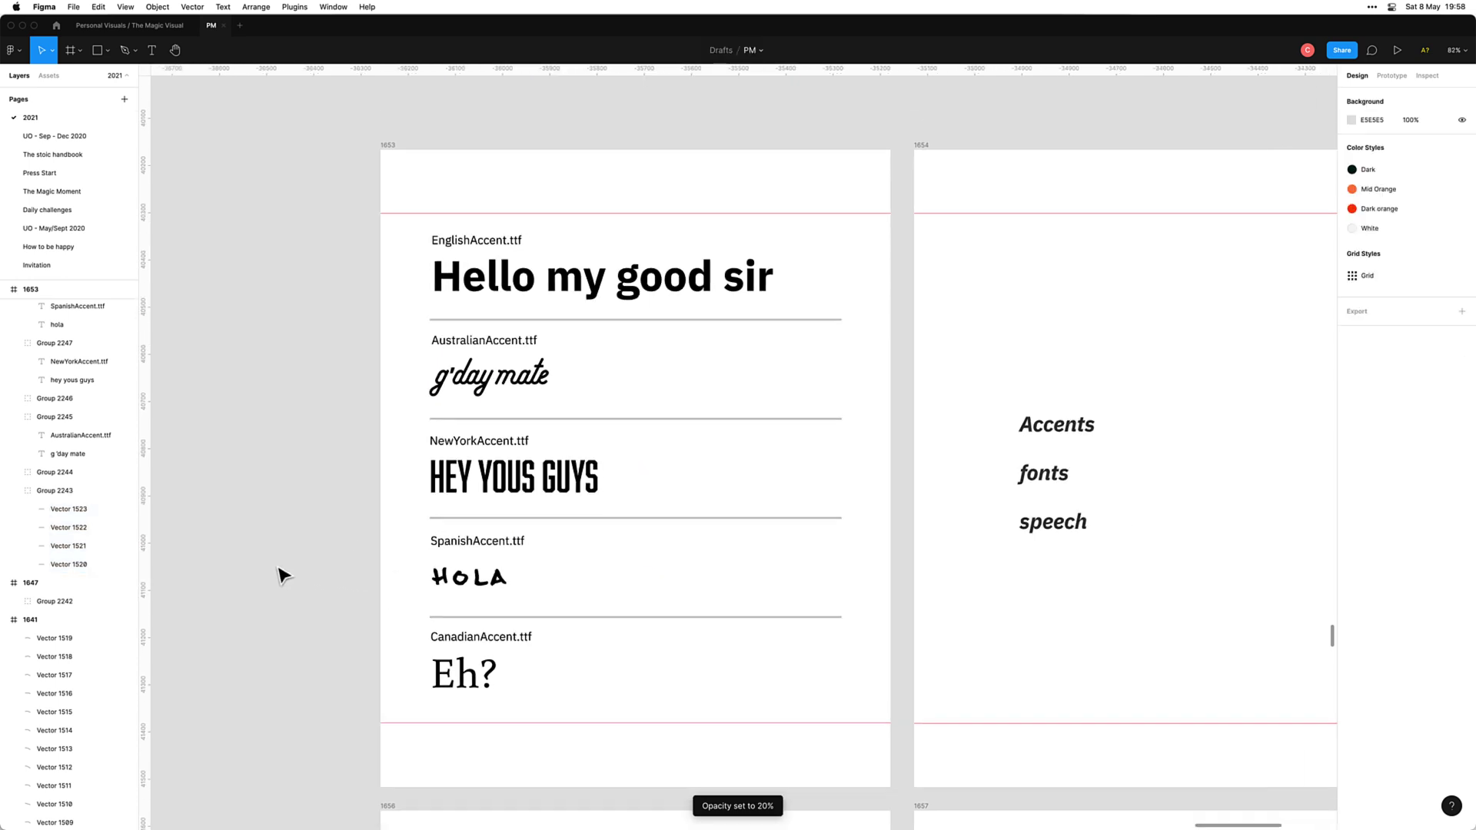
Step: Group all accent entries and divider lines in frame 1653 and centre the group in the frame
drag(400, 223, 833, 692)
key(super+g)
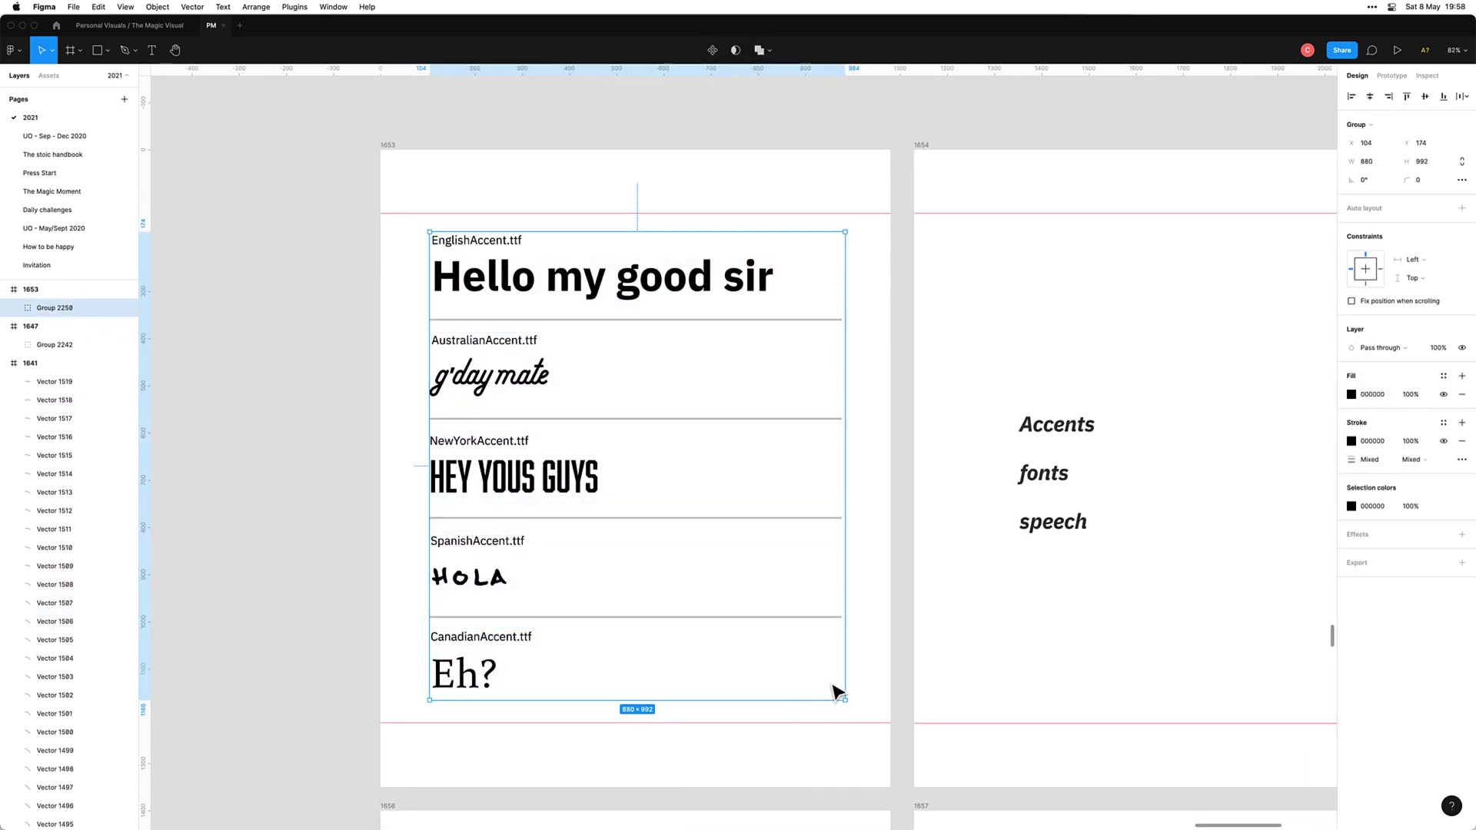
key(Escape)
click(501, 481)
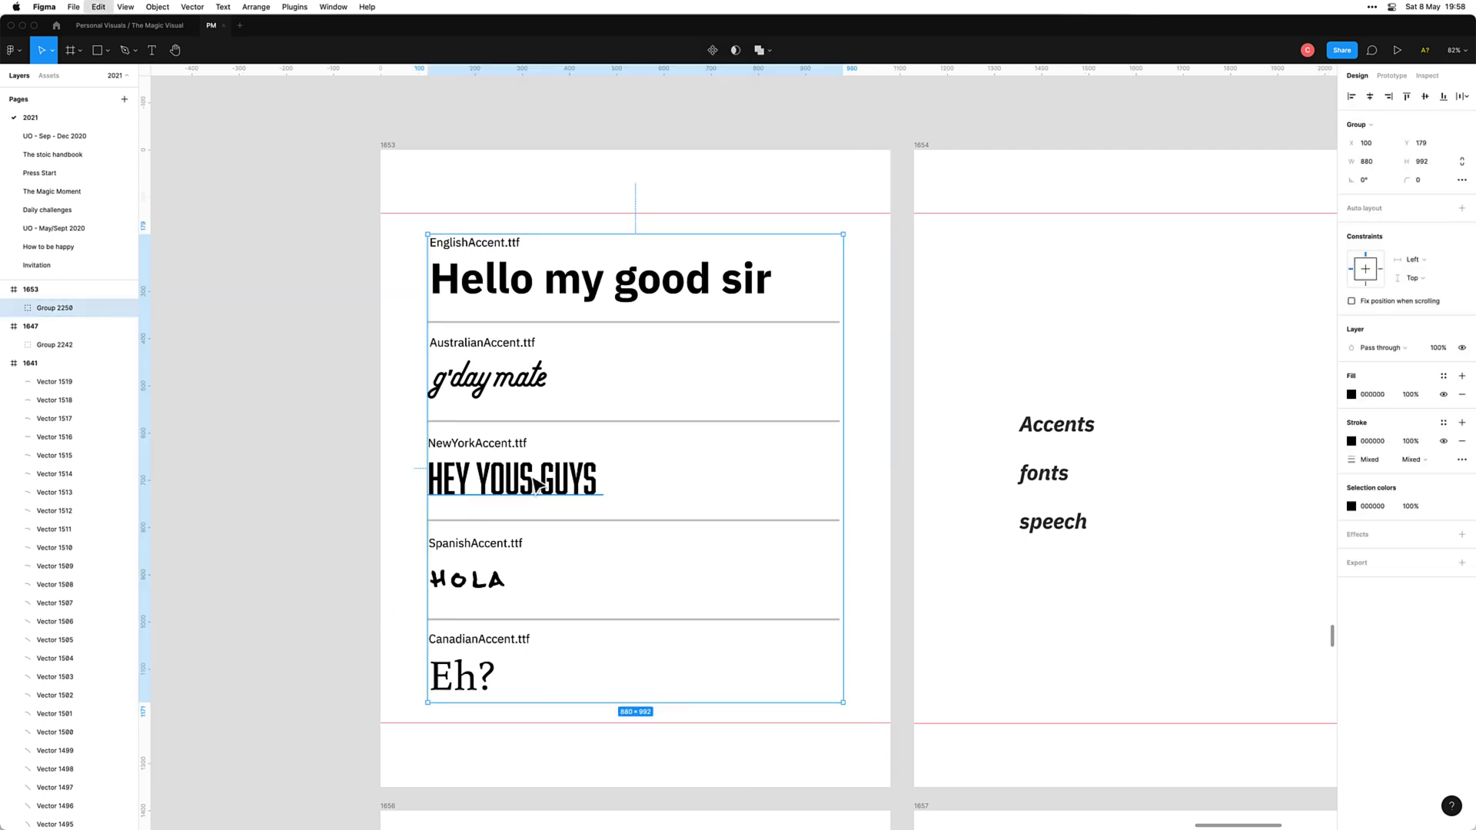
Step: Paste a copy of the accent group into the empty landscape frame 1658 and move it to X 160, Y 70
scroll(496, 478, down, 10)
scroll(525, 455, down, 5)
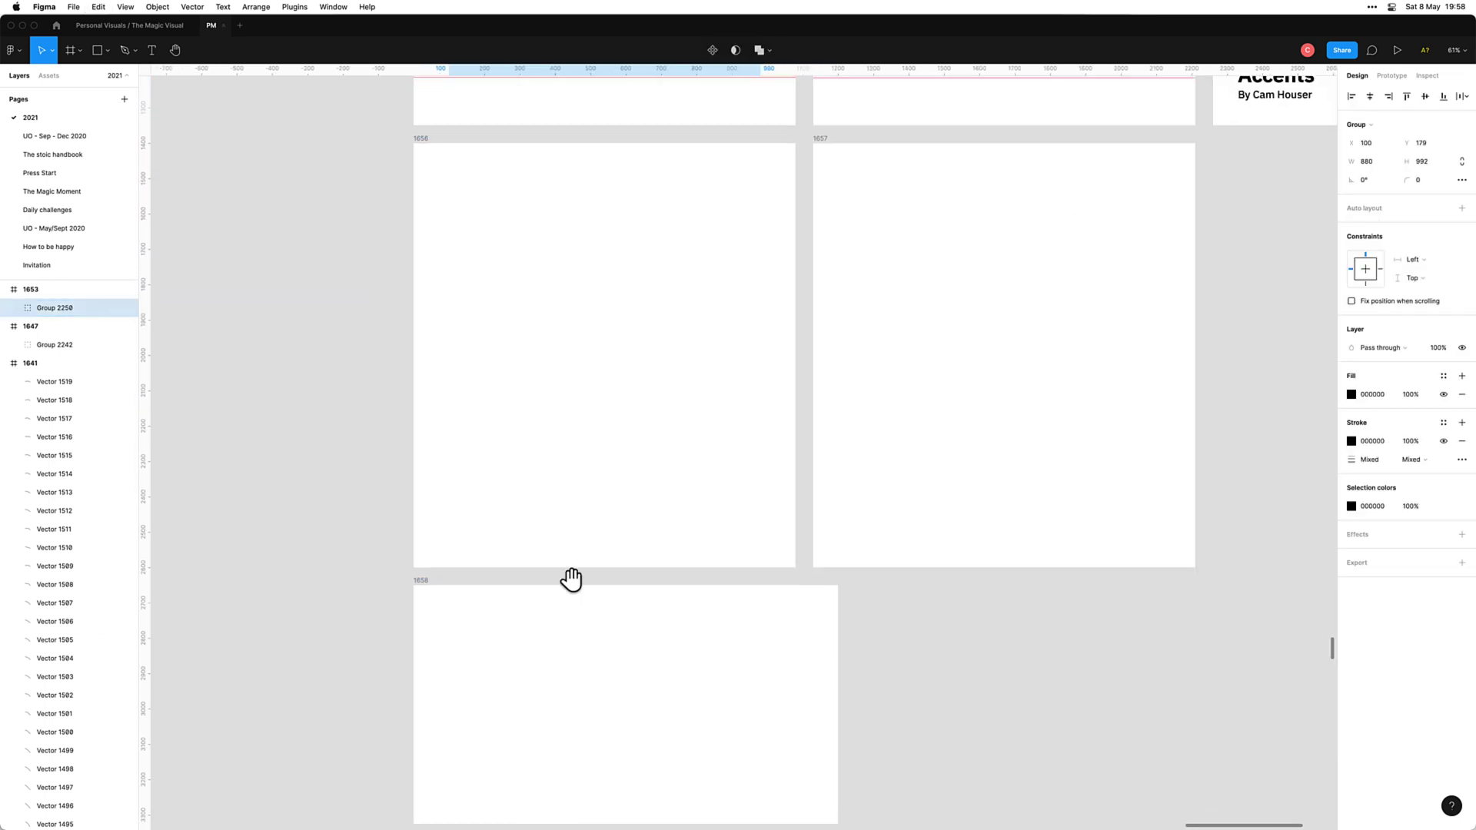
scroll(570, 581, down, 2)
click(362, 389)
key(super+v)
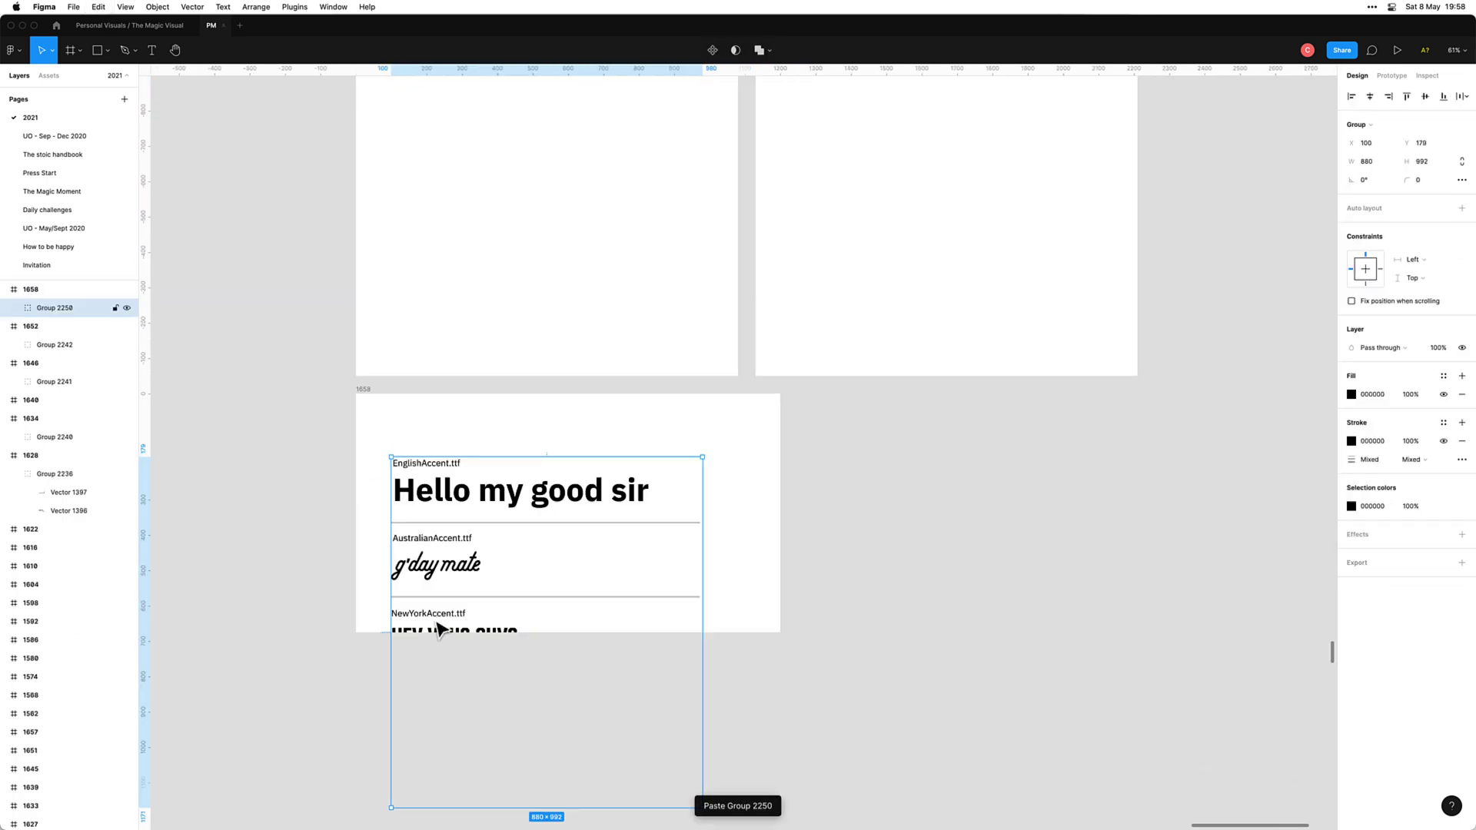
drag(452, 583, 464, 555)
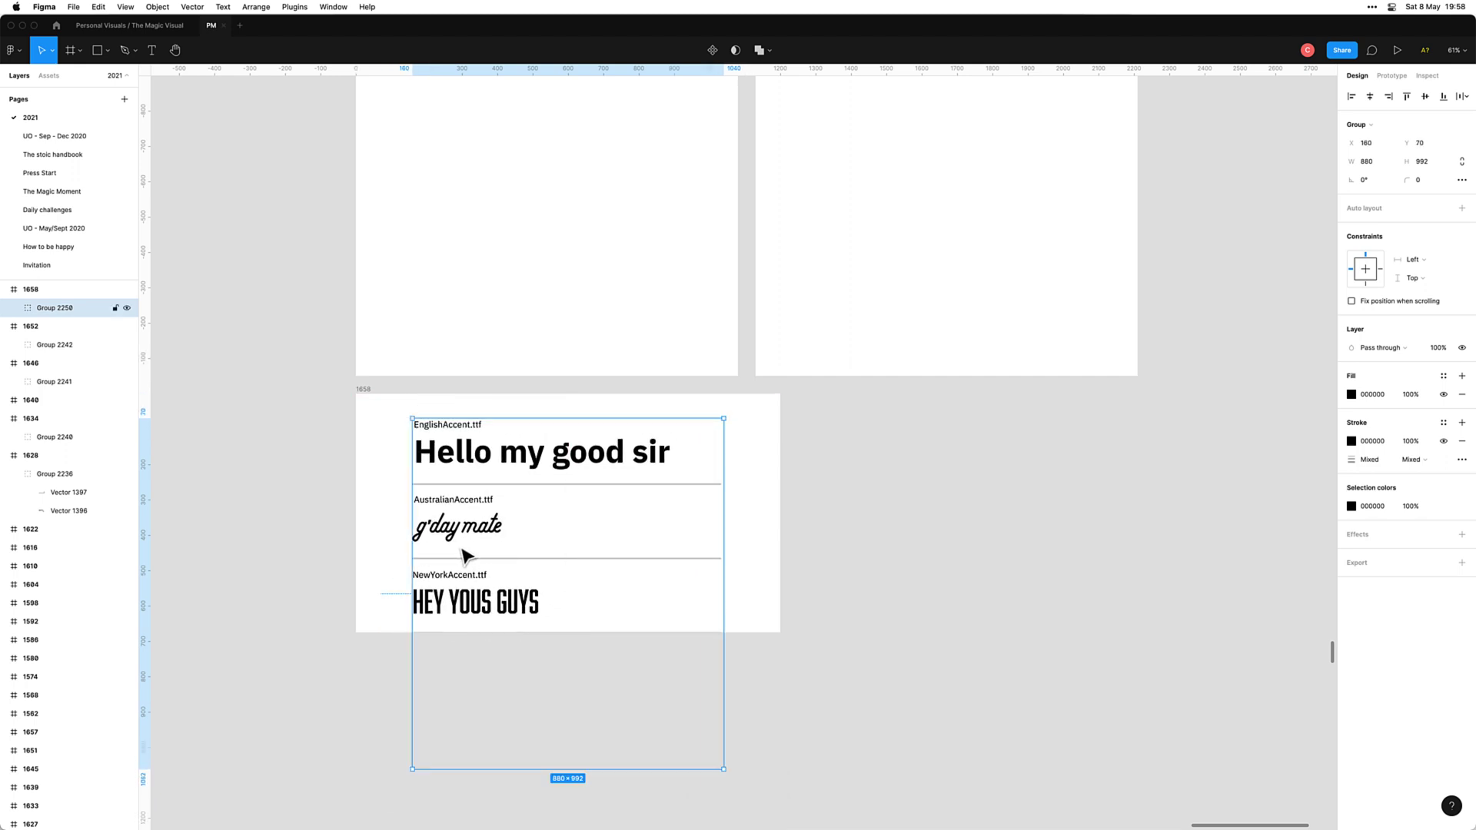
Step: Scale the pasted accent group down proportionally to about 632 × 713 and place it near the middle of frame 1658
drag(559, 769, 577, 612)
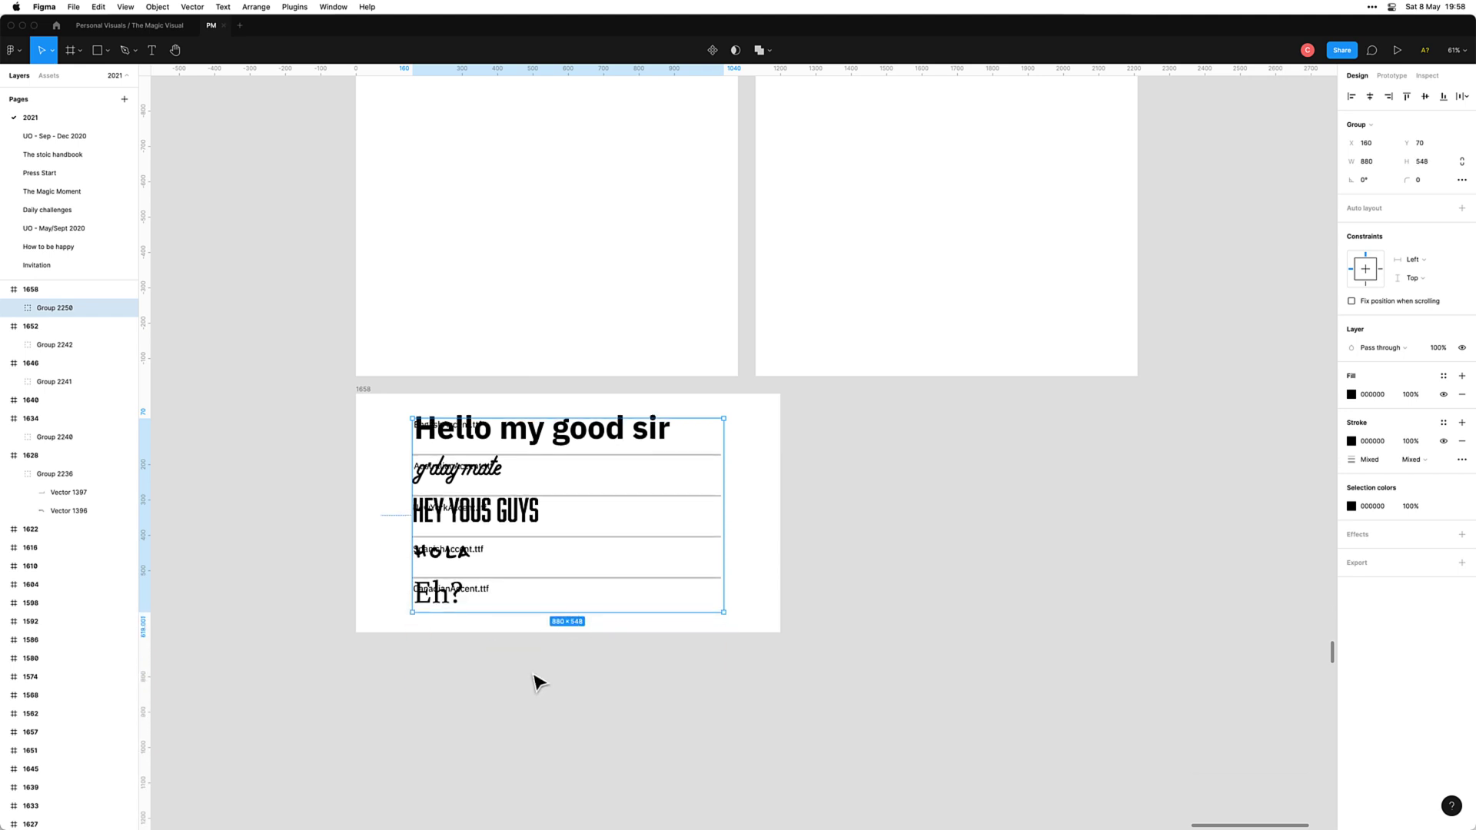
key(super+z)
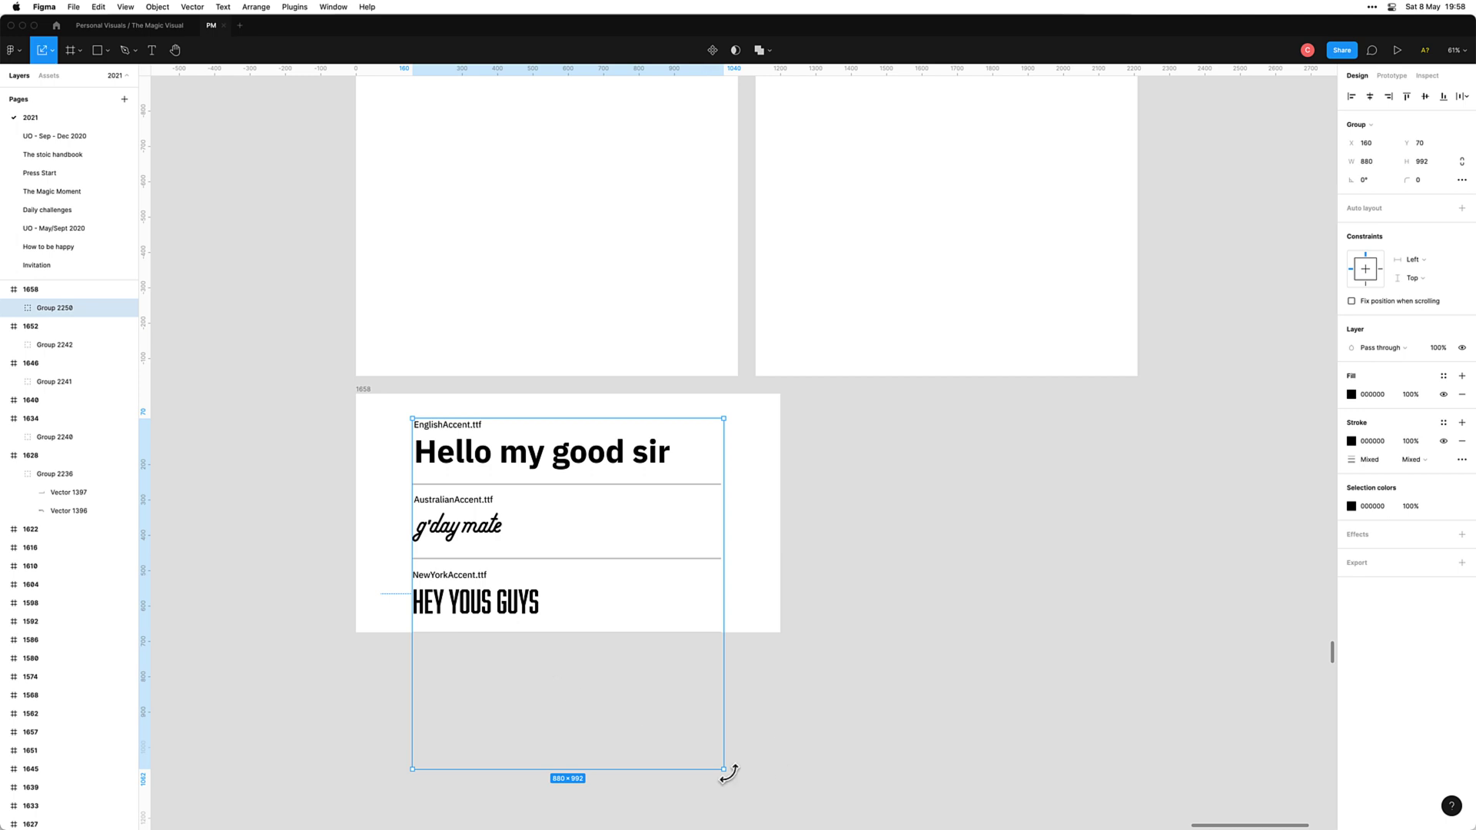
drag(726, 771, 592, 671)
drag(488, 556, 528, 544)
click(520, 748)
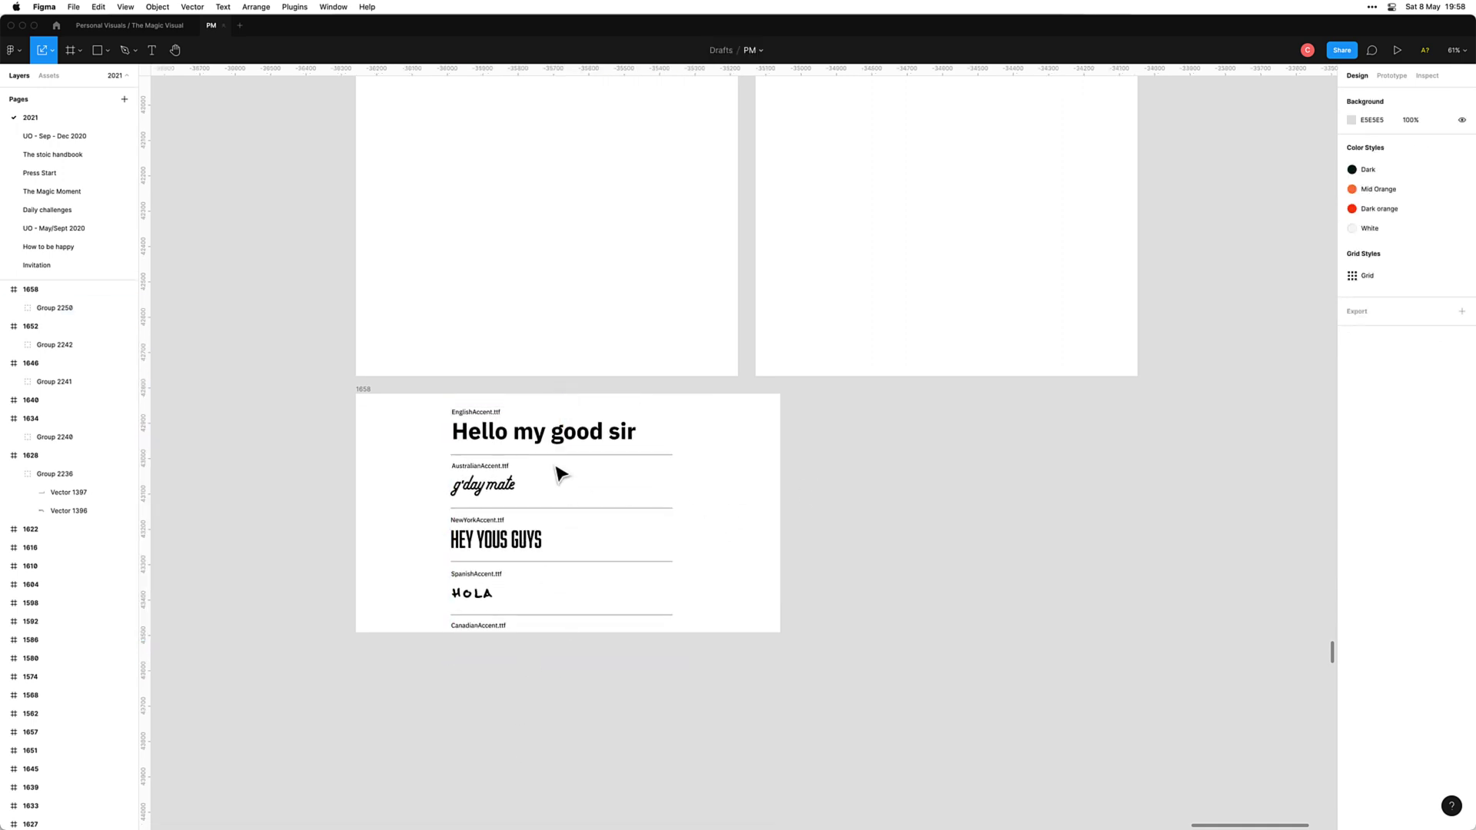
Step: Ungroup the scaled accent group in frame 1658 into its separate entry groups
click(556, 432)
key(Return)
click(615, 450)
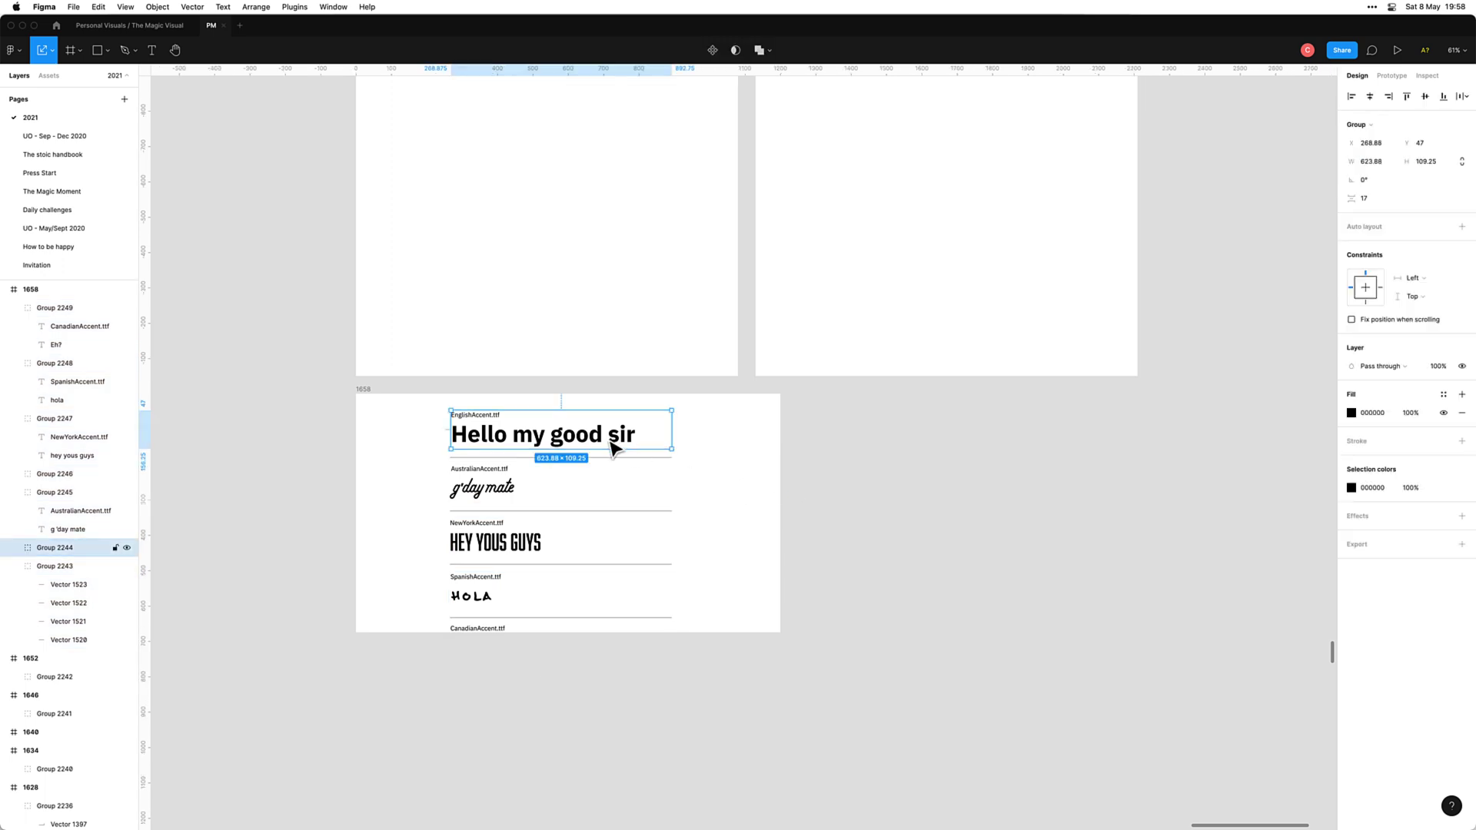
Step: Try the Tidy up arrangement on all accent entries and divider lines in frame 1658
drag(417, 425, 750, 735)
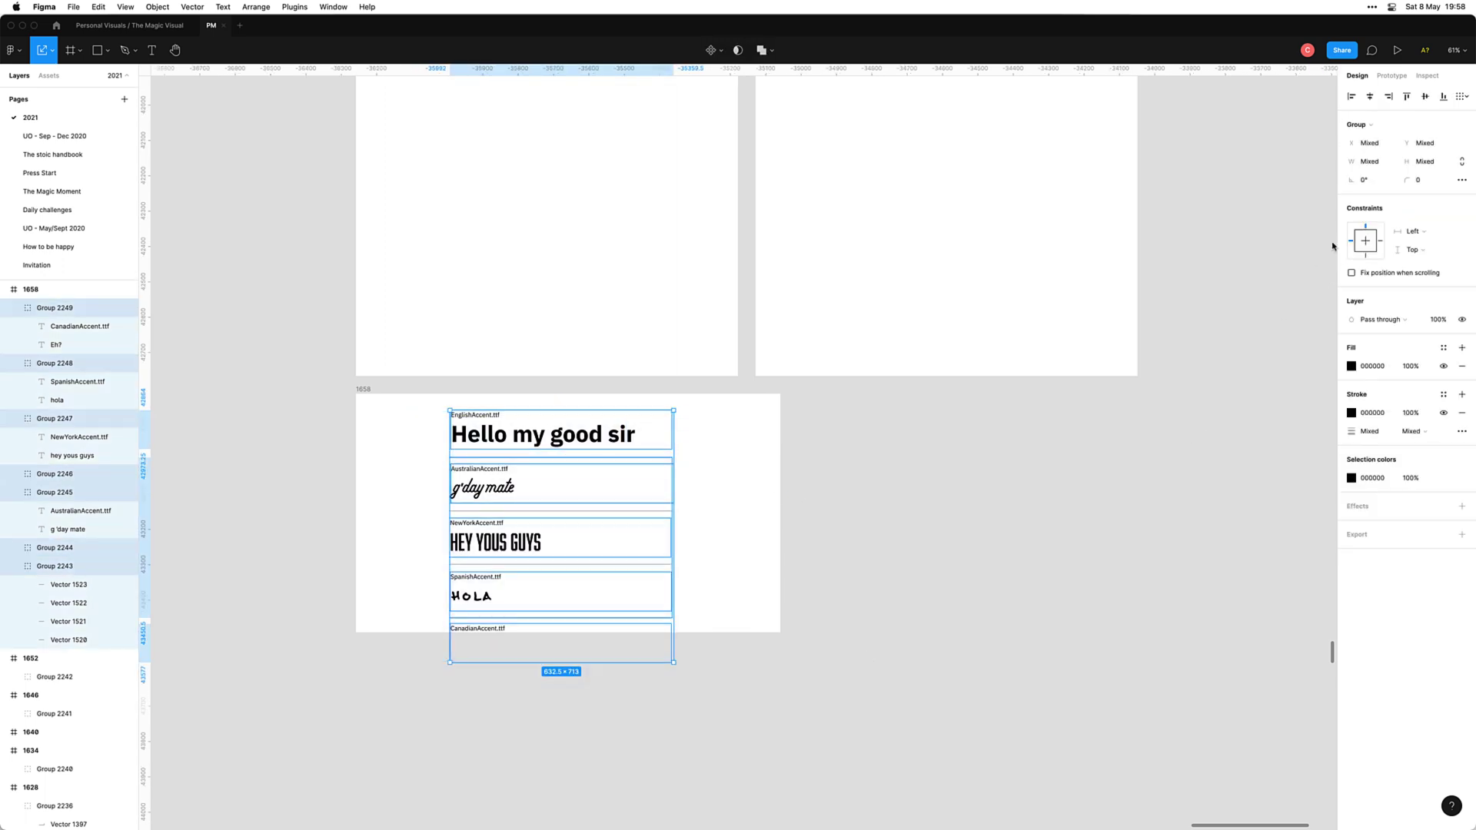
click(1459, 95)
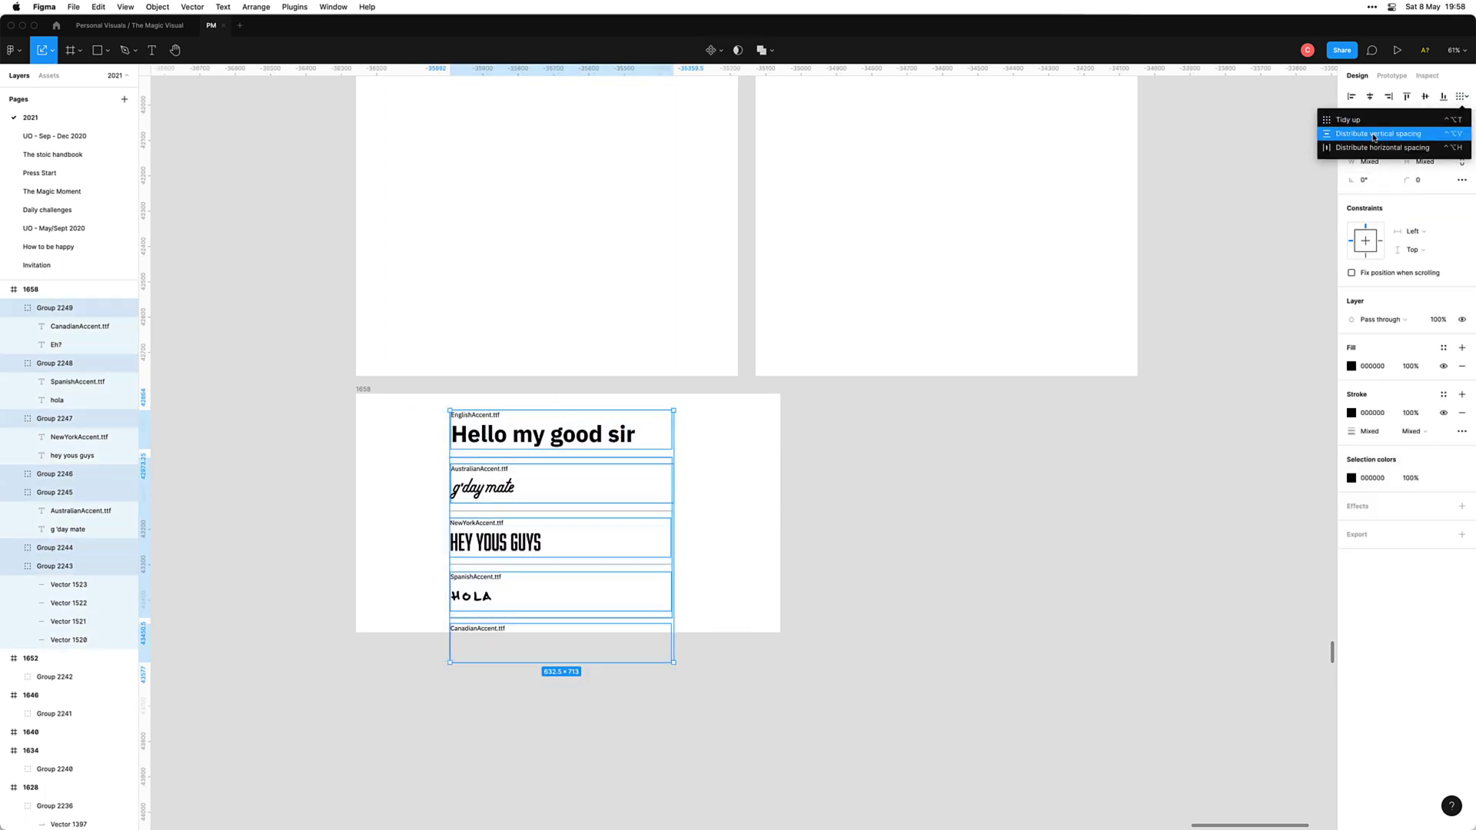
click(1373, 121)
key(super+z)
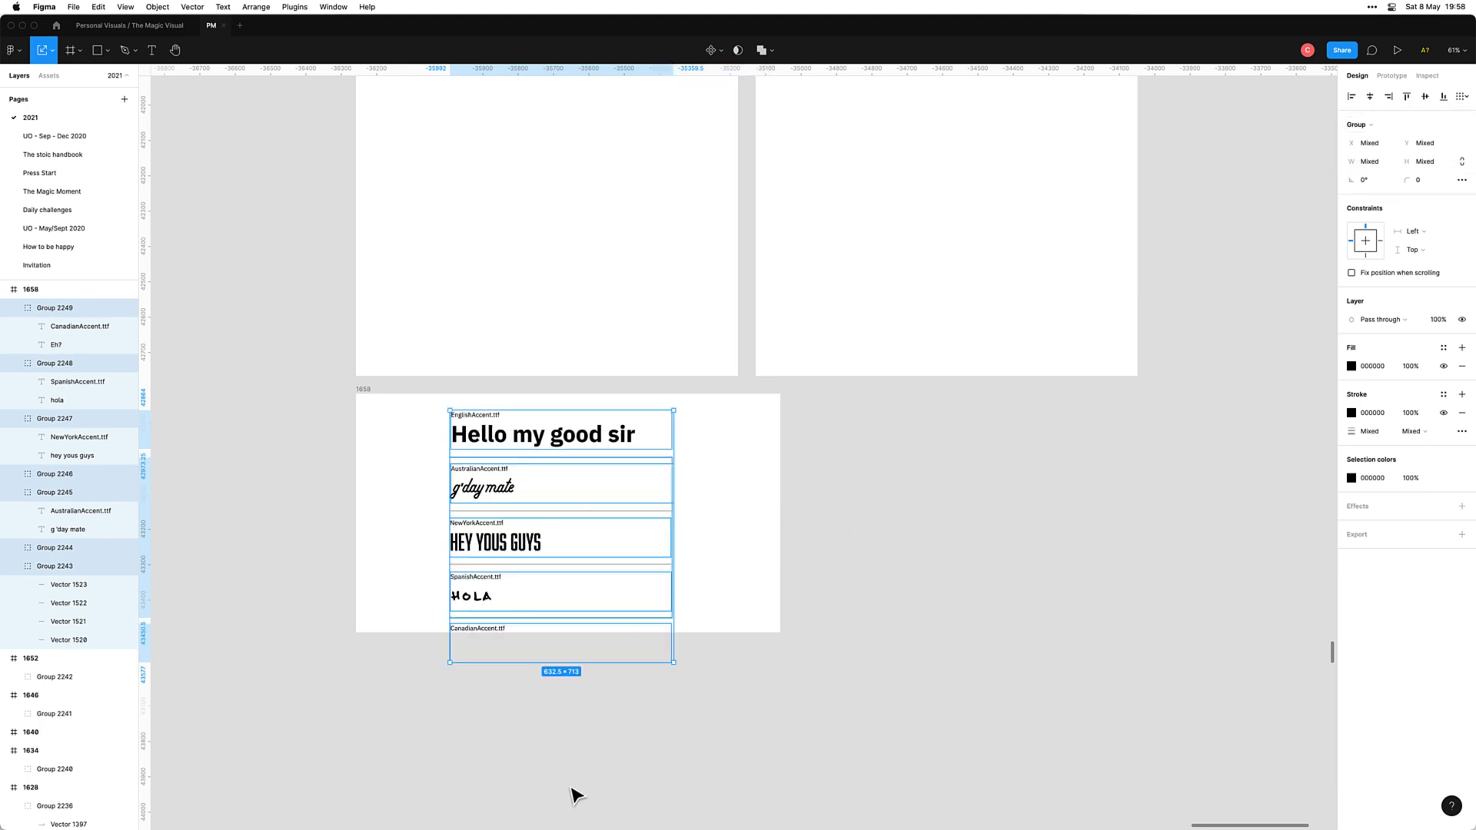
Step: Ungroup the four divider lines in frame 1658 into separate lines
click(448, 459)
drag(430, 414, 528, 471)
click(448, 485)
key(super+z)
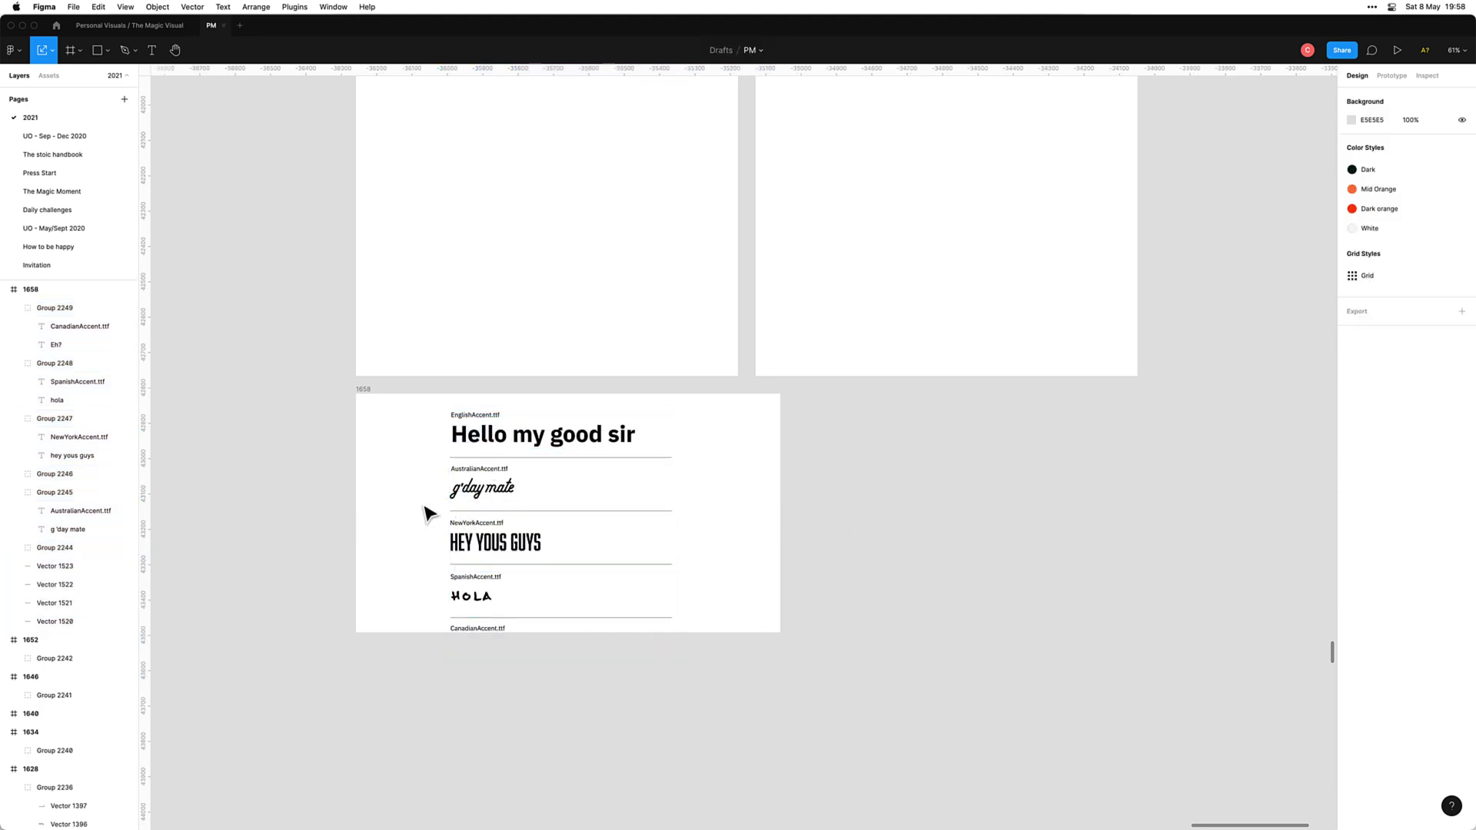
Step: Try arranging the spacing of the accent entries together with the separate divider lines in frame 1658
drag(427, 420, 662, 725)
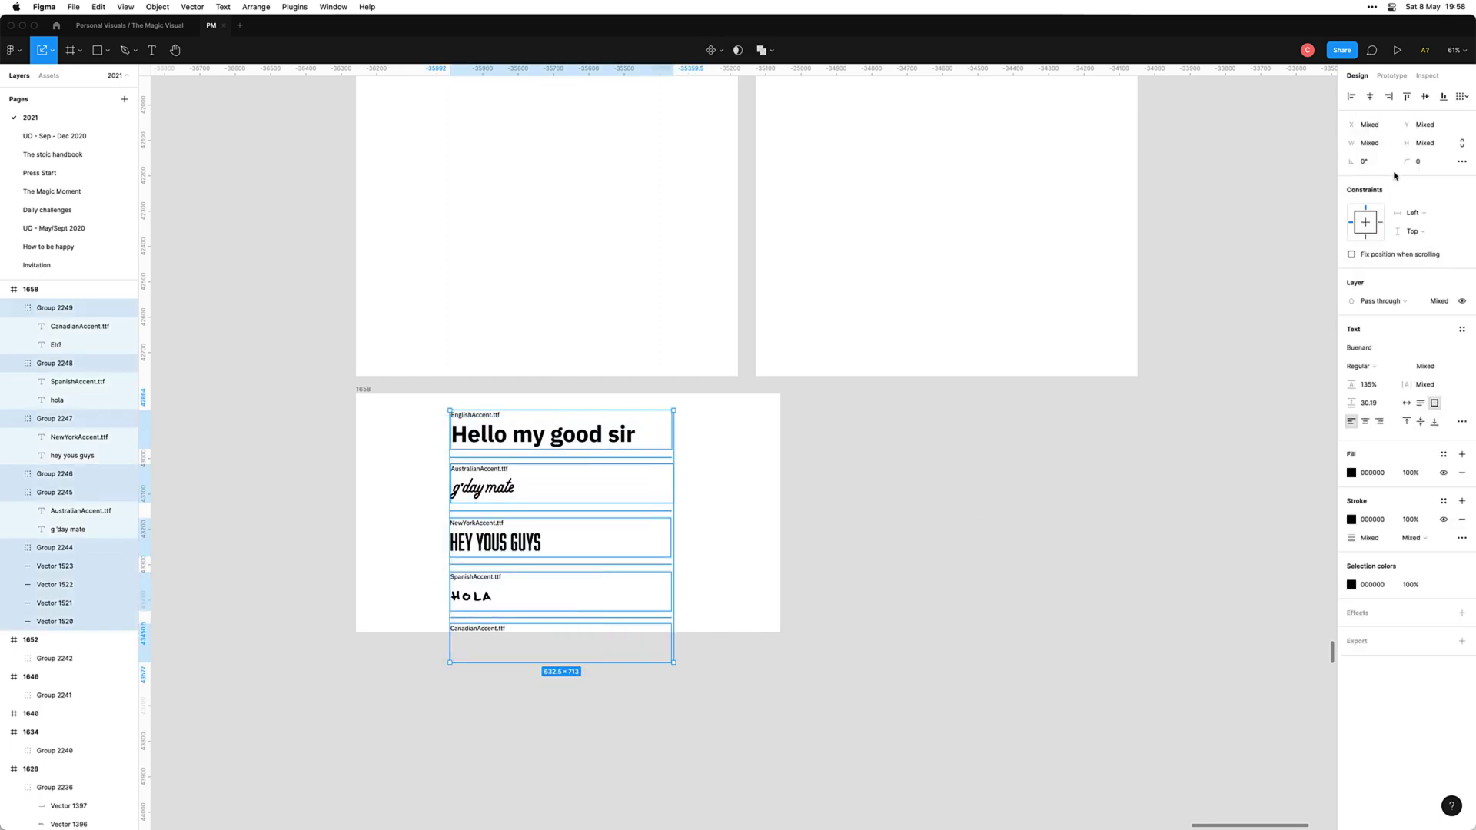
click(1458, 102)
click(893, 534)
click(342, 560)
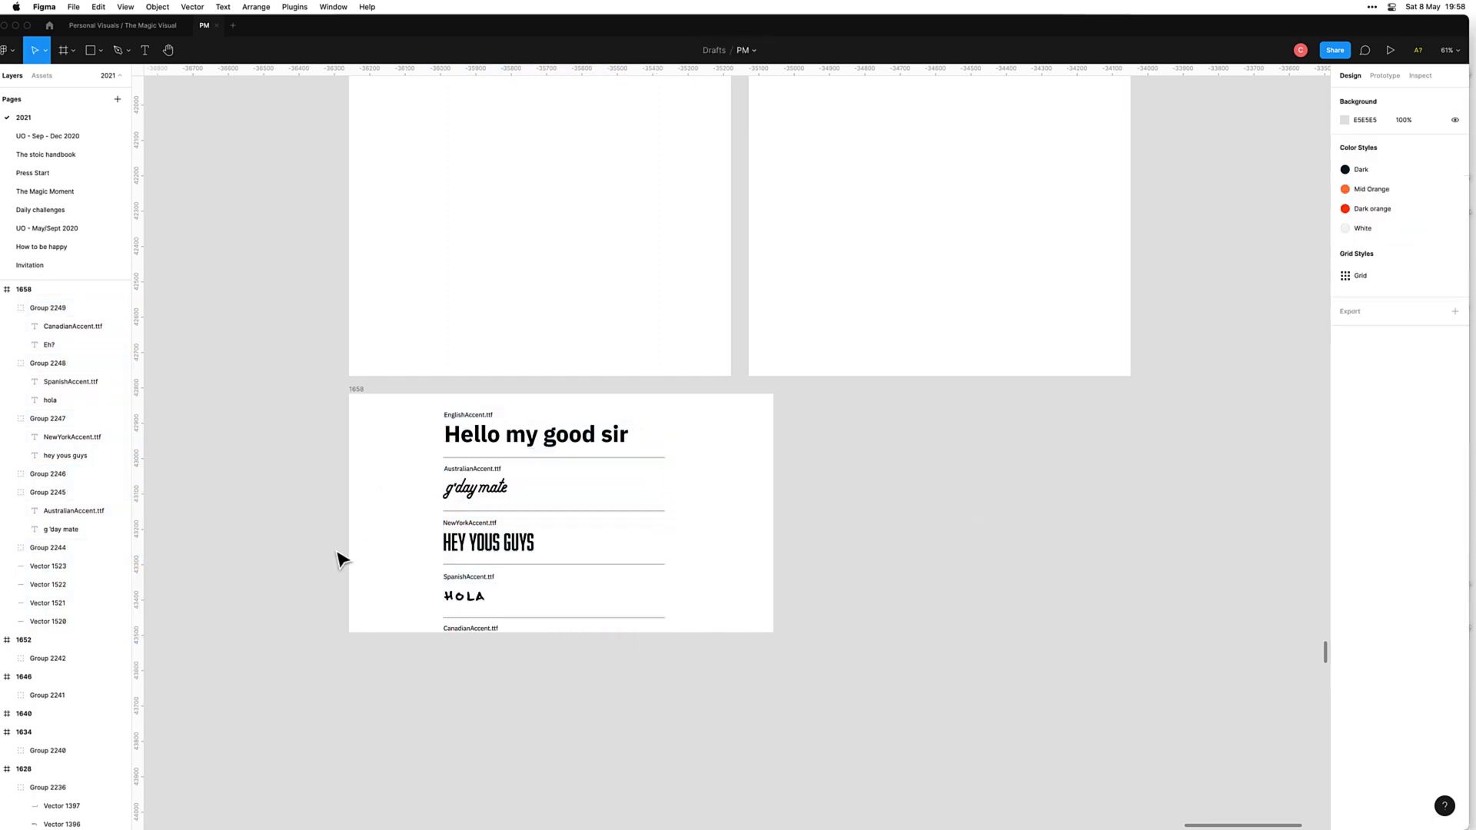
Step: Group the EnglishAccent.ttf entry in frame 1658 with the divider line beneath it
scroll(536, 457, up, 5)
click(496, 467)
shift+click(519, 412)
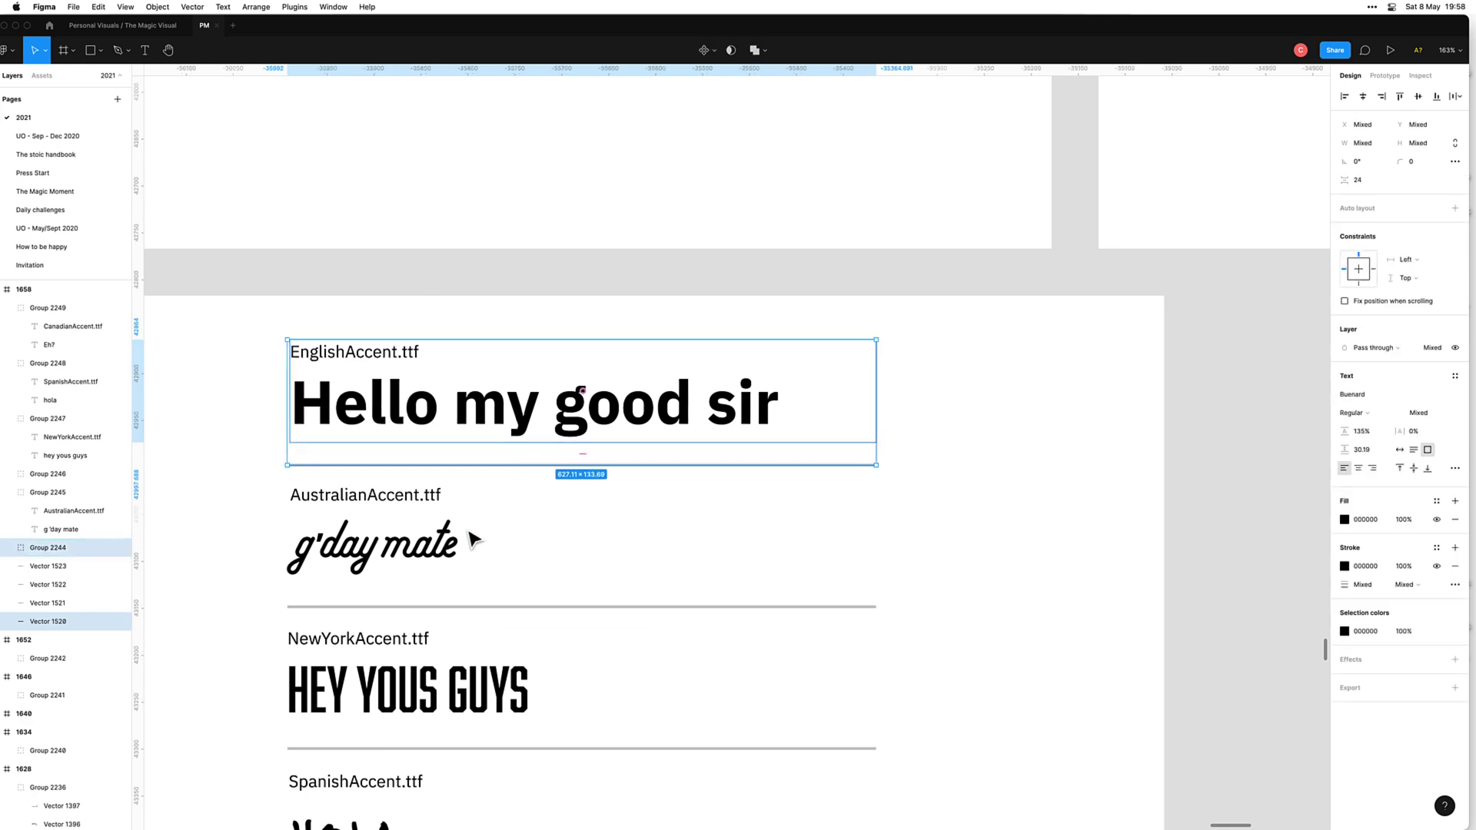
key(super+g)
Step: Group the AustralianAccent.ttf and NewYorkAccent.ttf entries each with the divider line beneath them
click(429, 555)
shift+click(437, 606)
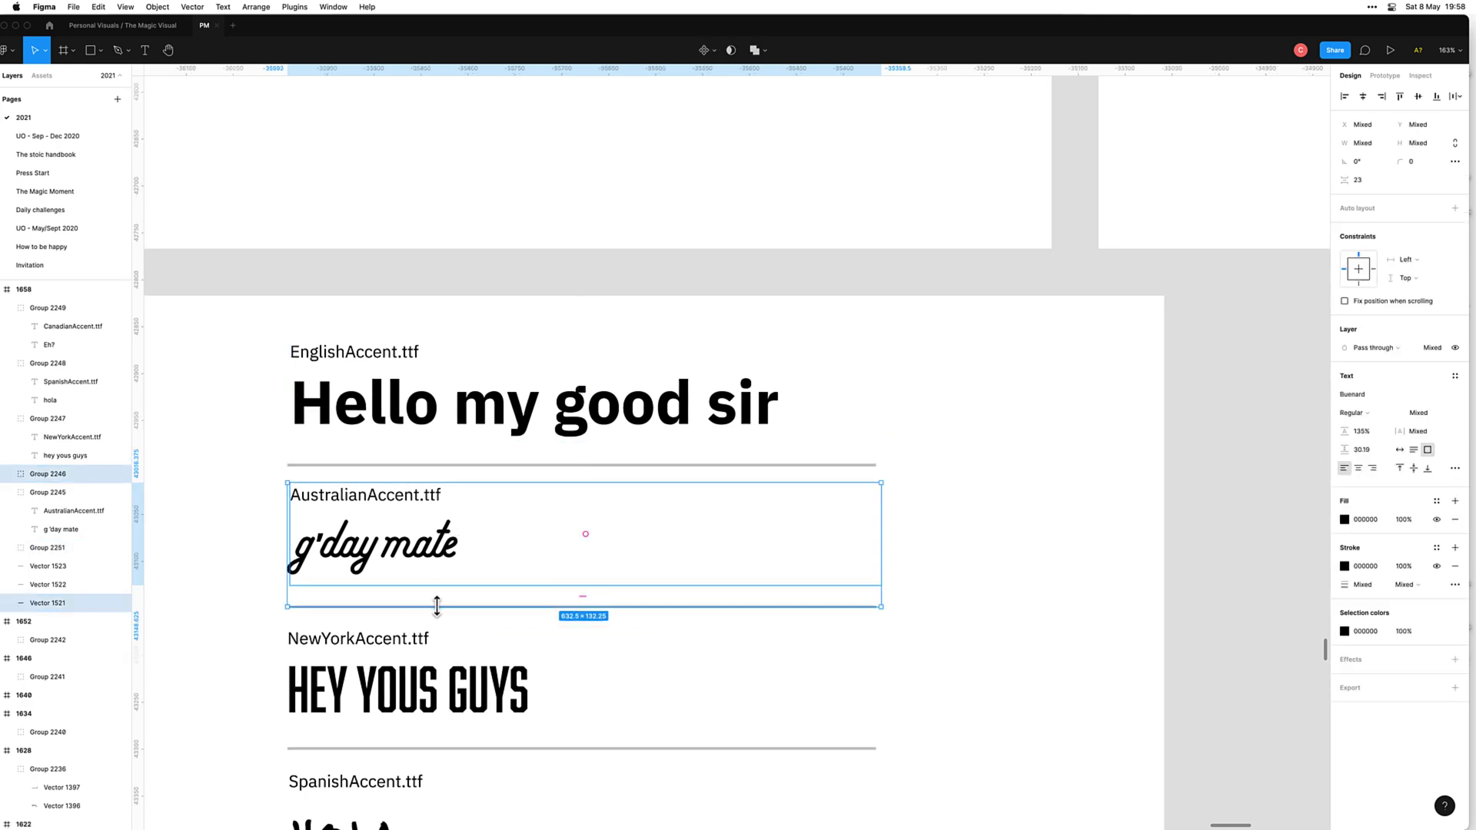
key(super+g)
click(431, 692)
shift+click(465, 748)
key(super+g)
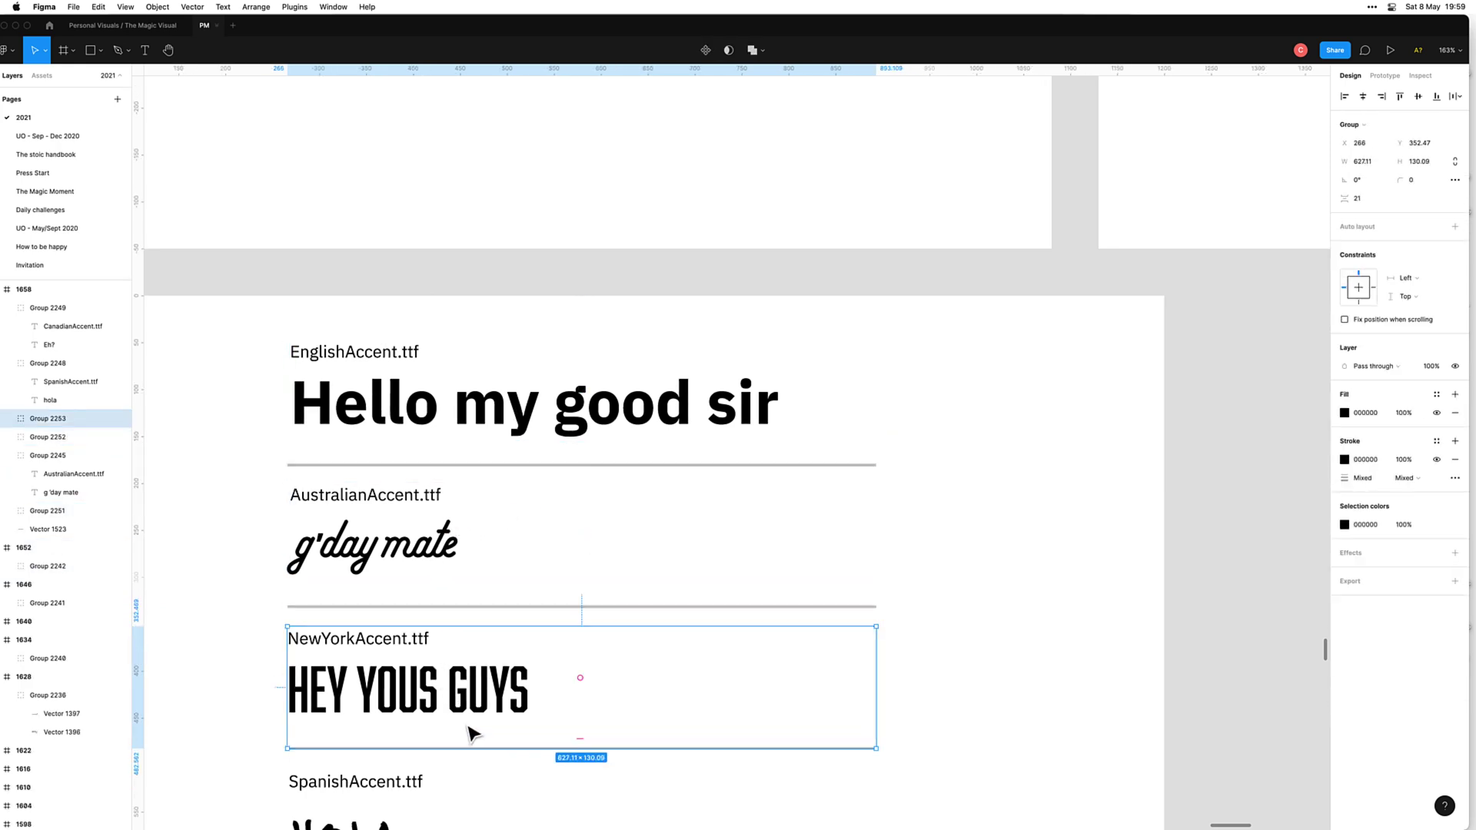
Step: Move the divider line below "hola" up to Y 620.5 and group it with the SpanishAccent.ttf entry
scroll(462, 739, down, 3)
click(372, 712)
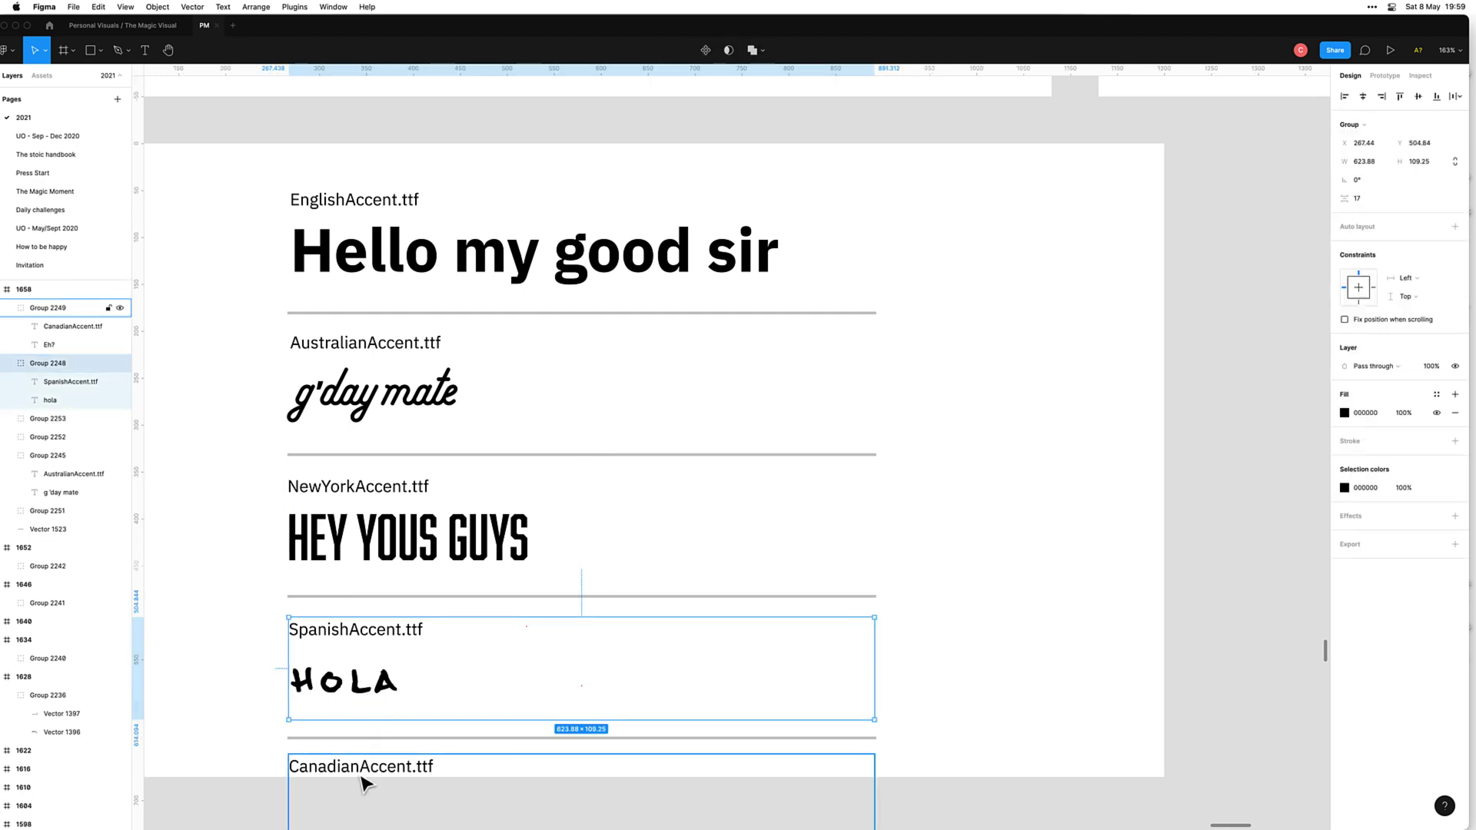
mouse_move(359, 737)
mouse_down()
mouse_move(417, 711)
mouse_move(381, 722)
mouse_up()
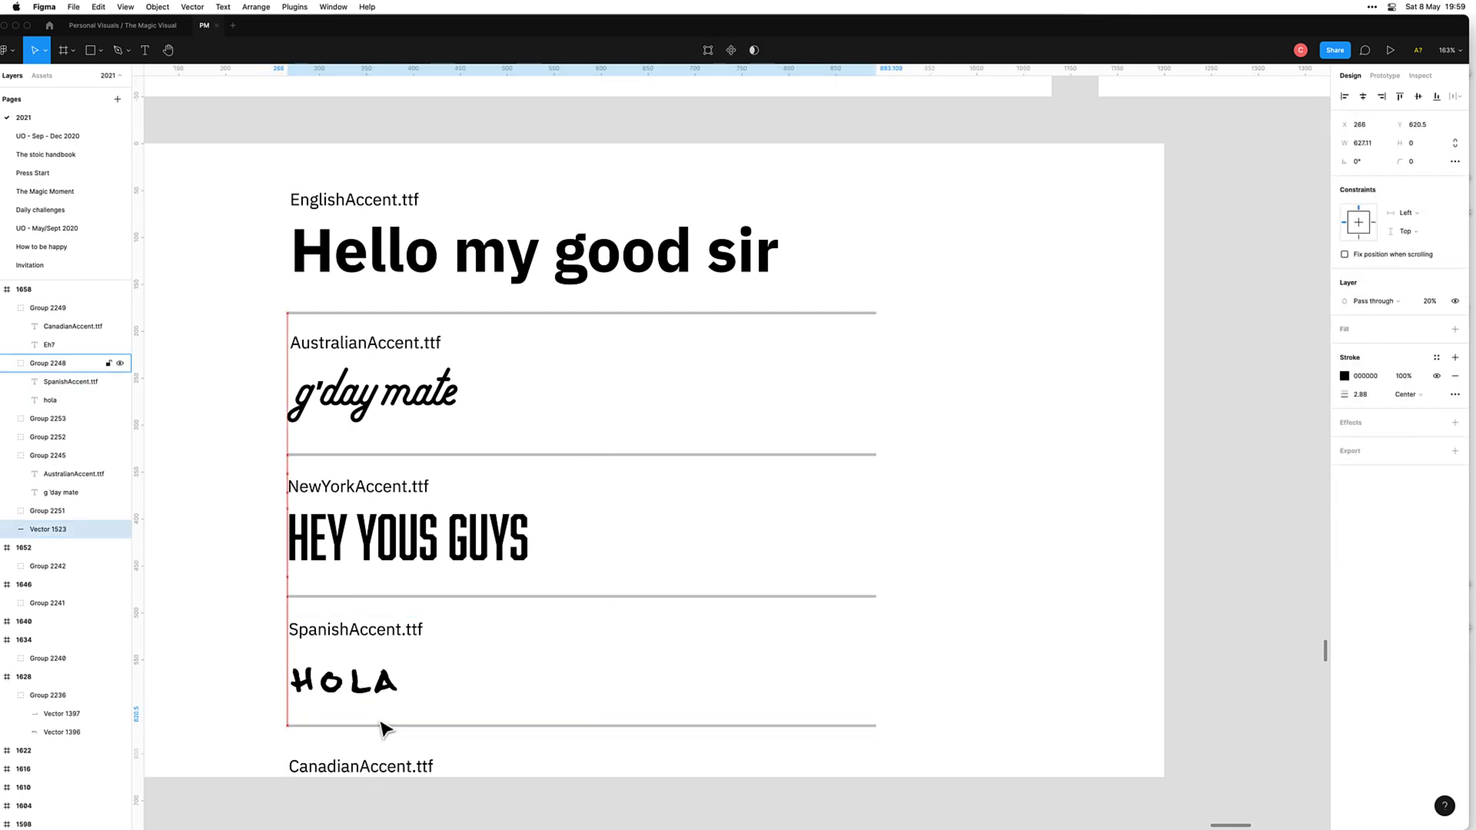
shift+click(383, 727)
key(super+g)
scroll(192, 698, down, 2)
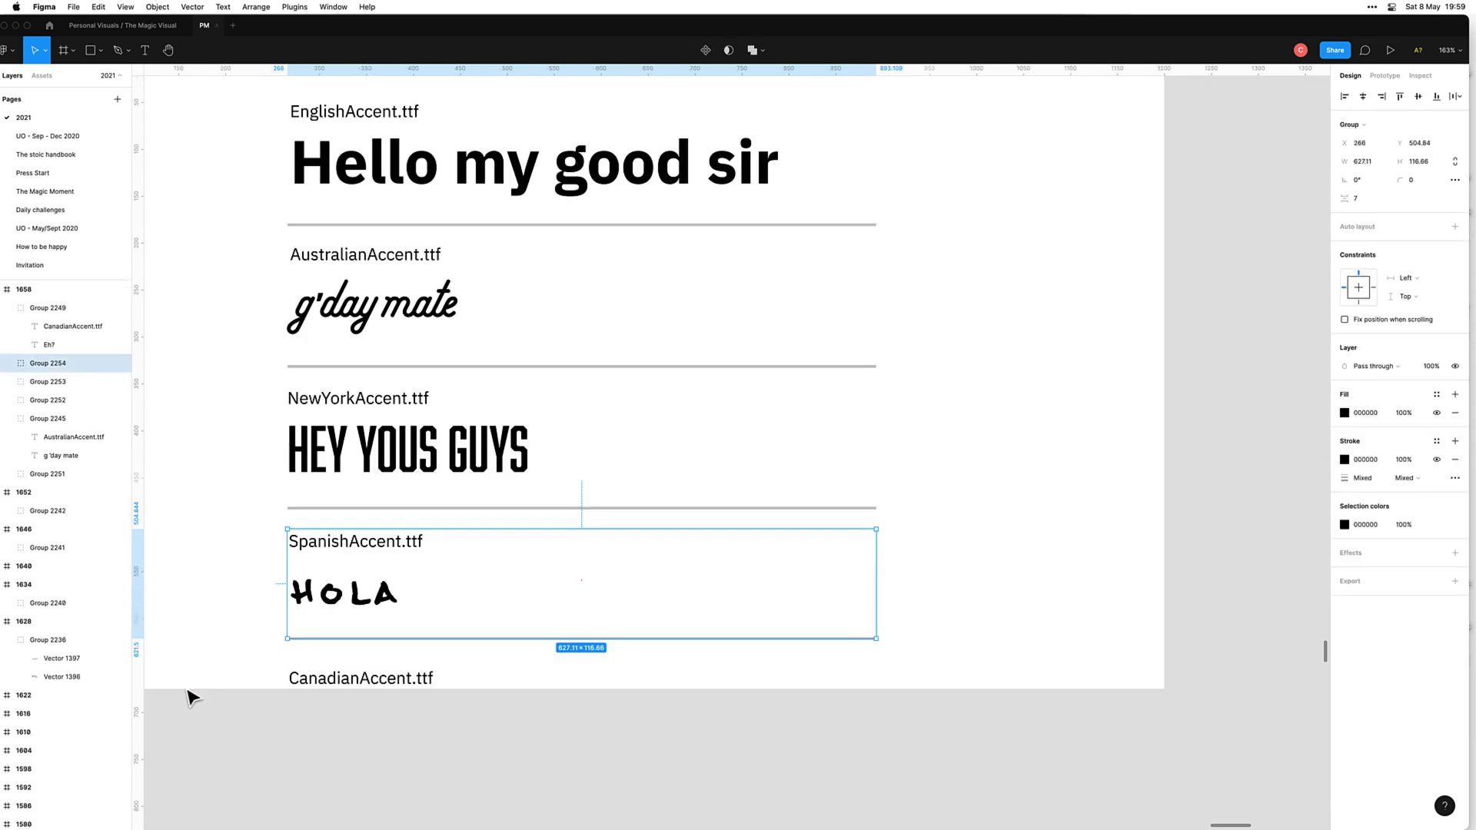
click(239, 679)
scroll(248, 679, down, 5)
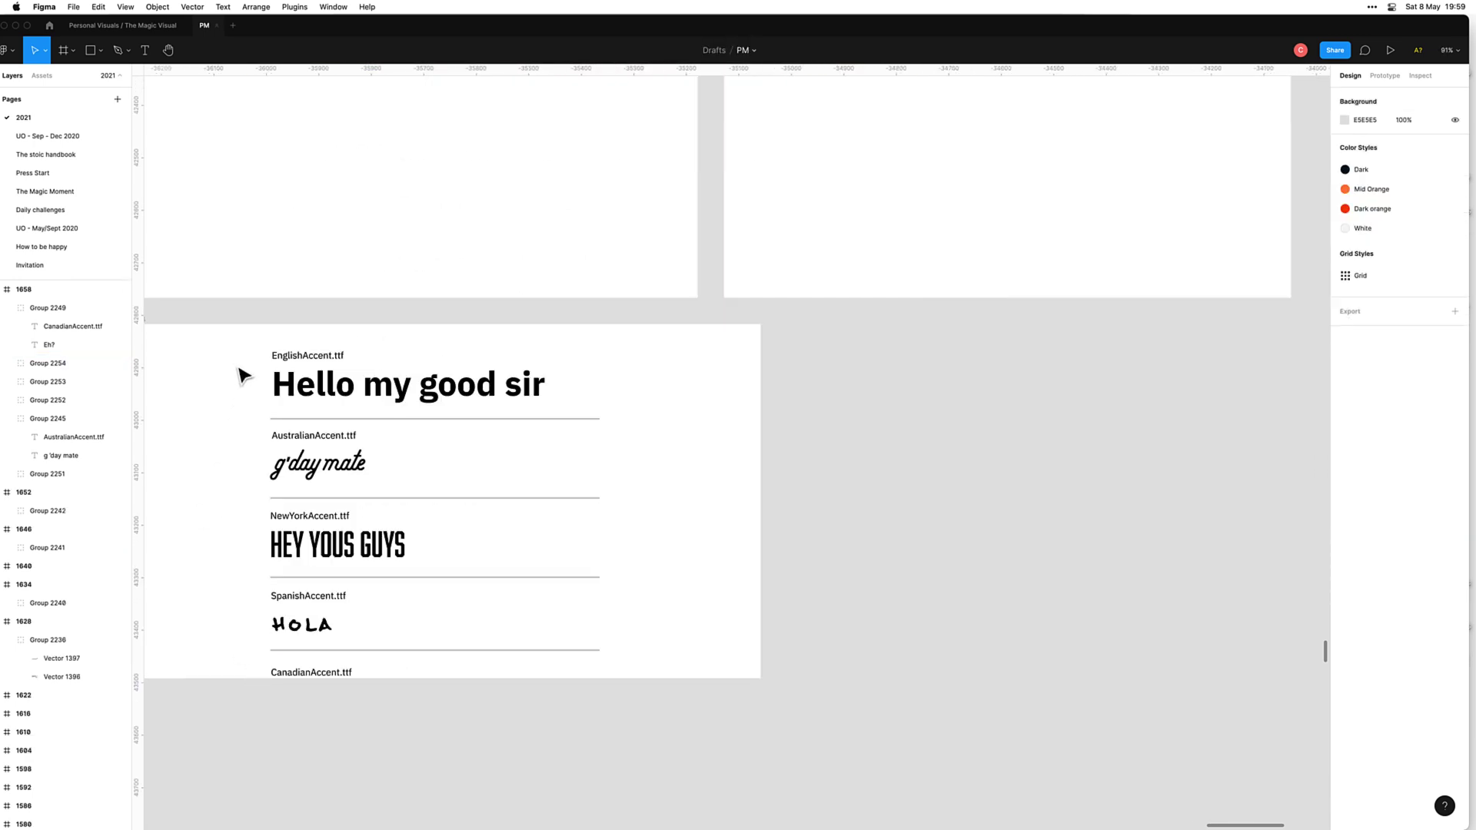
Step: Try tidying up the spacing of all accent entries in frame 1658
drag(238, 373, 604, 734)
click(1457, 96)
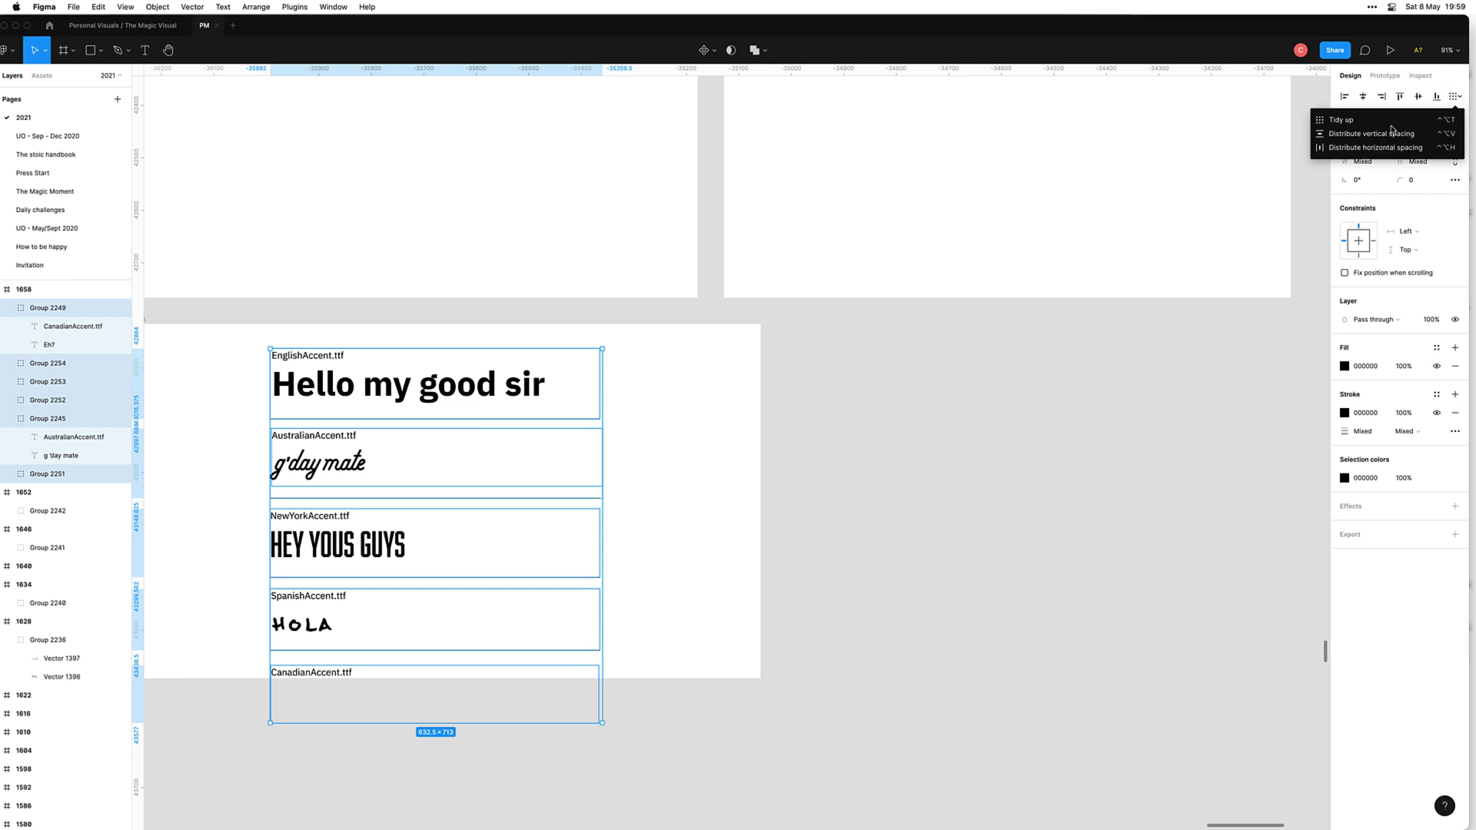
click(1390, 117)
key(super+z)
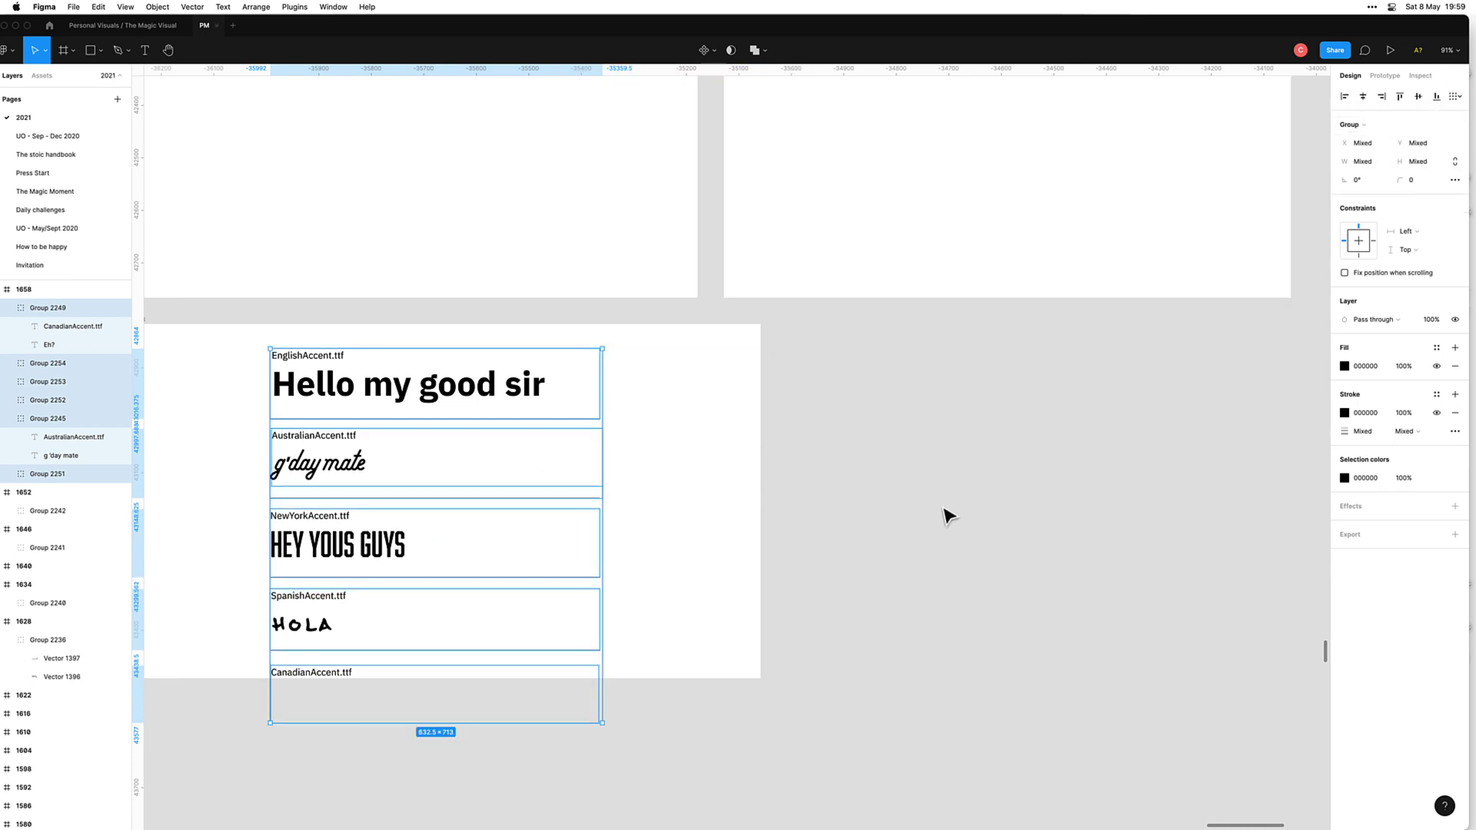
click(945, 518)
Step: Try removing the overlapping copies of the AustralianAccent.ttf entry, and undo the deletions
click(347, 475)
drag(348, 474, 587, 481)
key(Escape)
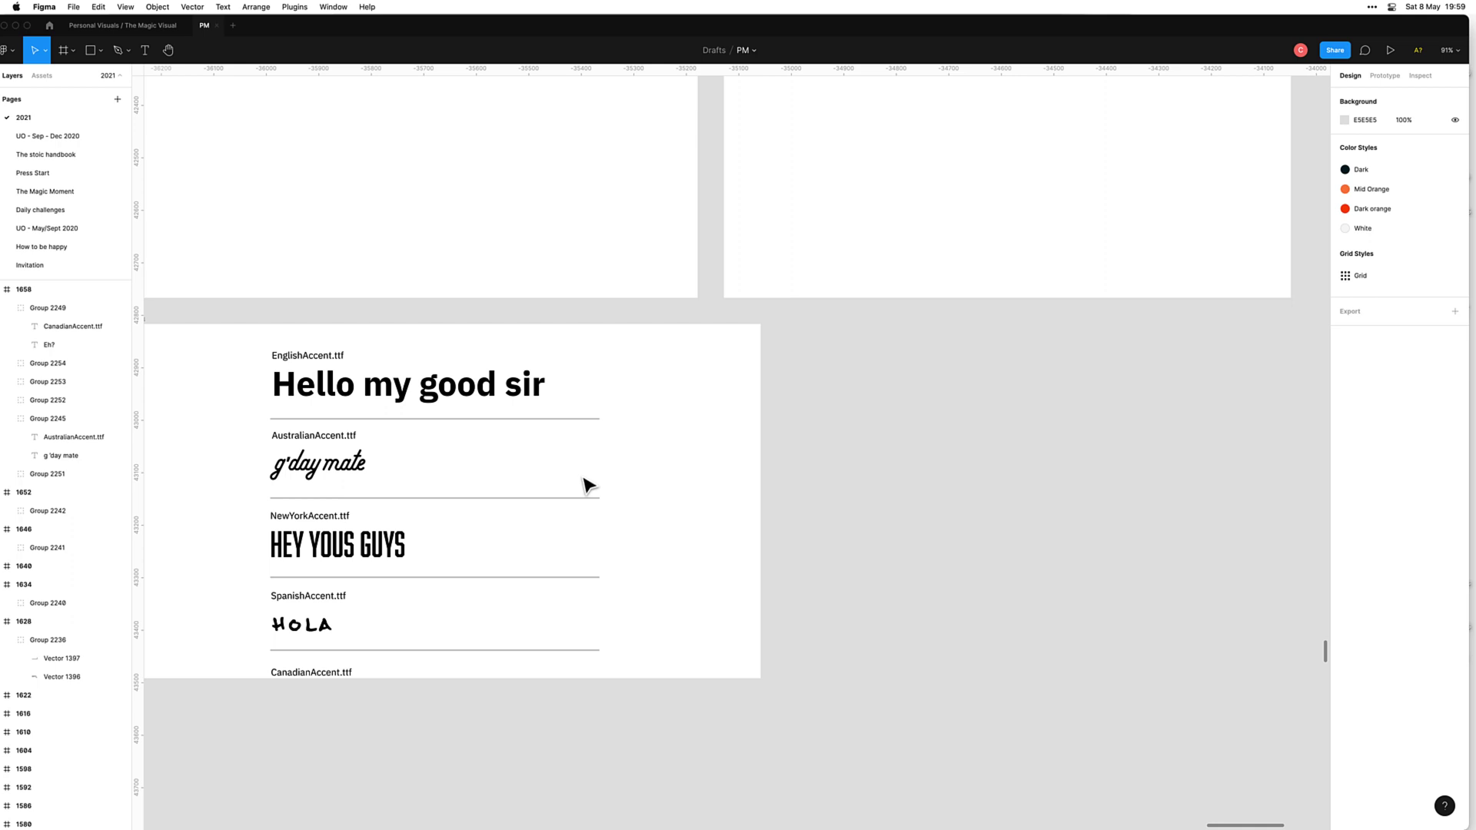
click(347, 474)
key(Delete)
click(313, 478)
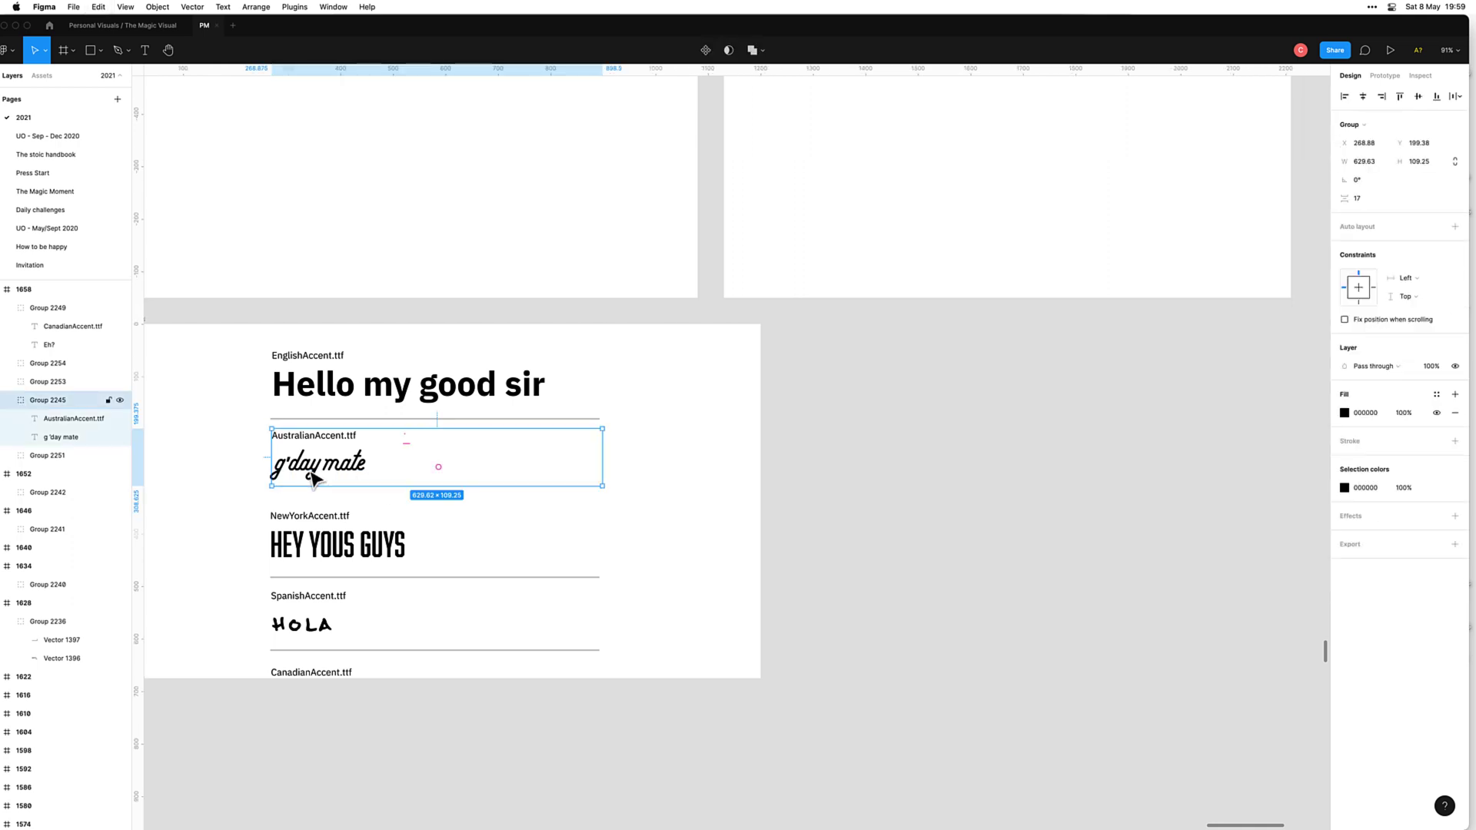
key(Delete)
key(ctrl+v)
key(ctrl+z)
key(ctrl+z)
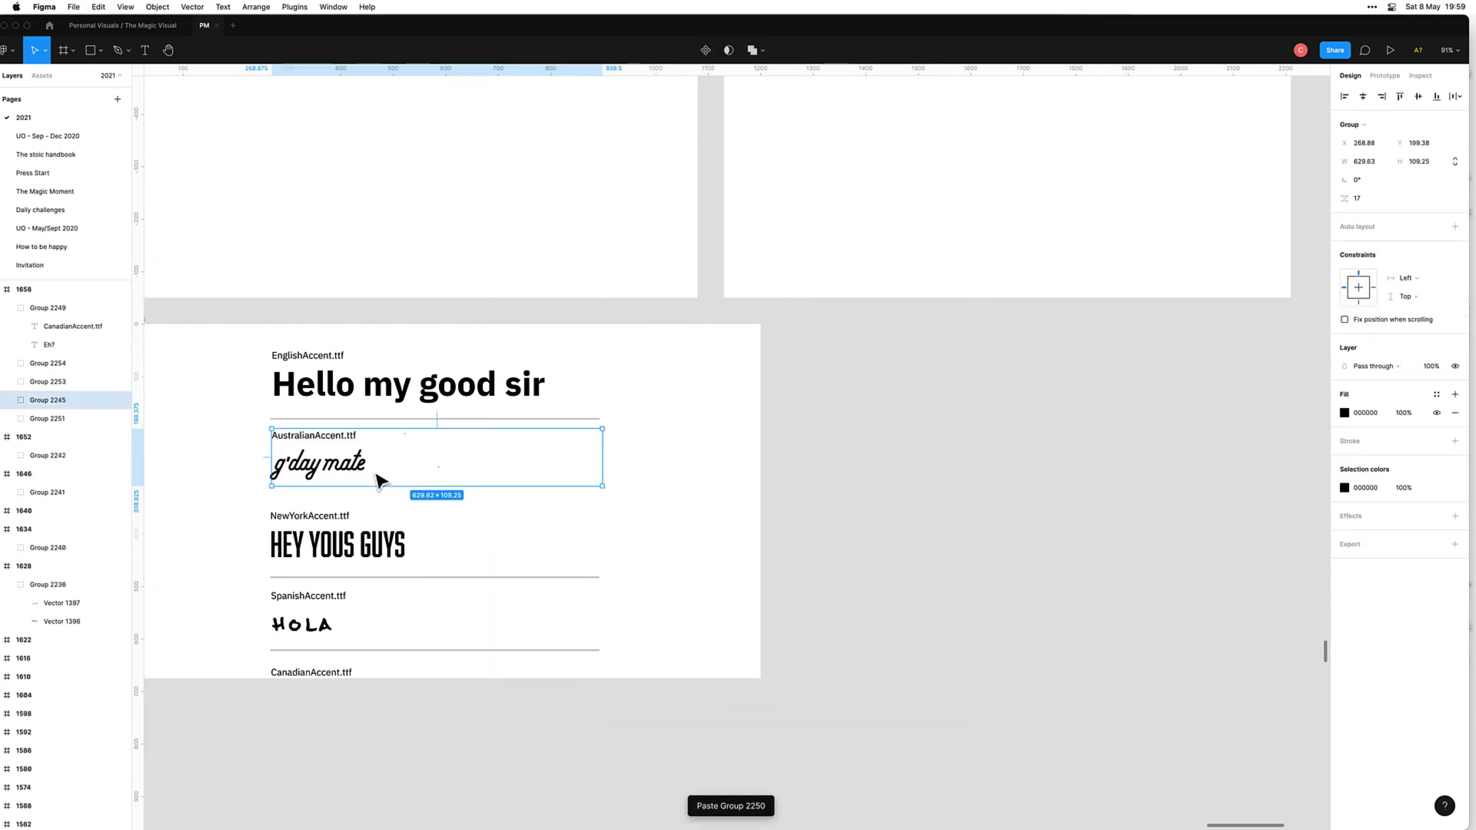
key(Escape)
key(ctrl+z)
Step: Move the grouped AustralianAccent.ttf entry aside to check for a copy beneath it, and undo the move
click(327, 465)
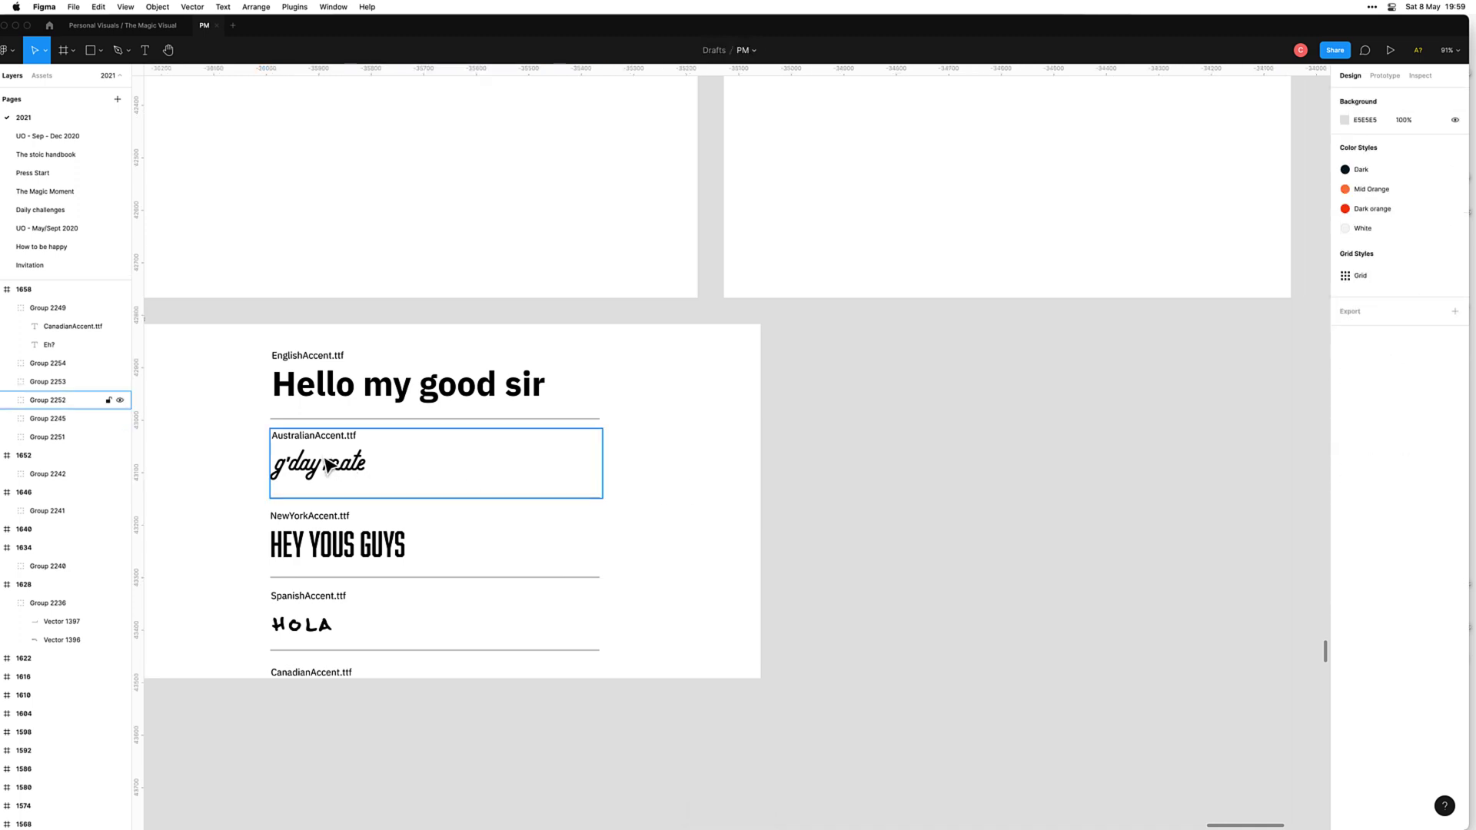
drag(327, 465, 517, 471)
key(ctrl+a)
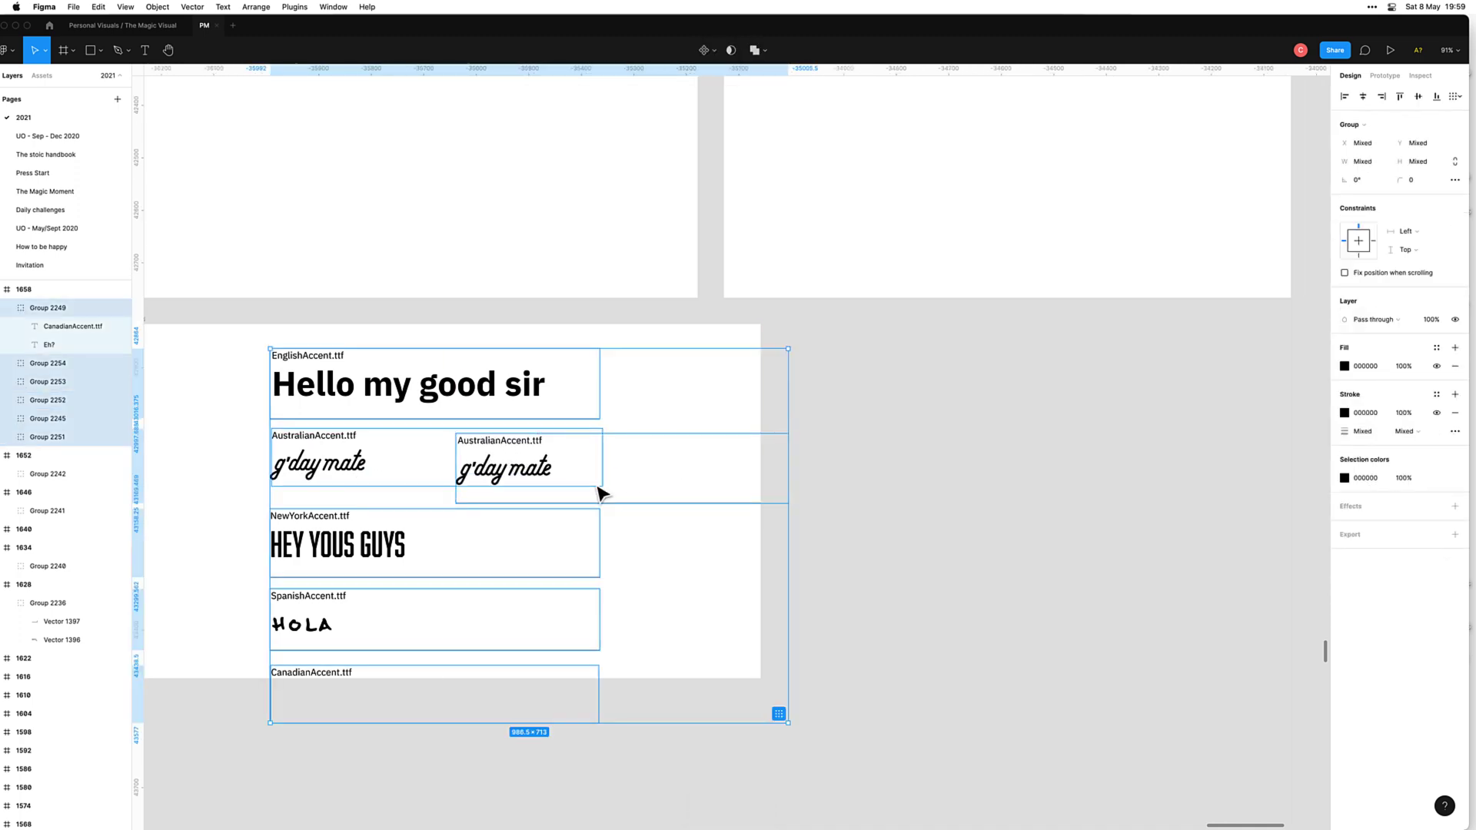
key(ctrl+z)
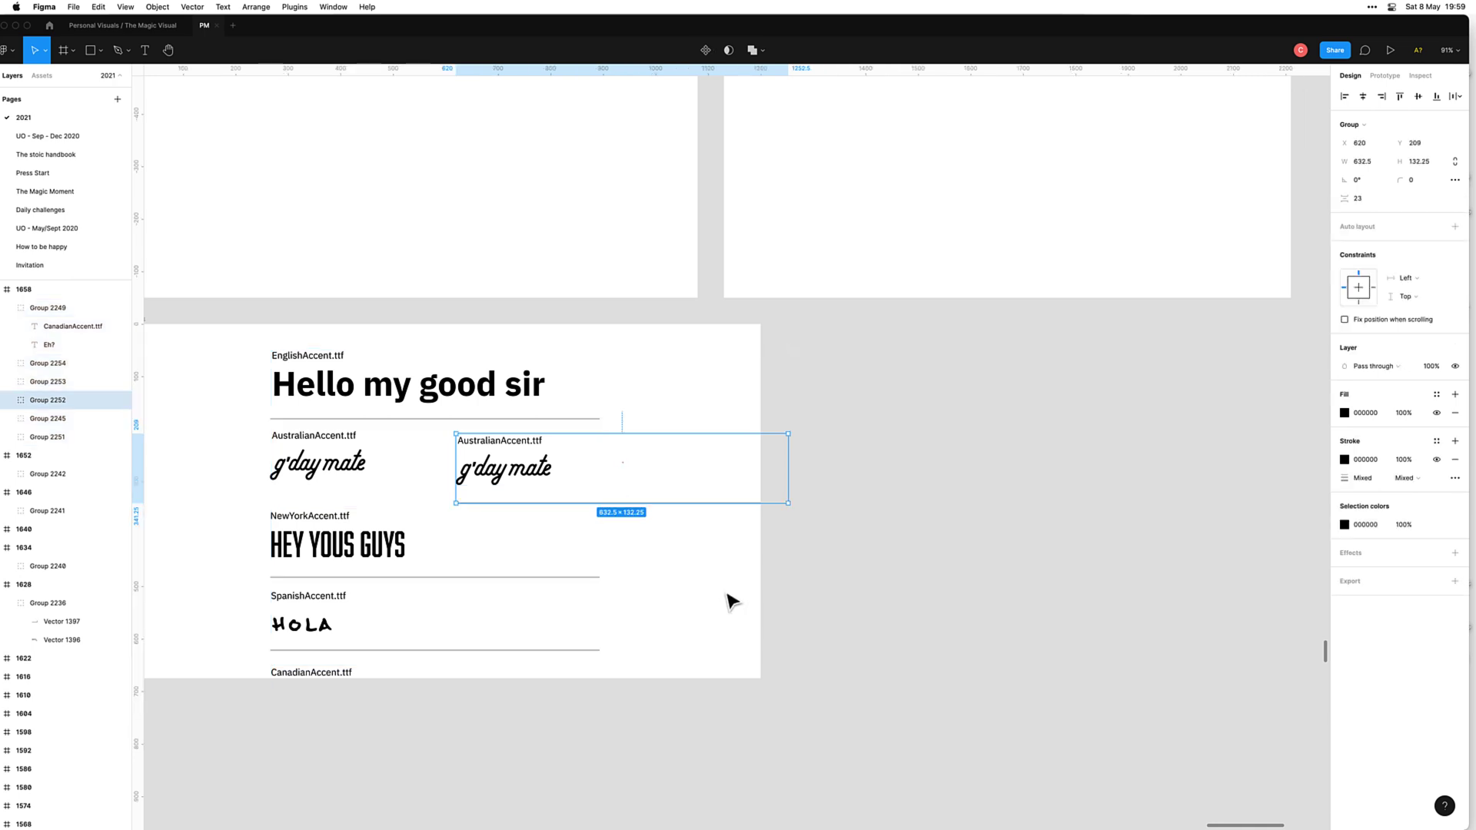
key(ctrl+z)
Step: Cut the AustralianAccent.ttf group with its divider line, delete the duplicate entry beneath it, and paste the group back
click(294, 472)
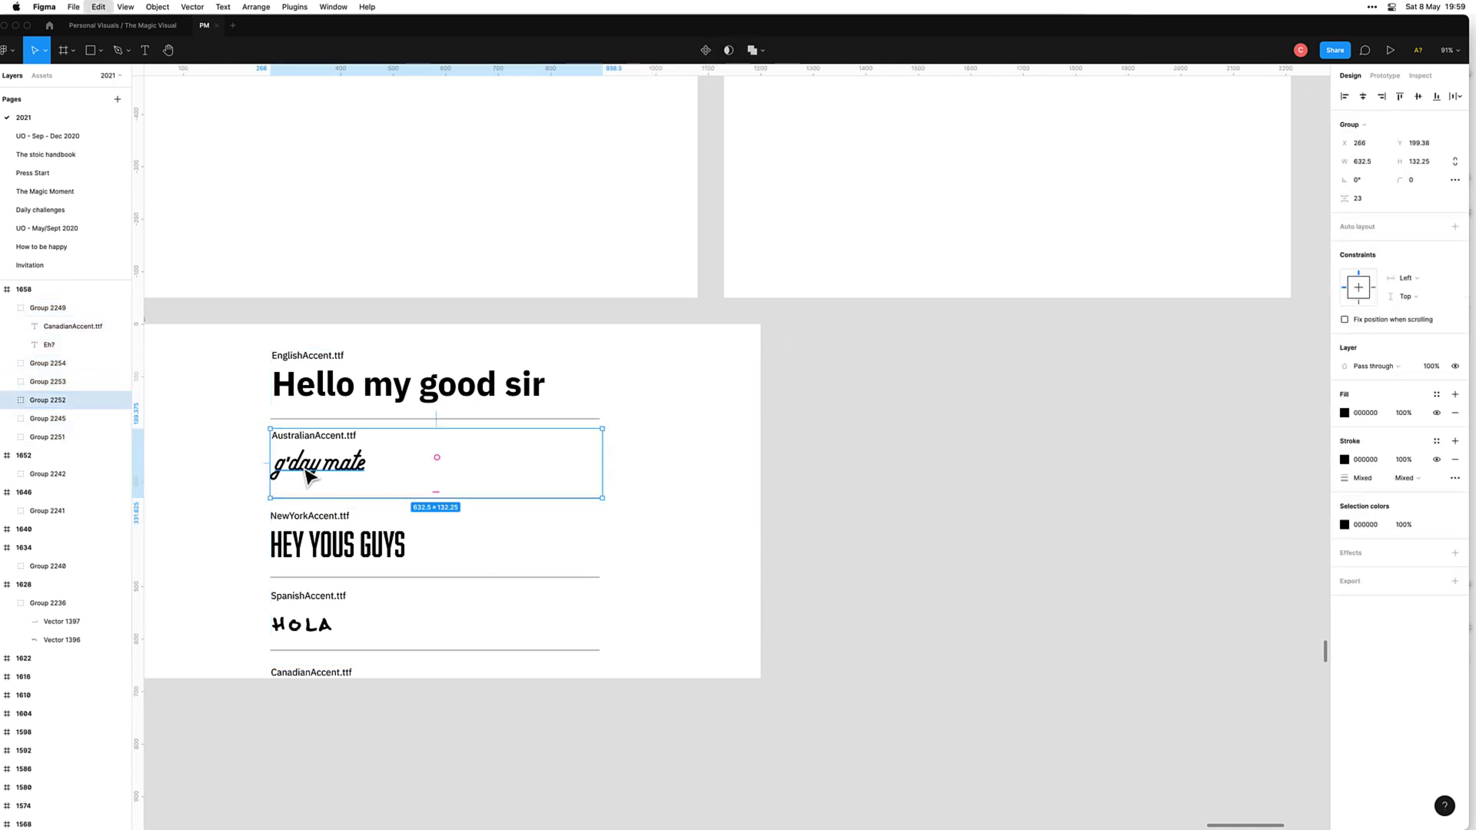
key(Delete)
click(358, 467)
key(Delete)
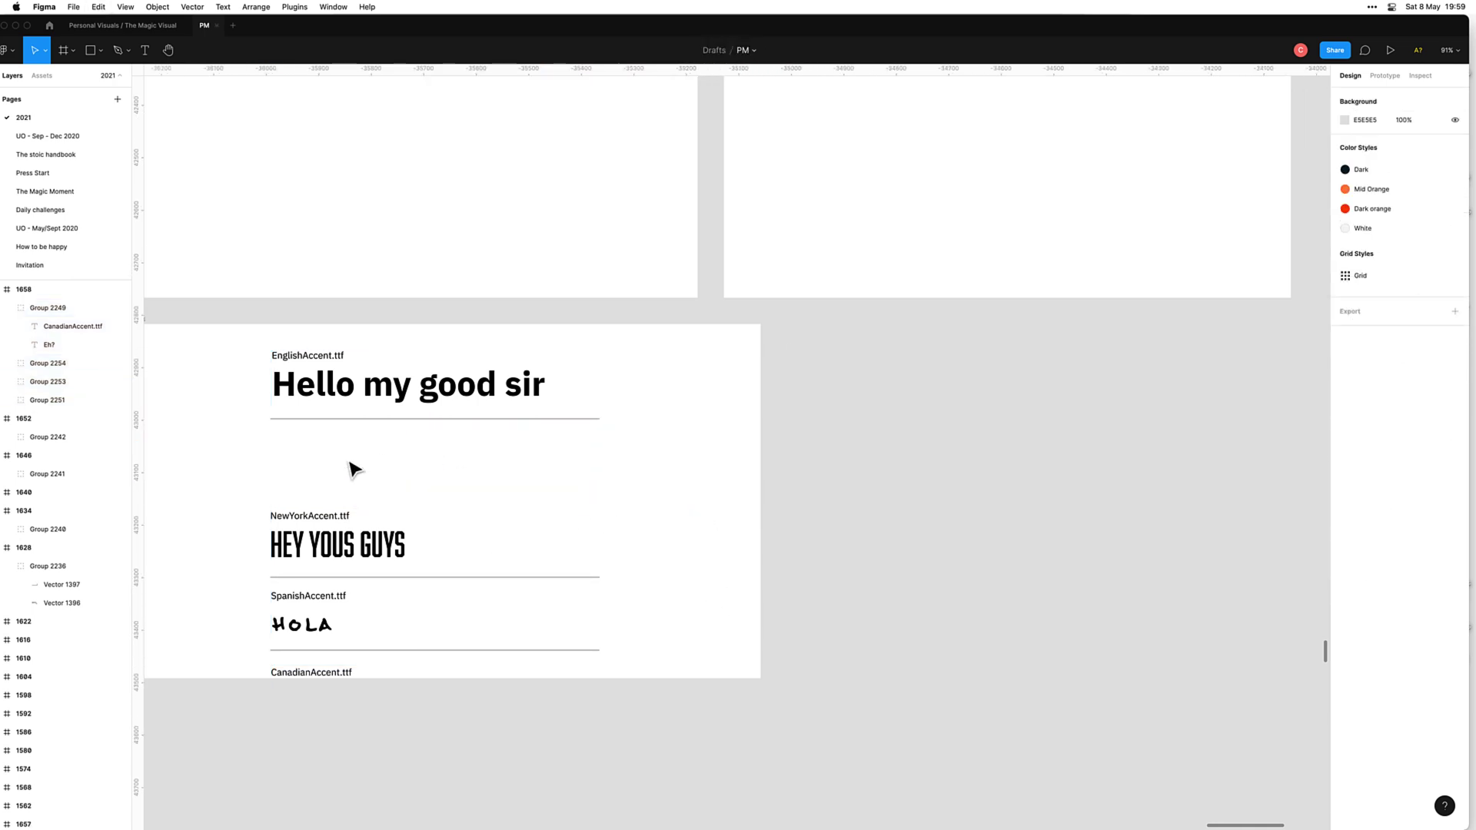
key(ctrl+v)
Step: Distribute the five accent entries with even vertical spacing and tighten the gap between them
click(217, 411)
drag(215, 369, 593, 758)
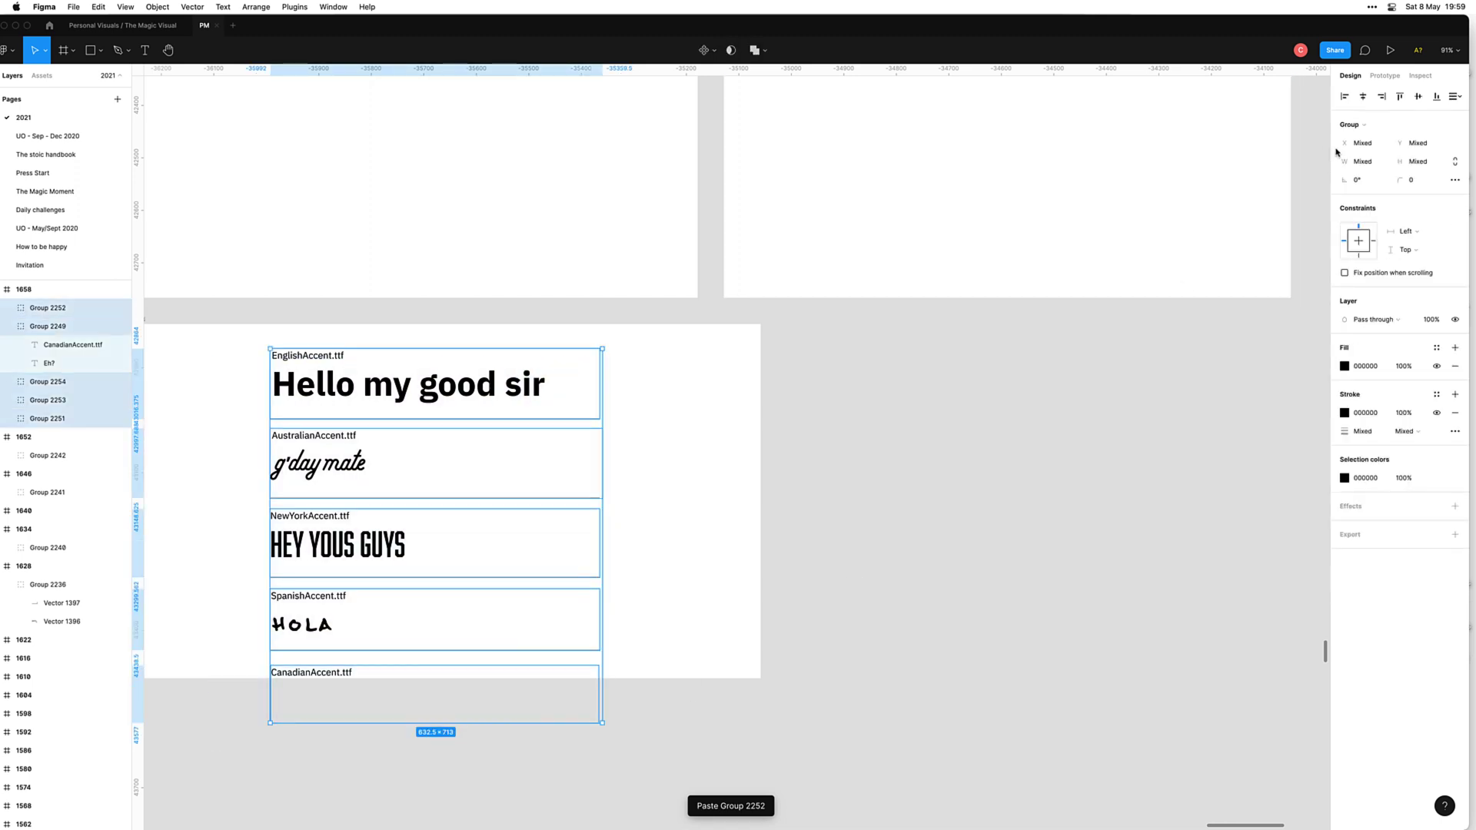
click(1454, 96)
click(1380, 129)
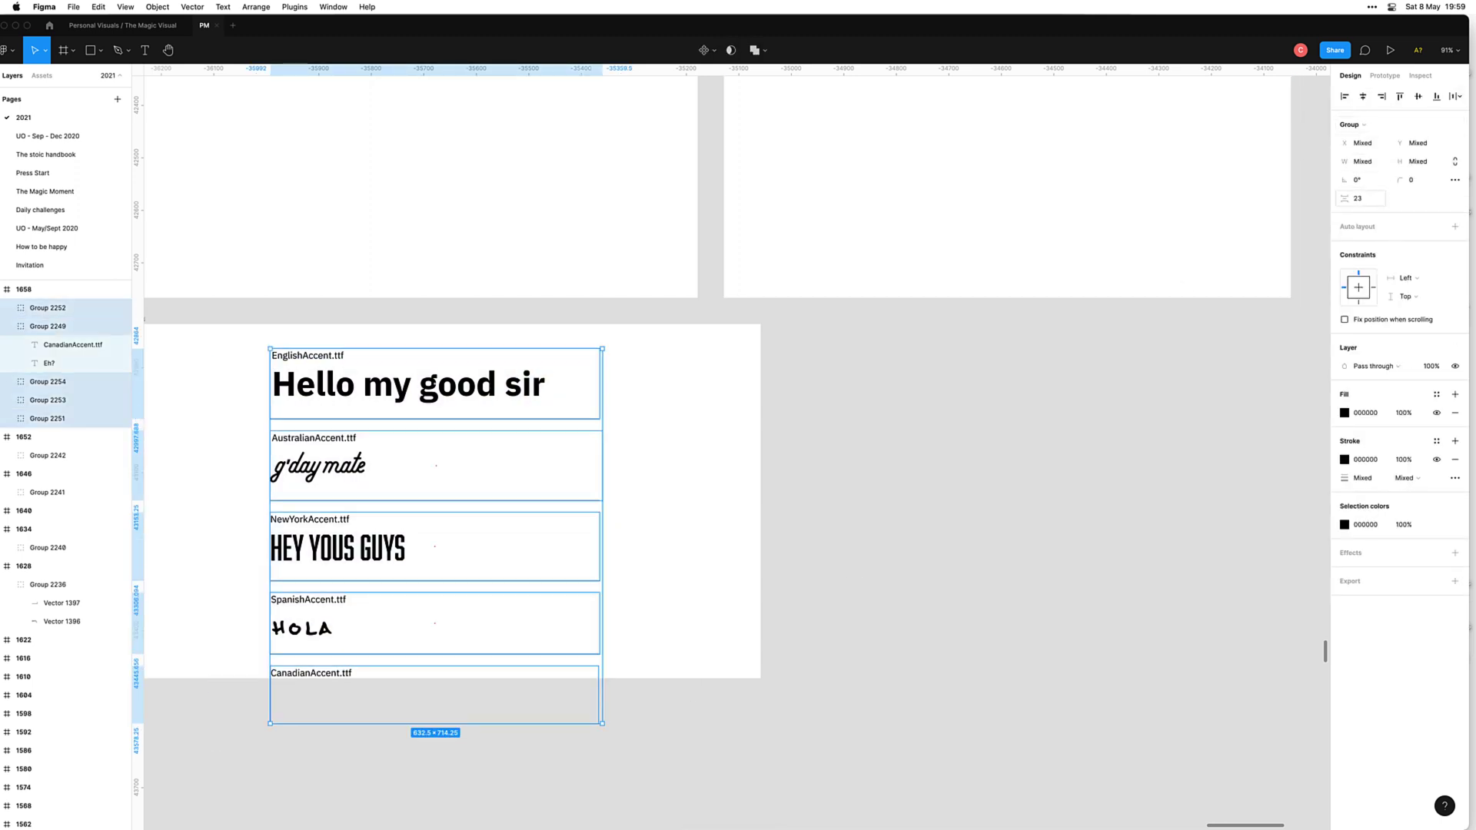
drag(1344, 198, 1344, 200)
click(867, 475)
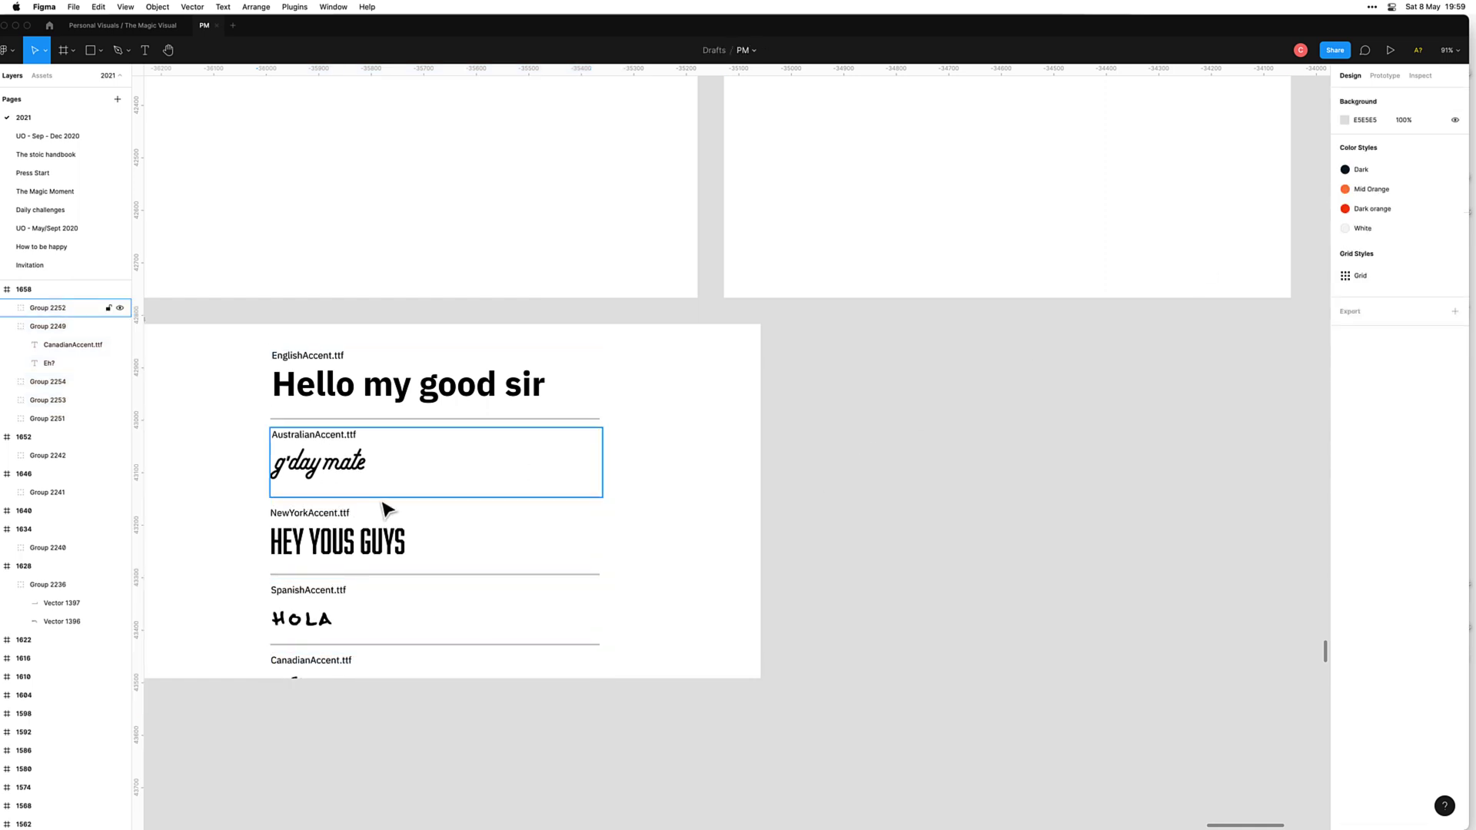
Step: Ungroup the AustralianAccent.ttf entry from its divider line and move the line up closer to "g'day mate"
click(379, 499)
key(Escape)
click(339, 504)
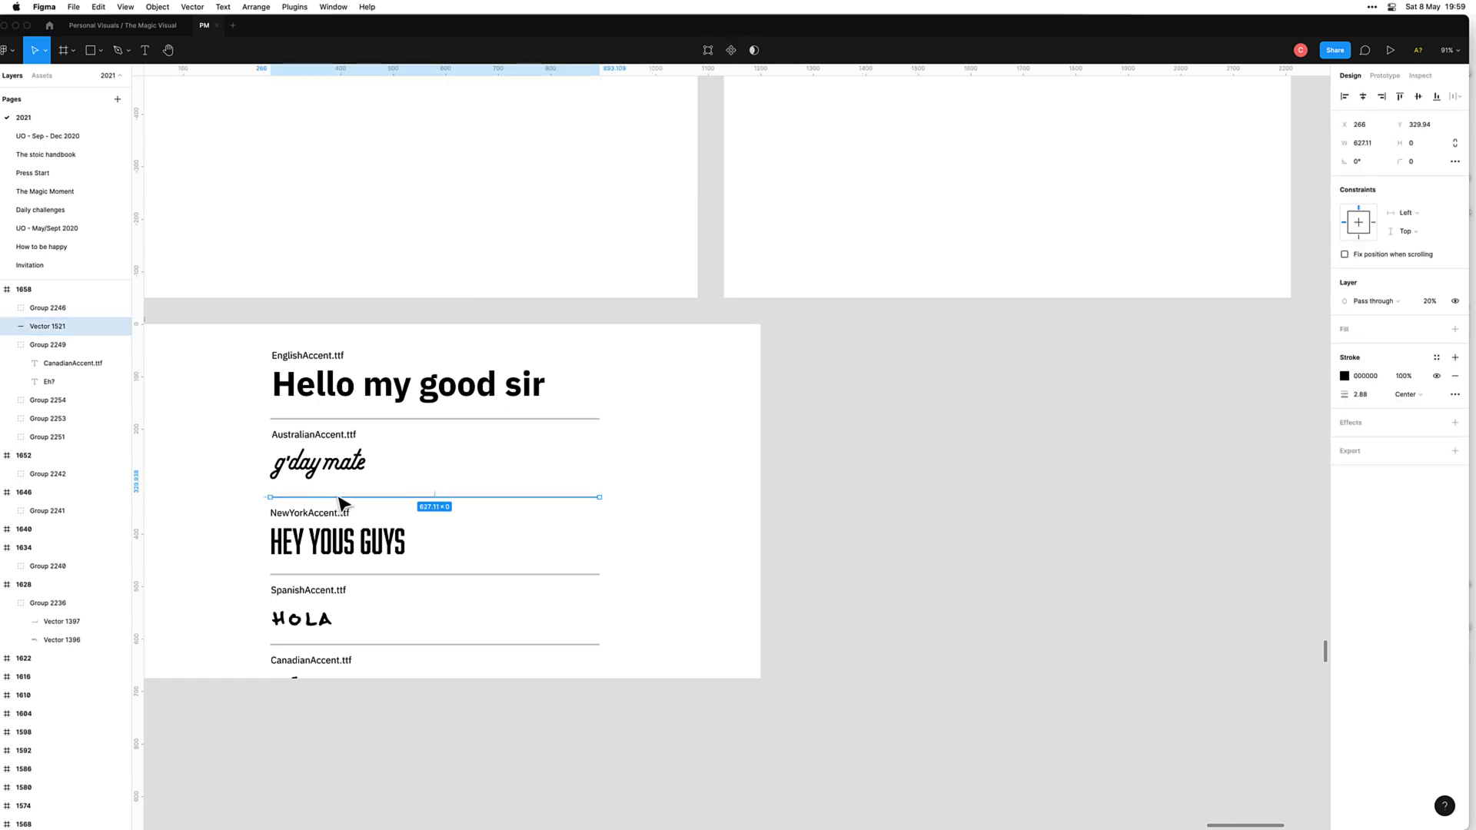
click(188, 534)
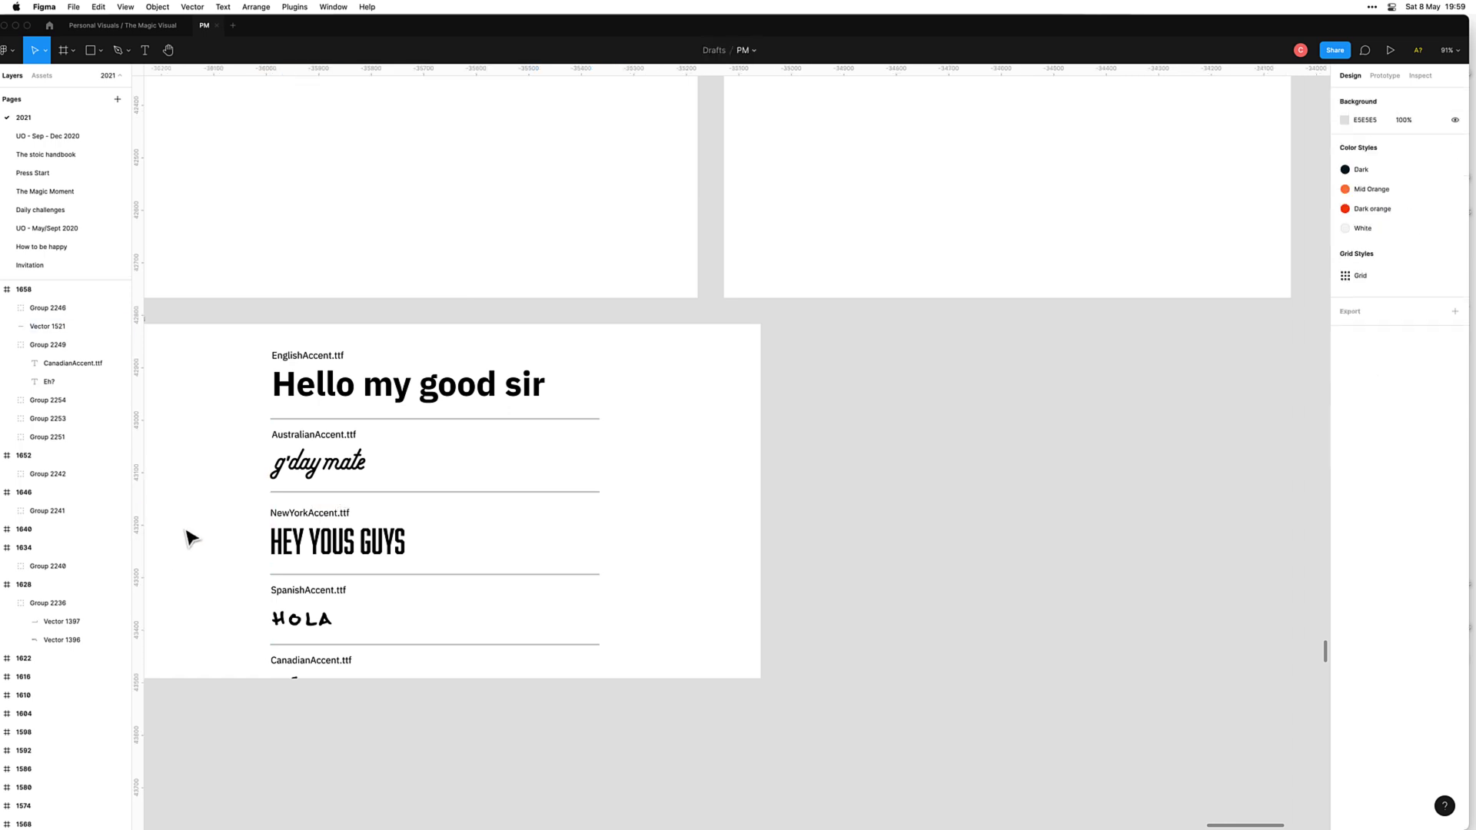
Step: Ungroup the EnglishAccent.ttf entry from its divider line and move the entry down by 10 towards the line
drag(188, 534, 273, 498)
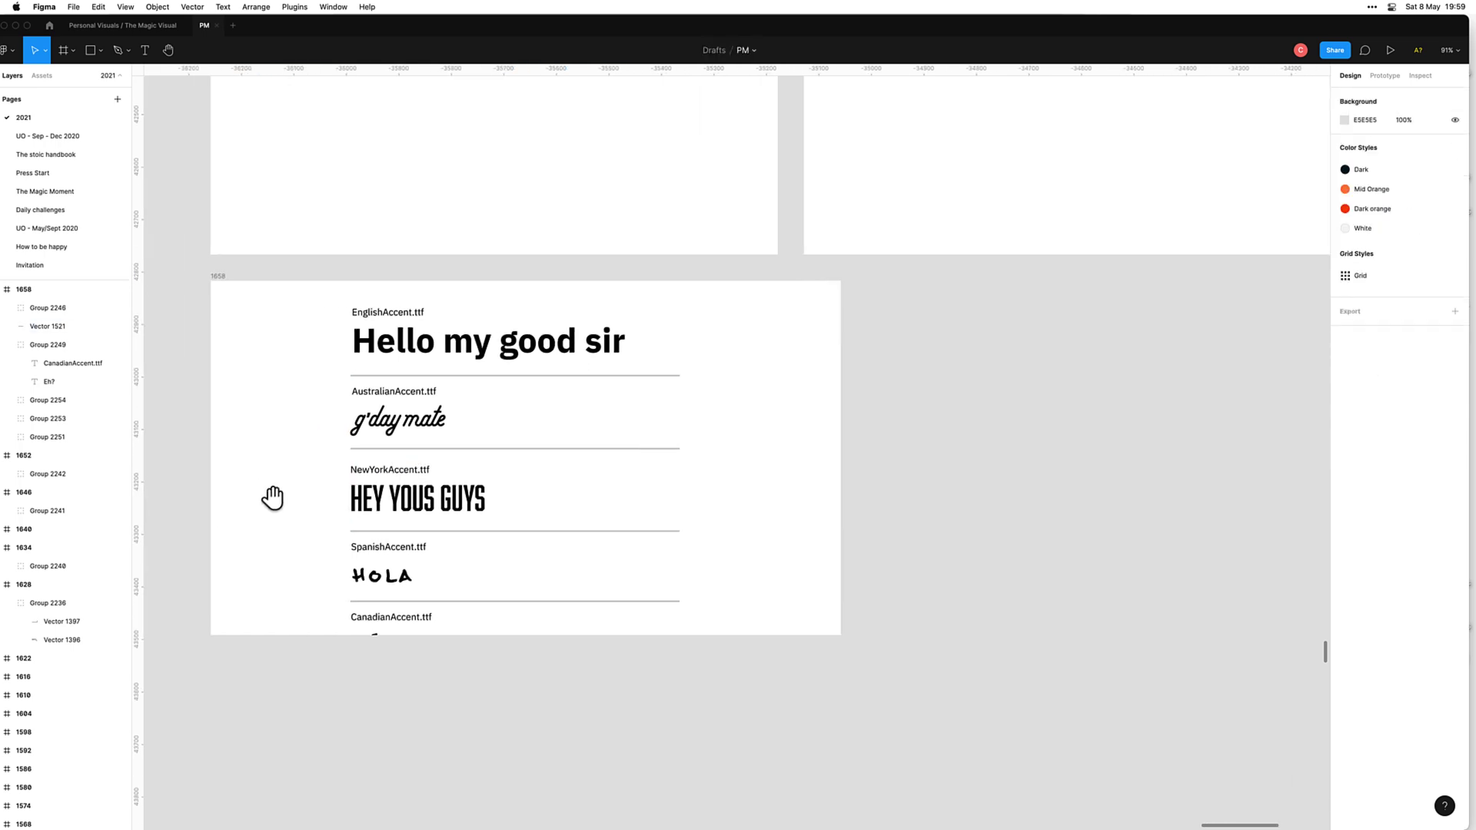
click(418, 350)
shift+click(347, 376)
click(386, 340)
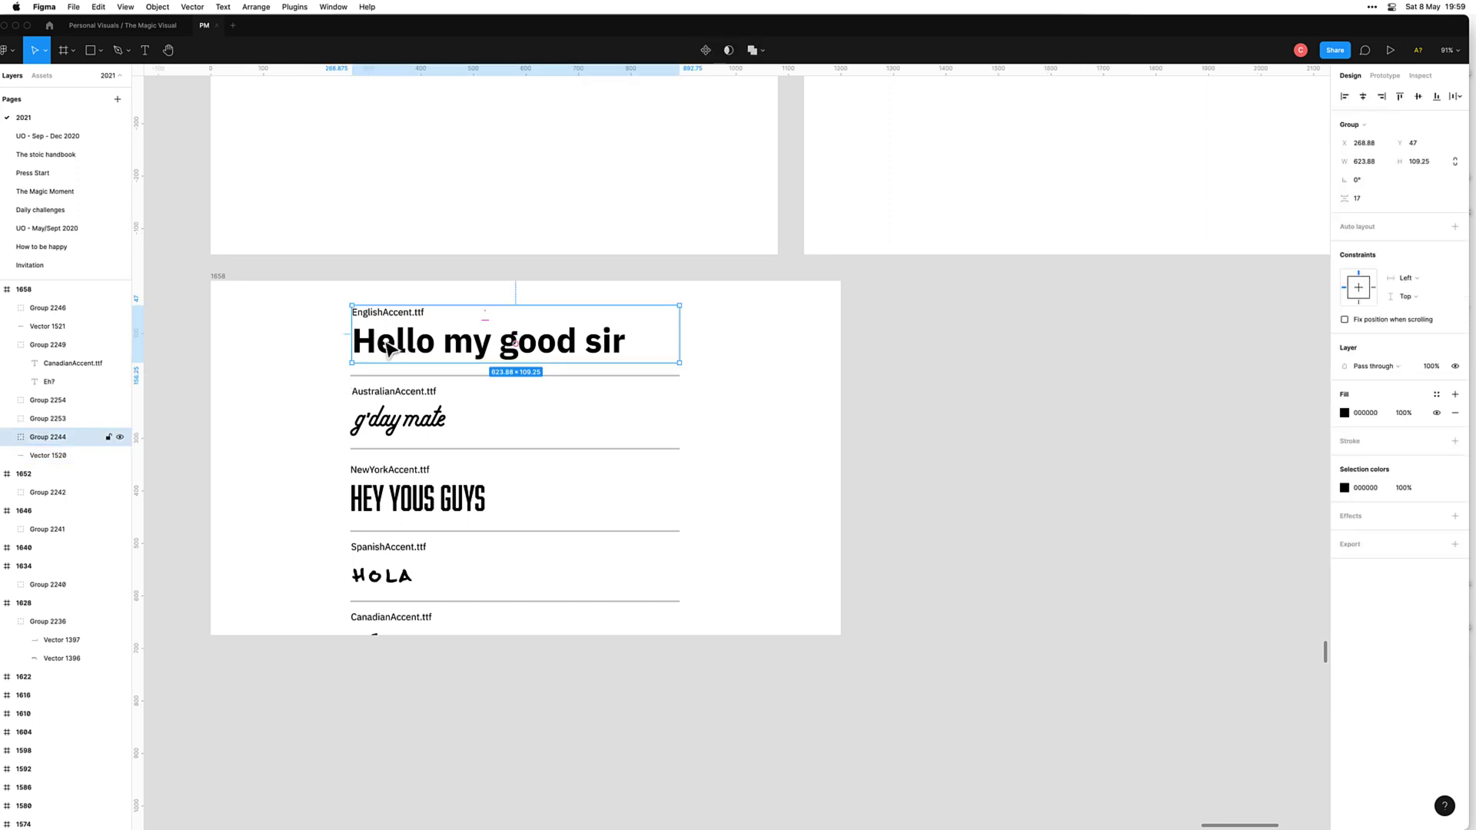
key(shift+Down)
Step: Scale all accent entries and divider lines proportionally to about 555 × 597 so they fit inside frame 1658
drag(274, 343, 626, 623)
key(ctrl+z)
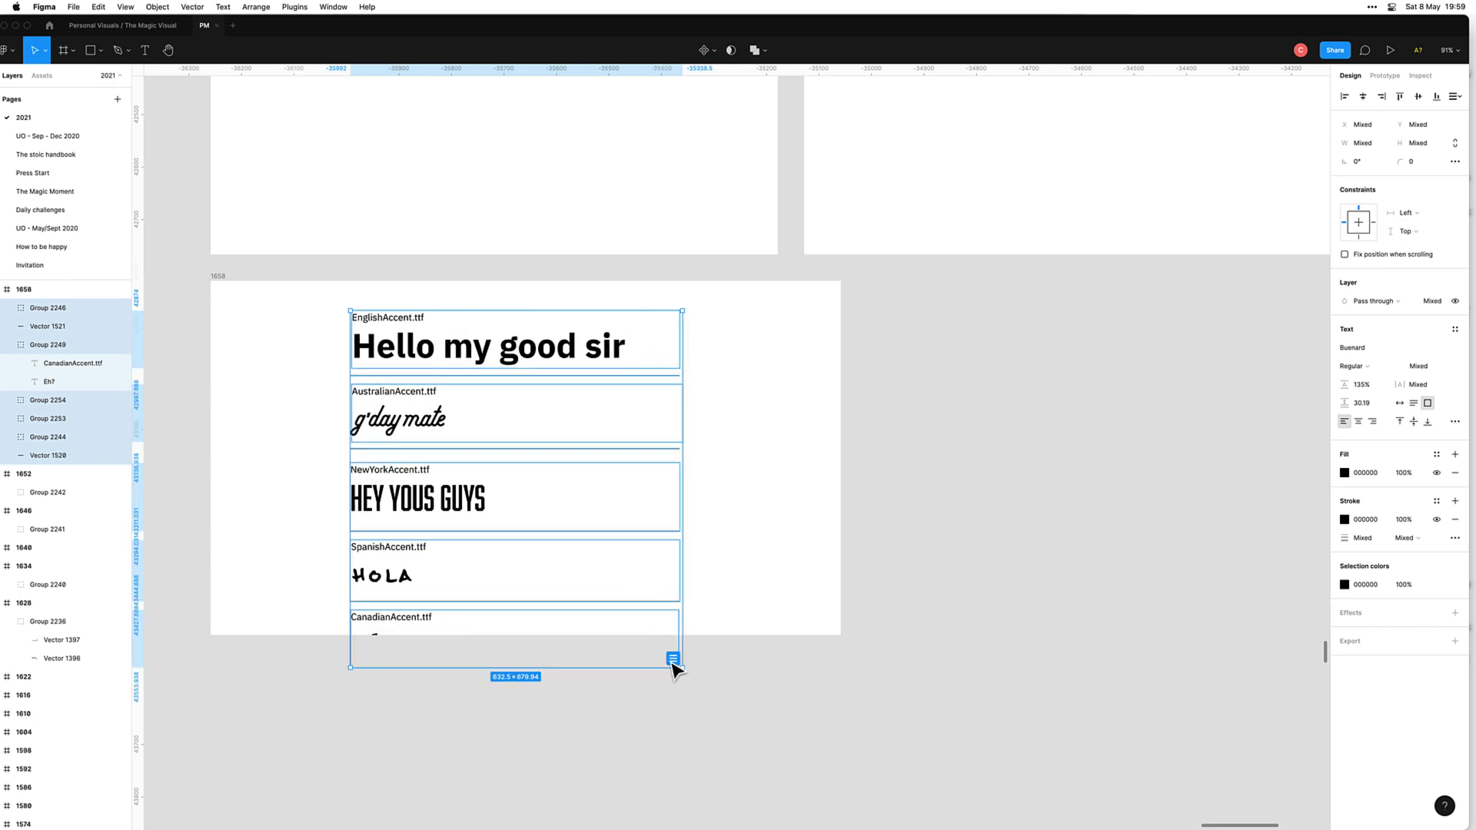
key(k)
drag(682, 668, 614, 627)
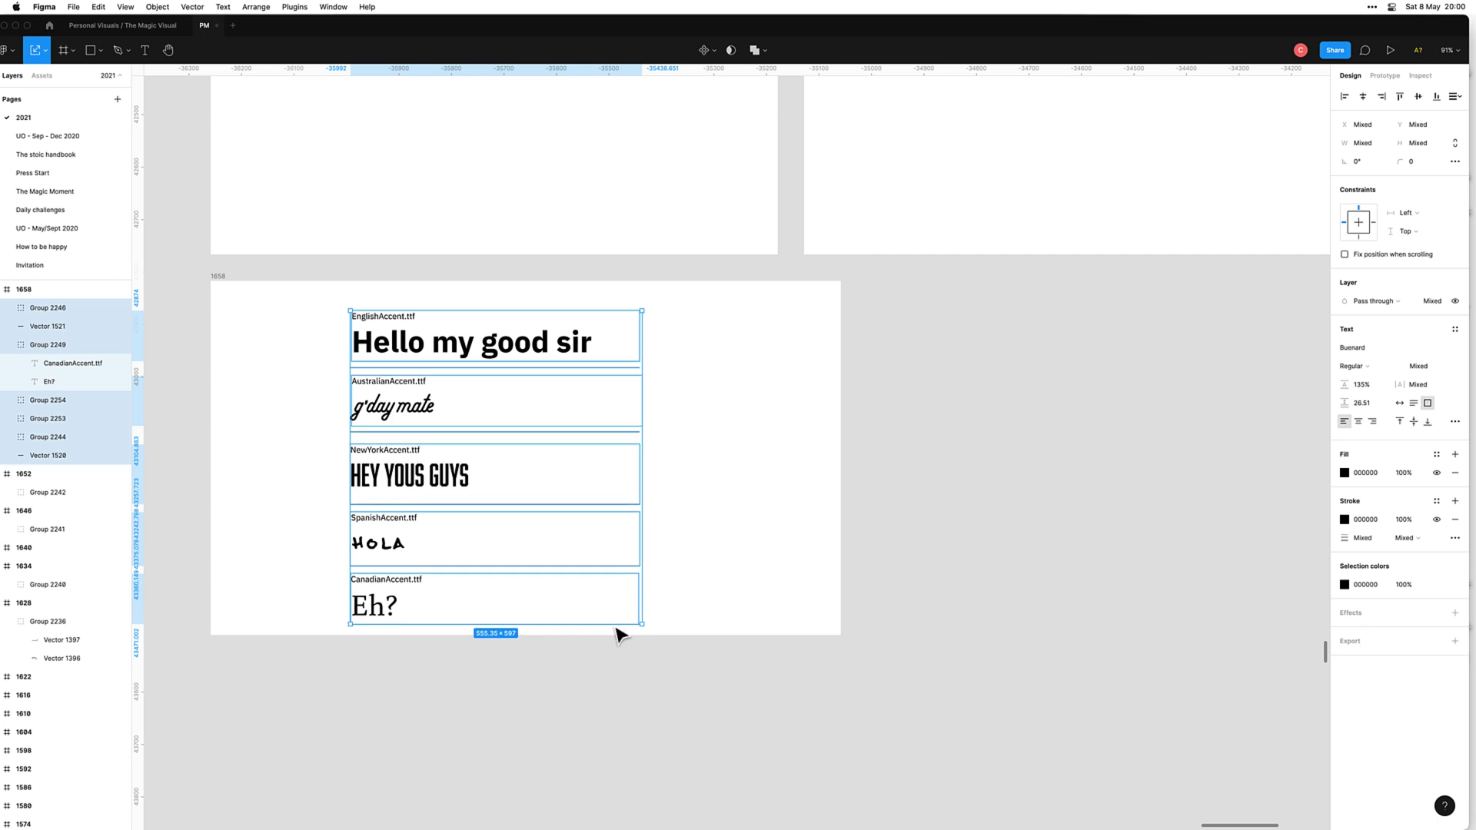
click(554, 742)
Step: Group all the accent entries with the divider lines and center the group horizontally and vertically in frame 1658
scroll(458, 670, up, 1)
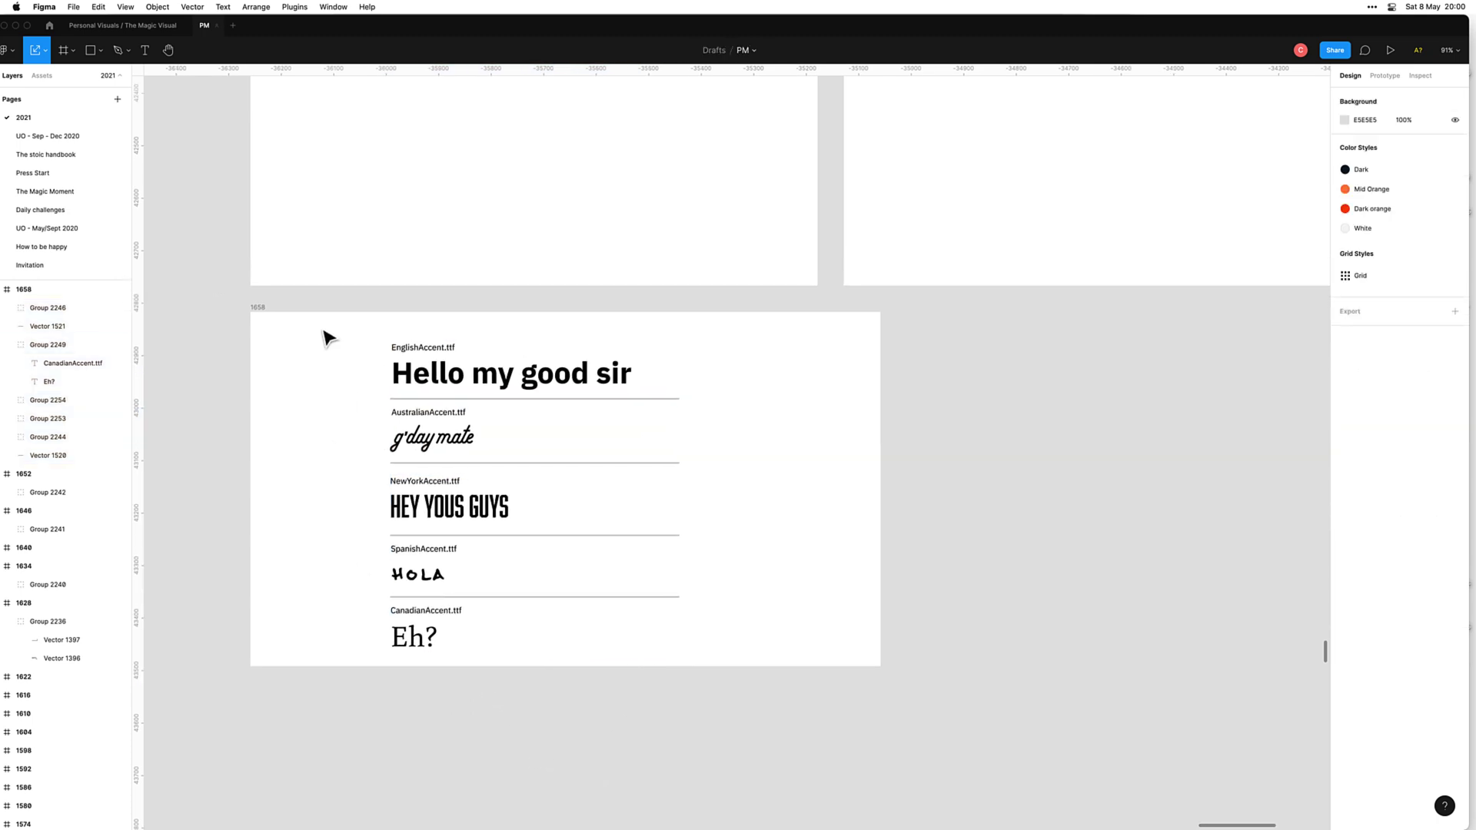
drag(323, 332, 677, 716)
key(super+g)
key(alt+h)
key(alt+v)
click(858, 638)
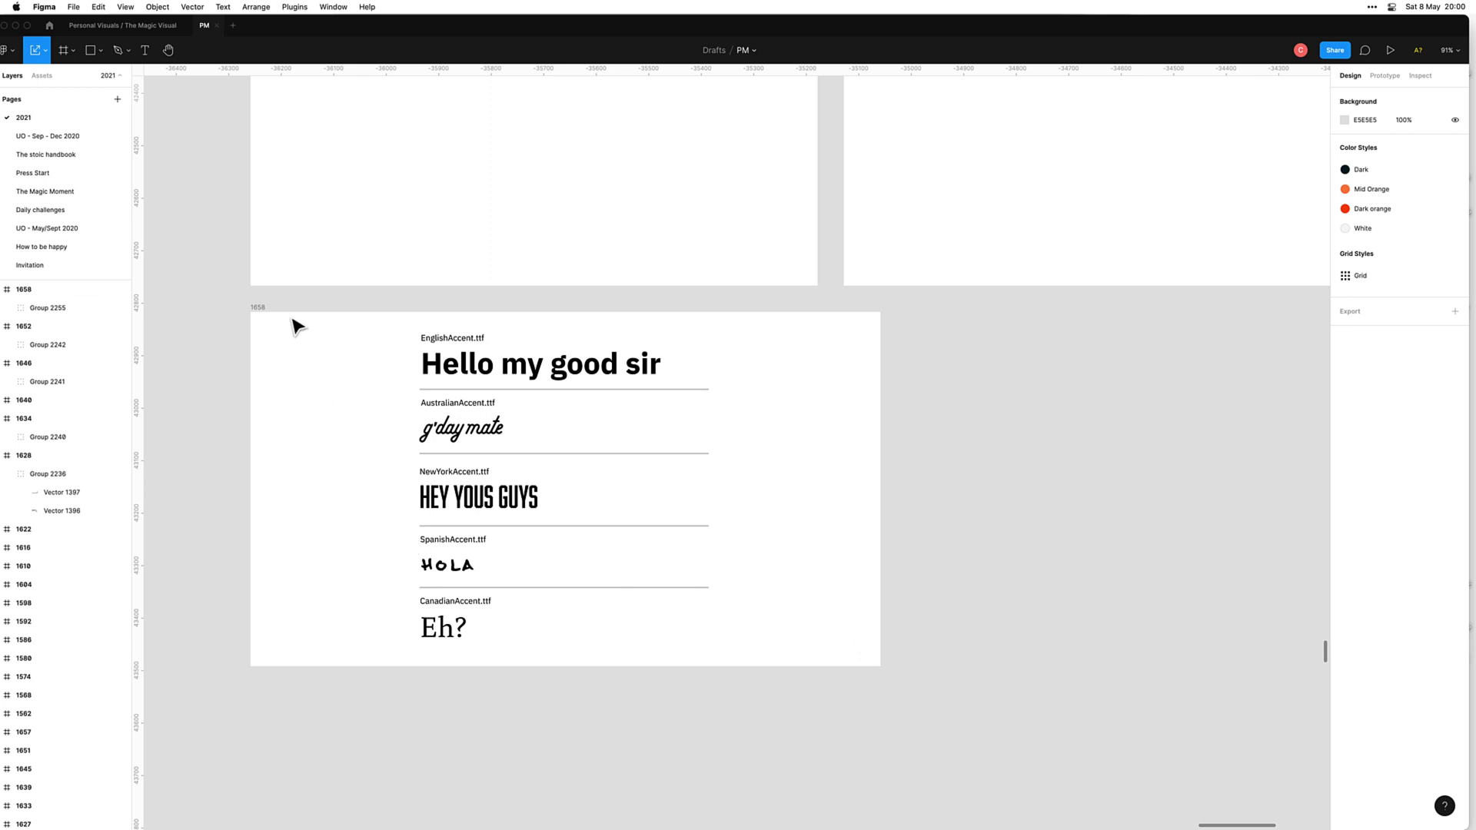
Step: Export frame 1658 as a PNG to the Desktop, replacing the existing 1658.png
click(265, 314)
click(1422, 600)
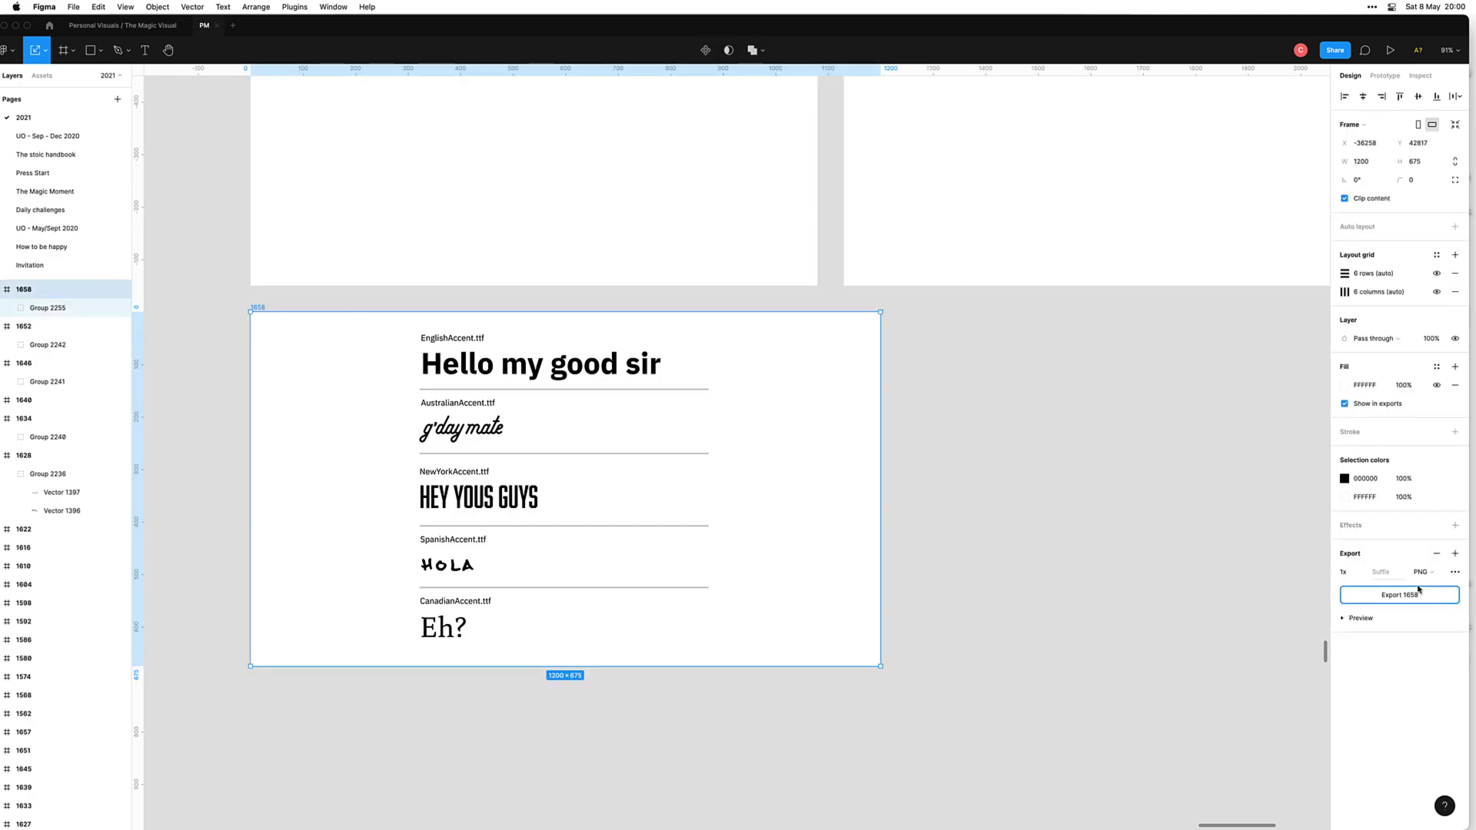
key(Return)
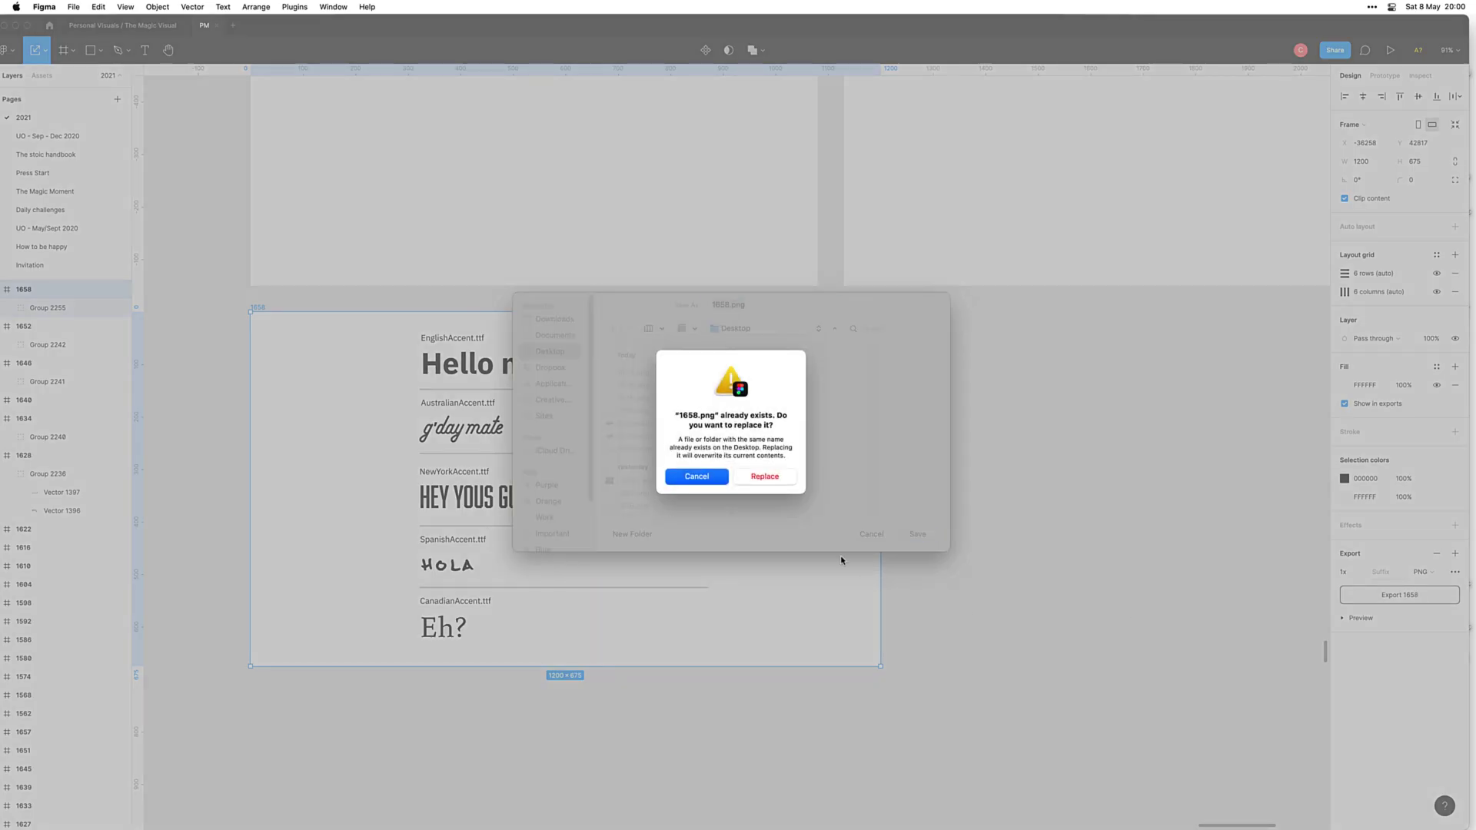
key(Escape)
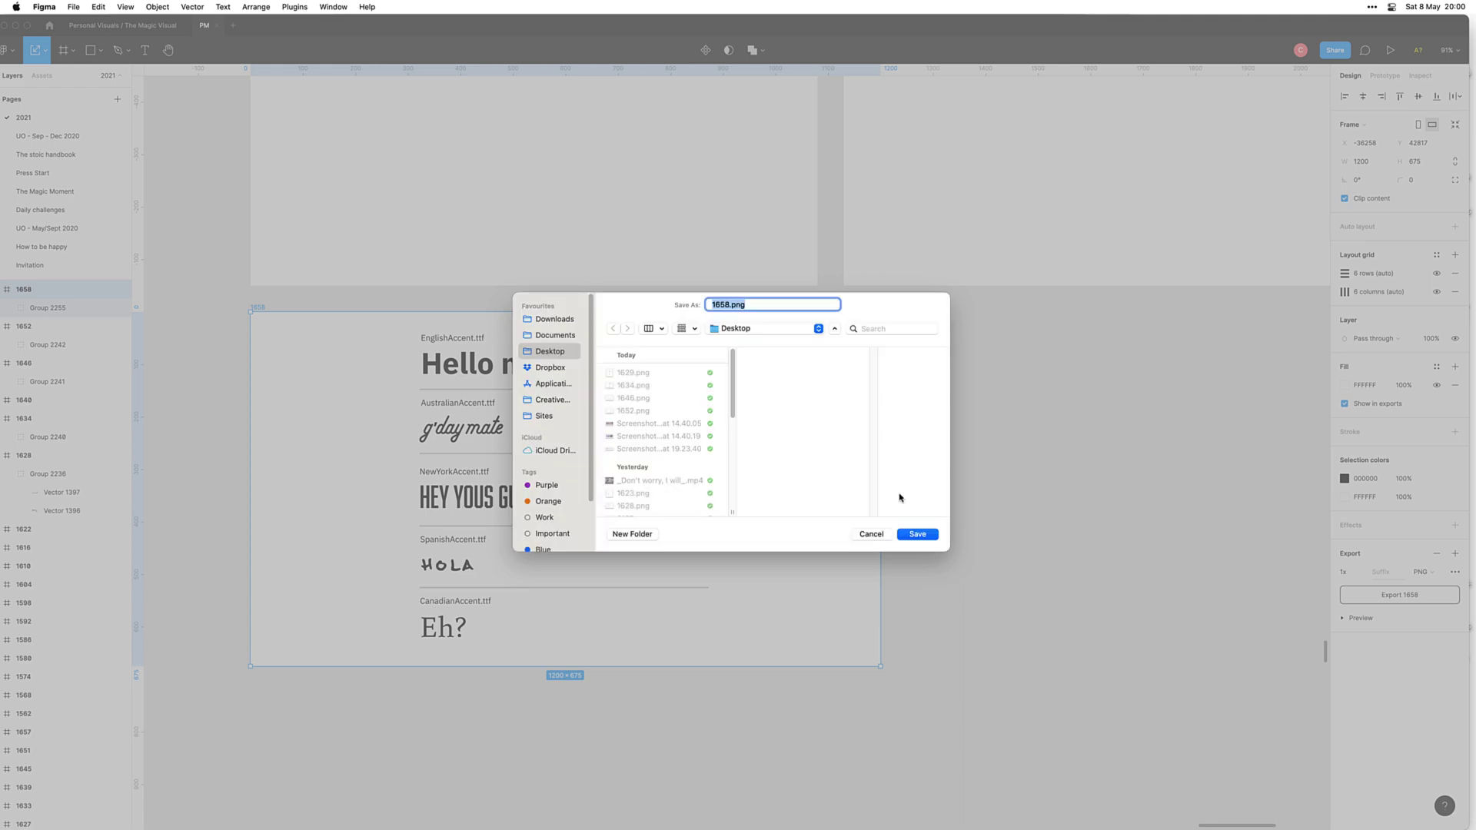
click(919, 534)
click(781, 472)
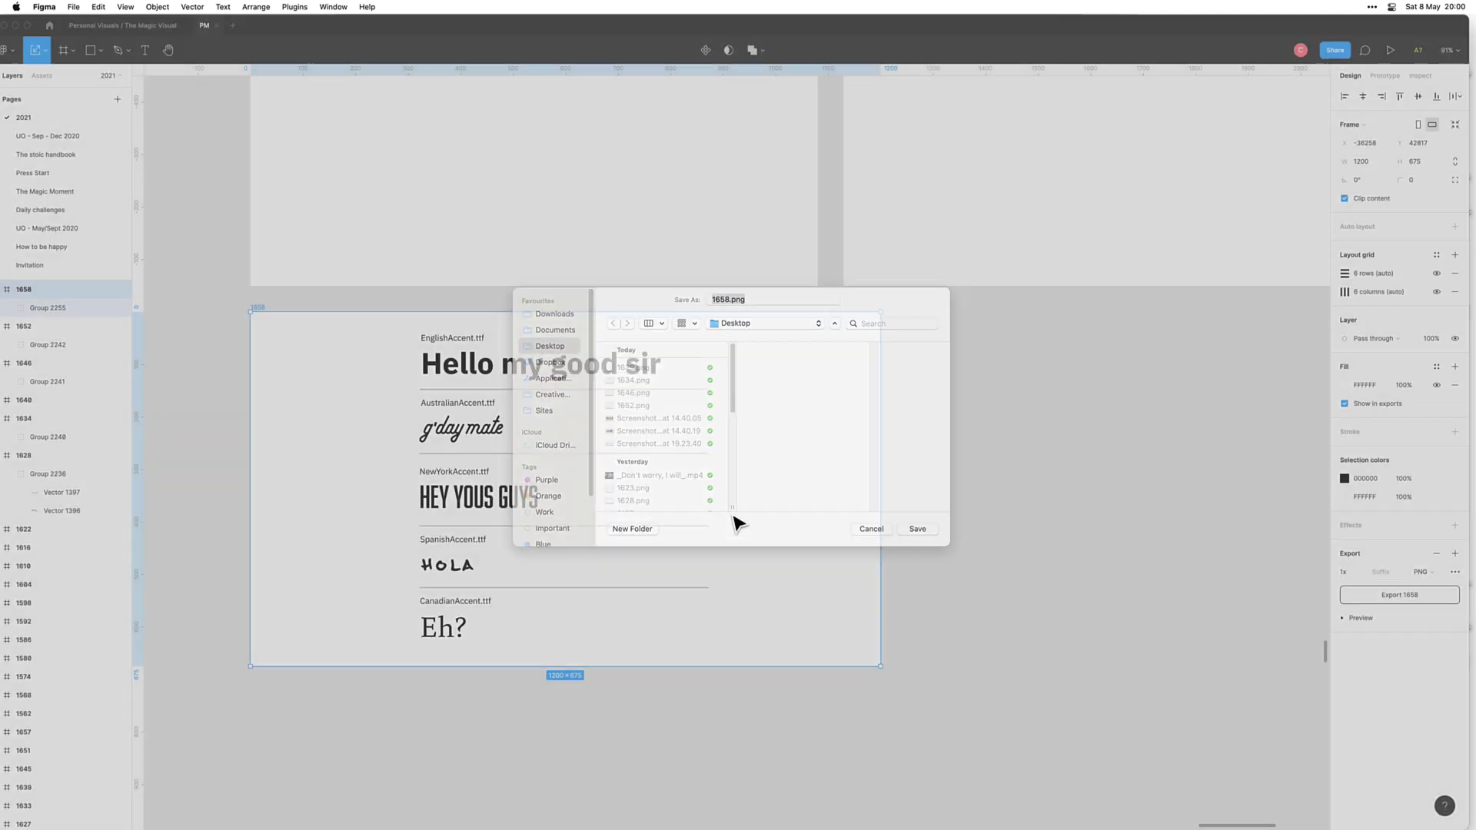
key(super+Tab)
key(super+Tab)
key(super+Tab)
key(super+Tab)
key(super+Tab)
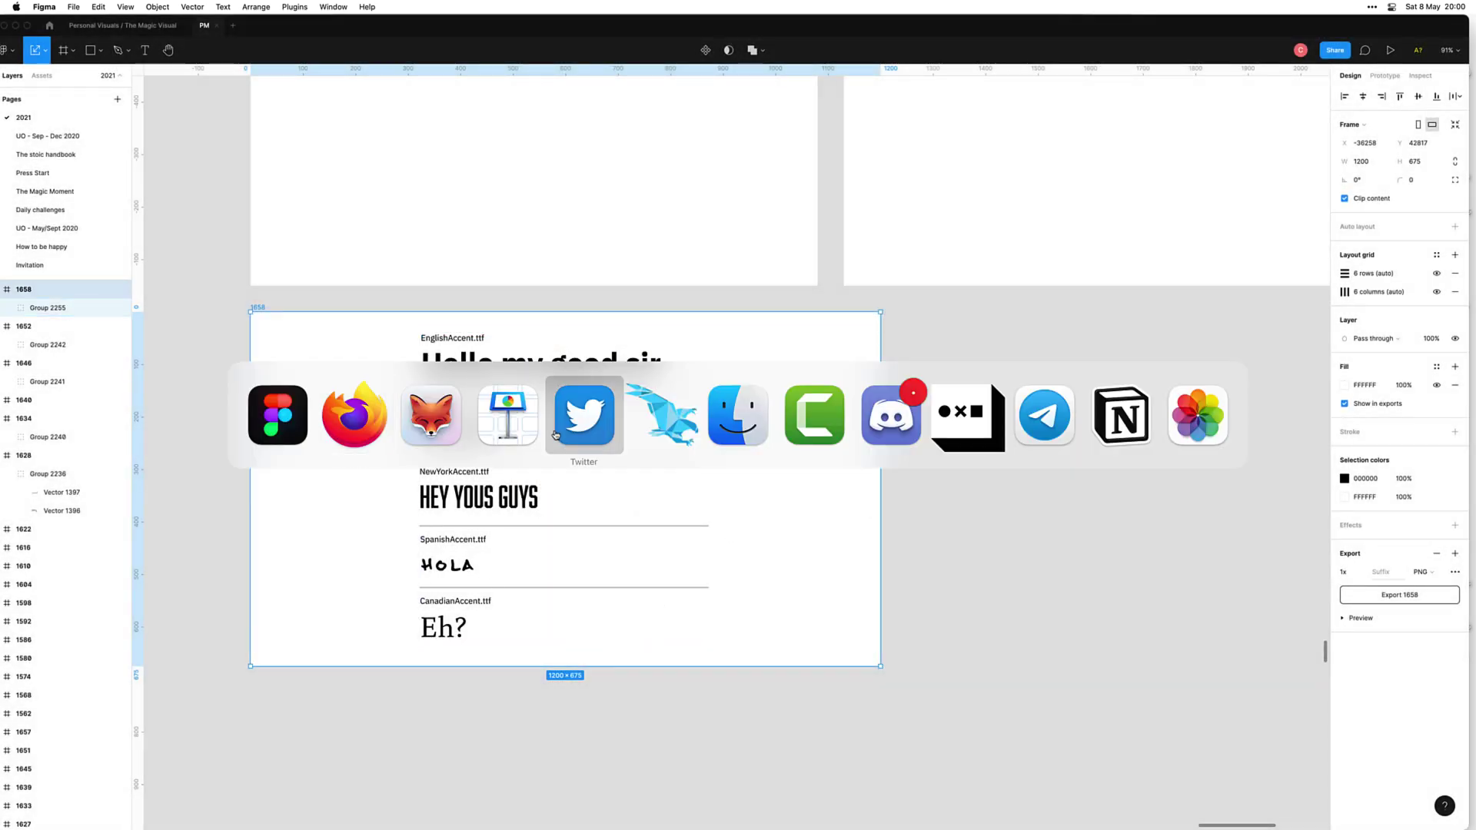
key(super+Tab)
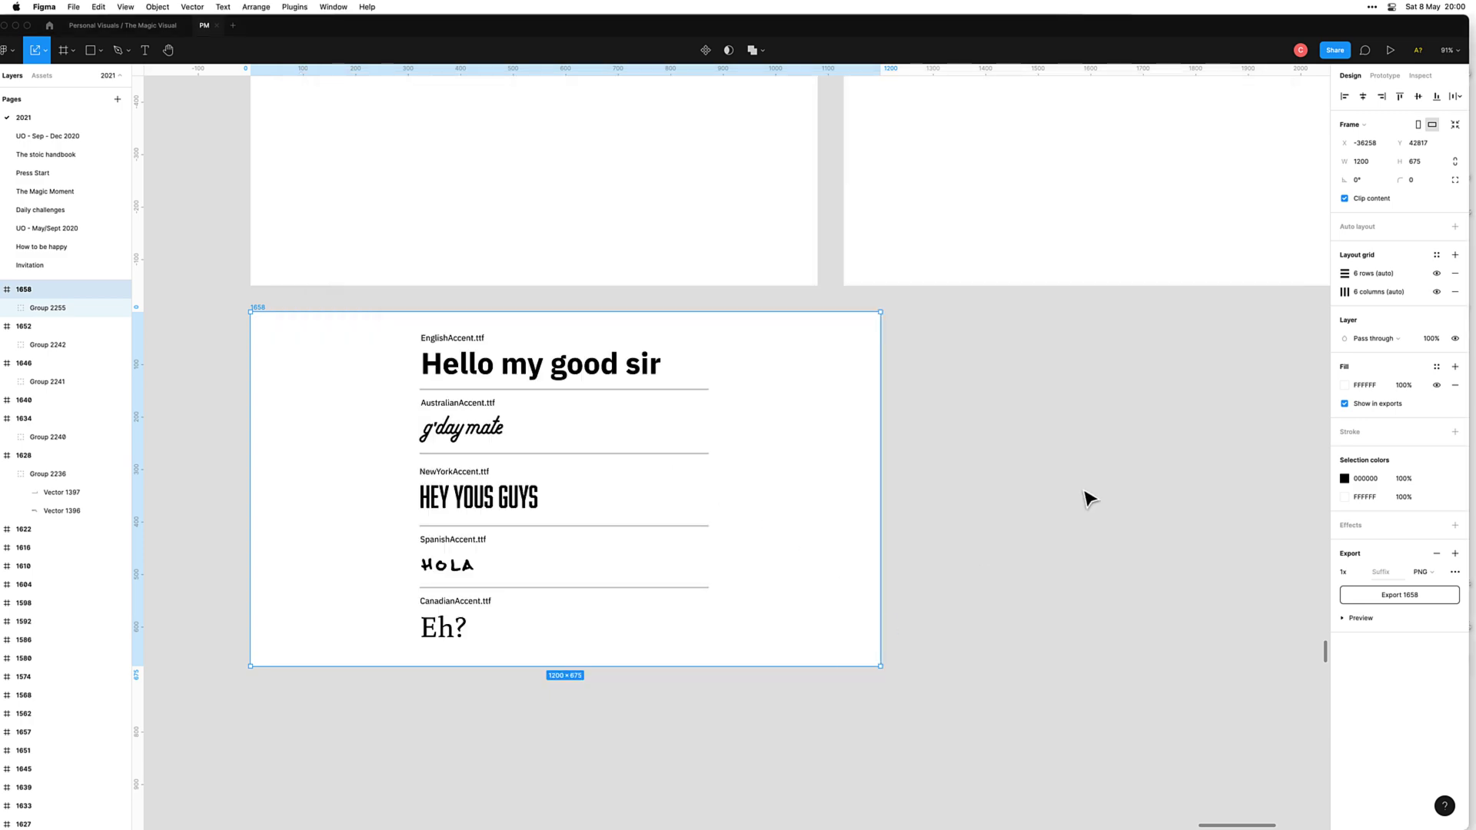
Step: Copy the quote text from frame 1655, switch to Hypefury, and enter "Accents are fonts for speech" in quotation marks in the new thread
click(1088, 501)
scroll(1191, 366, down, 10)
scroll(1190, 369, up, 5)
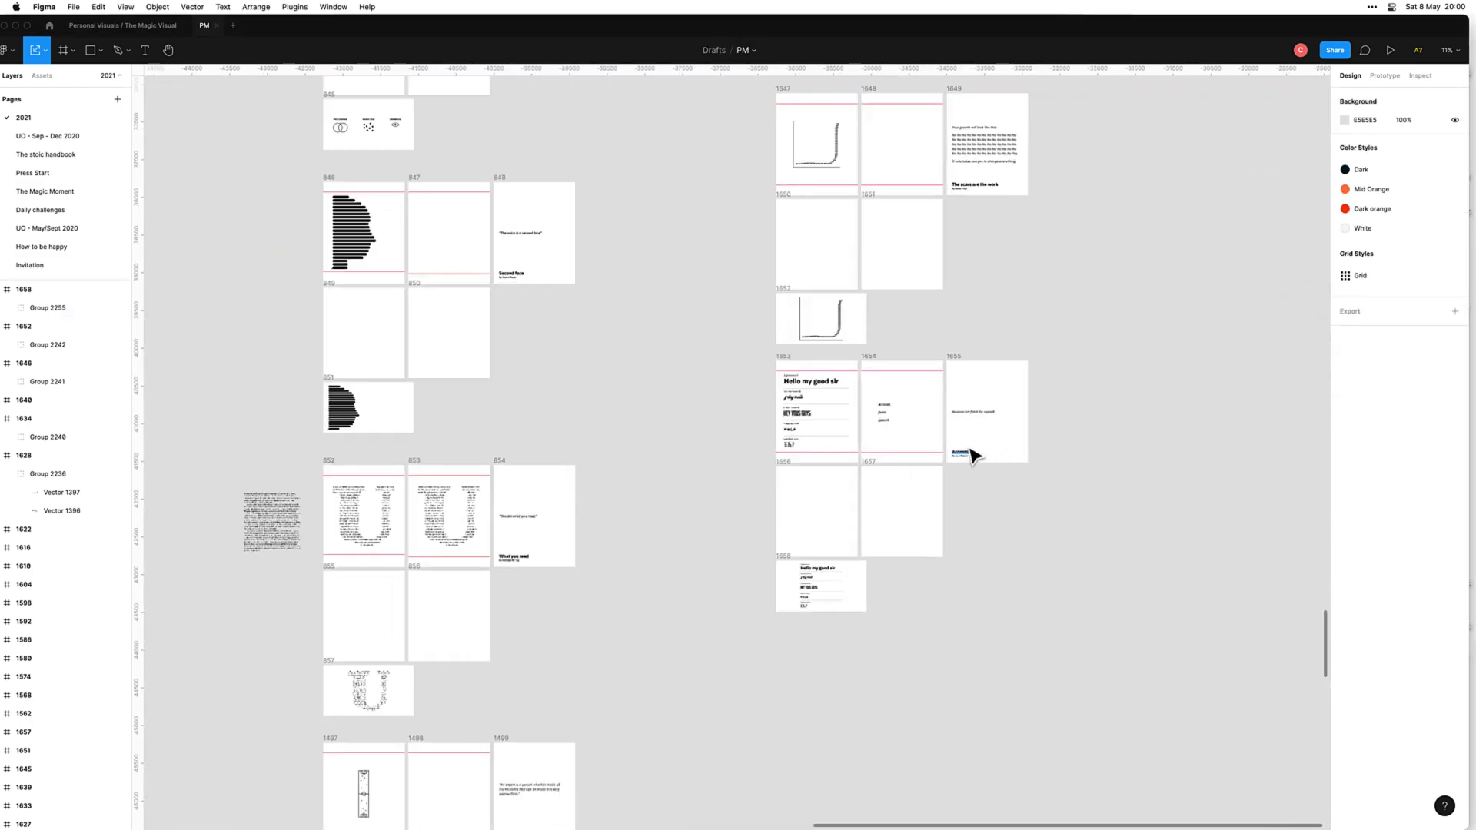
click(990, 397)
key(super+Tab)
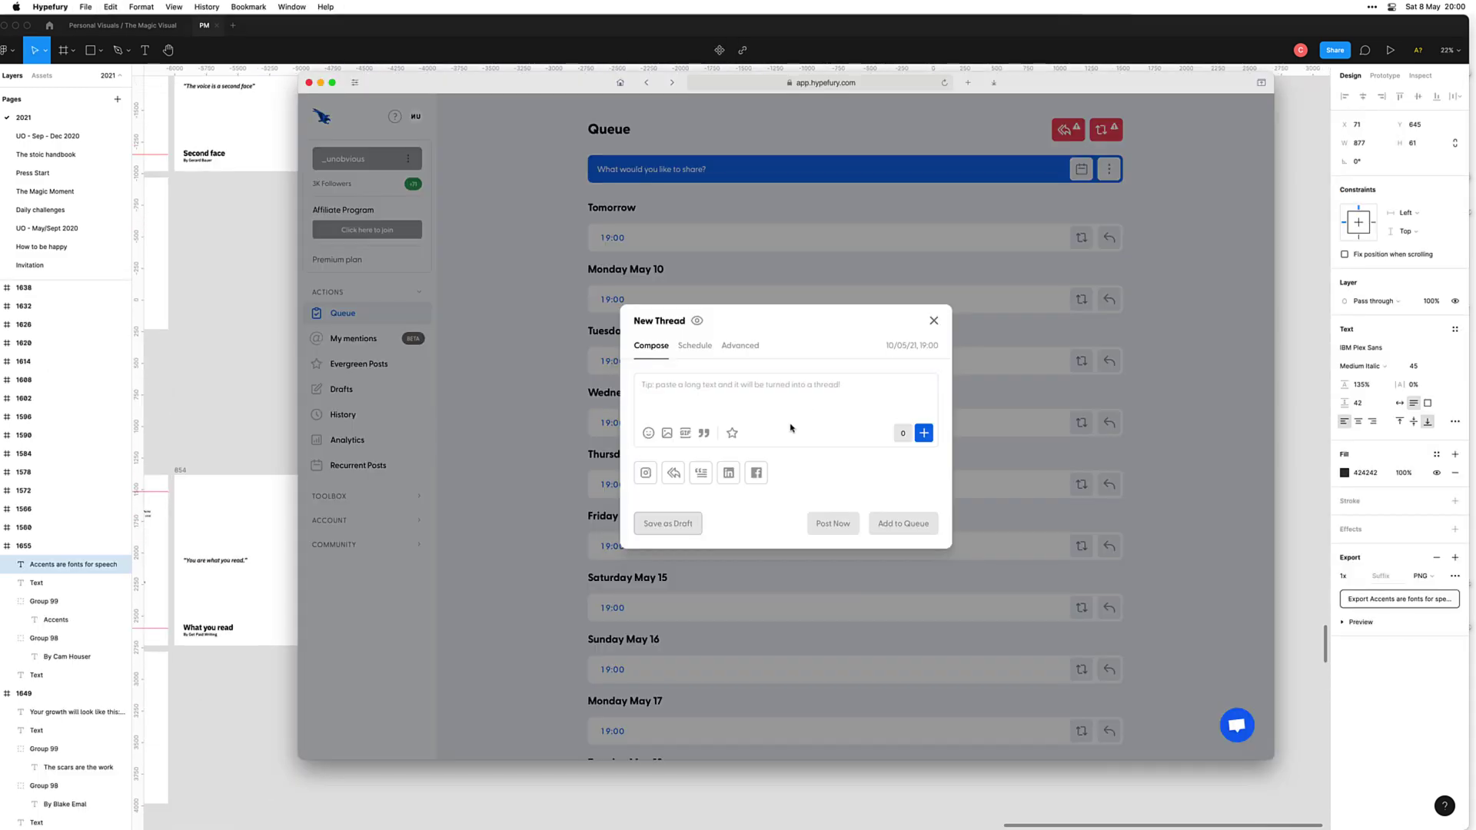
click(786, 423)
text(Accents are fonts for speech)
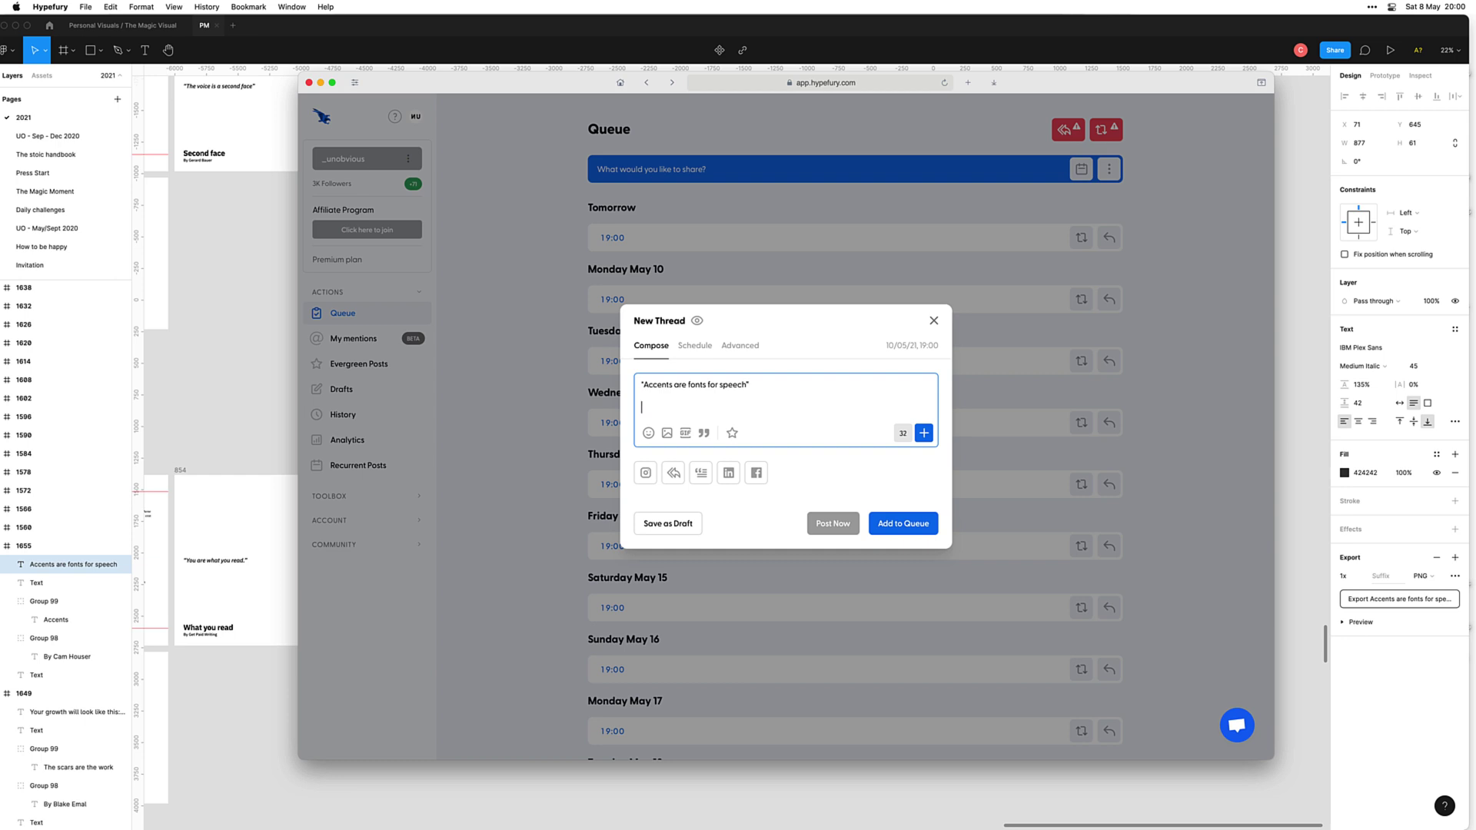
Step: Check the source tweet's author in Twitter and credit that author's handle below the quote in the Hypefury thread
key(super+Tab)
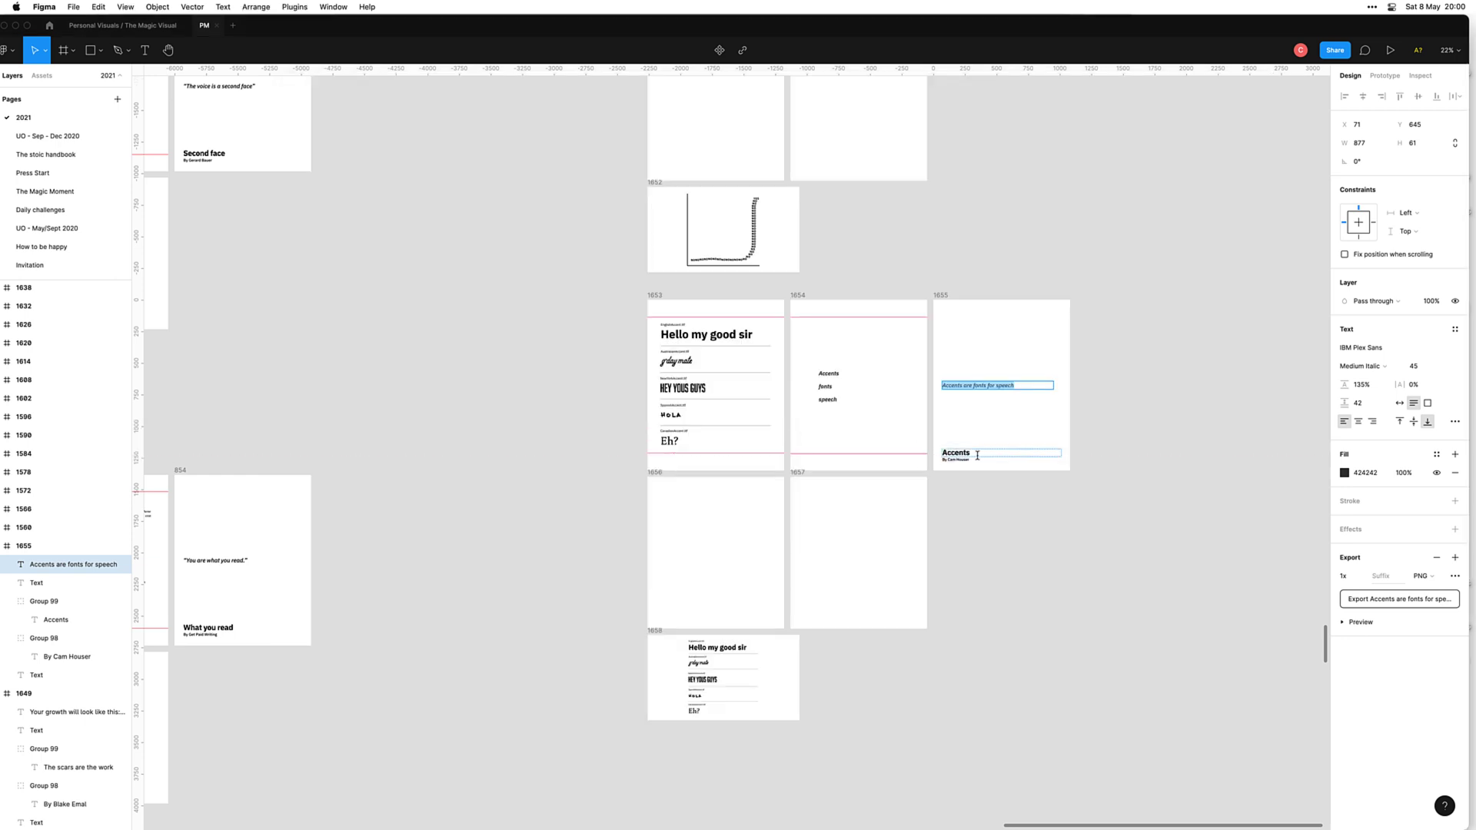
scroll(782, 422, up, 5)
key(super+Tab)
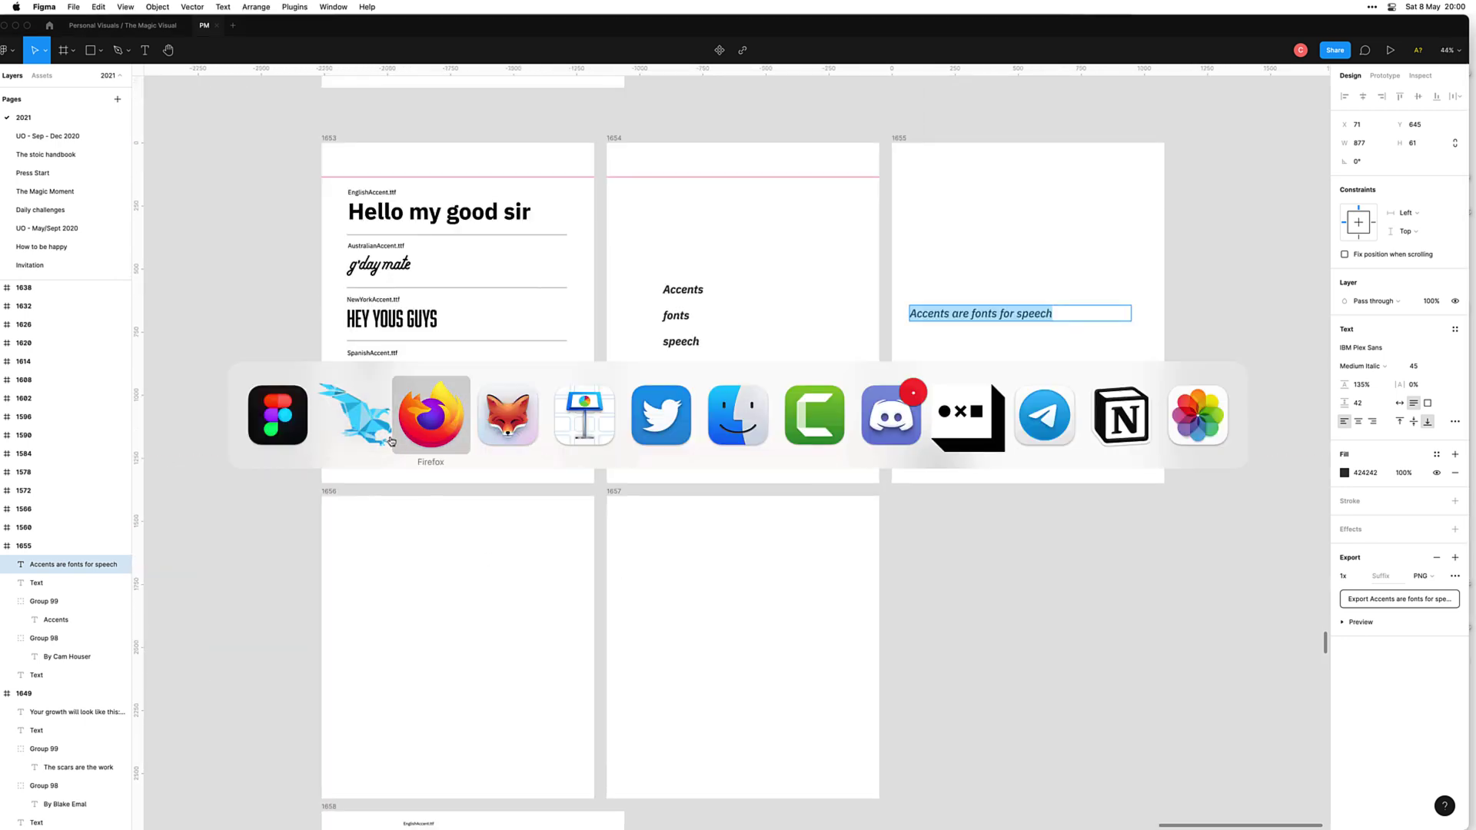
click(661, 415)
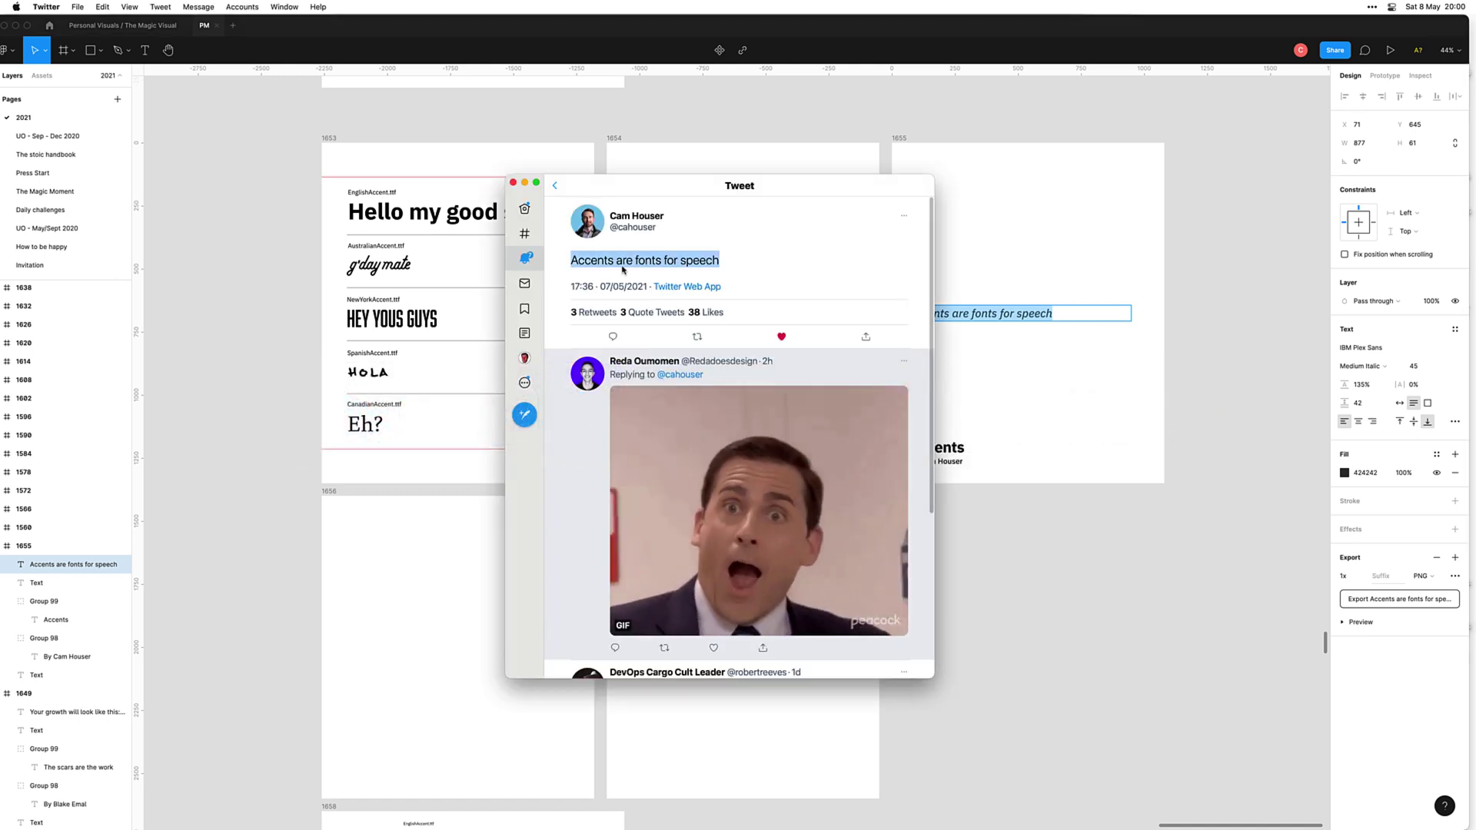
click(1022, 420)
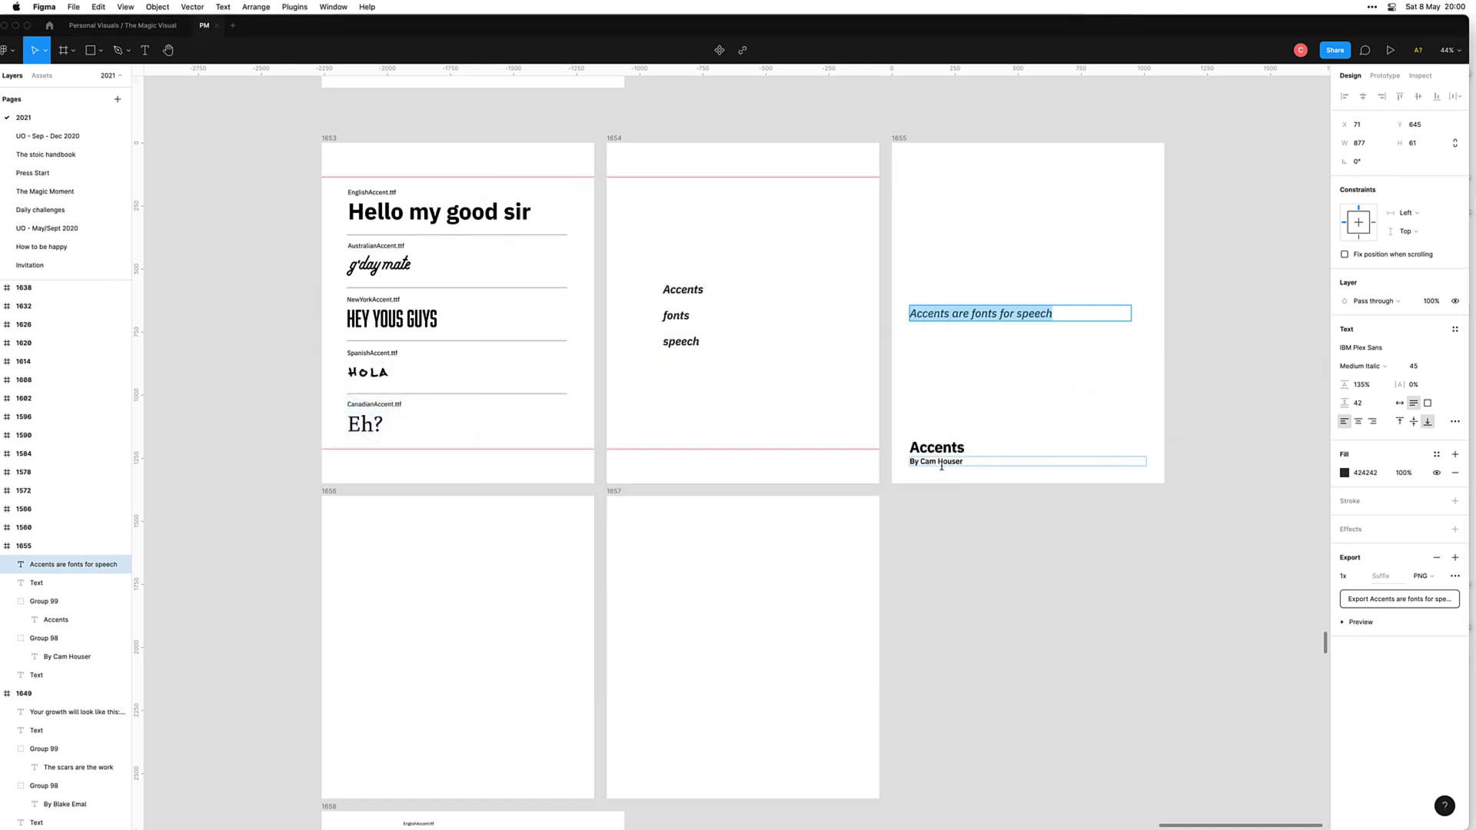
key(super+Tab)
key(super+Tab)
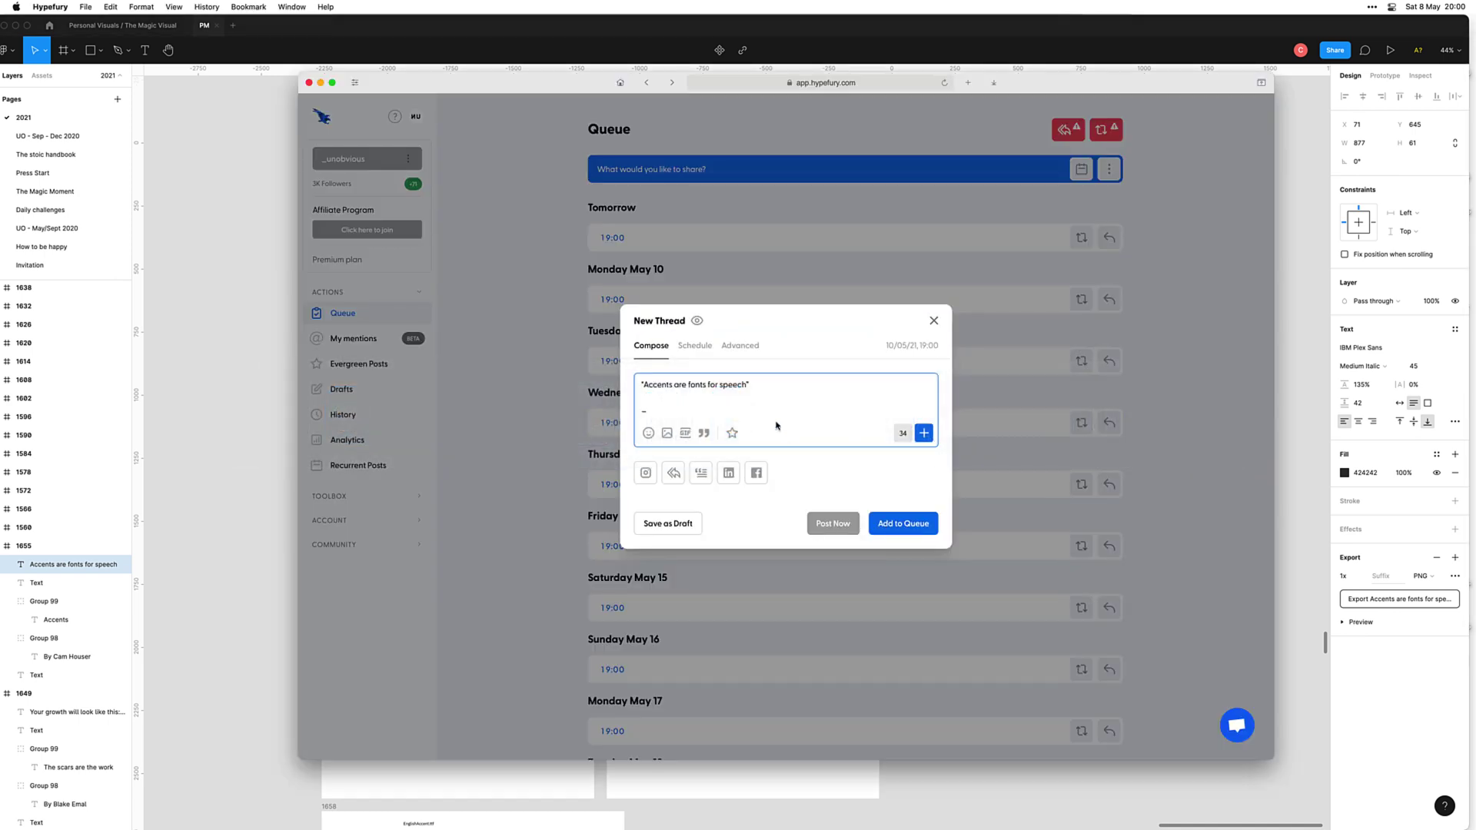
text(ser)
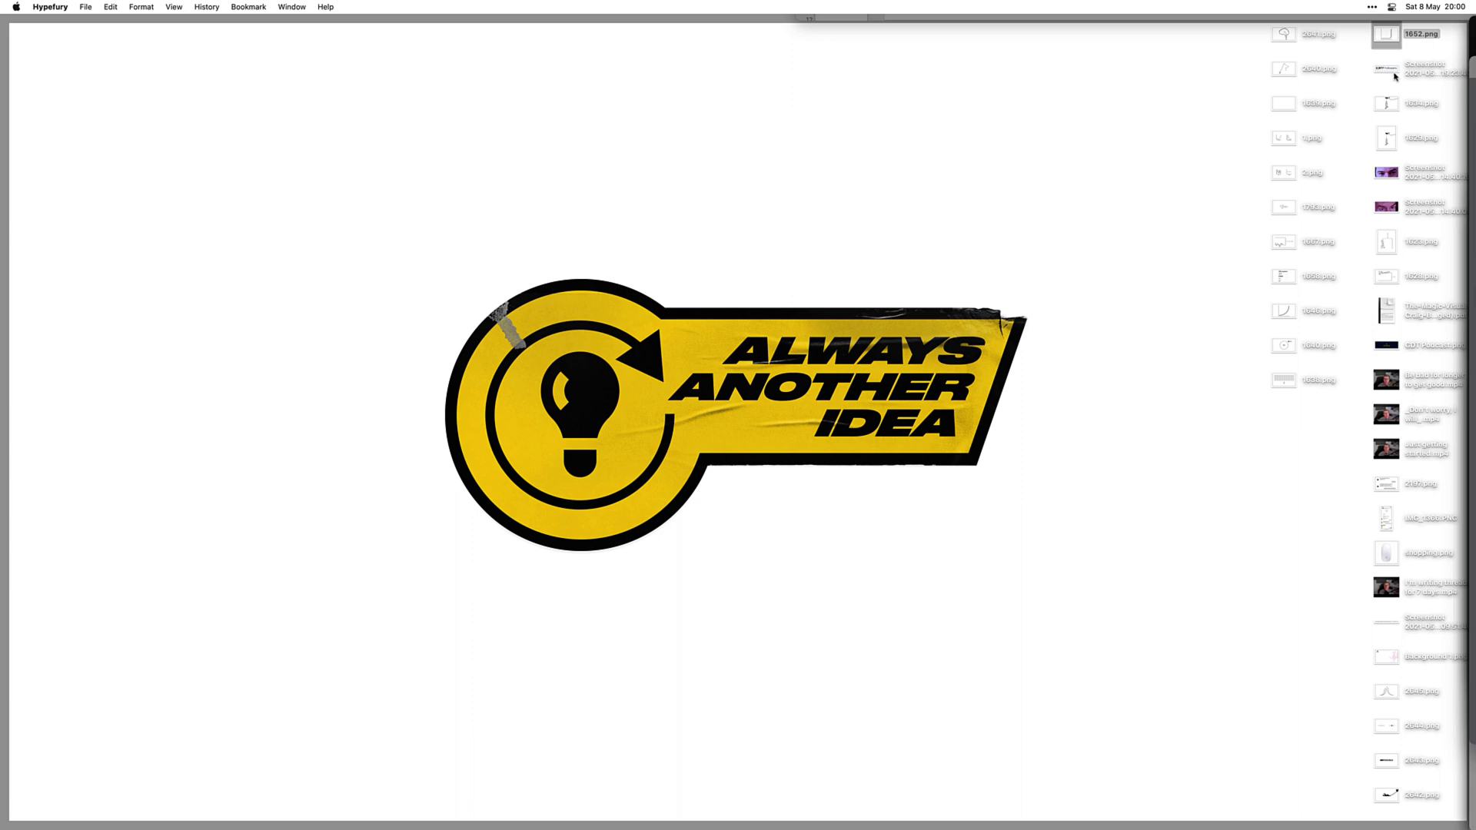
Step: Preview 1658.png on the Desktop and attach it to the Hypefury thread
click(1280, 277)
key(space)
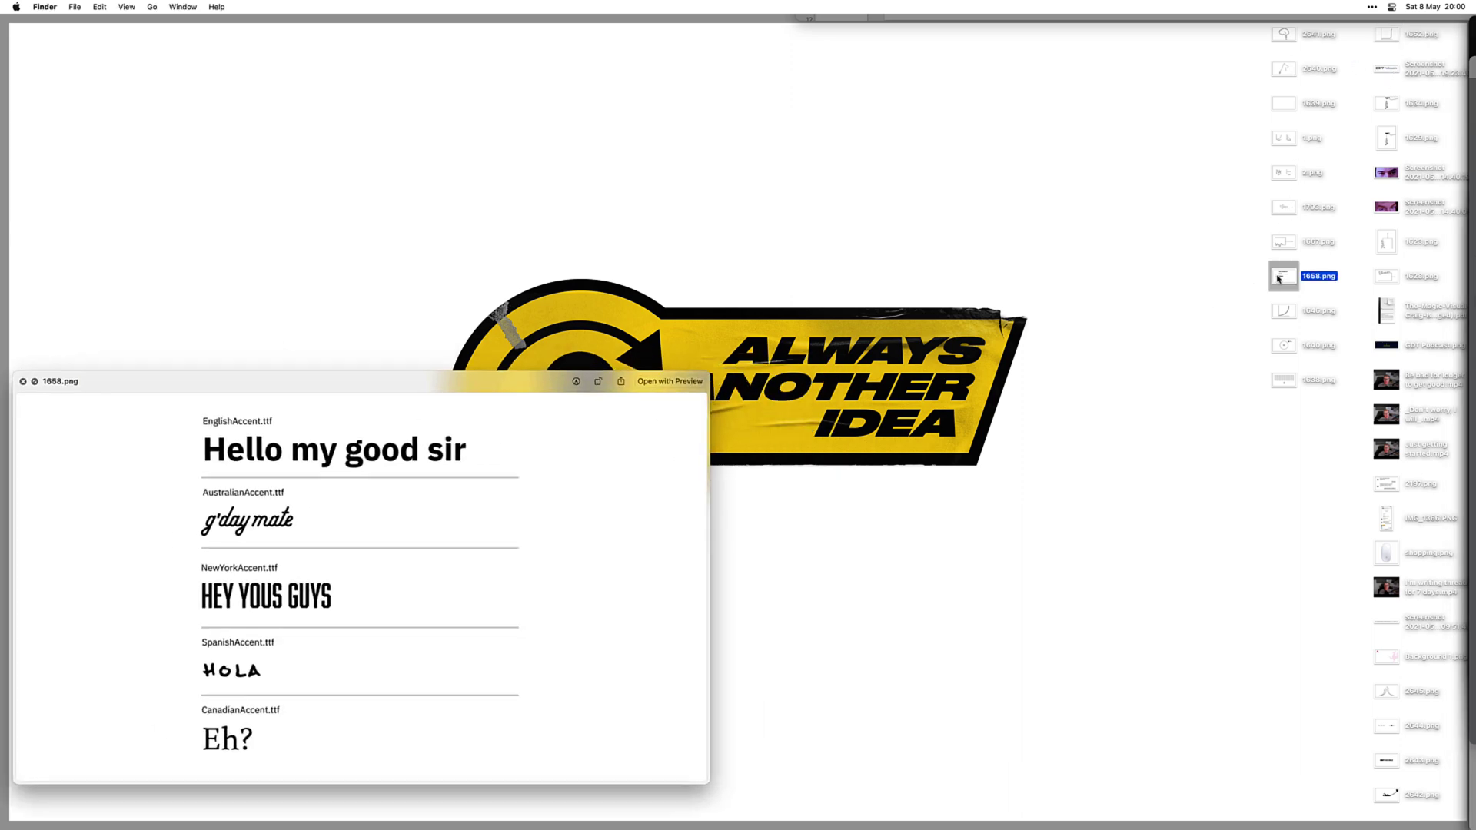
drag(1279, 278, 1136, 329)
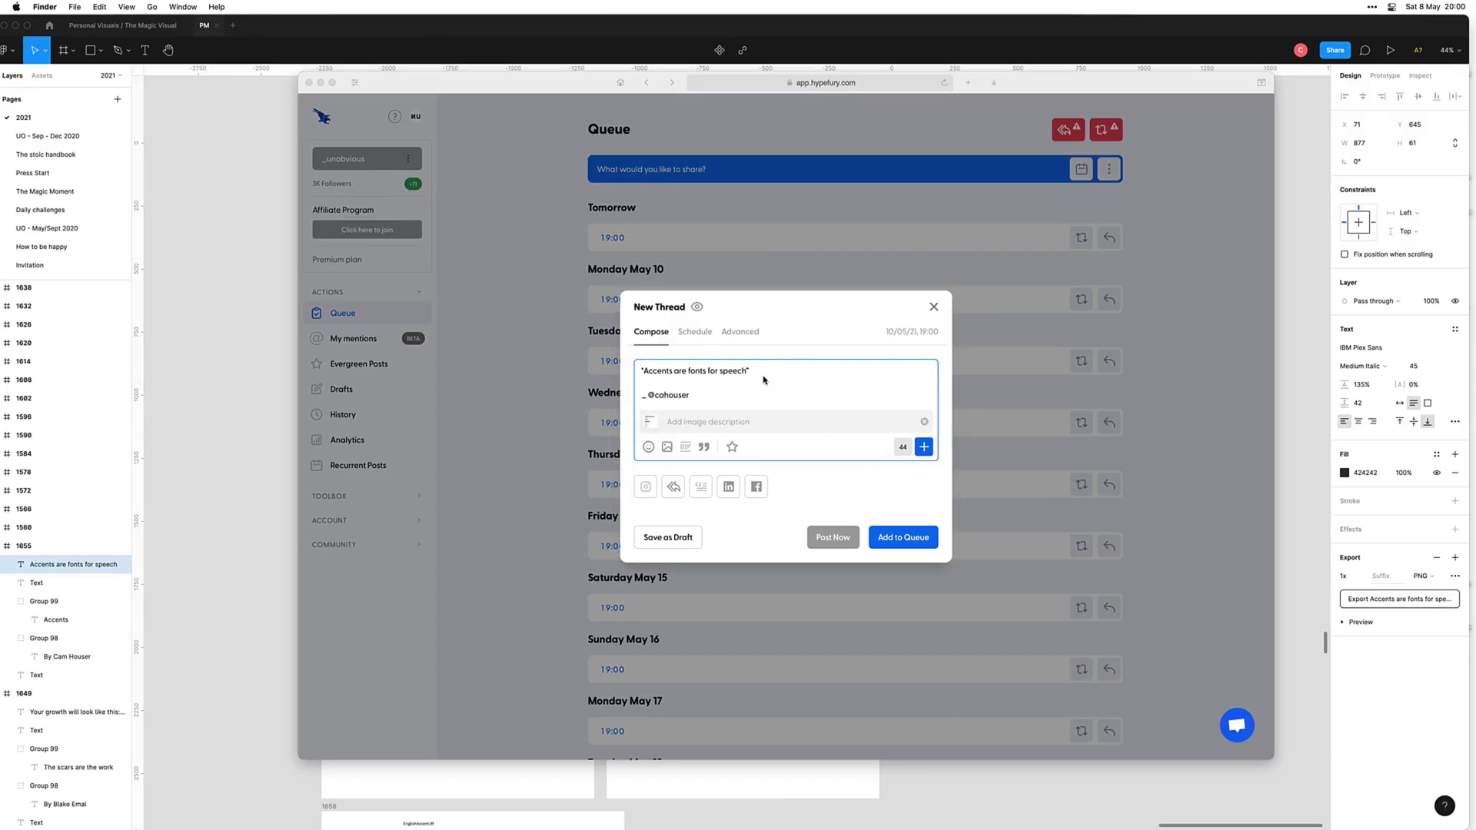
Step: Publish the accents post immediately instead of queueing it, and close the empty thread composer
click(786, 375)
key(super+a)
click(844, 538)
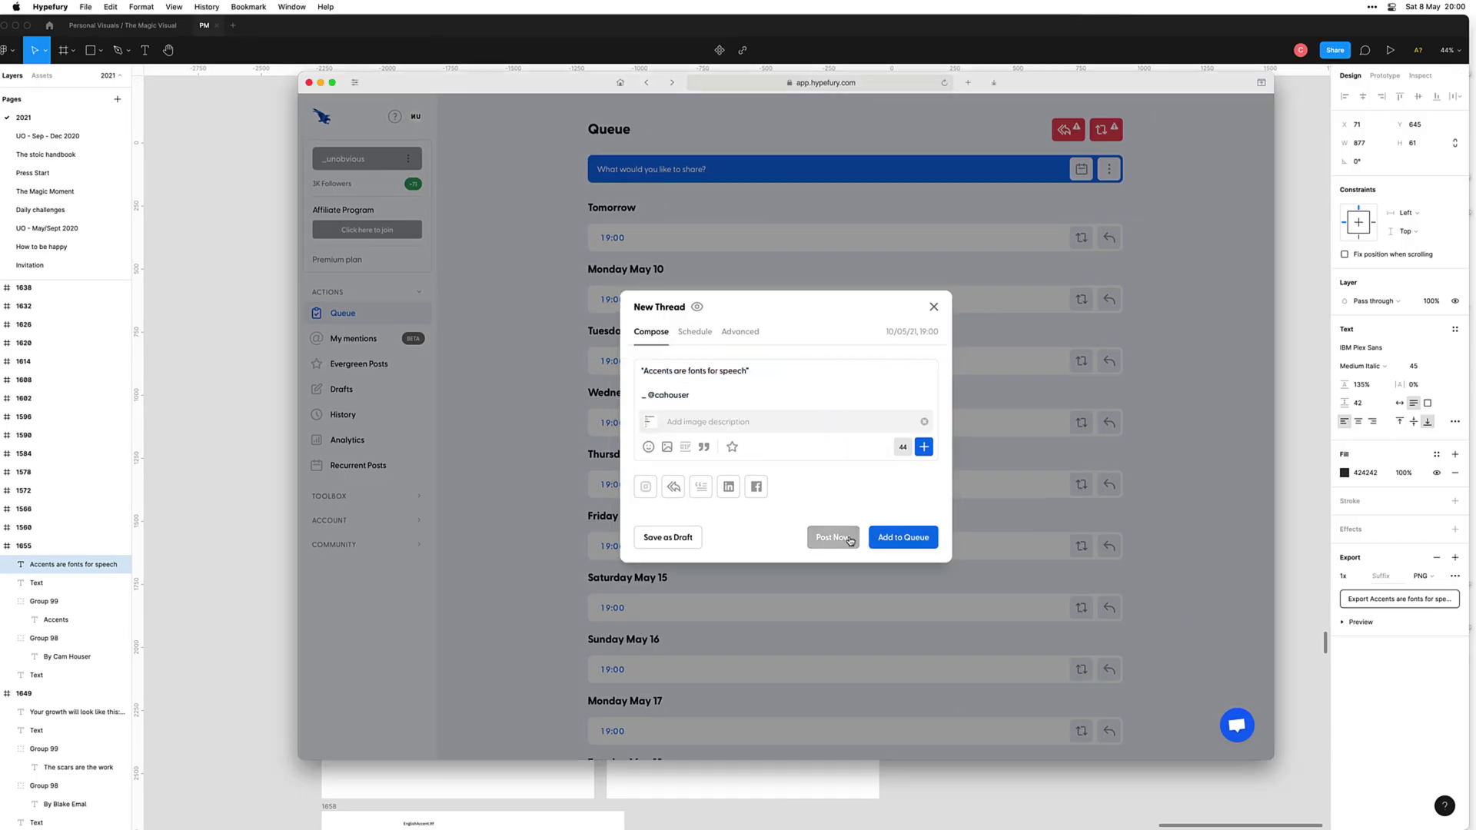
click(900, 462)
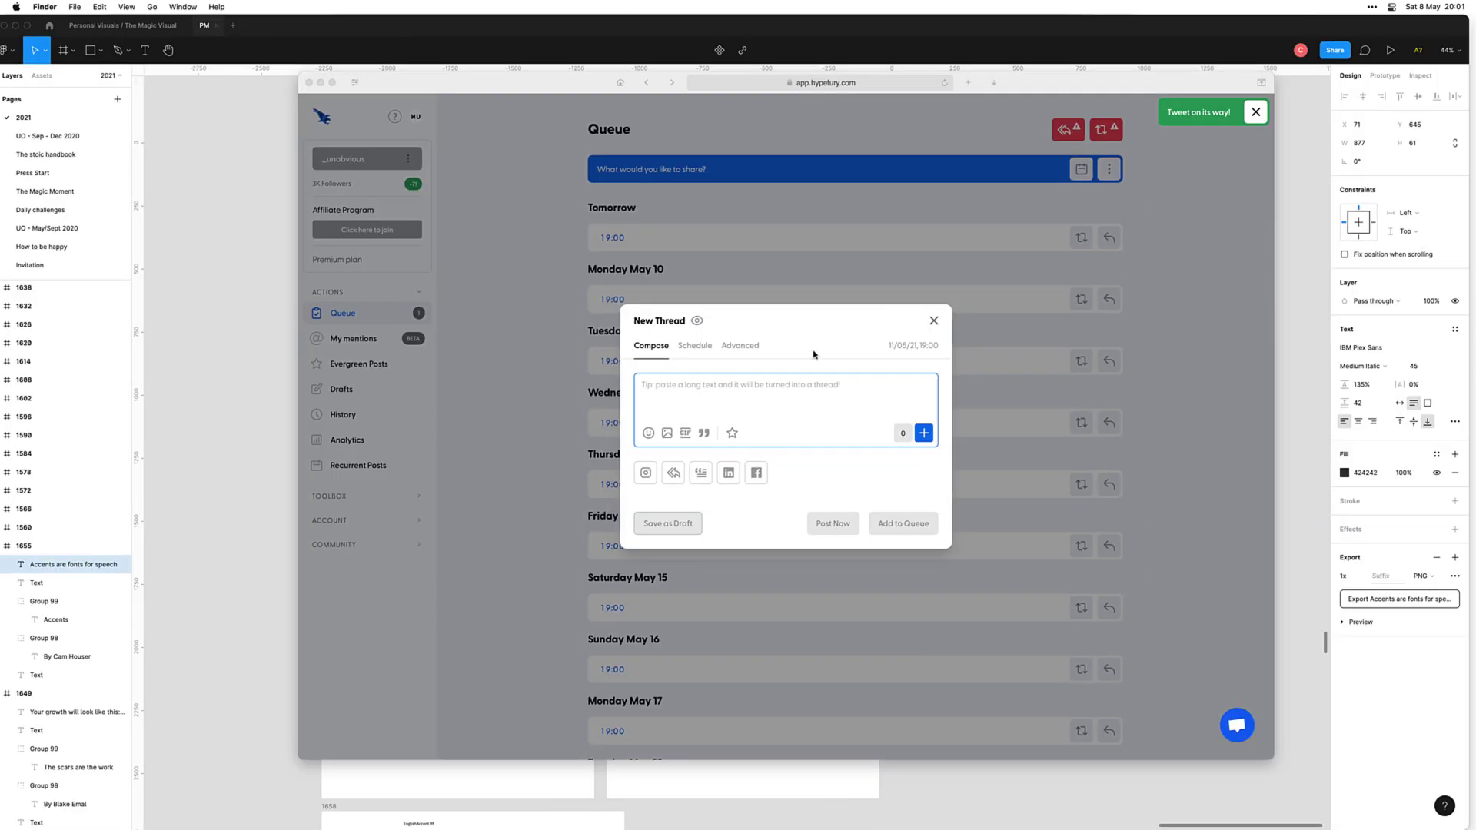
click(934, 324)
Step: Switch to Twitter, change to the _unobvious account, and copy the link of its new "Accents are fonts for speech" tweet
key(super+Tab)
key(super+Tab)
key(super+Tab)
key(super+Tab)
key(super+shift+Tab)
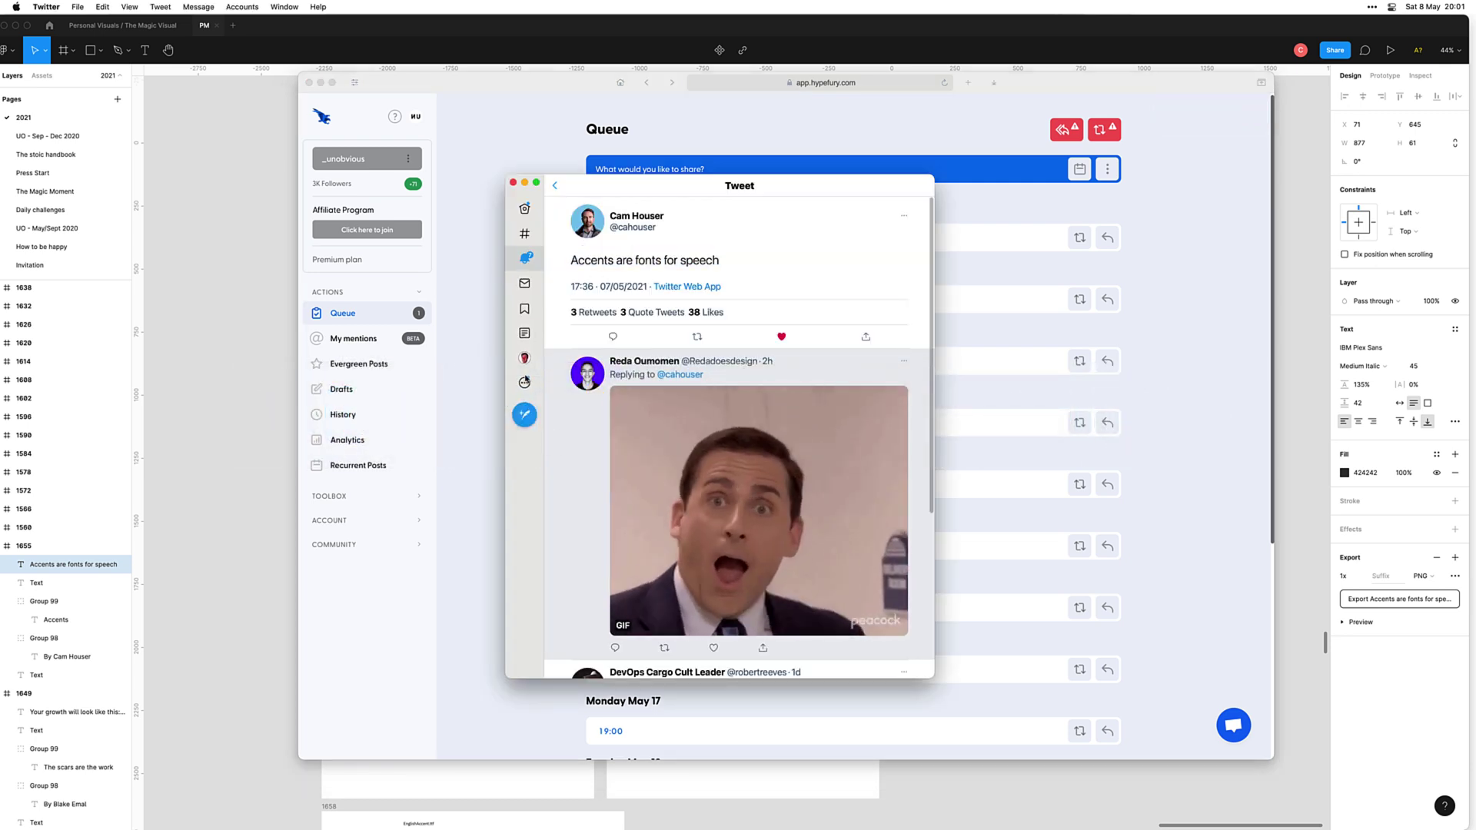
click(525, 382)
click(639, 264)
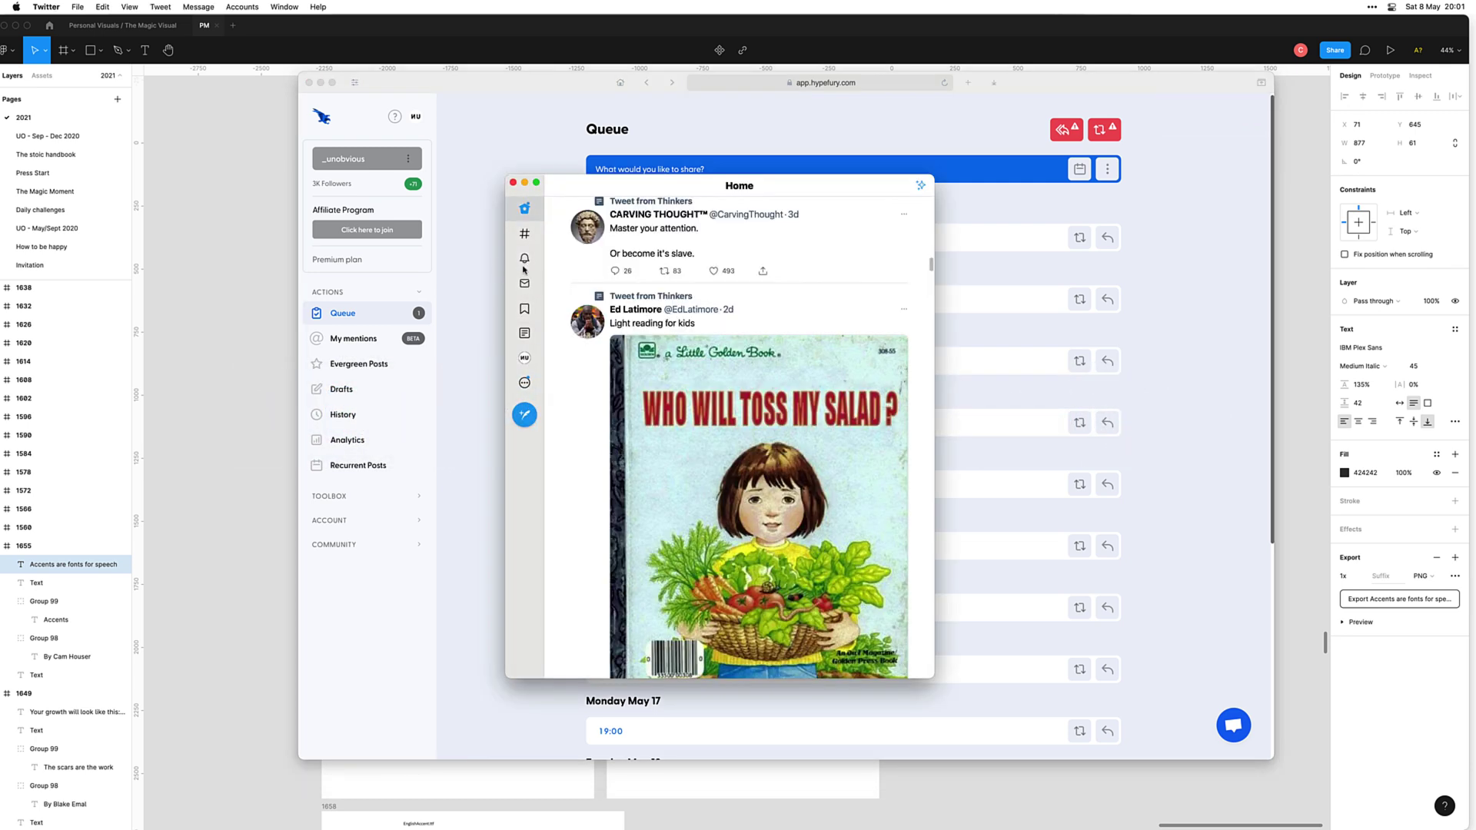
click(526, 358)
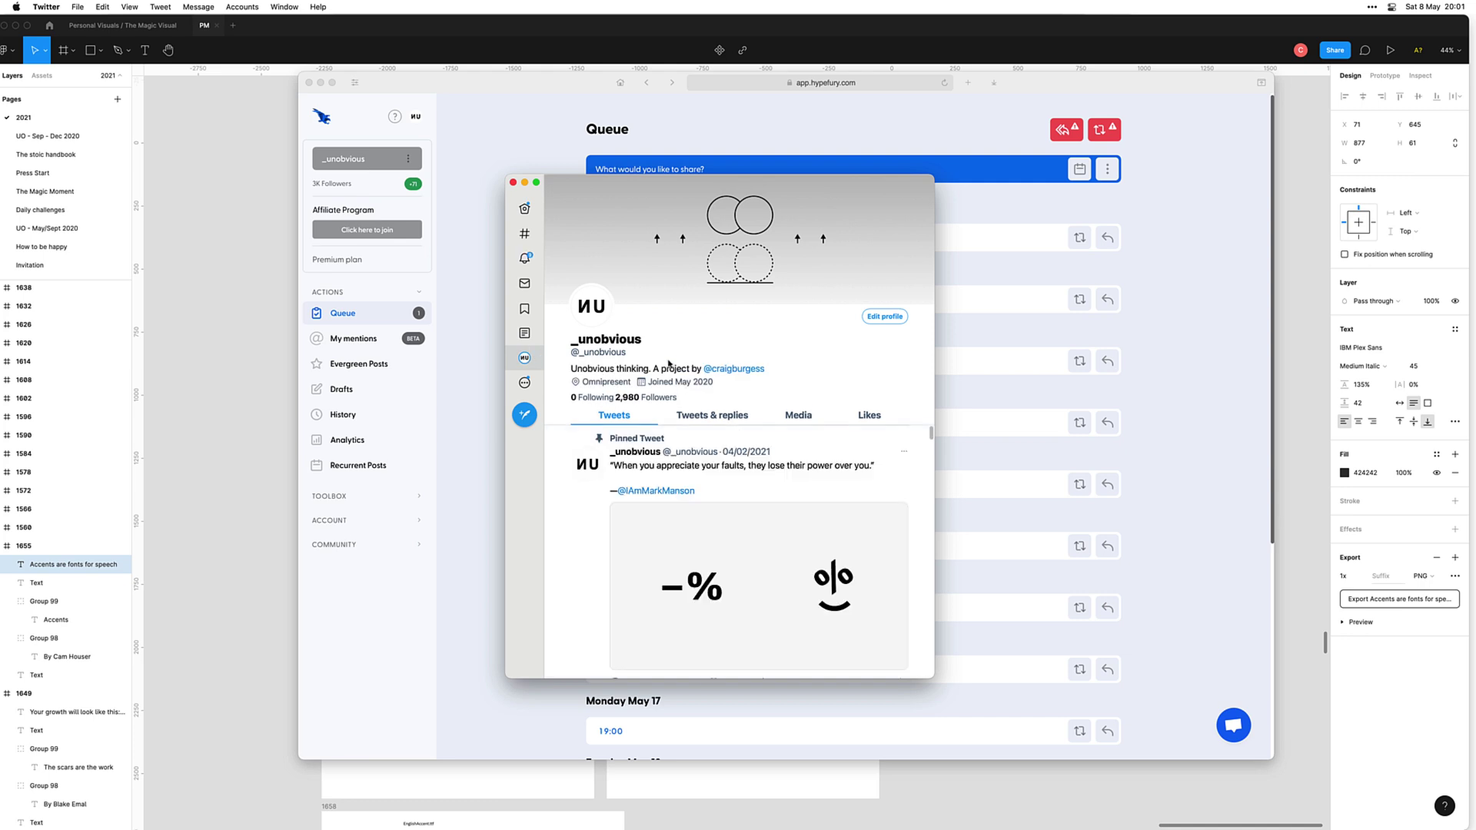
scroll(605, 396, down, 10)
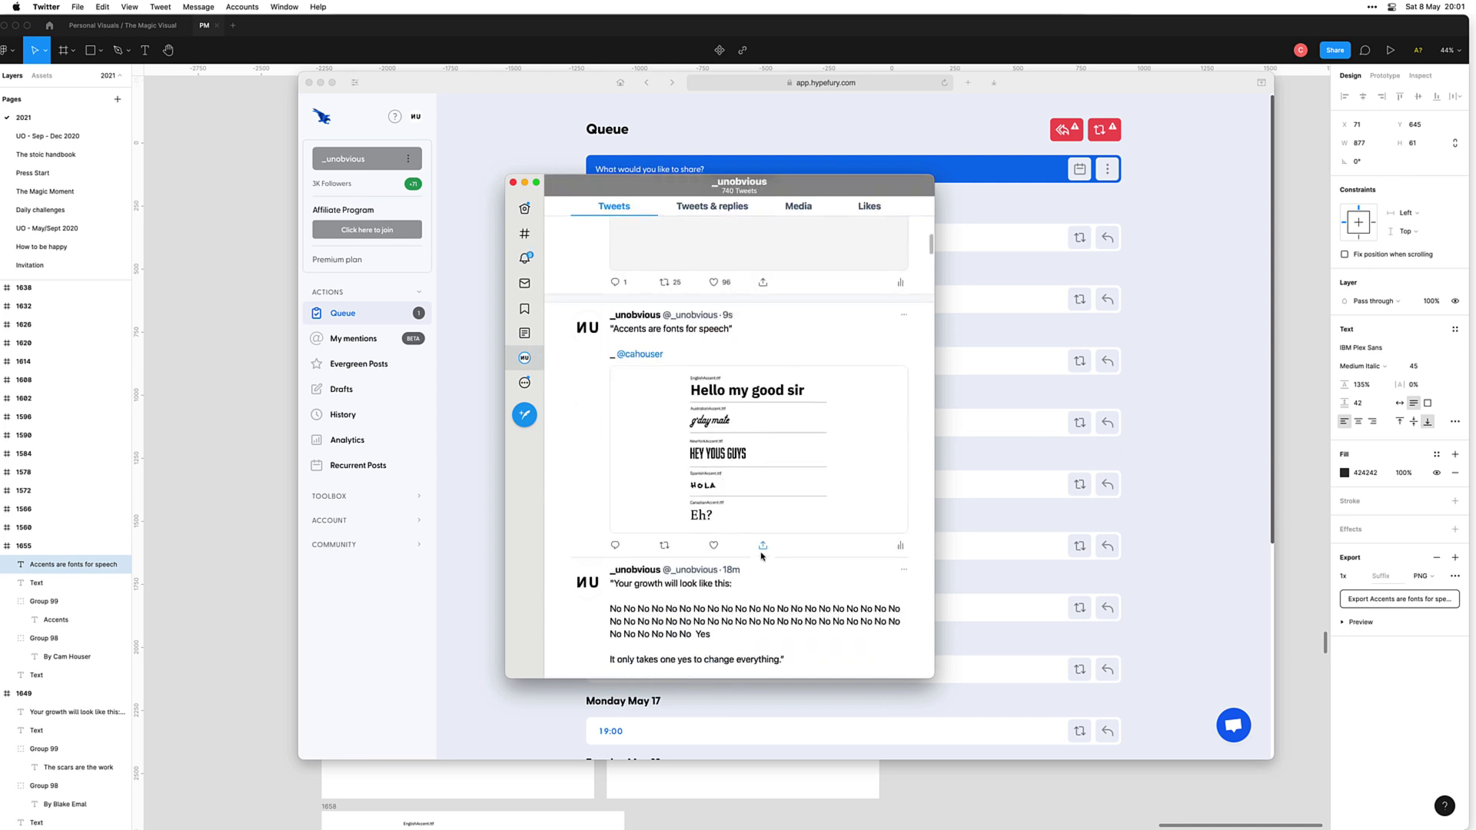
click(763, 547)
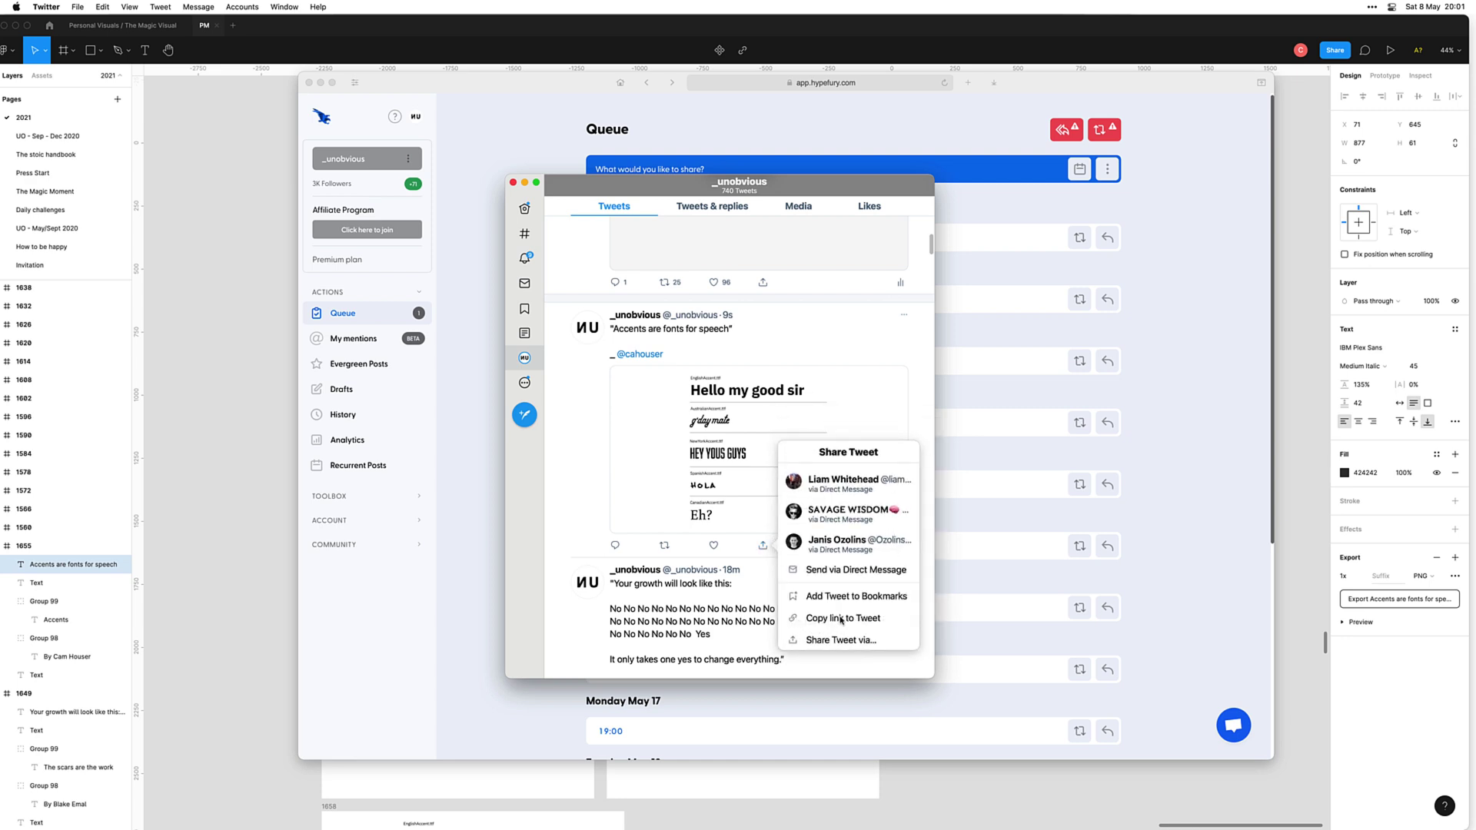
click(841, 619)
Step: Return to the personal Twitter account and open the favourite-tweets thread from the notifications, going to its last tweet
click(524, 382)
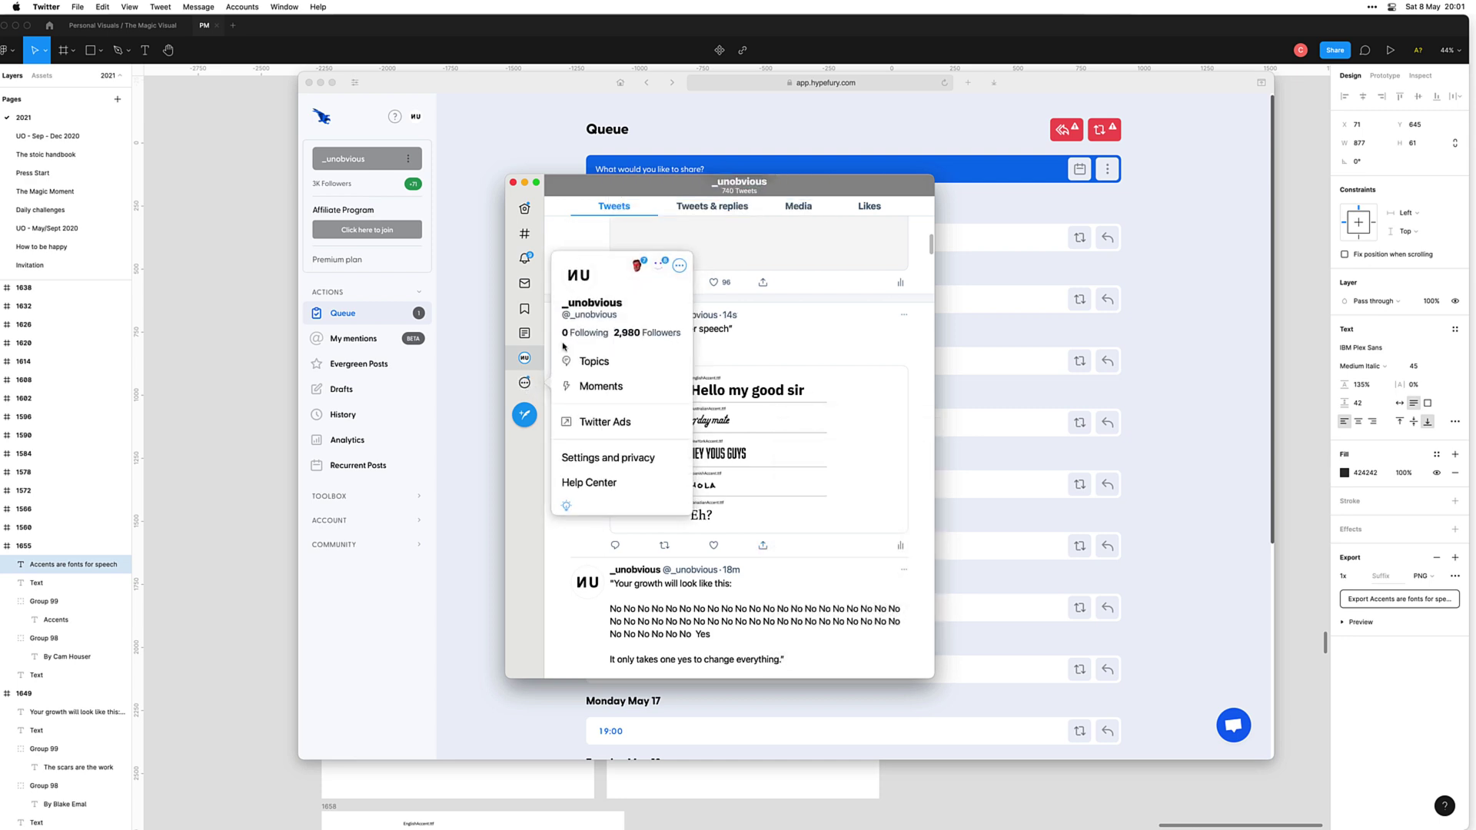
click(636, 269)
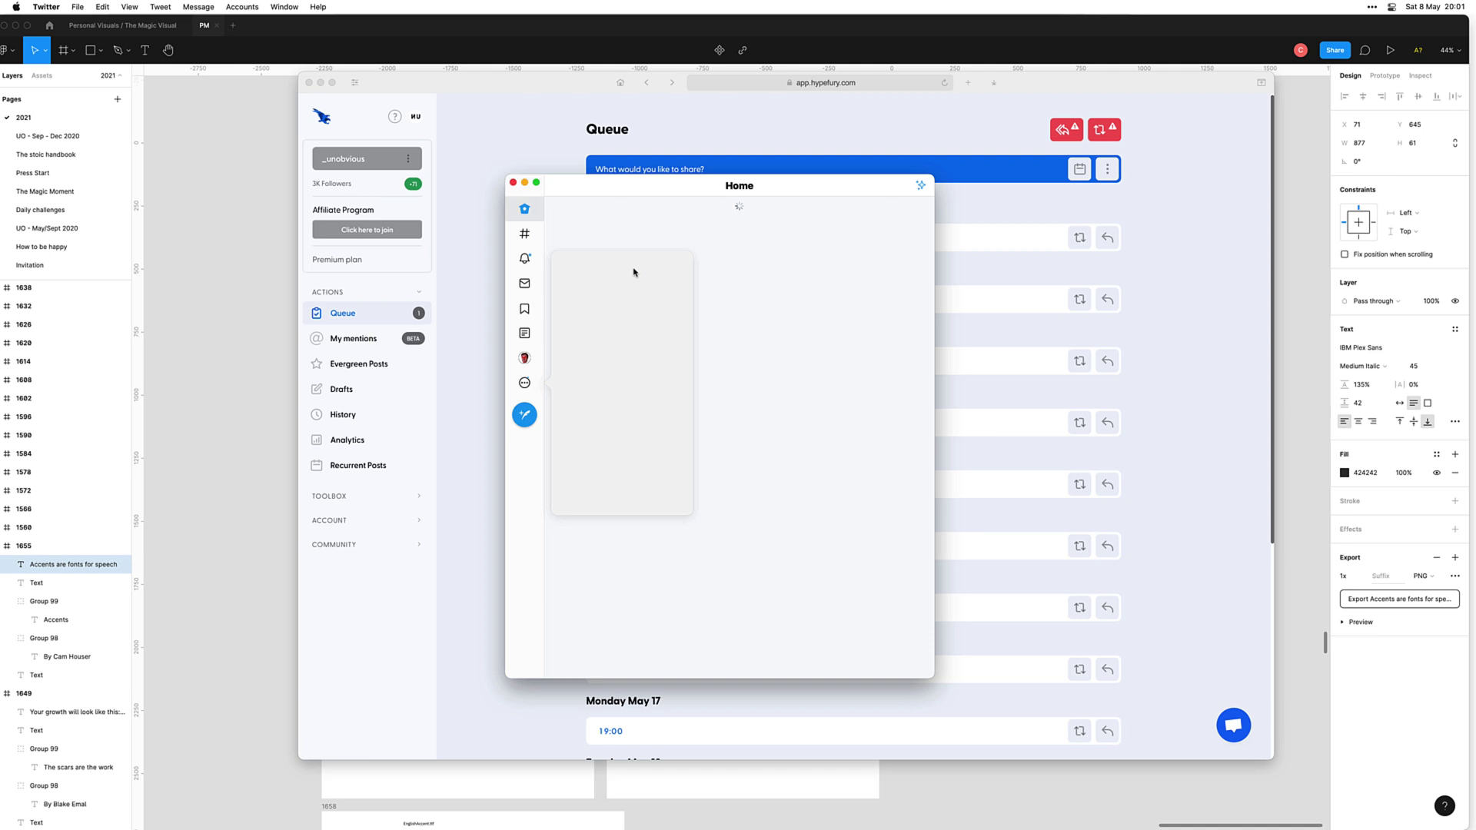
click(527, 312)
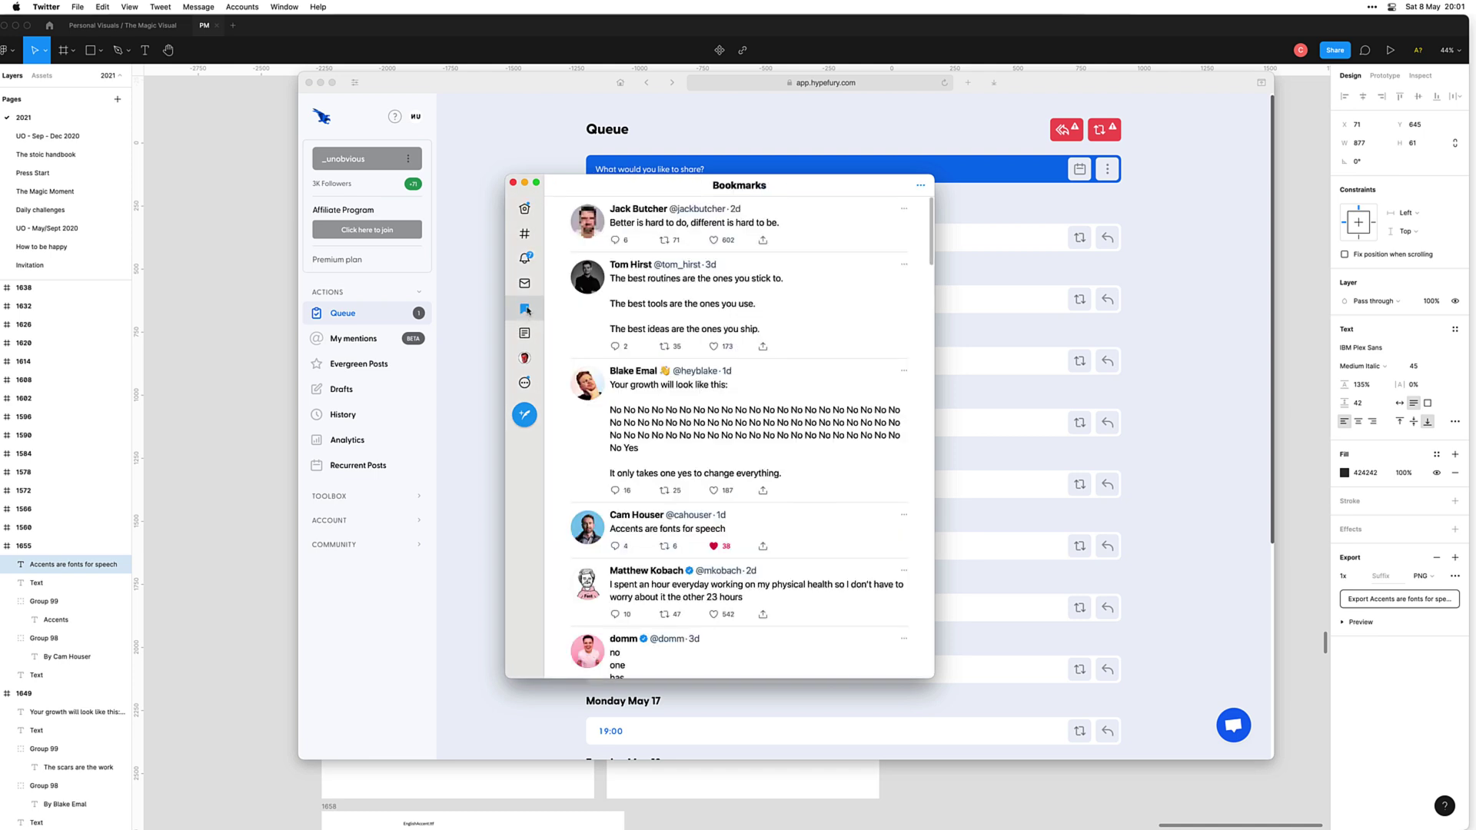
click(524, 260)
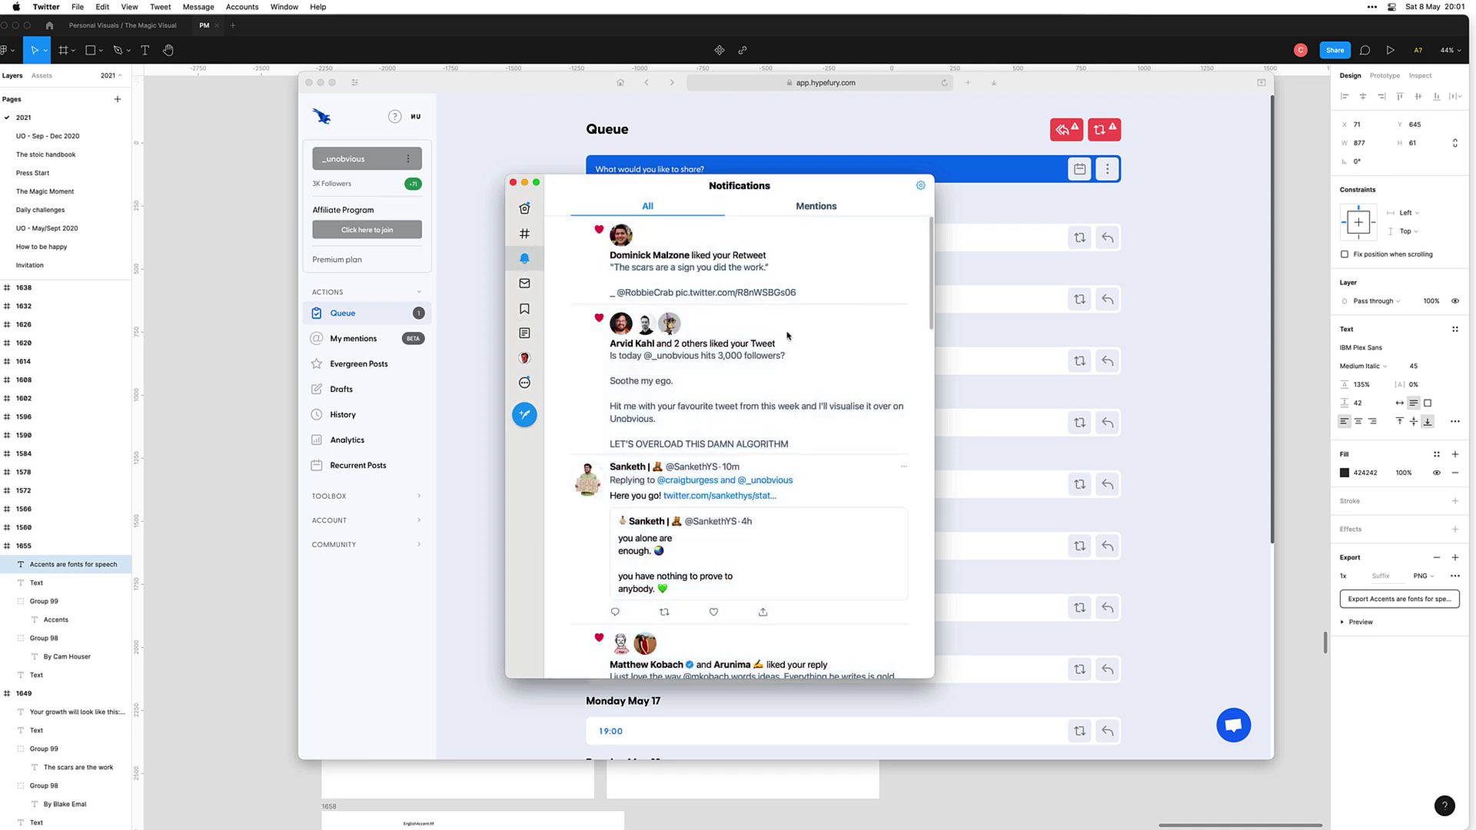
scroll(769, 346, down, 3)
scroll(785, 353, down, 3)
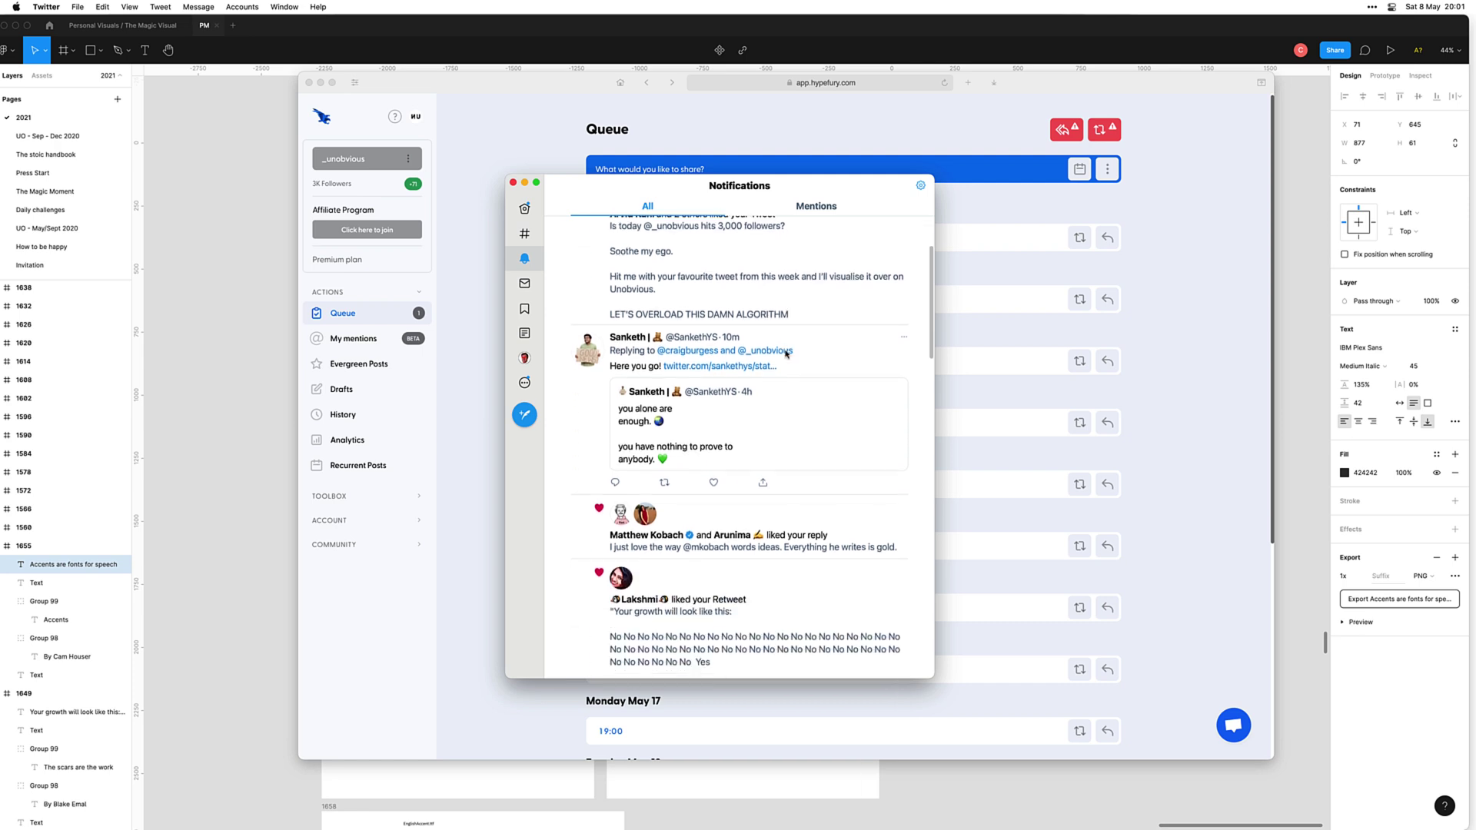
scroll(830, 429, down, 2)
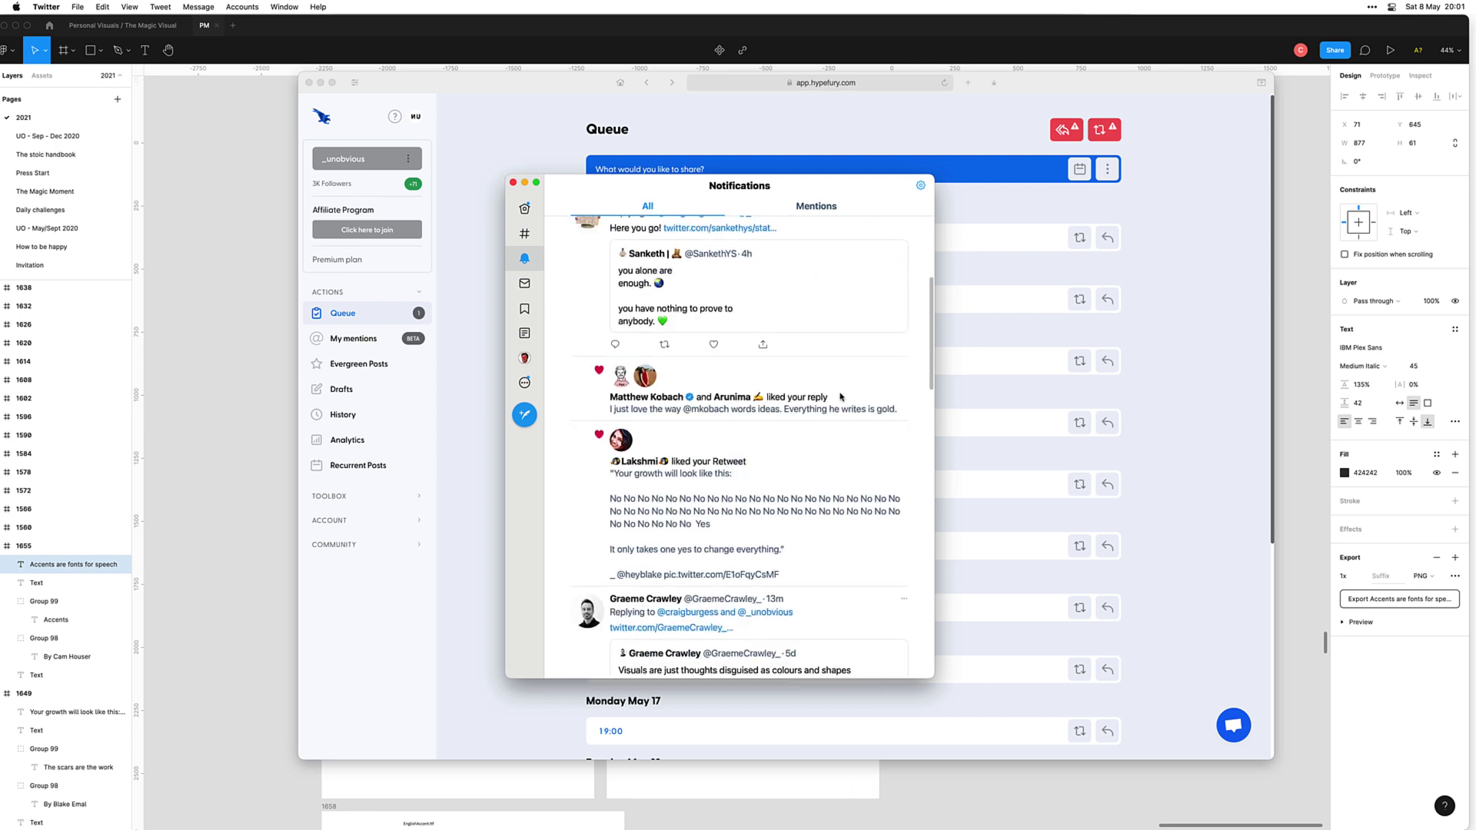
click(842, 403)
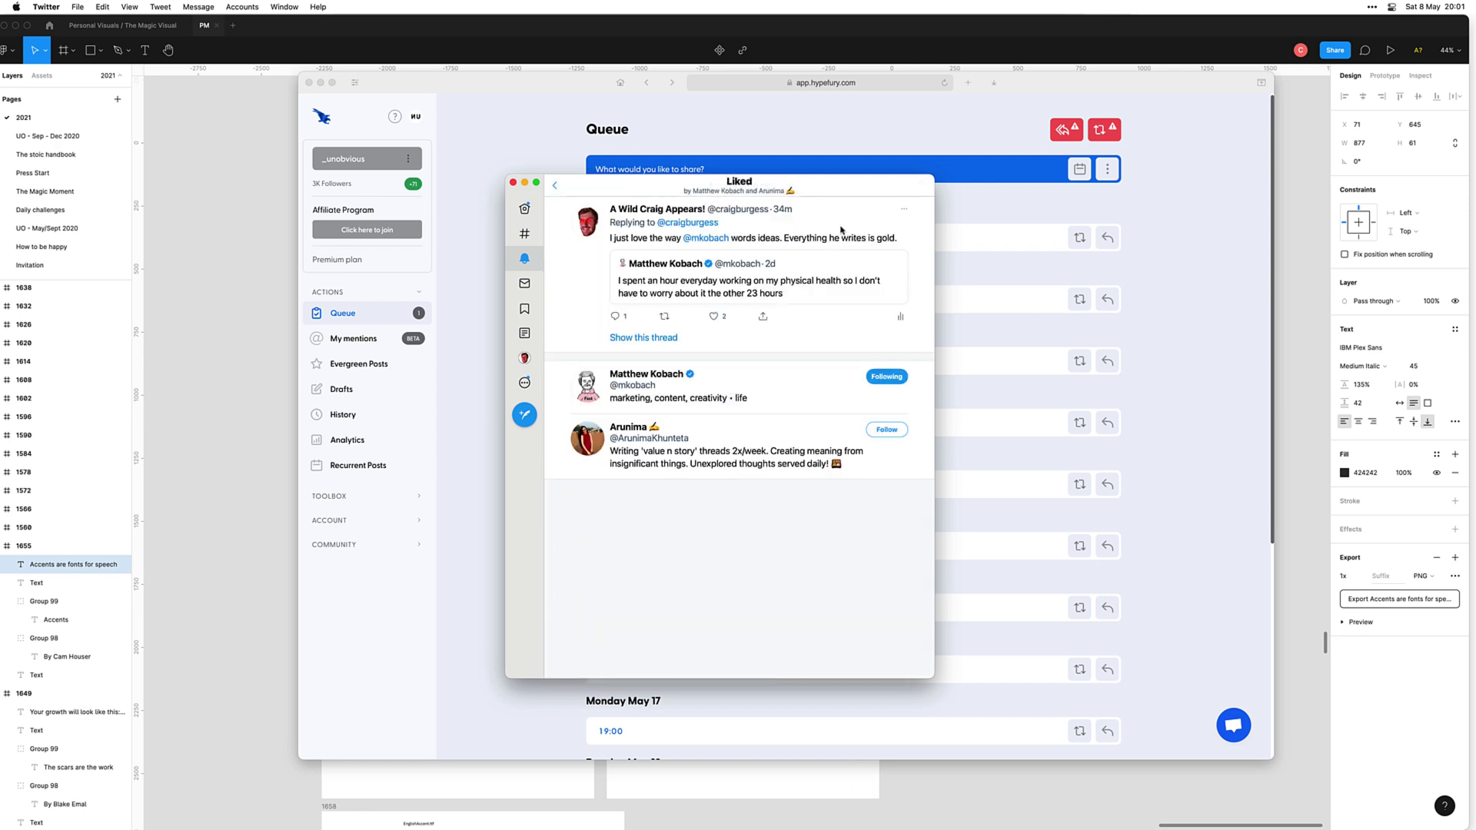
click(841, 229)
scroll(759, 334, down, 10)
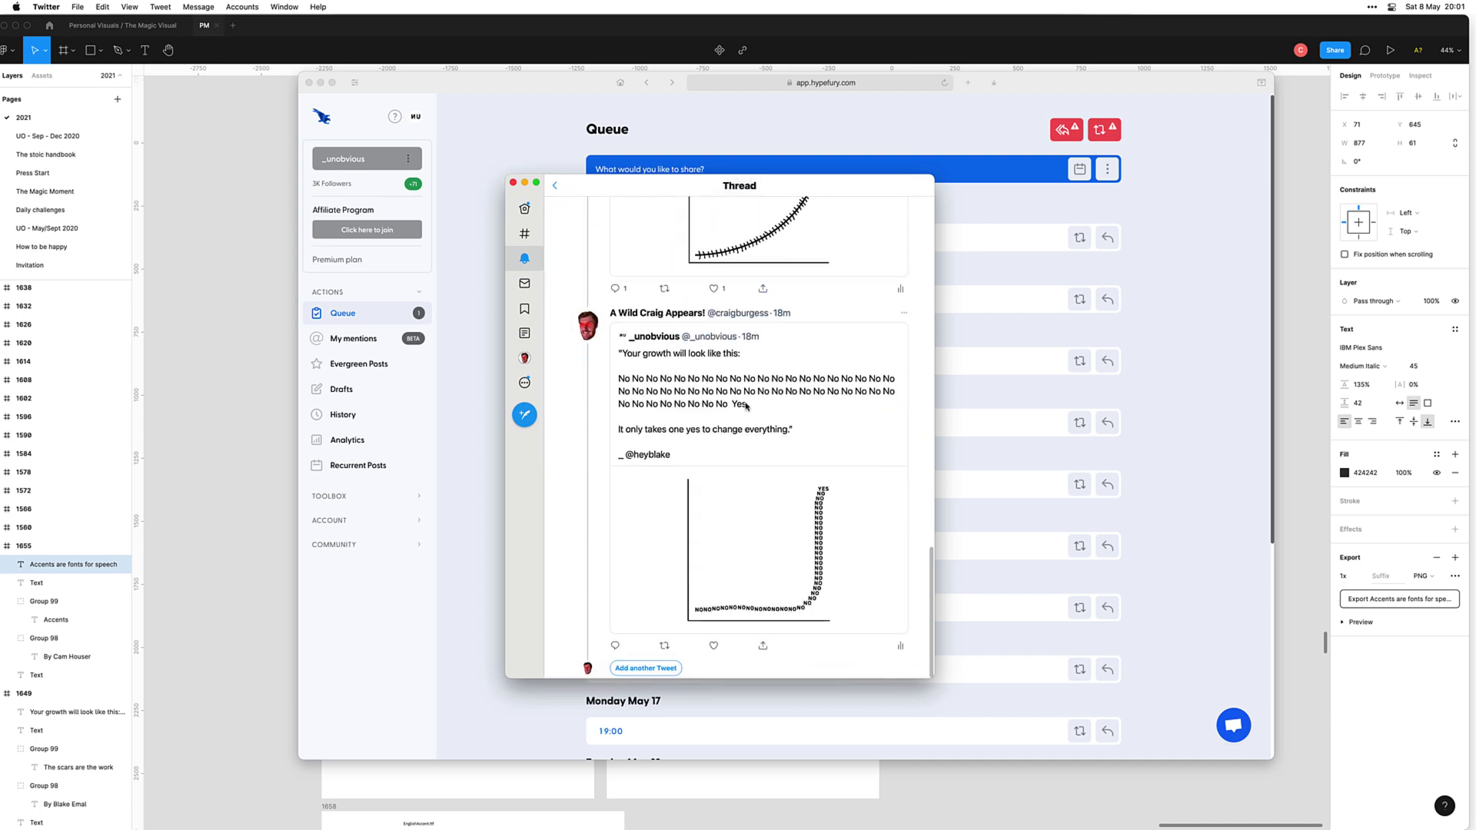
Step: Add another tweet to the thread that quotes the copied "Accents are fonts for speech" post
click(646, 668)
key(super+v)
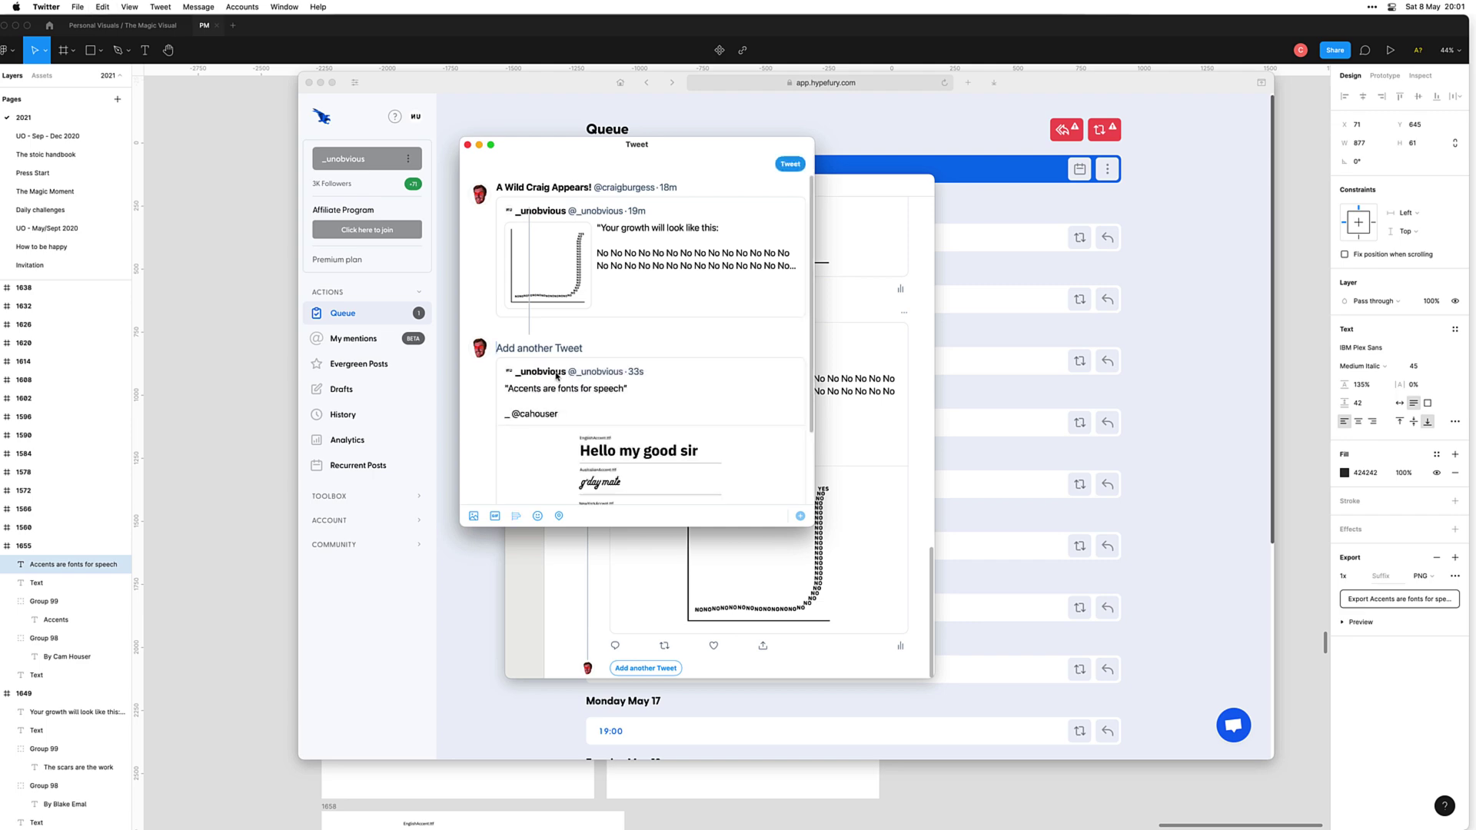
click(791, 165)
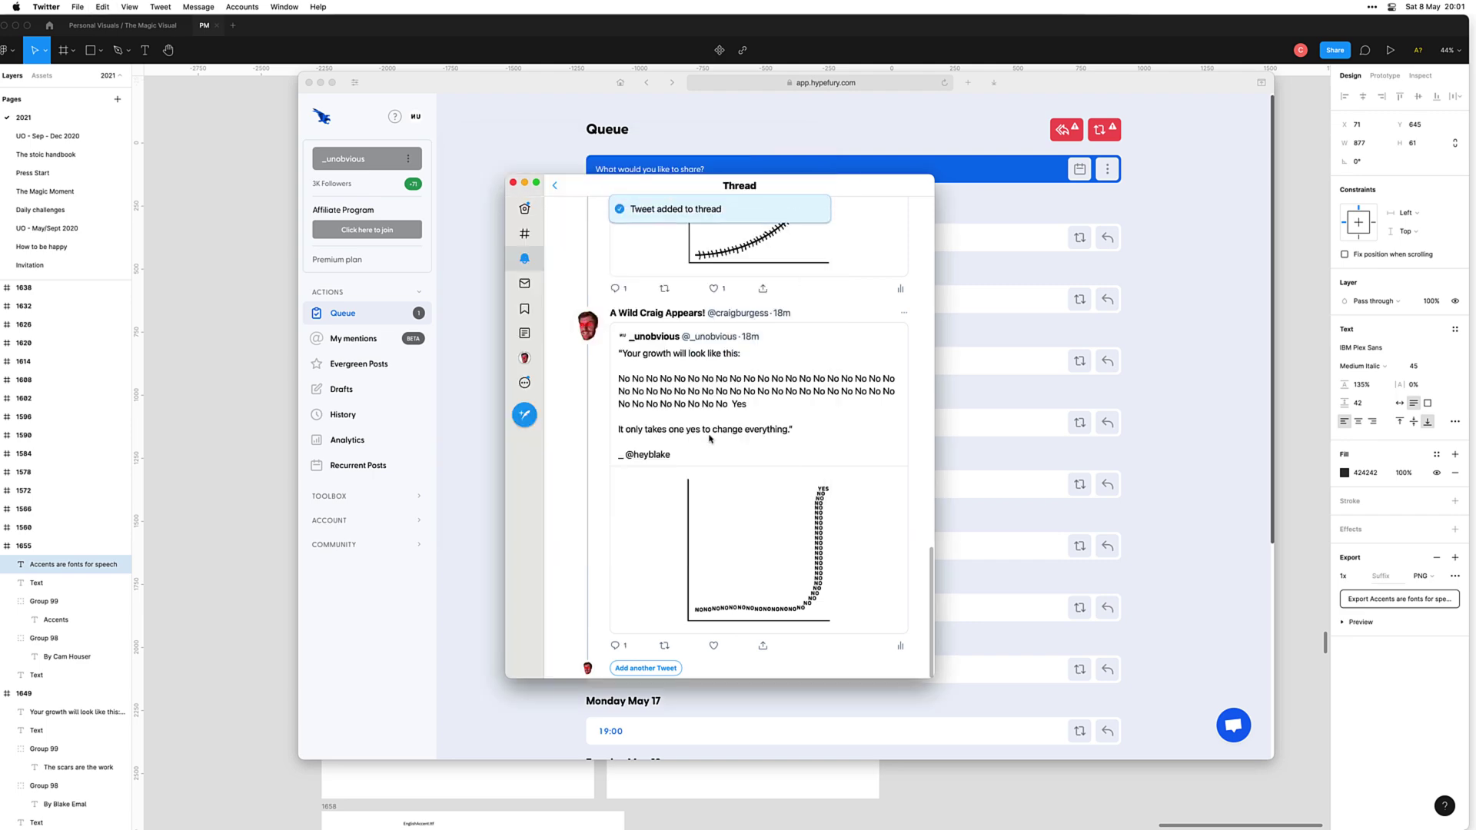
Step: Open the quoted tweet about spending an hour every day on physical health from the thread
scroll(704, 435, up, 10)
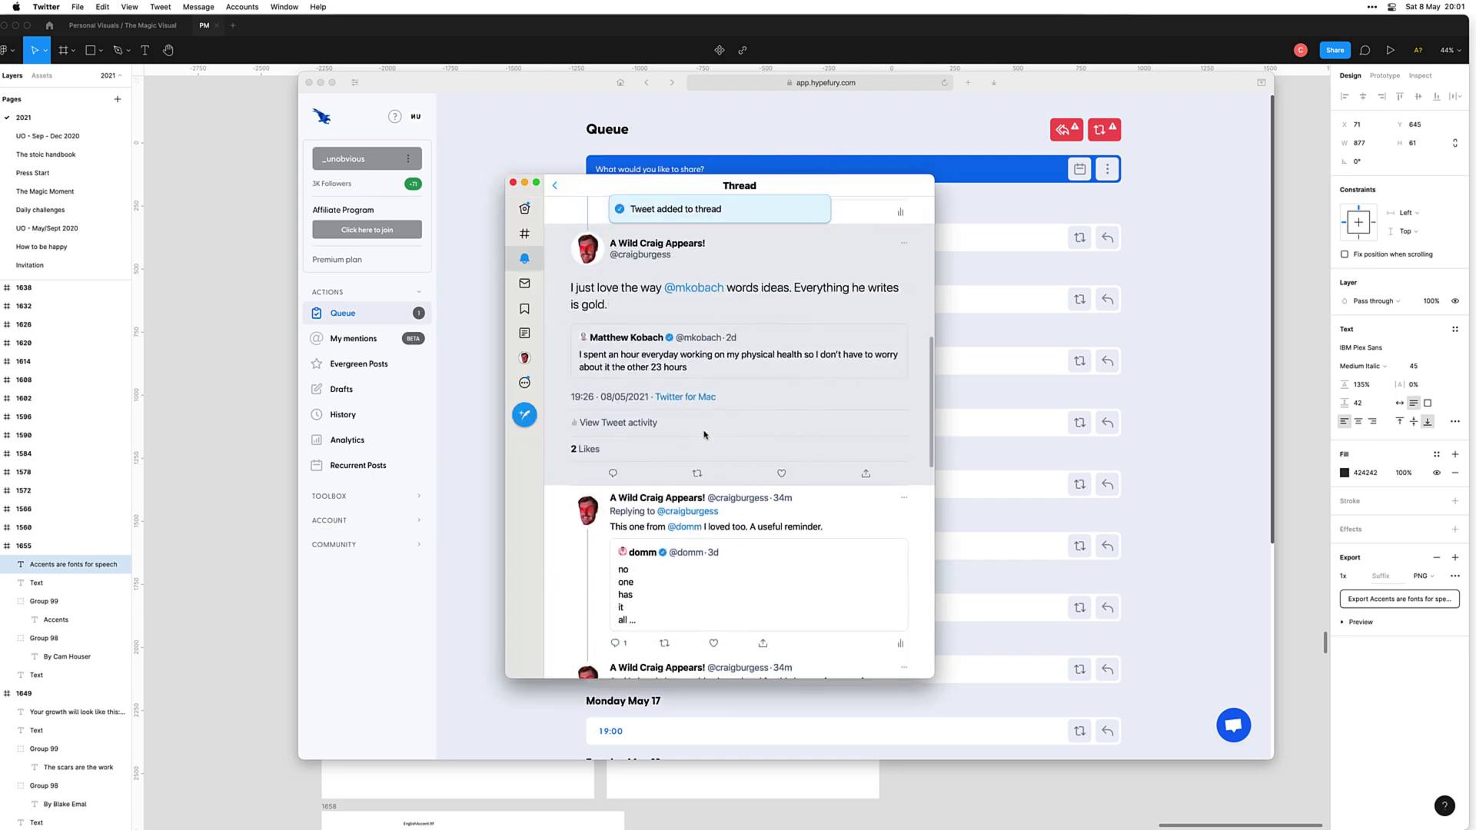
scroll(657, 375, up, 2)
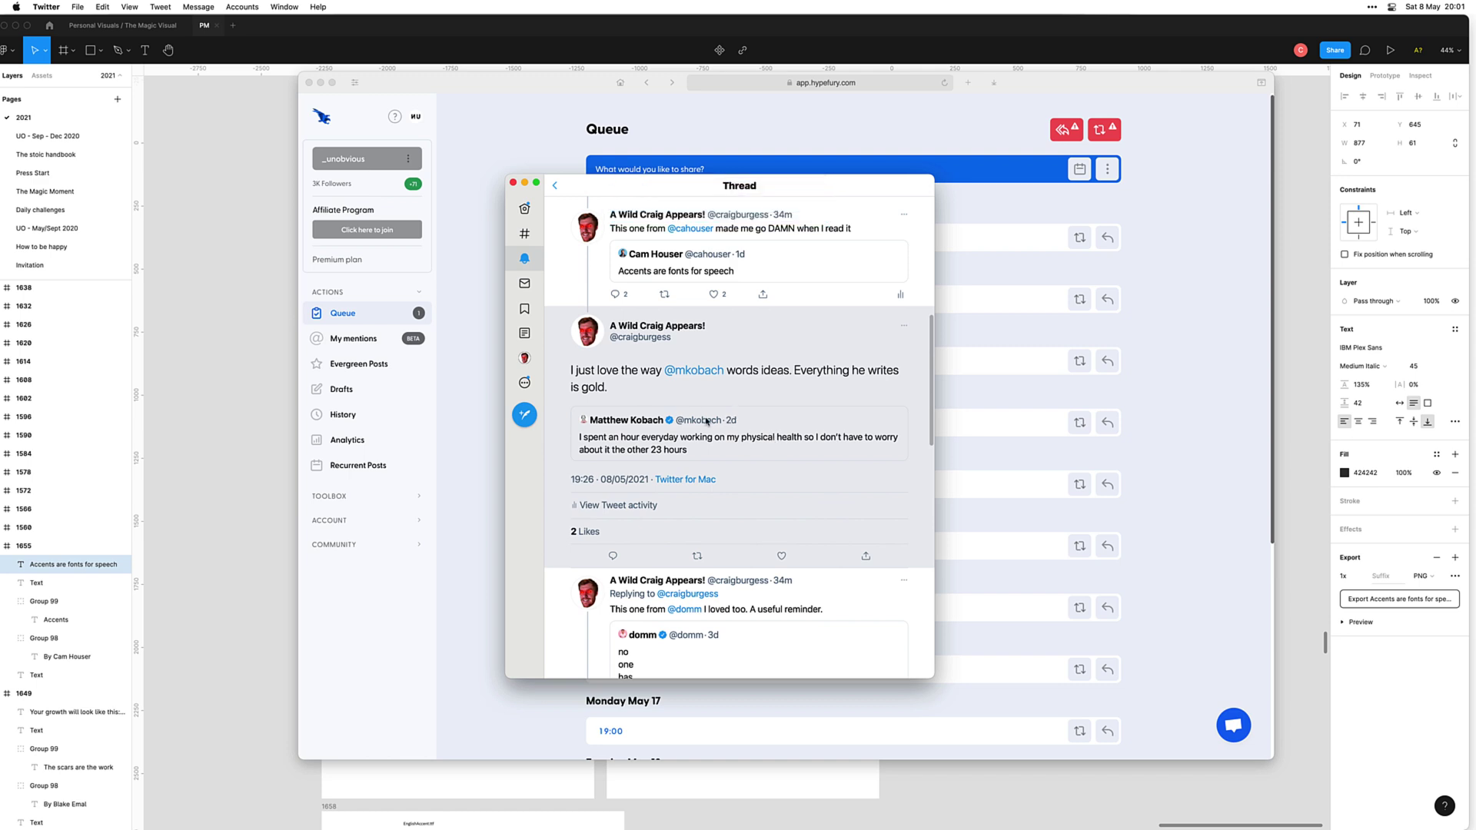
click(707, 421)
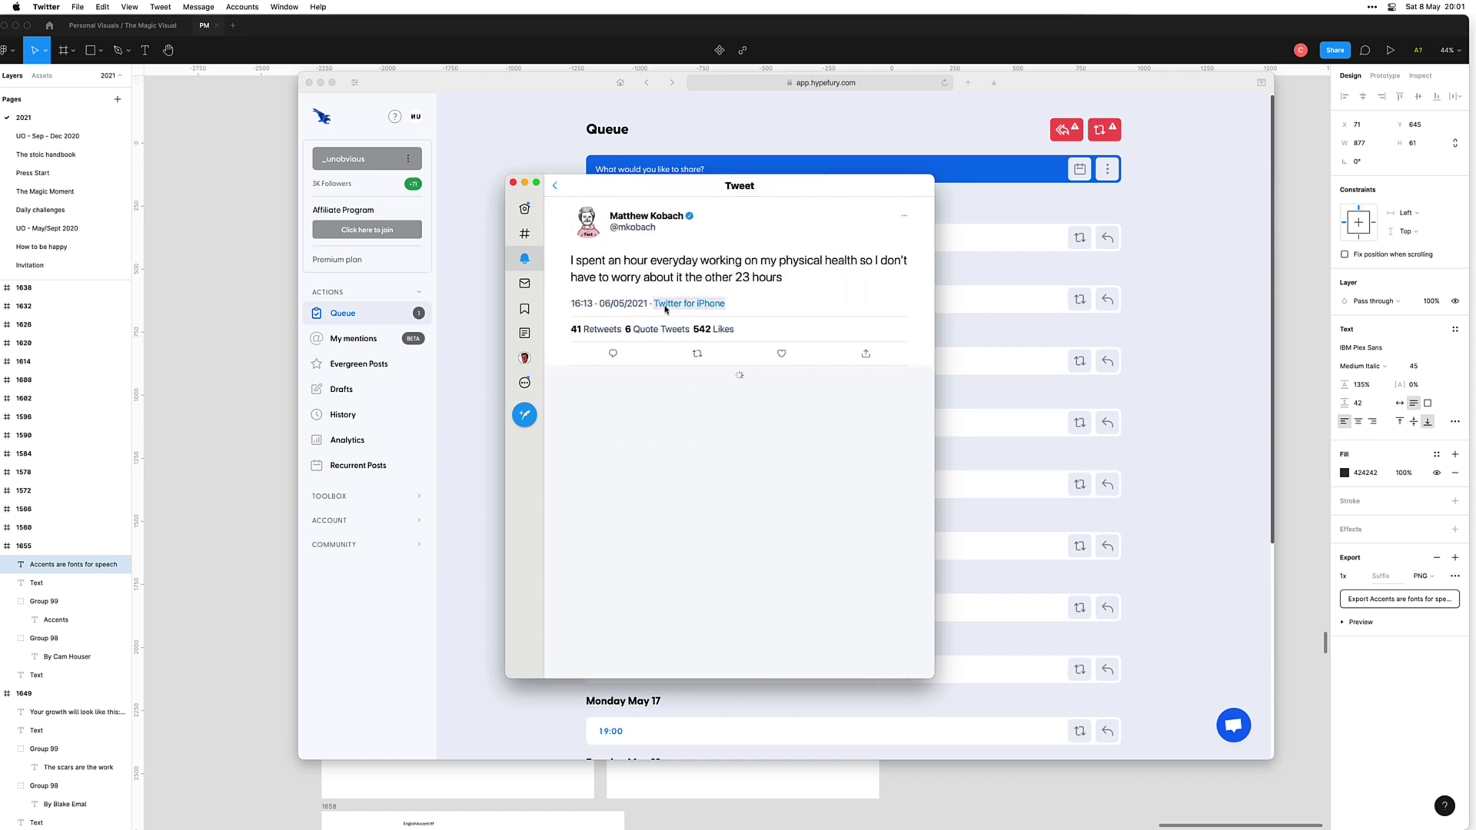
Step: In Figma, duplicate frames 1653 to 1658 together and place the copies directly below the originals
click(231, 563)
scroll(548, 512, down, 5)
drag(795, 590, 846, 477)
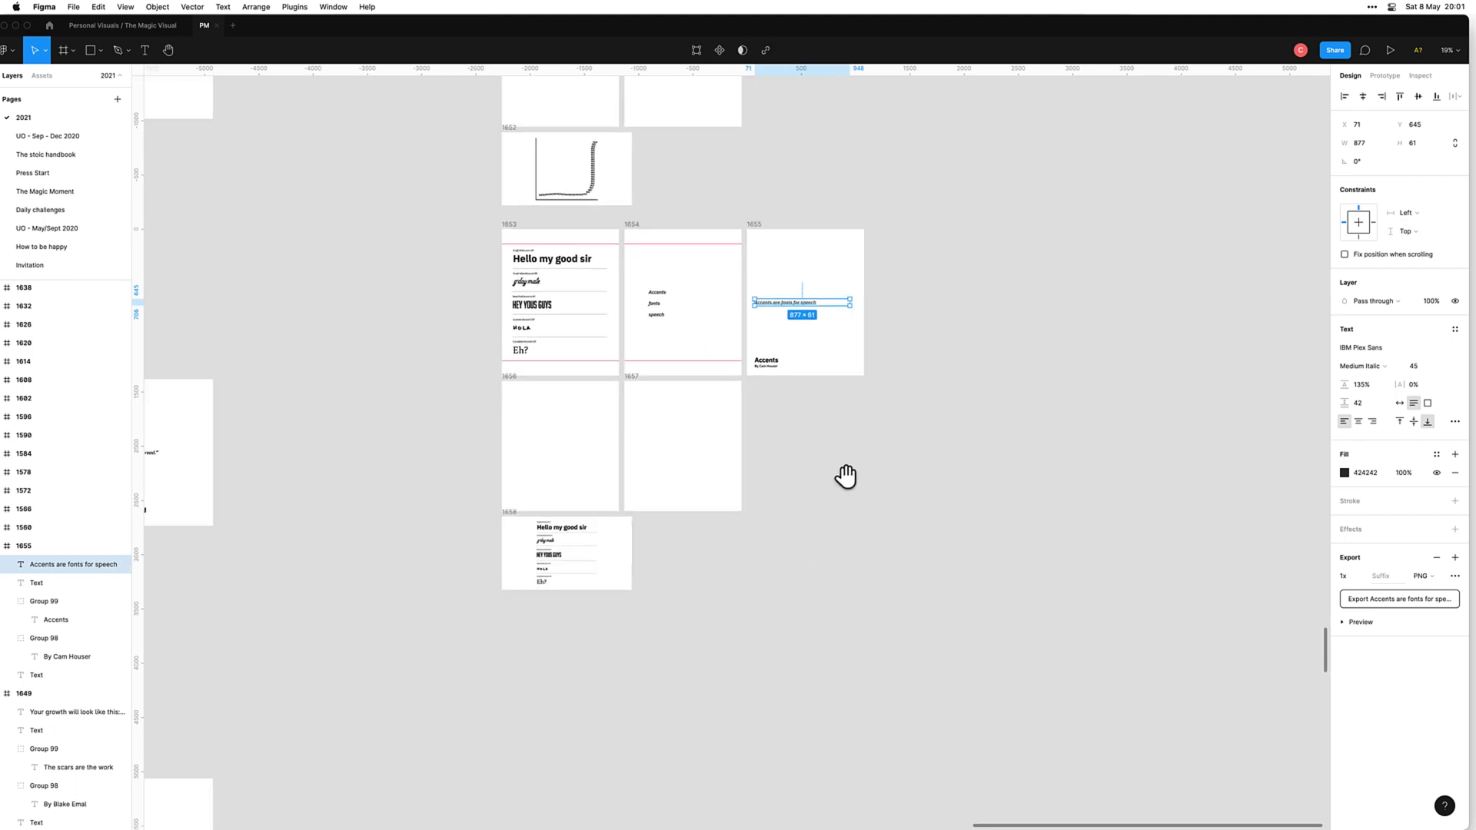
drag(486, 209, 1000, 666)
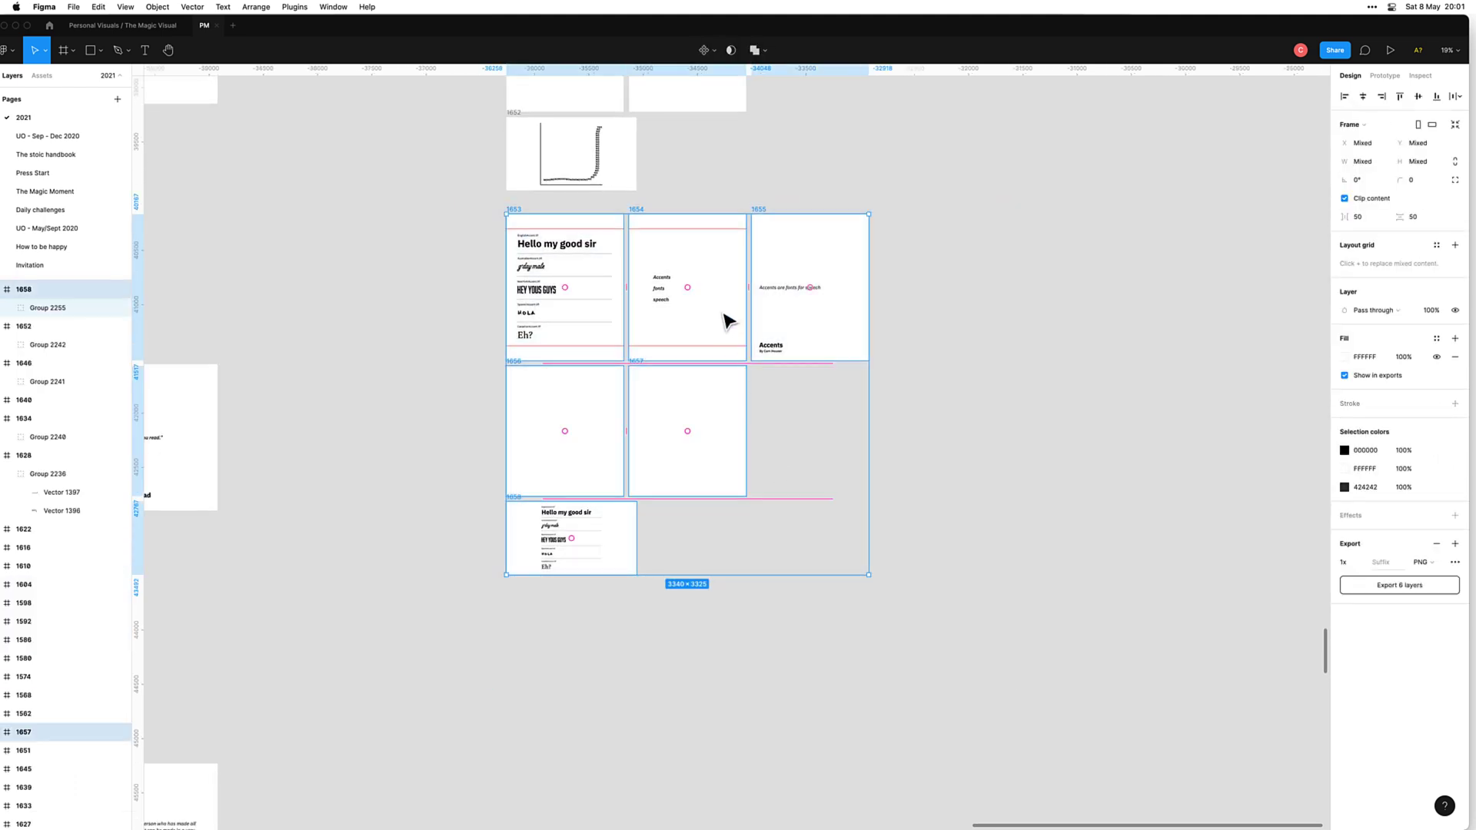
drag(727, 319, 712, 679)
scroll(649, 659, down, 2)
scroll(651, 661, up, 1)
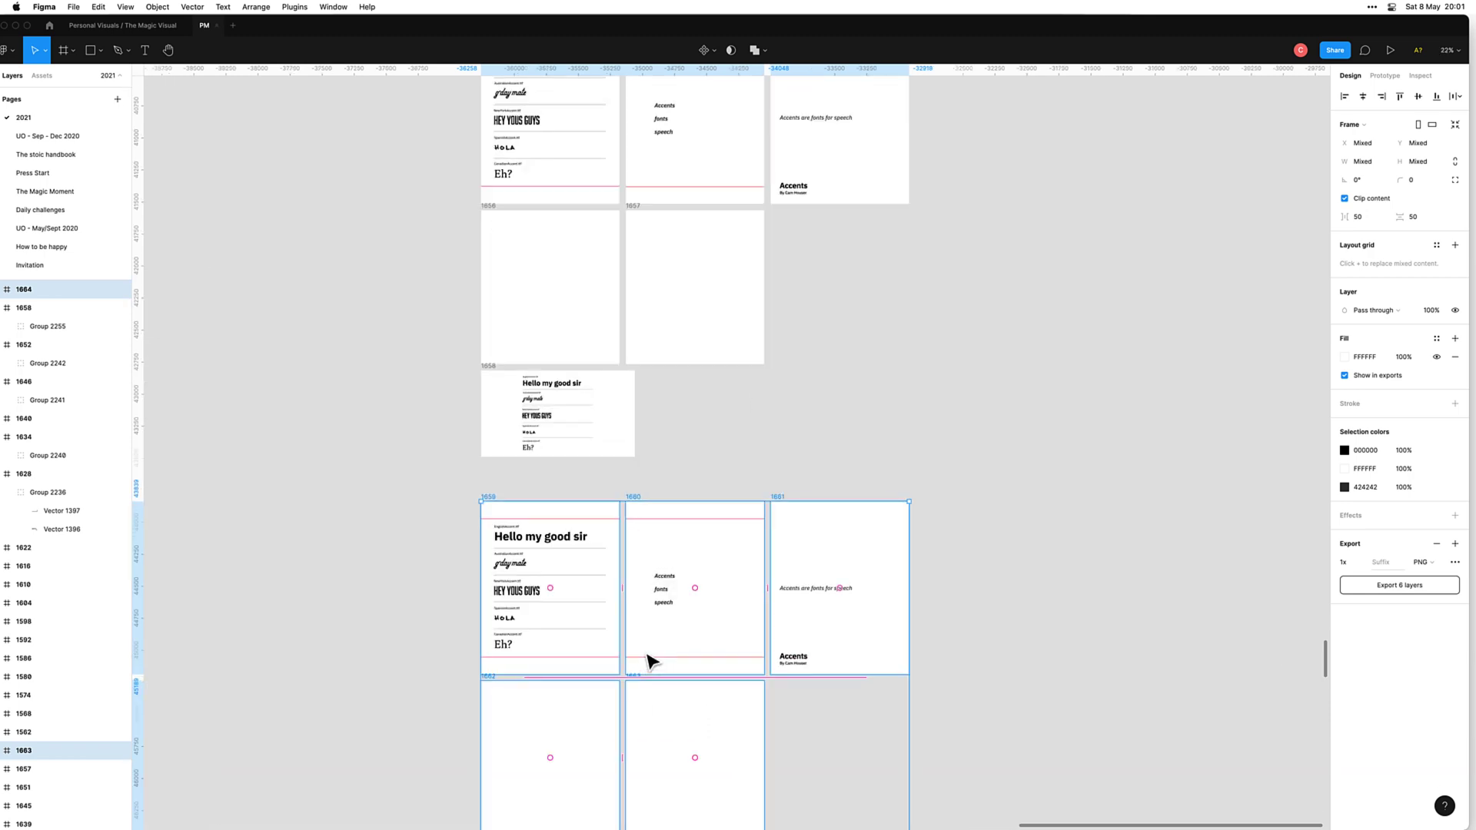
Step: Copy the physical health tweet's text from Twitter, replace the quote in Figma frame 1661 with it, and return to the tweet
key(super+Tab)
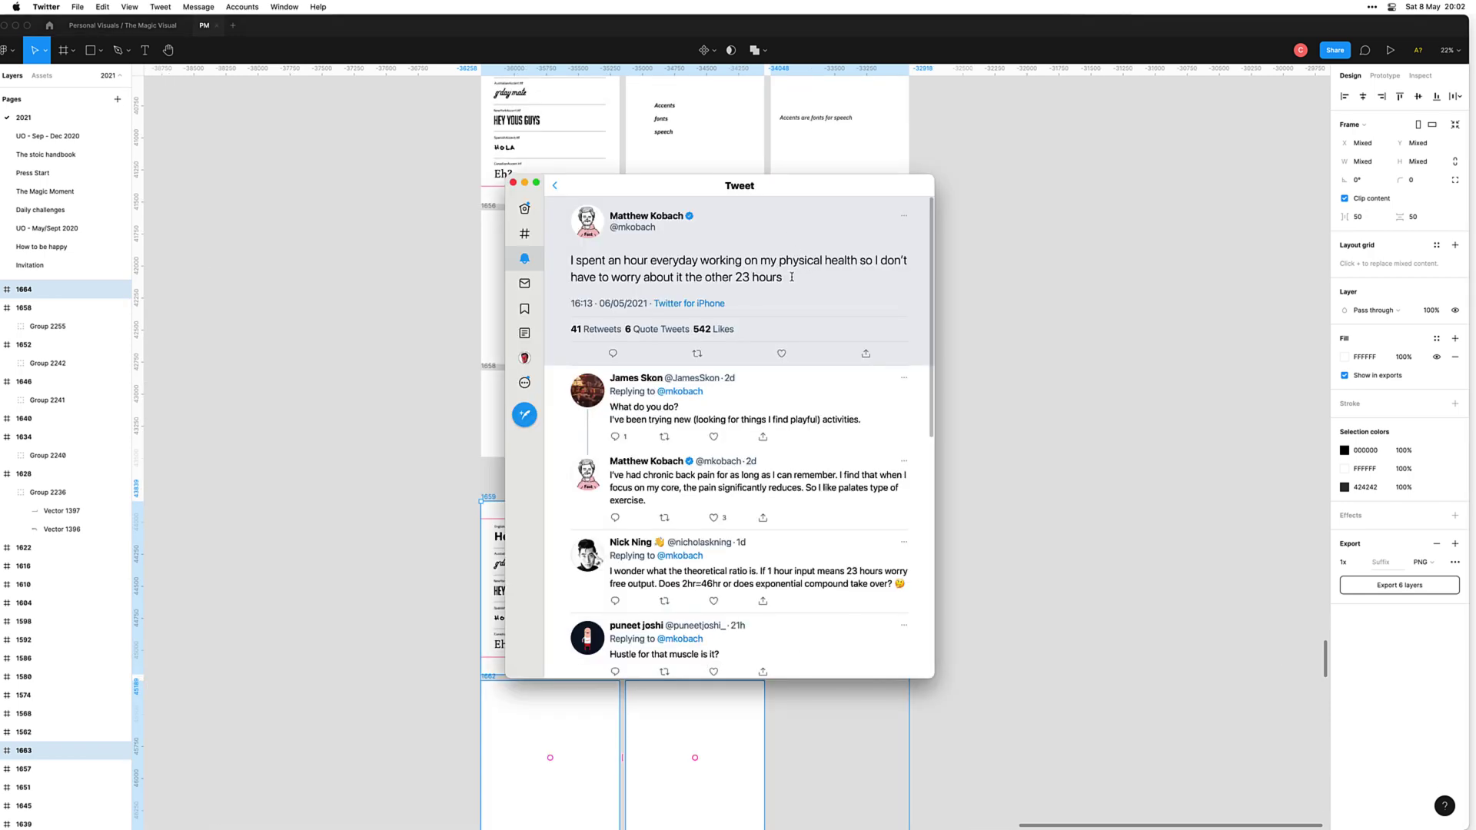
drag(785, 276, 571, 260)
key(super+c)
key(super+Tab)
scroll(809, 650, up, 3)
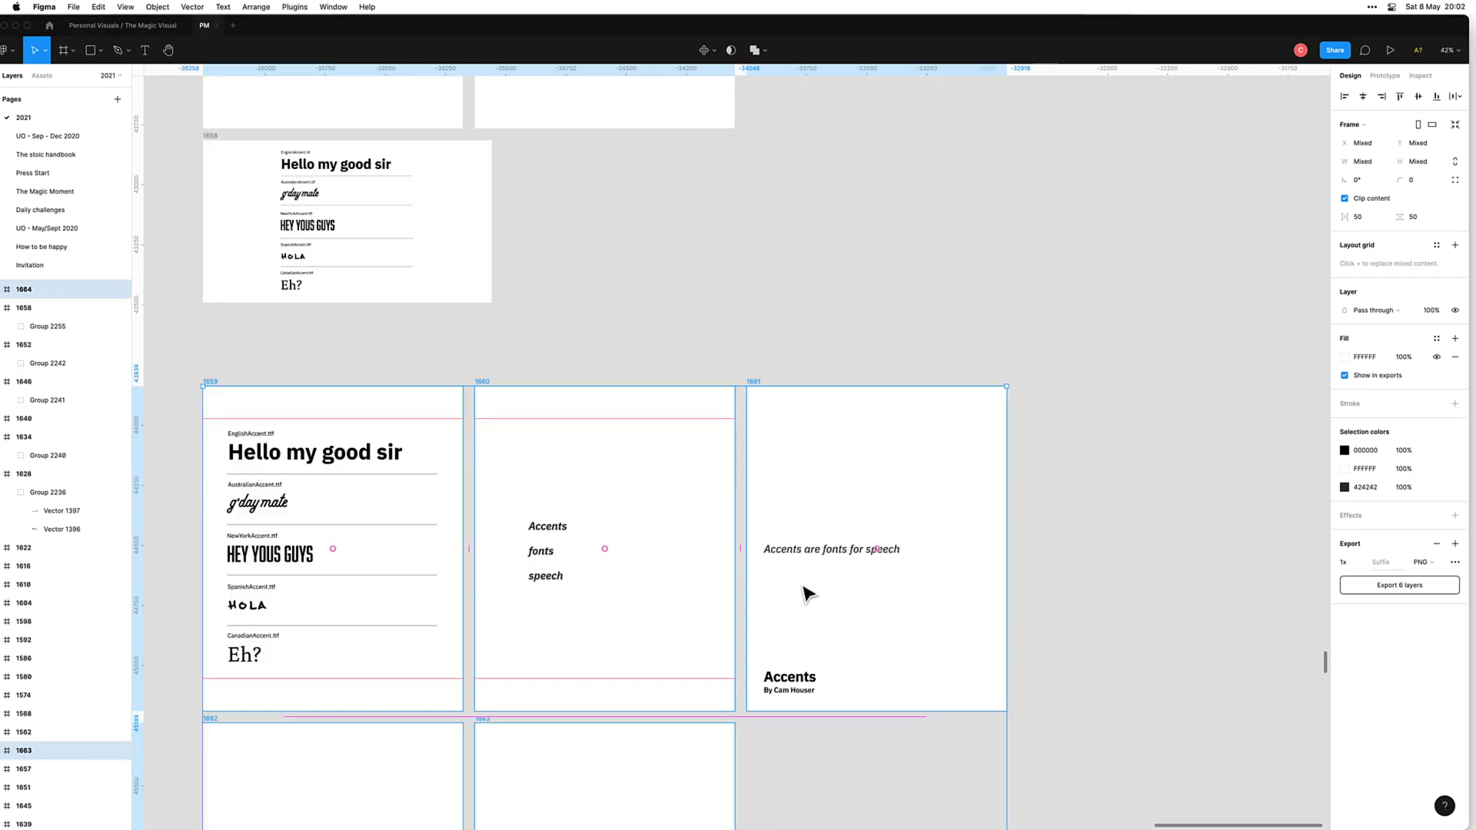
click(804, 549)
double_click(805, 549)
key(super+v)
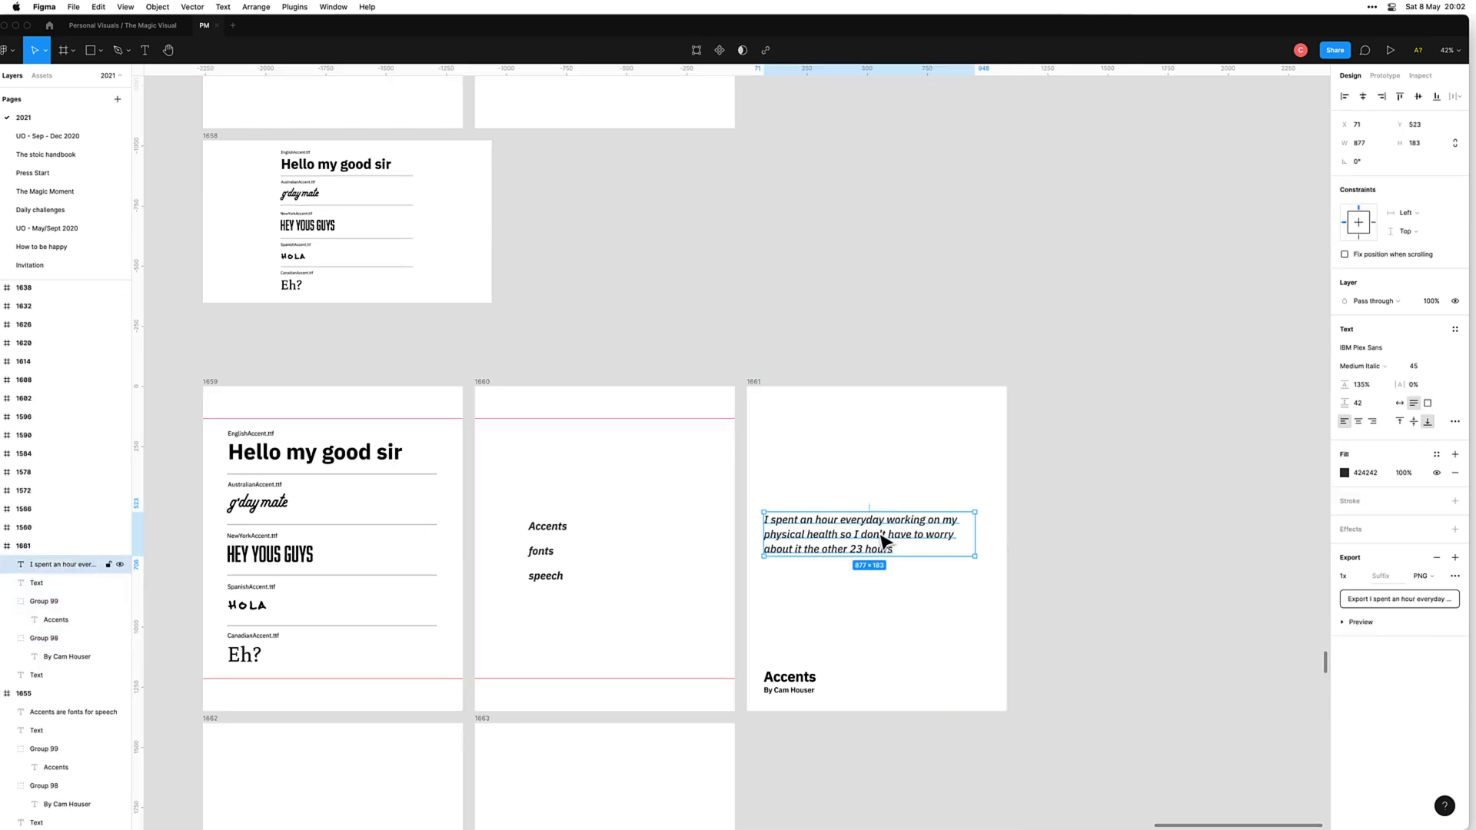
click(1031, 520)
key(super+Tab)
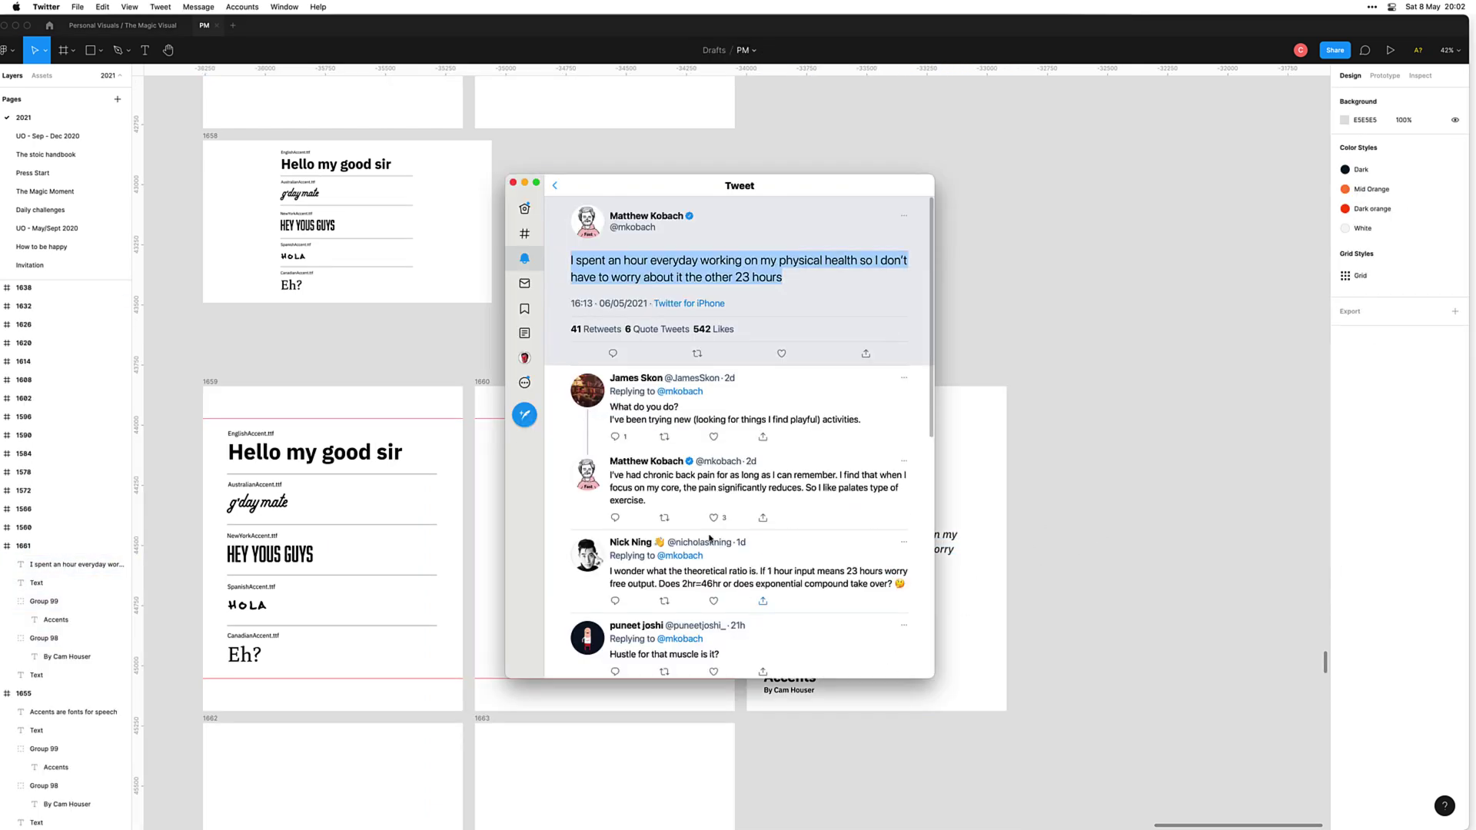
Step: Switch to Figma and replace the author's name in frame 1661's byline with the name of the physical health tweet's author
key(super+Tab)
scroll(769, 668, up, 2)
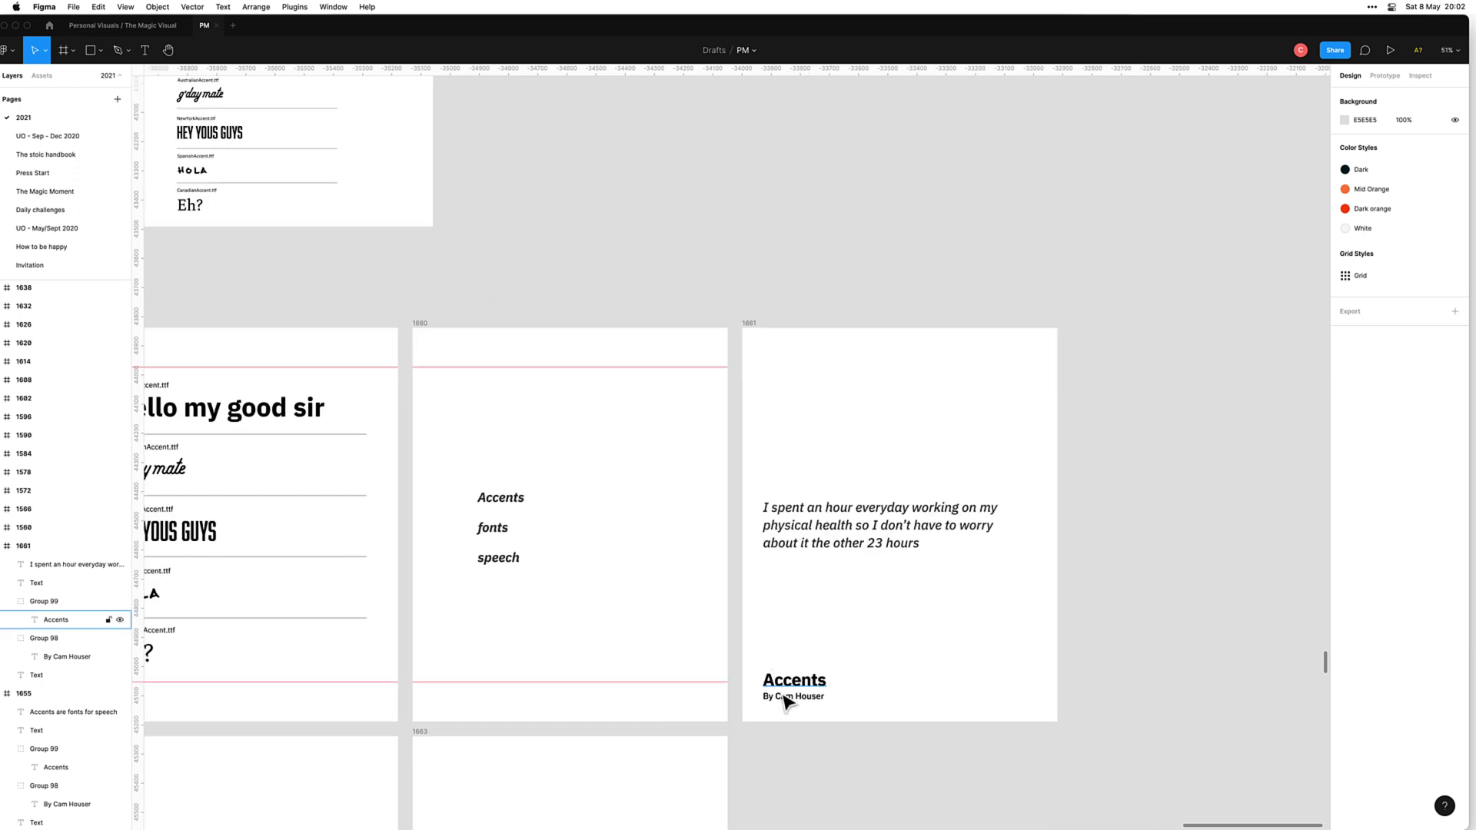
click(784, 696)
click(784, 696)
double_click(785, 696)
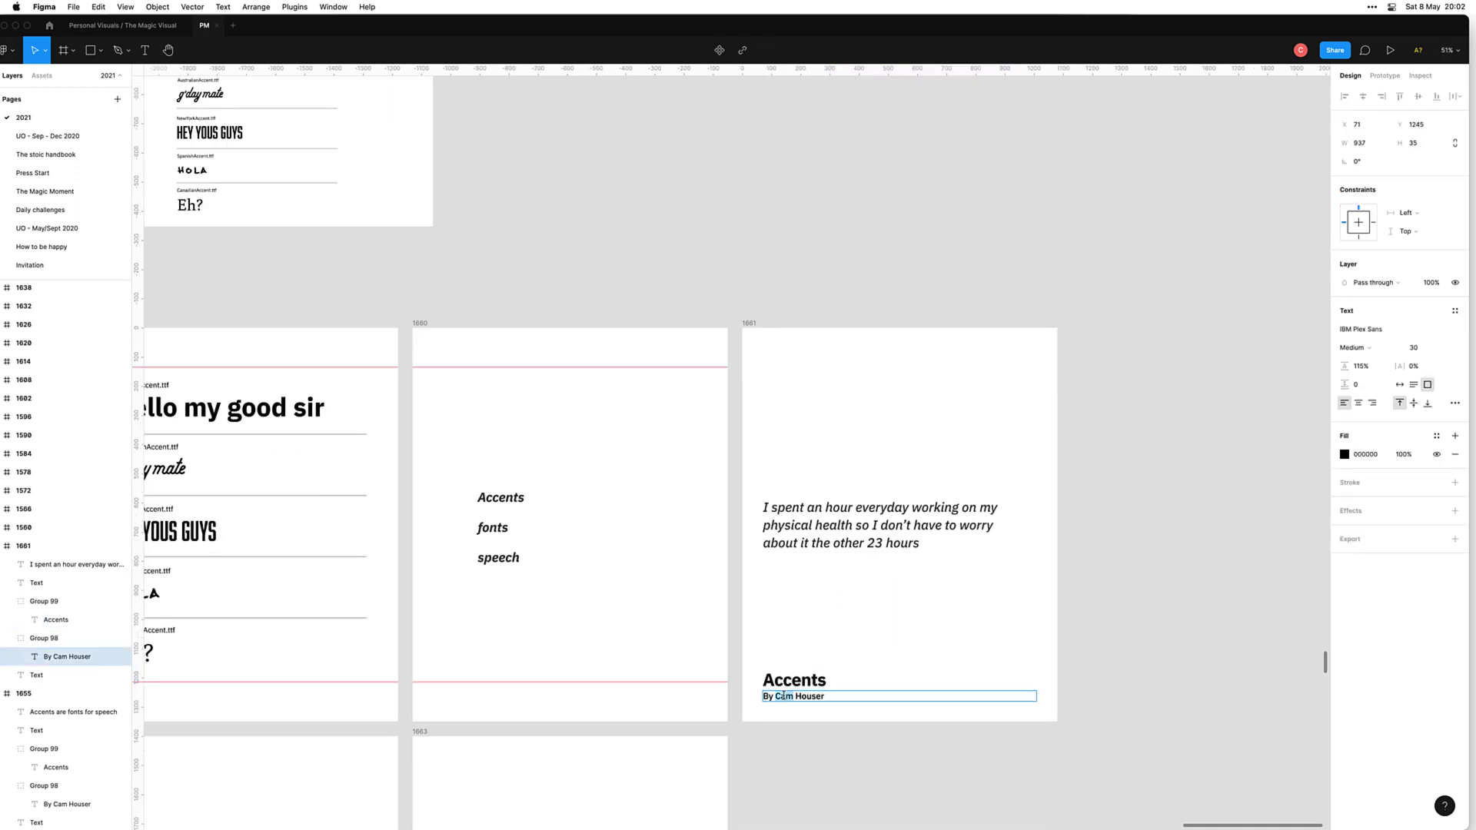
key(shift+super+Right)
text(Matthew Kobach)
key(Escape)
Step: Delete the "Accents fonts speech" text from frame 1660 and the accent lettering artwork from frame 1659
click(518, 568)
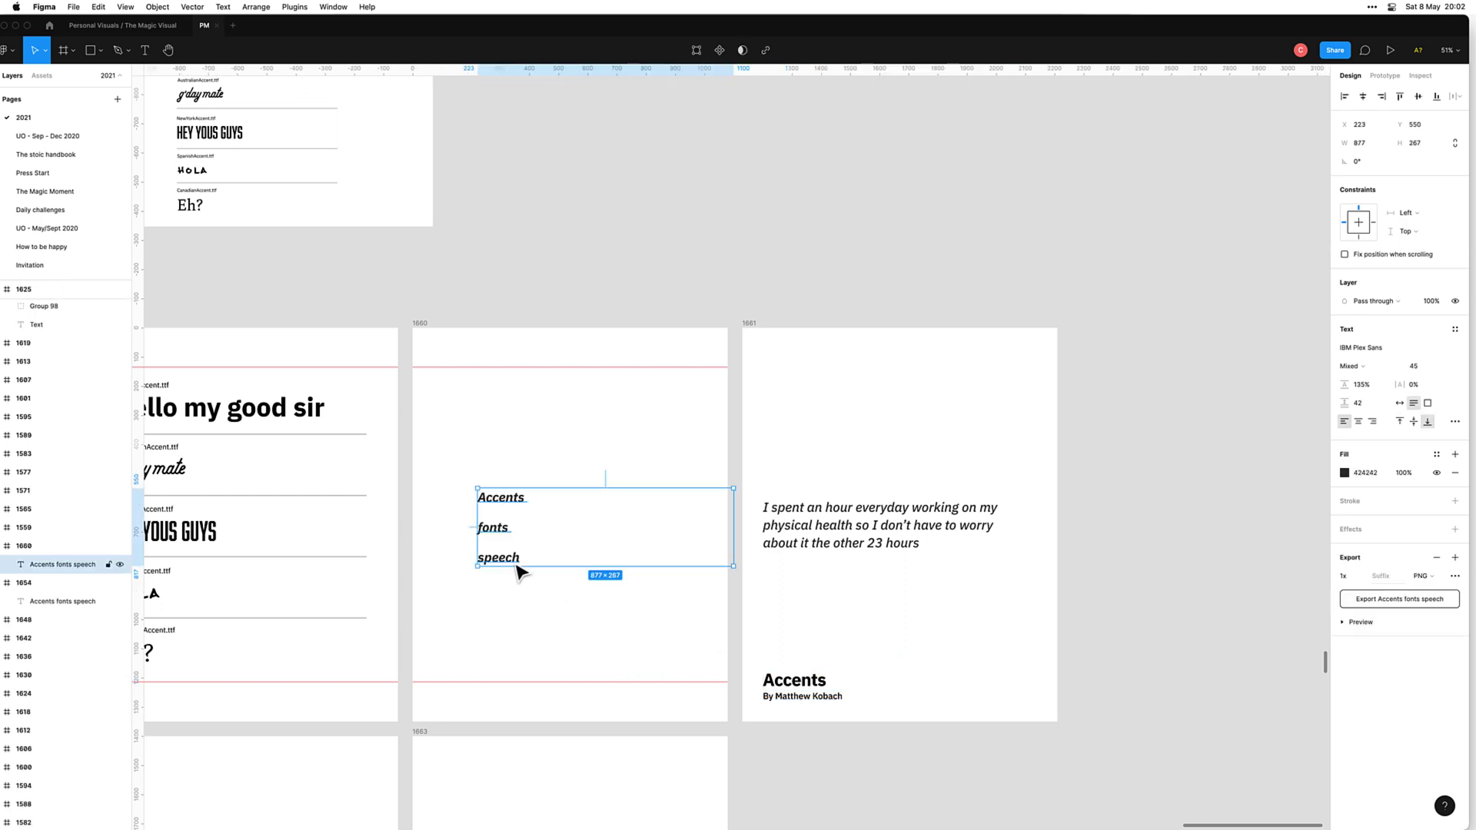
key(Delete)
key(Escape)
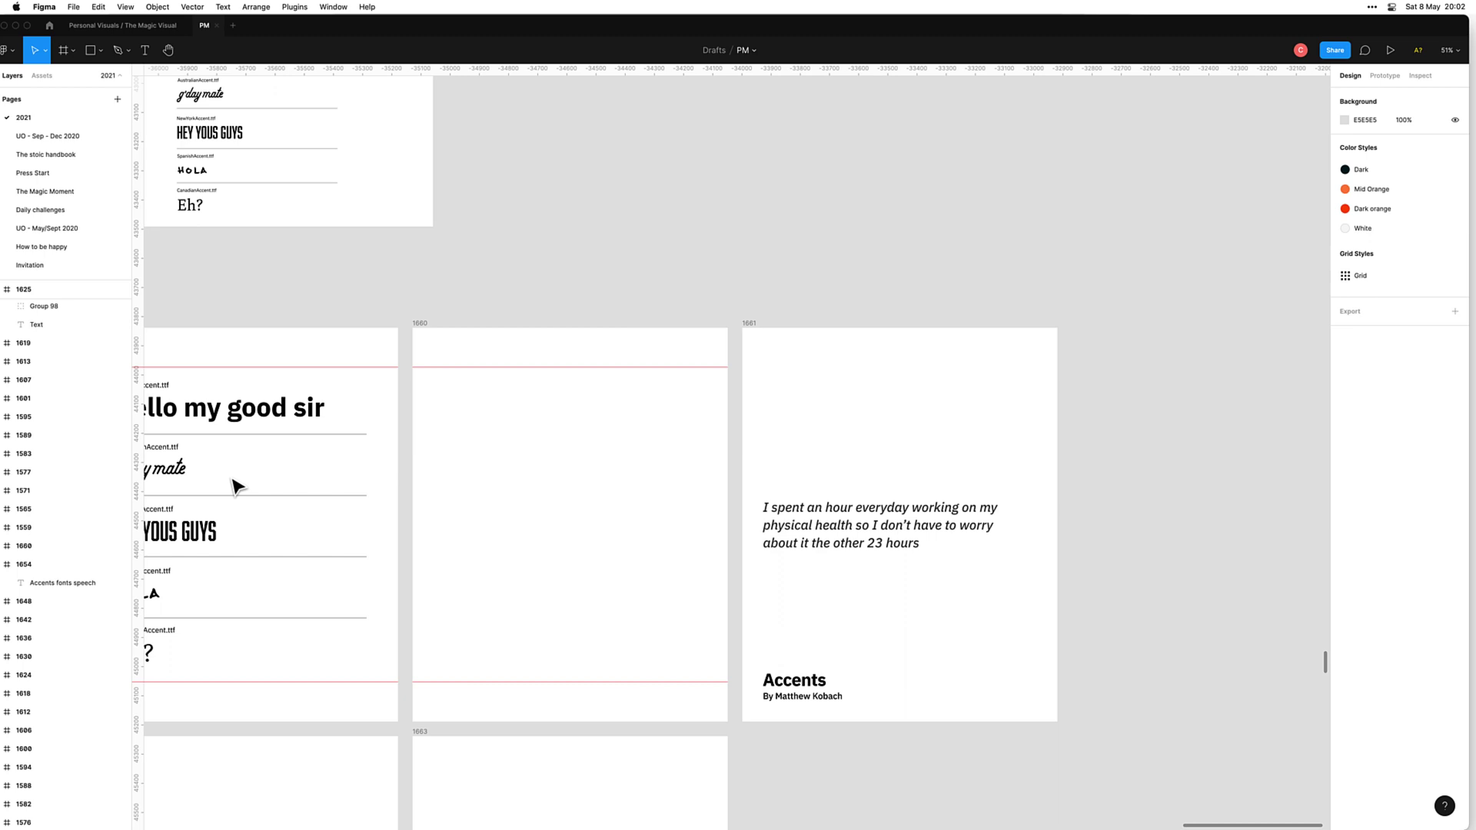
click(304, 417)
key(Delete)
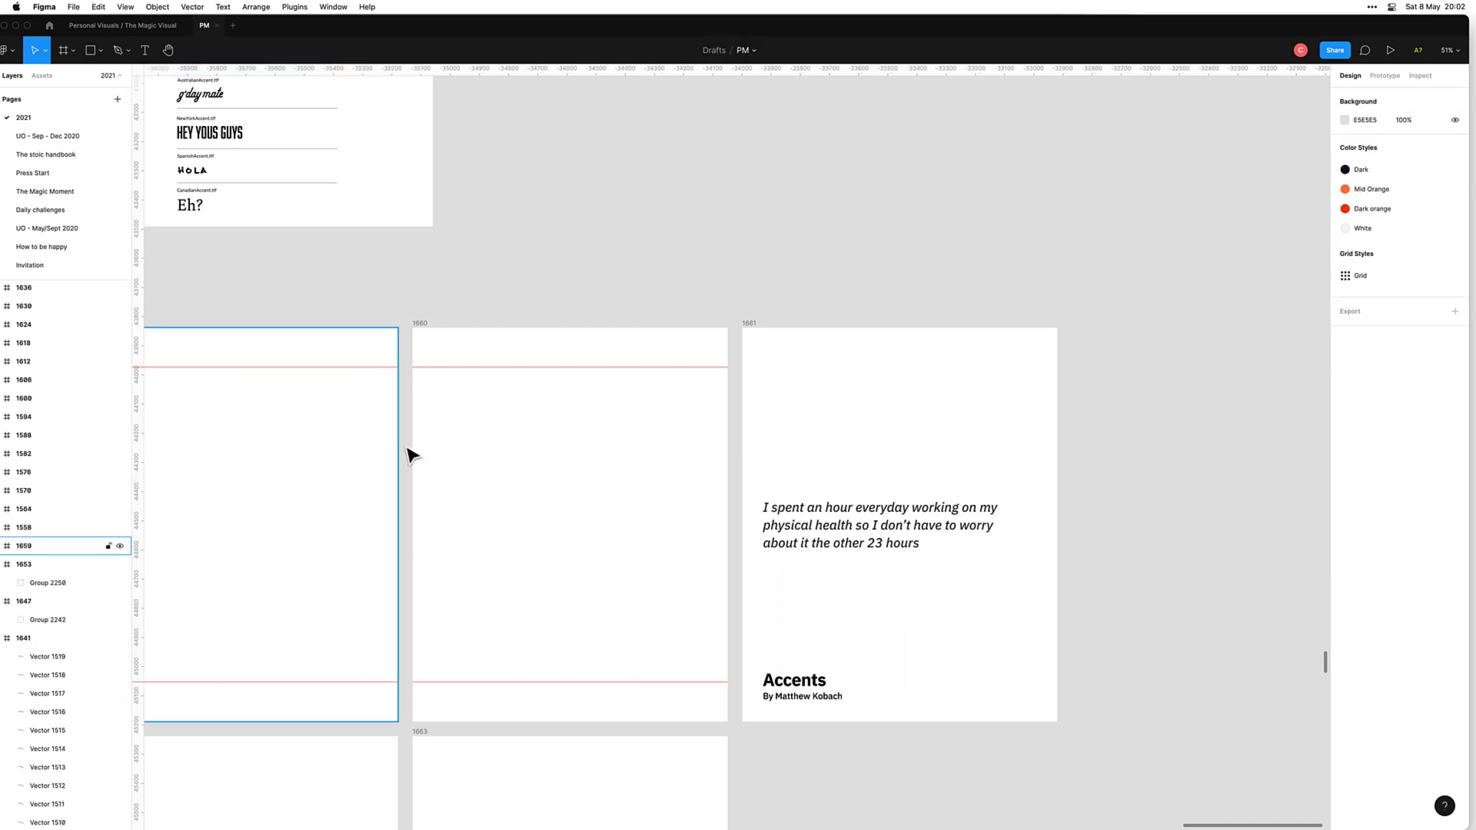
click(449, 487)
scroll(584, 508, down, 2)
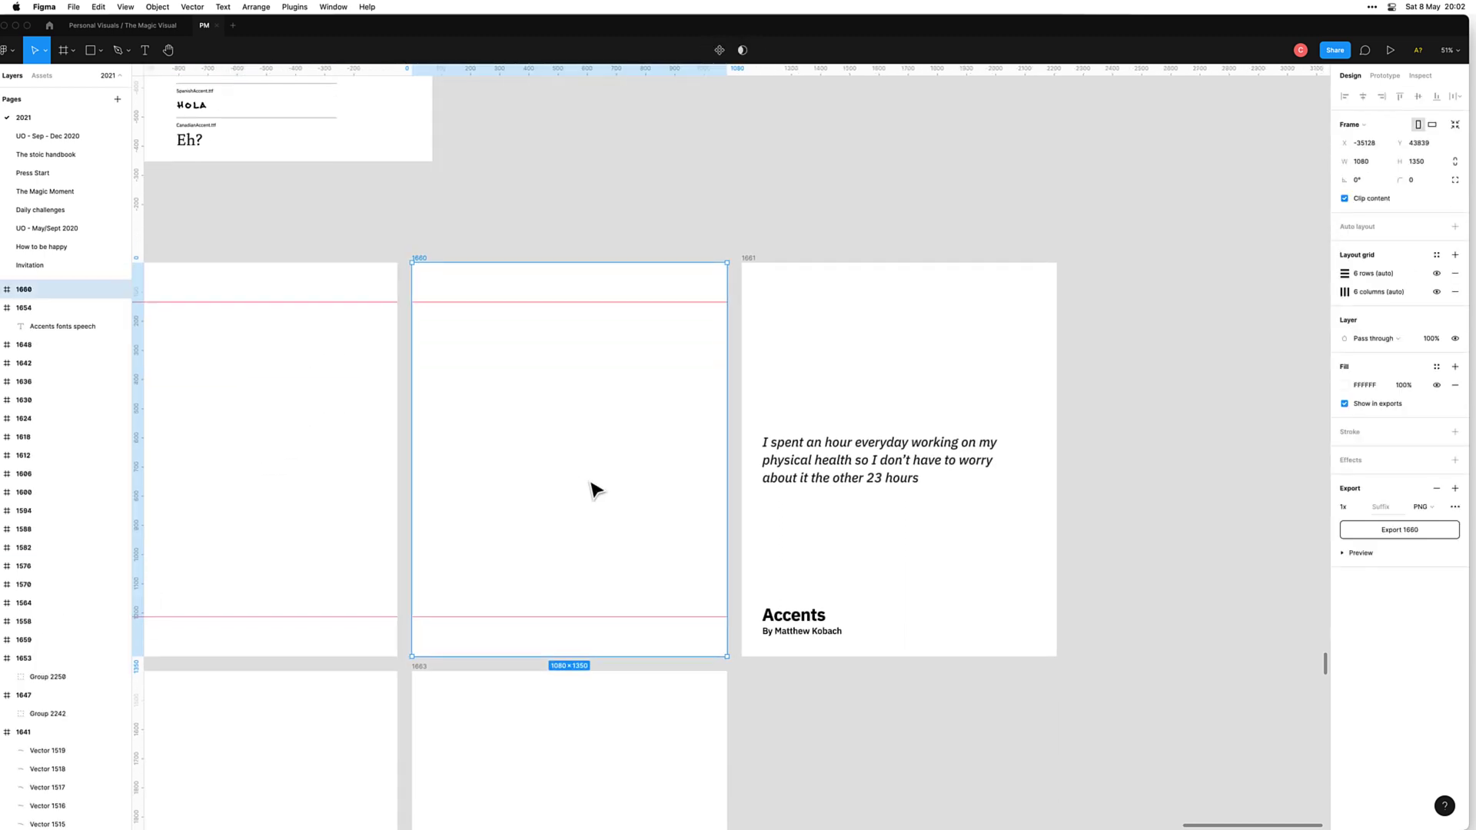
Step: Check the original tweet in Twitter, return to Figma and correct "spent" to "spend" in frame 1661's quote
double_click(803, 616)
key(super+Tab)
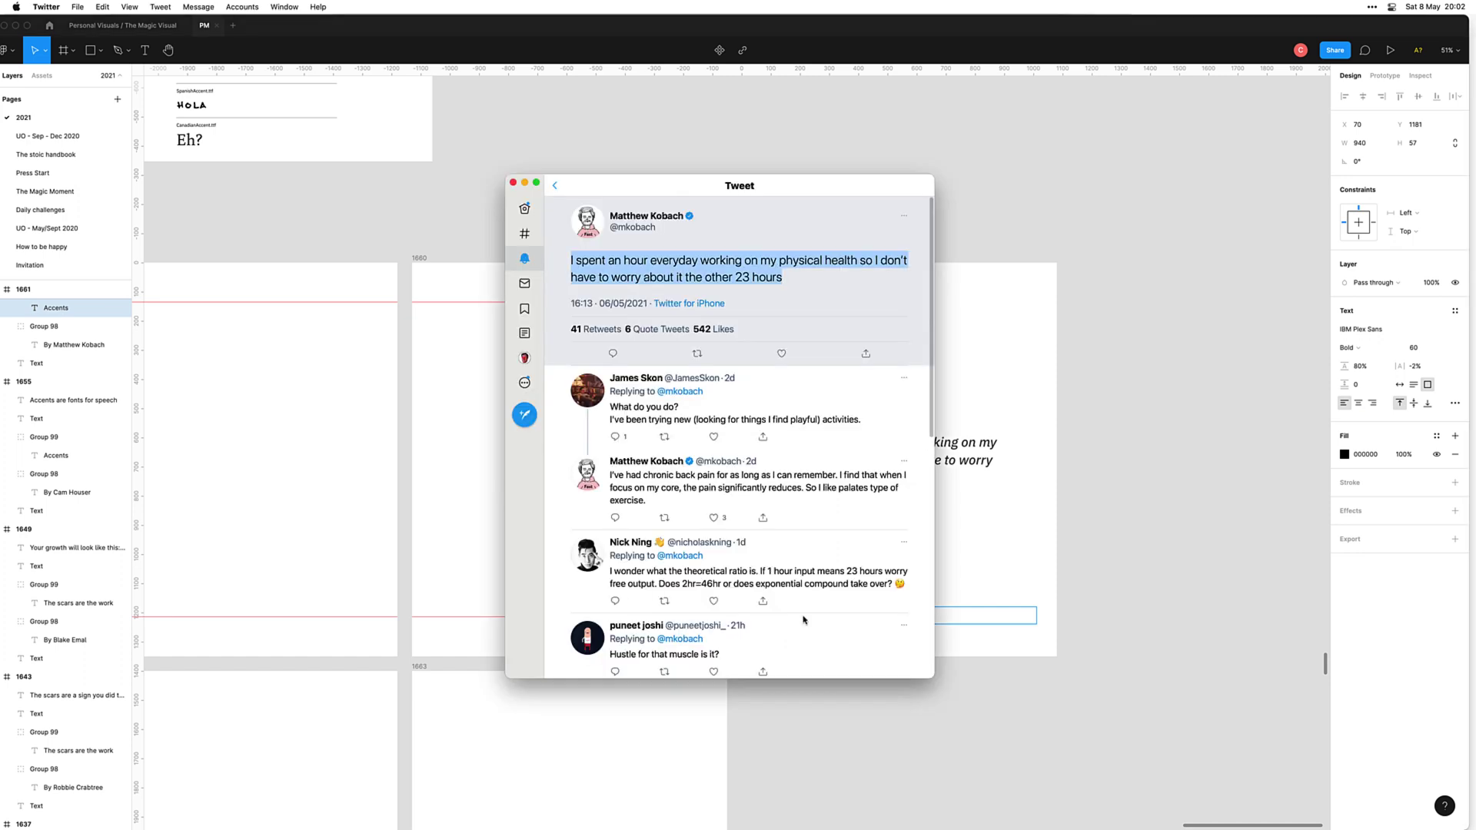
key(super+Tab)
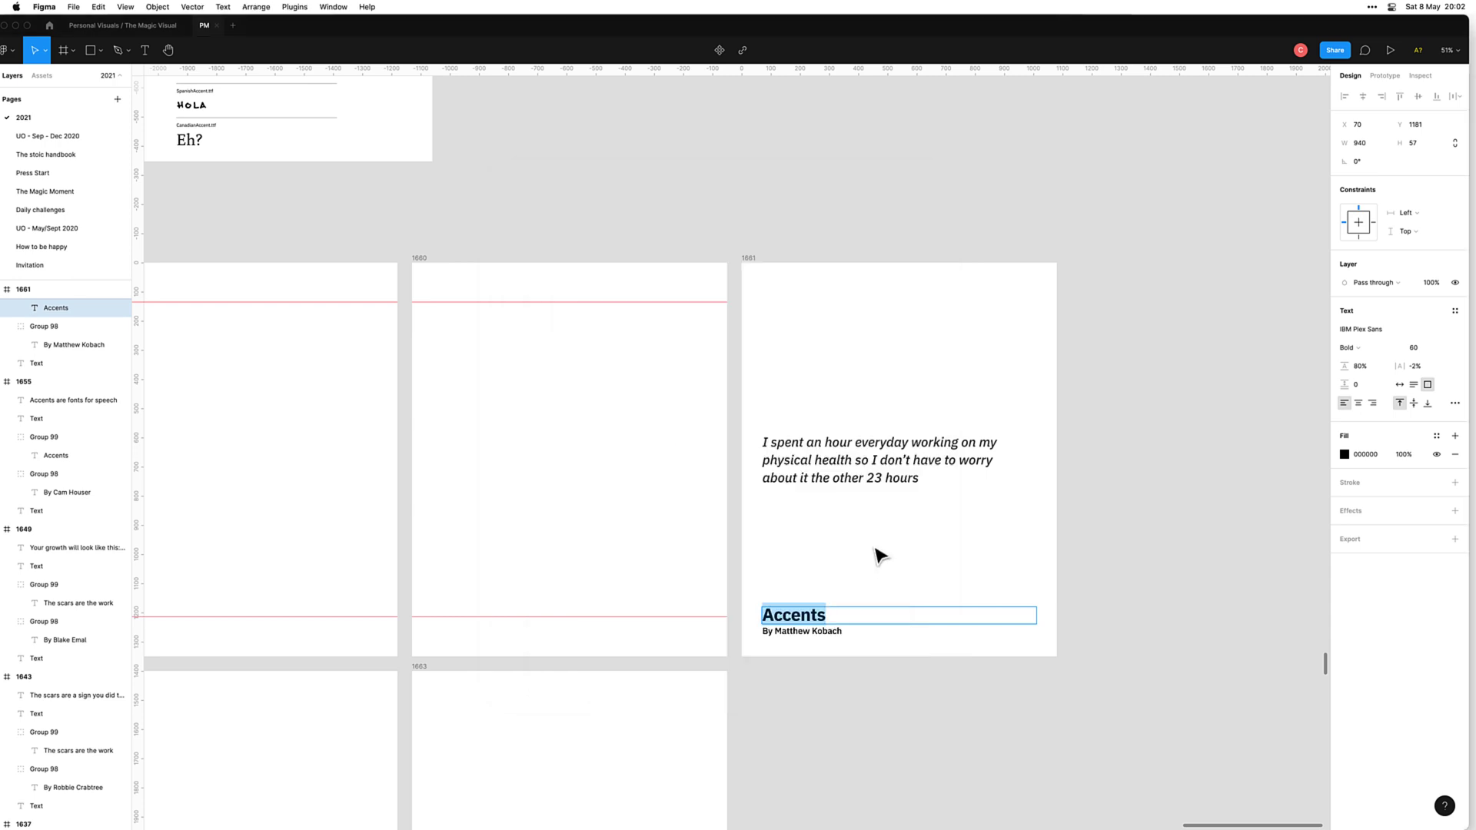
click(854, 462)
key(BackSpace)
text(d)
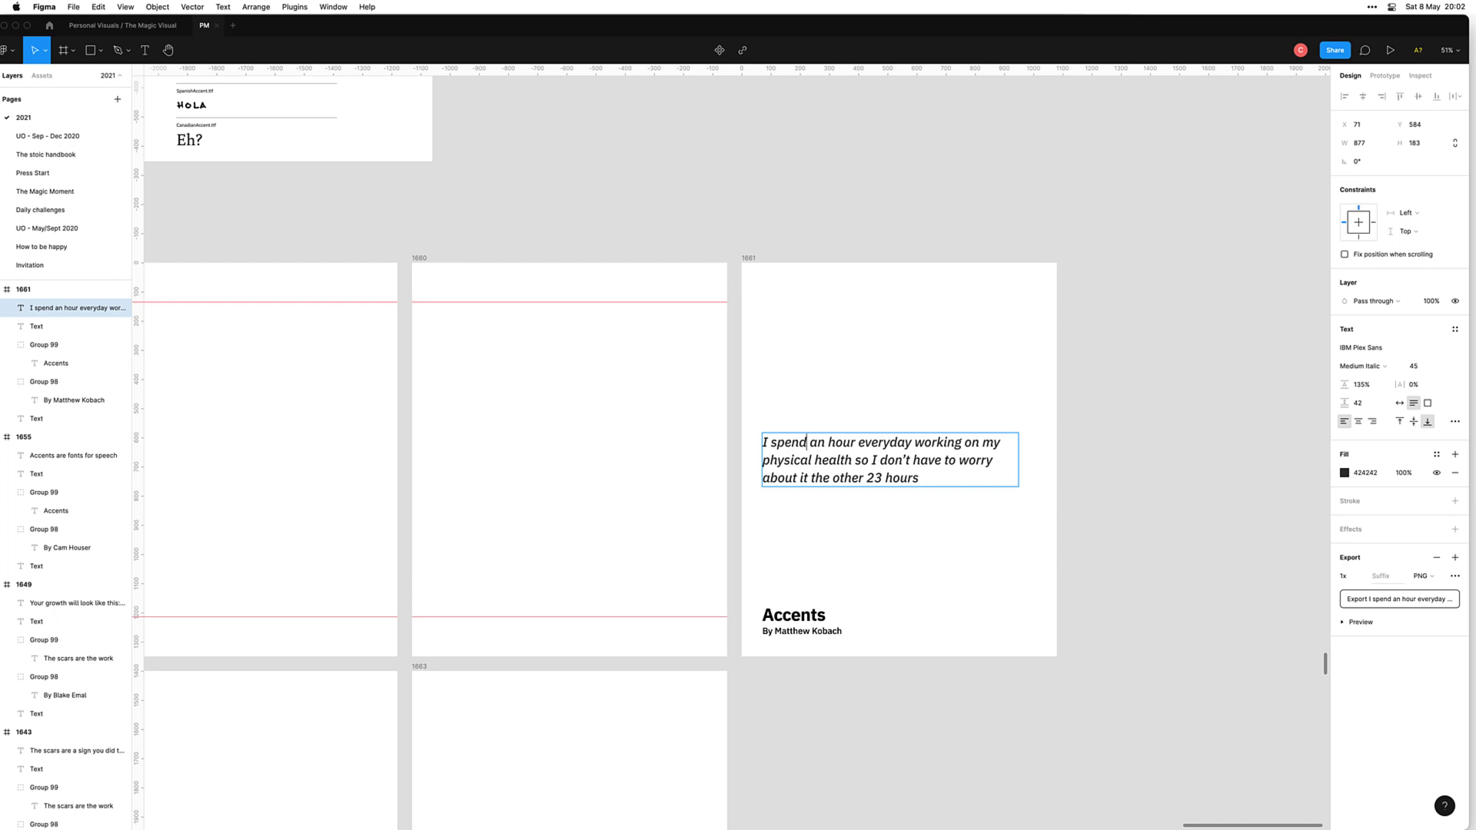
key(Escape)
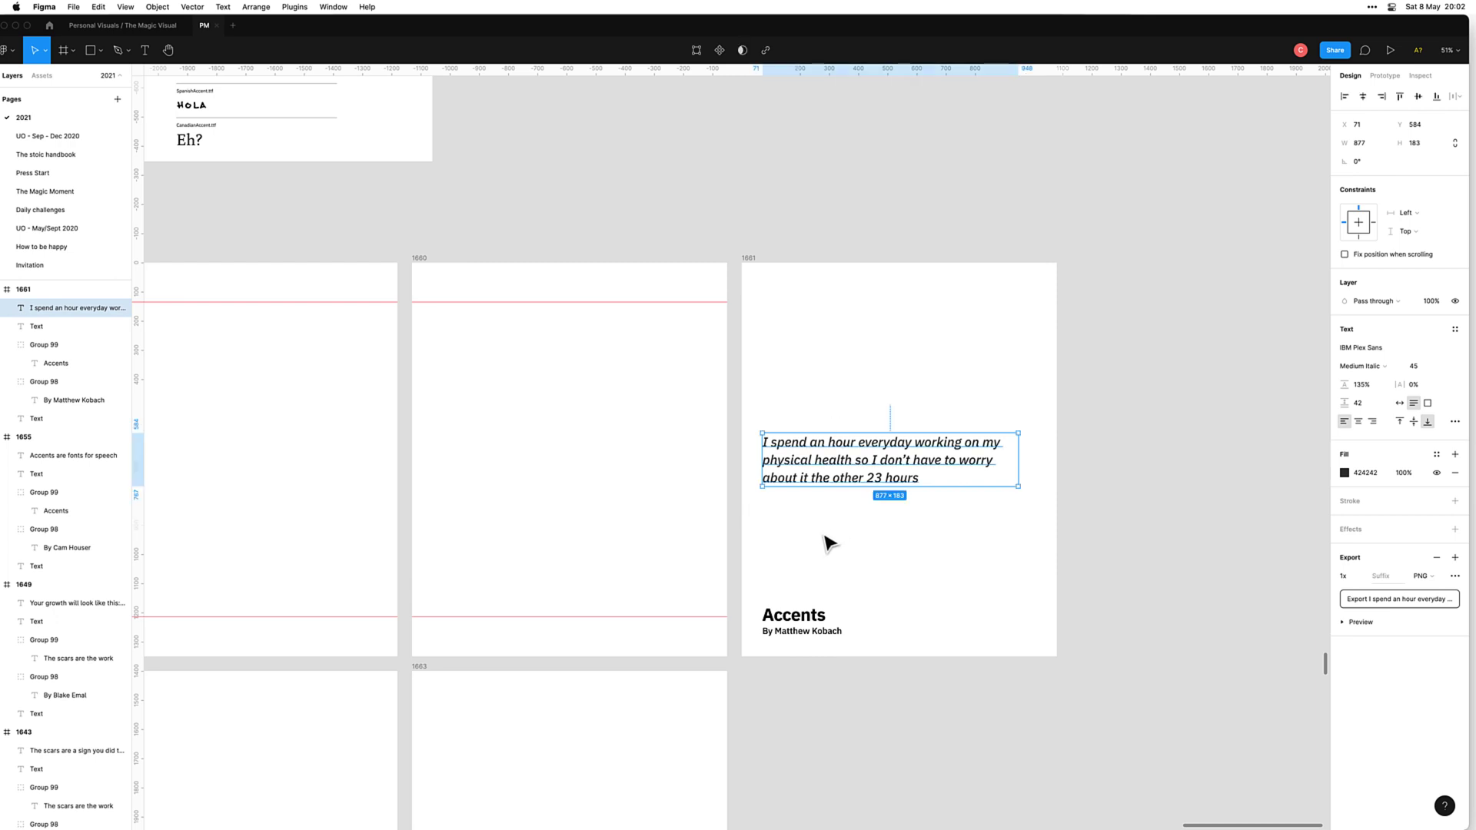
key(Escape)
Step: Replace the "Accents" title in frame 1661 with "An hour"
drag(817, 552, 930, 488)
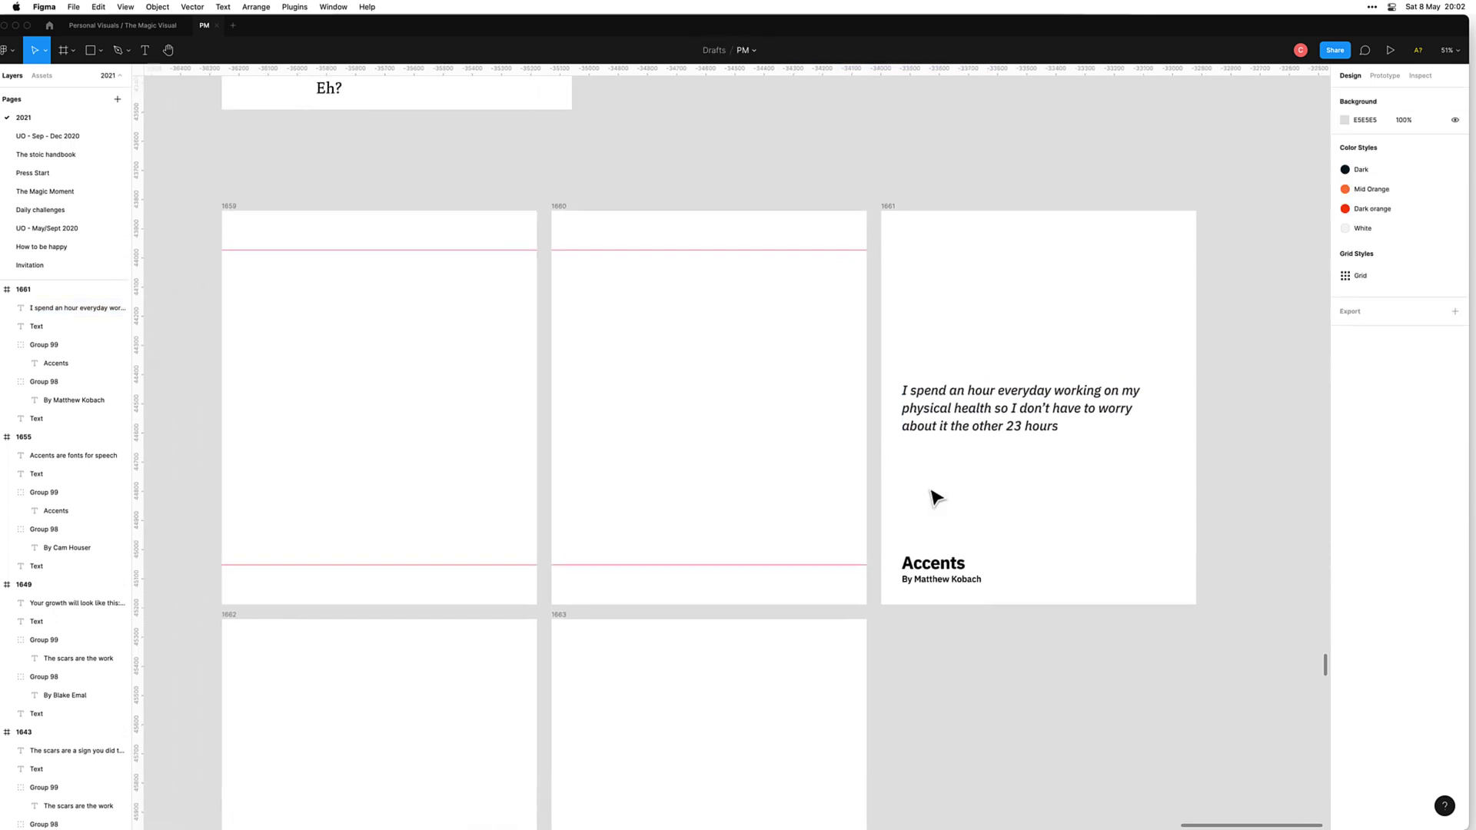
double_click(937, 562)
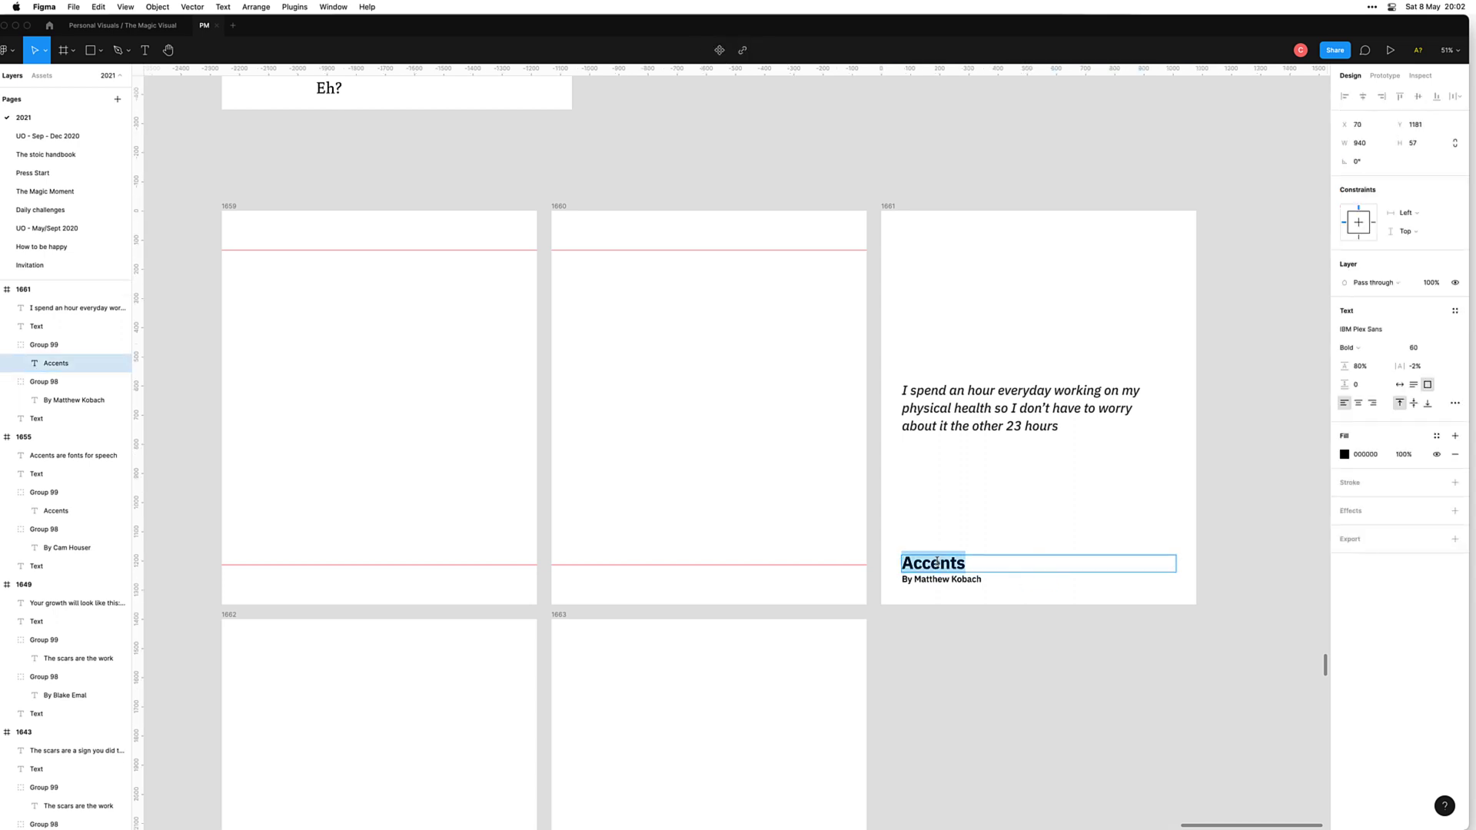
text(A h)
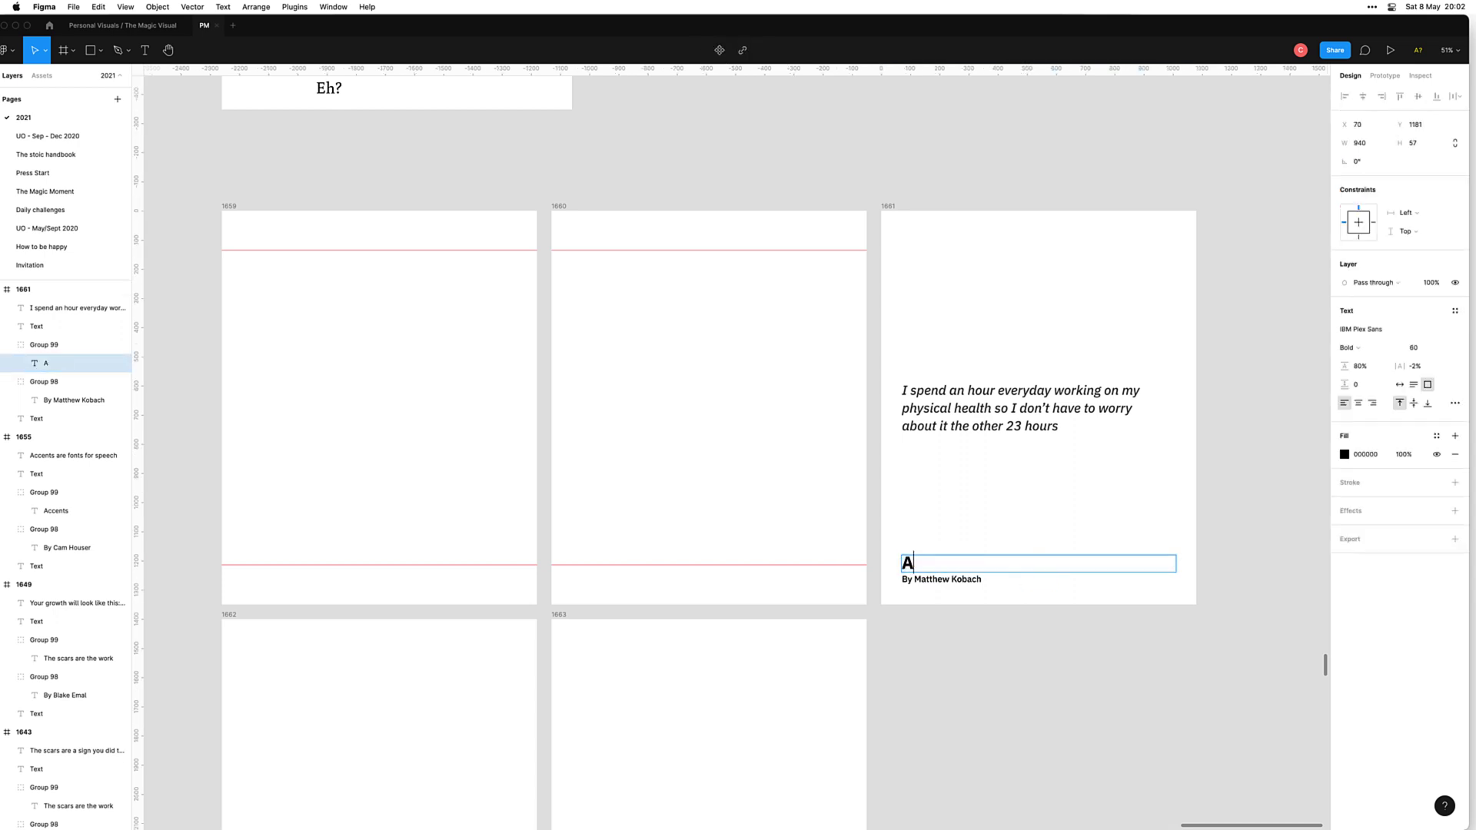
key(BackSpace)
key(BackSpace)
text(n hour)
key(Escape)
click(956, 659)
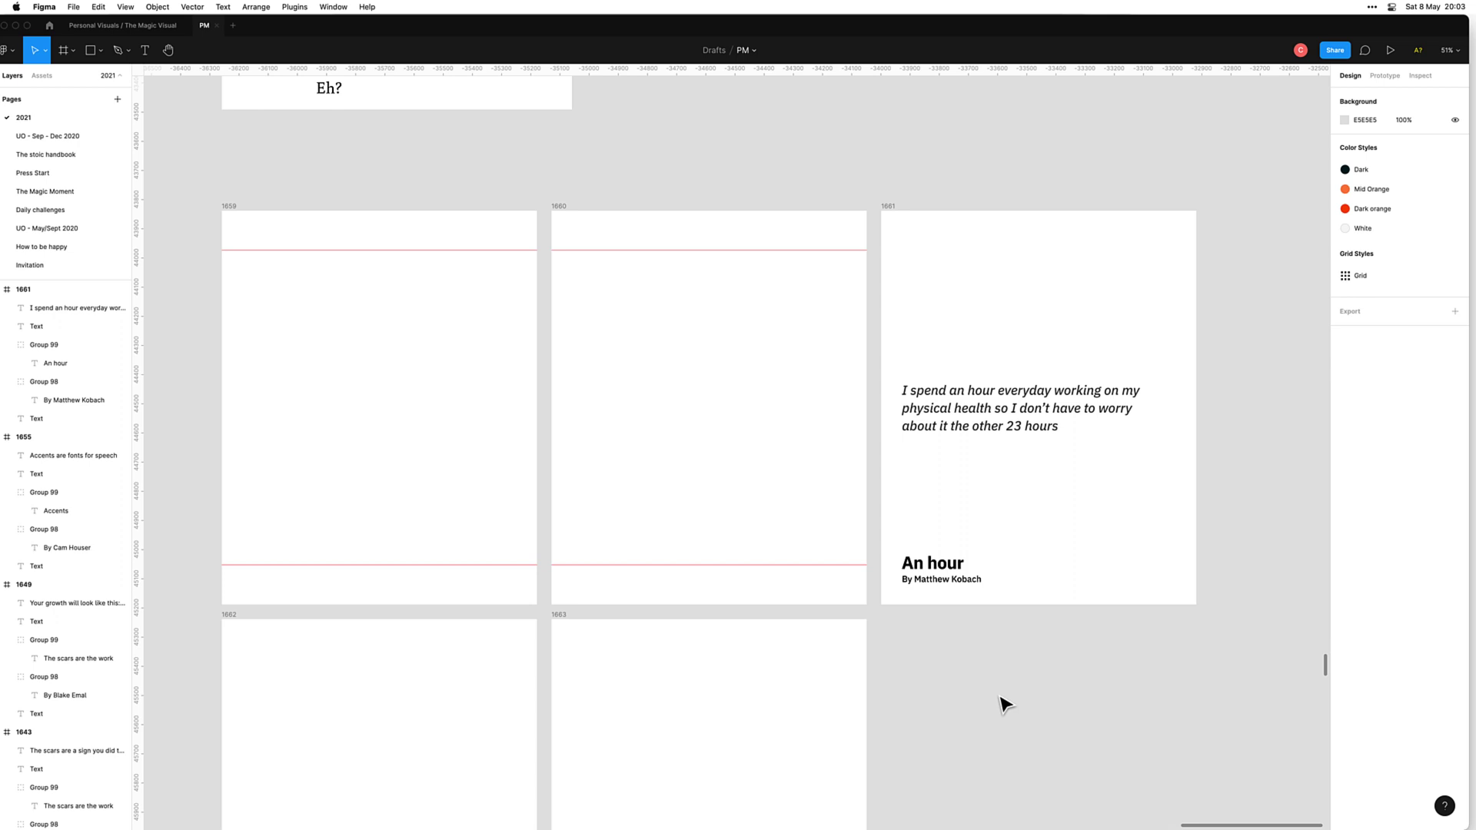
Step: Draw a circle about 450 px wide in the middle of the empty frame 1659
key(o)
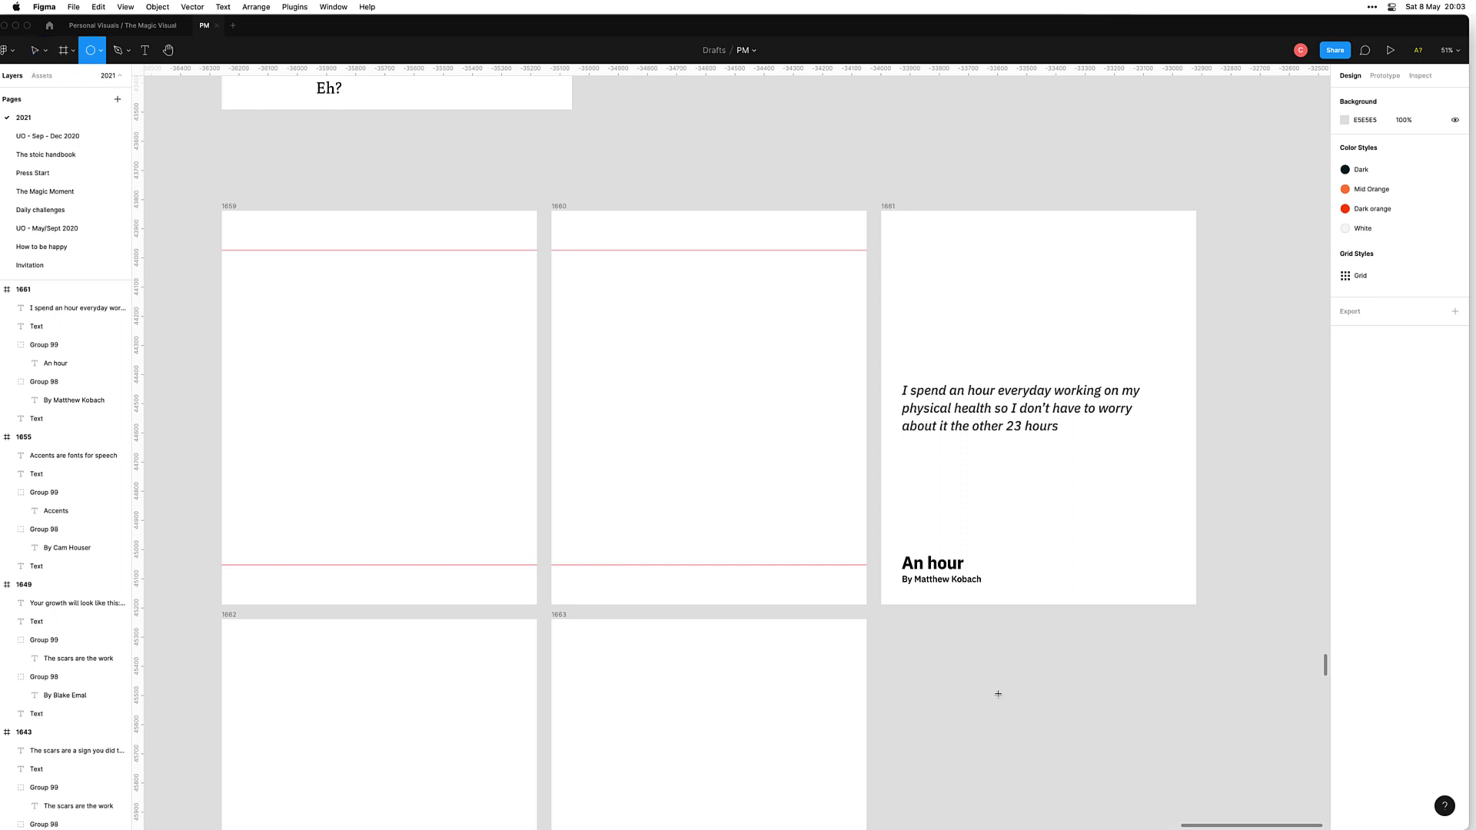
drag(312, 322, 447, 453)
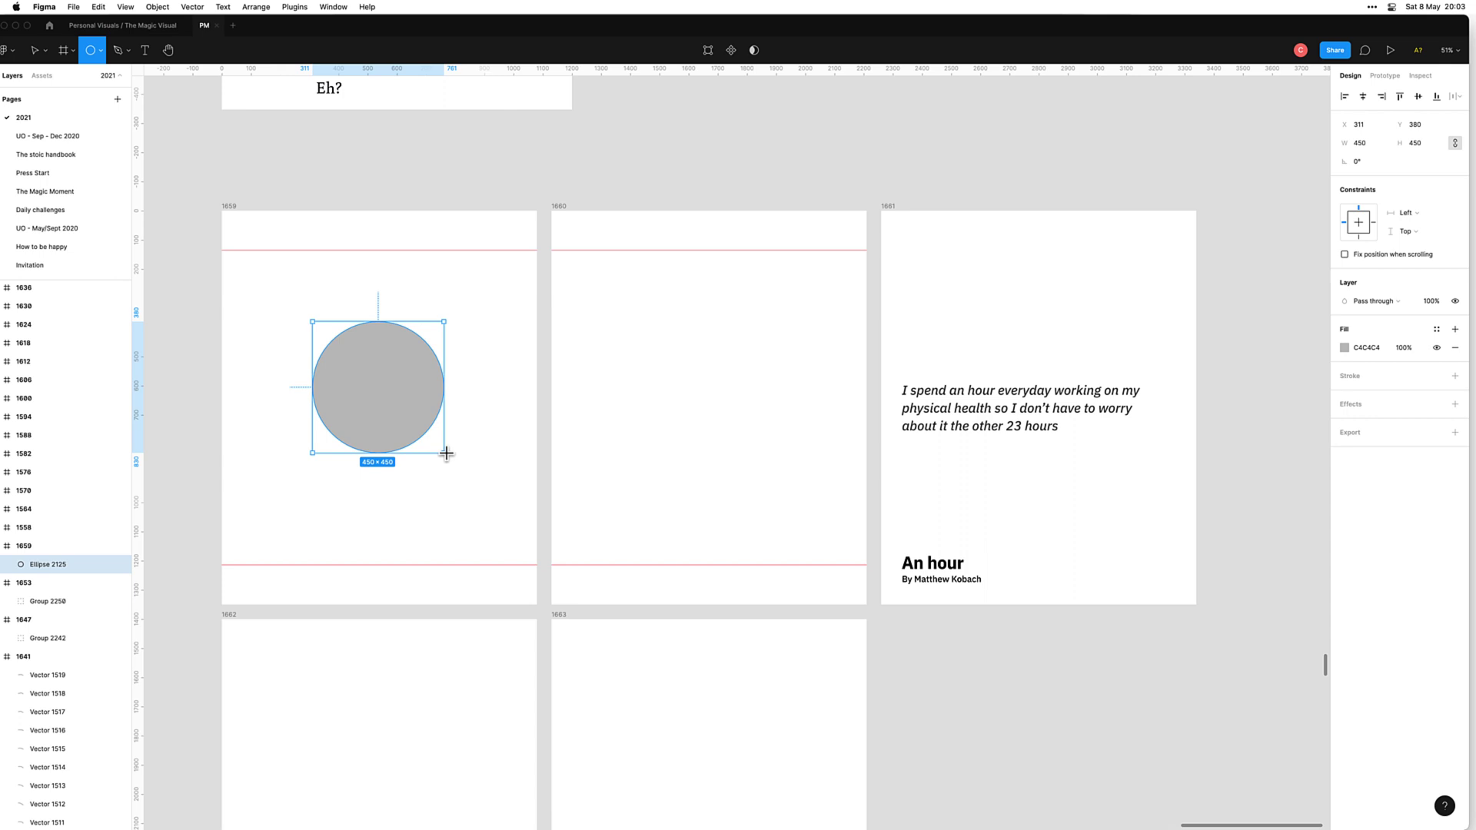
click(472, 518)
click(401, 445)
key(super+z)
key(super+z)
key(Escape)
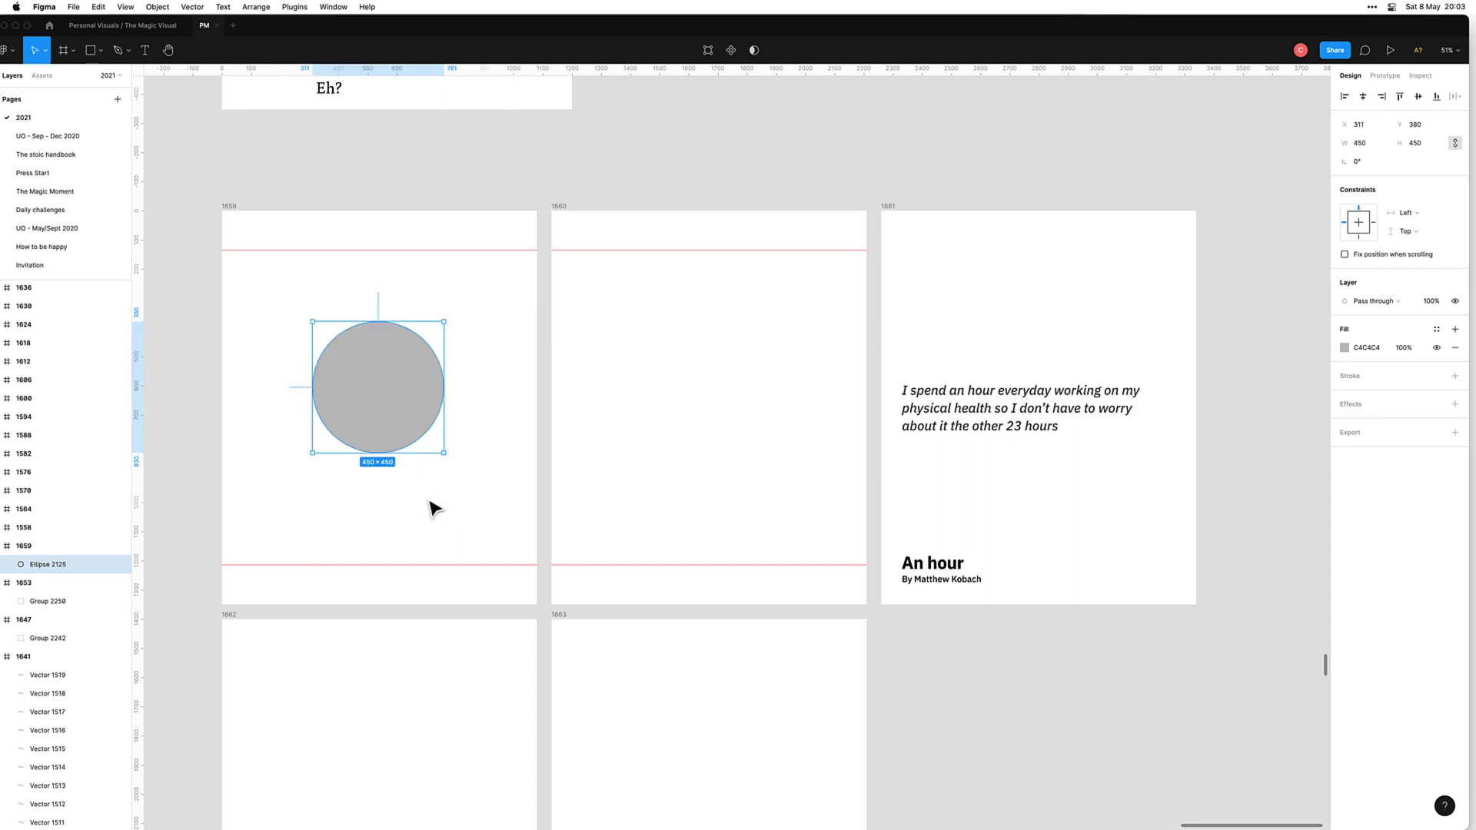
Step: Enlarge the circle to about 664 px and centre it horizontally and vertically in frame 1659
key(Escape)
click(350, 434)
drag(313, 452, 271, 515)
key(alt+v)
key(alt+h)
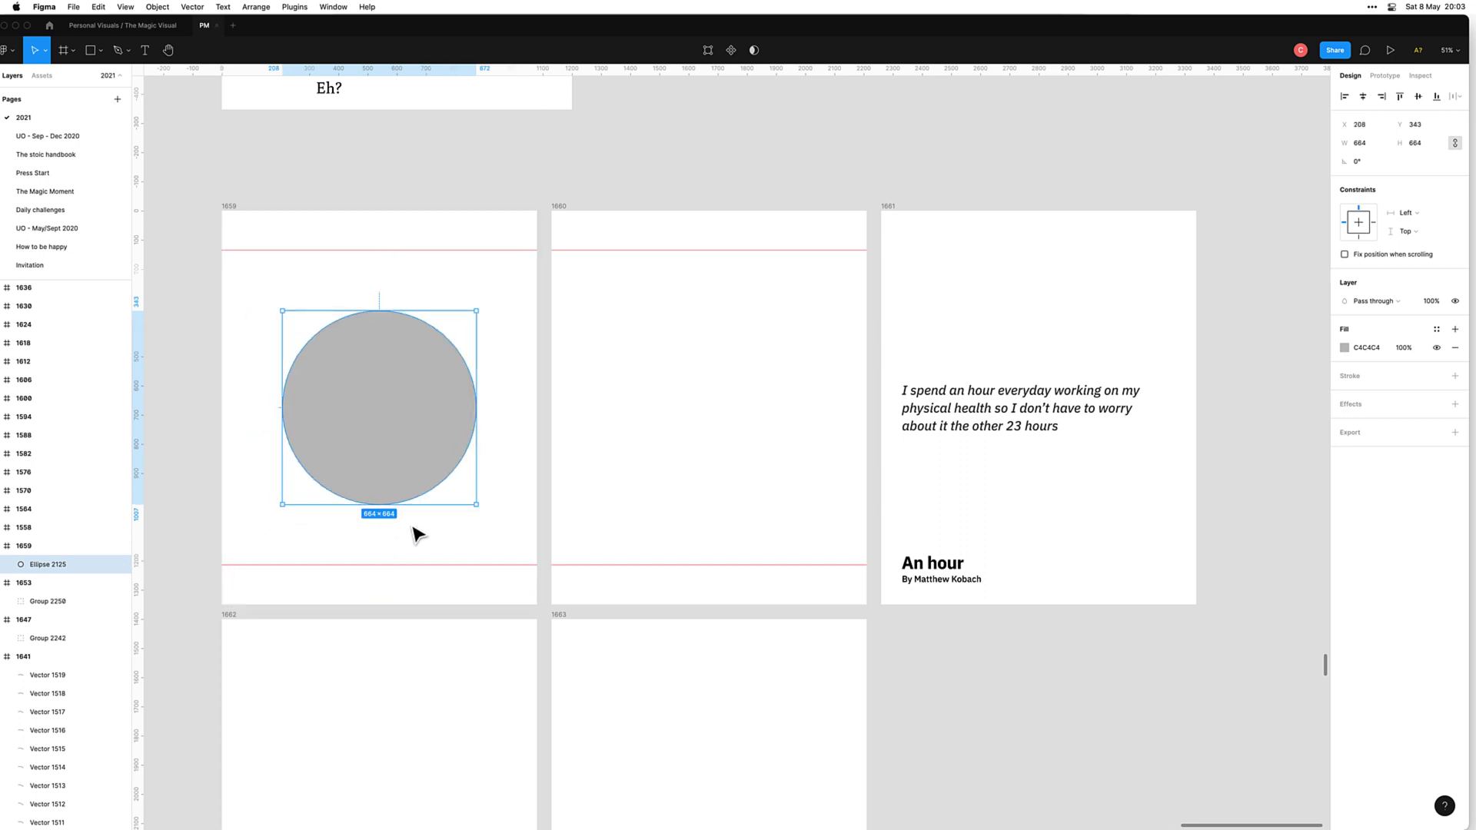
Step: Remove the large circle's fill and give it a black inside stroke with a weight of 4
click(419, 534)
click(408, 422)
click(489, 307)
click(452, 389)
click(1456, 348)
click(1455, 357)
click(1374, 396)
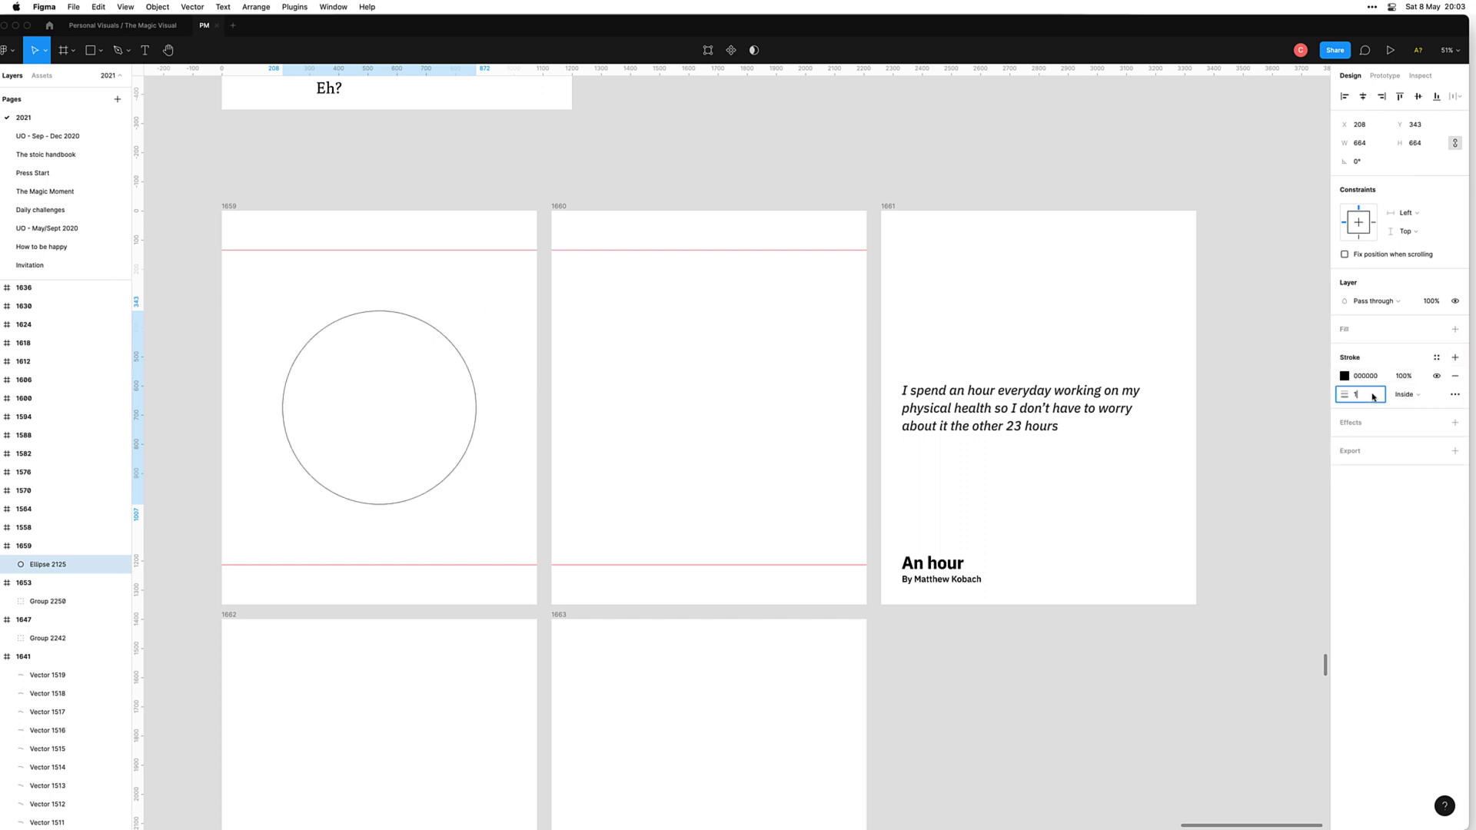
text(2)
key(Return)
click(402, 531)
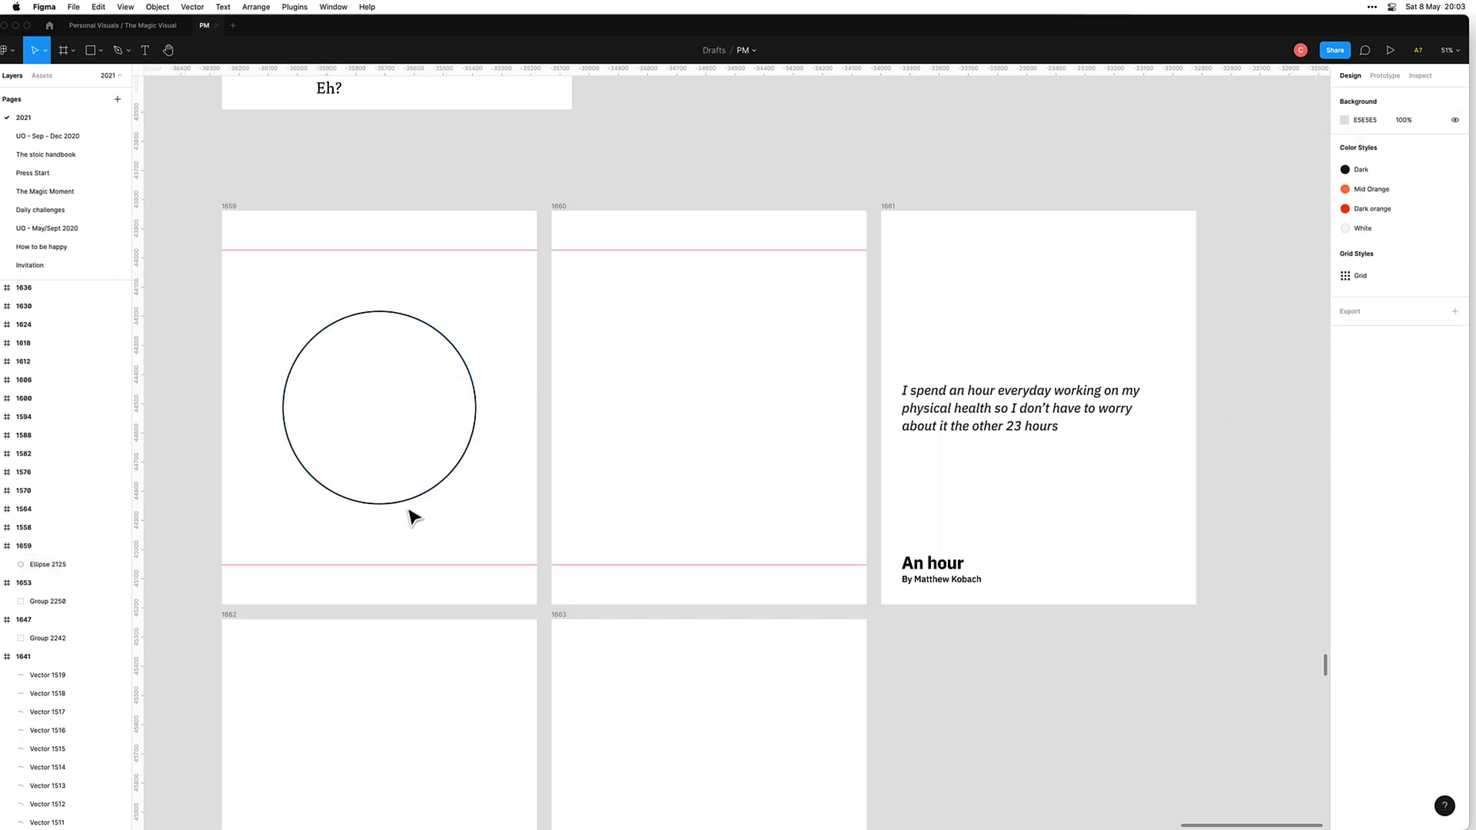
Step: Draw a dot about 25 px wide at the circle's centre and fill it with black (000)
click(399, 501)
click(402, 514)
key(o)
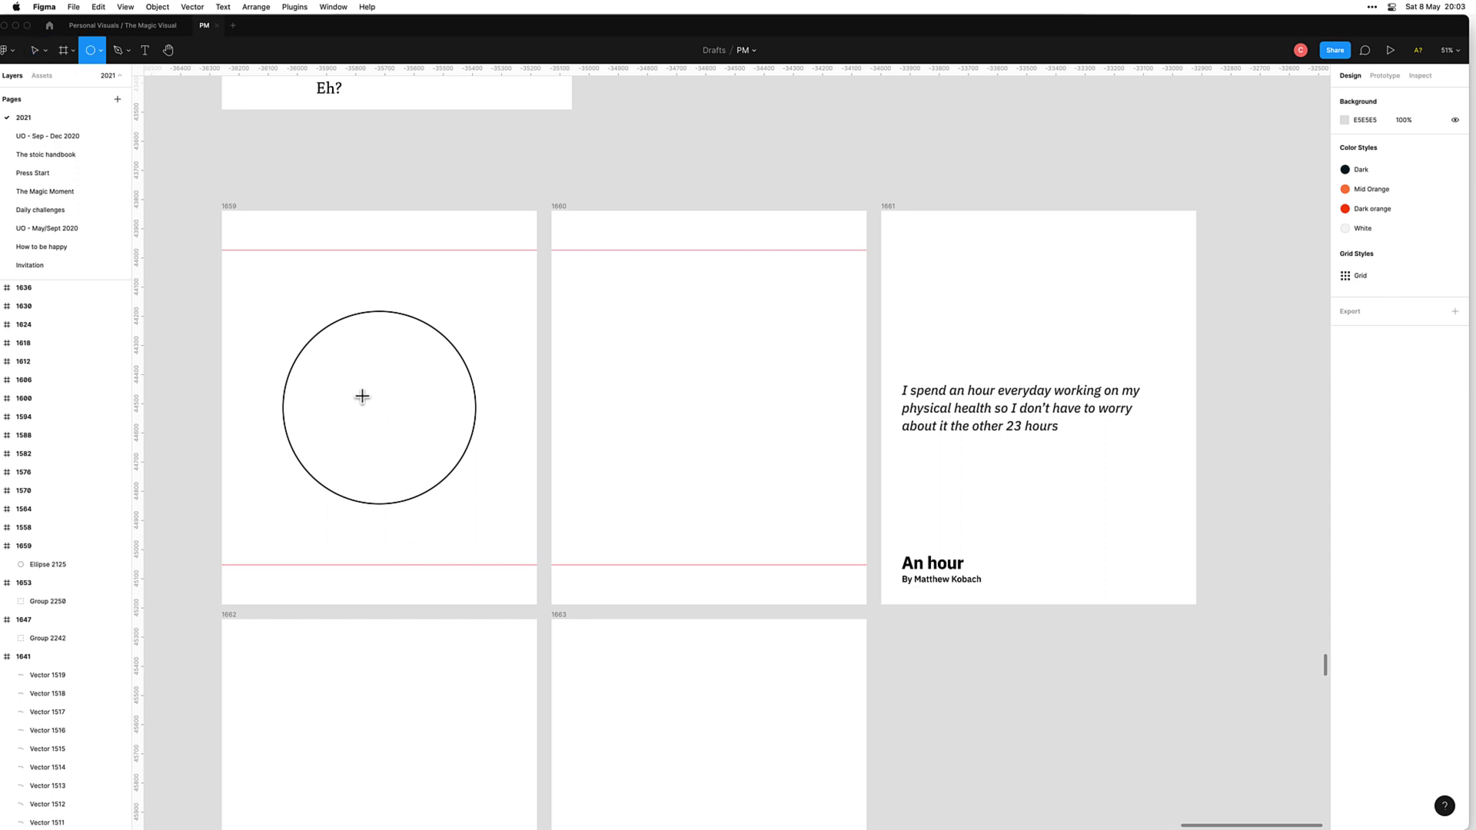
drag(362, 395, 384, 413)
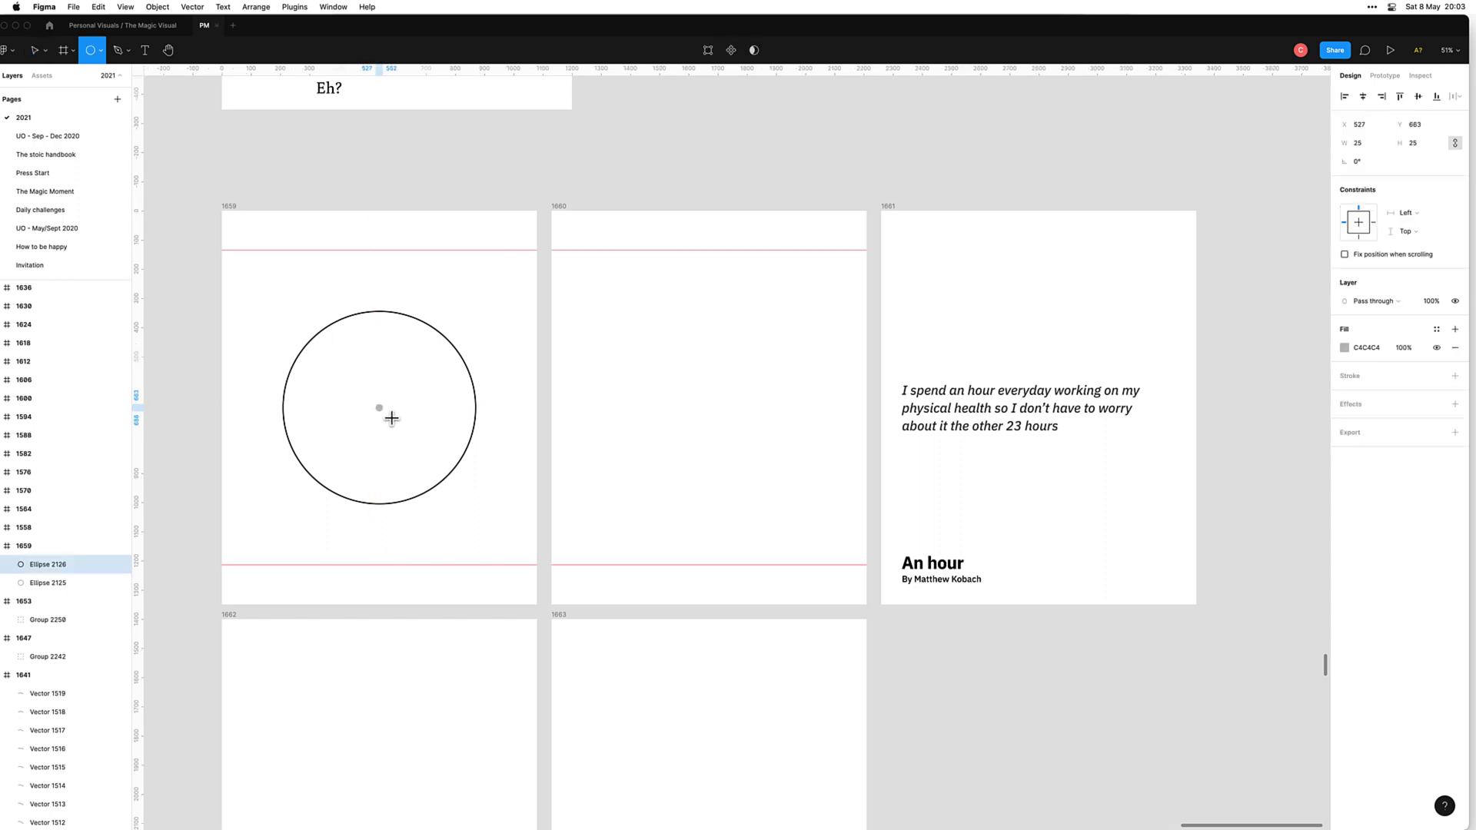
click(1374, 349)
text(000)
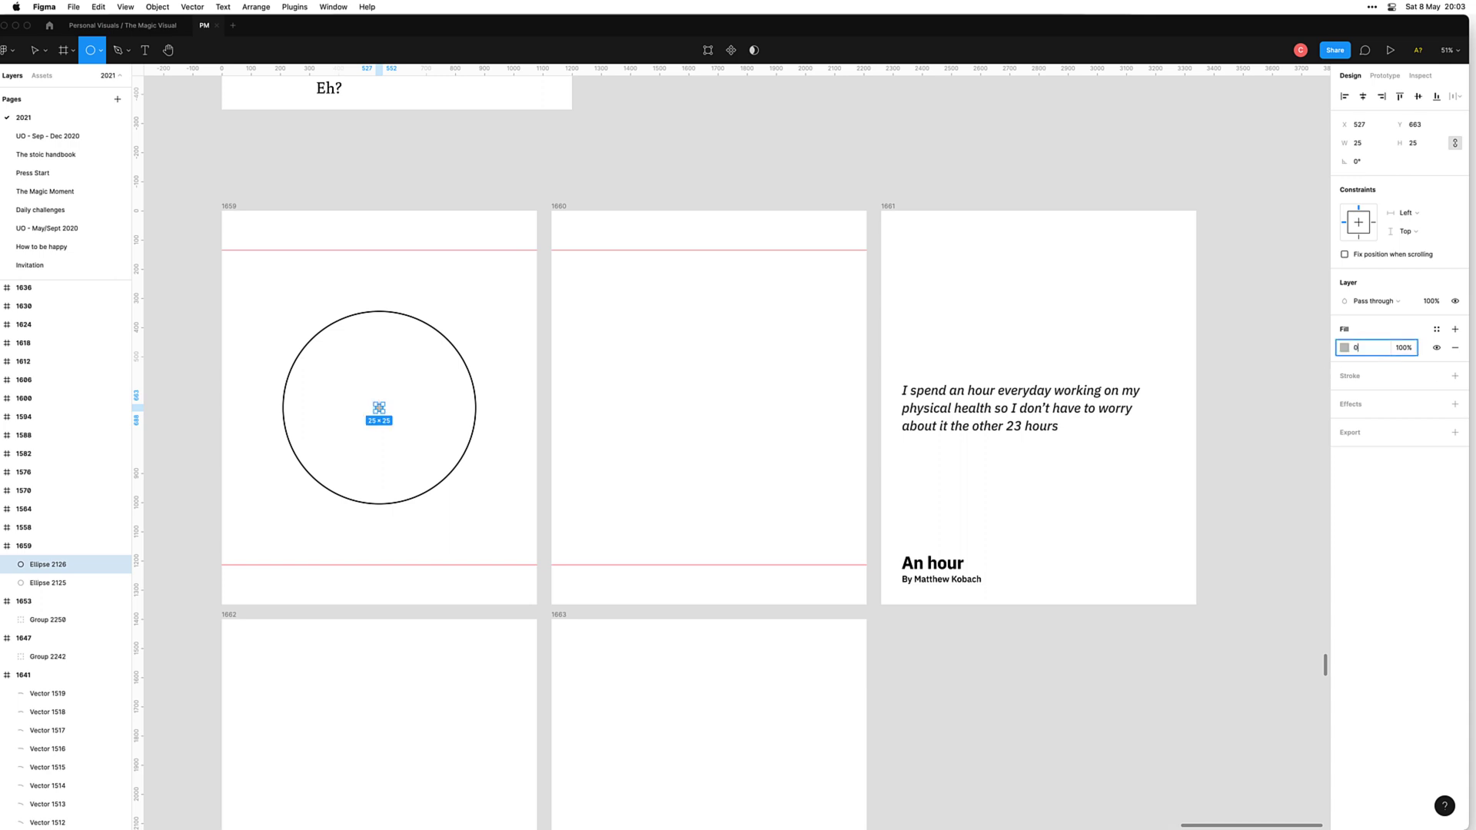
key(Return)
key(Escape)
Step: Duplicate the outlined circle and scale the copy down concentrically to about 622 px
click(458, 504)
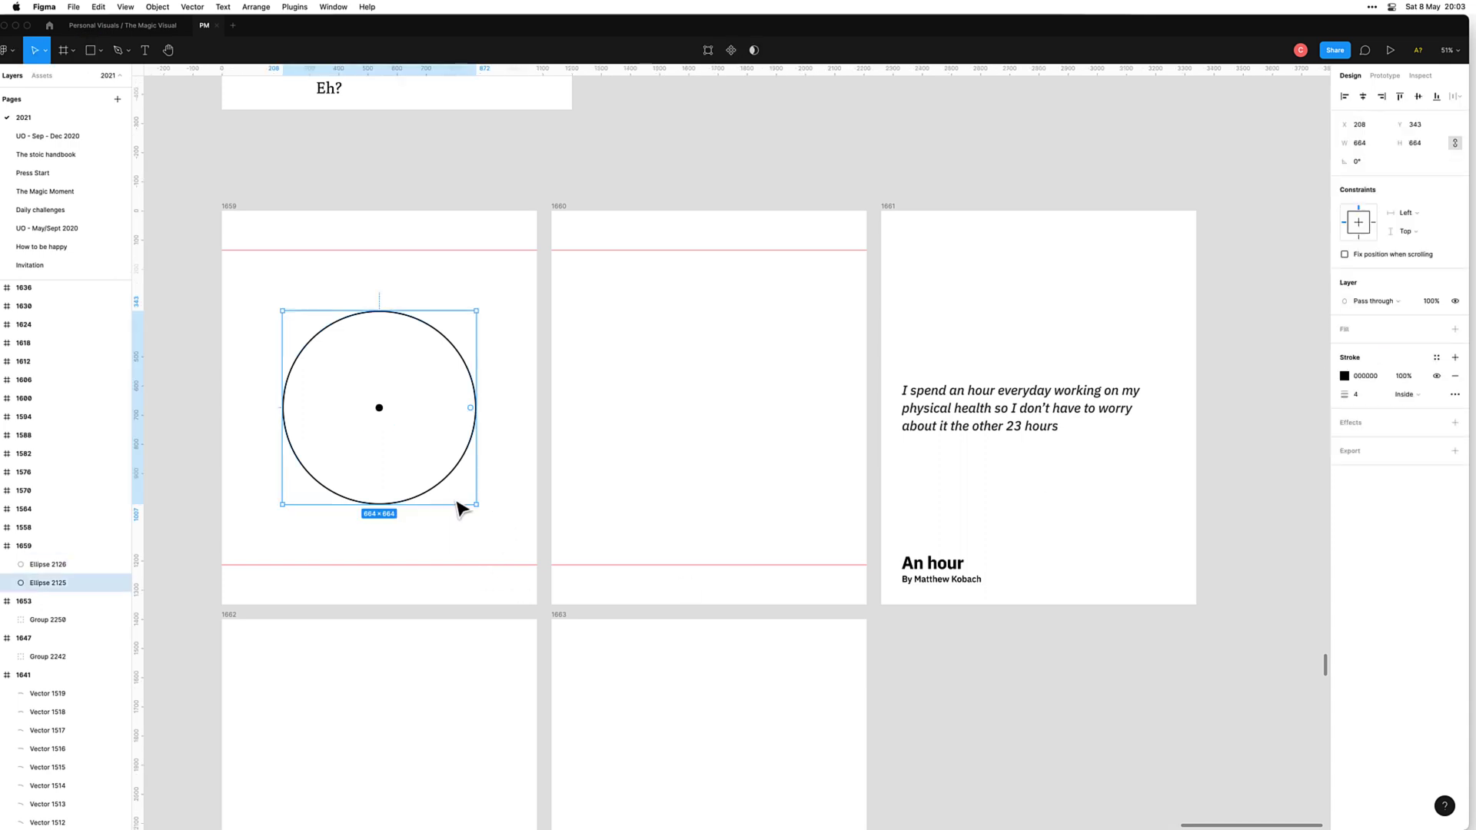
key(Escape)
click(453, 493)
key(ctrl+d)
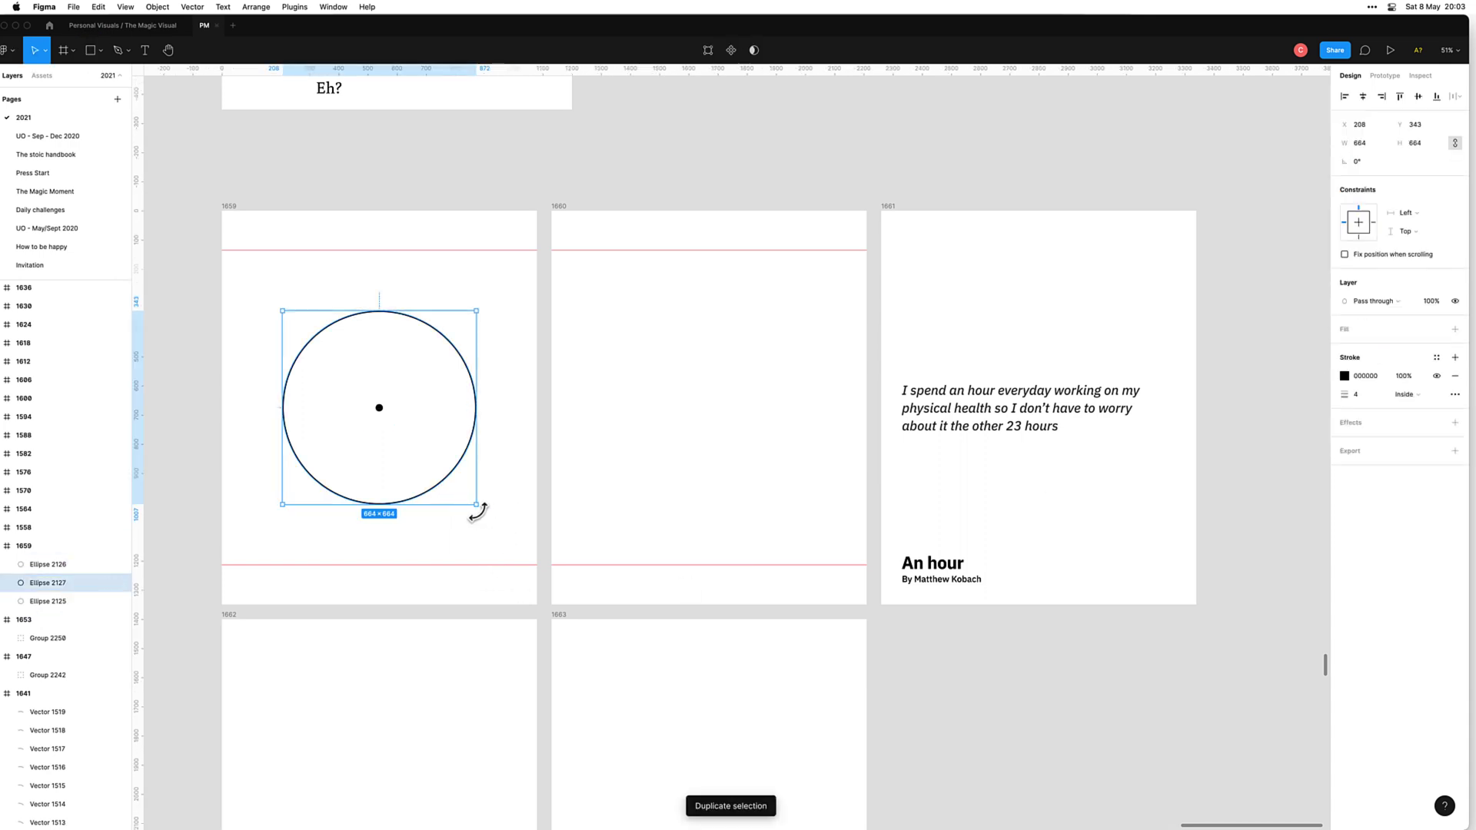
drag(465, 501, 461, 501)
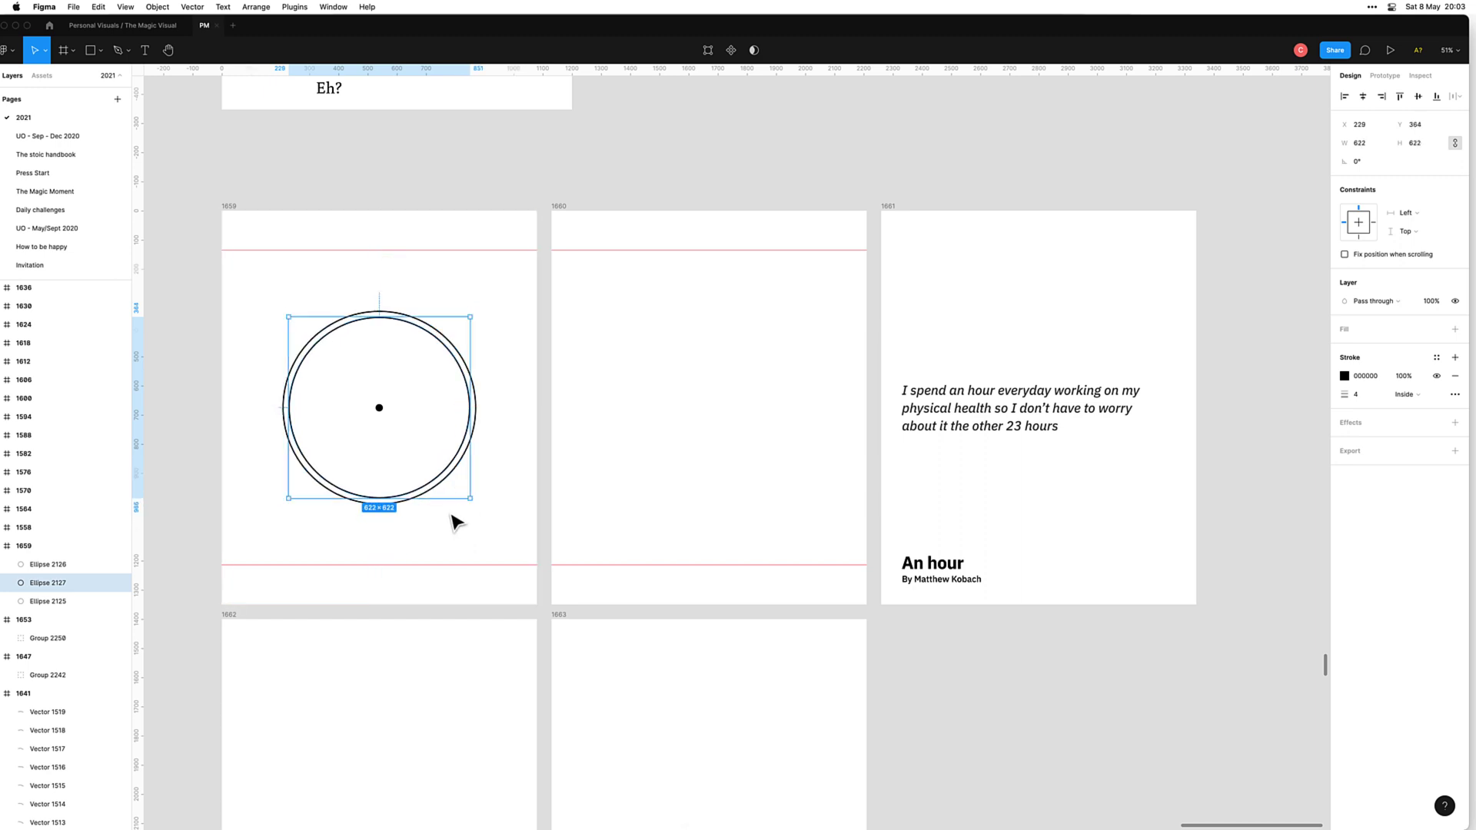
Step: Turn the inner circle into clock tick marks by setting its stroke dashes to 4, 150 and its stroke weight to 10
click(1456, 395)
click(1236, 483)
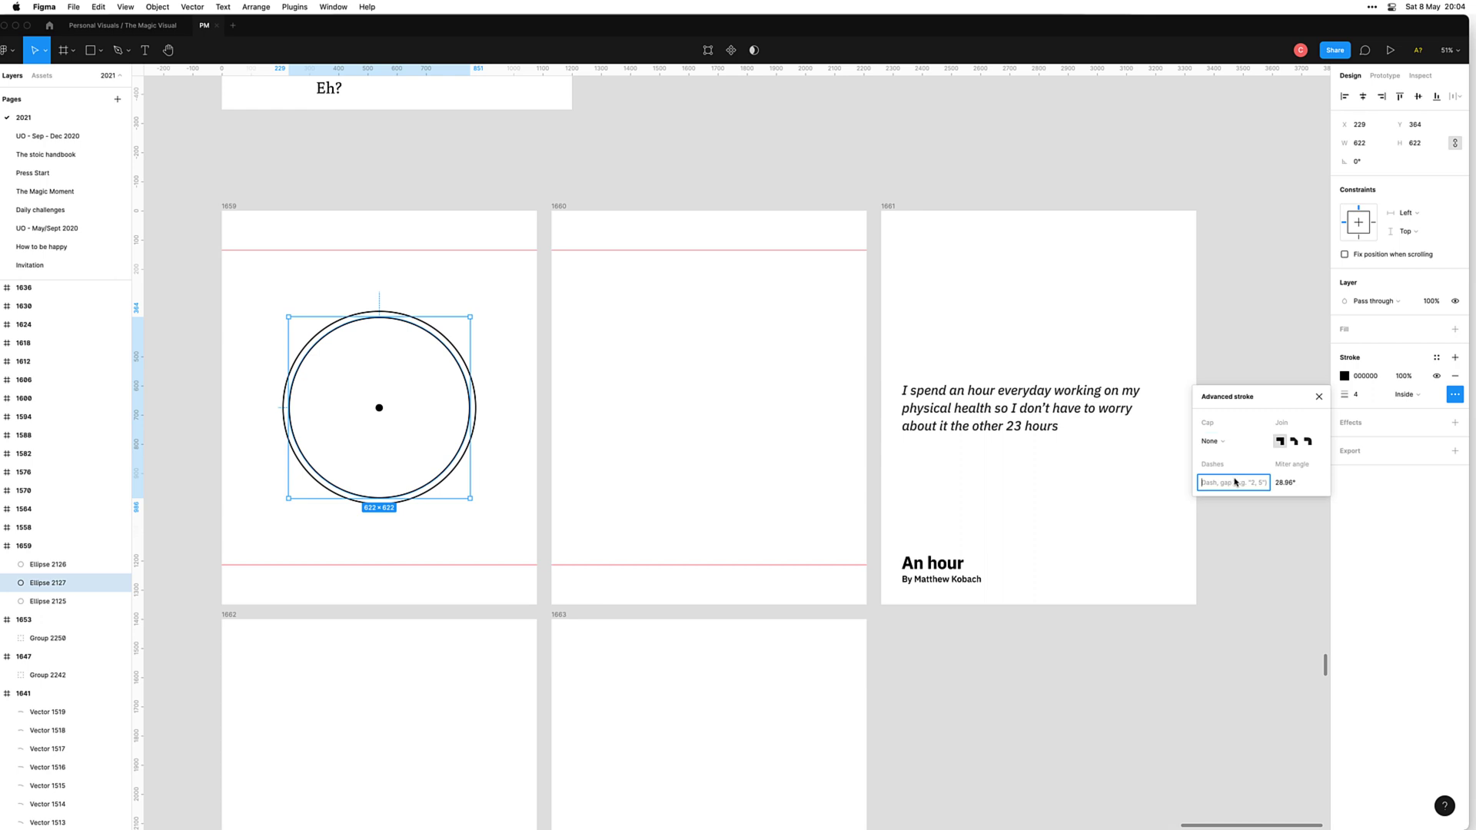
text(4, 150)
key(Tab)
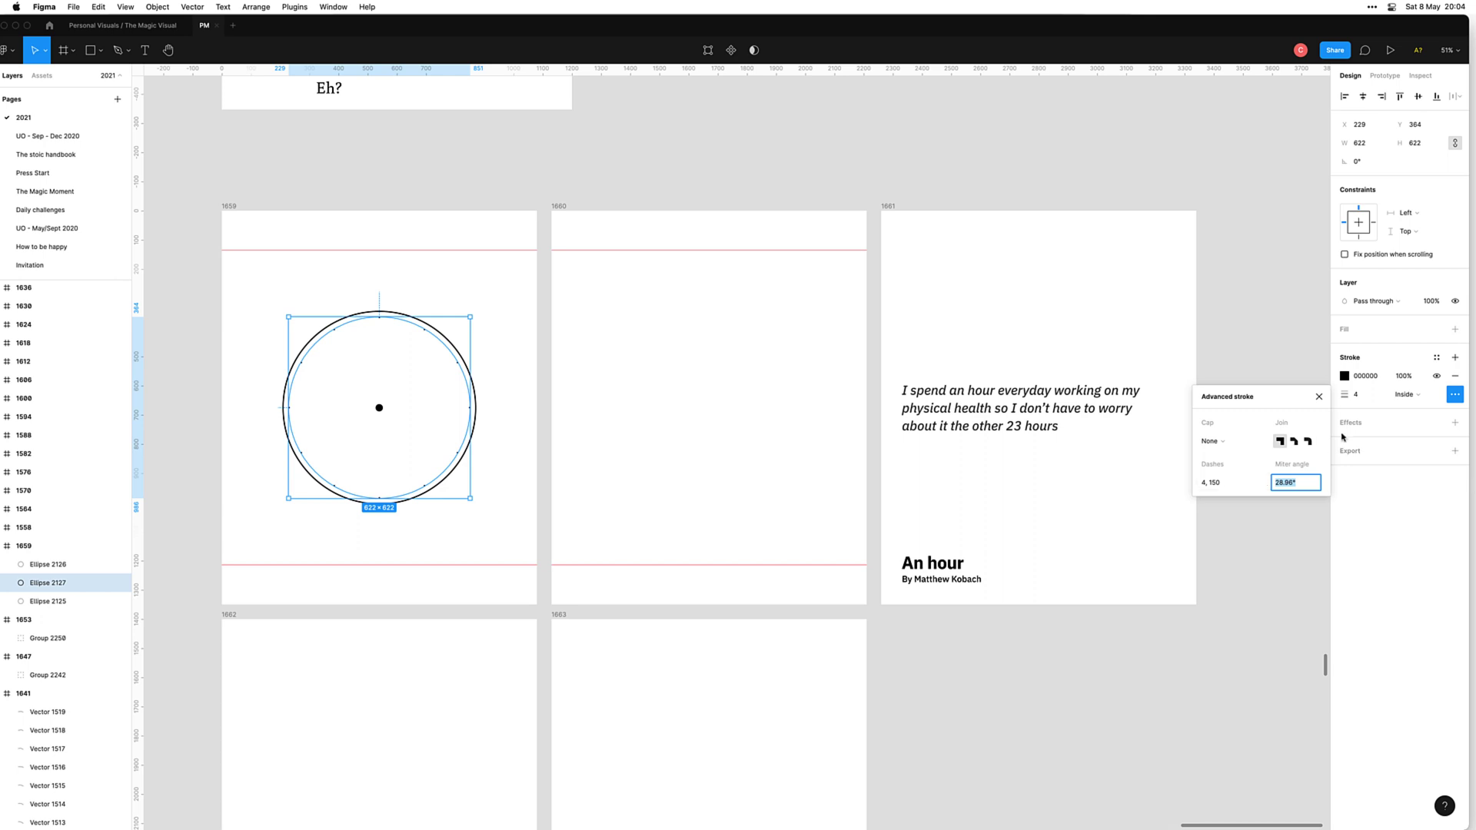
click(1363, 398)
click(428, 561)
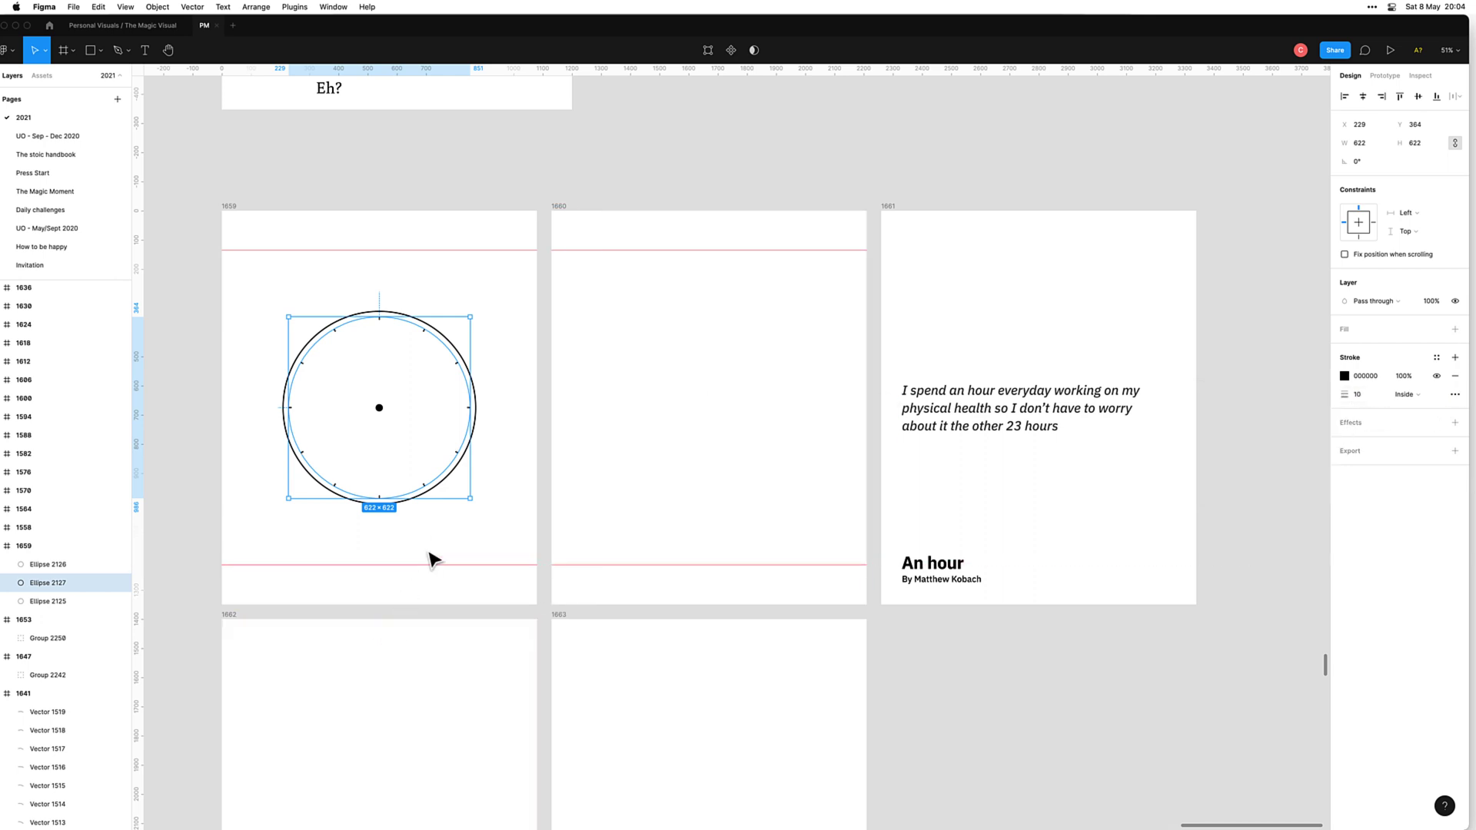
click(440, 550)
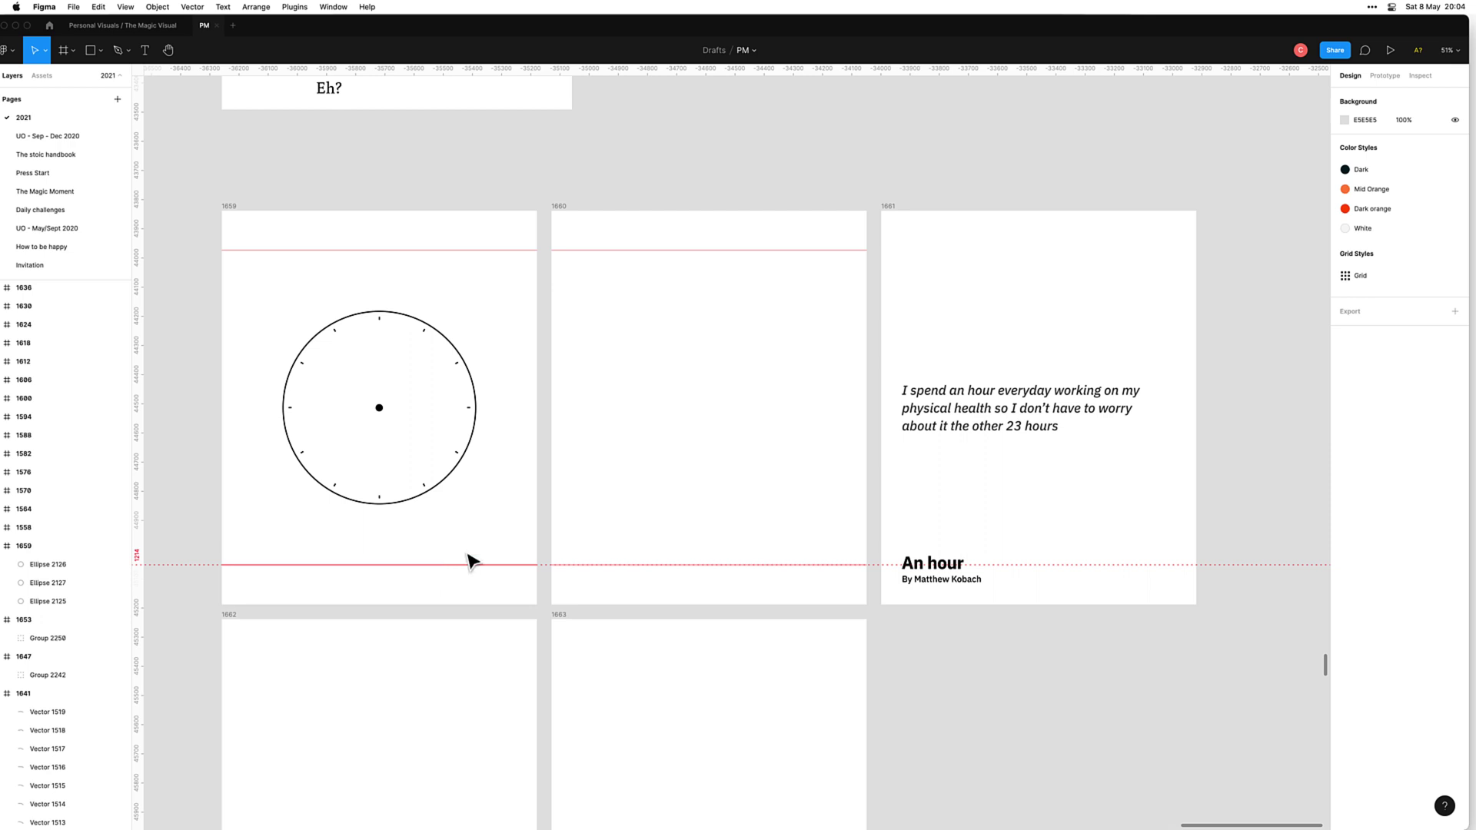
Step: Try to scale down the clock's three circles together, and undo the resize
drag(353, 514, 369, 520)
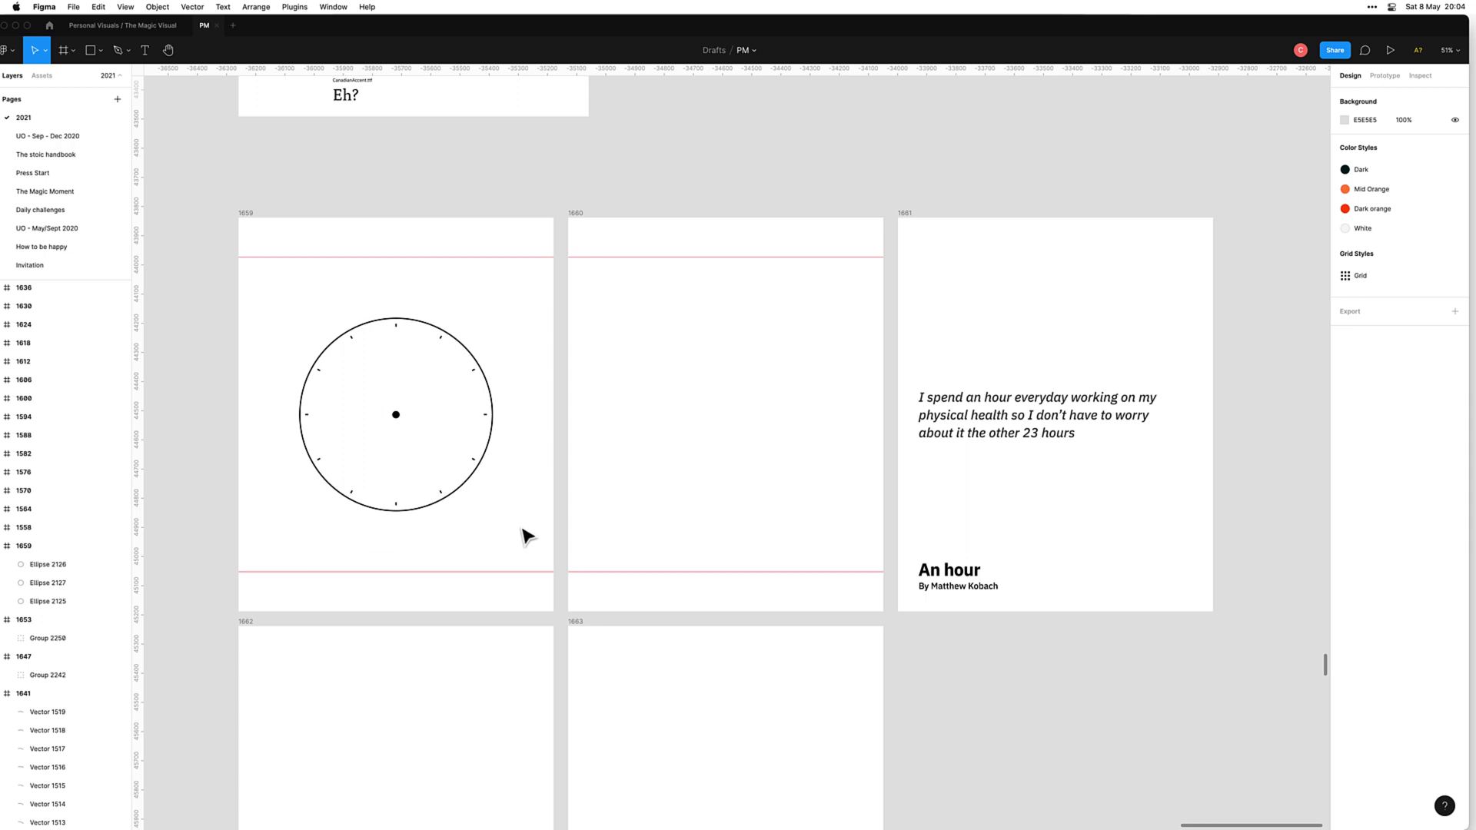
drag(528, 533, 257, 296)
drag(493, 512, 344, 416)
key(ctrl+z)
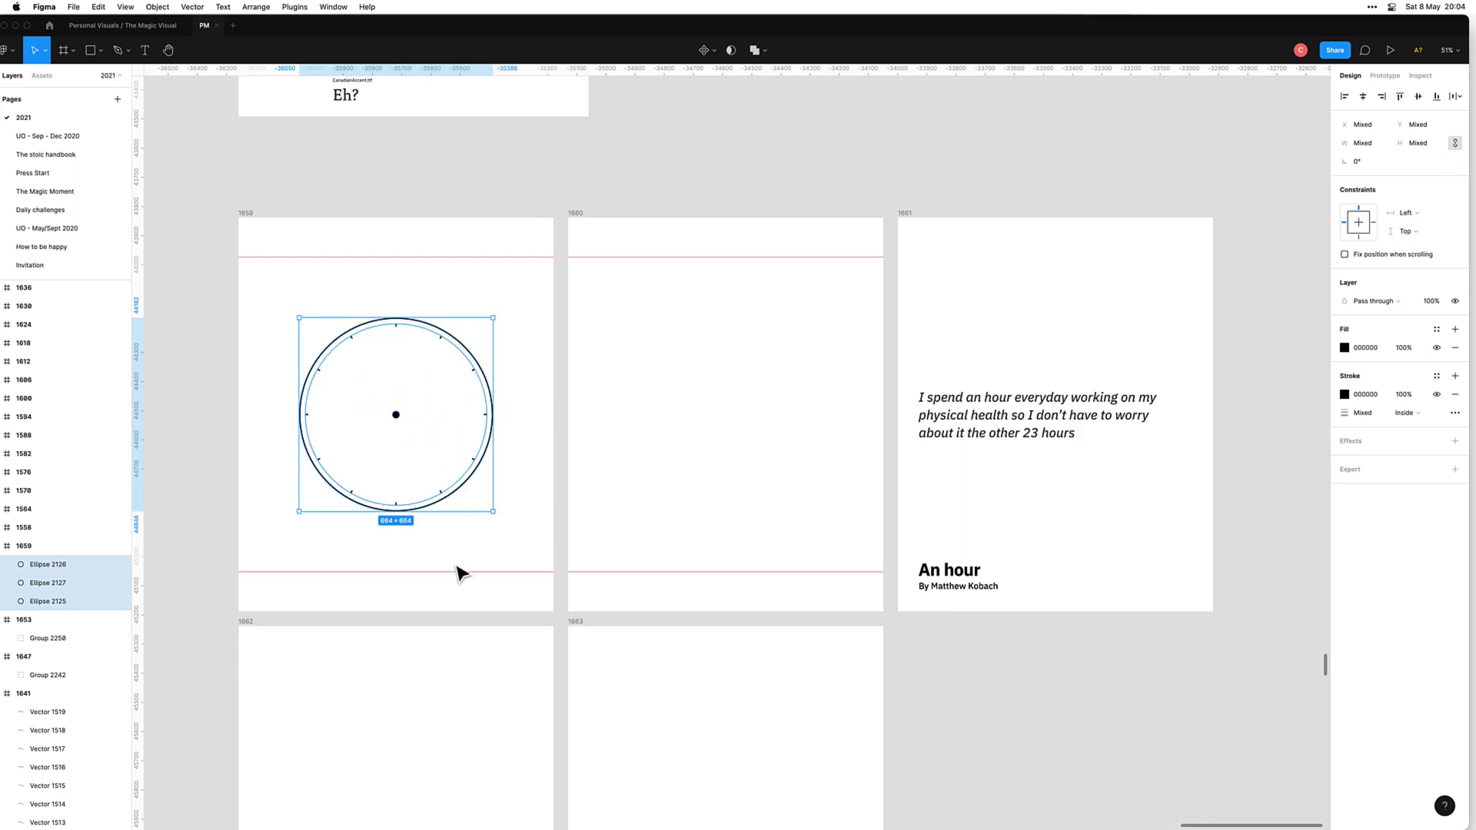
click(464, 494)
Step: Scale the whole clock down to about 312 px and move it to the left half of frame 1659, vertically centred
drag(510, 527, 330, 353)
drag(491, 512, 376, 408)
drag(451, 444, 248, 323)
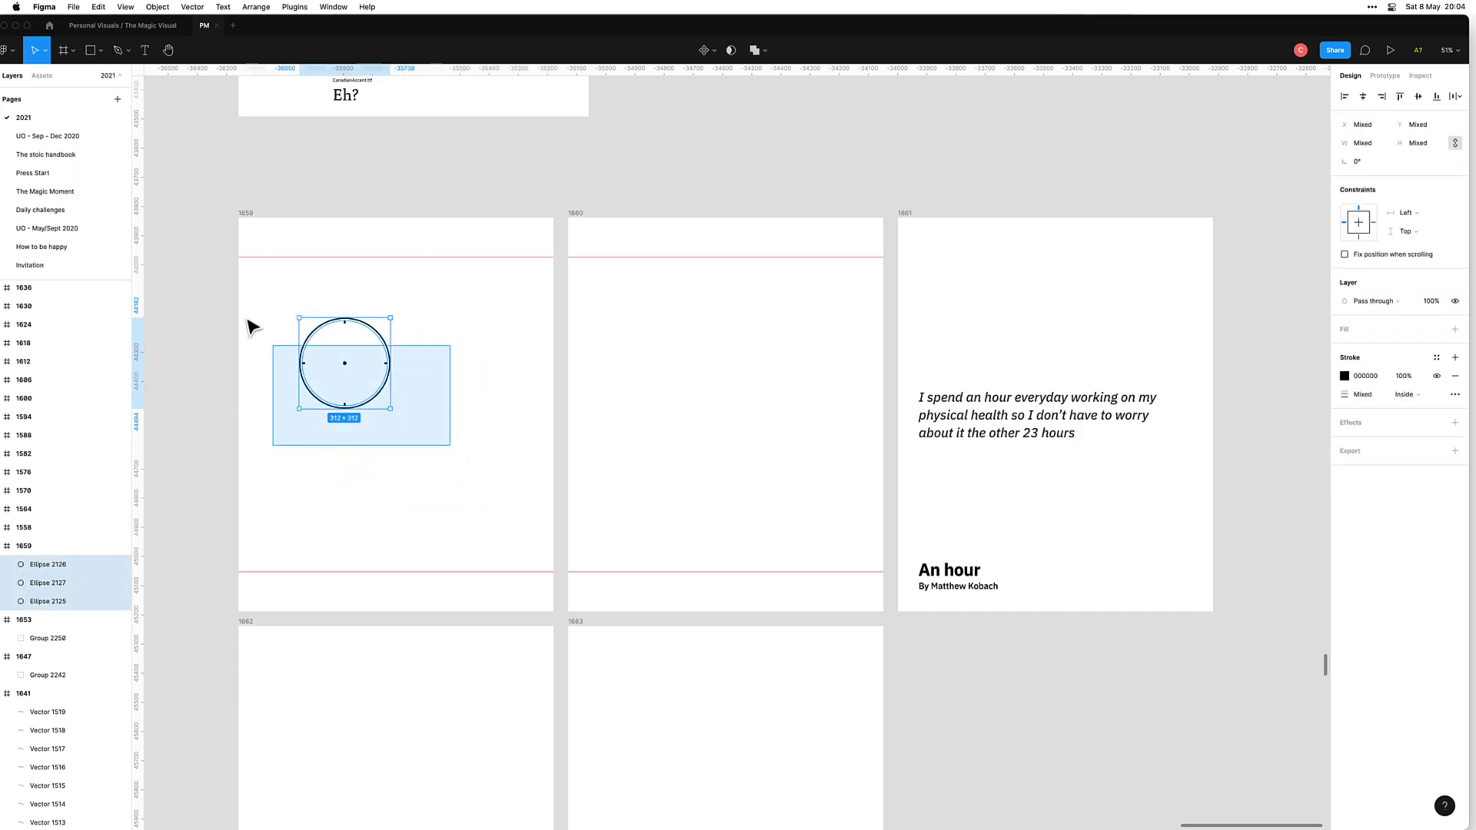
drag(367, 408, 348, 459)
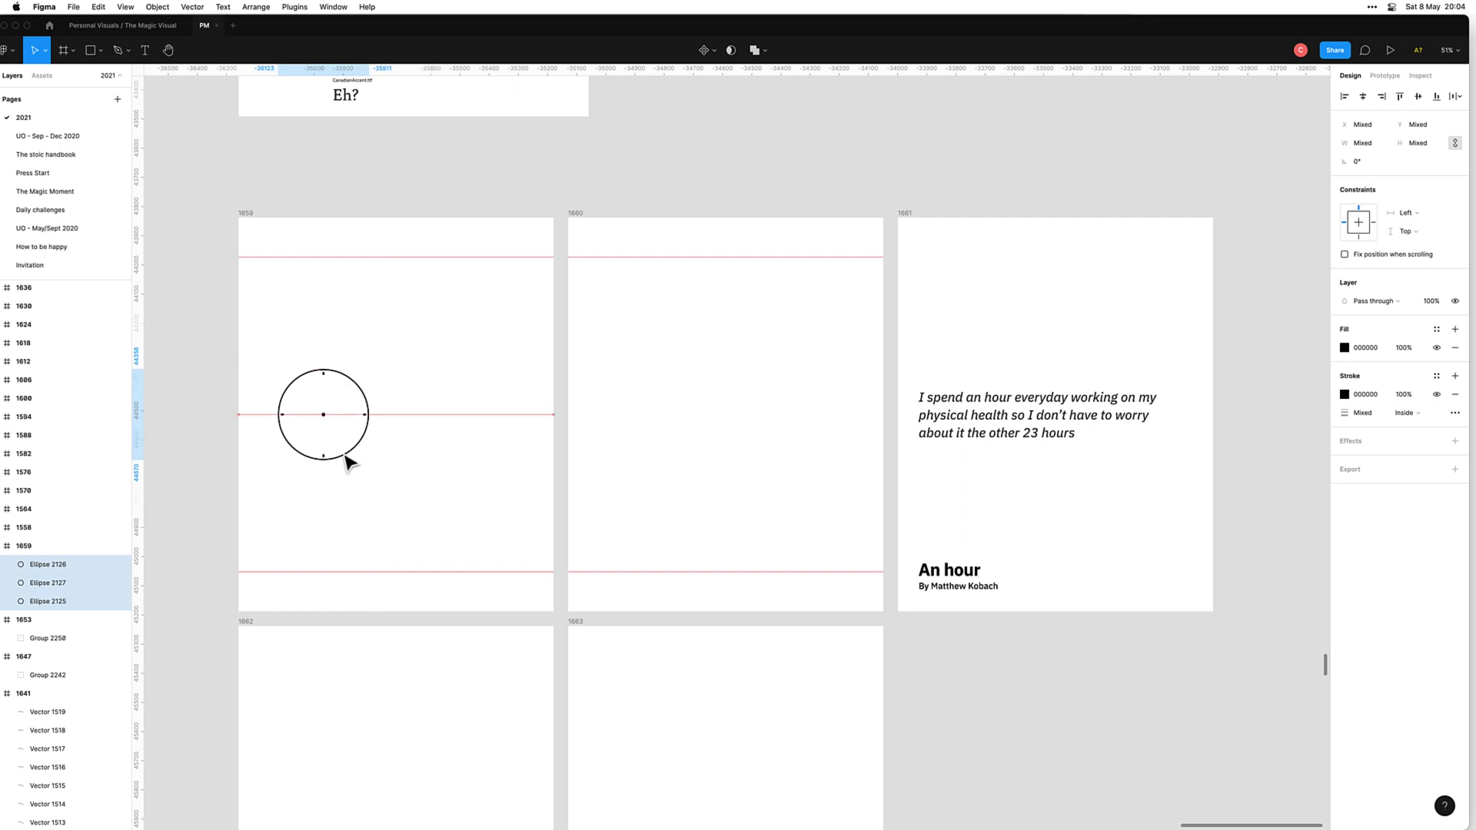
Step: Set the stroke dashes of the clock's inner tick-mark circle to 4, 70
click(376, 441)
click(369, 421)
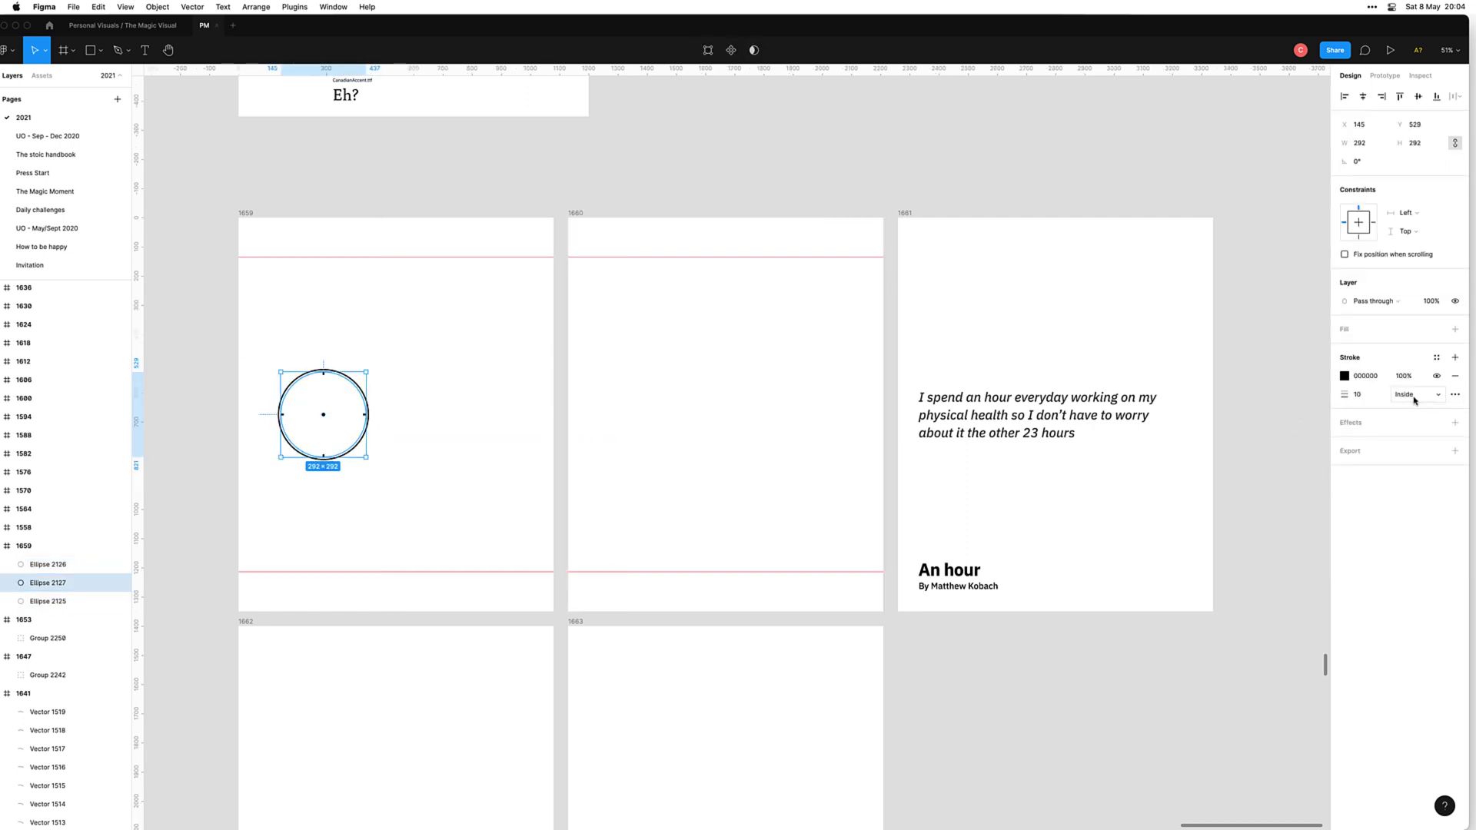
click(1455, 394)
click(1247, 482)
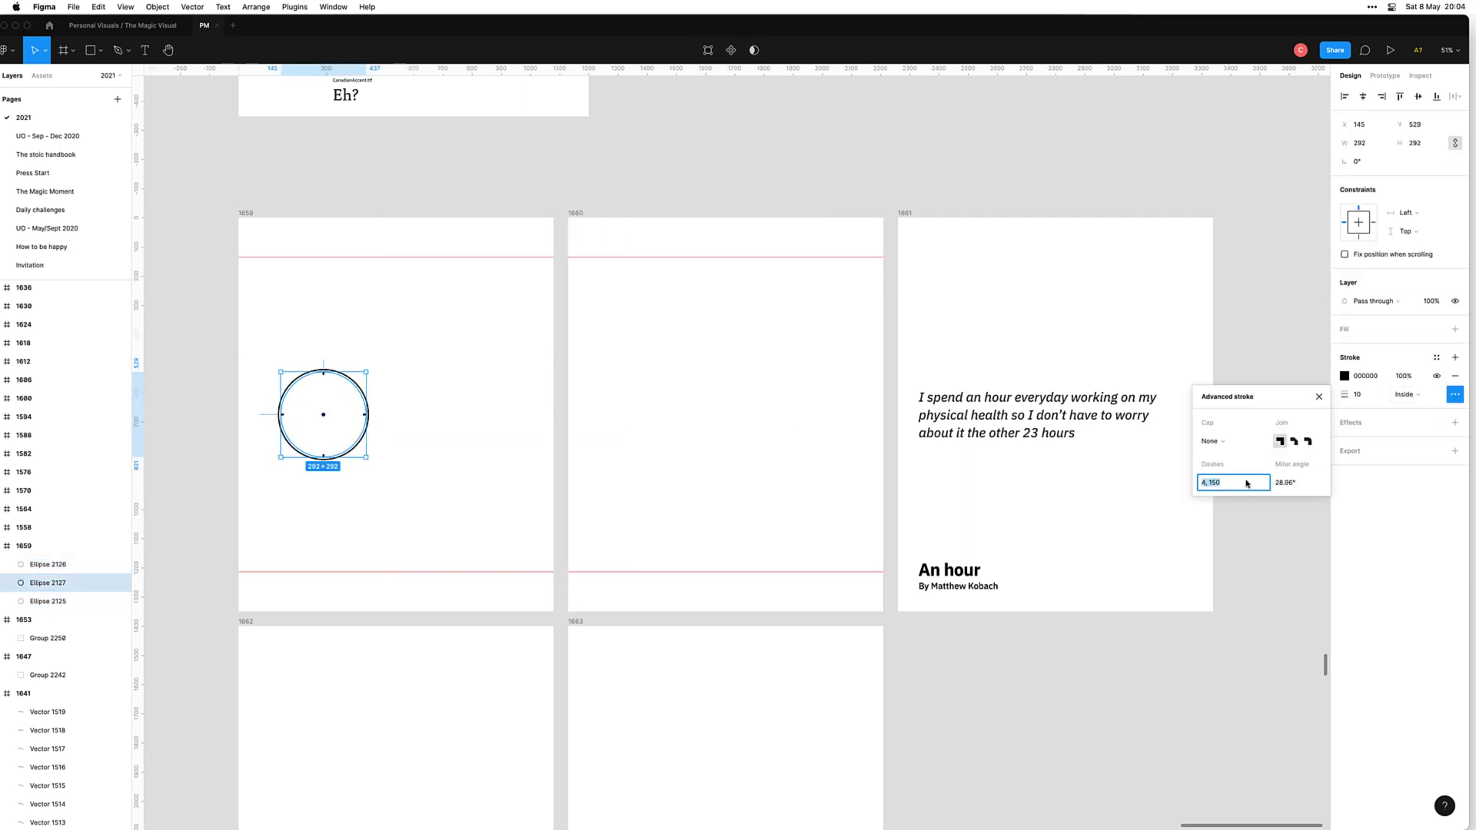
text(4, 15)
key(Tab)
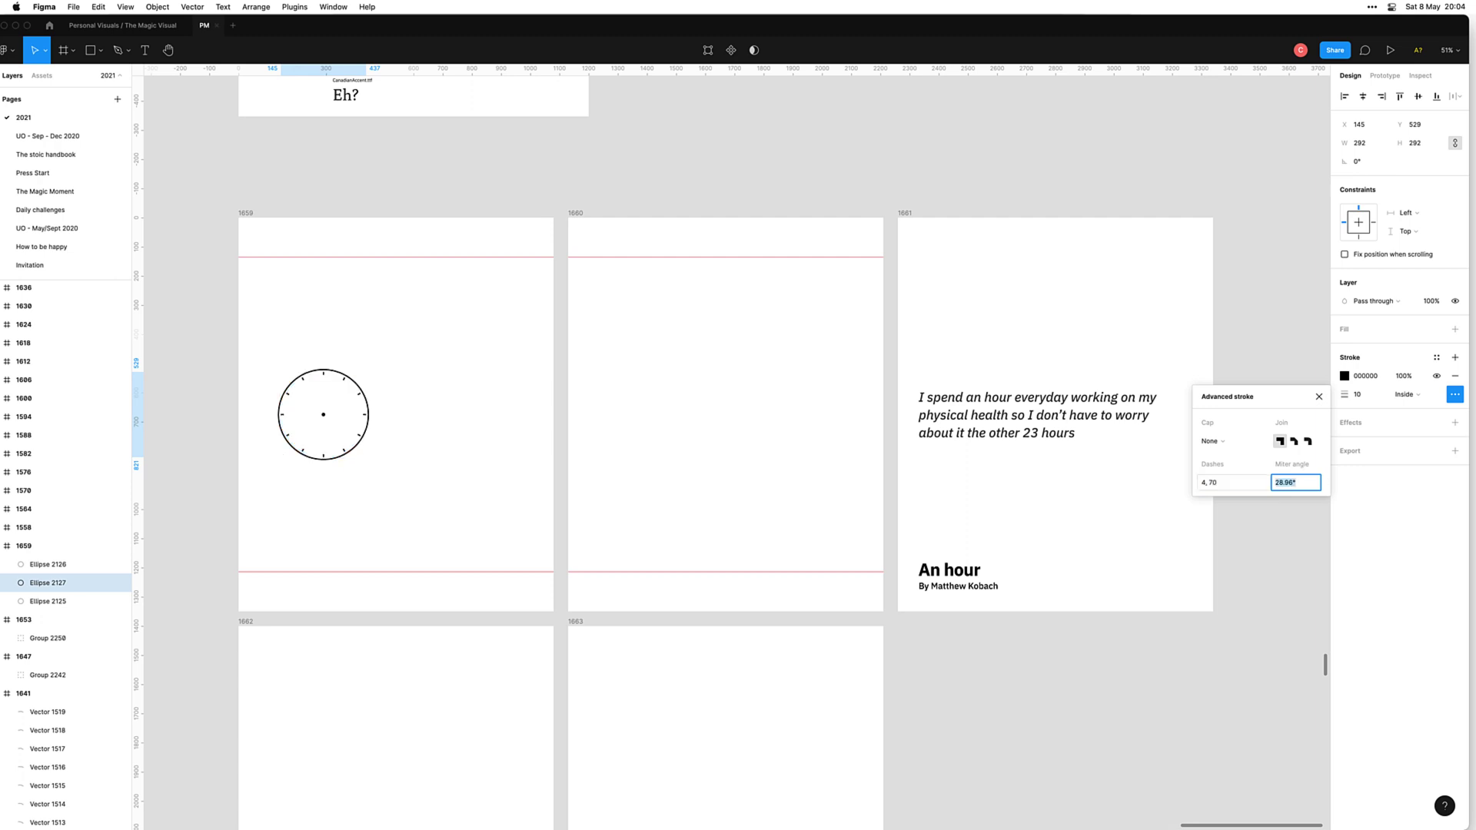
click(399, 497)
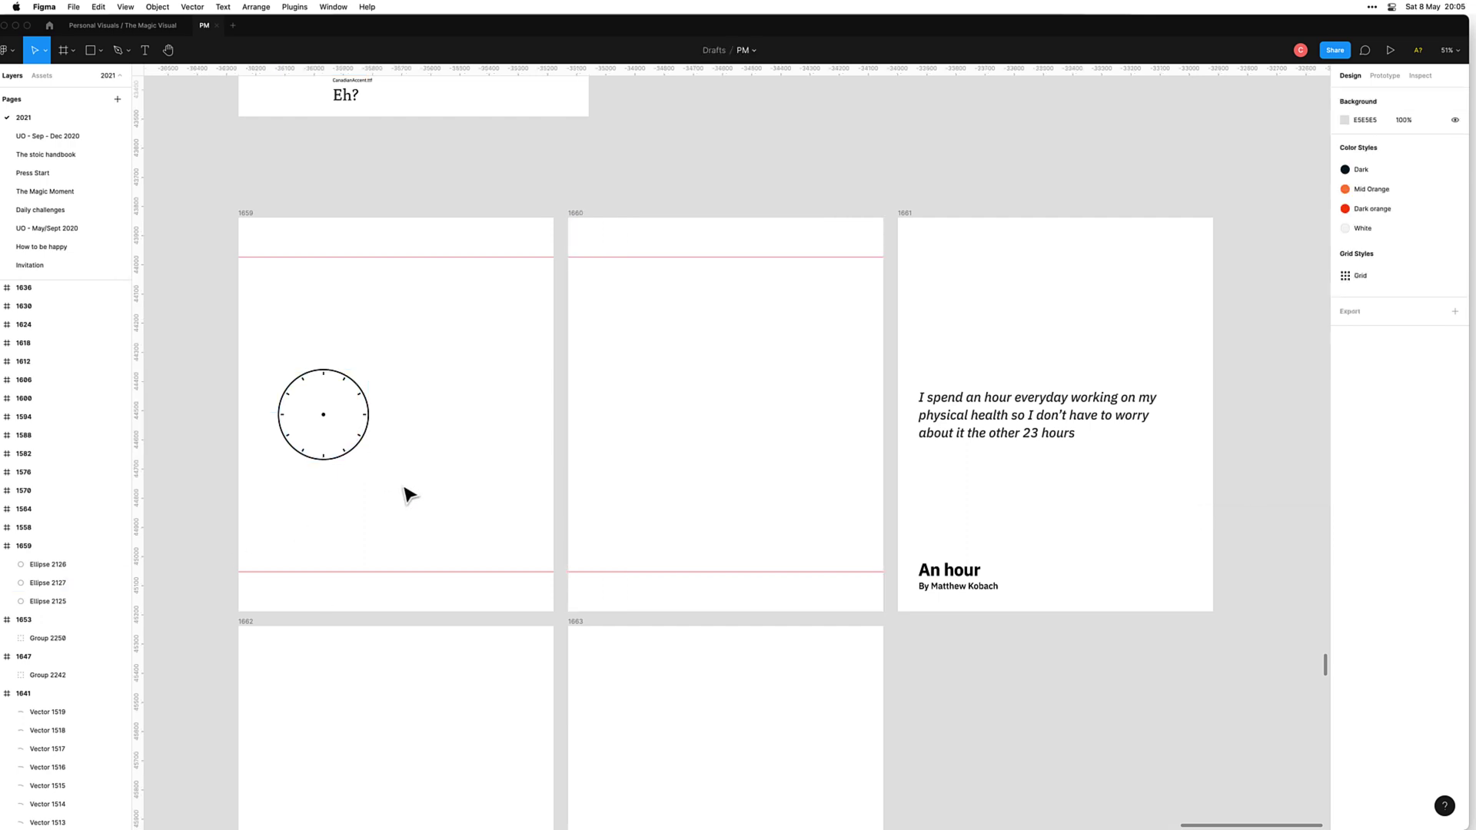
Step: Draw a closed wedge about 77 × 156 px with the Pen tool, from the clock's centre to the rim between 12 and 1 o'clock
key(p)
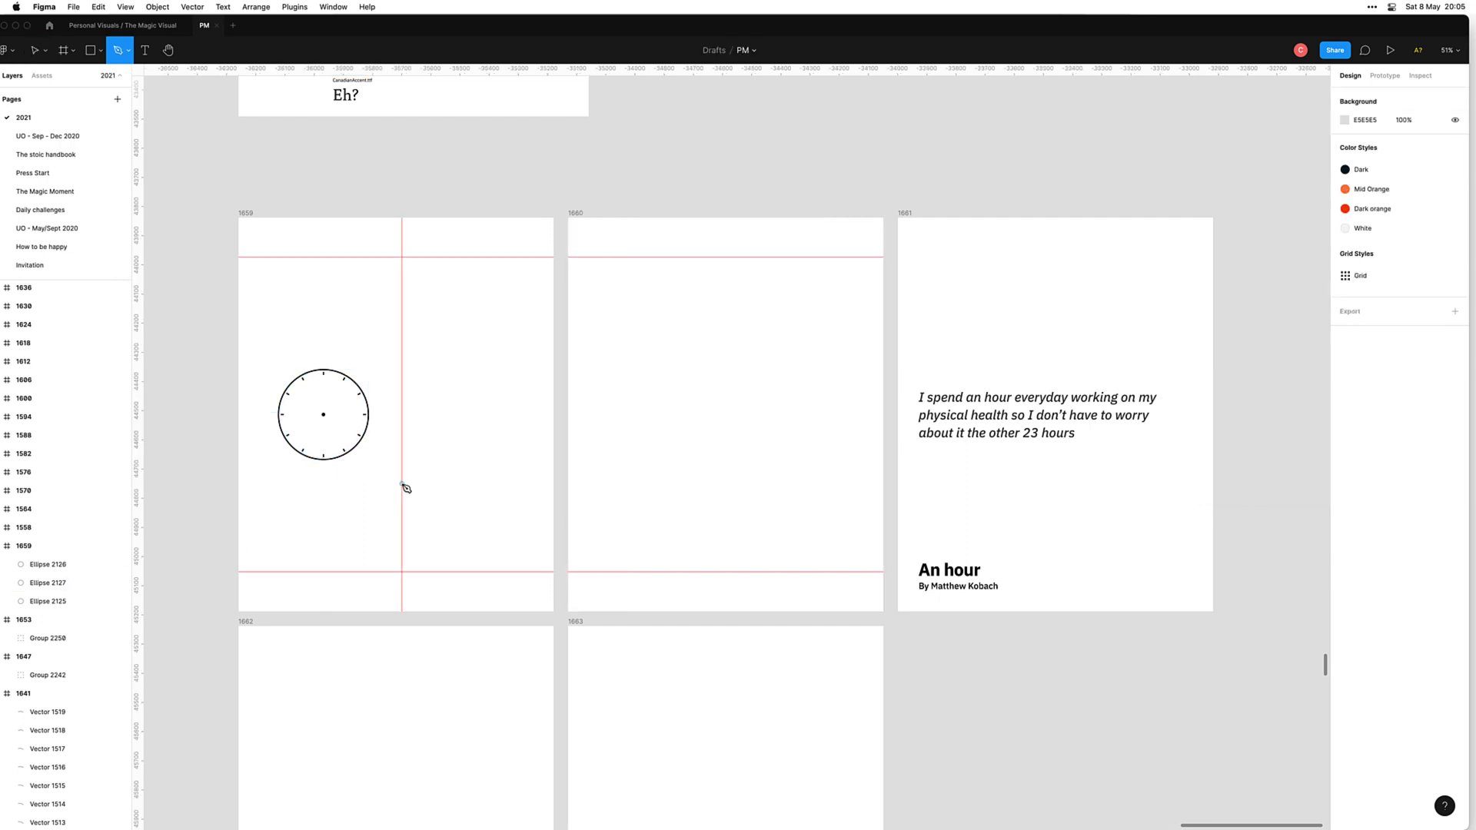
click(323, 416)
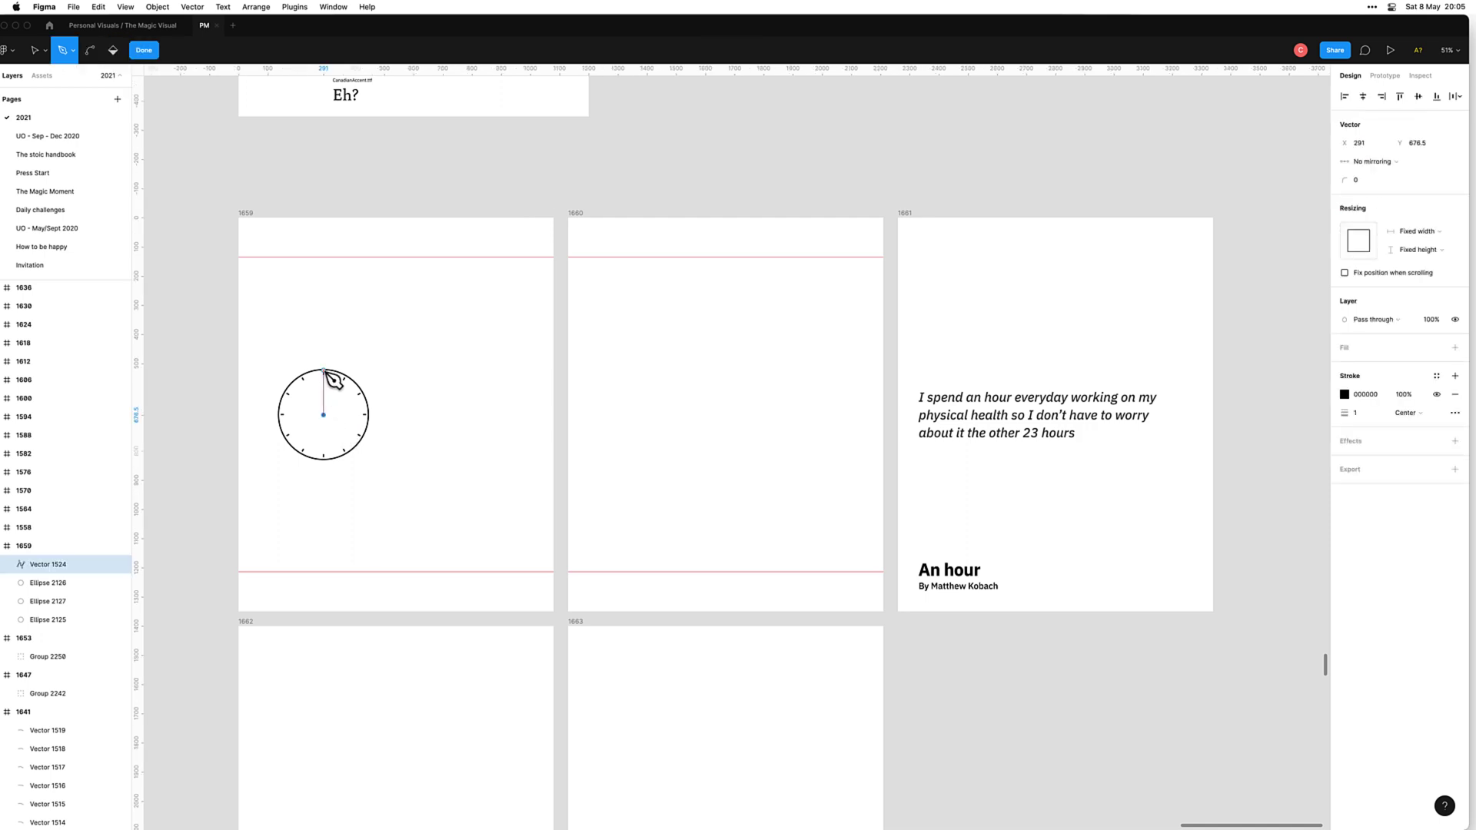
click(323, 370)
scroll(326, 372, up, 5)
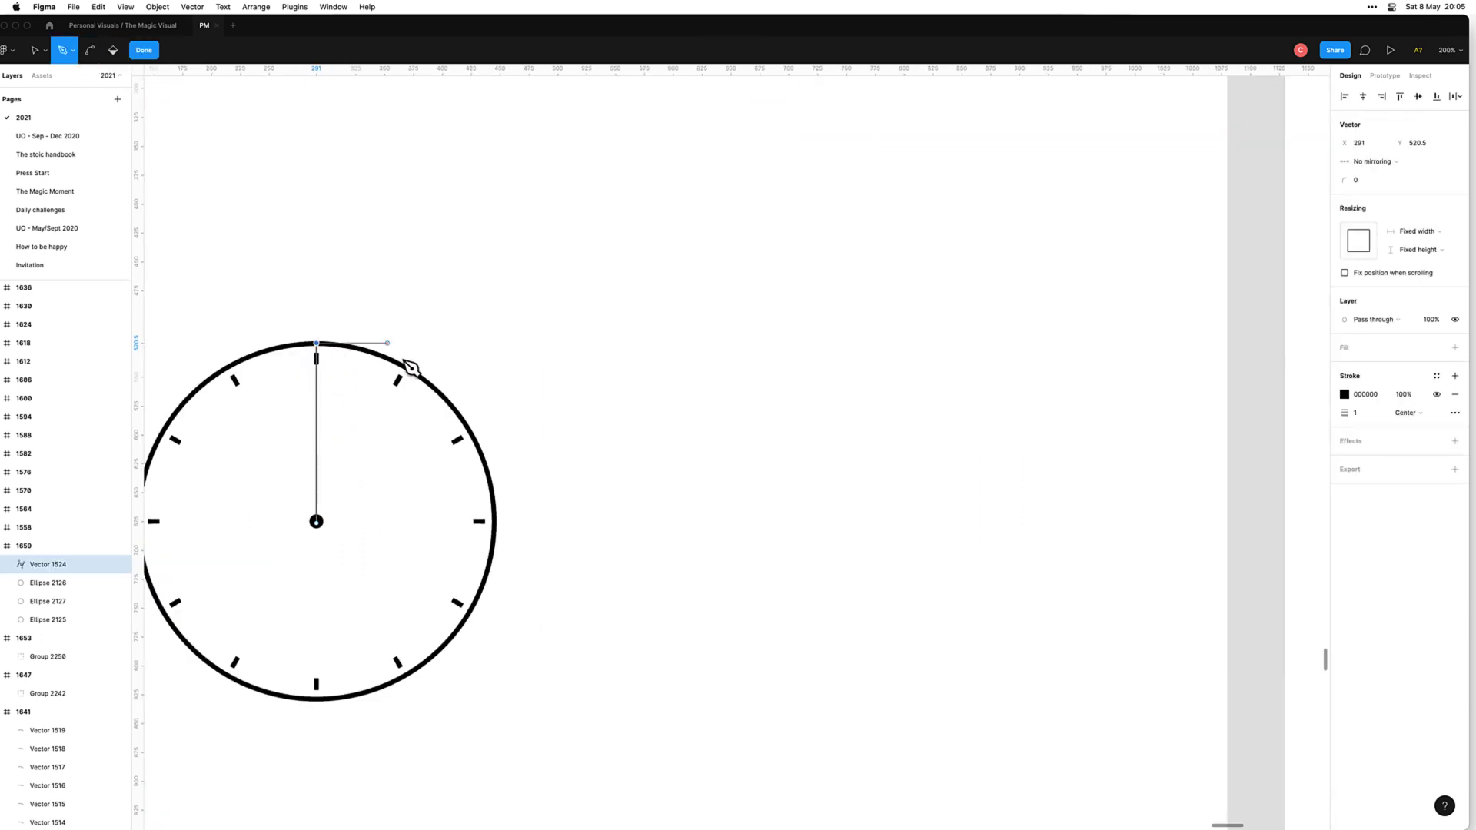
drag(406, 367, 437, 390)
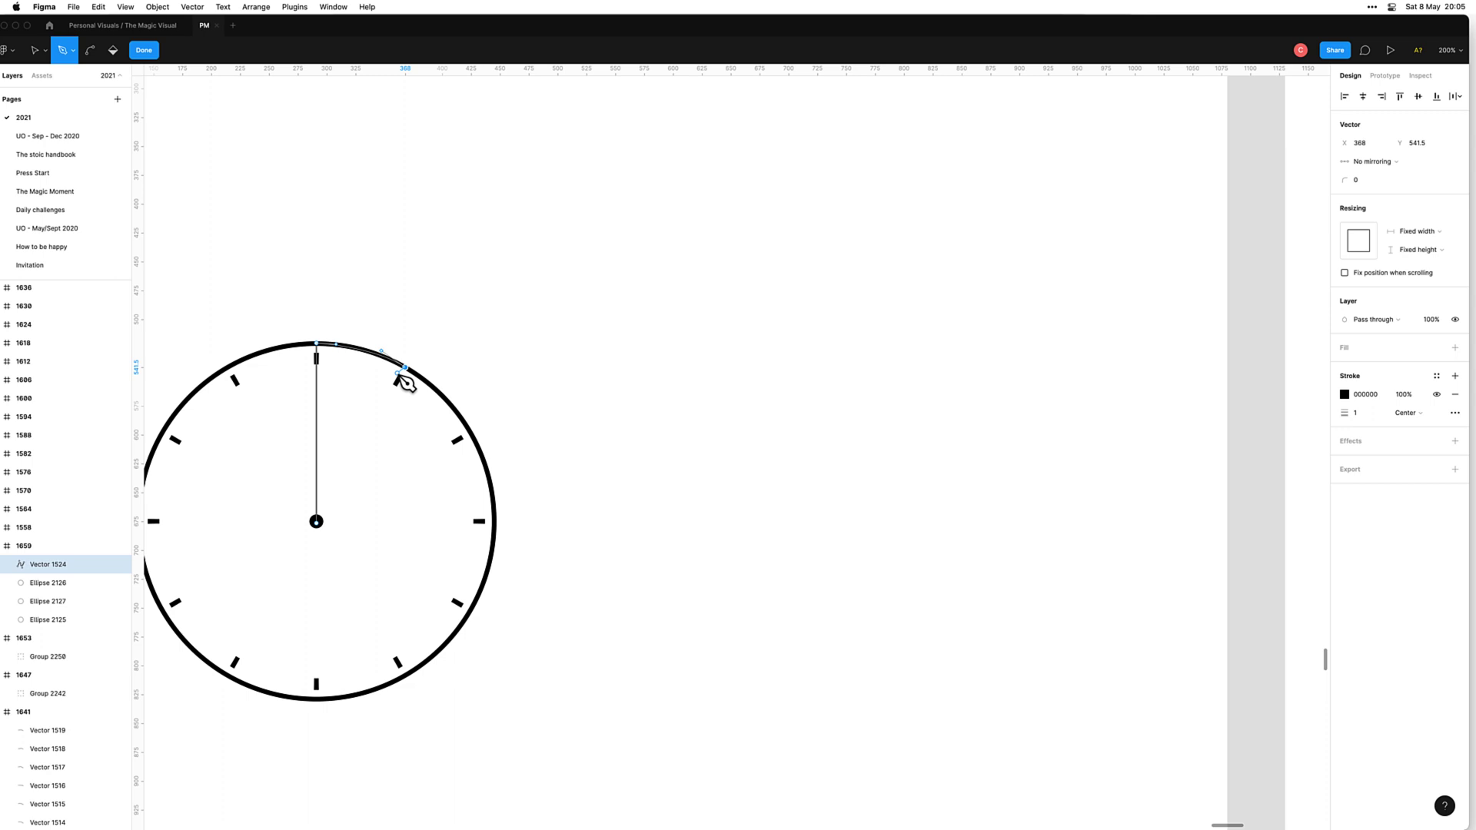
click(399, 375)
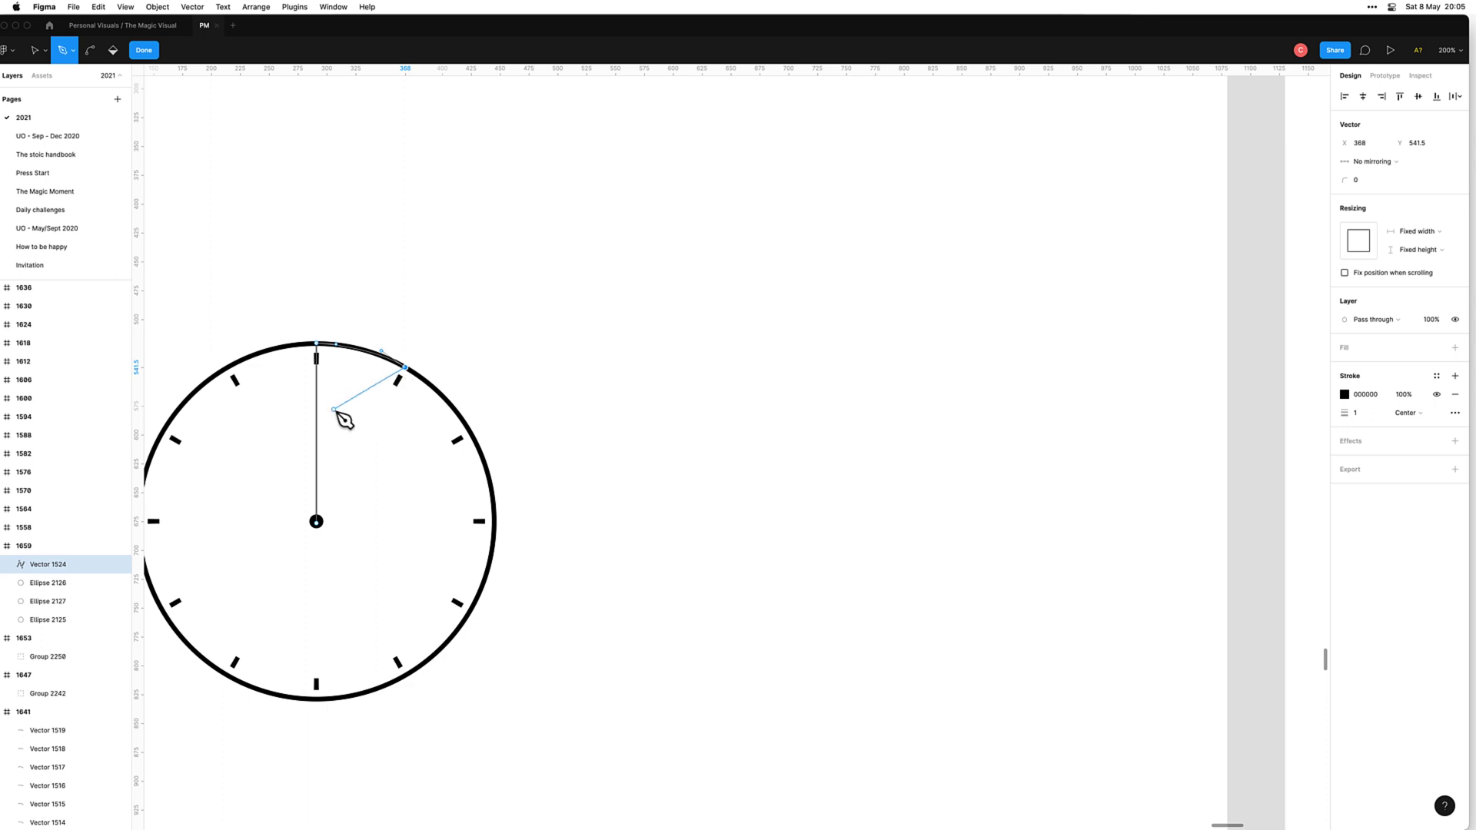
click(316, 522)
key(Escape)
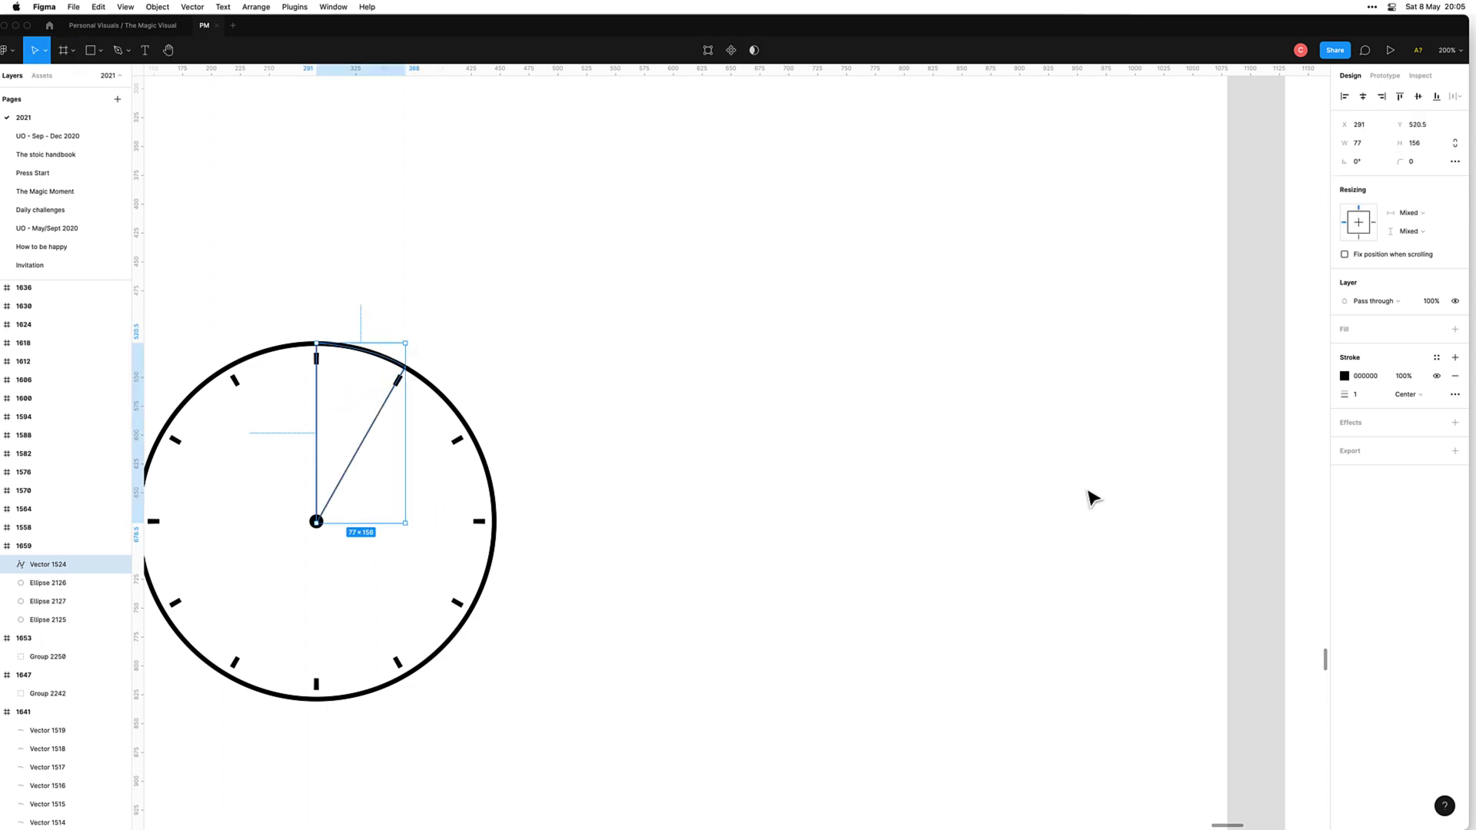
Step: Remove the wedge's stroke and give it a black 000000 fill
click(1454, 376)
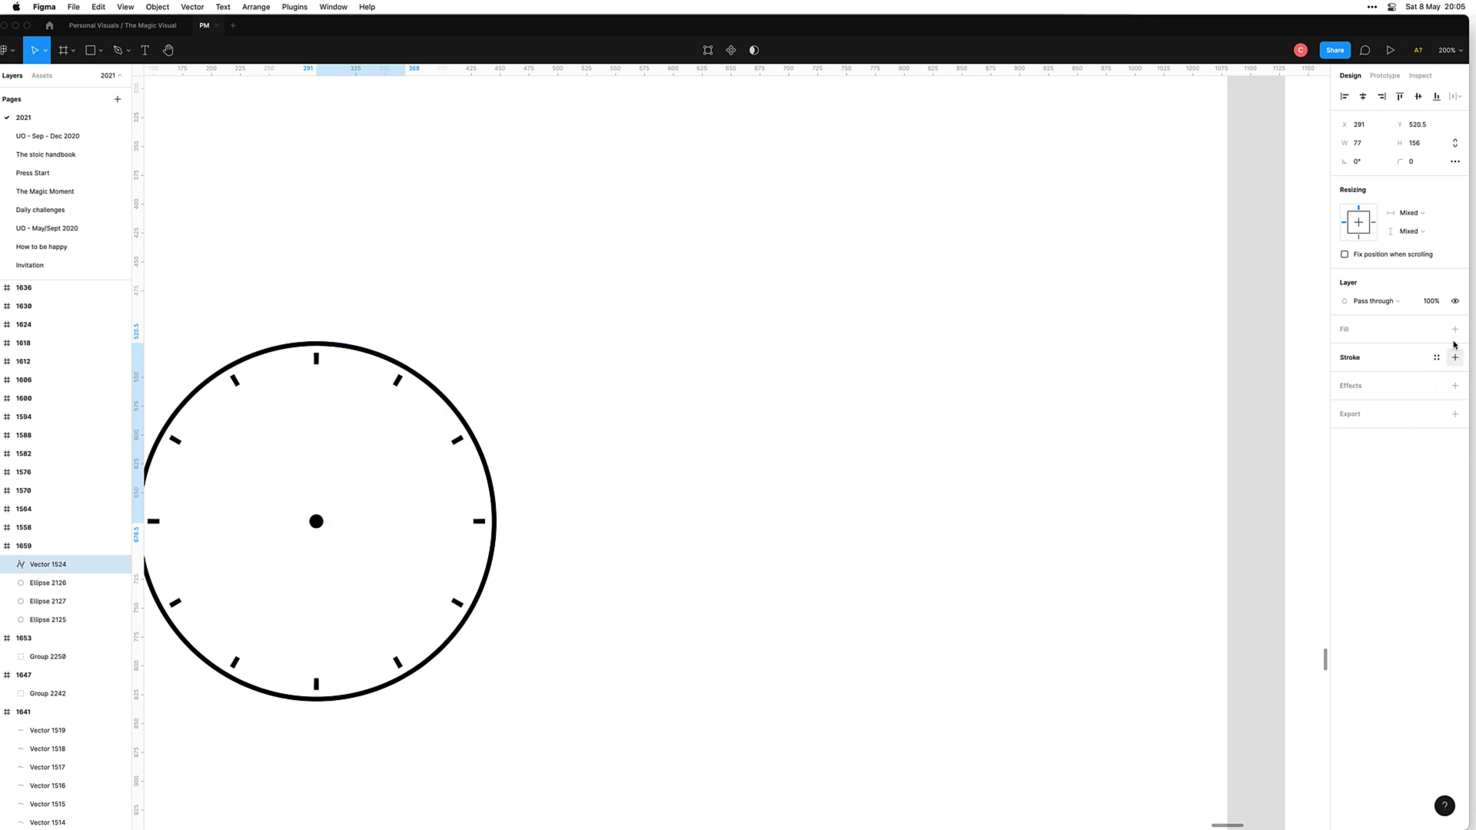
click(1455, 329)
click(1377, 347)
text(00)
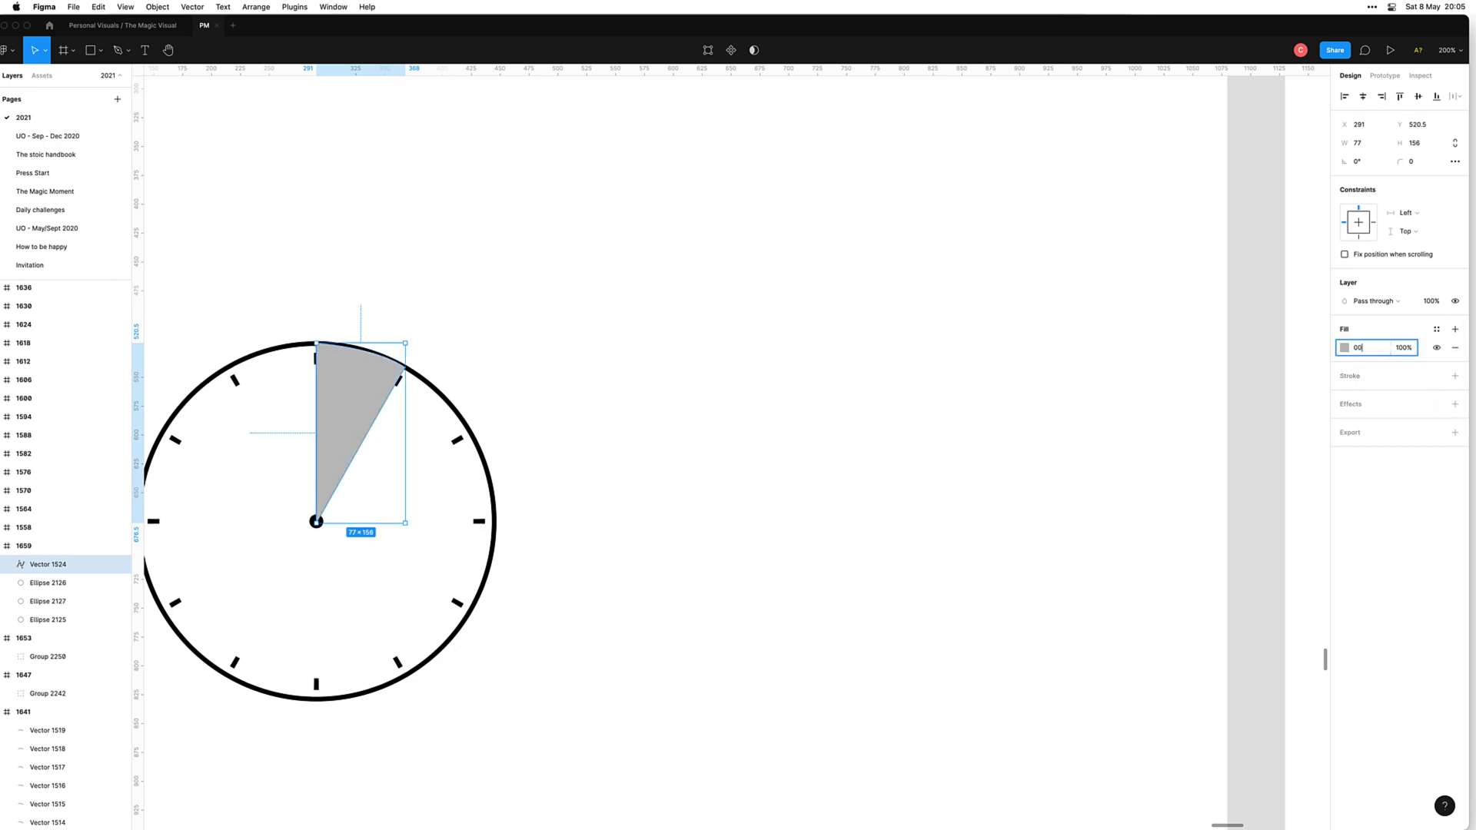
key(Return)
click(649, 519)
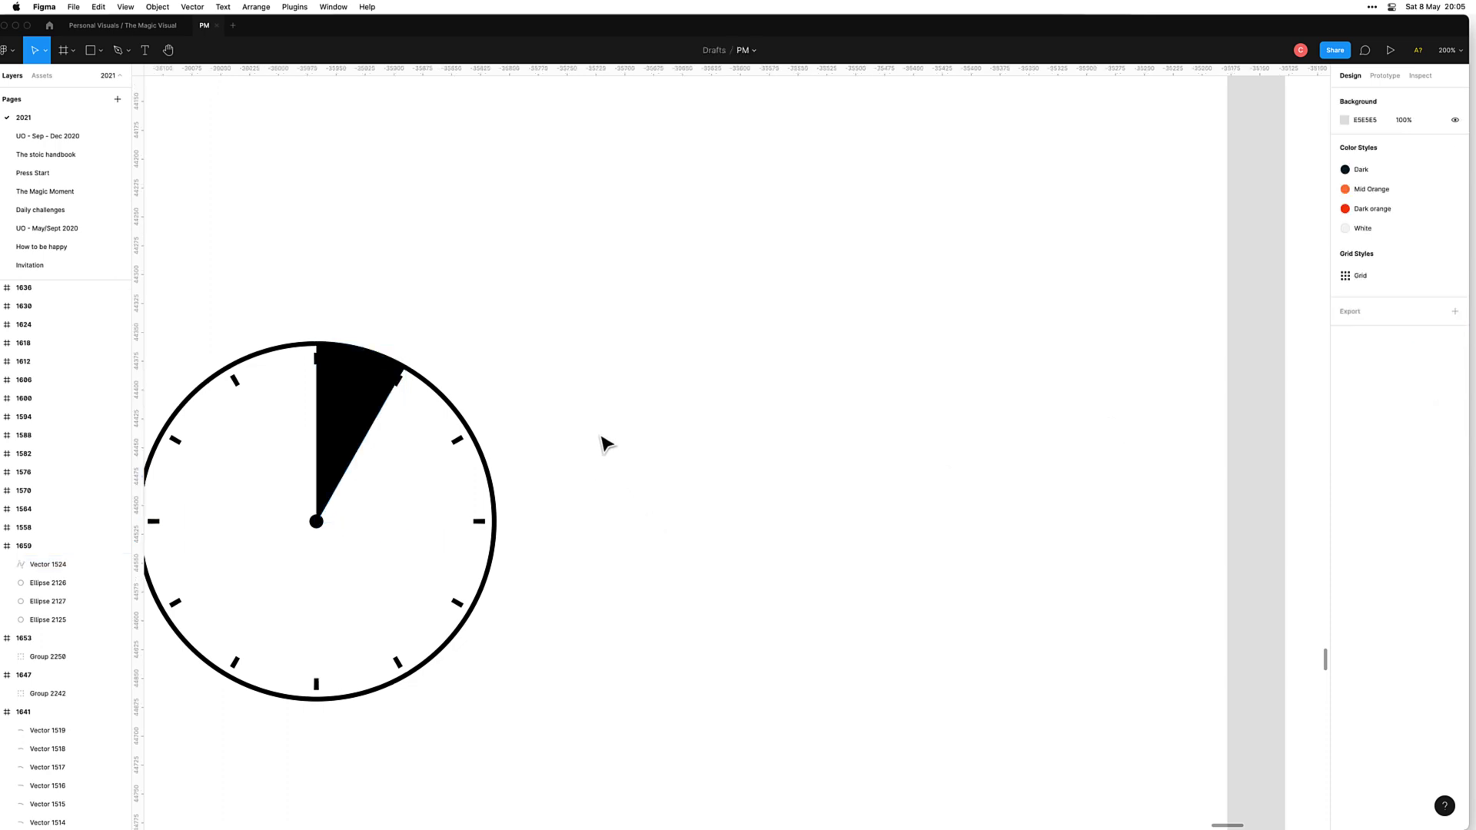
Step: Duplicate the whole clock with its wedge and move the copy horizontally into the right half of frame 1659
scroll(626, 402, down, 5)
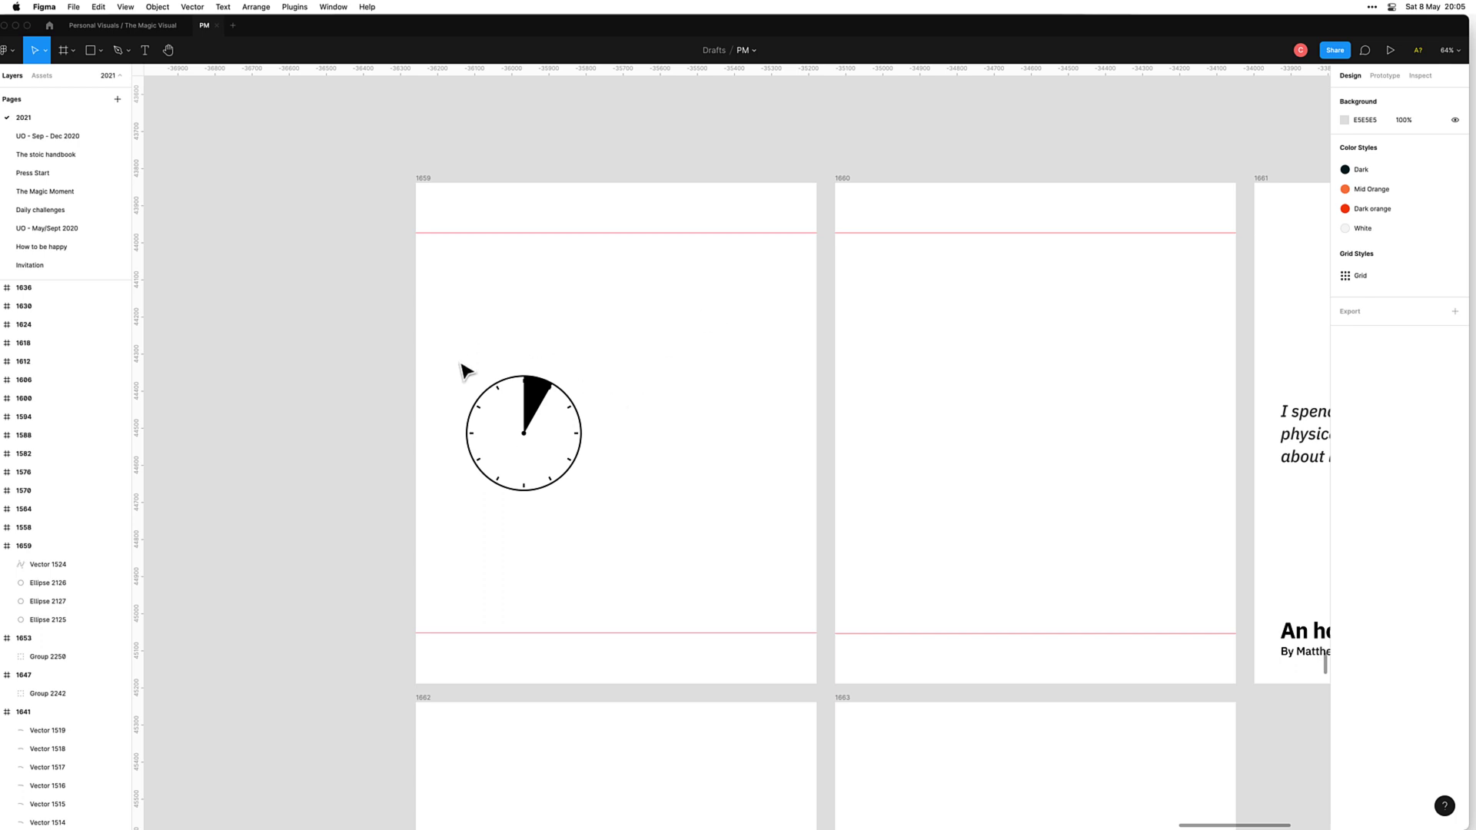
drag(455, 350, 683, 619)
key(ctrl+d)
key(shift+Right)
key(shift+Right)
key(shift+Right)
key(shift+Right)
key(shift+Right)
key(shift+Right)
key(shift+Right)
key(shift+Right)
key(shift+Right)
key(shift+Right)
key(shift+Right)
key(shift+Right)
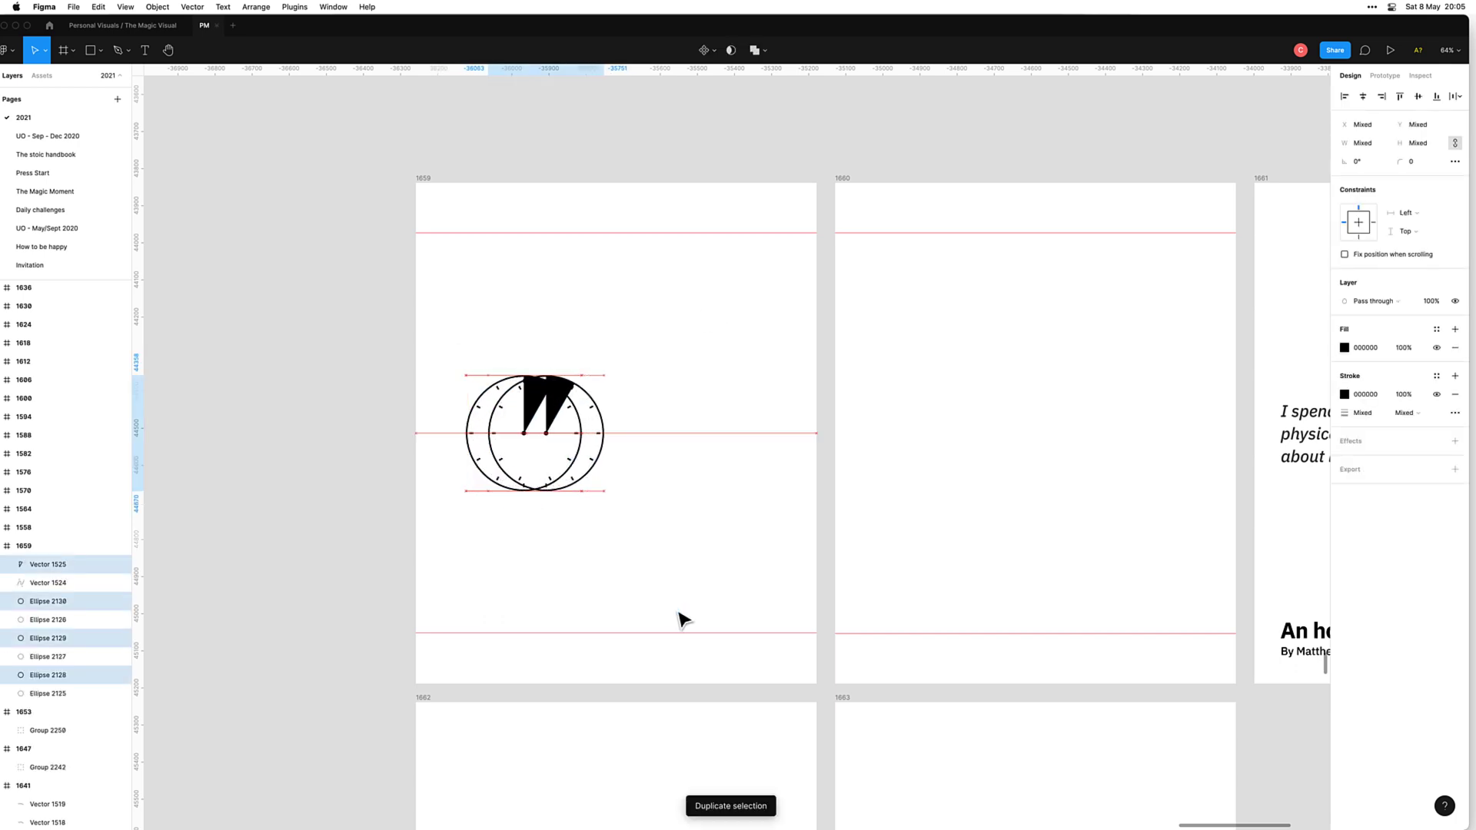
key(shift+Right)
key(shift+Right)
key(shift+Right)
key(shift+Right)
key(shift+Right)
key(shift+Right)
key(shift+Right)
key(shift+Right)
key(shift+Right)
key(shift+Right)
key(shift+Right)
key(shift+Right)
key(shift+Right)
key(shift+Right)
key(shift+Right)
key(shift+Right)
key(shift+Right)
key(shift+Right)
key(shift+Right)
key(shift+Right)
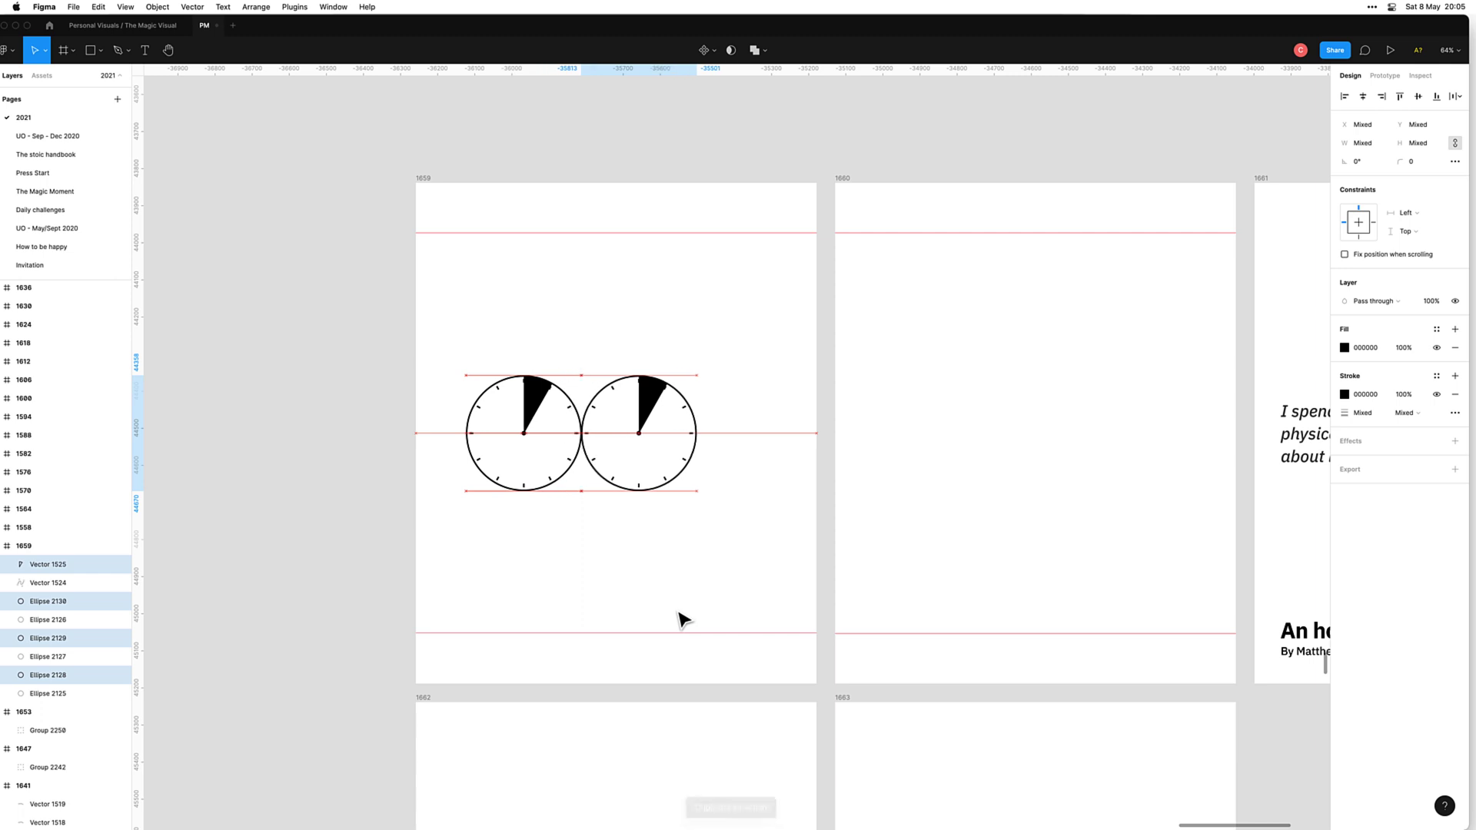
key(shift+Right)
key(shift+Right)
key(shift+Right)
key(shift+Right)
key(shift+Right)
key(shift+Right)
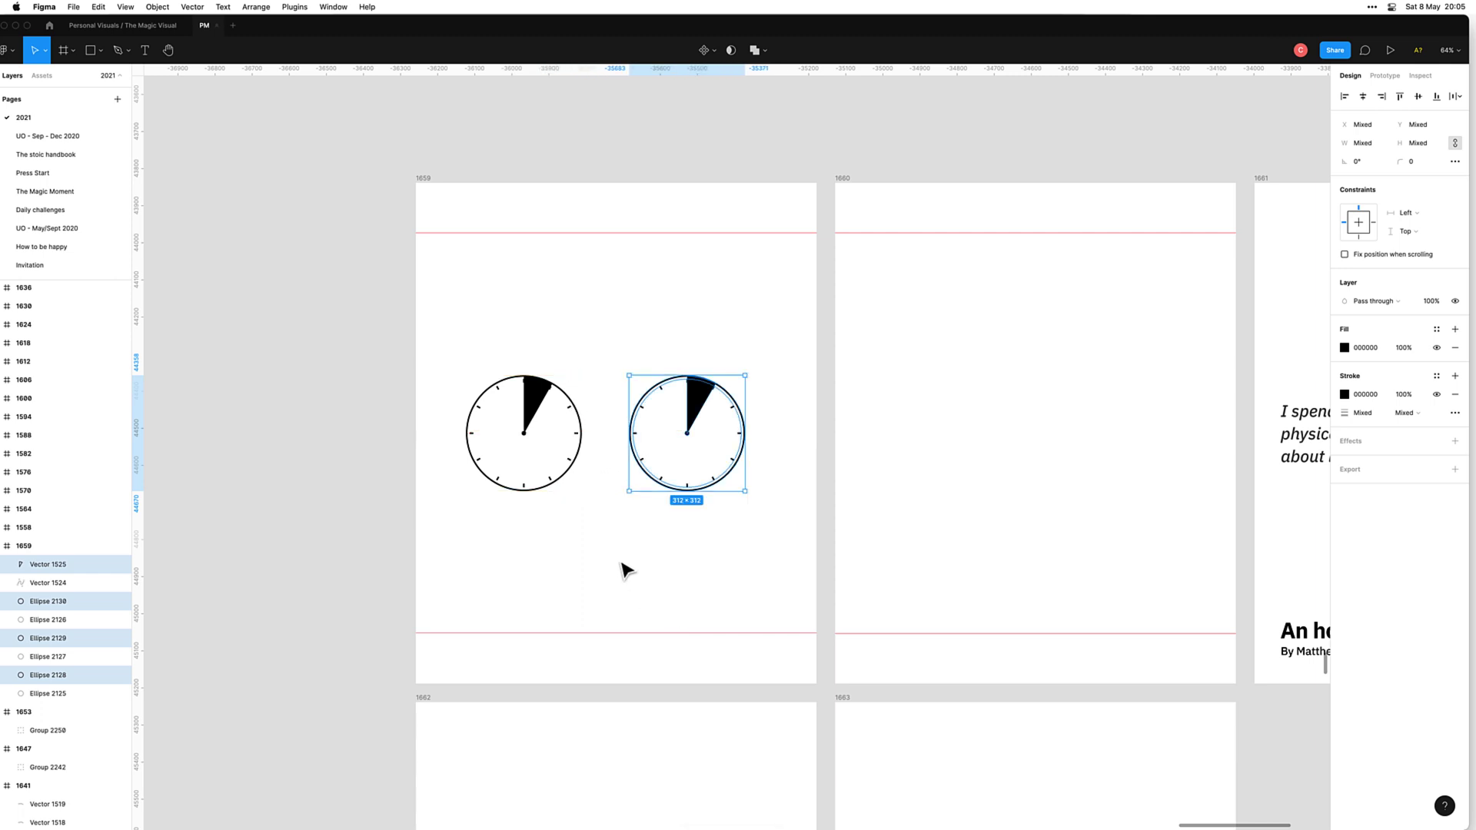
click(623, 567)
Step: Draw a circle about 313 px in diameter that covers the right clock exactly
scroll(649, 538, right, 3)
scroll(639, 533, down, 4)
scroll(745, 544, right, 3)
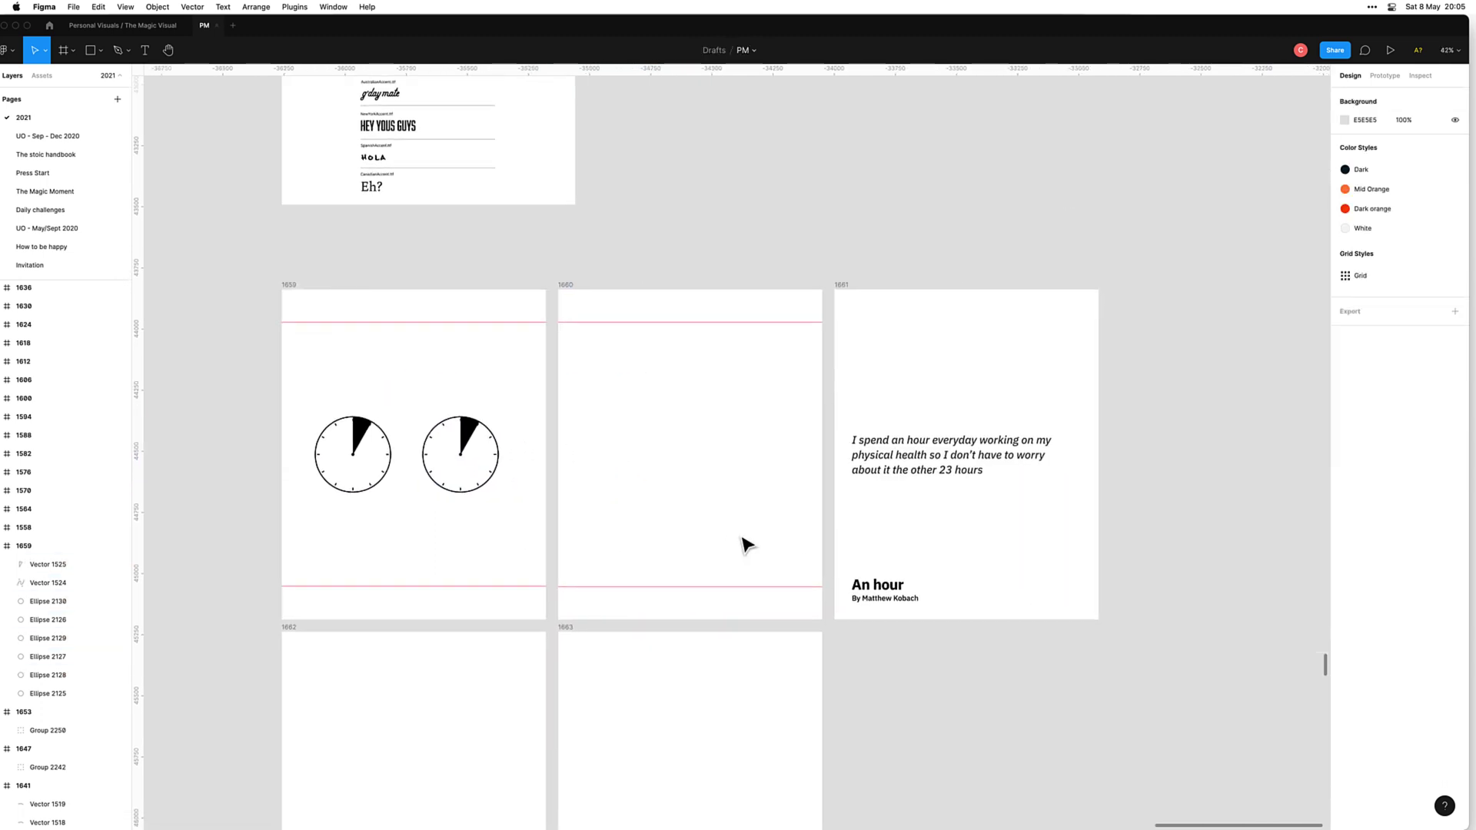
scroll(643, 517, up, 3)
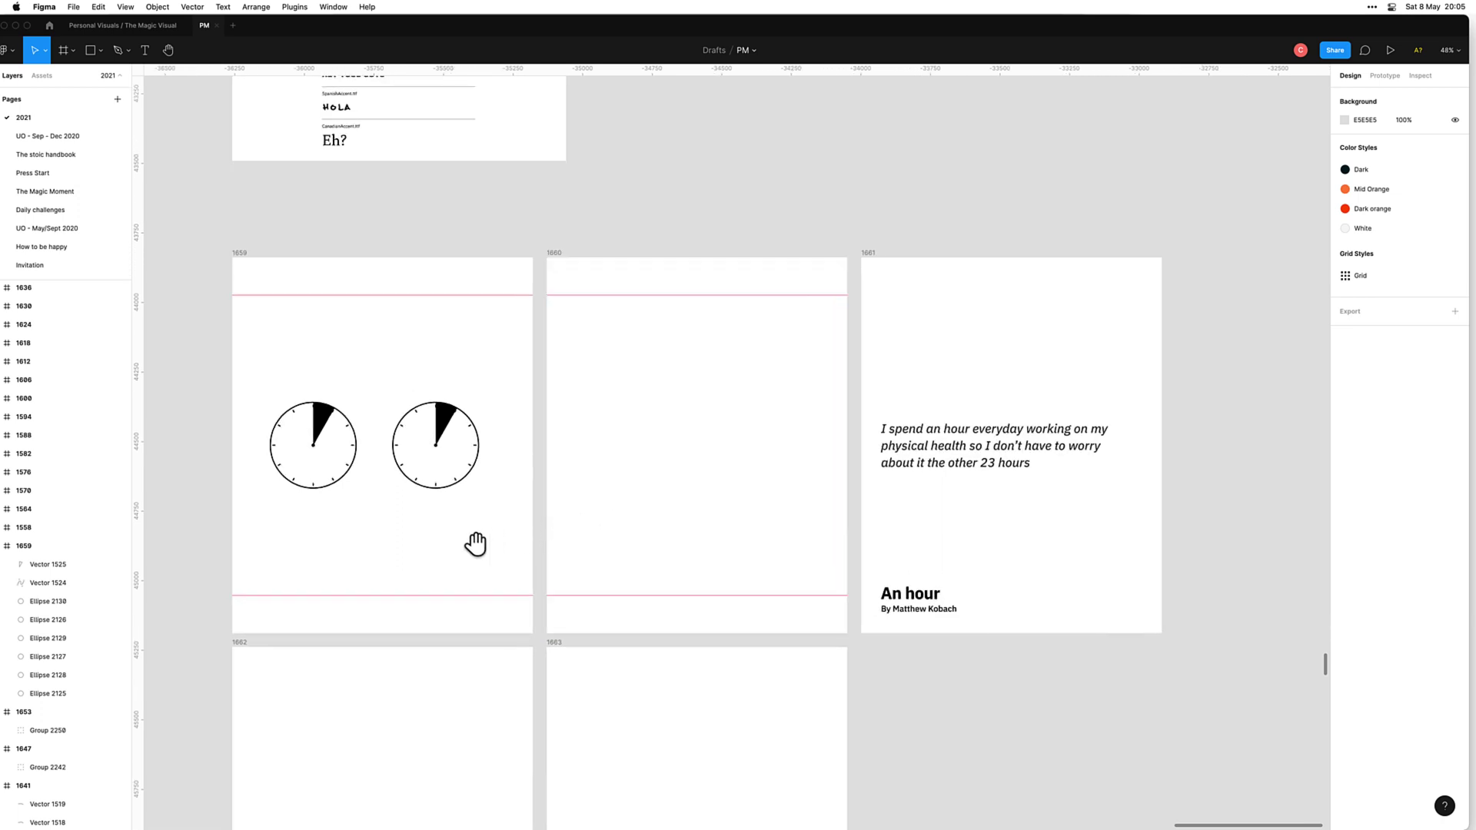
drag(477, 544, 565, 546)
scroll(566, 547, up, 5)
scroll(462, 500, left, 3)
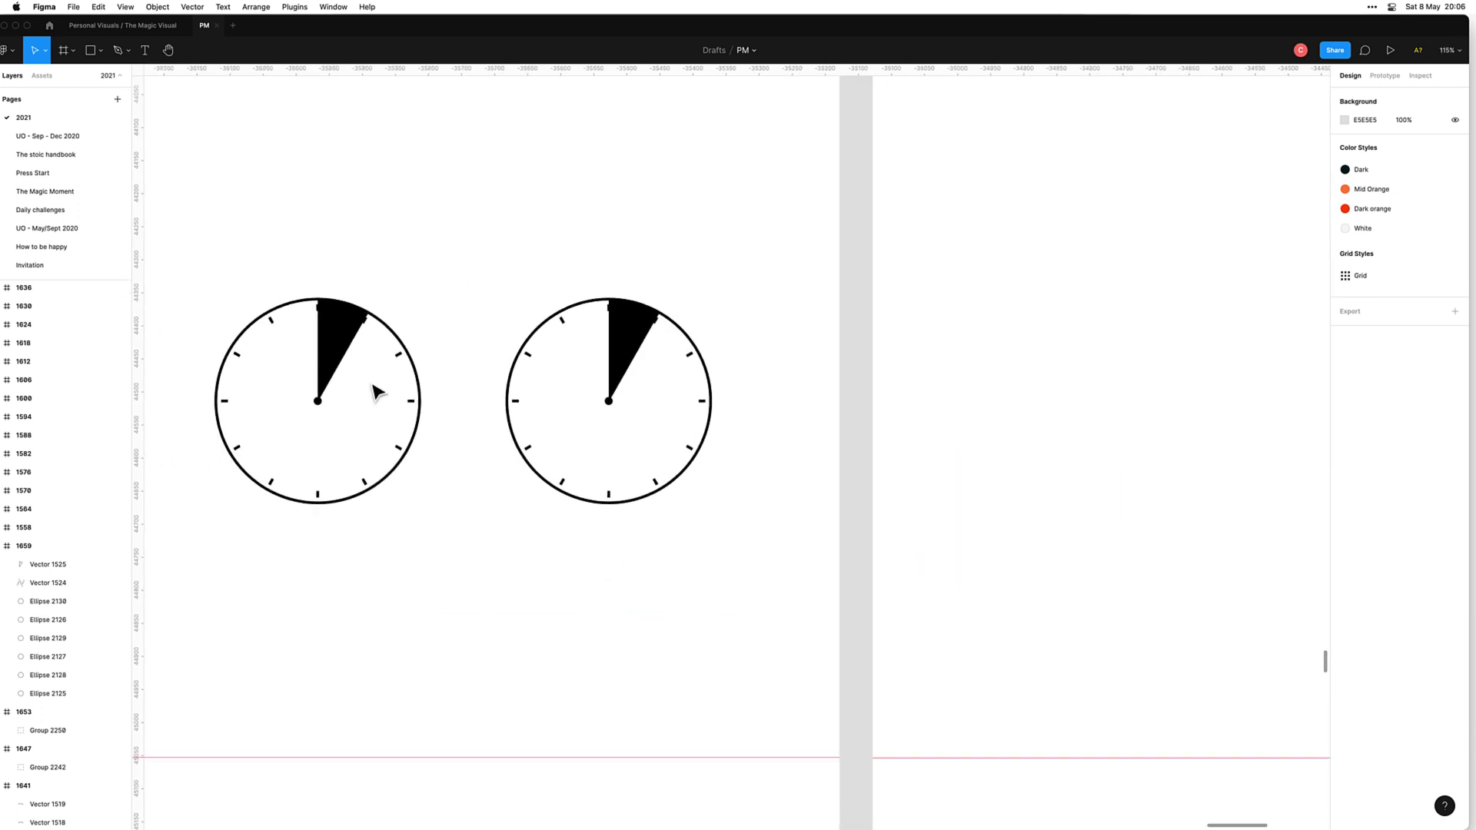
drag(695, 623, 623, 666)
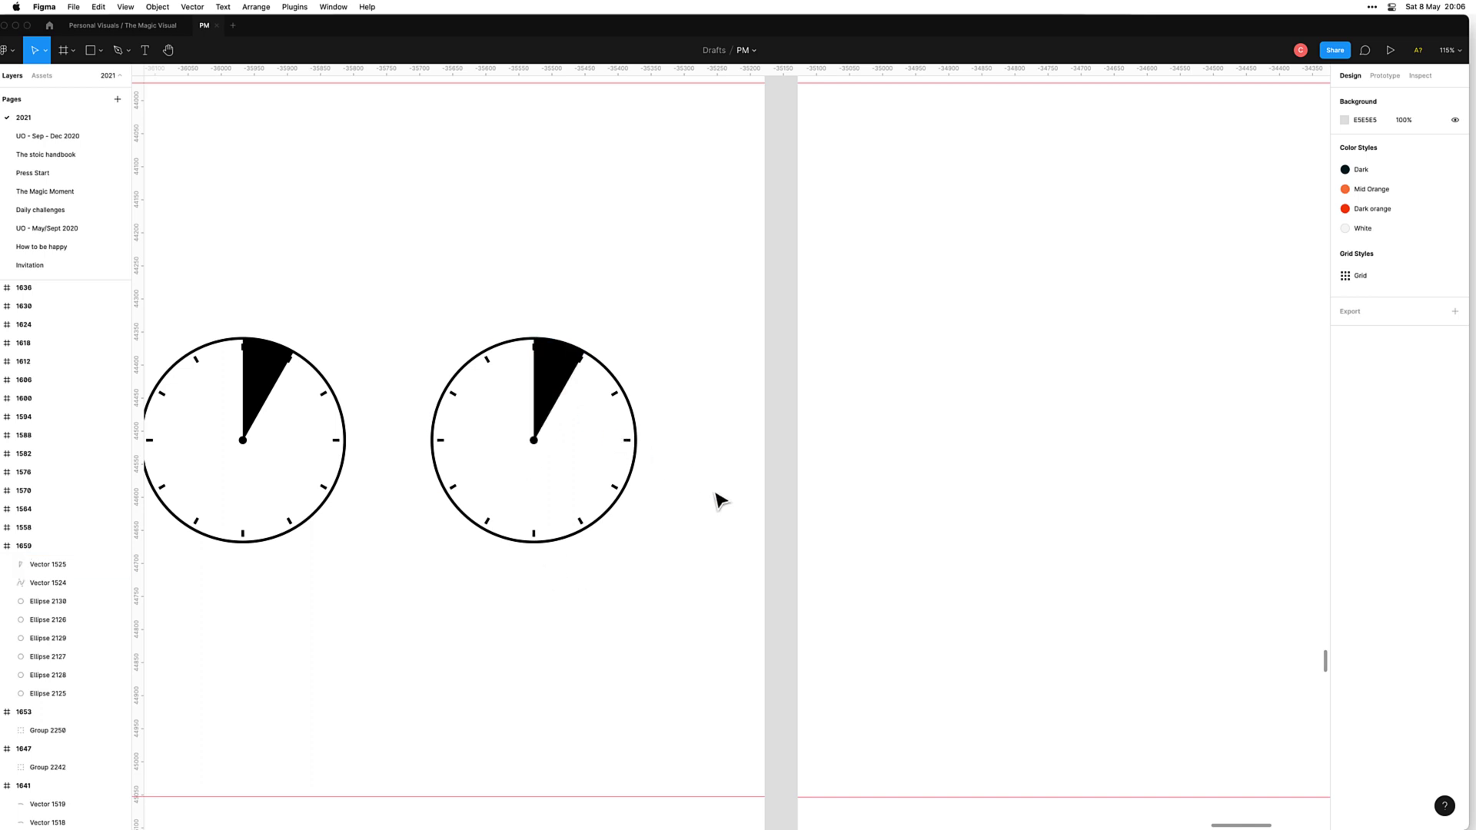
key(o)
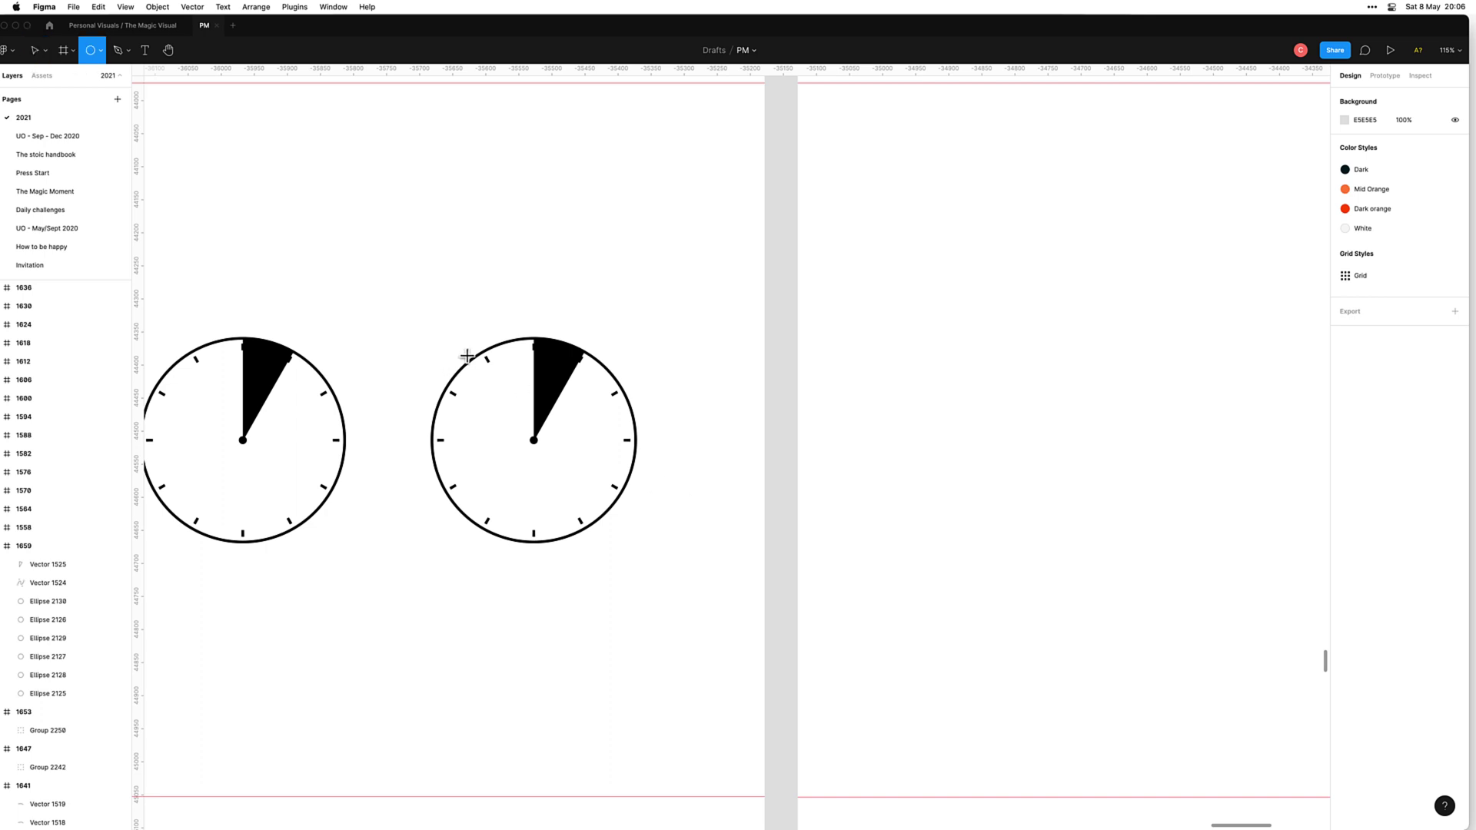
mouse_move(435, 330)
mouse_down()
mouse_move(604, 494)
mouse_move(637, 508)
mouse_move(637, 492)
mouse_up()
drag(566, 449, 568, 462)
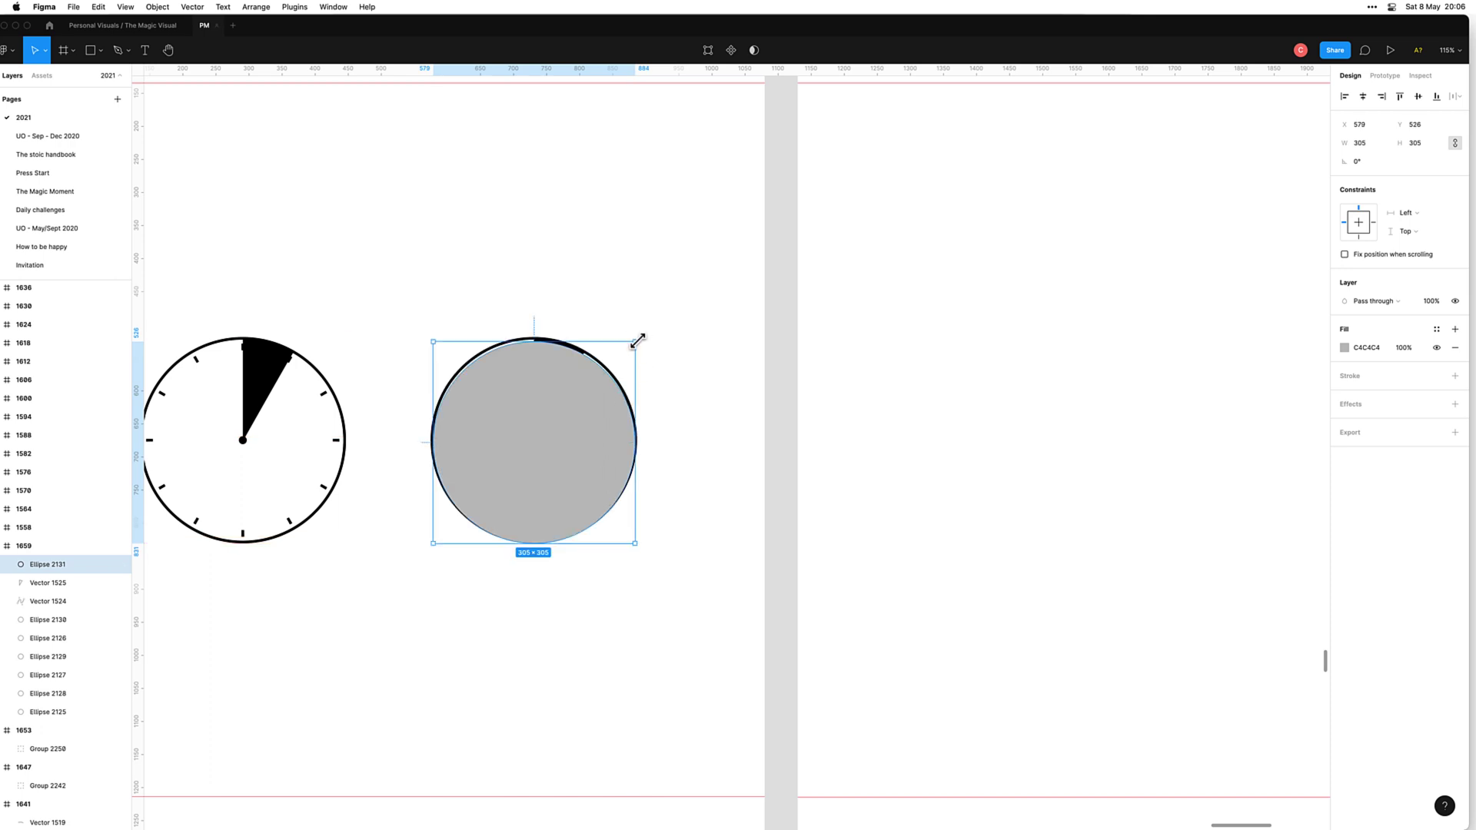
drag(639, 339, 641, 337)
drag(573, 481, 570, 481)
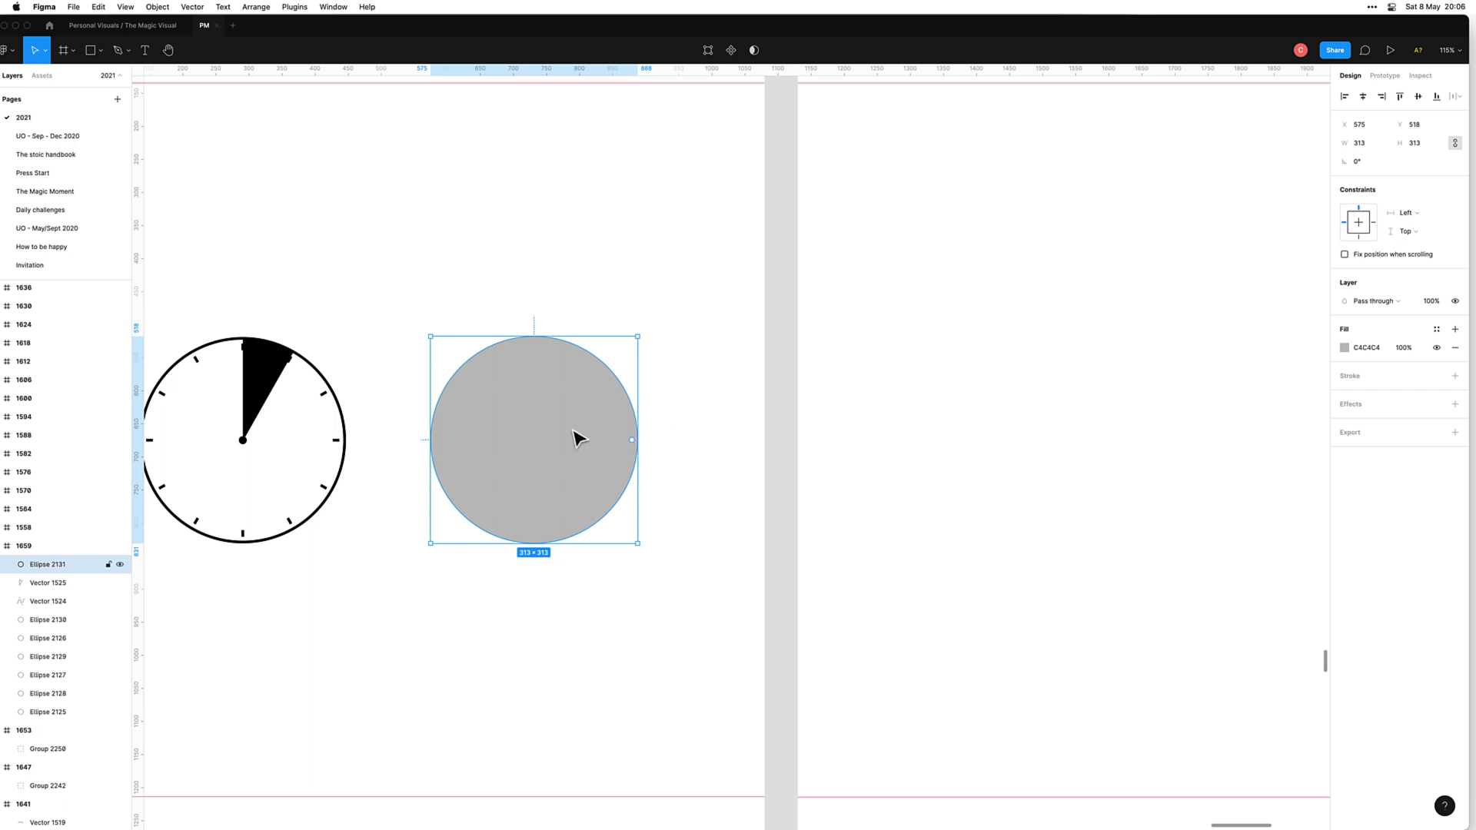
Step: Place the new circle directly behind the right clock's wedge and subtract the wedge from it
key(super+bracketleft)
click(590, 346)
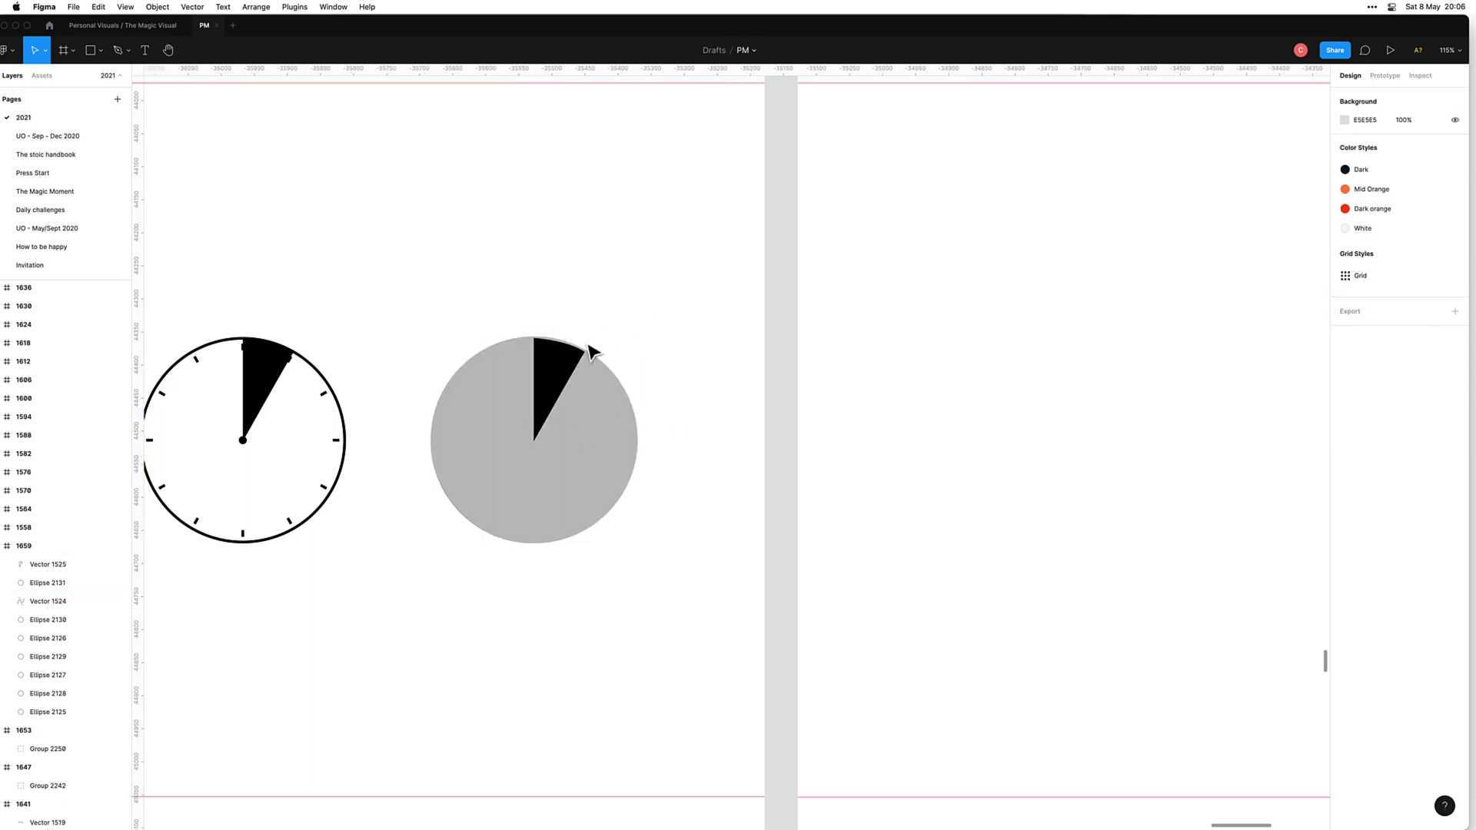
click(545, 391)
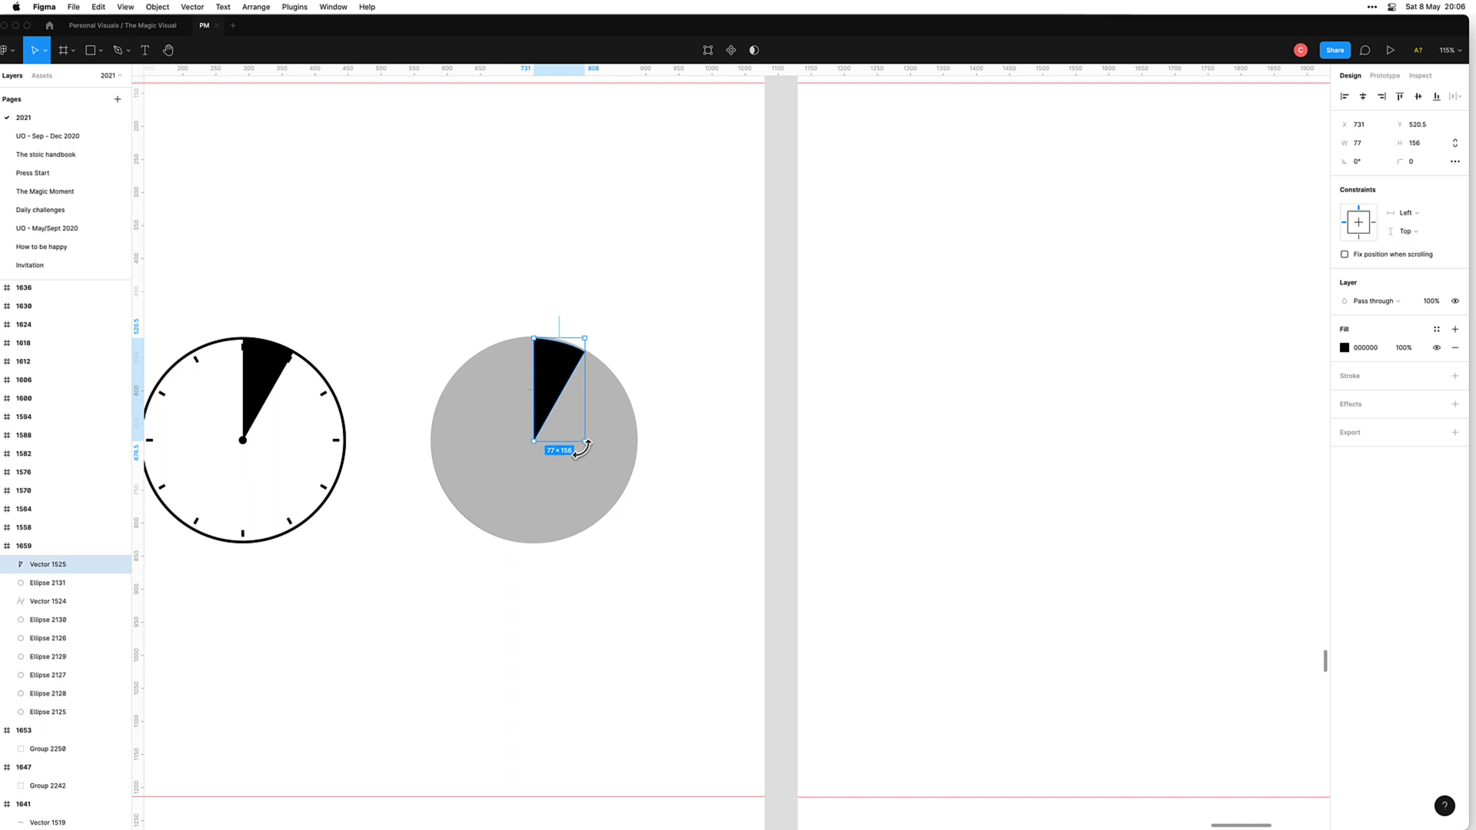
shift+click(606, 489)
click(766, 51)
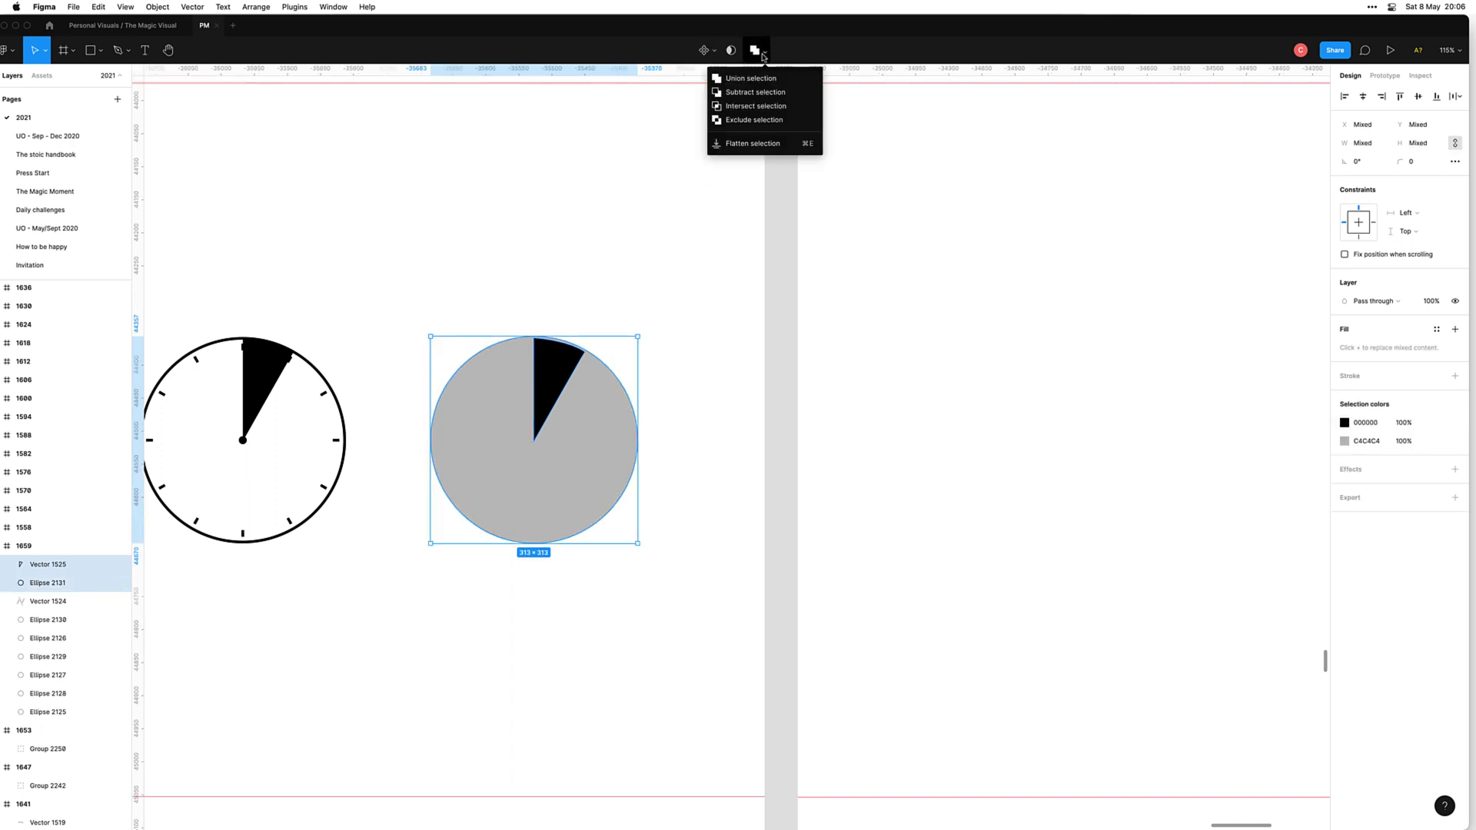
click(755, 92)
click(672, 369)
Step: Set the fill of the right clock's subtracted circle shape to black 000000
click(619, 463)
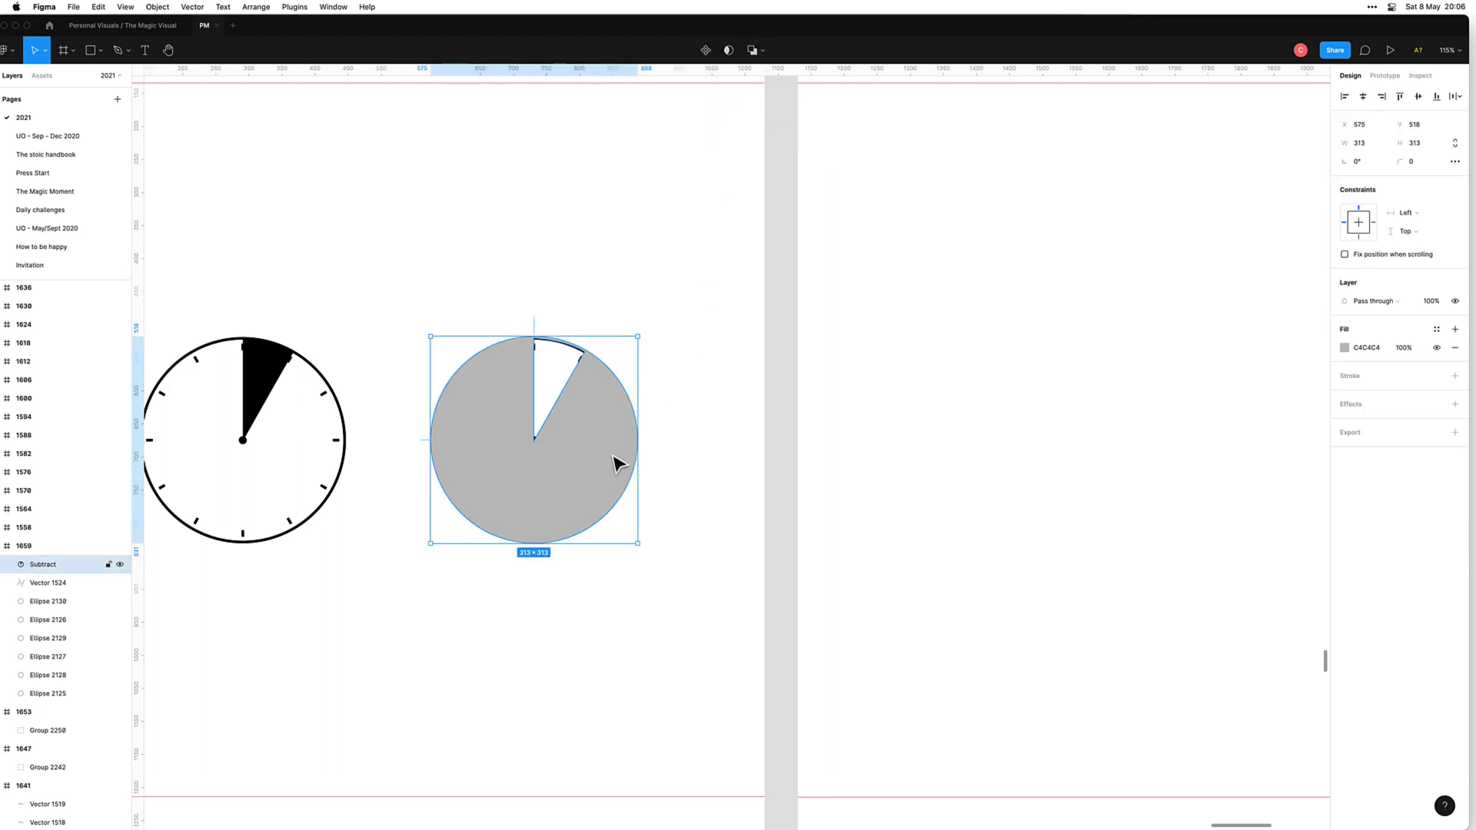
click(1372, 350)
text(000000)
key(Return)
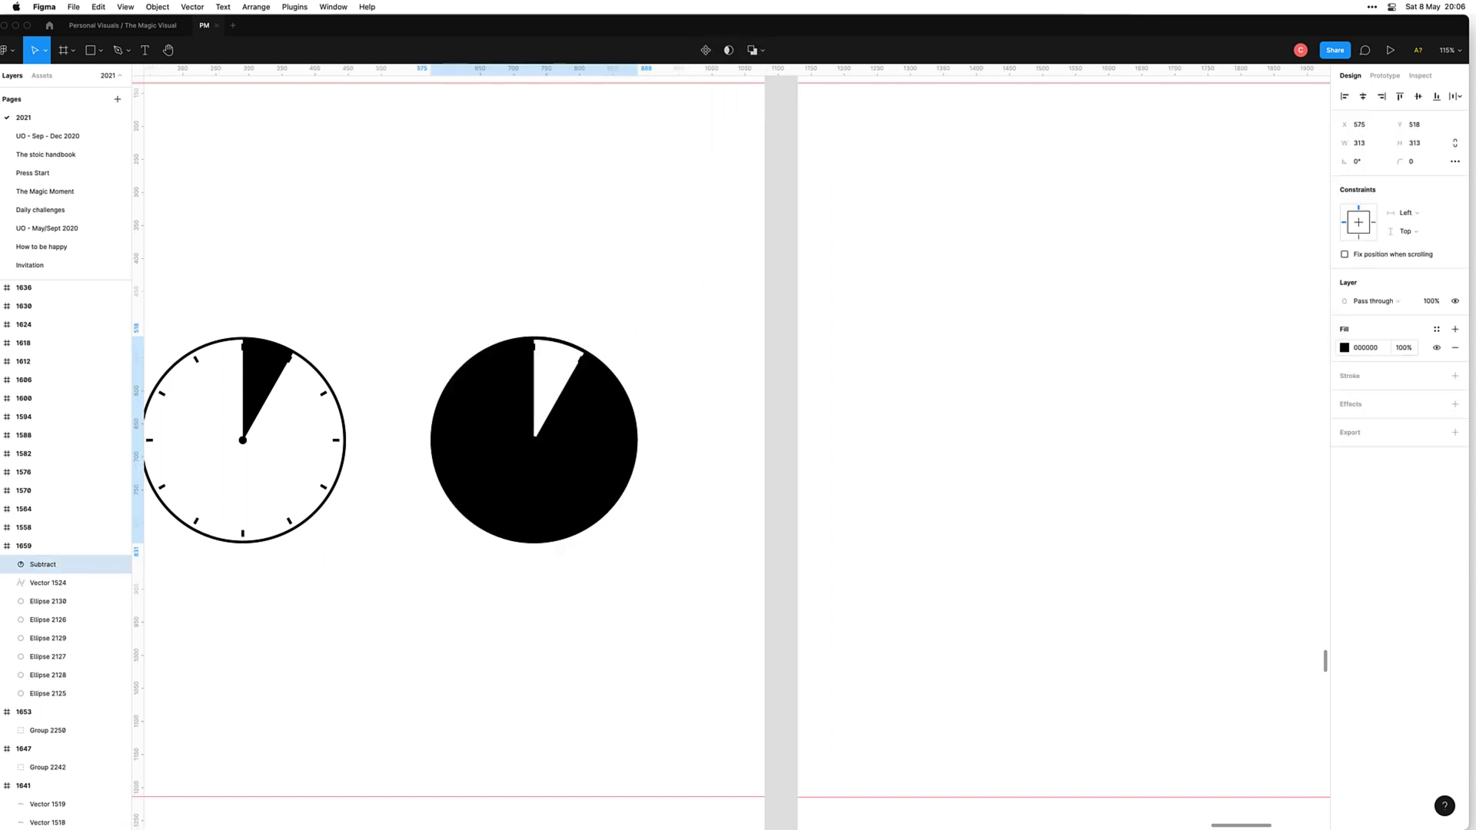
click(725, 518)
click(624, 484)
click(686, 517)
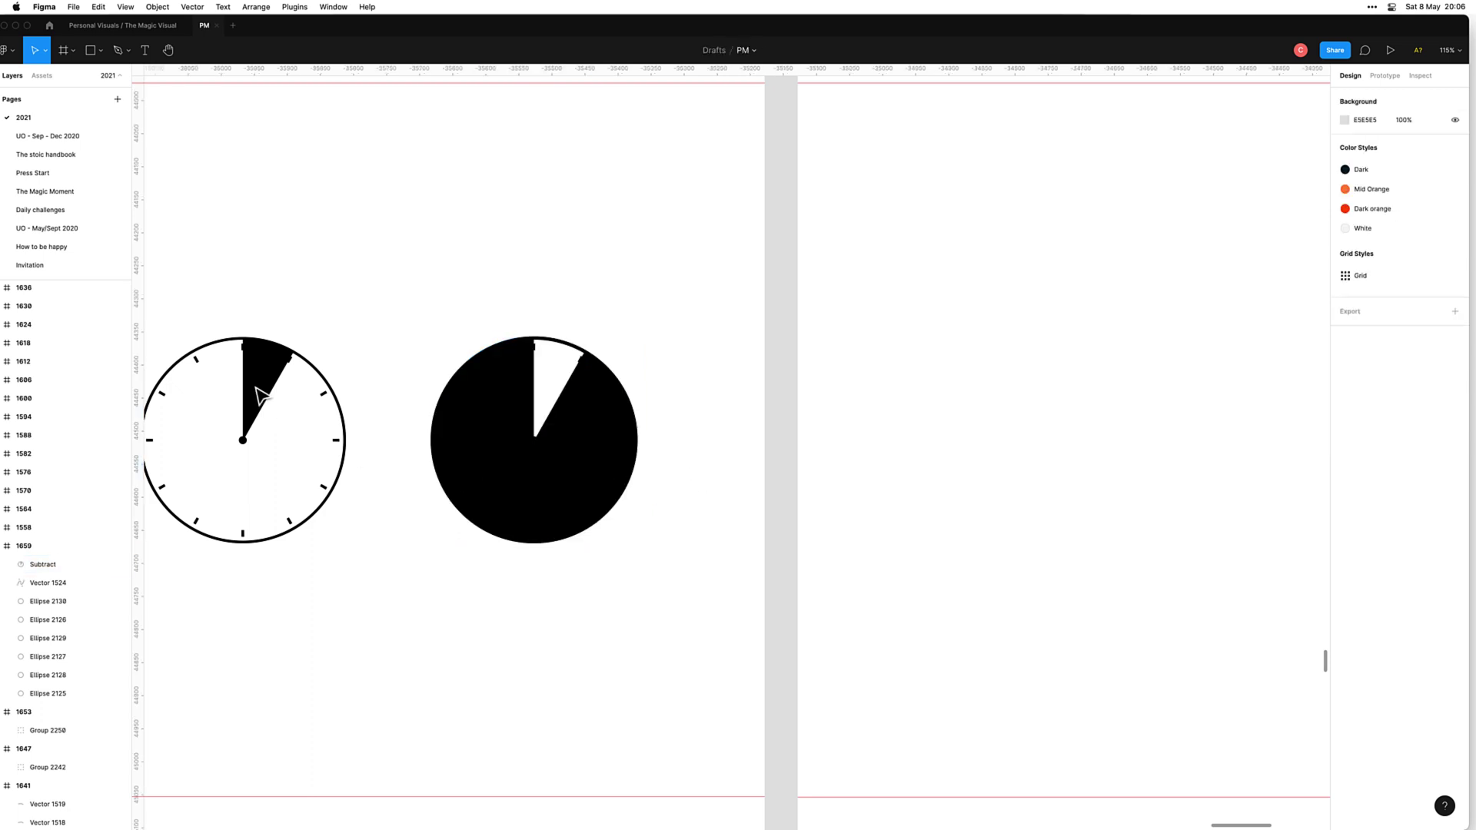
Step: Examine the two clocks in frame 1659, checking how the tick marks show along the wedge edges
scroll(407, 284, down, 3)
scroll(407, 346, down, 3)
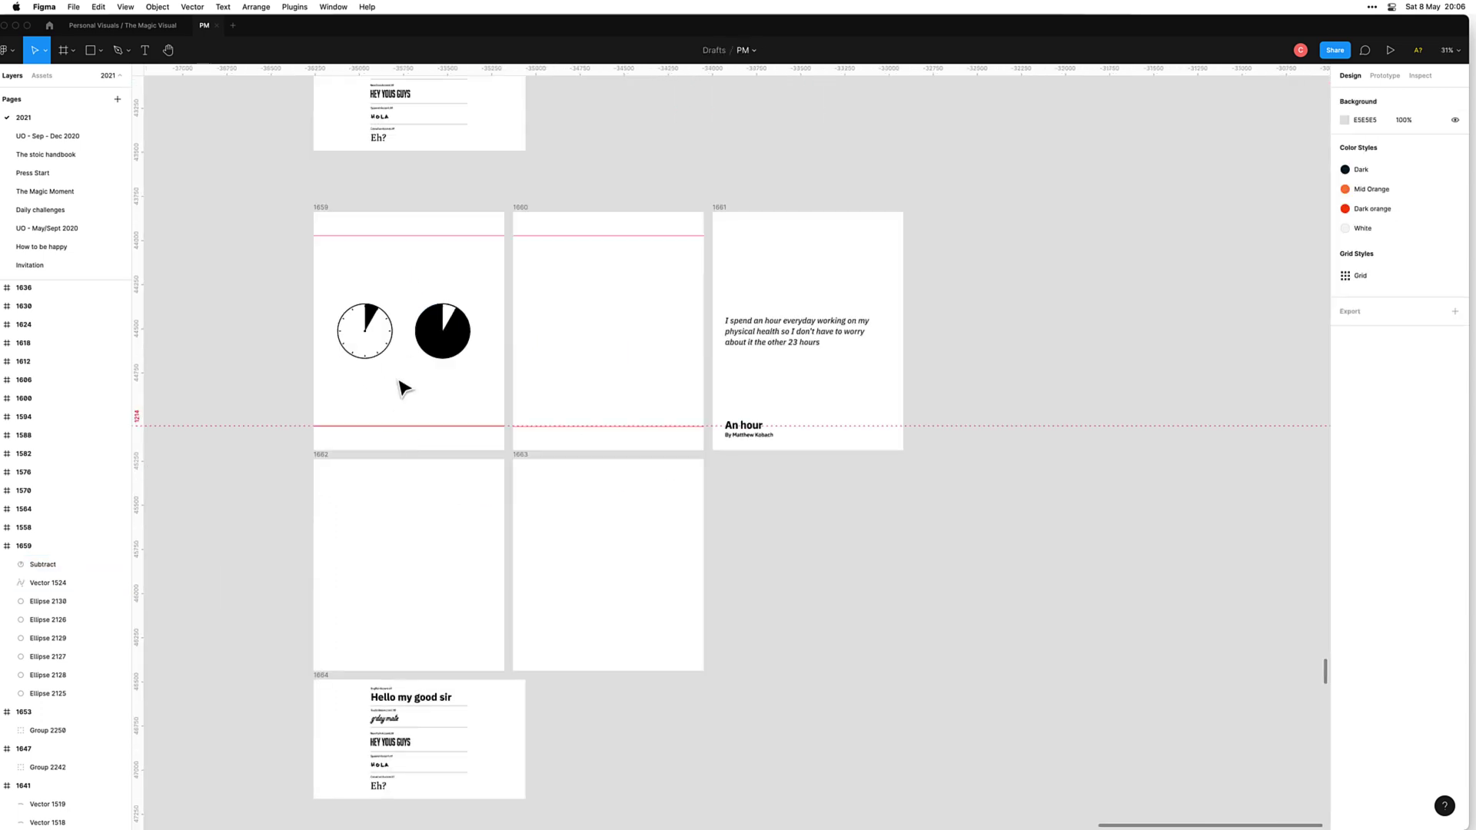
scroll(415, 369, up, 4)
scroll(461, 430, up, 2)
scroll(461, 431, left, 2)
click(538, 442)
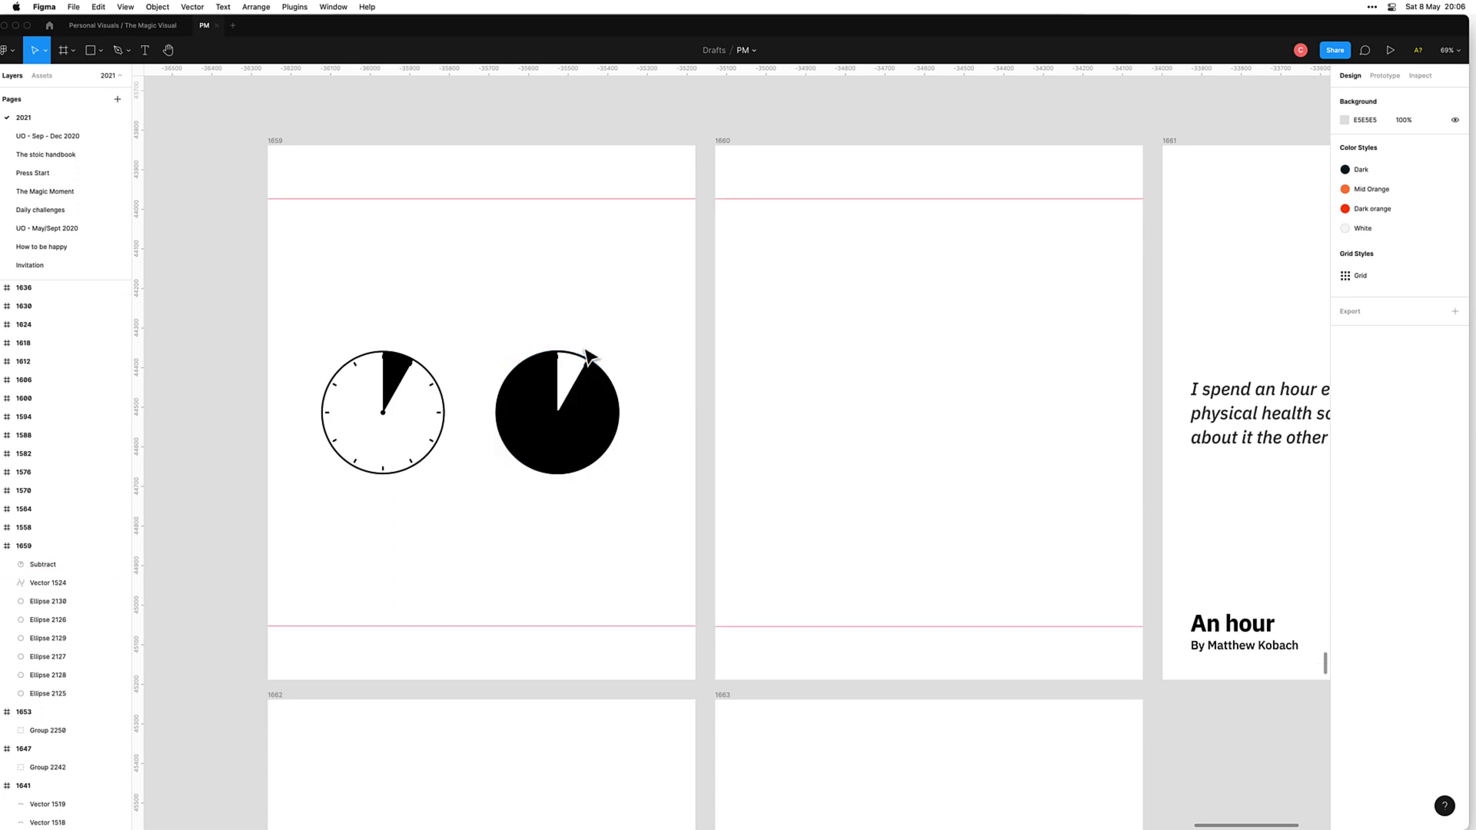
scroll(584, 357, up, 5)
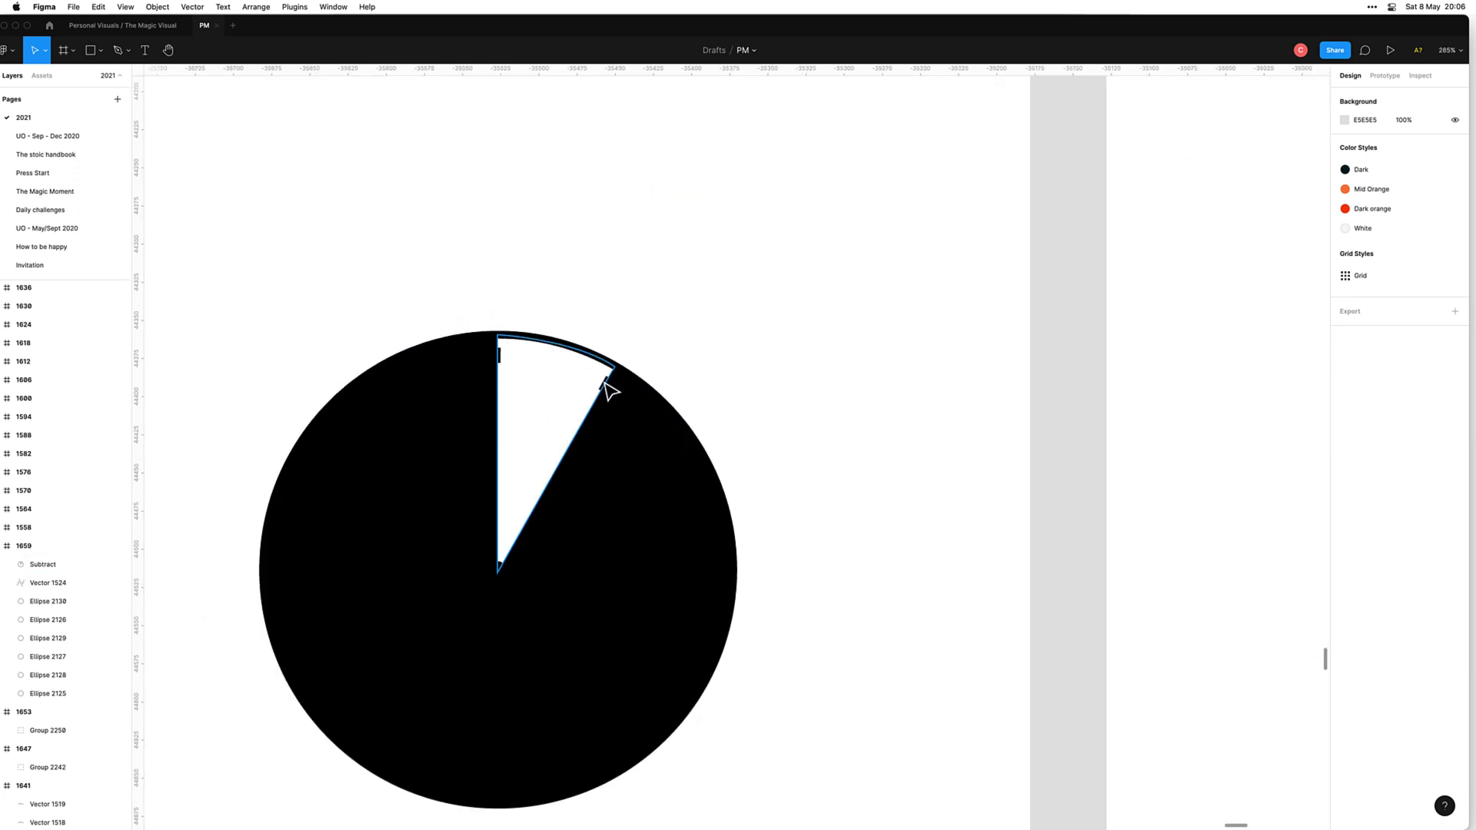
scroll(428, 396, down, 3)
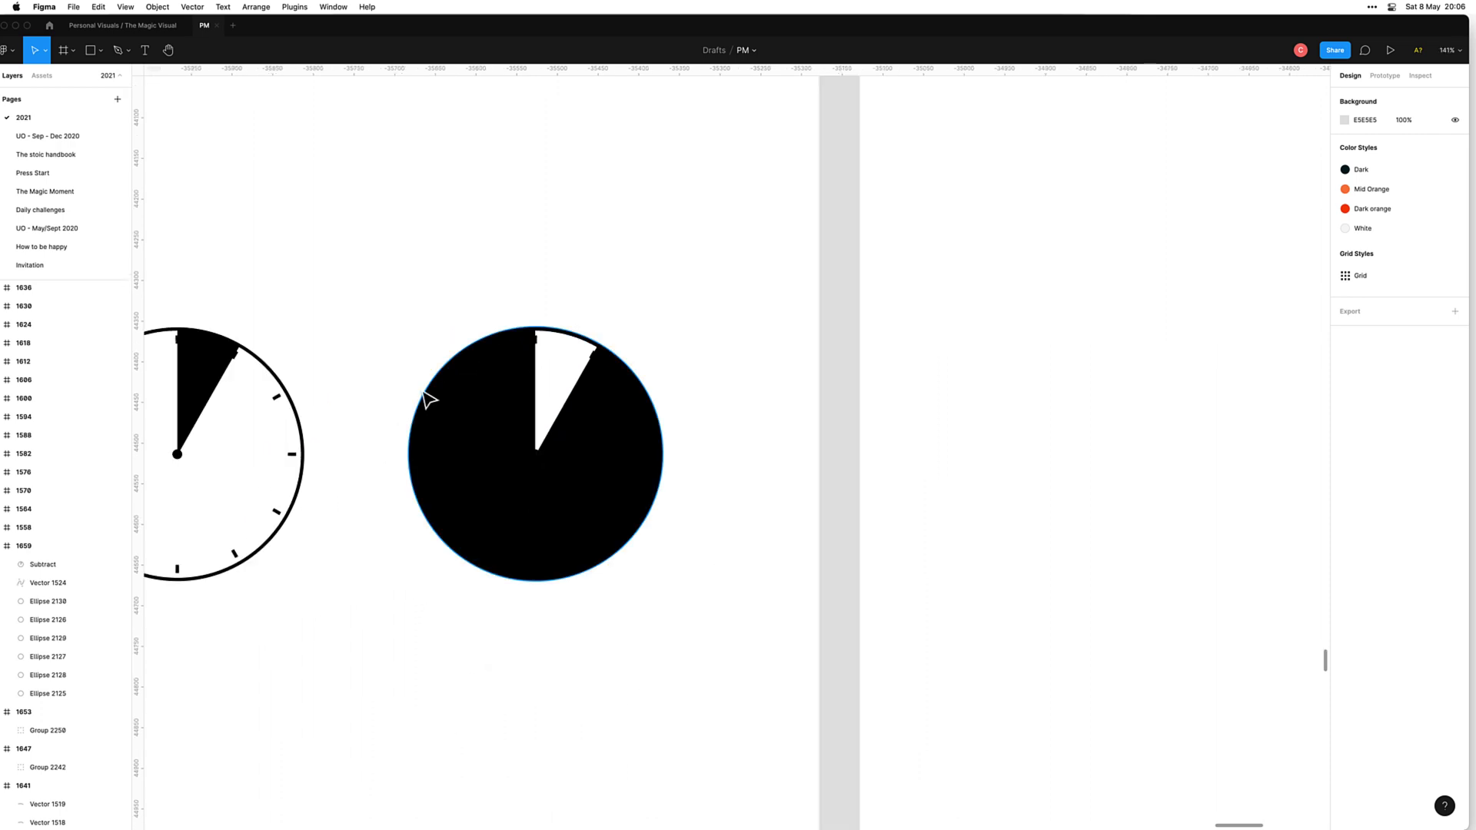
click(288, 413)
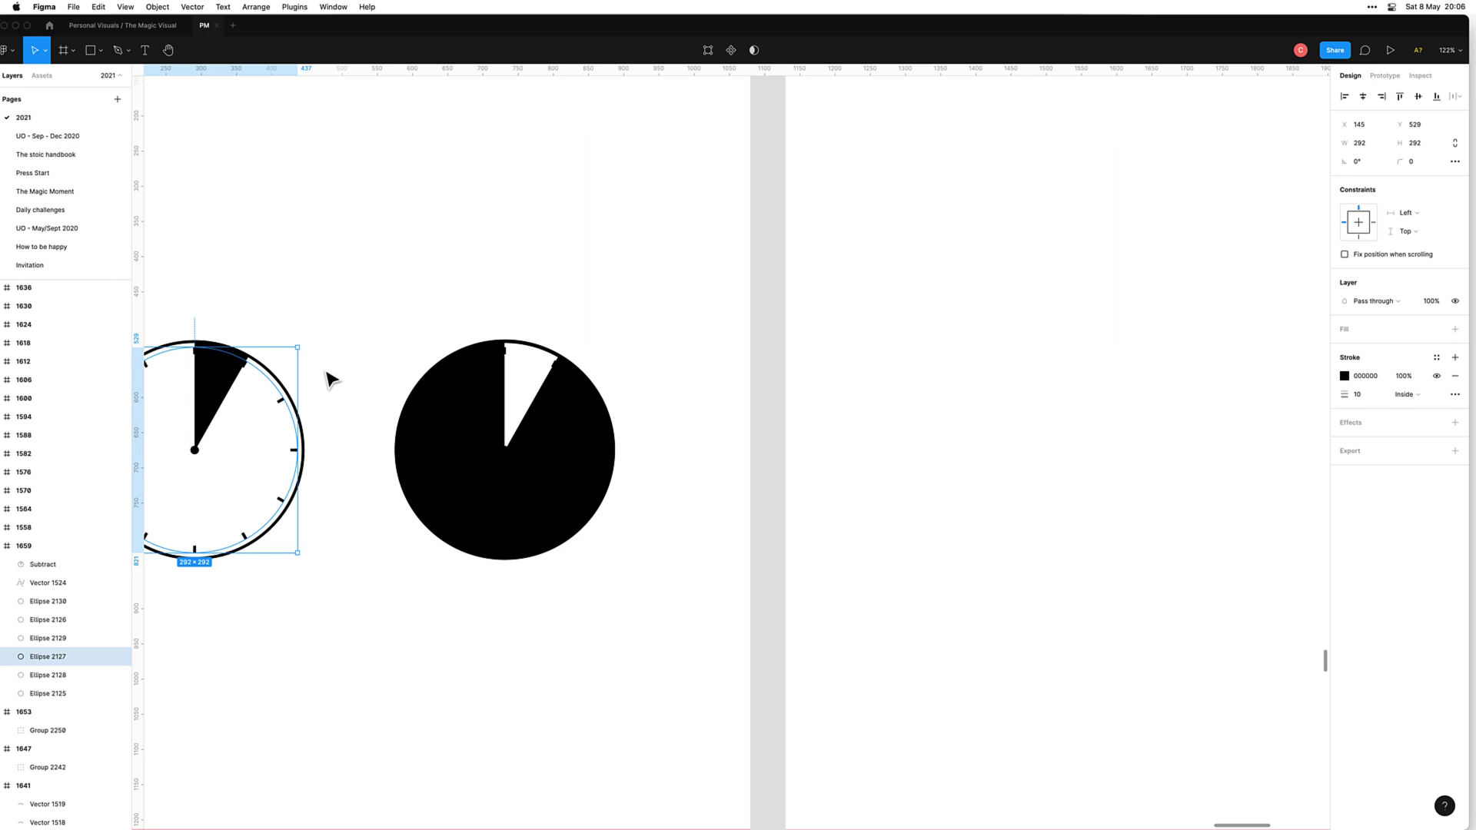
Step: Outline the stroke of the left clock's tick-mark circle so the ticks become editable shapes
key(alt+super+o)
scroll(346, 354, up, 2)
scroll(369, 320, left, 10)
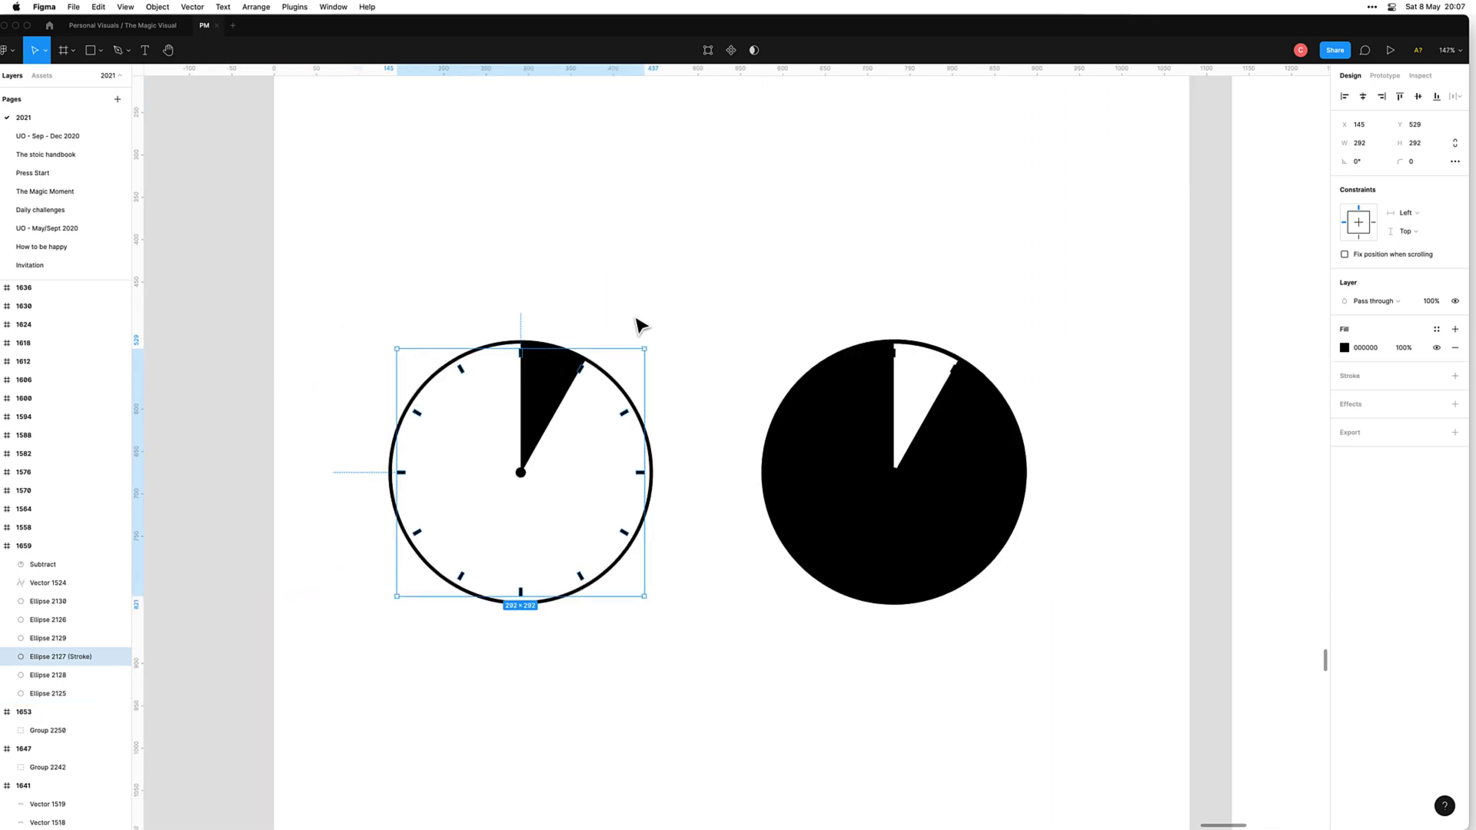
scroll(642, 327, up, 5)
click(837, 313)
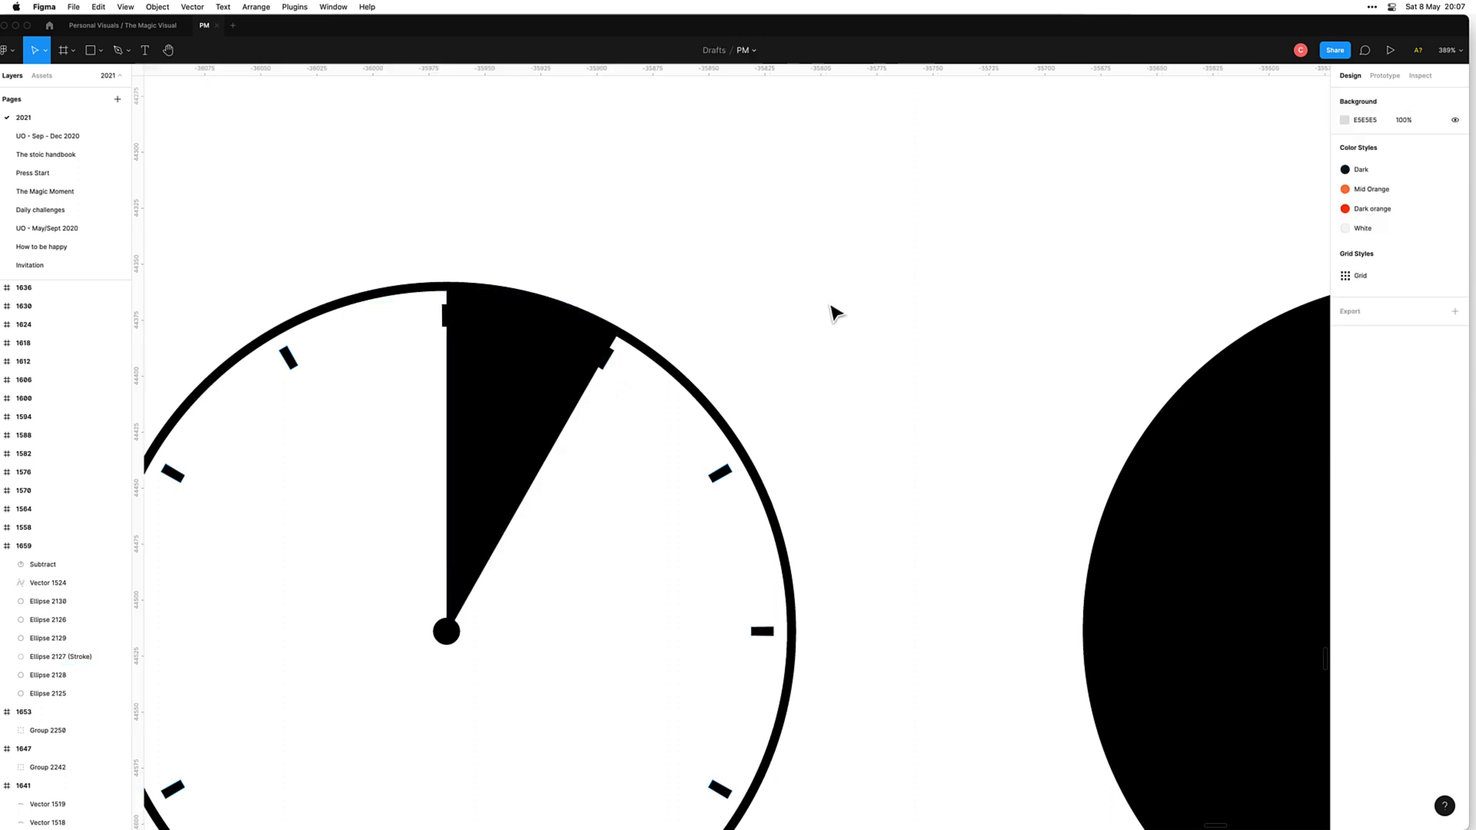
Step: Group all the shapes of both clocks in frame 1659
scroll(834, 308, down, 8)
drag(860, 307, 692, 340)
scroll(692, 342, up, 1)
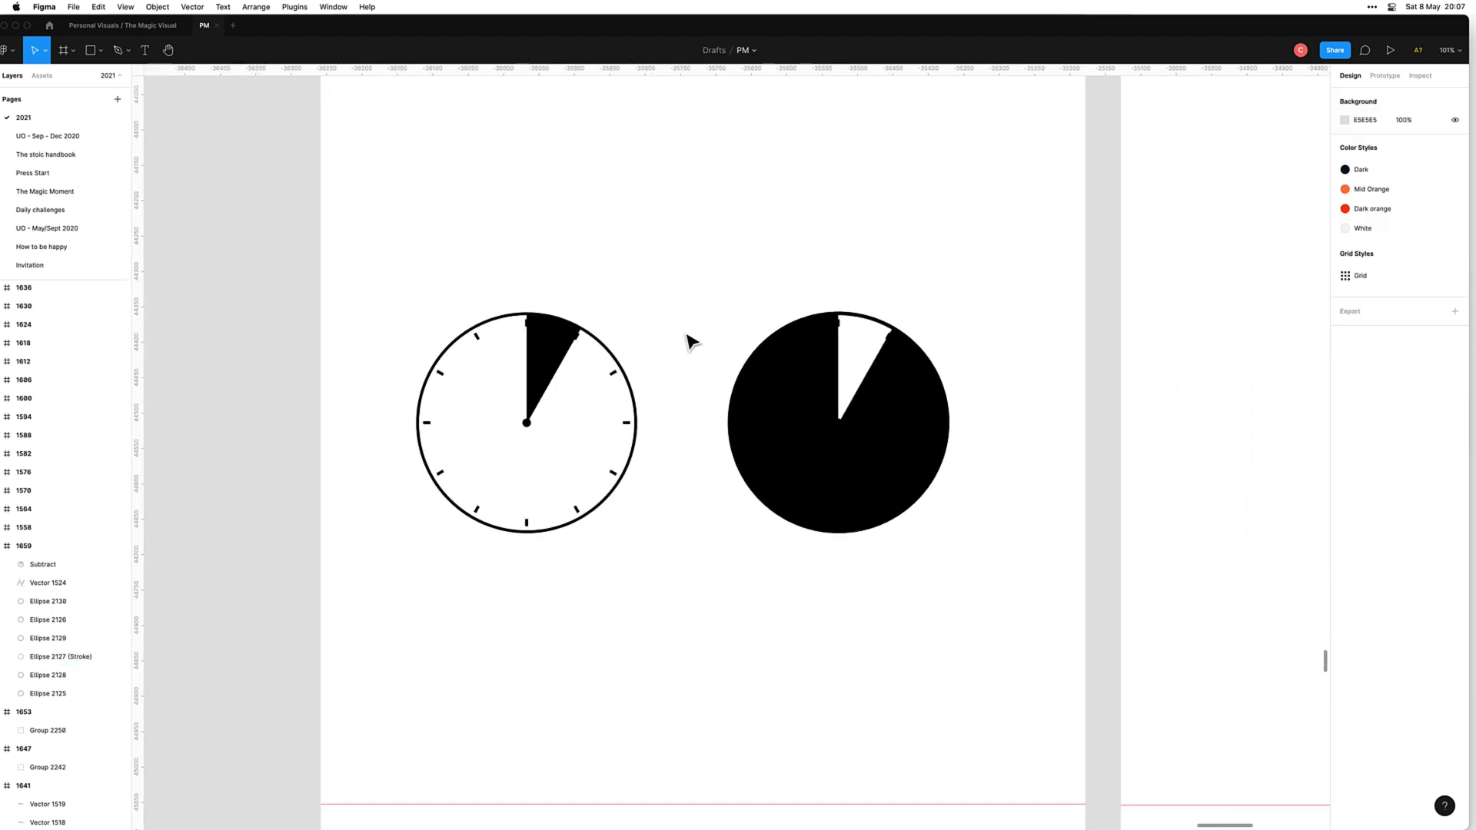
scroll(689, 341, down, 4)
scroll(695, 379, up, 2)
drag(754, 418, 649, 446)
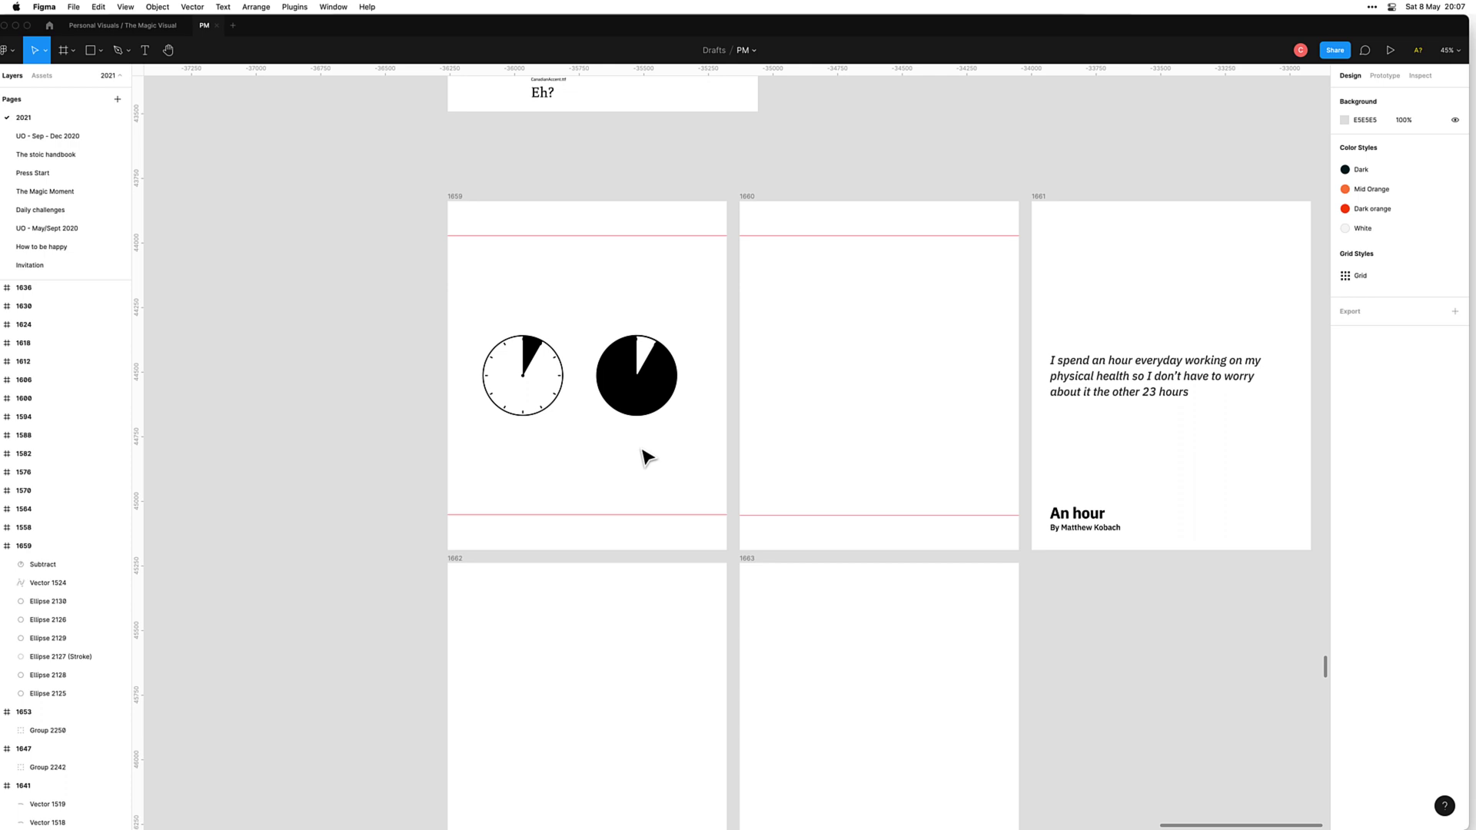
scroll(622, 320, up, 2)
drag(451, 308, 758, 559)
key(super+g)
click(672, 488)
scroll(674, 487, up, 2)
scroll(672, 487, up, 4)
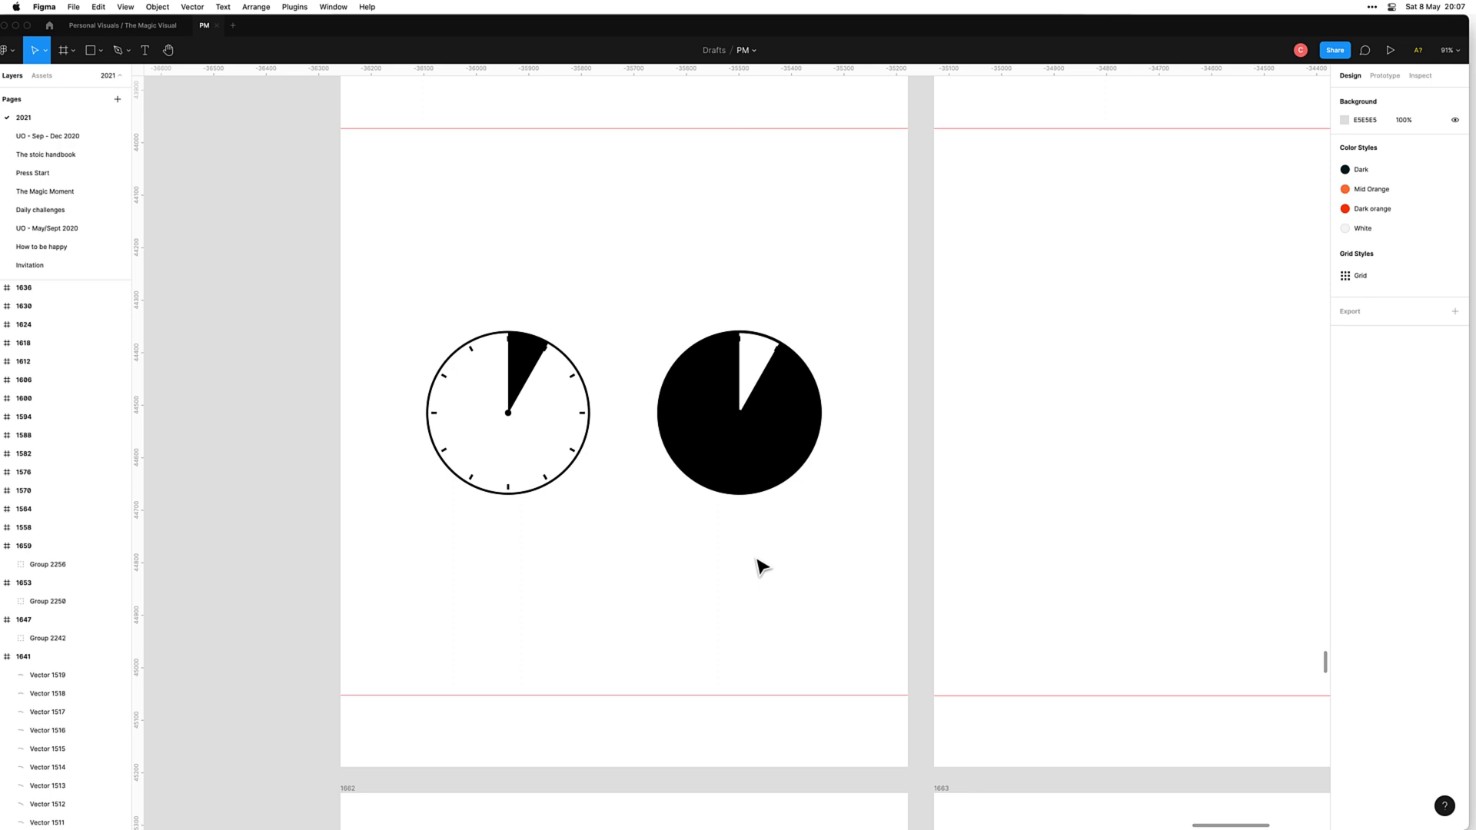
Step: Copy the group of two clocks from frame 1659
scroll(758, 563, down, 5)
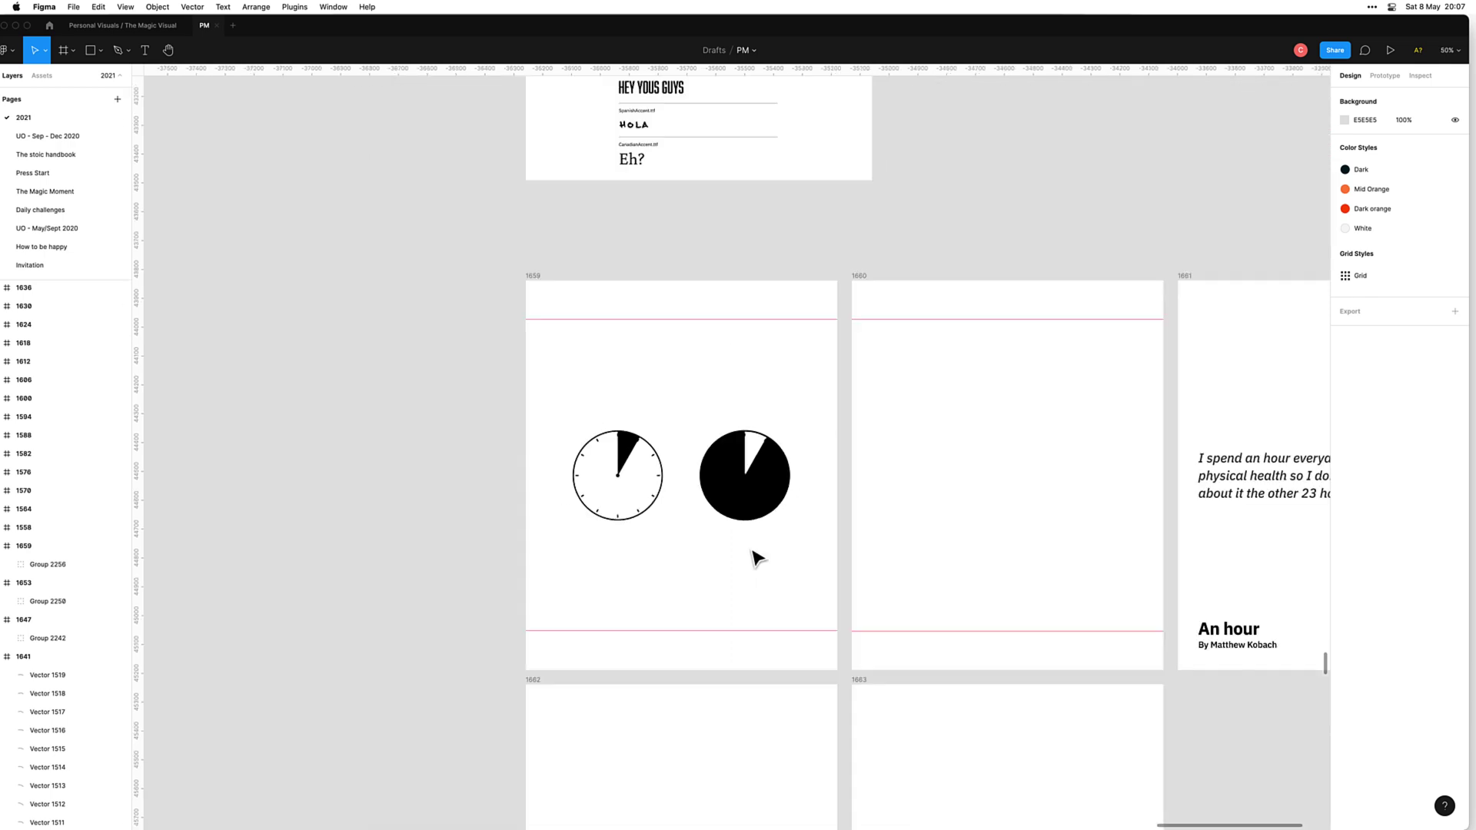
scroll(811, 521, right, 4)
drag(890, 504, 828, 497)
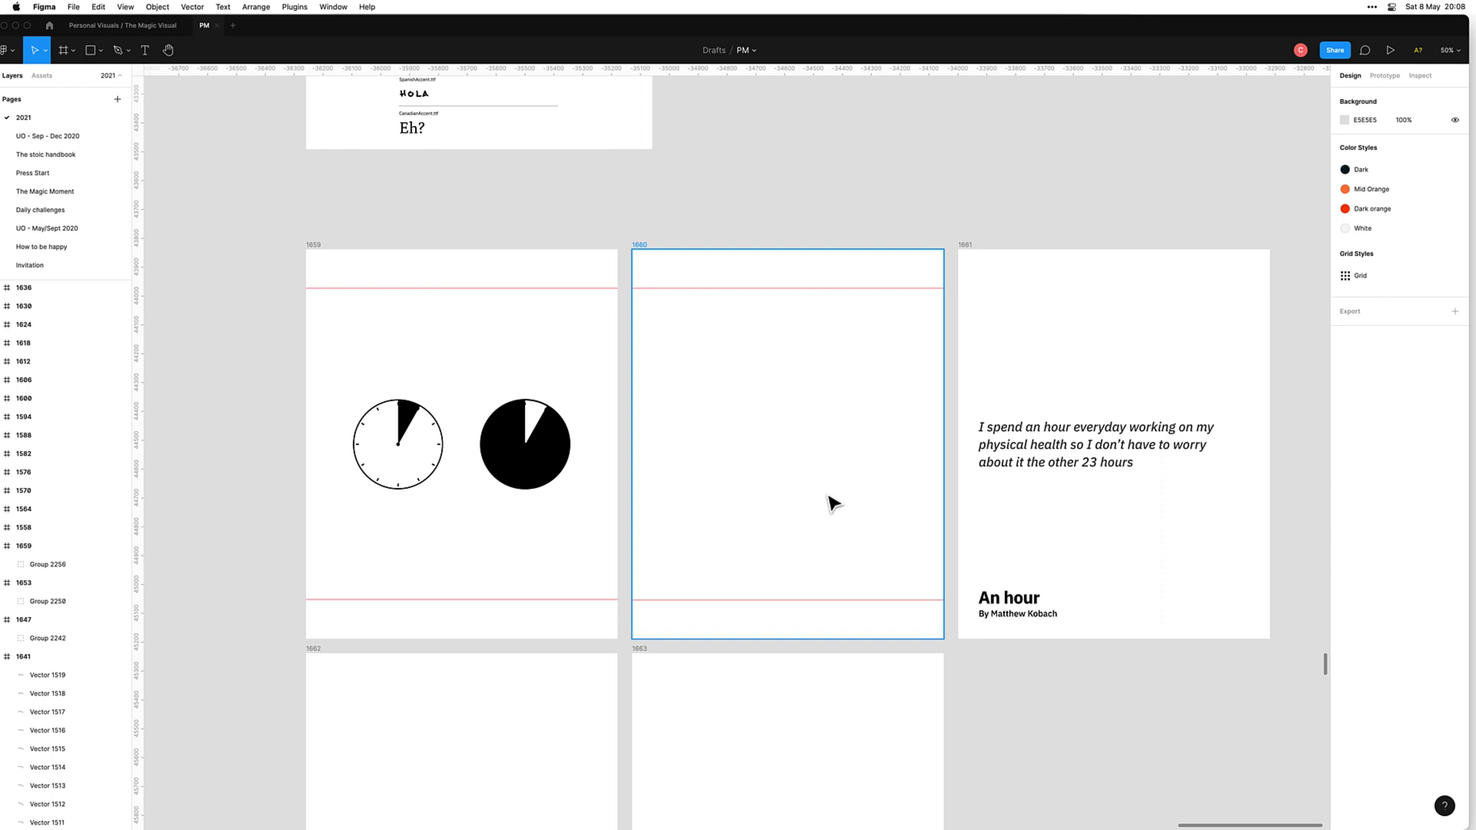
click(484, 550)
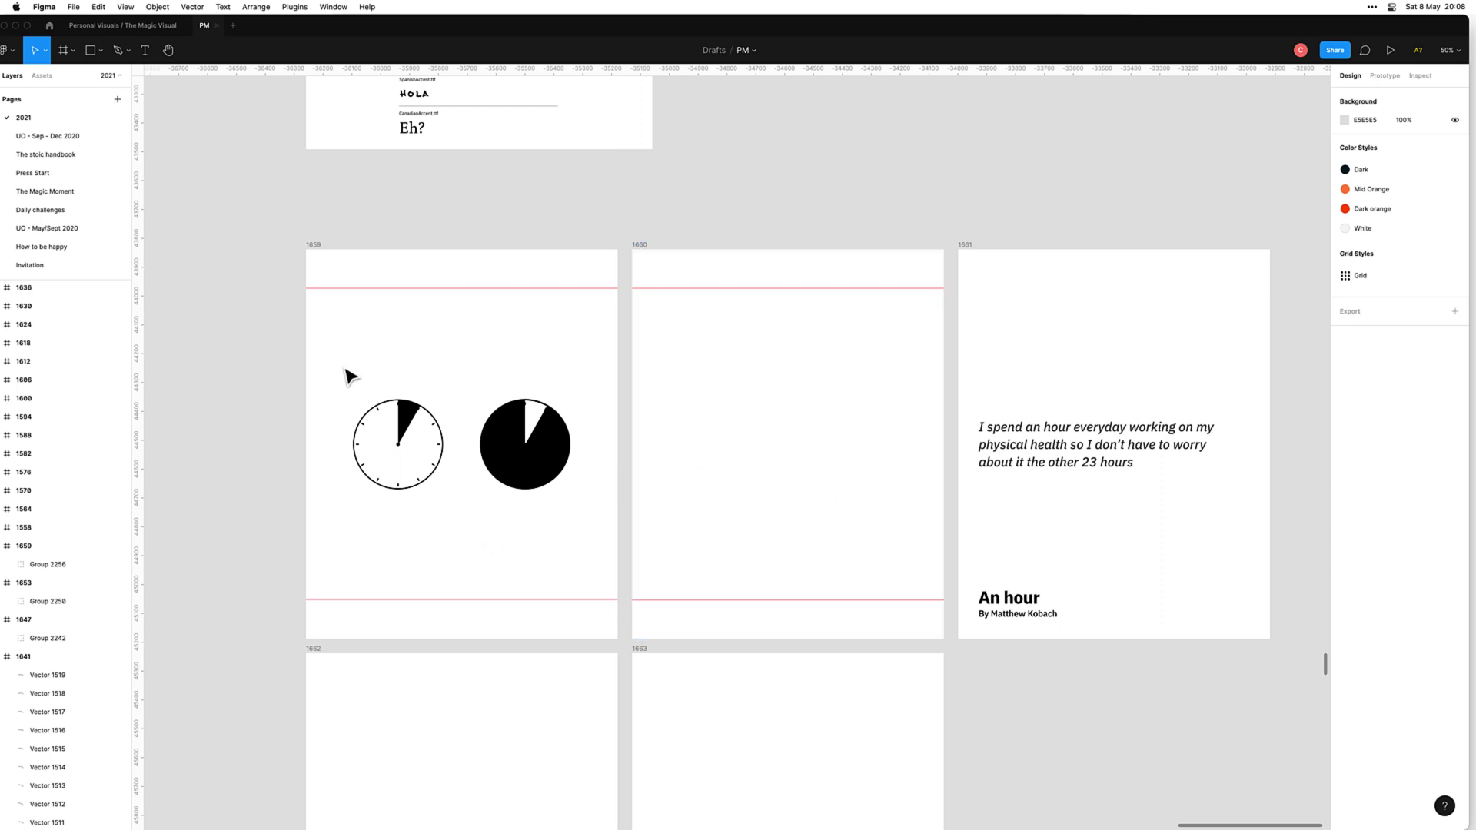
drag(346, 372, 543, 530)
key(super+c)
scroll(544, 538, down, 5)
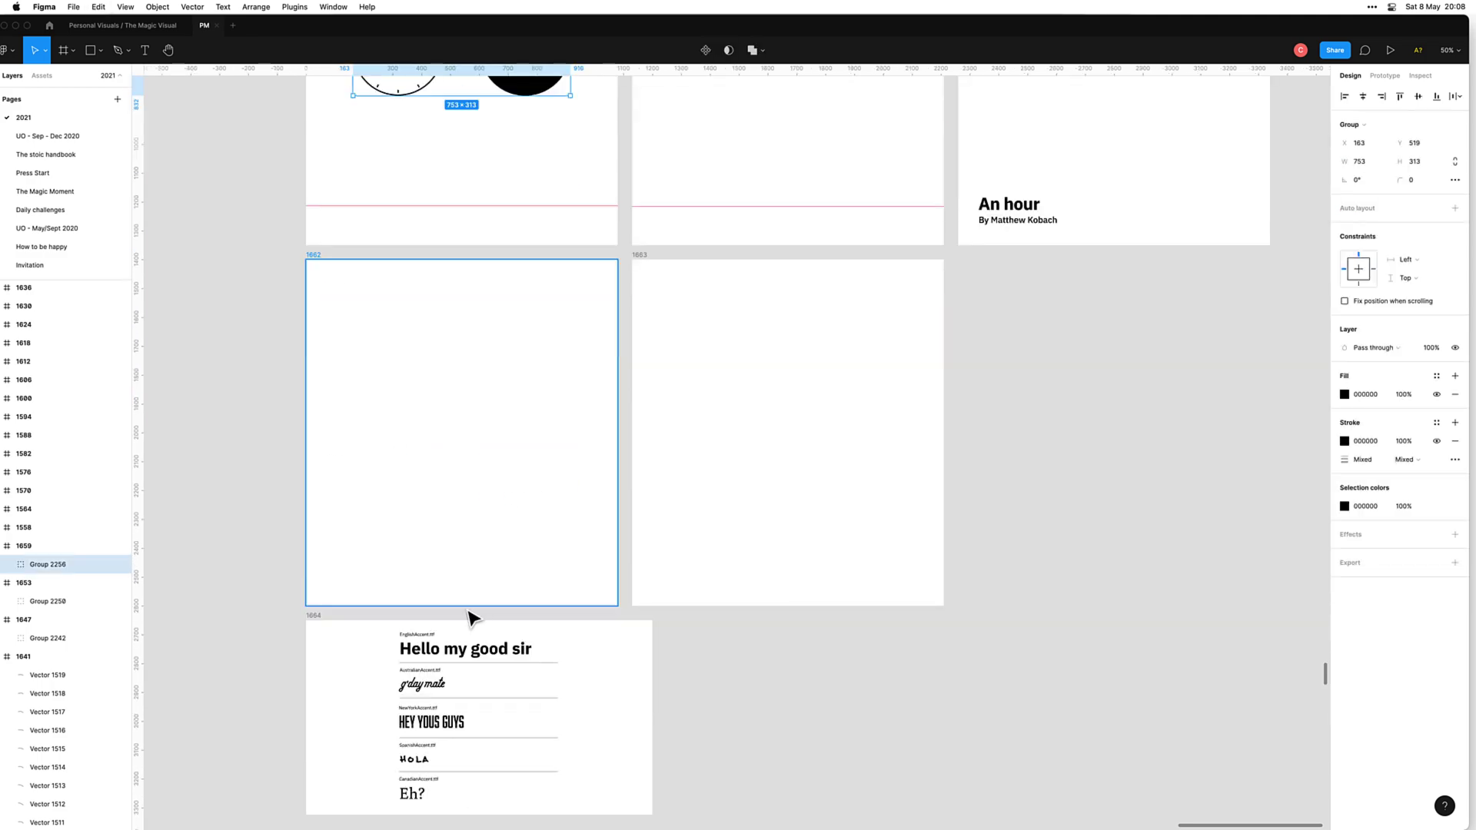
scroll(445, 471, up, 3)
scroll(435, 384, up, 3)
scroll(423, 395, up, 10)
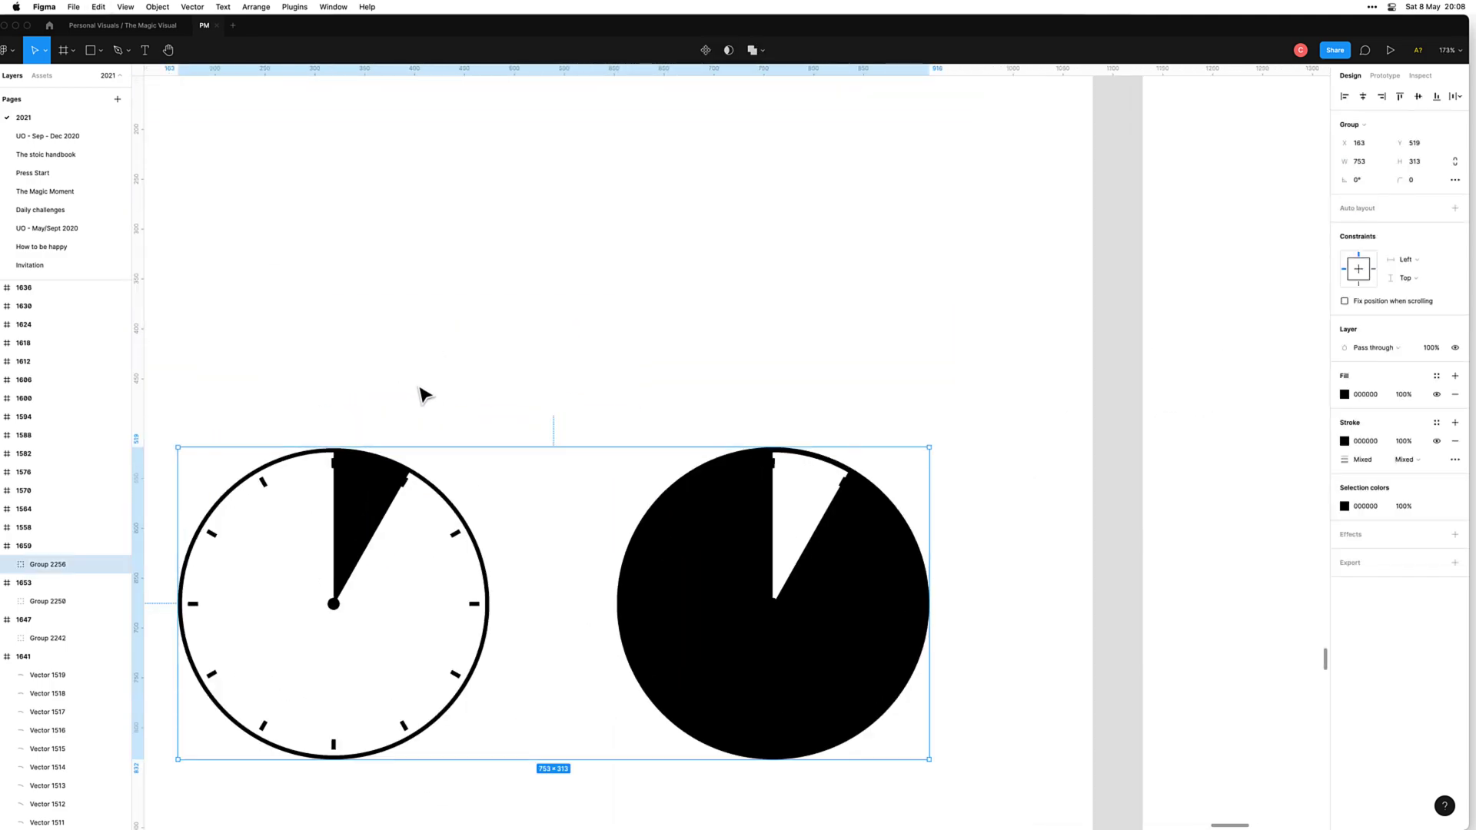
Step: Delete corner points of the left clock's 12 and 1 o'clock tick marks so they no longer protrude from the wedge
key(Escape)
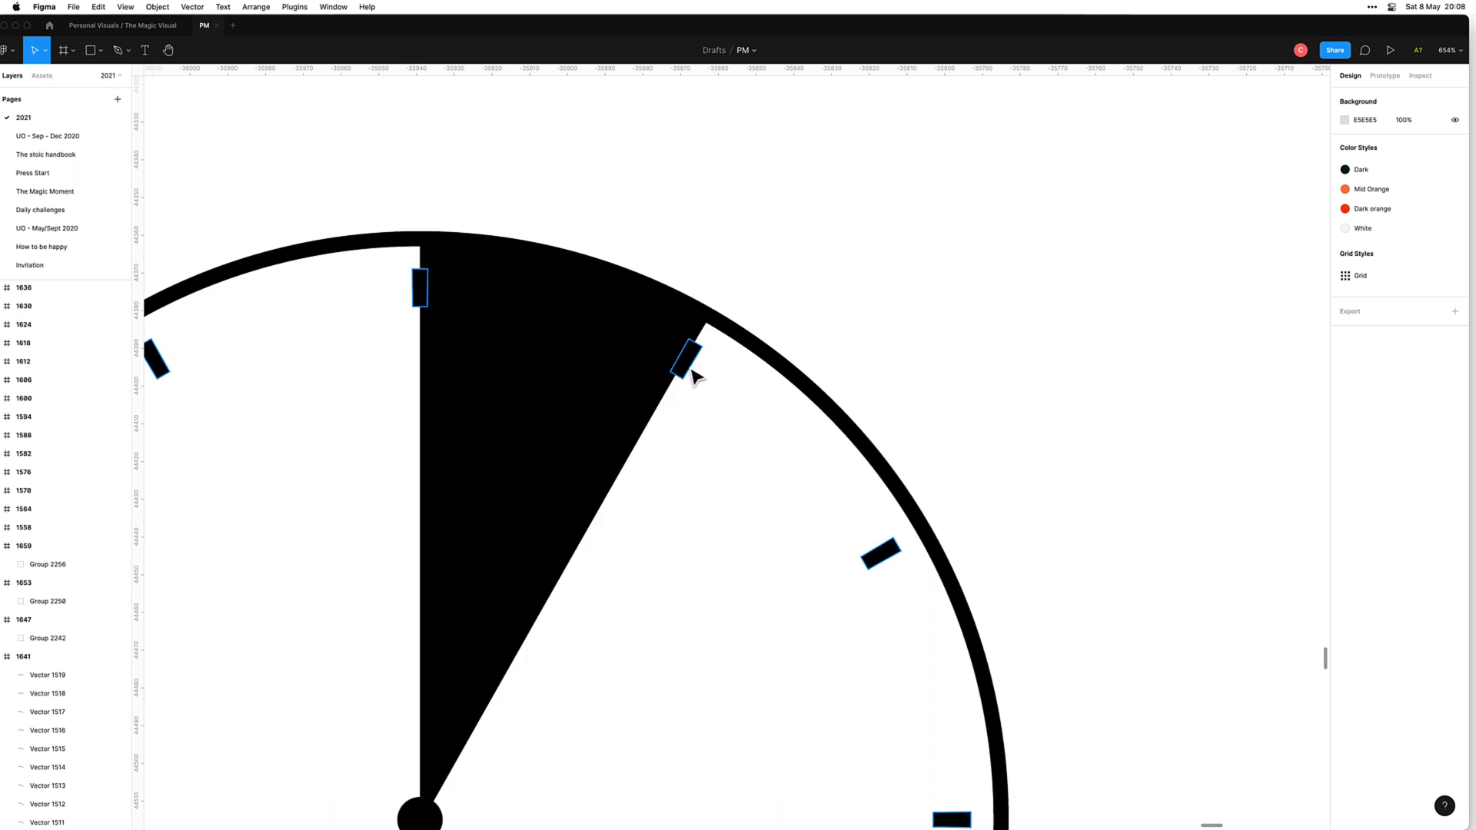
click(689, 369)
double_click(692, 372)
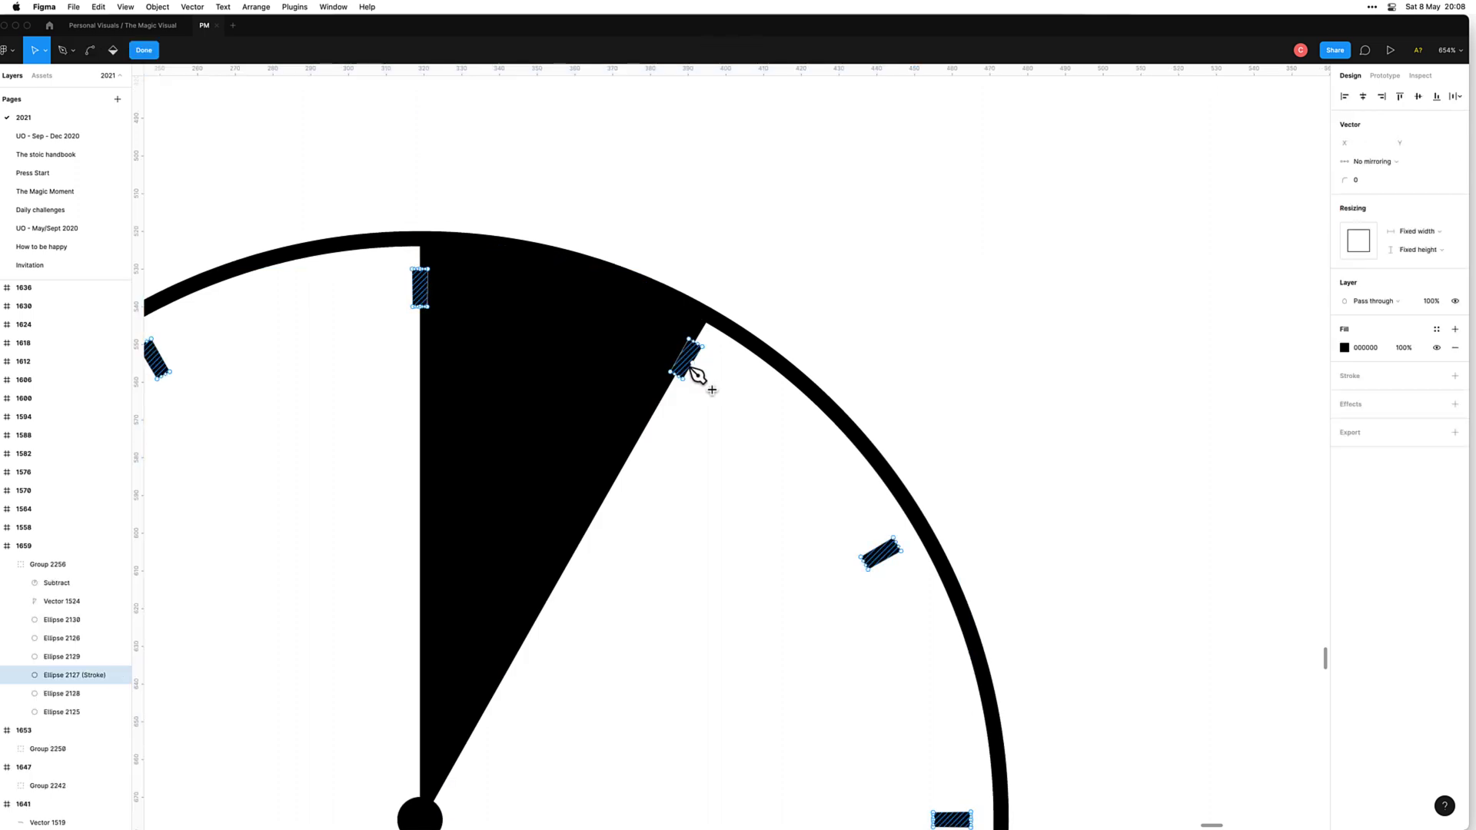
click(700, 373)
key(super)
key(super+a)
click(702, 347)
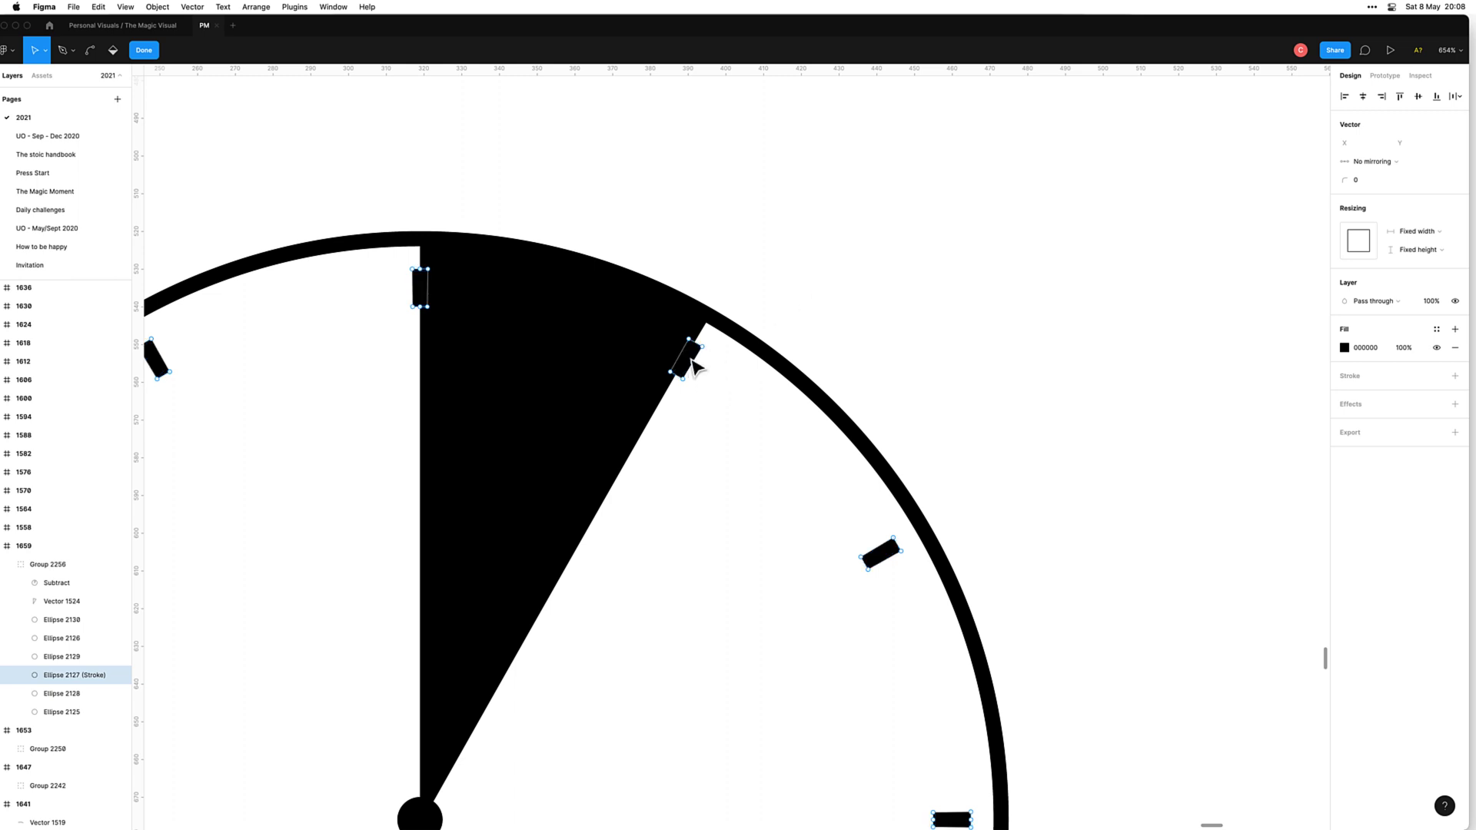
key(BackSpace)
key(BackSpace)
key(Escape)
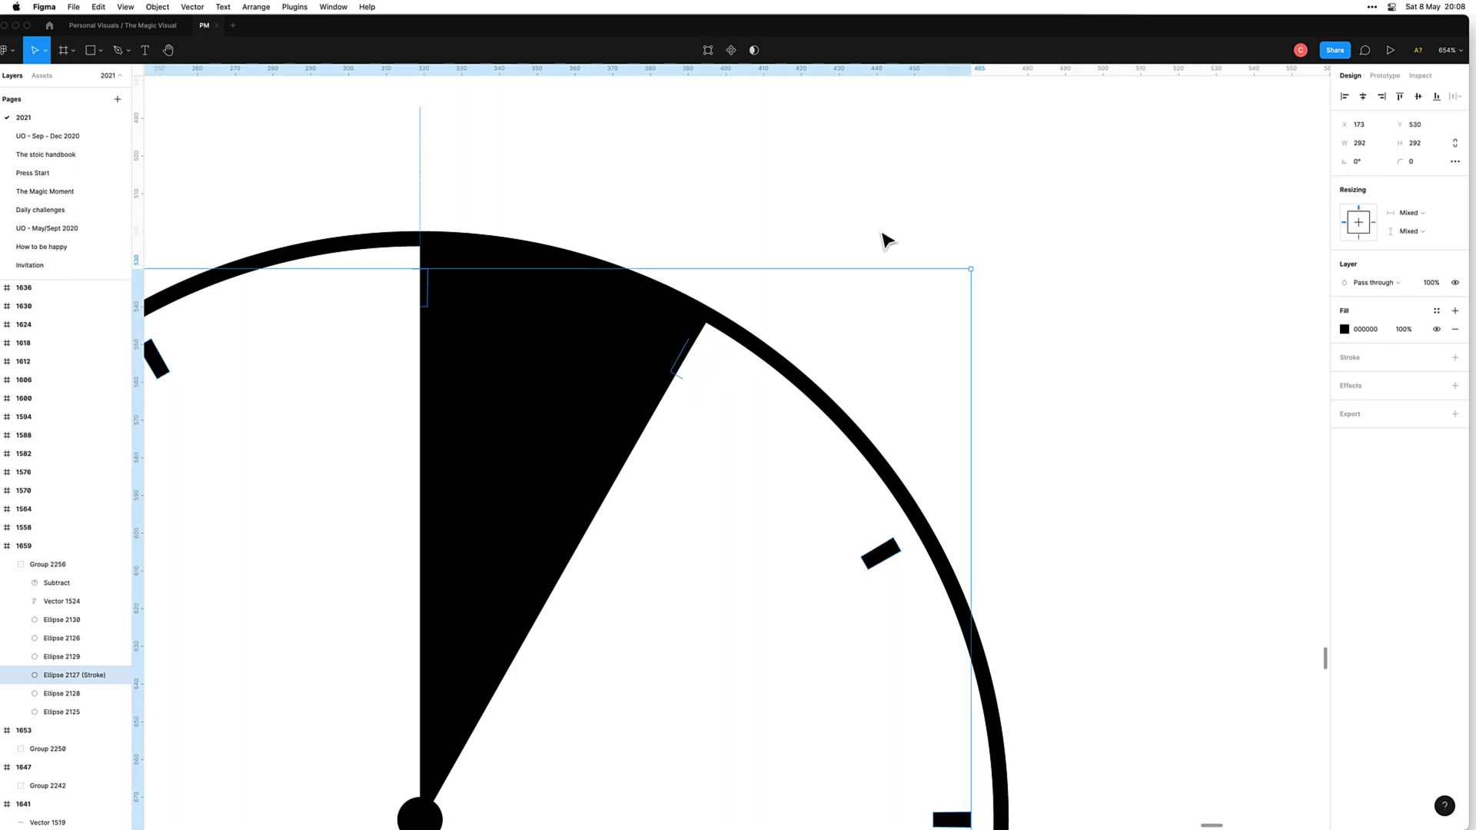
key(Escape)
Step: Ungroup the two clocks and cut the right clock's black subtracted shape to uncover its tick marks
scroll(915, 250, down, 5)
scroll(1000, 300, down, 3)
scroll(1064, 336, right, 10)
scroll(884, 384, up, 5)
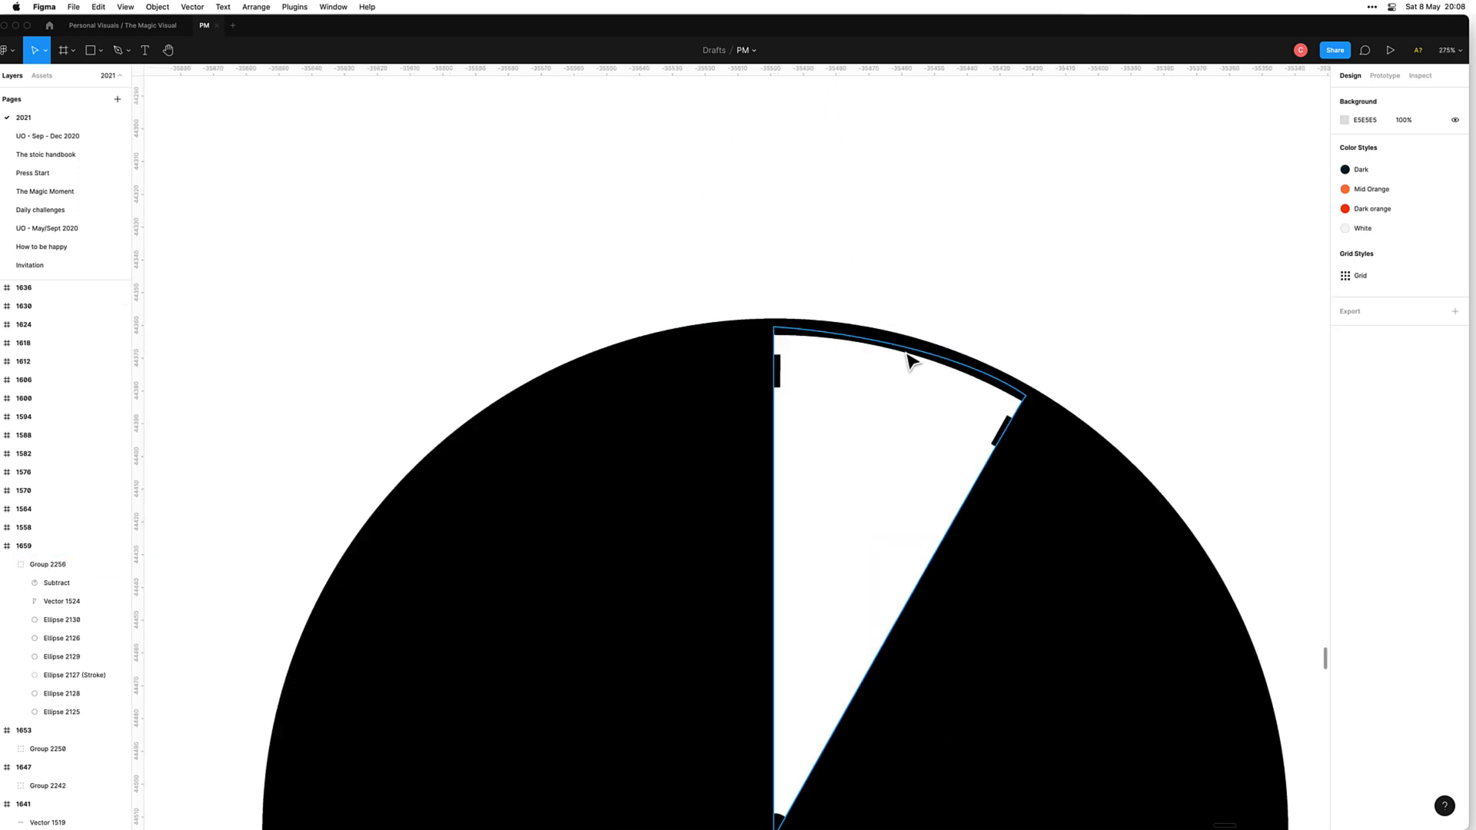
click(777, 375)
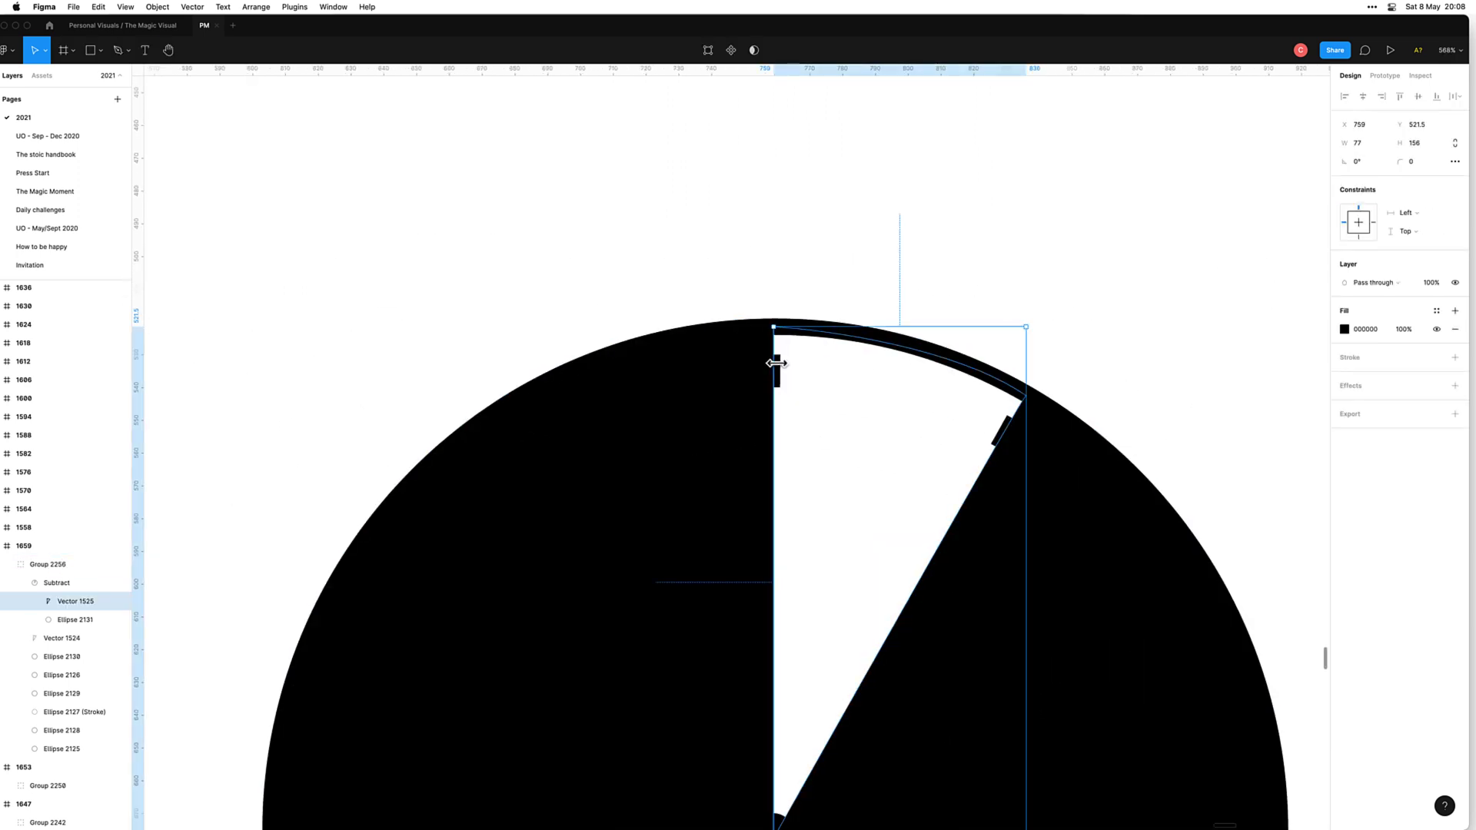
click(837, 254)
click(741, 461)
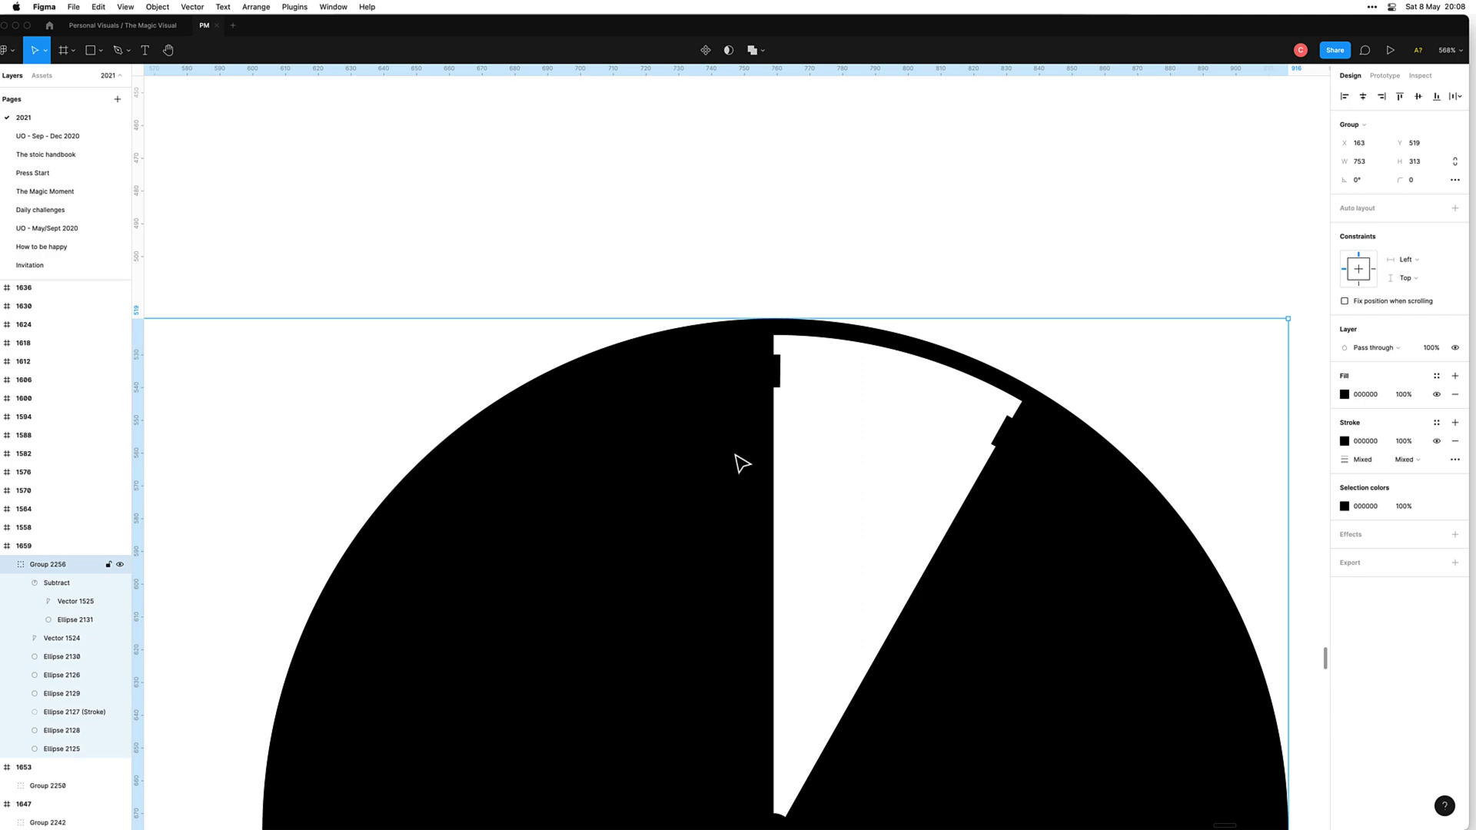
click(821, 141)
click(690, 445)
key(super+shift+g)
click(802, 206)
click(709, 472)
key(Delete)
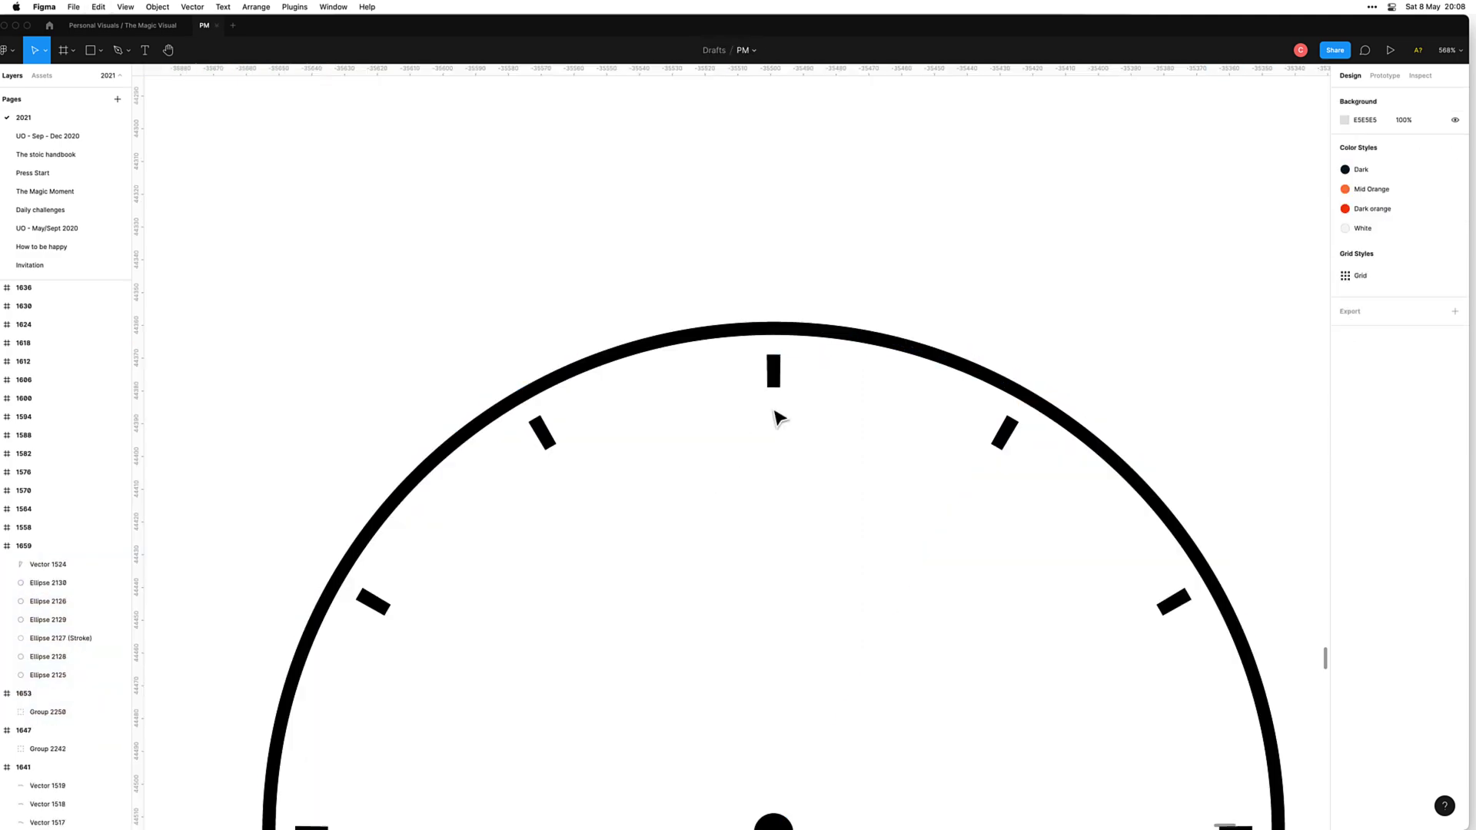
Step: Outline the stroke of the right clock's tick-mark circle
click(782, 375)
key(Return)
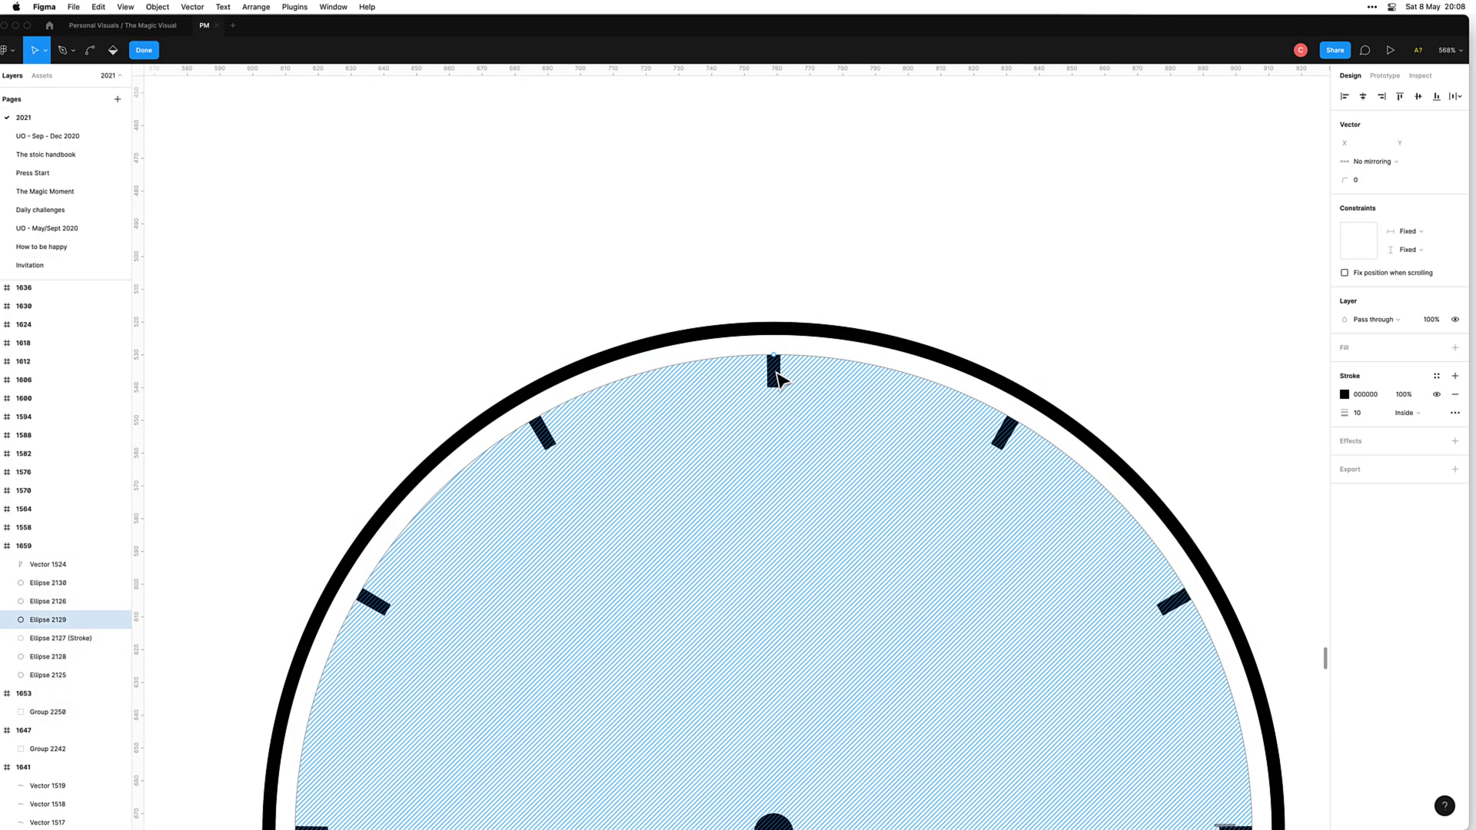
key(Escape)
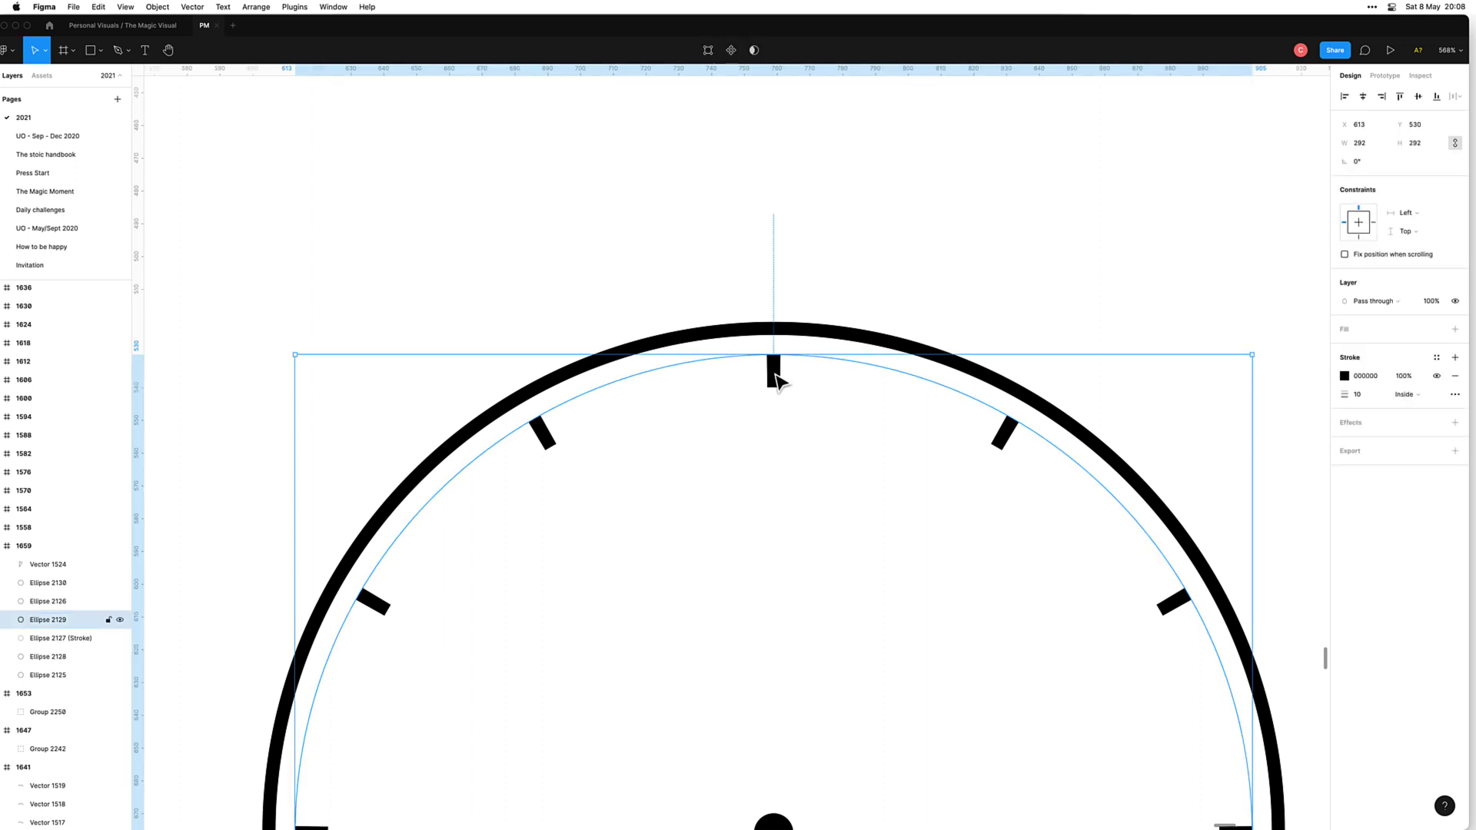
key(alt+super+o)
click(801, 264)
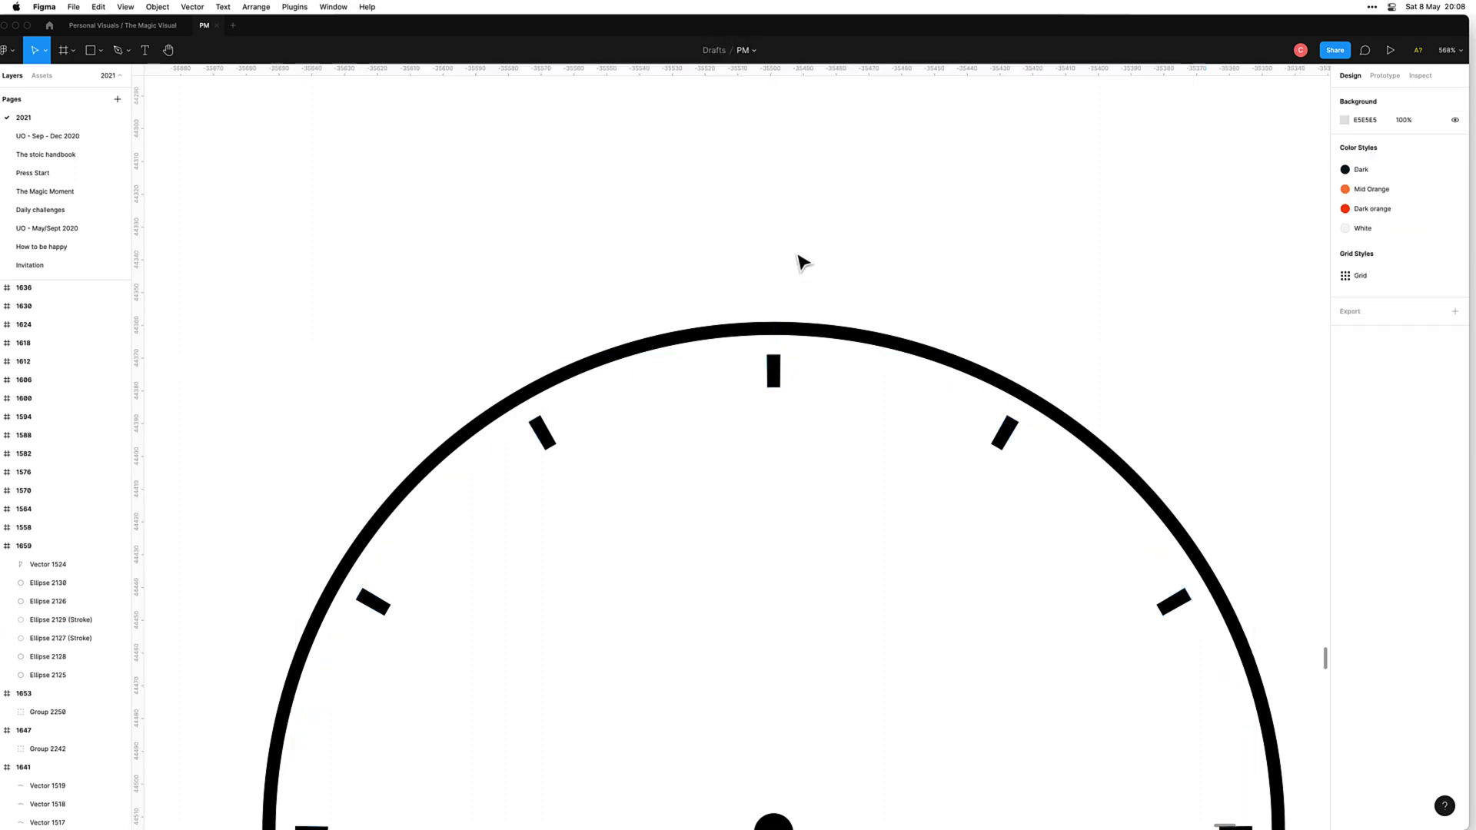
Step: Remove the right clock's 12 and 1 o'clock tick marks by deleting their anchor points
click(777, 363)
key(Return)
click(781, 356)
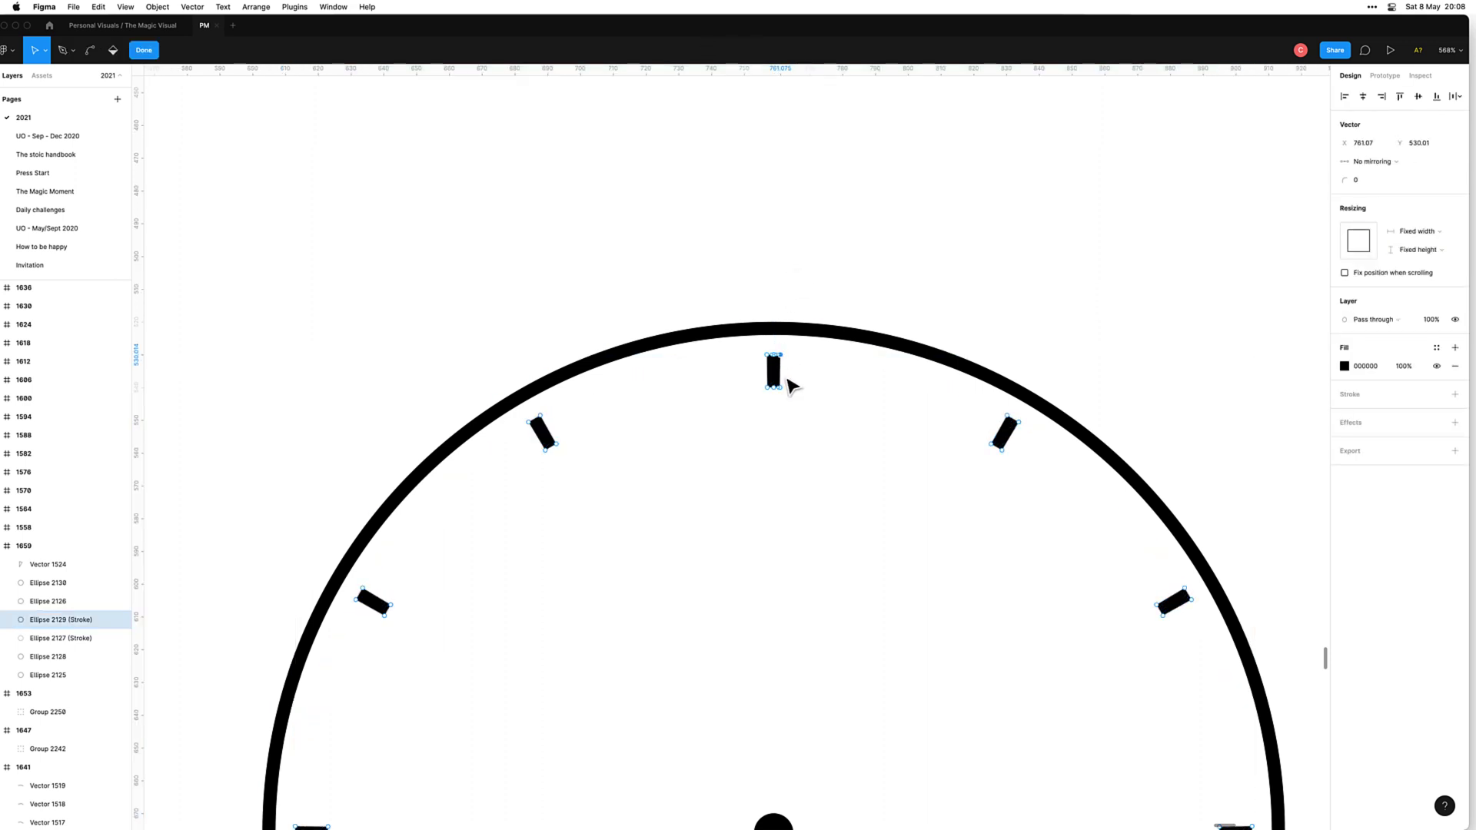
key(BackSpace)
click(991, 443)
key(BackSpace)
key(Escape)
Step: Paste the cut black subtracted shape back over the right clock
scroll(972, 274, down, 5)
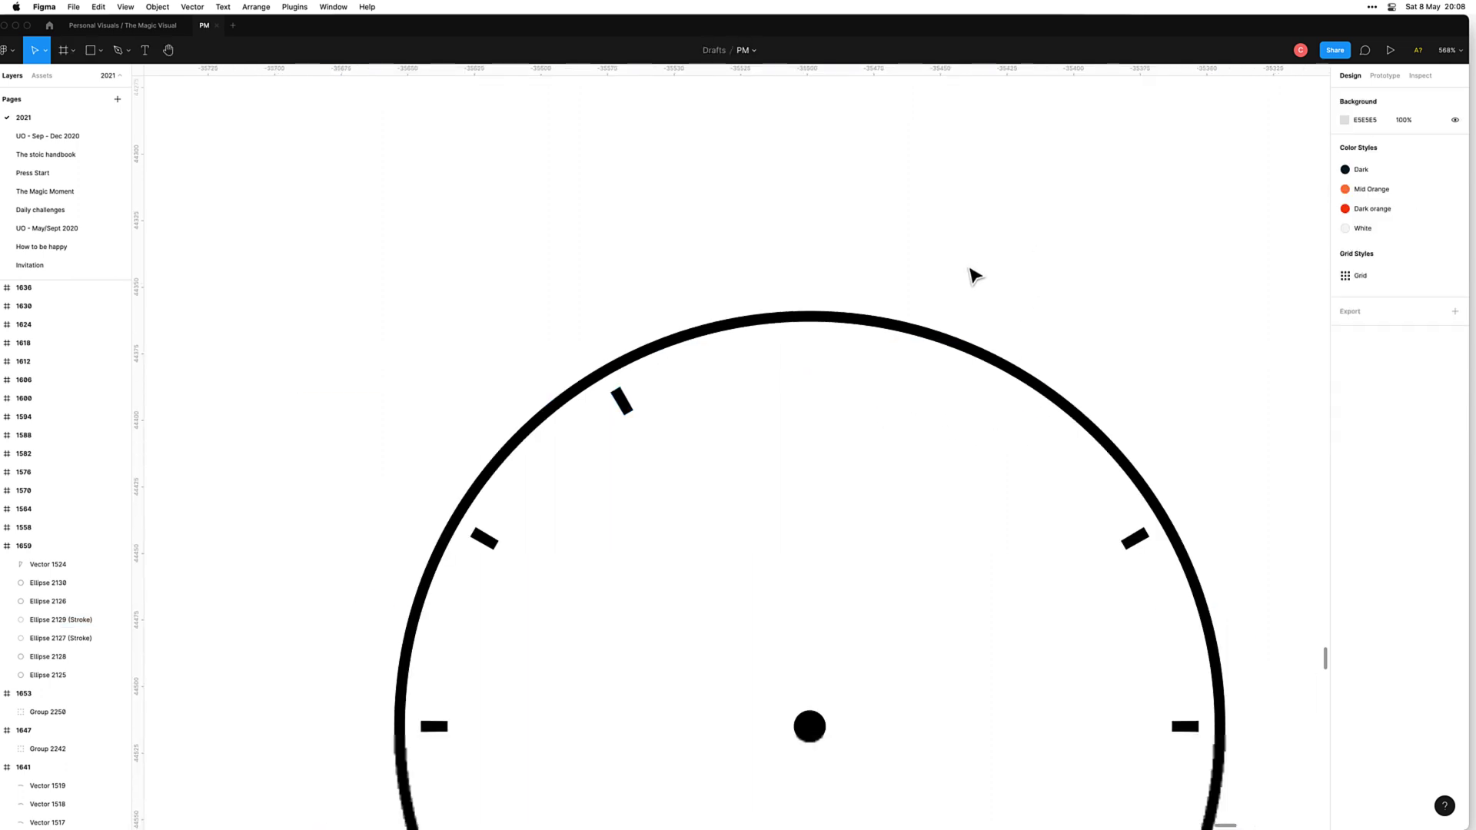
key(super+v)
scroll(990, 354, down, 5)
key(Tab)
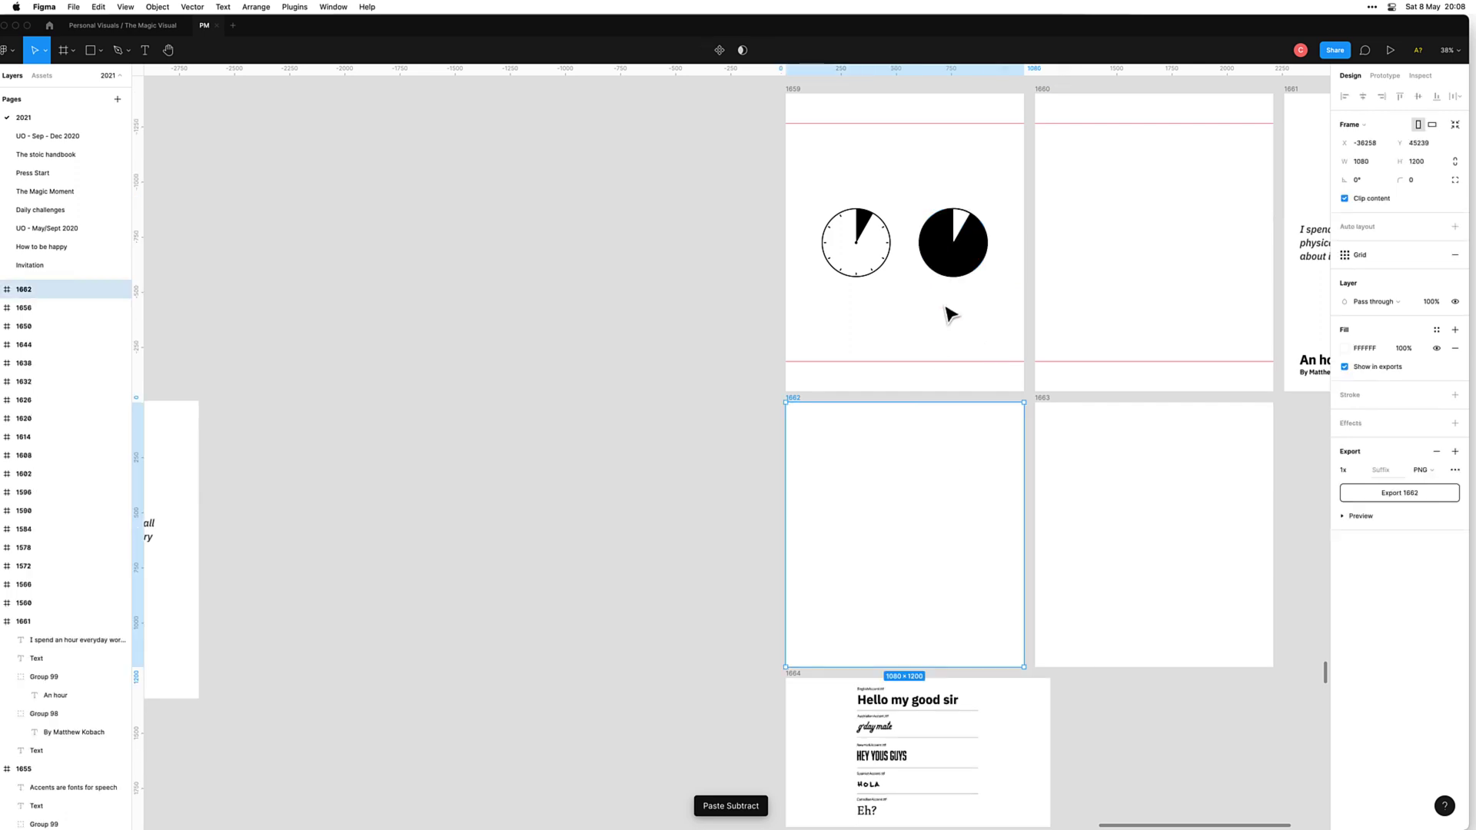
Step: Replace the accent fonts group in frame 1664 with a copy of both clocks from frame 1659
scroll(969, 323, up, 3)
drag(1005, 313, 933, 392)
scroll(852, 424, up, 2)
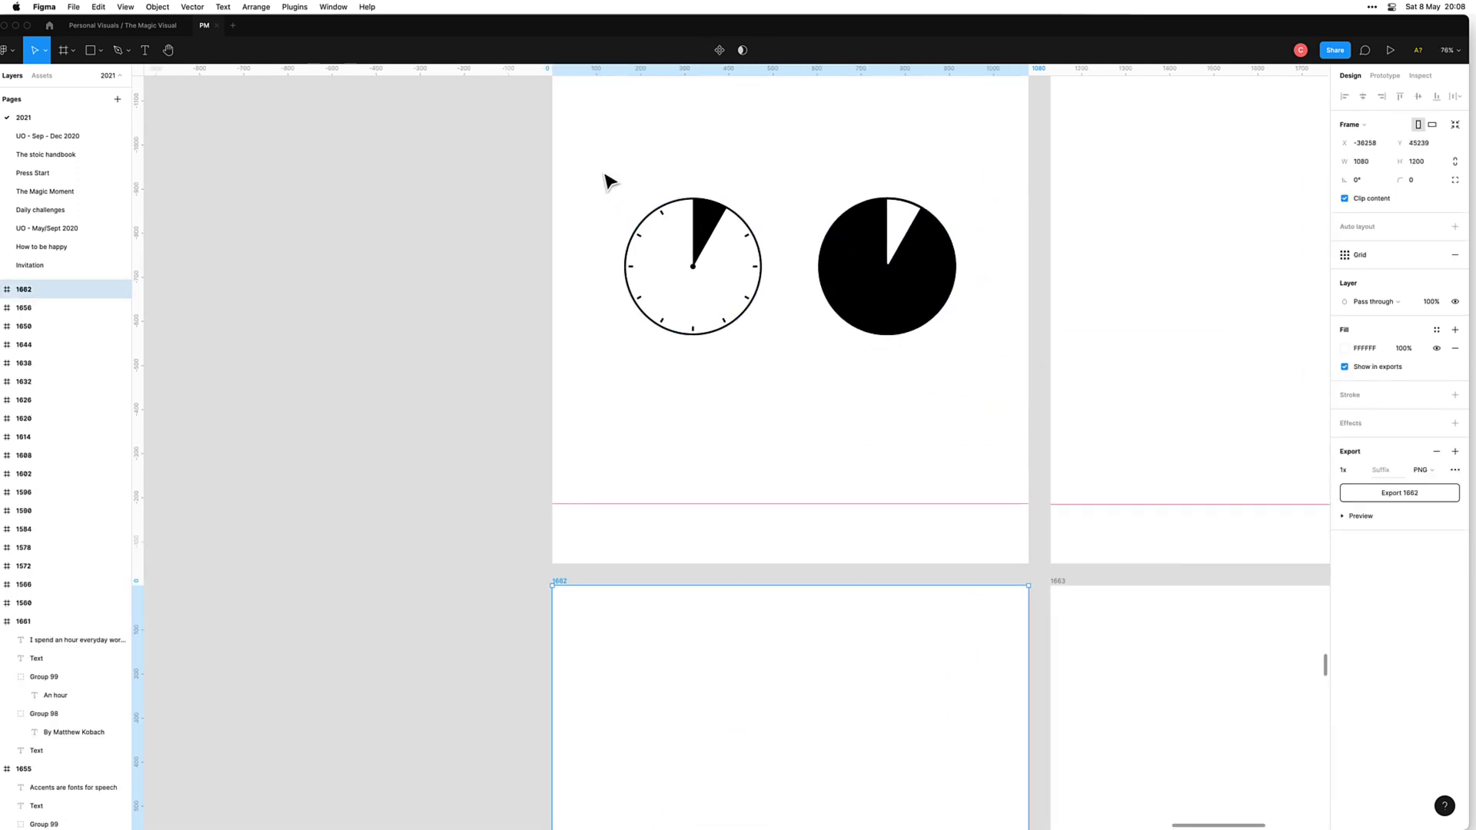
drag(607, 185, 979, 399)
scroll(905, 367, down, 4)
scroll(892, 367, down, 6)
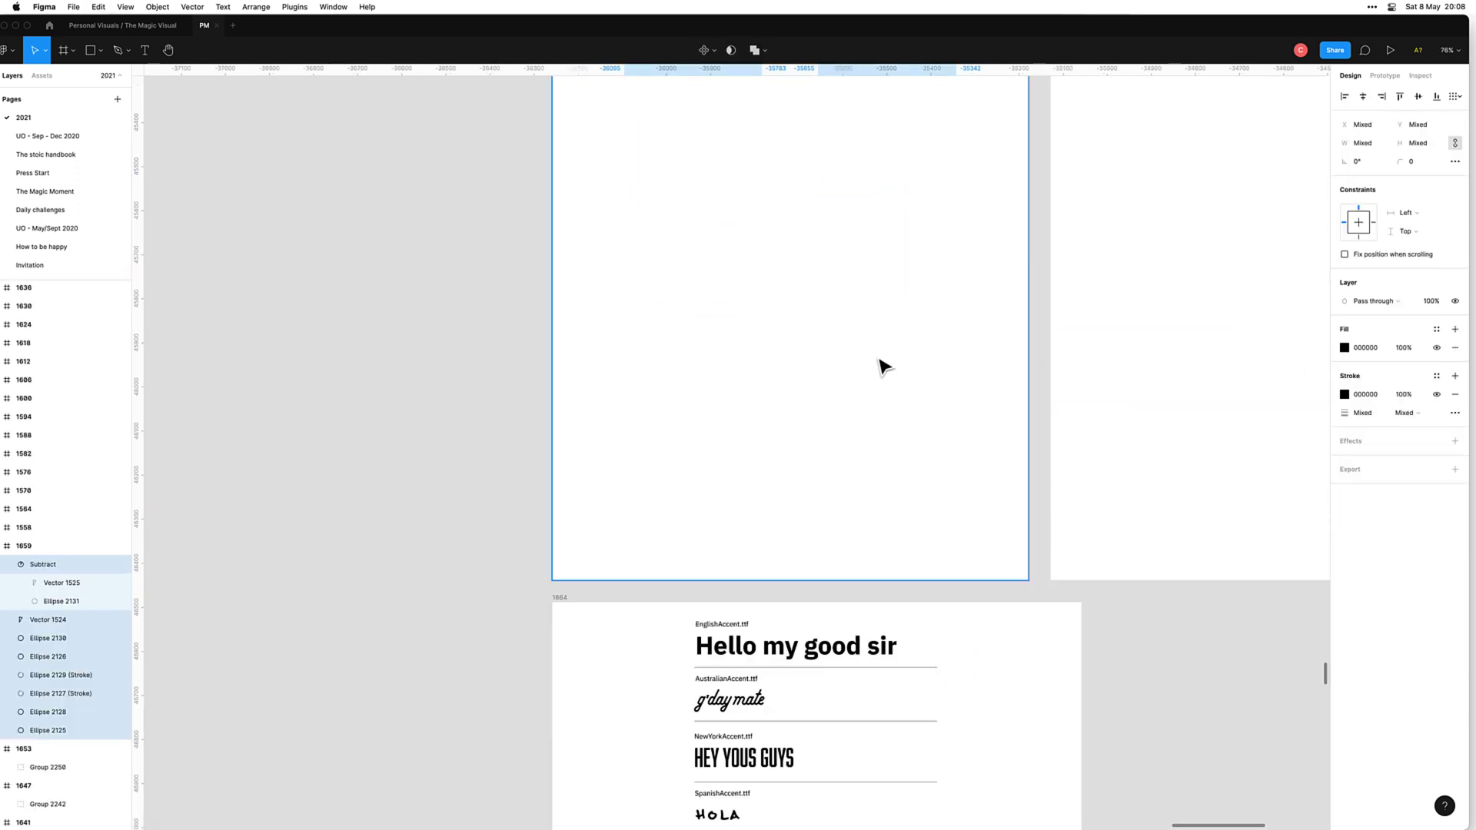
click(773, 446)
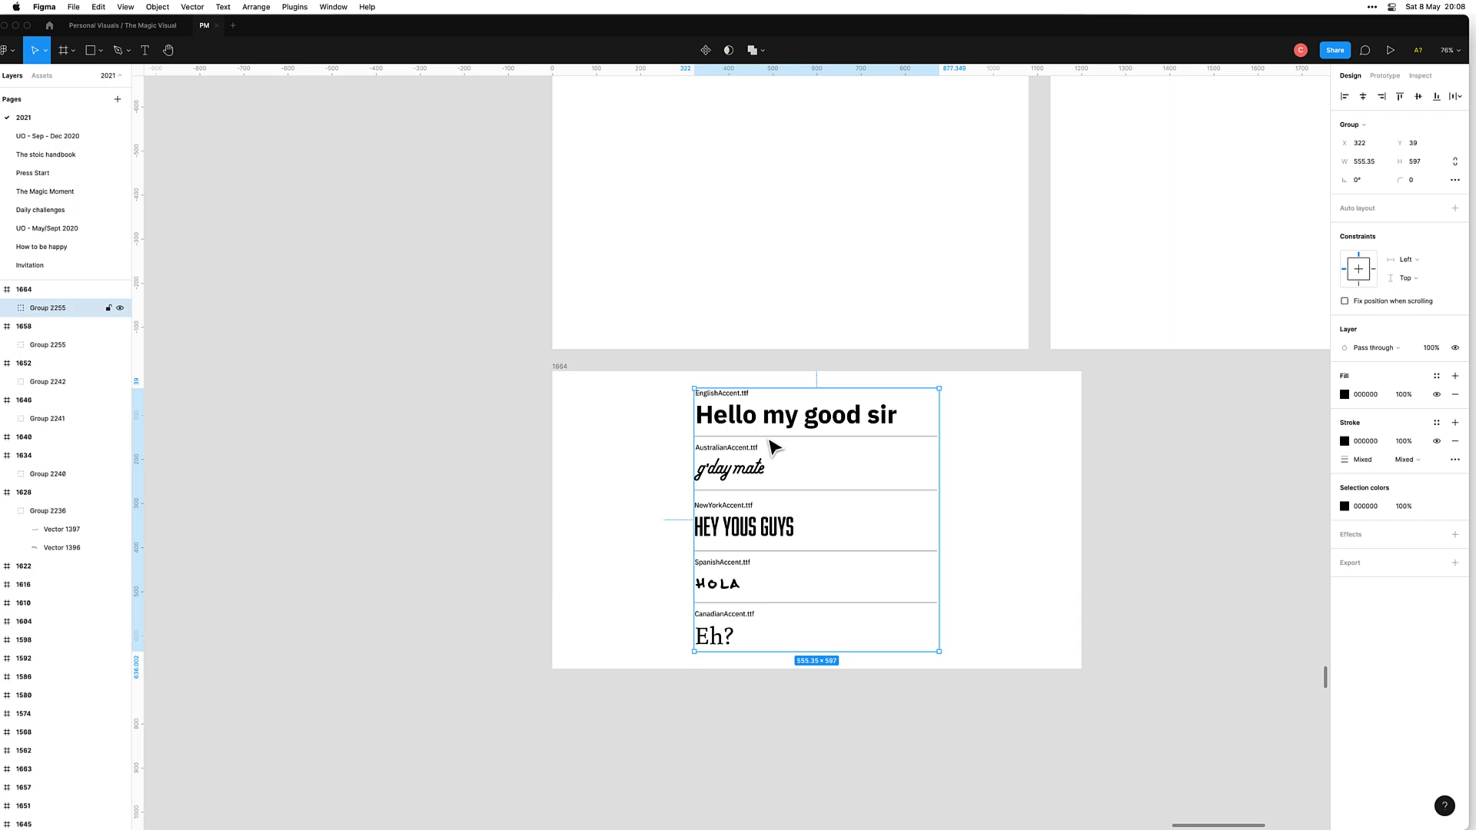
key(BackSpace)
click(566, 376)
key(super+v)
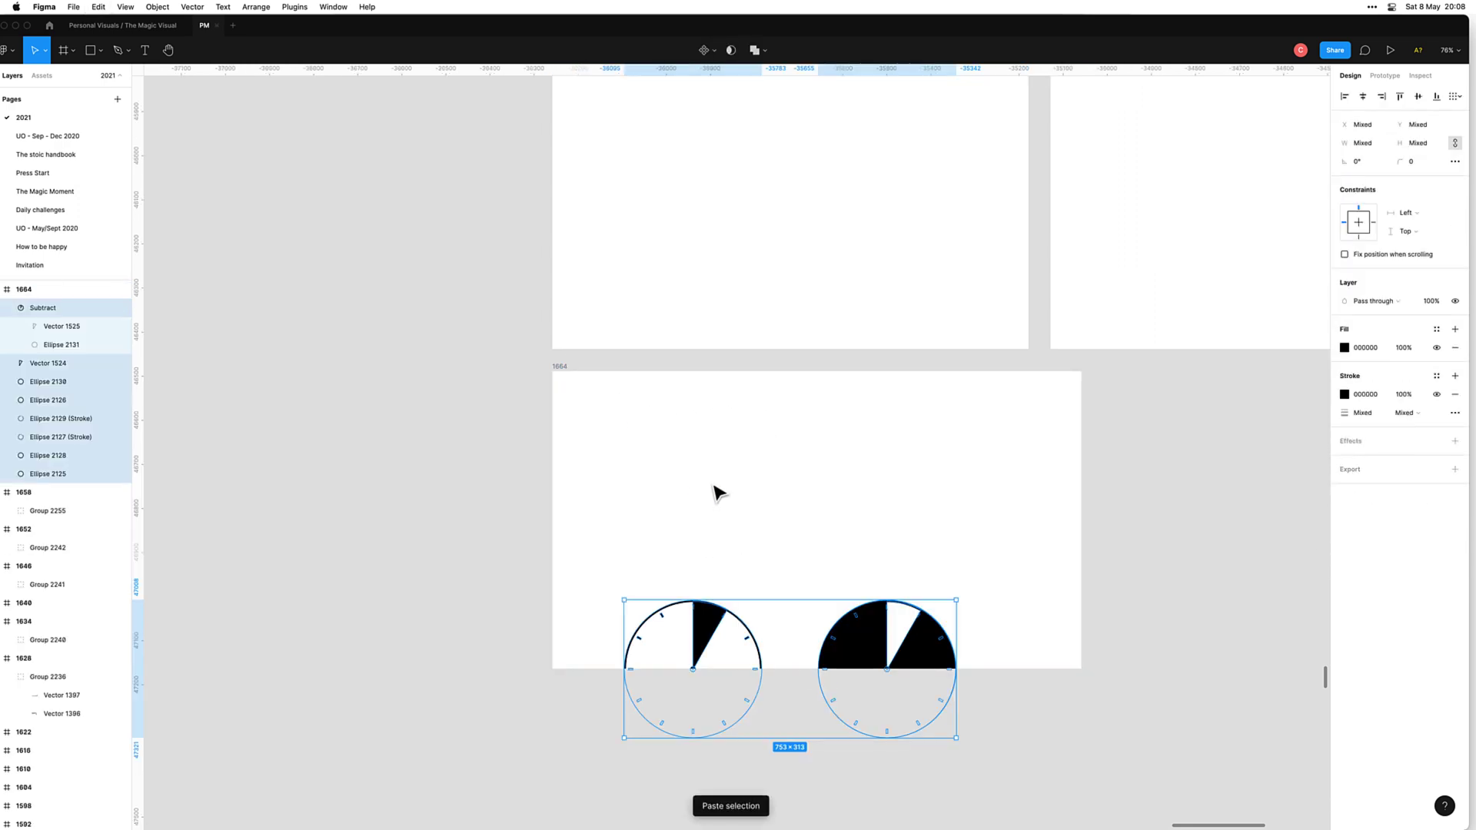
Step: Group and centre the pasted clocks in frame 1664, and scale the group from its centre to 808.33 × 336
key(super+g)
key(alt+v)
key(alt+h)
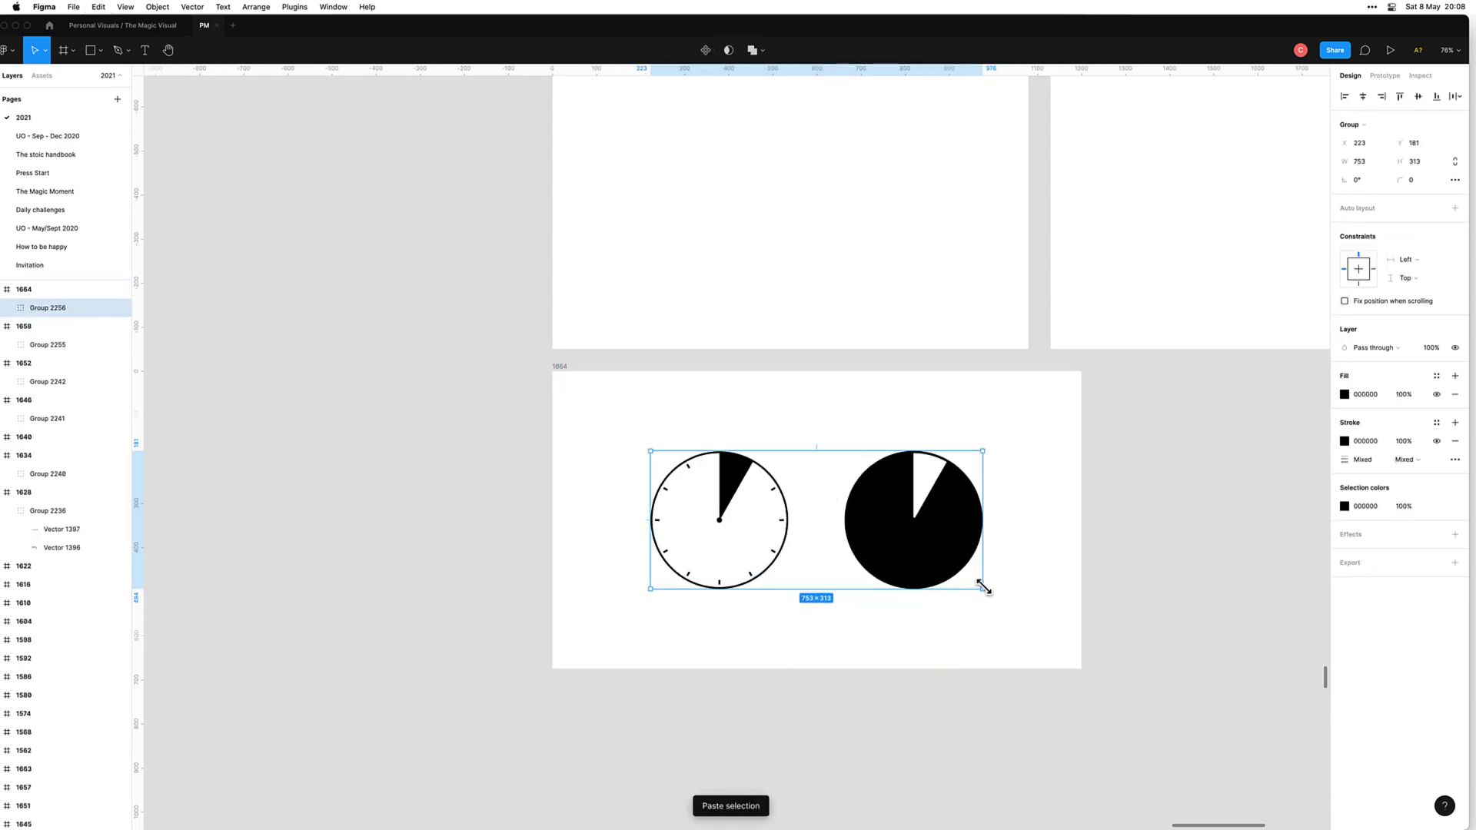
drag(985, 588, 996, 595)
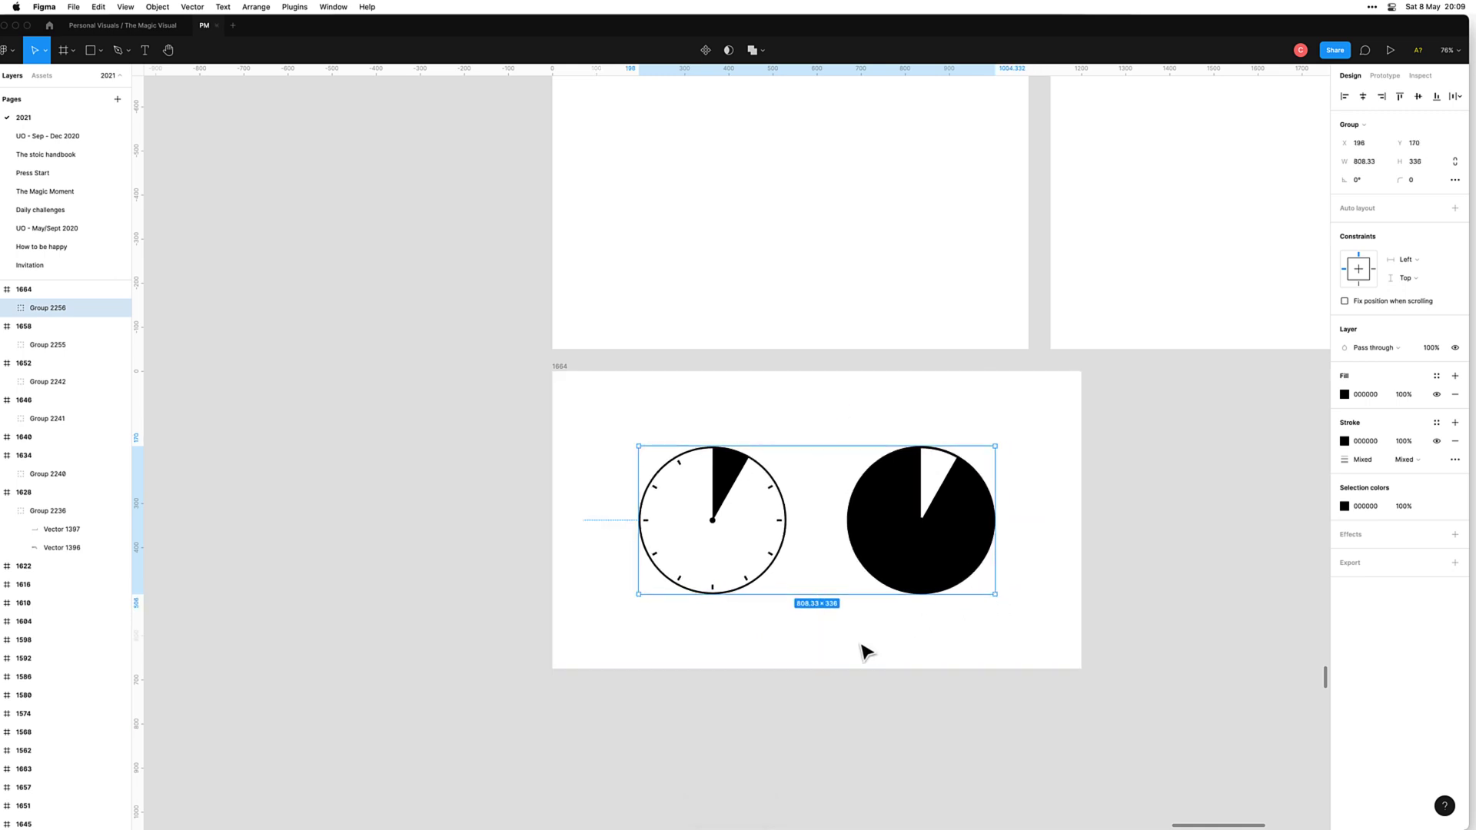
click(866, 652)
Step: Select frame 1664 containing the enlarged clocks
scroll(867, 576, down, 2)
scroll(982, 566, right, 3)
scroll(982, 567, up, 1)
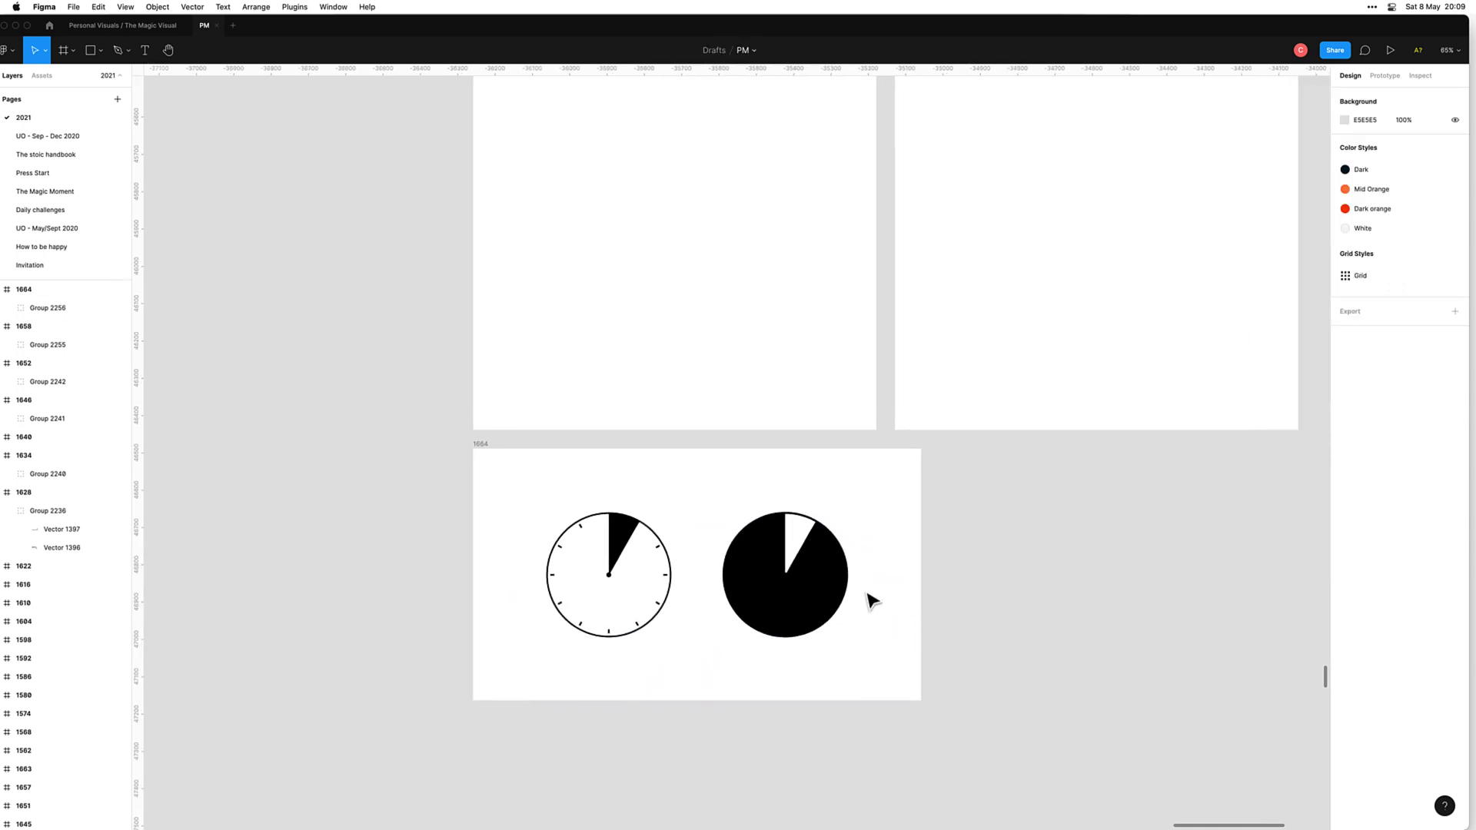
scroll(873, 600, down, 5)
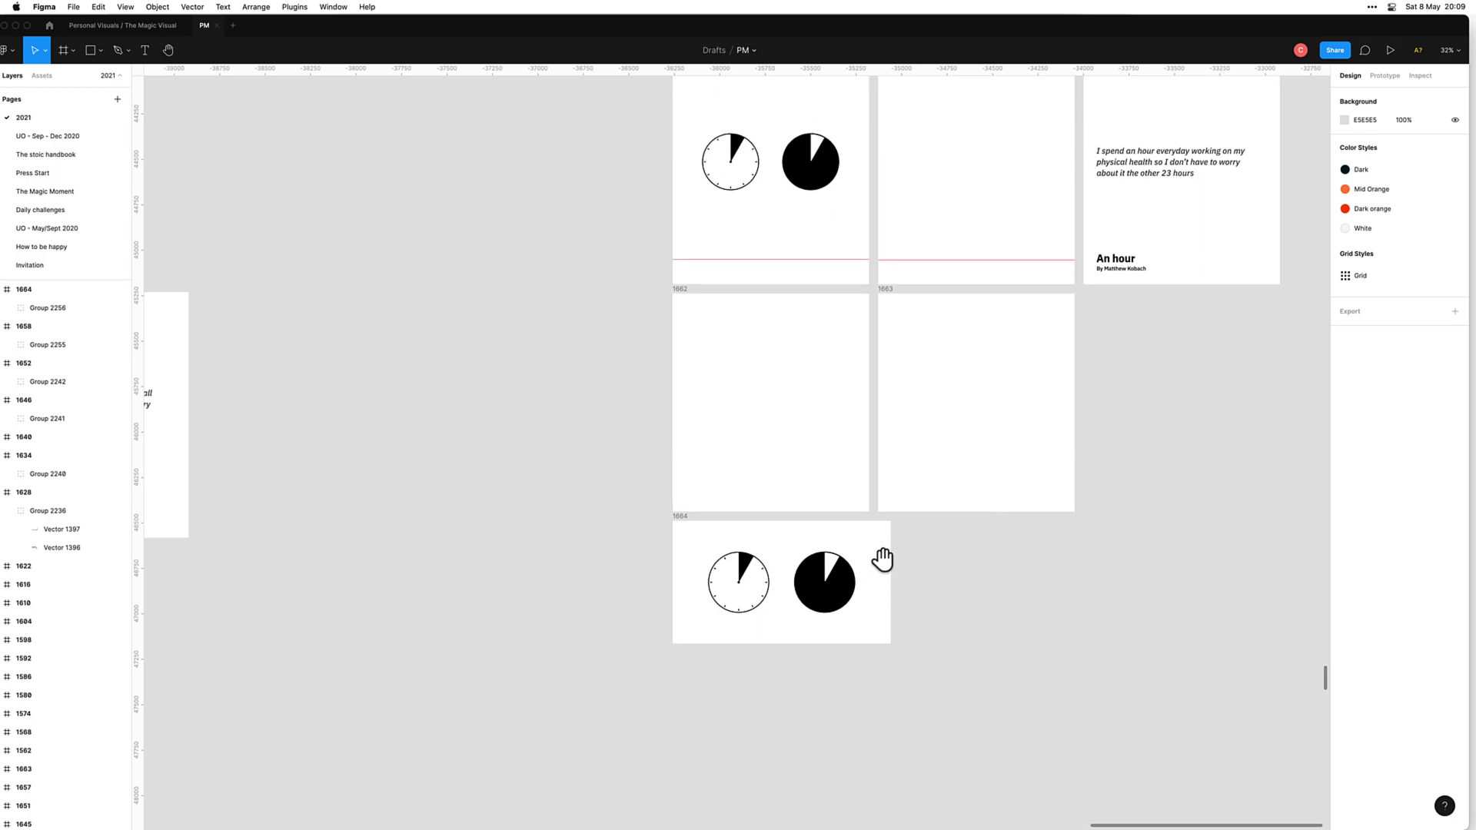
scroll(883, 560, right, 2)
click(596, 539)
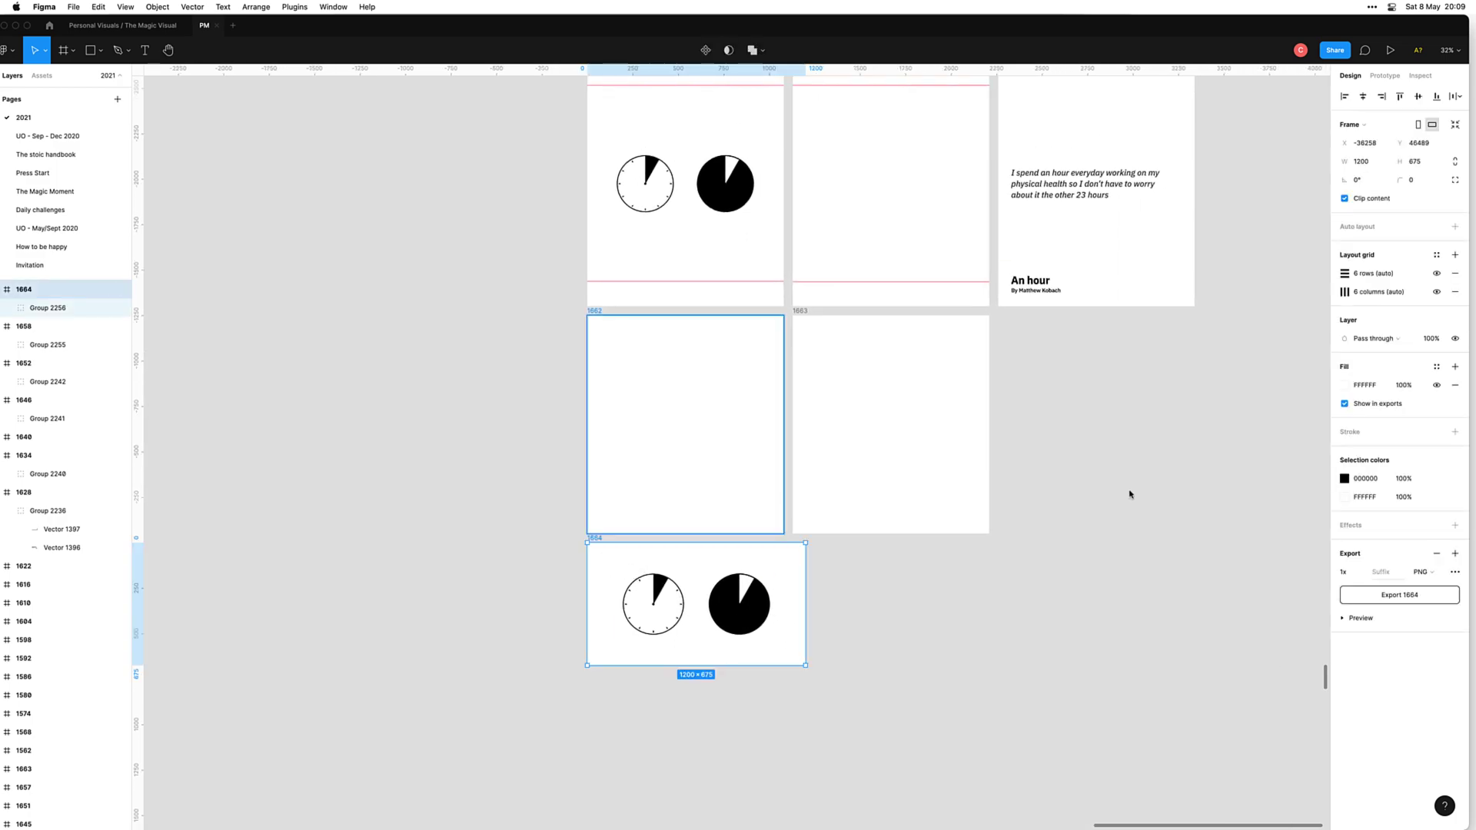
Step: Export the two-clock frame 1664 as a 1x PNG and copy the quote text from the "An hour" frame
click(1410, 596)
key(Return)
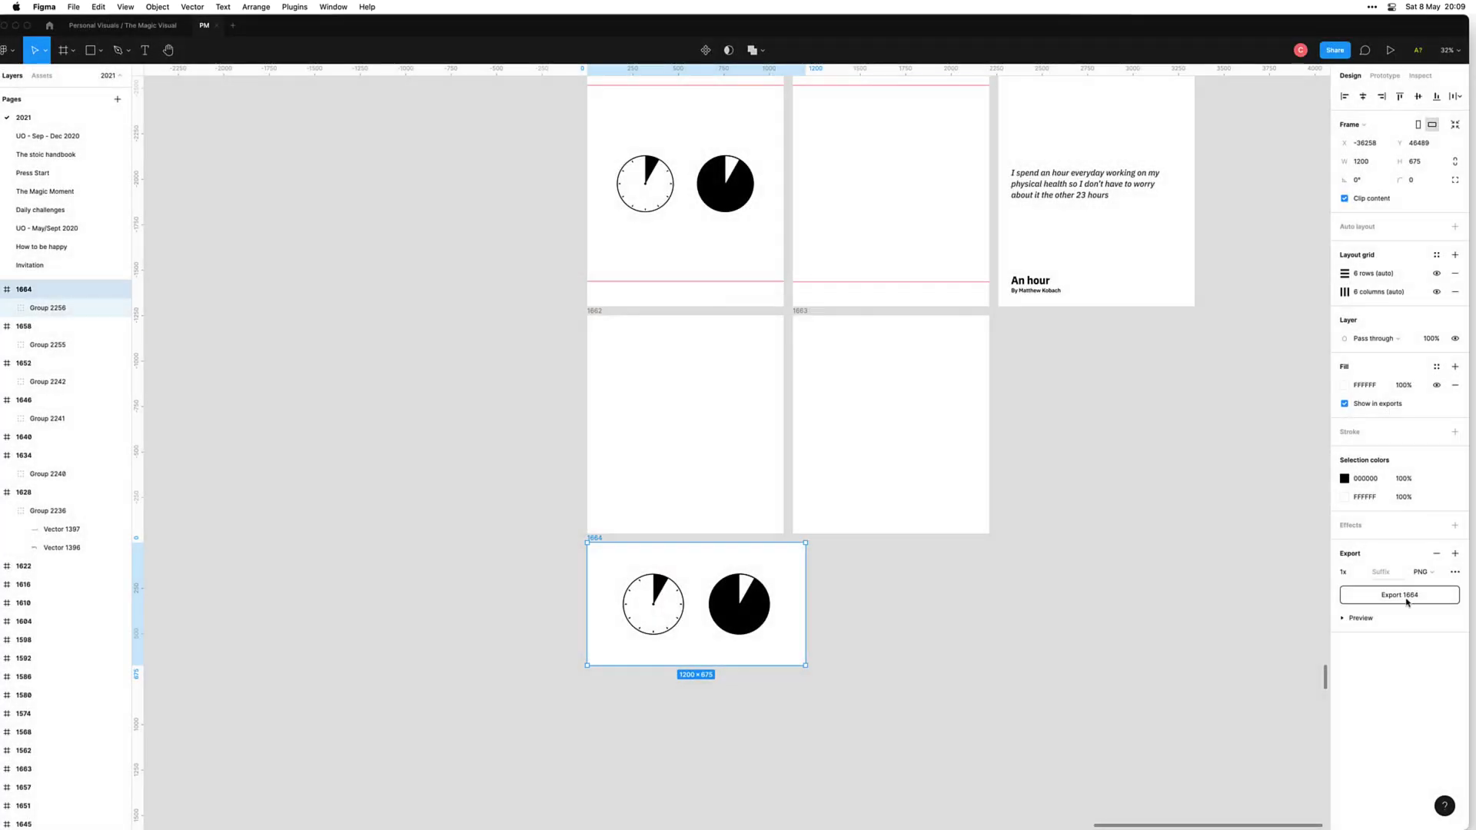
click(1070, 189)
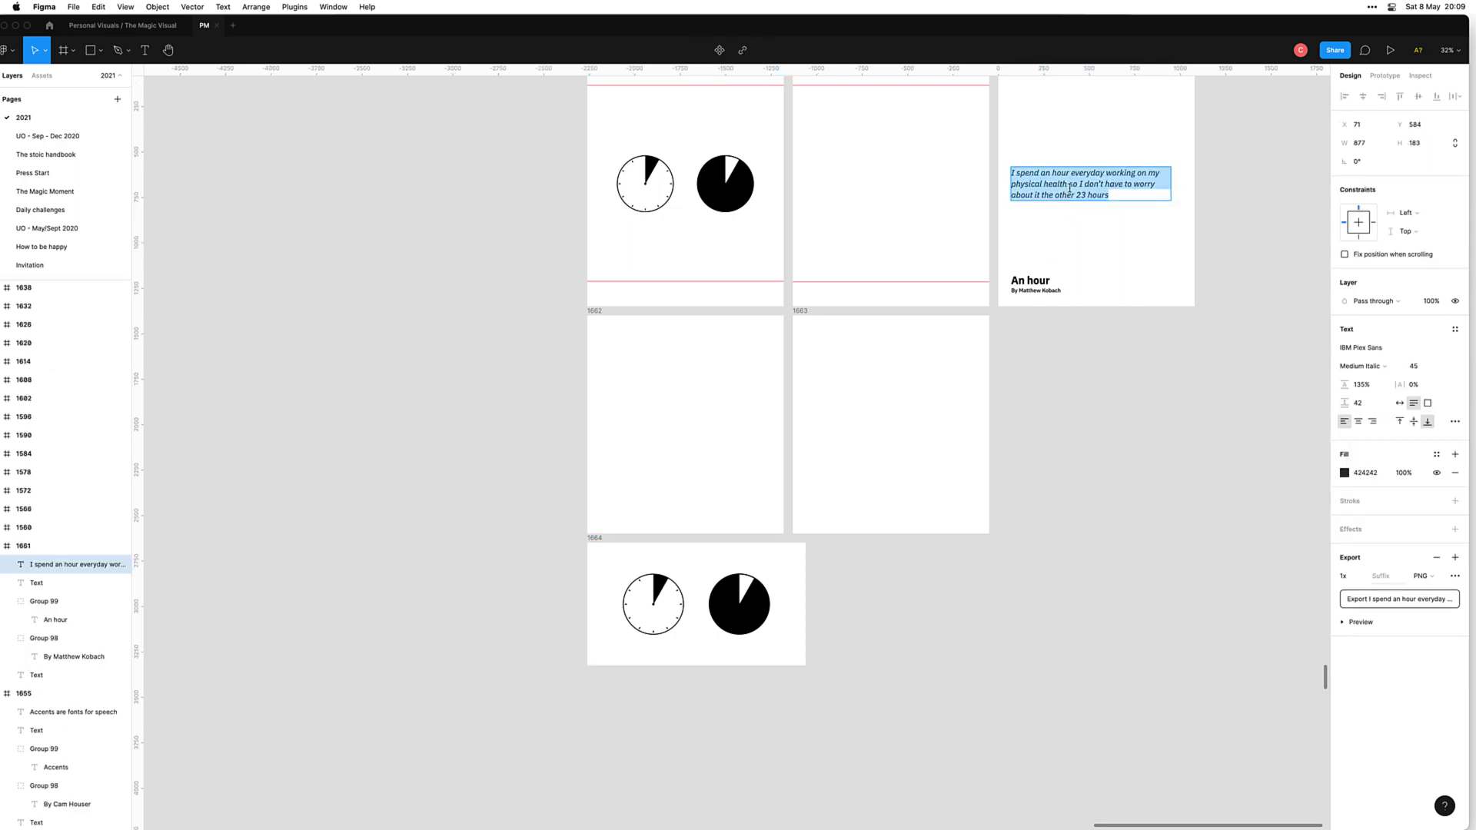
Step: Switch to Twitter, change to the _unobvious account and start a new tweet with the copied quote enclosed in quotation marks
key(super+Tab)
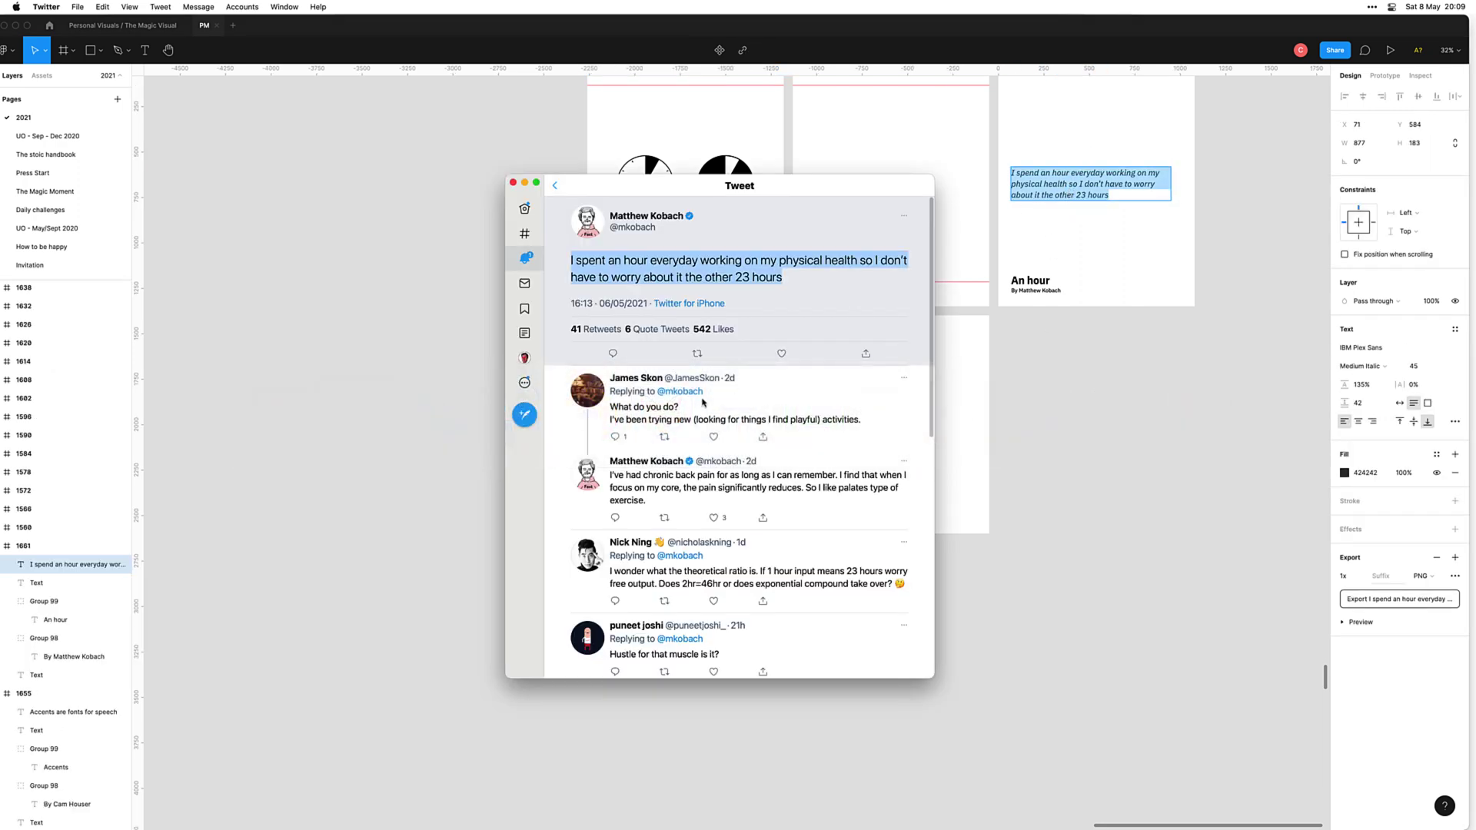
click(525, 382)
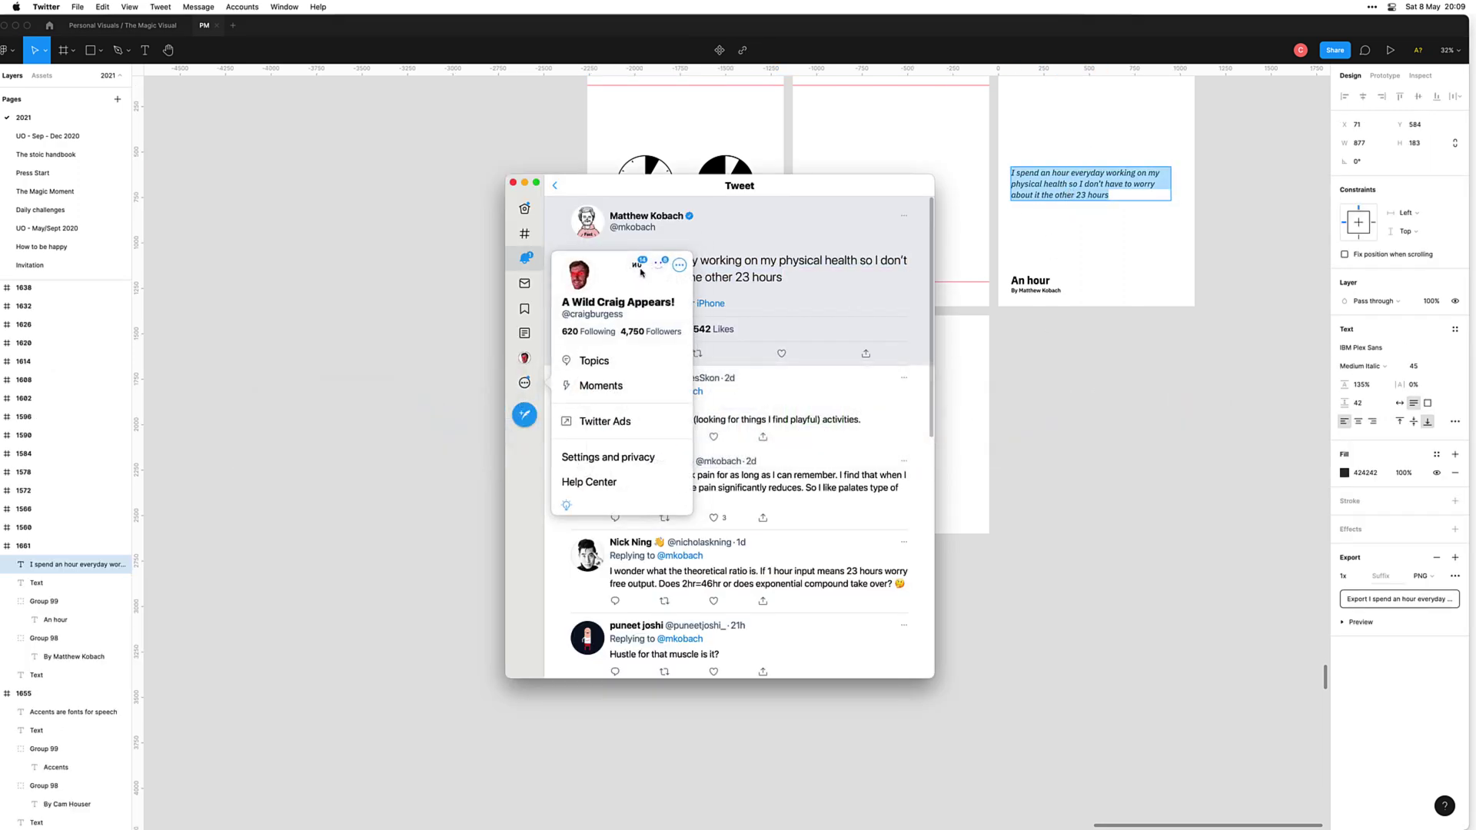
click(640, 273)
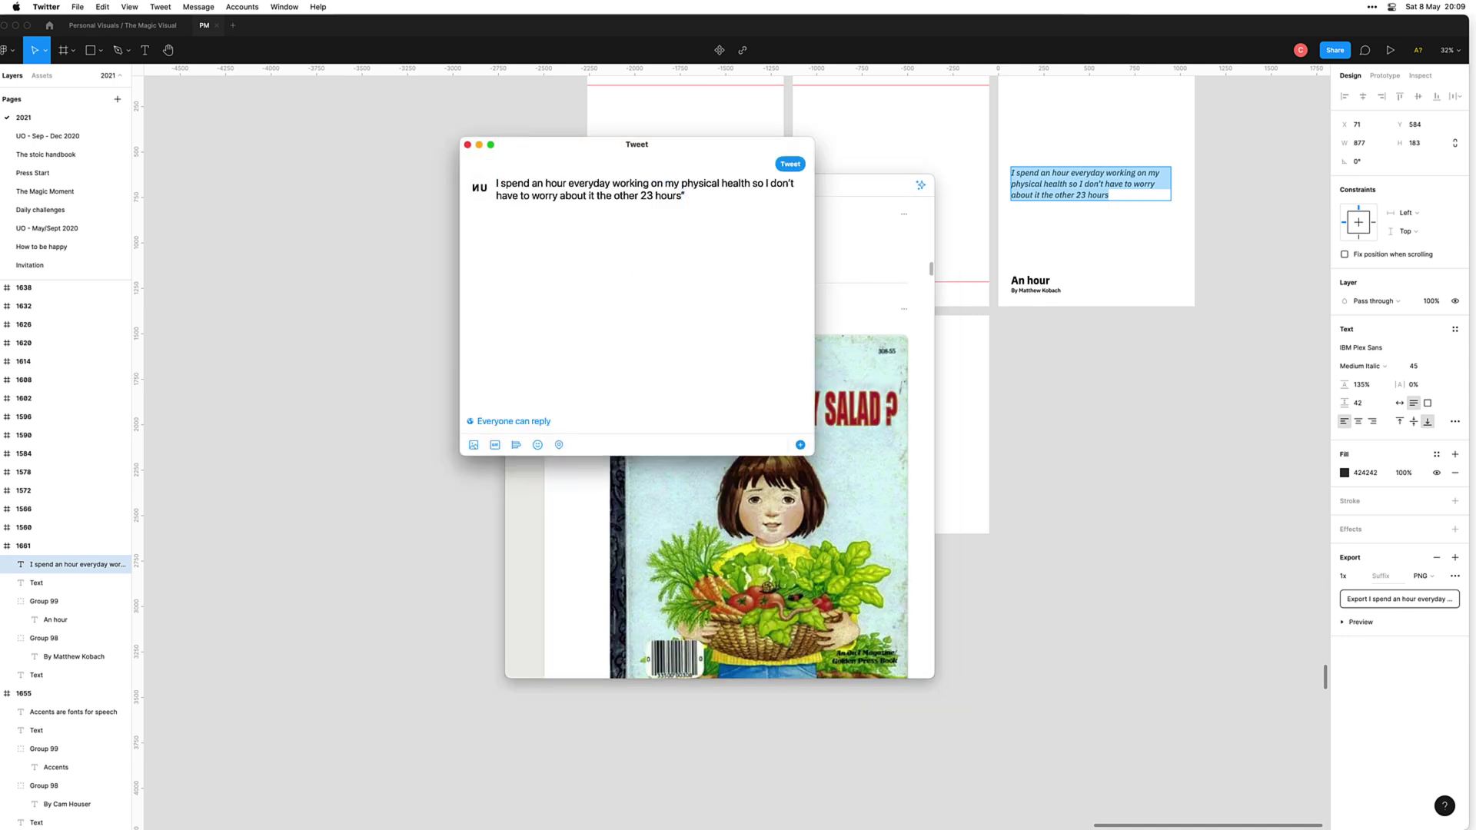
text(")
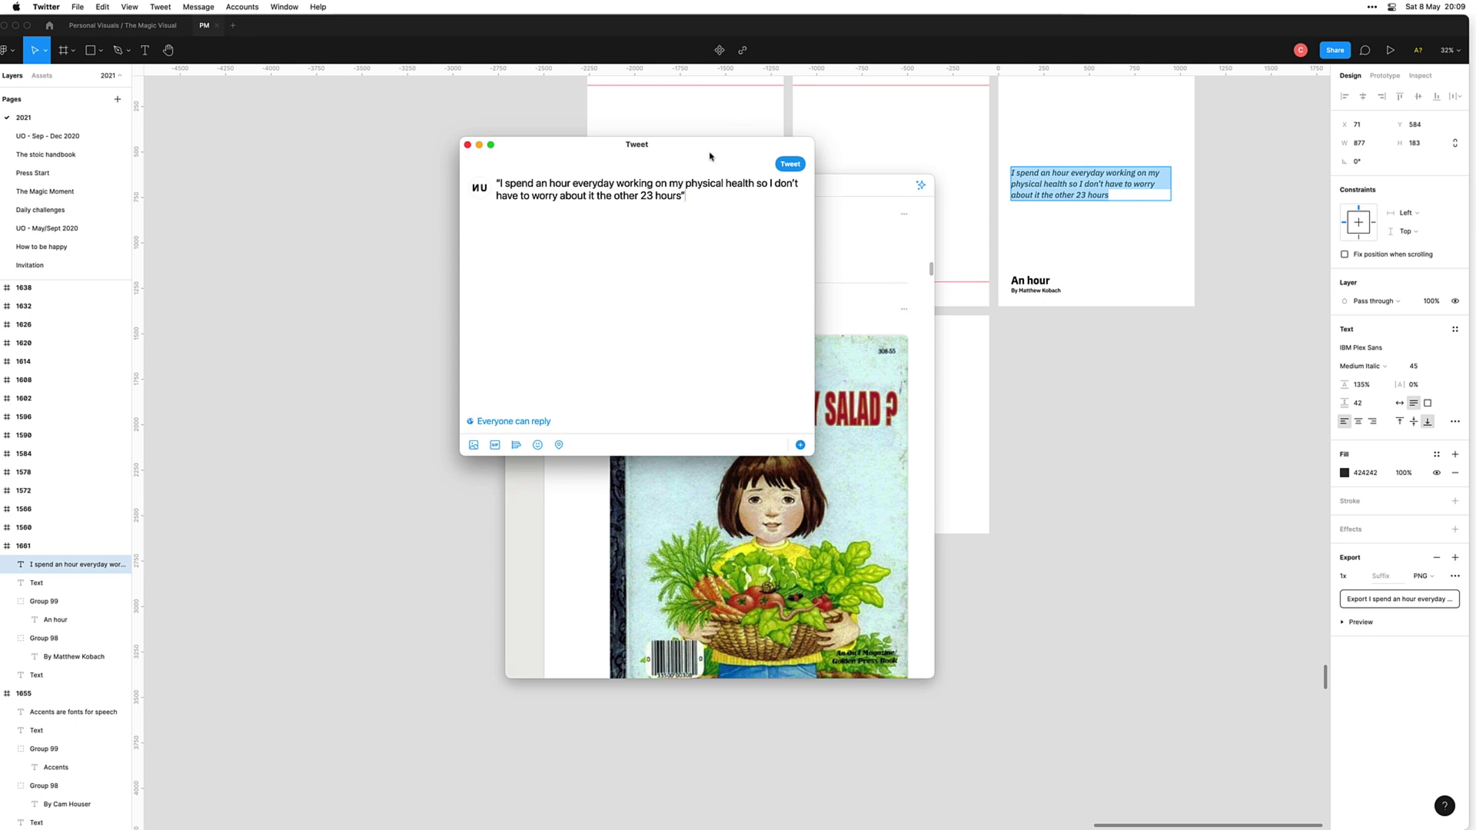
Step: Add an attribution line of an underscore and the quoted author's handle below the quote, matching the format of earlier _unobvious tweets
drag(710, 157, 443, 237)
click(666, 276)
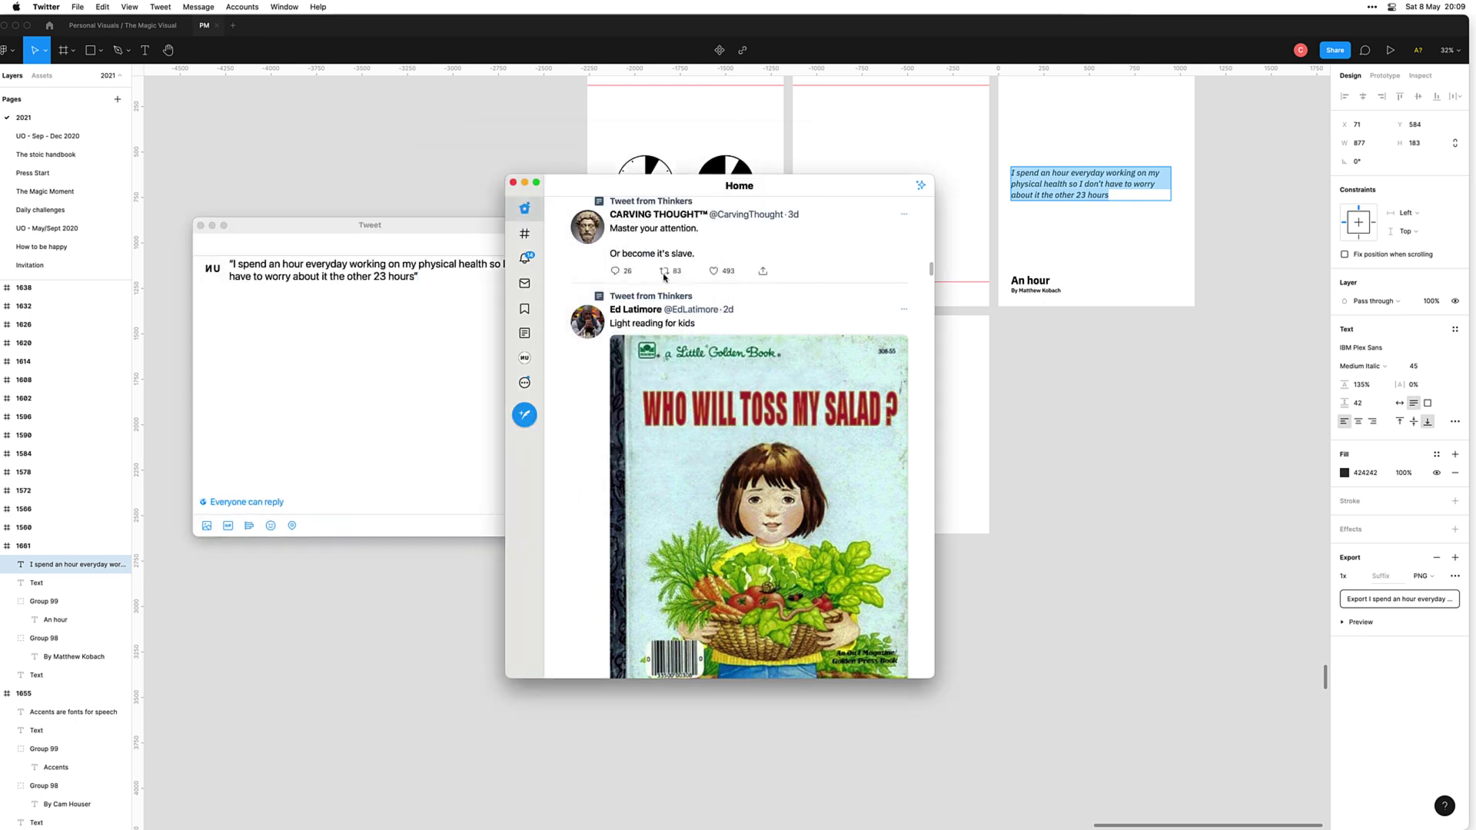
click(524, 357)
scroll(684, 480, down, 10)
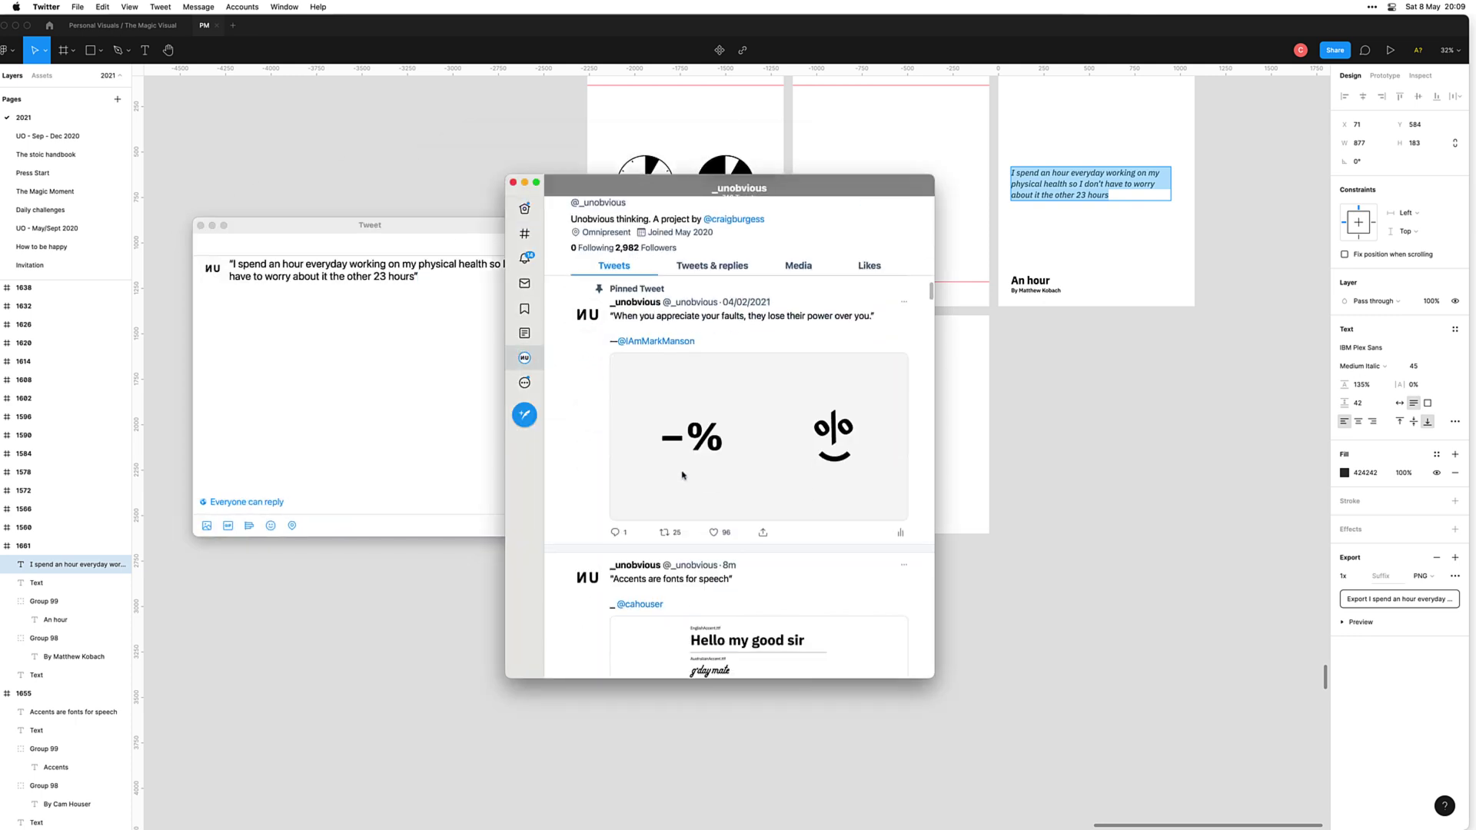
click(401, 388)
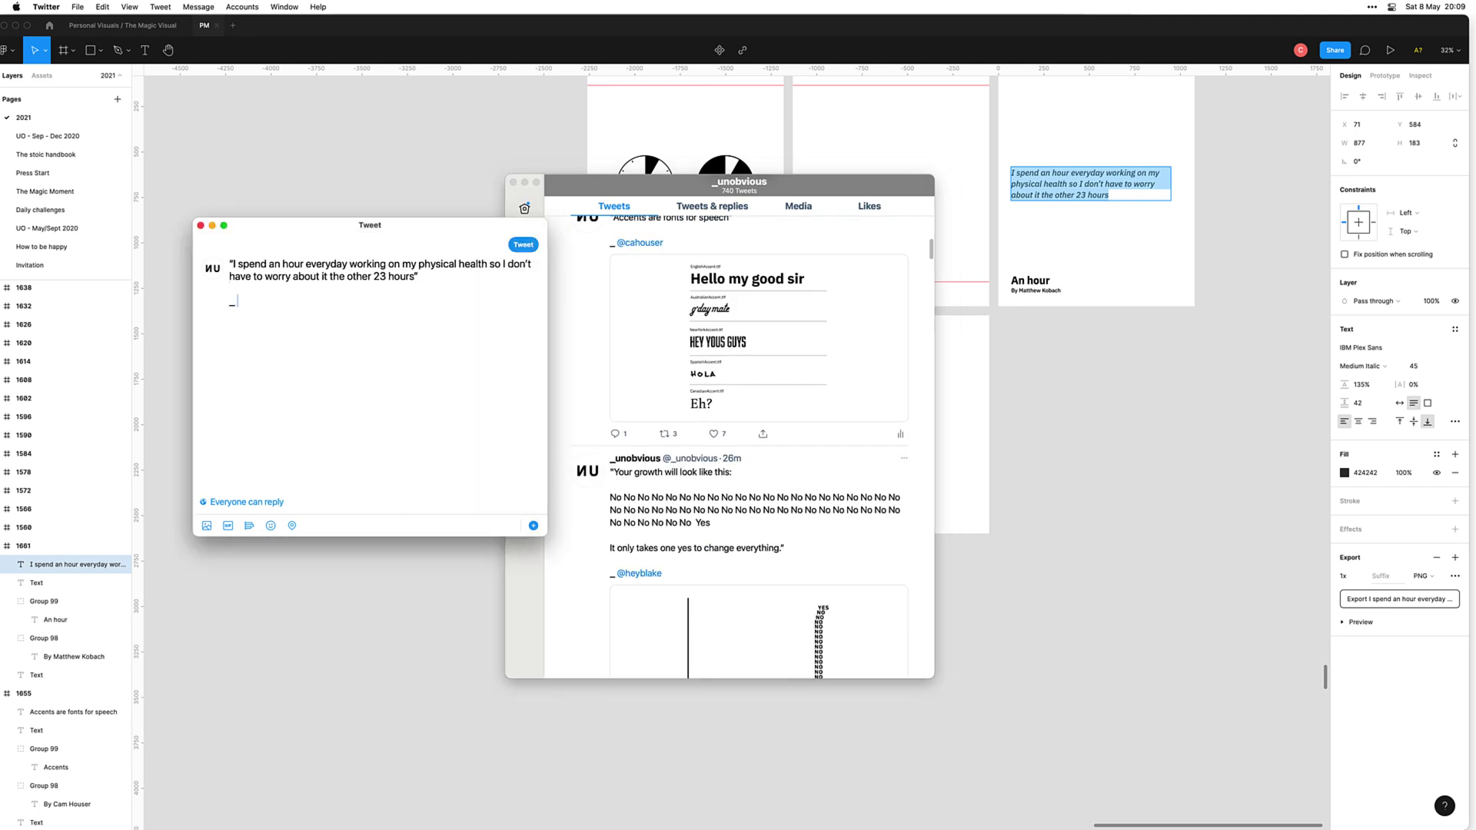
click(1060, 314)
key(super+Tab)
text(@n)
key(BackSpace)
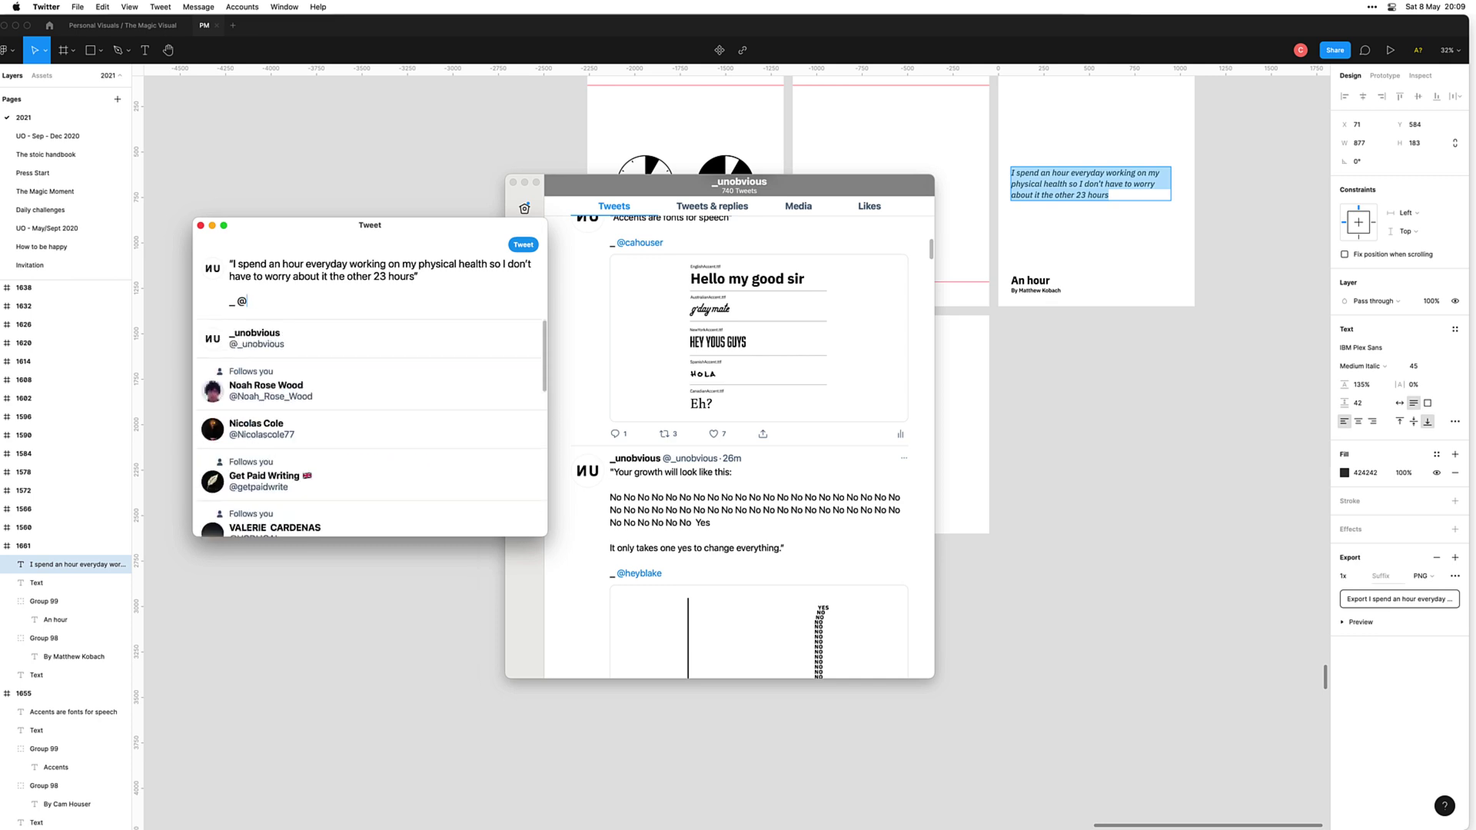
text(mkob)
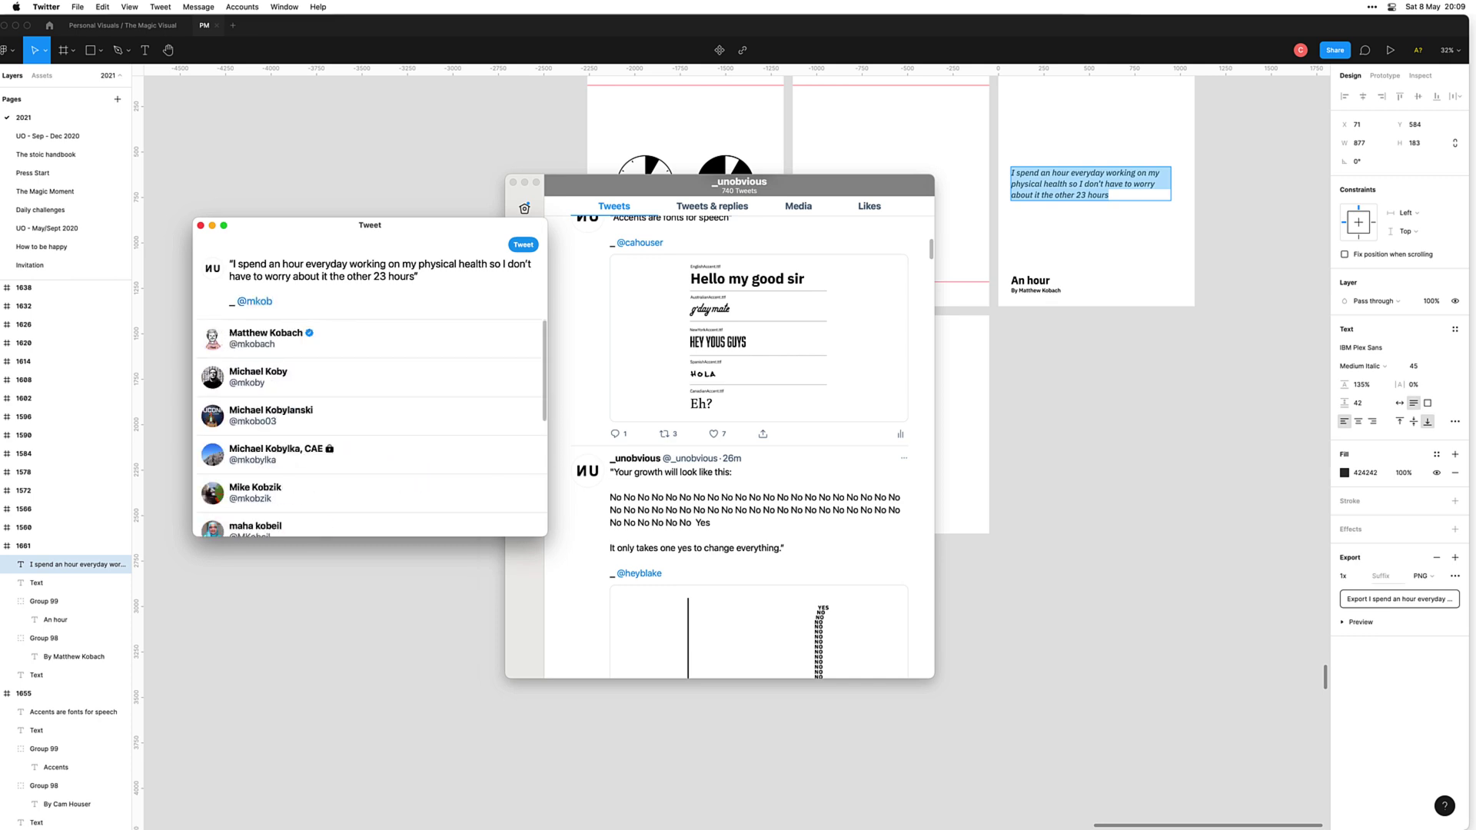
click(361, 337)
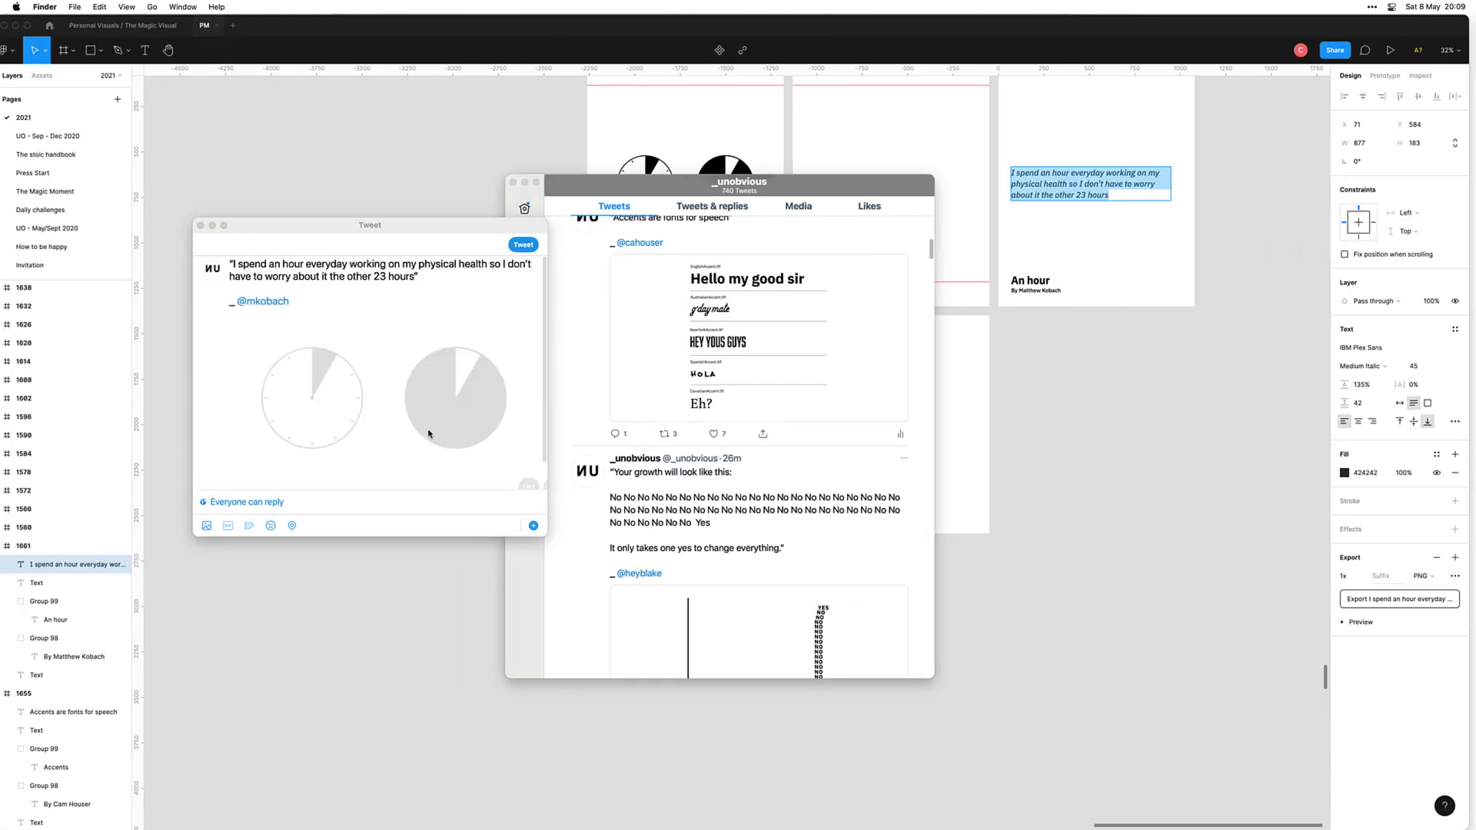
Step: Attach the exported clock image to the draft and post the tweet
key(super+a)
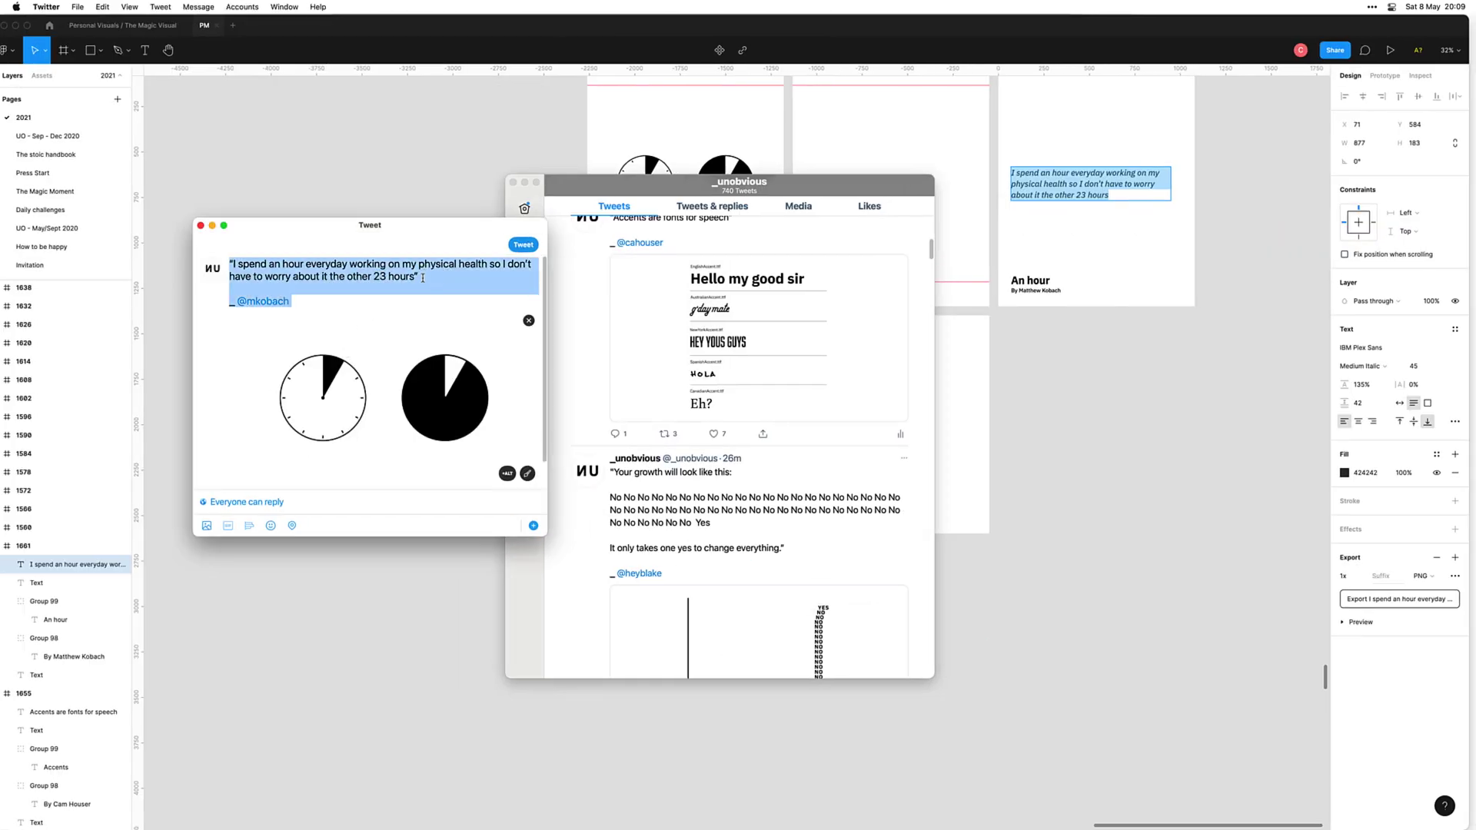
click(523, 244)
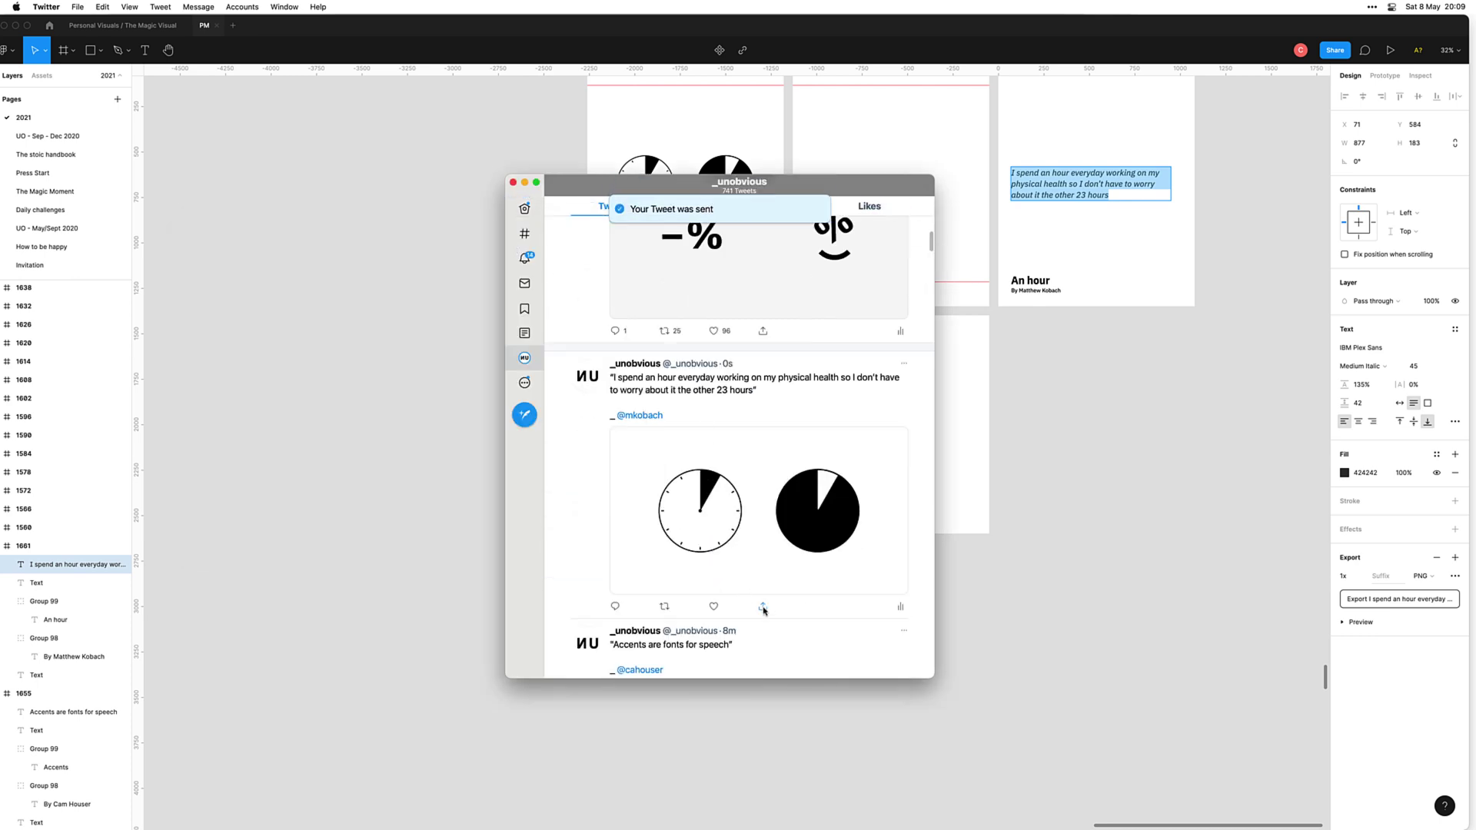
Step: Copy the link to the new tweet and open the notifications of the personal account
click(761, 606)
click(748, 560)
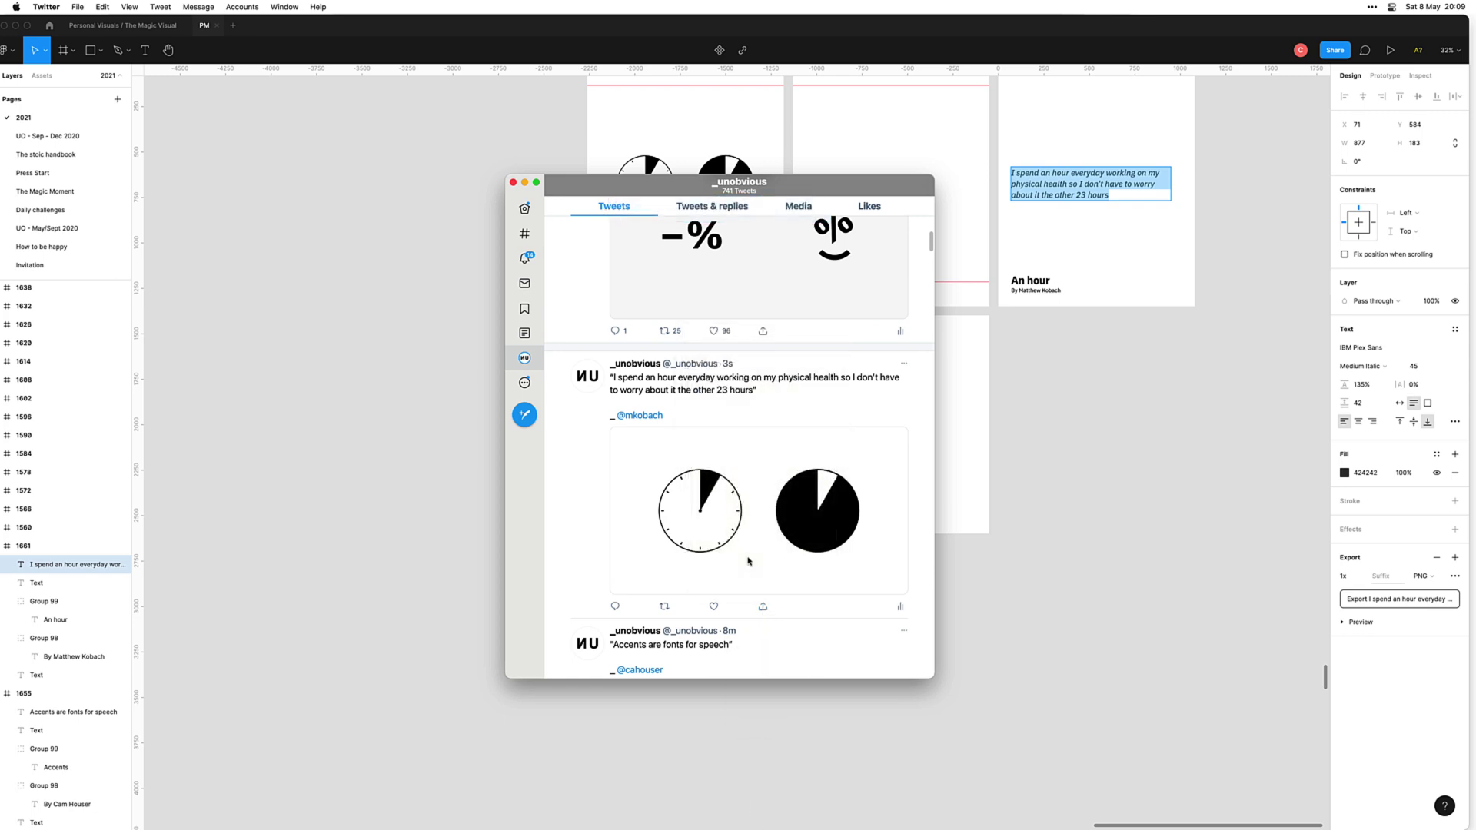
click(523, 384)
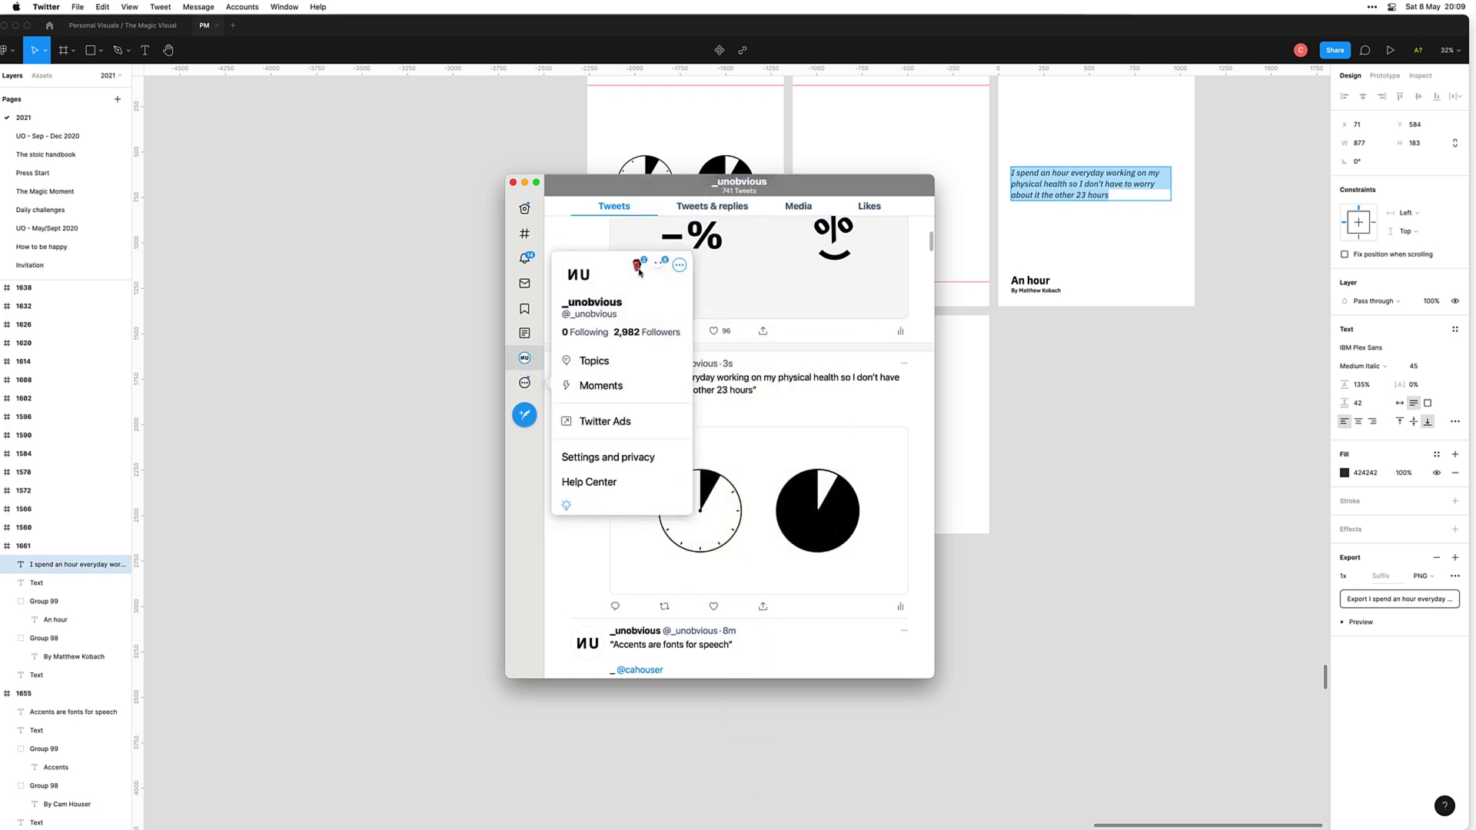
click(638, 267)
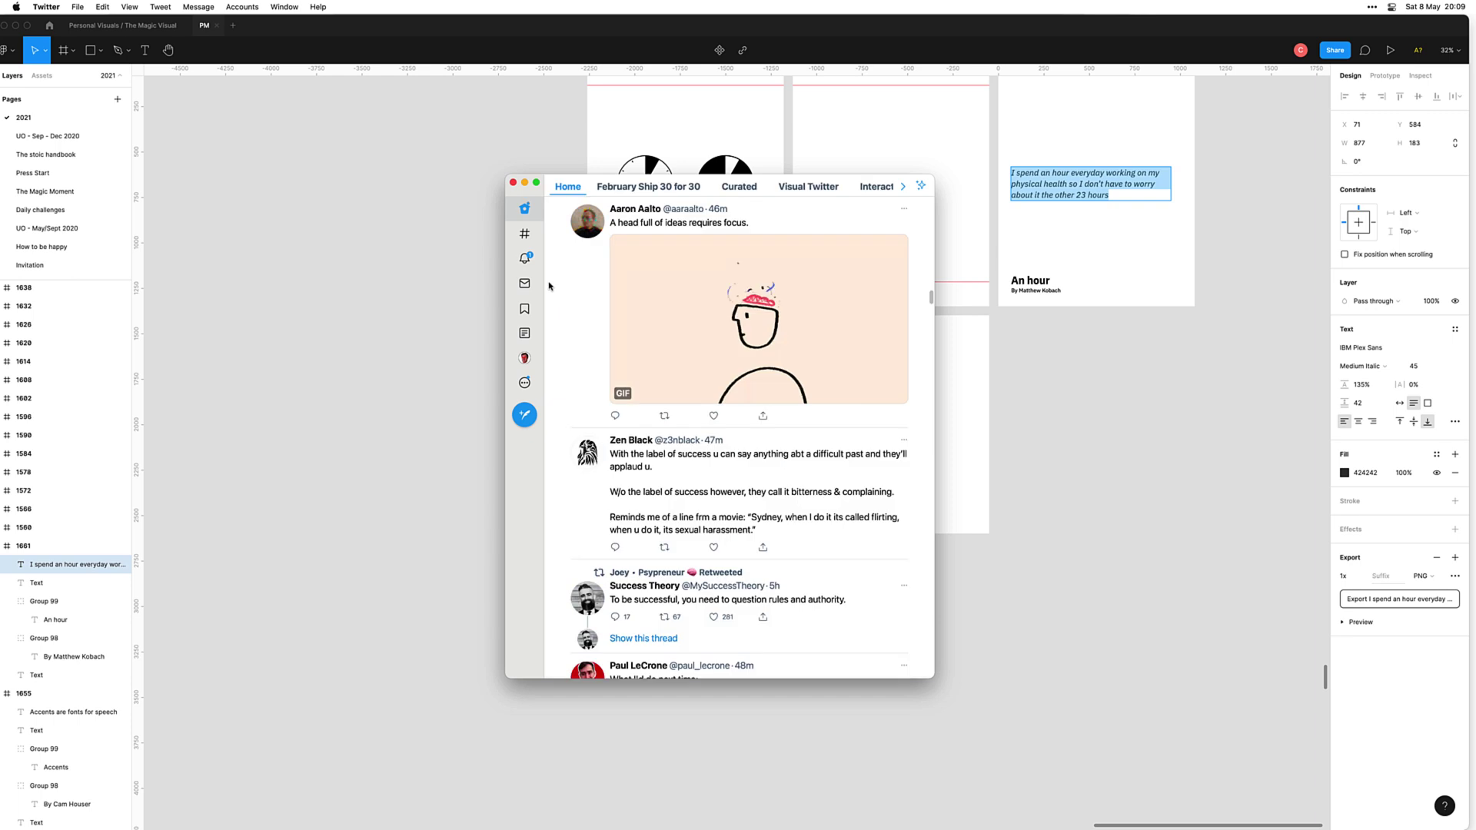
click(526, 268)
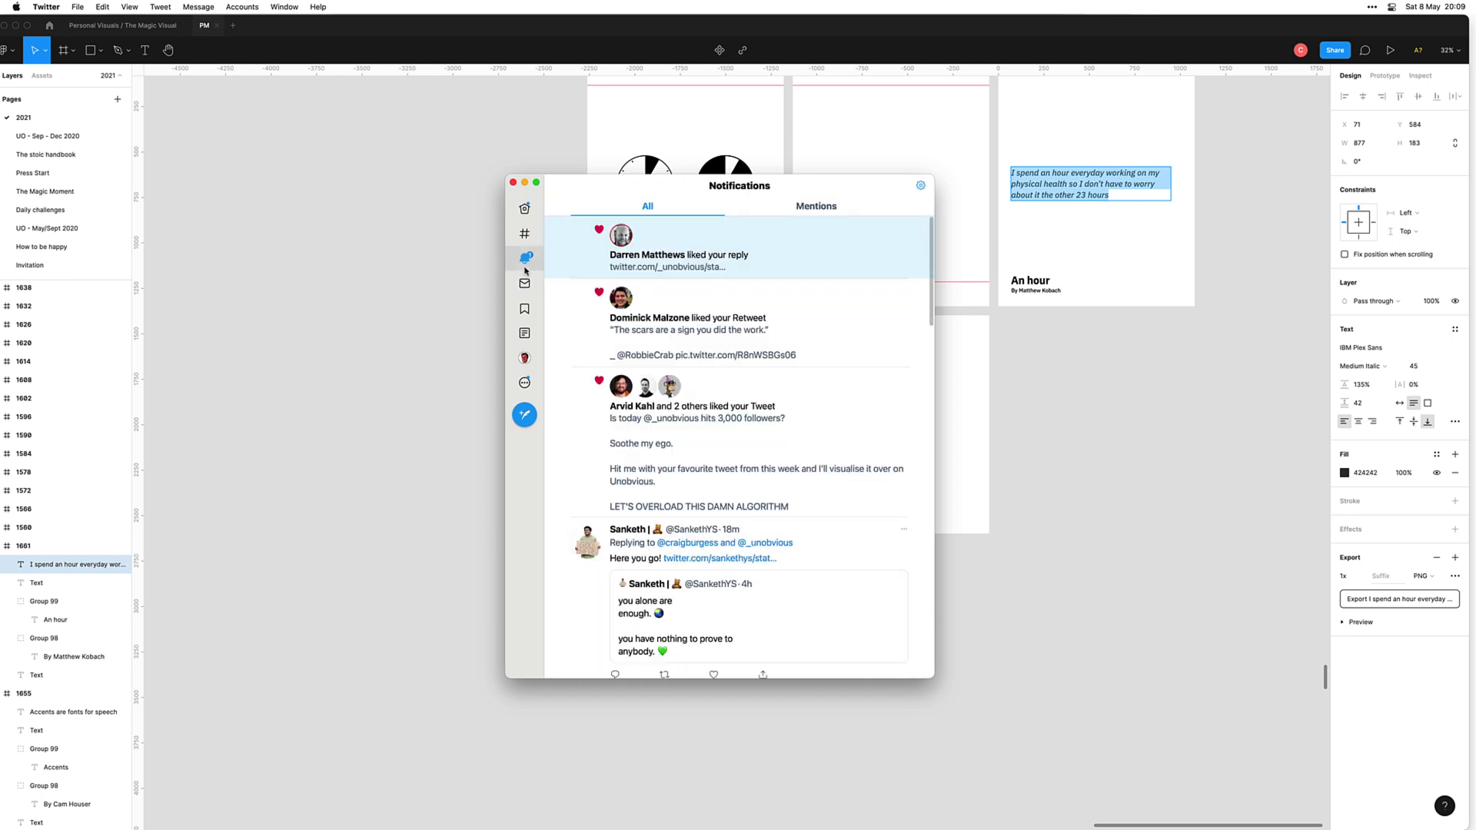
click(828, 340)
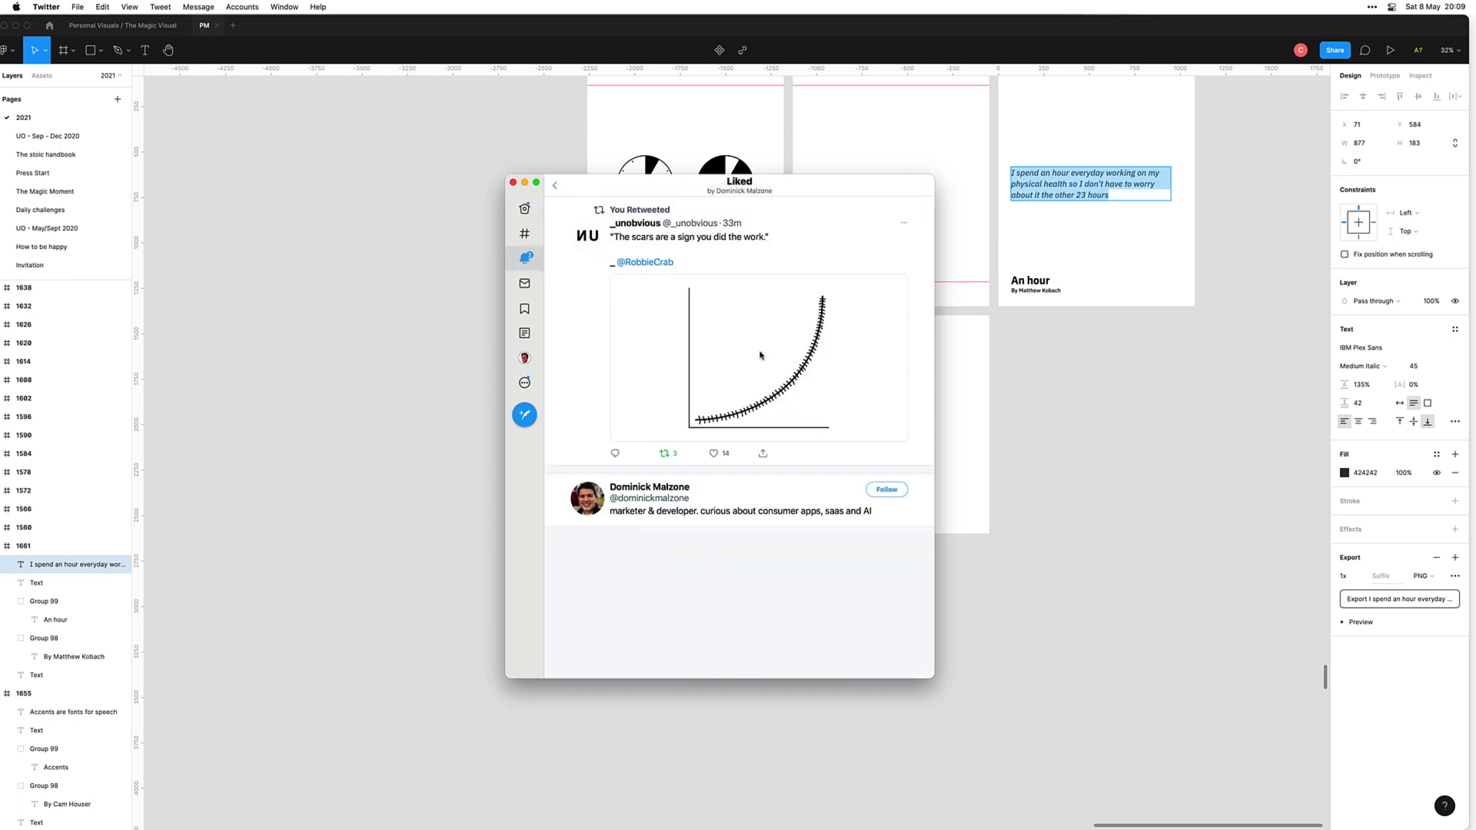
click(791, 257)
scroll(700, 320, left, 5)
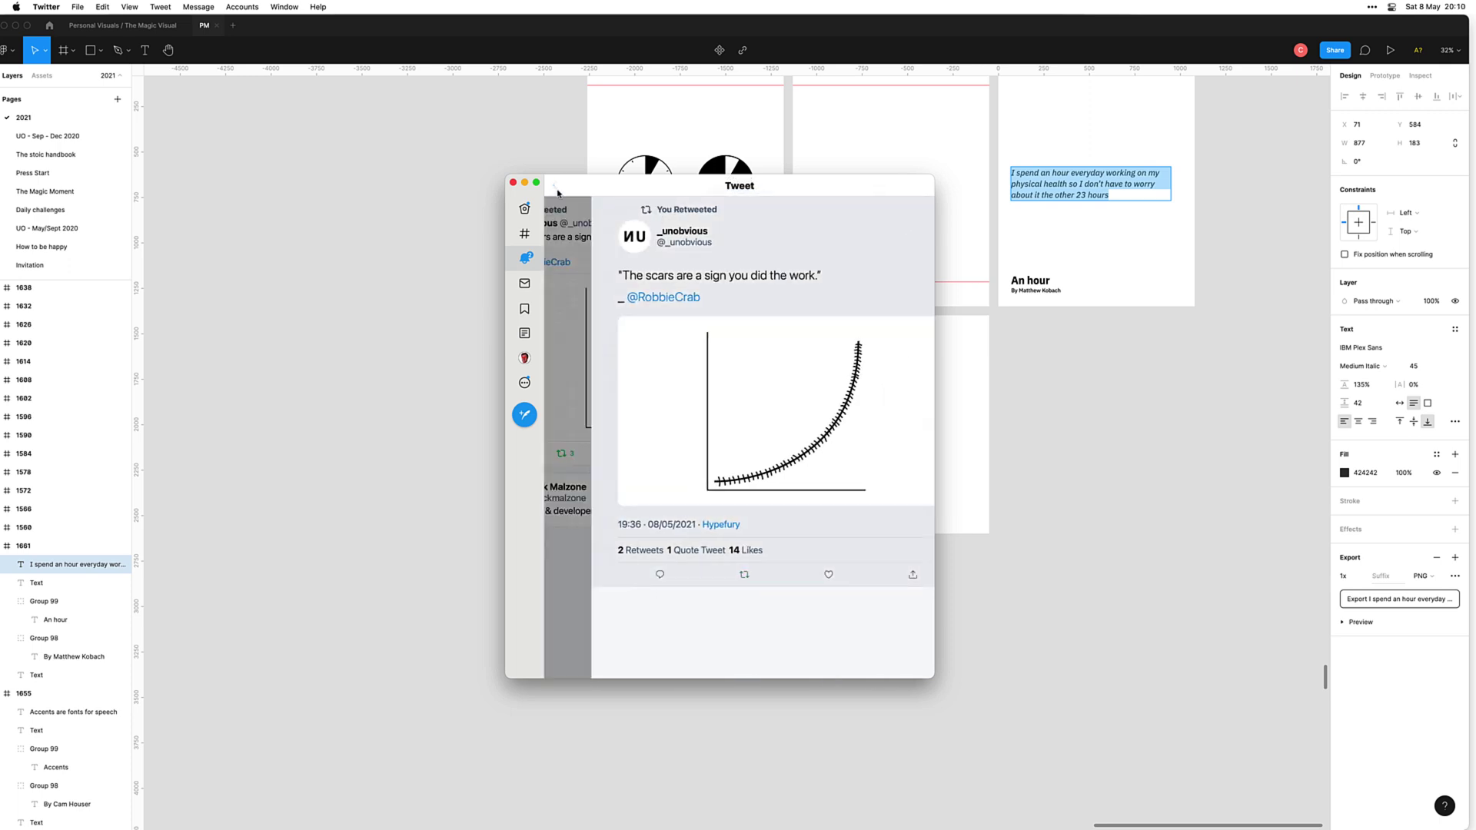
click(555, 193)
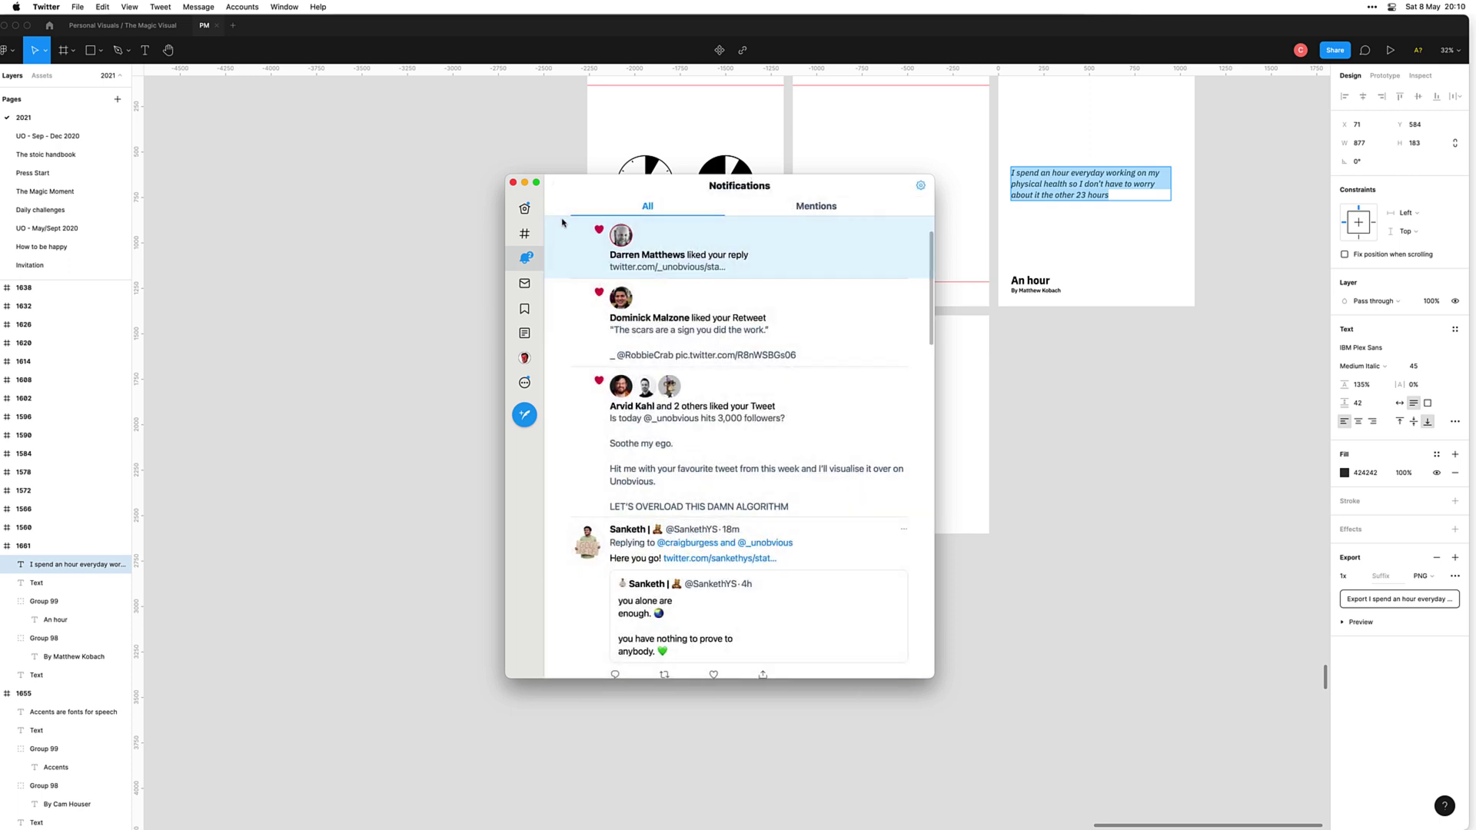
click(777, 430)
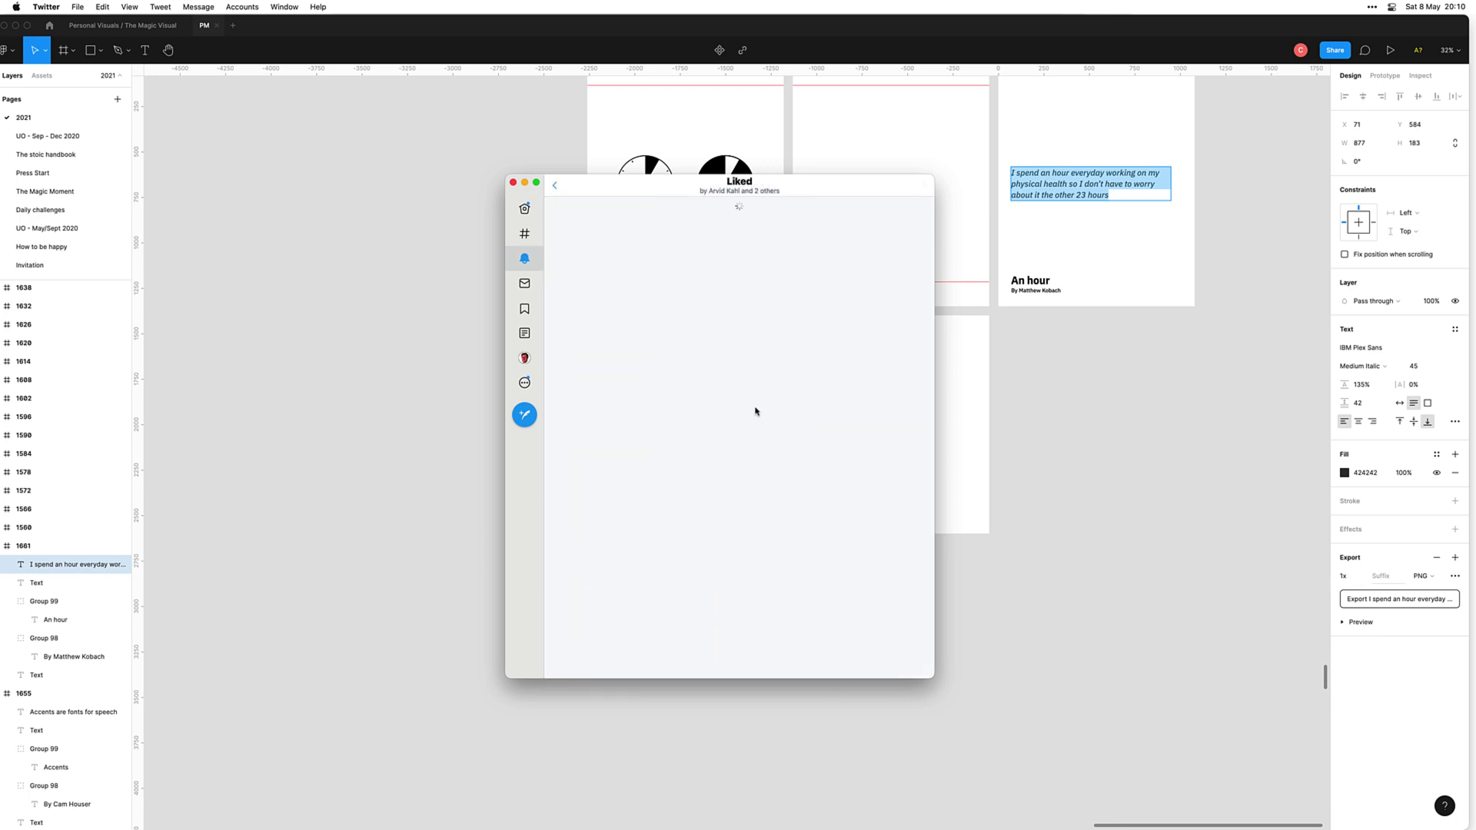
click(762, 328)
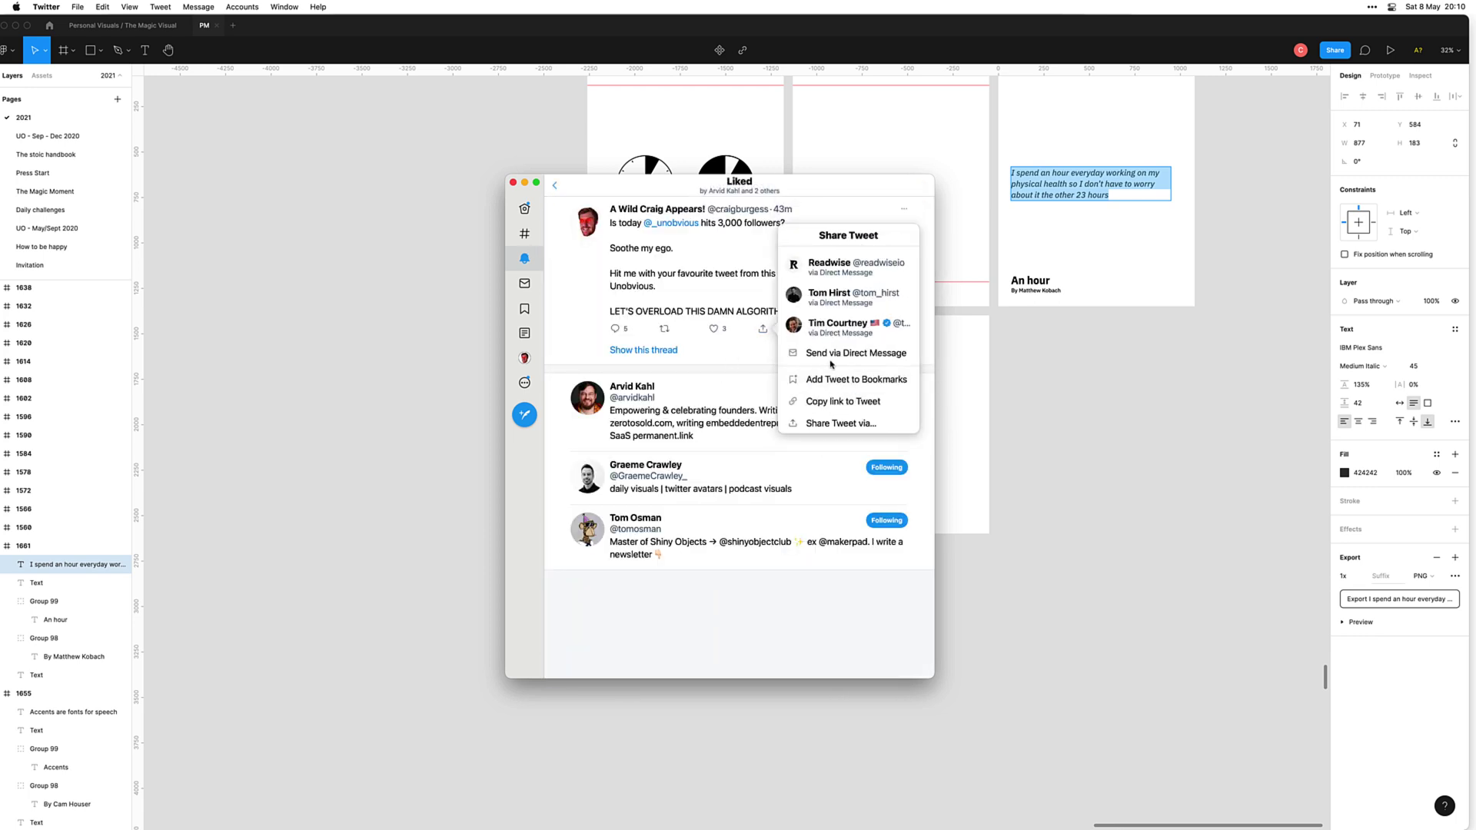
click(833, 380)
click(742, 280)
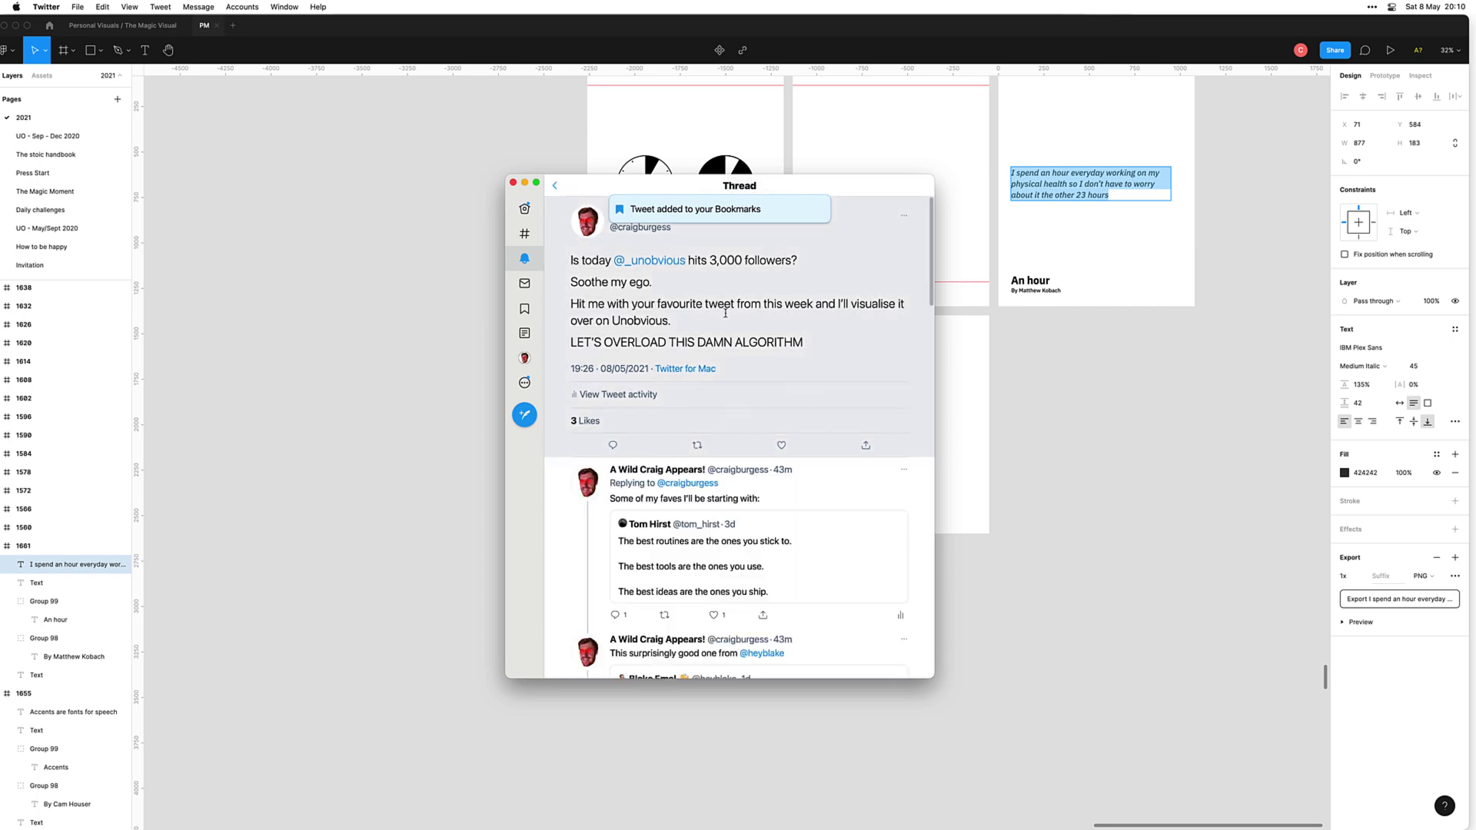
Step: Add another tweet to the end of the thread that quotes the new _unobvious "hour everyday" tweet
scroll(725, 313, down, 10)
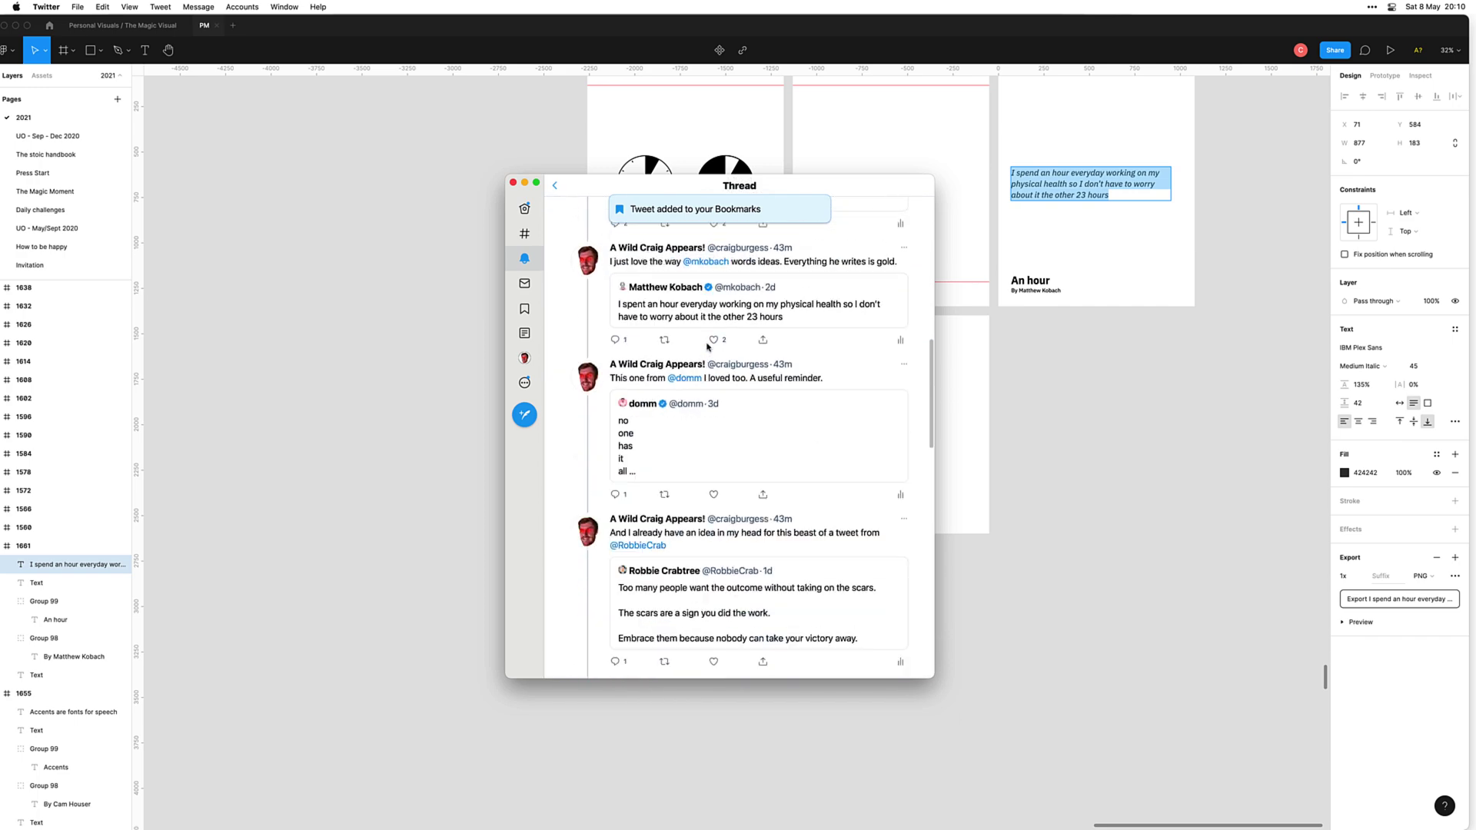
scroll(708, 347, down, 15)
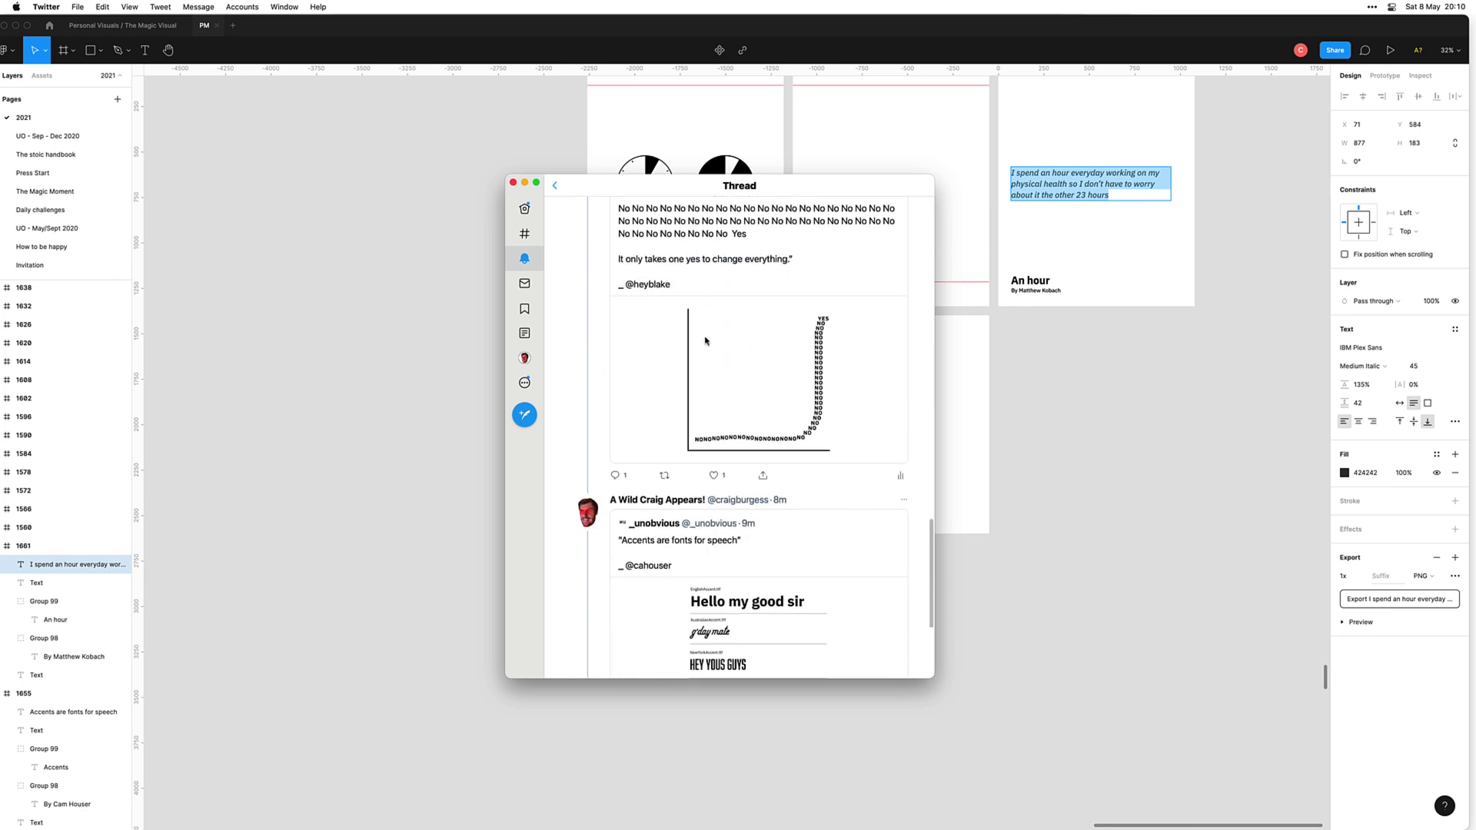
scroll(706, 341, down, 3)
click(659, 548)
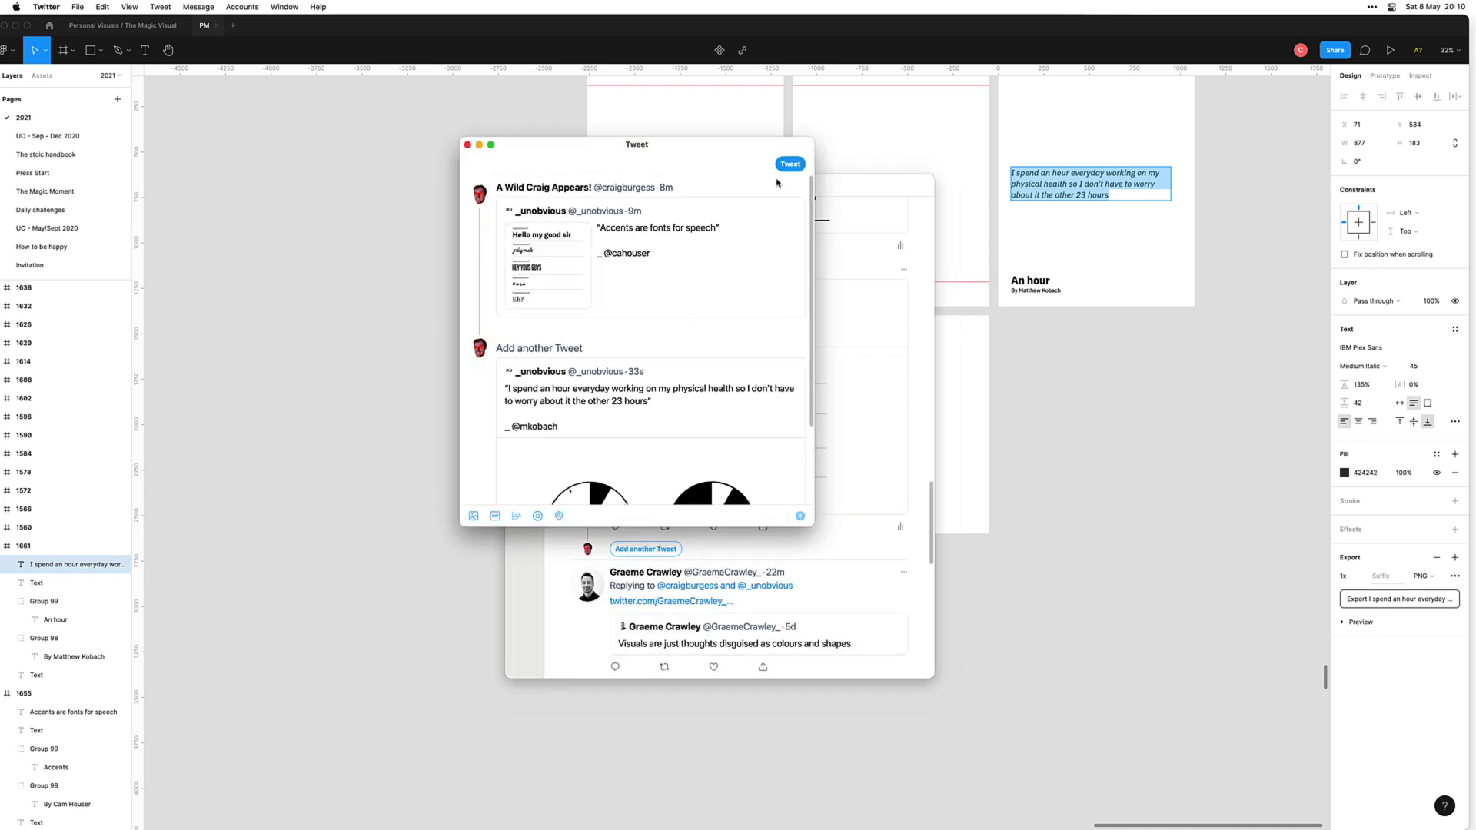
click(789, 165)
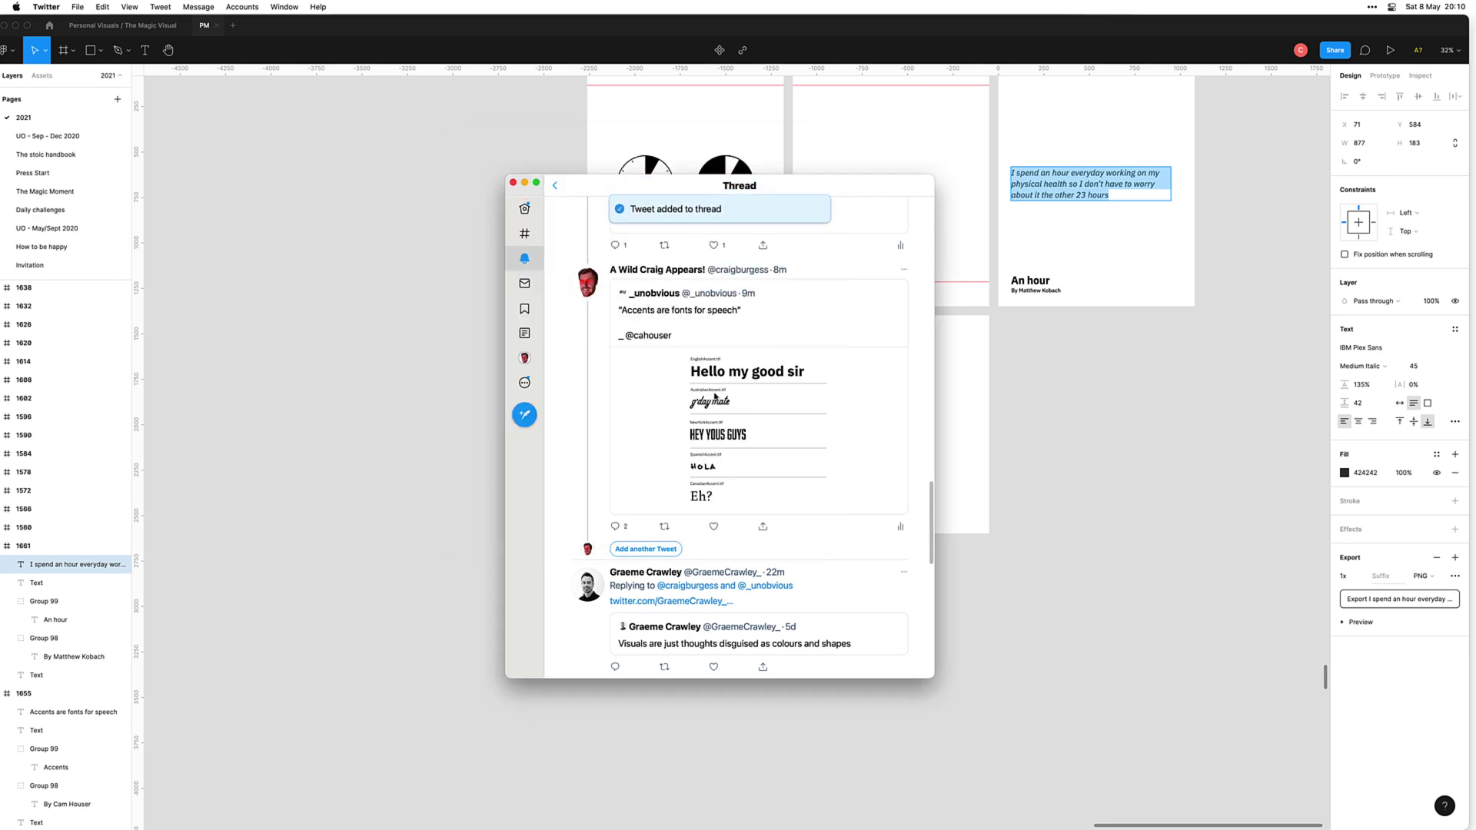
Step: Look back through the thread's favourite tweets and the visuals already posted, up to the first entry
scroll(652, 414, up, 8)
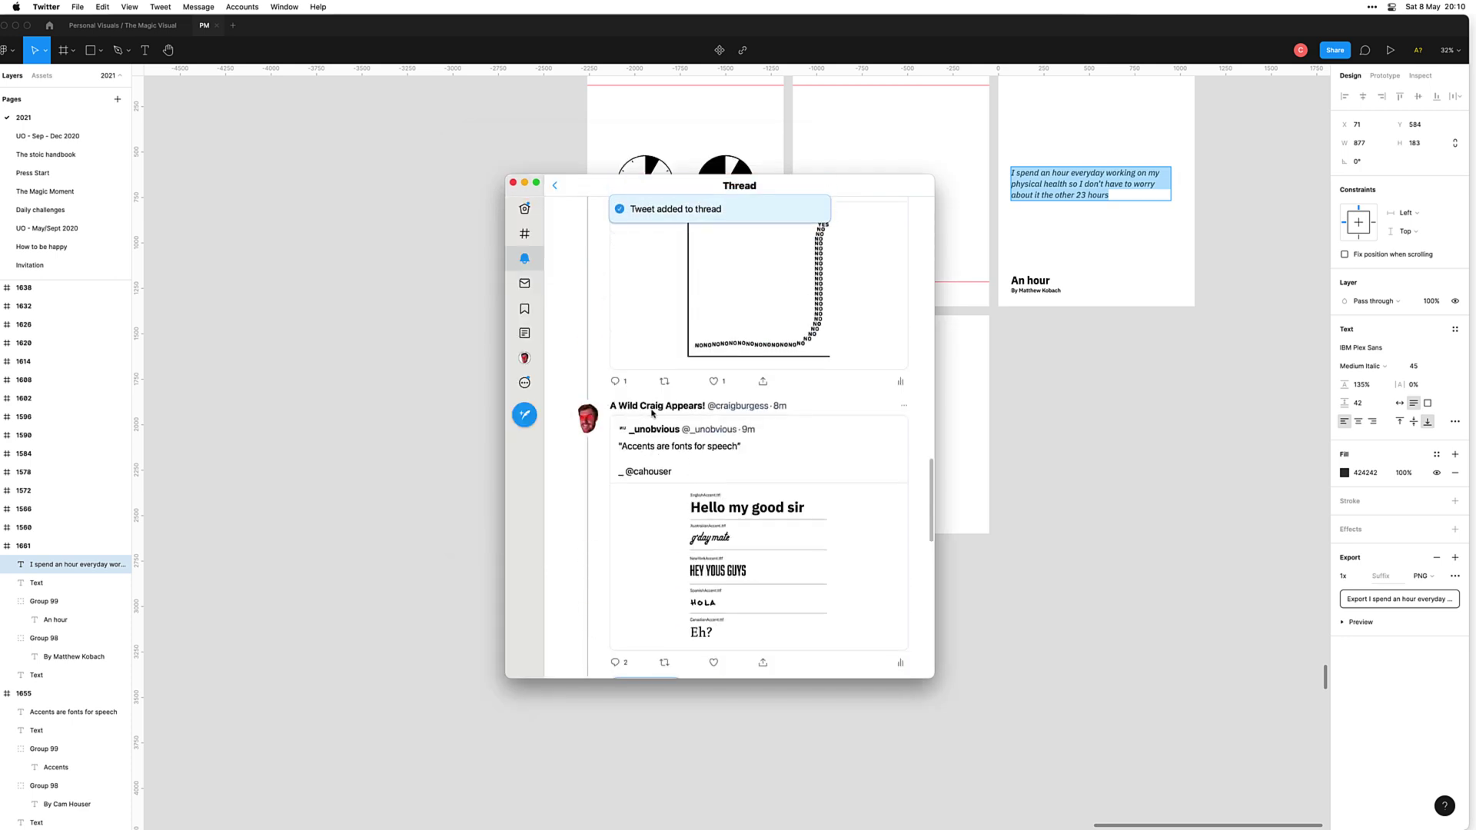
scroll(652, 414, up, 10)
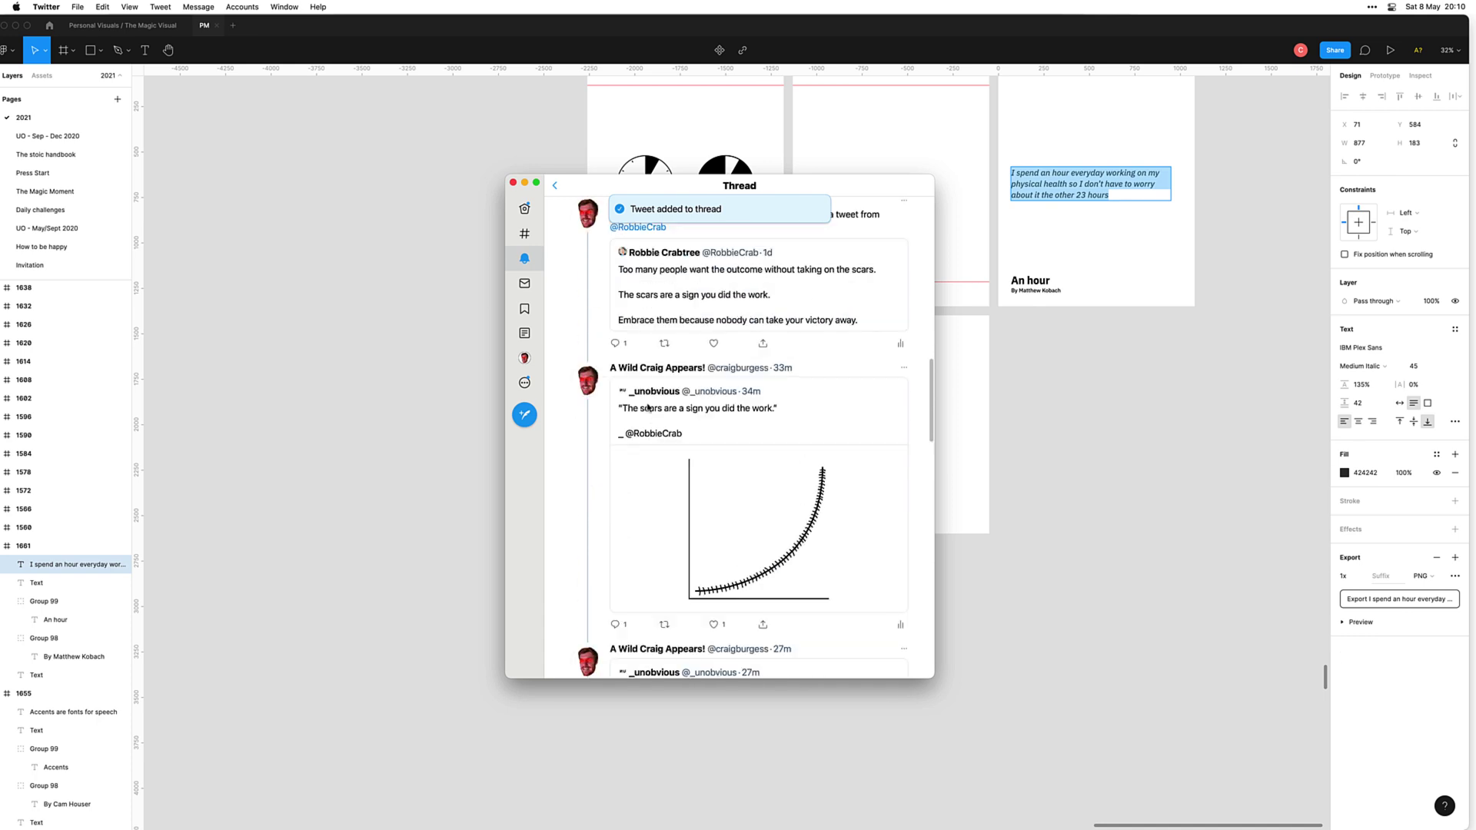
scroll(648, 406, up, 3)
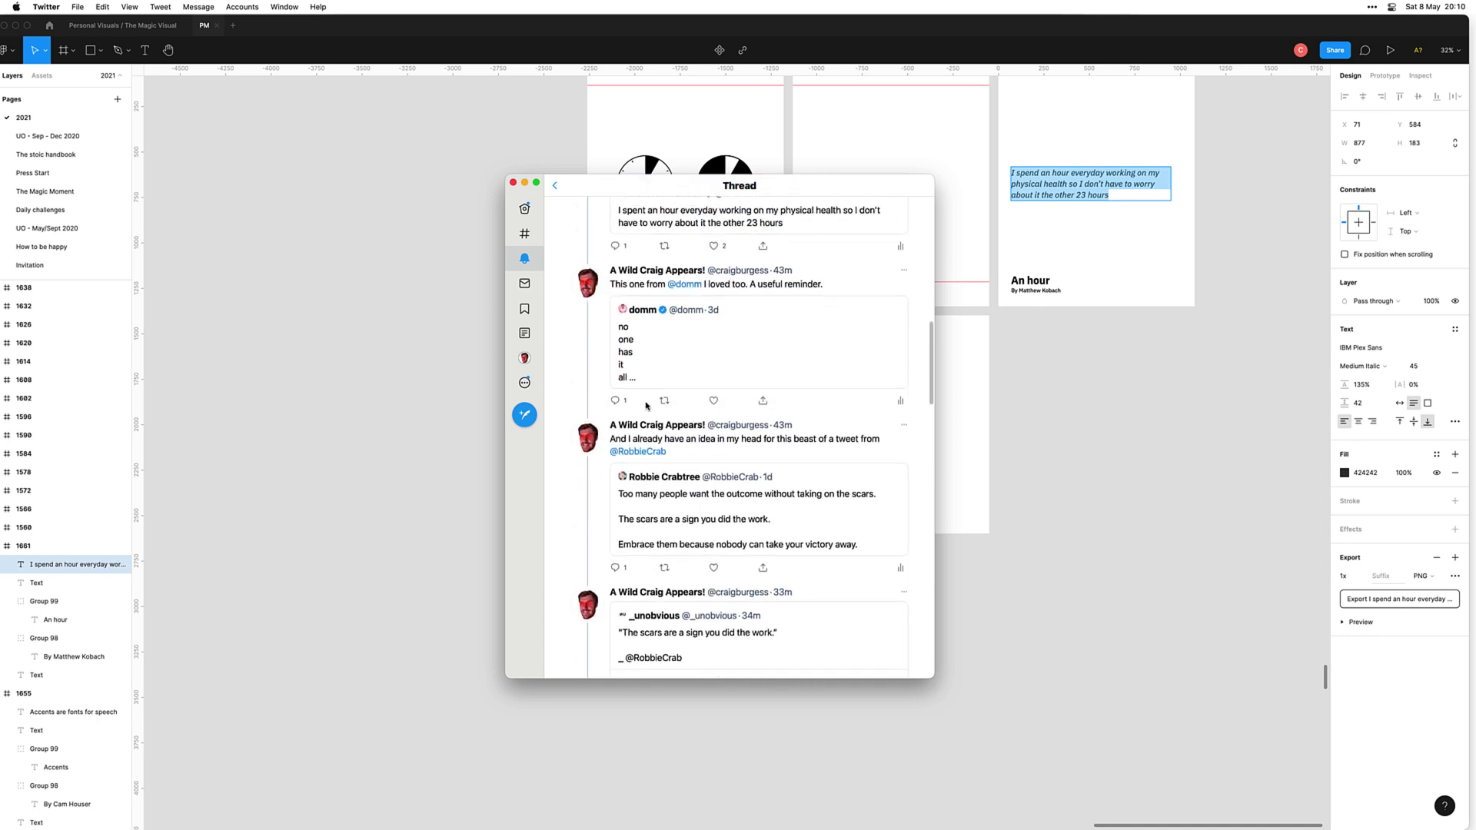
scroll(648, 418, up, 9)
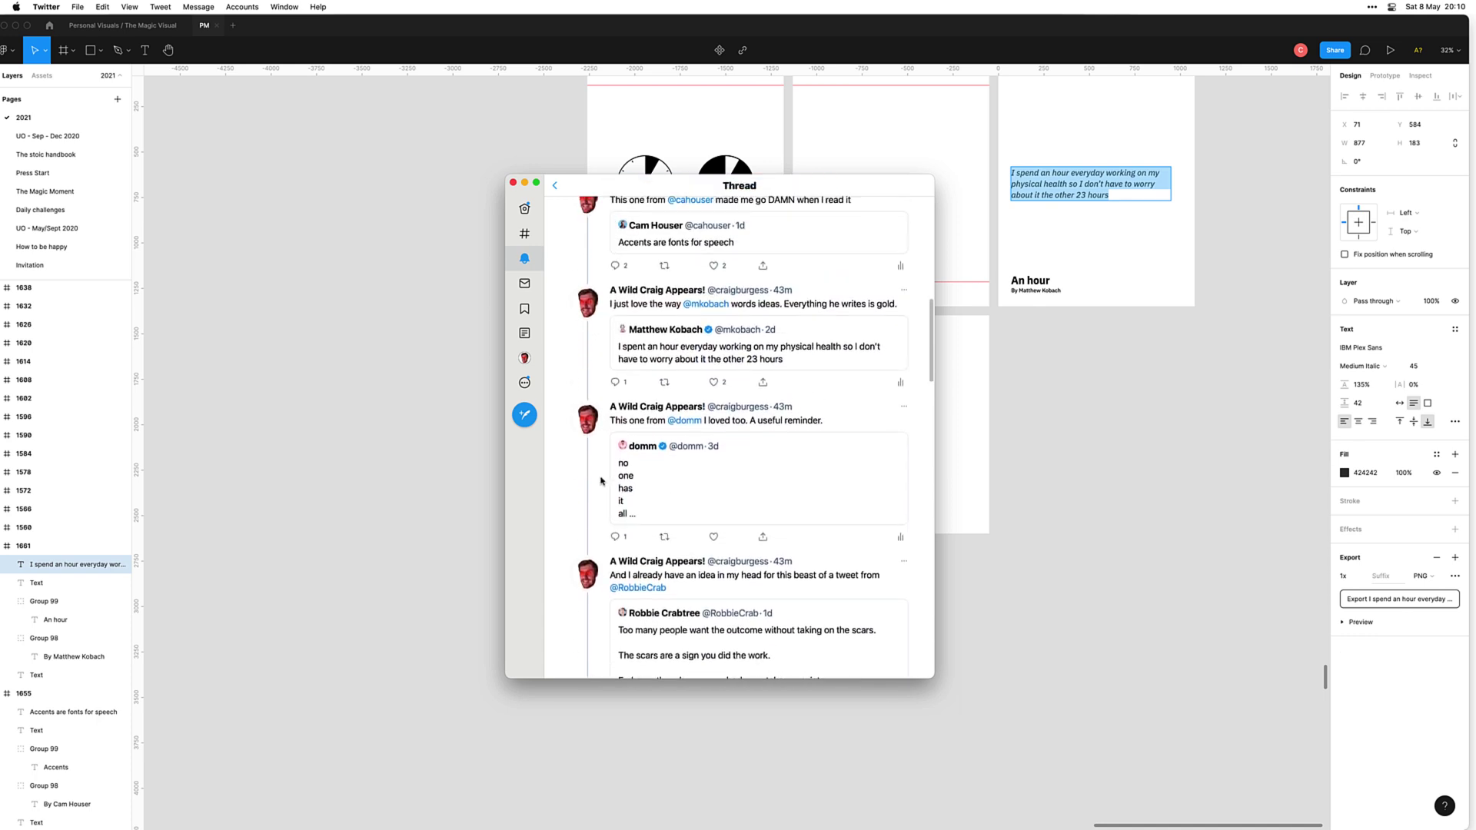
scroll(602, 475, up, 3)
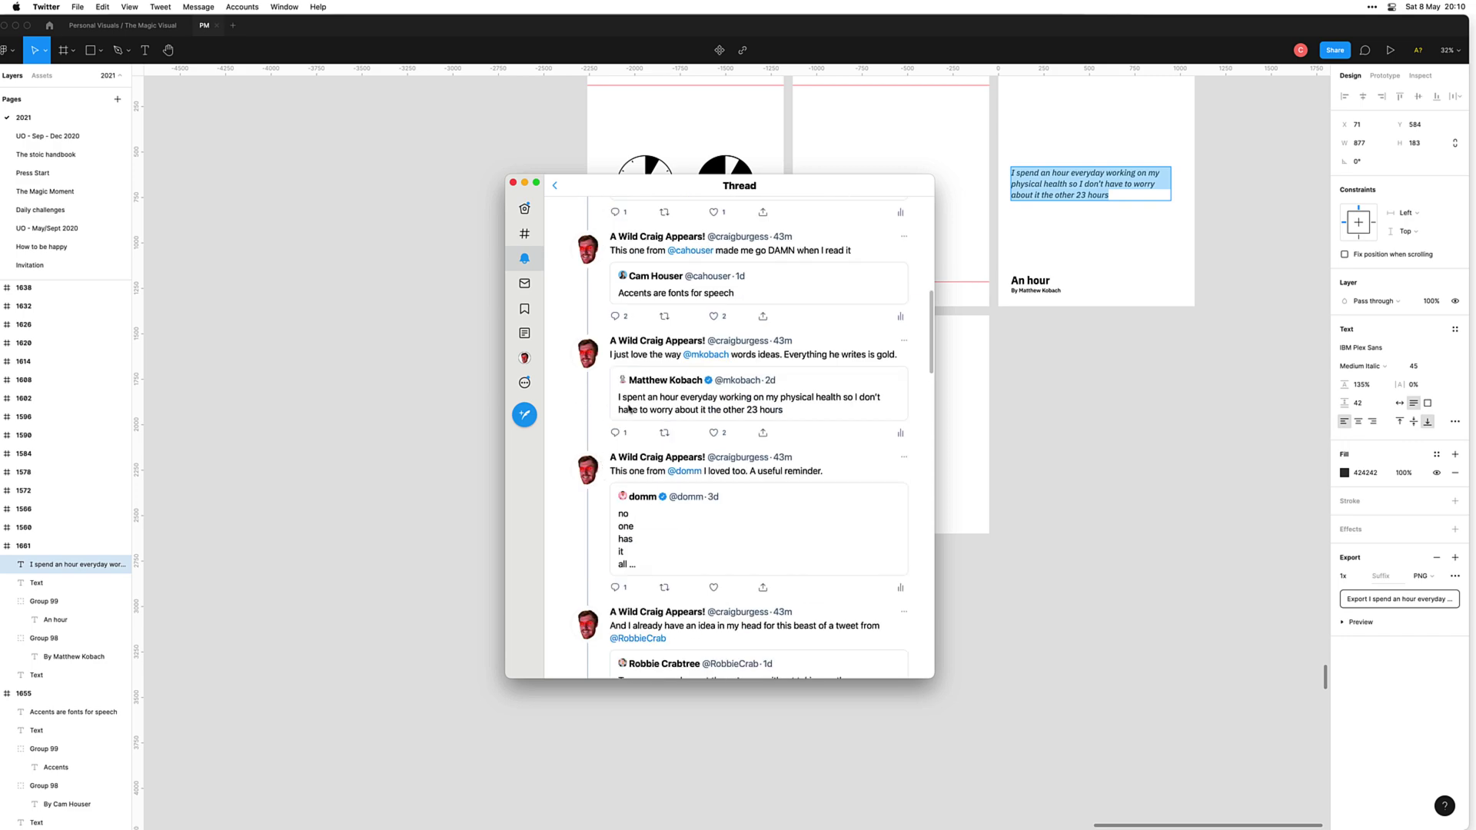
scroll(629, 408, up, 14)
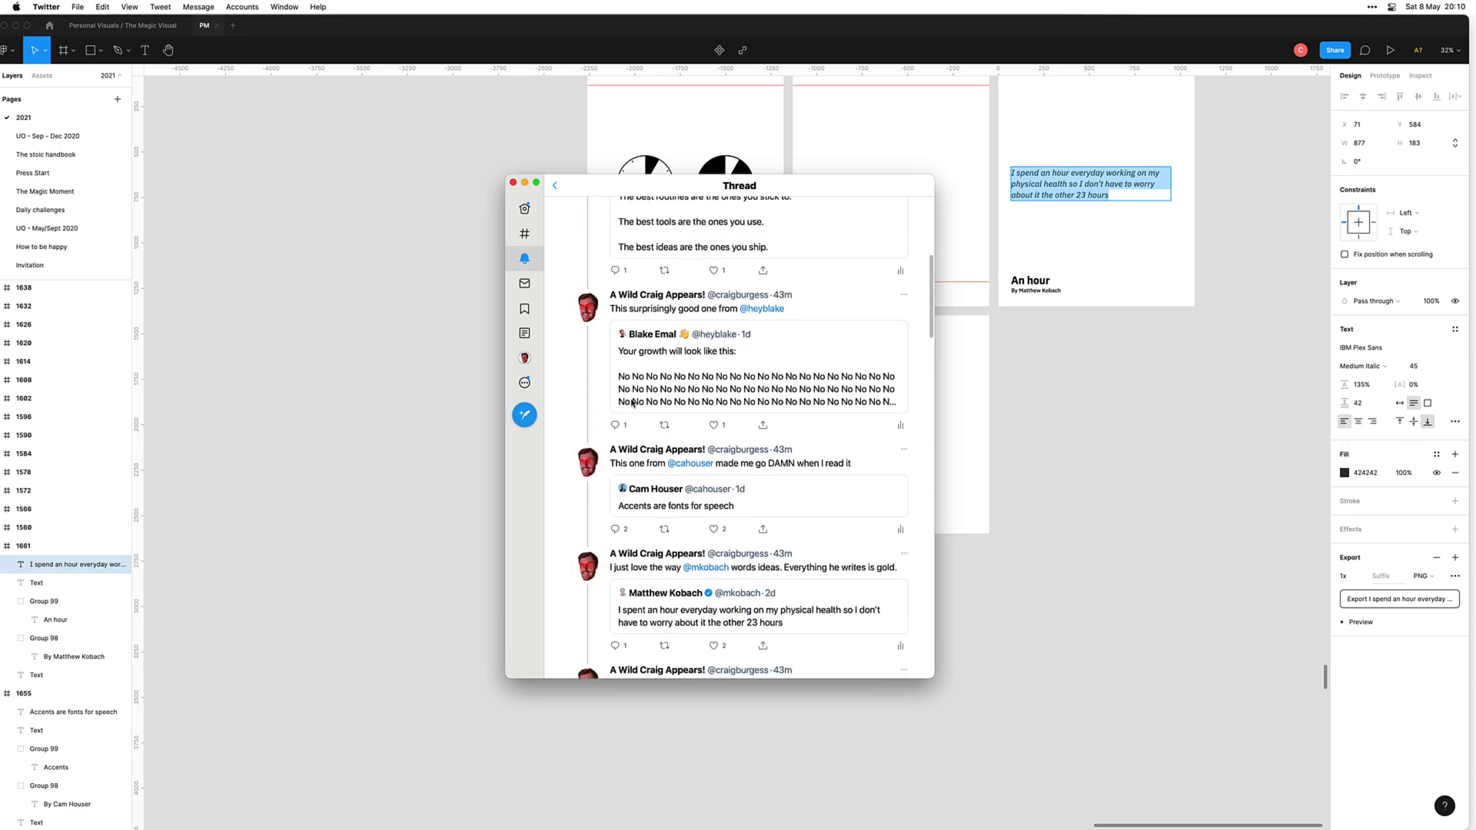
scroll(632, 402, up, 8)
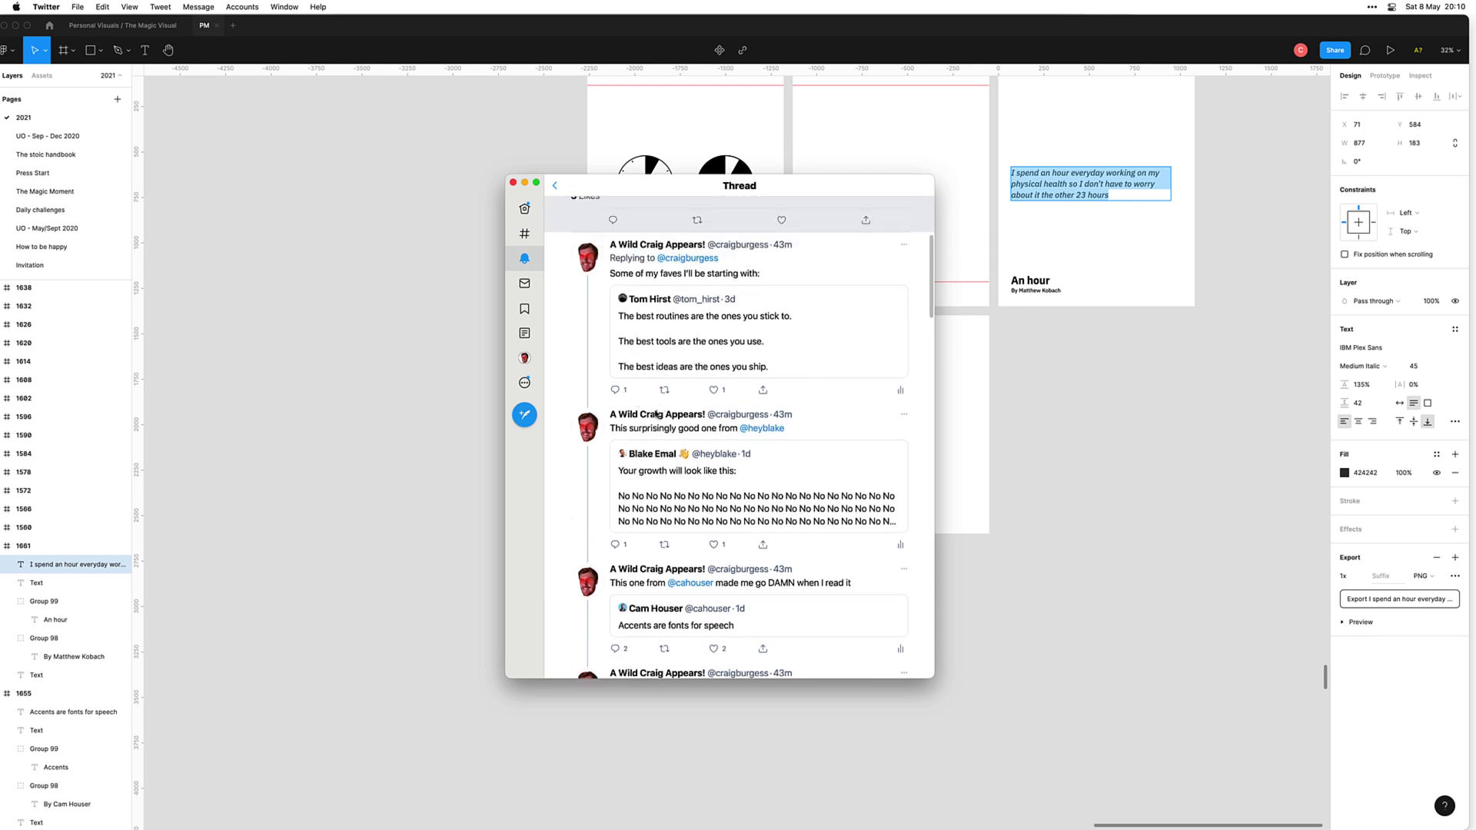
Step: Open the quoted tweet about the best routines, tools and ideas, copy its full text and switch to Figma
click(676, 336)
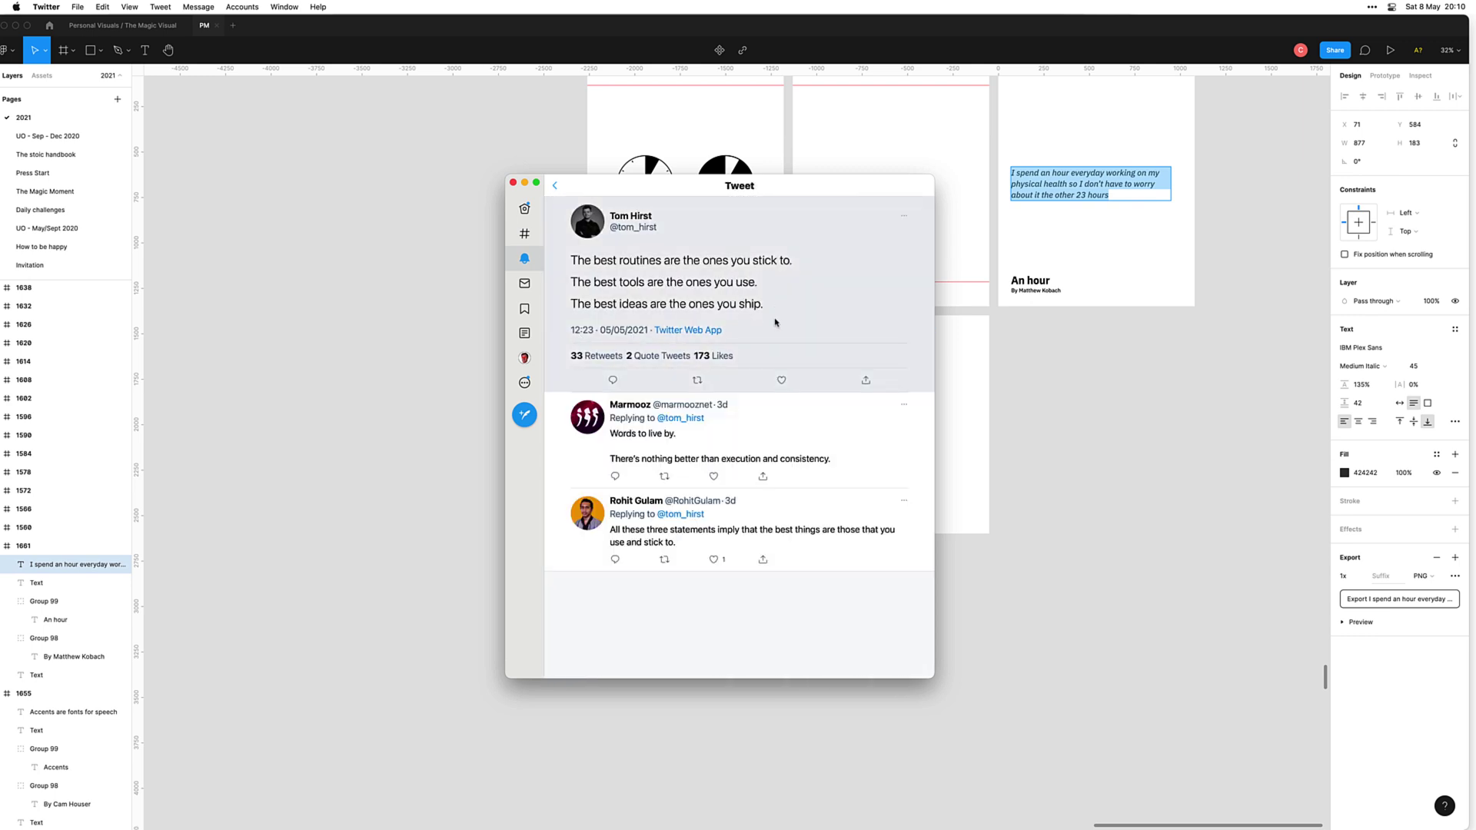
drag(774, 316, 559, 258)
key(super+c)
key(super+Tab)
scroll(1035, 428, down, 5)
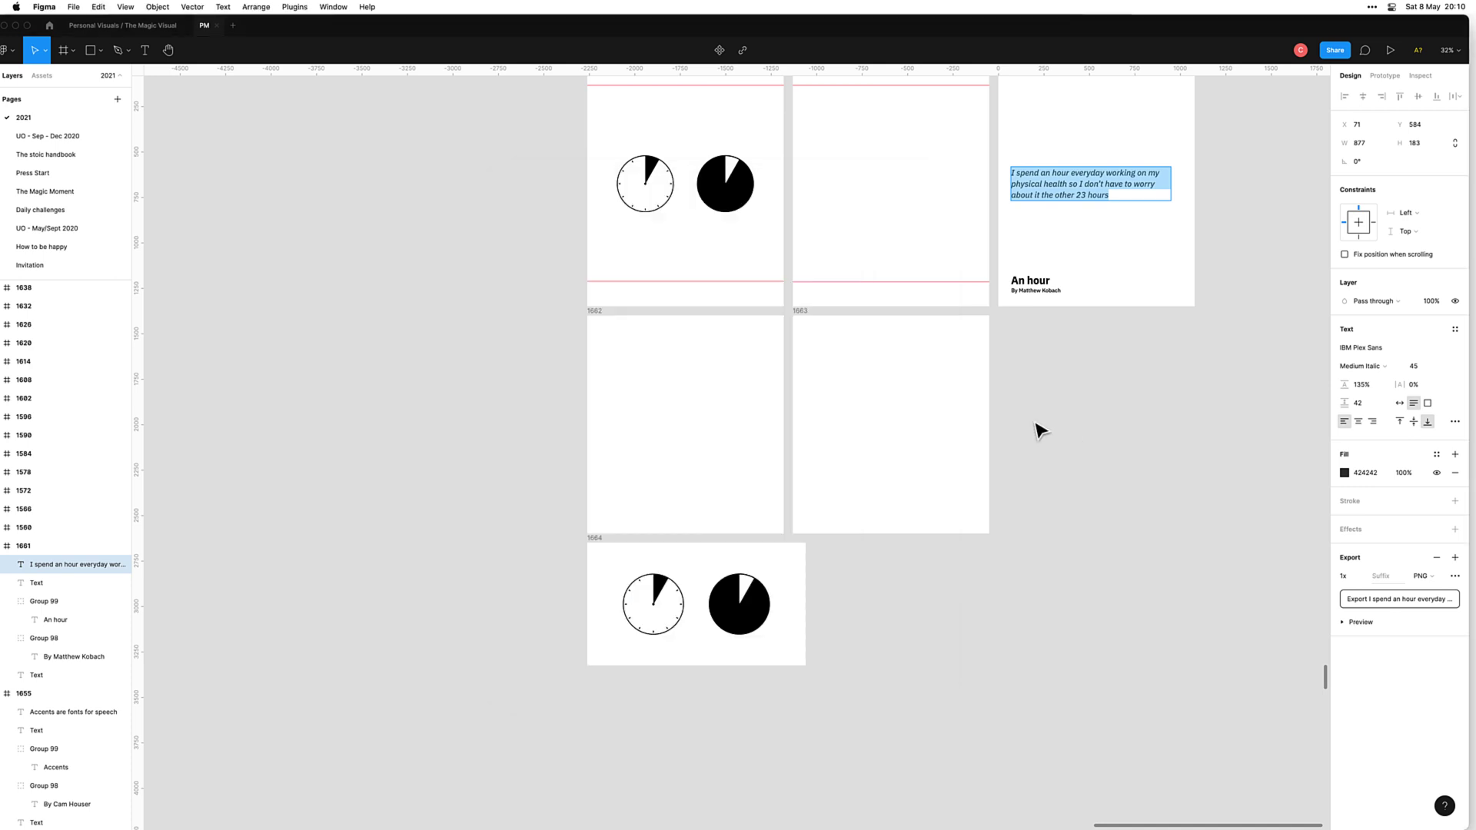
key(BackSpace)
scroll(962, 449, right, 3)
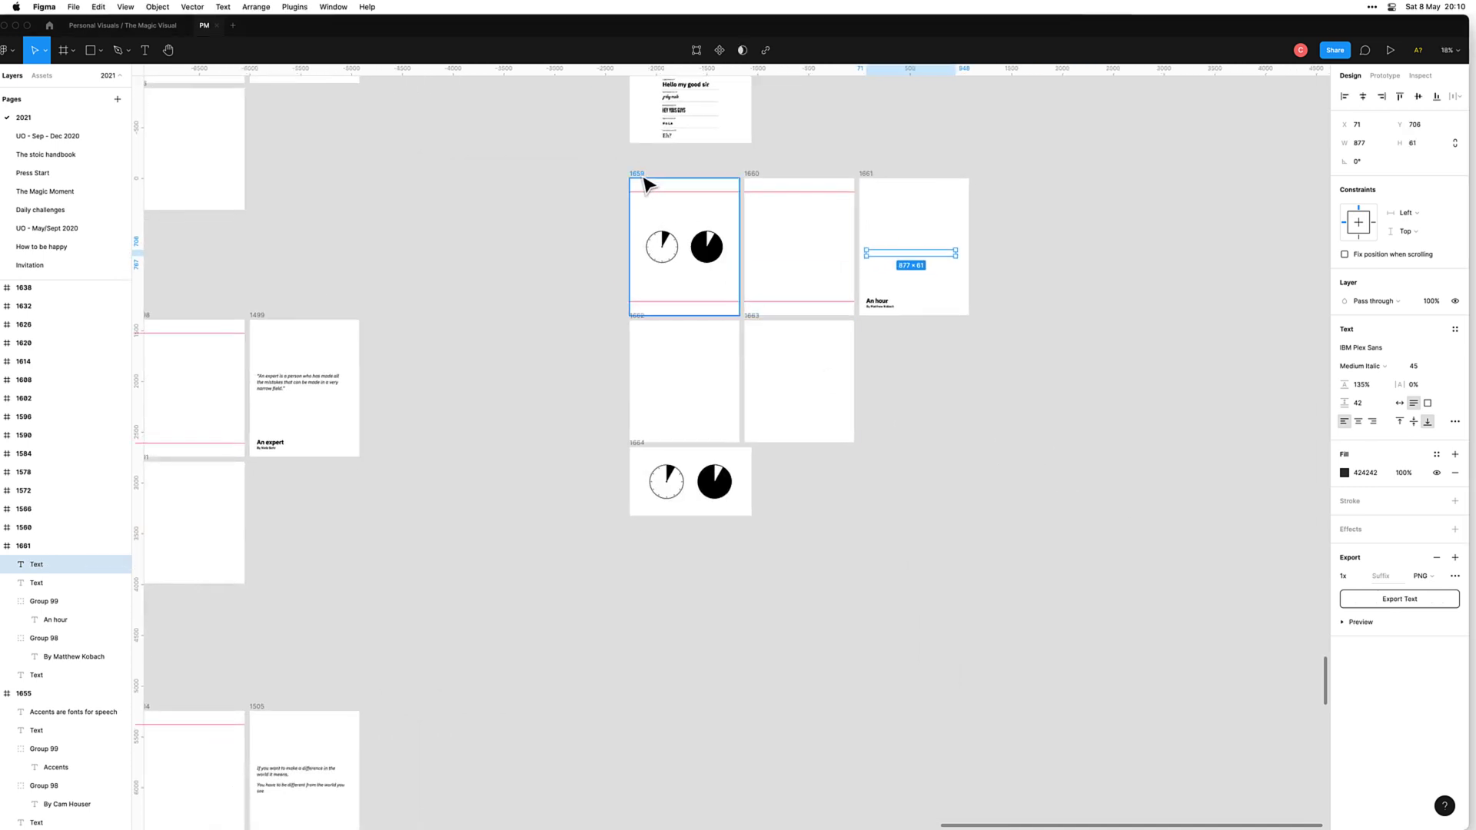
drag(613, 160, 1146, 597)
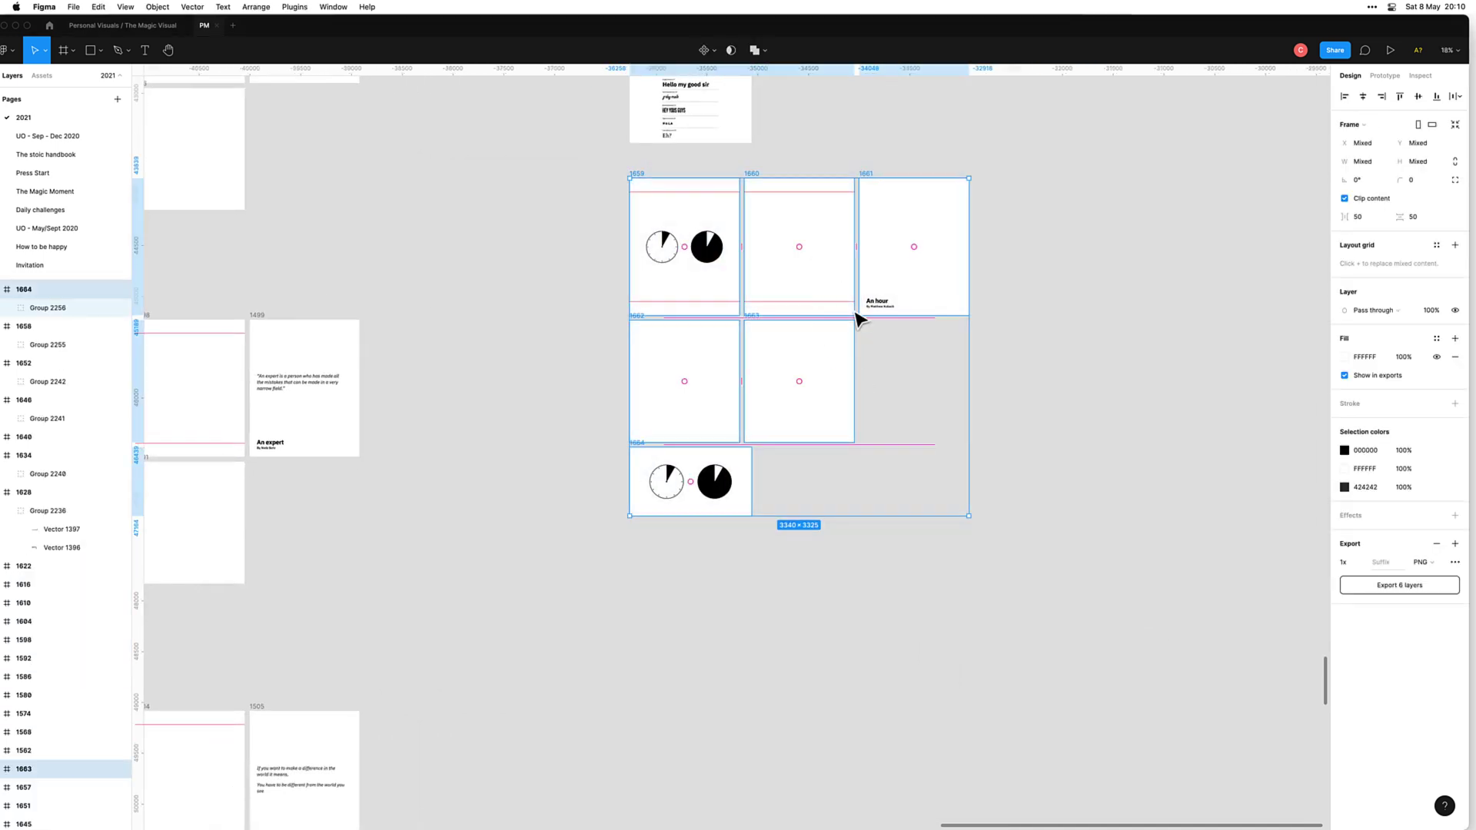
key(super+z)
key(super+z)
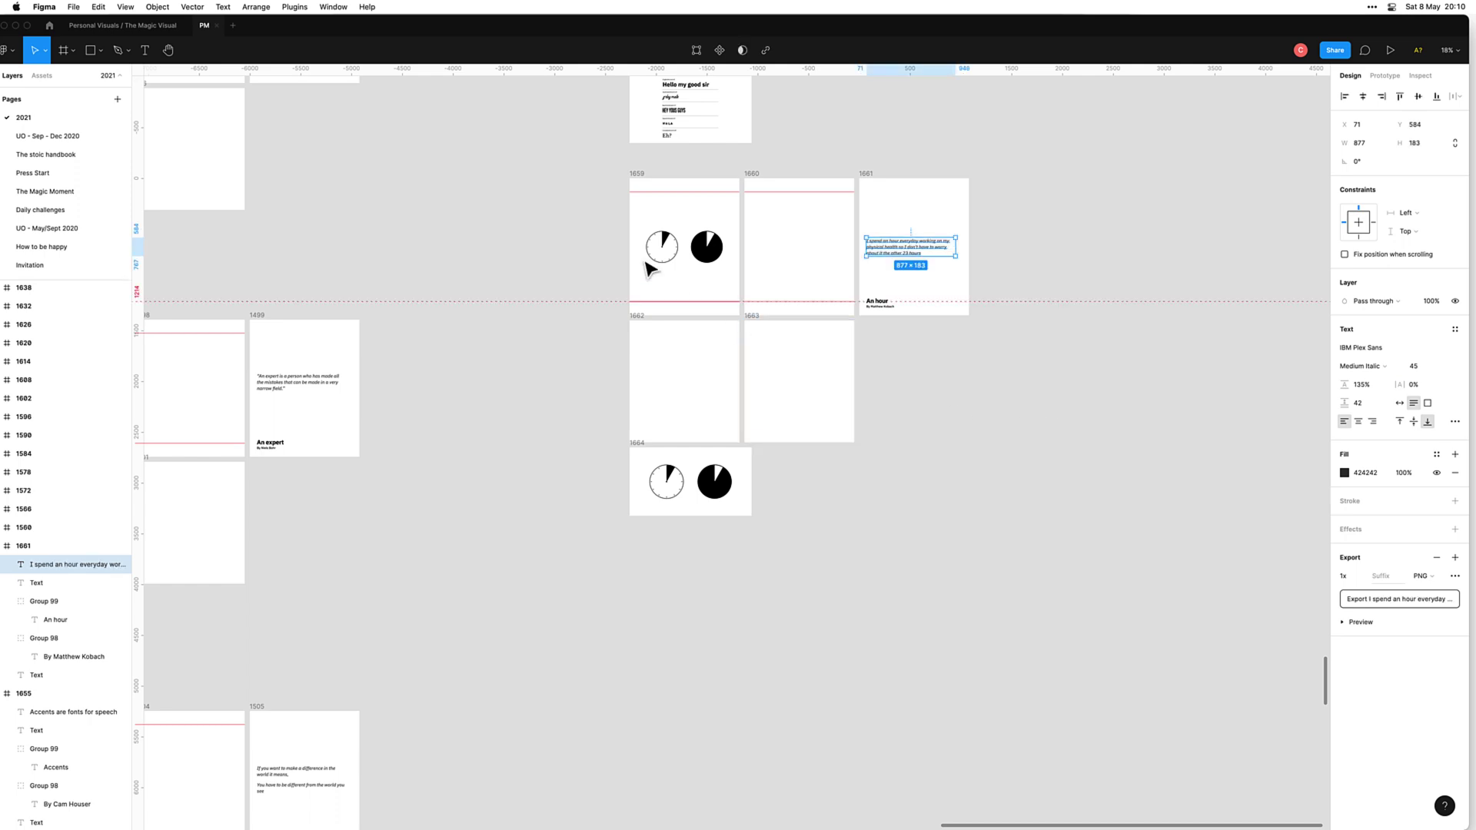
Step: Duplicate the whole set of six "An hour" frames directly below the originals
click(603, 185)
drag(606, 152, 1139, 653)
drag(815, 252, 811, 619)
Step: Replace the quote in the duplicated text frame with the copied best routines tweet and remove the extra blank lines
scroll(872, 628, up, 5)
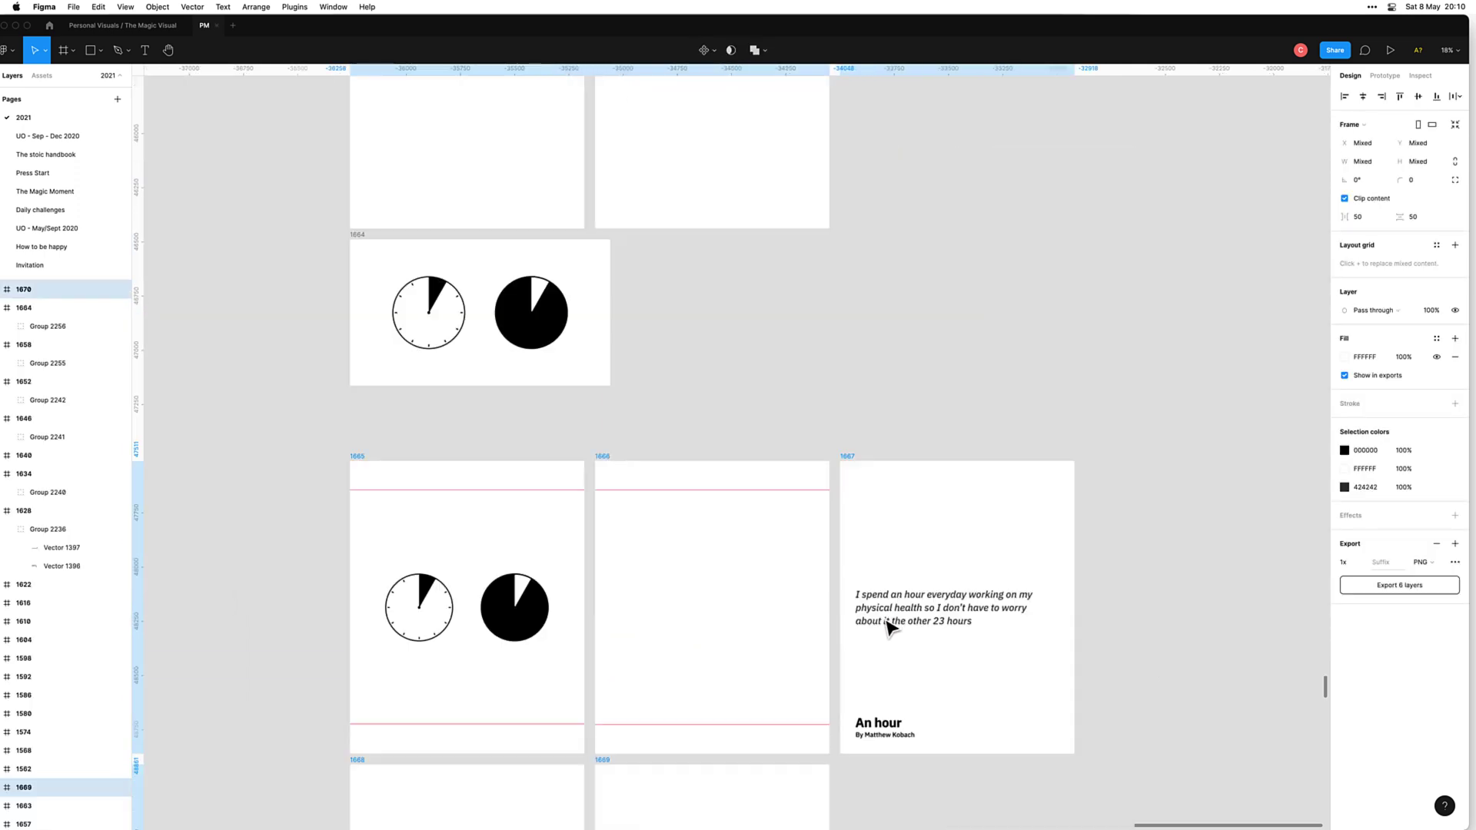
double_click(888, 615)
key(super+v)
scroll(923, 657, up, 2)
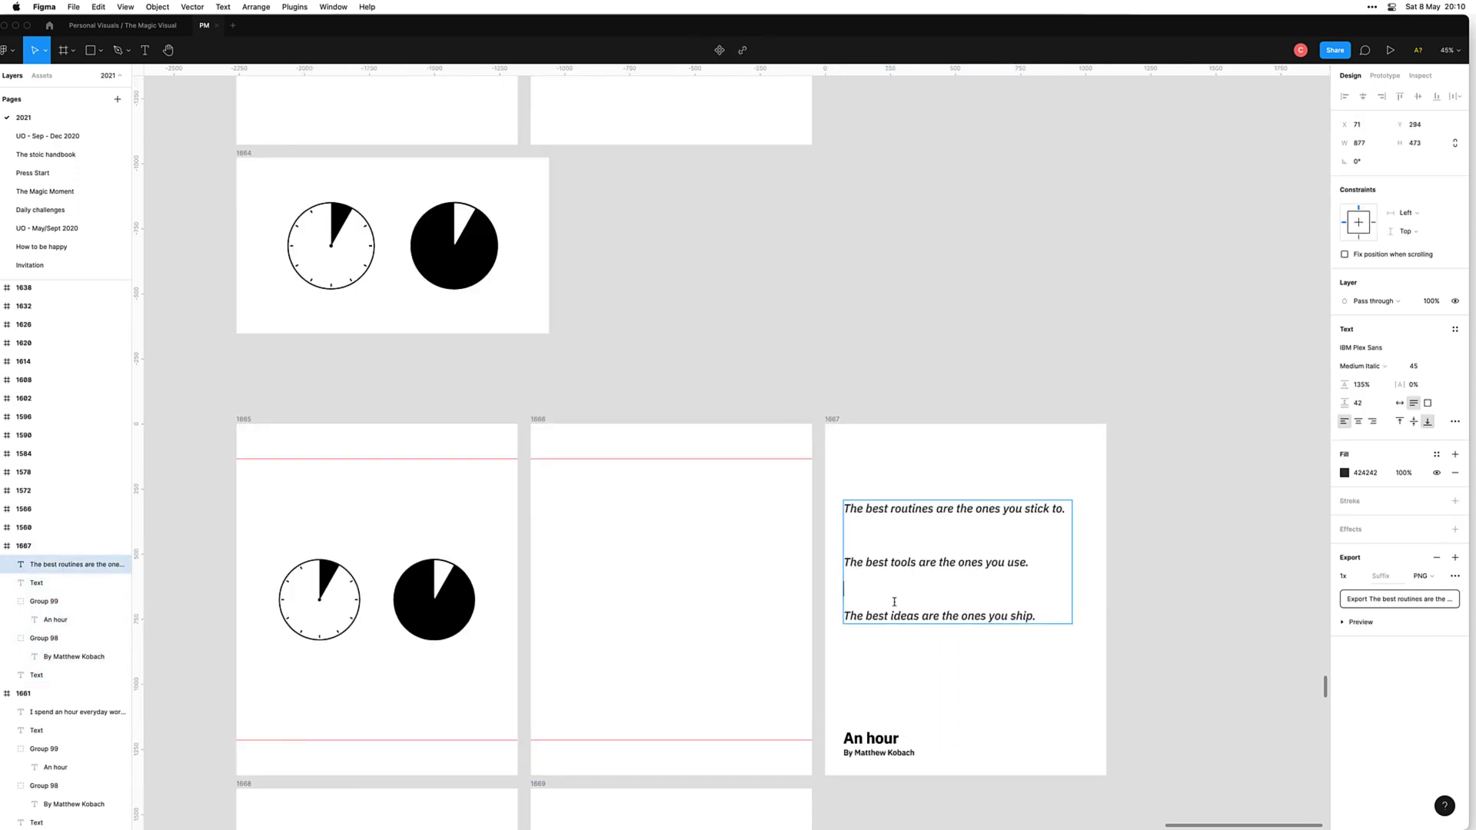
key(BackSpace)
key(BackSpace)
key(Escape)
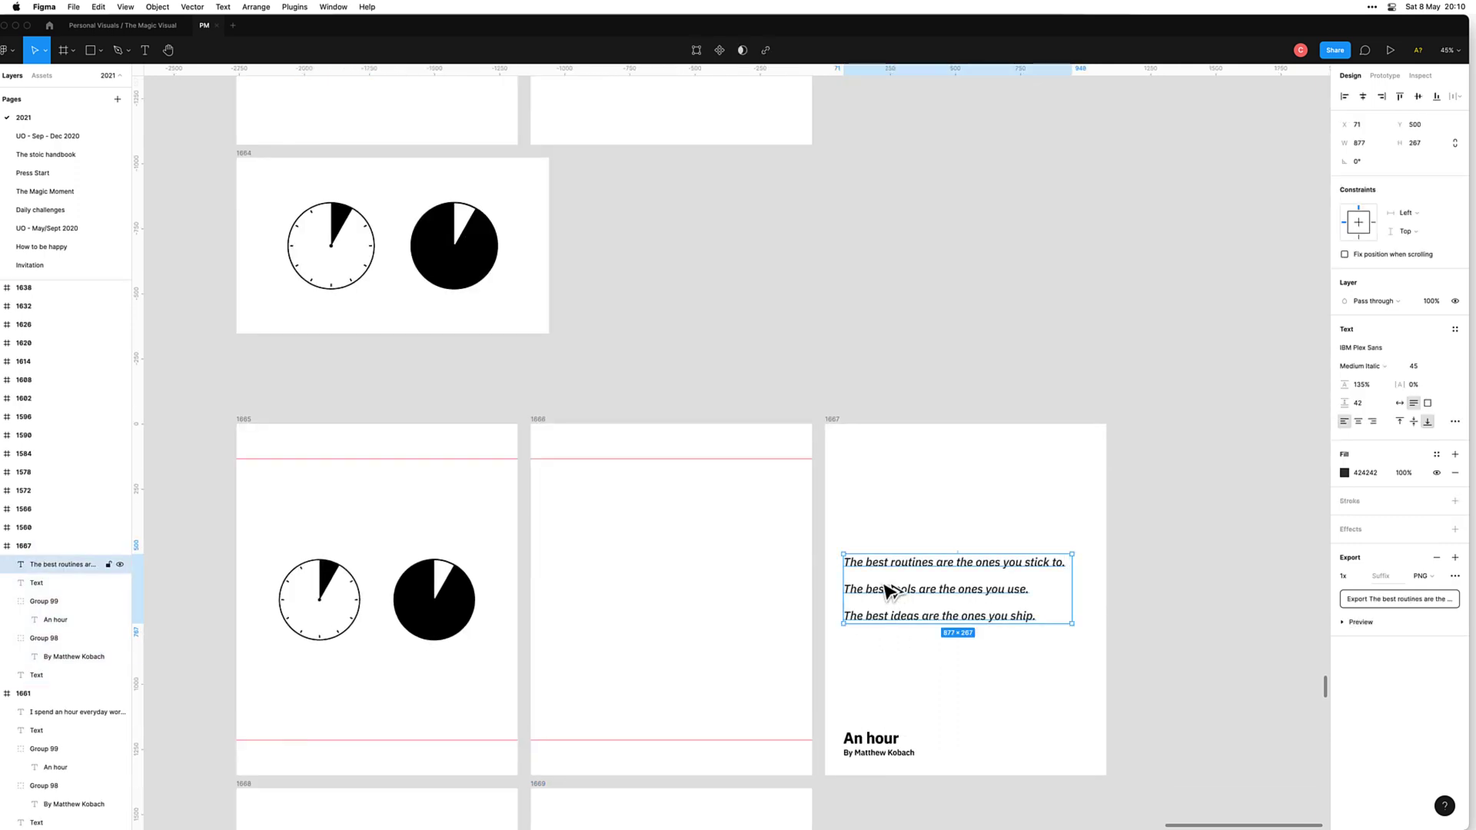
Step: Change the duplicated frame's byline to the tweet author's name and its title to "The best routines"
scroll(891, 717, up, 2)
double_click(873, 766)
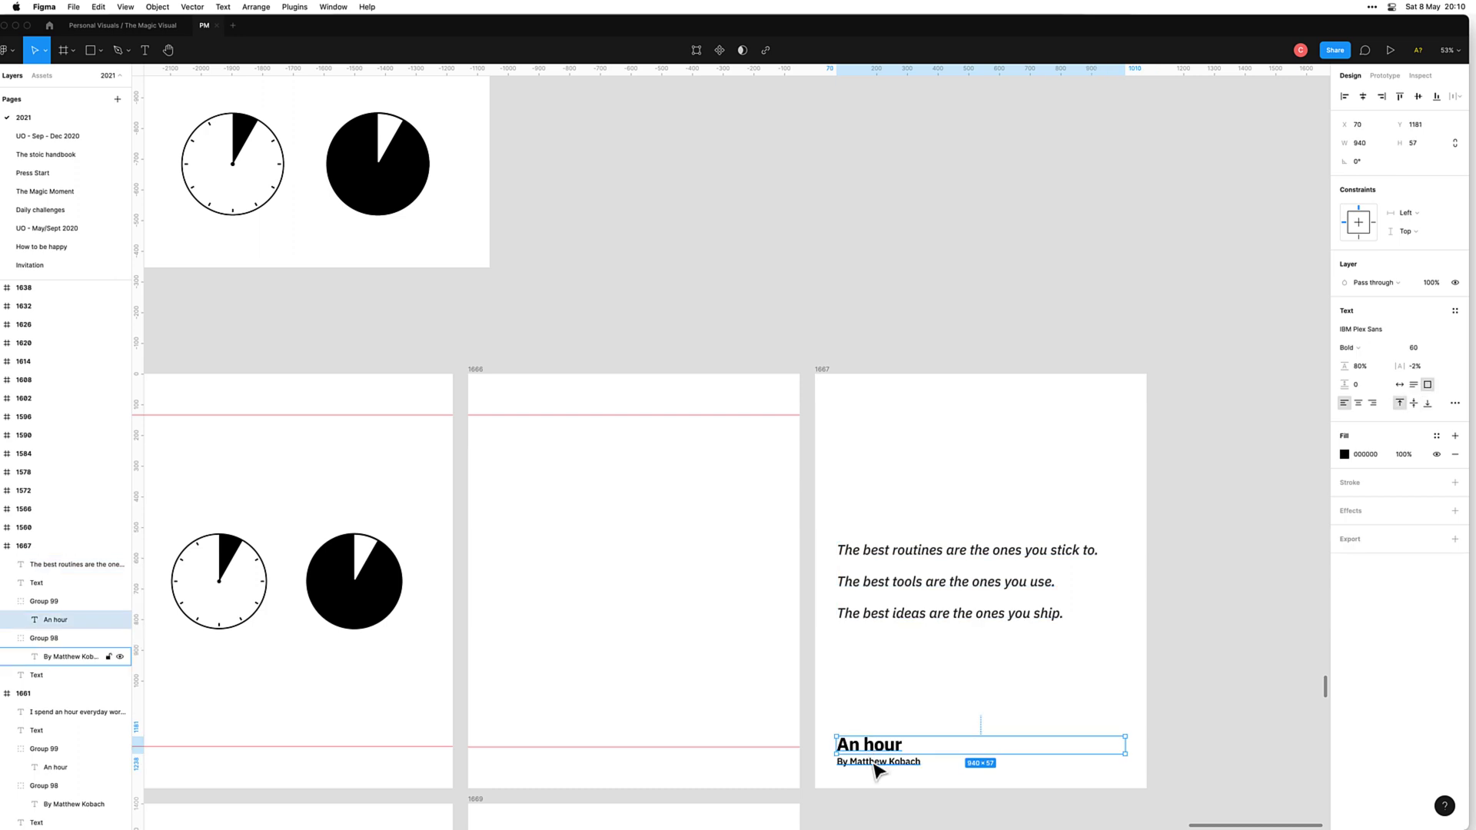
double_click(875, 766)
double_click(874, 763)
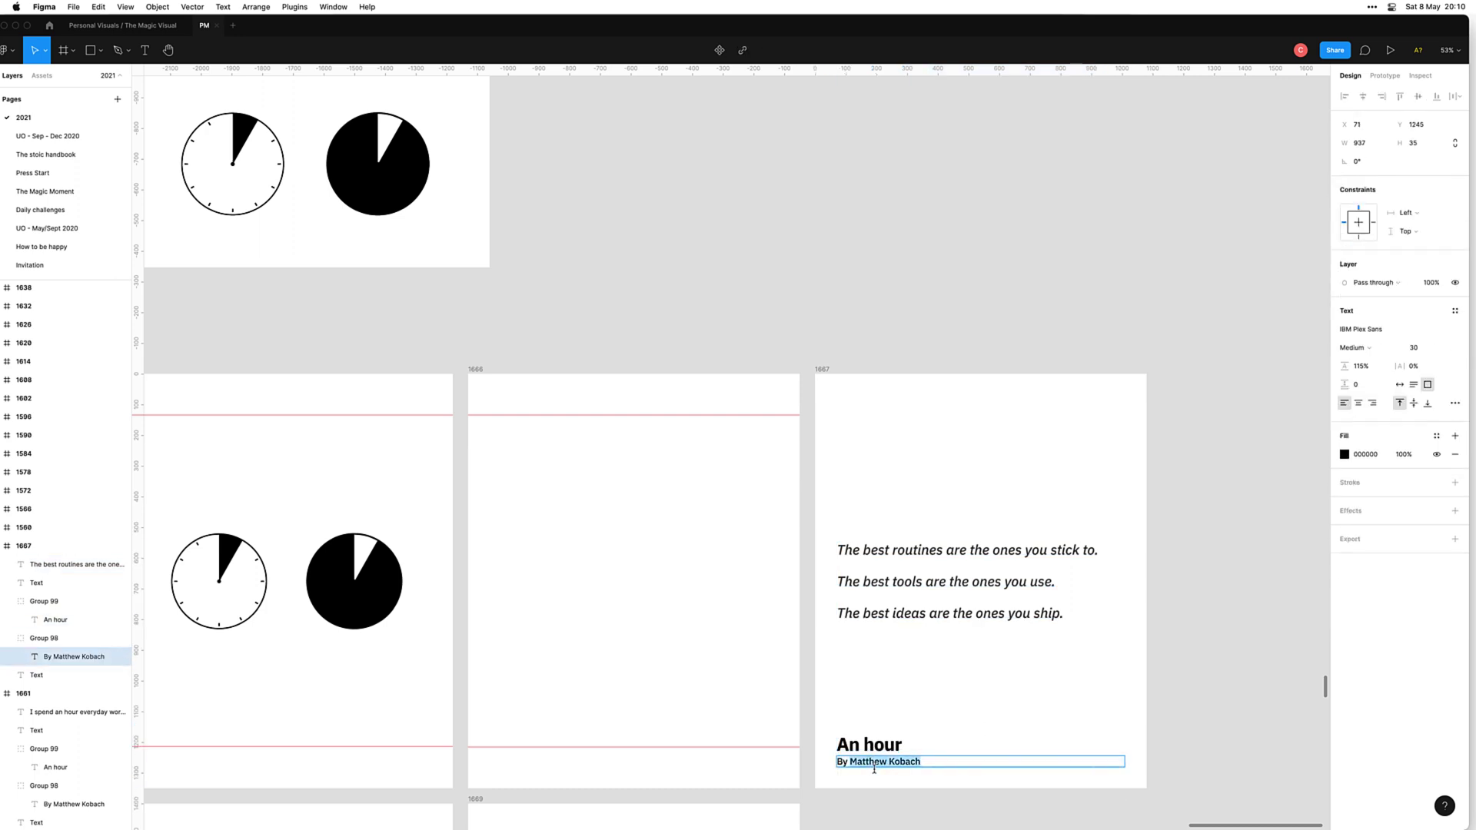
text(Tom Hirst)
triple_click(898, 744)
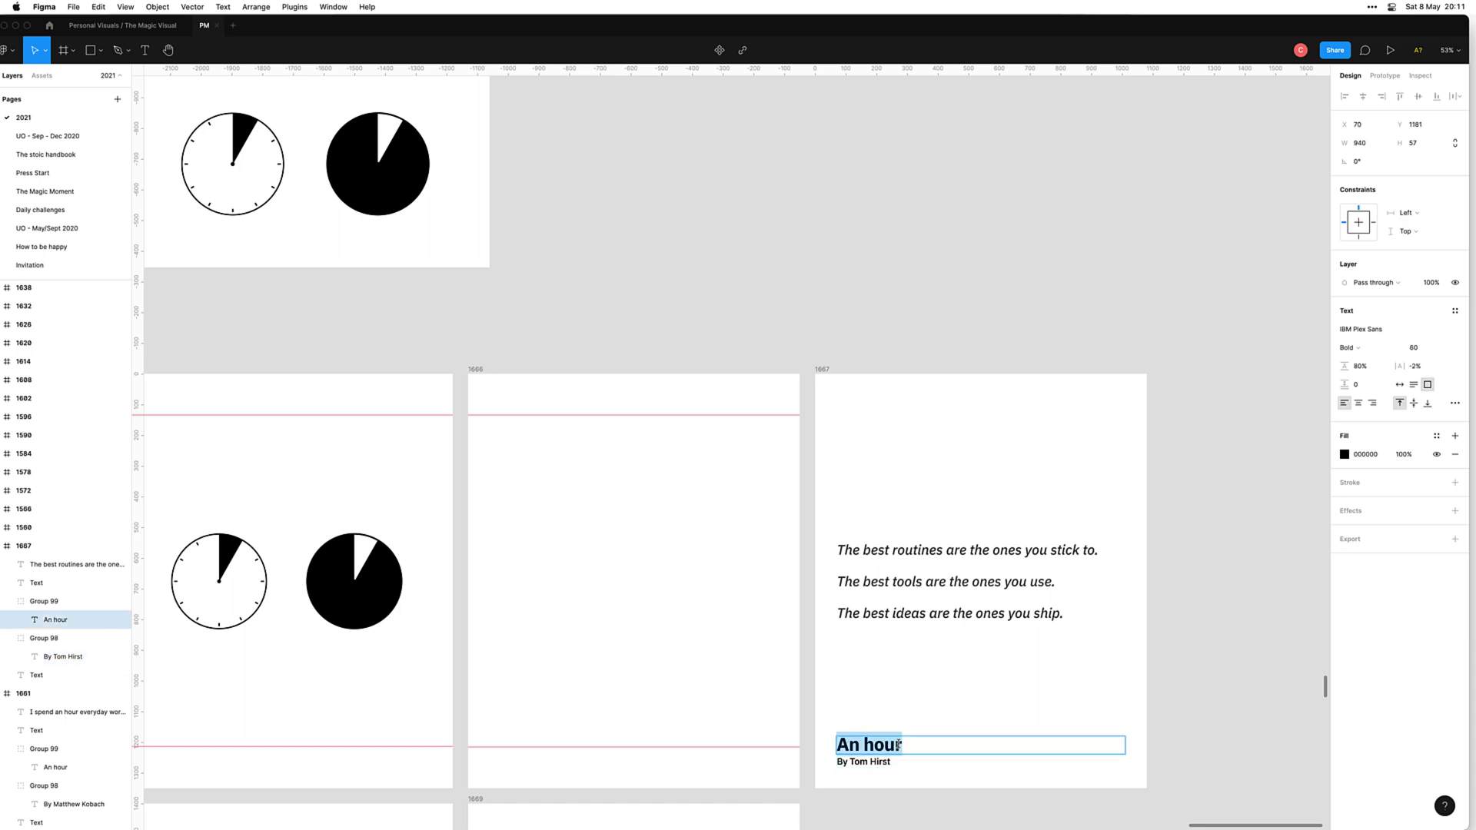
text(The best routines)
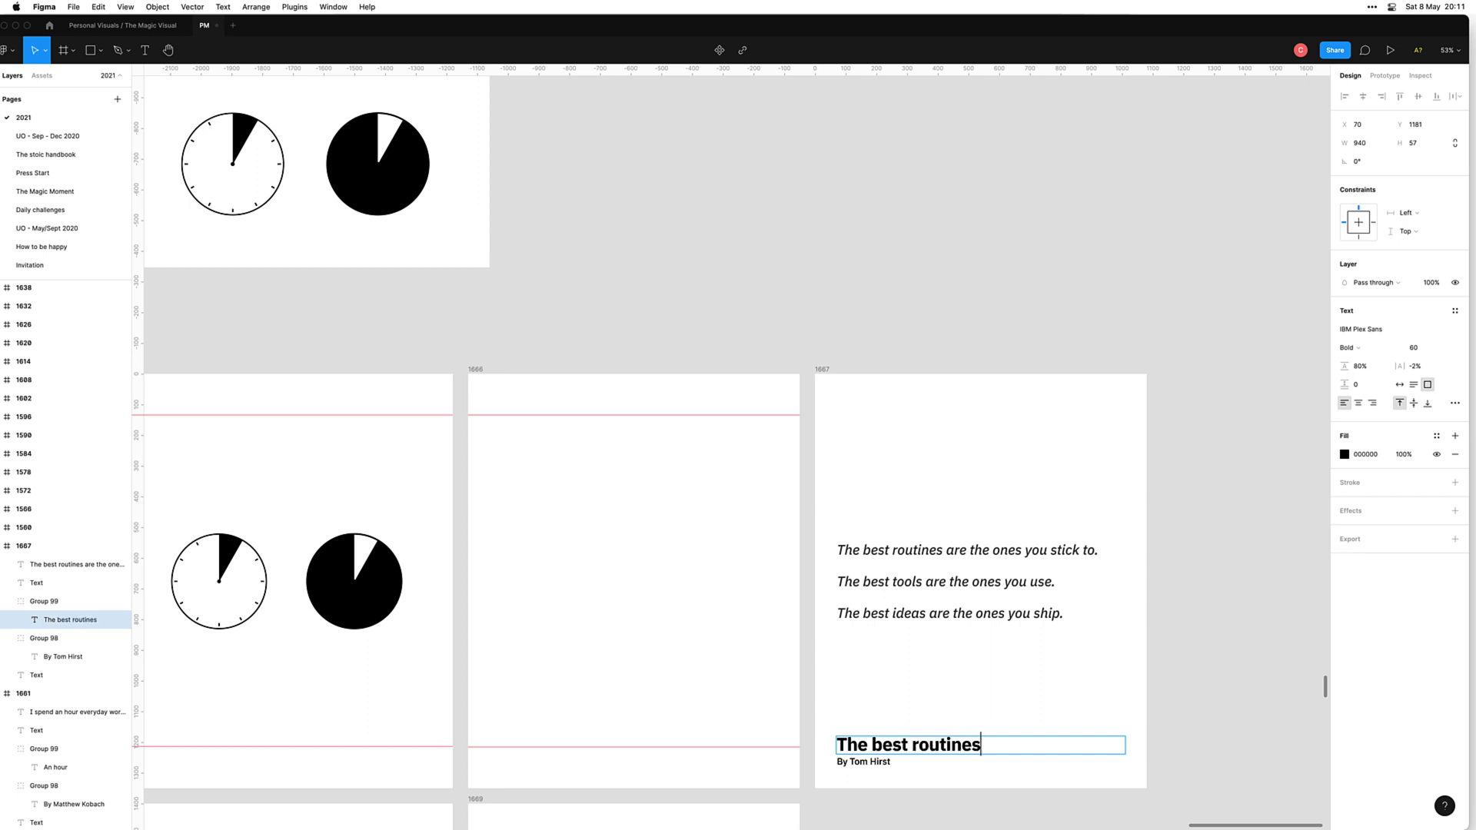
click(567, 722)
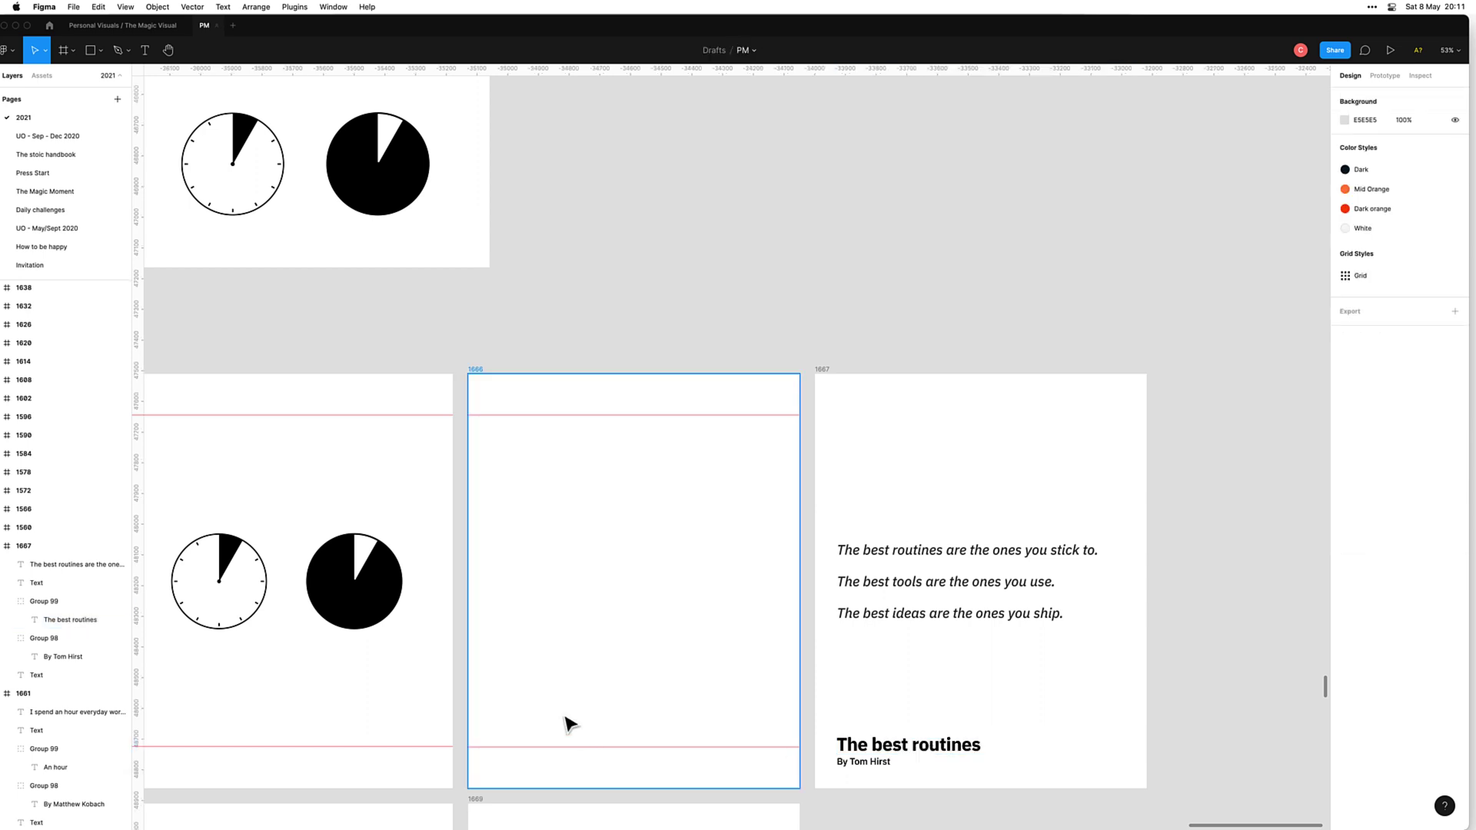
Step: Delete both clock drawings from the first frame of the duplicated set
click(350, 588)
key(Delete)
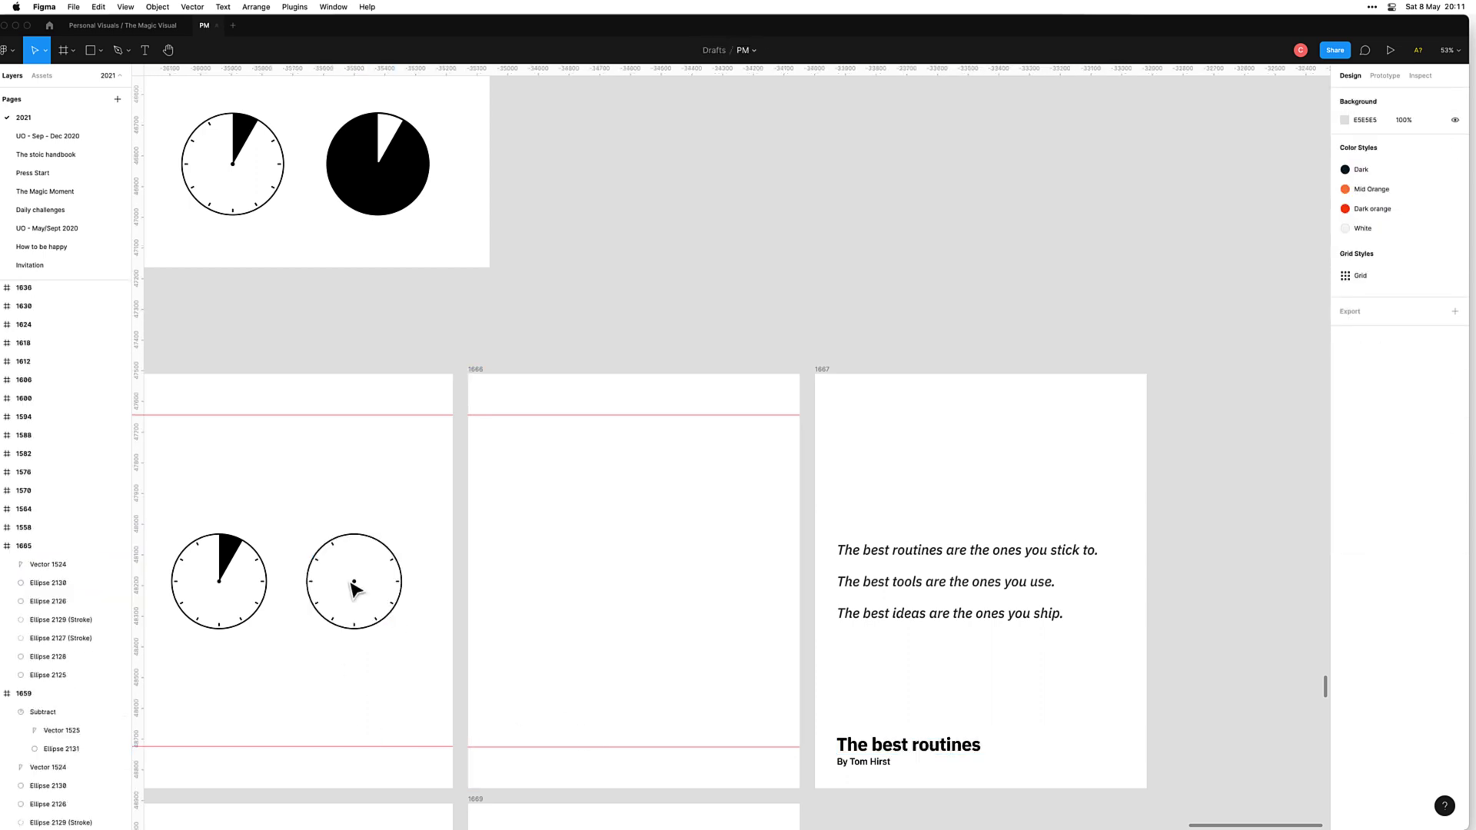
key(super+a)
key(Escape)
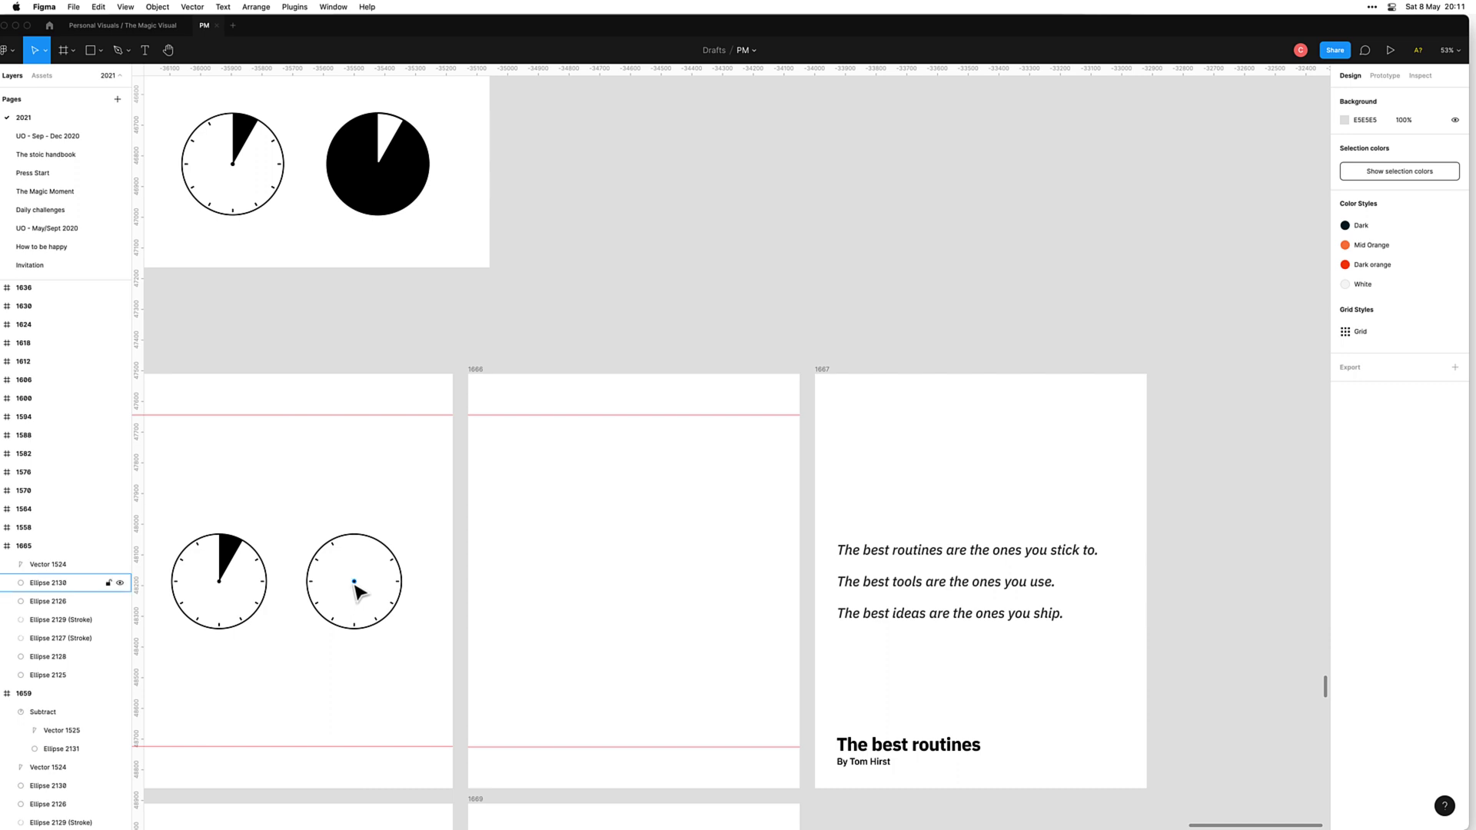
click(354, 589)
key(super+a)
key(Delete)
Step: Delete the clock artwork from the landscape frame at the bottom of the duplicated set
scroll(360, 594, down, 3)
scroll(520, 366, down, 5)
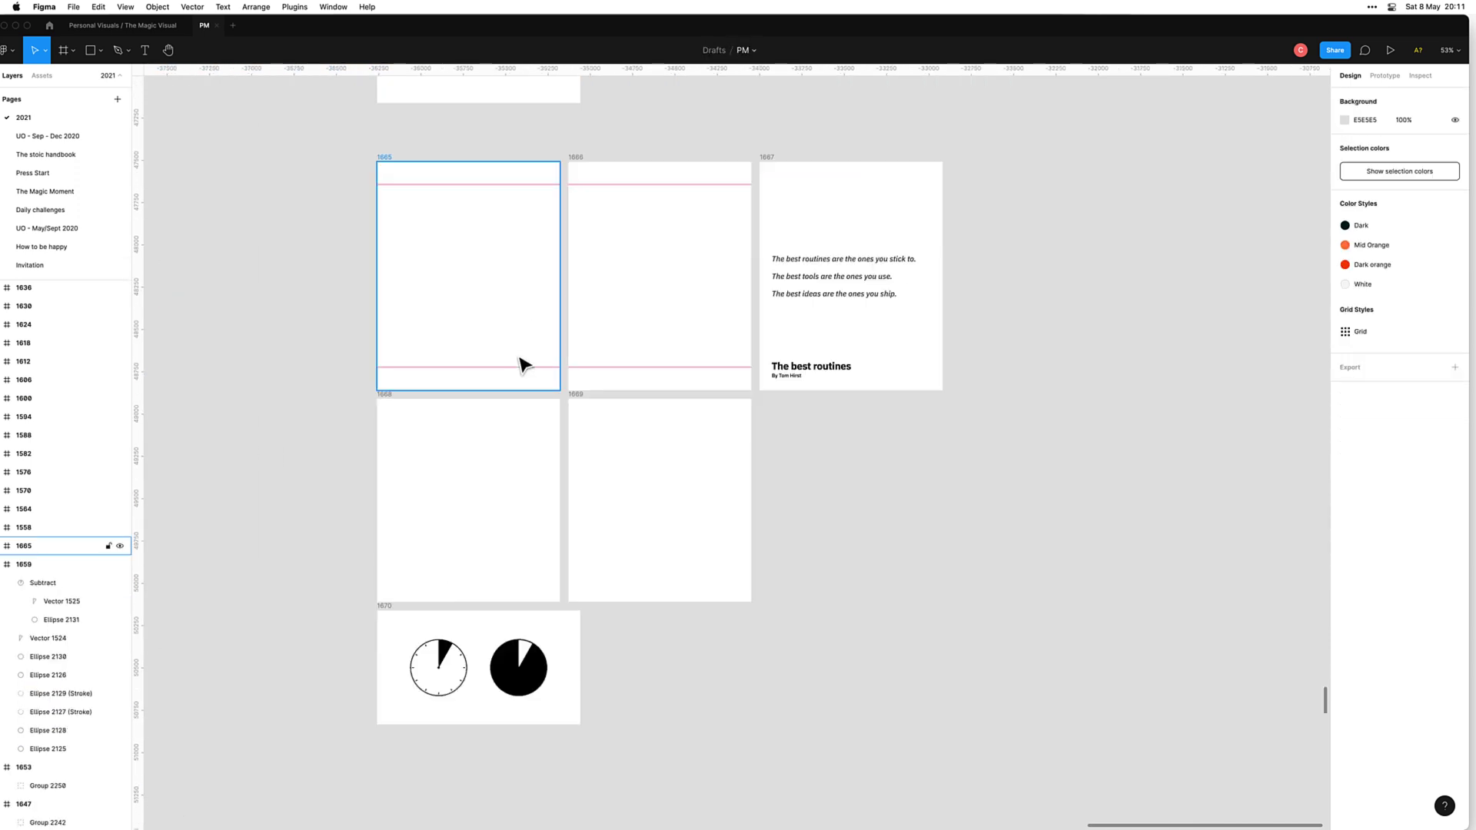
scroll(487, 554, down, 2)
click(488, 559)
key(Delete)
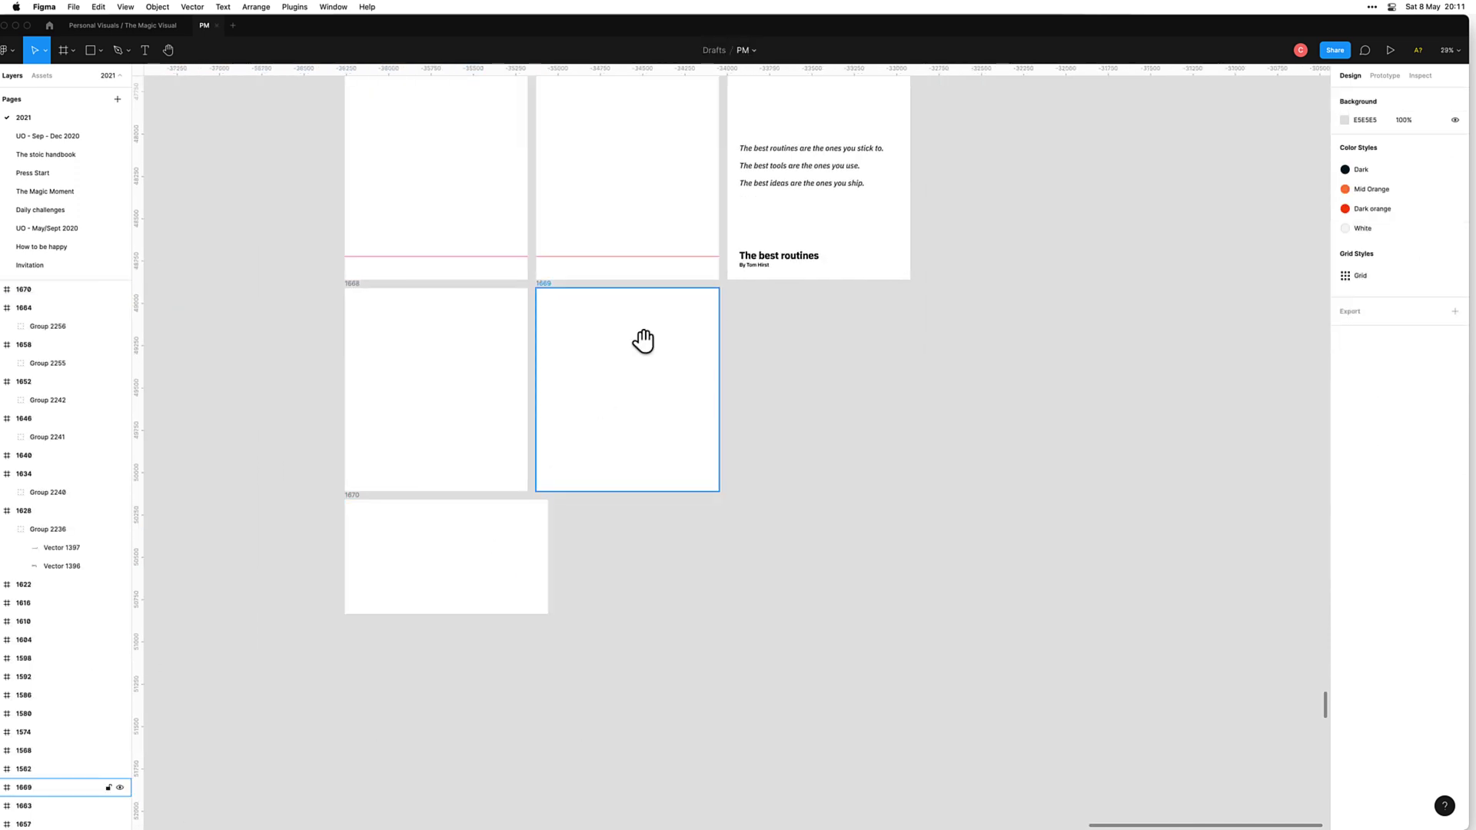
Step: Select the emptied first frame, switch to Noun Project and search its icons for "glue"
scroll(653, 384, up, 3)
scroll(692, 392, up, 5)
scroll(715, 388, up, 1)
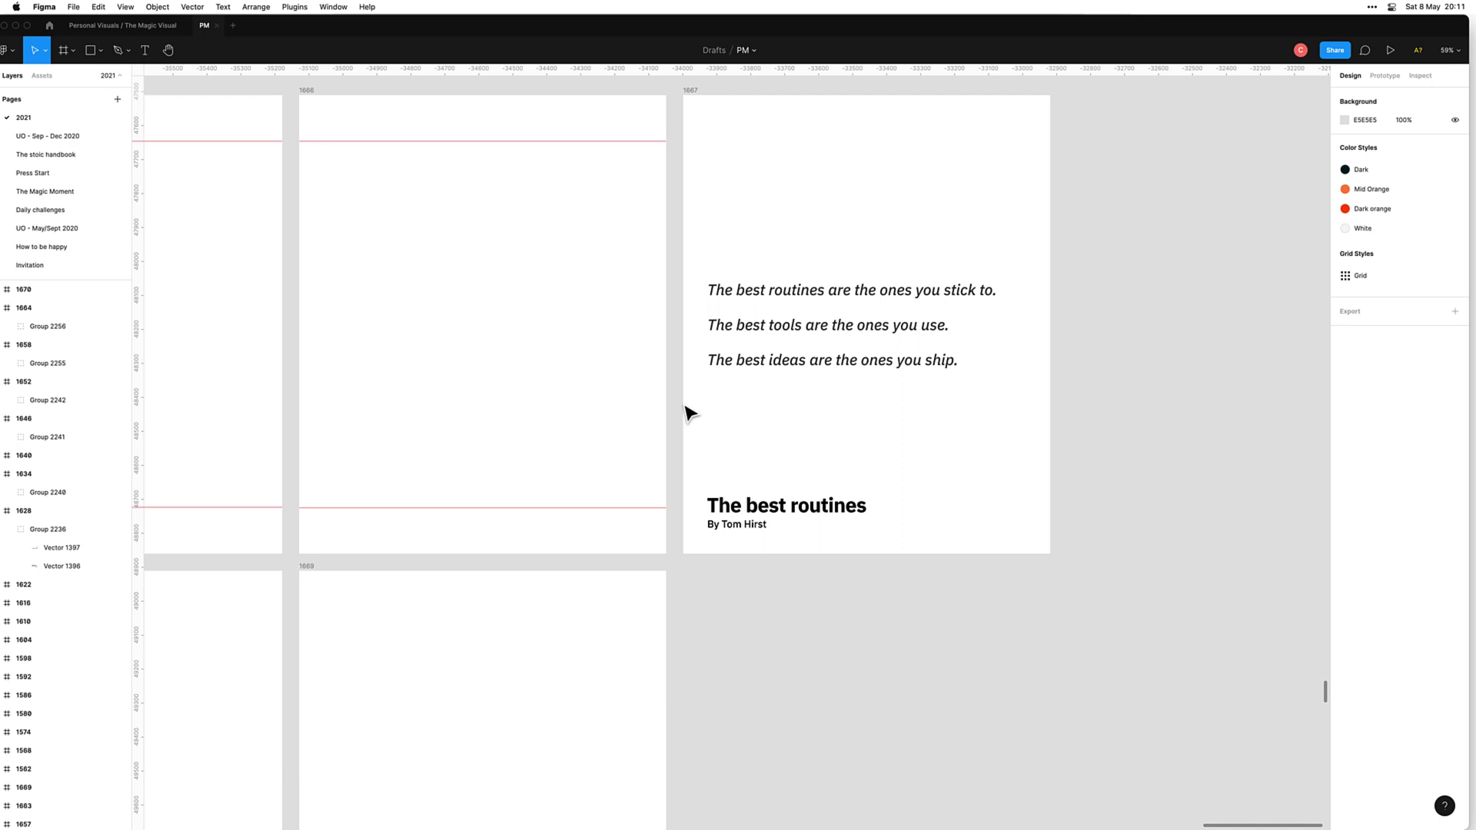
drag(646, 418, 900, 478)
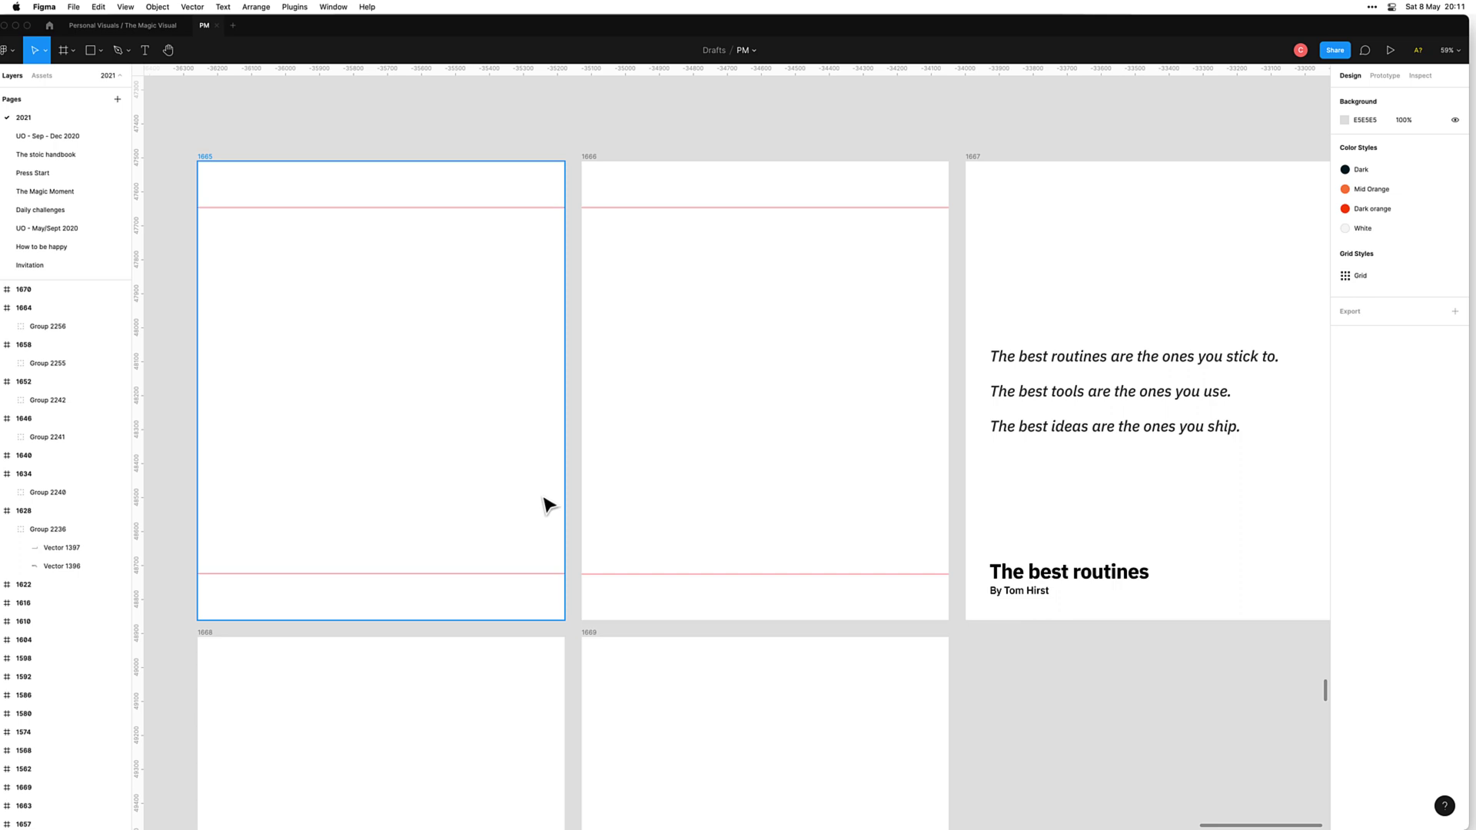
click(466, 502)
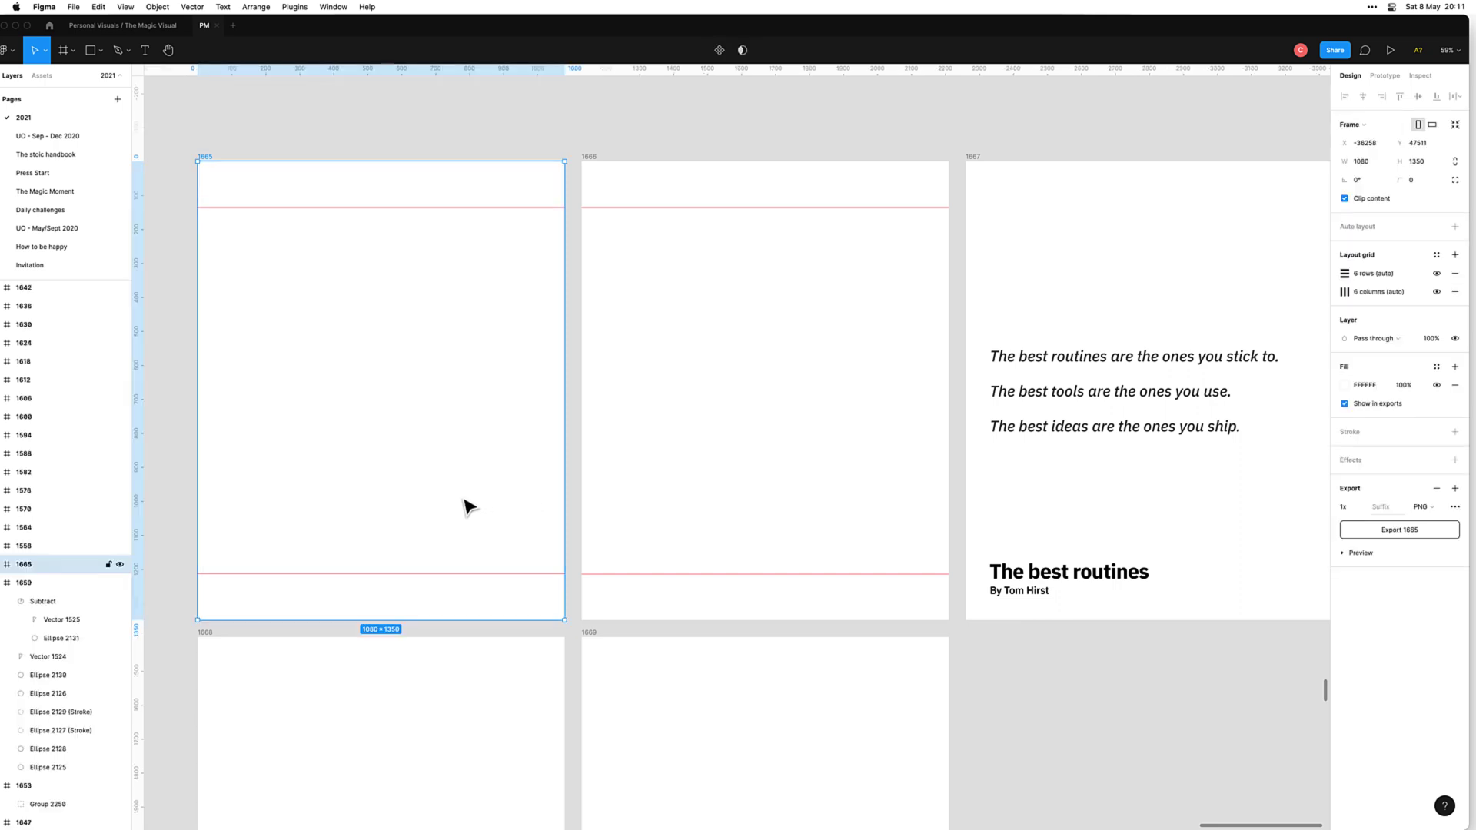
key(alt+space)
text(nou)
key(Return)
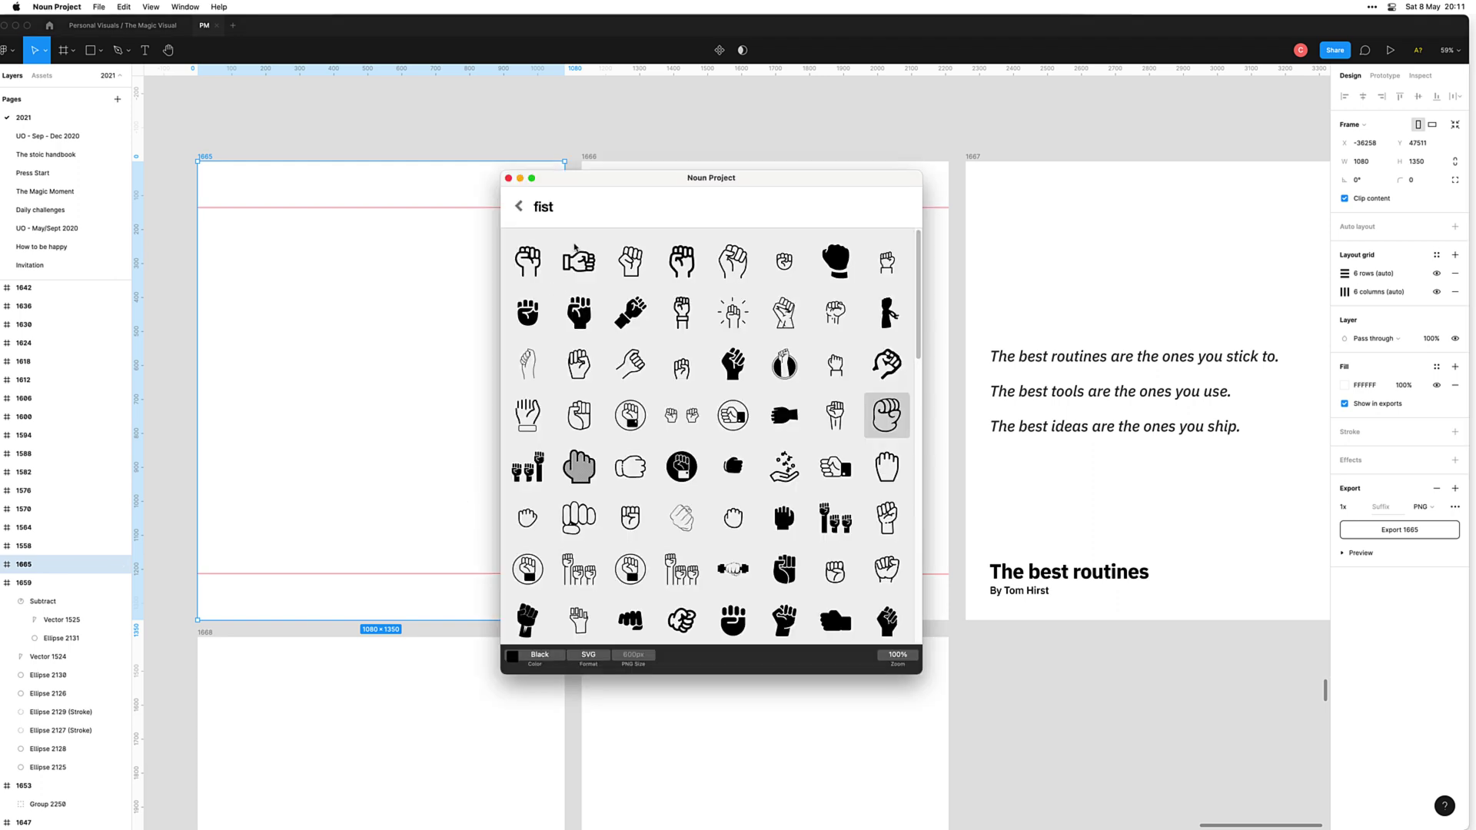
key(super+a)
text(bl)
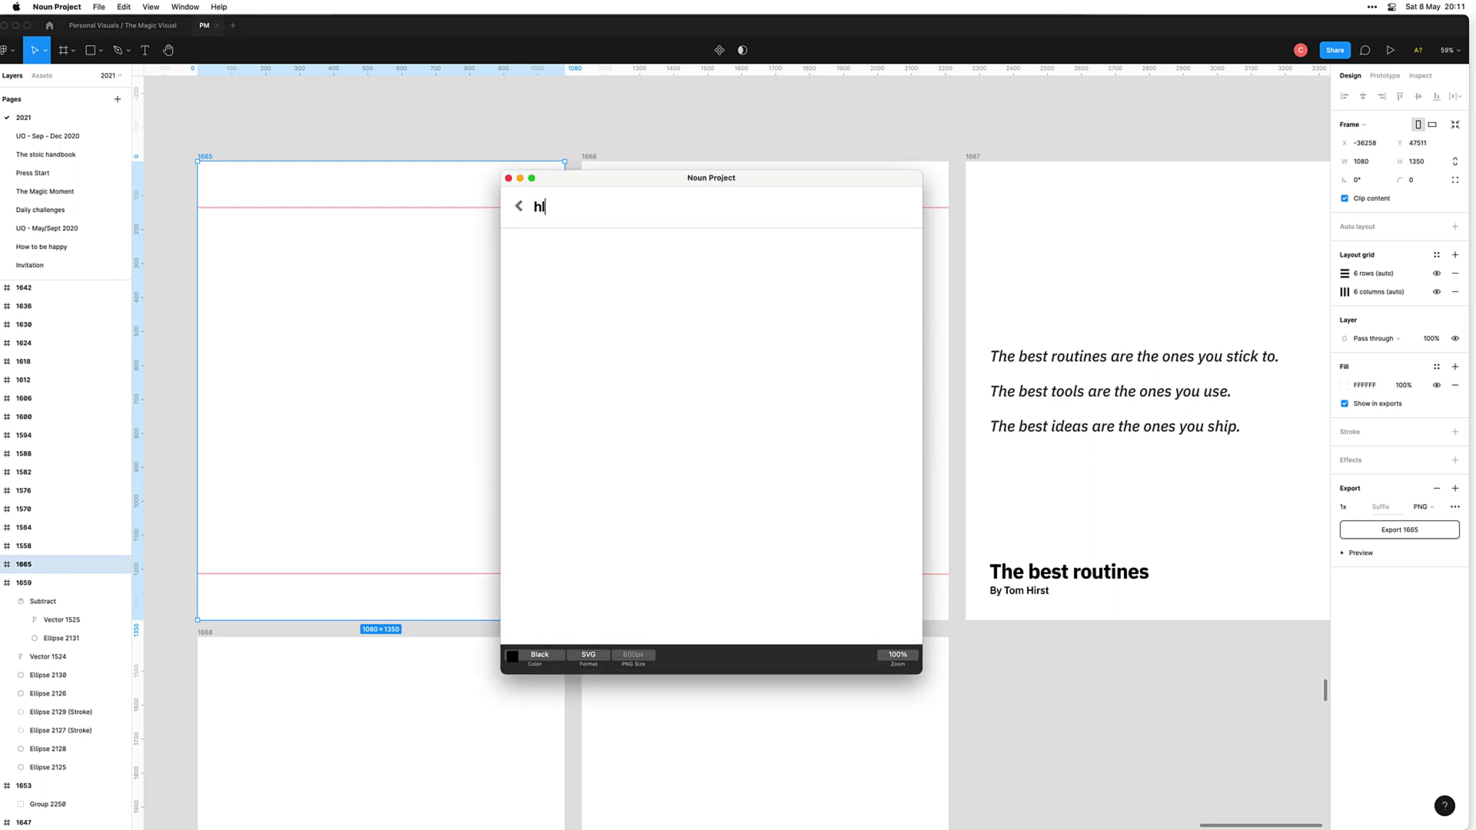
key(BackSpace)
key(BackSpace)
text(glue)
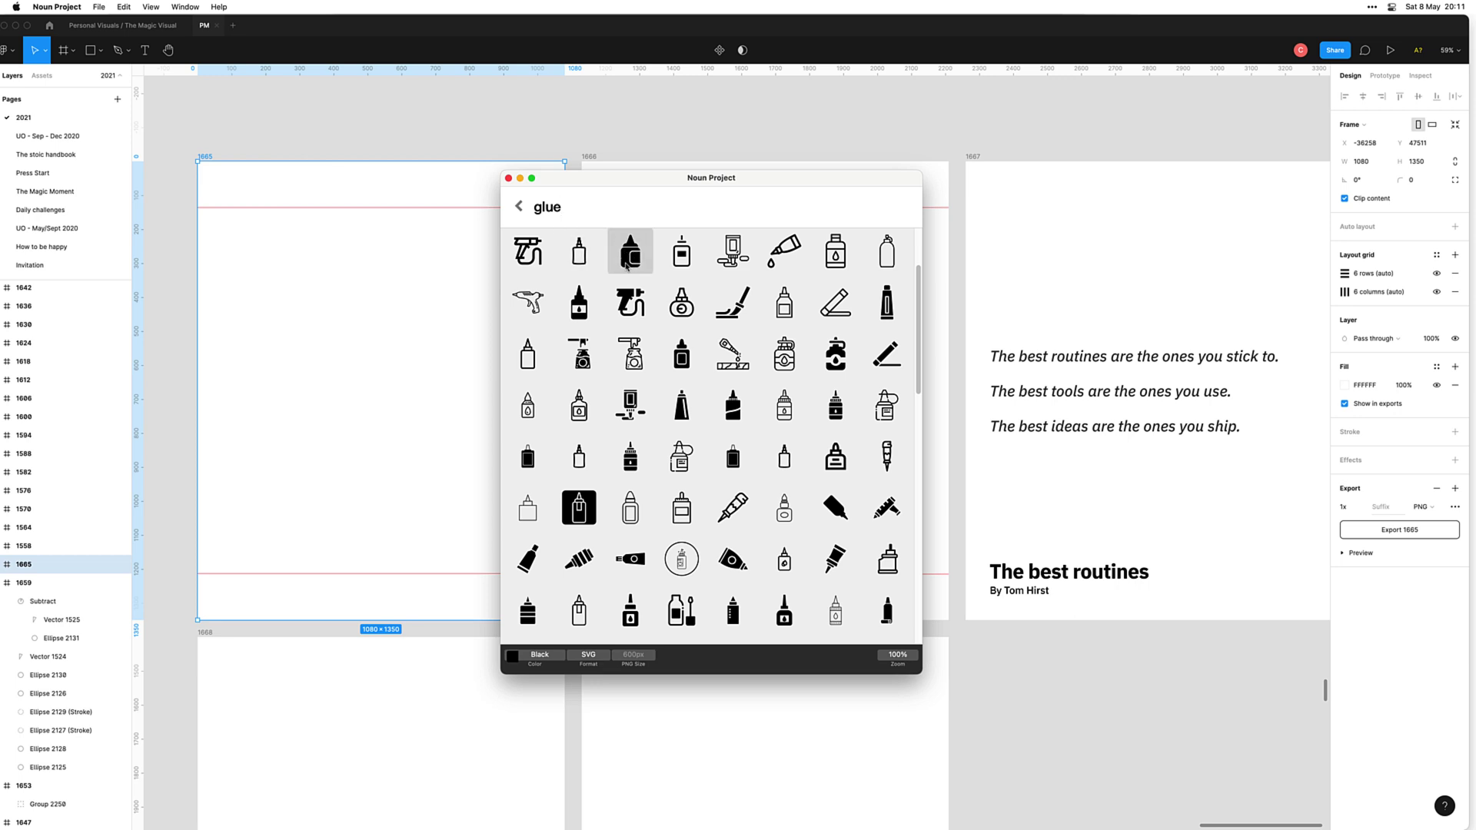
Step: Switch to Firefox and search Google for "routine image" in a new tab
key(super+Tab)
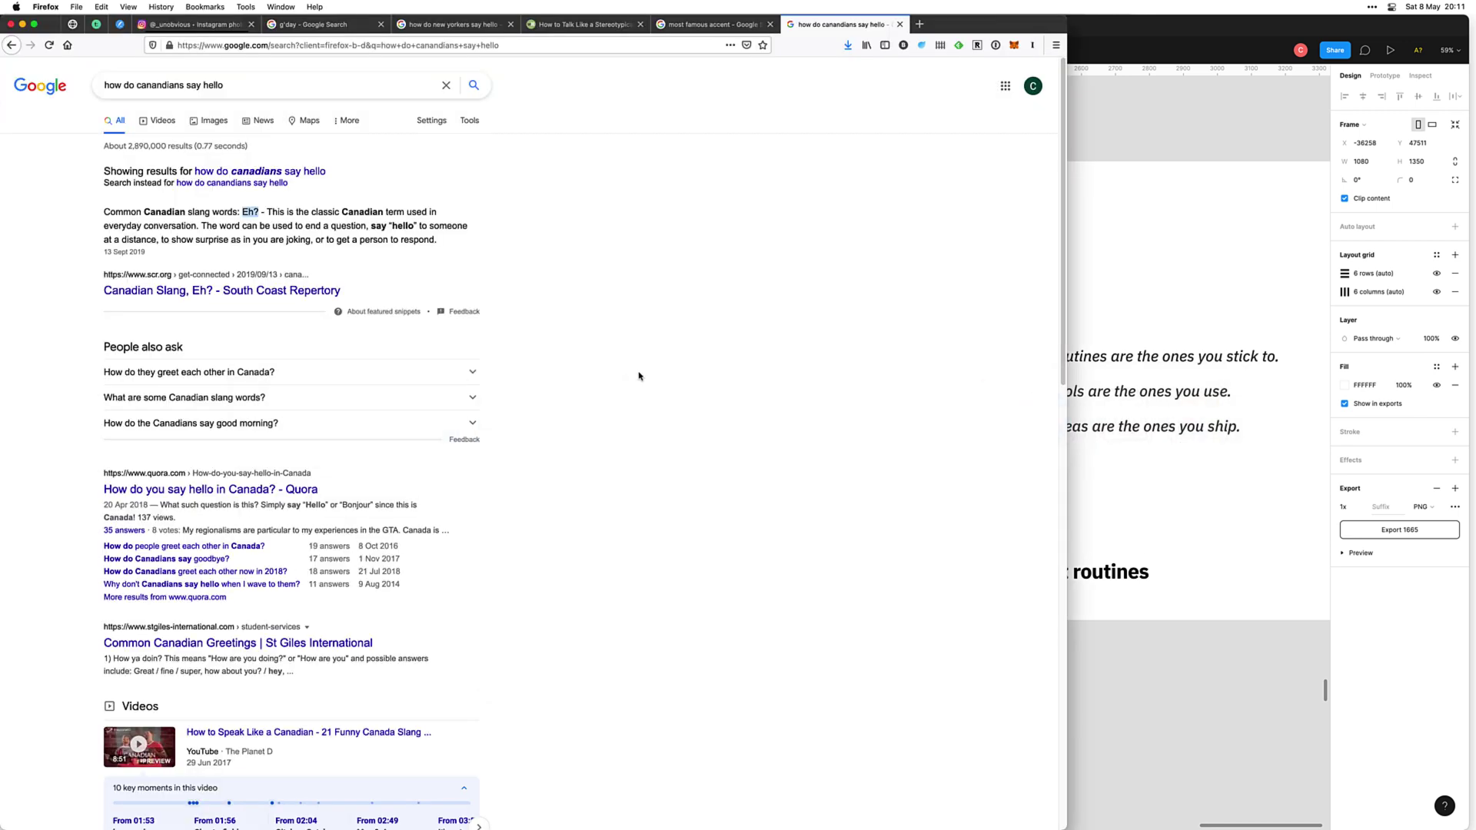
key(super+t)
text(routine )
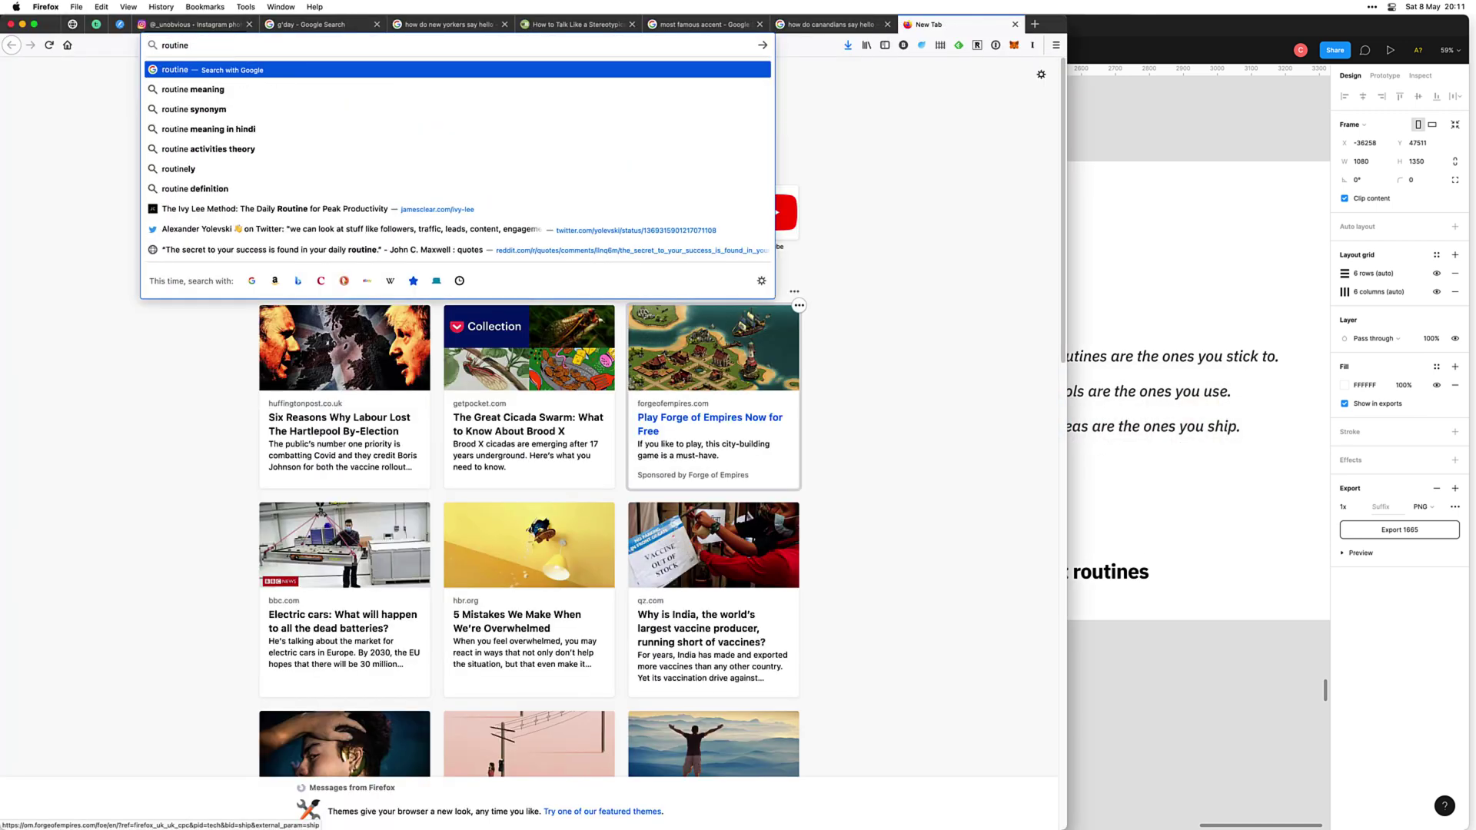
text(image)
key(Return)
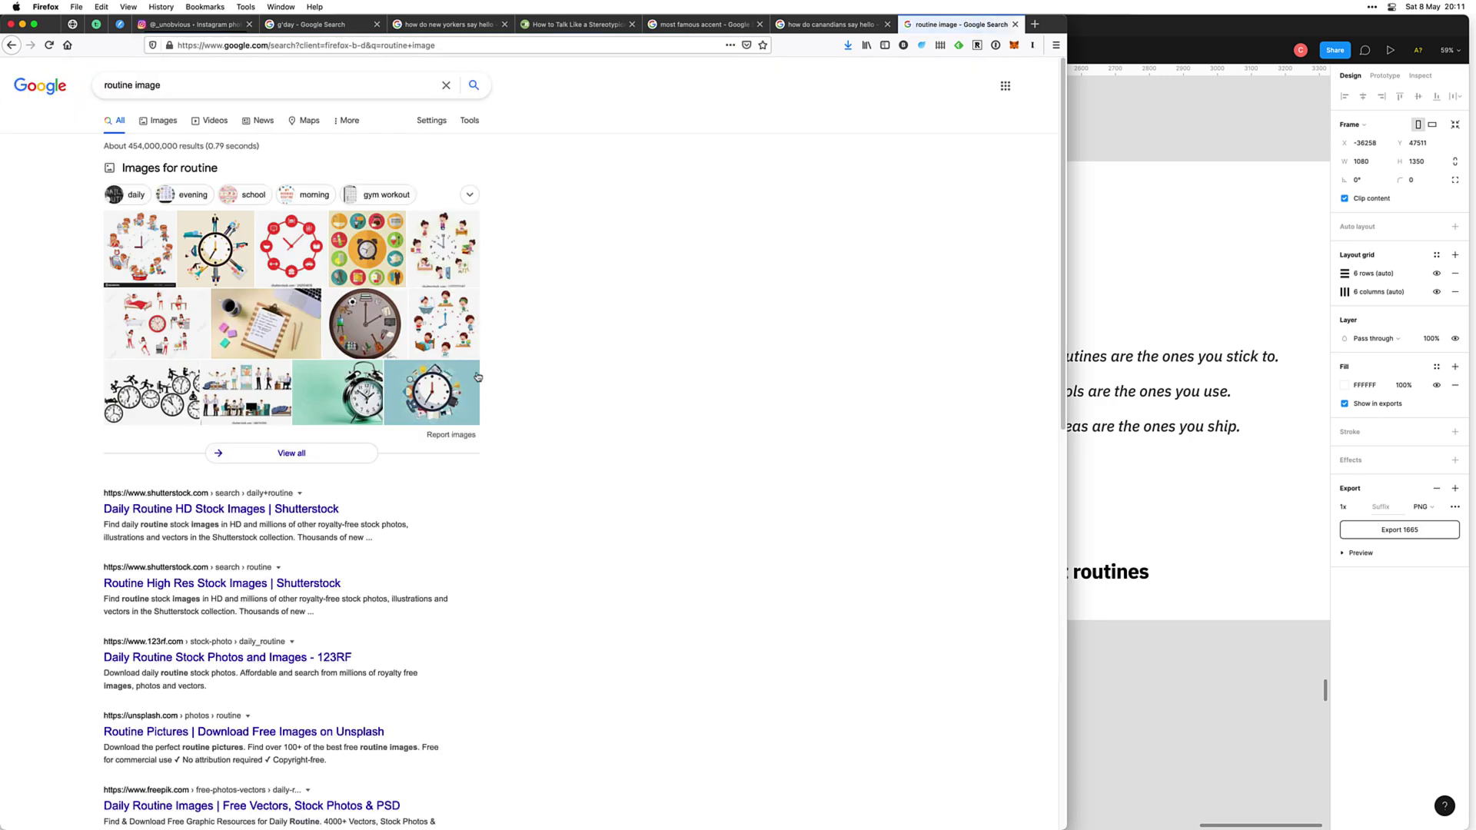
Step: Search Google for "glue bottle" and look through the image results for visual references
triple_click(181, 94)
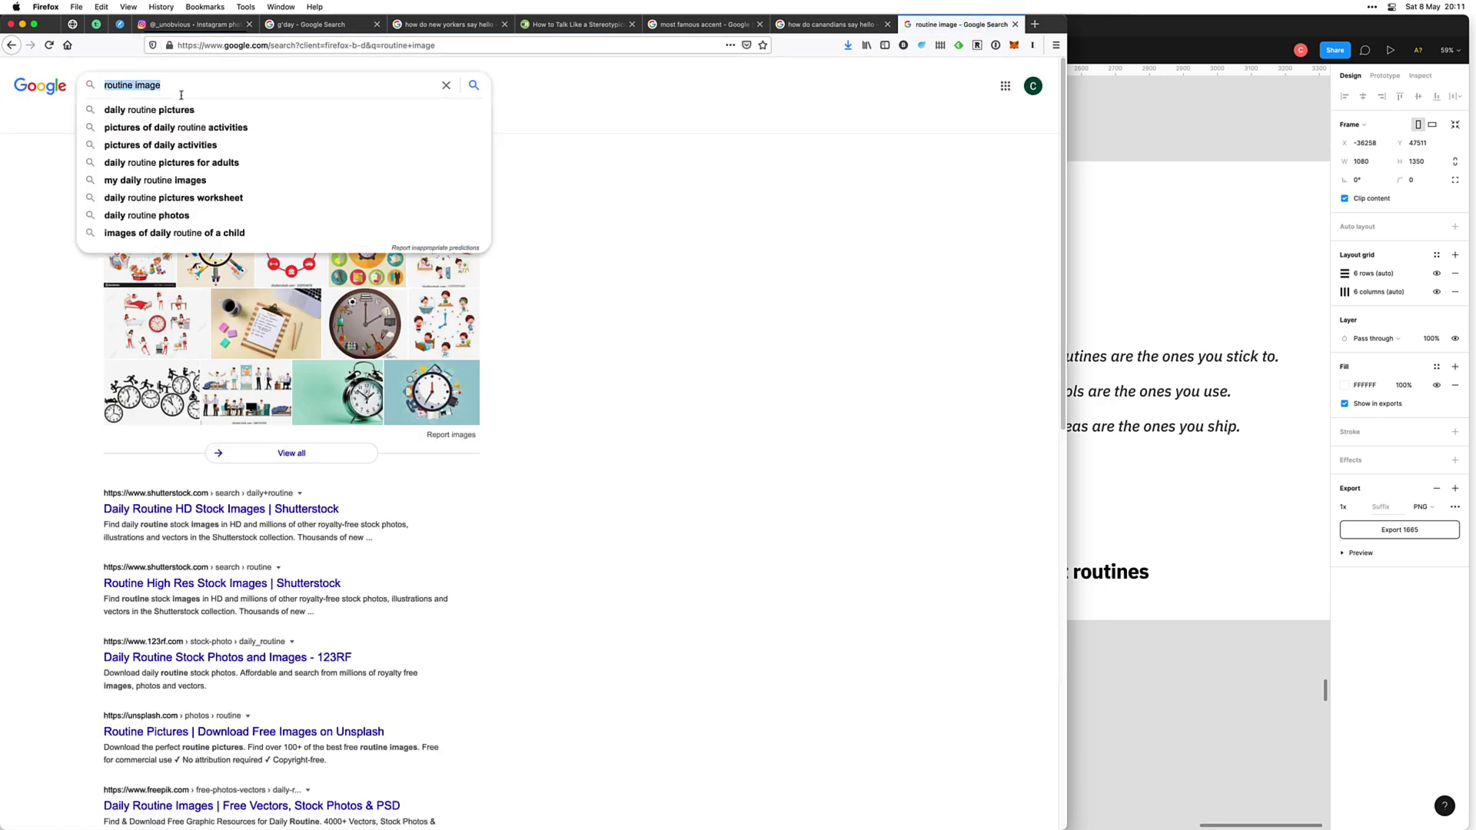
text(glue bottle)
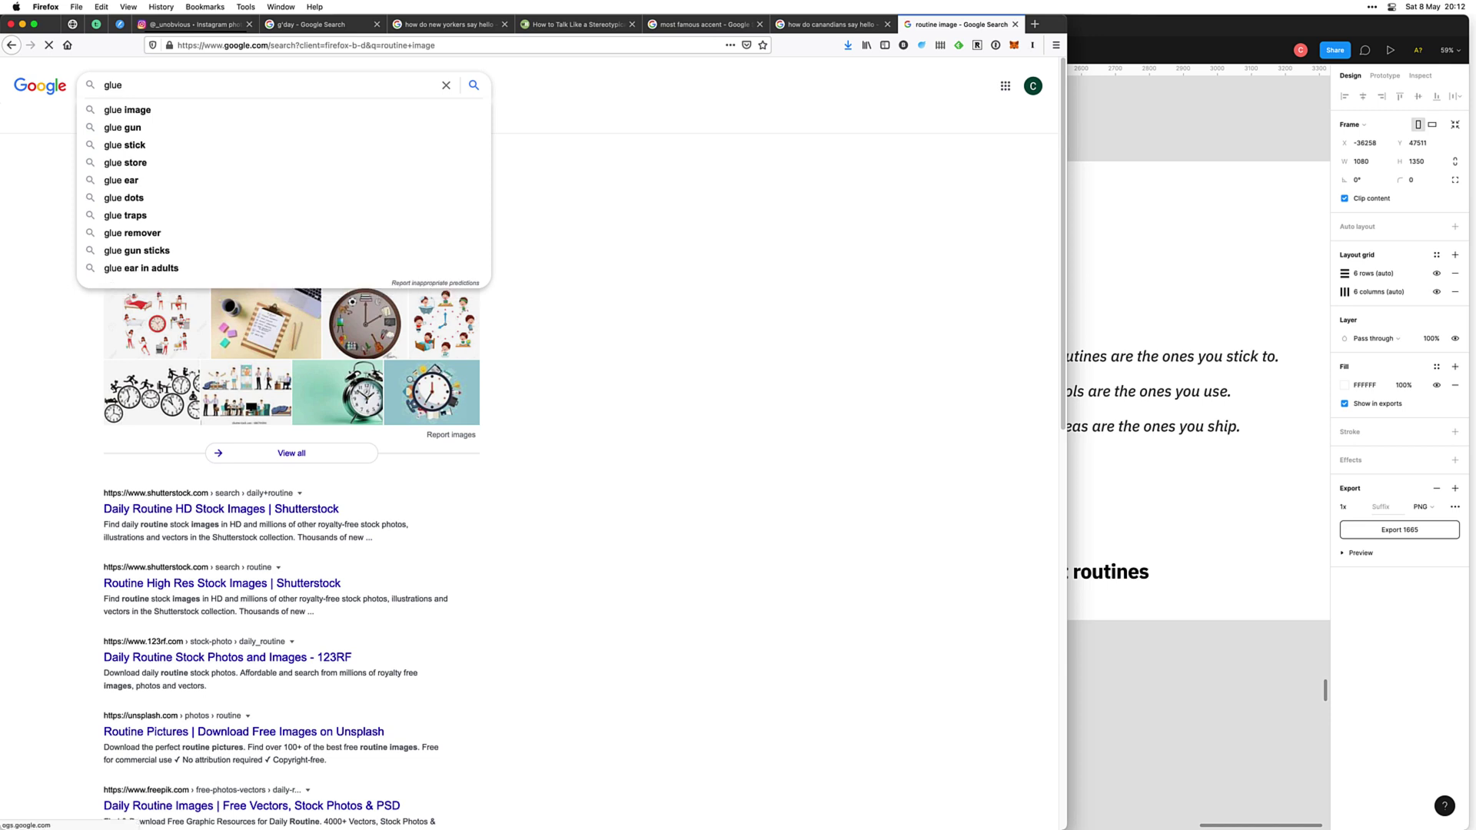
key(Return)
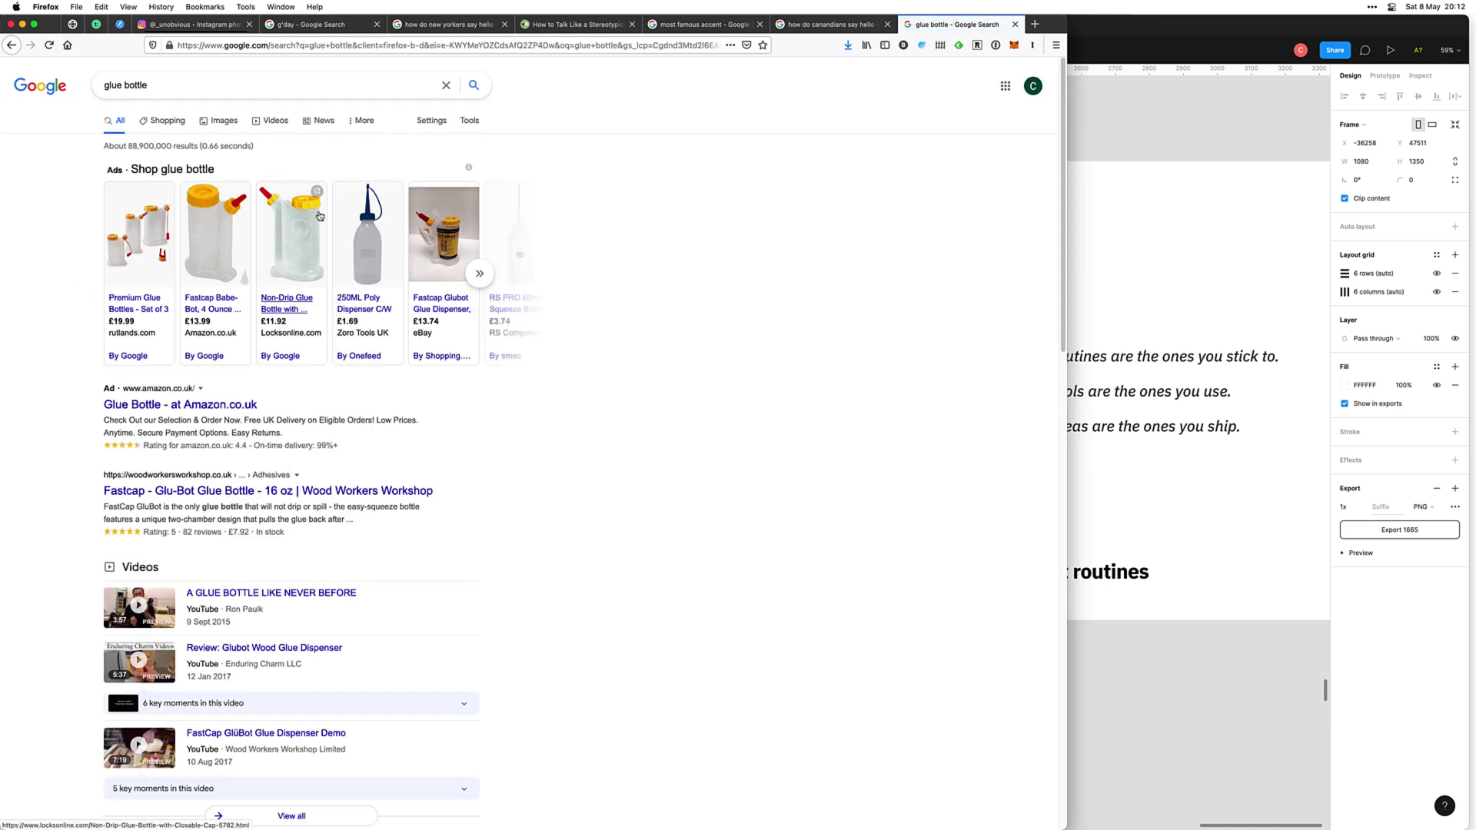
mouse_move(373, 268)
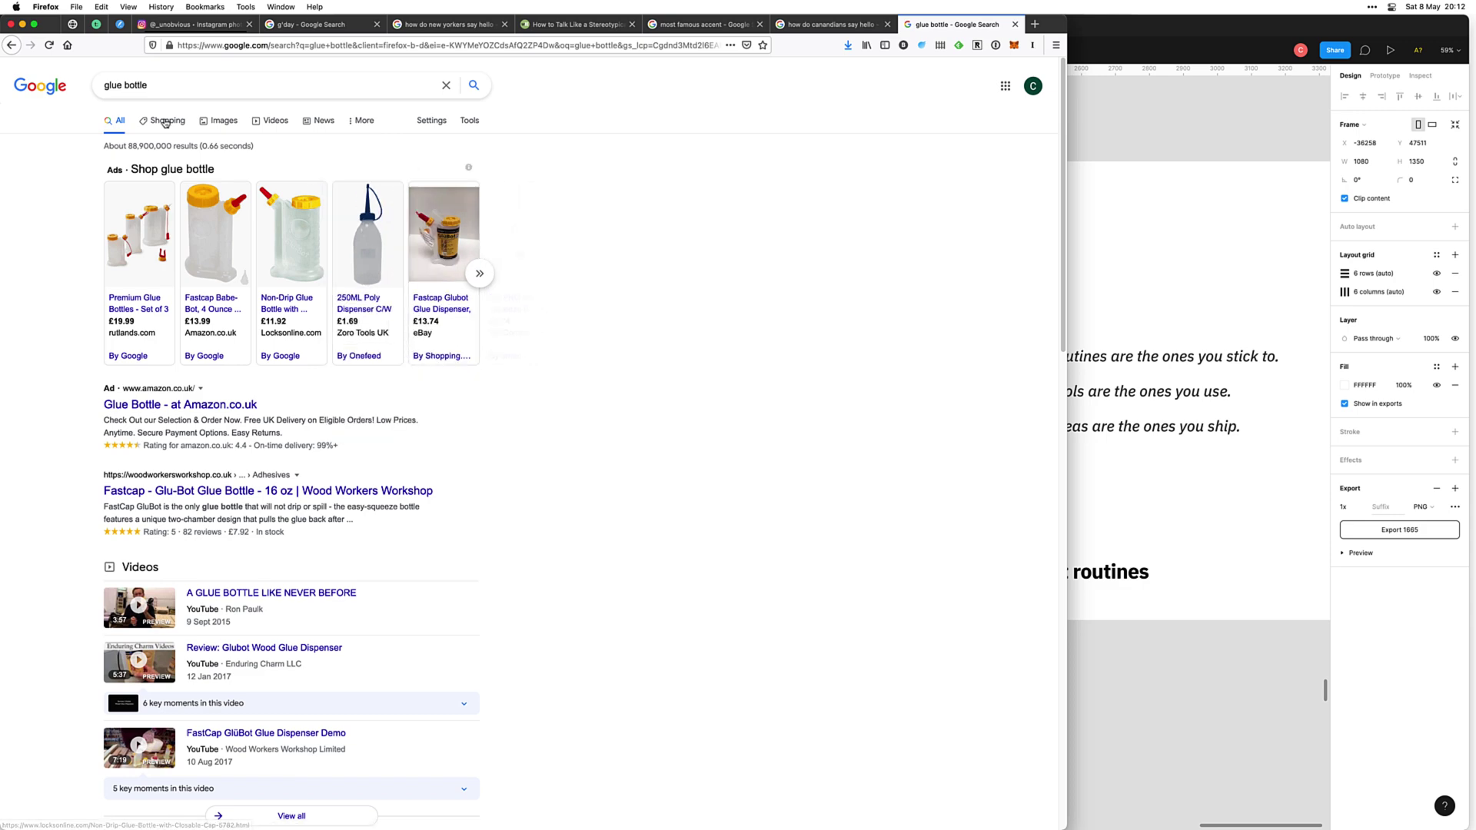
click(208, 121)
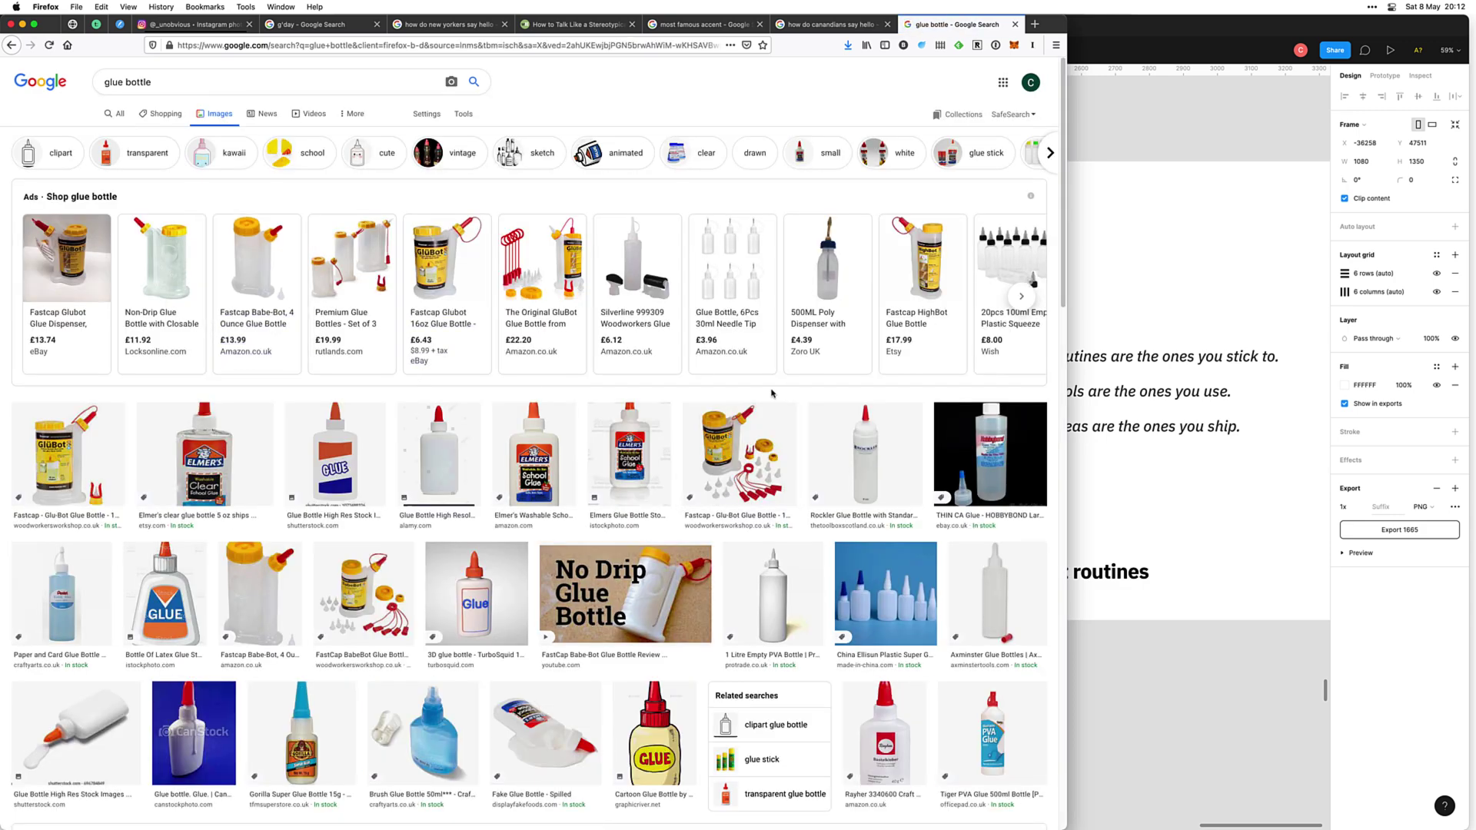
mouse_move(700, 308)
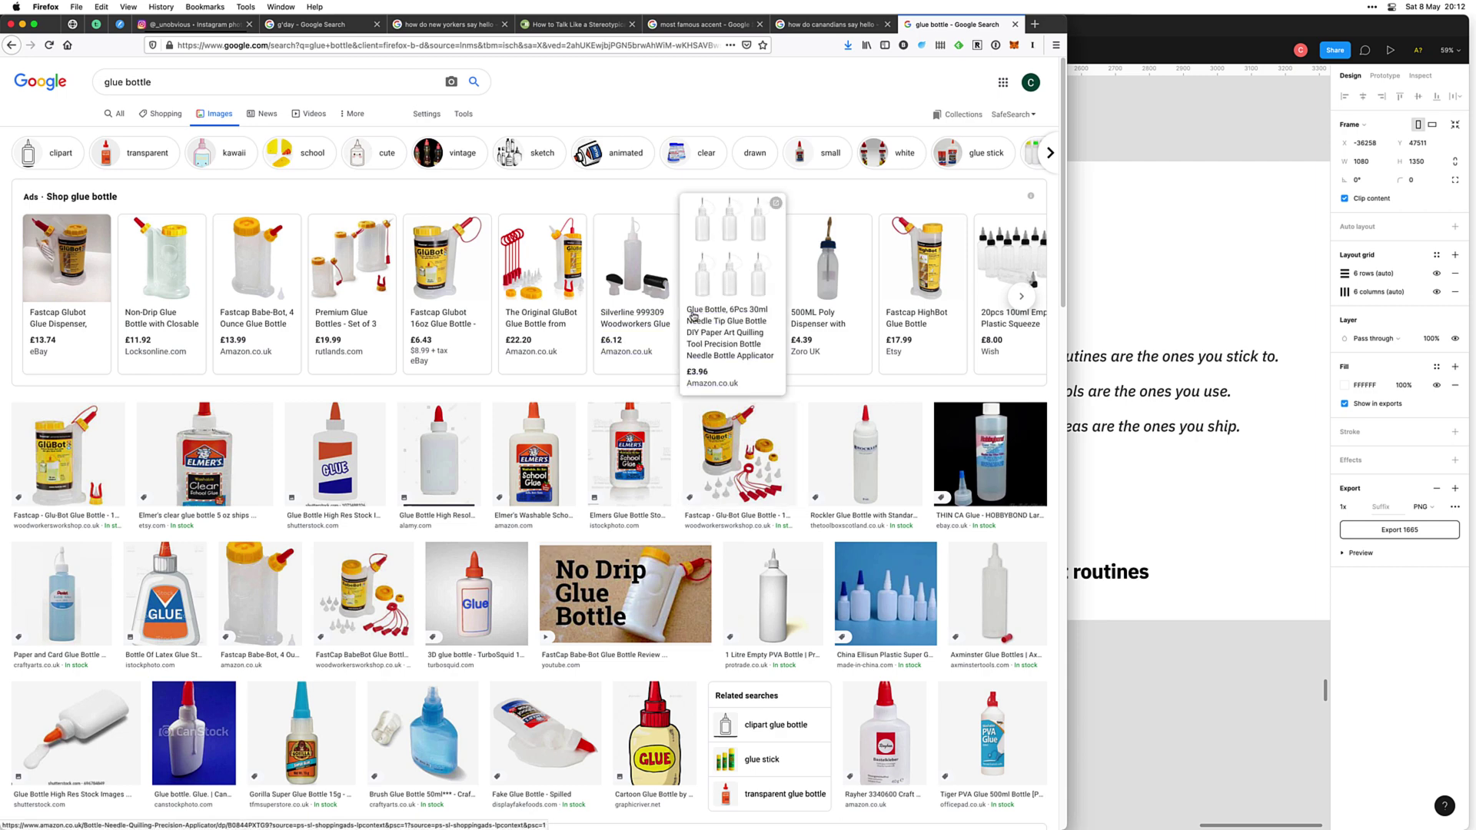
Step: Bring a simple outlined glue bottle icon from Noun Project into the empty first frame in Figma and ungroup it
key(super+Tab)
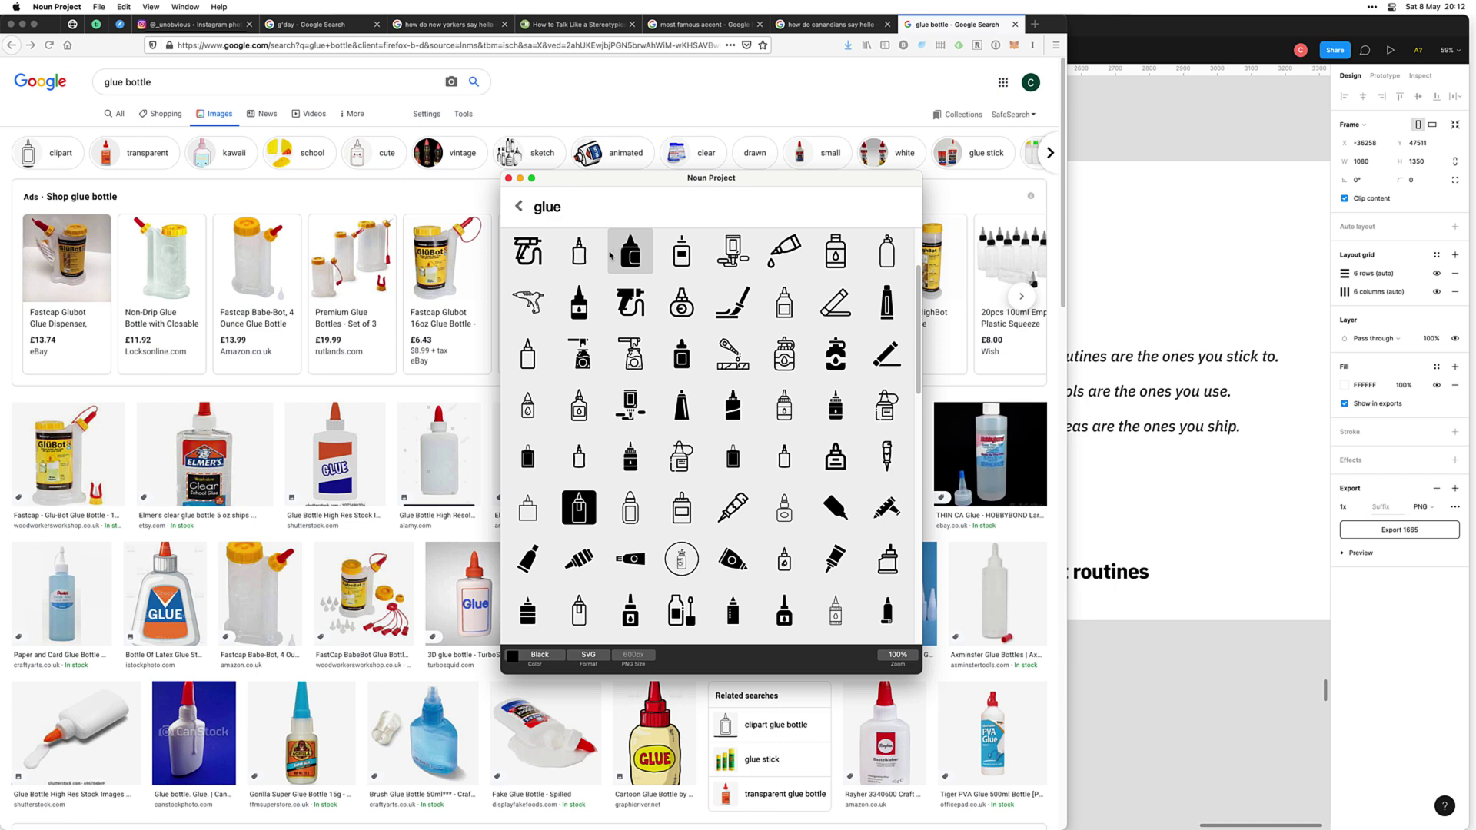
drag(529, 361, 442, 529)
key(super+Tab)
key(super+Tab)
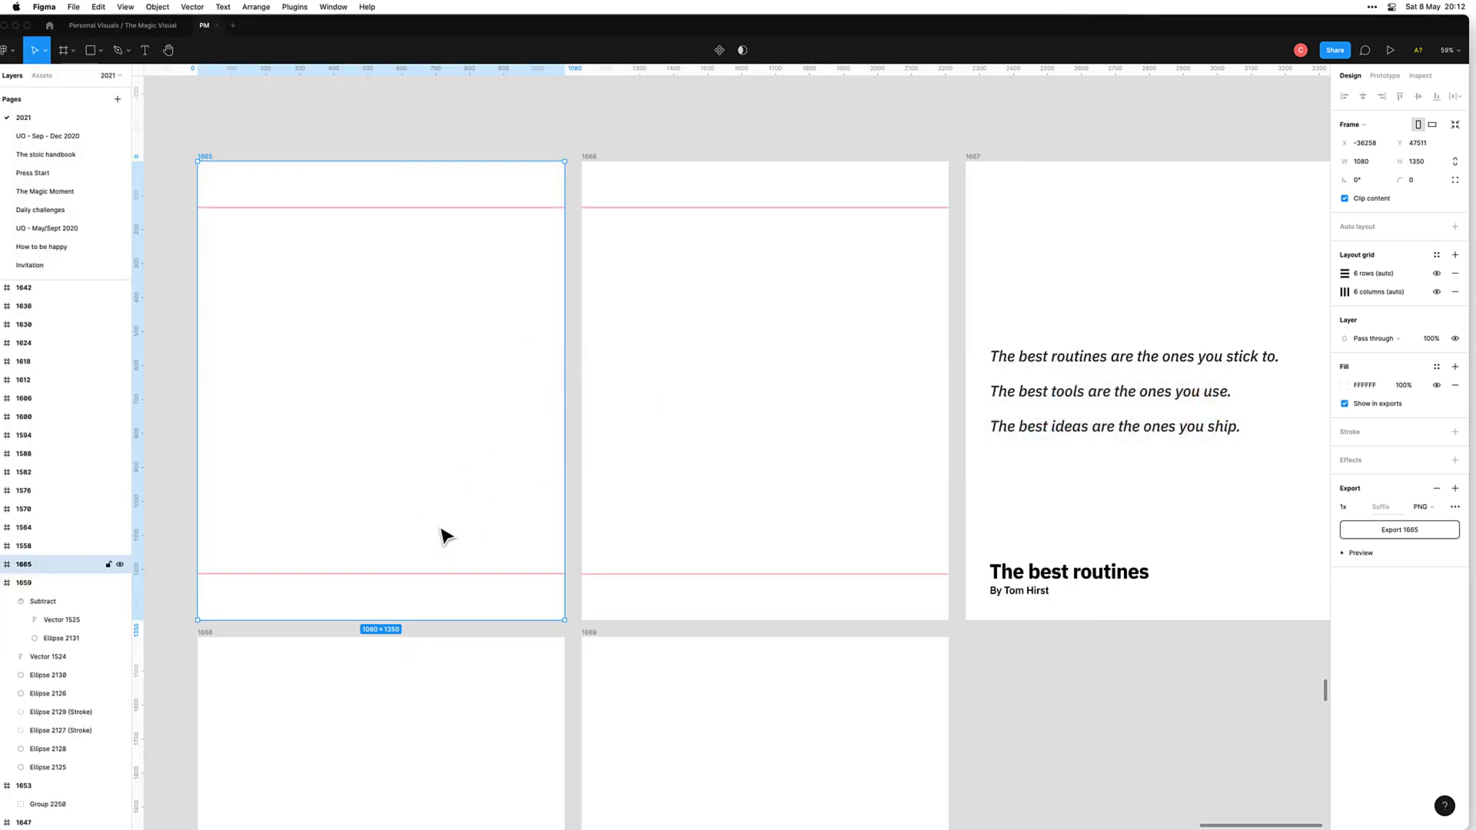
click(436, 494)
click(435, 517)
key(super+shift+g)
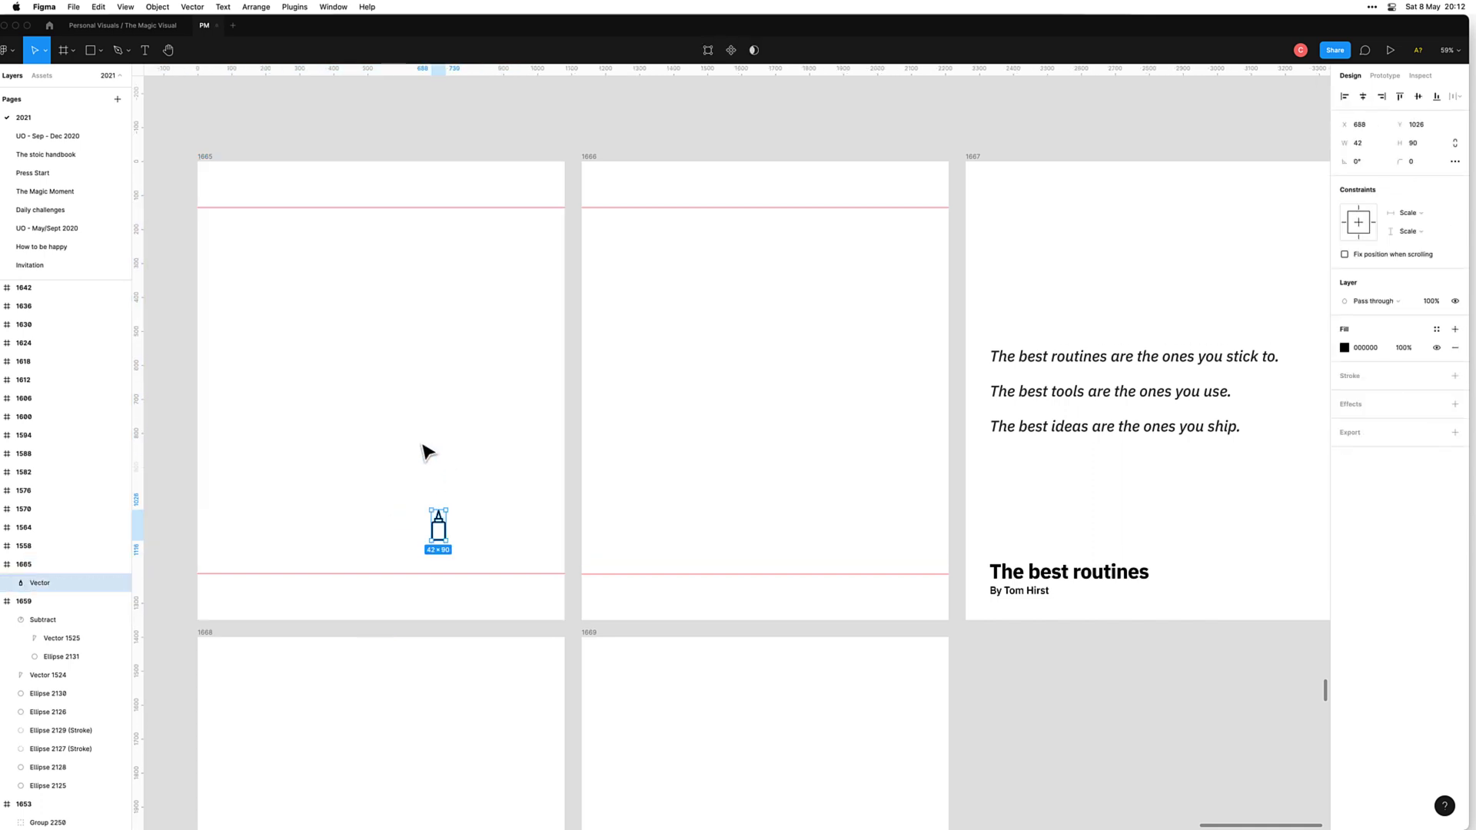
Step: Enlarge the glue bottle icon near the bottom of the first frame proportionally to nearly twice its size
click(425, 451)
click(440, 526)
drag(428, 508, 417, 484)
click(452, 534)
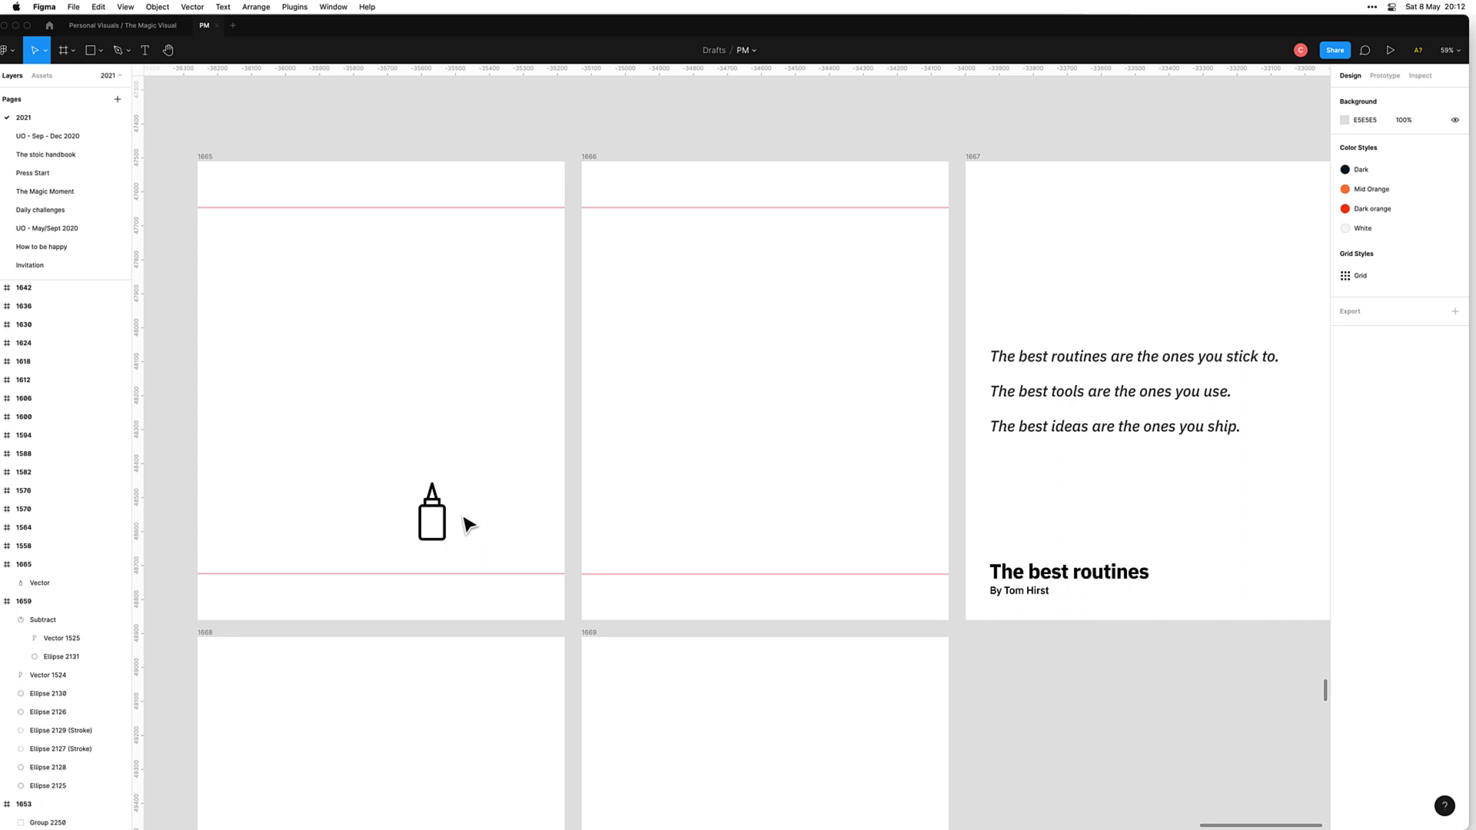
Step: Draw a rectangle about 78 × 105 beside the glue icon as the bottle body, with corner radius 10 and black fill
scroll(489, 528, up, 10)
key(r)
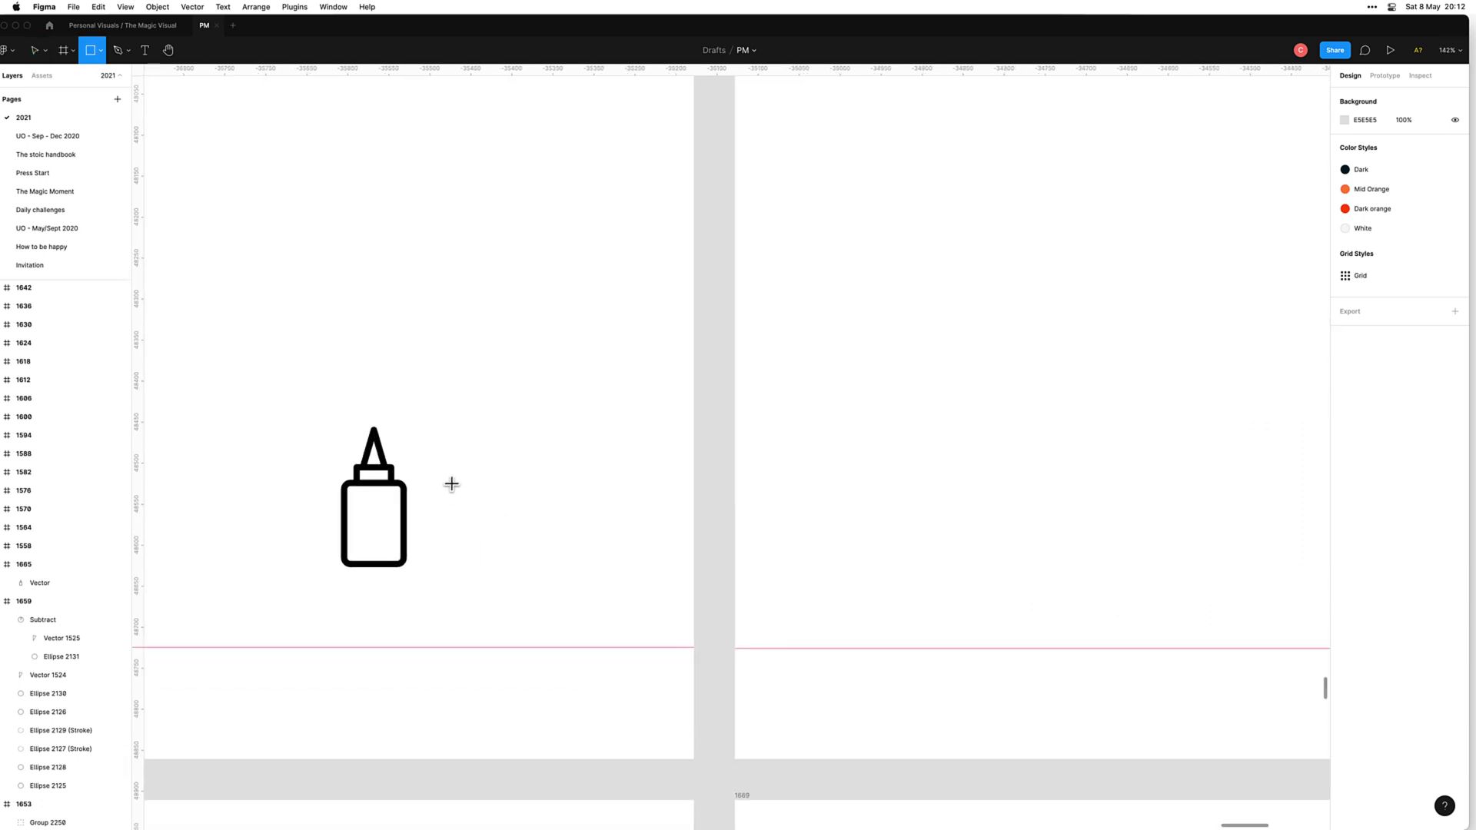
drag(451, 481, 517, 570)
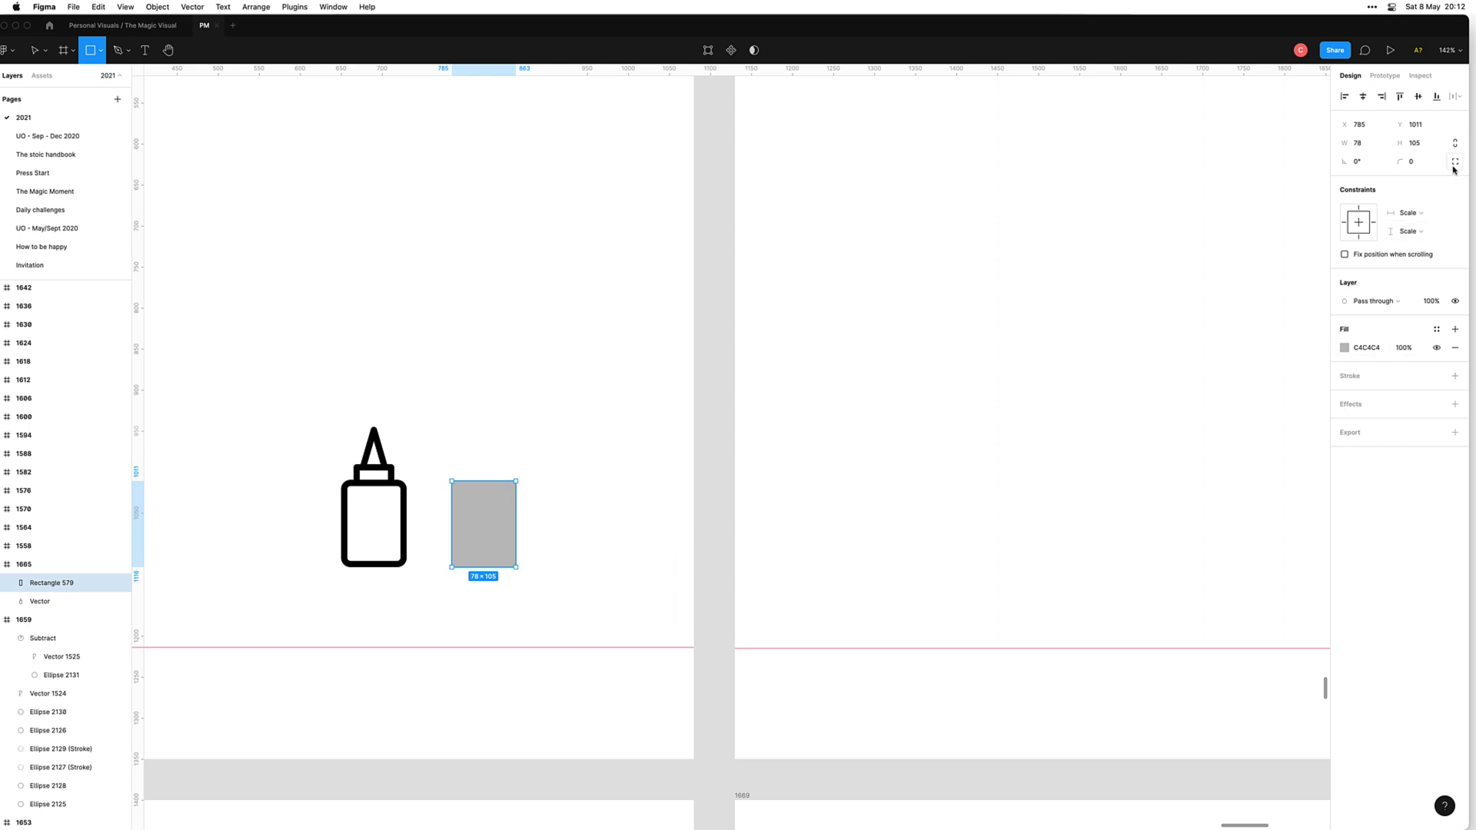
click(1425, 165)
text(10)
key(Return)
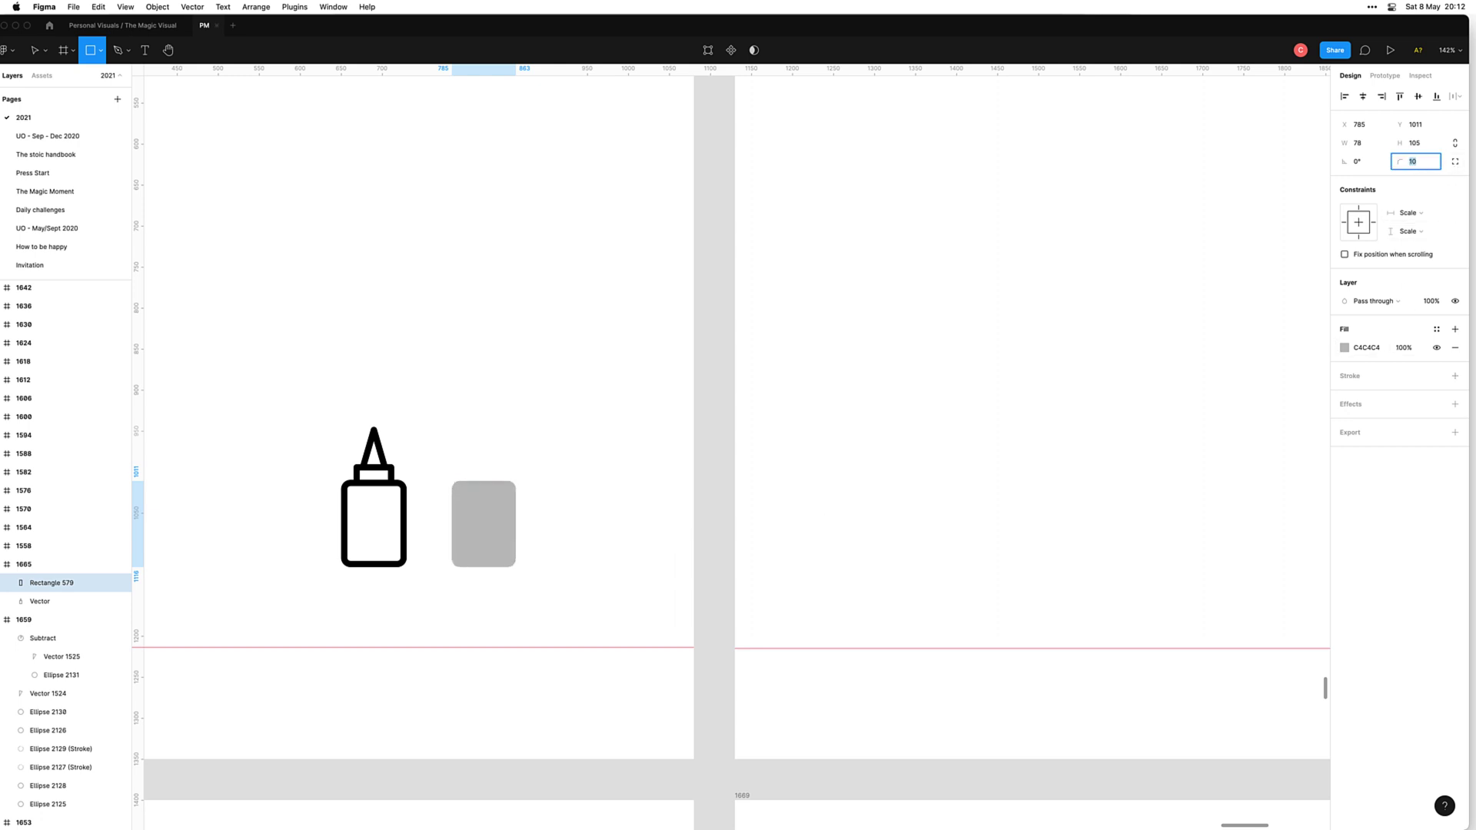
click(1376, 346)
text(00)
key(Return)
key(Escape)
key(Escape)
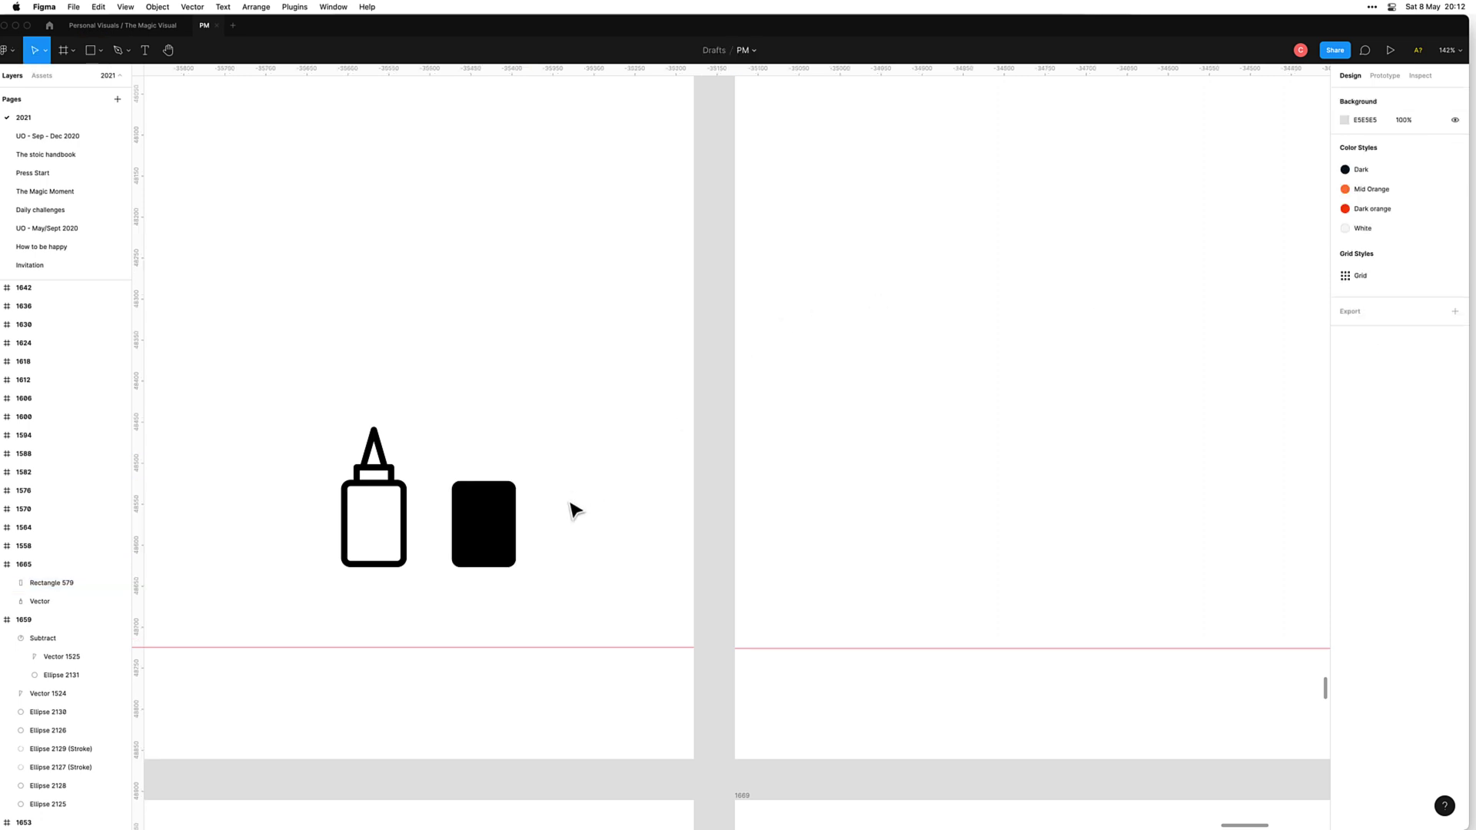
Step: Add a black rectangle about 39 × 16 on top of the body as the bottle neck and centre both shapes horizontally
scroll(576, 504, up, 2)
key(r)
drag(449, 468, 487, 485)
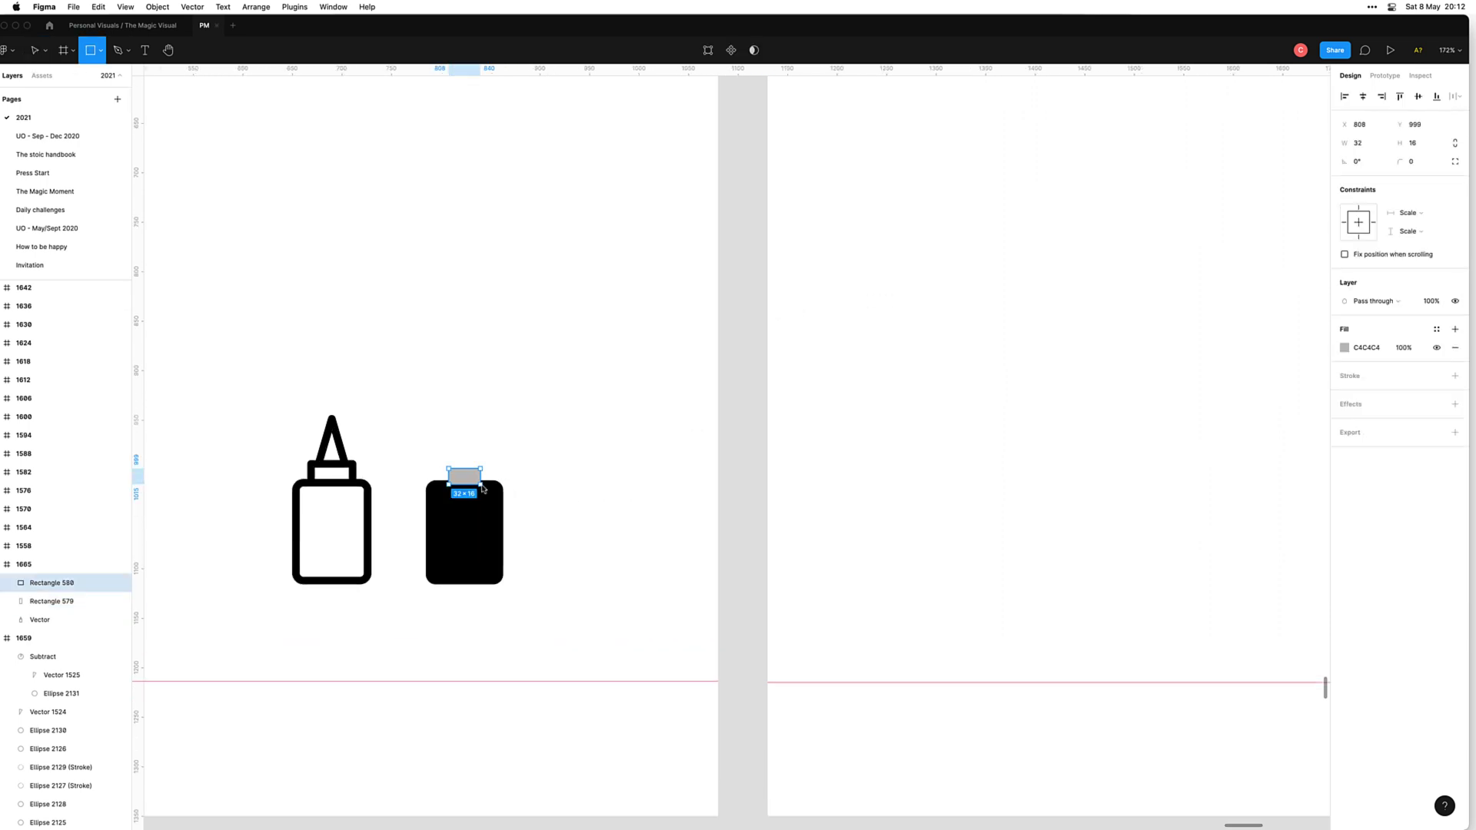
click(1366, 344)
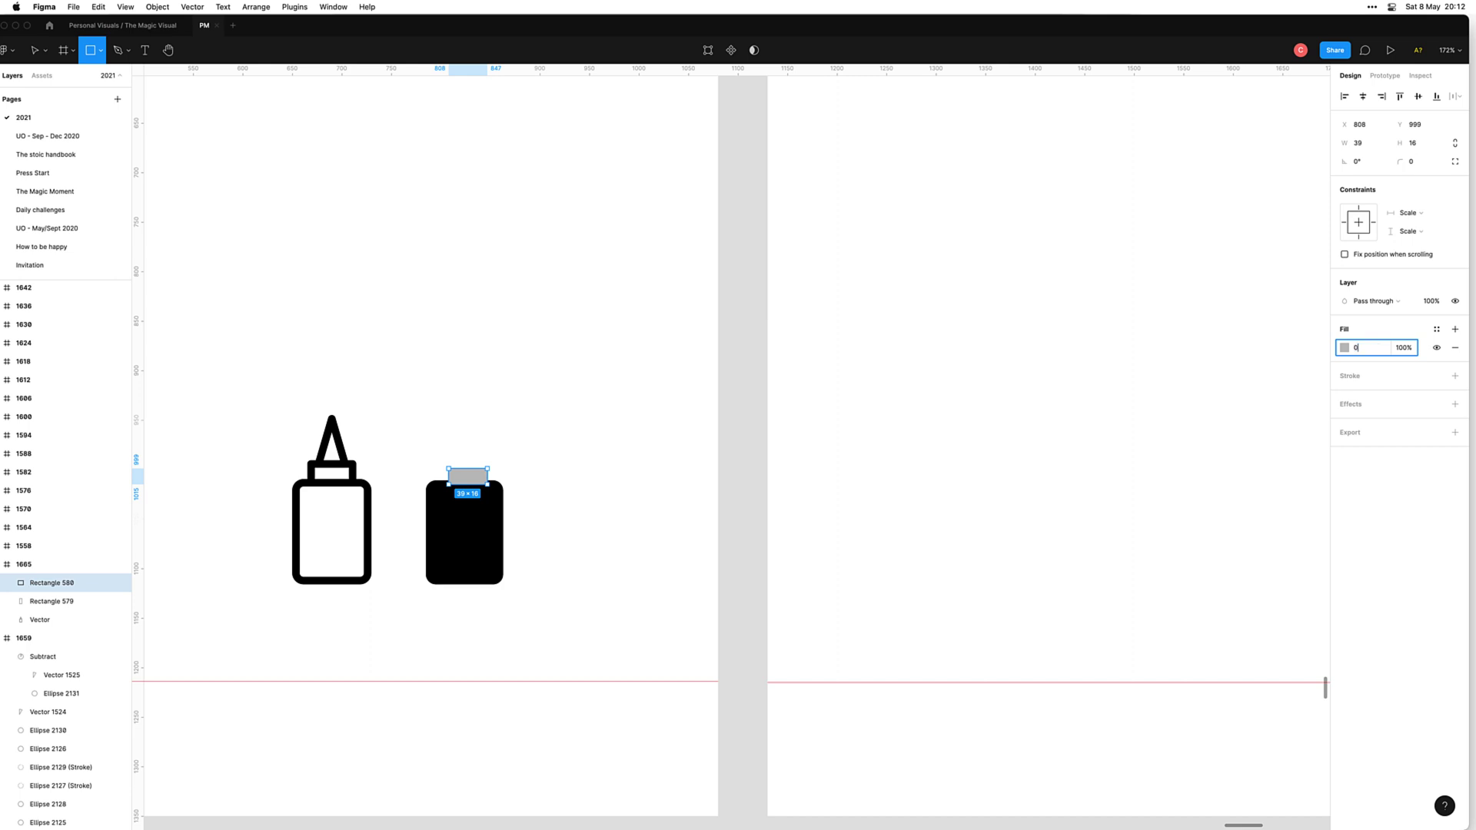
text(0)
key(Return)
key(Escape)
drag(553, 444, 467, 638)
key(alt)
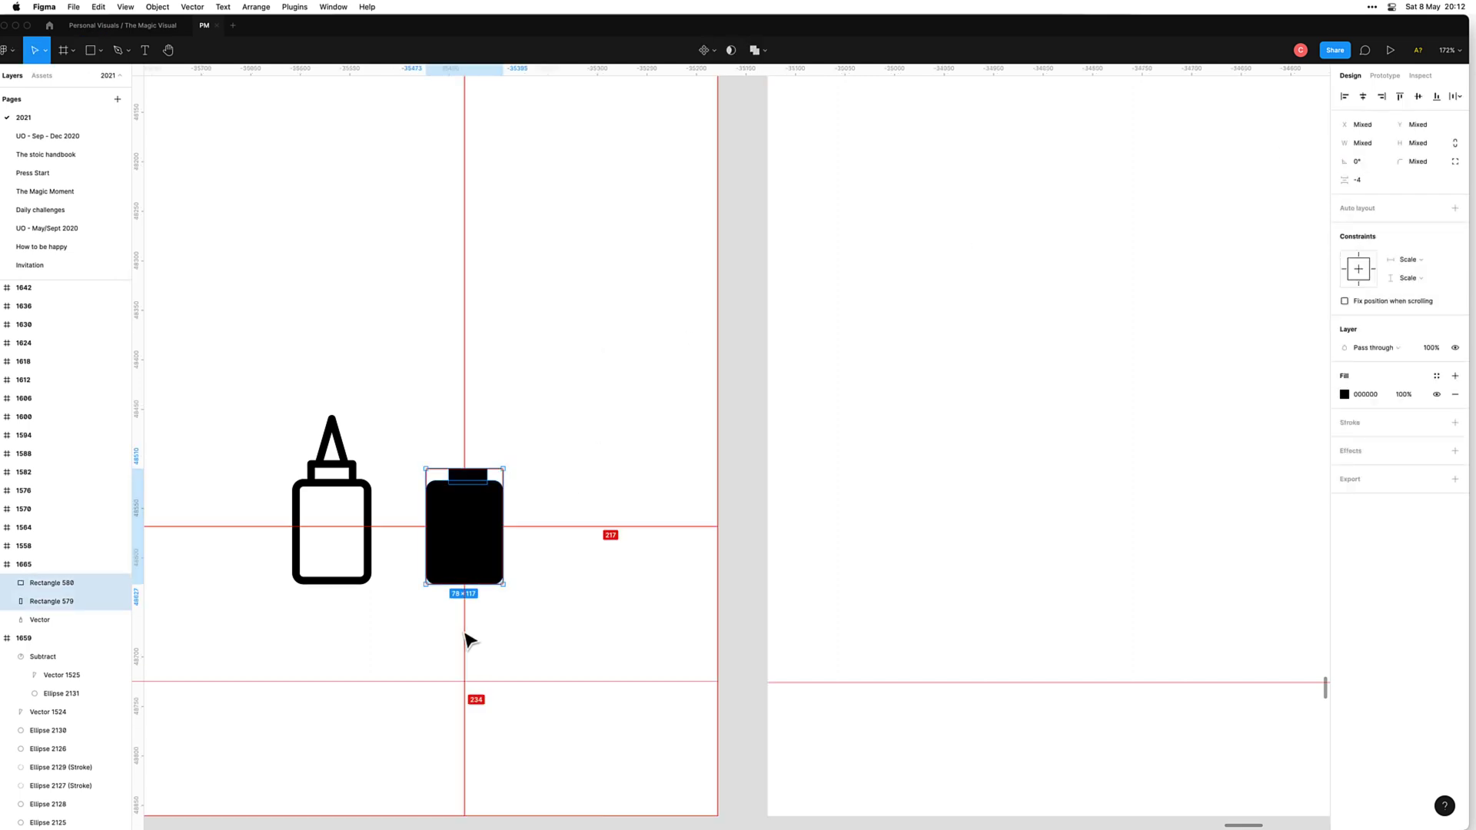
click(528, 616)
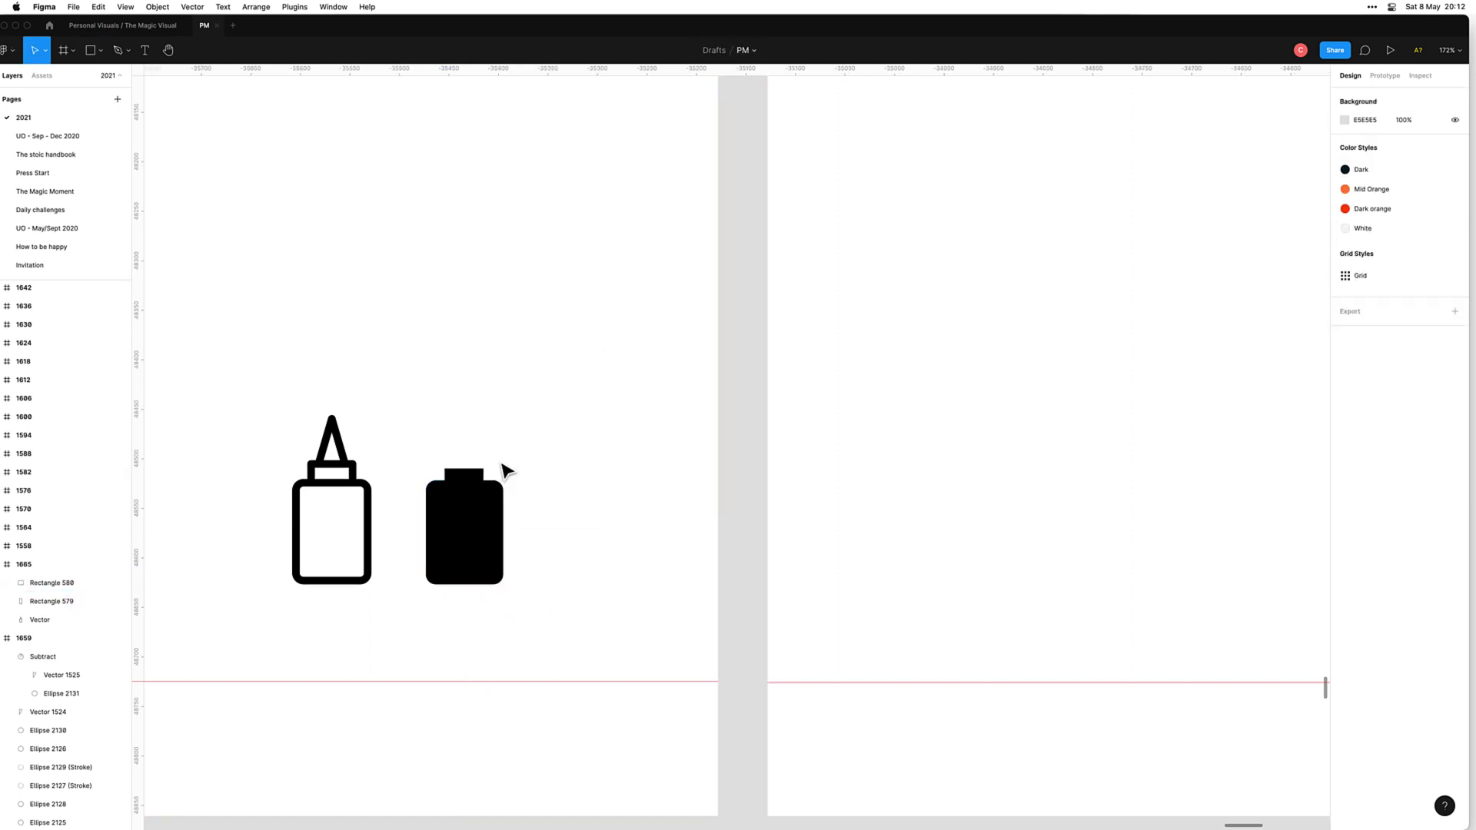
Step: Draw a narrow triangle about 28 × 67 above the neck with the Polygon tool, flatten it and round its corners by 2
click(101, 51)
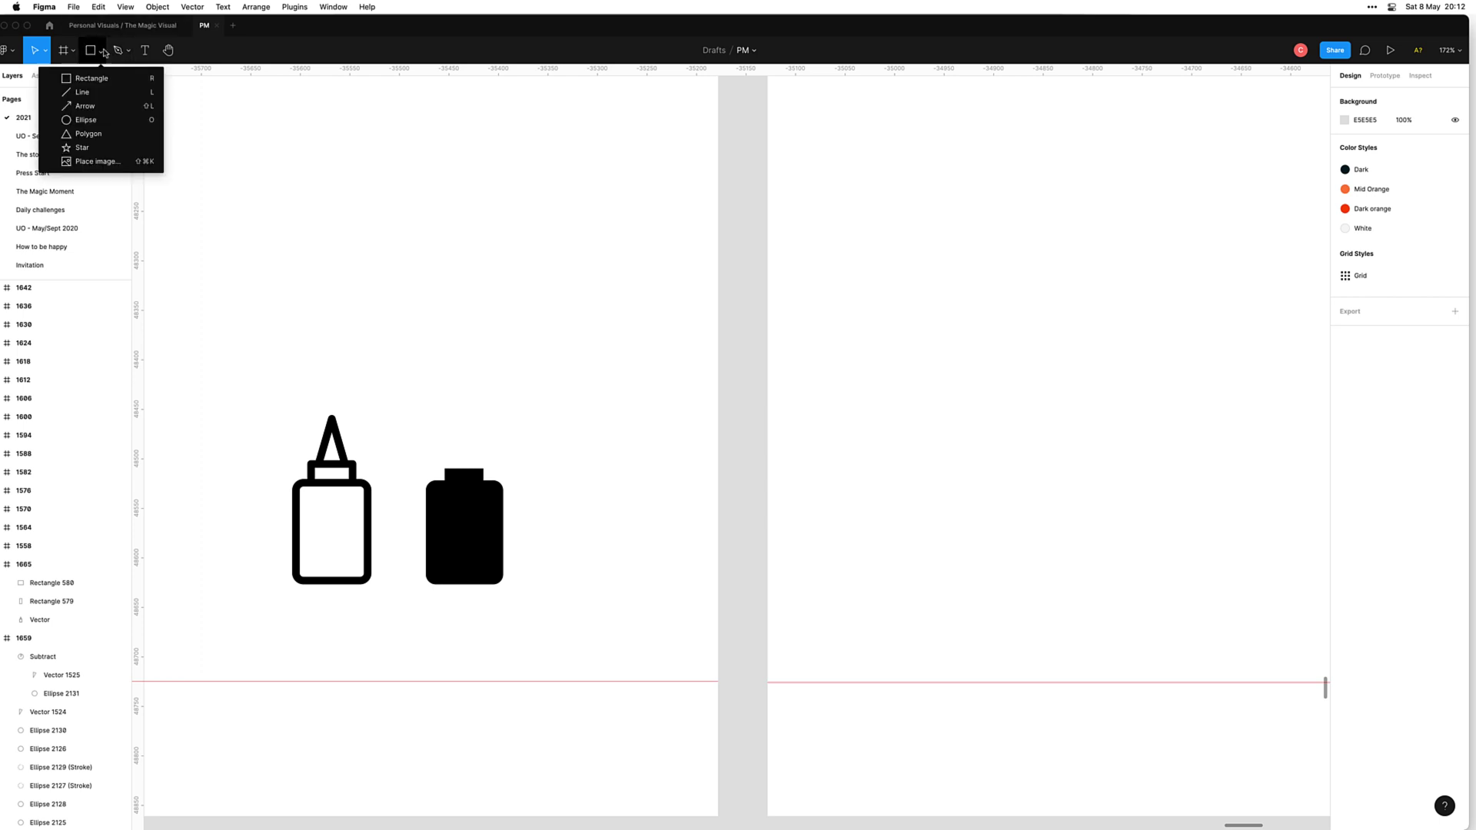
click(89, 134)
drag(451, 402, 480, 471)
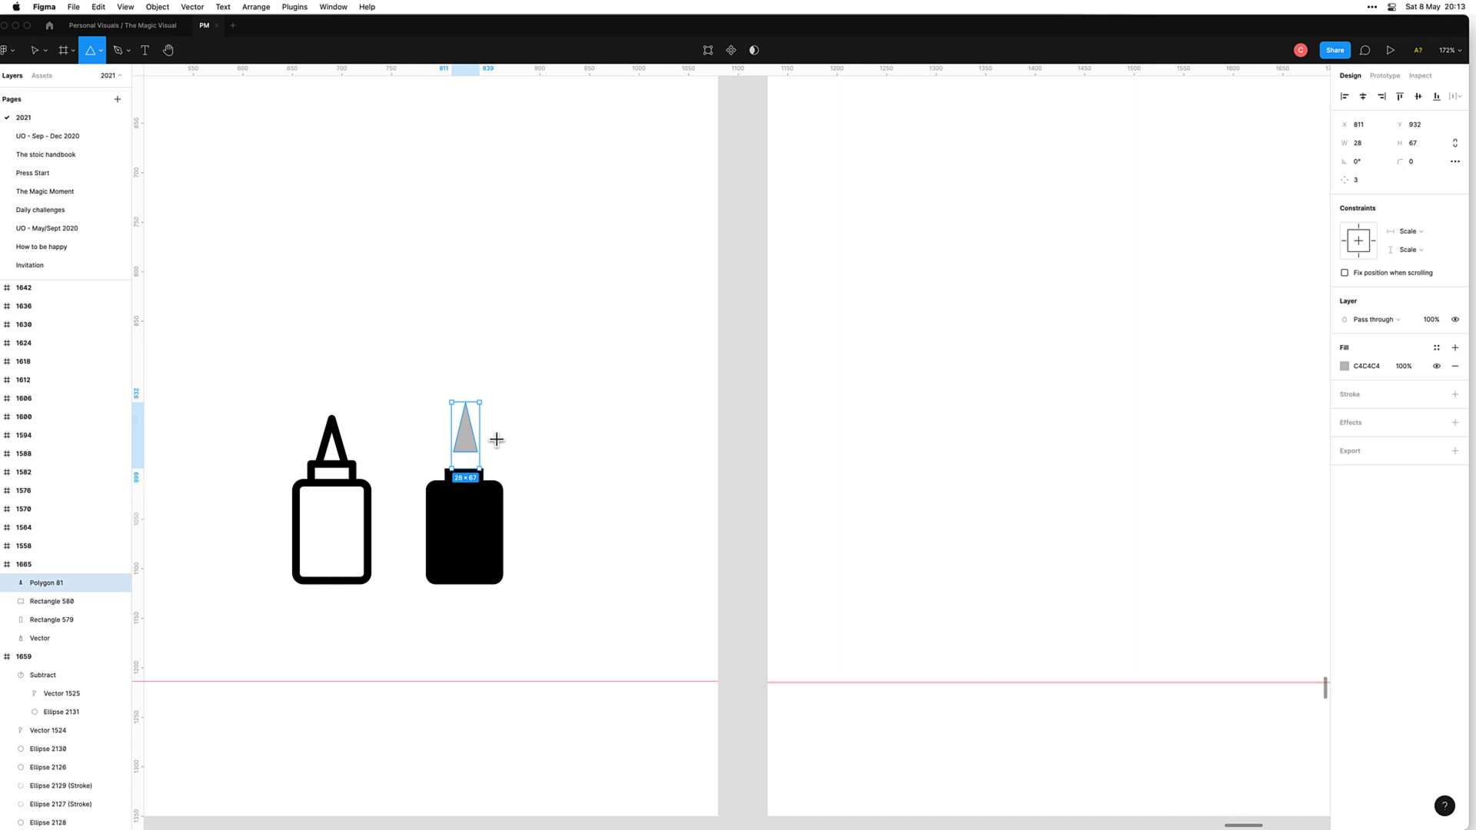
key(Return)
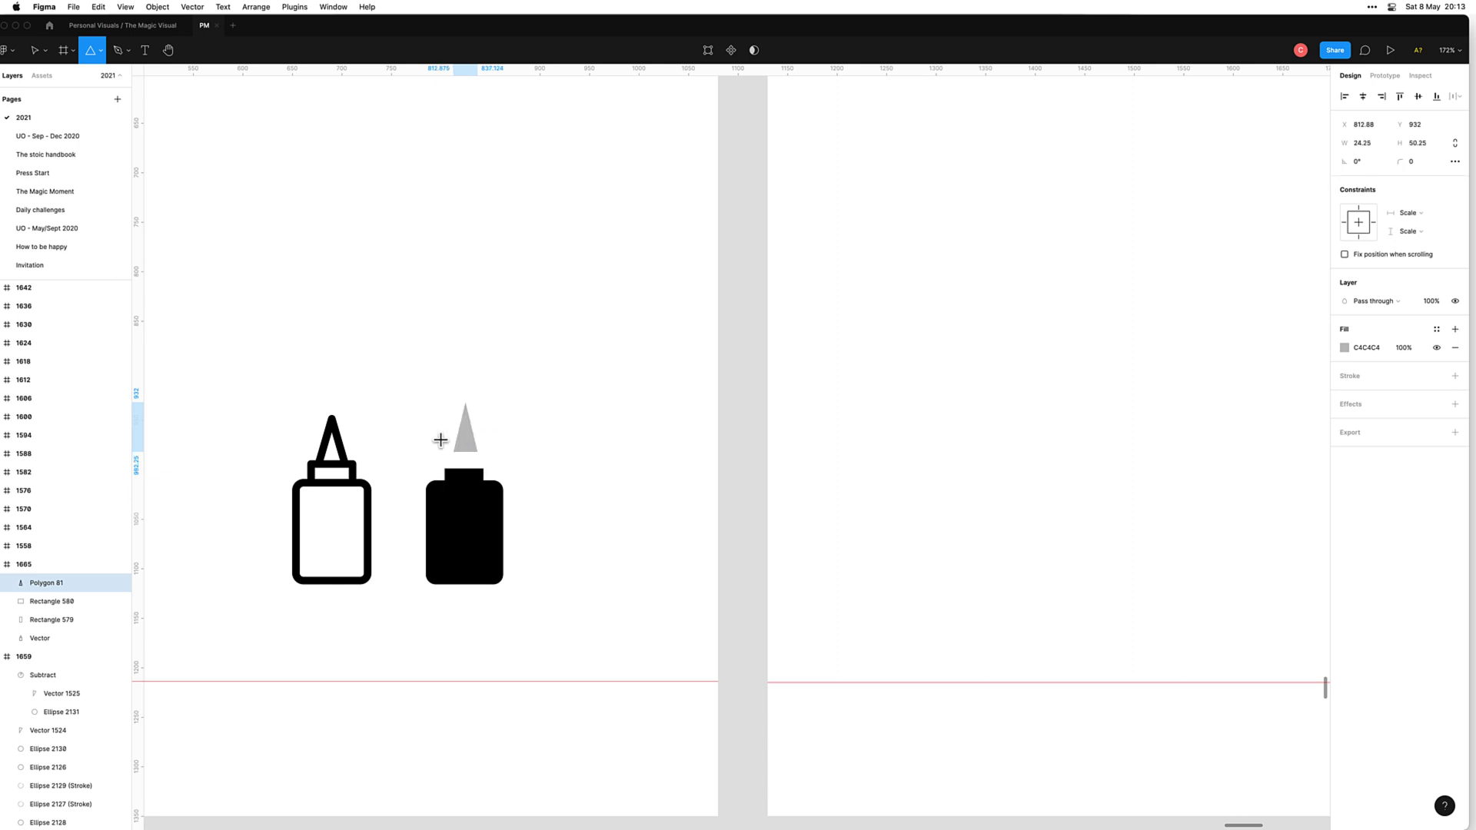
key(v)
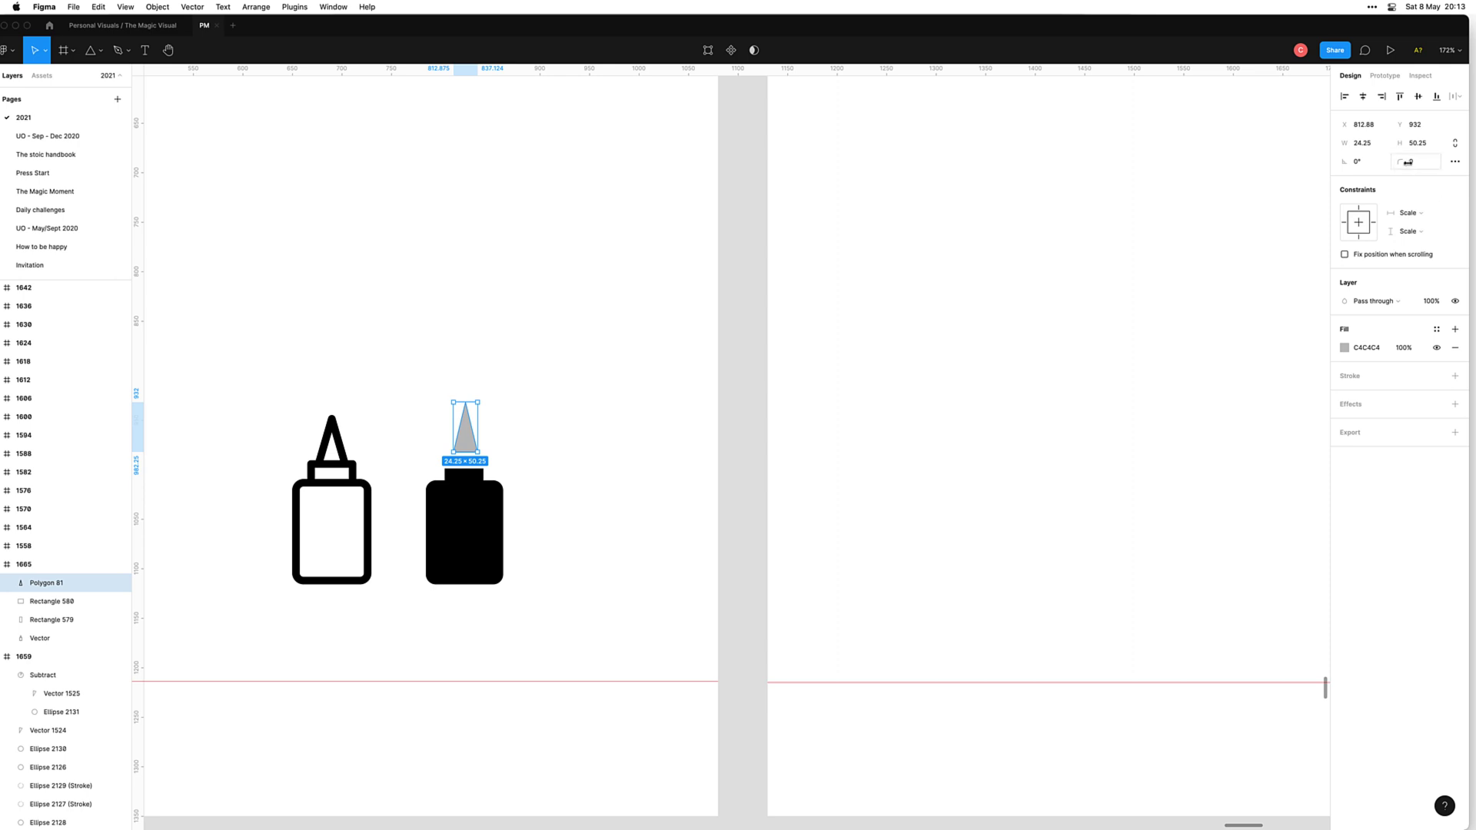
drag(1405, 161, 1416, 162)
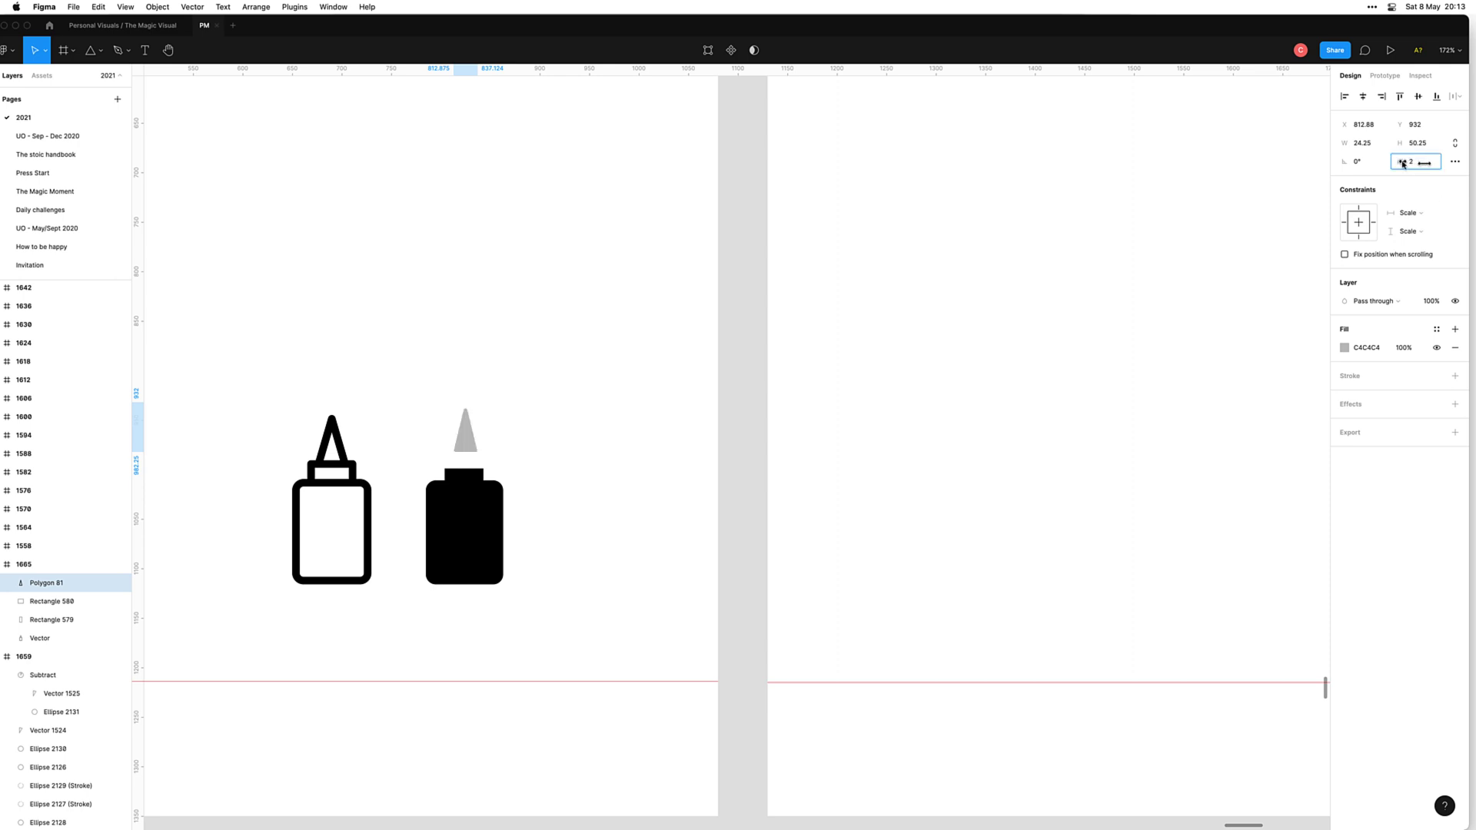
click(533, 483)
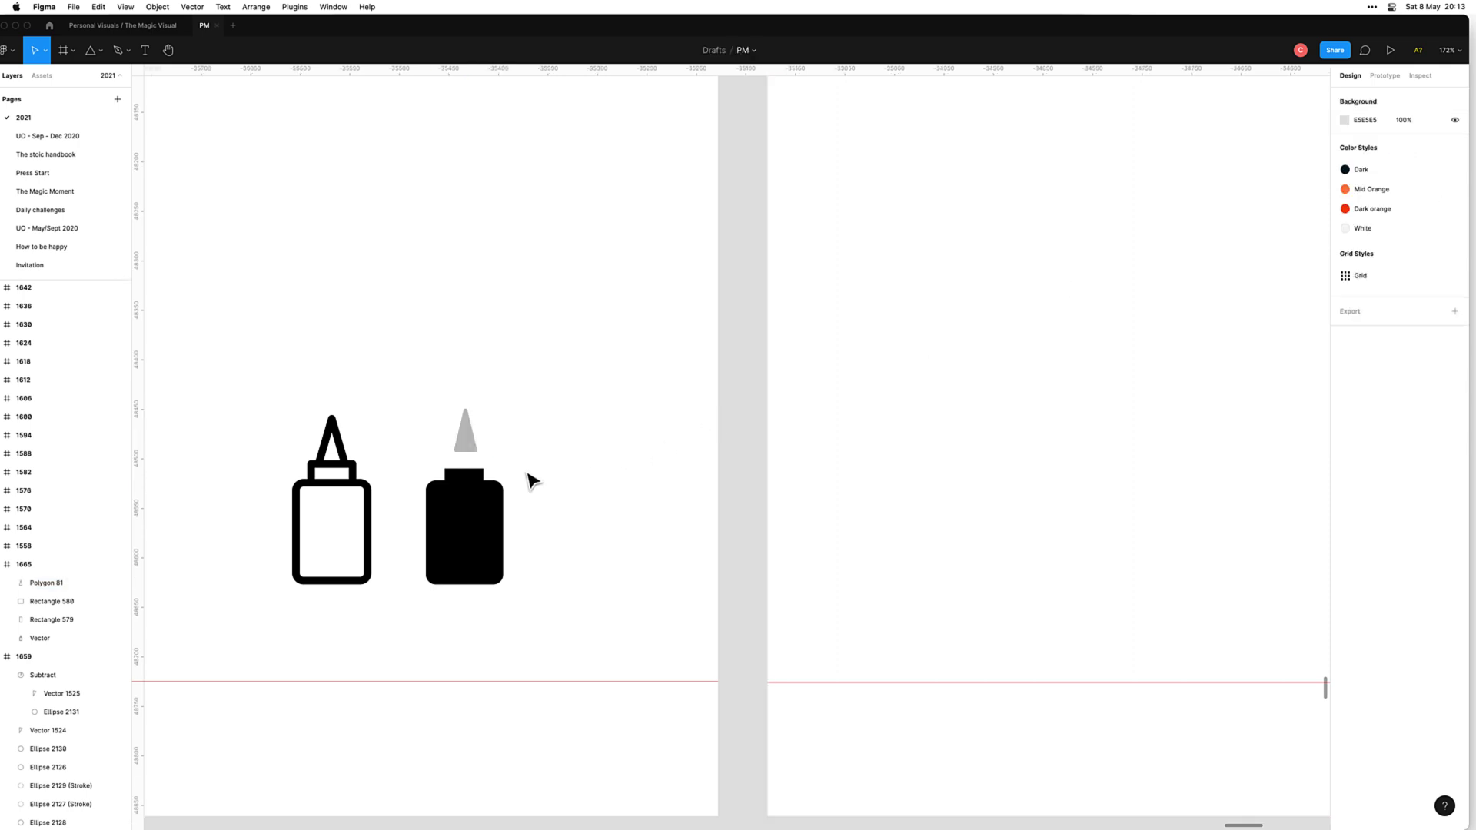
Step: Delete the outlined reference icon and move the grey nozzle triangle down onto the bottle's neck
click(340, 469)
key(Delete)
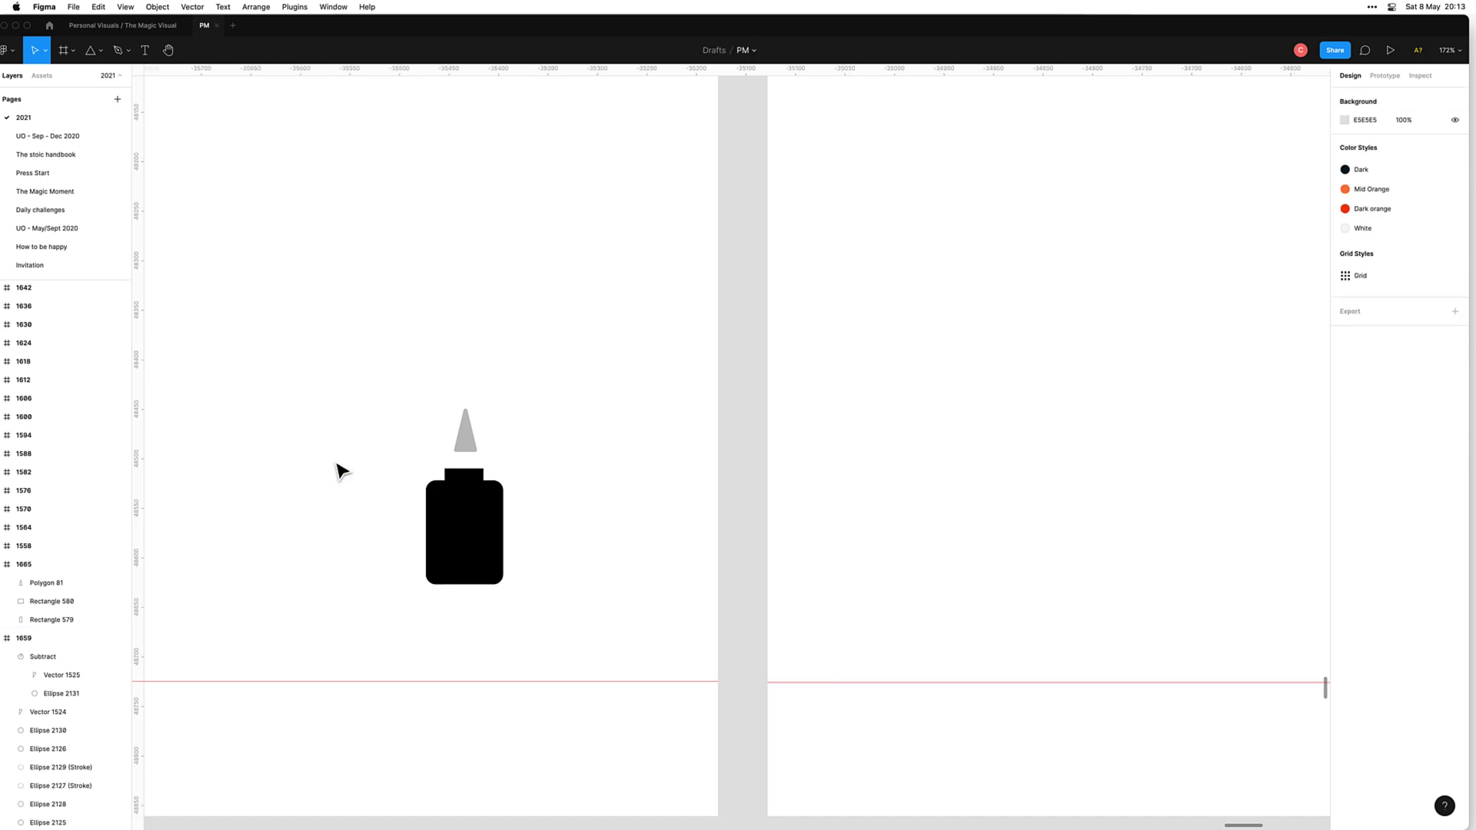
click(470, 444)
key(shift+Down)
key(shift+Down)
key(shift+Down)
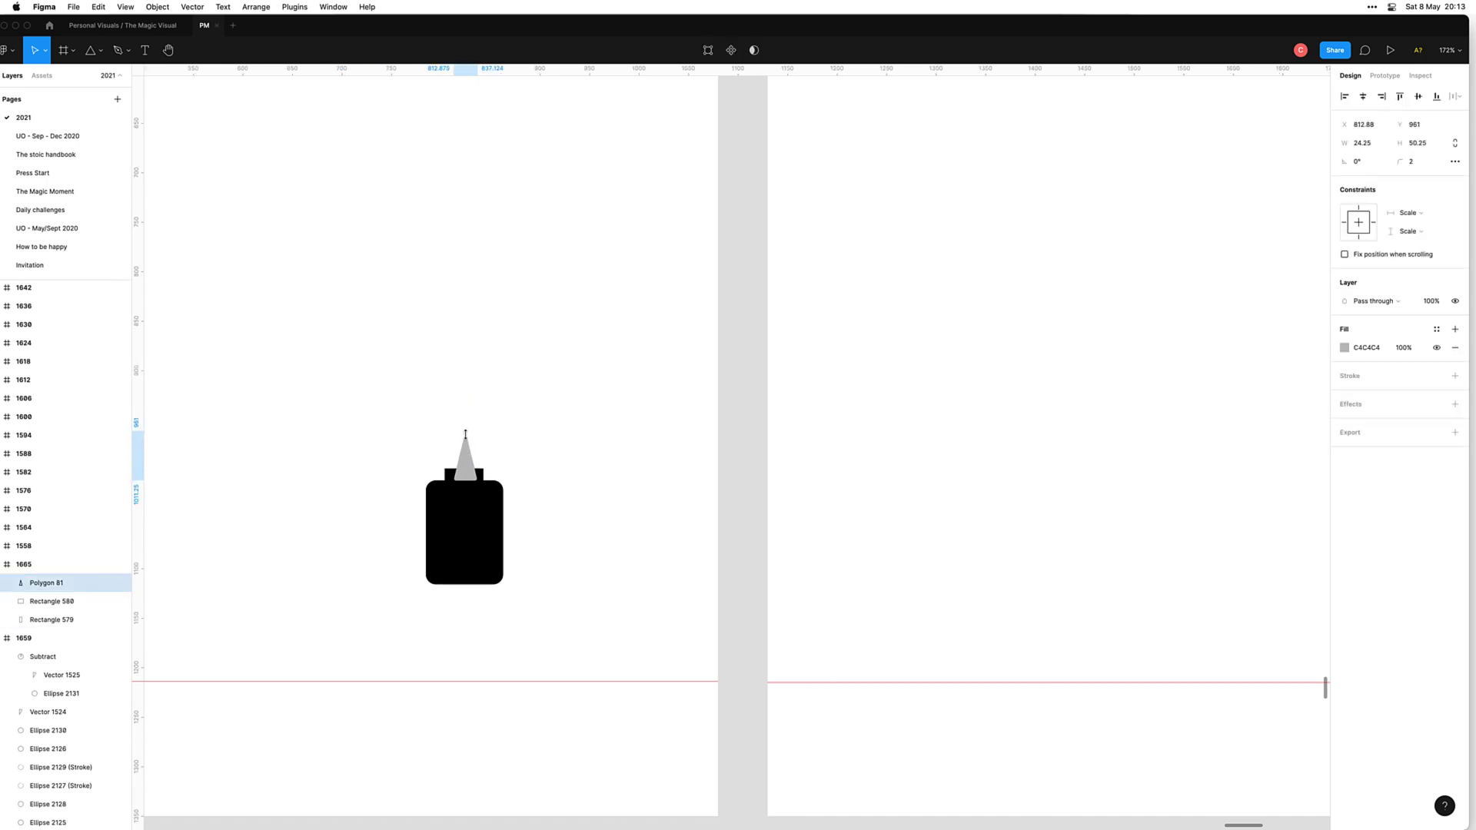
key(shift+Up)
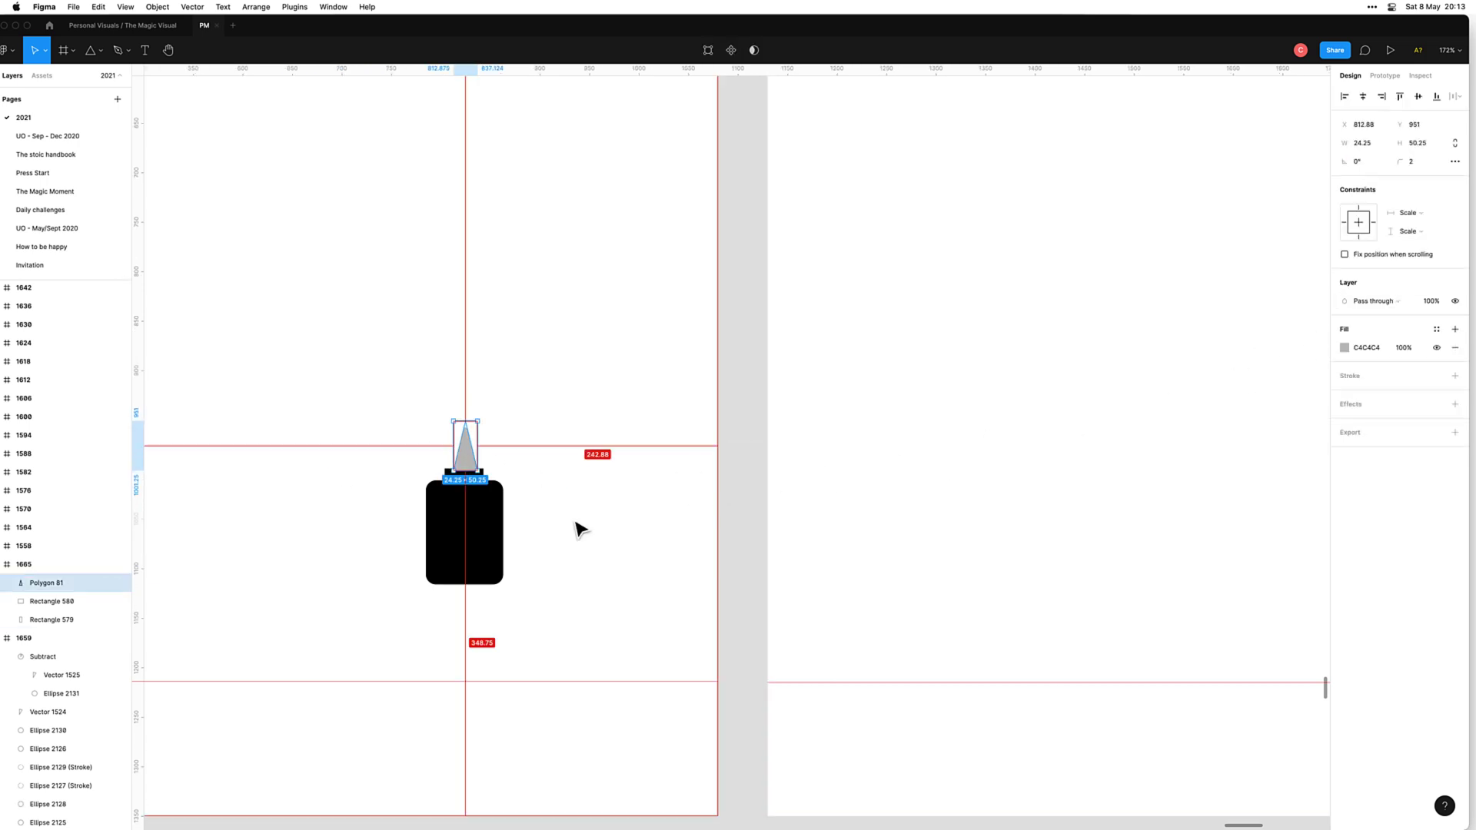
Step: Centre the nozzle, neck and body horizontally with each other and fill the nozzle with black
click(432, 636)
drag(530, 400, 402, 679)
click(494, 477)
drag(472, 447, 471, 447)
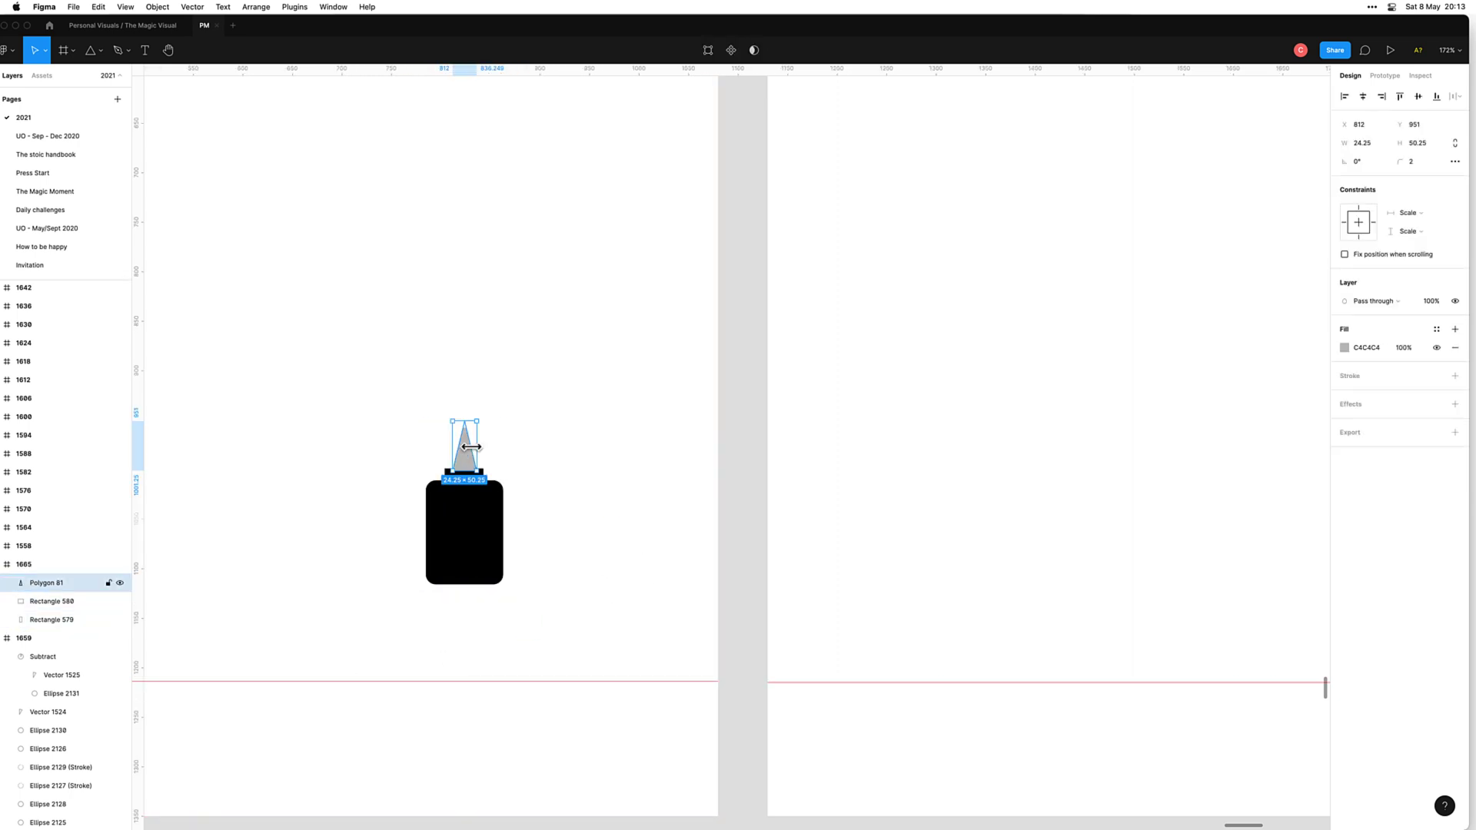
text(0)
key(Return)
click(706, 481)
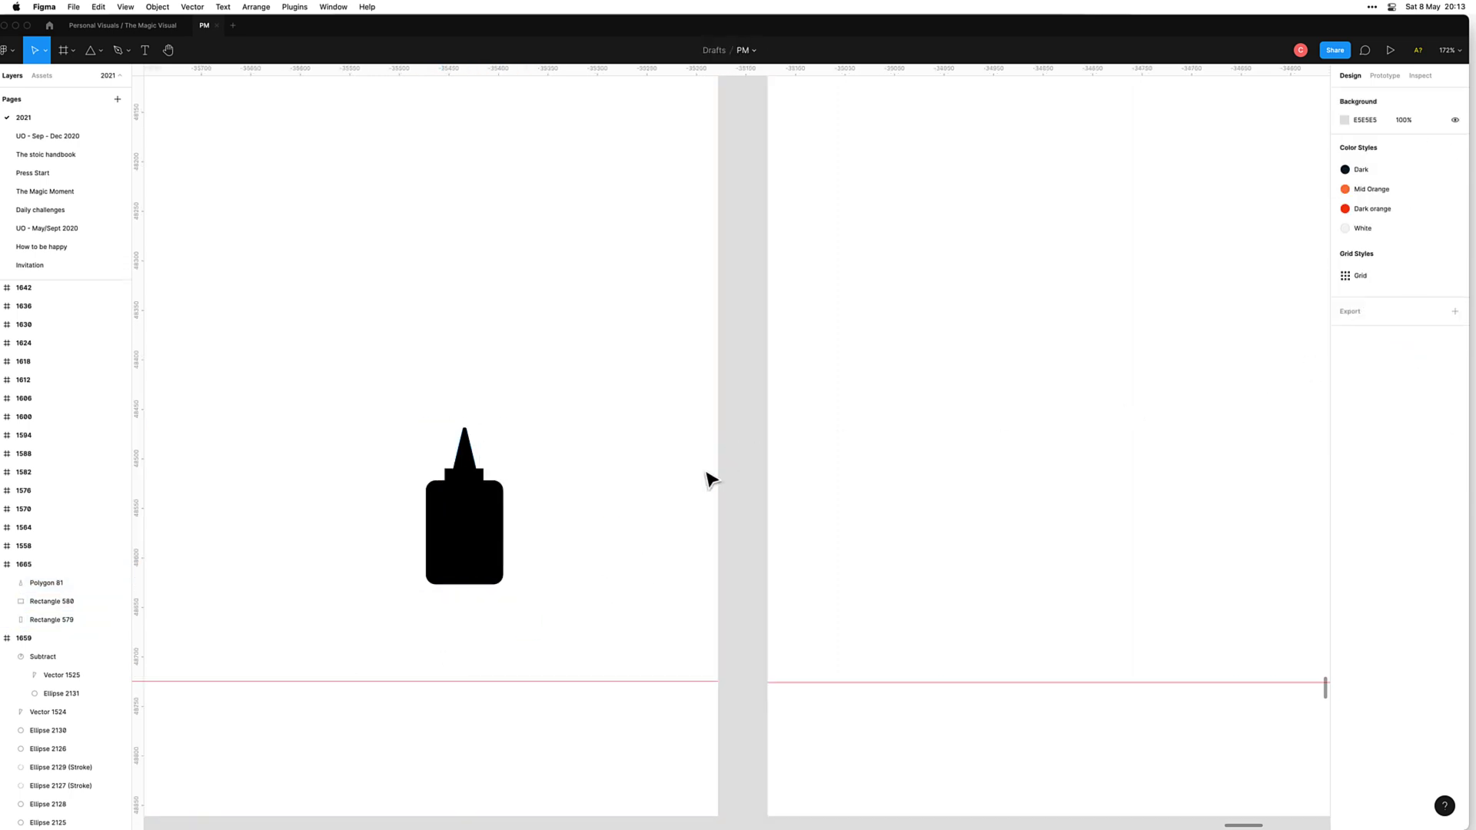
Step: Draw a vertical line about 7 long near the left edge of the bottle's neck with the Pen tool
scroll(487, 435, up, 10)
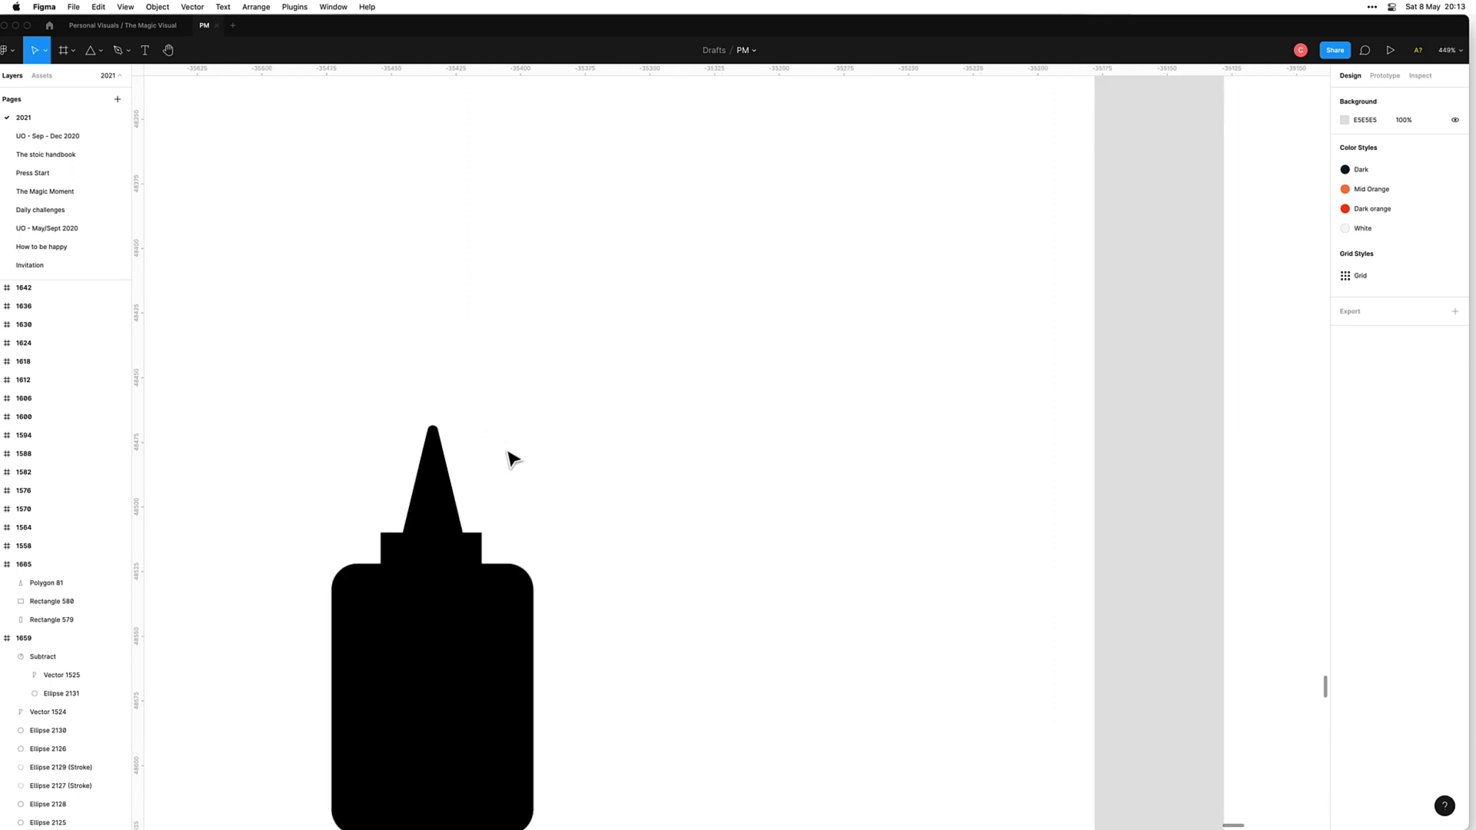
click(635, 436)
scroll(811, 372, down, 5)
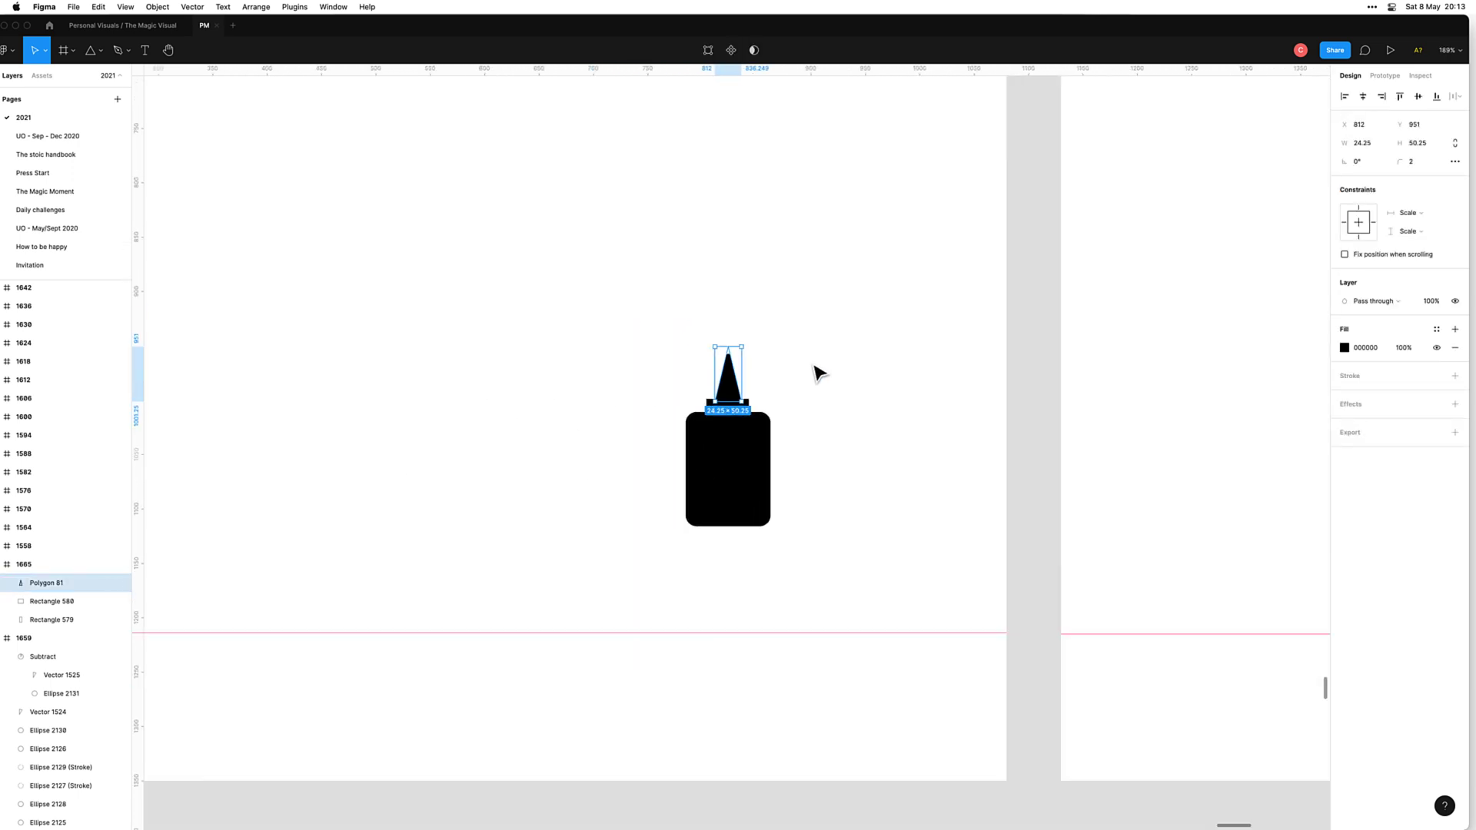
key(Escape)
scroll(800, 377, up, 3)
scroll(785, 369, up, 5)
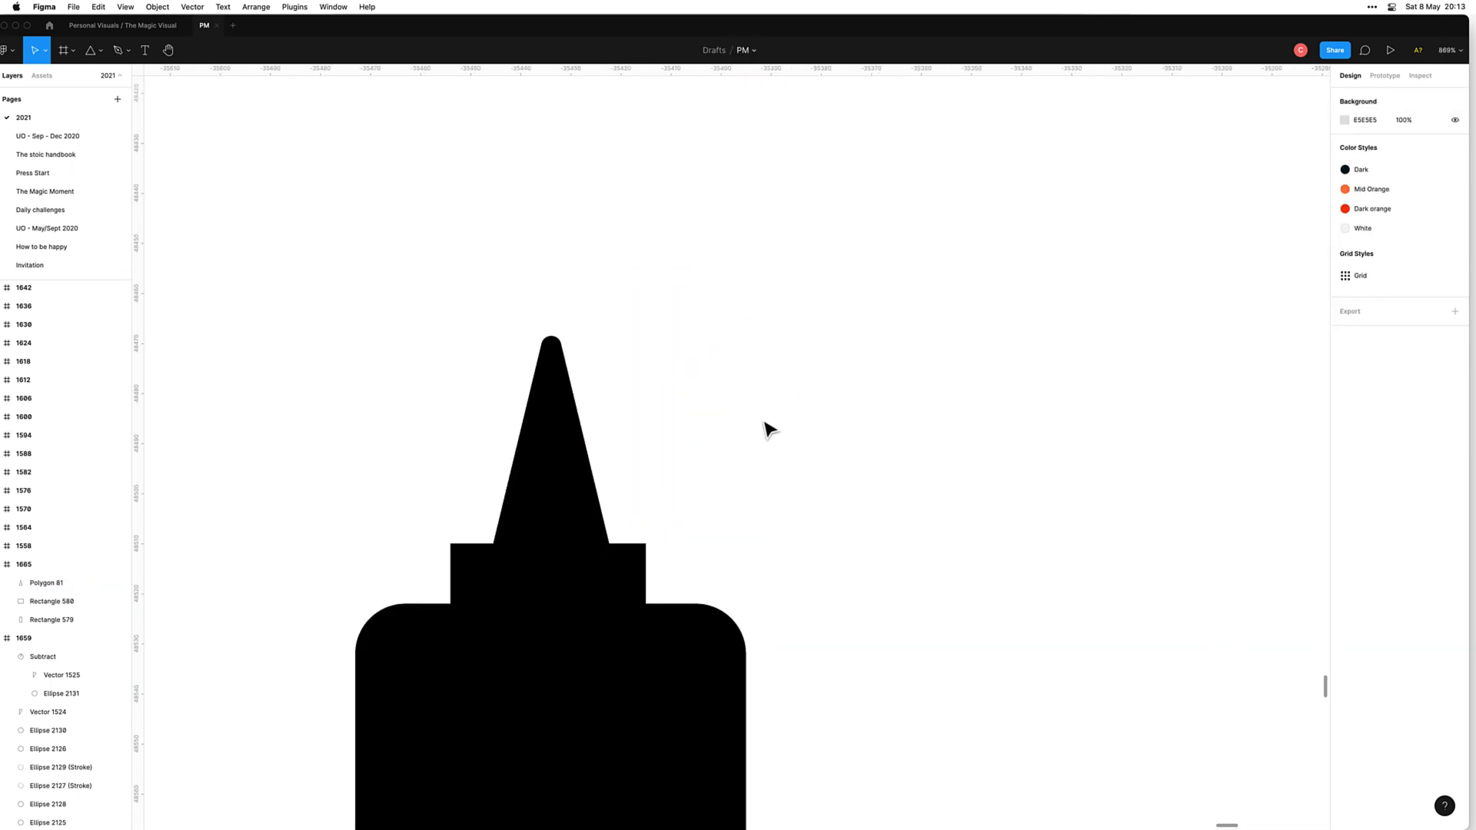
scroll(734, 425, up, 5)
key(p)
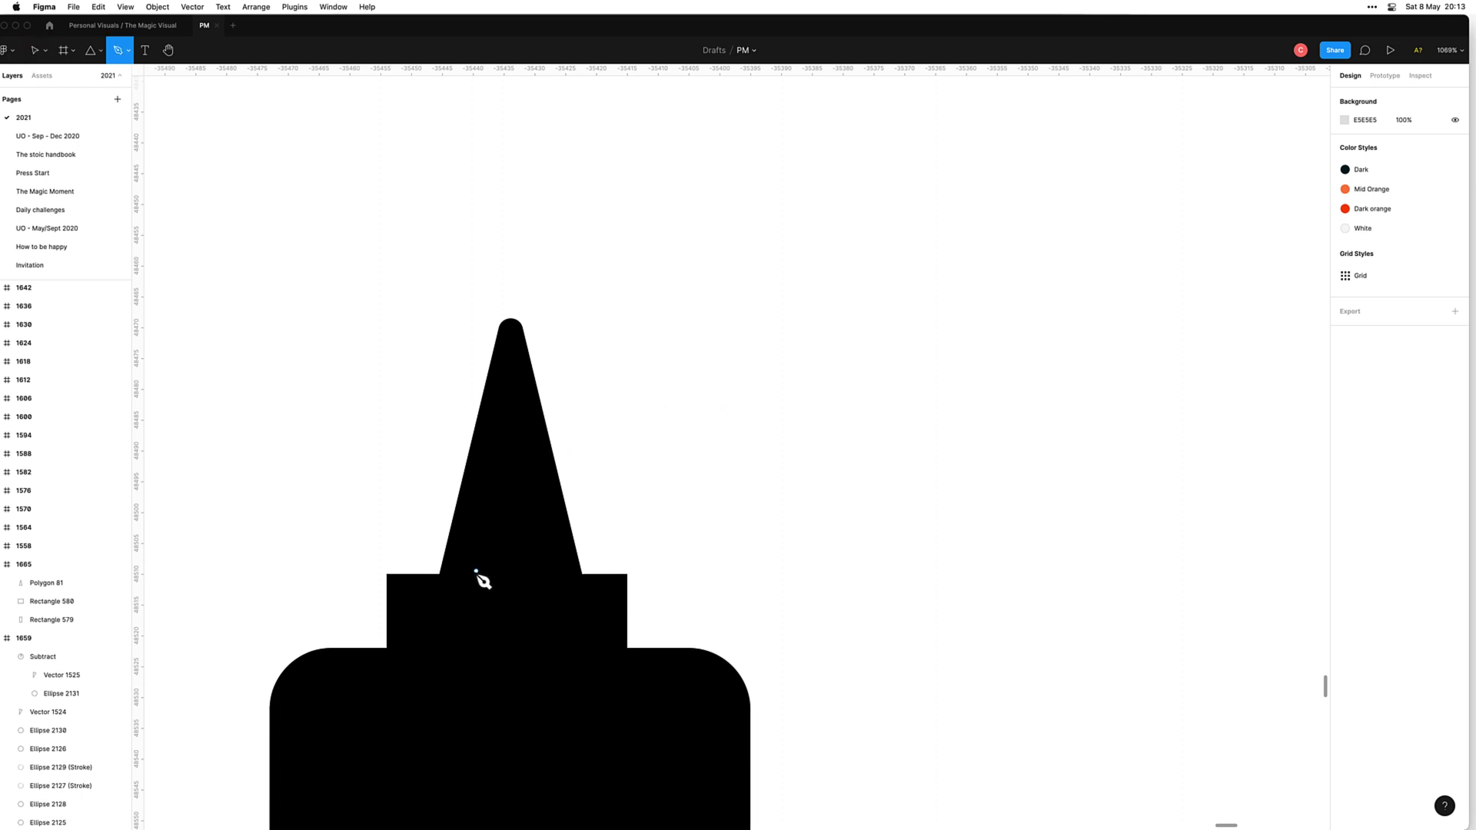
click(408, 592)
click(408, 636)
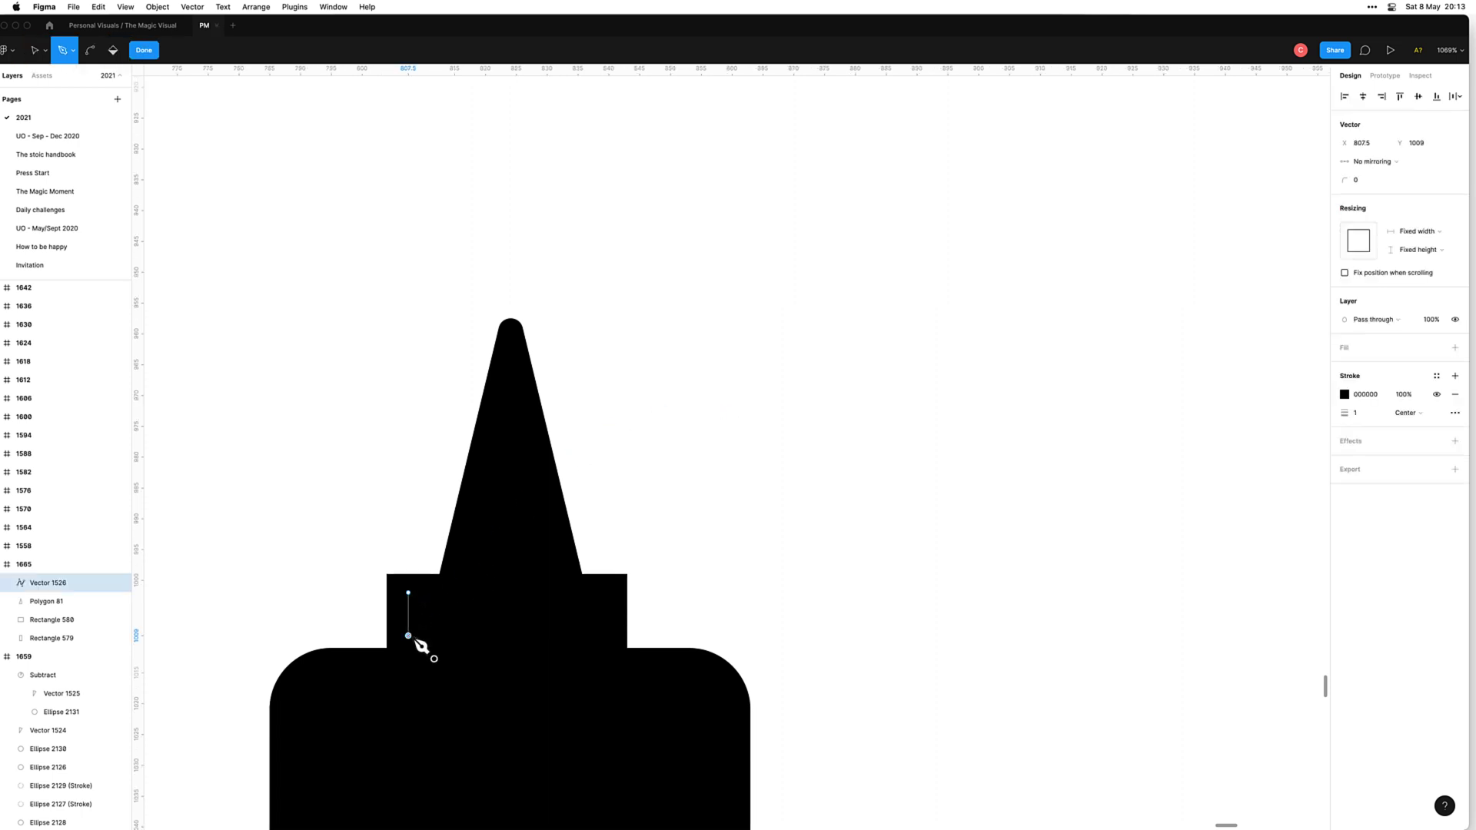
key(Escape)
Step: Give the neck line a white FFFFFF stroke with a weight of 4
click(1361, 412)
text(4)
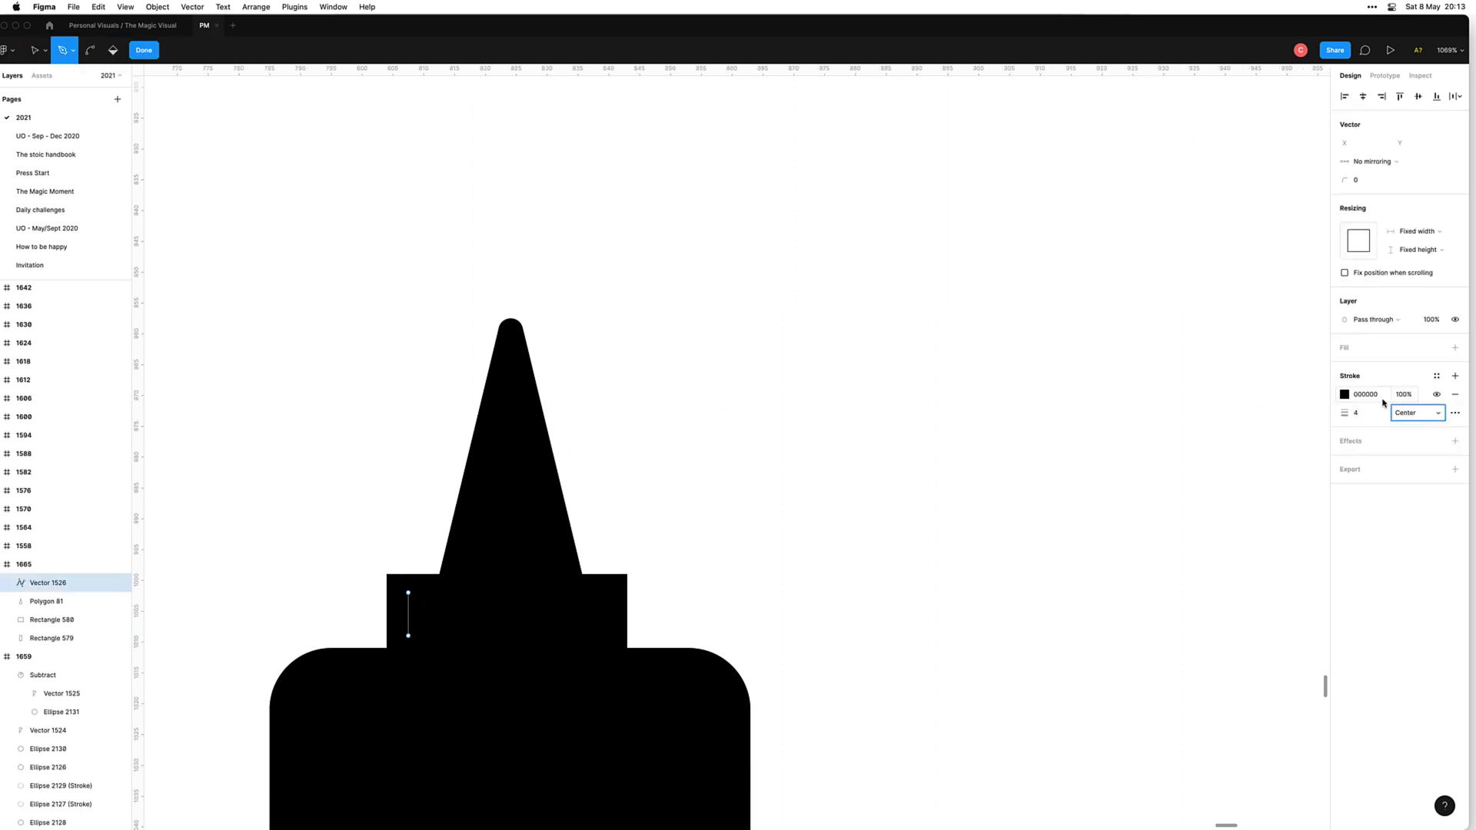
click(1379, 398)
text(f)
key(Return)
key(Escape)
key(Escape)
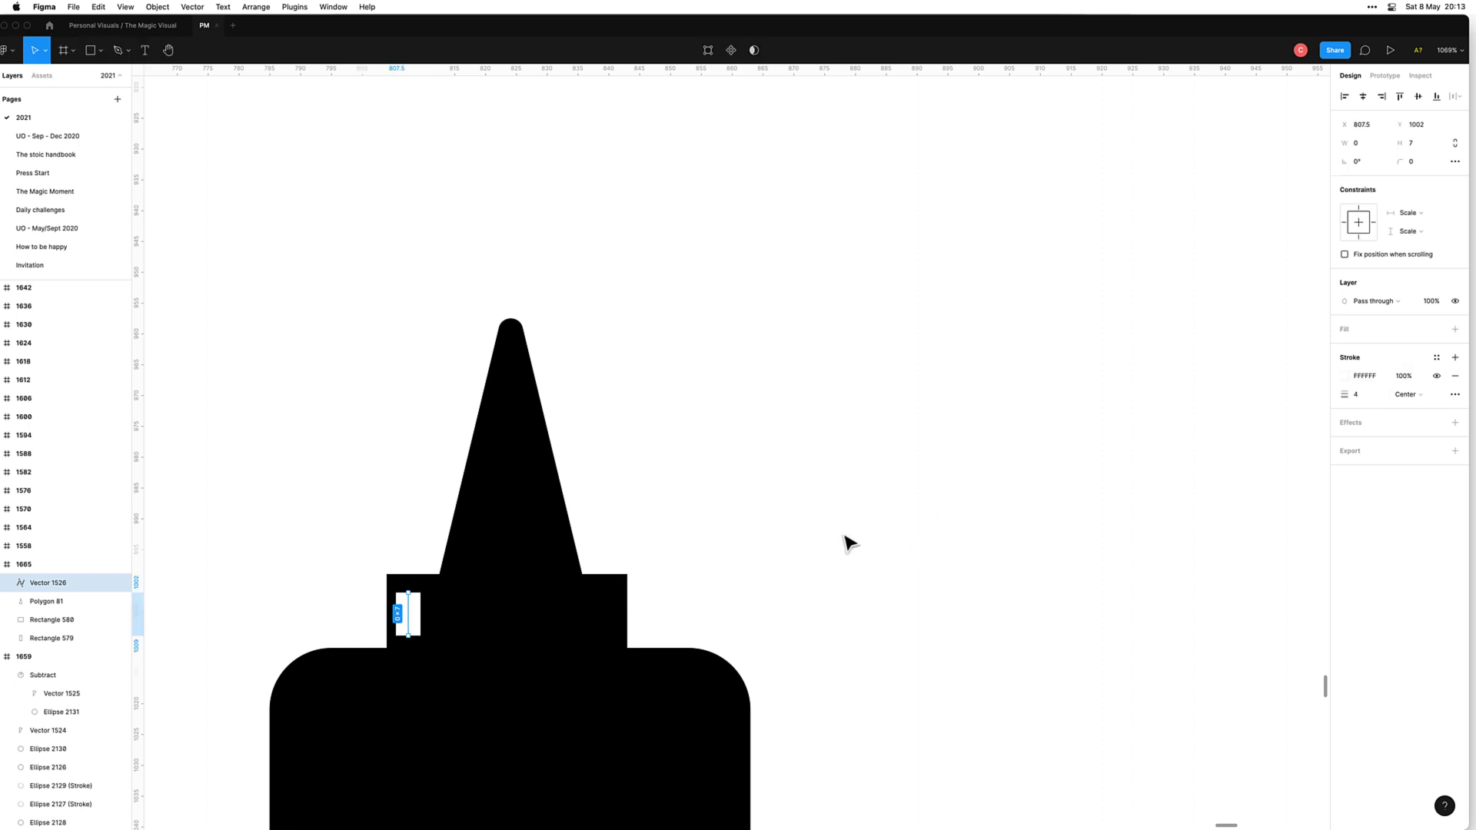
key(Escape)
Step: Reduce the white neck line's stroke weight to 1
click(411, 627)
text(2)
key(Return)
key(Escape)
click(408, 627)
key(Tab)
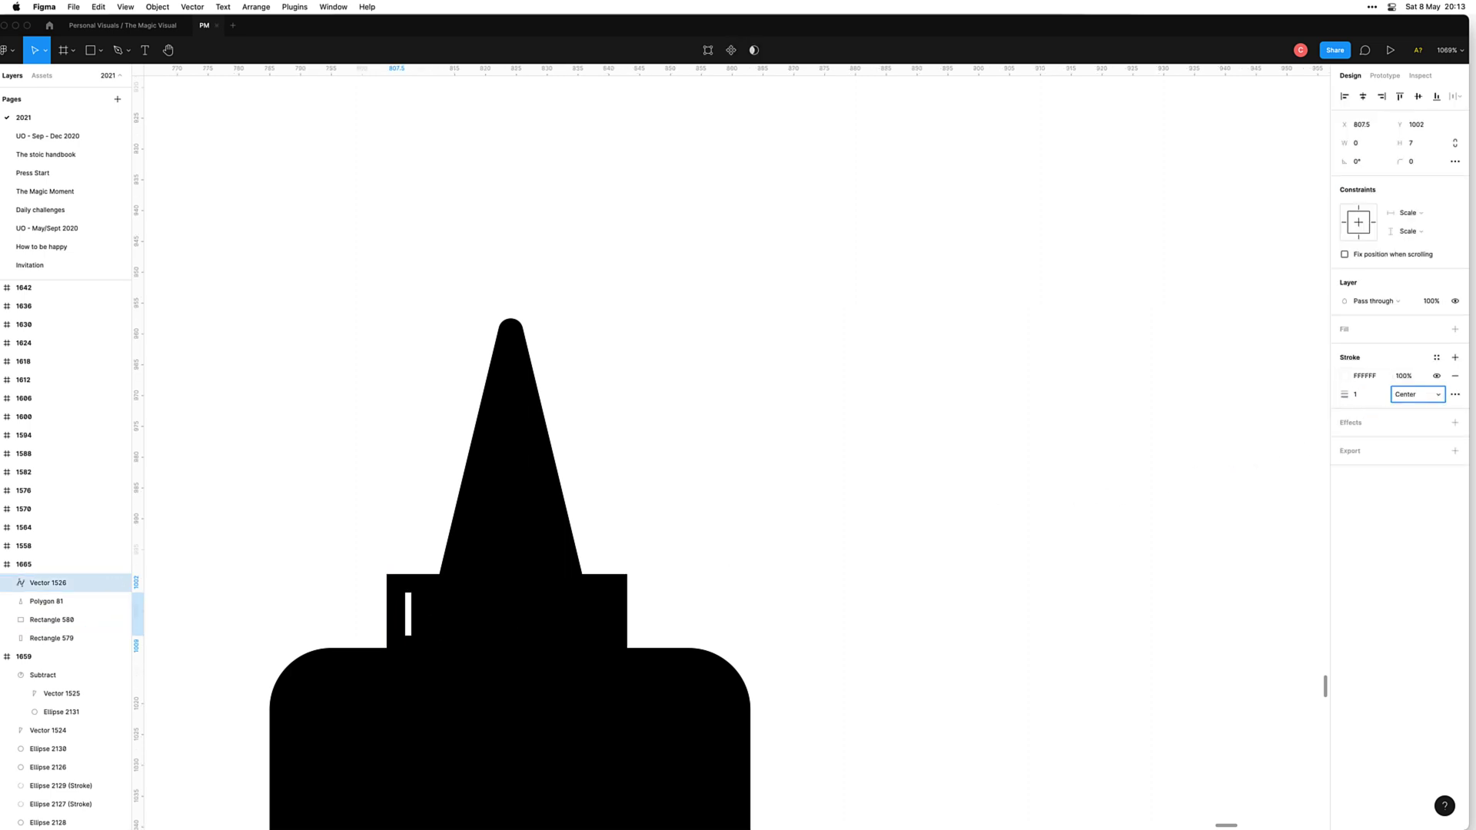
click(735, 523)
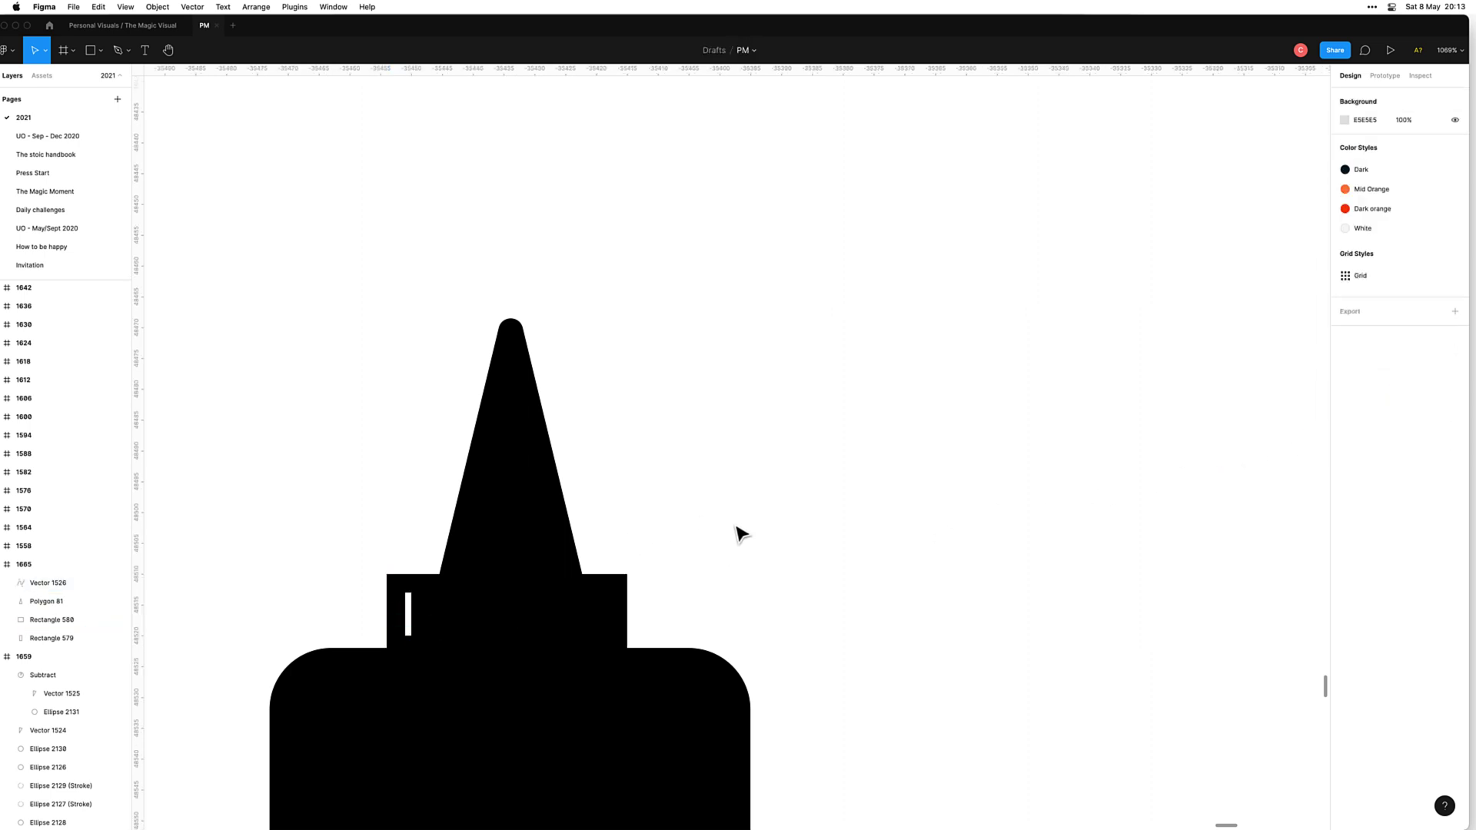
Step: Duplicate the white neck line and place the copy 3 px to the right of the original
click(410, 613)
key(super+d)
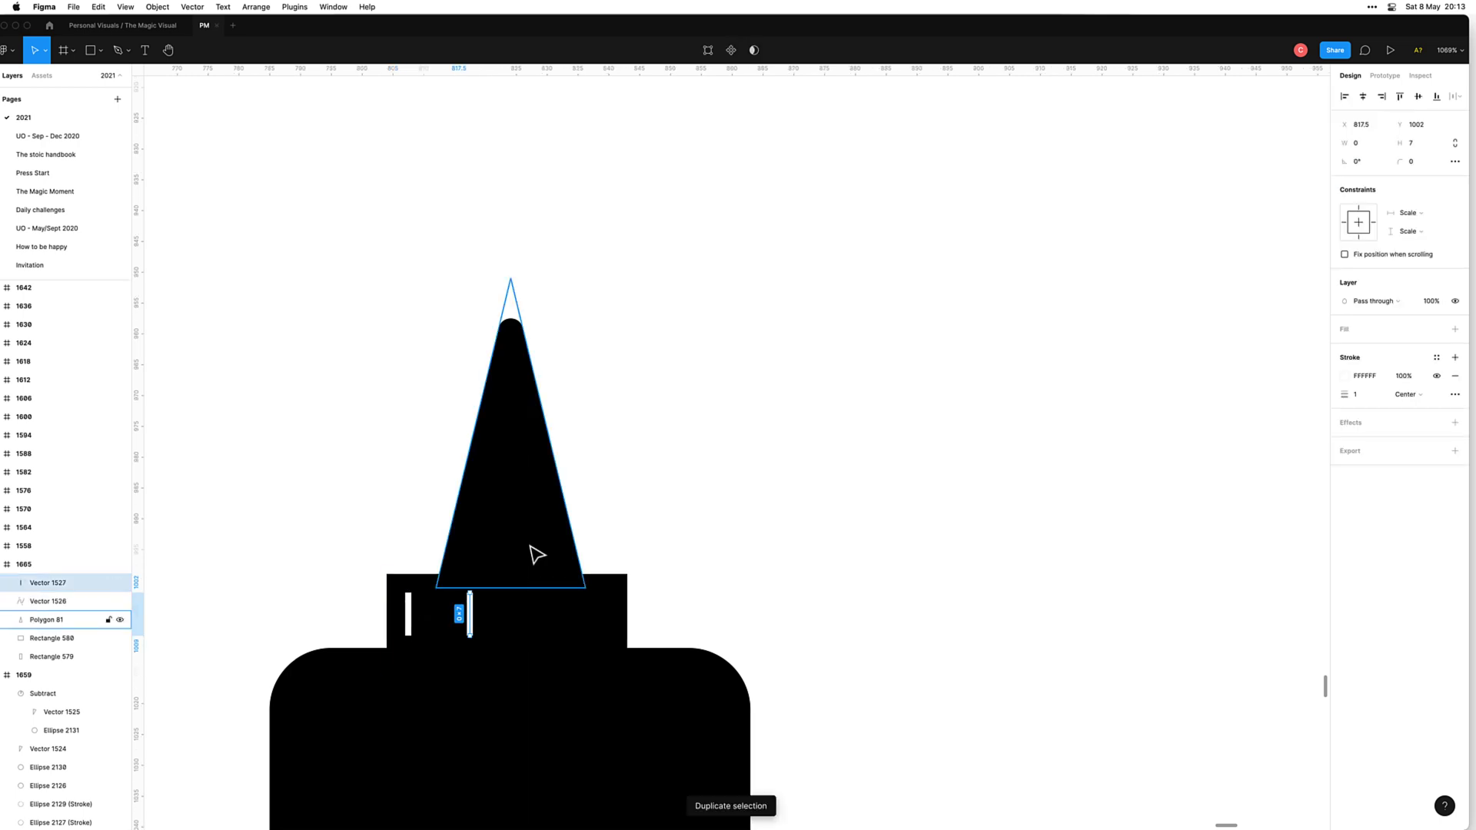
key(Left)
key(Left)
key(Left)
key(Left)
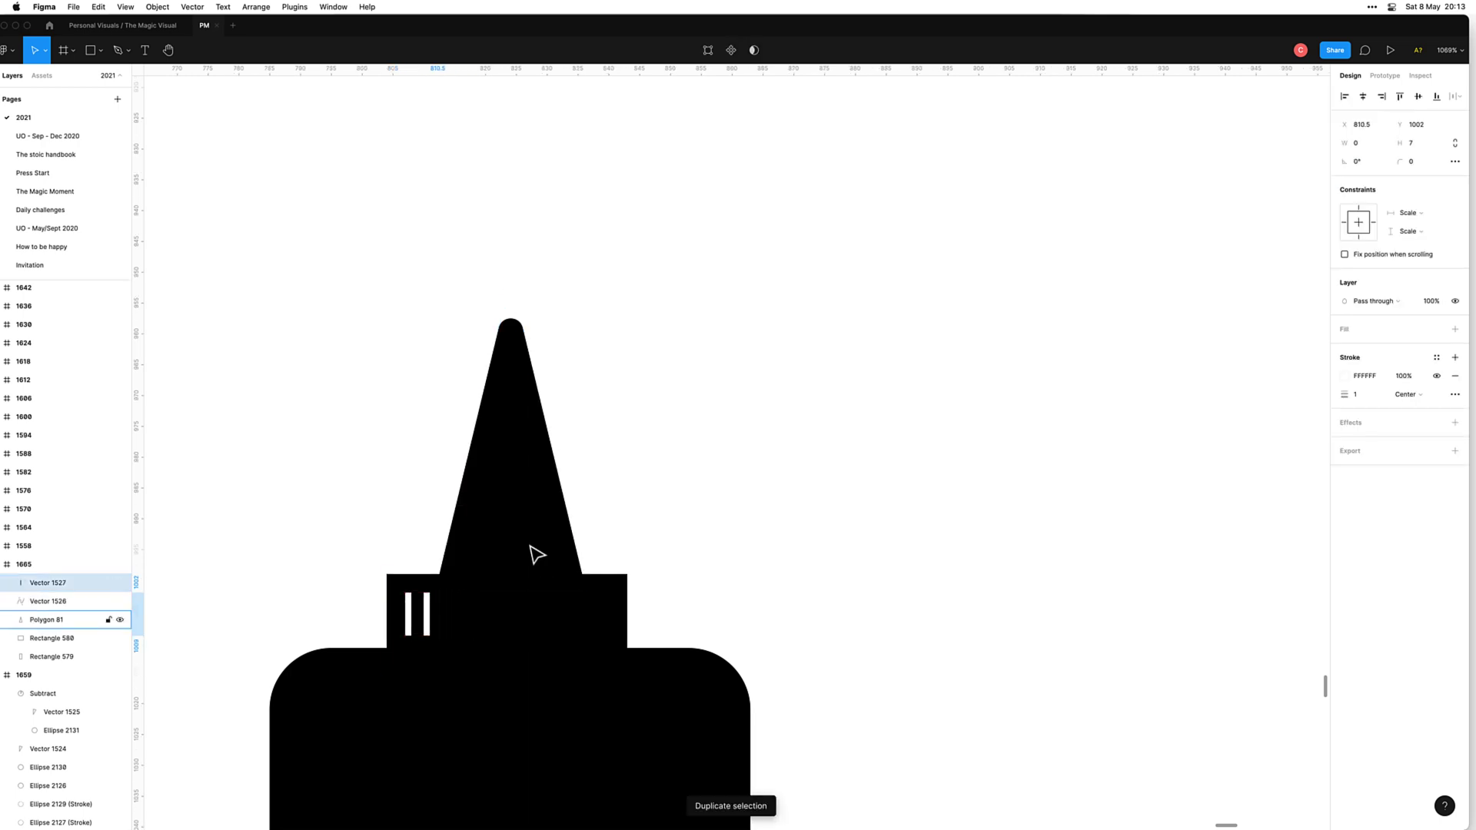
Step: Repeat the duplication at the same spacing until eleven white lines run across the bottle's neck
key(super+d)
key(super+d)
key(super+d)
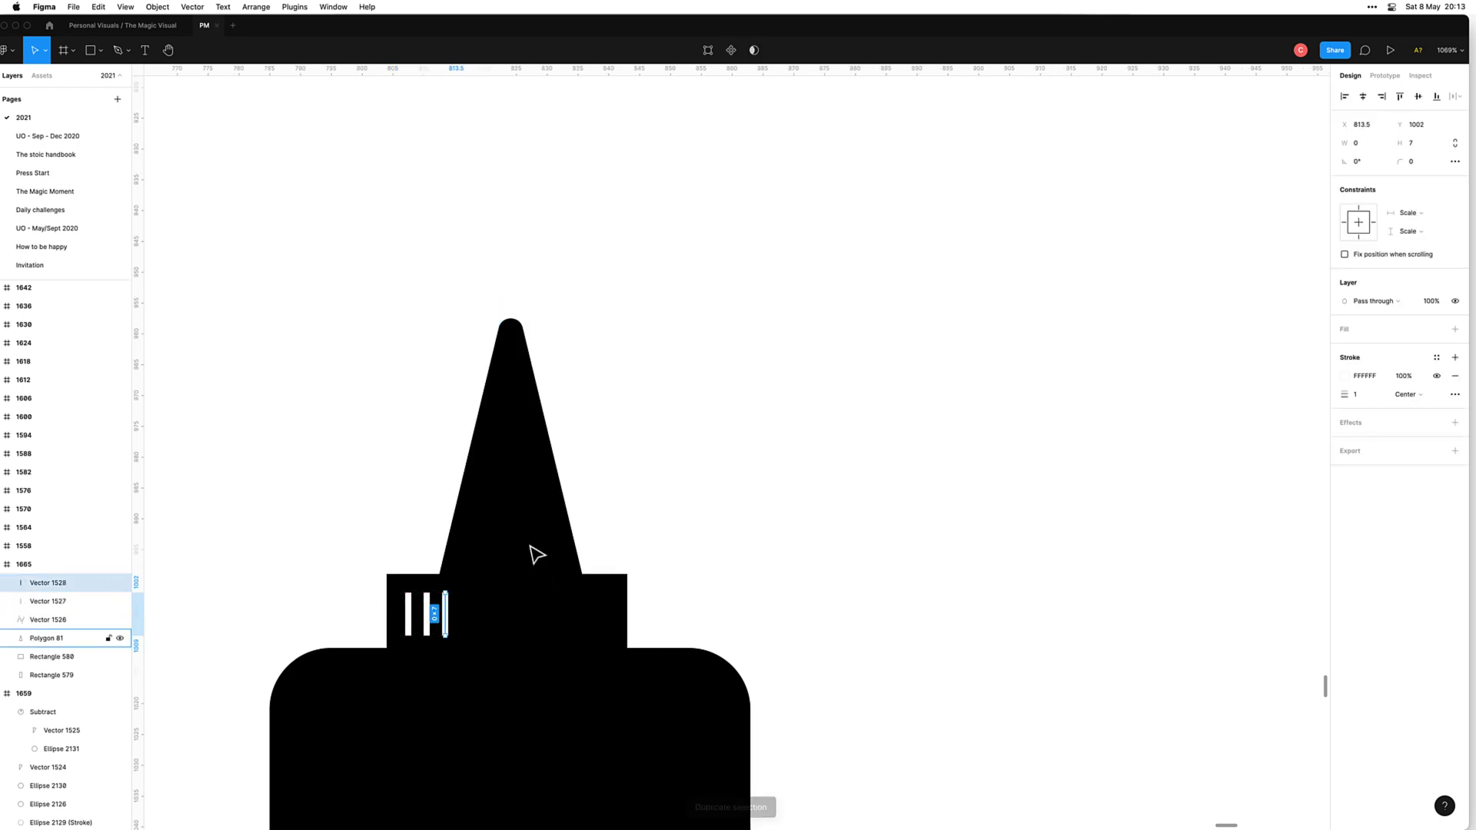
key(super+d)
key(super+d)
key(super+d)
key(super+d)
key(super+d)
key(super+d)
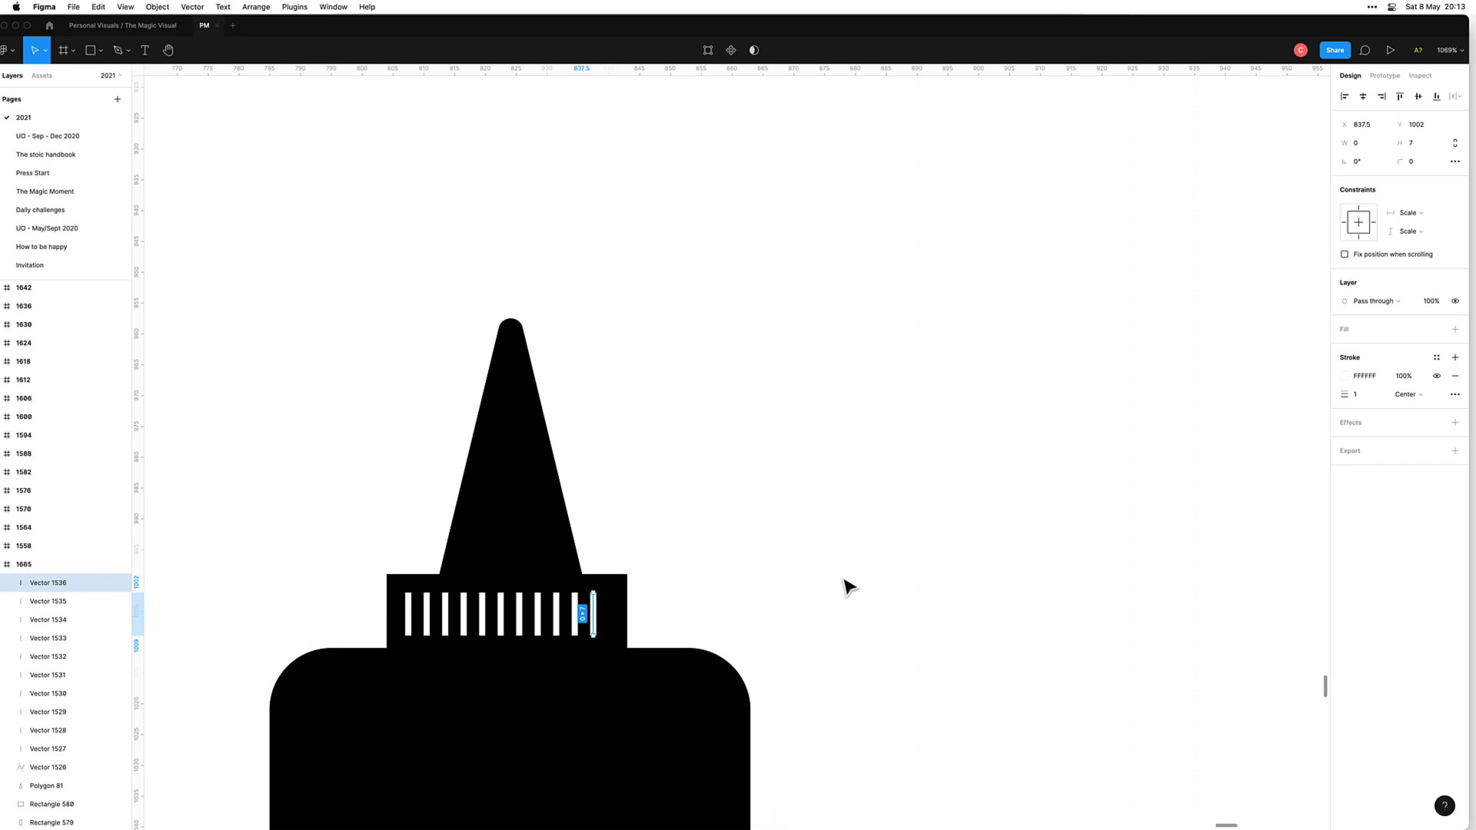
Step: Group the white ridge lines on the bottle's neck, leaving the neck rectangle out of the group
click(807, 608)
drag(359, 602, 623, 623)
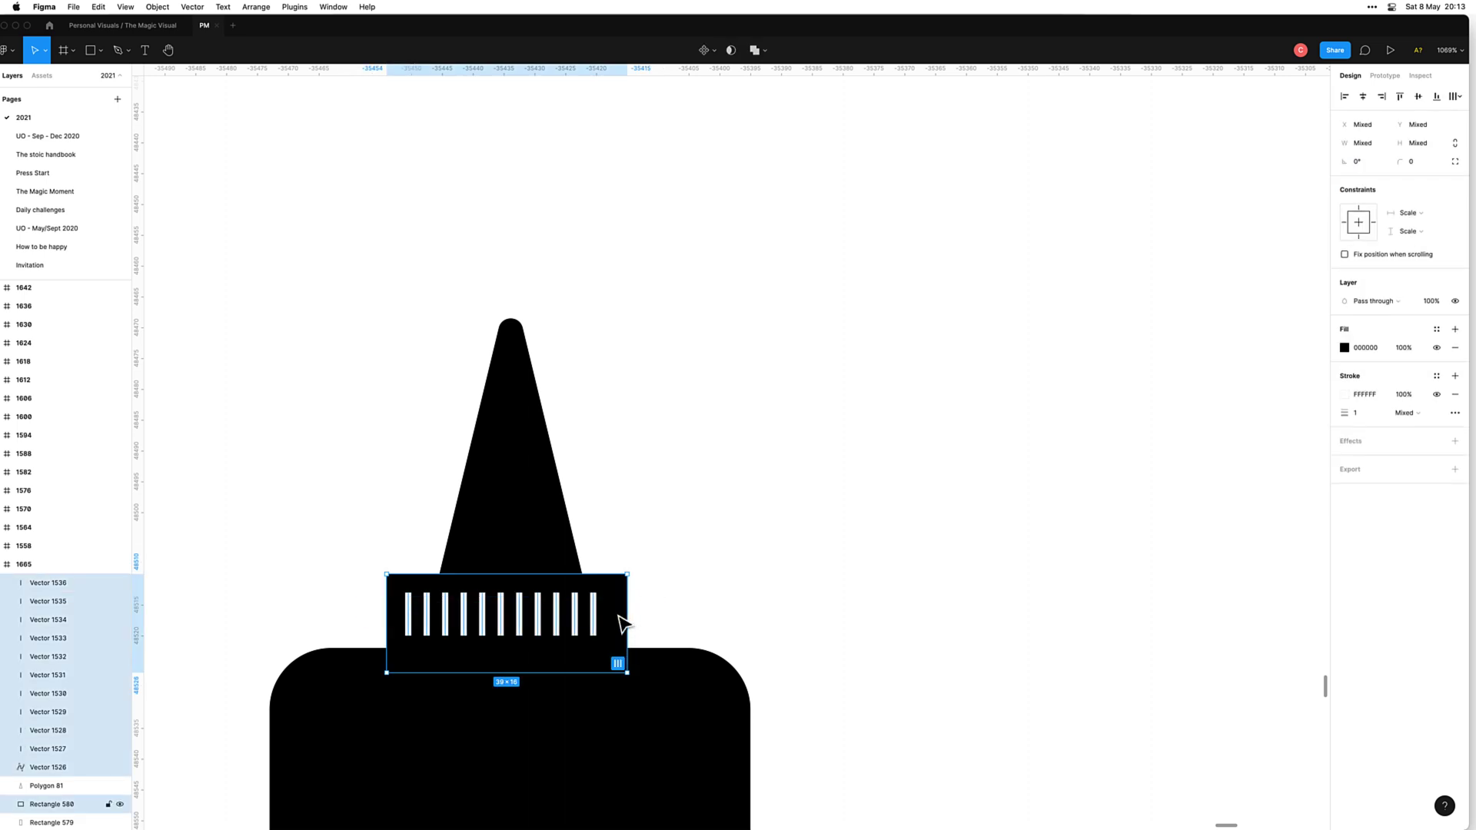
key(ctrl+g)
click(680, 618)
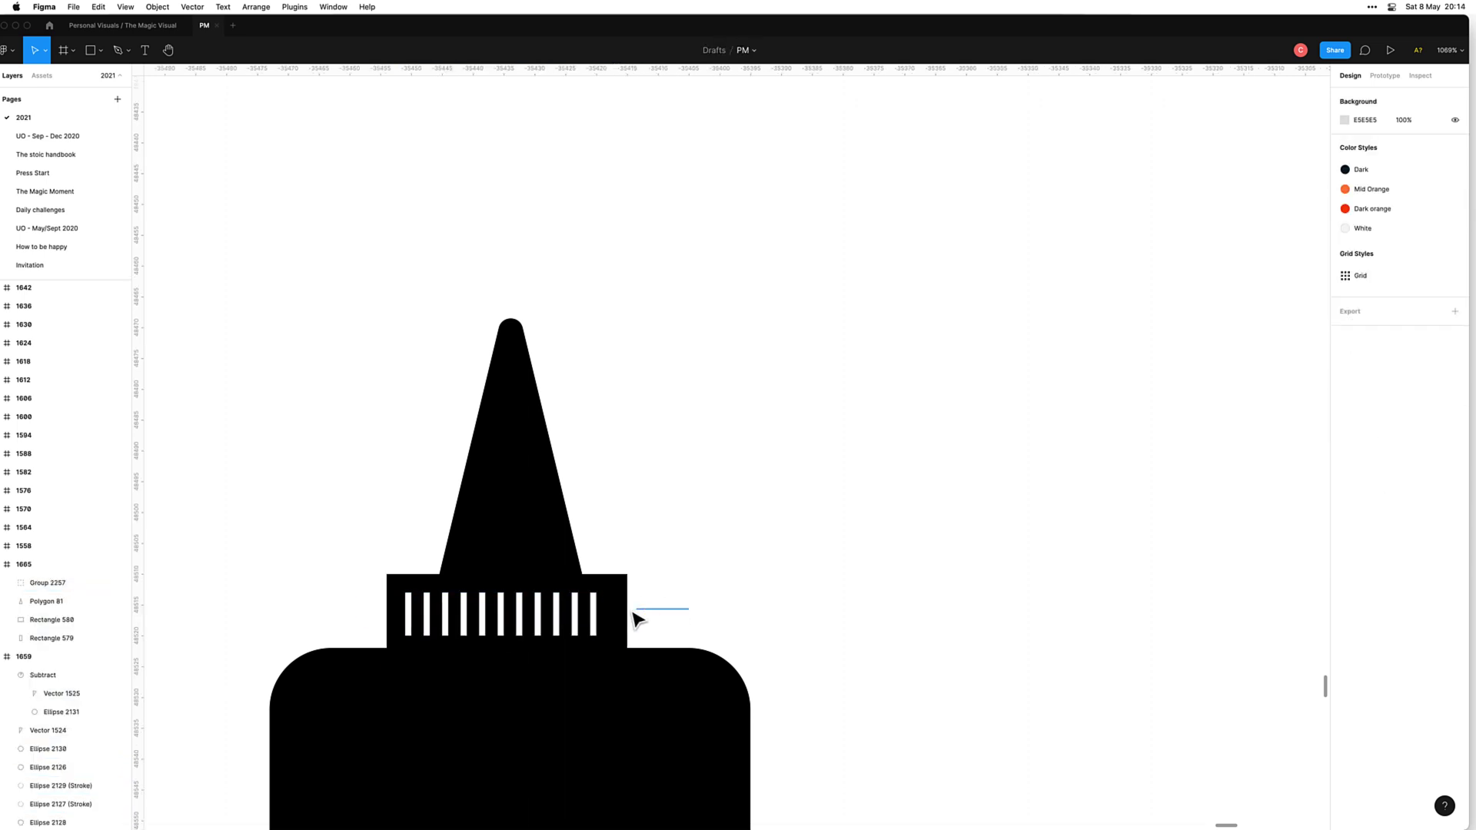
Step: Nudge the group of white ridge lines down 1 px within the bottle's neck
click(624, 615)
scroll(431, 616, down, 5)
drag(323, 425, 542, 707)
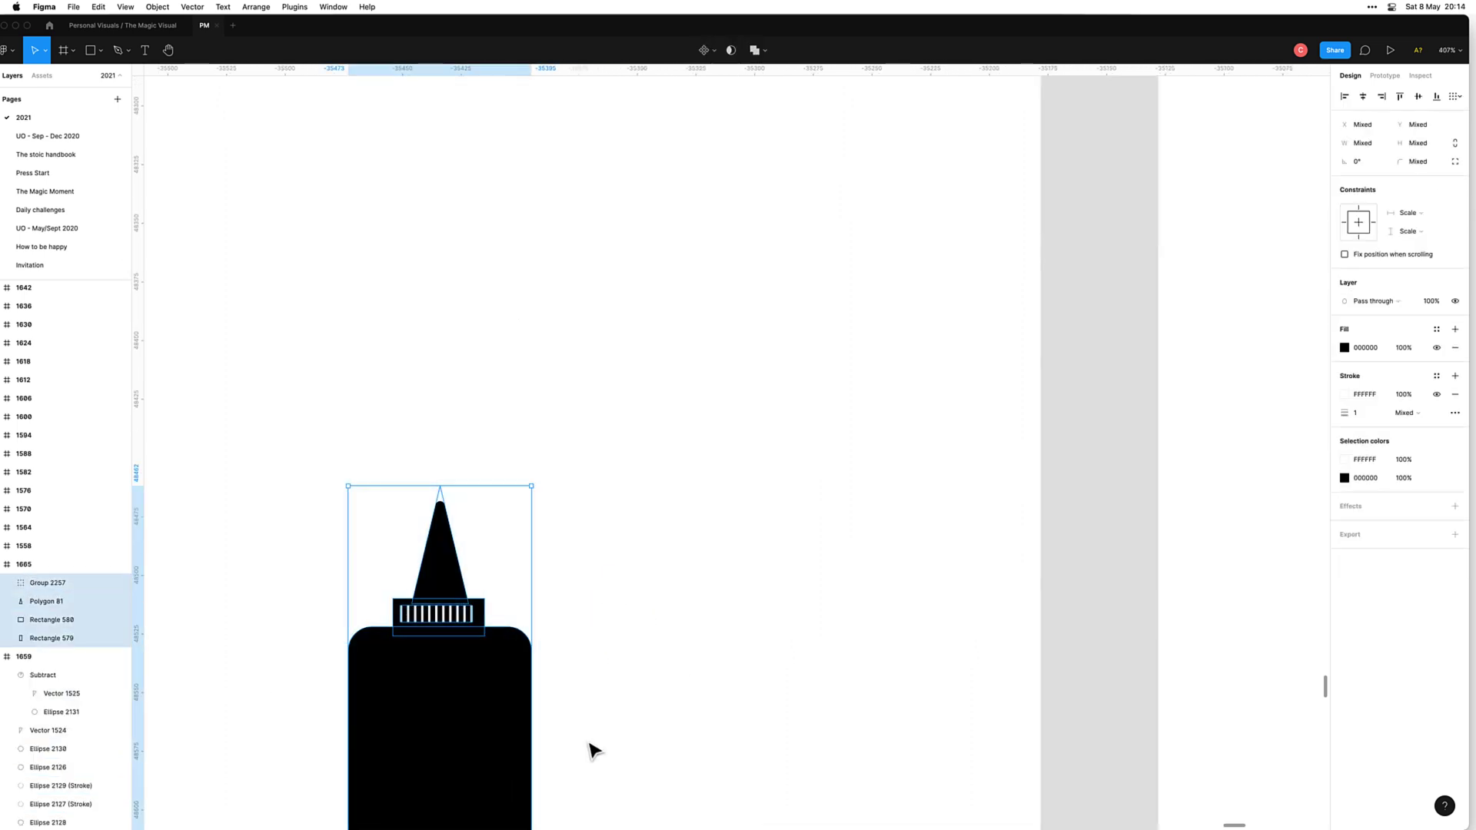
click(642, 584)
drag(616, 633, 649, 500)
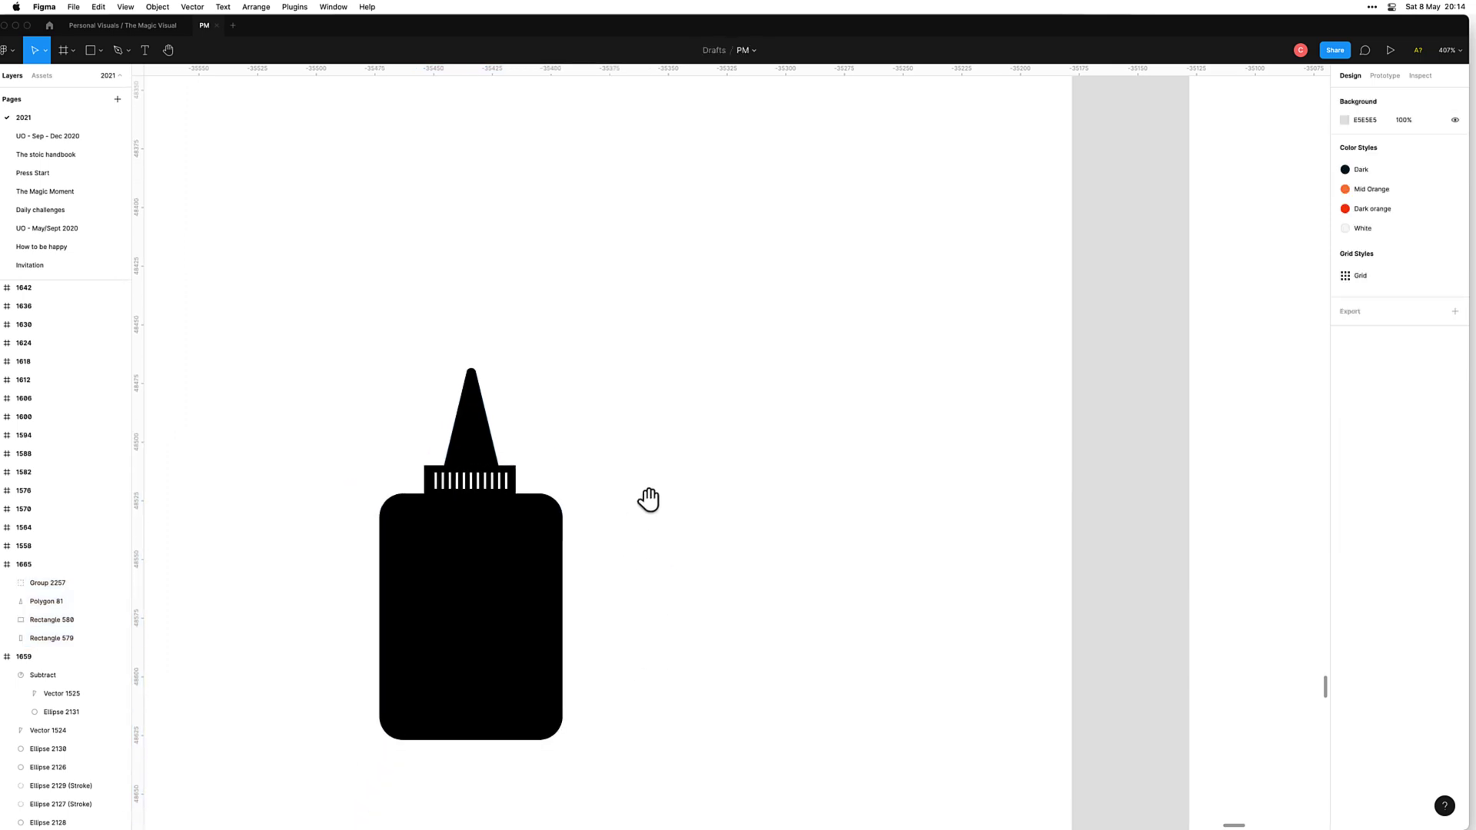
drag(475, 482, 488, 489)
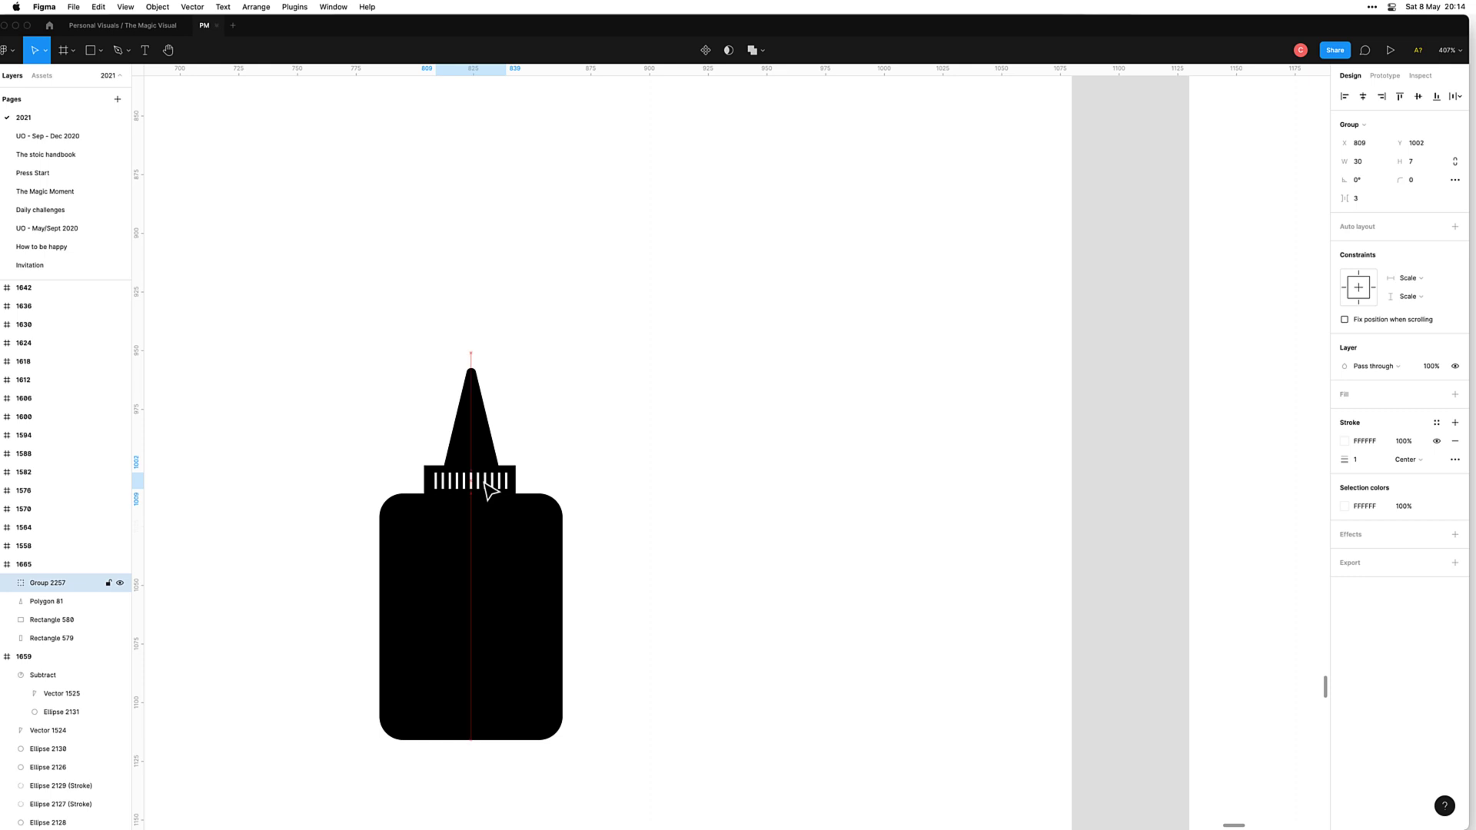
click(729, 419)
click(507, 506)
key(Down)
click(676, 397)
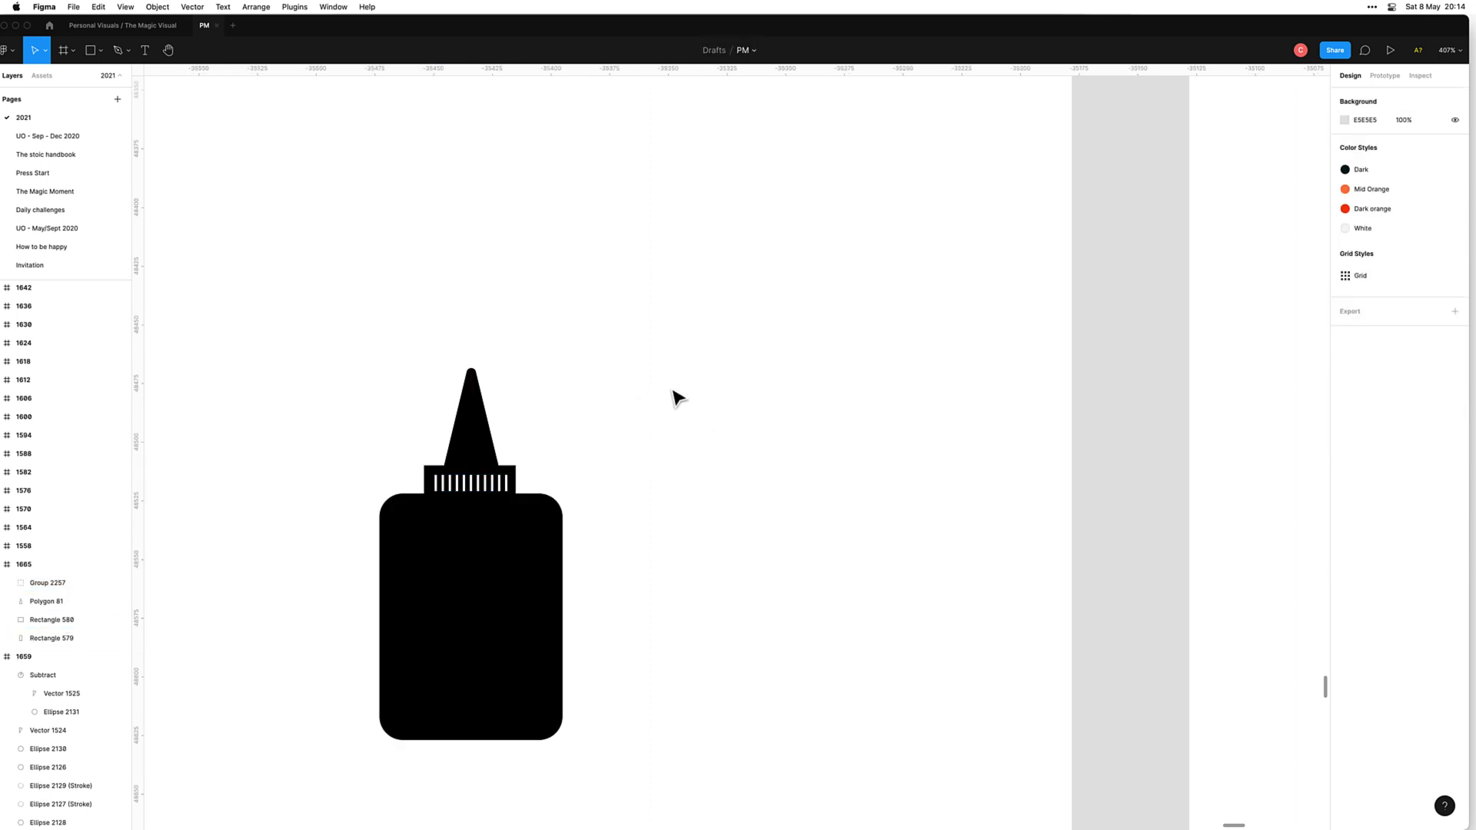
Step: Group all the parts of the glue bottle: tip, neck, ridge lines and body
scroll(676, 395, down, 5)
scroll(715, 423, down, 2)
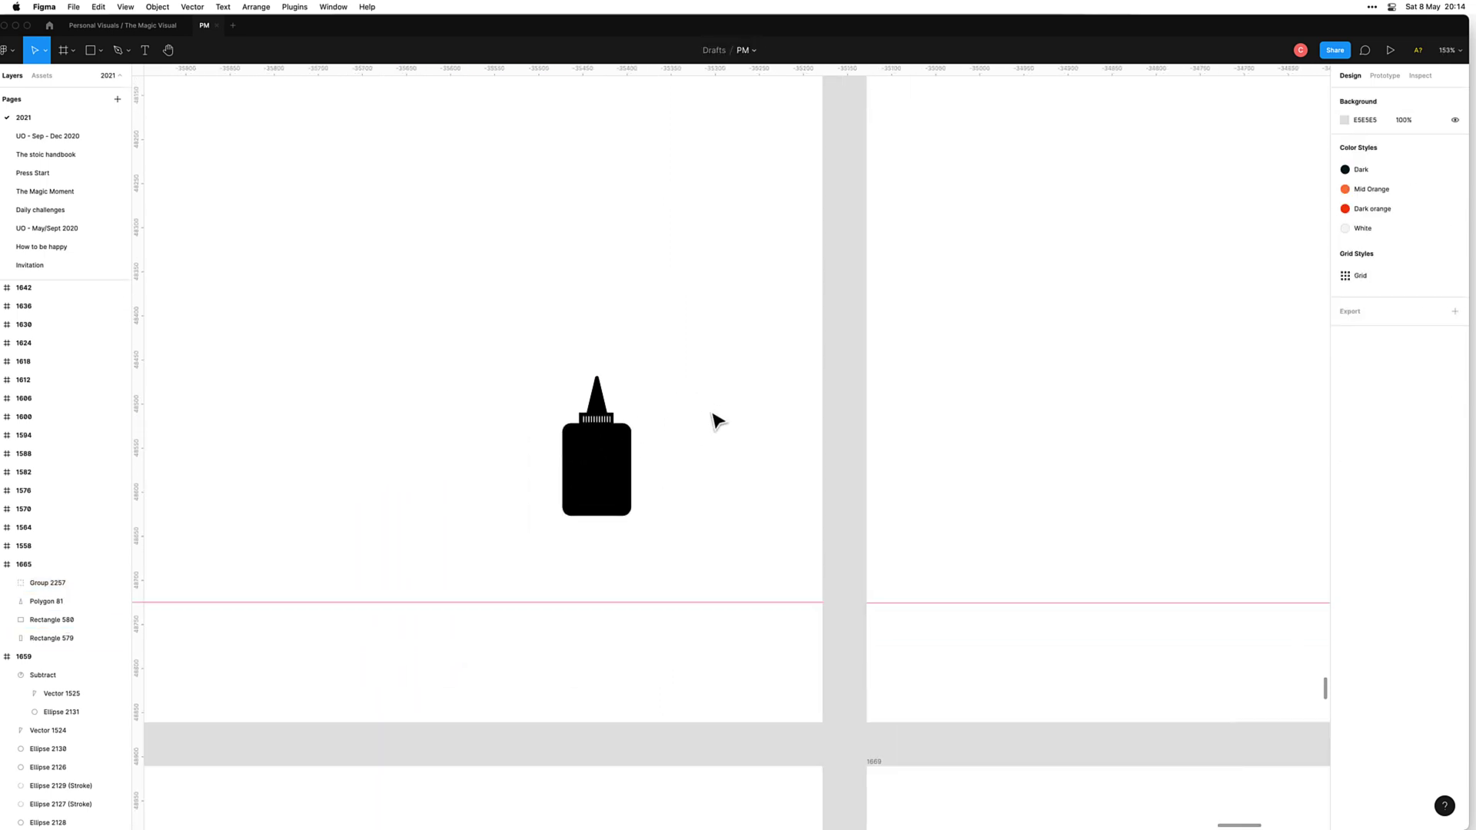
drag(498, 323, 731, 533)
key(super+g)
click(732, 534)
click(626, 495)
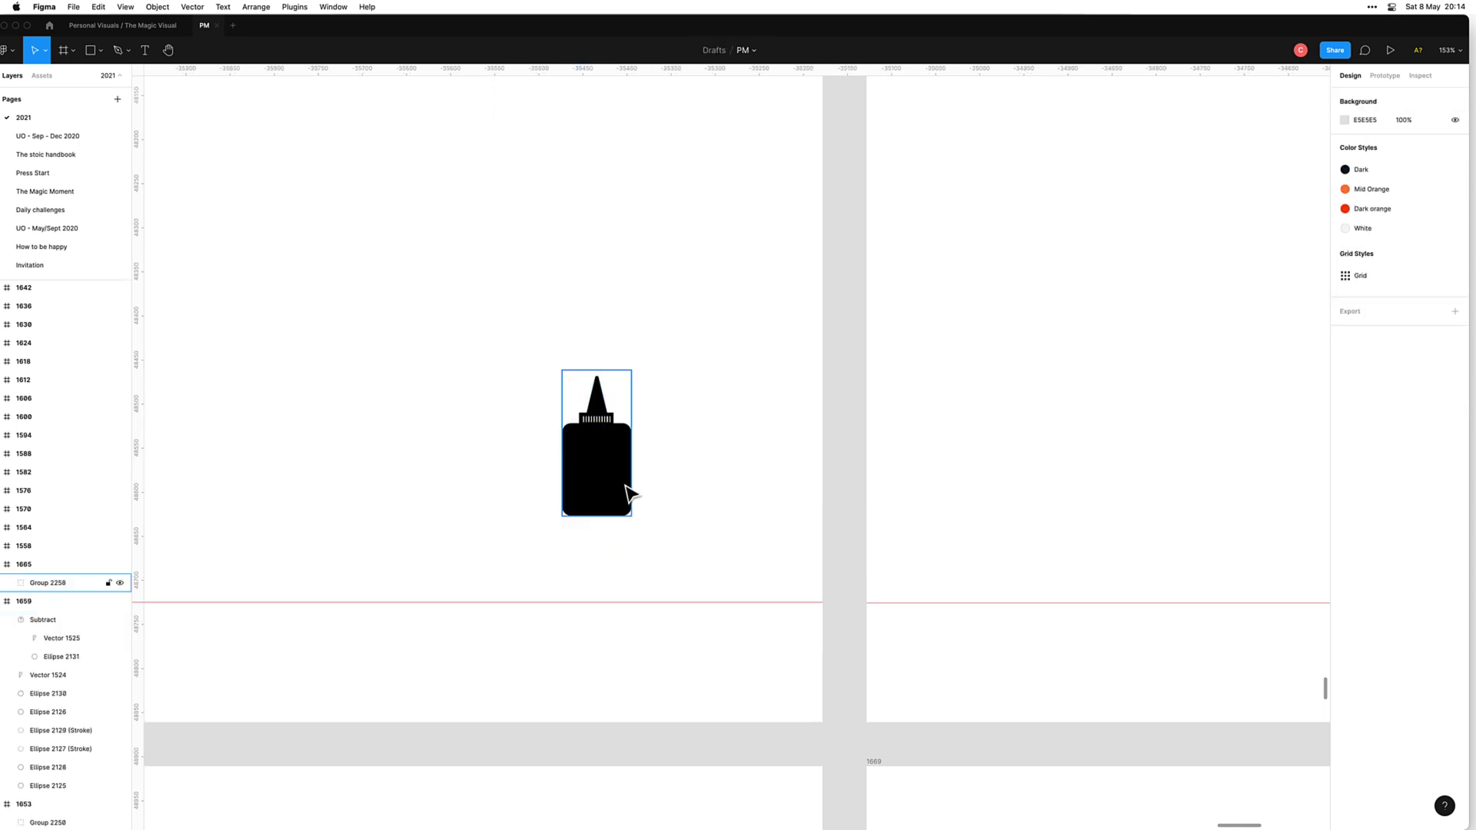
Step: Move the glue bottle group to about X 828, Y 1021, just above frame 1665's lower guide
scroll(677, 454, down, 3)
scroll(685, 428, up, 2)
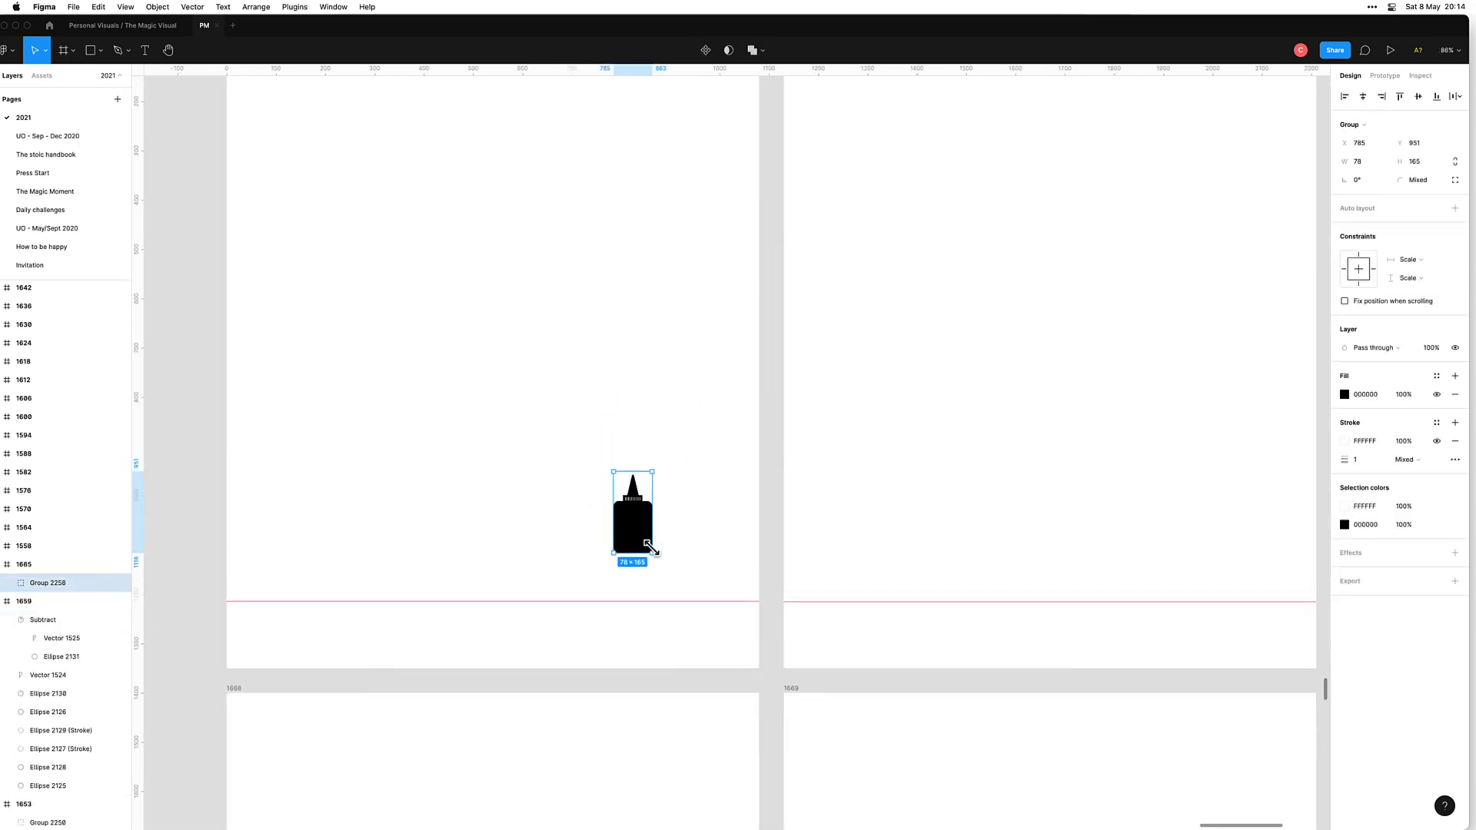
click(684, 573)
scroll(654, 562, right, 2)
scroll(653, 561, up, 1)
click(598, 531)
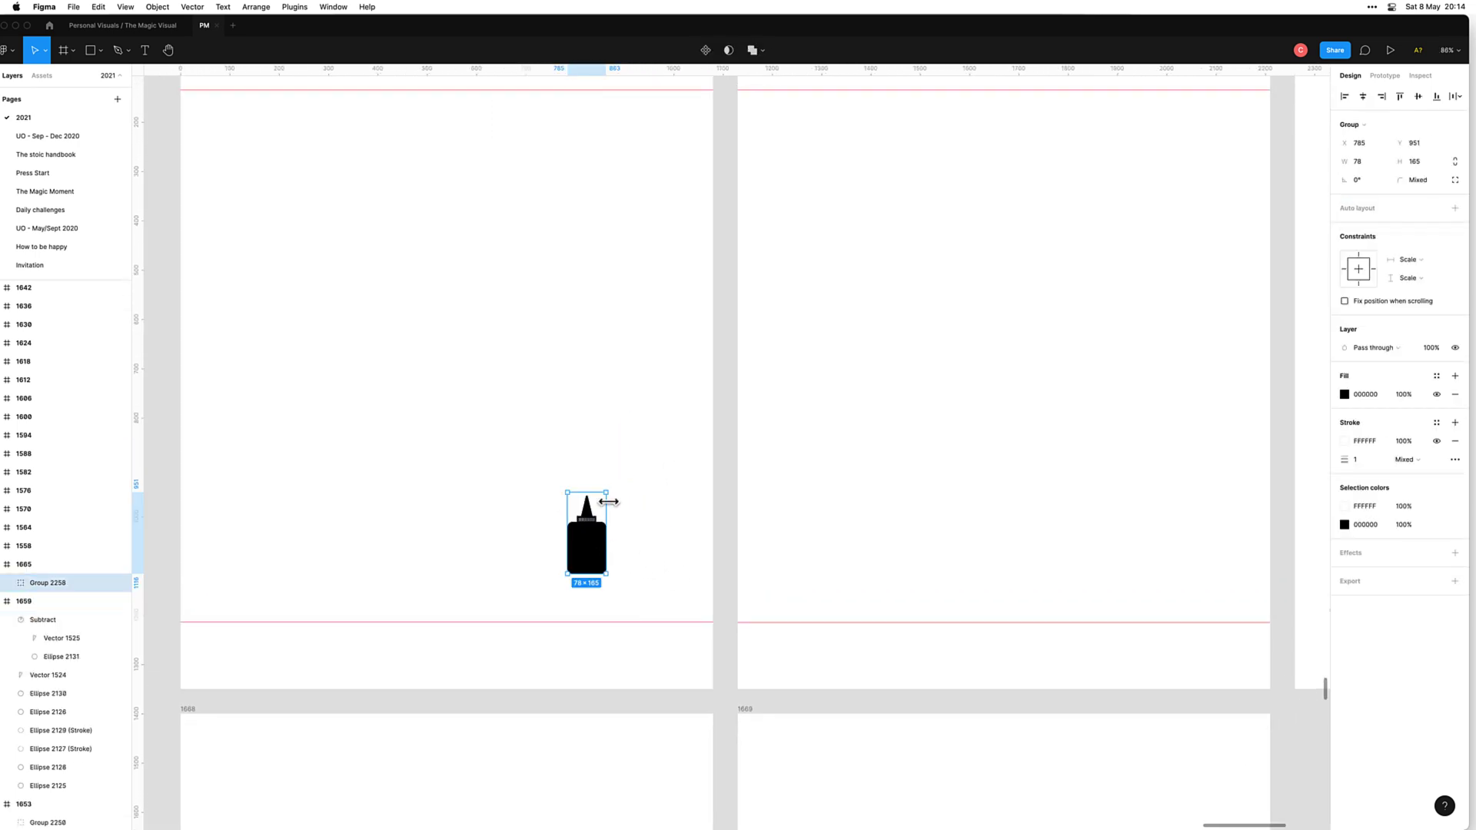
drag(590, 550, 609, 580)
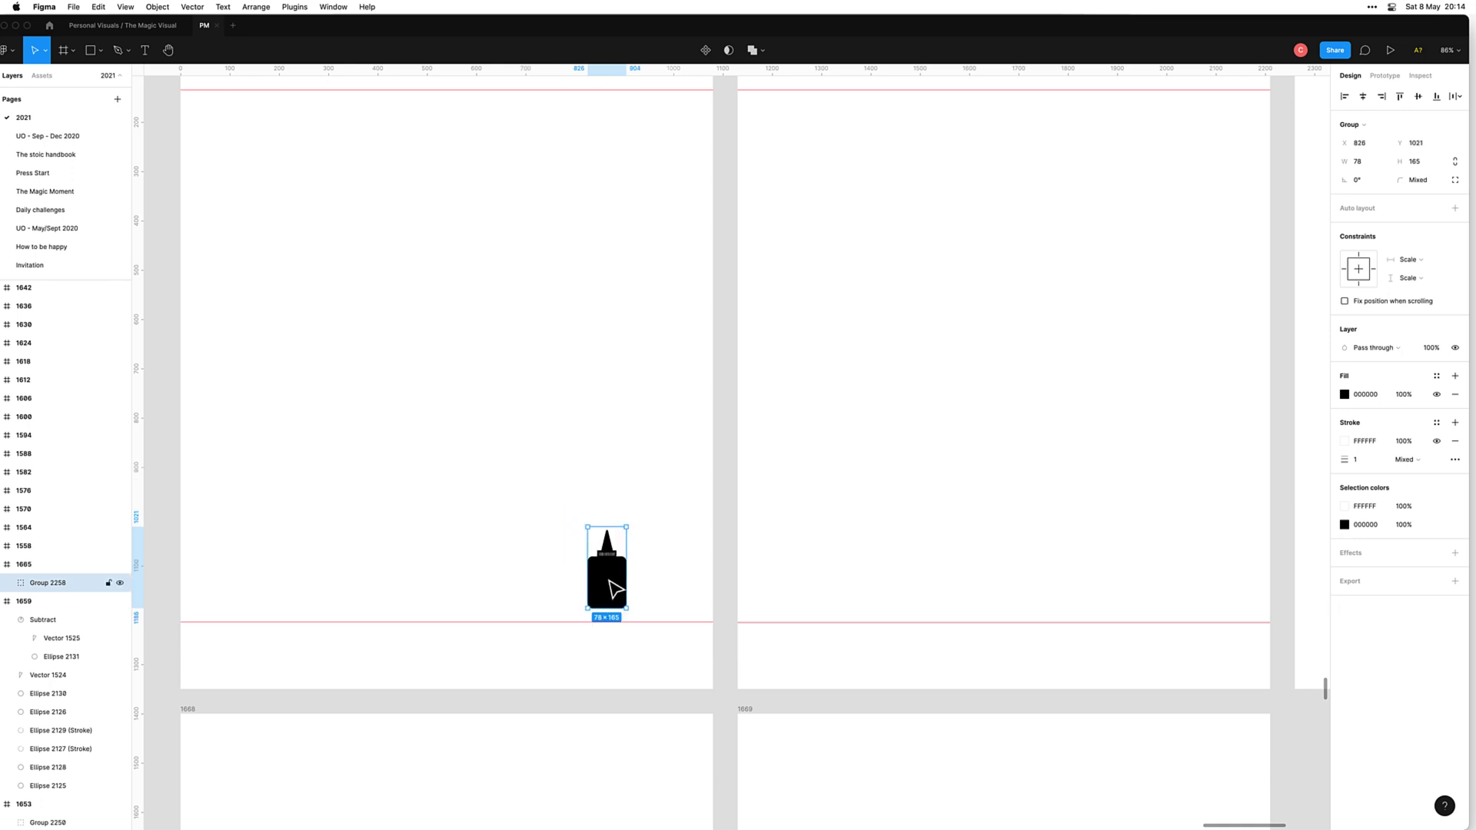
click(753, 443)
Step: Scale the glue bottle up slightly and centre it horizontally just above frame 1665's lower guide
scroll(596, 461, down, 3)
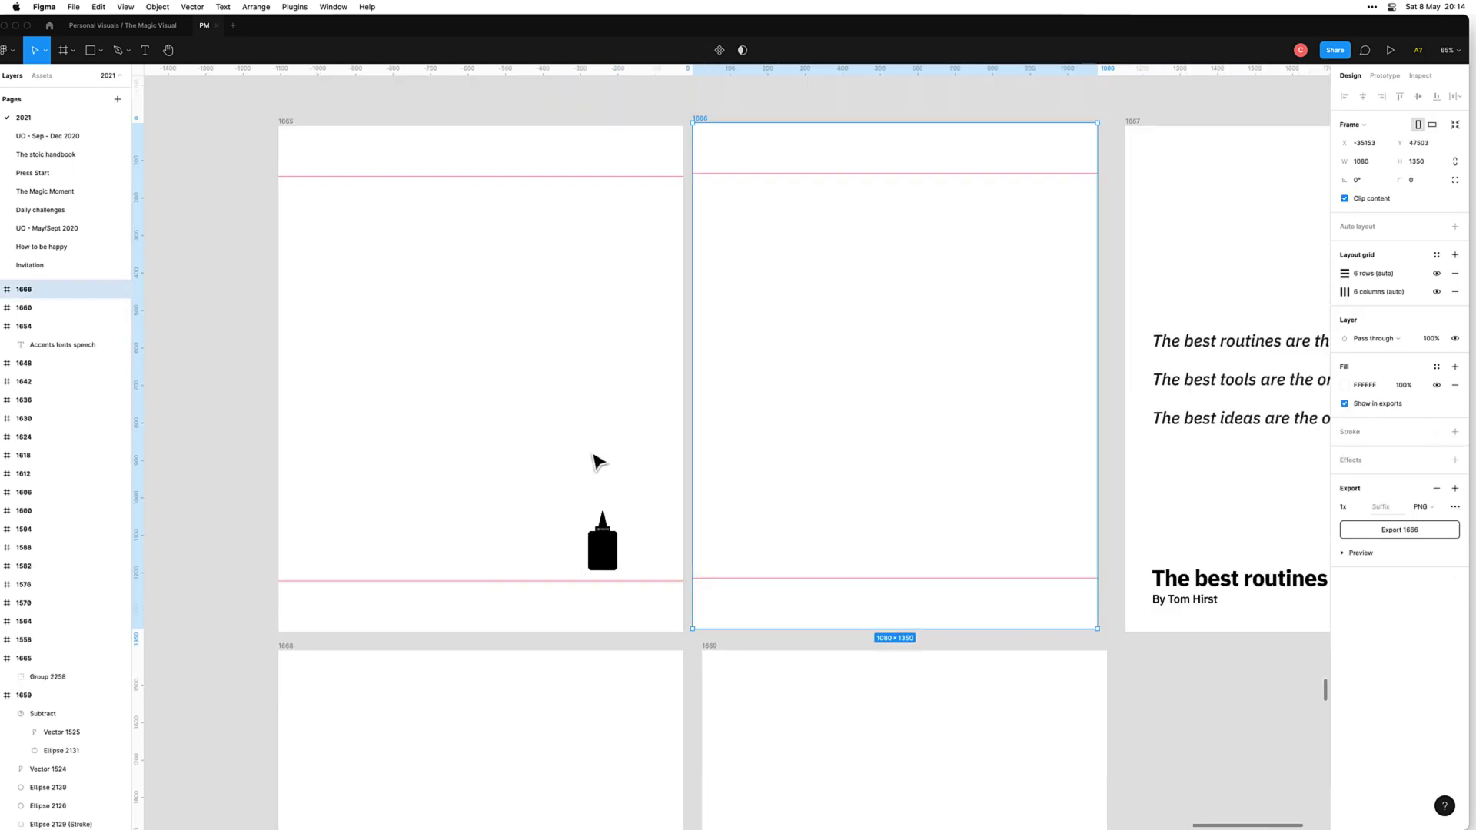
scroll(824, 444, left, 2)
scroll(824, 445, up, 1)
click(504, 575)
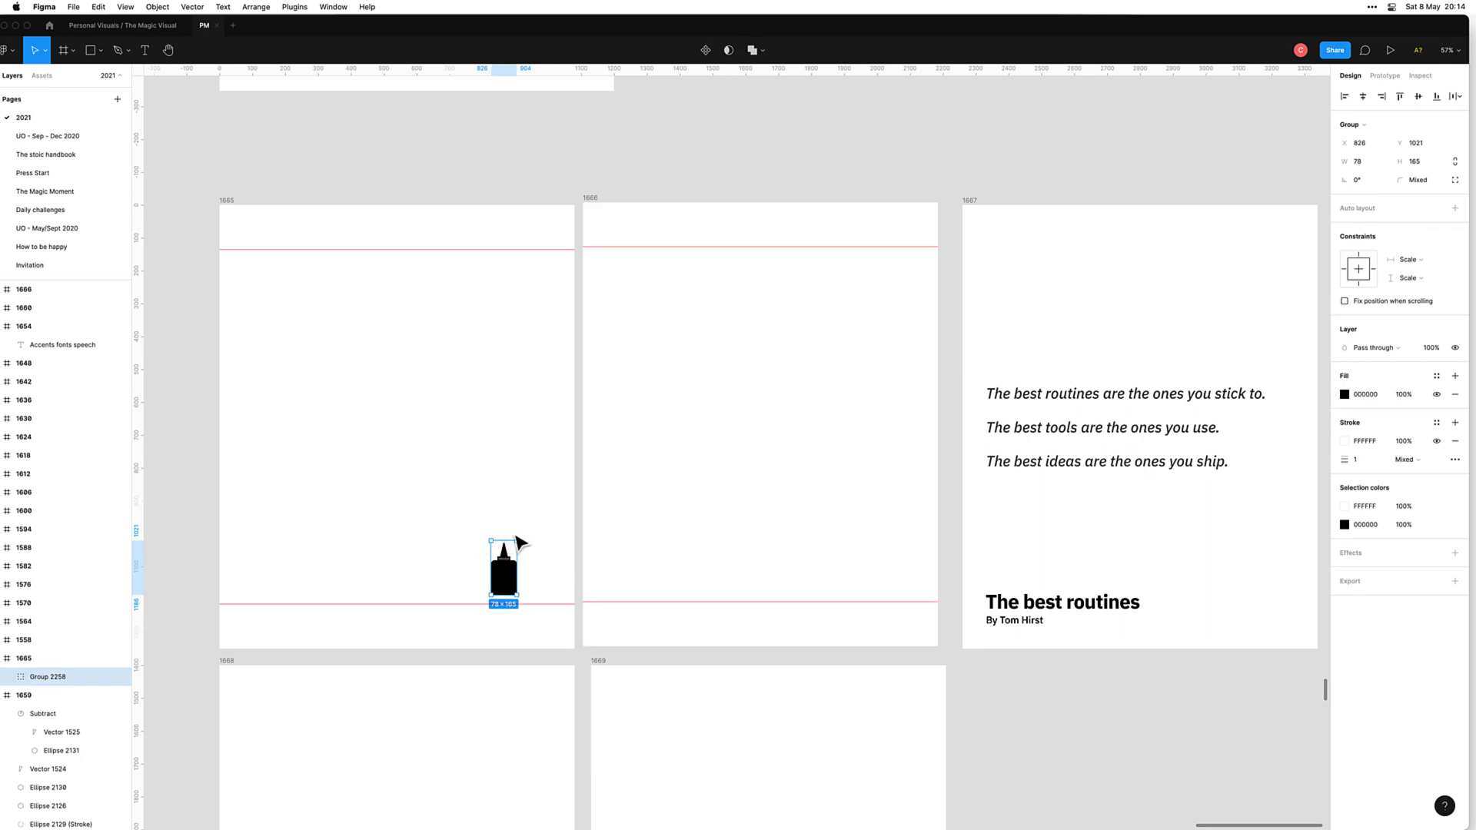
drag(514, 538, 419, 527)
click(468, 573)
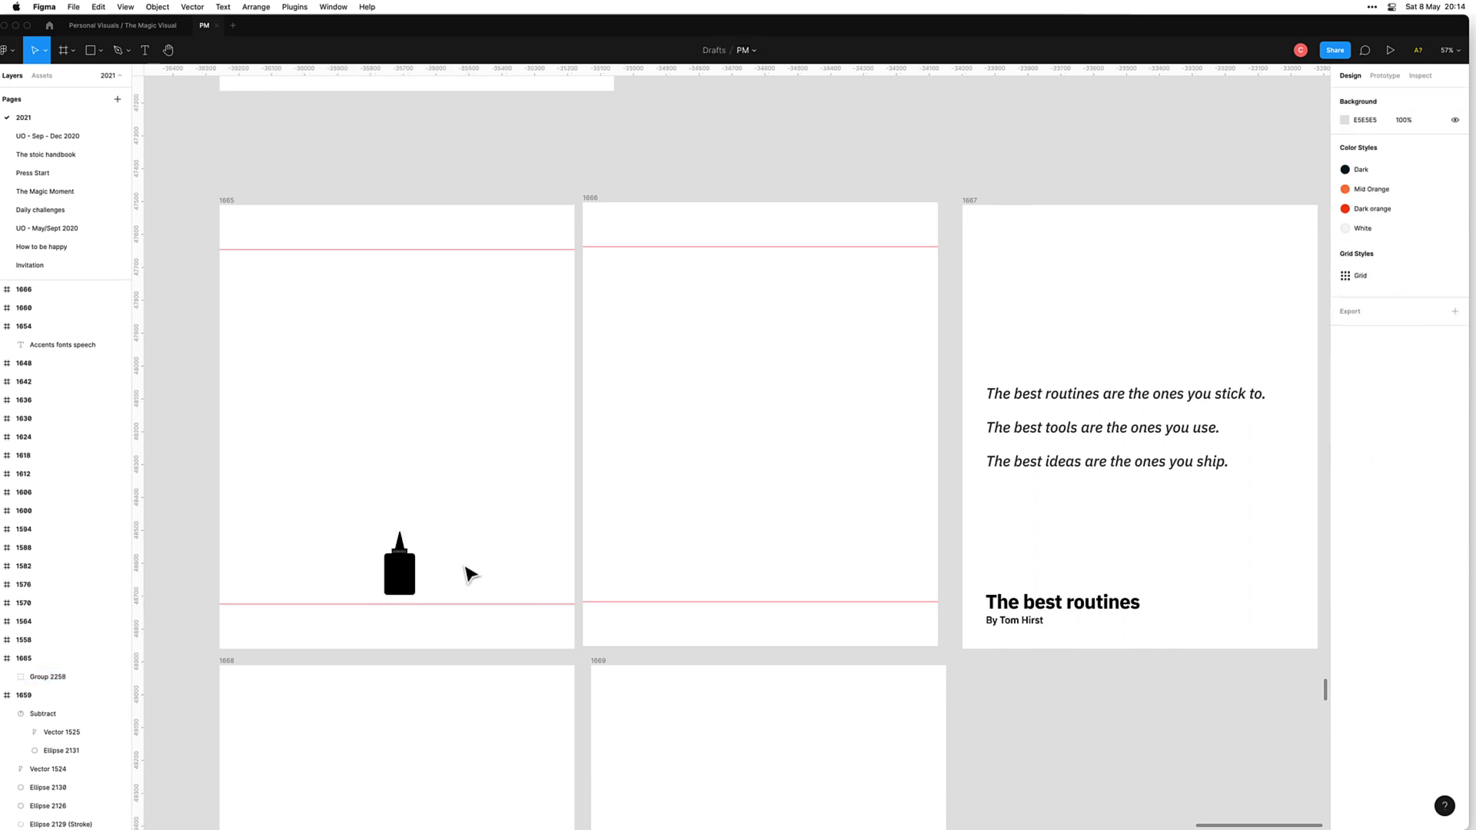
click(400, 589)
click(491, 565)
scroll(446, 490, up, 5)
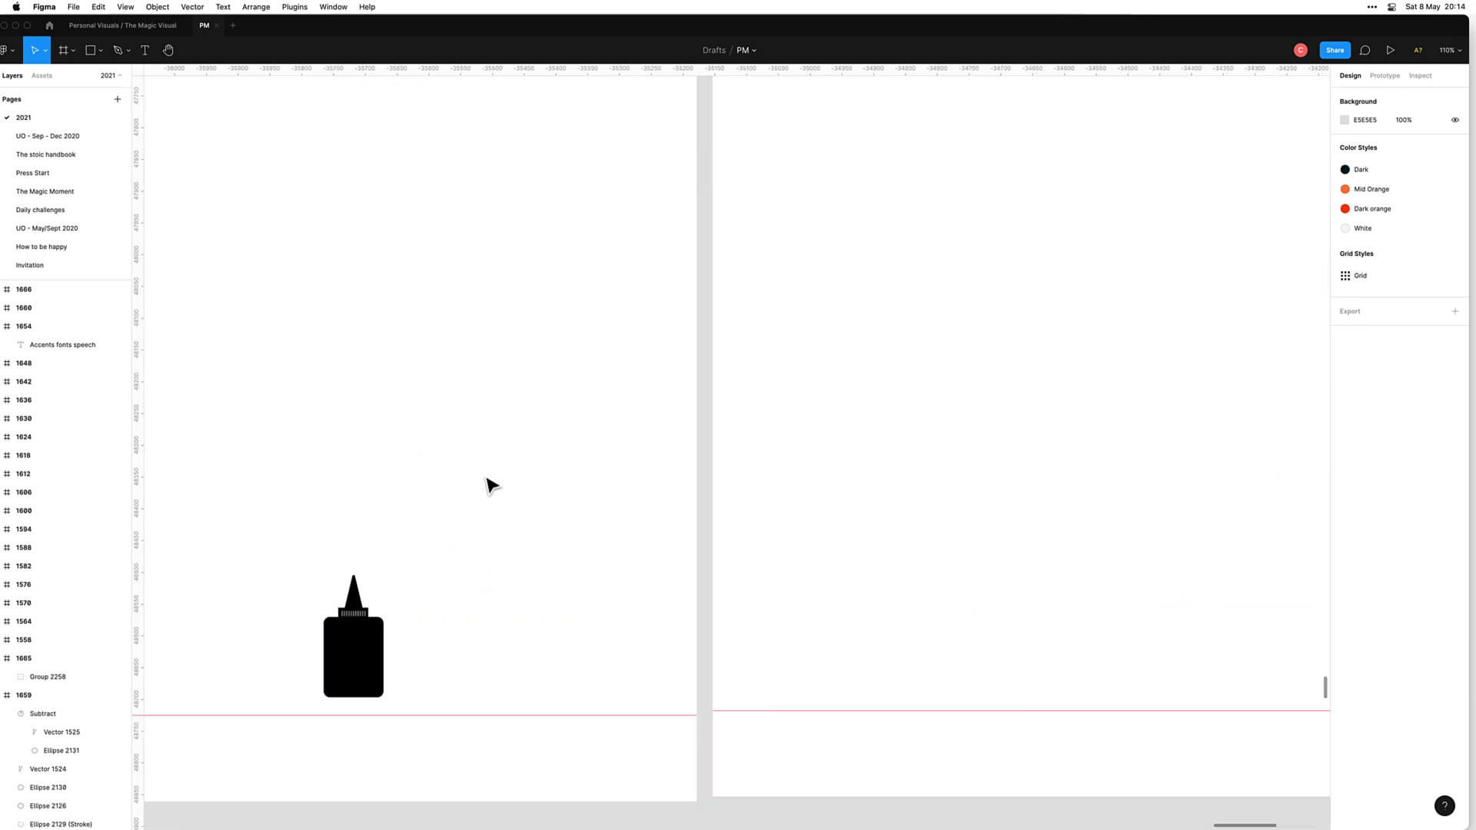
Step: Add the text ROUTINES above the bottle in a box about 432 by 161 px and set its letter spacing to 7%
key(t)
drag(336, 313, 610, 416)
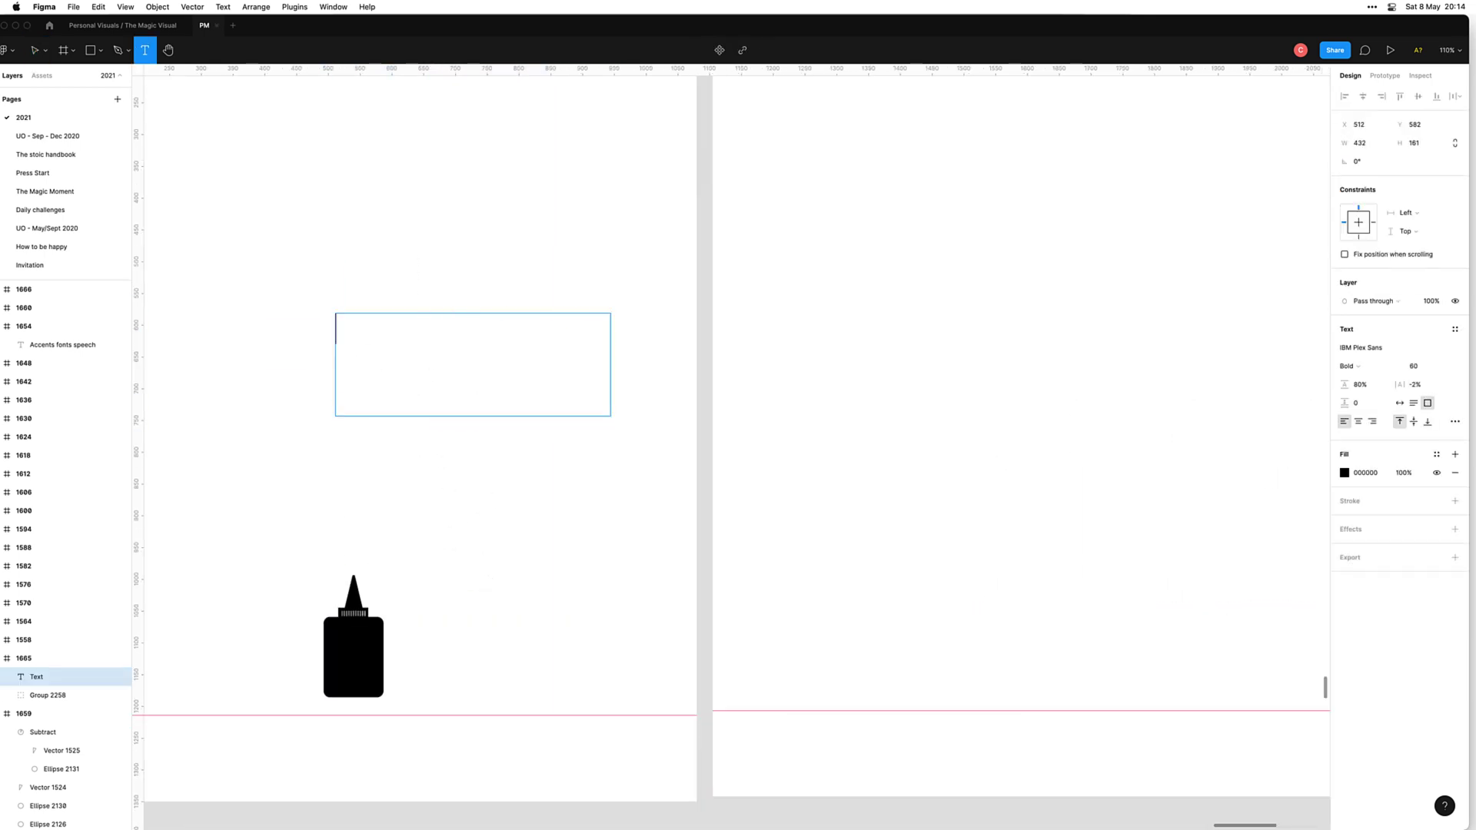
text(ROUTINES)
key(super+a)
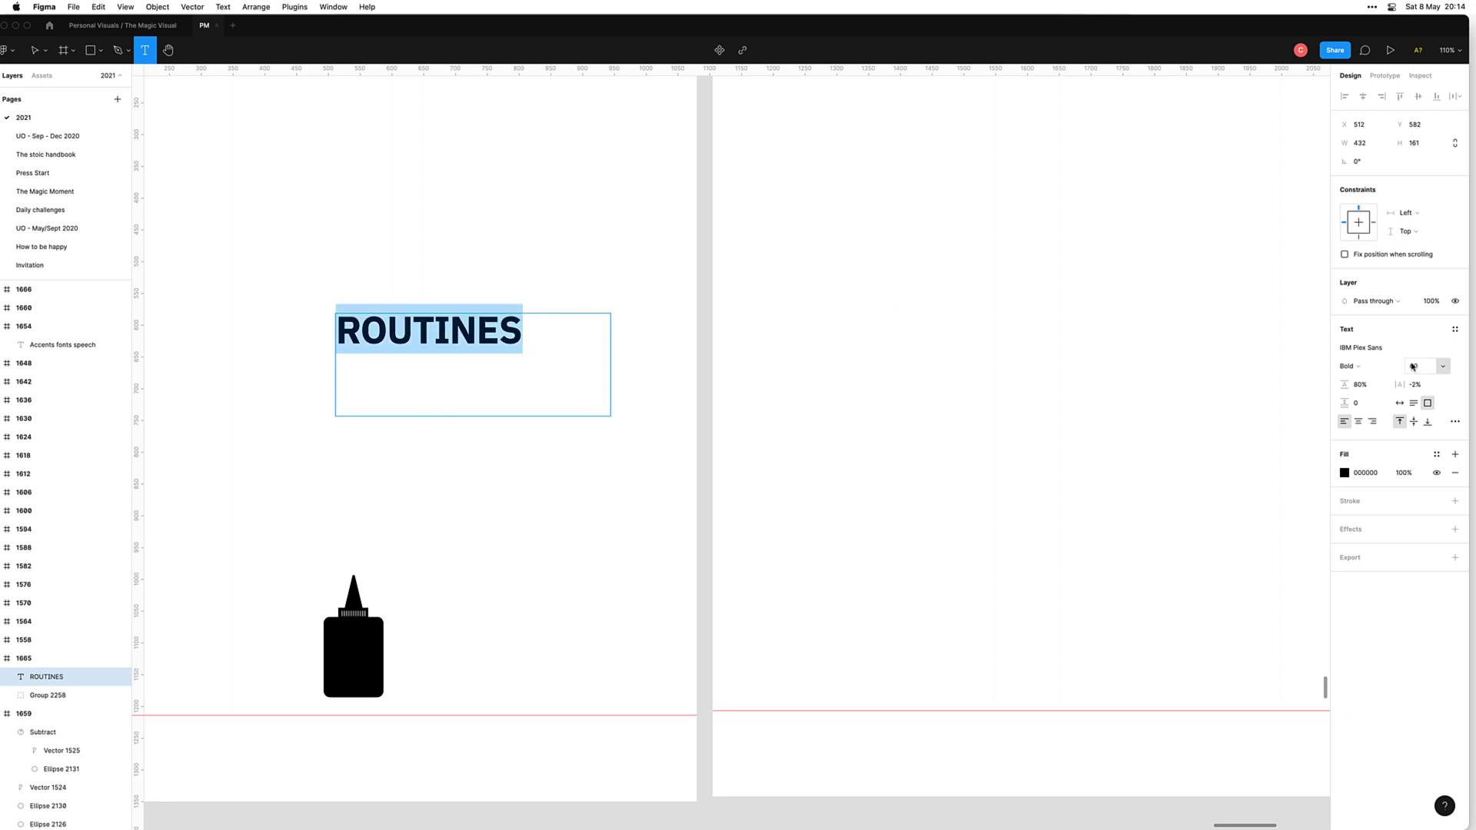
click(1420, 384)
text(7)
key(Return)
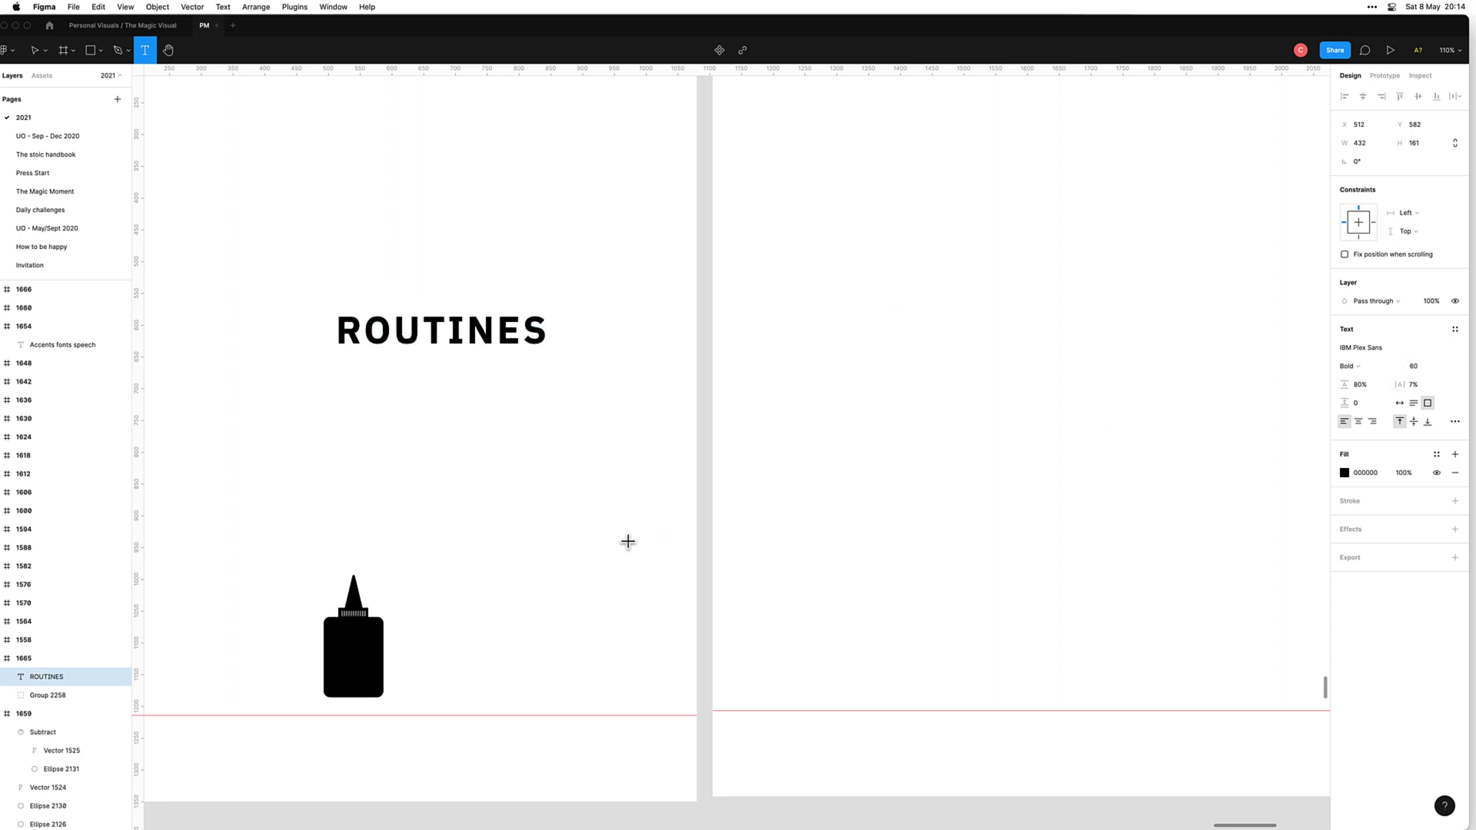
Step: Convert the ROUTINES text to vector outlines and rotate it 90° so it reads upwards
key(Escape)
key(alt+super+o)
click(544, 362)
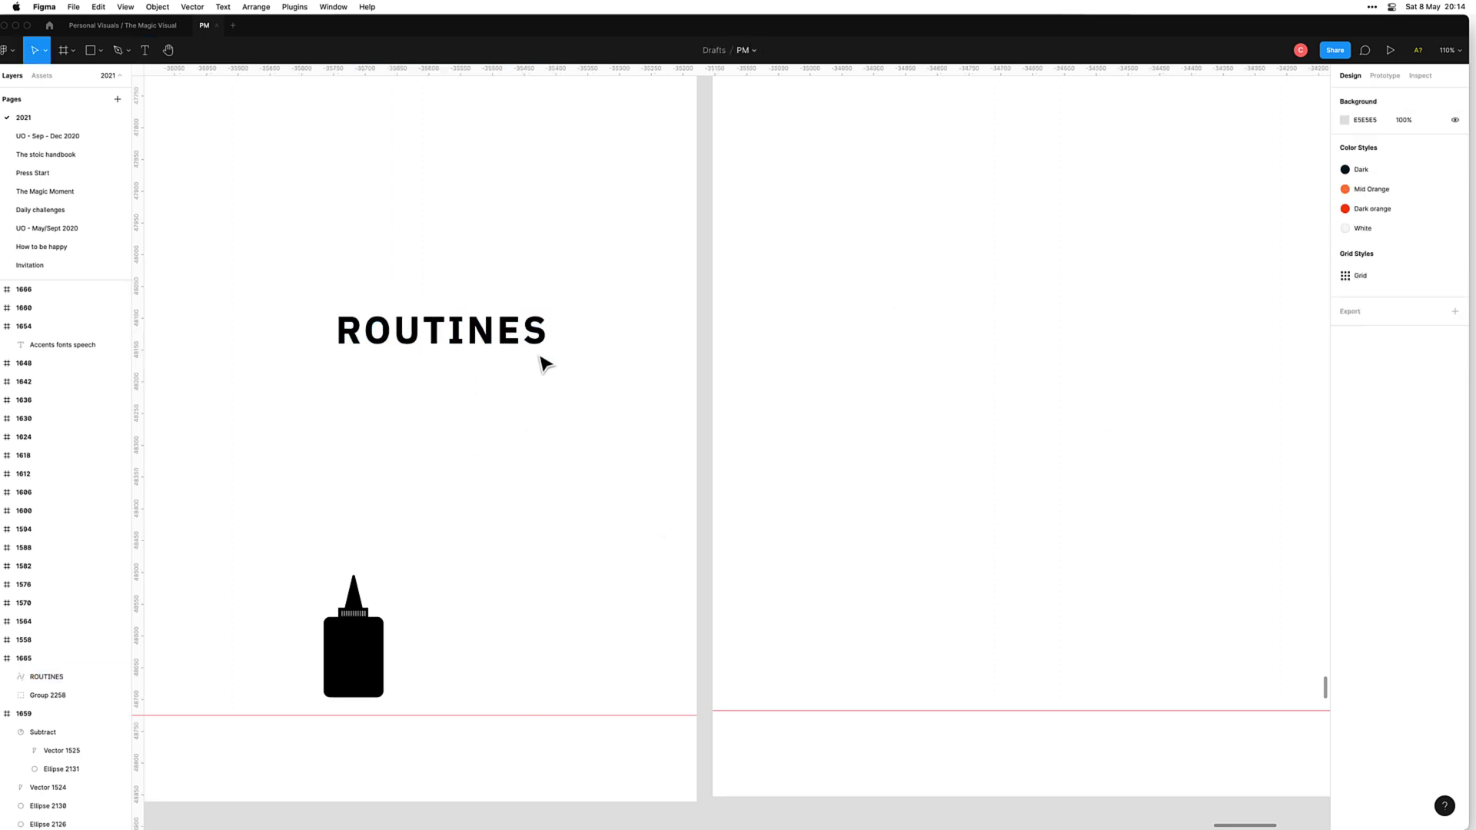
click(544, 345)
drag(544, 349, 461, 224)
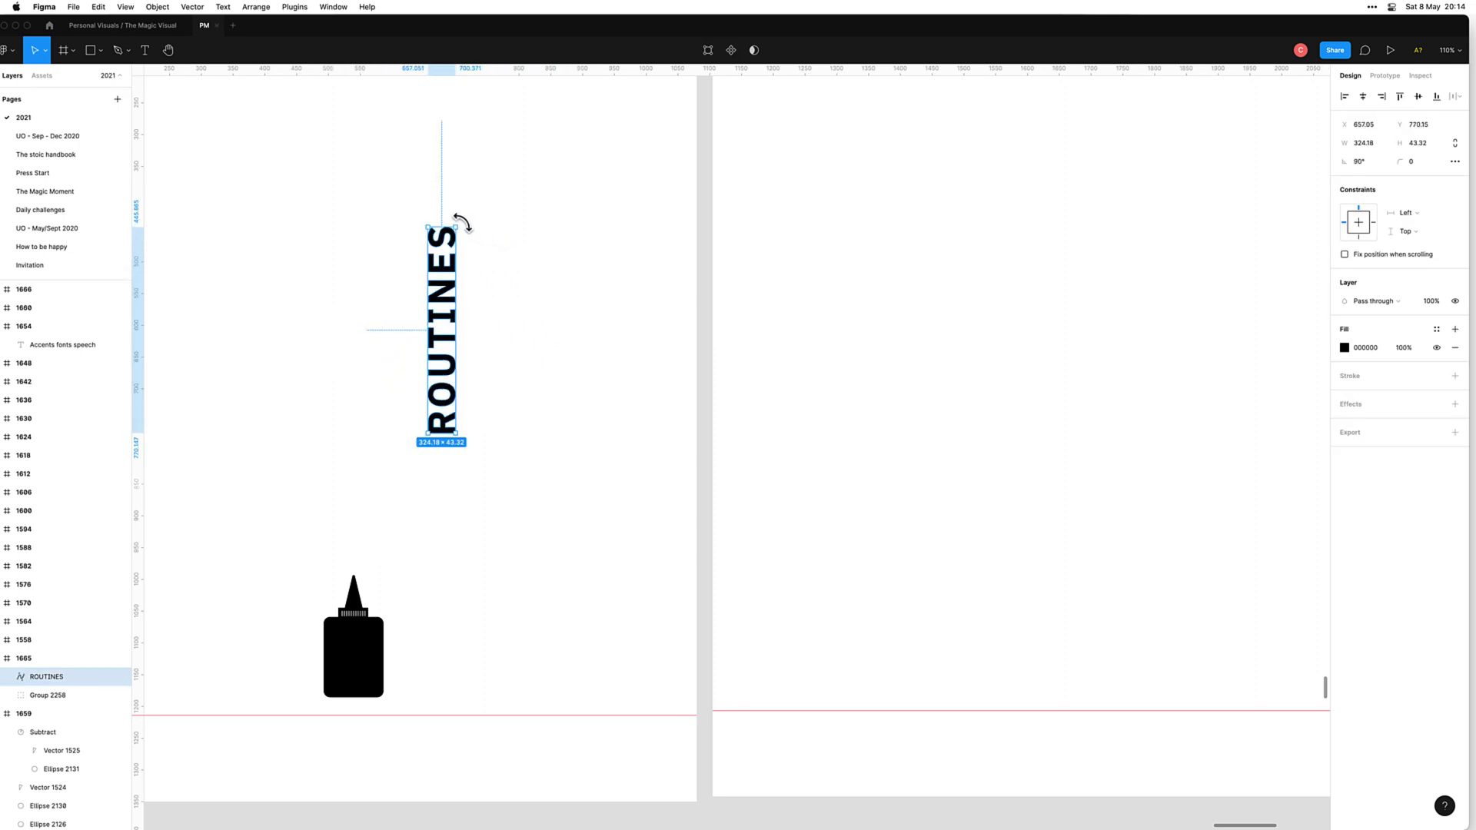
Step: Move the vertical ROUTINES word to frame 1665's right edge, leaving a thin gap beside it
click(477, 333)
drag(446, 330, 636, 300)
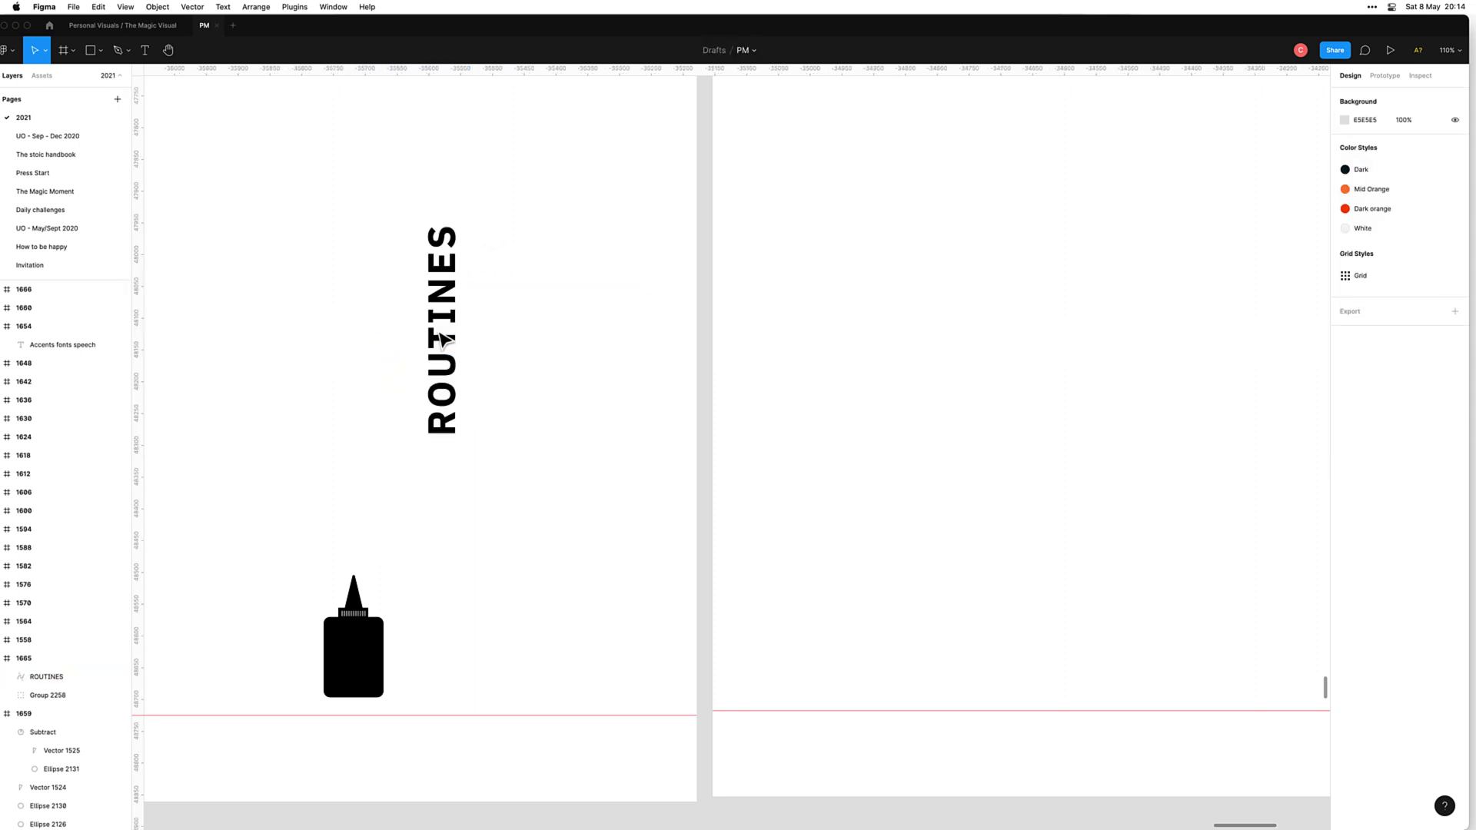
click(468, 320)
drag(468, 320, 660, 309)
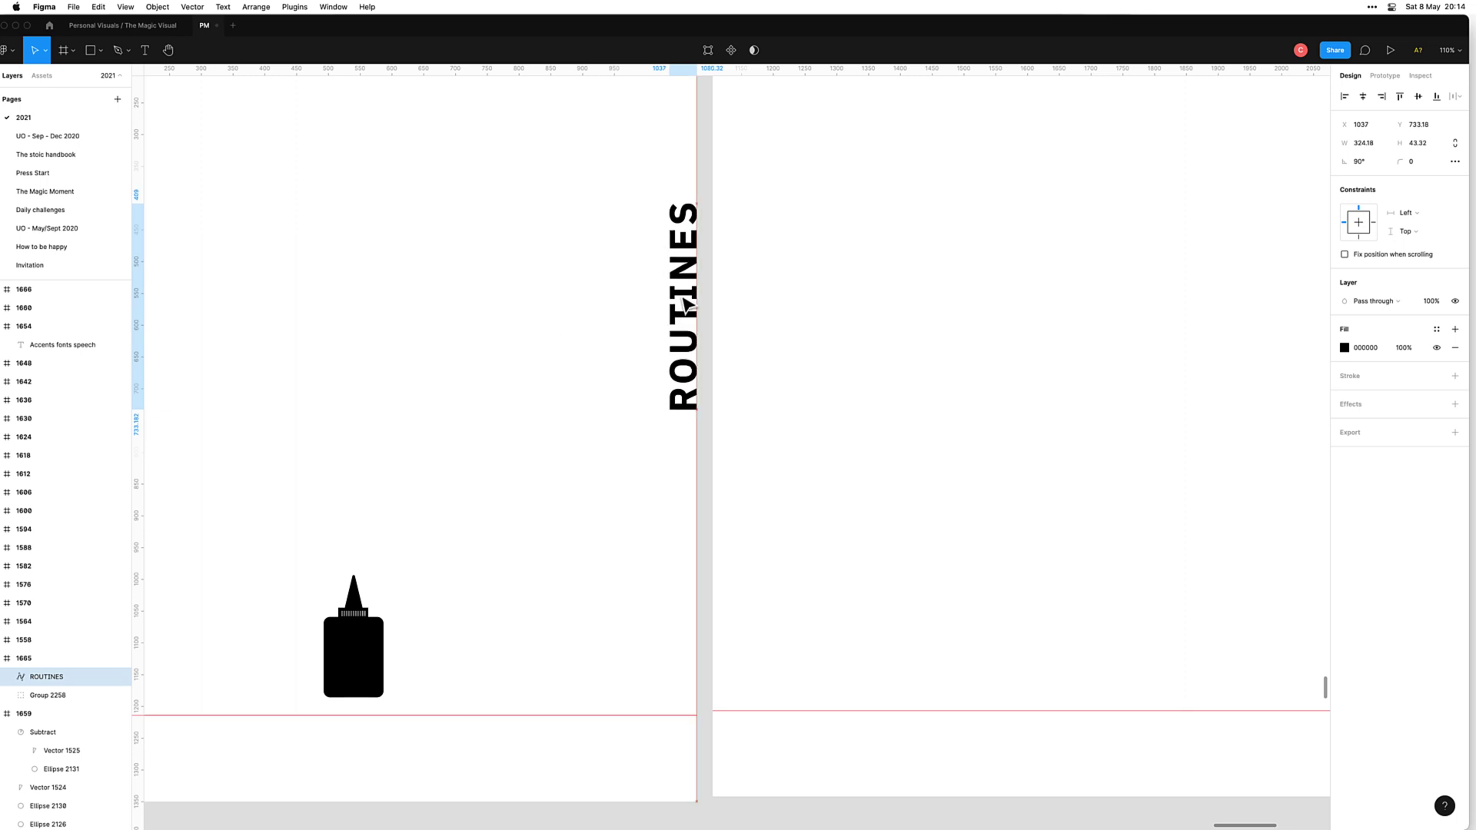
click(577, 548)
Step: Draw a wavy curved path with the Pen tool from above the S down along the right edge of ROUTINES
key(p)
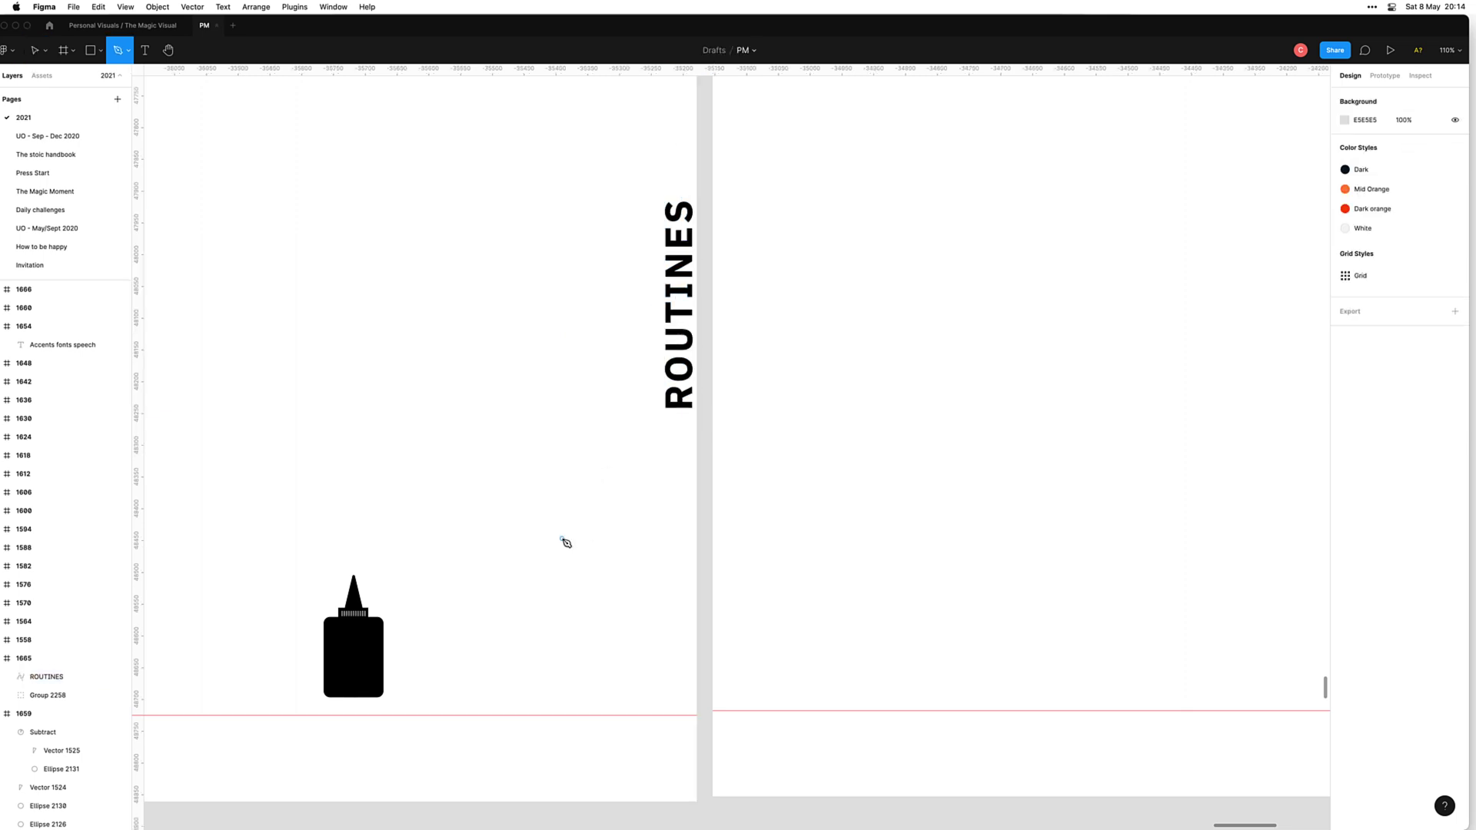
scroll(669, 431, up, 5)
scroll(677, 385, up, 2)
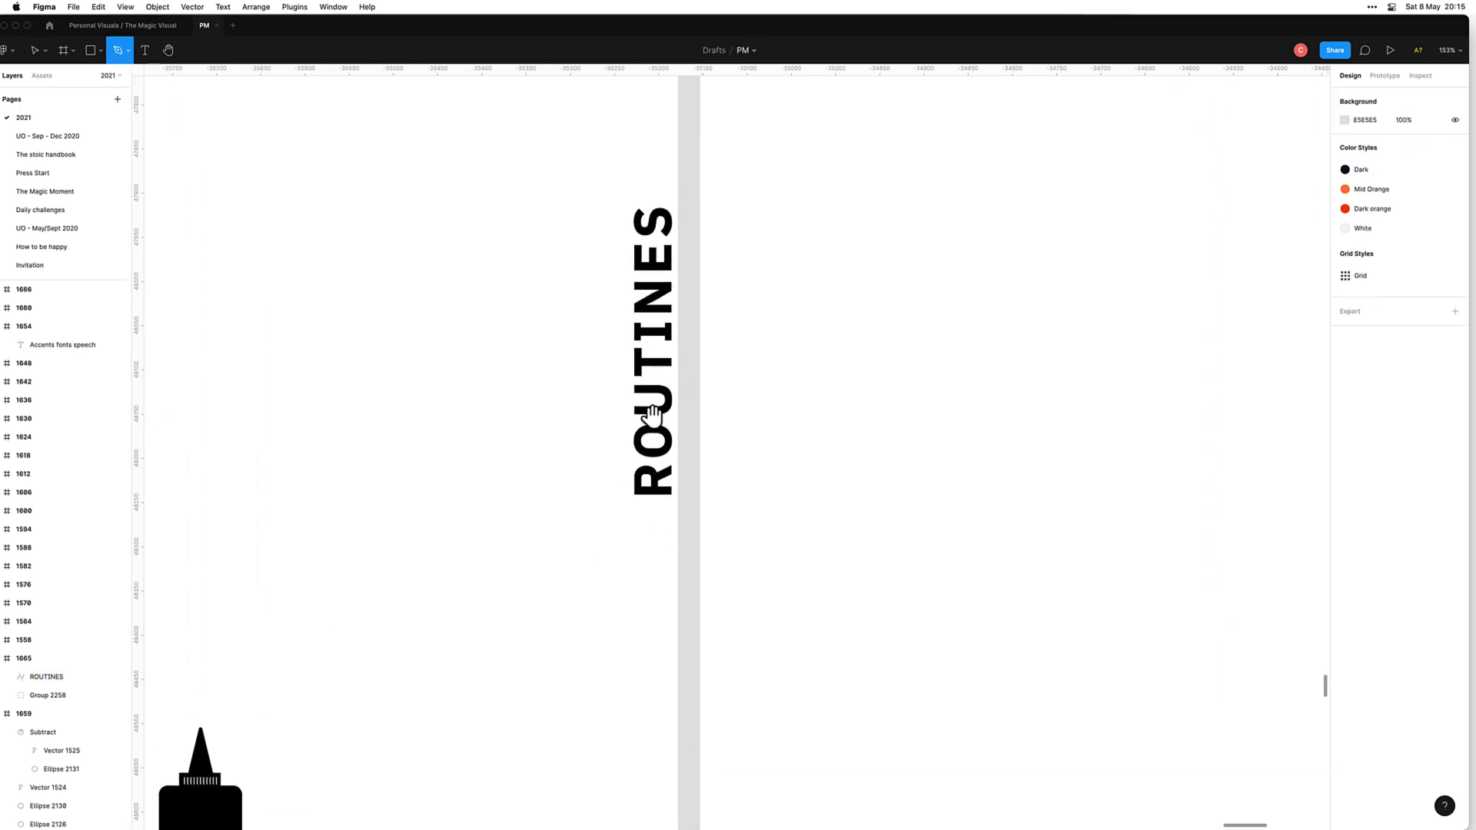
click(679, 185)
click(674, 207)
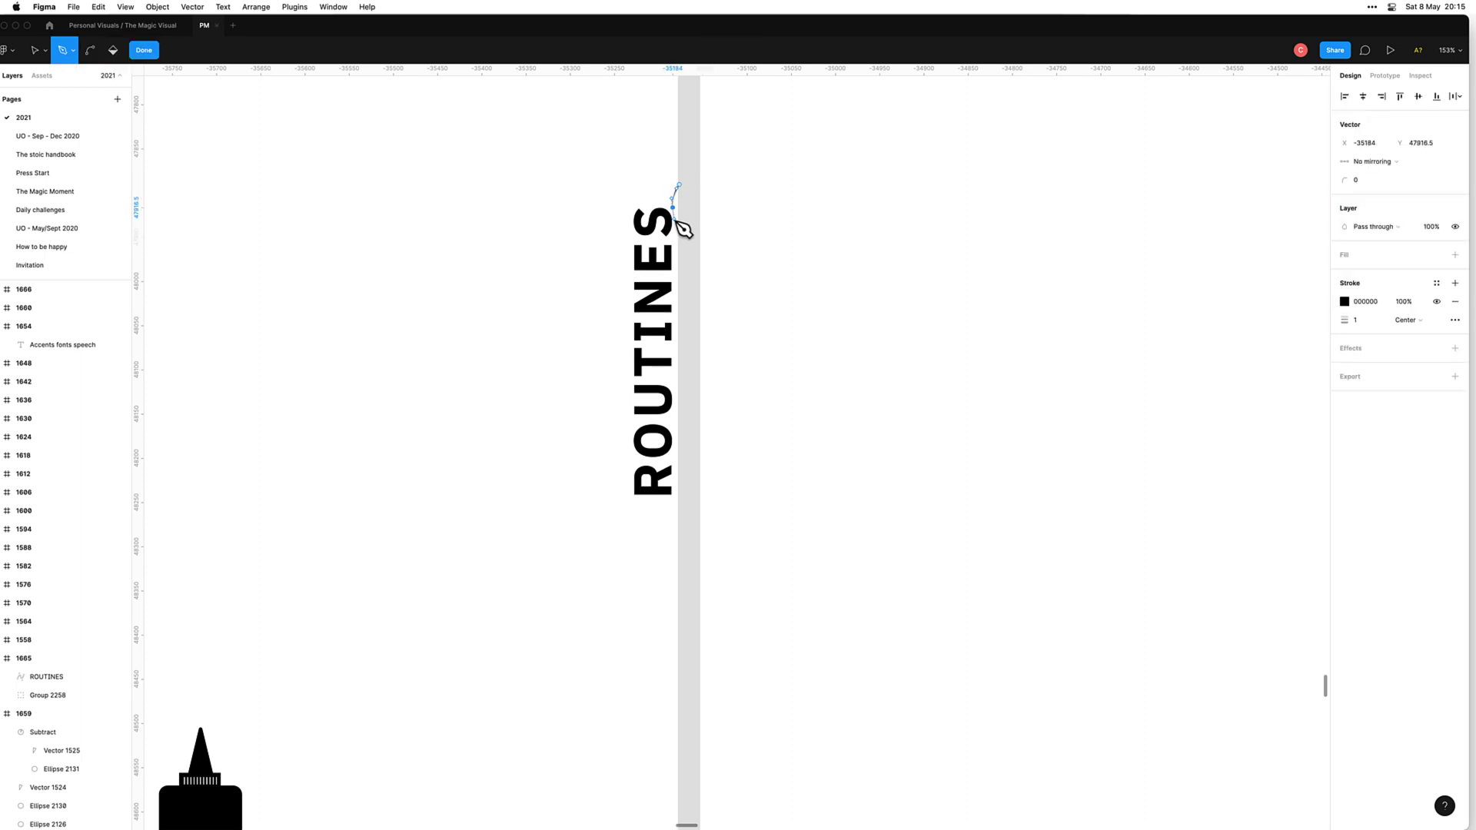
drag(679, 256, 677, 269)
key(ctrl+z)
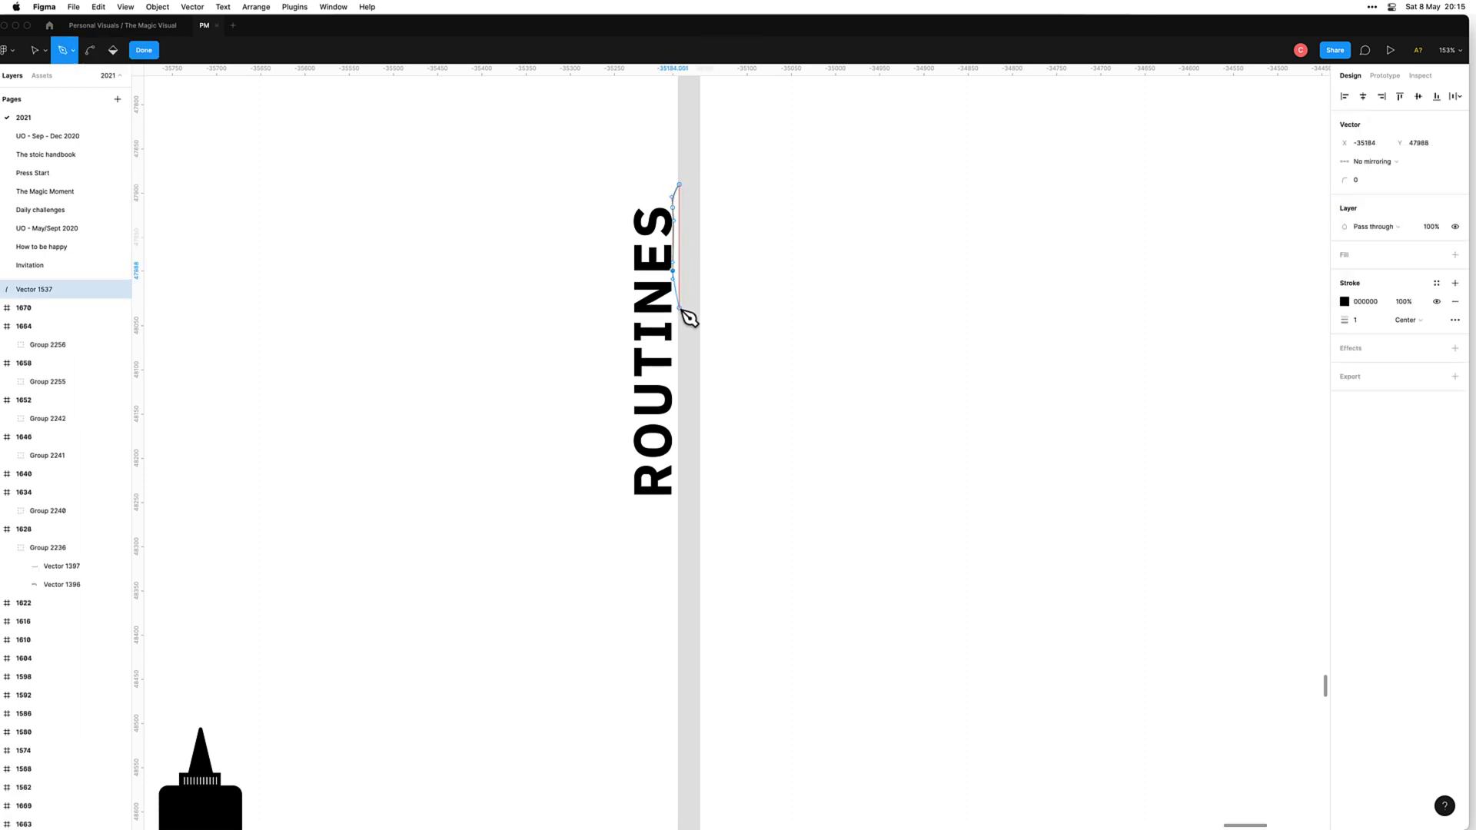
drag(672, 327, 676, 462)
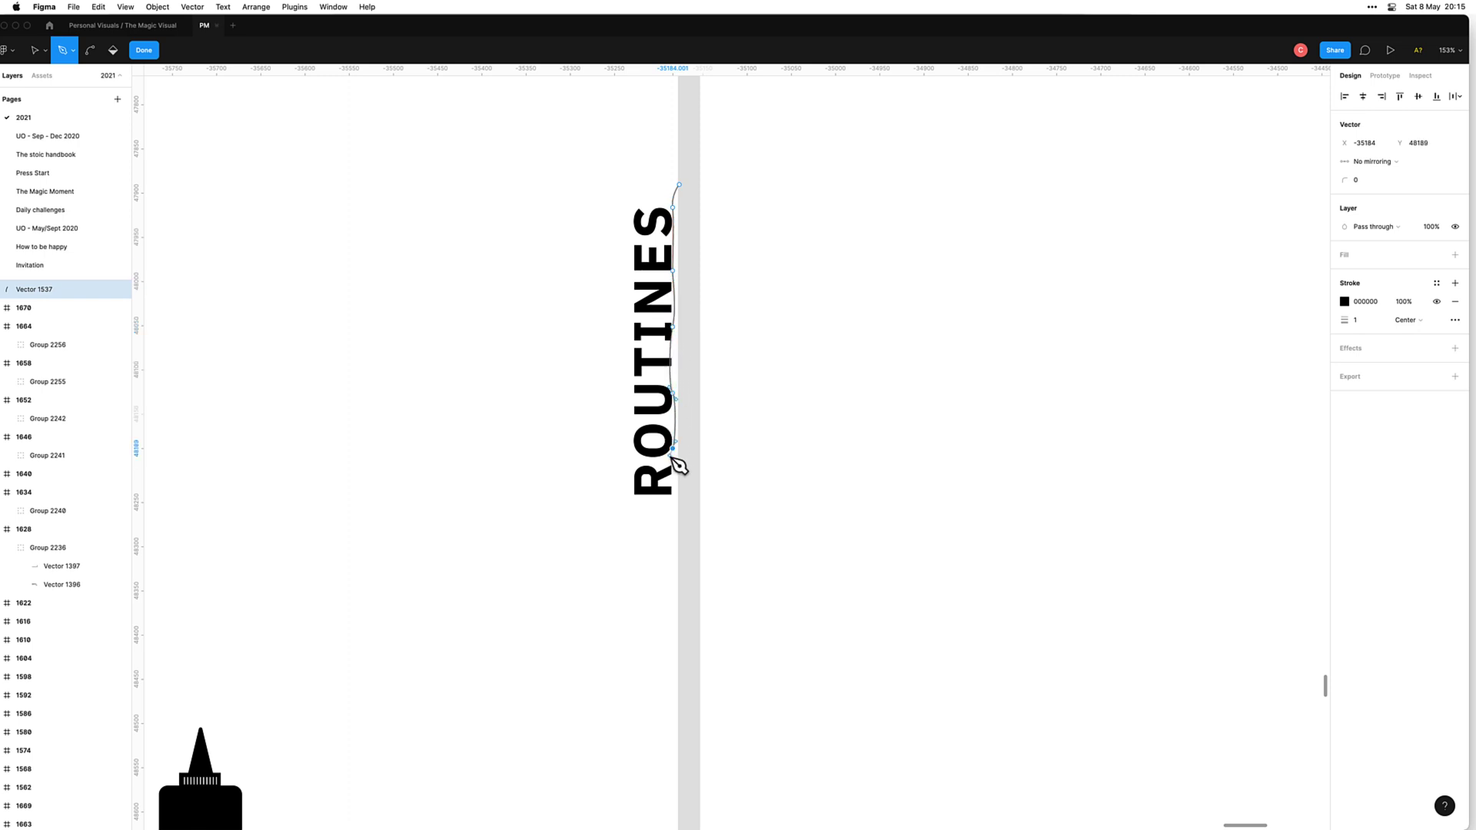
Step: Continue the wavy path past the R to a tapered point well below the word and close the shape
click(673, 491)
click(673, 512)
drag(678, 533, 676, 534)
drag(680, 636, 681, 648)
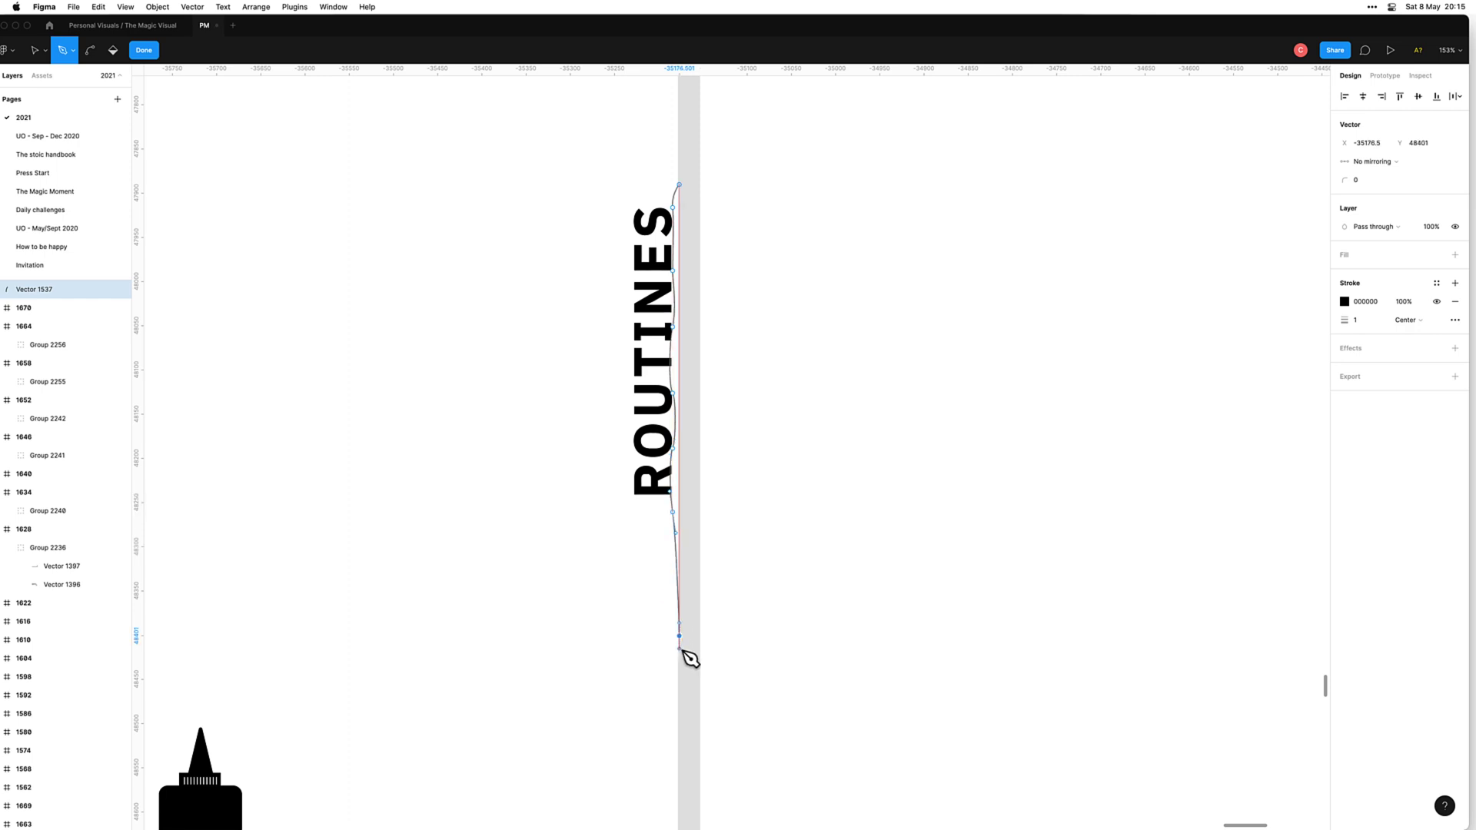
click(680, 185)
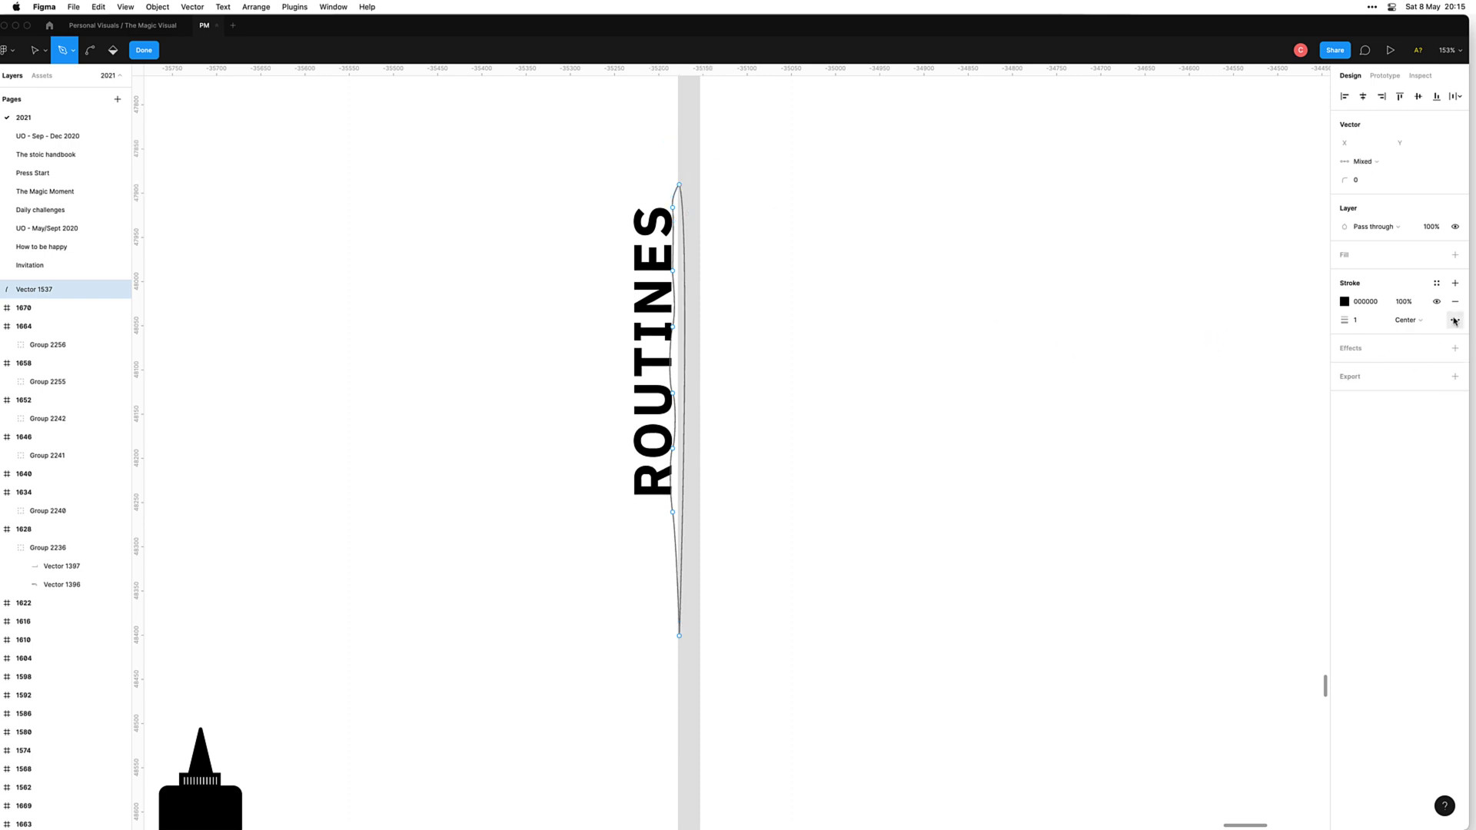
key(Escape)
key(Escape)
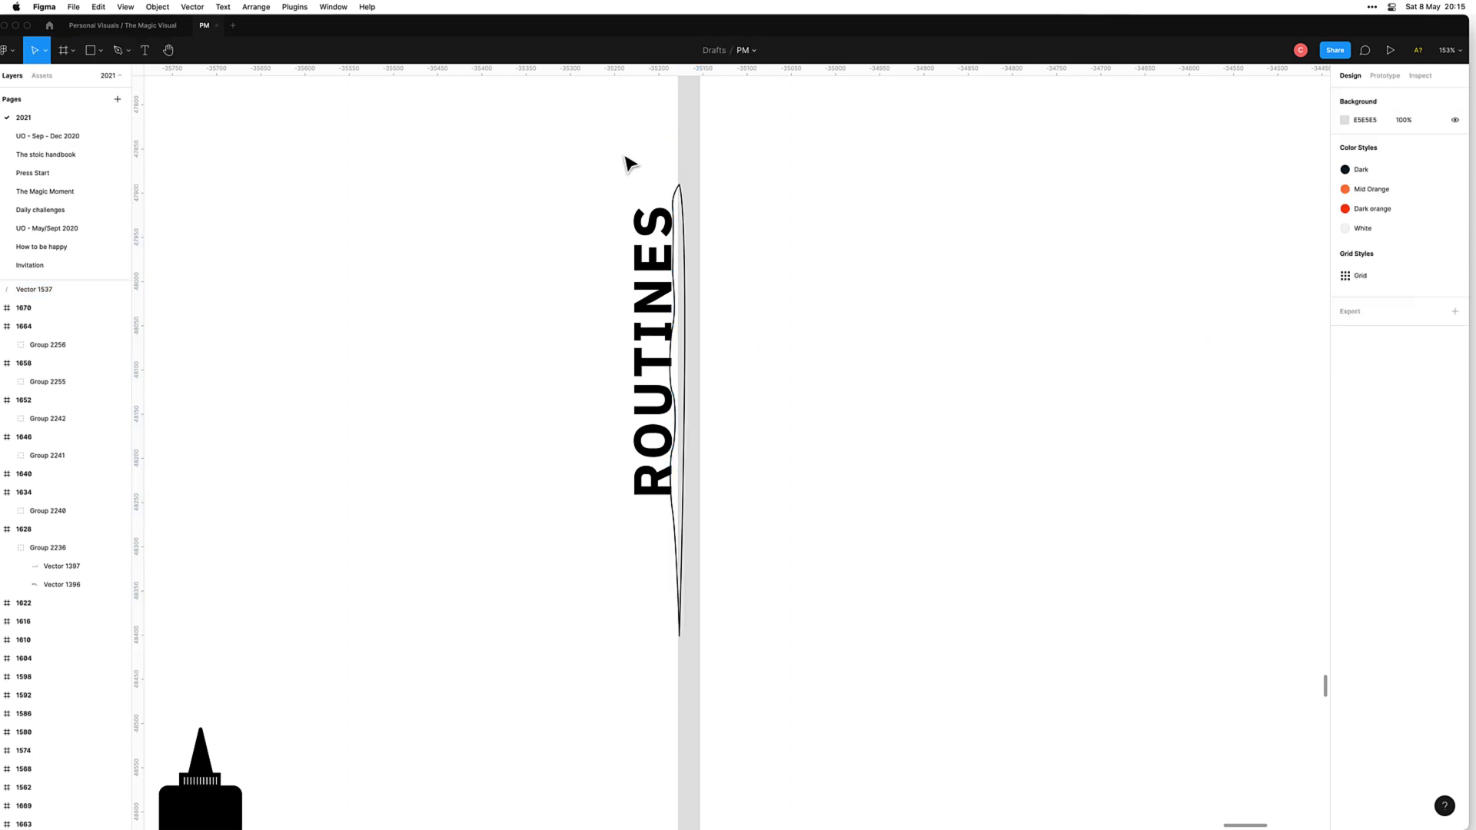
Step: Cut the closed wavy glue shape and paste it into frame 1665
click(679, 202)
key(BackSpace)
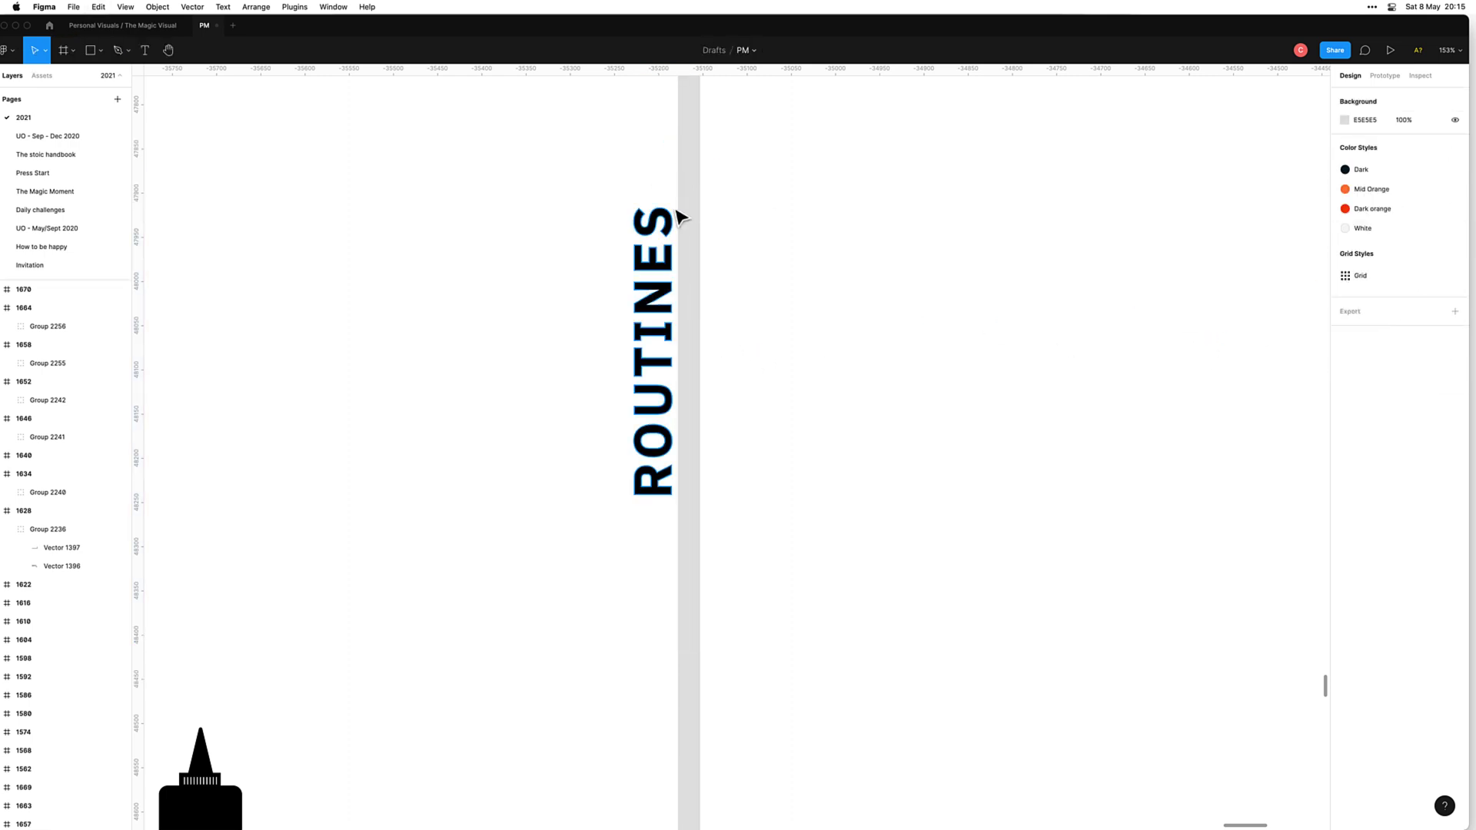
scroll(569, 281, down, 5)
key(ctrl+v)
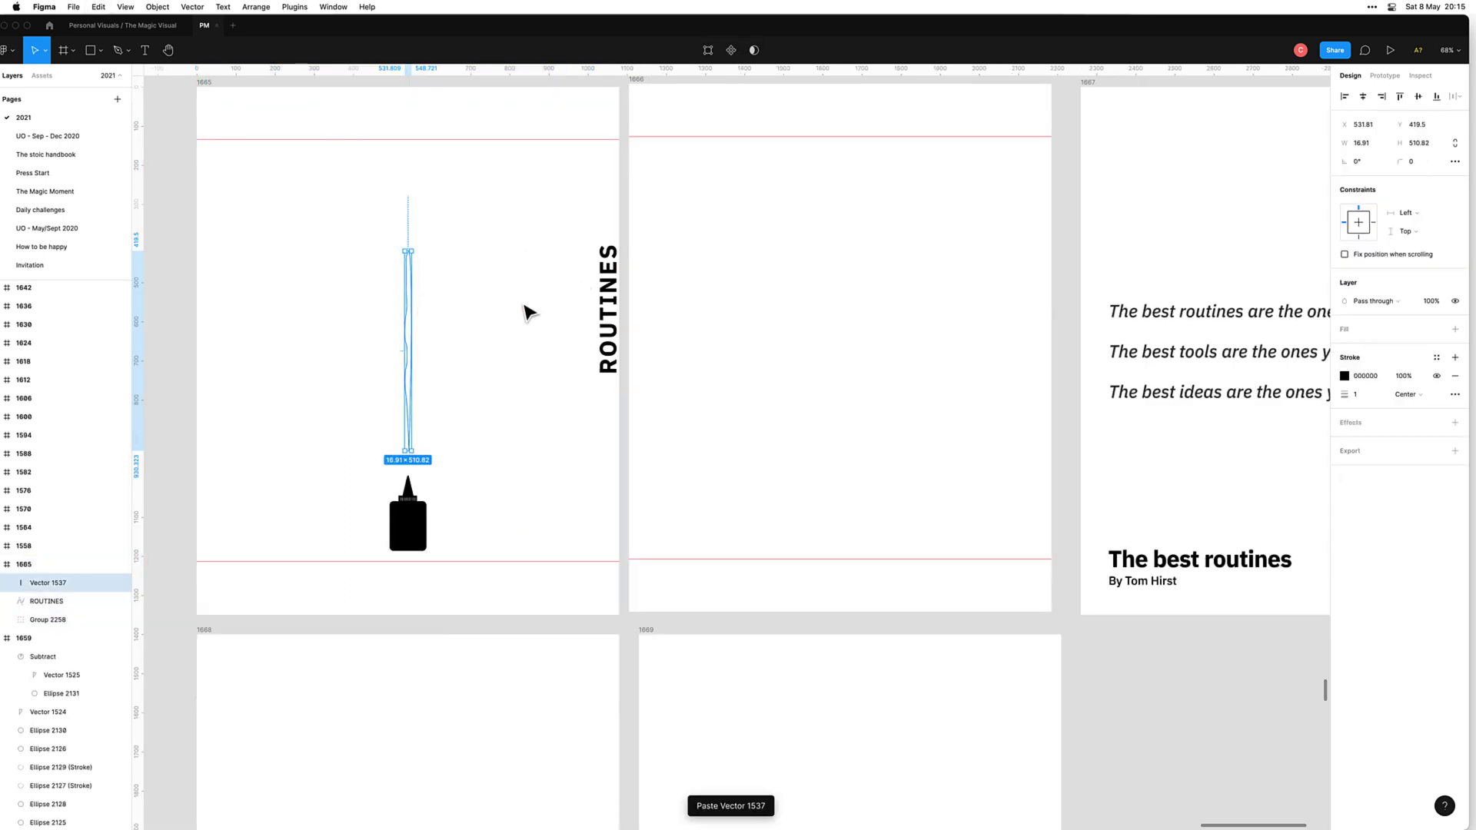
Step: Remove the glue shape's stroke and give it a 000000 fill
click(500, 362)
click(412, 352)
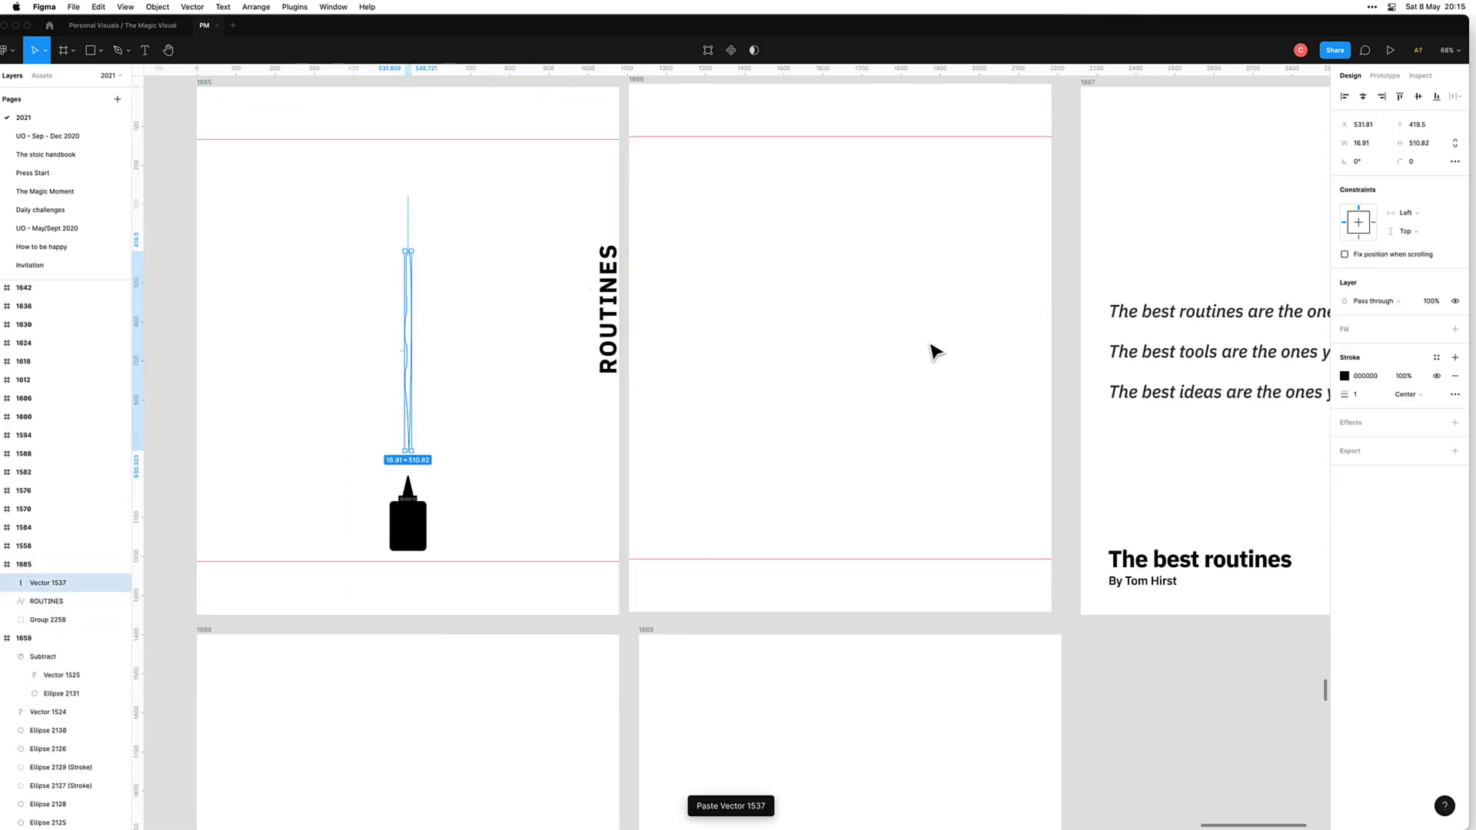
click(1454, 376)
click(1454, 329)
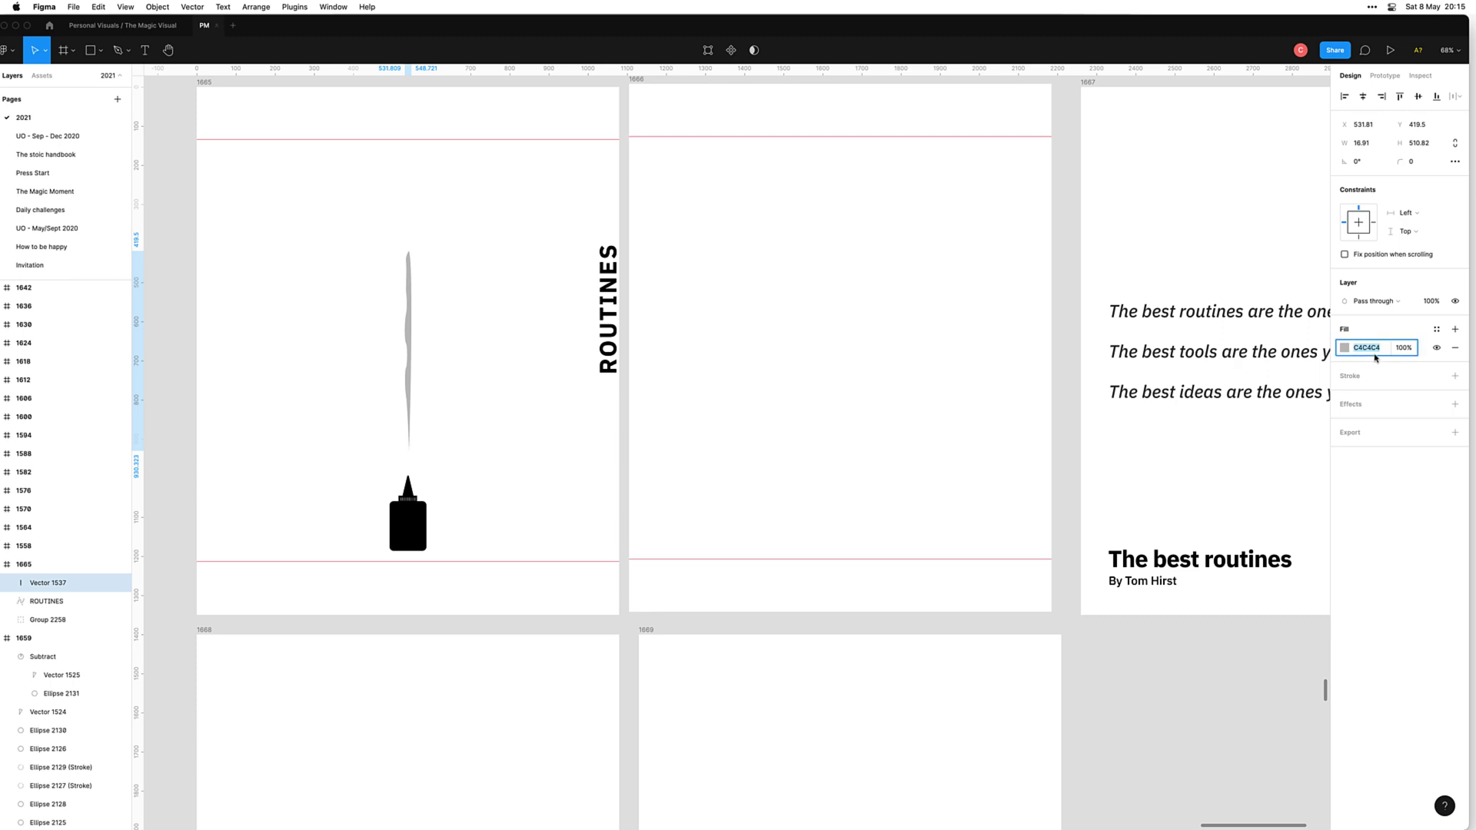
text(00)
key(Return)
click(533, 495)
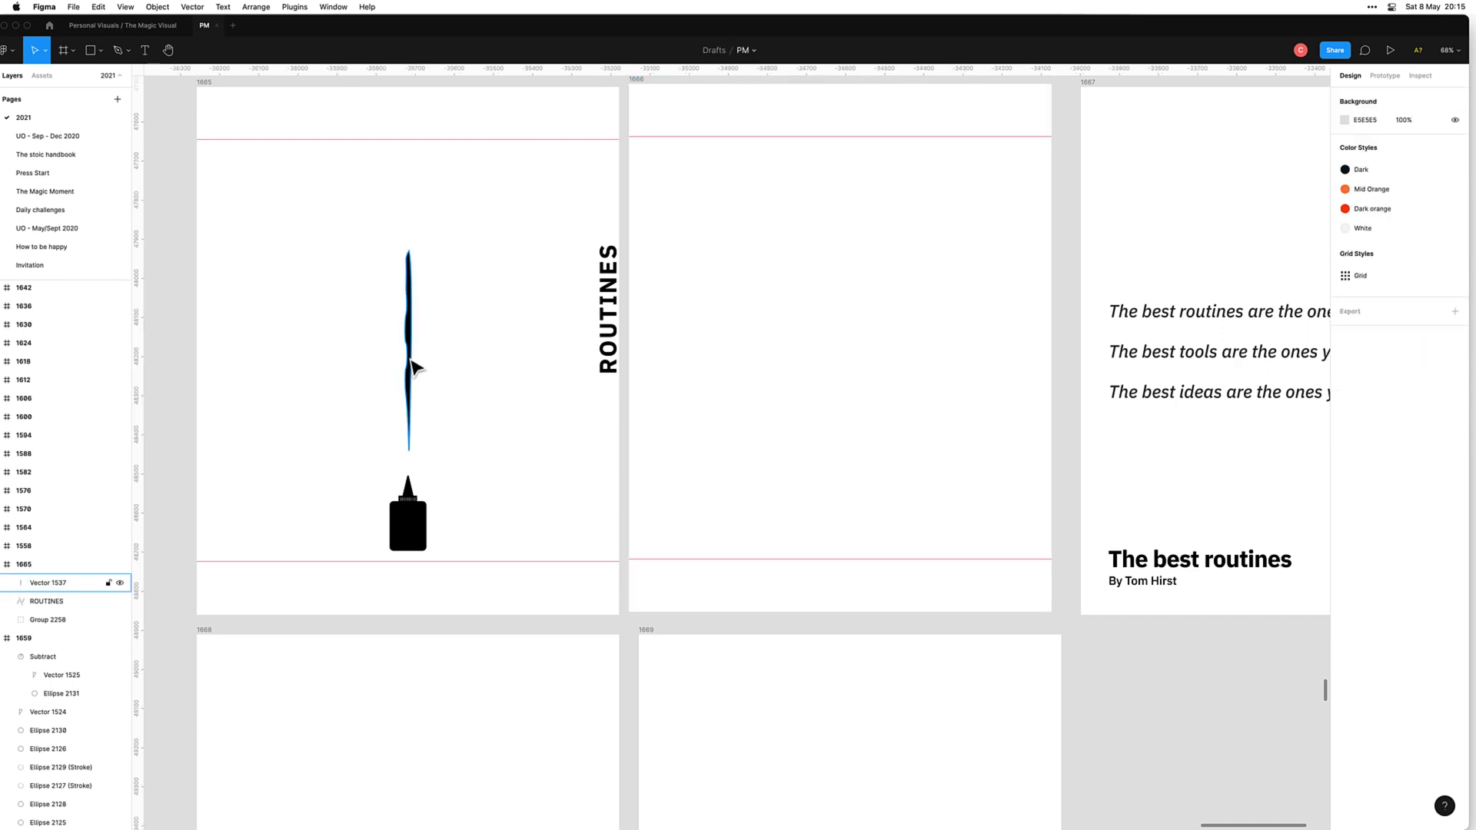
Step: Move the black glue strip against the right edge of the ROUTINES word, at X 1063, Y 420
drag(415, 367, 540, 369)
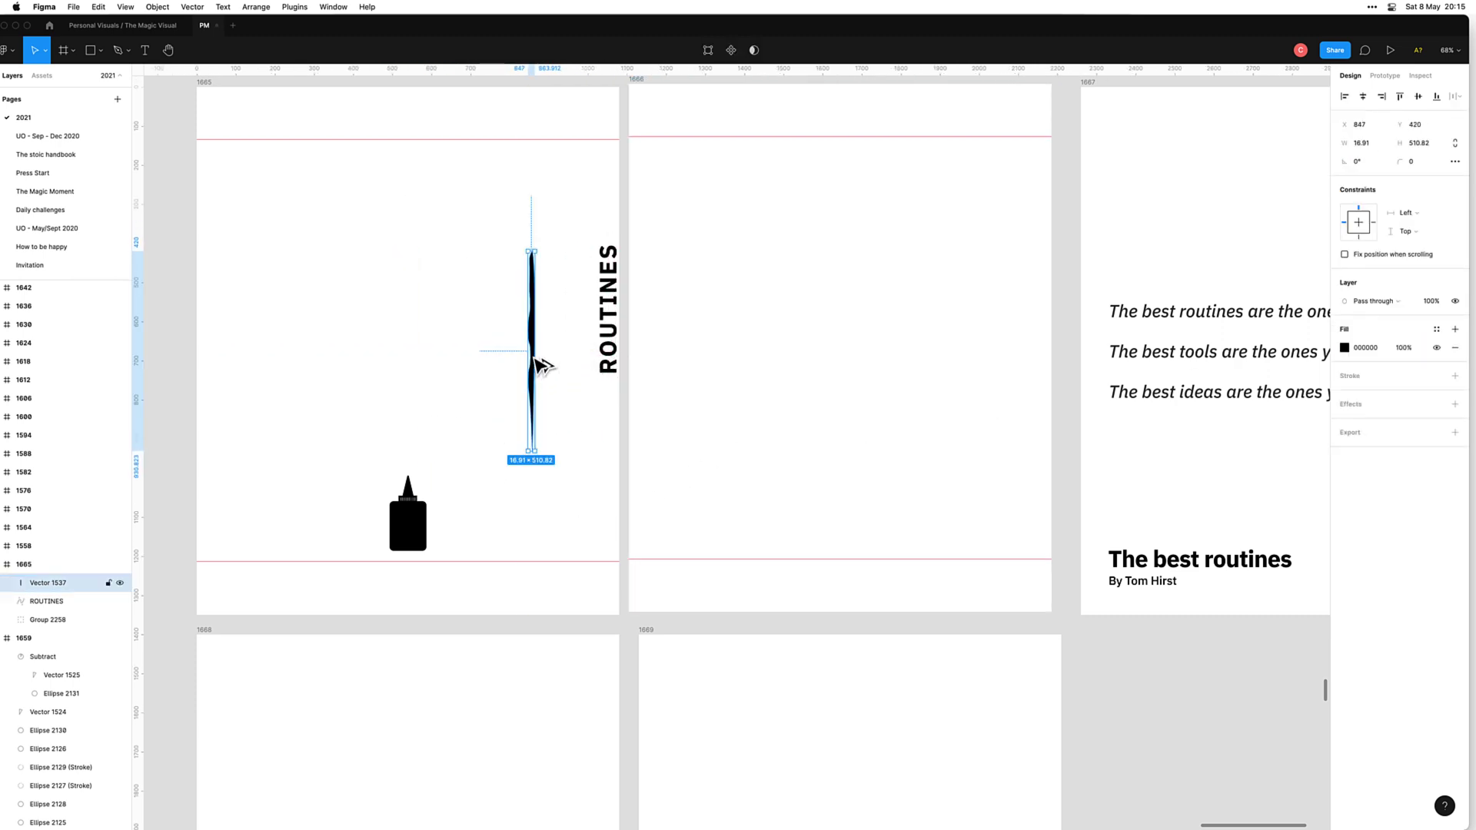
key(super+z)
key(super+shift+z)
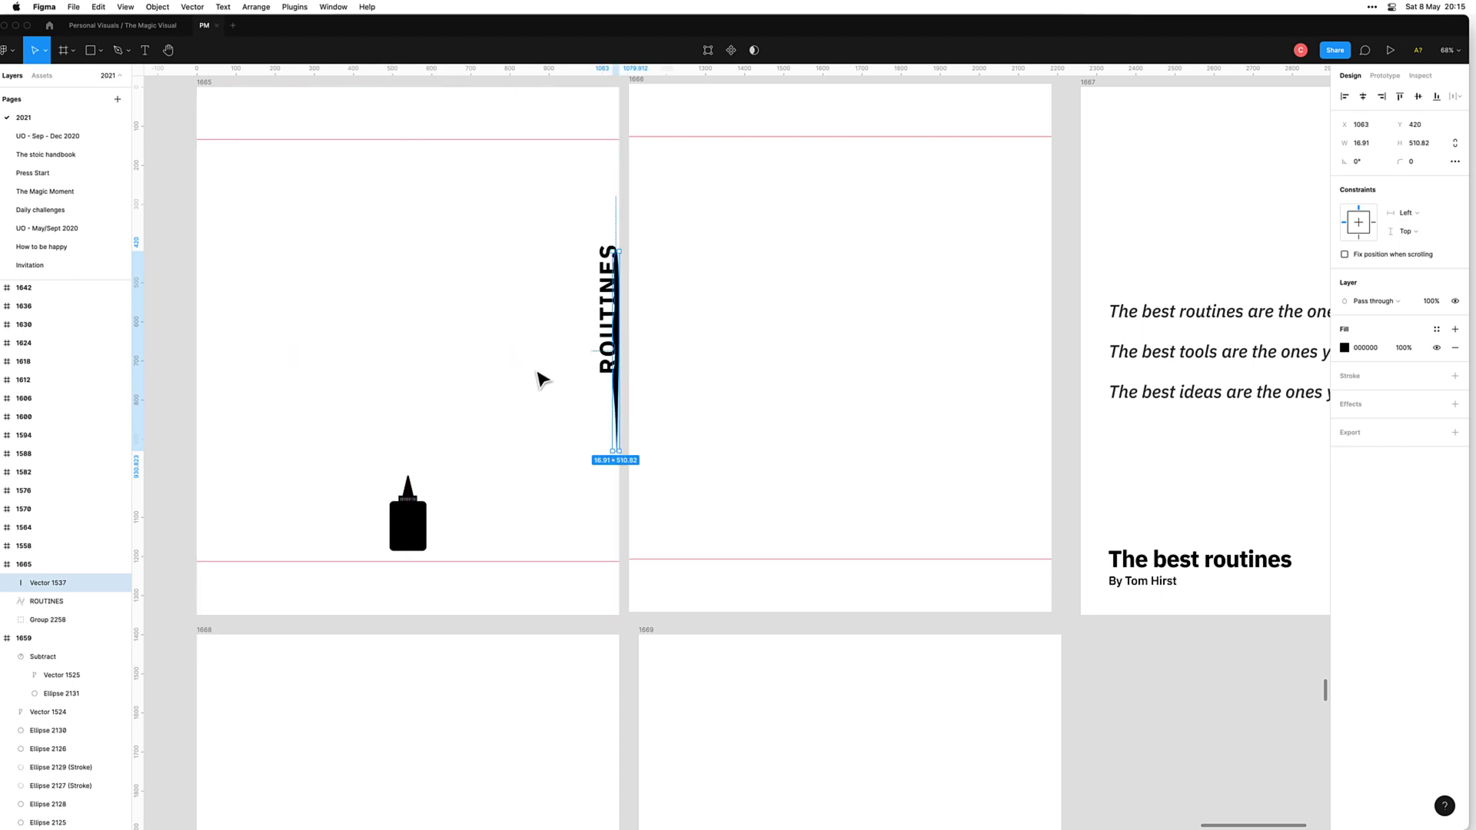
Step: Move the black glue strip toward the edge of frame 1665, to X 1069
click(544, 385)
click(618, 385)
scroll(619, 400, up, 3)
scroll(616, 400, up, 3)
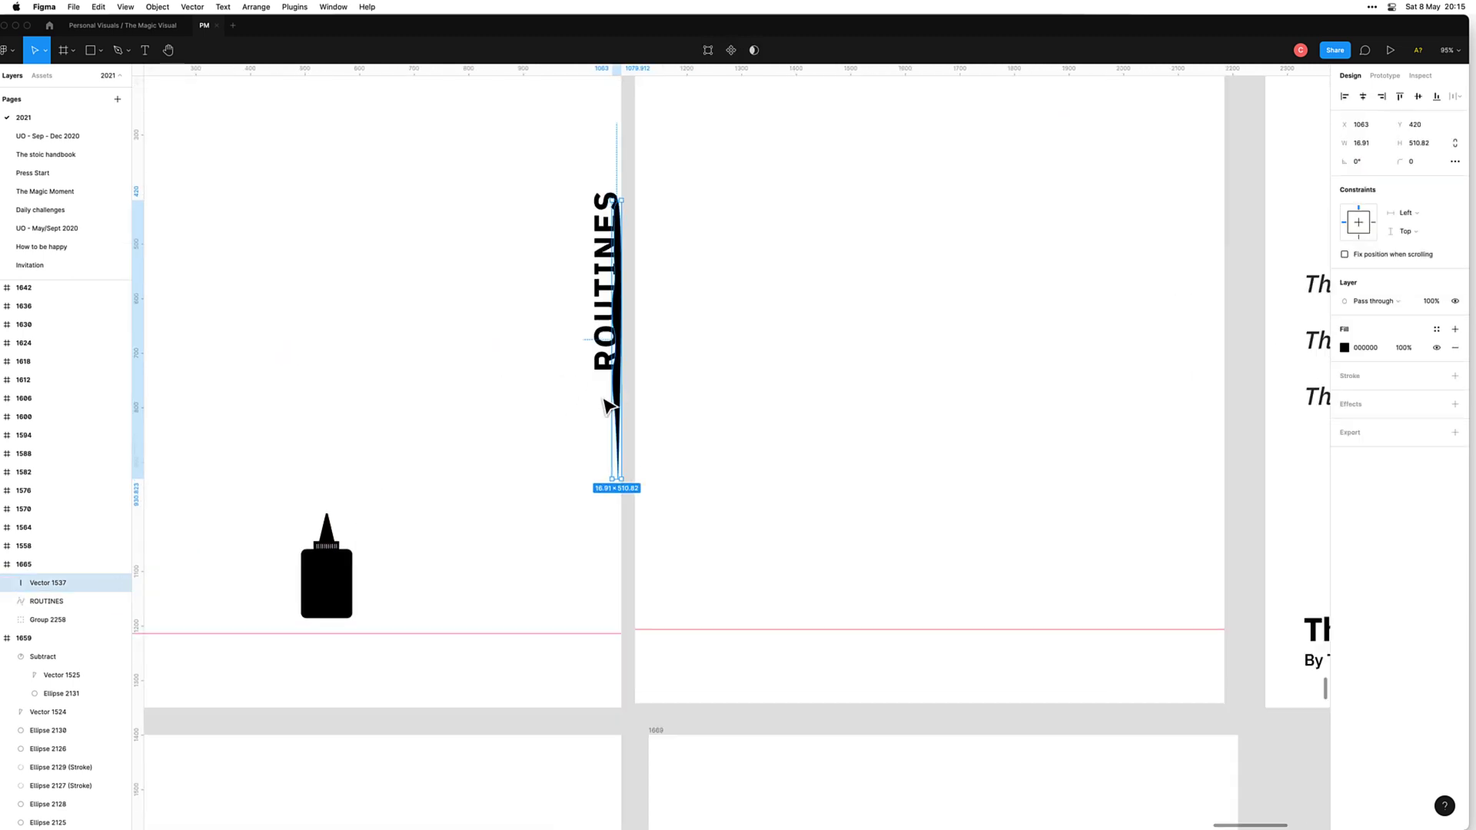
key(Right)
key(Right)
key(Right)
key(Right)
key(Right)
key(Right)
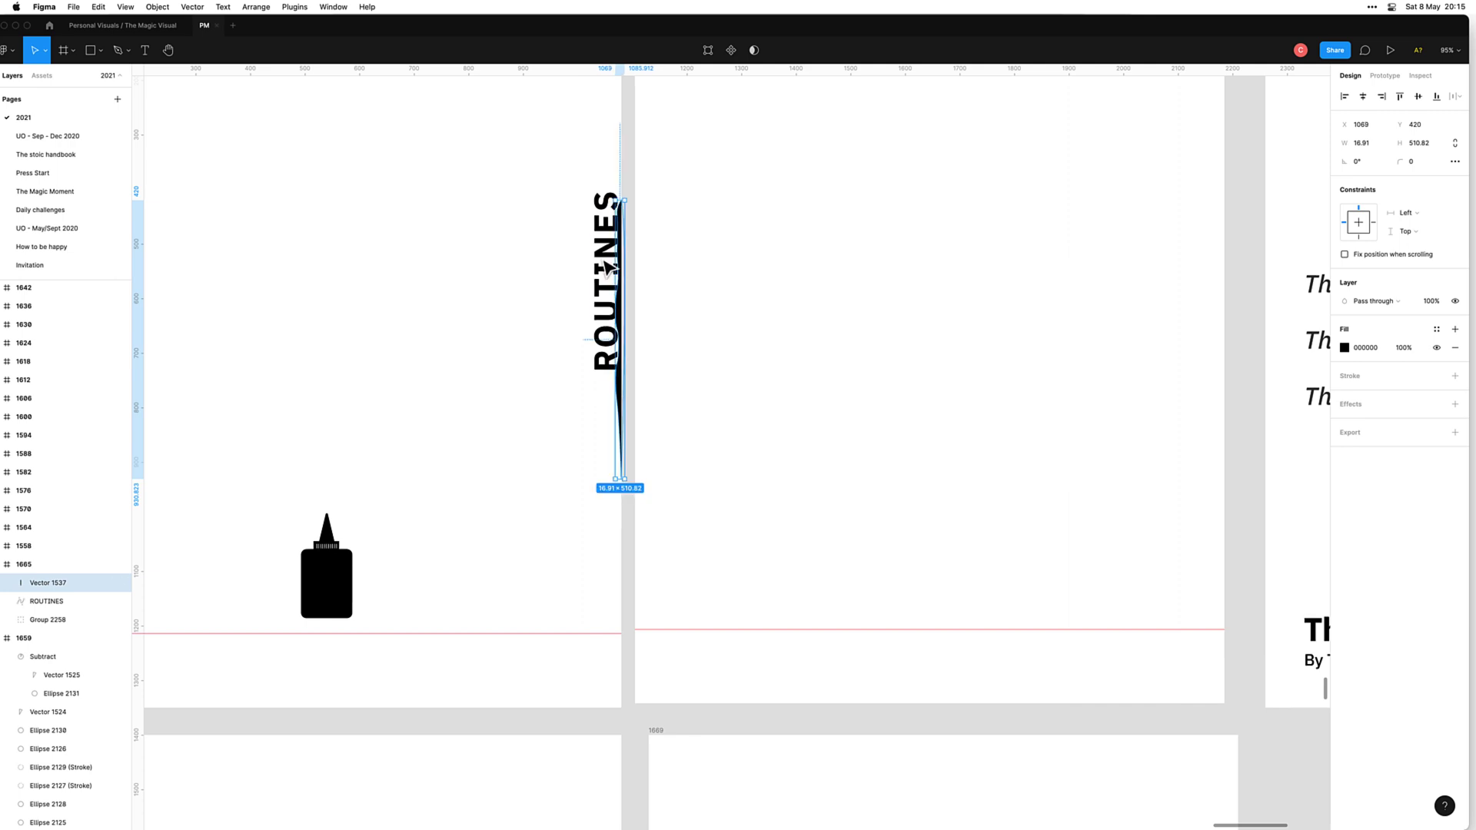
Step: Stretch the glue strip upward to a height of 601 and move it down to Y 610
drag(622, 199, 622, 151)
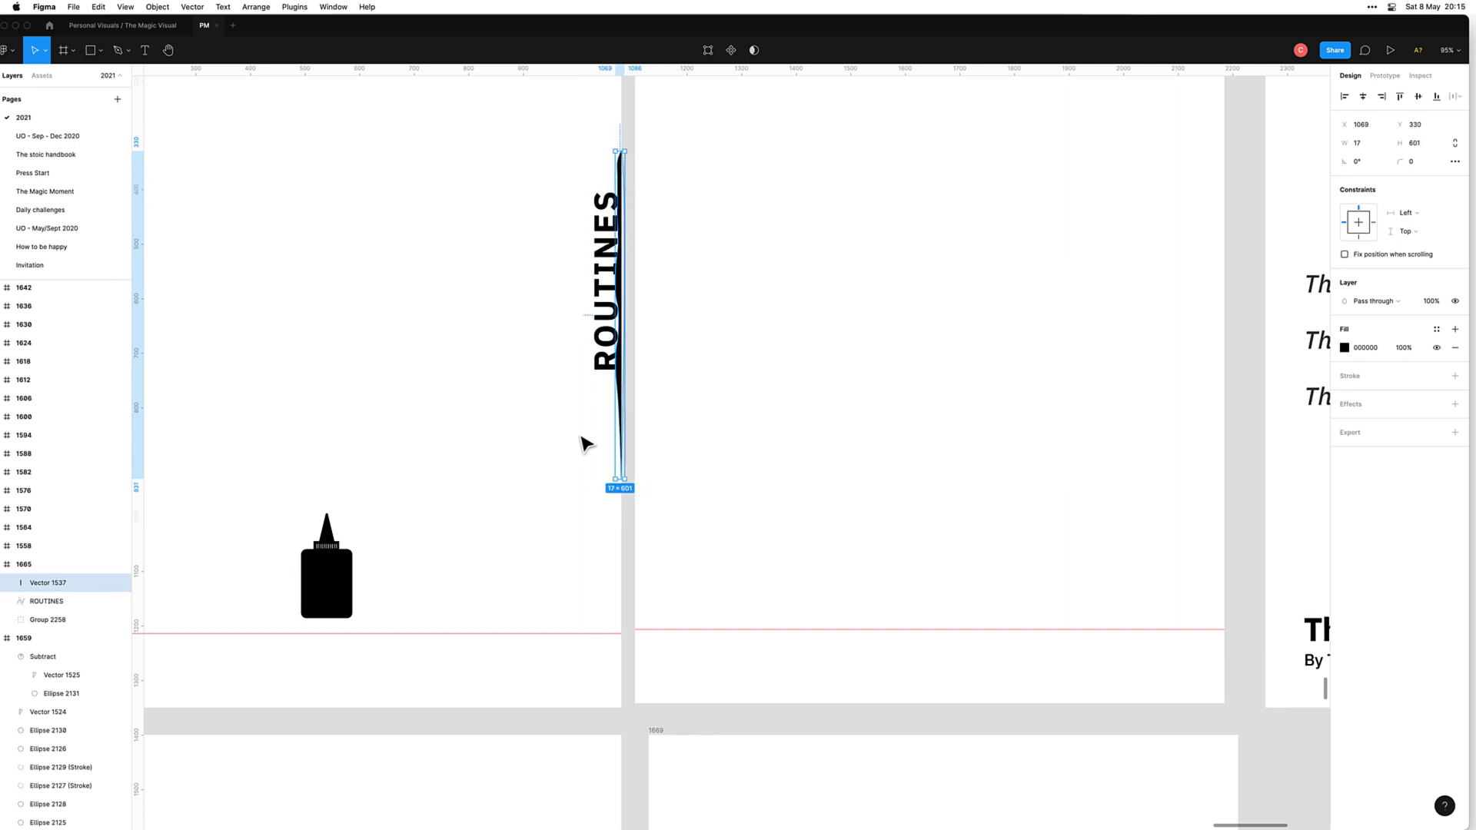
key(shift+Down)
key(shift+Down)
key(shift+Down)
key(shift+Down)
key(shift+Down)
key(shift+Down)
key(shift+Down)
key(shift+Down)
key(shift+Down)
key(shift+Down)
key(shift+Down)
key(shift+Down)
key(shift+Down)
key(shift+Down)
key(shift+Down)
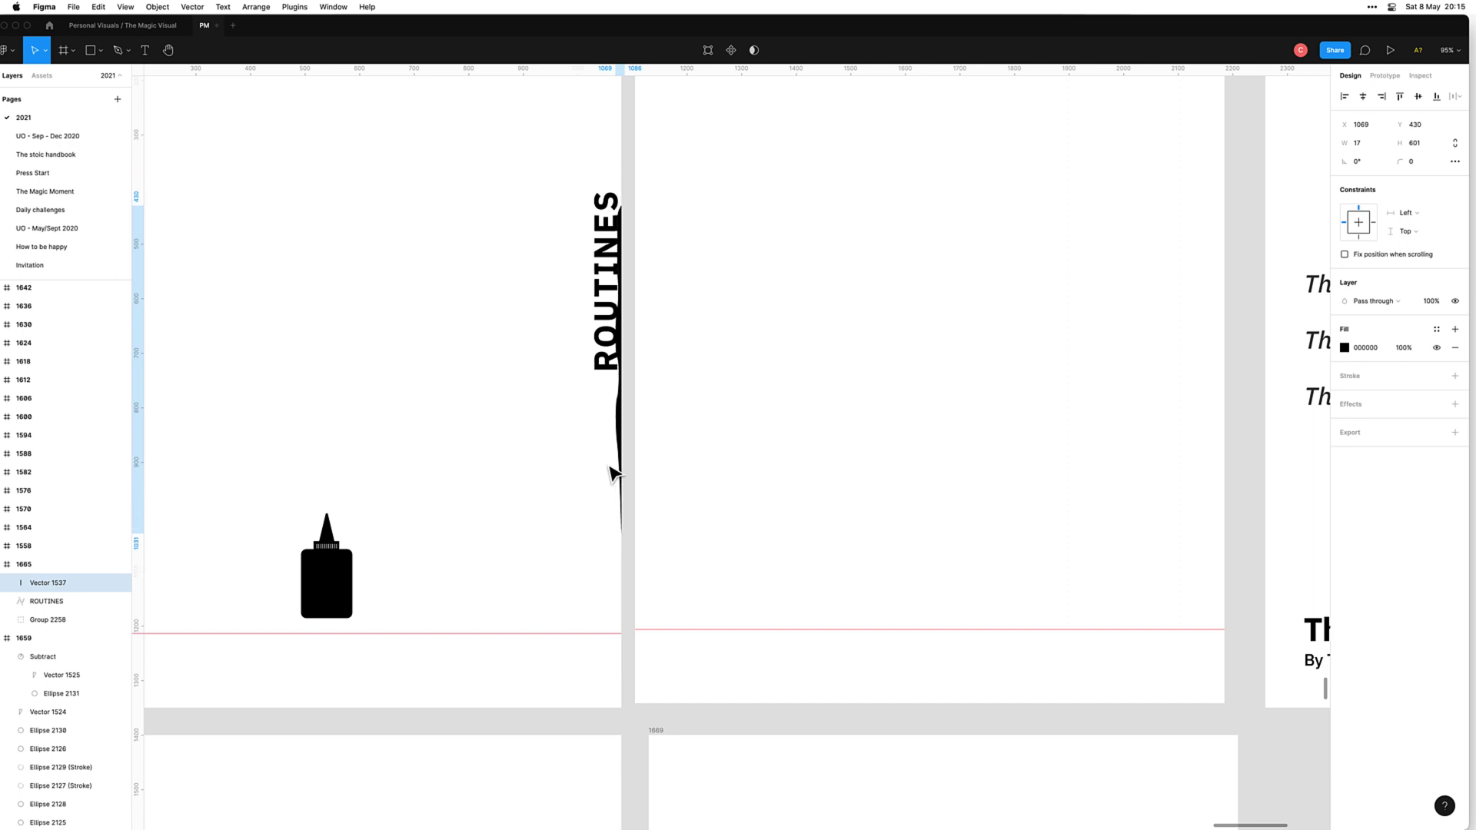
key(shift+Down)
key(shift+Down)
key(shift+Down)
key(shift+Down)
key(shift+Down)
key(shift+Down)
key(shift+Down)
key(shift+Down)
key(shift+Down)
key(shift+Down)
key(shift+Down)
key(shift+Down)
key(shift+Down)
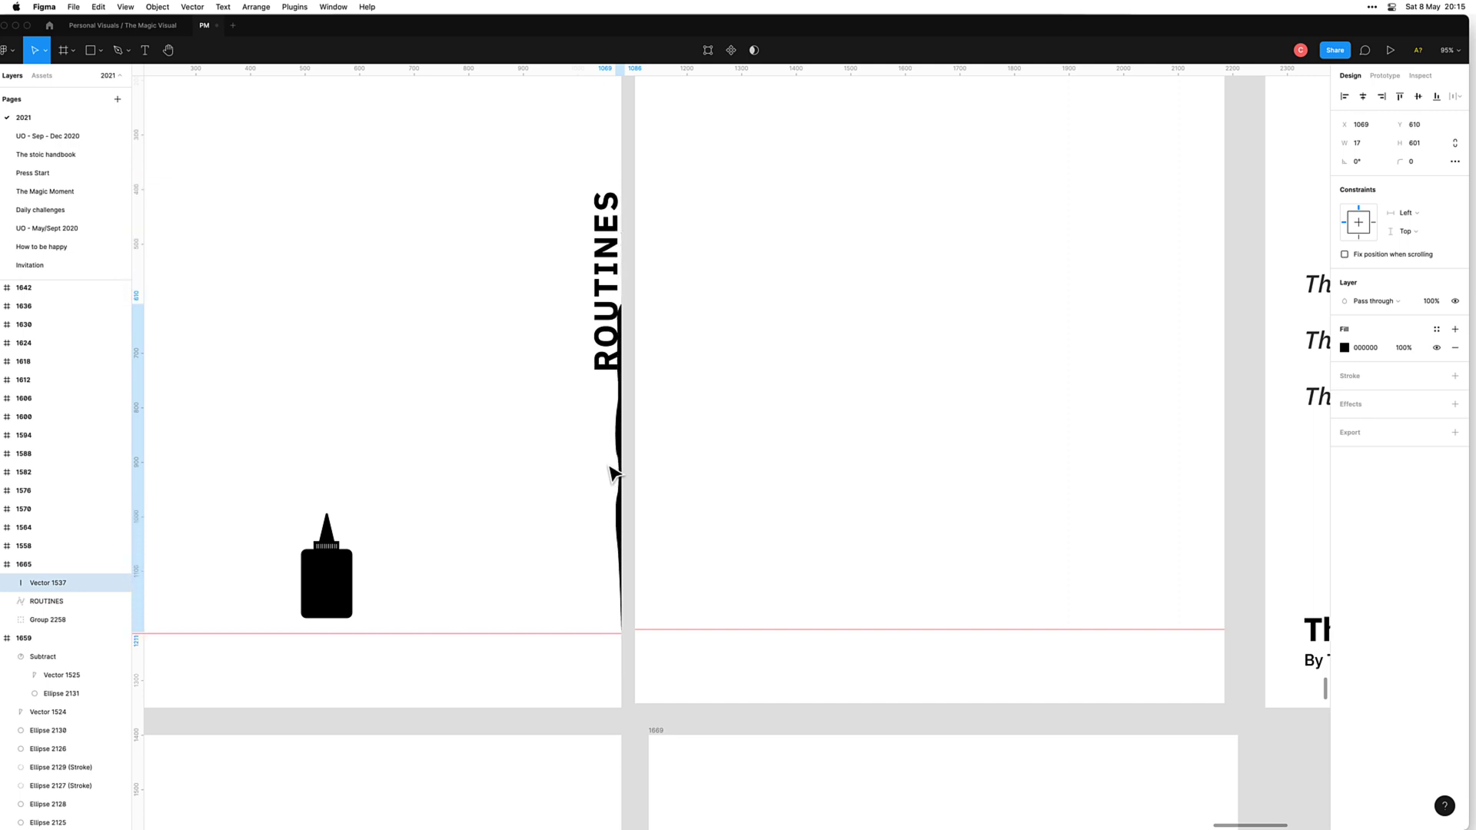
Step: Stretch the glue strip downward to a height of 764 and move it up to Y 530
drag(621, 632, 621, 721)
click(558, 538)
scroll(554, 495, down, 3)
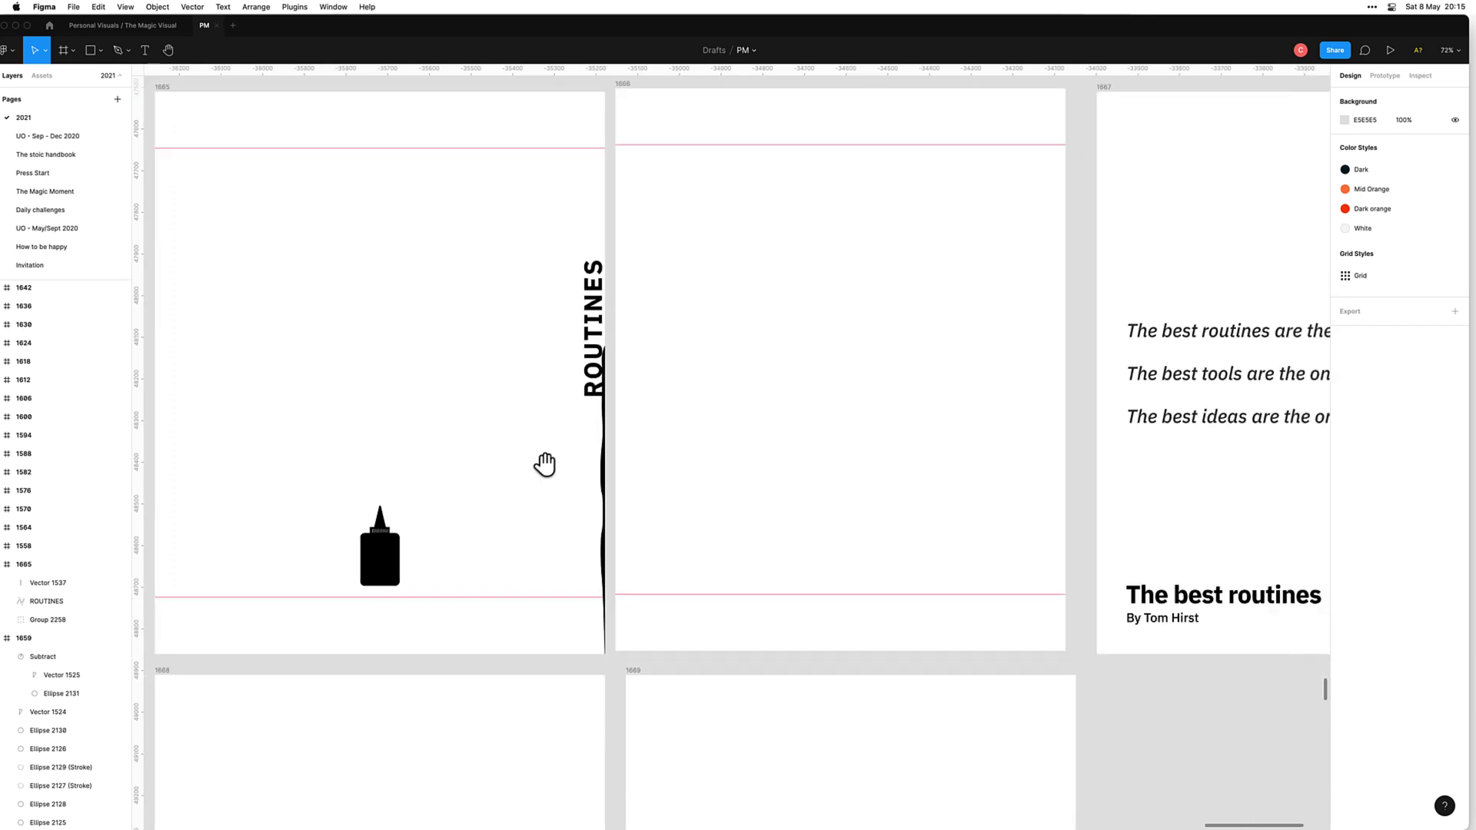
scroll(584, 500, up, 2)
click(619, 536)
key(shift+Up)
key(shift+Up)
key(shift+Up)
key(shift+Up)
key(shift+Up)
key(shift+Up)
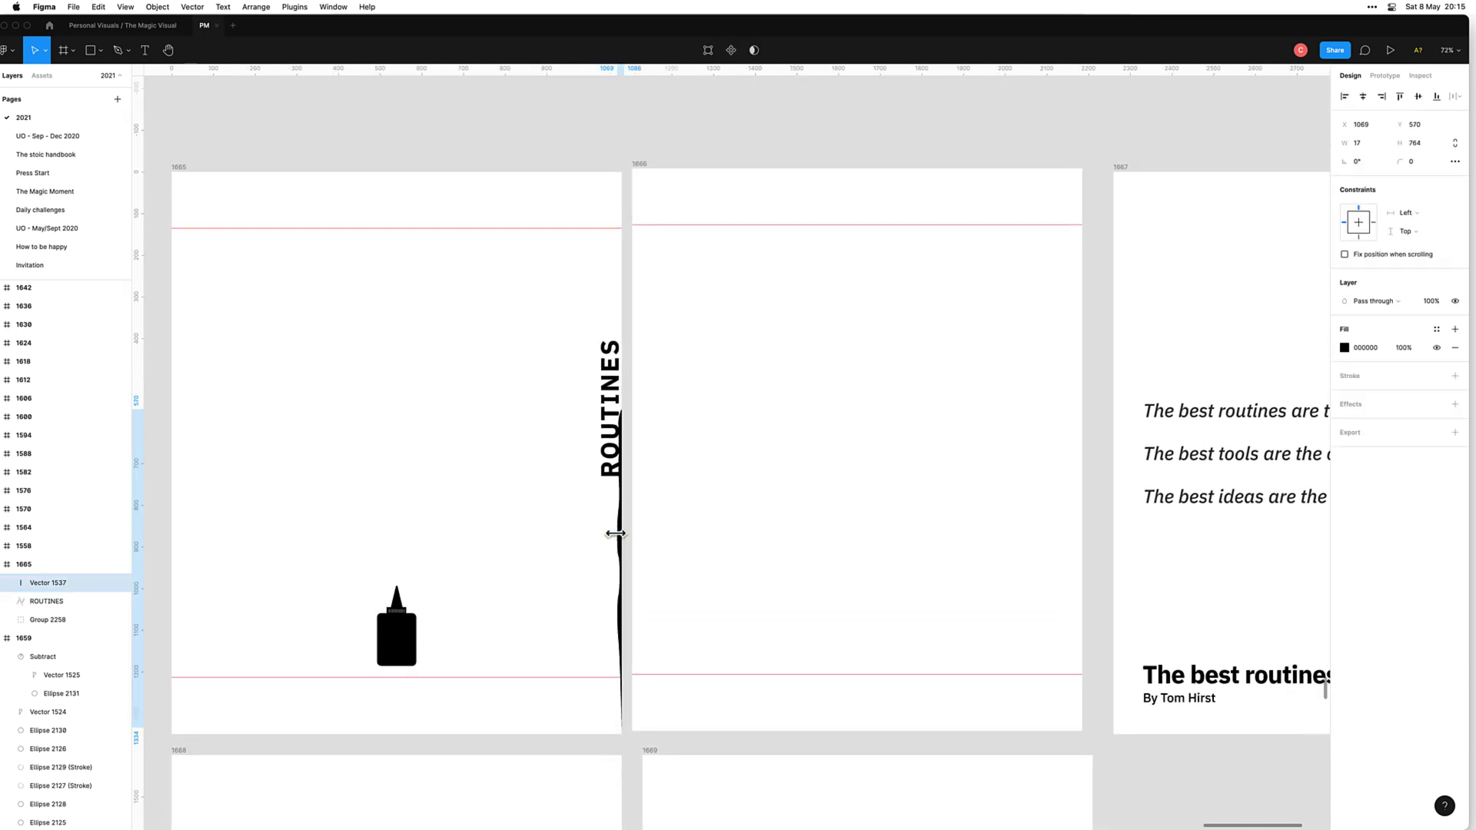
click(554, 521)
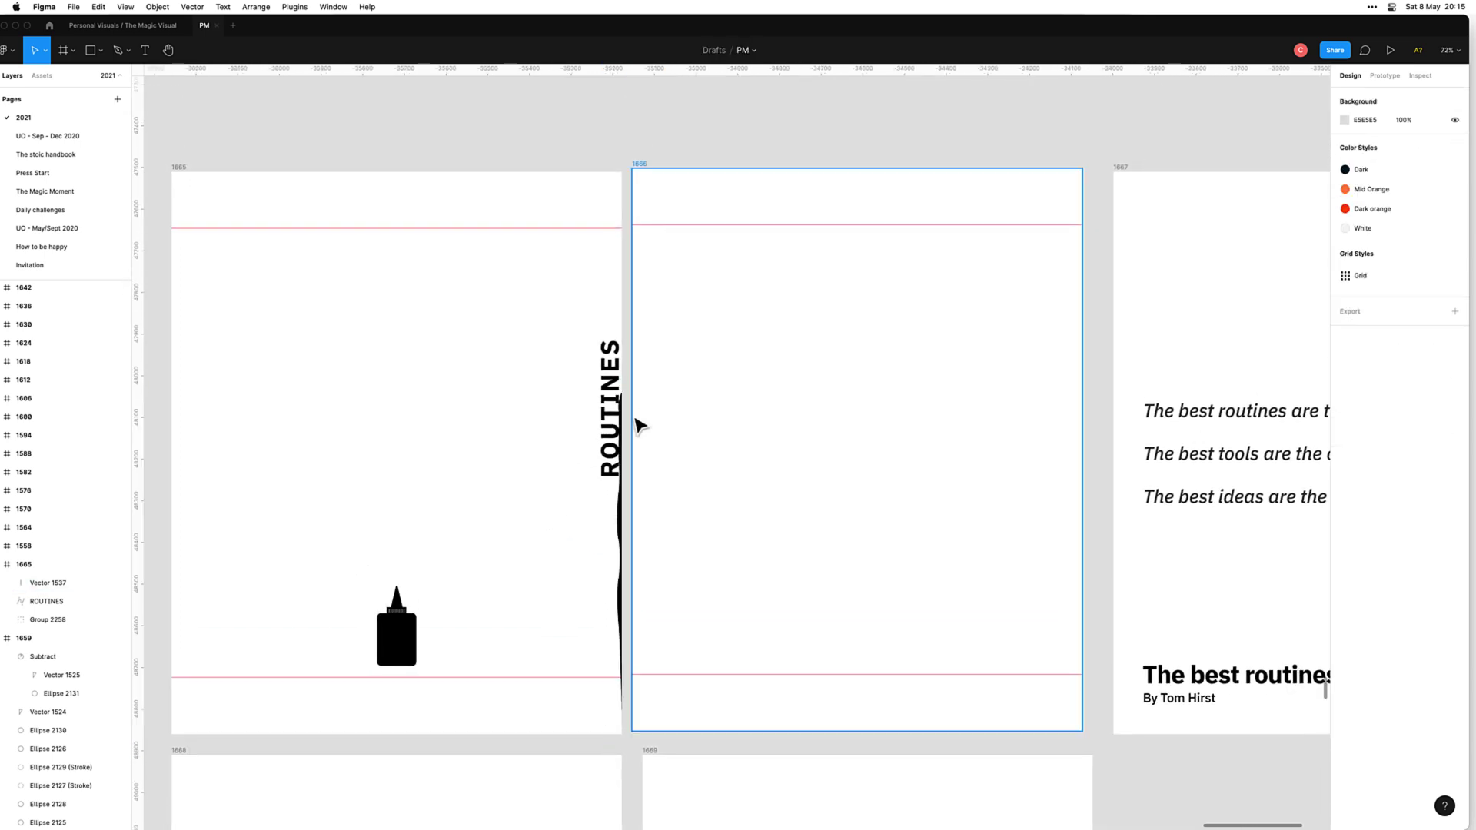
Step: Move the ROUTINES word down along the glue strip to Y 837
click(615, 442)
key(shift+Down)
key(shift+Down)
key(shift+Down)
key(shift+Down)
key(shift+Down)
key(shift+Down)
key(shift+Down)
key(shift+Down)
click(547, 498)
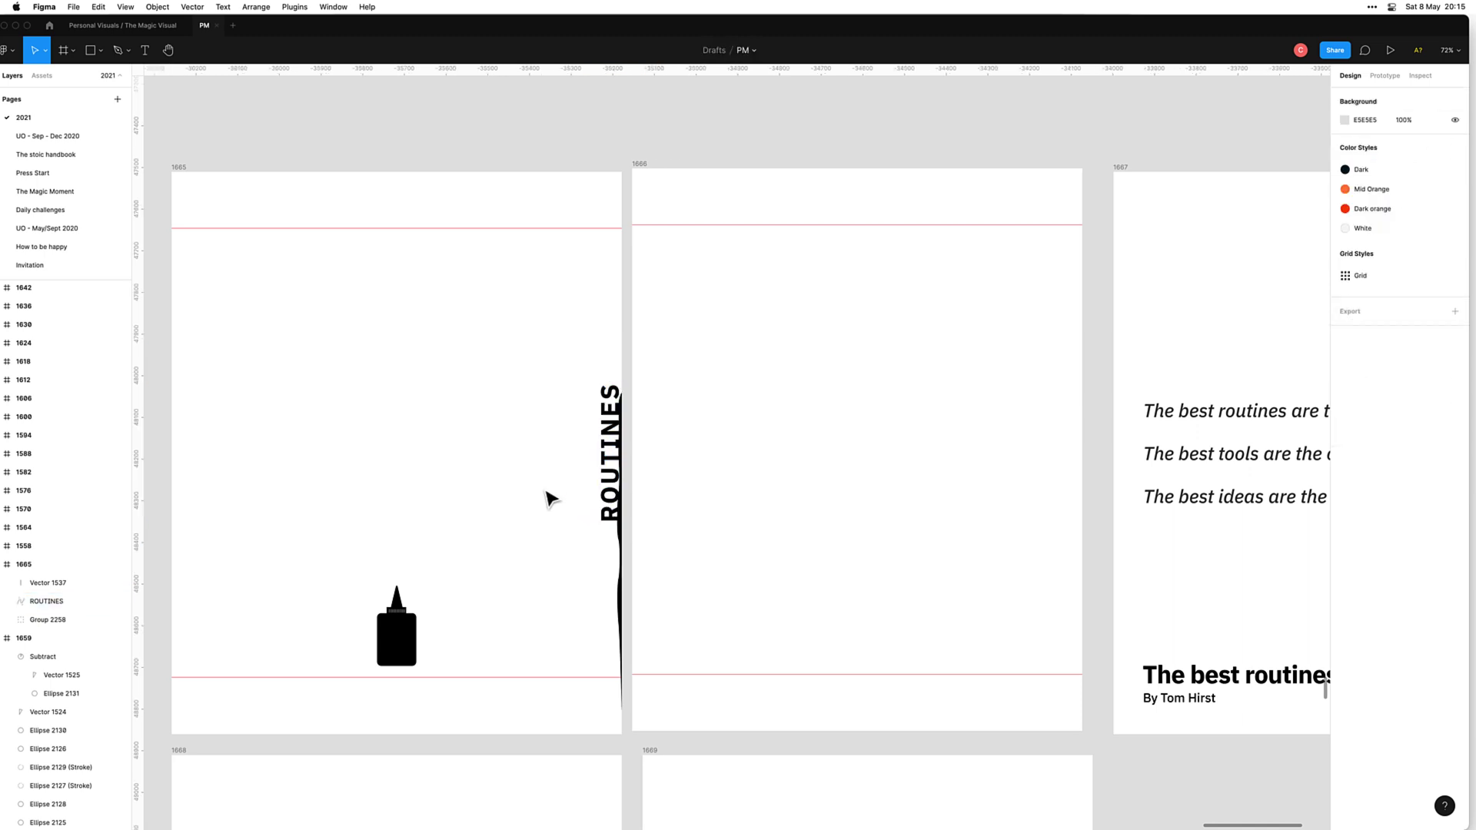
Step: Stretch the top end of the glue strip upward until it extends slightly above the ROUTINES word
click(625, 555)
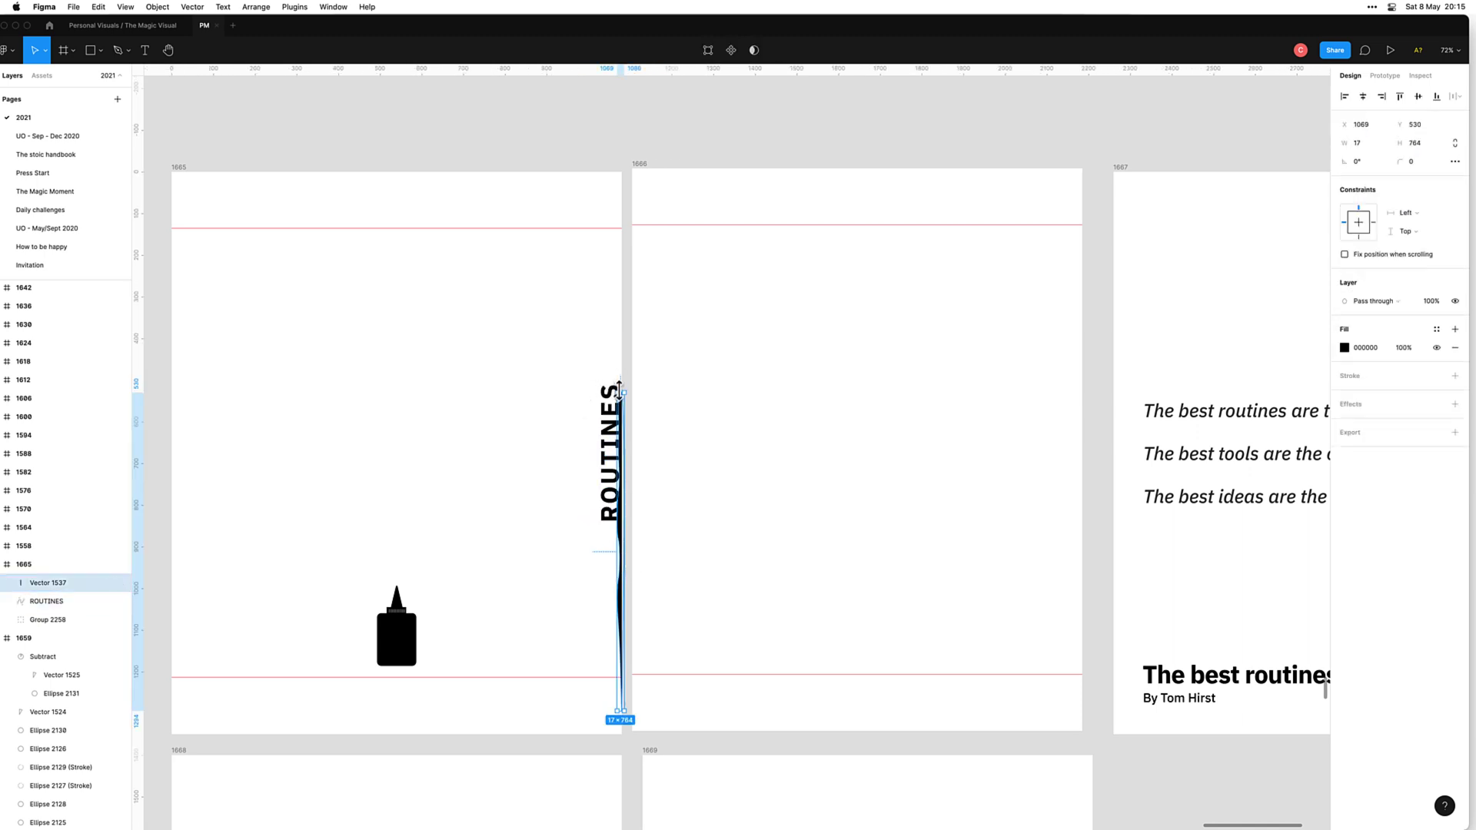
drag(619, 389, 621, 374)
click(476, 443)
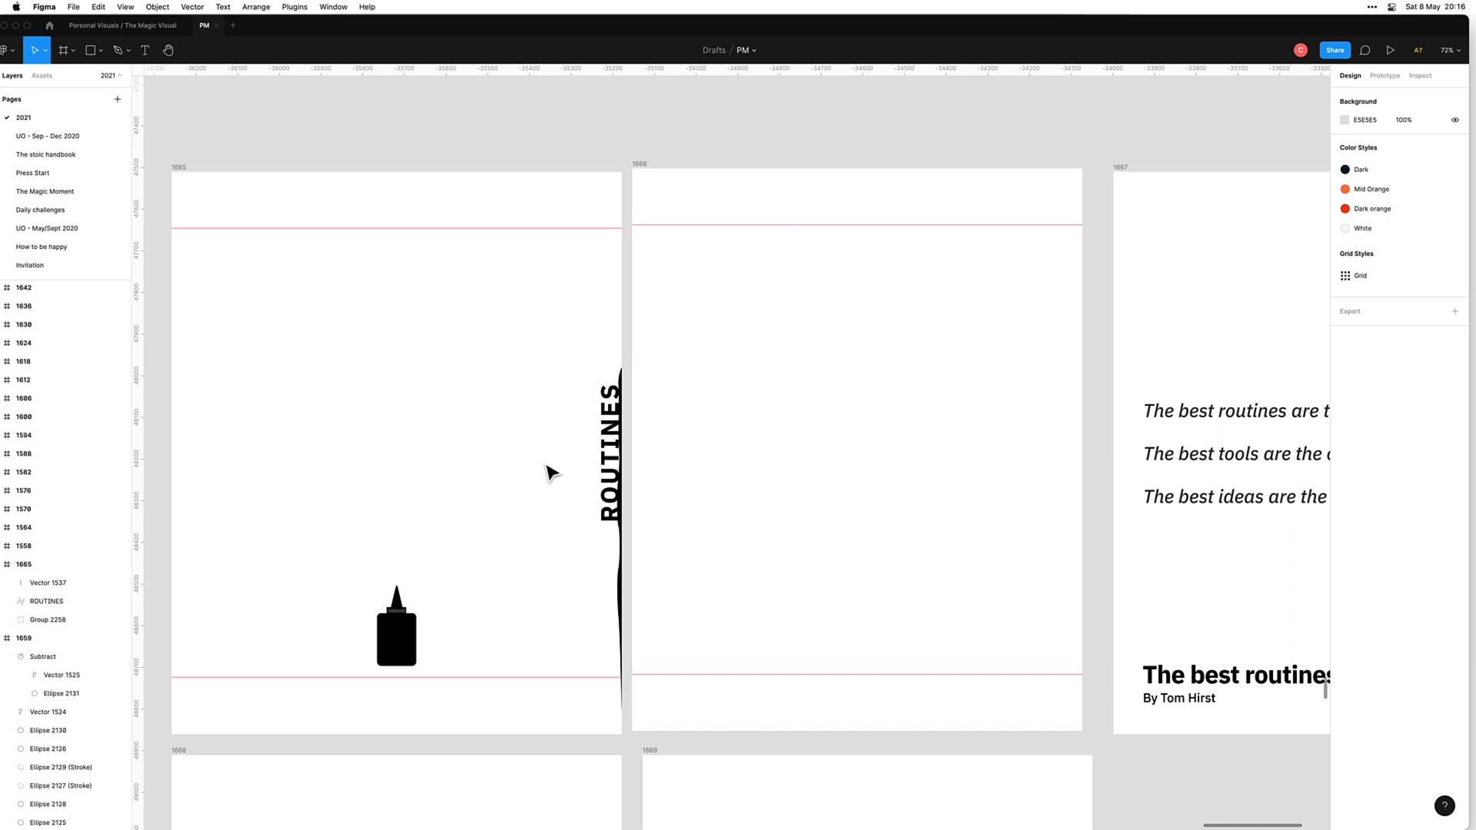
click(604, 465)
click(531, 496)
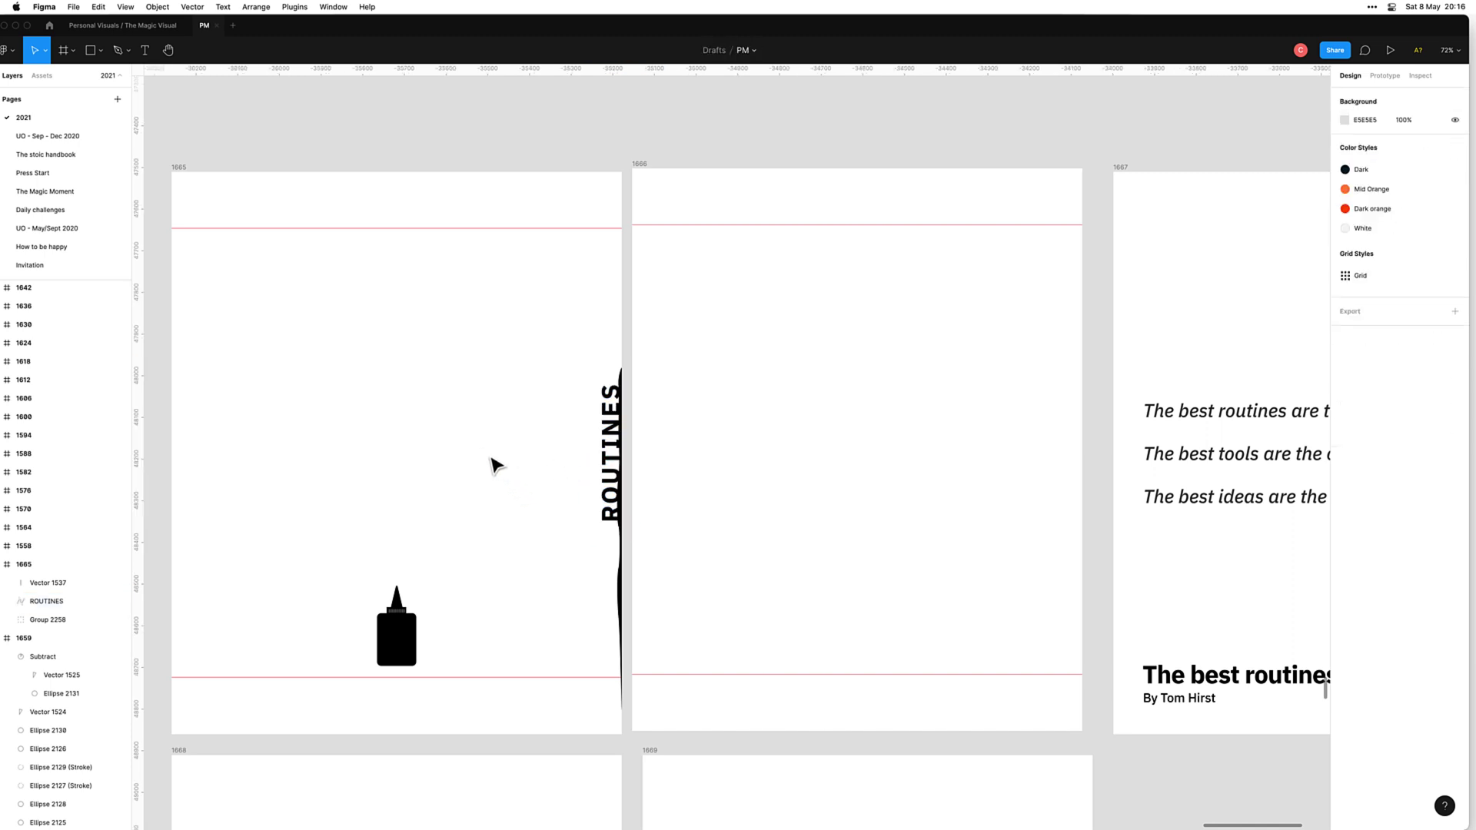
Step: Enlarge the ROUTINES word to 489 by 65 and move it down to Y 1022
click(598, 525)
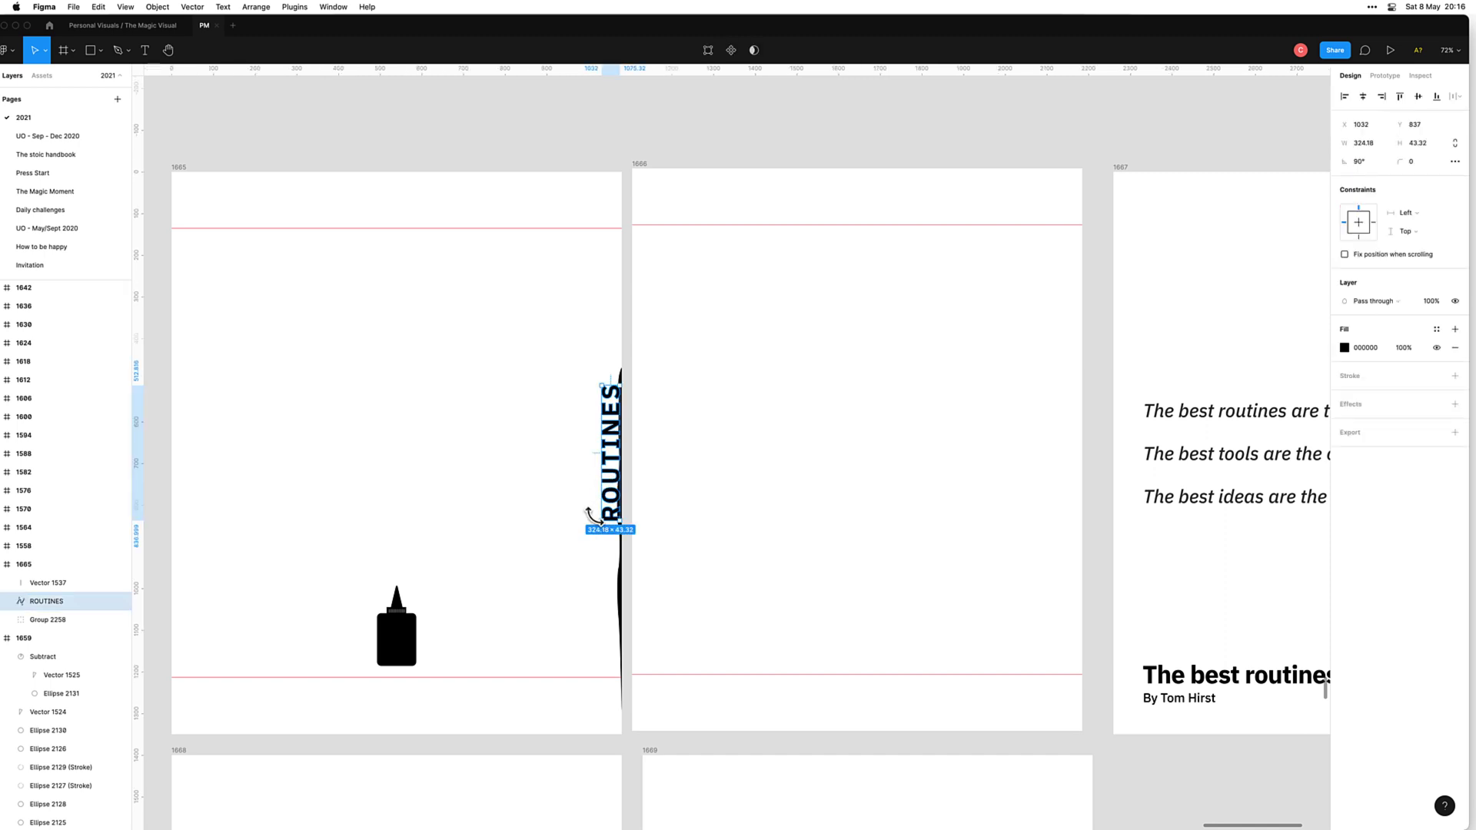
drag(596, 520, 592, 590)
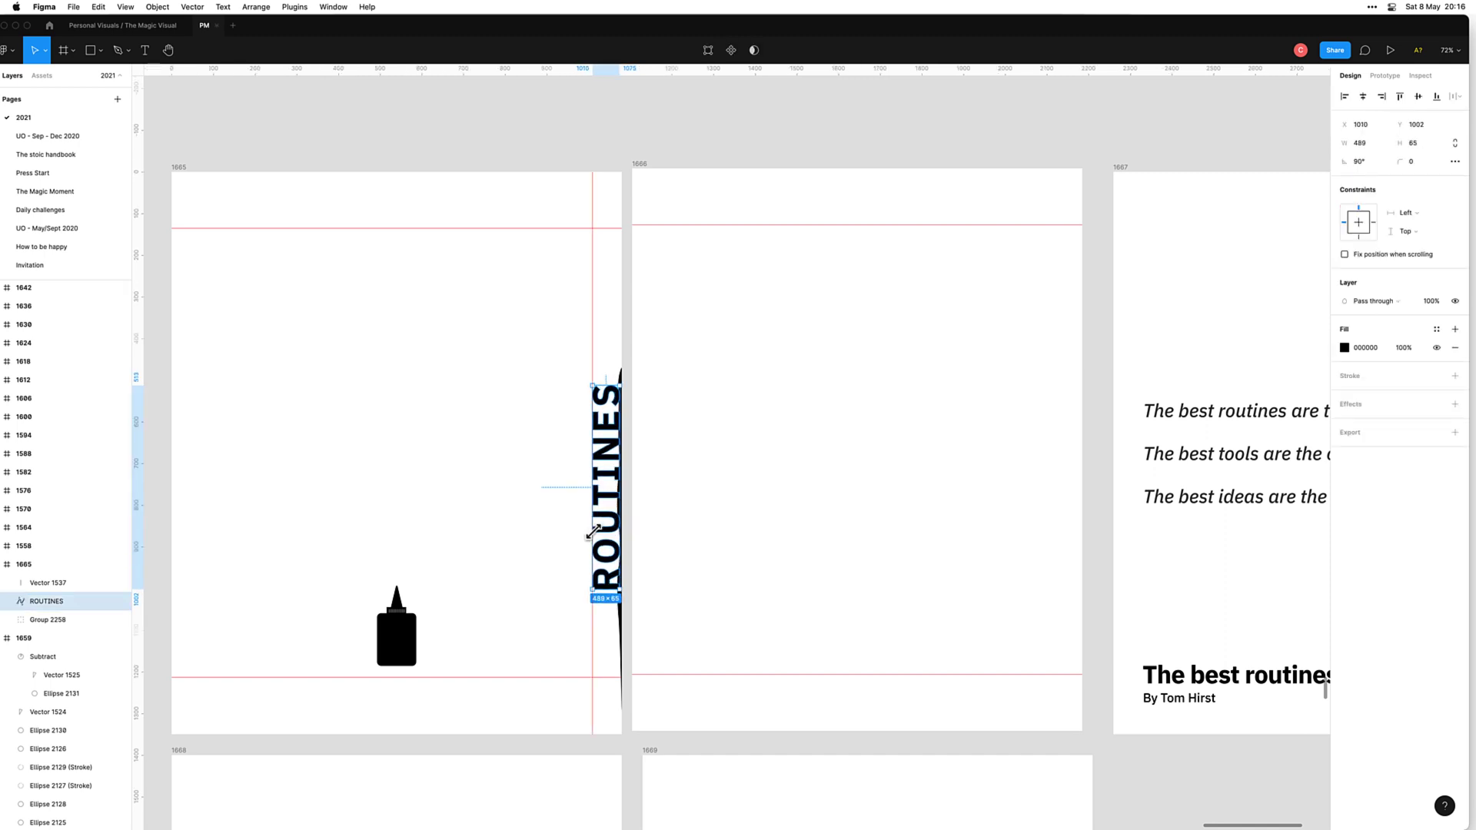
click(546, 568)
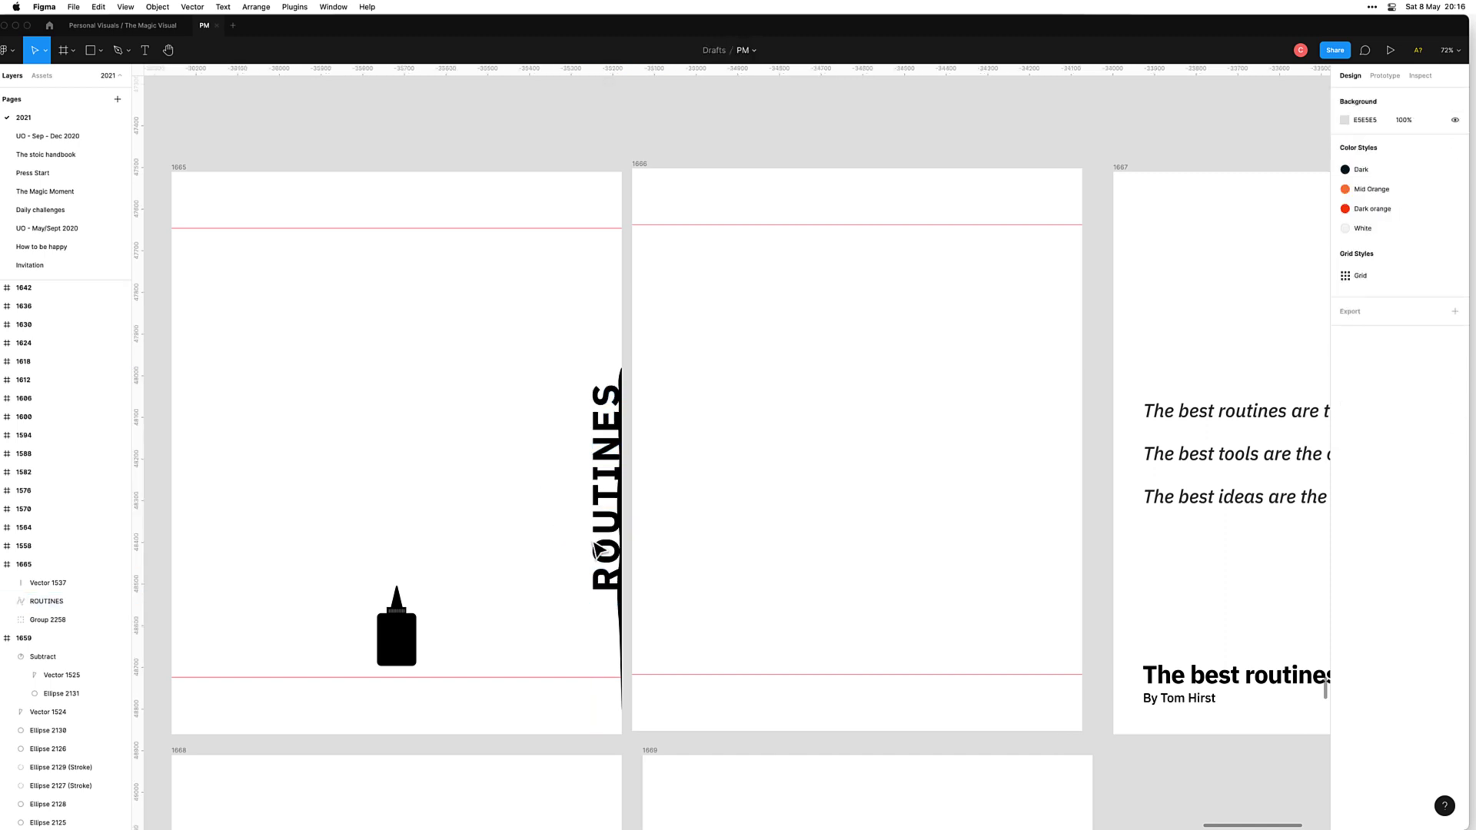
click(612, 540)
key(shift+Down)
key(shift+Down)
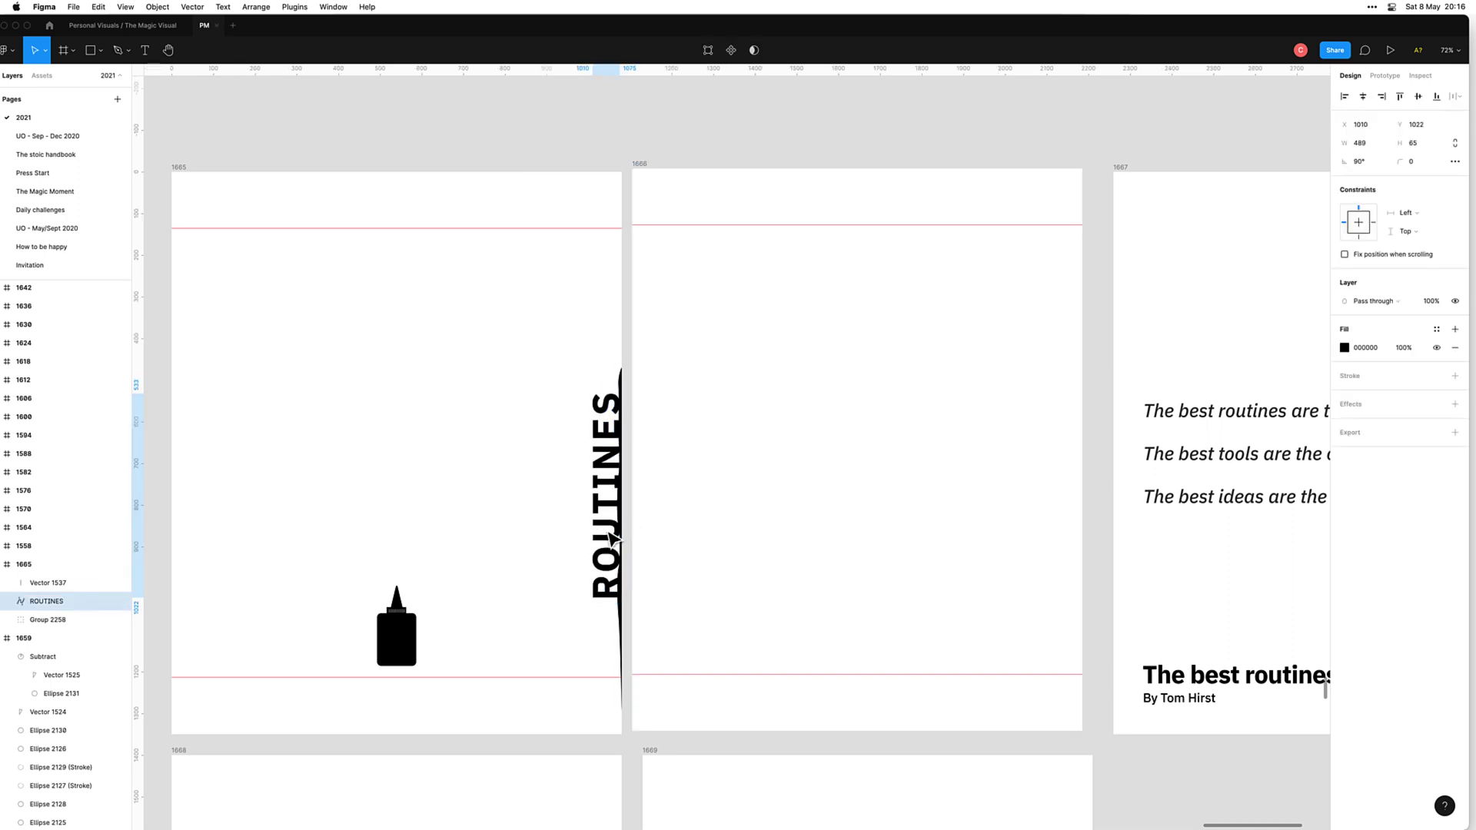
click(551, 527)
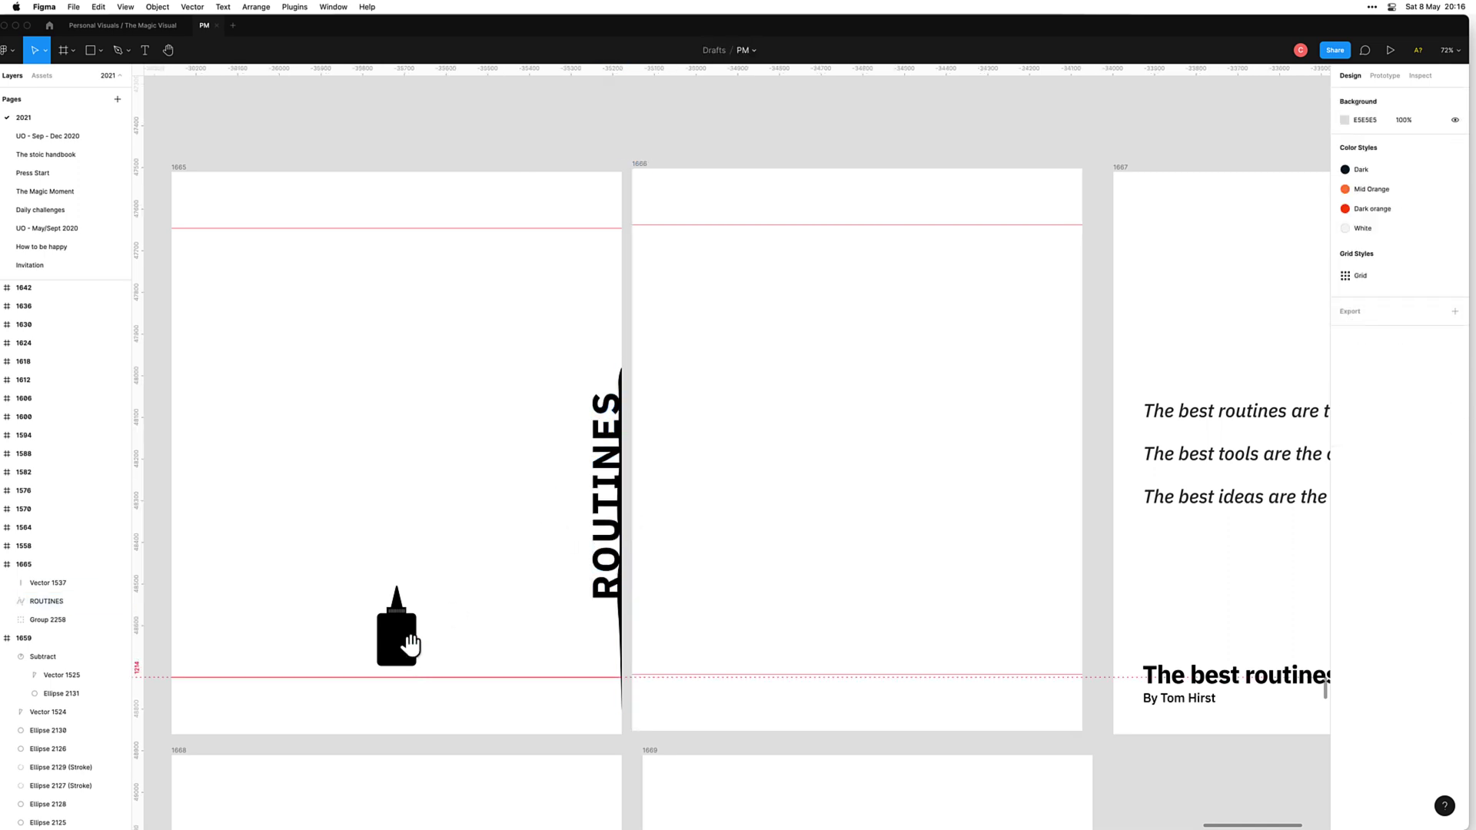
Step: Move the glue bottle near the left edge of frame 1665, at X 53, Y 977
click(412, 647)
scroll(446, 642, left, 3)
drag(393, 644, 290, 642)
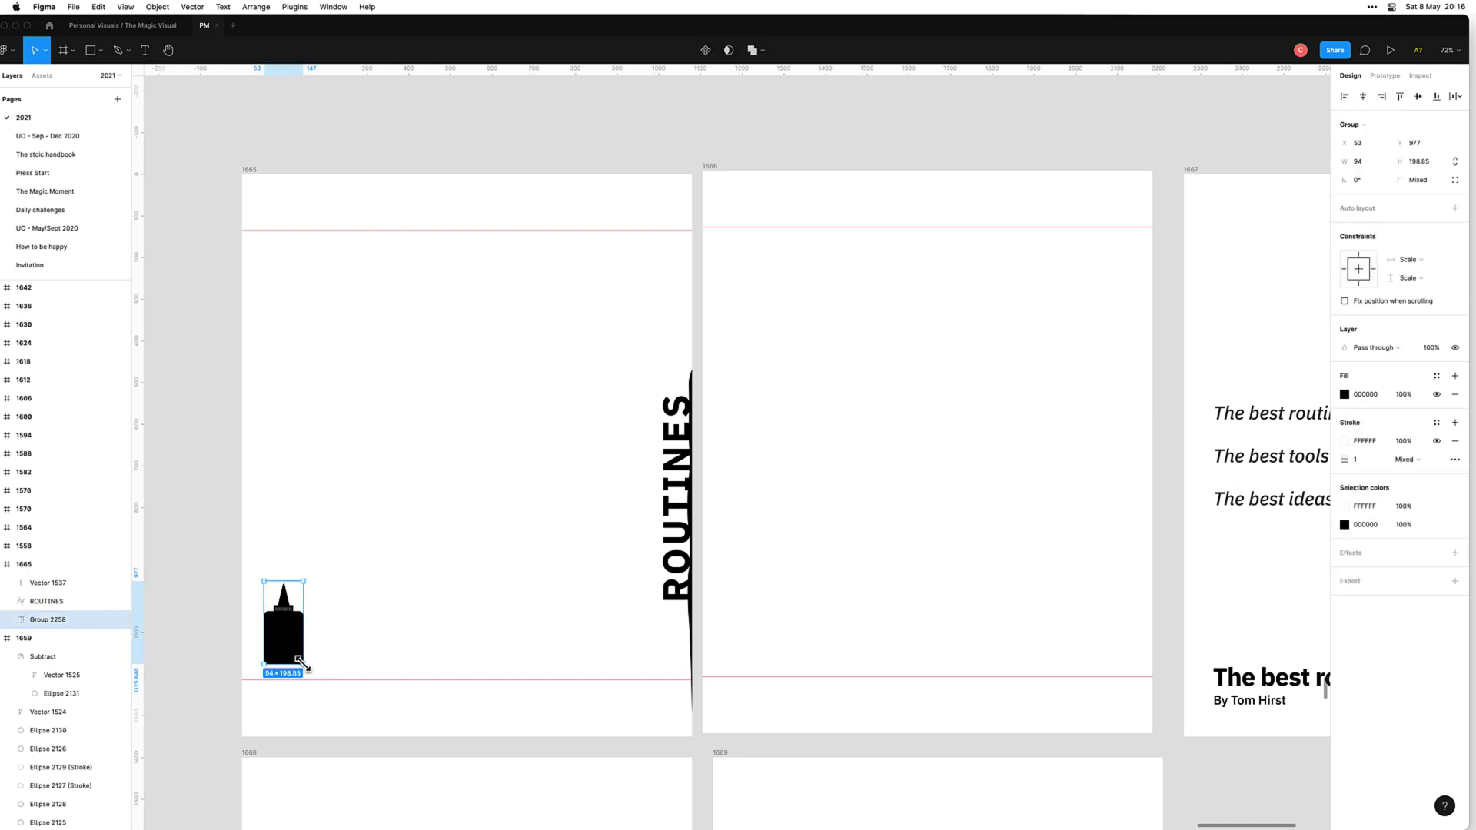
Step: Try rotating the glue bottle clockwise so its nozzle points toward the word, and undo the rotation
drag(307, 671, 214, 639)
click(359, 668)
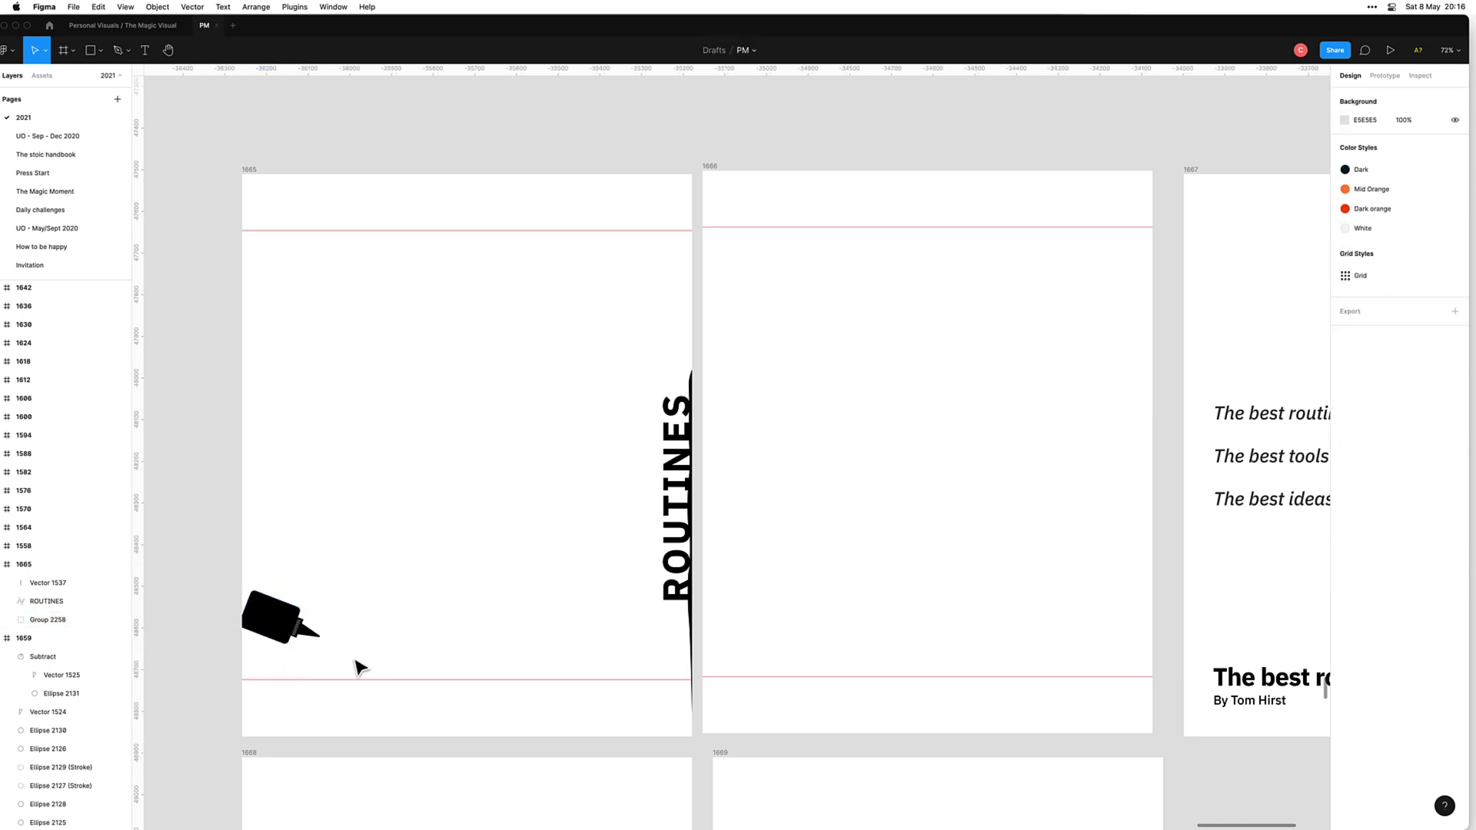
key(ctrl+z)
key(ctrl+z)
click(372, 622)
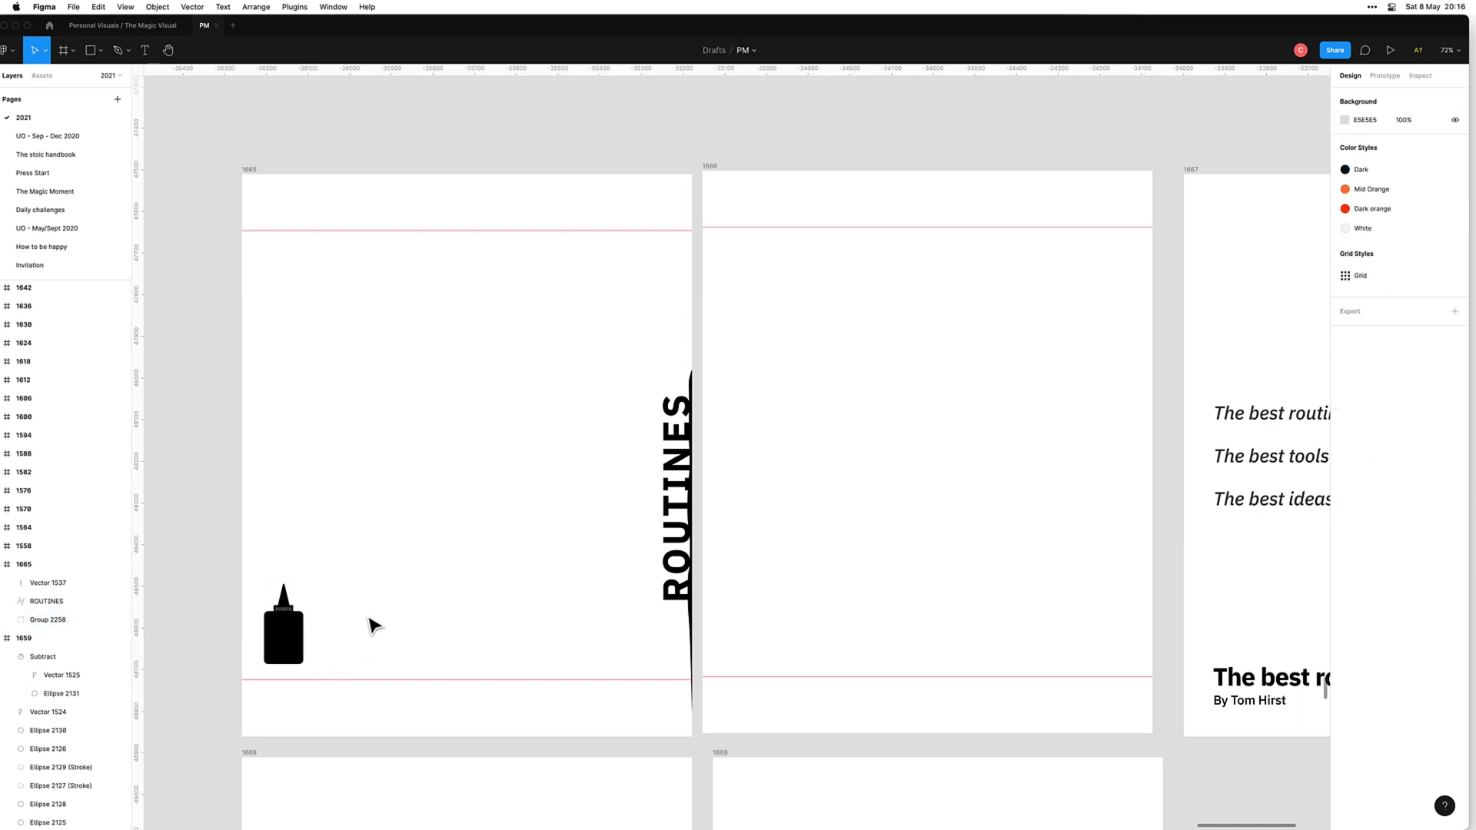
Step: Try skewing the glue bottle horizontally by -45° with the SkewDat plugin and move the skewed shape inside the frame
click(300, 638)
click(300, 639)
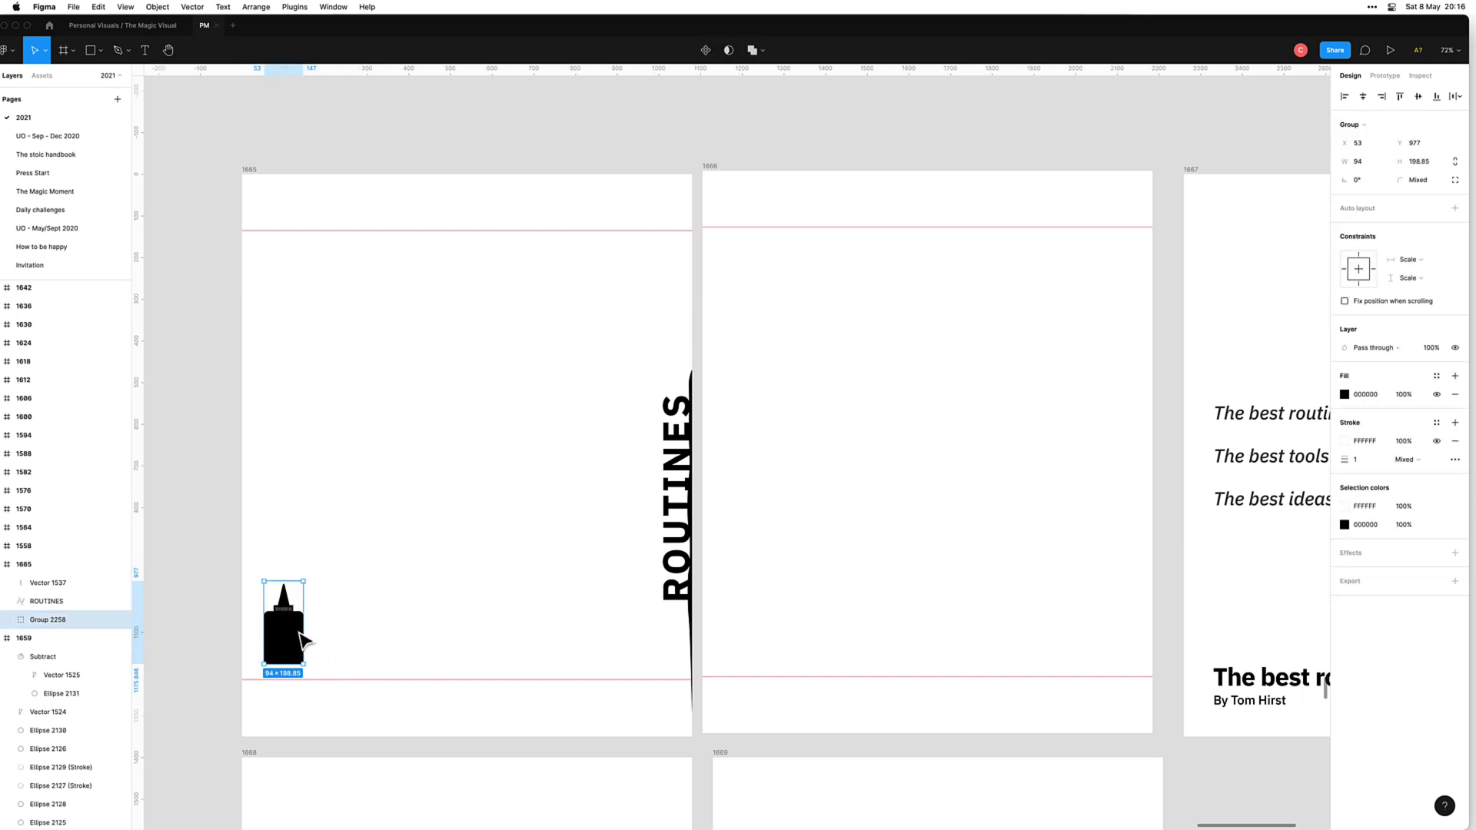
right_click(302, 640)
mouse_move(331, 716)
mouse_move(470, 550)
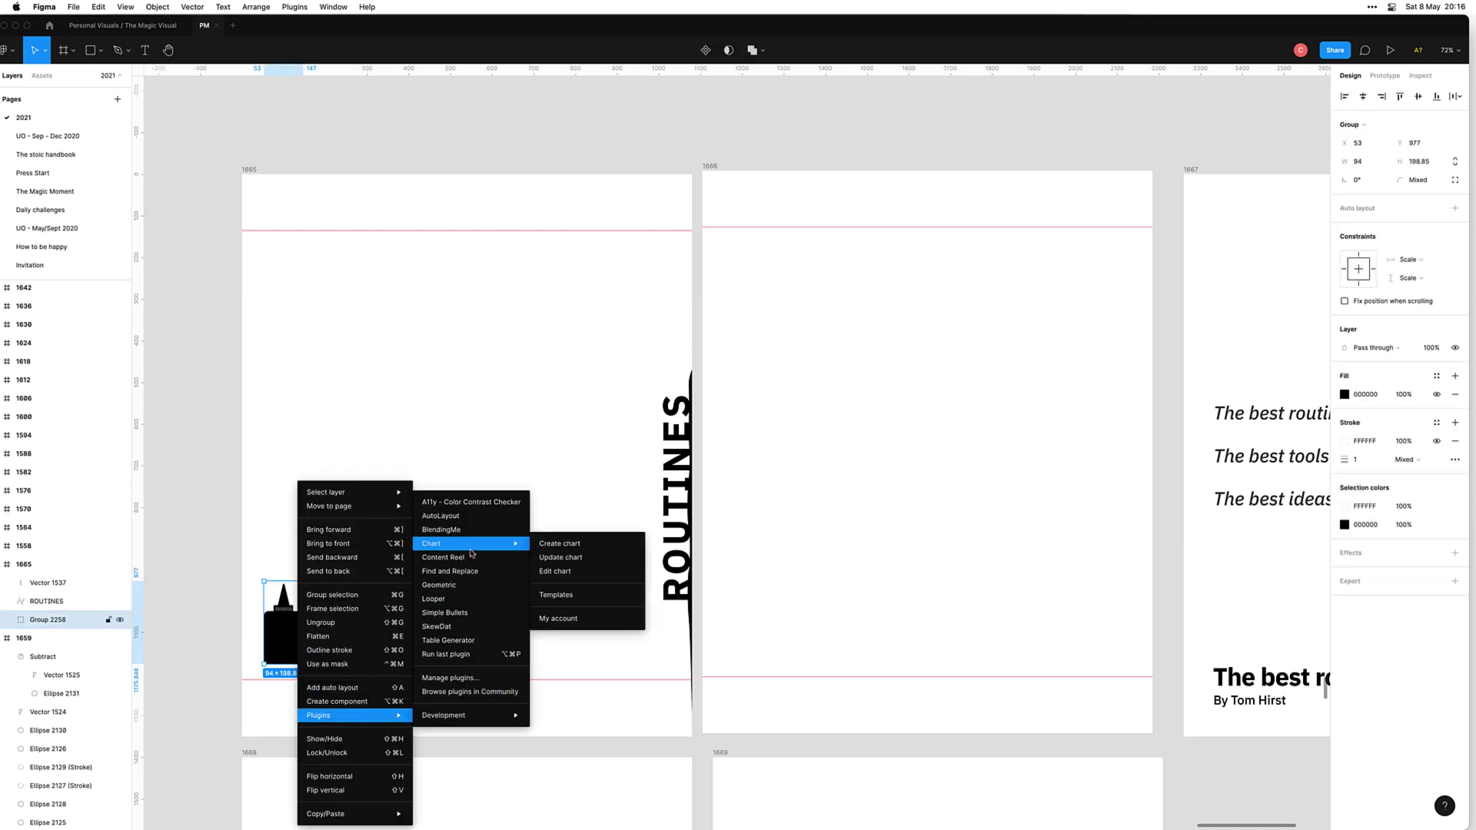
click(465, 626)
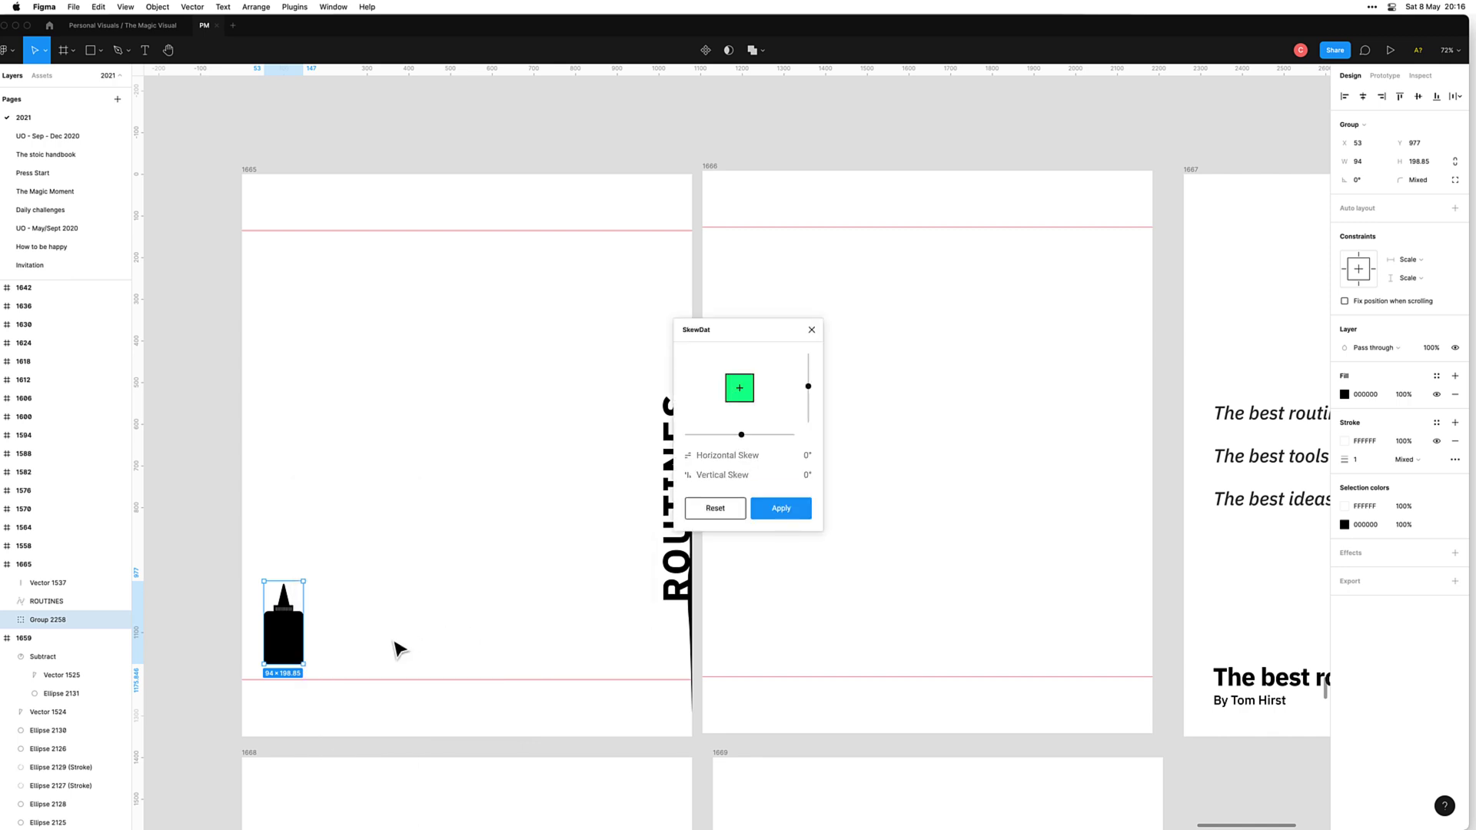
drag(742, 436, 731, 435)
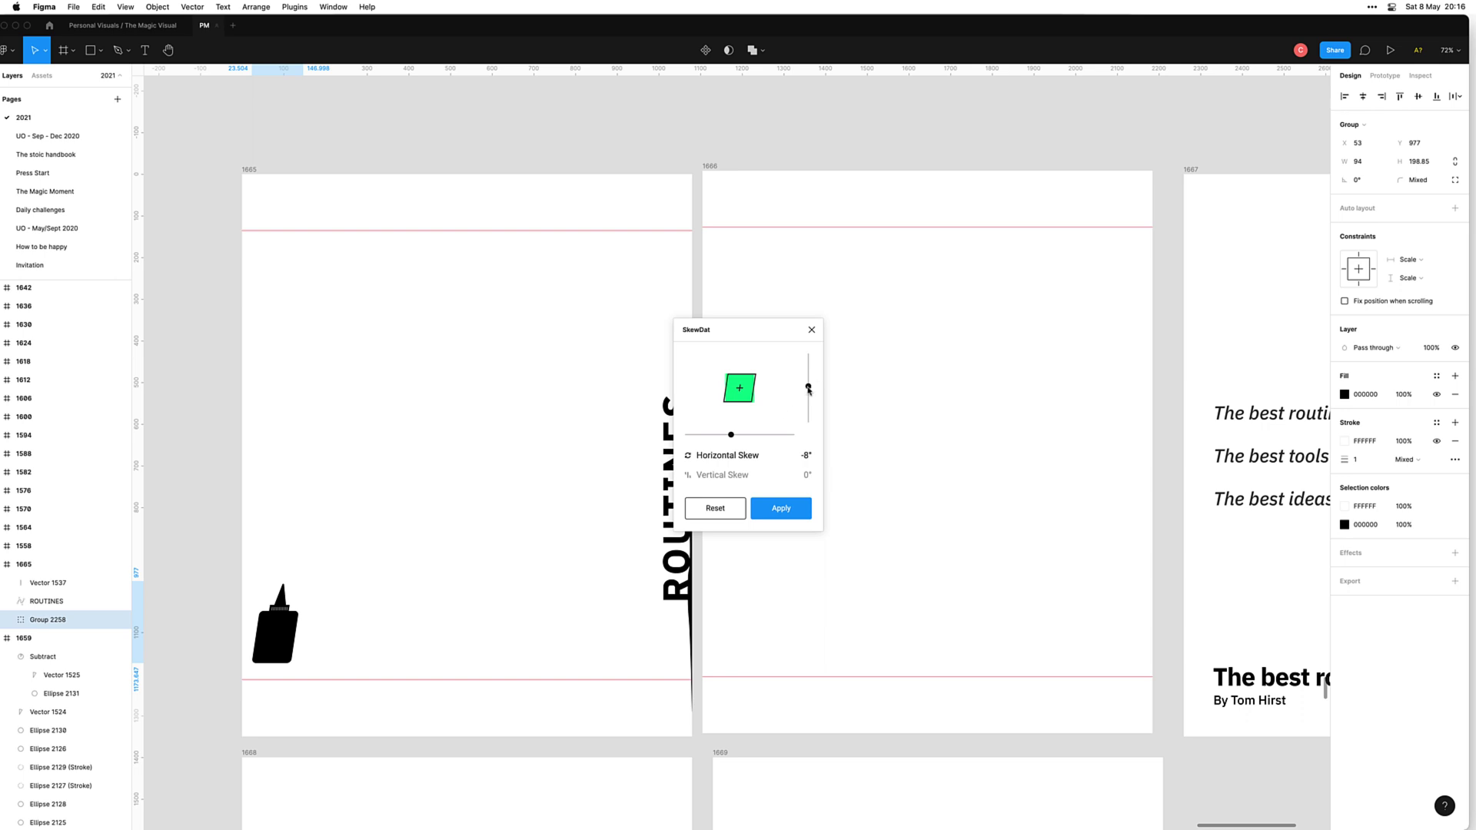
mouse_move(809, 388)
mouse_down()
mouse_move(808, 406)
mouse_move(808, 390)
mouse_up()
drag(731, 436, 678, 436)
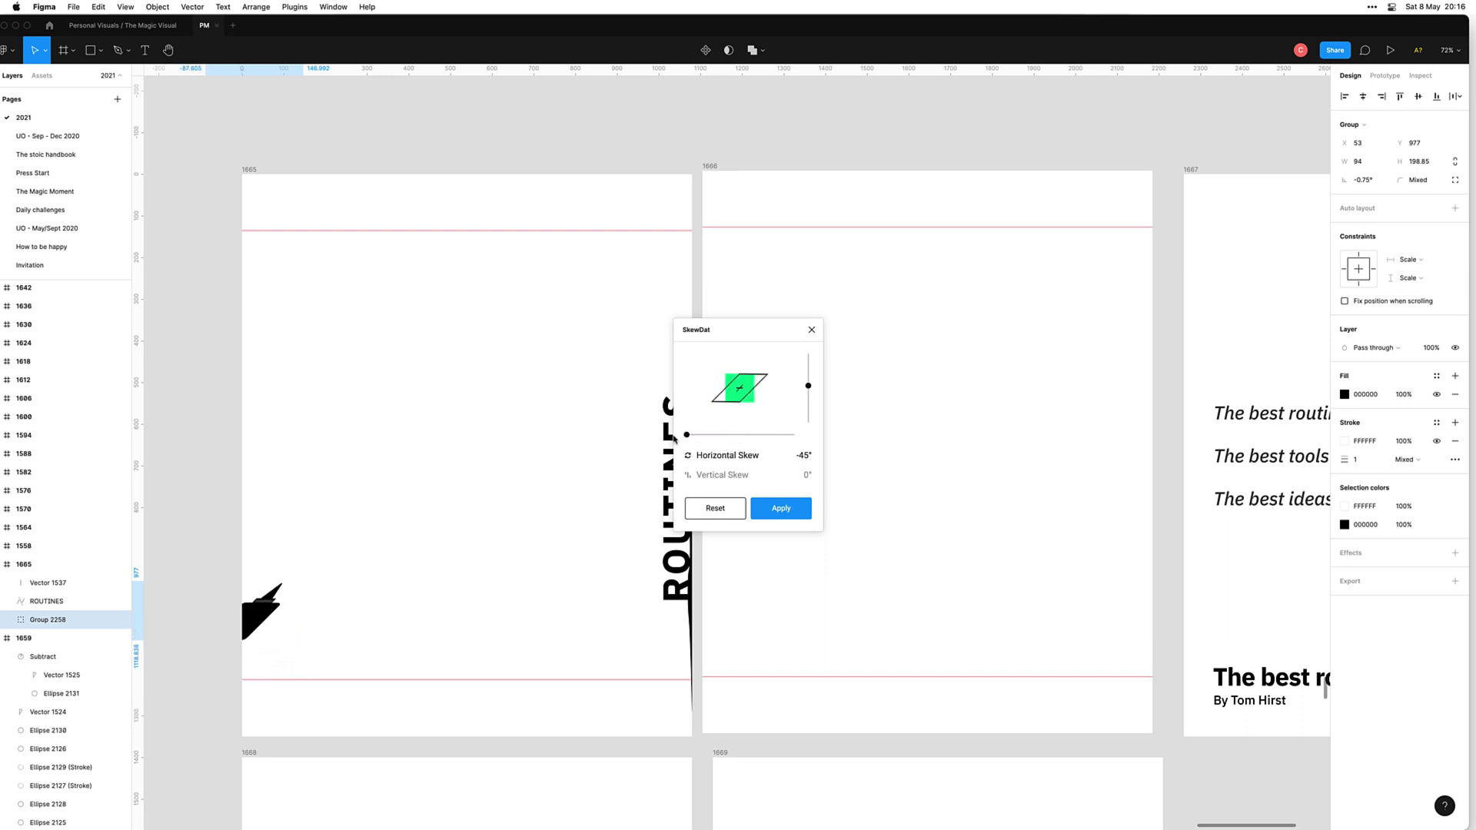
drag(263, 619, 306, 638)
click(374, 653)
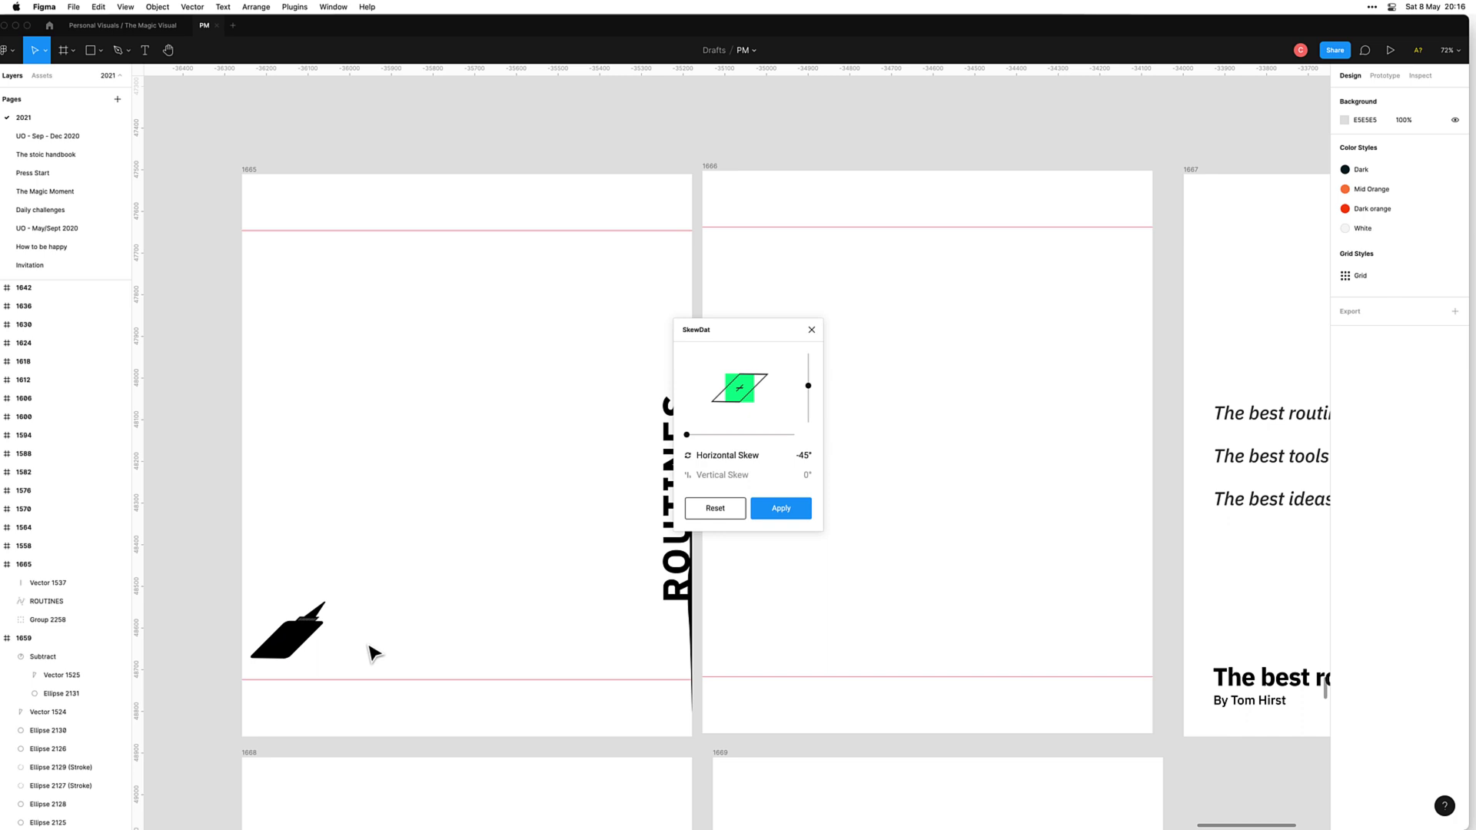
Step: Undo the move and skew of the glue bottle and close SkewDat
key(super+z)
key(super+z)
click(367, 651)
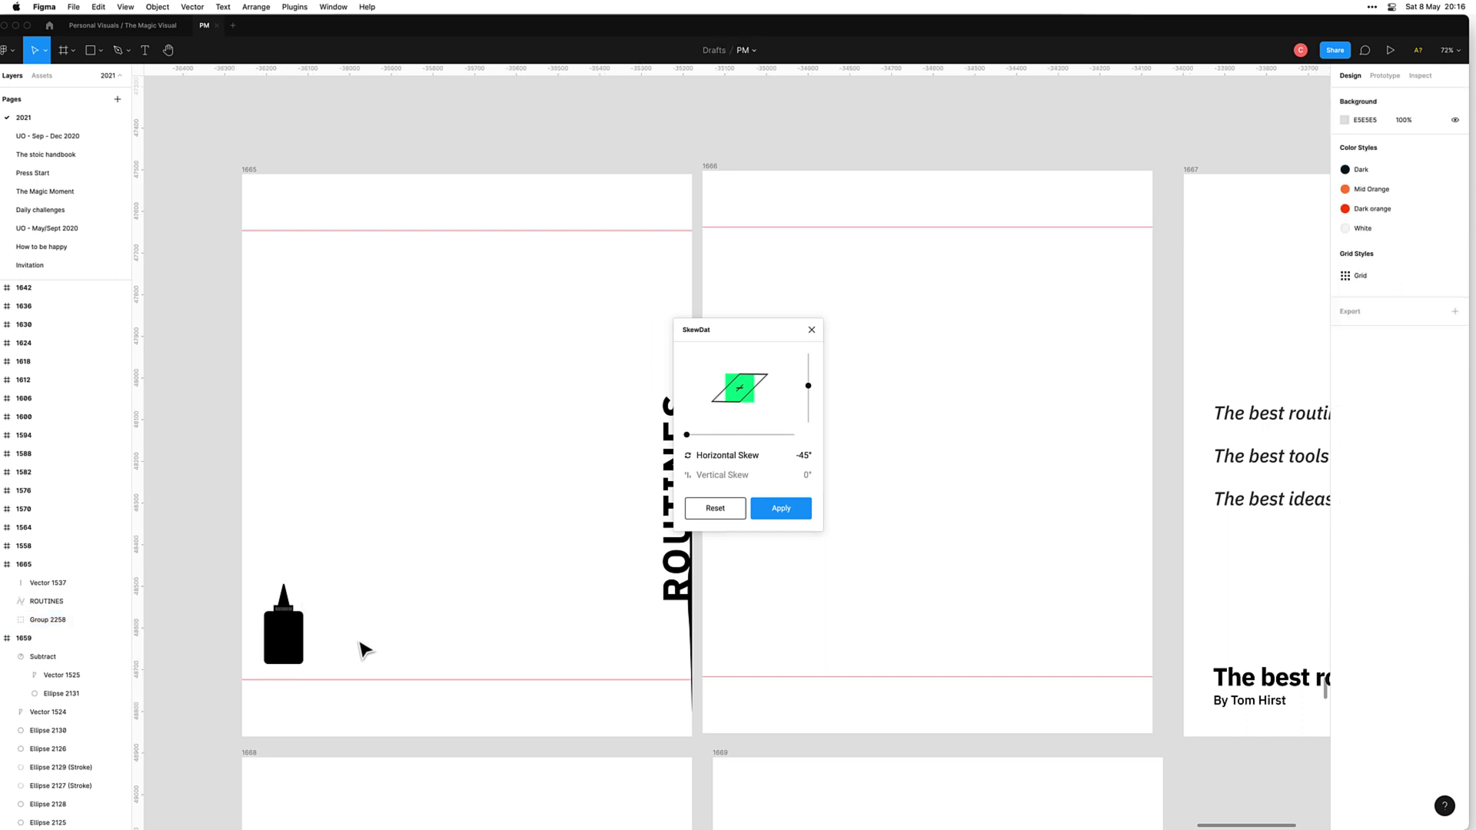
click(811, 330)
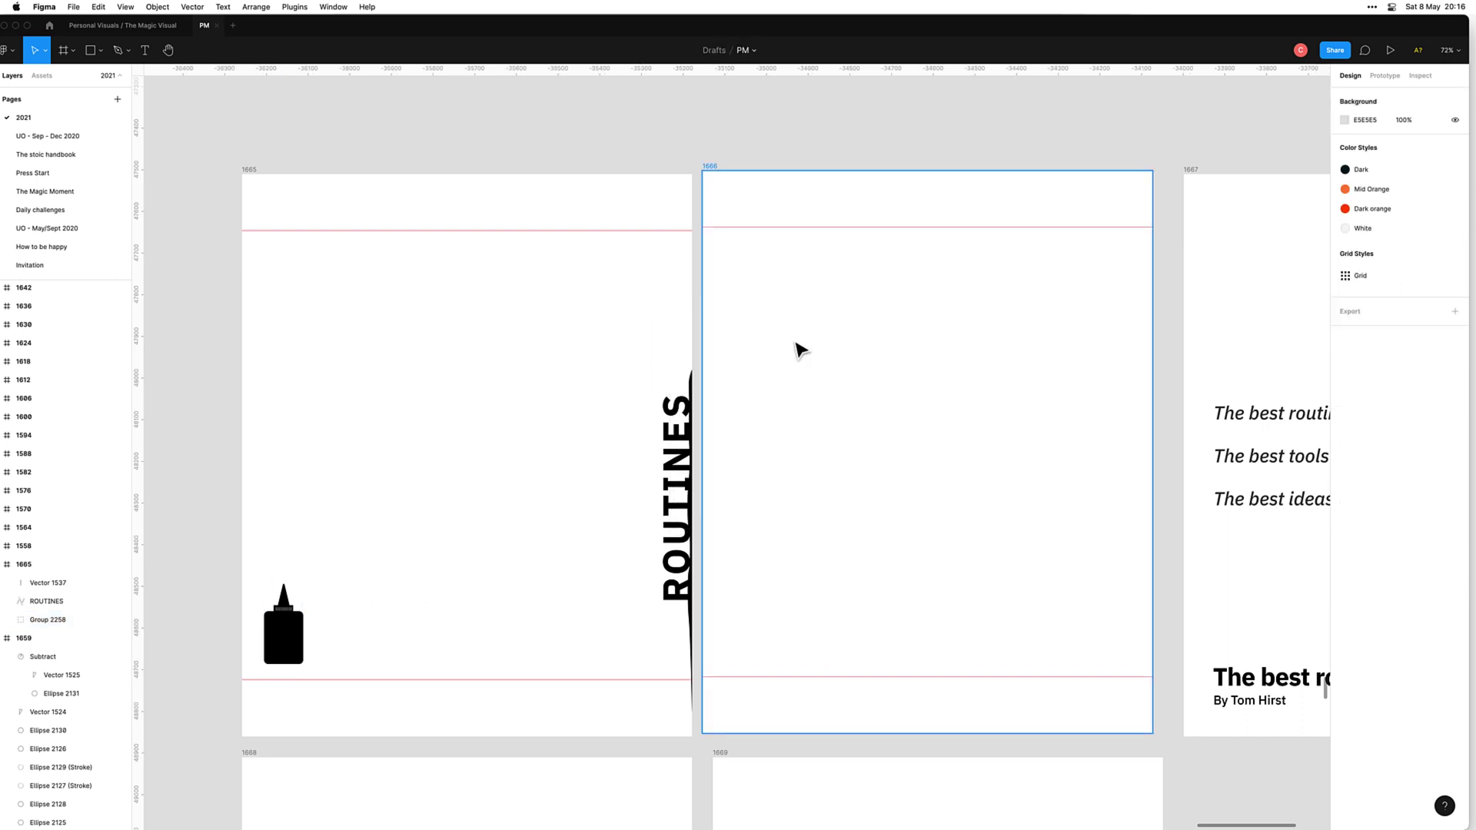
Step: Shift the glue bottle slightly and tilt it counterclockwise to a rotation of 13.56°
drag(280, 649, 286, 645)
click(357, 641)
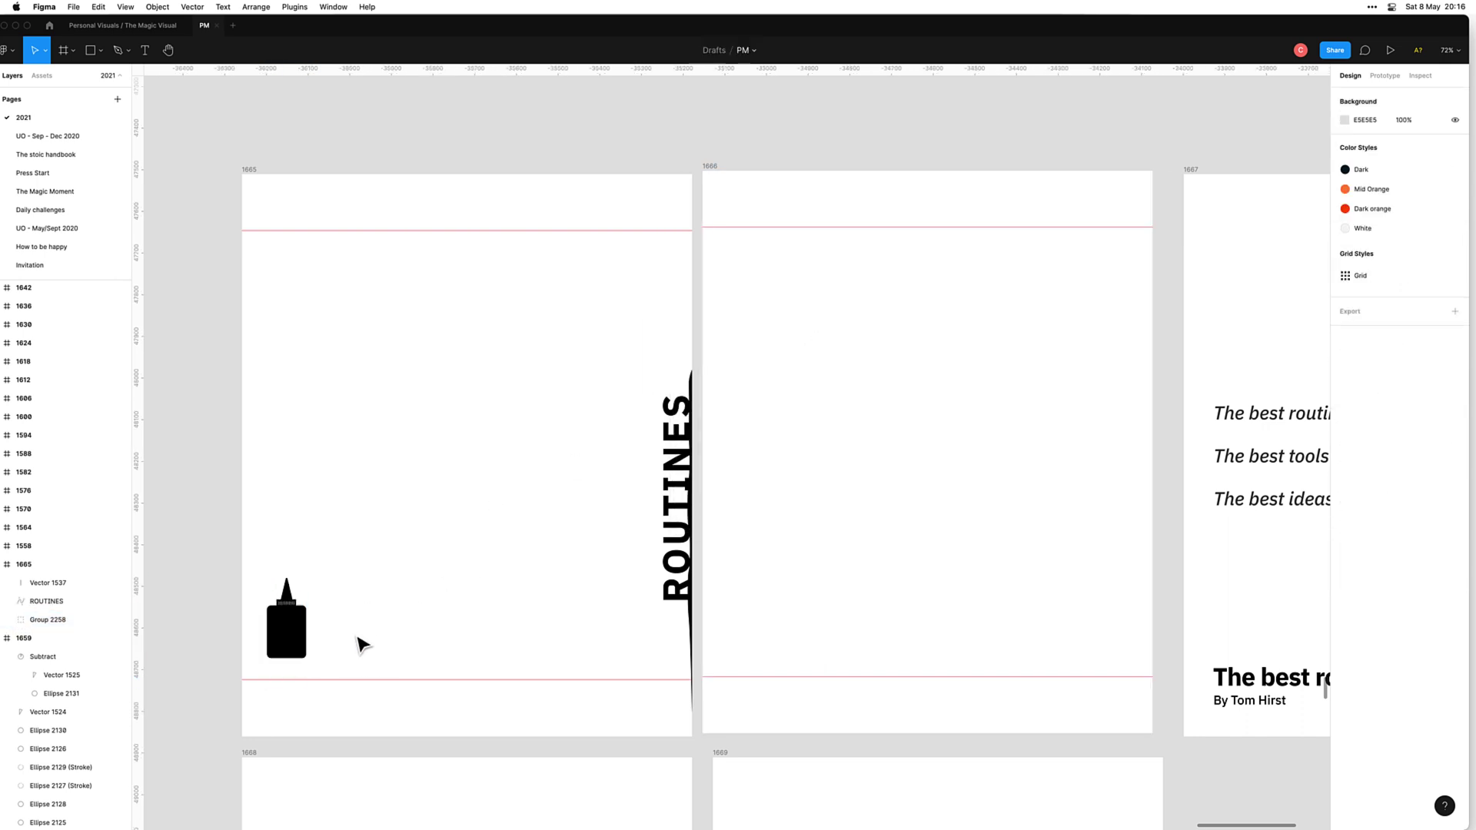
click(294, 639)
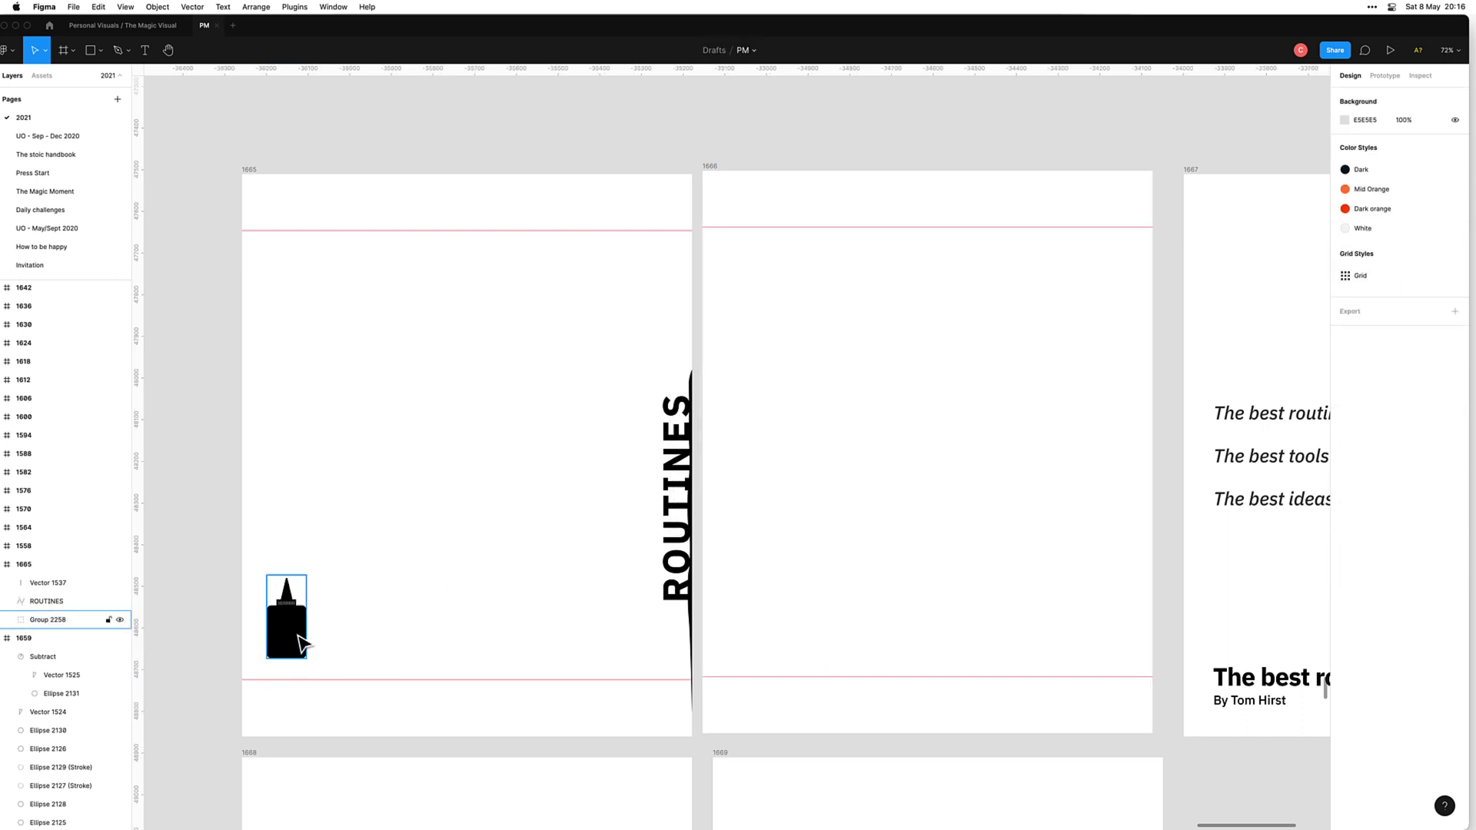
click(264, 579)
click(290, 620)
drag(260, 573, 275, 660)
click(336, 649)
click(366, 623)
Step: Move the tilted glue bottle against the left edge of frame 1665, at X -18
key(Left)
key(Left)
key(Left)
key(Left)
key(Left)
key(Left)
key(Left)
key(Left)
key(Left)
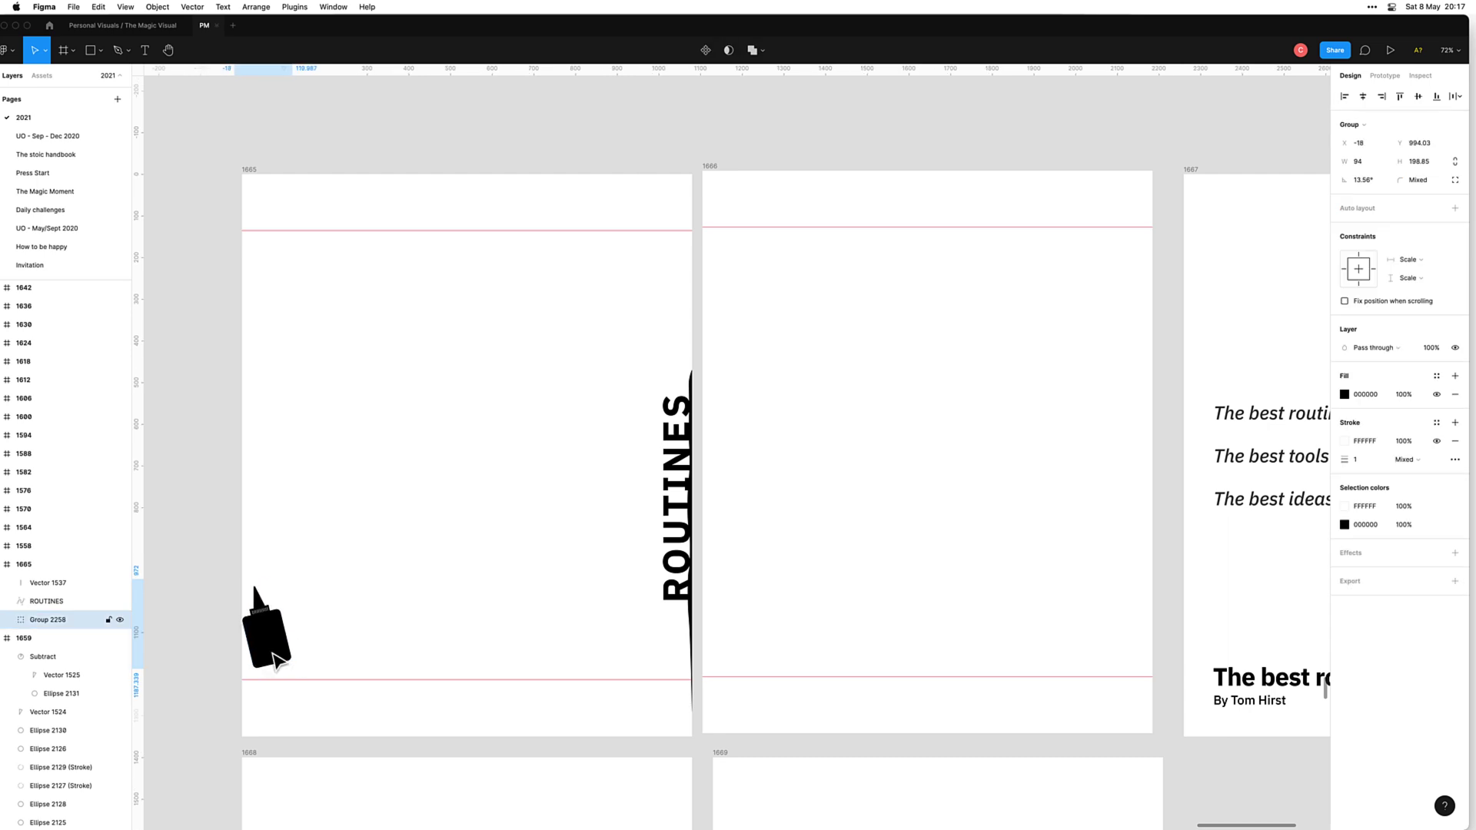
click(379, 619)
Step: Draw a flat ellipse about 109 by 9 under the raised side of the tilted glue bottle as its shadow
scroll(306, 646, up, 5)
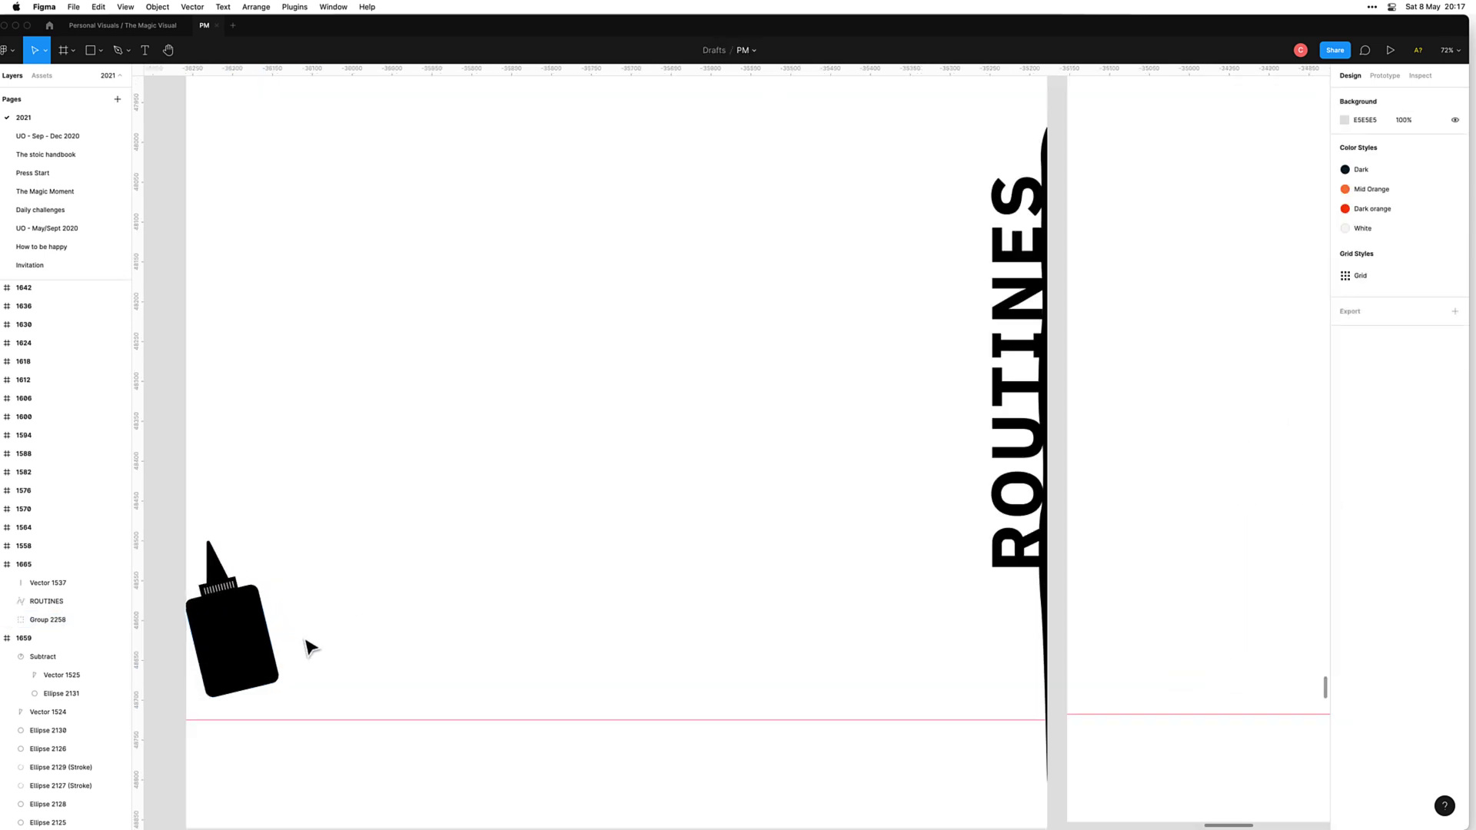
drag(307, 645, 457, 529)
key(o)
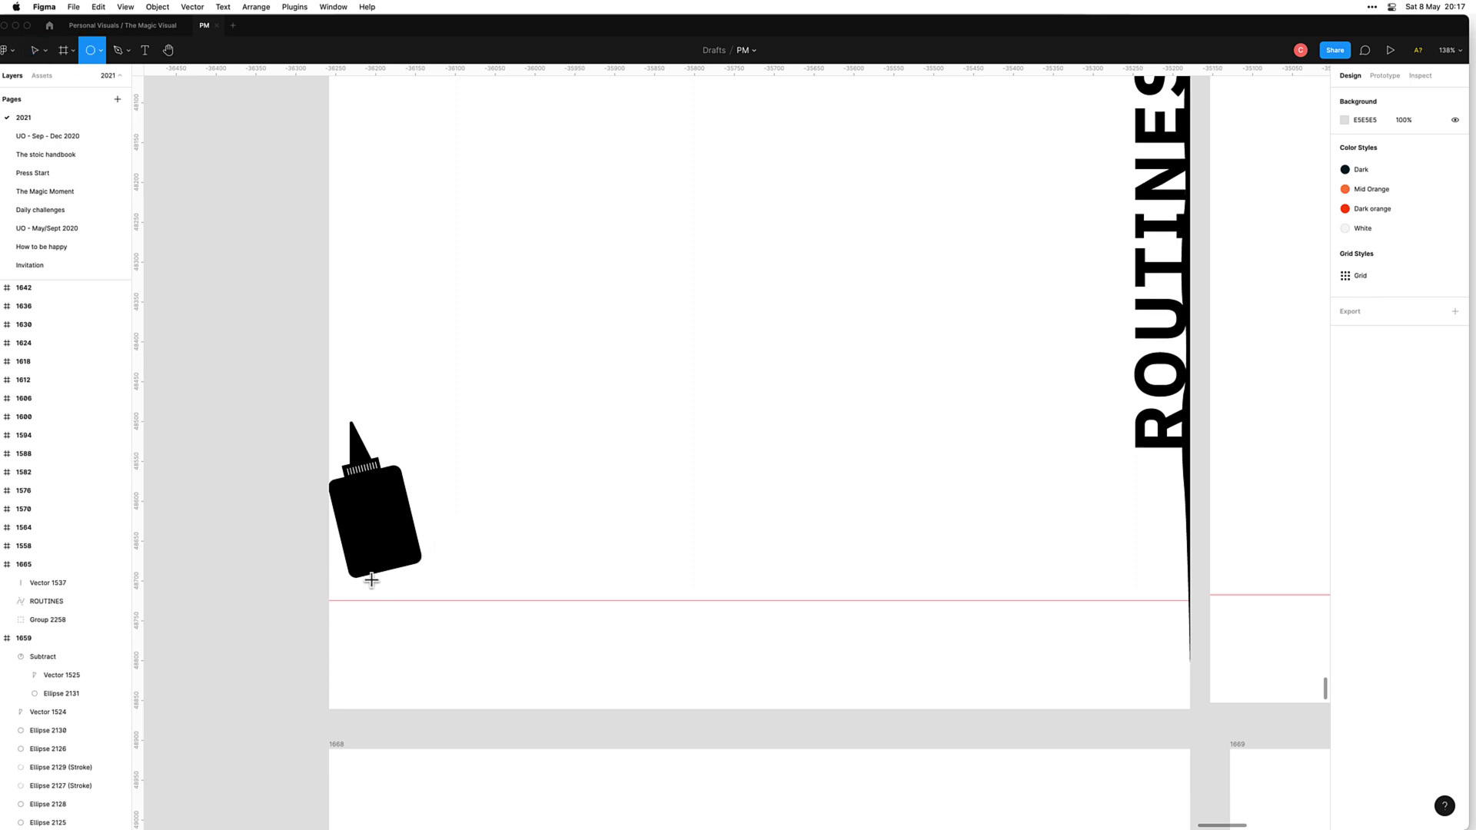
drag(363, 573, 450, 578)
click(523, 573)
Step: Set the shadow ellipse's opacity to 20% and keep the ellipse selected
click(442, 576)
key(2)
click(511, 560)
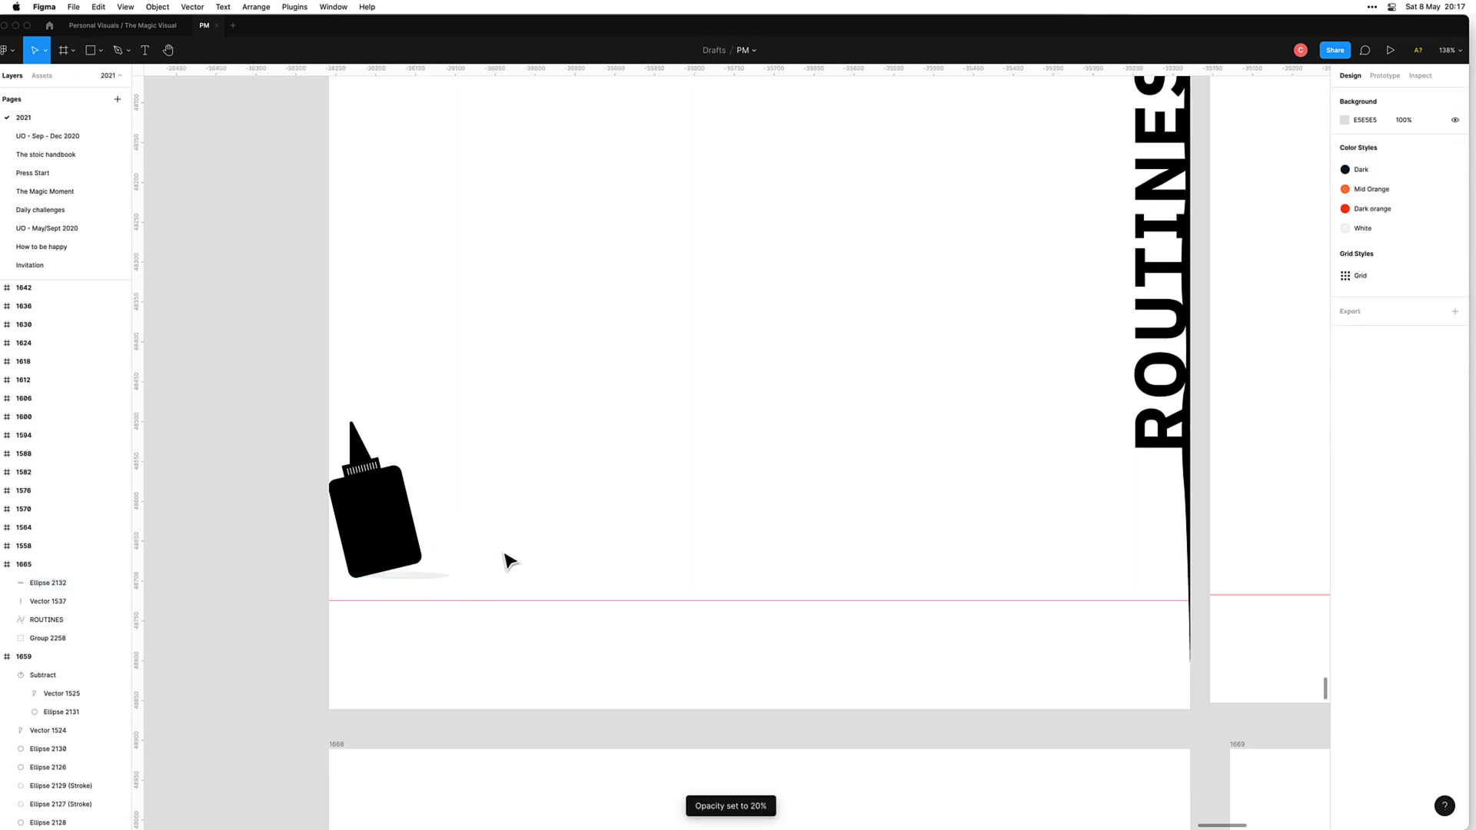
click(413, 584)
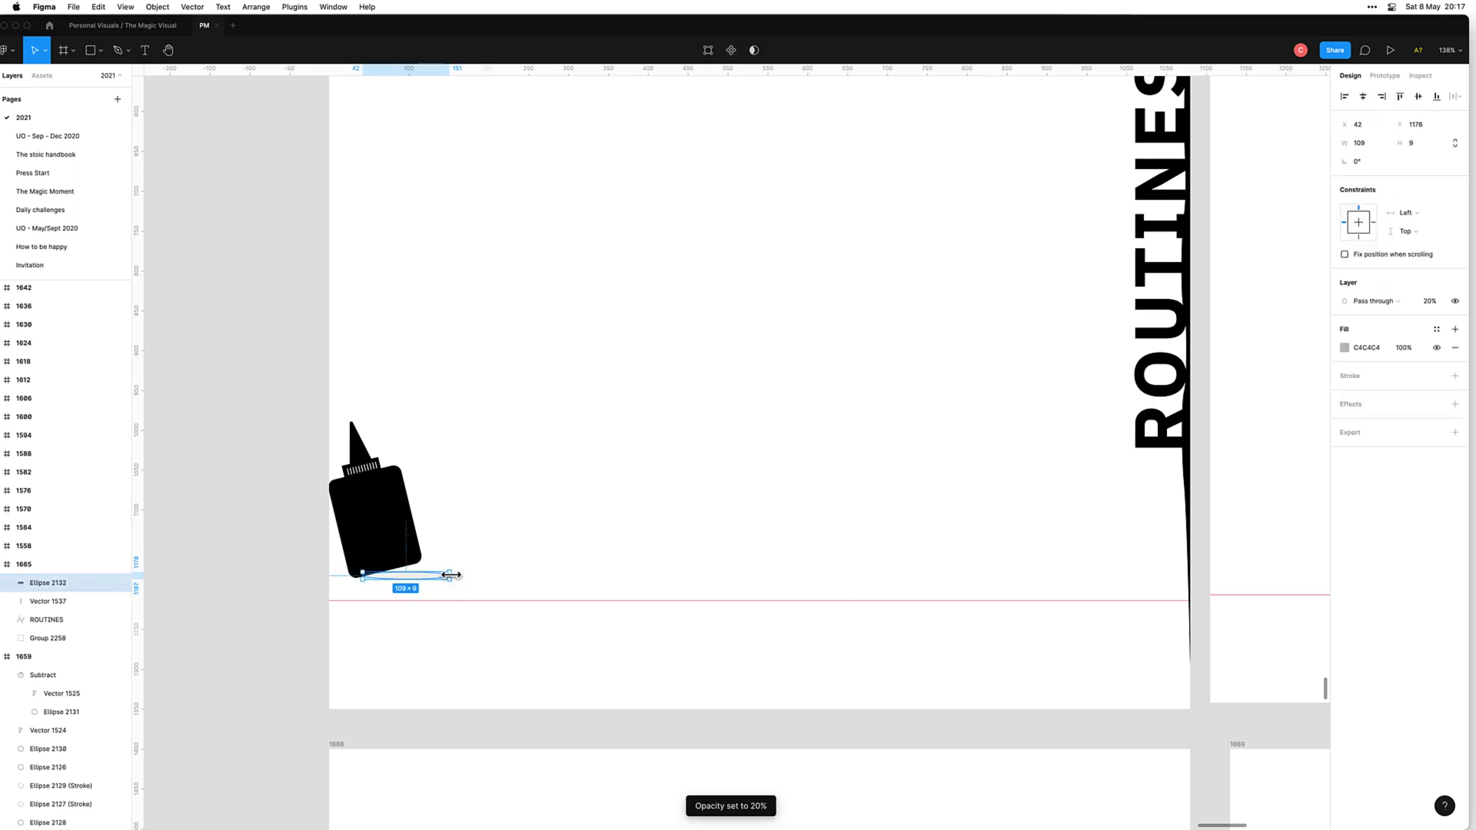
Step: Narrow the shadow ellipse to about 88 wide and place it closer under the tilted glue bottle, at X 30
click(511, 562)
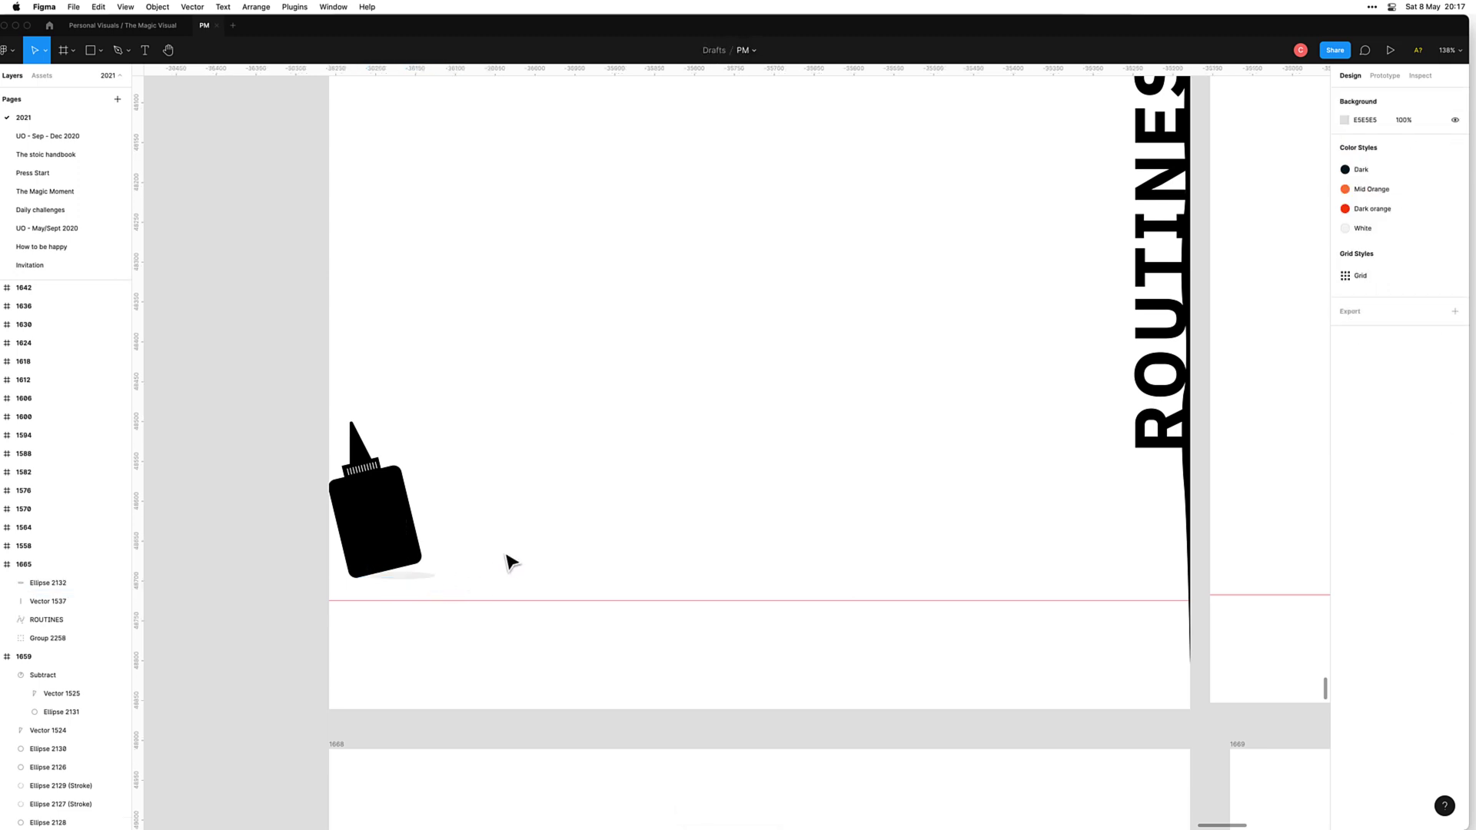
scroll(513, 550, down, 5)
click(464, 563)
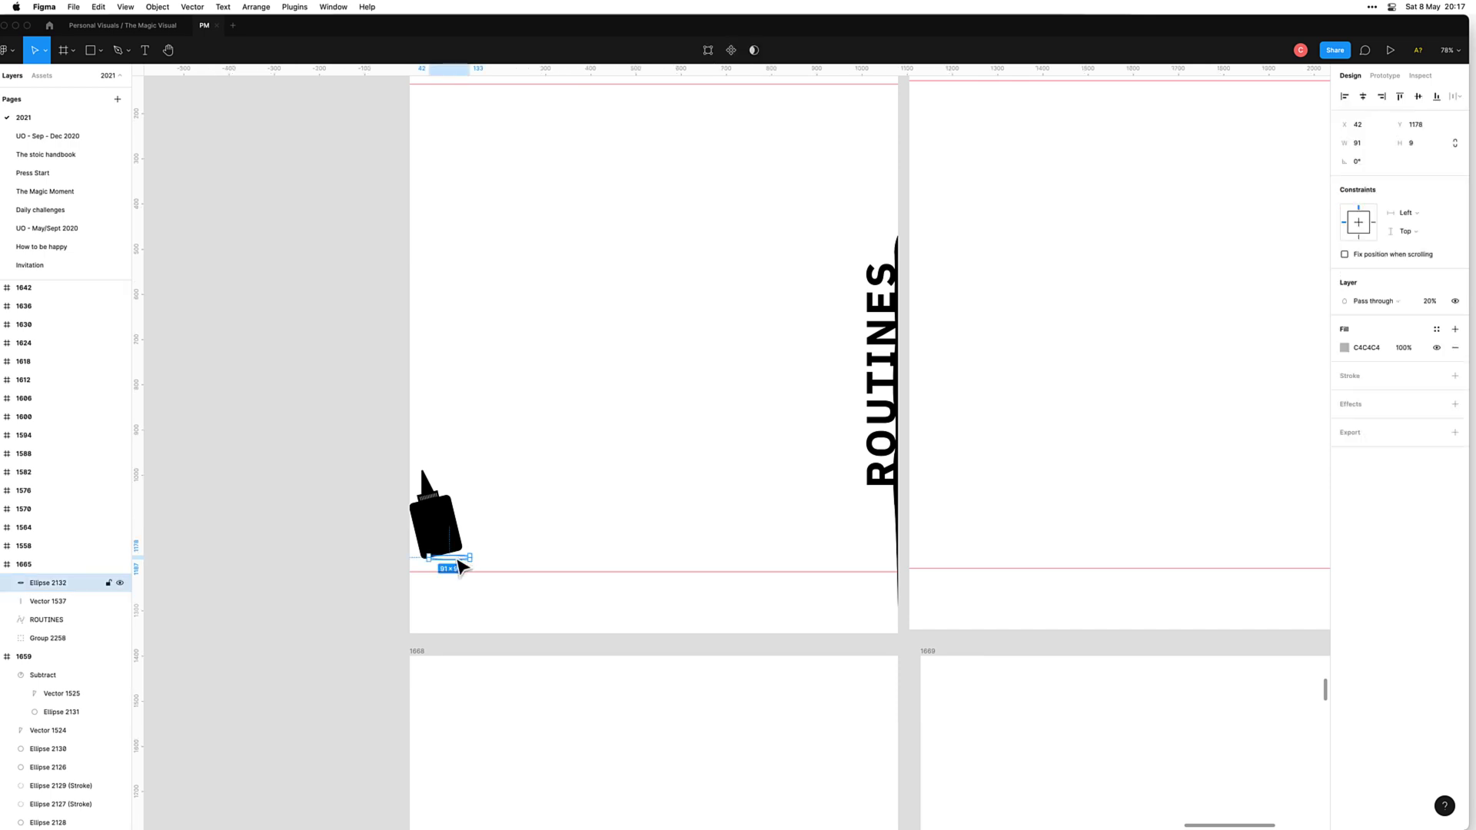
drag(458, 563, 457, 564)
scroll(460, 568, up, 10)
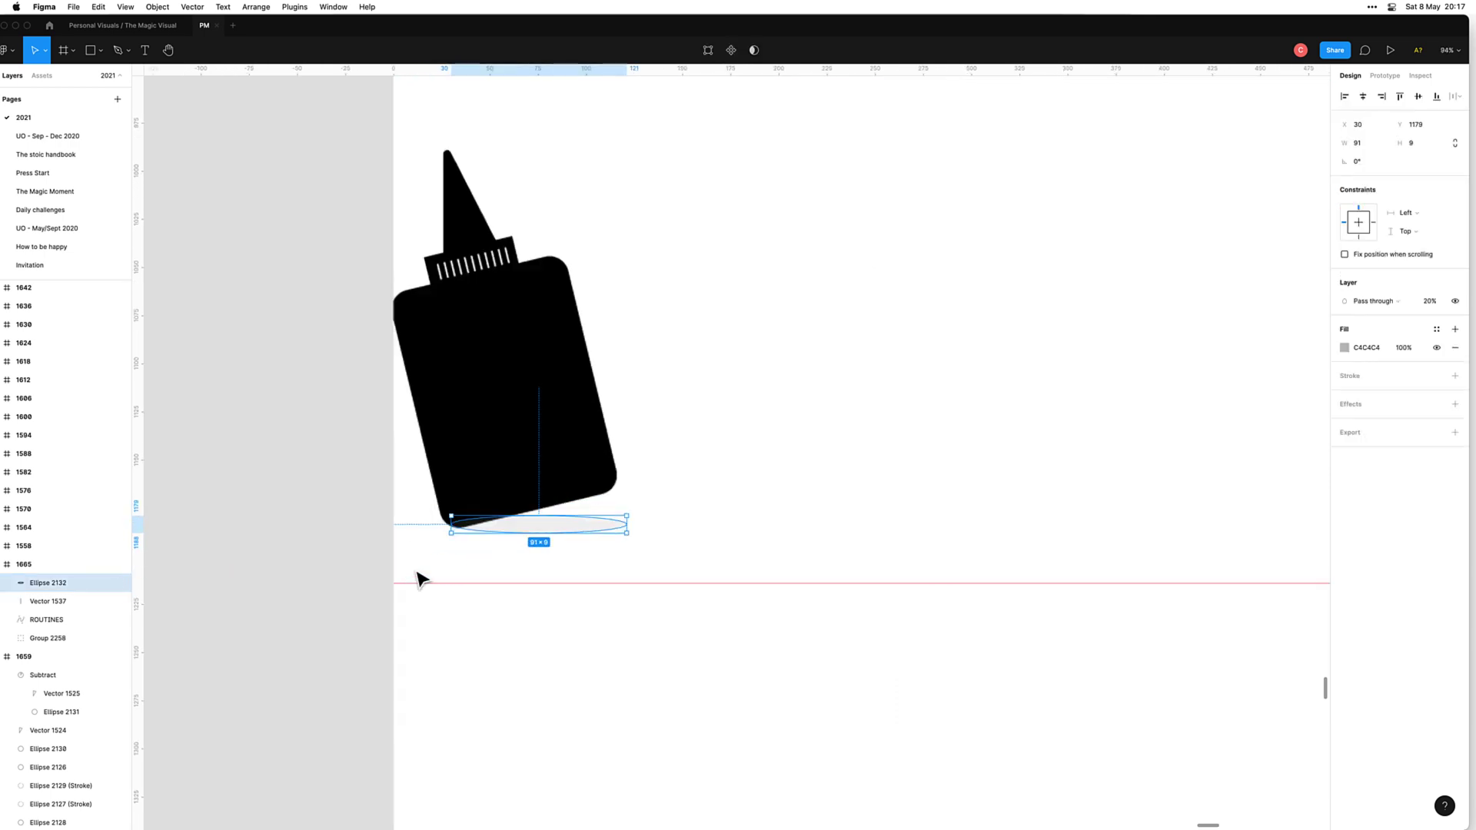
click(655, 523)
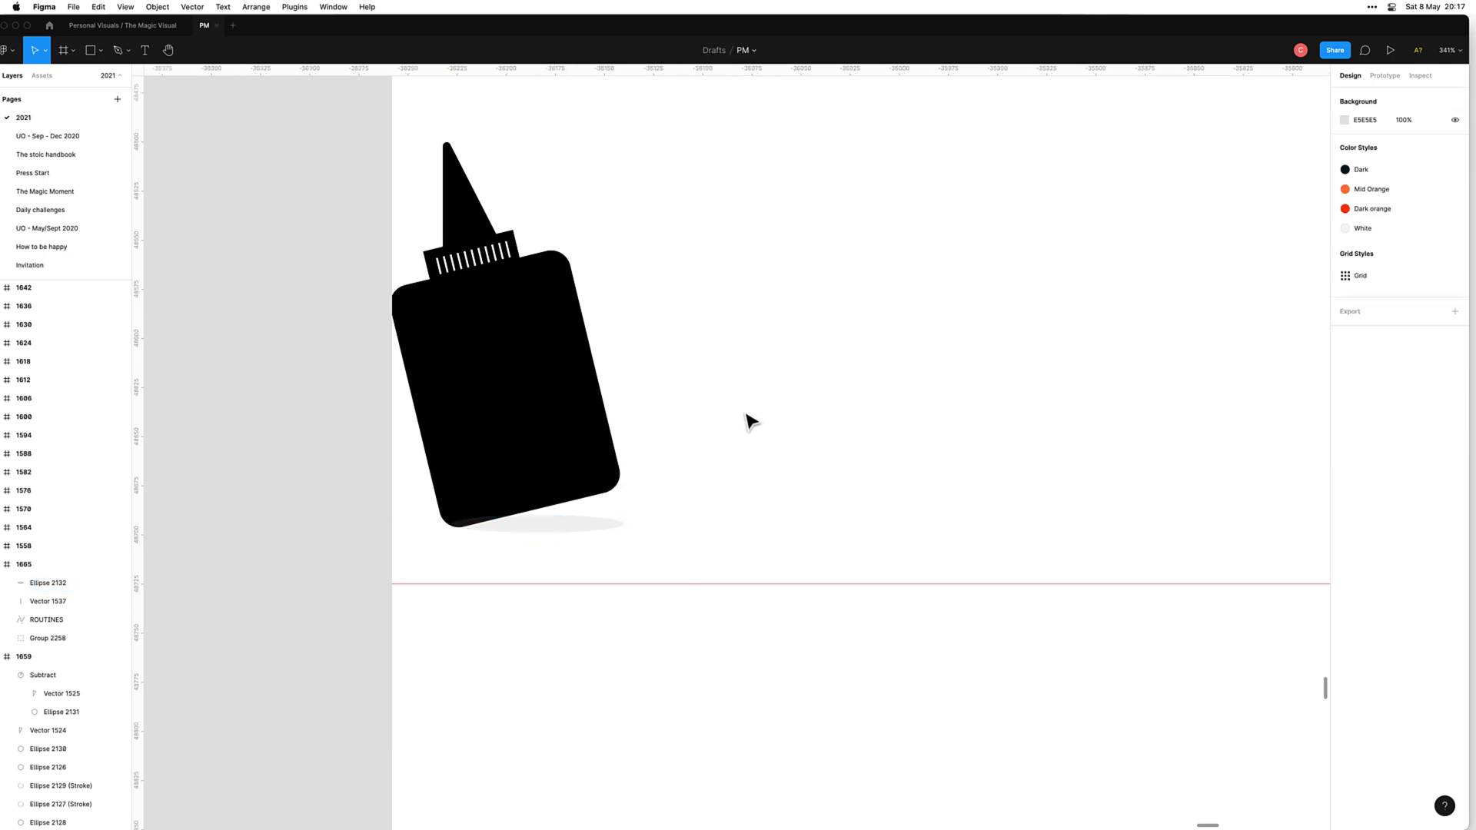
scroll(749, 418, down, 2)
Step: Send the shadow ellipse backward until it sits behind the glue bottle group
click(583, 516)
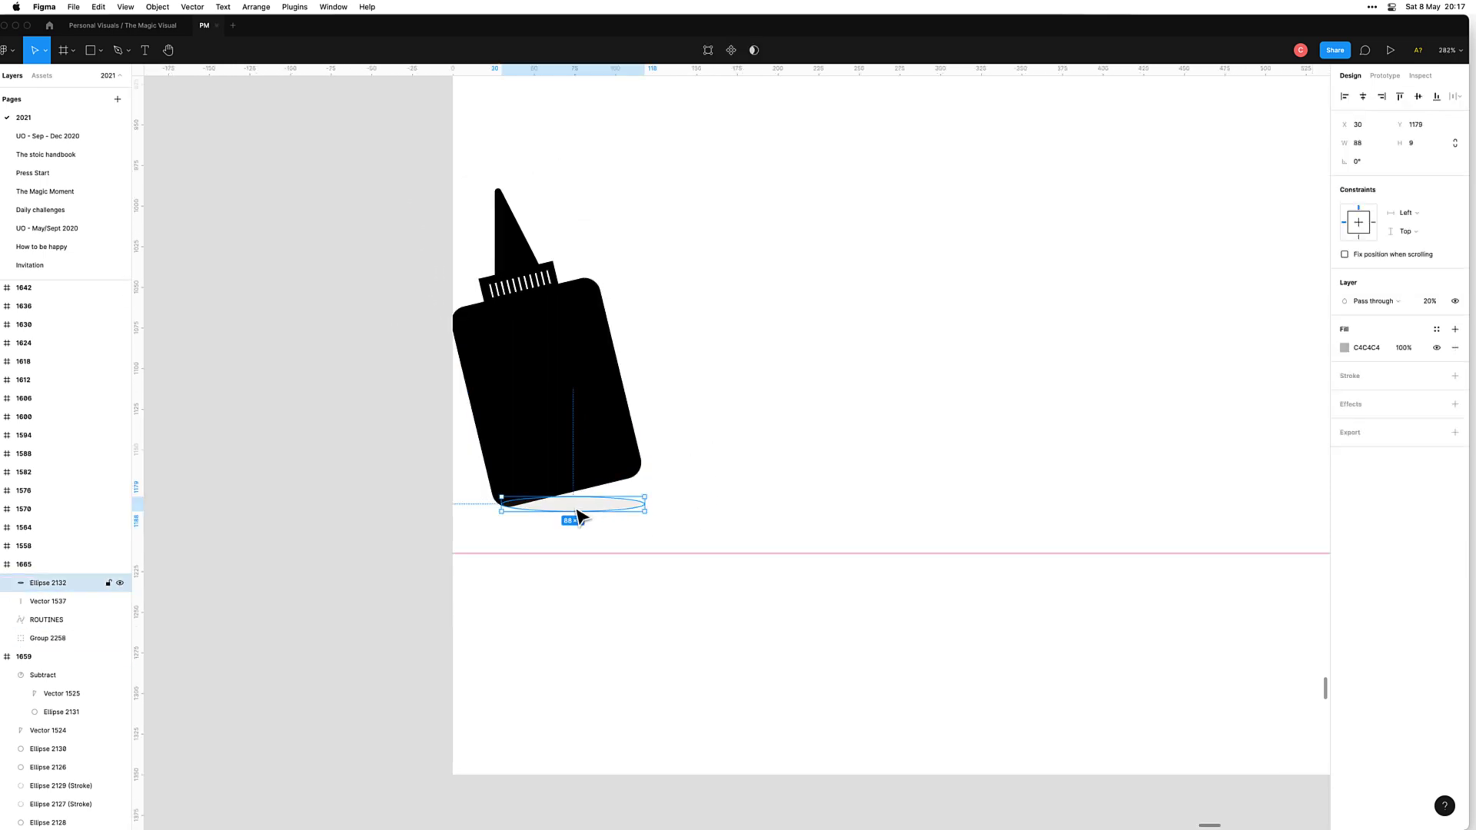
key(super+bracketleft)
key(super+bracketleft)
click(892, 398)
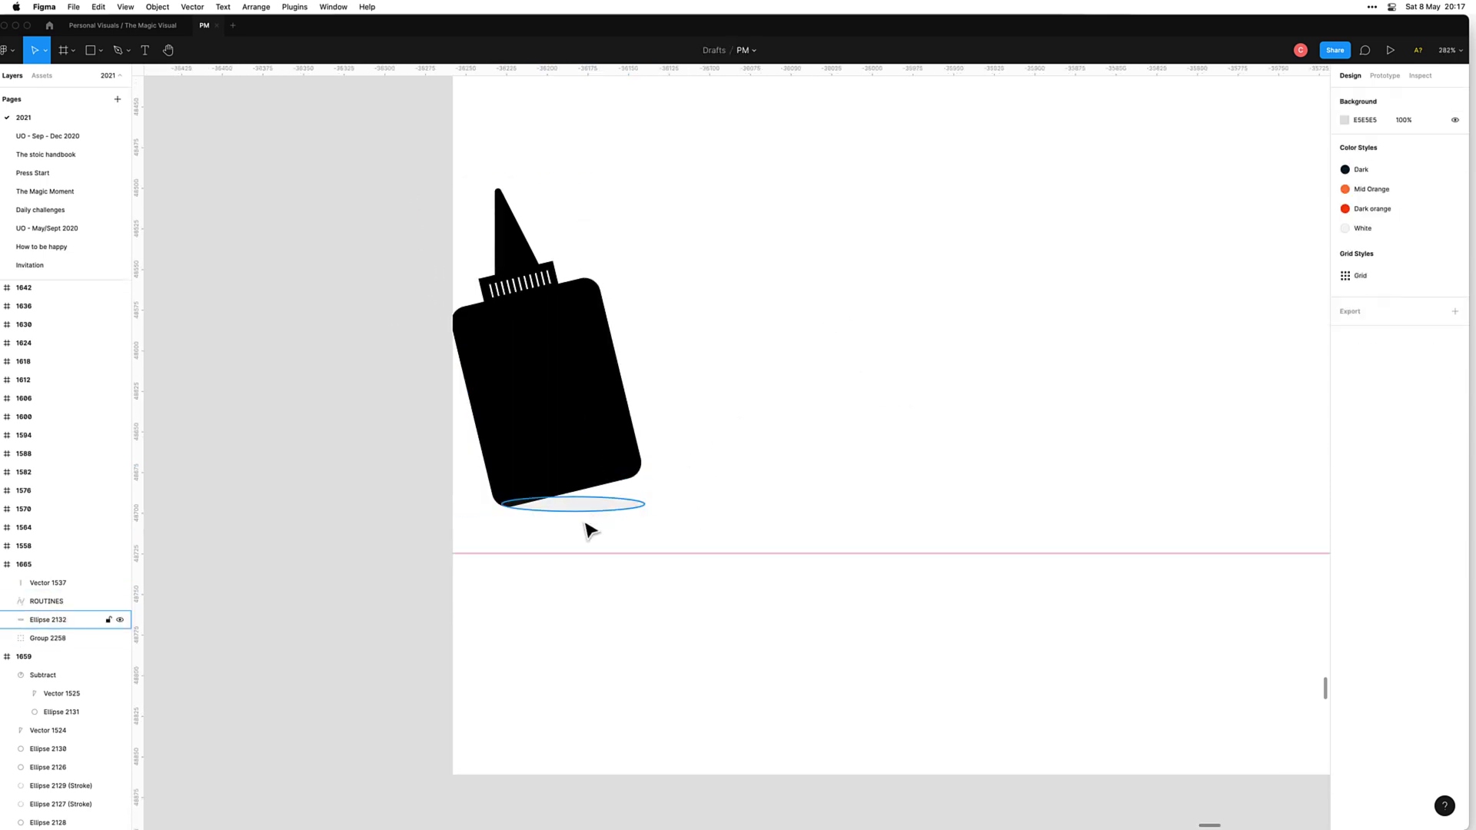
click(605, 506)
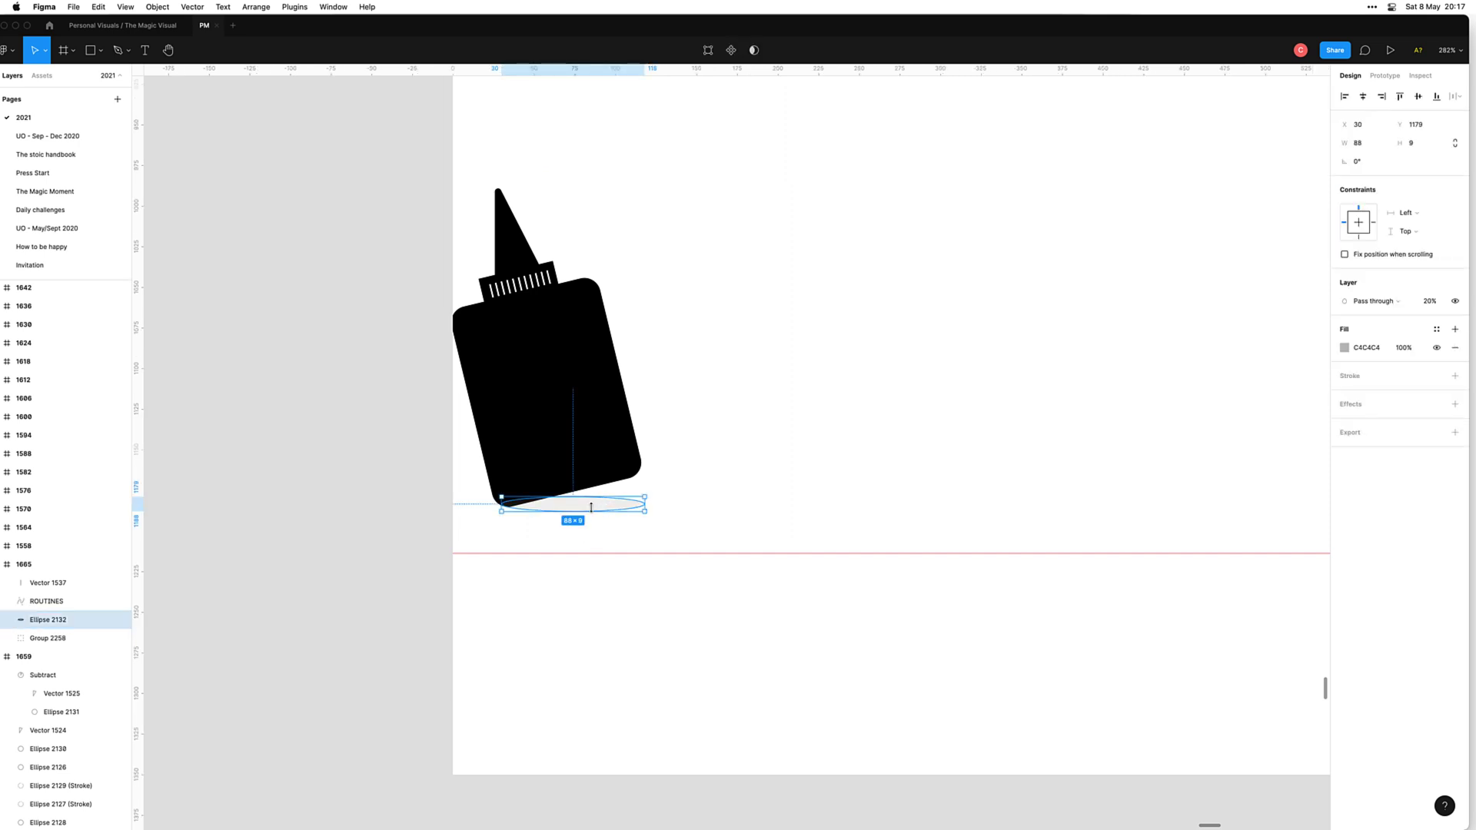
key(super+bracketleft)
click(833, 392)
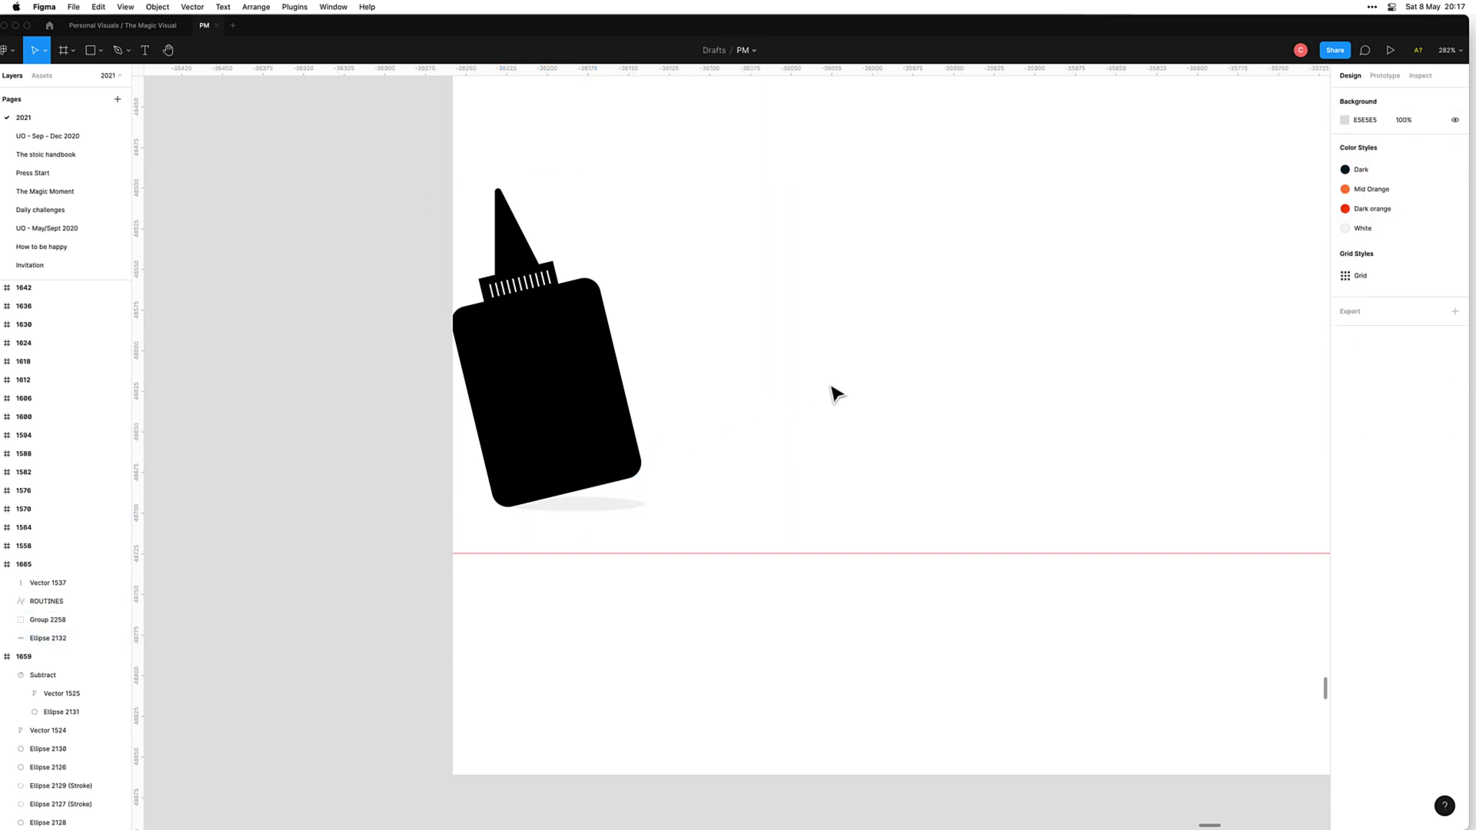
Step: Tilt the glue bottle further counterclockwise to a rotation of 30.32°
scroll(827, 390, down, 5)
drag(976, 372, 538, 498)
scroll(669, 488, down, 5)
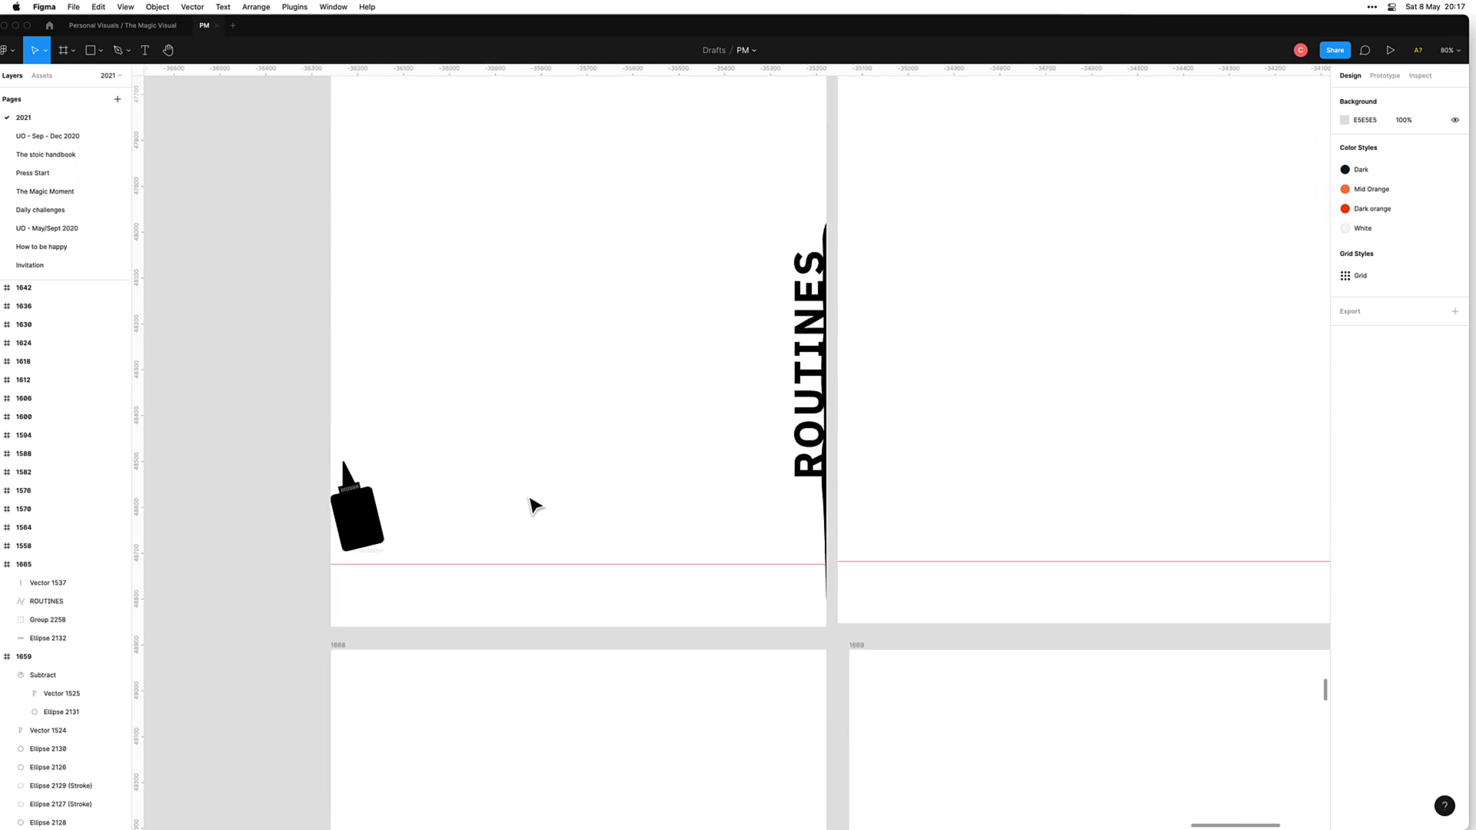
click(372, 534)
drag(389, 552, 388, 546)
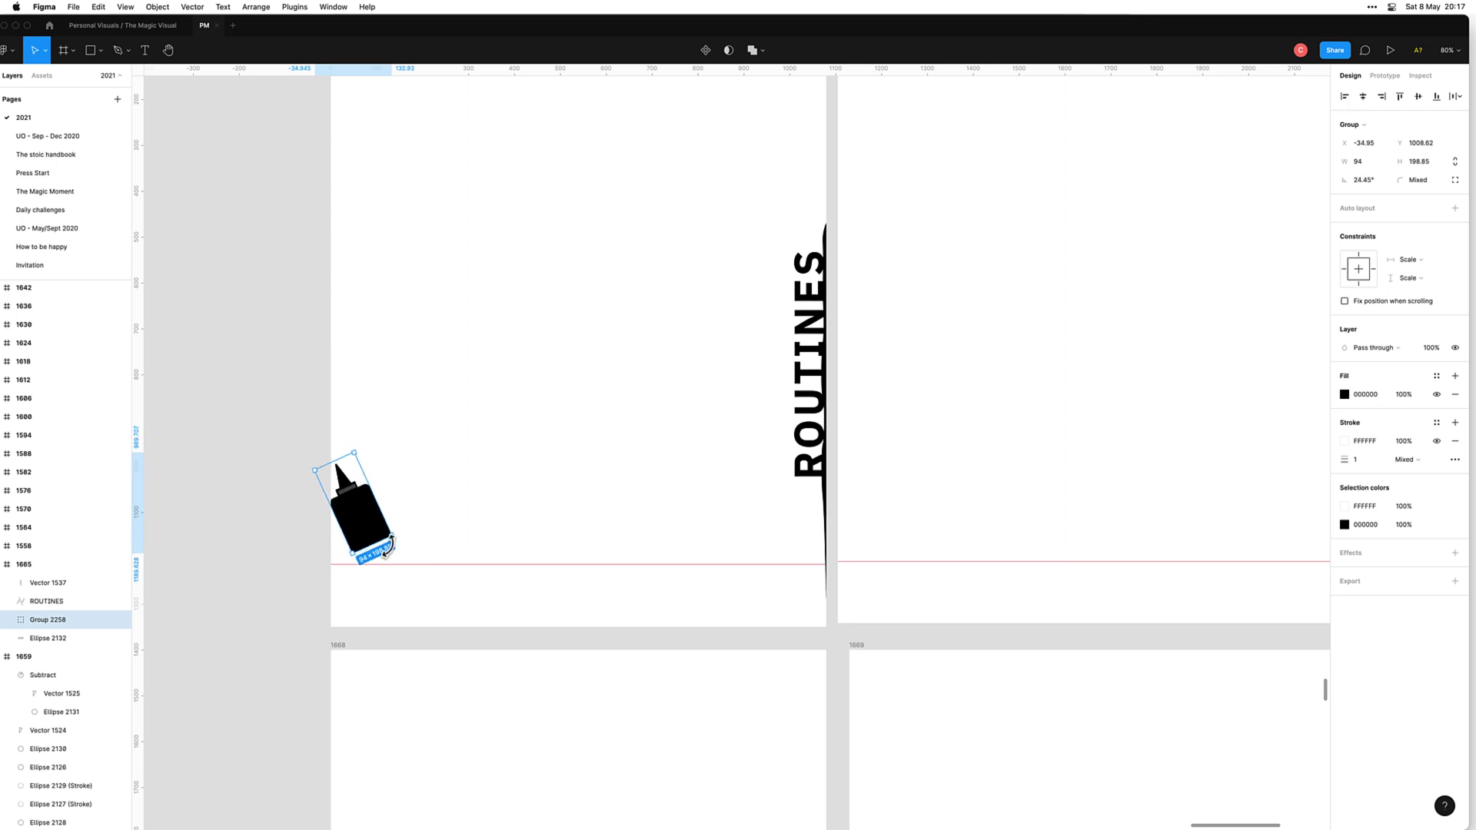
click(381, 549)
click(373, 538)
click(464, 523)
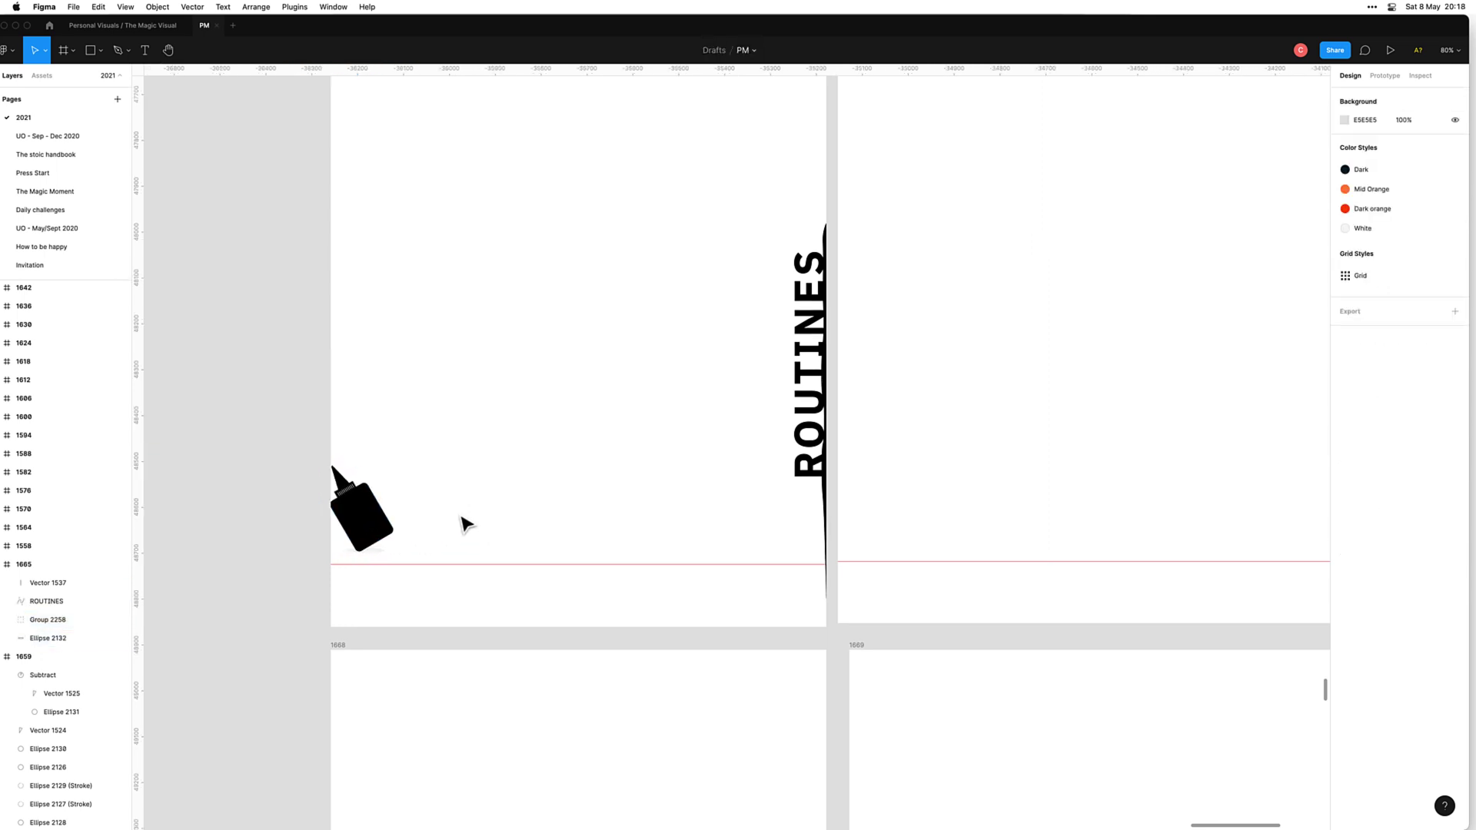
Step: Shift the shadow ellipse to X 40 so it lies under the raised side of the bottle
click(387, 545)
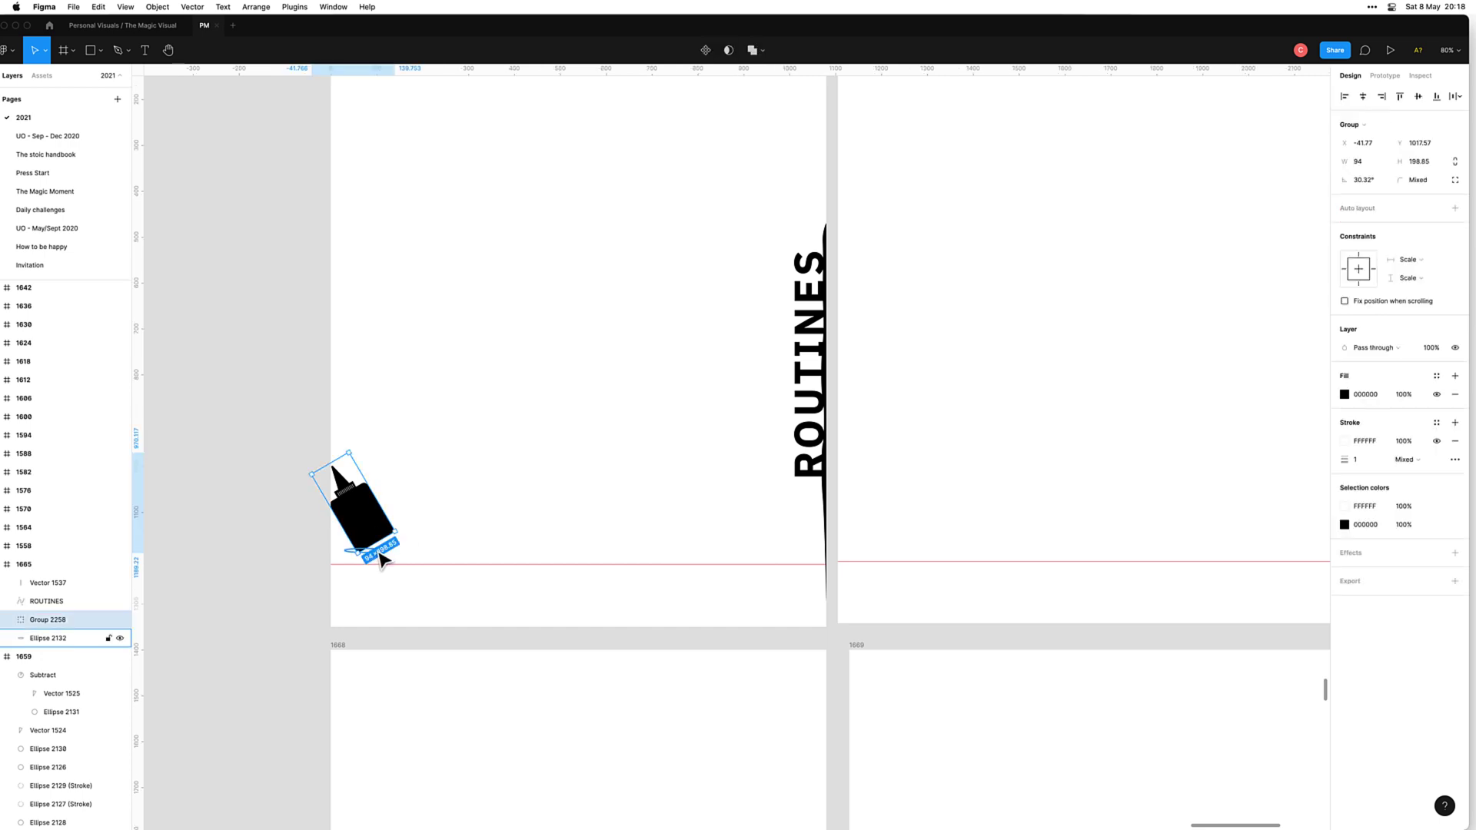
click(379, 562)
click(376, 557)
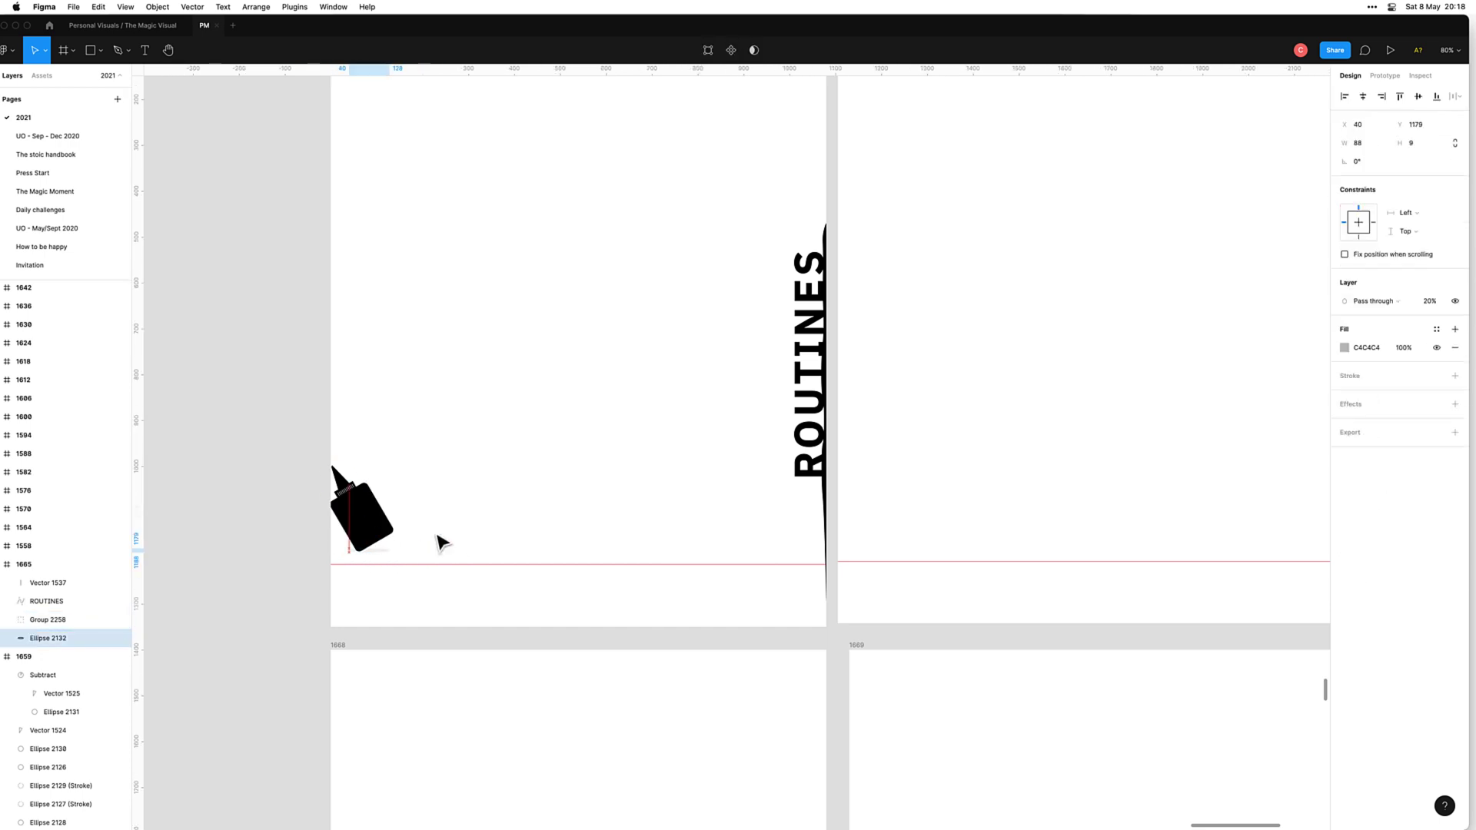
click(538, 440)
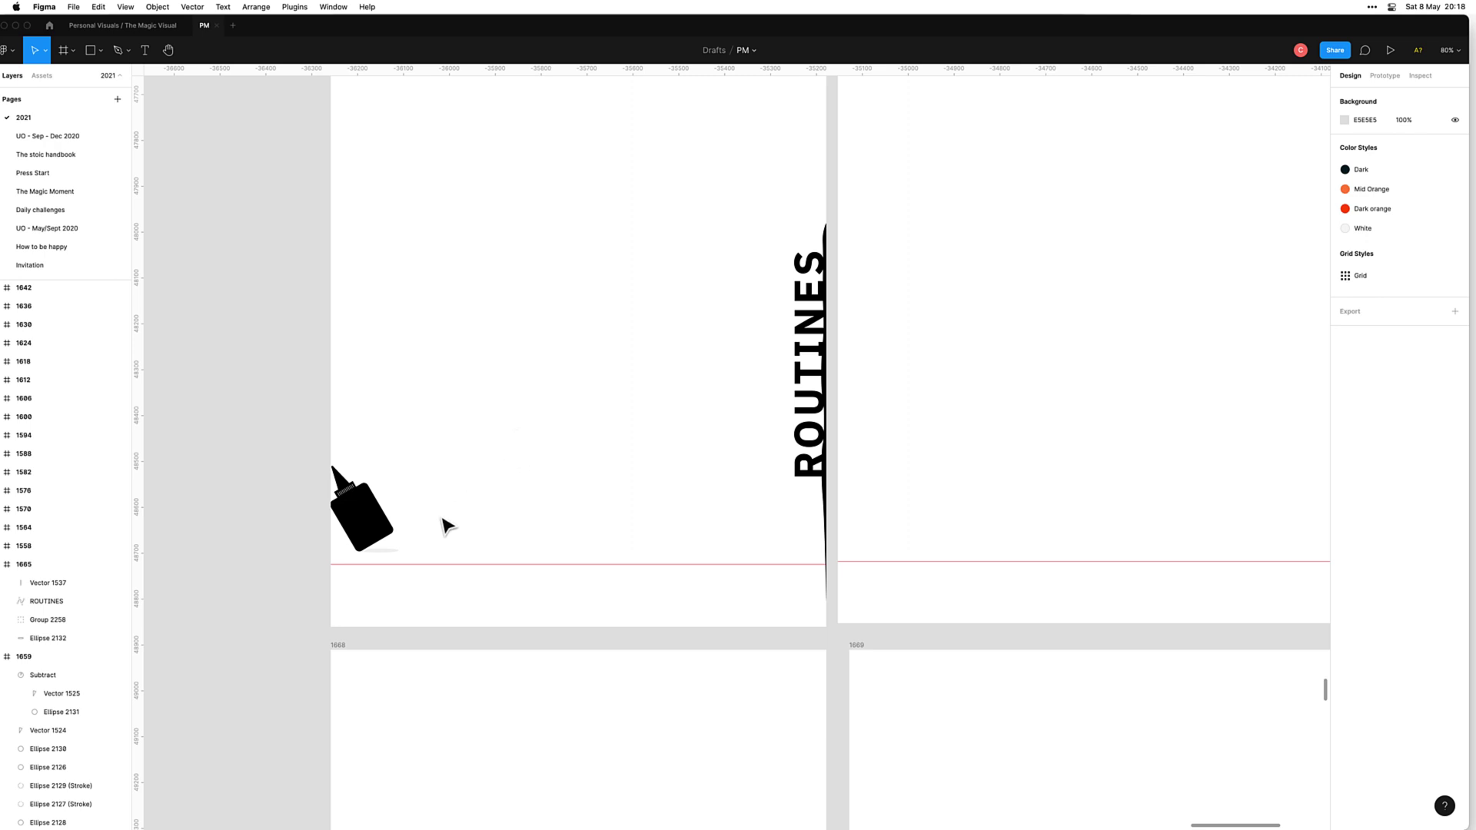
drag(442, 500, 386, 562)
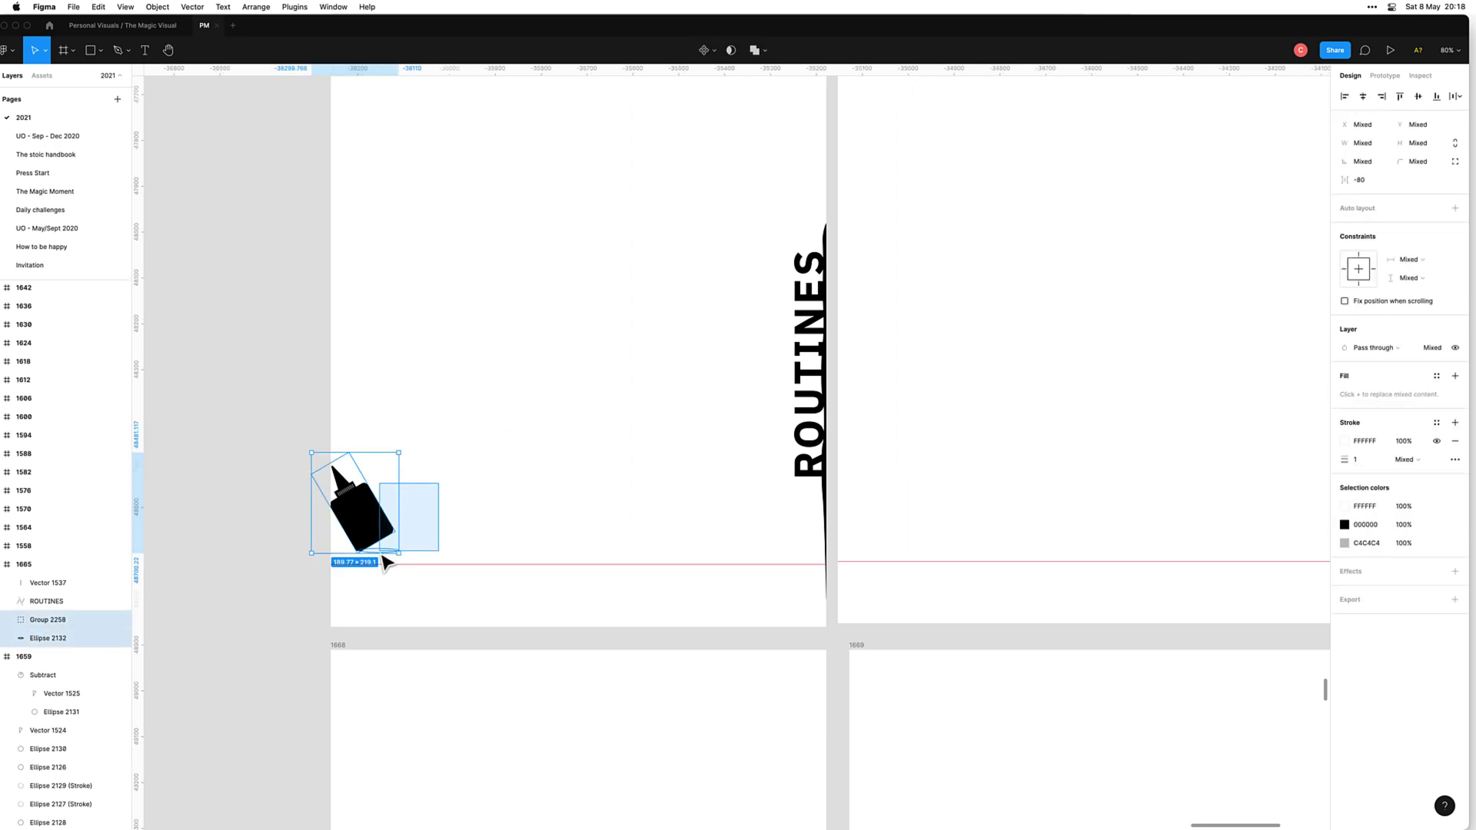
click(467, 515)
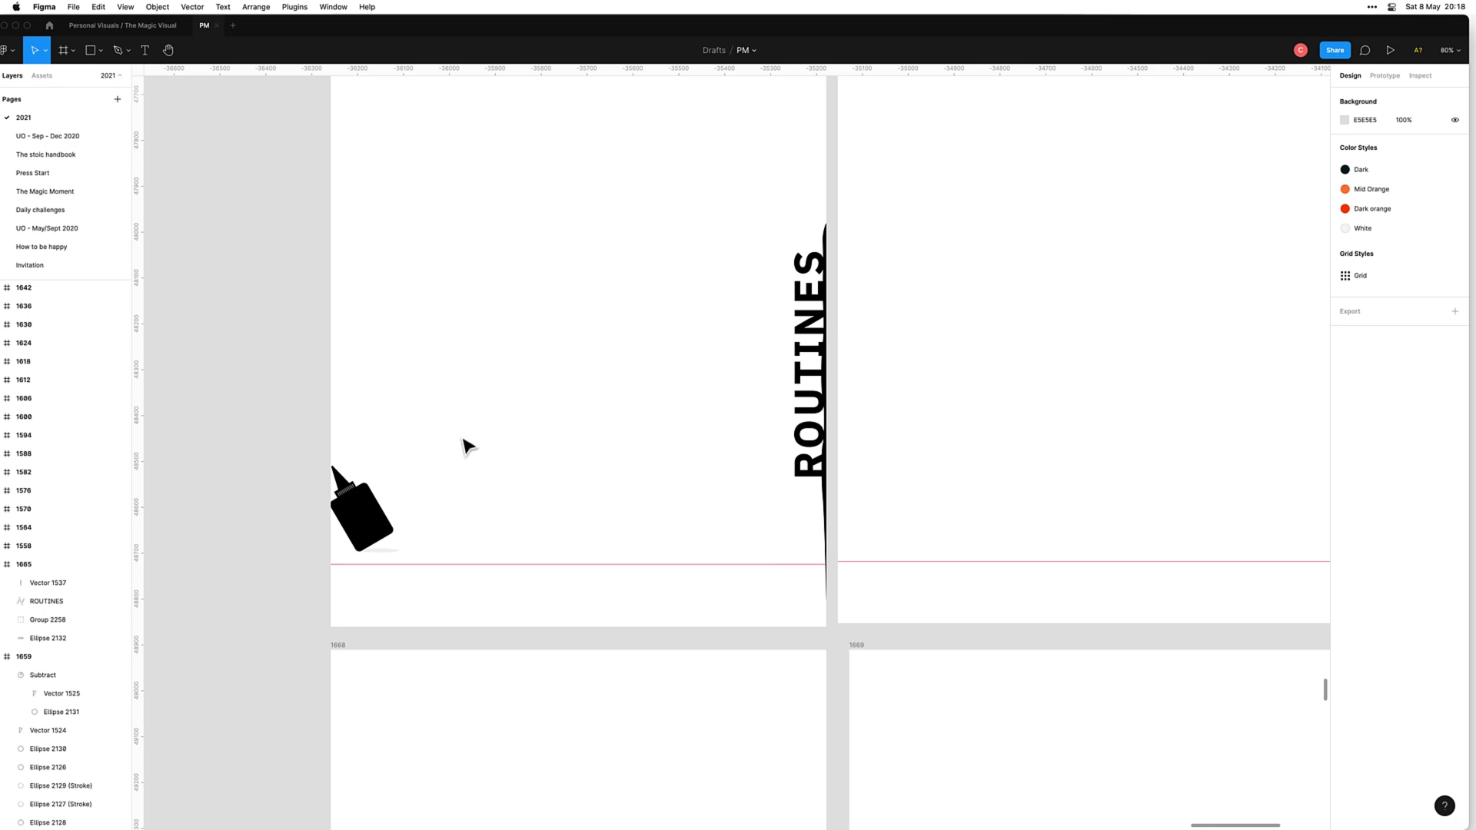
scroll(467, 446, down, 3)
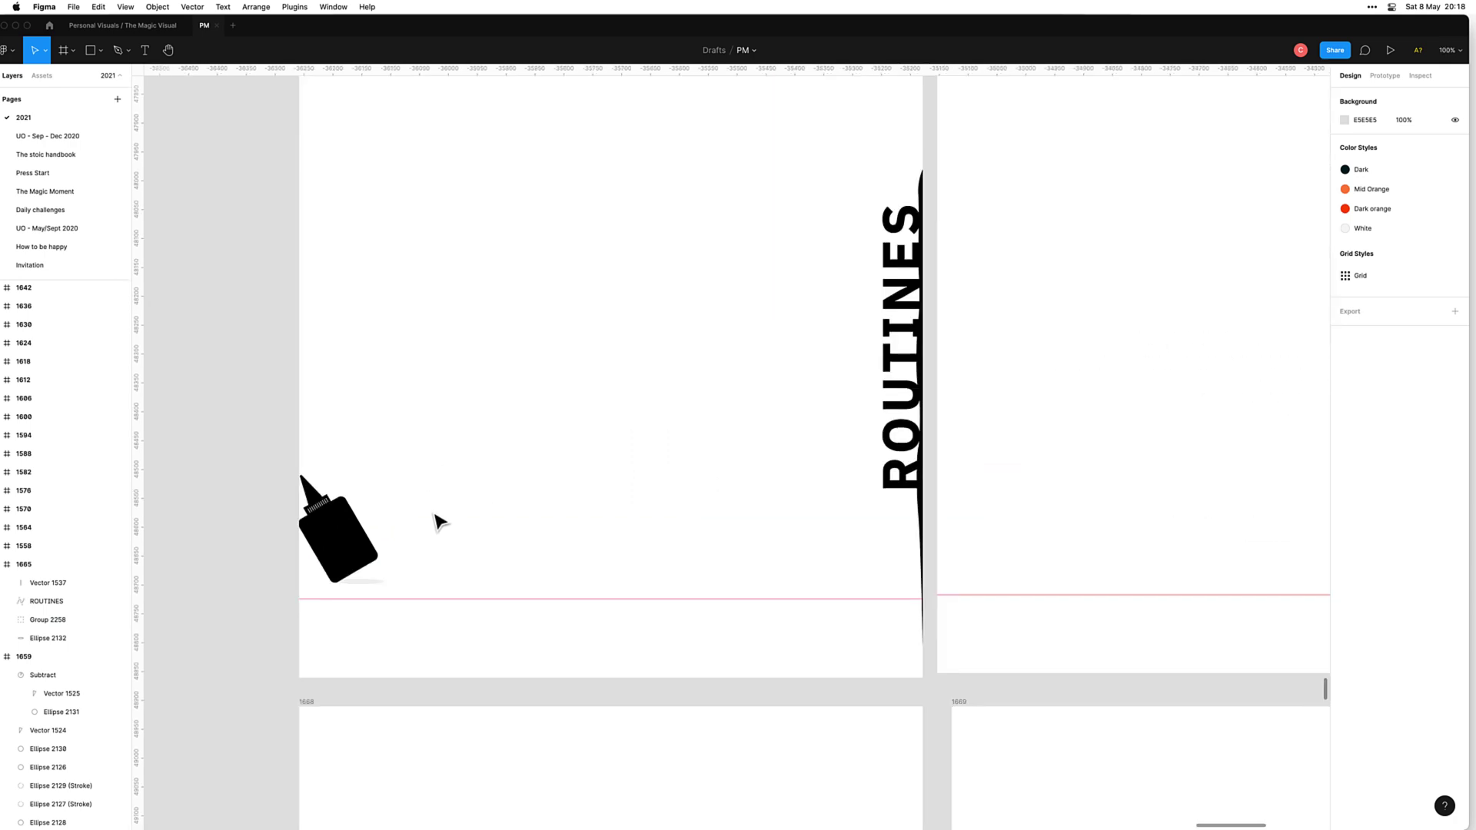
Step: Nudge the glue bottle and its shadow together horizontally so the nozzle tip sits just inside frame 1665, with the bottle at X -39.77
drag(431, 510, 339, 589)
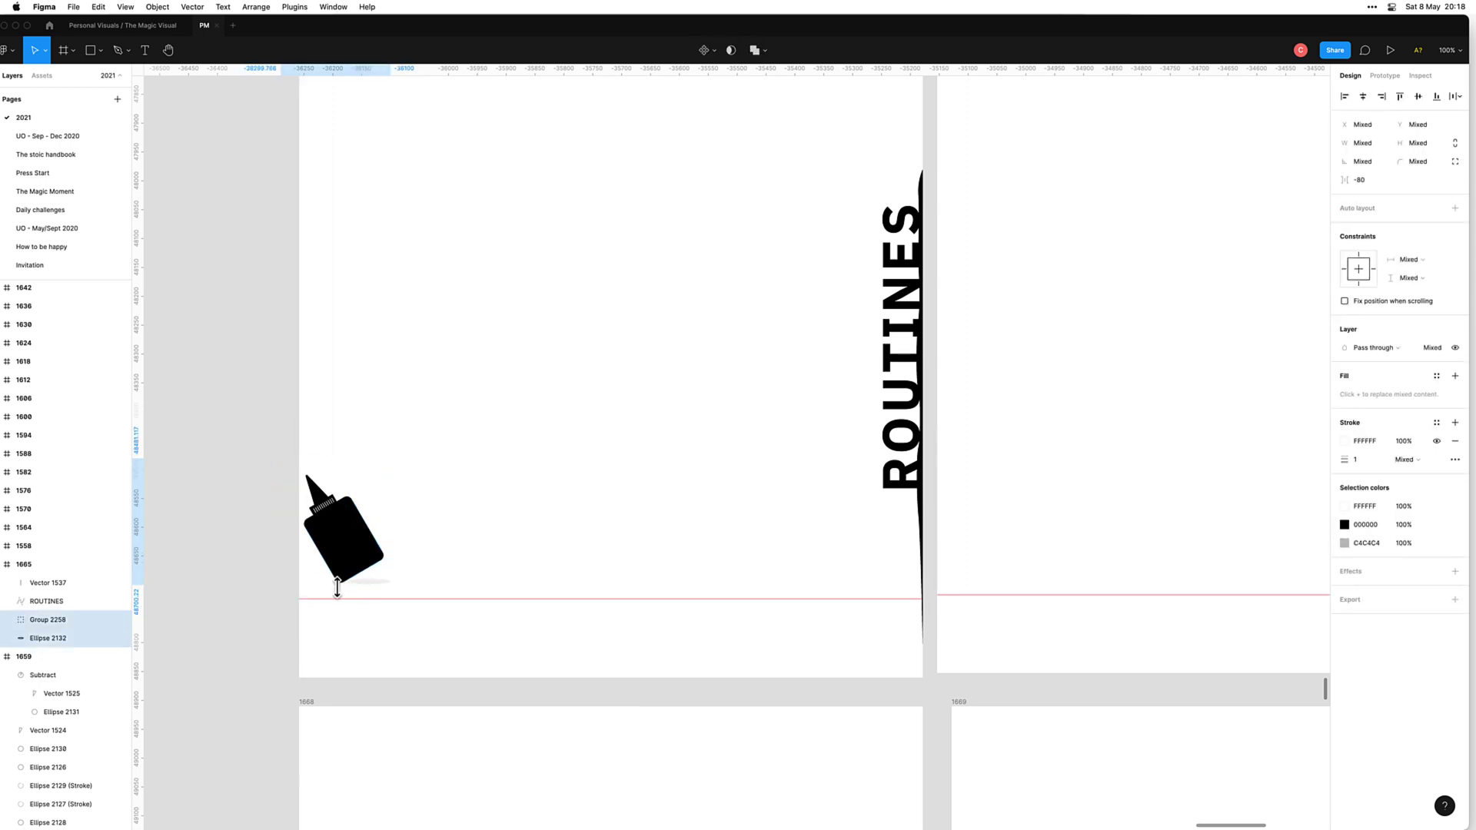
key(Left)
key(Left)
key(Left)
key(Left)
key(Left)
key(Left)
key(Left)
key(Left)
key(Left)
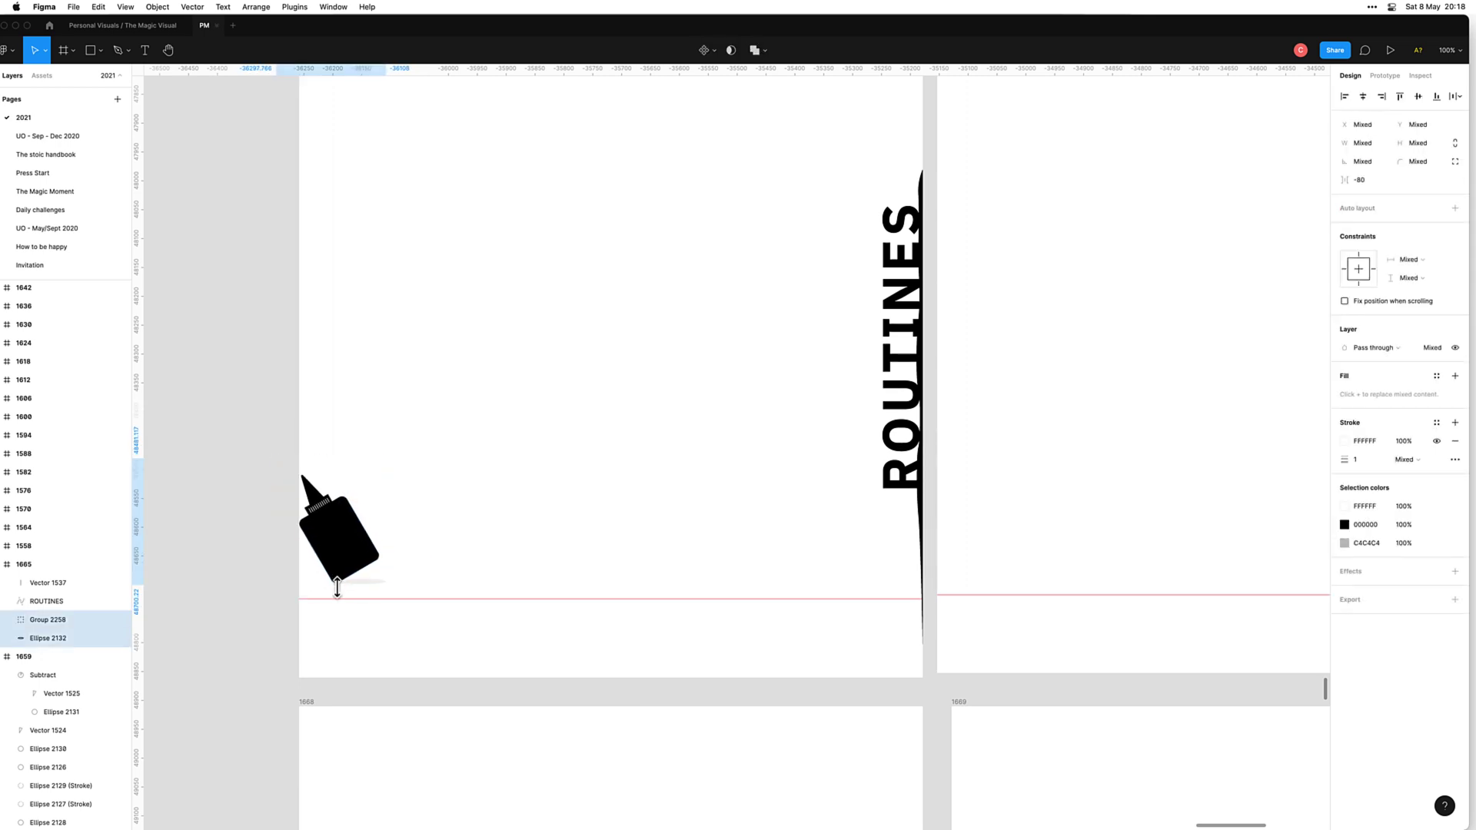
click(569, 481)
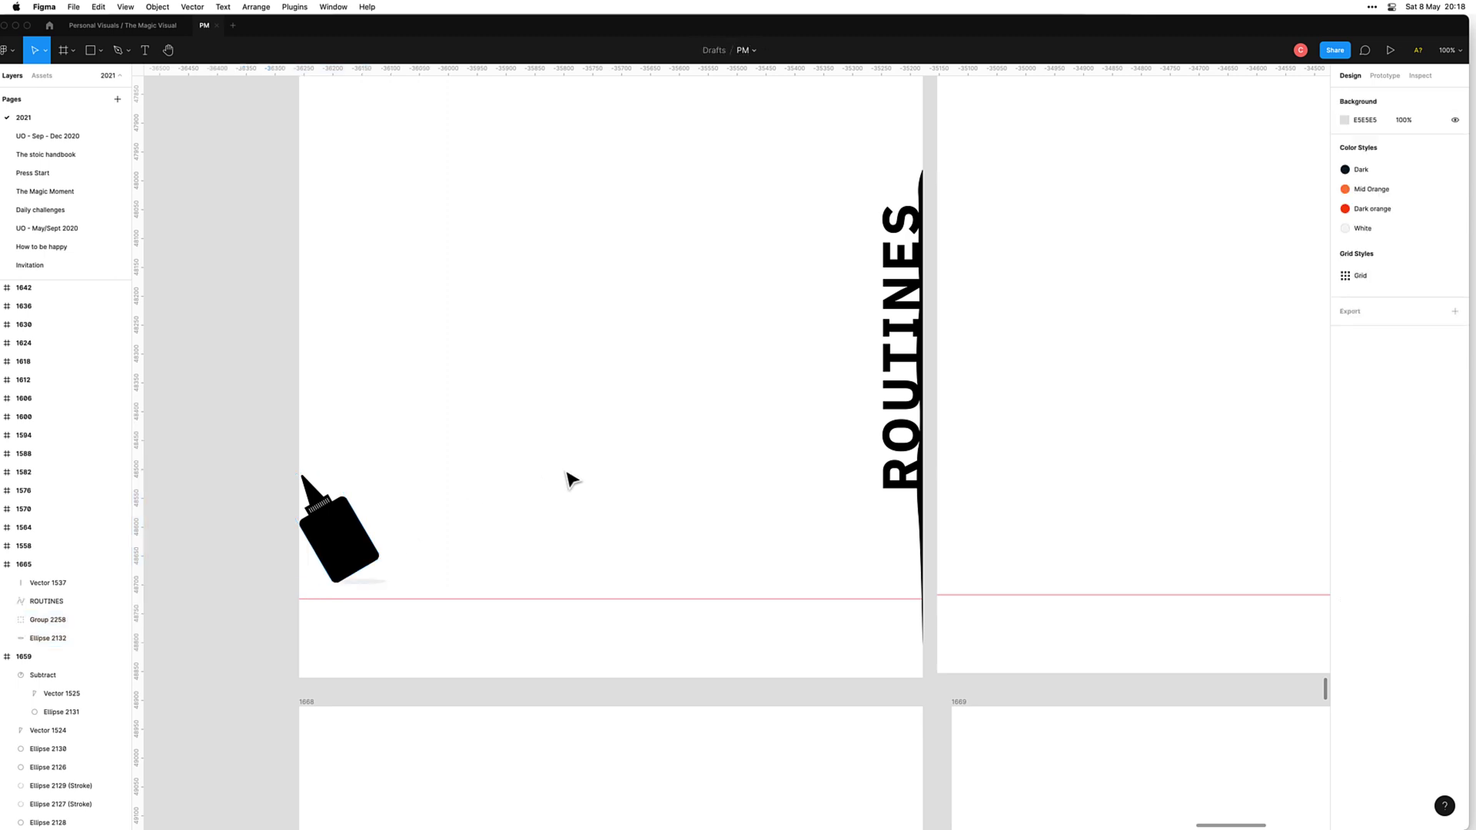
scroll(505, 418, down, 5)
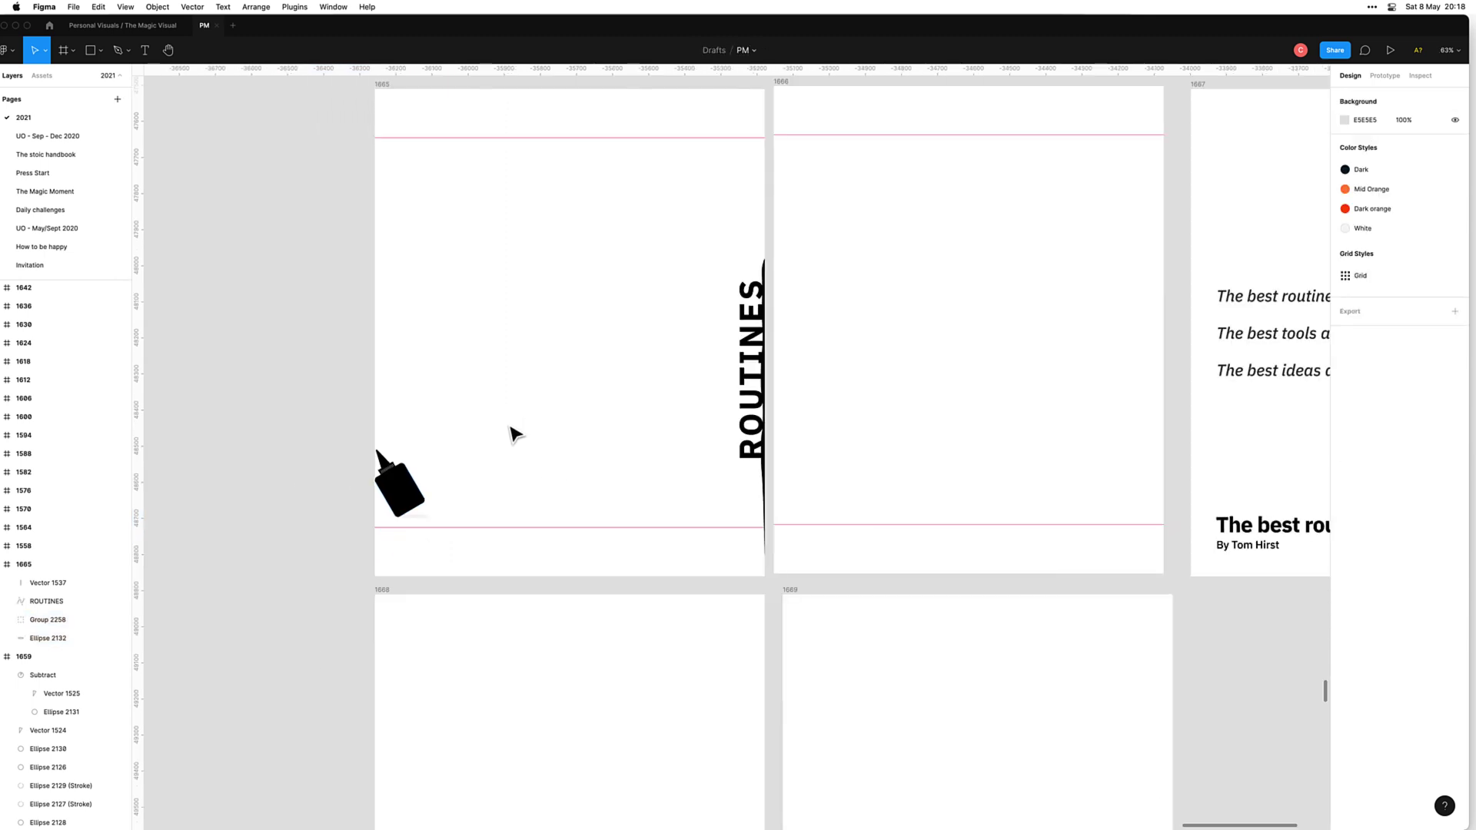
scroll(478, 485, up, 2)
Step: Set the glue bottle group's rotation to 0° so it stands upright
click(388, 492)
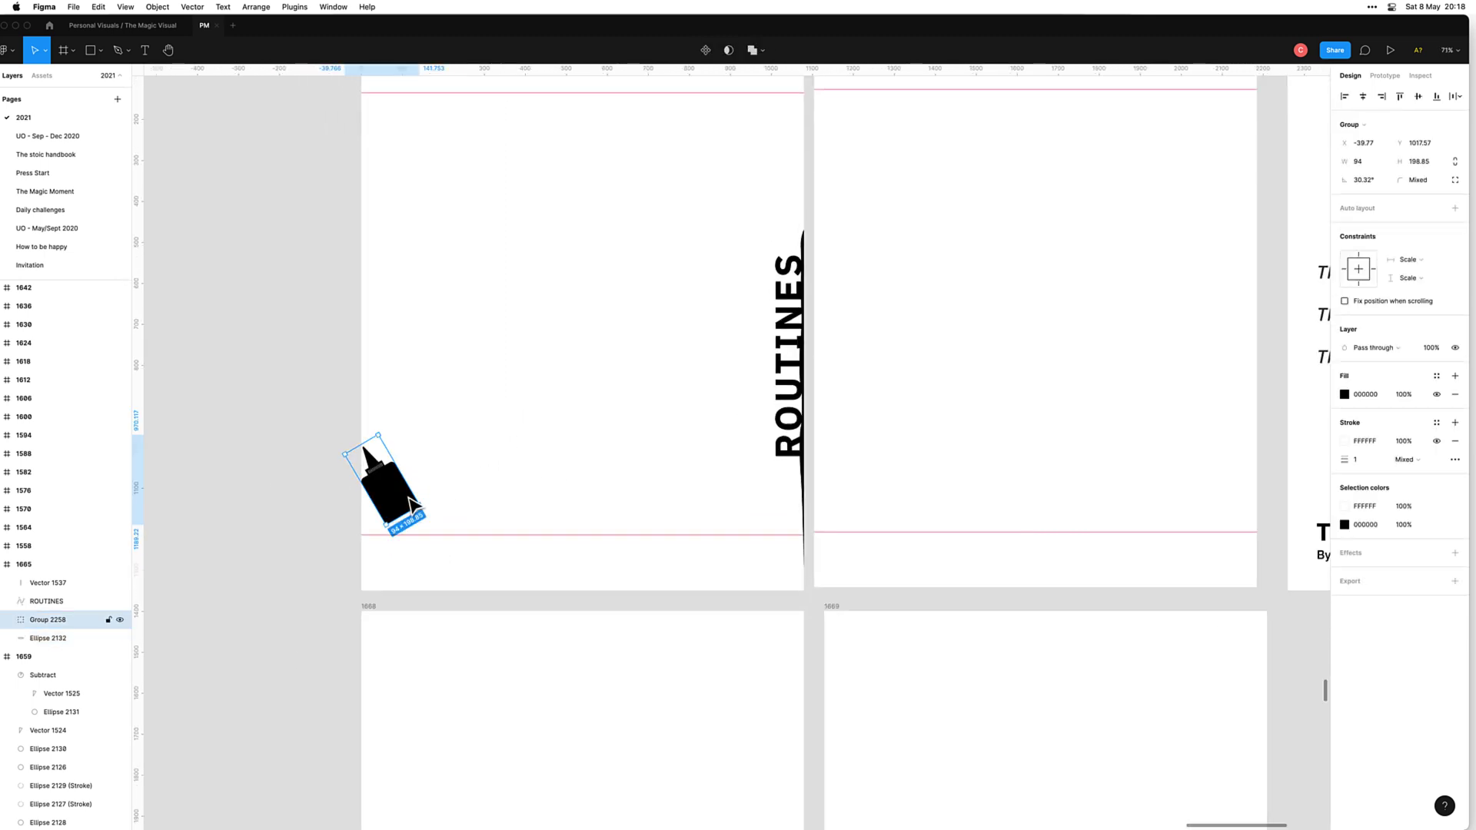
click(1364, 180)
text(0)
key(Return)
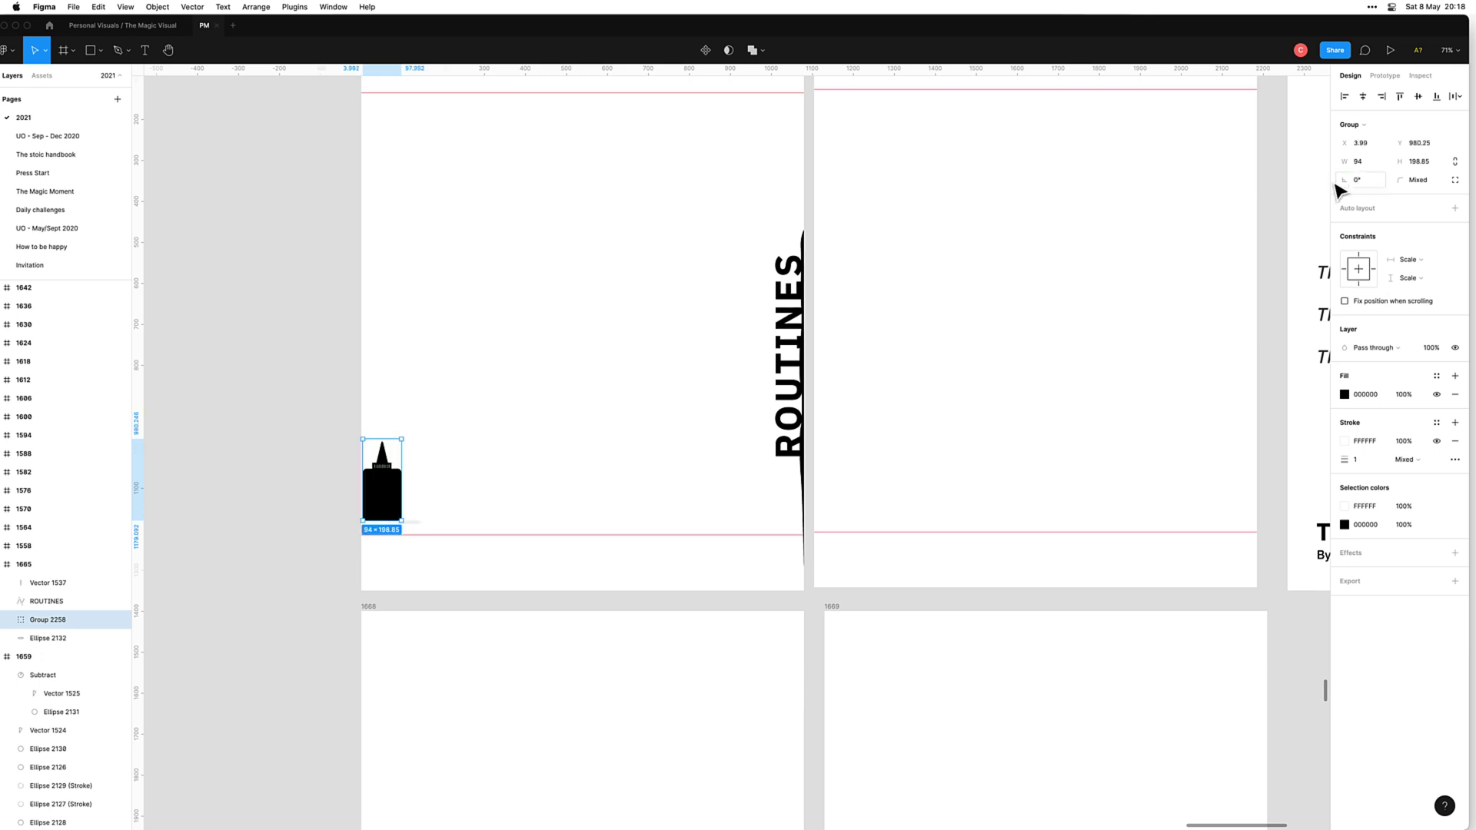
Step: Delete the shadow ellipse and move the upright glue bottle to X 49, Y 958 in frame 1665
click(574, 468)
click(407, 523)
key(Delete)
mouse_move(385, 506)
mouse_down()
mouse_move(412, 507)
mouse_move(408, 494)
mouse_up()
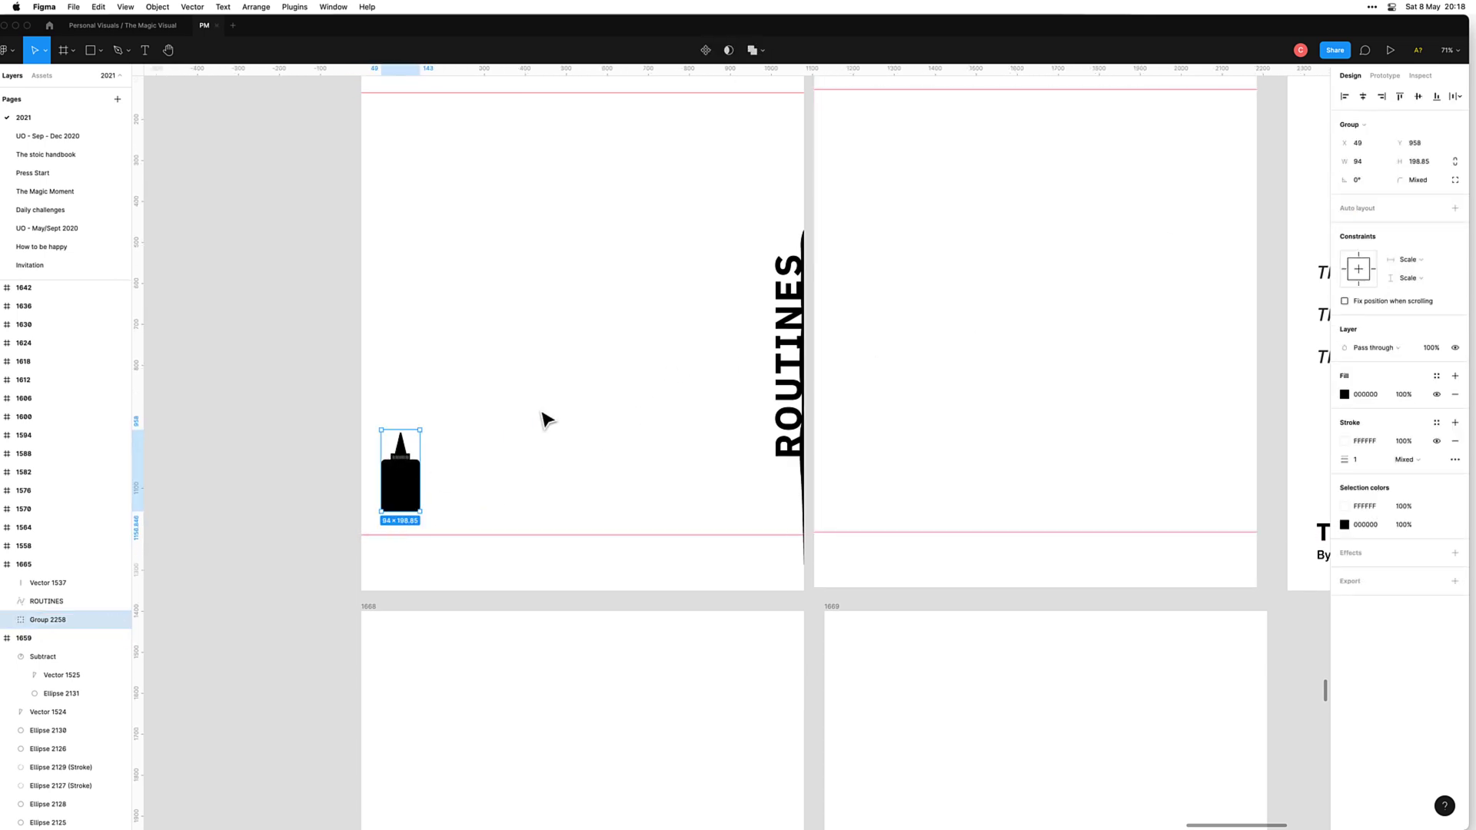
click(569, 408)
scroll(642, 383, down, 3)
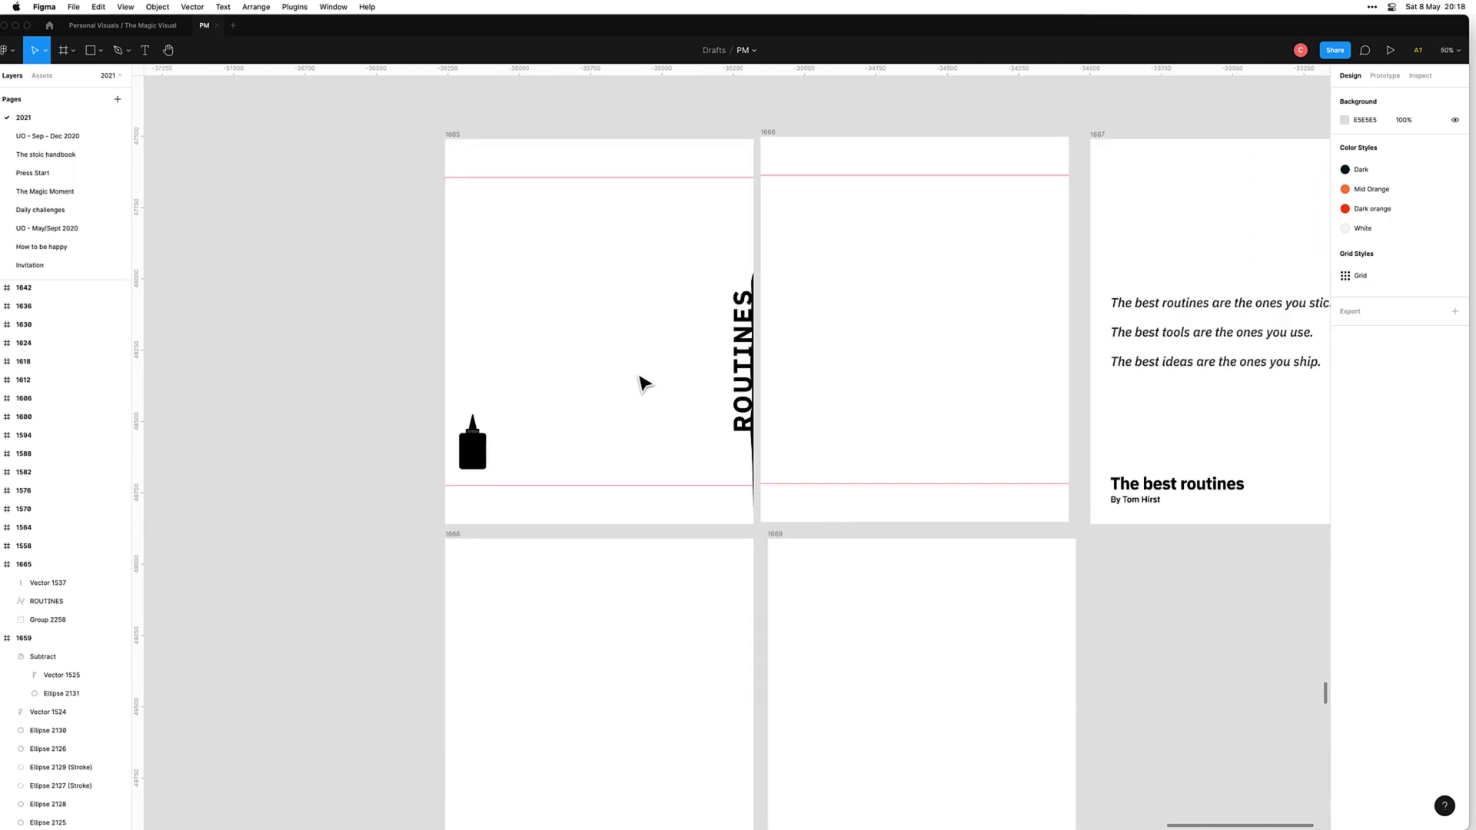
Step: Move the ROUTINES lettering and the glue streak beside it higher along the edge of frame 1665
click(737, 369)
click(657, 411)
click(745, 437)
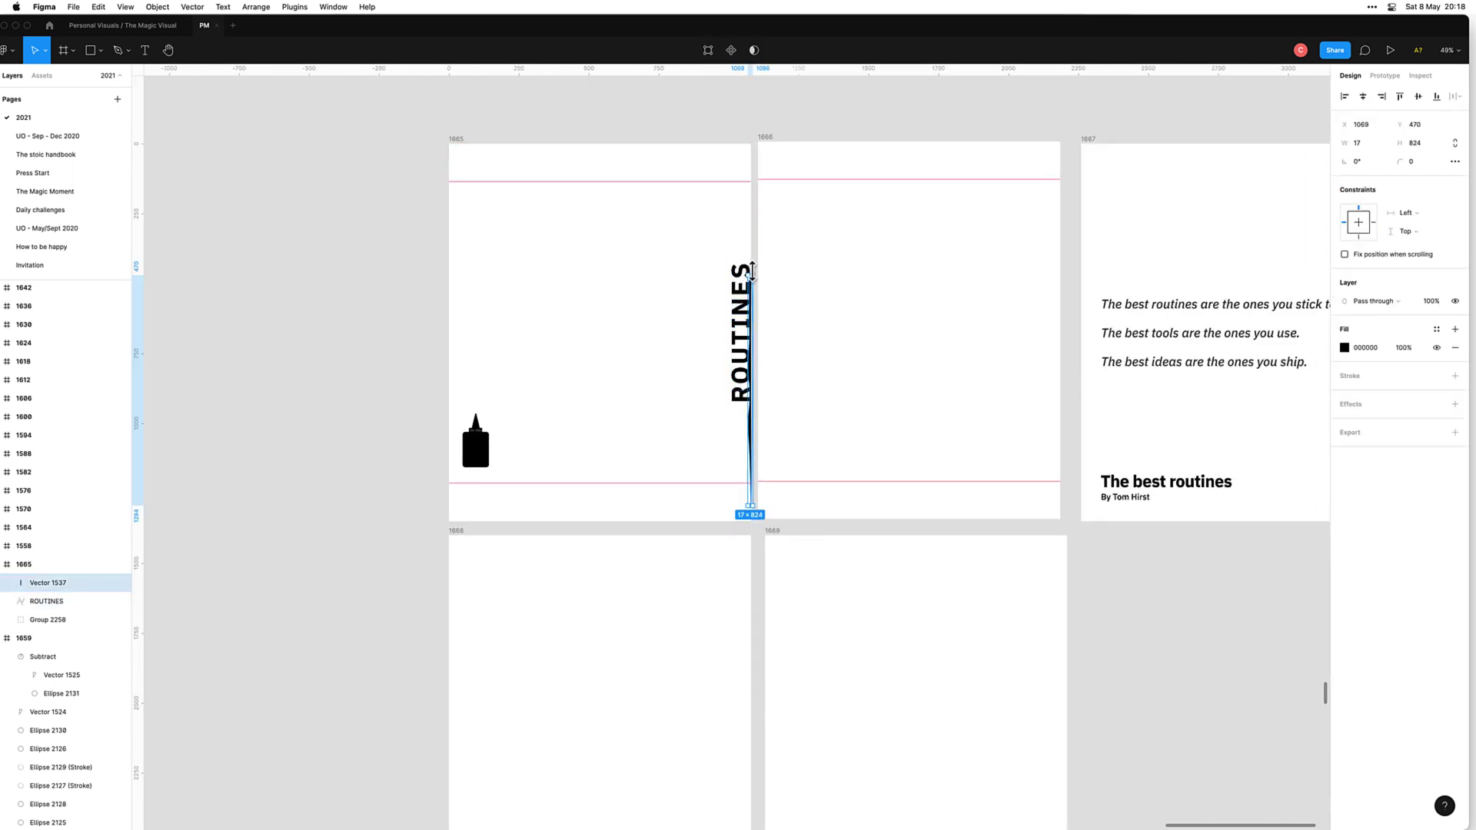
click(586, 370)
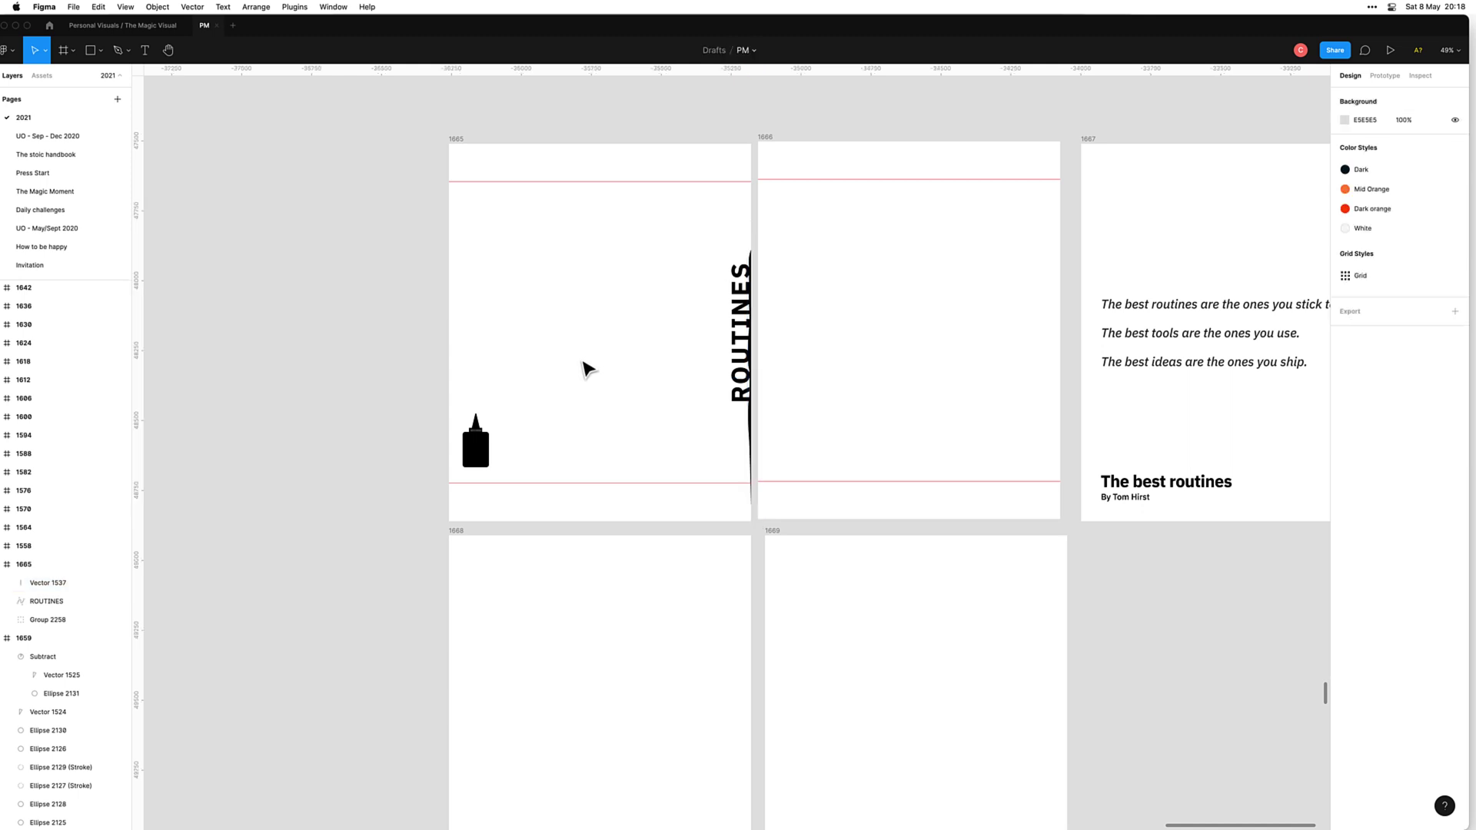
click(754, 453)
click(523, 440)
Step: Copy the glue bottle into frame 1670 and place it in the lower left corner at X 43, Y 432
click(472, 454)
key(ctrl+c)
scroll(537, 418, down, 10)
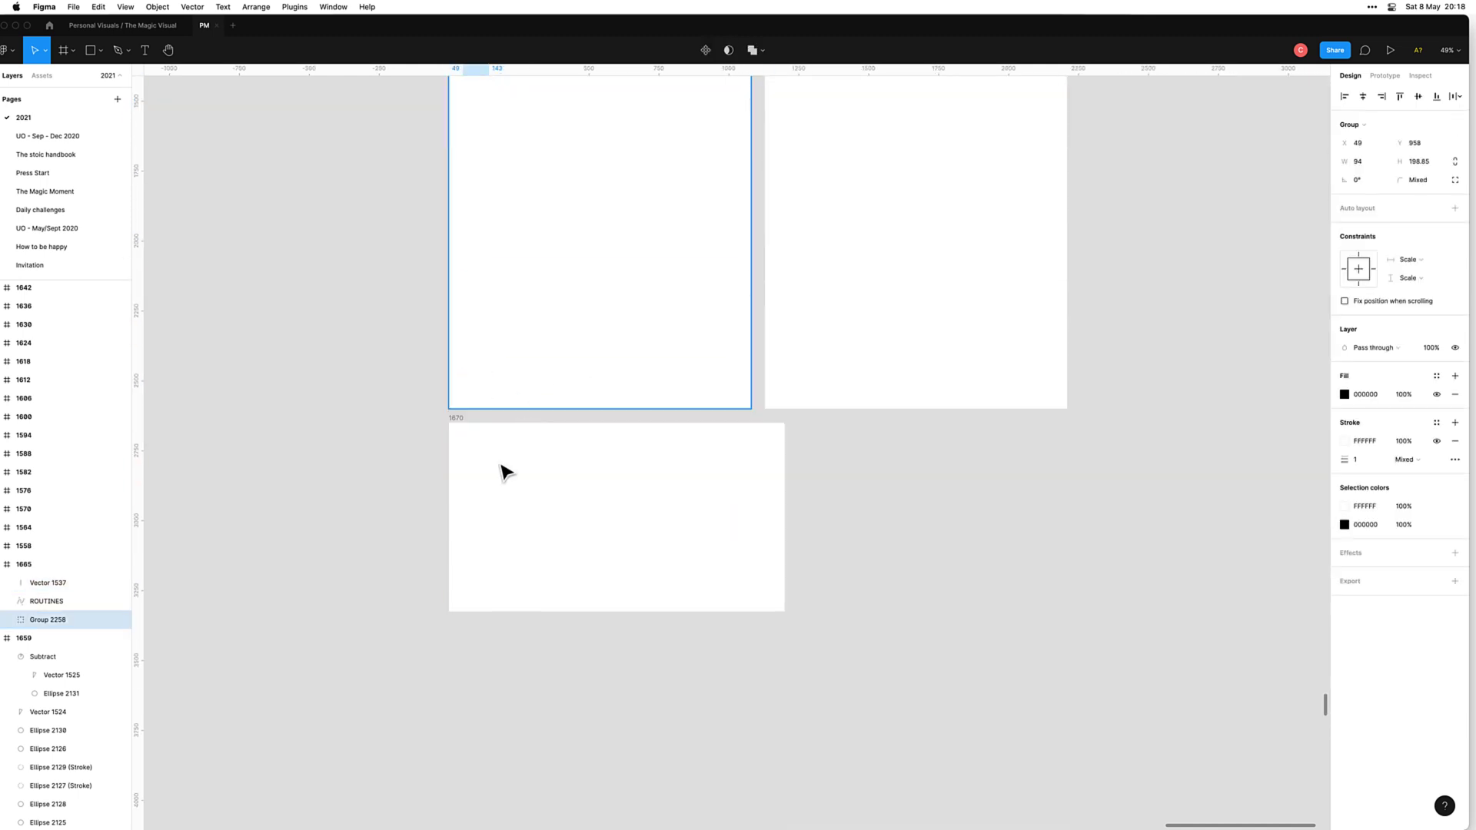
click(458, 423)
key(ctrl+v)
drag(487, 531, 478, 592)
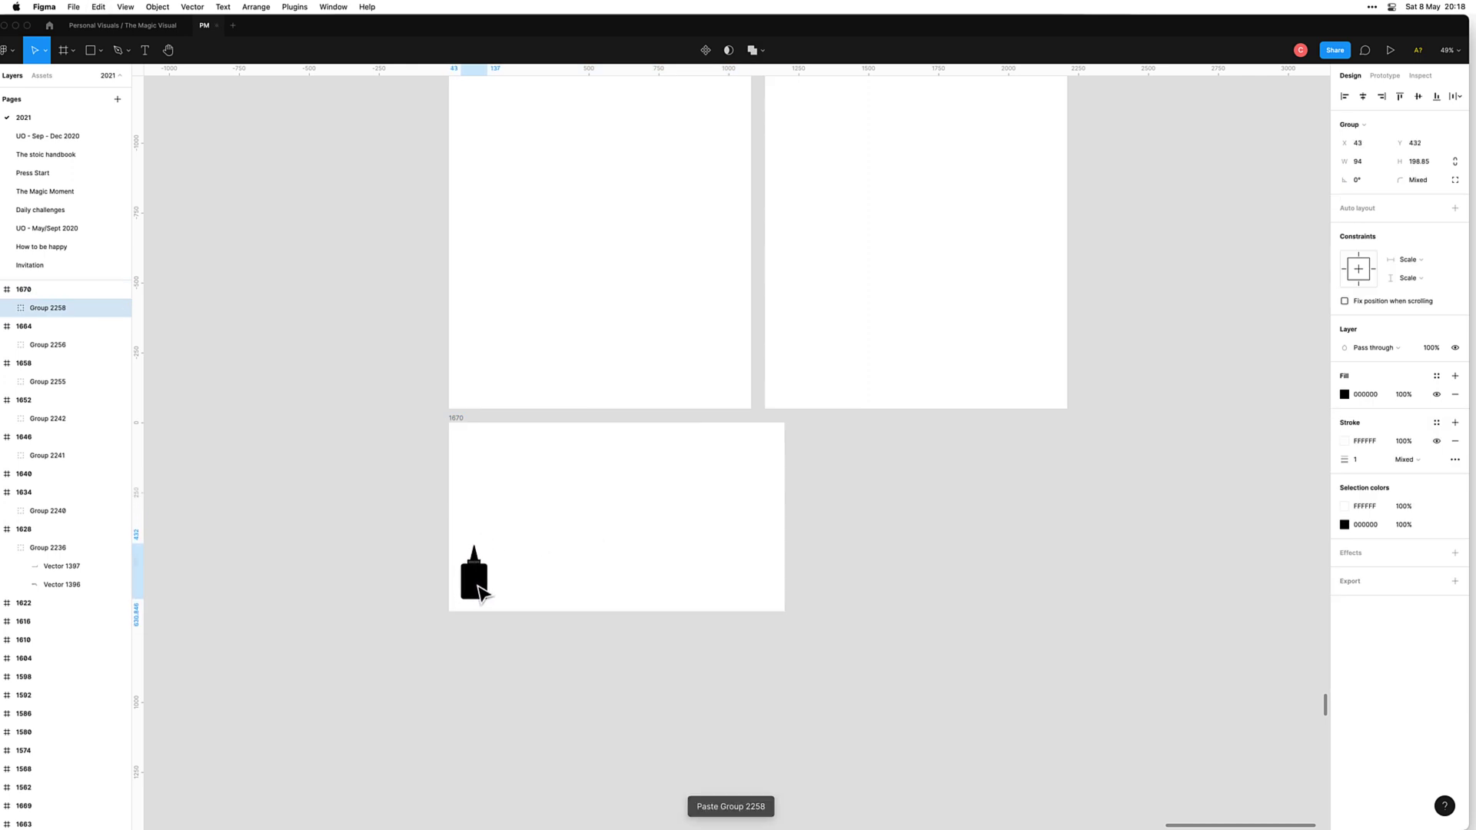
key(Escape)
Step: Copy the ROUTINES lettering and glue streak from frame 1665 into frame 1670, aligned against its right edge
drag(625, 461, 448, 727)
drag(511, 132, 530, 290)
key(Escape)
drag(565, 225, 573, 241)
scroll(574, 241, down, 3)
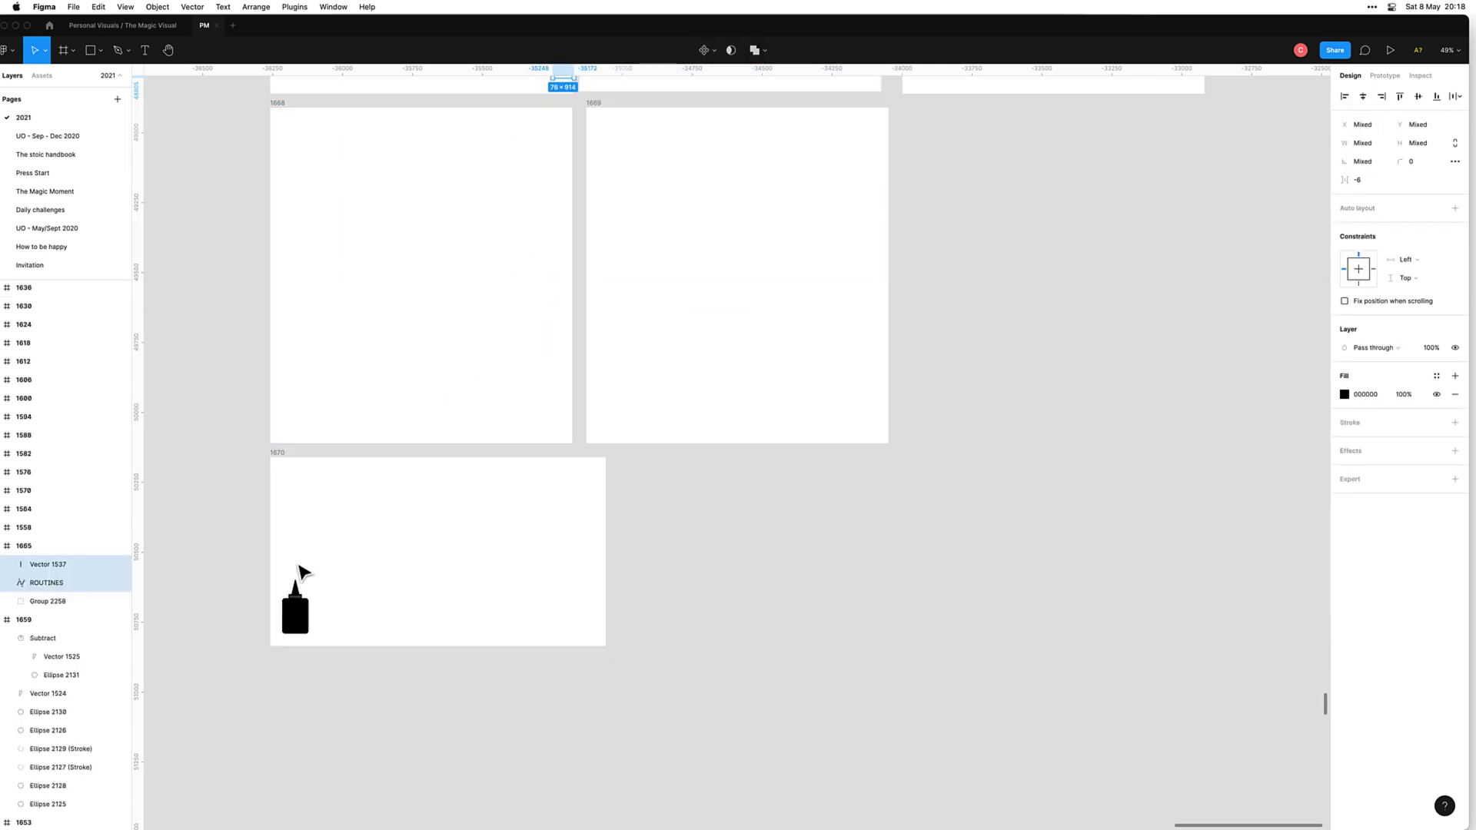
click(279, 452)
key(super+v)
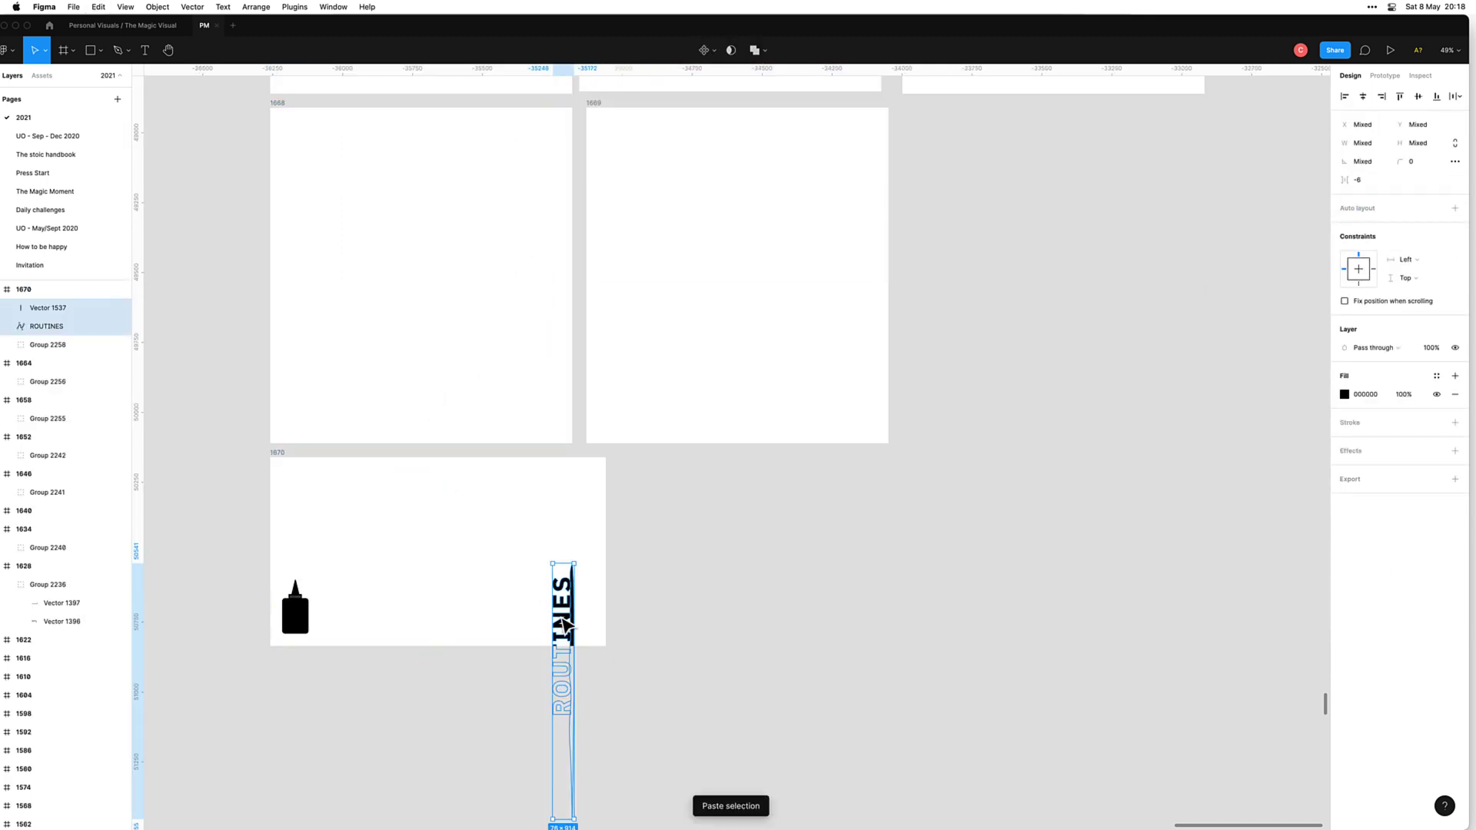
drag(561, 618, 598, 512)
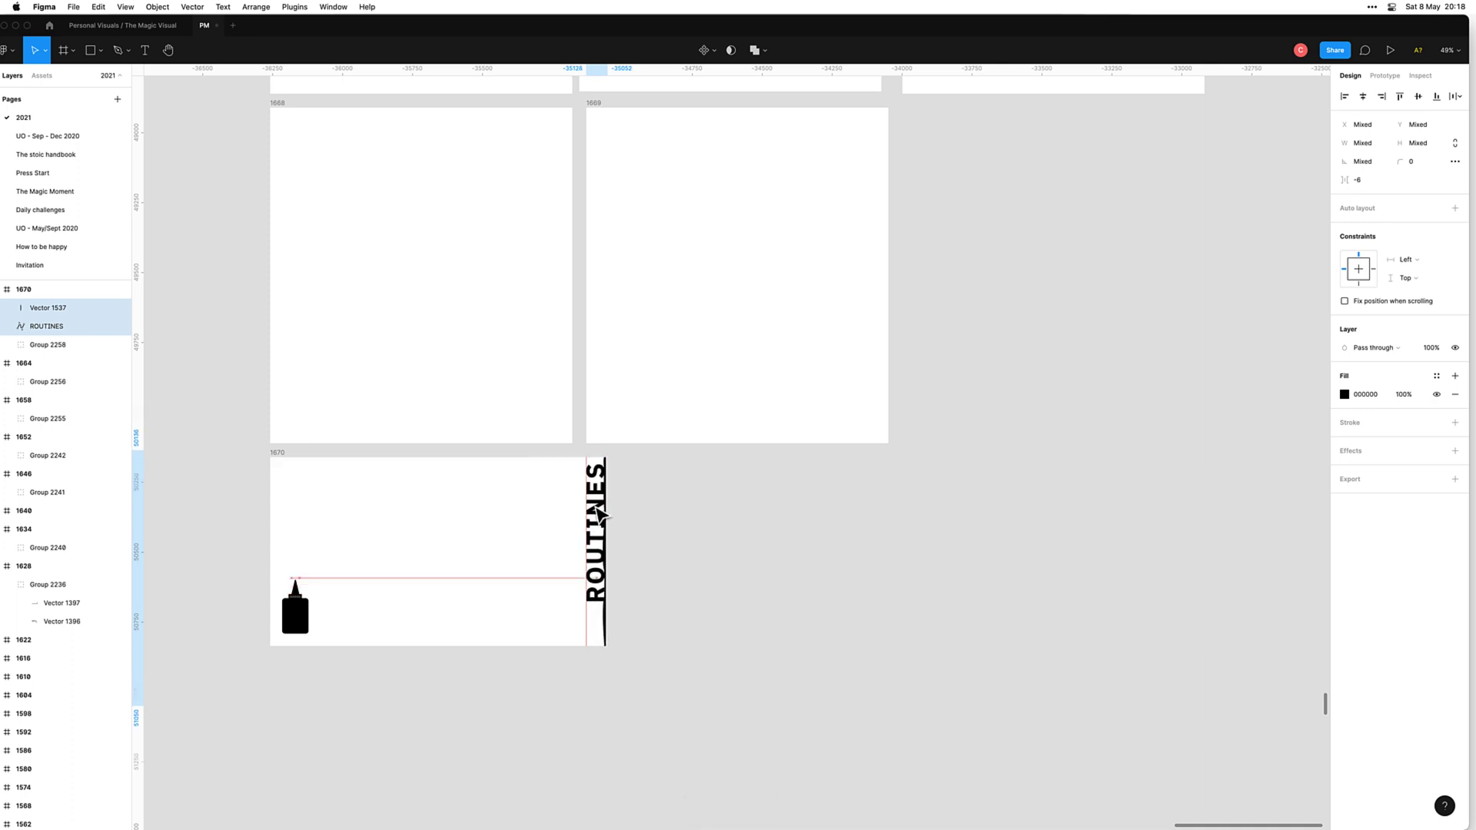
click(669, 565)
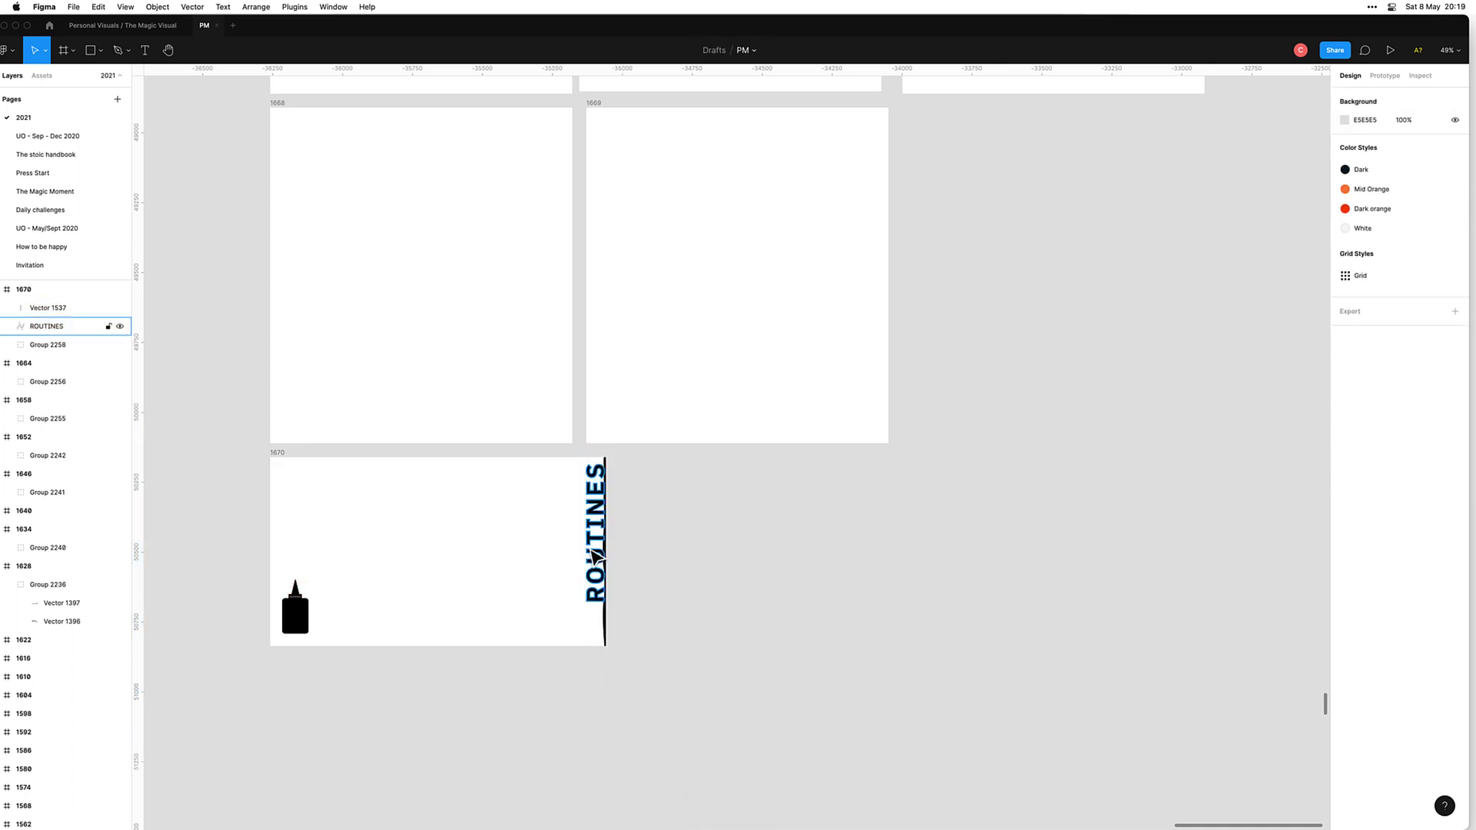
Step: Move the ROUTINES lettering down along the glue streak to roughly the vertical middle of frame 1670
drag(597, 558, 597, 577)
click(715, 563)
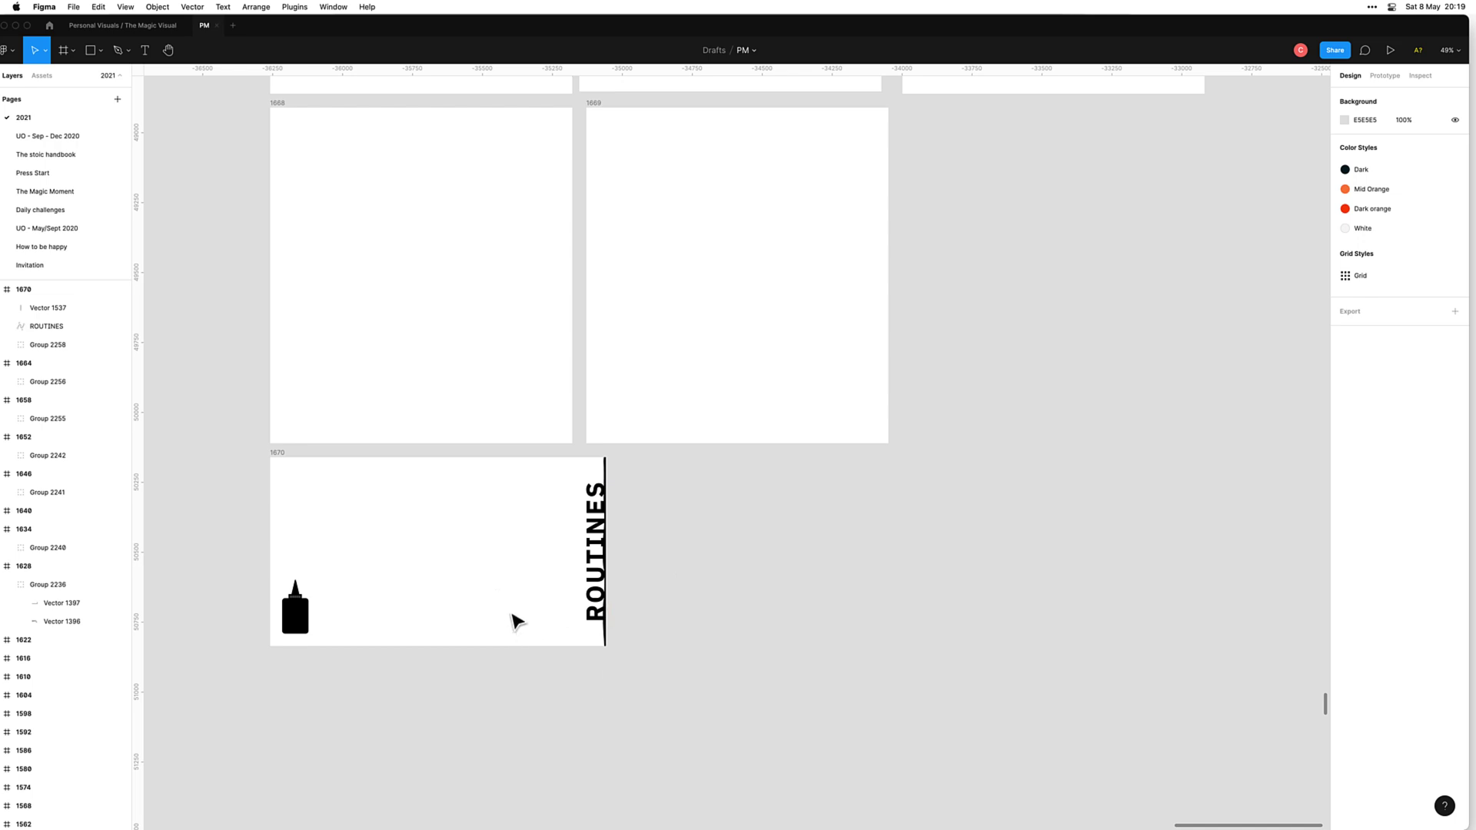
scroll(536, 549, up, 2)
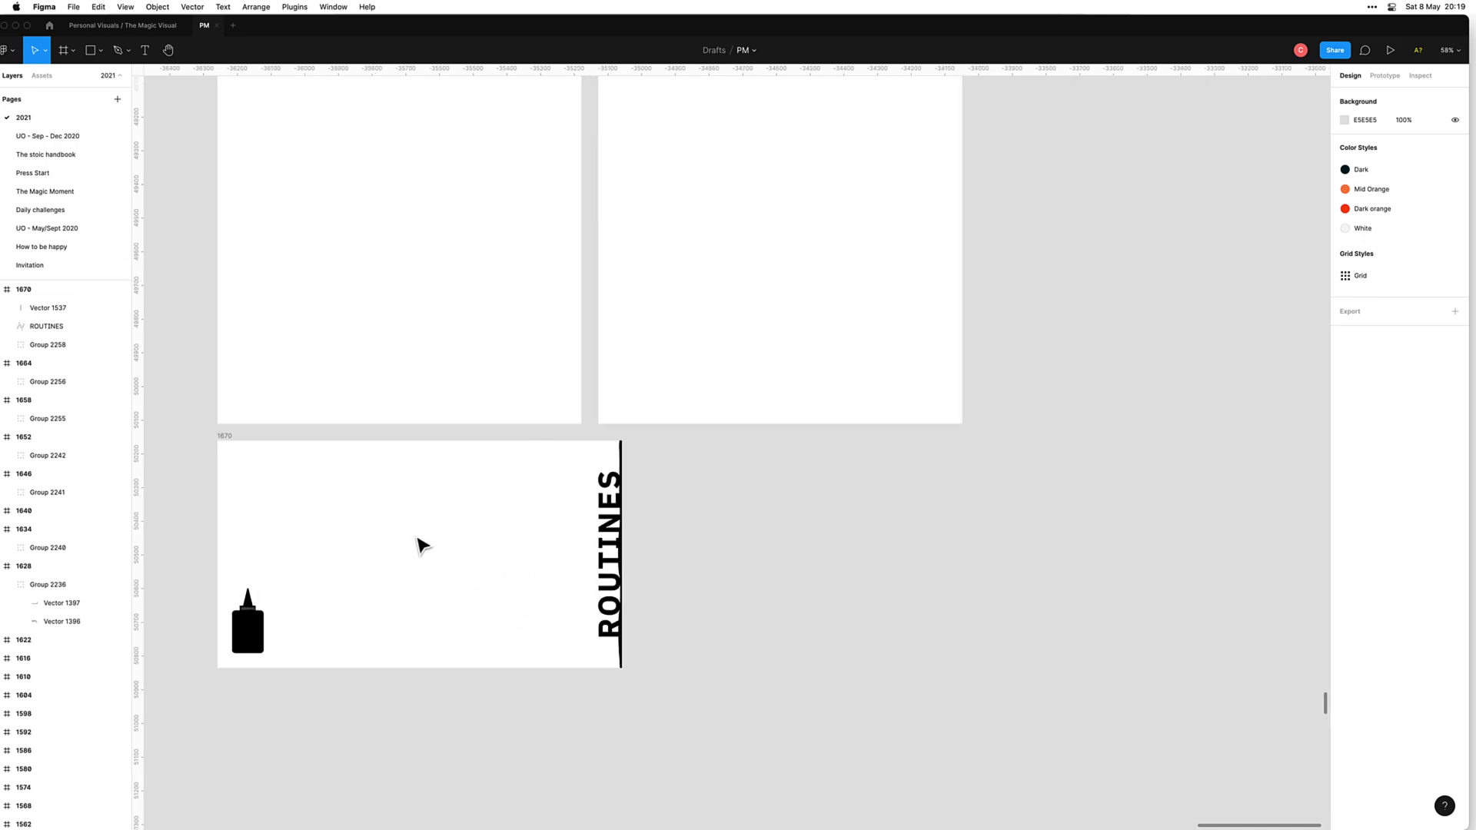
Step: Export frame 1670 as a 1x PNG named 1670
scroll(406, 540, down, 3)
scroll(617, 549, left, 5)
scroll(617, 549, up, 3)
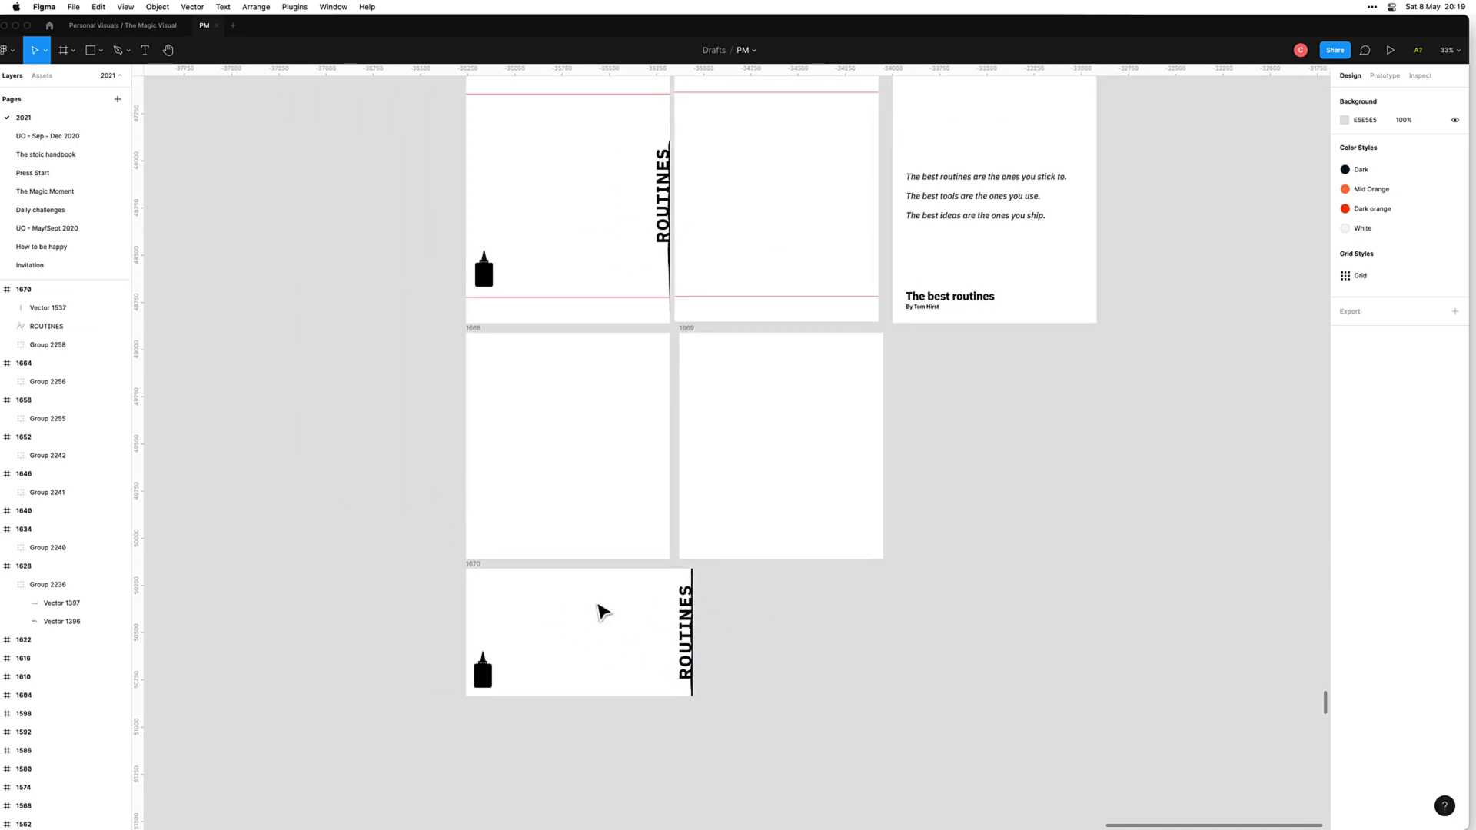
click(468, 567)
click(1419, 590)
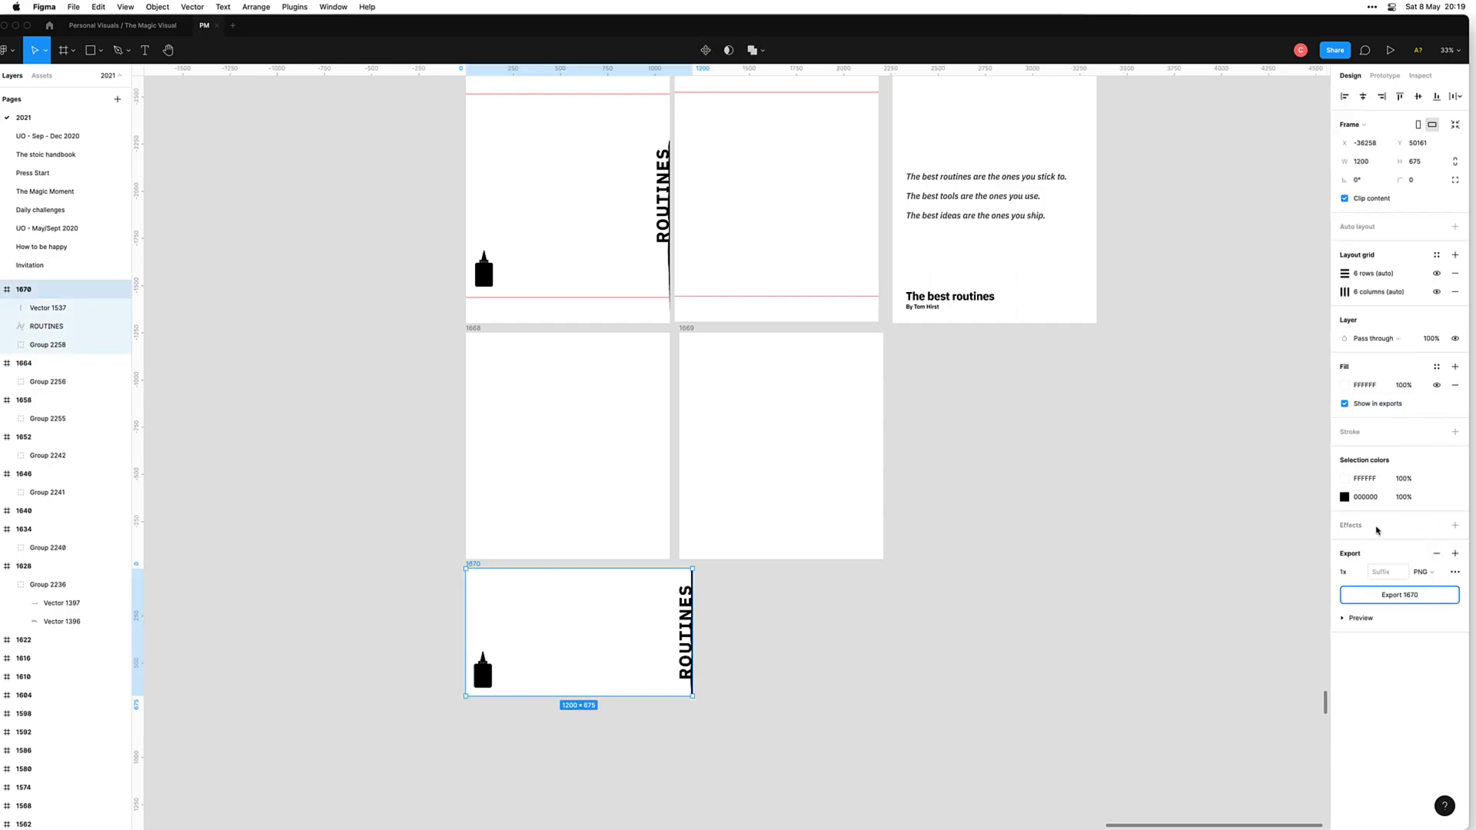
key(Return)
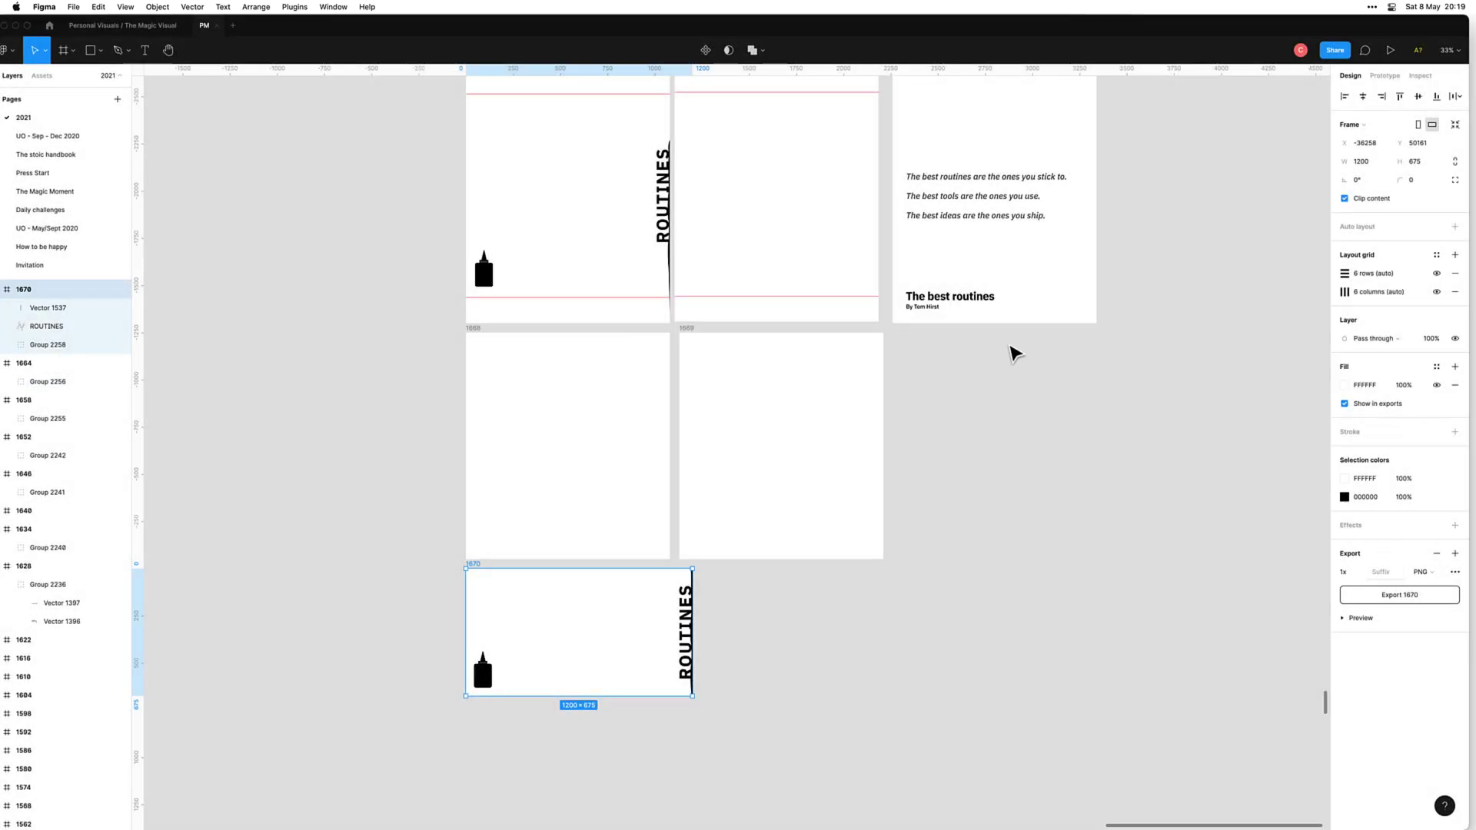
Step: Copy the three-line best routines quote from frame 1667, switch to Hypefury and paste it into a new thread
double_click(1026, 203)
key(super+c)
key(super+Tab)
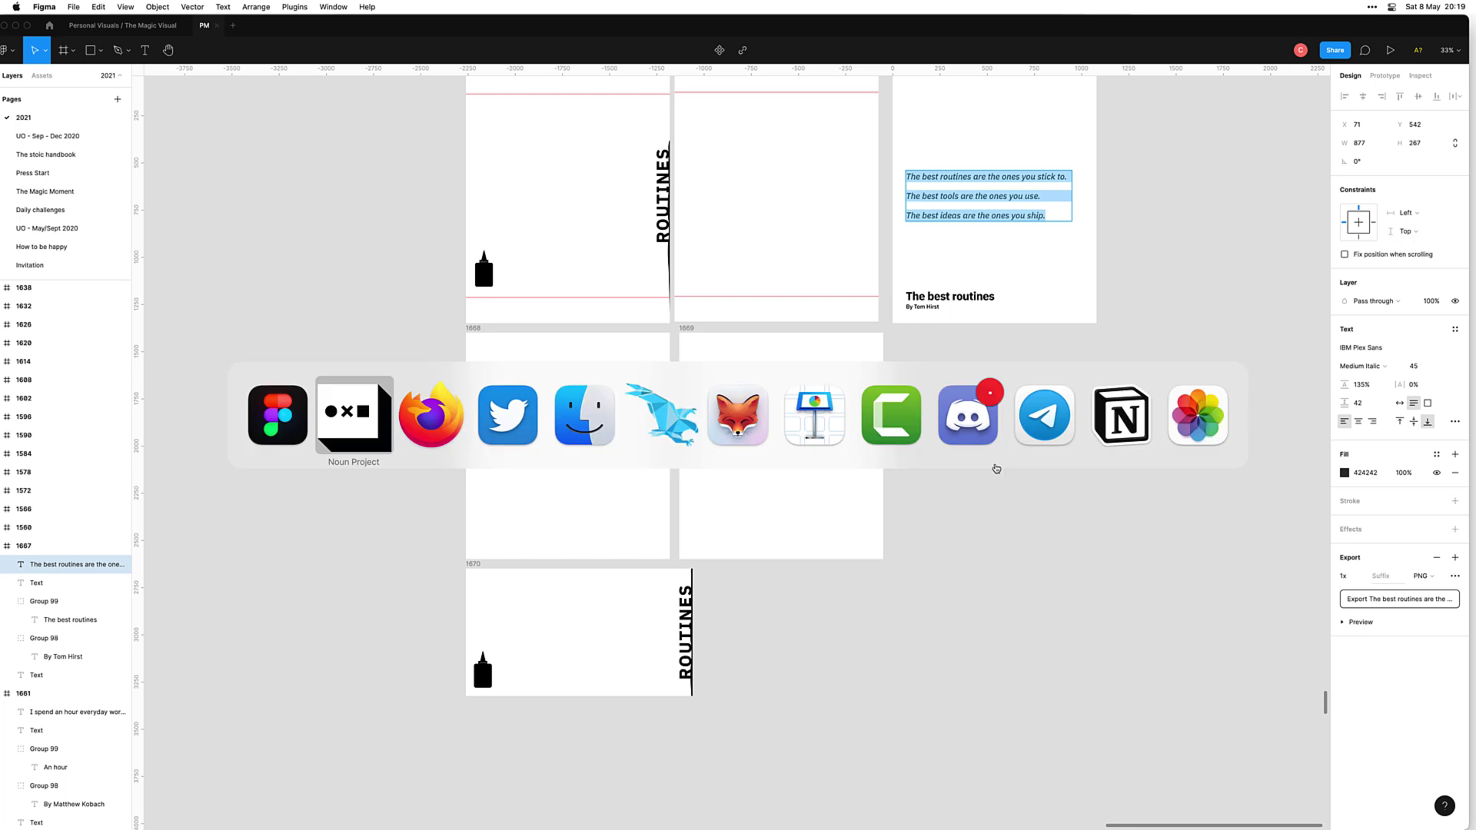
key(super+Tab)
key(super+Tab)
key(super+Tab)
key(super+Tab)
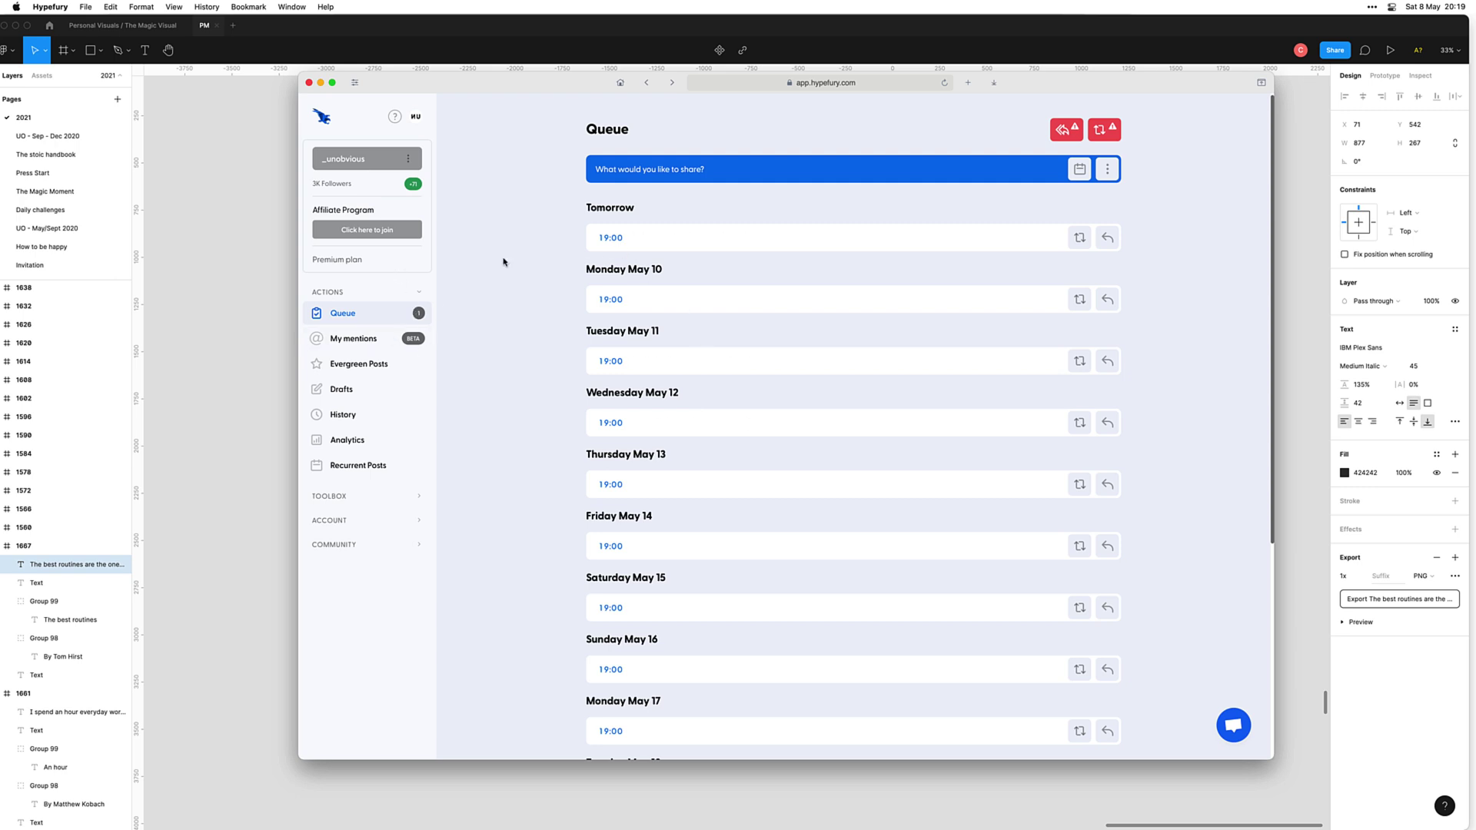
click(705, 182)
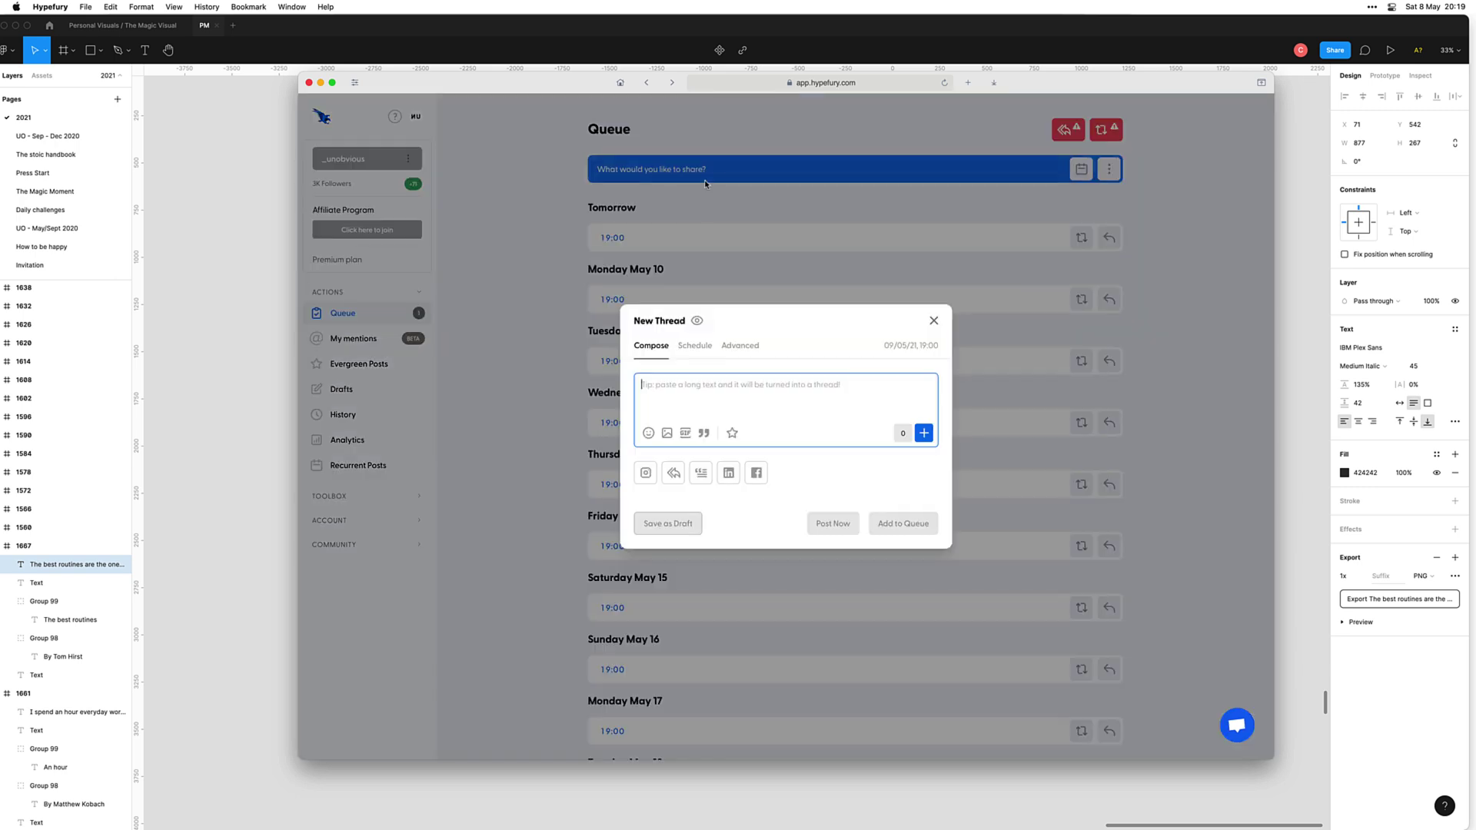
key(super+v)
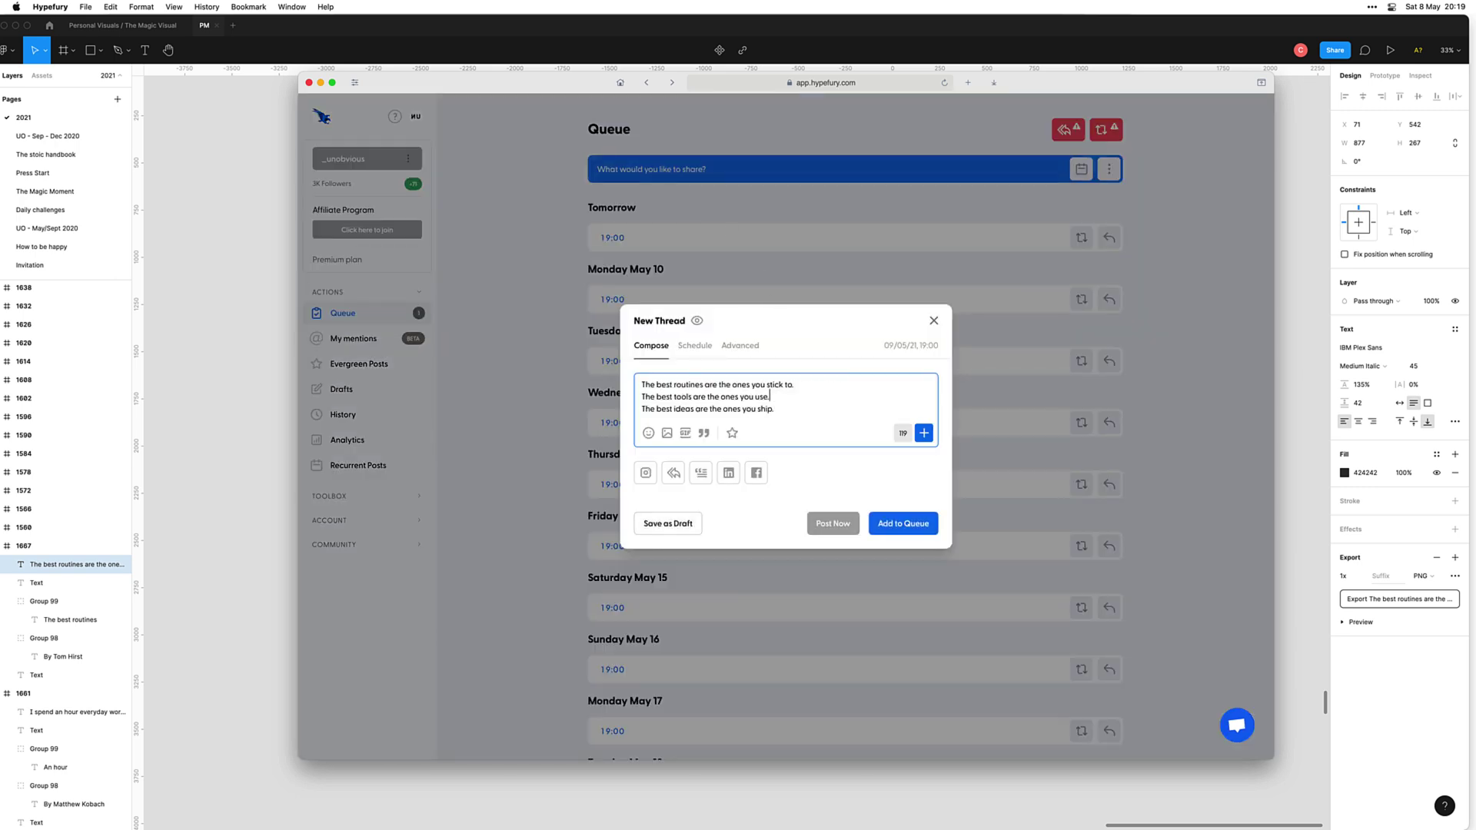
Step: Shorten the post to "The best routines are the ones you stick to." and wrap it in quotation marks
key(Down)
key(shift+Up)
key(shift+Up)
key(BackSpace)
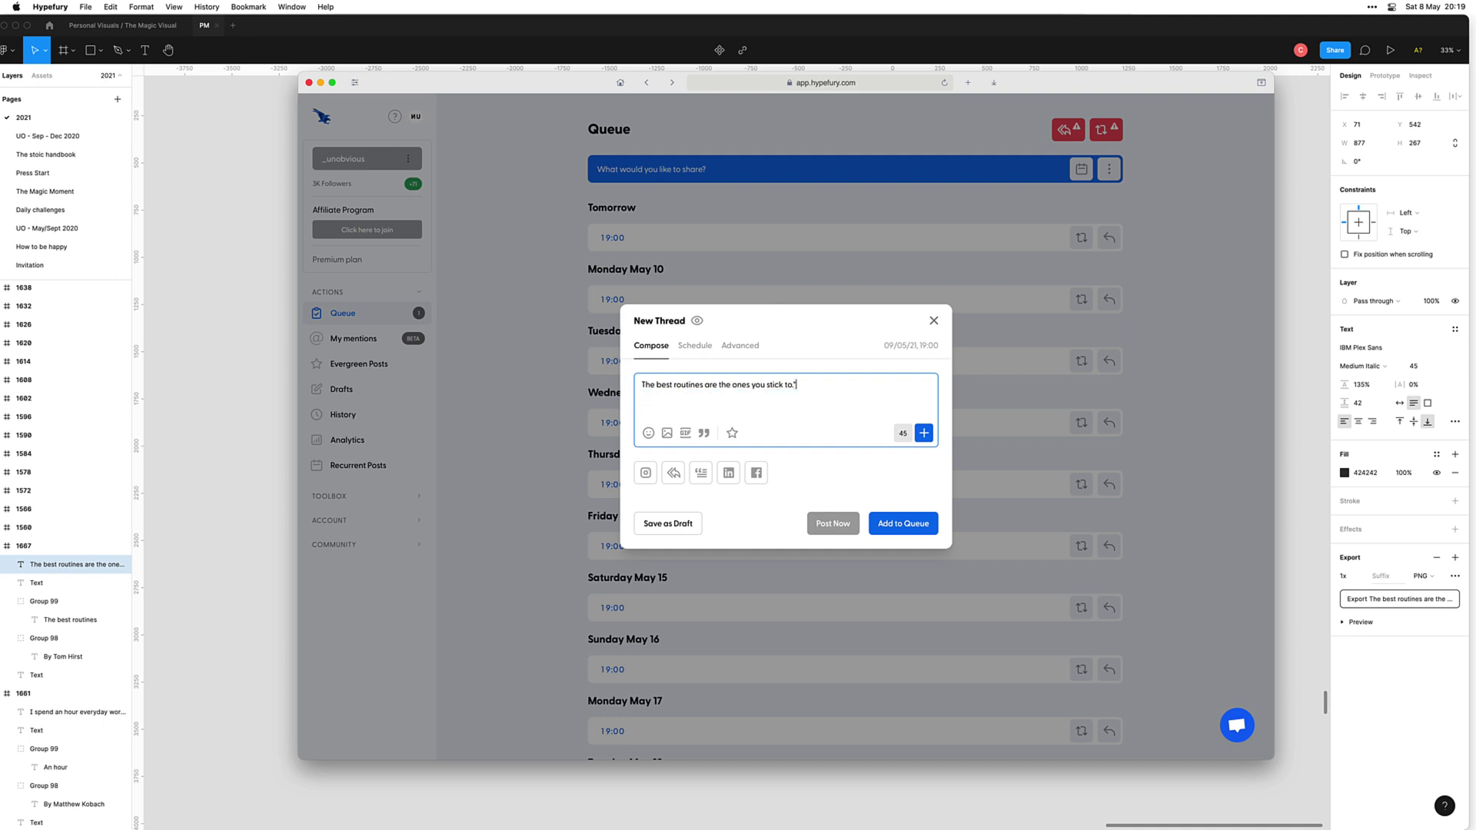
text(“)
Step: Add an attribution line below the quote with an underscore followed by the tweet author's handle
key(Down)
text(_ @tom_hirst)
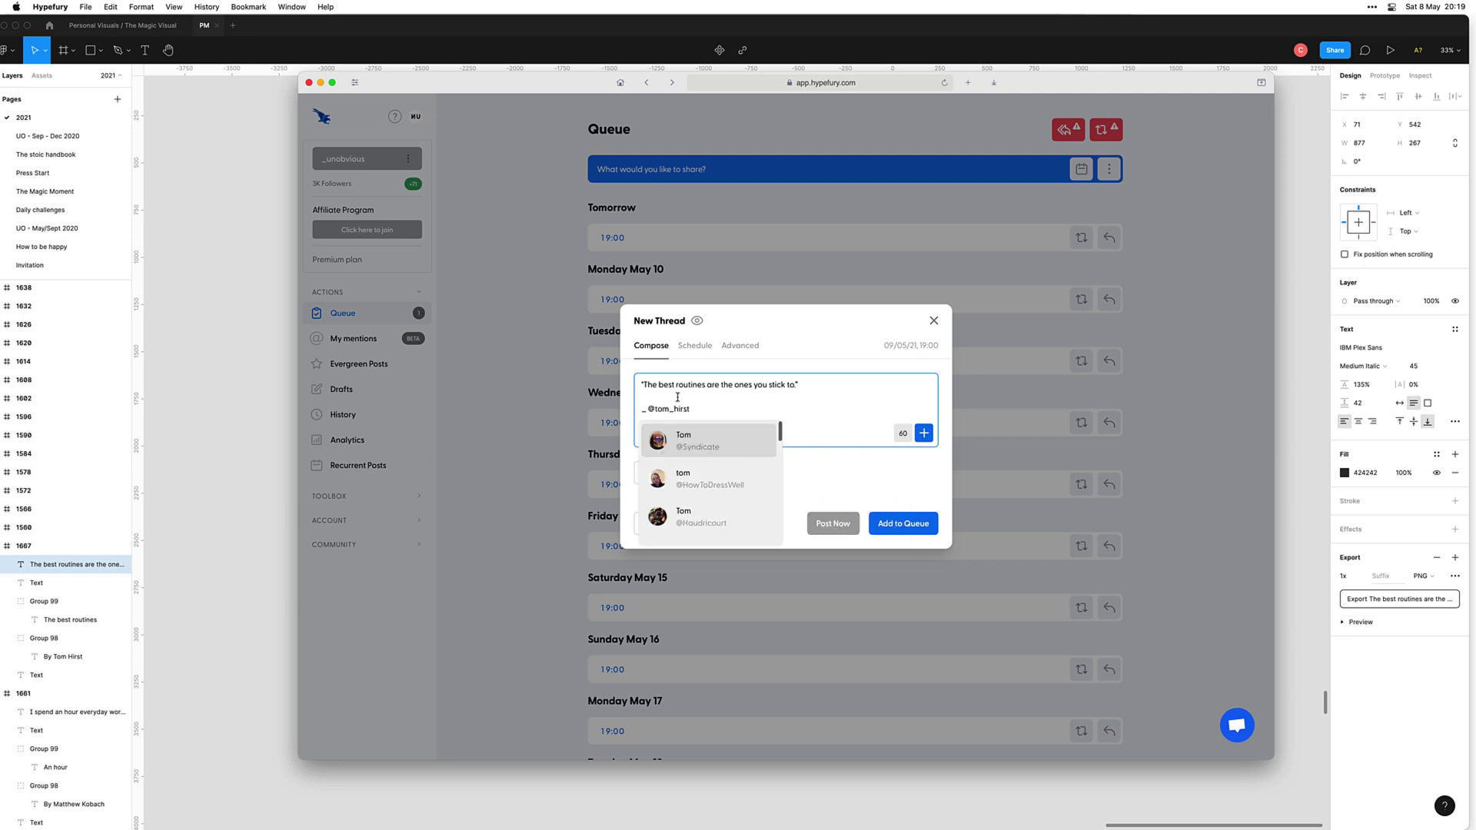
click(728, 406)
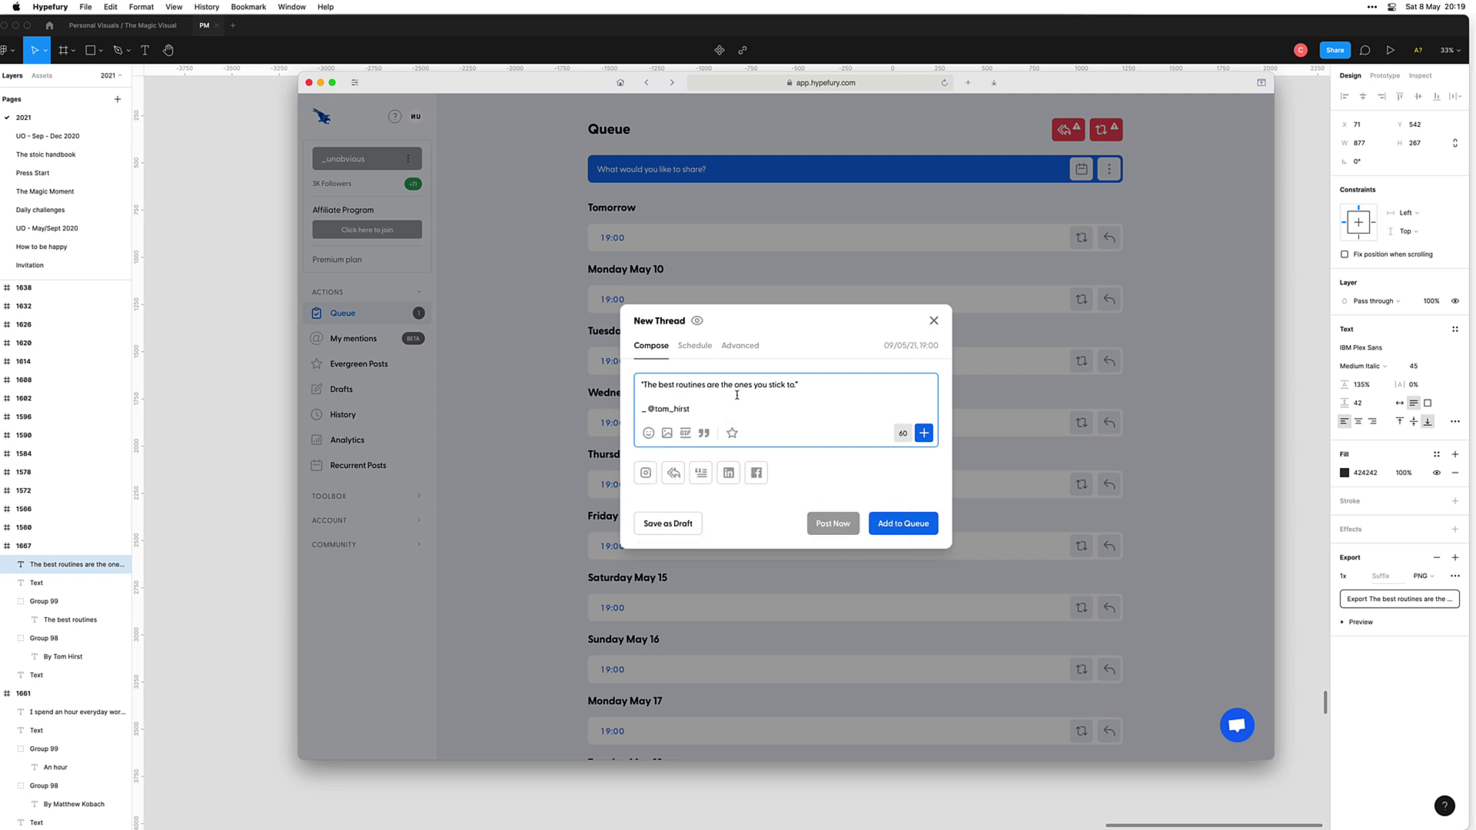
Step: Copy the full three-line quote from Figma again and replace the shortened line in the Hypefury post, keeping quotation marks around it
key(super+Tab)
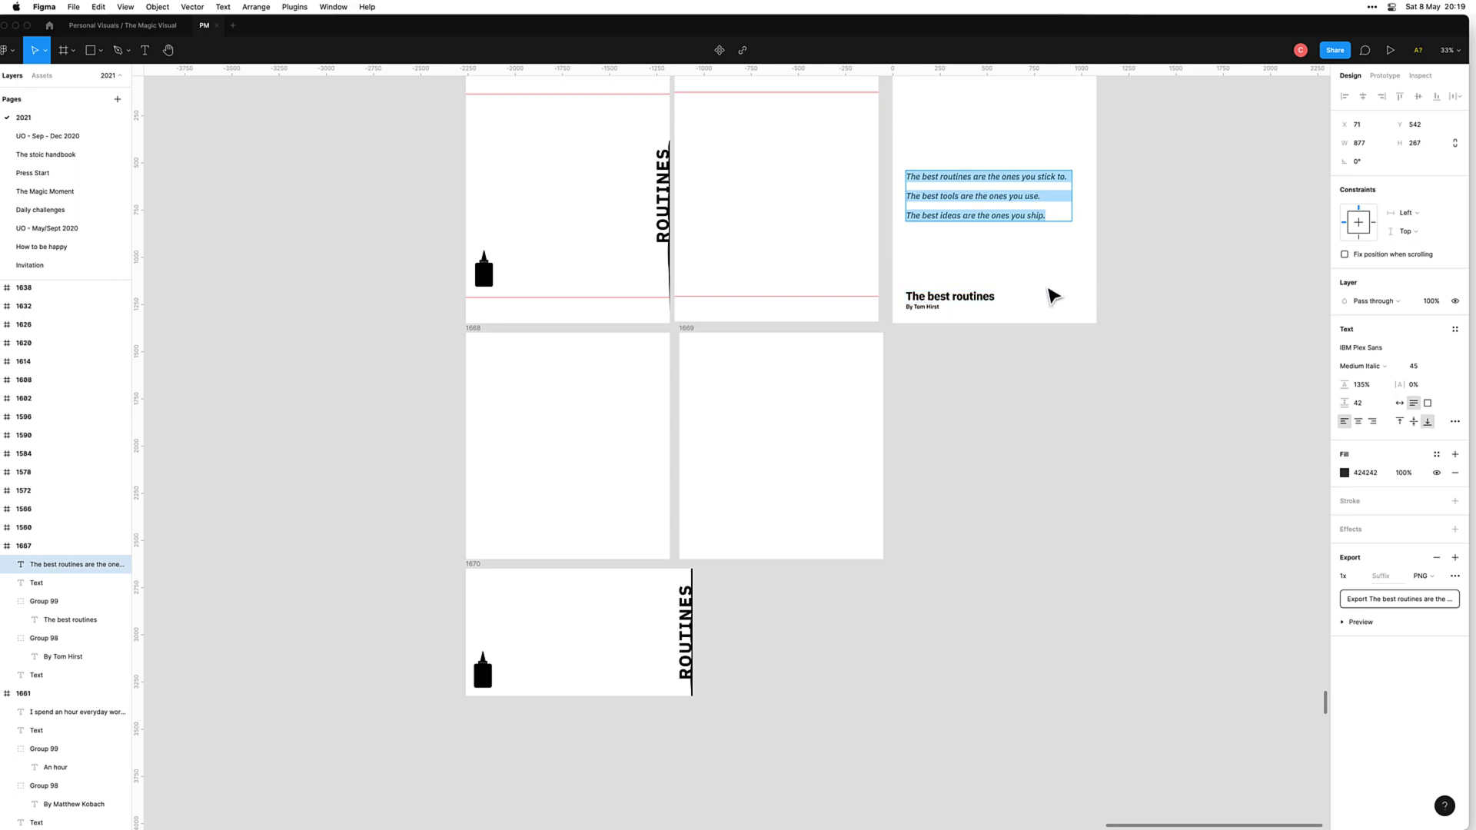
double_click(1022, 200)
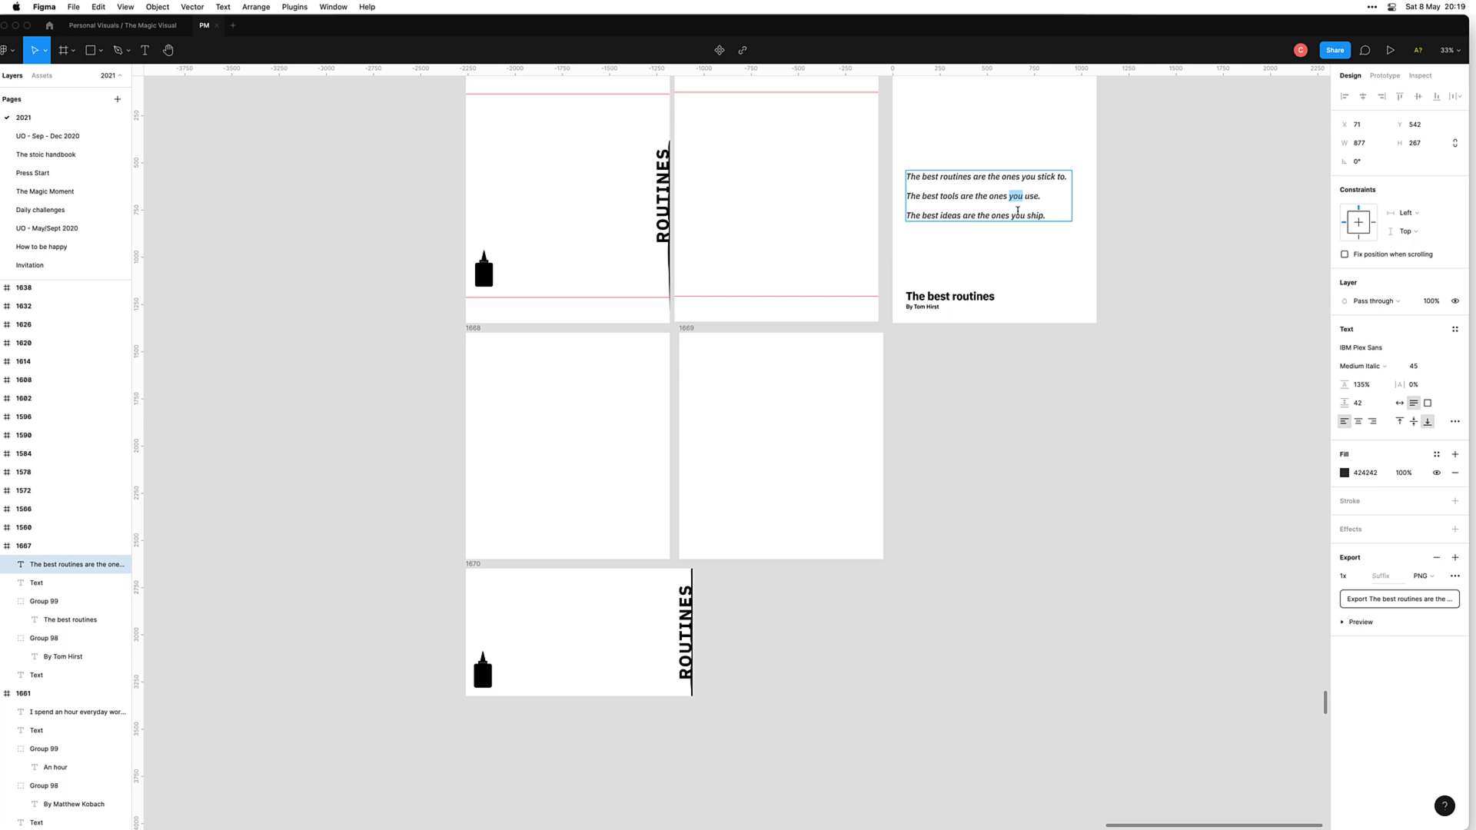
key(super+a)
key(super+c)
key(super+Tab)
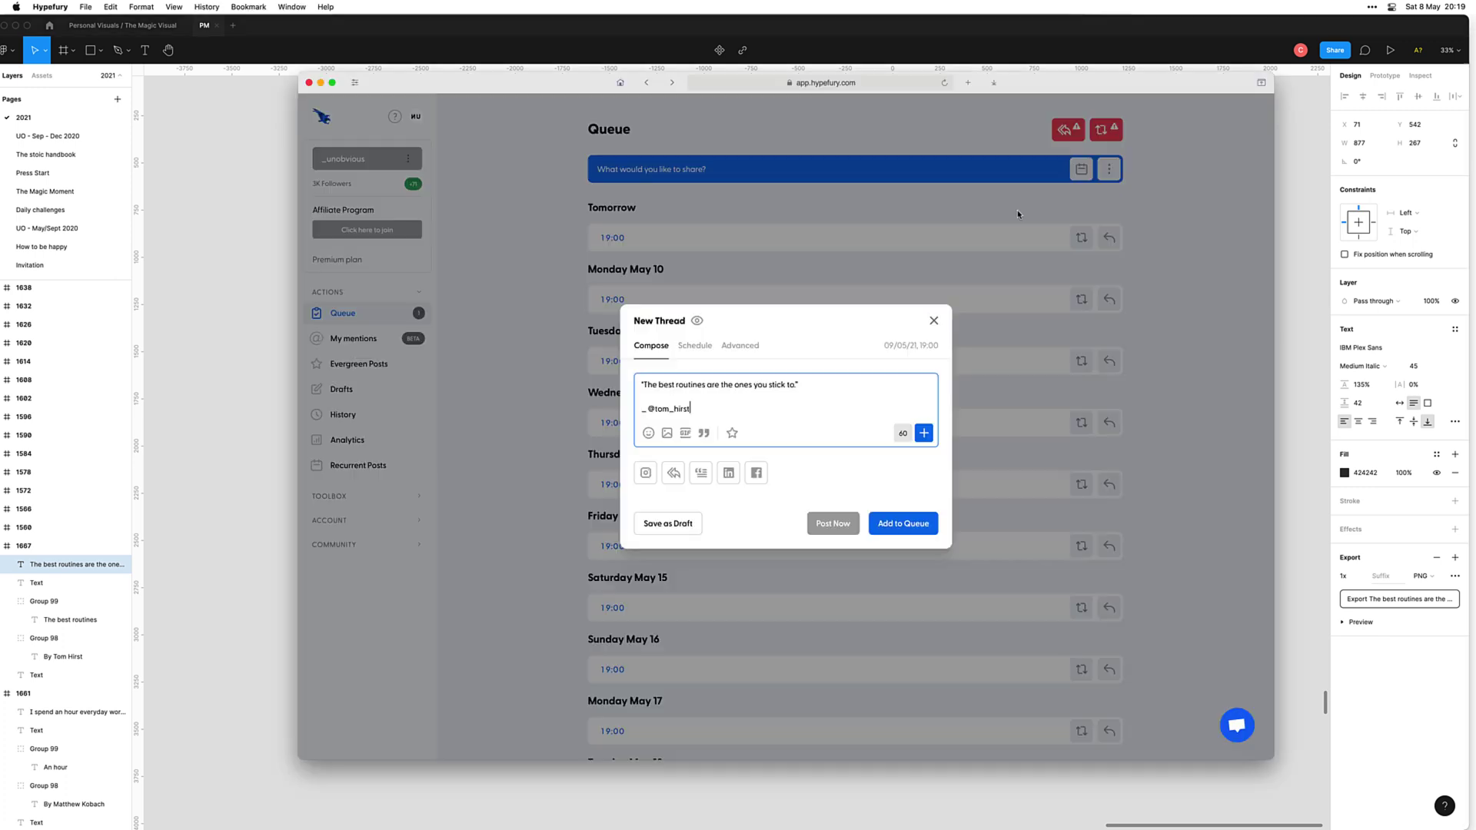
key(super+a)
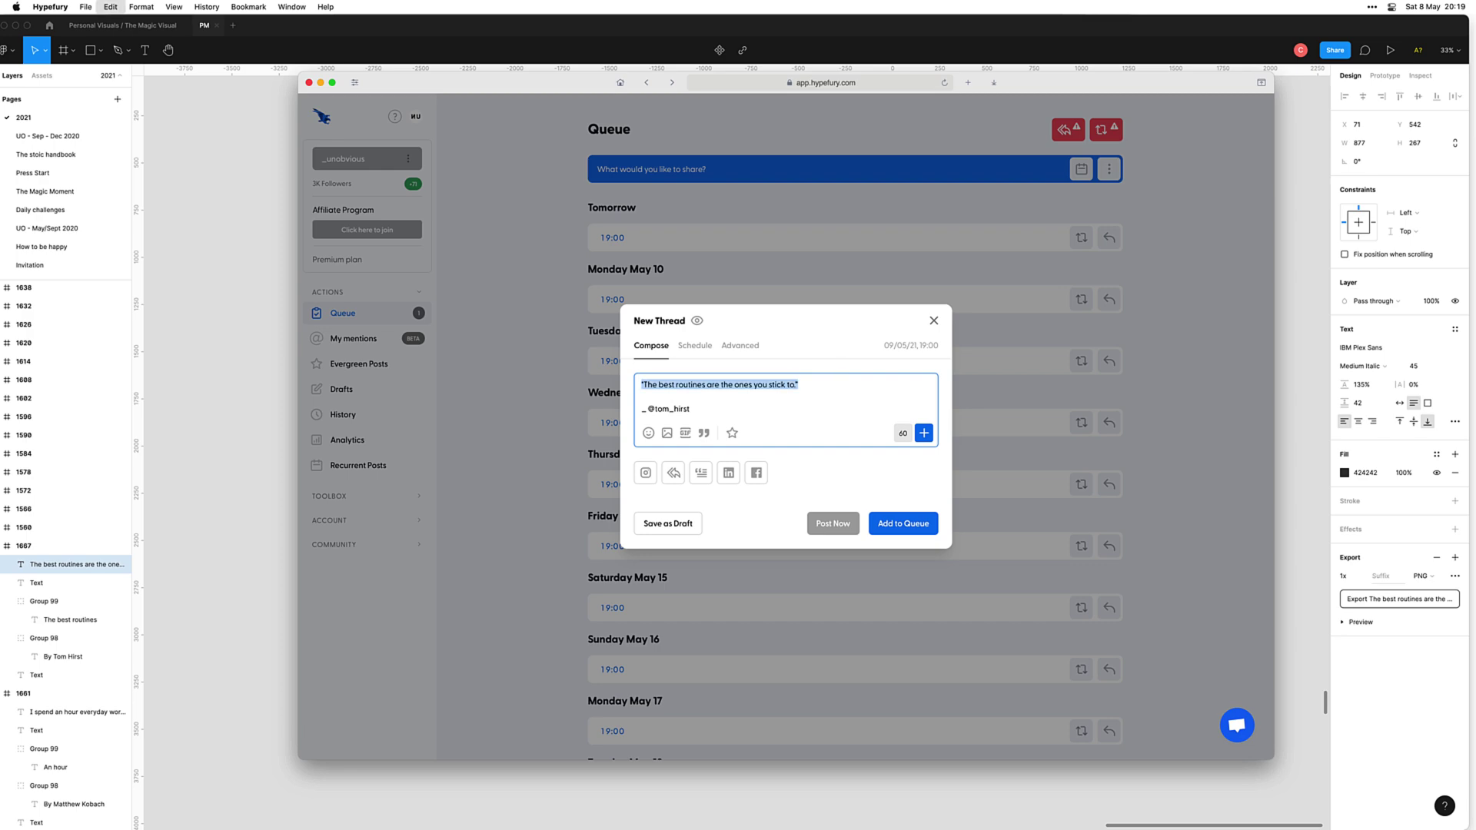
key(super+v)
text(")
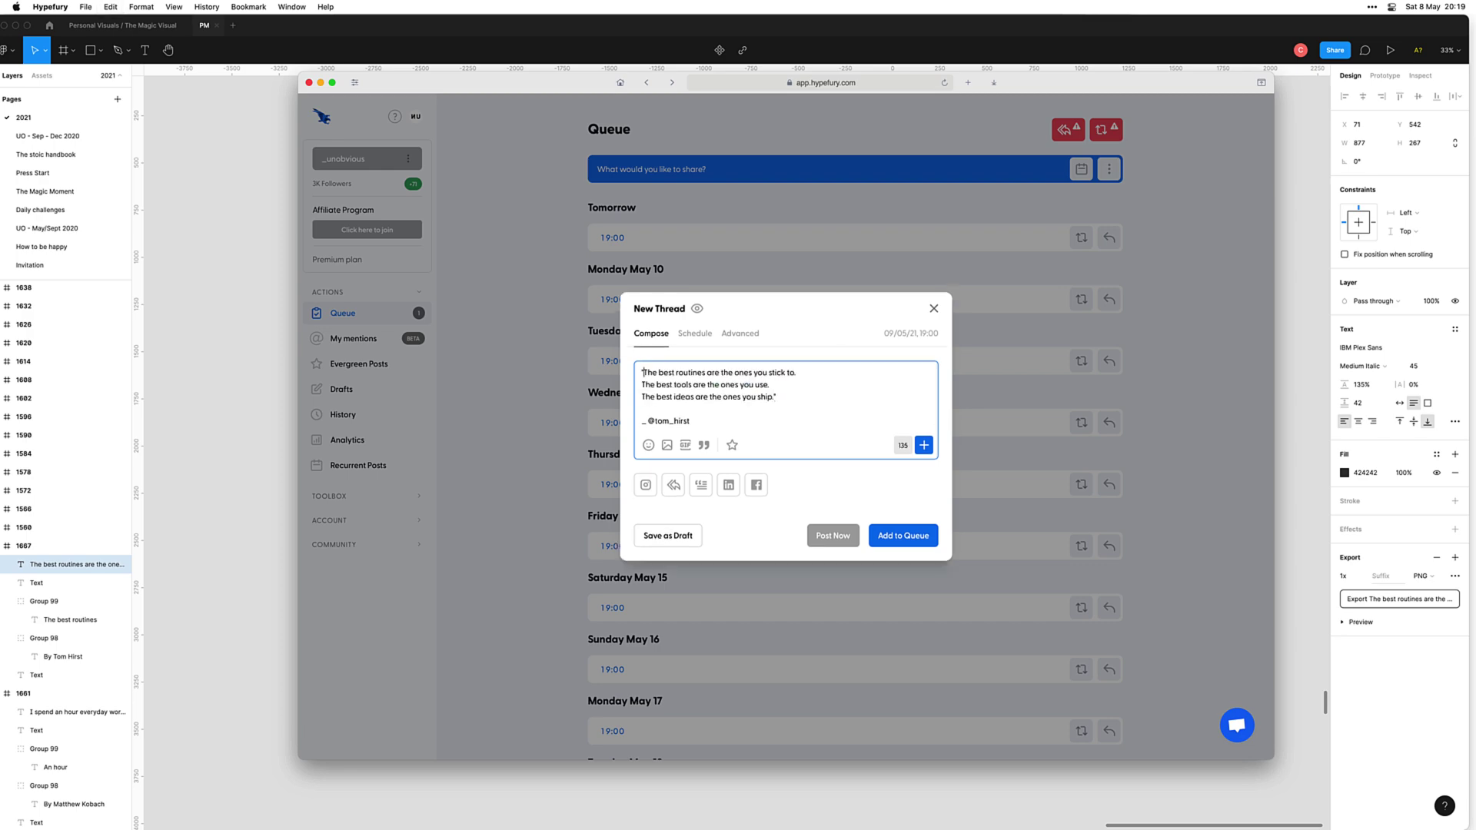
Step: Preview 1670.png on the desktop and attach it to the Hypefury post
key(F11)
click(1390, 37)
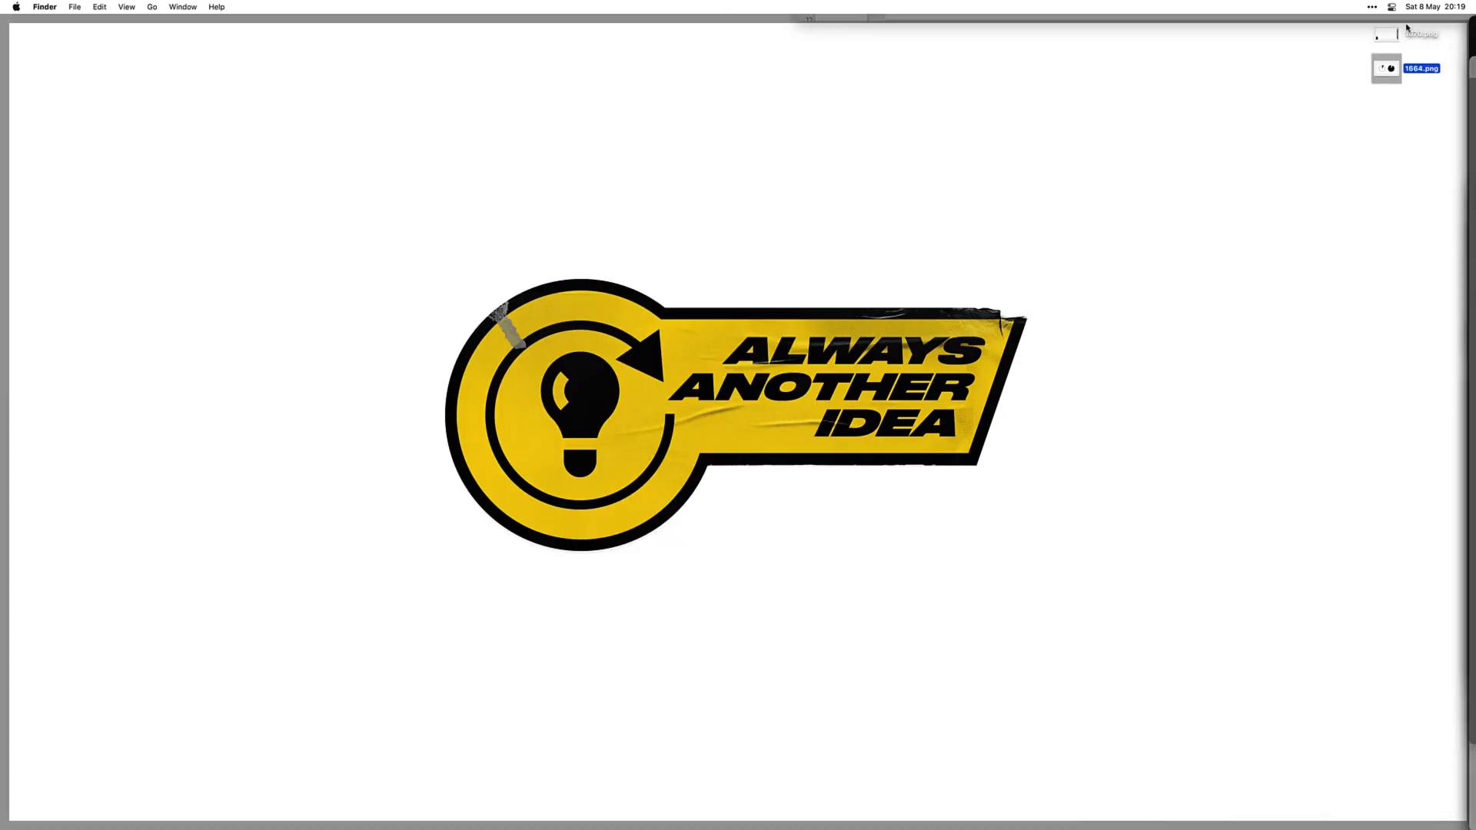
key(space)
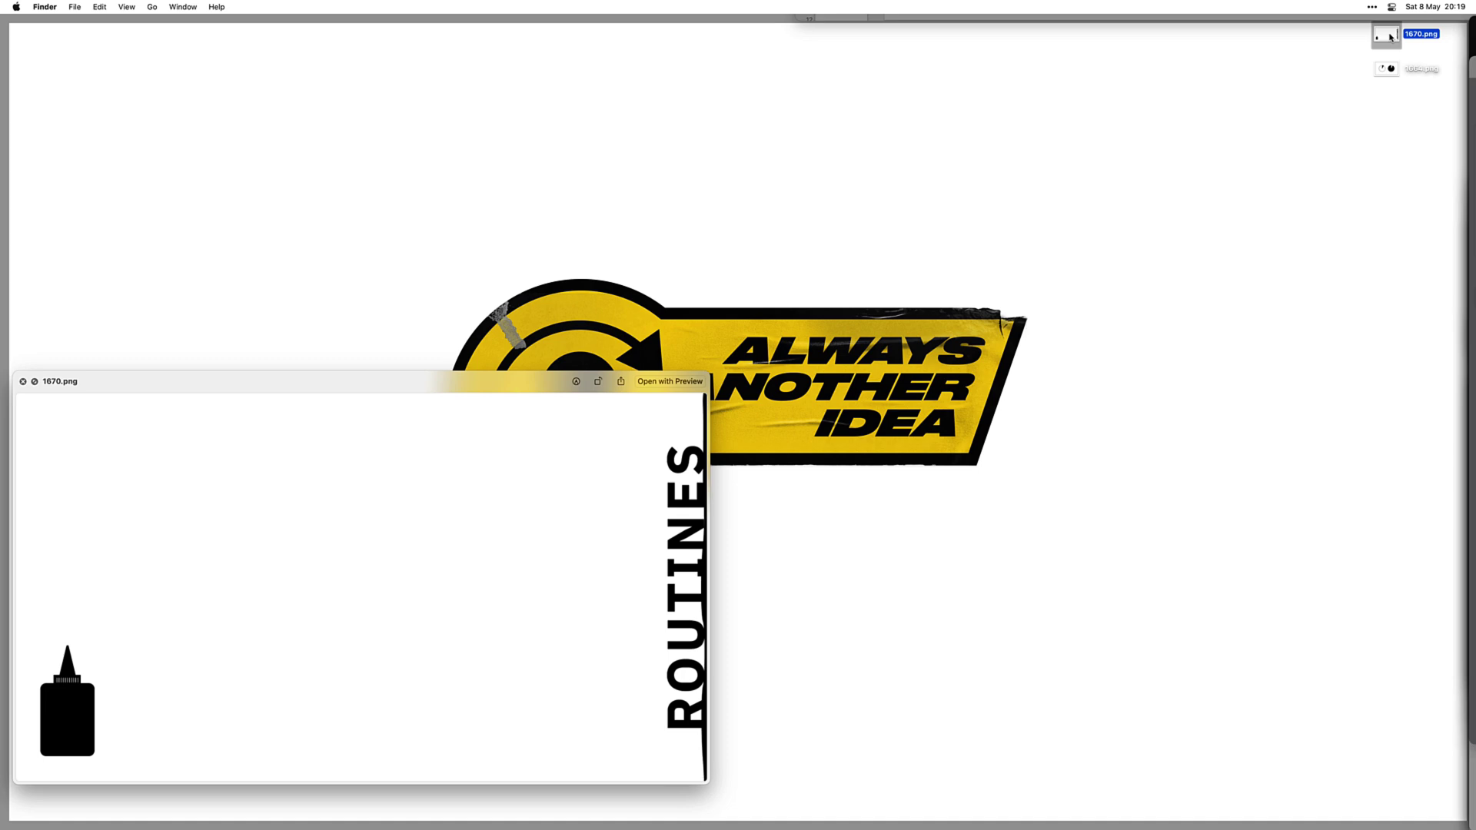
key(space)
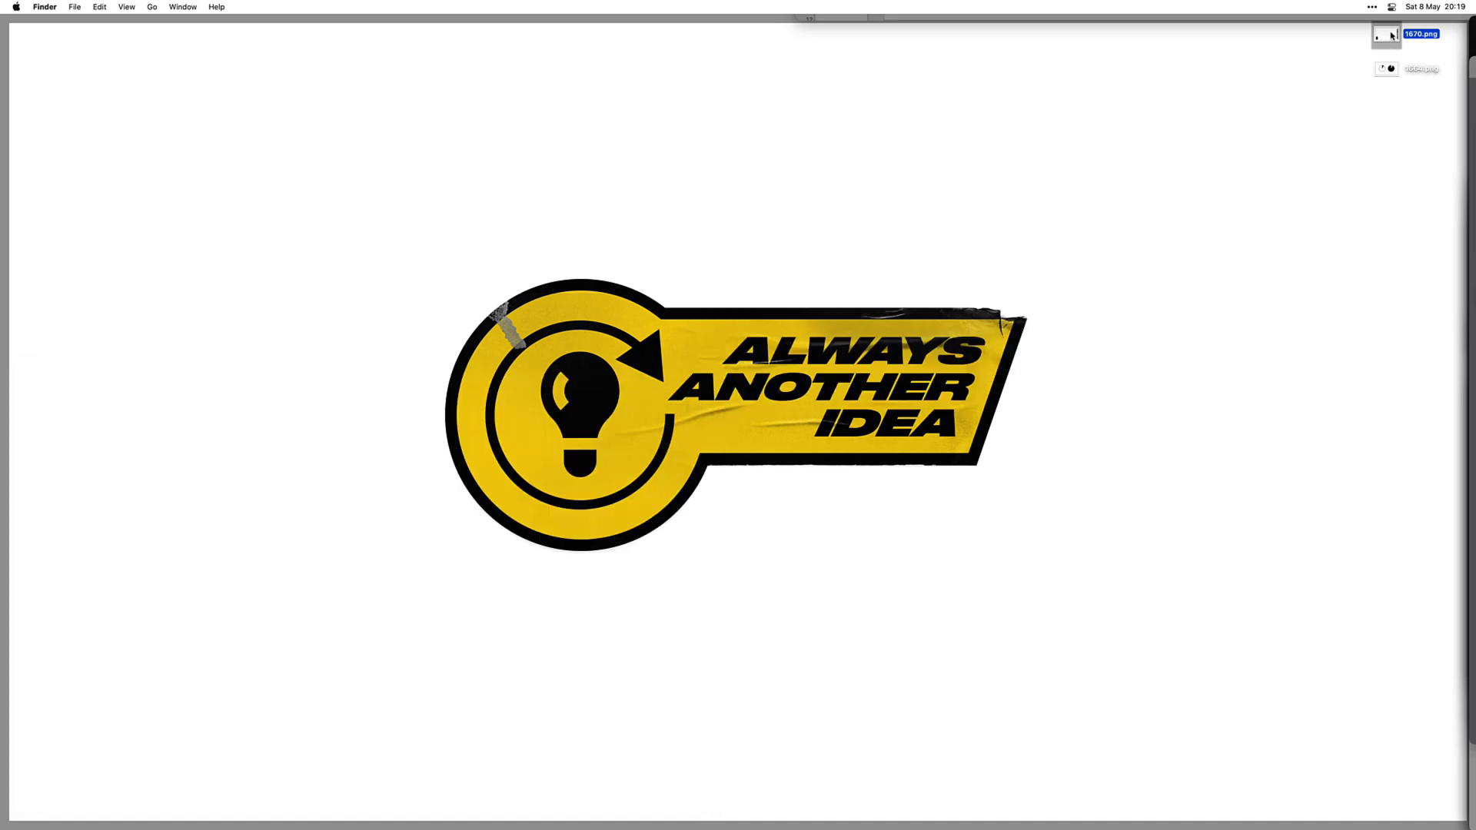
drag(1390, 36, 698, 392)
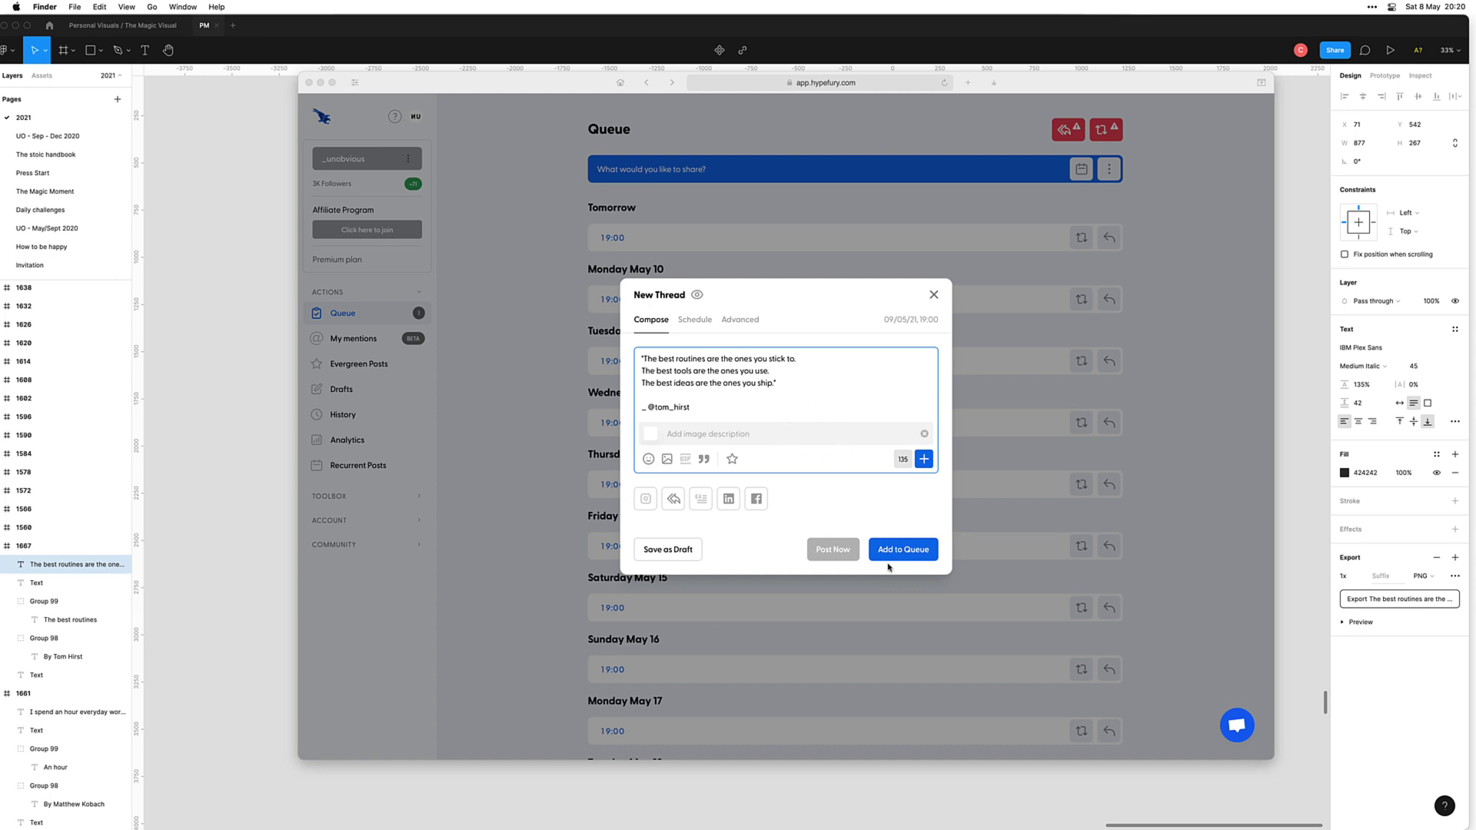
Step: Publish the best routines post to Twitter immediately and confirm
click(854, 566)
click(833, 552)
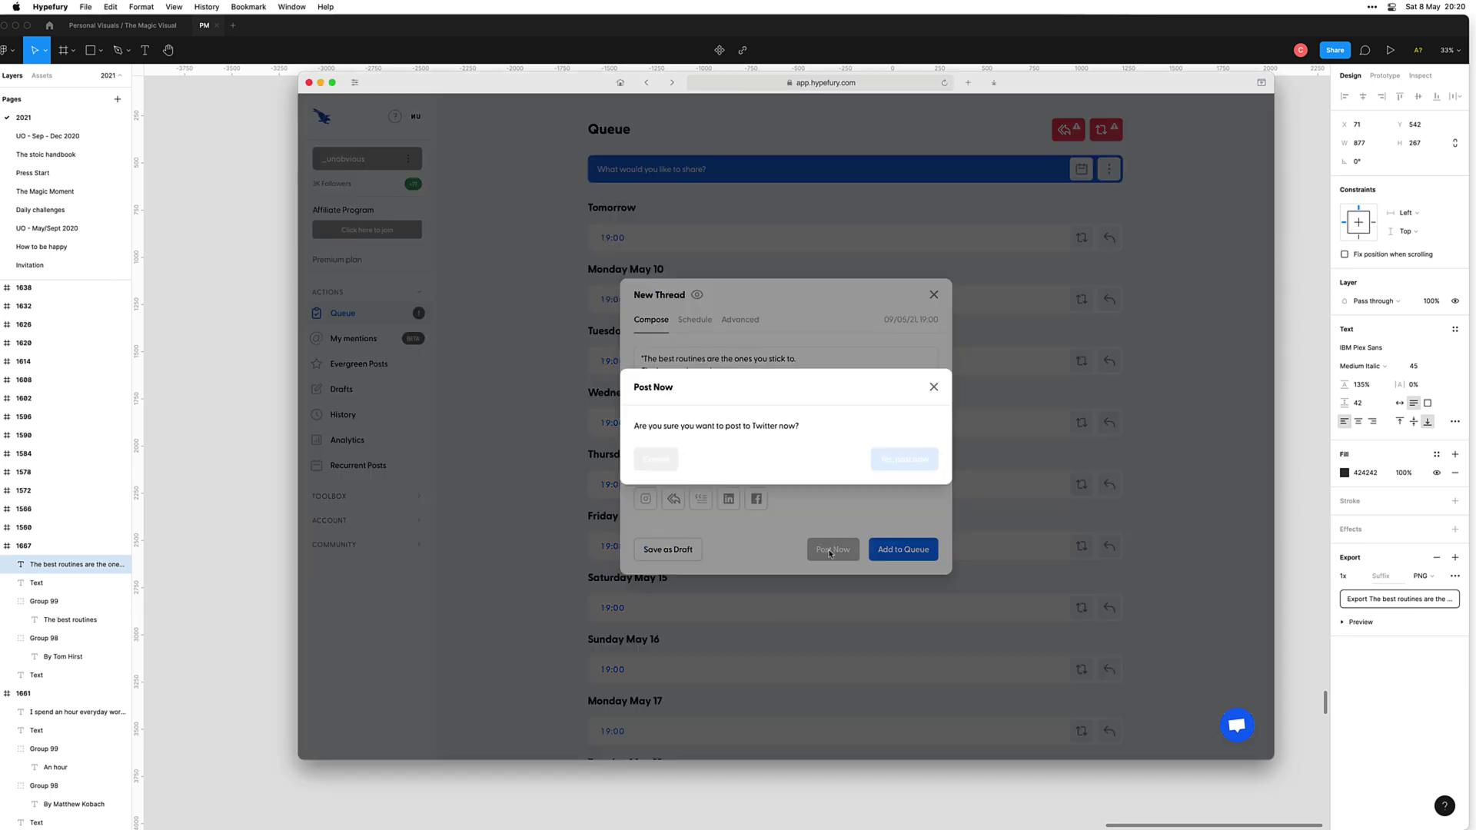
click(901, 458)
Step: Switch to Twitter, change to the _unobvious account and open its profile
key(super+Tab)
key(super+Tab)
key(super+Tab)
key(super+Tab)
key(super+Tab)
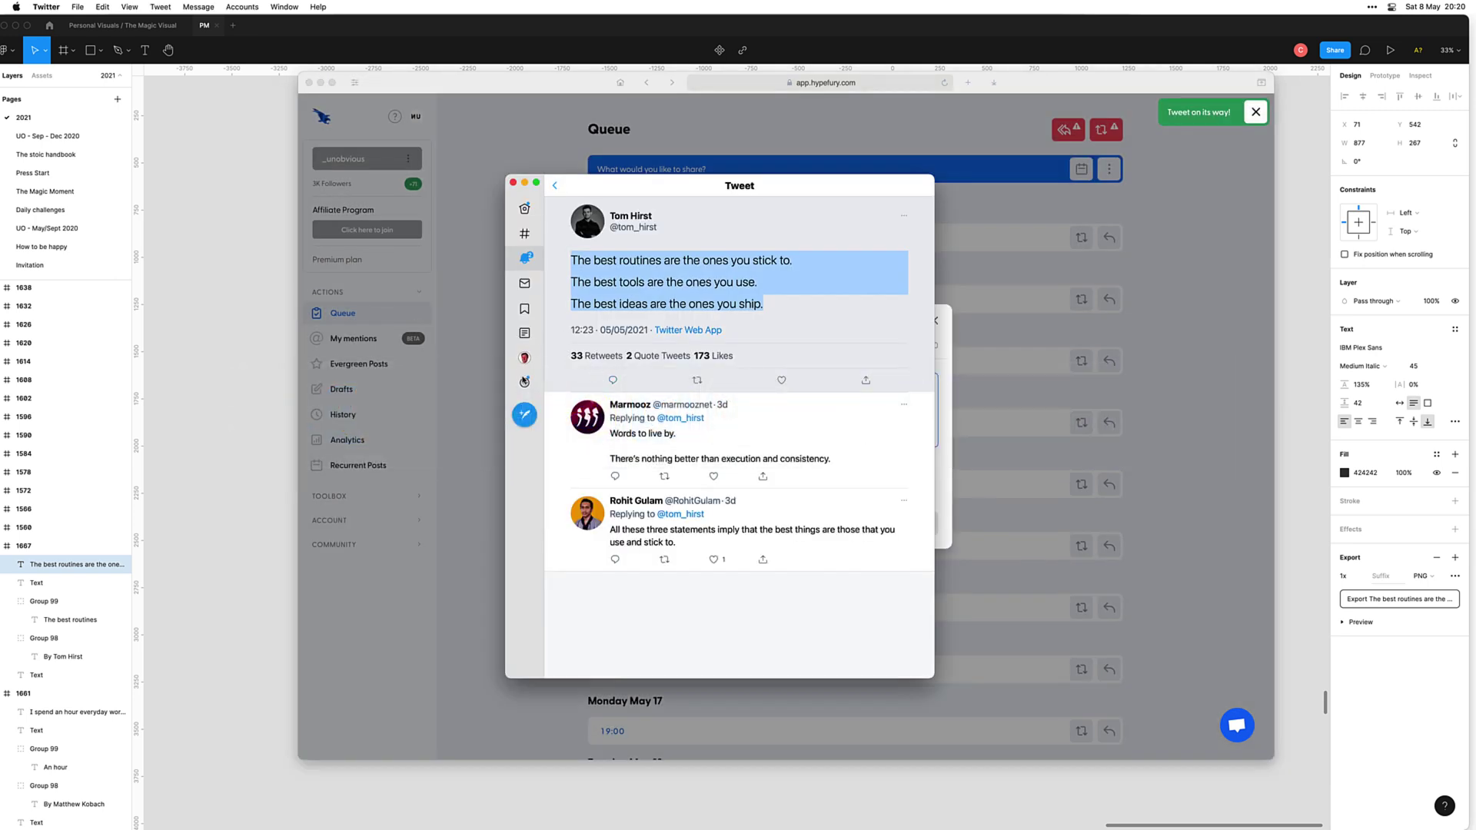
click(525, 382)
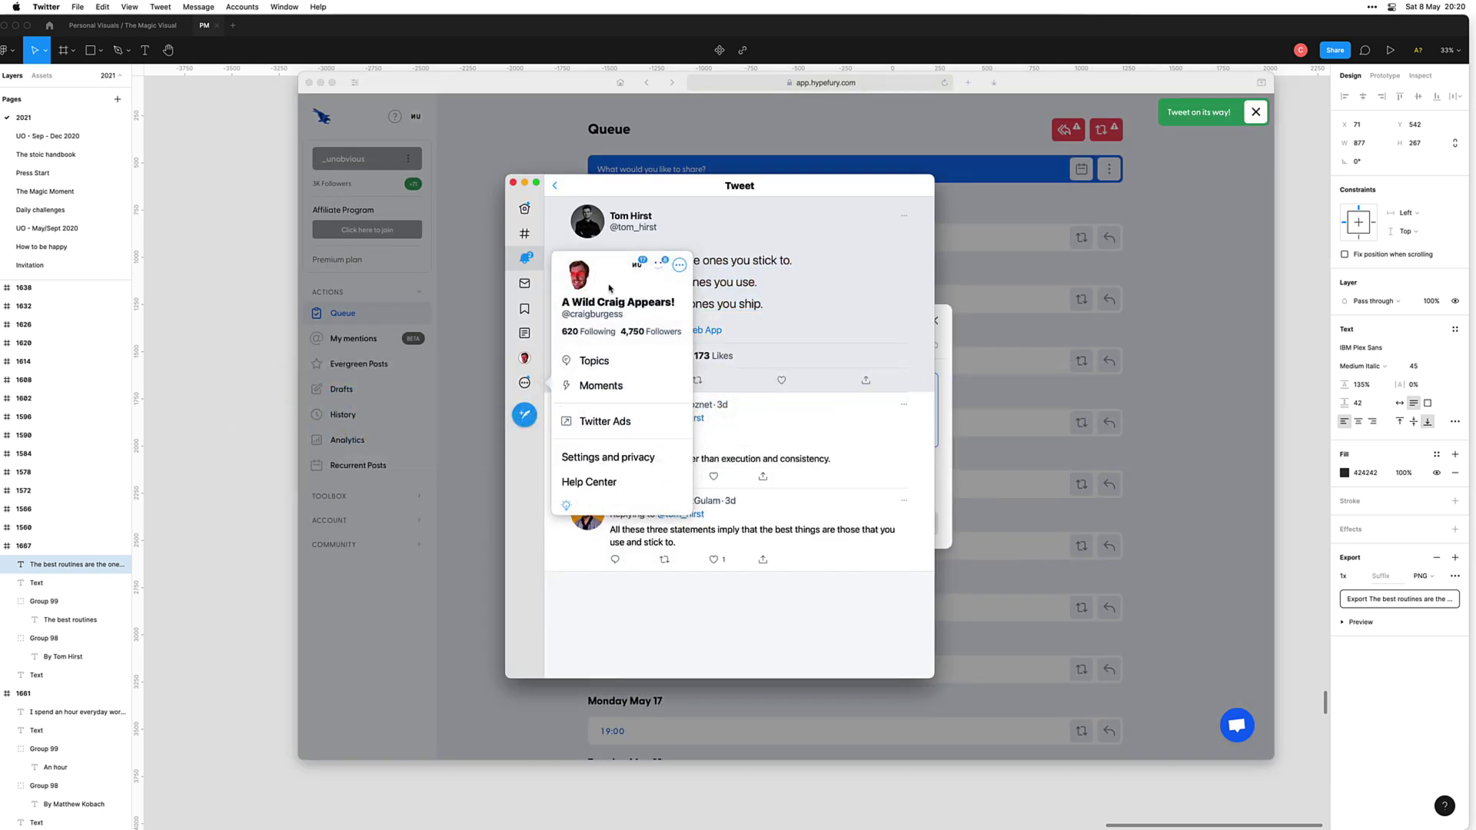
click(636, 264)
click(524, 359)
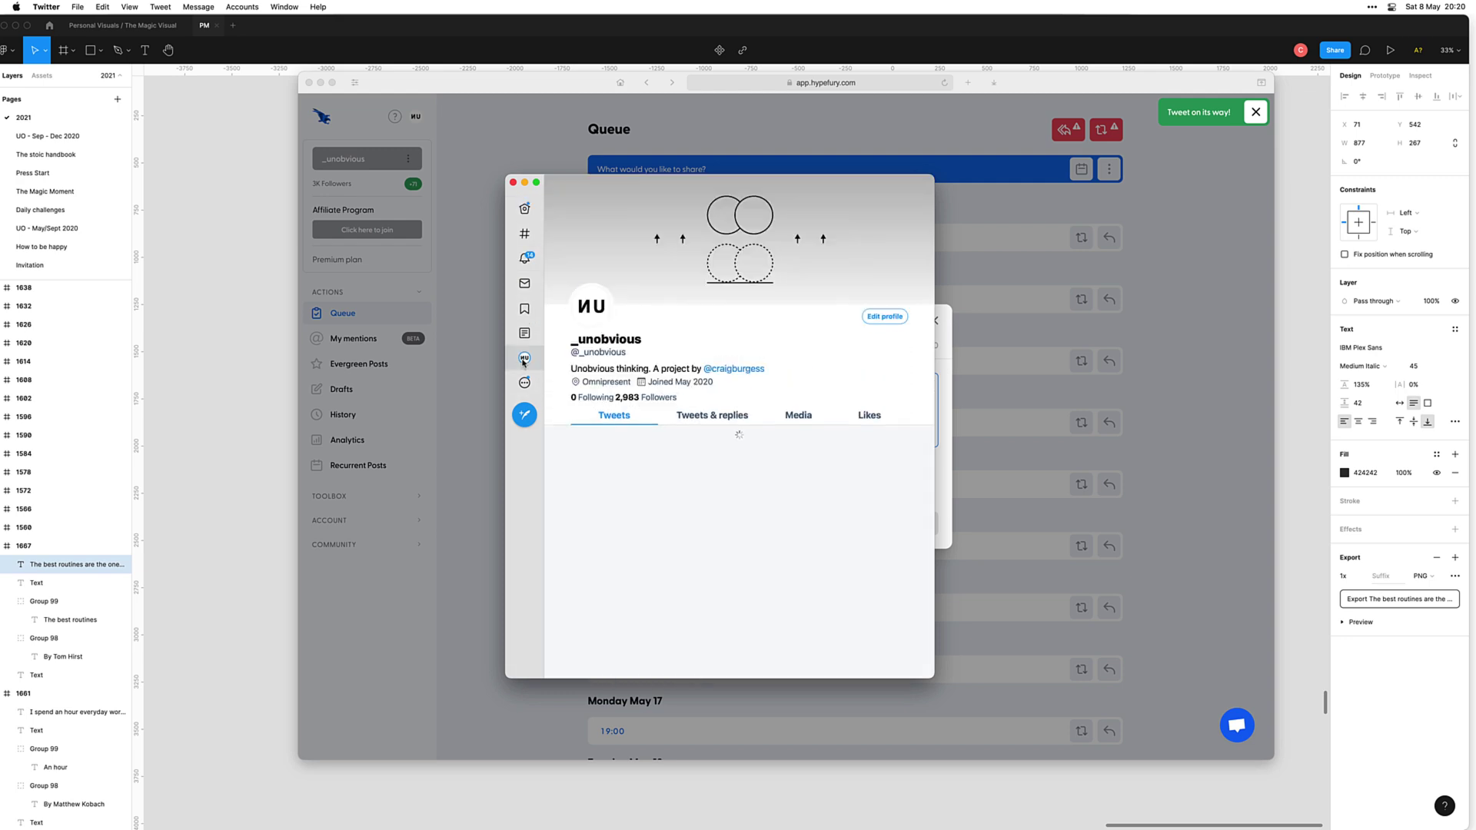
Step: Copy the link to the newly published best routines tweet on the _unobvious profile
scroll(638, 307, down, 3)
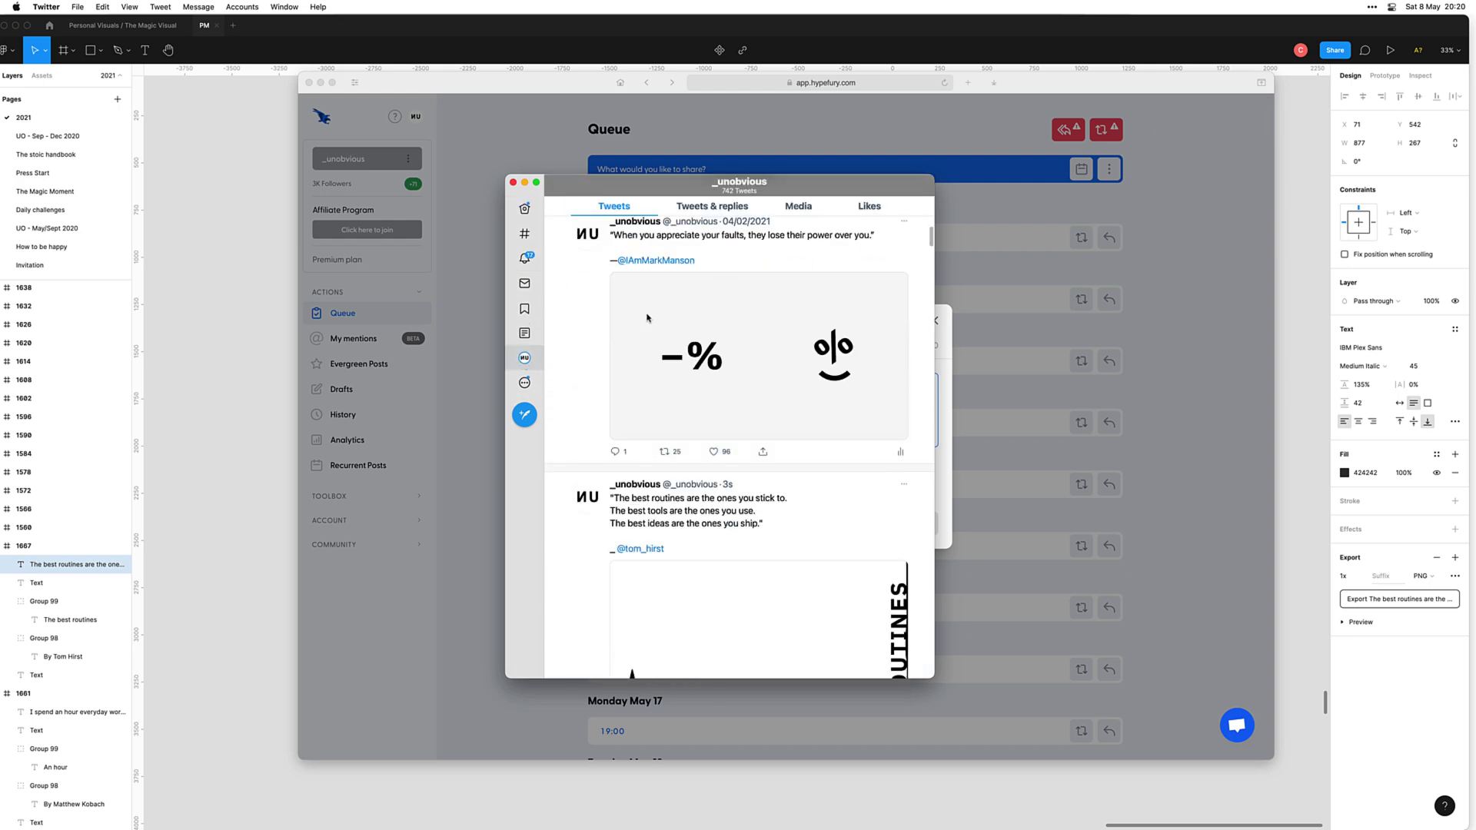
scroll(647, 318, down, 3)
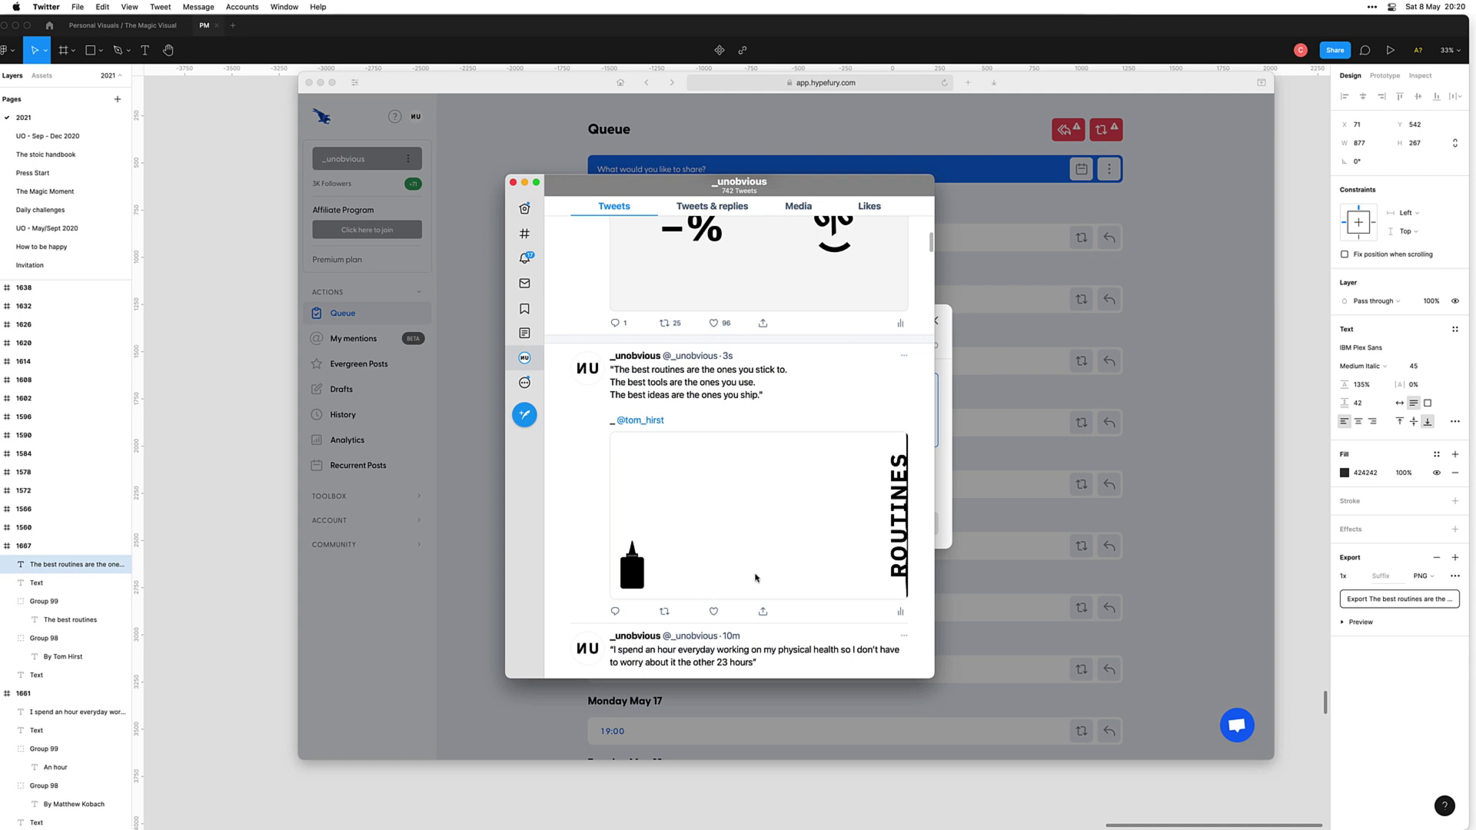
click(765, 615)
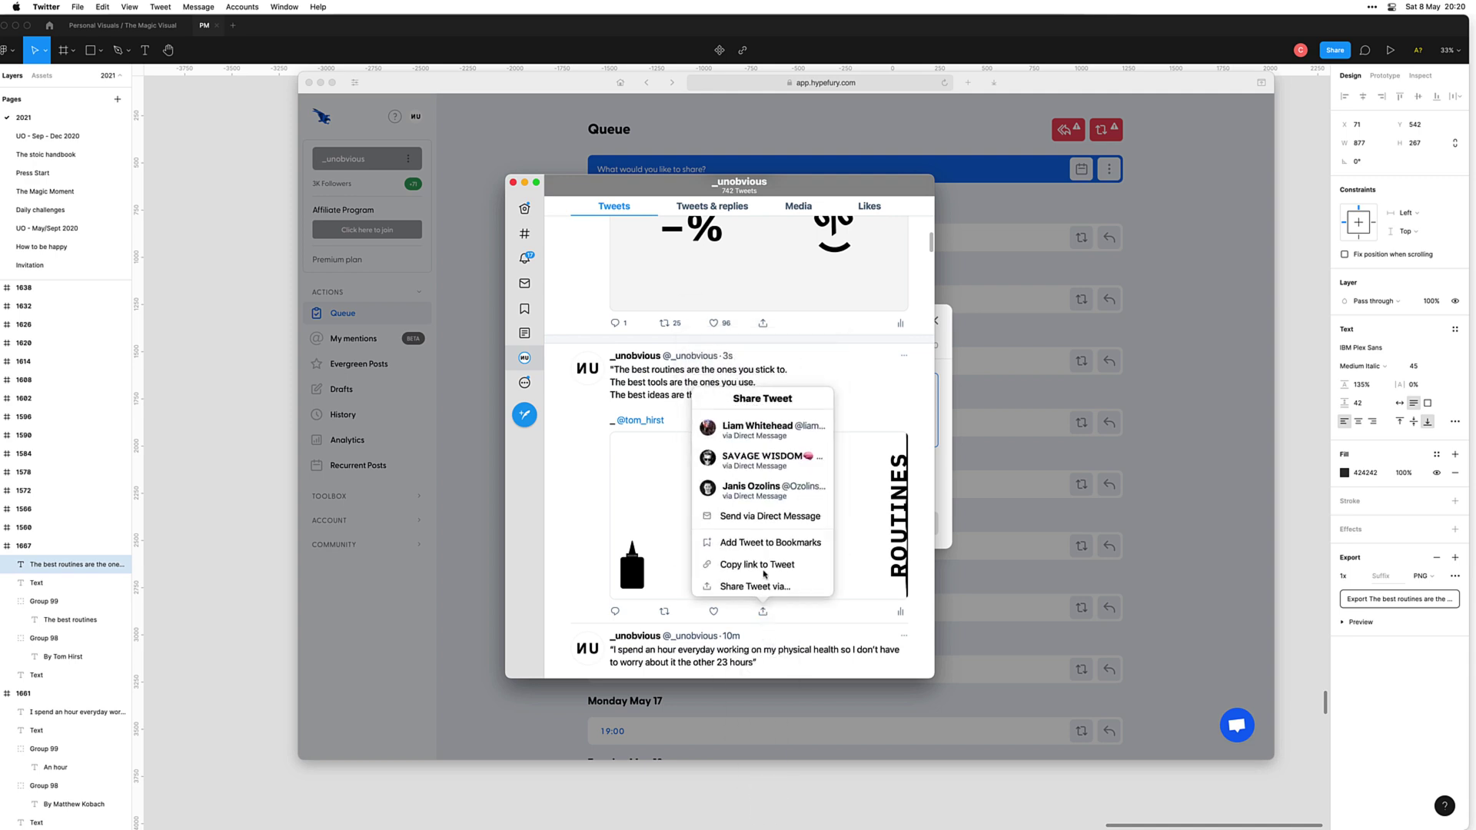
click(766, 573)
Step: Switch back to the personal account and open the "Some of my faves I'll be starting with:" thread from the notifications
click(526, 386)
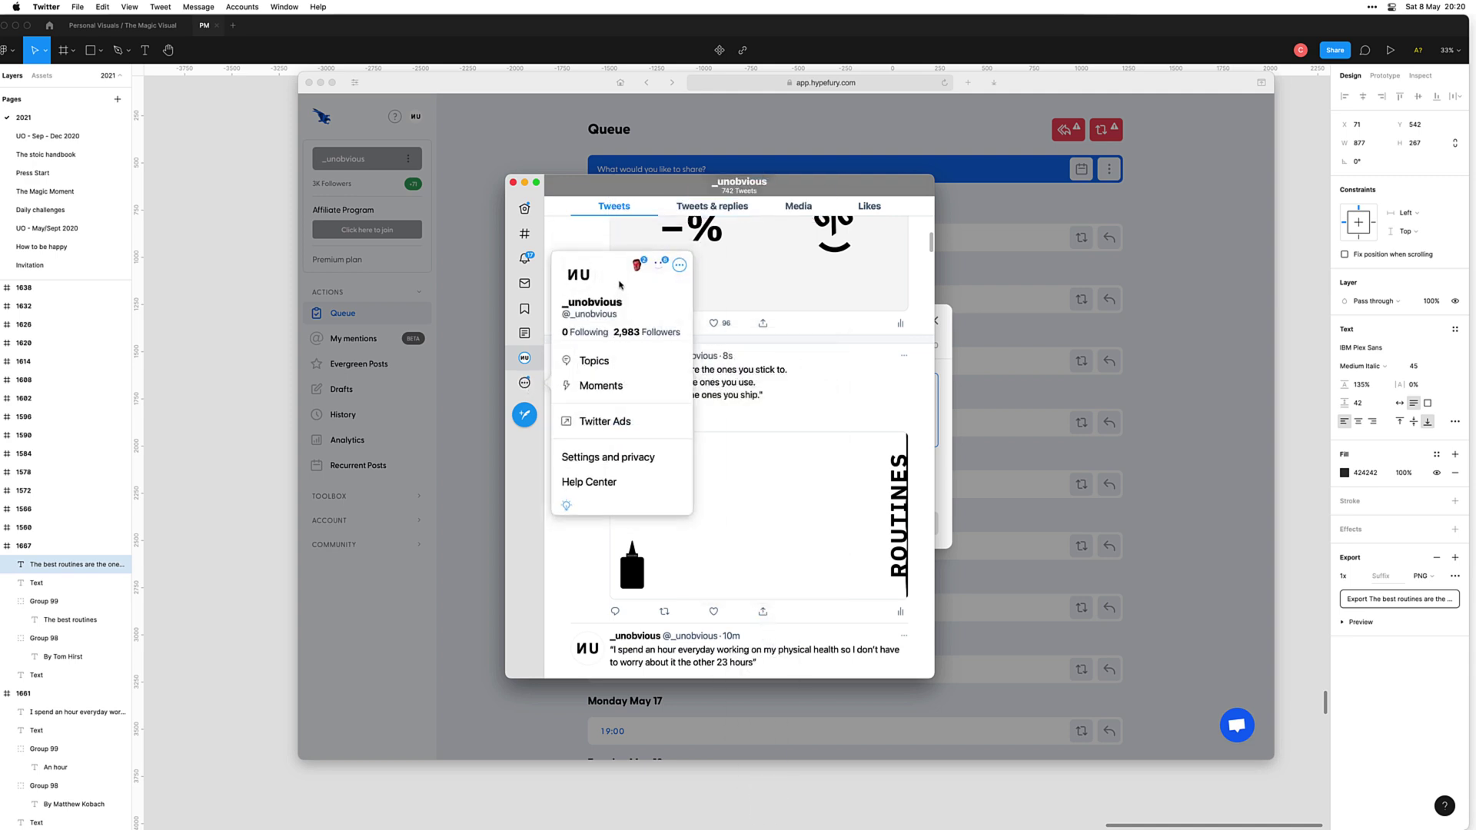
click(635, 268)
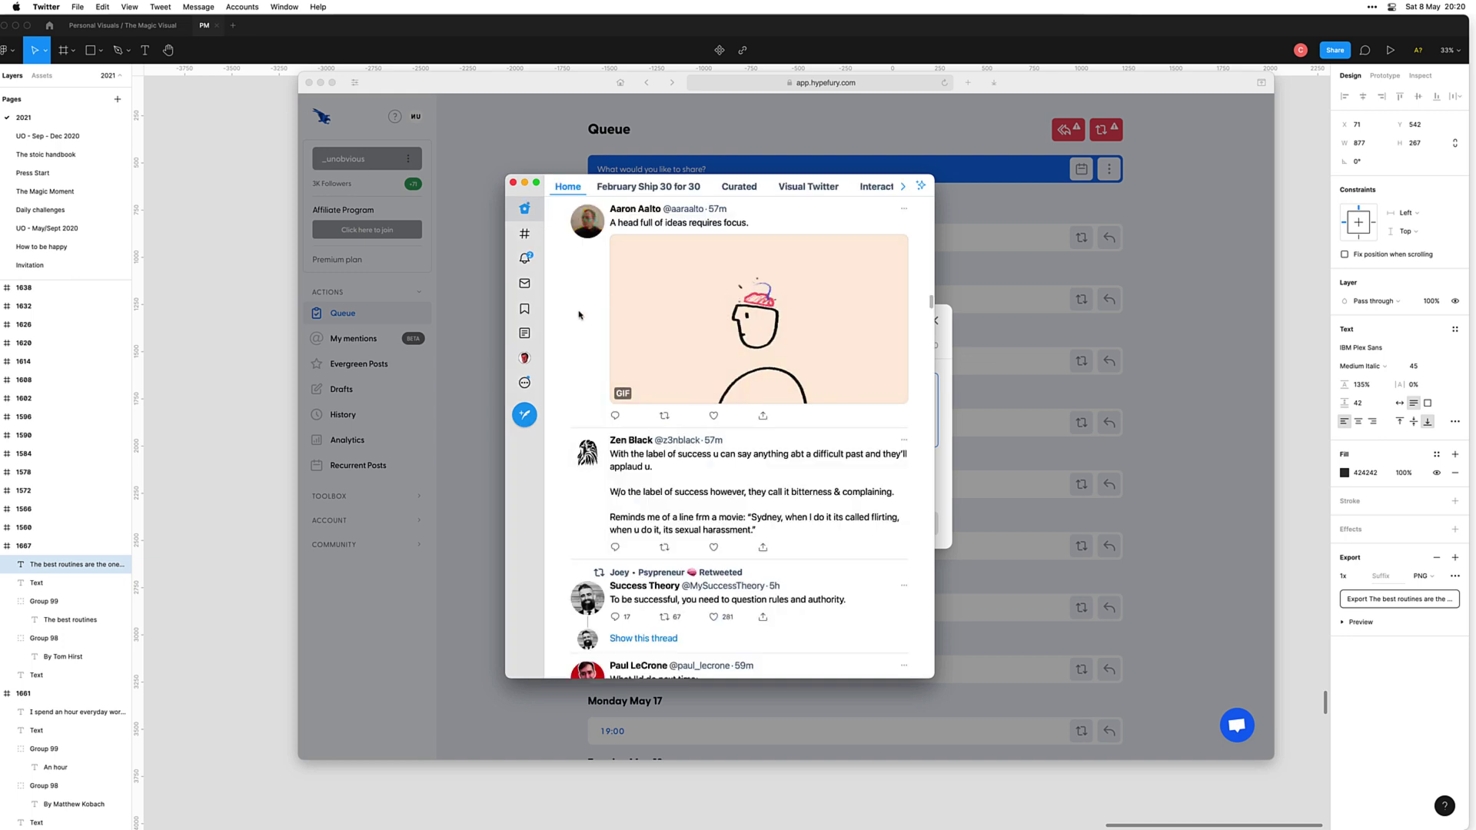
click(525, 258)
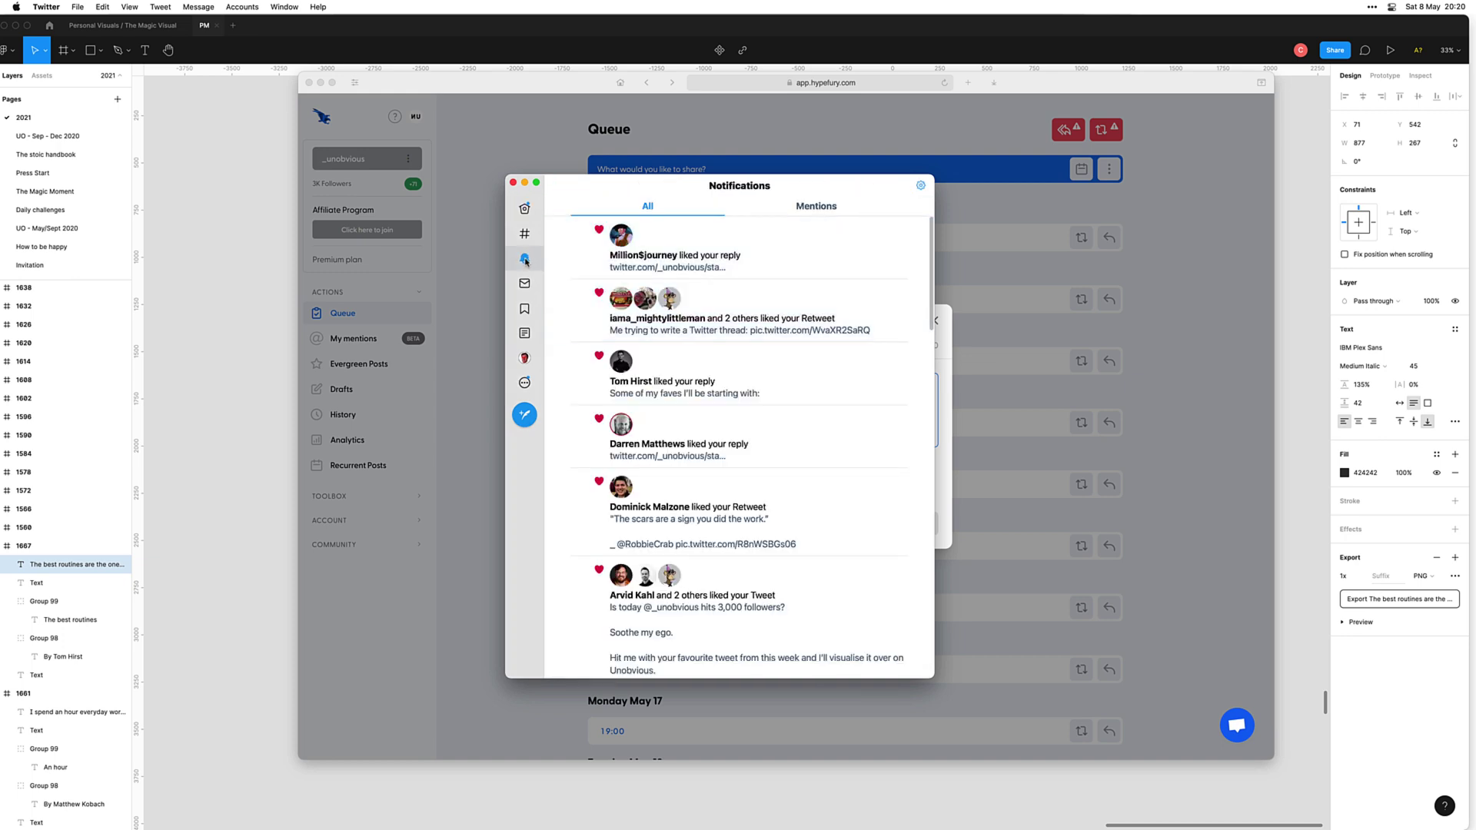
click(722, 376)
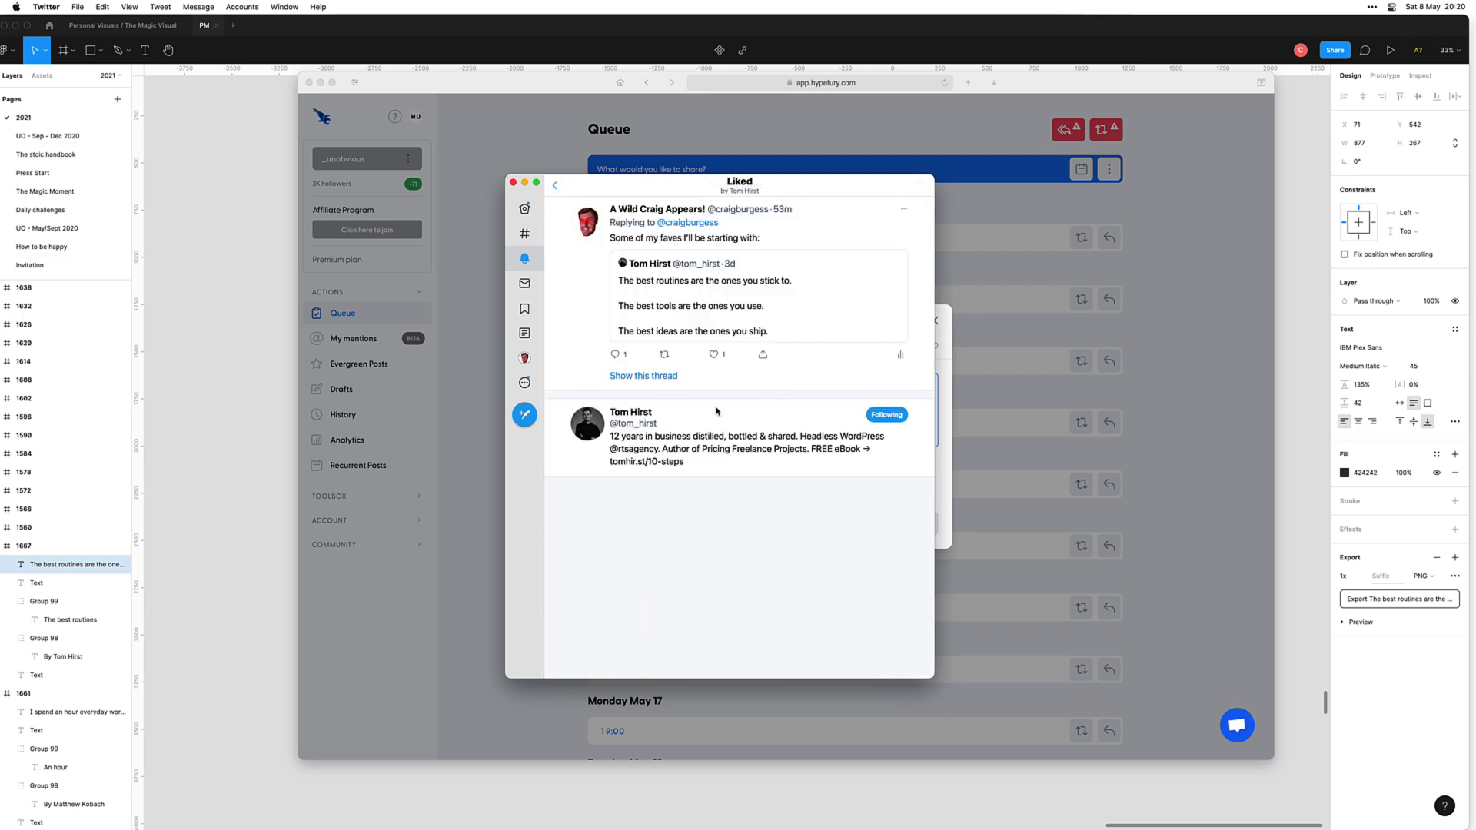
click(765, 247)
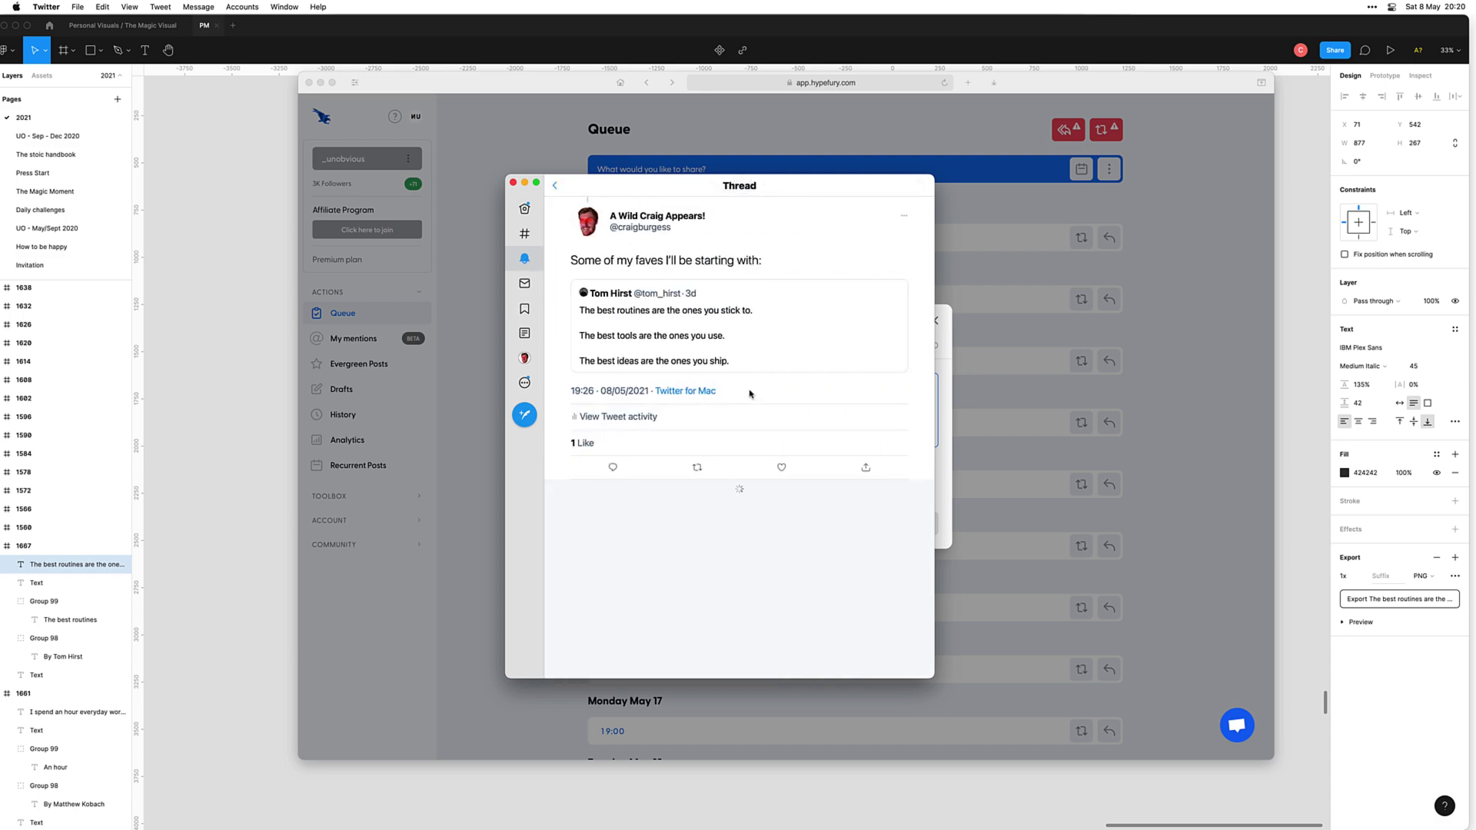
Step: Add another tweet at the end of the thread, quoting the _unobvious best routines tweet, and post it
scroll(749, 394, down, 15)
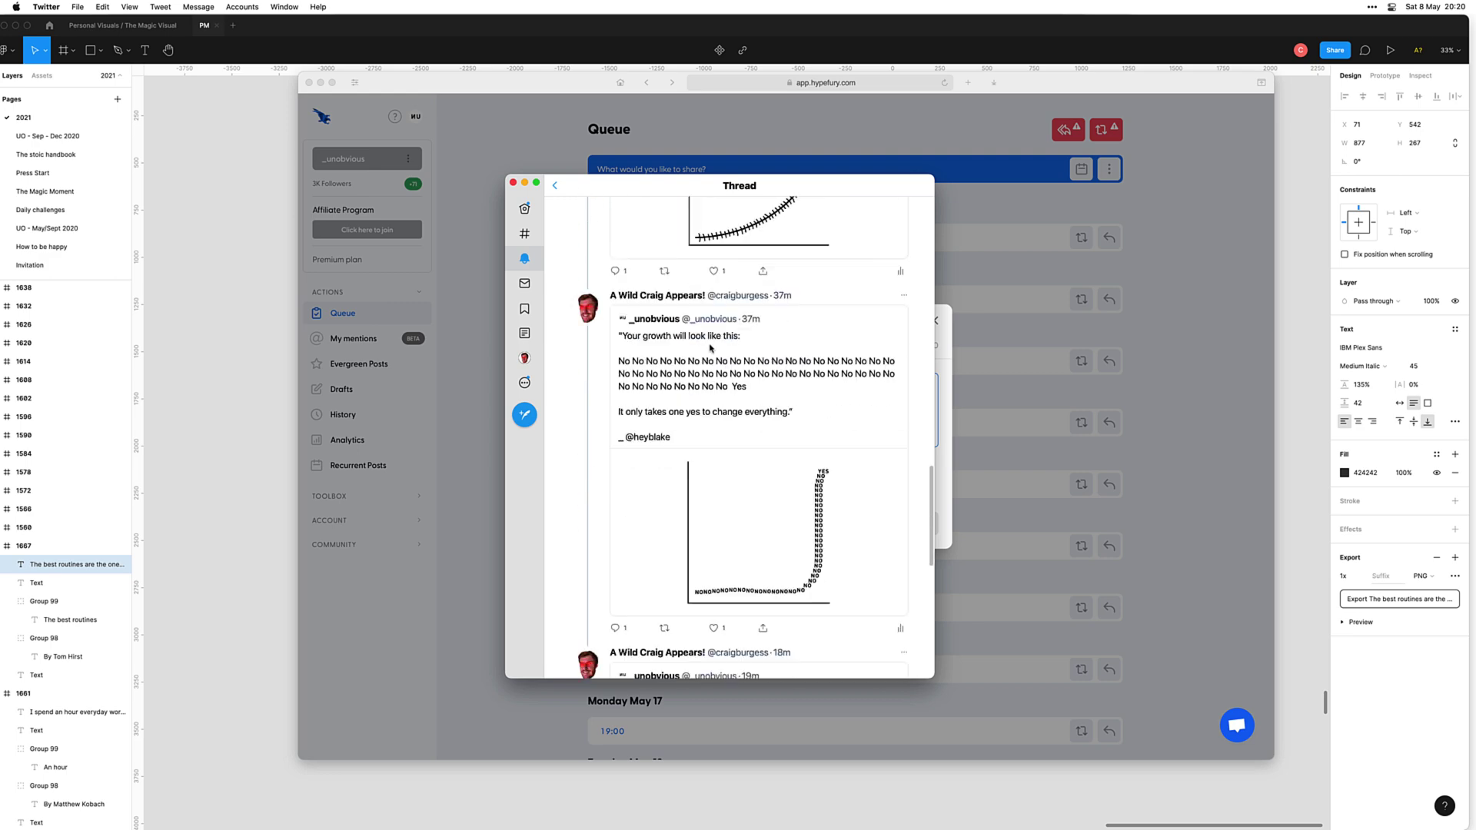
scroll(711, 348, down, 10)
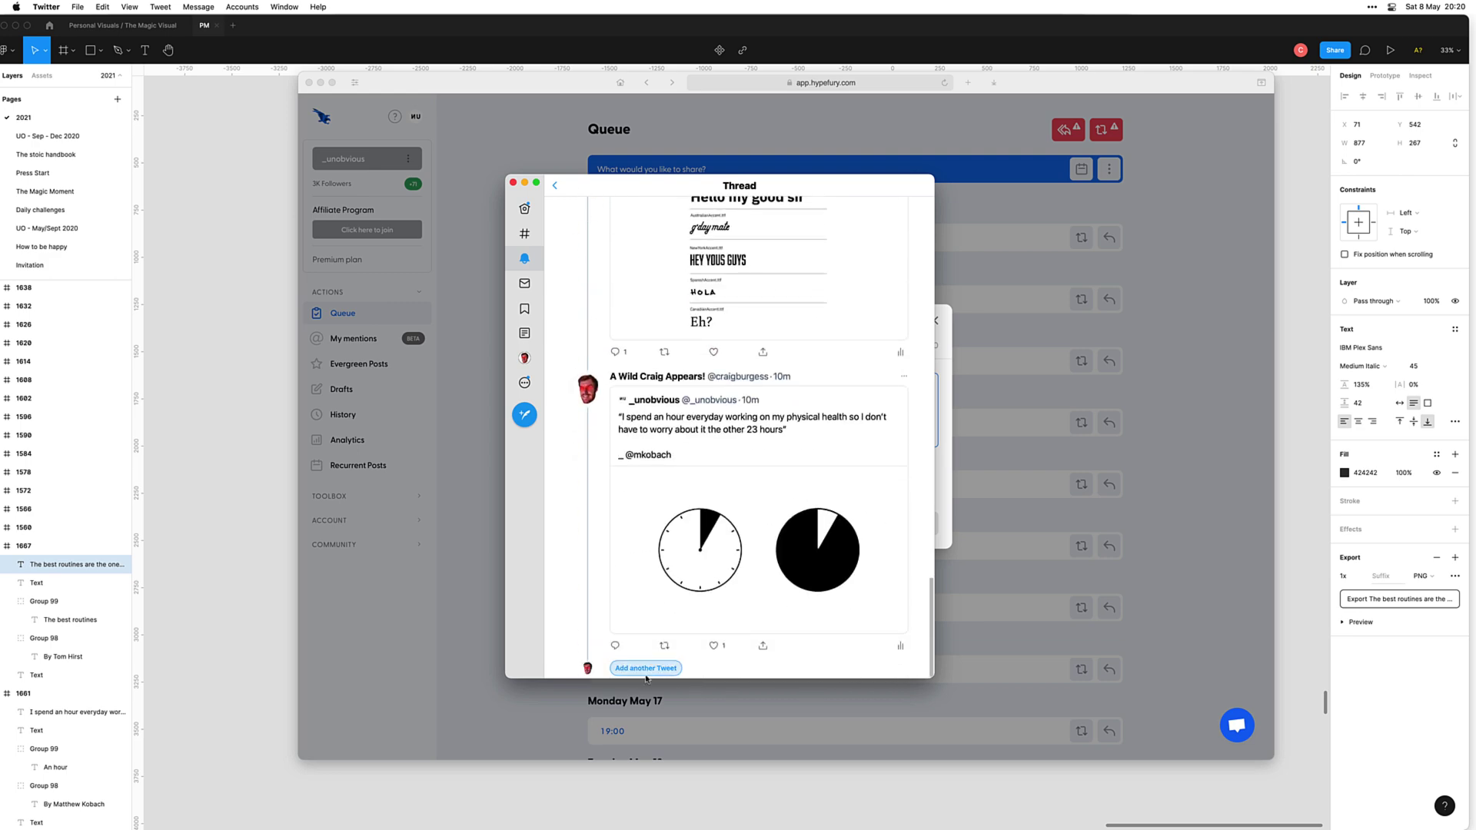
click(646, 669)
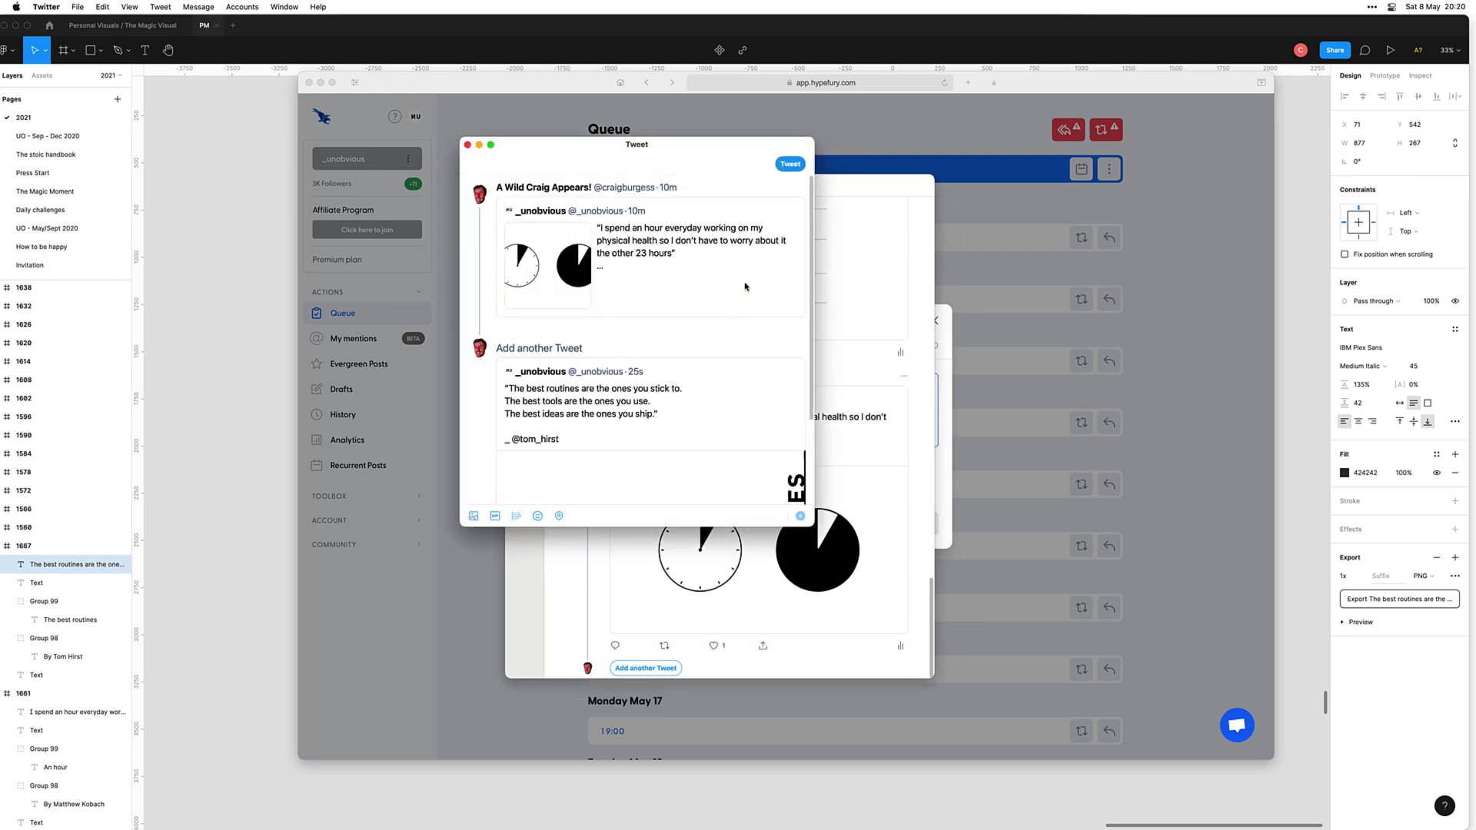
click(790, 164)
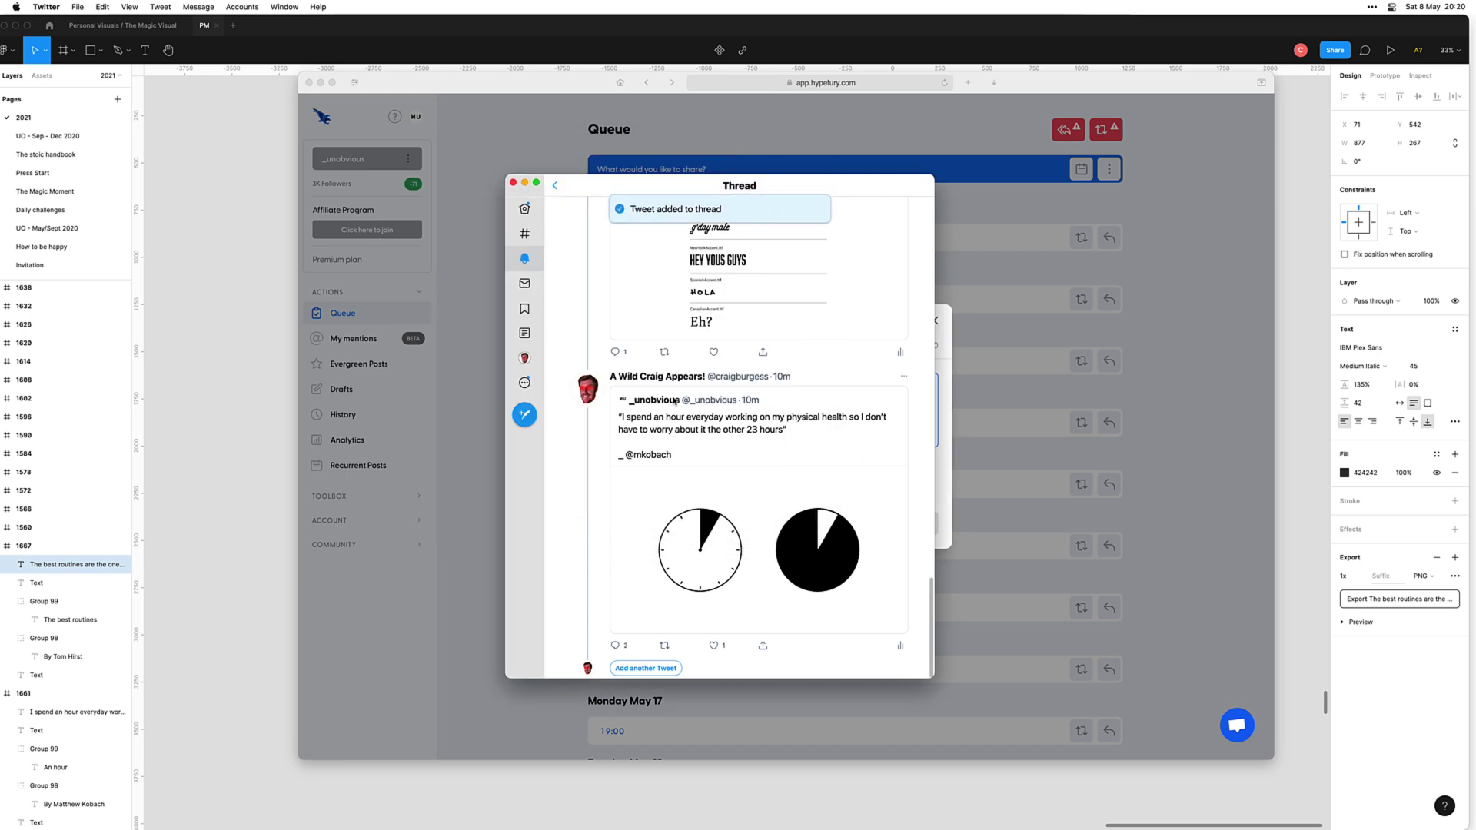
Step: Look back through the thread and open the quoted accents and growth tweets to check their engagement
scroll(675, 400, up, 5)
click(744, 329)
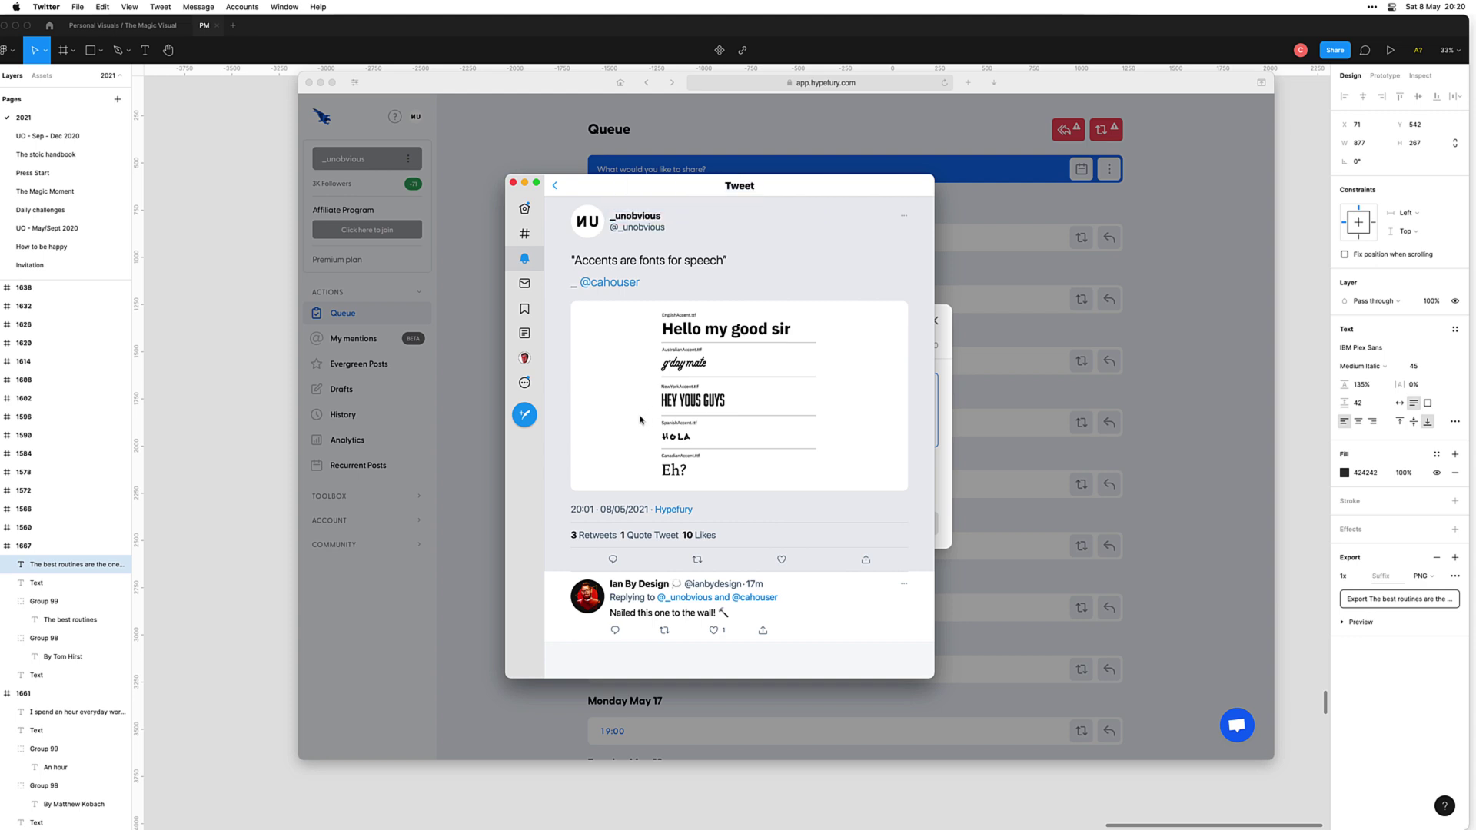
key(Escape)
scroll(636, 429, up, 8)
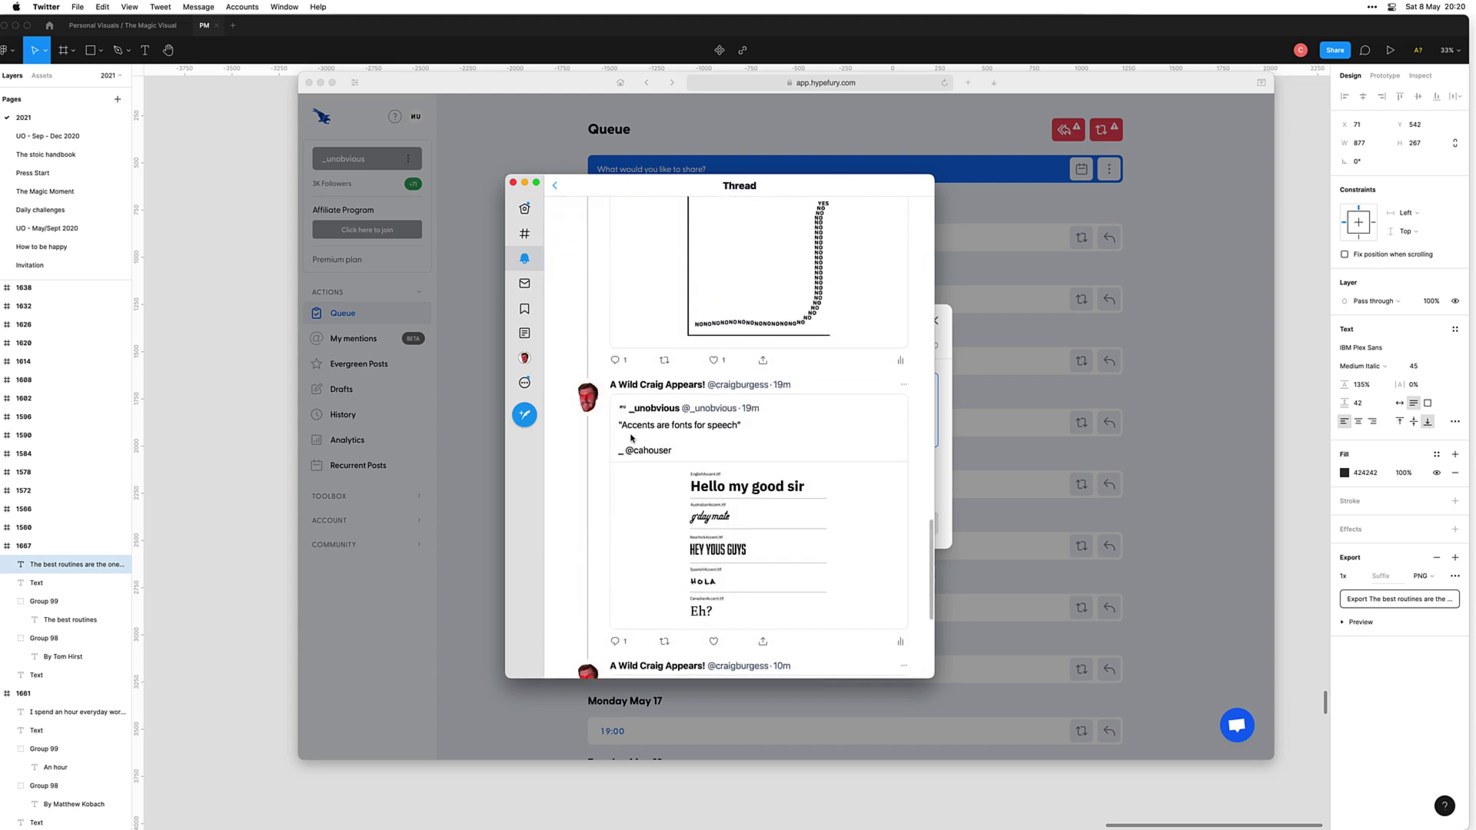
click(739, 388)
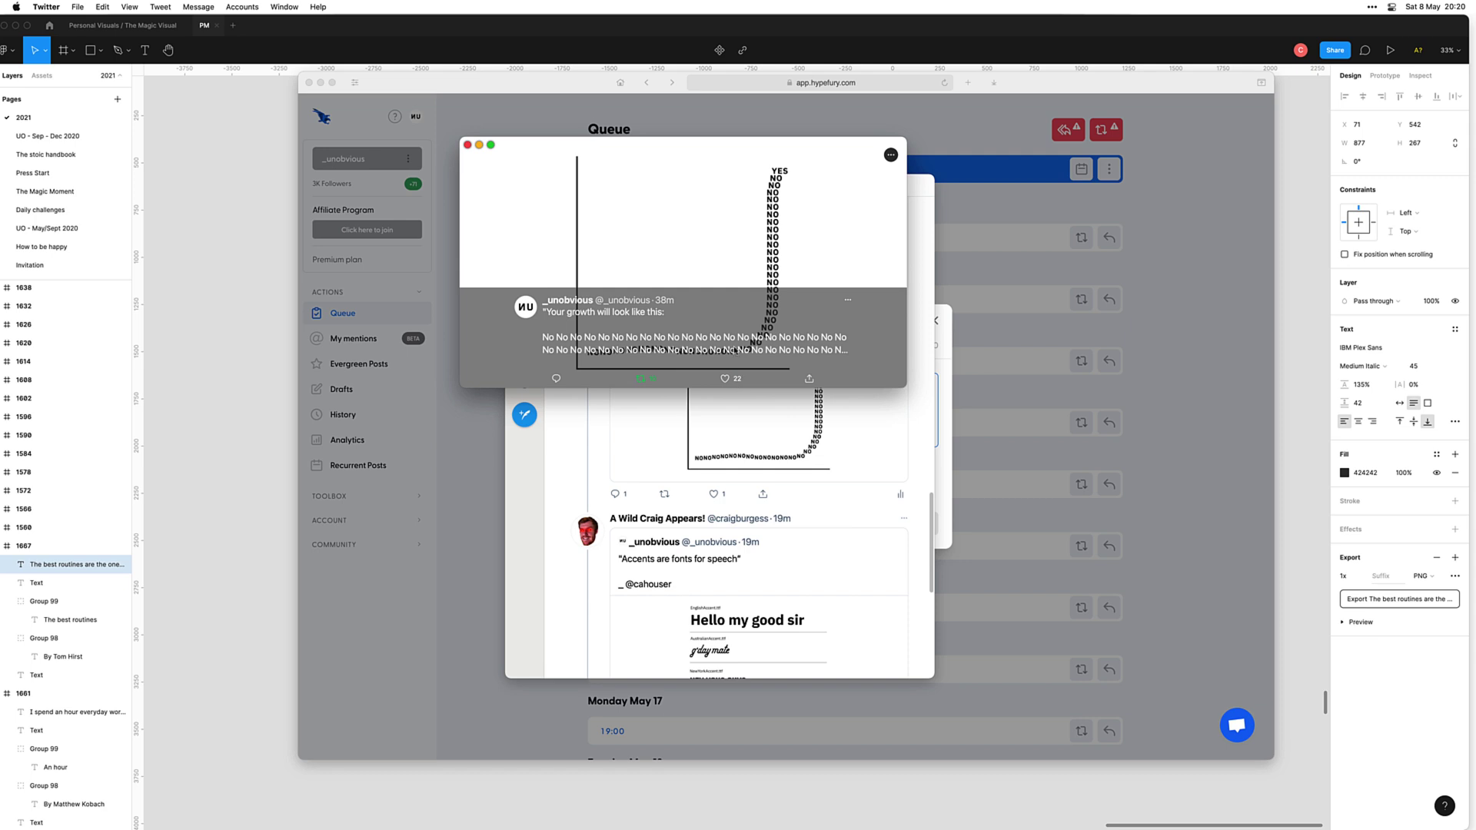
key(Escape)
click(772, 282)
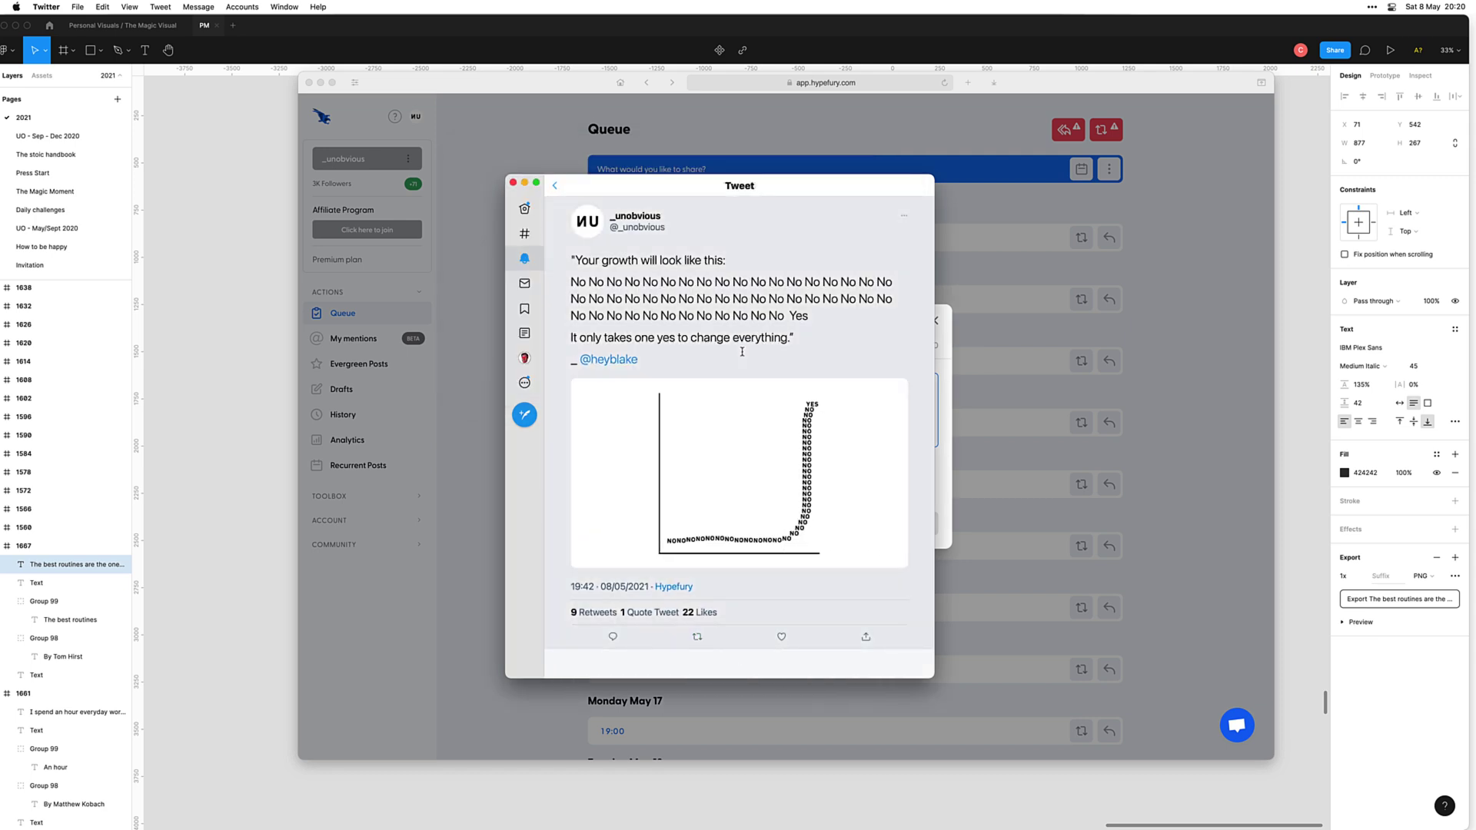
key(Escape)
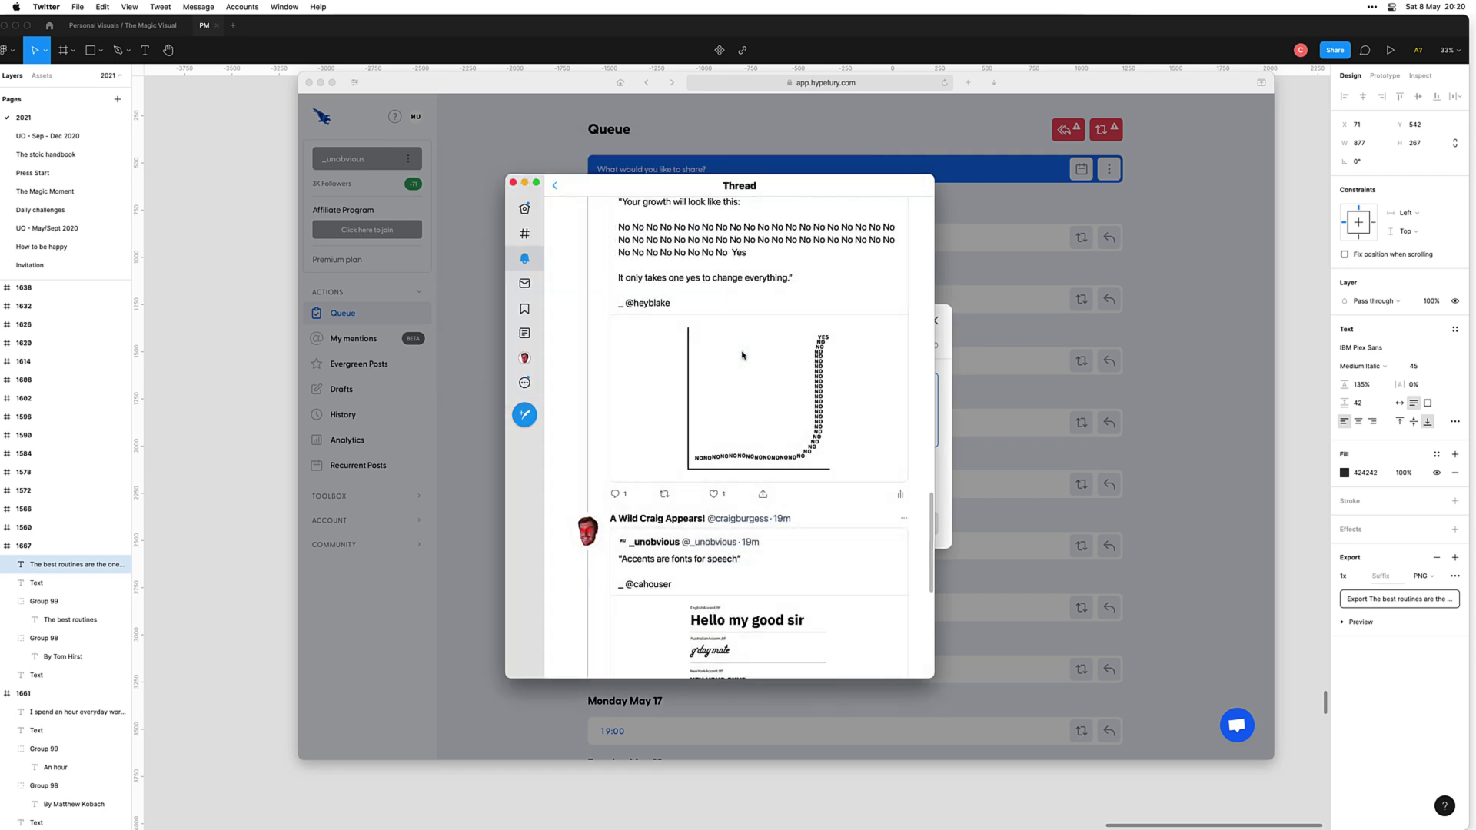
Step: Switch to the _unobvious account and open its profile to check the follower count
click(526, 384)
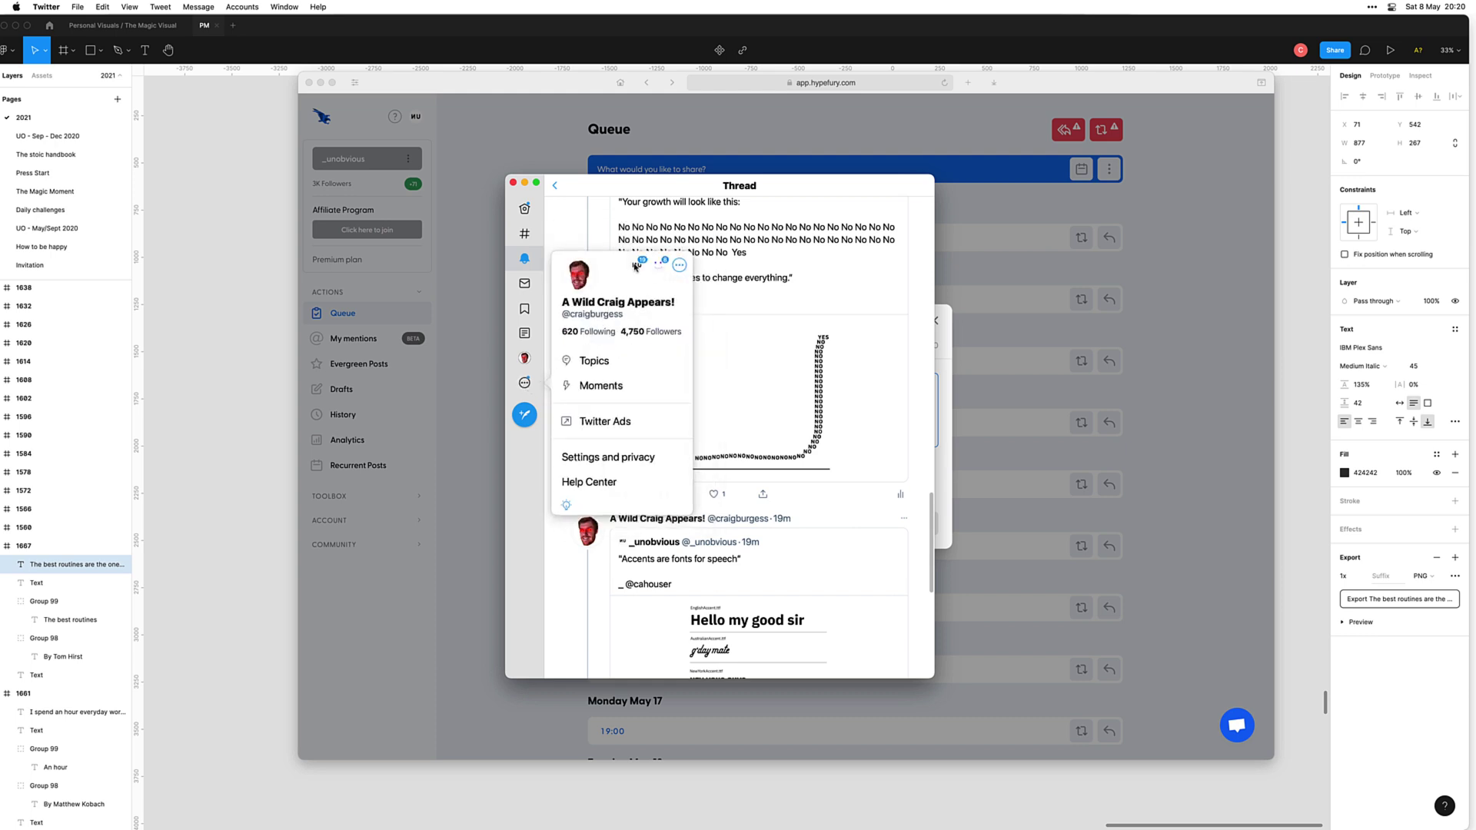
click(524, 208)
click(526, 355)
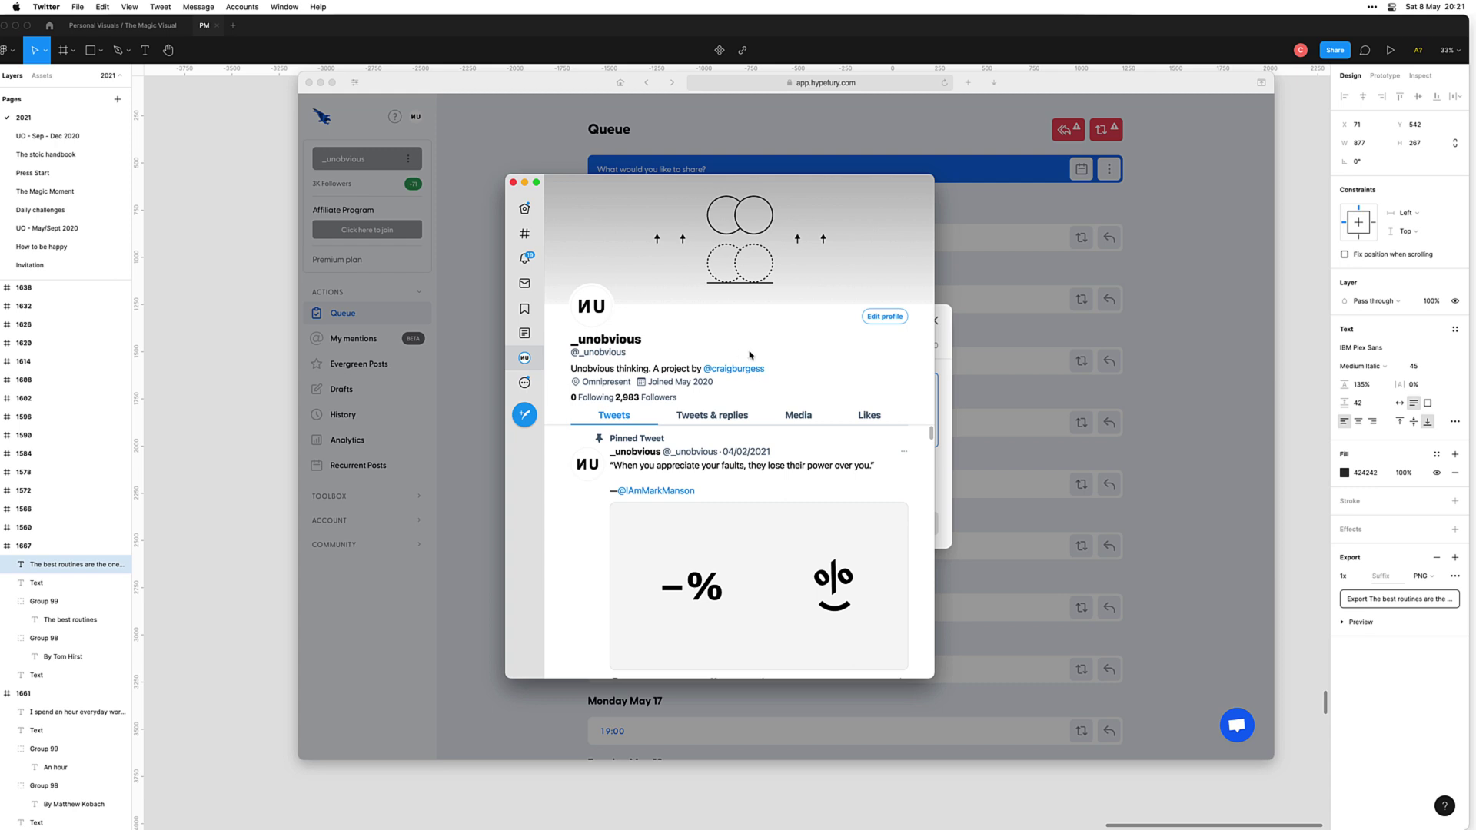
click(526, 383)
click(638, 266)
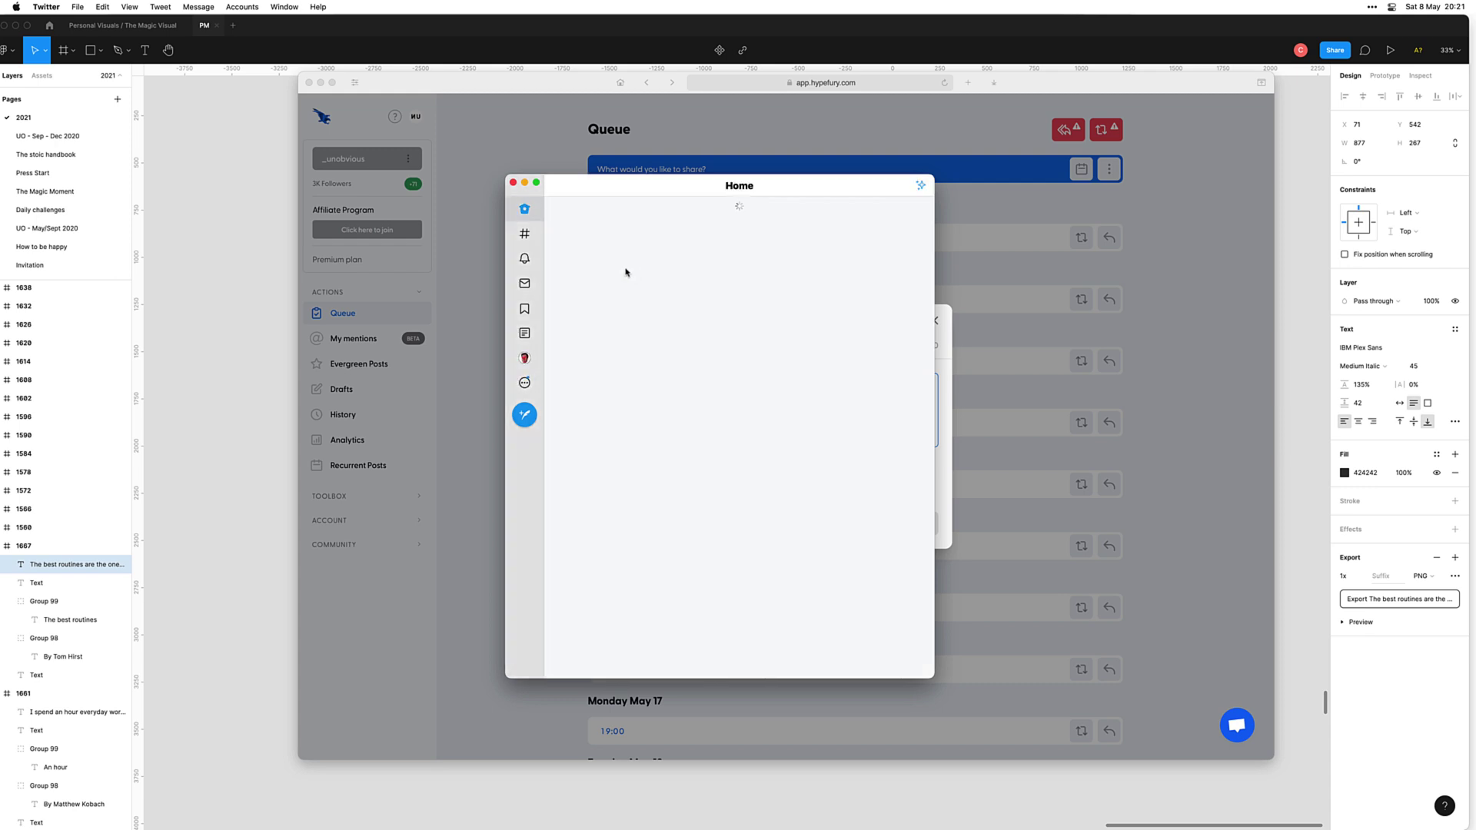
click(524, 308)
click(776, 255)
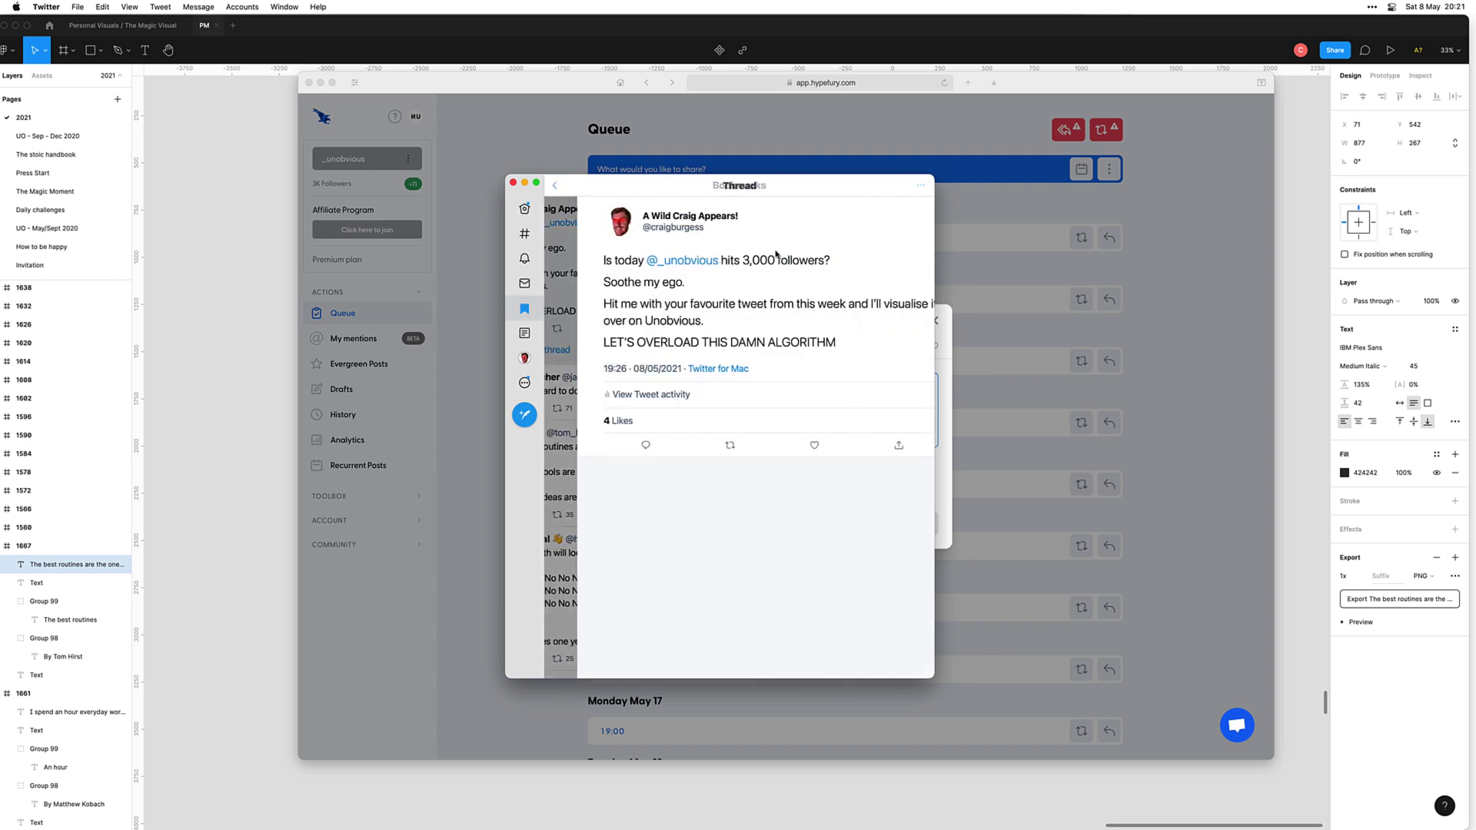
Step: Find the quoted "no one has it all figured out" tweet in the thread, open it and copy its text
scroll(729, 374, down, 10)
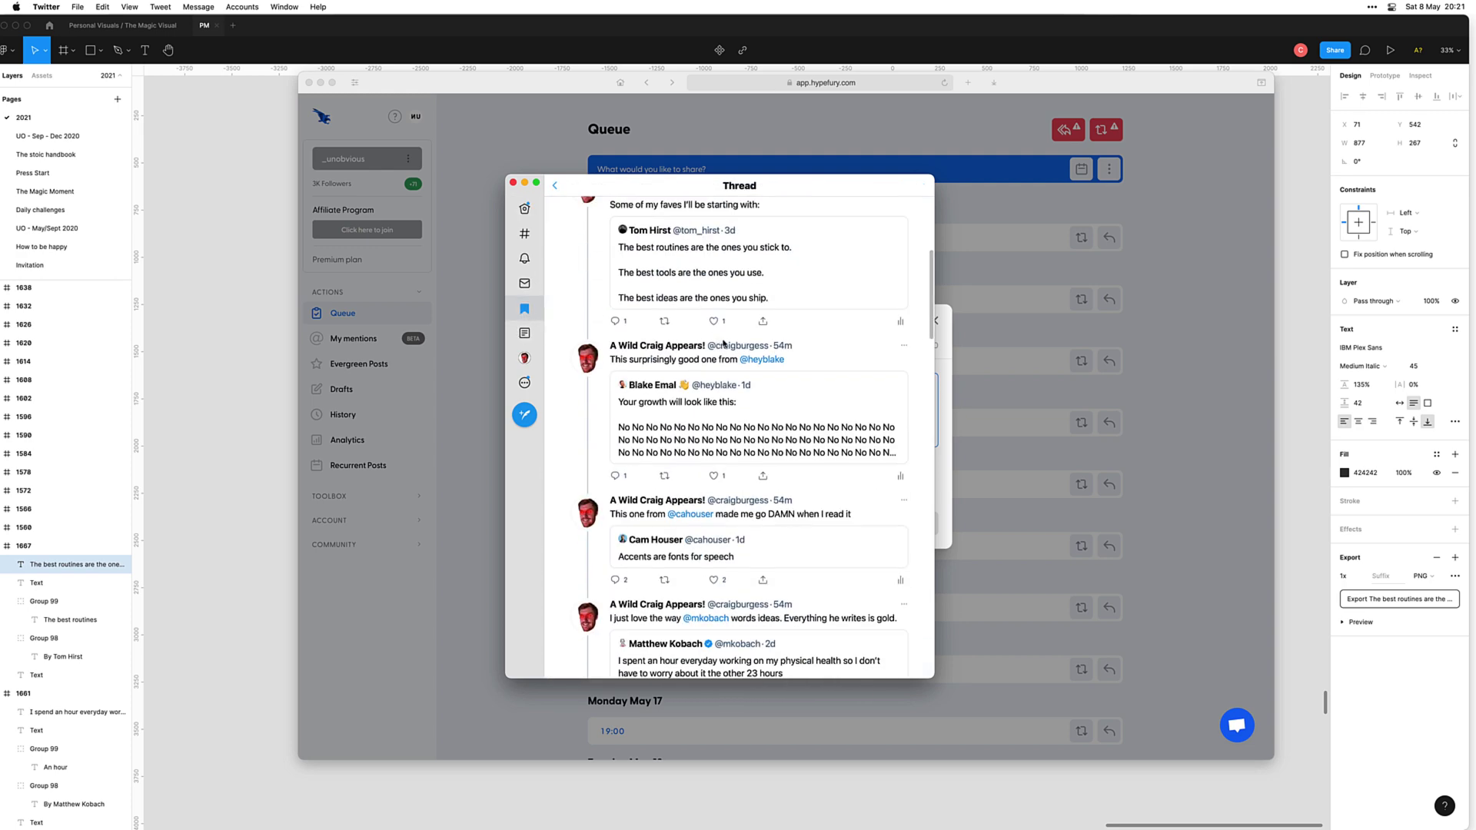
scroll(715, 335, down, 8)
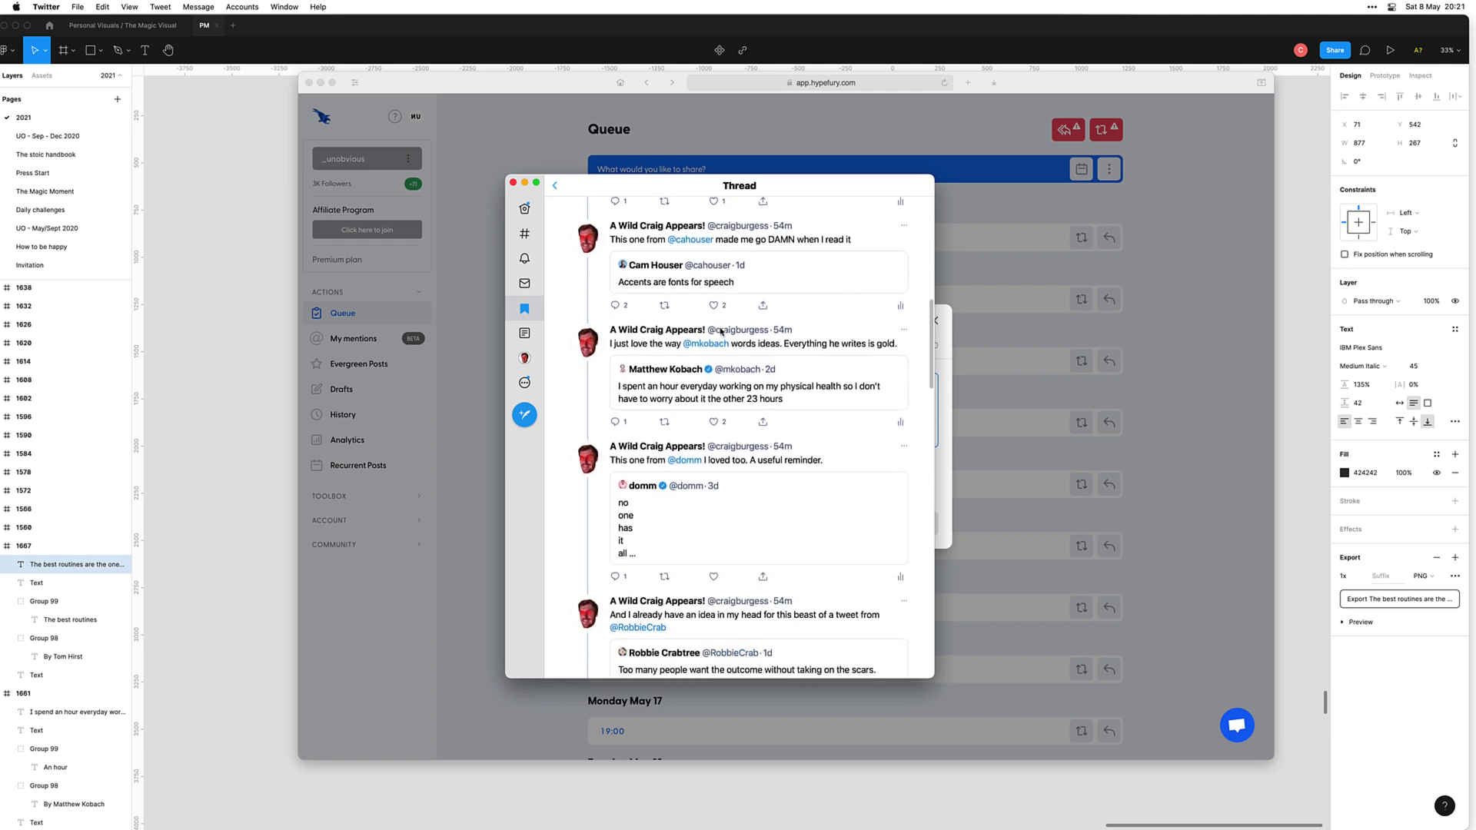
scroll(721, 331, down, 10)
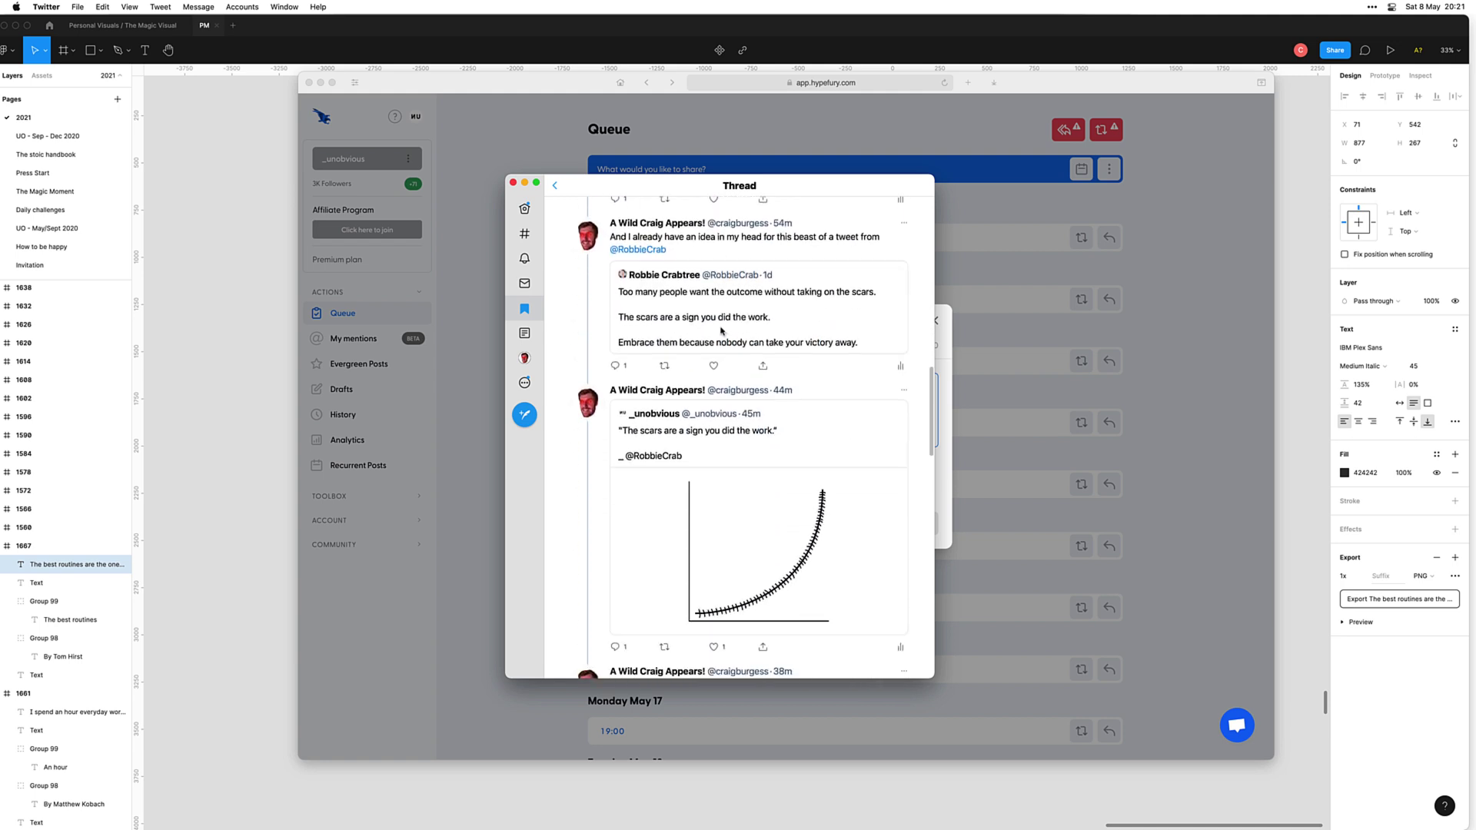
scroll(721, 332, down, 15)
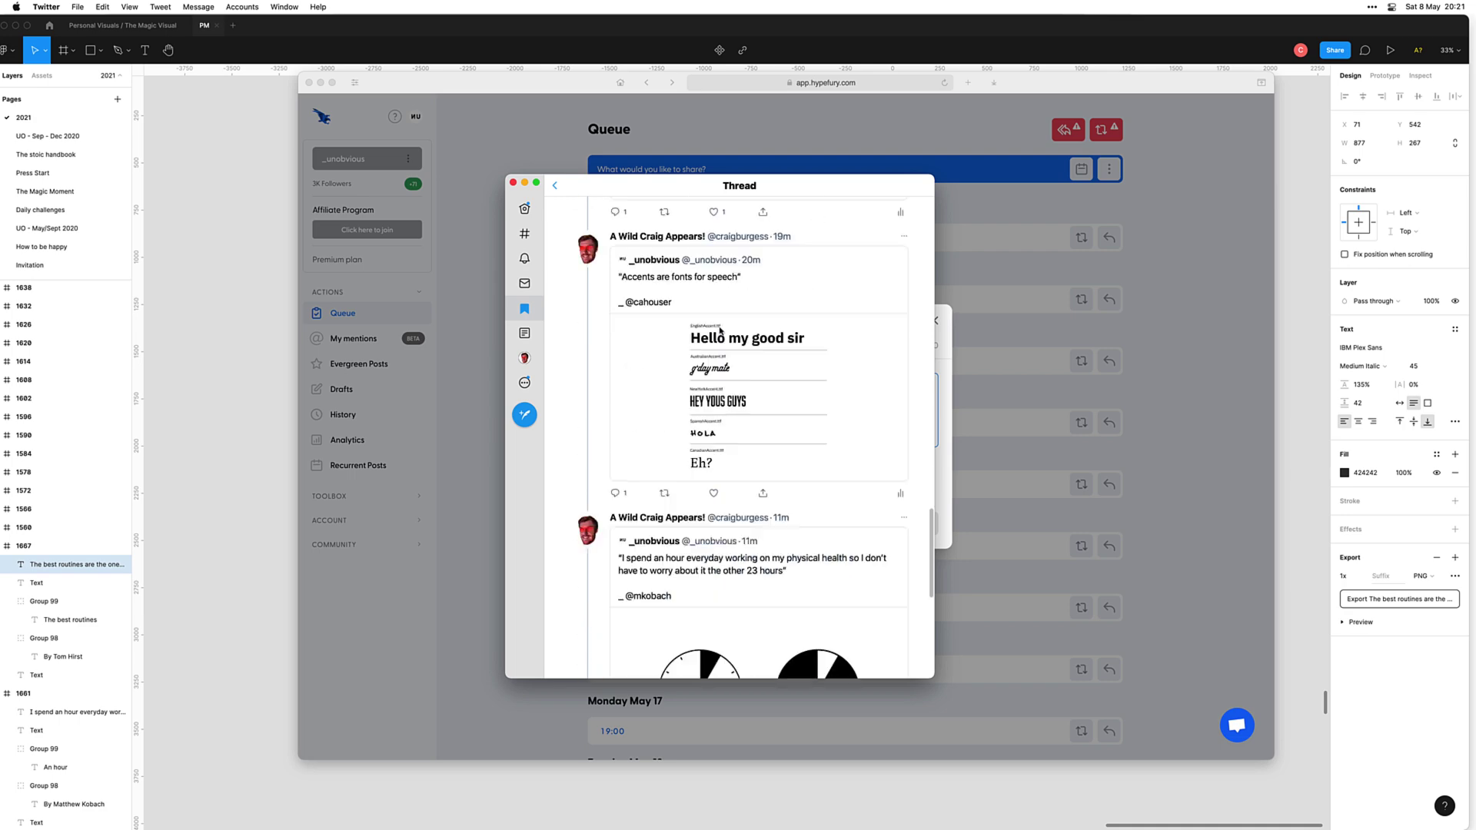
scroll(720, 332, up, 15)
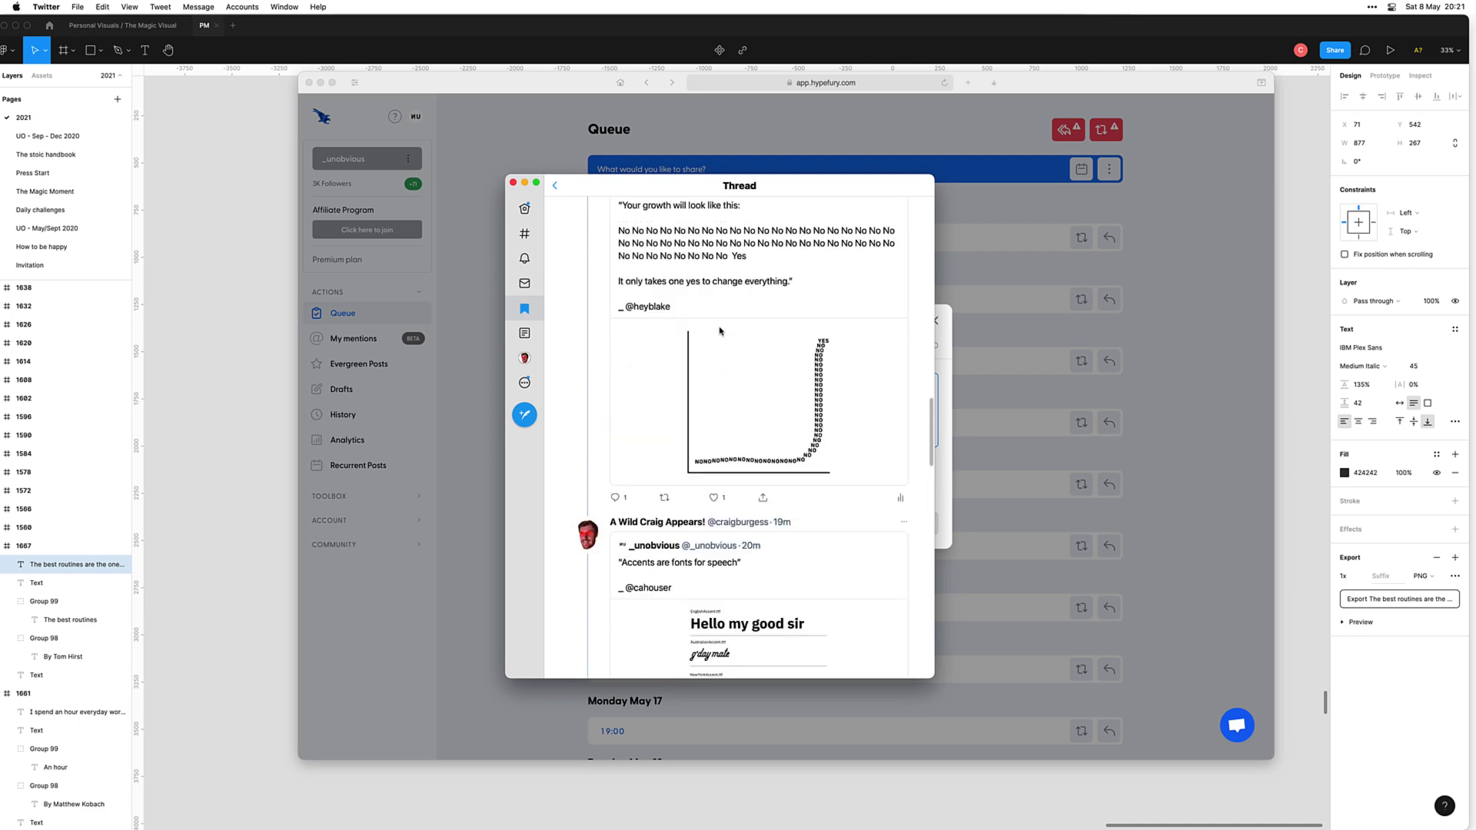
scroll(721, 332, up, 10)
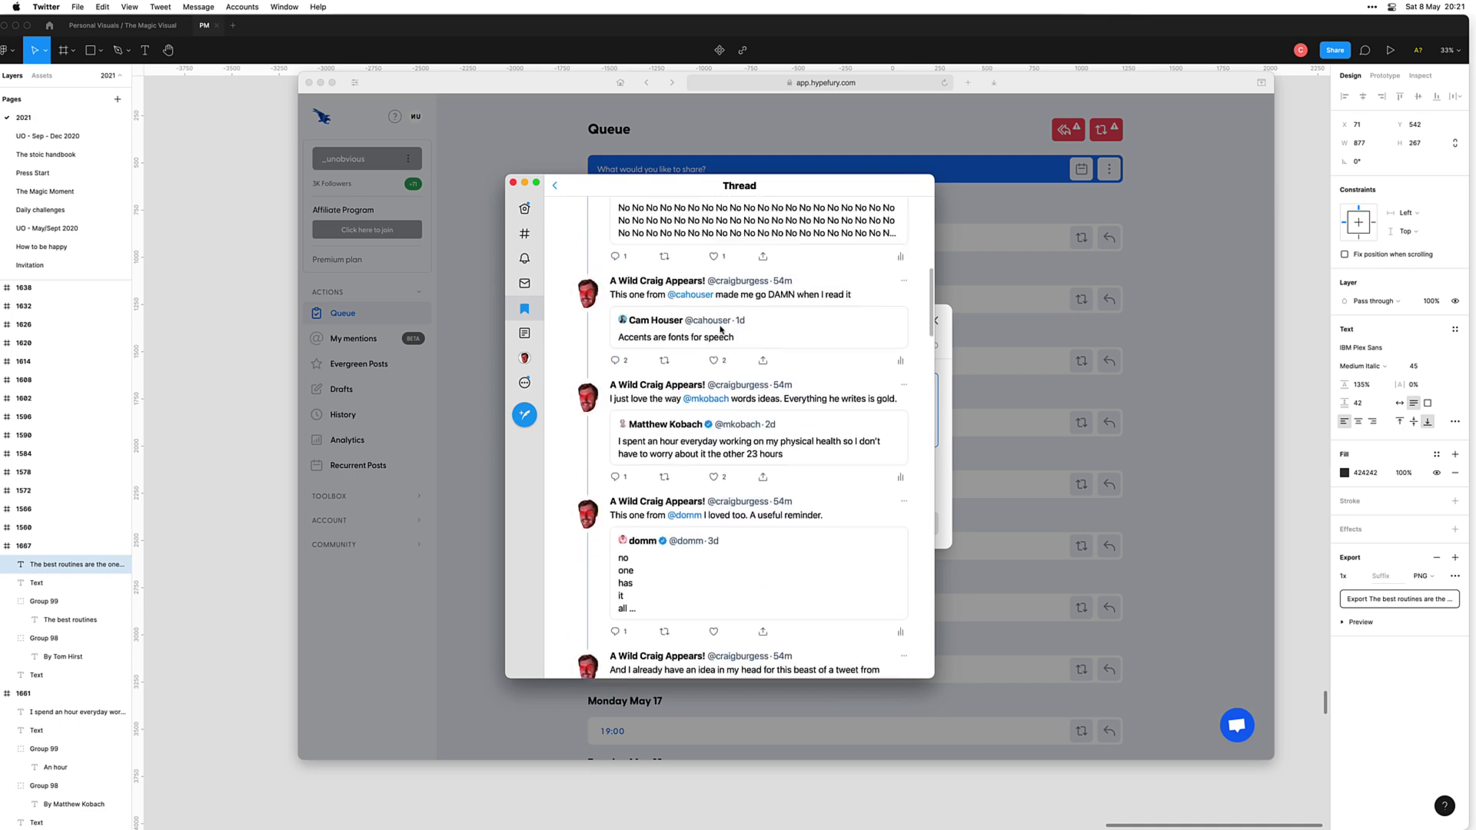
scroll(761, 396, up, 10)
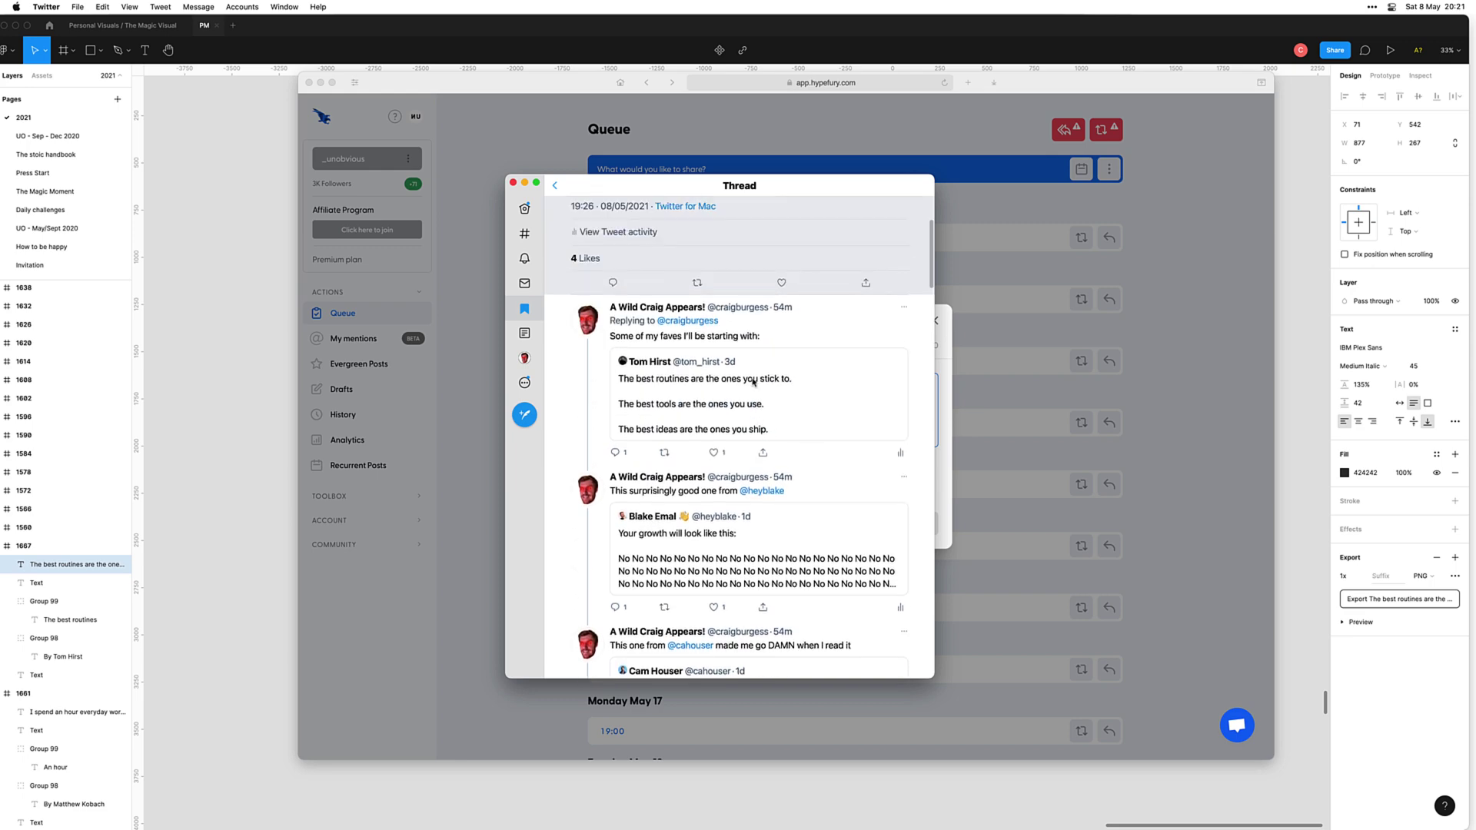
scroll(754, 382, down, 8)
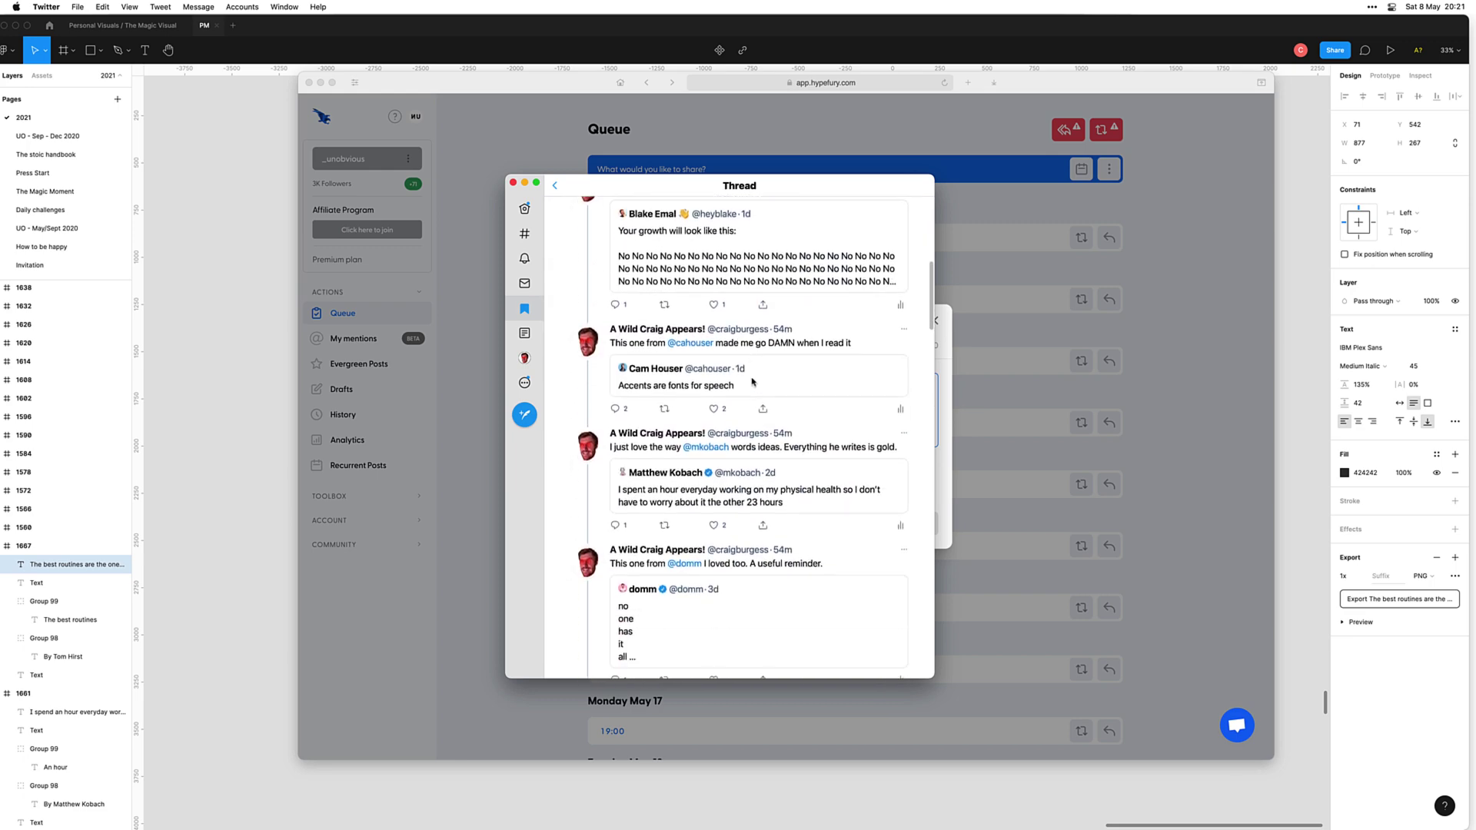
scroll(756, 372, down, 2)
click(712, 462)
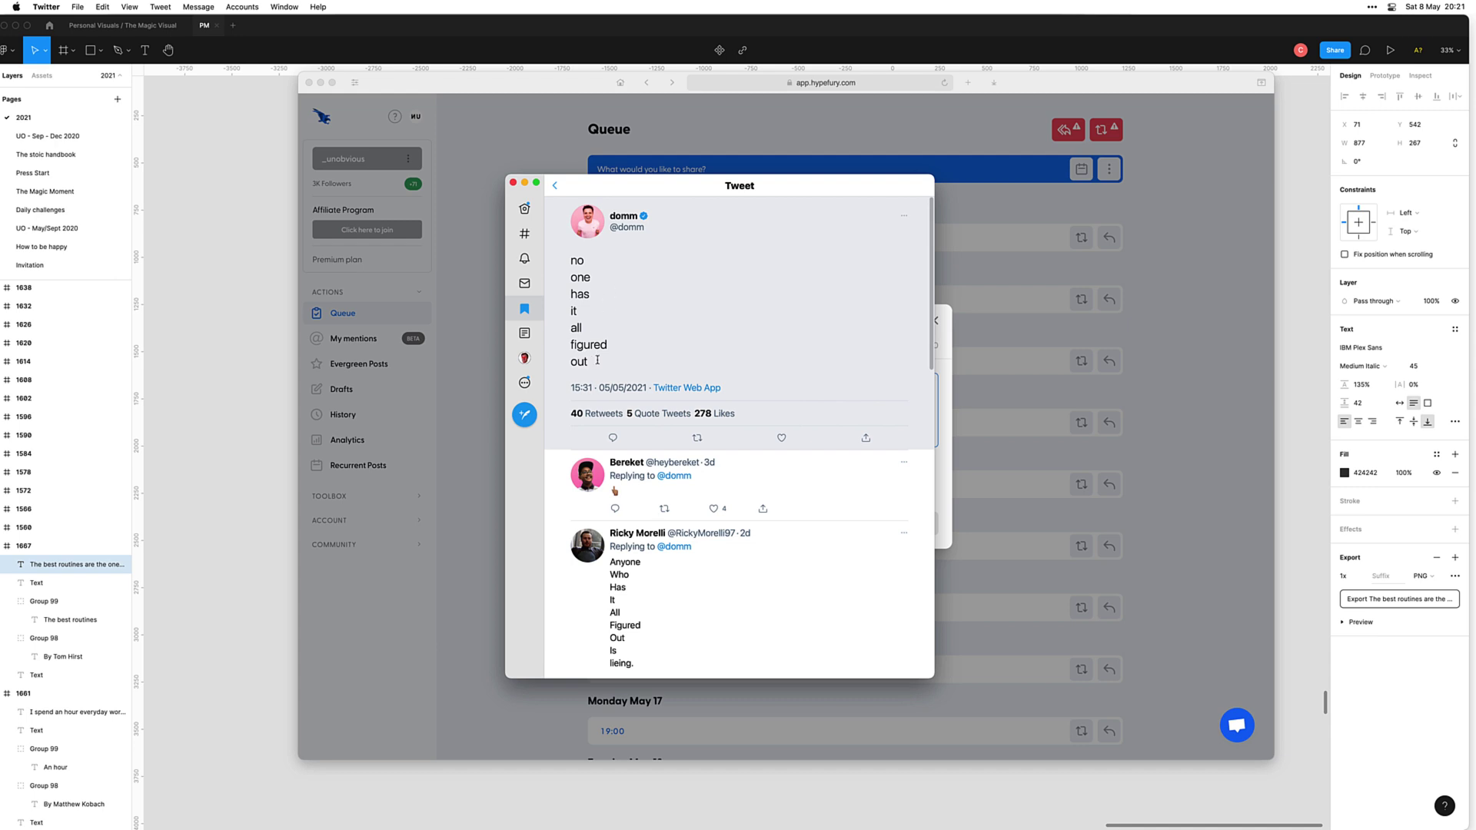
drag(597, 360, 546, 265)
key(cmd+c)
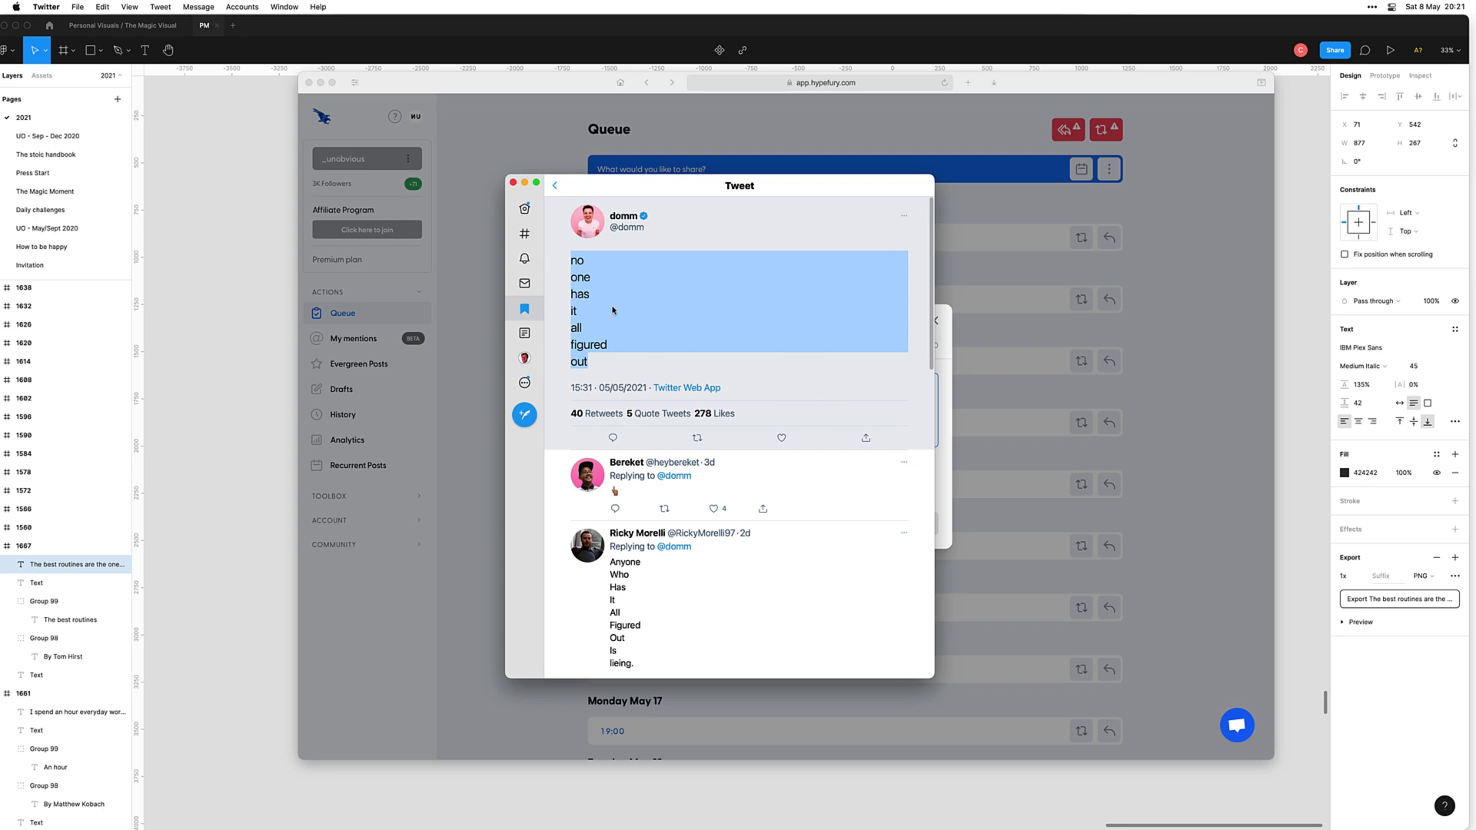
Step: Switch to Figma and duplicate the six best routines frames into the empty space directly below the originals
click(261, 646)
scroll(584, 442, down, 5)
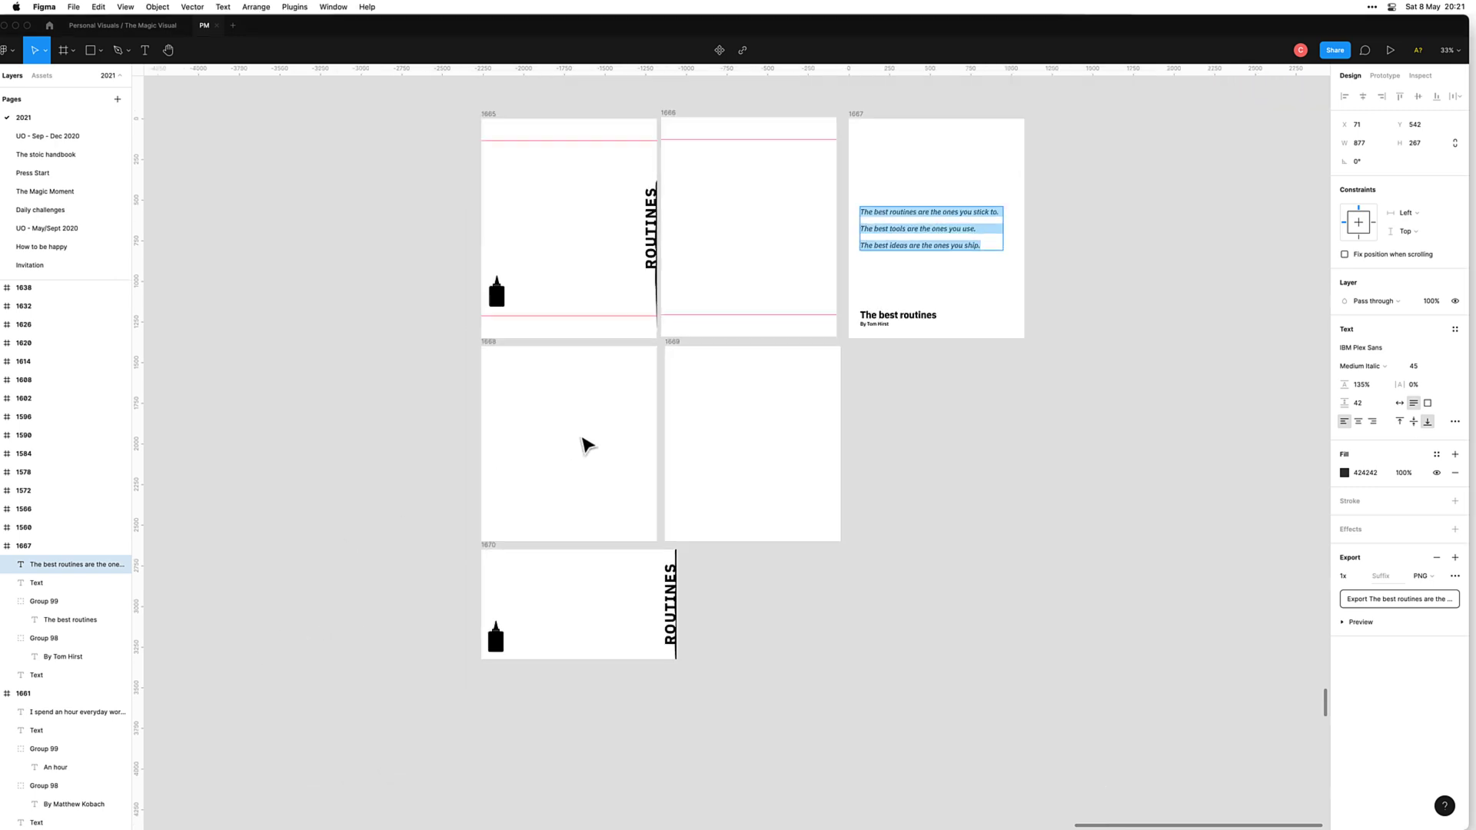
drag(478, 186, 1031, 636)
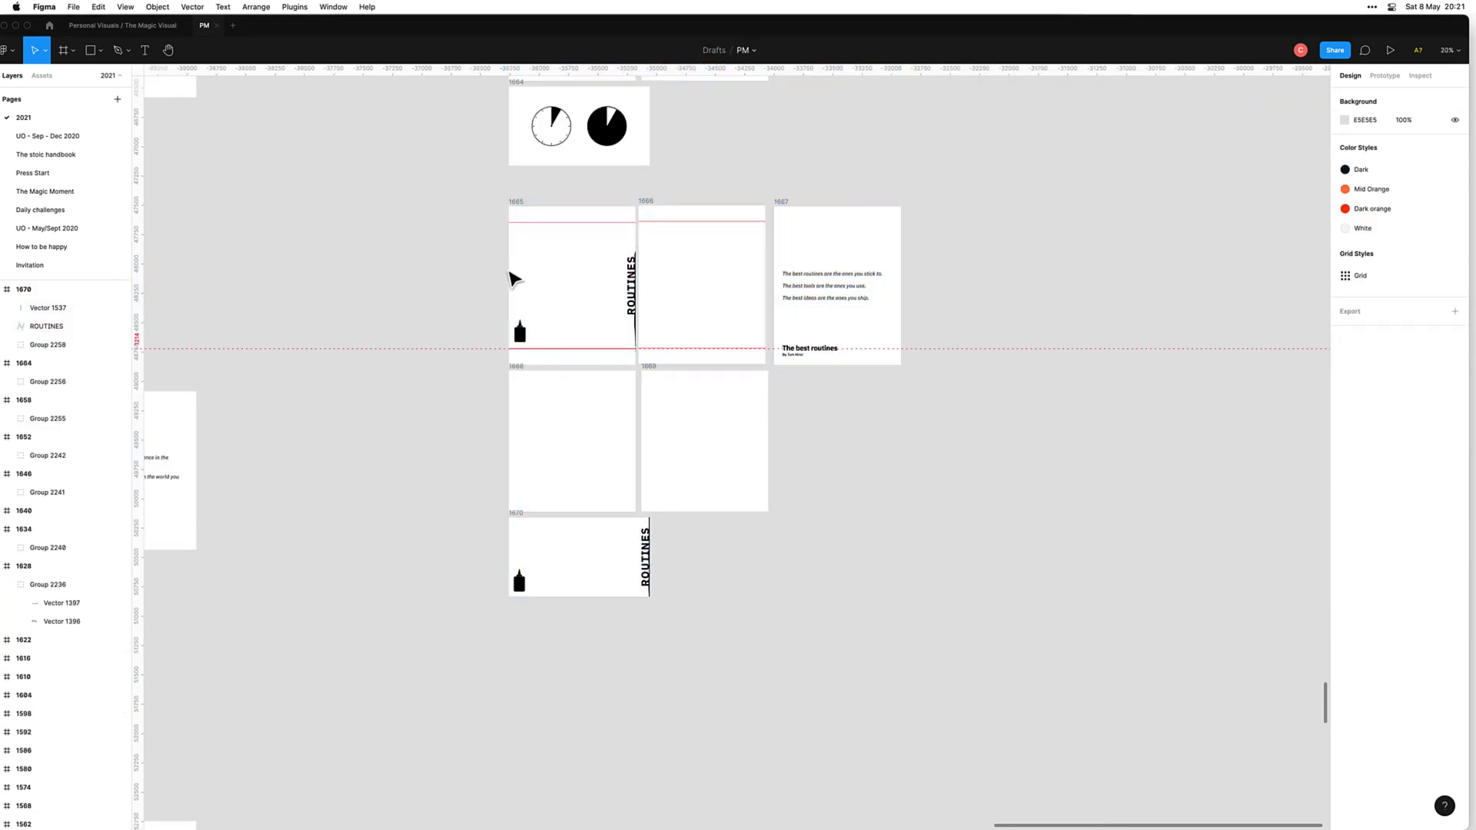
click(516, 204)
drag(516, 206, 515, 204)
click(672, 205)
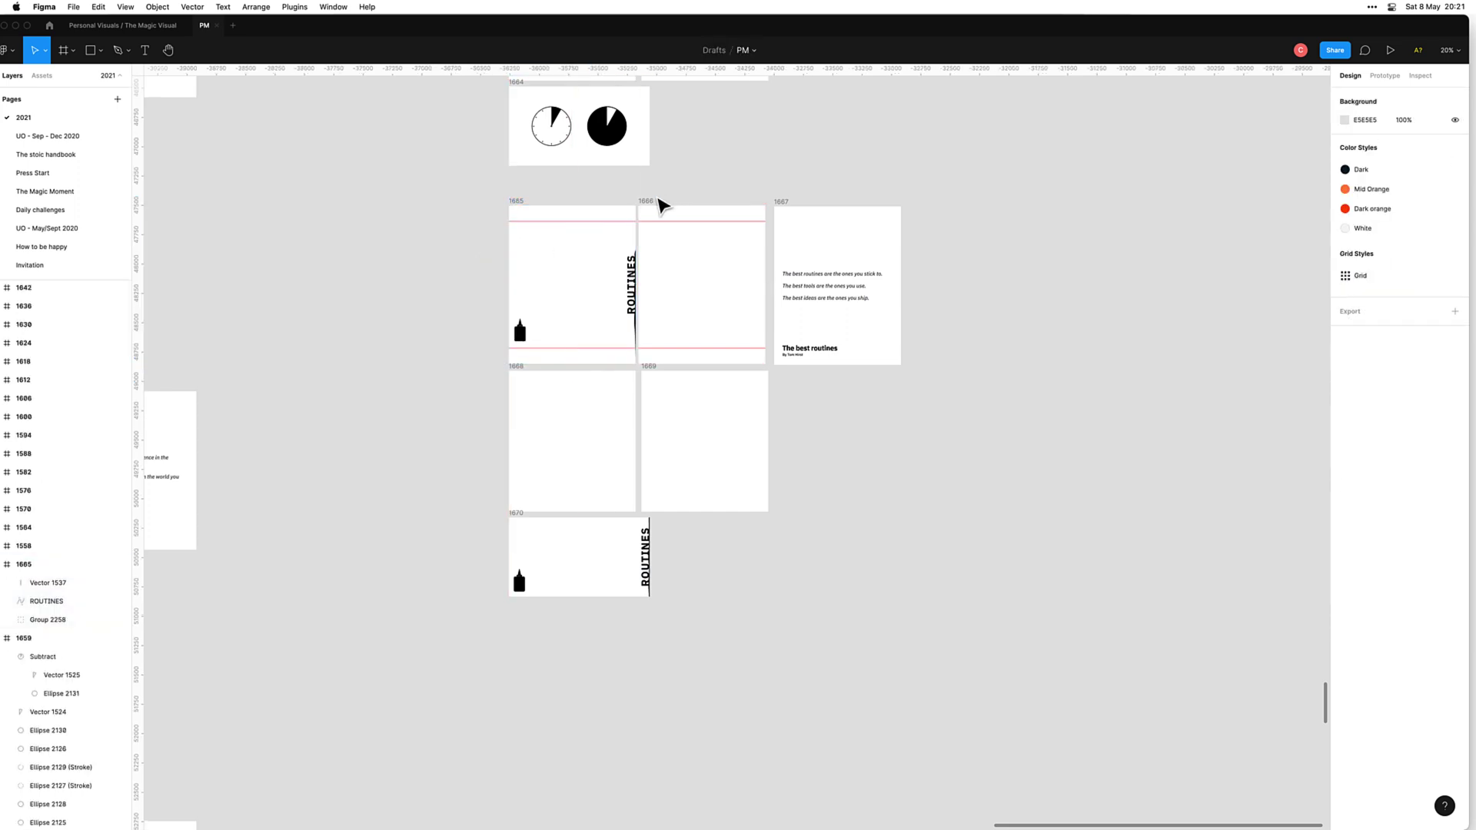
drag(659, 204, 655, 204)
drag(483, 190, 1041, 696)
scroll(769, 338, down, 5)
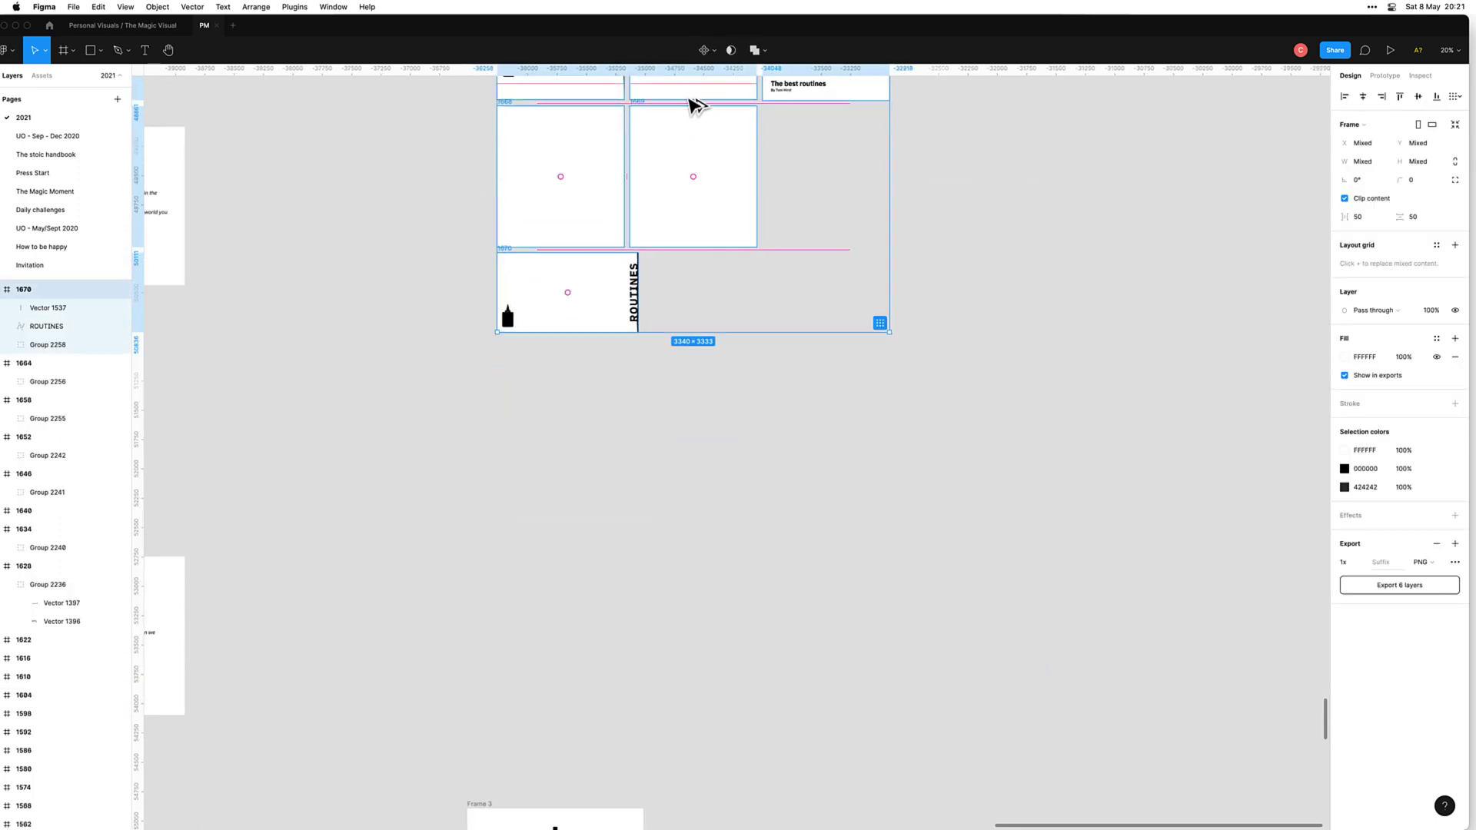
drag(695, 105, 692, 522)
click(811, 554)
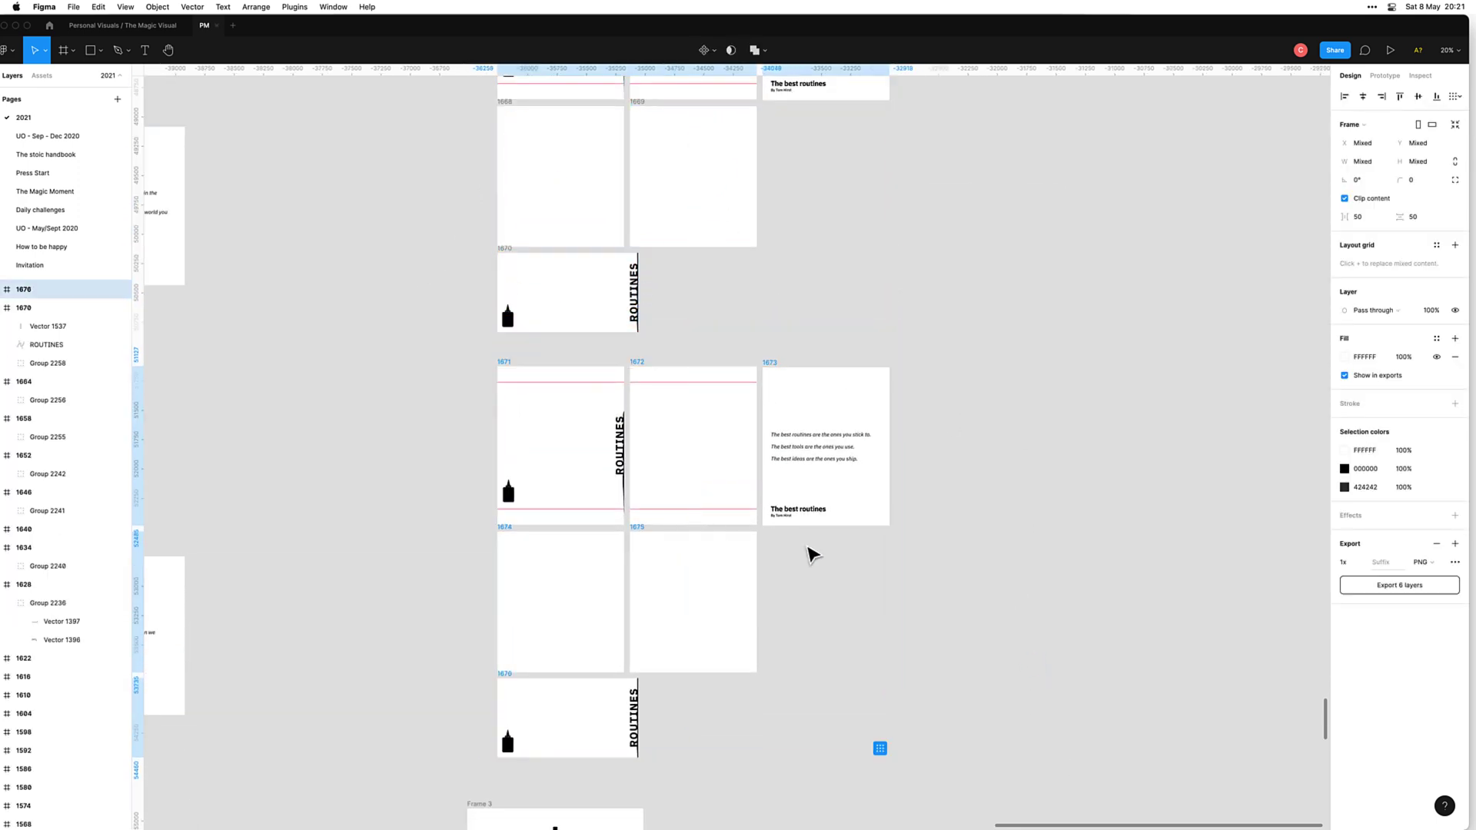
Step: Replace the quote in the duplicated text frame with the copied "no one has it all figured out" tweet
scroll(830, 477, up, 2)
double_click(817, 444)
key(cmd+v)
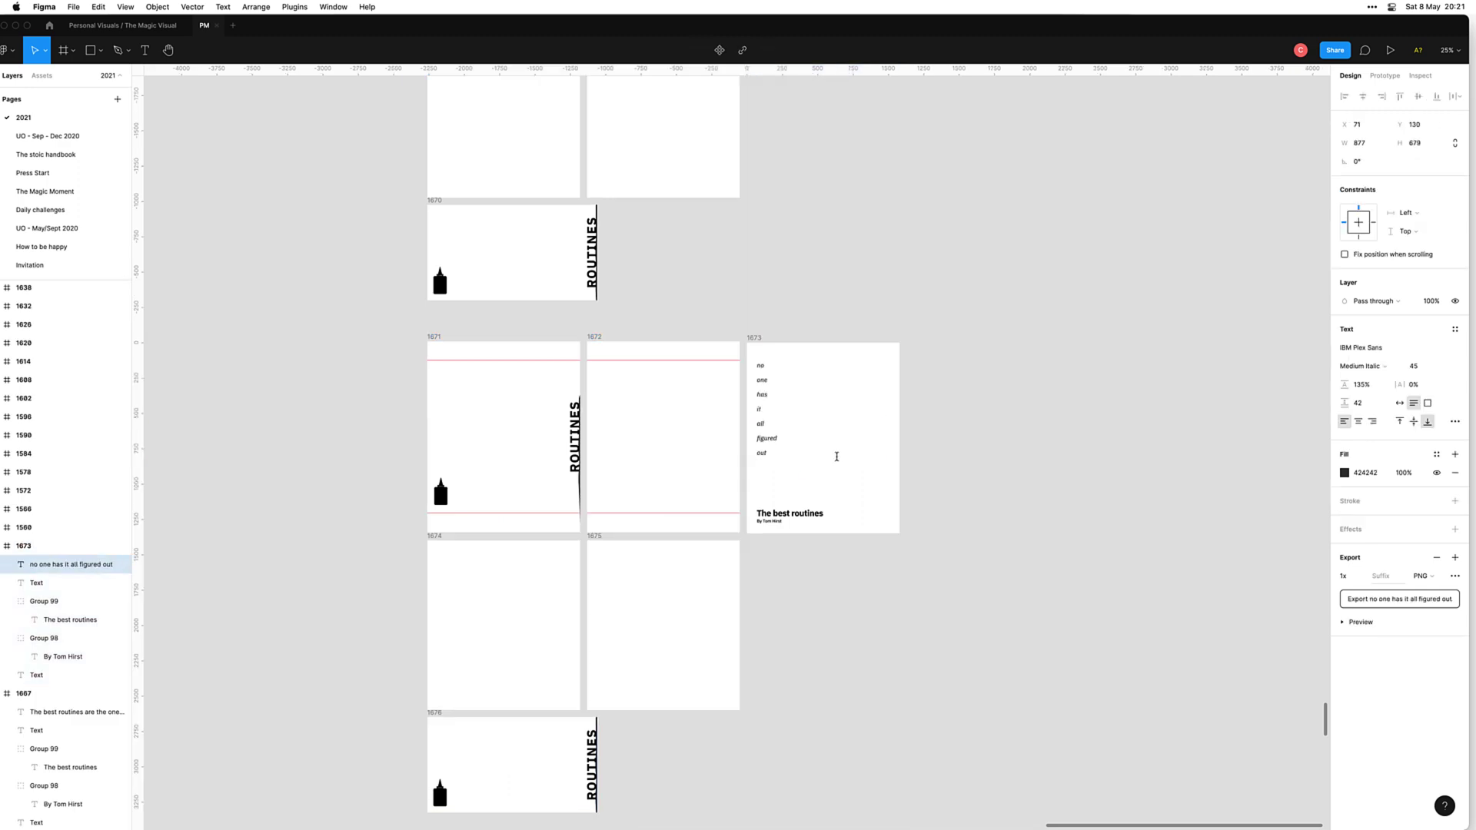
scroll(834, 455, up, 1)
key(Escape)
key(alt+v)
click(982, 459)
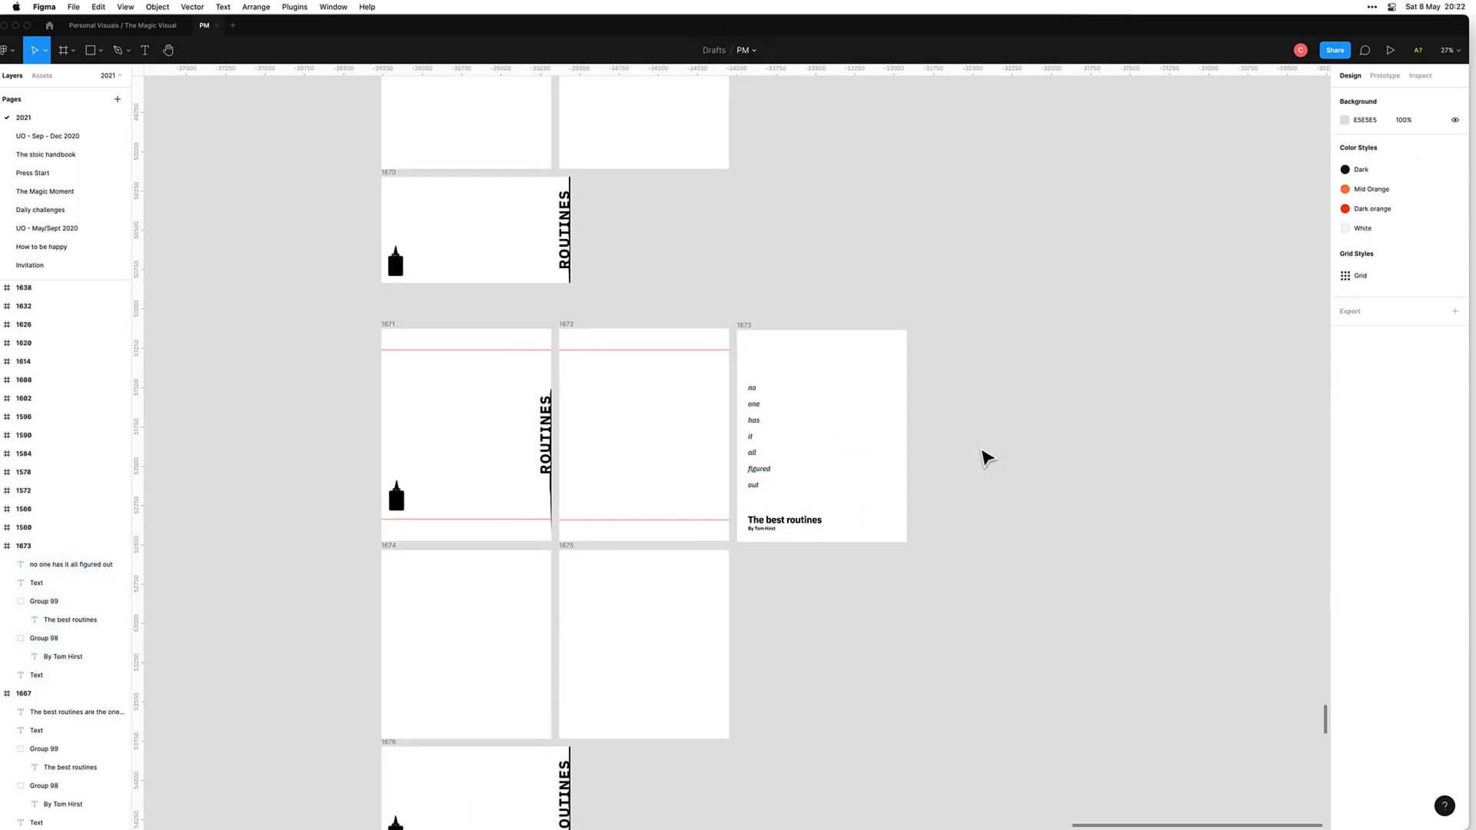
Step: Change the duplicated frame's credit line to "By" plus the tweet author's name, checking it against the tweet in Twitter
scroll(799, 511, up, 1)
click(753, 536)
double_click(753, 532)
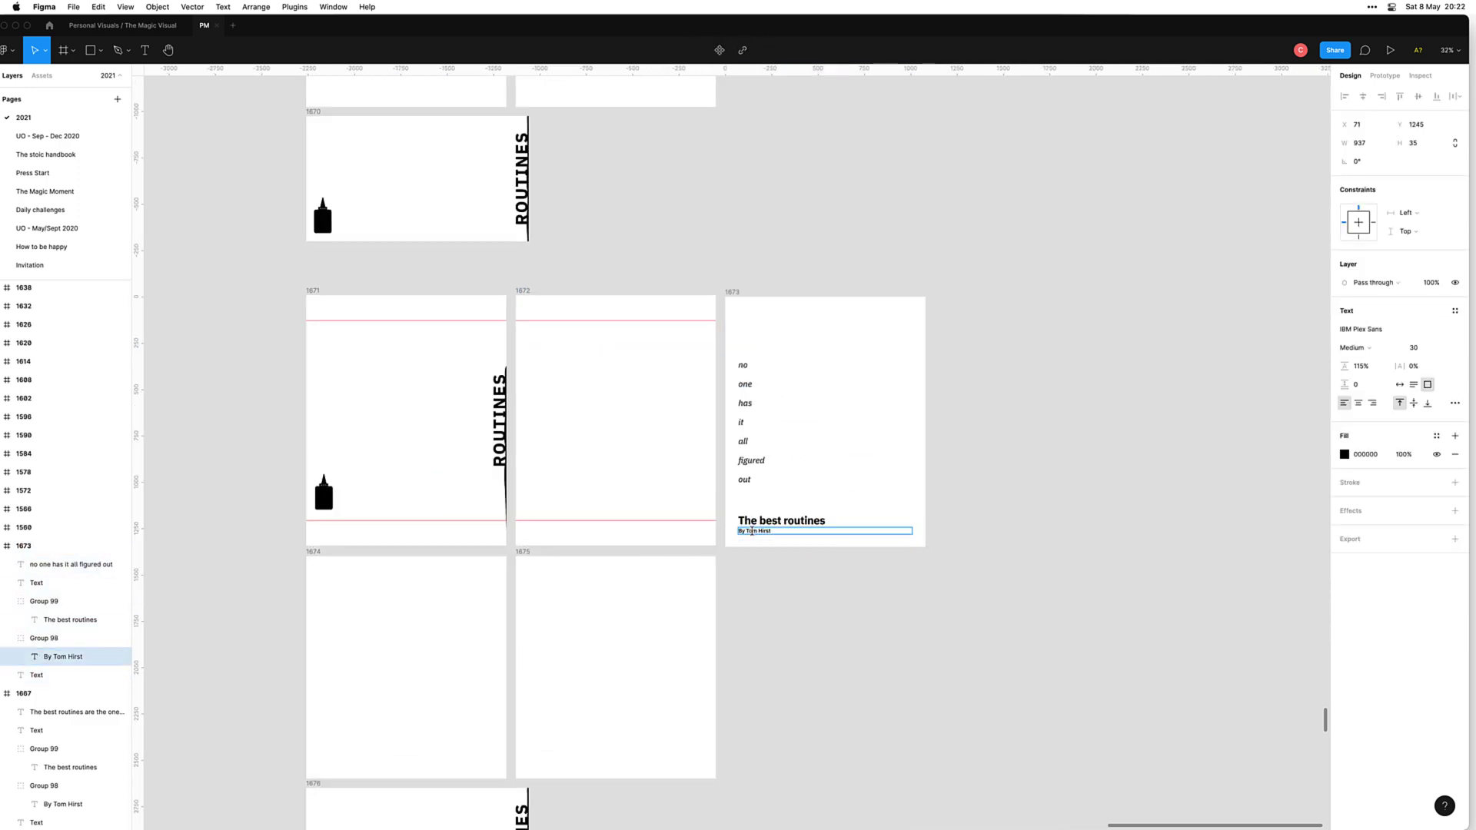
drag(738, 531, 759, 531)
text(By Domm)
scroll(725, 537, up, 3)
key(super+Tab)
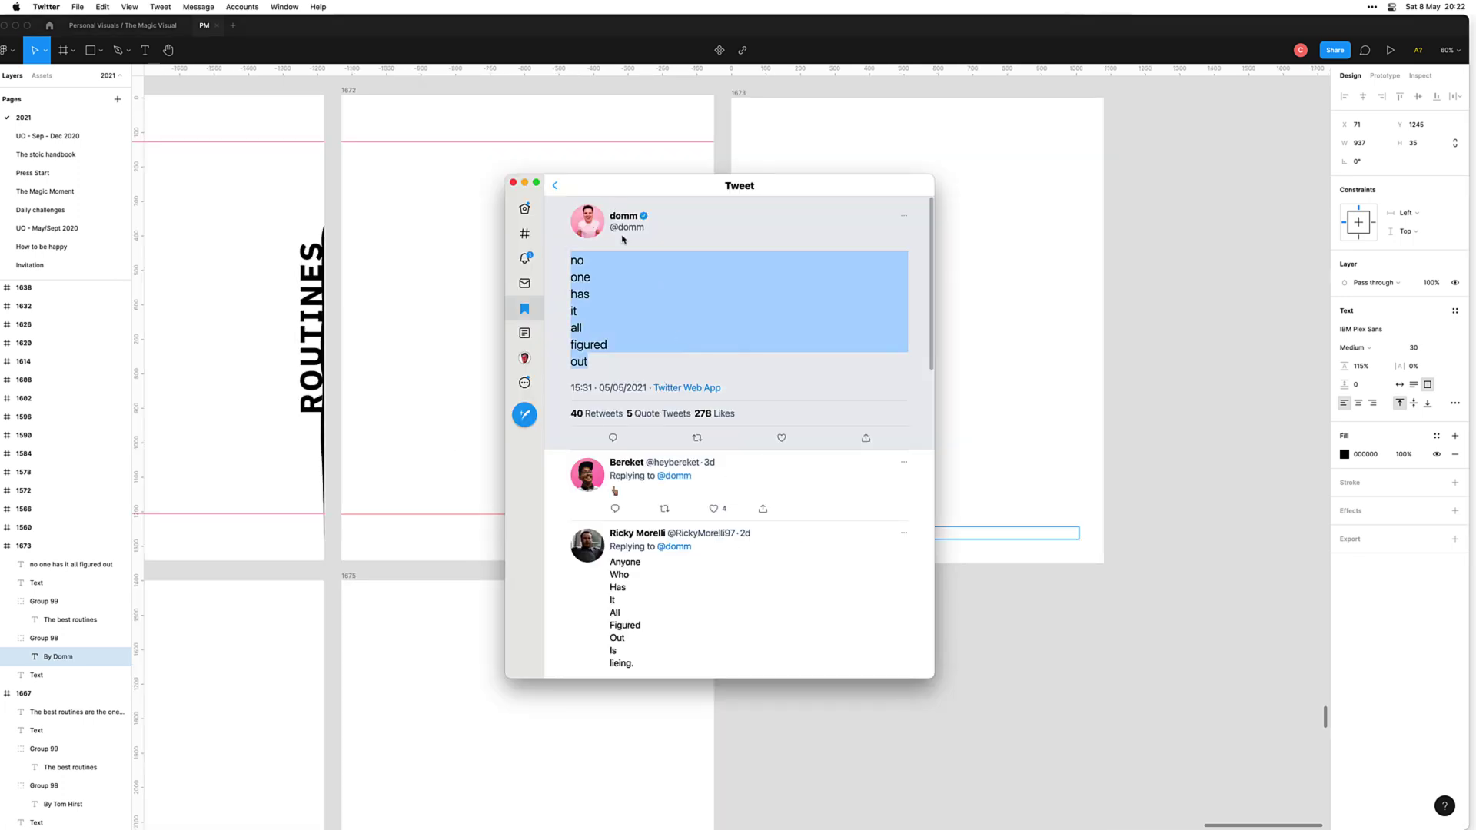
key(super+Tab)
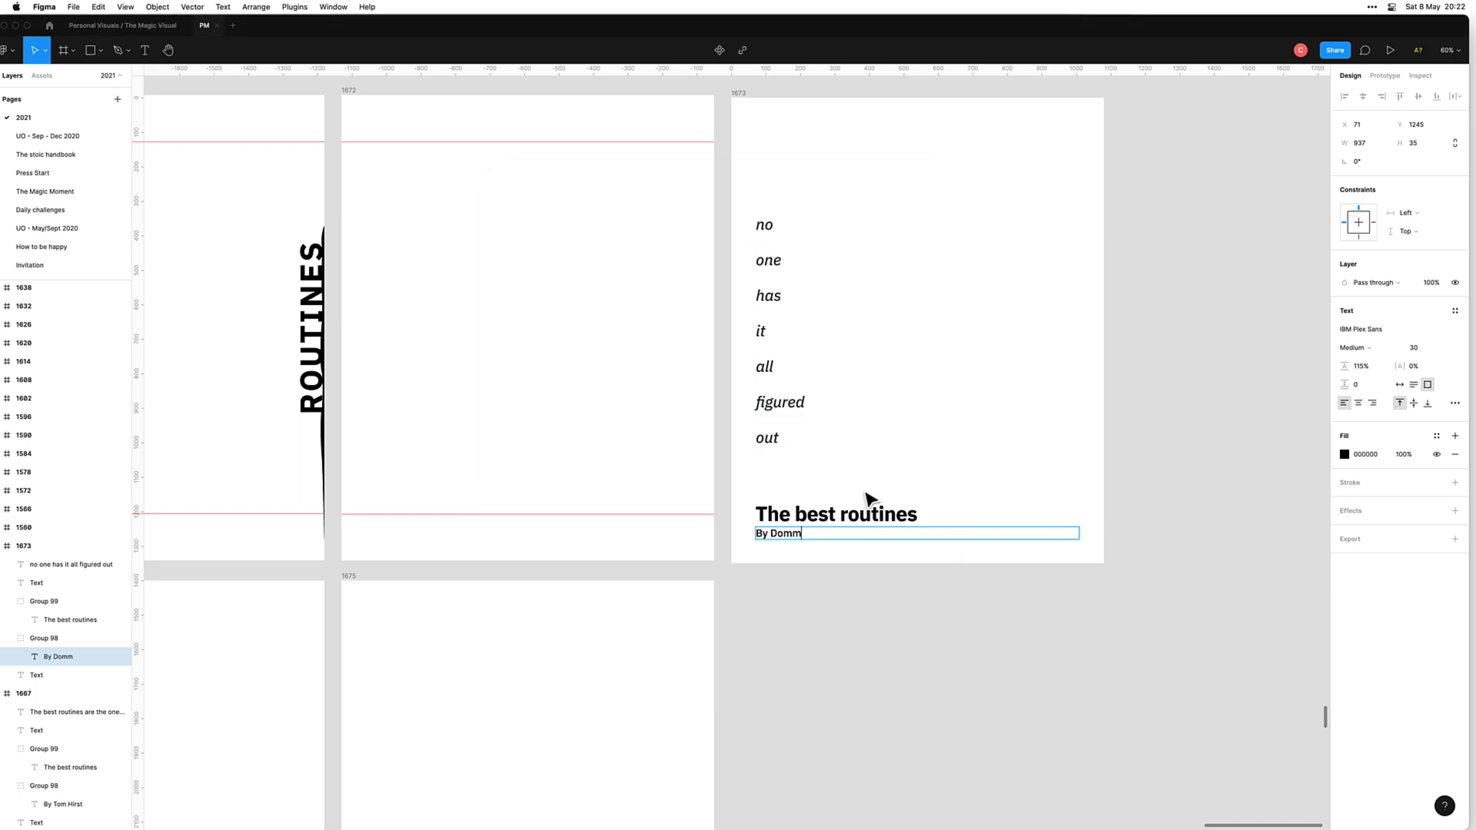
key(super+Tab)
click(586, 474)
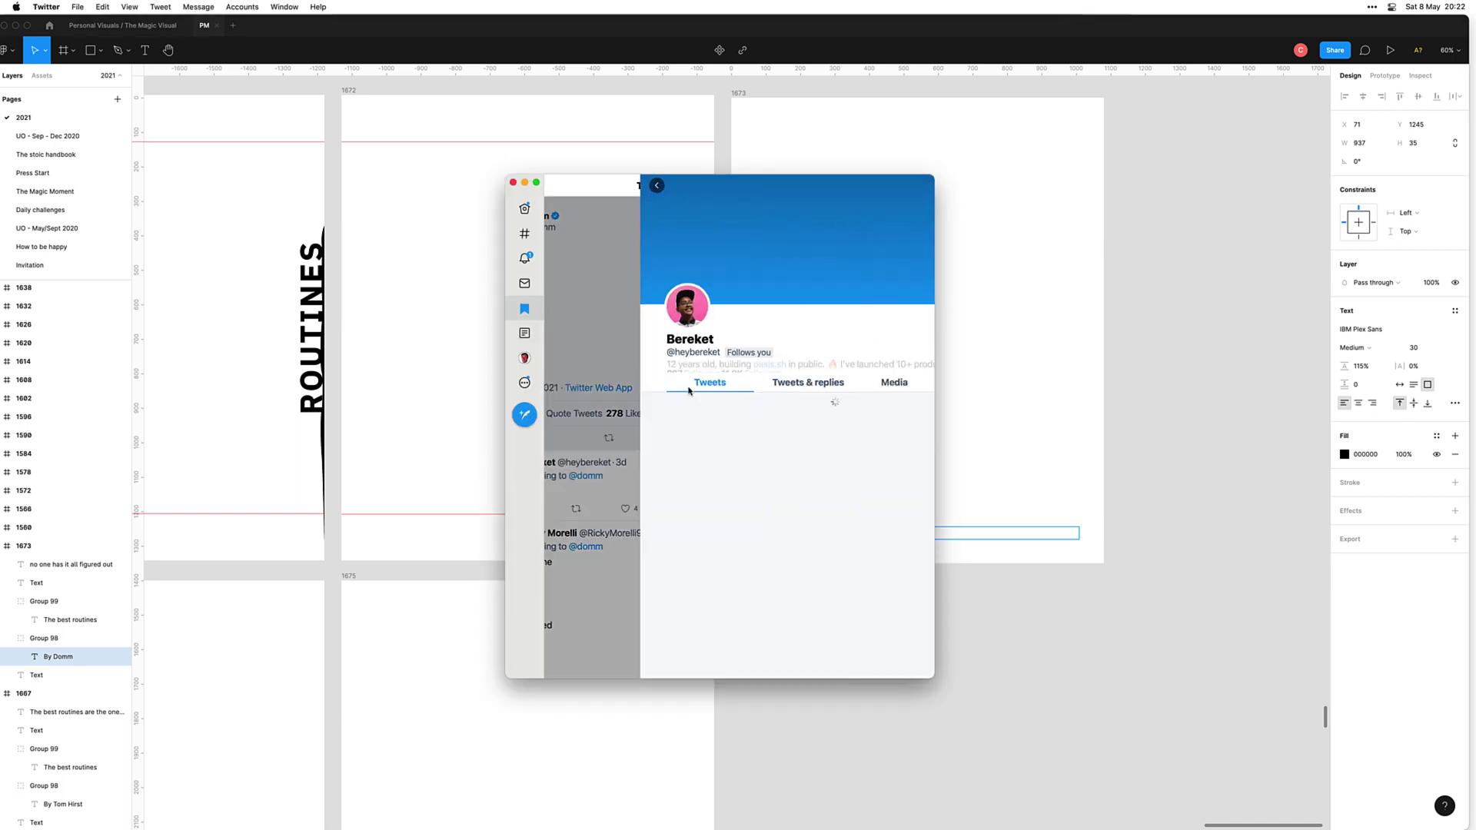
key(super+[)
key(super+Tab)
Step: Change the duplicated frame's "The best routines" title to "No one"
triple_click(835, 511)
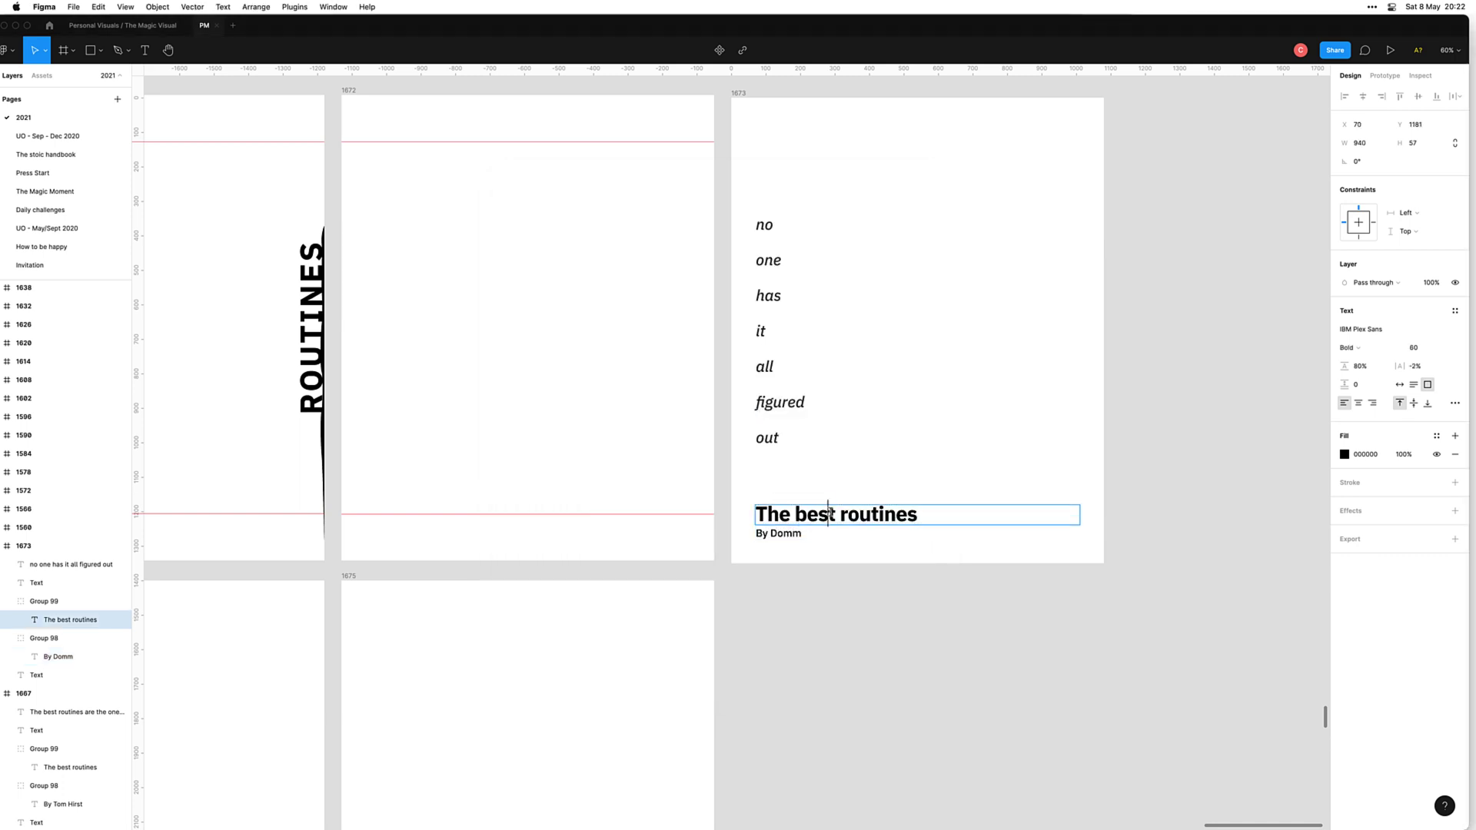
text(No one)
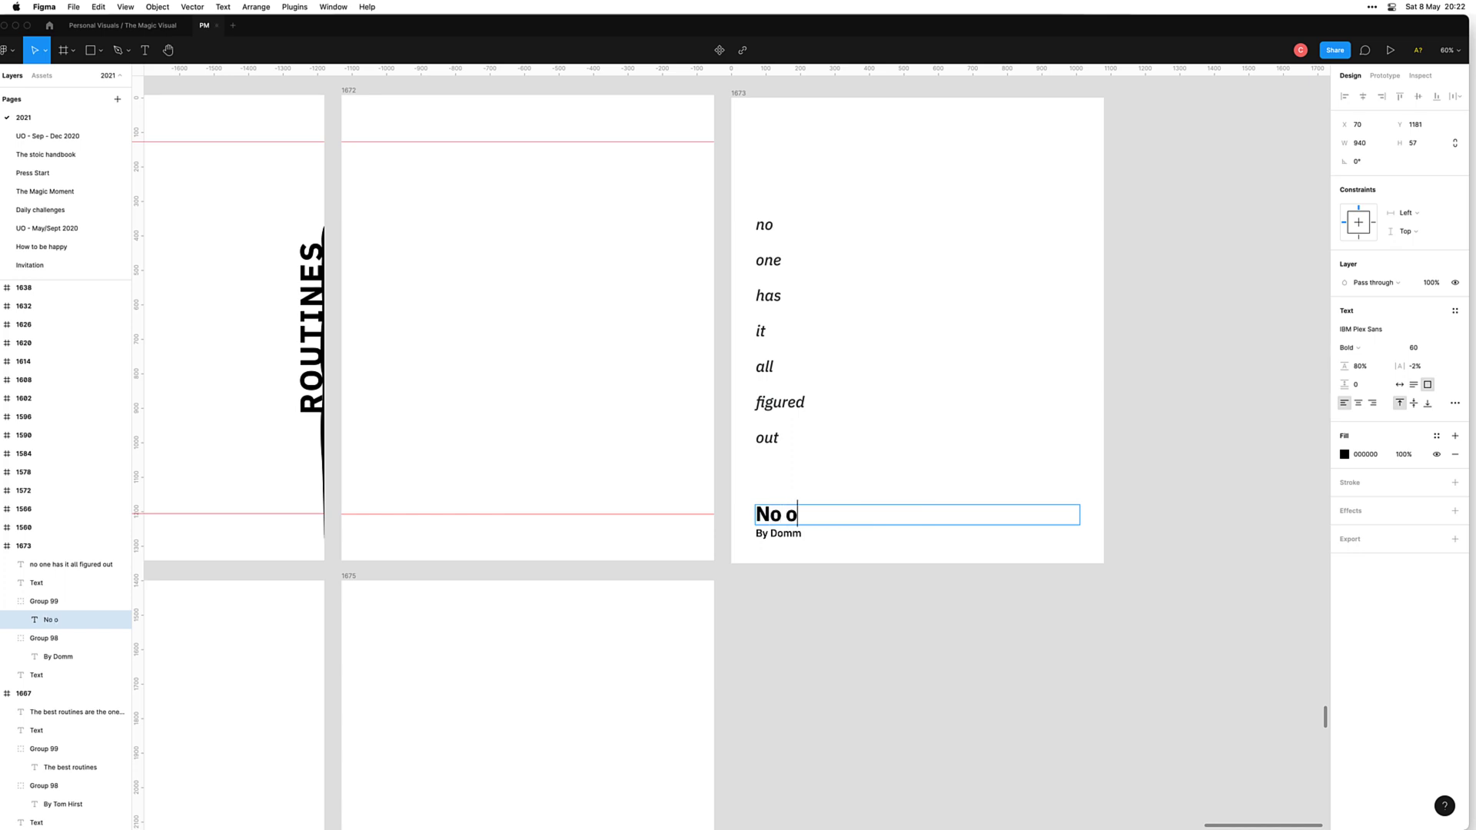
key(Escape)
key(Escape)
Step: Delete the old ROUTINES lettering, the line and the black icon from frame 1671
scroll(857, 669, left, 4)
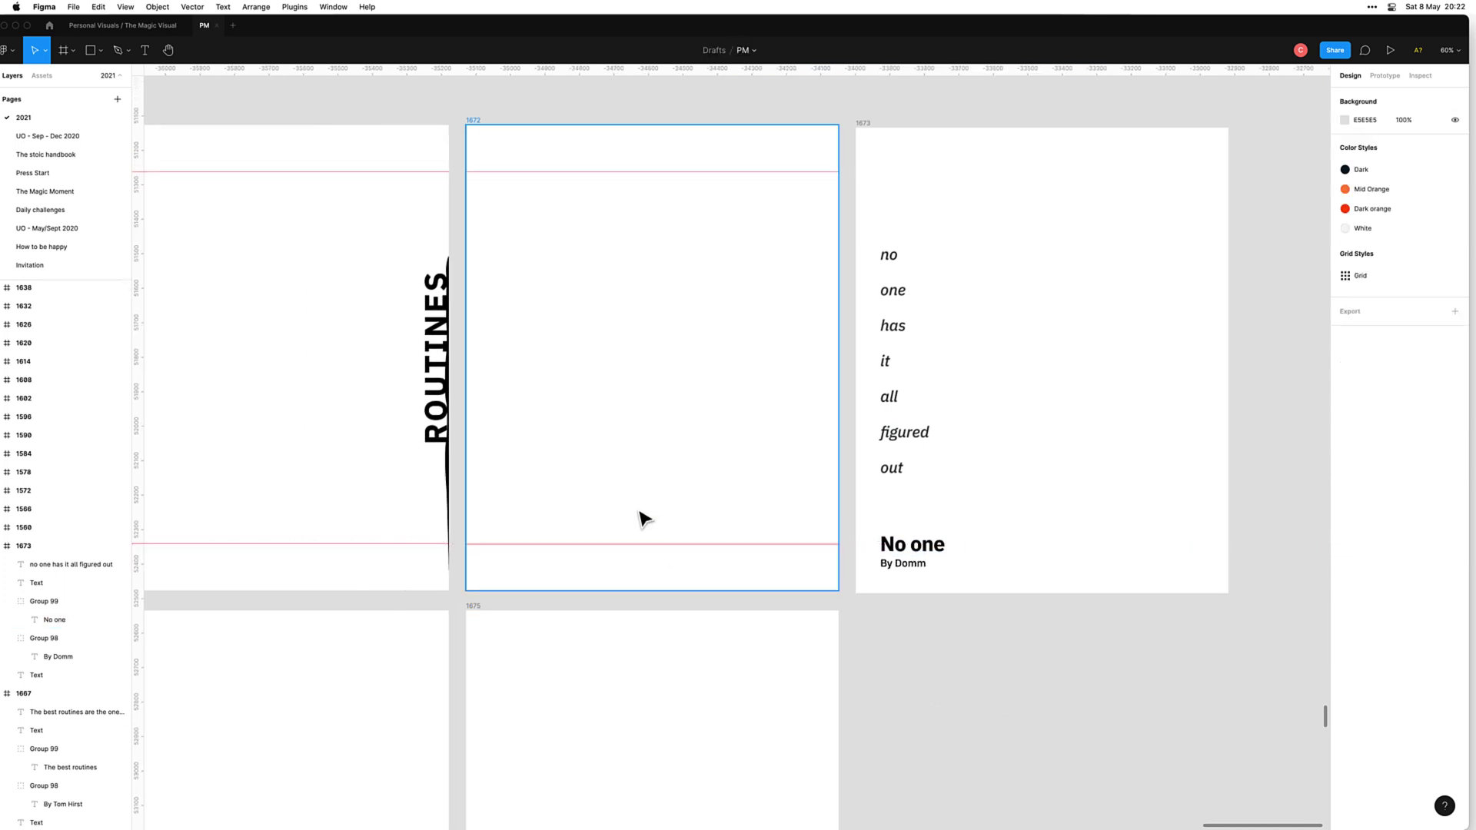
scroll(643, 517, down, 2)
scroll(456, 454, left, 2)
drag(445, 353, 532, 463)
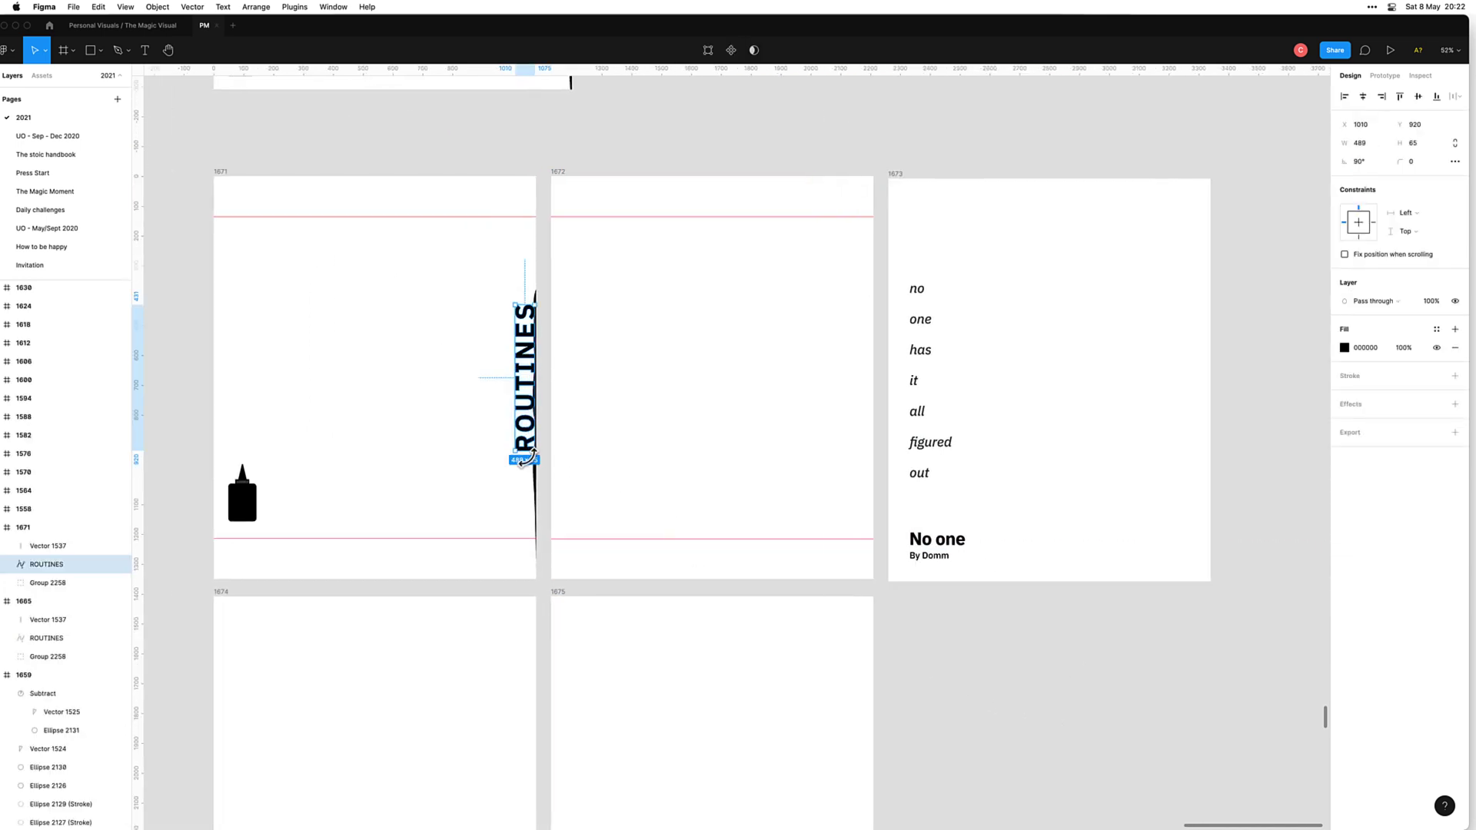
key(super+a)
key(Delete)
scroll(376, 442, left, 3)
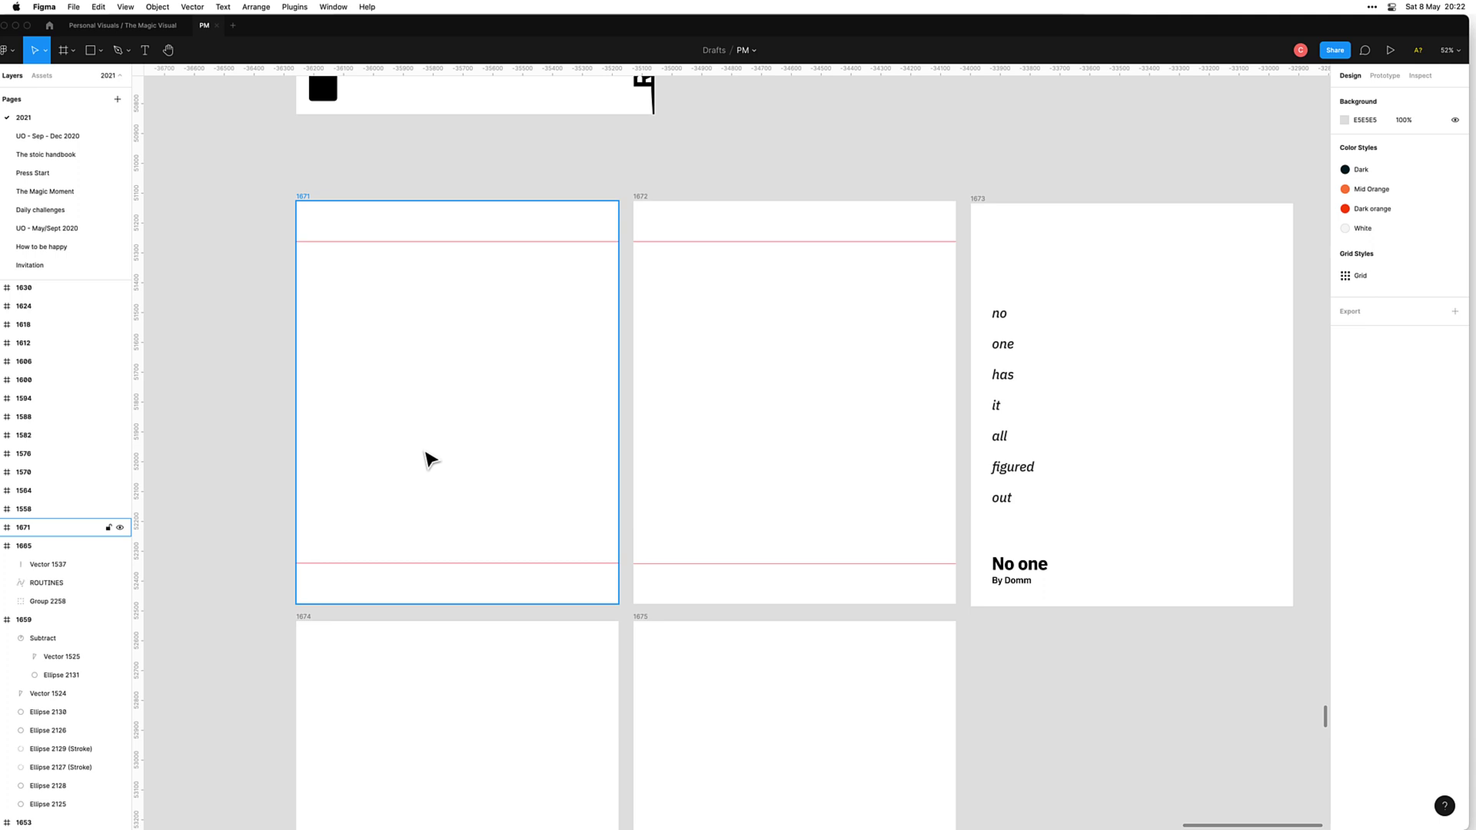
Step: Add a bold "?" text in frame 1671 and flatten it into a vector shape
key(t)
drag(402, 327, 503, 439)
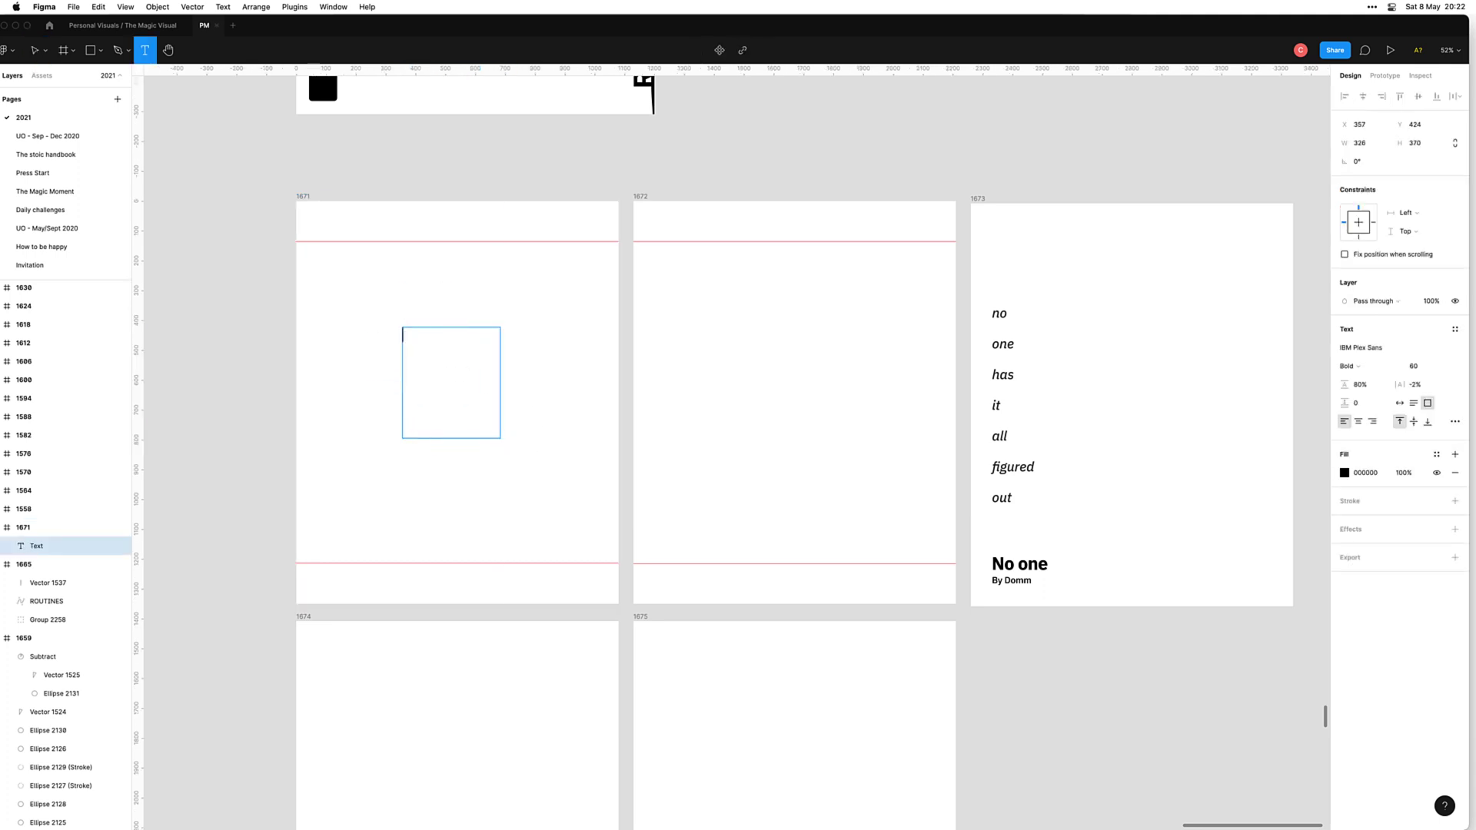
text(?)
key(Escape)
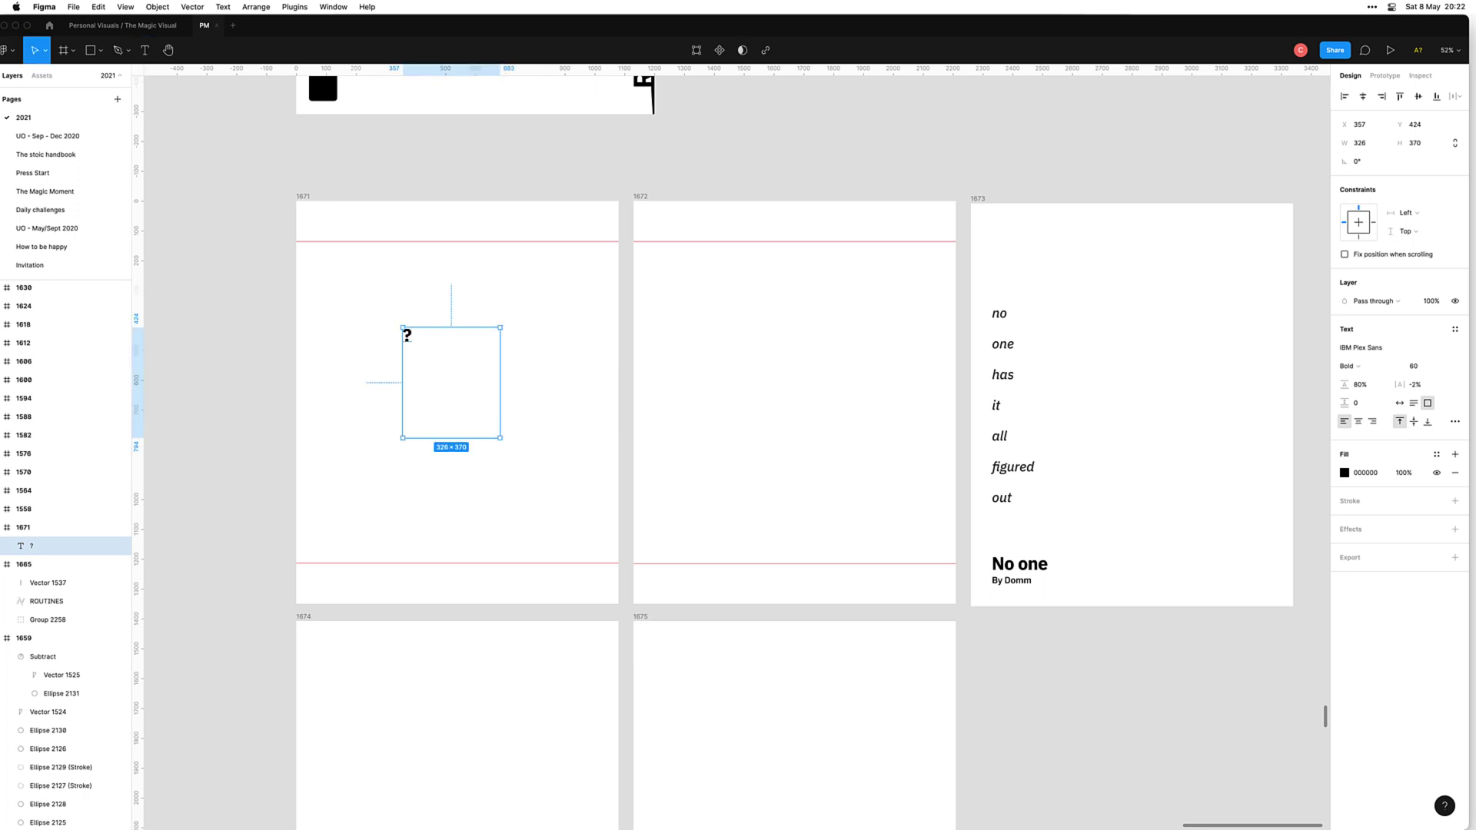
key(super+e)
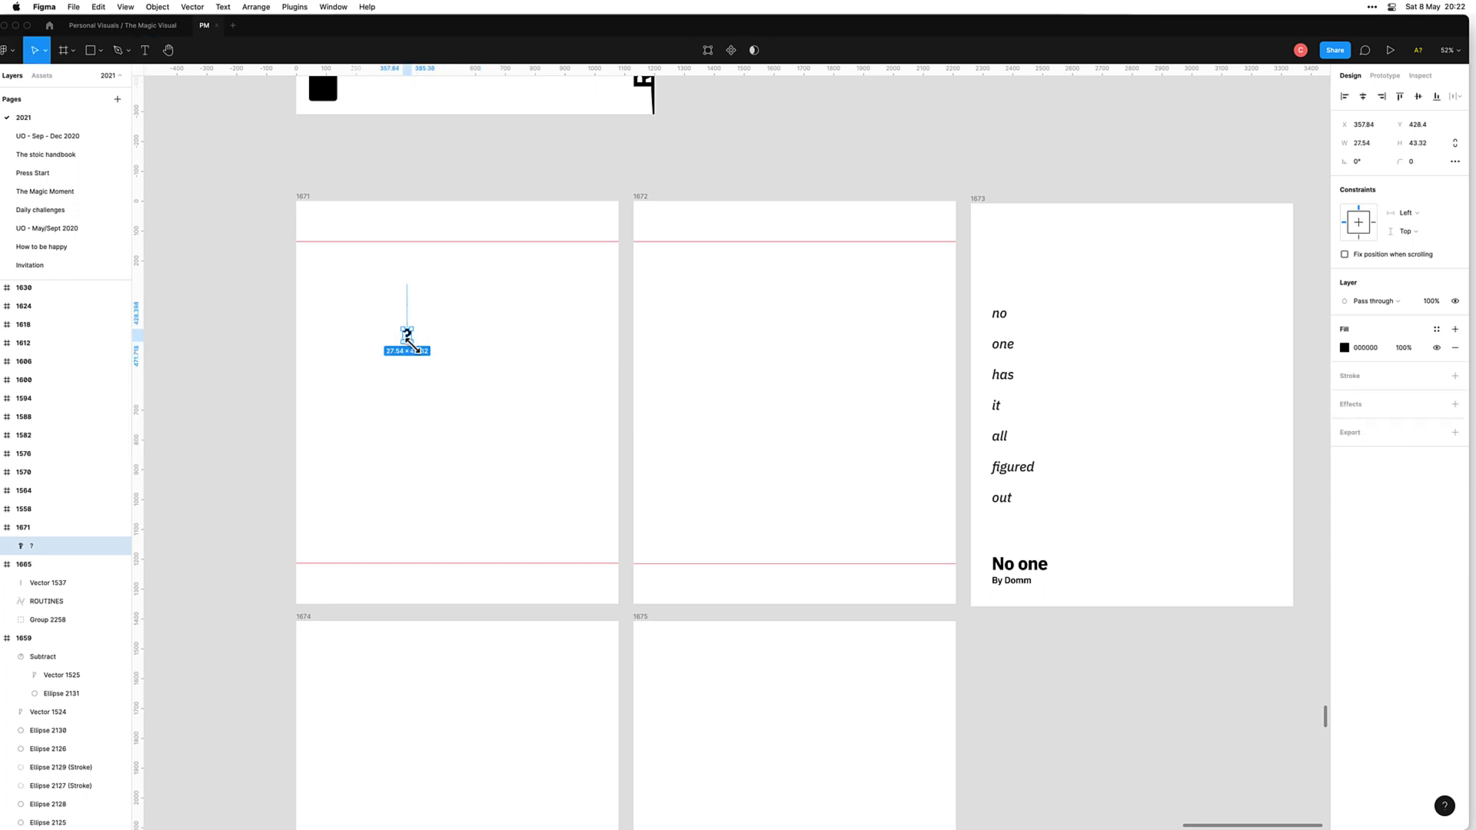
Step: Enlarge the question mark to about 274 × 432 and position it near the centre of frame 1671
drag(413, 347, 504, 451)
click(510, 425)
click(485, 377)
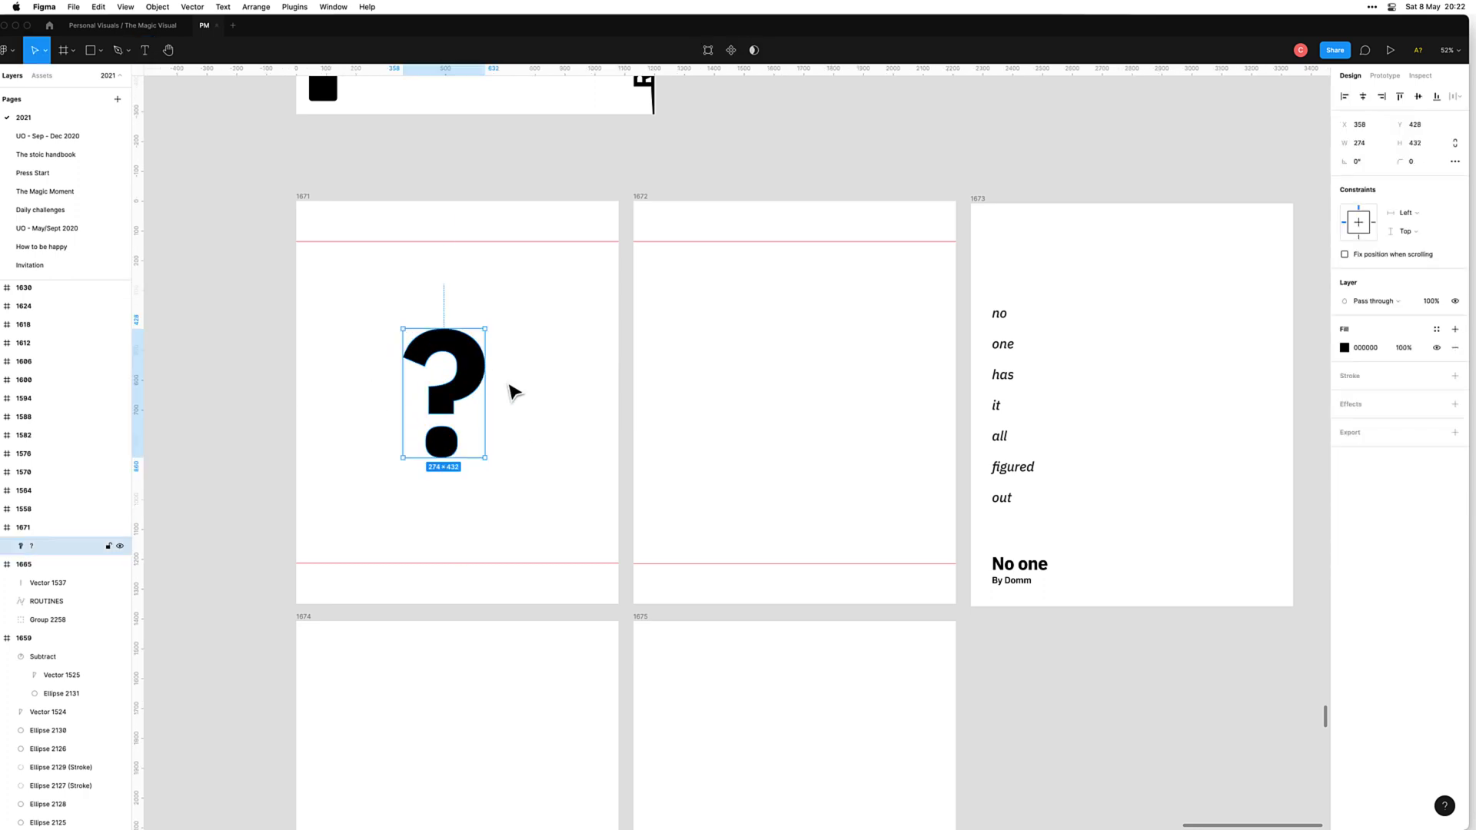
drag(477, 392, 491, 400)
click(566, 458)
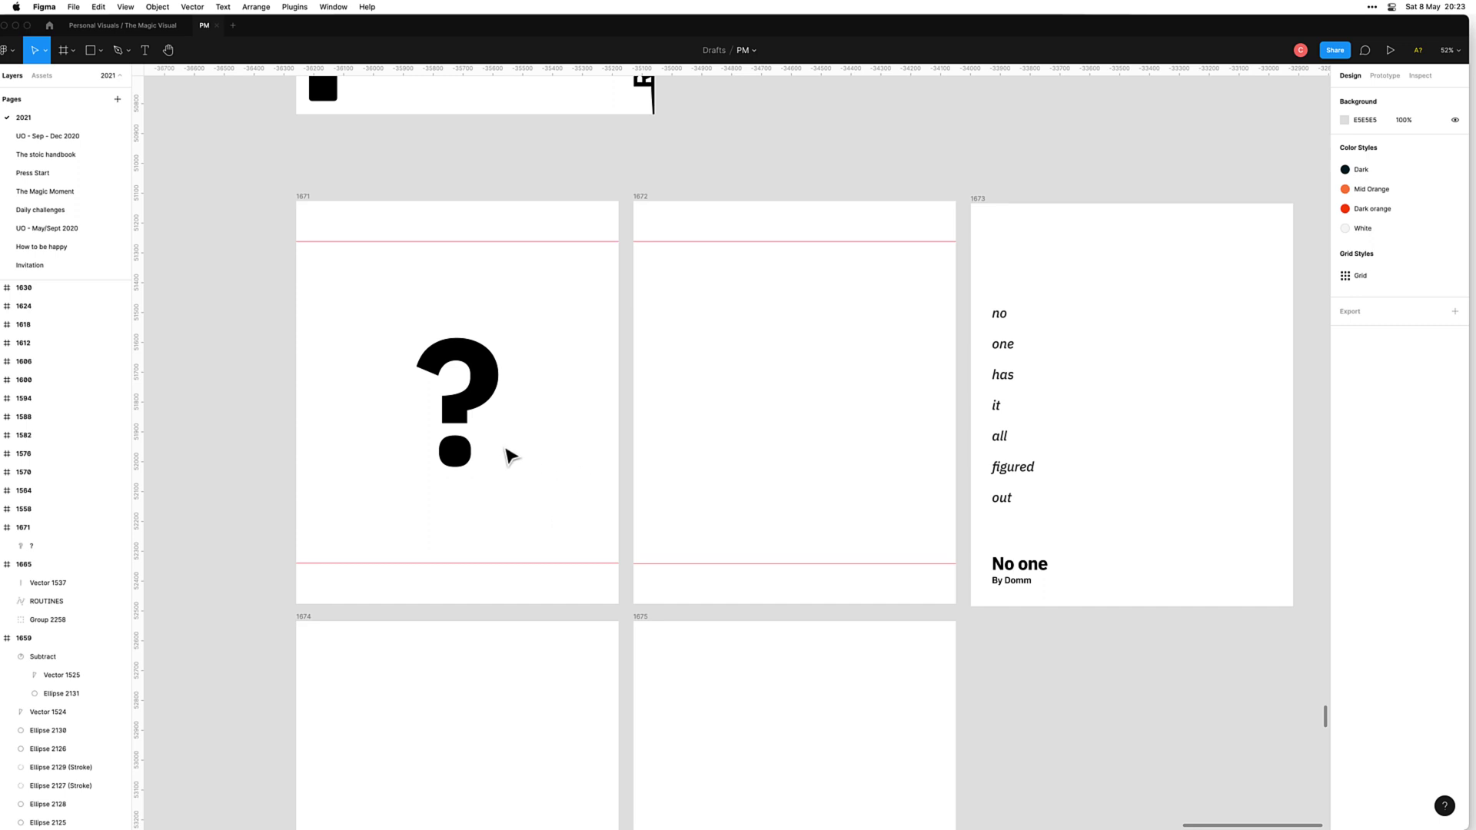
Step: Set the question mark's opacity to 20% and lock its layer as a tracing guide
click(464, 405)
key(2)
click(576, 464)
click(467, 420)
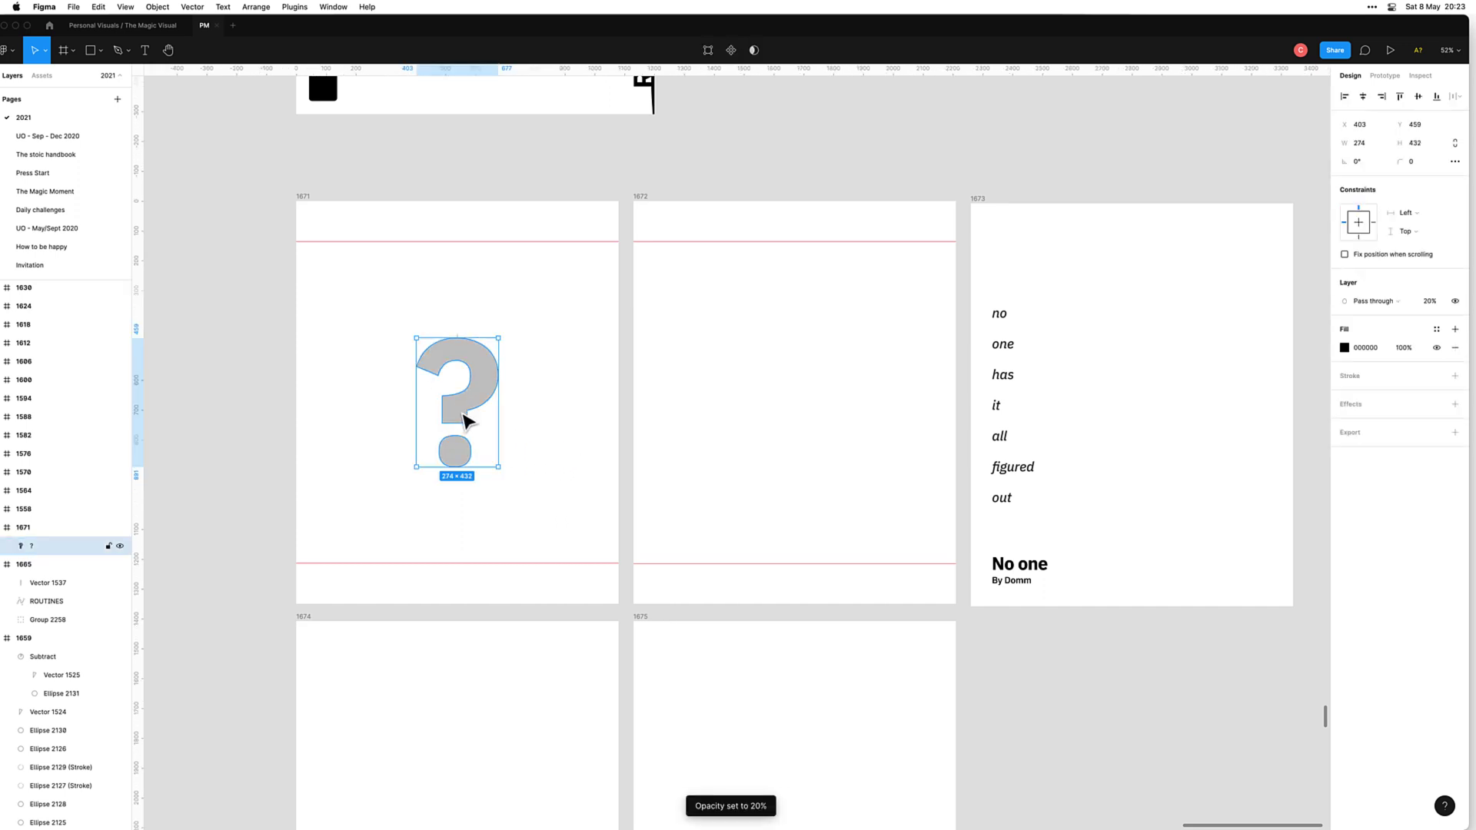
click(593, 428)
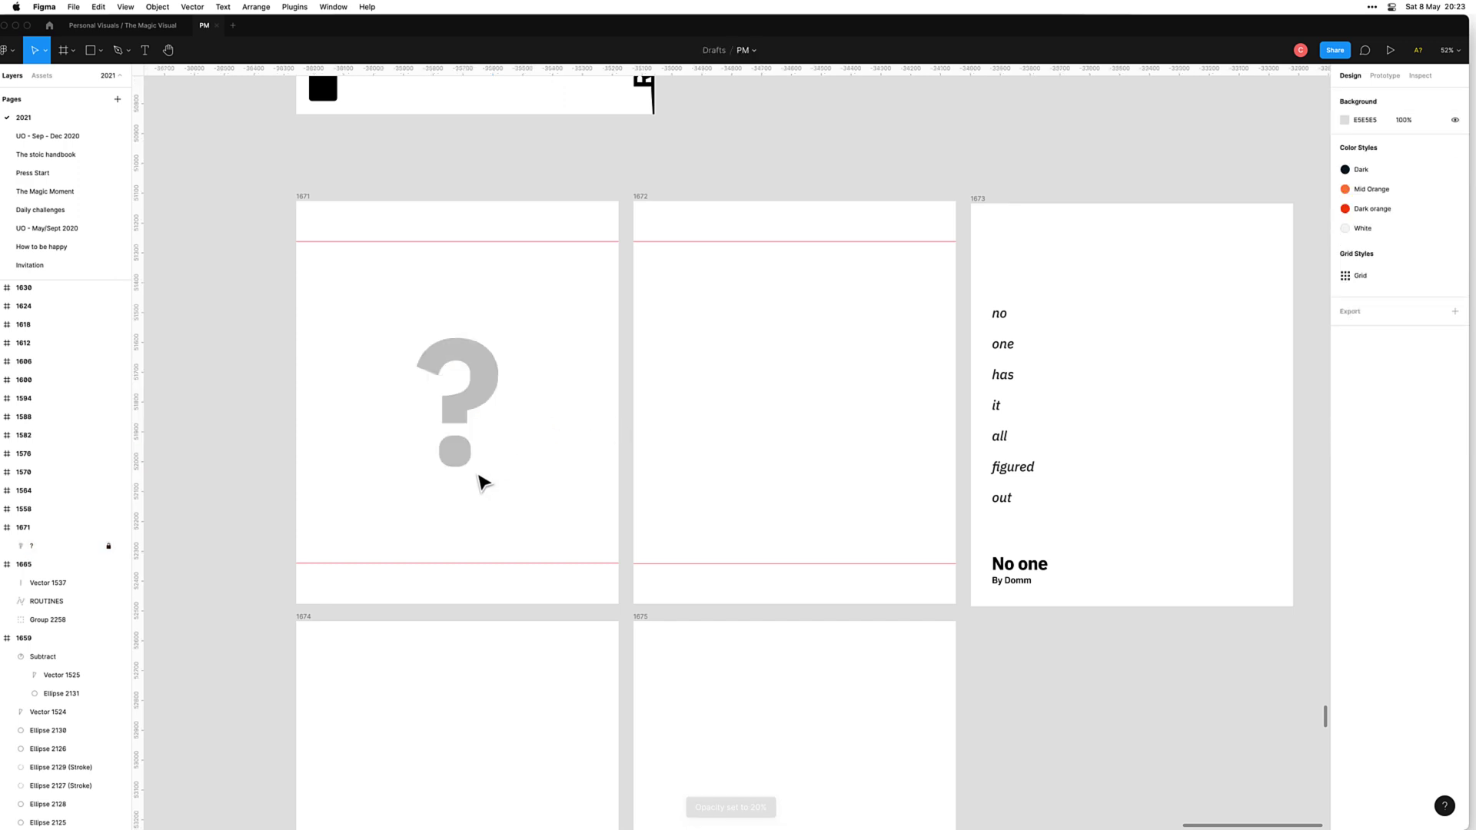
Step: Draw a circle about 13 × 13 by the question mark's dot and set its fill to black (000000)
ctrl+scroll(481, 481, up, 10)
drag(471, 474, 544, 480)
ctrl+scroll(544, 480, down, 10)
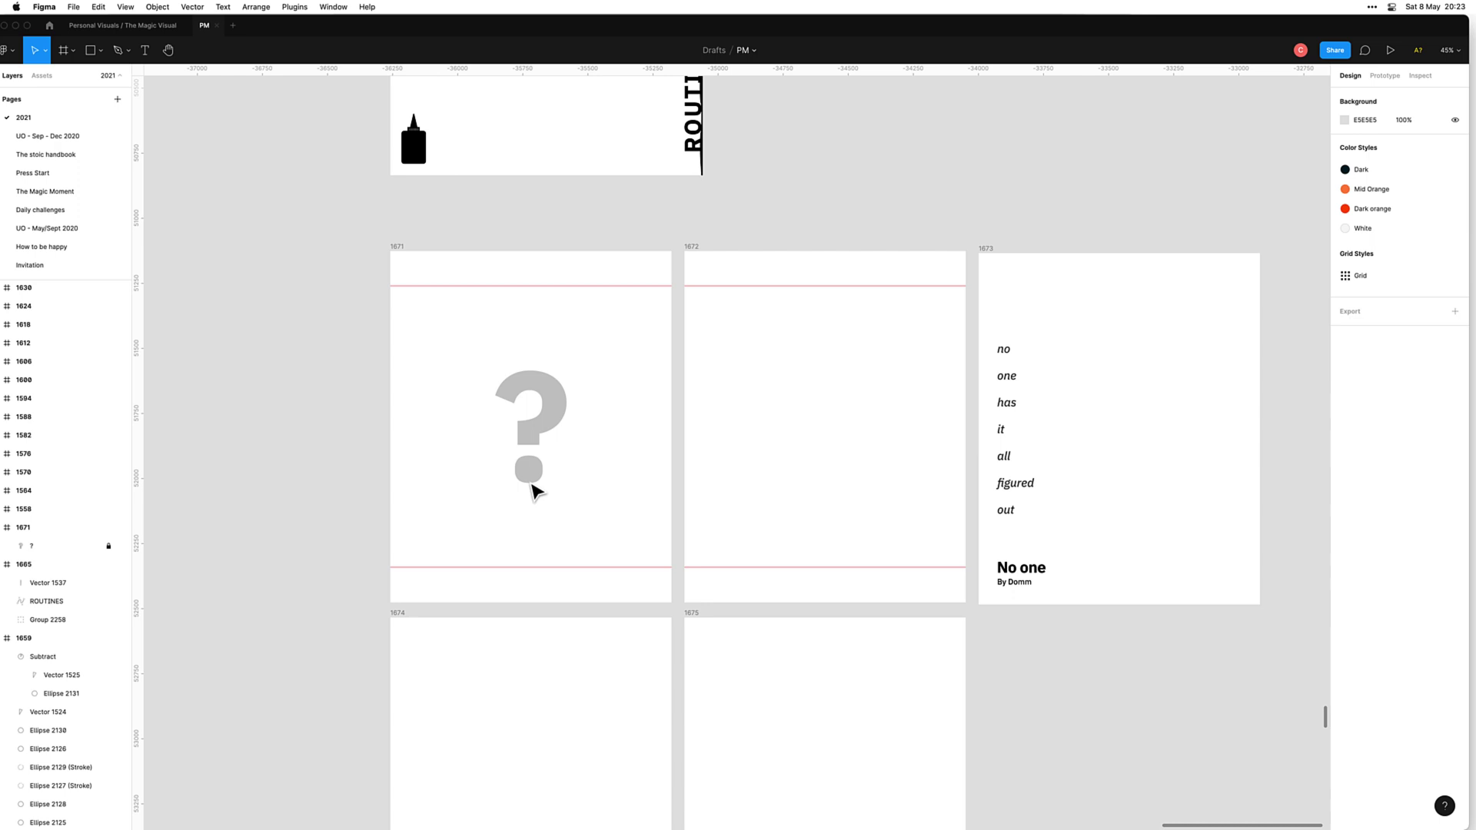
ctrl+scroll(527, 481, up, 4)
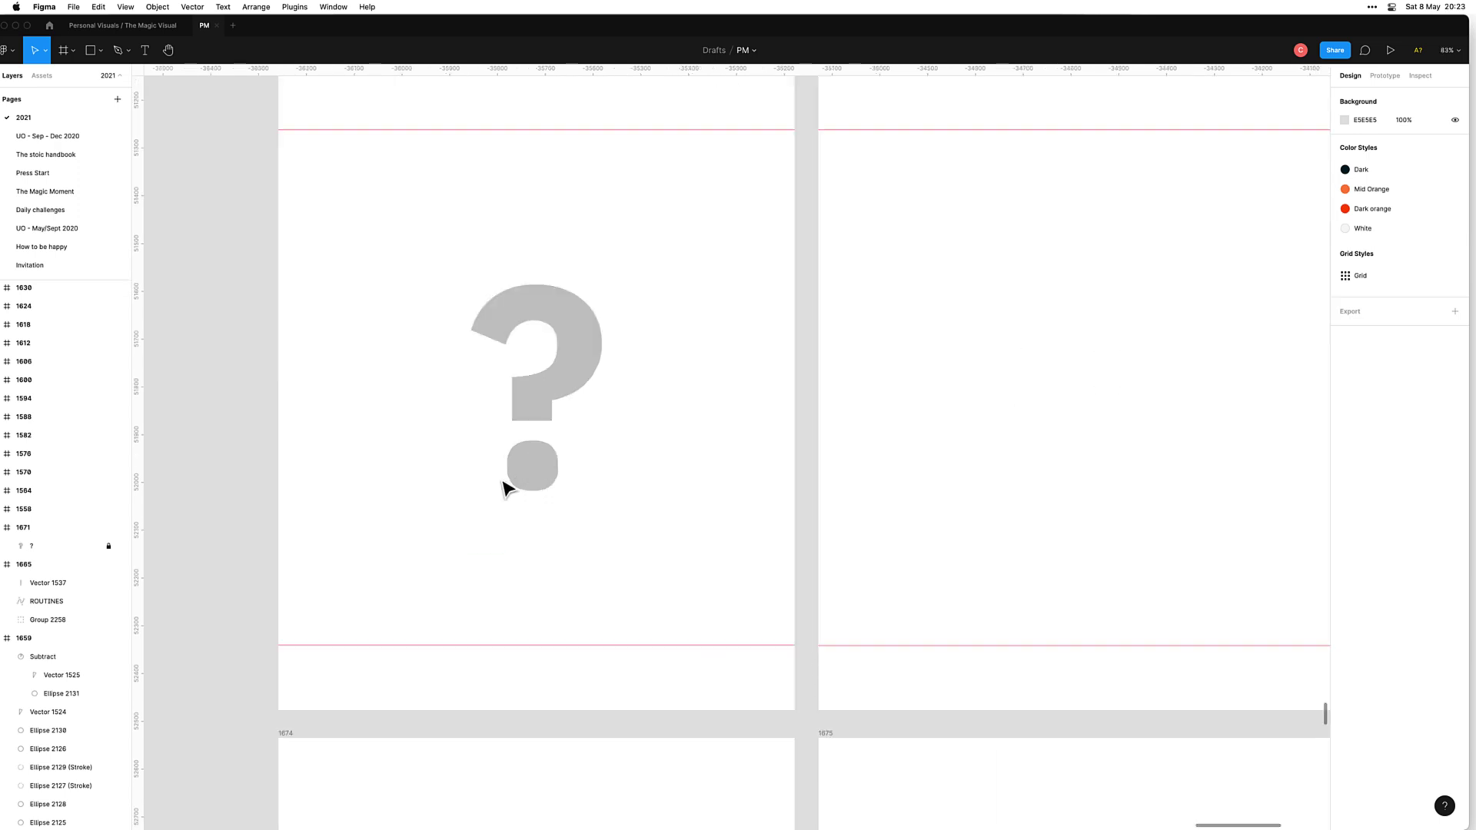
ctrl+scroll(507, 485, down, 3)
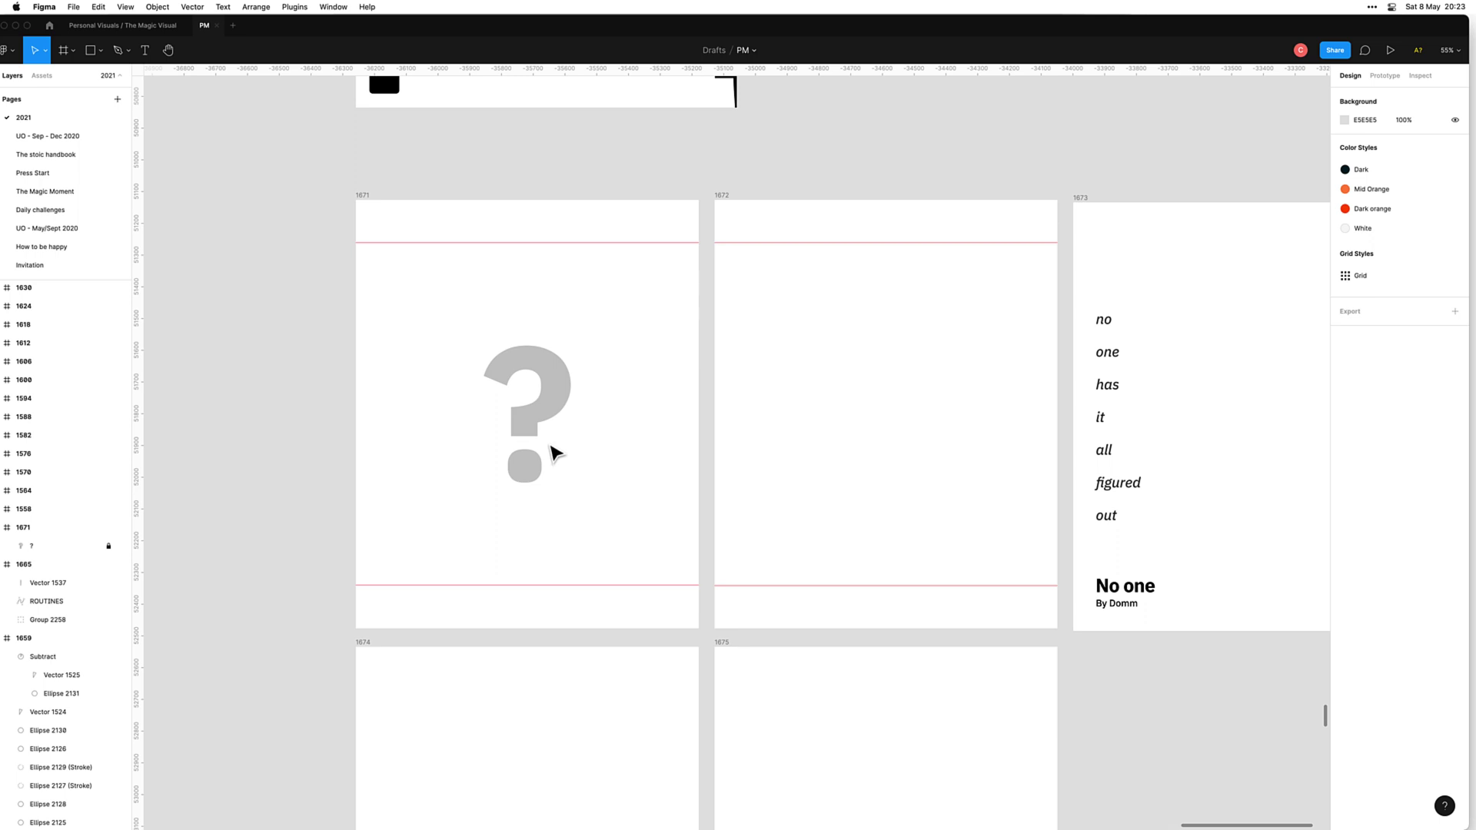
scroll(552, 452, up, 2)
key(o)
scroll(519, 511, up, 5)
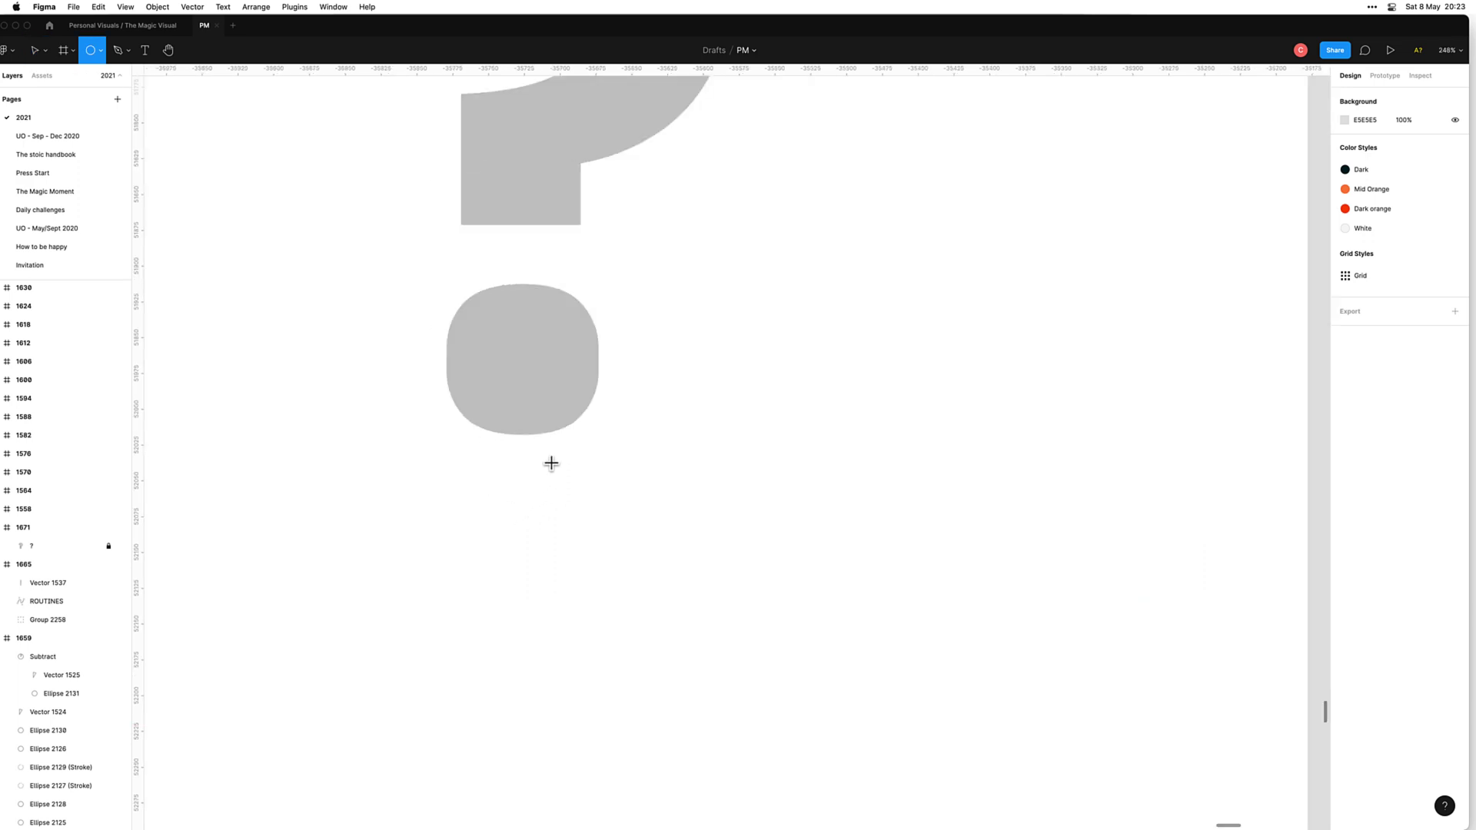
drag(563, 430, 582, 449)
click(1368, 349)
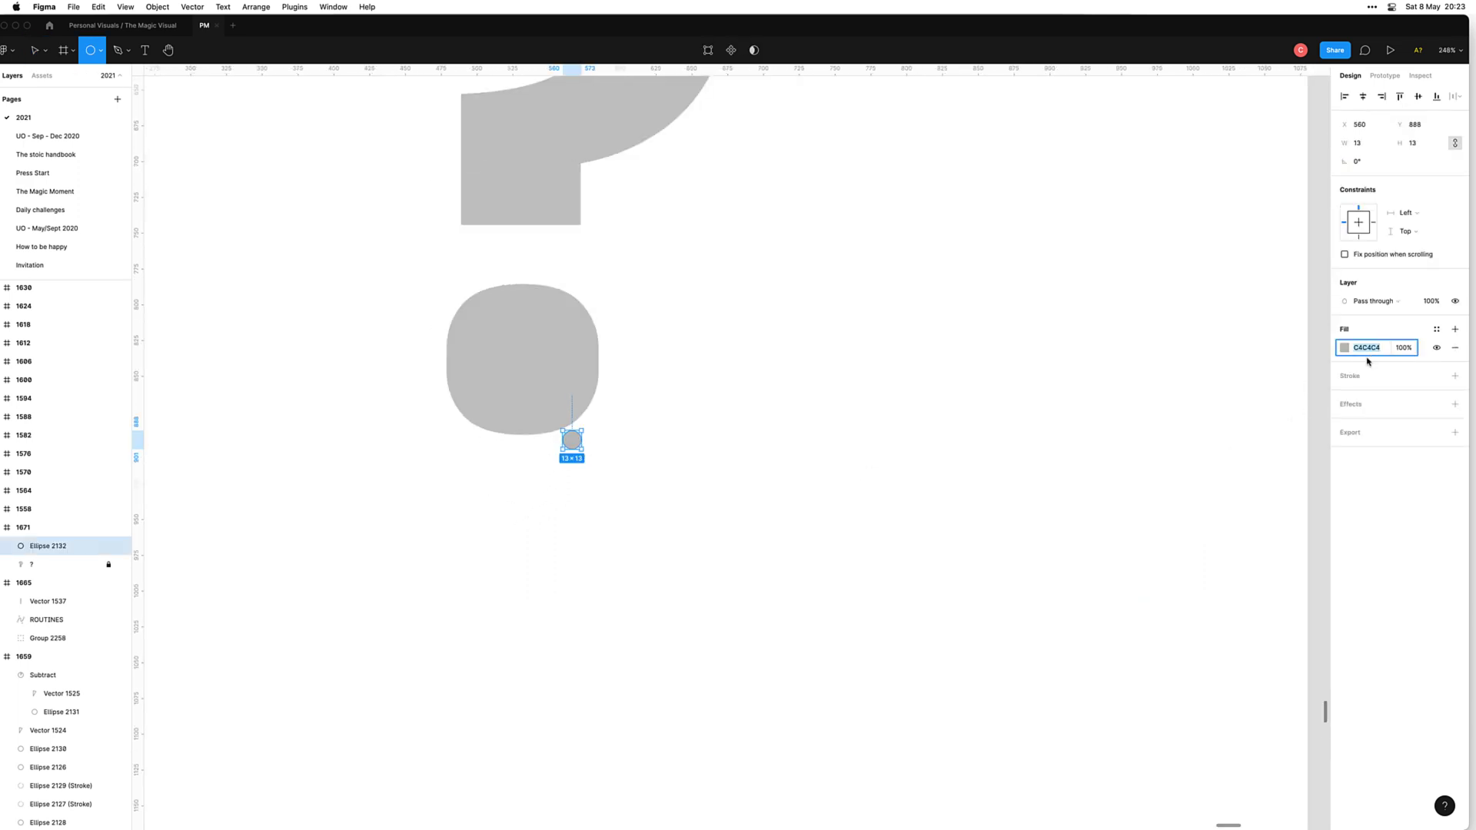
text(000)
key(Return)
key(Escape)
key(Escape)
Step: Move the black circle to the dot's lower-left edge and place a duplicate above it, further inside the dot
drag(572, 440, 473, 413)
key(super+d)
key(shift+Up)
key(shift+Up)
key(shift+Right)
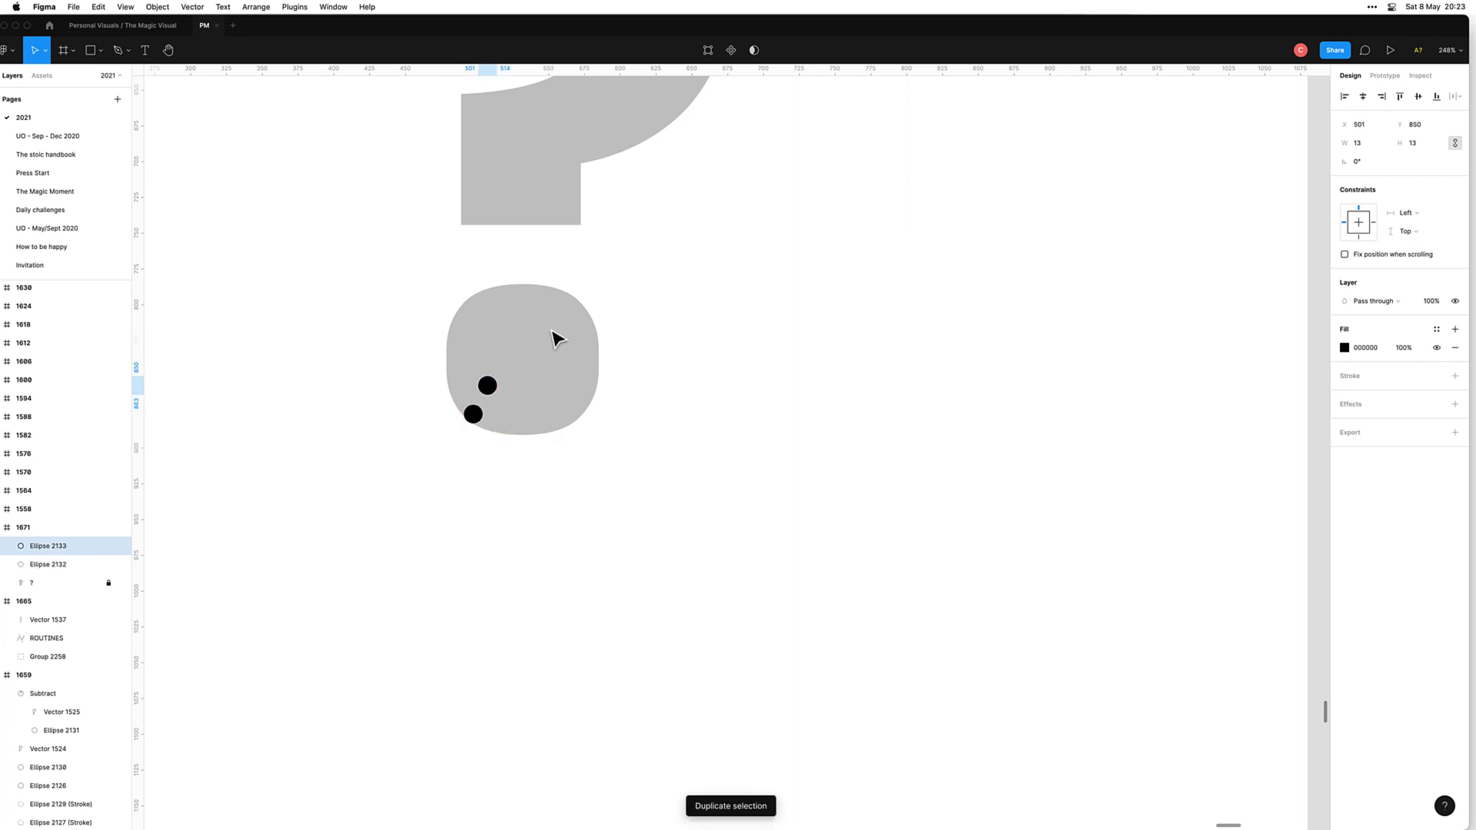
key(shift+Right)
Step: Duplicate the circle again and place the copy in the lower middle of the dot
key(super+d)
key(shift+Right)
key(shift+Right)
key(shift+Up)
key(shift+Up)
key(shift+Down)
key(shift+Down)
key(shift+Down)
Step: Duplicate the circle and place the copy just right of the first one, at about X 511, Y 874
key(super+d)
key(shift+Right)
key(shift+Right)
key(shift+Down)
key(Down)
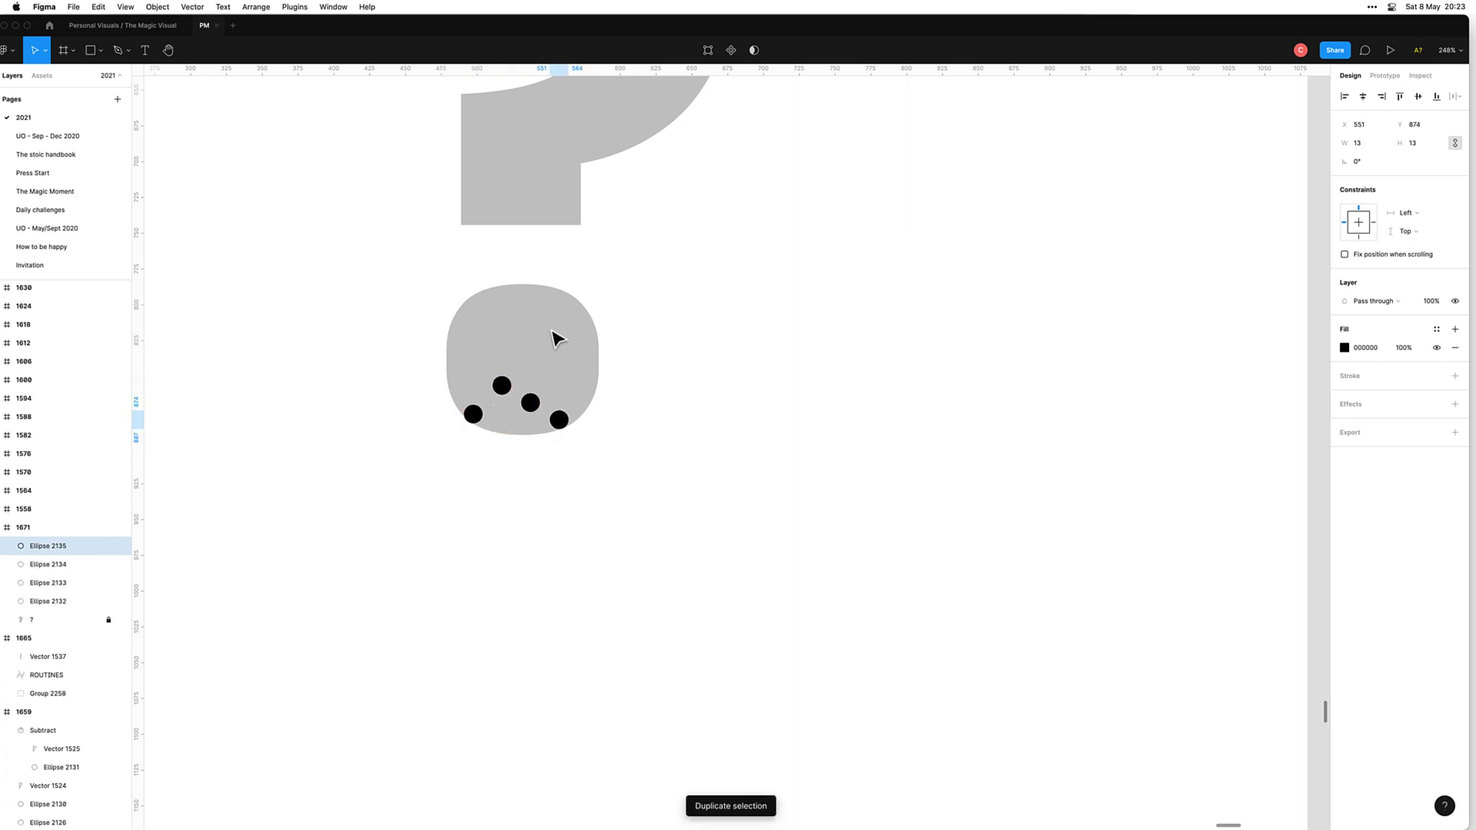
key(shift+Left)
key(shift+Left)
key(shift+Left)
key(shift+Left)
Step: Duplicate the circle and place the copy on the dot's bottom edge, at about X 533, Y 878
key(super+d)
key(shift+Left)
key(shift+Left)
key(shift+Down)
key(Down)
key(shift+Right)
key(shift+Right)
key(shift+Right)
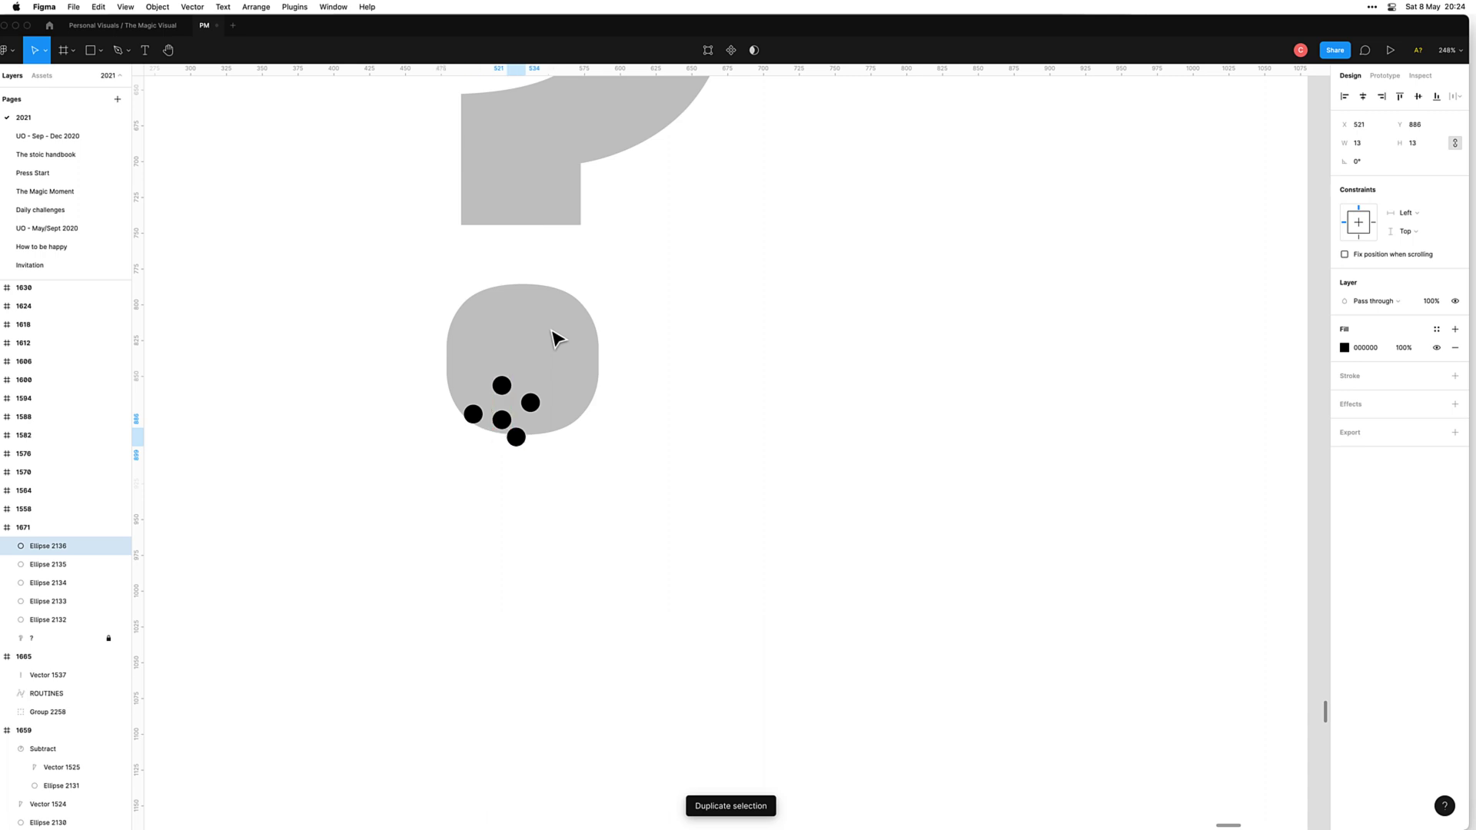
key(shift+Right)
key(shift+Up)
key(Down)
key(Right)
key(Right)
key(Down)
key(Down)
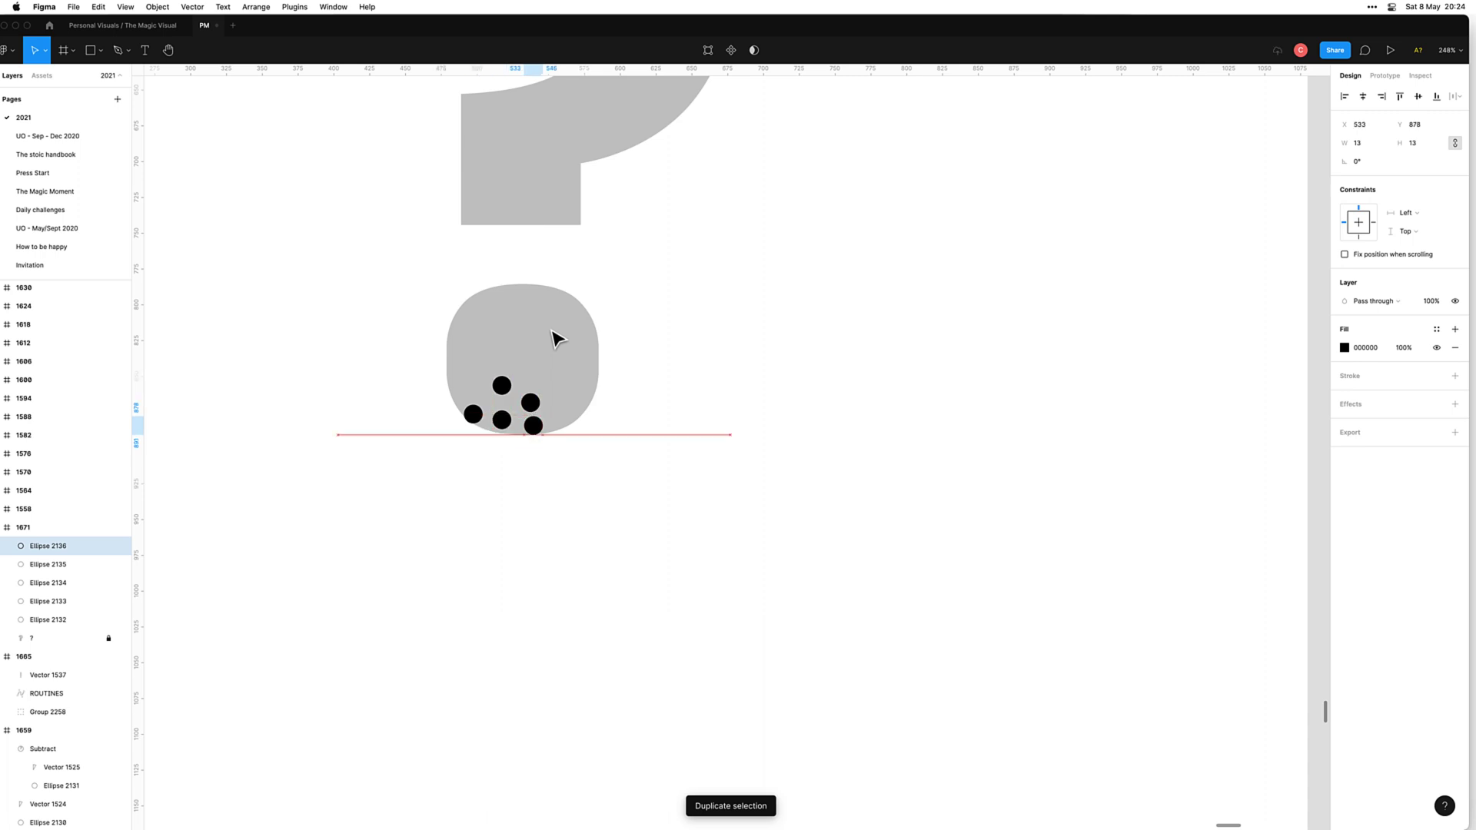
Step: Duplicate the circle and place the copy at the dot's lower-right curve, at about X 557, Y 867
key(super+d)
key(shift+Up)
key(Up)
key(Up)
key(Up)
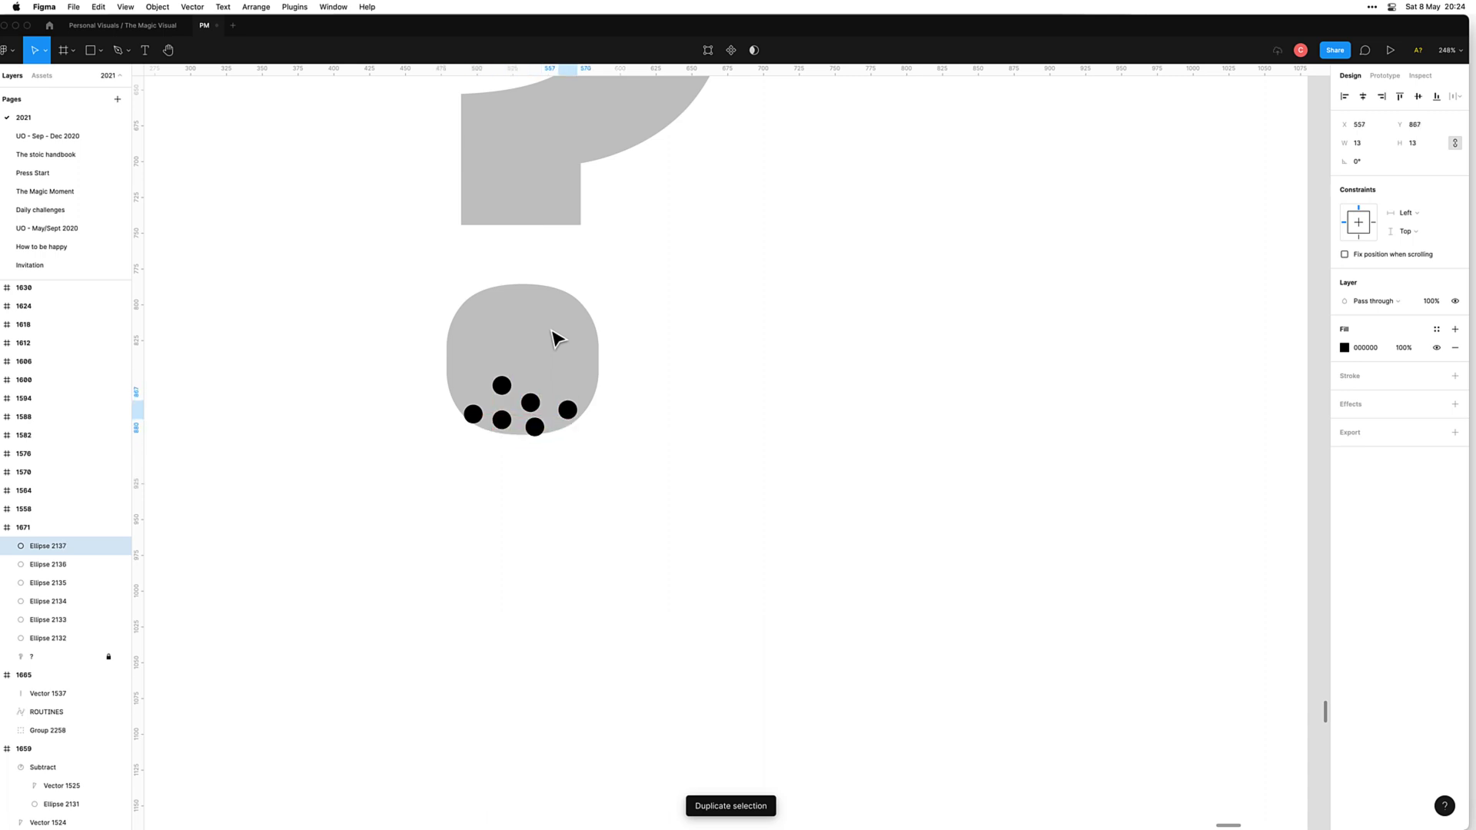
Step: Duplicate the circle and place the copy inside the dot's right edge, just above the lower-right circle
key(super+d)
key(shift+Right)
key(shift+Right)
key(shift+Up)
key(Left)
key(Up)
key(Left)
key(Left)
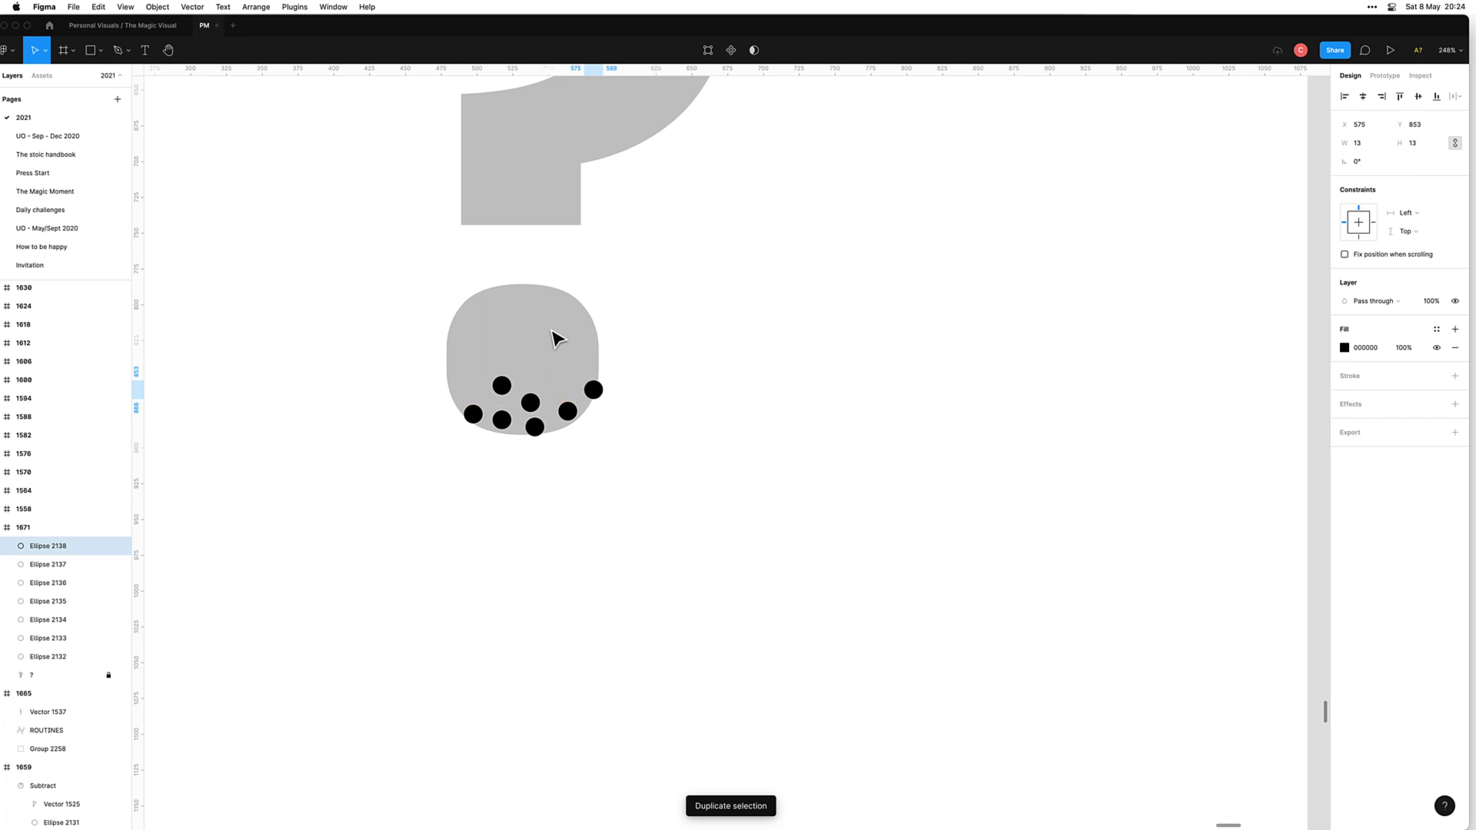
key(shift+Left)
key(Right)
key(Right)
key(Right)
key(Up)
key(Up)
Step: Duplicate the circle and place the copy halfway up the dot's right edge
key(super+d)
key(shift+Right)
key(Right)
key(shift+Up)
key(Up)
key(Up)
key(Up)
key(Up)
key(Up)
key(Left)
key(Left)
key(Left)
key(Left)
key(Left)
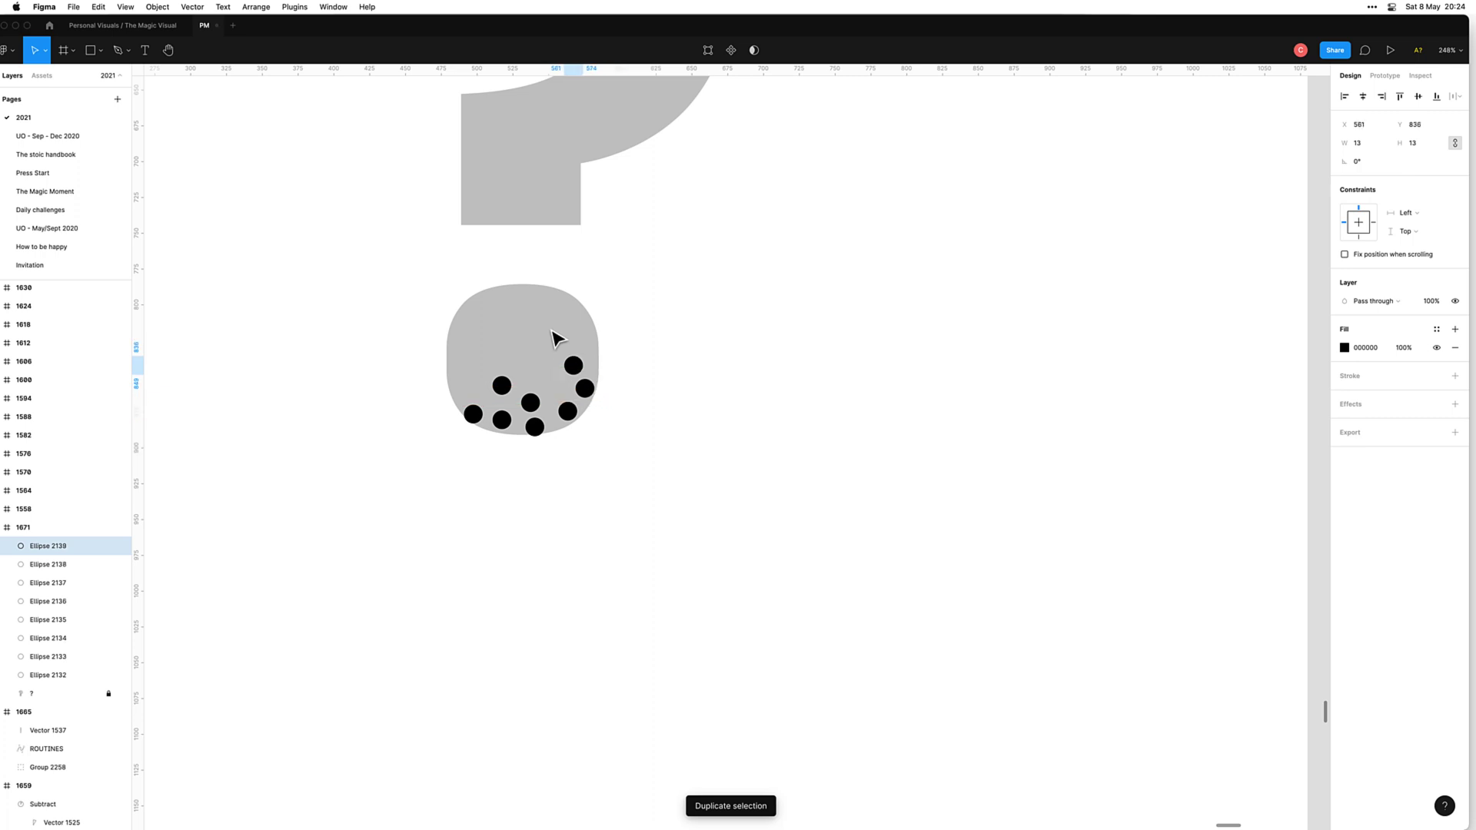
key(Up)
key(Up)
key(Up)
key(Up)
Step: Duplicate the circle and place the copy at the dot's upper-right curve
key(super+d)
key(Left)
key(Left)
key(Left)
key(shift+Up)
key(shift+Up)
key(shift+Up)
key(shift+Left)
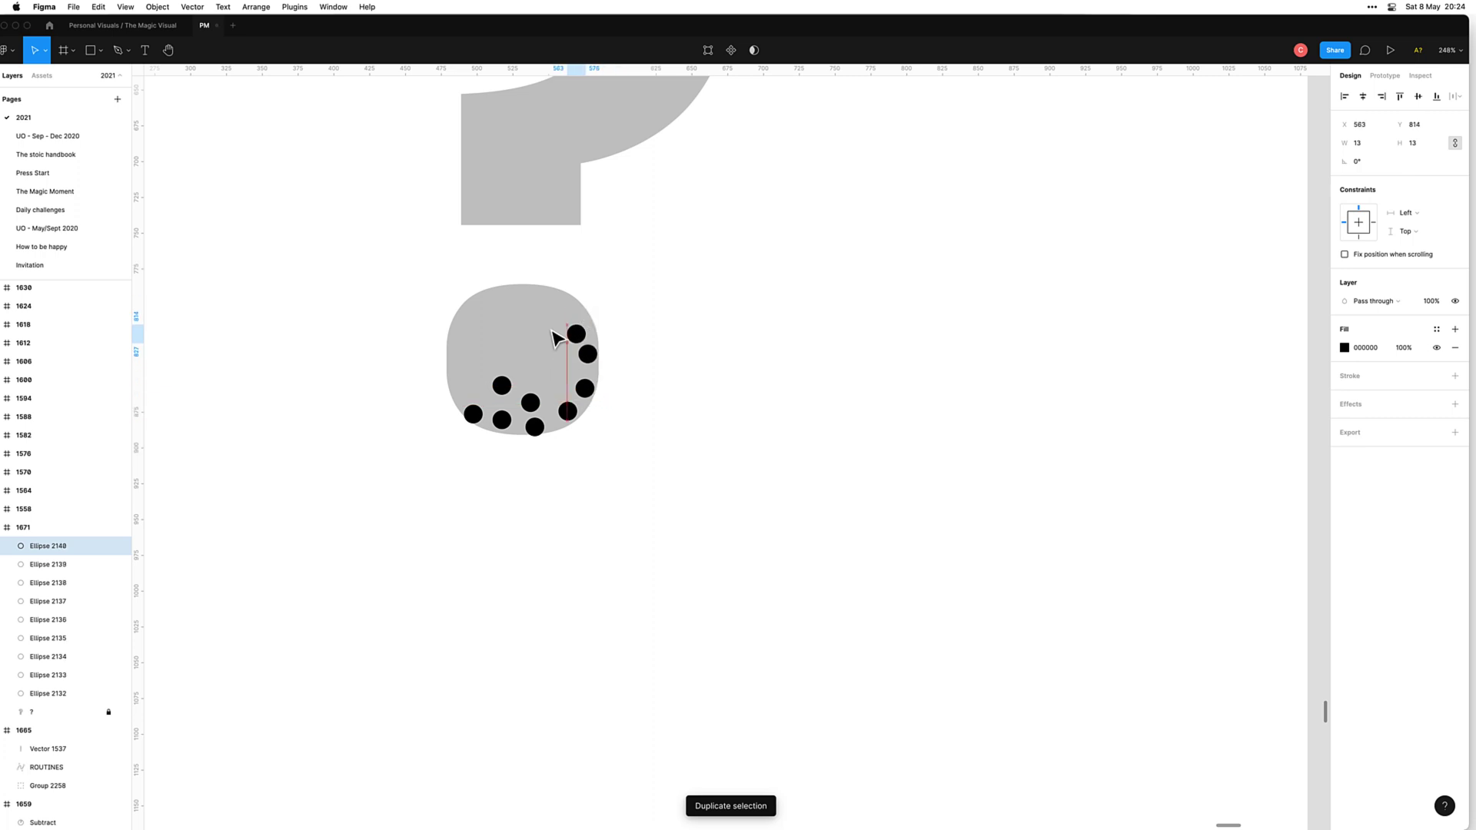
Step: Duplicate the circle and place the copy inside the dot, below and left of the upper-right circle
key(super+d)
key(shift+Left)
key(shift+Left)
key(shift+Down)
key(shift+Down)
key(shift+Down)
key(shift+Right)
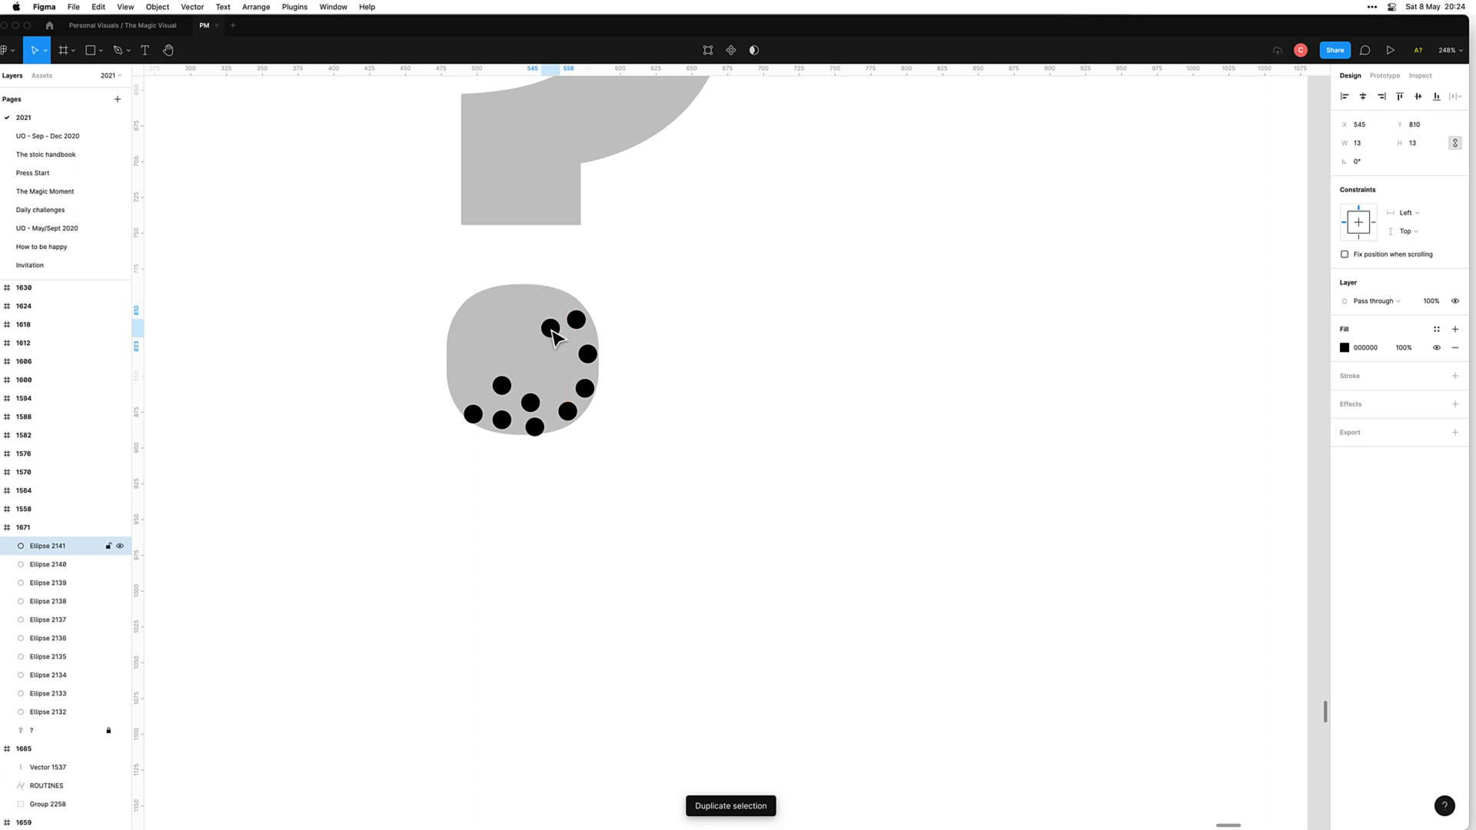
key(Right)
key(Right)
key(Right)
key(Right)
key(shift+Down)
key(Up)
key(Up)
Step: Duplicate the circle and place the copy in the gap between the right-edge circles and the dot's centre
key(super+d)
key(shift+Down)
key(shift+Down)
key(Down)
key(Down)
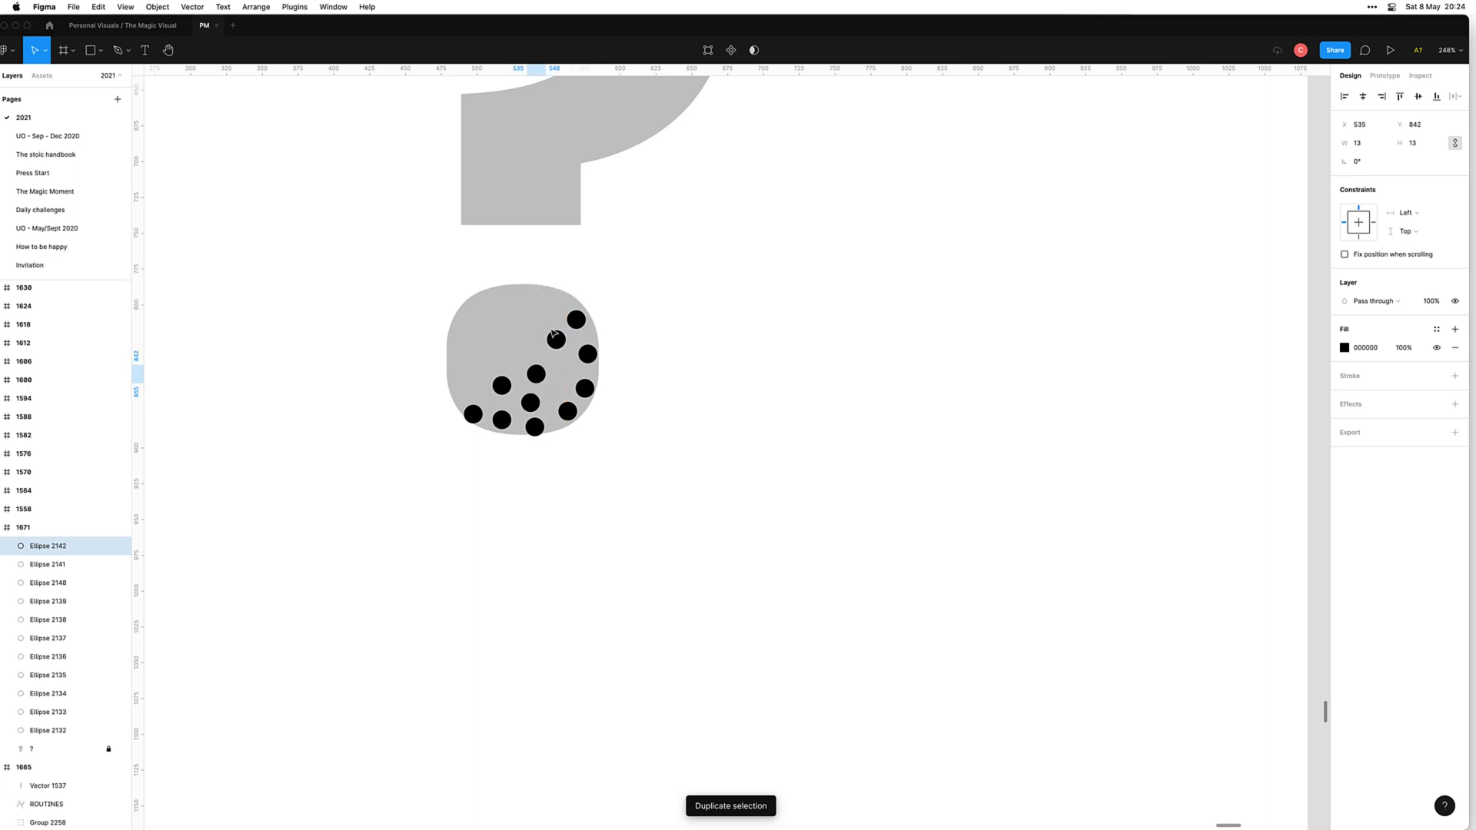
key(Right)
key(Right)
key(Right)
key(Right)
key(Right)
Step: Duplicate the circle and place the copy near the dot's centre, above the lower-middle circle
key(super+d)
key(shift+Left)
key(shift+Left)
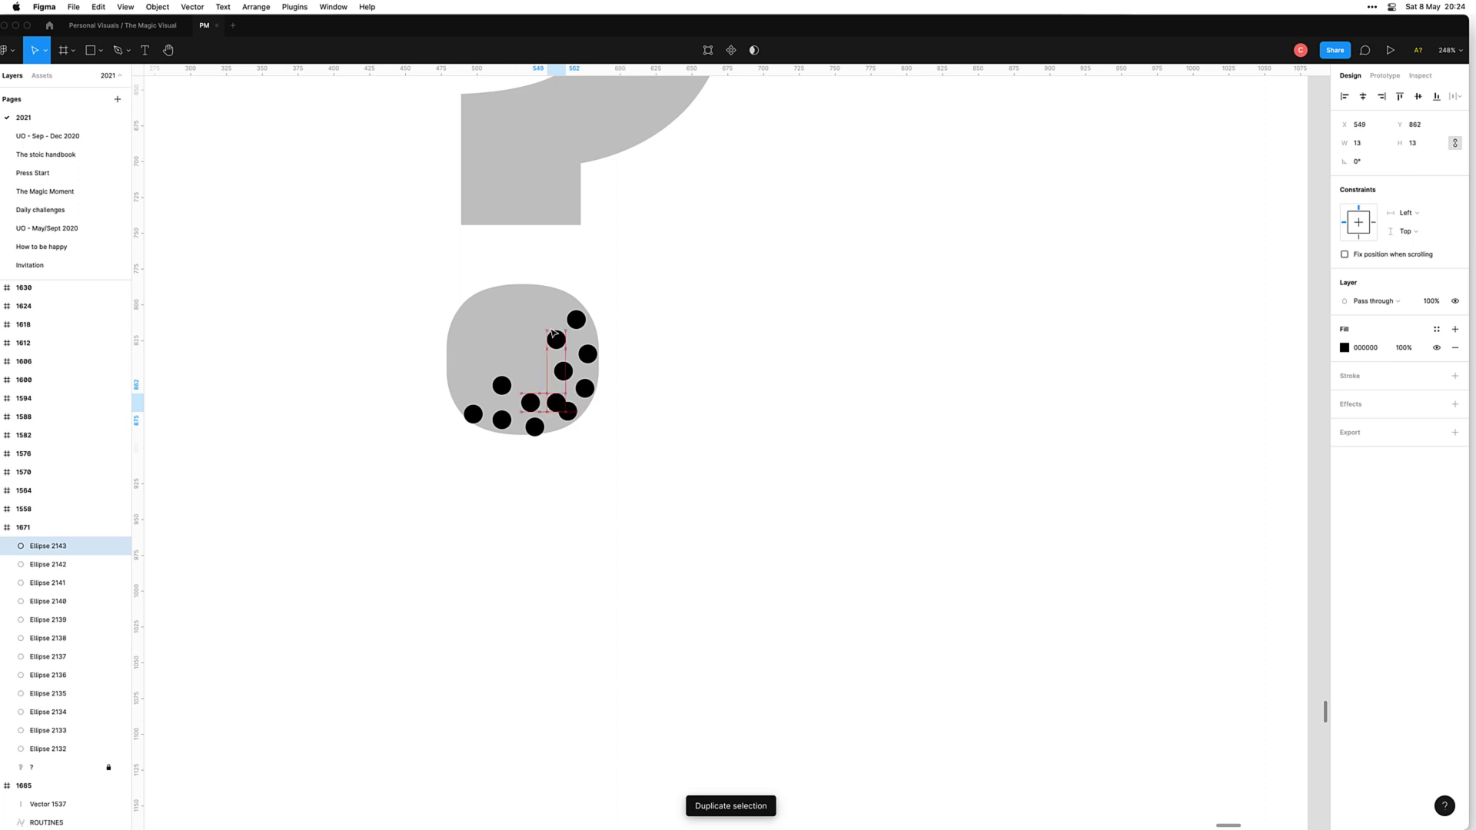
key(Left)
key(Left)
key(Left)
key(Left)
key(Left)
key(Down)
key(Down)
Step: Duplicate the circle and place the copy left of the dot's centre, at about X 514, Y 824
key(super+d)
key(shift+Left)
key(Left)
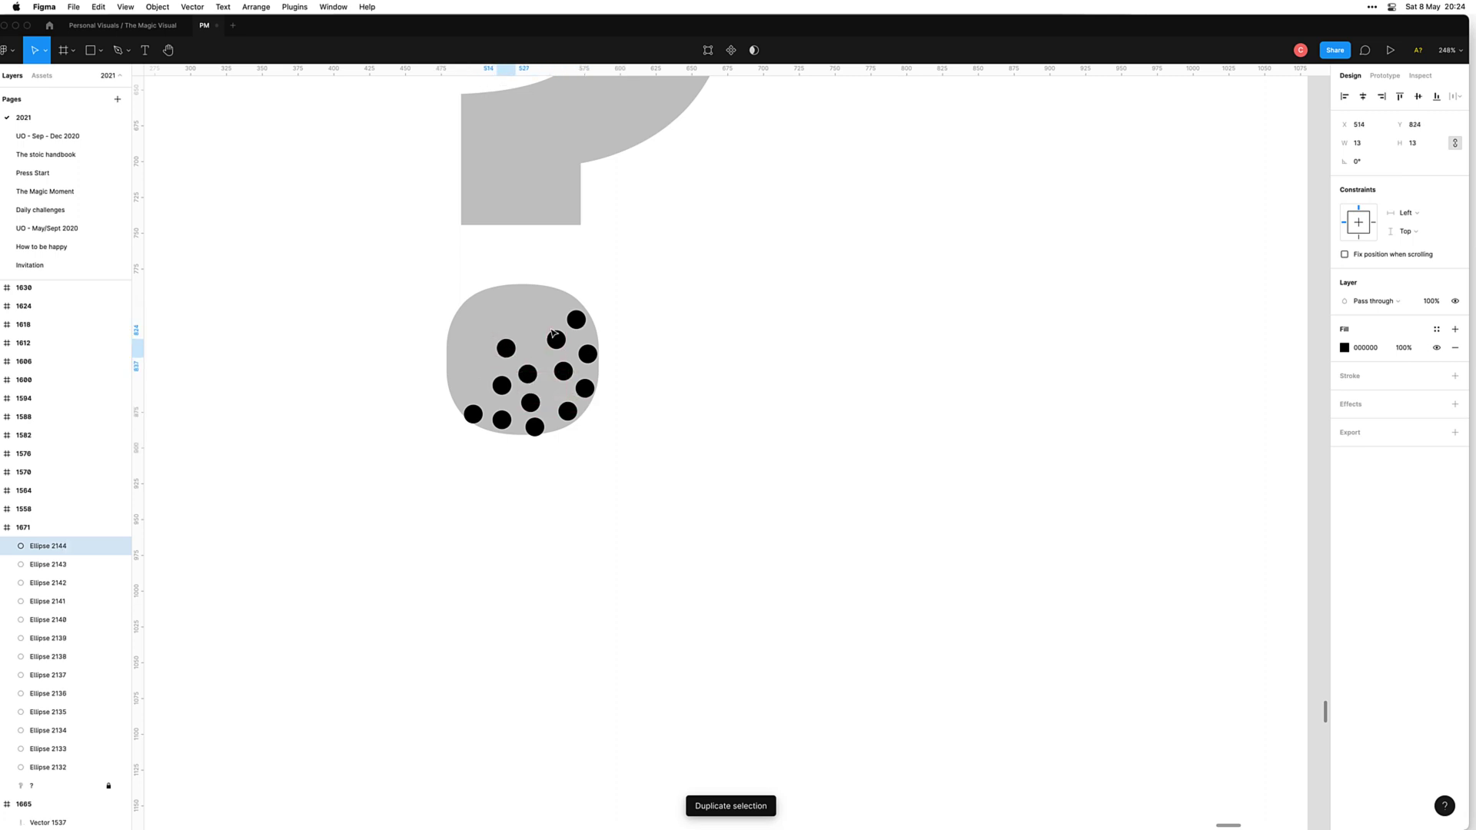
Step: Nudge the selected circle slightly up and to the right, closer to the centre of the question mark's dot
key(shift+Up)
key(shift+Up)
key(Down)
key(Down)
key(Right)
key(Right)
key(Right)
Step: Duplicate the circle and place the copy in the dot's upper middle, at about X 532, Y 802
key(super+d)
key(shift+Up)
key(shift+Up)
key(Up)
key(Up)
key(shift+Right)
key(Right)
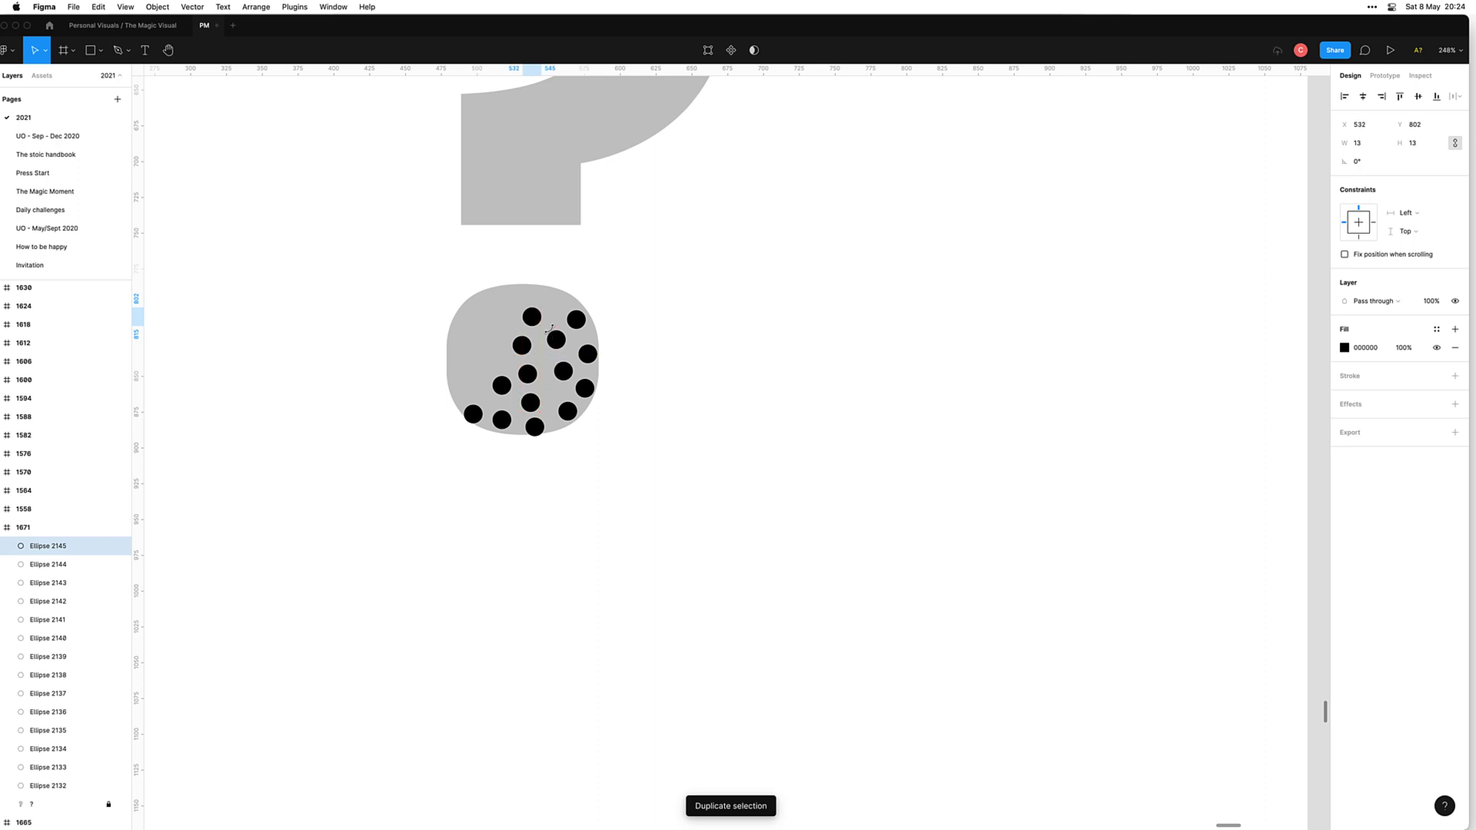
Step: Duplicate the circle and place the copy near the dot's top edge, above and left of the upper-right circle
key(super+d)
key(shift+Up)
key(shift+Up)
key(shift+Right)
key(Right)
key(Right)
key(Right)
key(Right)
key(Right)
key(Right)
key(Right)
key(shift+Down)
Step: Duplicate the circle and place the copy on the dot's top edge, just left of the middle
key(super+d)
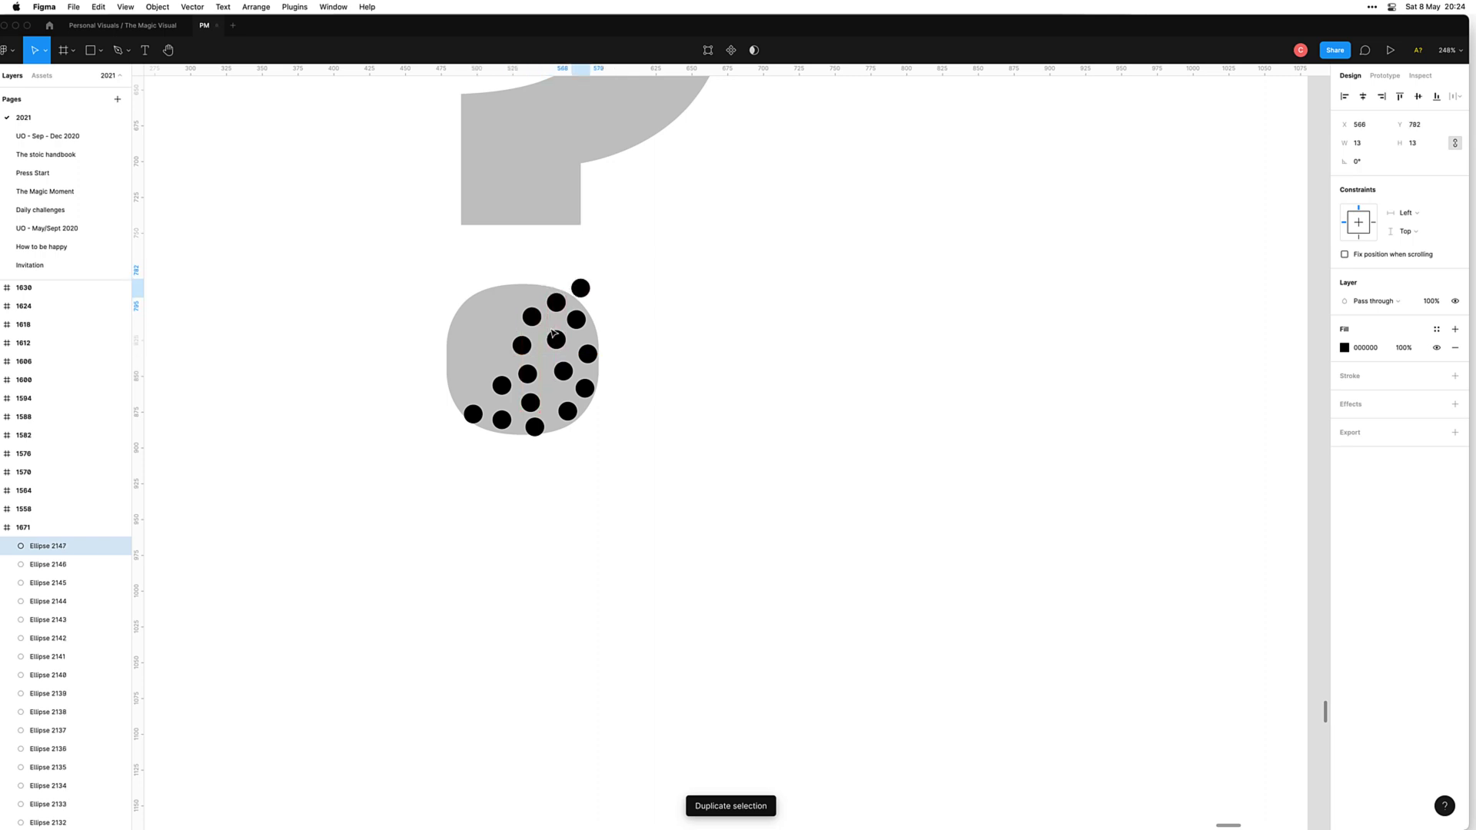
key(shift+Left)
key(shift+Left)
key(shift+Left)
key(shift+Left)
key(Left)
key(Left)
key(Left)
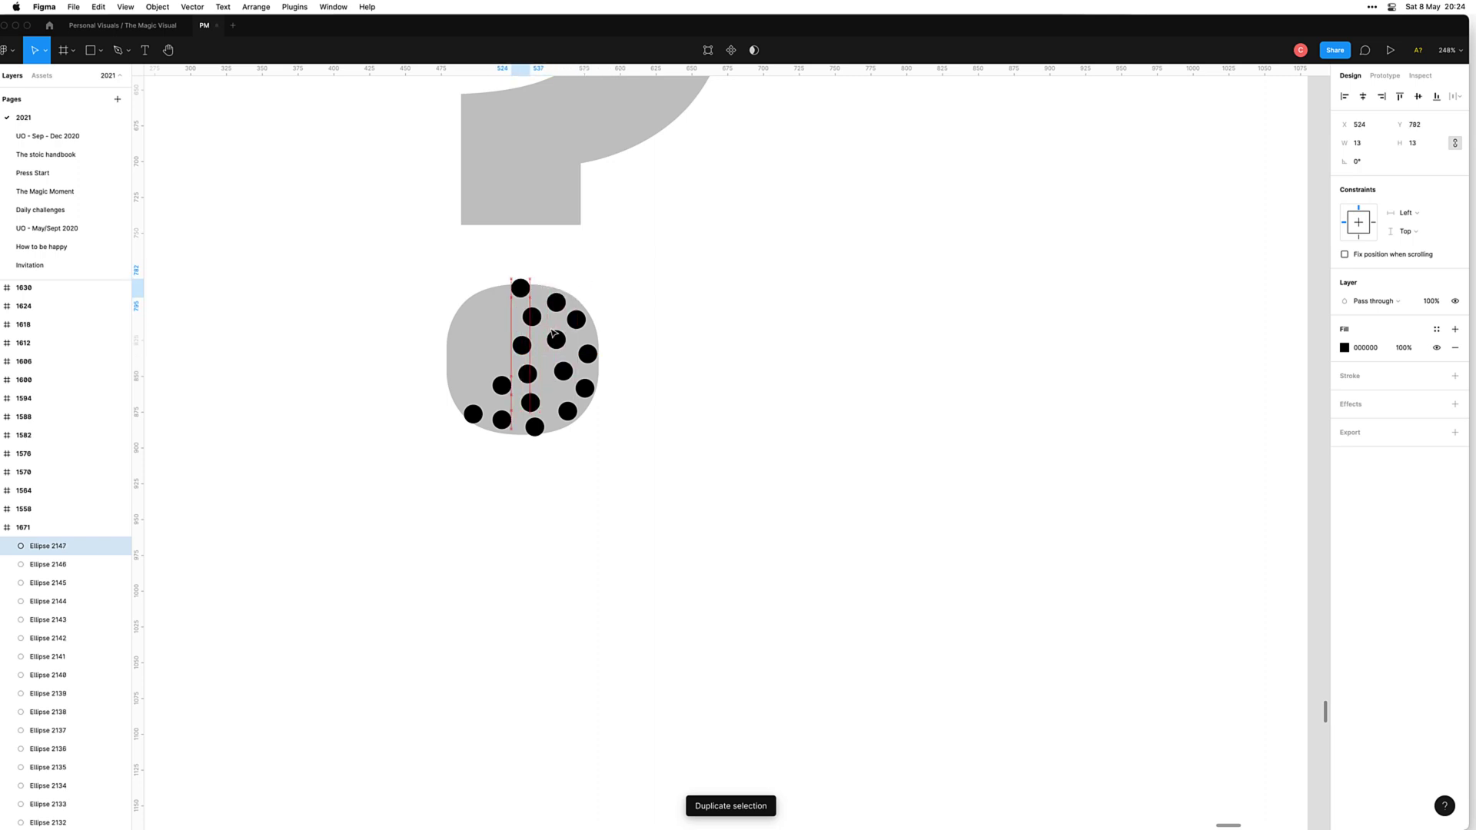
key(Down)
Step: Duplicate the circle and place the copy in the dot's upper-left area, below and left of the top-edge circle
key(super+d)
key(shift+Down)
key(Right)
key(Right)
key(Right)
key(Right)
key(Right)
key(Right)
key(Right)
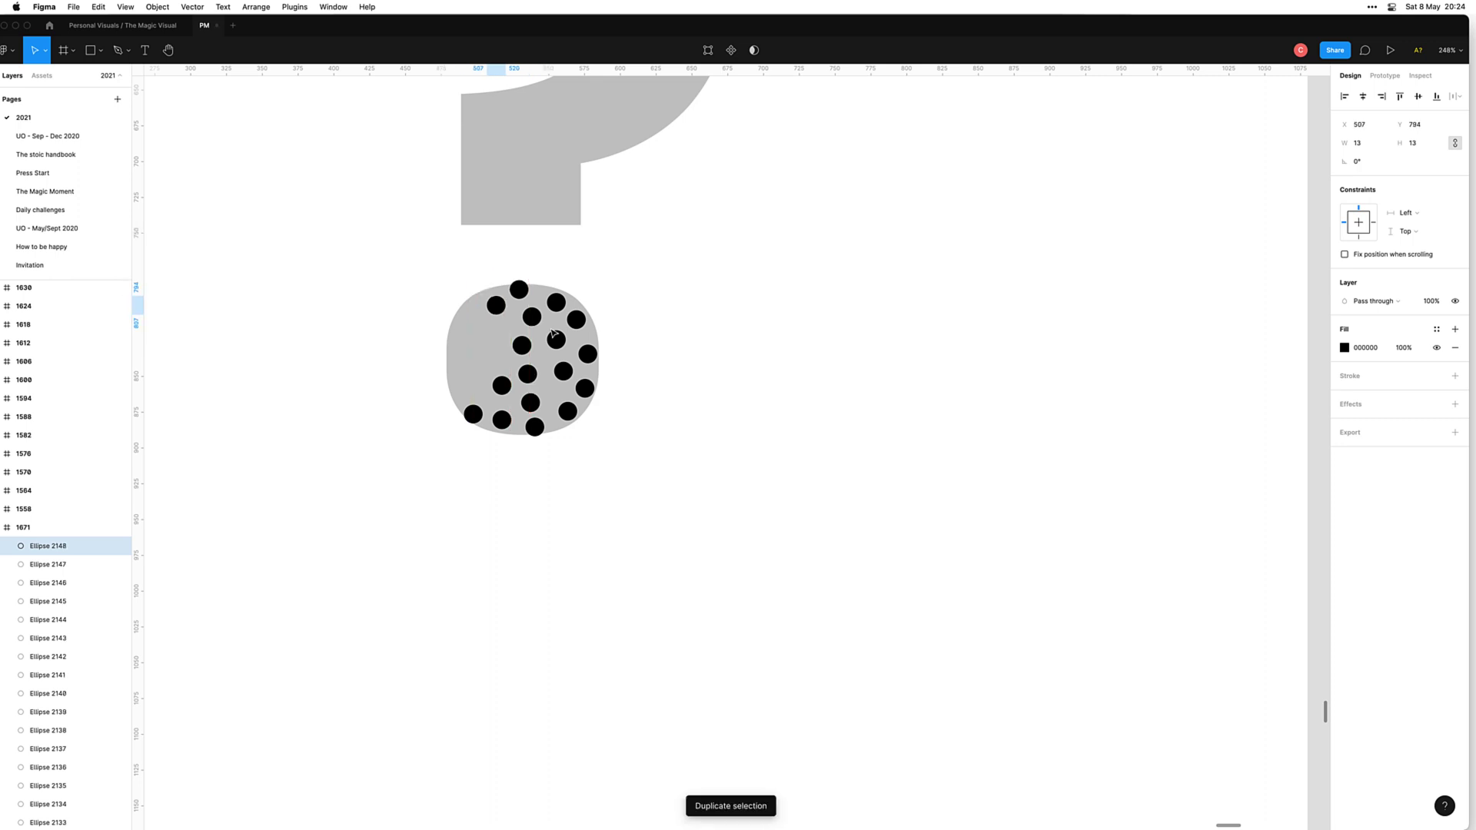
key(Down)
key(Down)
key(Down)
key(Down)
key(Down)
key(Down)
key(Down)
Step: Duplicate the circle and place the copy inside the dot, just below the upper-left circle
key(super+d)
key(Down)
key(Down)
key(Down)
key(Down)
key(Down)
key(Down)
key(Down)
key(Down)
key(Down)
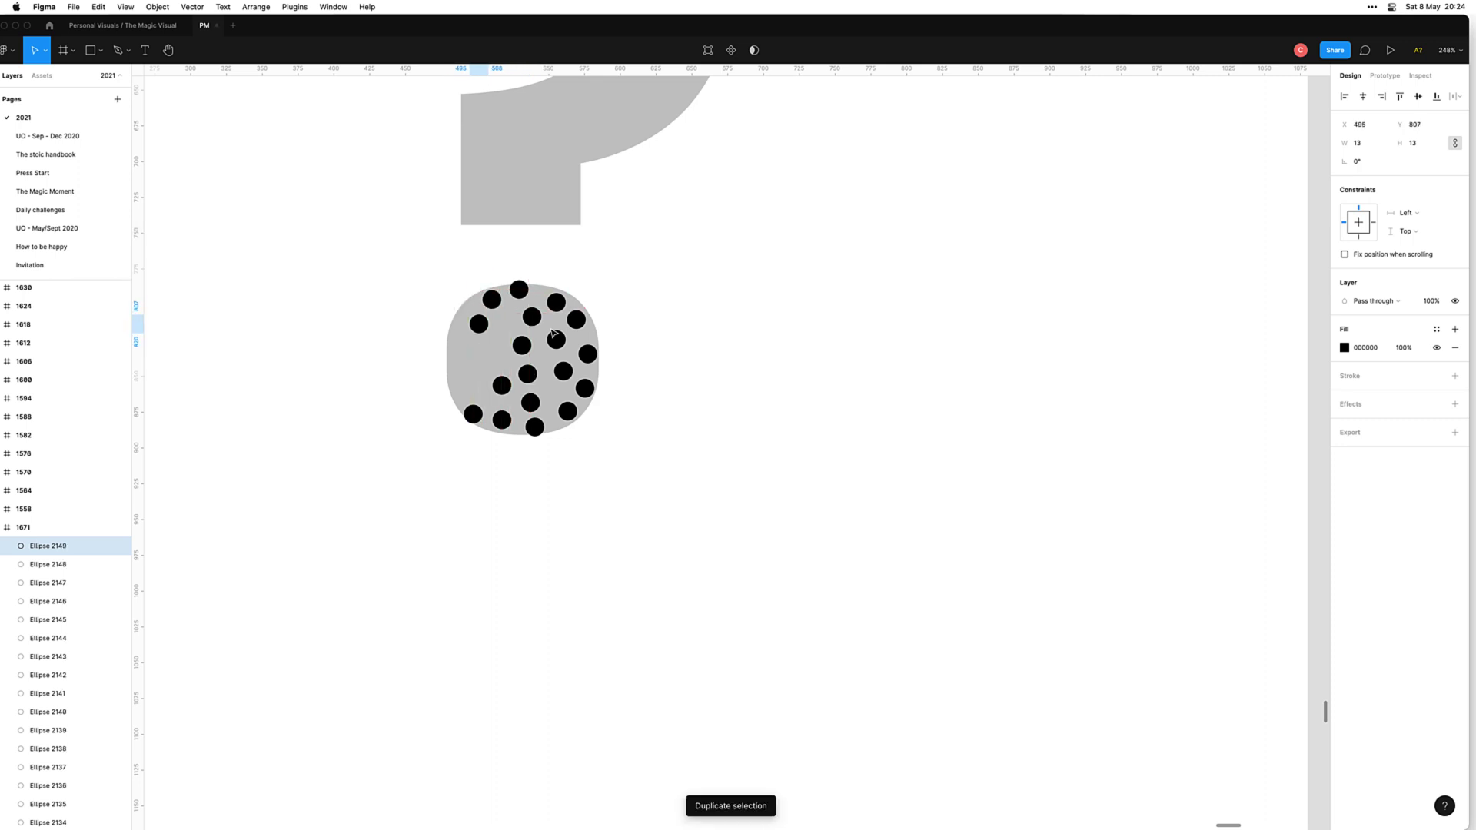
key(shift+Right)
key(Right)
key(Right)
key(Right)
key(Right)
key(Right)
key(Right)
key(Right)
key(Right)
key(Right)
key(Right)
Step: Duplicate the circle and place the copy left of the dot's centre, at about X 502, Y 824
key(super+d)
key(Down)
key(Down)
key(Down)
key(Down)
key(Down)
key(Down)
key(Down)
key(Down)
key(Down)
key(Down)
key(Left)
key(Left)
key(Left)
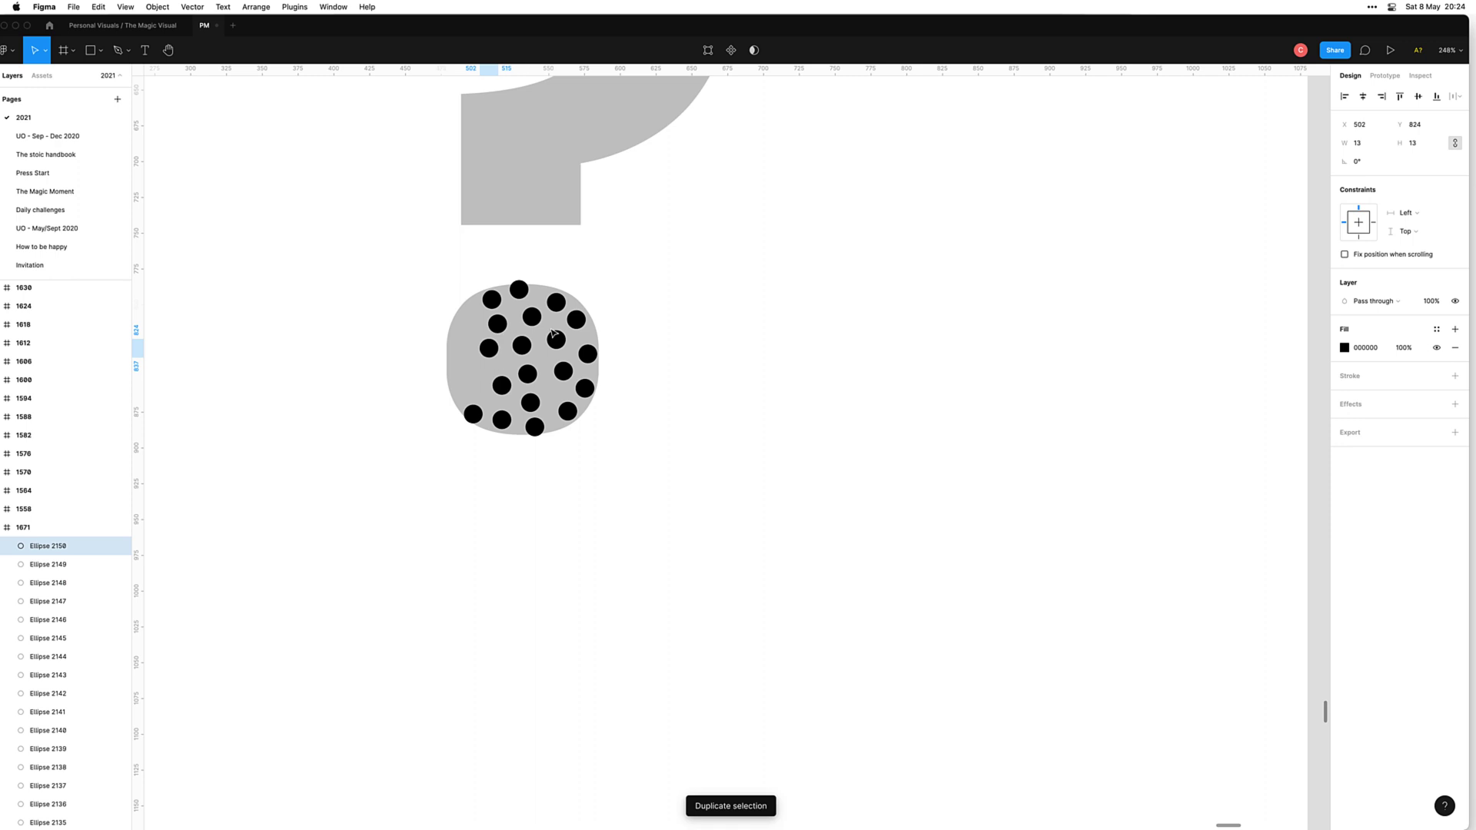
Step: Duplicate the circle and place the copy in the dot's lower-left area, at about X 487, Y 843
key(super+d)
key(shift+Down)
key(Down)
key(Down)
key(Down)
key(Down)
key(Down)
key(Down)
key(shift+Left)
key(Left)
key(Left)
key(Left)
key(Left)
key(Left)
key(Left)
key(Left)
key(Left)
key(shift+Down)
key(Right)
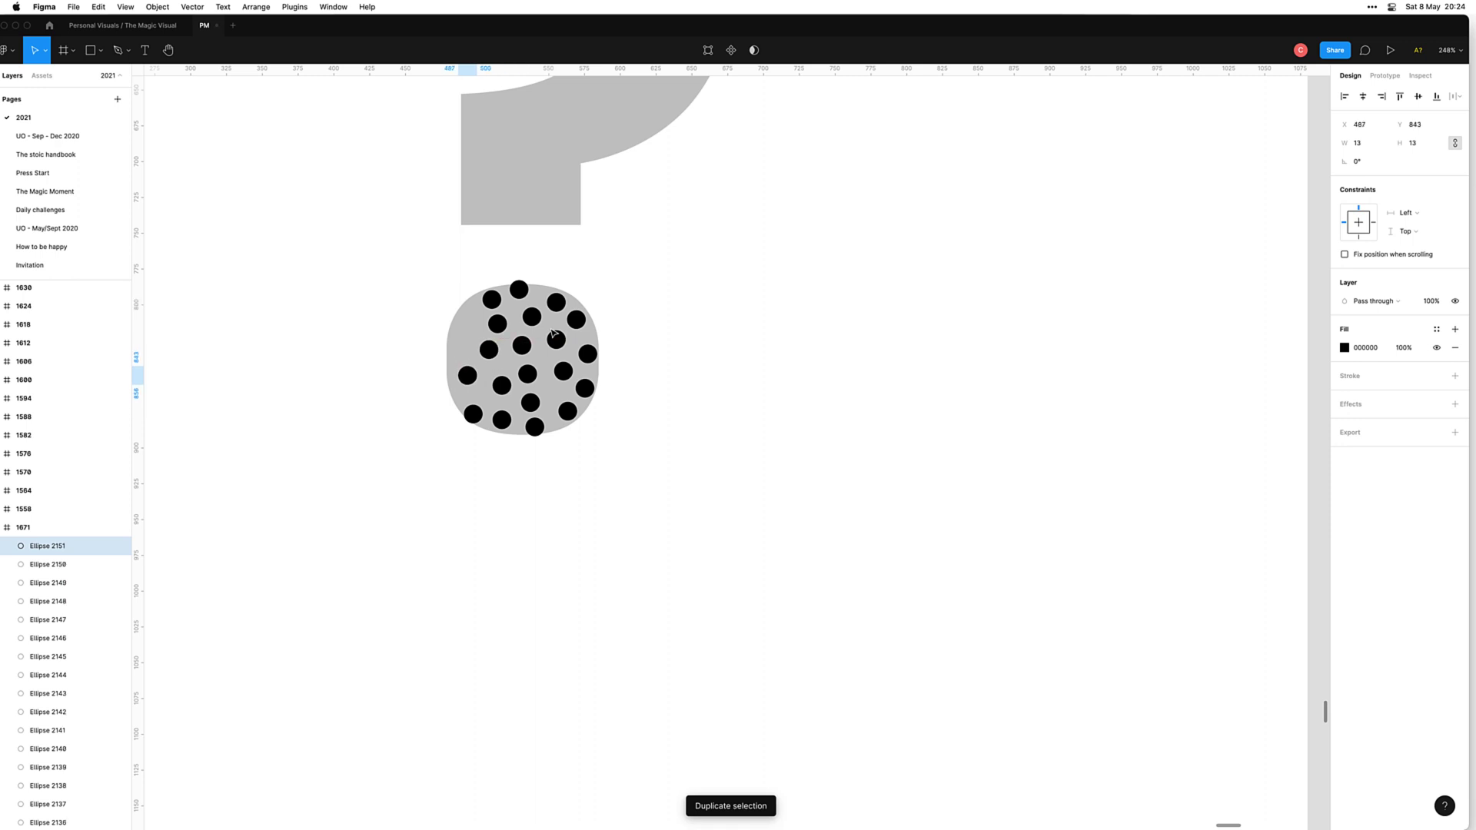
Step: Duplicate the circle and place the copy on the dot's left edge, at about X 474, Y 830
key(super+d)
key(shift+Left)
key(Left)
key(Left)
key(Left)
key(Left)
key(Left)
key(shift+Down)
key(Up)
key(Up)
key(shift+Up)
key(shift+Up)
key(Up)
key(Up)
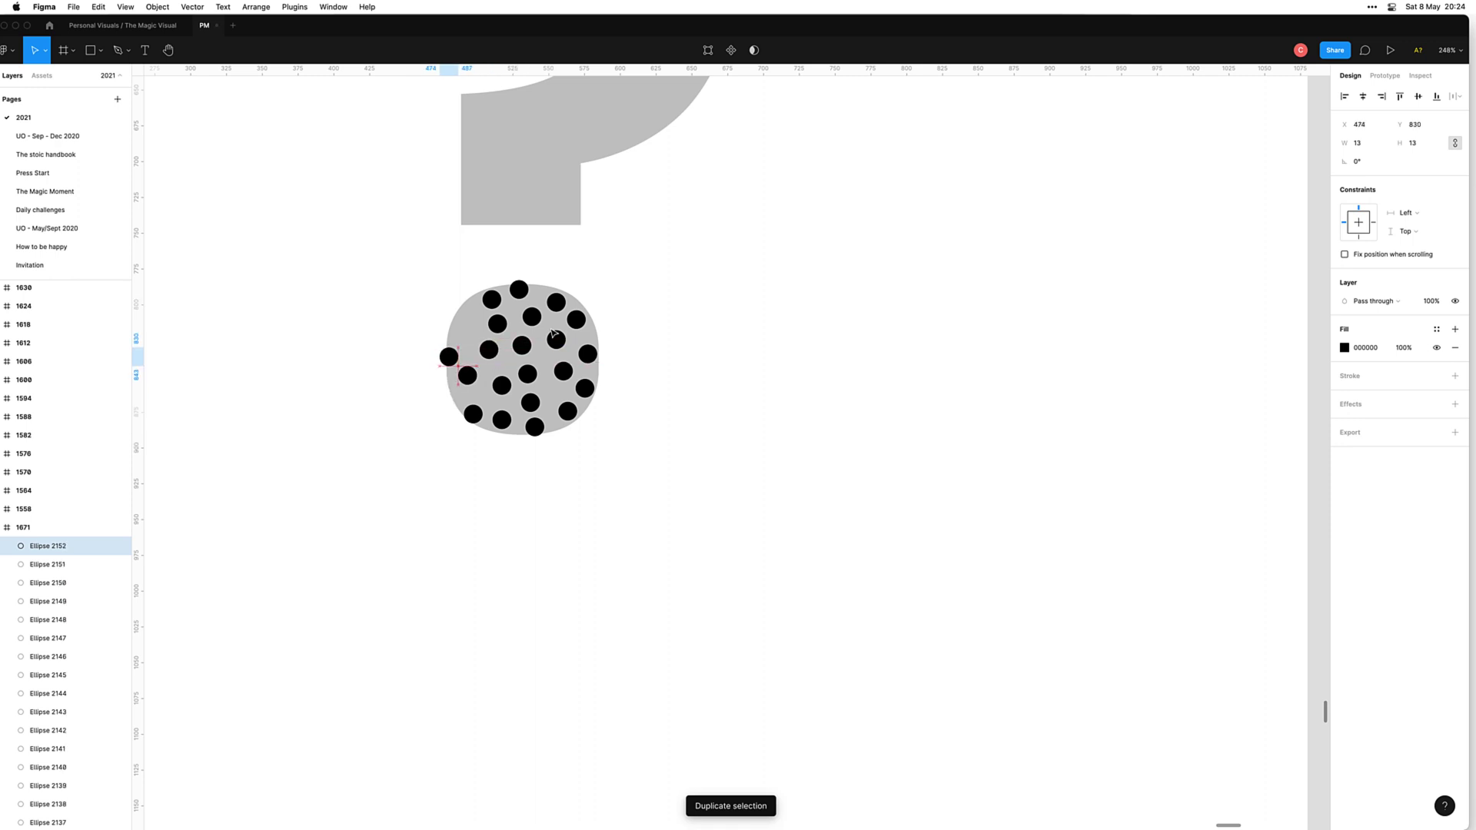
Step: Duplicate the circle and place the copy above the left-edge circle, at about X 482, Y 814
key(super+d)
key(shift+Up)
key(shift+Left)
key(shift+Right)
key(shift+Right)
key(Up)
key(Up)
key(Up)
key(Up)
key(Left)
key(Left)
key(Left)
key(Right)
key(Right)
key(Right)
key(Up)
key(Up)
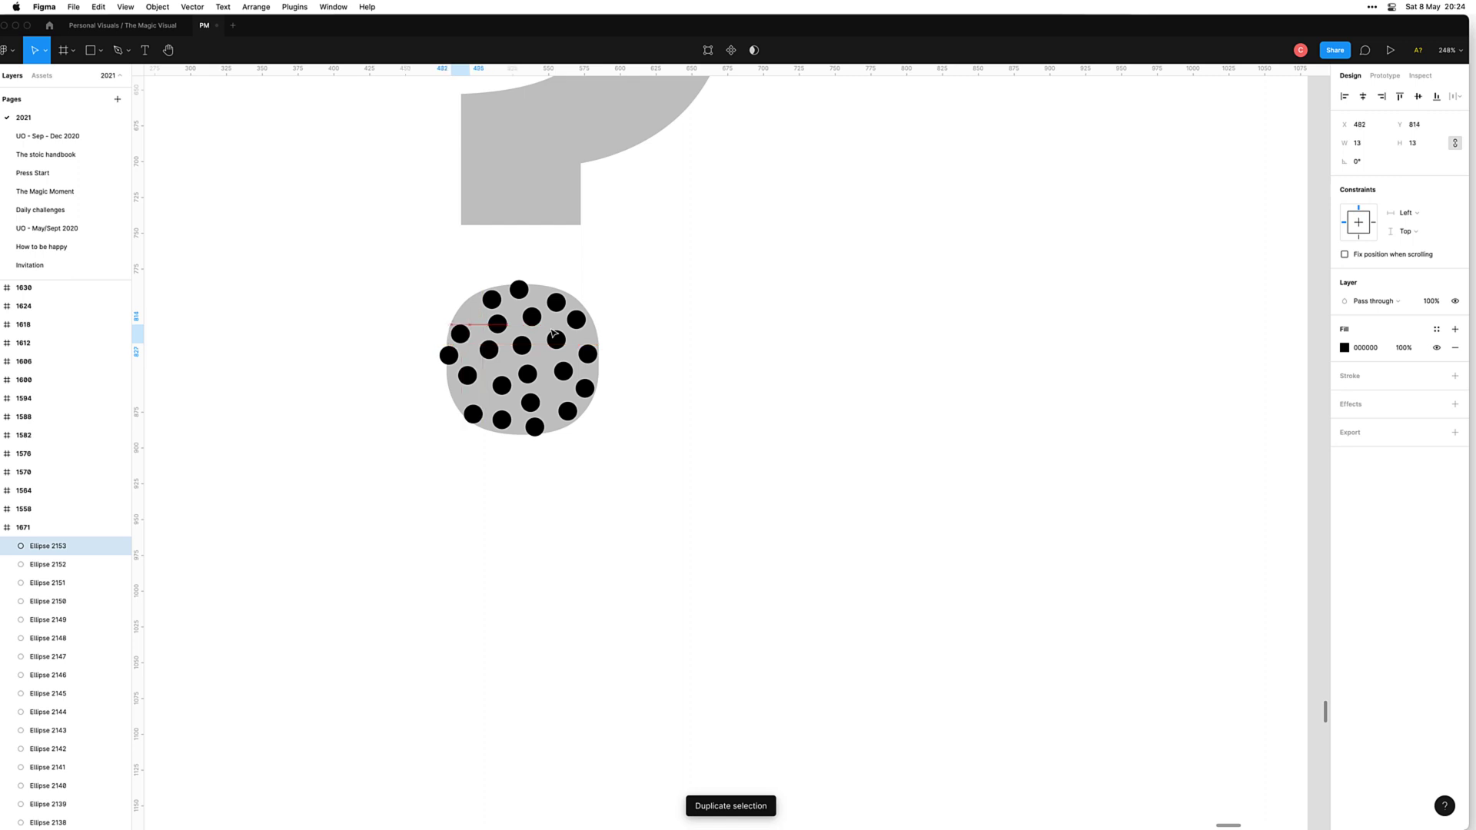
Step: Duplicate the circle and place the copy on the dot's upper-left edge, at about X 486, Y 795
key(super+d)
key(shift+Right)
key(shift+Up)
key(Up)
key(Up)
key(Up)
key(Up)
key(Up)
key(Up)
key(Left)
key(Left)
key(Left)
key(Left)
key(Left)
key(Left)
key(Left)
key(Left)
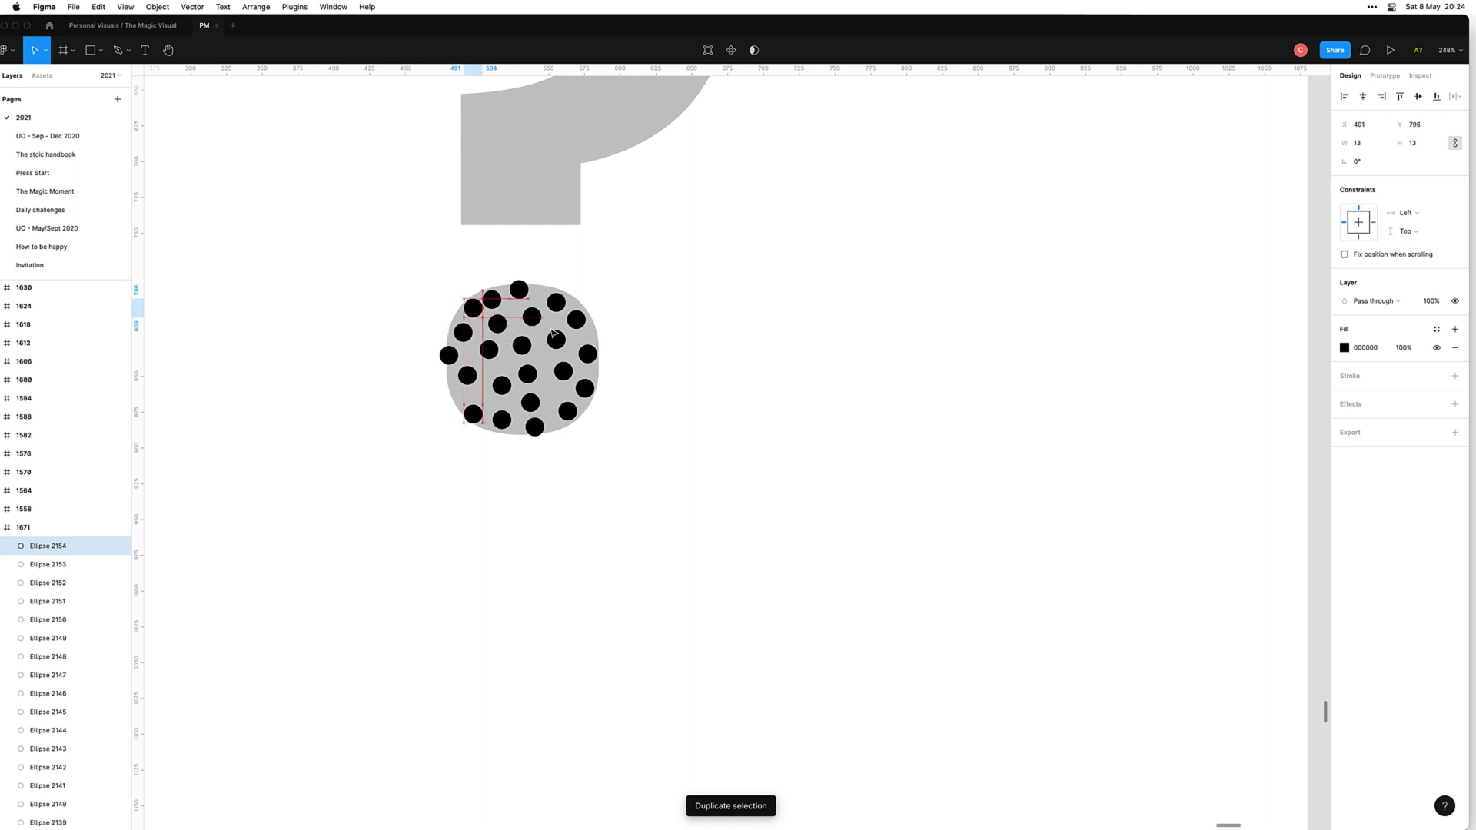
key(Up)
key(Up)
scroll(552, 335, down, 10)
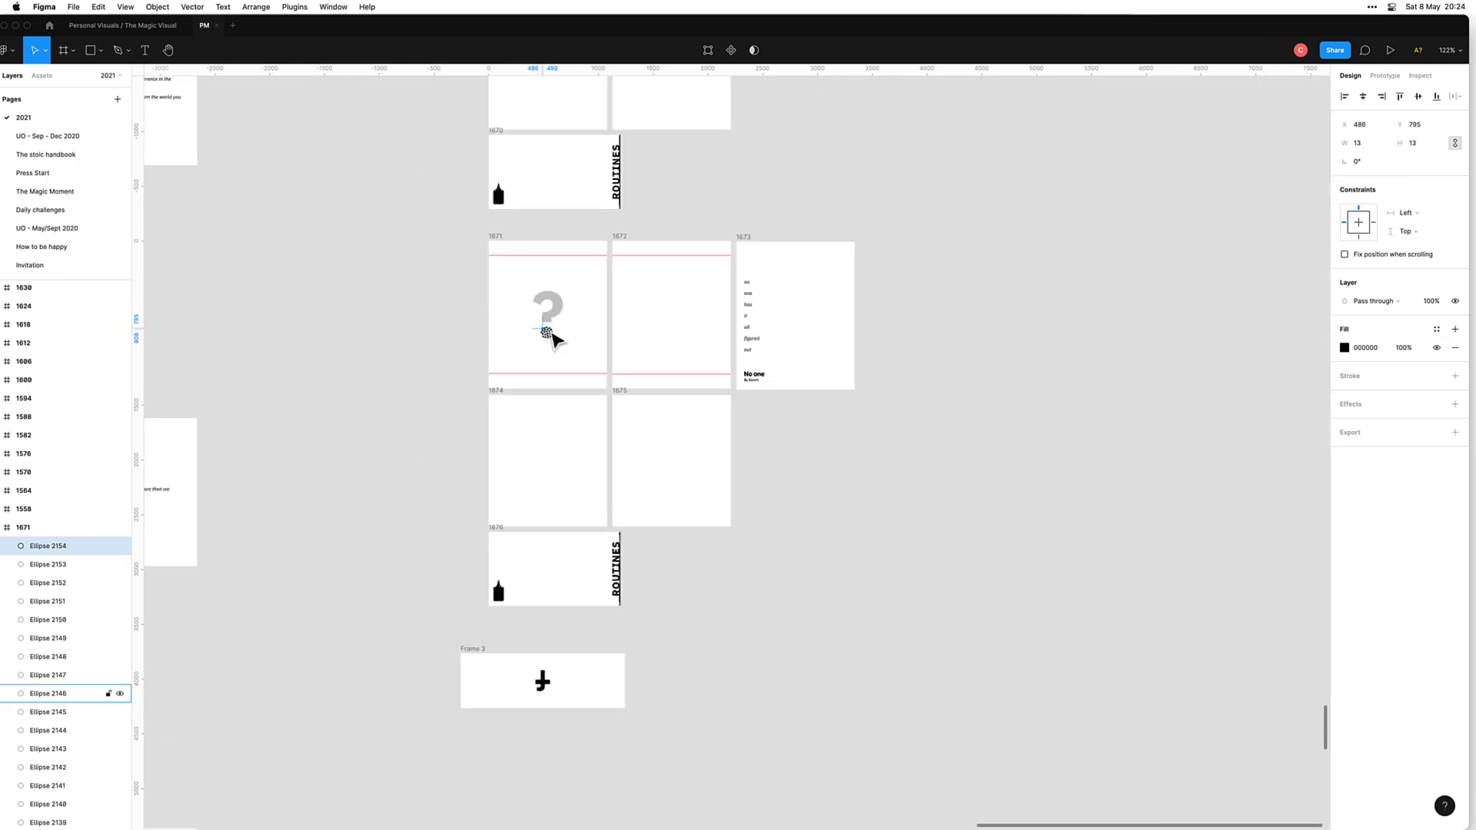
scroll(580, 297, up, 3)
scroll(539, 385, up, 5)
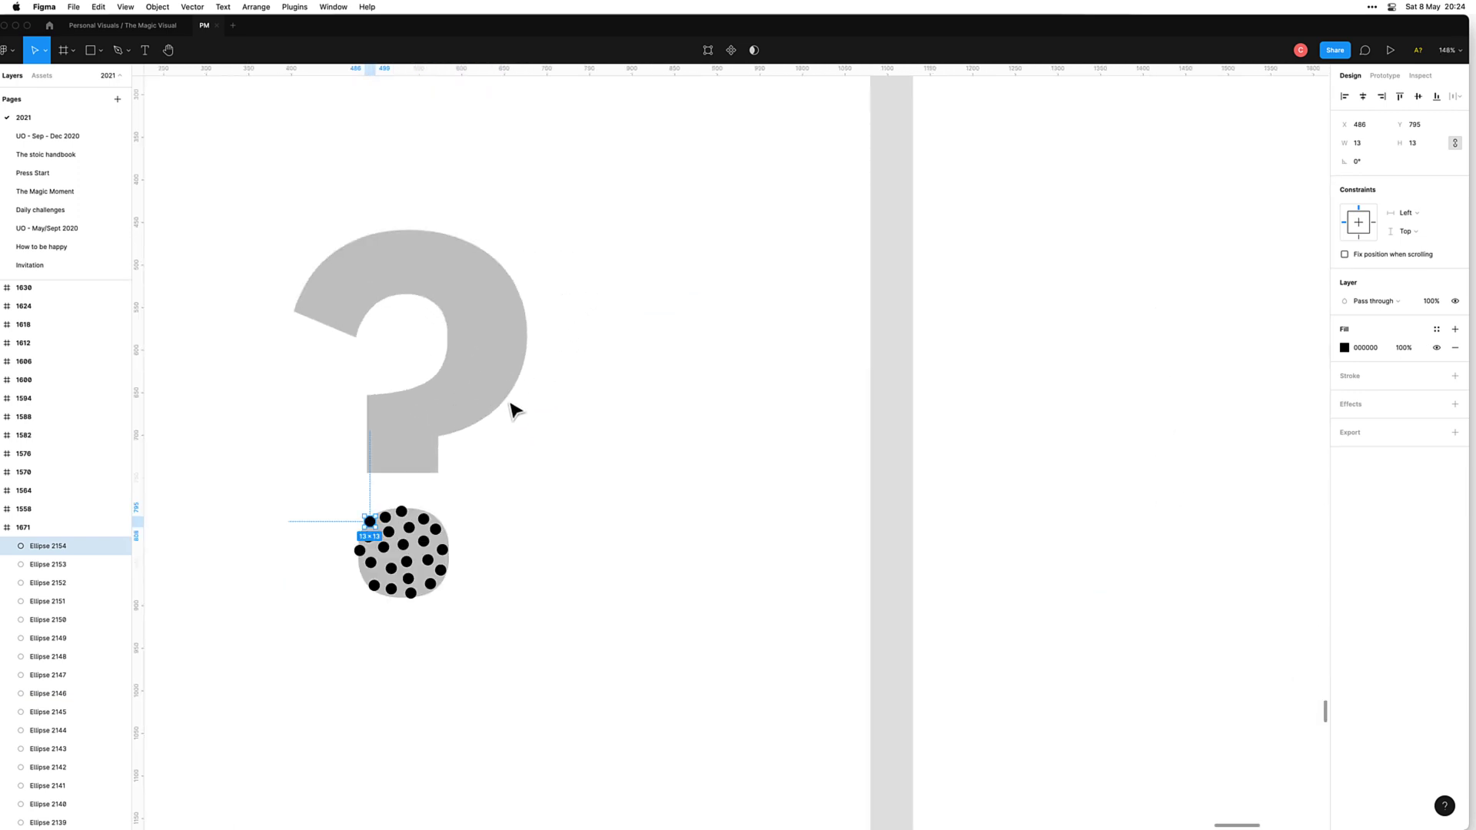
Step: Duplicate the circle from the dot's upper-left edge and place the copy in the stem's bottom-left corner, at about X 489, Y 731
drag(500, 507, 627, 478)
click(627, 478)
click(536, 492)
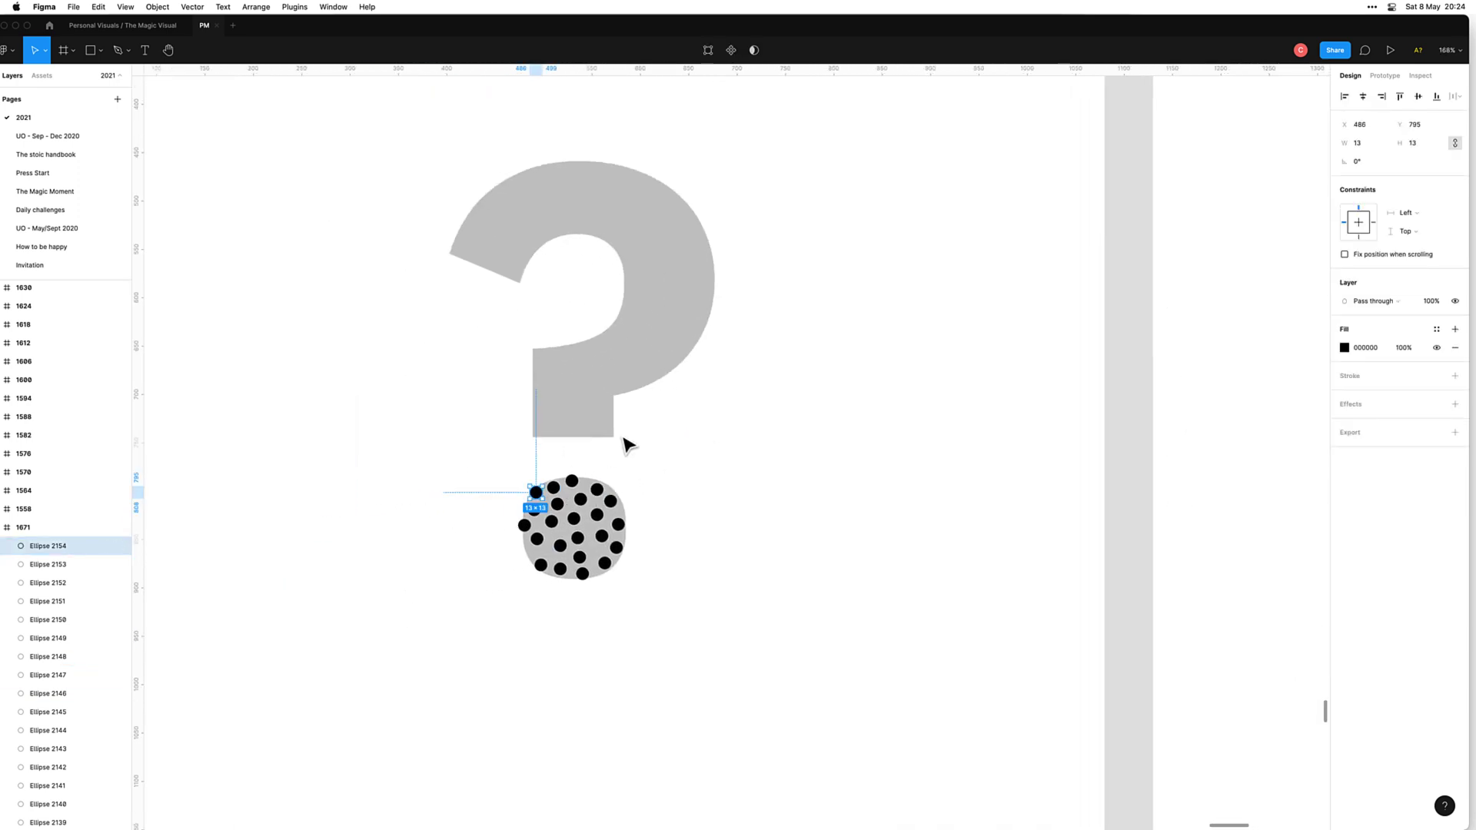
key(super+d)
key(shift+Up)
key(Up)
key(Up)
key(Up)
key(shift+Up)
key(shift+Up)
key(shift+Up)
key(Up)
key(Up)
key(Up)
key(Up)
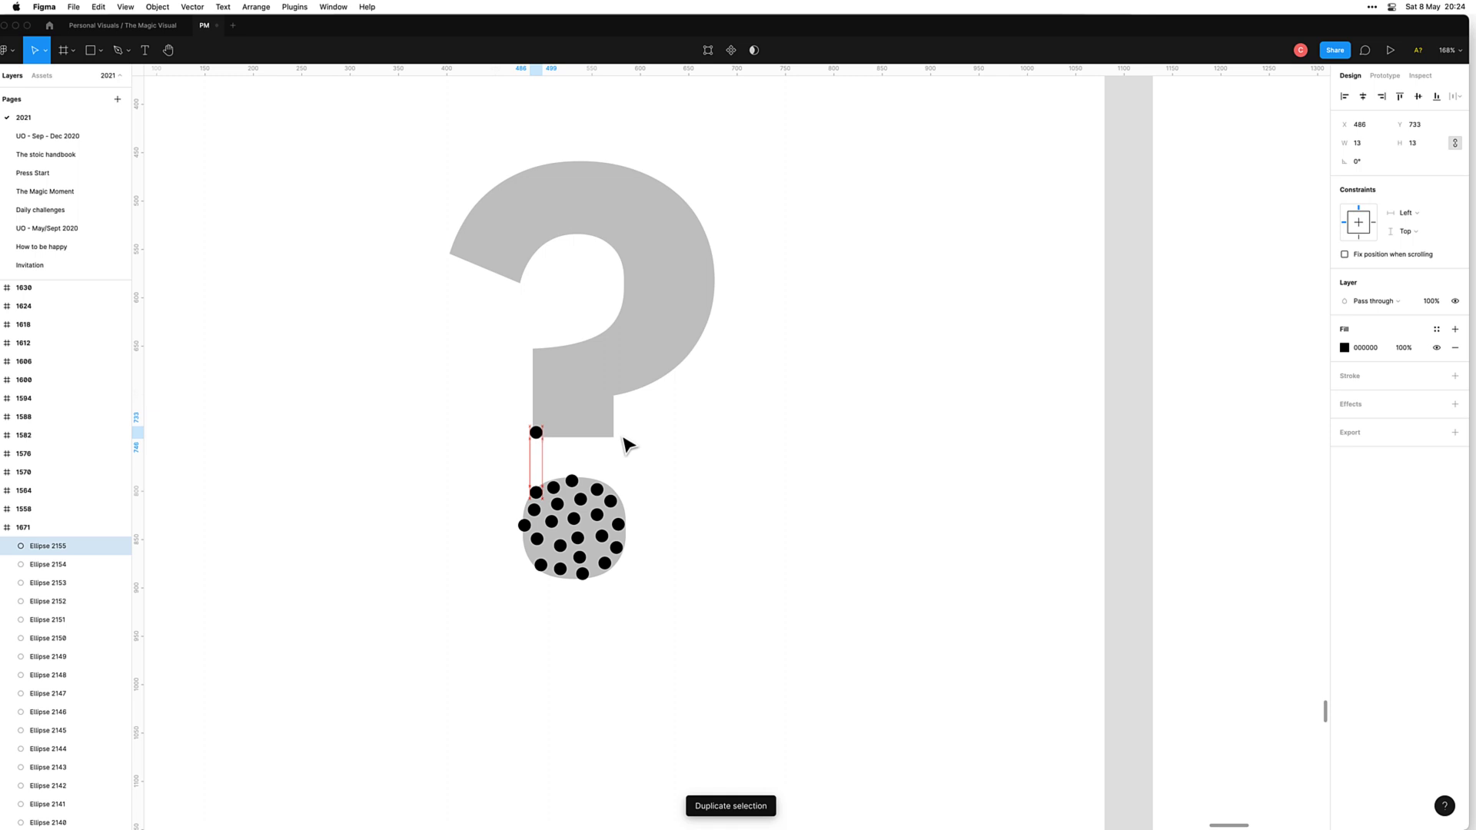
key(Right)
key(Right)
key(Right)
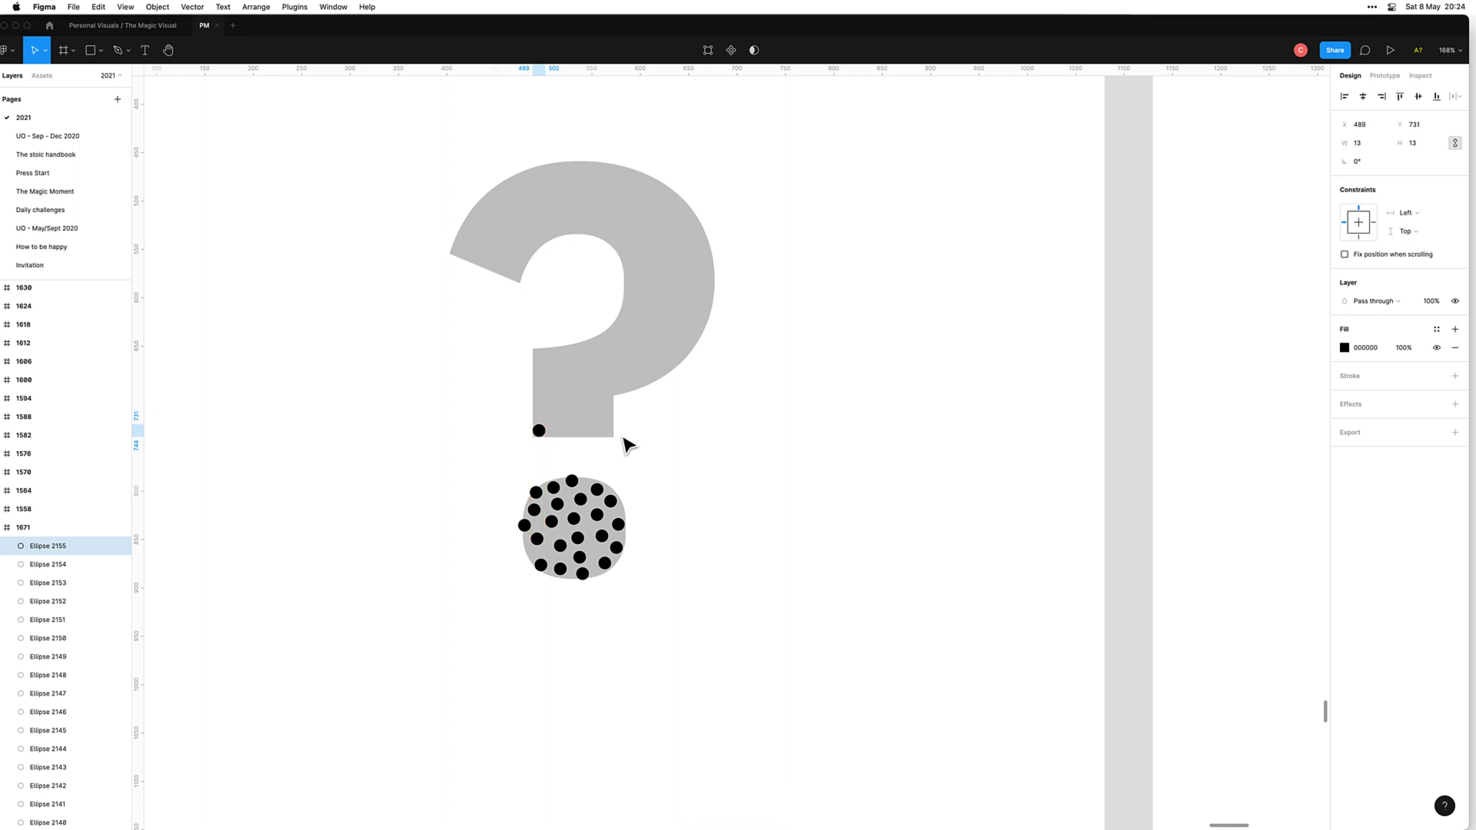
Step: Duplicate the stem's corner circle and place the copy diagonally up and to the right of it
key(super+d)
key(shift+Up)
key(Up)
key(Up)
key(Up)
key(Up)
key(shift+Right)
key(Right)
key(Right)
key(Right)
key(Right)
Step: Duplicate the circle twice, staggering the copies rightward across the stem's base up to about X 525, Y 720
key(super+d)
key(shift+Right)
key(Down)
key(Down)
key(super+d)
key(shift+Right)
key(Up)
key(Up)
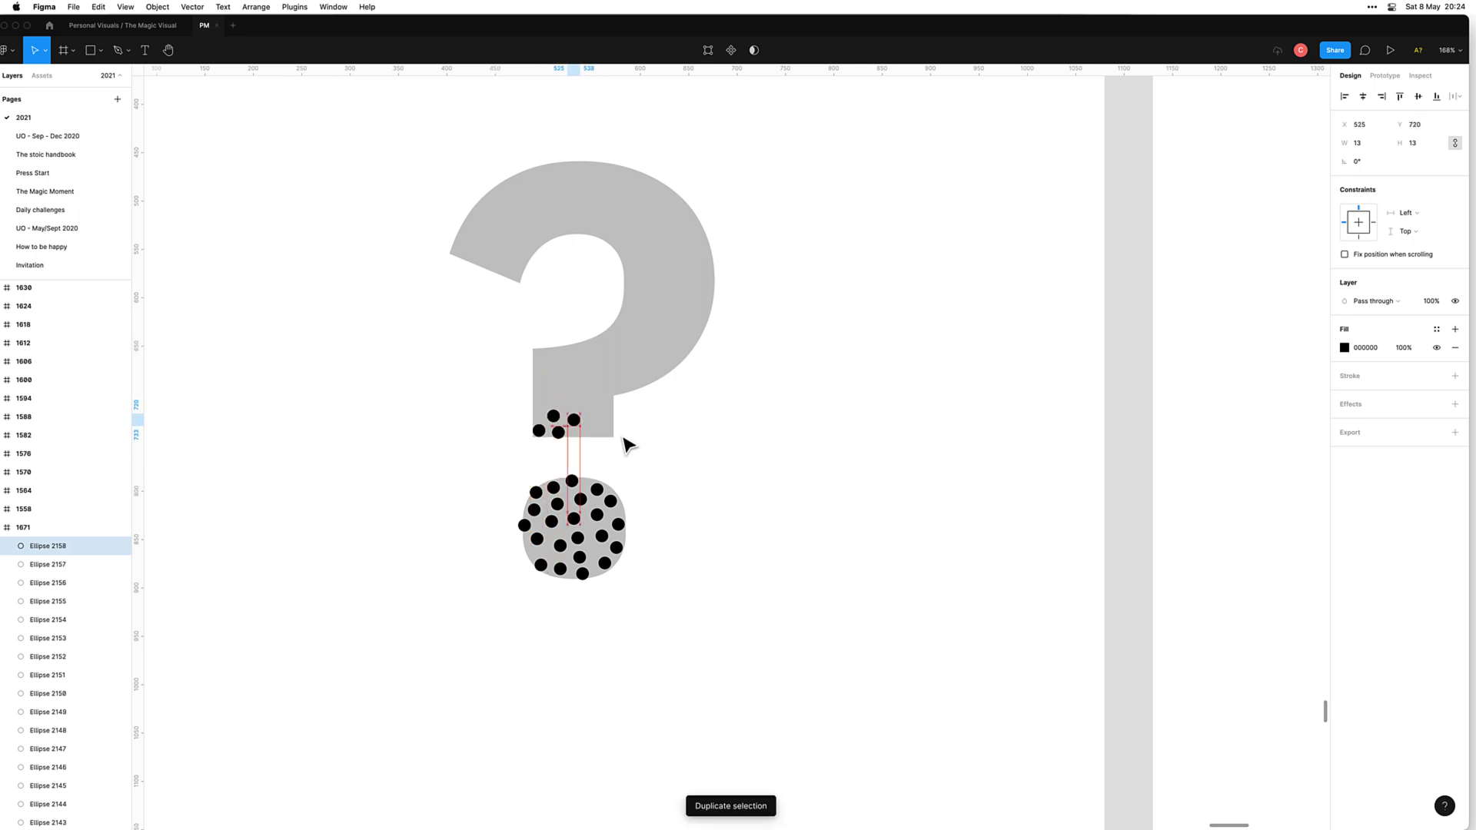
Step: Add three more staggered circle copies along the stem's base up to its bottom-right corner
key(super+d)
key(shift+Right)
key(Down)
key(Down)
key(super+d)
key(shift+Right)
key(Up)
key(Up)
key(super+d)
key(shift+Right)
key(Down)
key(Down)
Step: Duplicate the corner circle and place the copy higher on the stem's right edge
key(super+d)
key(shift+Up)
key(Up)
key(Up)
key(Up)
key(Up)
key(Up)
key(shift+Right)
key(Right)
Step: Duplicate the circle and place the copy left of the upper right-edge one, at about X 540, Y 694
key(super+d)
key(shift+Left)
key(shift+Left)
key(Up)
key(Up)
key(Up)
key(Up)
key(Up)
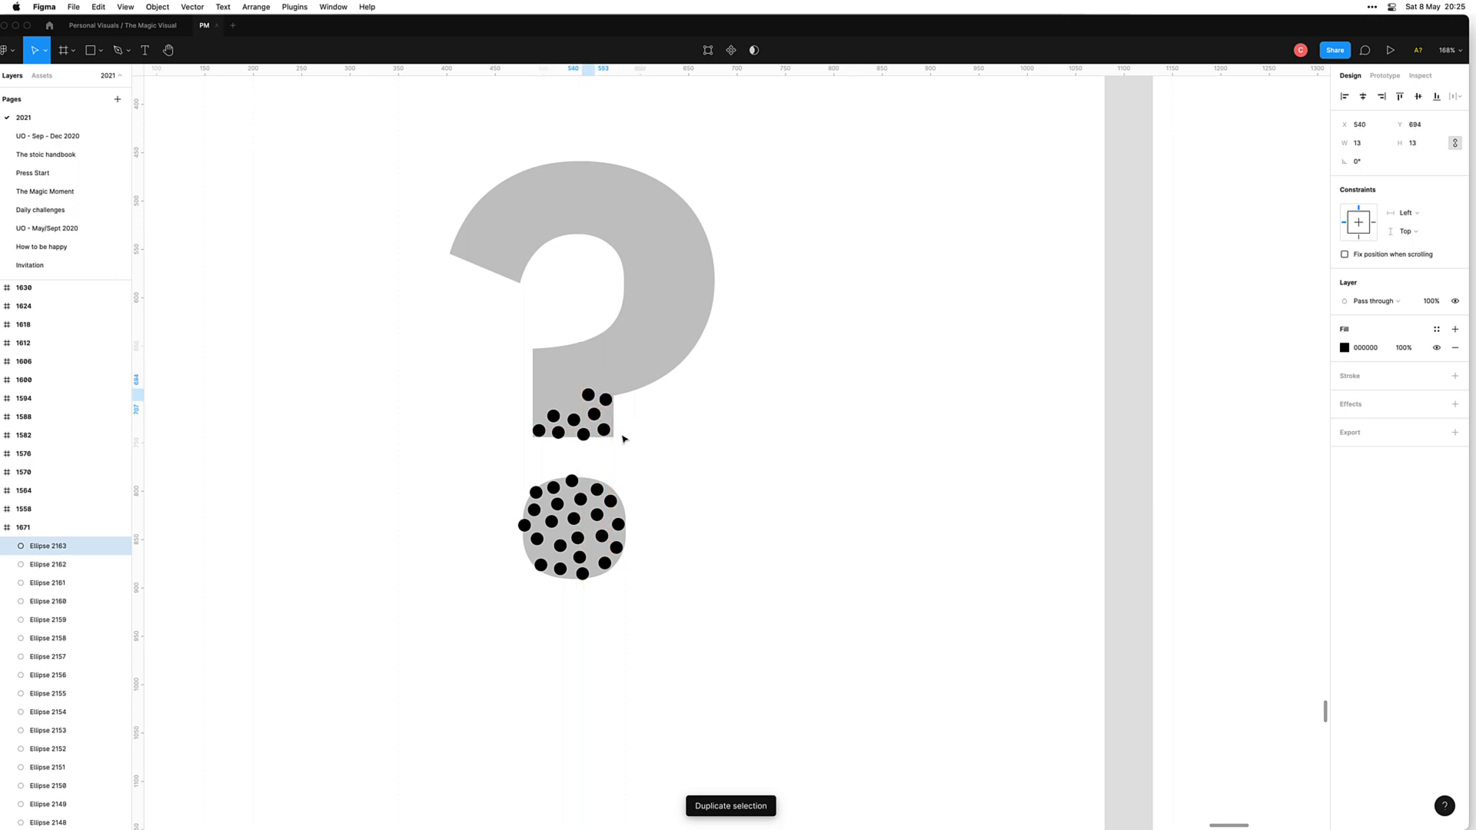
Step: Add three circle copies leftward and upward across the middle of the stem, ending at about X 508, Y 679
key(super+d)
key(shift+Left)
key(shift+Left)
key(Down)
key(Down)
key(Down)
key(Down)
key(Down)
key(ctrl+d)
key(ctrl+d)
key(ctrl+d)
key(ctrl+d)
key(ctrl+d)
key(ctrl+d)
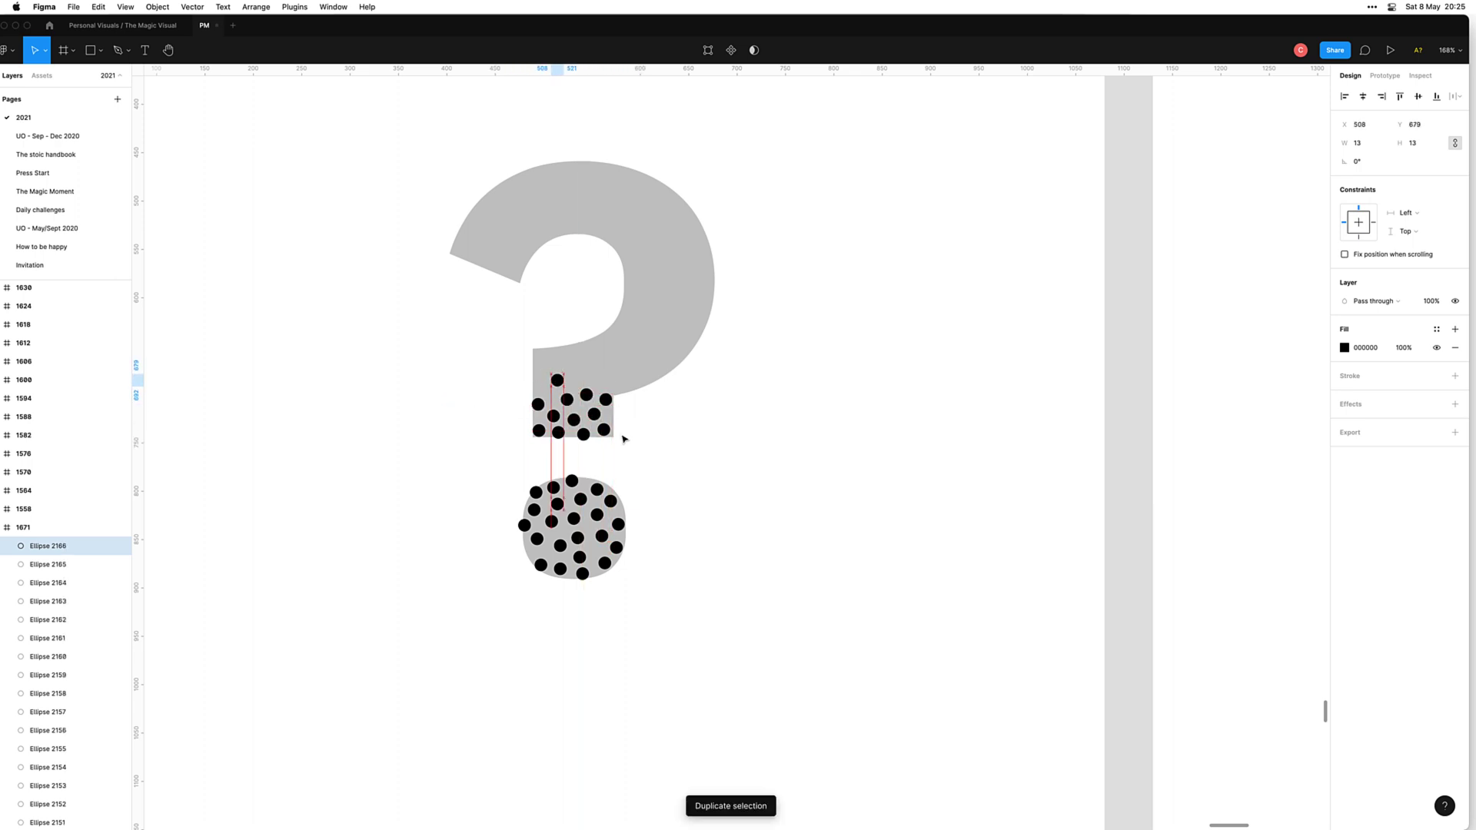
Step: Fill the stem's upper-left part with six circle copies, ending at about X 544, Y 673
key(ctrl+d)
key(ctrl+d)
key(ctrl+d)
key(ctrl+d)
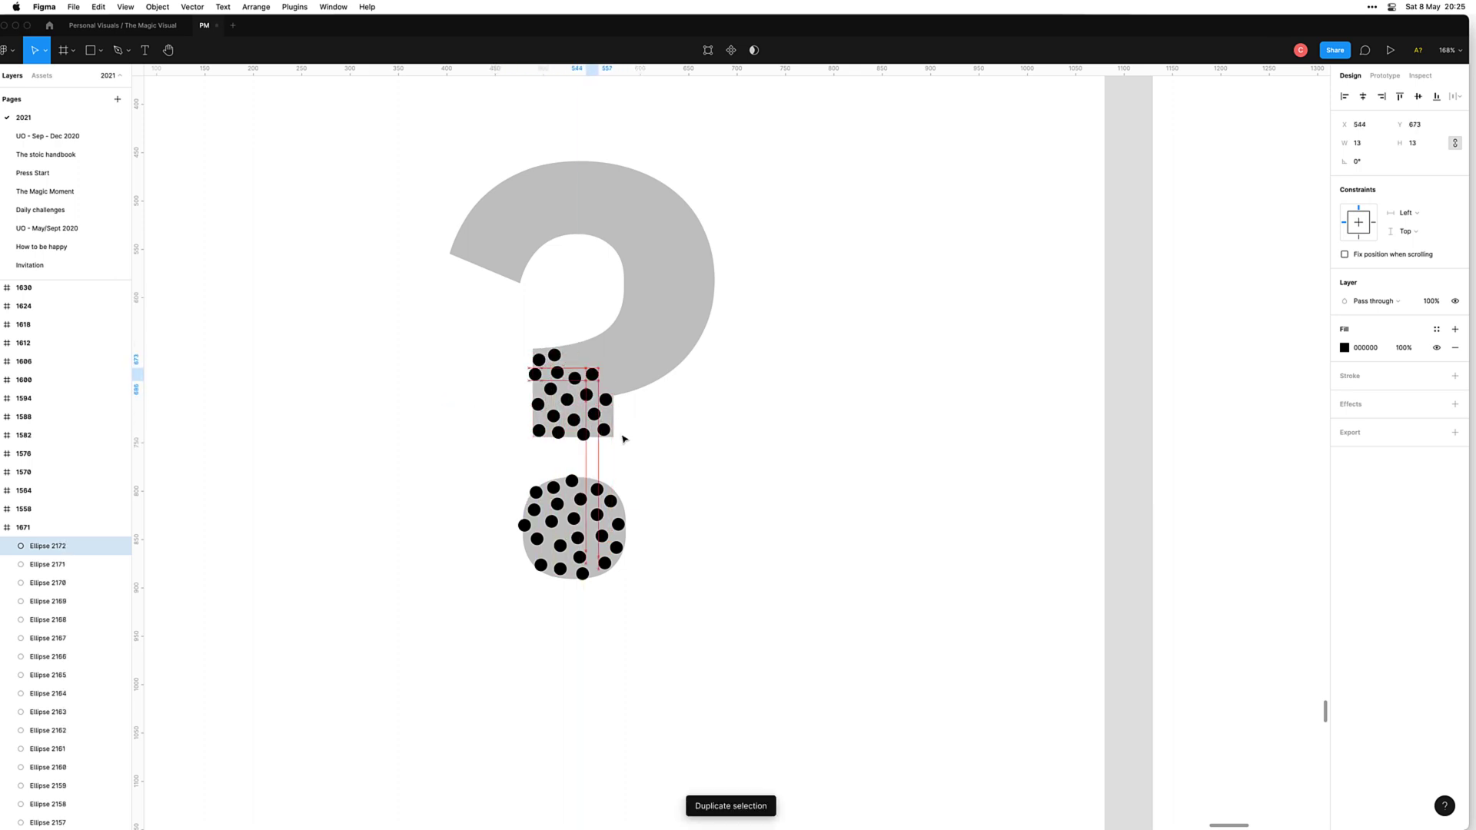
Step: Add three circle copies where the stem meets the curve, ending at about X 556, Y 678
key(ctrl+d)
key(ctrl+d)
key(ctrl+d)
key(ctrl+d)
key(ctrl+d)
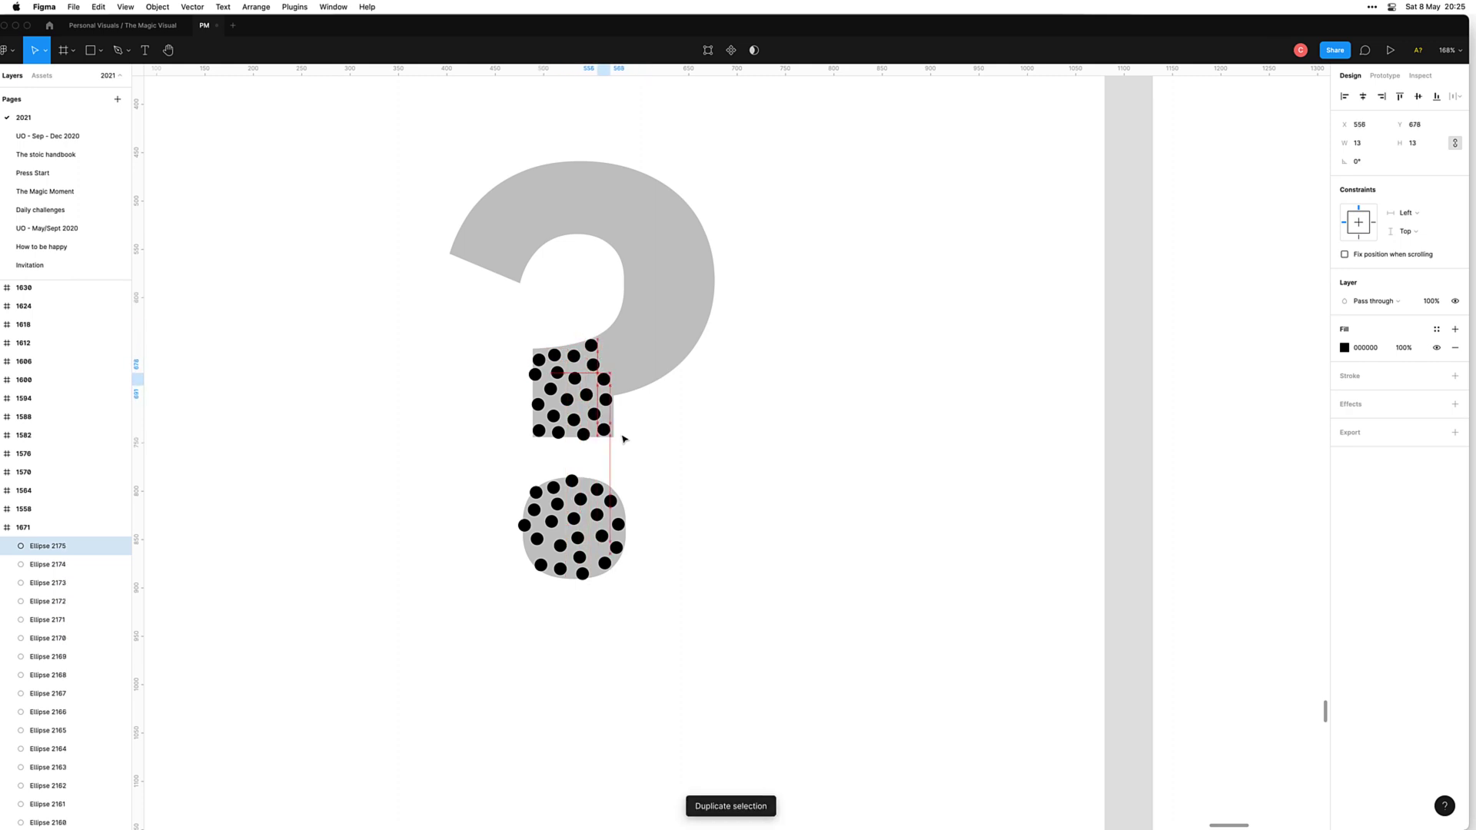
Step: Extend the pattern into the start of the curve with six circle copies, ending at about X 589, Y 662
key(ctrl+d)
key(ctrl+d)
key(ctrl+d)
key(ctrl+d)
key(ctrl+d)
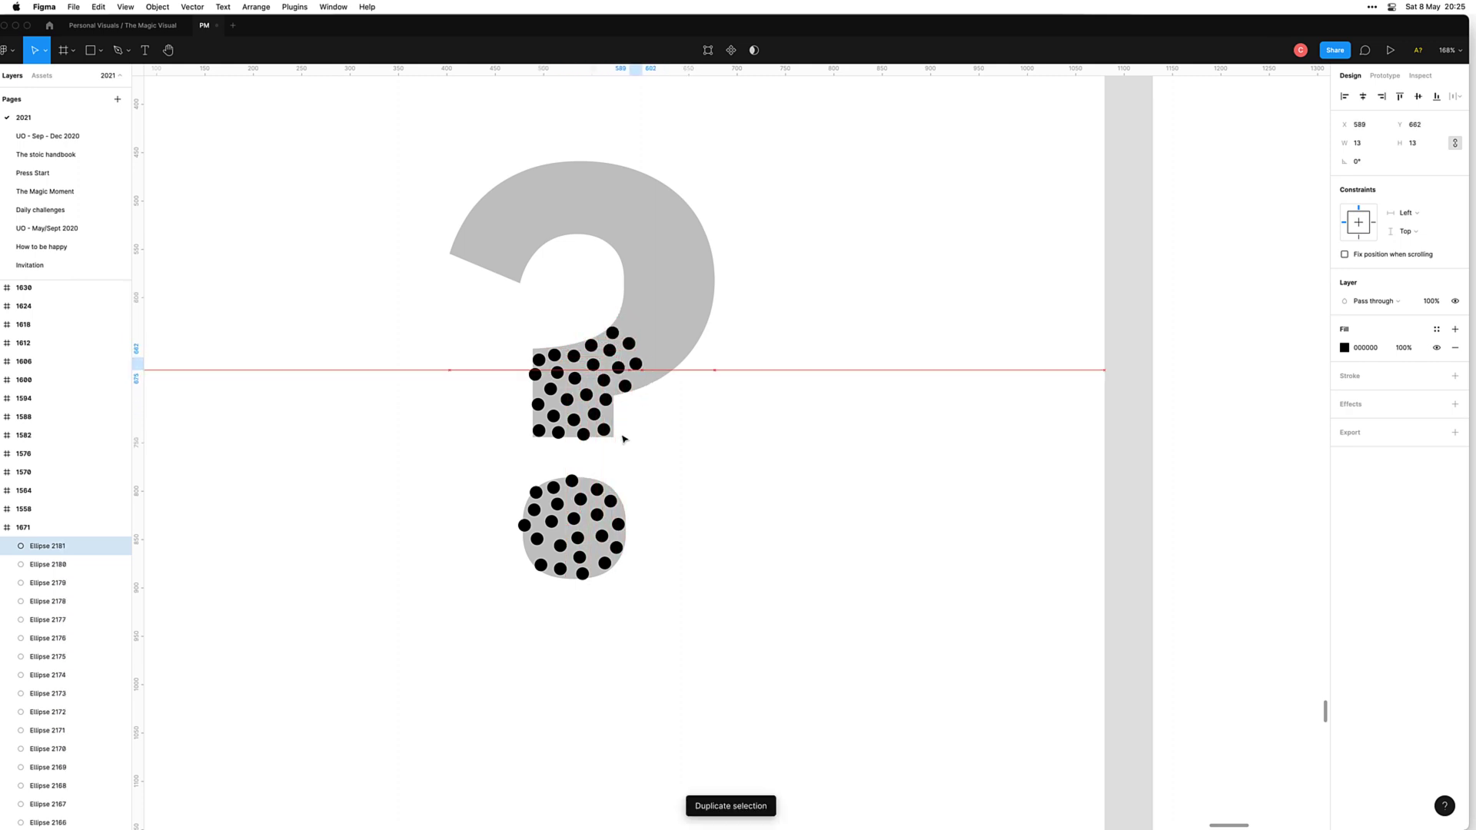
Step: Add five circle copies across the lower part of the curve, ending at about X 592, Y 604
key(ctrl+d)
key(ctrl+d)
key(ctrl+d)
key(ctrl+d)
key(ctrl+d)
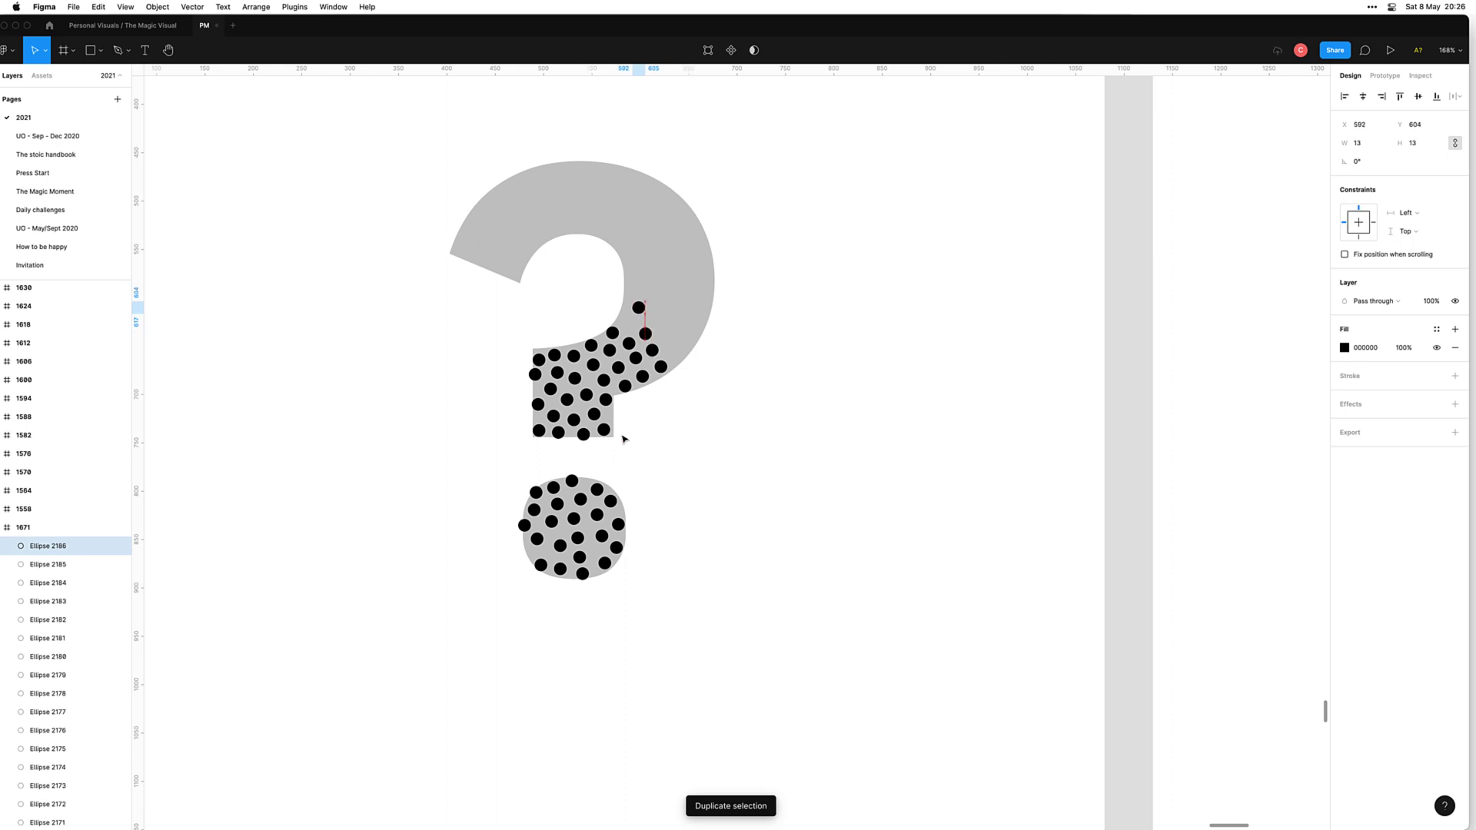
Step: Fill the lower-right bend of the curve with four more circle copies, ending at about X 631, Y 659
key(ctrl+d)
key(ctrl+d)
key(ctrl+d)
key(ctrl+d)
key(ctrl+d)
key(ctrl+d)
key(ctrl+d)
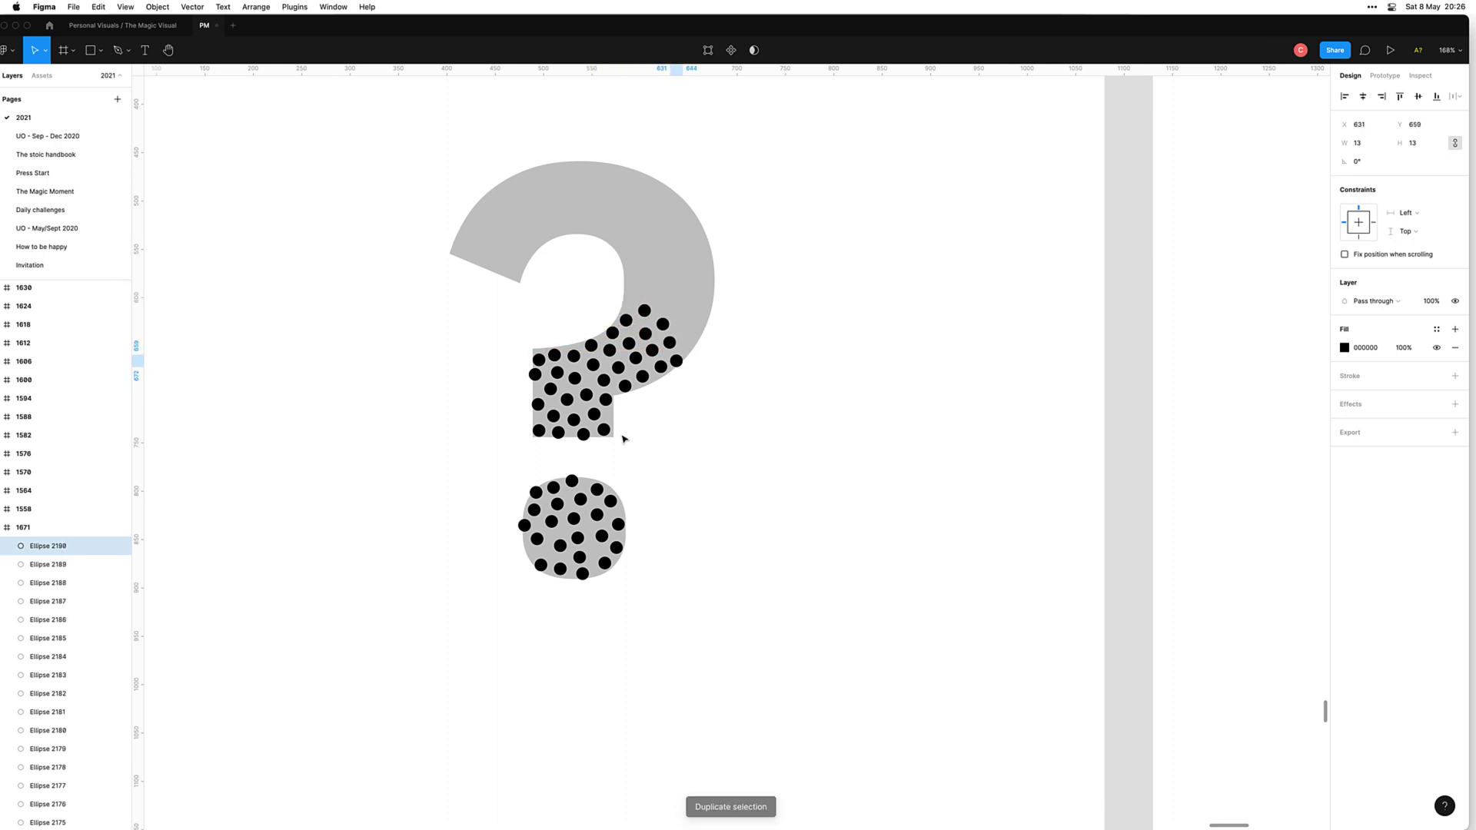
Step: Line the curve's outer right edge with nine circle copies, going up to about X 634, Y 494
key(ctrl+d)
key(ctrl+d)
key(ctrl+d)
key(ctrl+d)
key(ctrl+d)
key(ctrl+d)
key(ctrl+d)
key(ctrl+d)
key(ctrl+d)
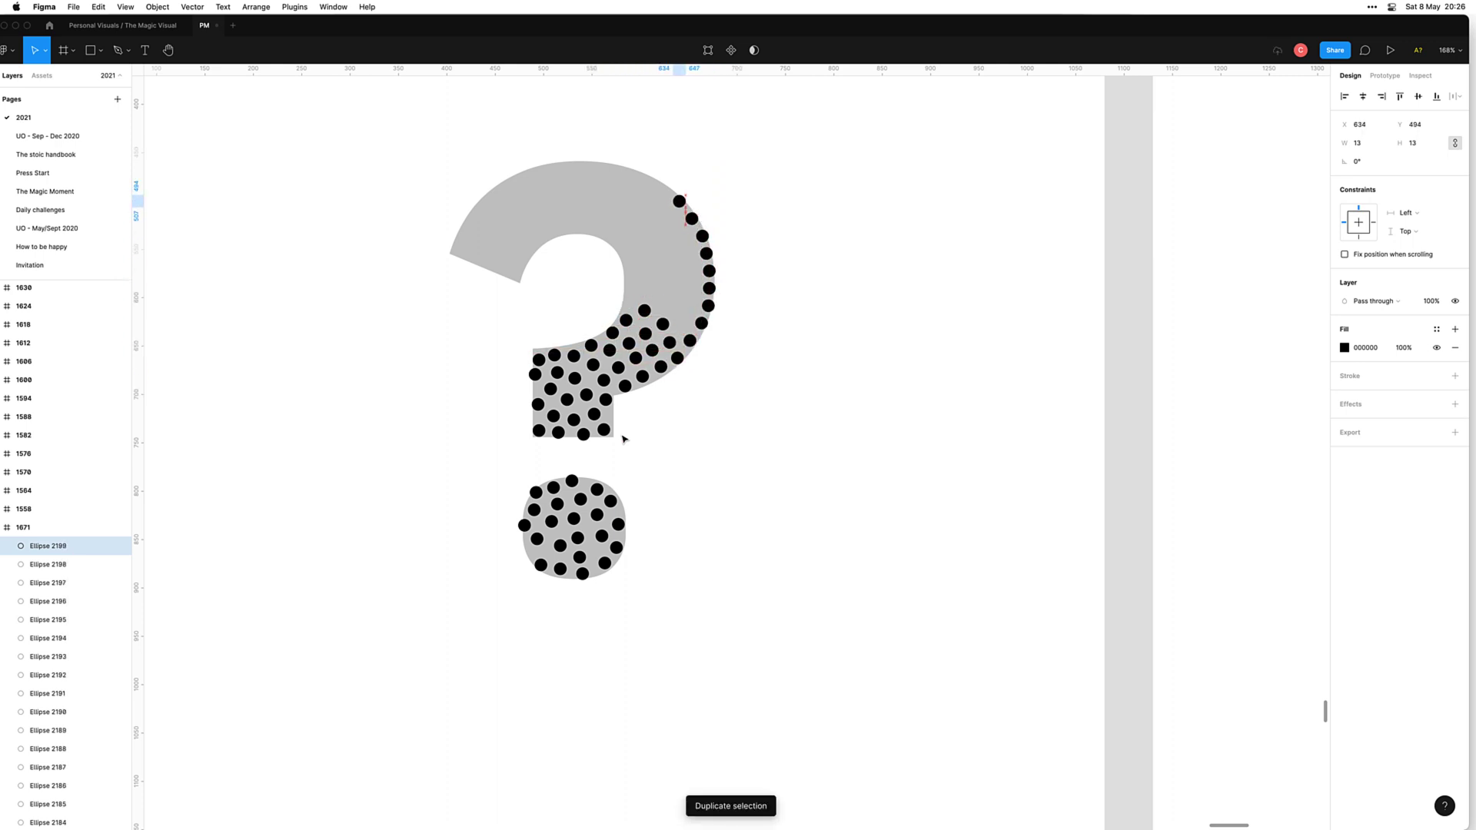
Step: Line the curve's top edge and the hook's open end with circle copies, ending at about X 460, Y 572
key(ctrl+d)
key(ctrl+d)
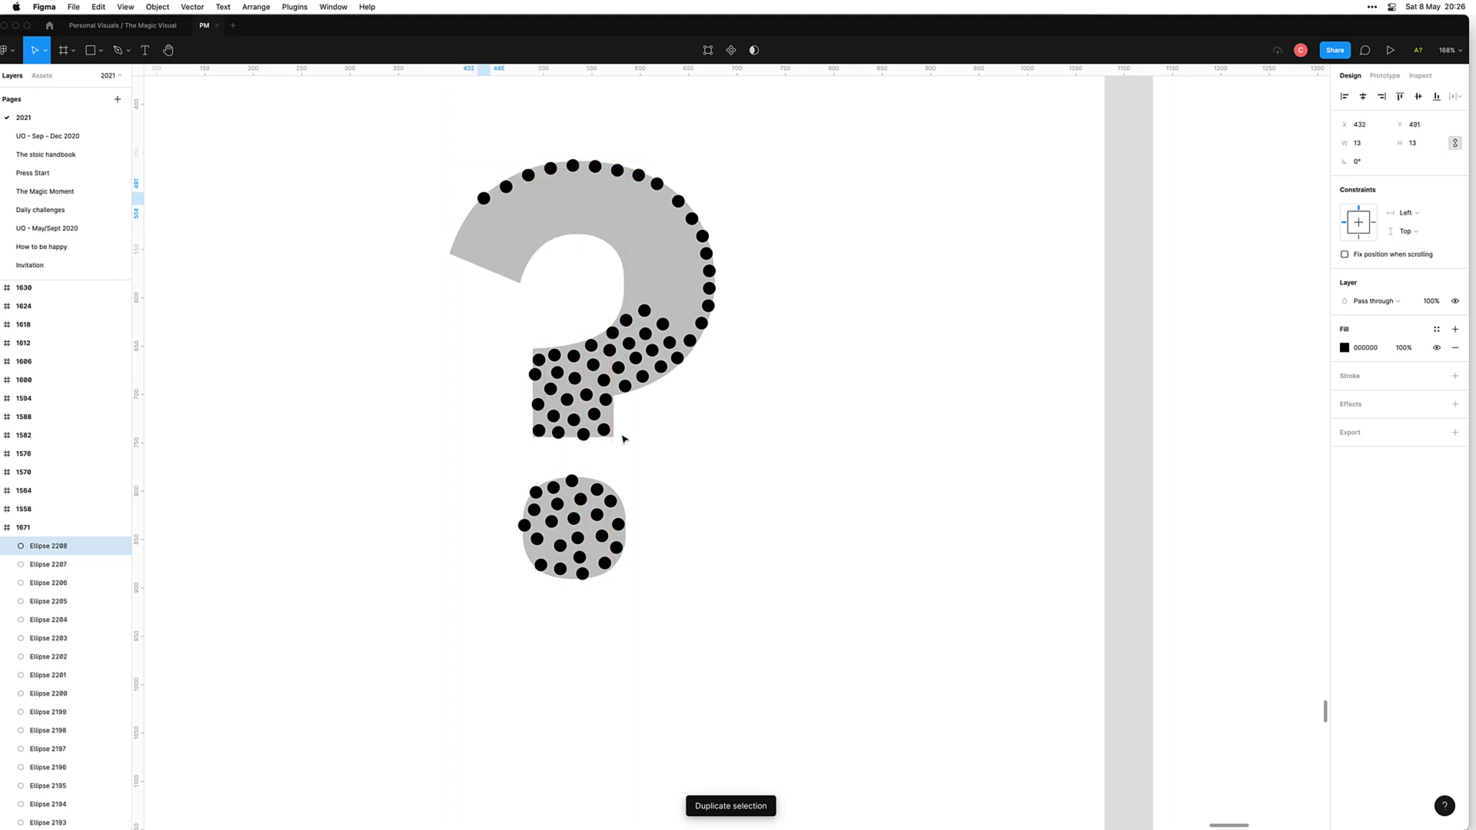
key(ctrl+d)
key(ctrl+d)
key(ctrl+d)
key(ctrl+d)
key(ctrl+d)
key(ctrl+d)
key(ctrl+d)
key(ctrl+d)
key(ctrl+d)
key(ctrl+d)
key(ctrl+d)
key(ctrl+d)
key(ctrl+d)
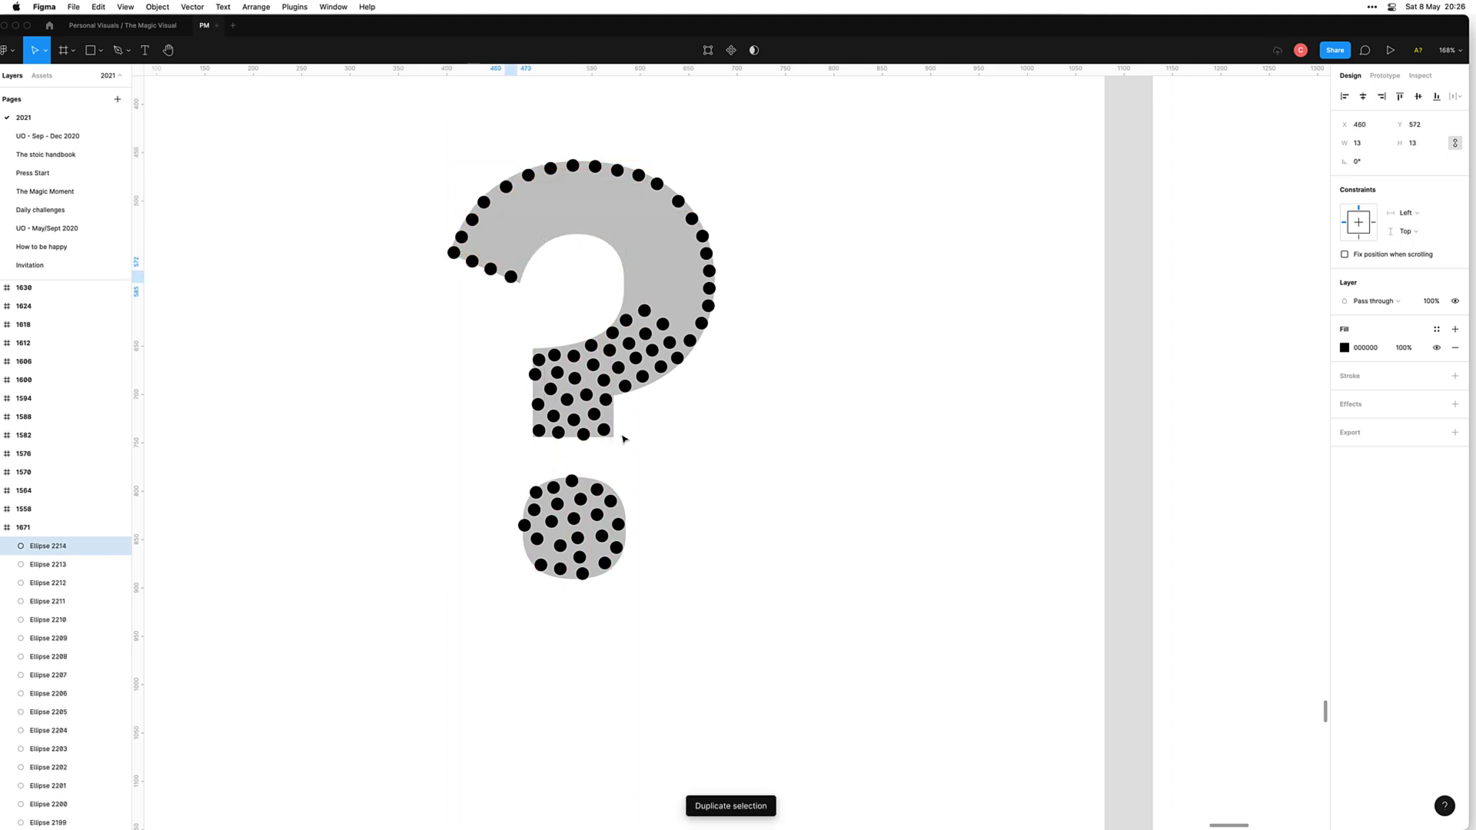
Step: Line the curve's inner edge with nine circle copies from the hook's end down to the lower filled area
key(ctrl+d)
key(ctrl+d)
key(ctrl+d)
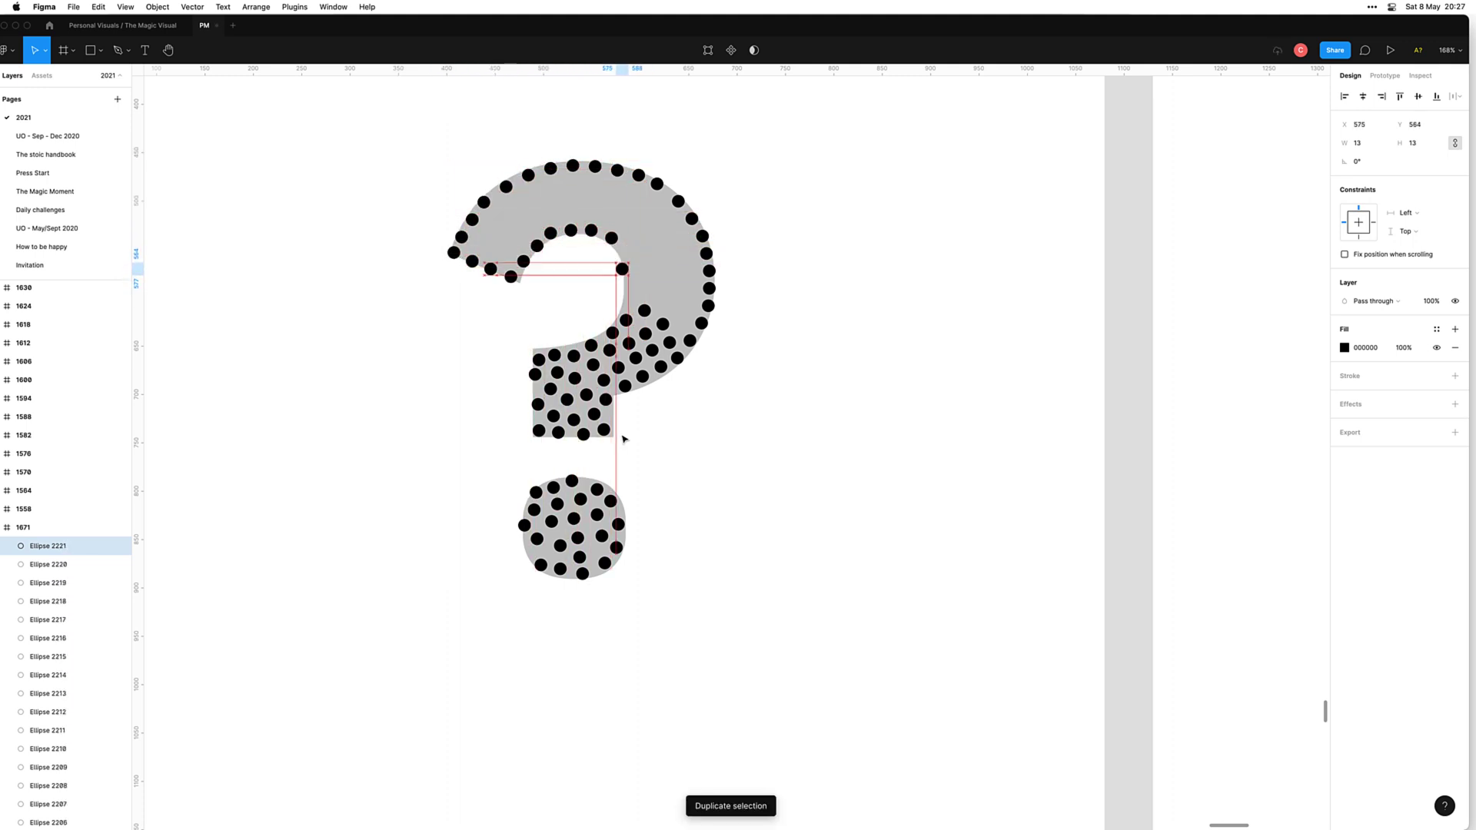
click(758, 385)
Step: Duplicate the circle at X 439, Y 564 and fill the hook's tip with five copies, ending at about X 454, Y 527
click(512, 279)
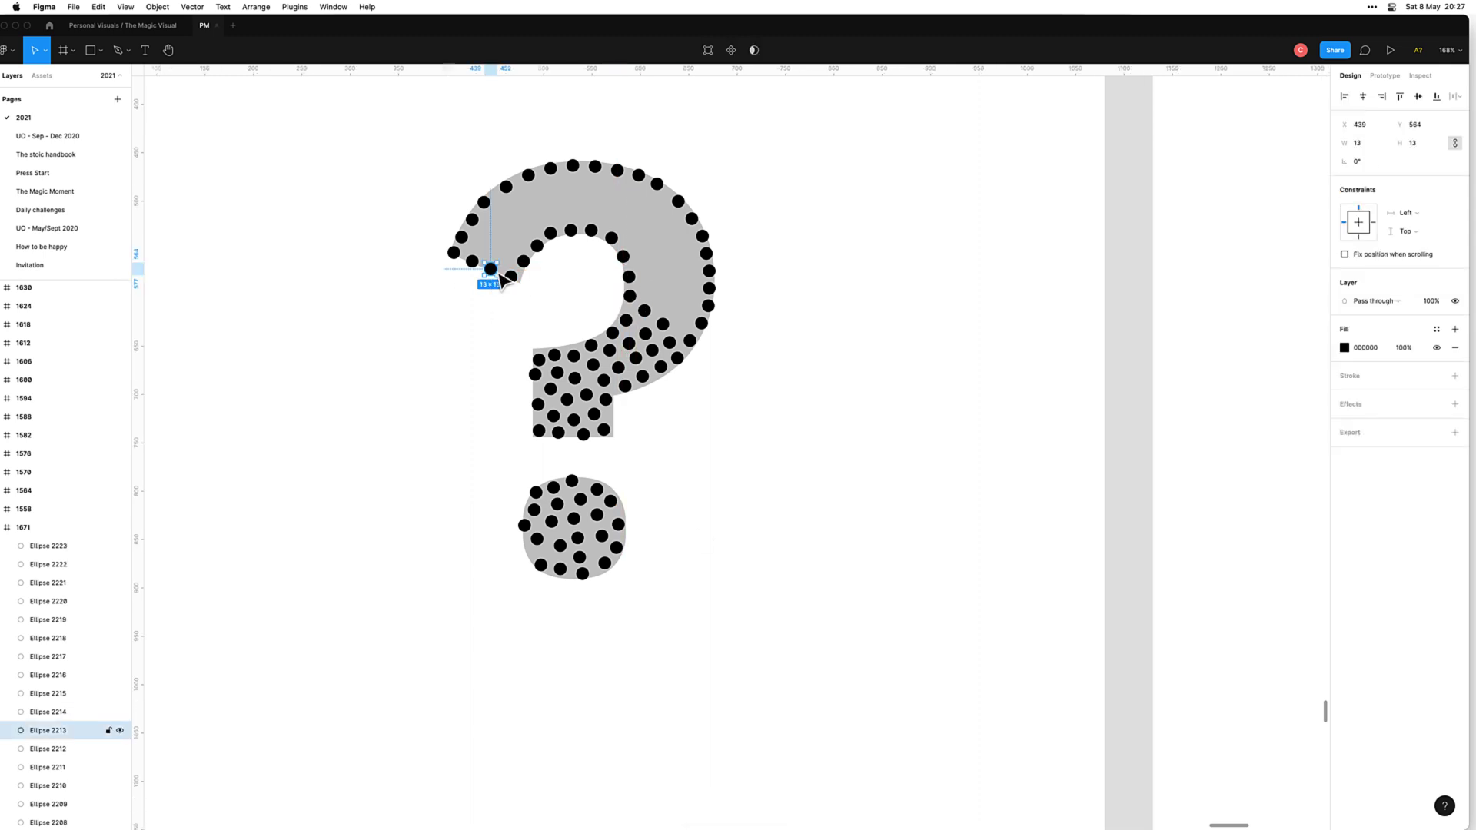
key(ctrl+d)
key(ctrl+d)
key(ctrl+d)
key(ctrl+d)
key(ctrl+d)
key(ctrl+d)
key(ctrl+d)
key(ctrl+d)
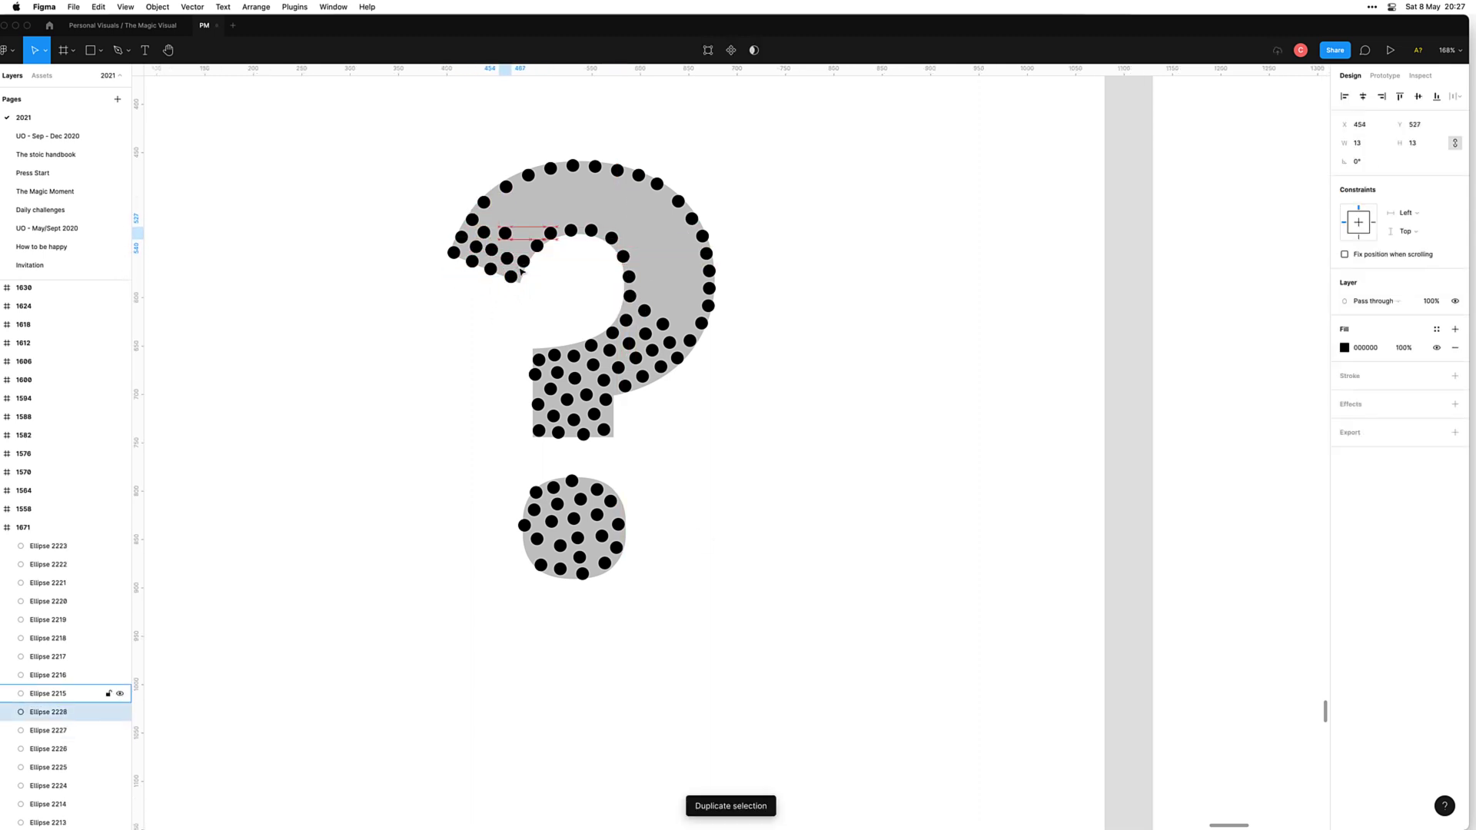
Step: Add four circle copies between the hook's outer and inner edges, ending at about X 468, Y 519
key(ctrl+d)
key(ctrl+d)
key(ctrl+d)
key(ctrl+d)
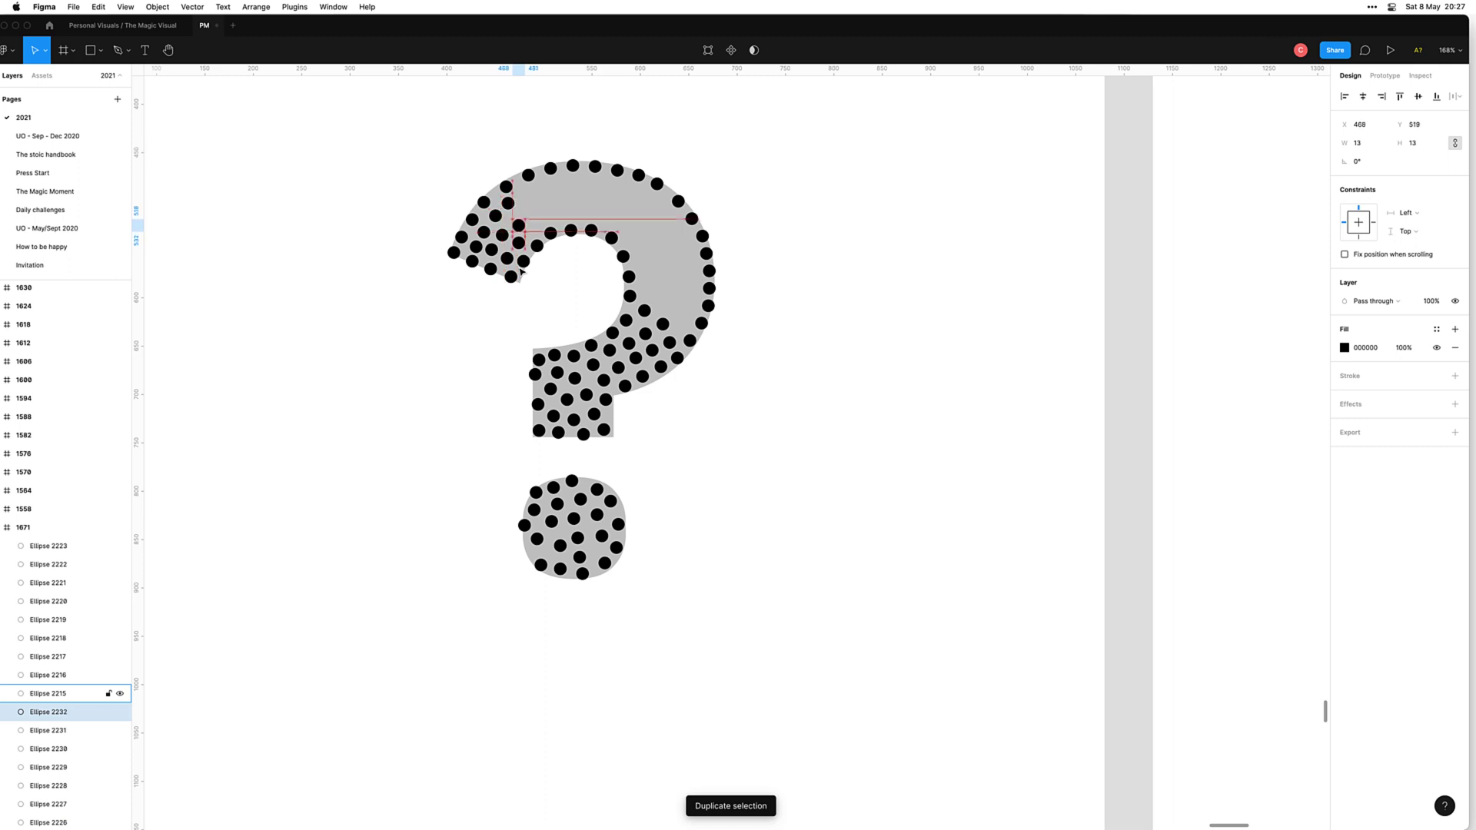
Step: Continue the fill toward the curve's upper edge with three circle copies, ending at about X 492, Y 482
key(ctrl+d)
key(ctrl+d)
key(ctrl+d)
key(ctrl+d)
key(ctrl+d)
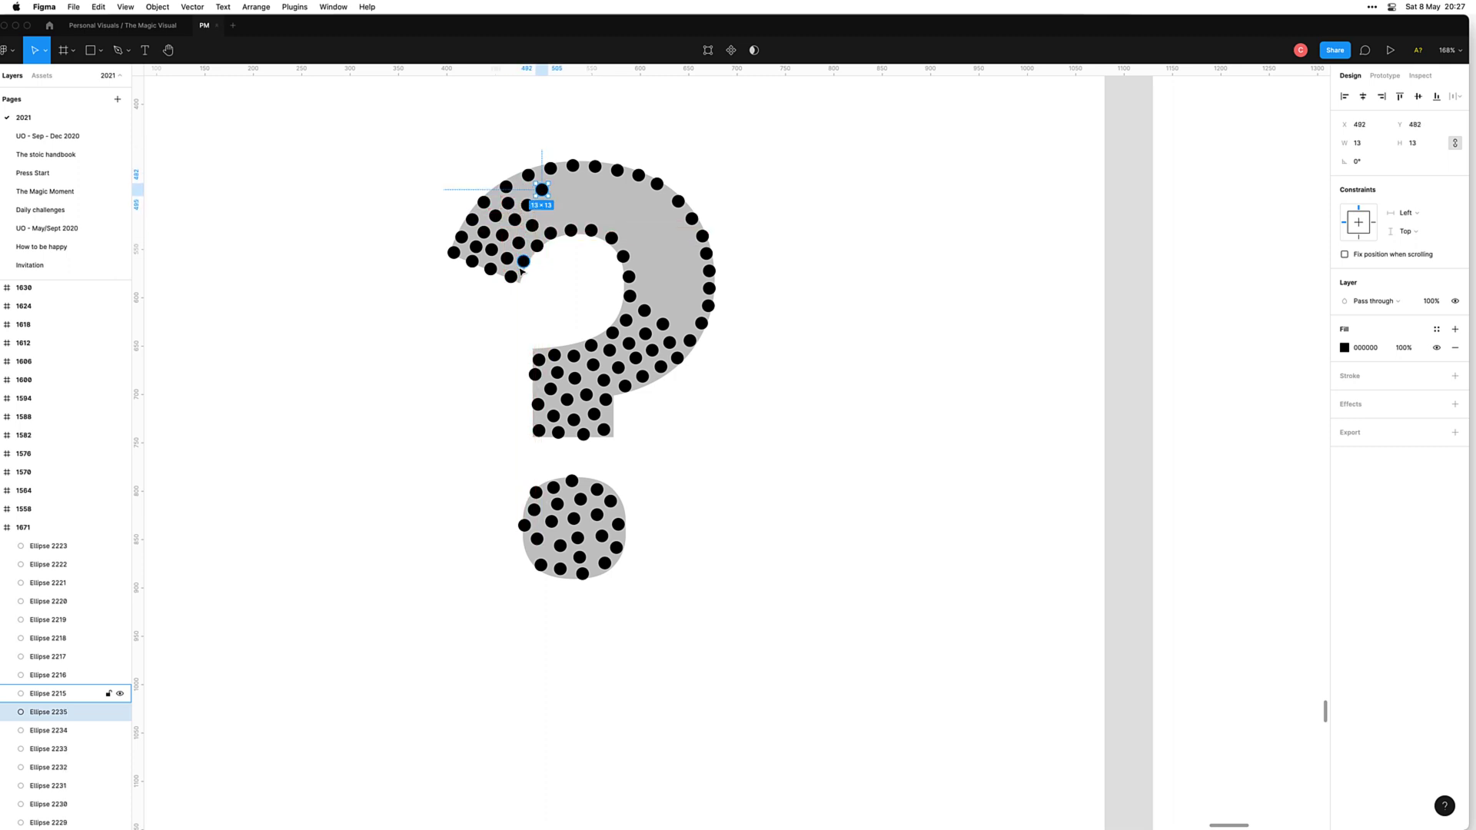
Step: Fill the top-left part of the curve with six more circle copies, ending at about X 530, Y 490
key(ctrl+d)
key(ctrl+d)
key(ctrl+d)
key(ctrl+d)
key(ctrl+d)
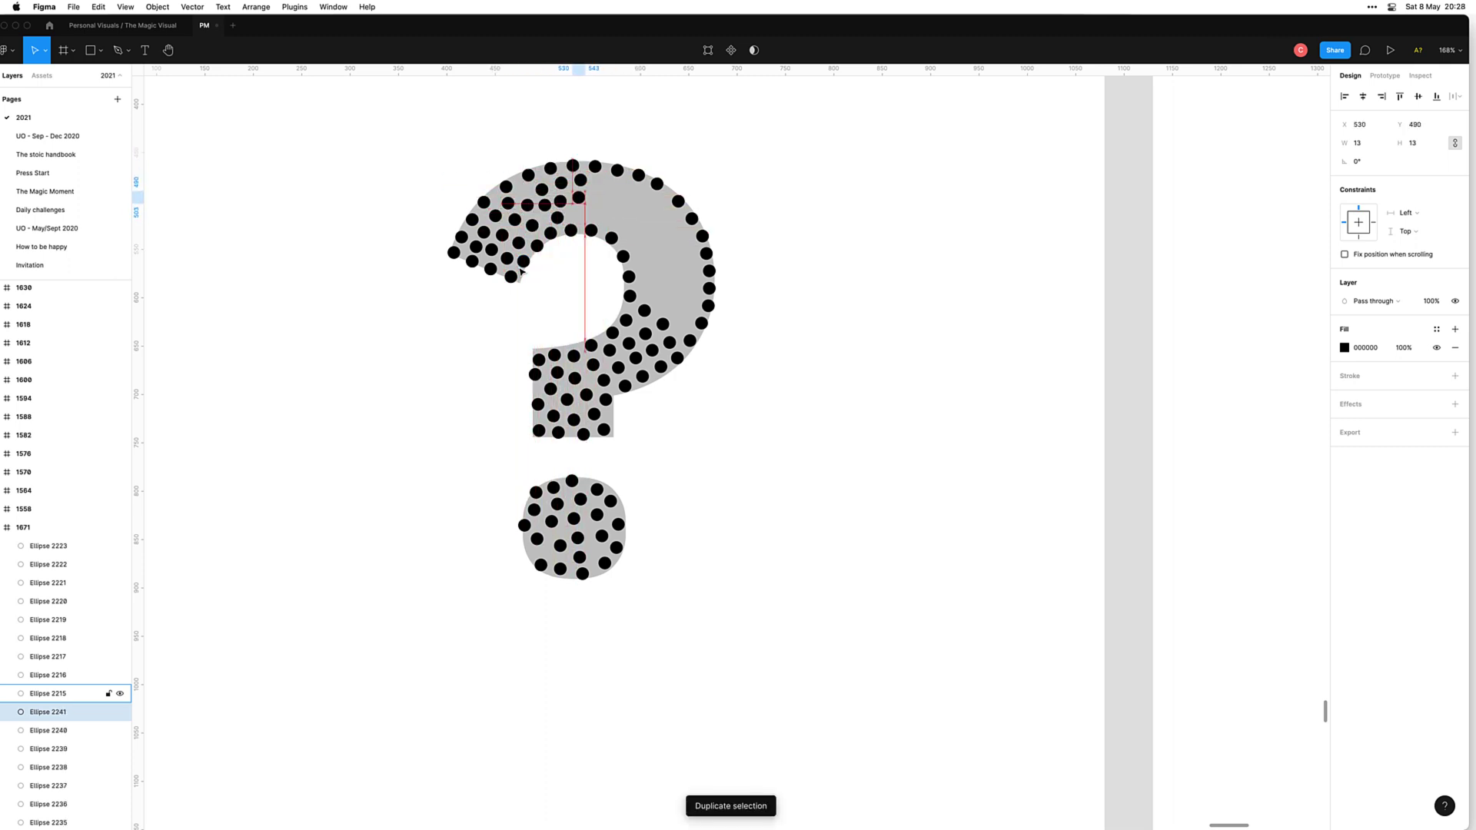
Step: Continue the fill along the curve's top with five more circle copies, ending at about X 587, Y 485
key(ctrl+d)
key(ctrl+d)
key(ctrl+d)
key(ctrl+d)
key(ctrl+d)
key(ctrl+d)
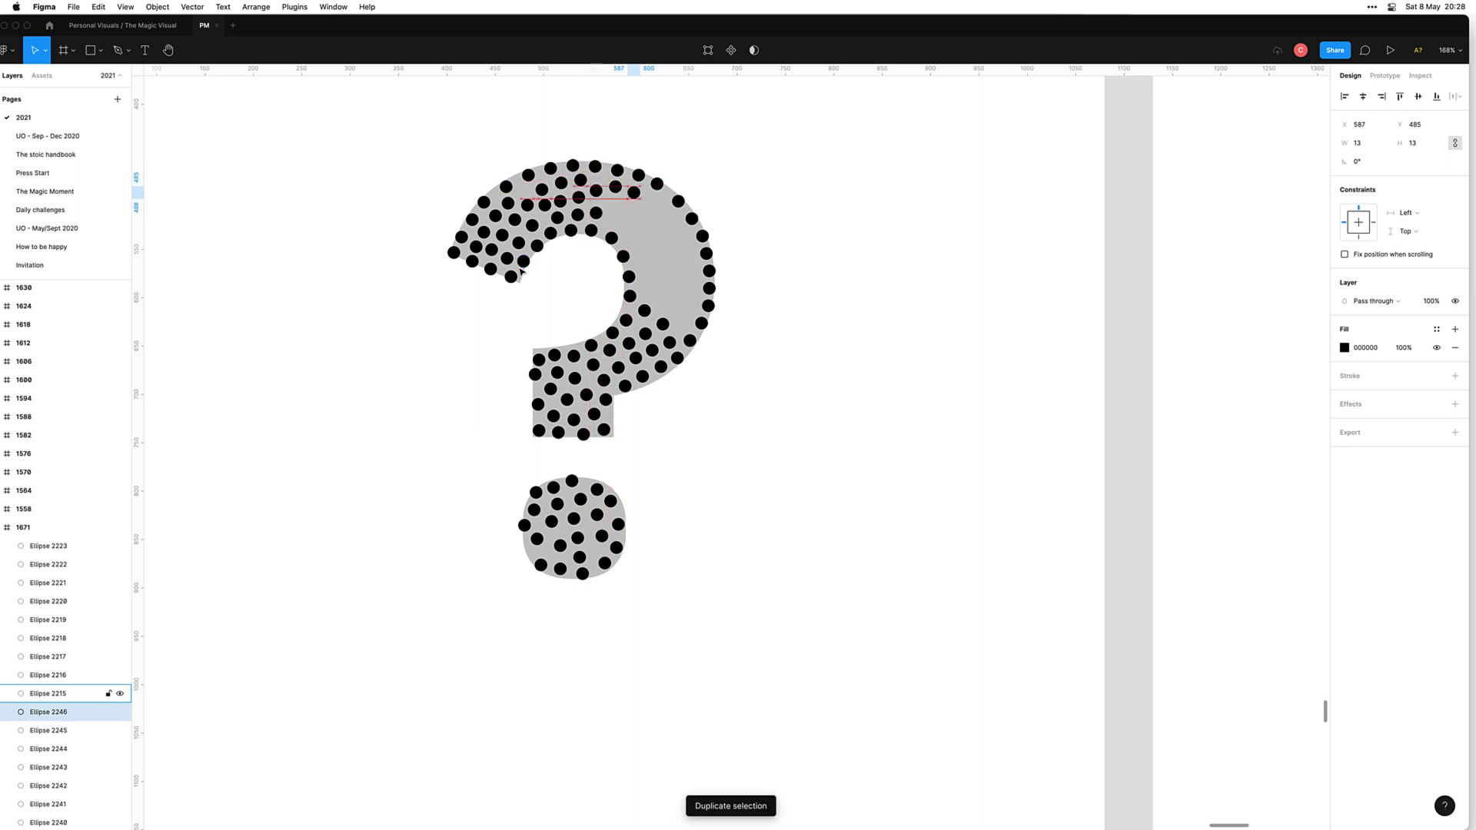
Step: Fill the curve's top and upper-right shoulder with seven circle copies, ending at about X 648, Y 544
key(ctrl+d)
key(ctrl+d)
key(ctrl+d)
key(ctrl+d)
key(ctrl+d)
key(ctrl+d)
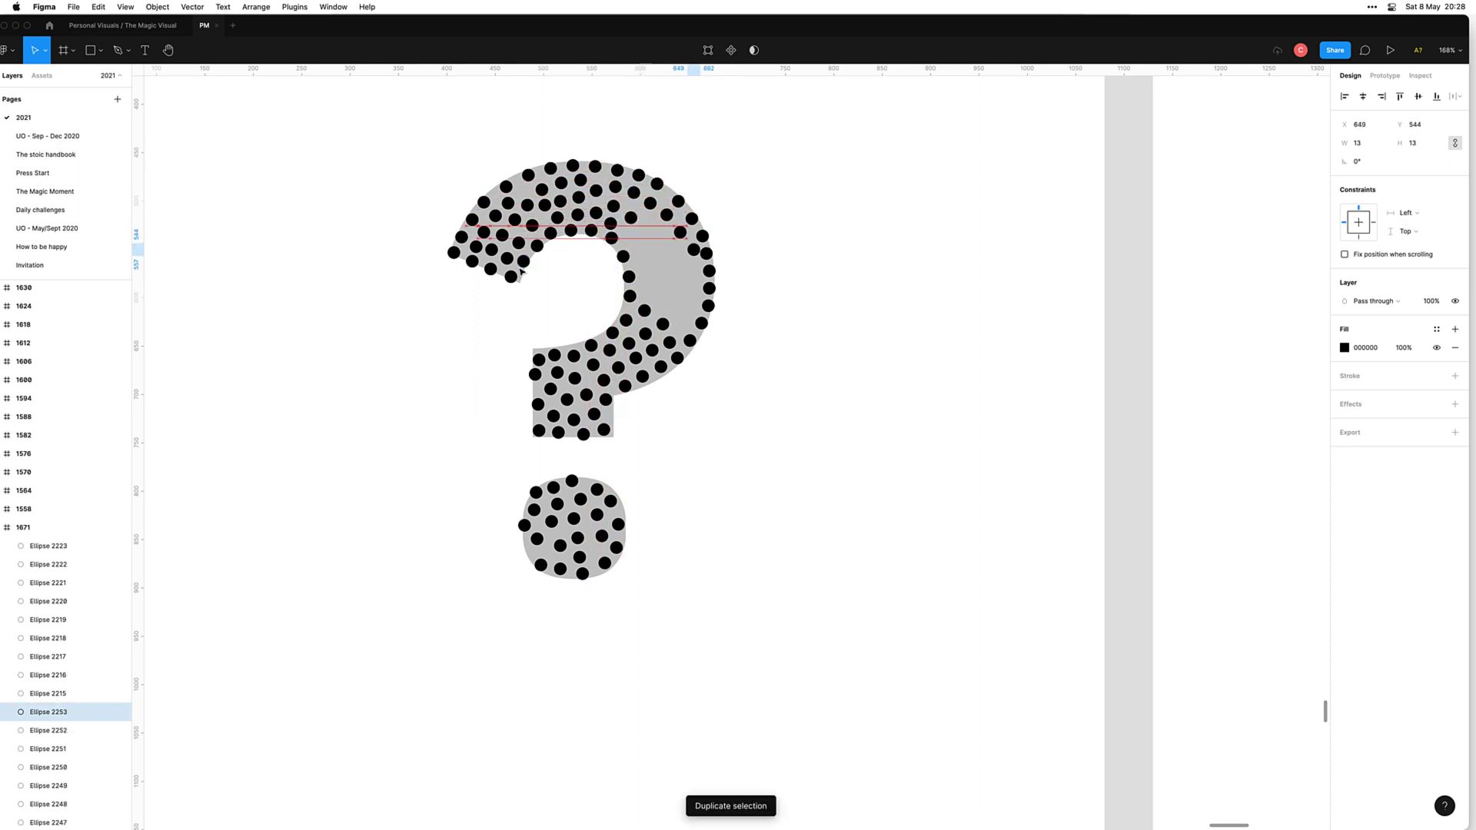
Step: Fill the gaps across the curve's upper-right bend with six circle copies, ending at about X 645, Y 542
key(ctrl+d)
key(ctrl+d)
key(ctrl+d)
key(ctrl+d)
key(ctrl+d)
key(ctrl+d)
key(ctrl+d)
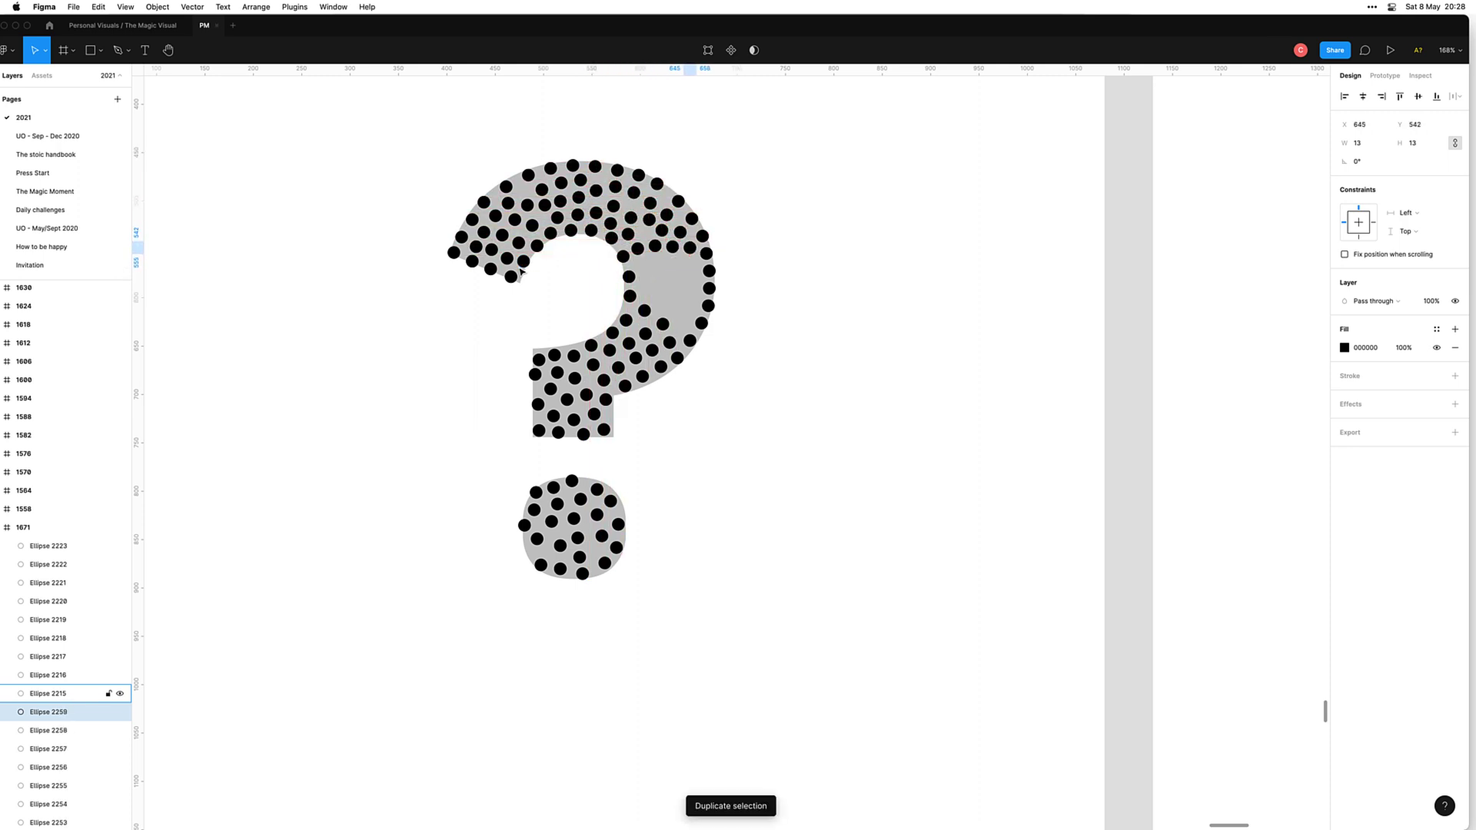
Step: Place seven circle copies around the remaining gap in the curve's right side, ending at about X 591, Y 587
key(ctrl+d)
key(ctrl+d)
key(ctrl+d)
key(ctrl+d)
key(ctrl+d)
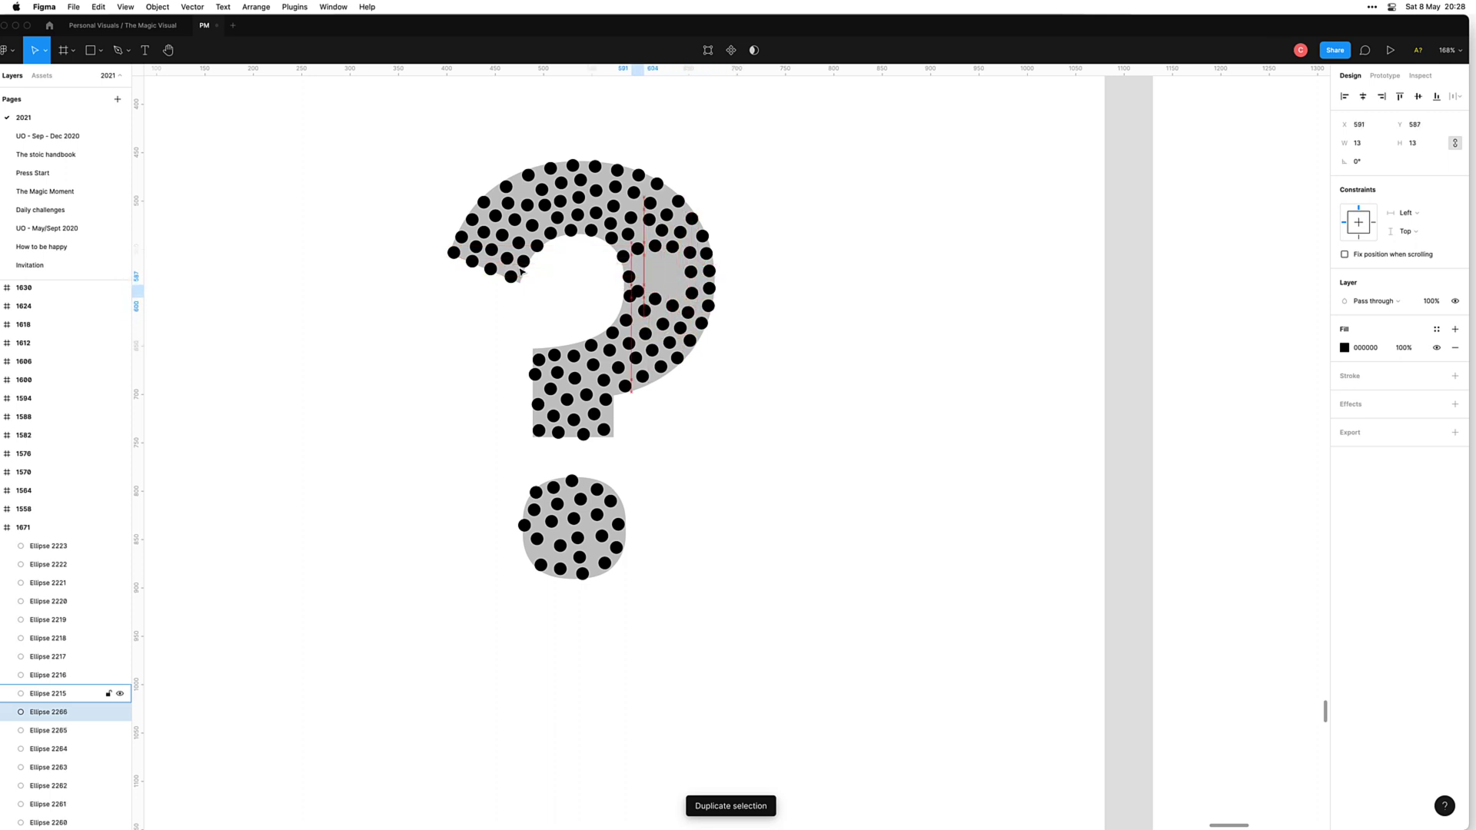
Step: Fill the remaining gap in the curve's right side with circle copies near X 633, Y 595, and clear the selection
key(ctrl+d)
key(ctrl+d)
key(ctrl+d)
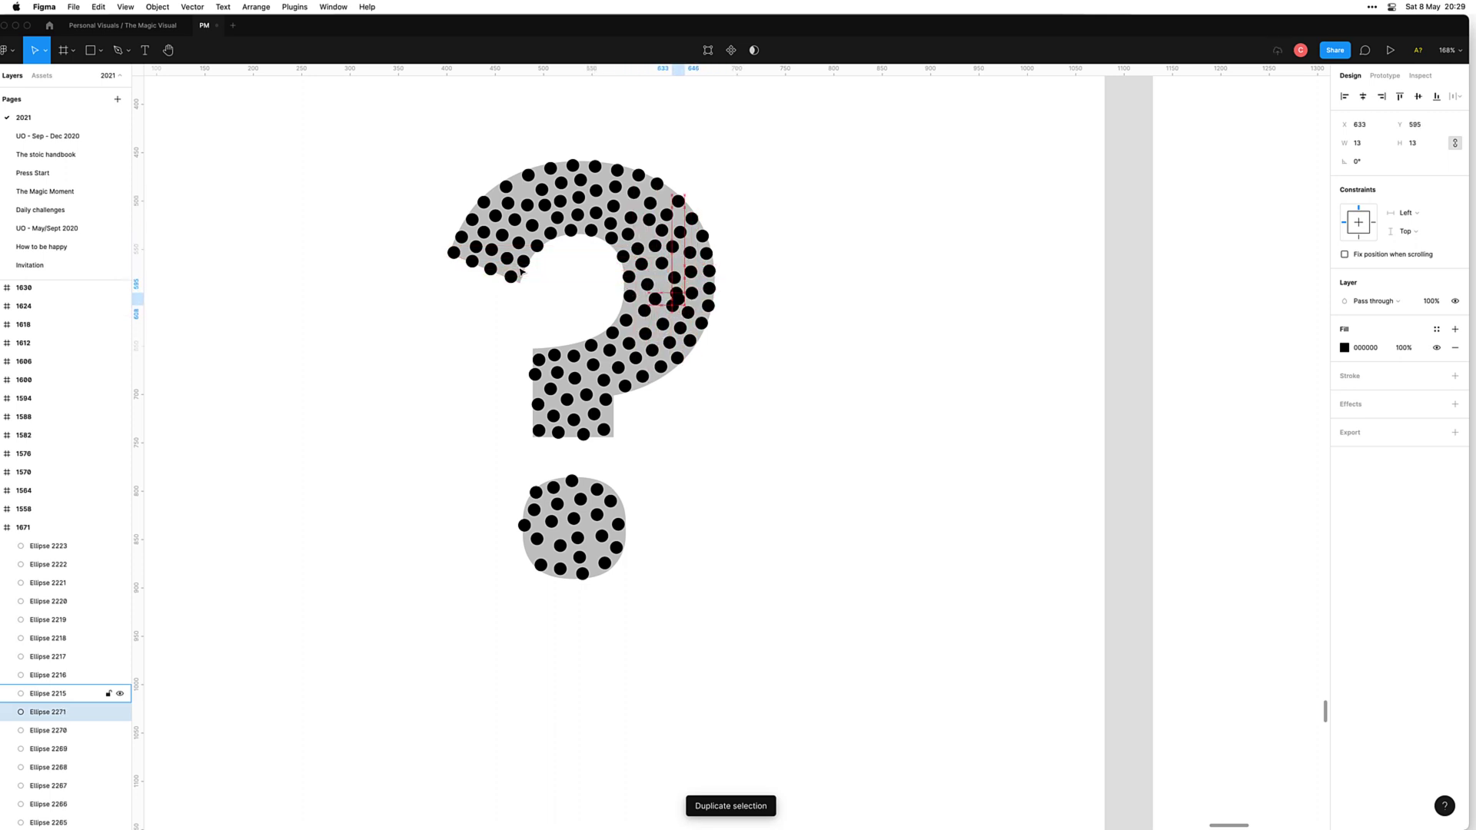
click(382, 523)
Step: Delete the locked grey "?" guide layer from frame 1671, leaving only the dots
scroll(383, 523, down, 3)
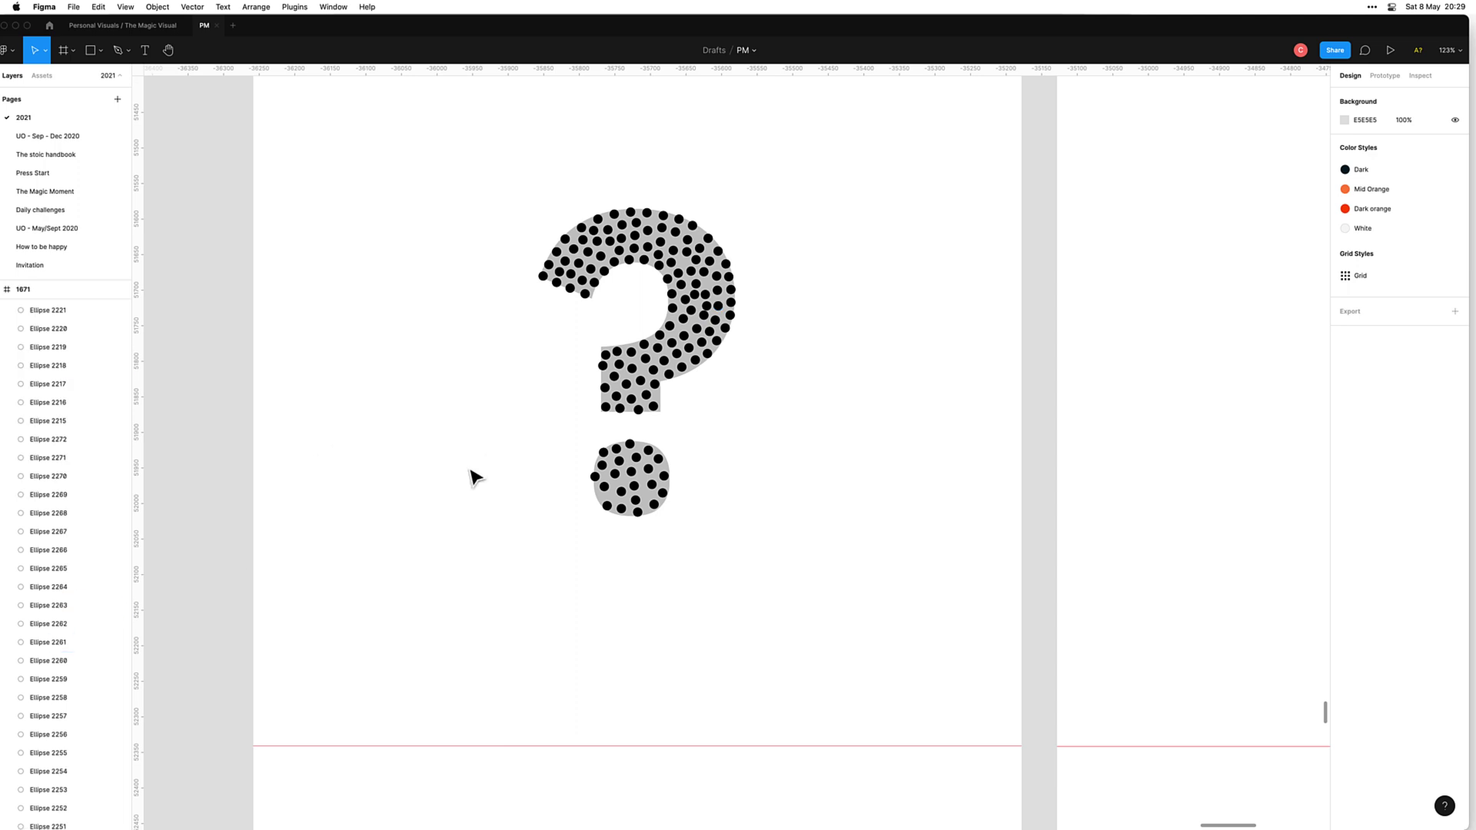
scroll(511, 426, down, 1)
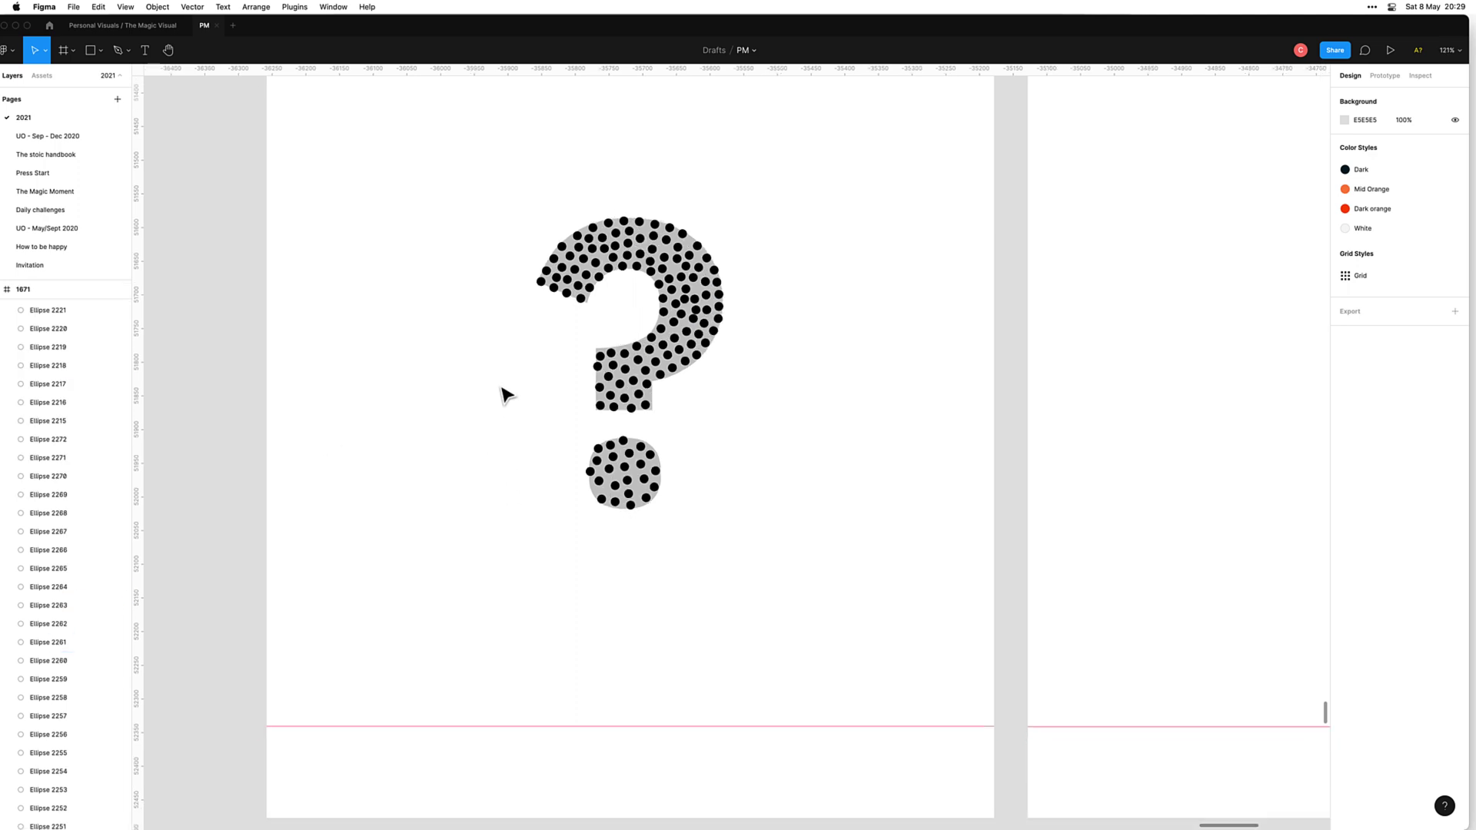
scroll(65, 552, down, 10)
scroll(66, 551, down, 15)
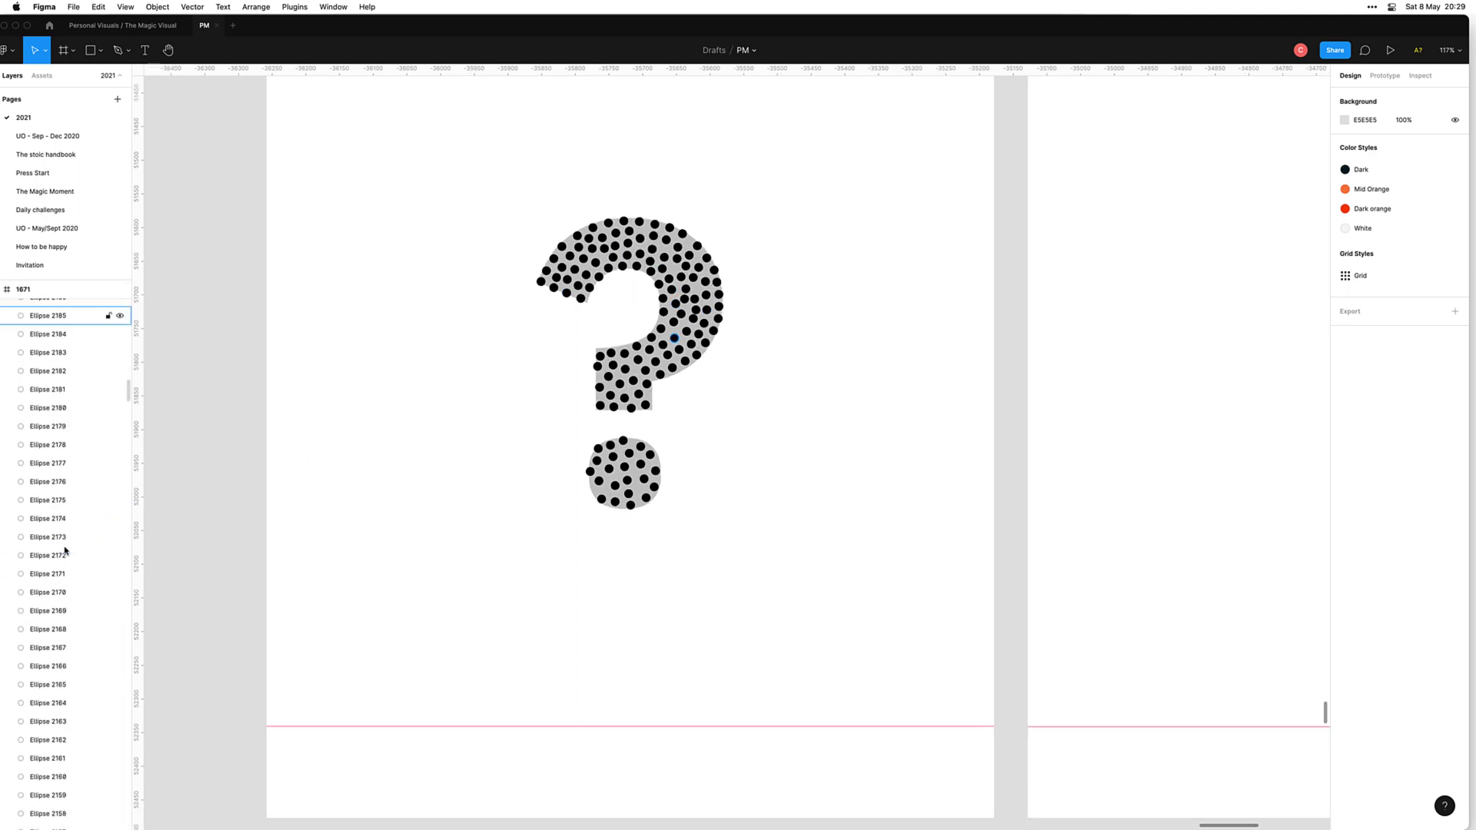
scroll(74, 522, up, 8)
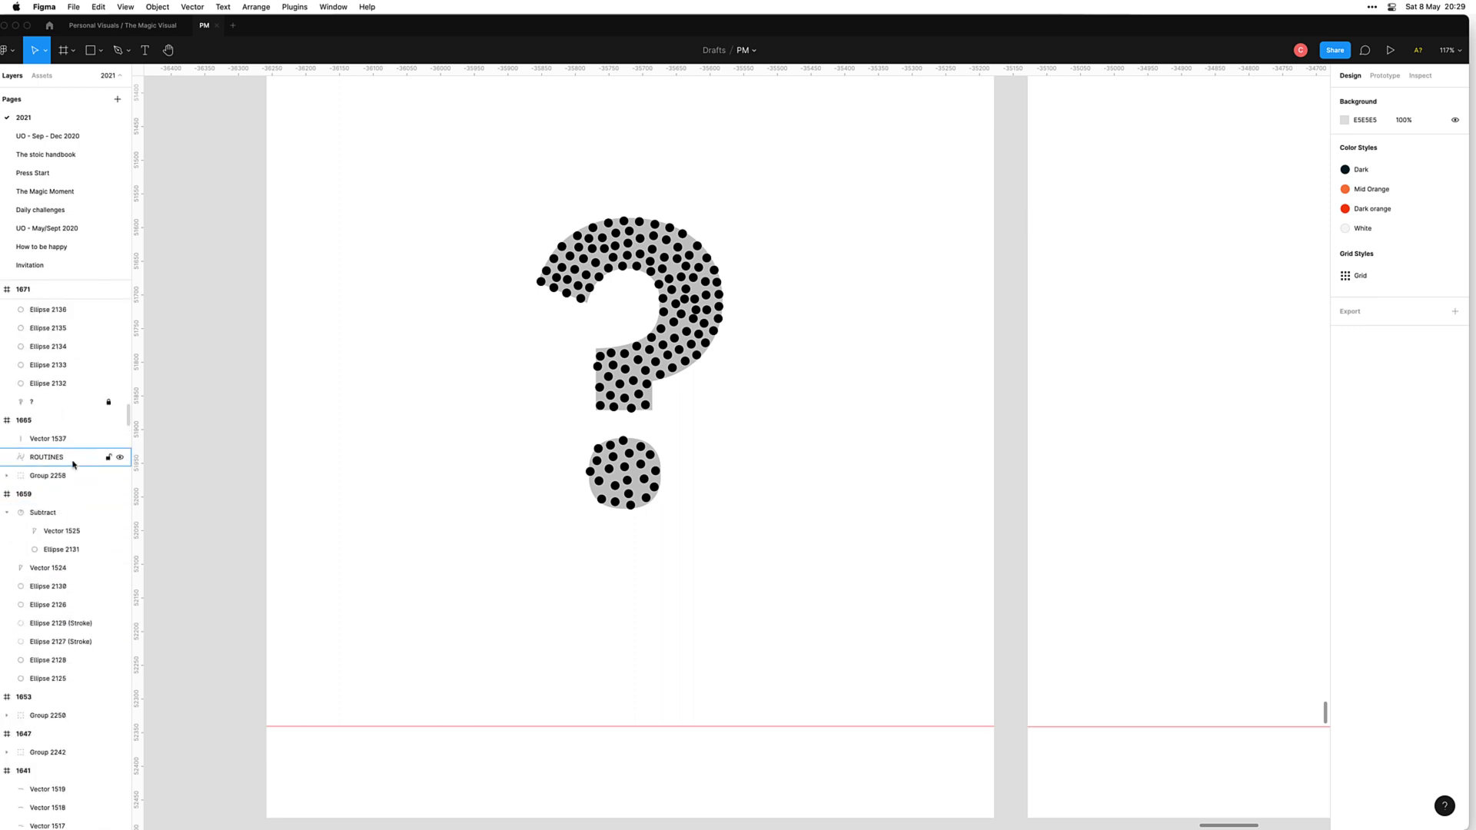
click(87, 493)
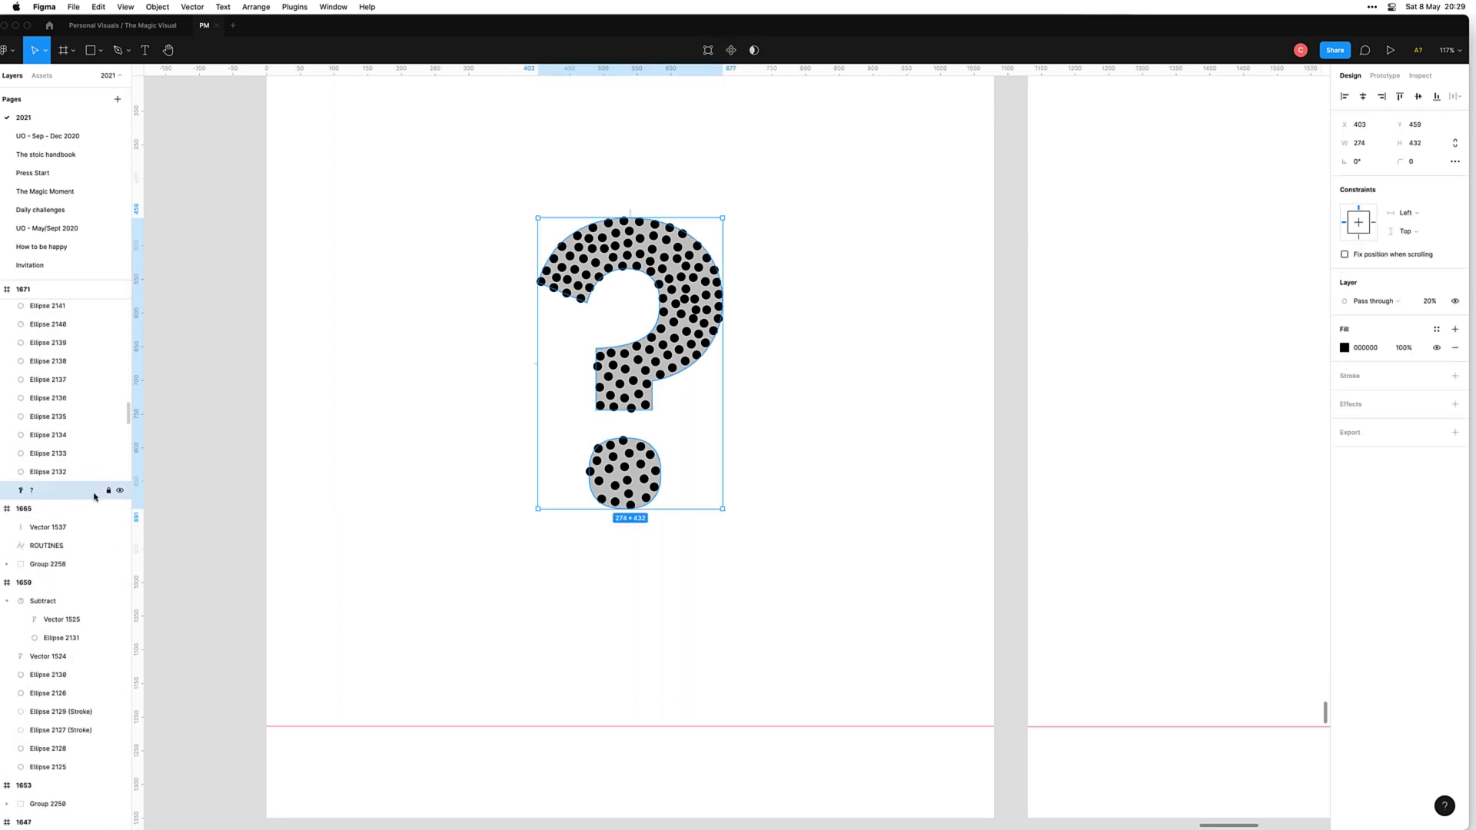
key(Delete)
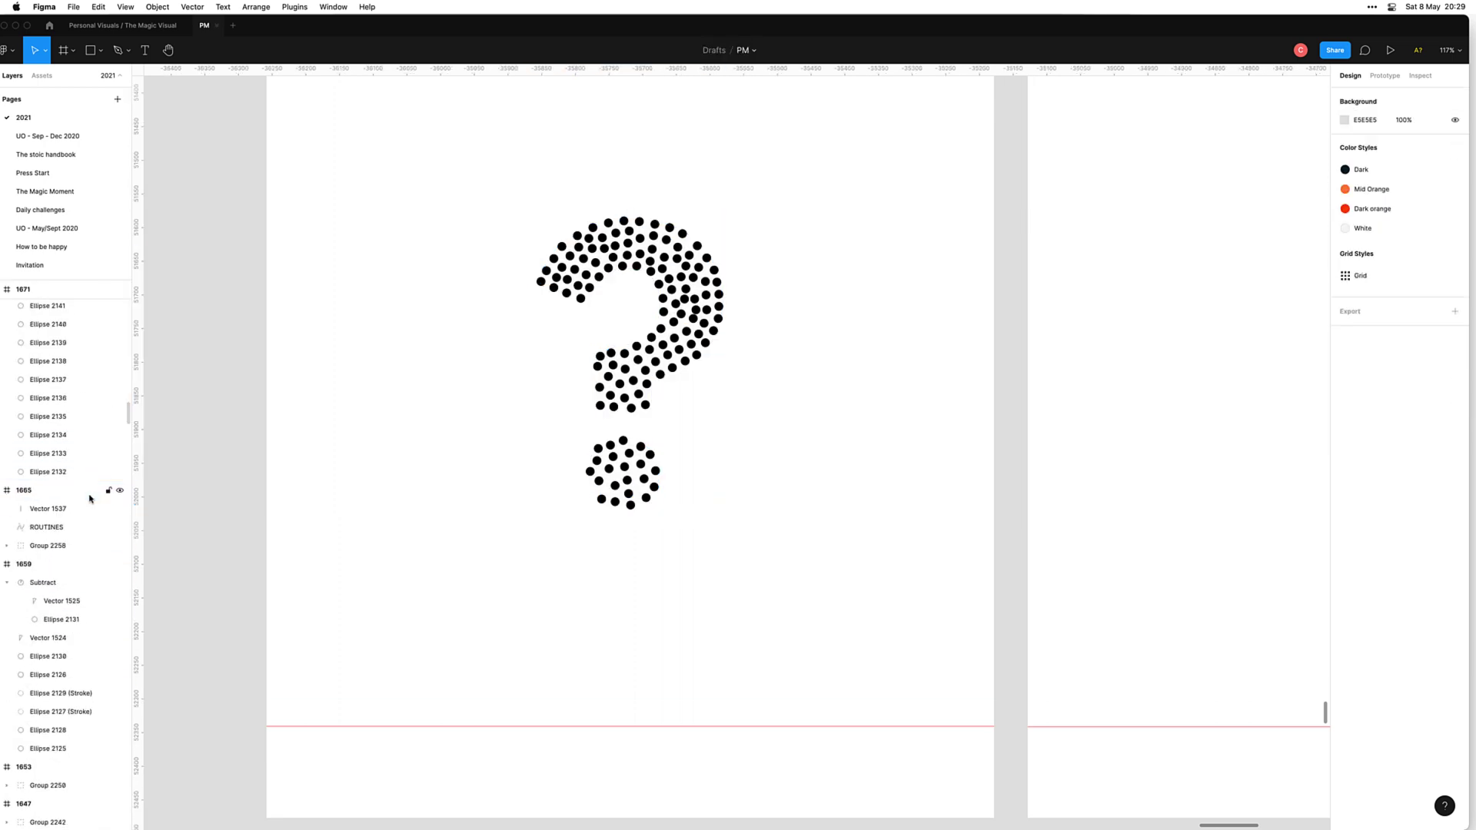
Step: Copy all question mark dots from frame 1671 and paste them into frame 1672
scroll(457, 615, down, 5)
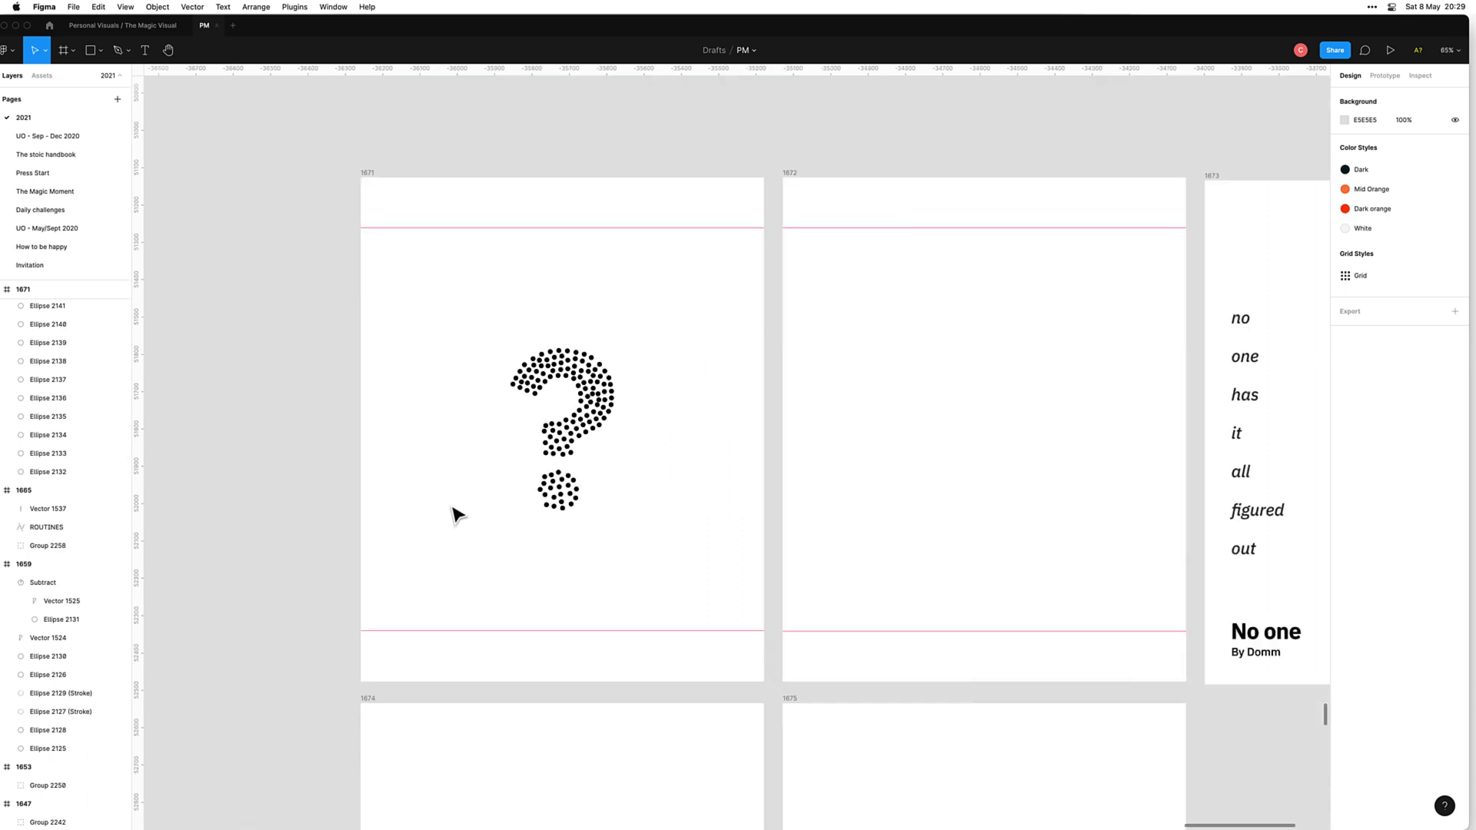
scroll(458, 515, right, 2)
drag(436, 289, 635, 548)
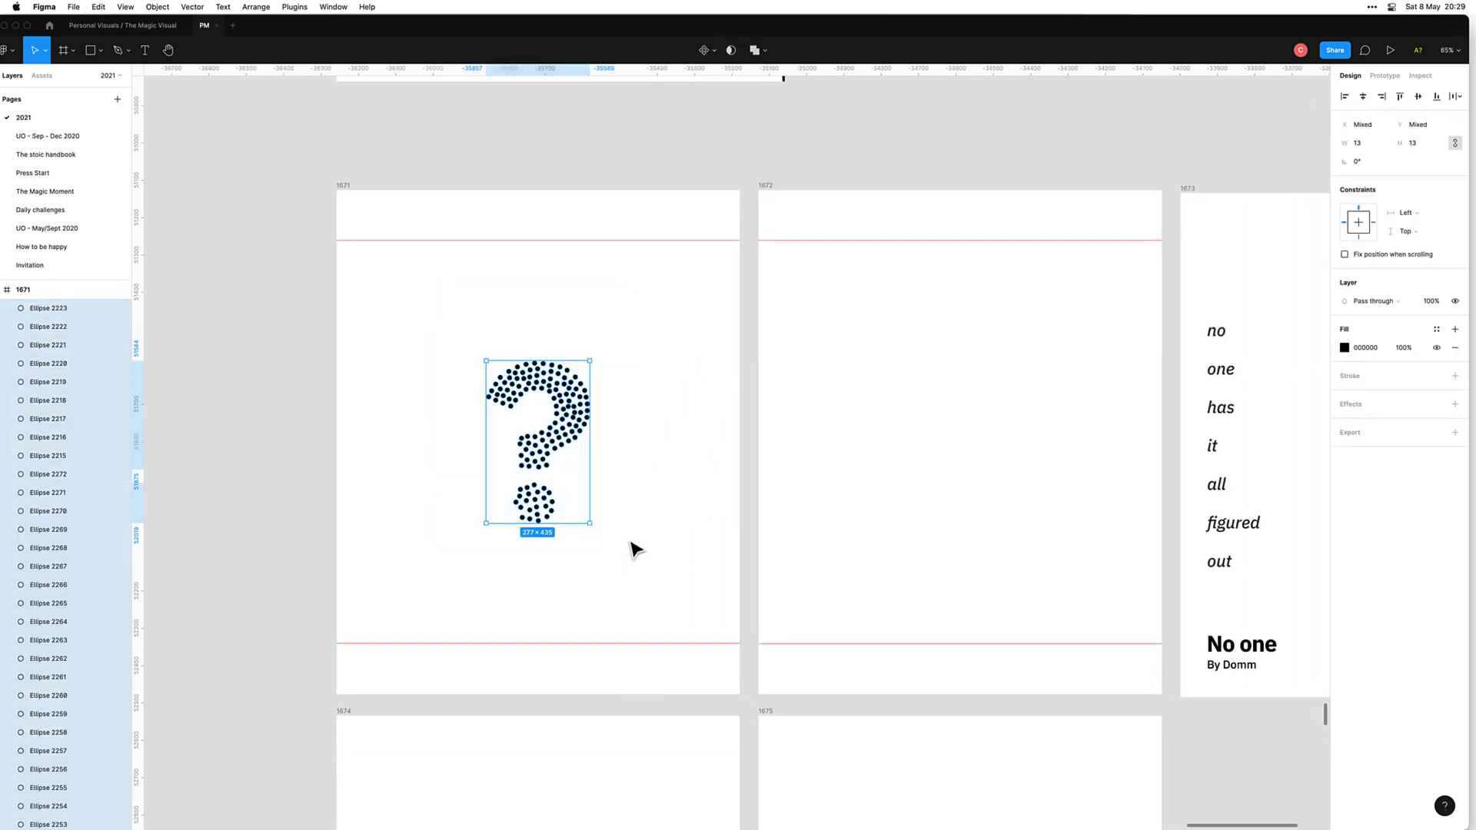
click(768, 194)
key(ctrl+v)
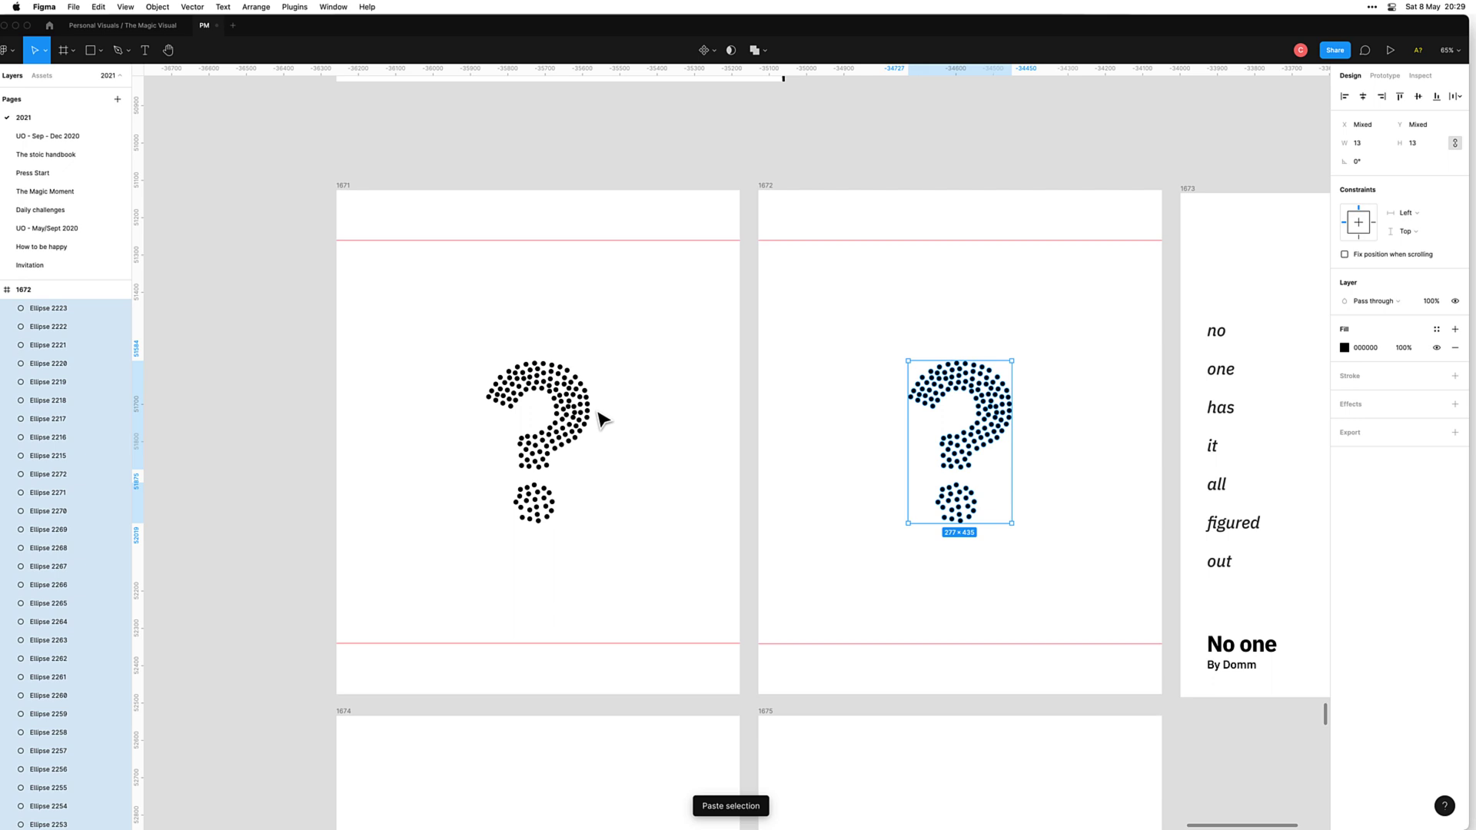
click(757, 569)
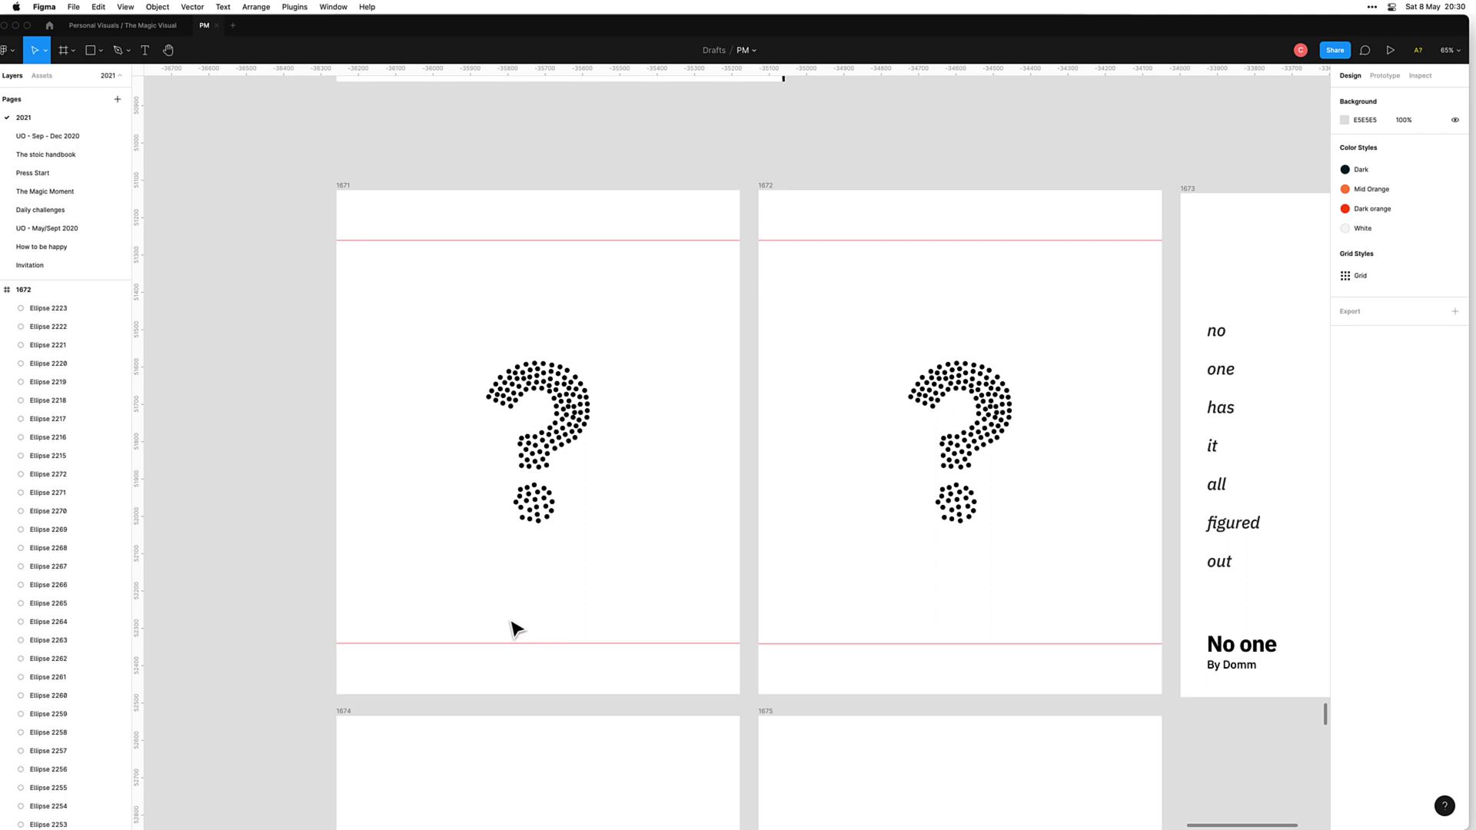
Step: Scatter dots from the hook's tip and upper curve outward around the question mark in frame 1671
scroll(485, 527, up, 2)
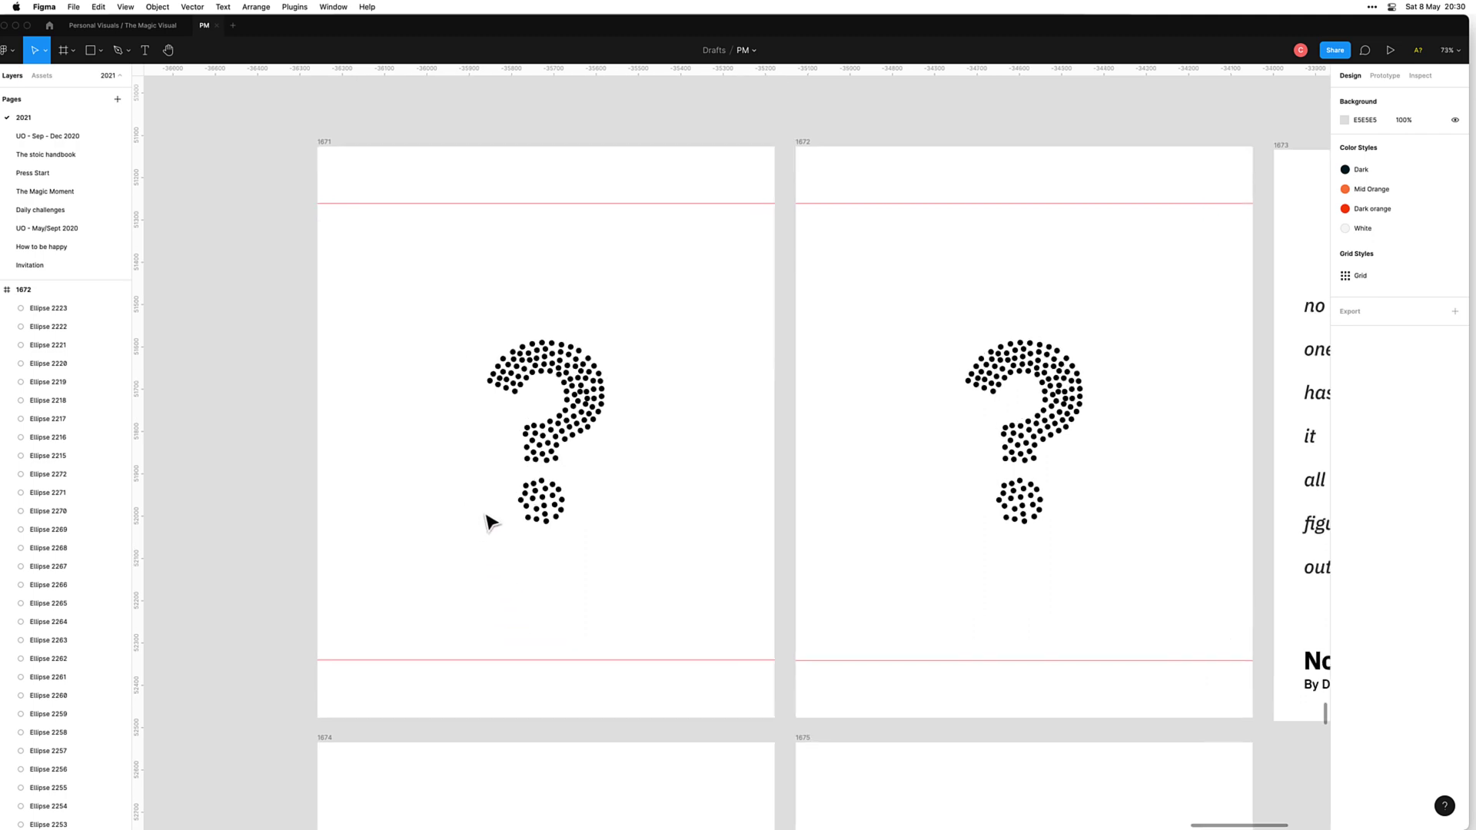
scroll(489, 512, up, 1)
scroll(478, 444, up, 5)
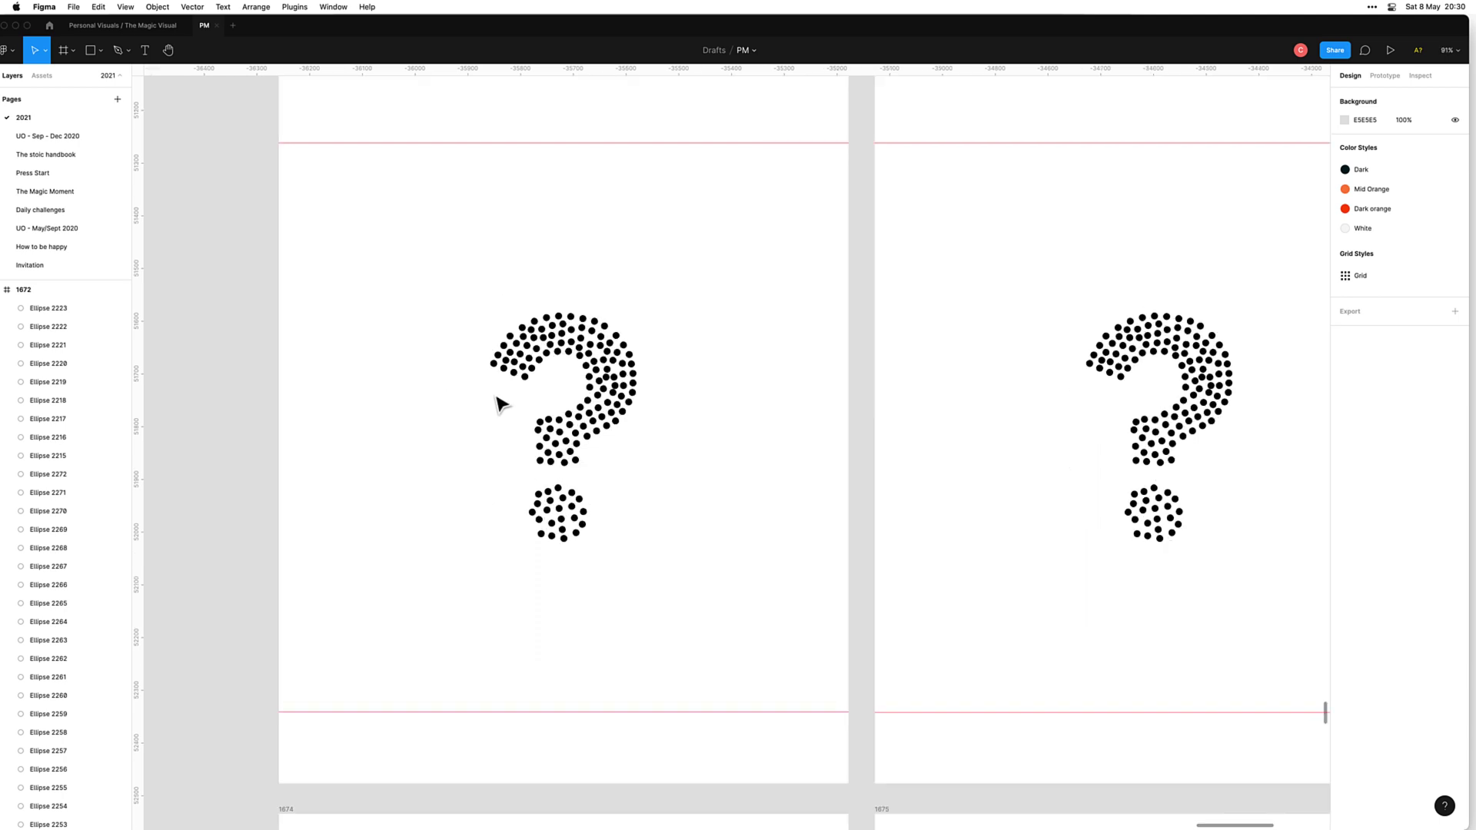
drag(510, 362, 505, 395)
mouse_move(511, 312)
mouse_down()
mouse_move(458, 316)
mouse_move(487, 310)
mouse_move(541, 226)
mouse_move(531, 425)
mouse_up()
mouse_move(690, 265)
mouse_down()
mouse_move(758, 187)
mouse_move(850, 224)
mouse_up()
mouse_move(647, 252)
mouse_down()
mouse_move(658, 232)
mouse_move(779, 367)
mouse_up()
scroll(627, 261, down, 3)
drag(692, 331, 767, 302)
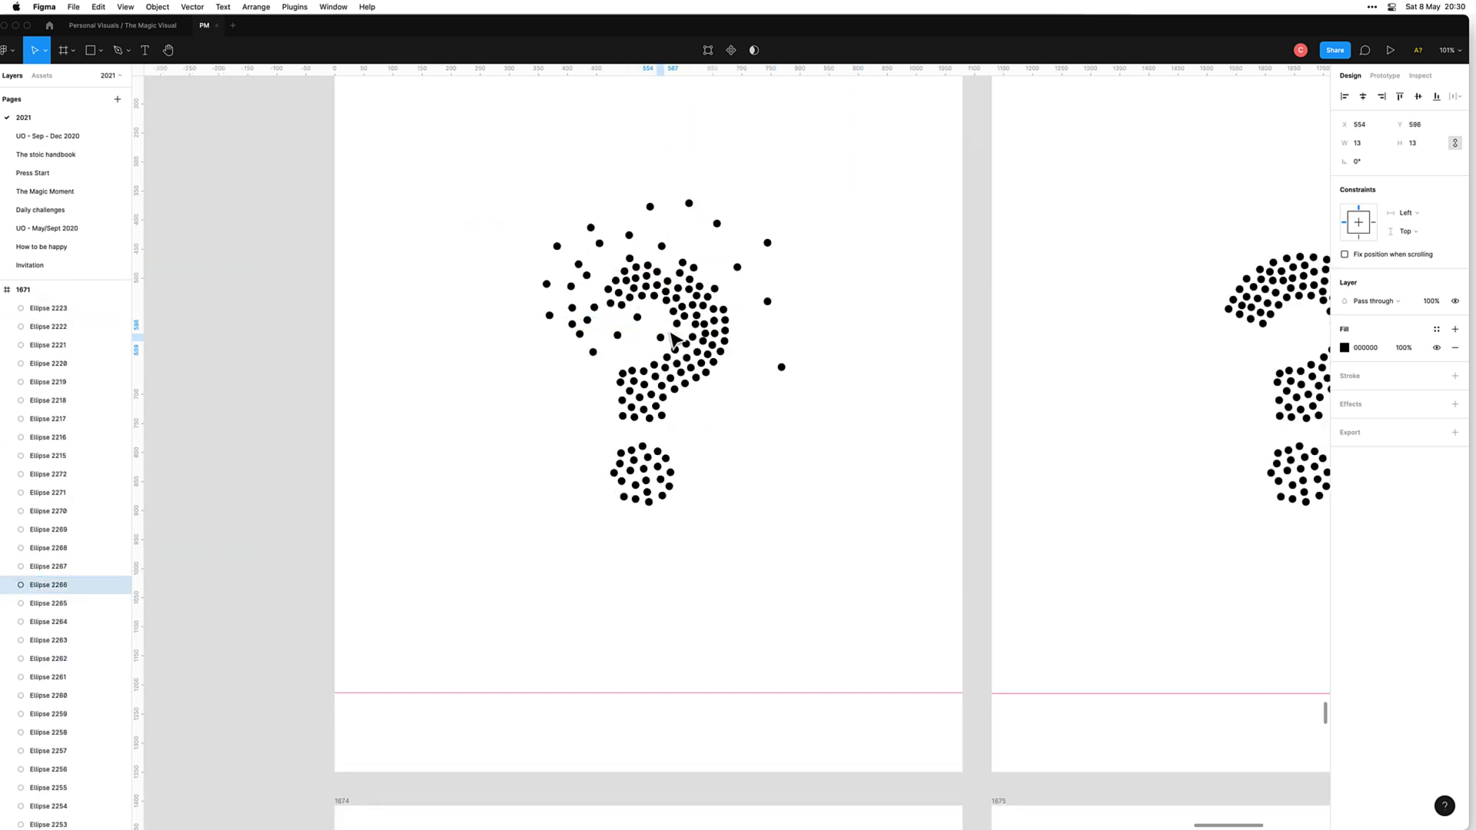
Step: Spread more dots from the top of the curve upward and outward in frame 1671
drag(669, 261, 677, 232)
drag(688, 296, 685, 264)
drag(630, 385, 614, 377)
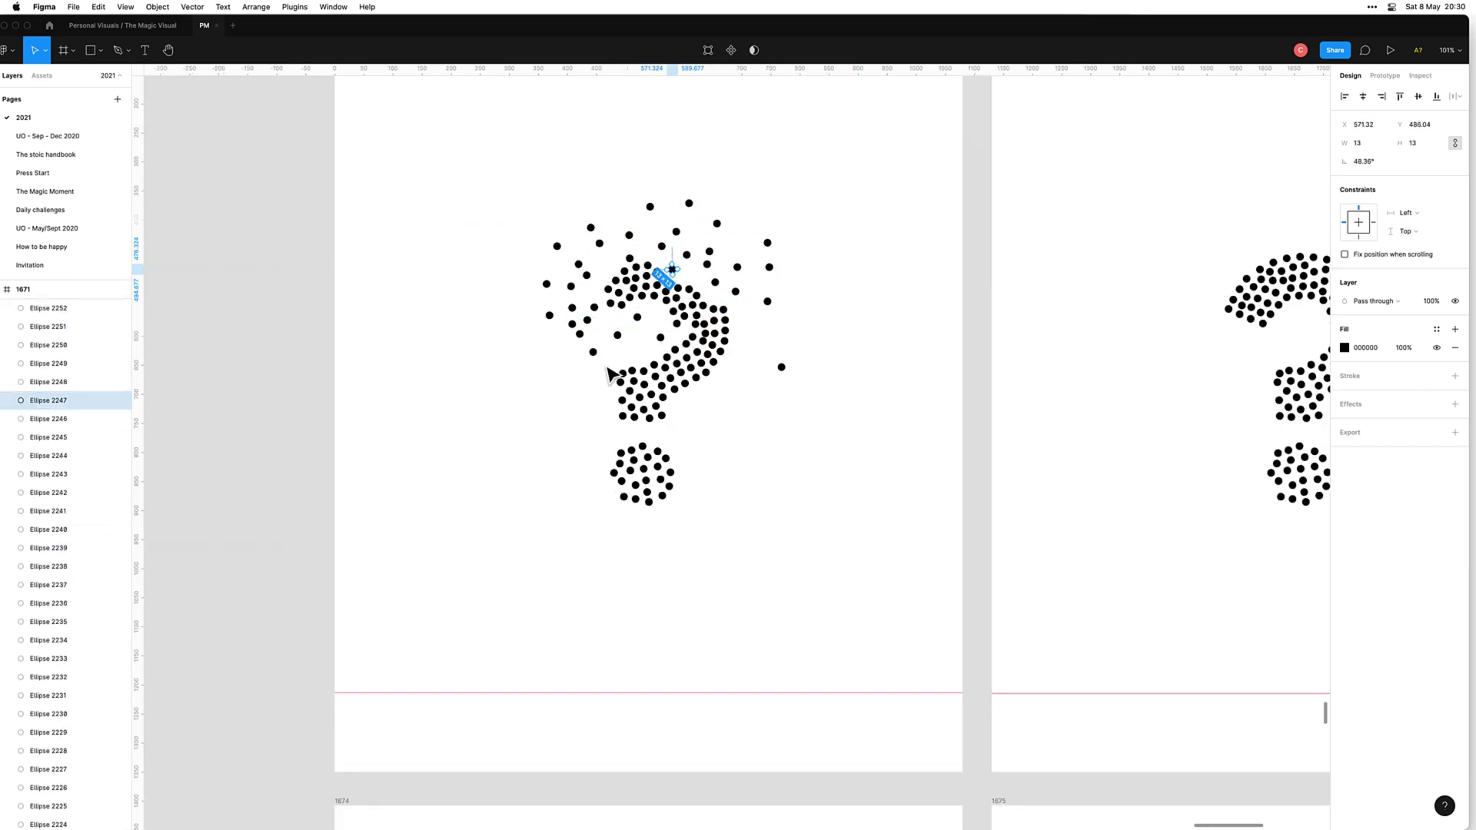
drag(659, 280, 618, 210)
Step: Scatter dots from the stem's left edge and the curve's lower right side outward in frame 1671
click(607, 382)
drag(585, 384, 579, 382)
drag(623, 374, 599, 373)
drag(633, 371, 613, 354)
drag(714, 363, 715, 410)
drag(685, 384, 733, 388)
drag(707, 355, 755, 354)
Step: Break up the question mark's bottom point in frame 1671 by spreading its dots apart in all directions
drag(666, 458, 725, 456)
drag(658, 452, 579, 485)
drag(614, 473, 616, 435)
drag(630, 471, 685, 505)
click(637, 527)
drag(669, 486, 660, 531)
drag(645, 482, 675, 405)
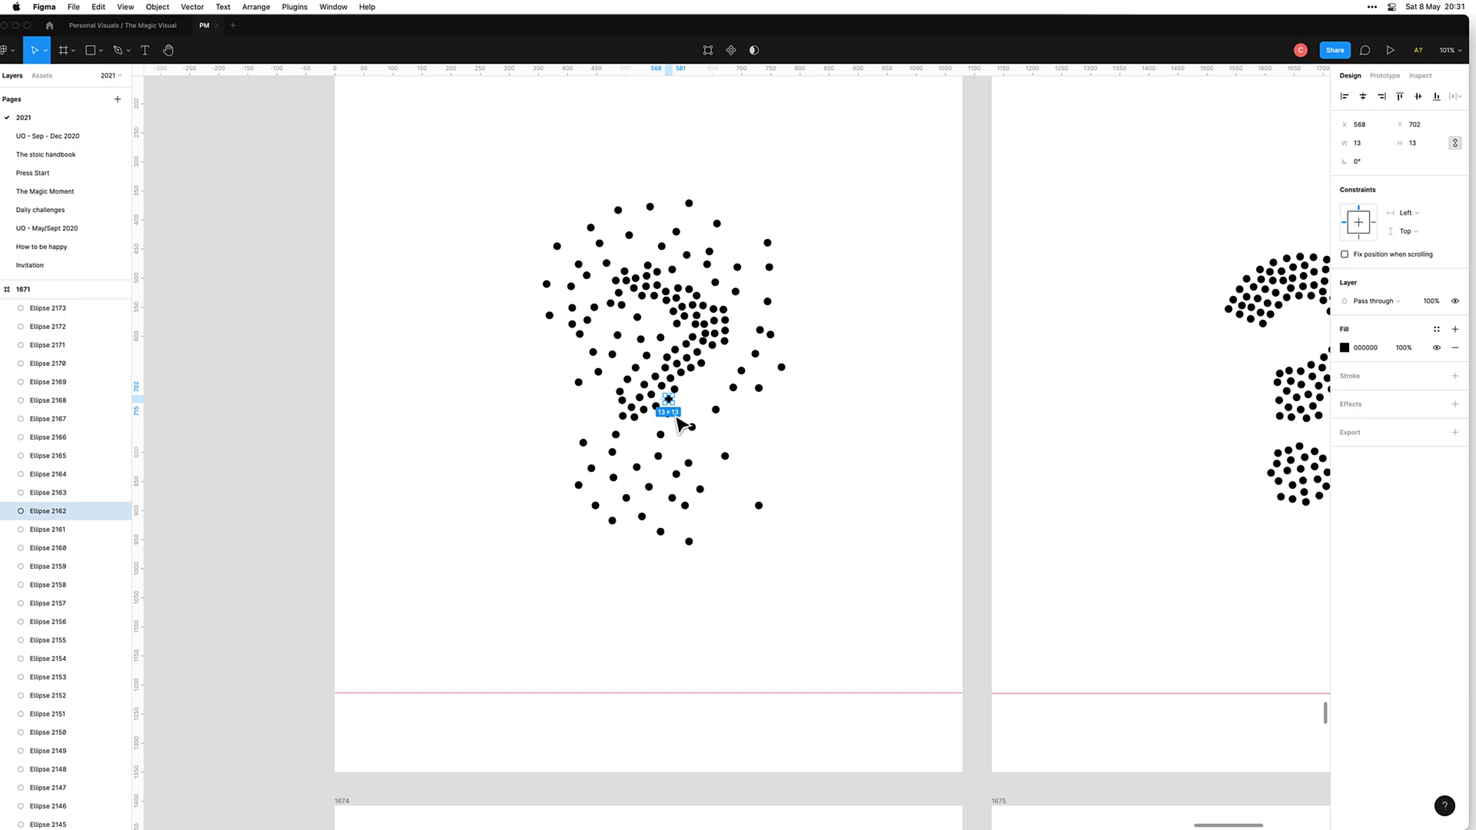
Step: Loosen the remaining dense dots on the curve's right side in frame 1671 by shifting individual circles
click(749, 378)
drag(696, 374, 718, 351)
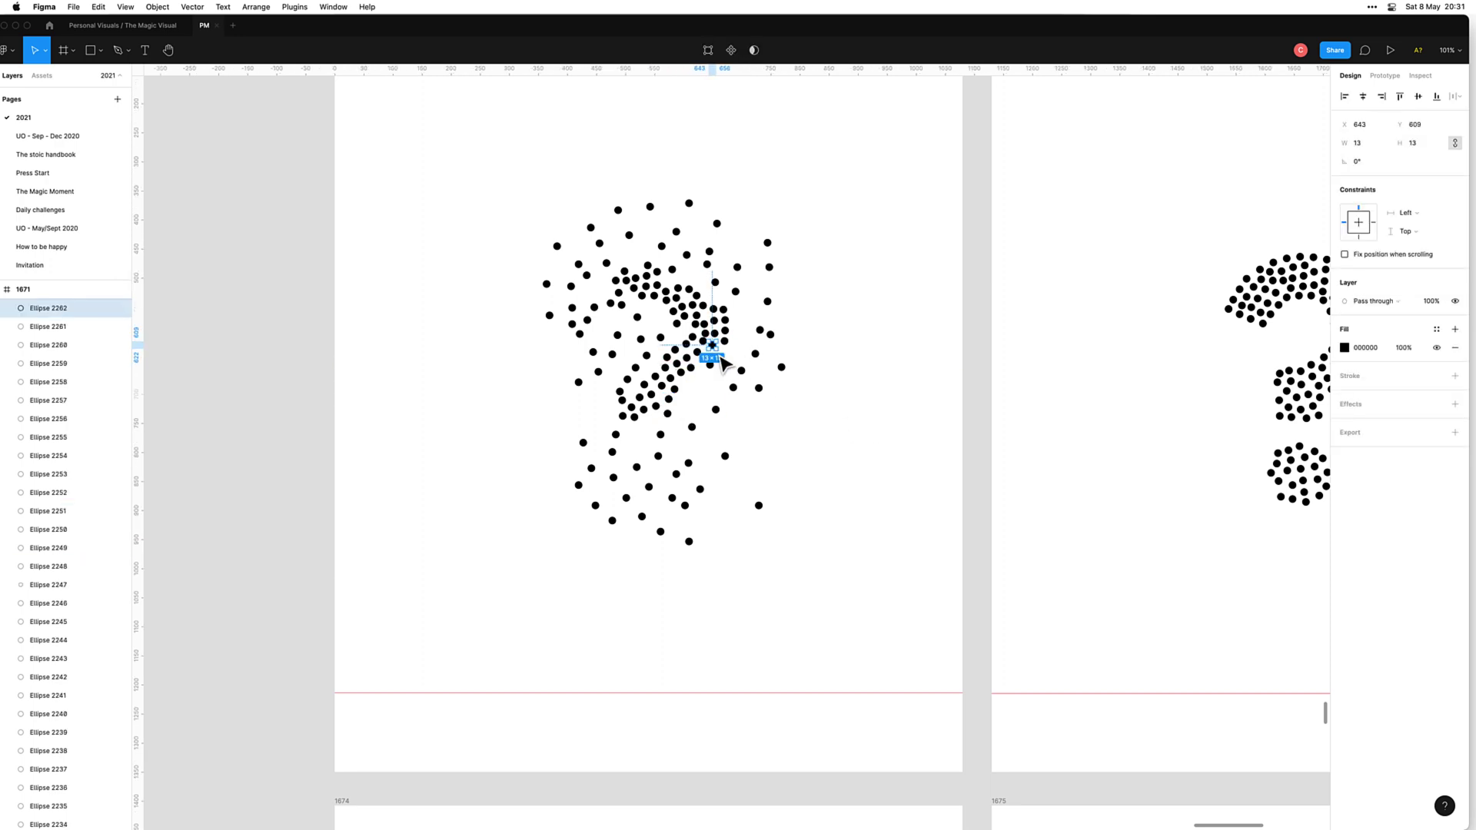
click(698, 299)
drag(688, 296, 724, 310)
click(862, 307)
click(759, 330)
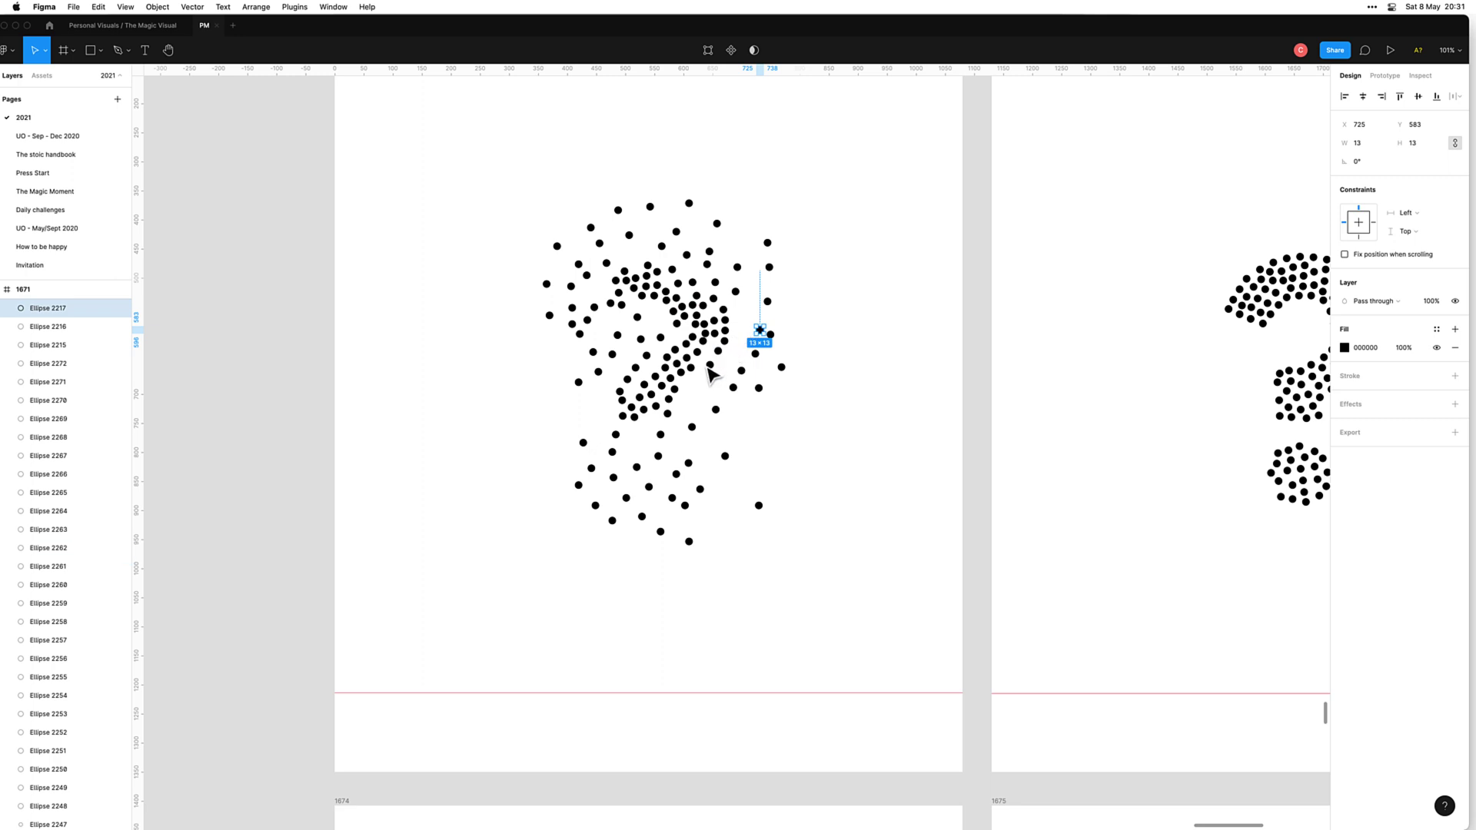
click(709, 366)
click(851, 380)
scroll(683, 369, down, 3)
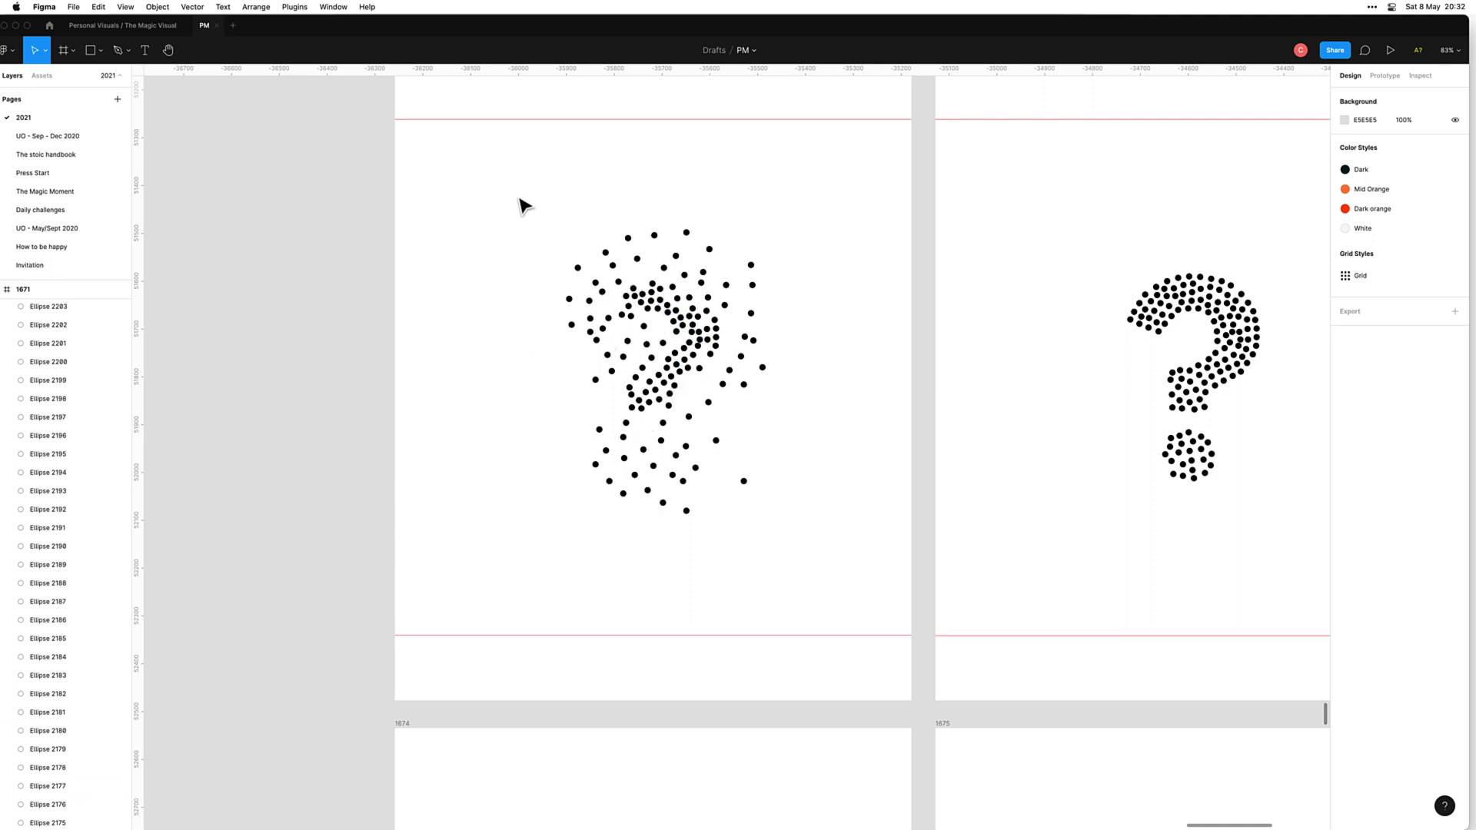
Step: Group all scattered dots in frame 1671 and centre the group in the frame
drag(523, 193, 784, 556)
key(super+g)
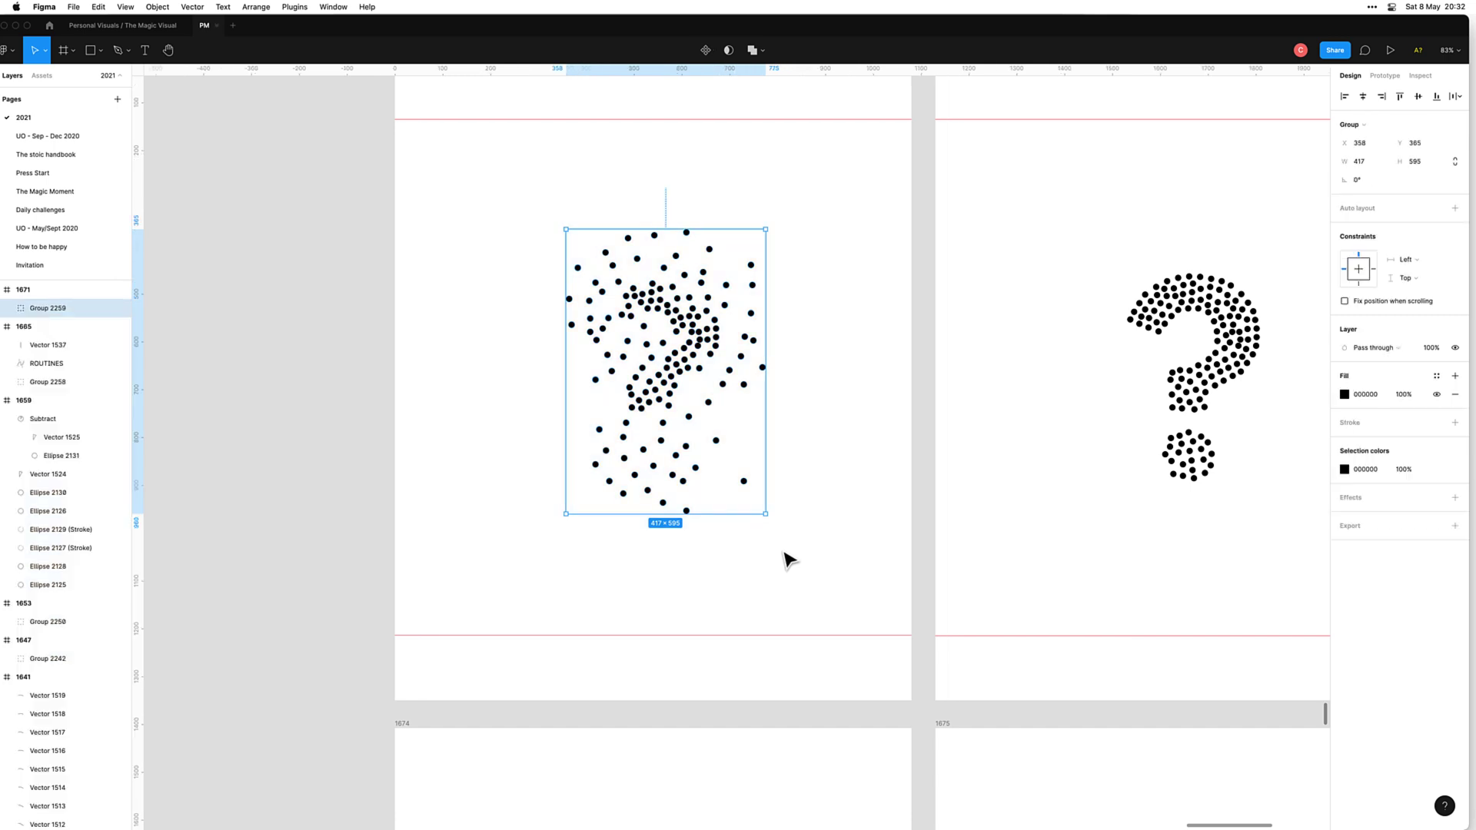
key(alt)
key(shift+Left)
key(shift+Left)
key(Escape)
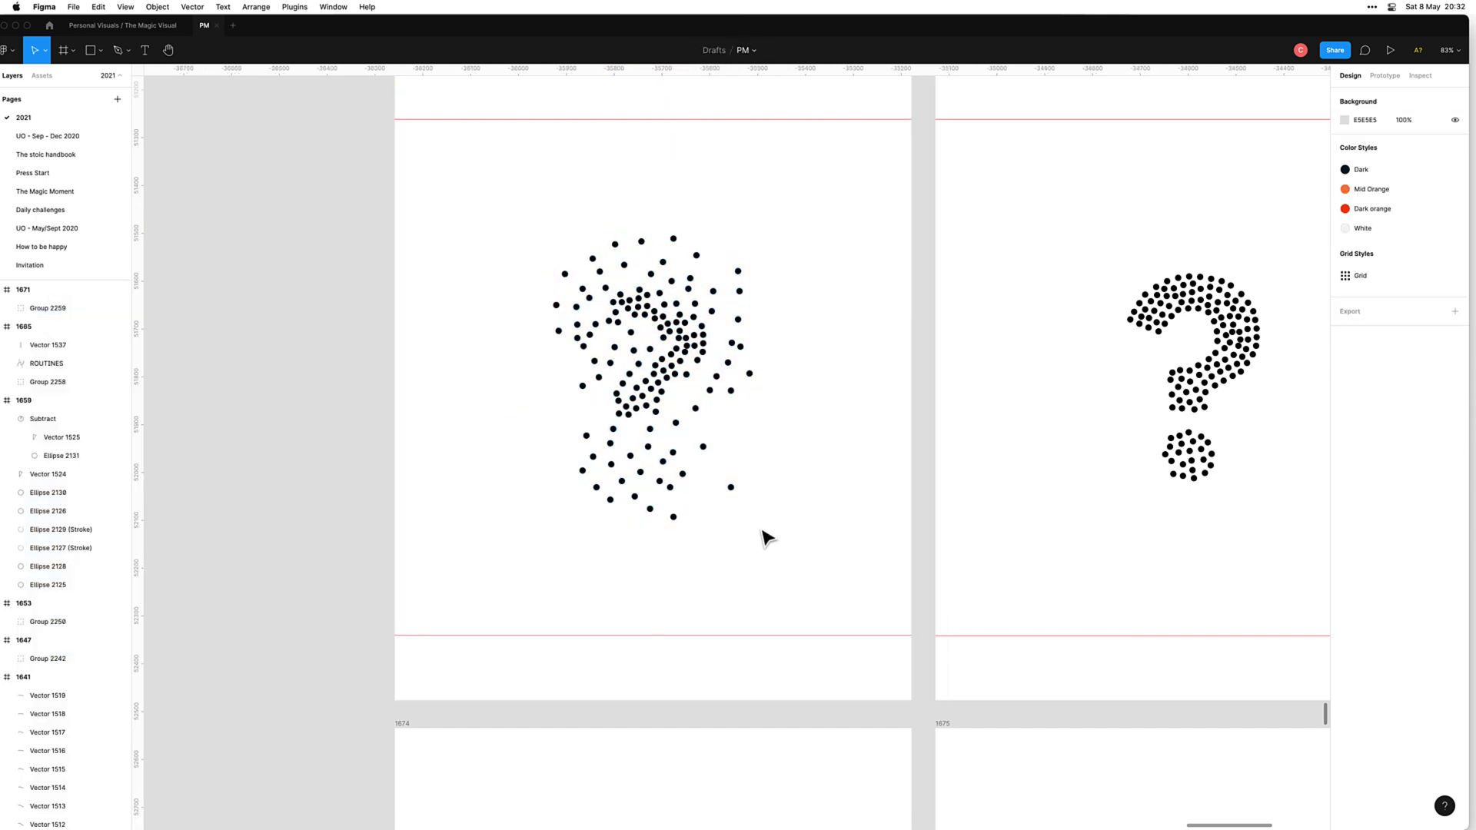
Step: Delete the leftover ROUTINES artwork from frame 1676
drag(901, 517, 665, 572)
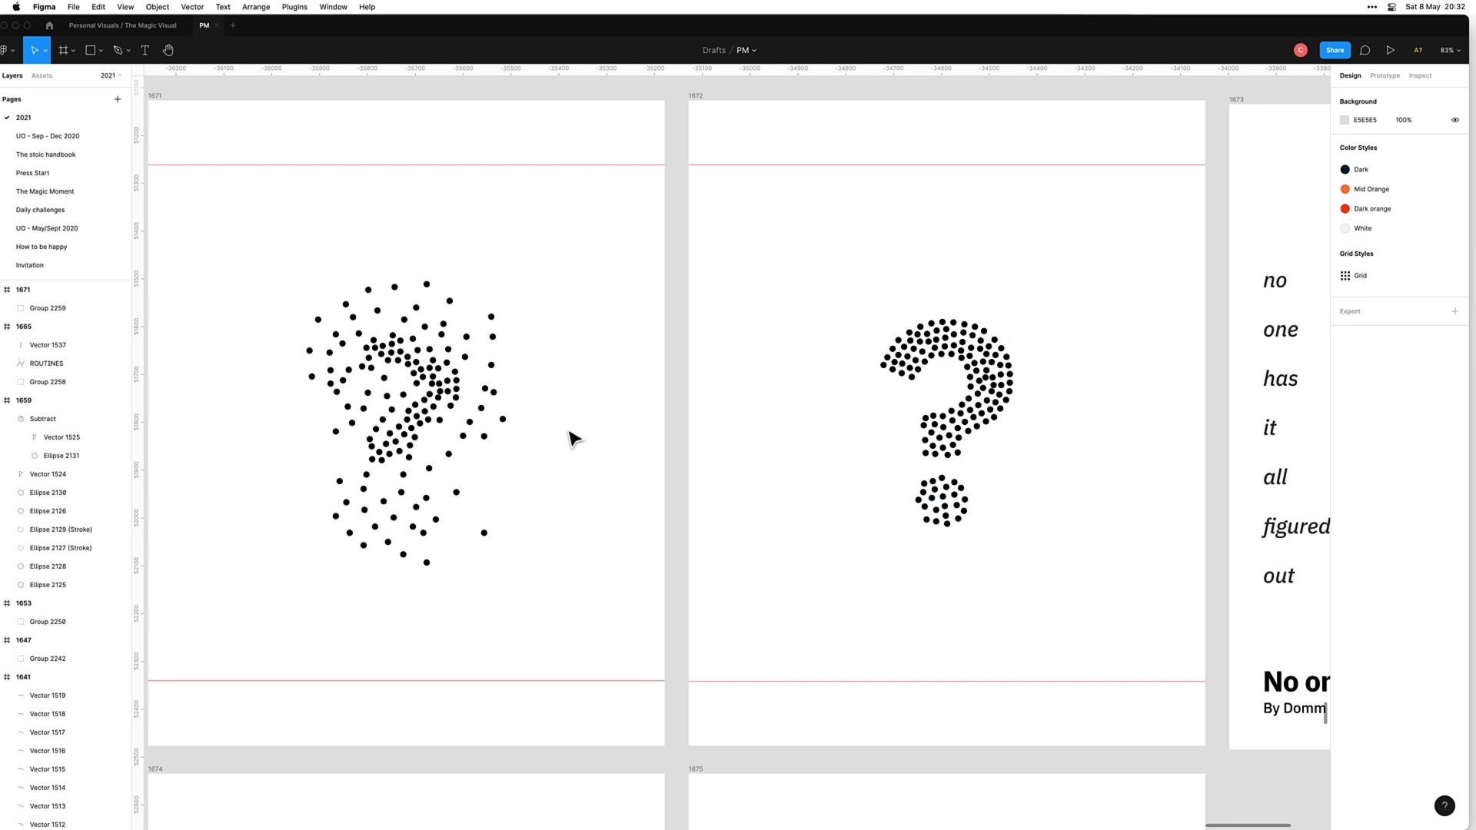
scroll(583, 518, down, 5)
scroll(556, 542, down, 3)
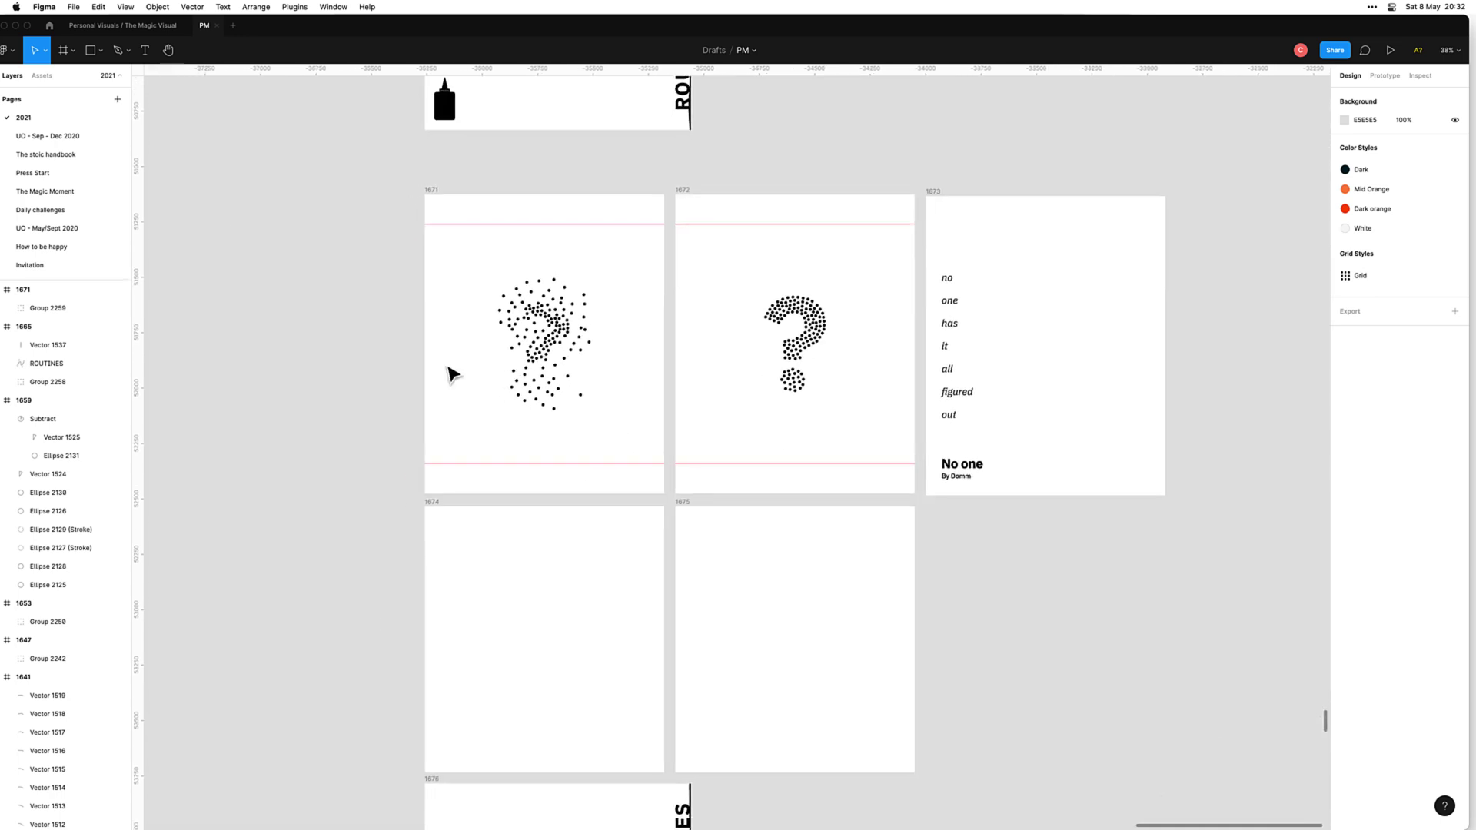
drag(455, 239, 619, 416)
scroll(552, 632, down, 3)
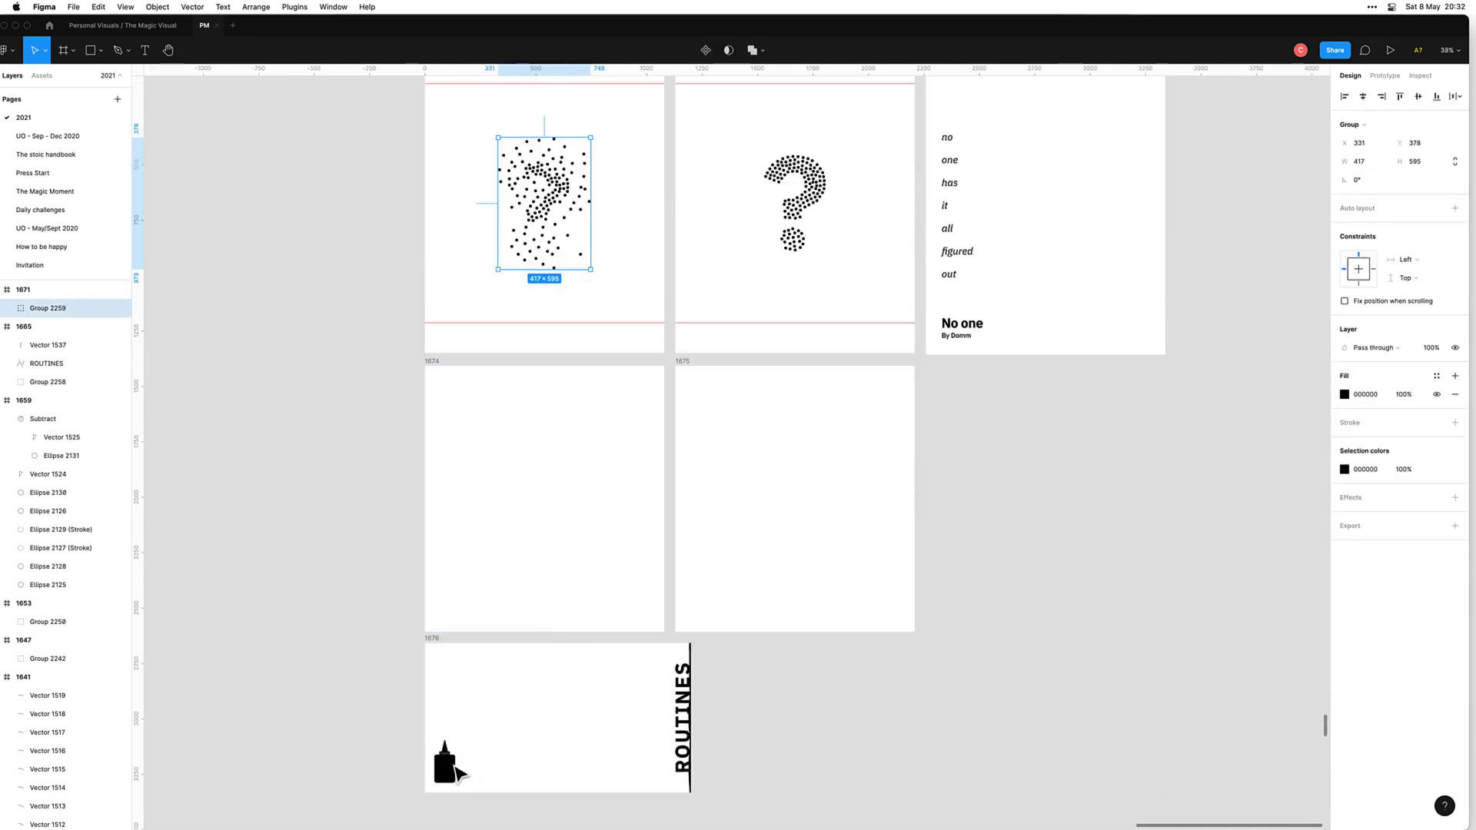
click(446, 769)
key(Delete)
key(Escape)
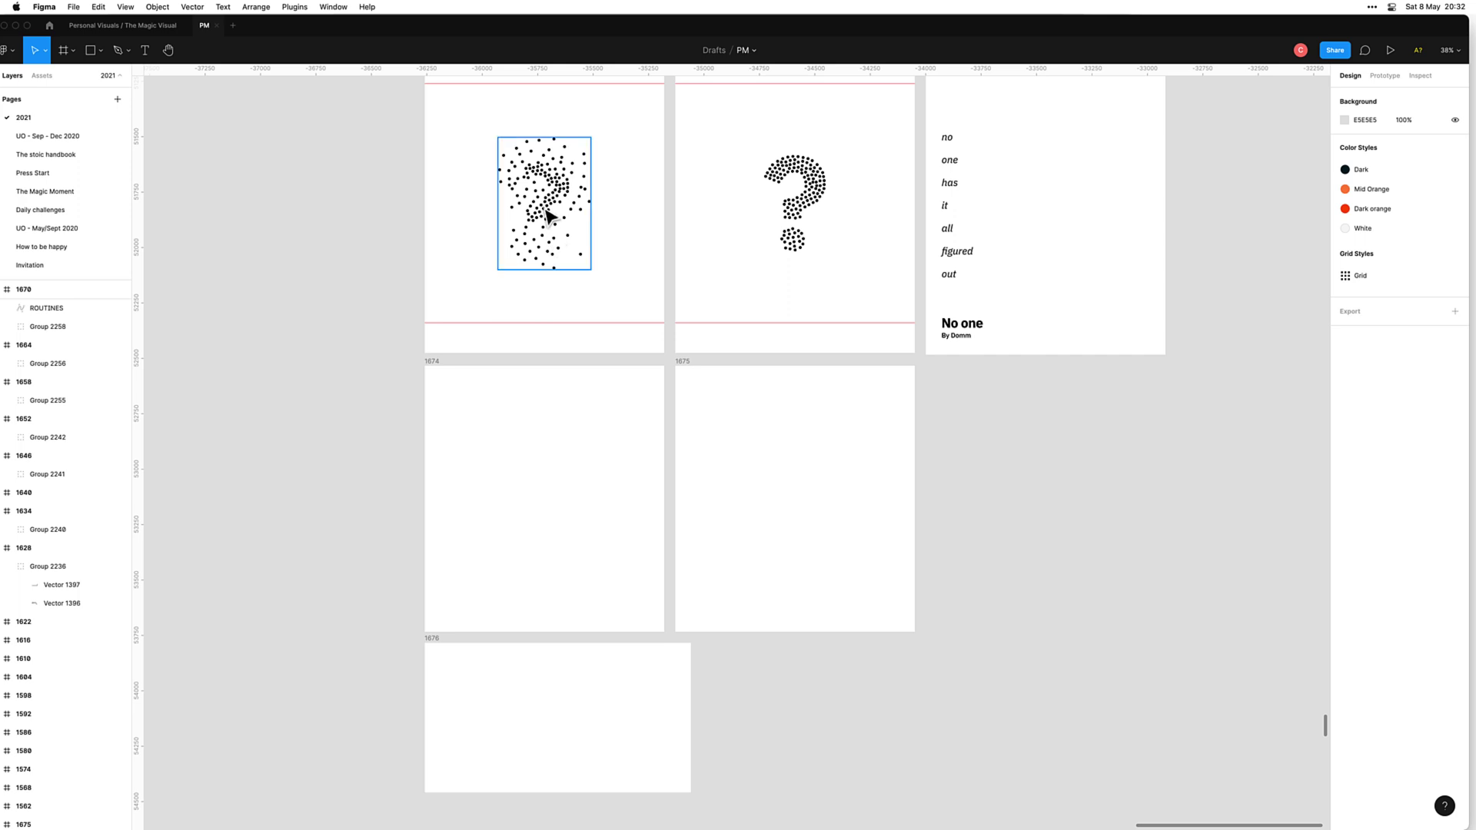
Step: Copy the scattered question mark group from frame 1671 into frame 1676 and place it in the frame's left half
click(546, 215)
key(ctrl+c)
click(435, 649)
key(ctrl+v)
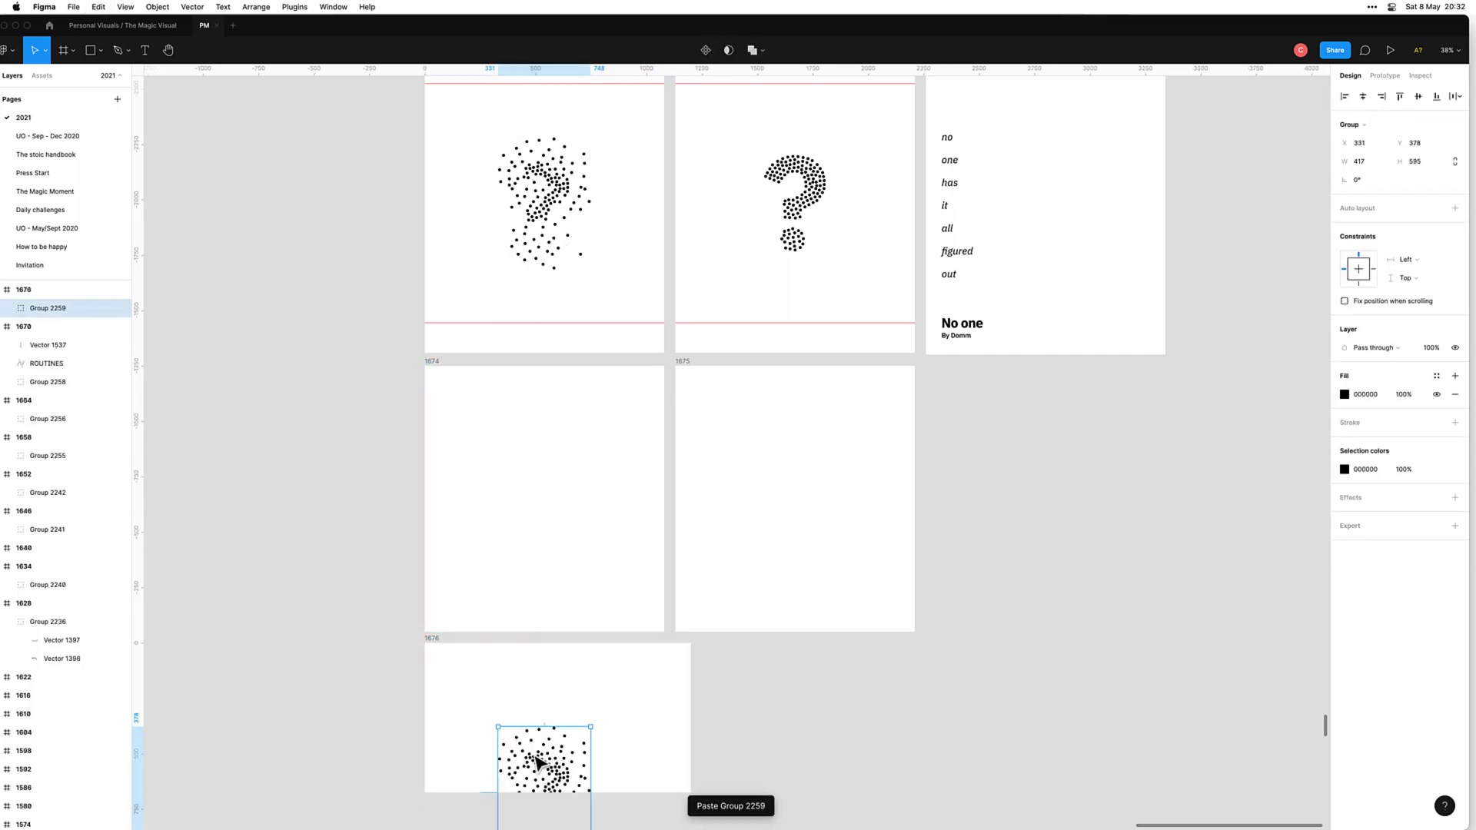
drag(538, 761, 489, 688)
Step: Group all dots of the intact question mark in frame 1672
click(776, 196)
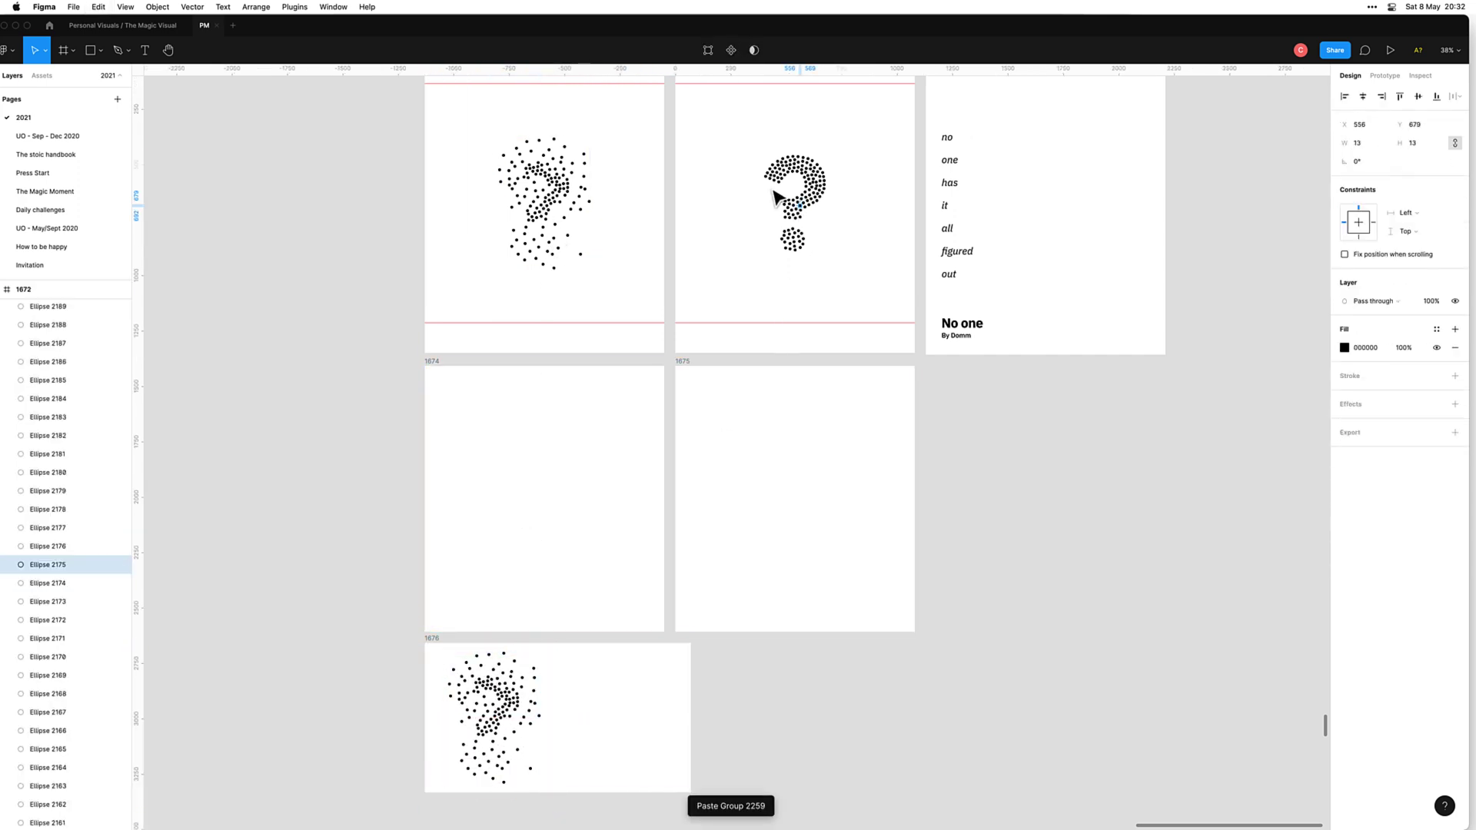
drag(739, 113, 846, 294)
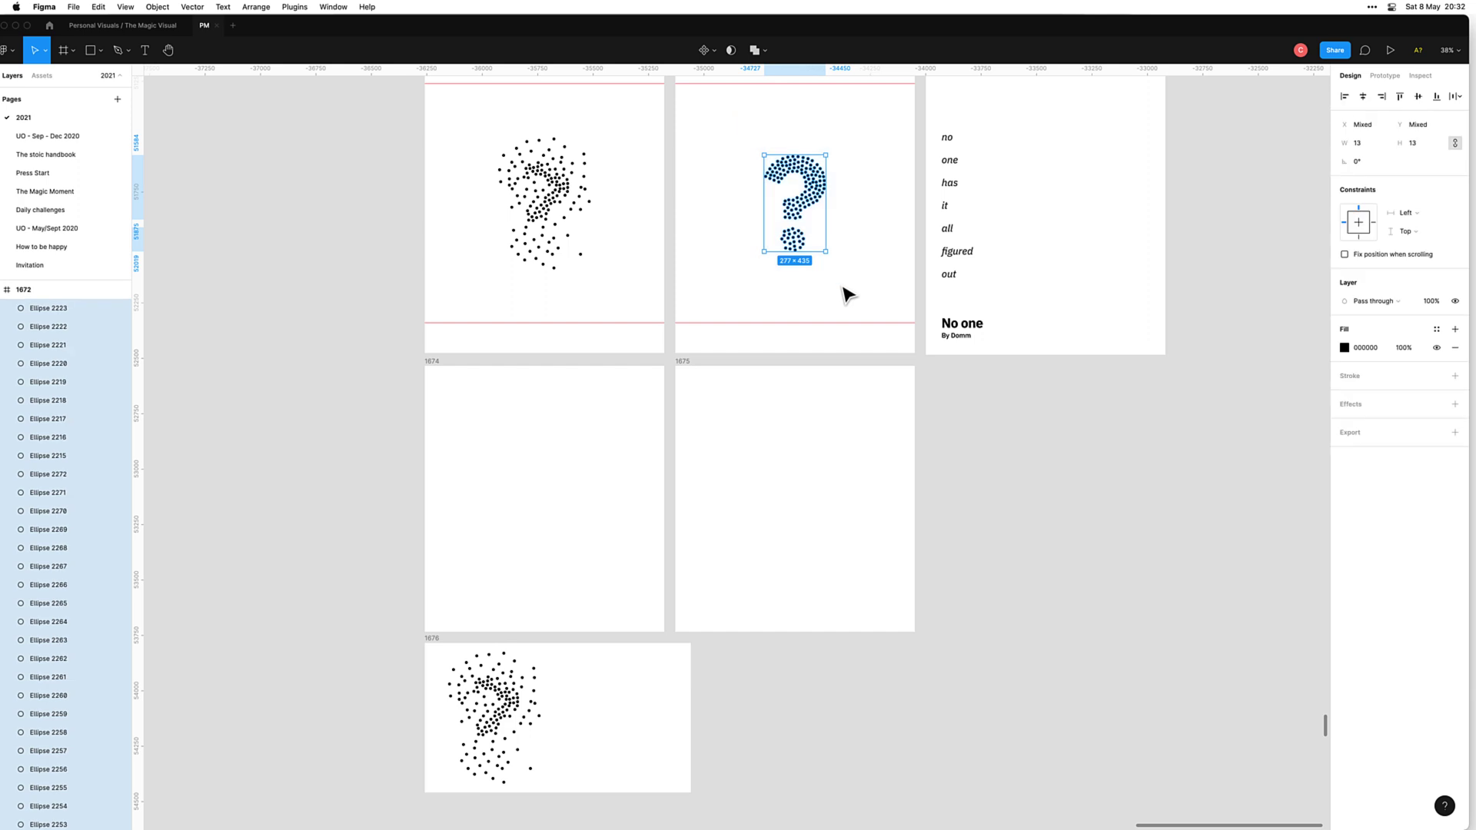
key(ctrl+g)
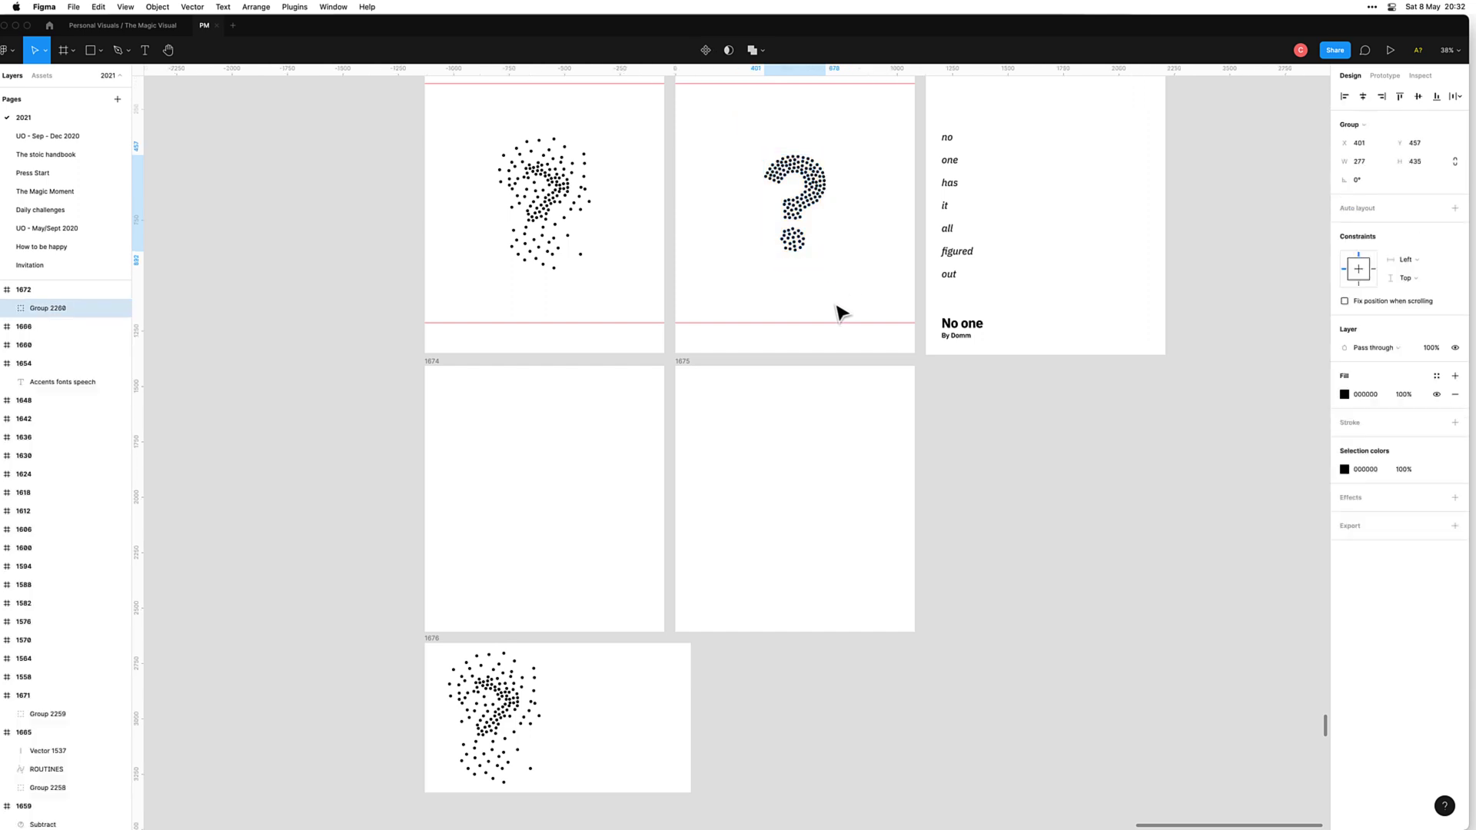
click(837, 313)
Step: Copy the intact question mark group from frame 1672 into frame 1676 and place it beside the scattered one
click(794, 234)
key(ctrl+c)
click(435, 642)
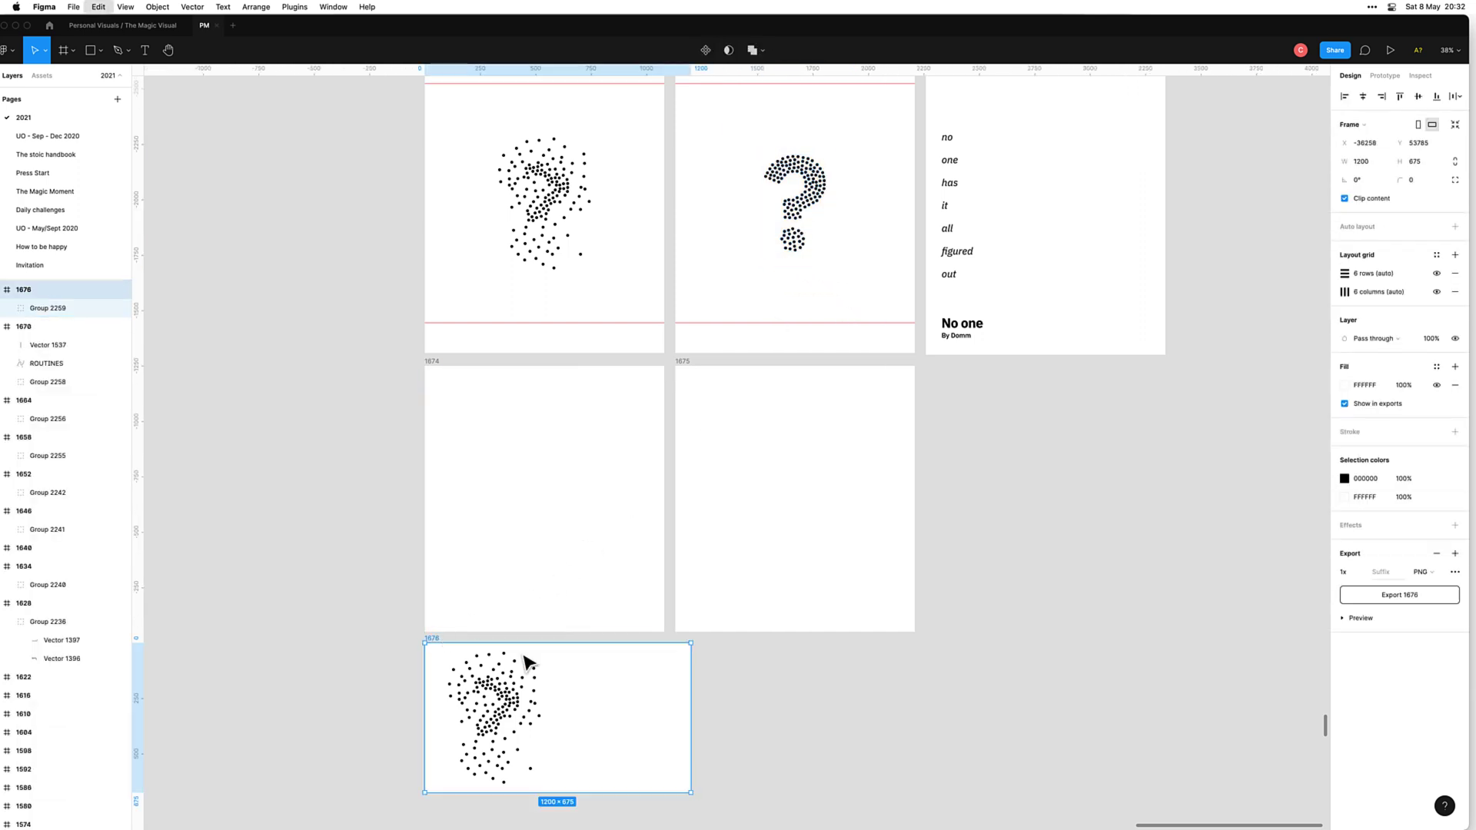
key(ctrl+v)
drag(547, 763, 630, 685)
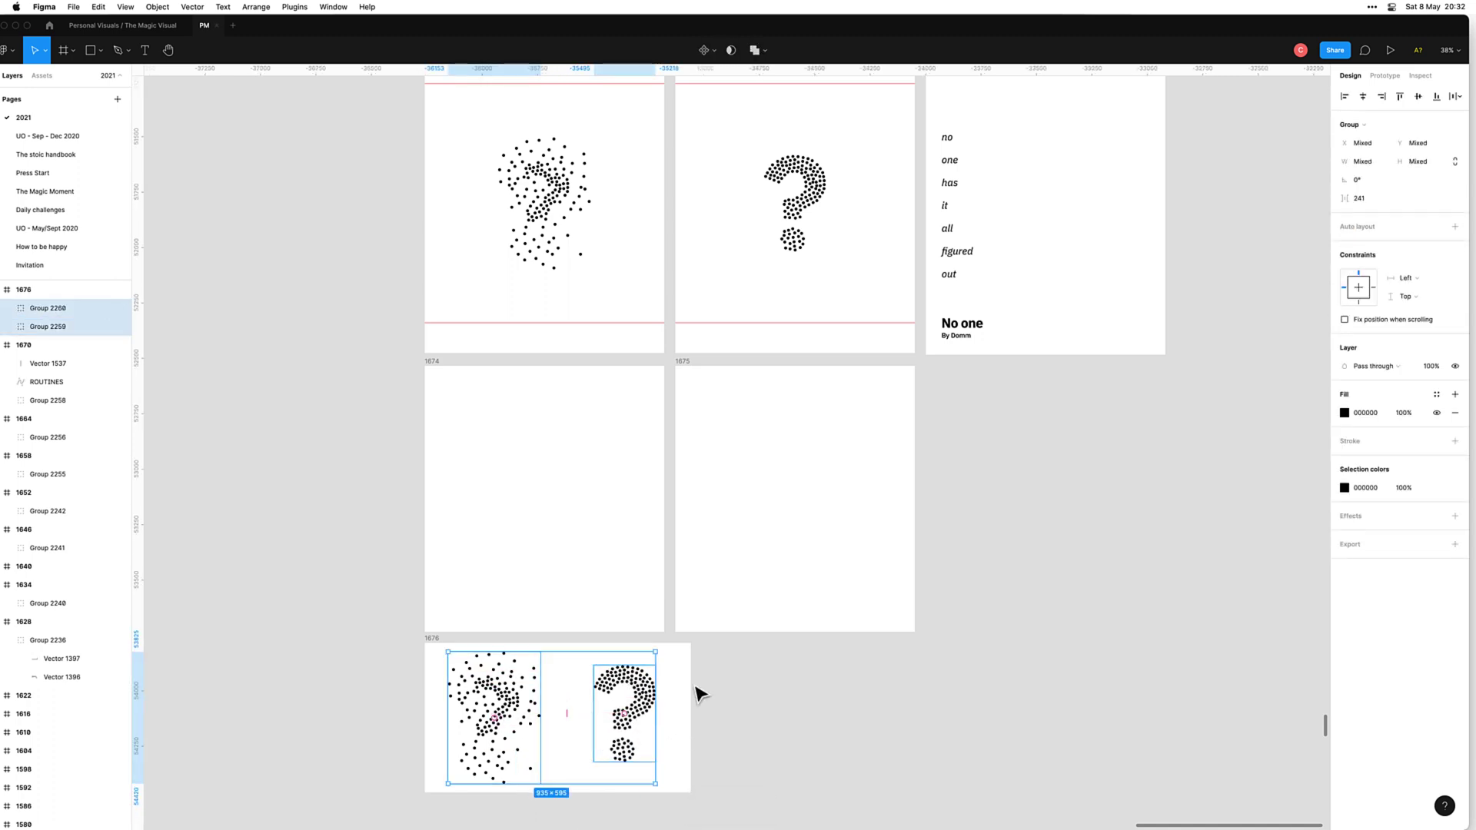
Step: Vertically centre the intact question mark in frame 1676, group it with the scattered one, and centre that group in the frame
click(851, 711)
click(646, 732)
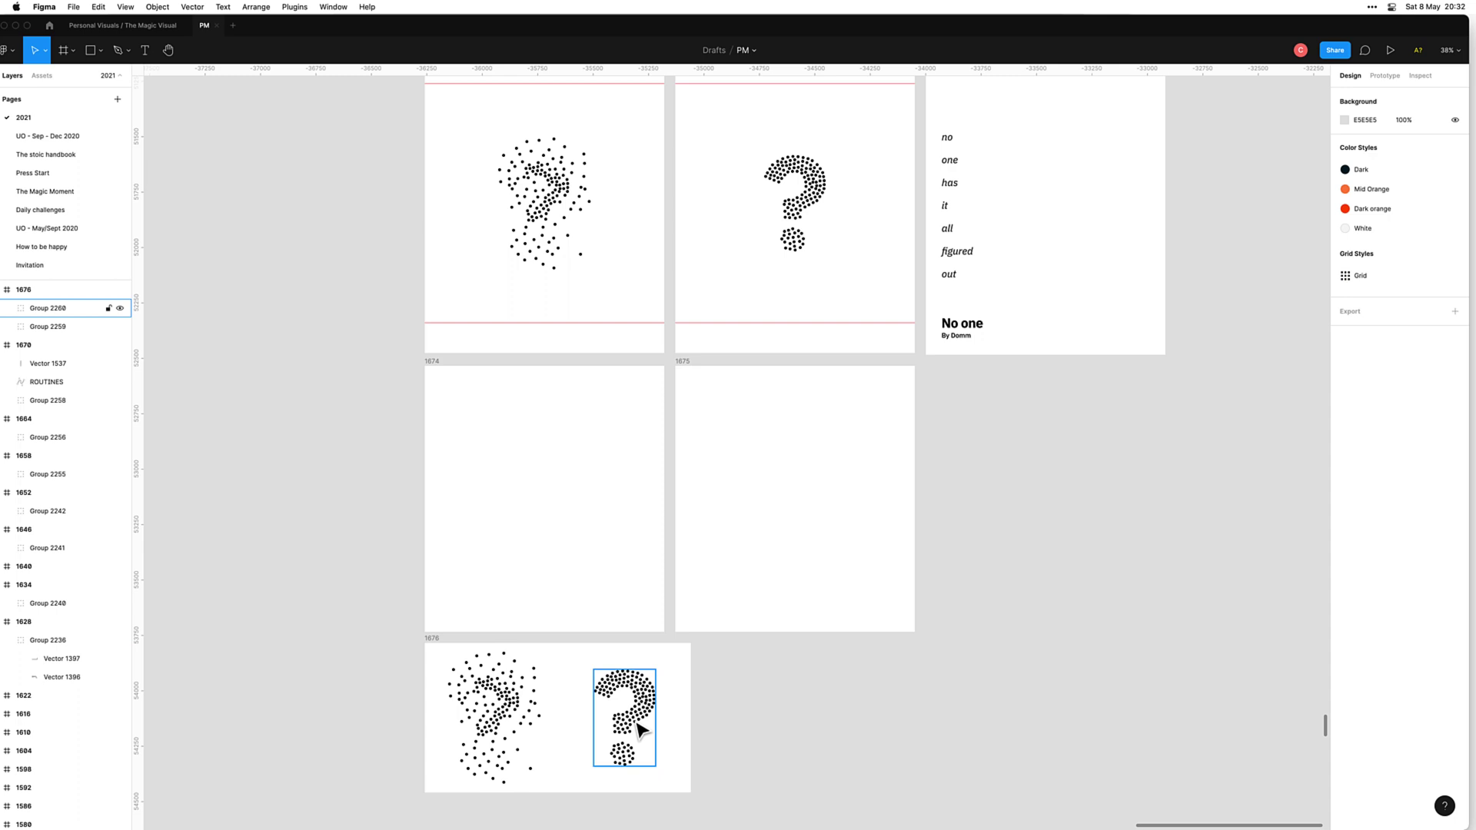
click(727, 738)
drag(669, 733, 477, 716)
key(ctrl+g)
click(796, 738)
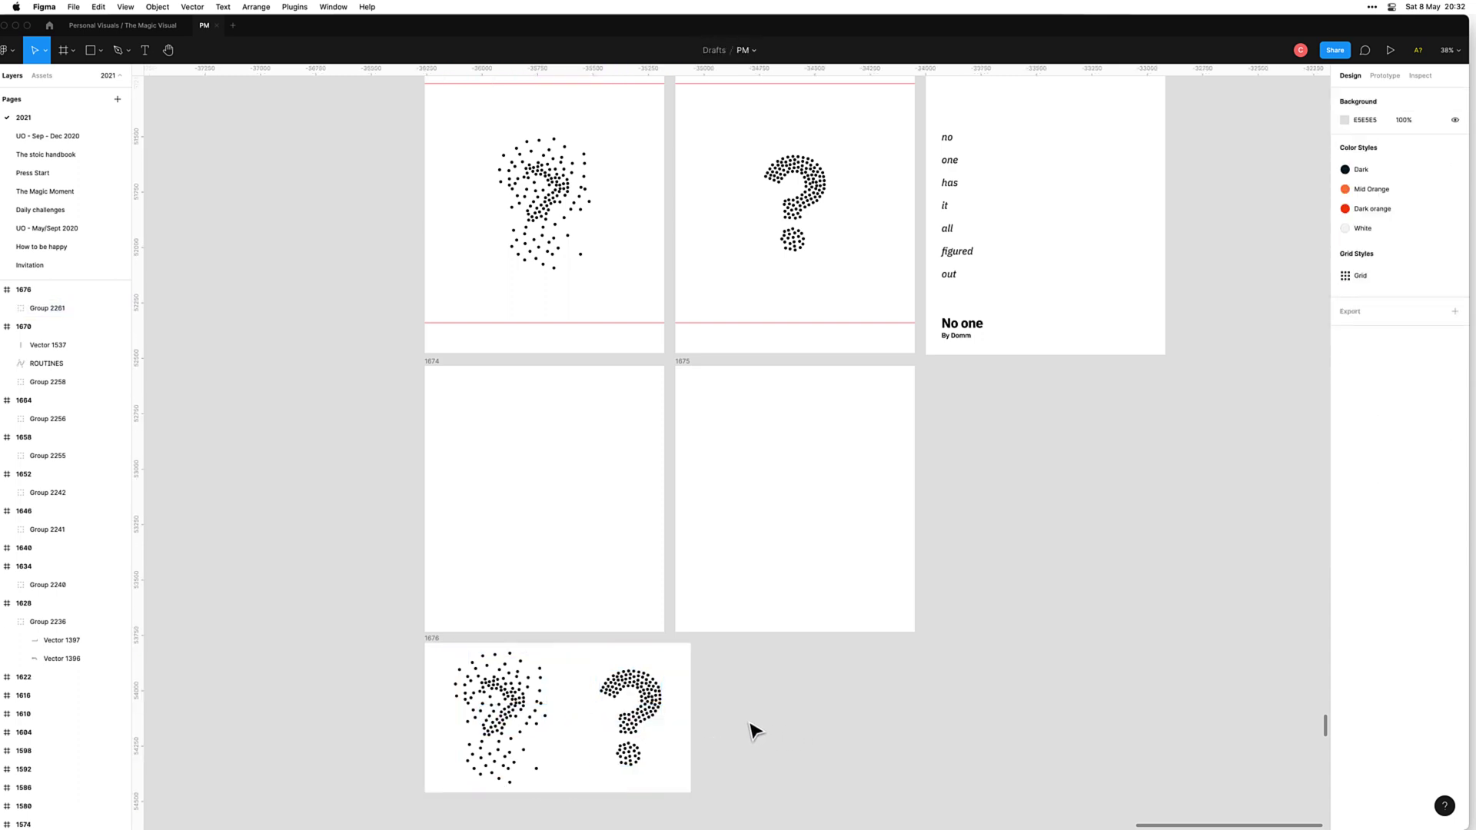
click(434, 653)
click(961, 688)
drag(769, 409, 733, 570)
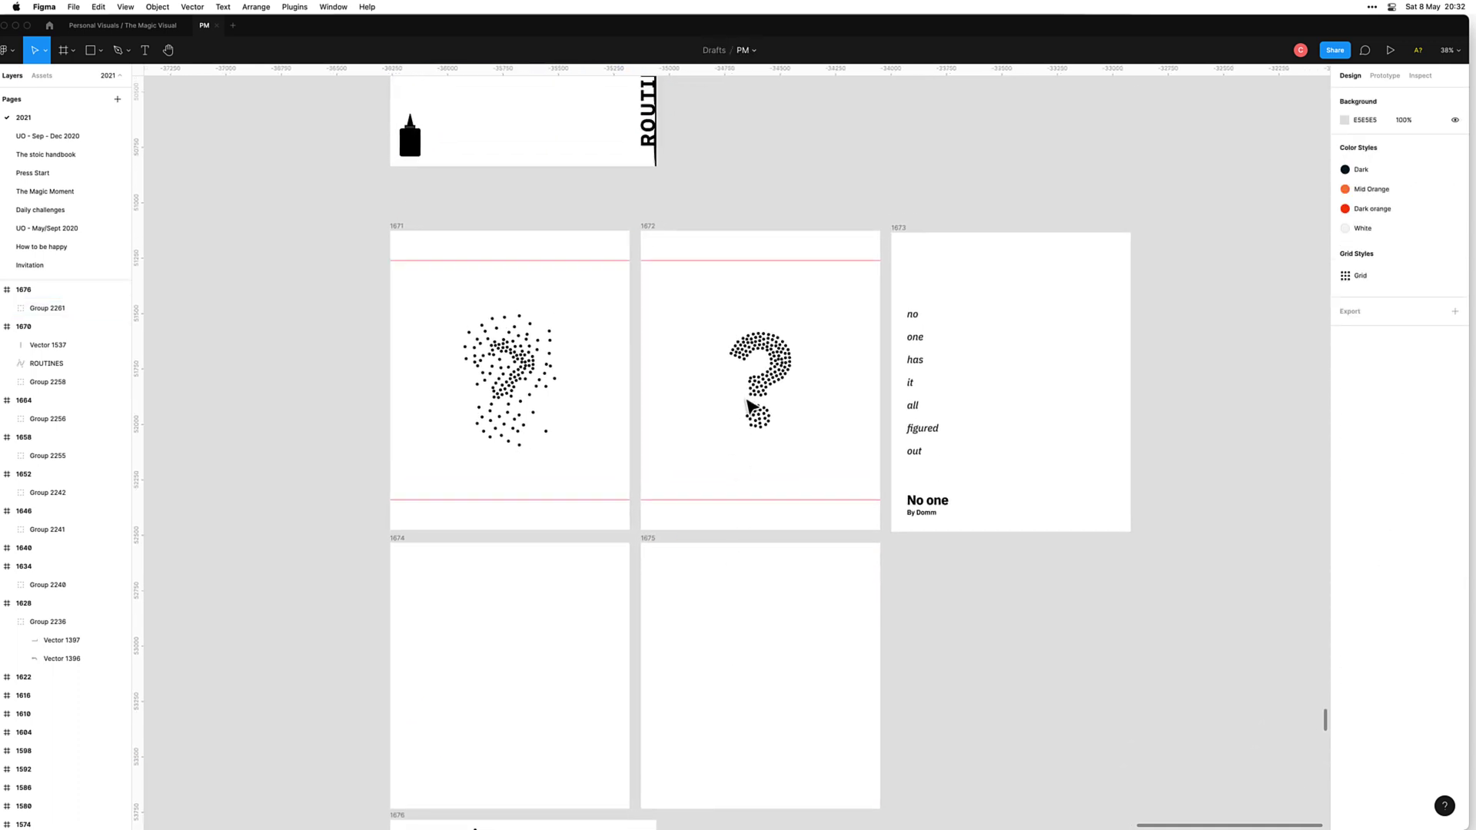
scroll(749, 406, up, 2)
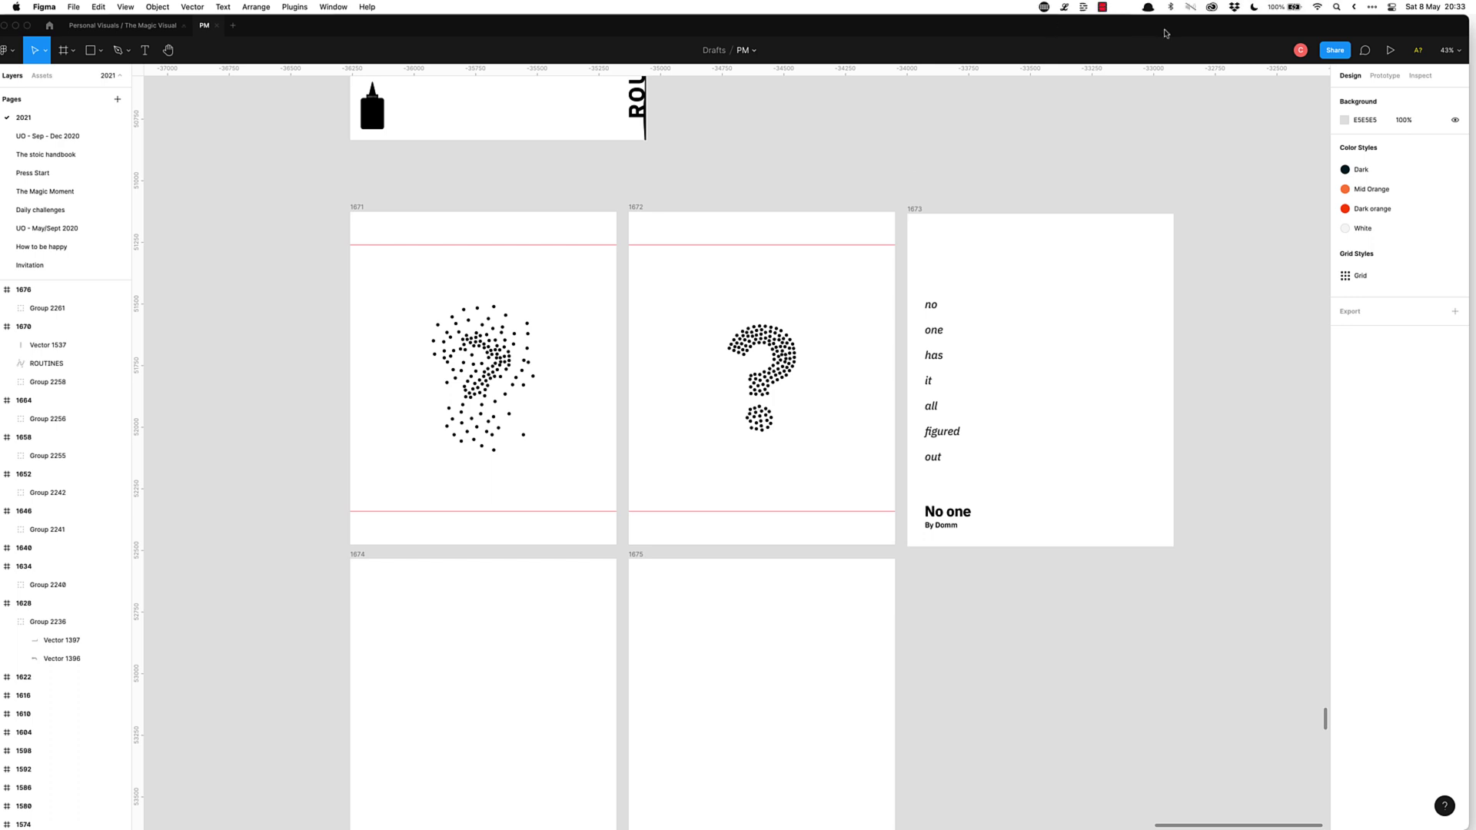
click(1103, 7)
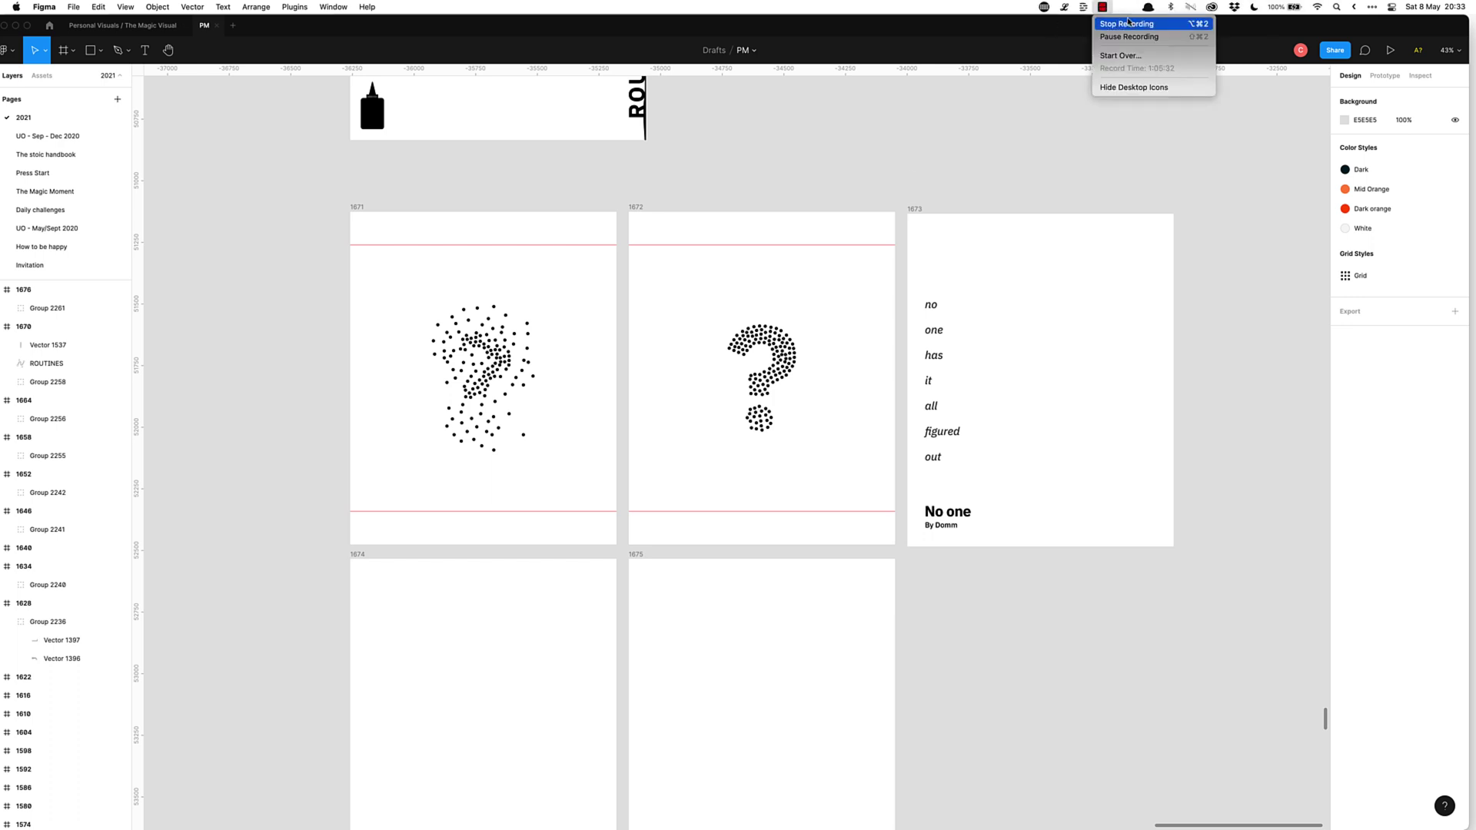